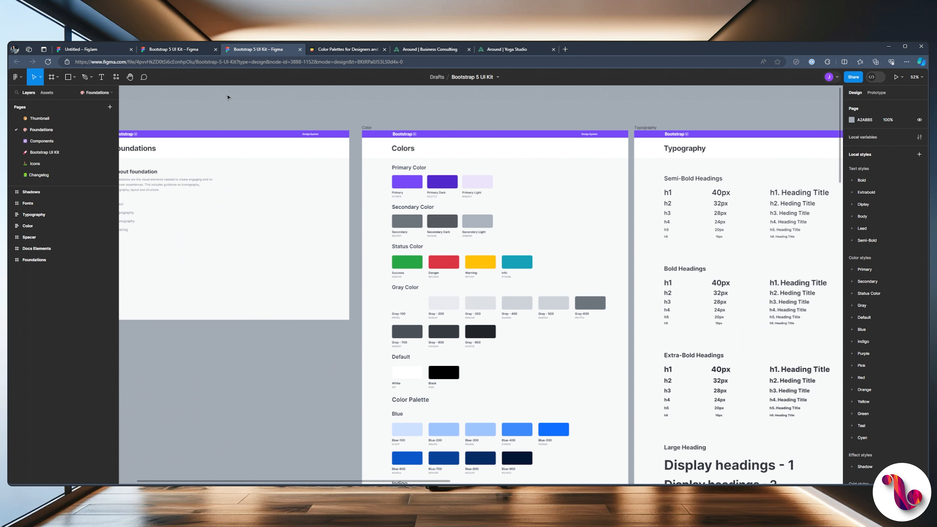
Set the Primary group's Color style to 5F6F52, the dark green taken from the first palette on Color Hunt.
left_click(320, 50)
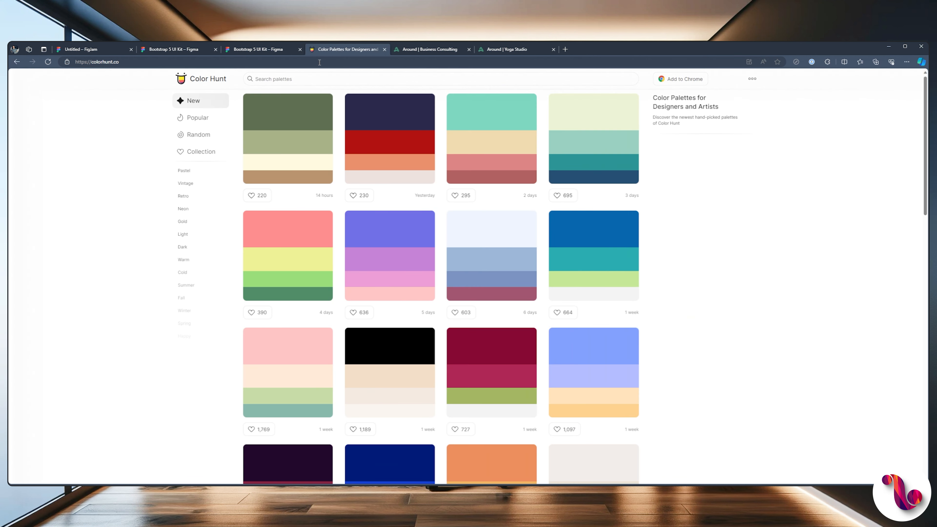
mouse_move(284, 122)
left_click(253, 48)
scroll(404, 188, "up", 5)
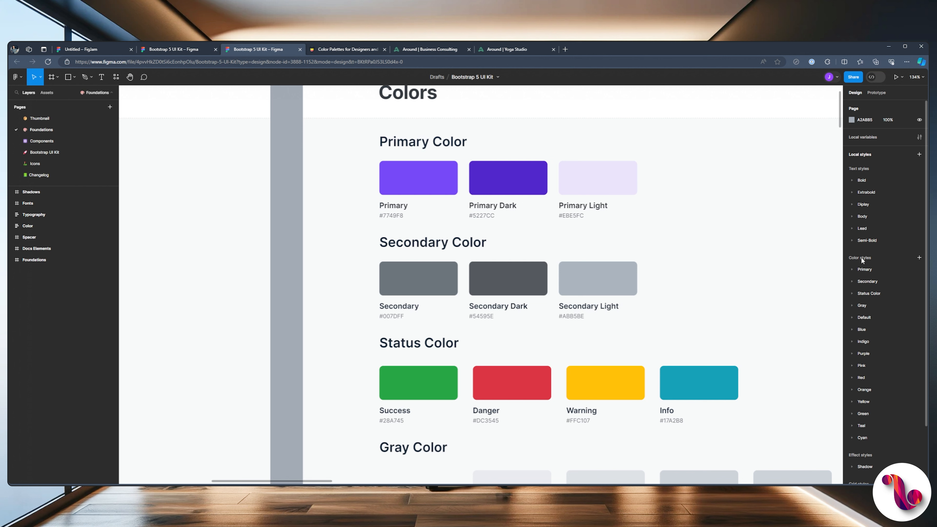
left_click(852, 270)
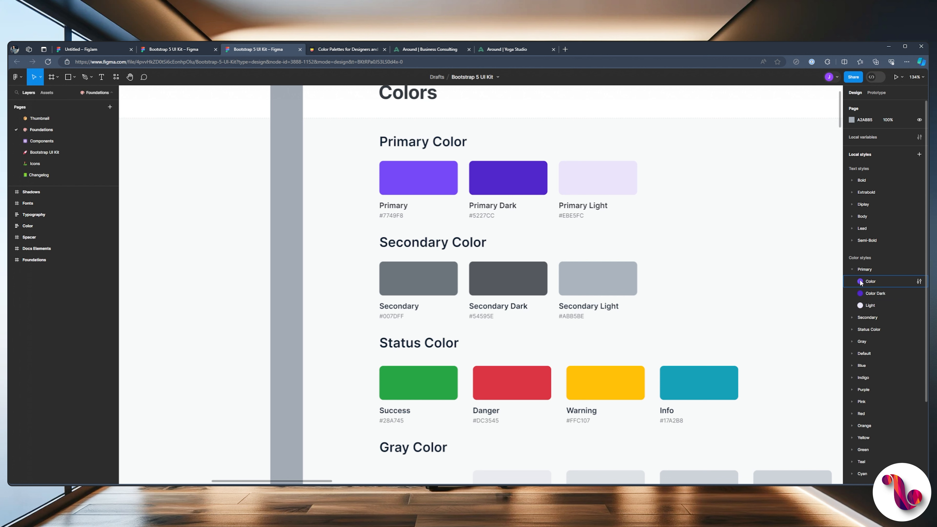
left_click(918, 282)
left_click(761, 388)
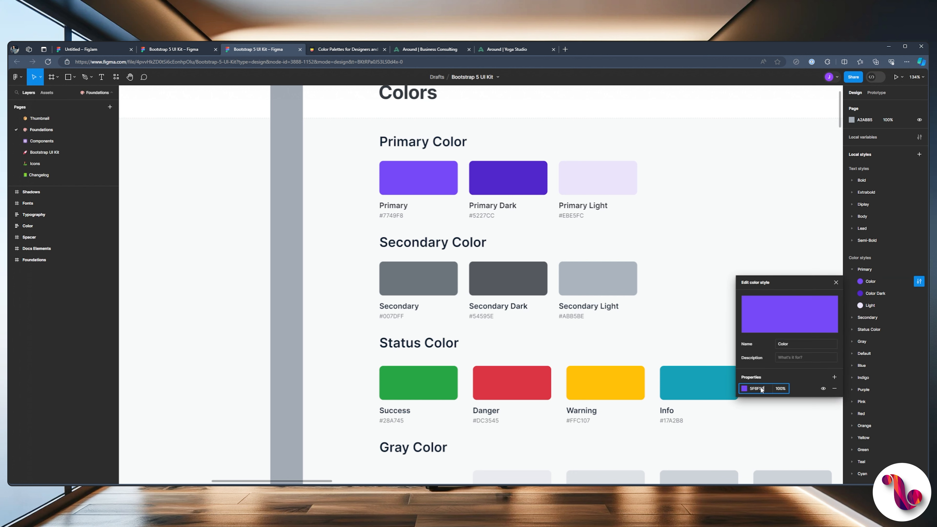
key("Return")
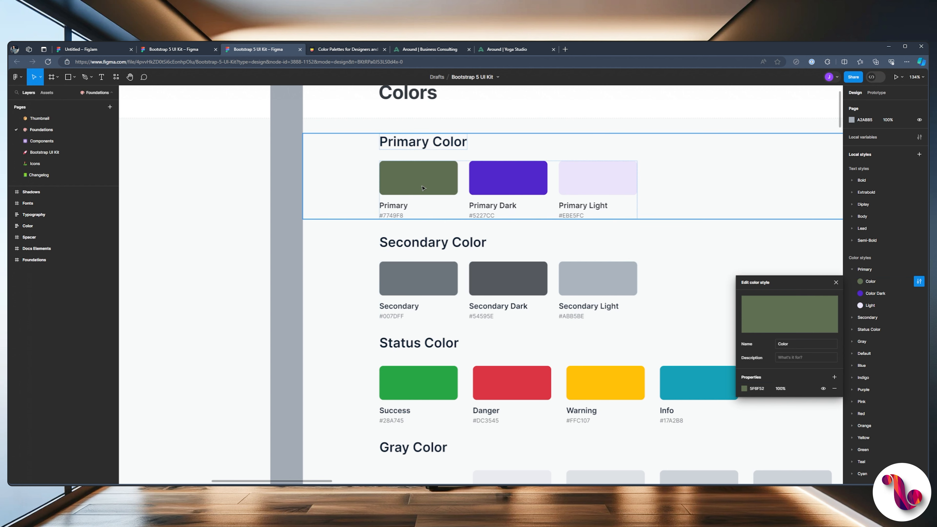
left_click(835, 282)
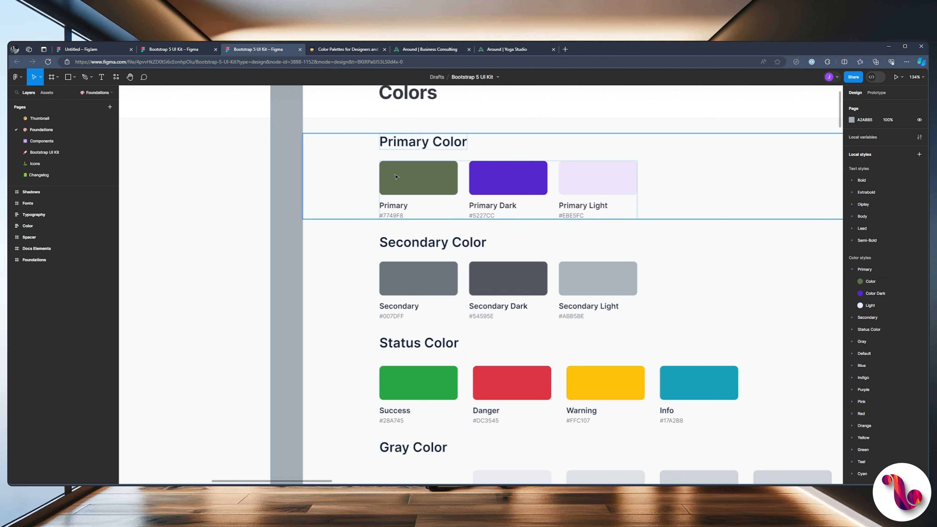
Examine the primary, secondary, status and gray swatches on the Colors board of the Foundations page.
scroll(398, 171, "down", 3)
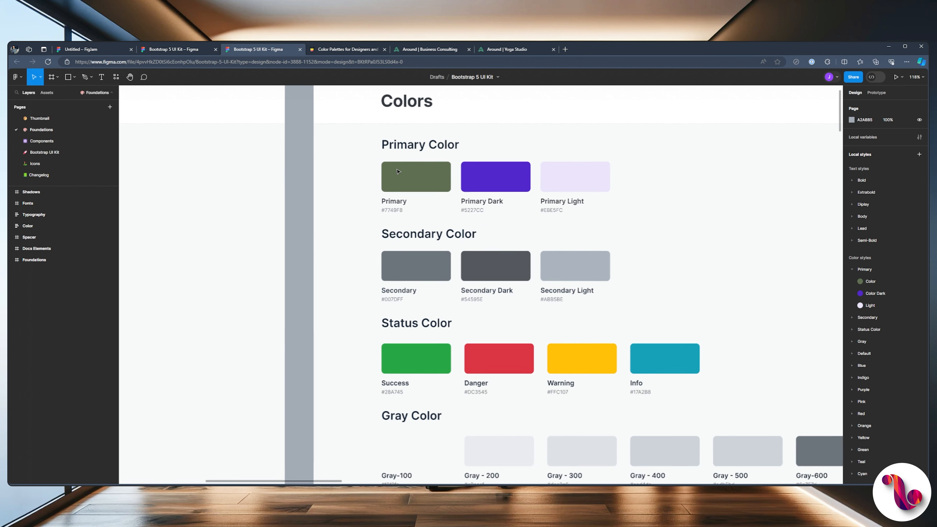
scroll(332, 119, "up", 2)
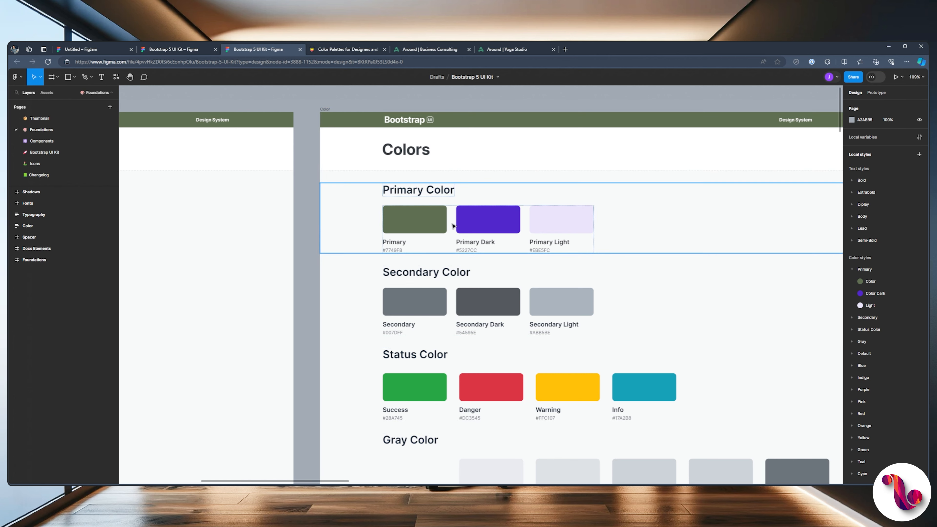
scroll(453, 226, "up", 4)
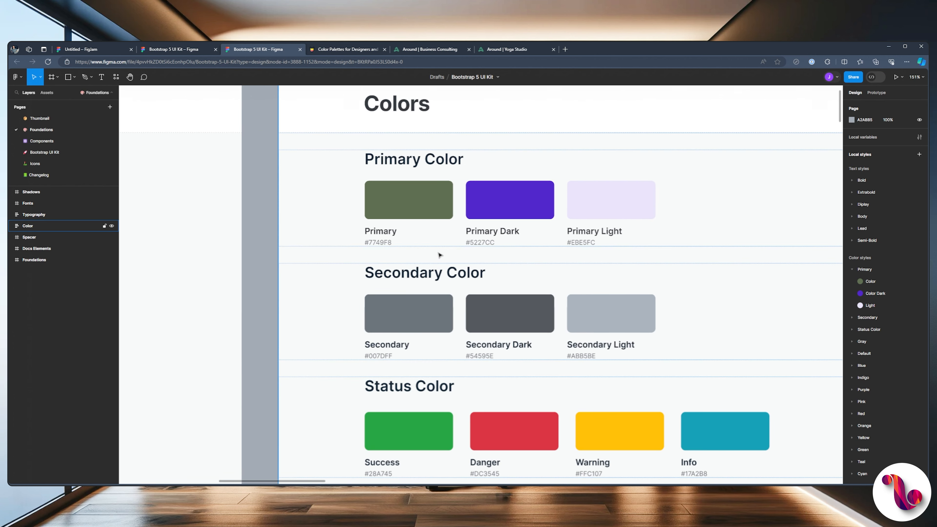
scroll(439, 254, "up", 2)
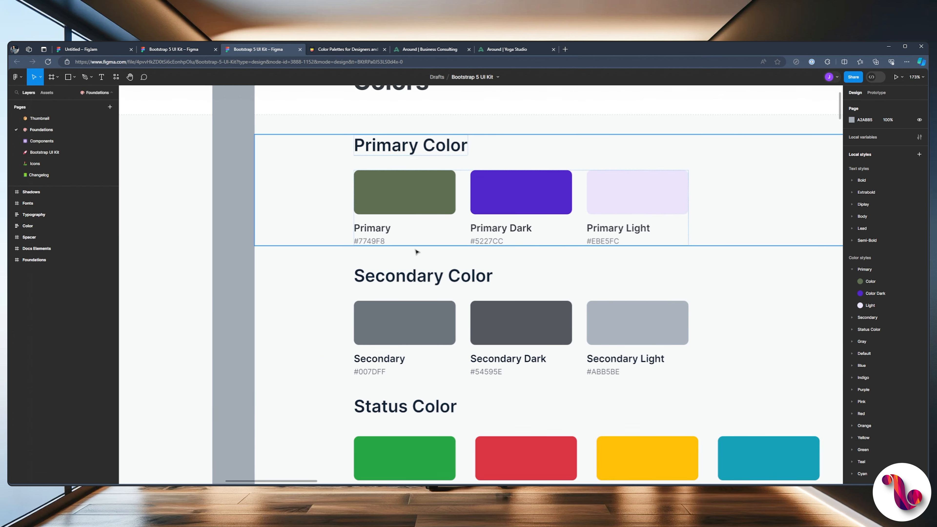
scroll(416, 252, "down", 10)
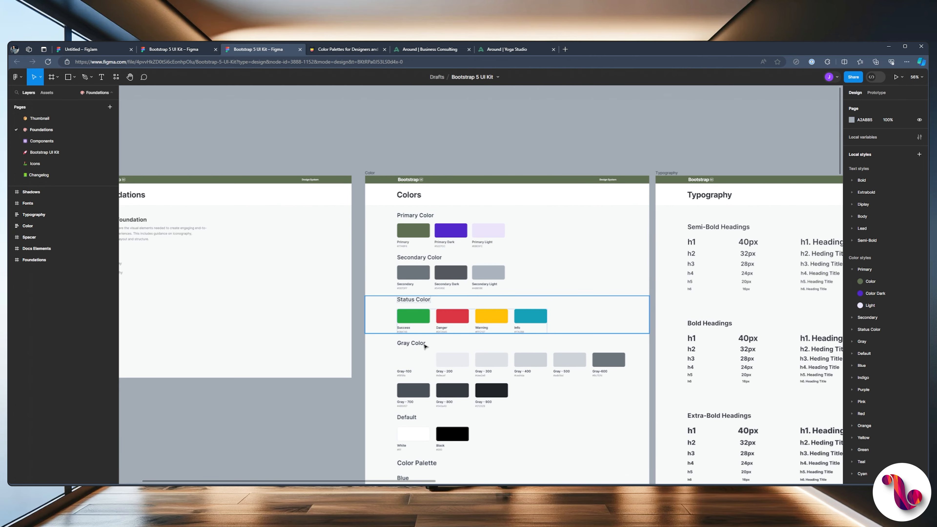
scroll(414, 324, "up", 7)
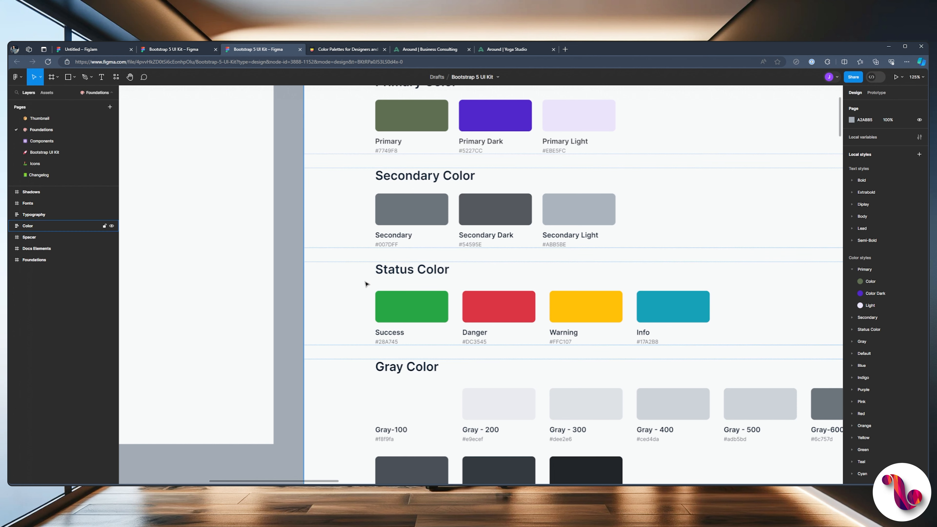
scroll(391, 306, "down", 10)
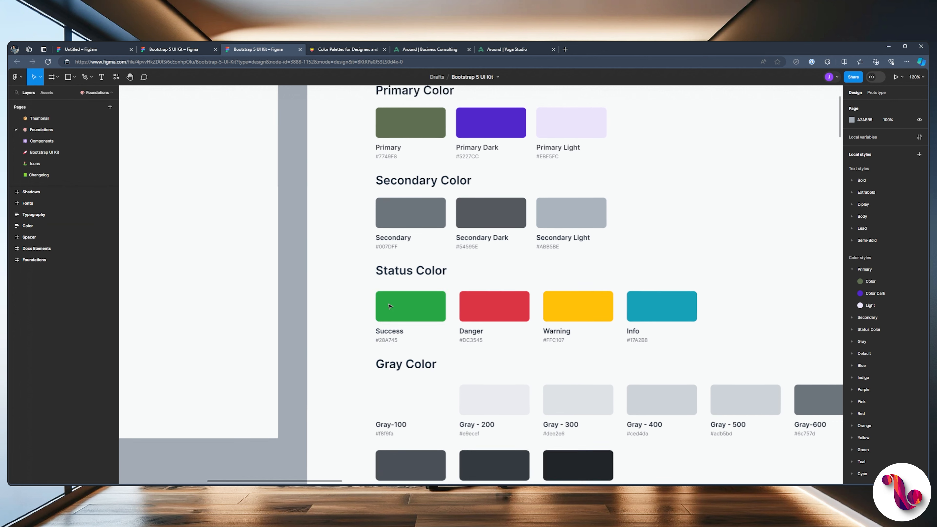
scroll(252, 162, "up", 2)
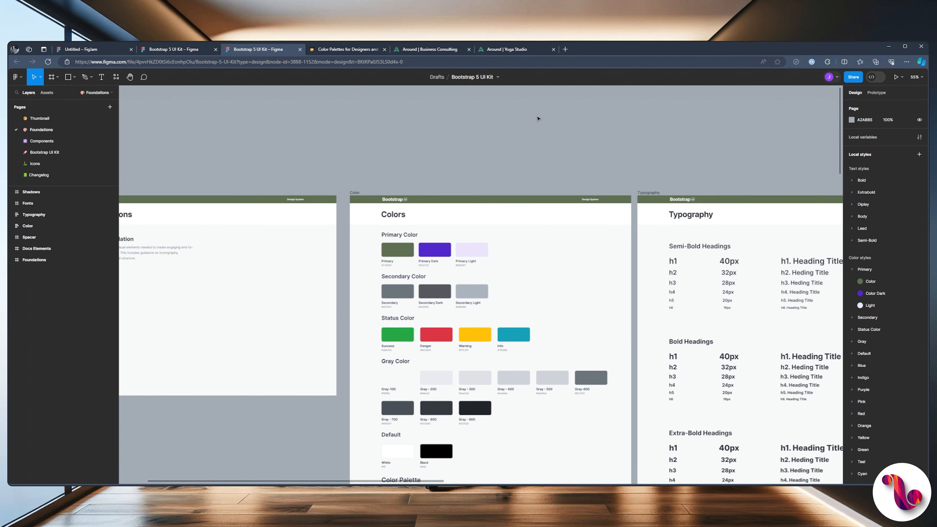
Set the Foundations page's canvas background to the dark blue 1D252E.
left_click(850, 119)
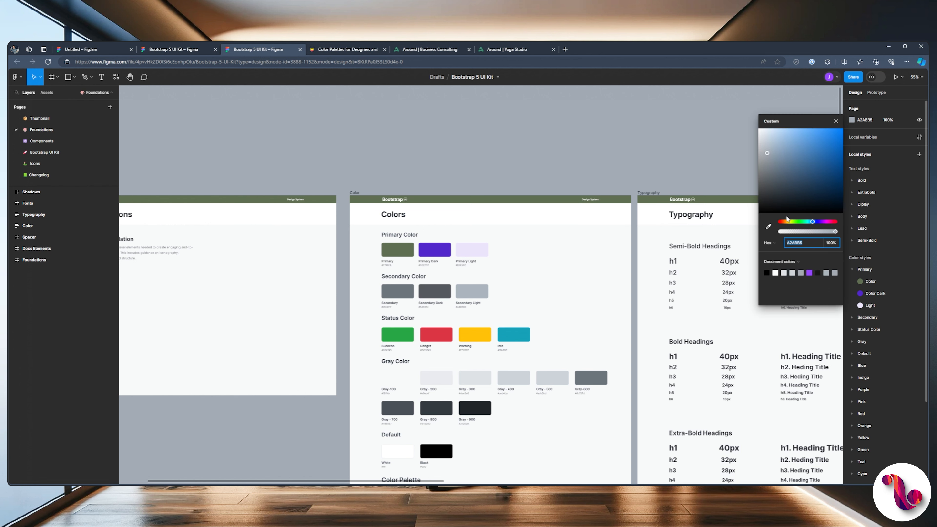
left_click(775, 201)
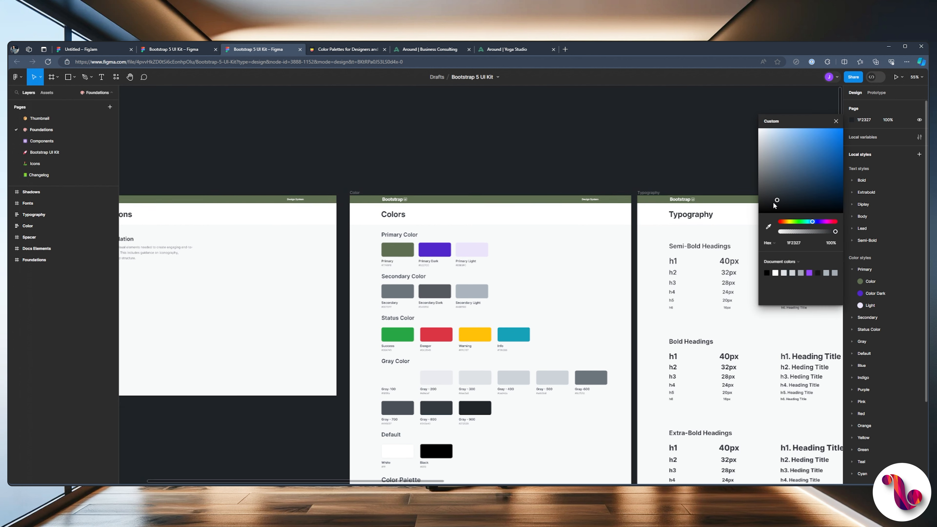
left_click(789, 199)
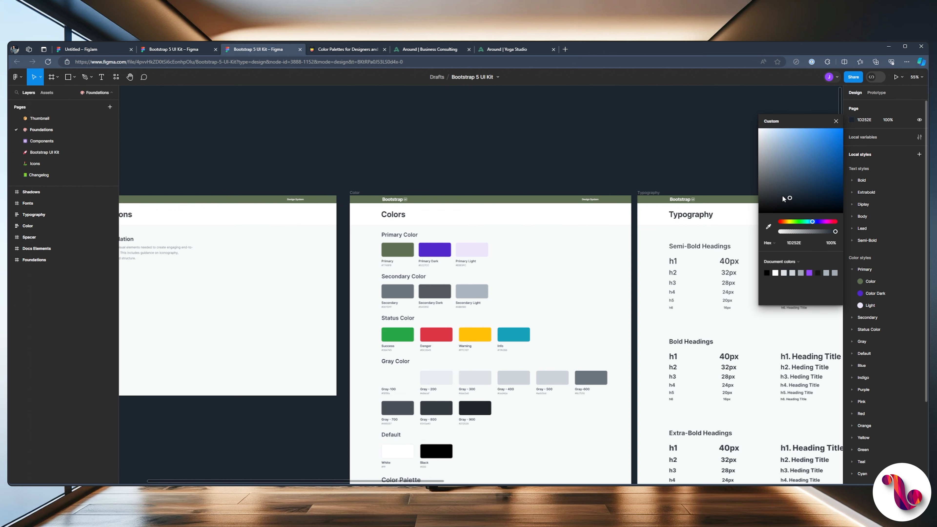
left_click(476, 148)
Add a new page named Homepage and move it above all the other pages.
left_click_drag(333, 169, 518, 168)
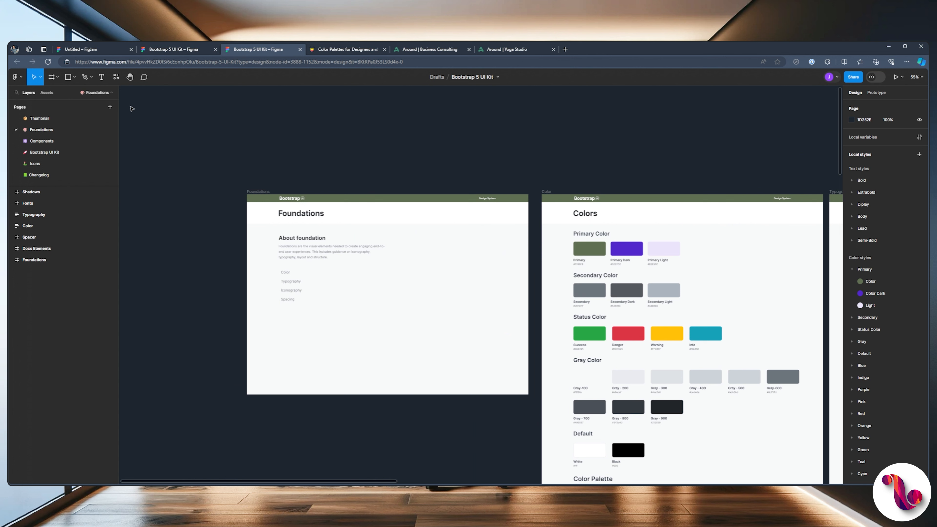
left_click(109, 107)
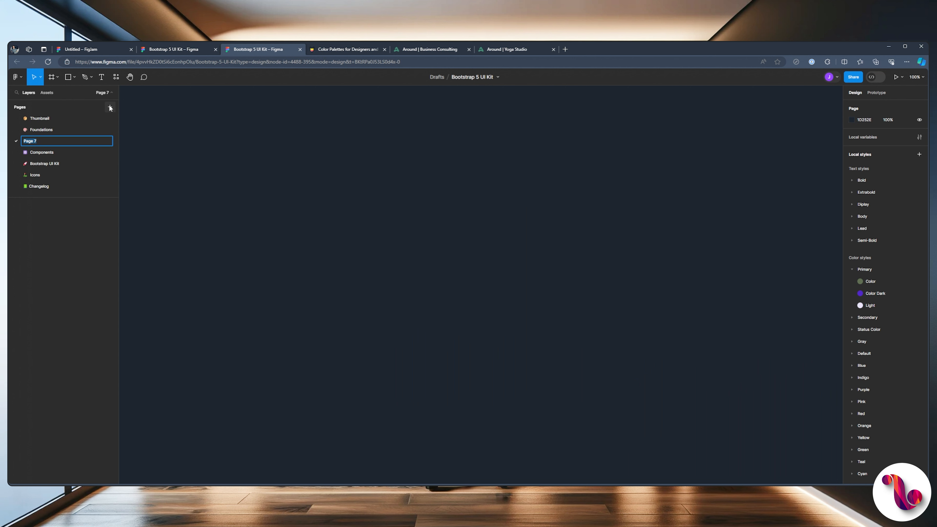
type("Homepage")
key("Return")
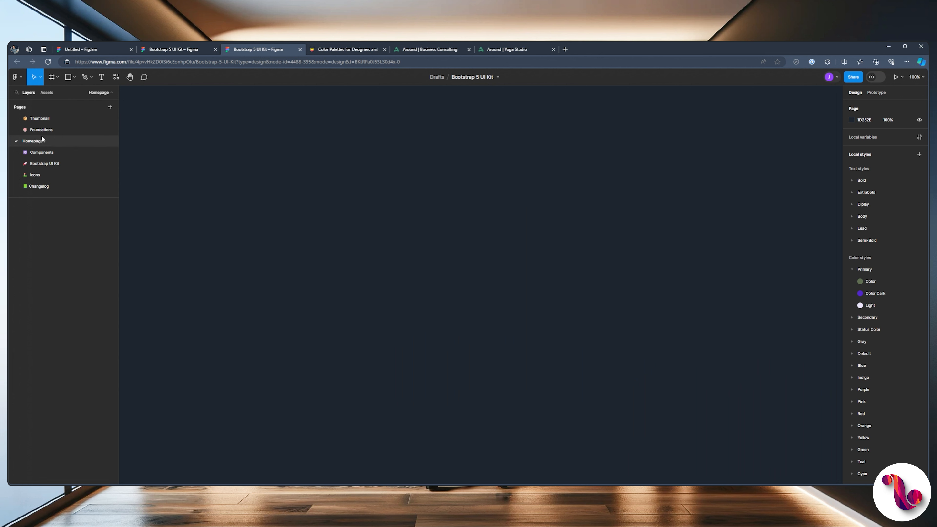
left_click_drag(41, 139, 46, 120)
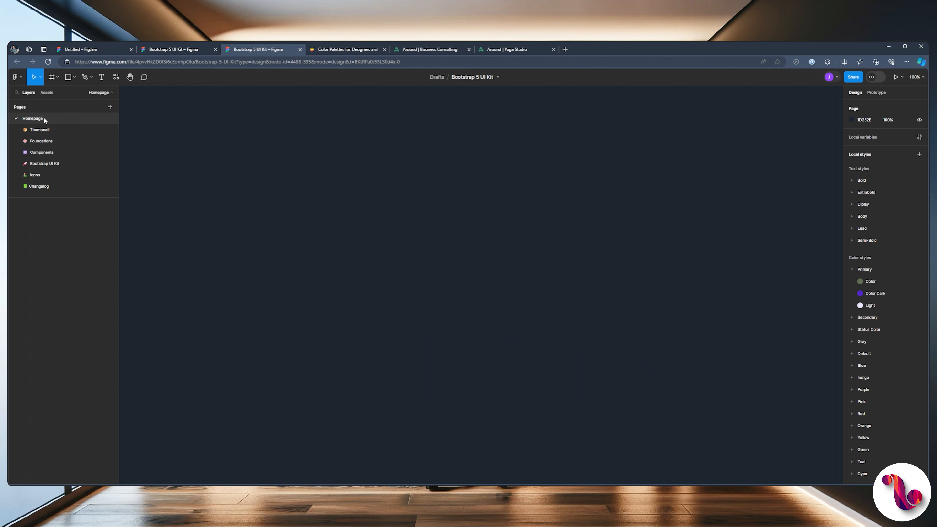
Delete the Thumbnail page from the file.
right_click(41, 132)
key("Escape")
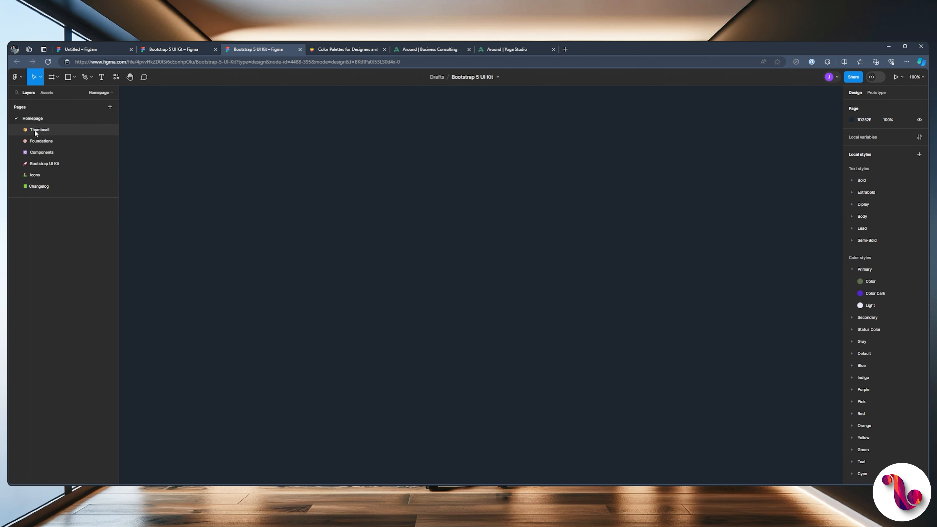
left_click(34, 129)
right_click(34, 129)
key("Escape")
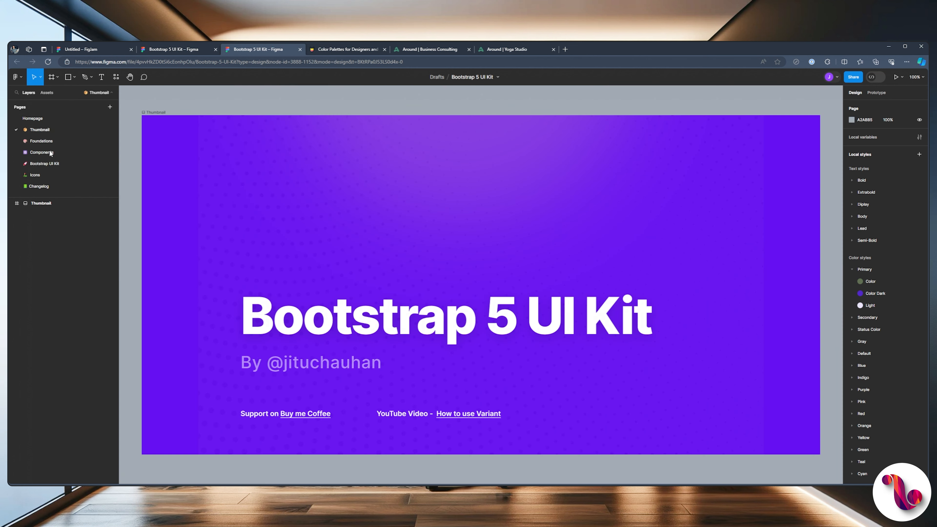
key("Delete")
Delete the Changelog and Icons pages.
right_click(40, 174)
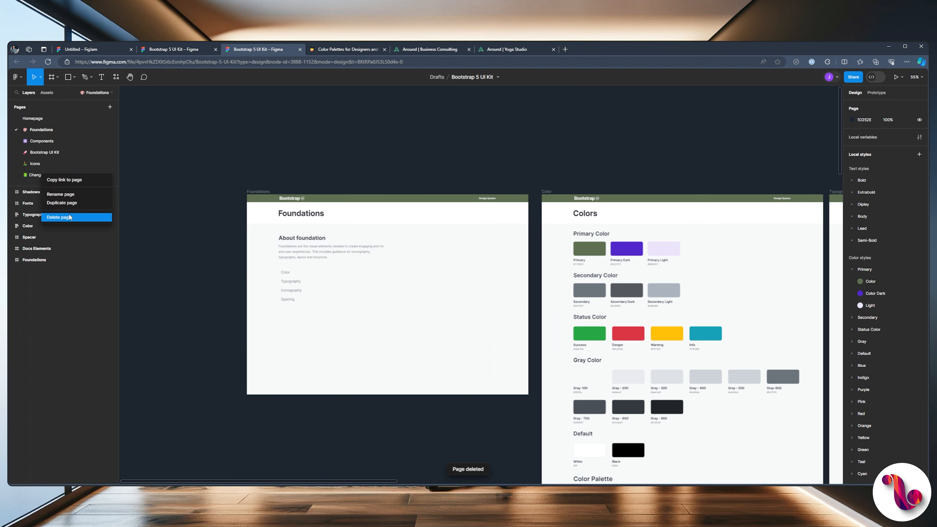
left_click(70, 217)
right_click(51, 165)
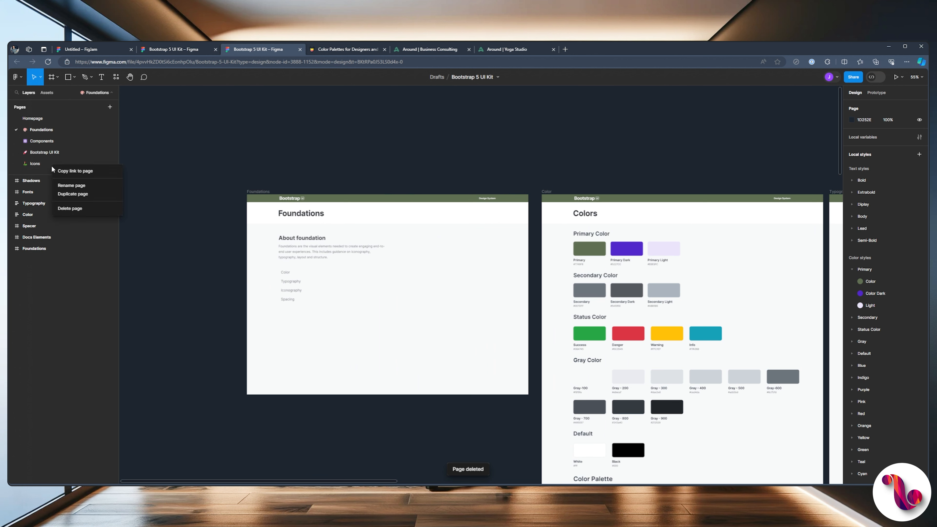
left_click(73, 208)
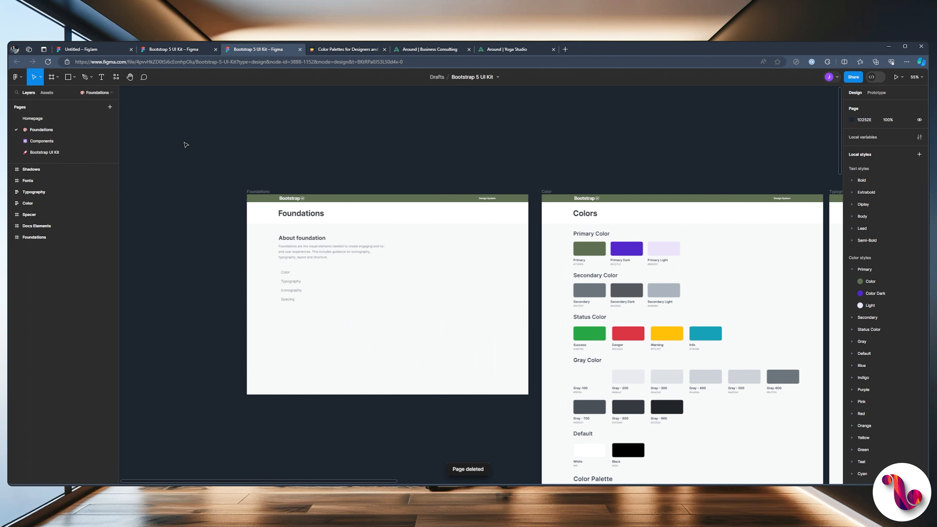
Add a MacBook Air preset frame (1280 × 832) to the empty Homepage page.
left_click(32, 119)
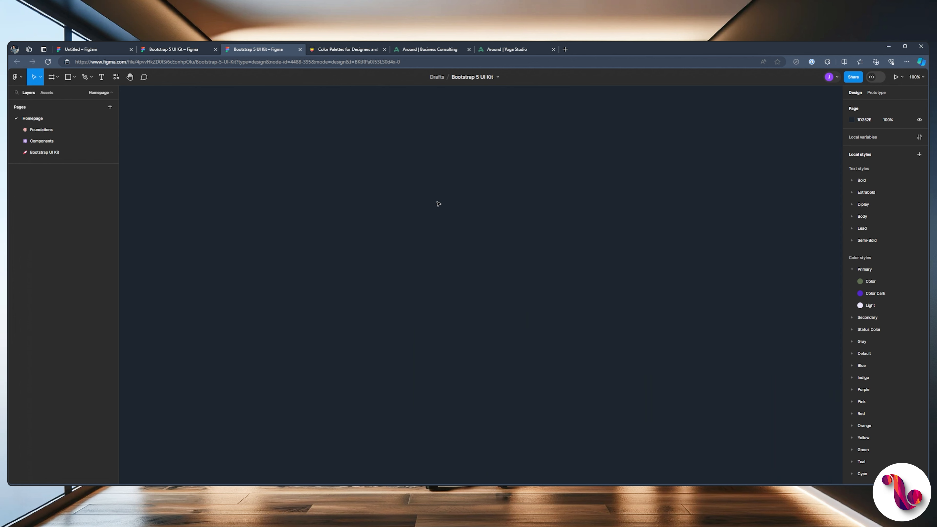
left_click(53, 77)
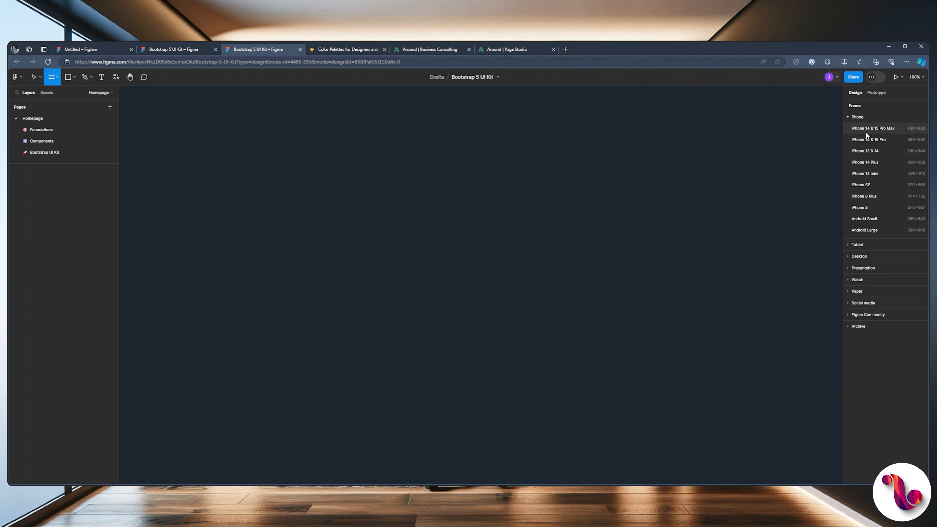
left_click(850, 256)
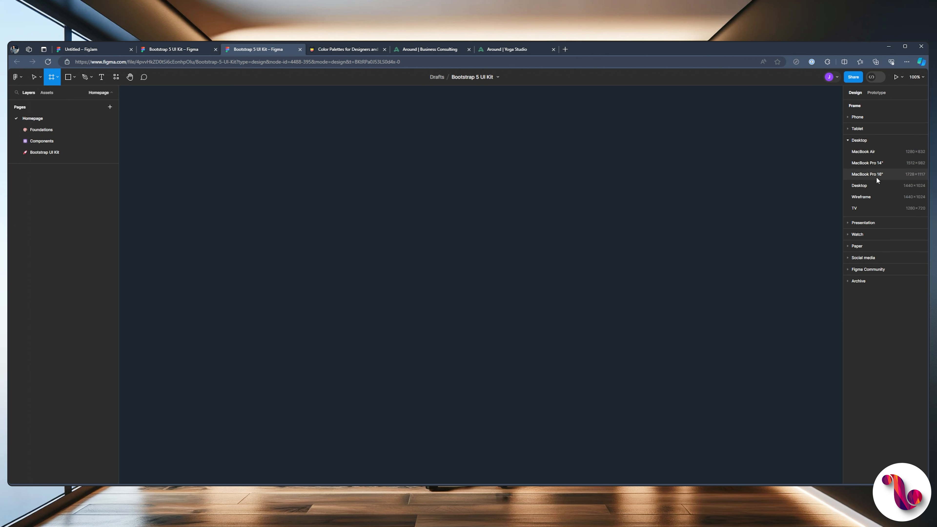
left_click(883, 152)
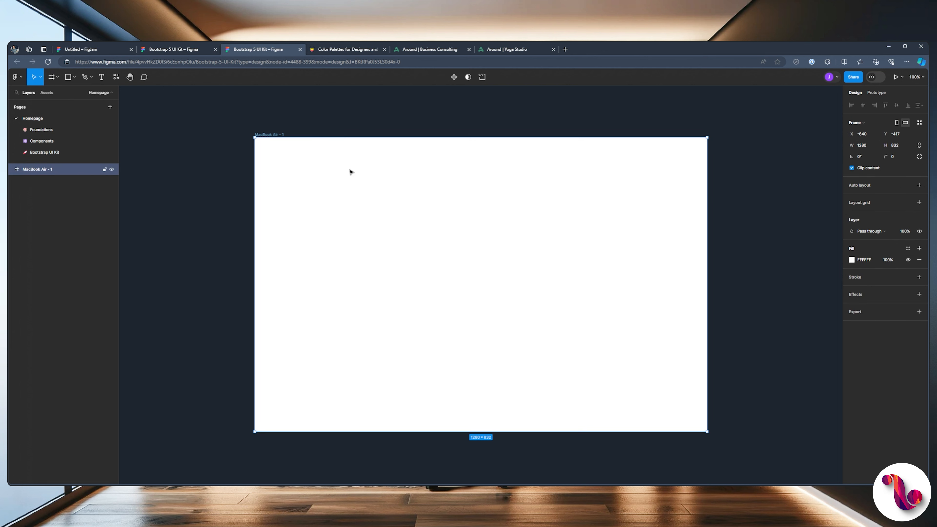
Rename the MacBook Air frame as Desktop View and set its width to 1920.
double_click(263, 134)
type("Desktop View")
key("Return")
type("1920")
key("Return")
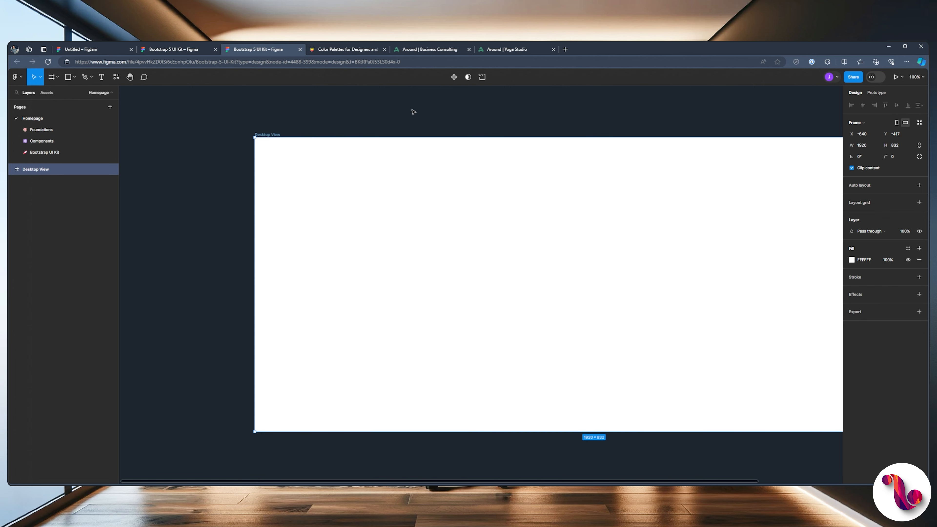
Add an iPad Pro 11" preset frame (834 × 1194) to the Homepage page beside the Desktop View frame.
left_click_drag(588, 129, 447, 124)
scroll(448, 125, "down", 1)
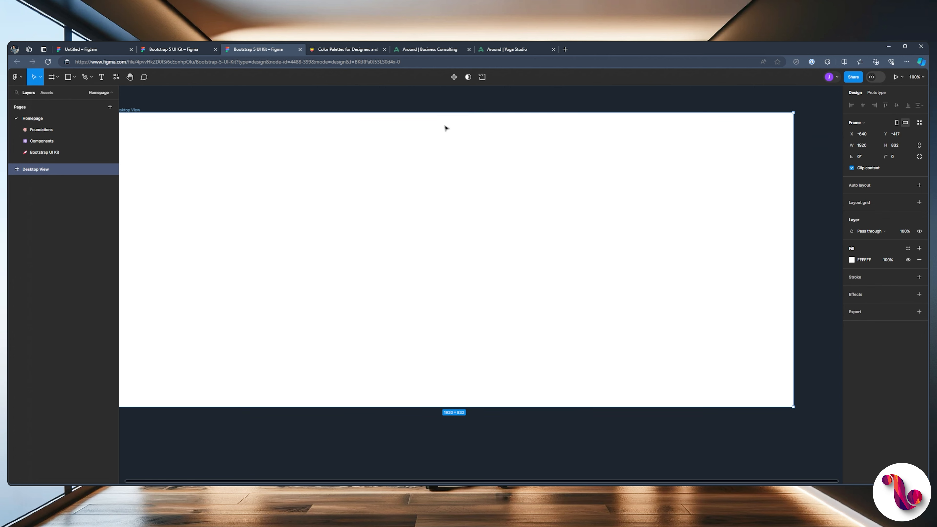
scroll(444, 128, "down", 3)
left_click_drag(644, 131, 536, 160)
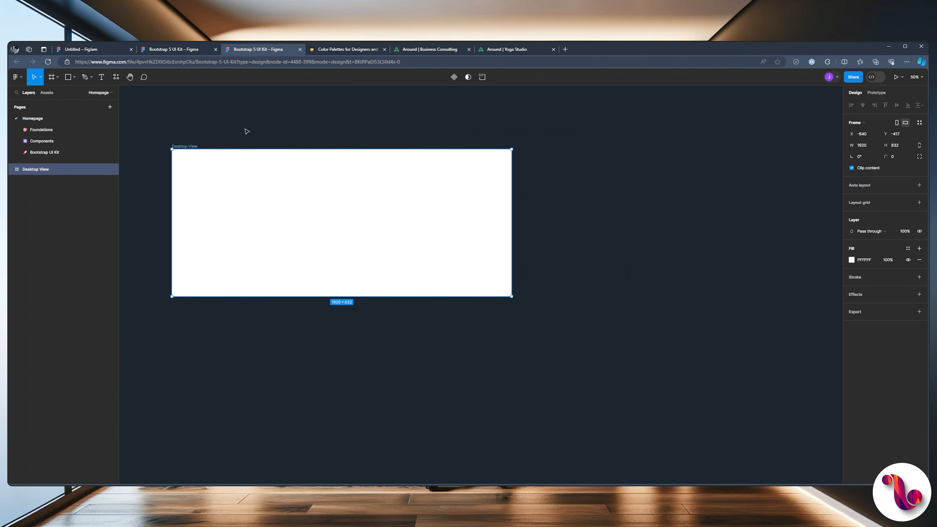
left_click(55, 77)
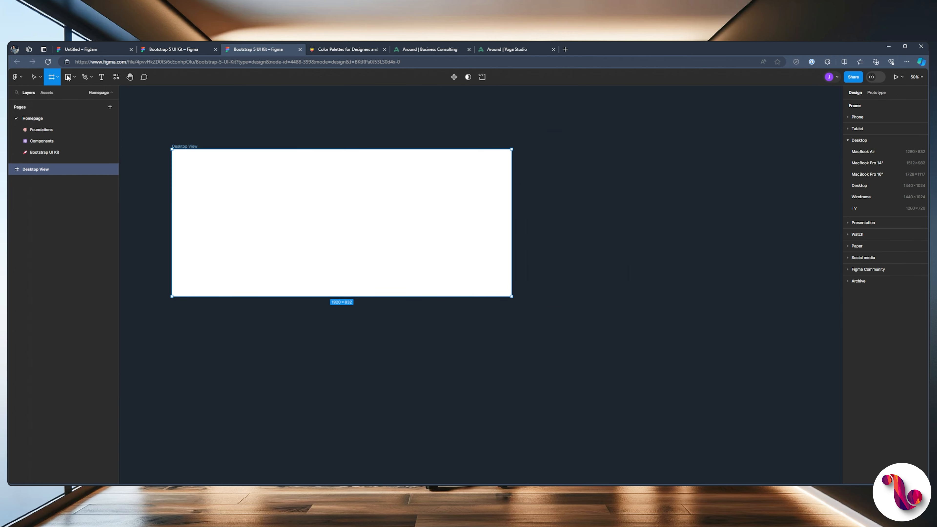
left_click(849, 129)
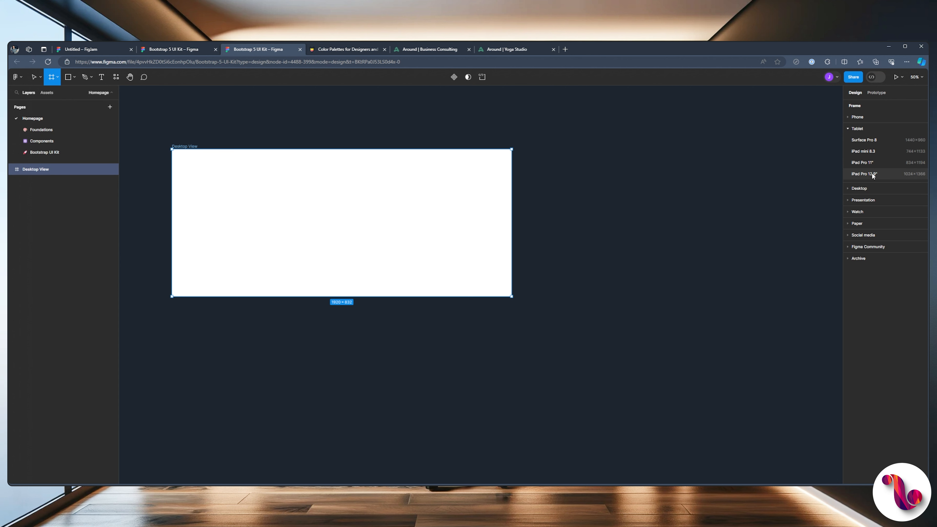
left_click(860, 162)
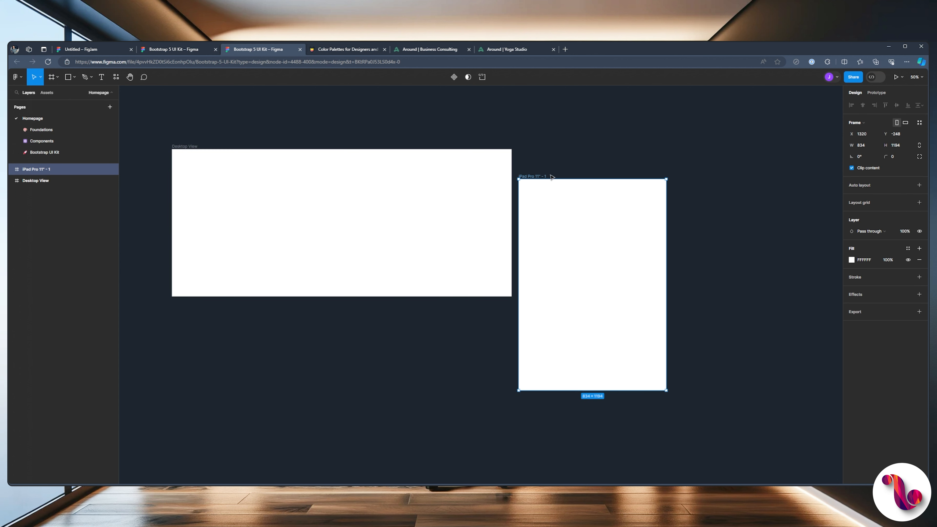
Align the iPad Pro 11" frame with the top edge of Desktop View, leaving a gap between them, and rename it Tablet View.
left_click_drag(524, 176, 552, 147)
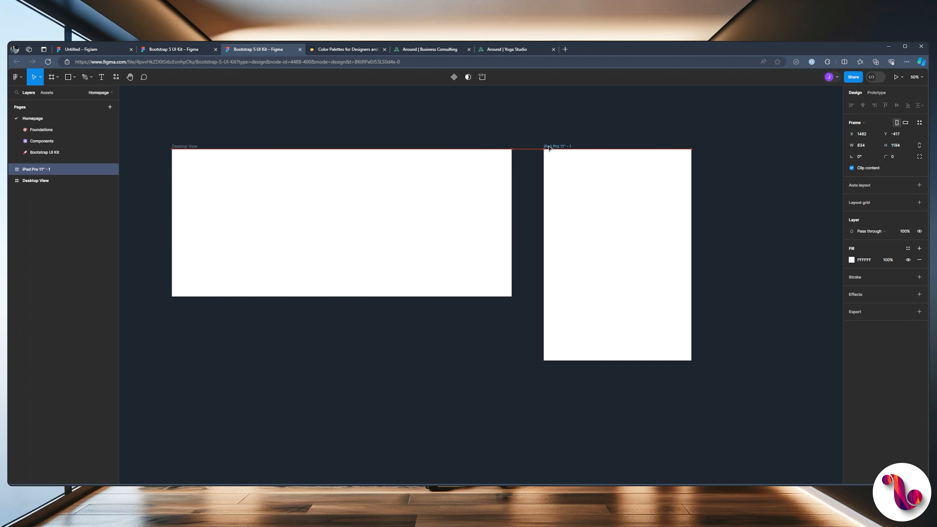
type("Tablet View")
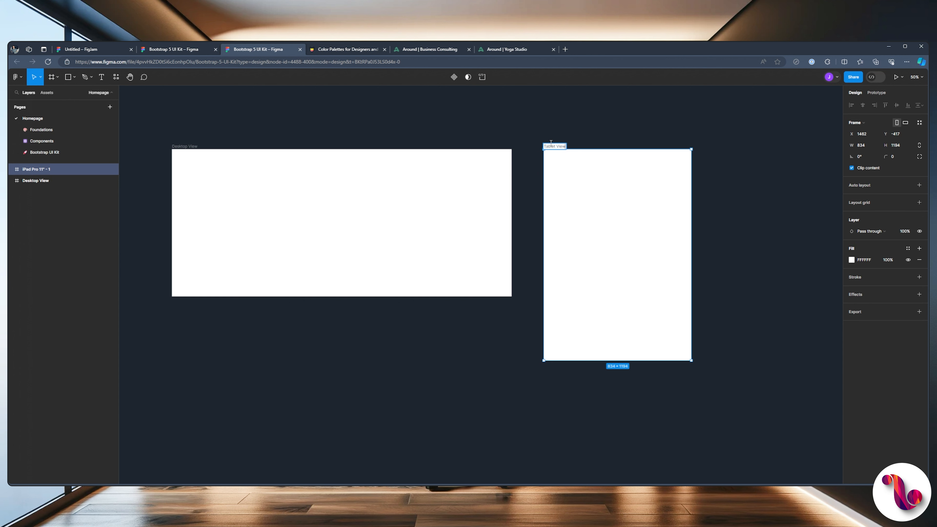
key("Return")
Add an iPhone 14 & 15 Pro Max preset frame (430 × 932) beside the Tablet View frame.
left_click_drag(680, 127, 472, 130)
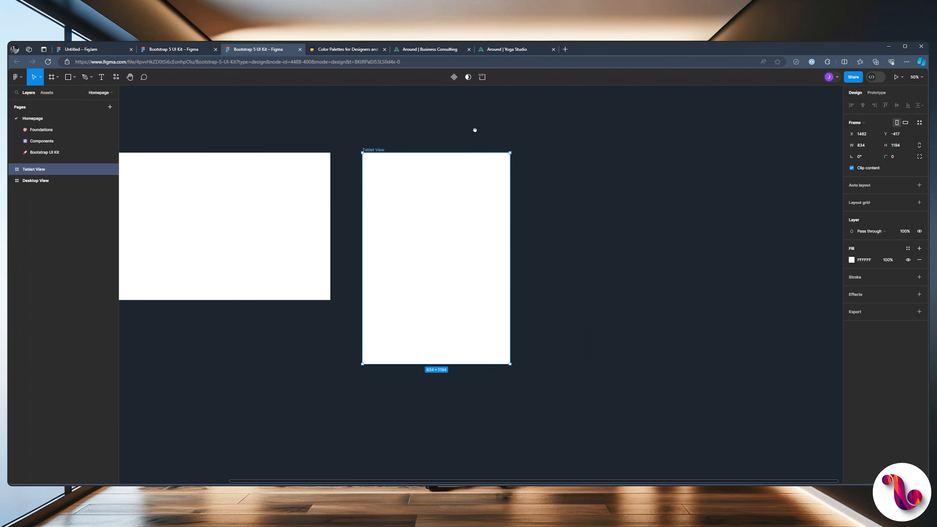
left_click(536, 189)
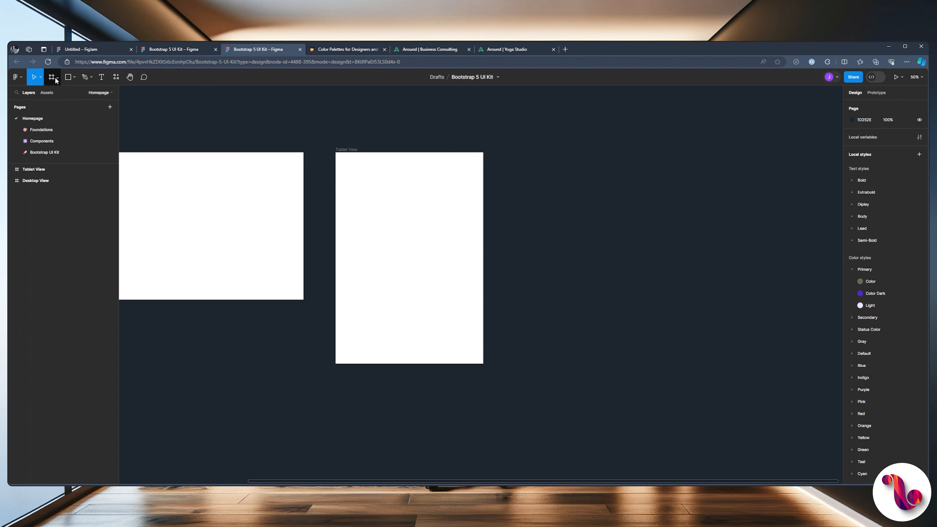
key("f")
left_click(856, 117)
left_click(864, 128)
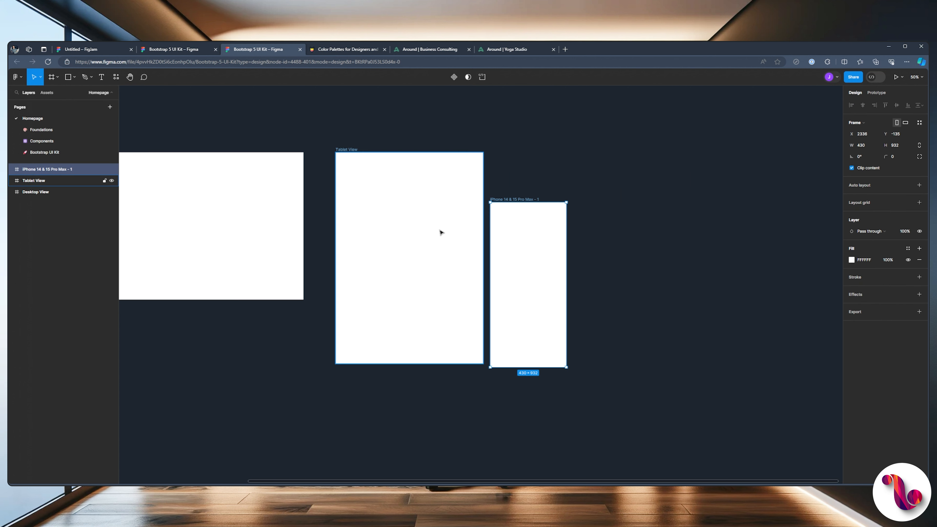
Align the iPhone frame with the top edge of Tablet View, with a gap between them, and rename it Mobile.
left_click_drag(513, 199, 545, 151)
double_click(545, 150)
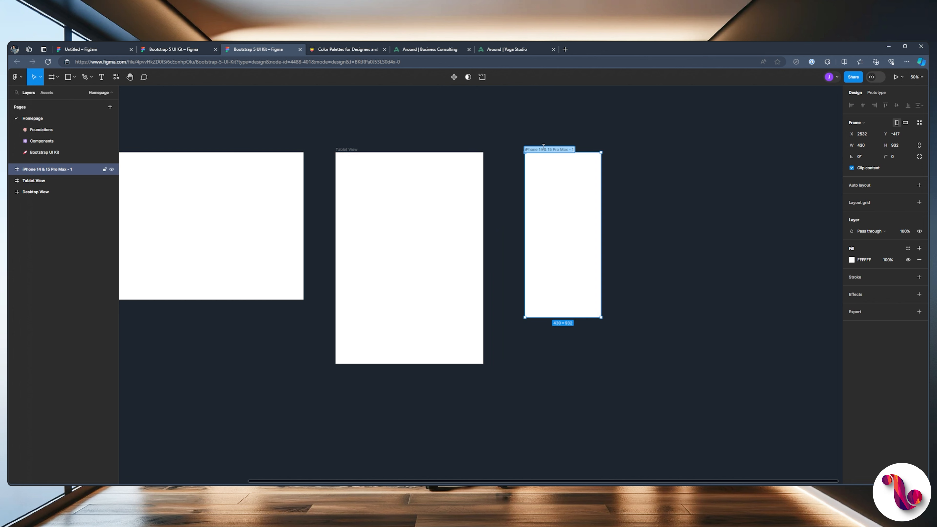
type("Mobile")
key("Return")
scroll(556, 141, "left", 5)
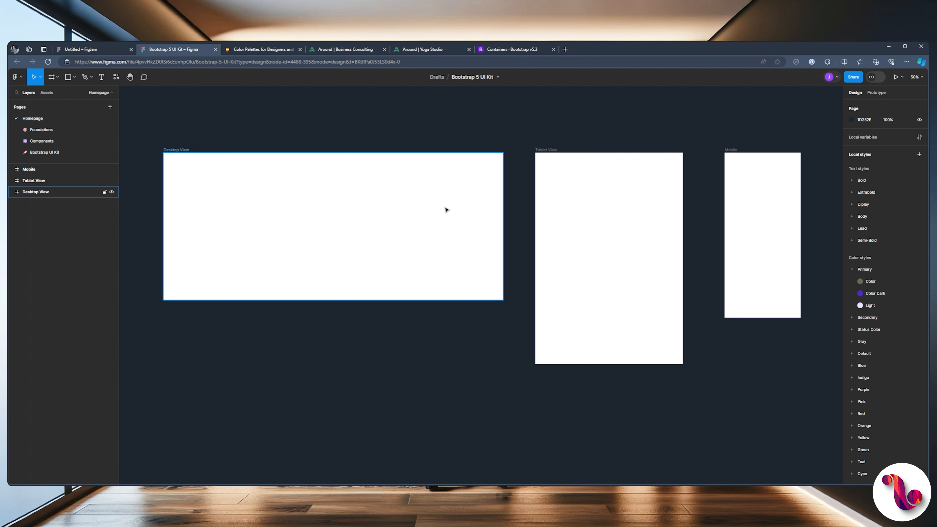
Add auto layout to the Desktop View, Tablet View and Mobile frames.
left_click(181, 150)
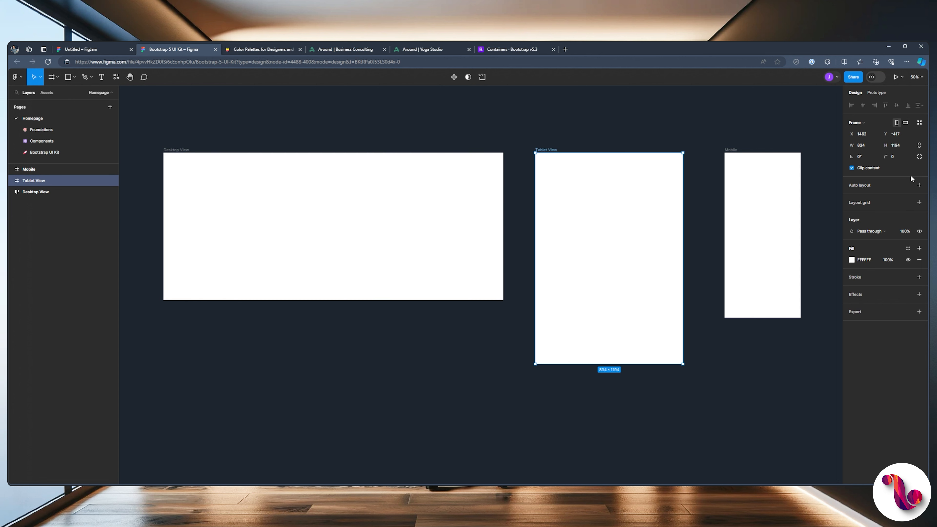
left_click(919, 184)
left_click(734, 151)
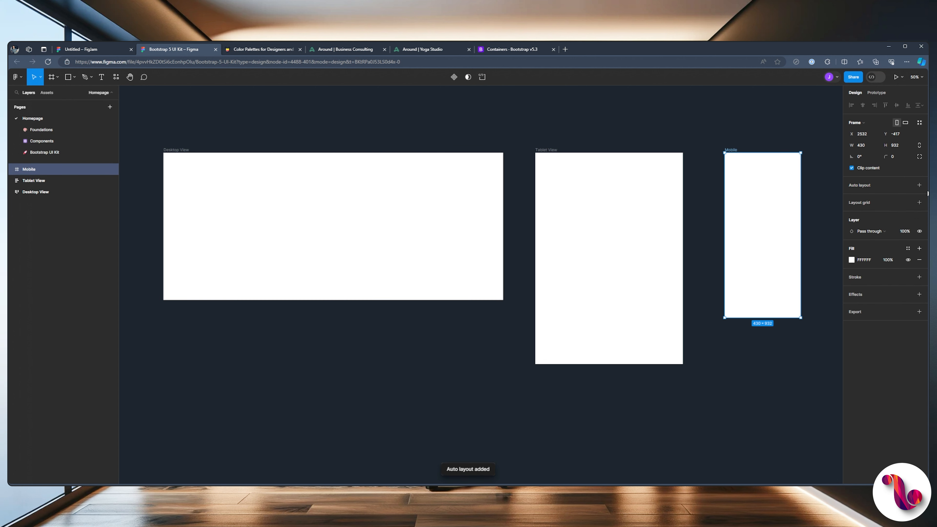
left_click(919, 185)
left_click(424, 114)
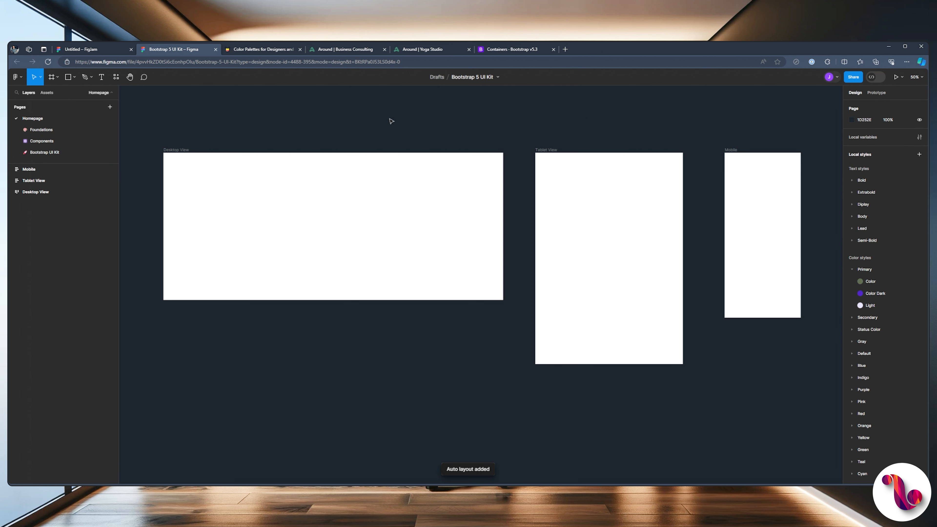
Draw a rectangle about 908 × 223 inside the Desktop View frame and select it.
left_click_drag(389, 119, 539, 132)
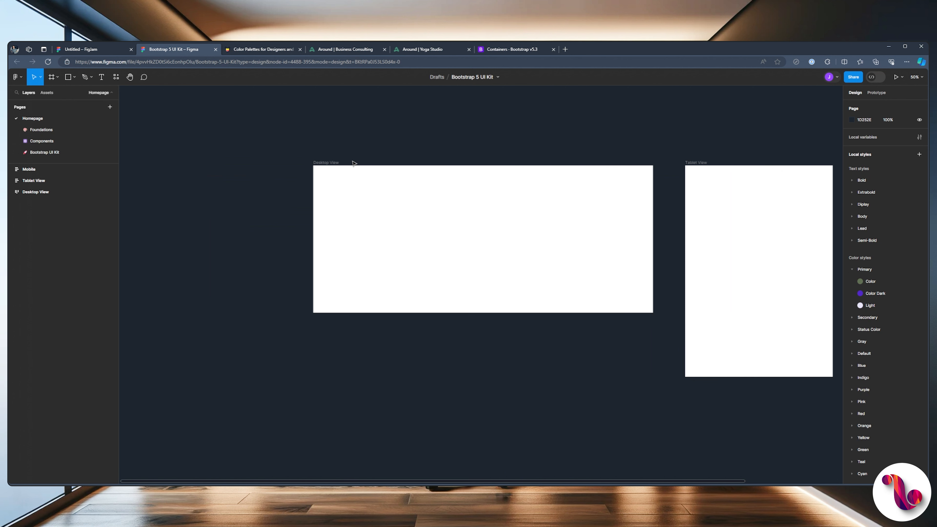
left_click(339, 168)
scroll(336, 170, "up", 2)
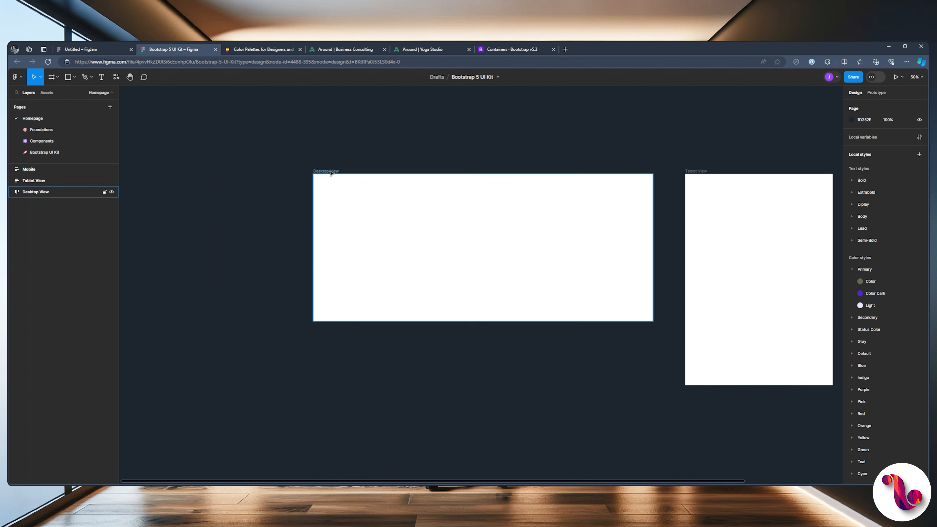
scroll(343, 203, "up", 5)
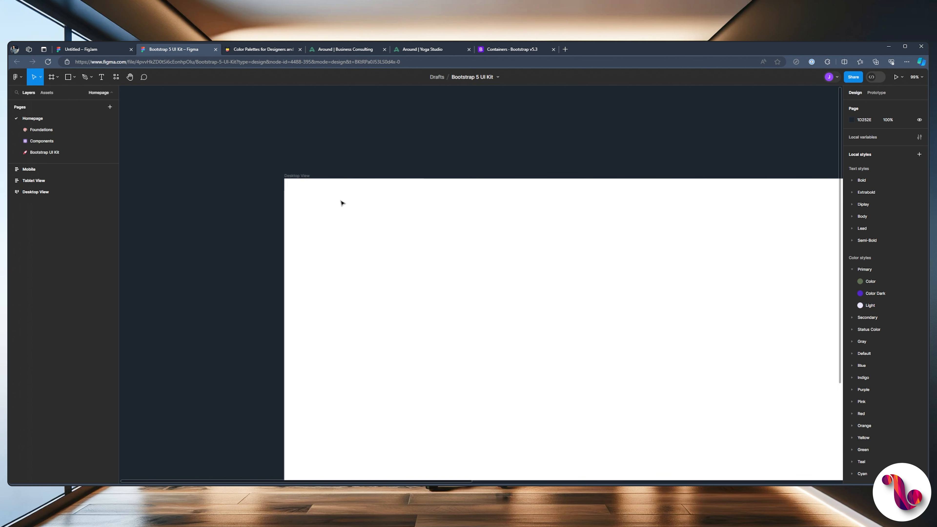
left_click_drag(461, 152, 399, 146)
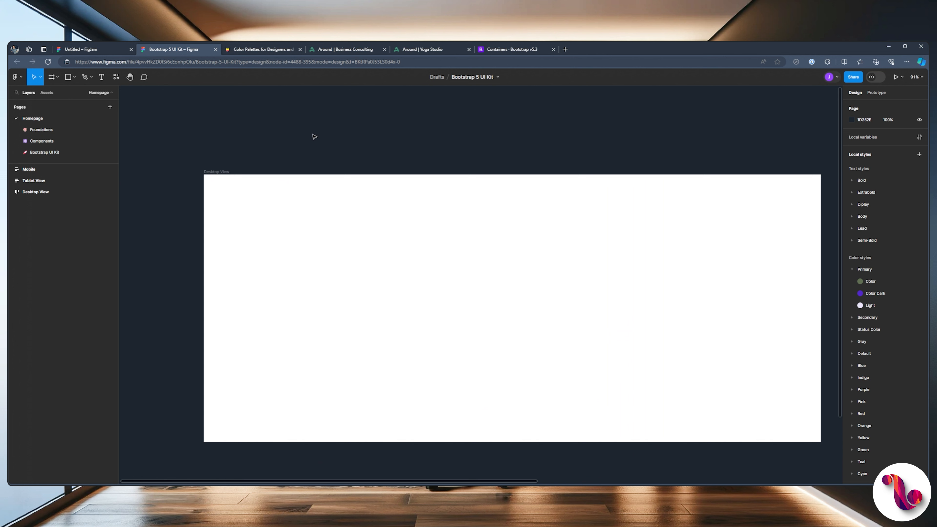
left_click(218, 171)
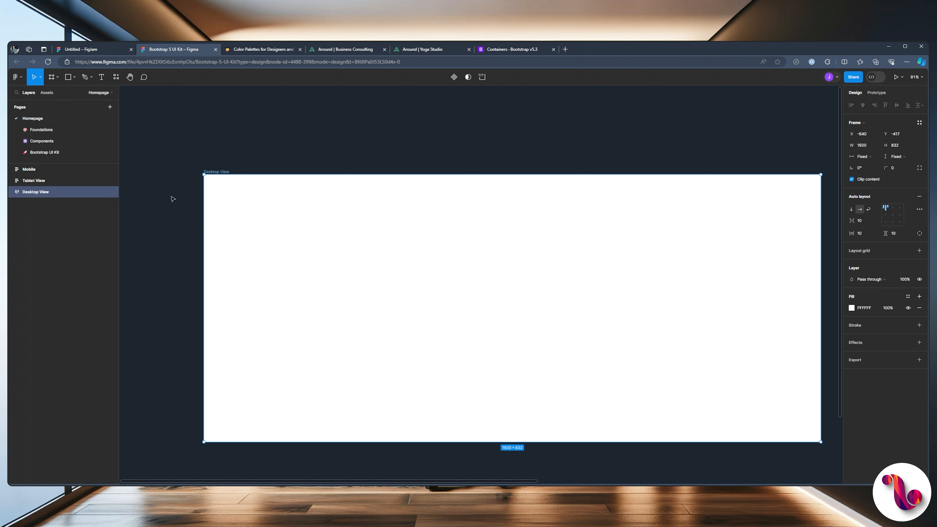
left_click(67, 77)
left_click_drag(341, 224, 631, 301)
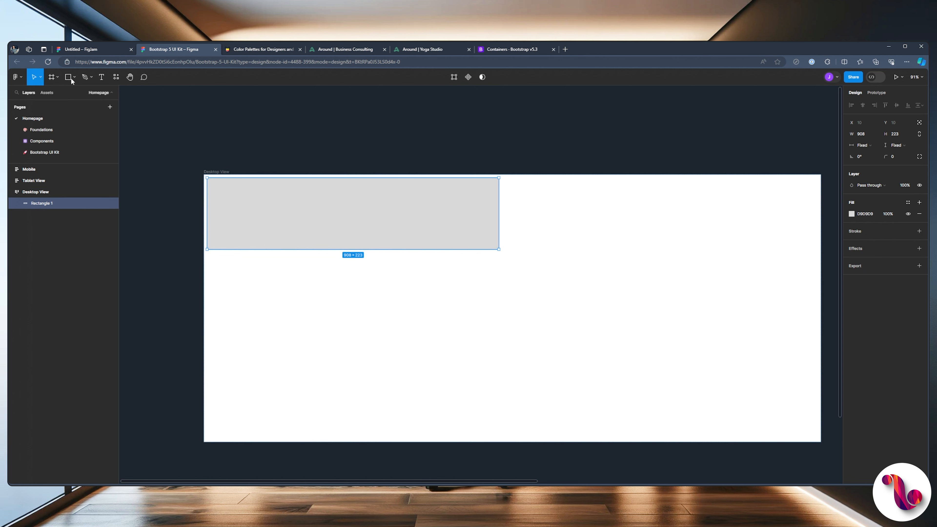
left_click(380, 282)
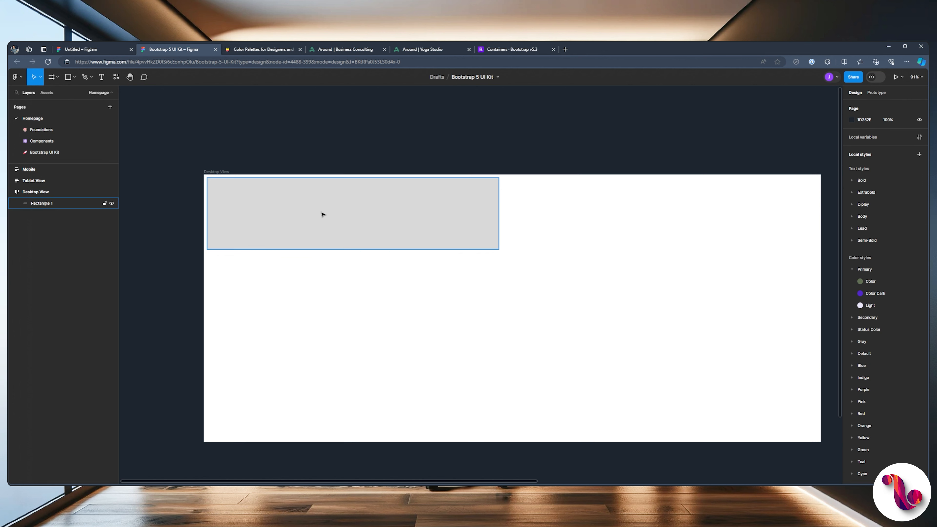
left_click(322, 213)
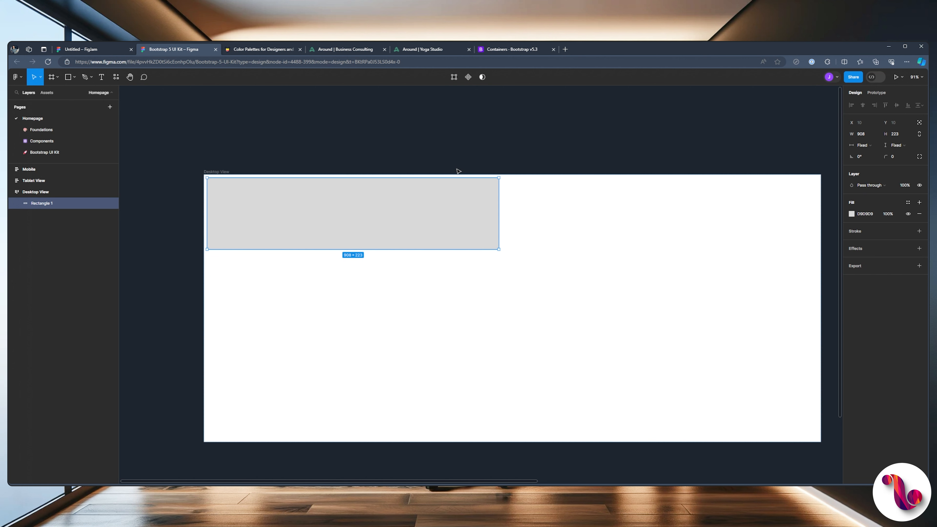
Switch to the Bootstrap documentation, search it for "container" and open the Containers section How they work.
left_click(486, 50)
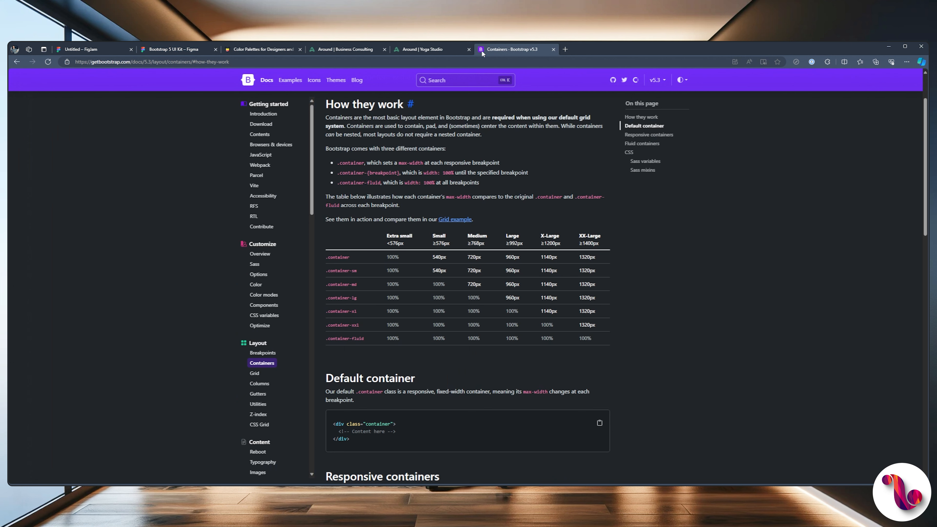
left_click(439, 79)
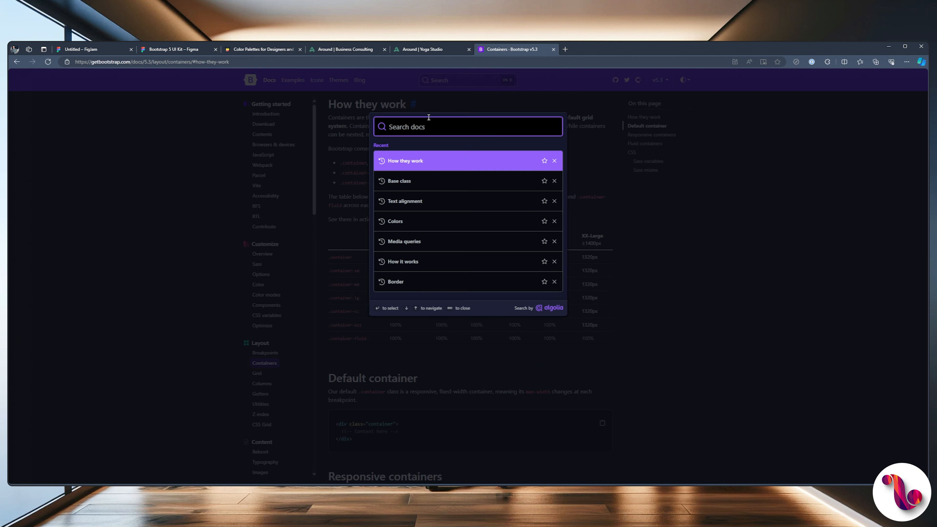
type("container")
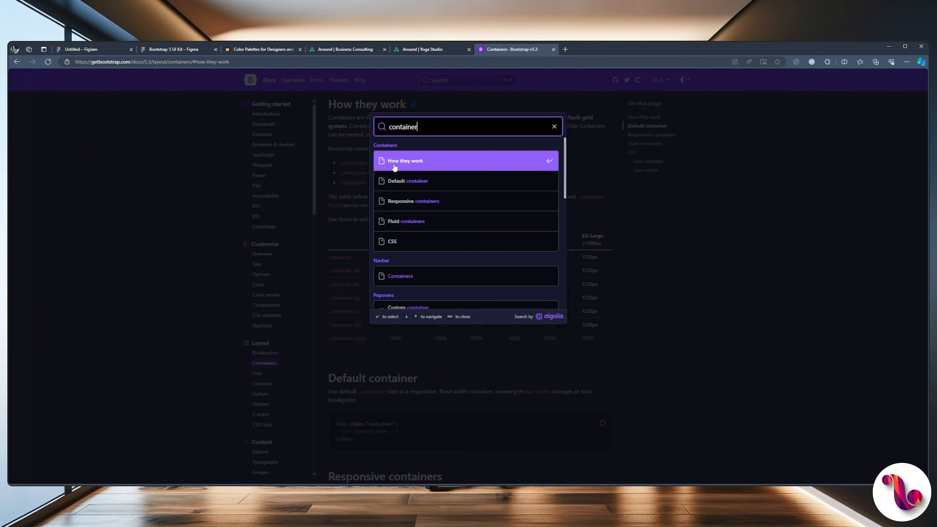
left_click(394, 167)
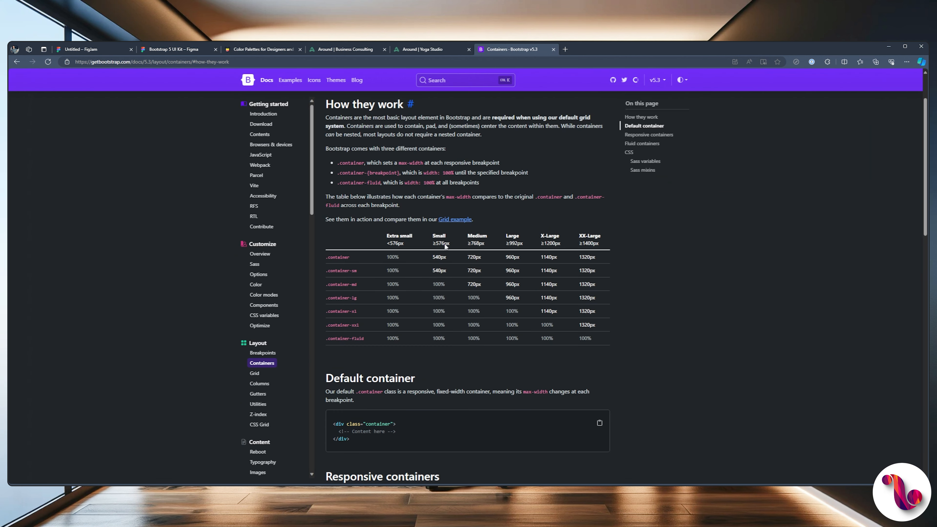
Examine the container width table for the .container-xxl value at the XX-Large breakpoint, and return to the Bootstrap 5 UI Kit file in Figma.
scroll(395, 208, "up", 1)
scroll(394, 208, "down", 2)
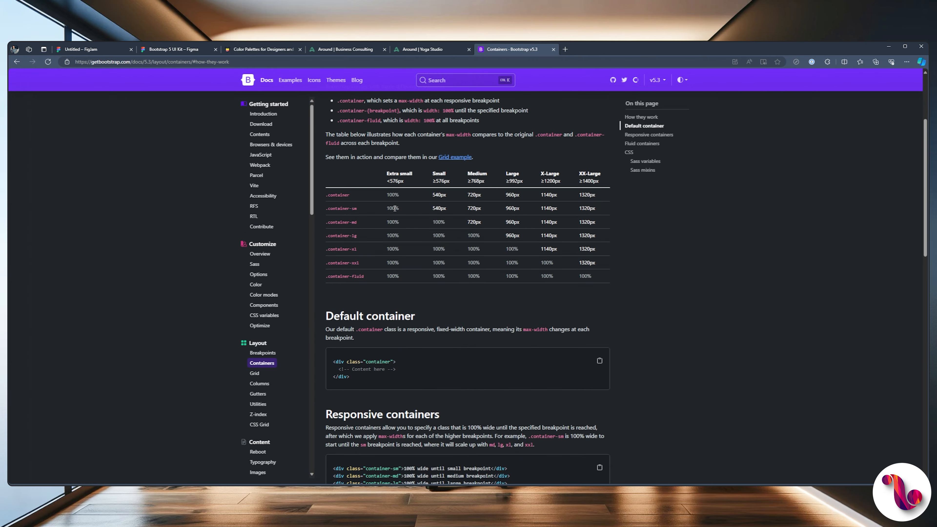
scroll(395, 219, "up", 3)
scroll(396, 218, "up", 2)
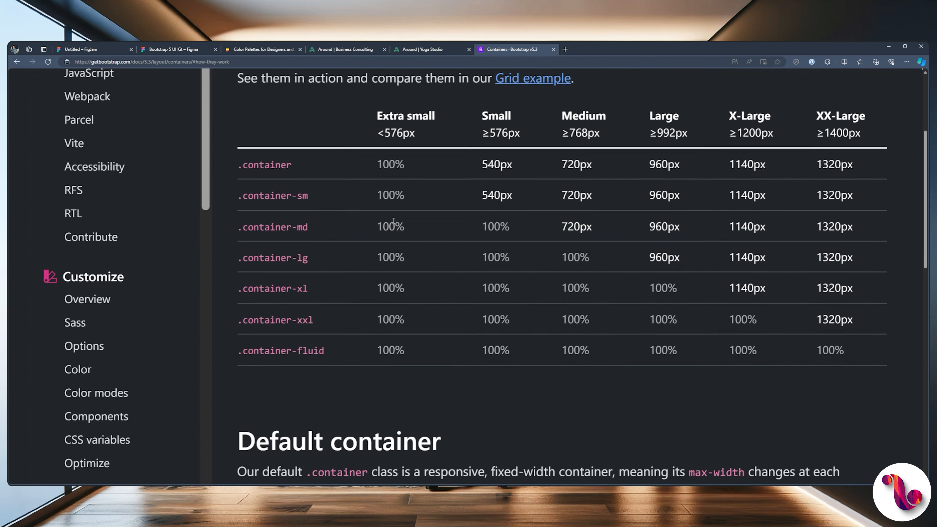
scroll(393, 221, "right", 1)
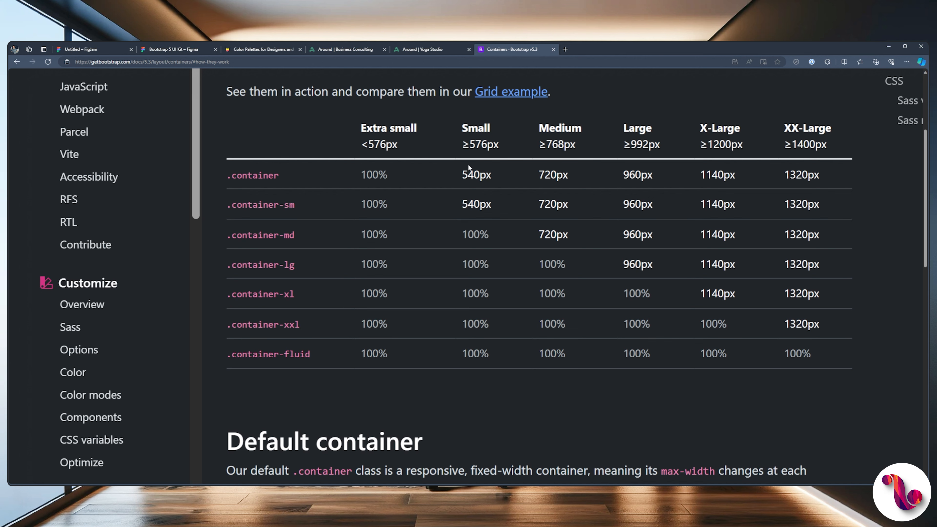
key("ctrl+minus")
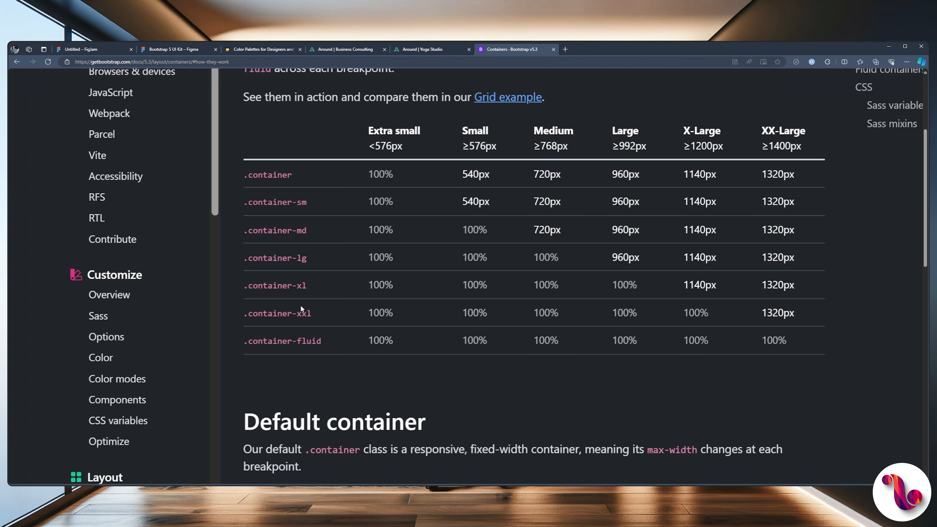
left_click_drag(243, 314, 312, 313)
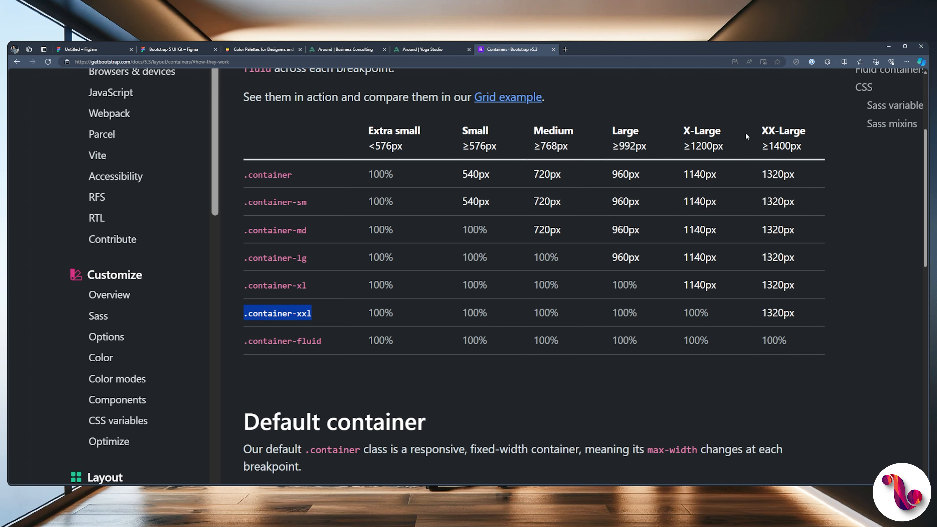
left_click_drag(761, 131, 807, 134)
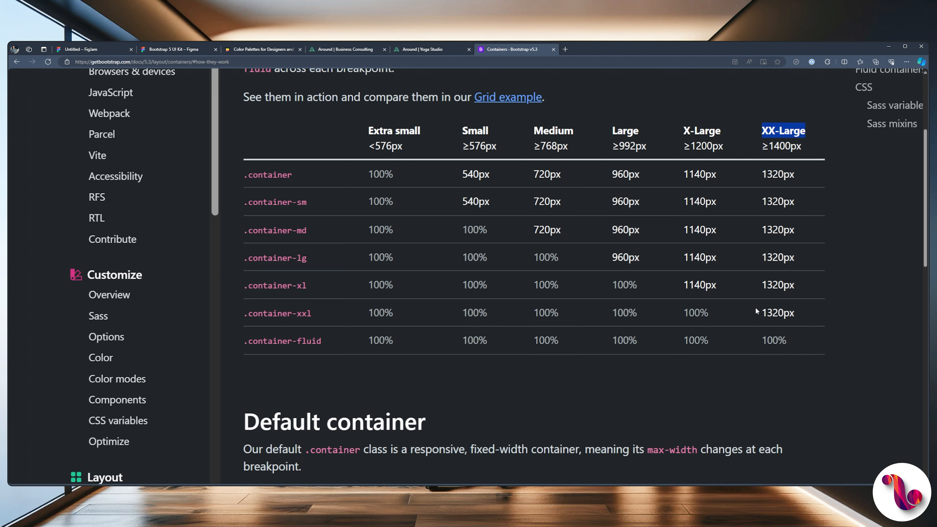
left_click_drag(759, 312, 794, 316)
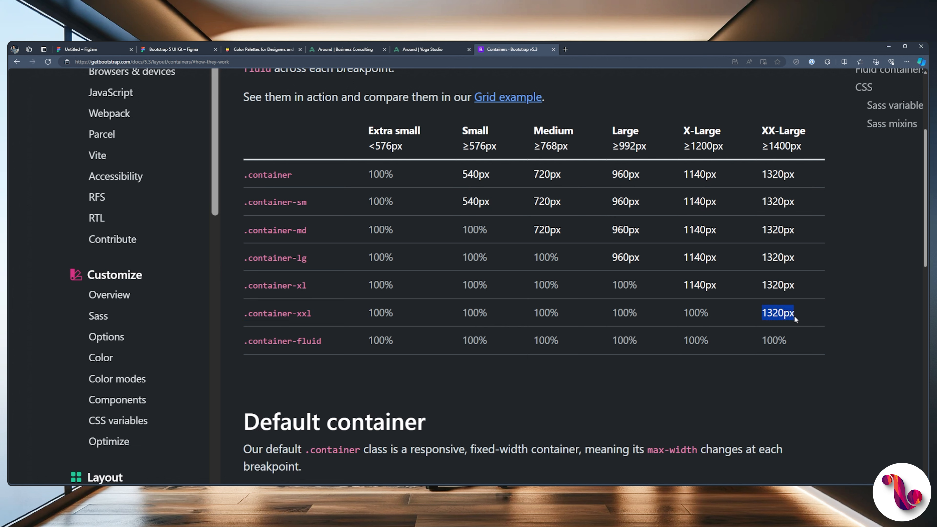
left_click(191, 49)
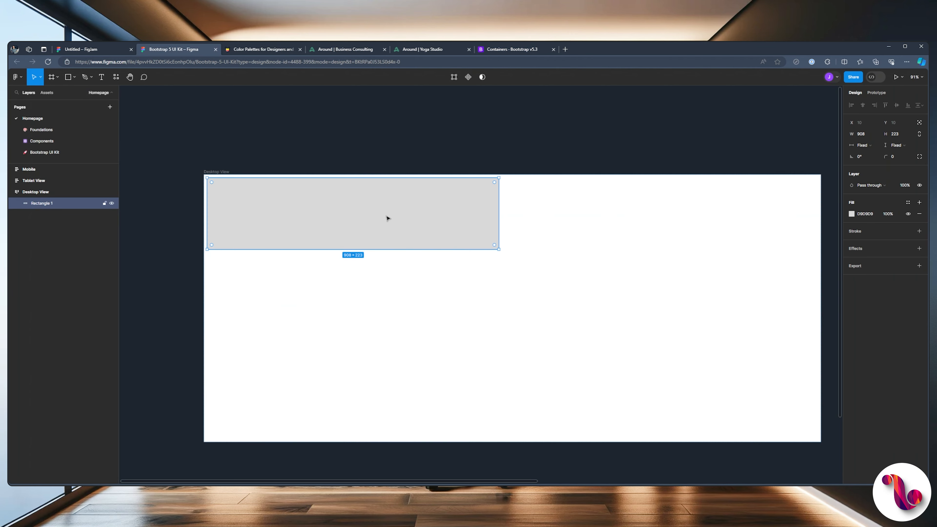
Set the rectangle's width to 1320 in the Desktop View frame and shorten its height to about 35.
left_click(862, 133)
type("1320")
key("Return")
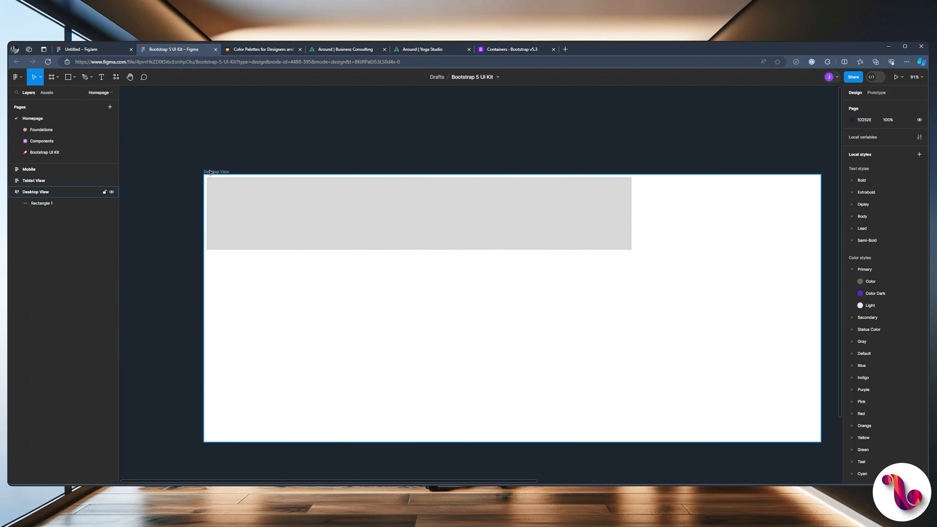
left_click(210, 172)
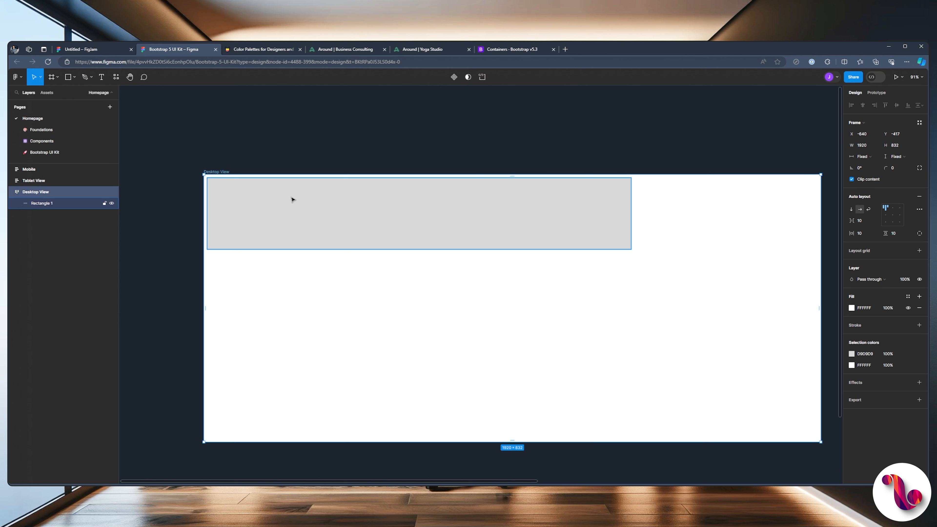
left_click(295, 209)
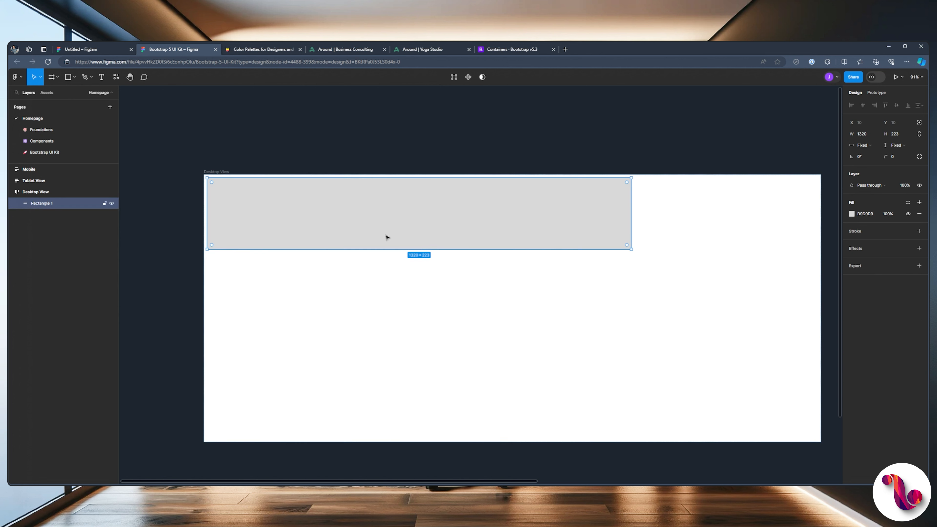
left_click_drag(383, 249, 382, 189)
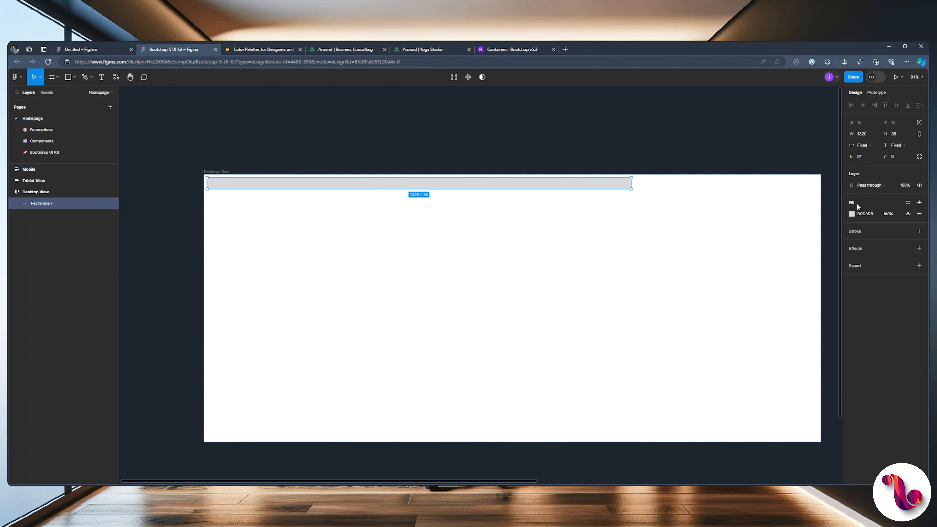
Fill the rectangle with red BE3030 at 35% opacity.
left_click(852, 214)
left_click_drag(811, 262, 821, 259)
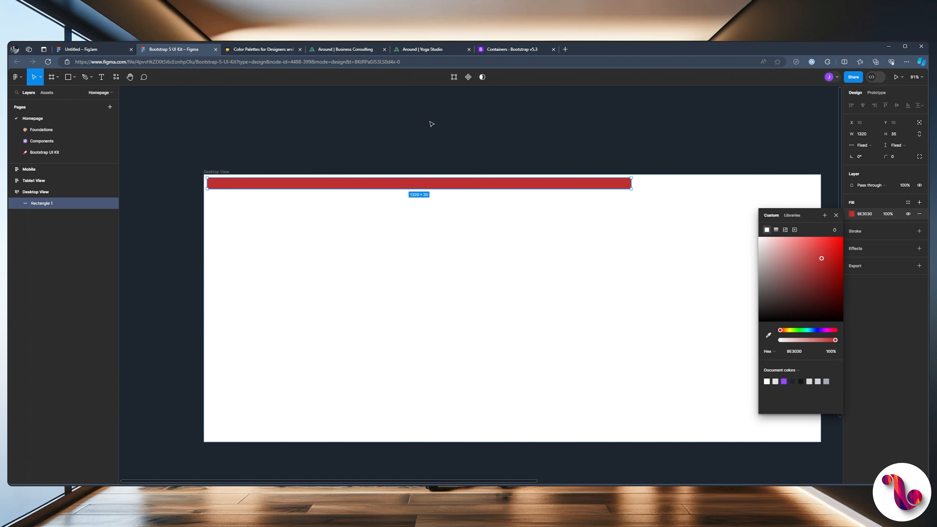
left_click_drag(805, 339, 800, 340)
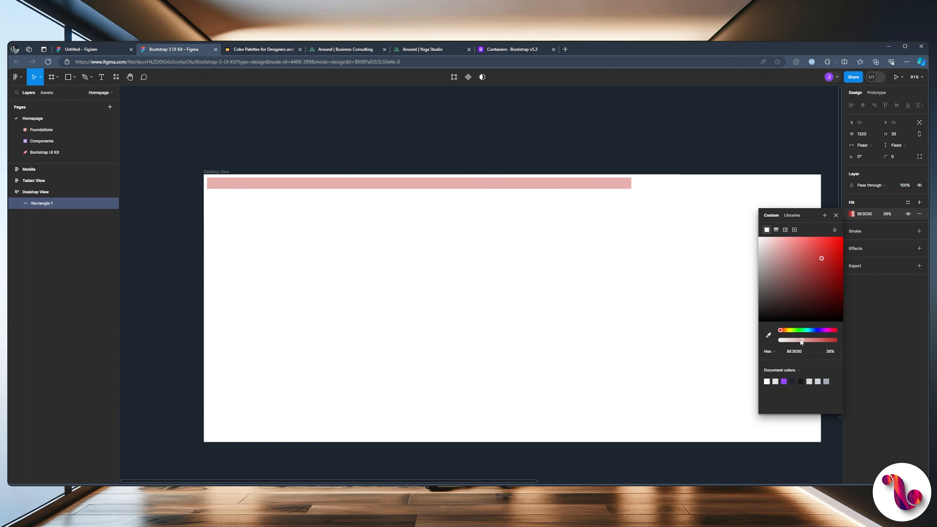
left_click(389, 104)
Set the Desktop View frame's auto layout alignment to top center.
left_click(214, 172)
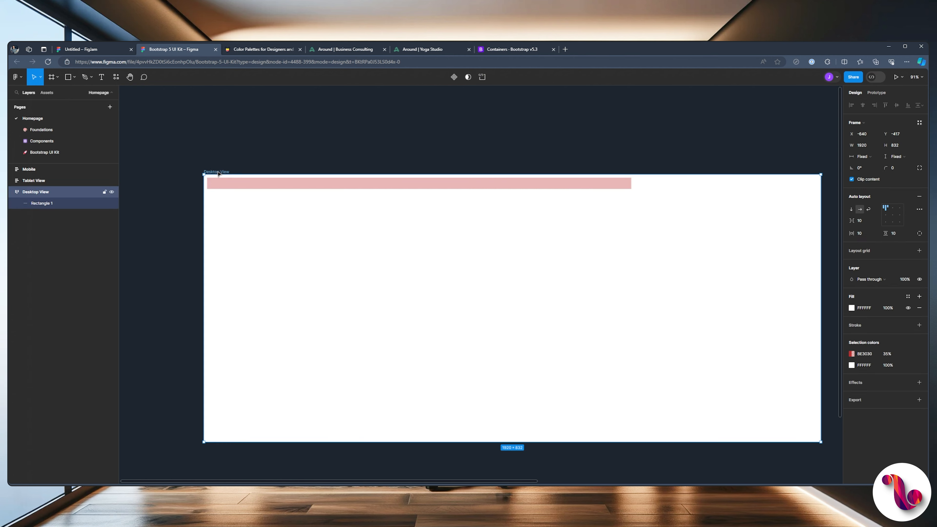
left_click(893, 215)
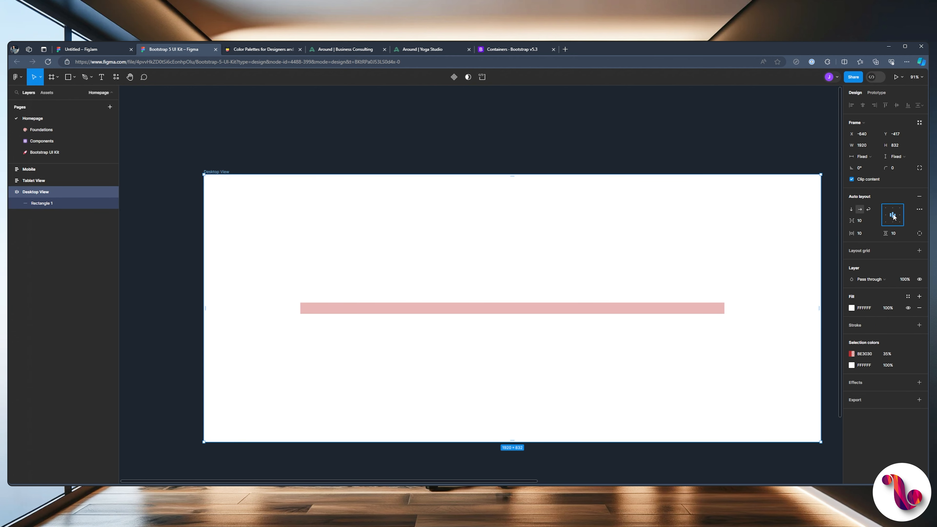
left_click(892, 209)
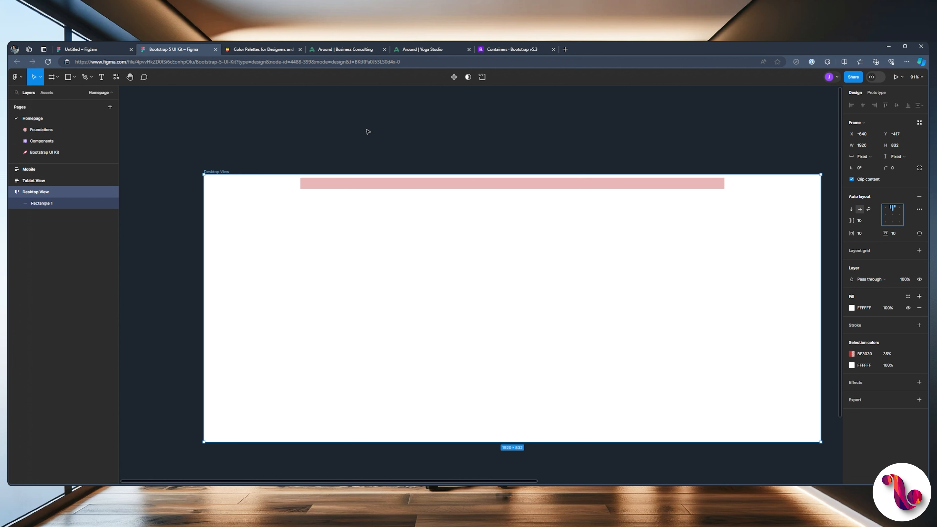
Show the rulers and place two vertical guides along the start and end edges of the red rectangle.
key("ctrl+r")
left_click(365, 137)
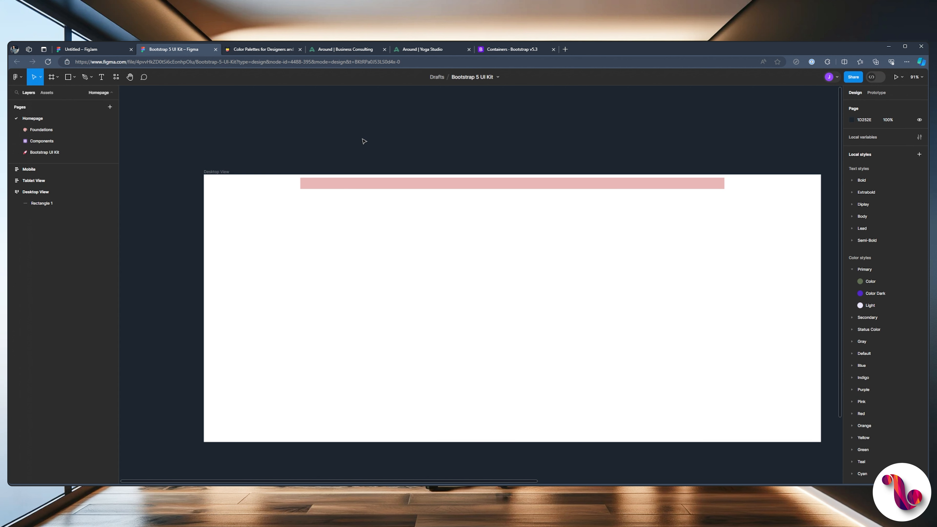
key("shift+r")
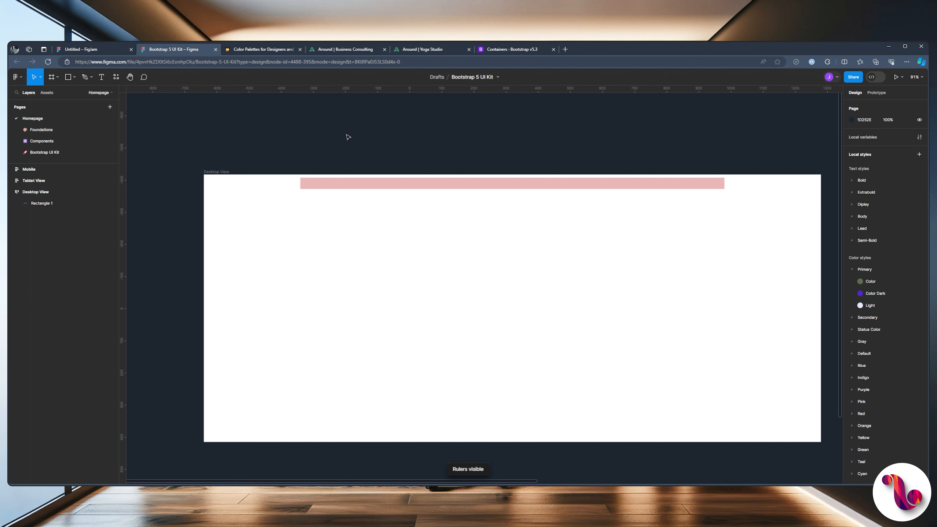
left_click_drag(121, 190, 301, 195)
left_click_drag(121, 225, 724, 212)
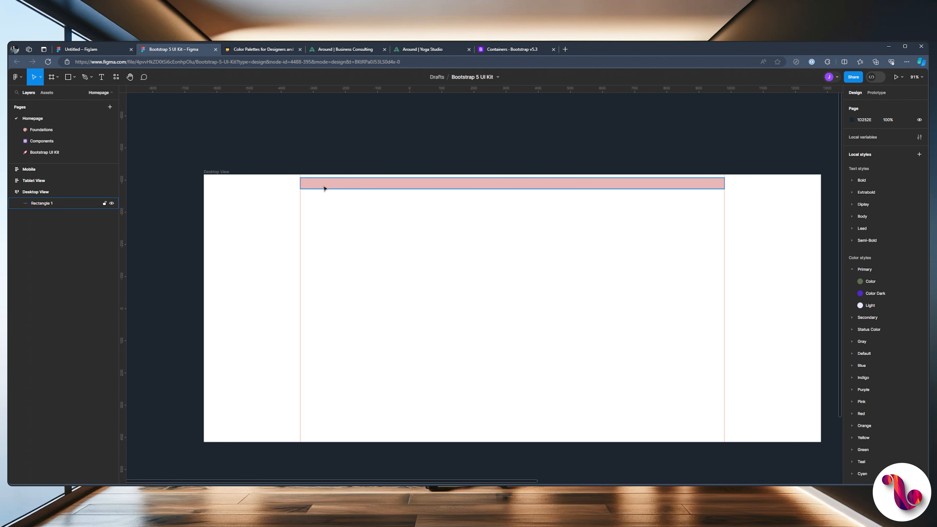
Group the red rectangle and rename the group "container".
left_click(430, 188)
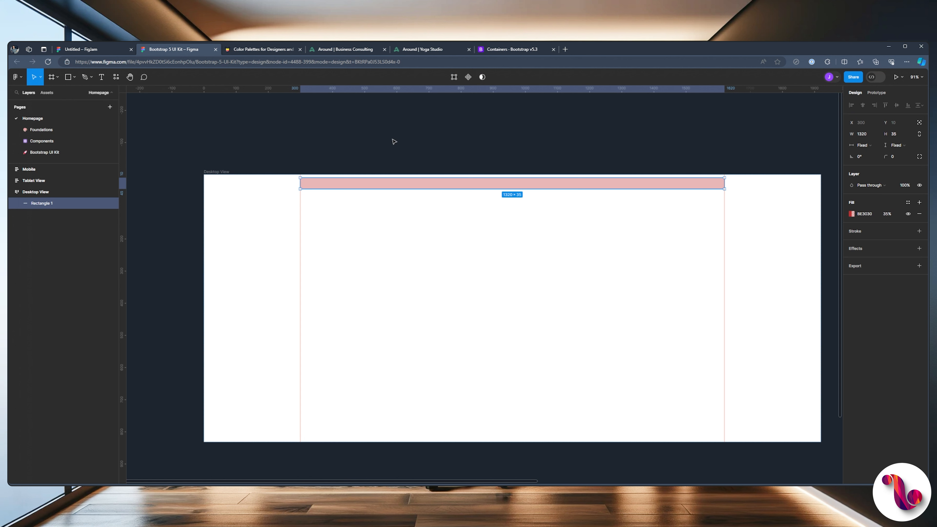
key("ctrl+g")
double_click(38, 203)
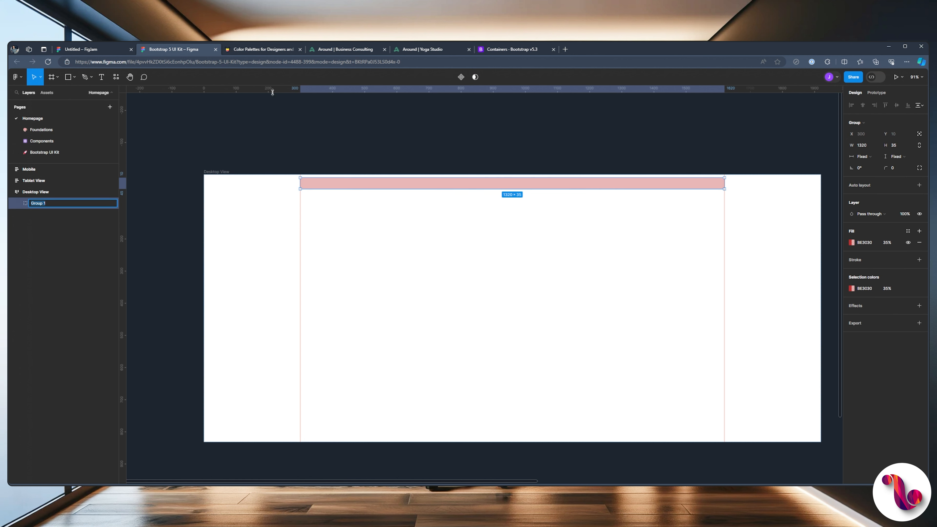
type("container")
key("Return")
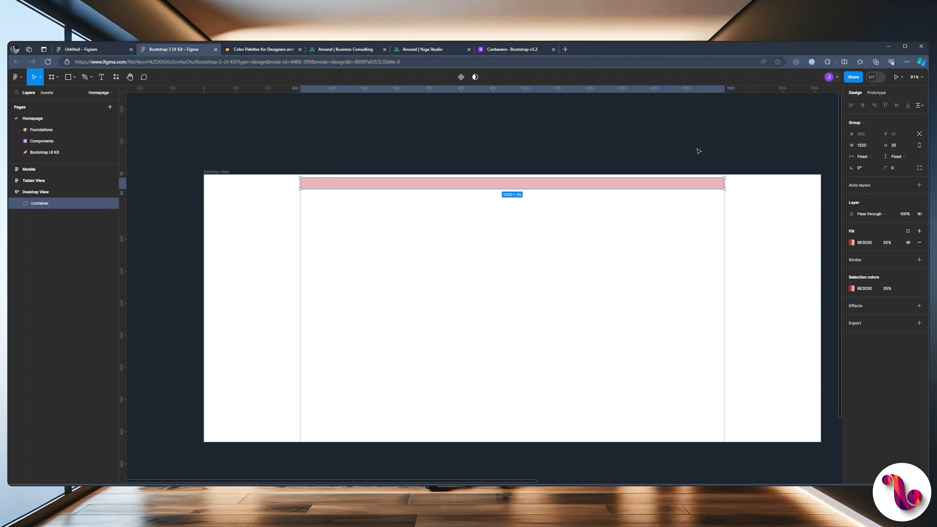
Add auto layout to the container group and set its horizontal sizing to Fixed width.
left_click(919, 185)
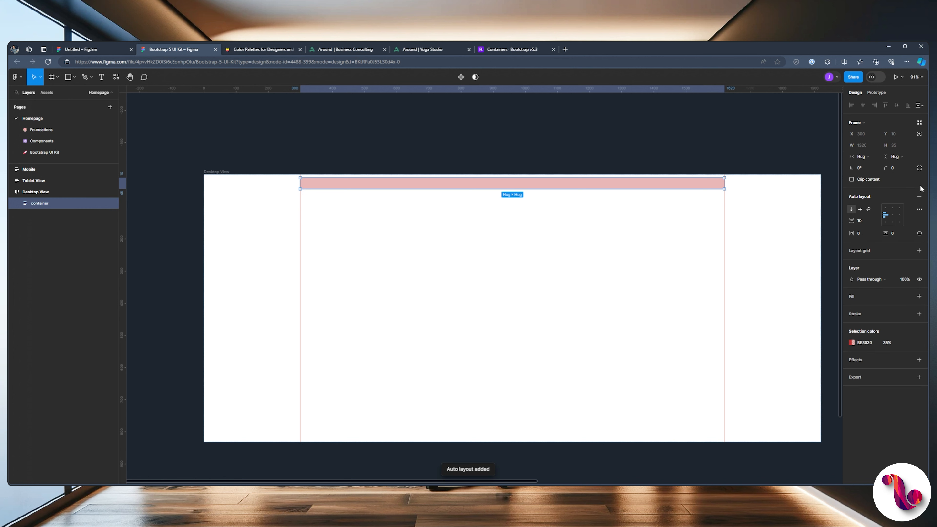
left_click(860, 155)
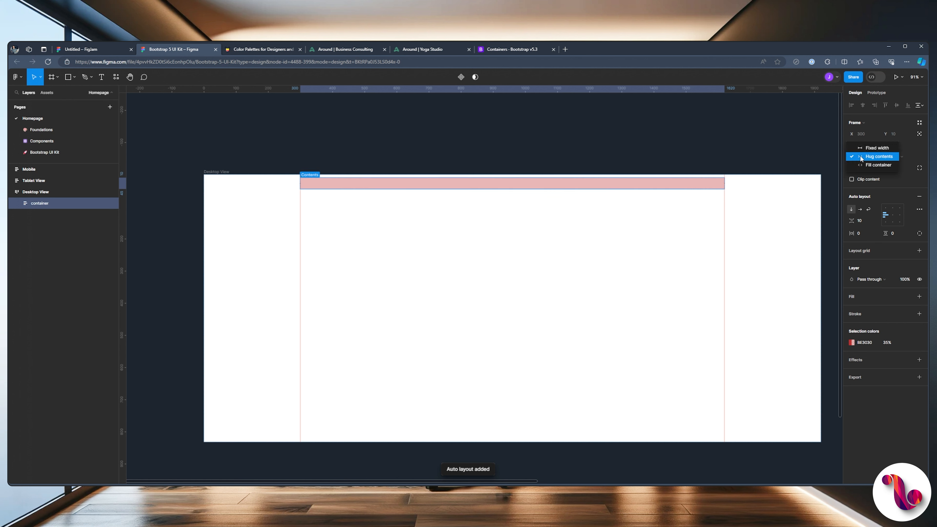
left_click(863, 147)
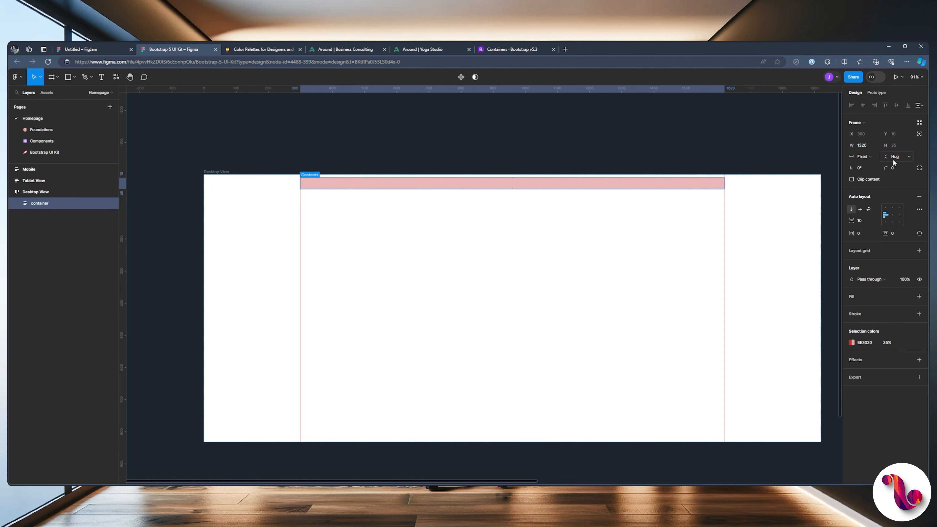
left_click(592, 142)
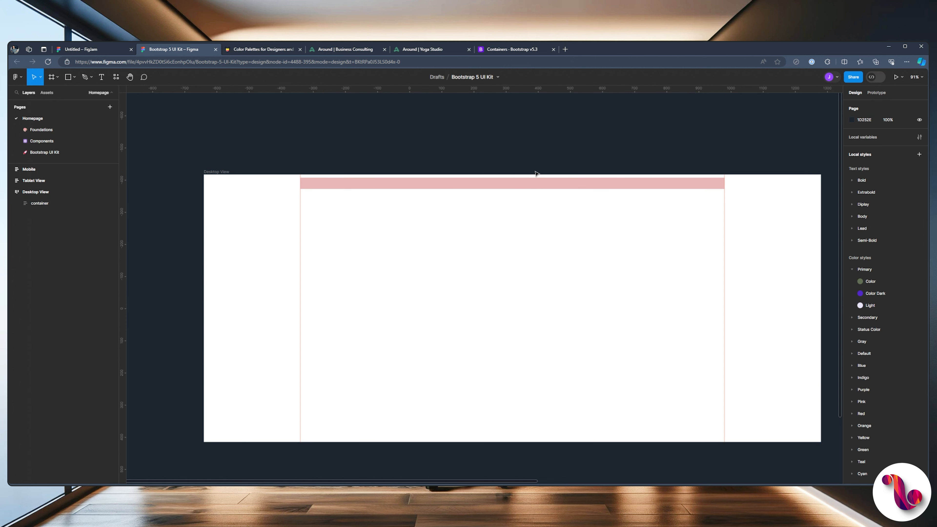
left_click(519, 184)
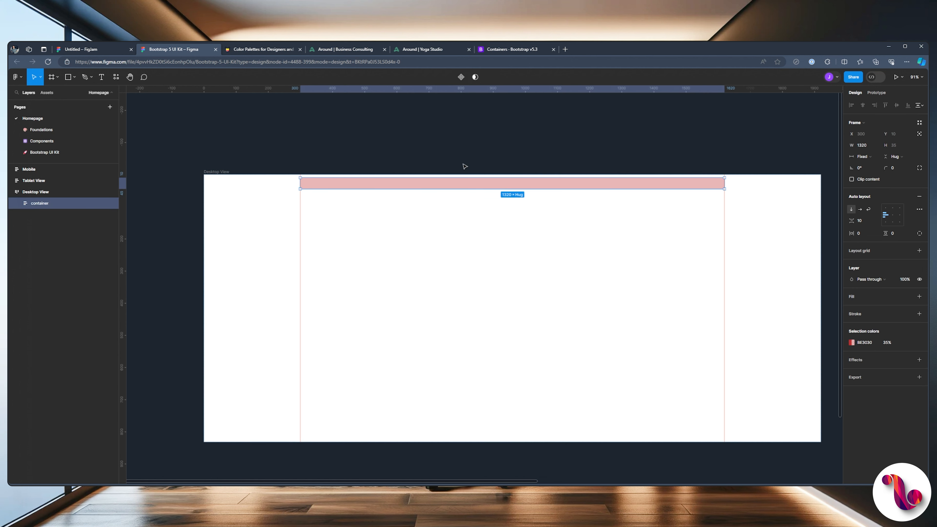
left_click(280, 135)
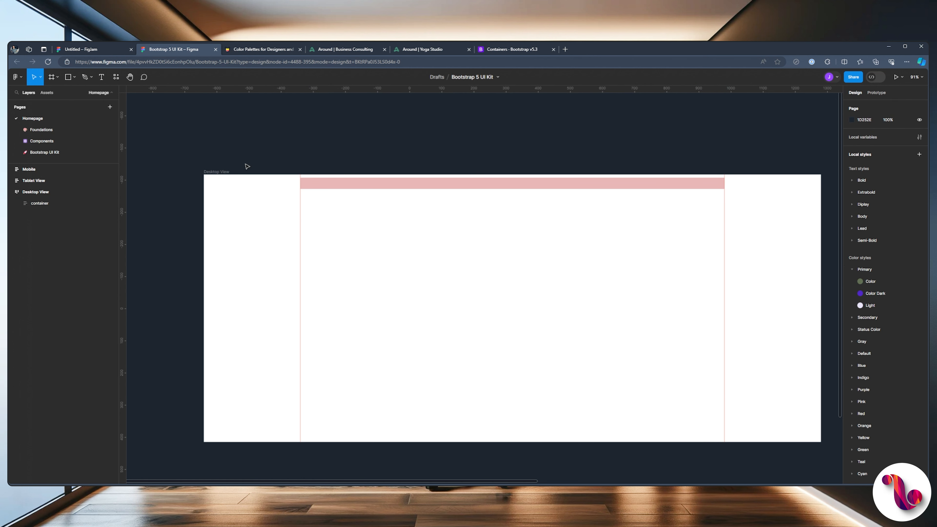
Set the Desktop View frame's vertical auto layout padding to 25.
scroll(374, 164, "right", 2)
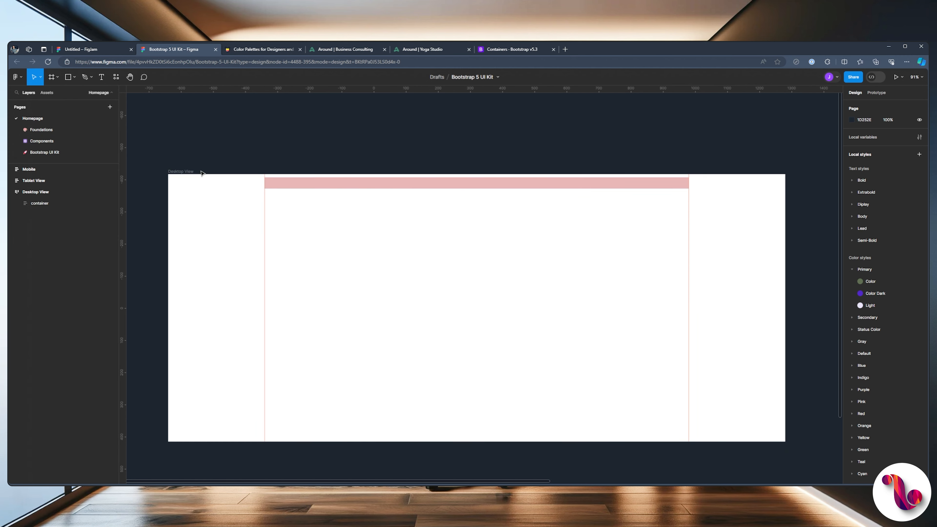
left_click(181, 172)
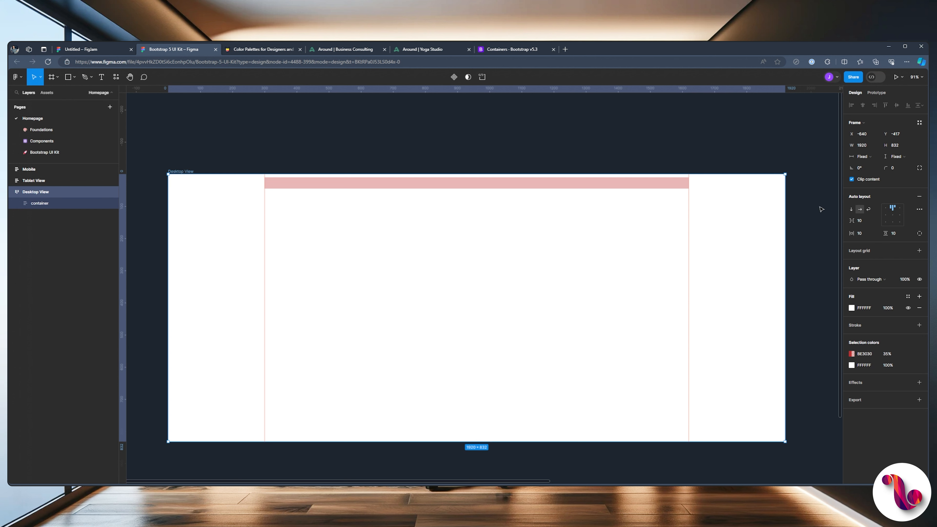
left_click(897, 233)
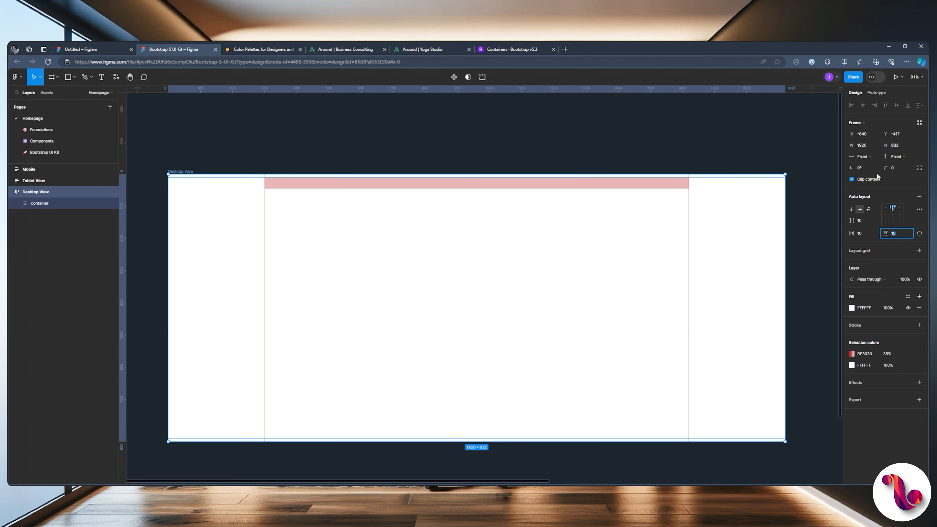
type("25")
left_click(588, 159)
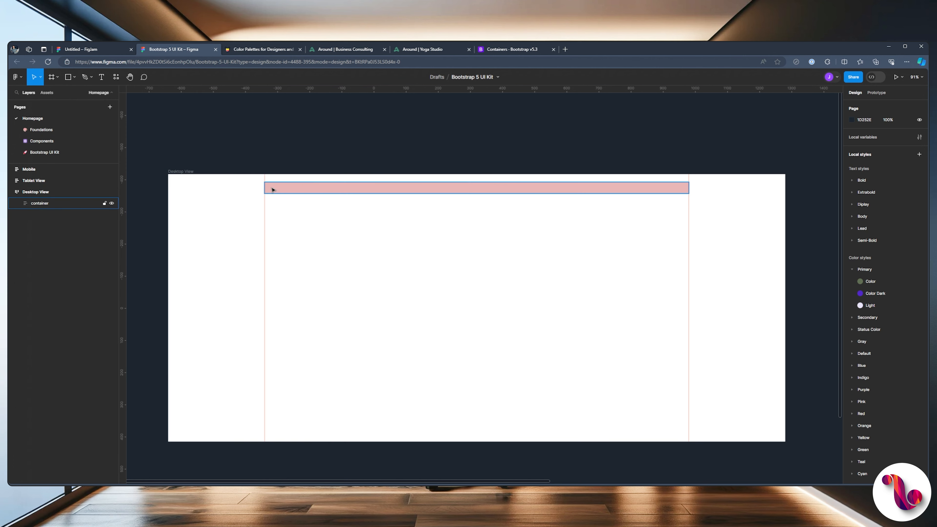
left_click(175, 172)
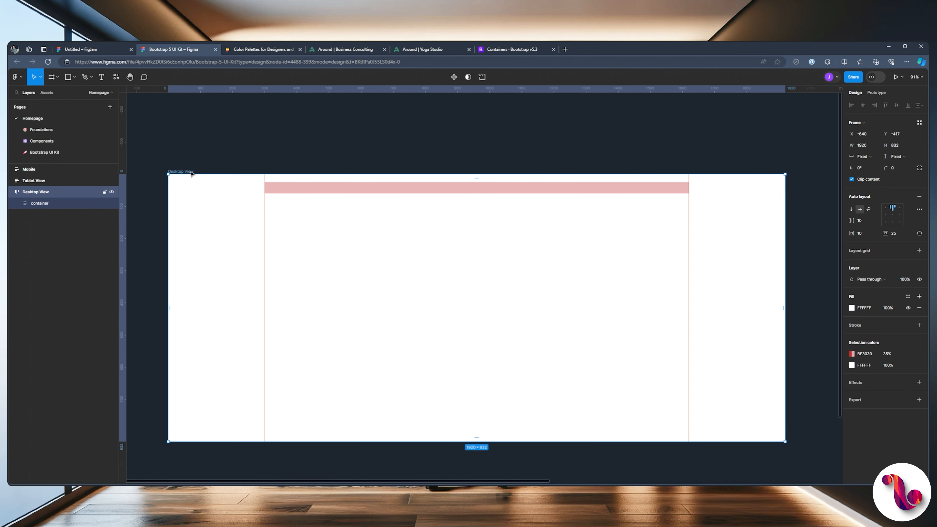
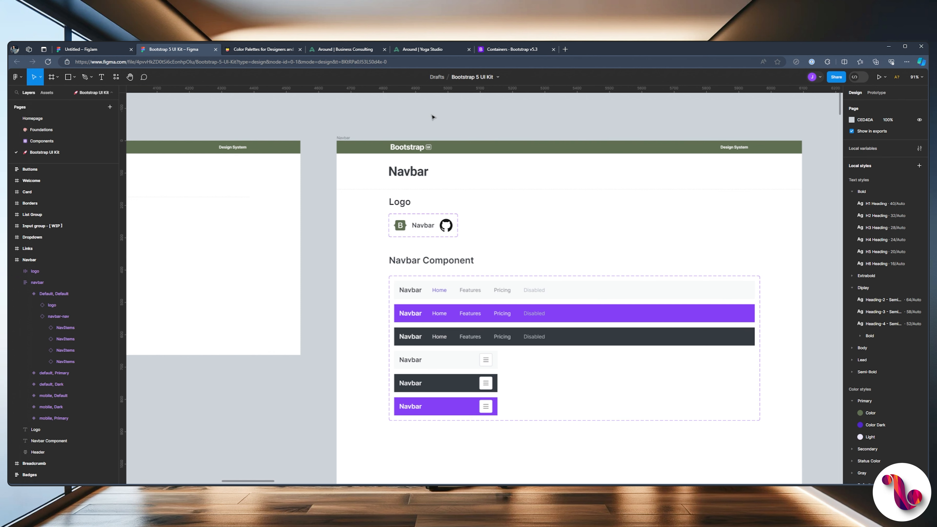
Open the Homepage page and add the text "Home" beside the Great Fitness logo inside the Desktop View container.
left_click(77, 124)
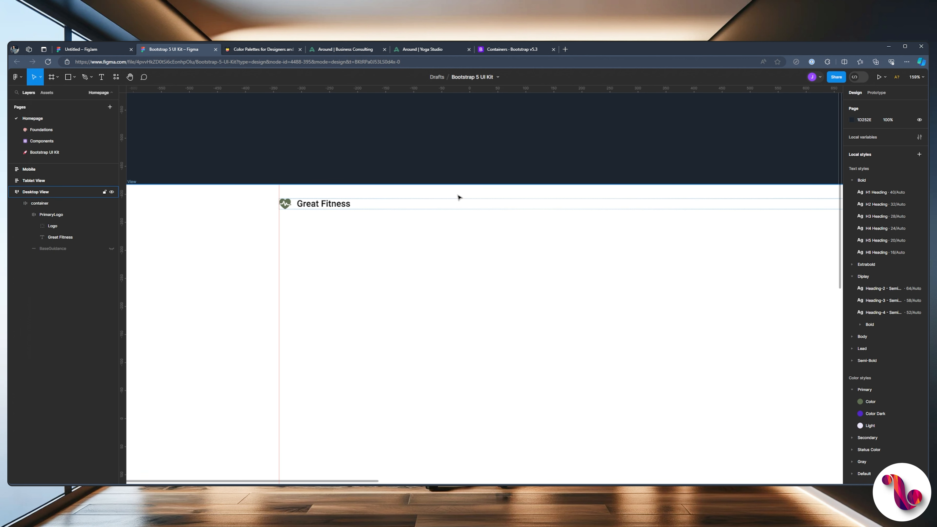
left_click(459, 198)
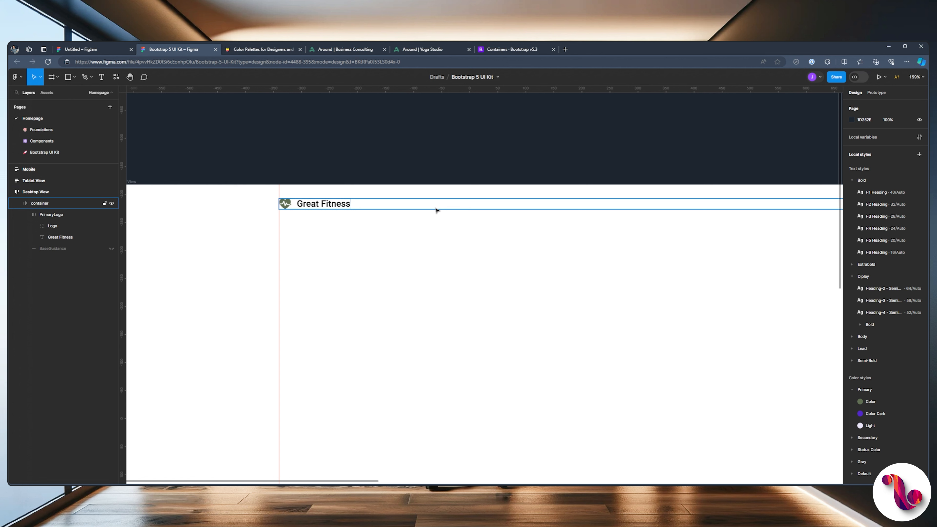
left_click(25, 215)
left_click(40, 203)
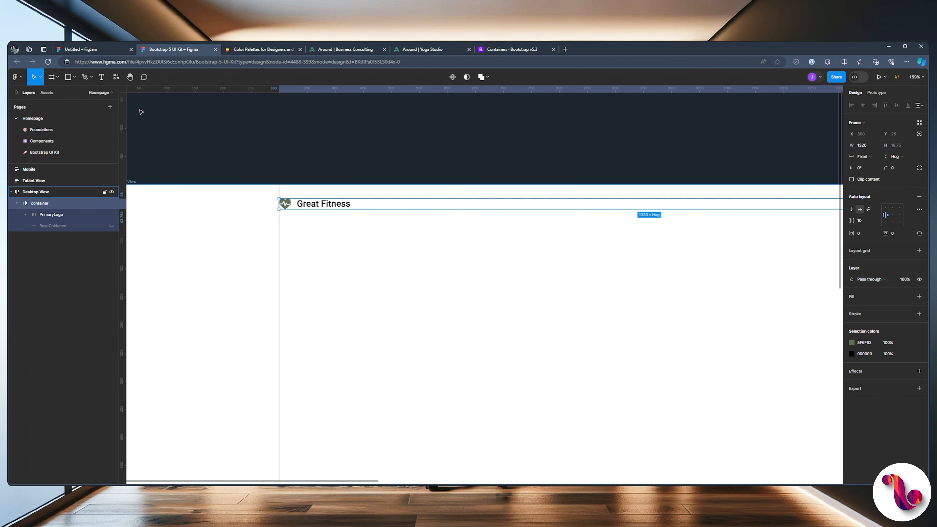
left_click(102, 77)
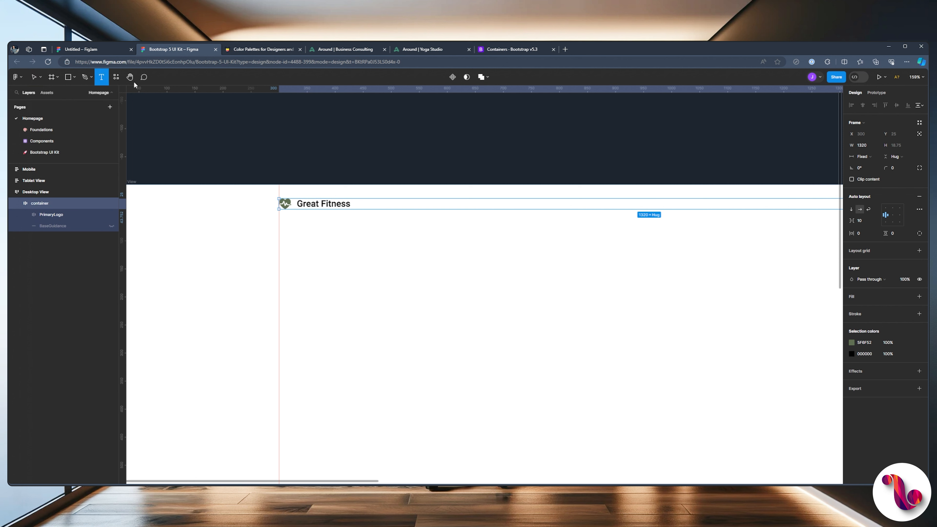
left_click(440, 205)
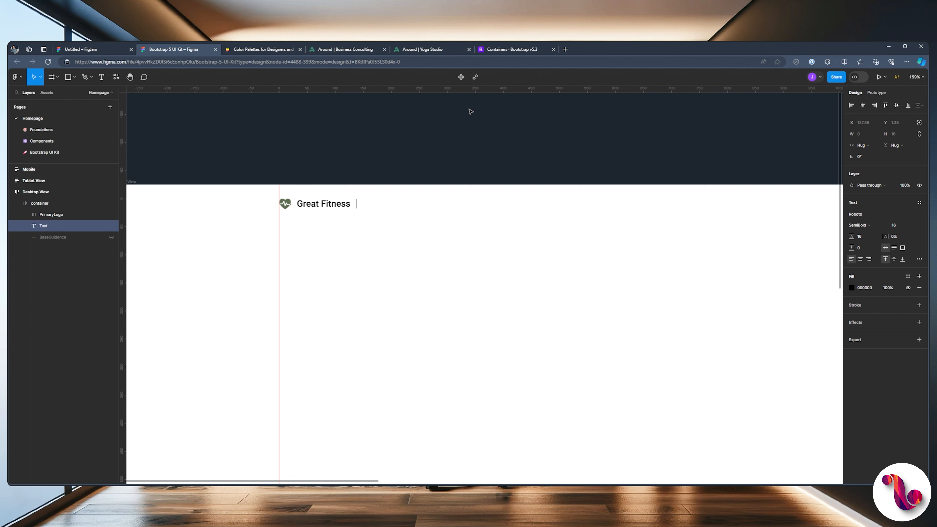
type("Home")
key("Escape")
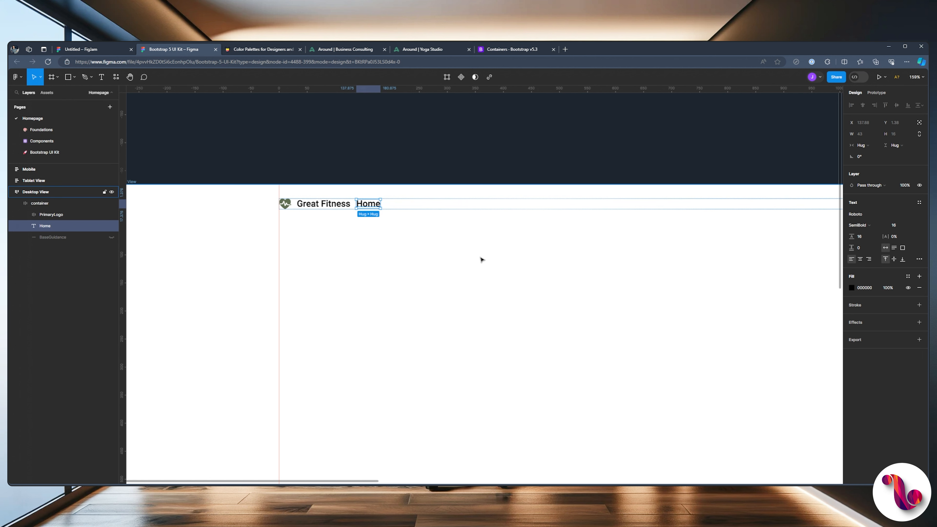
Change the font of the "Home" text in the header to Inter.
left_click(863, 214)
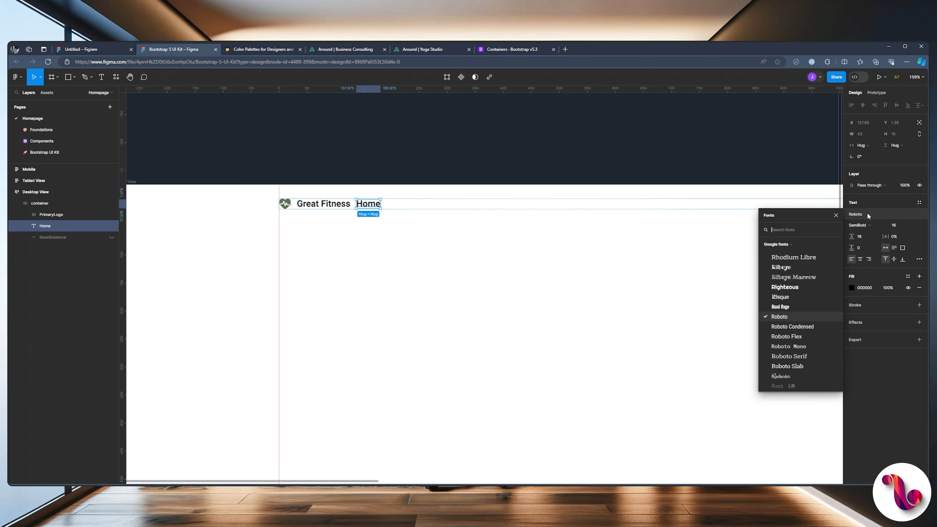
type("int")
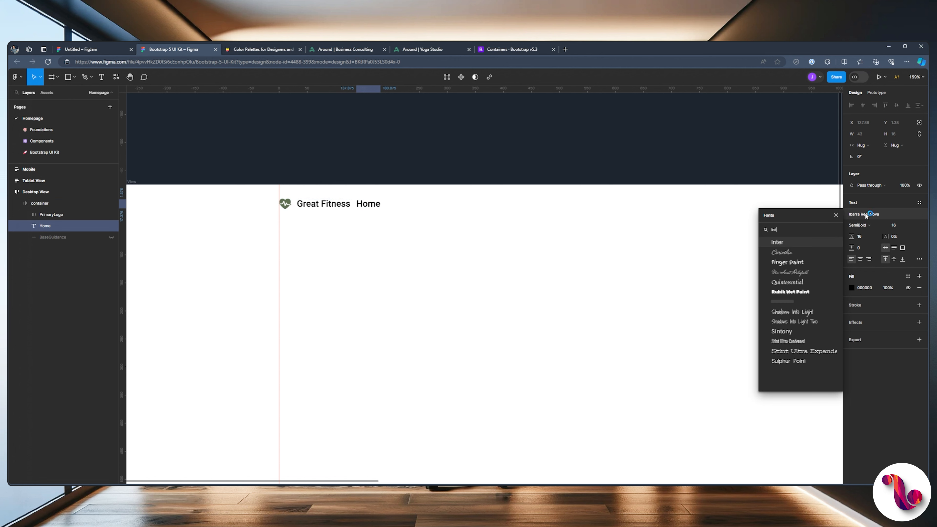
left_click(796, 239)
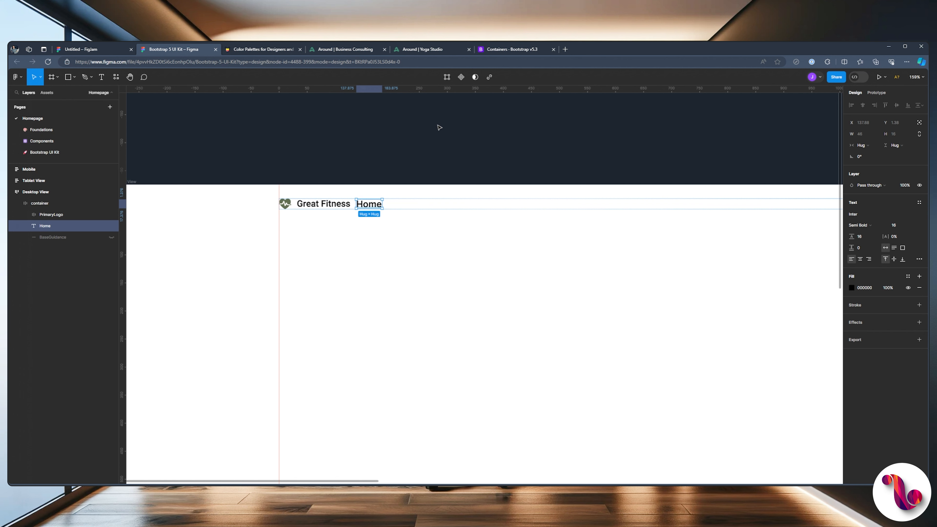
left_click(439, 127)
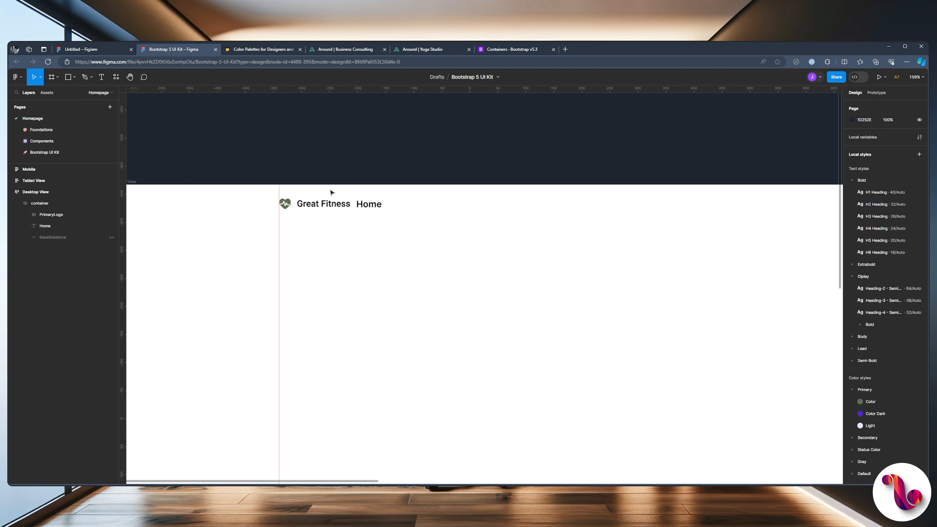
Duplicate the "Home" text to add the navigation links "Services" and "Our Facility" beside it in the container.
left_click(366, 206)
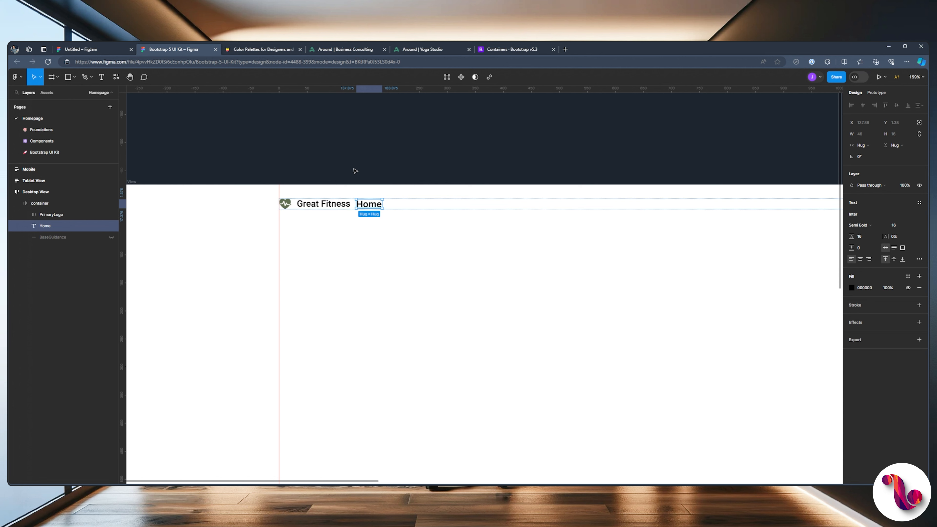
key("ctrl+d")
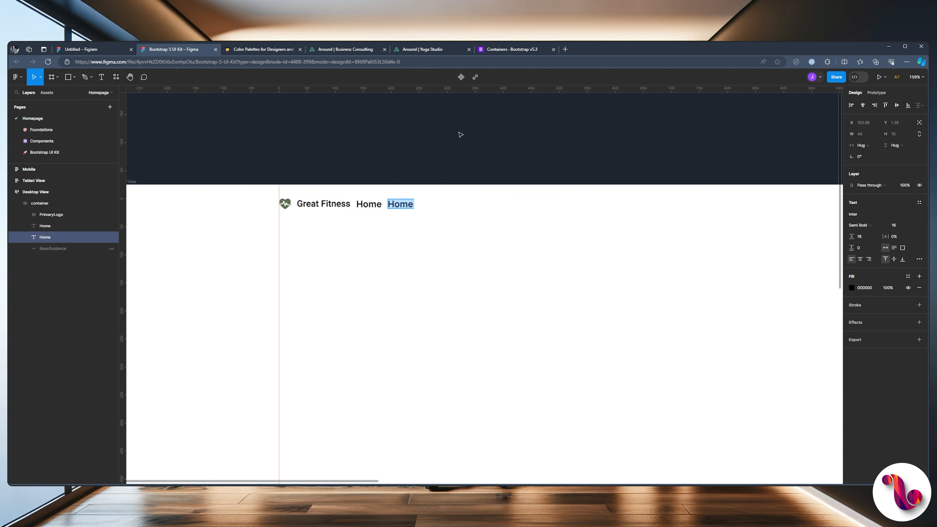
type("Services")
key("Escape")
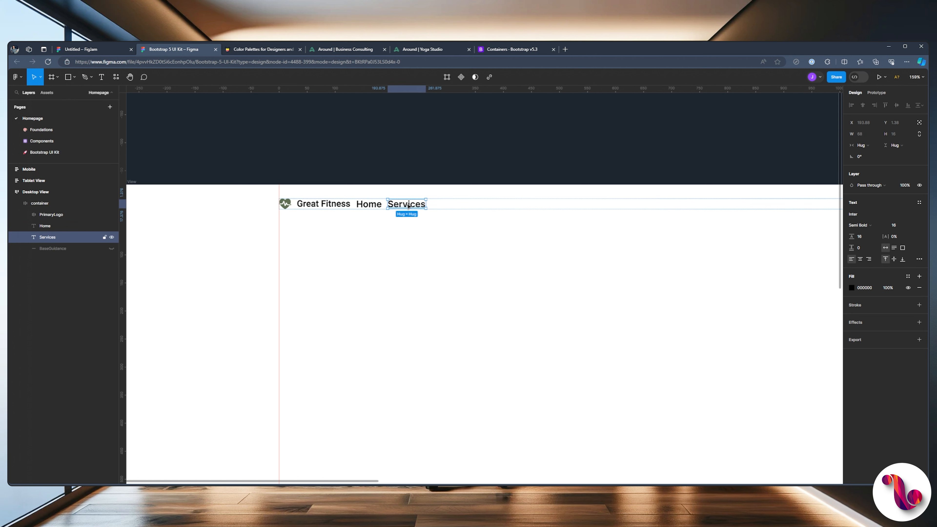
key("ctrl+d")
key("Return")
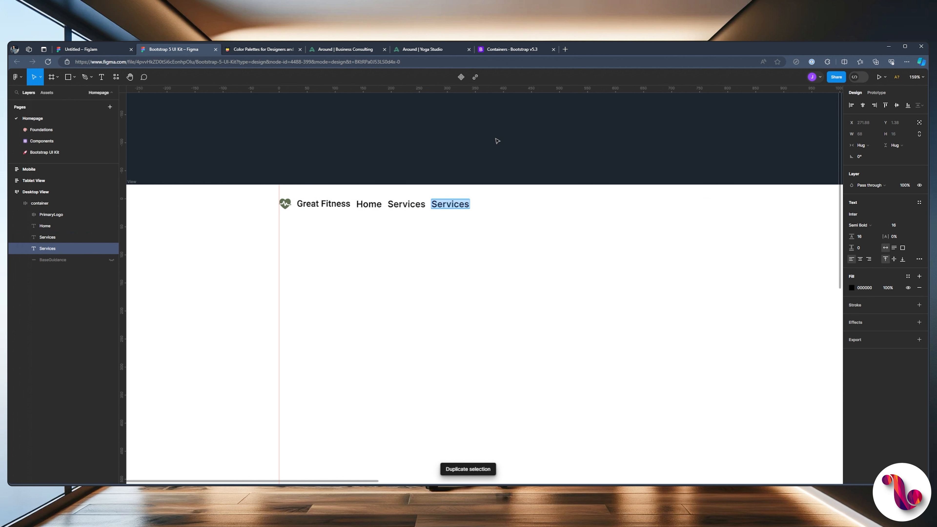
type("Our Facility")
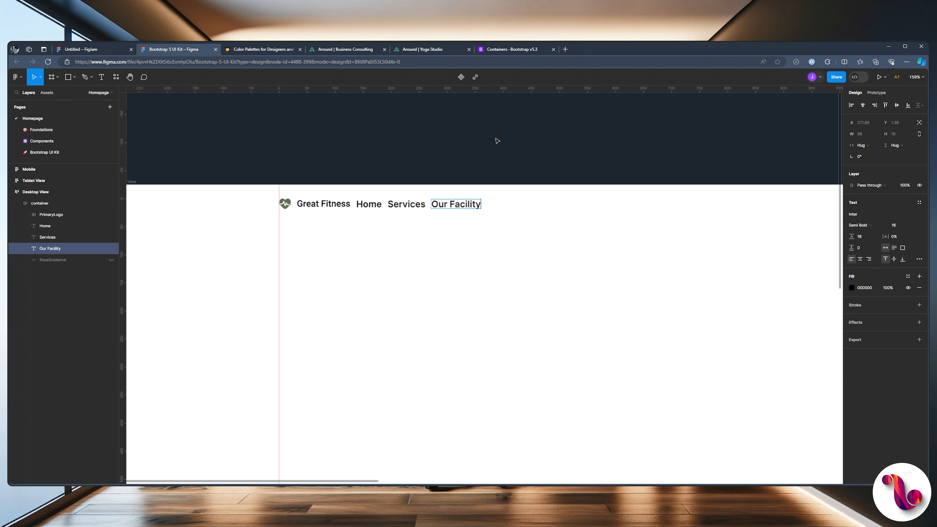
key("Escape")
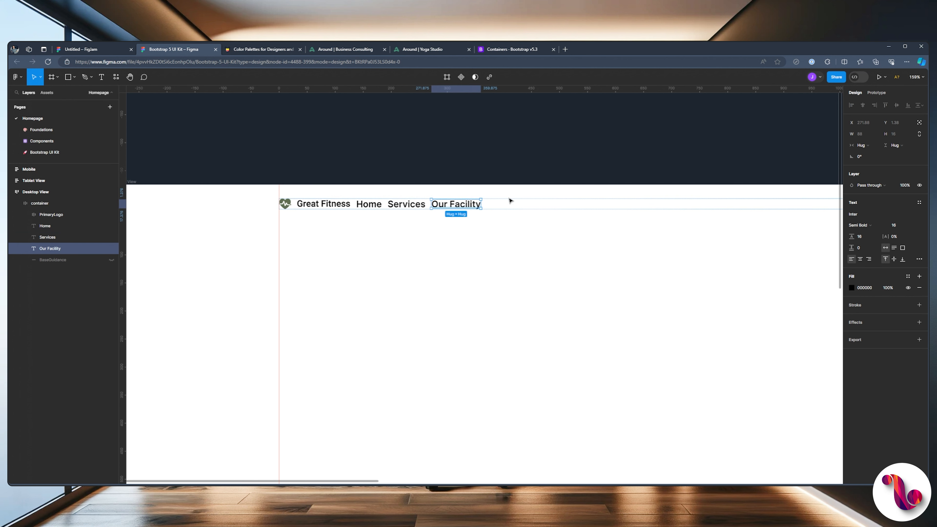
Duplicate the link text to add "About" and "Contact" after "Our Facility" in the navigation.
key("ctrl+d")
key("Return")
type("A")
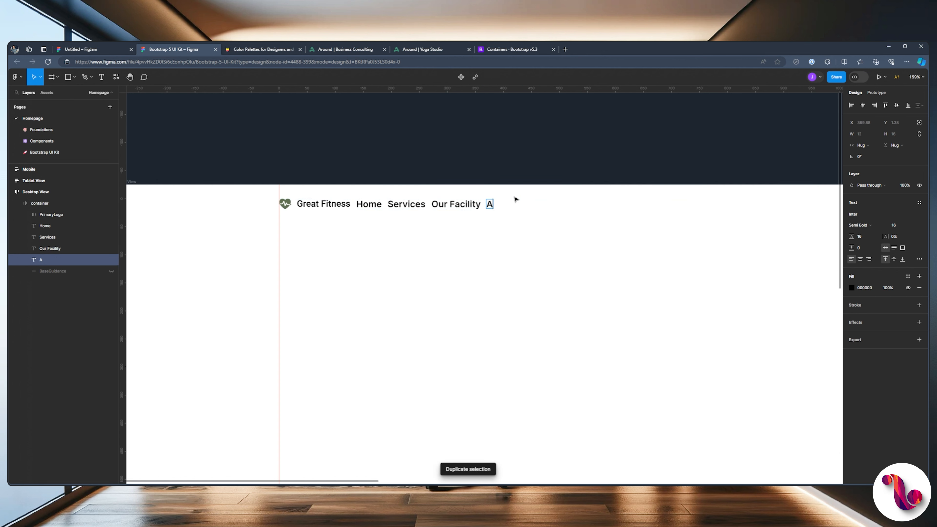
type("bout")
key("Escape")
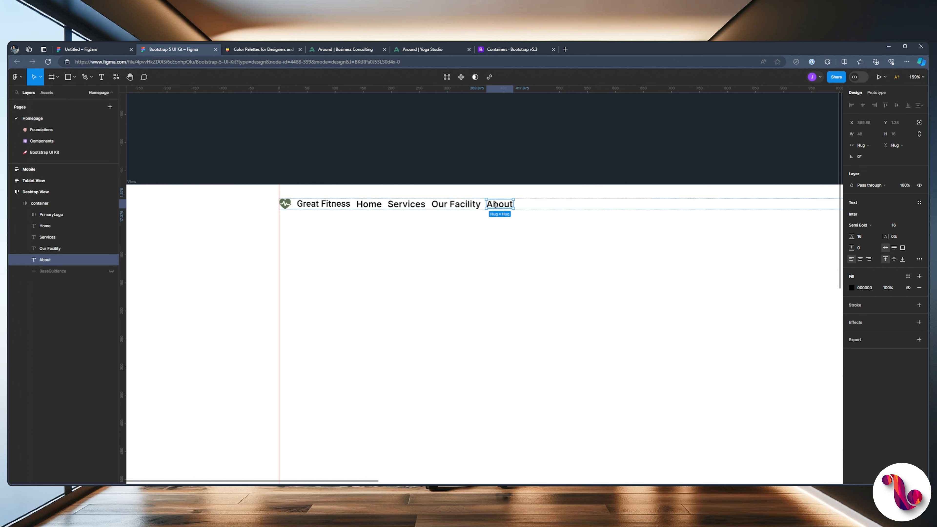
key("ctrl+d")
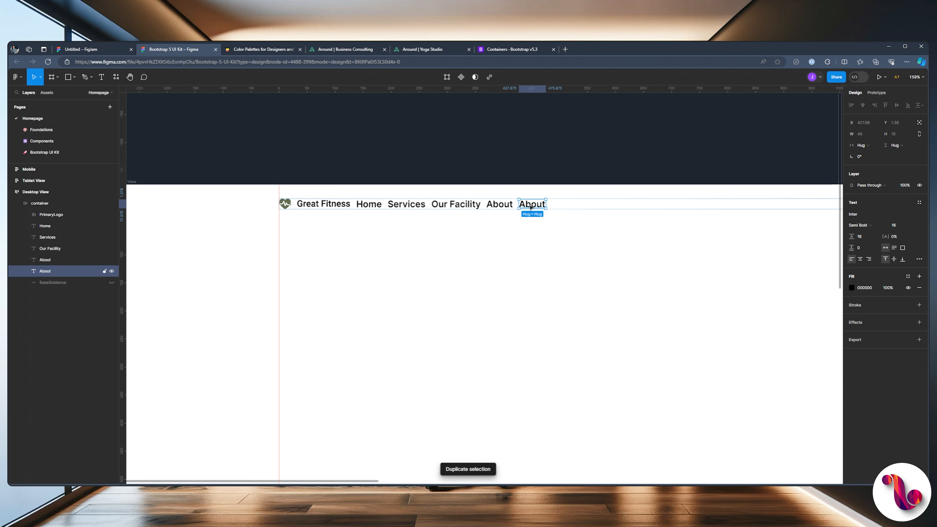
key("Return")
type("Contact")
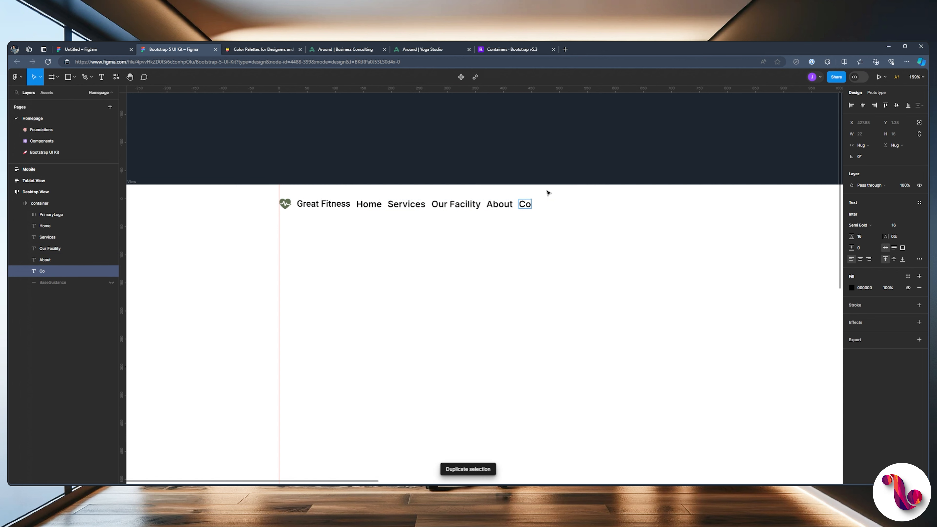
key("Escape")
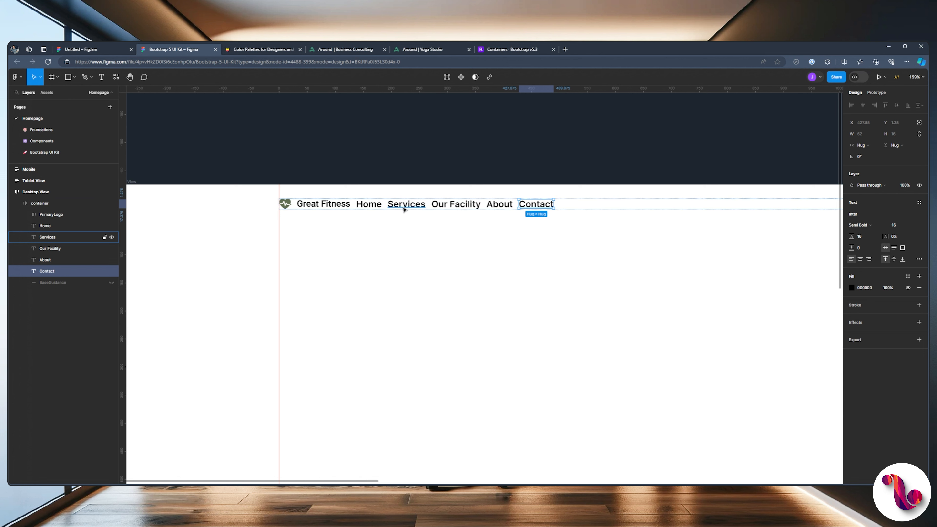
Select the Services link, open the Iconify plugin and look through icons matching "arrow down".
left_click(460, 207)
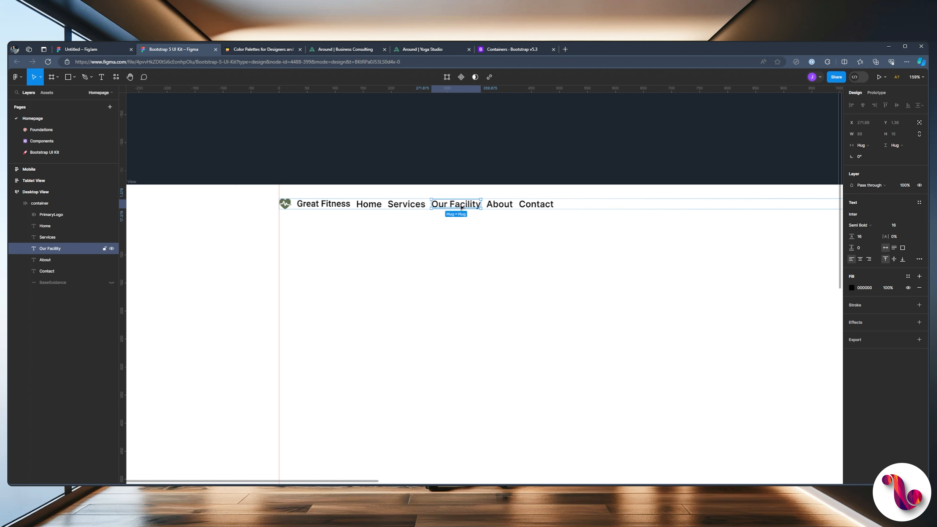
left_click(411, 205)
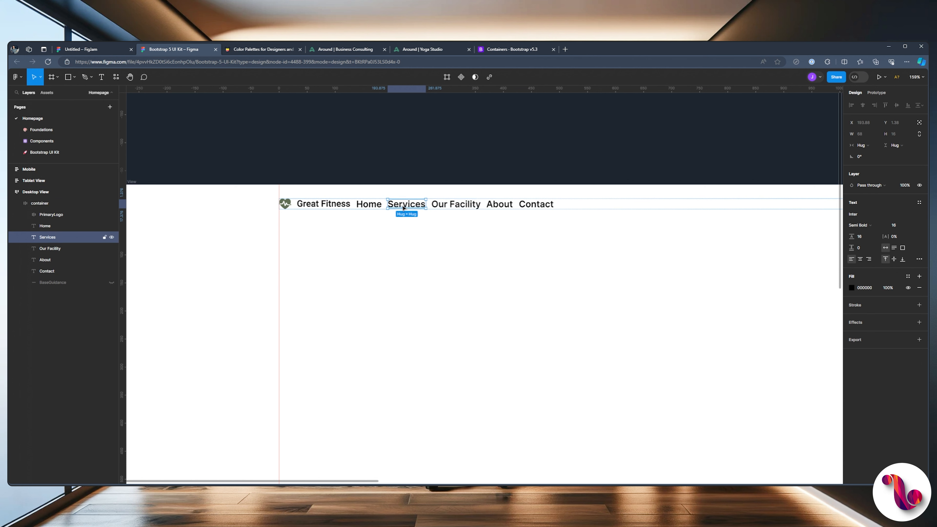
left_click(113, 77)
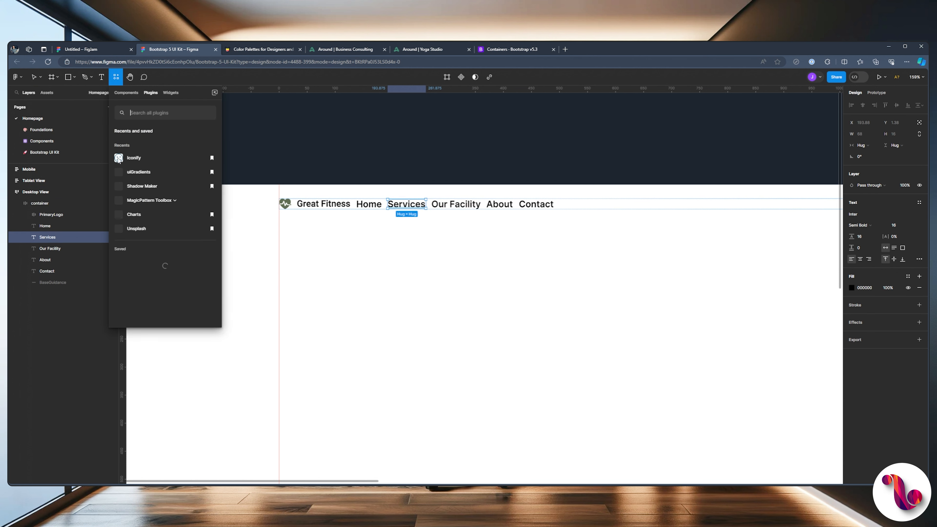
left_click(192, 158)
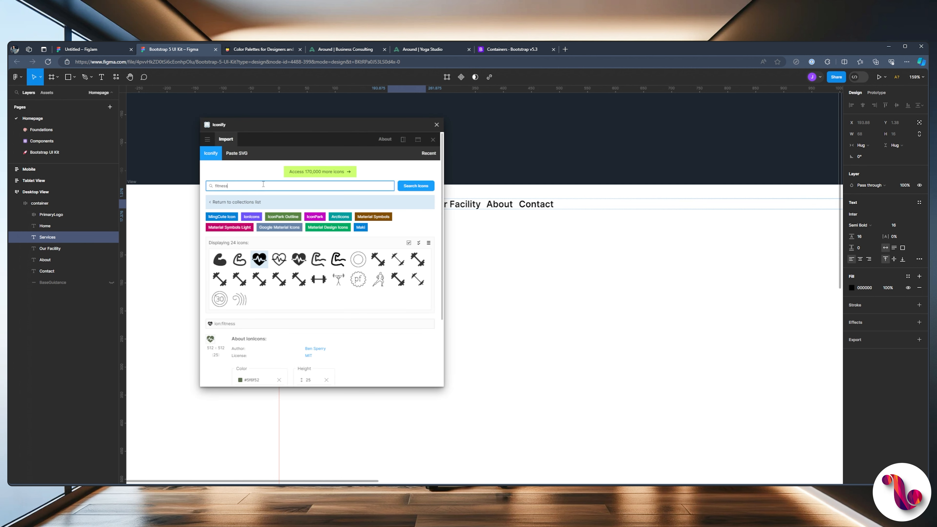
key("ctrl+a")
key("BackSpace")
type("arrow down")
key("Return")
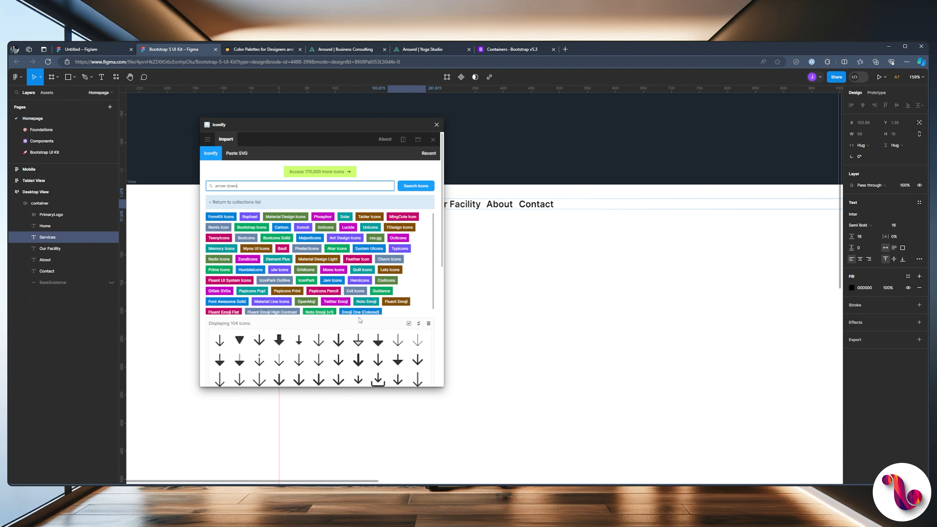
scroll(372, 324, "down", 5)
scroll(372, 325, "up", 1)
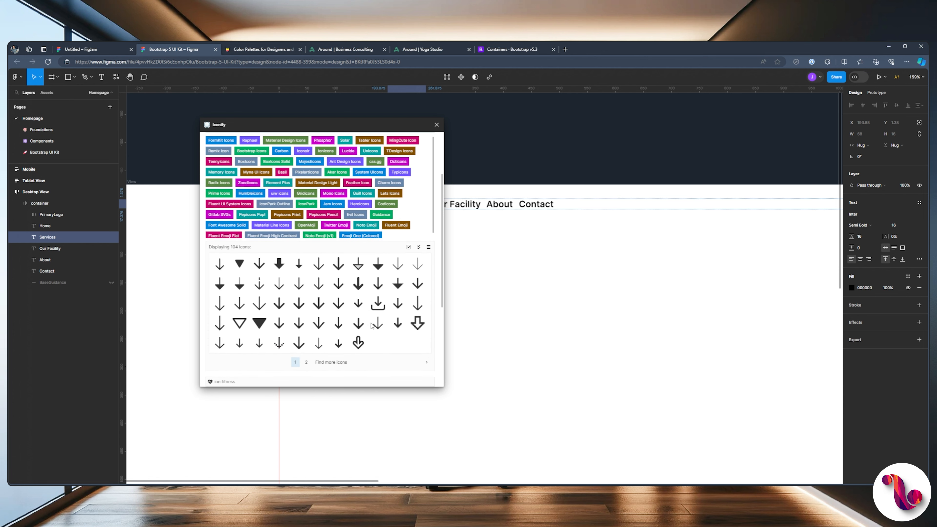
scroll(369, 323, "down", 1)
scroll(286, 277, "up", 1)
scroll(286, 277, "up", 3)
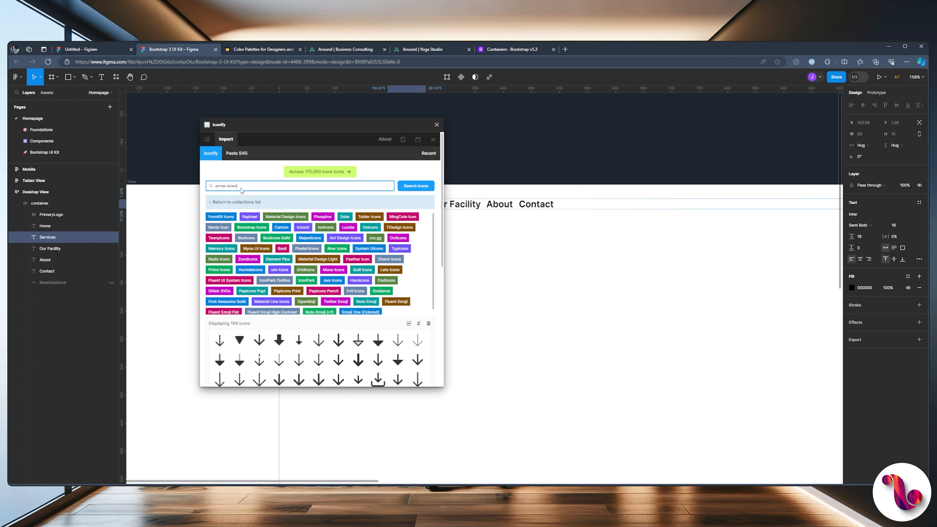
Search the Iconify icons for "caret" and refine the search to "caret down".
left_click_drag(242, 187, 211, 182)
type("caret")
key("Return")
scroll(378, 278, "down", 3)
scroll(377, 278, "up", 3)
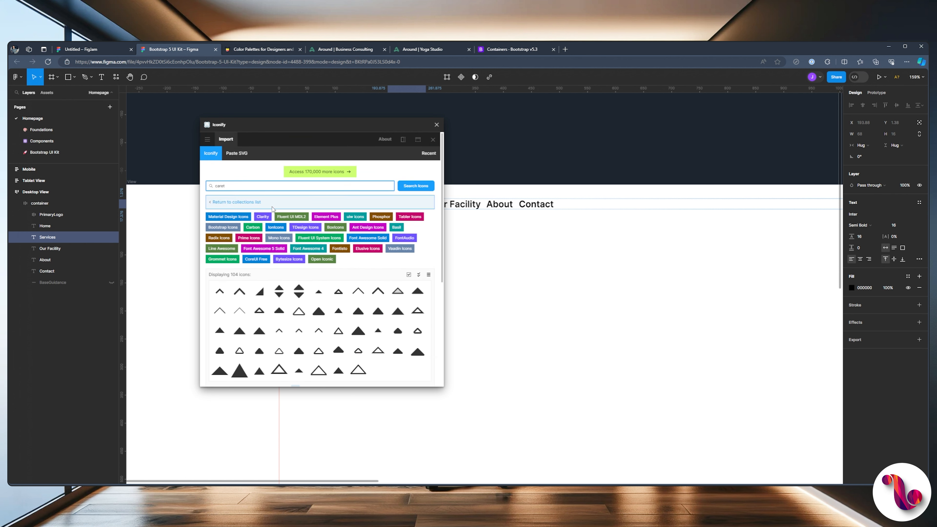
type("down")
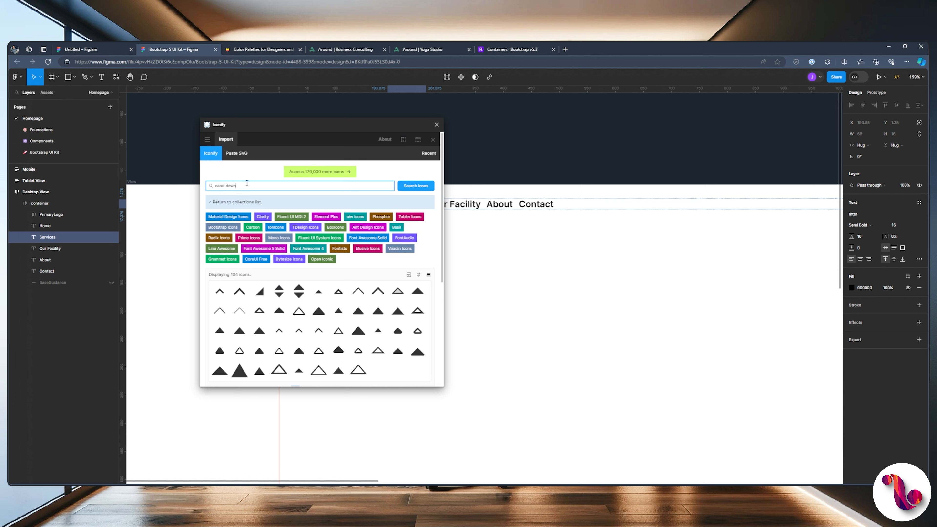
key("Return")
scroll(363, 294, "down", 2)
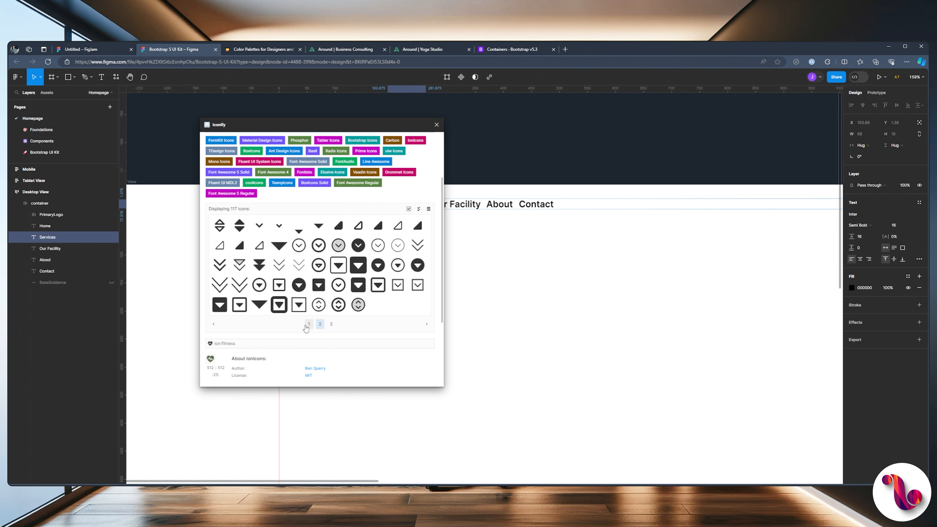
Import the Boxicons caret-down-circle icon into the container in color #212529 and close the plugin.
left_click(261, 290)
left_click(262, 290)
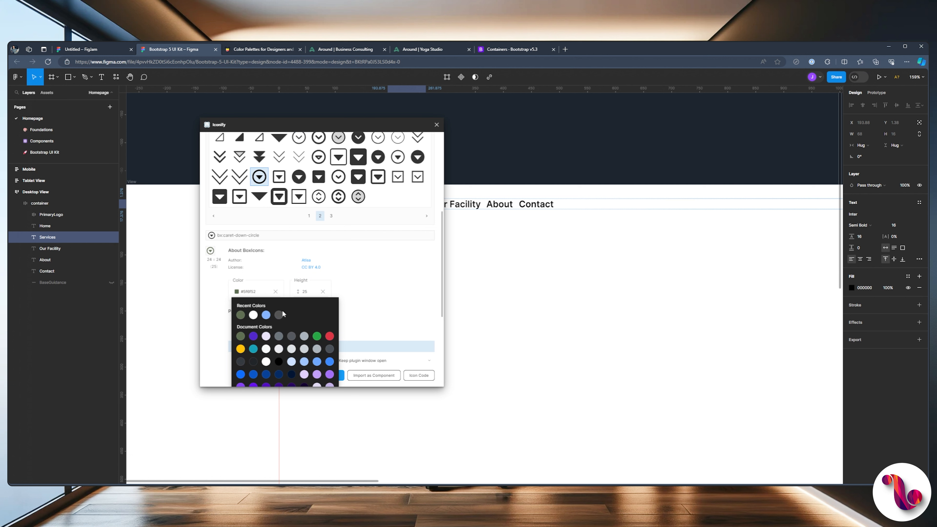
left_click(253, 362)
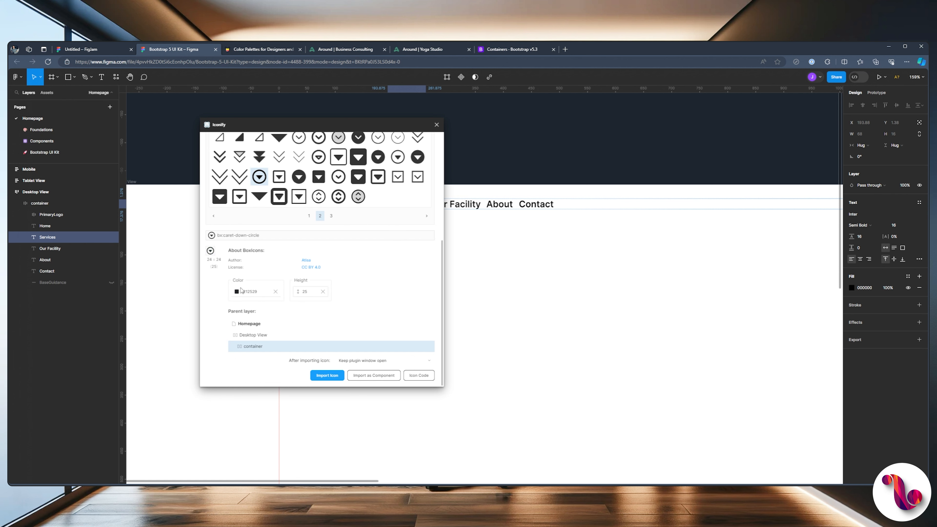
left_click(238, 290)
left_click(345, 313)
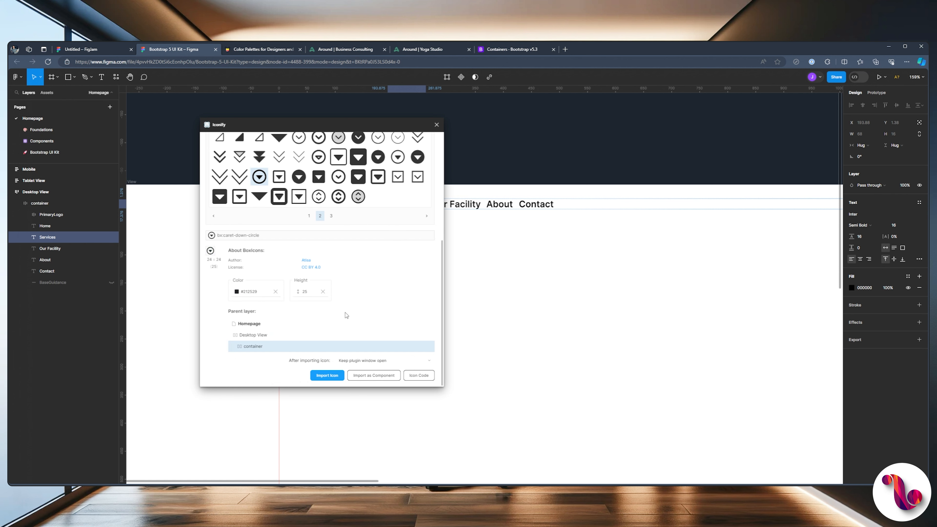
left_click(326, 375)
left_click(436, 124)
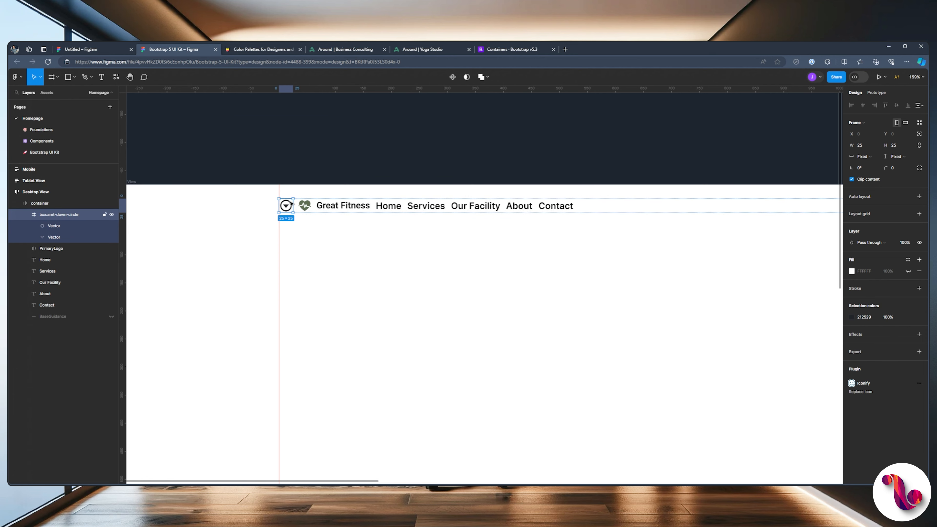
Convert the imported caret icon's frame to a group and rename it "ArrowDown".
left_click(857, 122)
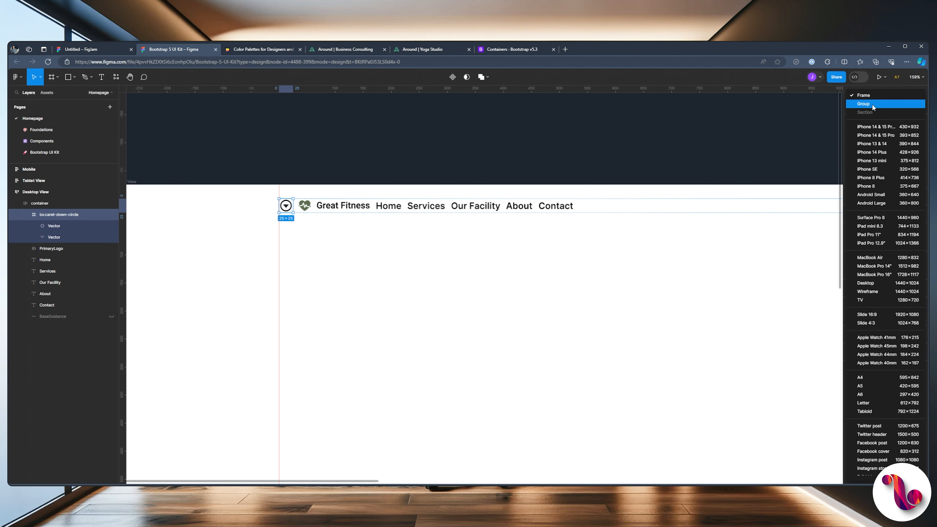
left_click(869, 104)
left_click(24, 214)
double_click(43, 214)
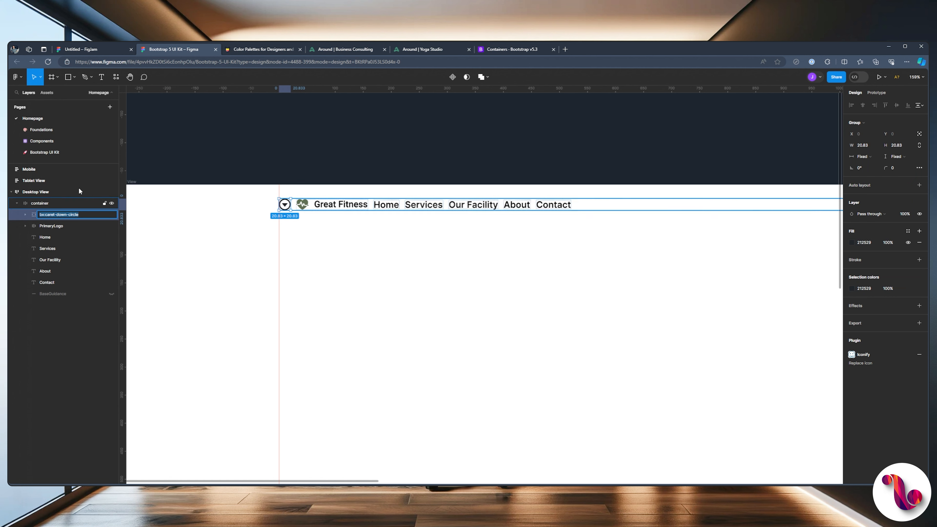
type("arrow")
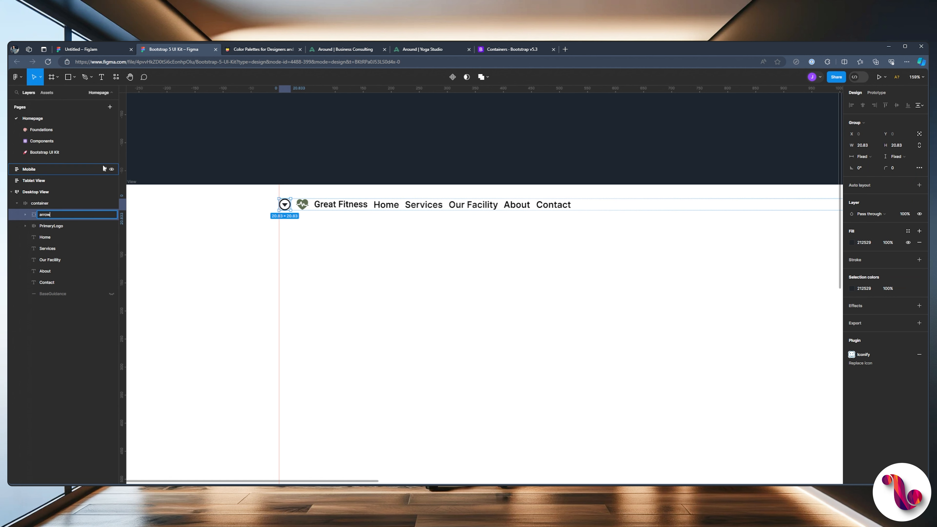
type("Down")
key("Return")
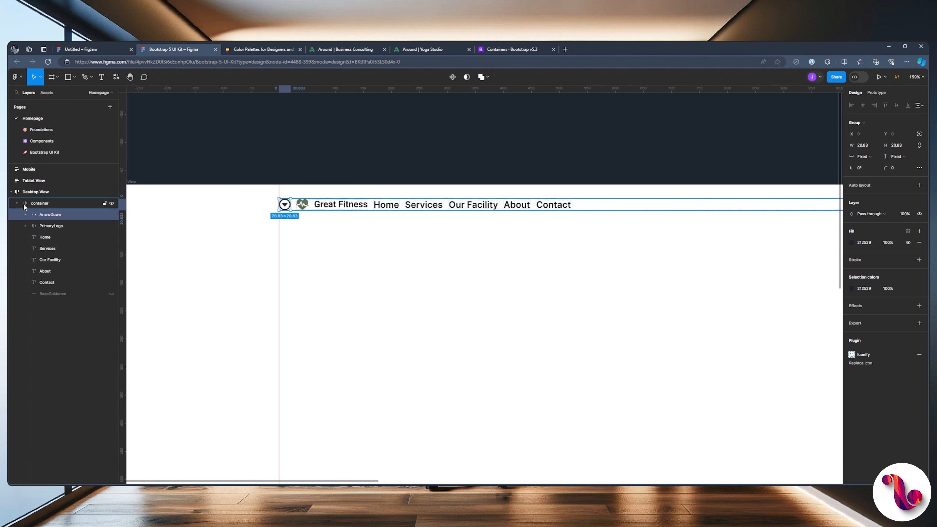
Move the ArrowDown icon directly after Services and place a duplicate of it directly after Our Facility.
left_click_drag(41, 215, 53, 250)
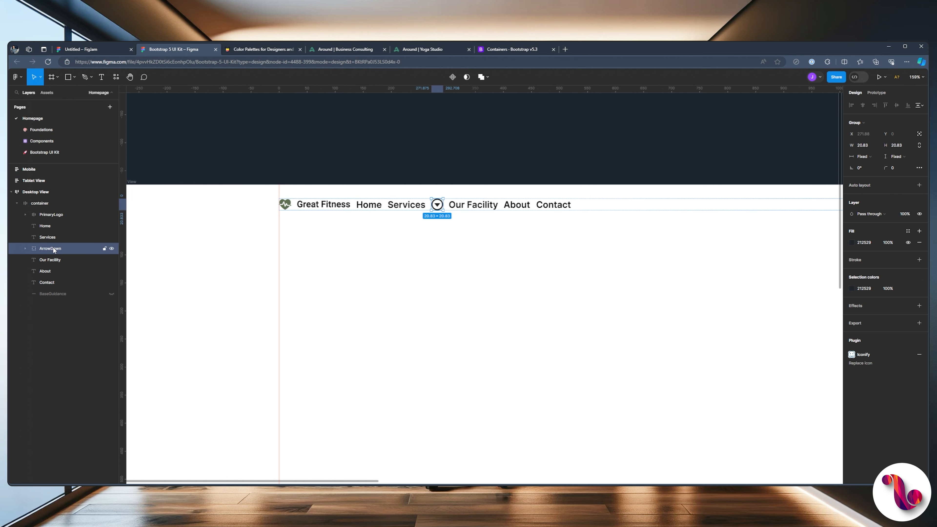
key("ctrl+d")
left_click_drag(46, 257, 48, 273)
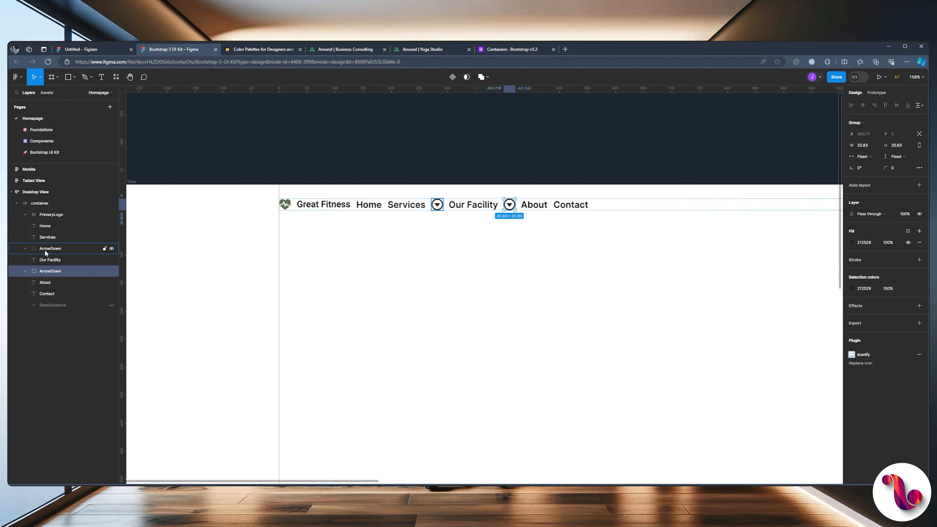
Lock the proportions of the ArrowDown icon after Our Facility and set both ArrowDown icons to a width of 16.
left_click(919, 146)
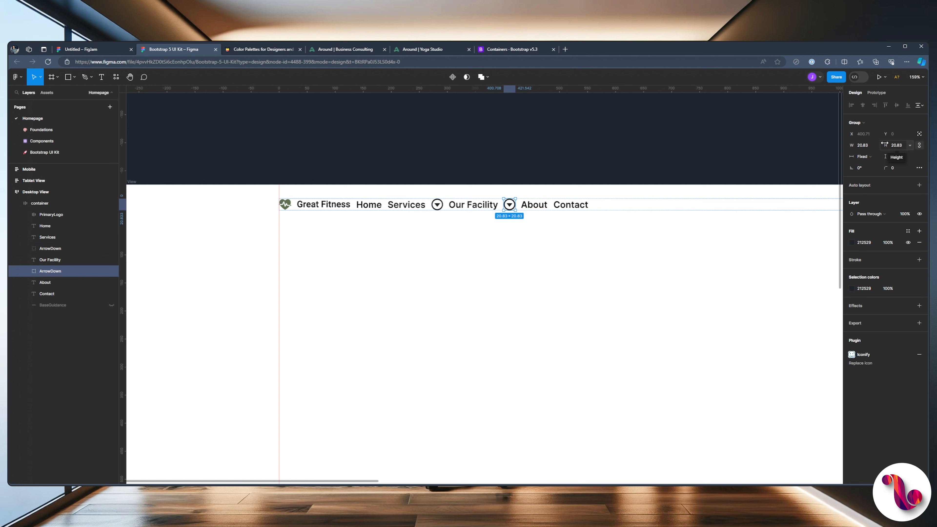
left_click(865, 146)
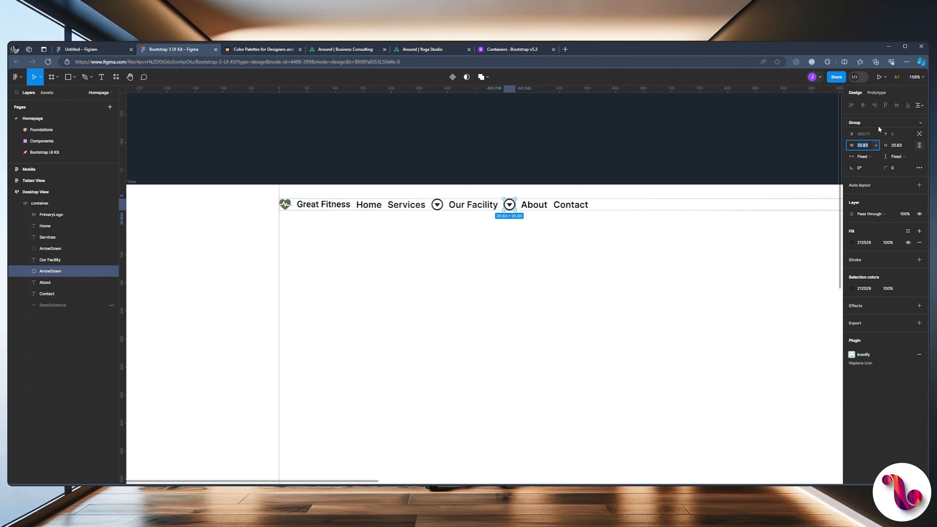
type("16")
key("Return")
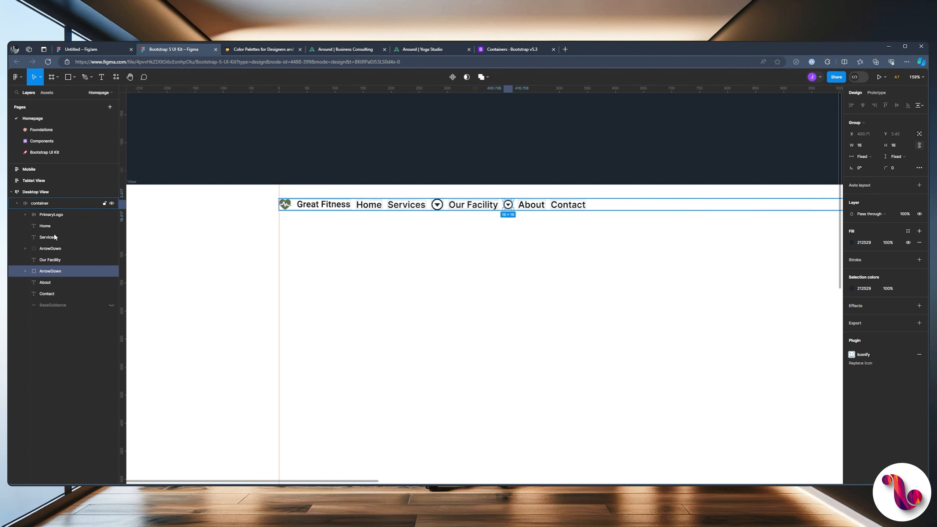
left_click(42, 248)
left_click(863, 145)
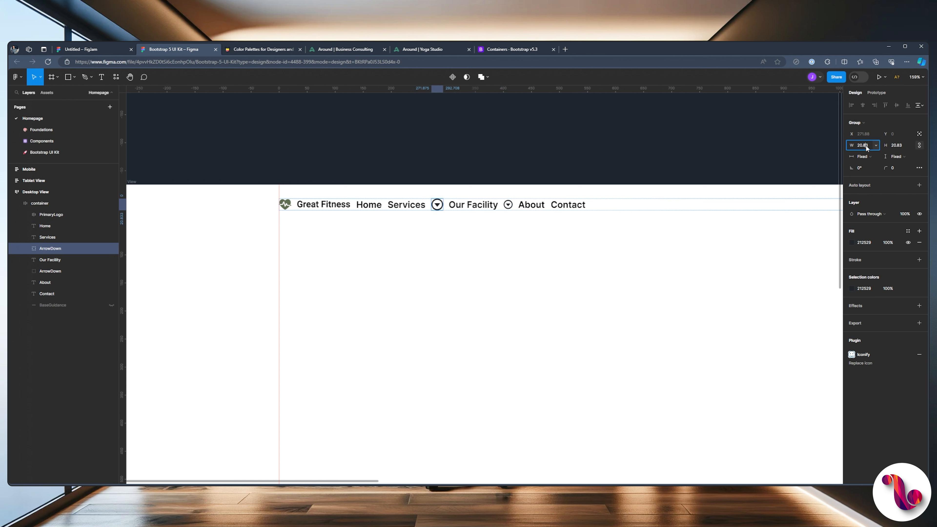
type("16")
key("Return")
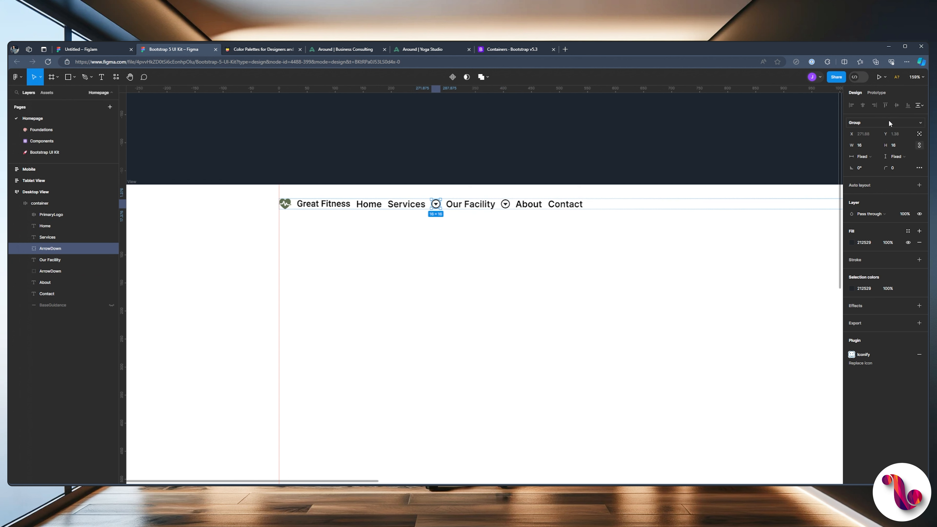
Group the Services text with its ArrowDown icon and rename the group "Services".
left_click(47, 236, "shift")
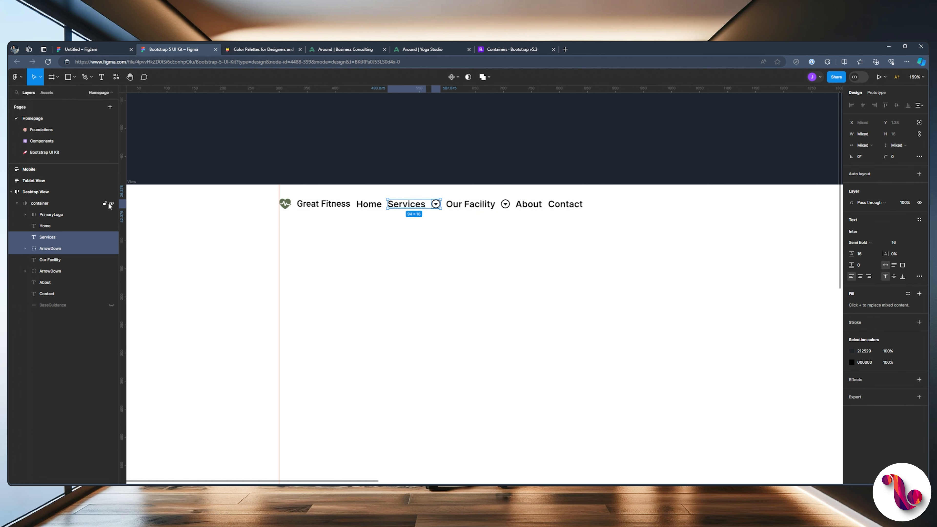
key("ctrl+g")
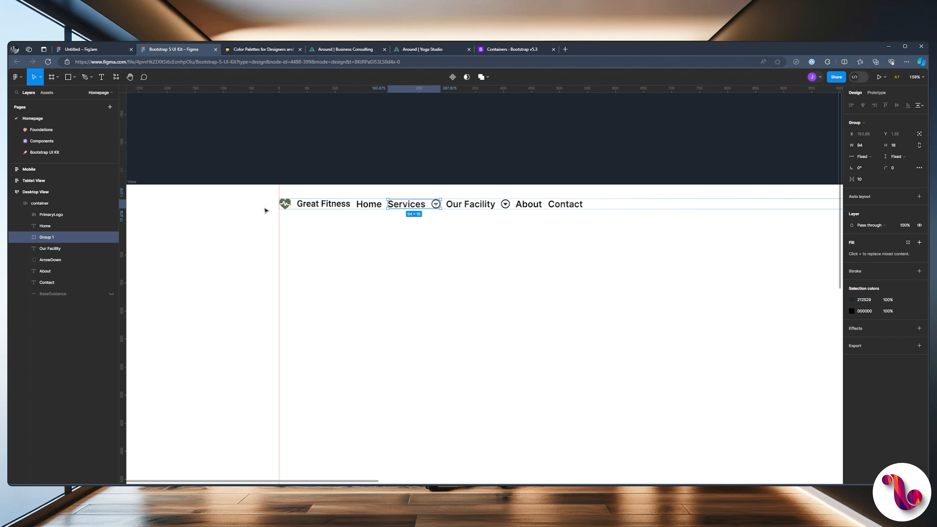
double_click(47, 237)
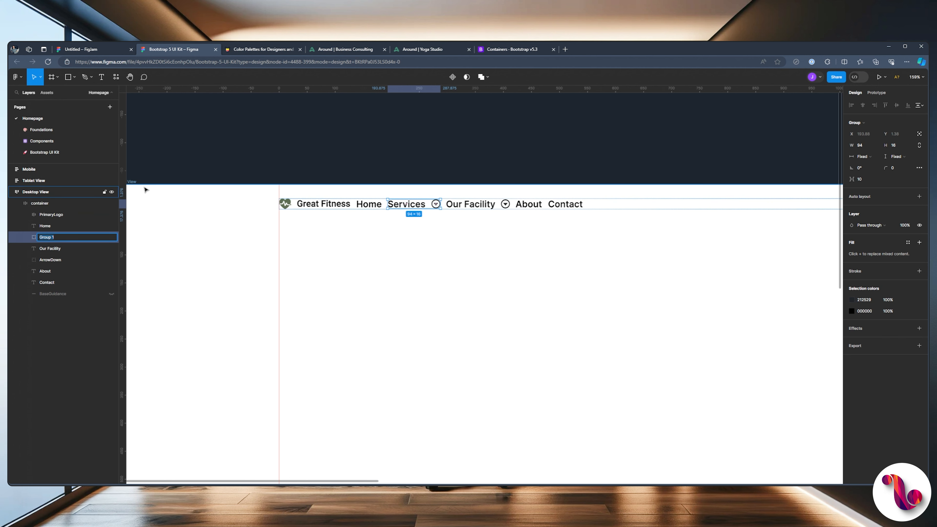
type("Services")
key("Return")
Add horizontal auto layout to the Services group and open its item spacing value for editing.
left_click(919, 197)
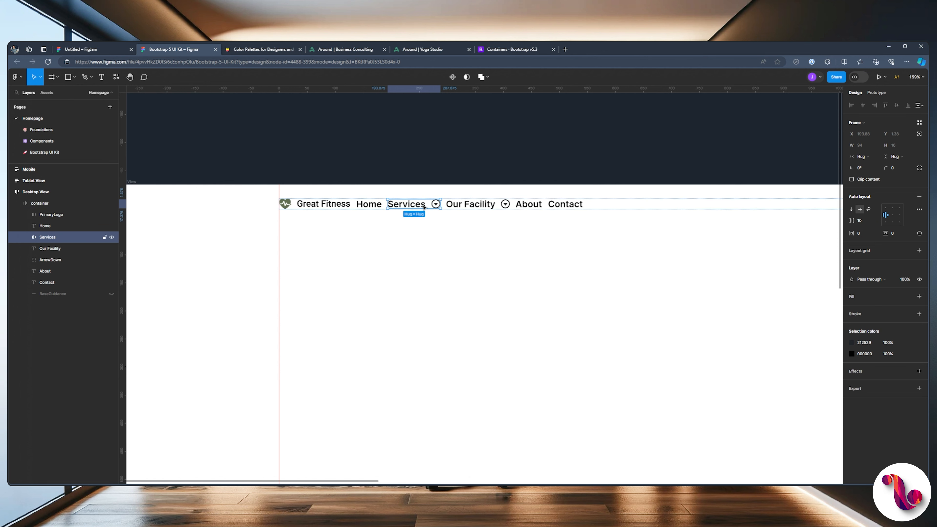
left_click(866, 220)
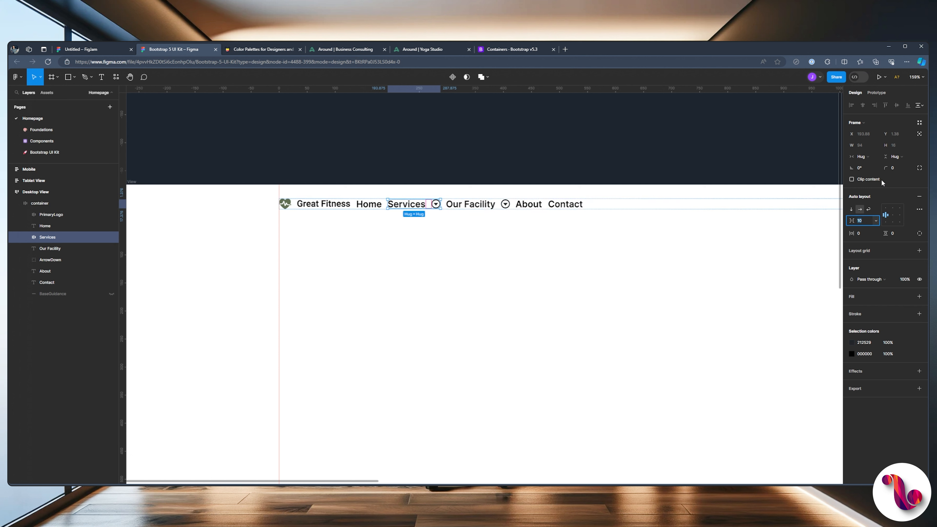
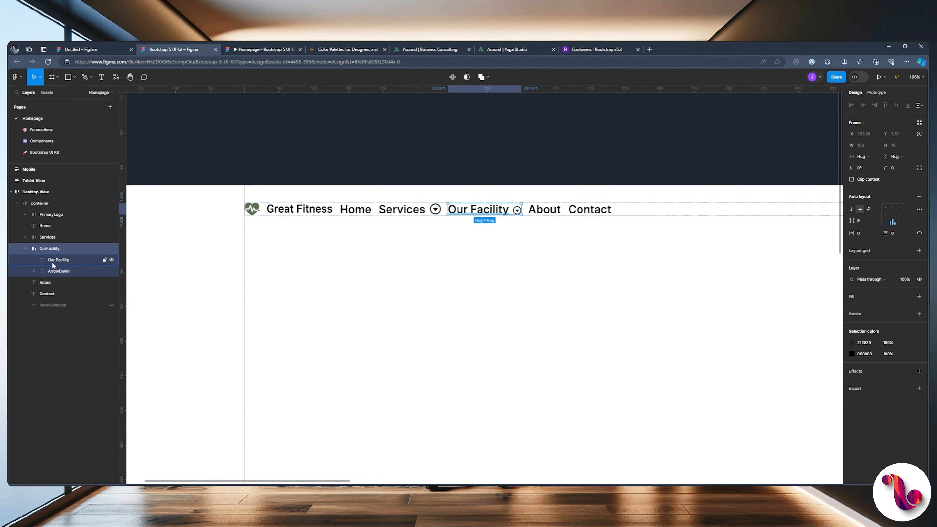
Set the width of the ArrowDown icon inside OurFacility to 14 and check the header in the prototype preview.
left_click(51, 270)
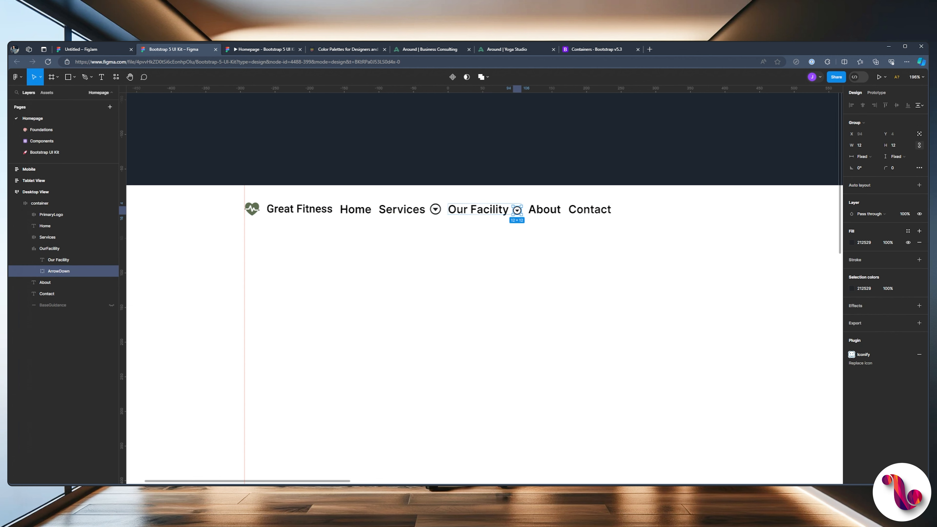
left_click(867, 140)
type("14")
key("Return")
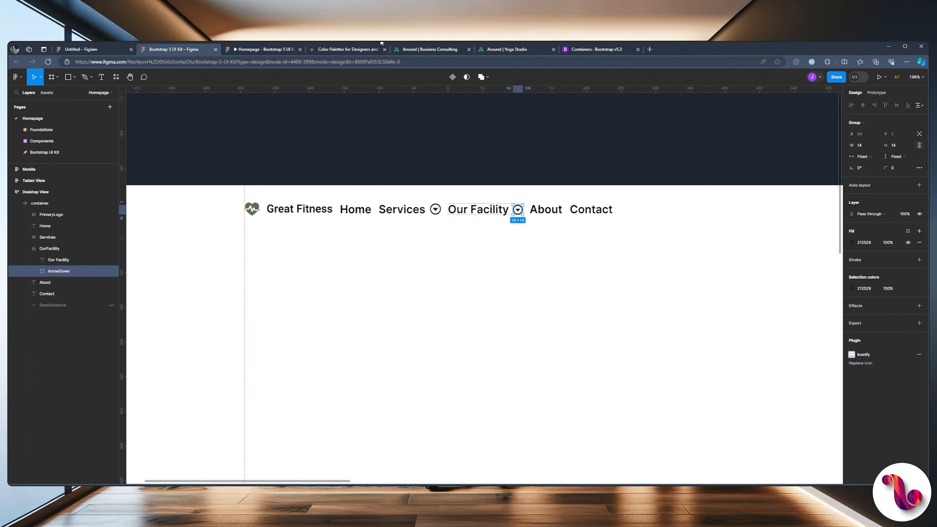
left_click(262, 52)
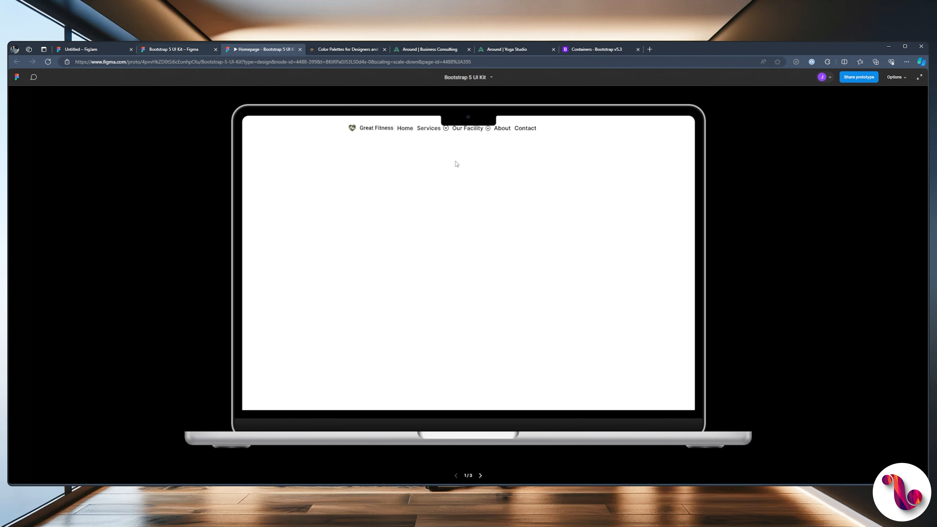
left_click(155, 50)
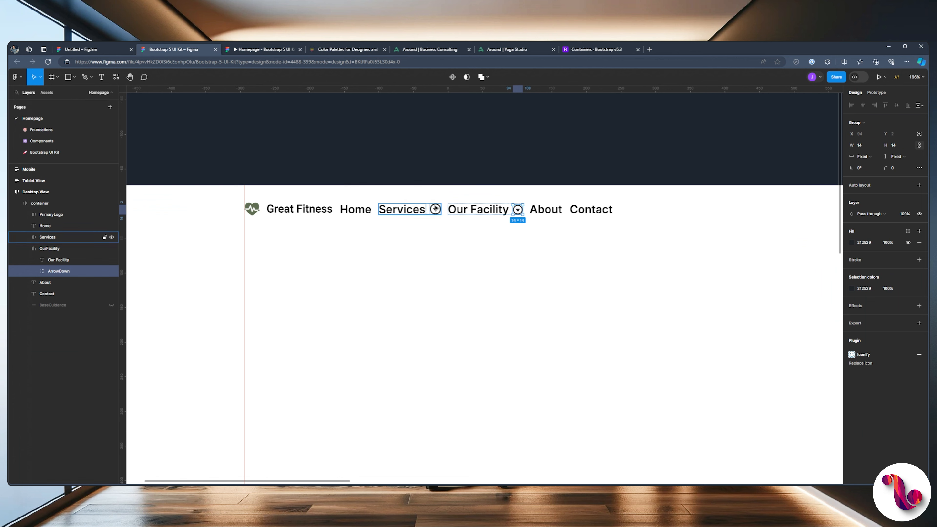
Set the width of the ArrowDown icon inside Services to 14 and align the Services auto layout to bottom center.
left_click(17, 237)
left_click(25, 237)
left_click(52, 260)
left_click(865, 146)
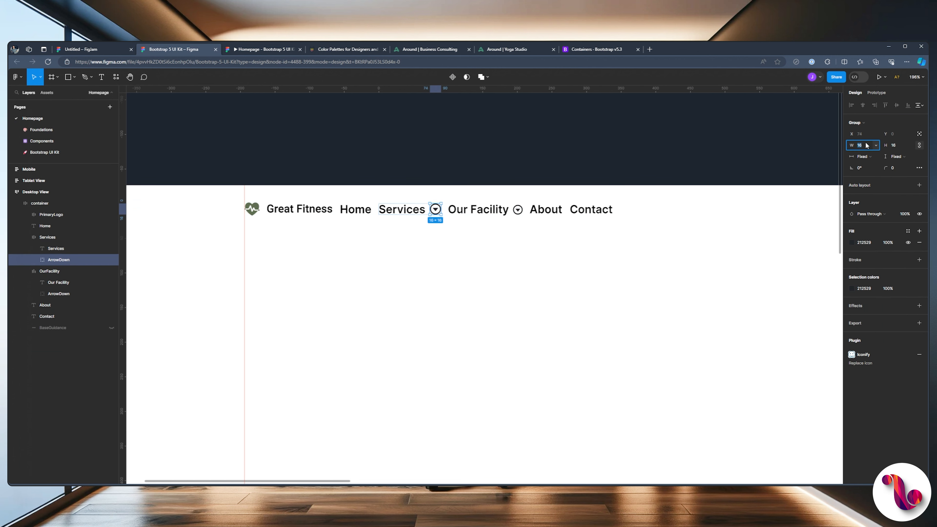
type("1")
key("Return")
left_click(76, 237)
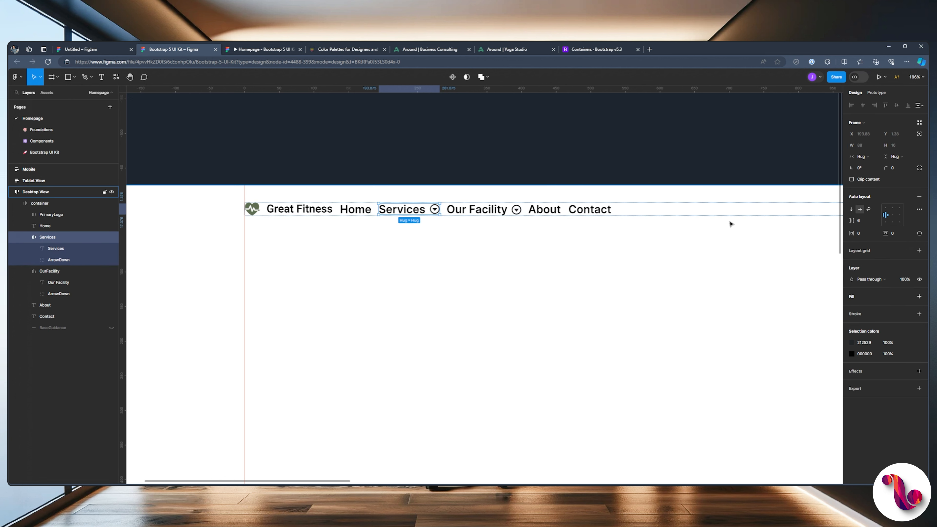
left_click(892, 222)
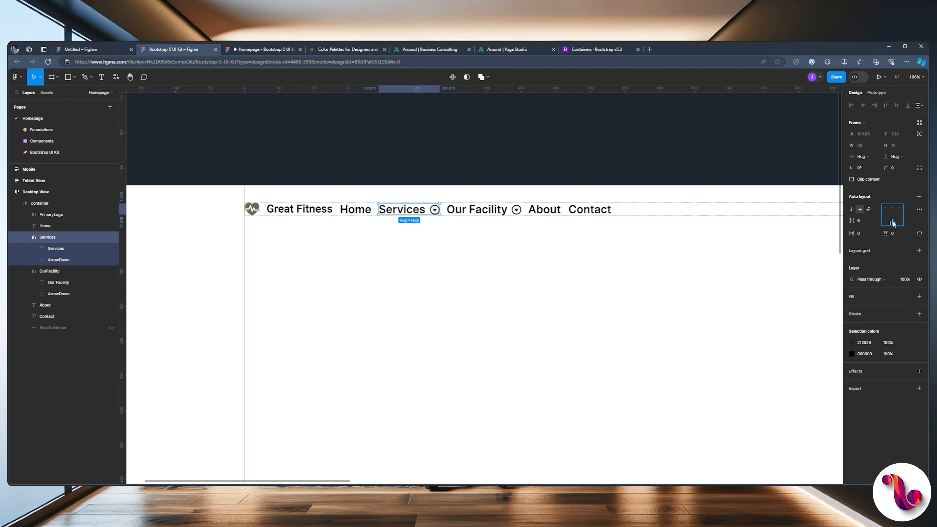
left_click(555, 163)
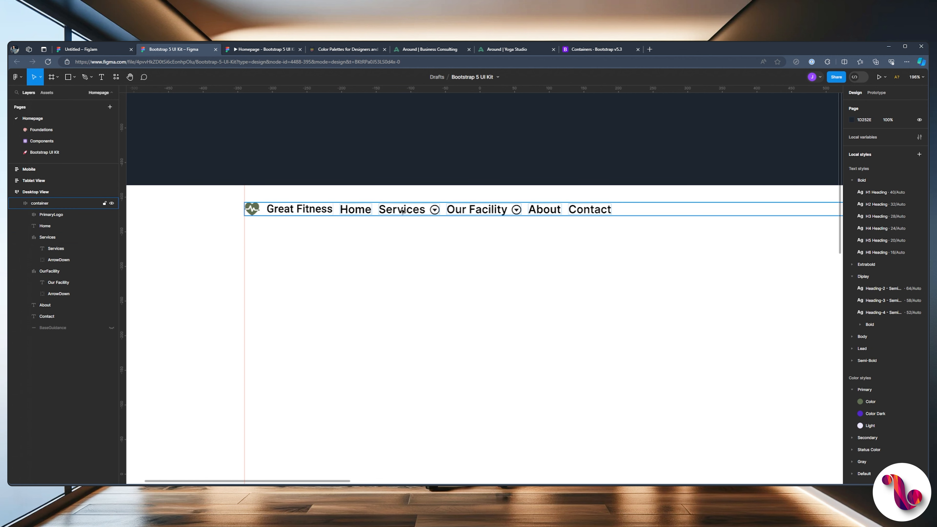
Group the five navigation items from Home through Contact and rename the group "InnerNav".
left_click(25, 237)
left_click(24, 248)
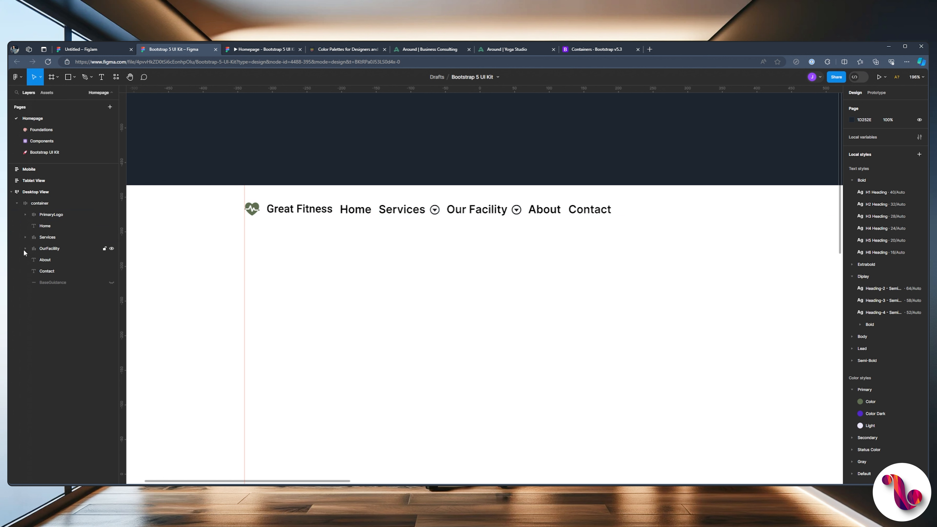
left_click(63, 269)
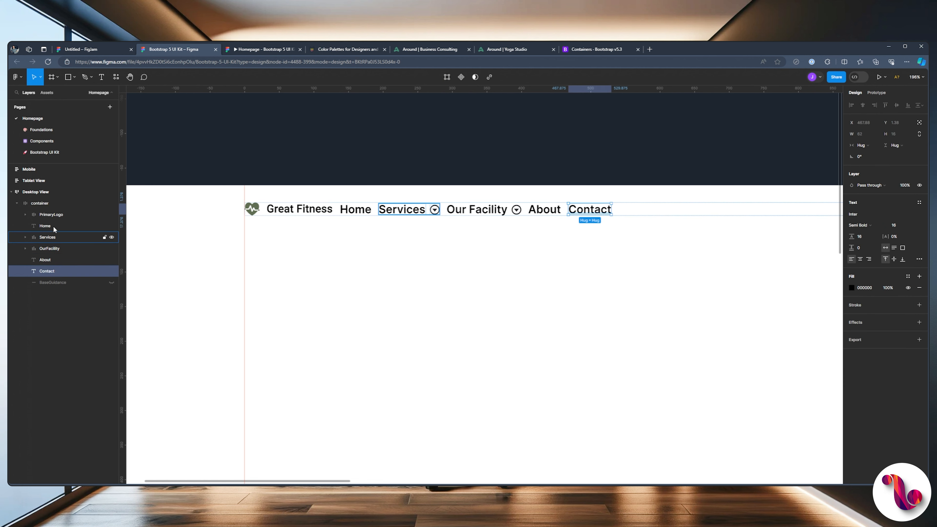
left_click(49, 226, "shift")
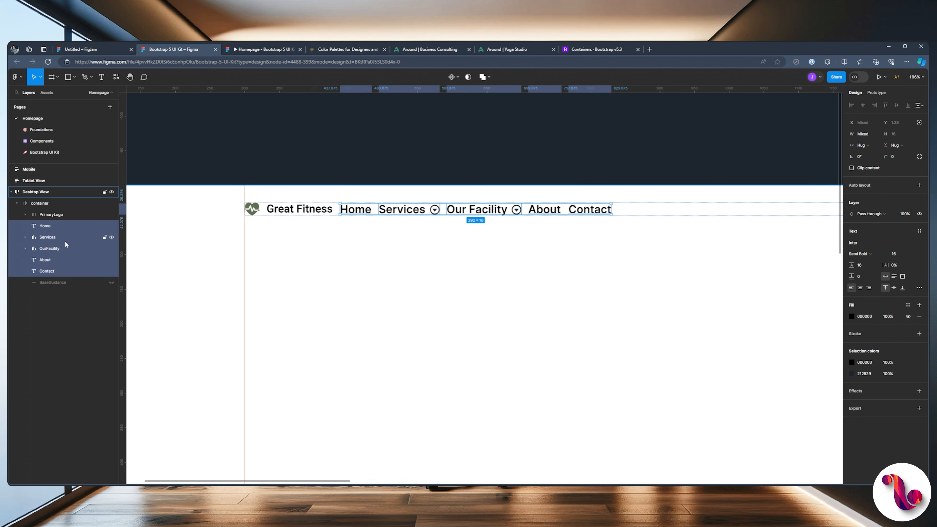
key("ctrl+g")
double_click(43, 226)
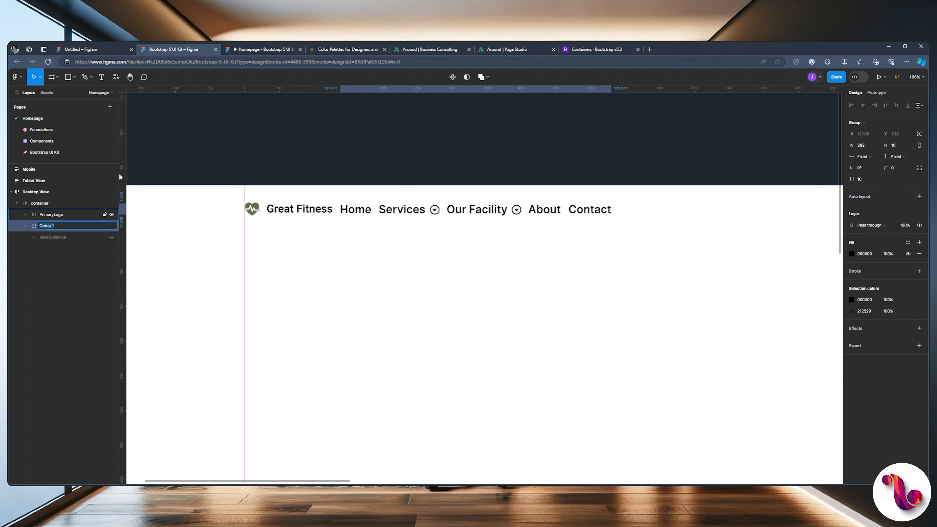
key("BackSpace")
type("InnerNav")
key("Return")
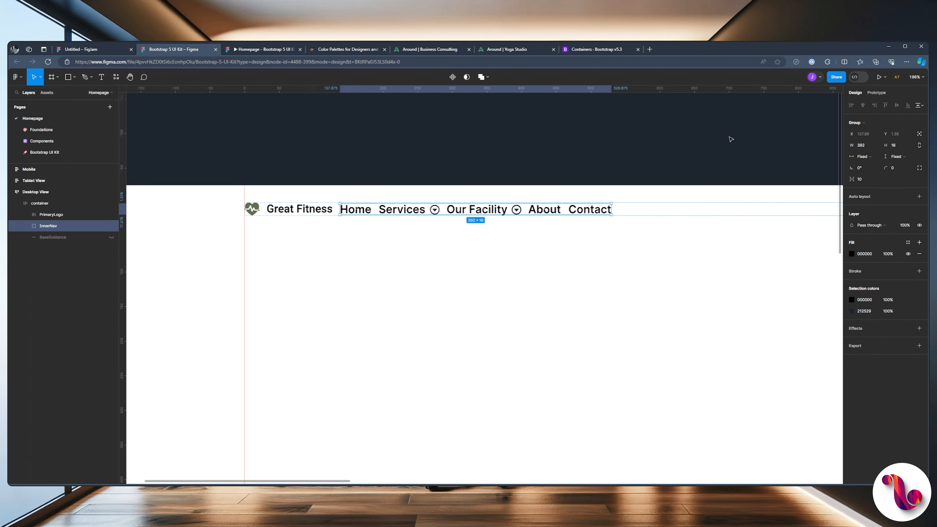
Add auto layout to InnerNav with 25 spacing between items and check the result in the prototype preview.
left_click(918, 197)
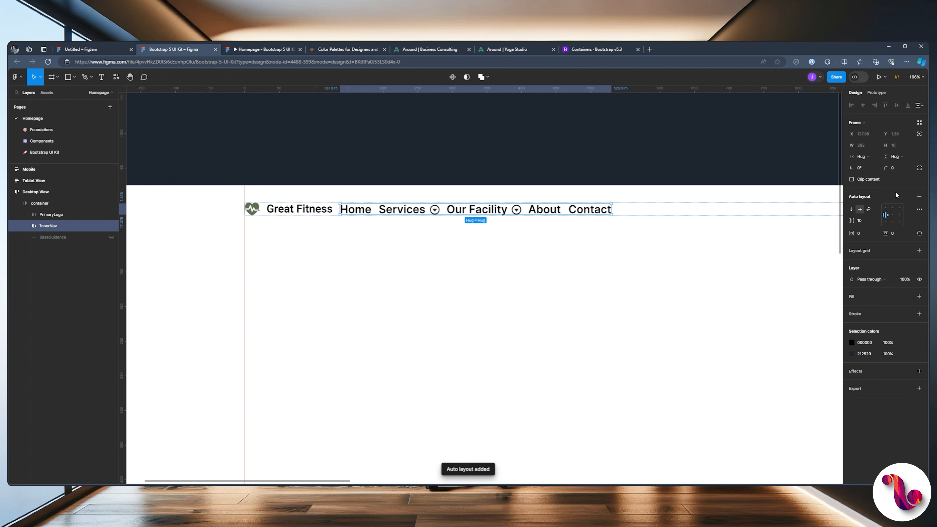
left_click(868, 221)
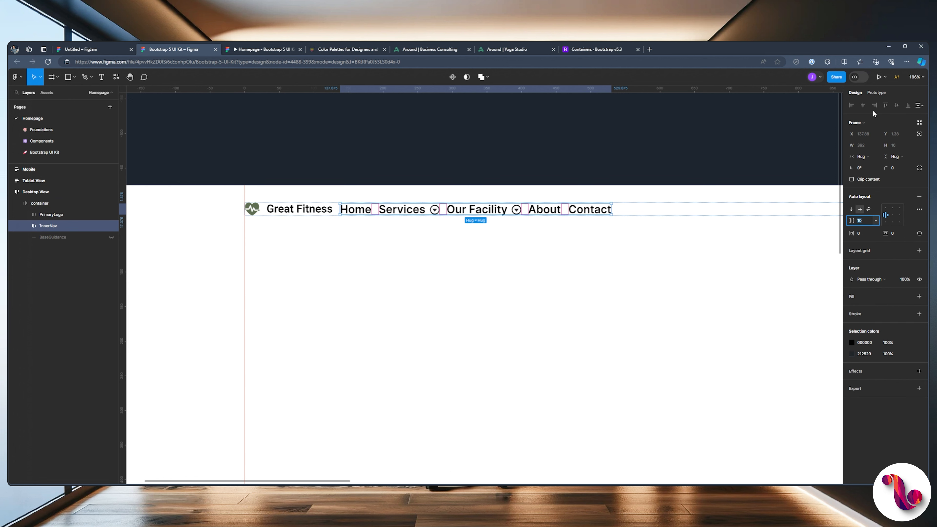
type("25")
key("Return")
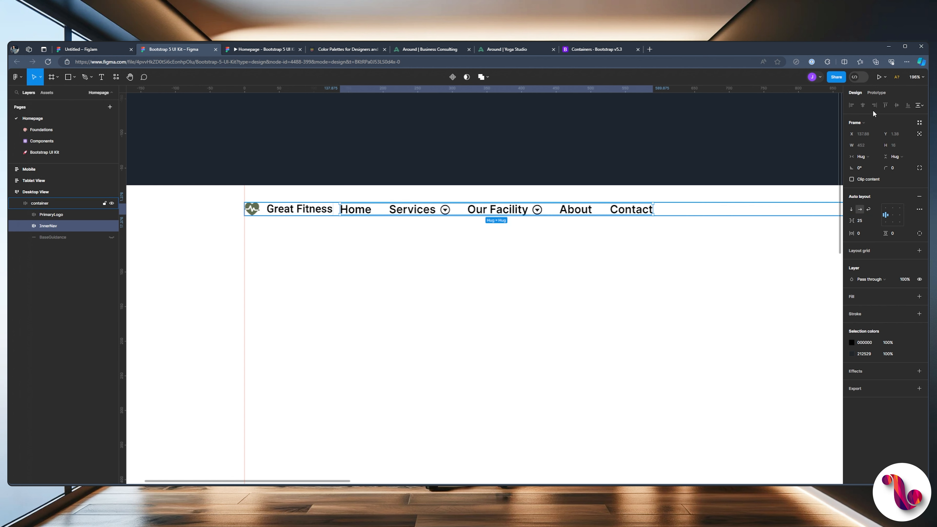
left_click(251, 51)
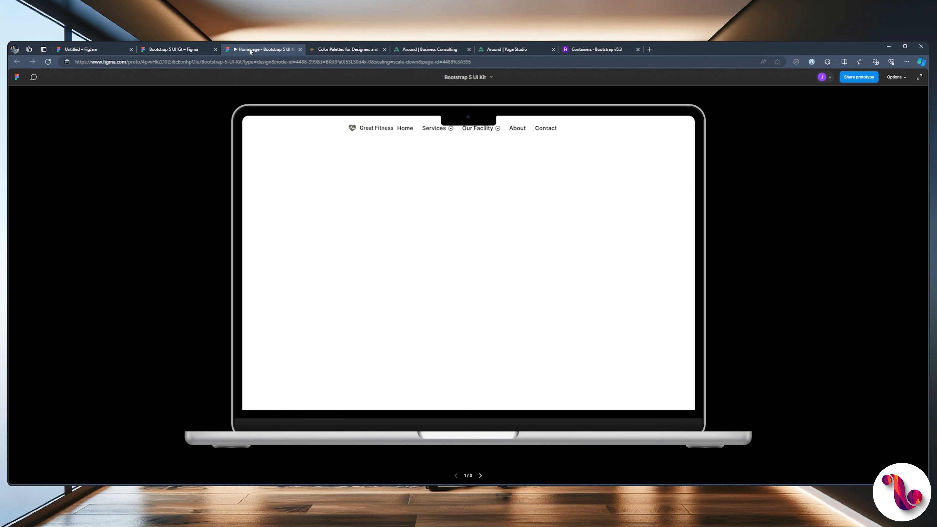
left_click(183, 50)
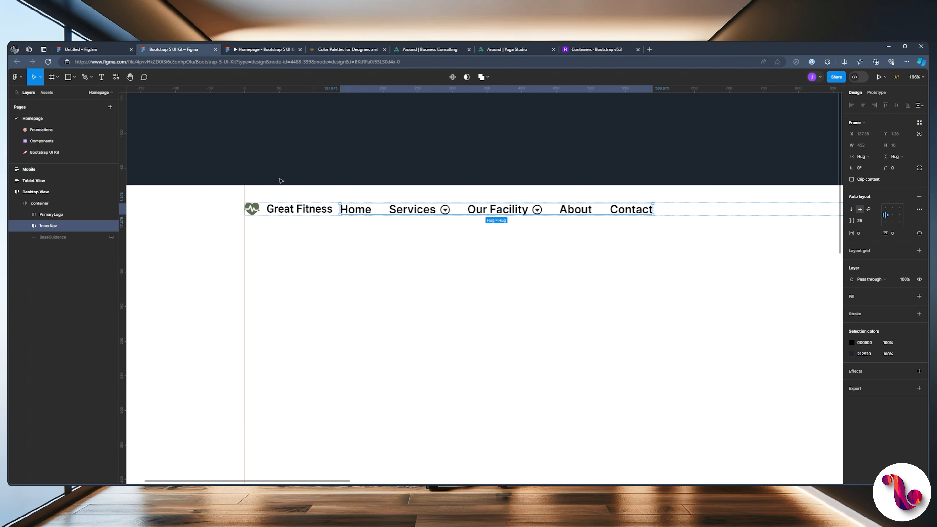
Set the container's item spacing to Auto to separate the logo from InnerNav, and view the header in the prototype preview.
scroll(280, 181, "down", 3)
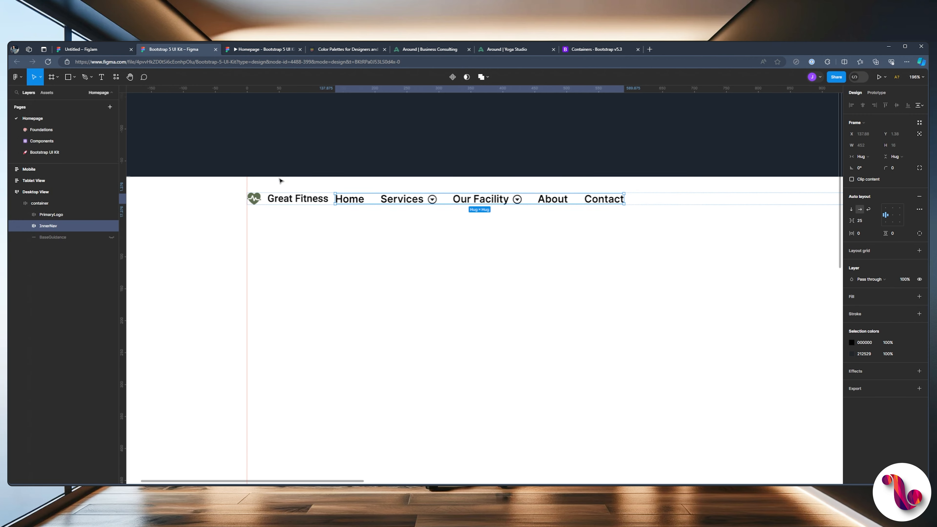
scroll(281, 181, "down", 5)
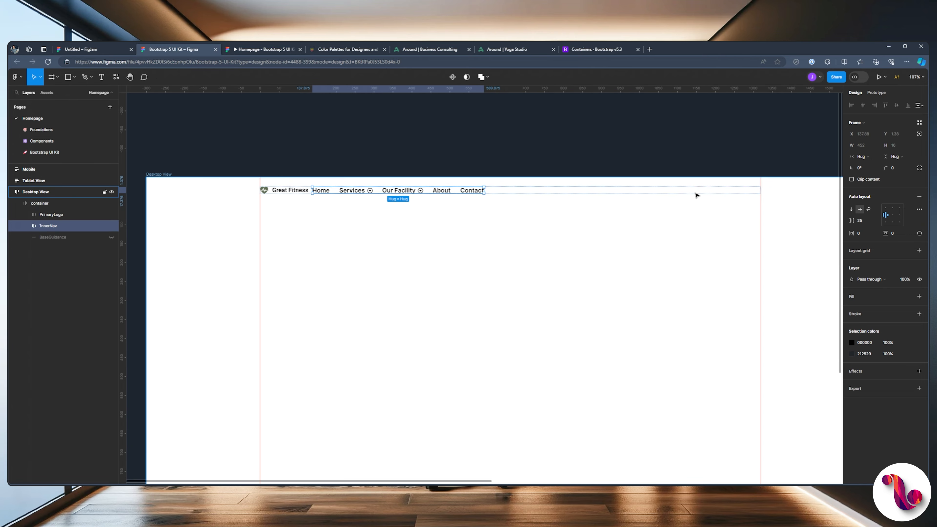
left_click(37, 203)
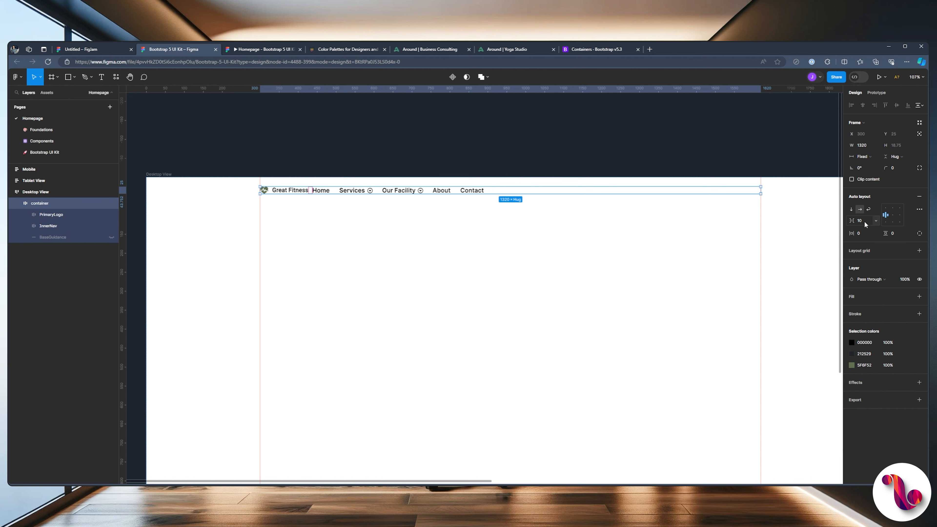
left_click(875, 220)
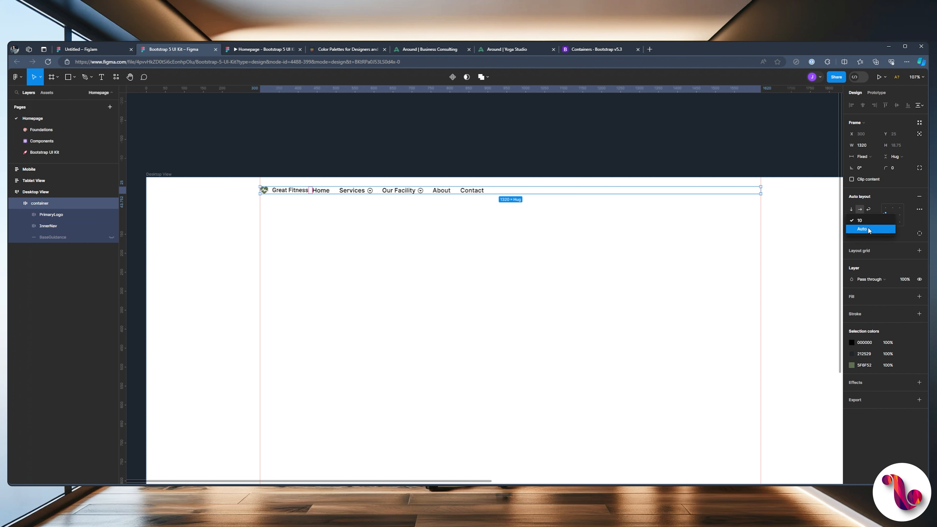
left_click(868, 229)
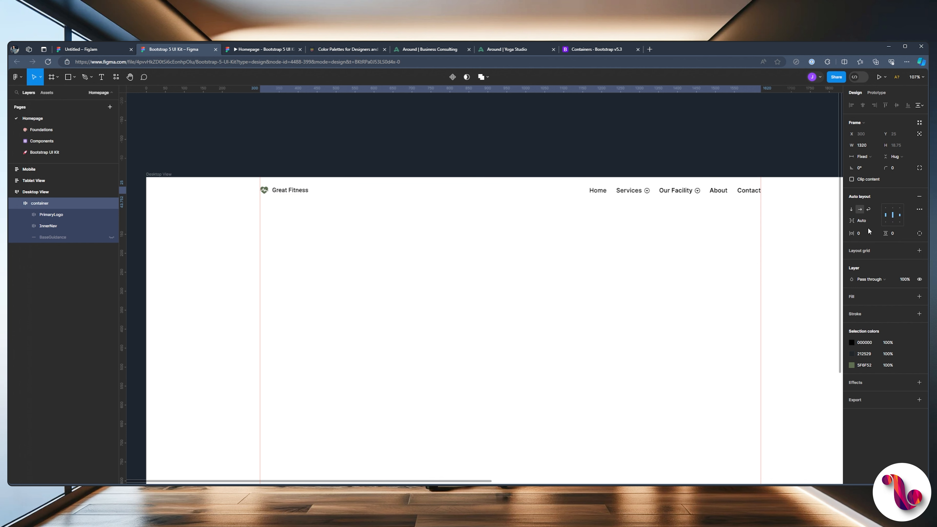
left_click(239, 50)
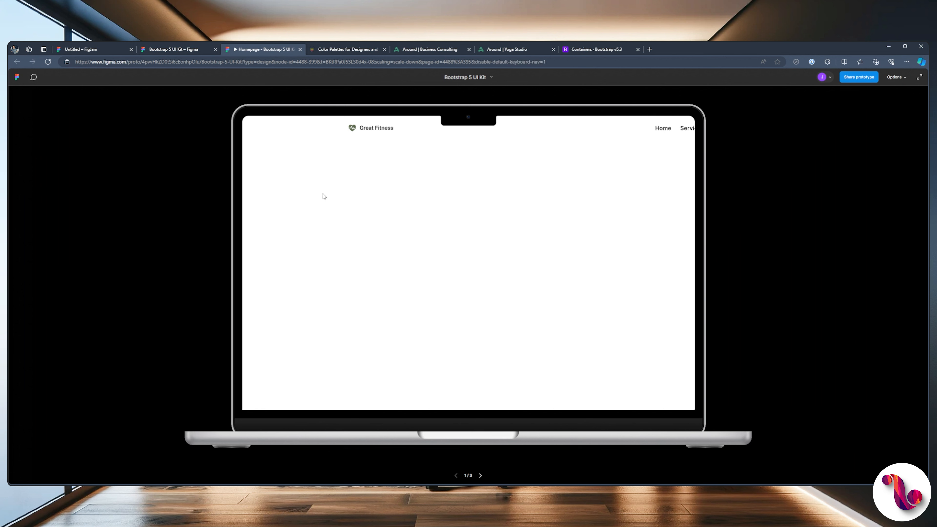
Set the prototype device to None and check the desktop header in the prototype preview.
left_click(160, 49)
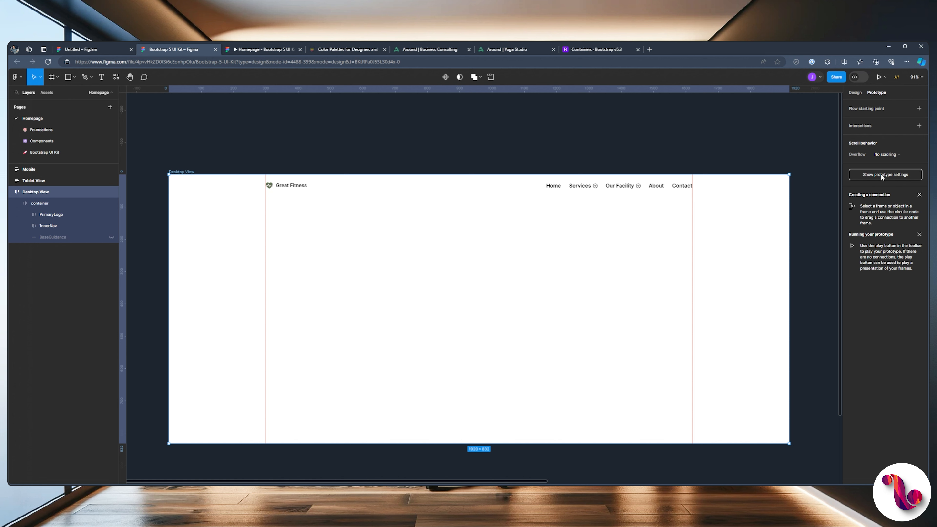
left_click(864, 177)
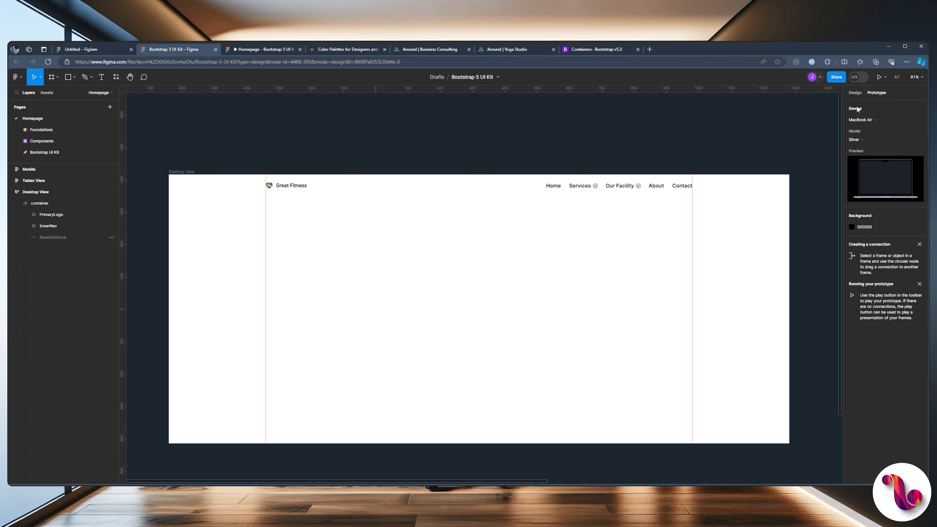
left_click(868, 119)
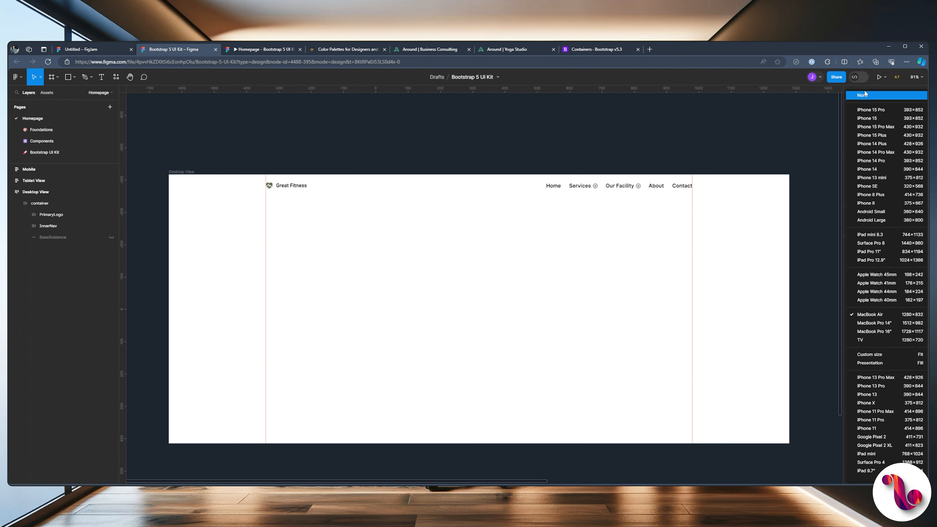
left_click(861, 96)
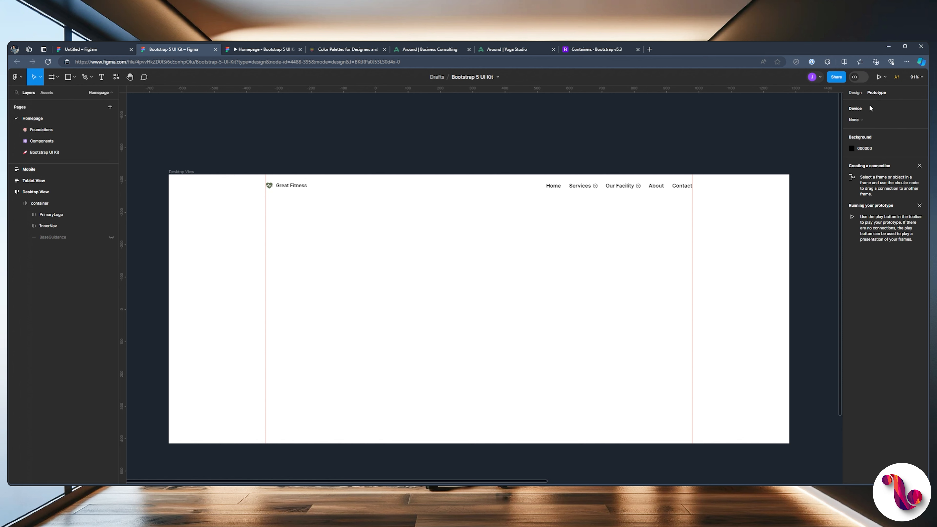
left_click(248, 51)
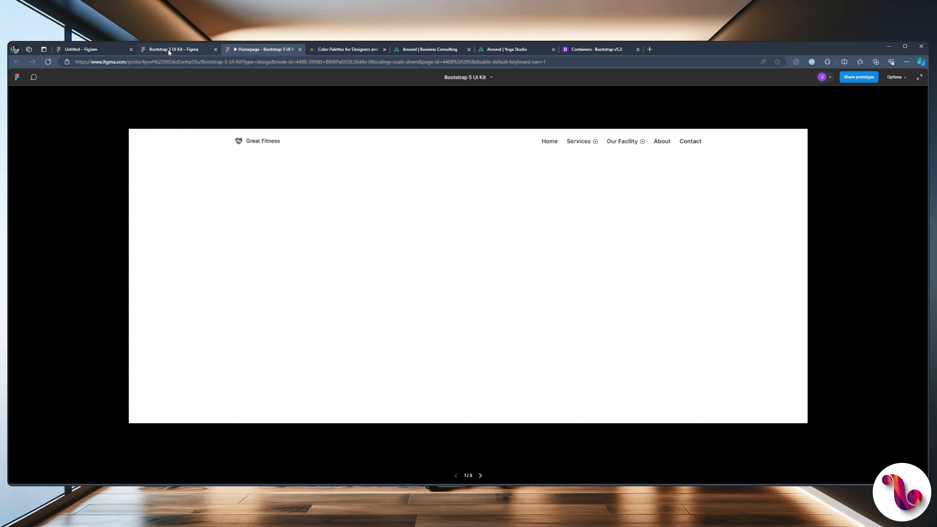
left_click(169, 52)
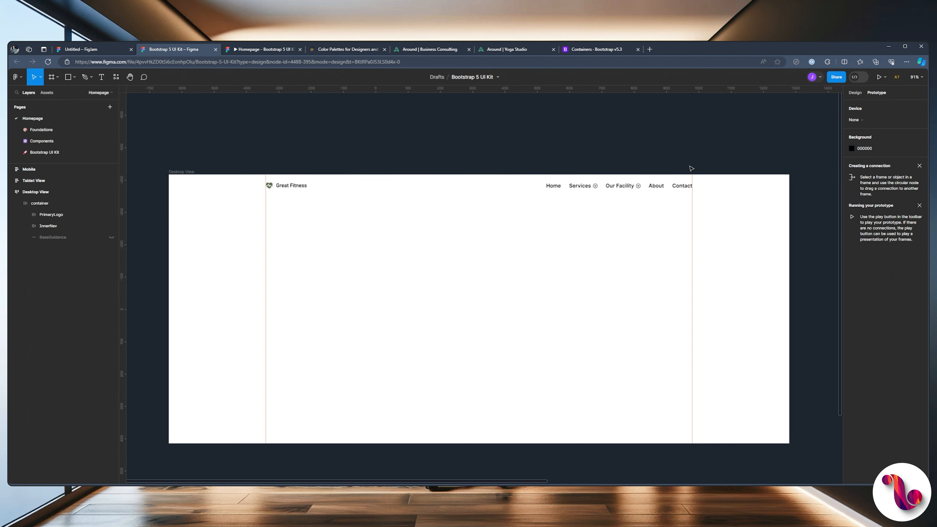
Set the font weight of the Services, Our Facility, About and Contact texts to Medium.
scroll(690, 169, "up", 3)
scroll(690, 168, "up", 3)
scroll(690, 169, "down", 1)
left_click(313, 240)
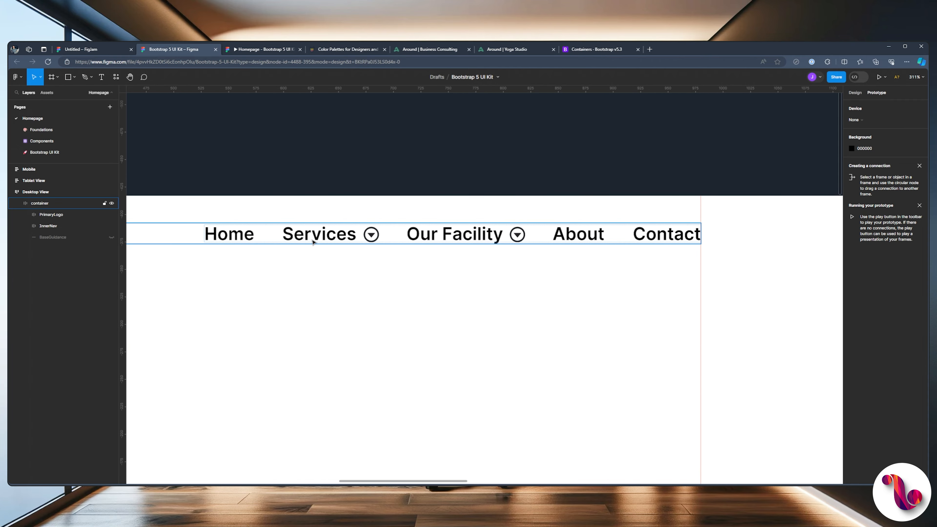
left_click(312, 242)
left_click(312, 241)
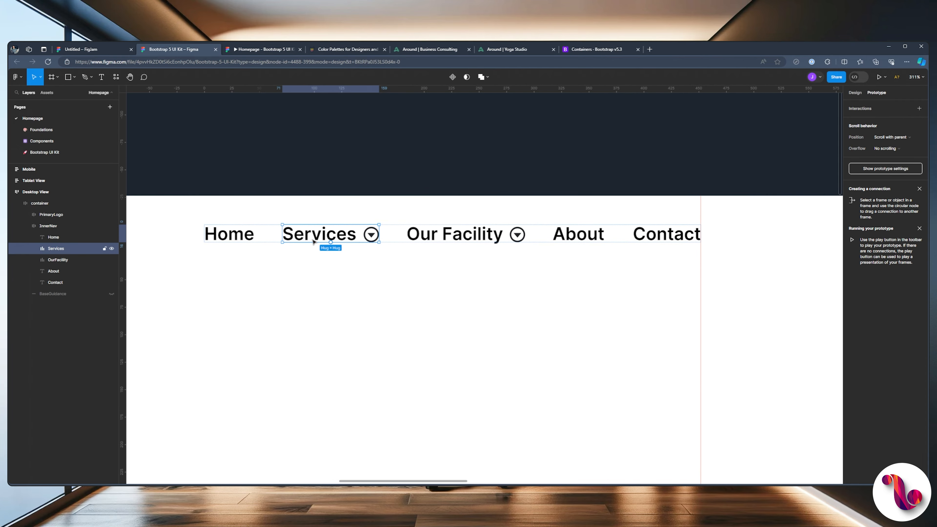
left_click(315, 242)
left_click(444, 238, "shift")
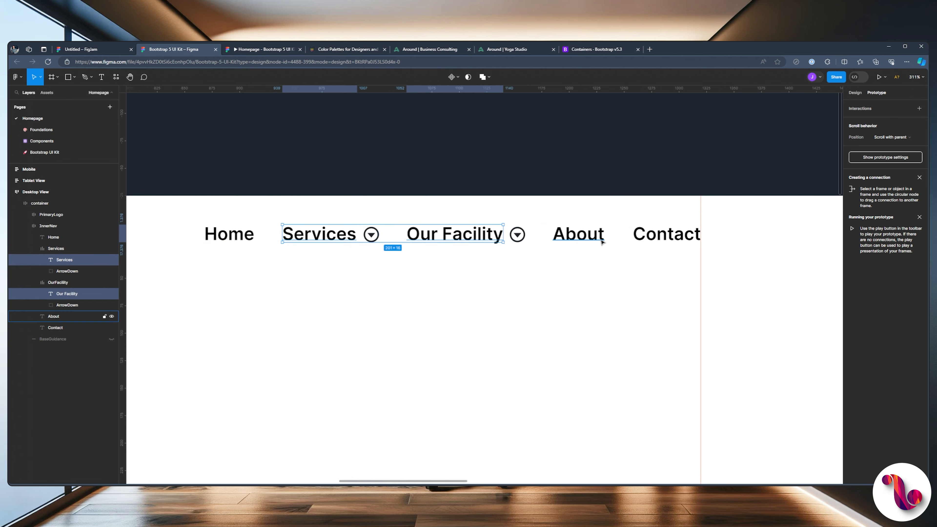
left_click(580, 240, "shift")
left_click(656, 236, "shift")
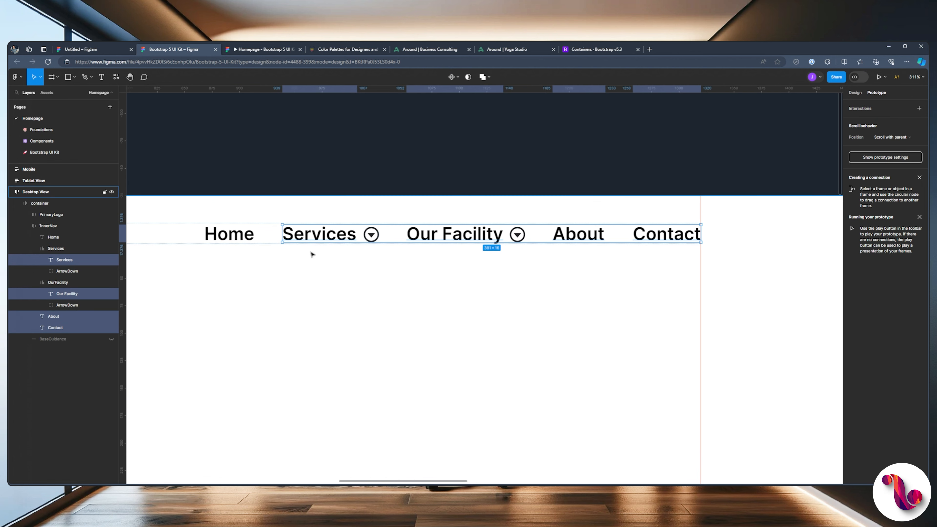
left_click(851, 93)
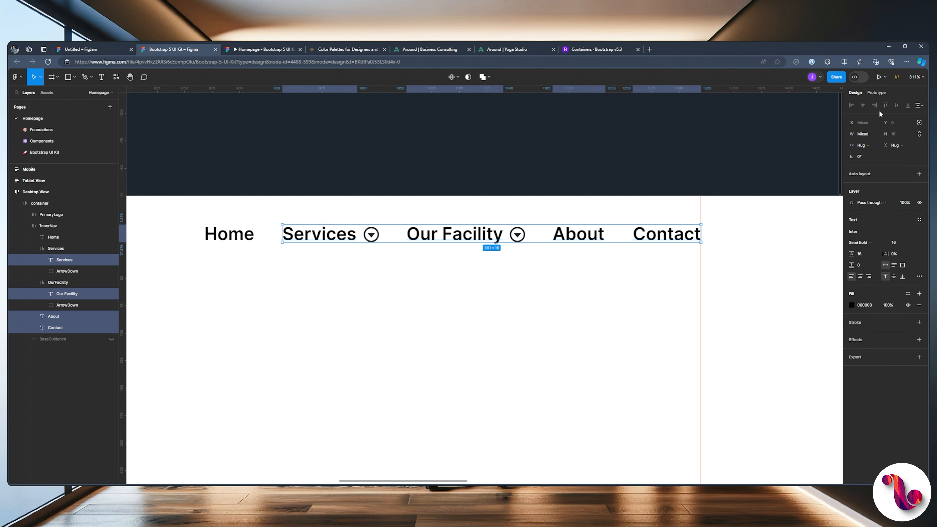
left_click(864, 242)
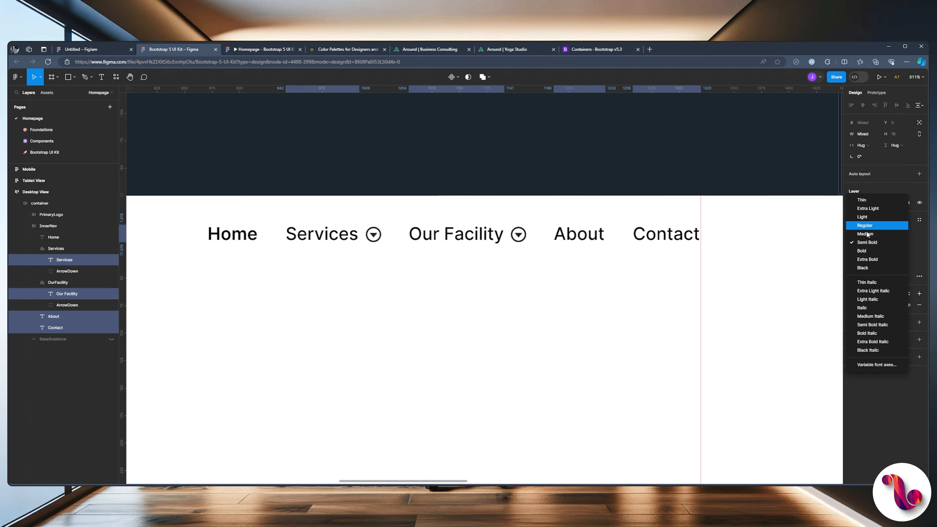
left_click(866, 230)
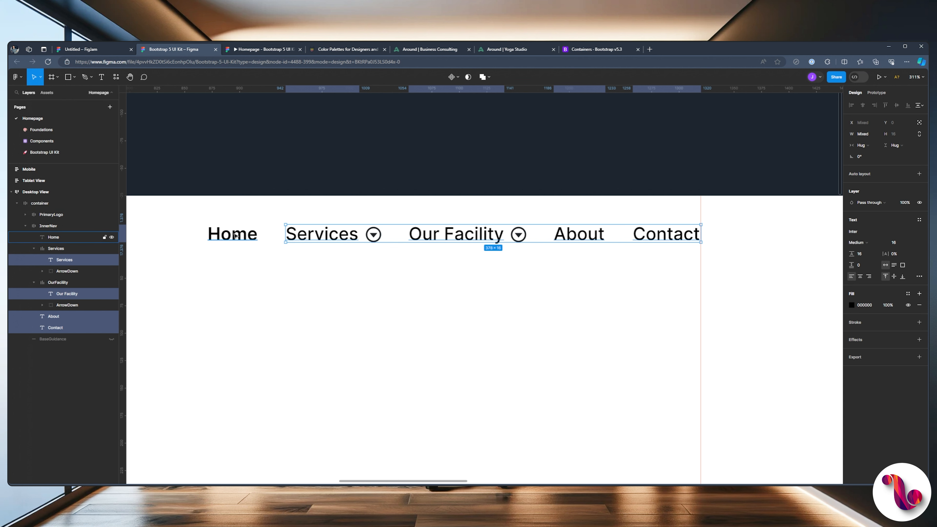
Apply the Secondary/Dark Color style to the black selection color of InnerNav.
left_click(24, 225)
left_click(41, 226)
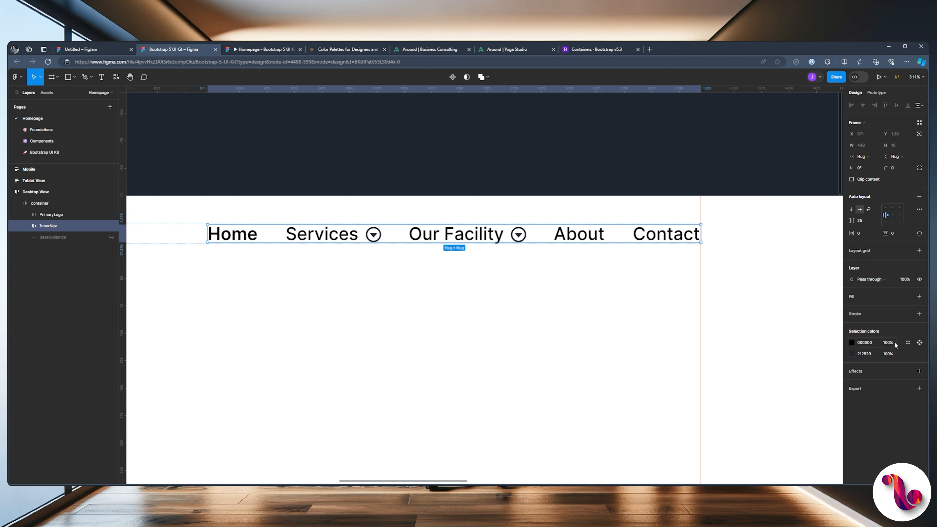
left_click(907, 343)
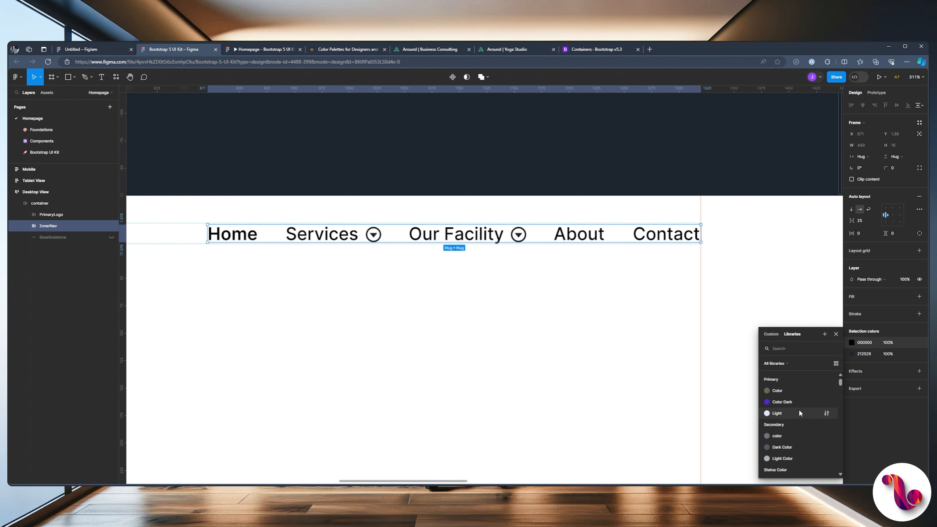
scroll(779, 401, "down", 1)
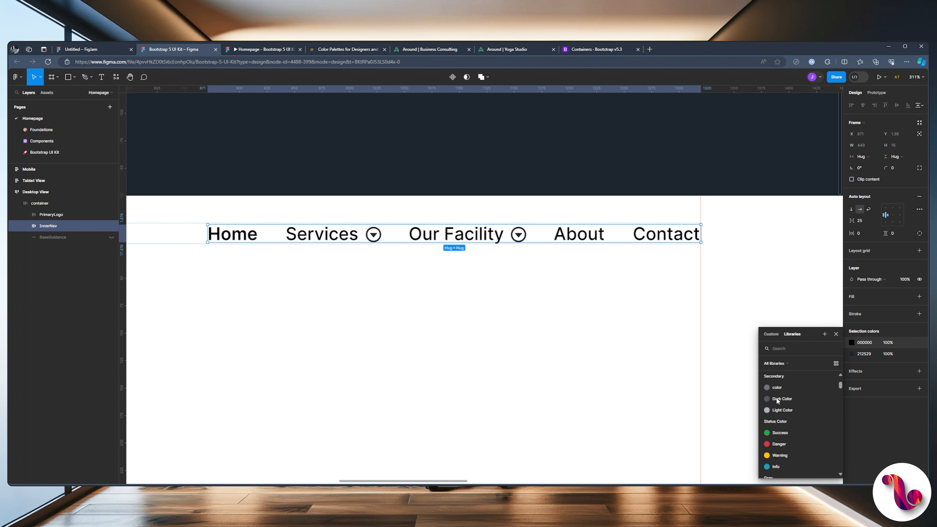
left_click(774, 401)
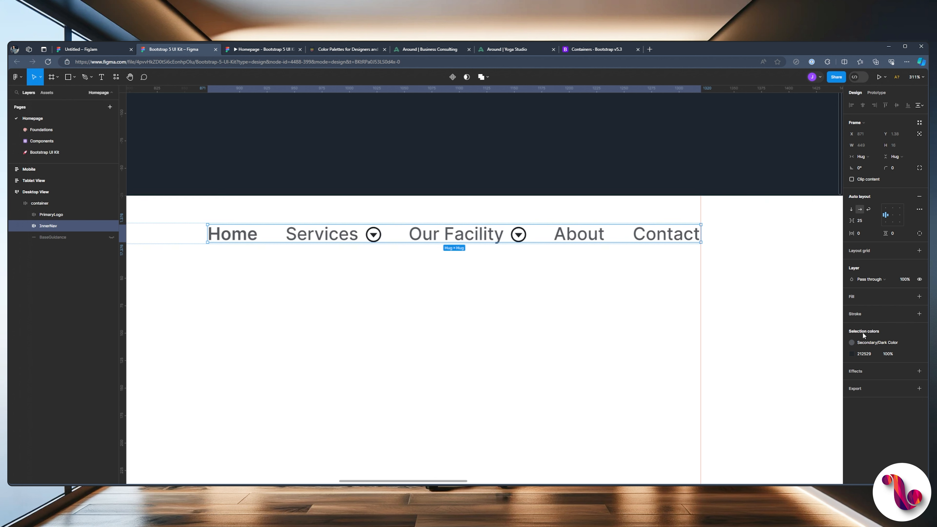
Change InnerNav's text color style to Gray/800 and check the header in the prototype preview.
left_click(850, 342)
scroll(789, 394, "down", 5)
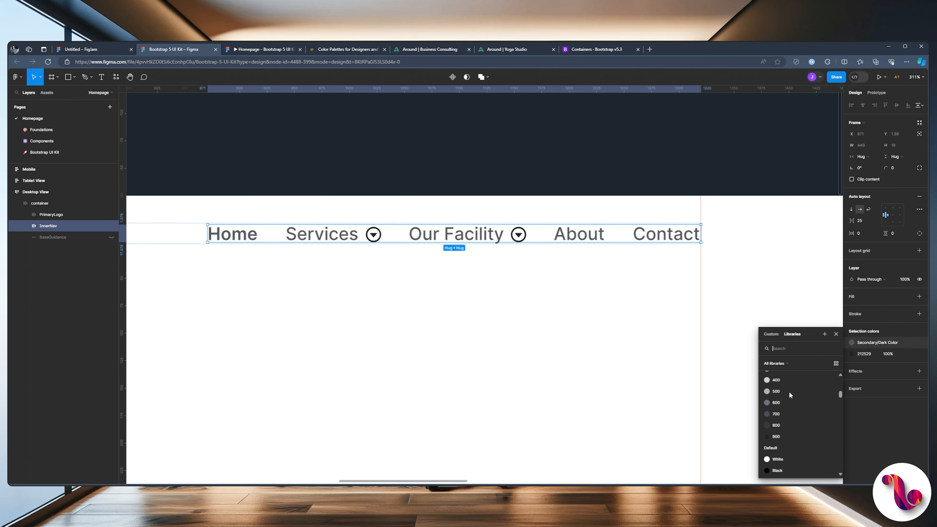
scroll(788, 391, "up", 3)
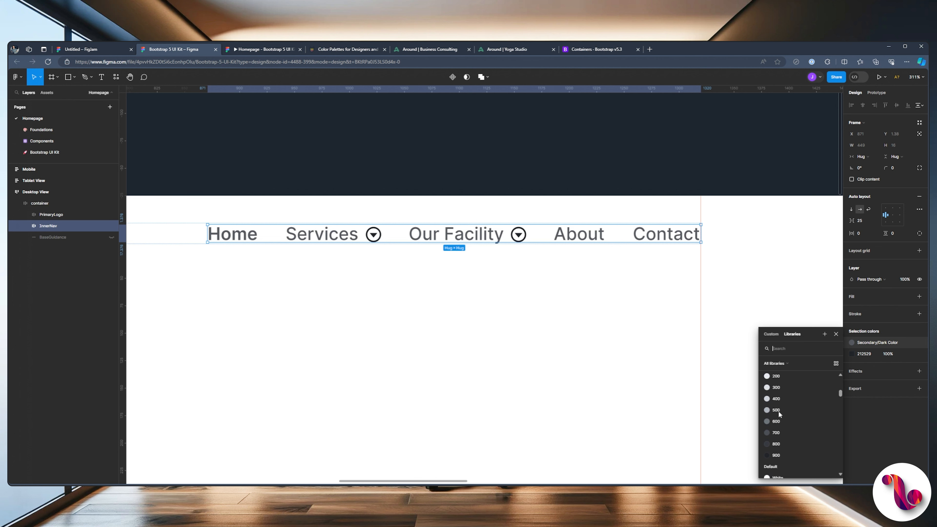
scroll(769, 411, "down", 2)
left_click(767, 409)
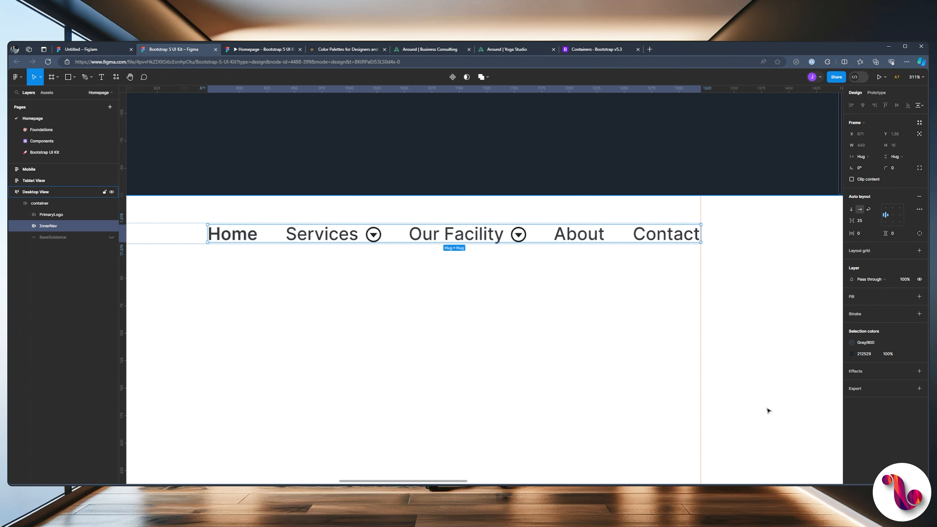
left_click(246, 49)
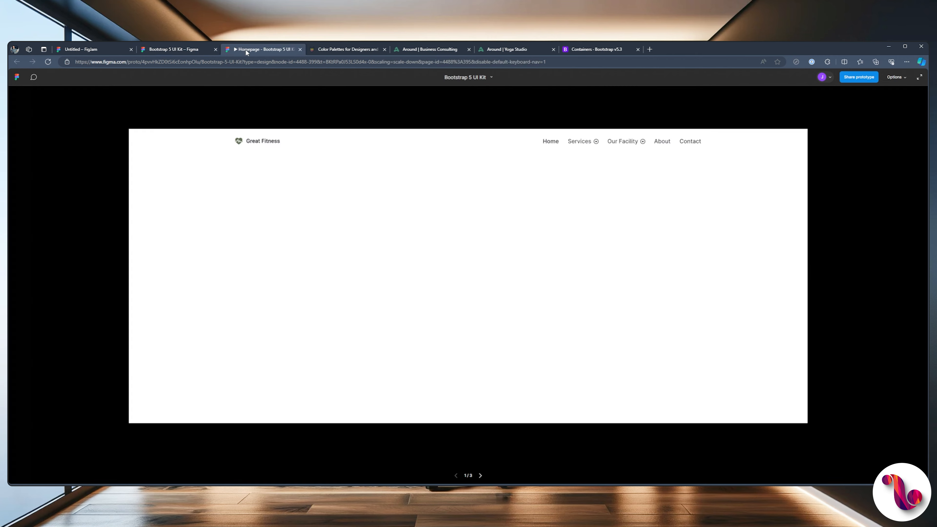
left_click(190, 47)
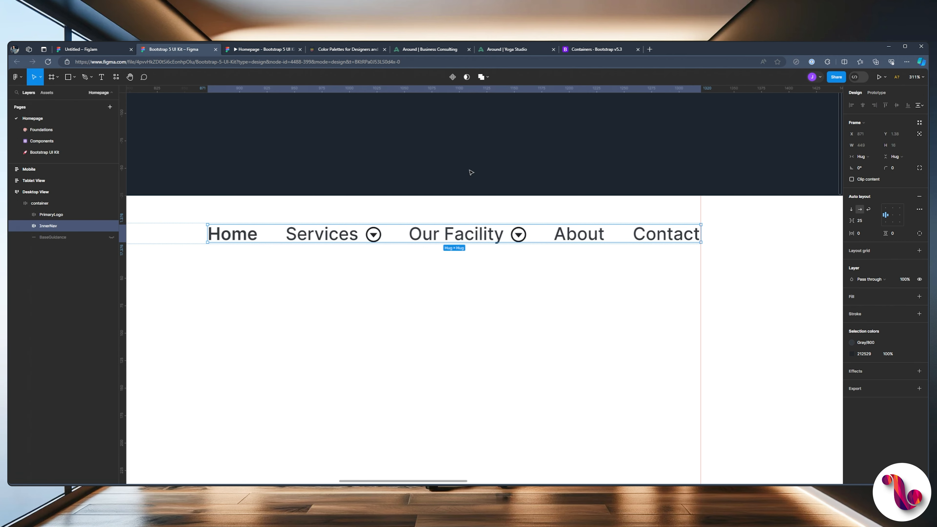
Apply the Gray/800 style to InnerNav's remaining 212529 color for the arrow icons and review the header in the prototype preview.
left_click(25, 226)
left_click(25, 226)
left_click(852, 354)
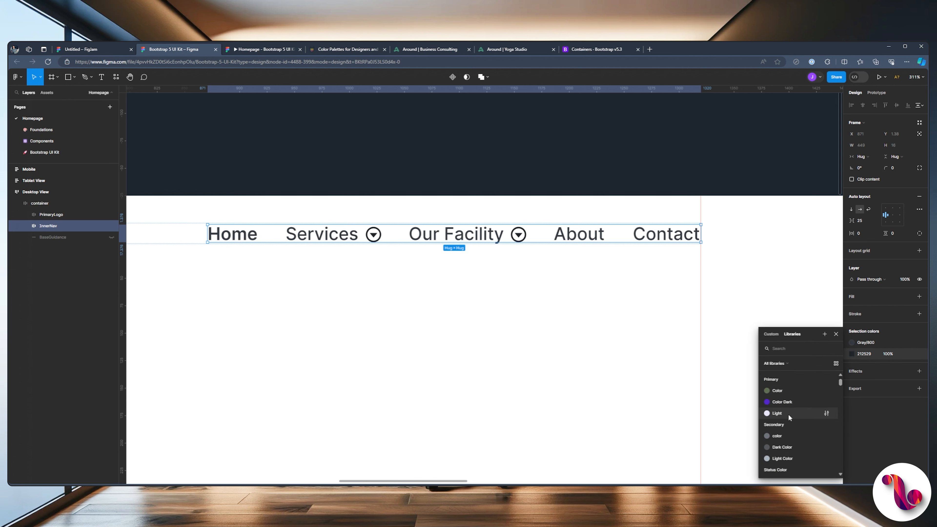
scroll(788, 414, "down", 5)
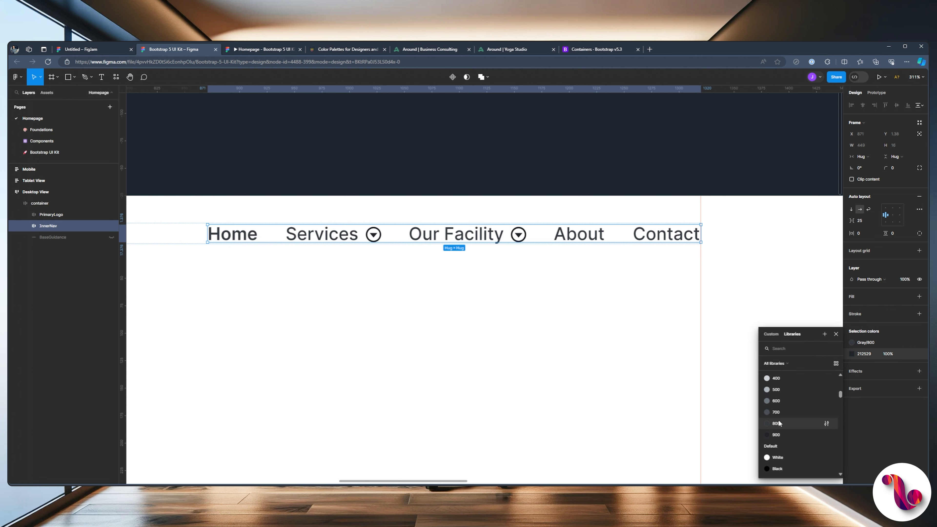
left_click(779, 423)
left_click(553, 172)
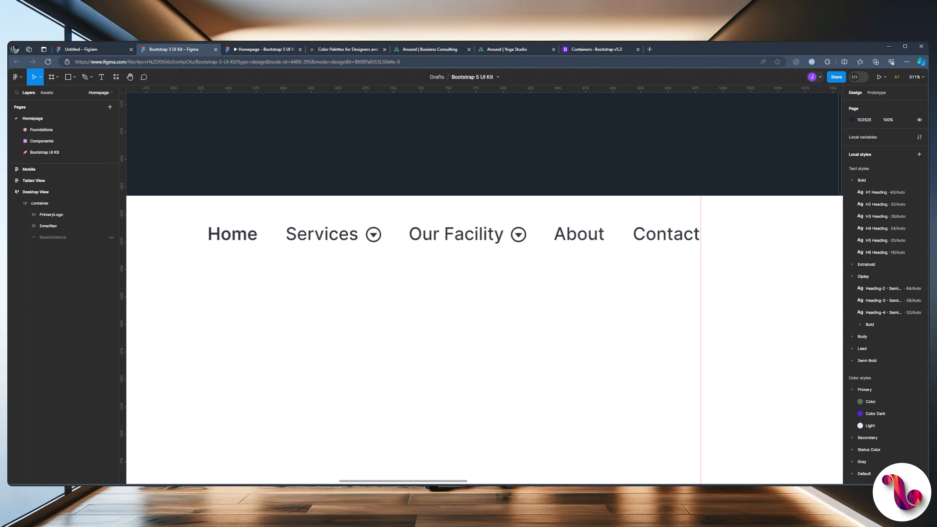
left_click(247, 47)
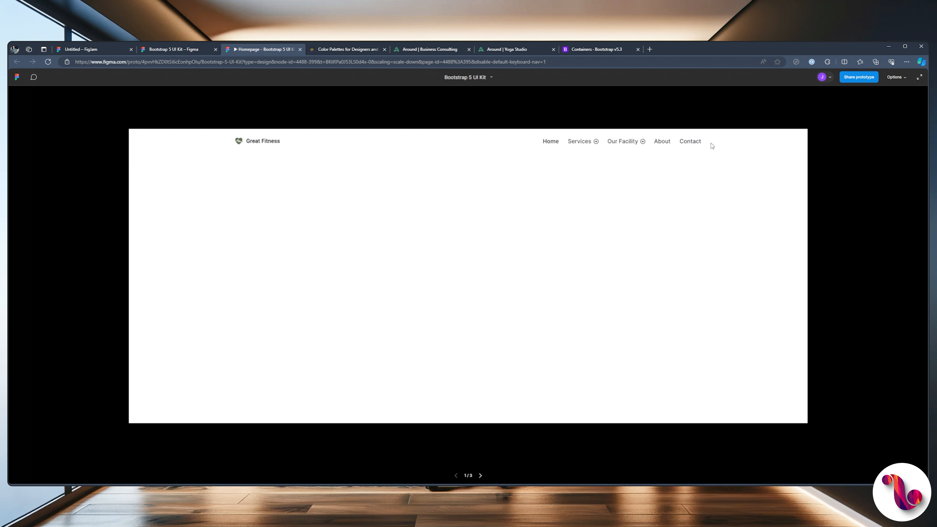
left_click(163, 49)
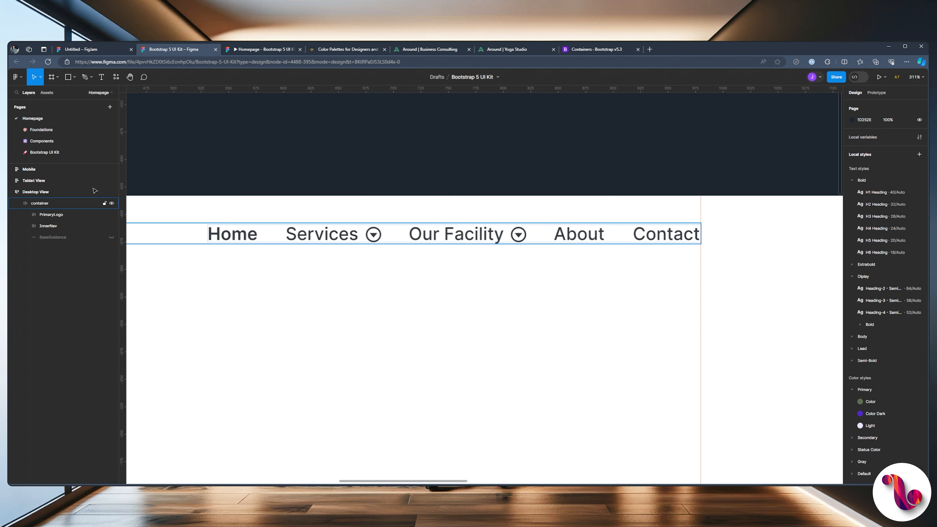
Insert an instance of the button component from the local Components / Buttons assets into InnerNav, directly after Contact.
left_click(59, 225)
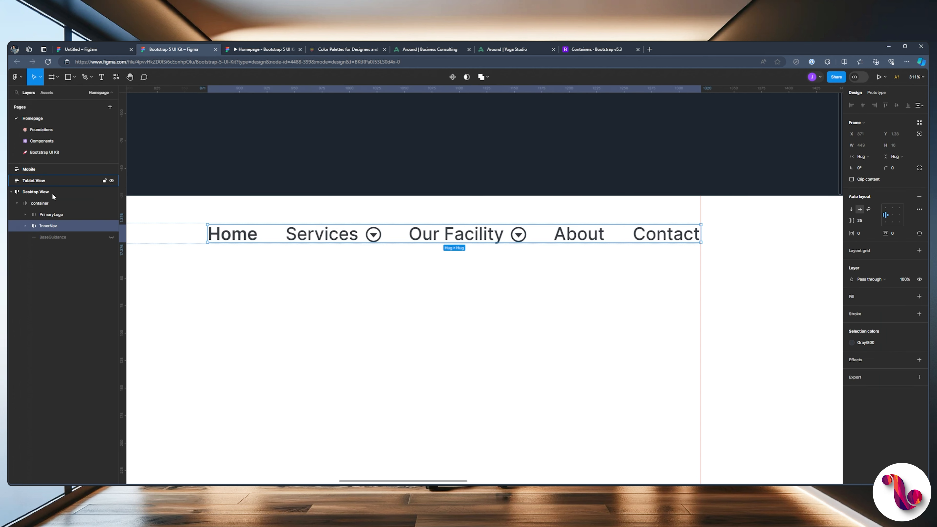
left_click(47, 92)
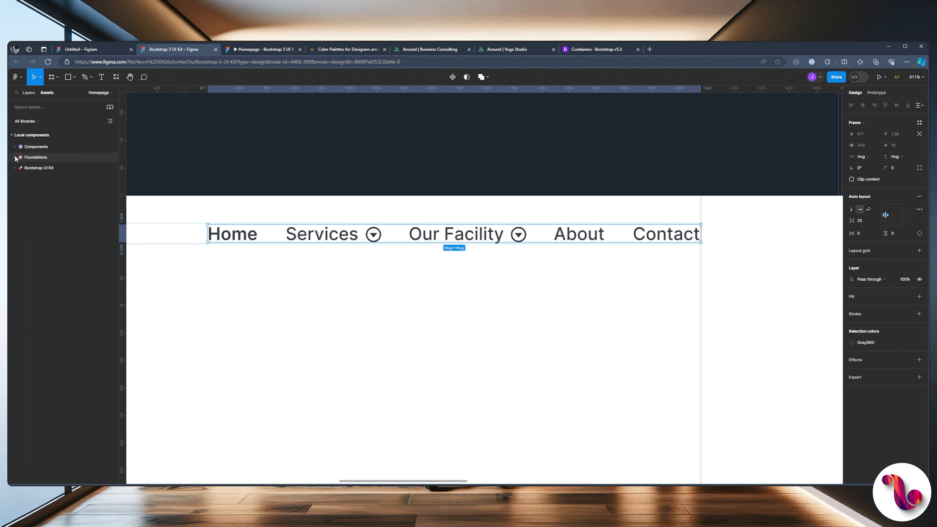
left_click(16, 168)
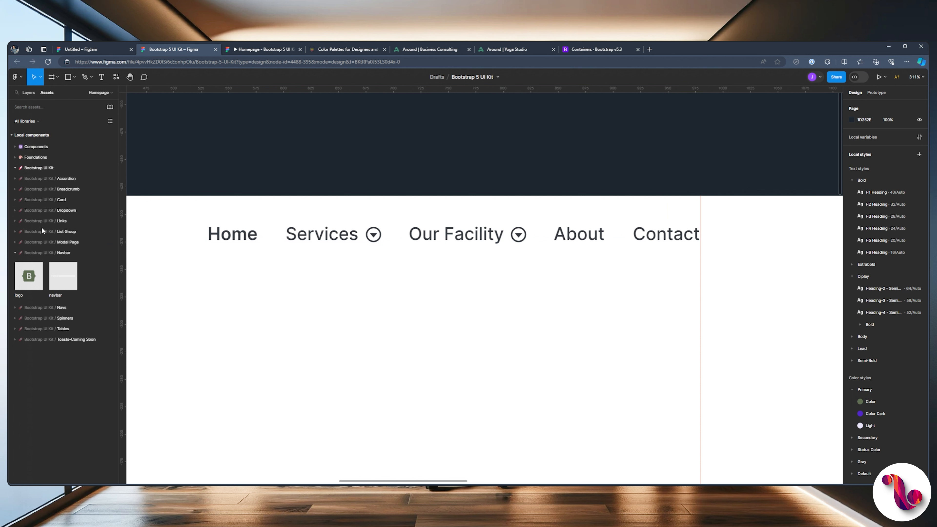
left_click(16, 158)
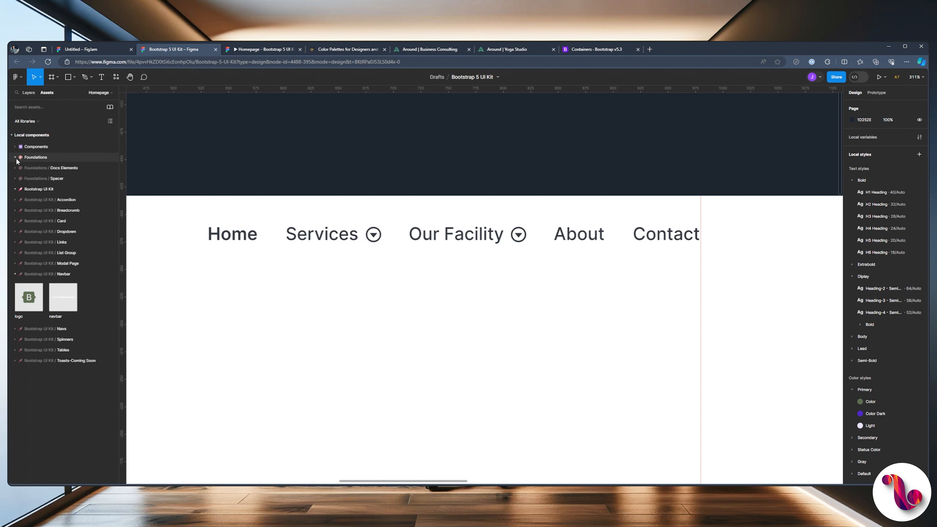
left_click(15, 147)
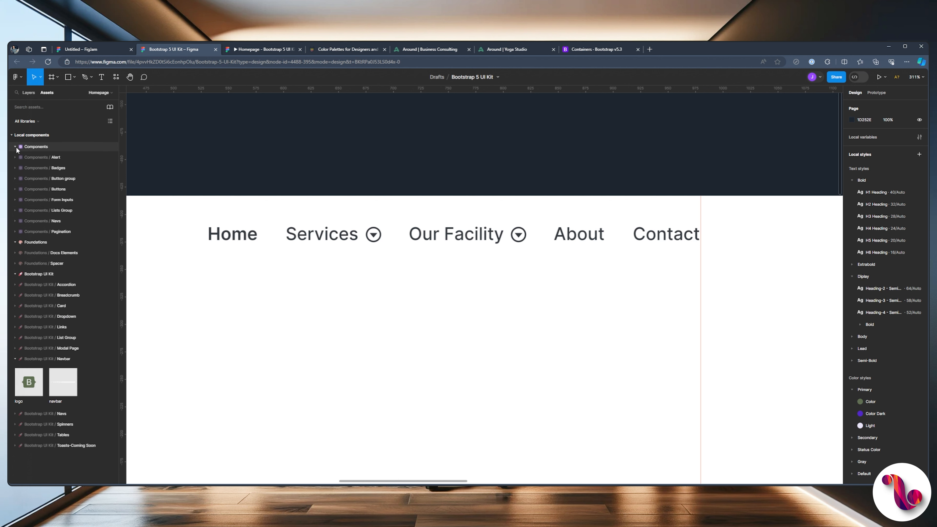
left_click(13, 189)
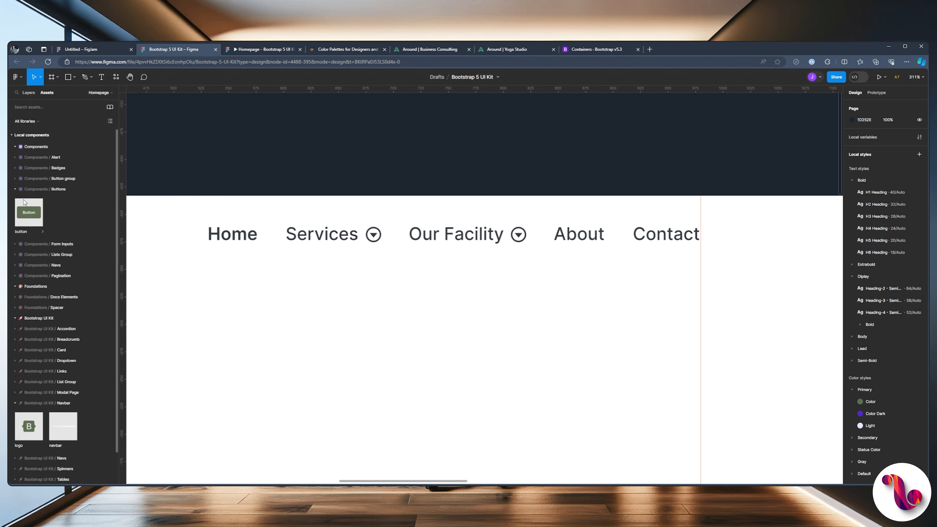
left_click(42, 230)
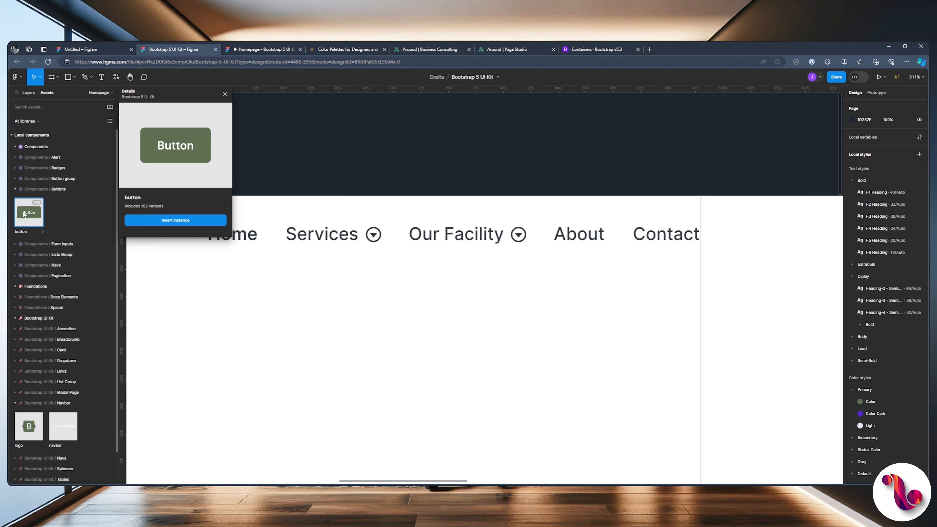
left_click_drag(24, 213, 568, 235)
mouse_move(677, 251)
left_mouse_down()
mouse_move(688, 238)
mouse_move(669, 244)
left_mouse_up()
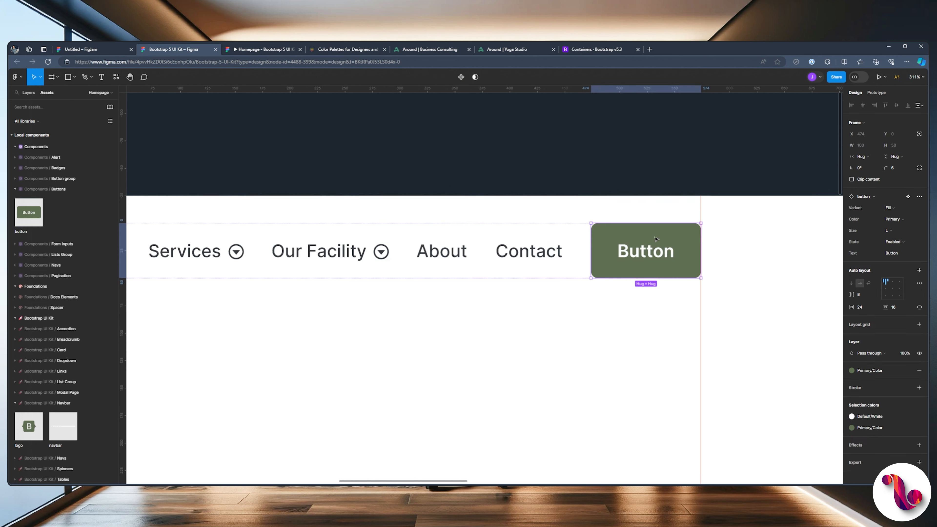
Check the new header button in the prototype preview and collapse the Services and OurFacility layer groups inside InnerNav.
left_click(246, 50)
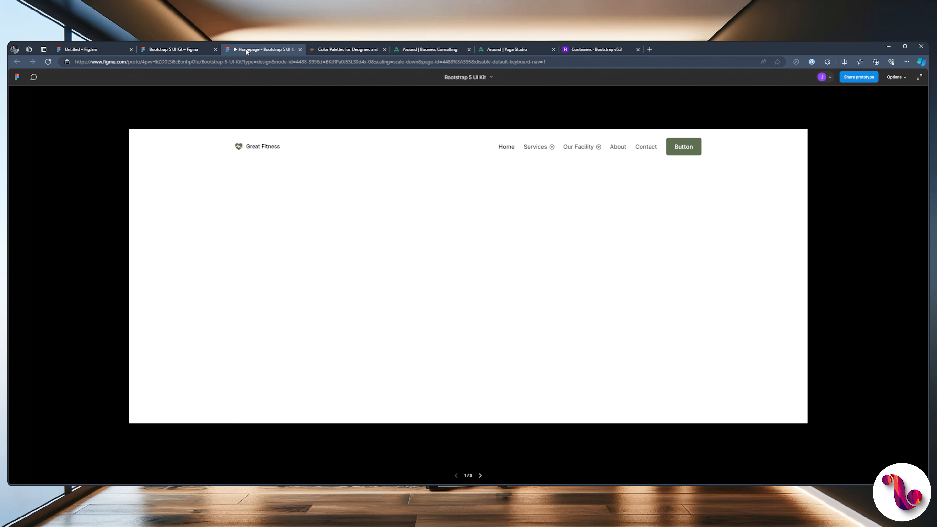
left_click(183, 48)
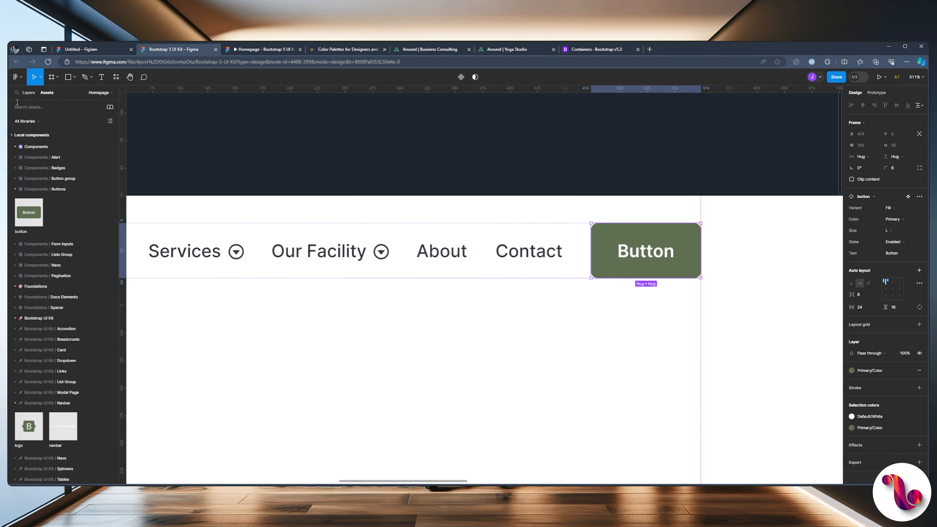
left_click(24, 94)
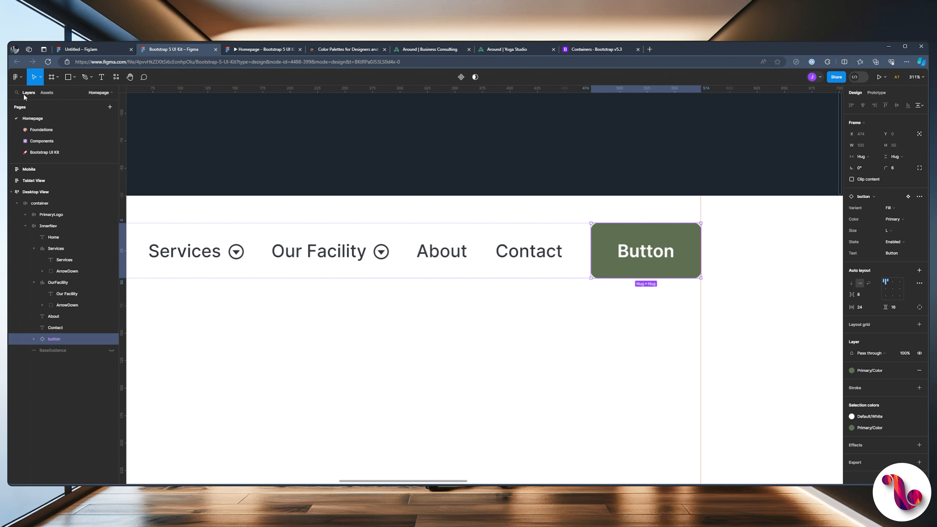
left_click(24, 226)
left_click(24, 226)
left_click(34, 248)
left_click(35, 259)
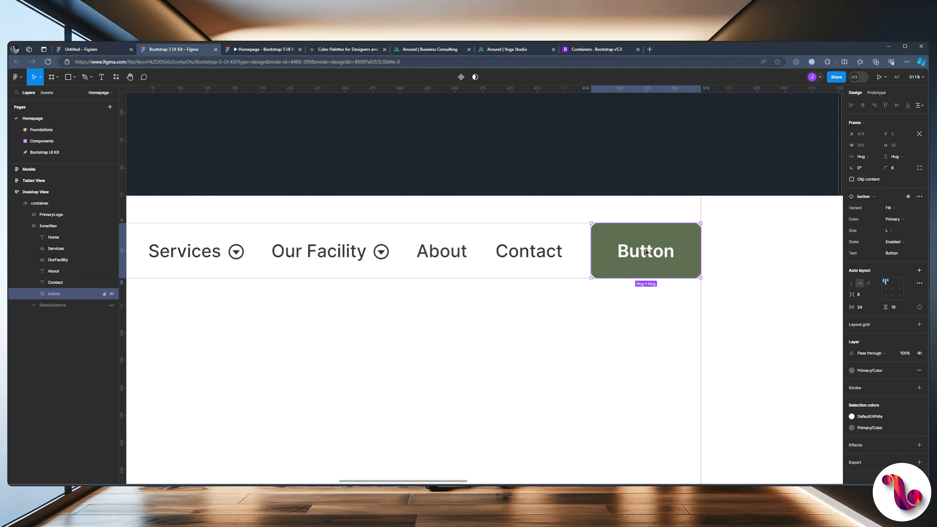
Change the header button's label to "Shop Now" and check it in the prototype preview.
double_click(631, 252)
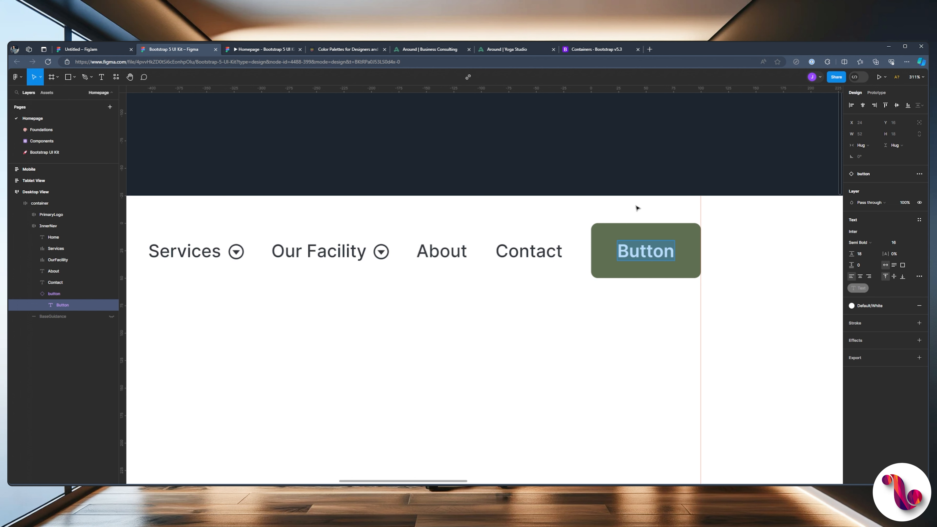
type("S")
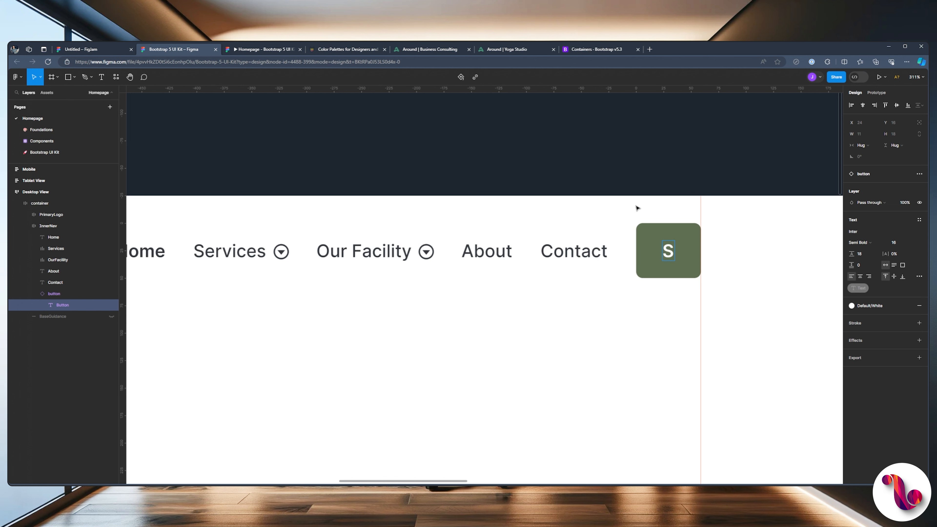
type("hop Now")
left_click(240, 50)
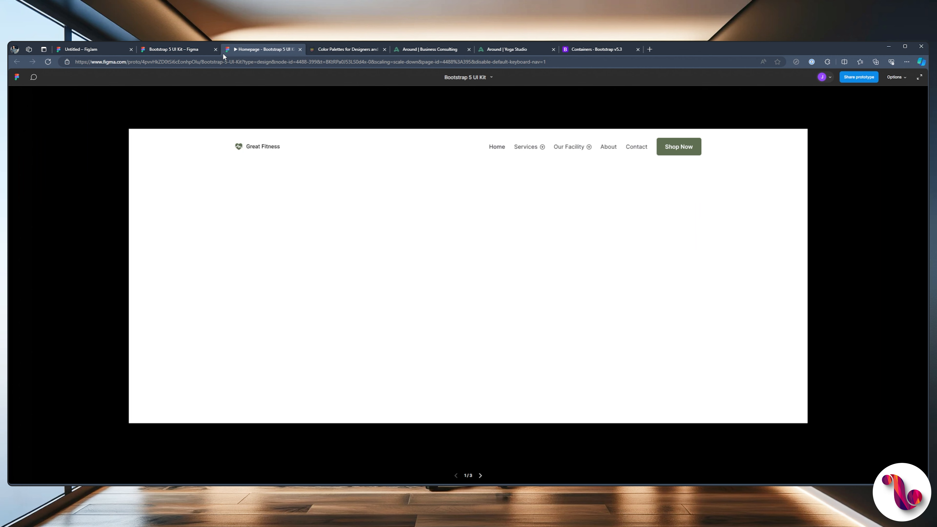
left_click(198, 51)
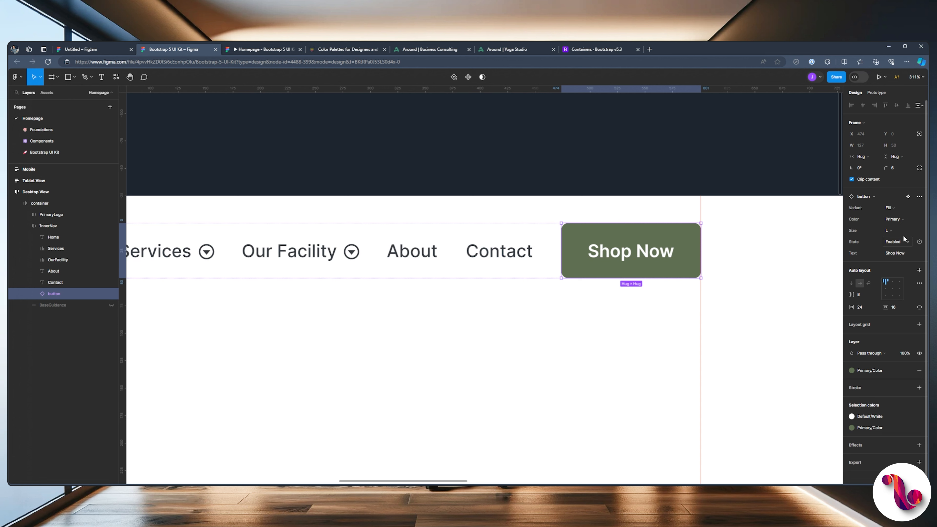
Set the Shop Now button instance's size to M and review the header in the prototype preview.
left_click(888, 230)
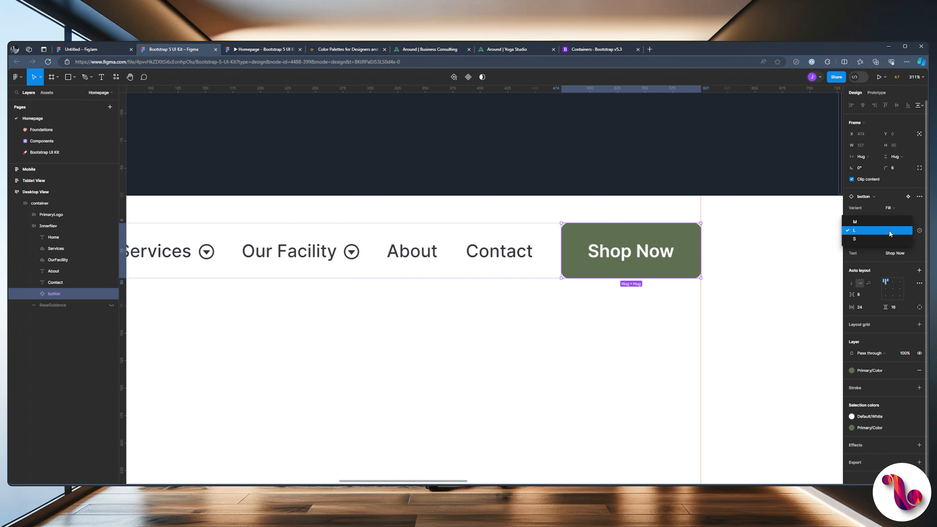
left_click(889, 221)
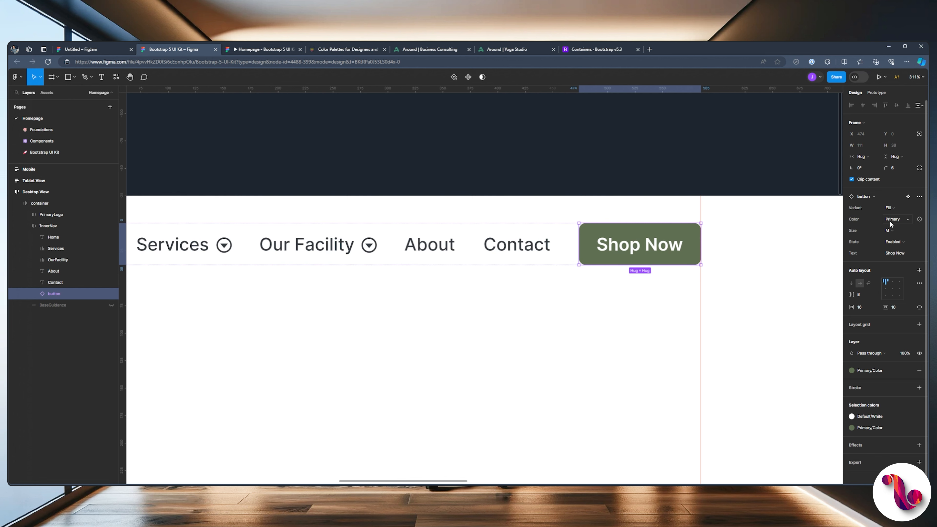
left_click(245, 50)
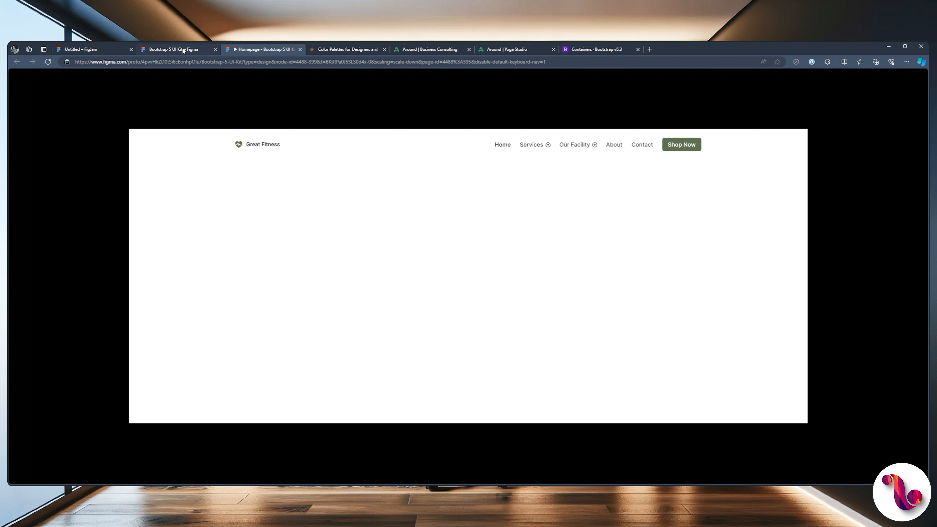
left_click(183, 47)
Compare the text properties of the Contact link and the Shop Now label, and look at the header in the prototype preview.
left_click(498, 247)
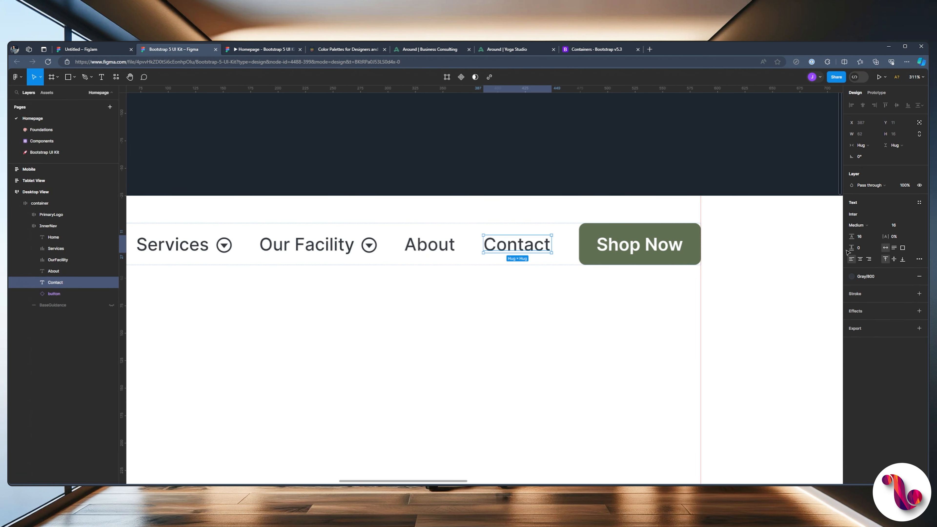
double_click(643, 244)
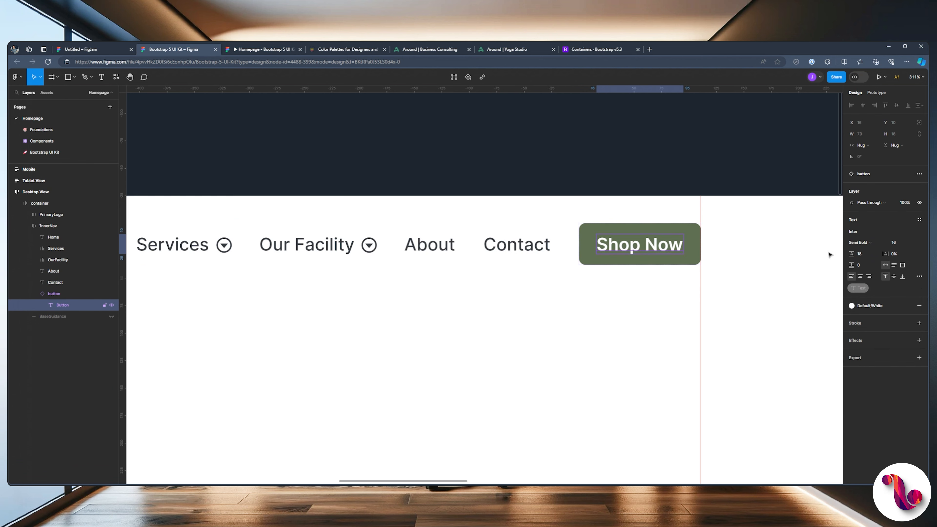
left_click(251, 50)
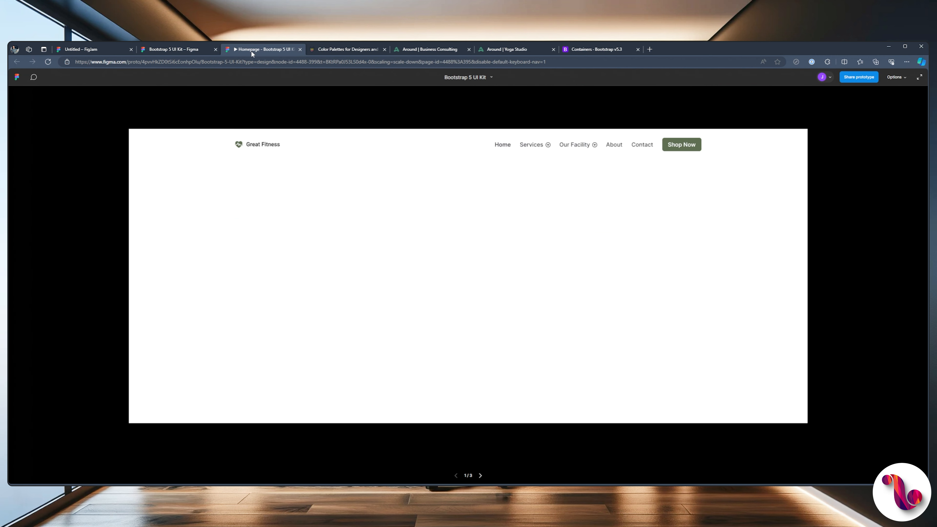
left_click(195, 49)
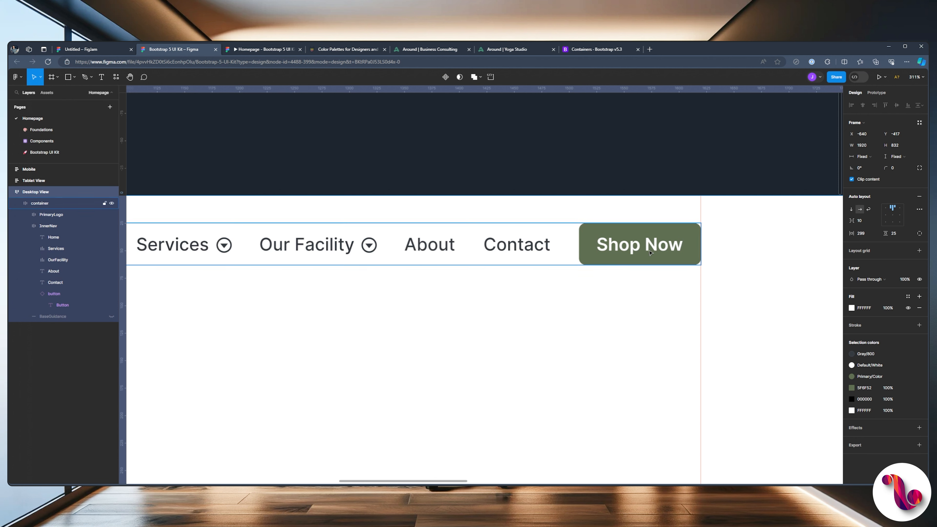
Go to the main component of the Shop Now button instance on the Components page.
left_click(627, 245)
double_click(626, 244)
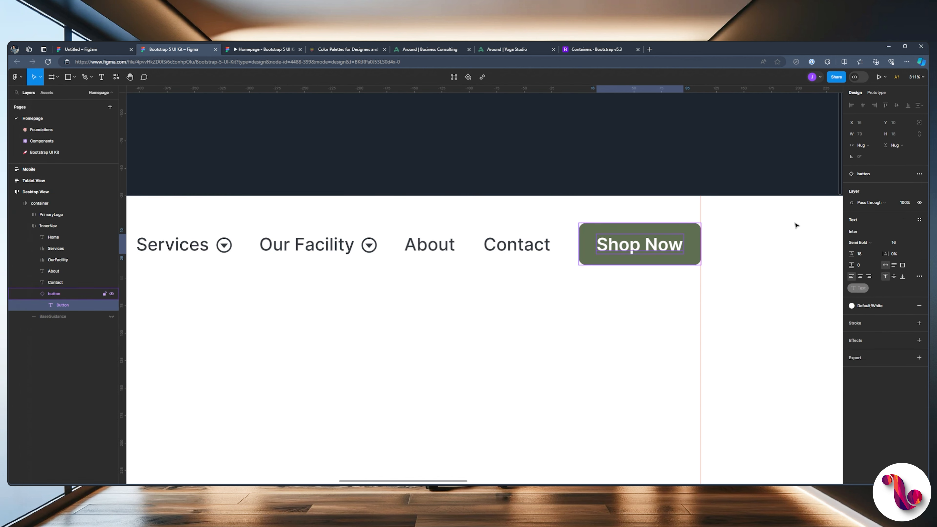
key("Escape")
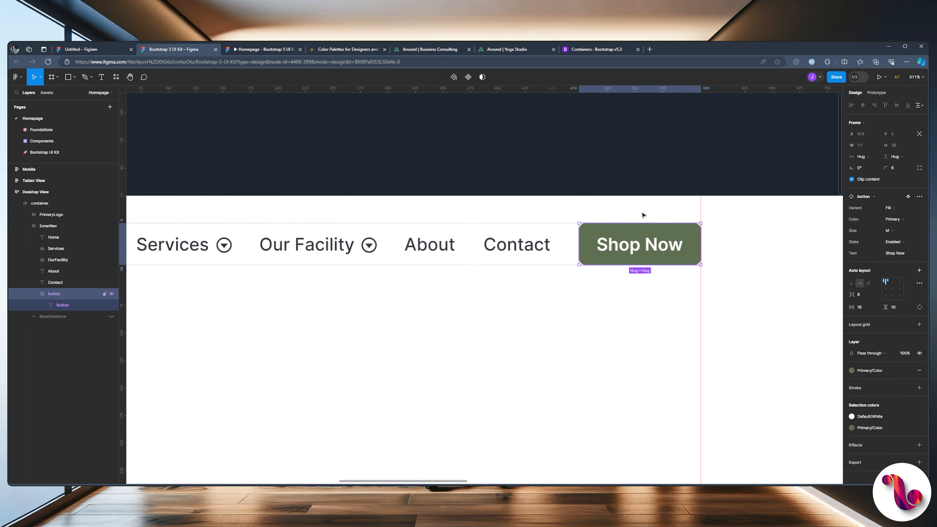
left_click(908, 197)
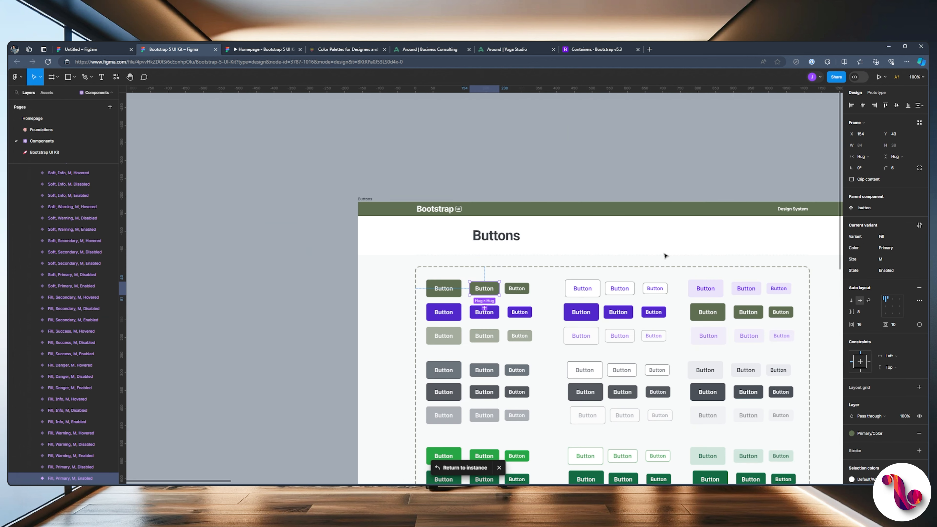
scroll(491, 306, "up", 5)
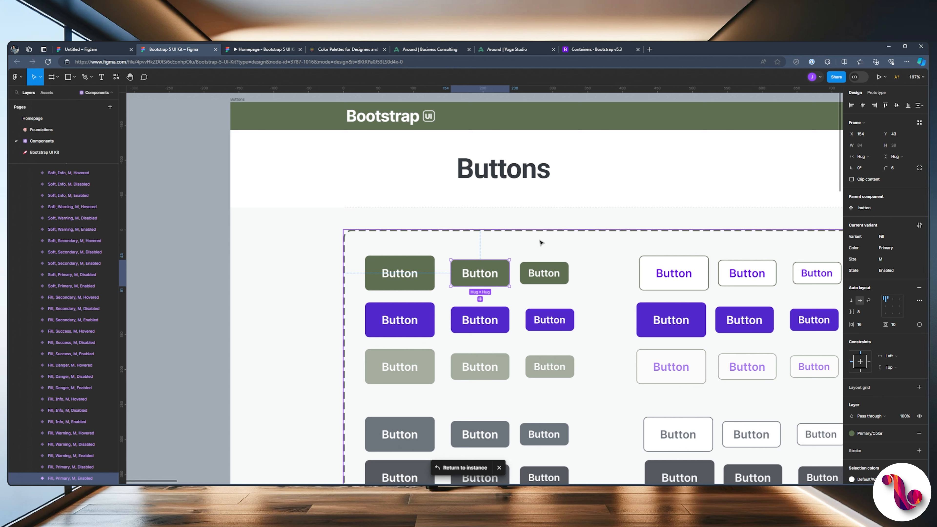
key("Escape")
Set the label font size of the Fill, Primary, M, Enabled button variant to 14.
double_click(477, 277)
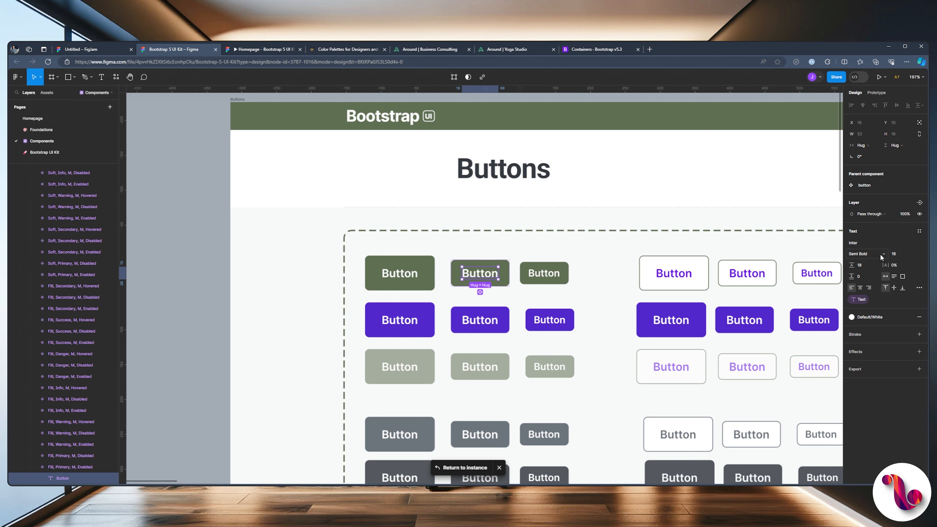
left_click(903, 254)
type("14")
key("Return")
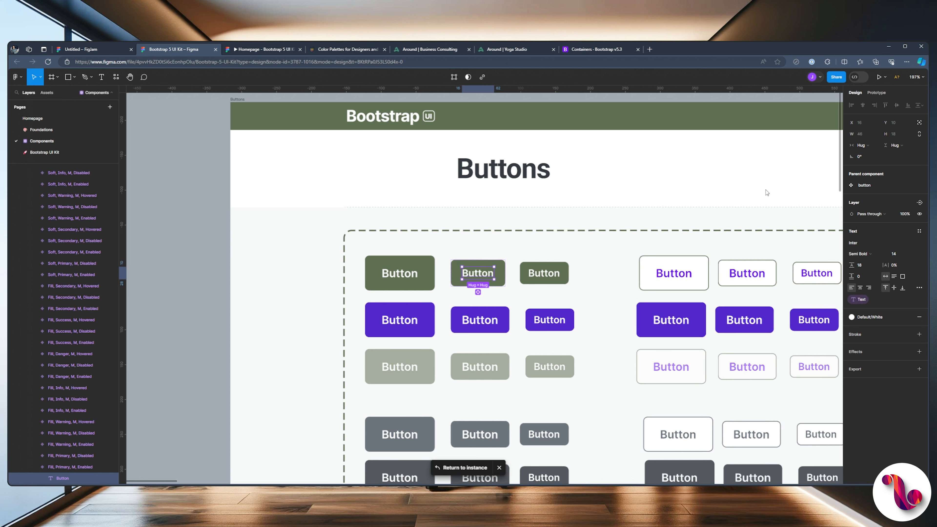
left_click(555, 159)
Review the resized button label in the prototype preview and return to the Homepage page of the design file.
left_click(234, 49)
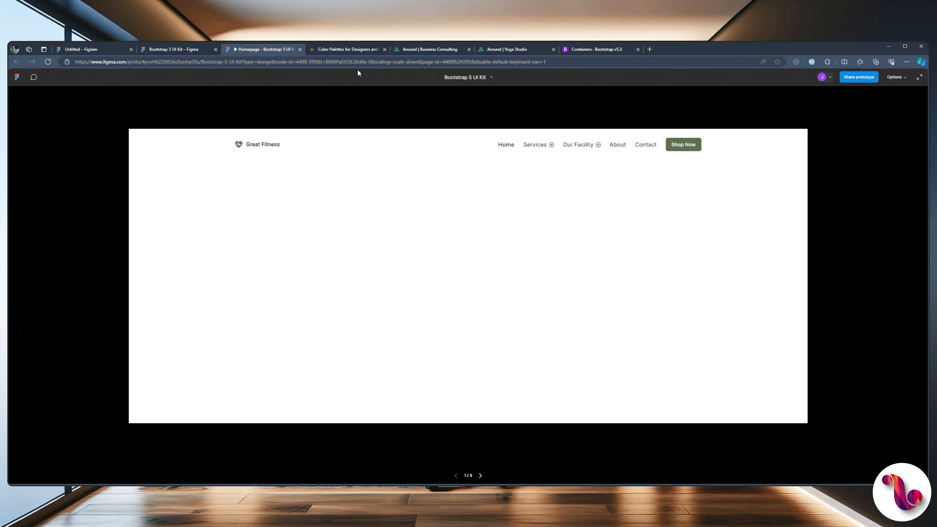
left_click(165, 50)
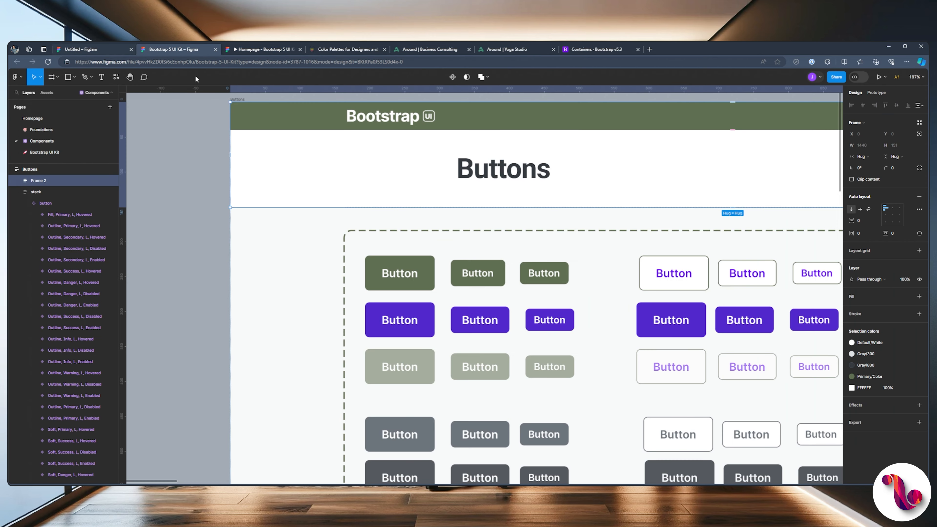
left_click(41, 119)
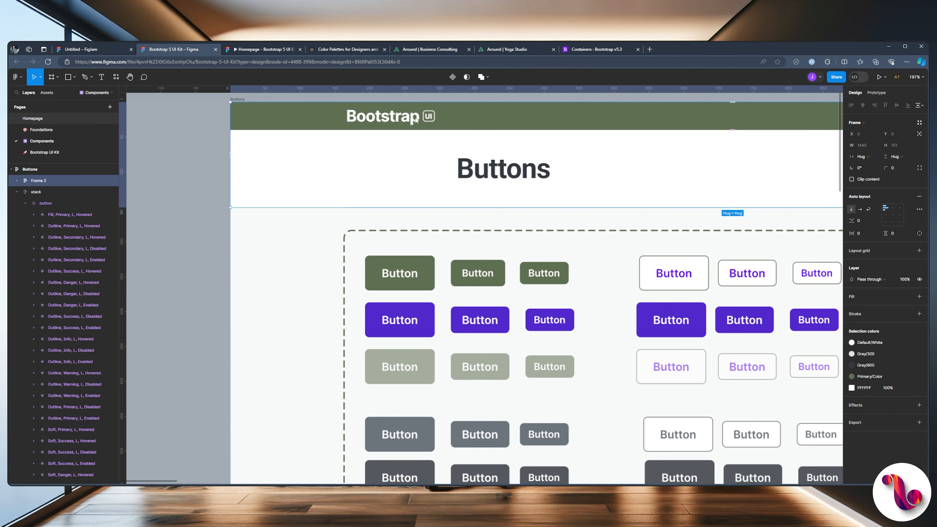
scroll(673, 222, "up", 1)
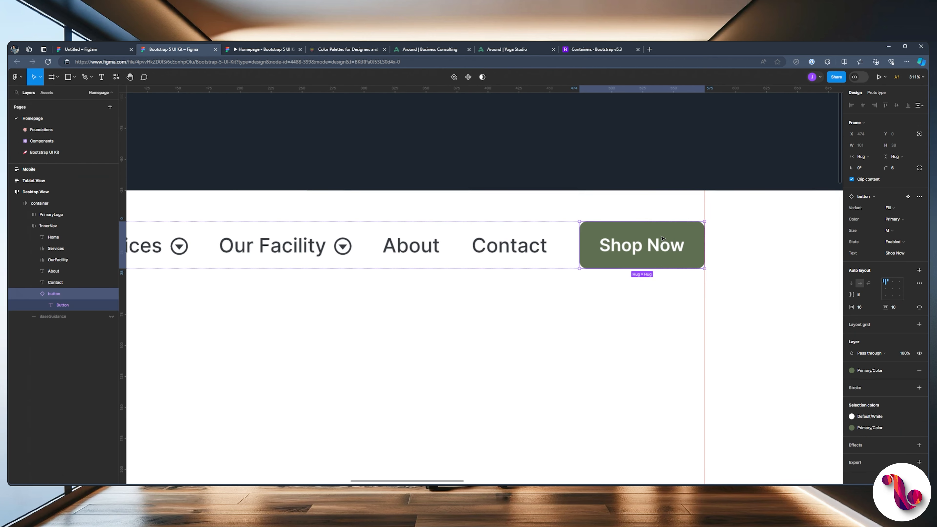
Search the Iconify plugin for "cart" and import the solar:cart-bold icon into InnerNav with color #212529 and height 25.
double_click(632, 252)
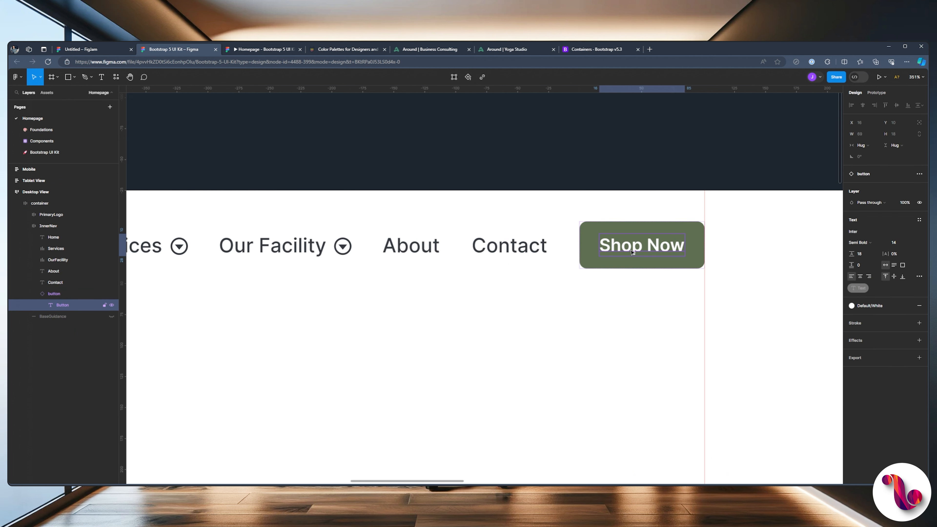
left_click(117, 79)
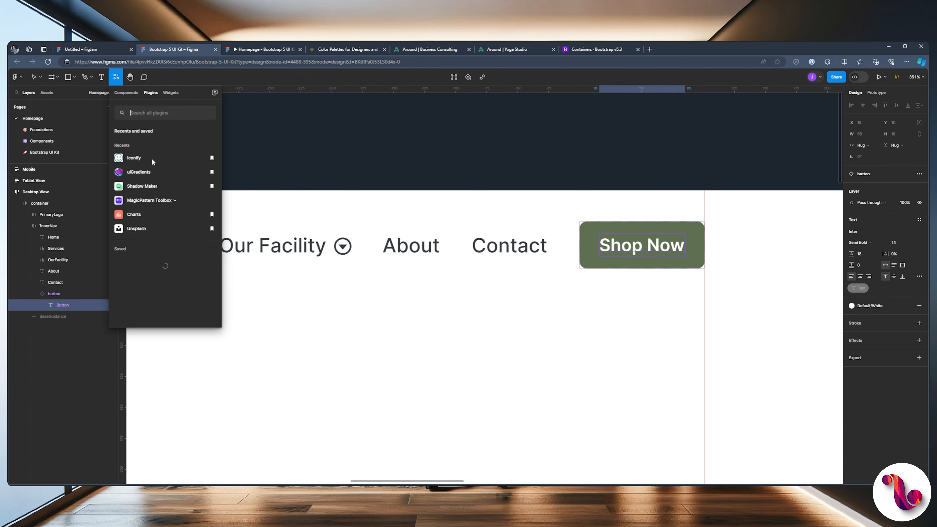
left_click(135, 158)
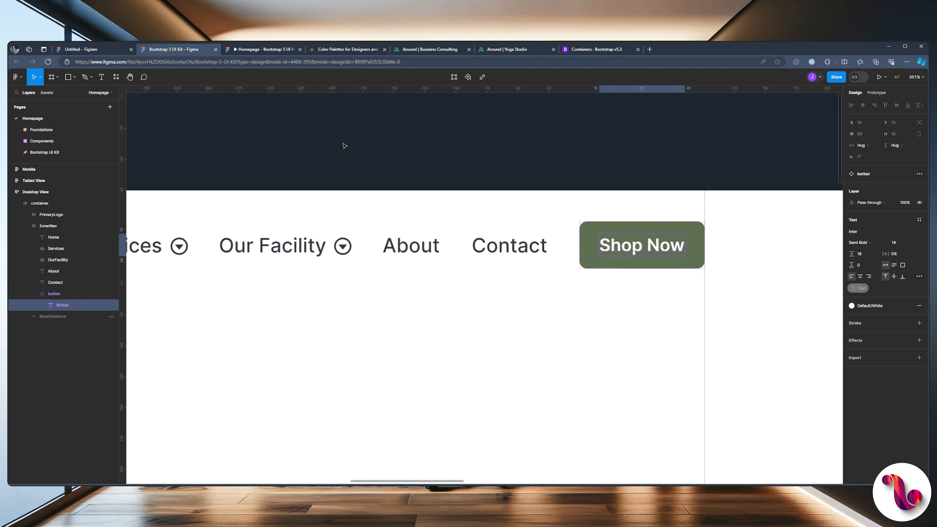
key("ctrl+a")
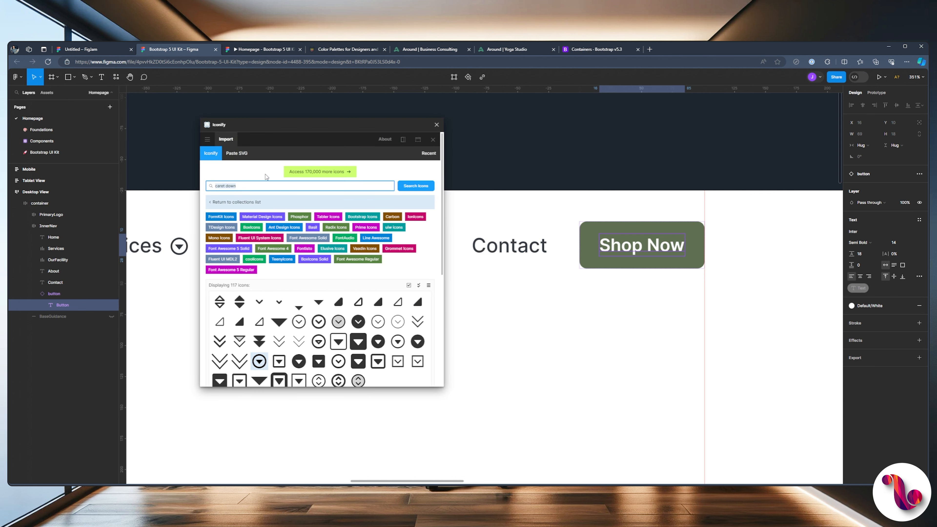
type("cart")
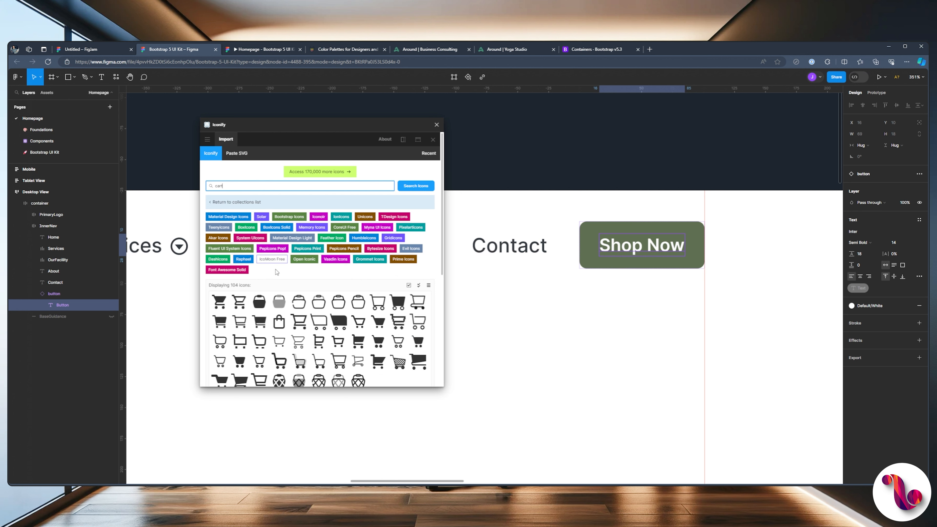
left_click(260, 302)
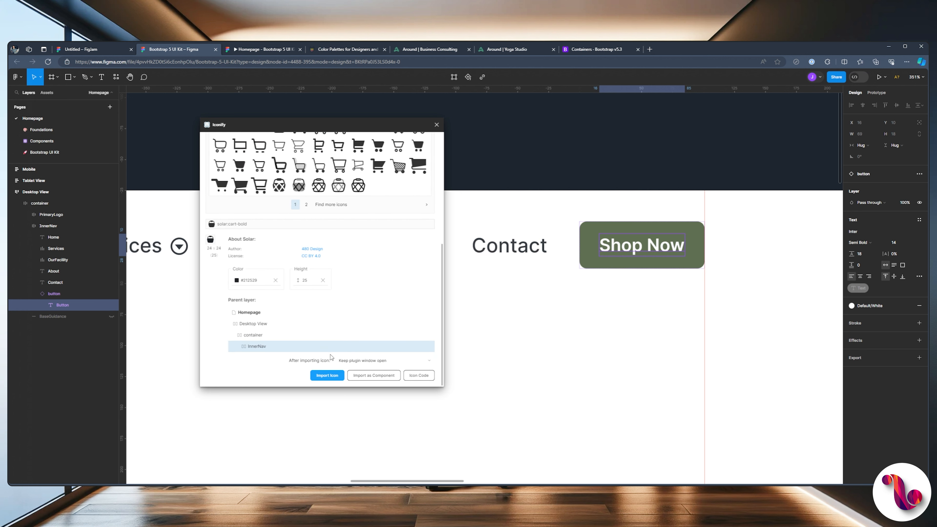
left_click(326, 377)
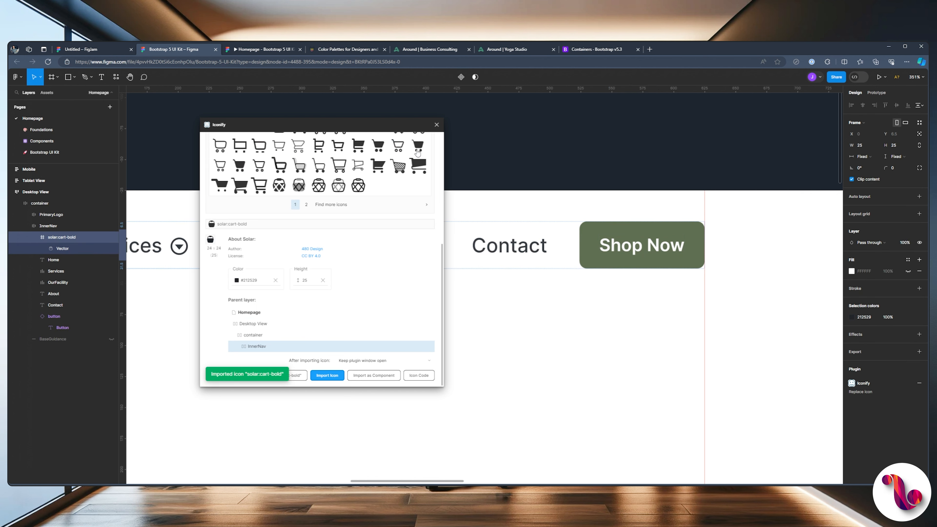
left_click(436, 125)
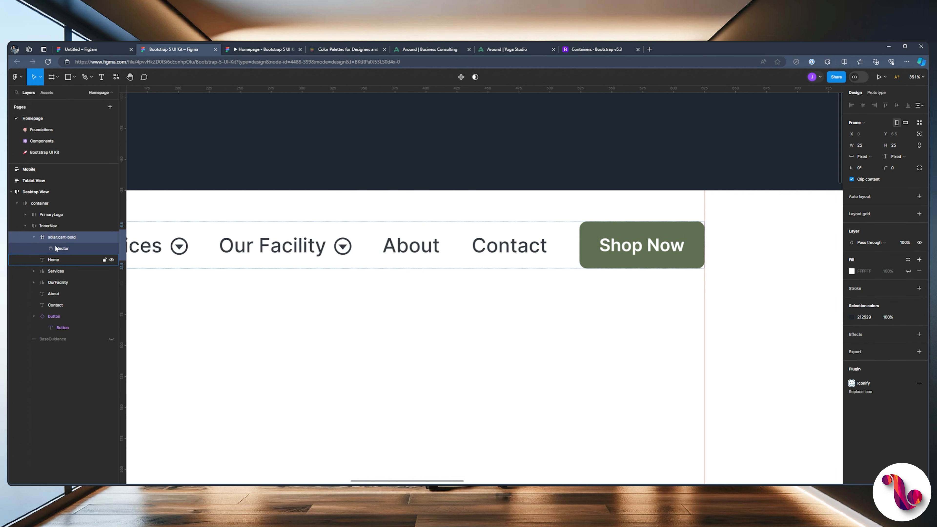
Try to move the imported solar:cart-bold layer into the Shop Now button instance.
left_click_drag(43, 235, 50, 326)
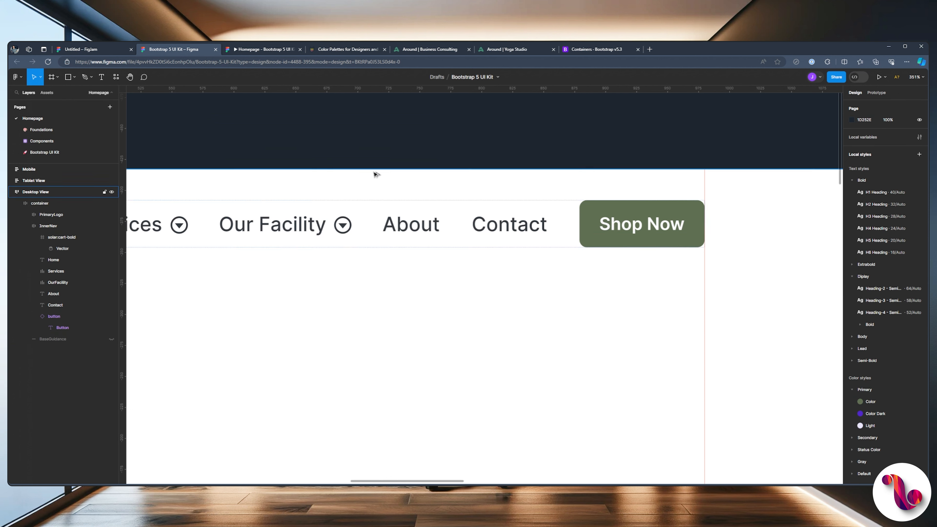
scroll(354, 181, "down", 1)
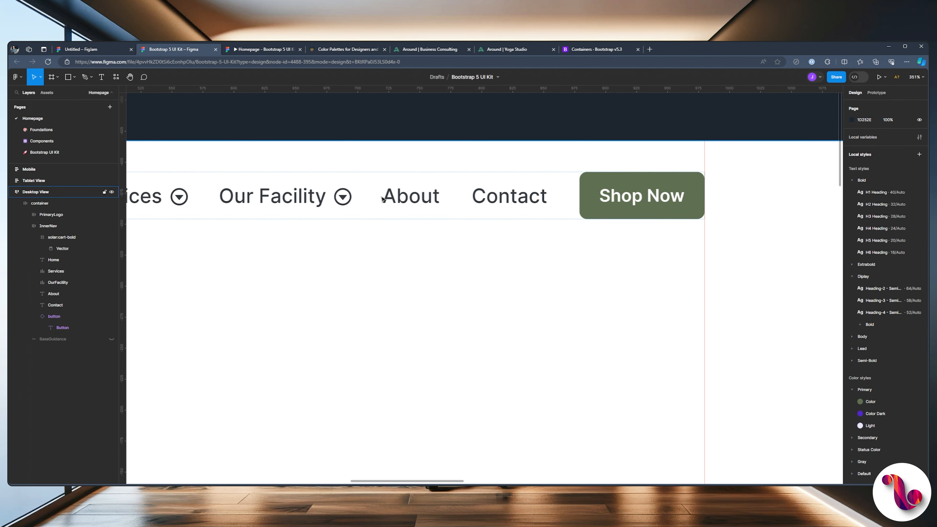
Detach the Shop Now button in InnerNav from its component instance.
scroll(383, 195, "down", 1)
left_click_drag(256, 135, 449, 151)
scroll(521, 163, "down", 1)
scroll(521, 163, "up", 1)
scroll(531, 165, "down", 1)
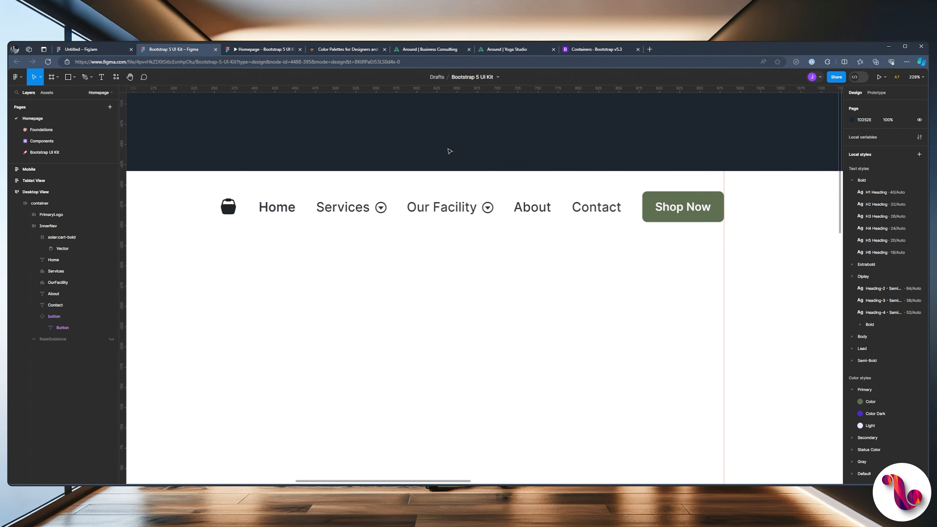
left_click(63, 316)
right_click(64, 319)
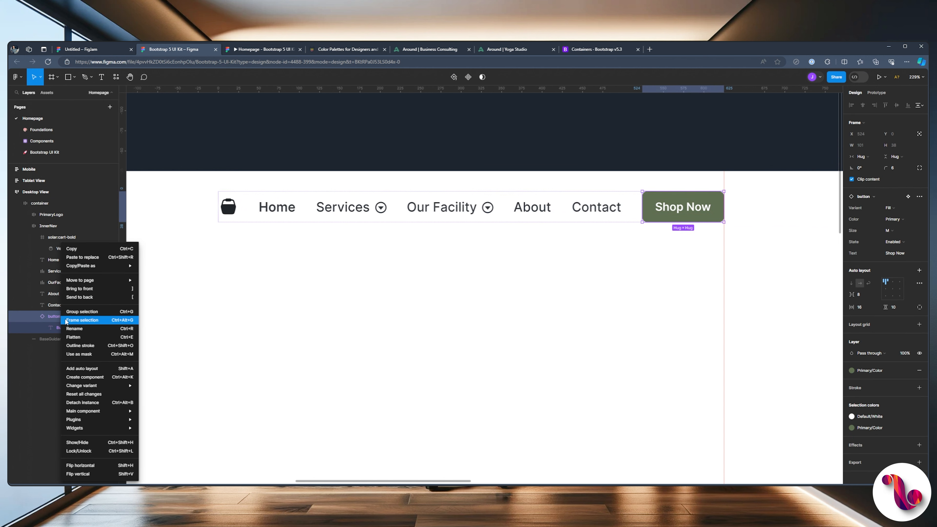
left_click(109, 402)
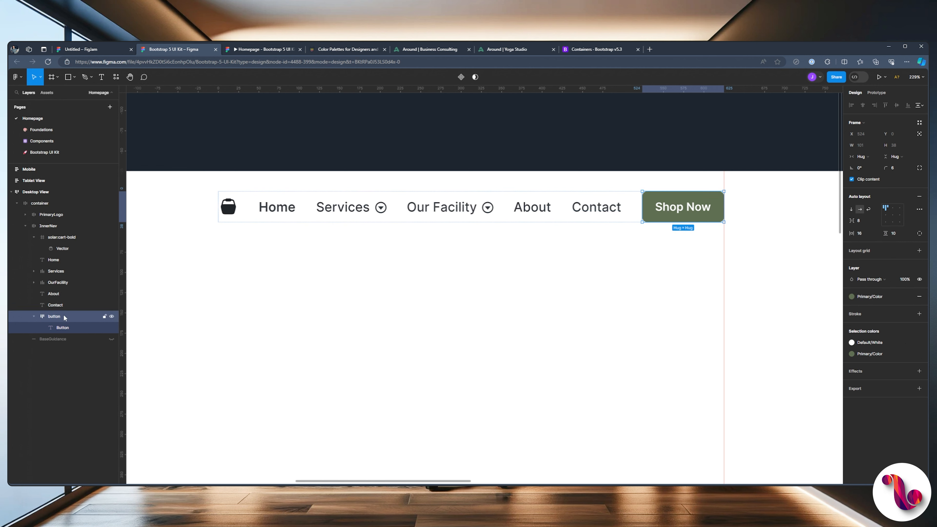
Convert the solar:cart-bold frame to a group and move it inside the Shop Now button, before the label.
left_click(65, 238)
left_click(856, 123)
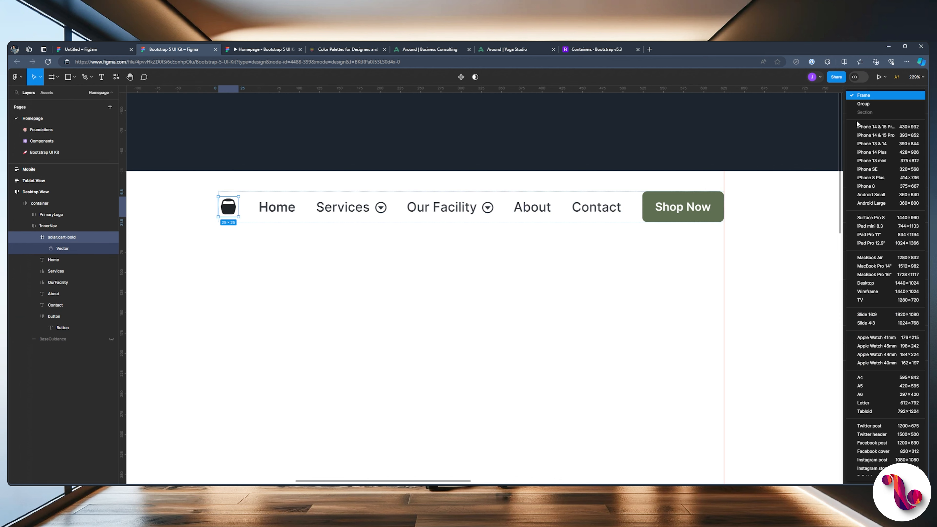
left_click(861, 104)
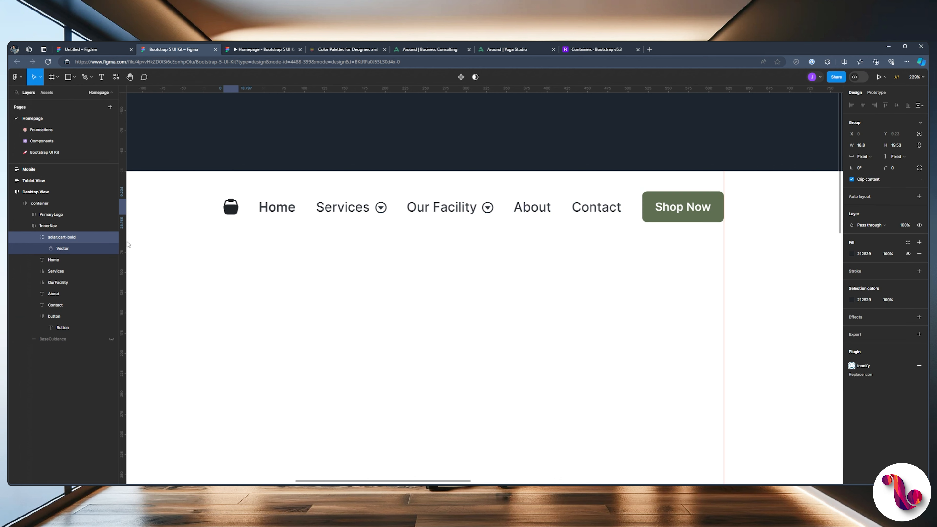
left_click(34, 238)
left_click_drag(59, 237, 81, 314)
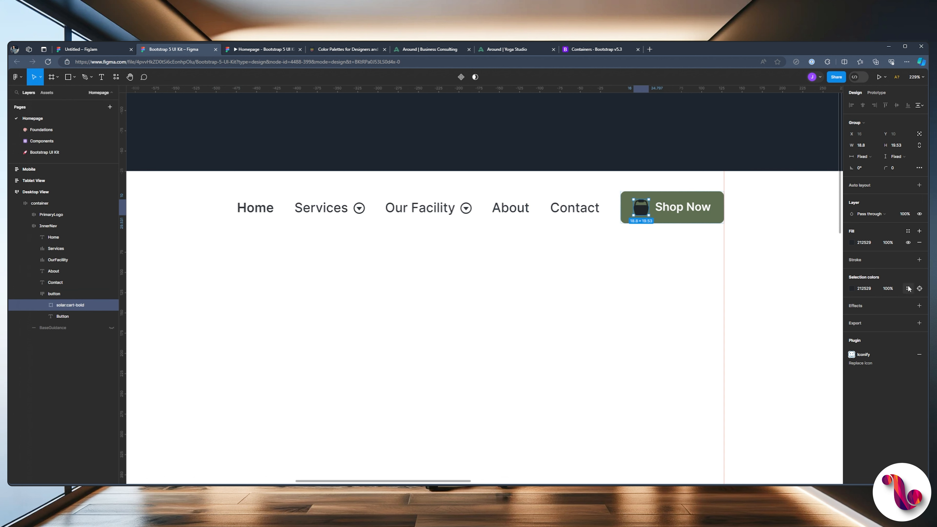
Apply the Default/White color style to the cart icon and check the button in the prototype preview.
left_click(906, 288)
left_click(767, 369)
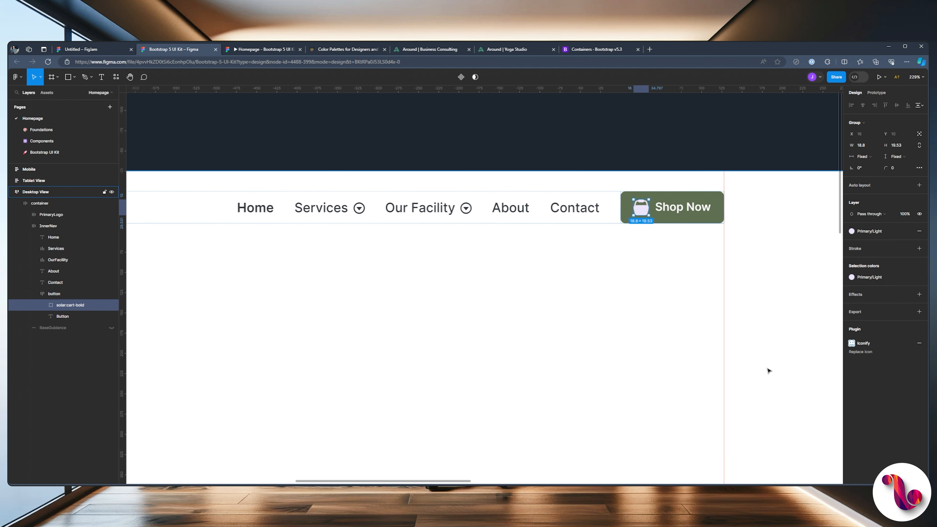
left_click(851, 276)
scroll(798, 386, "down", 5)
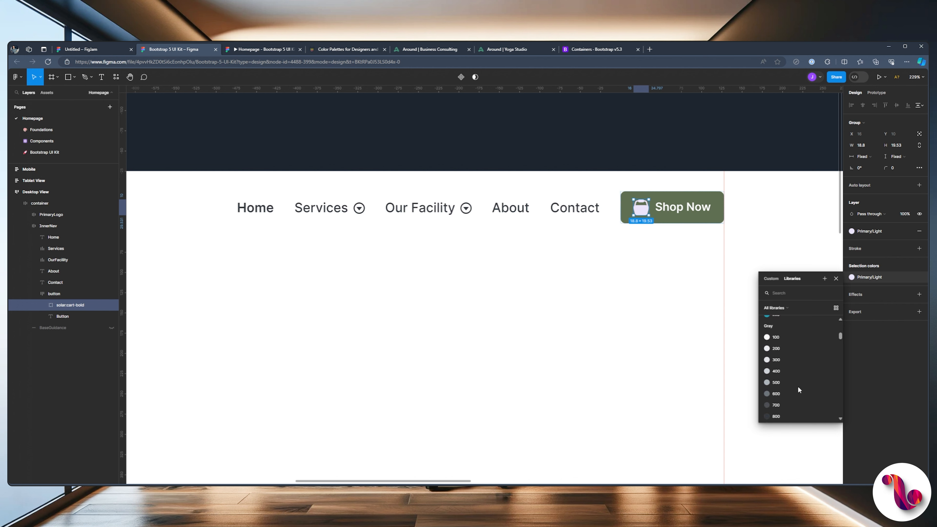
key("Escape")
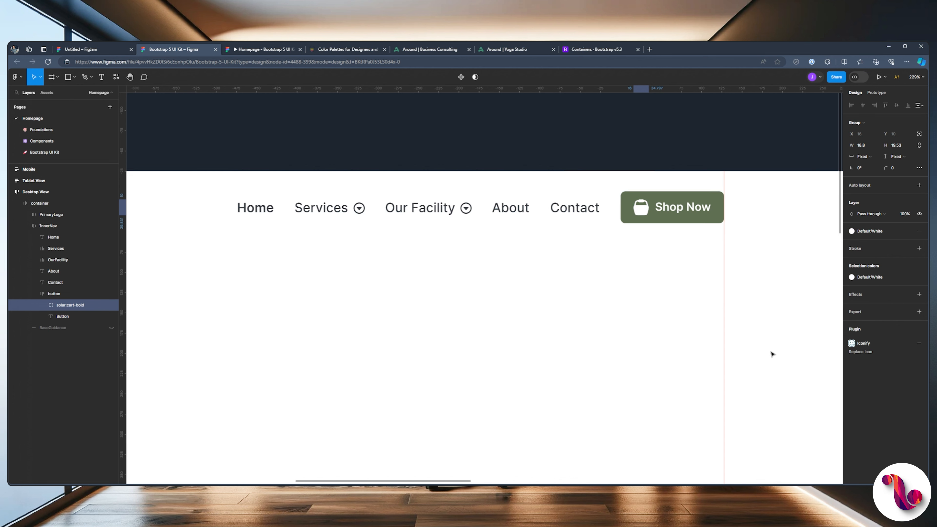
left_click(244, 48)
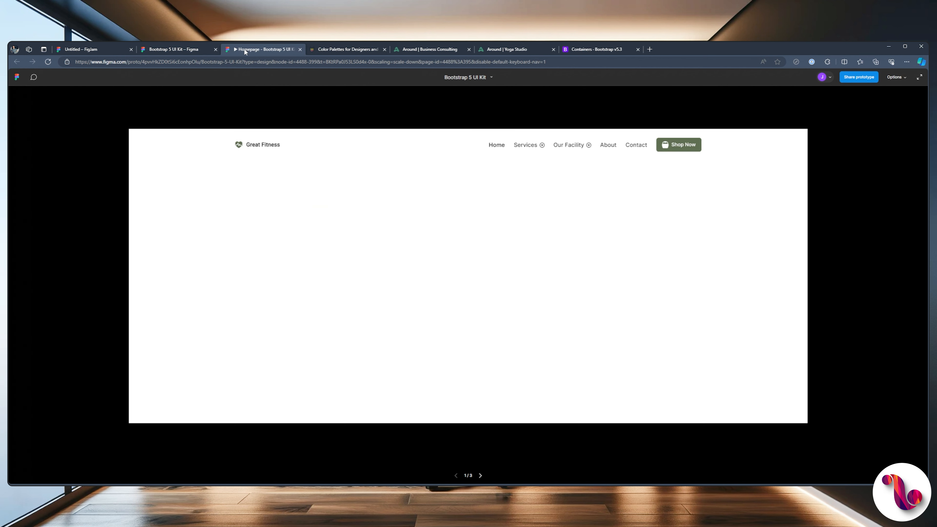
left_click(192, 50)
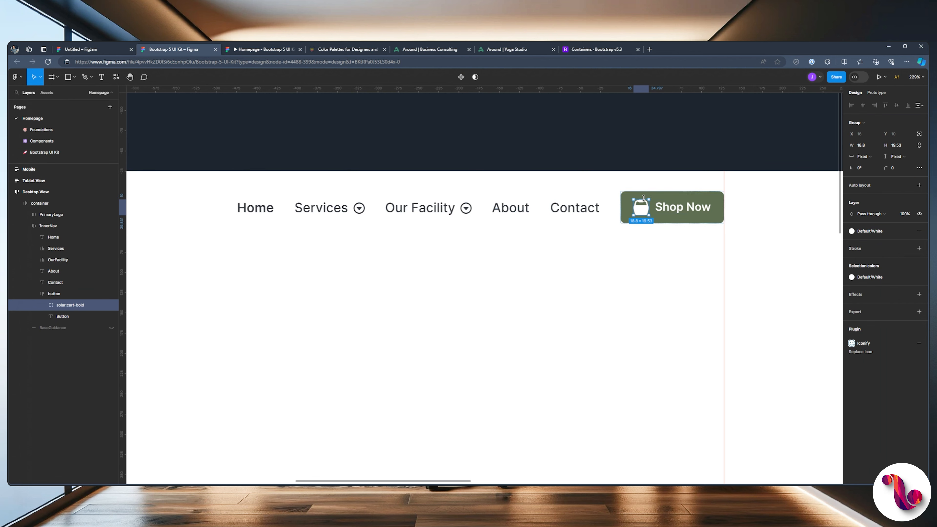
Set the solar:cart-bold group's width to 14 with its proportions constrained.
left_click(42, 305)
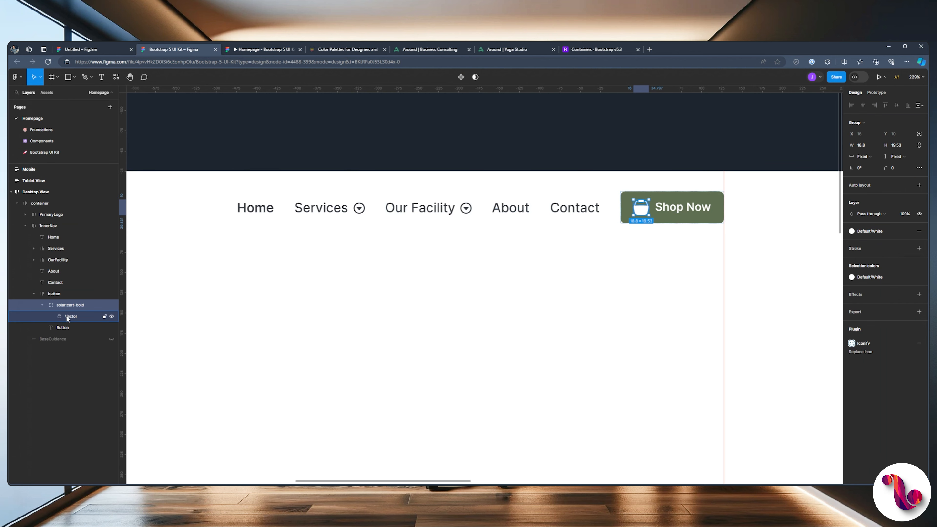
left_click(66, 316)
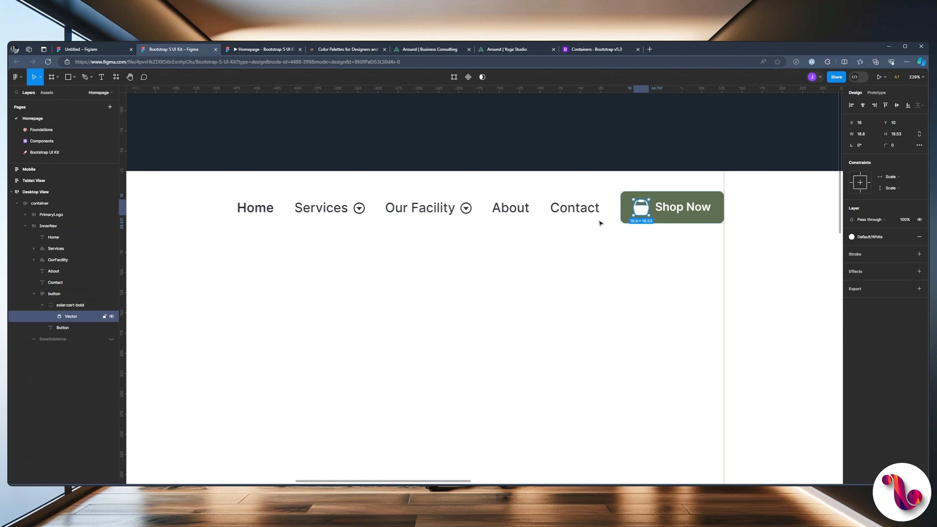
left_click(61, 307)
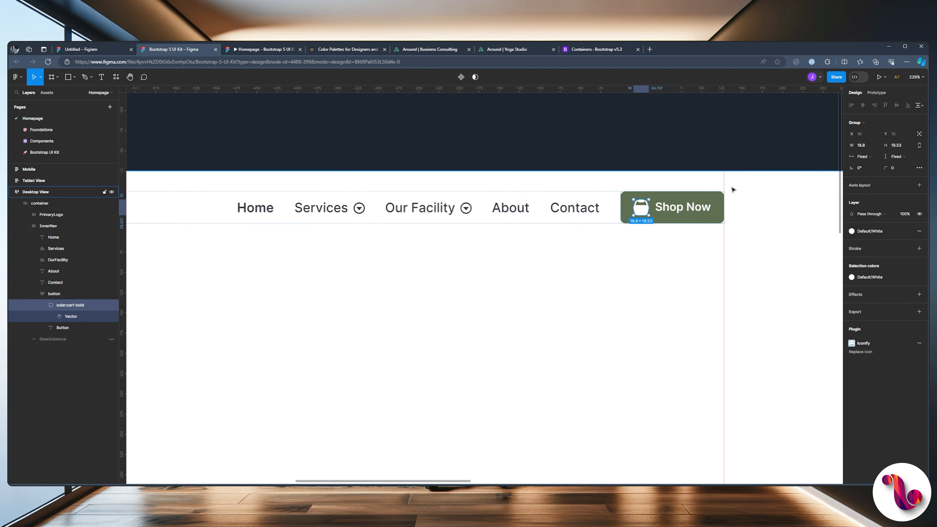
left_click(861, 144)
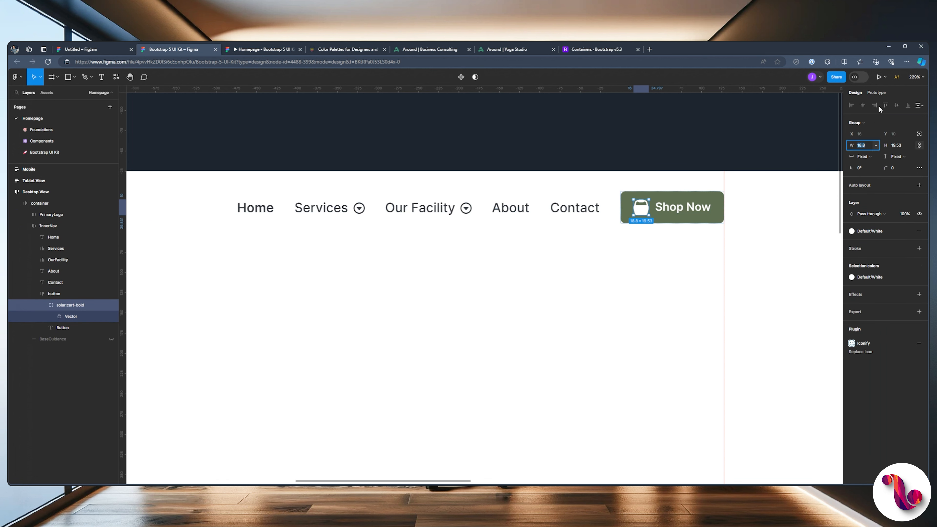
type("14")
key("Return")
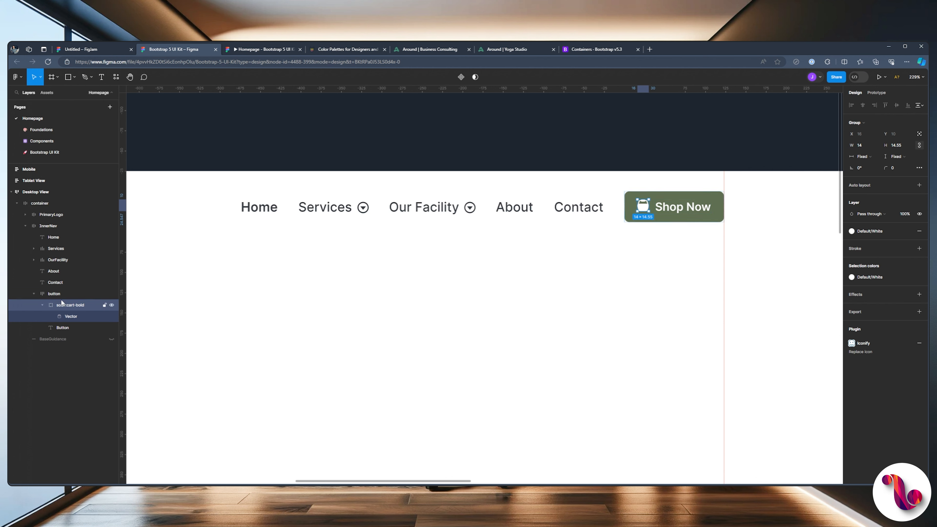
Align the Shop Now button's auto-layout content to the center and check it in the prototype preview.
left_click(675, 217)
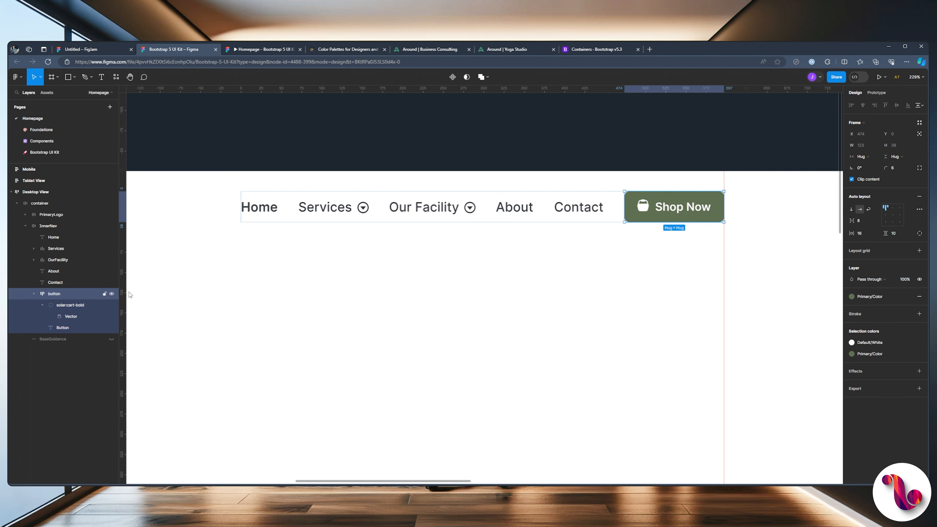
left_click(886, 217)
left_click(893, 214)
left_click(249, 49)
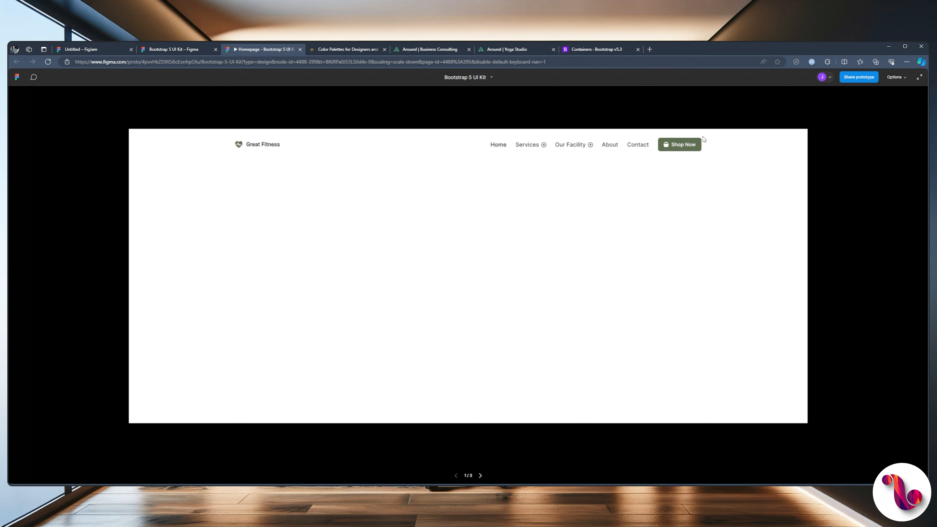
left_click(175, 49)
Set the gap between the Shop Now button's cart icon and label to 10 and review it in the prototype preview.
left_click(860, 220)
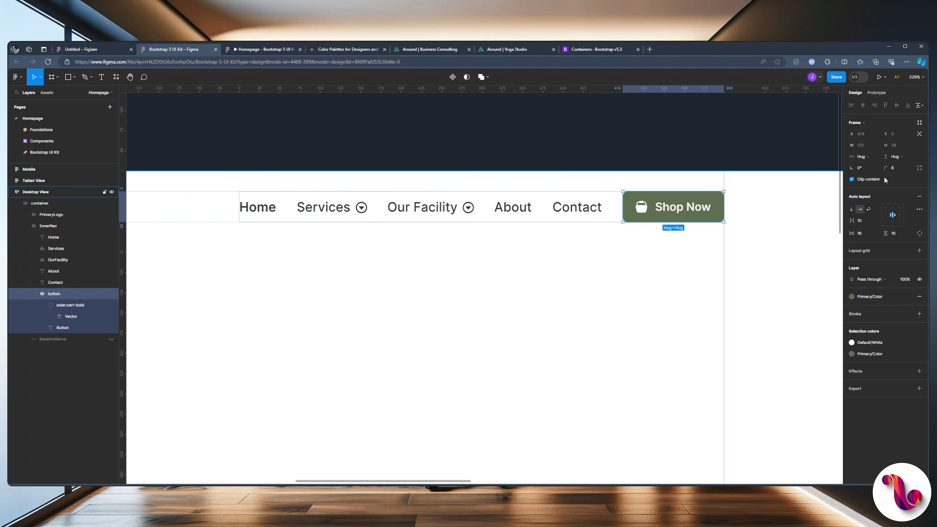
left_click(258, 49)
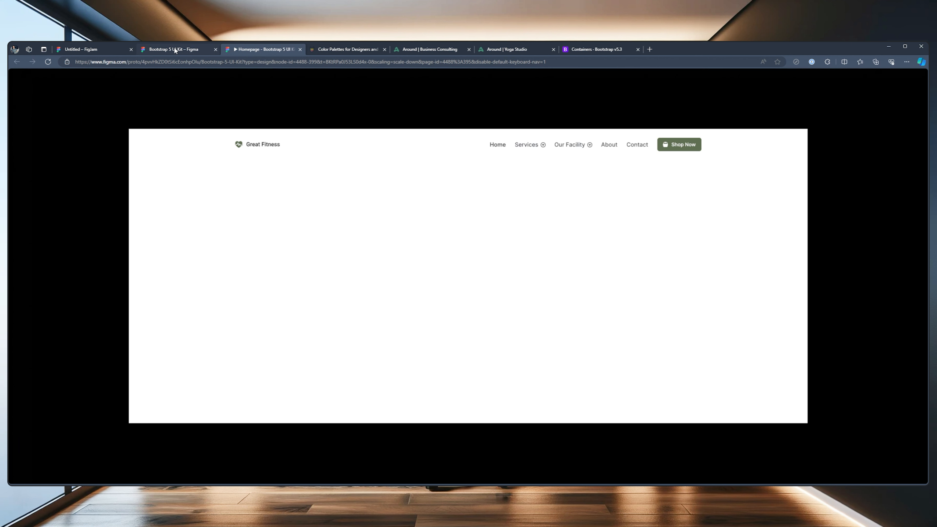
left_click(175, 50)
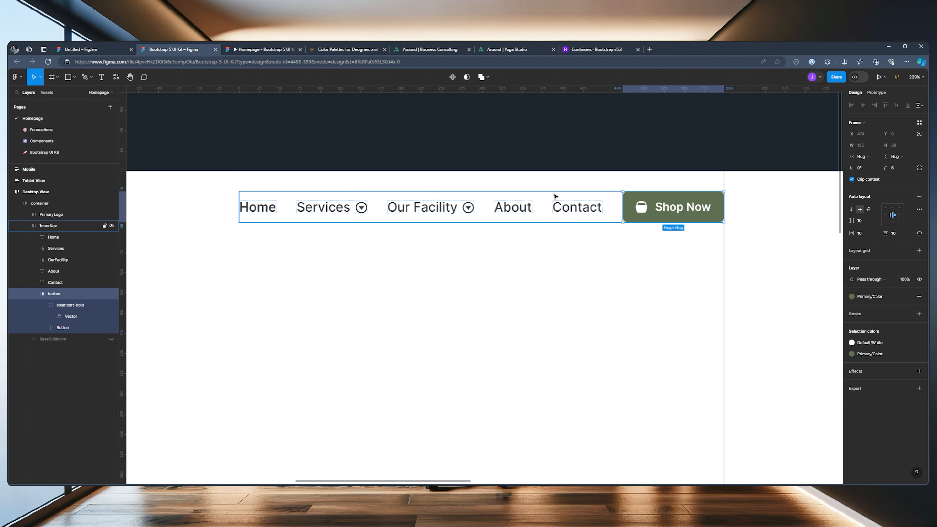
scroll(555, 196, "down", 5)
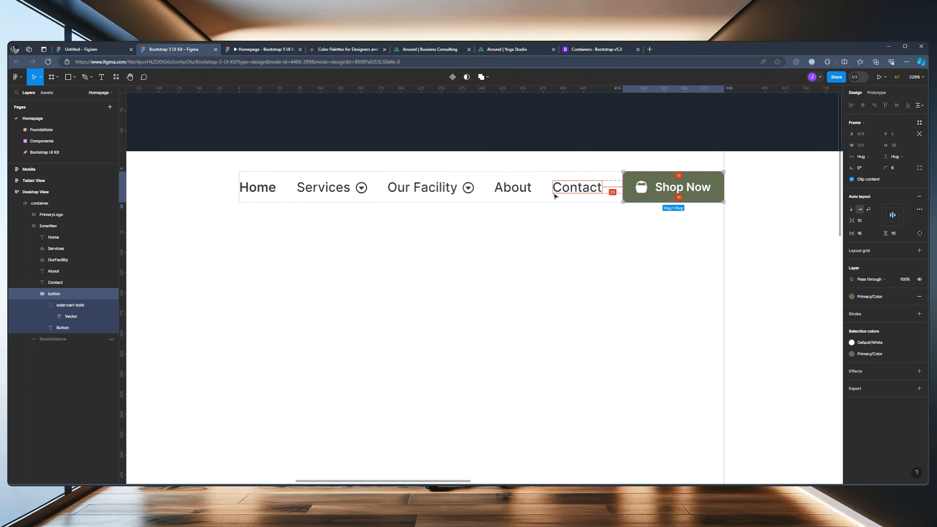
scroll(555, 199, "down", 5)
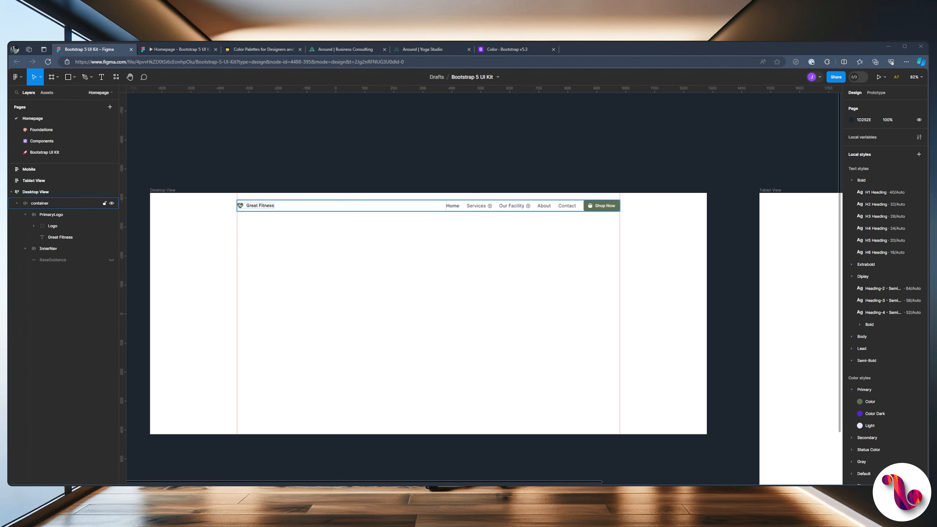
Cover the Desktop View frame with a 1920 × 832 rectangle and fill it with the yoga photo.
left_click(17, 203)
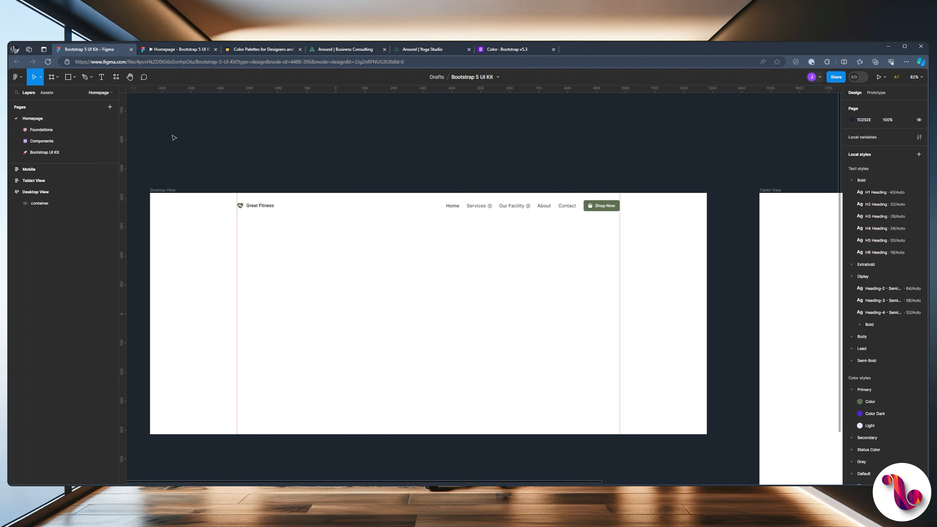
left_click(68, 77)
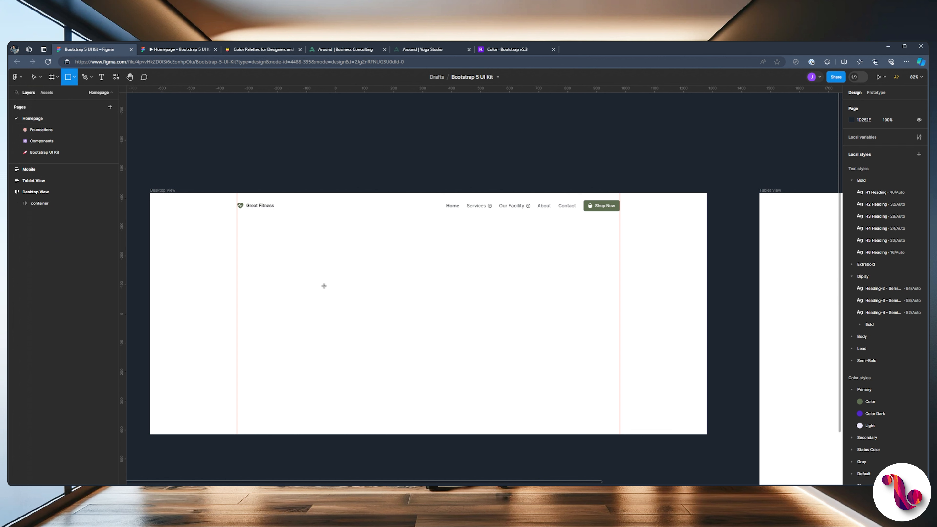
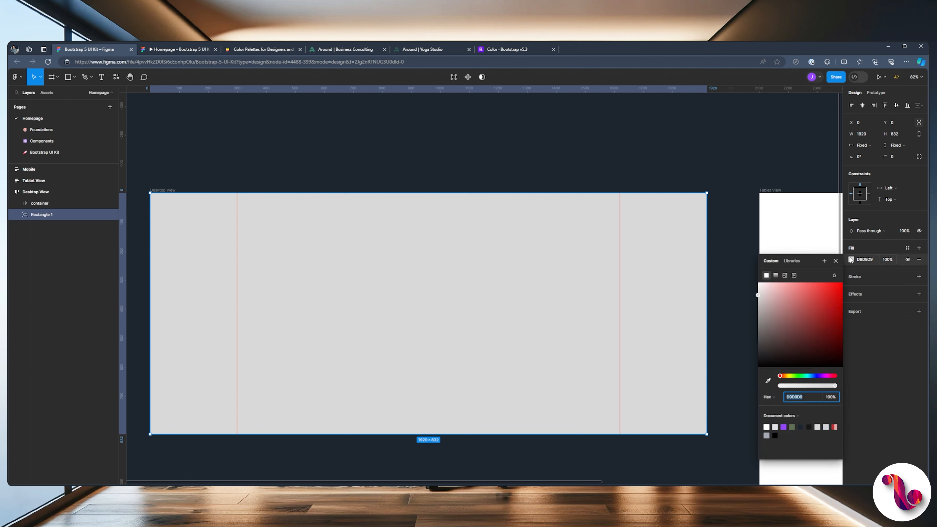
left_click(784, 276)
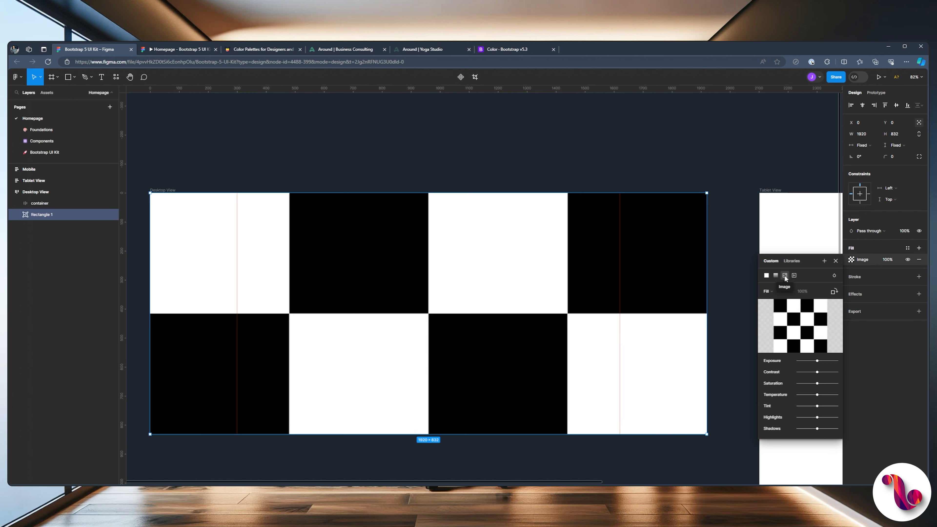
left_click(796, 329)
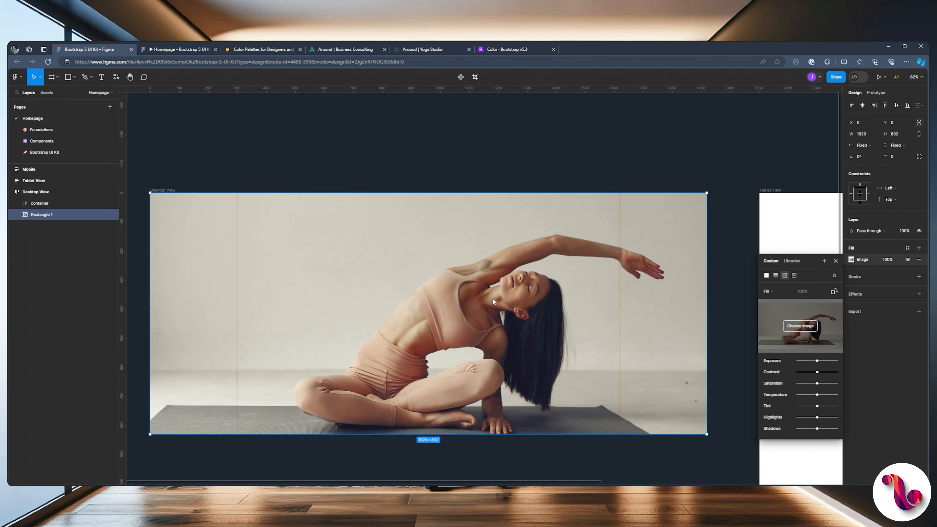
left_click(835, 261)
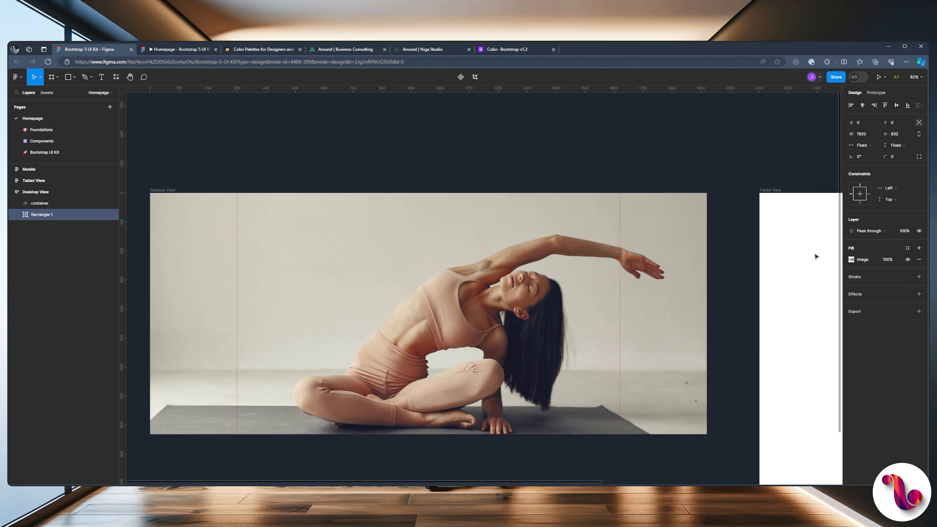
Send the photo rectangle to the back so it sits behind the header container.
right_click(358, 216)
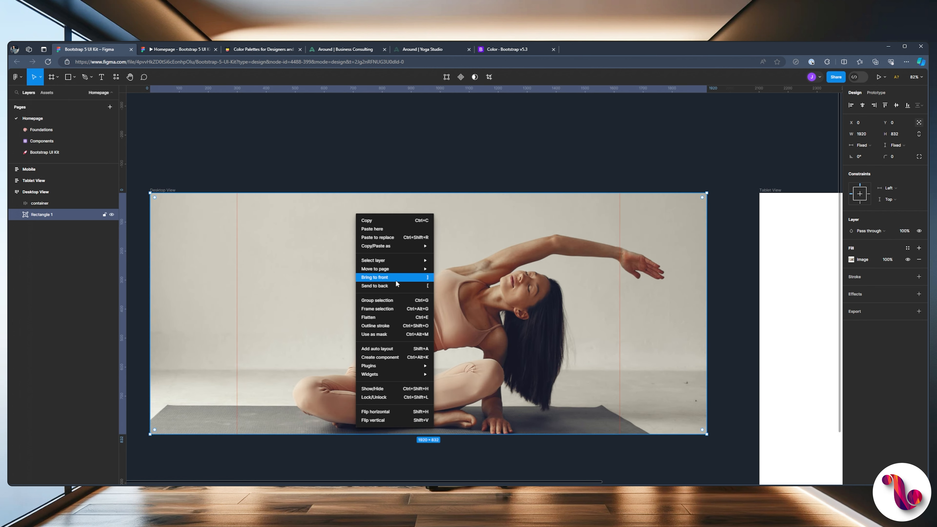
left_click(374, 286)
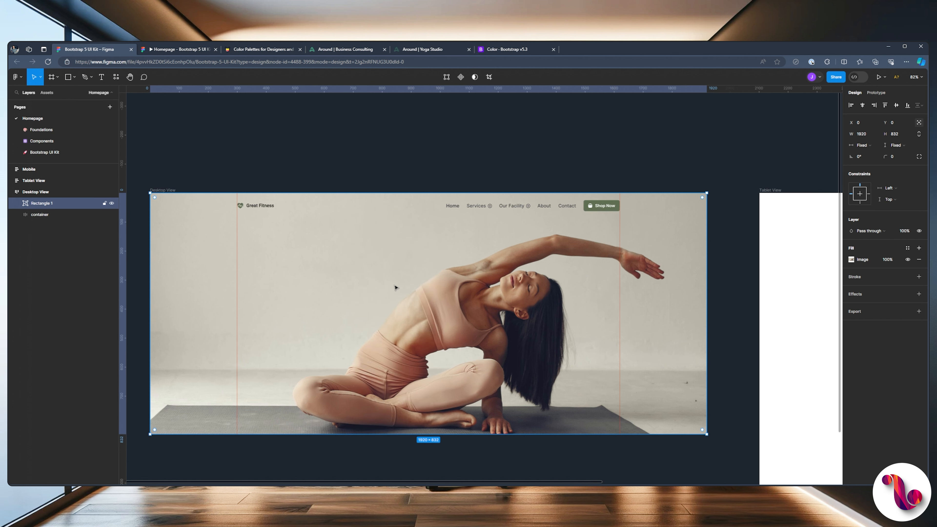
left_click(369, 166)
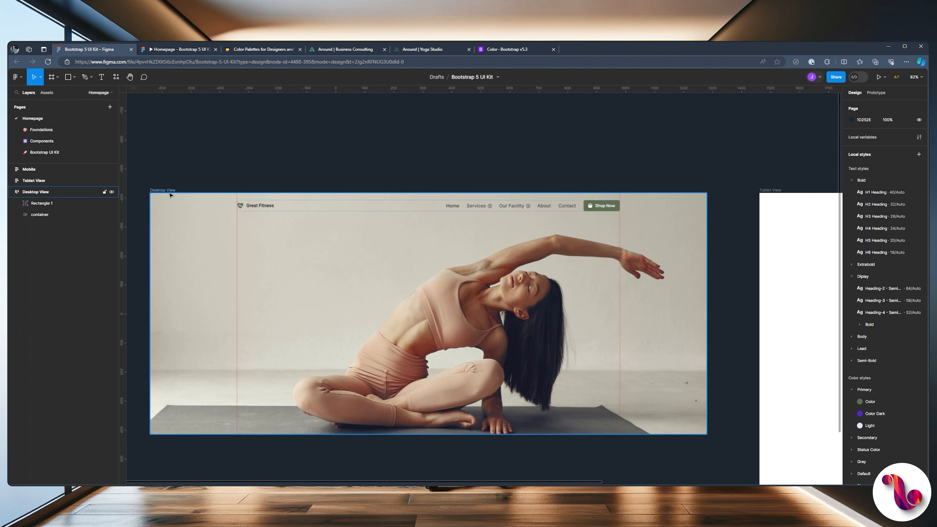
Duplicate the header container and set the Desktop View frame's auto layout to vertical so the copy stacks below the header.
left_click(48, 217)
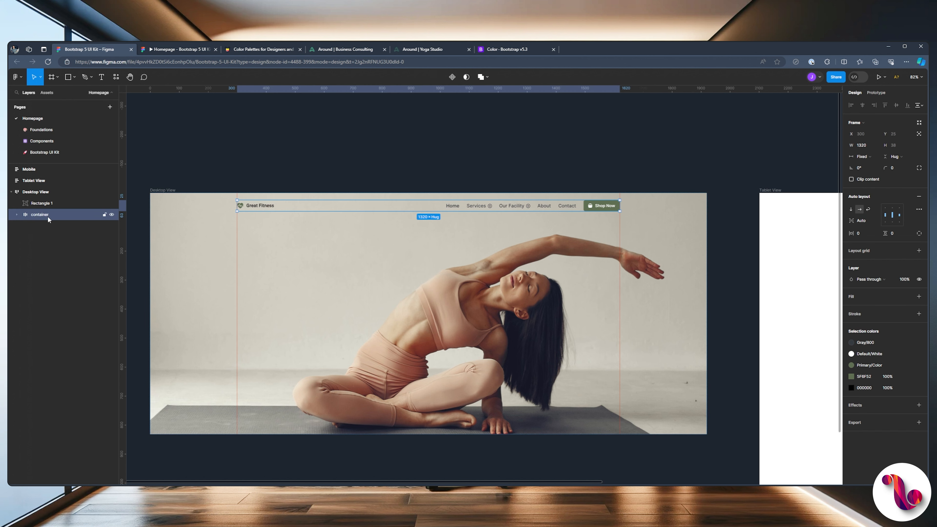
key("ctrl+d")
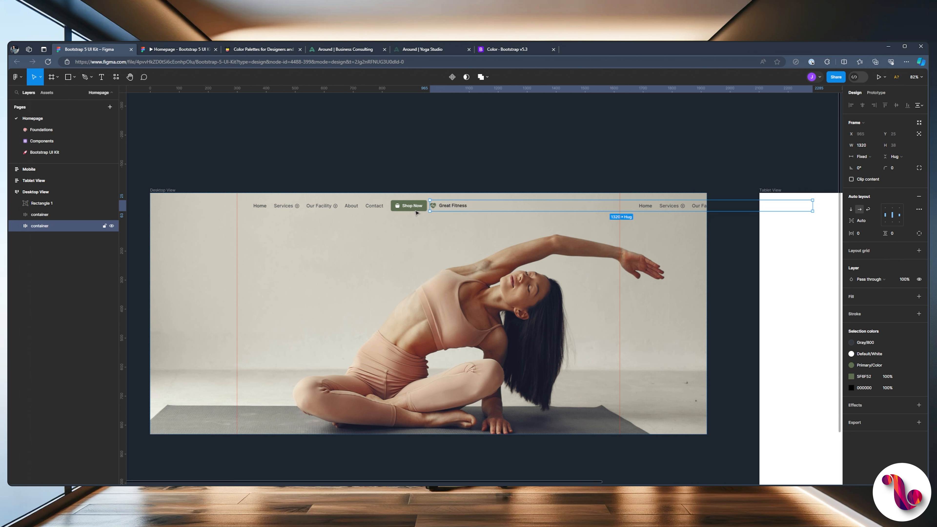
left_click(38, 196)
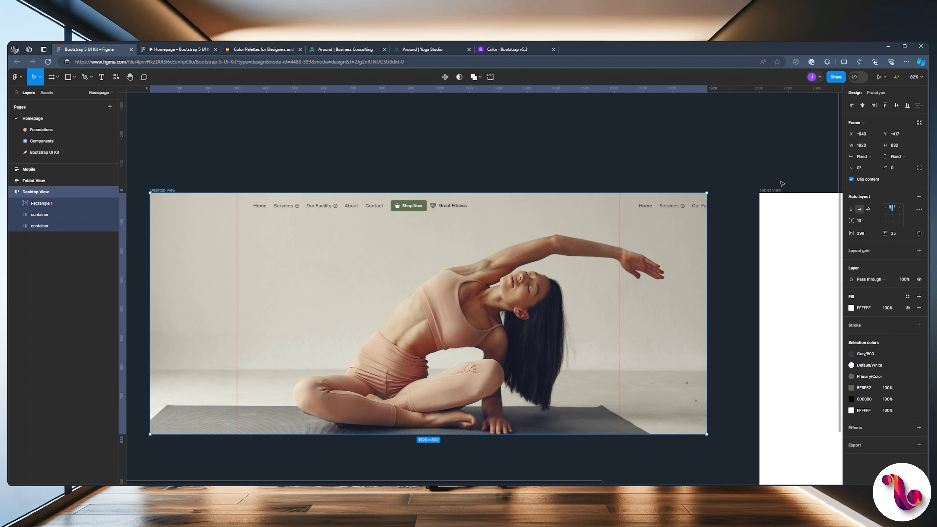
left_click(850, 209)
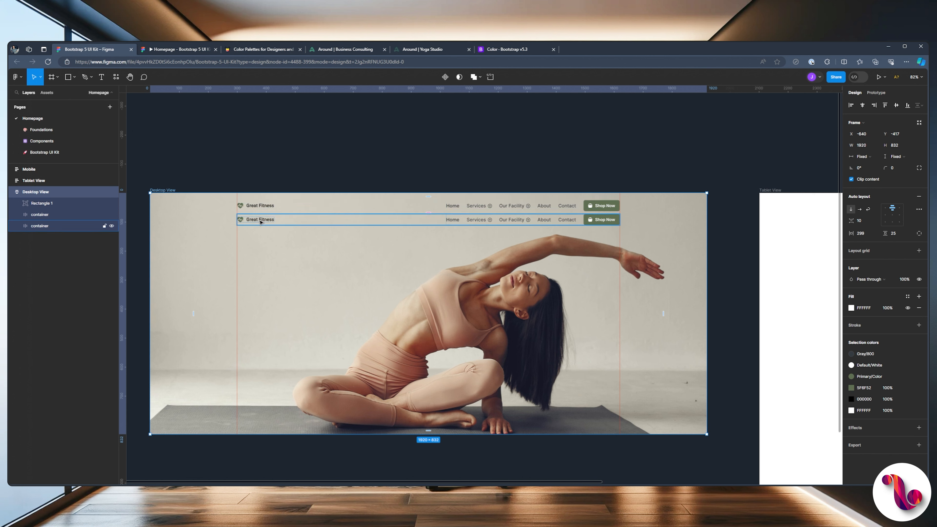
left_click(79, 255)
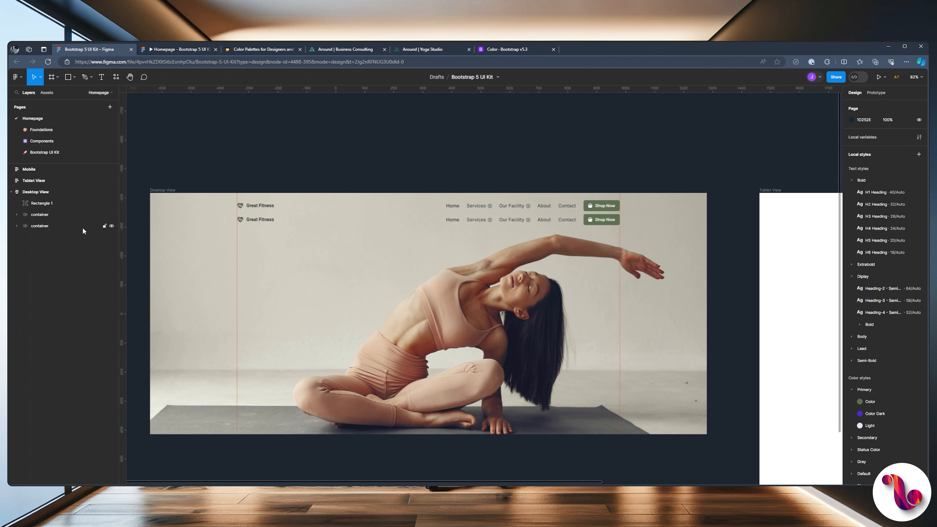
Delete the InnerNav layer from the duplicated container.
left_click(16, 226)
left_click(25, 237)
left_click(28, 249)
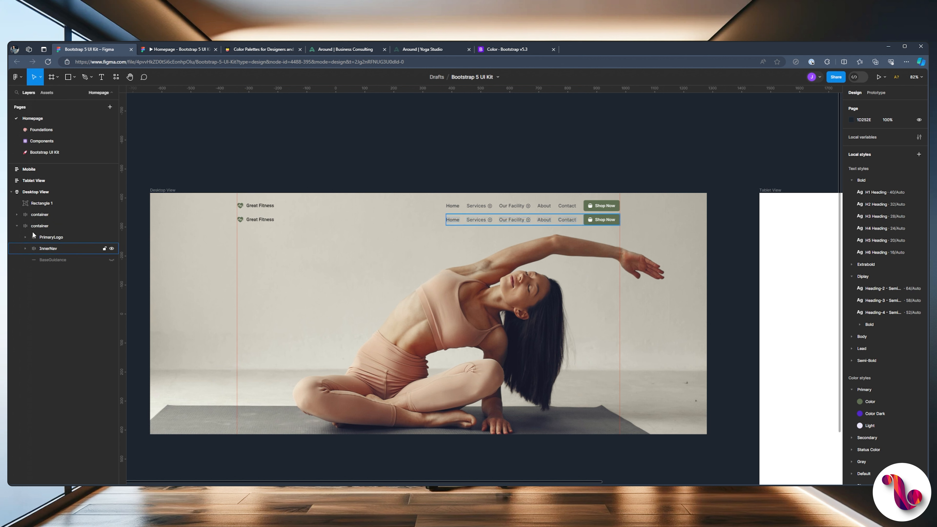
left_click(51, 238)
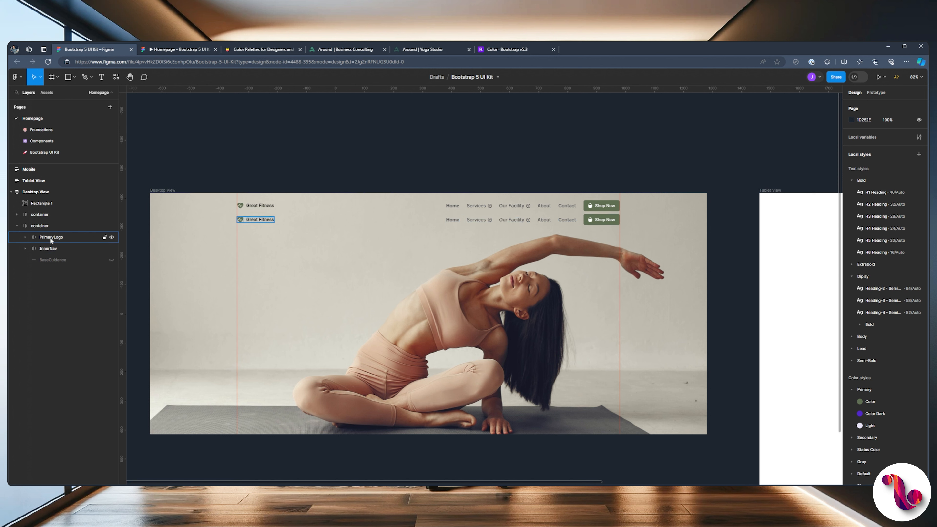
left_click(48, 248)
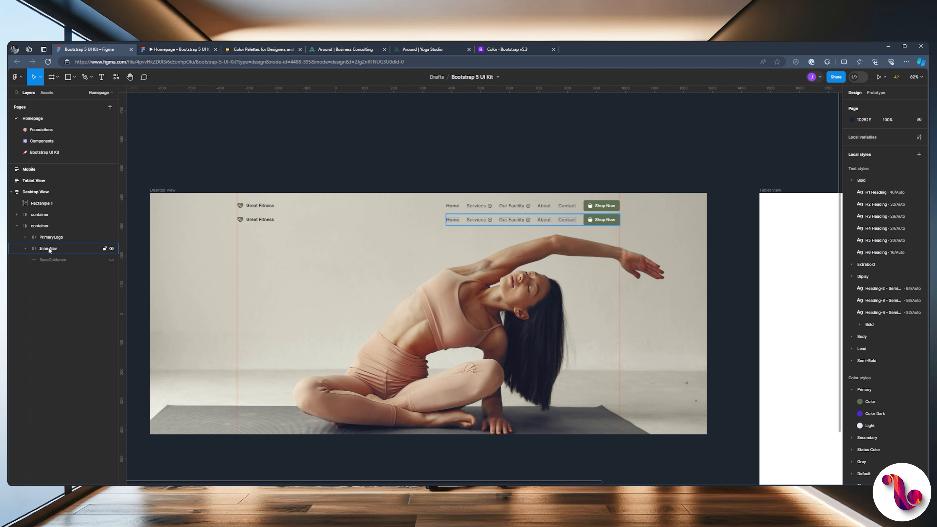
left_click(48, 247)
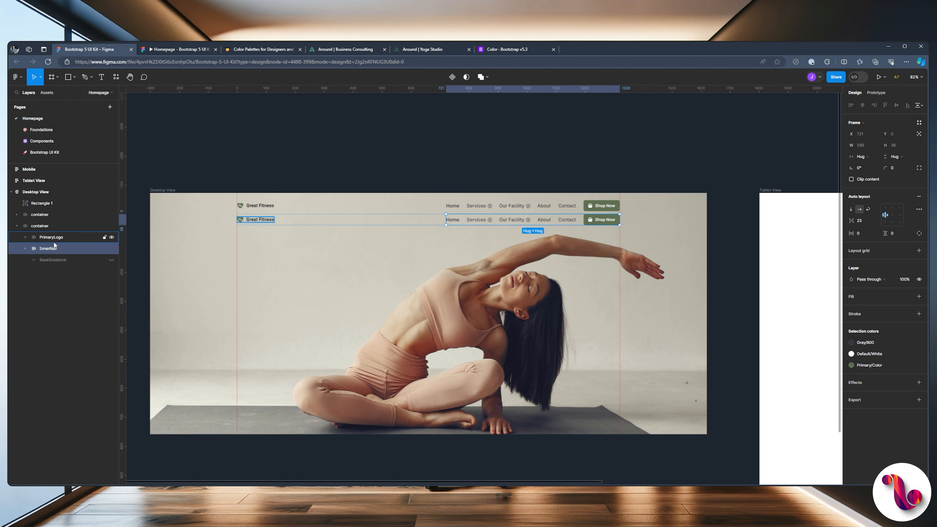
key("Delete")
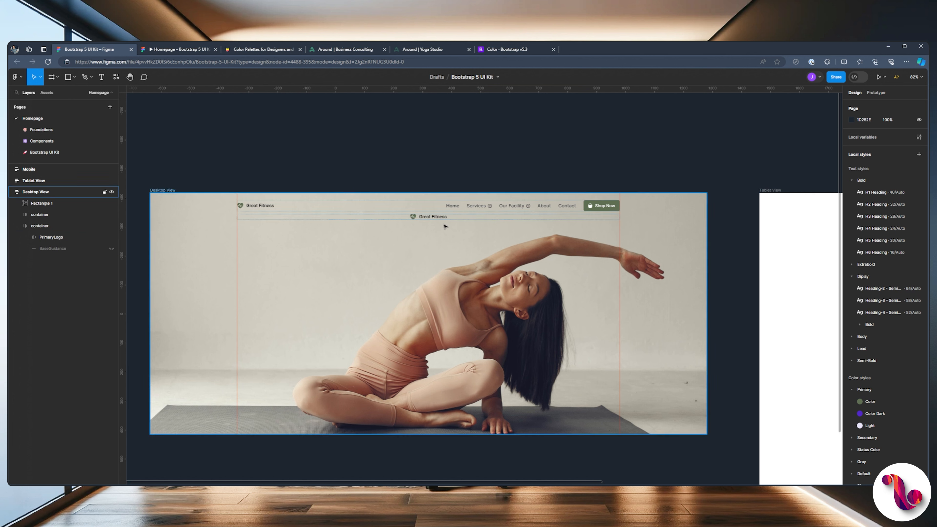
Set the duplicated container's auto-layout gap to 10 and align its content to the left.
left_click(48, 225)
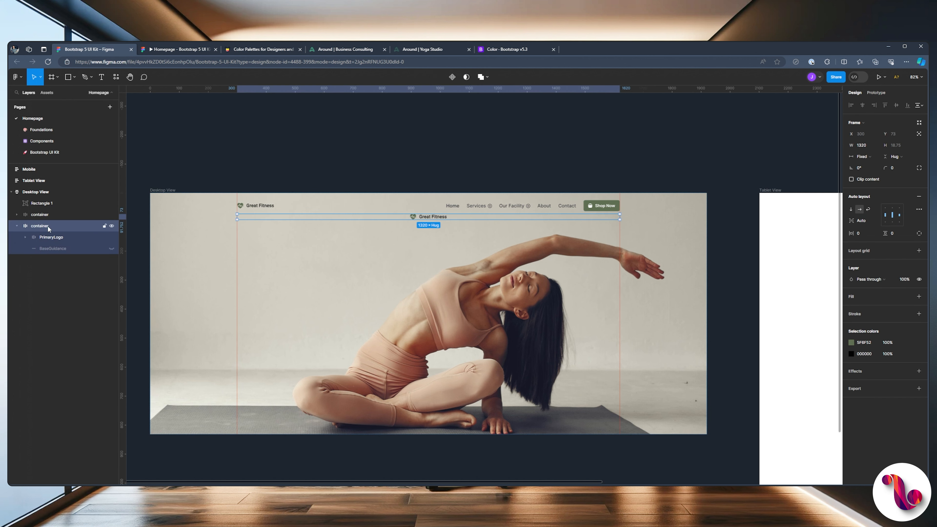
left_click(876, 221)
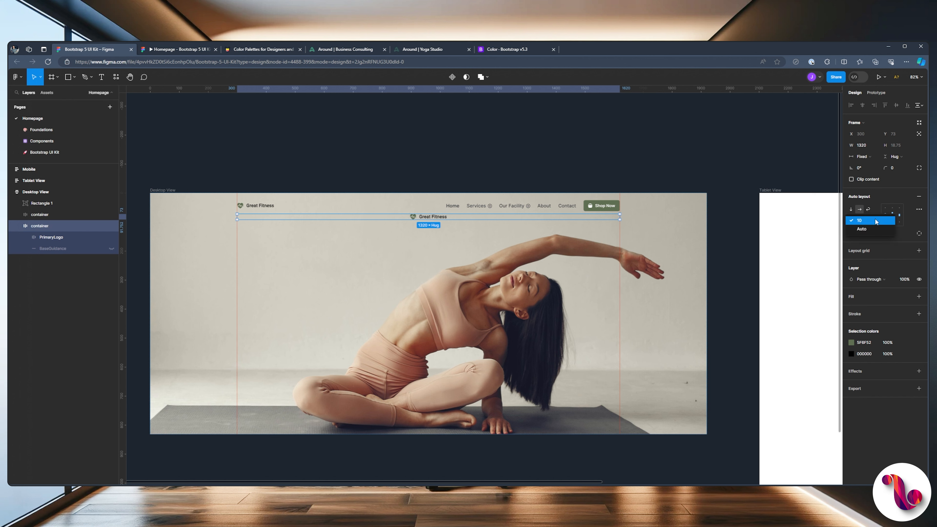
left_click(874, 221)
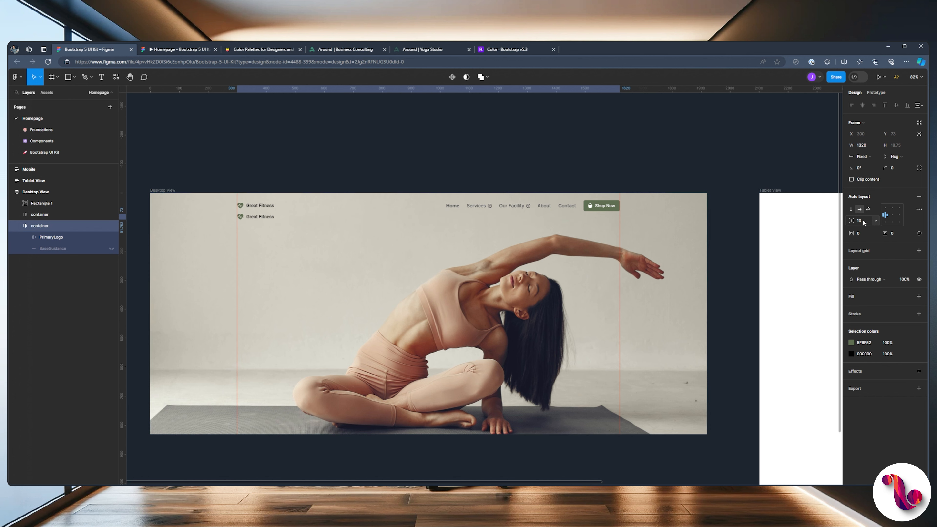
left_click(893, 217)
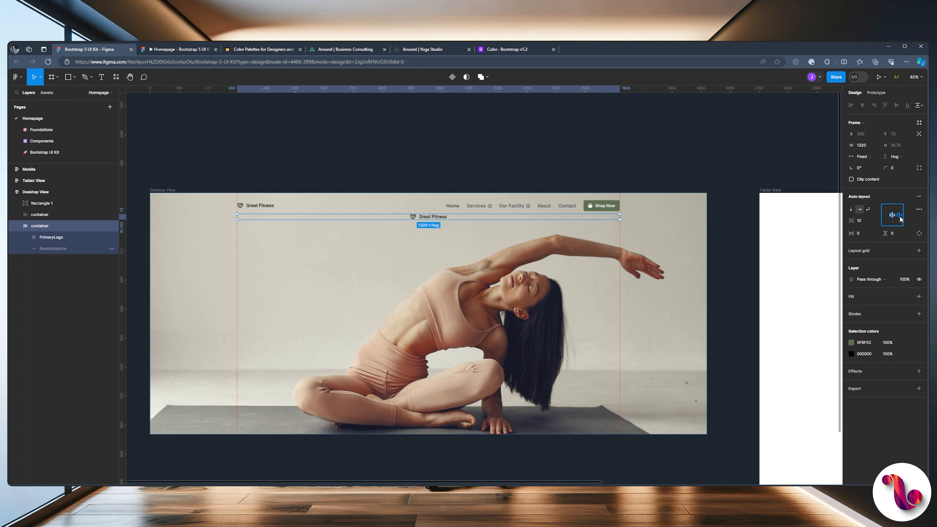
left_click(900, 218)
left_click(885, 216)
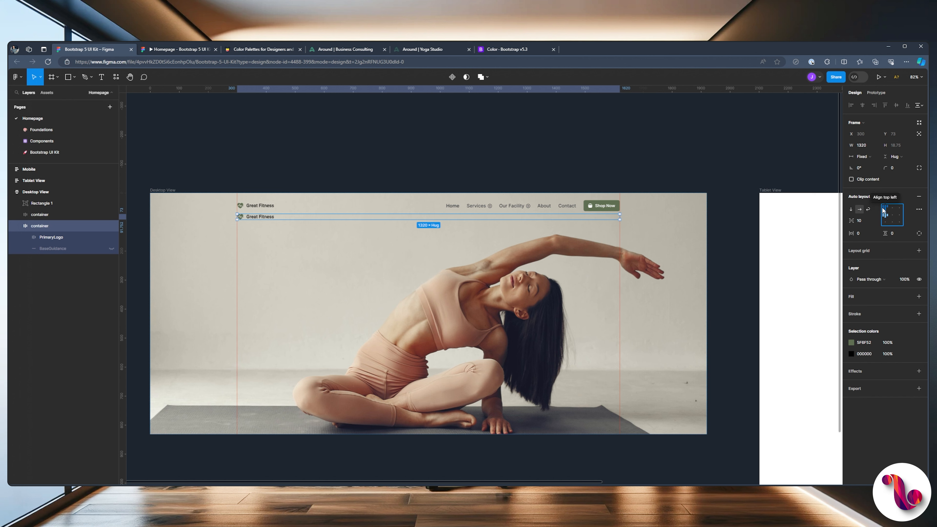
Group the duplicated container and name the group Section-1.
left_click(17, 225)
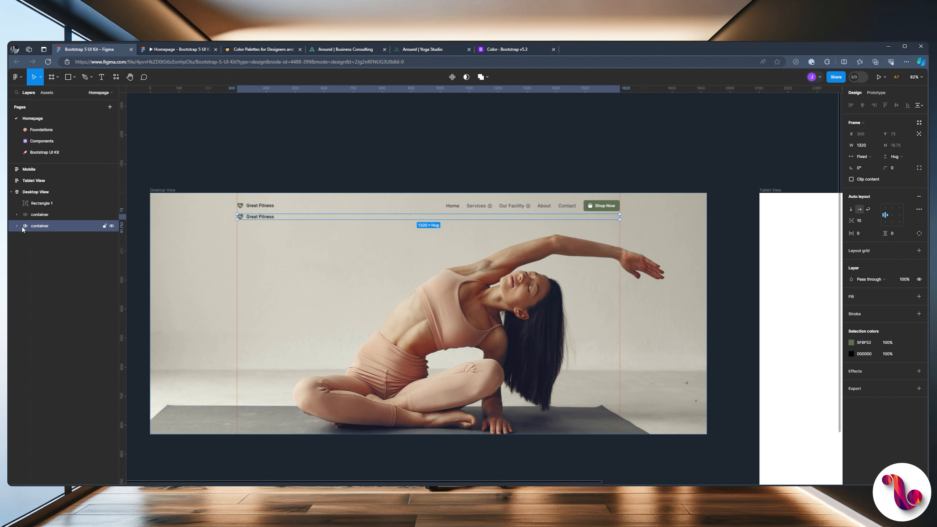
key("ctrl+g")
double_click(37, 226)
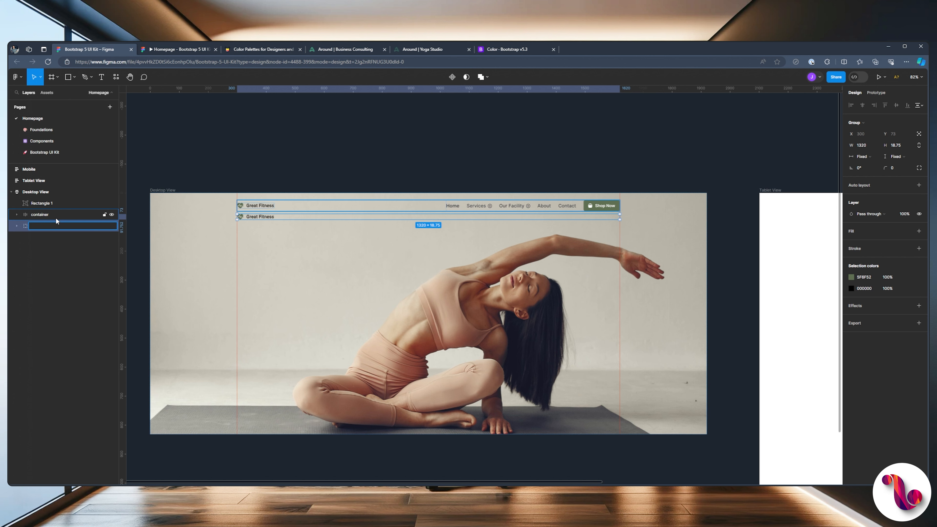
type("Section-1")
Group the original header container and name the group Nav.
left_click(37, 214)
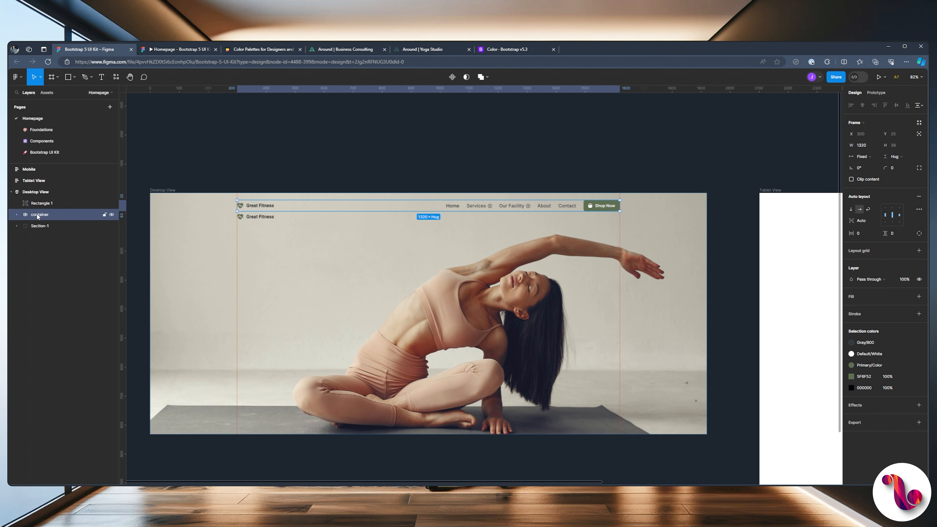
key("ctrl+g")
double_click(36, 213)
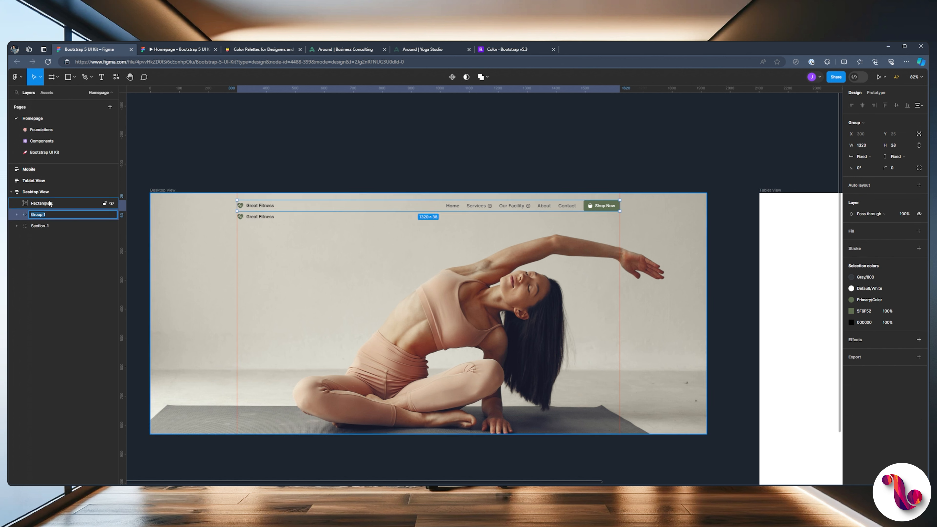
type("Nav")
key("Return")
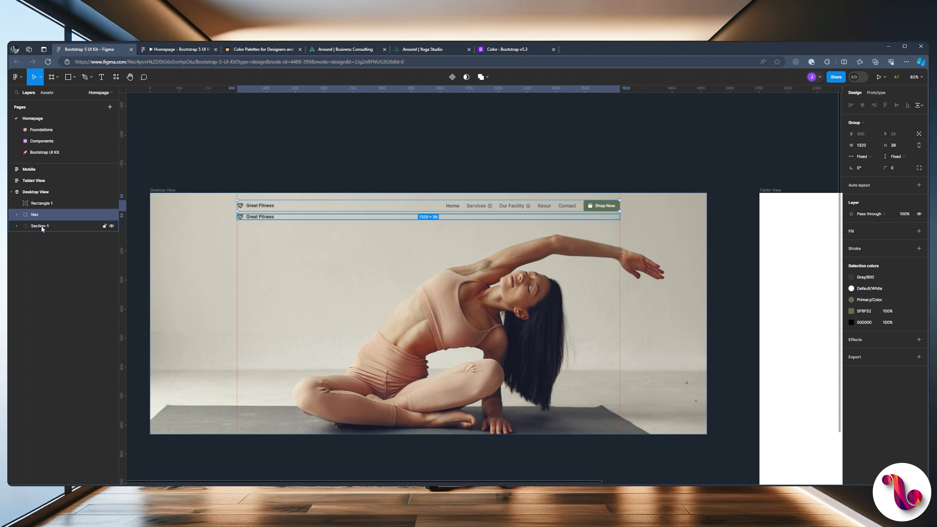
Delete the PrimaryLogo layer from the container inside Section-1.
left_click(41, 227)
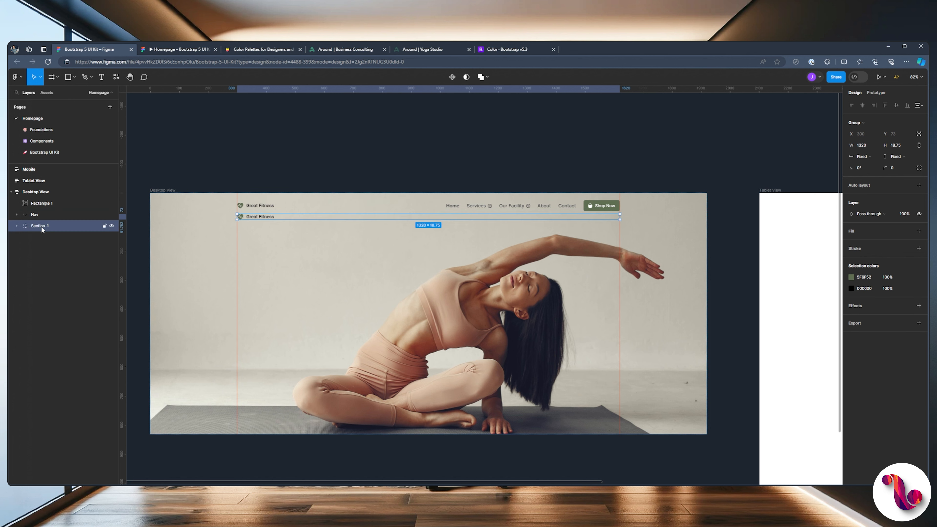
left_click(17, 226)
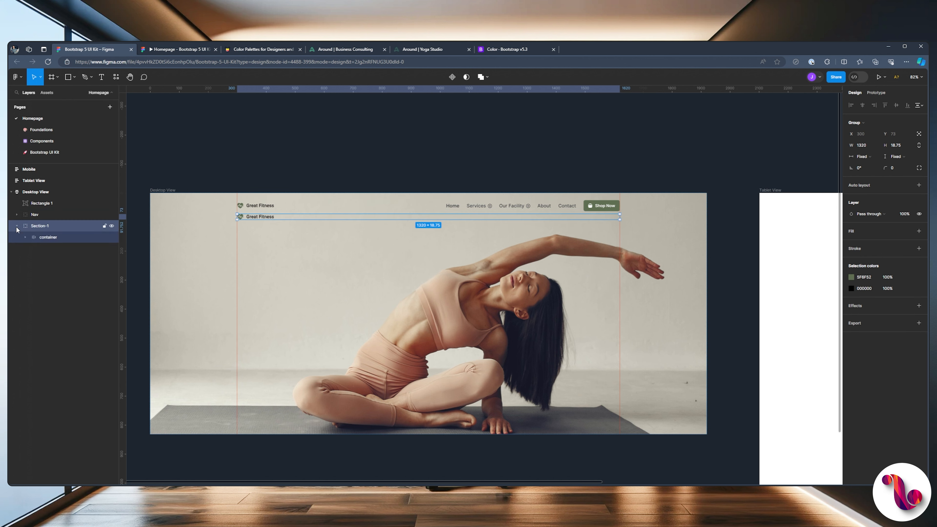
left_click(25, 238)
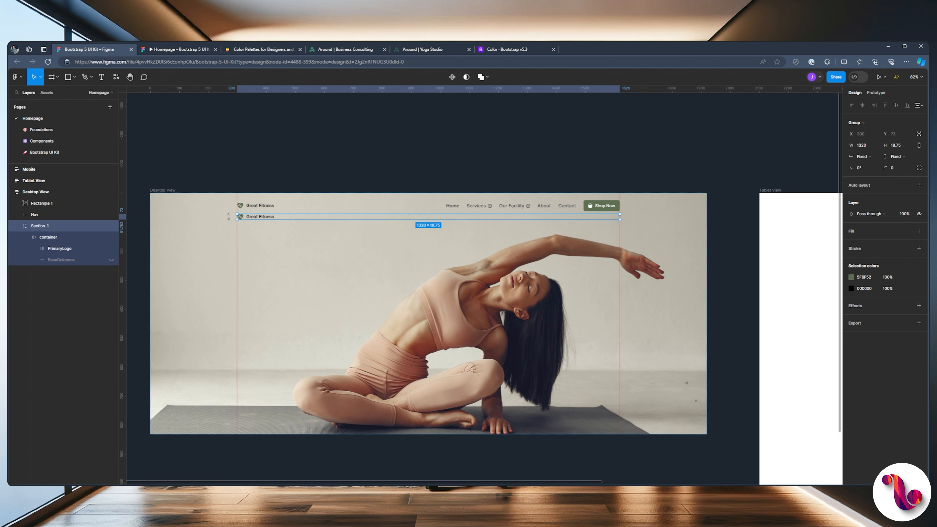
left_click(51, 248)
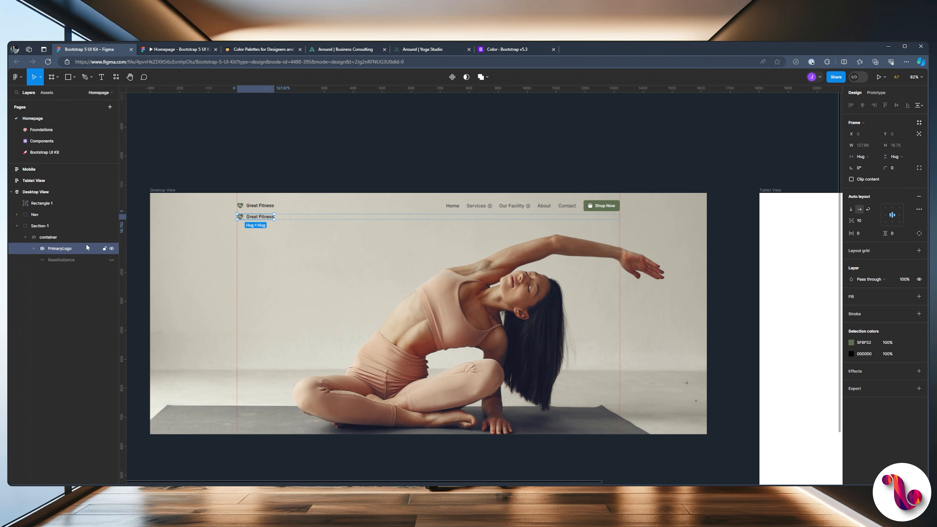
key("Delete")
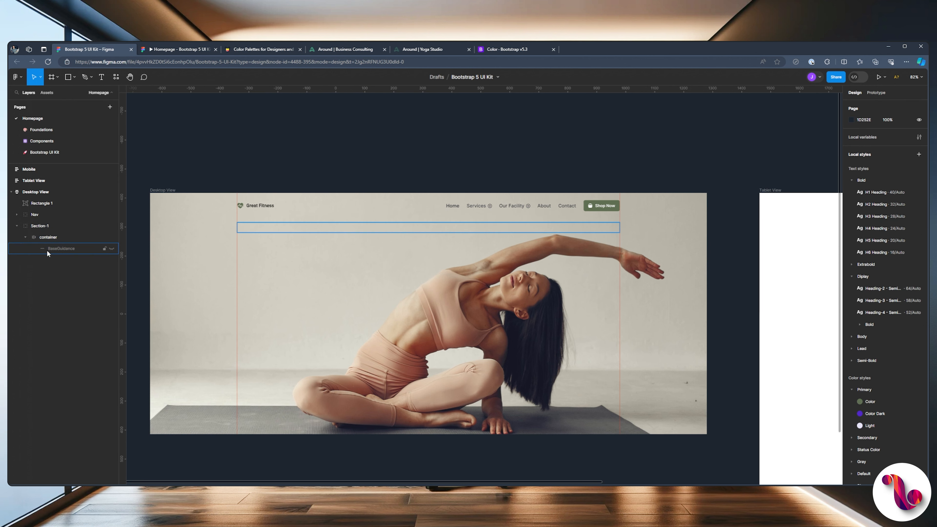
left_click(110, 248)
left_click(111, 249)
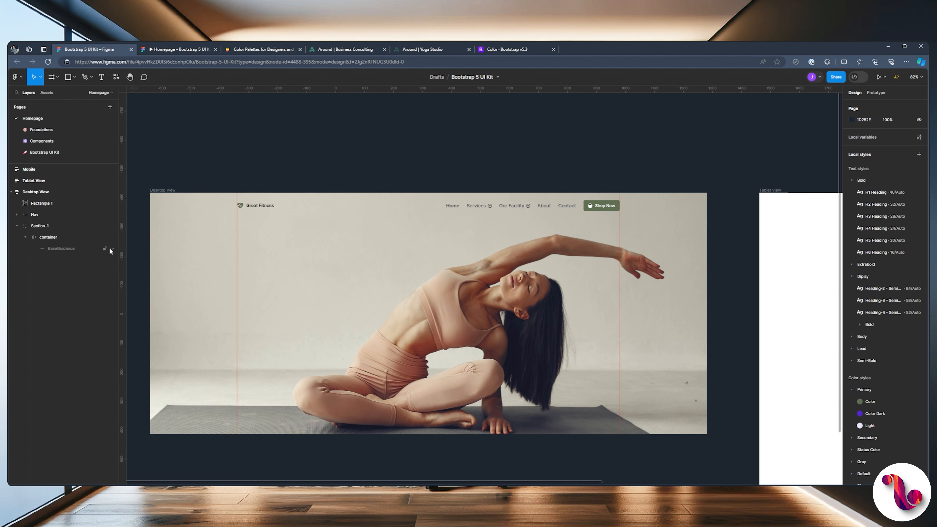
Add a text layer reading "Yoga" inside the Section-1 container.
left_click(49, 237)
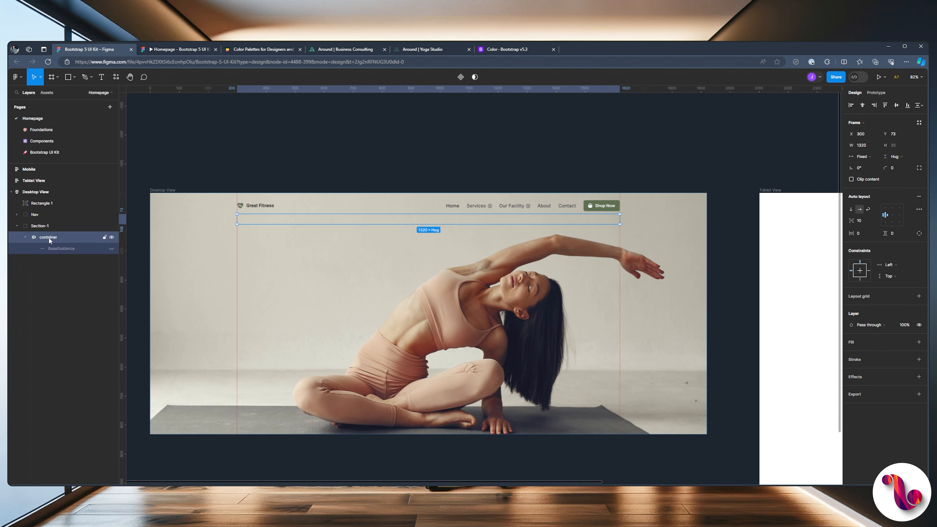
left_click(104, 81)
left_click(279, 218)
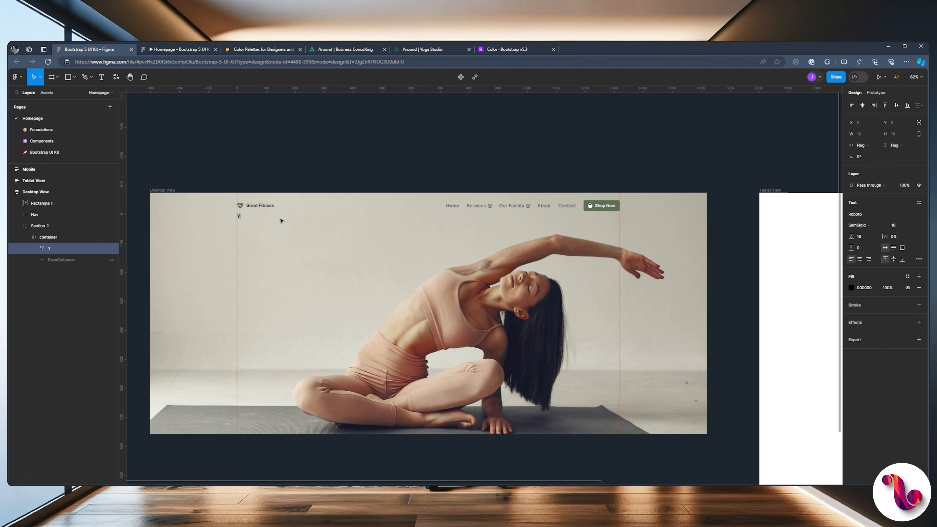
type("Yoga")
key("Escape")
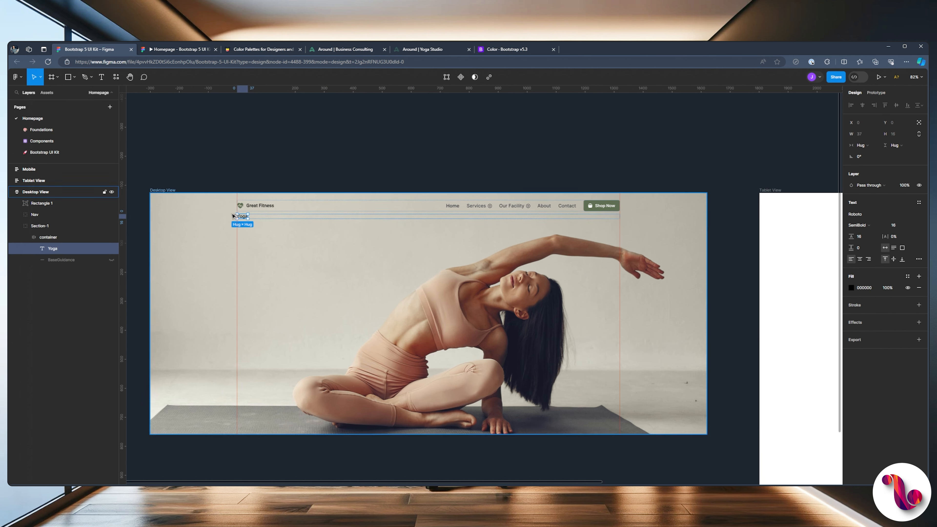
Apply the Diplay/Bold/Heading-1 text style to the Yoga text.
scroll(273, 185, "up", 1)
scroll(230, 243, "up", 5)
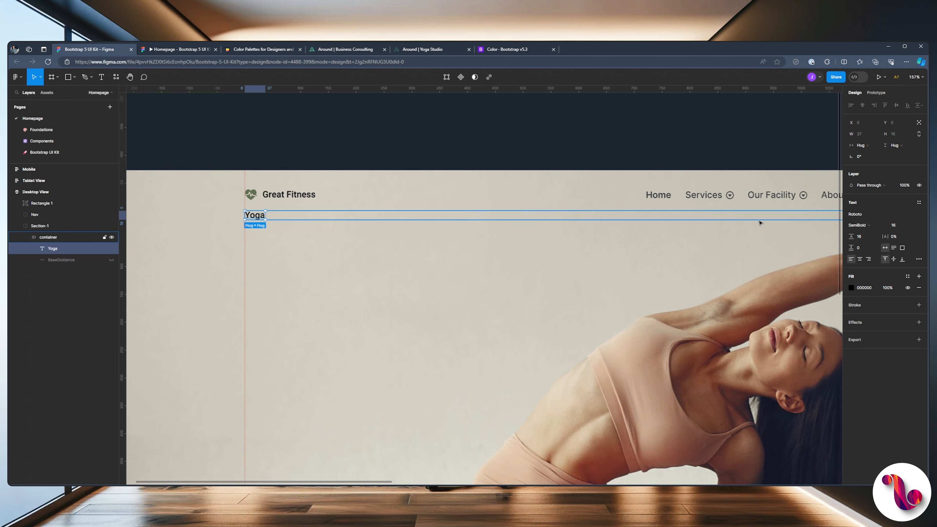
left_click(918, 203)
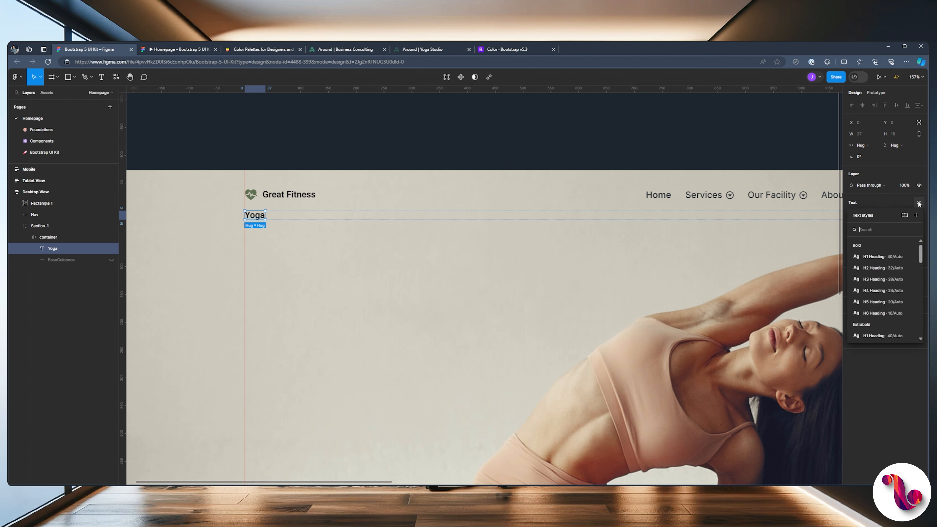
scroll(891, 287, "down", 2)
scroll(891, 287, "down", 8)
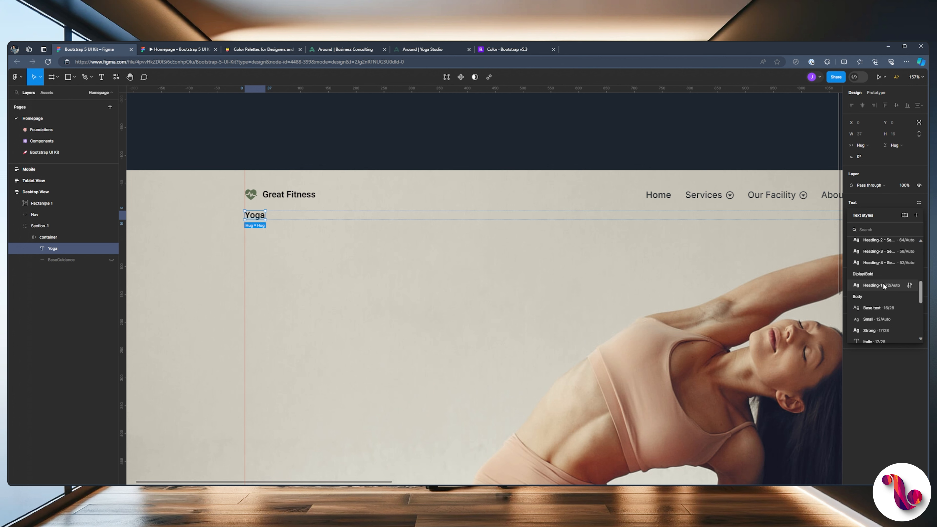
left_click(882, 285)
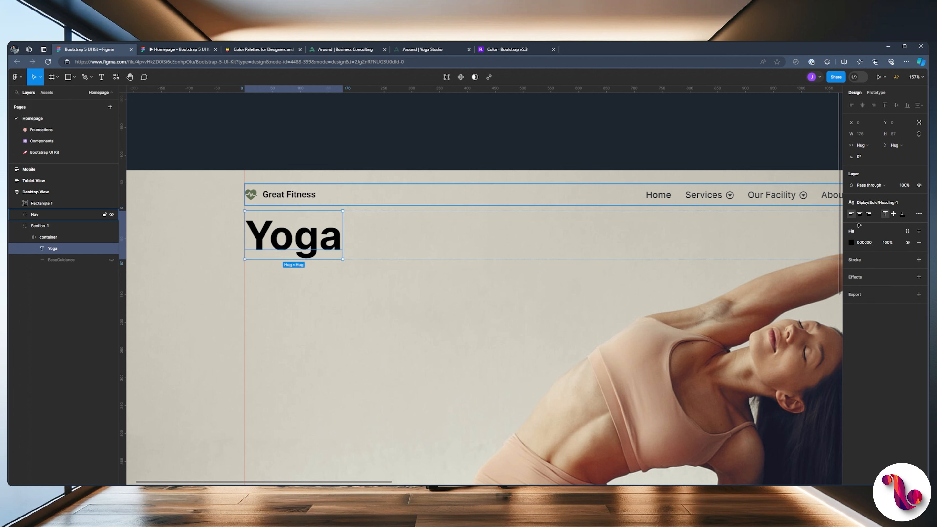
Fill the Yoga heading with the Gray/800 color style.
left_click(907, 231)
scroll(792, 312, "down", 6)
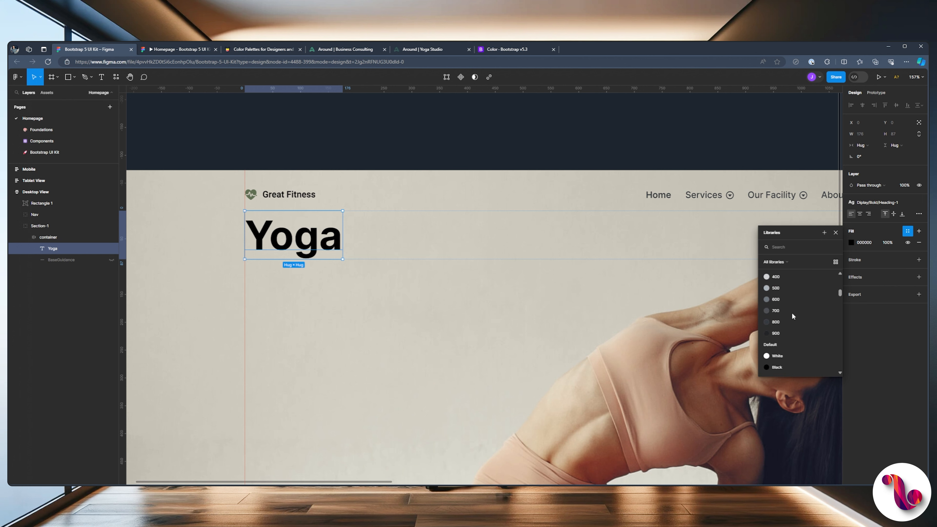
left_click(781, 323)
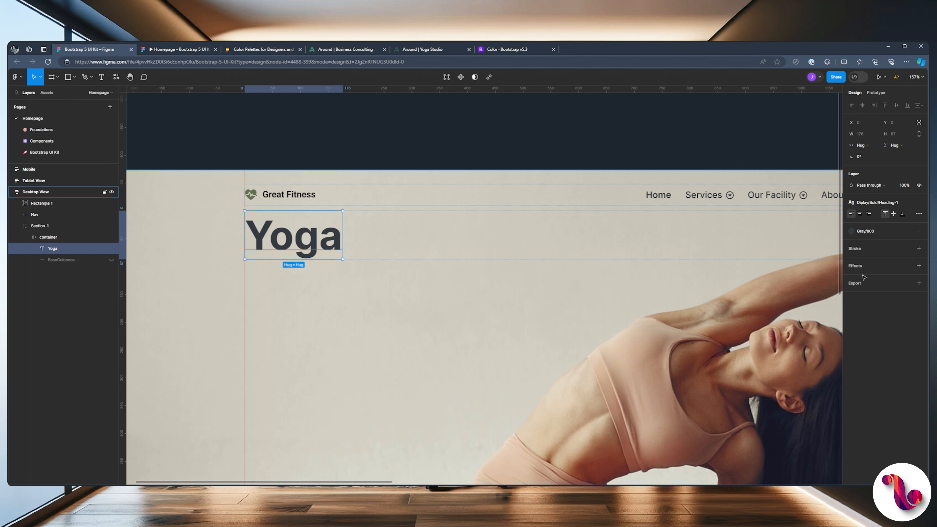
Review the Yoga heading's color style choices and check the homepage in the prototype preview.
left_click(864, 231)
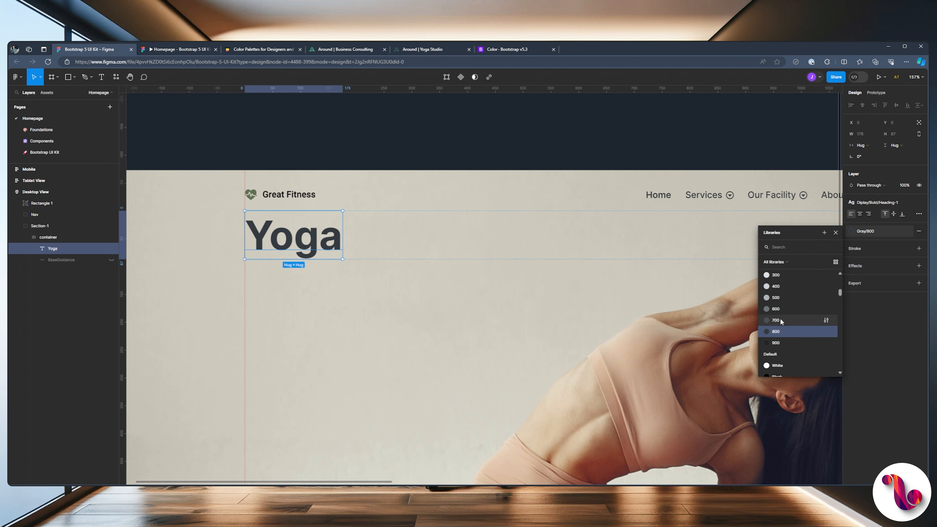
key("Escape")
left_click(180, 49)
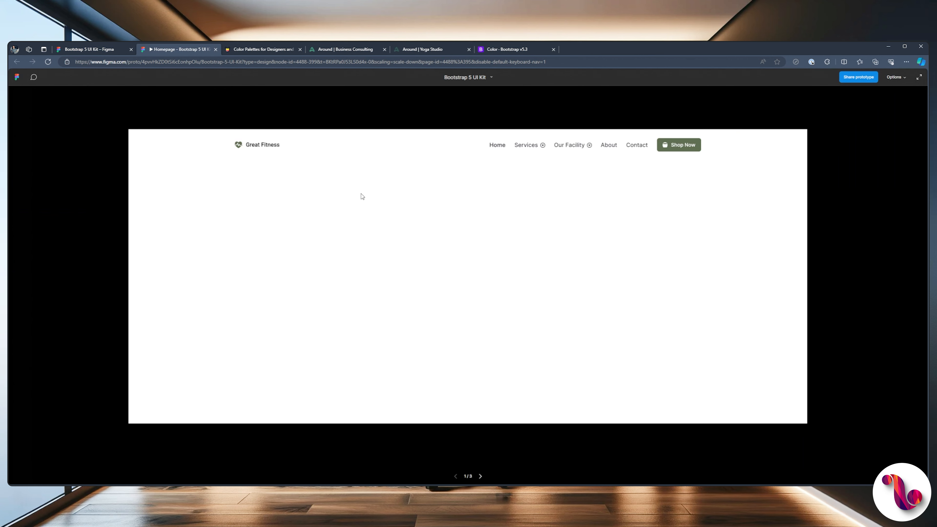
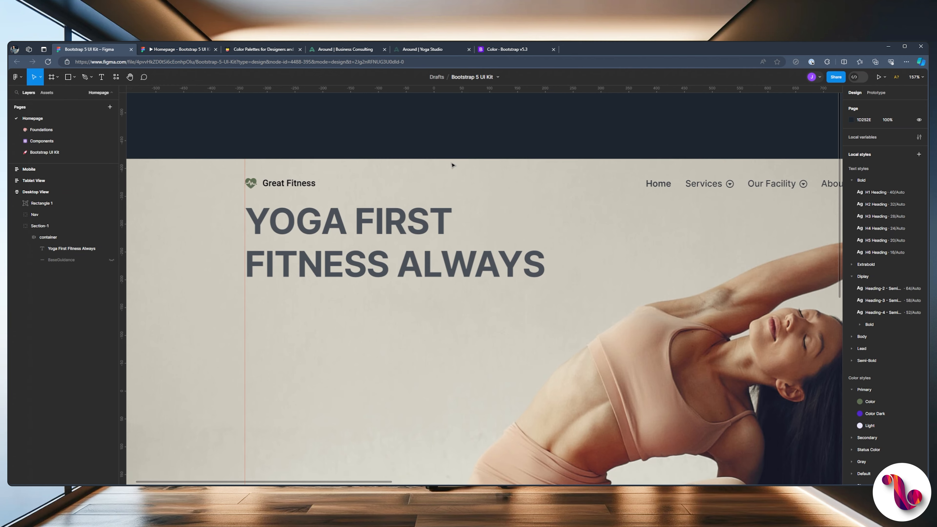
Add auto layout to the Section-1 group holding the "Yoga First Fitness Always" heading.
scroll(452, 165, "down", 1)
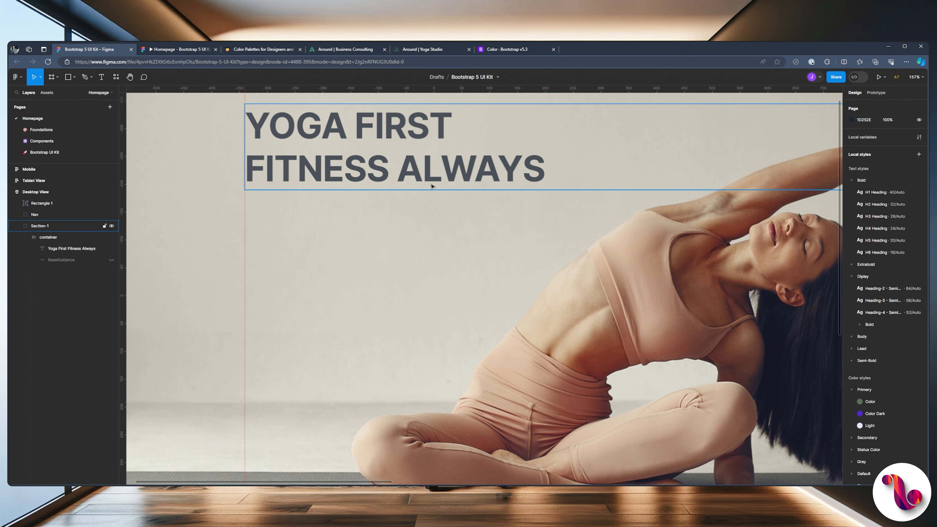
left_click(346, 173)
scroll(350, 199, "up", 2)
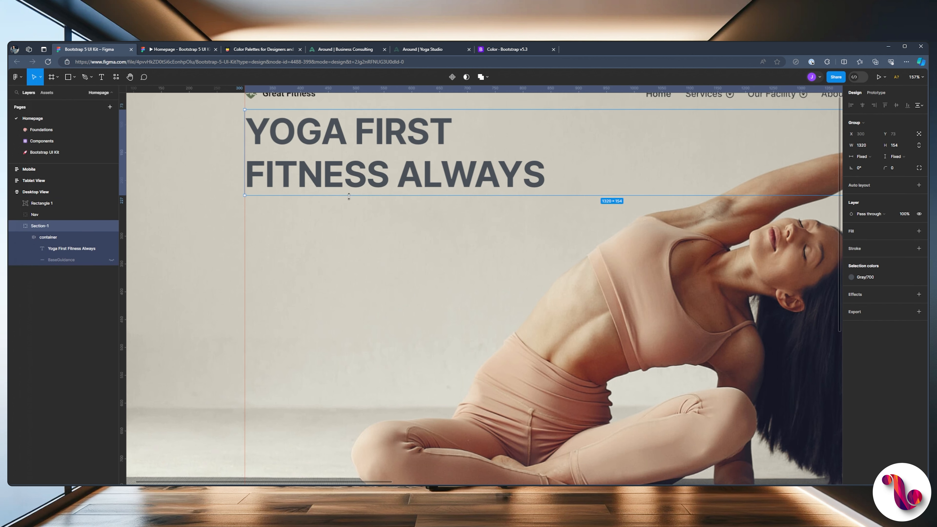
scroll(349, 198, "up", 2)
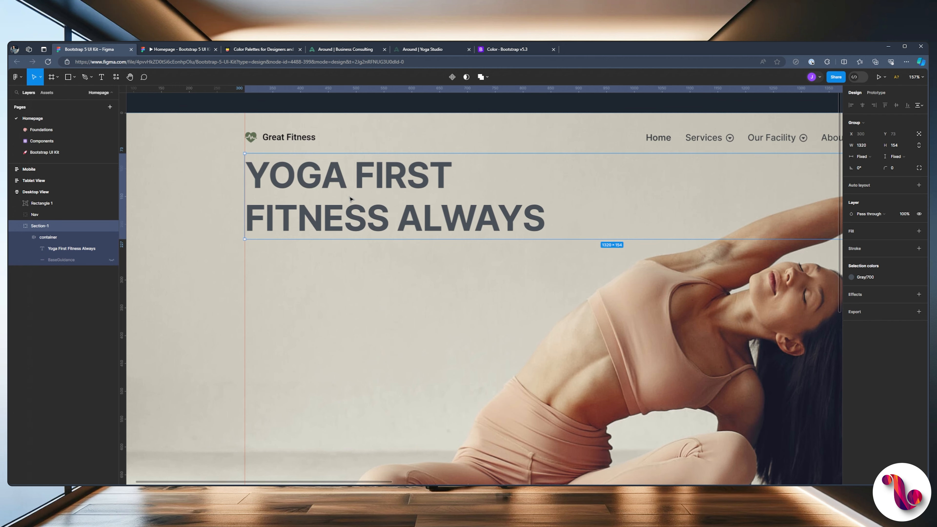
double_click(347, 199)
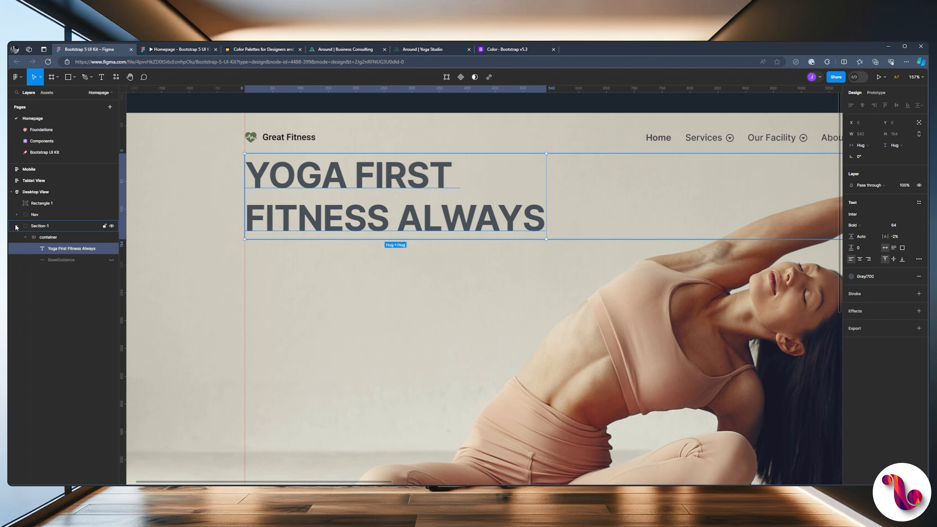
left_click(16, 226)
left_click(43, 227)
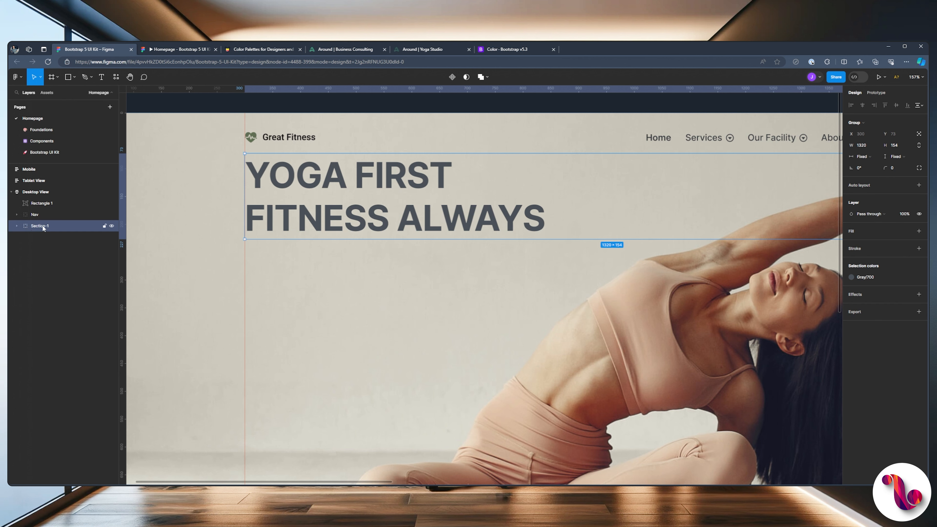
left_click(920, 185)
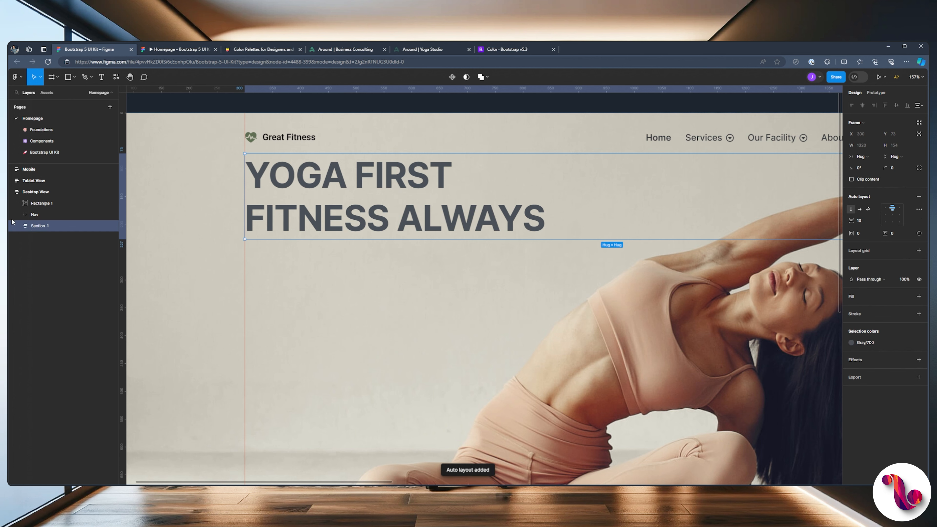
Add a placeholder text layer reading "asdfasdf" below the "Yoga First Fitness Always" heading.
left_click(16, 226)
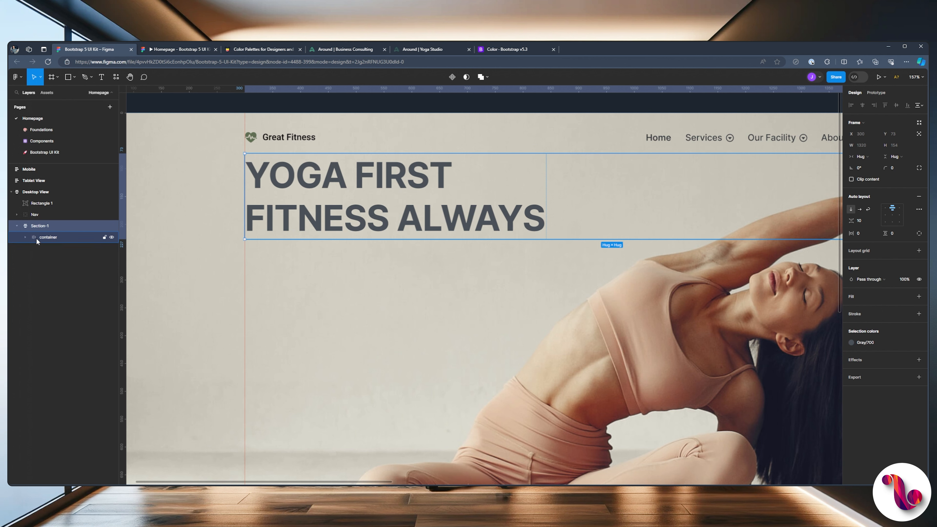
left_click(24, 237)
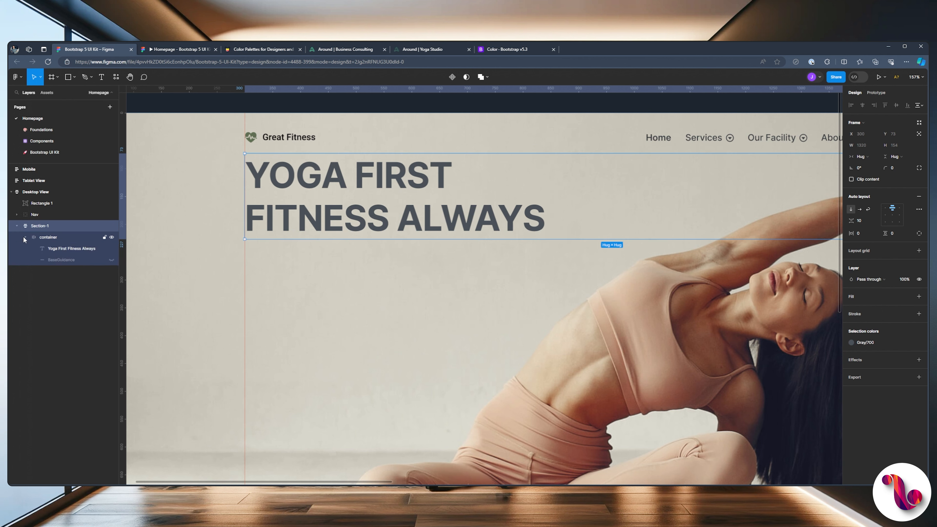
left_click(50, 248)
left_click(147, 49)
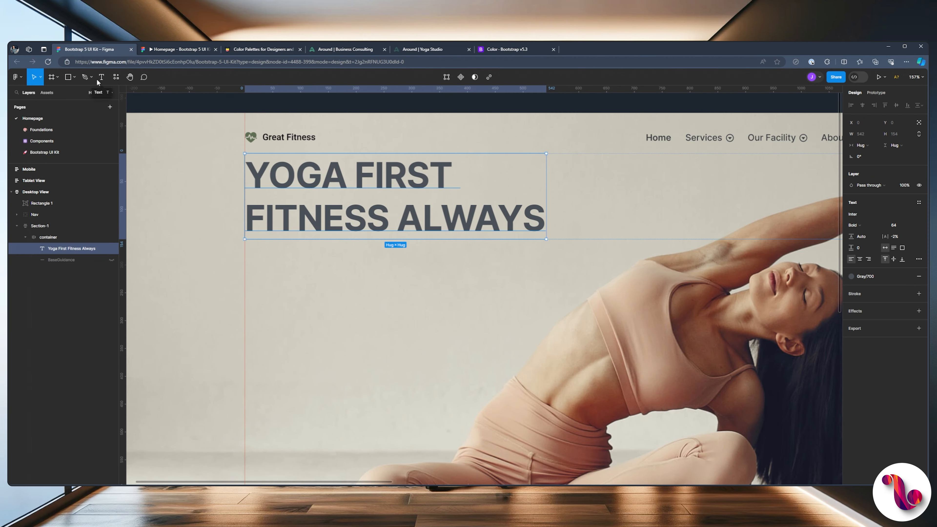
key("Return")
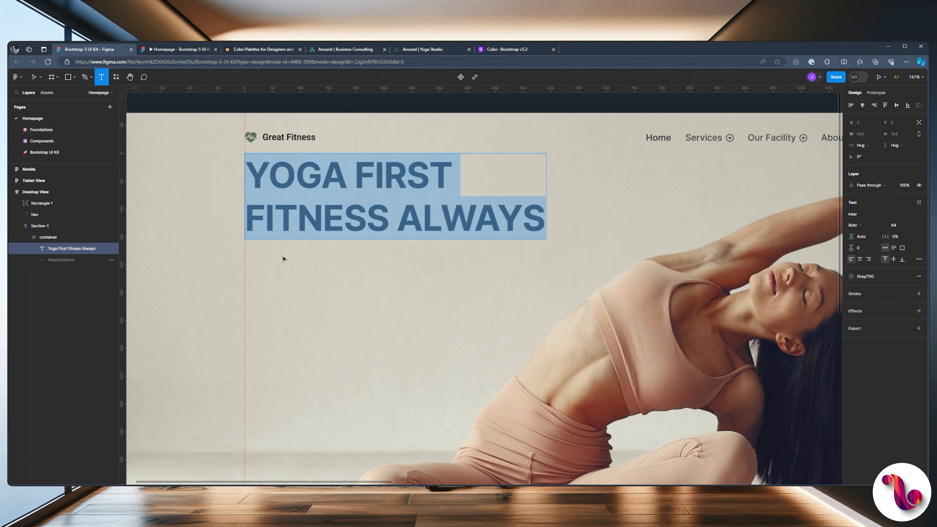
left_click(283, 259)
type("asdfasdf")
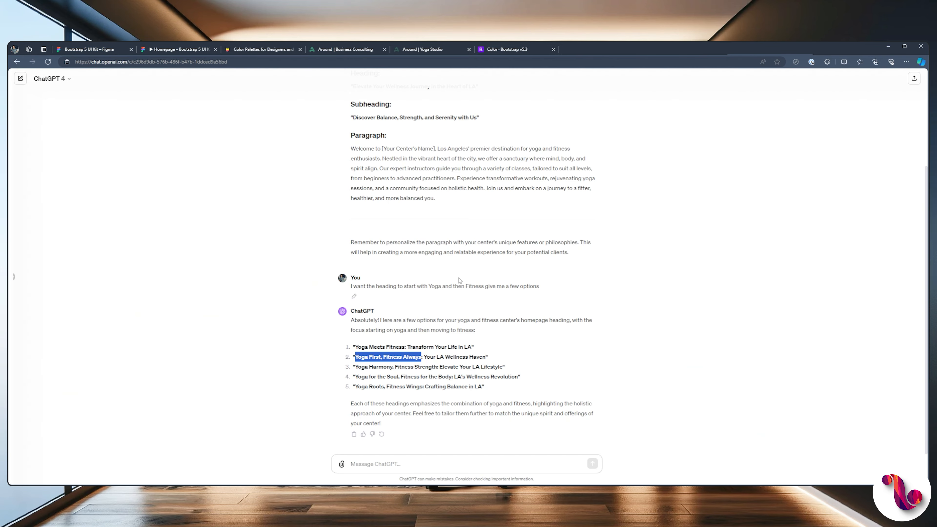
Copy the paragraph's text from "Welcome to" through "spirit align." in the ChatGPT conversation and return to the Figma file.
scroll(459, 280, "up", 2)
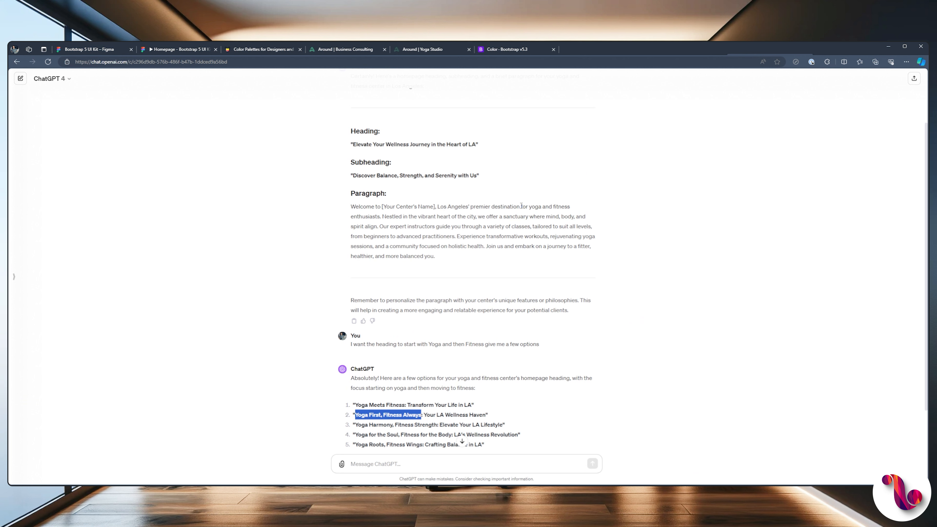
left_click_drag(351, 206, 378, 227)
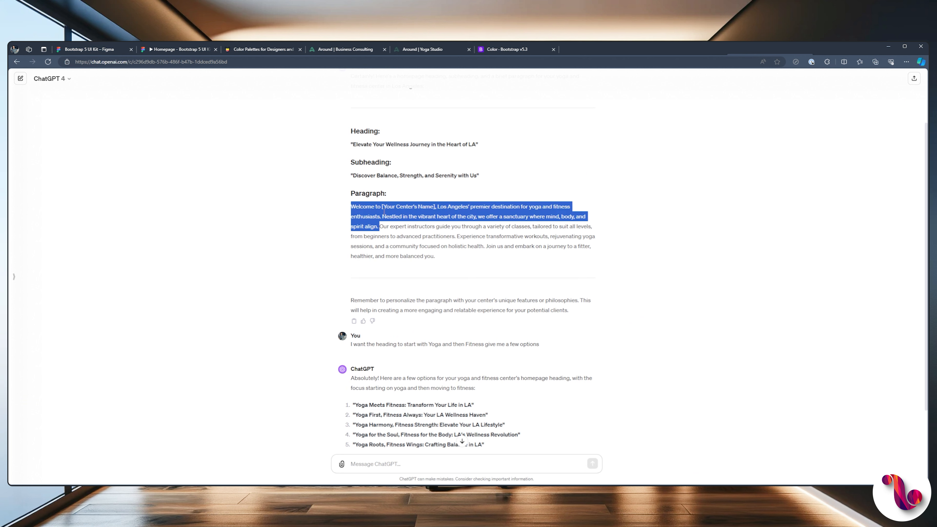
left_click(107, 49)
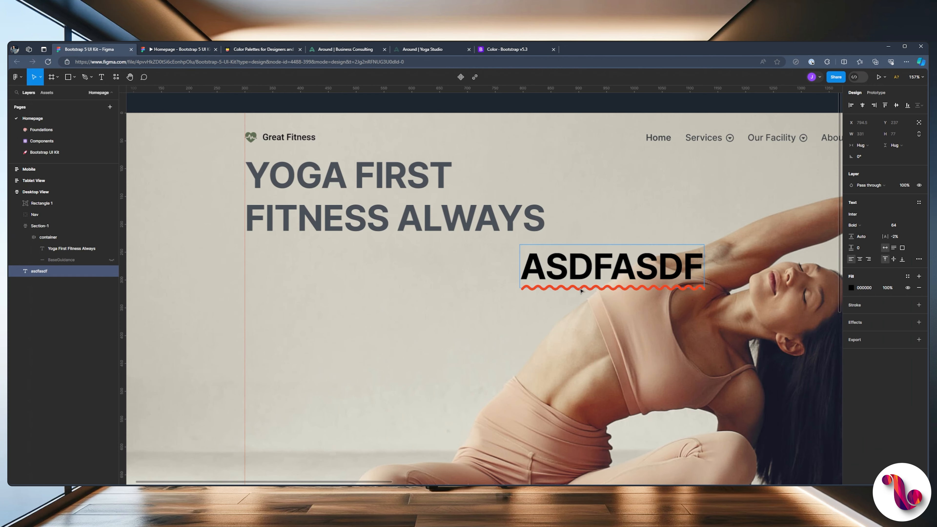
Apply the Body/Base text style to the asdfasdf placeholder text.
key("ctrl+a")
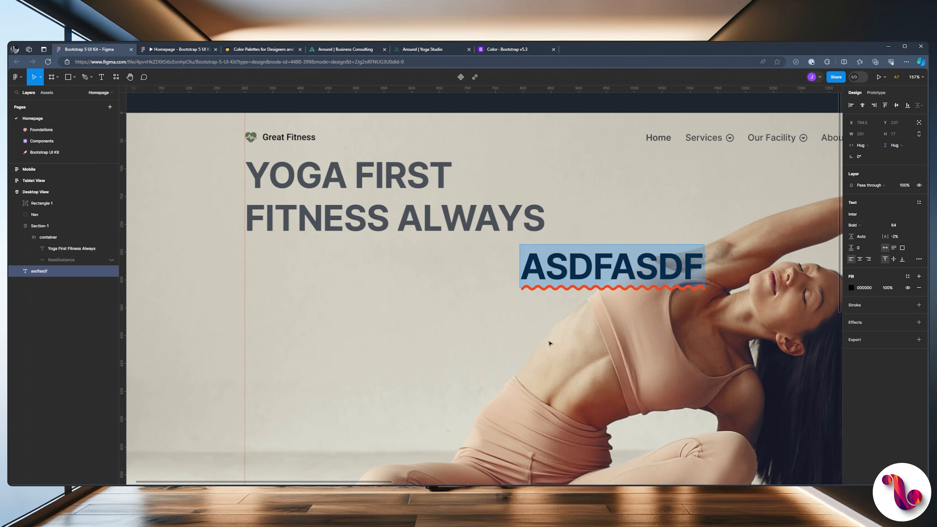
key("Escape")
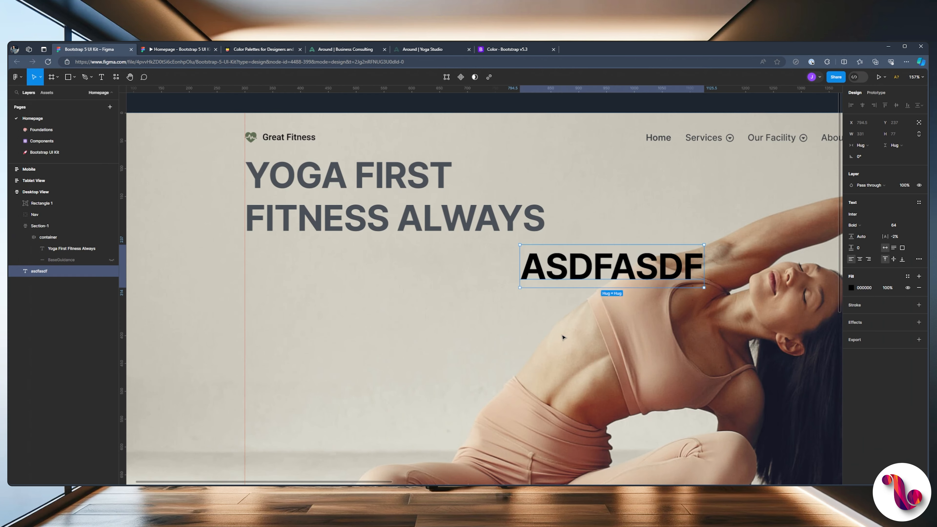
left_click(917, 203)
scroll(881, 295, "down", 3)
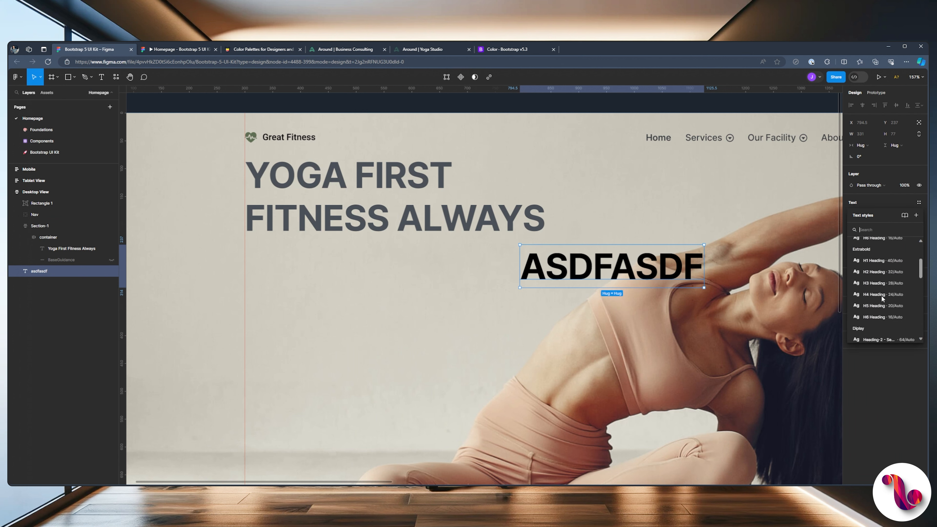
scroll(881, 295, "down", 3)
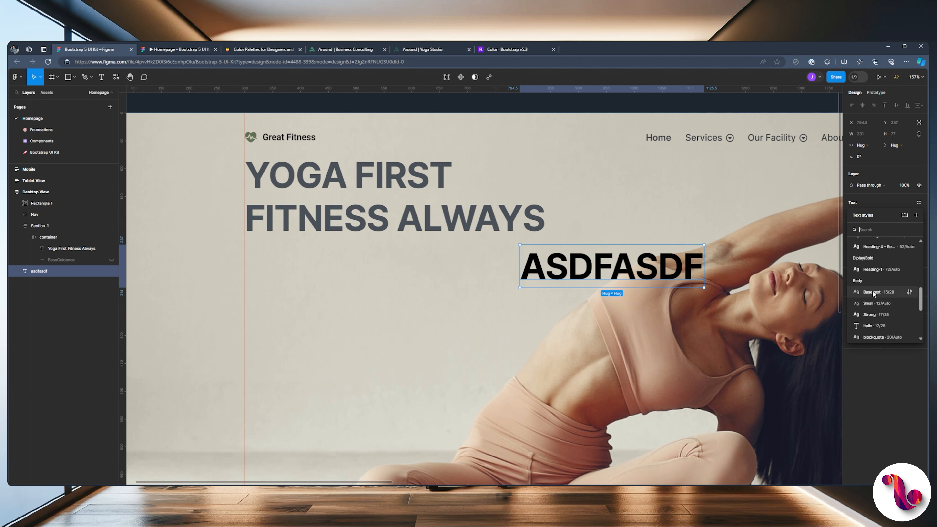
left_click(872, 290)
Place the asdfasdf text beneath the heading inside the Section-1 container, with the container's auto layout set to vertical.
left_click(25, 237)
left_click_drag(44, 248, 56, 236)
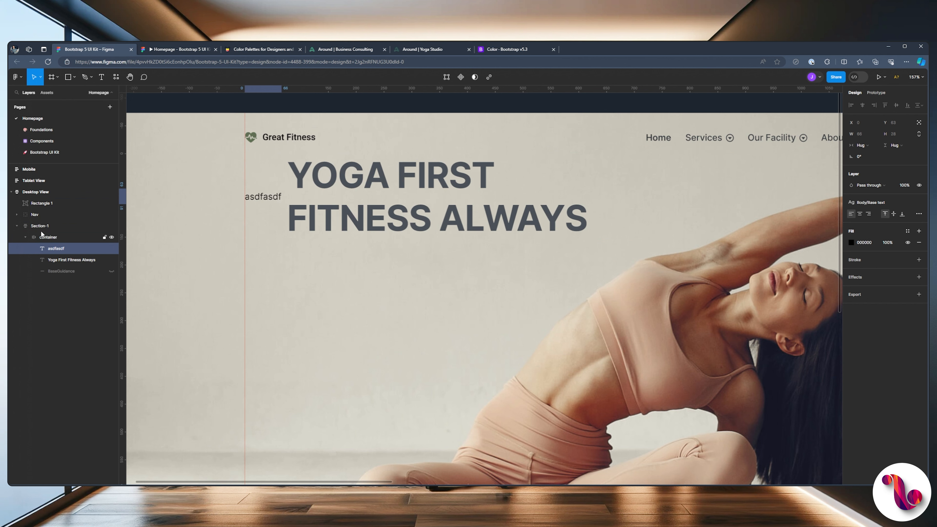
left_click(33, 238)
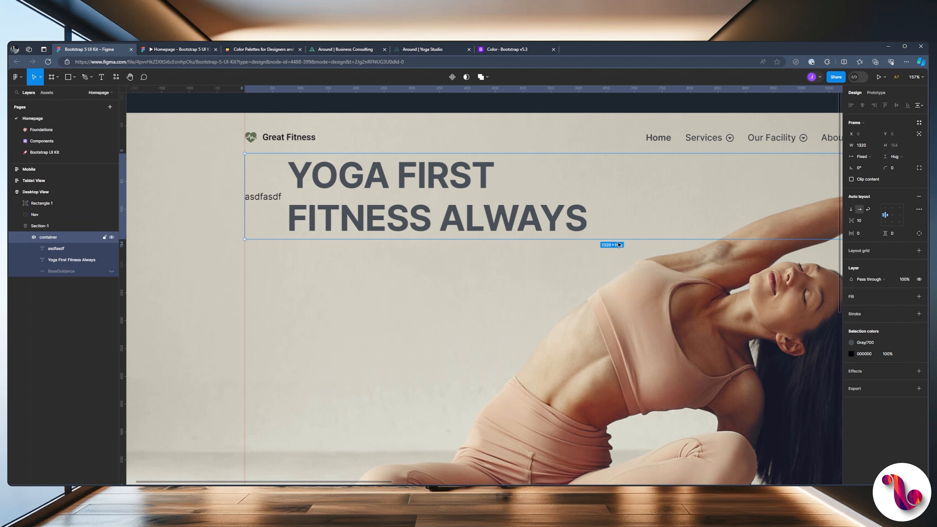
left_click(851, 210)
left_click(54, 251)
left_click_drag(54, 253, 62, 268)
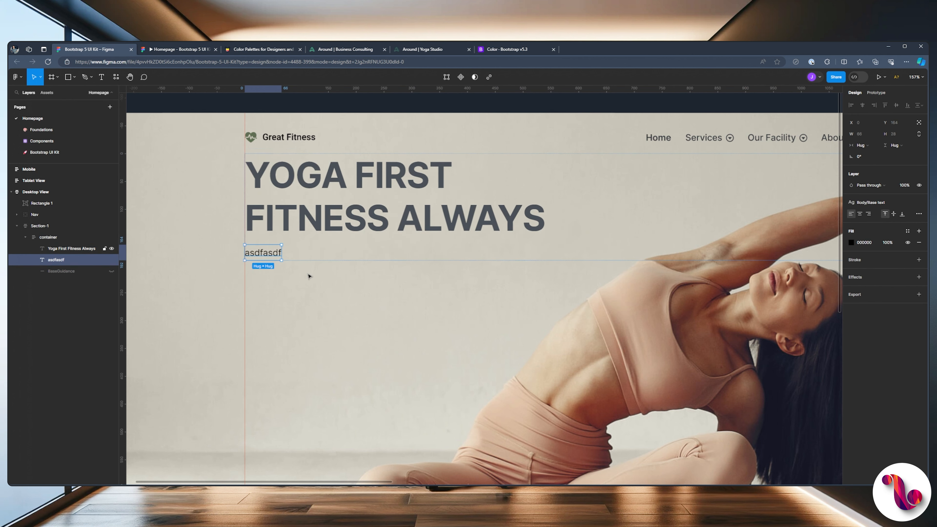
Replace the placeholder text with the copied "Welcome to [Your Center's Name]" paragraph.
double_click(257, 256)
key("ctrl+v")
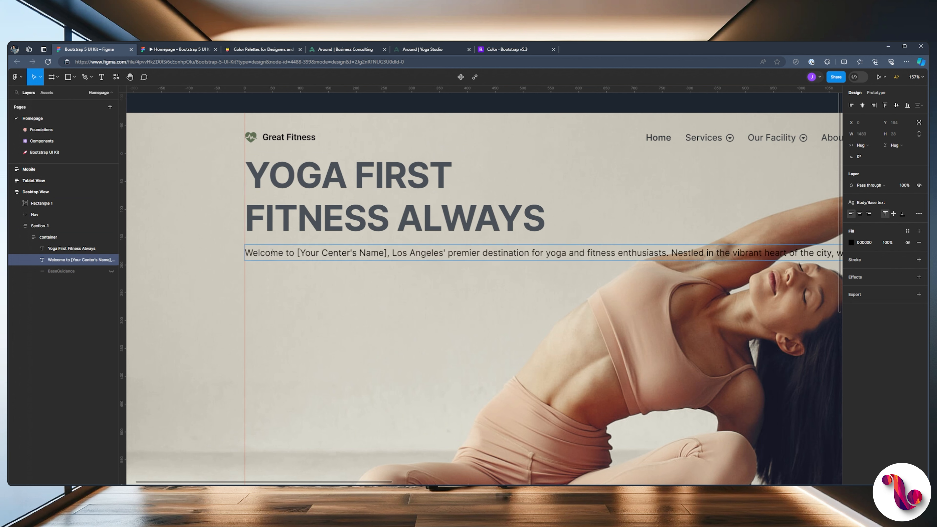
key("Escape")
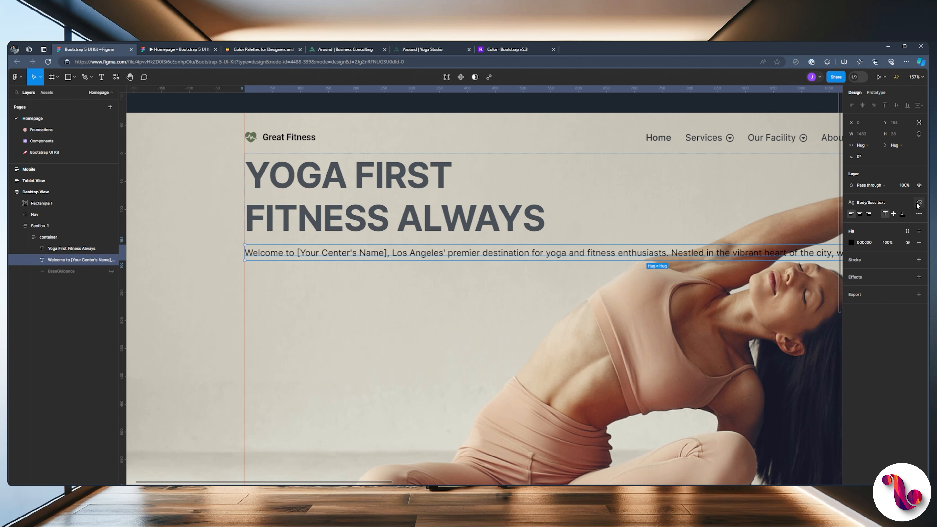
Detach the welcome paragraph's text style and narrow its text box to 542 wide, matching the heading.
left_click(918, 205)
scroll(525, 266, "down", 2)
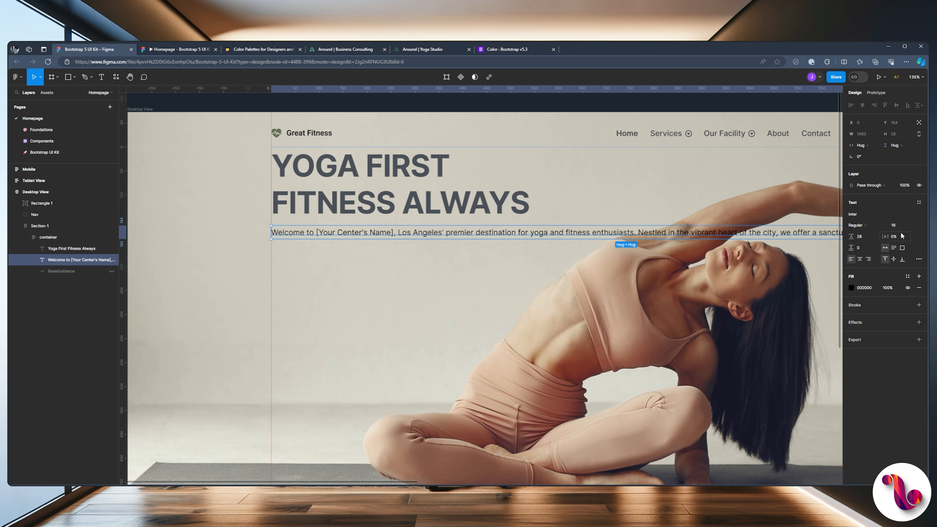
scroll(525, 266, "down", 3)
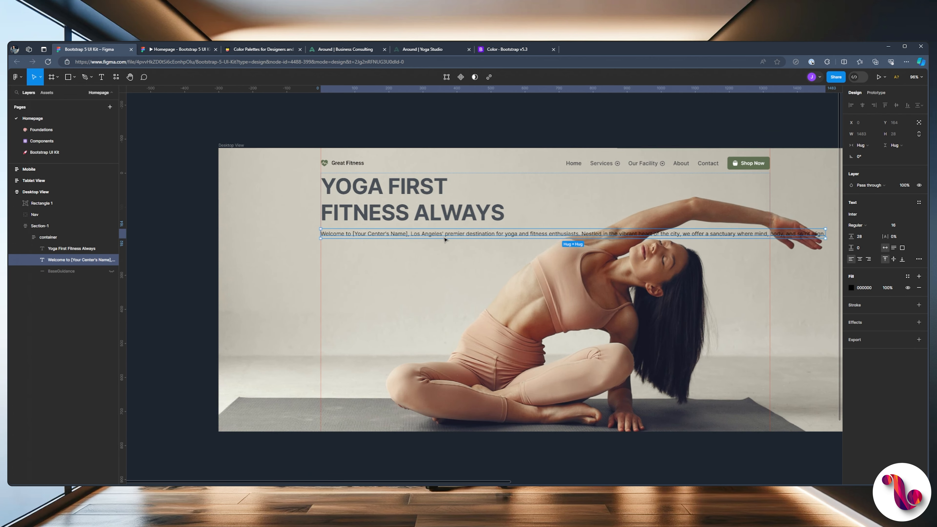
left_click_drag(825, 231, 505, 235)
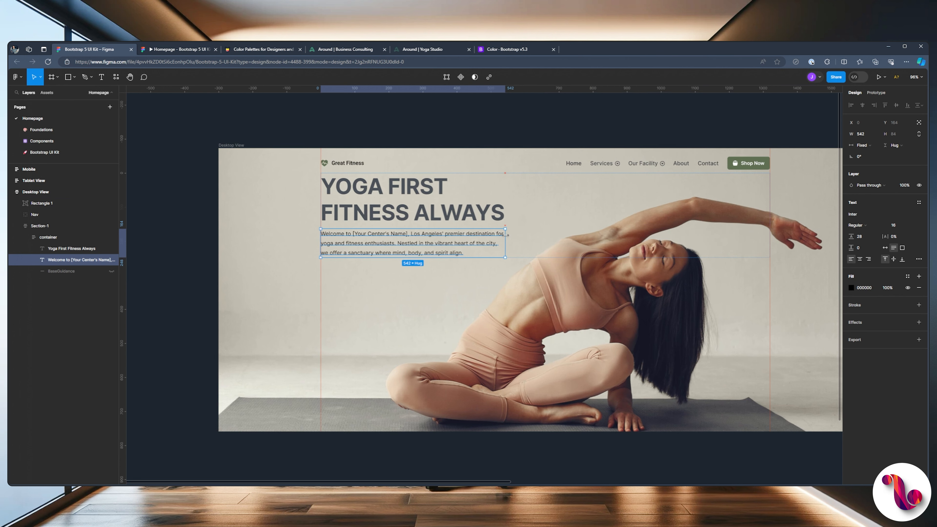
Apply the Body/Base text style to the welcome paragraph and check the hero section in the prototype preview.
scroll(412, 244, "up", 4)
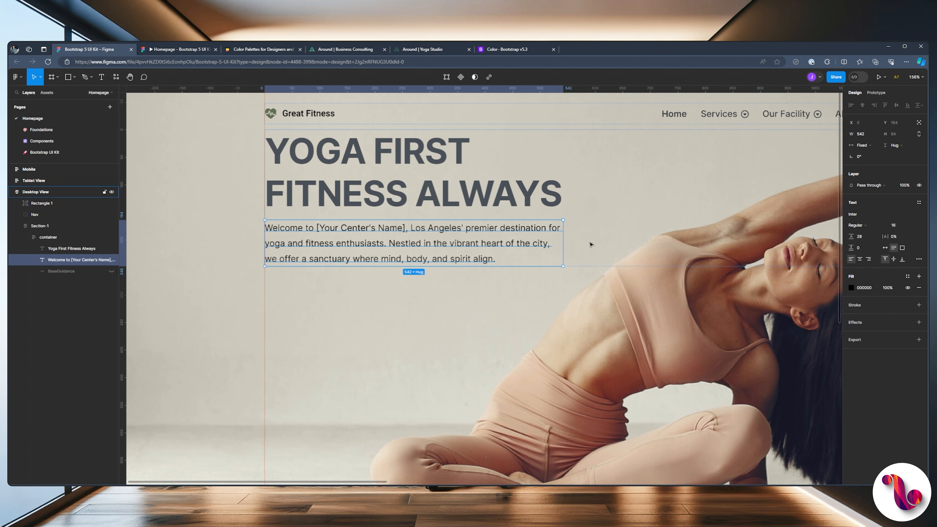
left_click(919, 202)
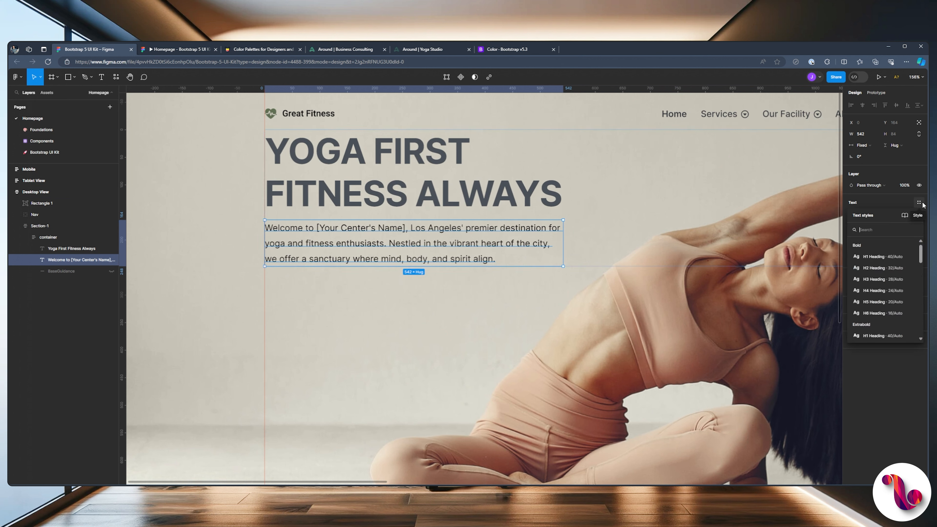
scroll(883, 286, "down", 10)
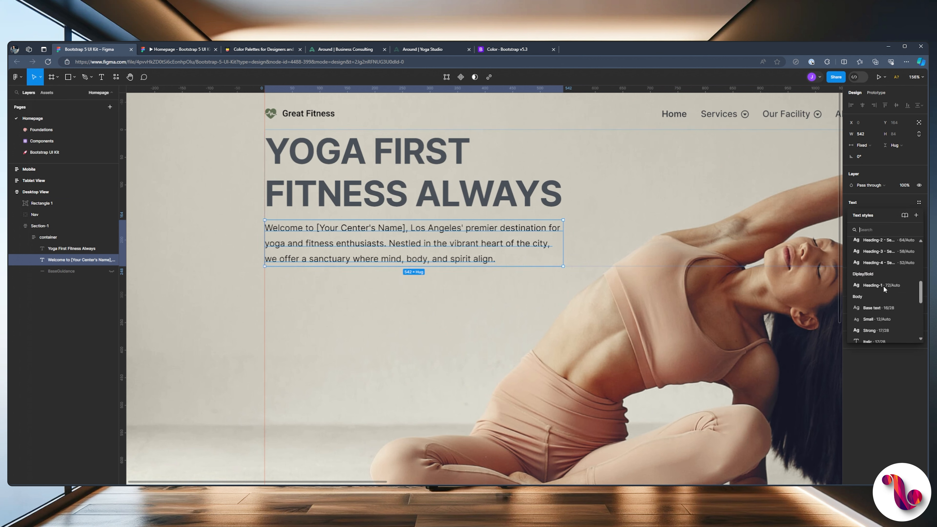
scroll(883, 288, "down", 1)
left_click(864, 276)
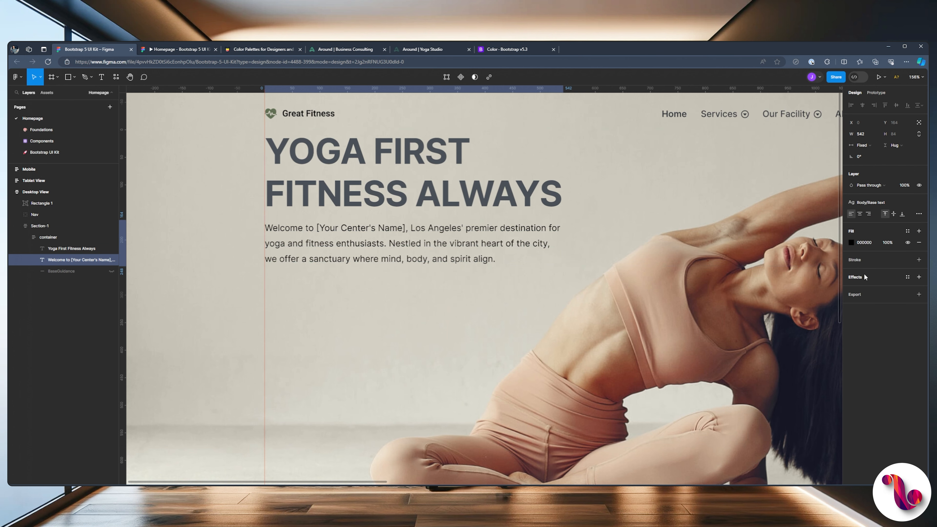
left_click(165, 49)
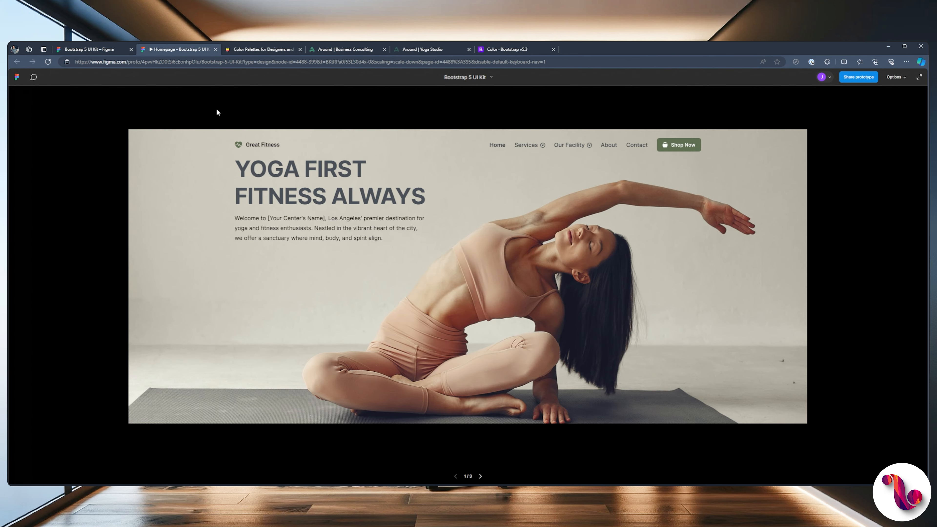
left_click(92, 49)
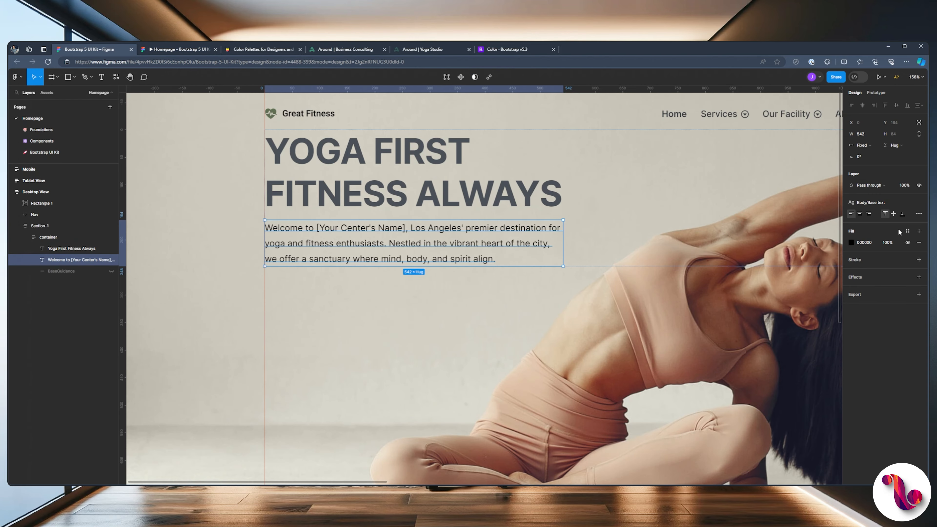
Apply the Gray/700 color style to the welcome paragraph's fill and check the result in the prototype preview.
left_click(907, 231)
scroll(798, 331, "down", 5)
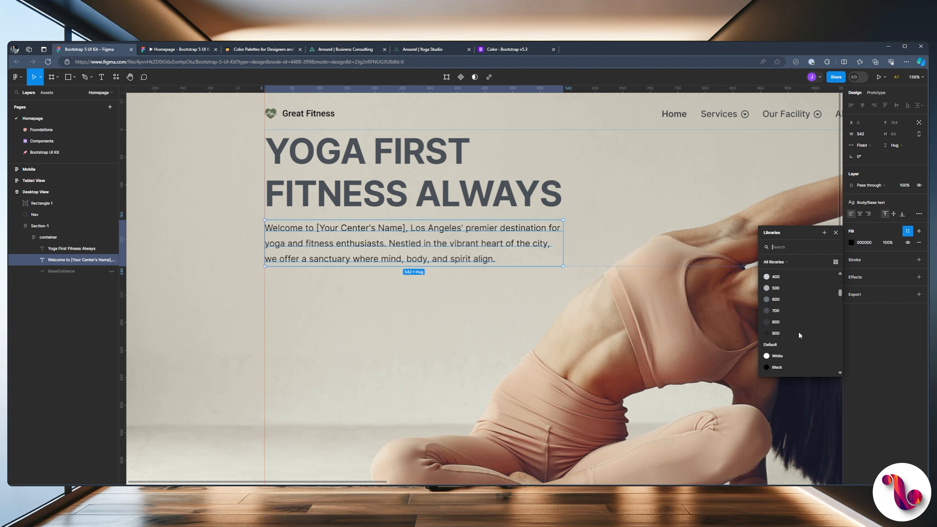
left_click(775, 326)
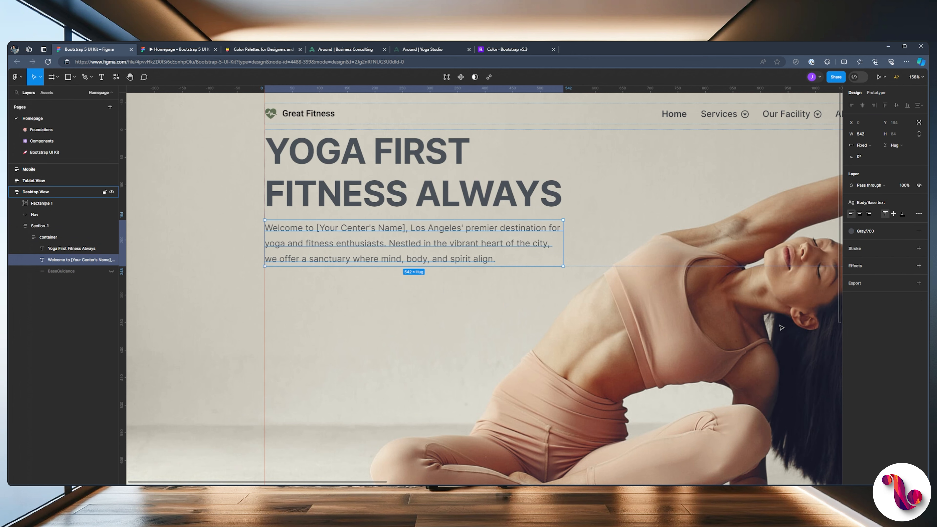
left_click(193, 52)
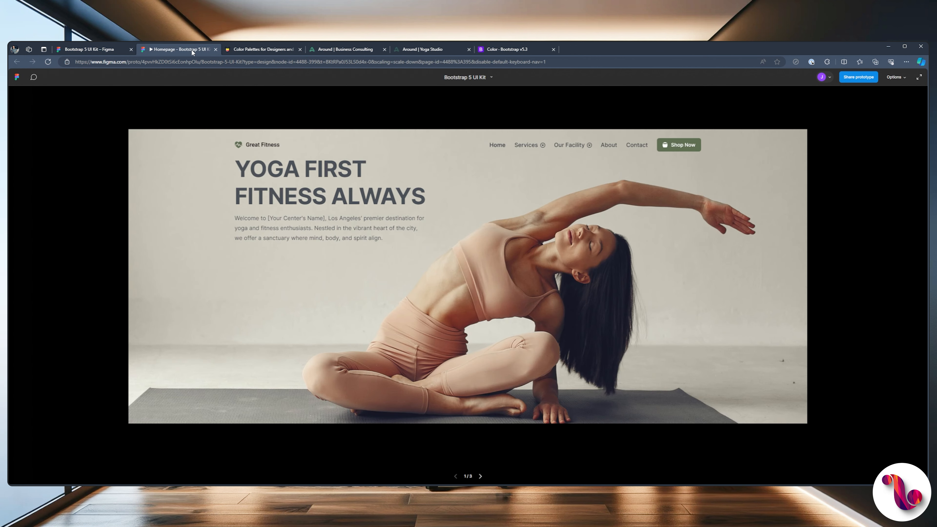
left_click(89, 48)
Switch the Section-1 frame's height from hugging its contents to fixed and stretch it to about 617 high.
left_click(349, 191)
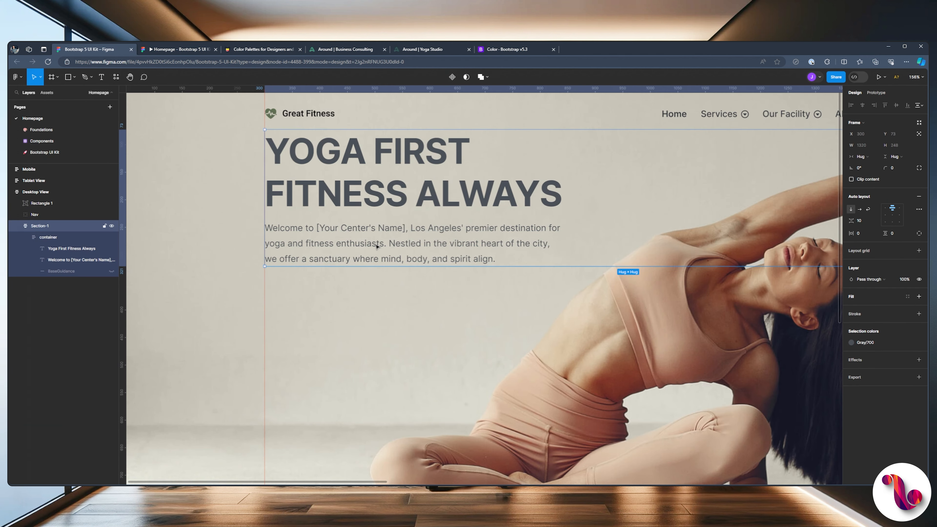
left_click(17, 226)
left_click(18, 226)
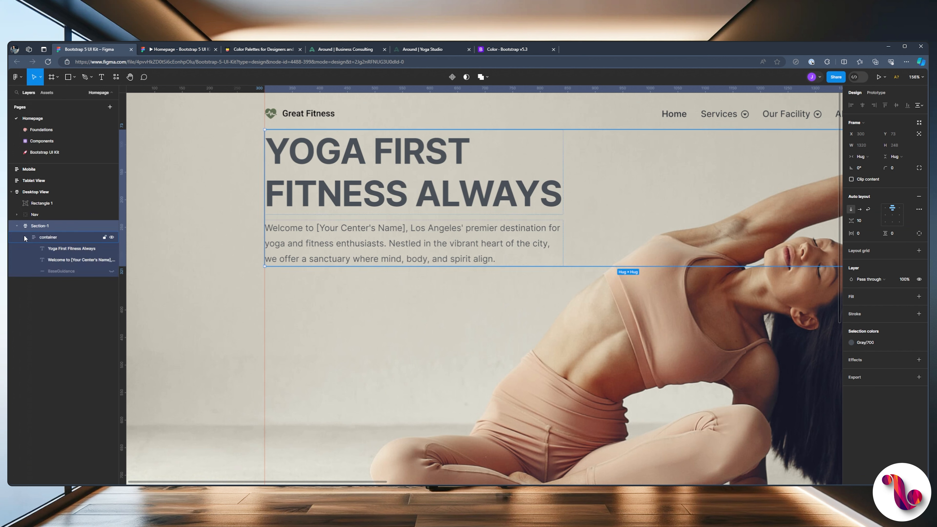
left_click(896, 156)
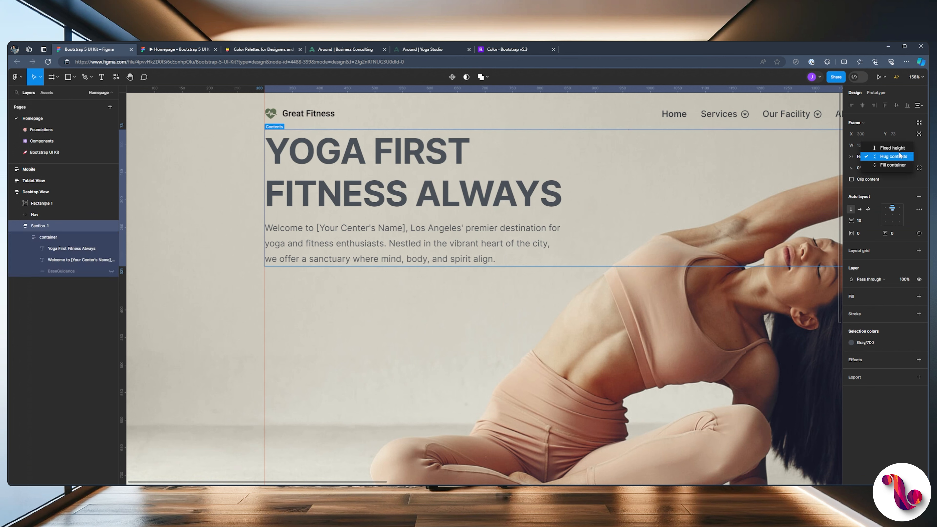
left_click(899, 148)
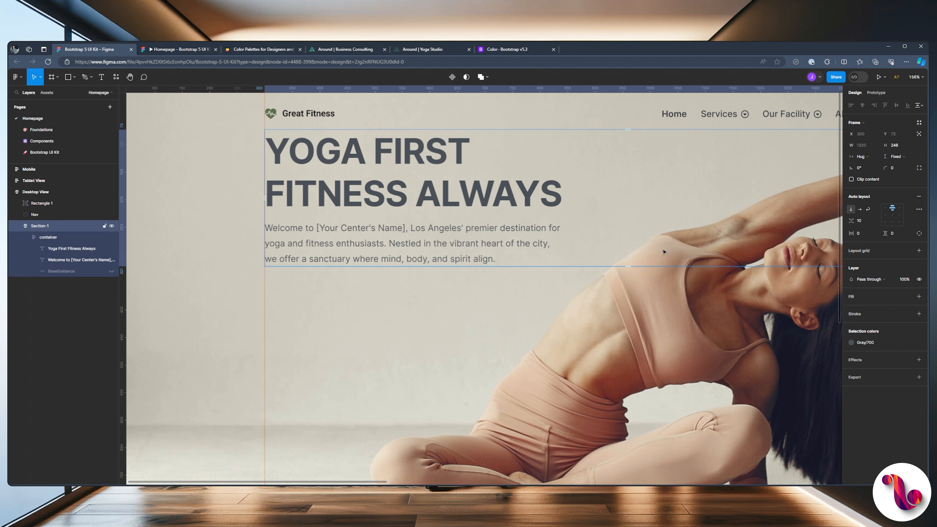
left_click_drag(624, 266, 628, 369)
scroll(552, 308, "up", 1)
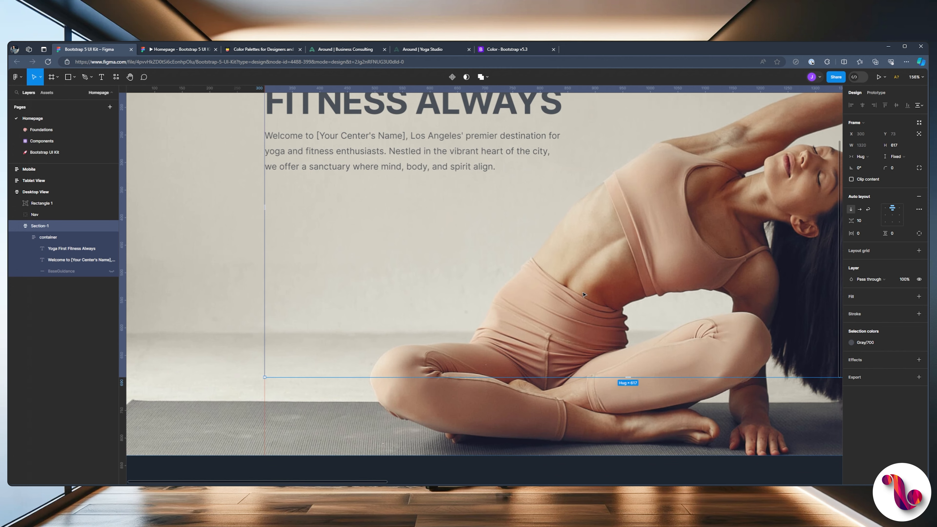
Align Section-1's content left and vertically centered, check the prototype preview, and shorten the frame to about 388 high.
left_click(887, 216)
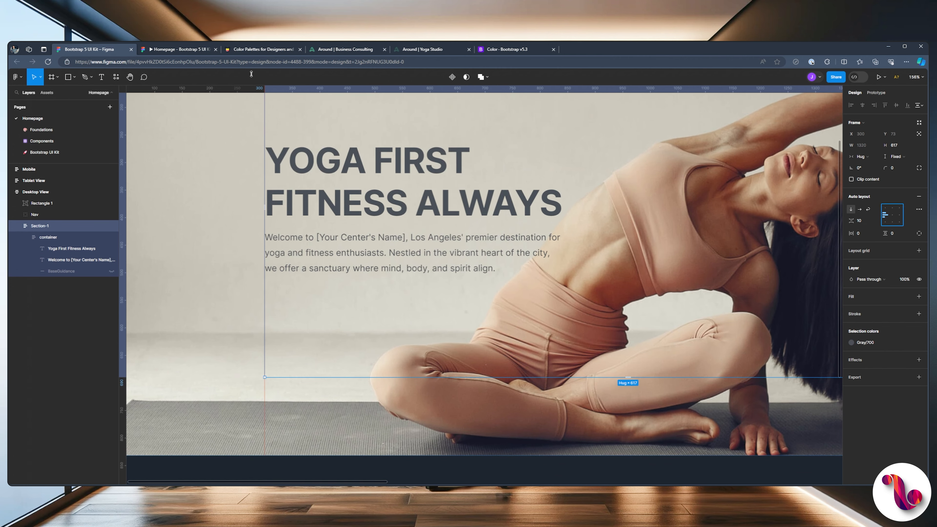
left_click(171, 48)
left_click(114, 50)
left_click_drag(628, 375, 630, 251)
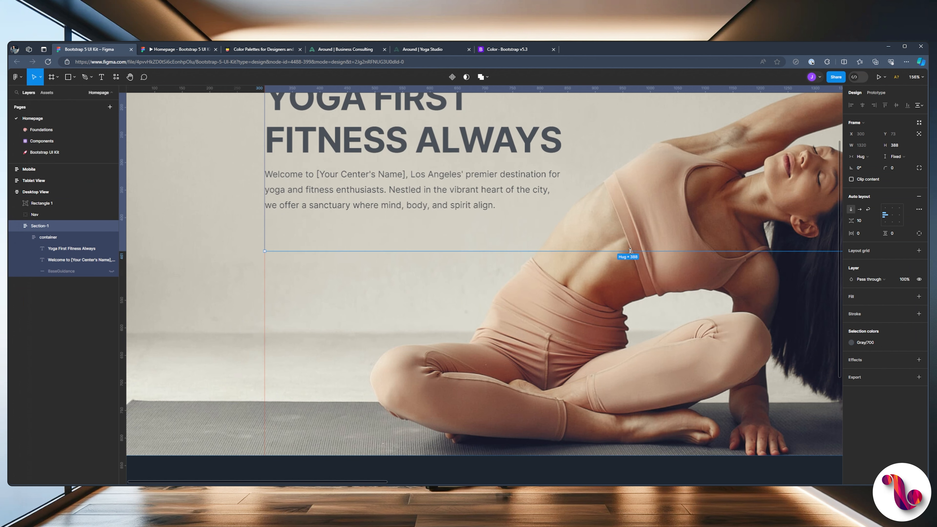
Add an instance of the button component below the welcome paragraph inside the container of Section-1.
left_click(163, 49)
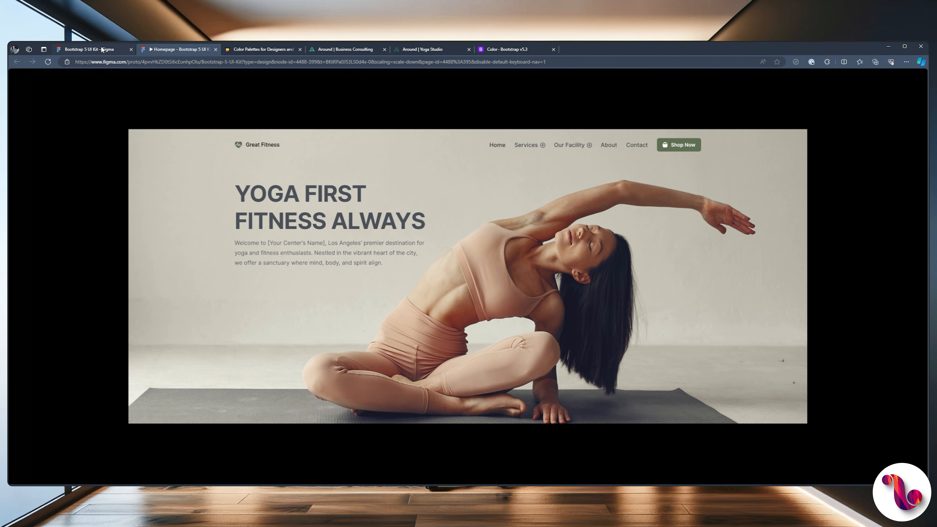
left_click(102, 49)
scroll(332, 218, "up", 3)
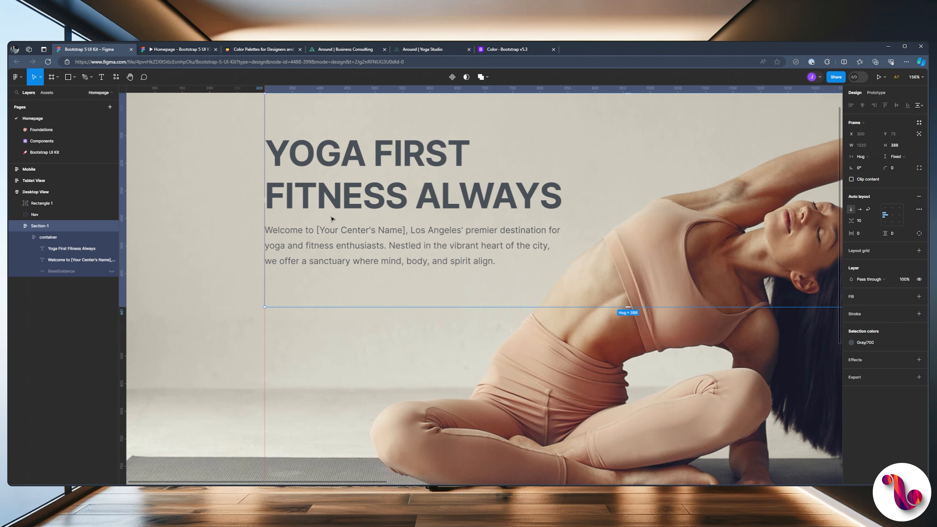
scroll(332, 219, "up", 2)
left_click(47, 92)
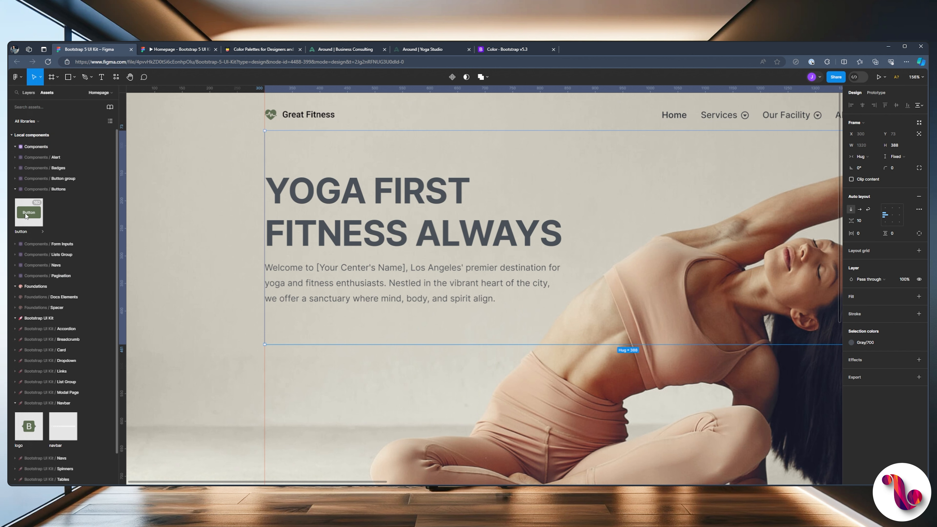
left_click_drag(123, 224, 493, 297)
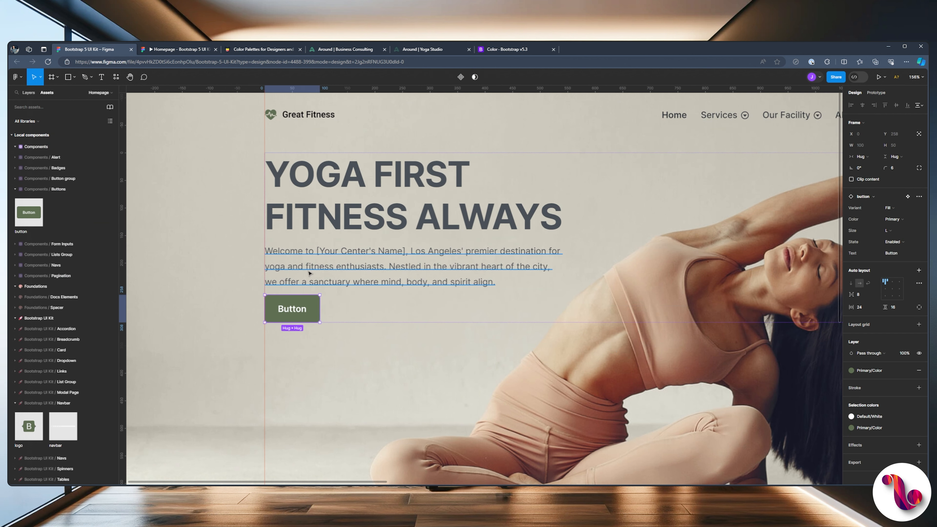
left_click(29, 94)
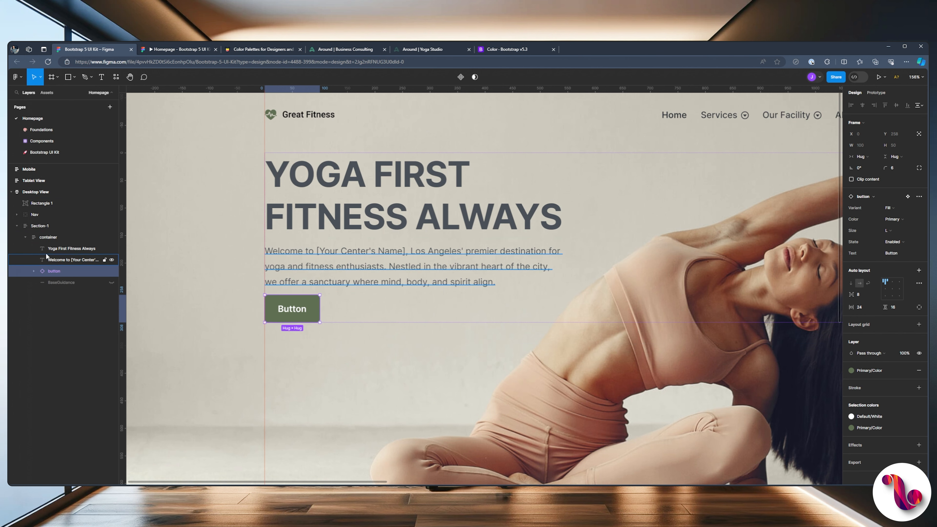
left_click(390, 335)
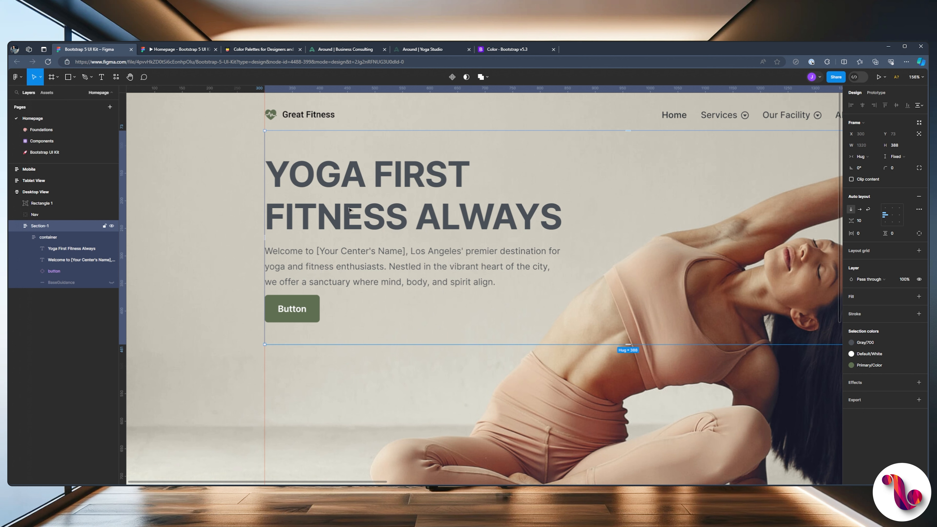
Align the text vertically to the middle in both the "Yoga First Fitness Always" heading and the welcome paragraph.
left_click(341, 220, "ctrl")
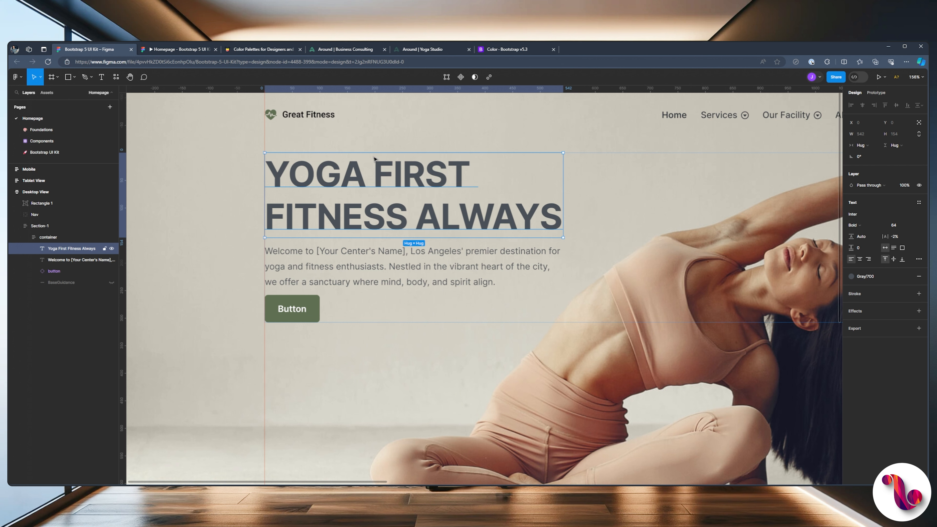
left_click(893, 260)
left_click(412, 252)
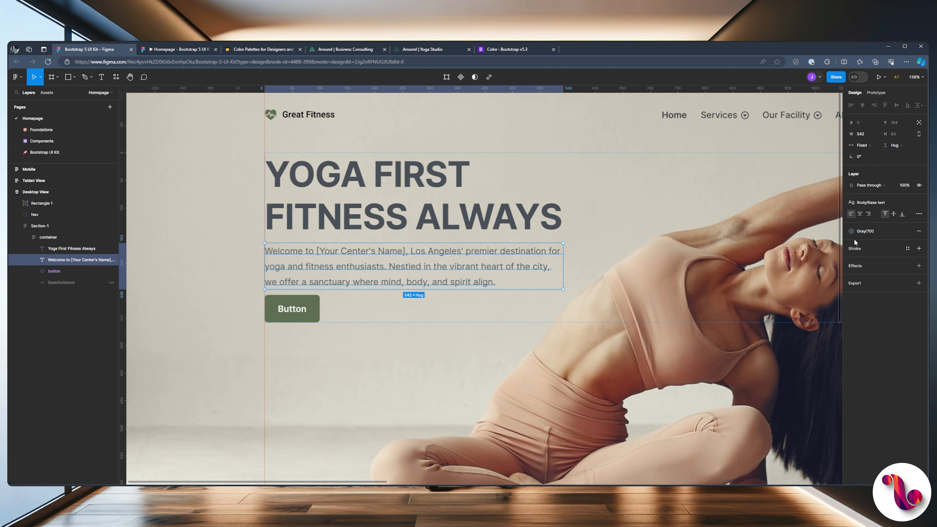
left_click(893, 213)
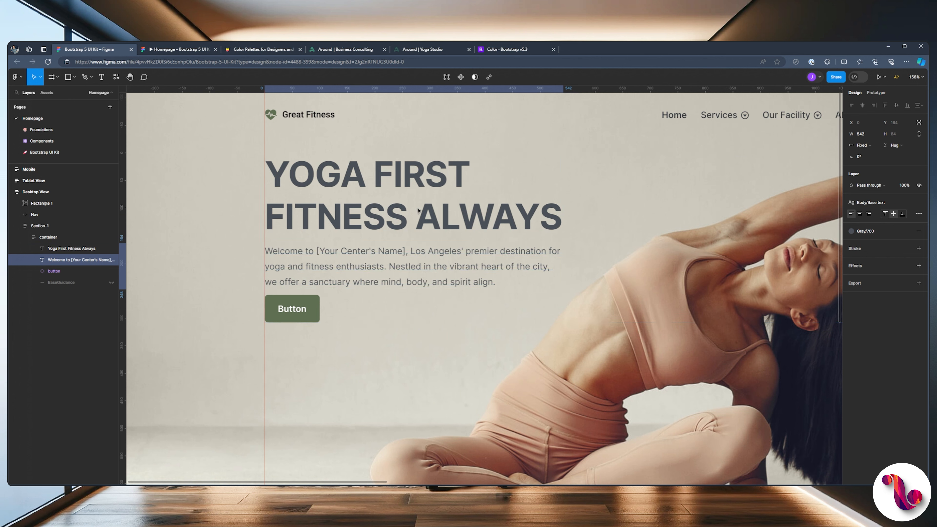
Shrink the heading's text box to about 124 high and the welcome paragraph's text box to about 70 high.
left_click(381, 215)
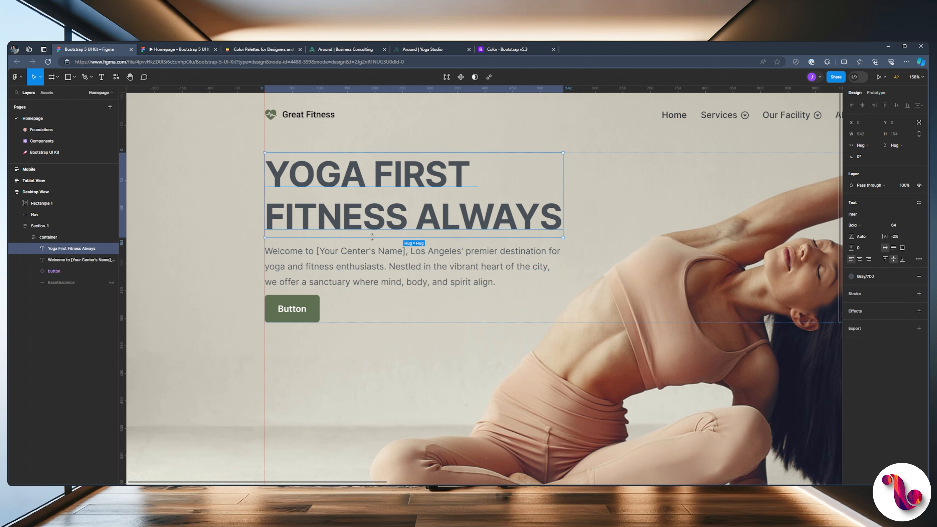
left_click_drag(373, 239, 373, 221)
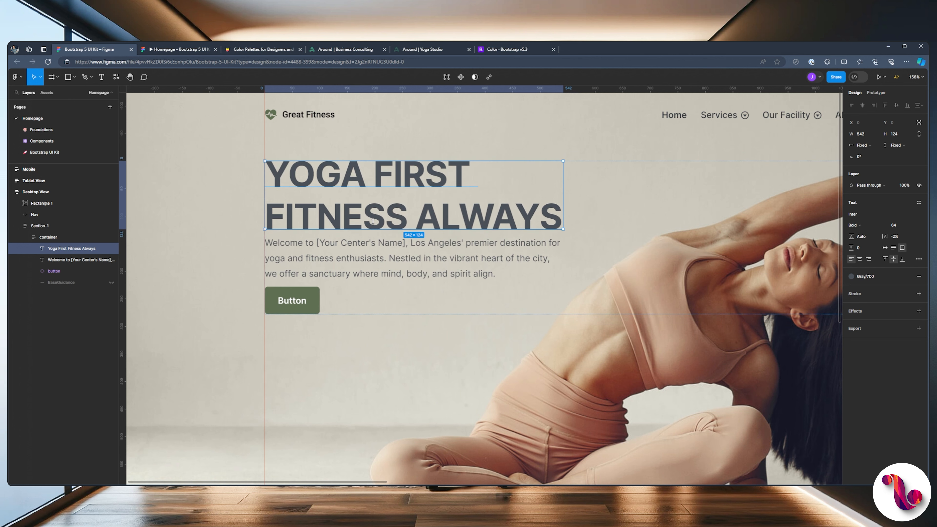
left_click(332, 272)
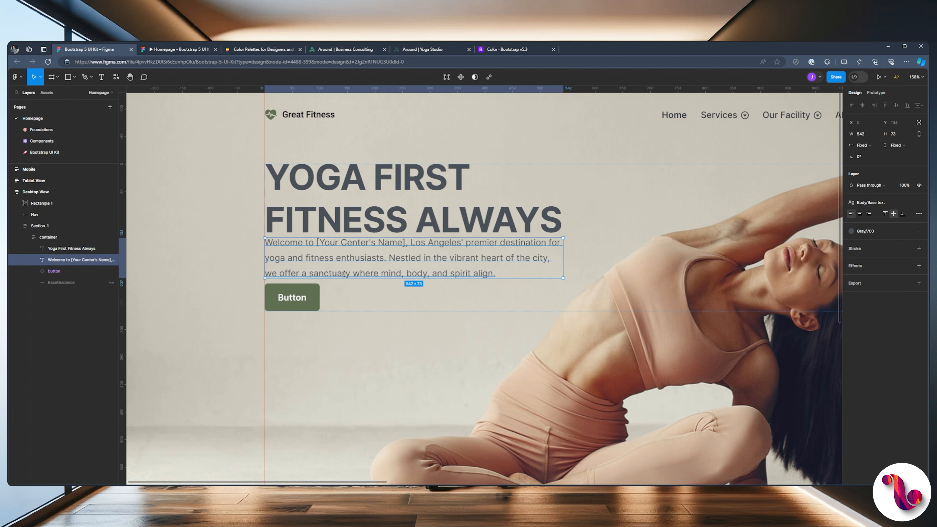
left_click_drag(344, 275, 344, 274)
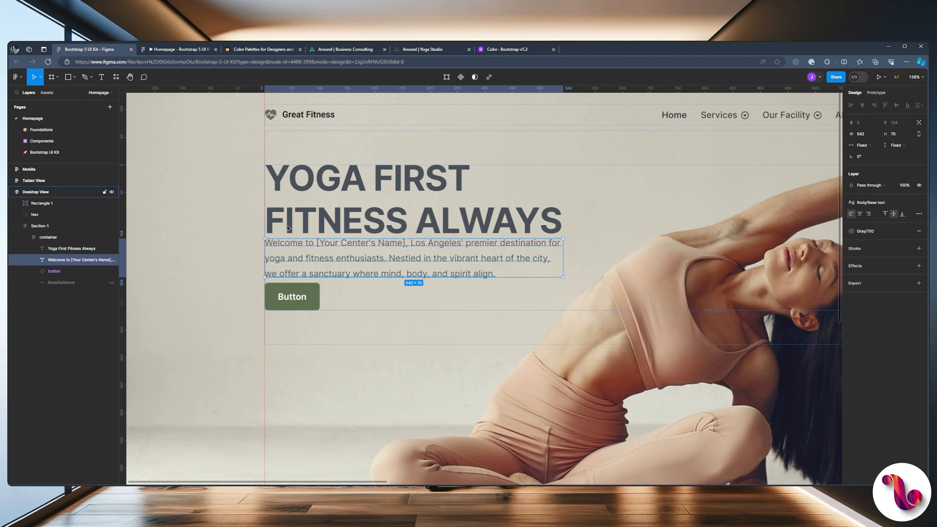
Set the vertical spacing between items in the container's auto layout to 48.
left_click(75, 238)
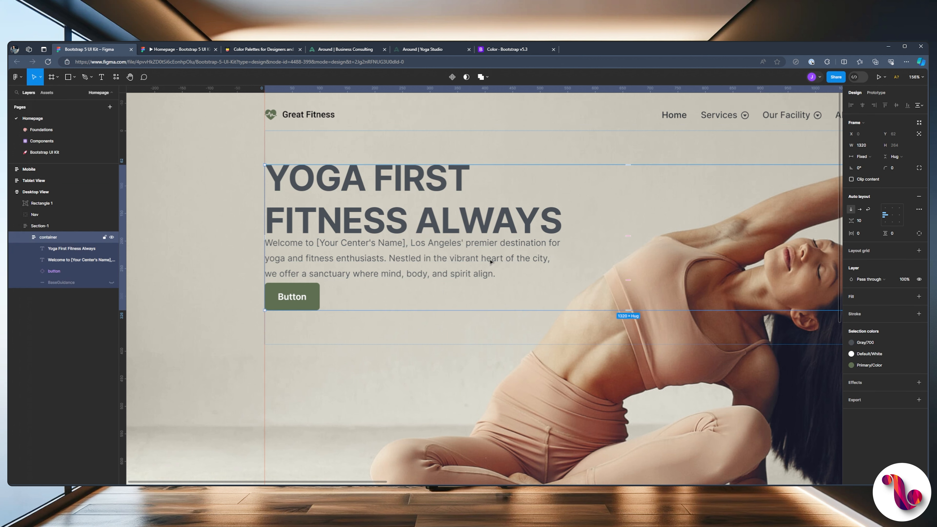
left_click(861, 221)
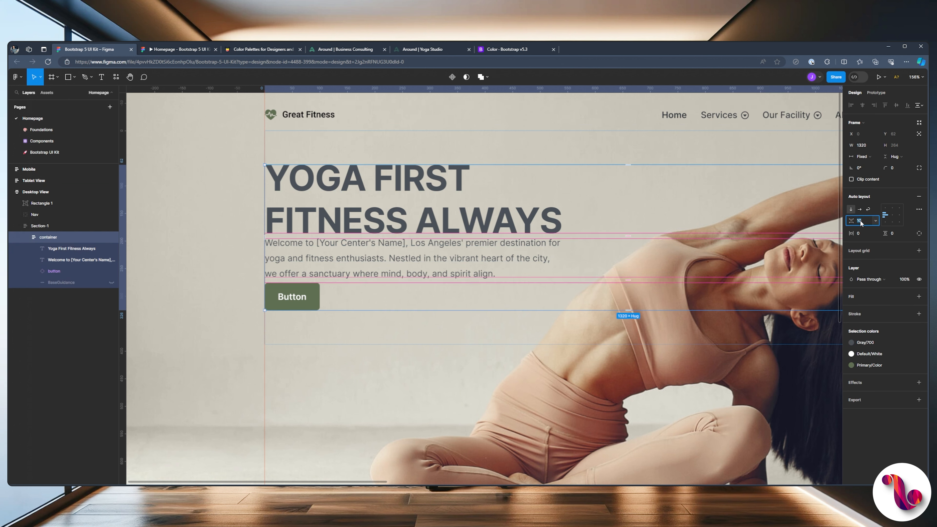
type("35")
key("Return")
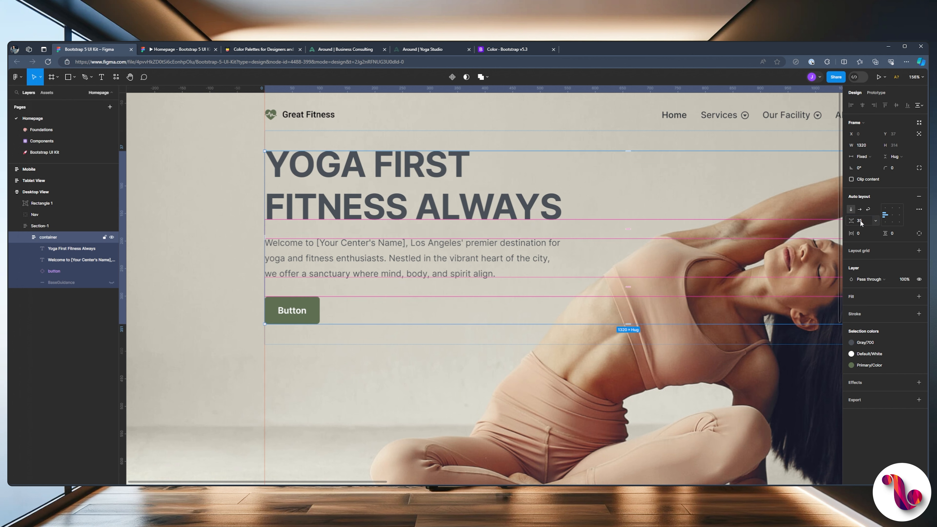
left_click(860, 221)
key("Return")
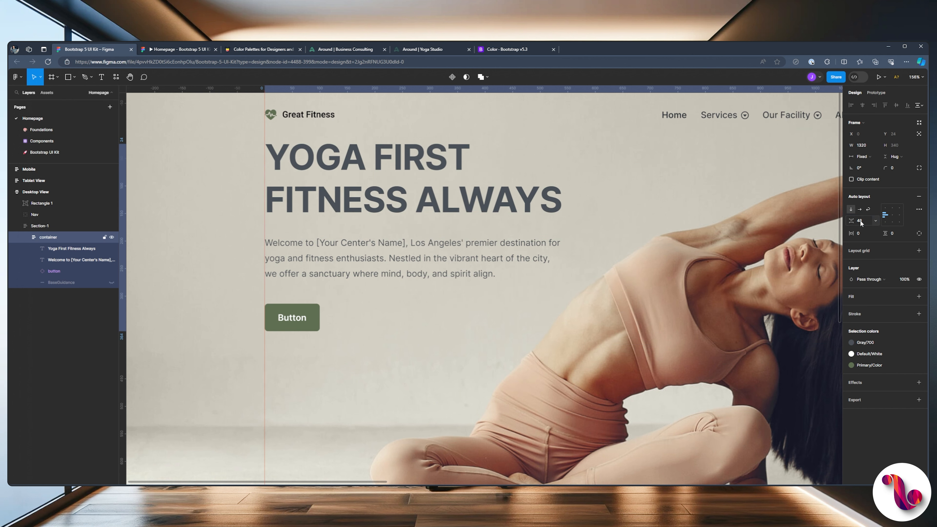
Switch to the Bootstrap documentation, look up "spacing" and read the margin and padding sizes, and return to the Figma design file.
left_click(517, 50)
left_click(445, 80)
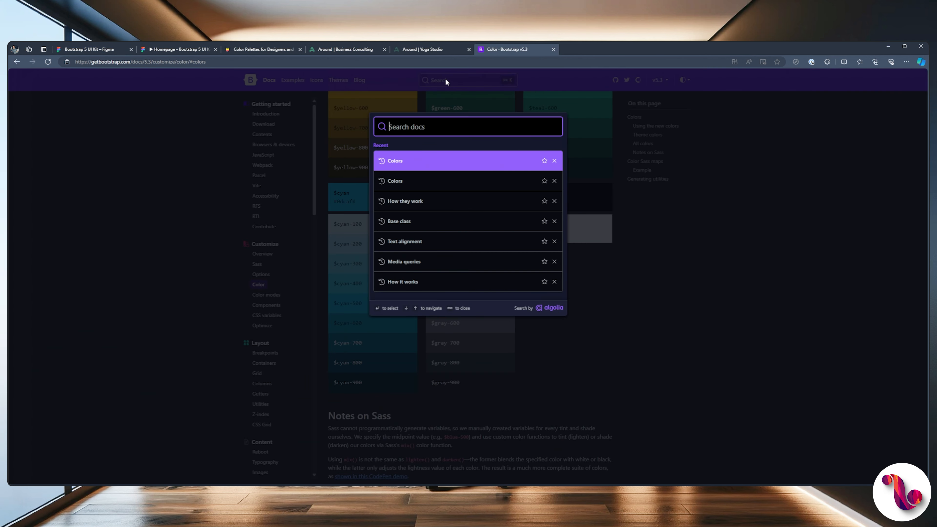
type("spacing")
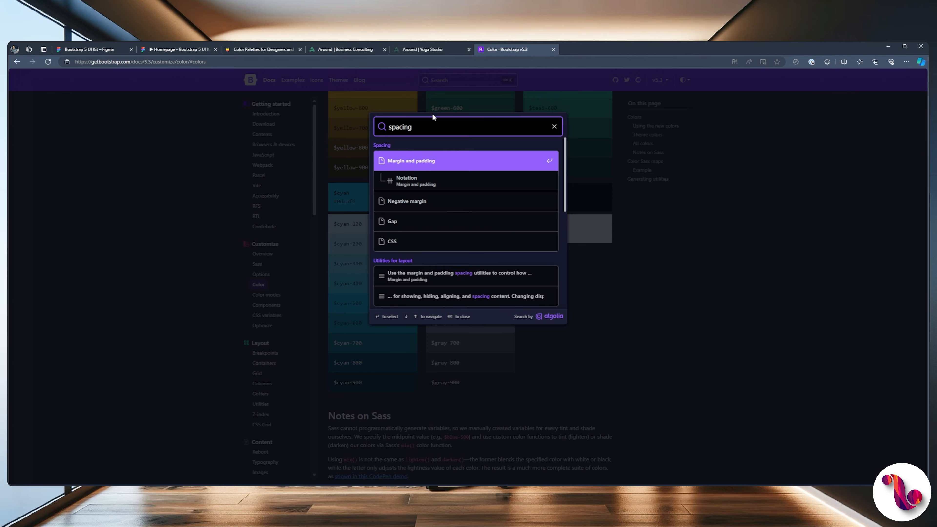
key("Return")
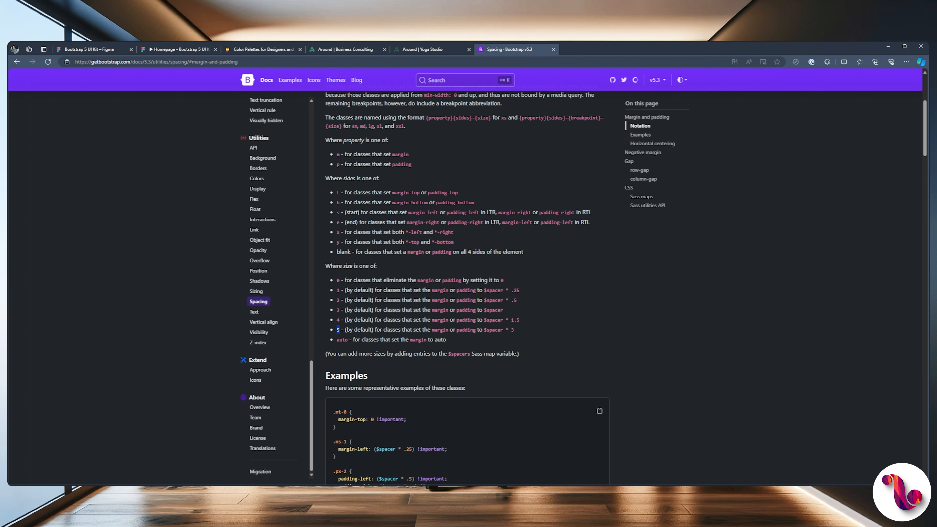
left_click(81, 49)
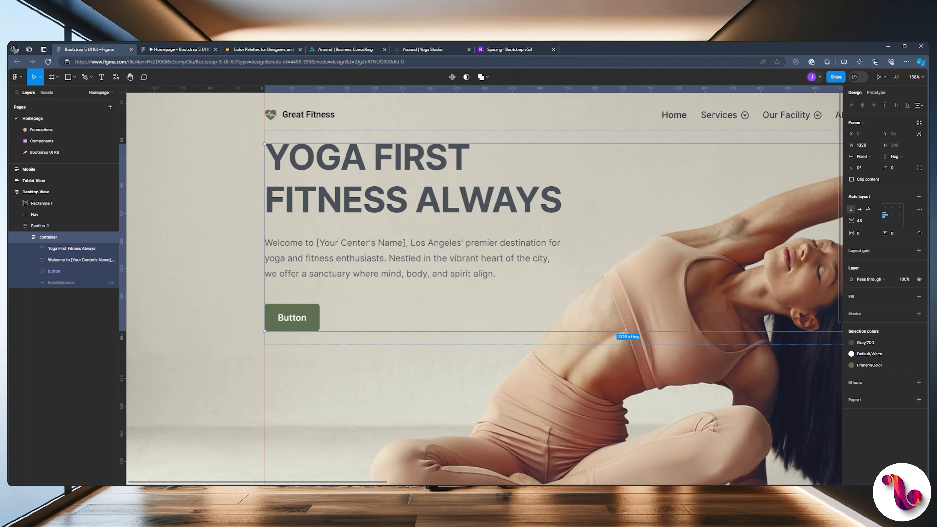
Enlarge Section-1 to about 518 high, comparing the hero text's position in the homepage prototype preview before and after.
left_click(173, 50)
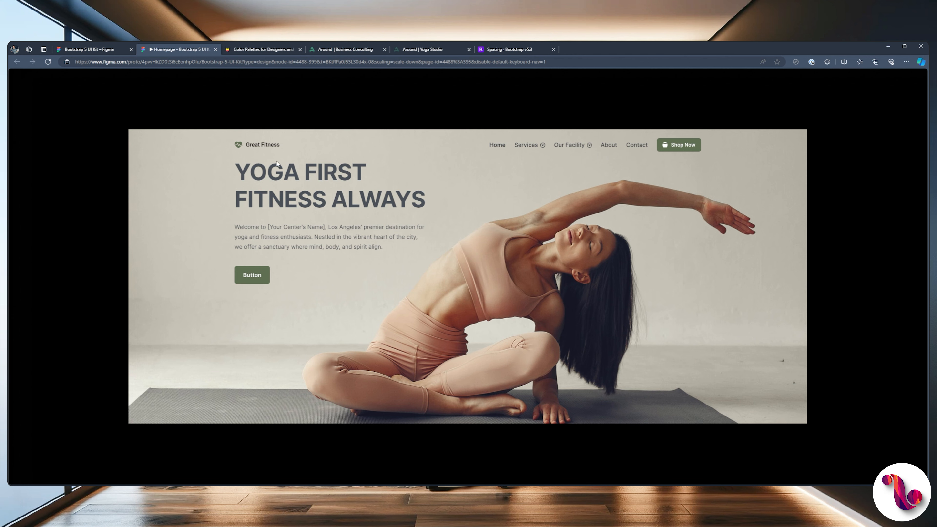
left_click(89, 49)
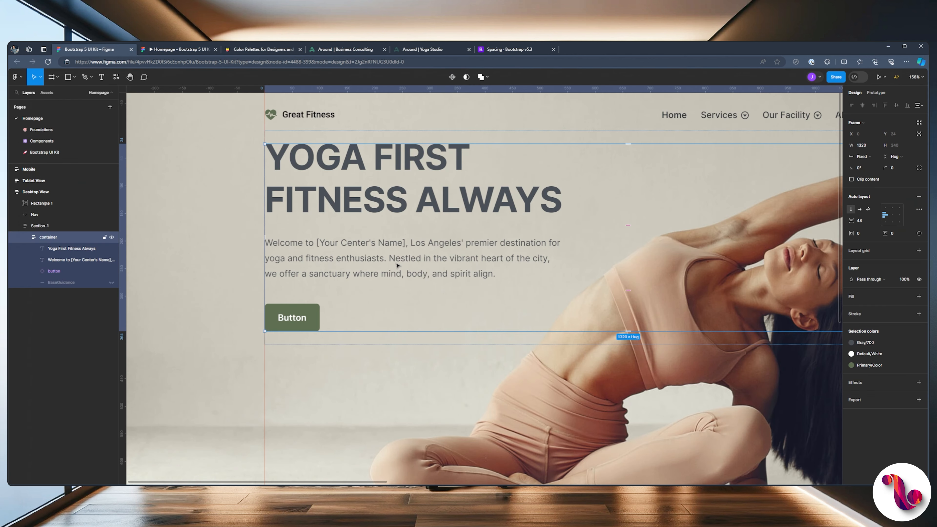
scroll(389, 240, "down", 3)
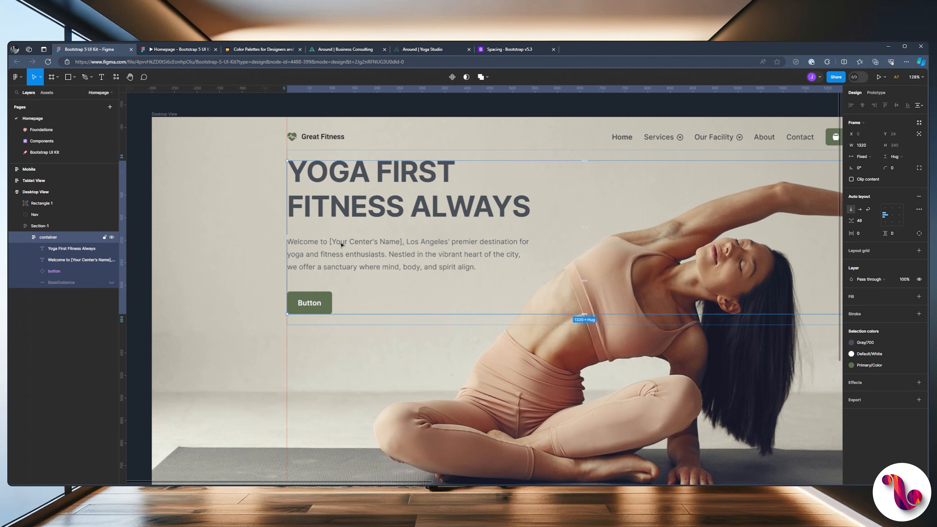
scroll(341, 244, "down", 2)
left_click(175, 49)
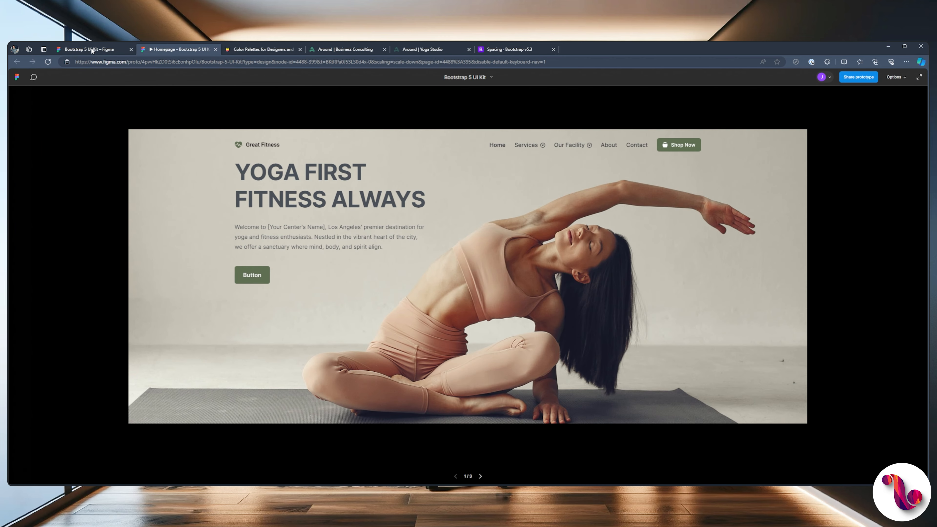
left_click(91, 50)
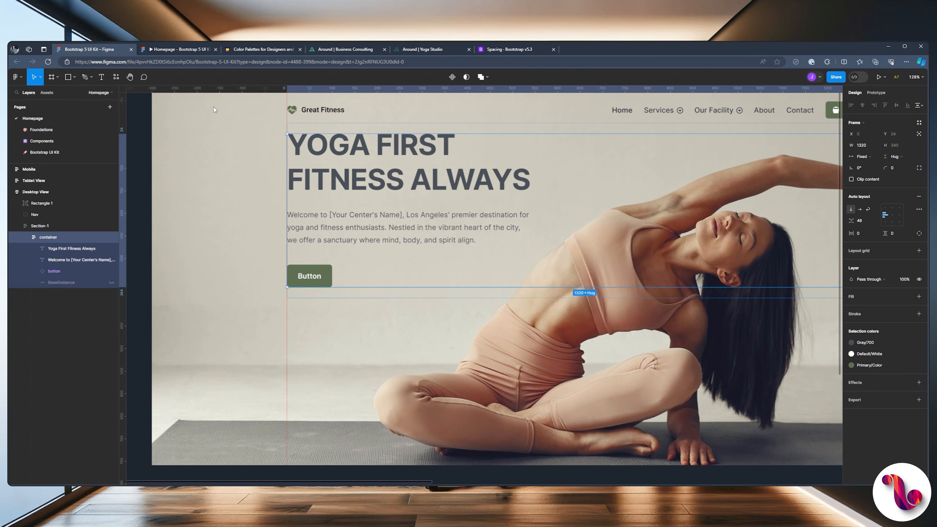
left_click(103, 226)
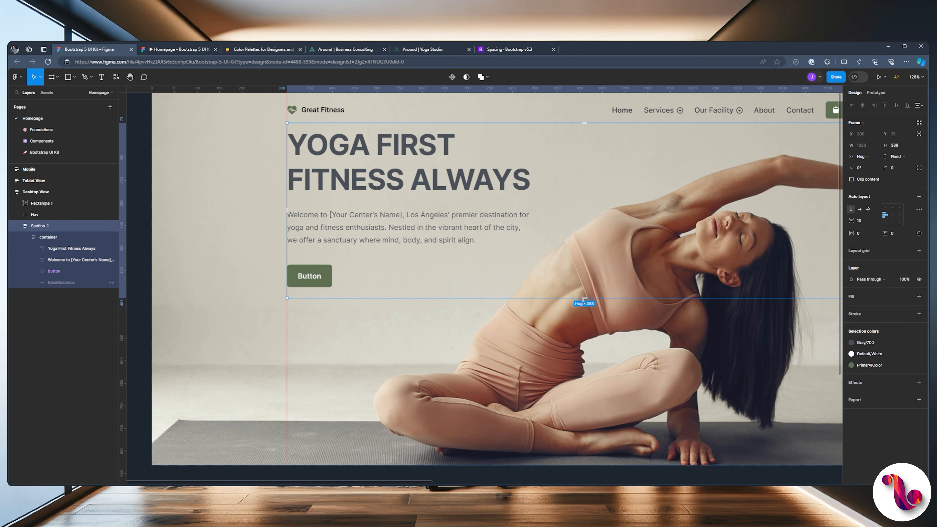
left_click_drag(583, 299, 594, 354)
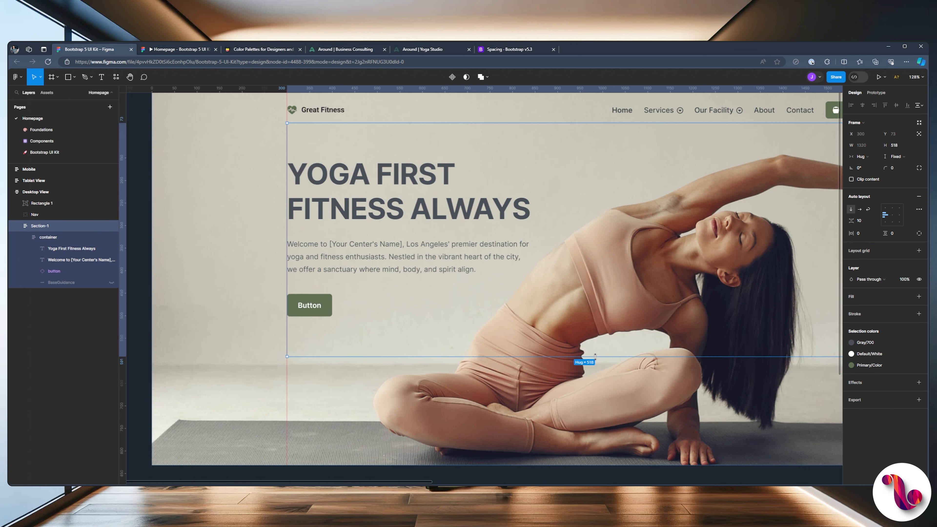
left_click(172, 49)
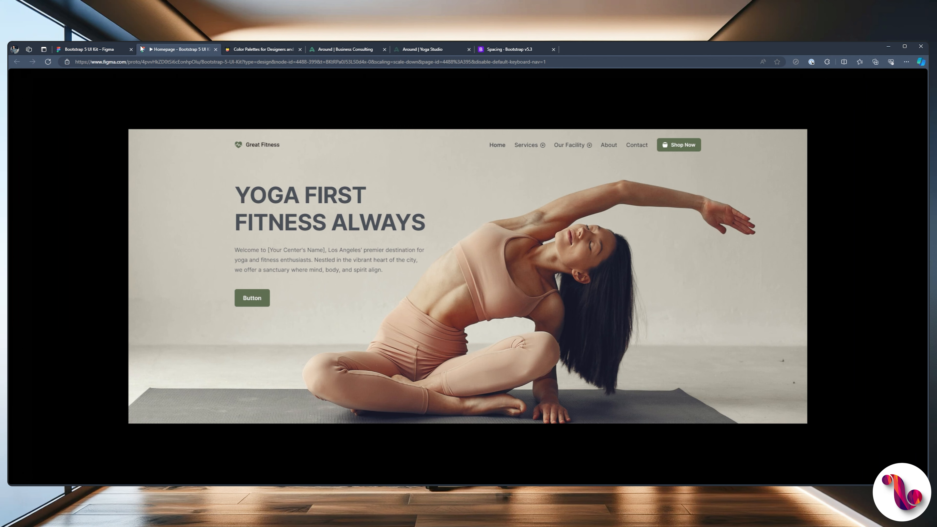
Detach the welcome paragraph's text style, giving it a line height of 34 and a text box about 82 high, and preview the homepage.
left_click(89, 50)
left_click(406, 269)
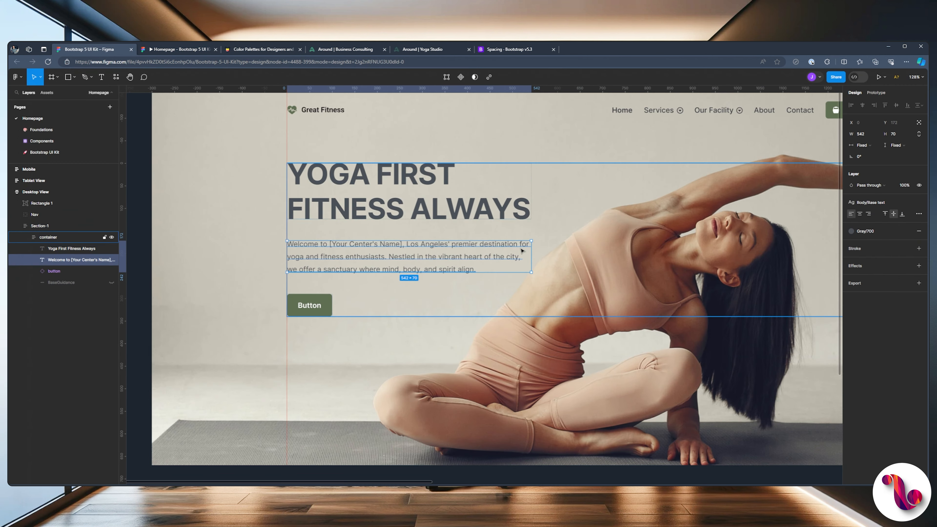
left_click(919, 202)
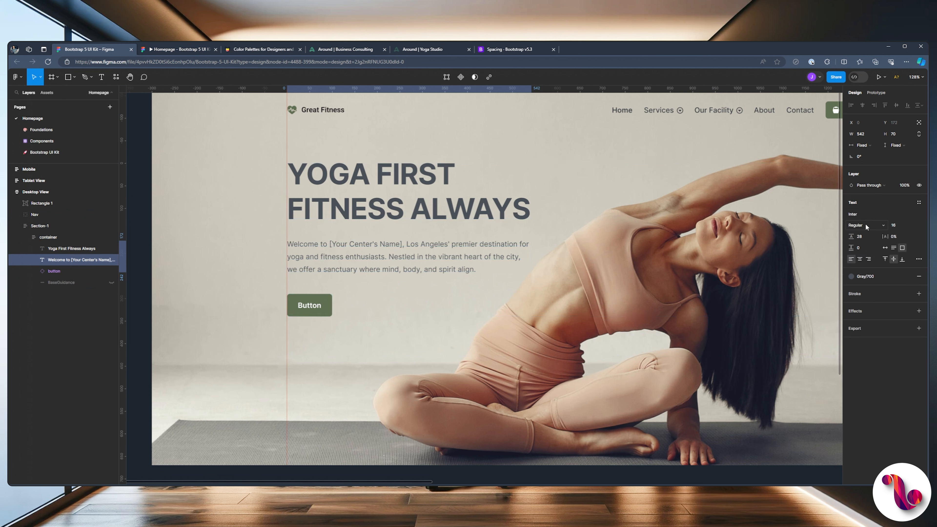
left_click(860, 236)
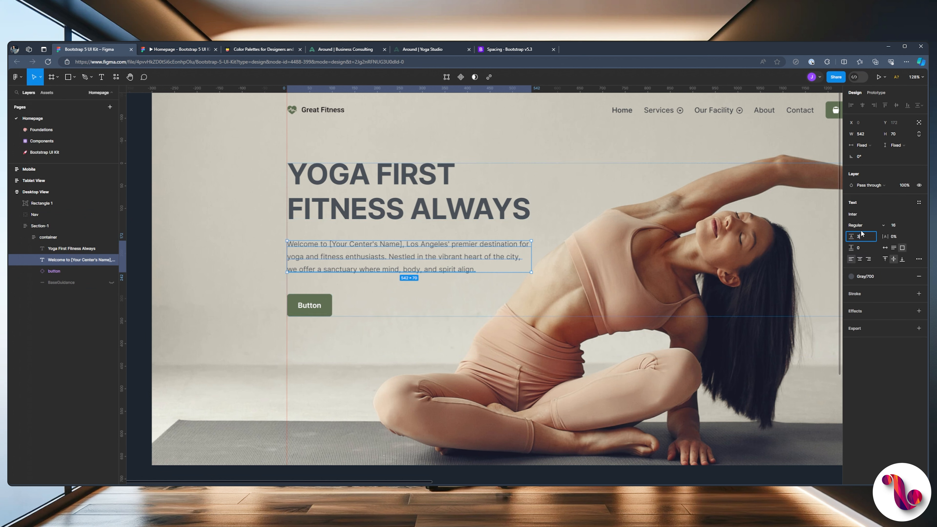
key("Return")
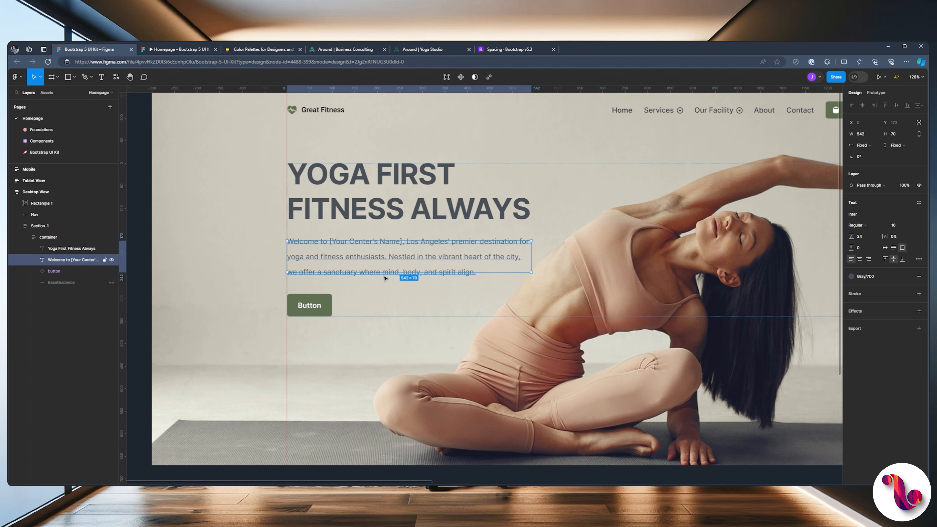
left_click_drag(384, 273, 385, 279)
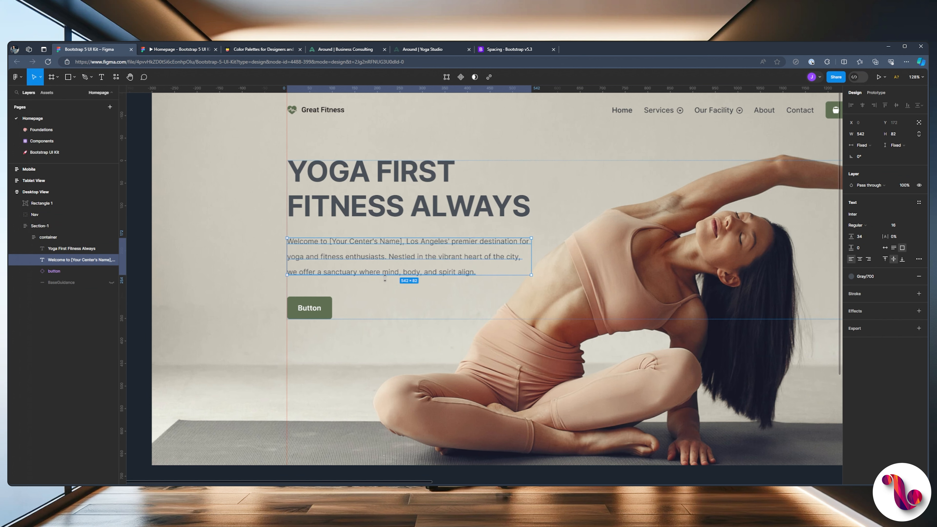
left_click(179, 49)
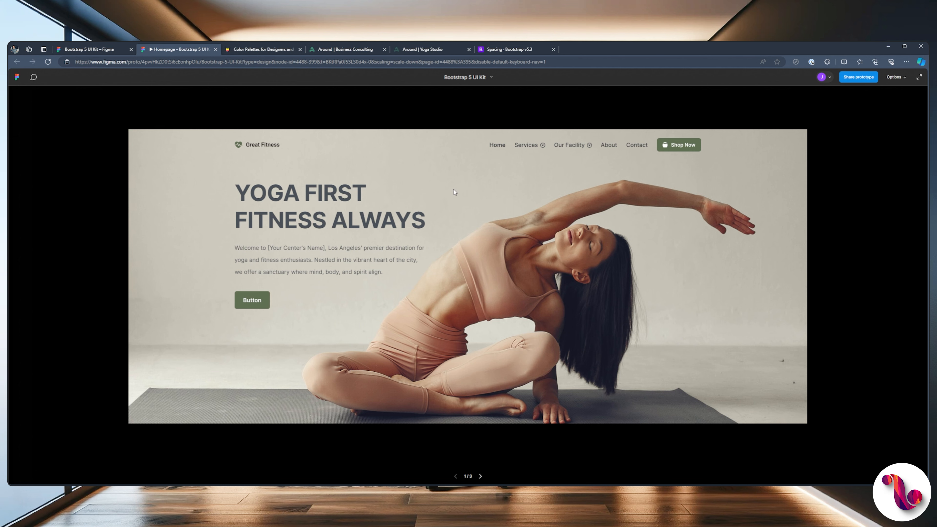
Relabel the green hero button in the design file as "Book A Session" and check it in the homepage prototype preview.
left_click(89, 49)
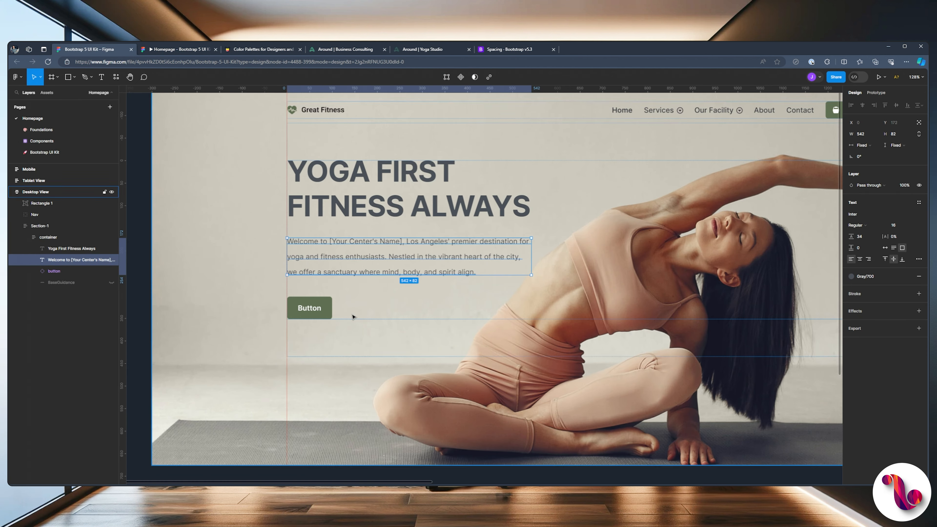
left_click(314, 309)
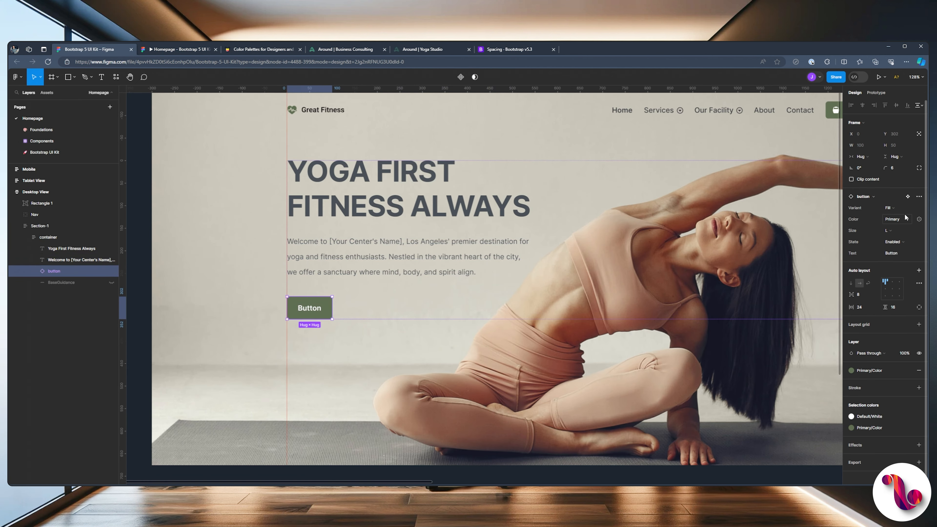
double_click(315, 313)
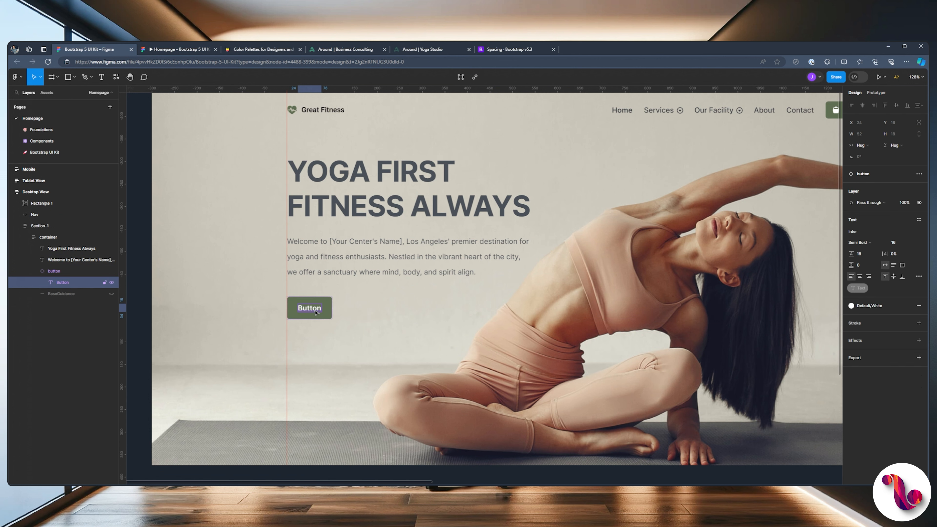
key("Return")
type("Book AE")
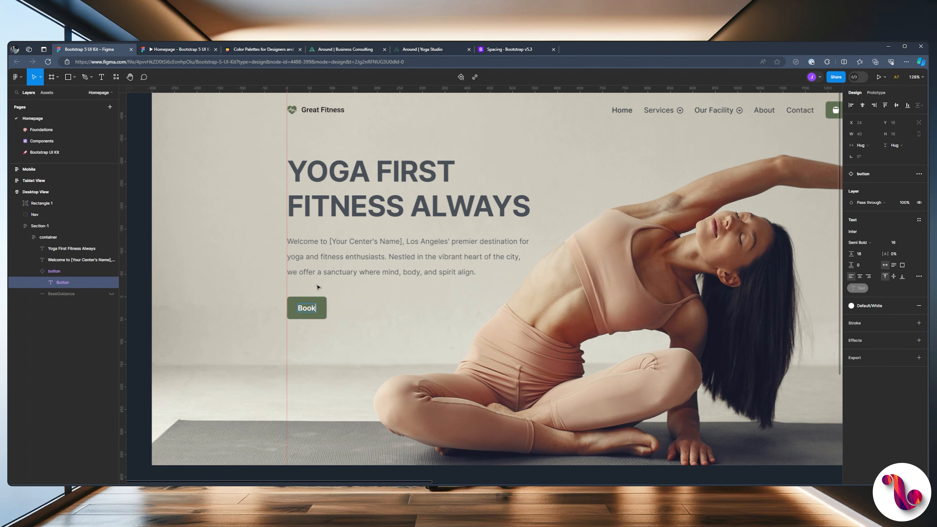
key("BackSpace")
type("Session")
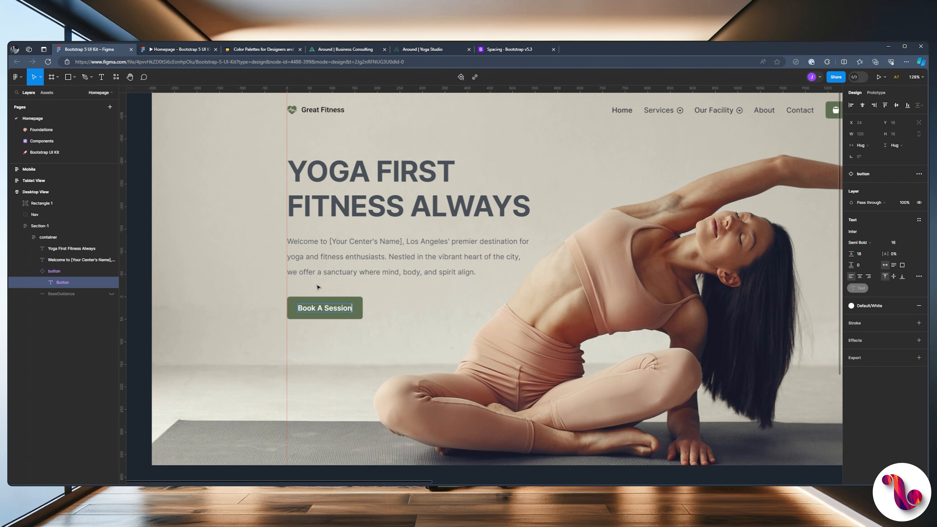
left_click(184, 49)
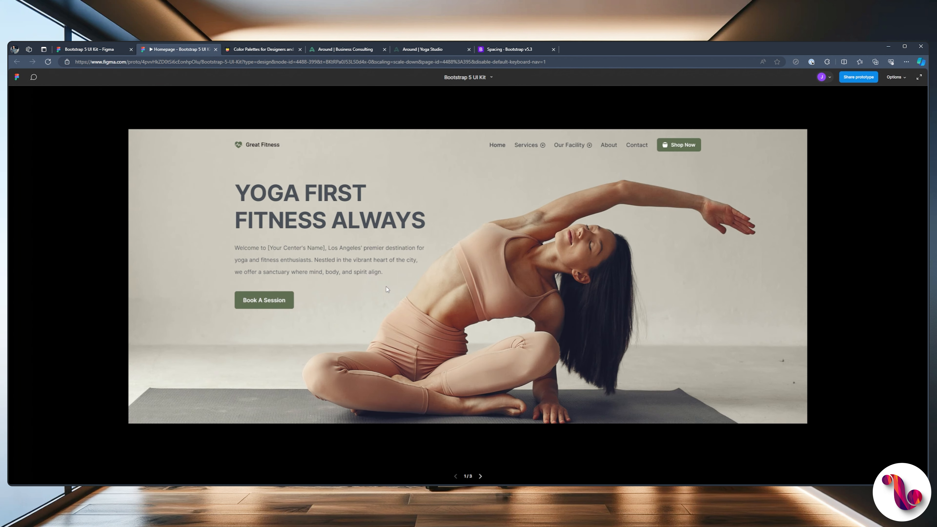
left_click(107, 49)
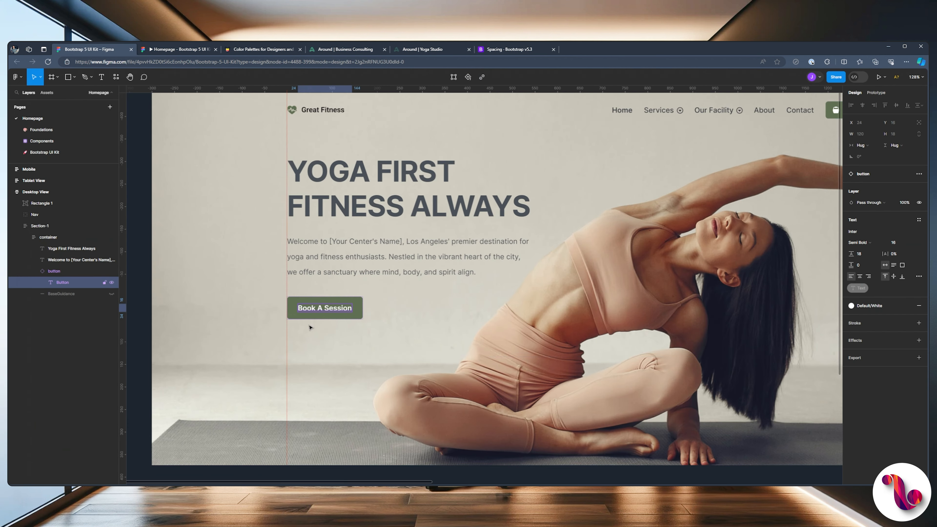
Group the "Book A Session" button under the name "row" and give the group a horizontal auto layout.
left_click(320, 336)
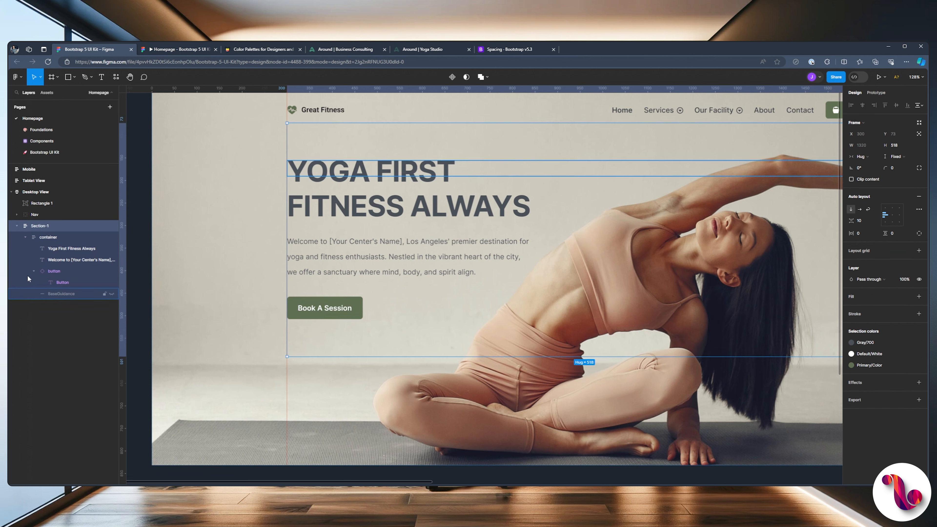
left_click(56, 273)
key("ctrl+g")
key("ctrl+r")
type("row")
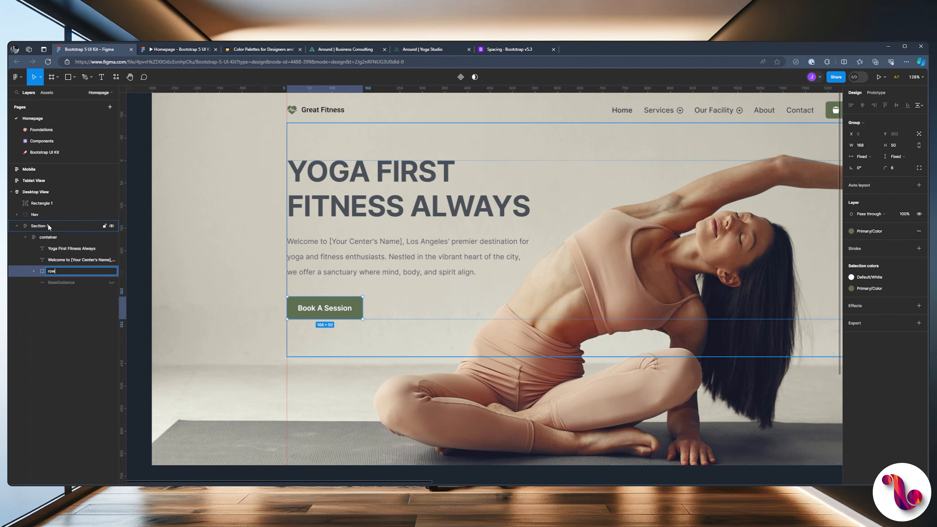
key("Return")
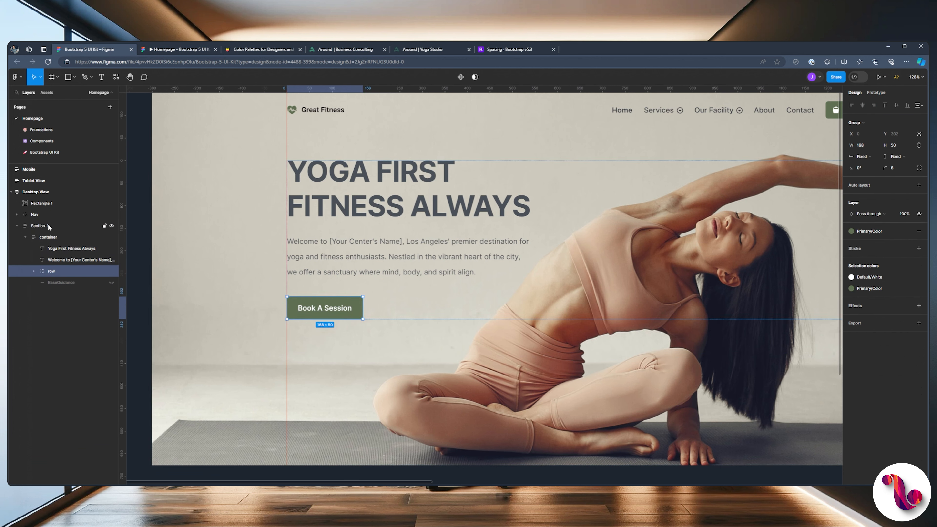
left_click(918, 185)
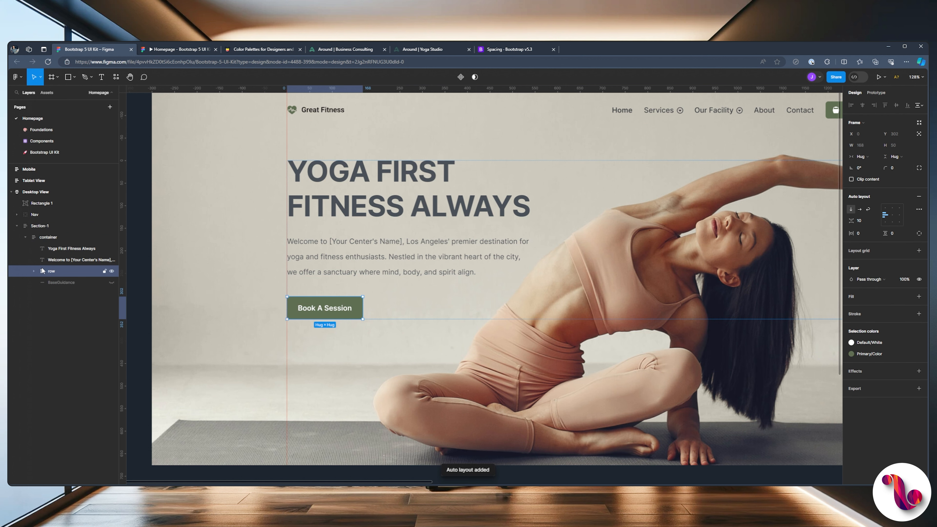
left_click(859, 209)
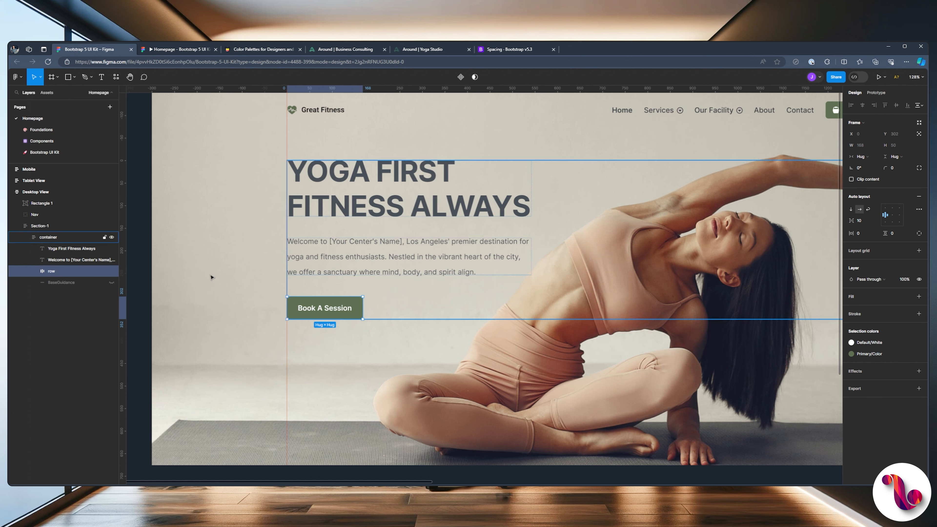
Duplicate the "Book A Session" button inside the row.
left_click(35, 269)
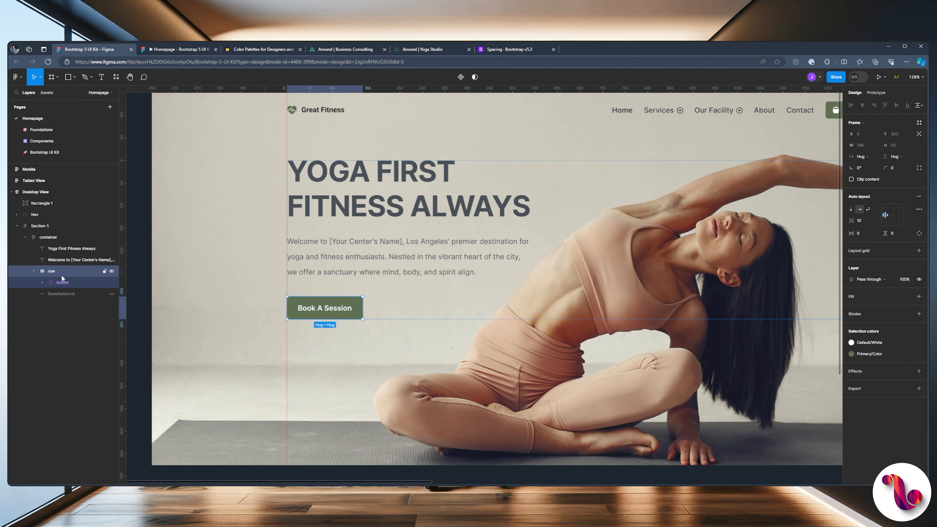
key("Return")
key("ctrl+d")
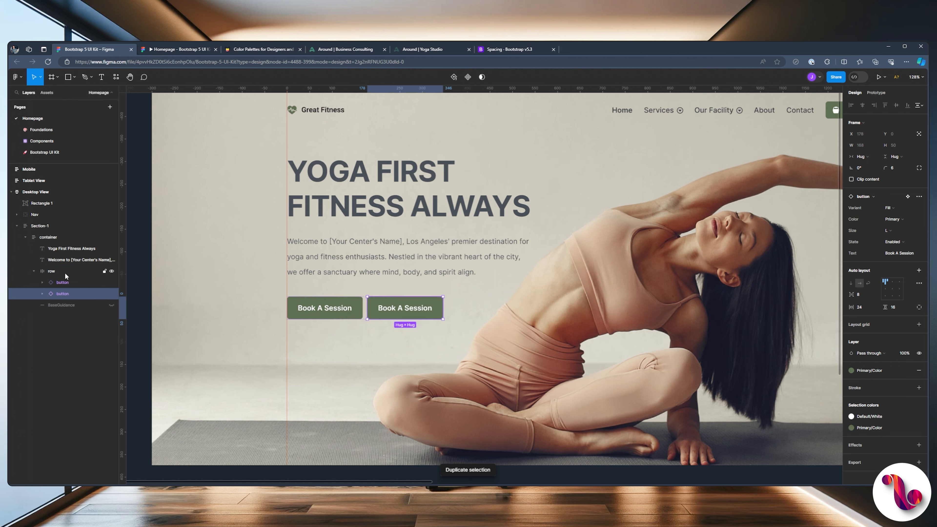
Try the Outline and Soft variants on the duplicated button and return it to the Fill variant.
left_click(895, 209)
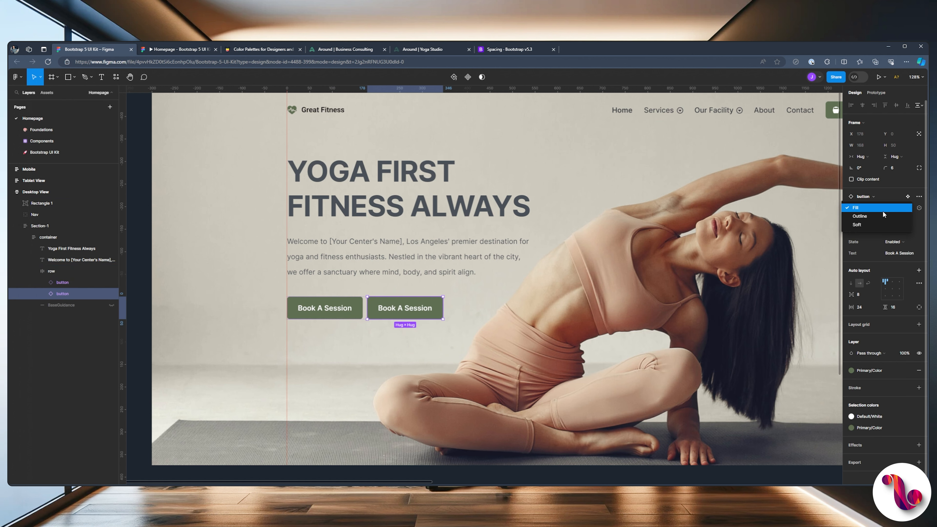
left_click(874, 214)
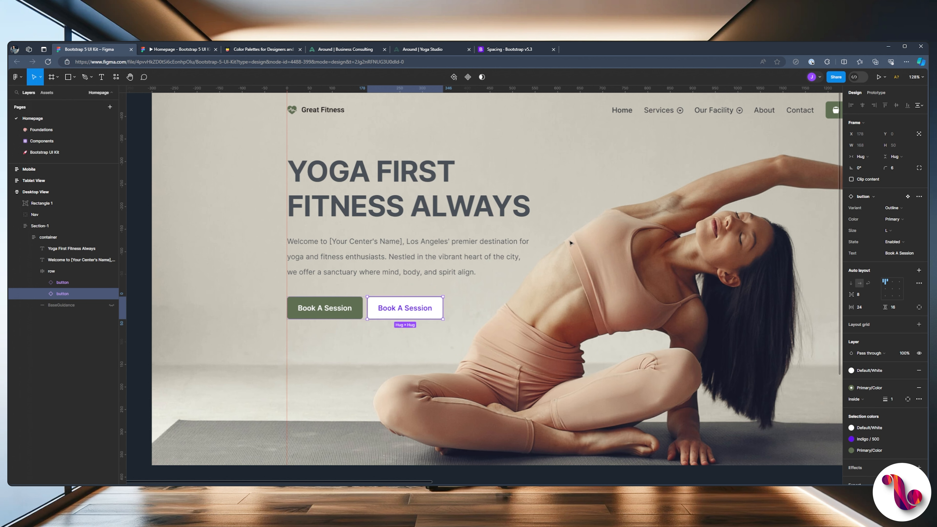
left_click(515, 251)
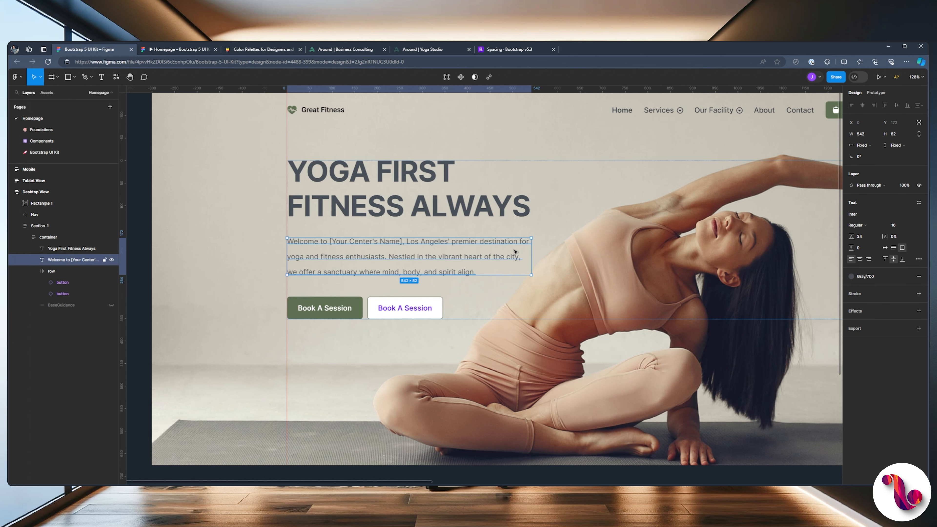
left_click(411, 306)
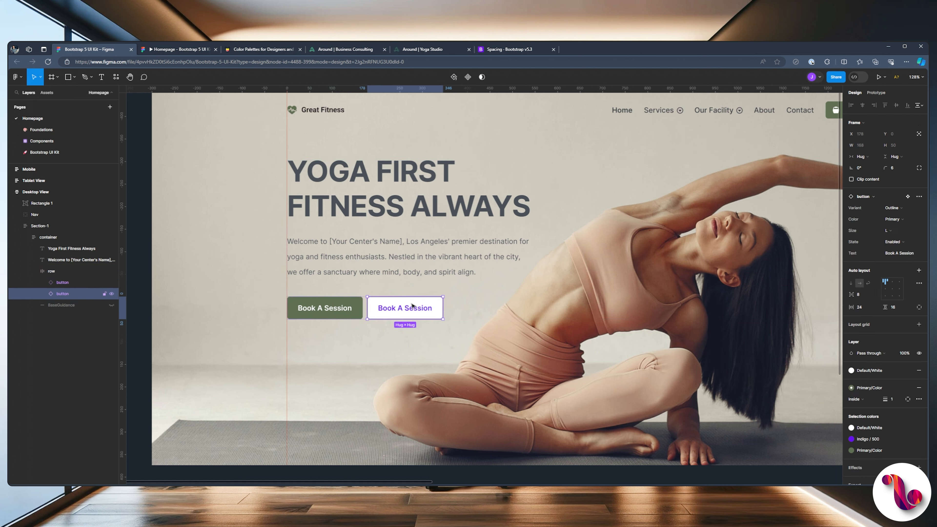
left_click(891, 208)
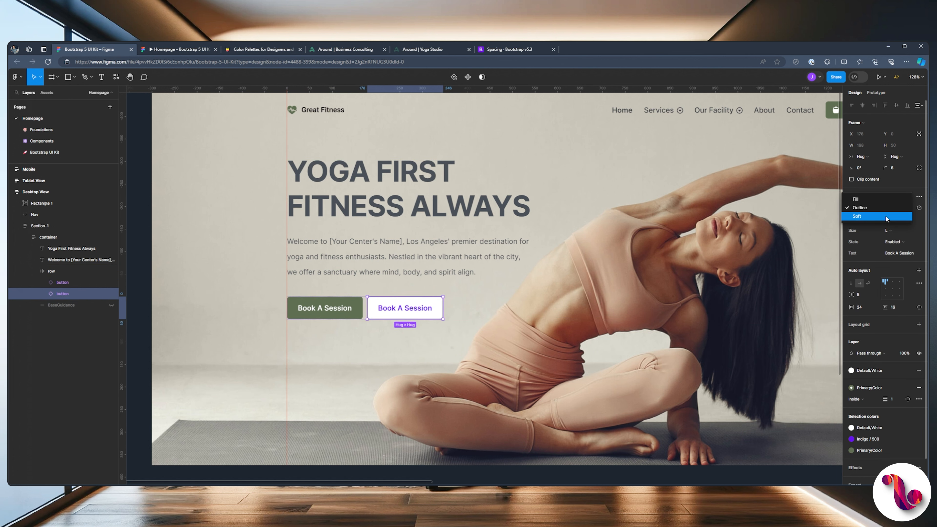
left_click(885, 217)
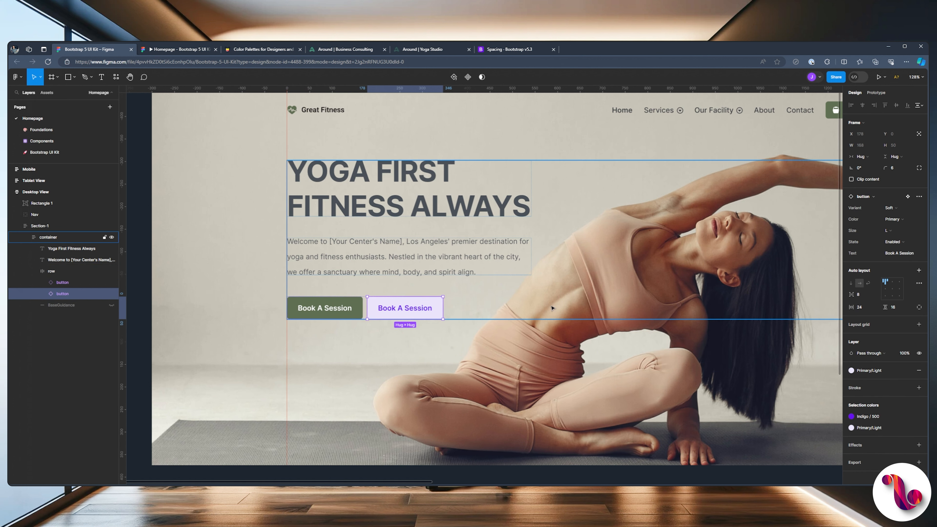
left_click(892, 208)
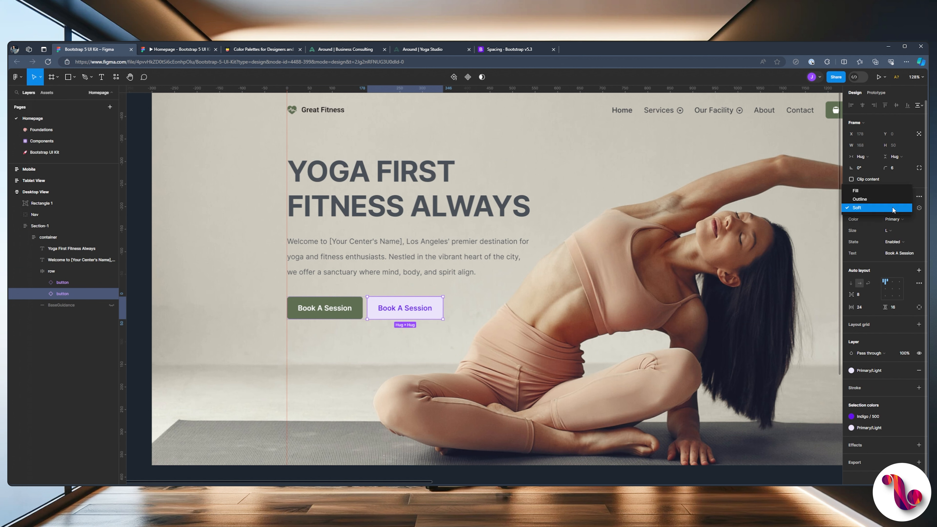
left_click(857, 191)
Detach the duplicated button from its component and remove its background fill.
right_click(379, 312)
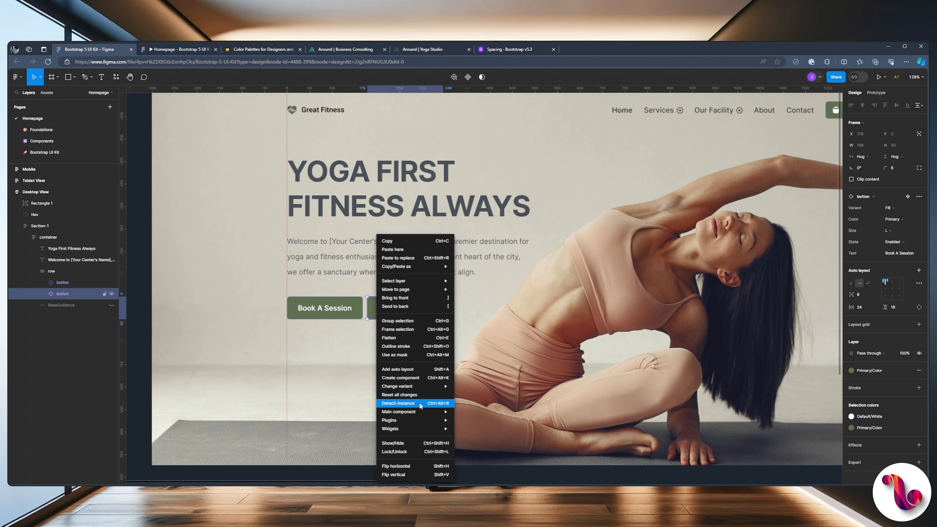
left_click(399, 403)
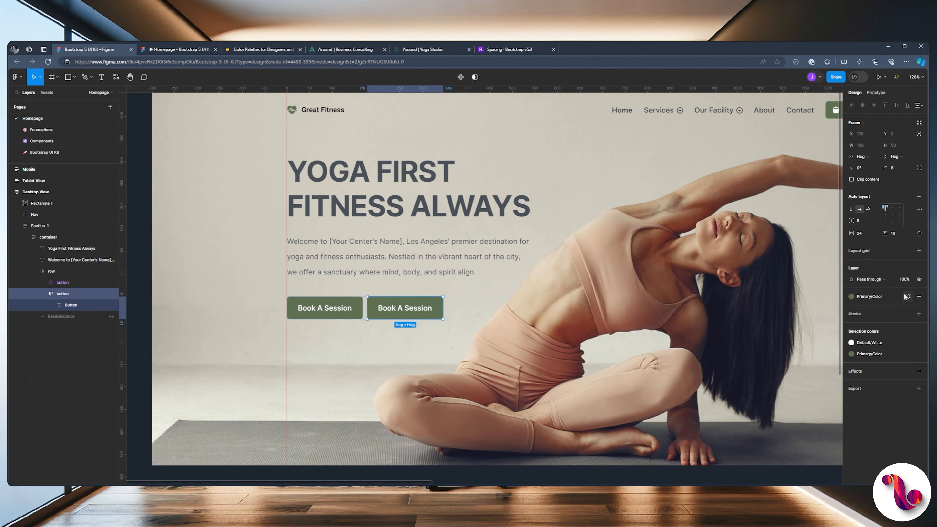
left_click(918, 297)
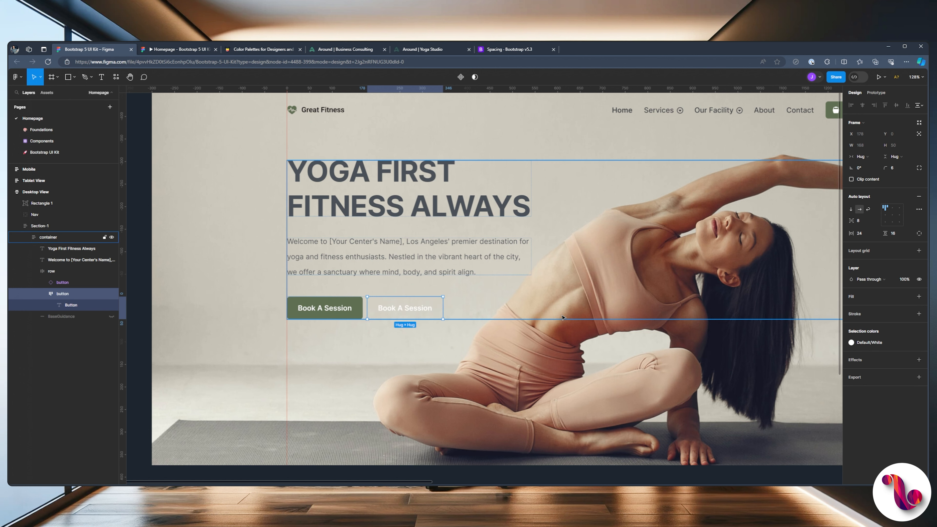
Change the duplicated button's label to "Contact Us".
left_click(69, 305)
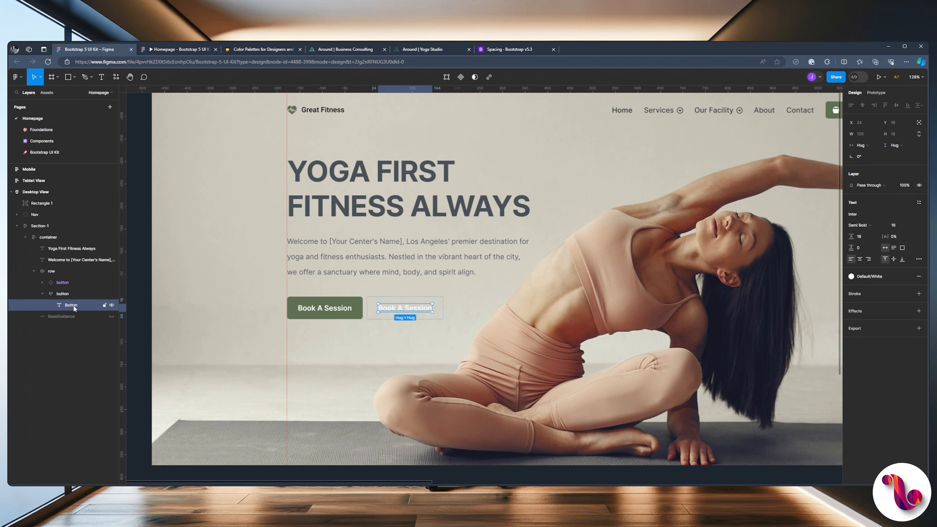
double_click(405, 310)
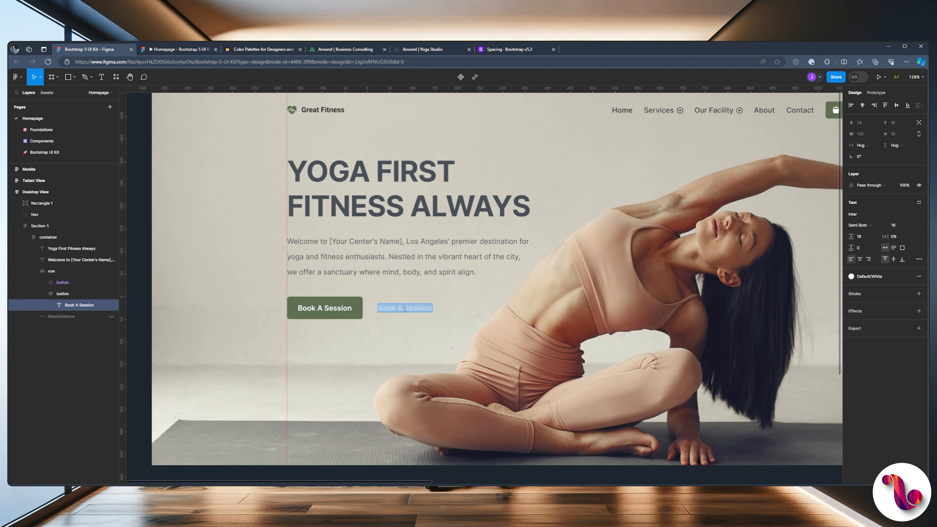
type("Contact Us")
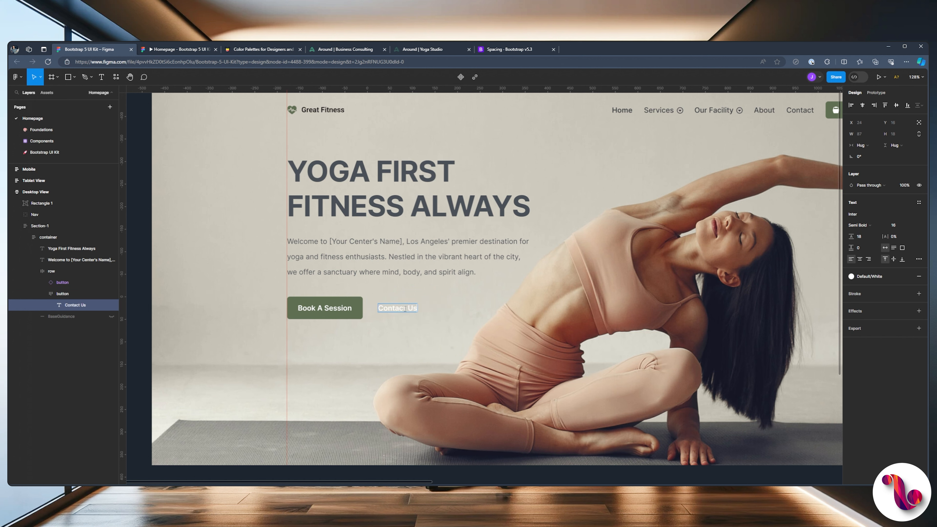
left_click(435, 269)
Apply the Gray/800 colour style to the "Contact Us" label.
left_click(404, 311)
left_click(398, 343)
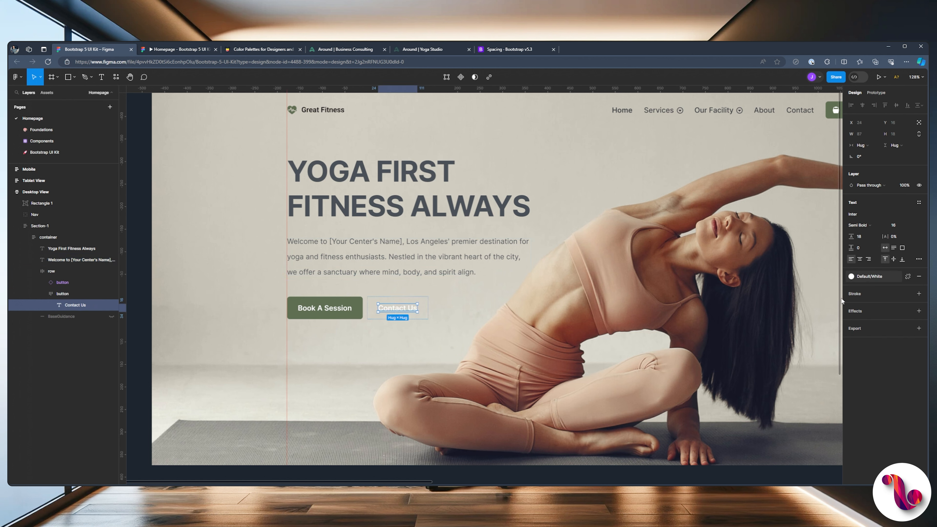
left_click(851, 275)
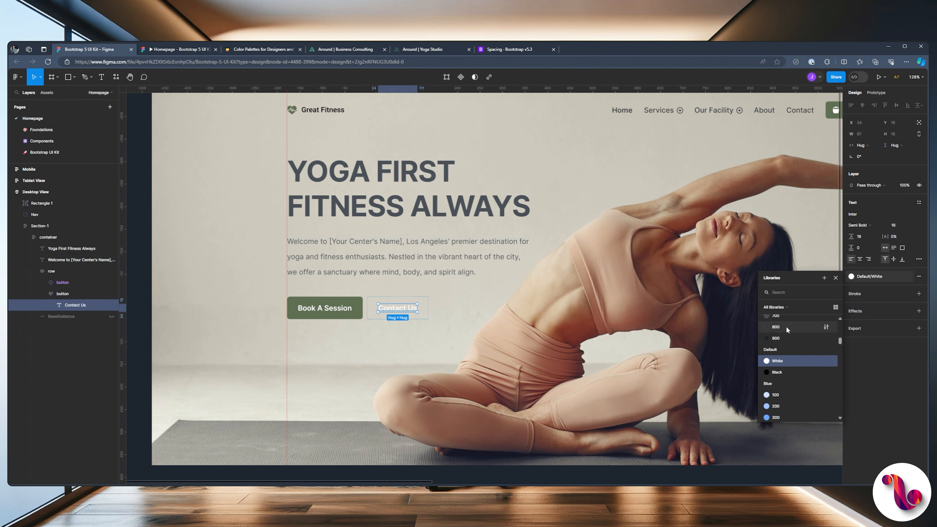
left_click(786, 326)
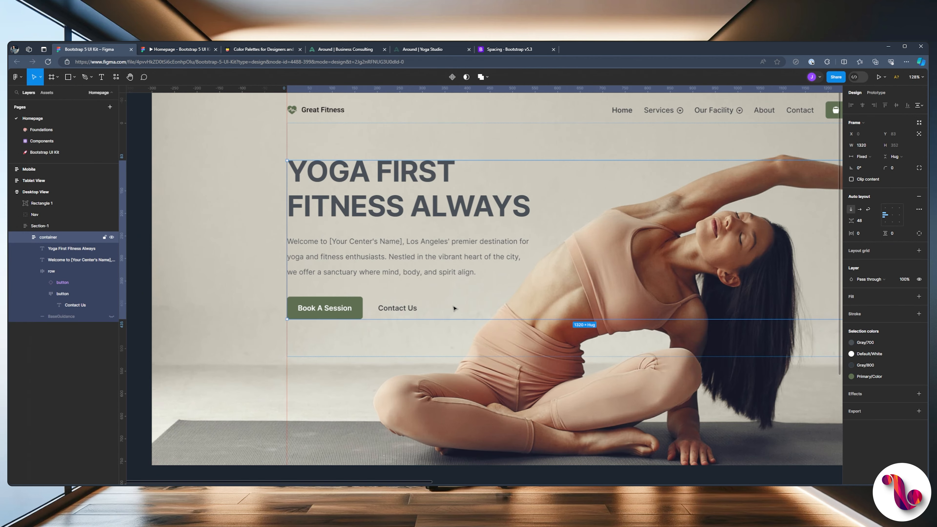
Select the "Contact Us" label and search the Iconify plugin for "arrow right".
double_click(398, 310)
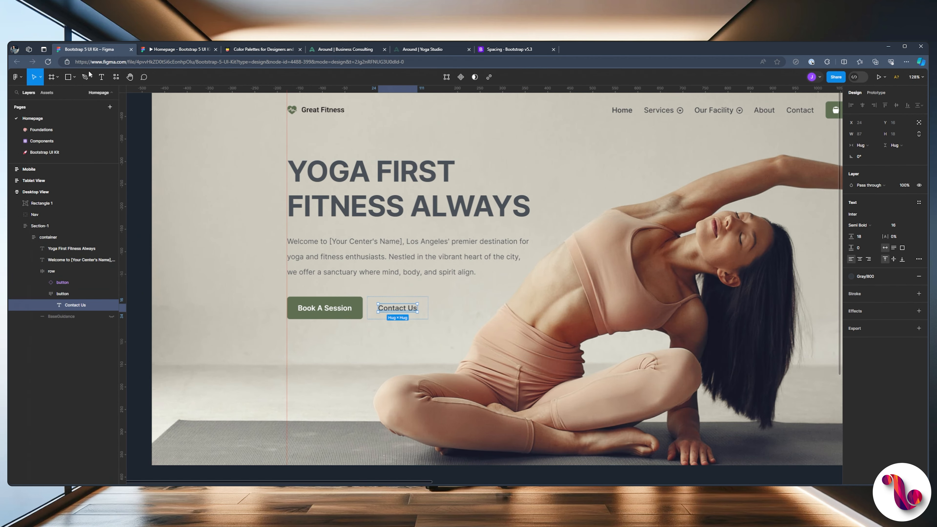
left_click(115, 77)
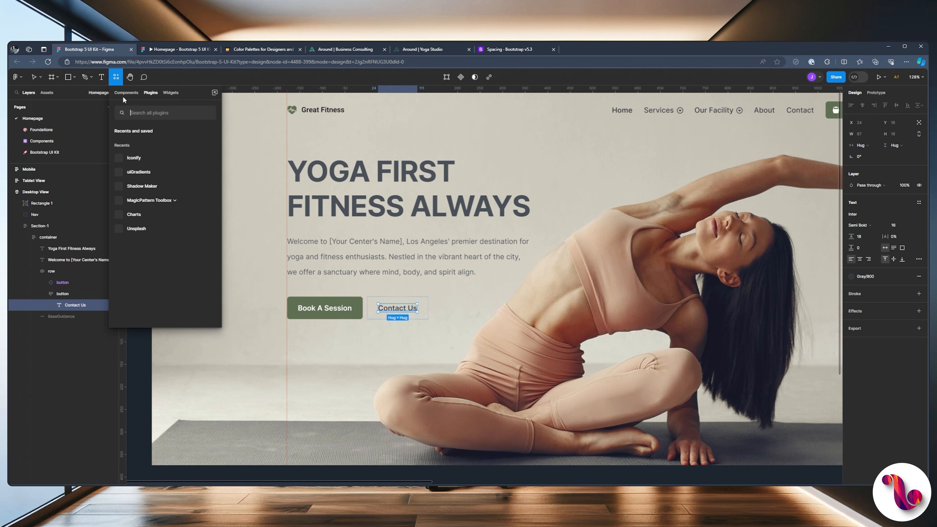
left_click(131, 158)
key("ctrl+a")
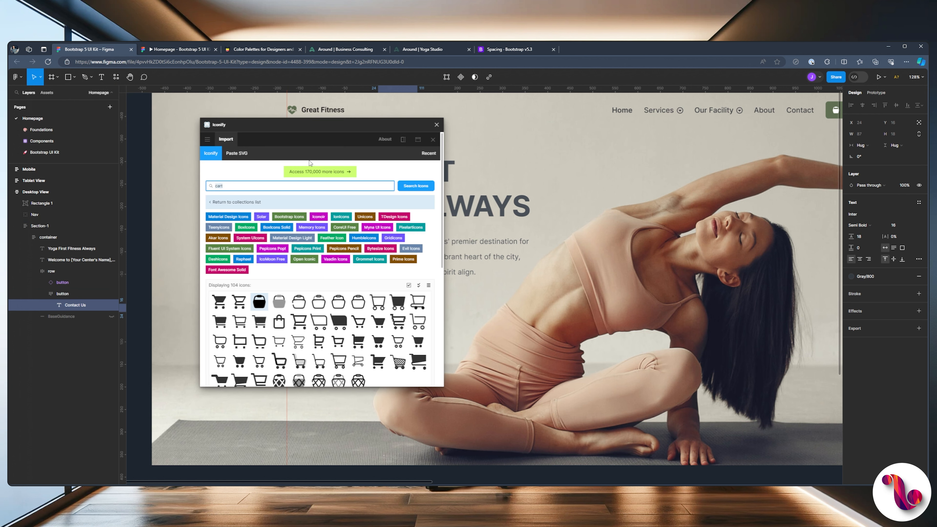
type("arrow rught")
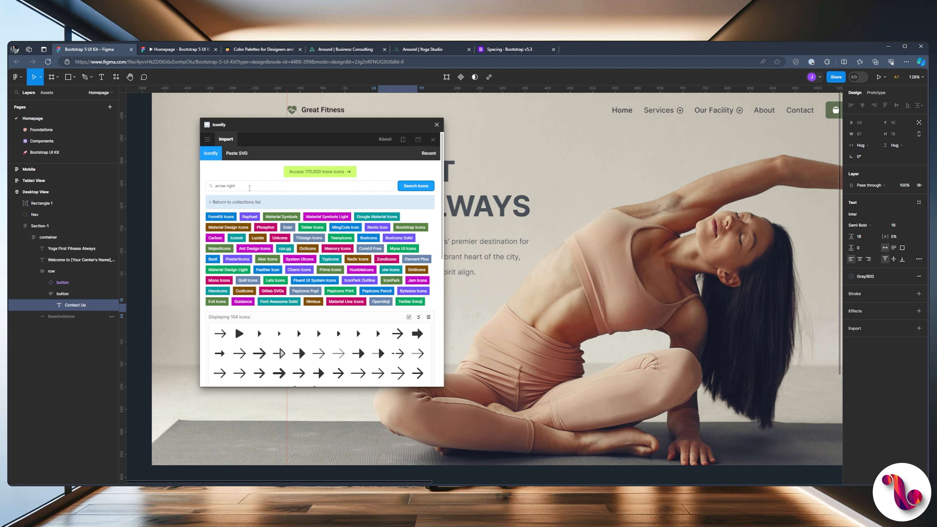
Try the icon search "arrow right caret", replace it with "caret right" and open the second page of results.
left_click(255, 187)
type("care")
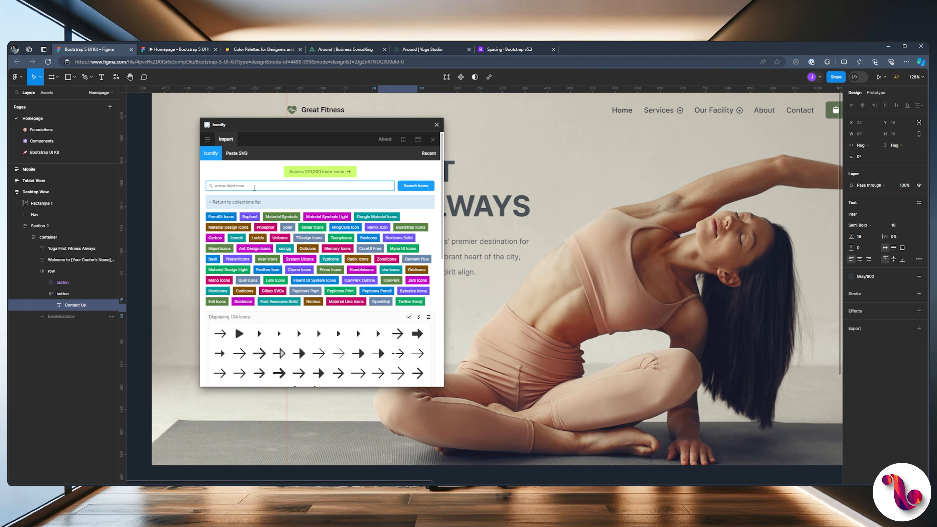
type("t")
left_click_drag(254, 188, 192, 187)
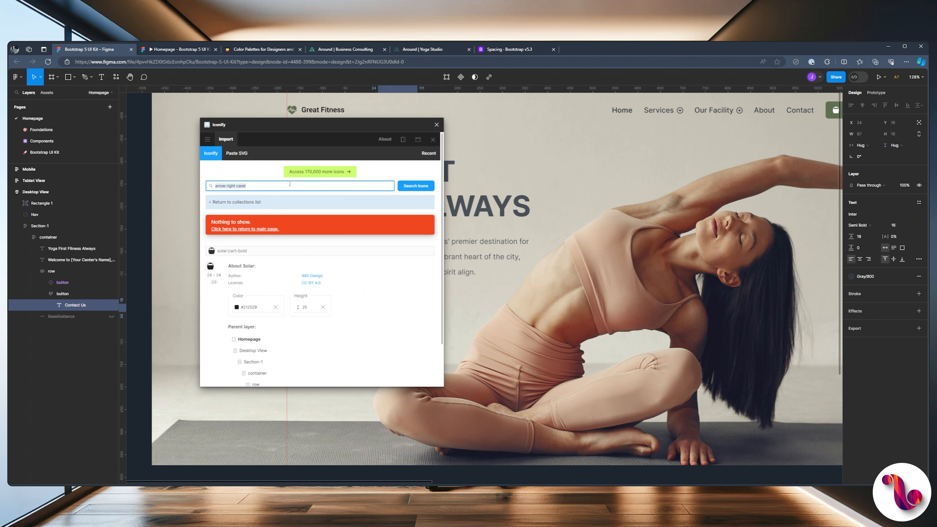
type("c")
scroll(294, 272, "down", 3)
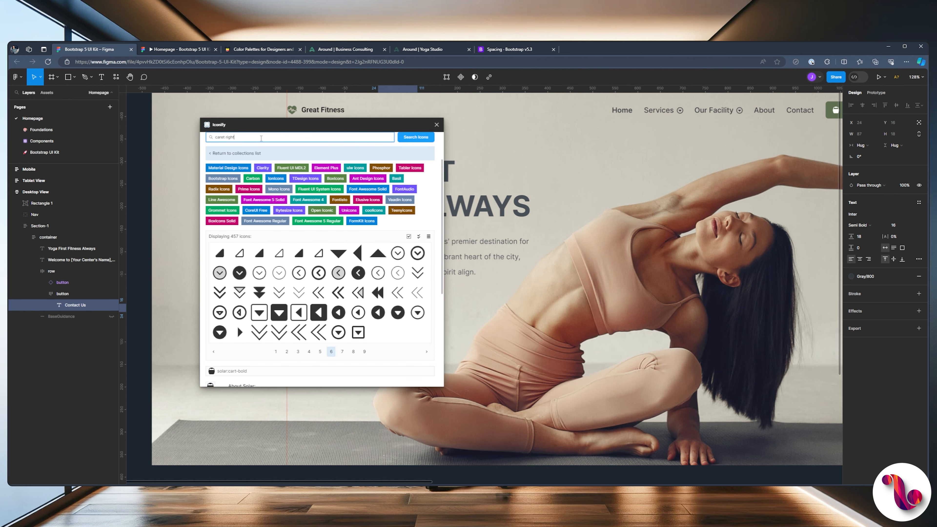
key("Return")
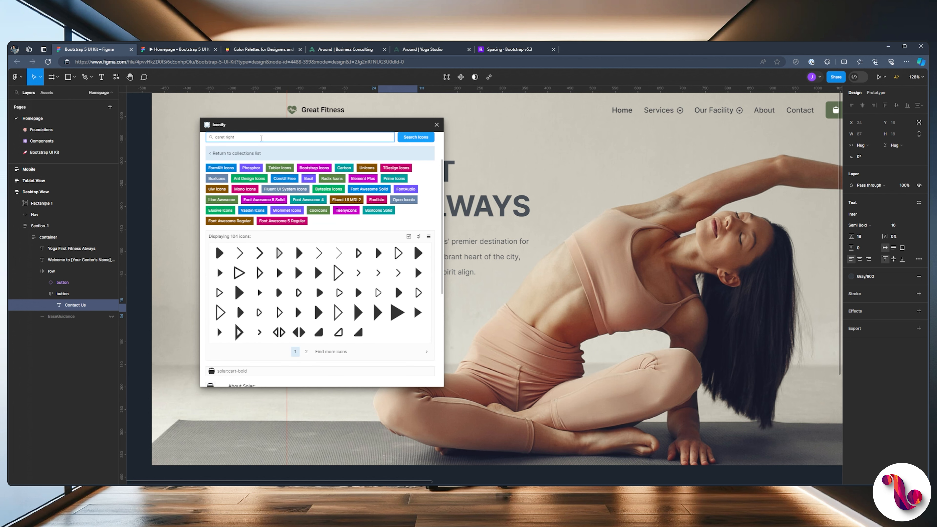
left_click(306, 352)
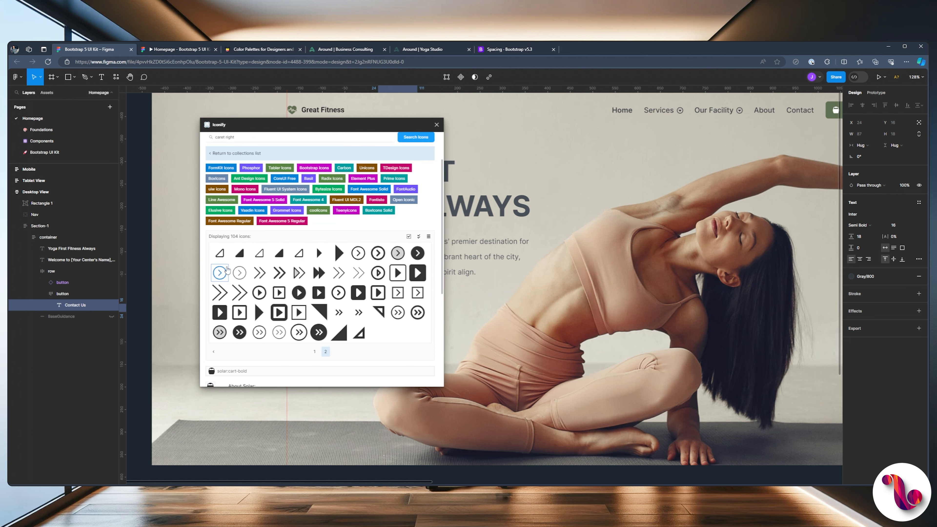
Import the Phosphor caret-circle-right-light icon in #212529 with height 25 into the "Contact Us" button and close Iconify.
left_click(218, 274)
scroll(375, 283, "down", 5)
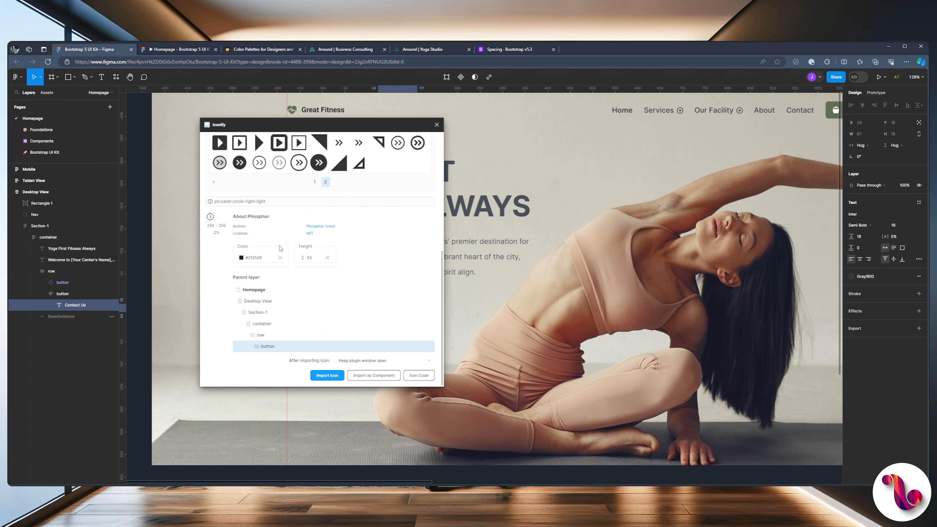
left_click(254, 257)
left_click(309, 258)
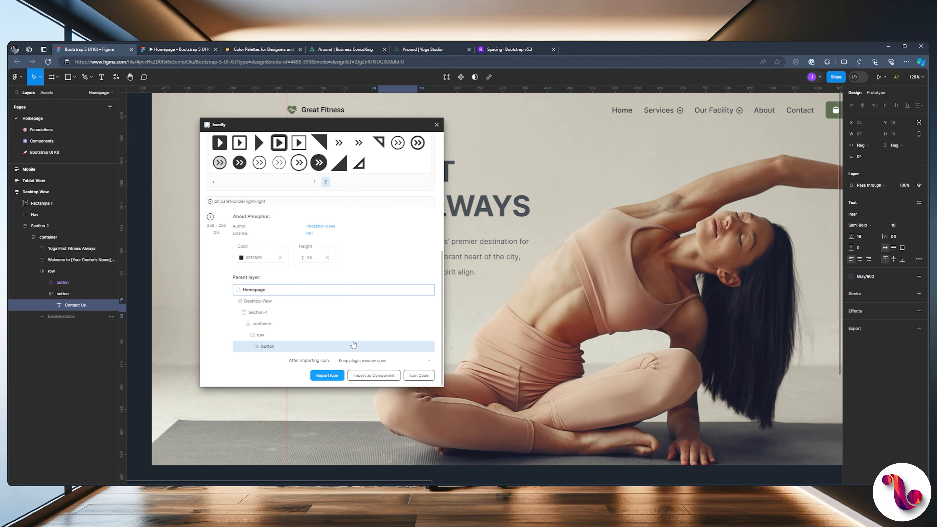
left_click(335, 375)
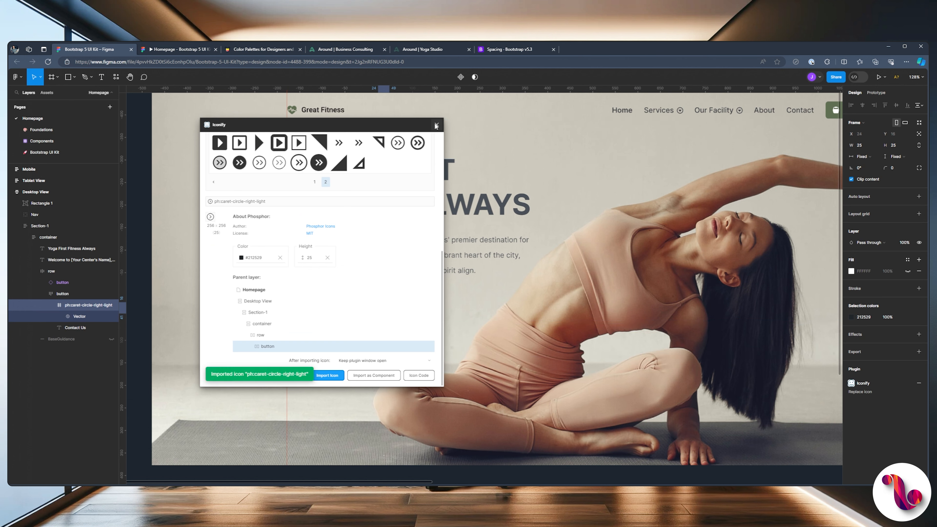
left_click(436, 124)
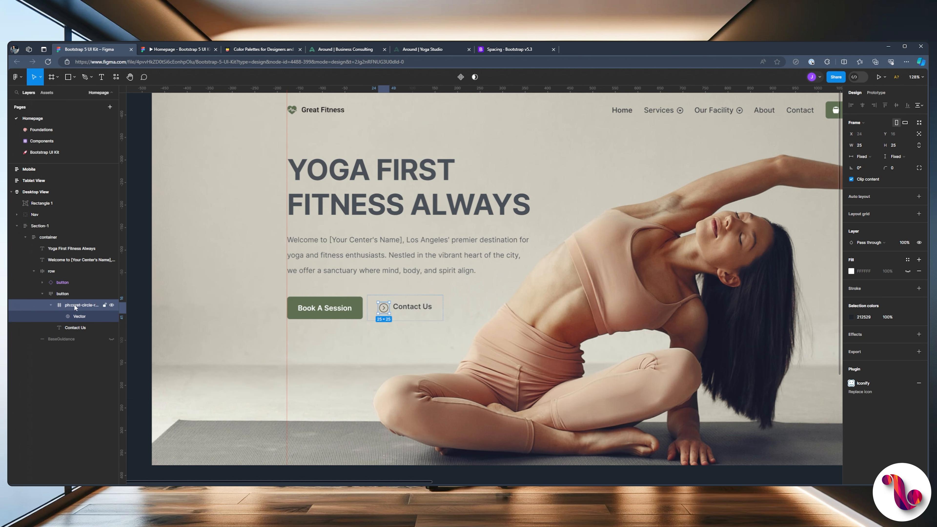
Convert the imported icon's frame to a group, place it after the "Contact Us" text and check it in the prototype preview.
left_click(856, 122)
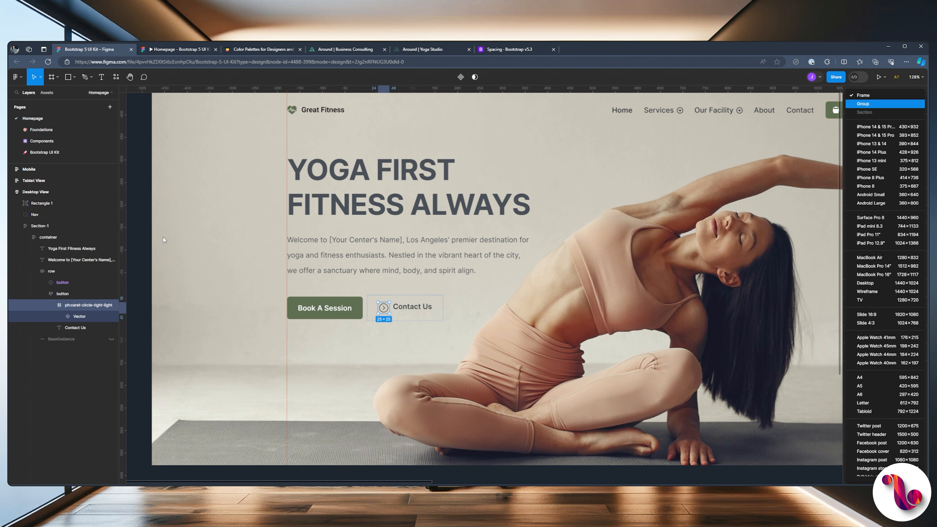
key("Return")
left_click_drag(61, 304, 64, 320)
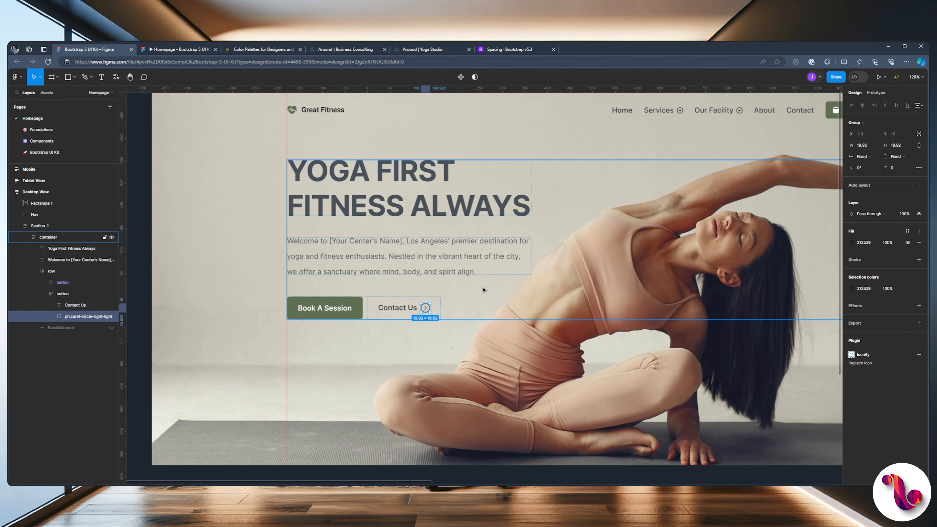
left_click(164, 50)
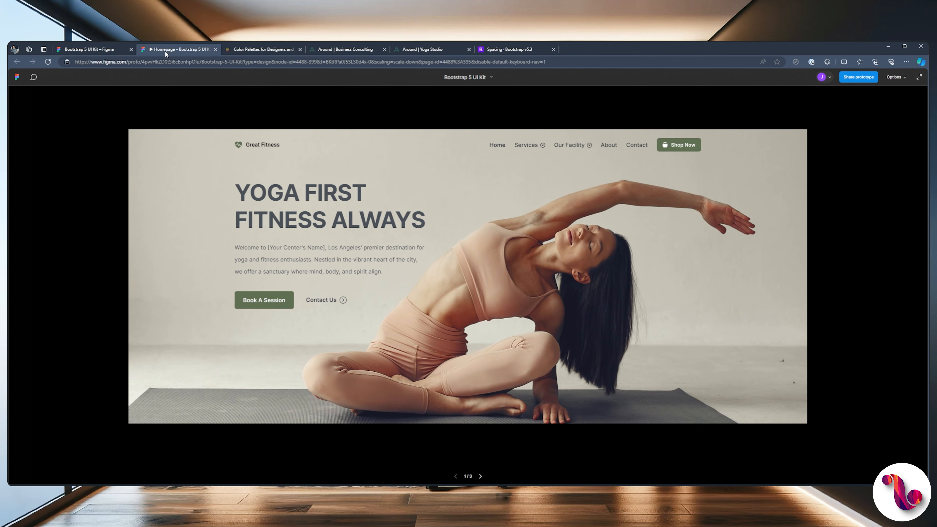
left_click(98, 48)
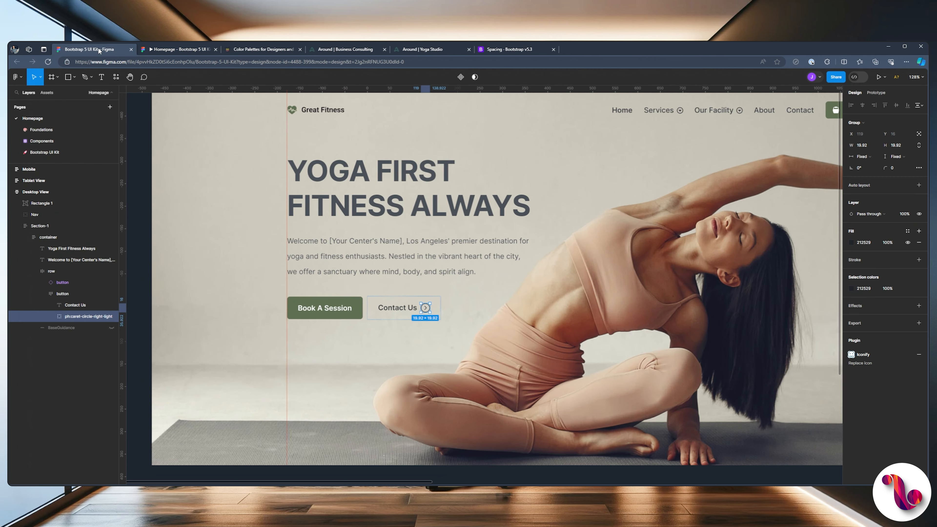
Set the auto layout gap between the "Contact Us" text and its icon to 11 and preview the prototype.
left_click(35, 297)
left_click(863, 221)
key("Up")
key("Up")
key("Up")
key("Up")
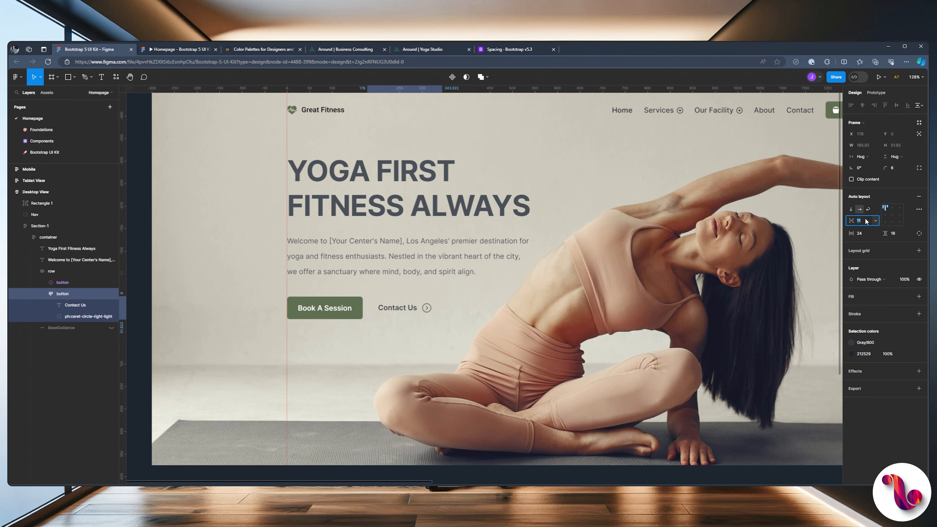
key("ctrl+alt+Return")
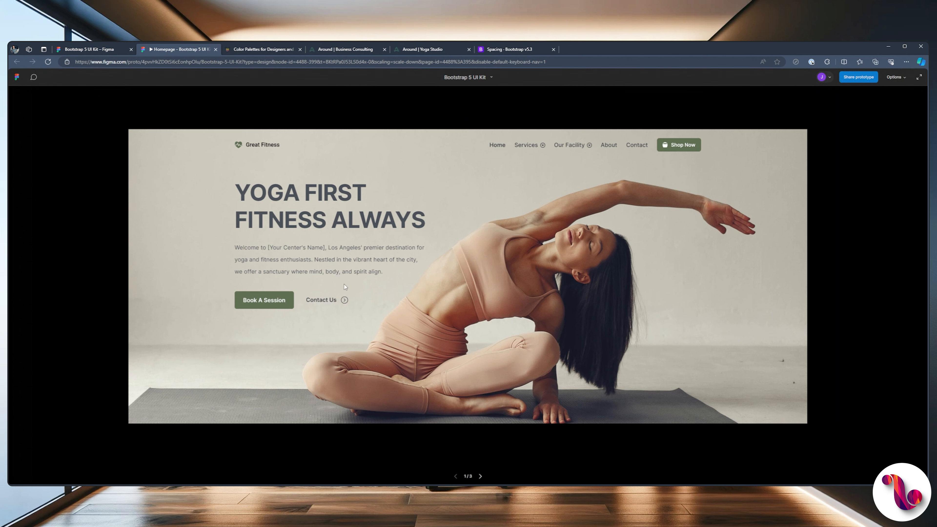
Replace the "[Your Center's Name]" placeholder in the hero paragraph with "Great Fitness" and review it in the prototype preview.
left_click(85, 49)
double_click(329, 254)
left_click(330, 254)
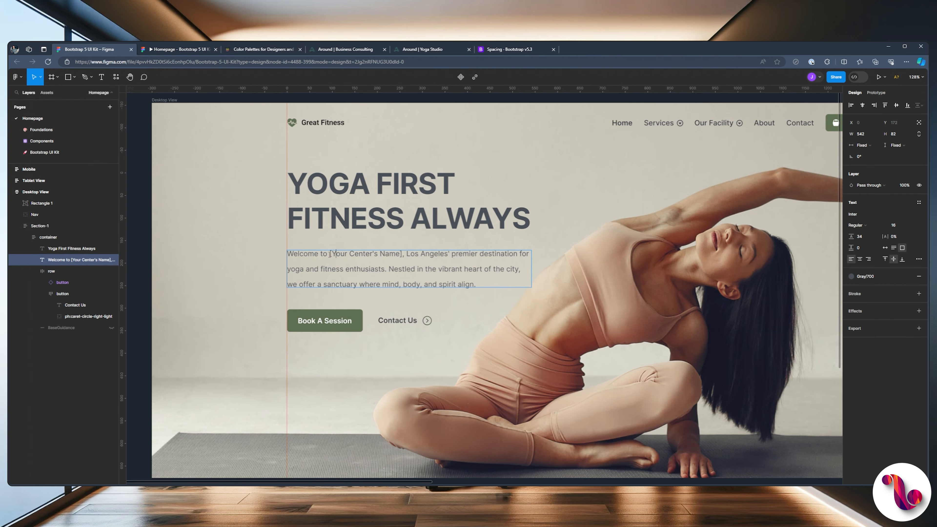
left_click_drag(329, 254, 404, 254)
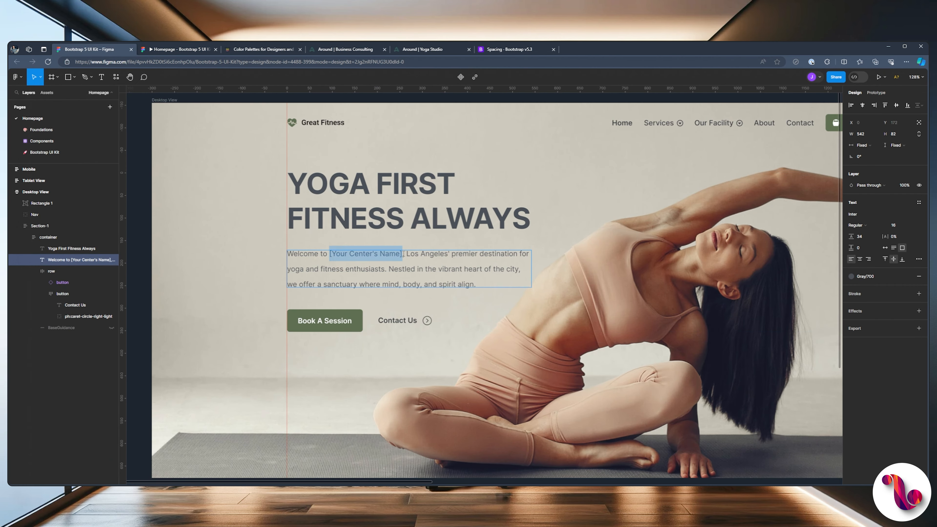
type("Great Fitne")
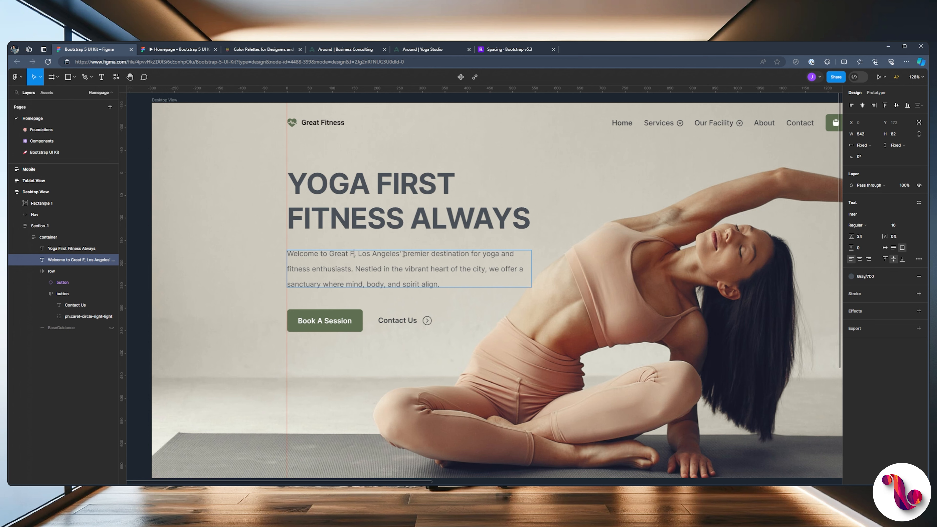
type("ss")
key("ctrl+Tab")
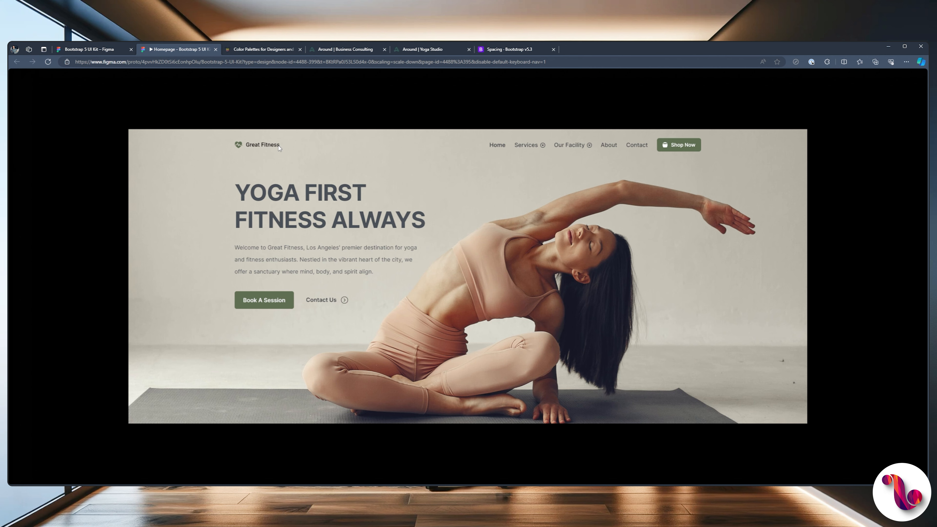
left_click(104, 49)
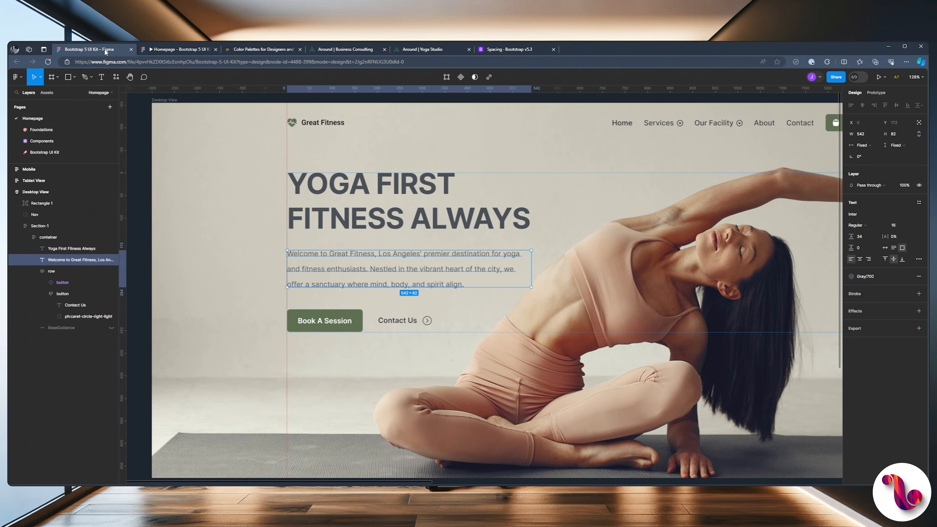
left_click(188, 49)
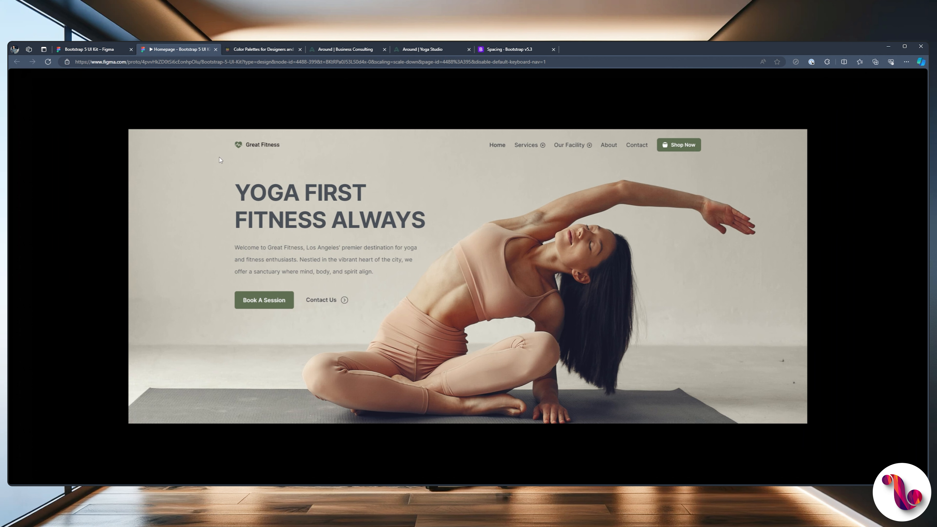
left_click(96, 49)
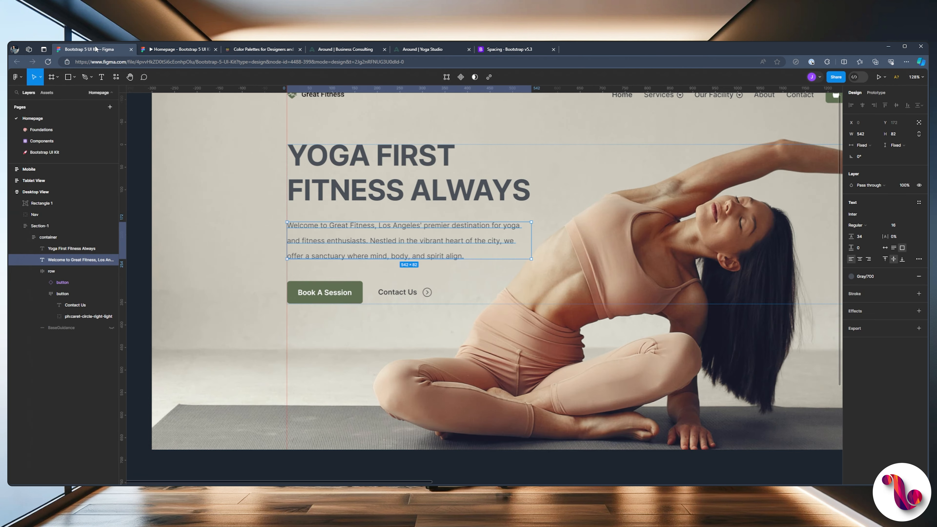
Rename the "Rectangle 1" image layer in Desktop View to "background".
scroll(236, 260, "down", 1)
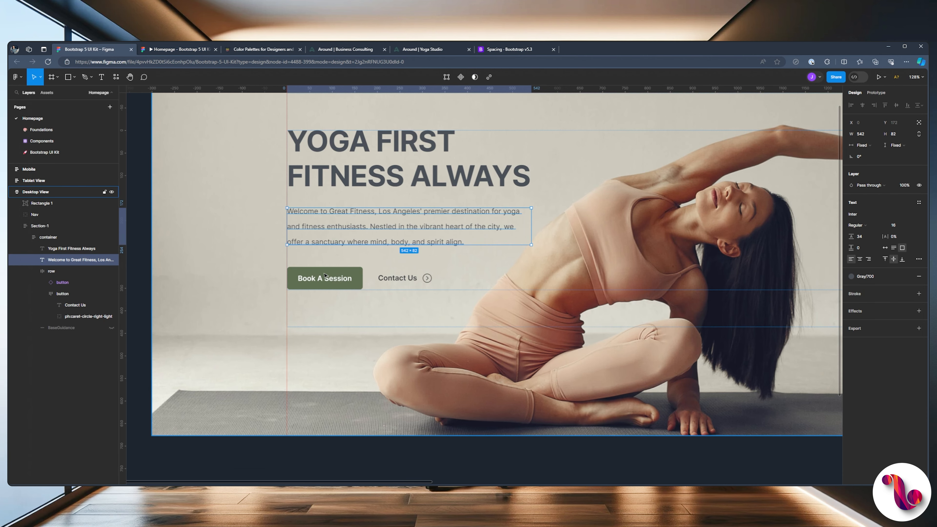
left_click(215, 259)
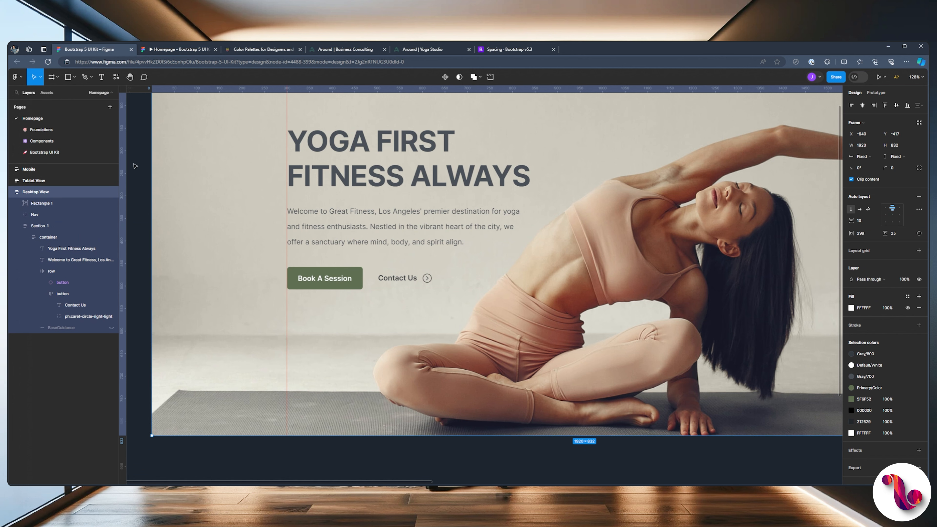
left_click(41, 203)
double_click(45, 204)
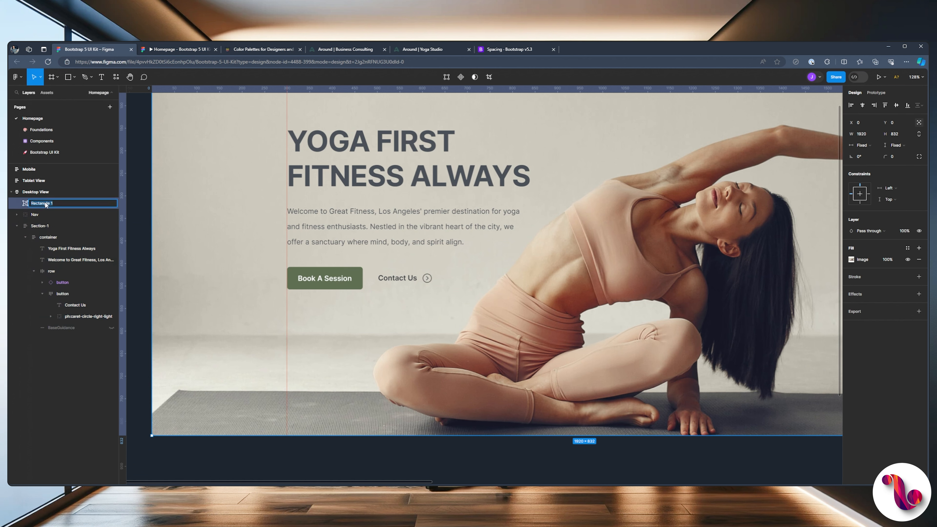
type("background")
key("Return")
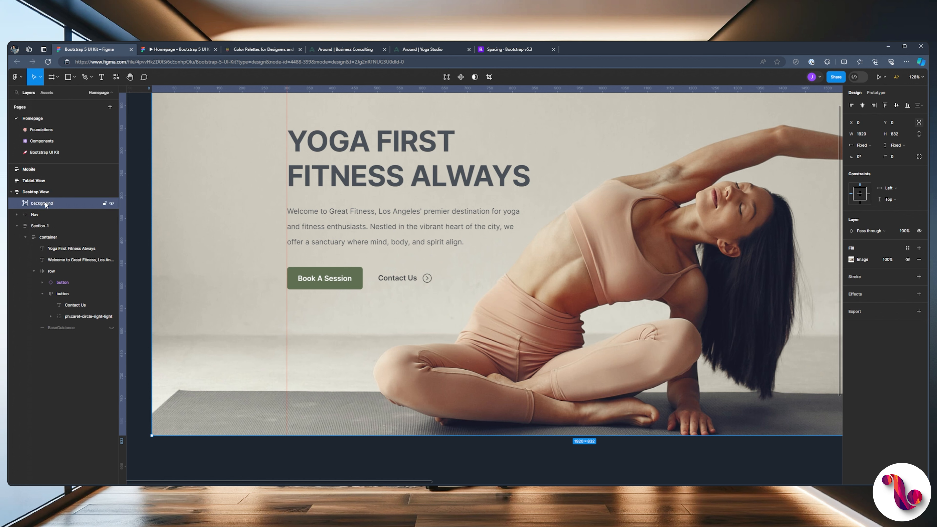
Set the background layer's image fill to Crop, shift the picture slightly upward inside its frame, and check it in the prototype preview.
left_click(851, 259)
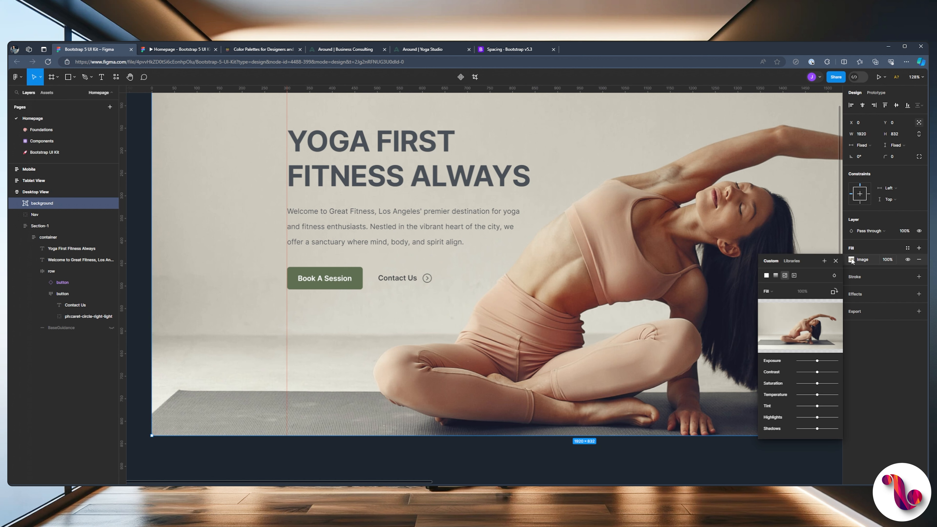
left_click(774, 292)
left_click(783, 313)
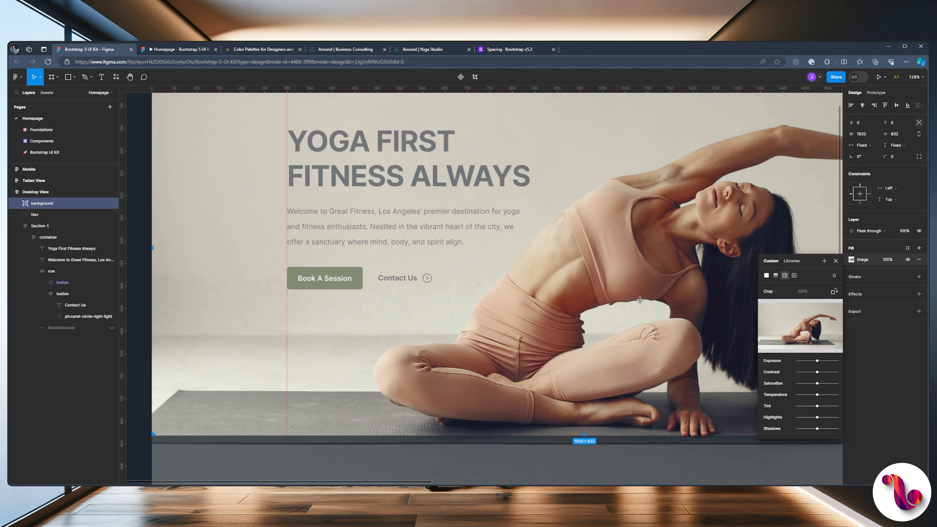
left_click(777, 295)
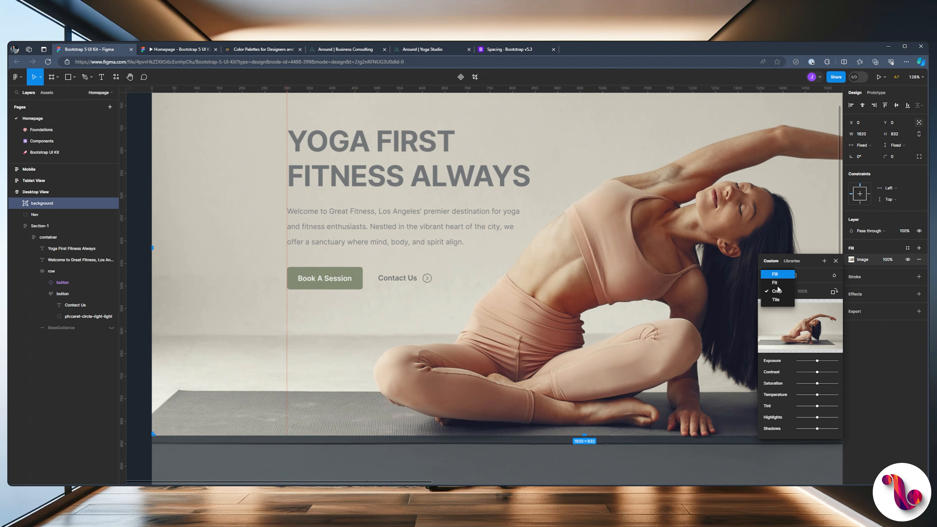
left_click(564, 312)
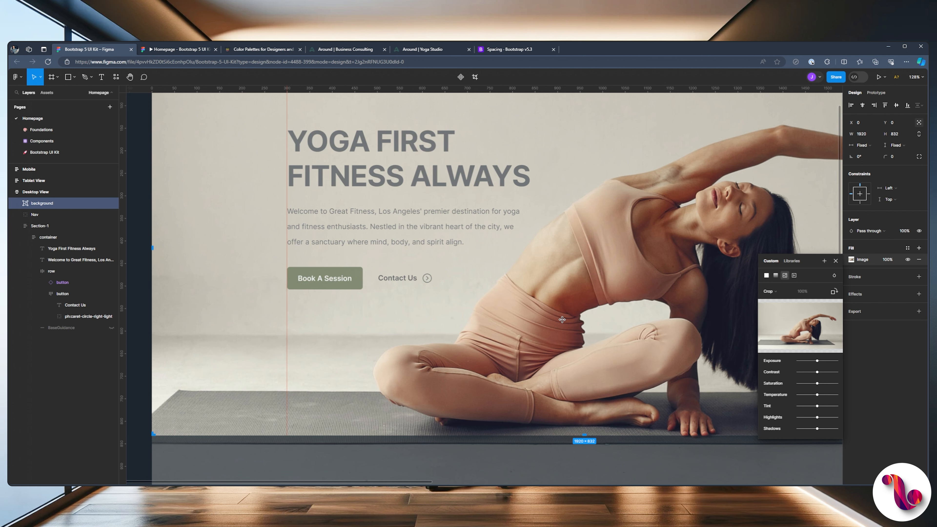
left_click_drag(562, 319, 564, 312)
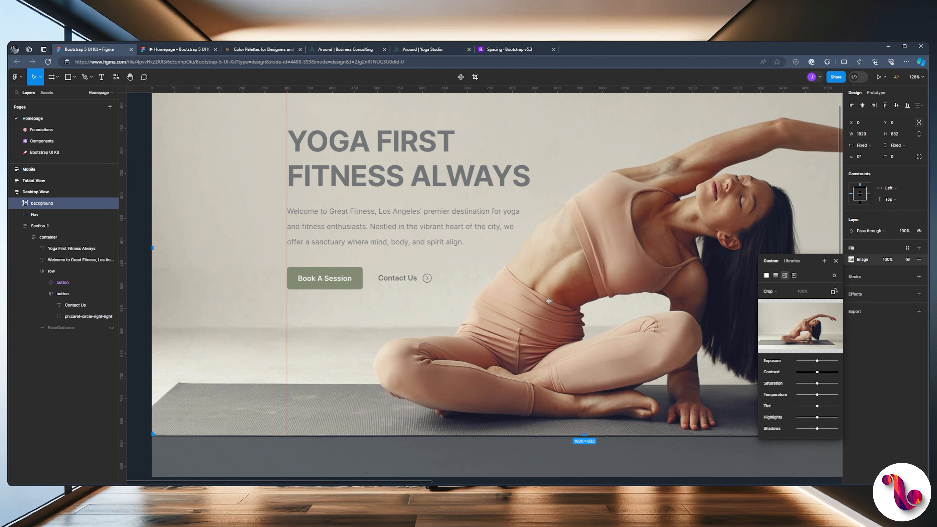
left_click_drag(551, 299, 552, 297)
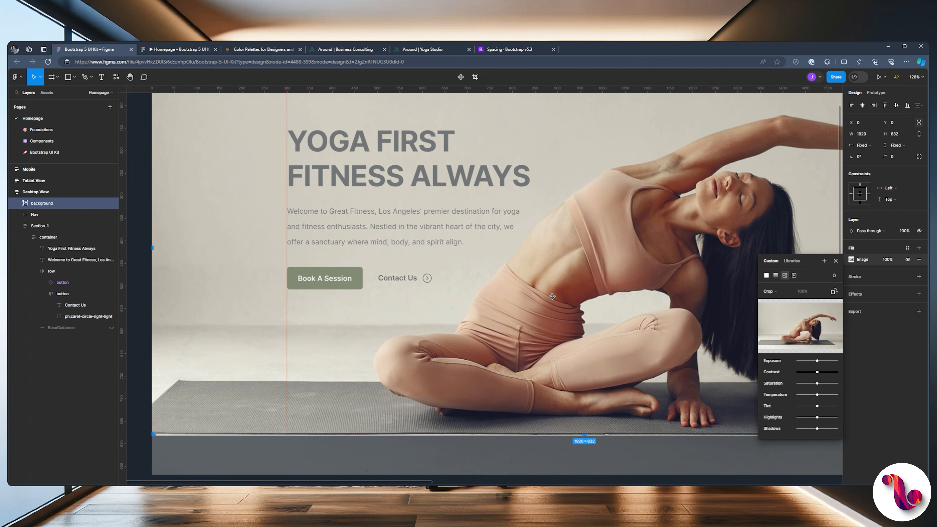
left_click(179, 49)
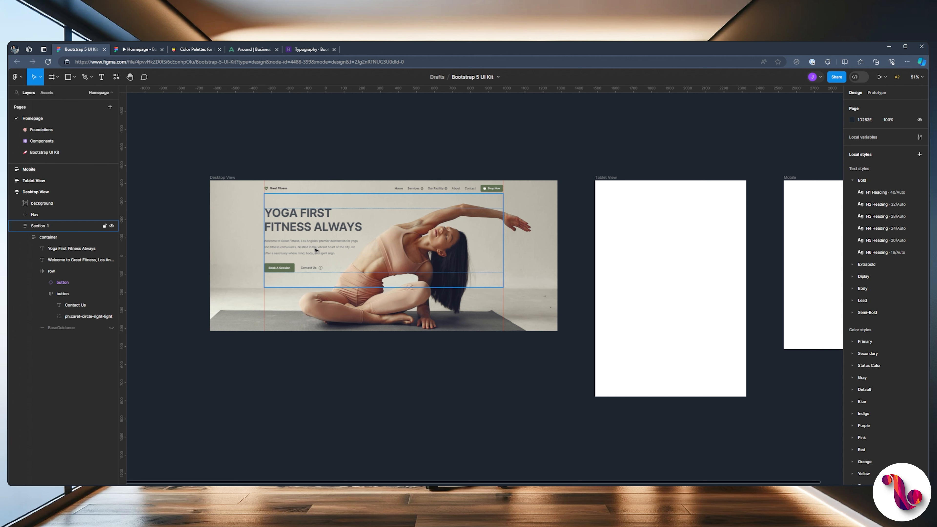
Move the Tablet View and Mobile frames together farther right on the canvas to free space beside Desktop View.
scroll(315, 251, "down", 3)
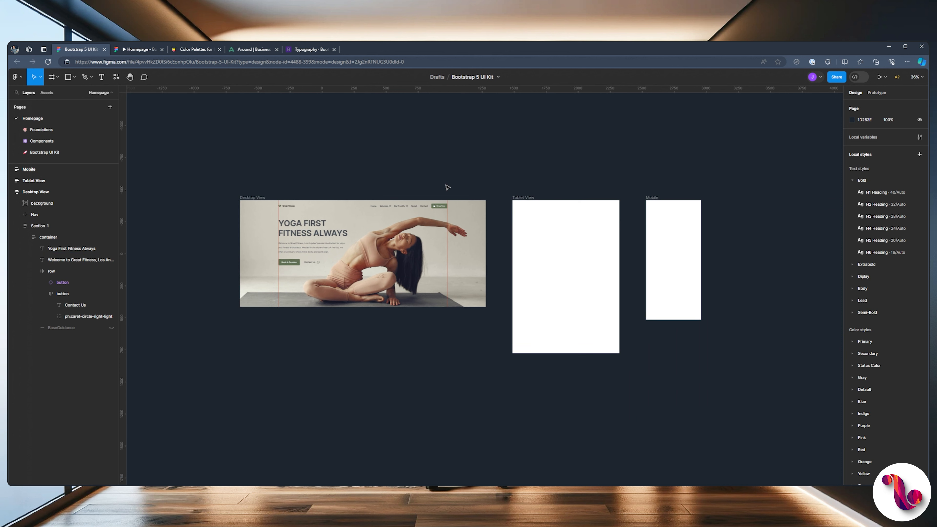
left_click_drag(510, 154, 723, 345)
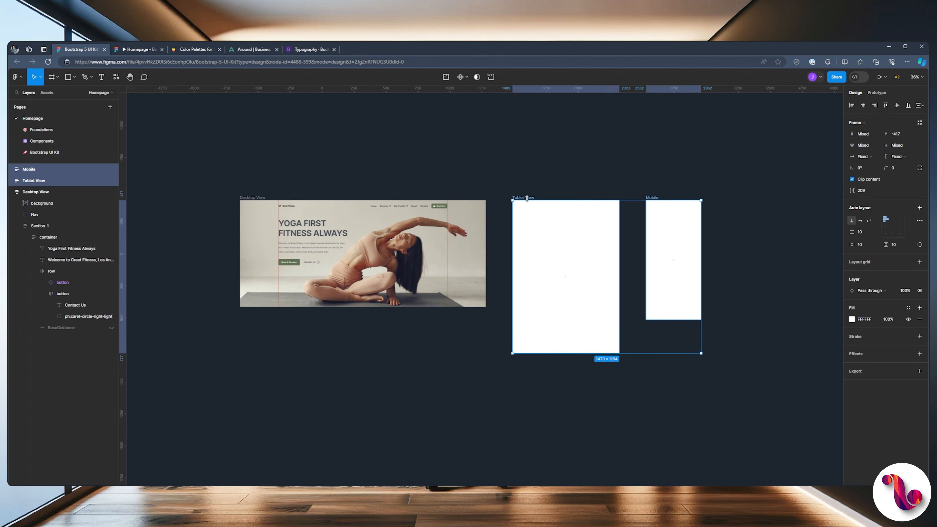
left_click_drag(522, 198, 779, 203)
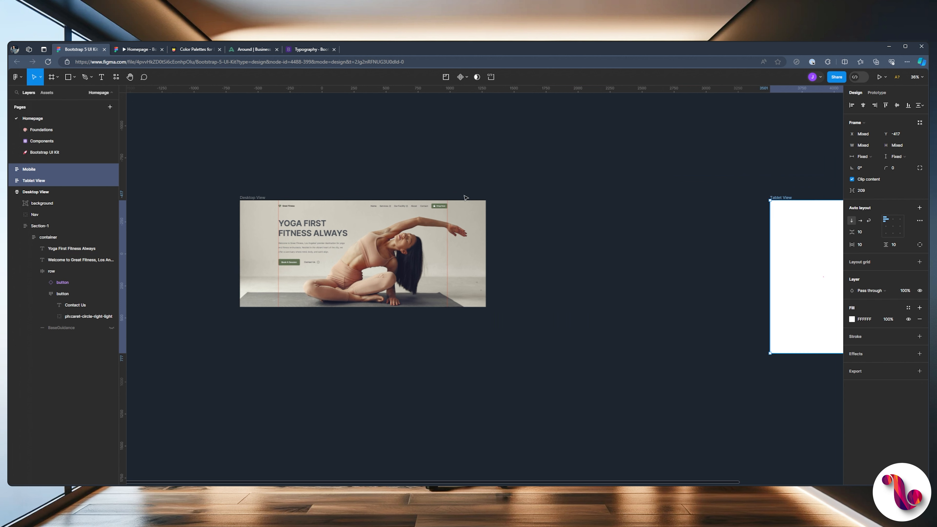
Duplicate the Desktop View frame and place the copy beside the original, in the gap before Tablet View.
left_click(249, 197)
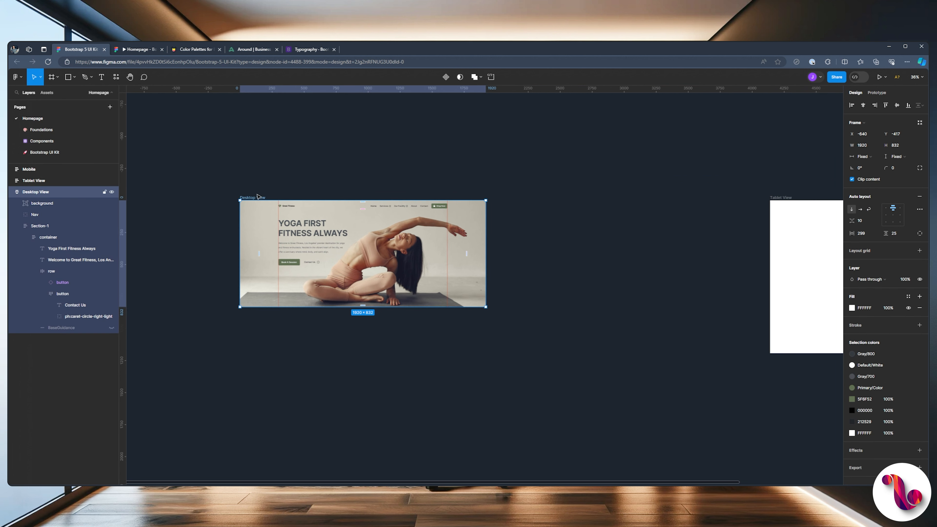
left_click_drag(256, 198, 448, 199)
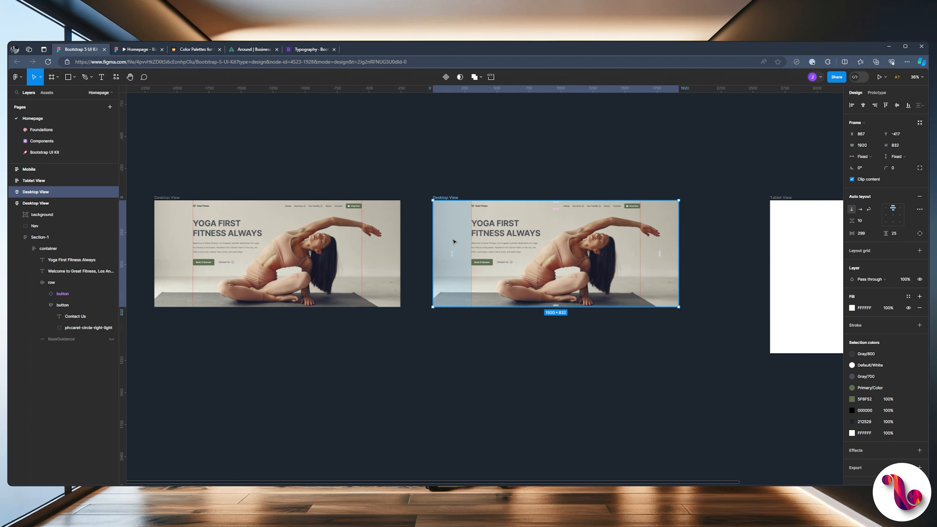
scroll(463, 247, "up", 3)
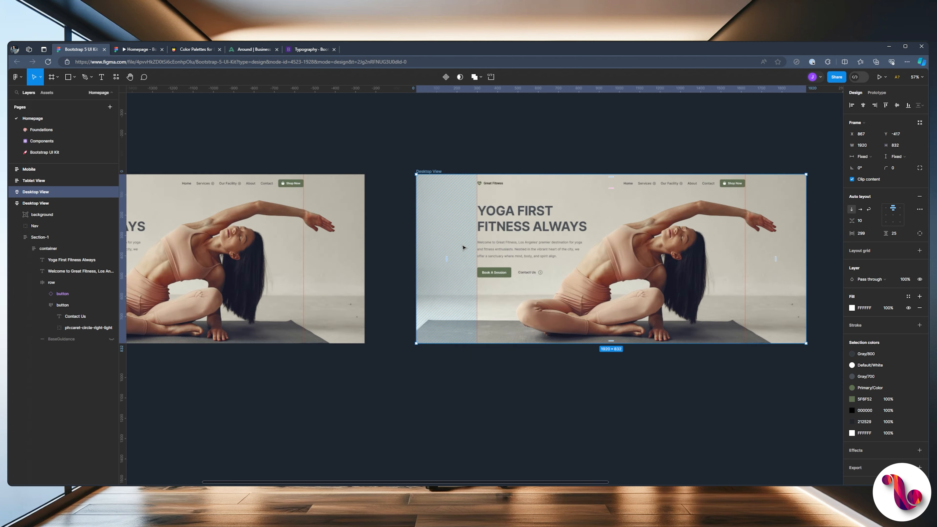
scroll(463, 247, "down", 1)
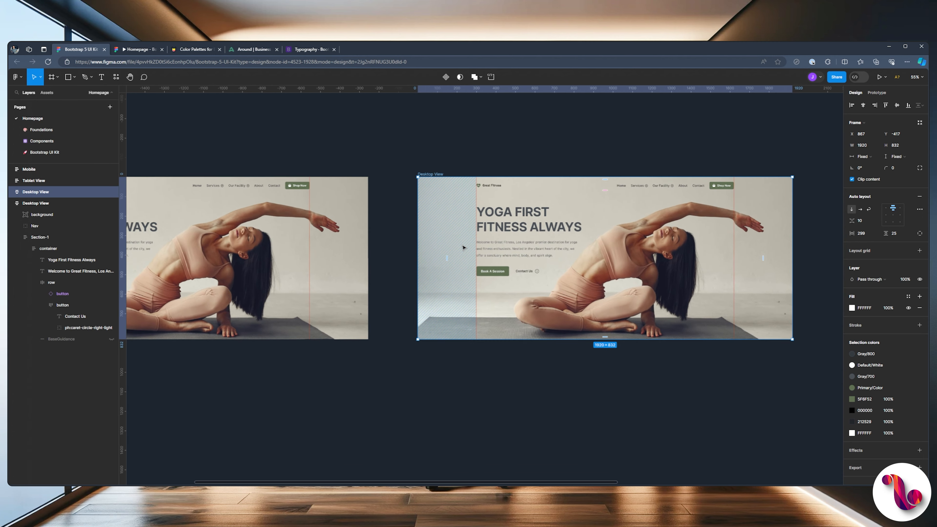
Rename the original Desktop View frame to "Slider-01" and its copy to "Slider-02".
left_click_drag(417, 168, 595, 164)
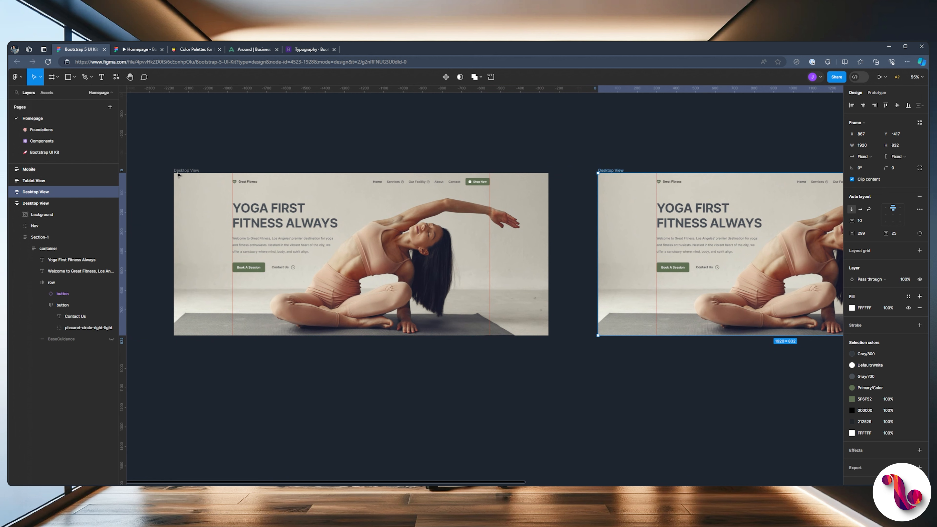
left_click(192, 170)
double_click(192, 170)
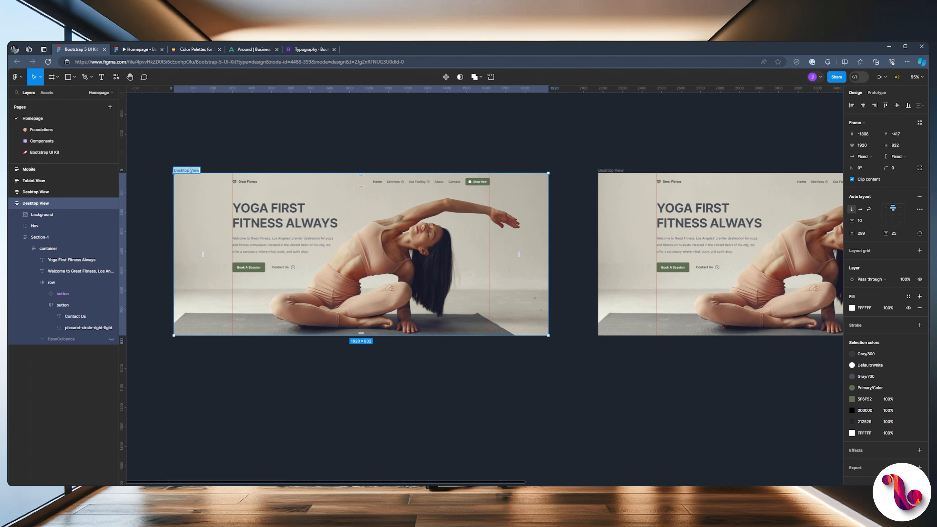
type("Slider-01")
key("Return")
left_click(622, 168)
type("Slide")
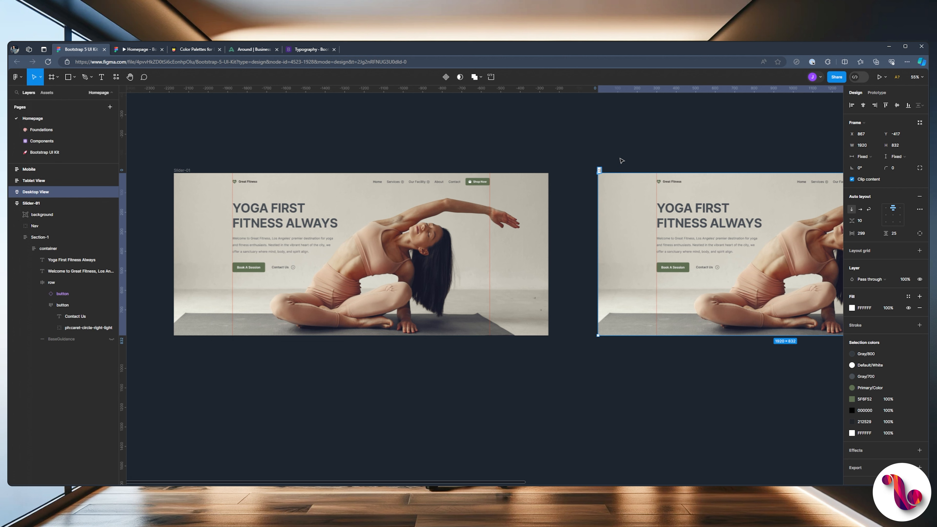
type("r-02")
key("Return")
mouse_move(620, 158)
left_mouse_down()
mouse_move(576, 159)
mouse_move(634, 154)
left_mouse_up()
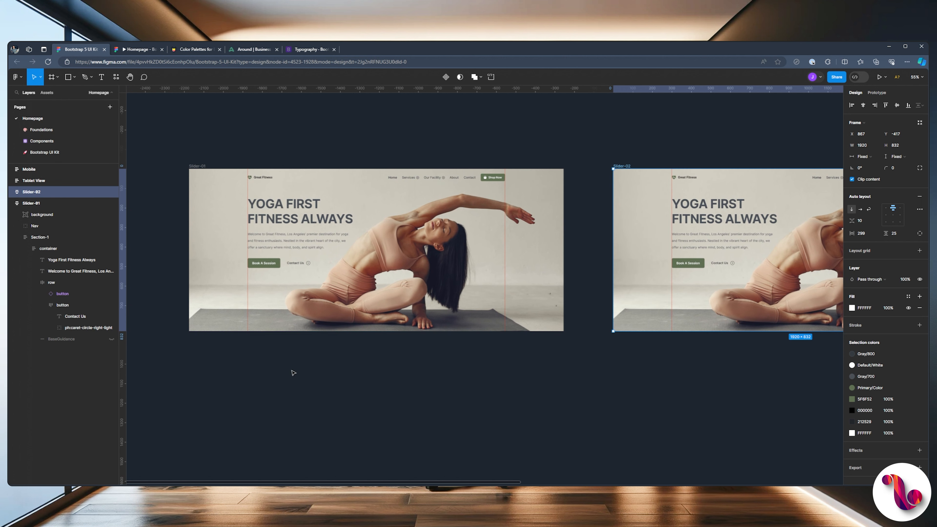
Draw a frame of about 1920 × 678 directly below Slider-01, matching its width, and name it "OurServices".
left_click_drag(310, 387, 360, 268)
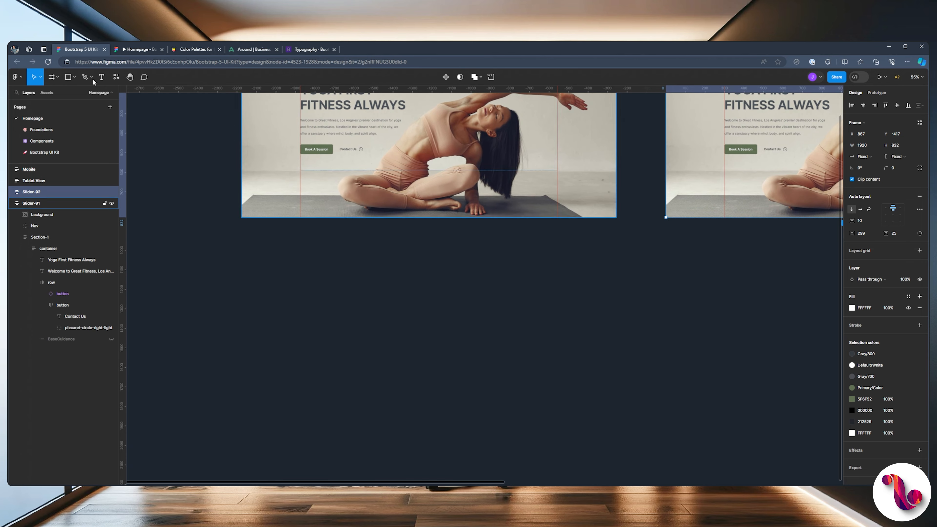
left_click(51, 77)
mouse_move(242, 236)
left_mouse_down()
mouse_move(616, 316)
mouse_move(616, 368)
left_mouse_up()
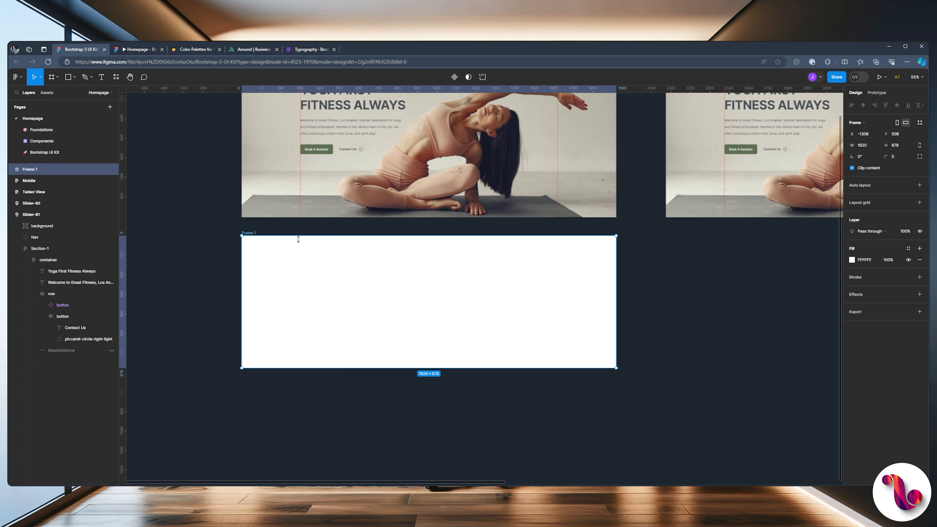
double_click(244, 233)
type("OurServices")
left_click(316, 223)
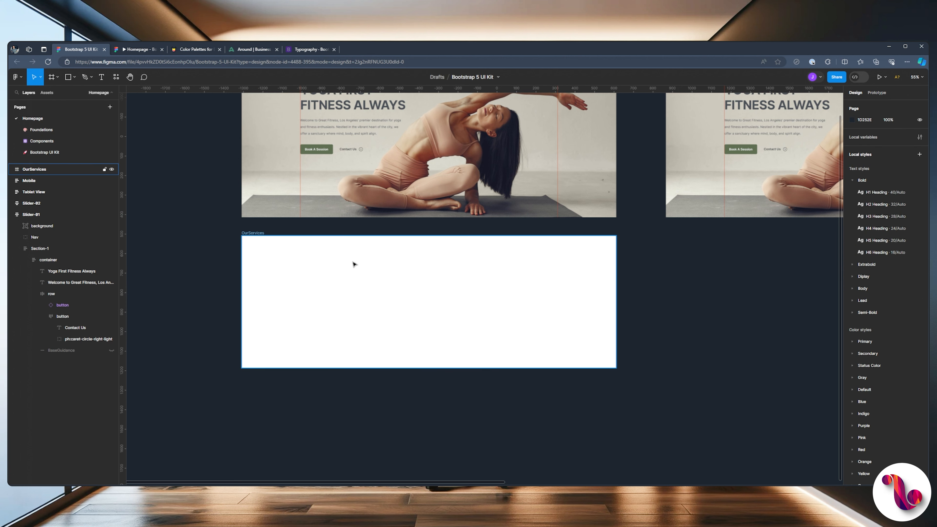
Add auto layout to the OurServices frame and set its horizontal resizing to fixed width.
scroll(354, 265, "up", 1)
scroll(352, 266, "up", 3)
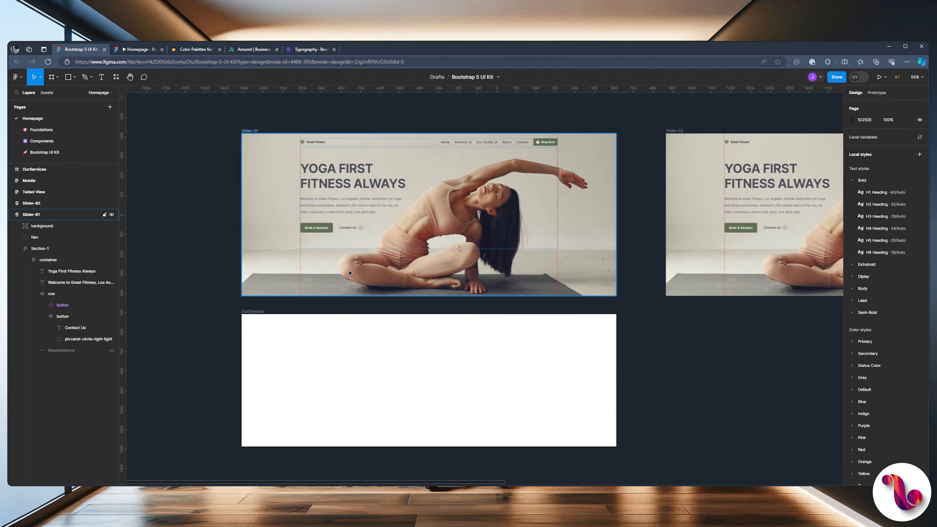
scroll(350, 269, "down", 4)
scroll(350, 273, "down", 4)
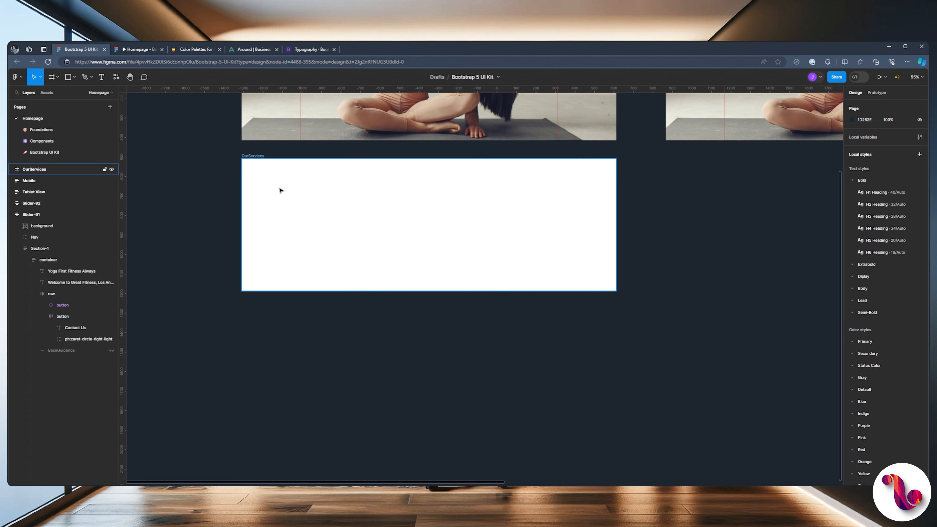
scroll(275, 186, "up", 2)
scroll(326, 238, "up", 2)
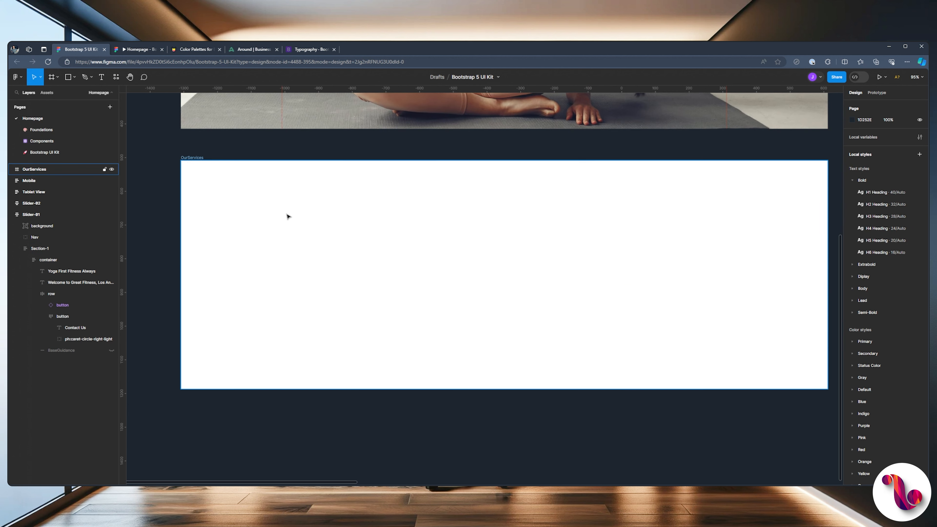
left_click(189, 151)
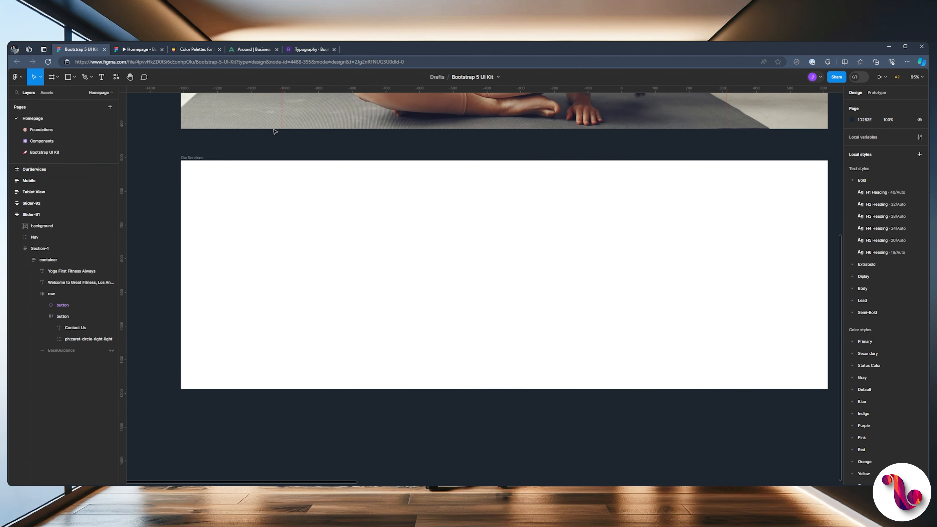
left_click(189, 158)
left_click(918, 185)
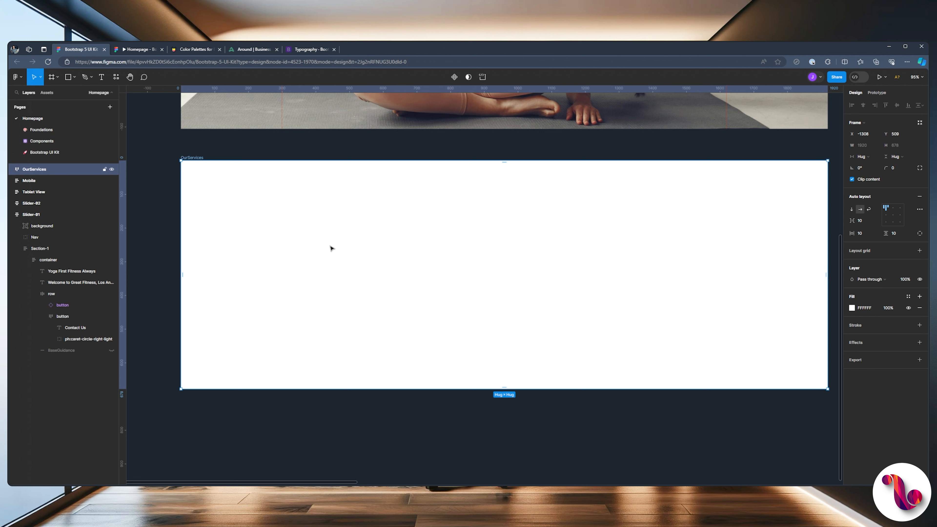
left_click(861, 157)
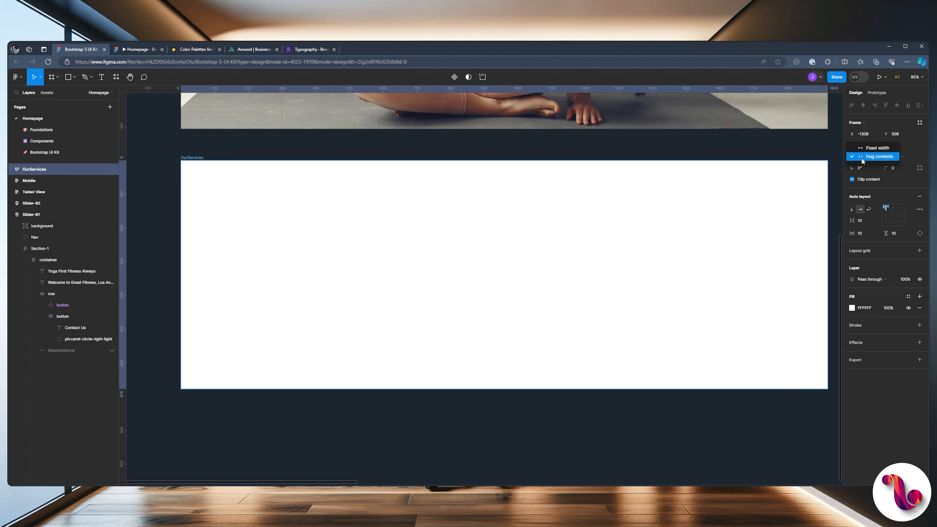
left_click(869, 149)
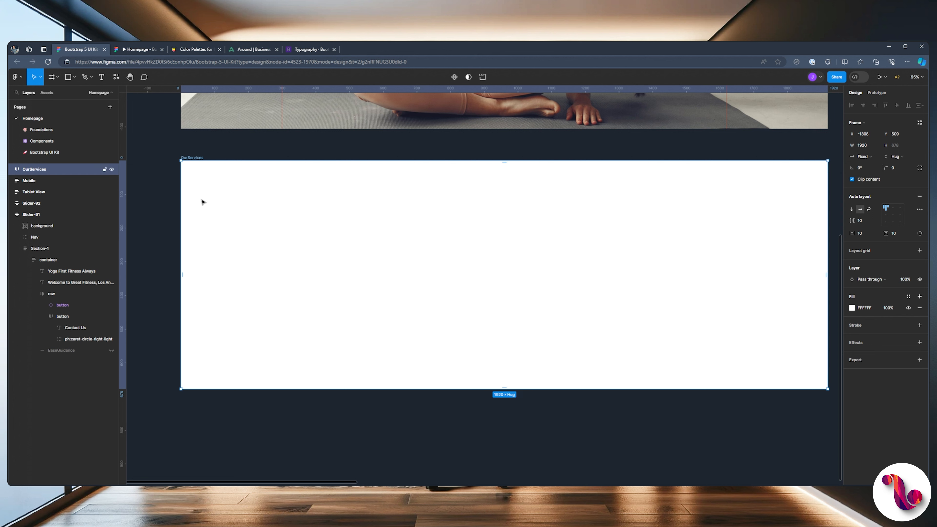
Set the vertical padding of the OurServices frame's auto layout to 96.
scroll(270, 183, "right", 2)
scroll(270, 184, "up", 1)
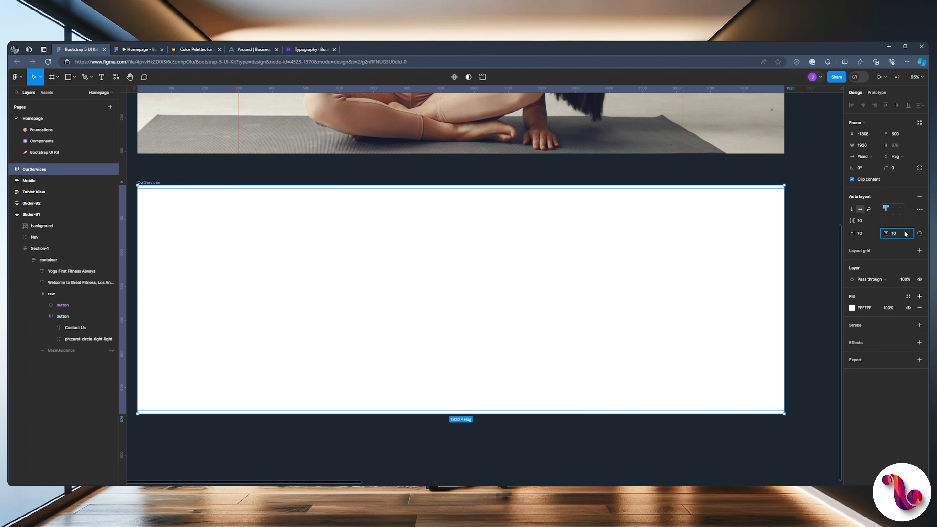
type("96")
key("Return")
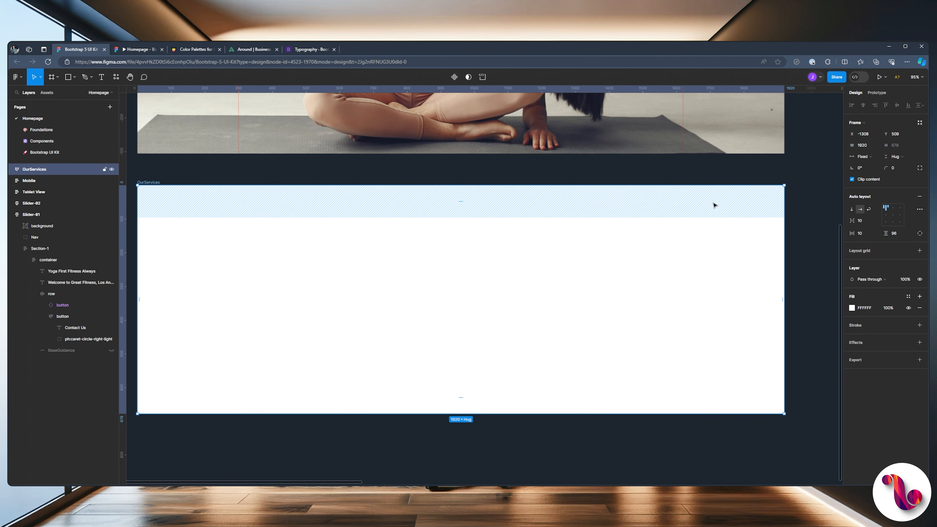
Switch to the Bootstrap docs, search for "spacing" and examine the size classes in the margin and padding section.
left_click(309, 49)
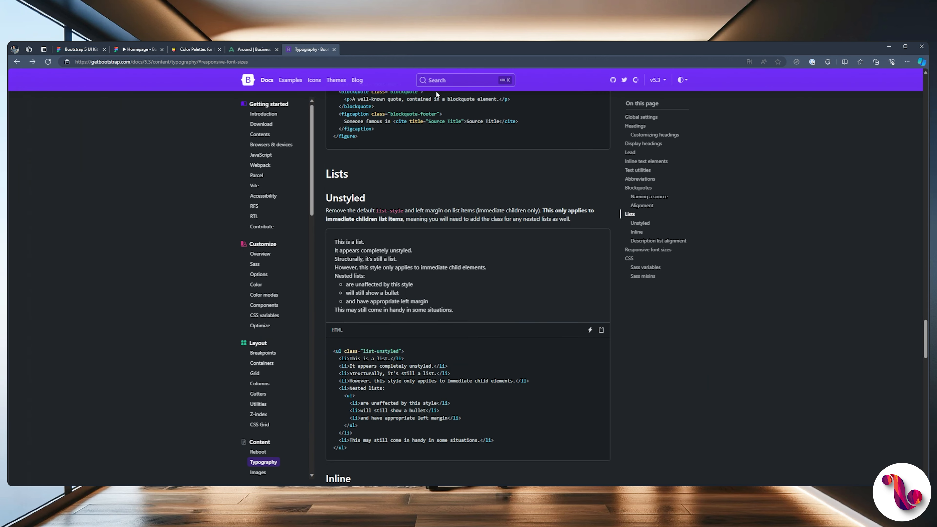
left_click(440, 85)
type("spac")
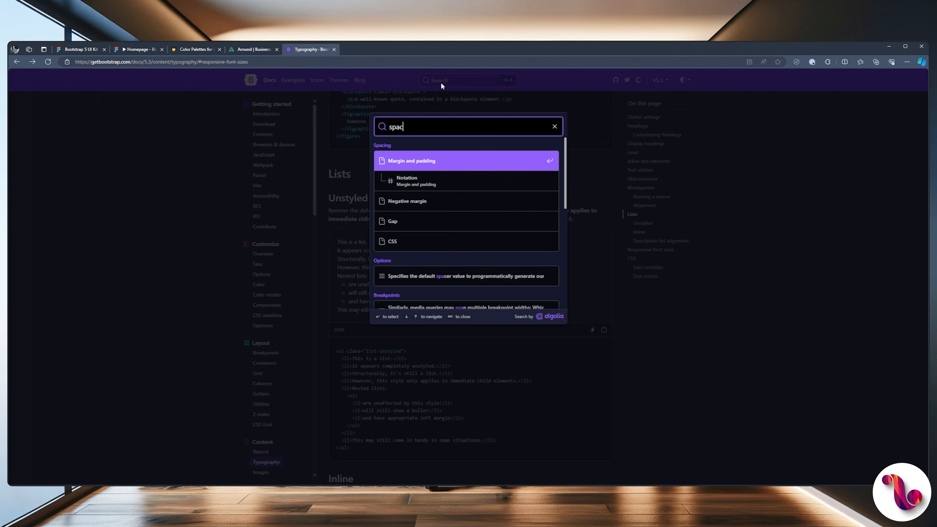
type("ing")
left_click(410, 163)
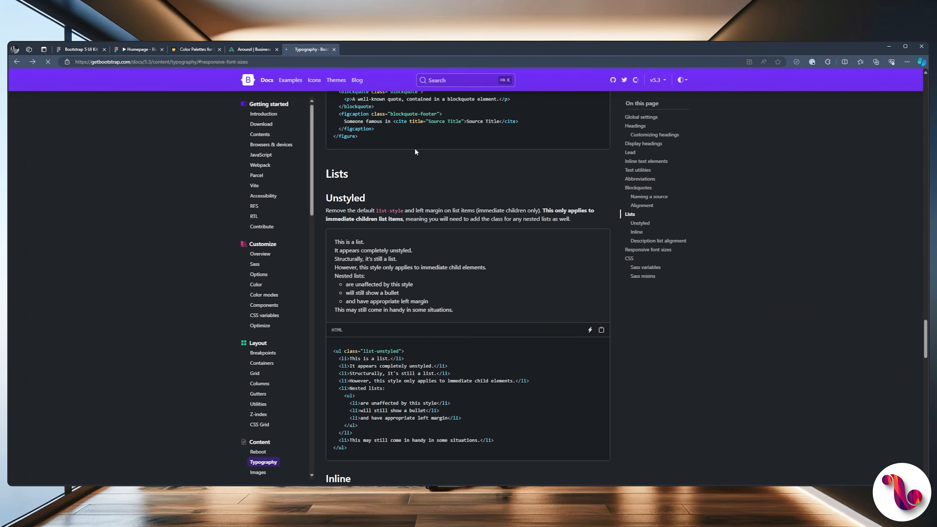
scroll(409, 200, "down", 5)
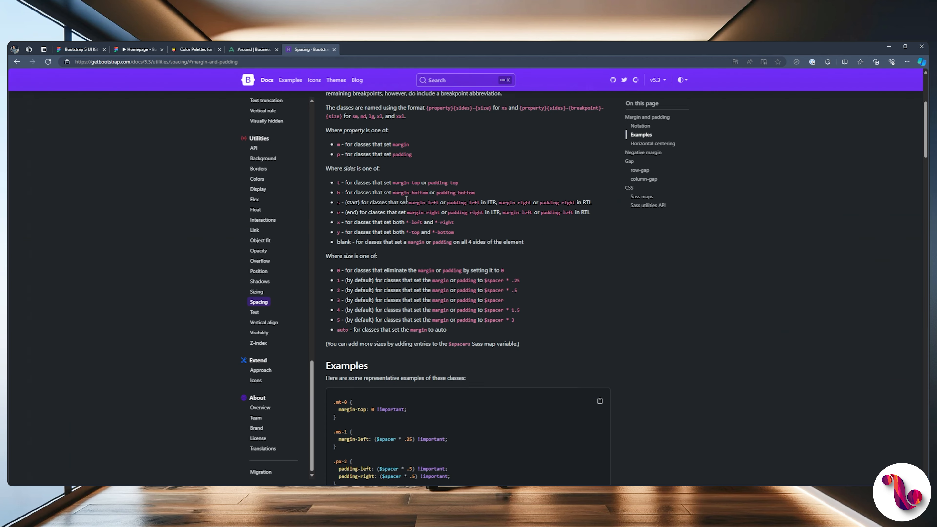
scroll(407, 199, "down", 2)
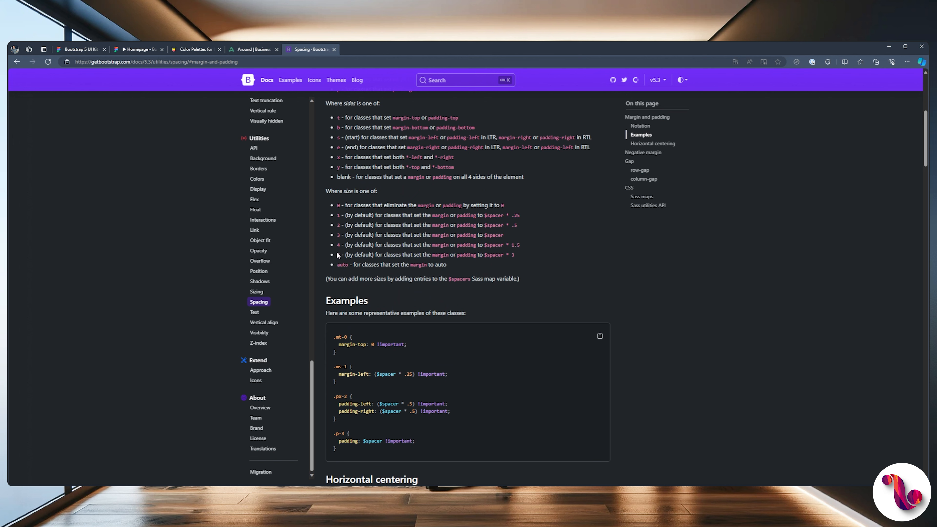
Examine the size classes in the Bootstrap spacing notation, especially size 5 and its spacer multiplier, with a brief check of the OurServices frame in Figma.
scroll(338, 254, "up", 2)
scroll(337, 255, "up", 2)
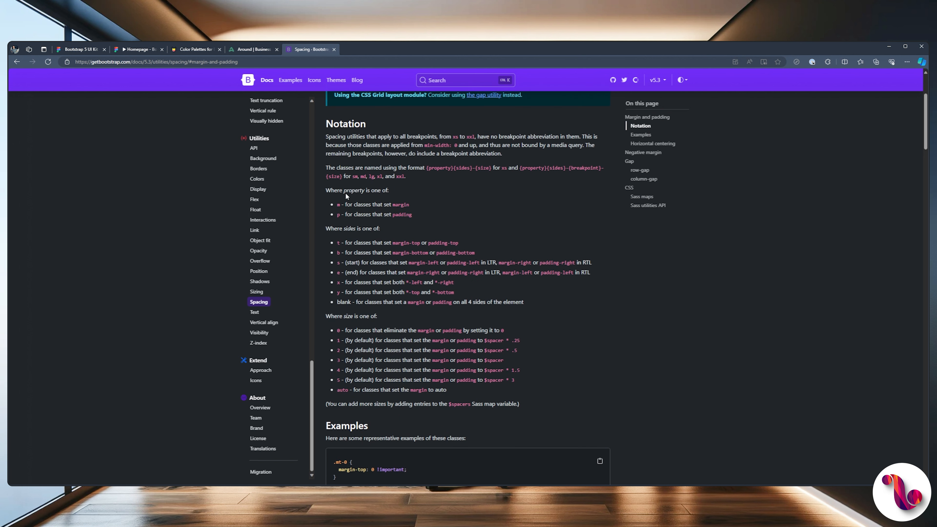
scroll(353, 185, "down", 4)
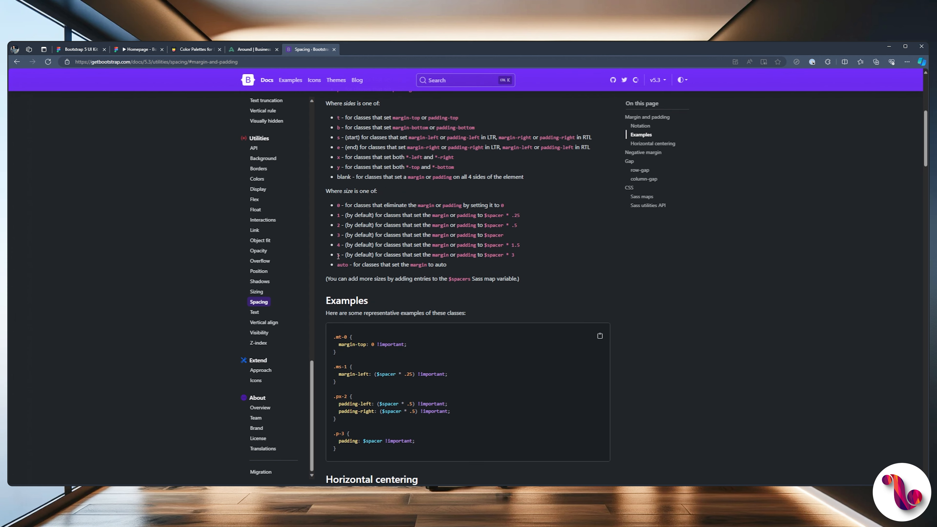
double_click(338, 255)
left_click(76, 49)
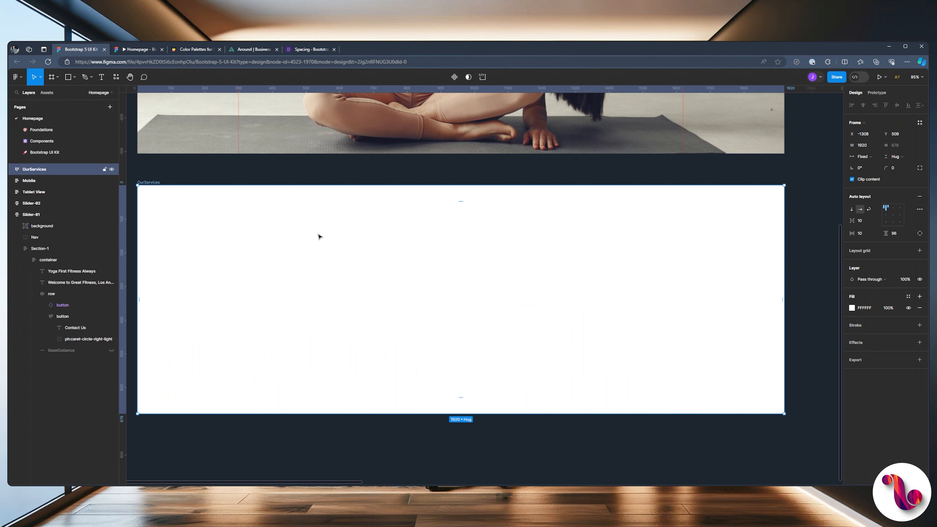
left_click(303, 49)
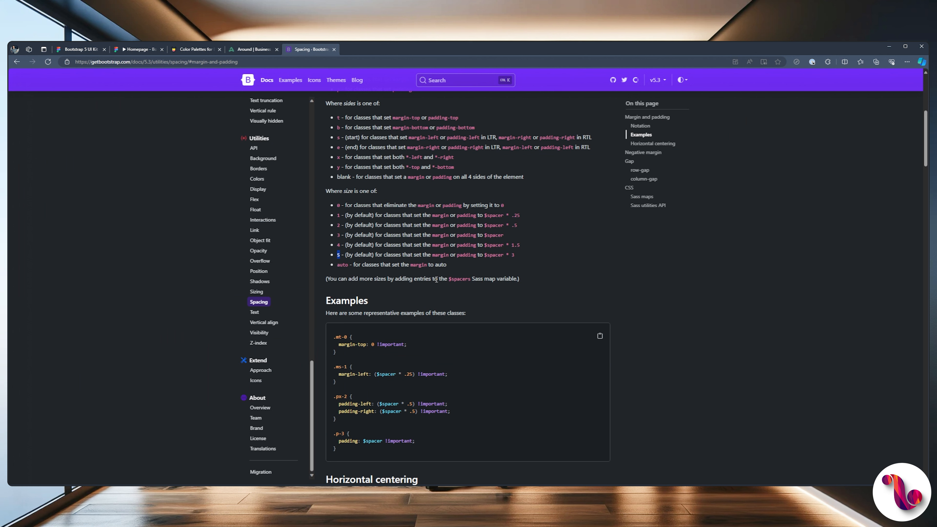
scroll(436, 279, "up", 2)
left_click_drag(485, 318, 500, 318)
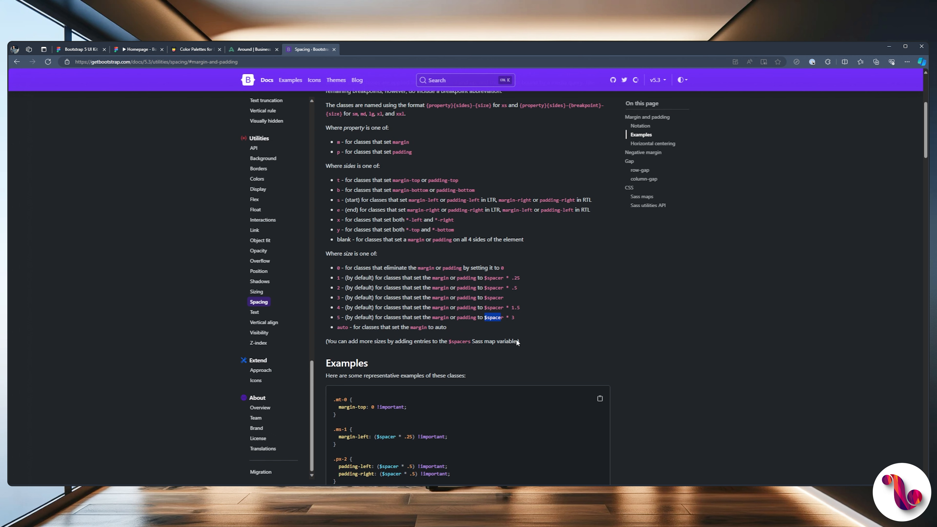
scroll(517, 342, "up", 4)
scroll(516, 343, "down", 2)
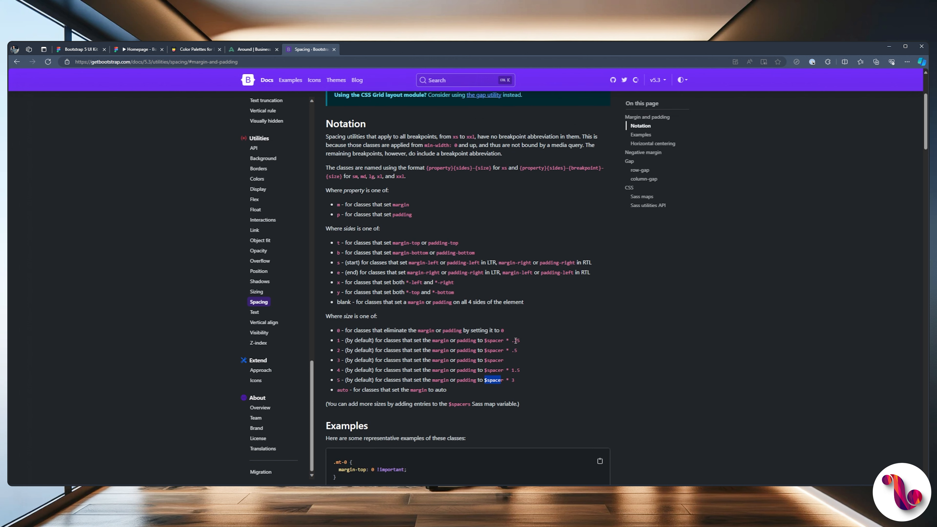
scroll(516, 341, "down", 2)
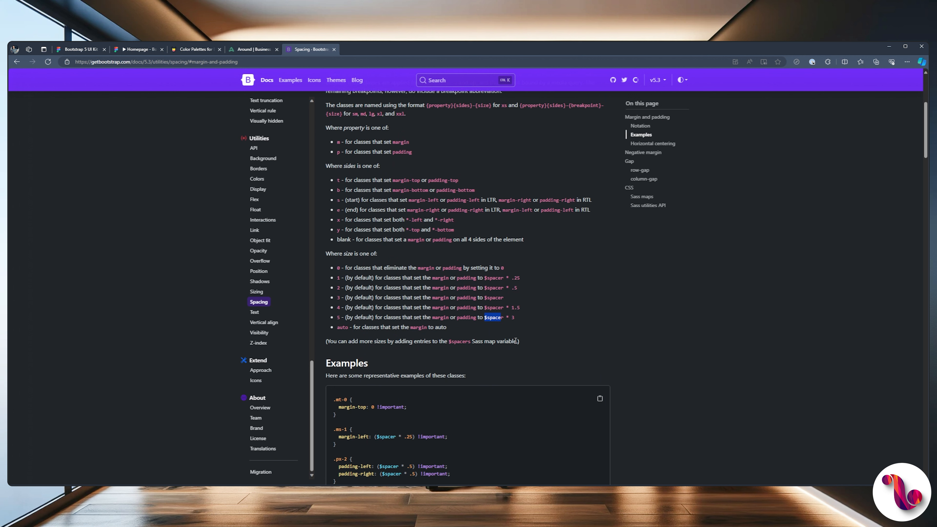
scroll(515, 340, "down", 4)
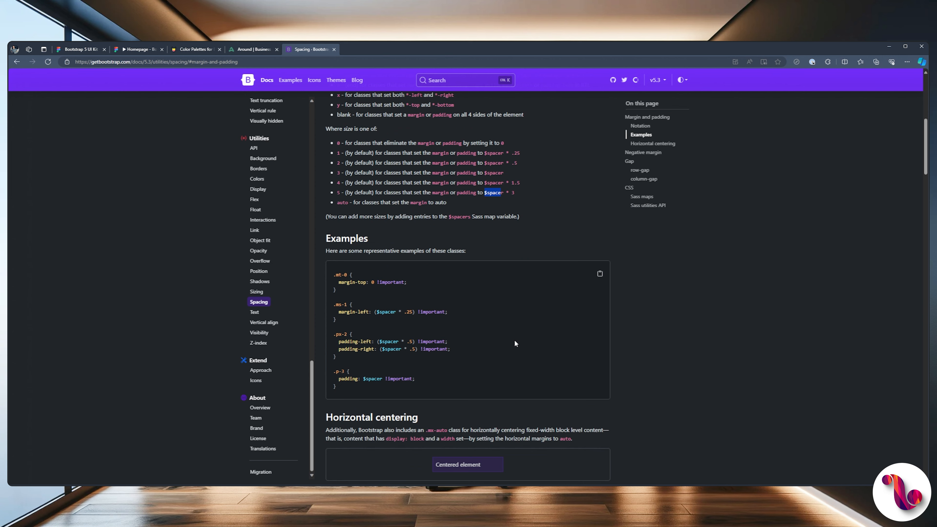
scroll(516, 343, "up", 2)
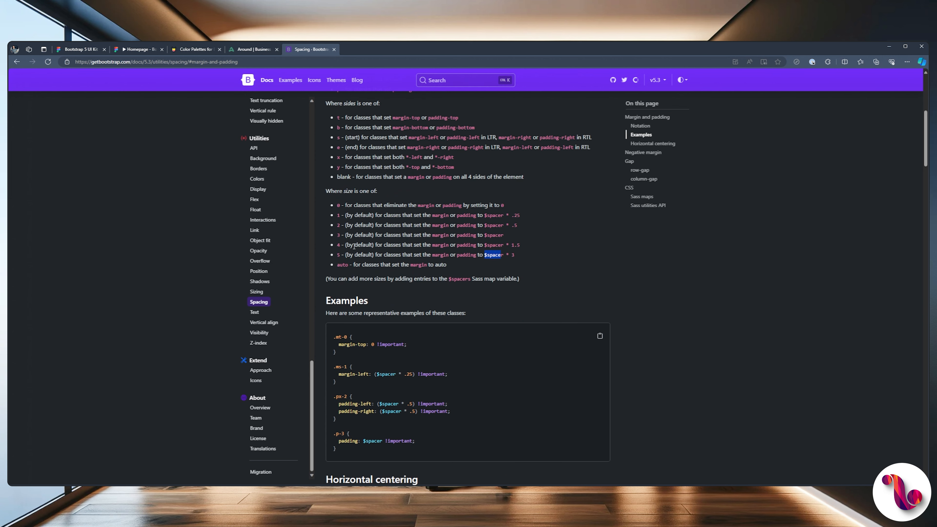
left_click_drag(338, 253, 513, 259)
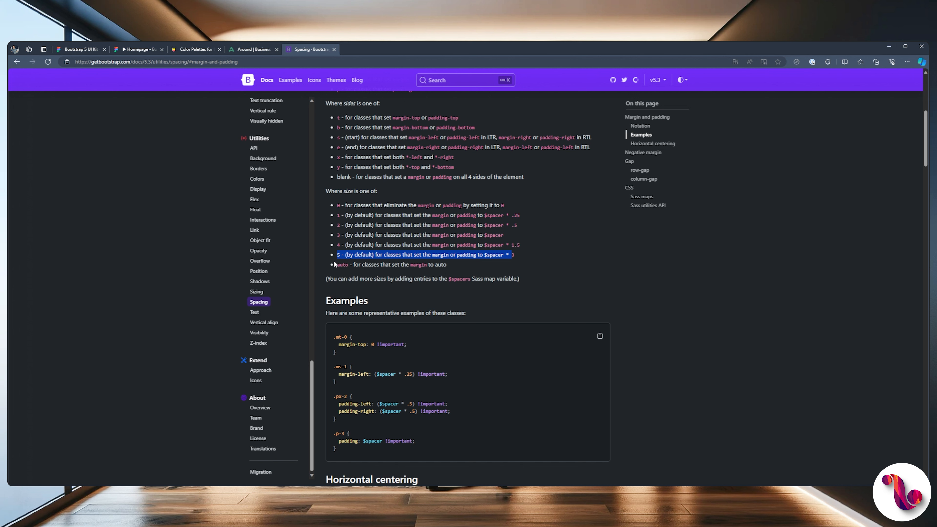
left_click(512, 254)
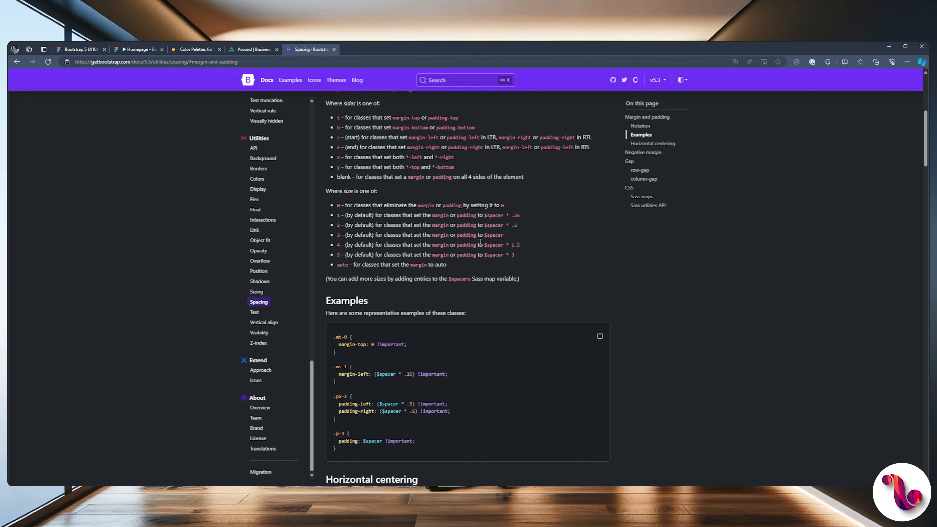
Switch back to the Figma file and paste a copy of the container from Slider-01's Section-1 into the OurServices frame.
left_click(76, 50)
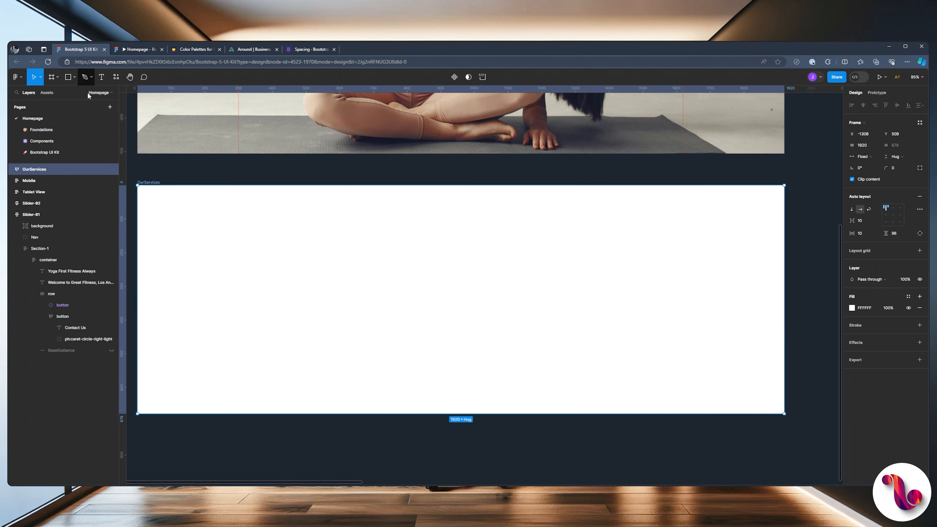
left_click(271, 216)
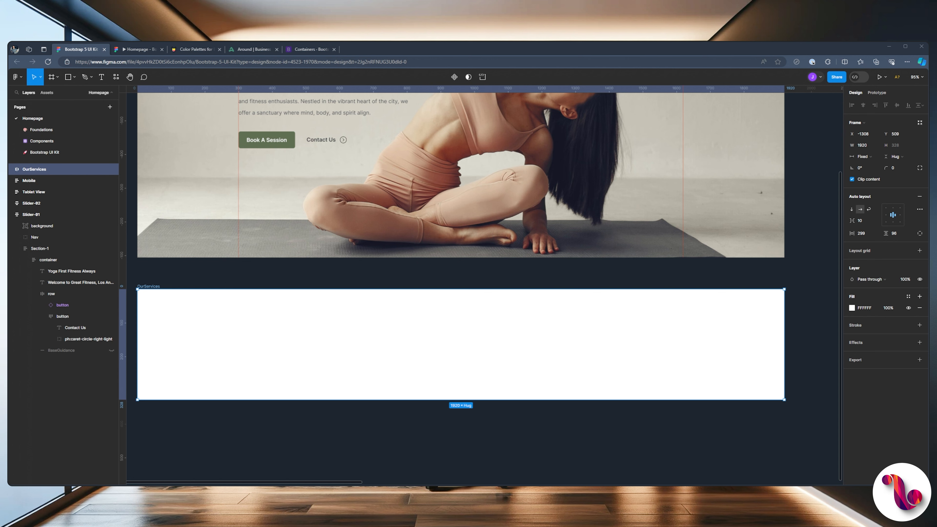
scroll(460, 258, "up", 3)
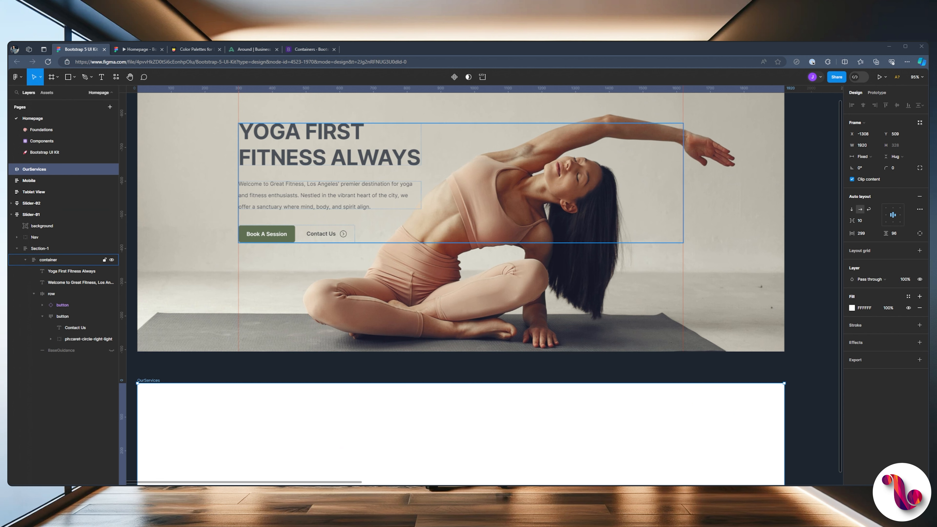
left_click(30, 260)
left_click(50, 259)
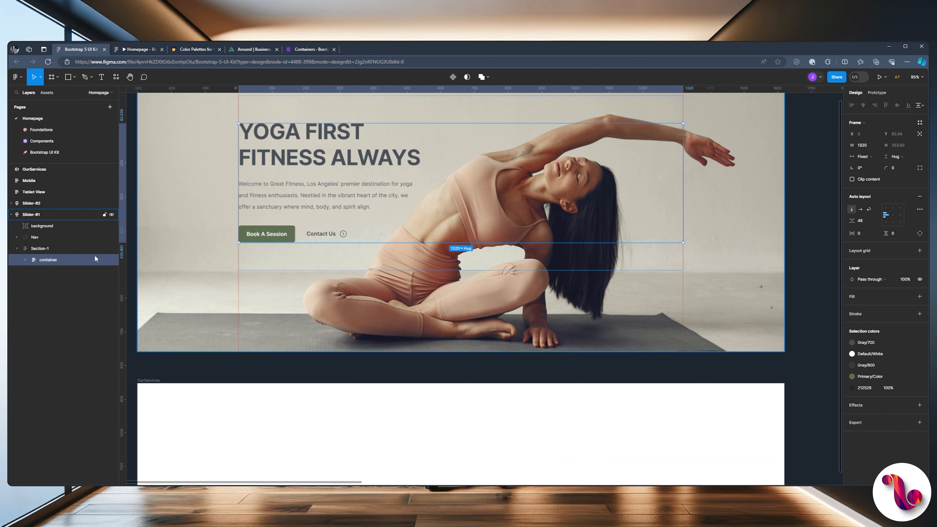
left_click(146, 381)
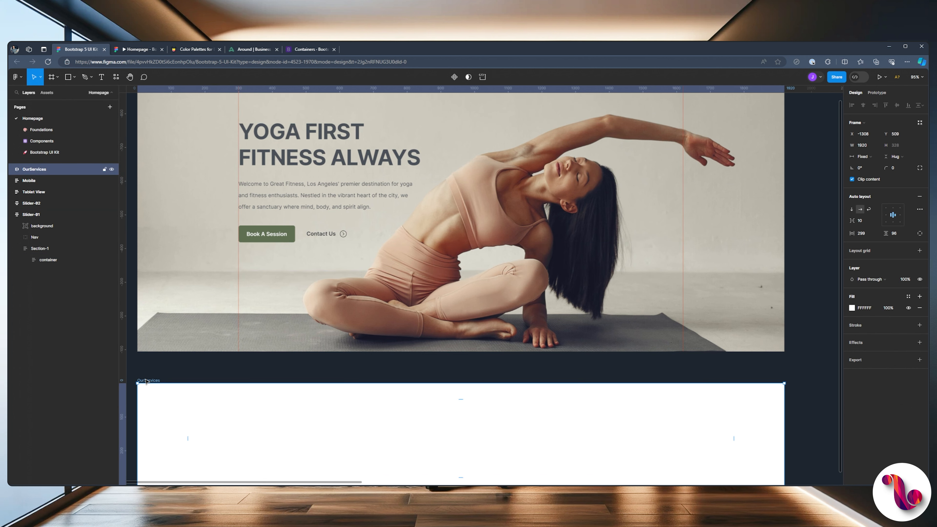
key("ctrl+v")
scroll(258, 351, "down", 3)
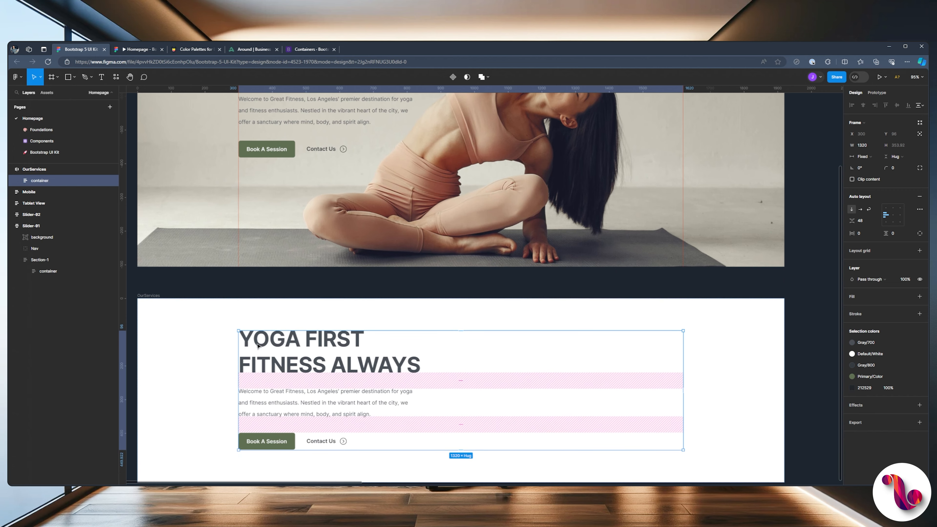
Delete the heading, paragraph, button row and BaseGuidance layers from the pasted container in OurServices, leaving it empty.
left_click(16, 181)
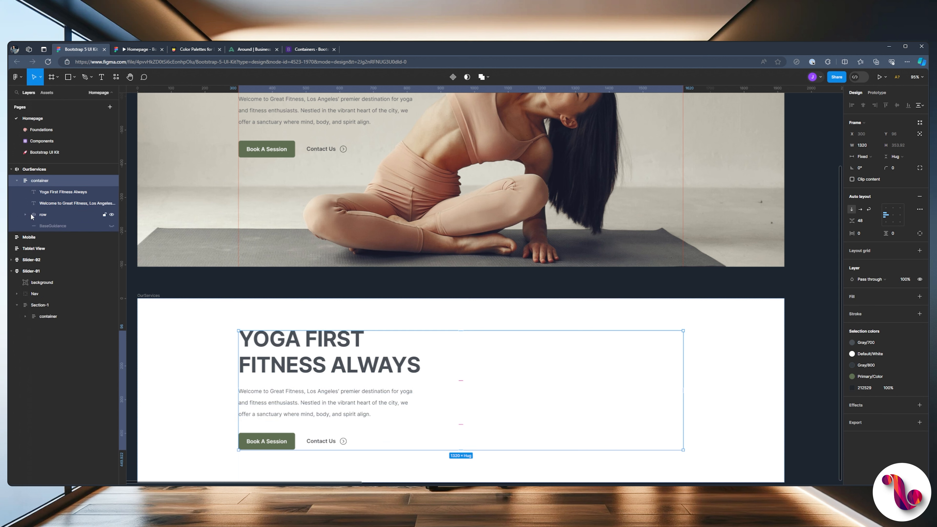
left_click(49, 213)
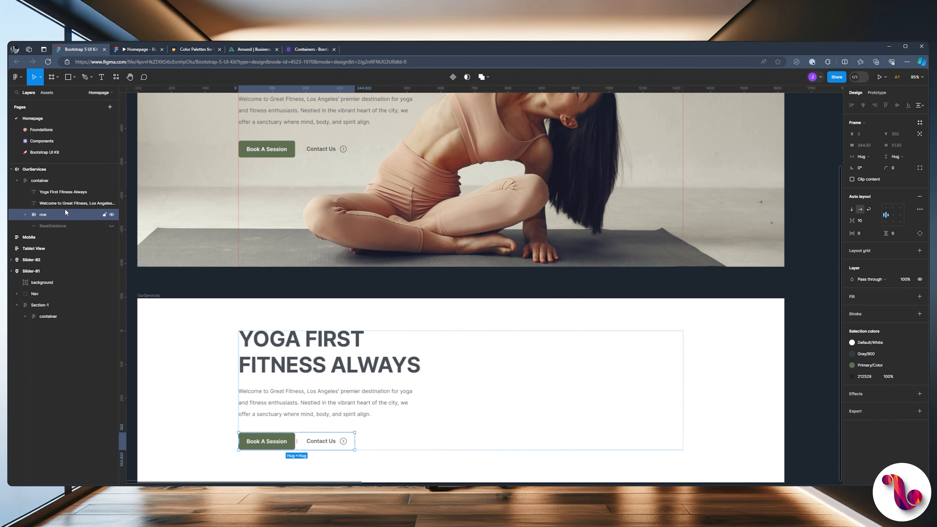
left_click(52, 191)
left_click(55, 225, "shift")
key("Delete")
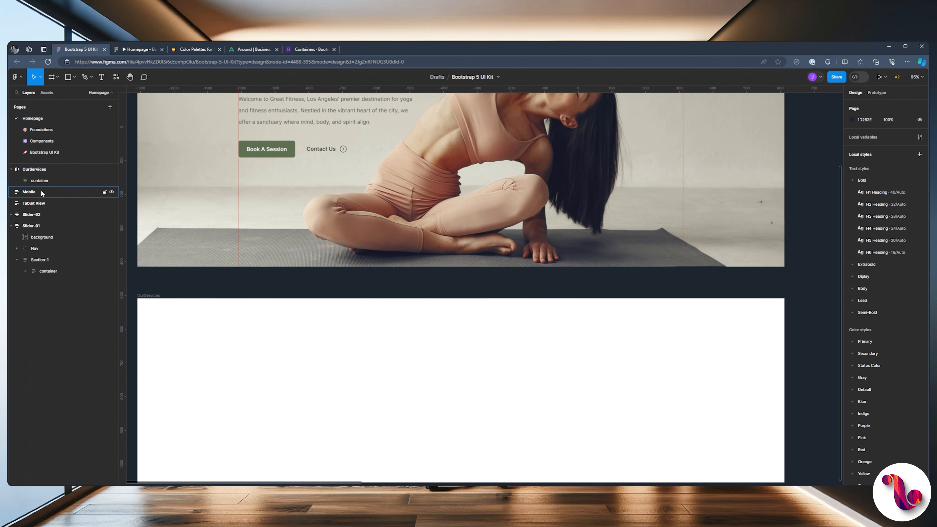
Add the text "Our Services" inside the empty container and set its letter case to as typed.
left_click(38, 180)
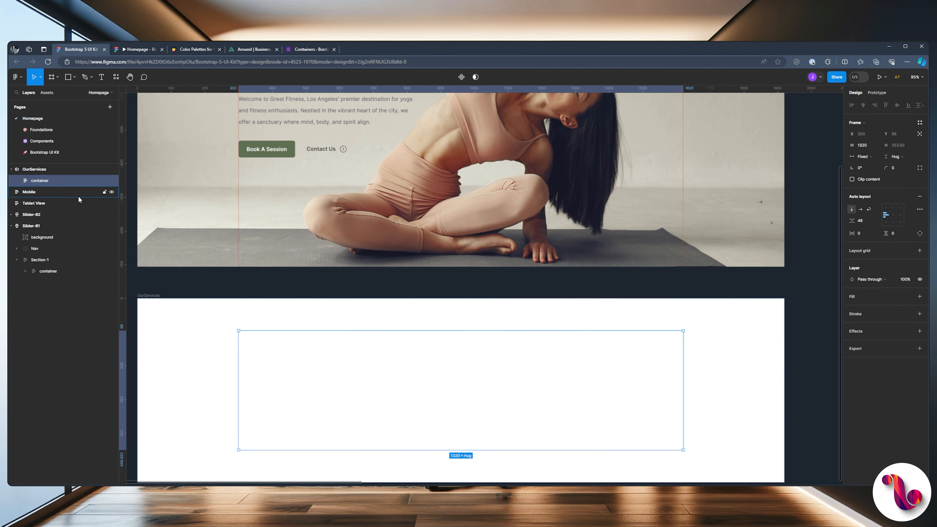
left_click(101, 77)
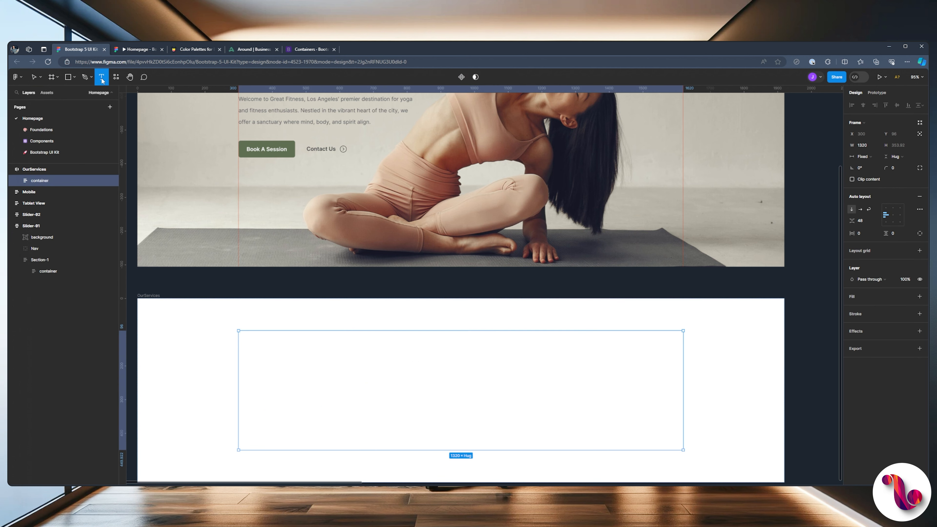
left_click(413, 390)
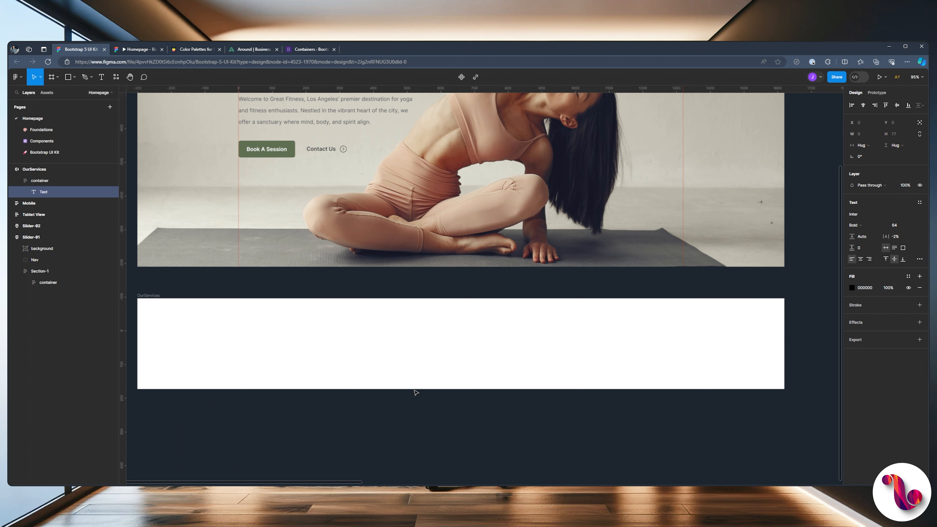
type("Our Services")
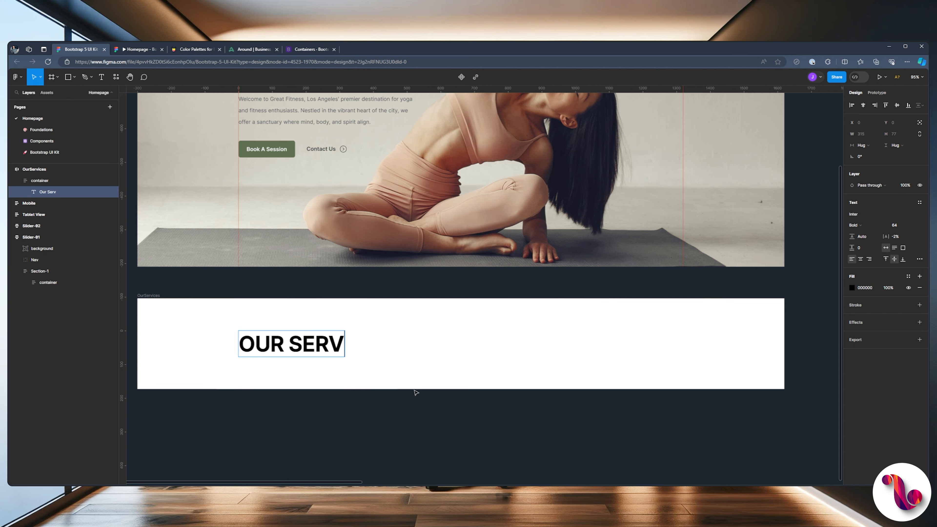
key("Escape")
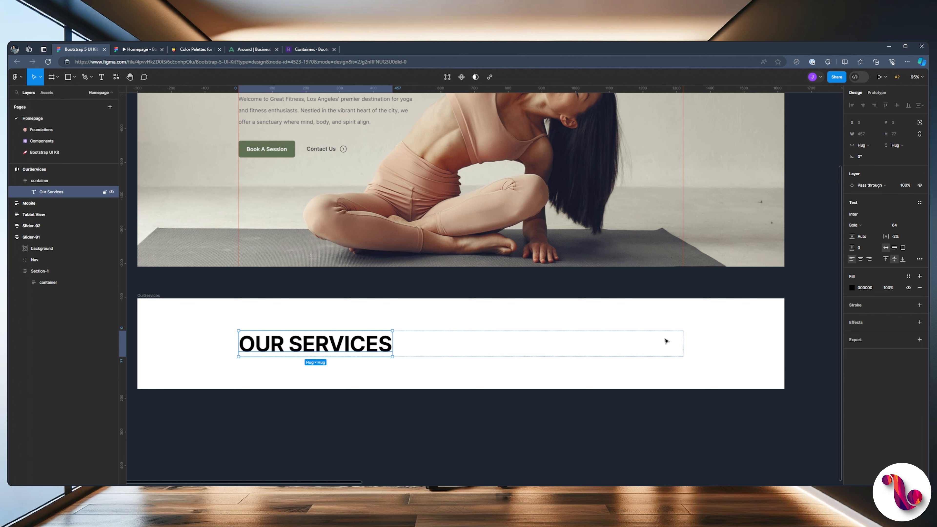
left_click(919, 259)
left_click(801, 262)
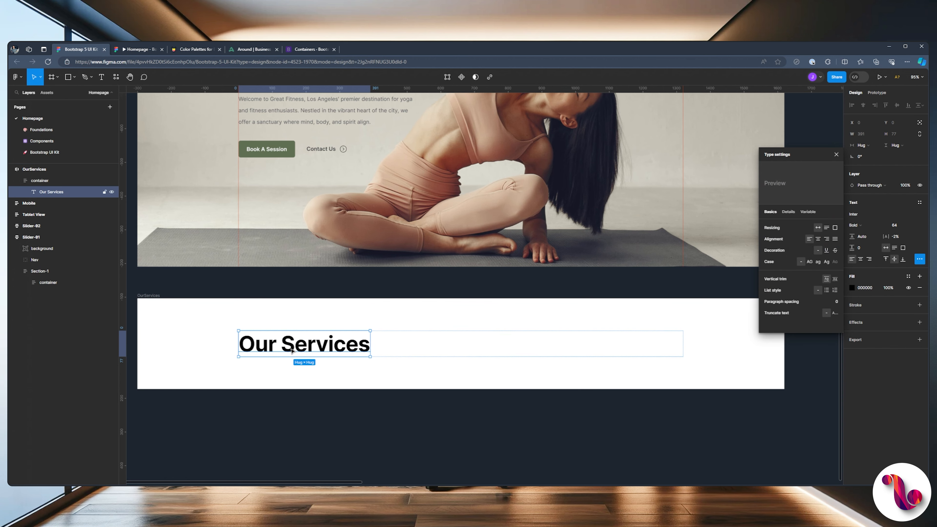
Duplicate the "Our Services" text below itself and change the copy to "Sub Heading To Explain More".
key("ctrl+d")
double_click(271, 382)
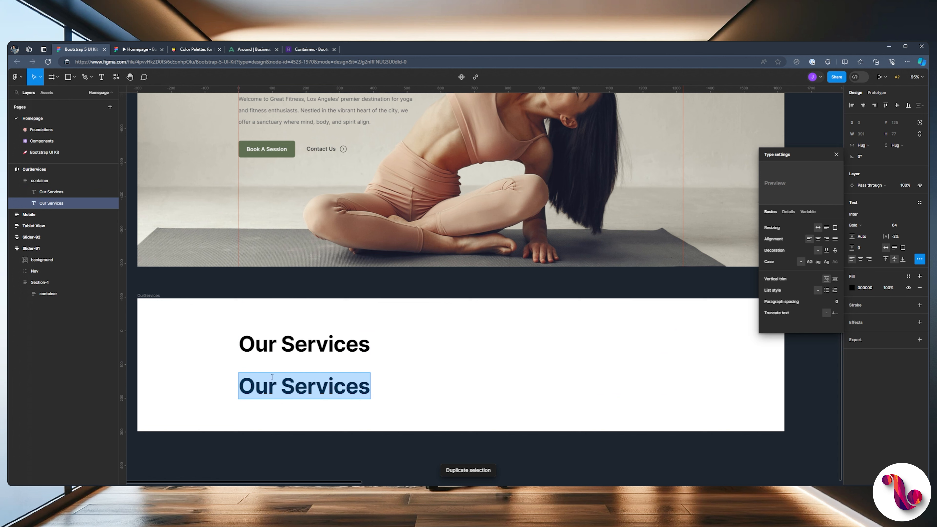
type("Sub He")
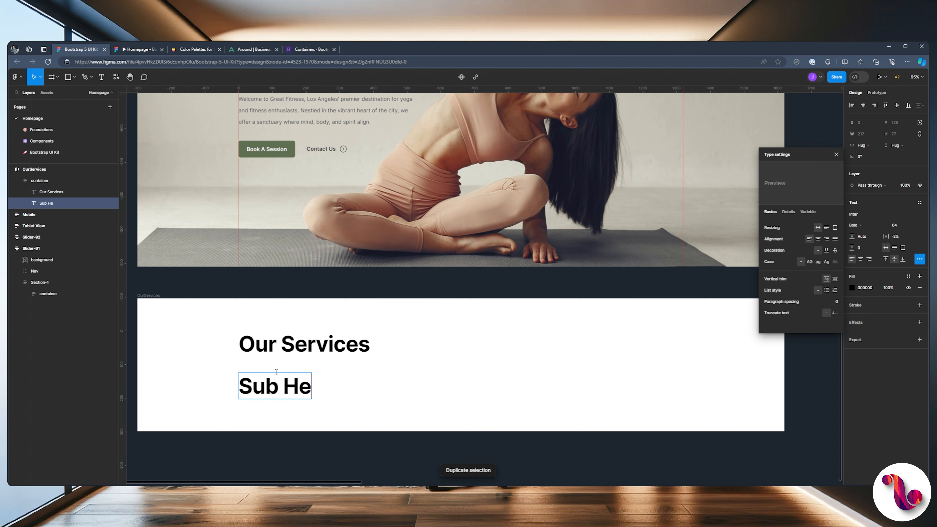
type("ading To Expl")
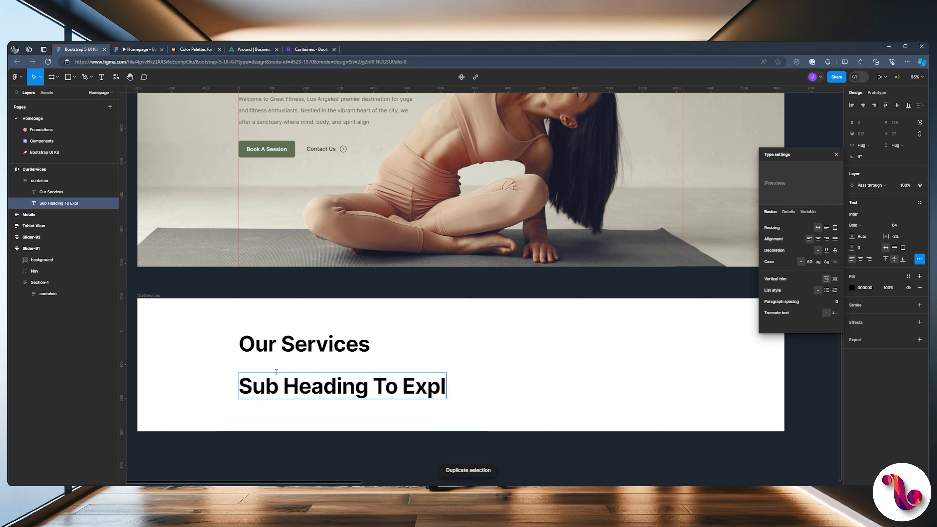
type("ain More")
key("Escape")
key("Escape")
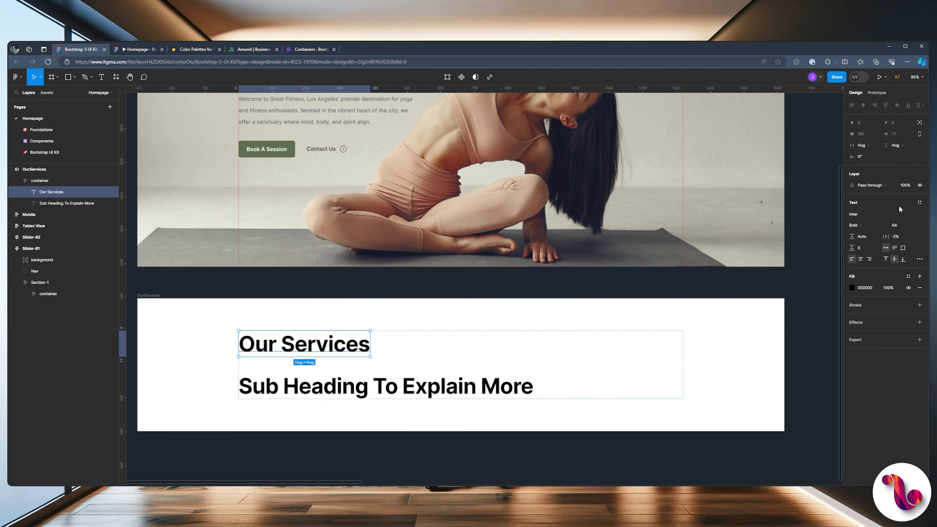
Try the Bold H1 Heading text style on the "Our Services" text, and detach it again.
left_click(919, 202)
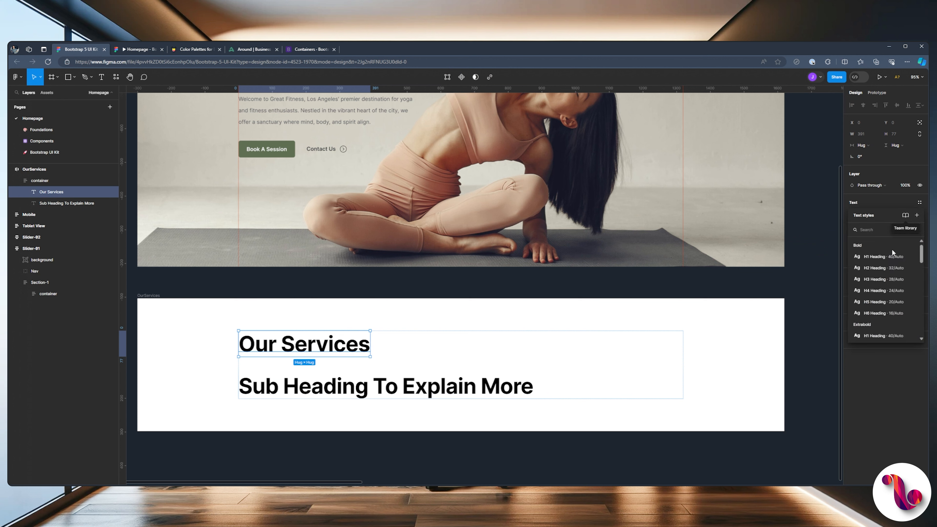
left_click(876, 257)
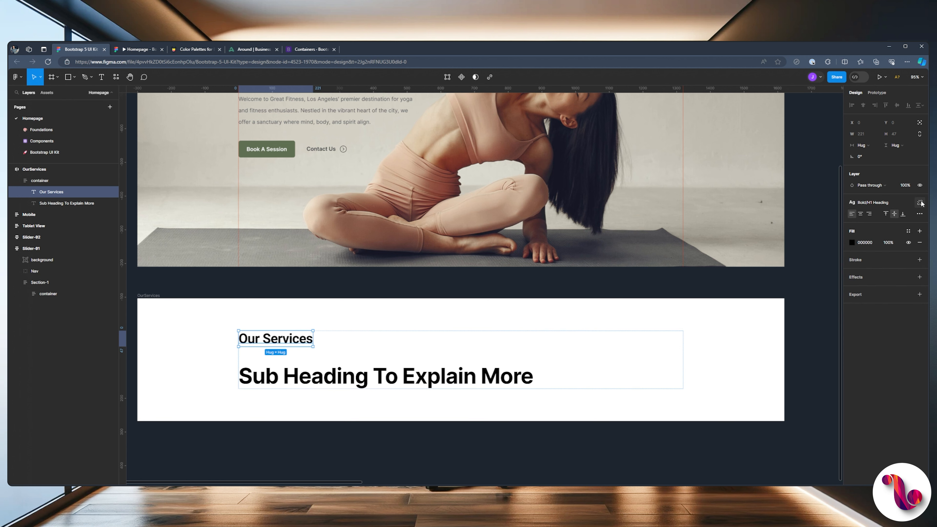
left_click(919, 202)
Look through the available heading text styles for the "Our Services" text, down to the display headings.
left_click(919, 202)
scroll(885, 318, "down", 2)
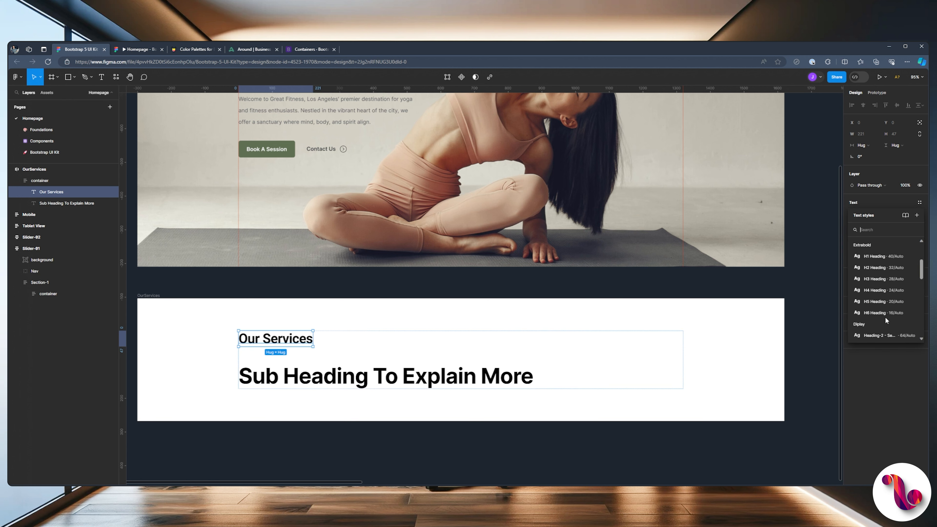
scroll(884, 317, "down", 1)
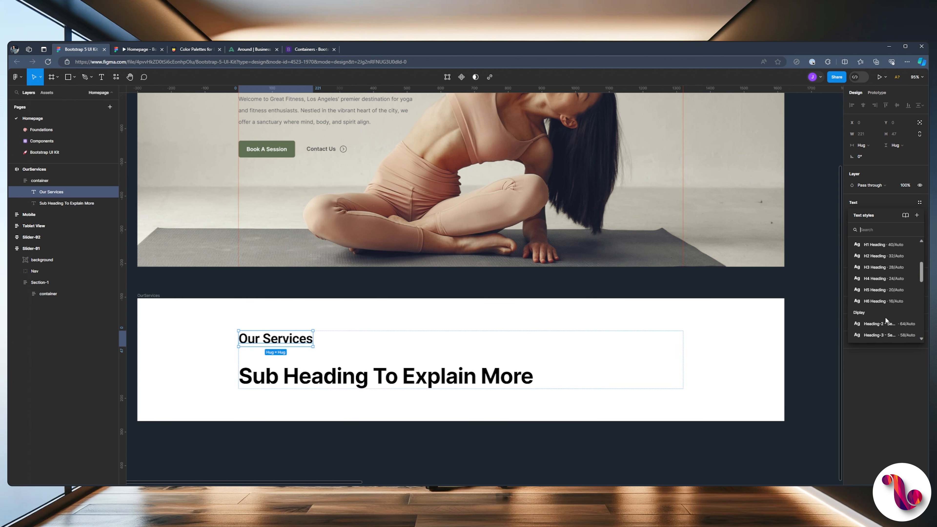
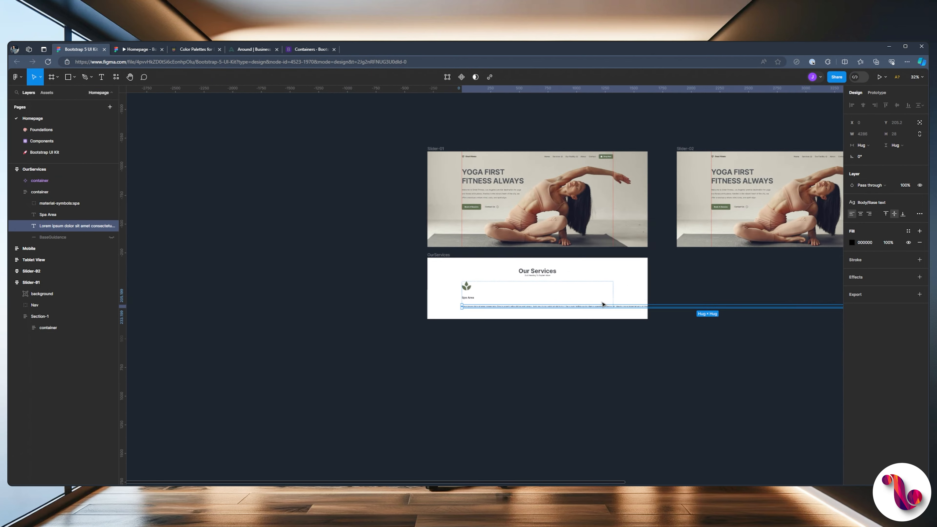
Switch the lorem ipsum paragraph under "Spa Area" to a fixed width of 200.
scroll(601, 305, "down", 3)
scroll(599, 307, "up", 4)
scroll(812, 325, "down", 4)
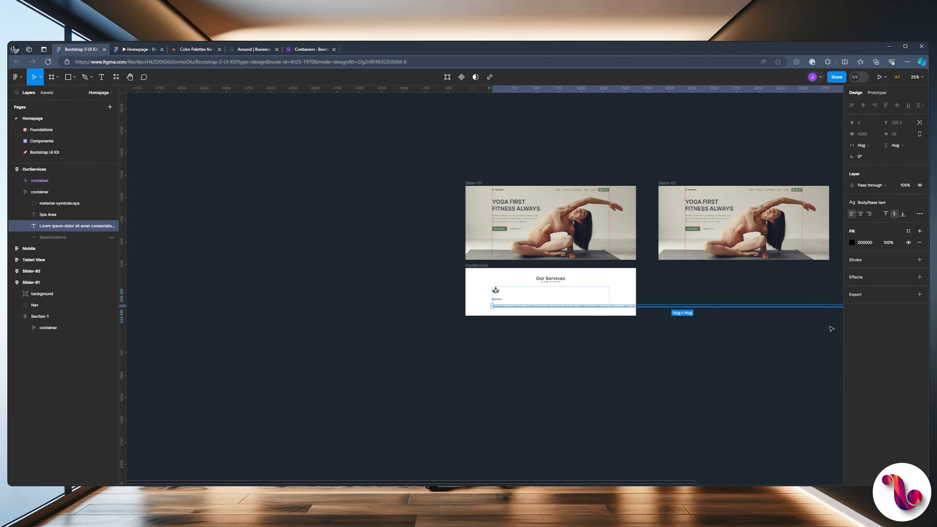
left_click(861, 145)
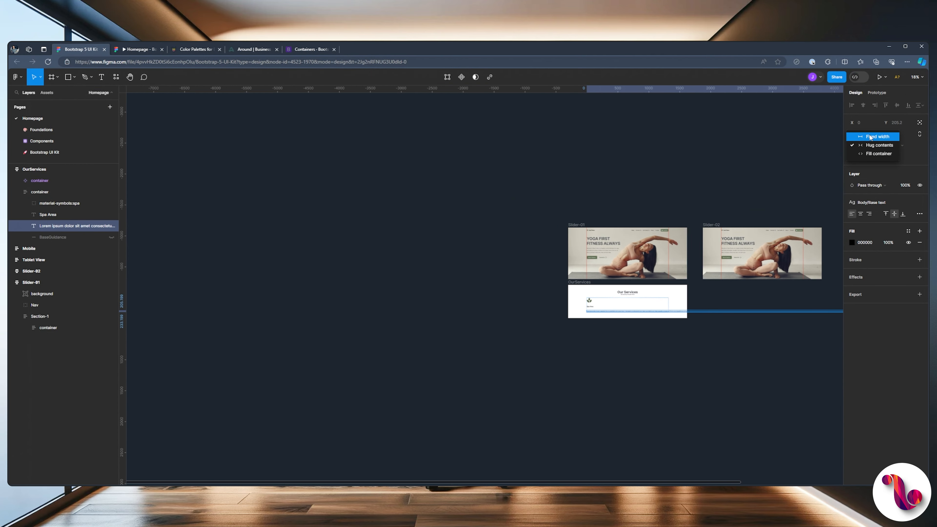
left_click(863, 136)
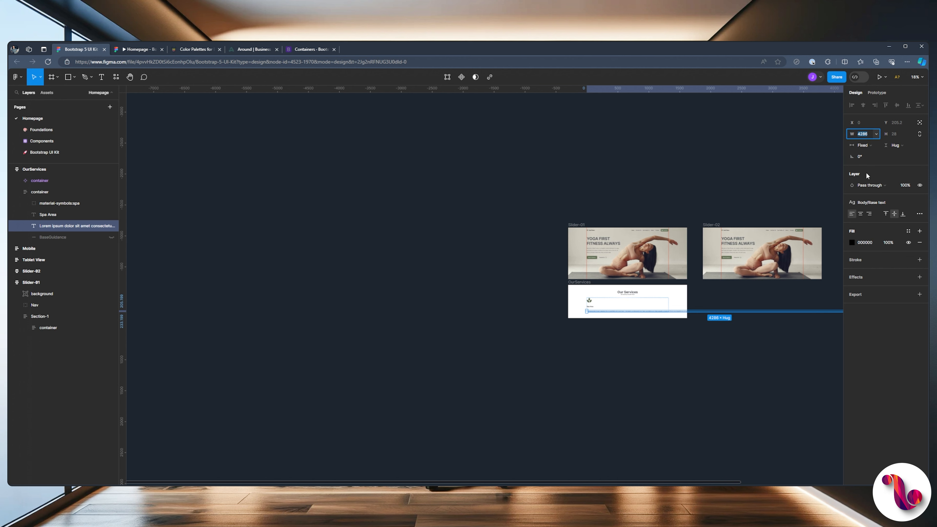
type("200")
key("Return")
Trim the paragraph under "Spa Area" to "Libero nunc facilisis auctor diam suspendisse pharetra nisi. Mauris ornare imperdiet.".
scroll(664, 313, "up", 10)
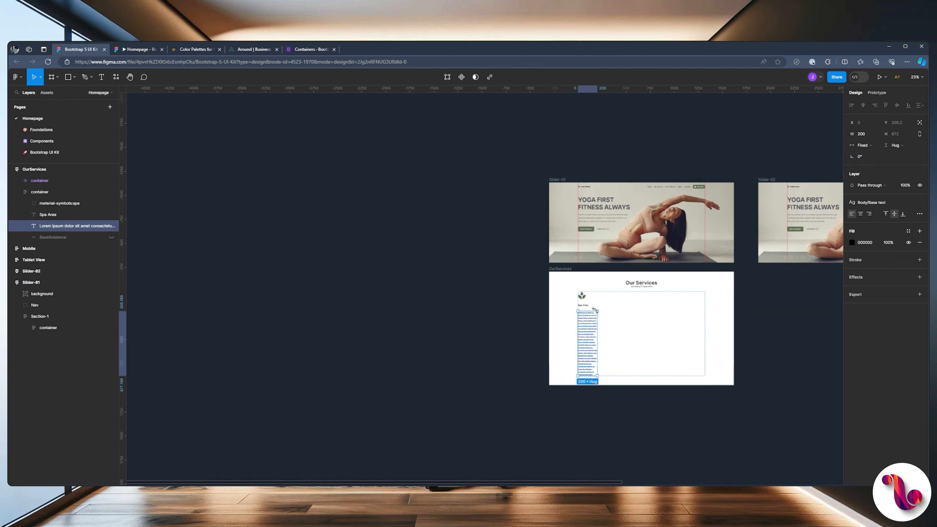
scroll(622, 364, "up", 5)
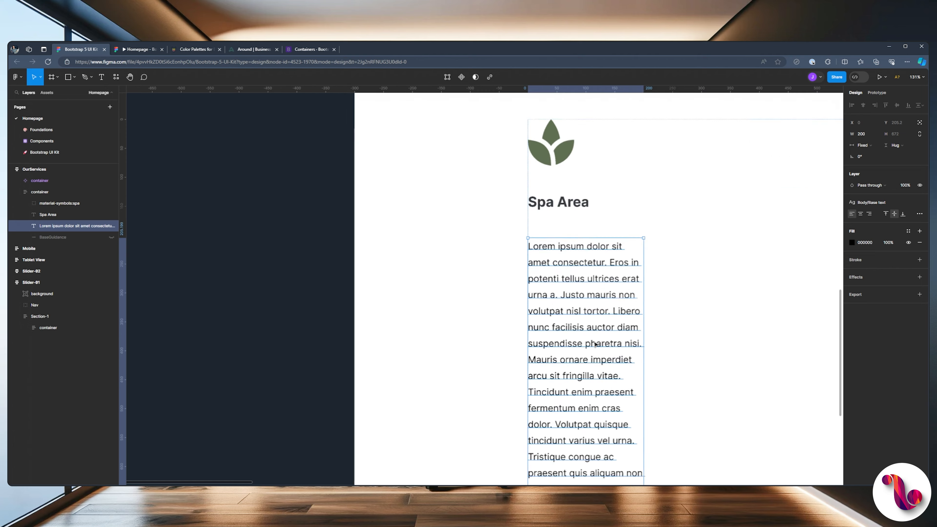
scroll(568, 307, "down", 5)
scroll(569, 308, "down", 3)
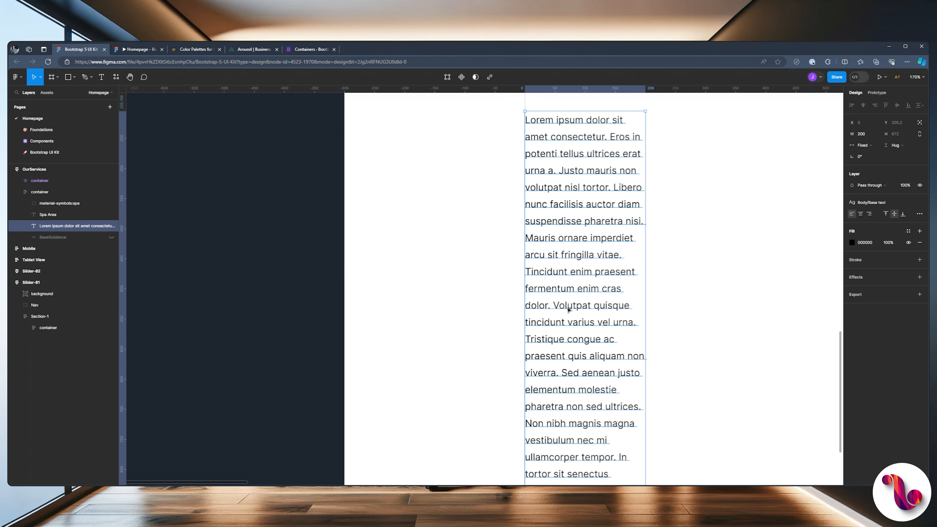
scroll(590, 332, "up", 5)
double_click(613, 360)
left_click_drag(613, 359, 513, 295)
key("BackSpace")
left_click_drag(602, 346, 641, 407)
scroll(640, 408, "down", 5)
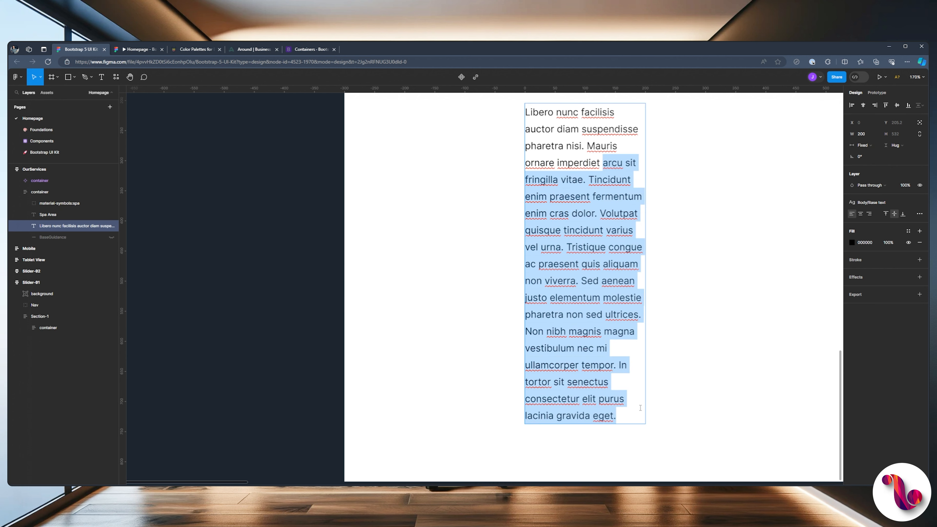
key("BackSpace")
key("BackSpace")
type(".")
key("Escape")
Review the Spa Area icon, heading and shortened paragraph in the homepage prototype preview, and return to the design file.
left_click_drag(747, 161, 620, 263)
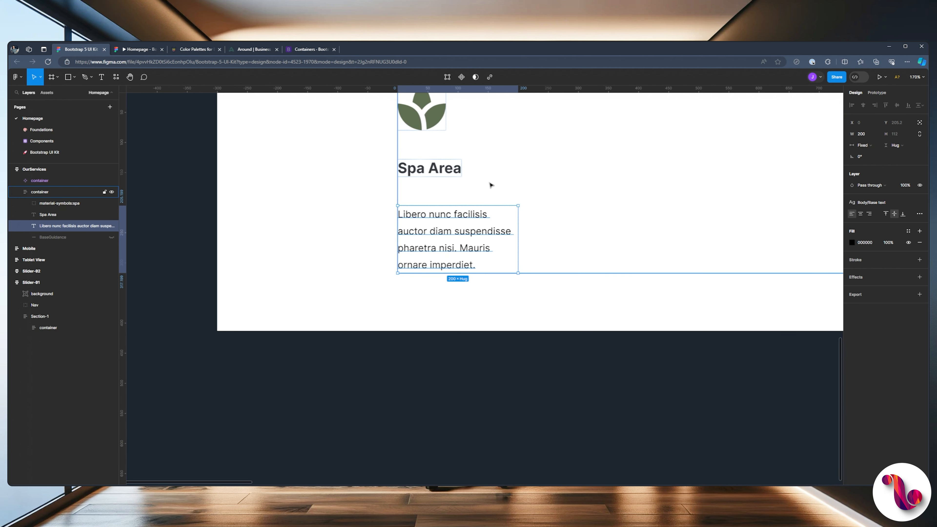
left_click_drag(473, 171, 472, 191)
scroll(473, 192, "up", 2)
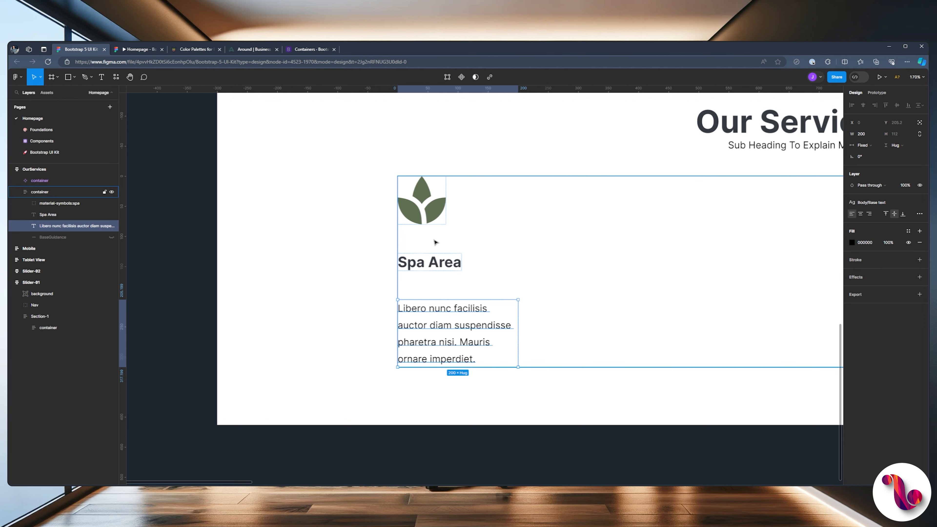
left_click(137, 49)
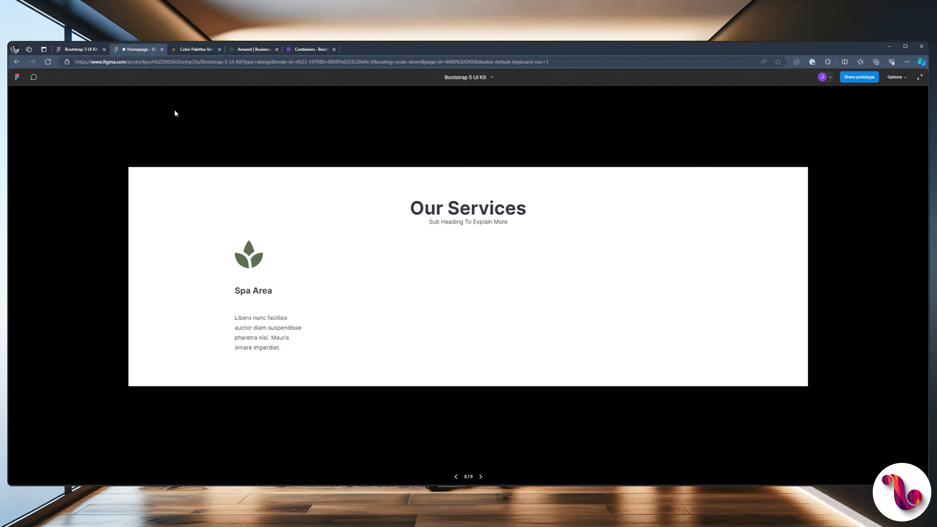
left_click(81, 49)
Widen the Spa Area paragraph to about 262 and center-align its text.
left_click(465, 288)
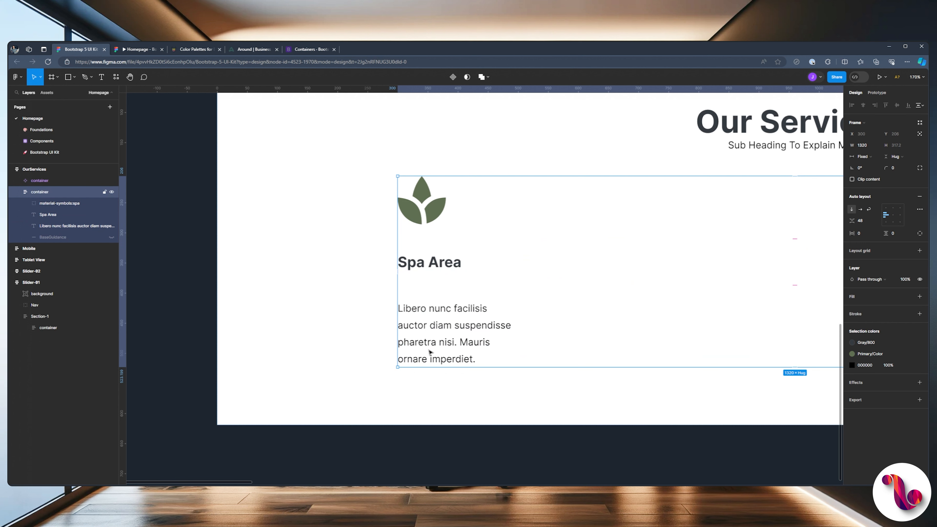
left_click(439, 348)
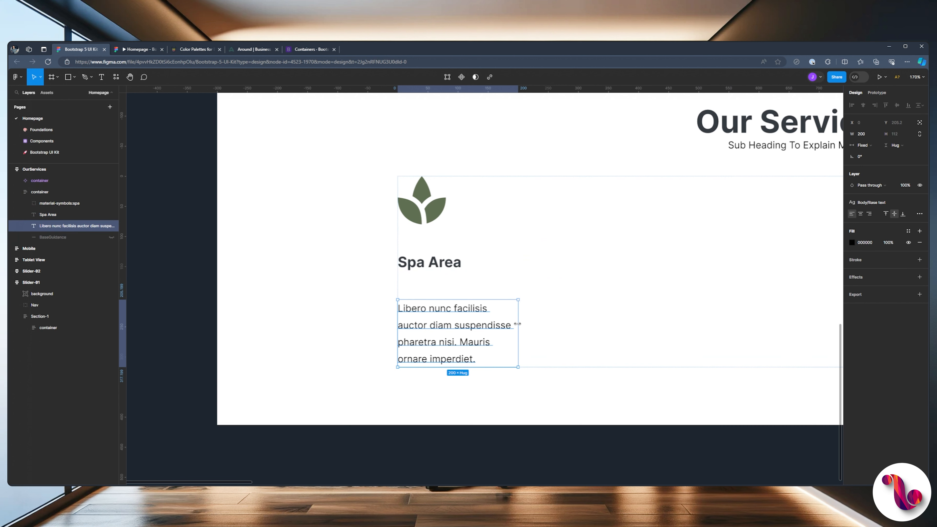
left_click_drag(517, 325, 558, 327)
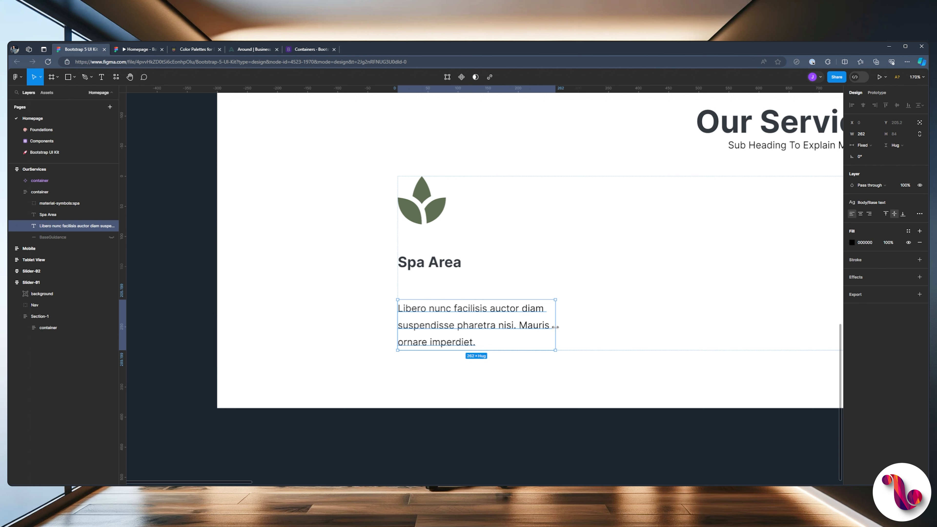
left_click(861, 215)
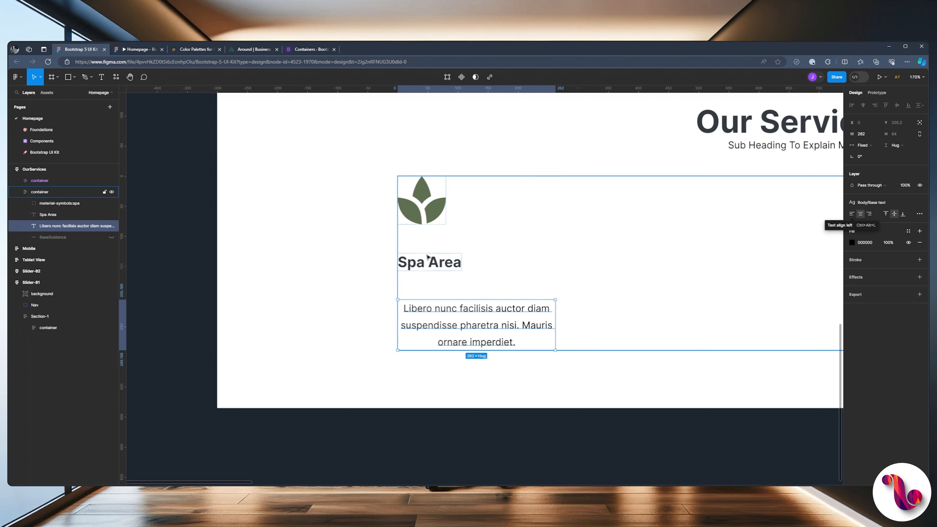
Group the spa icon, "Spa Area" heading and paragraph, and rename the group ServiceSpa.
left_click(41, 206, "shift")
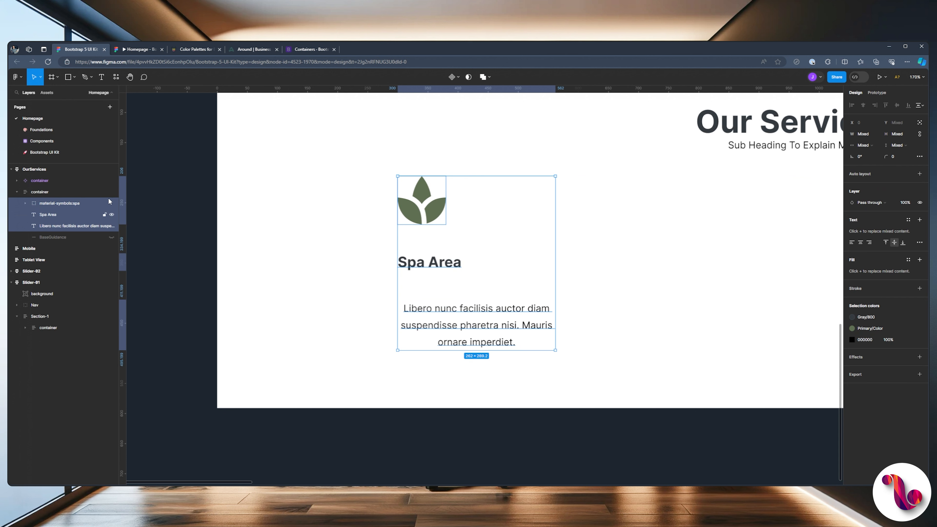
key("ctrl+g")
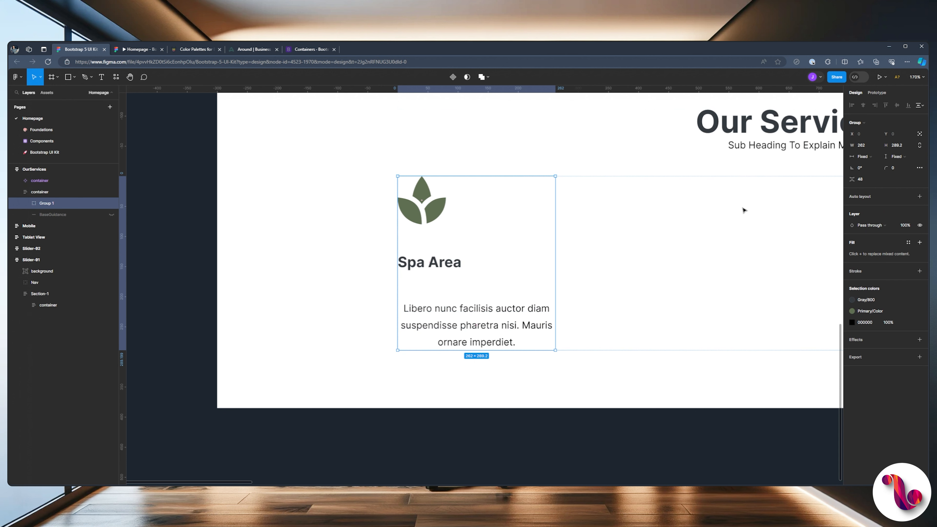
double_click(46, 204)
type("ServiceSpa")
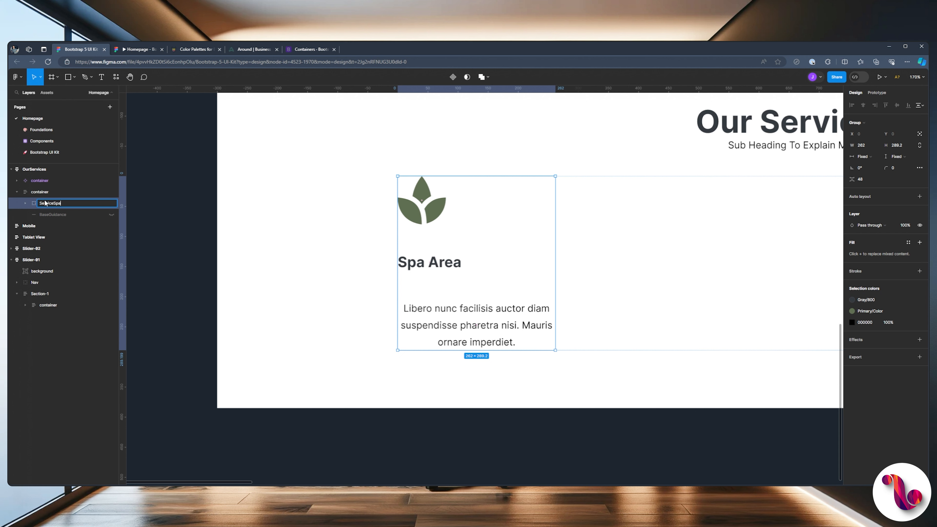
key("Return")
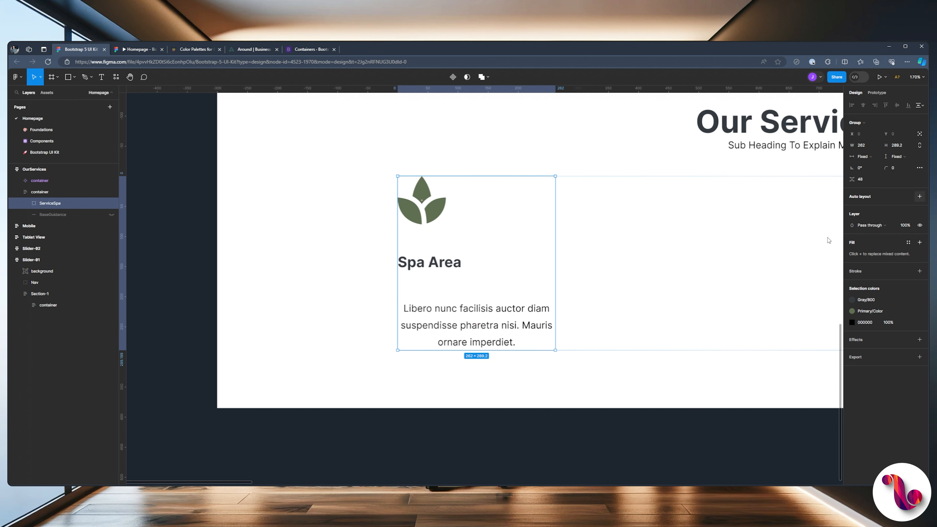
Add vertical auto layout to ServiceSpa with centered alignment and a gap of 35, and check it in the prototype preview.
key("shift+a")
left_click(894, 217)
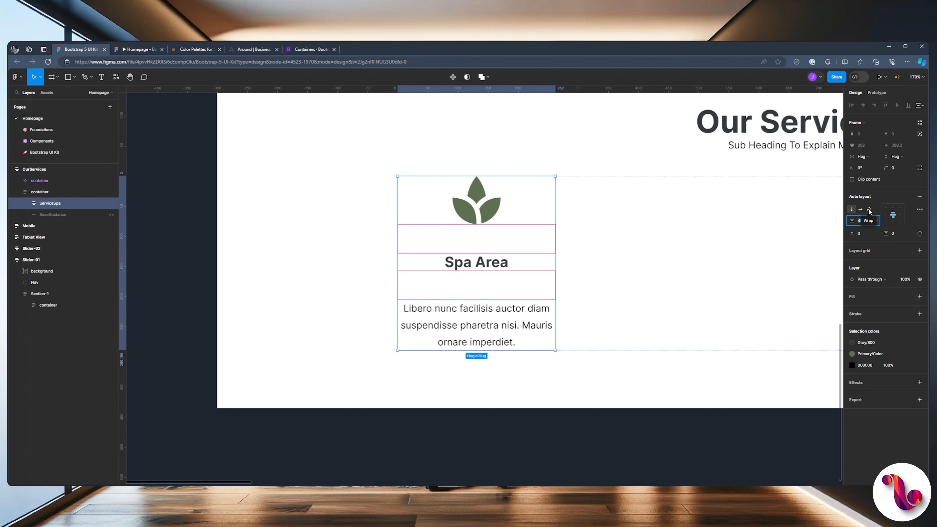
type("2")
type("5")
key("Return")
left_click(125, 49)
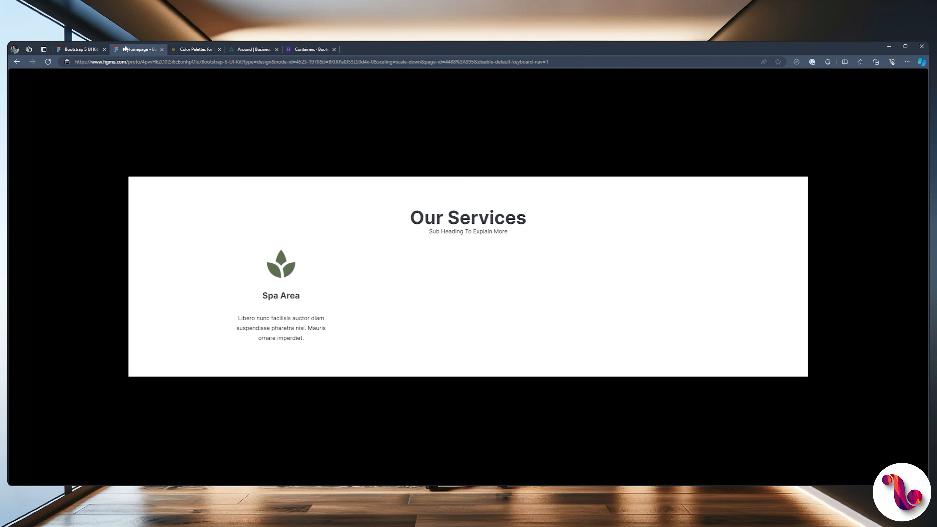
left_click(72, 50)
Group the "Spa Area" heading with its paragraph inside ServiceSpa and rename the group content.
left_click(466, 257)
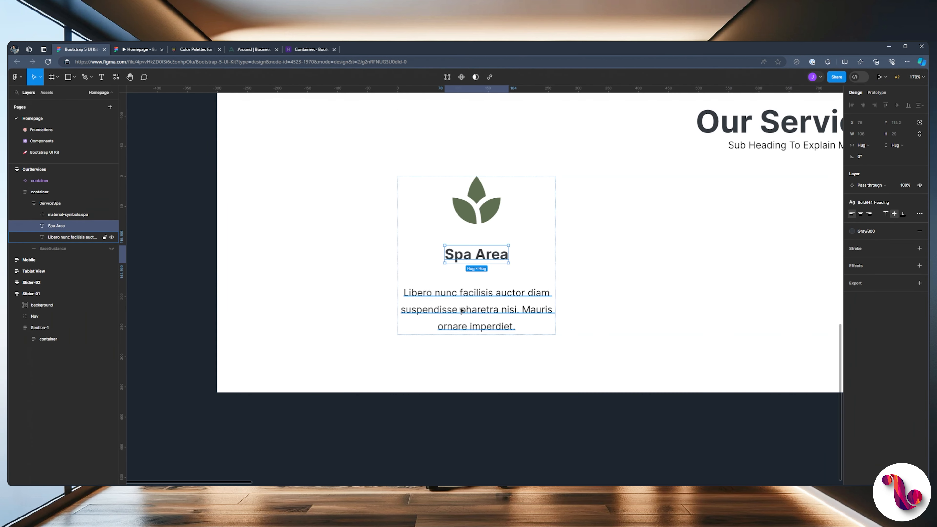
left_click(462, 310, "shift")
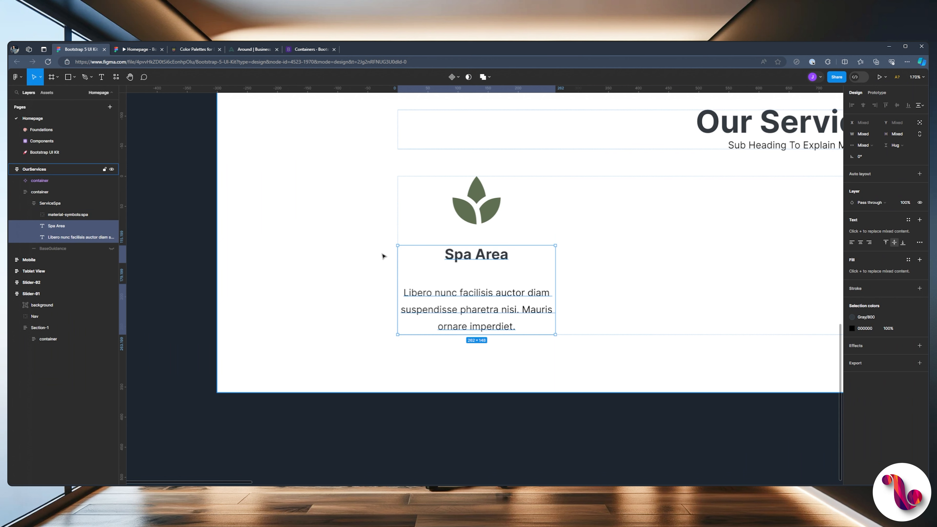
key("ctrl+g")
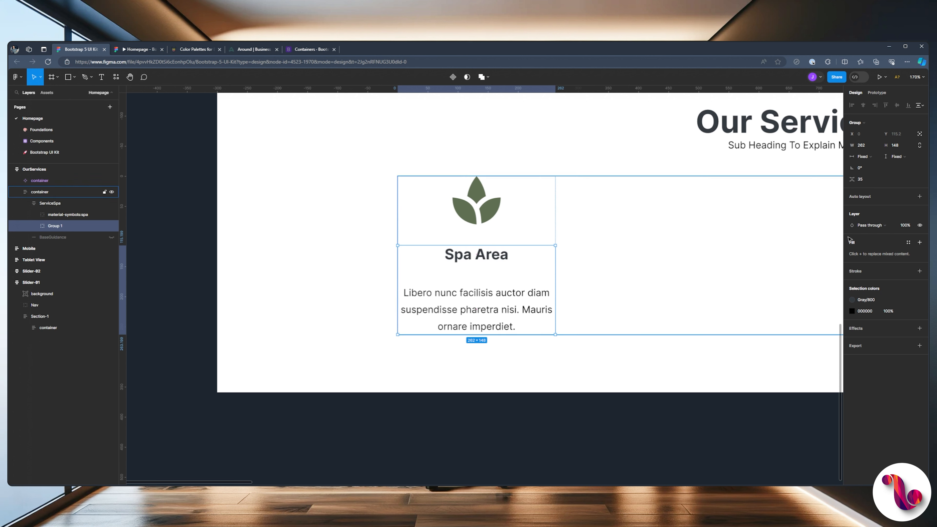
double_click(53, 226)
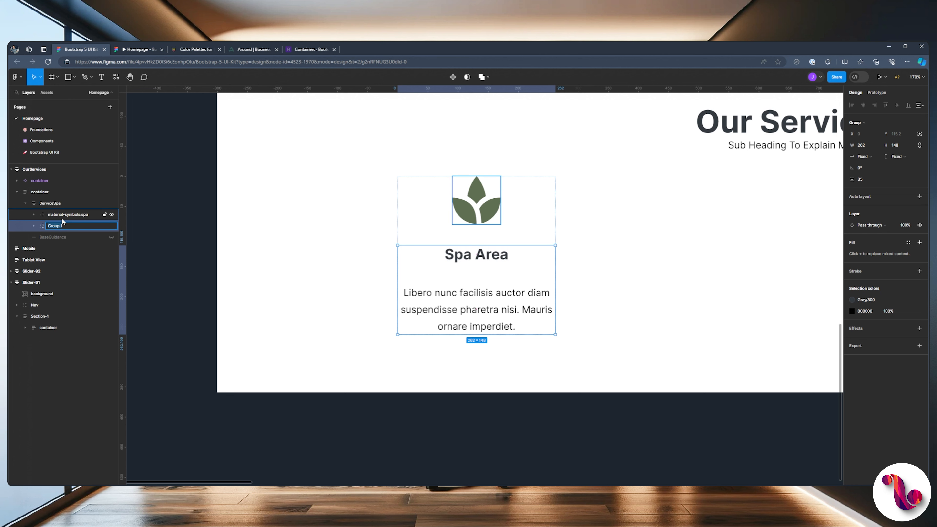
type("content")
key("Return")
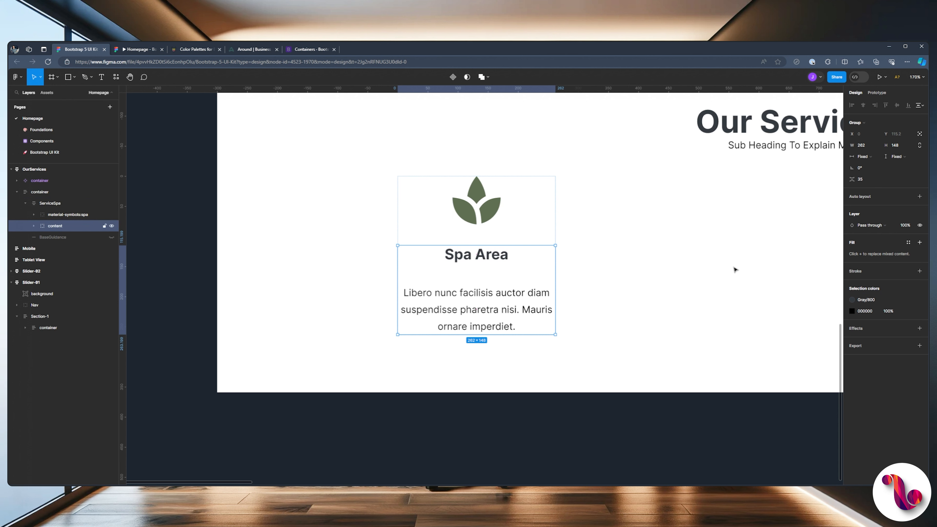
Add auto layout to the content group with a gap of 15, and check the spacing in the prototype preview.
left_click(917, 197)
left_click(859, 221)
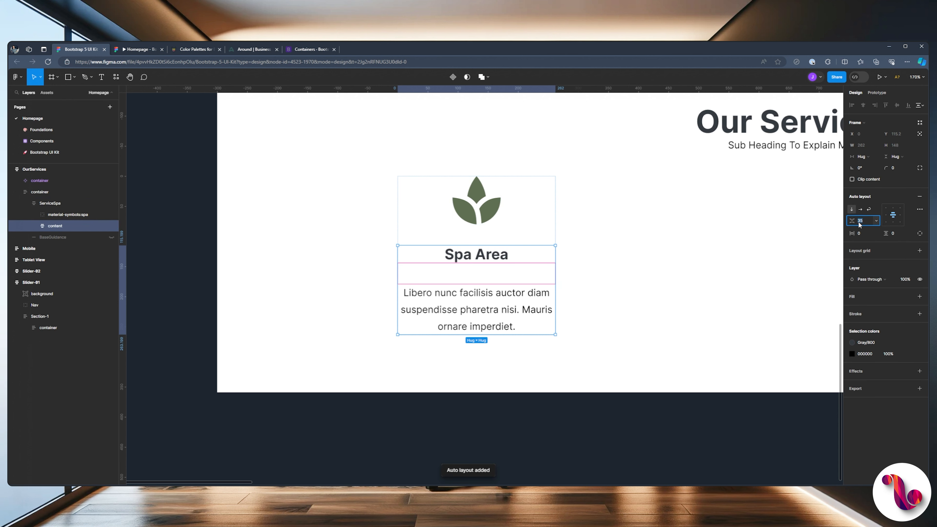
type("2")
key("BackSpace")
type("15")
key("Return")
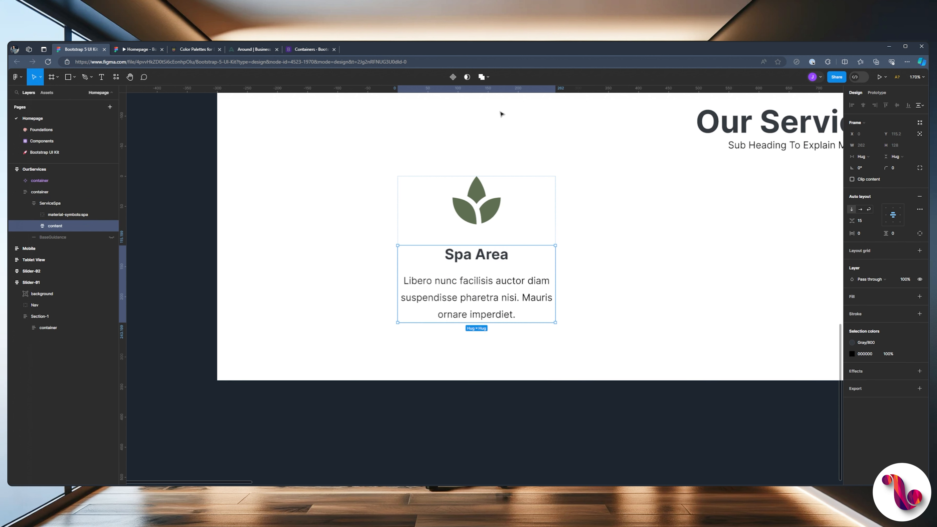
left_click(138, 50)
left_click(86, 50)
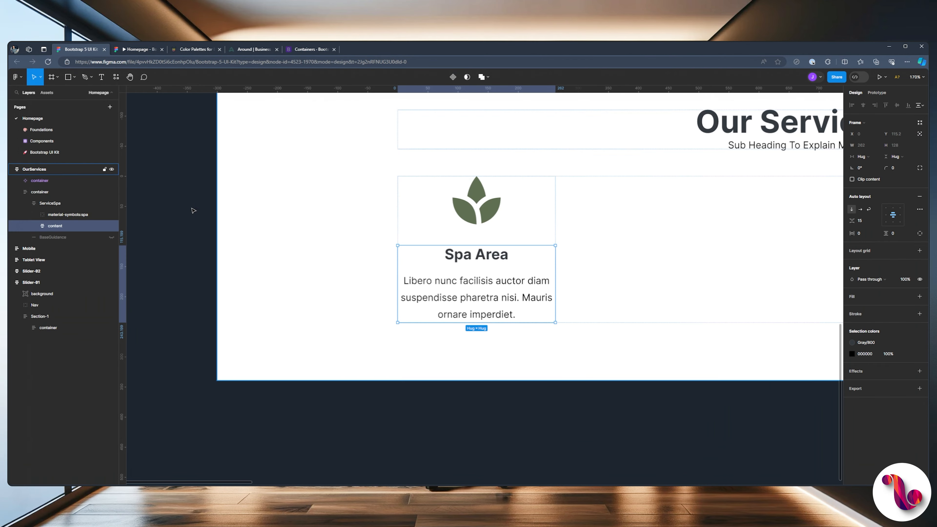
Add a fill to the ServiceSpa frame using the Gray/300 library color.
left_click(54, 203)
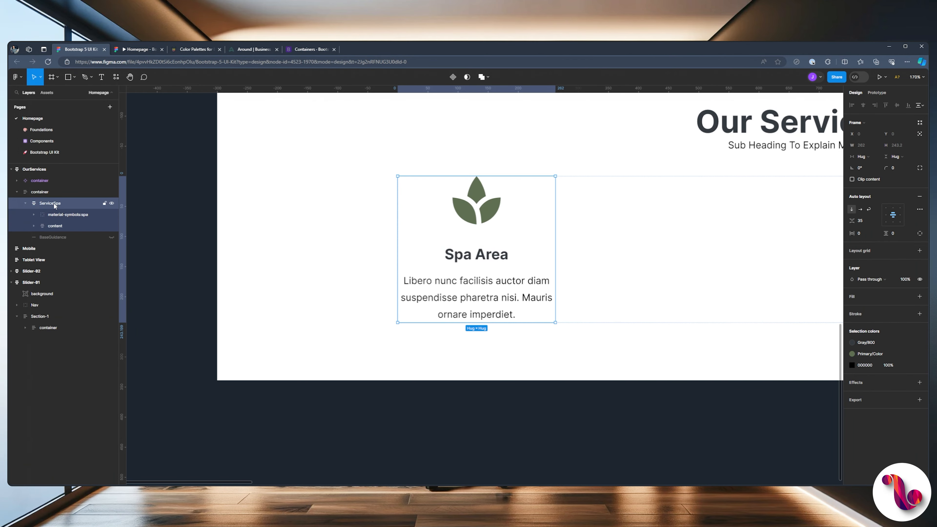
left_click(919, 297)
left_click(908, 296)
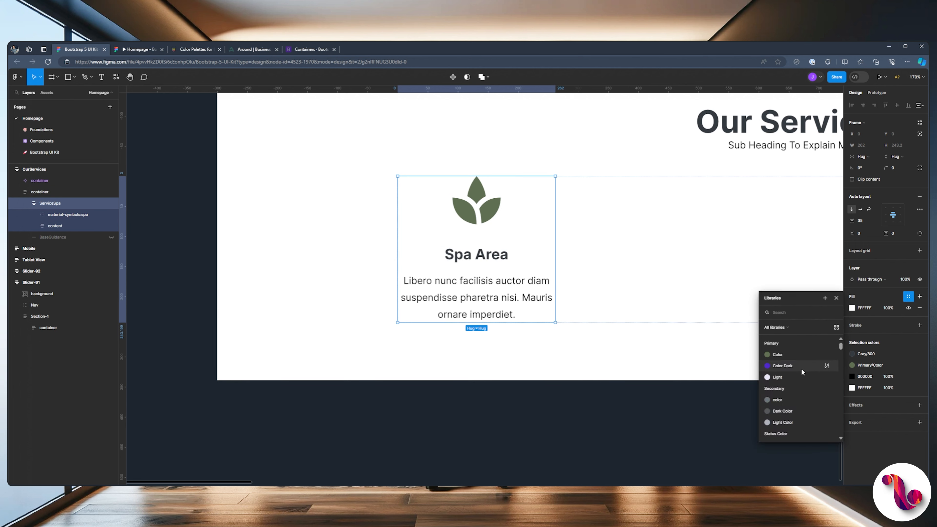
scroll(802, 372, "down", 5)
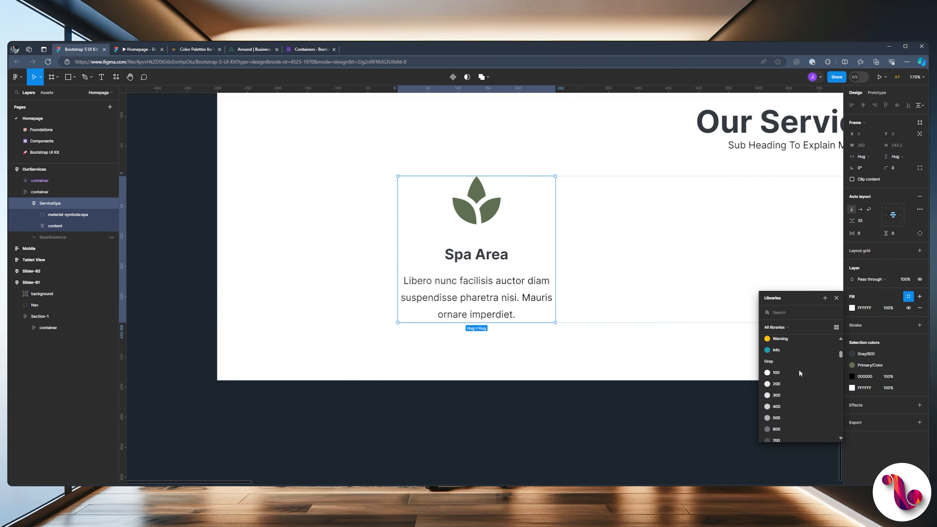
left_click(774, 384)
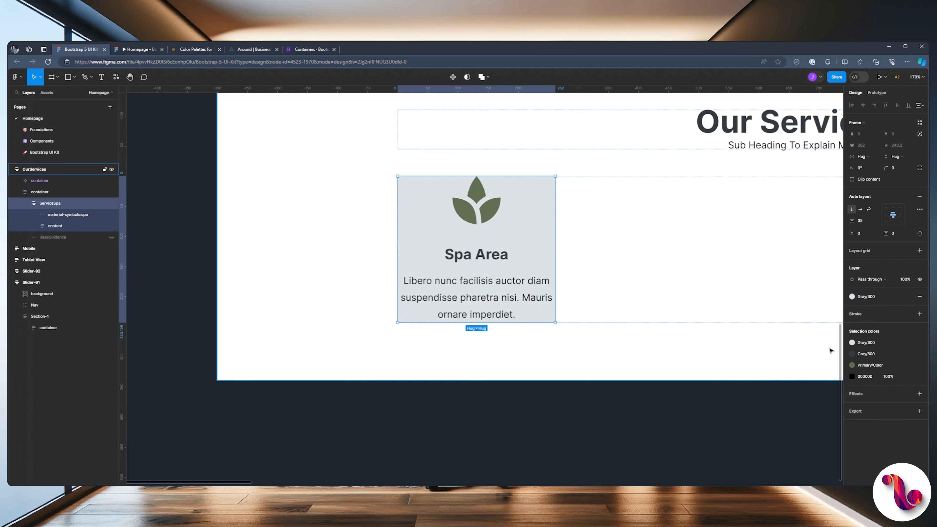
Try the Gray/100 library color on the ServiceSpa frame's fill and settle on Gray/200.
left_click(863, 296)
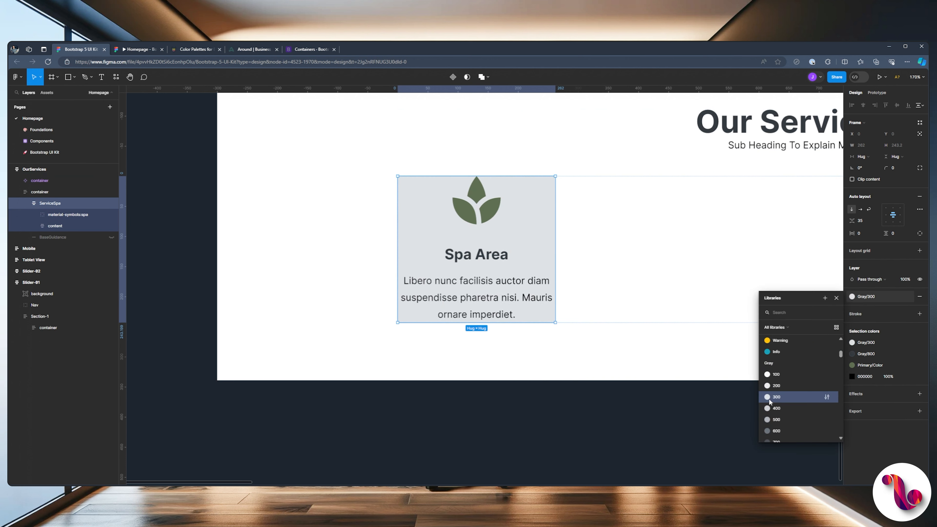
left_click(776, 386)
left_click(850, 296)
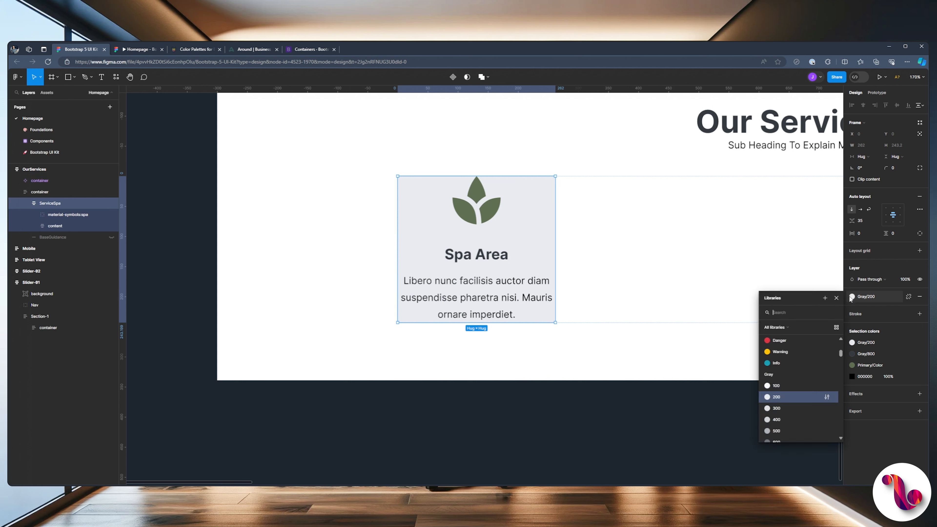
left_click(775, 385)
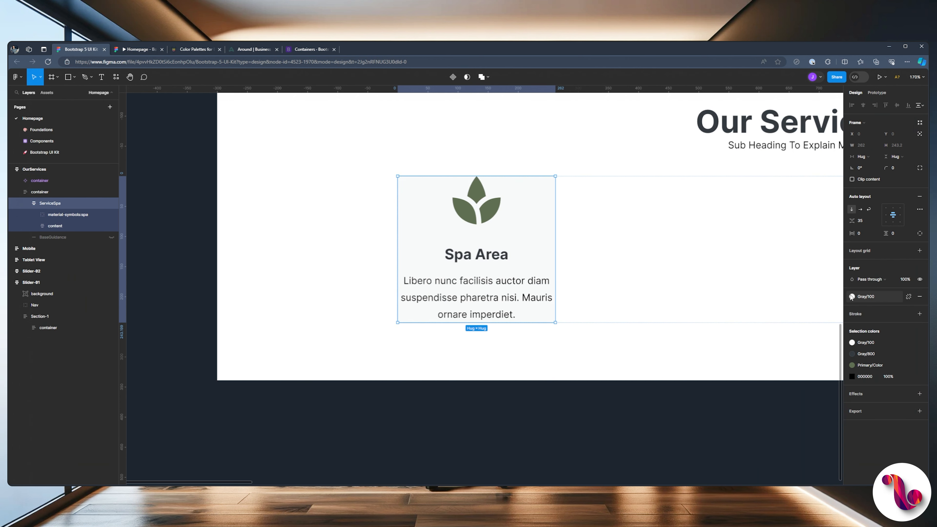
left_click(851, 297)
left_click(778, 409)
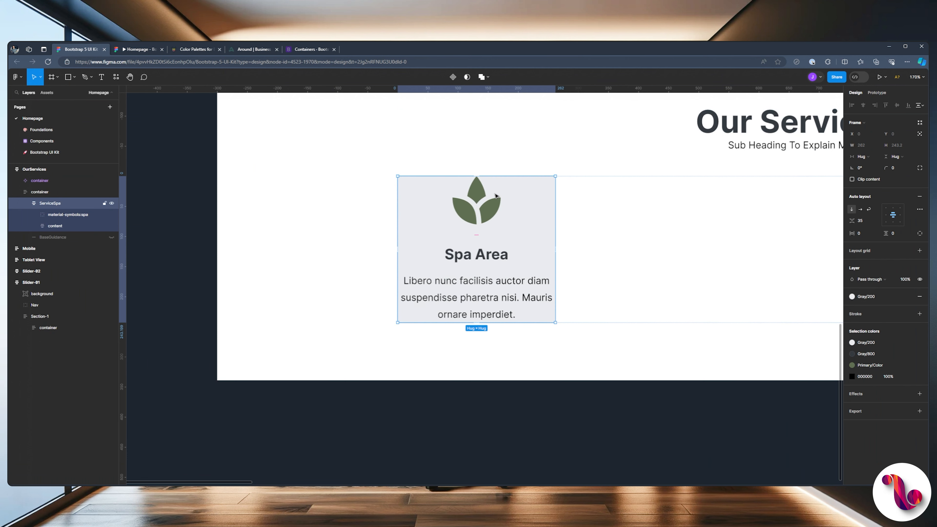
Set ServiceSpa's horizontal and vertical padding to 35 and check the card in the prototype preview.
left_click(865, 233)
left_click(894, 234)
key("Return")
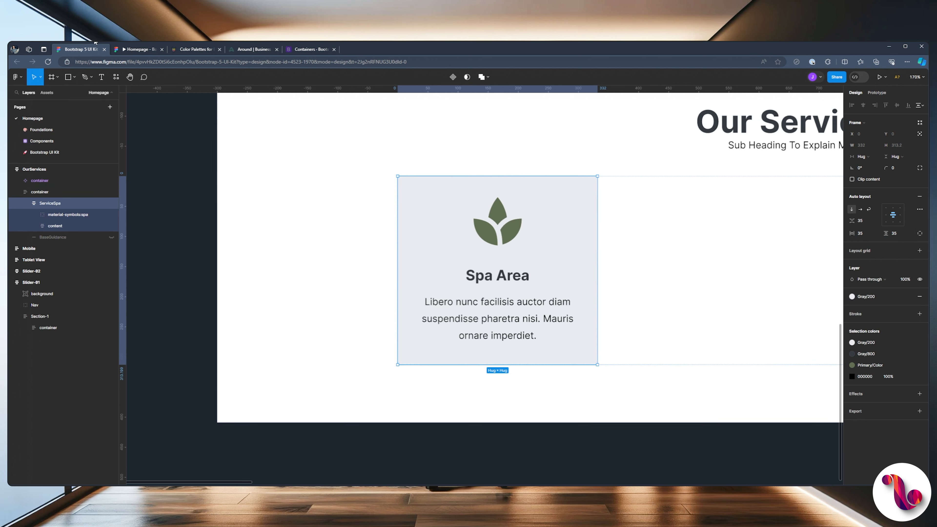
left_click(137, 51)
left_click(74, 50)
Set the ServiceSpa card's corner radius to 35 and check the rounding in the prototype preview.
type("35")
key("Return")
left_click(129, 49)
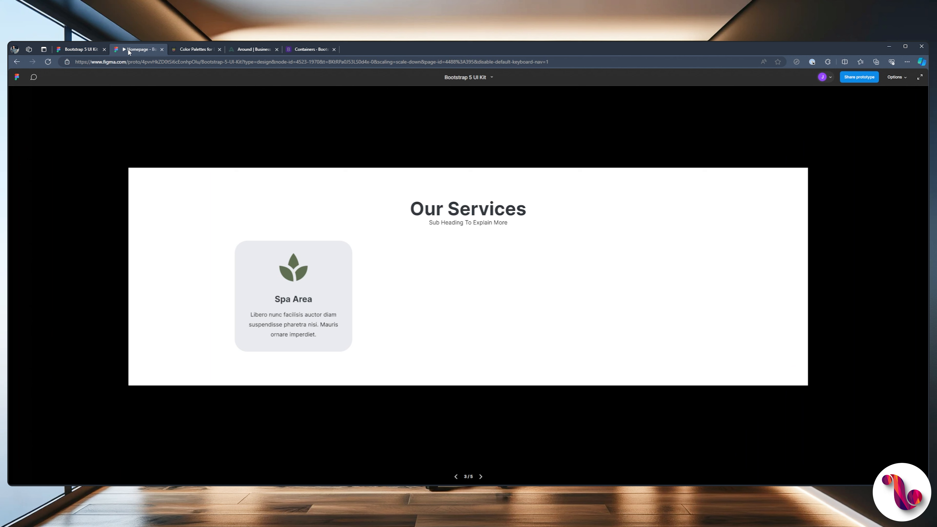
left_click(76, 50)
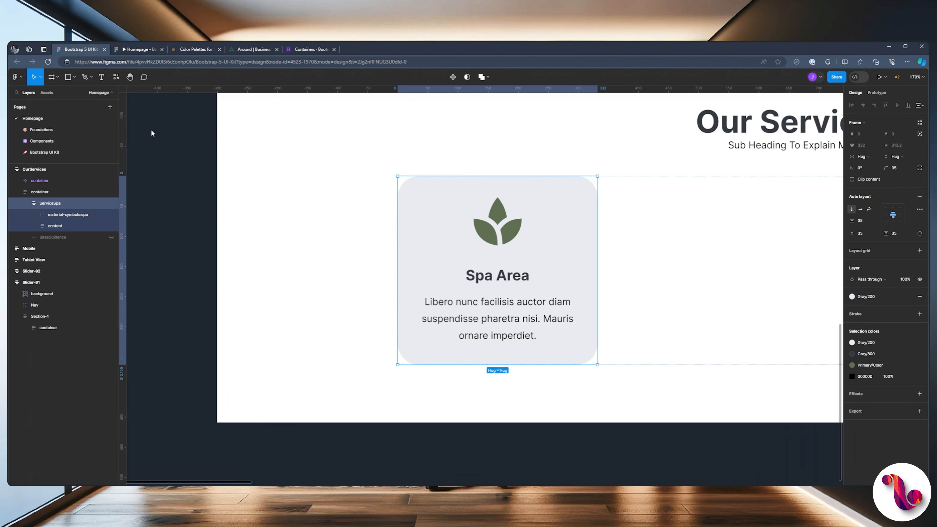
Insert the local button component below the paragraph in the Spa Area content group and change its label to "Learn More".
left_click_drag(712, 202, 659, 212)
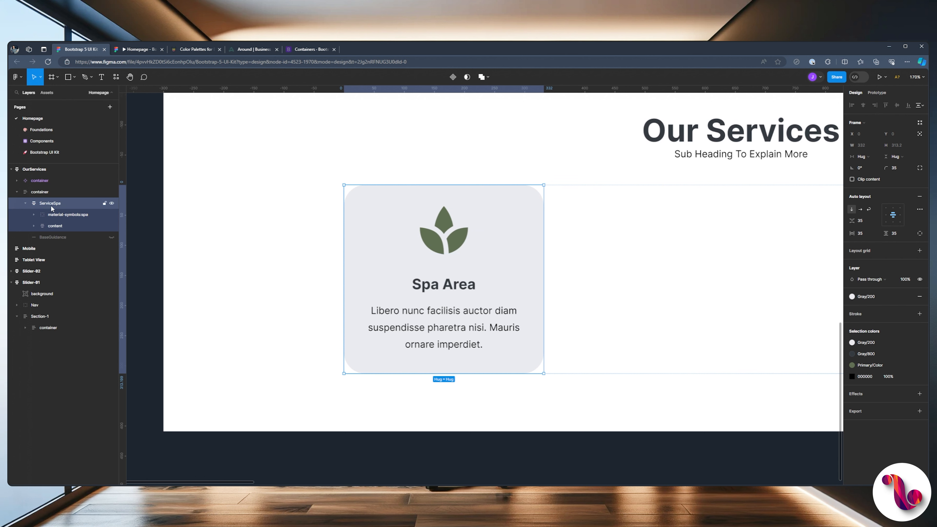
left_click(46, 92)
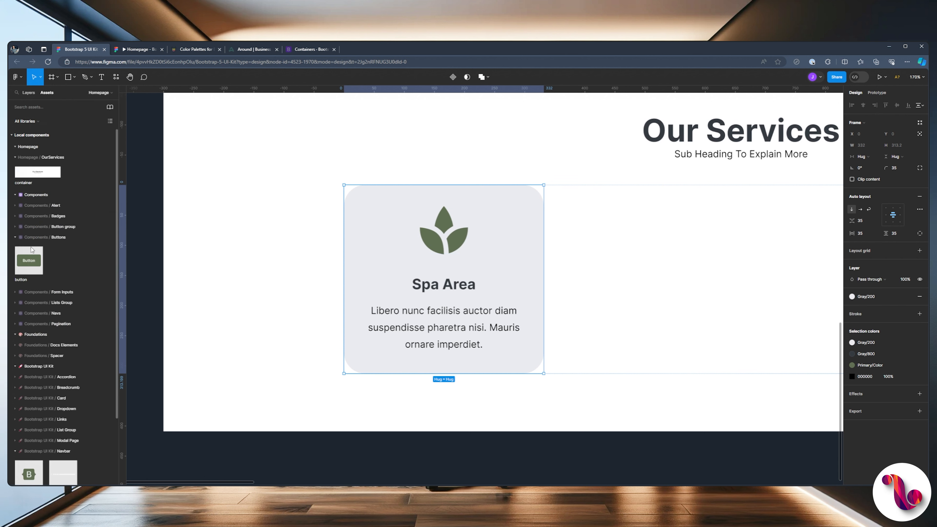
left_click_drag(32, 250, 445, 384)
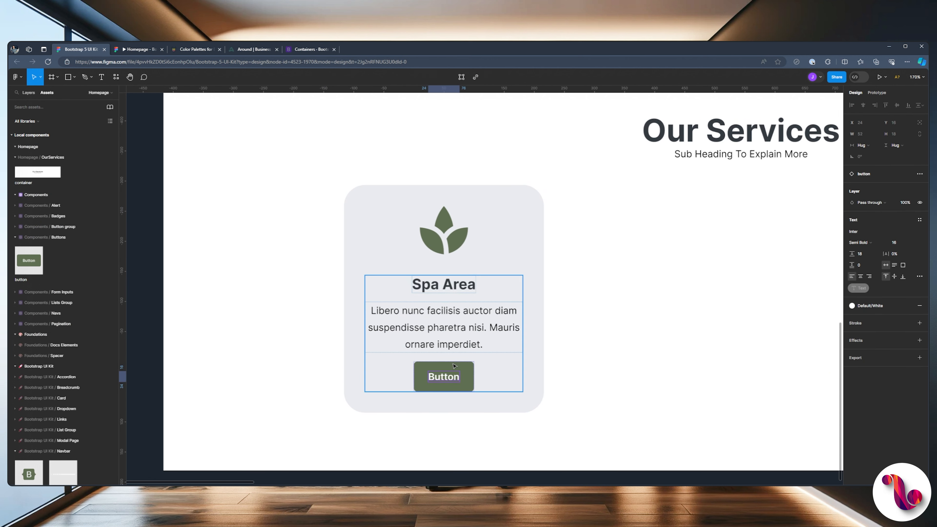
double_click(445, 377)
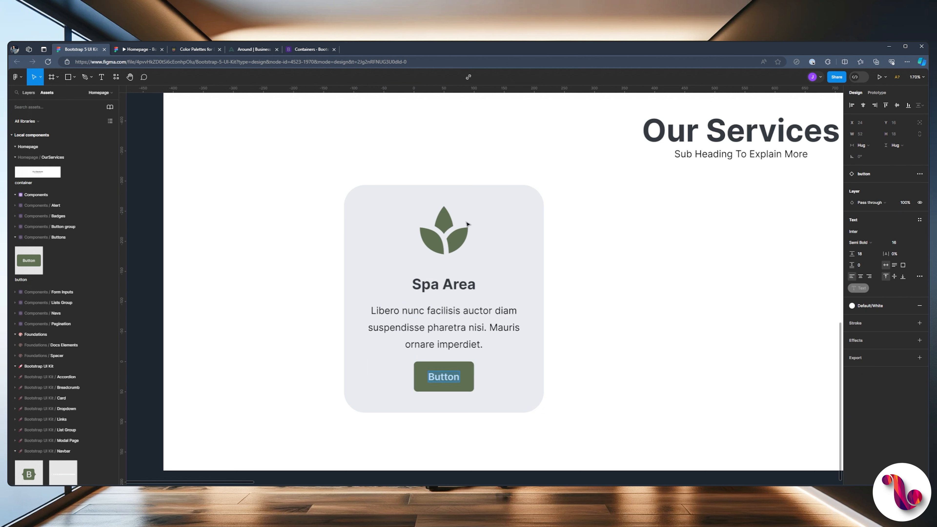
type("Learn More")
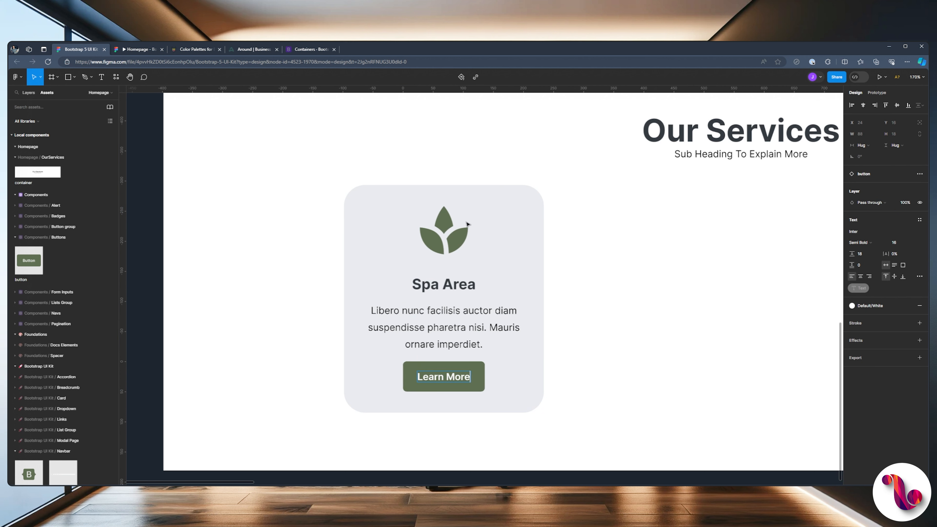
key("Escape")
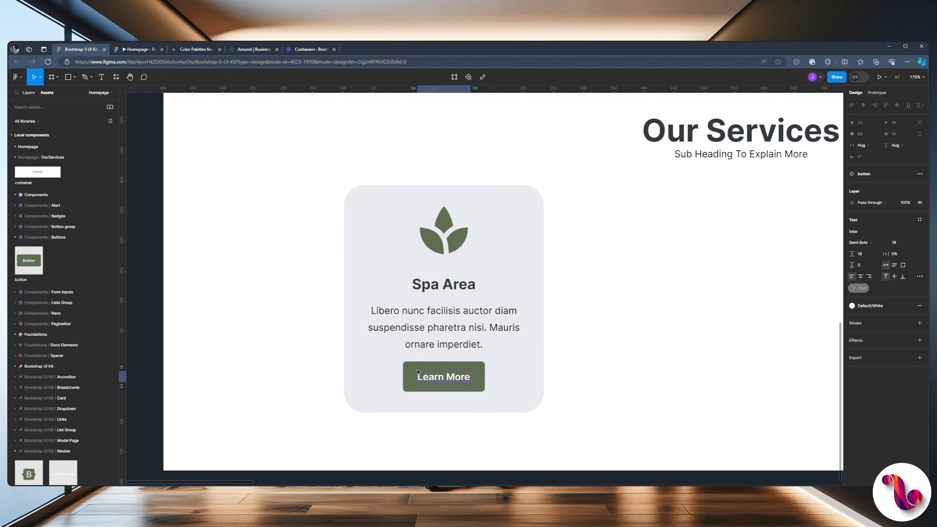
Set the Learn More button instance's size to M and check it in the prototype preview.
left_click(28, 92)
left_click(43, 259)
left_click(62, 259)
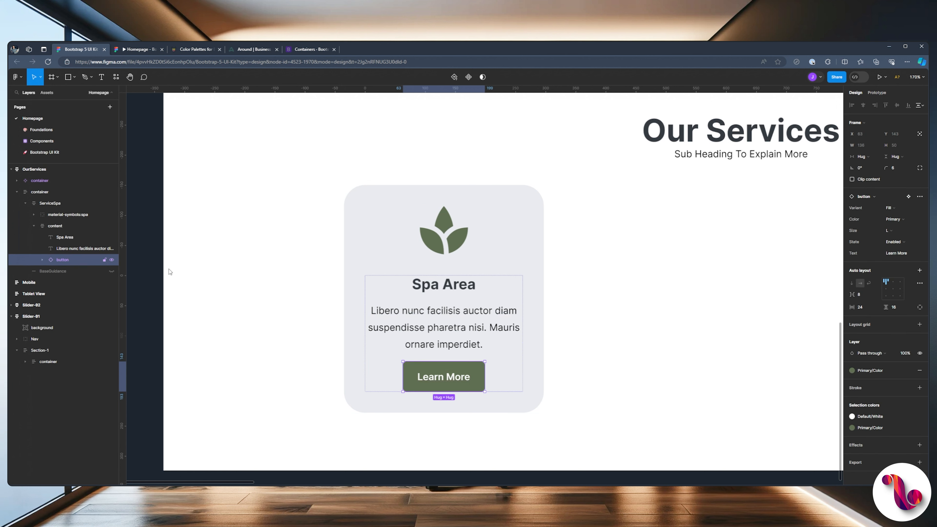
left_click(894, 231)
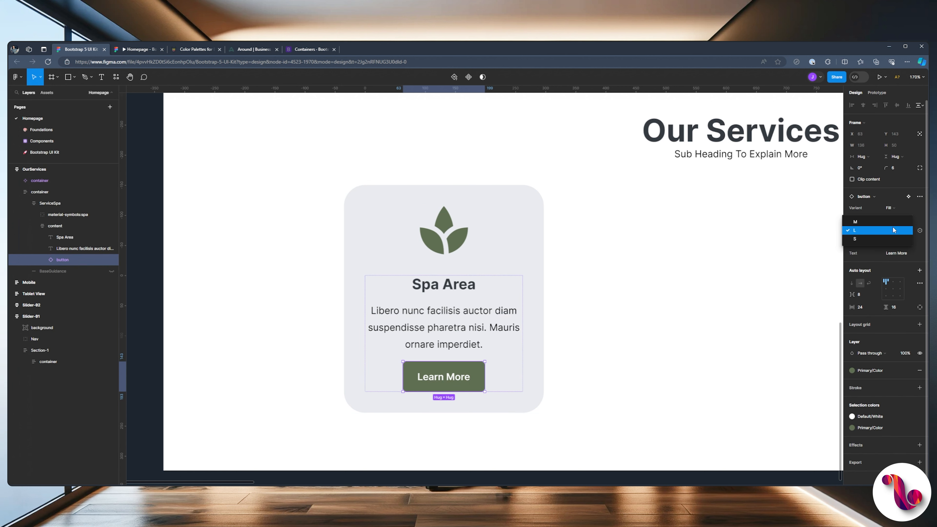
left_click(892, 222)
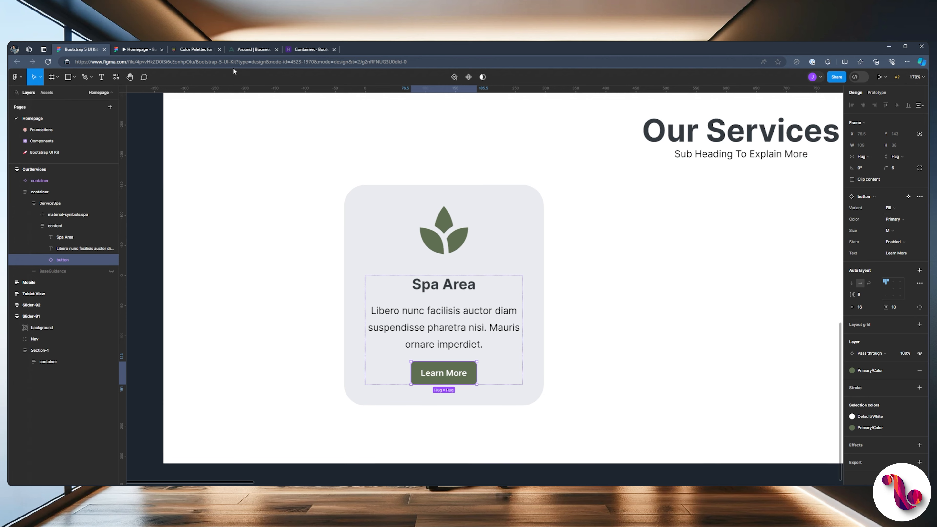
left_click(142, 49)
left_click(74, 51)
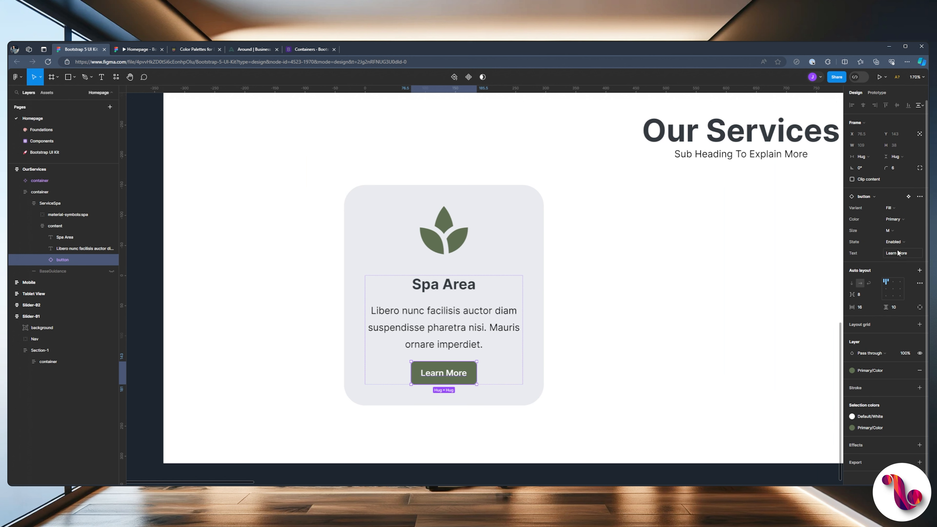
Switch the Learn More button to the Outline variant and check it in the prototype preview.
left_click(888, 208)
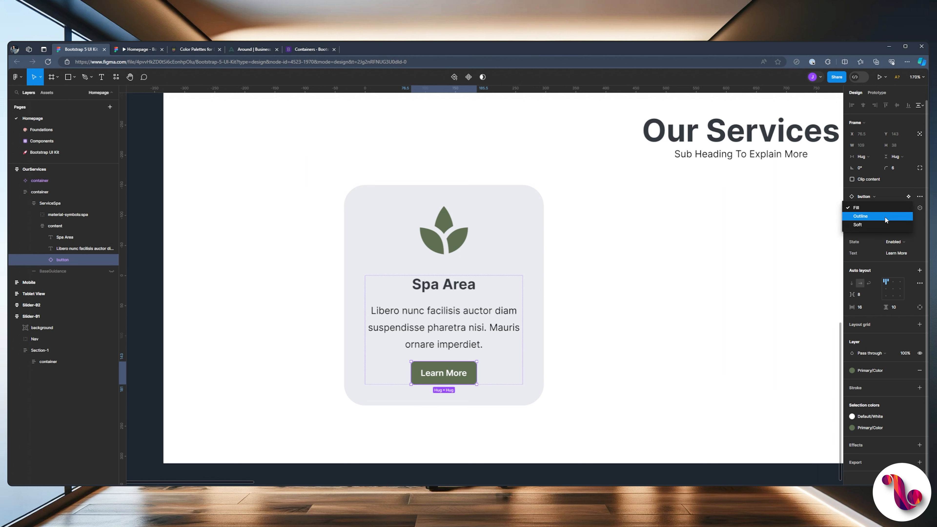
left_click(885, 220)
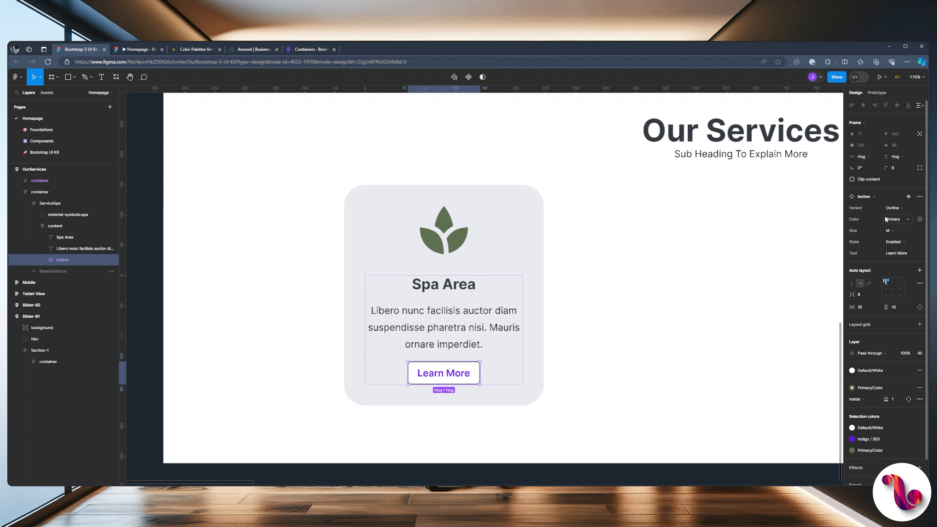
left_click(543, 313)
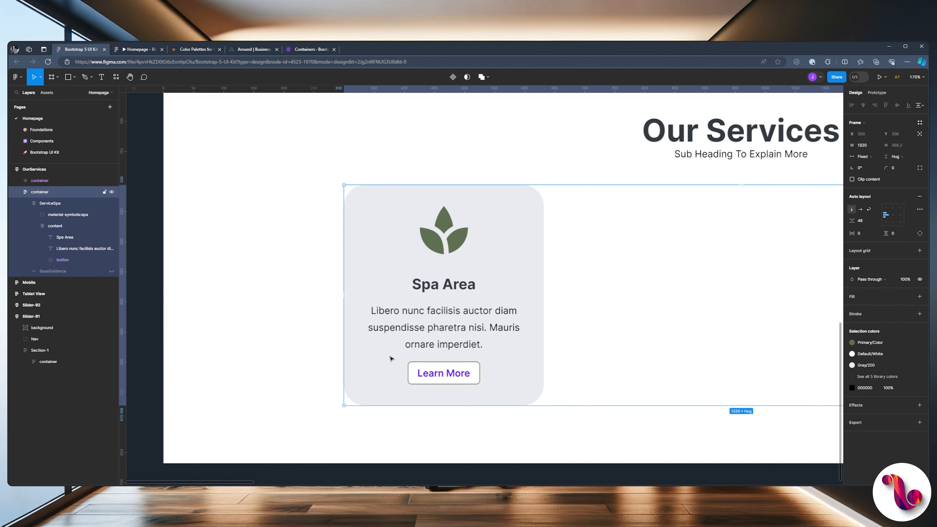
left_click(126, 50)
left_click(78, 50)
Go to the Learn More button's main component and recolor the label of the Outline, Primary, M, Enabled variant to Primary/Color.
double_click(447, 355)
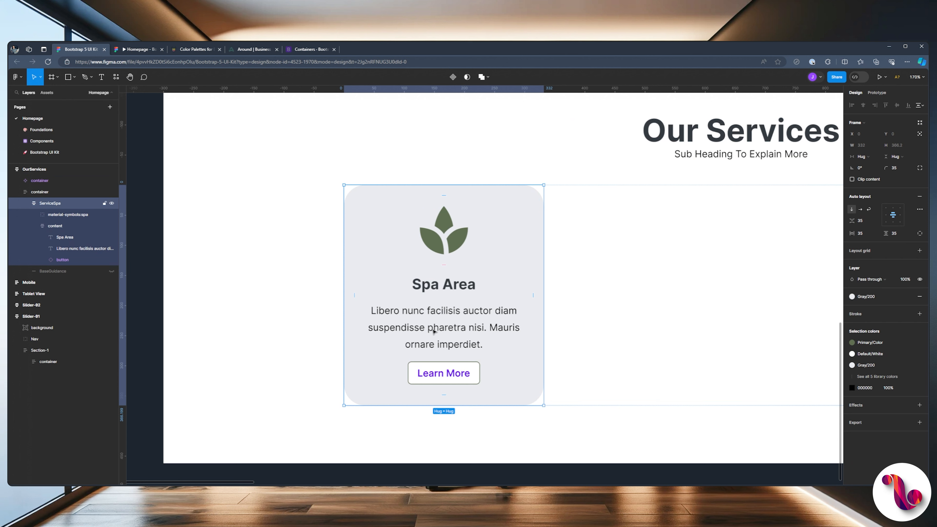
double_click(437, 375)
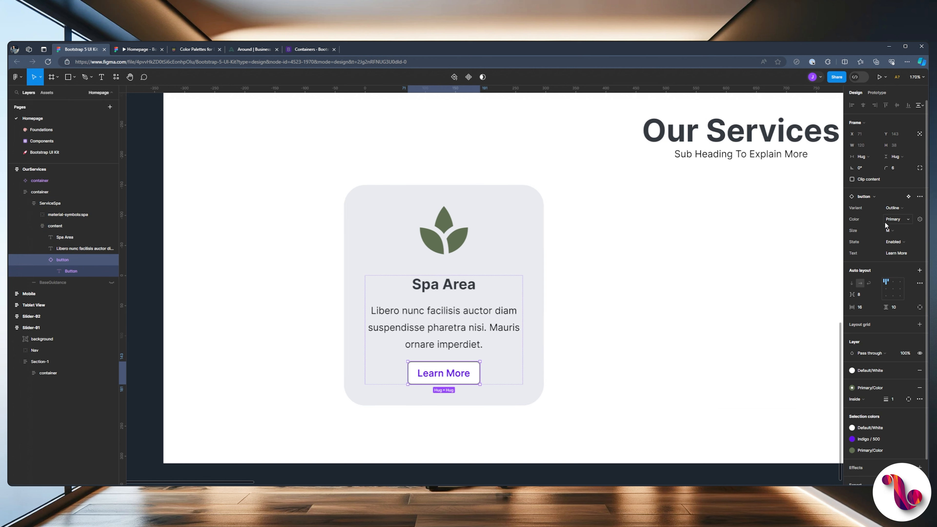
left_click(907, 197)
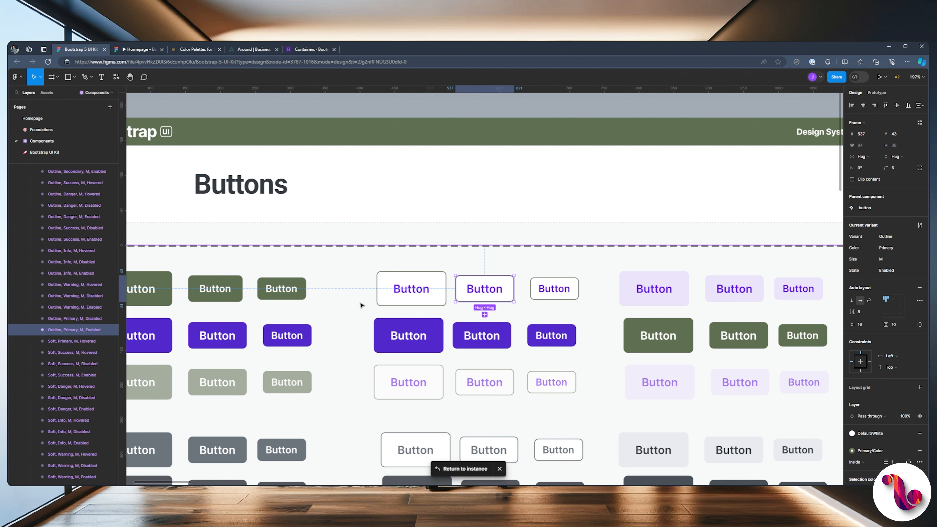
scroll(507, 293, "up", 3)
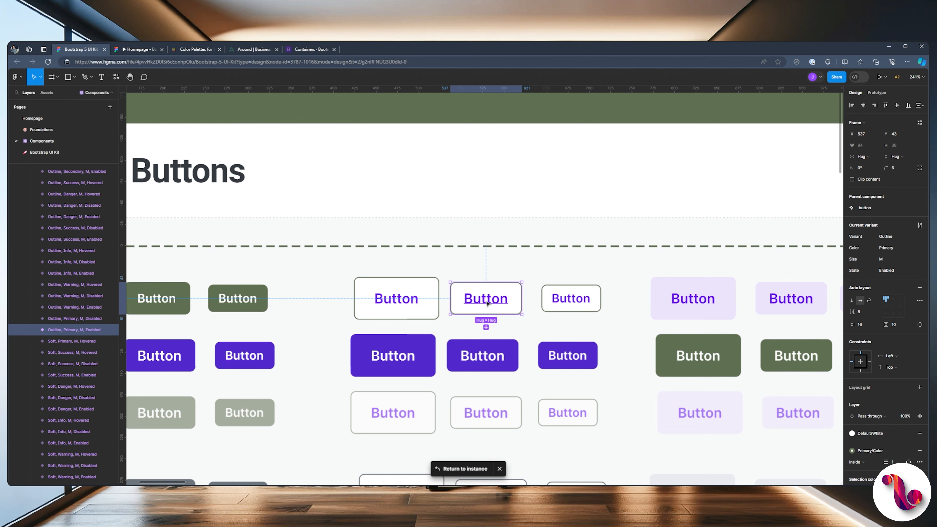
left_click(486, 299)
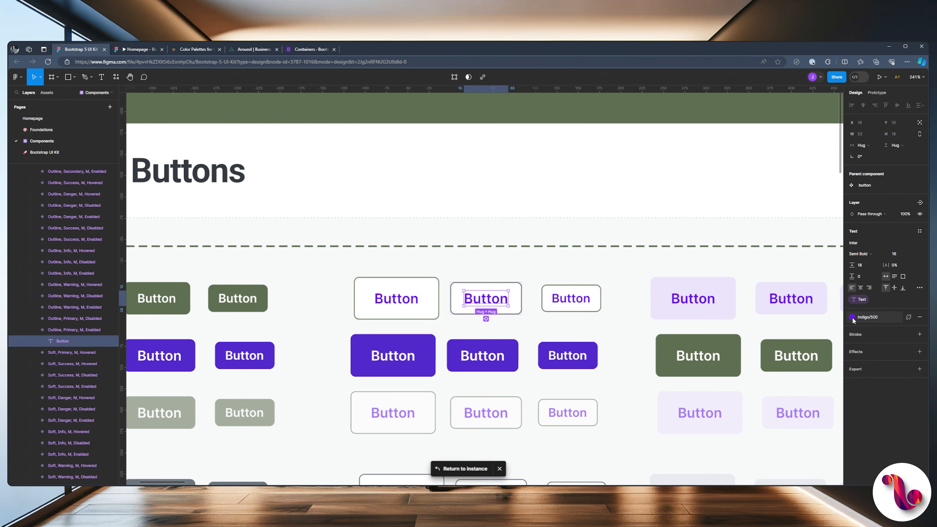
left_click(896, 318)
scroll(774, 378, "up", 5)
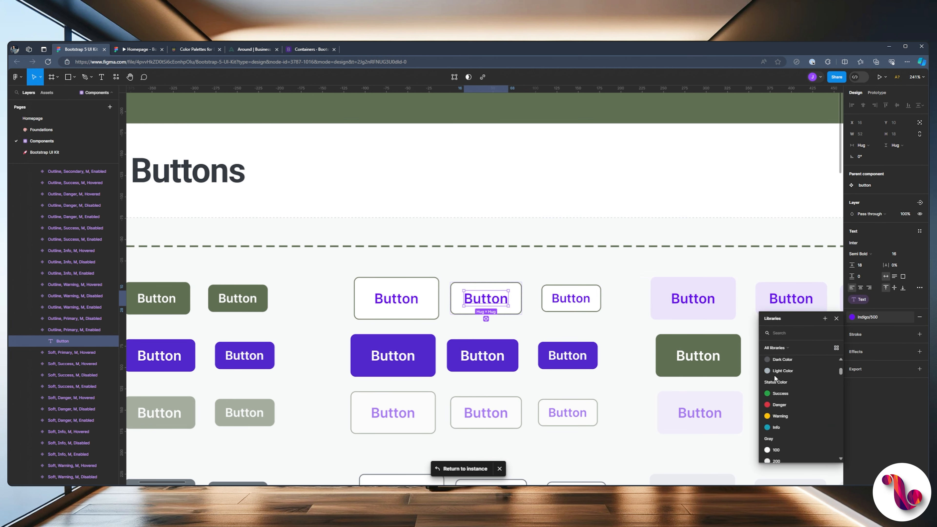
left_click(767, 376)
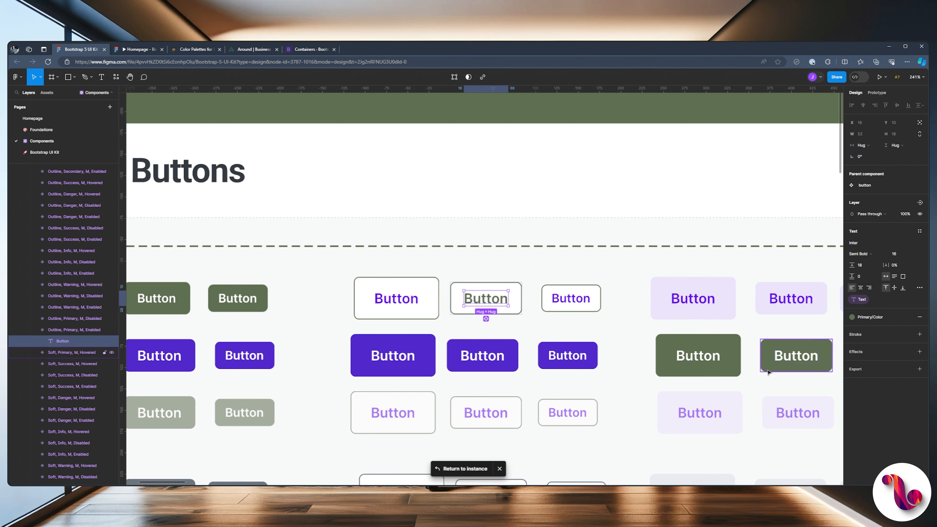
Remove the white fill from the Outline, Primary, M, Enabled button variant and check the card in the prototype preview.
left_click(60, 331)
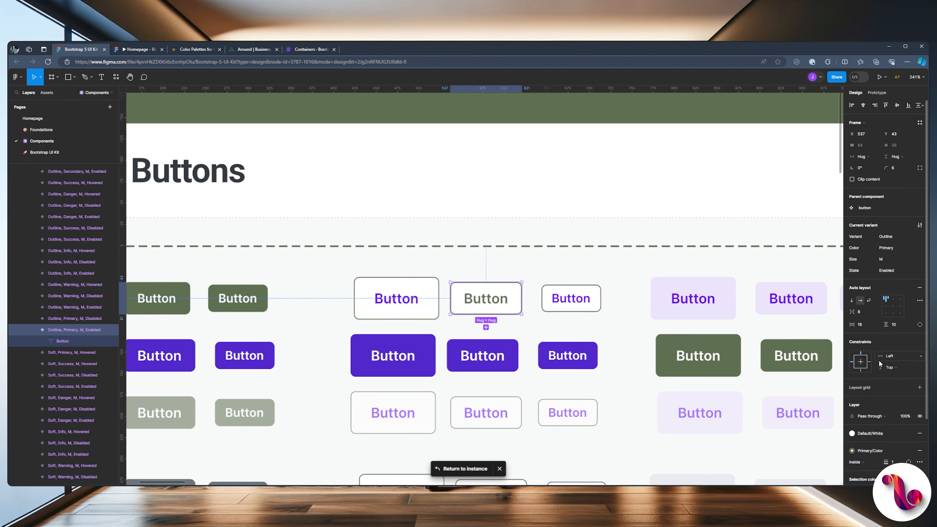
scroll(878, 360, "down", 2)
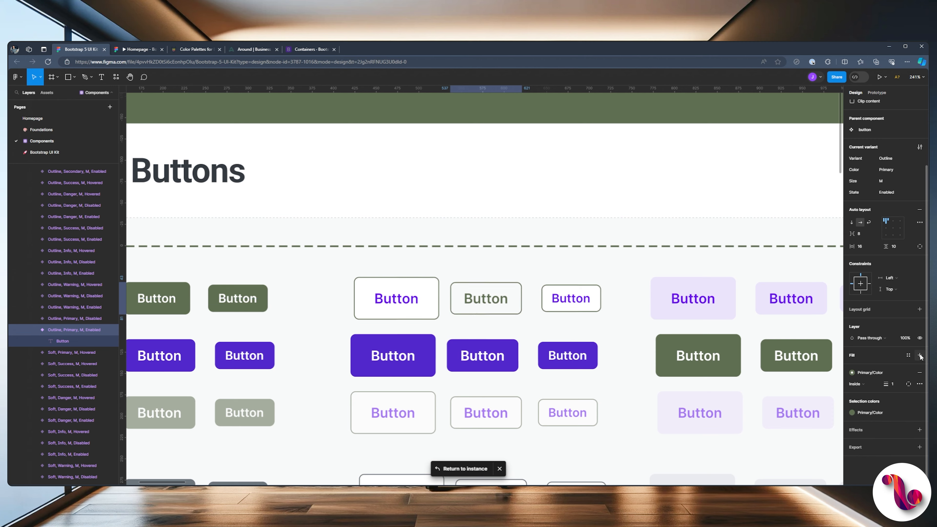
left_click(140, 49)
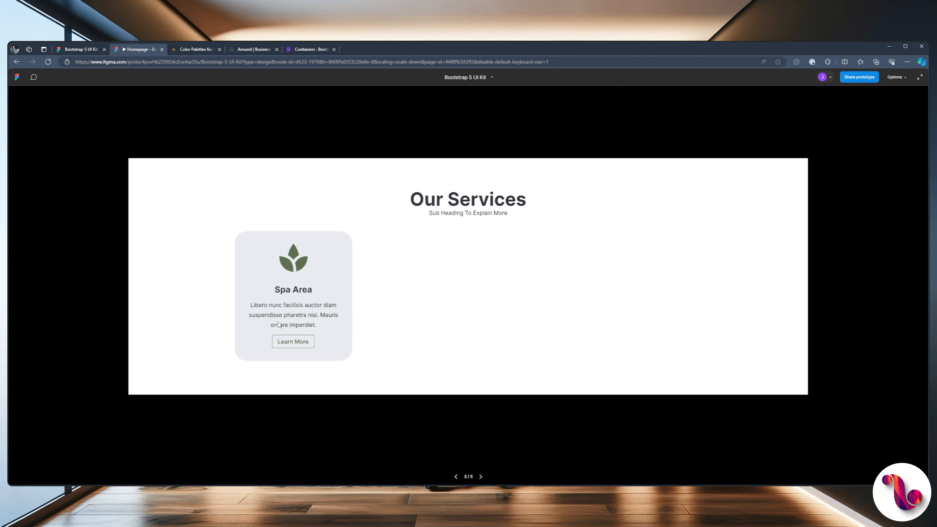
key("alt")
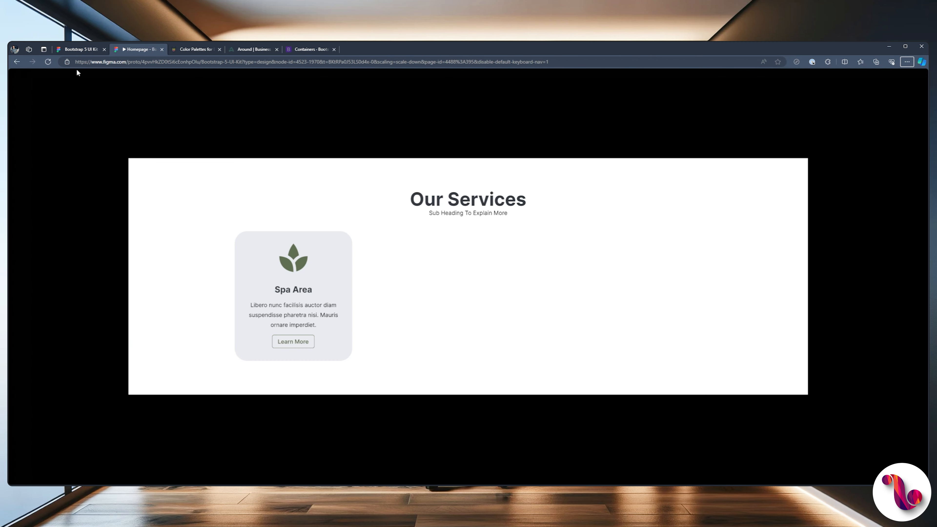
left_click(81, 49)
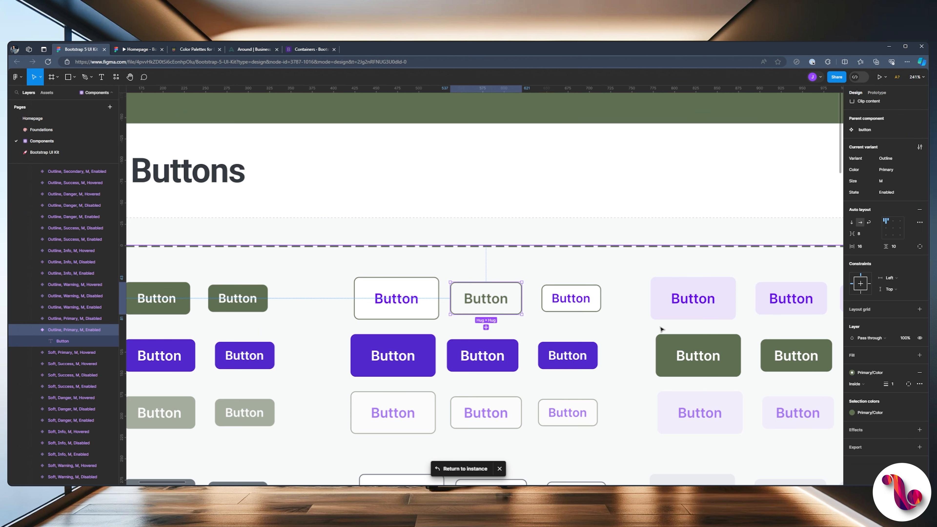
left_click(125, 50)
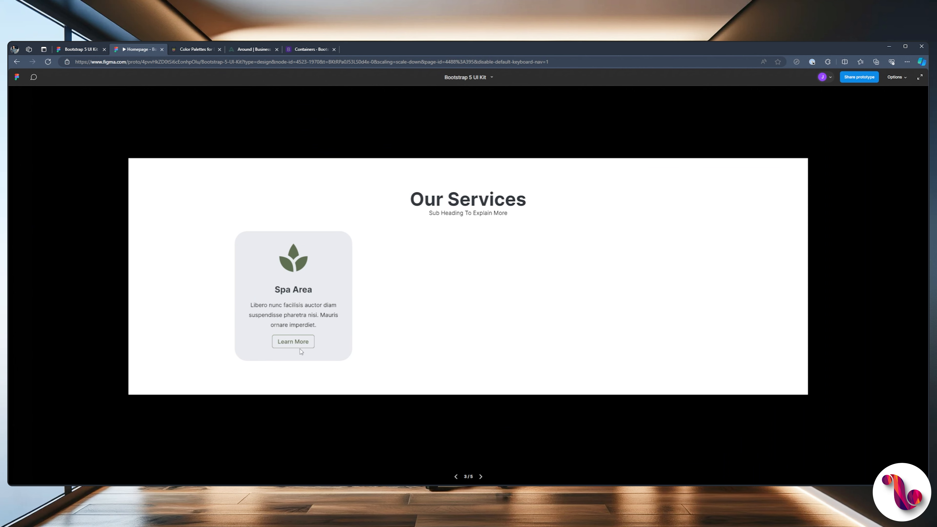
Return to the design file and set the outline button variant's stroke weight to 2.
left_click(80, 49)
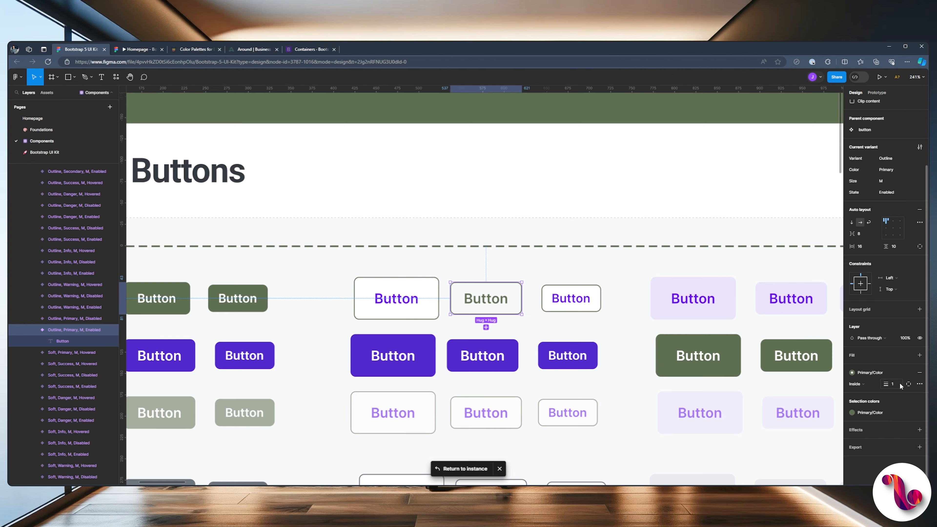
type("2")
key("Return")
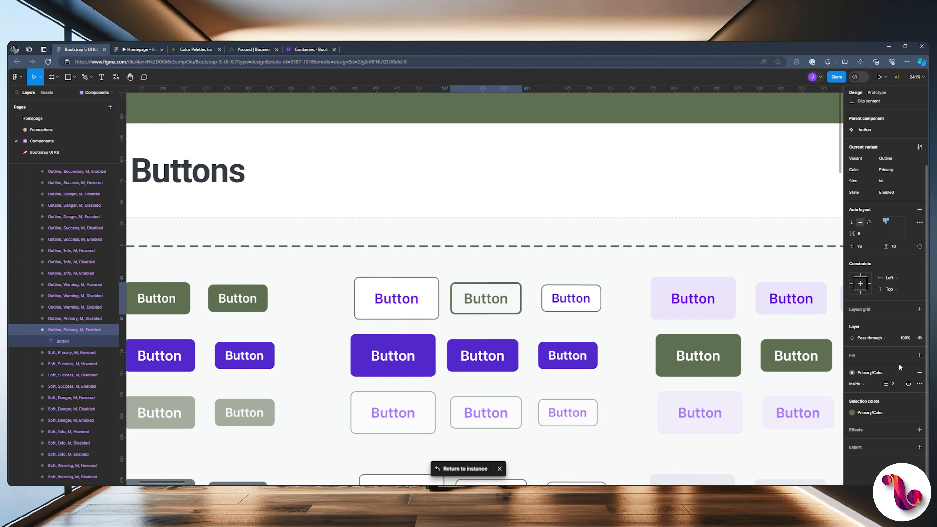
Set the font size of the Outline, Primary, M, Enabled button variant's label to 15.
left_click(127, 46)
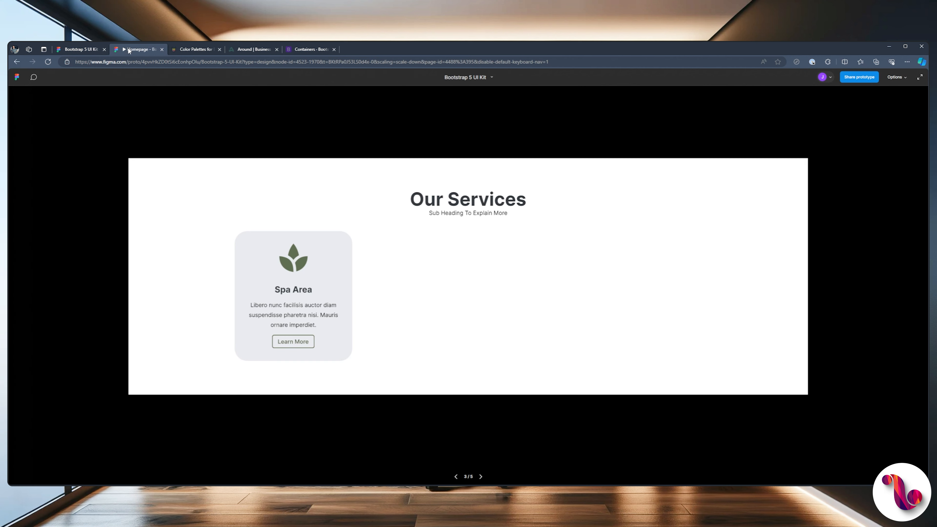
left_click(79, 49)
double_click(486, 299)
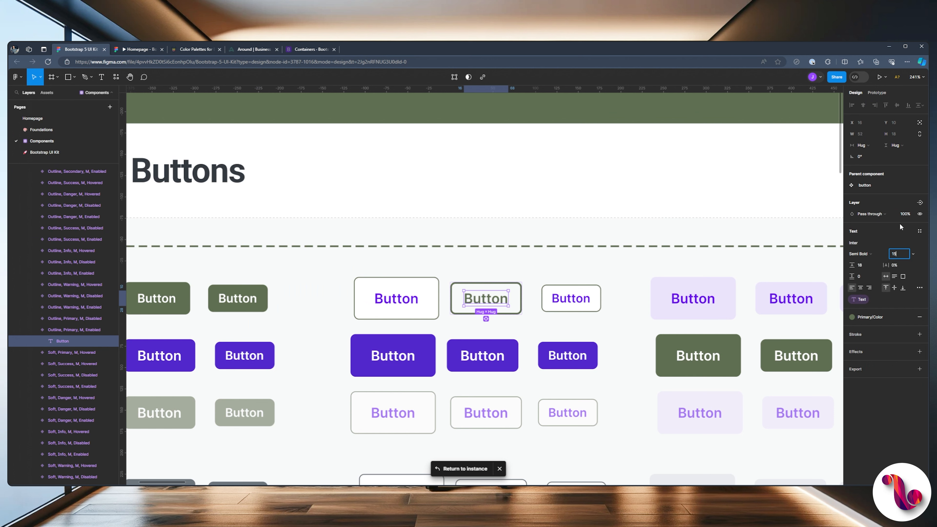
key("Return")
Check the Spa Area card in the prototype preview with the scaling set to Fill screen.
left_click(141, 51)
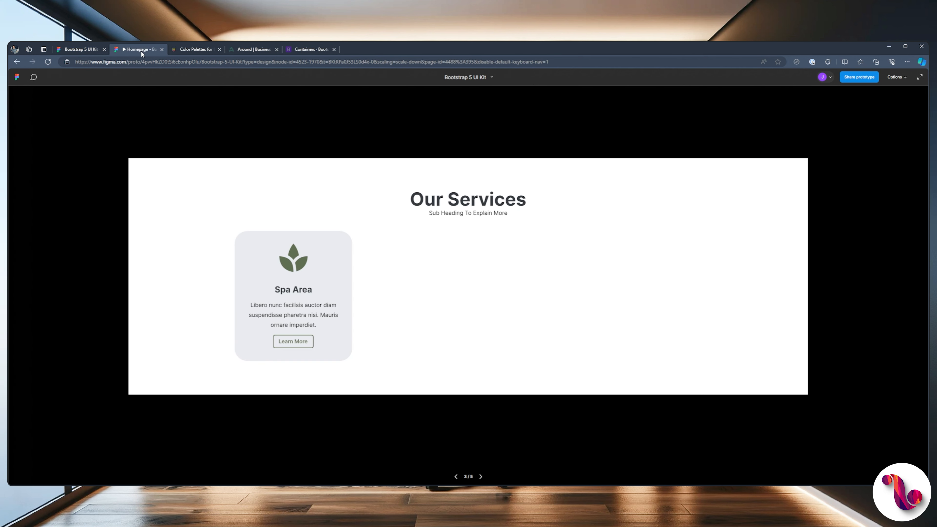
left_click(899, 79)
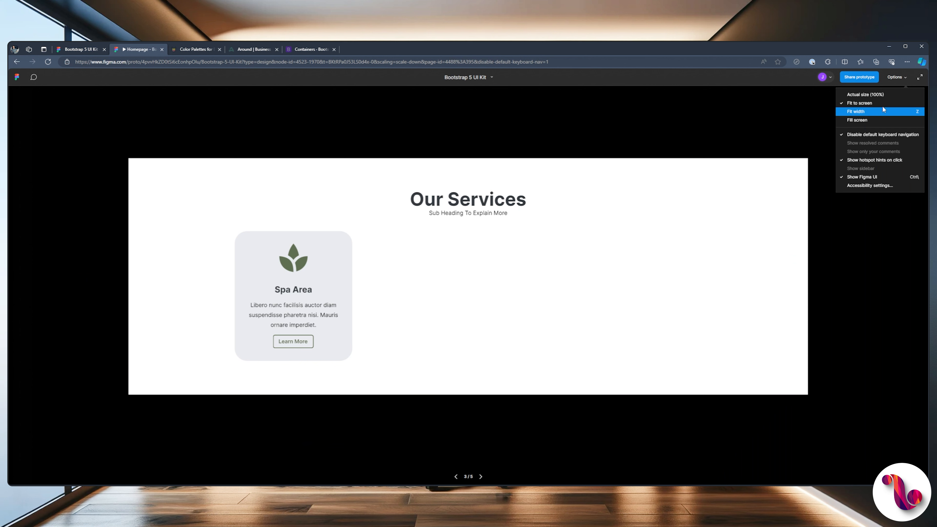
left_click(864, 120)
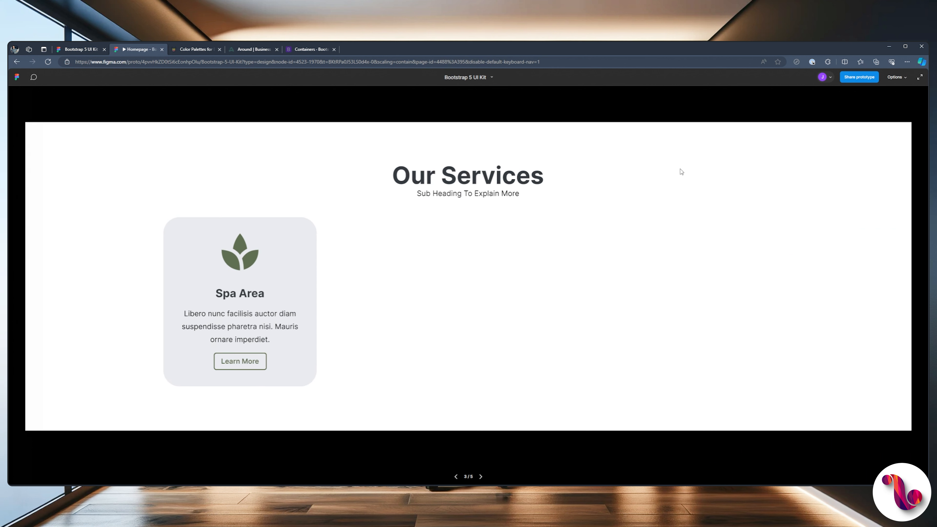
Try corner radii of 8 and 12 on the outline button variant, then set it to 10, checking the values in the prototype preview.
left_click(65, 49)
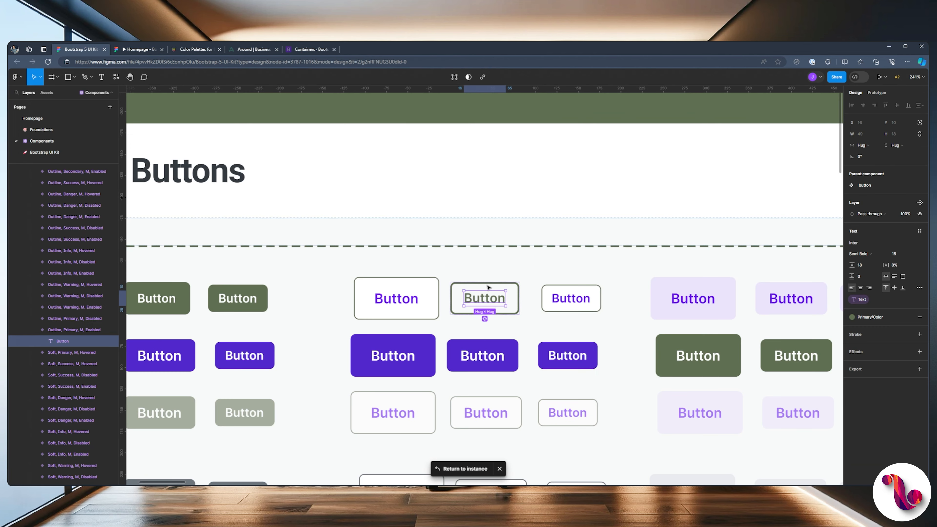
key("Escape")
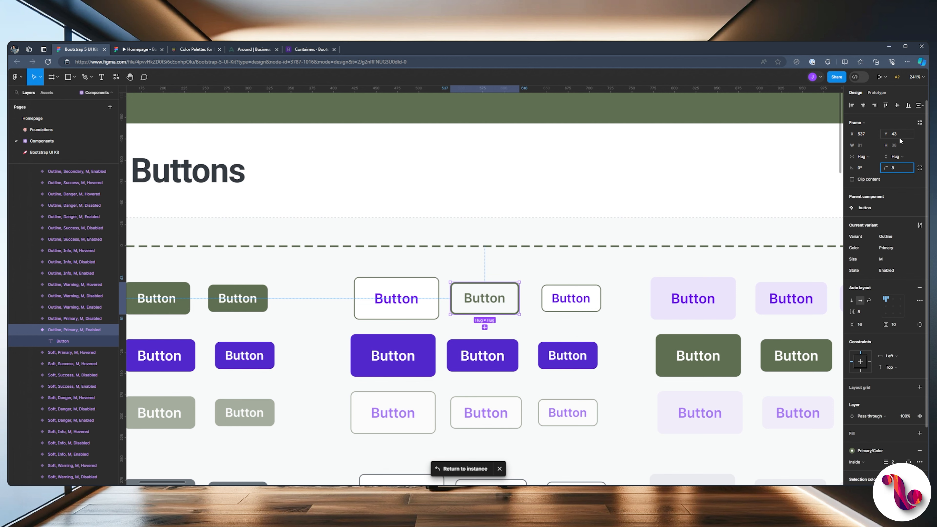
left_click(140, 49)
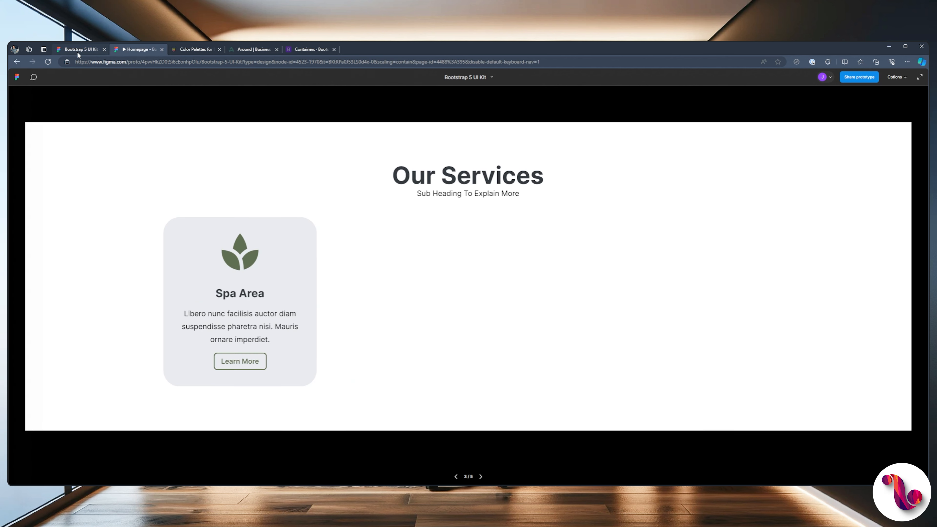
left_click(78, 53)
type("12")
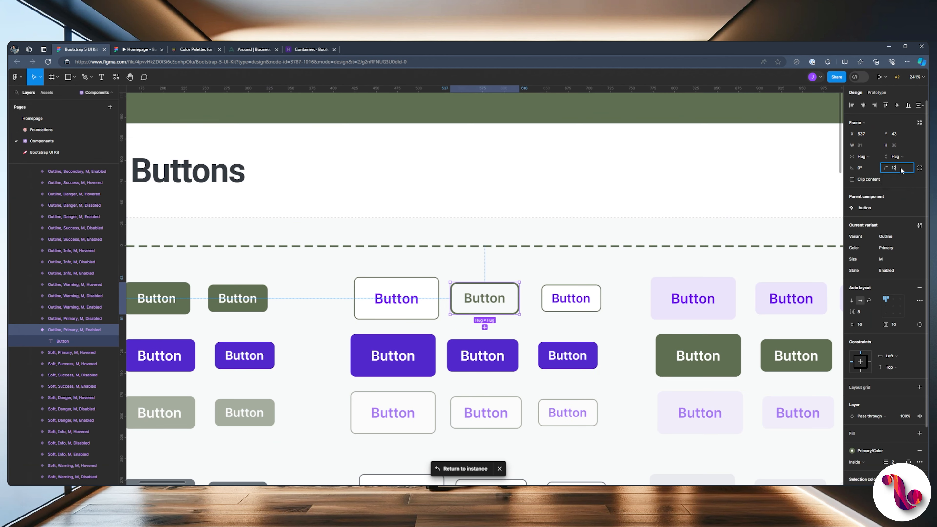
key("Return")
left_click(135, 48)
left_click(79, 49)
left_click(894, 168)
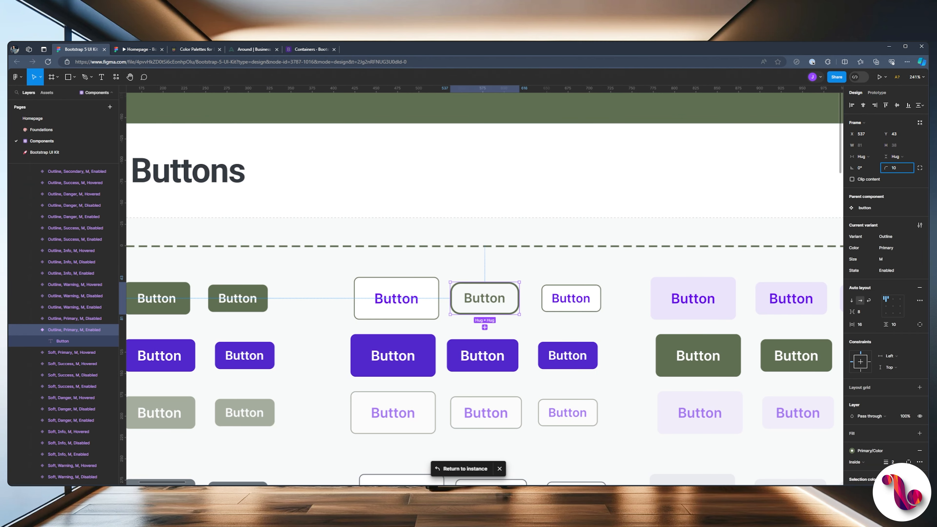
left_click(136, 49)
left_click(81, 50)
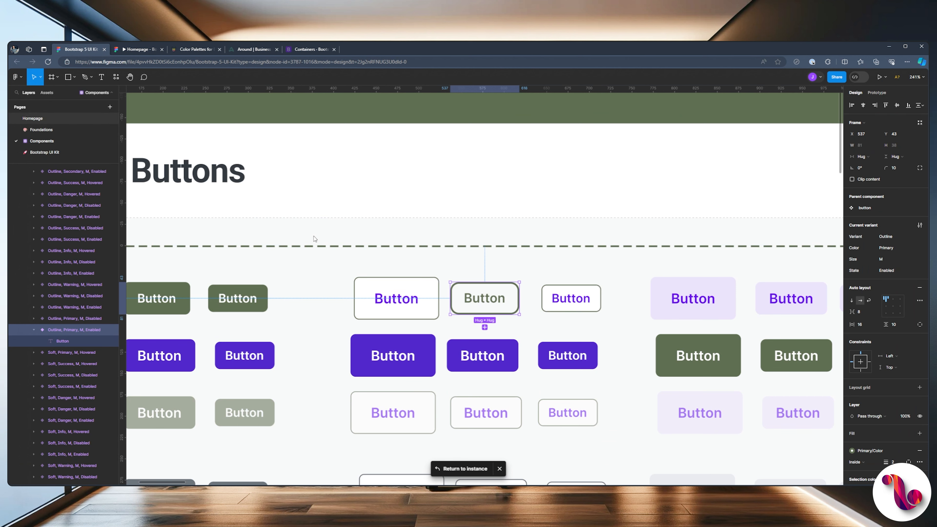
On the Homepage page, reduce the height of the Spa Area card's description text box to 73.
left_click(468, 346)
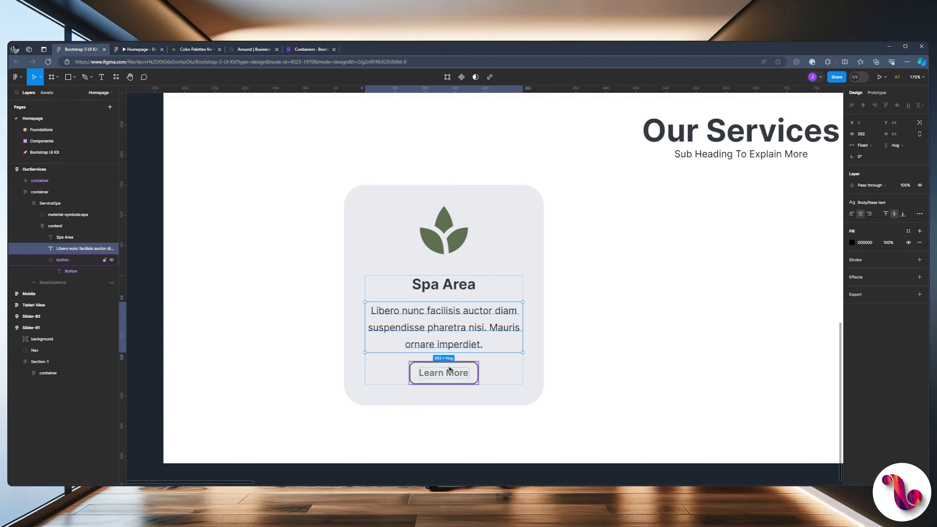
scroll(447, 295, "up", 1)
scroll(458, 359, "down", 2)
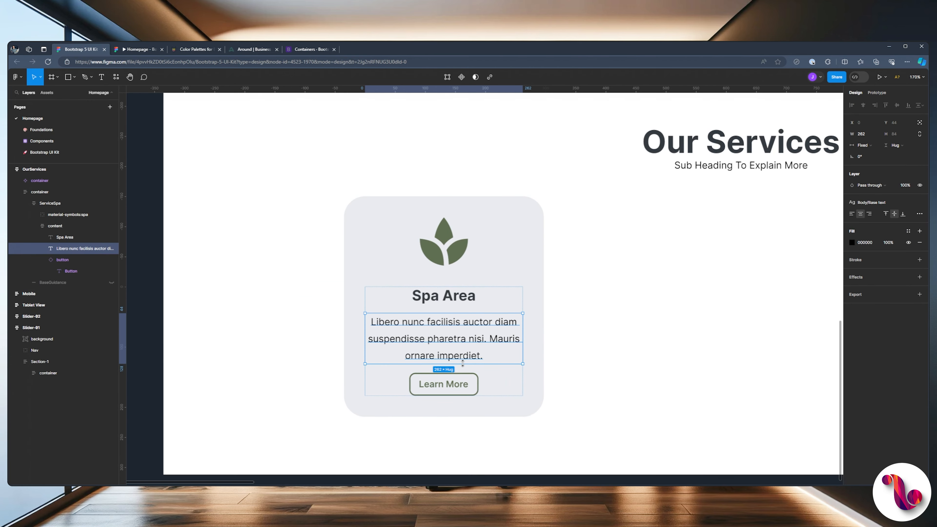
scroll(458, 360, "up", 3)
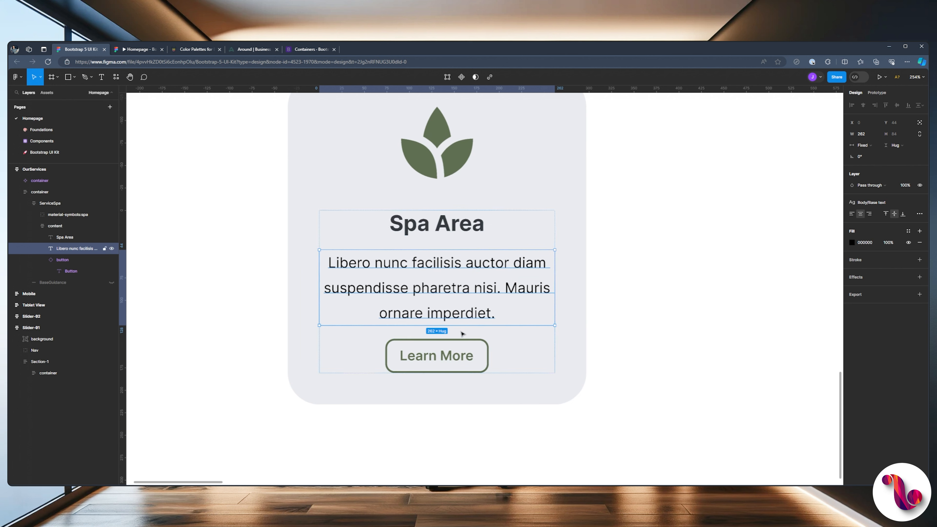
left_click_drag(461, 323, 463, 315)
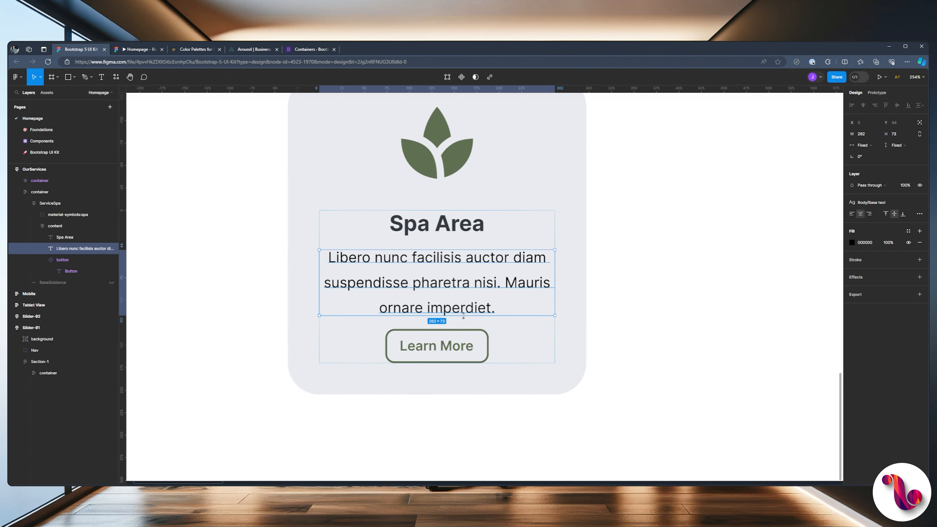
Set the auto-layout vertical gap of the card's content frame to 25.
left_click(52, 226)
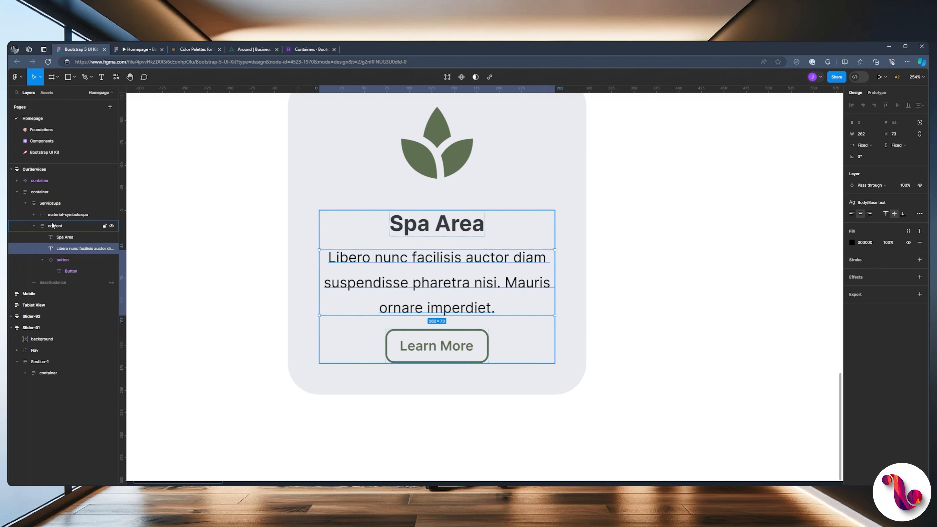
left_click(861, 220)
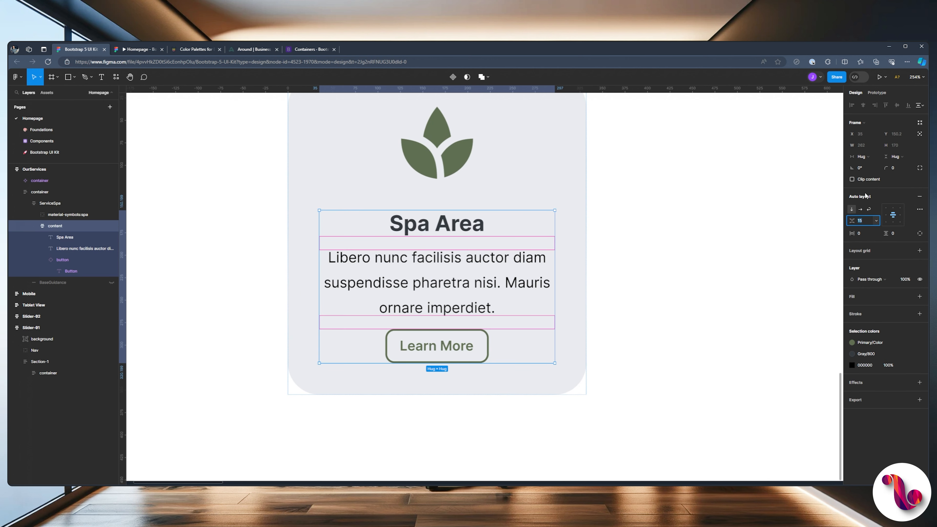
key("Return")
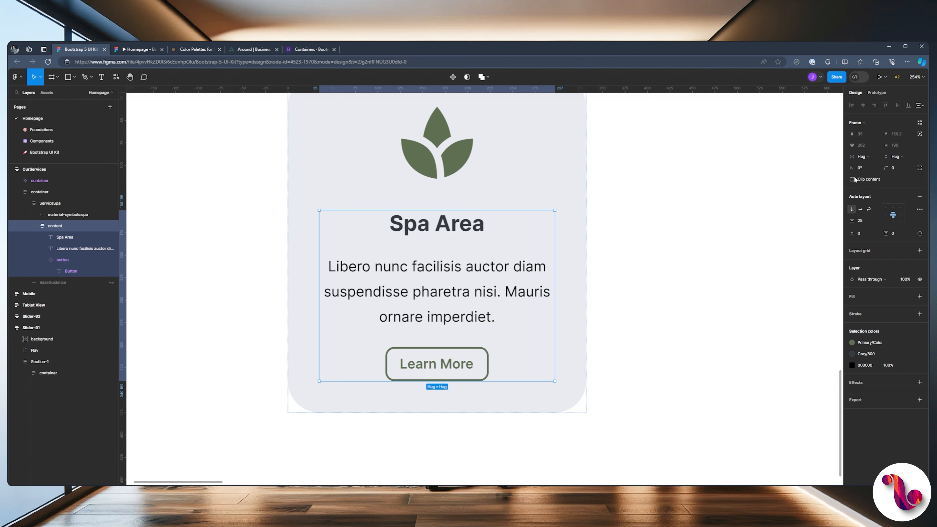
Wrap the card's description and button in an auto-layout frame with a gap of 35 and check the spacing in the prototype preview.
left_click(64, 252)
left_click(64, 260, "shift")
key("ctrl+g")
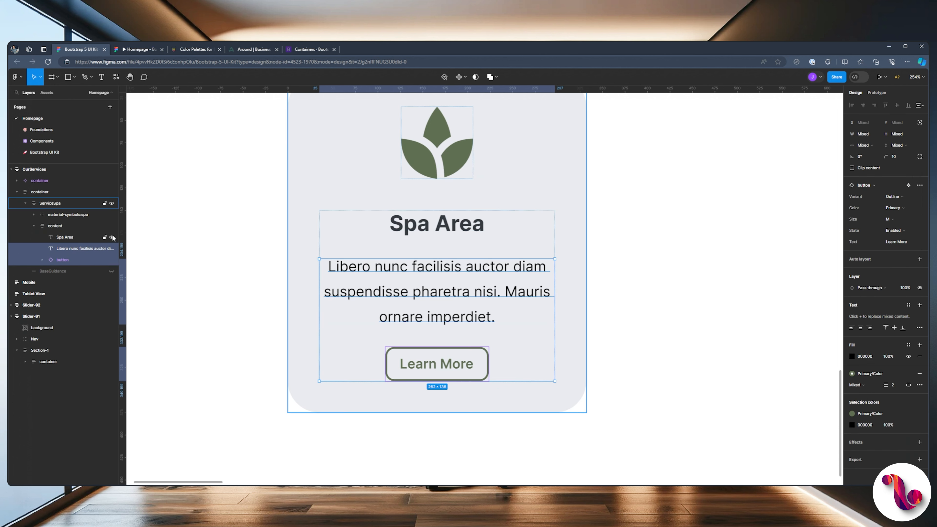
left_click(919, 196)
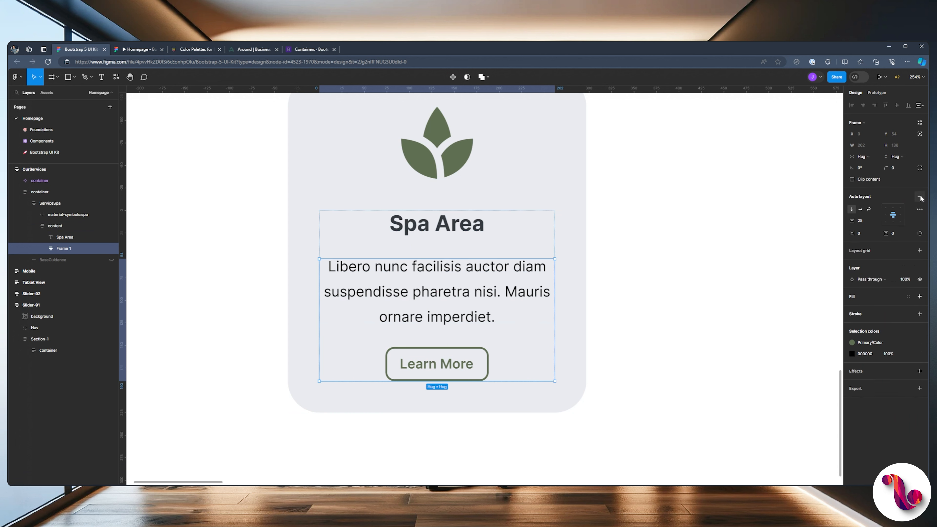
left_click(863, 220)
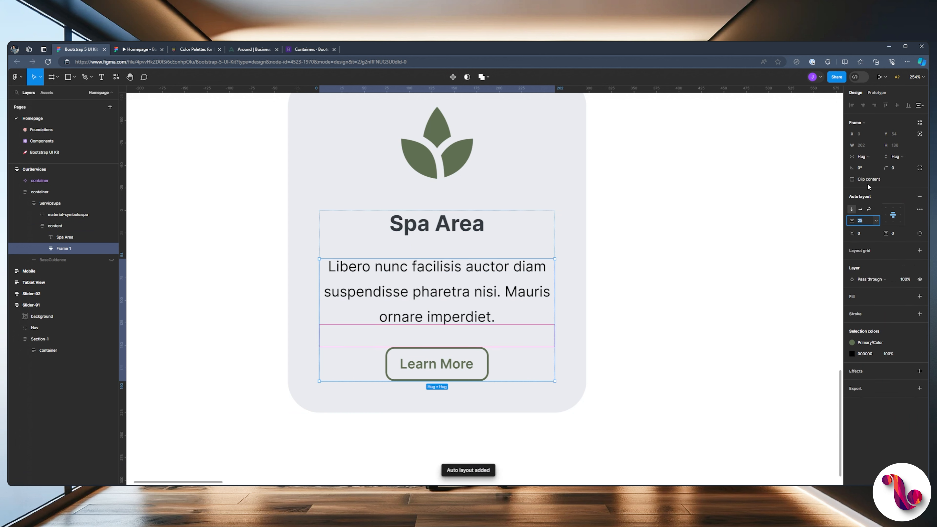
type("35")
key("Return")
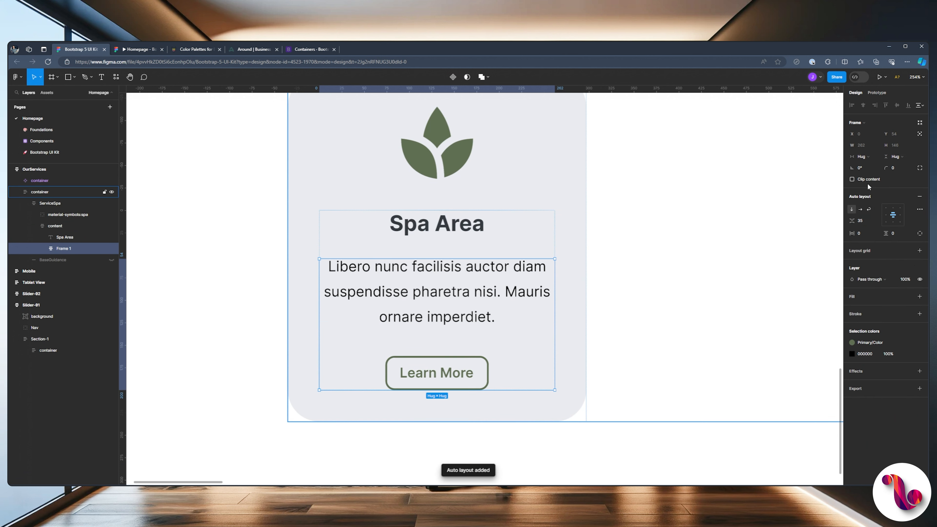
left_click(156, 52)
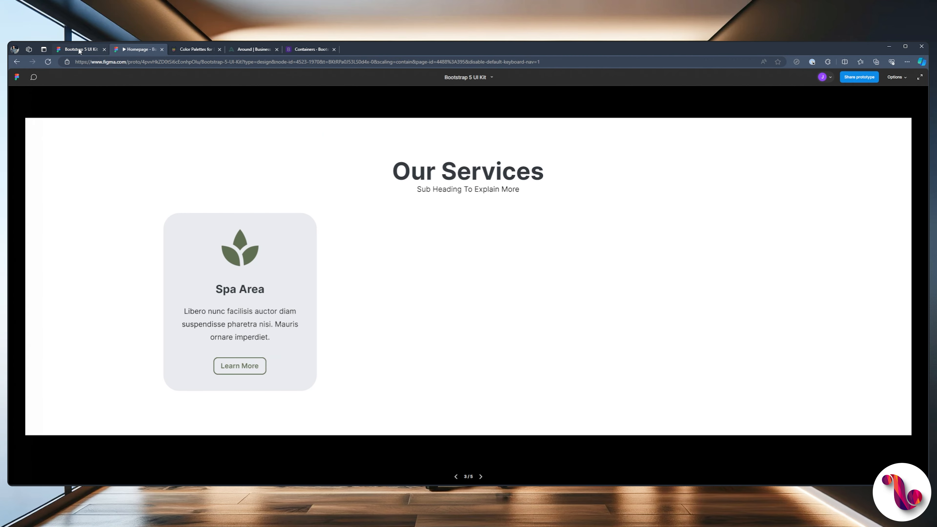
left_click(78, 50)
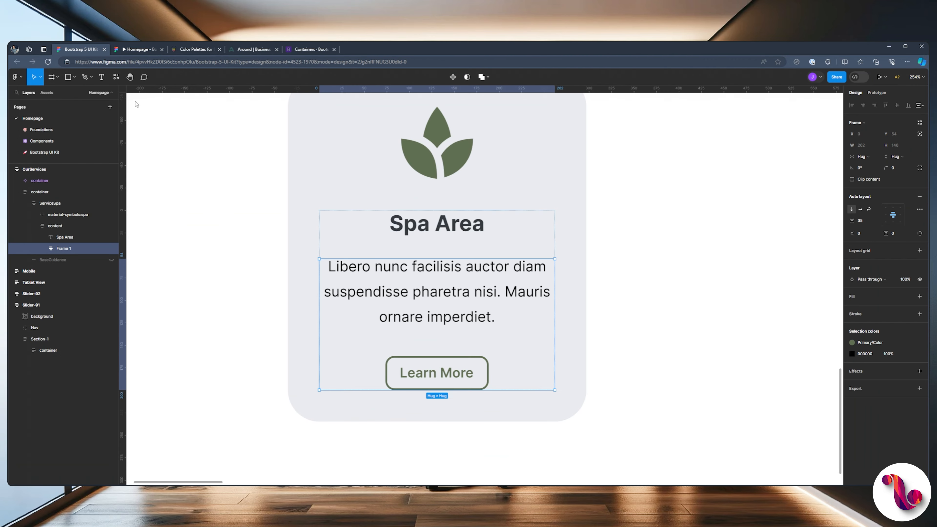
Convert the ServiceSpa card frame into a component and check it among the local component assets.
scroll(295, 258, "down", 3)
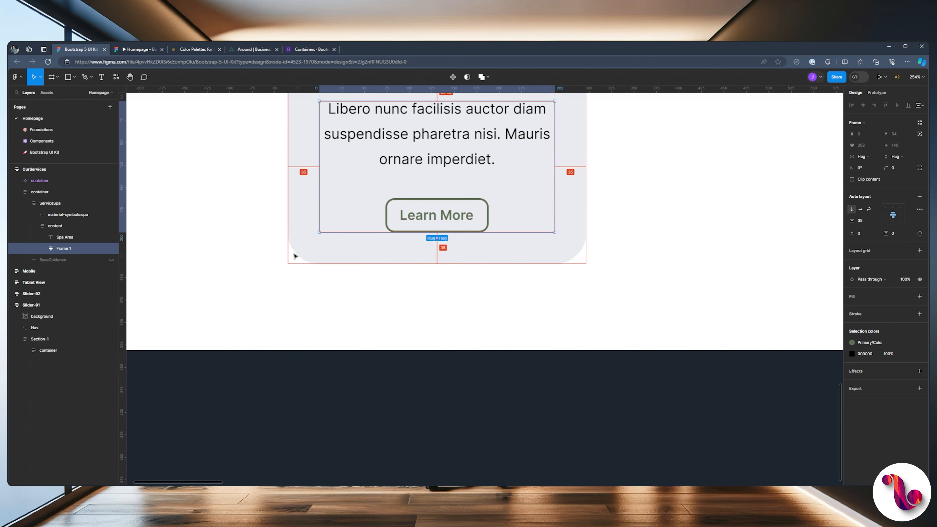
scroll(294, 257, "up", 2)
scroll(294, 256, "down", 3)
scroll(295, 257, "up", 3)
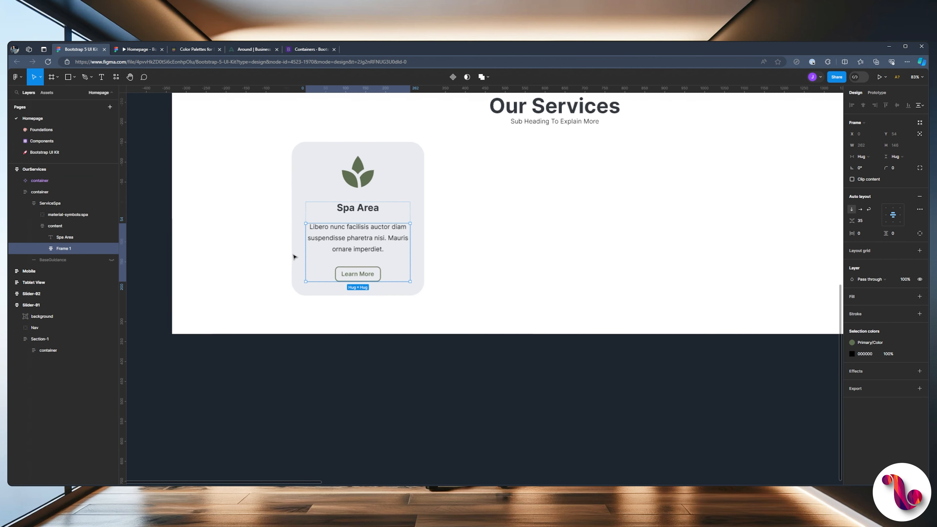
scroll(407, 182, "up", 2)
left_click(408, 182)
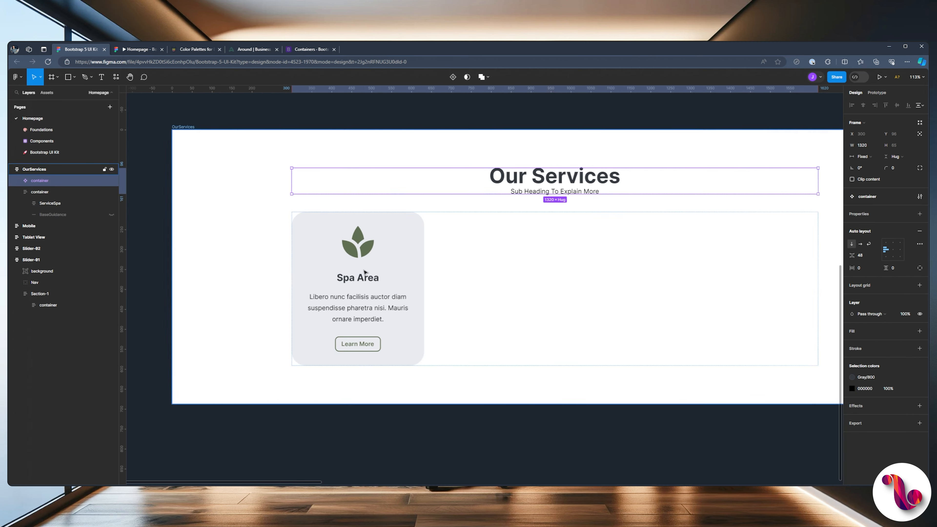
left_click(340, 276)
left_click(55, 204)
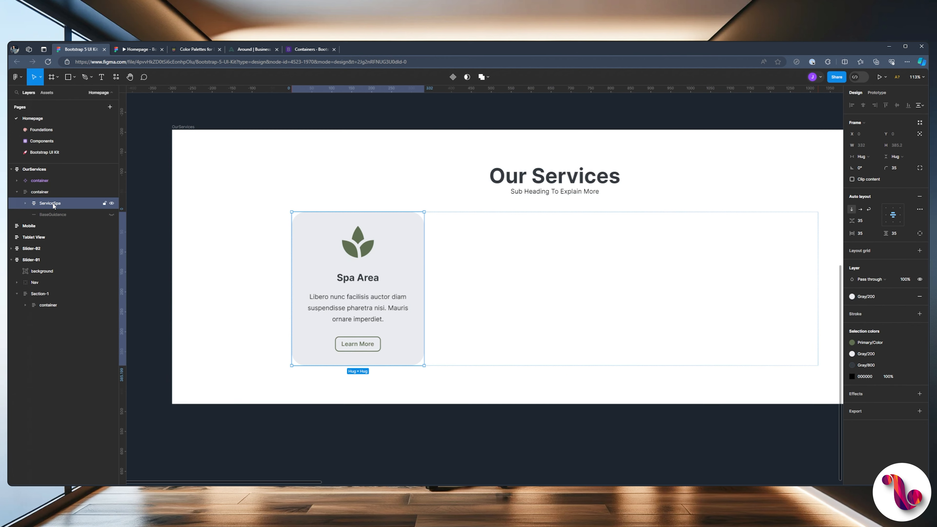
right_click(356, 234)
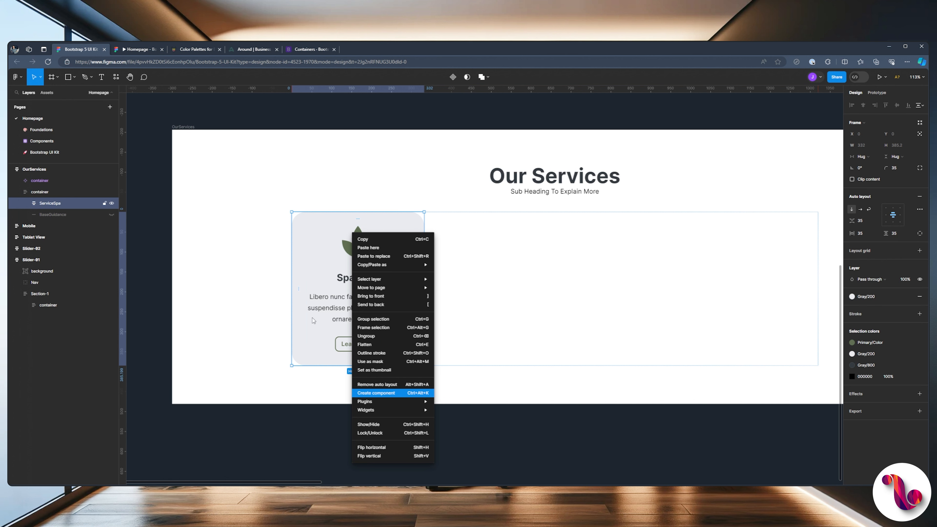
left_click(376, 393)
key("alt+2")
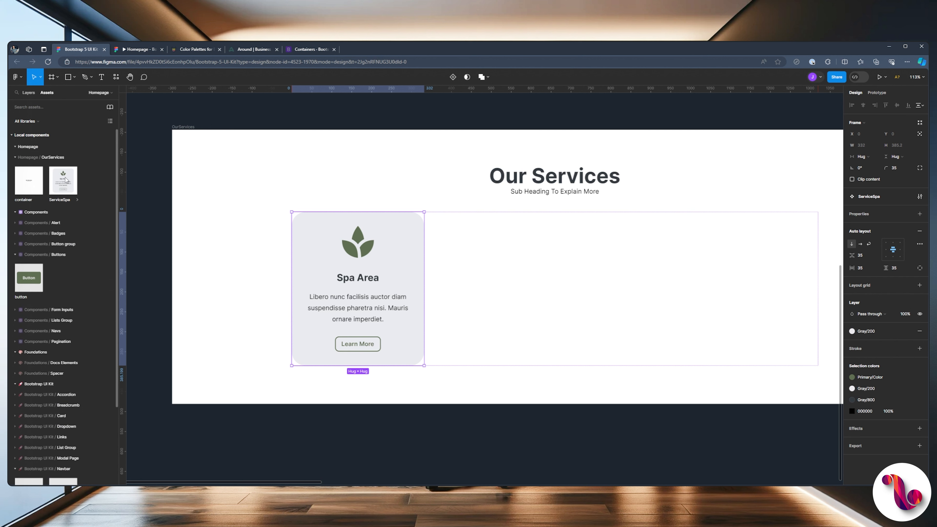
key("alt+1")
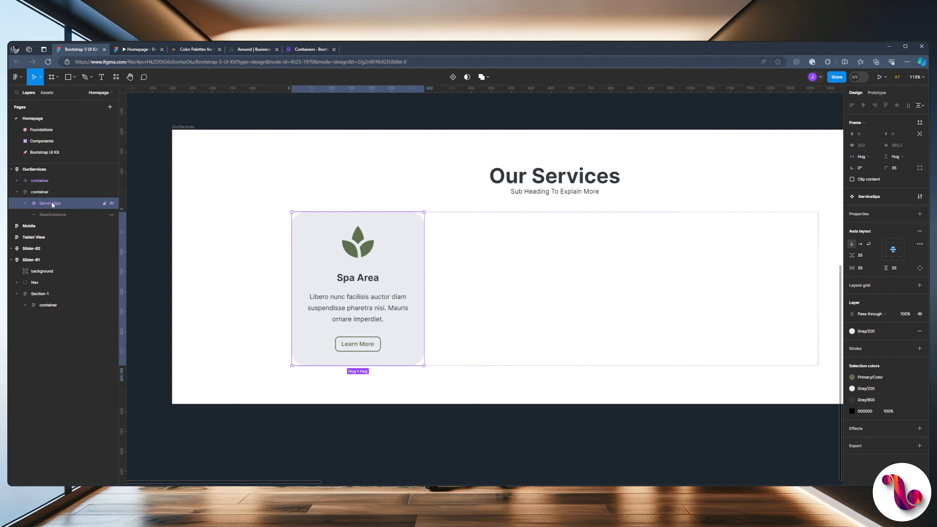
Group the ServiceSpa component inside the container and rename the group as row.
key("ctrl+g")
double_click(47, 204)
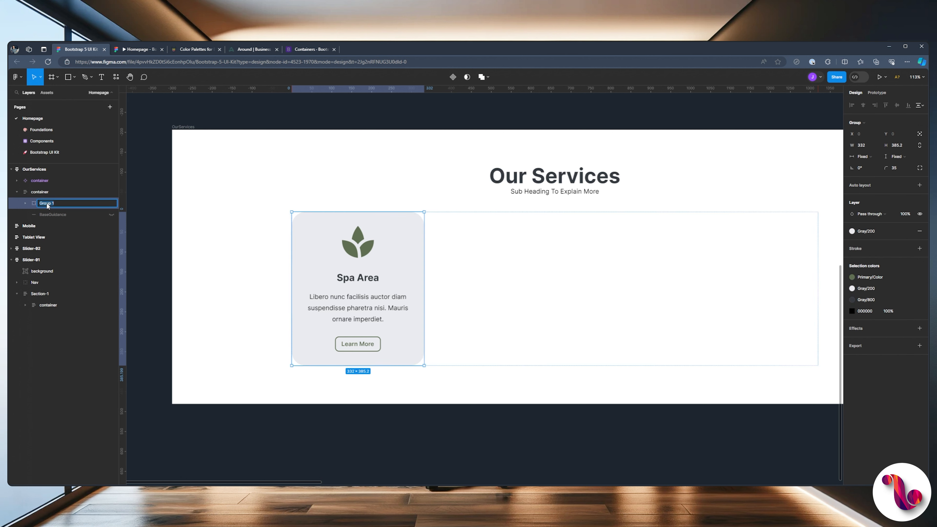
type("row")
key("Return")
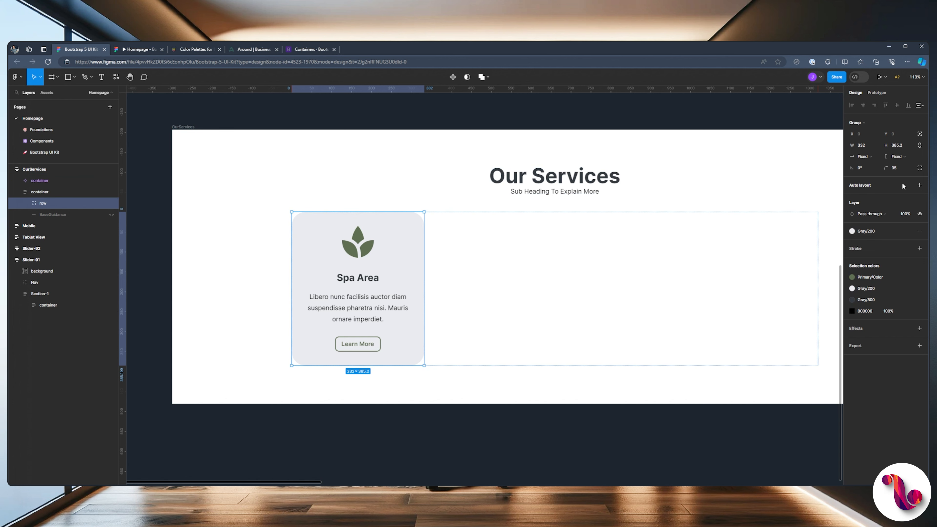
Add auto layout to the row and set its width to Fill container.
left_click(919, 185)
left_click(869, 157)
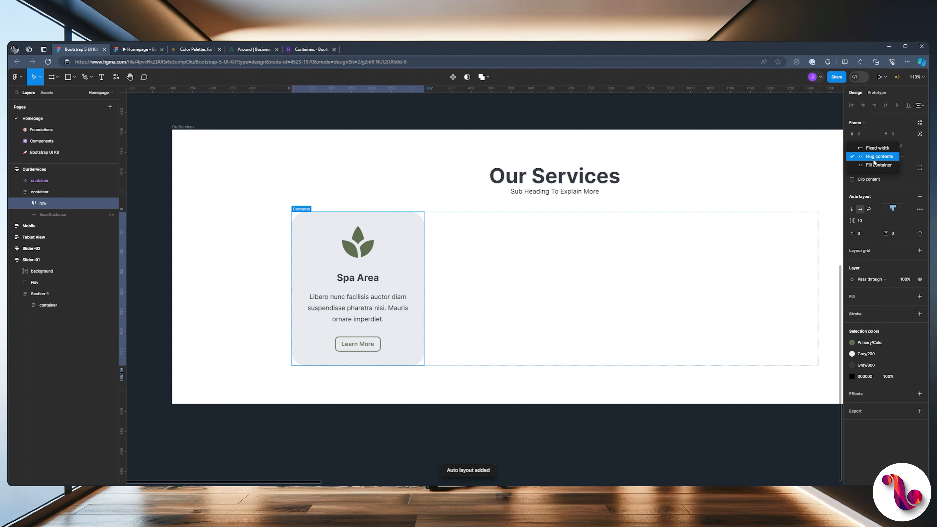
left_click(880, 165)
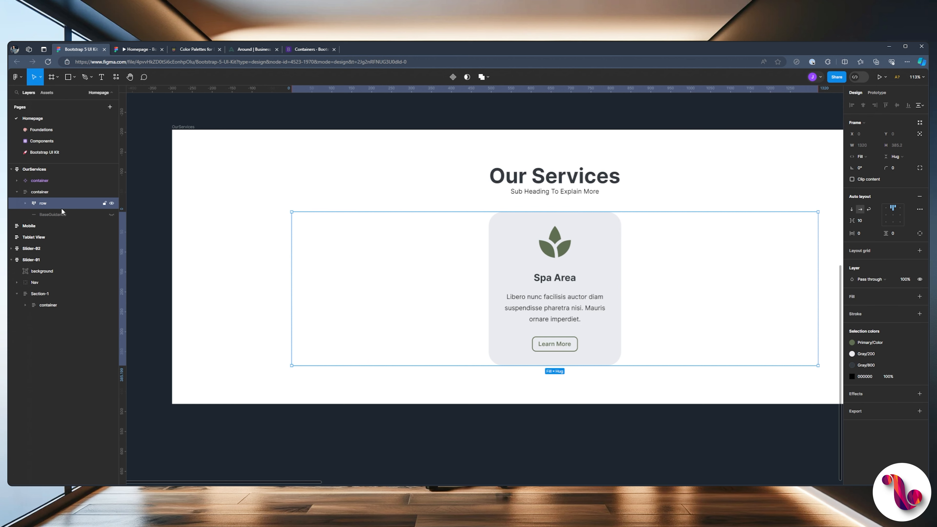
left_click(25, 203)
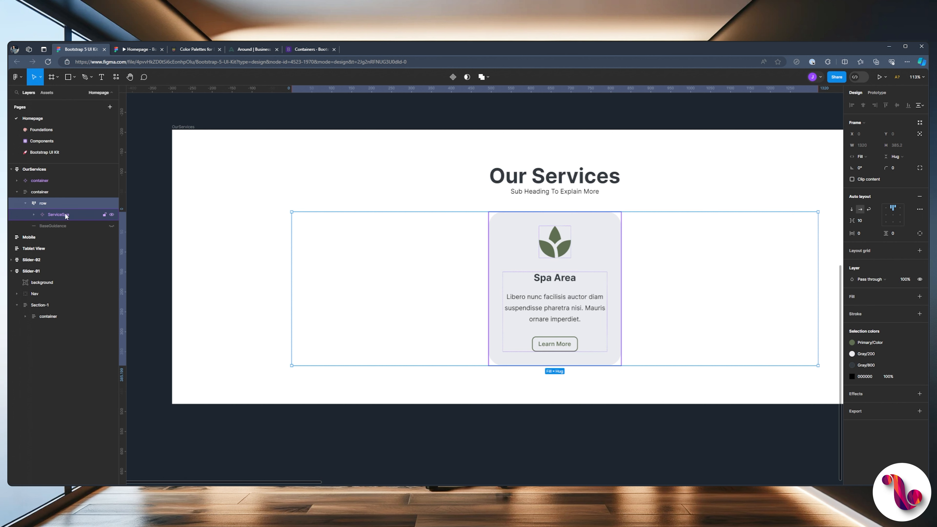
left_click(90, 213)
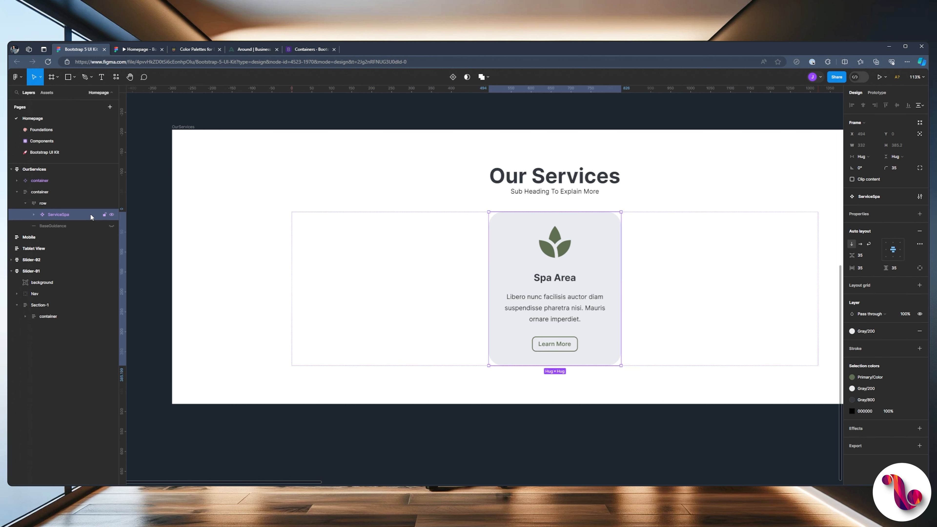
key("ctrl+d")
key("ctrl+d")
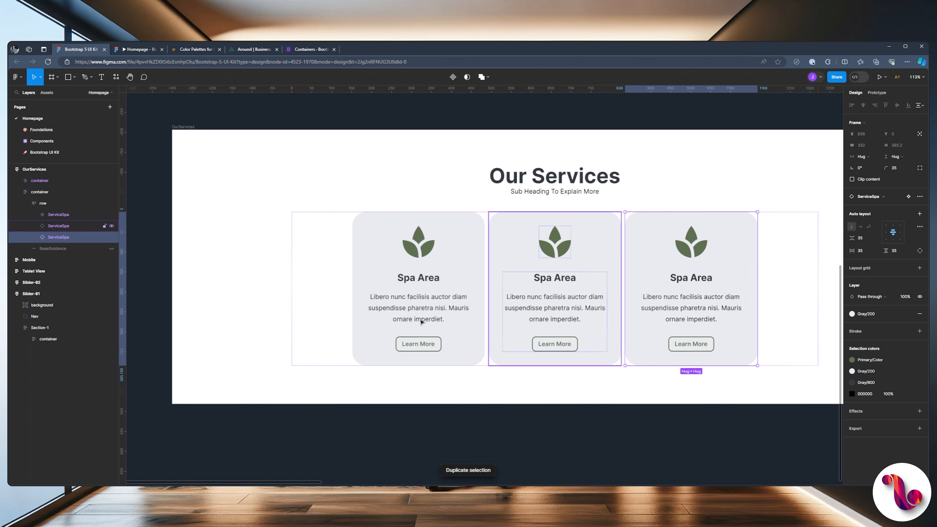
key("ctrl+z")
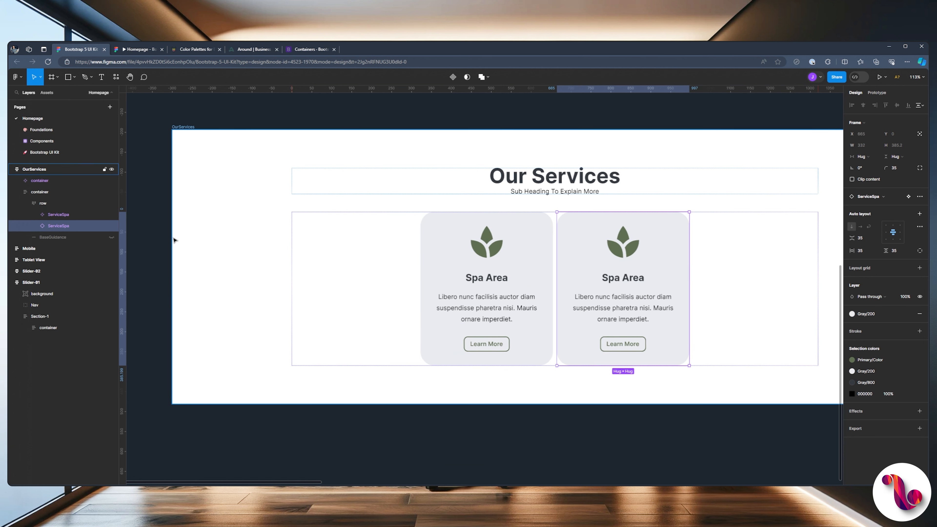
key("ctrl+z")
key("alt+2")
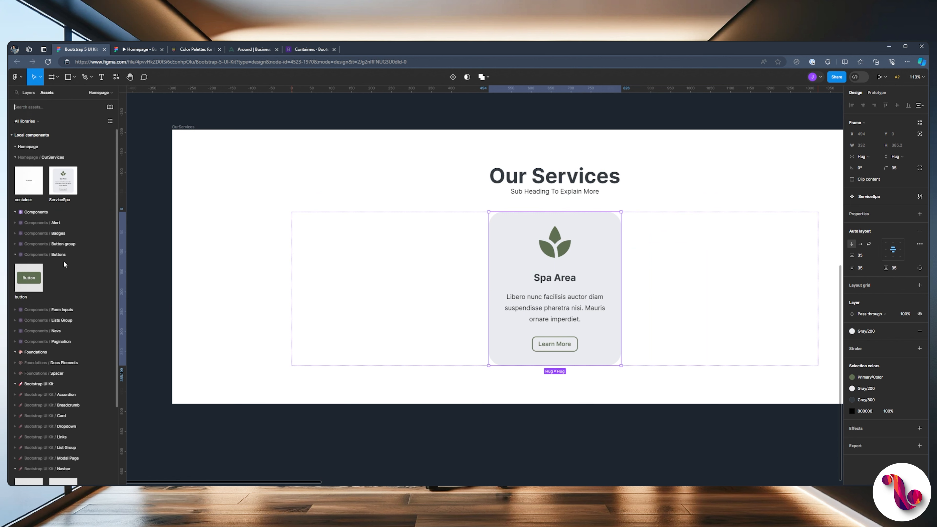
left_click_drag(54, 192, 566, 322)
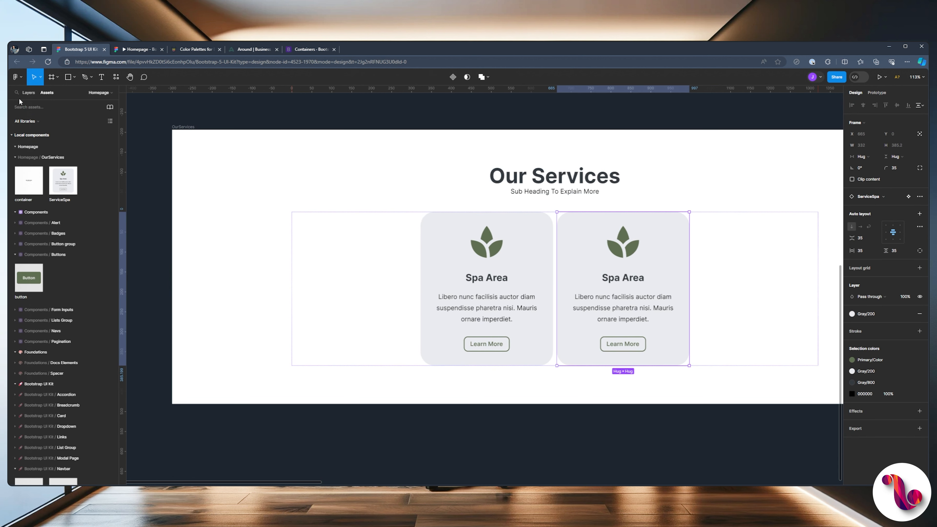
left_click(26, 94)
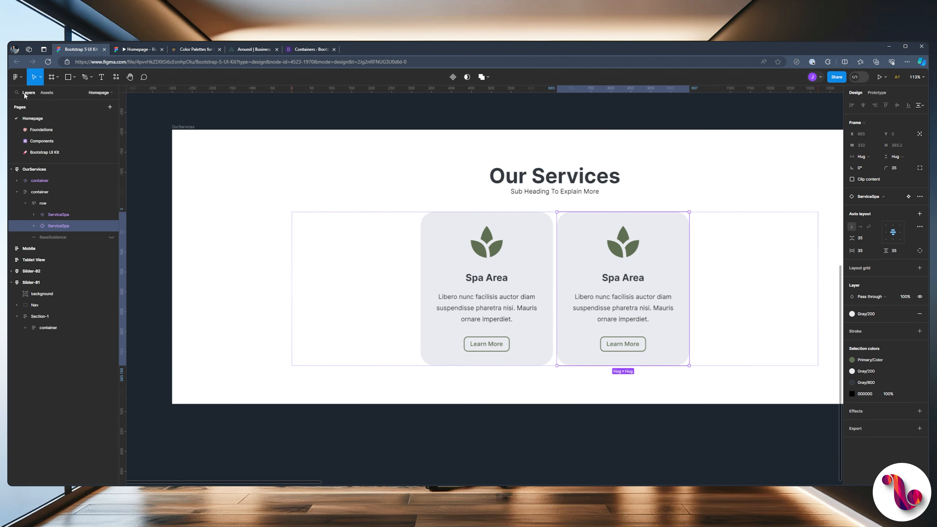
key("Delete")
Duplicate the ServiceSpa component twice inside the row to make three service cards.
left_click(57, 214)
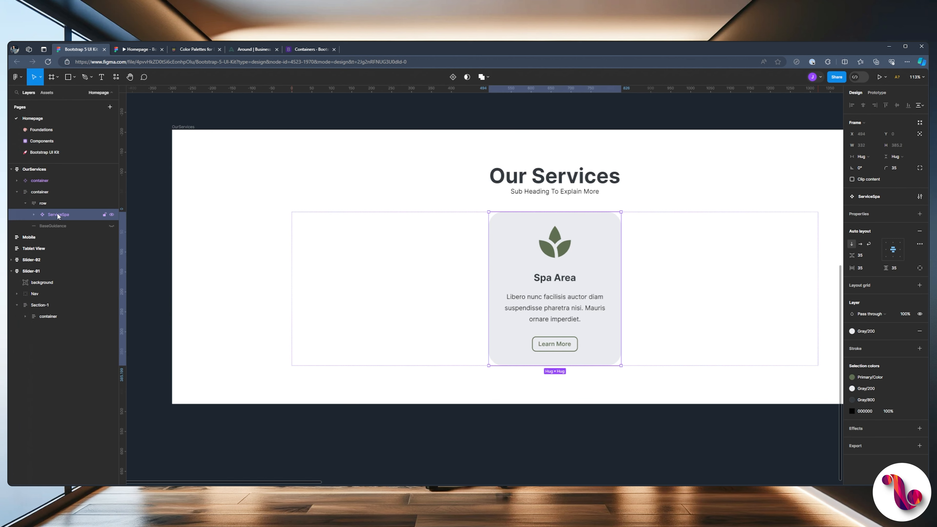
key("ctrl+d")
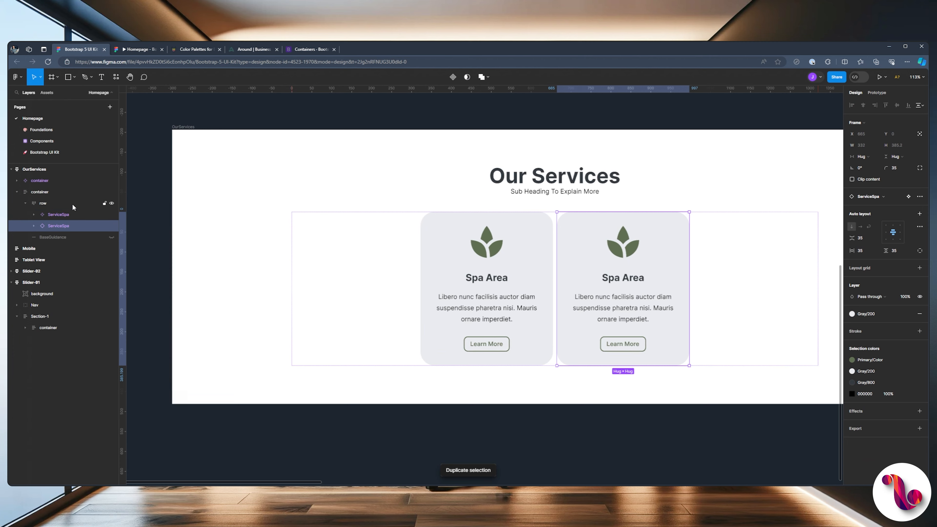
key("ctrl+d")
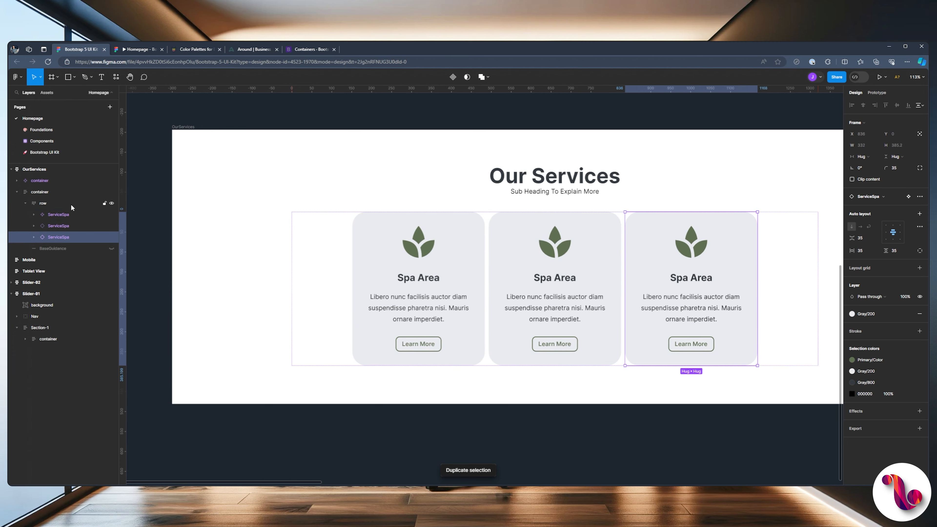
Set the row's auto-layout gap to 48 and check the card spacing in the prototype preview.
left_click(51, 204)
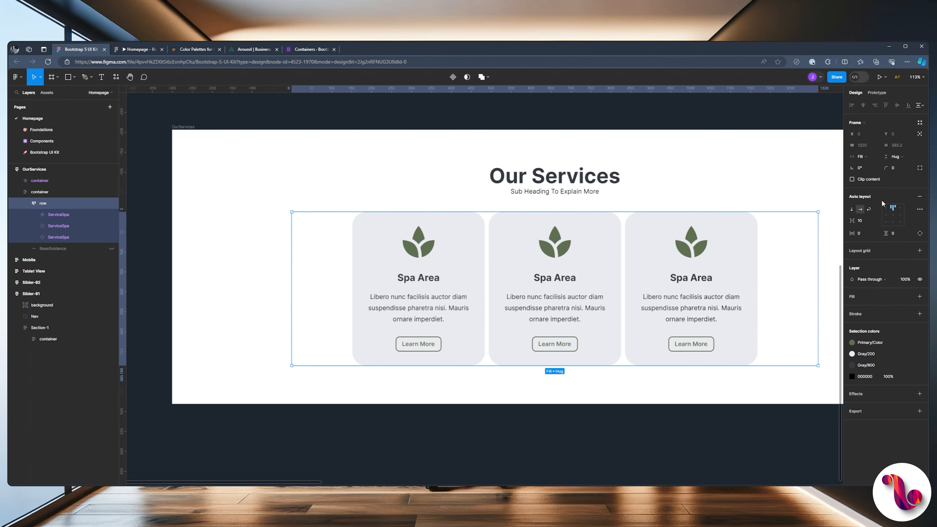
left_click(867, 220)
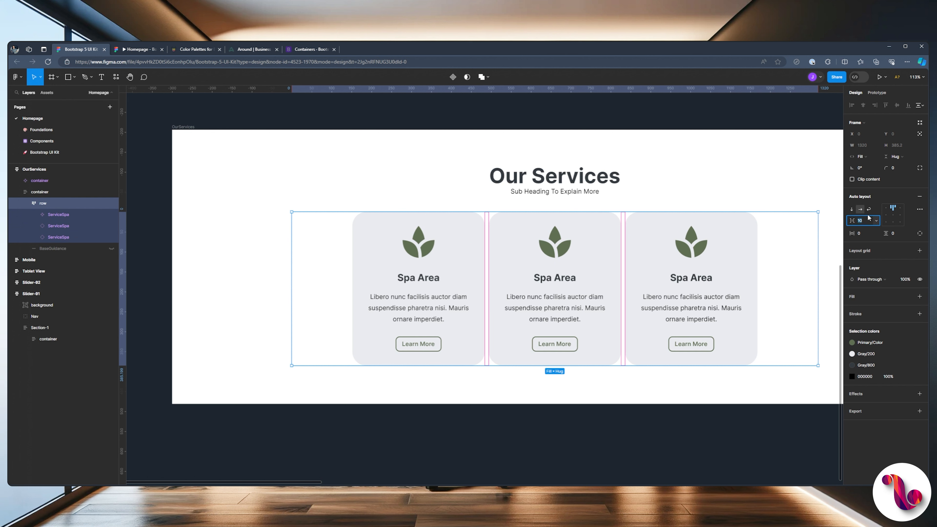
type("48")
key("Return")
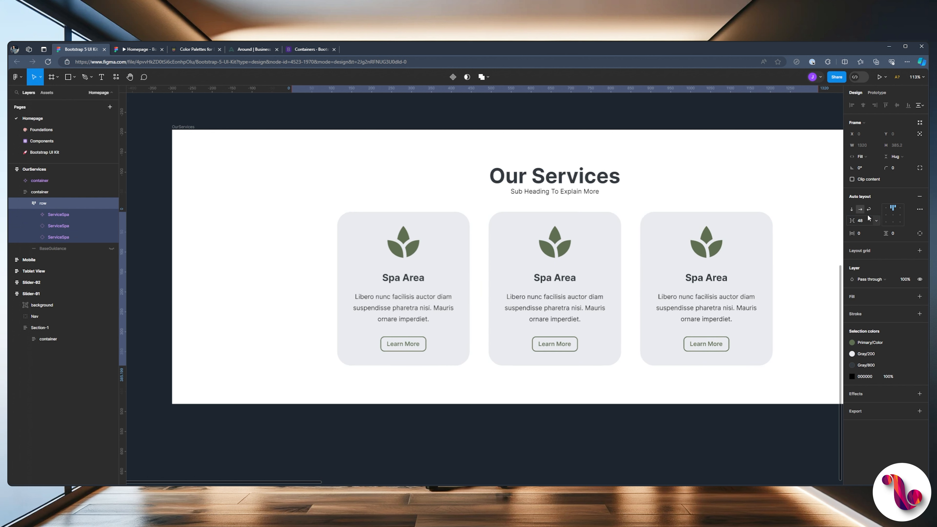
left_click(145, 49)
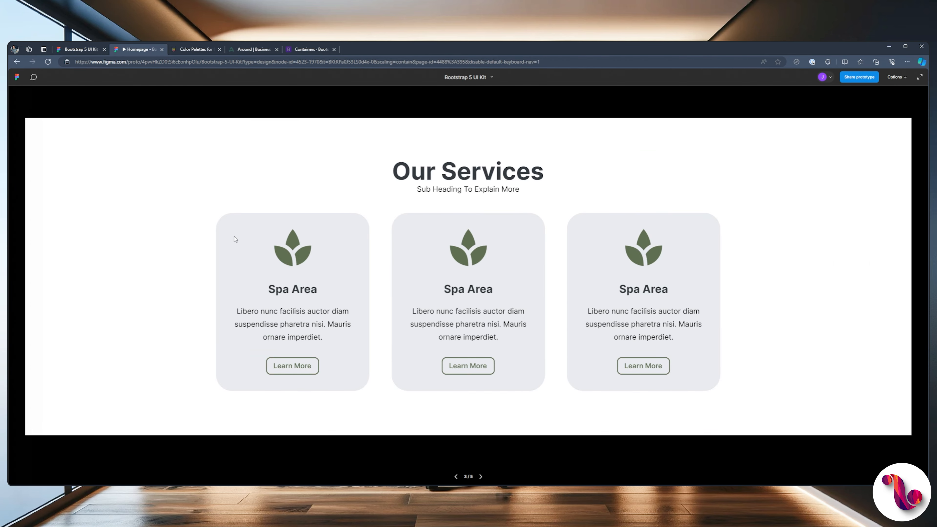
left_click(81, 50)
Duplicate the main ServiceSpa component once more to add a fourth card to the row.
left_click(50, 224)
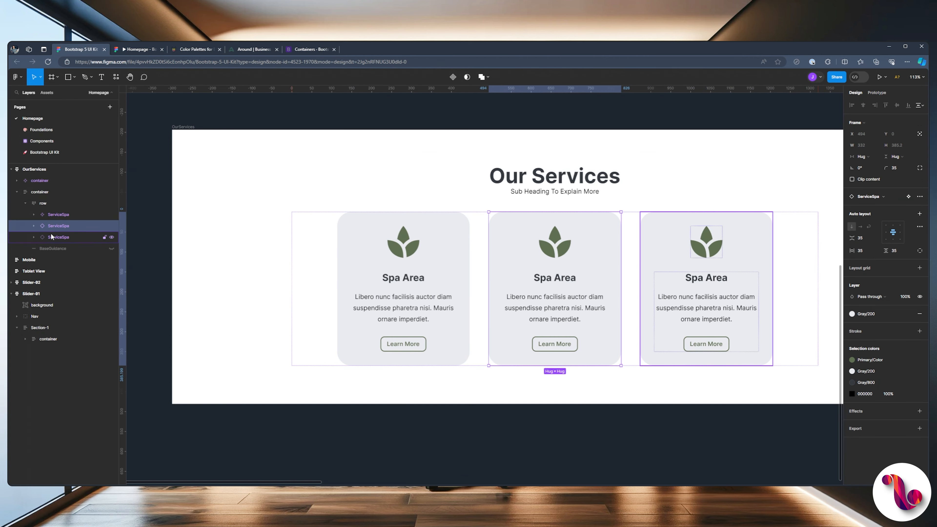
left_click(58, 215)
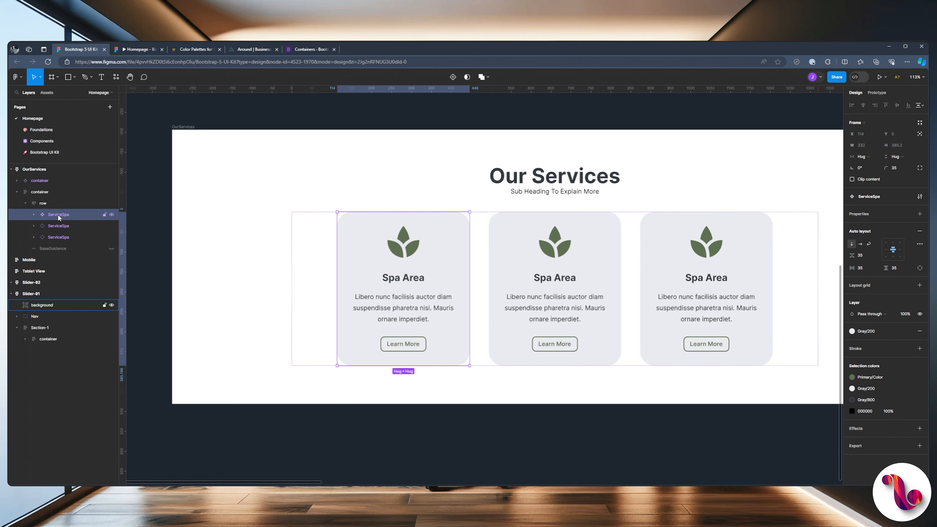
key("ctrl+d")
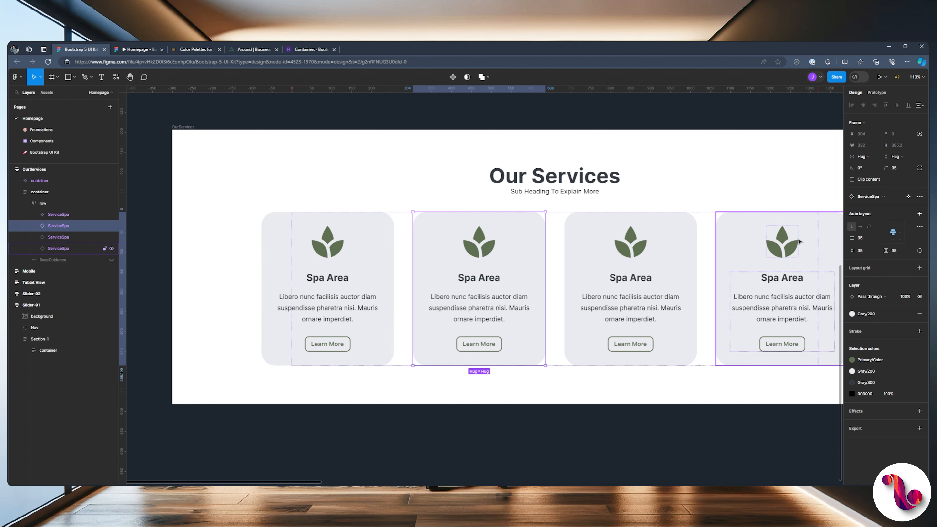
Set the width of all four ServiceSpa cards to Fill container and check the result in the prototype preview.
left_click(58, 215)
left_click(58, 249, "shift")
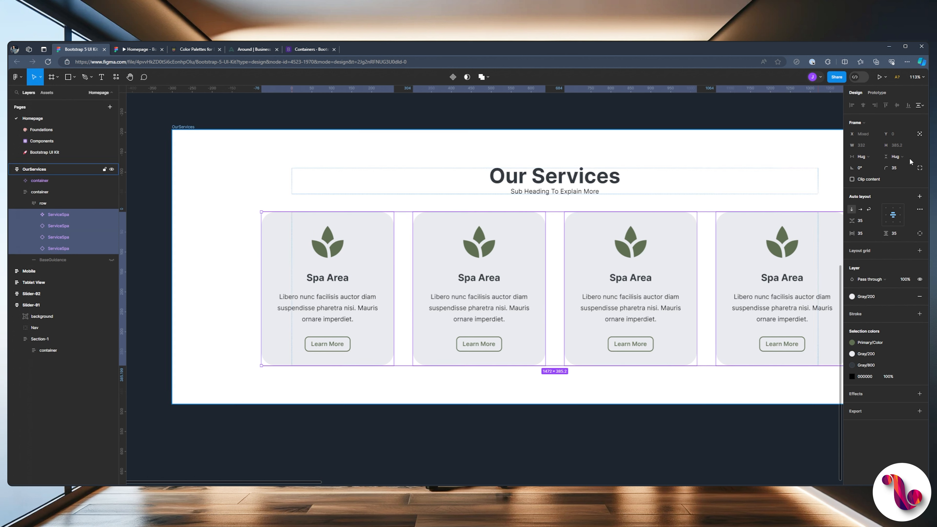
left_click(862, 156)
left_click(871, 165)
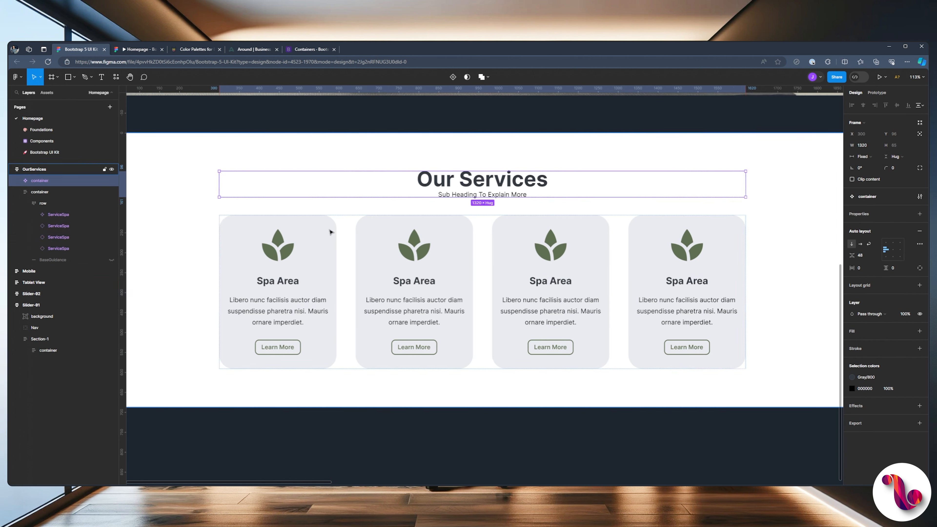
key("shift+Return")
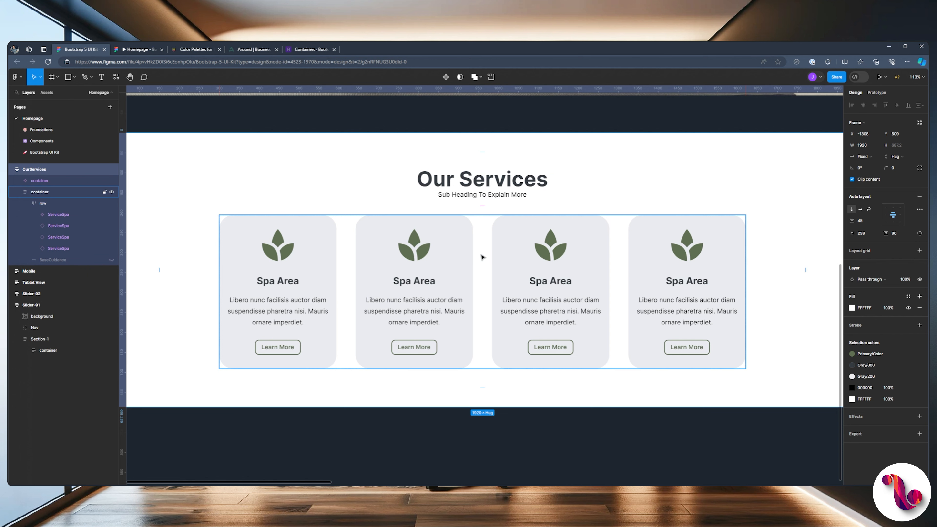
left_click(144, 49)
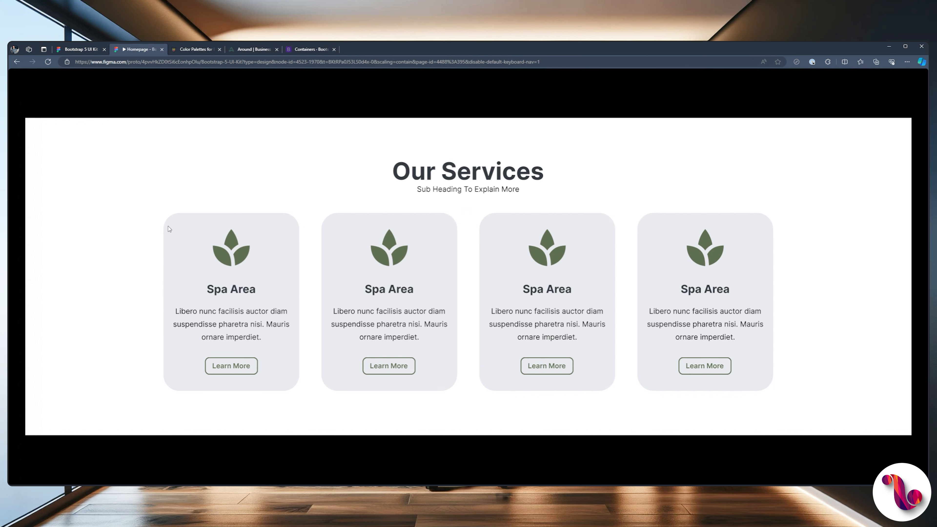
left_click(70, 49)
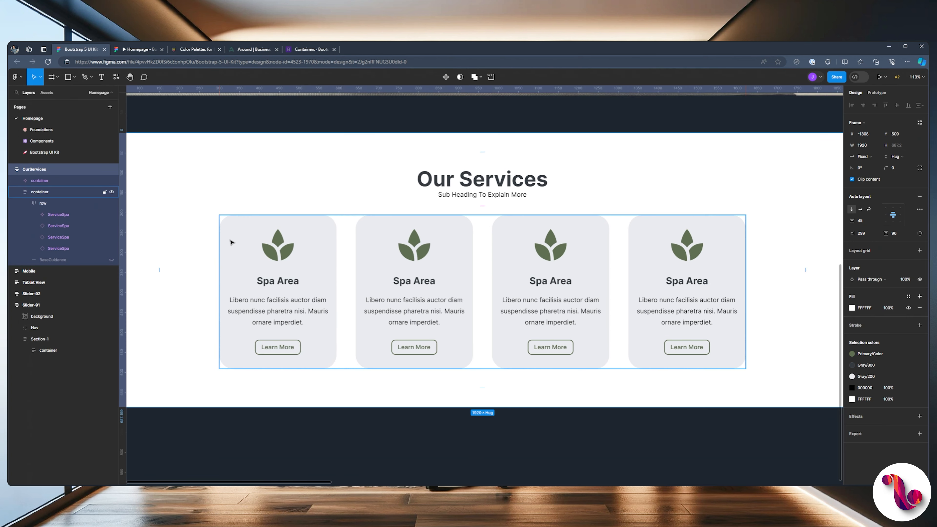
Review the corner radius of all four ServiceSpa cards and view the row in the prototype preview.
left_click(58, 215)
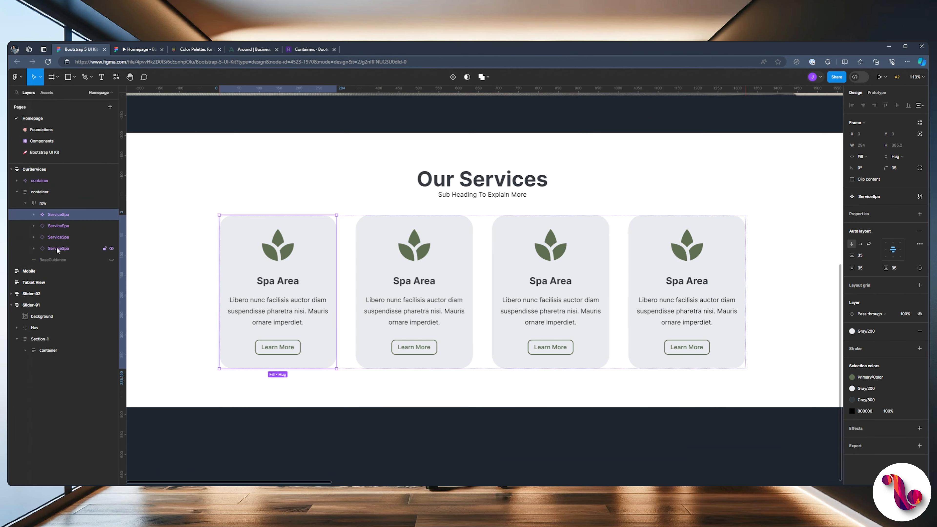
left_click(57, 249, "shift")
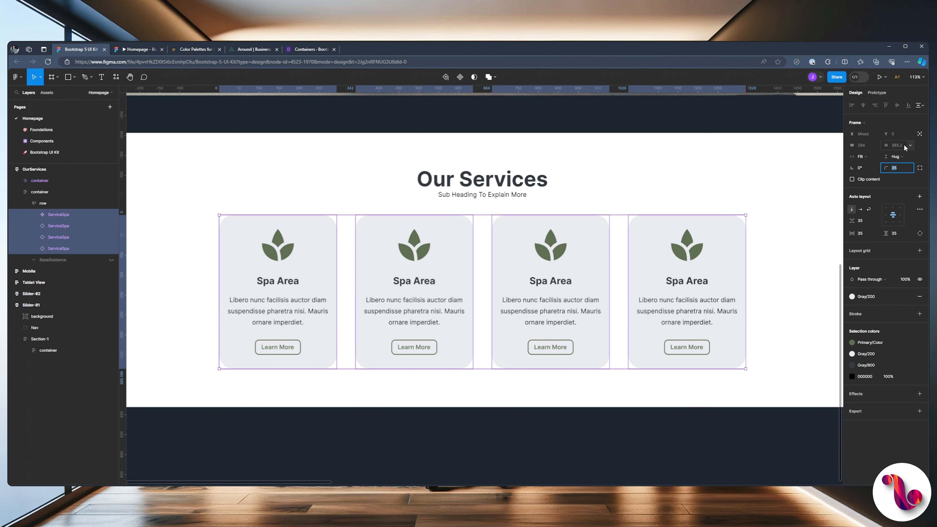
key("Return")
left_click(109, 50)
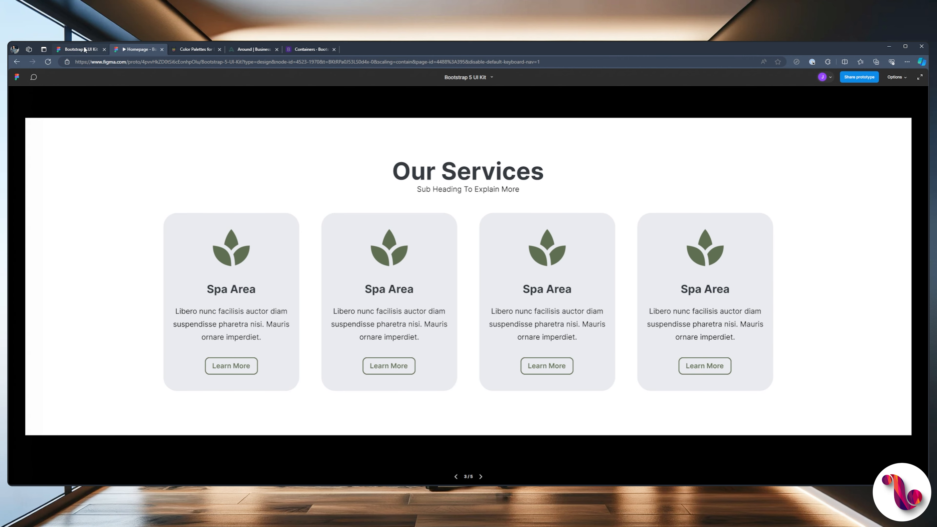
left_click(84, 50)
Change the second service card's title to "Changing Room".
scroll(441, 265, "up", 3)
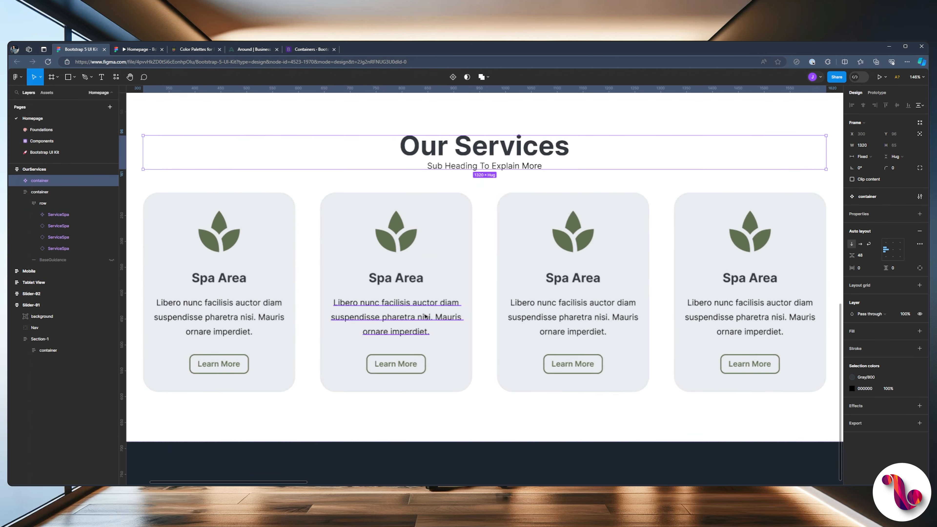
double_click(377, 282)
double_click(377, 282)
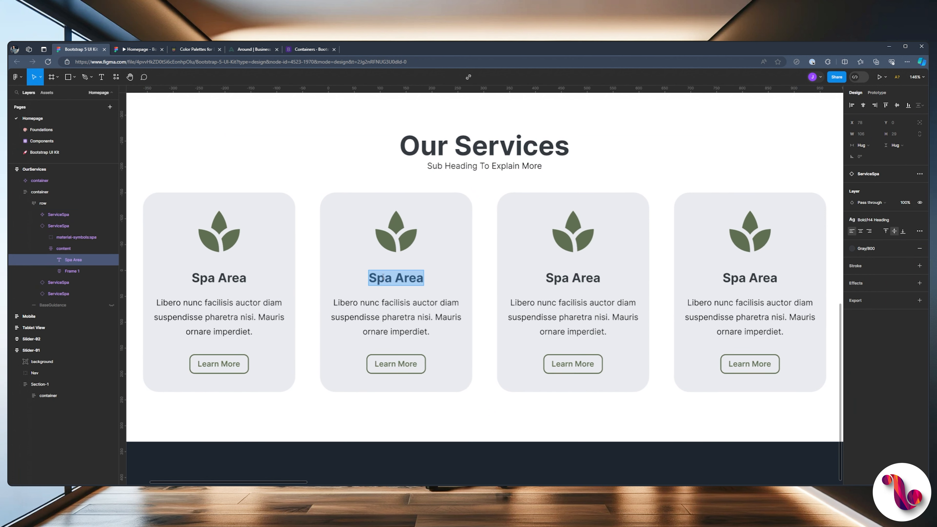
type("Cha")
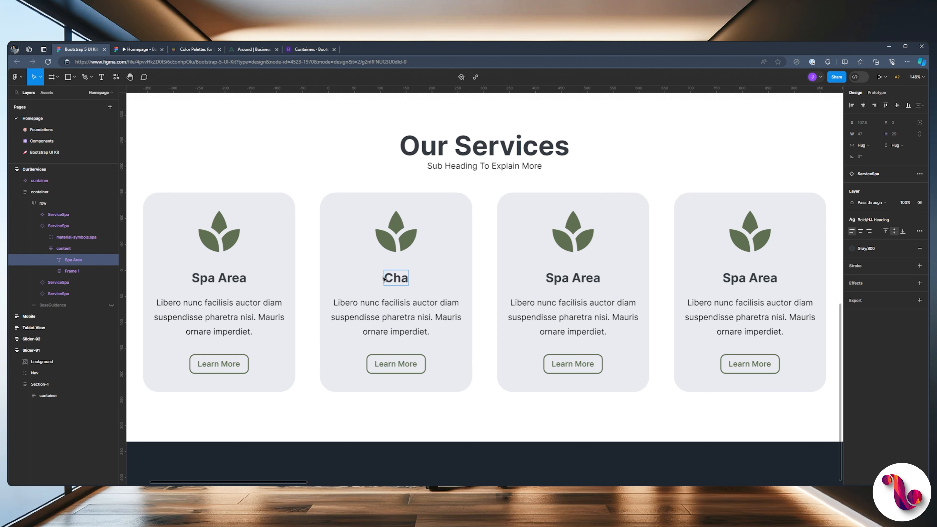
type("nging Room")
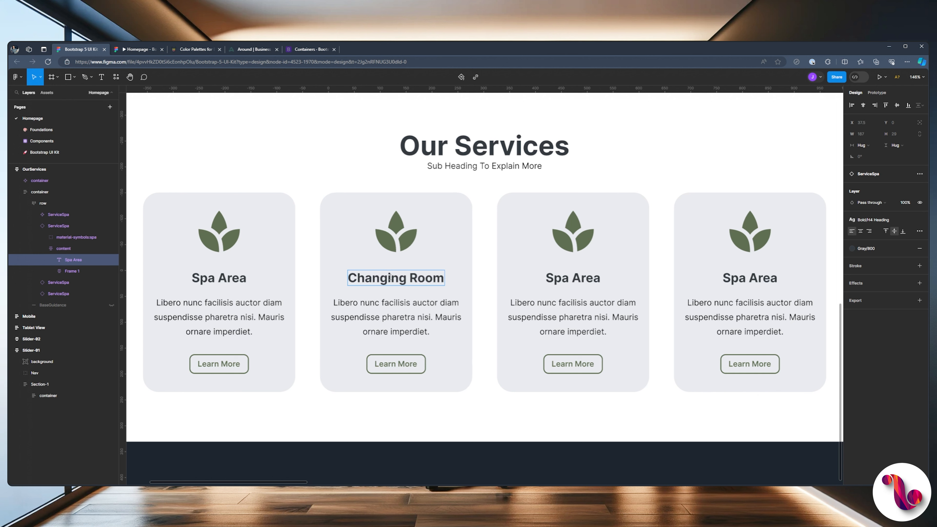
Change the third service card's title to "Free Lessons".
double_click(572, 279)
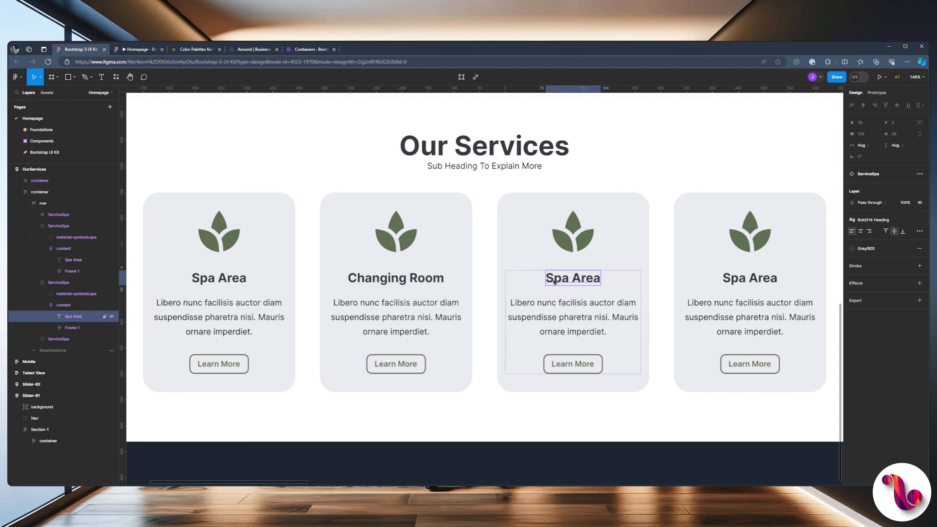
double_click(572, 280)
type("Free ")
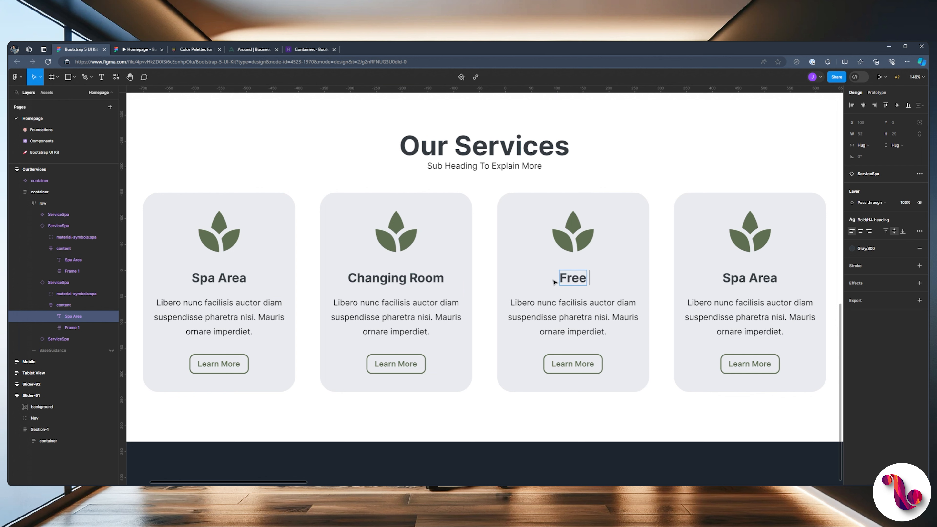
type("Lession")
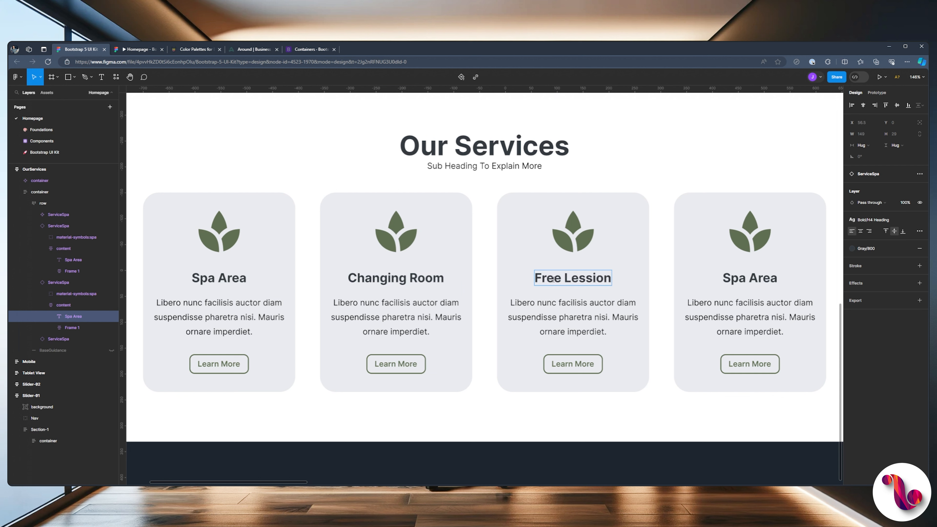
key("BackSpace")
key("BackSpace")
key("BackSpace")
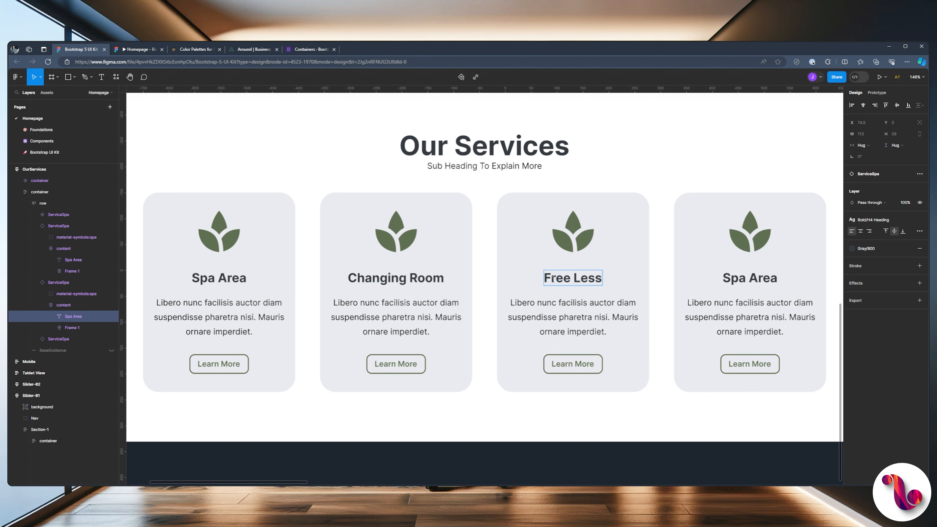
type("ons")
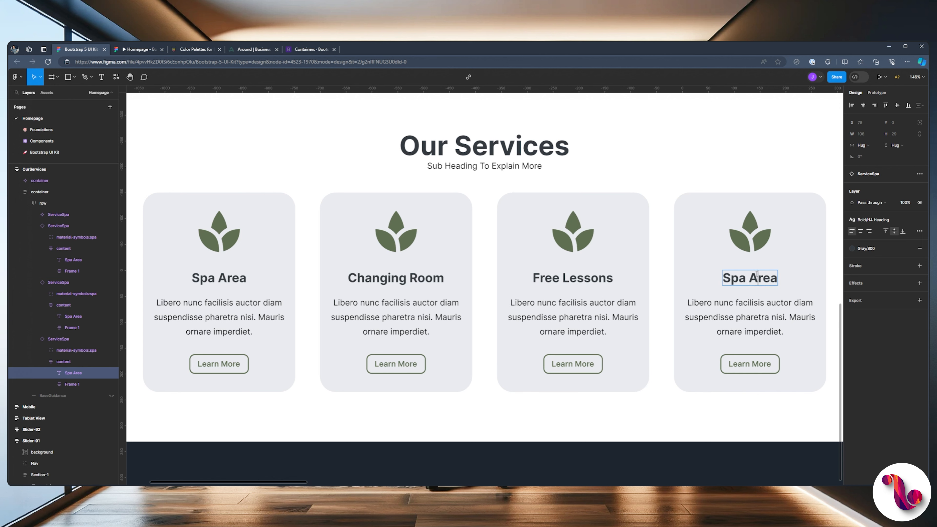
Change the fourth service card's title to "Free Rugs" and check the row in the prototype preview.
double_click(769, 278)
left_click_drag(768, 278, 92, 294)
type("F")
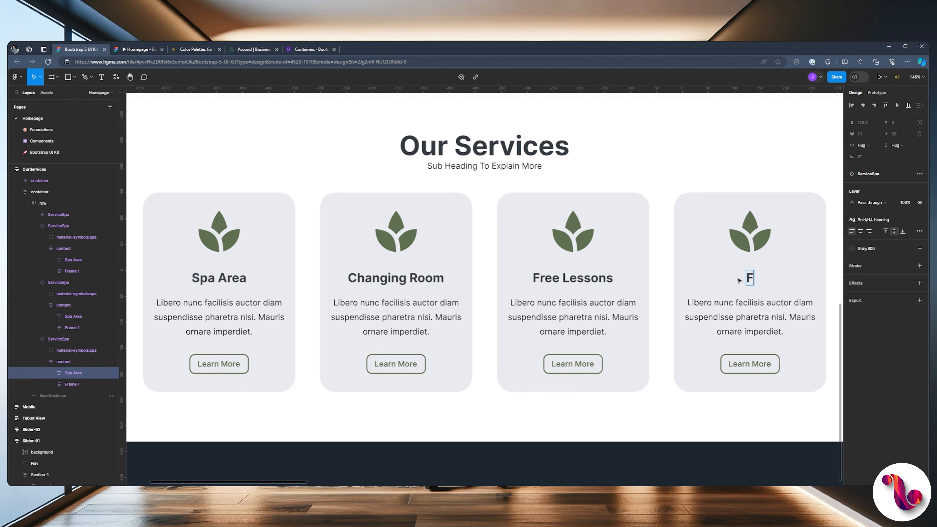
type("ree Rugs")
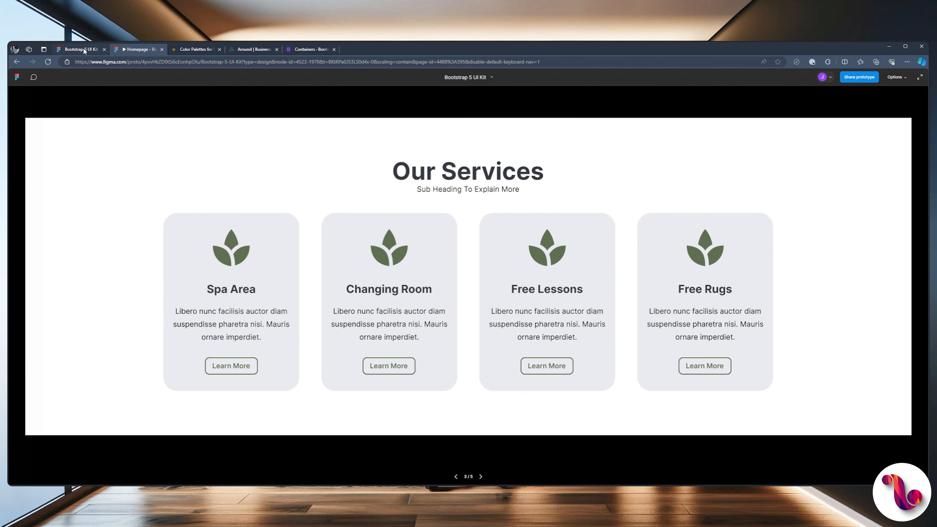
left_click(84, 50)
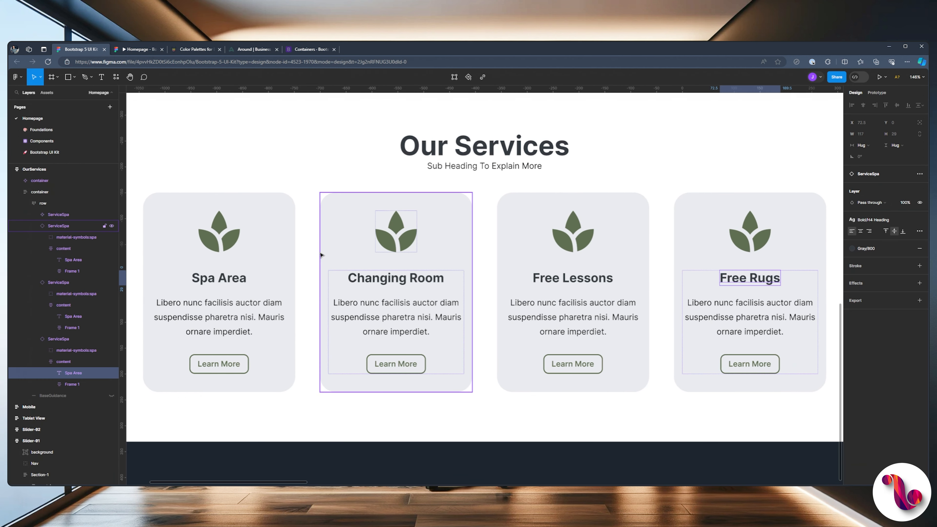
Select the leaf icon in the Changing Room card and search the Iconify plugin for "restroom" icons.
left_click(324, 266)
double_click(394, 239)
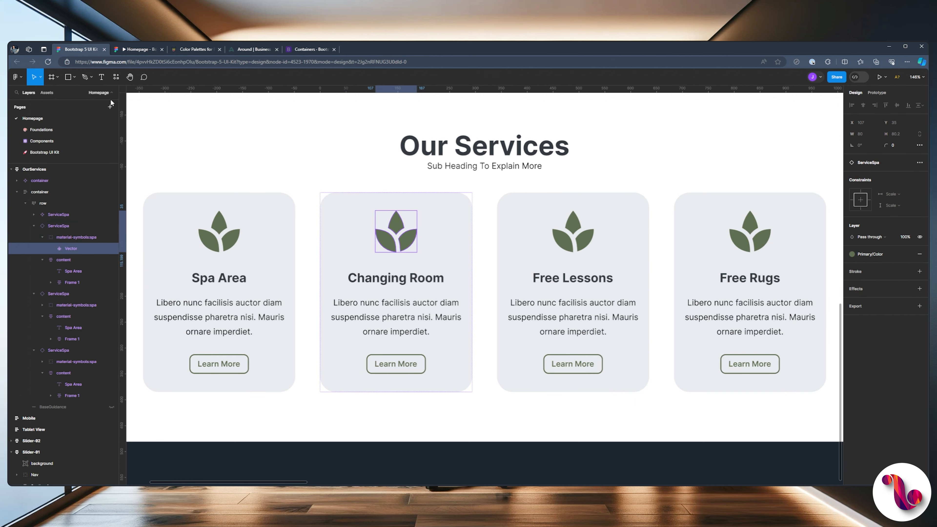
left_click(116, 77)
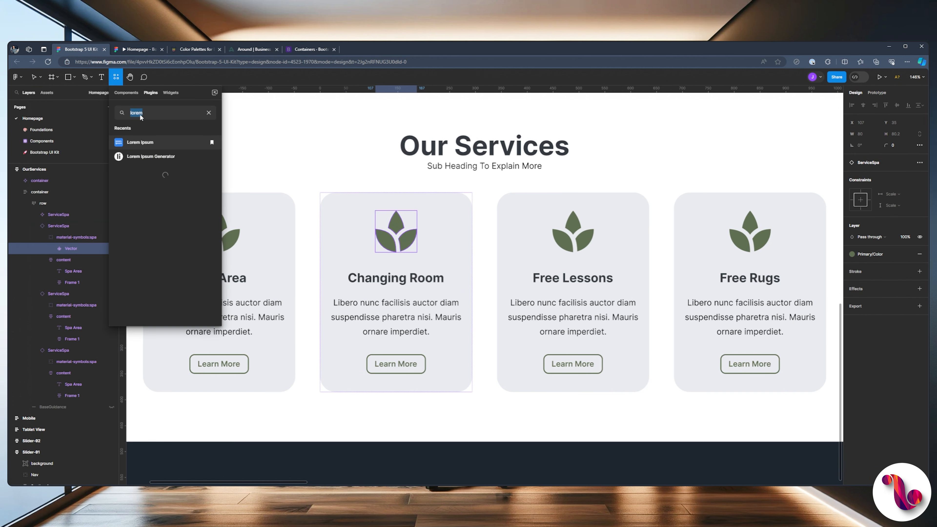
key("BackSpace")
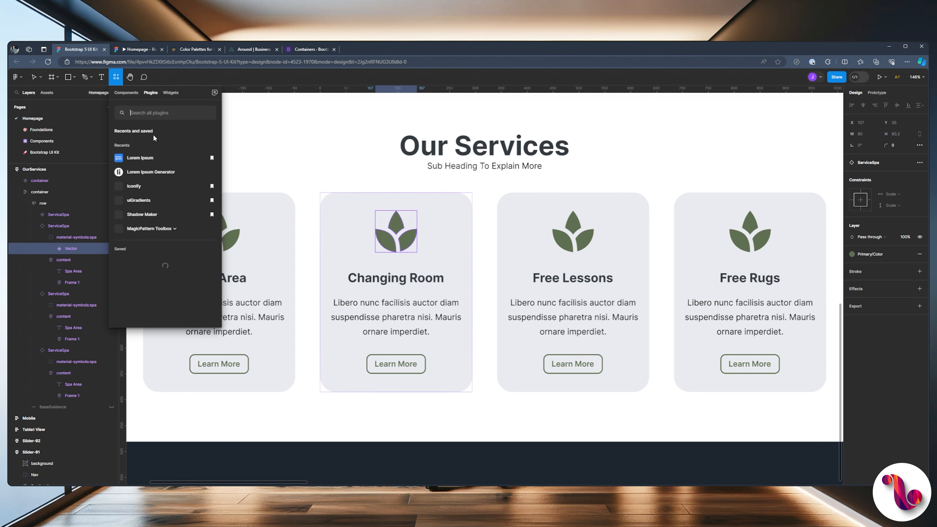
left_click(133, 186)
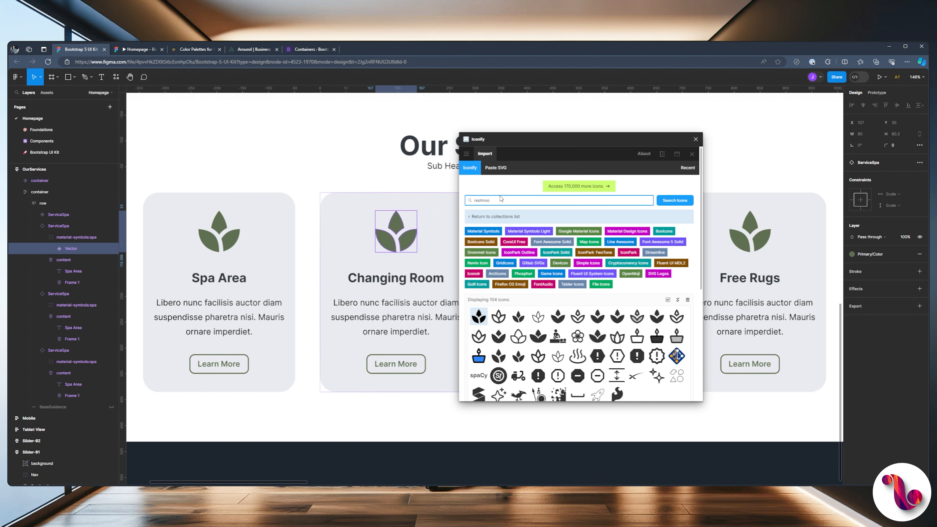
type("restroom")
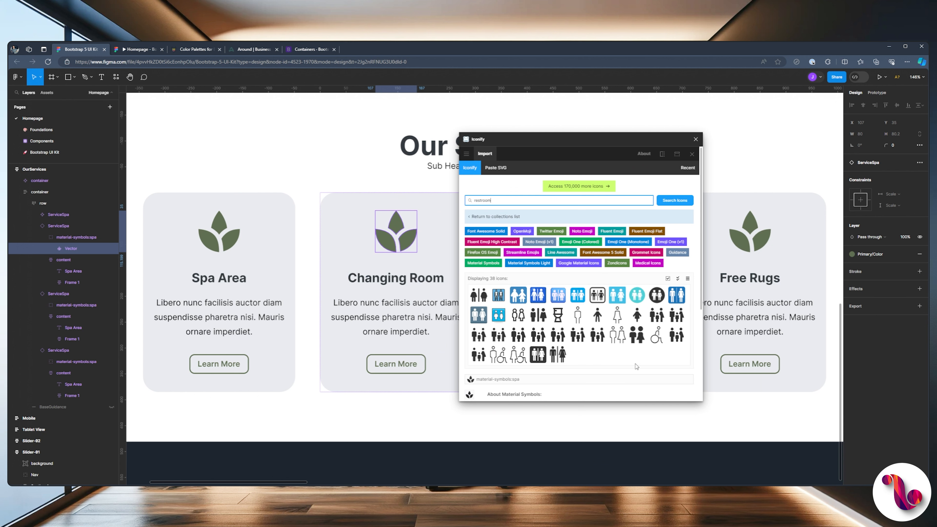
Search Iconify for "toilet" and import the ph:toilet-light icon into the services row.
double_click(496, 200)
type("toilet")
scroll(495, 237, "down", 2)
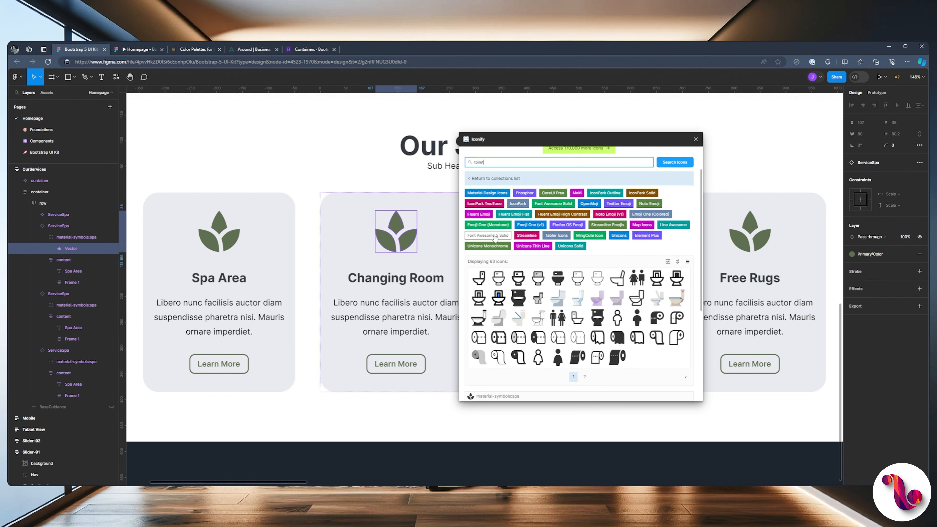
scroll(577, 240, "down", 3)
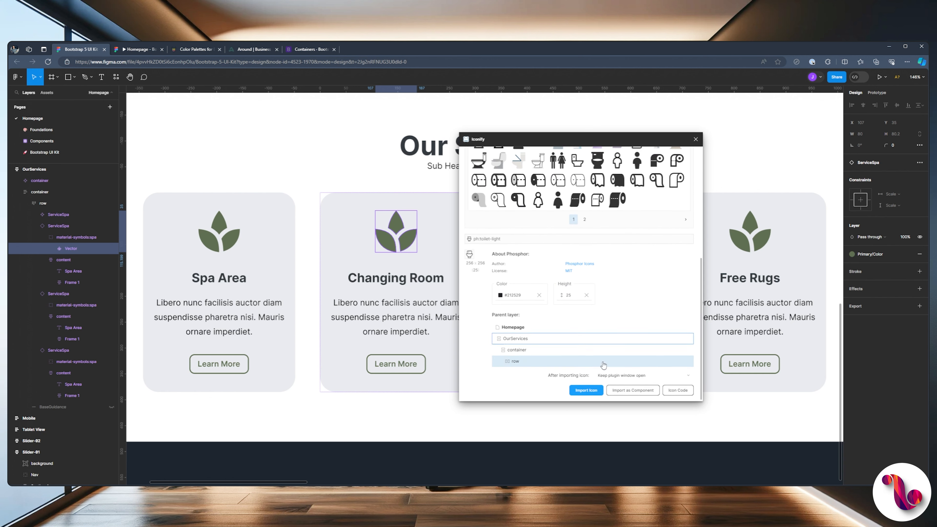
left_click(591, 391)
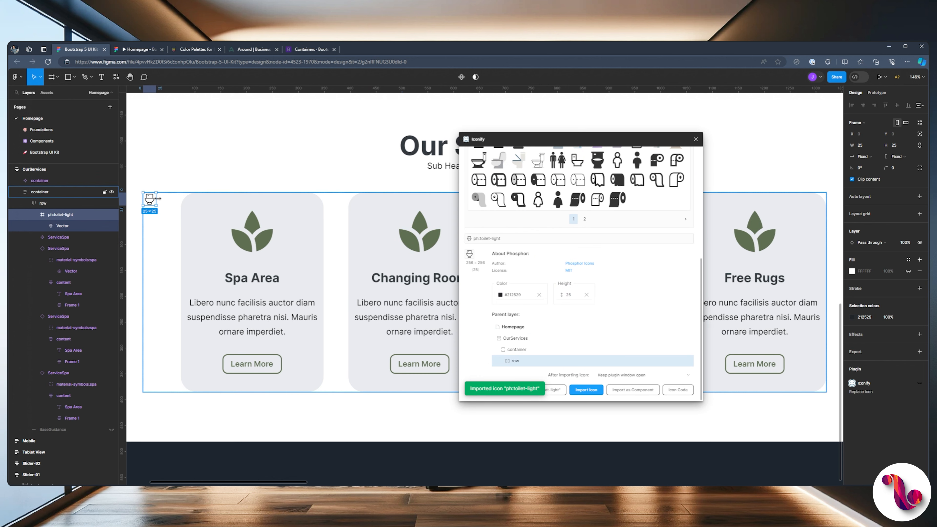
left_click(695, 139)
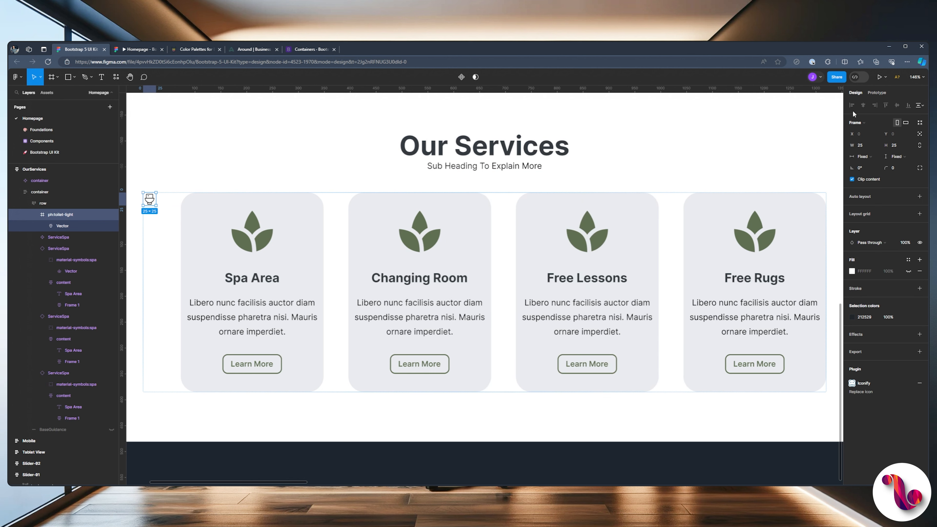
Convert the imported toilet icon's frame to a group and shift it in the row between the first and second cards.
left_click(859, 122)
left_click(863, 104)
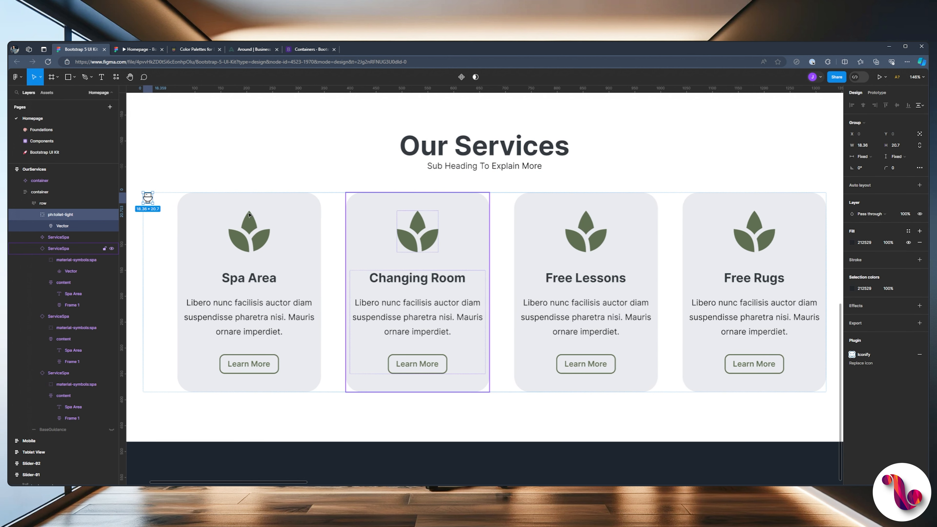
key("Right")
key("Right")
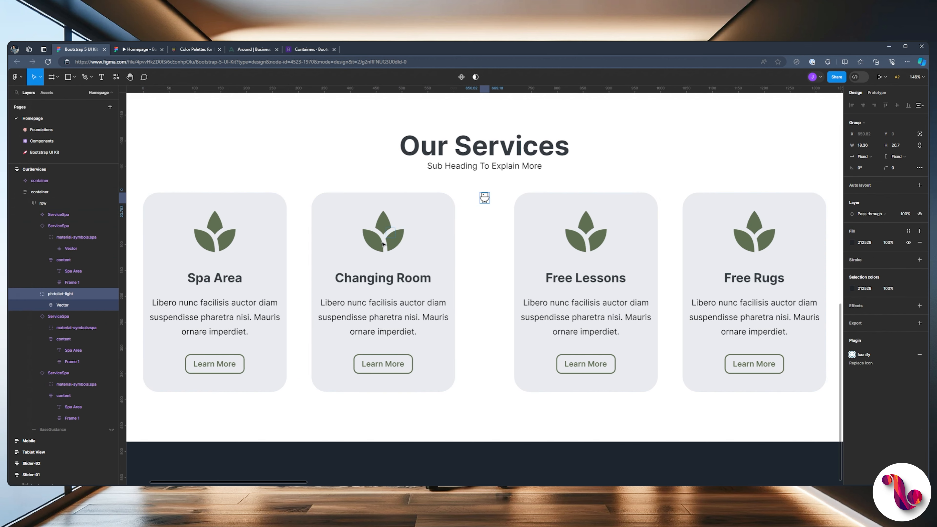
key("Left")
key("Right")
key("Left")
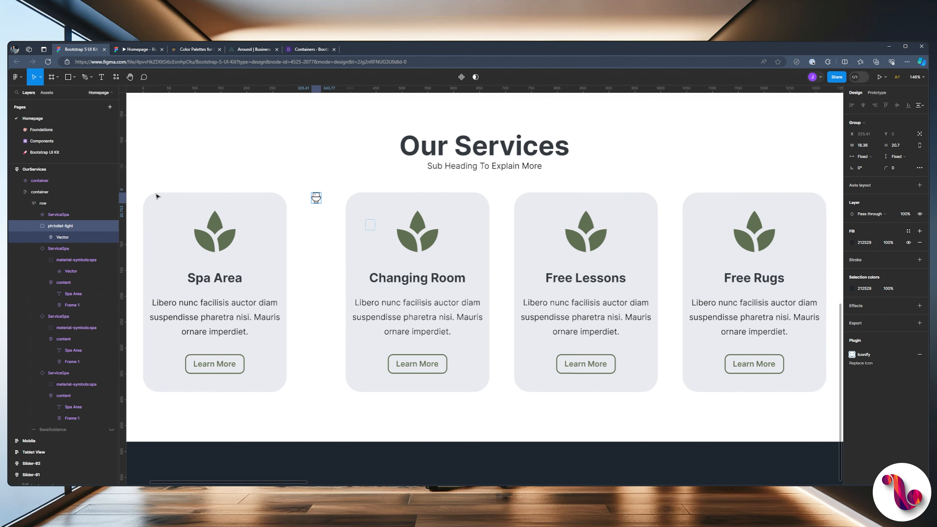
Try to move the toilet icon out of the row into the Changing Room card.
left_click_drag(158, 197, 277, 239)
left_click(308, 252)
left_click(408, 279, "ctrl")
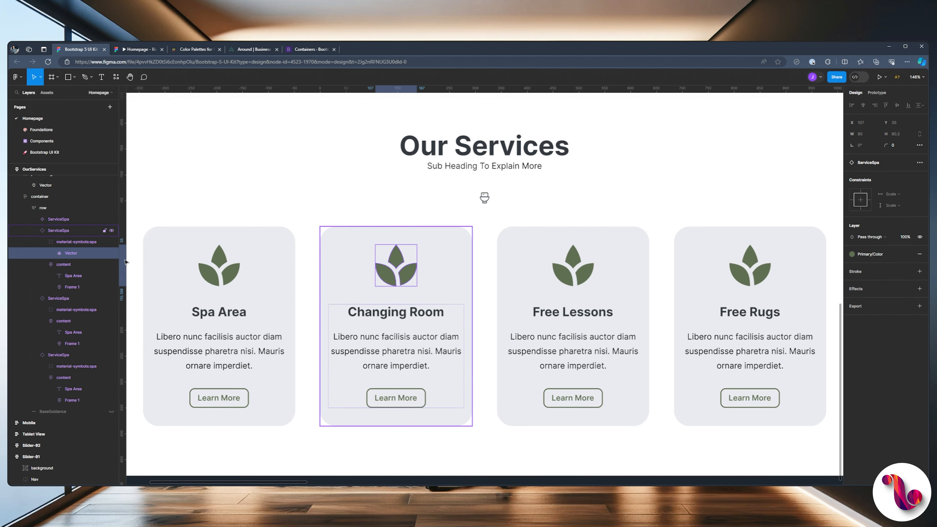
Detach the second, third and fourth ServiceSpa cards from their main component.
right_click(51, 231)
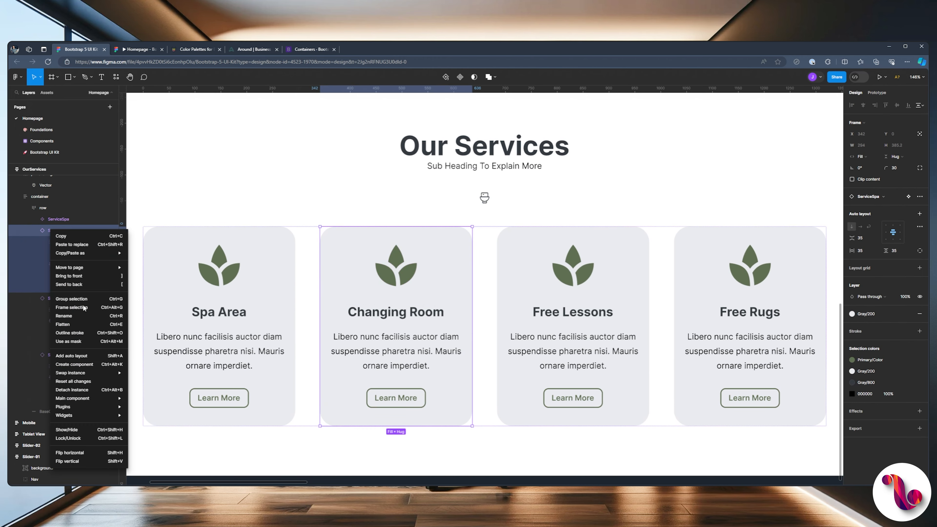
left_click(81, 394)
left_click(33, 231)
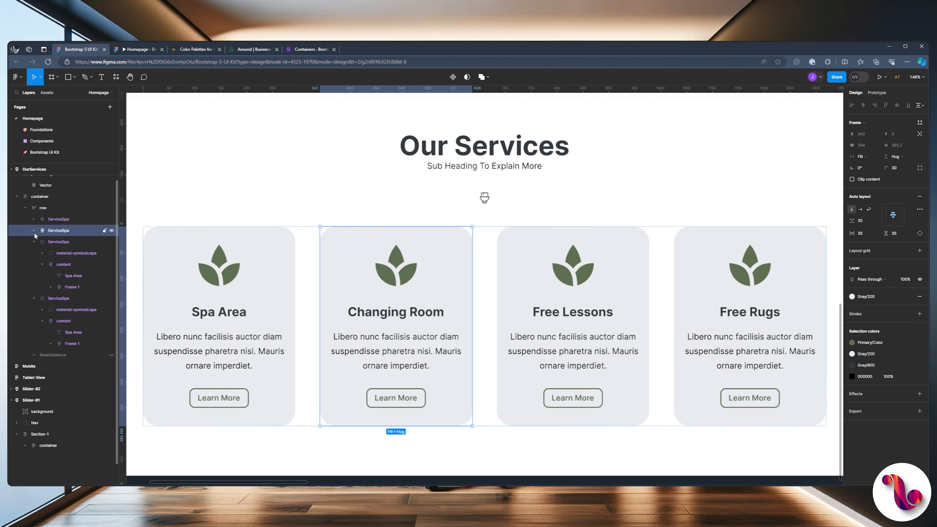
Cut the toilet icon from the OurServices section and paste it inside the Changing Room card.
left_click(485, 201)
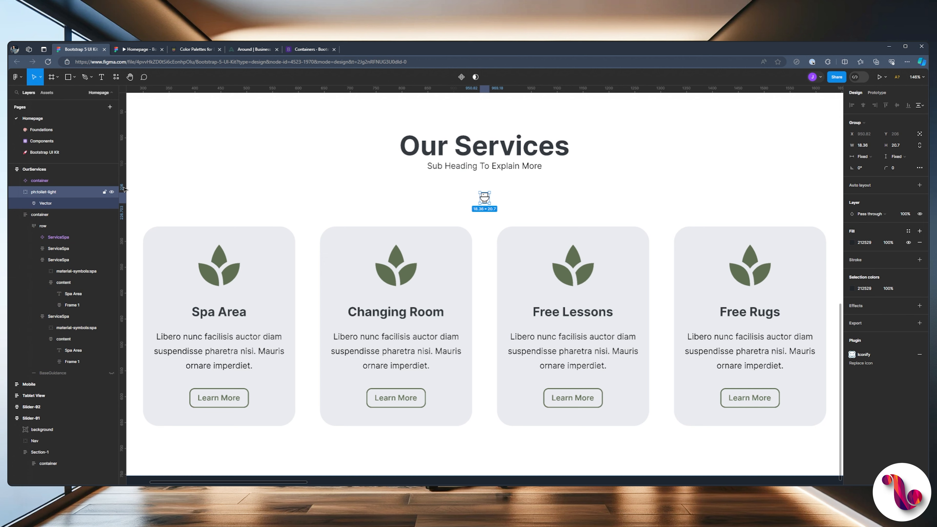
key("Delete")
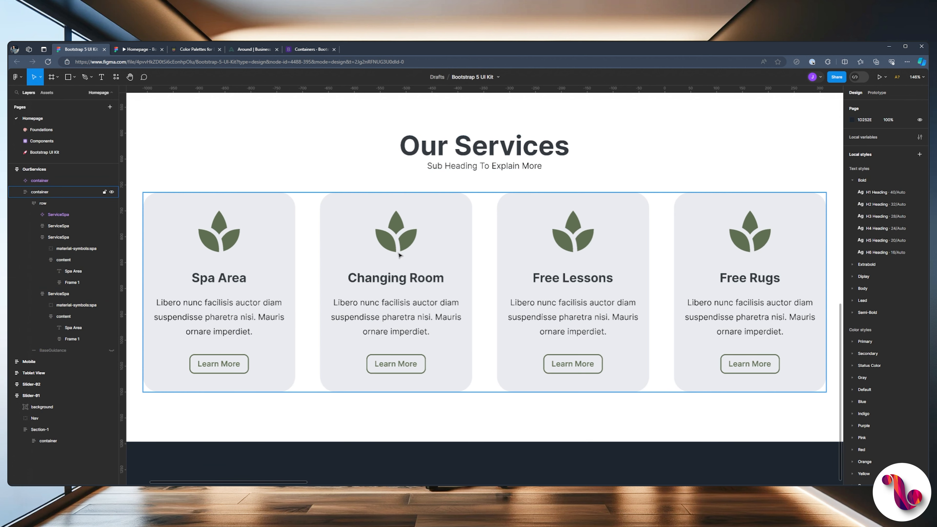
left_click(407, 242)
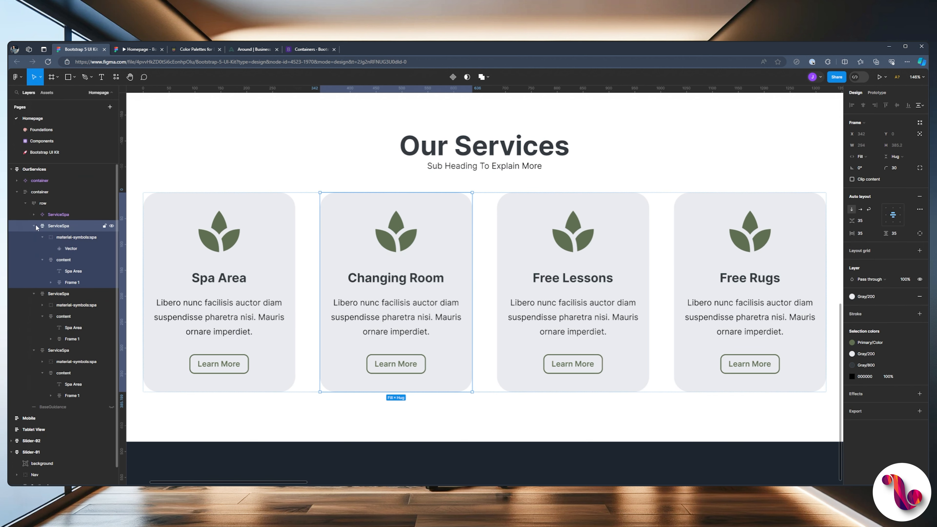
left_click(43, 237)
left_click(42, 248)
left_click(42, 248)
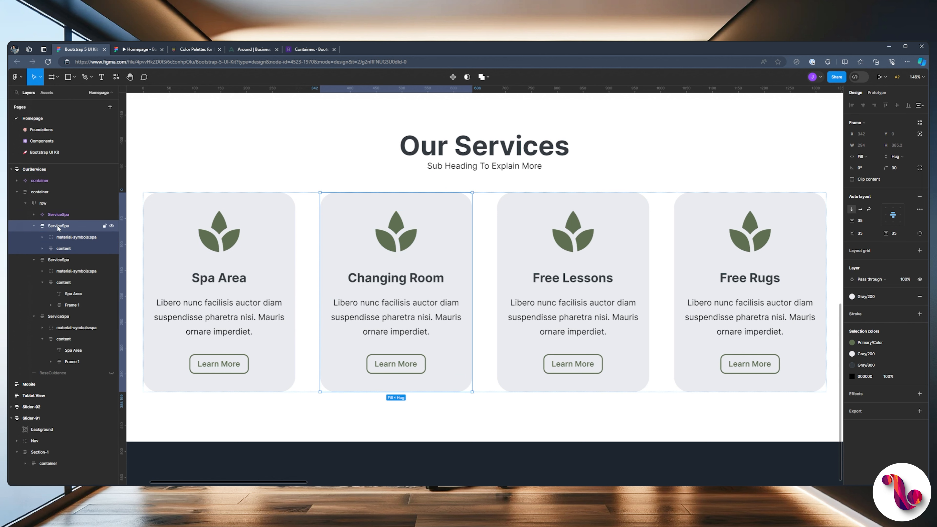
key("ctrl+v")
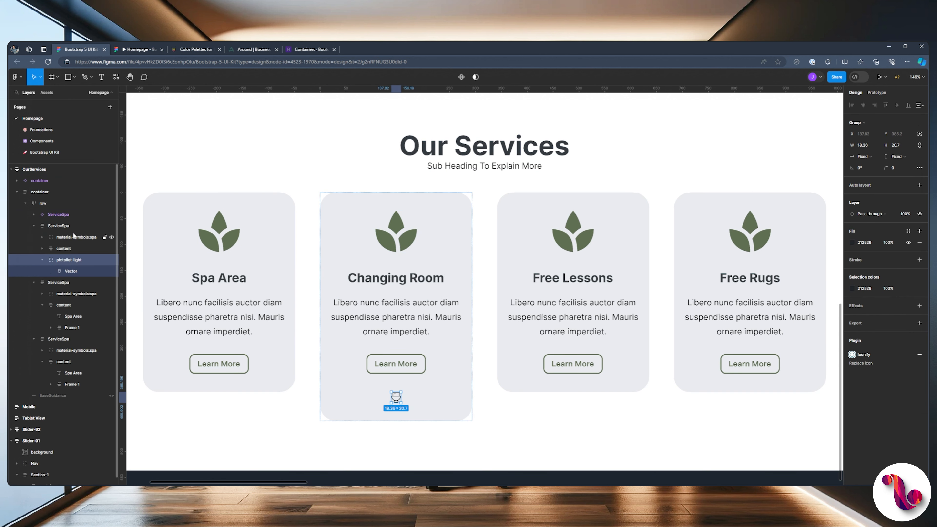
Delete the Changing Room card's leaf icon and place the toilet icon above the card's content.
left_click(43, 260)
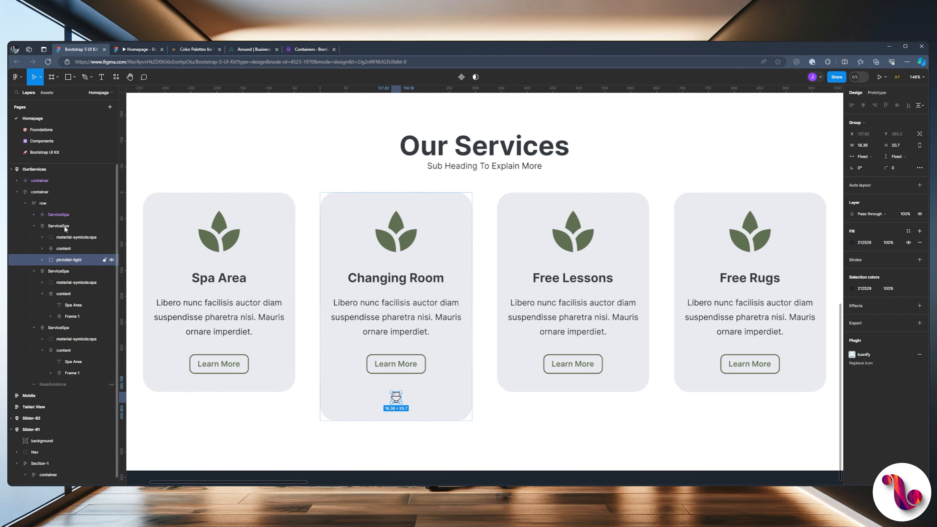
left_click(74, 237)
key("Delete")
left_click_drag(68, 248, 99, 236)
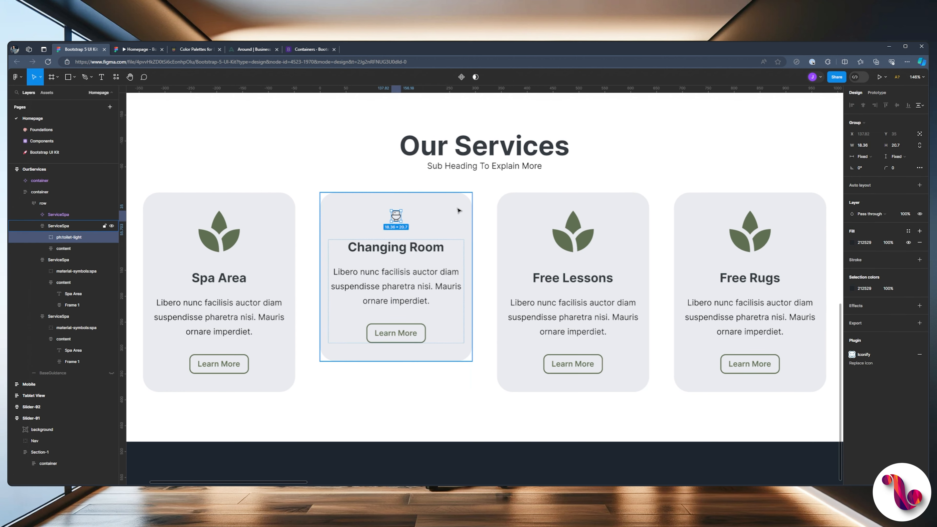
Lock the toilet icon's proportions and set its width to 80.
left_click(867, 146)
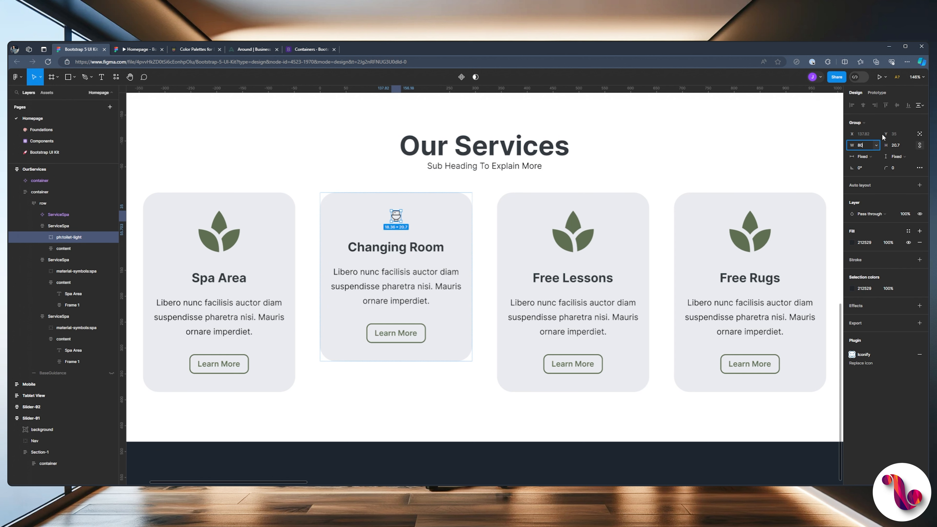
type("80")
key("Return")
Add horizontal guides at the leaf icons' upper and lower edges, then set the toilet icon's height to 80 and preview it.
left_click_drag(318, 91, 324, 252)
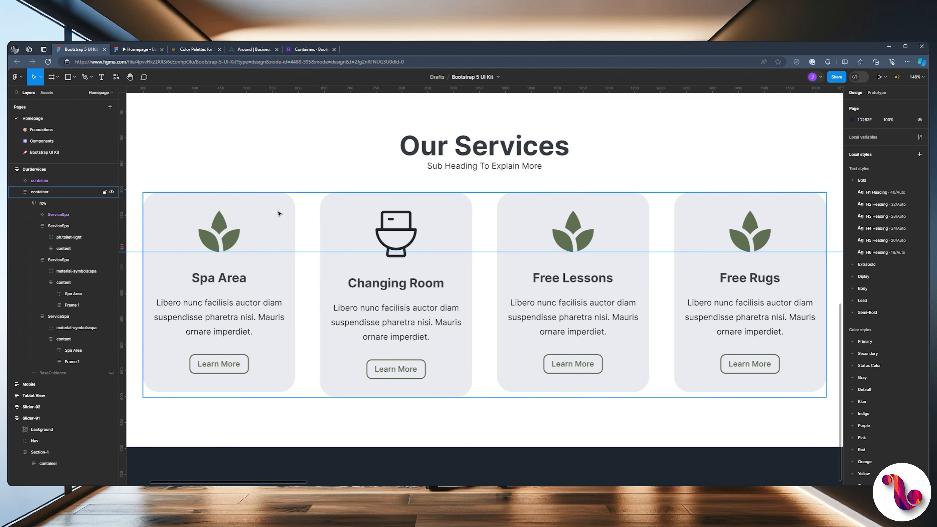
left_click_drag(271, 87, 575, 211)
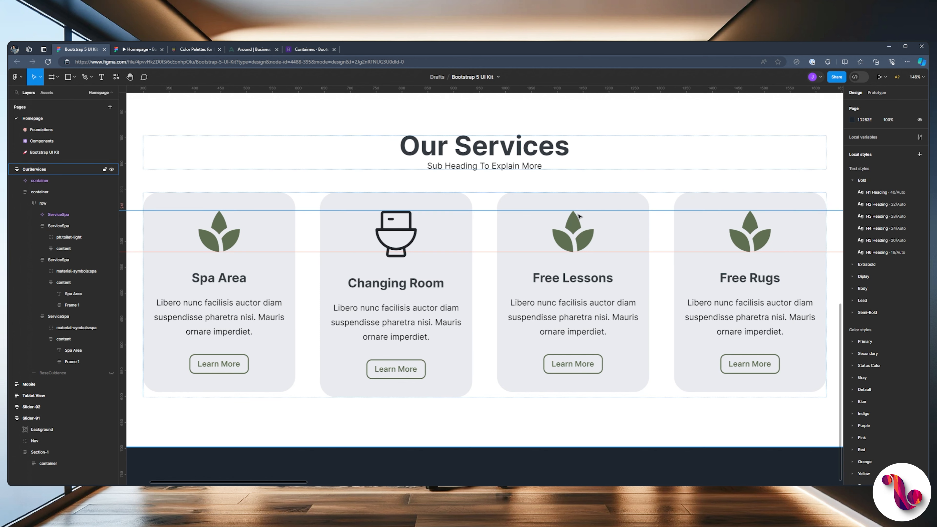
left_click(61, 238)
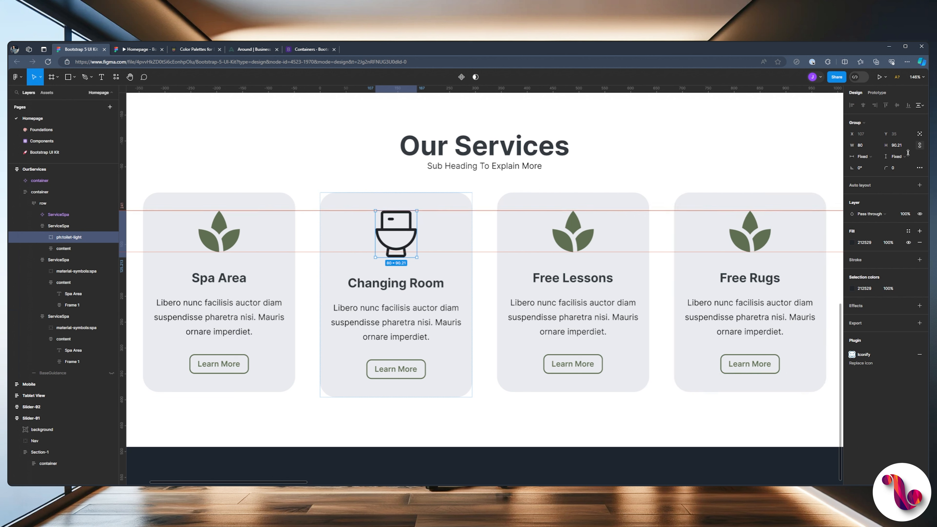
left_click(900, 145)
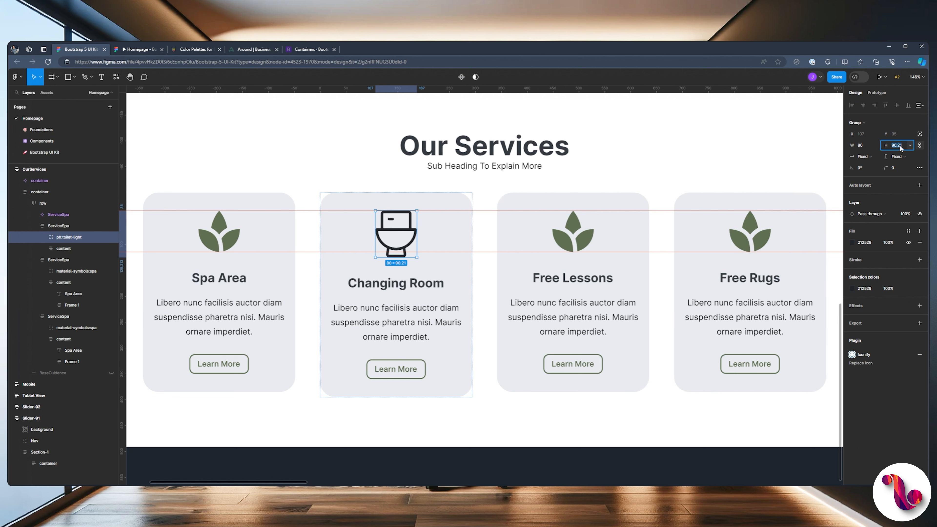
type("80")
key("Return")
left_click(136, 51)
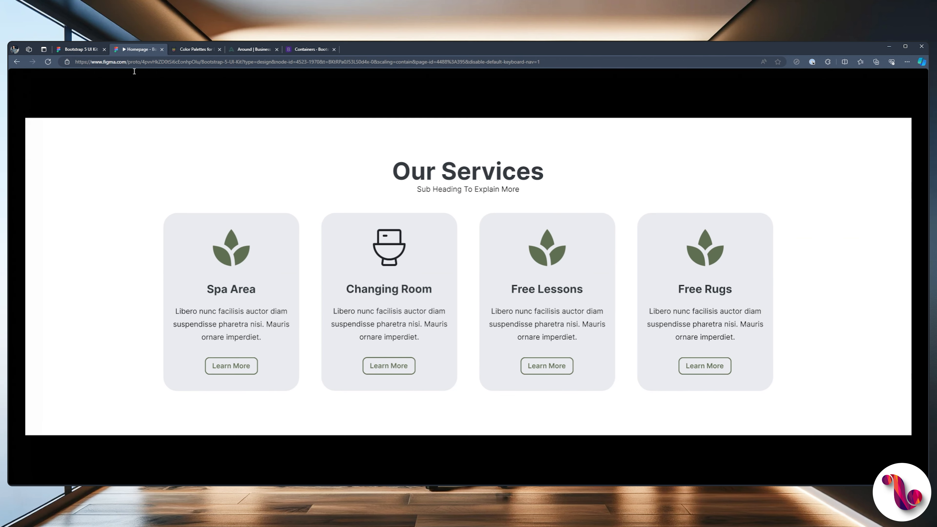
left_click(71, 51)
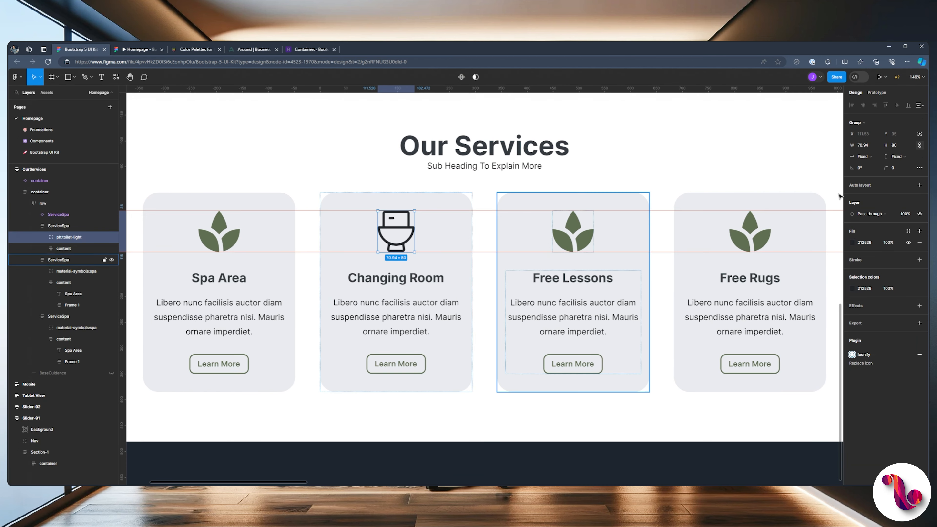
Apply the Primary Color style to the toilet icon's fill and check it in the prototype preview.
left_click(908, 231)
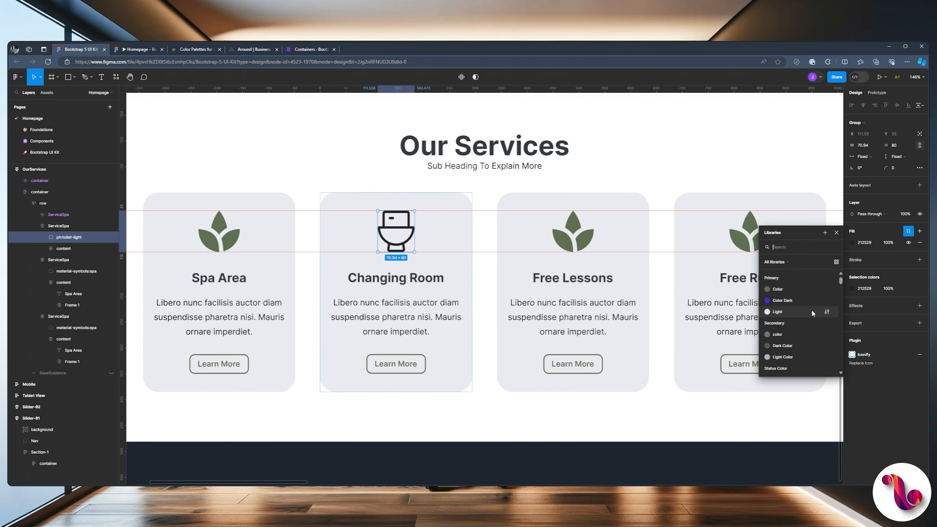
left_click(778, 293)
left_click(136, 50)
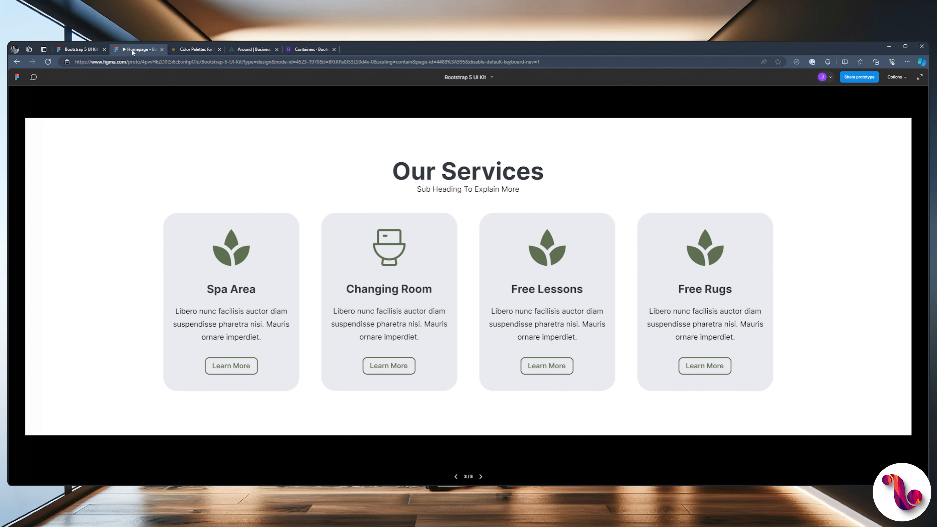
left_click(75, 47)
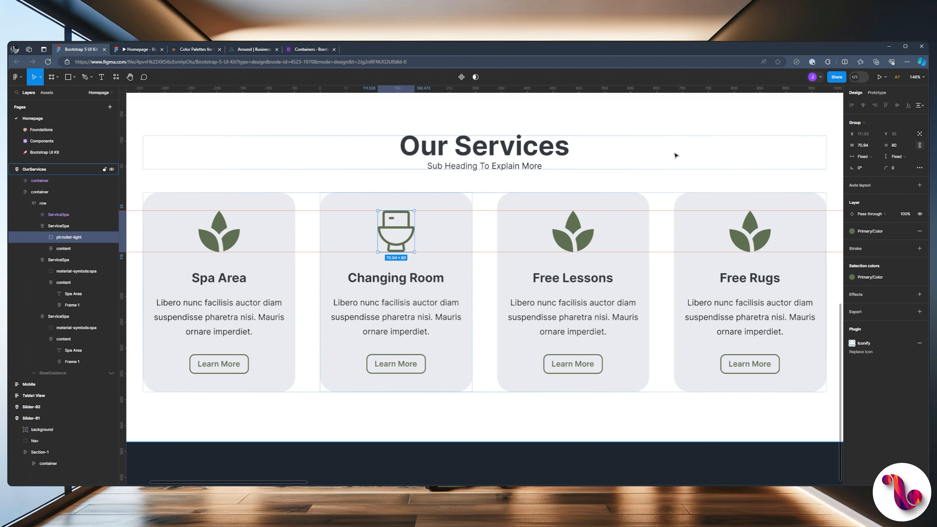
Select the leaf icon in the Free Lessons card and launch the Iconify plugin to find a replacement icon.
scroll(627, 153, "right", 3)
left_click(502, 240)
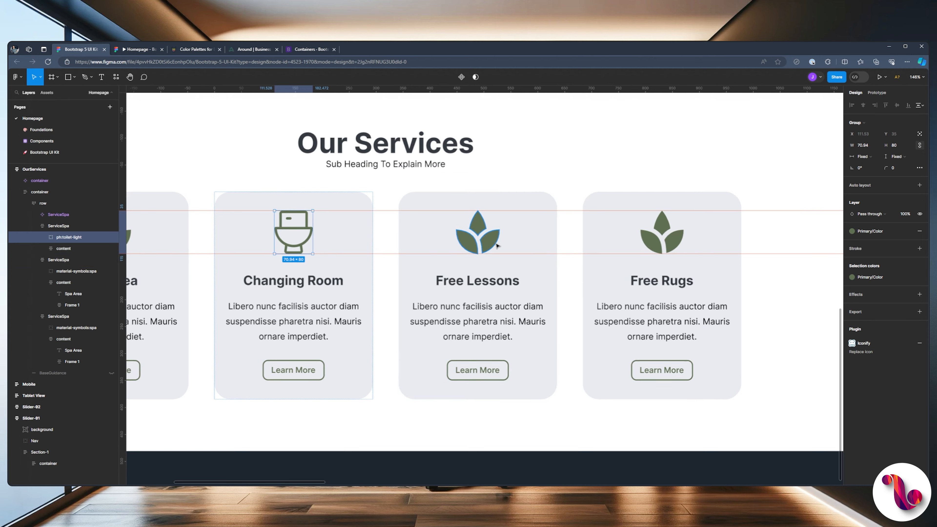
scroll(502, 240, "up", 2)
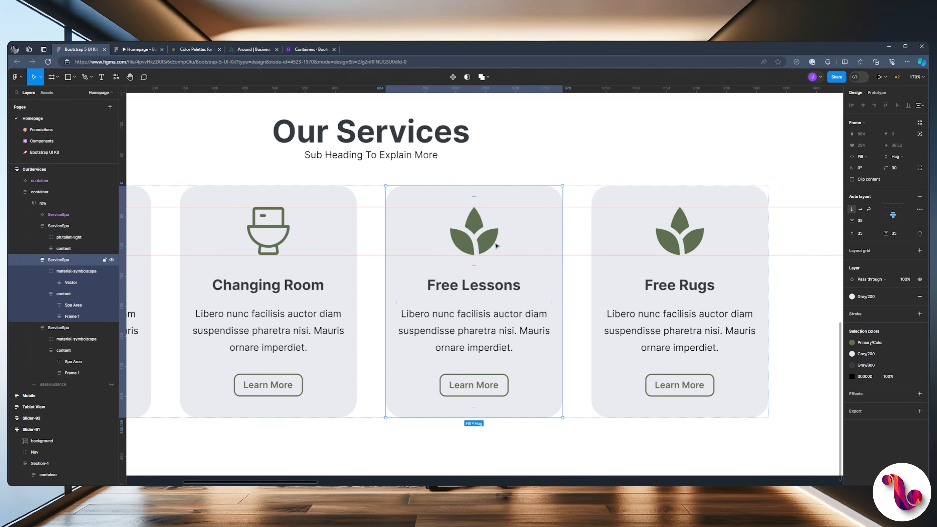
double_click(474, 233)
key("shift+i")
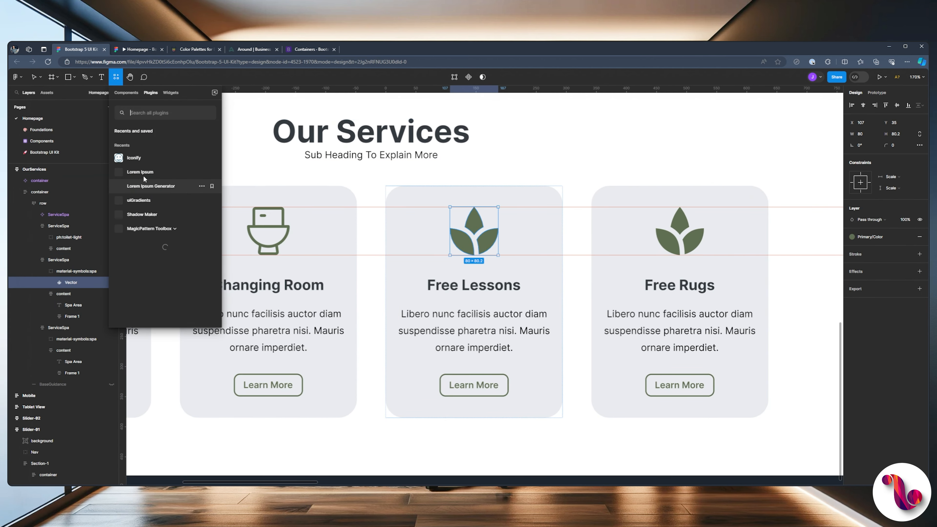
key("Escape")
key("ctrl+alt+p")
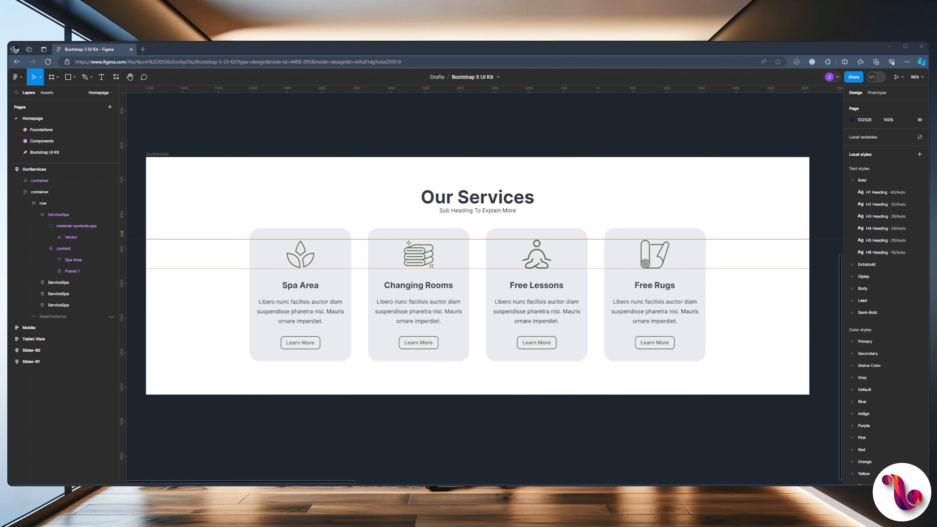
Examine the four service cards with their individual line icons and compare the OurServices section with the Slider-01 hero above it.
scroll(297, 264, "up", 2)
scroll(297, 266, "up", 1)
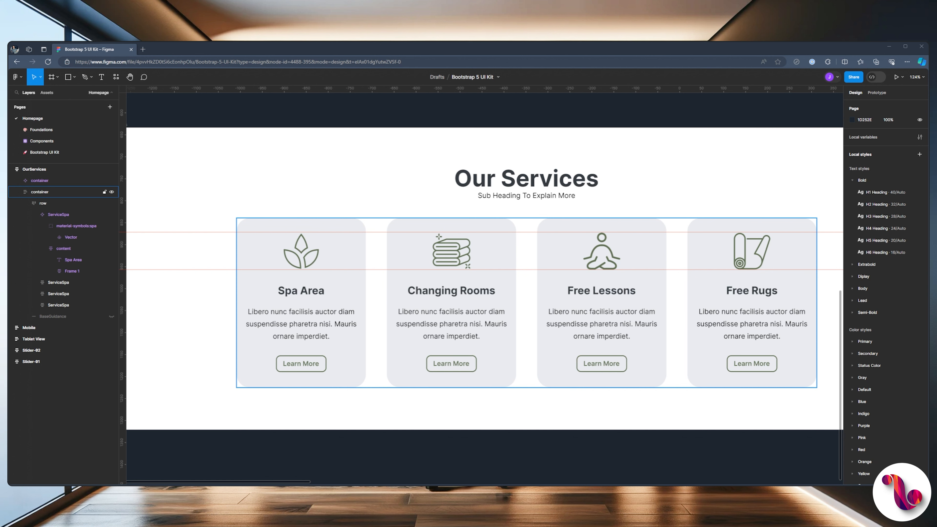
left_click_drag(643, 195, 574, 180)
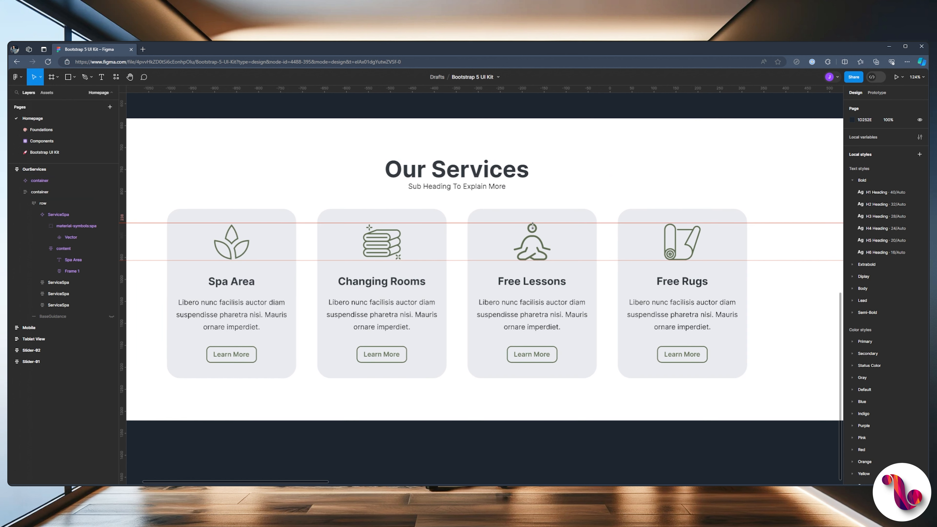
scroll(533, 227, "up", 1)
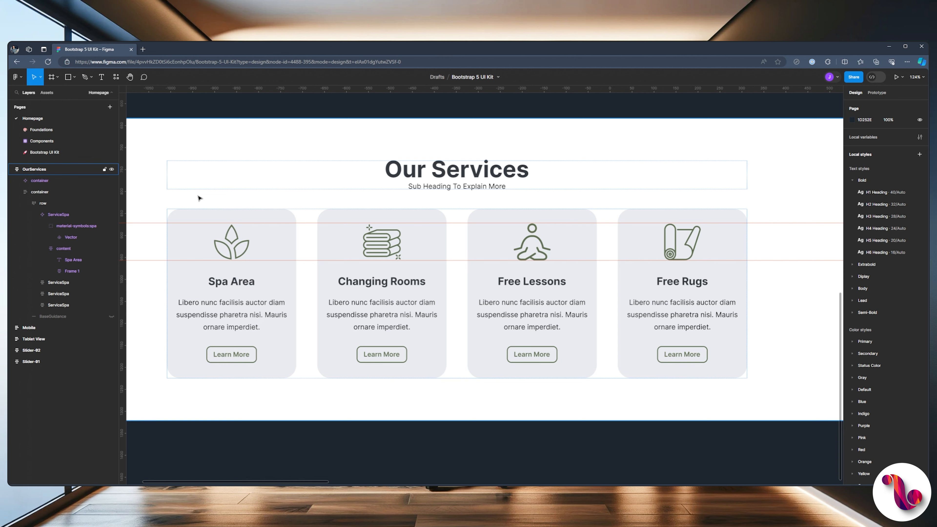
scroll(198, 198, "up", 5)
scroll(198, 198, "down", 4)
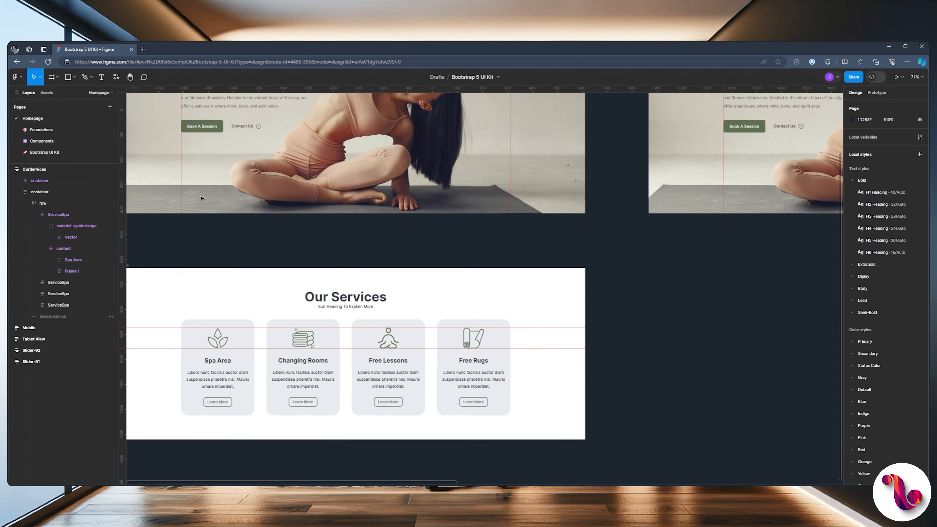
scroll(202, 198, "up", 2)
scroll(202, 198, "left", 3)
scroll(202, 198, "up", 1)
left_click(253, 214)
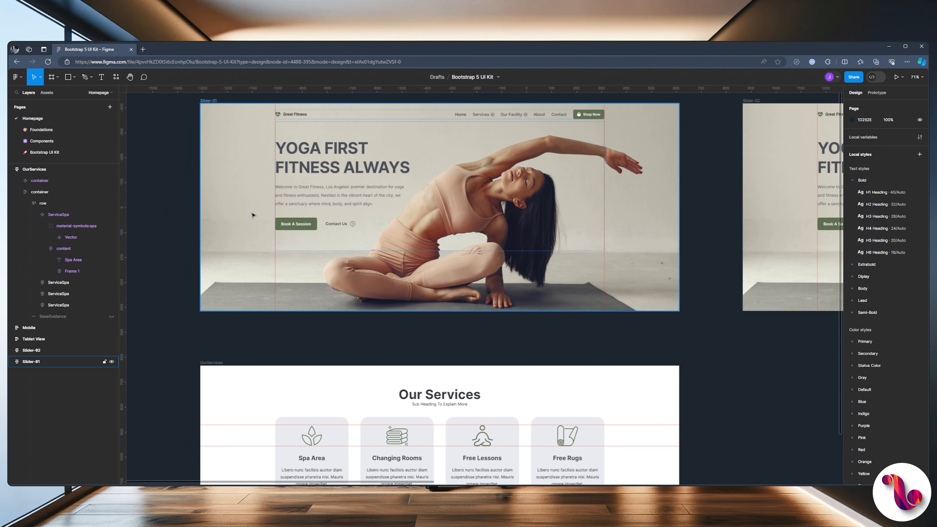
key("Escape")
scroll(300, 258, "down", 4)
Select all four service cards in the OurServices section and apply the Primary Light color style to their fill.
left_click(309, 285)
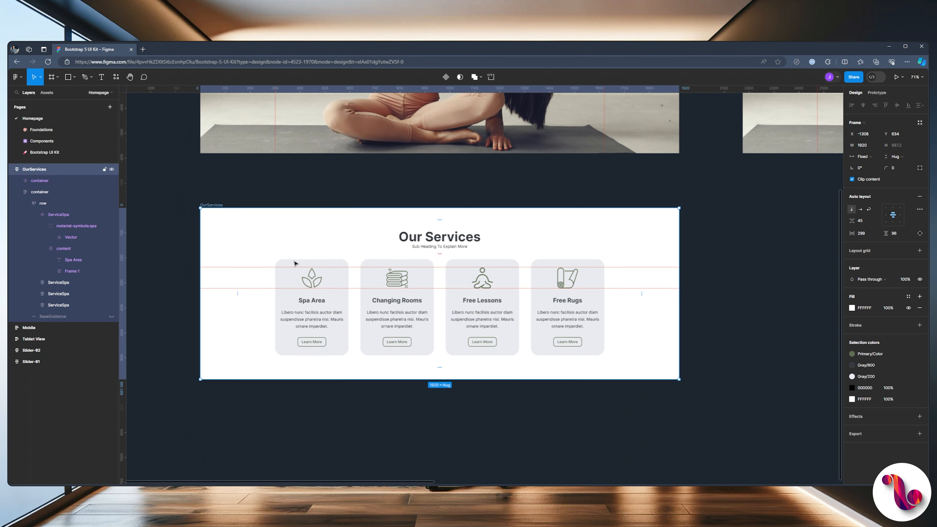
left_click(286, 278)
left_click(367, 273, "shift")
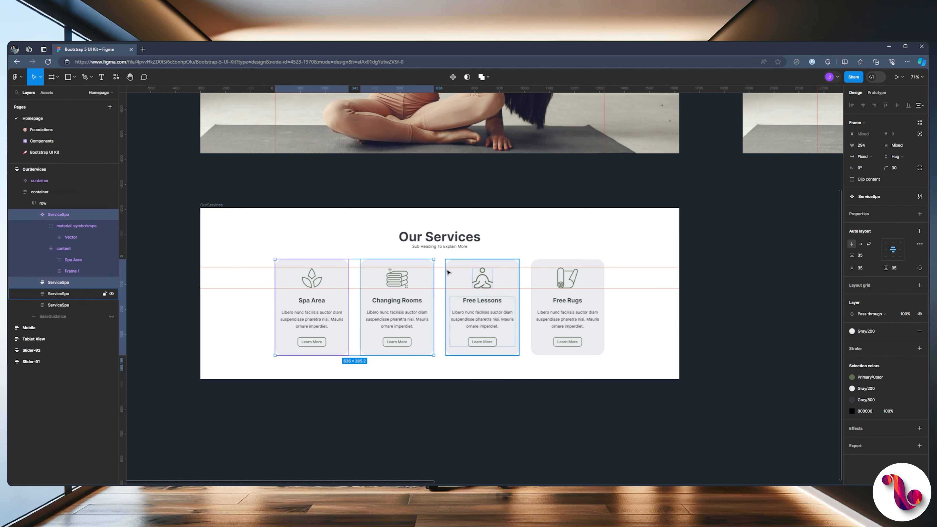
left_click(454, 272, "shift")
left_click(535, 269, "shift")
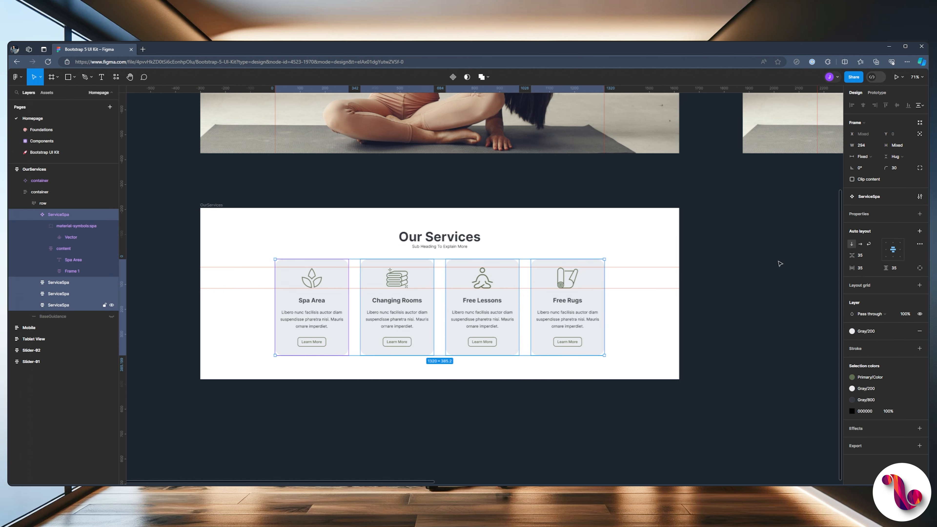
left_click(852, 331)
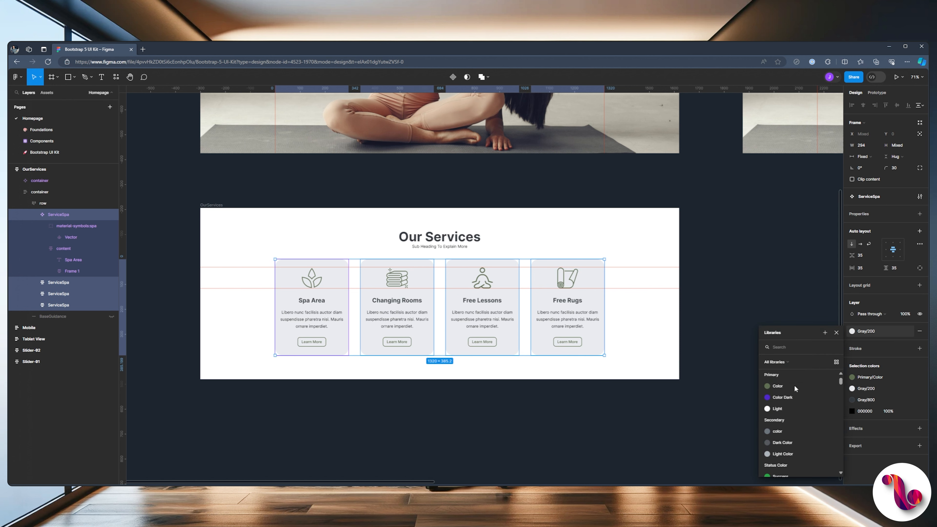
left_click(777, 408)
key("Escape")
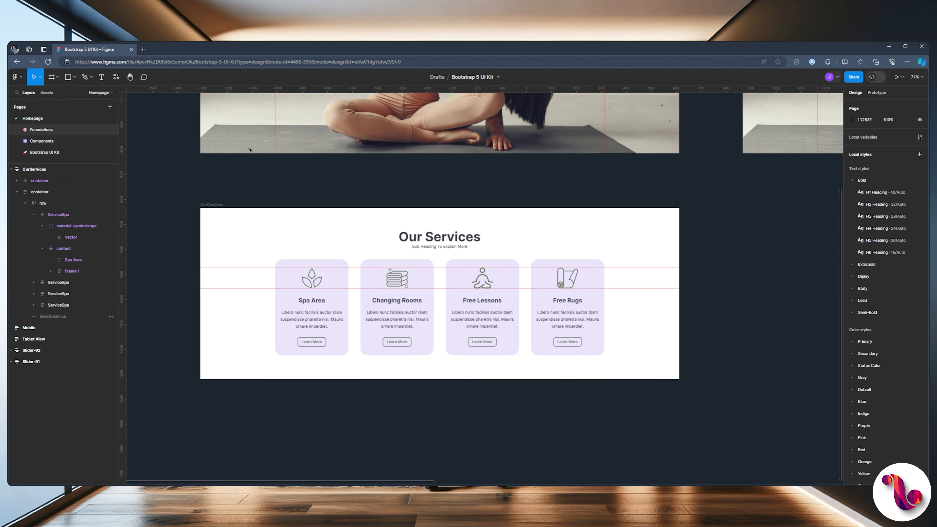
On the Foundations page, change the Primary Light color style to a paler, near-white lavender.
scroll(375, 158, "up", 2)
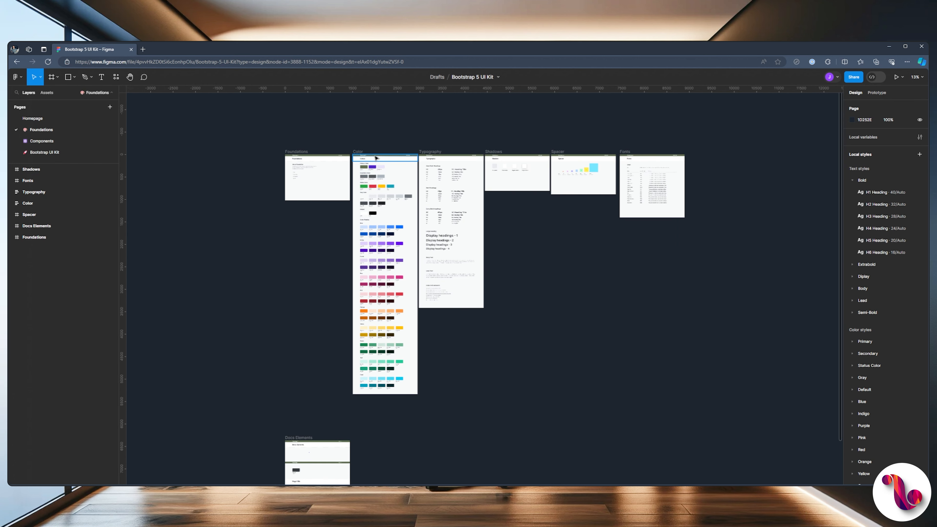
scroll(375, 158, "up", 10)
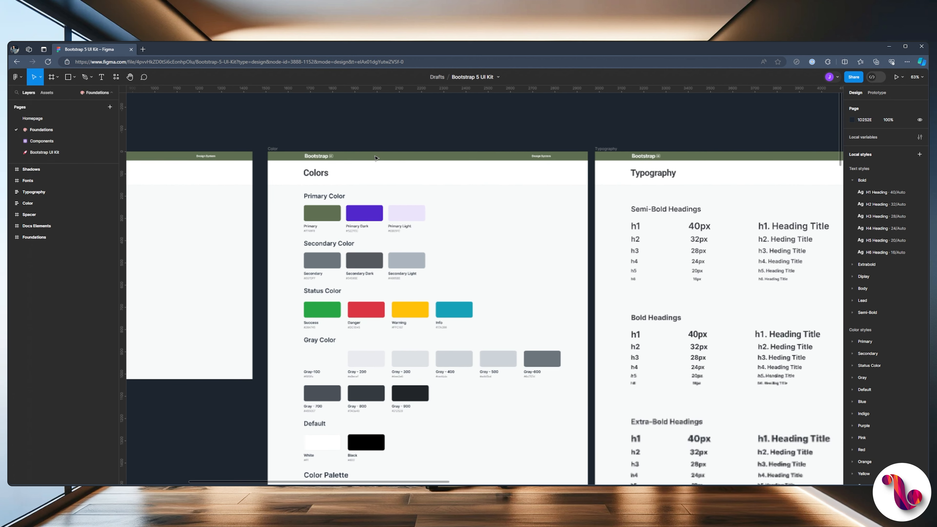
scroll(375, 158, "up", 3)
scroll(388, 180, "down", 3)
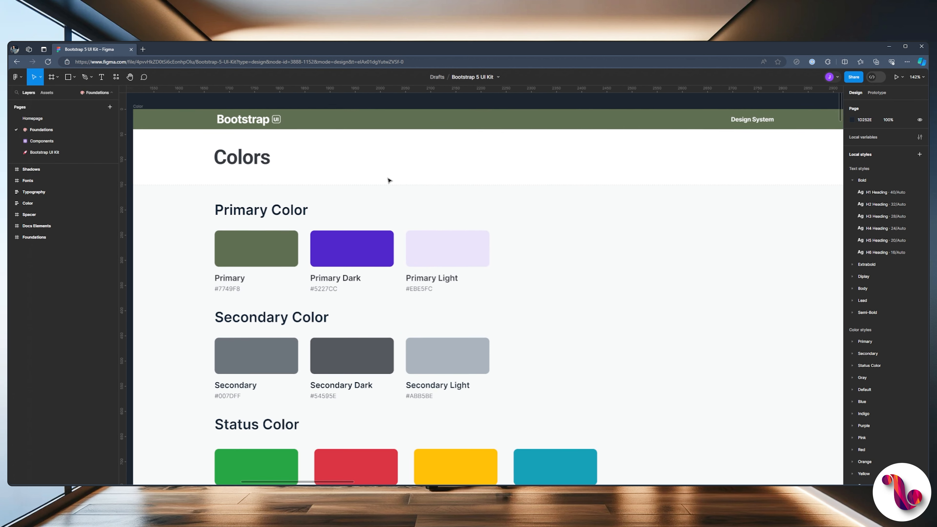
scroll(388, 180, "down", 3)
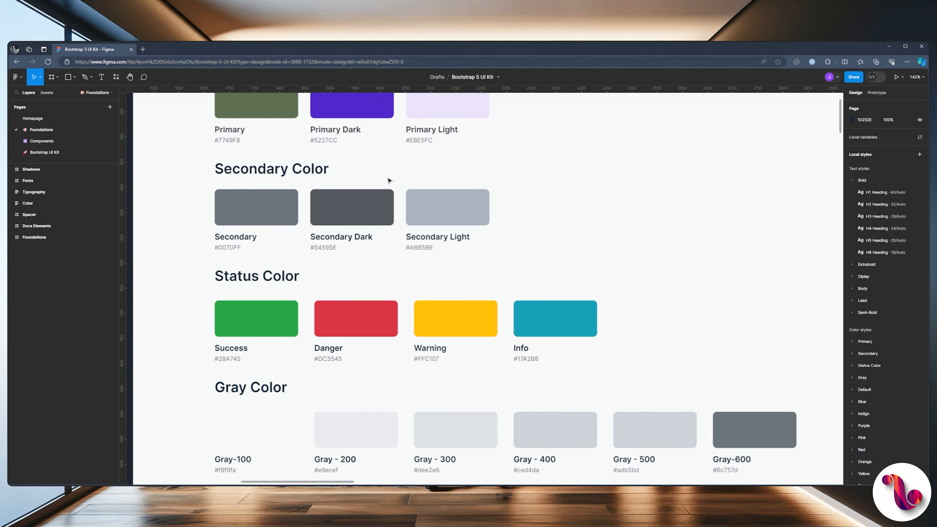
scroll(388, 180, "down", 3)
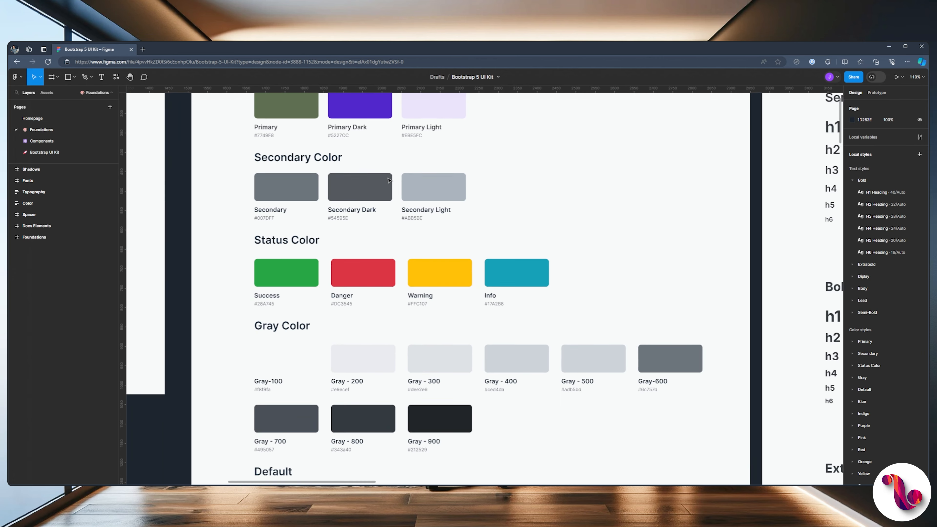
scroll(388, 180, "down", 4)
scroll(388, 180, "up", 6)
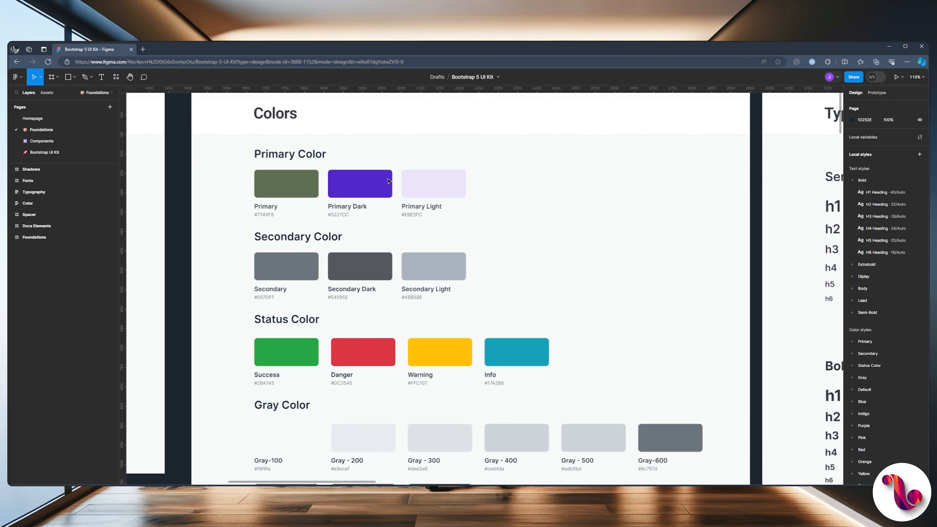
left_click(437, 183)
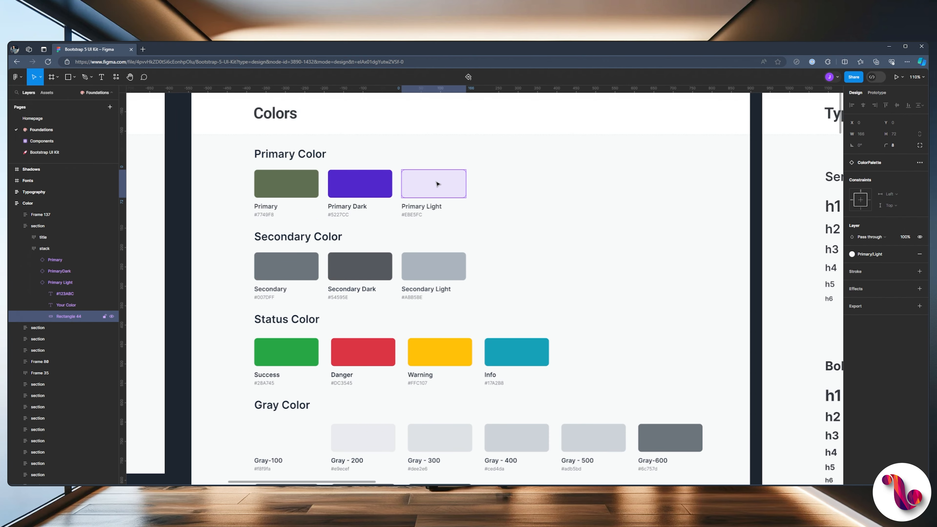
left_click(852, 255)
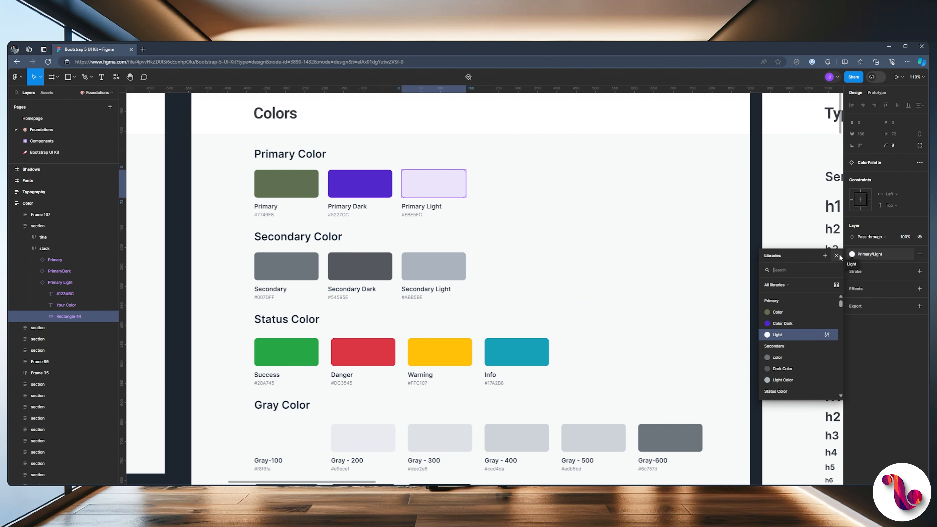
left_click(827, 335)
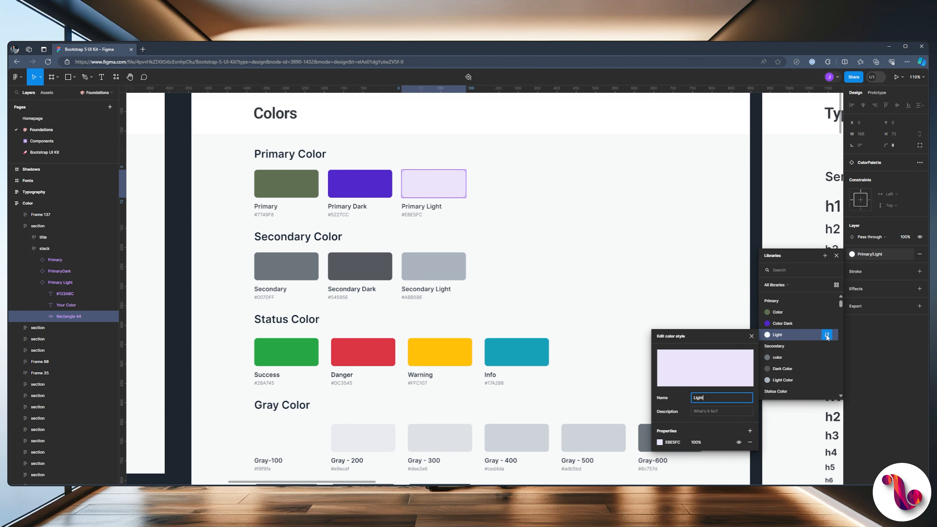
left_click(669, 441)
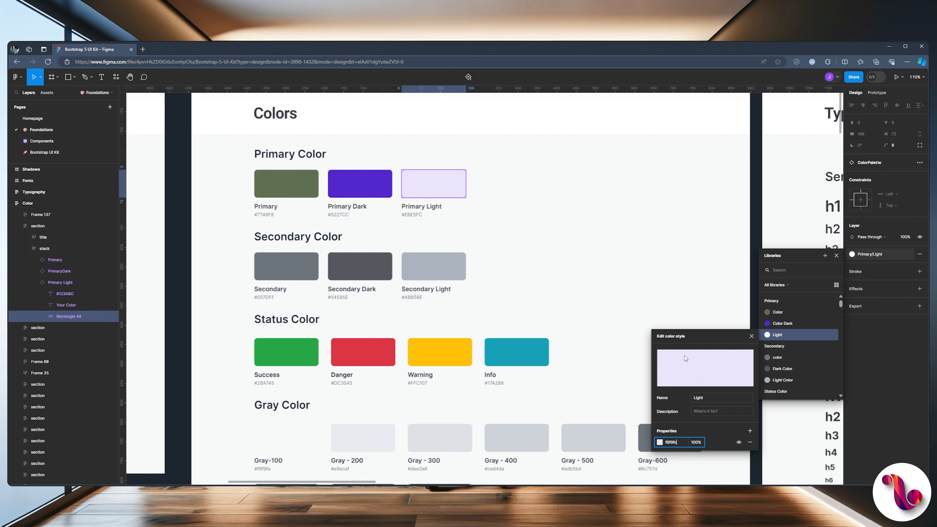
key("Return")
left_click(539, 198)
Return to the Homepage page and examine the service cards' background in the Our Services section.
scroll(540, 198, "up", 1)
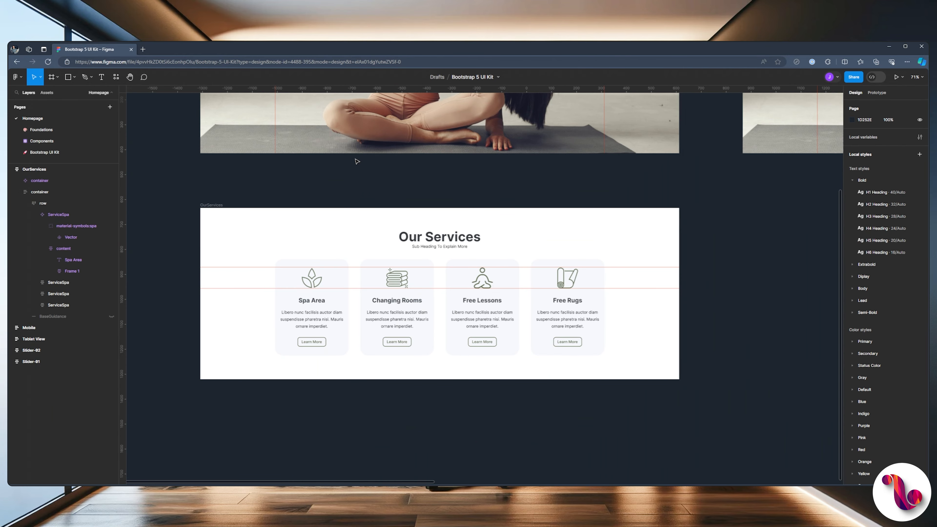
scroll(293, 243, "up", 5)
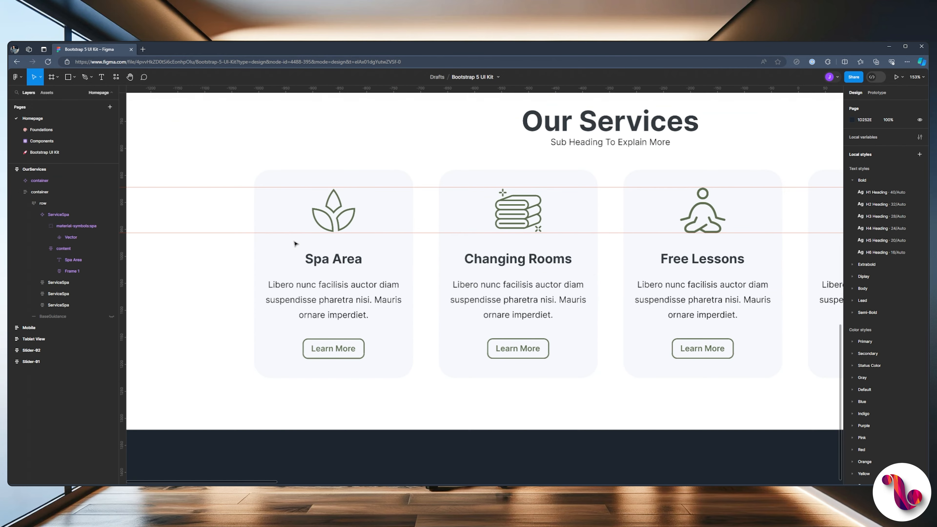
scroll(295, 243, "down", 3)
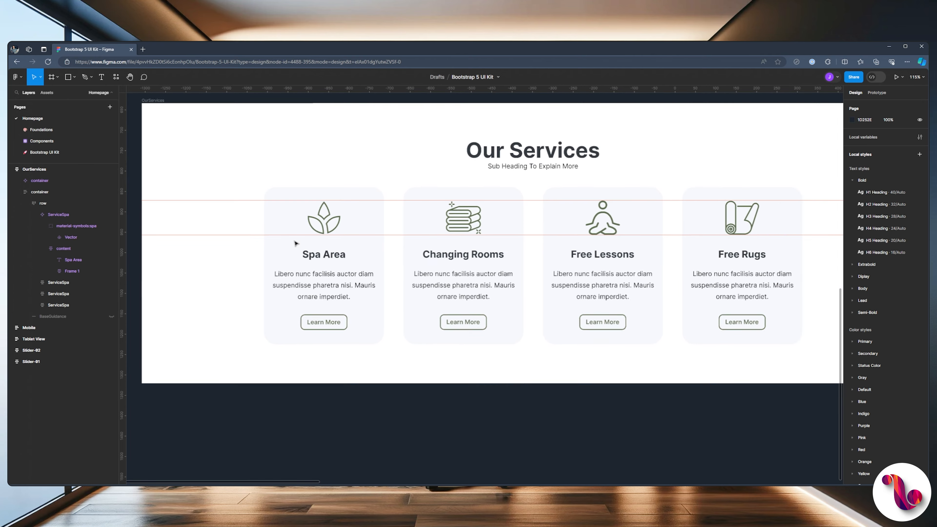
scroll(295, 243, "up", 2)
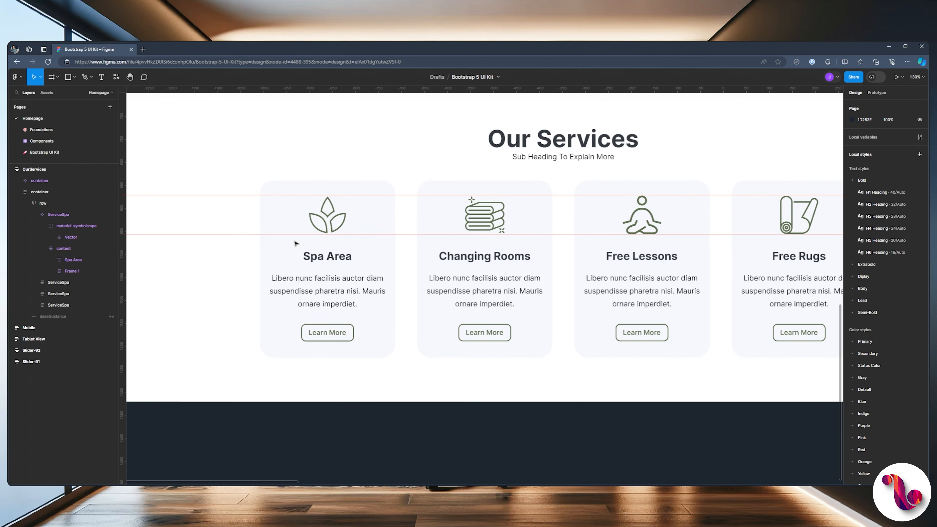
scroll(295, 243, "up", 1)
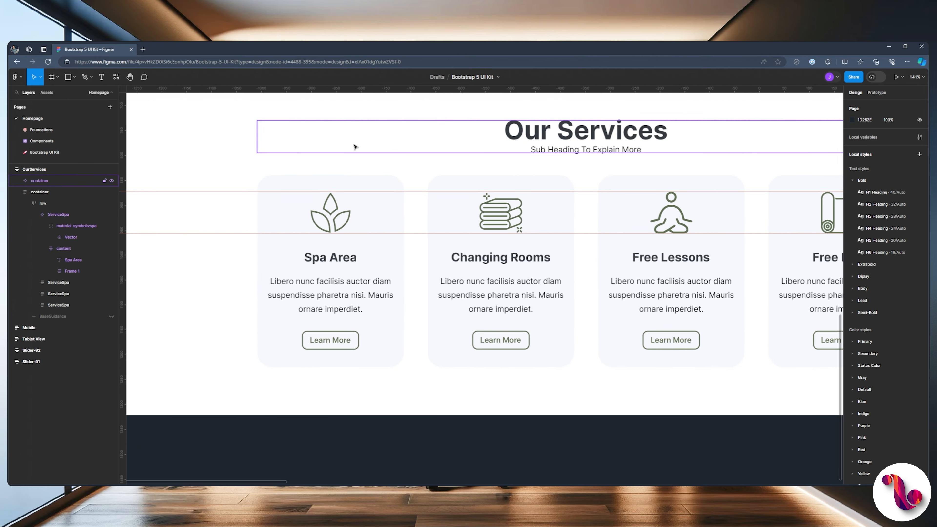
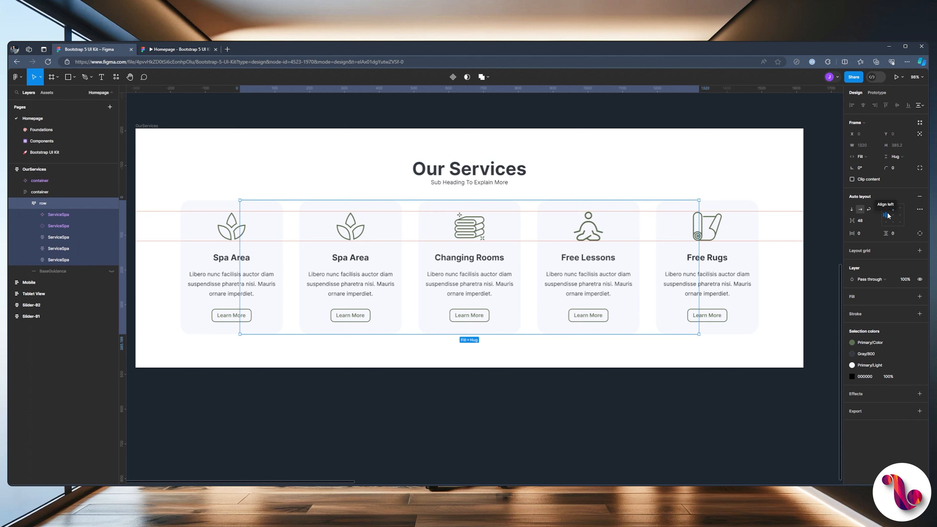
Align the contents of the service cards' row to the left in its auto layout.
left_click(886, 214)
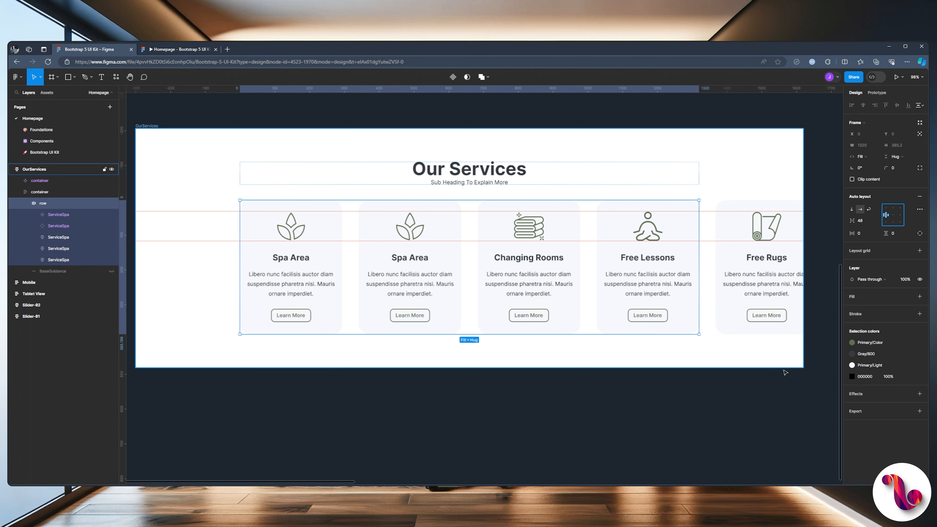
left_click(772, 370)
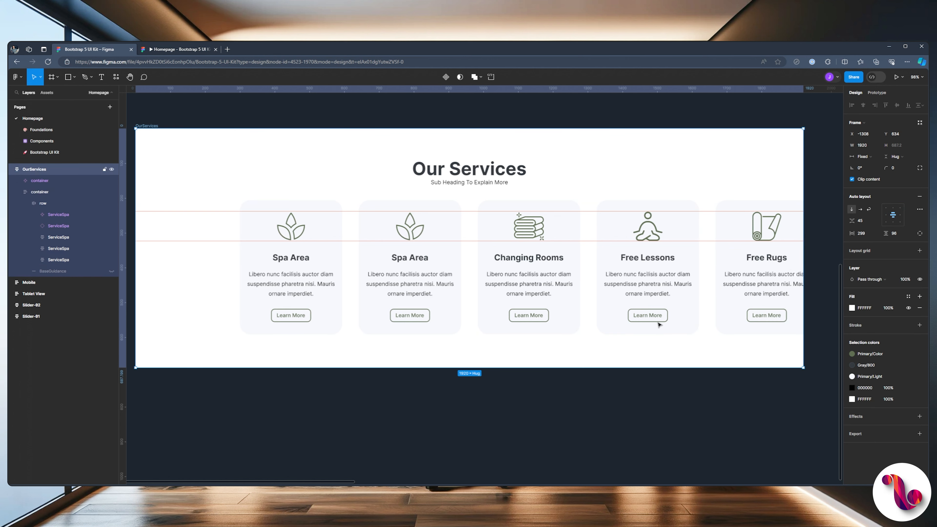
Duplicate the service cards' row inside the container and delete all the ServiceSpa cards from the copy.
left_click(25, 203)
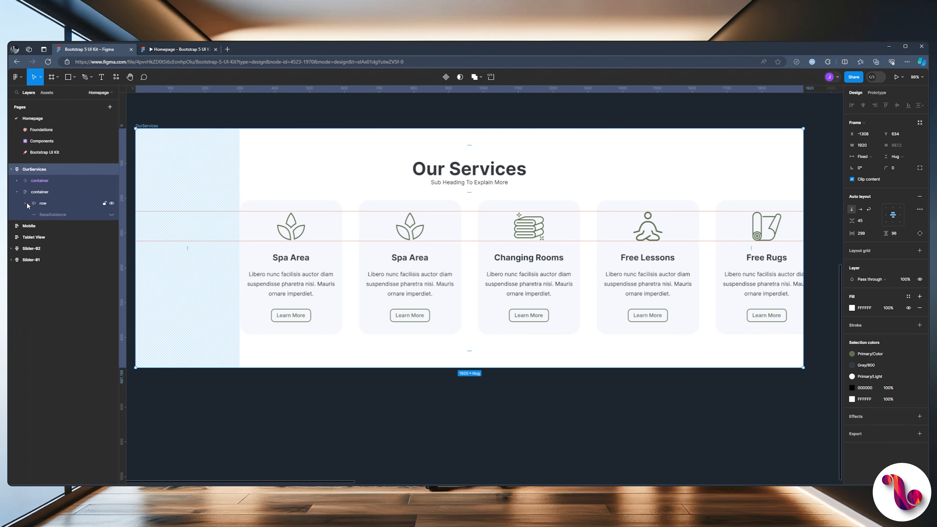
left_click(42, 203)
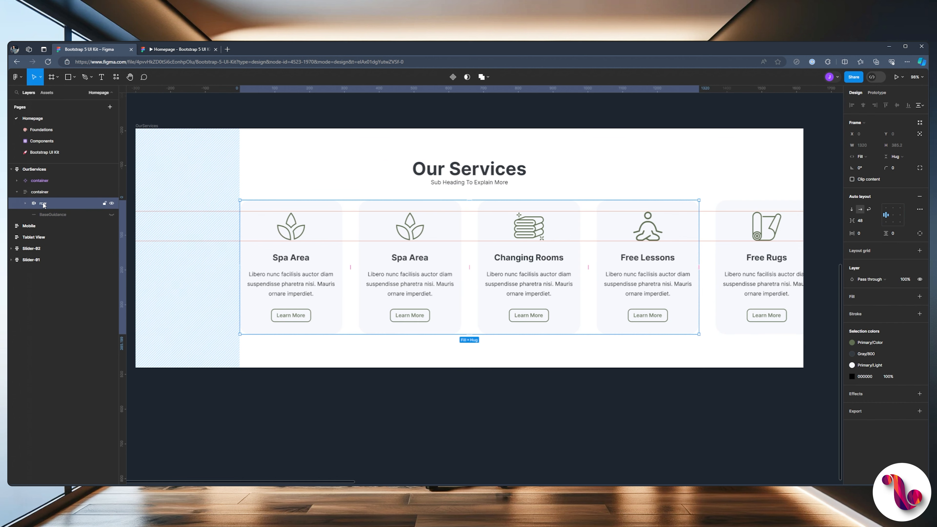
key("ctrl+d")
left_click(26, 215)
left_click(45, 226)
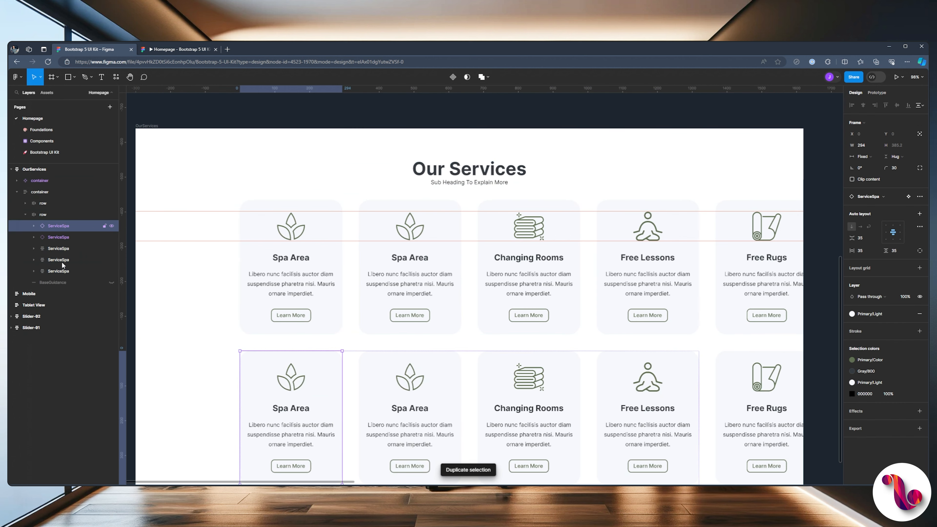
left_click(59, 266, "shift")
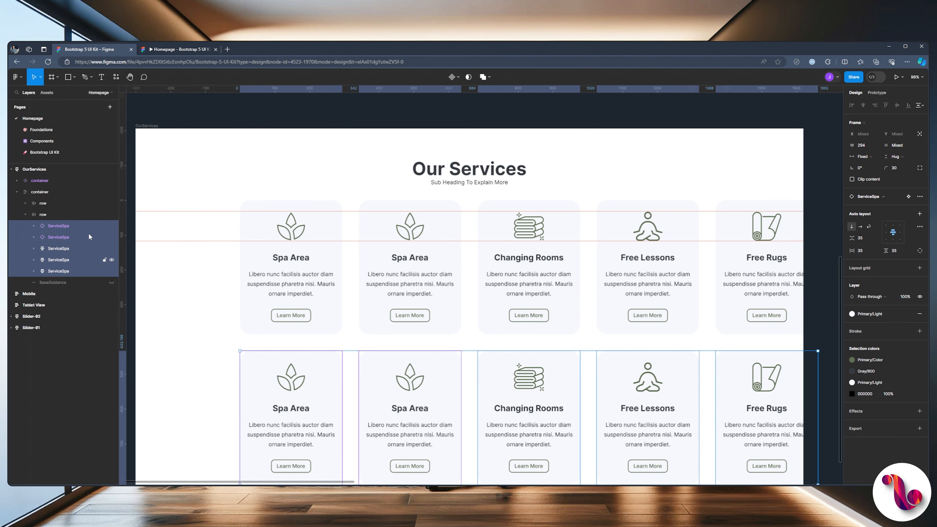
key("Delete")
left_click(49, 215)
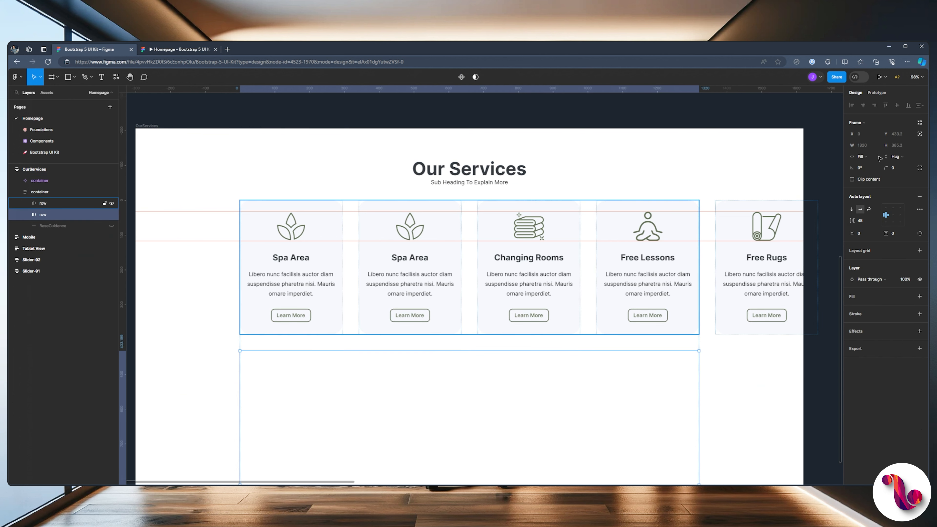
Run the Iconify plugin with the empty second row selected and search it for "arrow left".
scroll(320, 321, "down", 1)
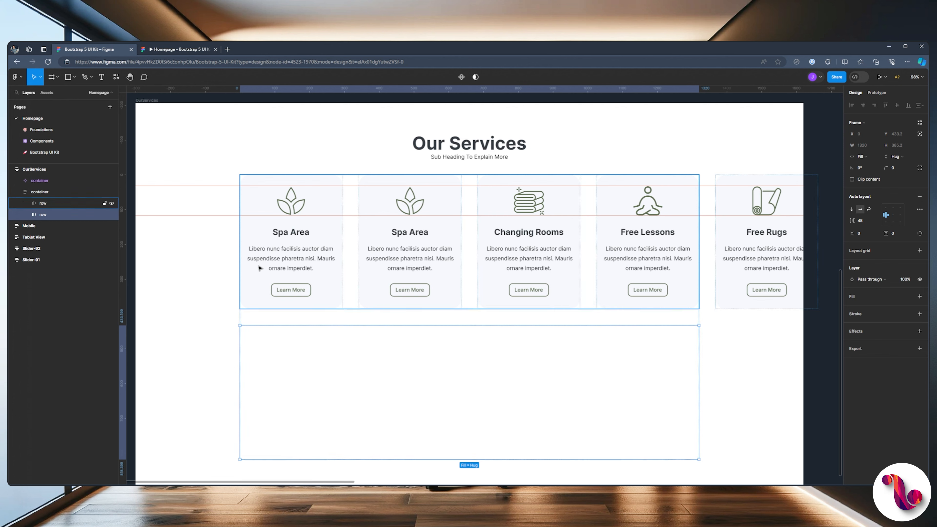
left_click(116, 77)
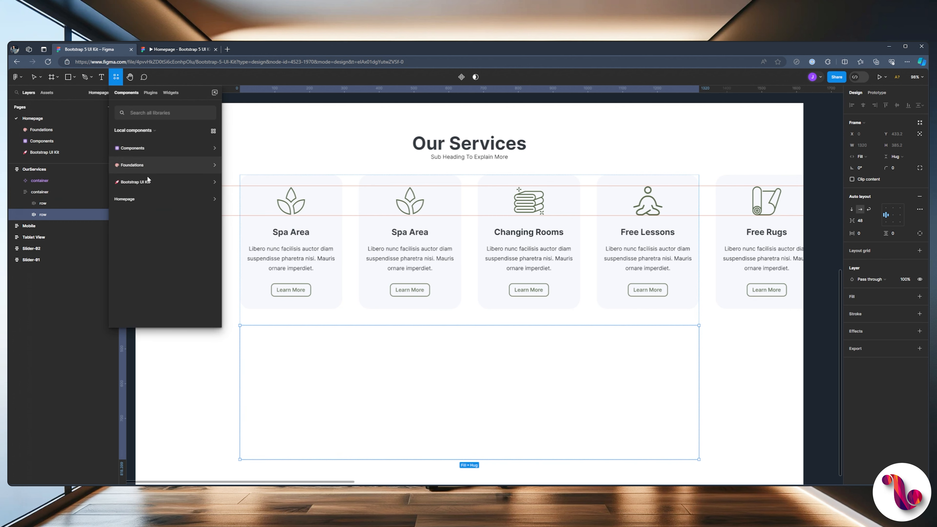
left_click(151, 93)
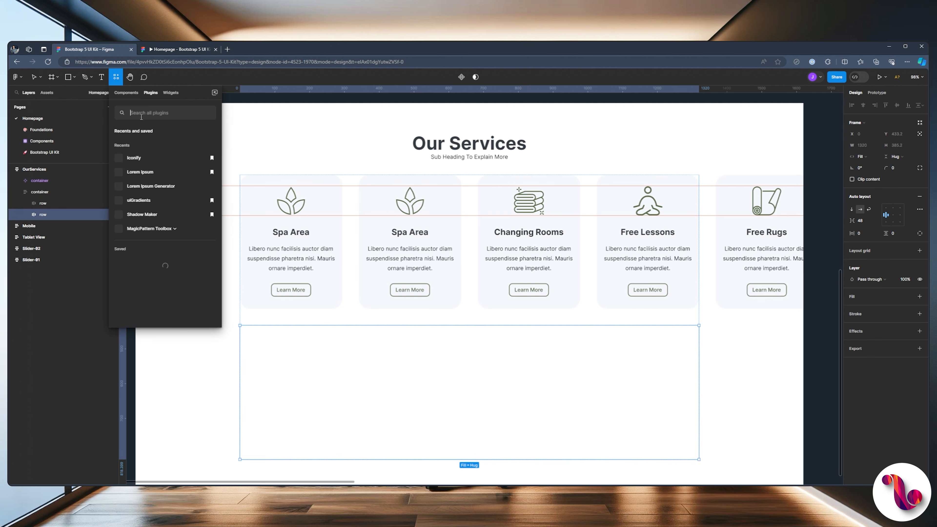
left_click(131, 162)
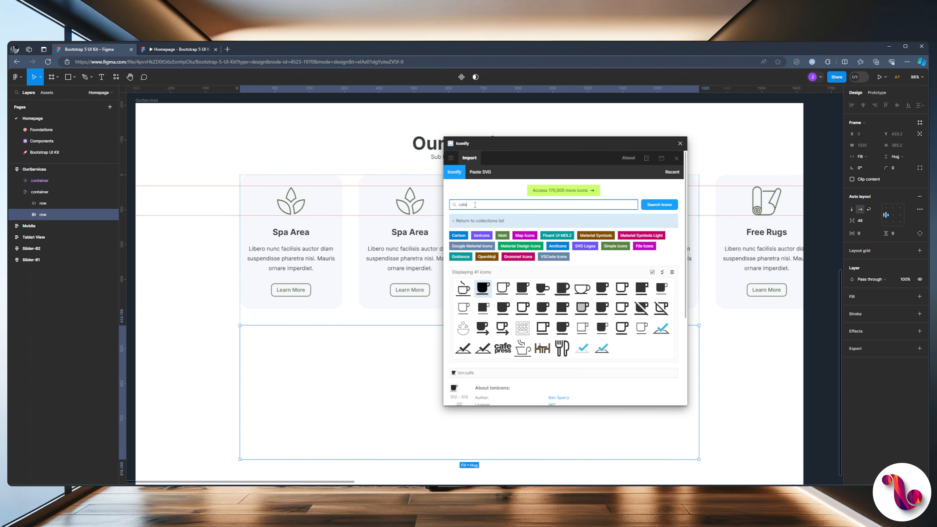
type("arrow left")
key("Return")
Import the circled ei:arrow-left icon from the second results page into the empty row and close the plugin.
scroll(552, 306, "down", 3)
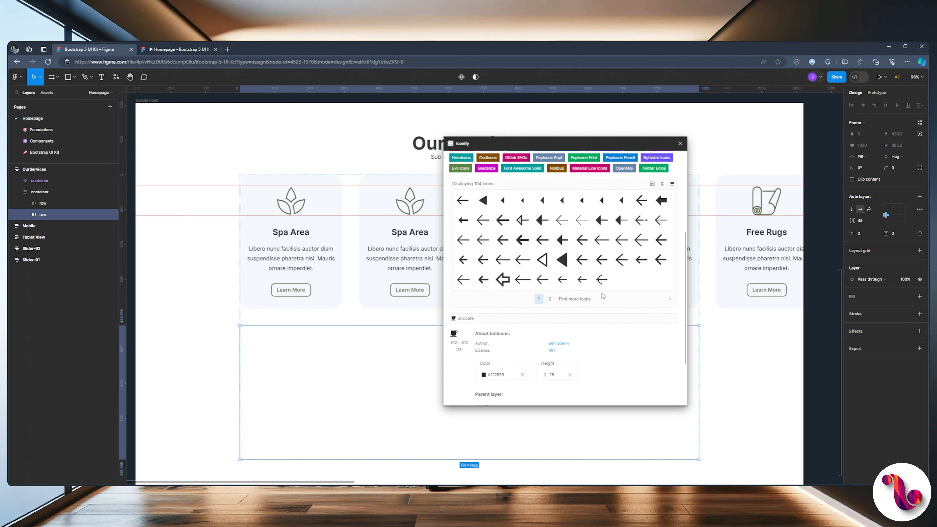
left_click(549, 298)
left_click(482, 284)
scroll(493, 292, "down", 1)
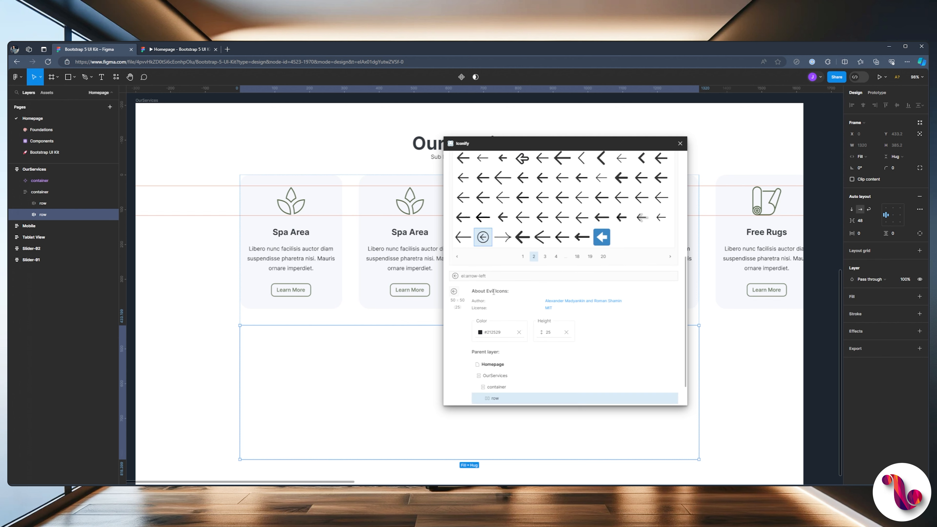
scroll(494, 292, "down", 1)
left_click(570, 394)
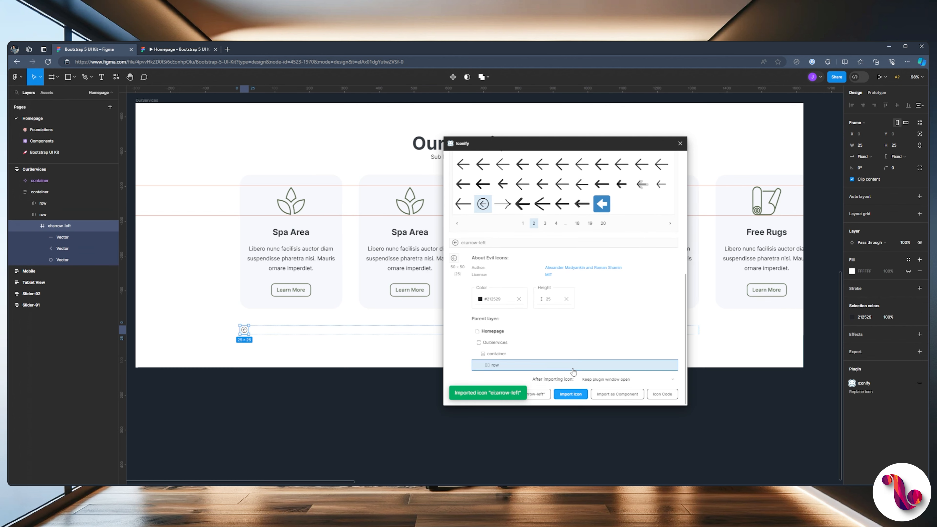
left_click(680, 144)
Convert the imported left-arrow icon from a frame to a group and collapse its layers.
left_click(863, 122)
left_click(863, 106)
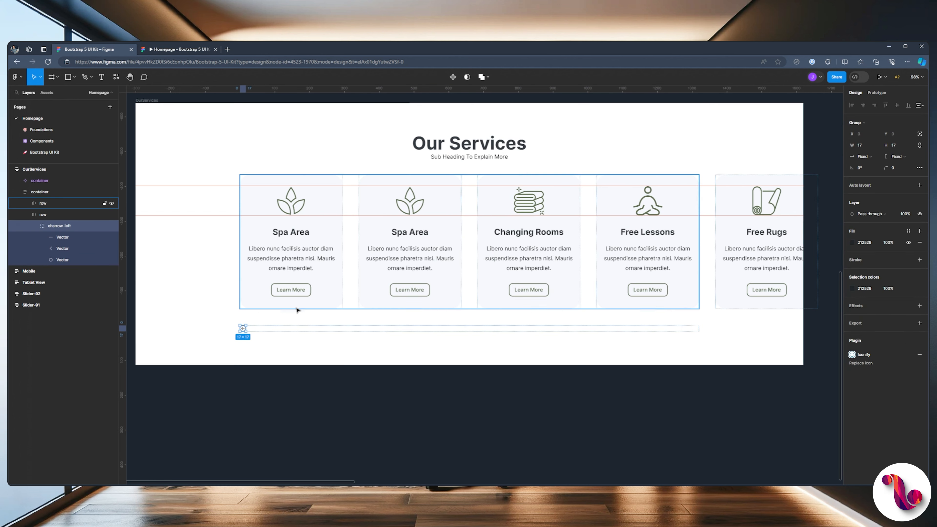
left_click(34, 226)
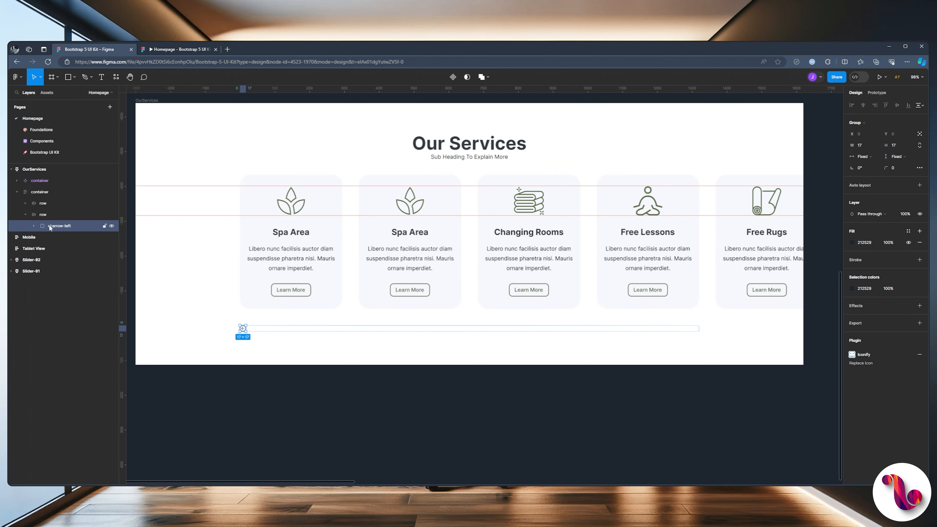
Check the left-arrow icon in the prototype preview, then resize it to 50 × 50 in the design file.
left_click(180, 52)
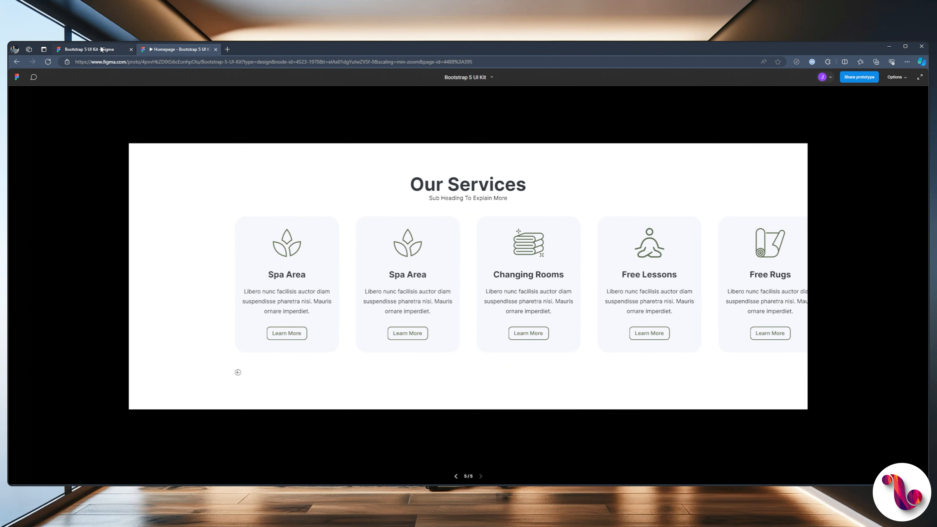
left_click(101, 49)
left_click(899, 145)
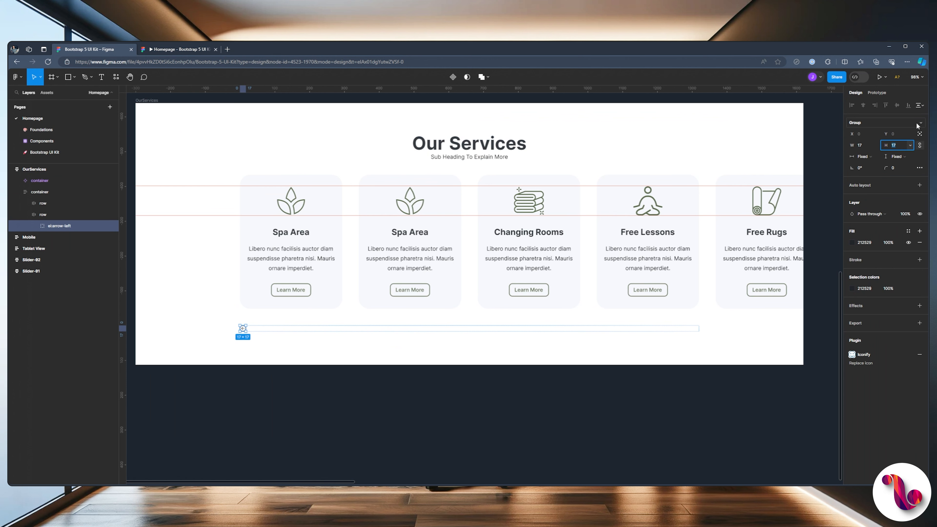
type("50")
key("Return")
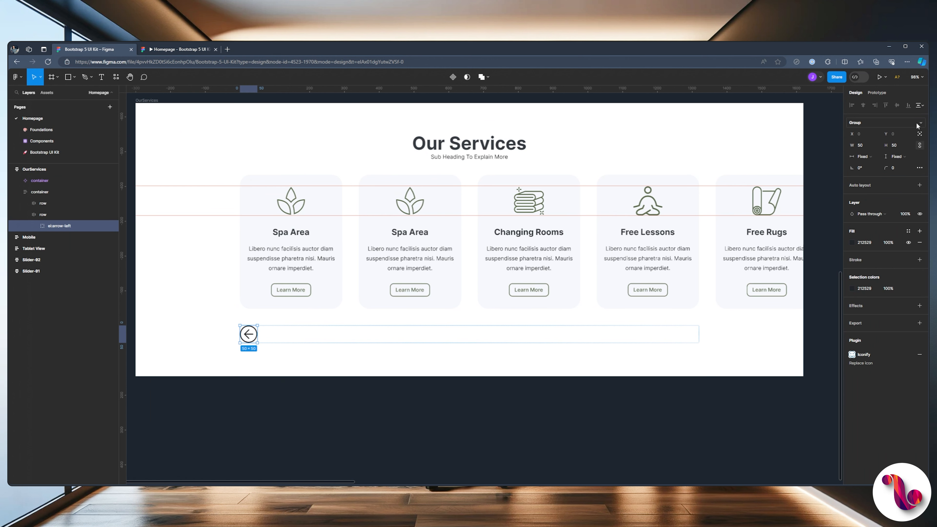
Check the left-arrow icon in the prototype preview, then resize it to 45 × 45 in the design file.
left_click(154, 47)
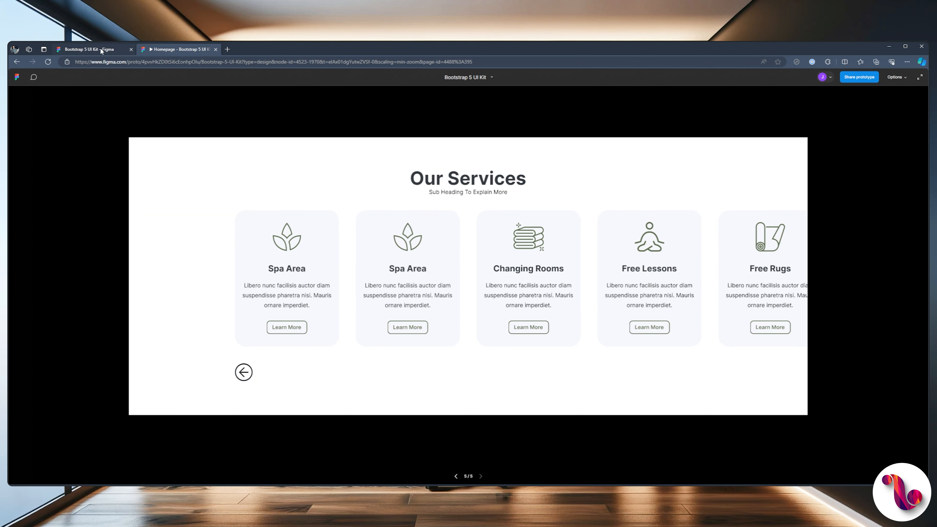
left_click(101, 49)
left_click(900, 145)
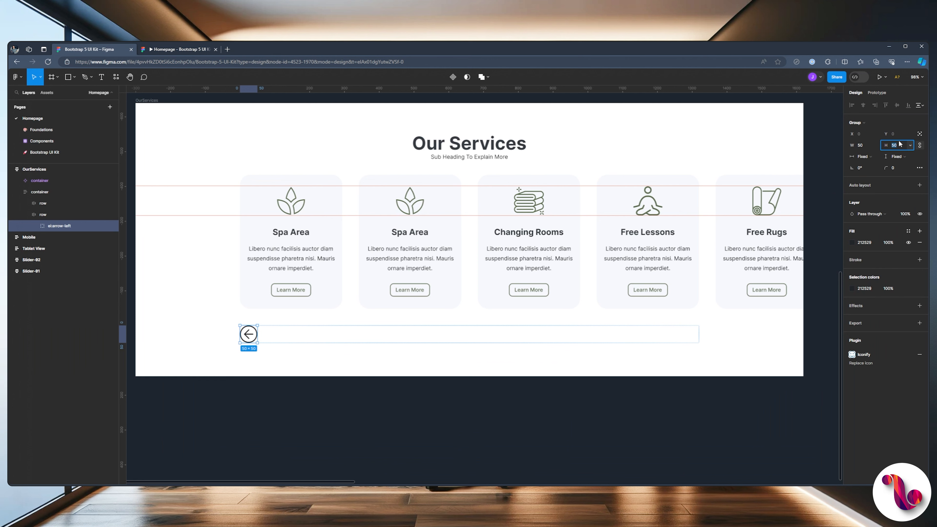
key("Return")
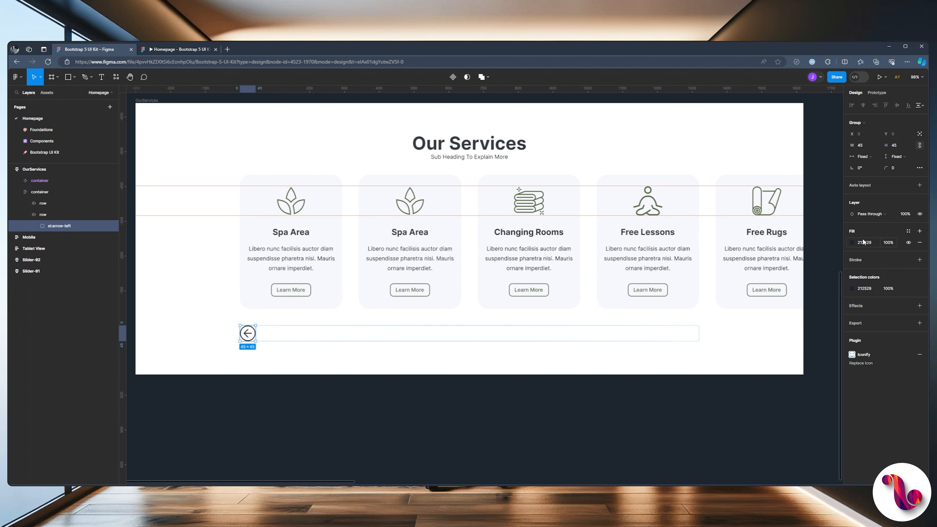
Apply the Primary/Color library style to the left-arrow icon's fill and deselect the icon.
left_click(908, 231)
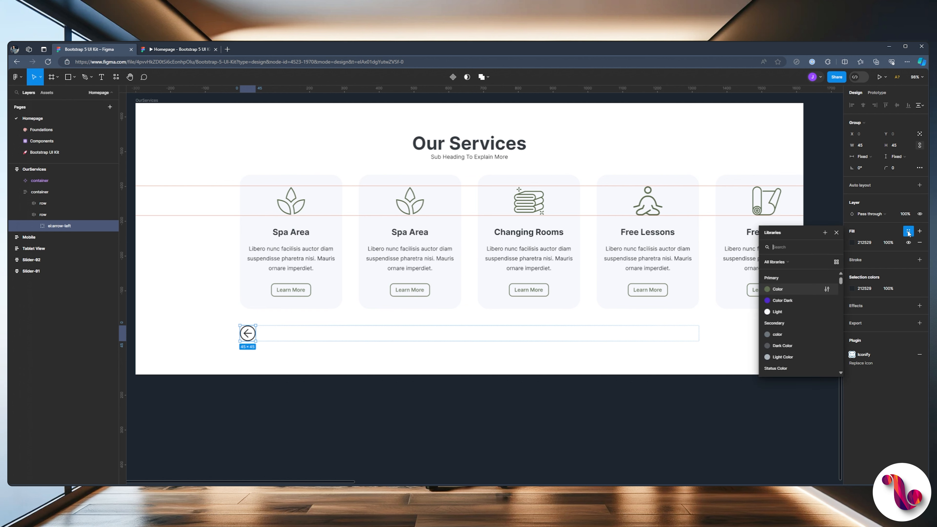
left_click(770, 289)
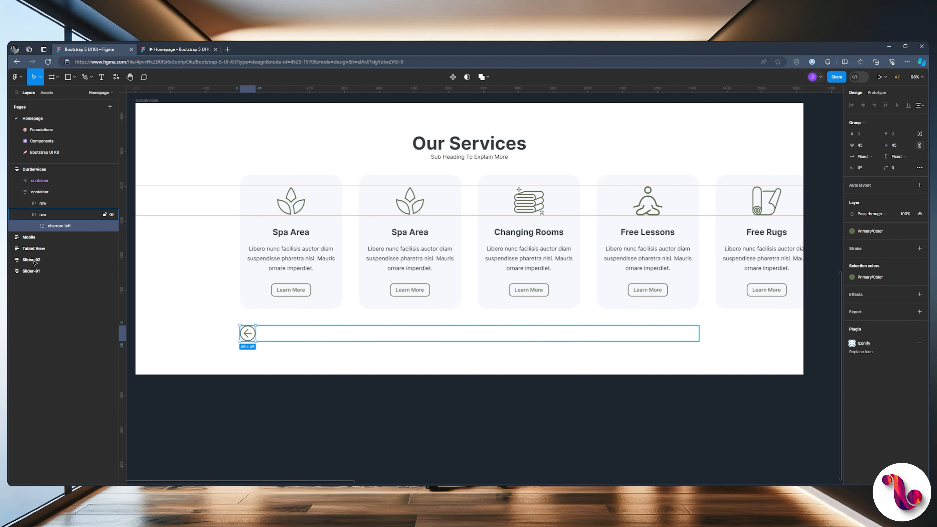
left_click(274, 333)
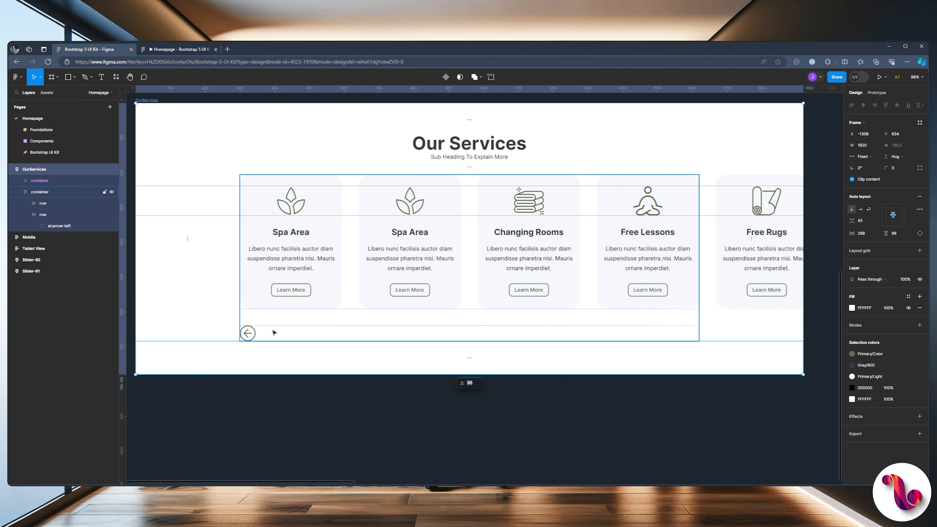
Duplicate the left-arrow icon within its row and rotate the copy 180° to make a right arrow.
left_click(62, 226)
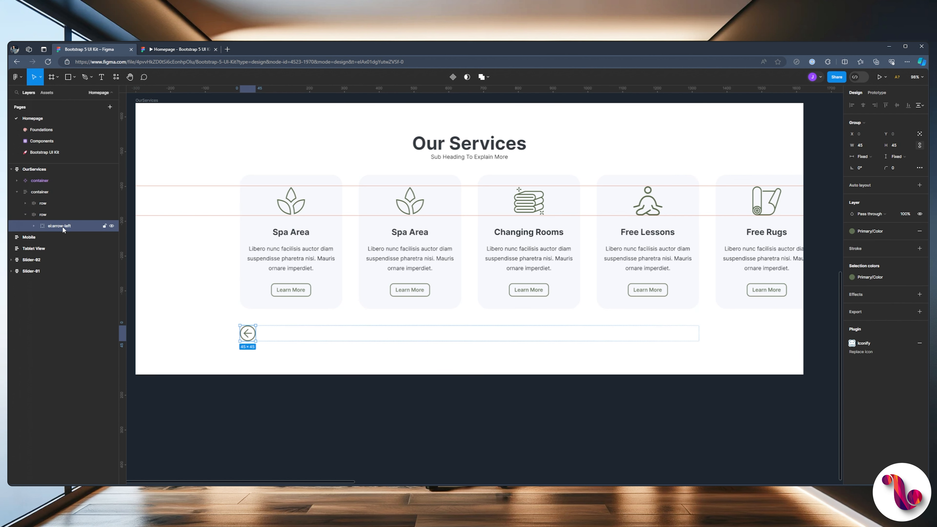
key("ctrl+d")
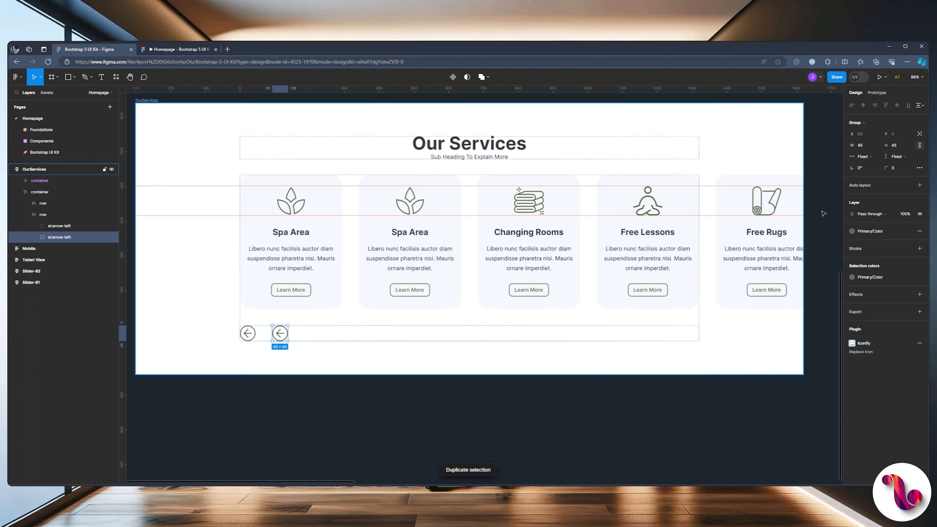
left_click(872, 171)
left_click_drag(851, 168, 67, 186)
type("180")
key("Return")
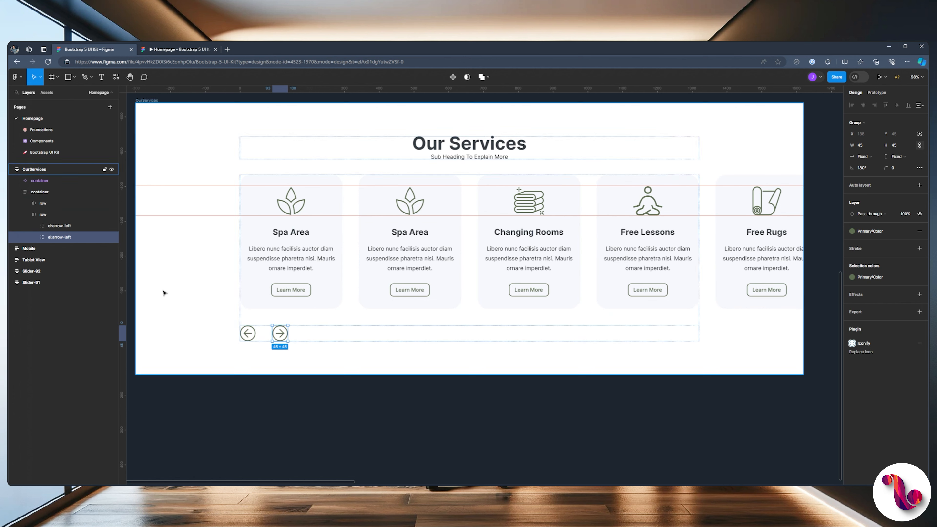
Wrap both arrow icons in an auto layout frame with a gap of 25.
left_click(57, 226, "shift")
key("shift+a")
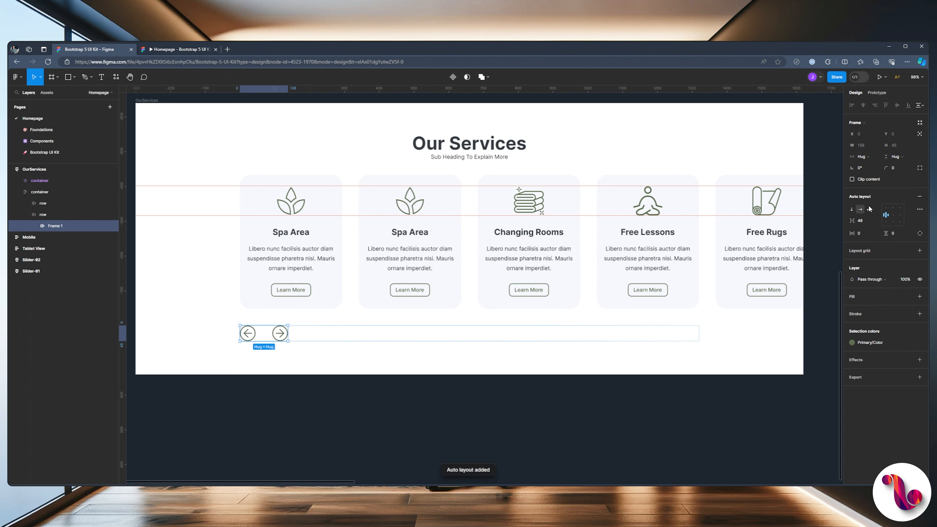
left_click(862, 220)
type("25")
key("Return")
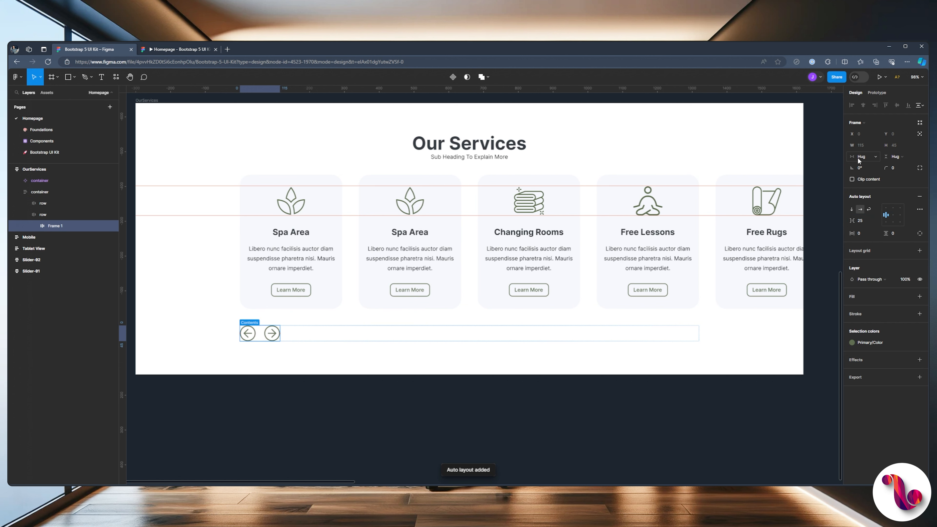
Align the arrow row's contents to the right and check the result in the prototype preview.
left_click(60, 215)
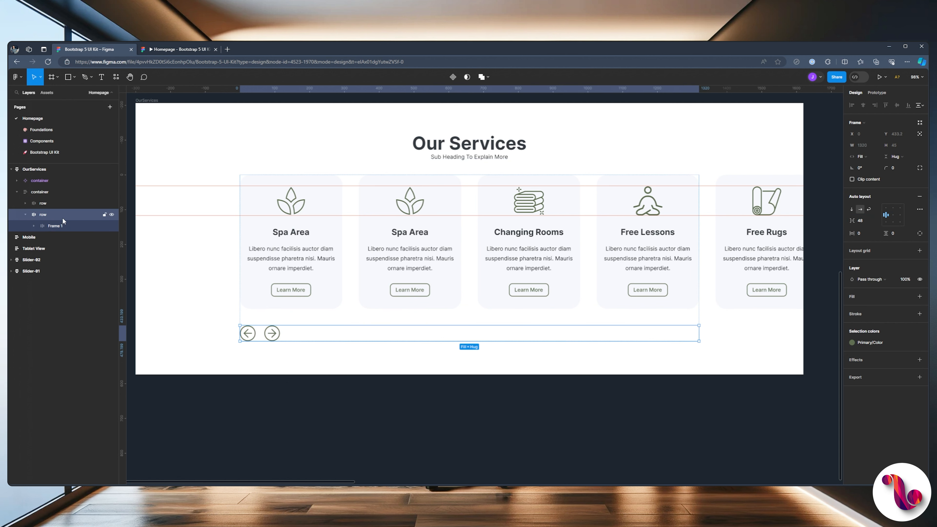
left_click(900, 215)
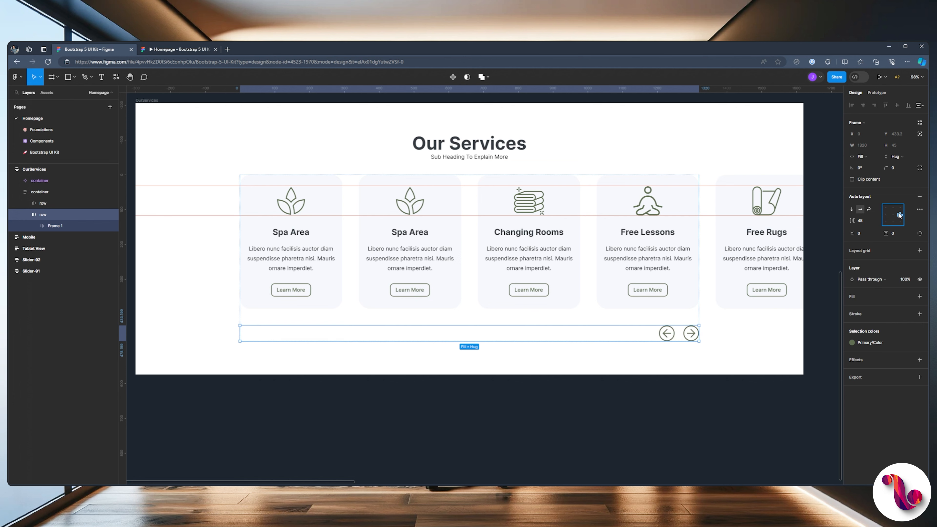
left_click(177, 49)
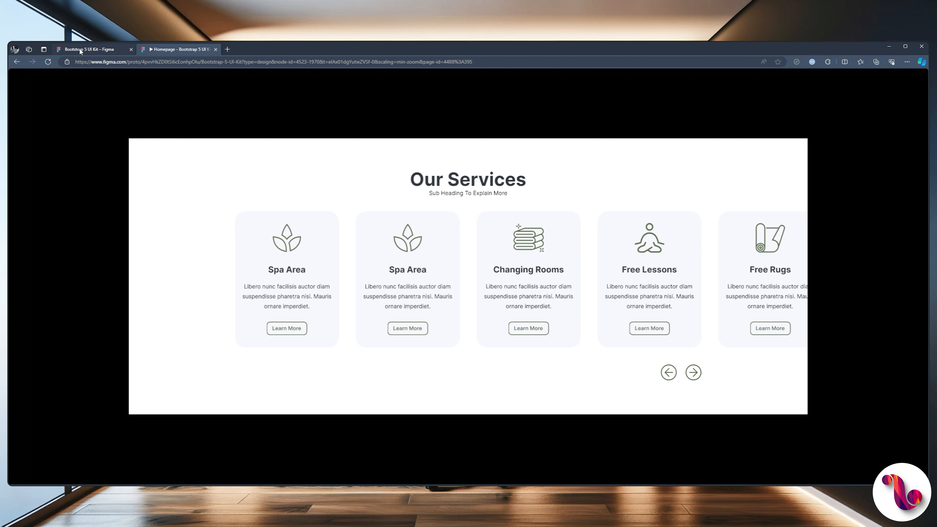
left_click(80, 50)
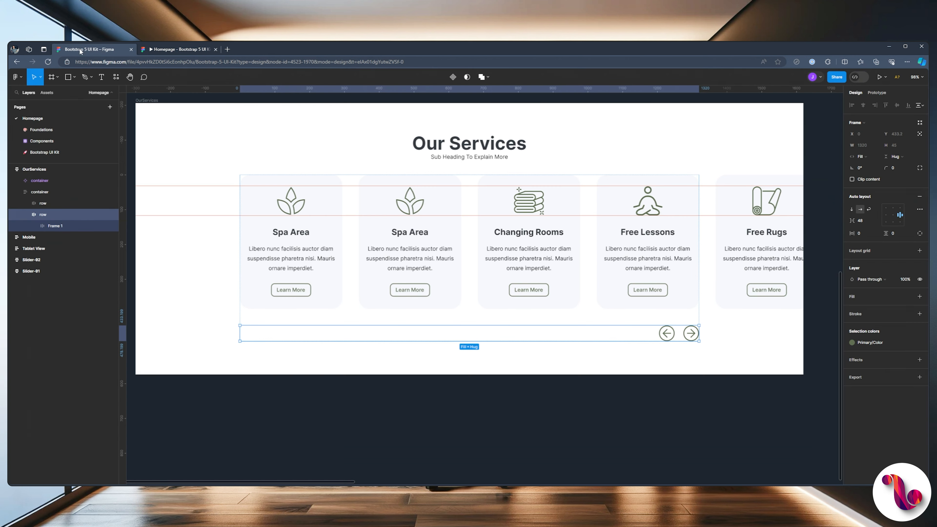
Set the layer opacity of both arrow icons to 75% and check them in the prototype preview.
left_click(65, 238)
left_click(62, 250, "shift")
left_click(908, 216)
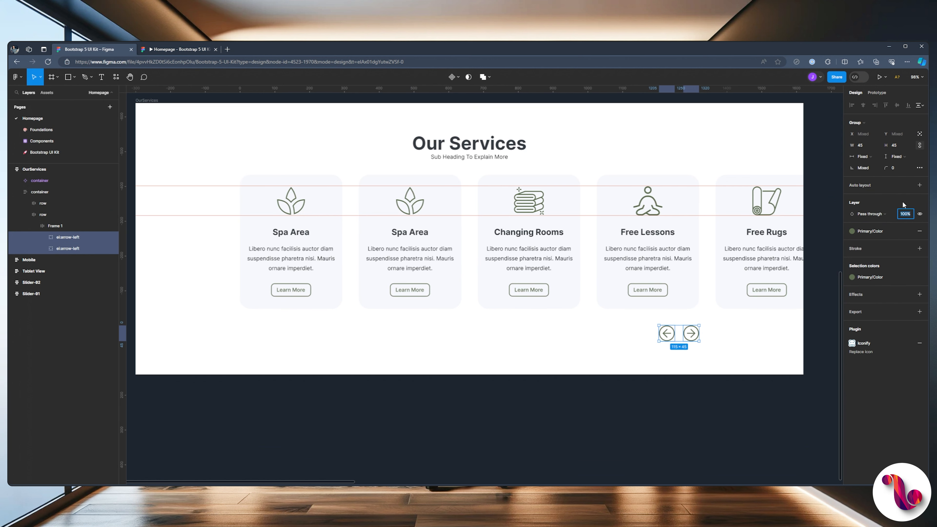
type("50")
key("Return")
left_click(905, 215)
type("70")
key("Return")
left_click(177, 50)
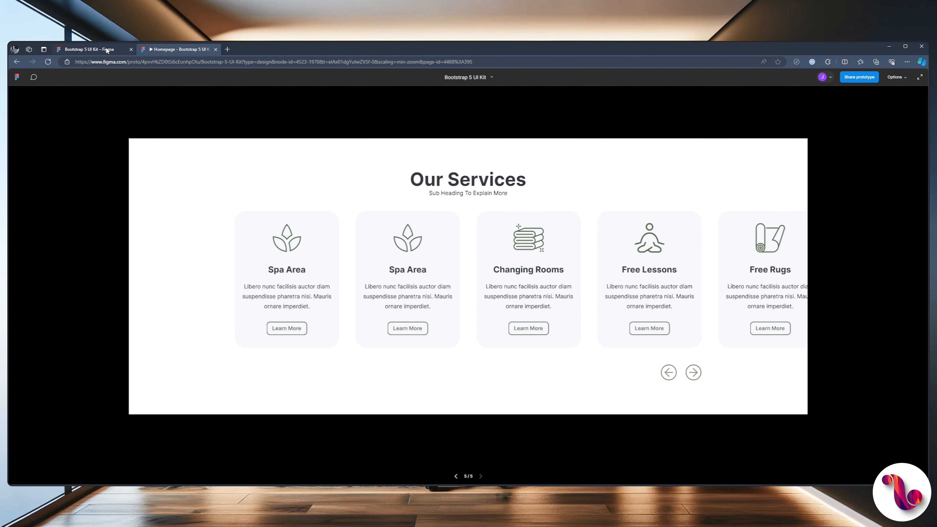
left_click(105, 48)
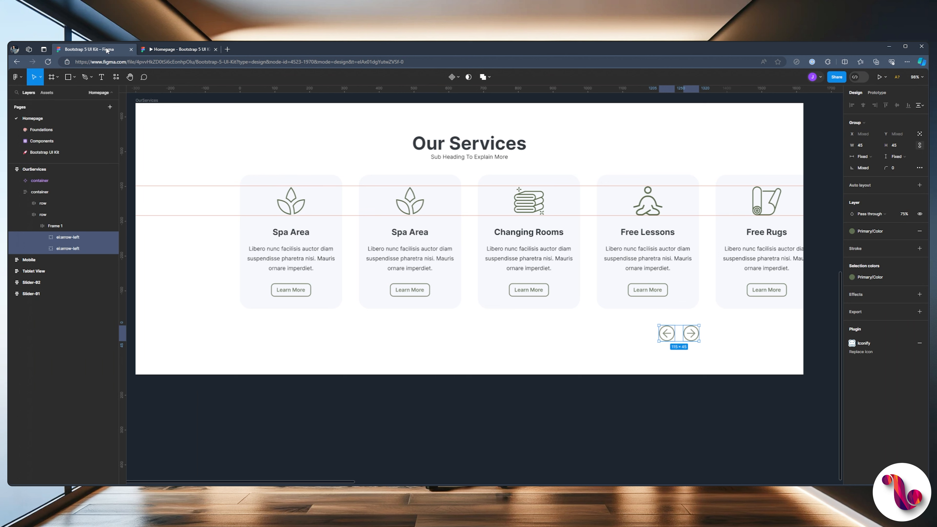
Rename the arrow frame Arrows and its icons ArrowLeft and ArrowRight, then check the section in the prototype preview.
double_click(51, 225)
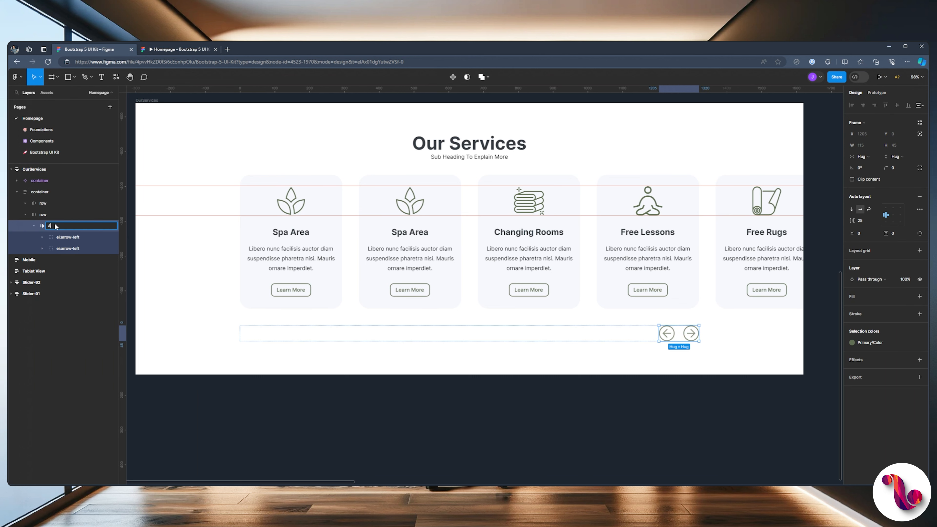
type("Arrows")
key("Tab")
type("Ar")
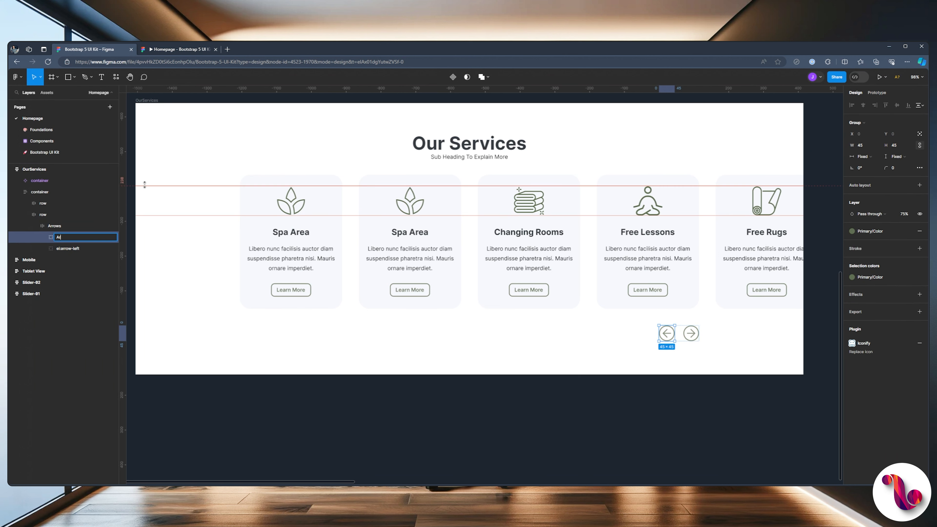
type("rowLeft")
key("Tab")
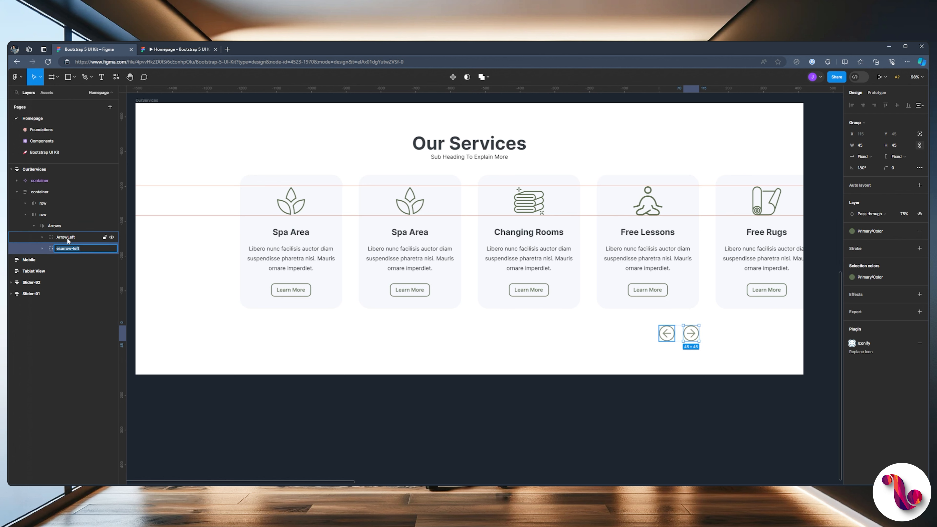
type("ArrowRight")
key("Return")
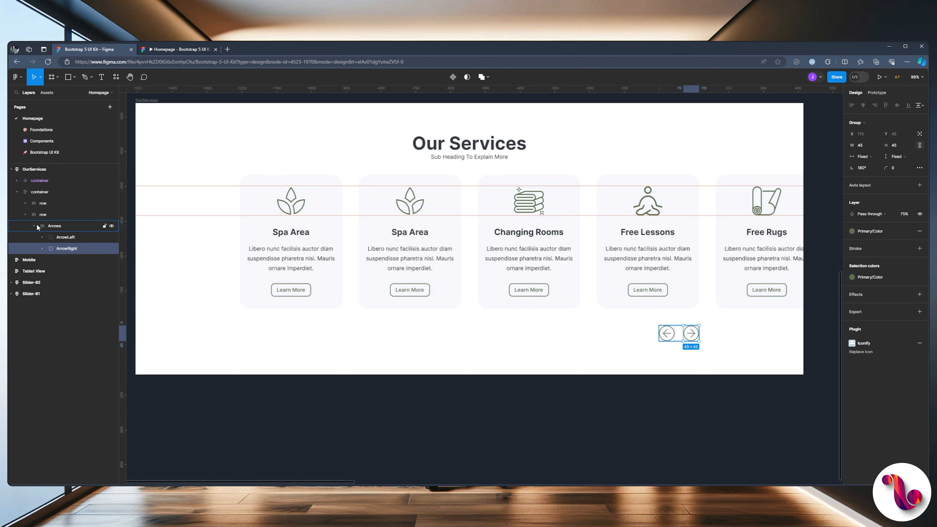
left_click(34, 225)
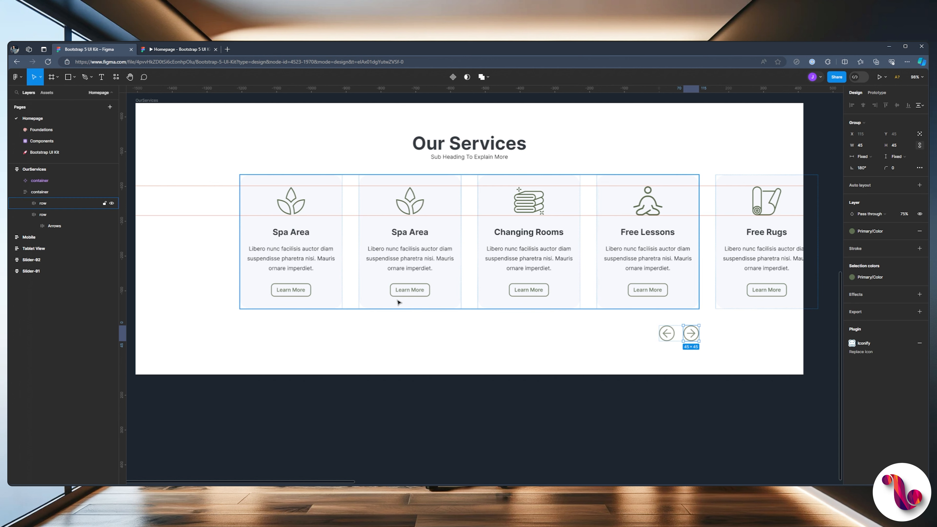
left_click(178, 48)
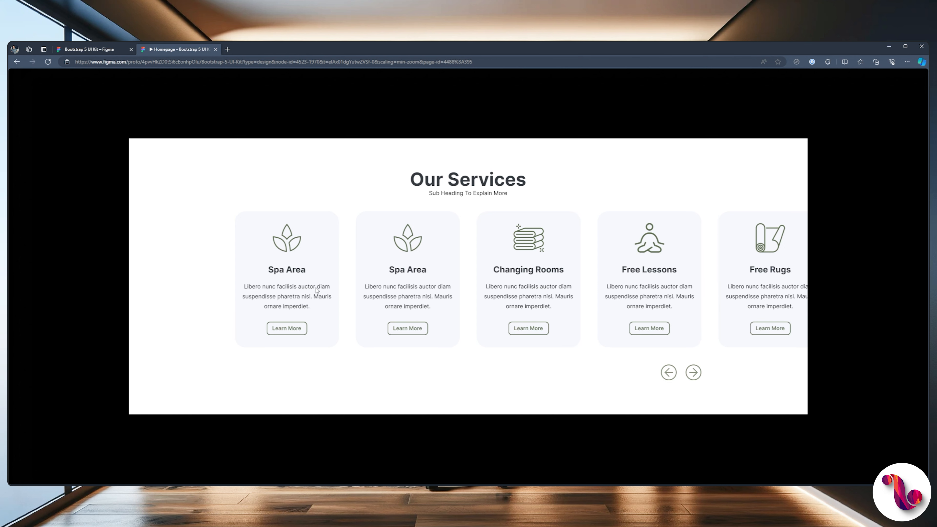
left_click(92, 50)
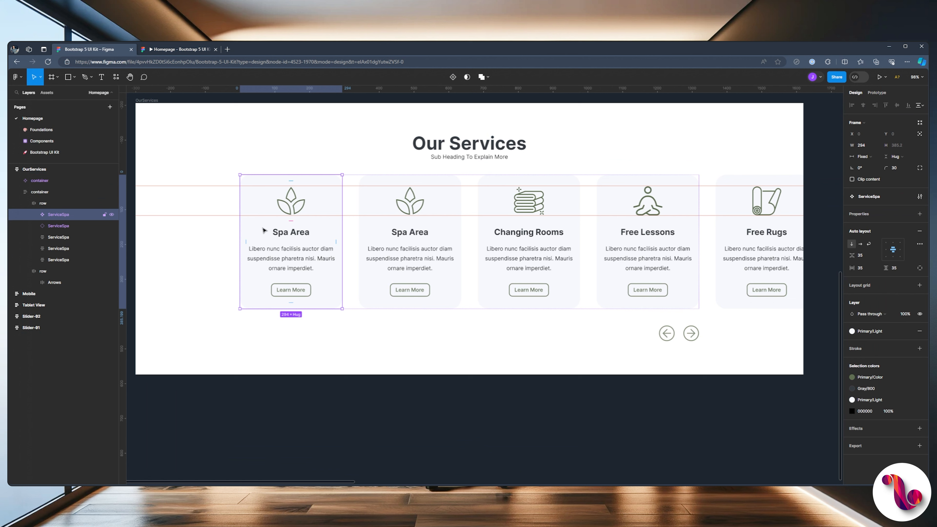
Detach the second Spa Area card from its component and move it to the first place in the card row.
left_click(73, 227)
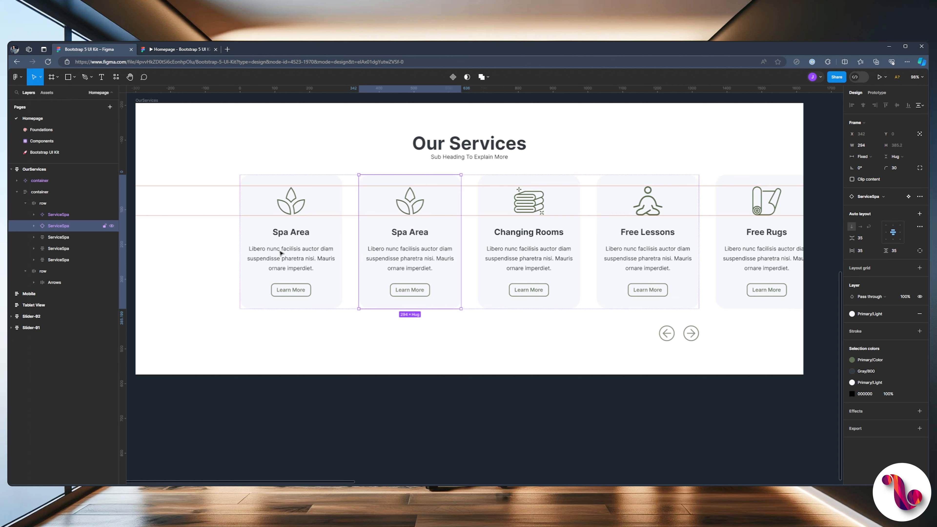
right_click(386, 245)
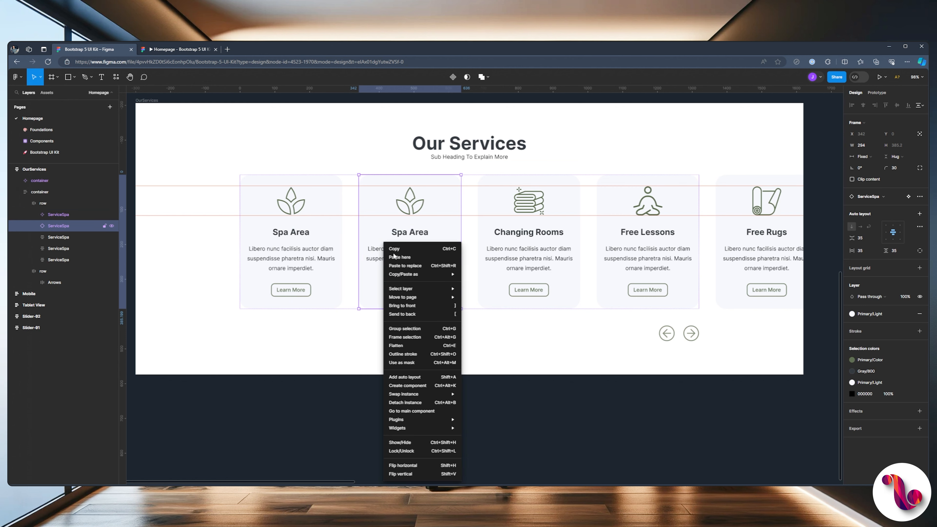
left_click(429, 402)
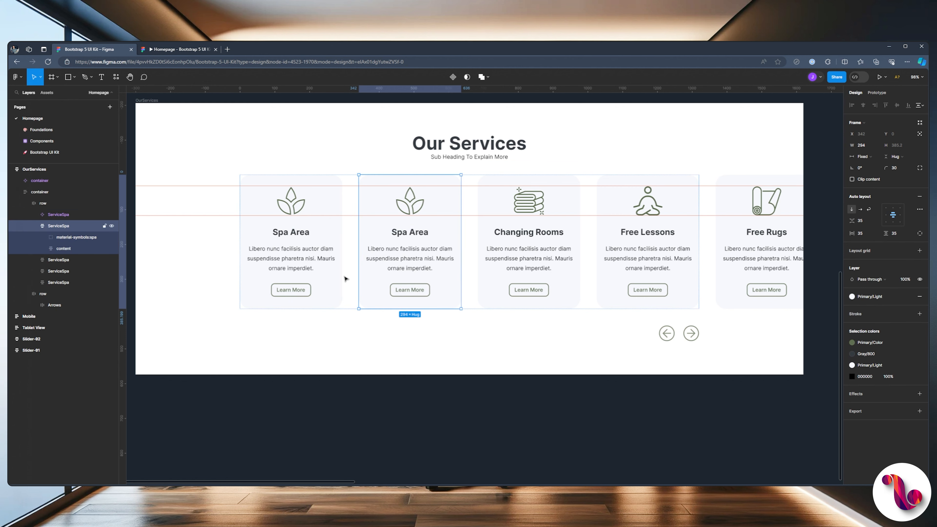
left_click(31, 225)
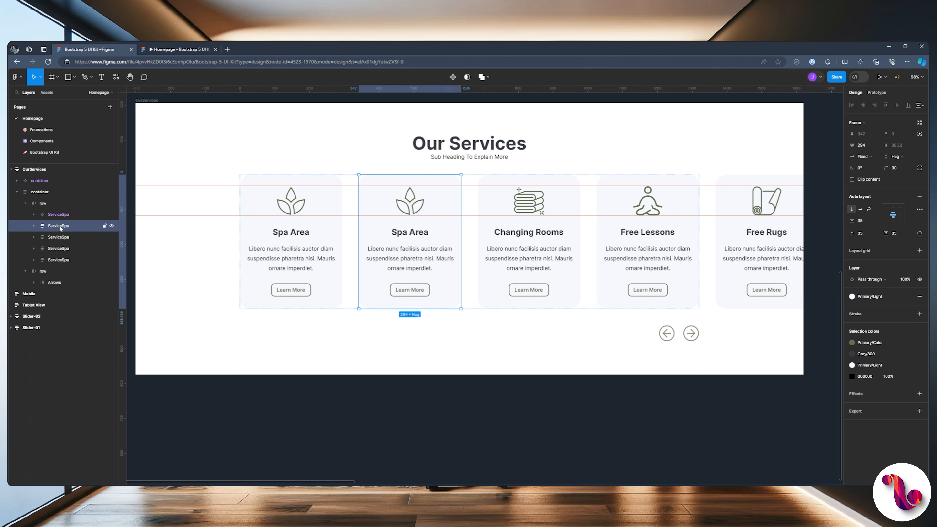
left_click_drag(59, 226, 67, 215)
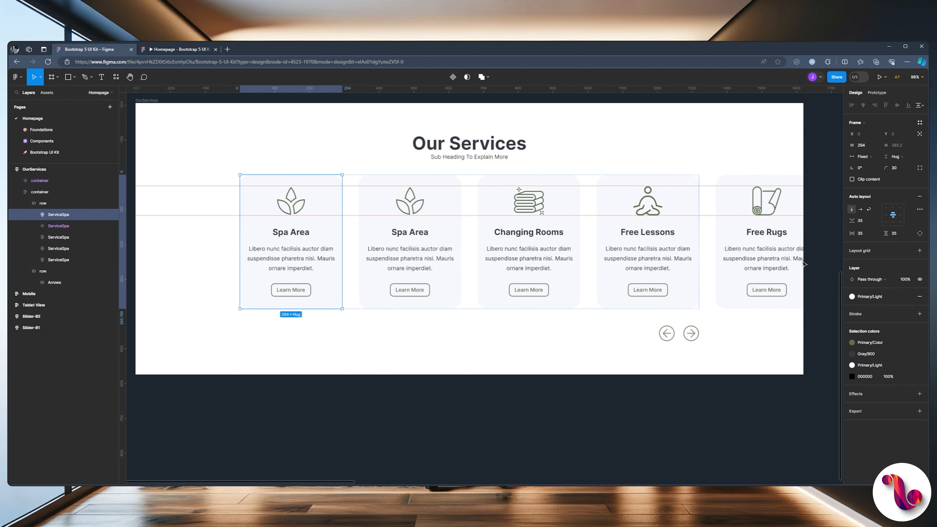
Replace the first card's Primary/Light background fill with the Primary/Color library style.
left_click(910, 297)
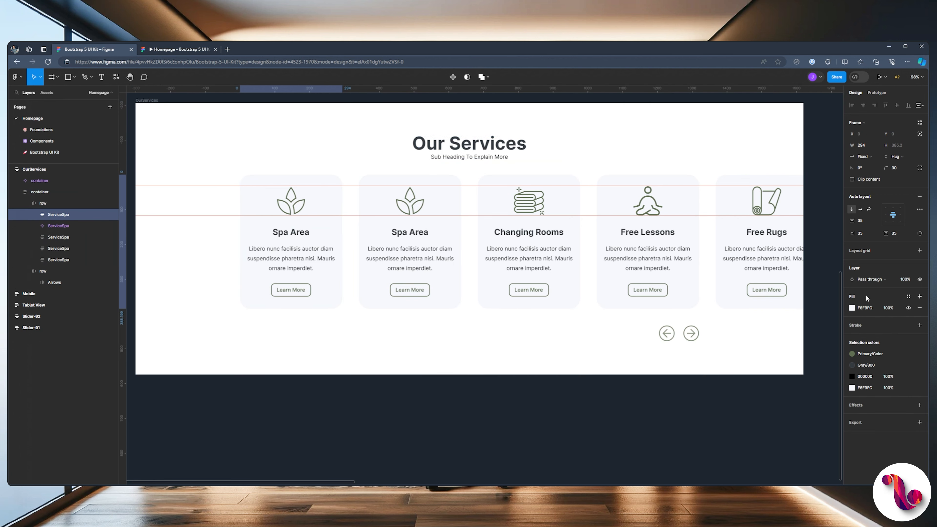
left_click(852, 308)
left_click(908, 296)
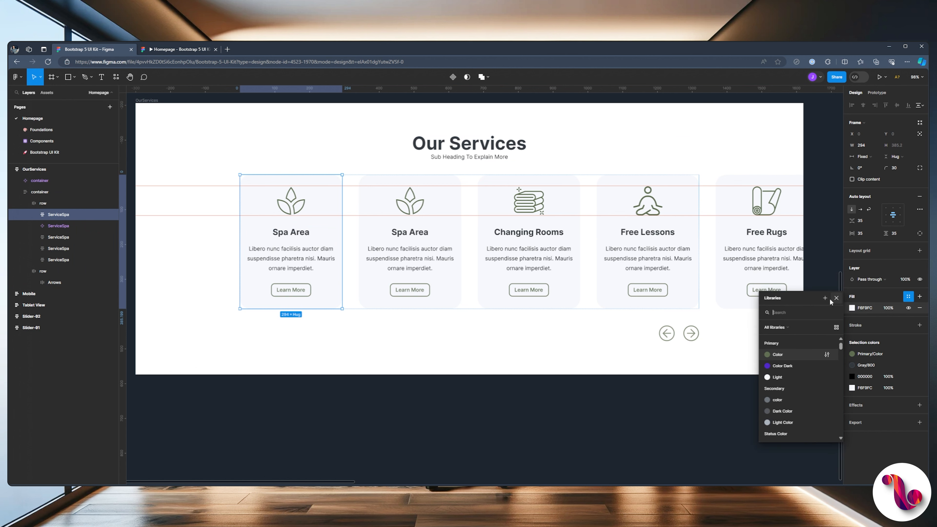
left_click(767, 354)
Recolor the first card's Spa Area heading with the Gray/100 library style.
scroll(295, 171, "up", 3)
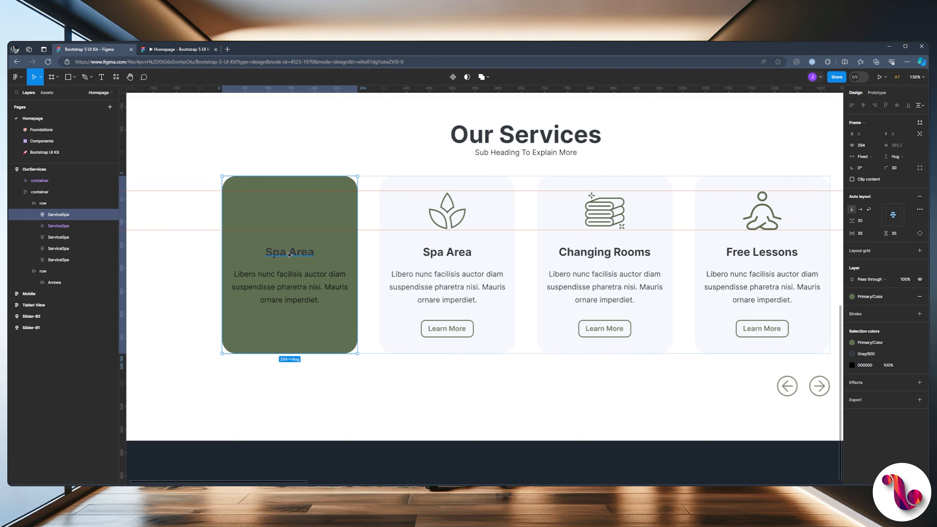
left_click(289, 253)
left_click(291, 289, "shift")
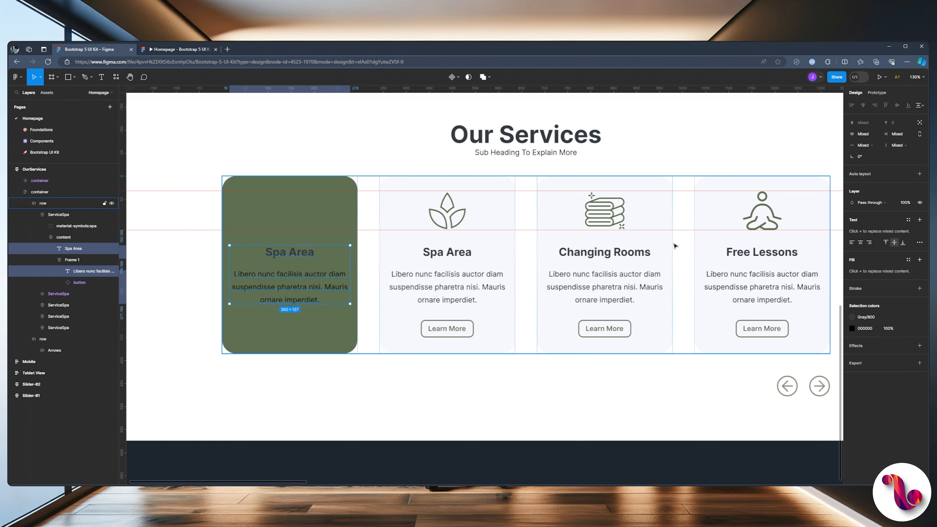
left_click(852, 317)
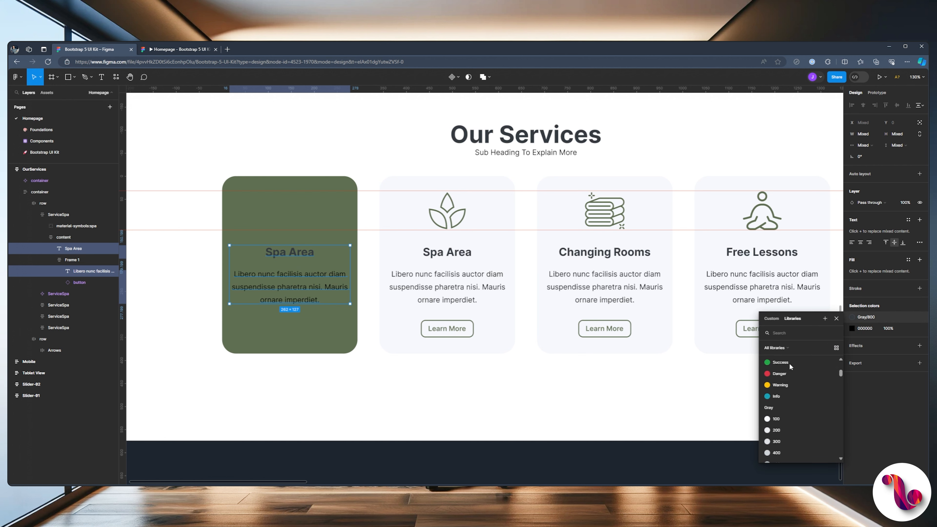
left_click(775, 393)
left_click(218, 311)
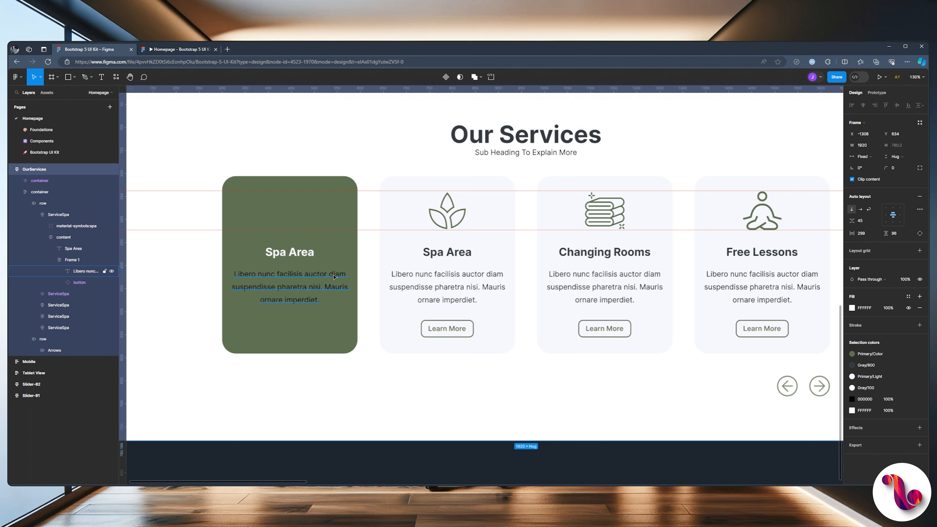
Apply the Primary/Light library style to the first card's description text.
left_click(290, 287, "ctrl")
left_click(908, 231)
left_click(776, 313)
left_click(208, 321)
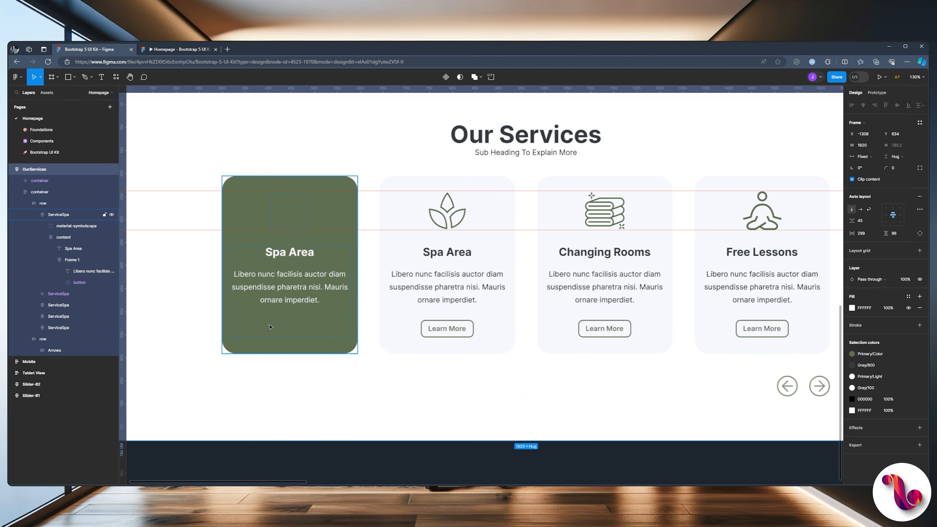
Recolor the first card's Learn More button with the Primary/Light style and check the card in the prototype preview.
left_click(292, 329, "ctrl")
double_click(284, 326)
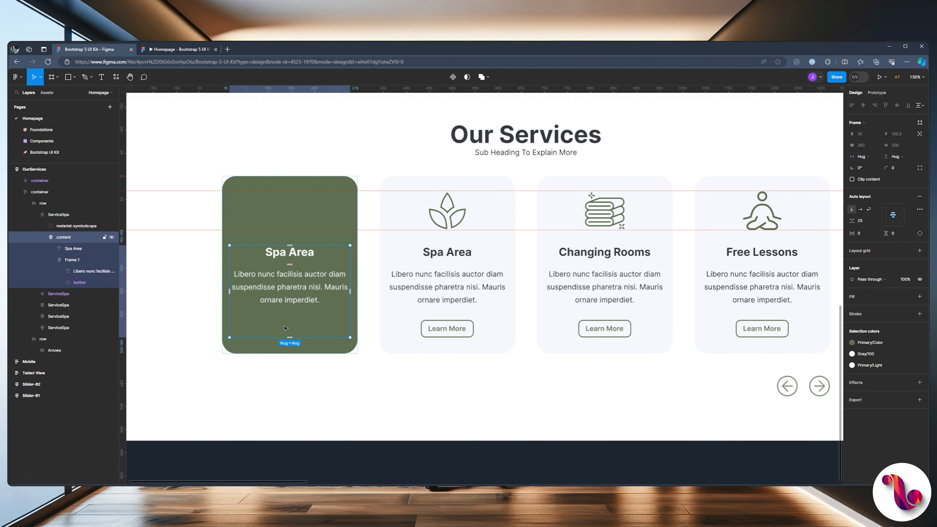
double_click(284, 326)
left_click(95, 282)
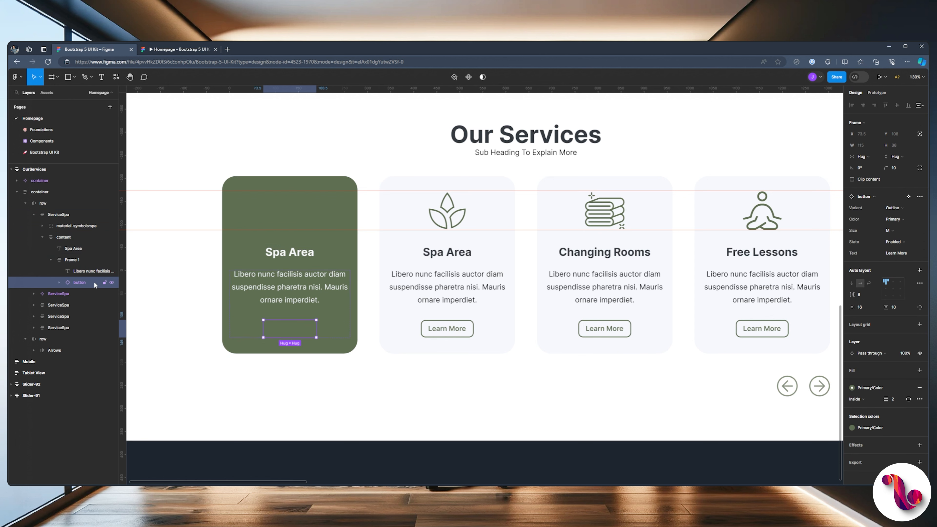
right_click(279, 328)
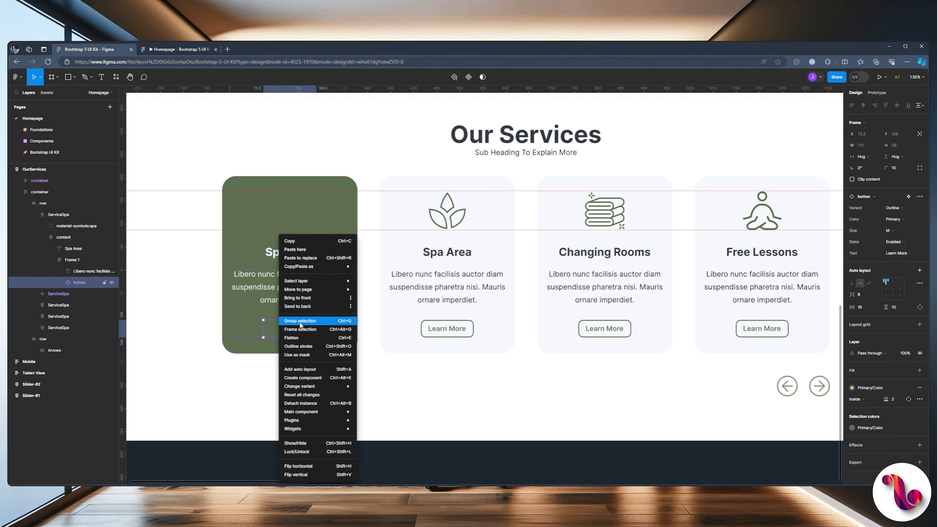
left_click(902, 390)
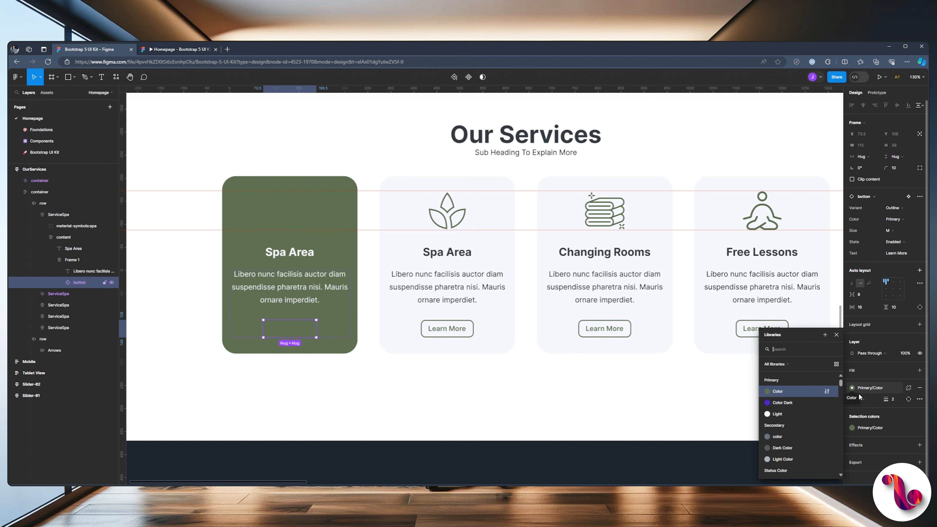
left_click(788, 417)
left_click(284, 169)
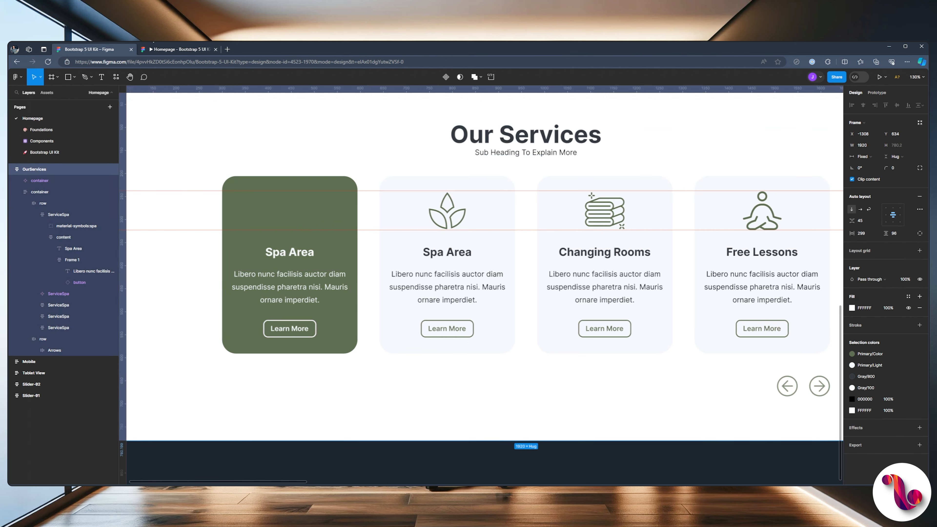
left_click(154, 48)
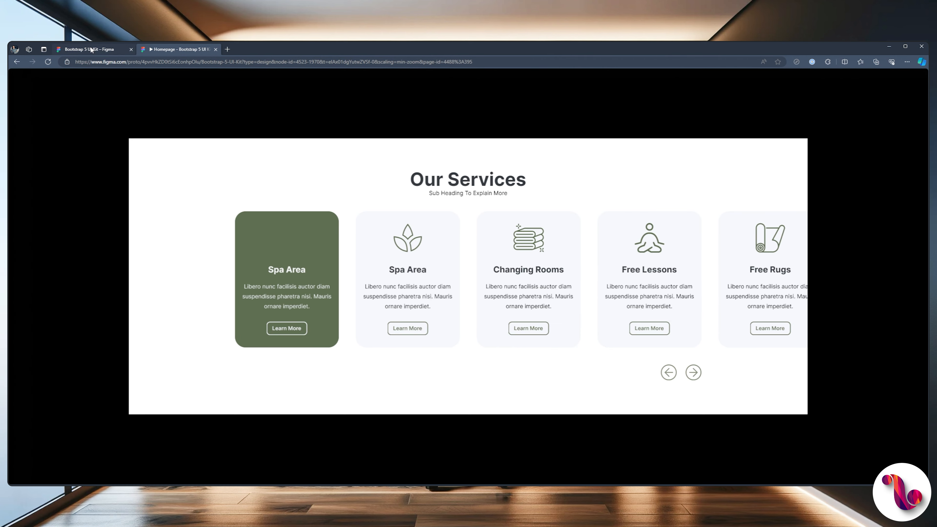
left_click(91, 49)
left_click(145, 48)
left_click(103, 50)
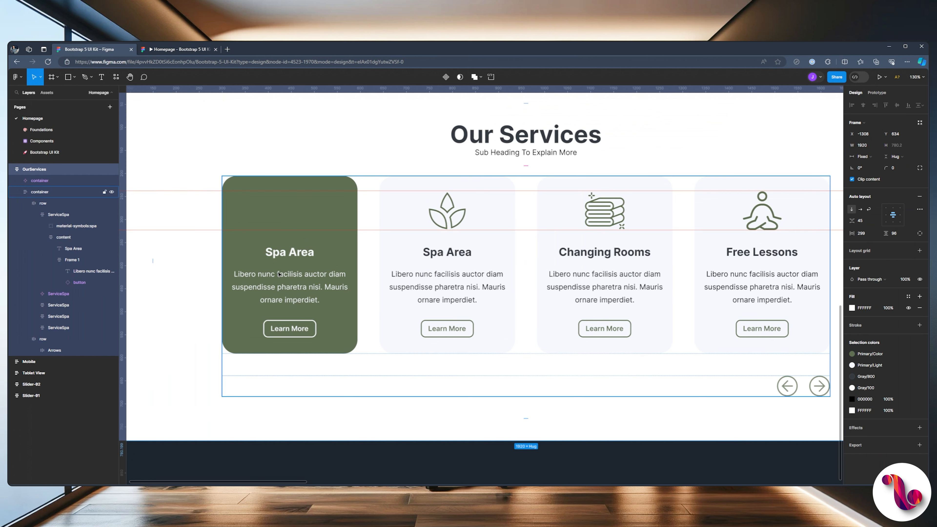
Change the first card's heading to "Get Started With Your Free Trial" and center-align its text.
double_click(286, 254)
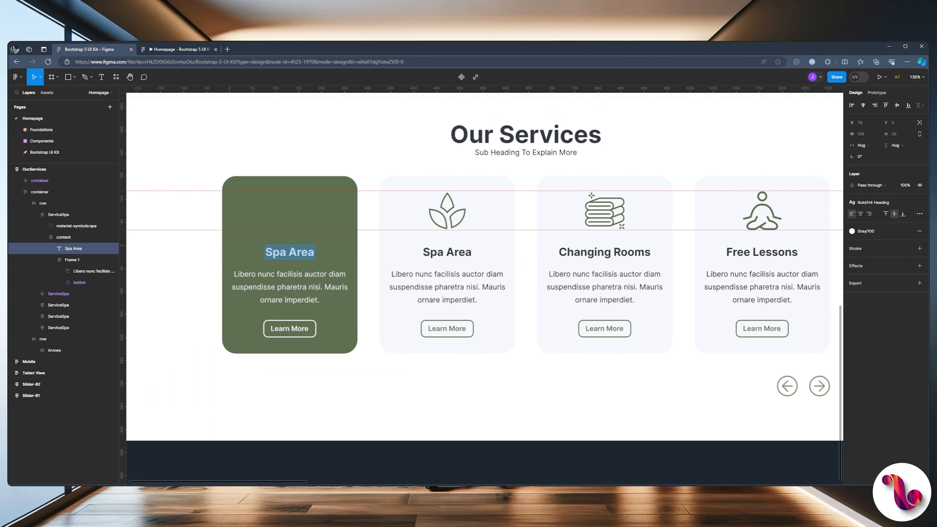
type("Get Started With ")
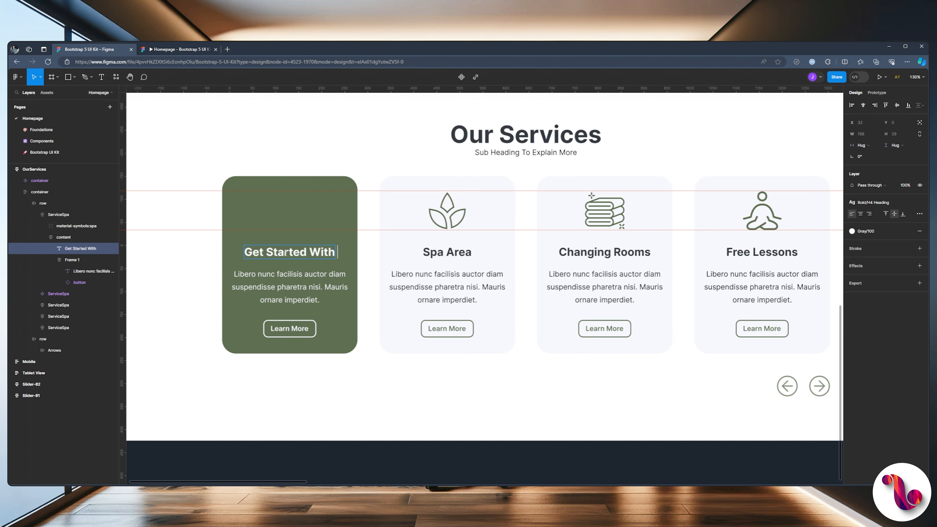
type("Your Fre")
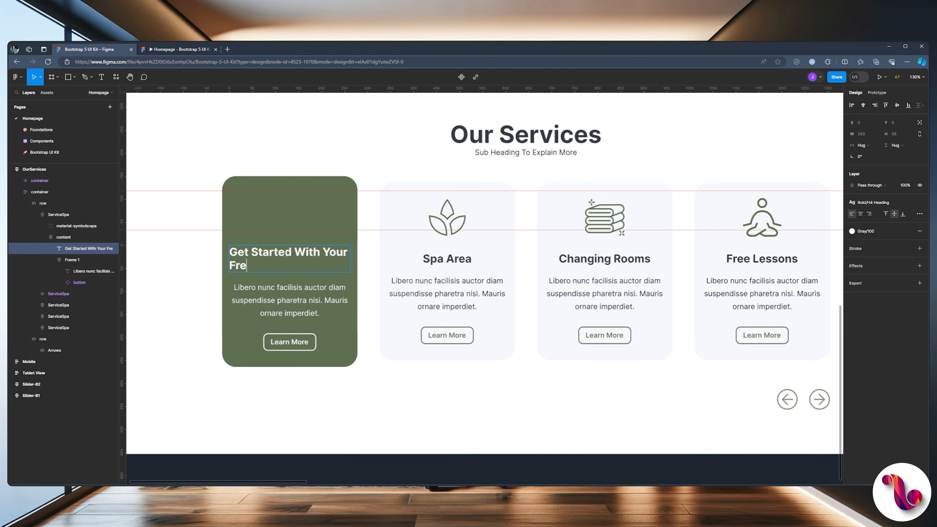
type("e Trial")
key("Escape")
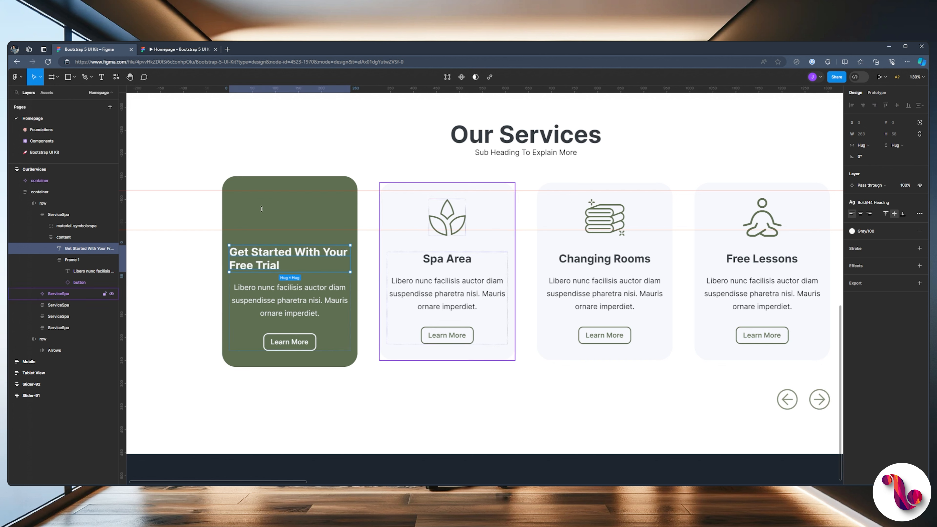
left_click(860, 213)
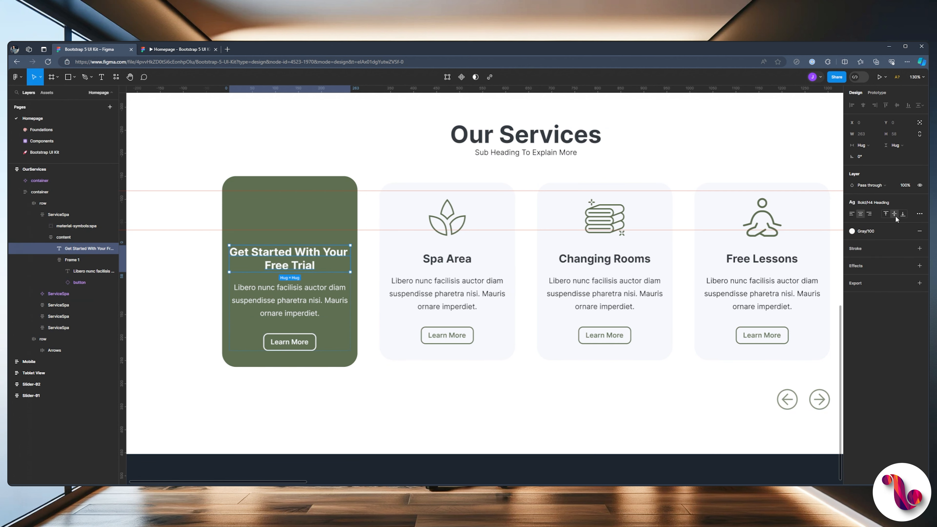
Apply the Bold/H3 Heading text style to the first card's heading and set its width to Fill container.
left_click(854, 202)
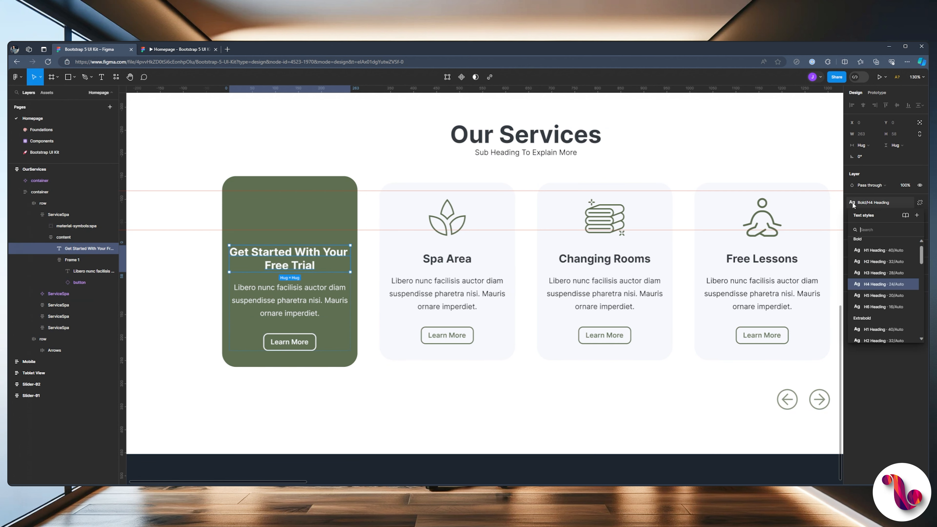
left_click(871, 273)
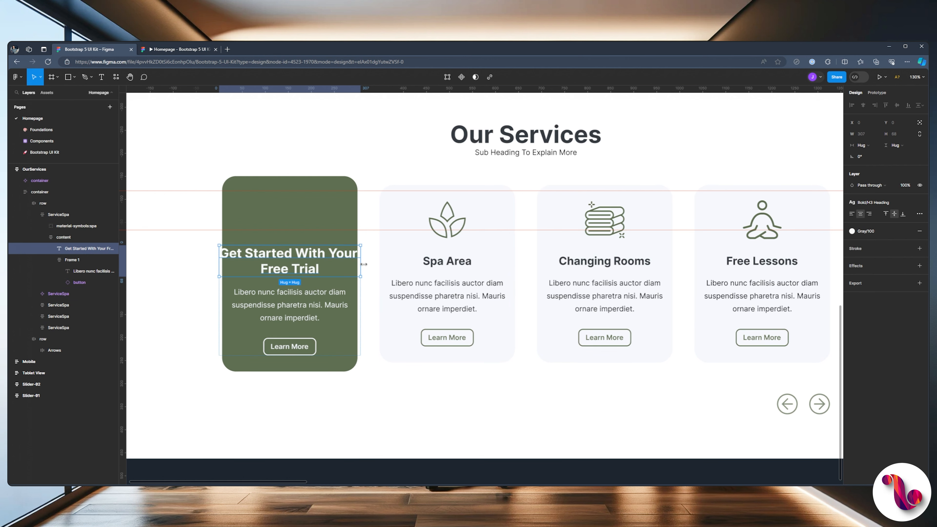
left_click(861, 145)
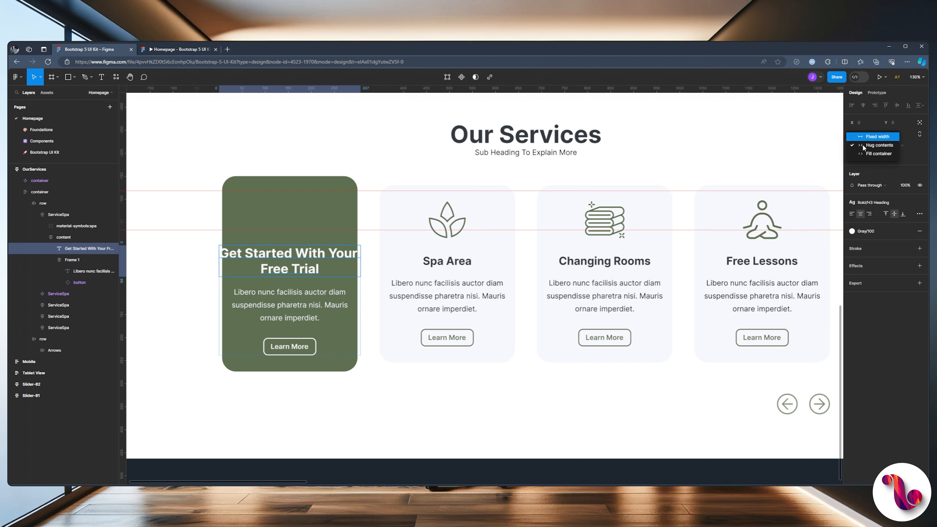
left_click(872, 153)
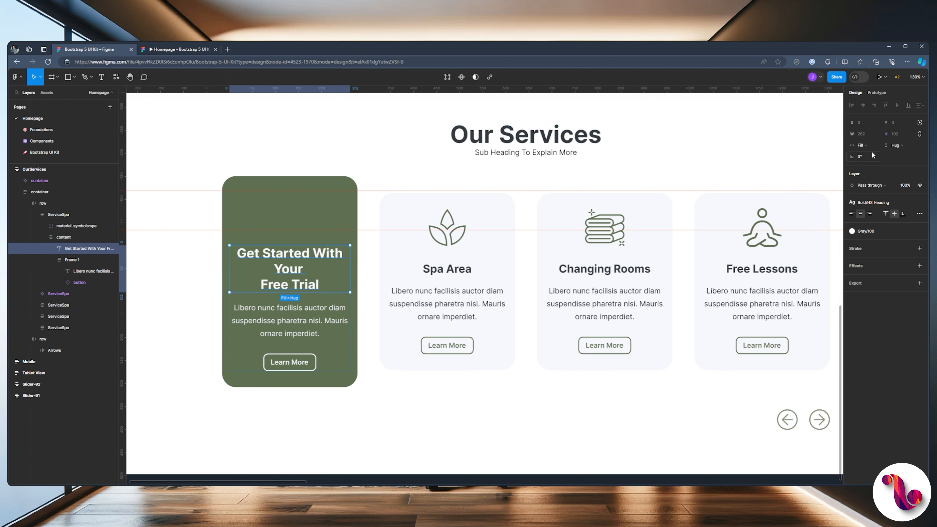
Remove the line break between "Your" and "Free Trial" in the first card's heading.
left_click(303, 272)
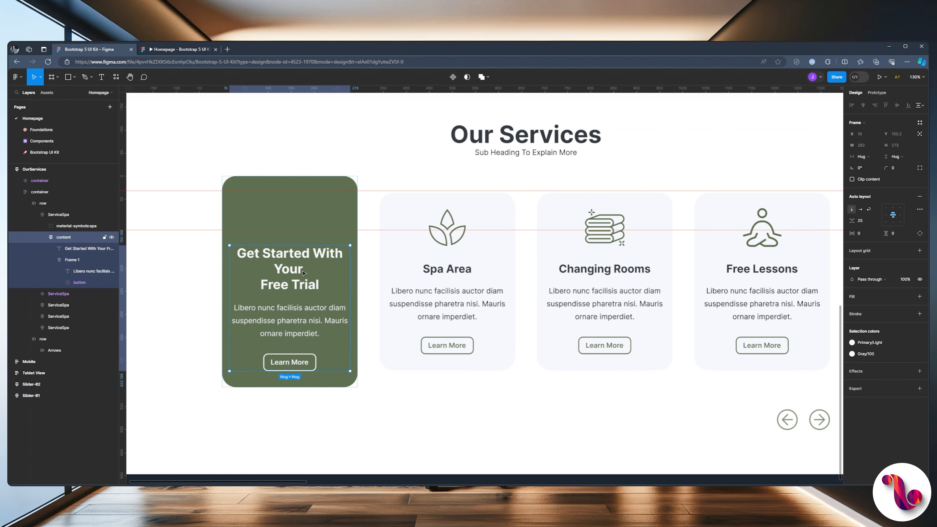
left_click(306, 271)
double_click(305, 270)
left_click(303, 269)
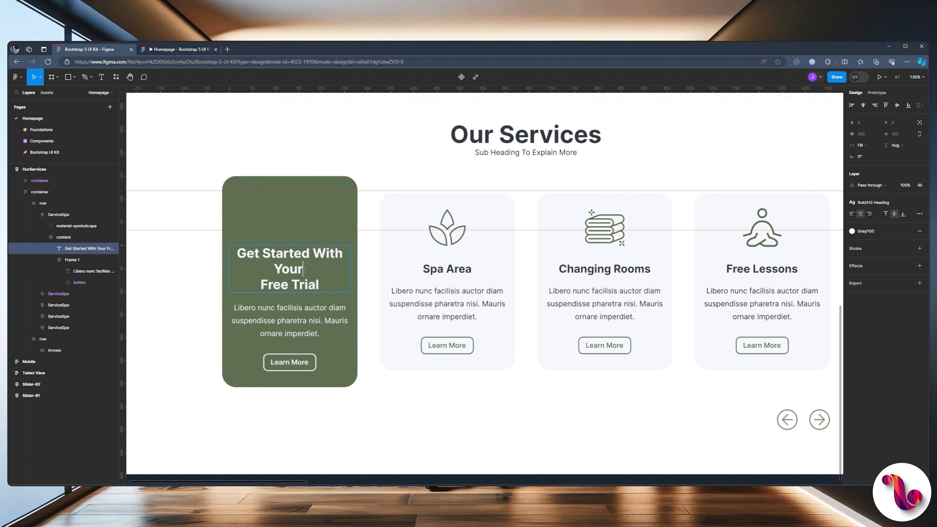
key("Delete")
key("Delete")
left_click(192, 268)
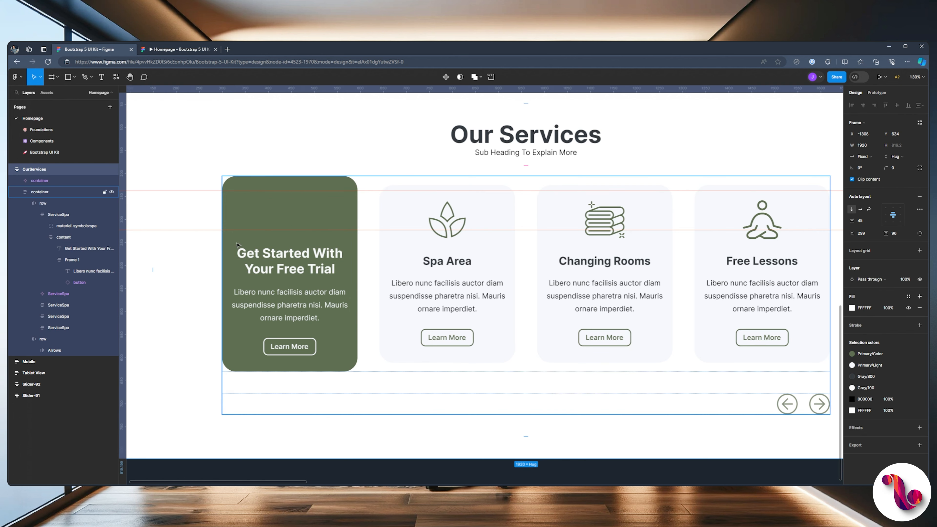
Delete the spa icon from the green first card and check the section in the prototype preview.
left_click(76, 282)
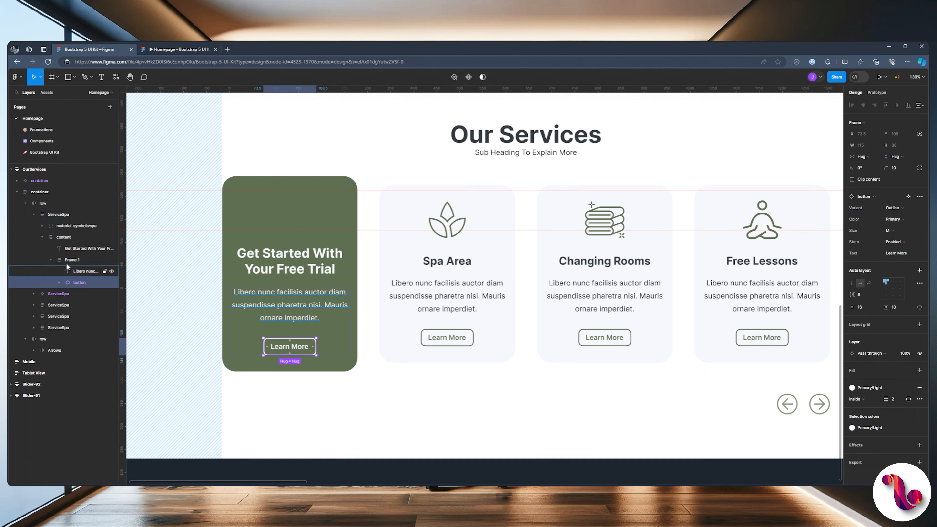
left_click(74, 226)
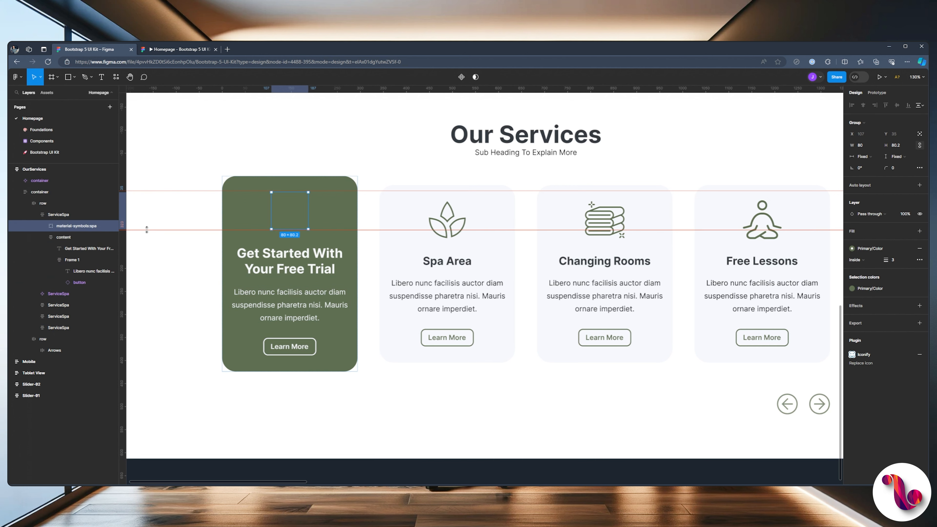
key("Delete")
left_click(336, 262)
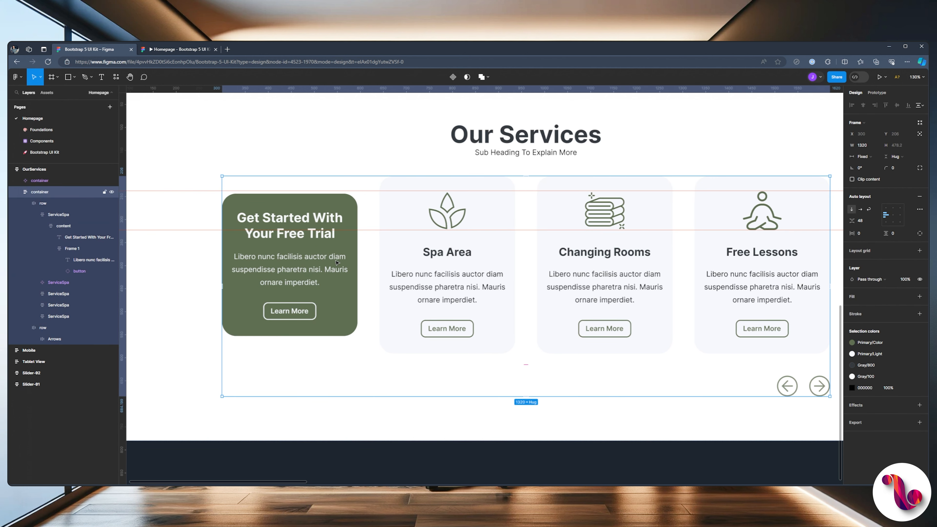
left_click(165, 50)
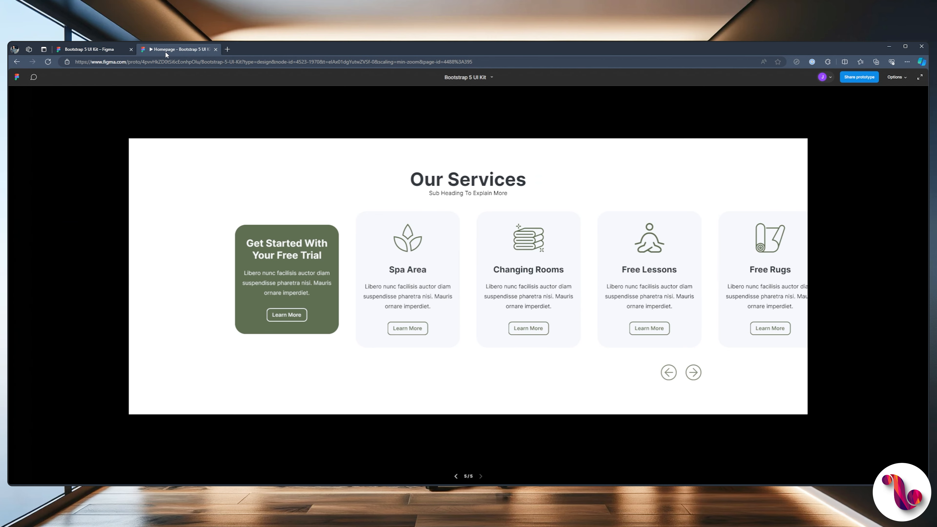
left_click(106, 53)
Set the green first card's vertical padding to 95 and check it in the prototype preview.
left_click(251, 204)
left_click(250, 204)
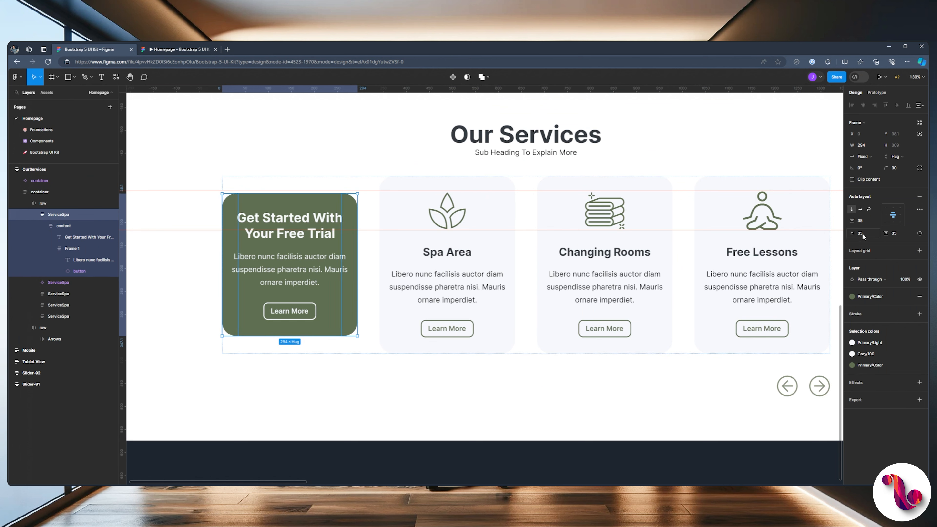
left_click(900, 234)
key("shift+Up")
key("shift+Up")
key("shift+Up")
key("shift+Up")
key("shift+Up")
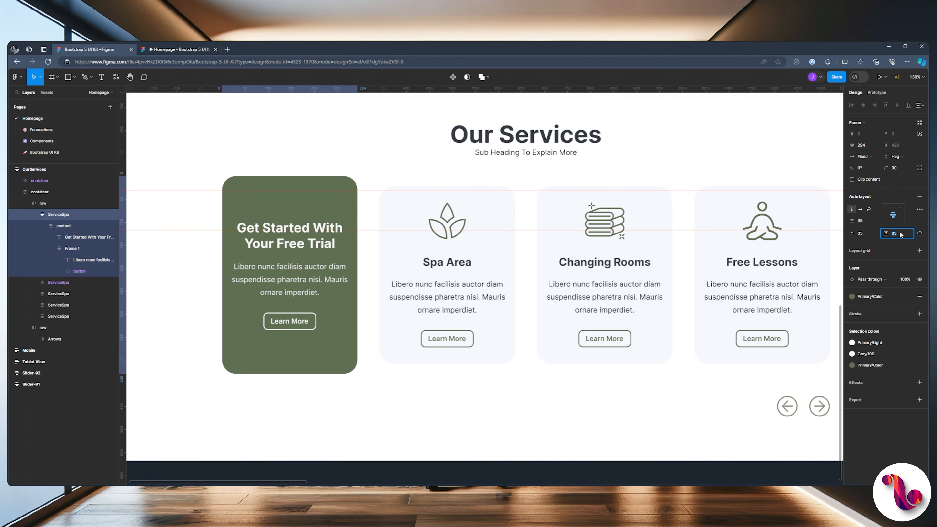
left_click(170, 50)
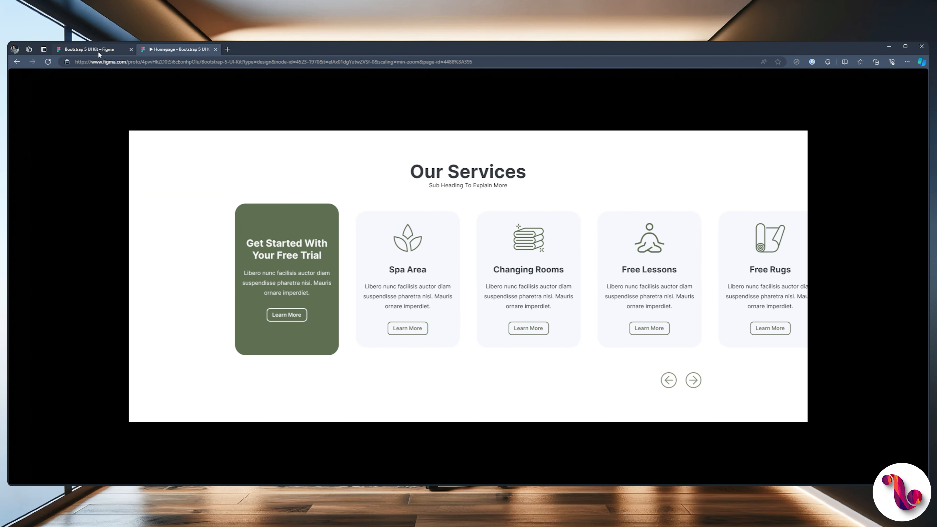
left_click(90, 49)
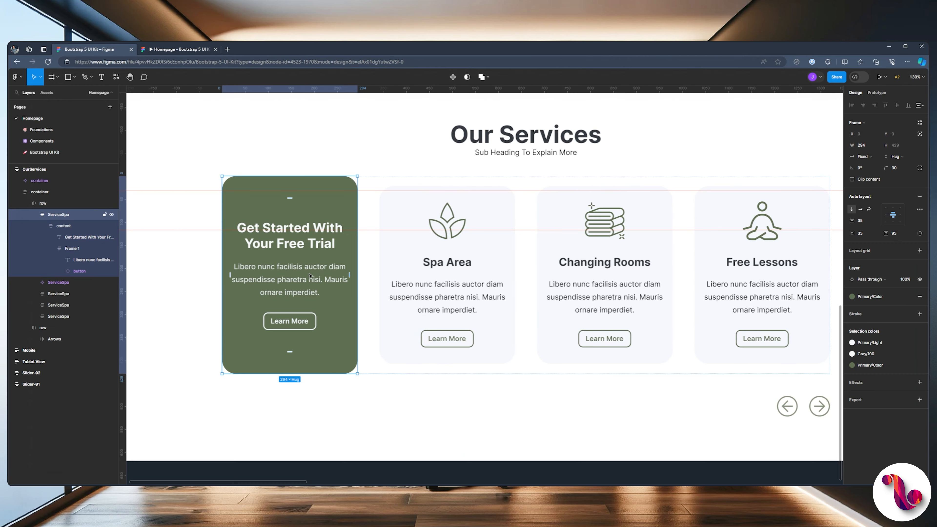
Set the item spacing to 35 in the green card's content frame and 45 in its Frame 1, then preview the prototype.
left_click(863, 221)
key("shift+Up")
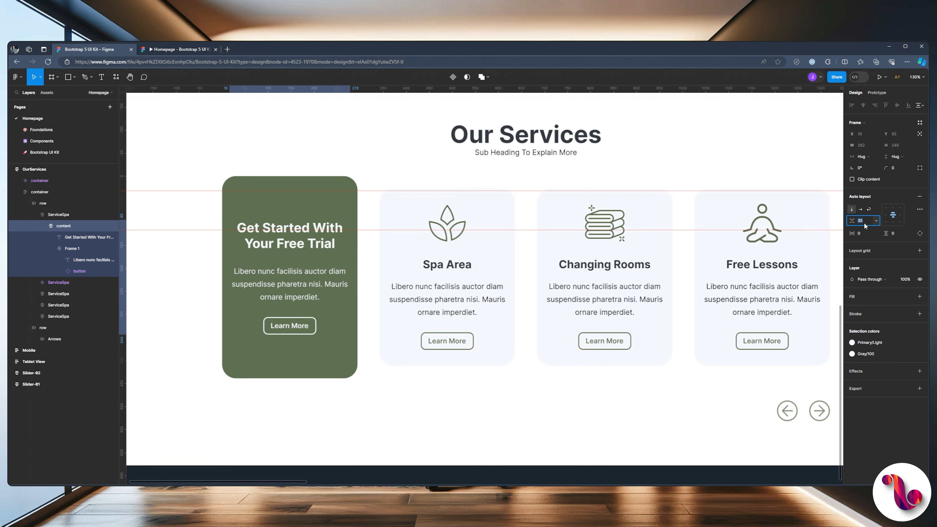
left_click(291, 277)
double_click(291, 277)
left_click(863, 221)
key("shift+Up")
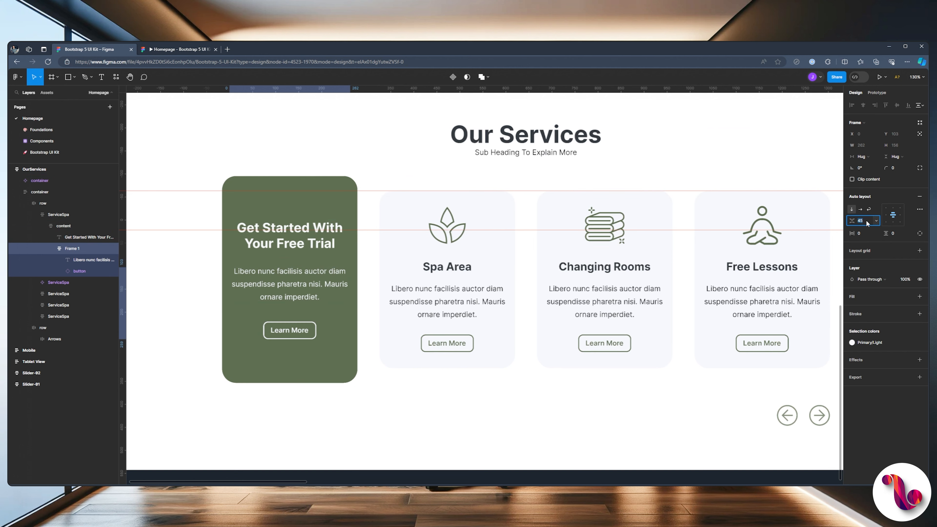
left_click(165, 53)
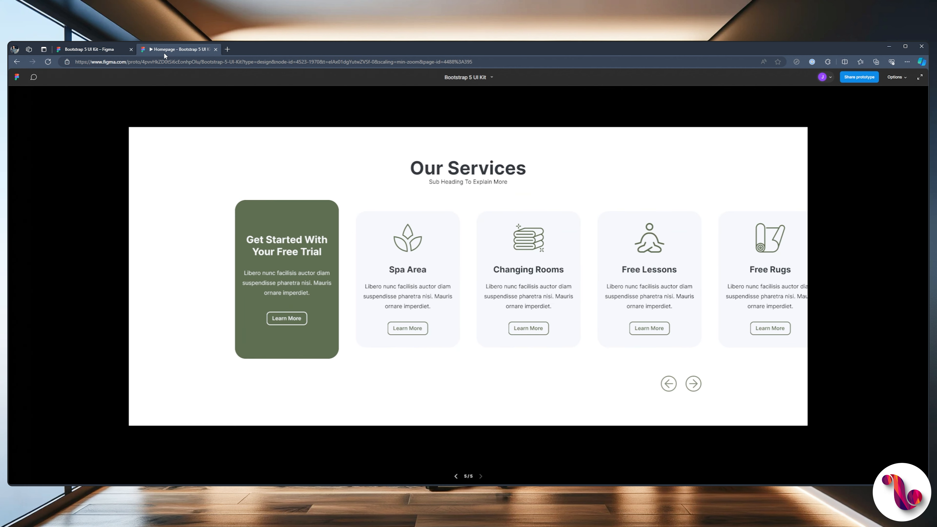
Change the button label in the green first card to "Get Started Today".
left_click(89, 49)
double_click(288, 329)
double_click(286, 329)
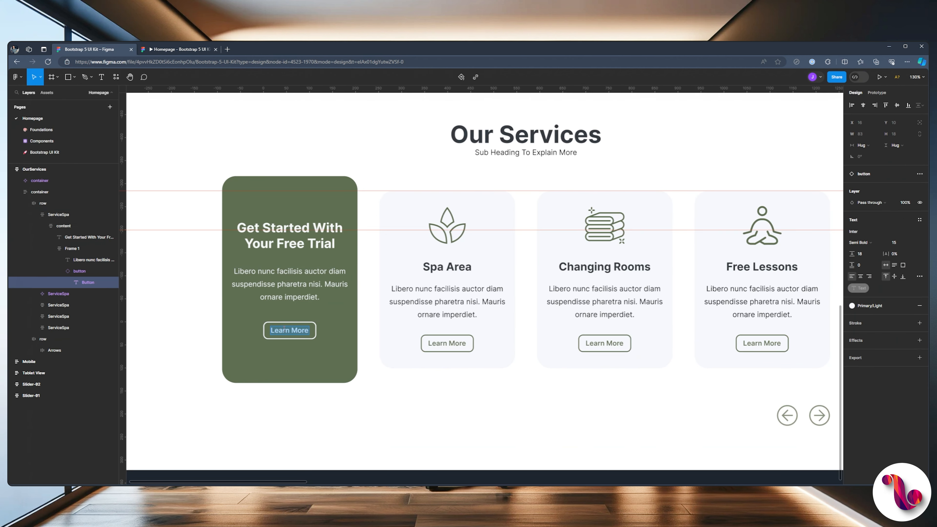
type("Get")
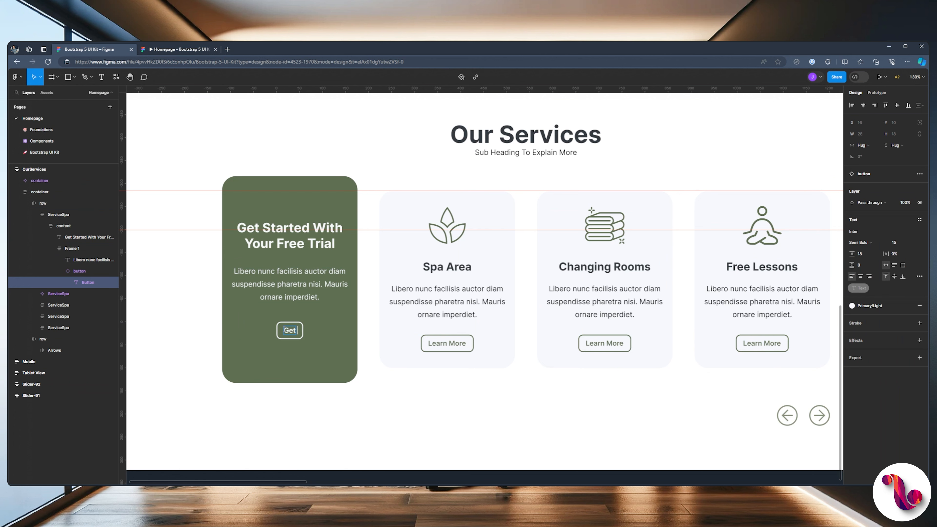
type(" Started")
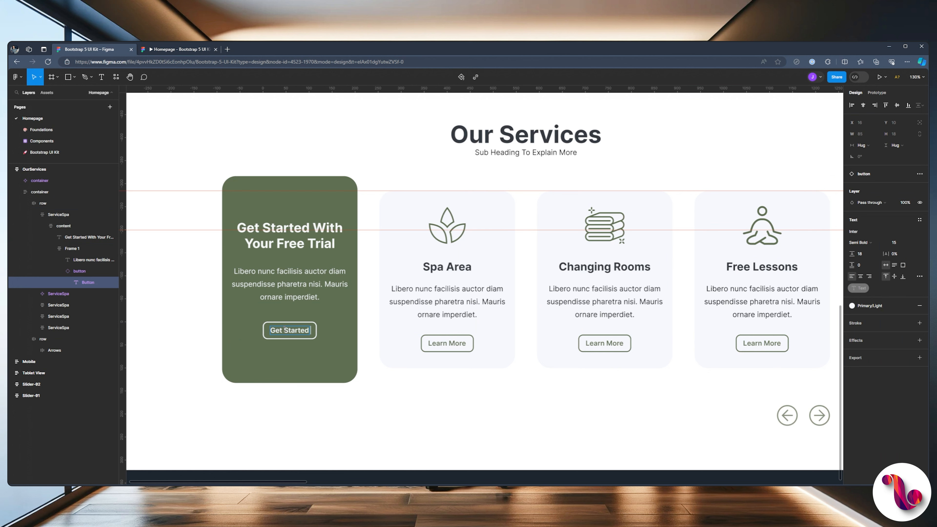
type(" Today")
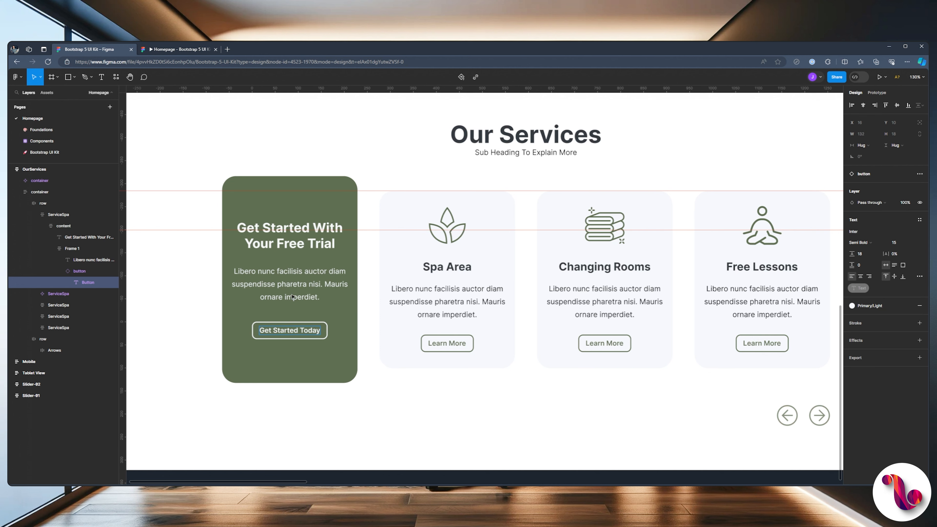
key("Escape")
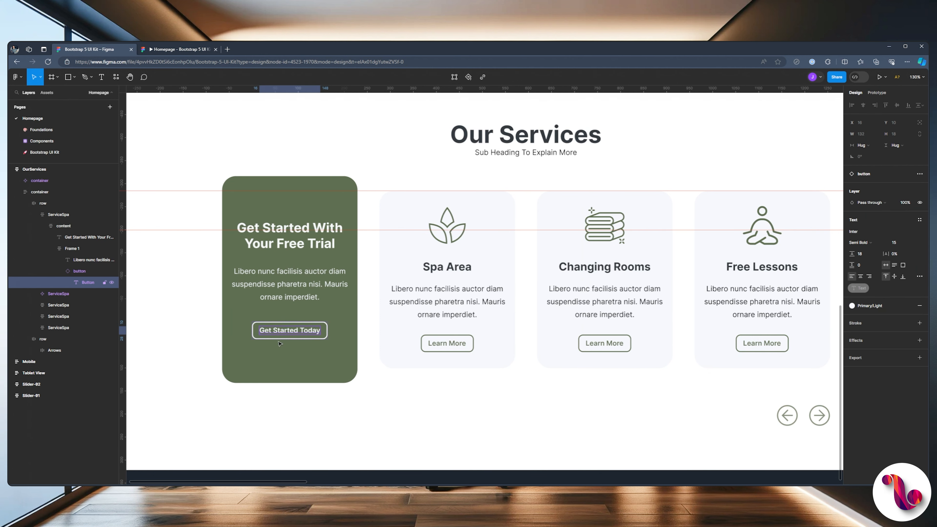
Switch the green card's button instance to size L.
left_click(278, 329)
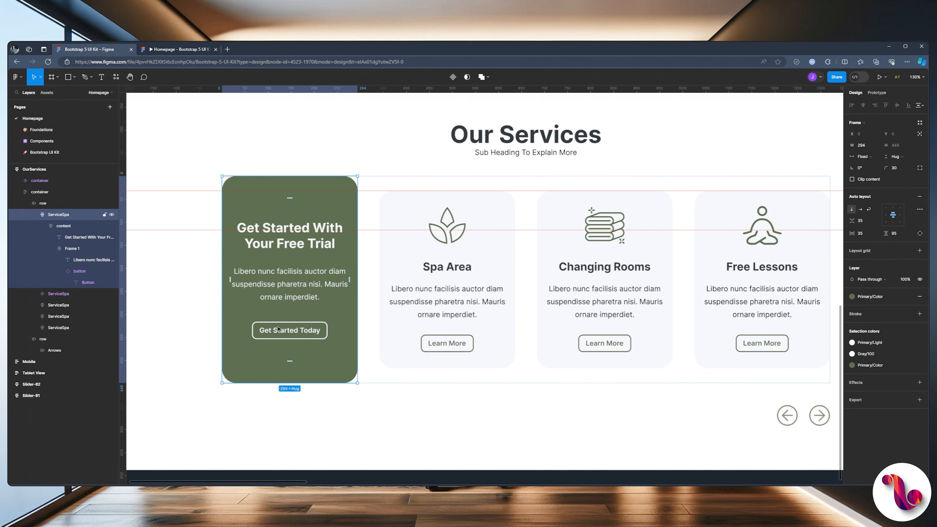
double_click(278, 329)
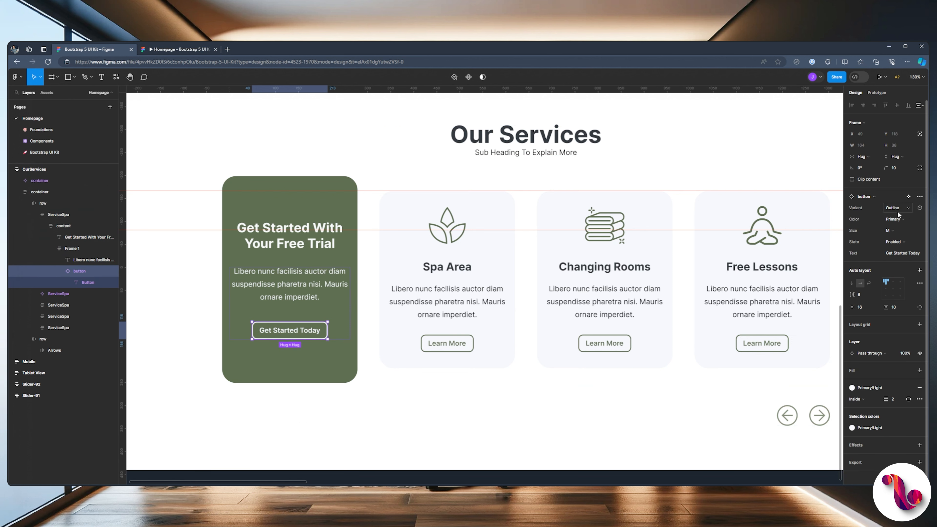
left_click(889, 231)
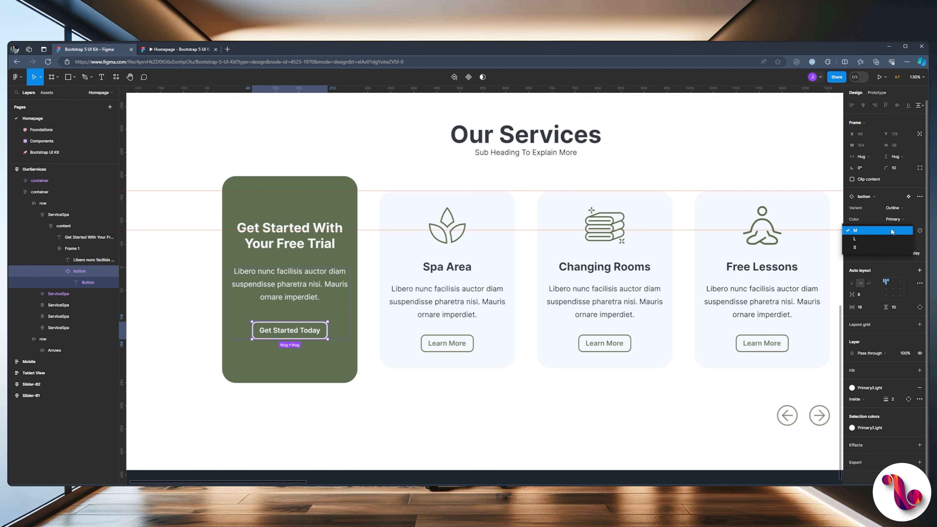
left_click(881, 241)
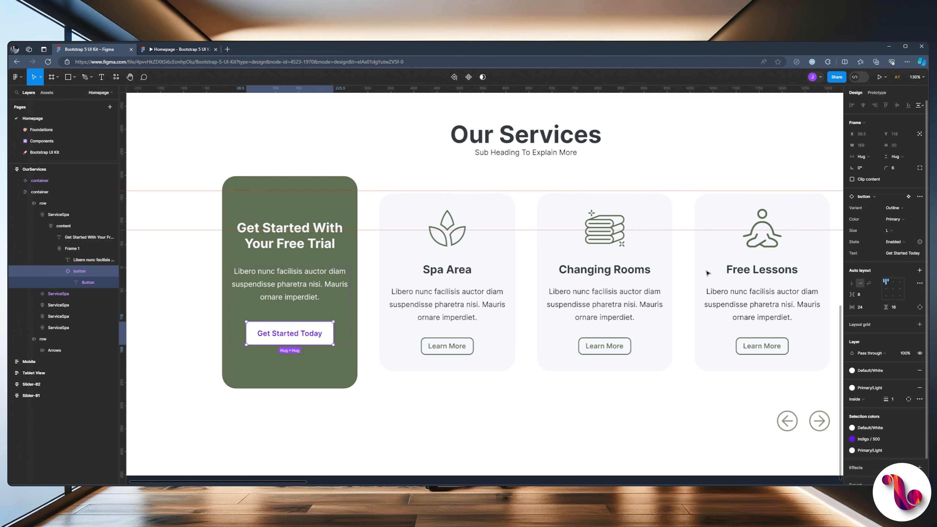
left_click(495, 396)
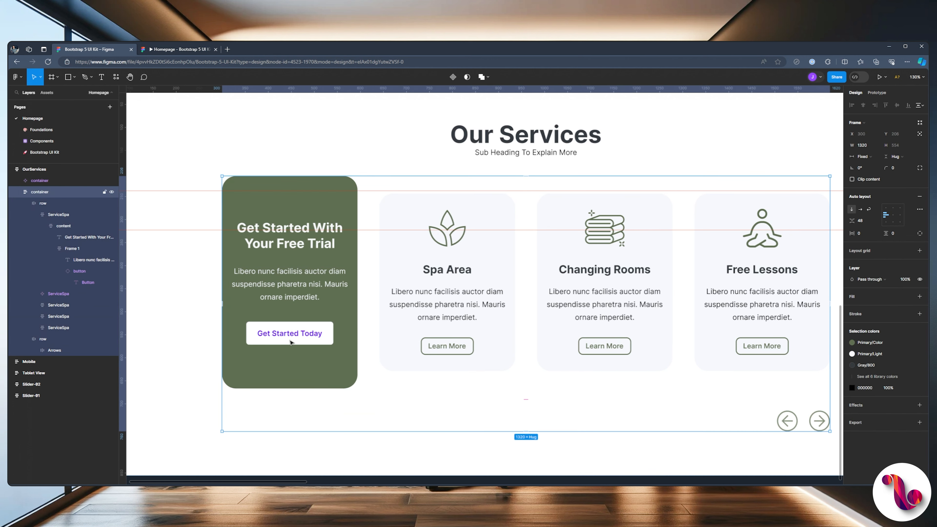
Recolour the "Get Started Today" button text with the Primary/Color style and check it in the prototype preview.
left_click(267, 331, "ctrl")
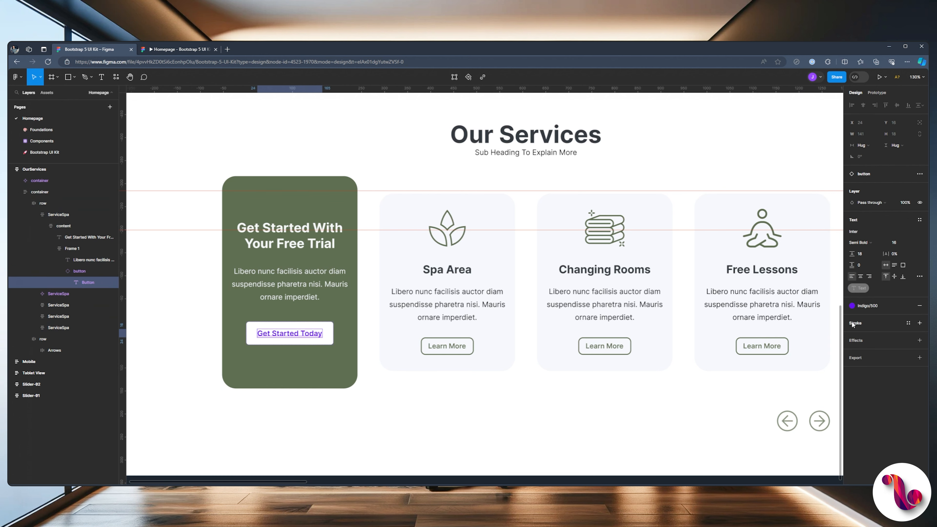
left_click(852, 305)
scroll(791, 379, "up", 10)
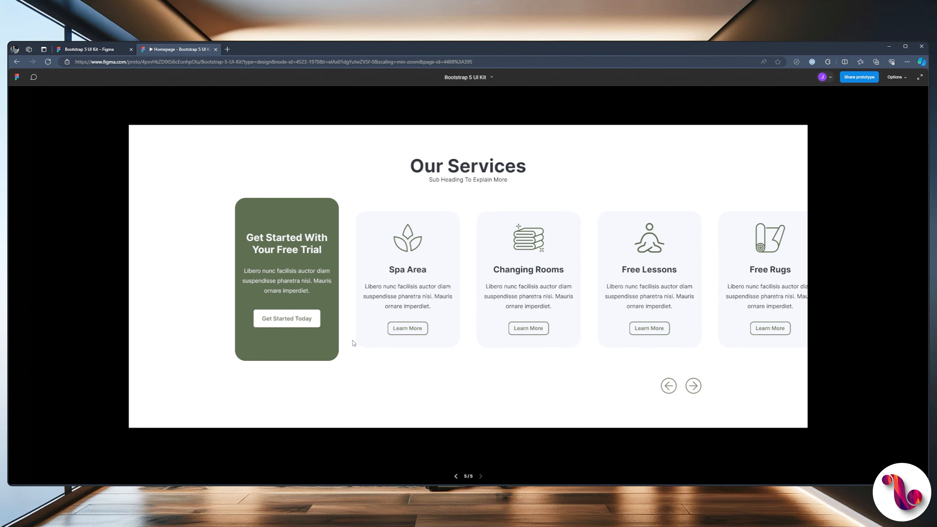
Set the green first card's width to 350 and check it in the prototype preview.
left_click(95, 51)
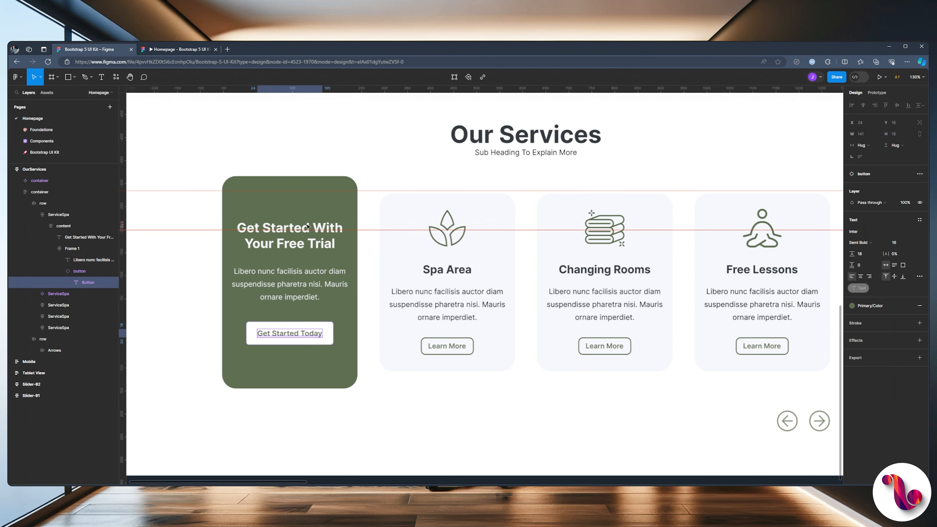
left_click(862, 146)
type("350")
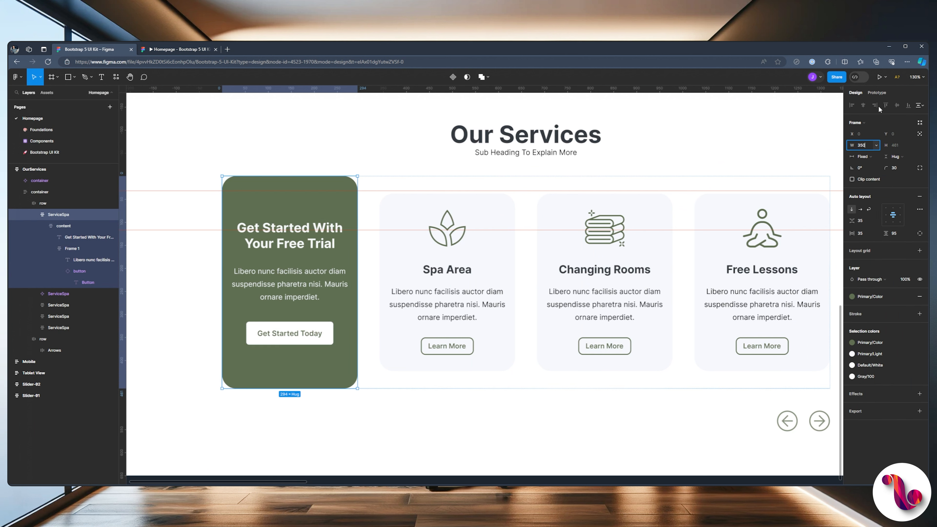
key("Return")
left_click(174, 50)
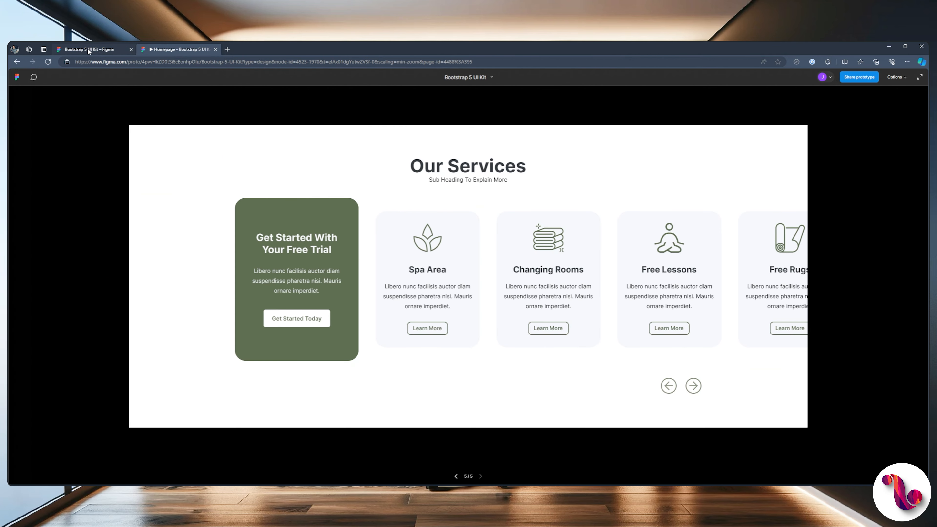
Run the Shadow Maker plugin on the green first card, angle its shadow down to the right and preview the prototype.
left_click(89, 50)
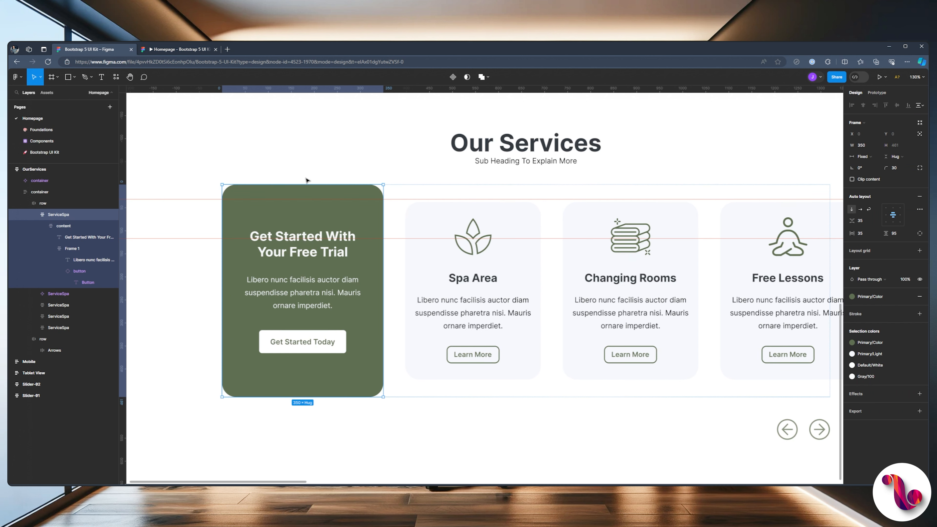
scroll(245, 196, "up", 2)
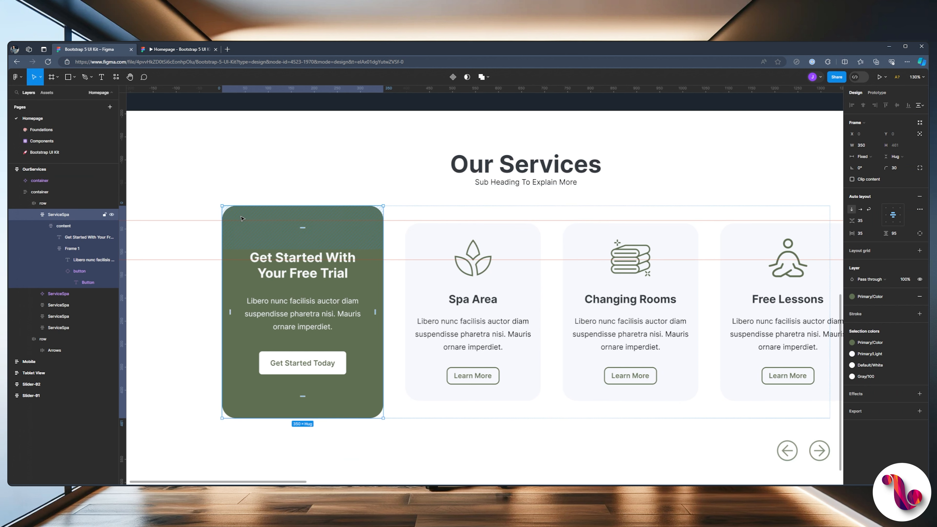
left_click(36, 215)
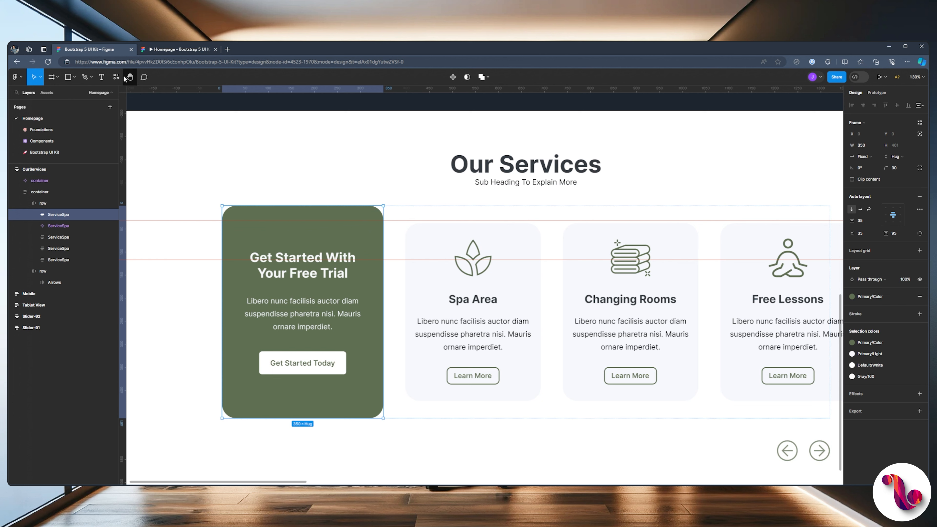
left_click(117, 79)
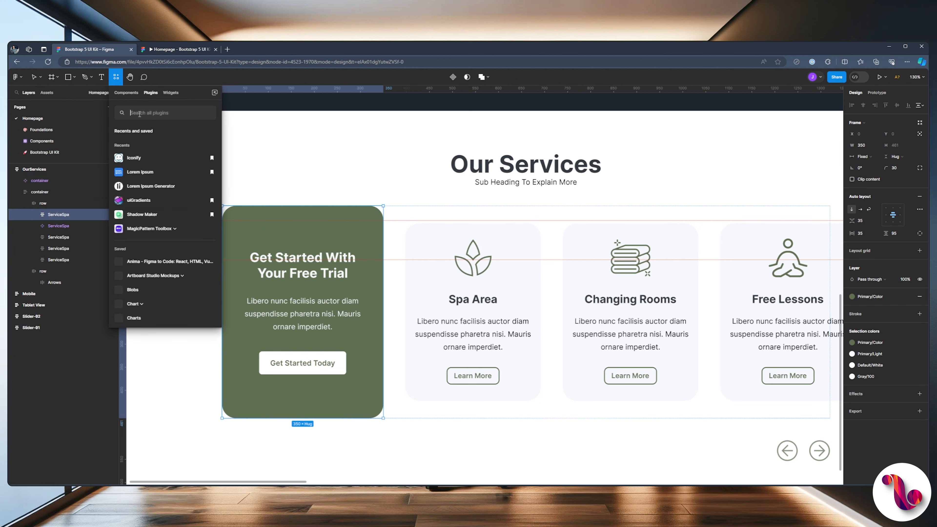
left_click(208, 221)
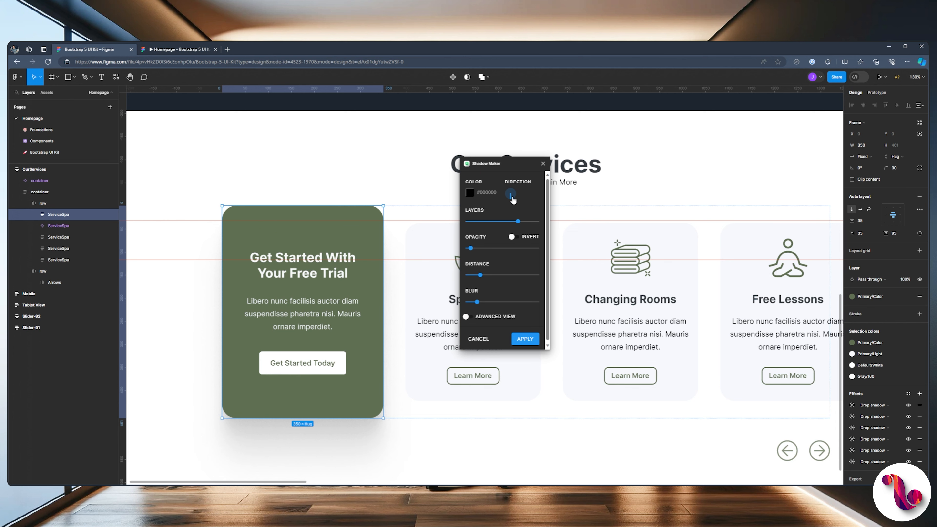
left_click(514, 200)
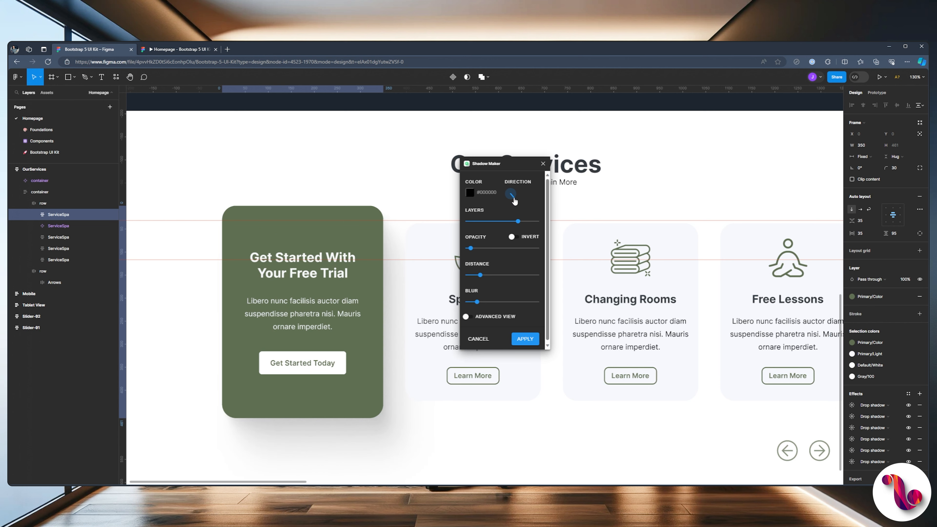
left_click(162, 51)
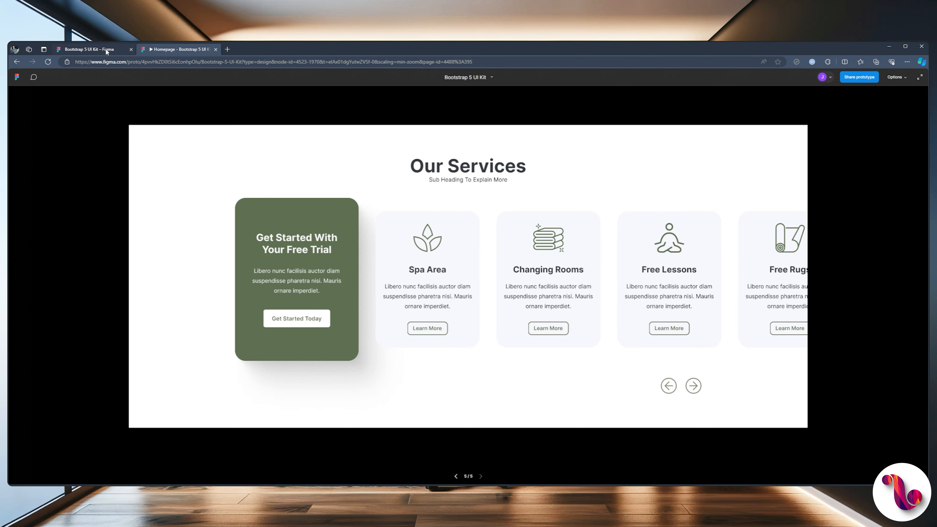
Raise the green card's shadow opacity slightly in Shadow Maker and check it in the prototype preview.
left_click(103, 51)
left_click_drag(476, 246, 474, 250)
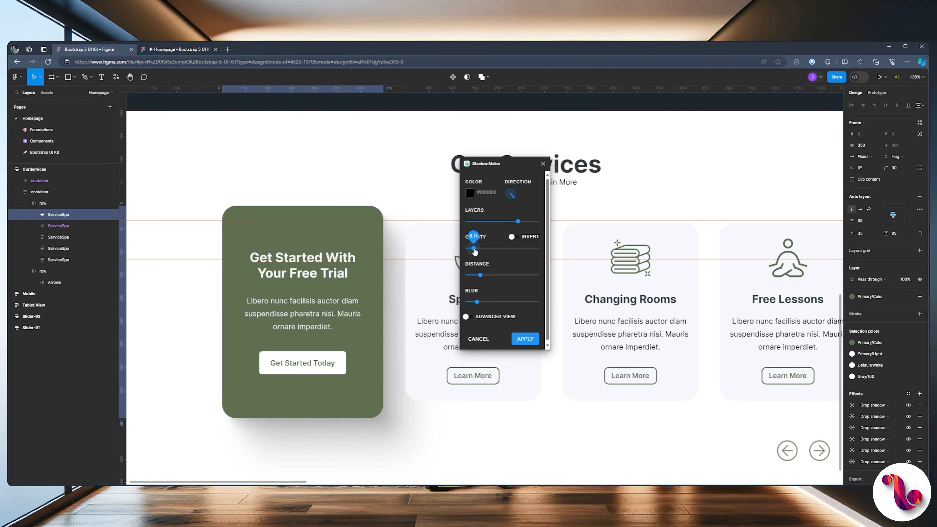
left_click(164, 49)
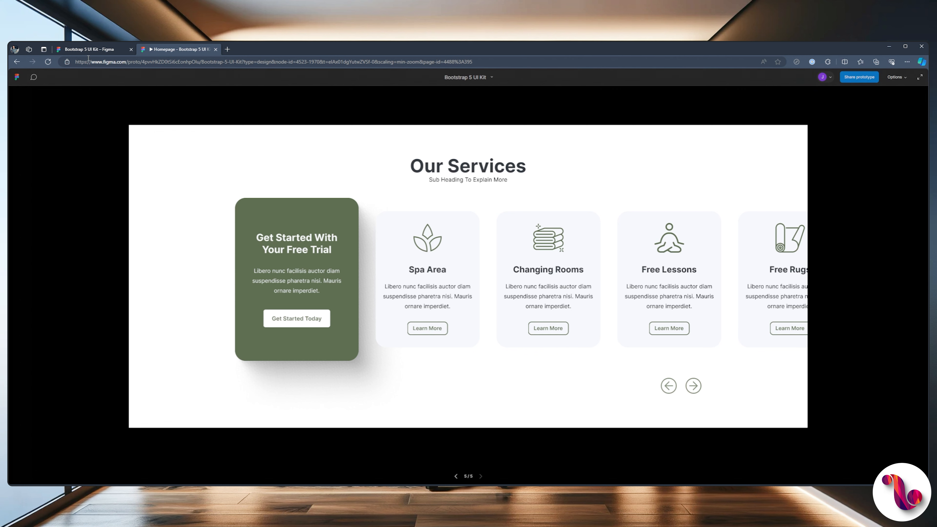
Redirect the green card's shadow down to the left, compare angles in the prototype preview and apply the shadow.
left_click(94, 50)
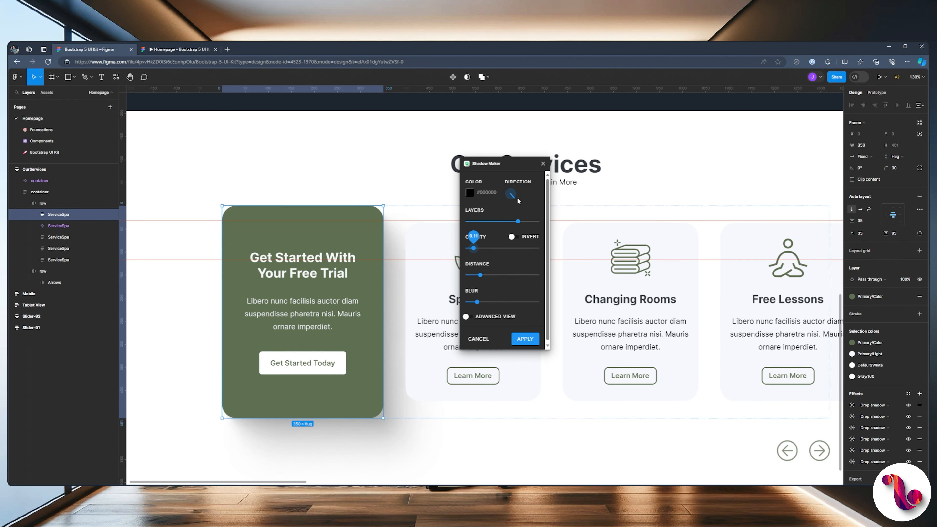
left_click_drag(508, 197, 505, 197)
left_click(174, 50)
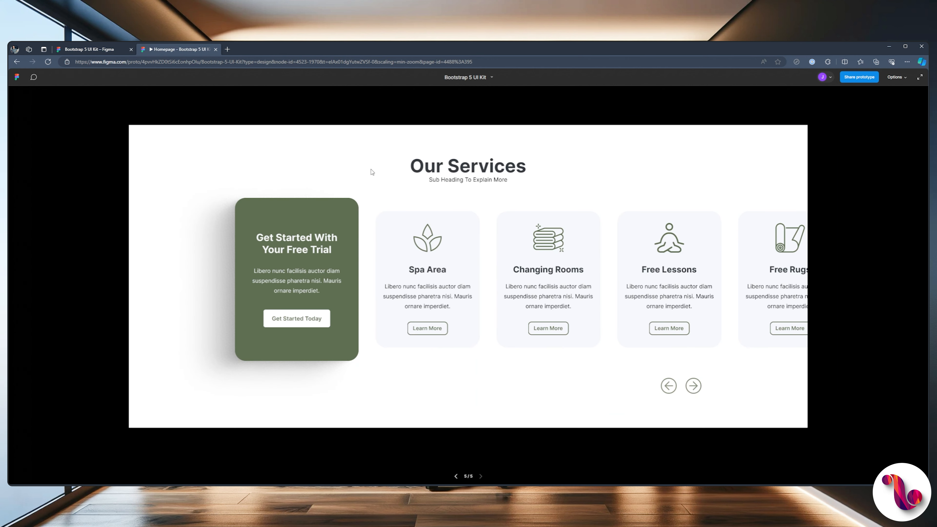
left_click(81, 50)
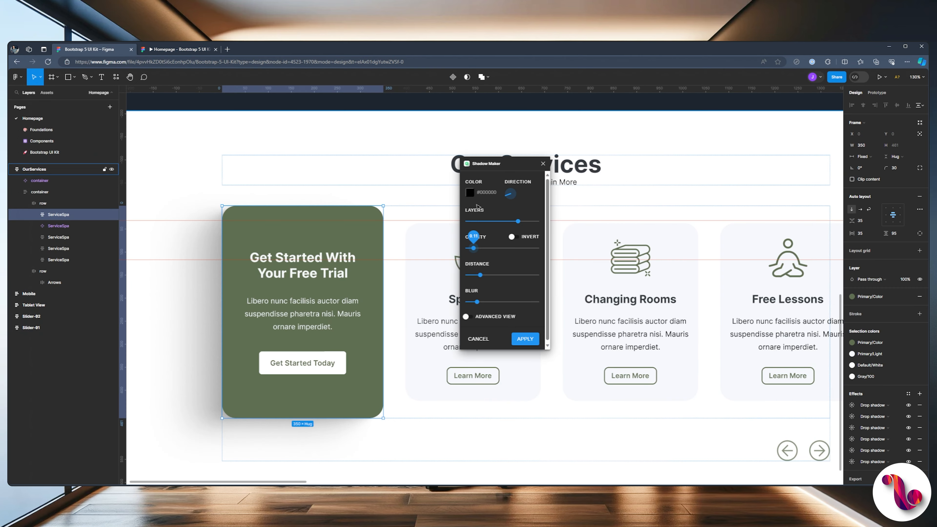
left_click_drag(507, 197, 505, 200)
left_click(155, 49)
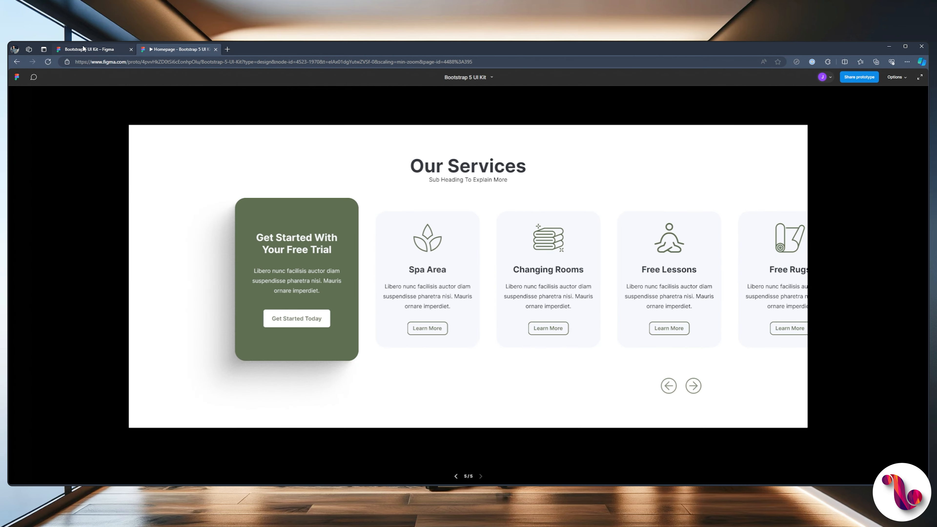
left_click(83, 49)
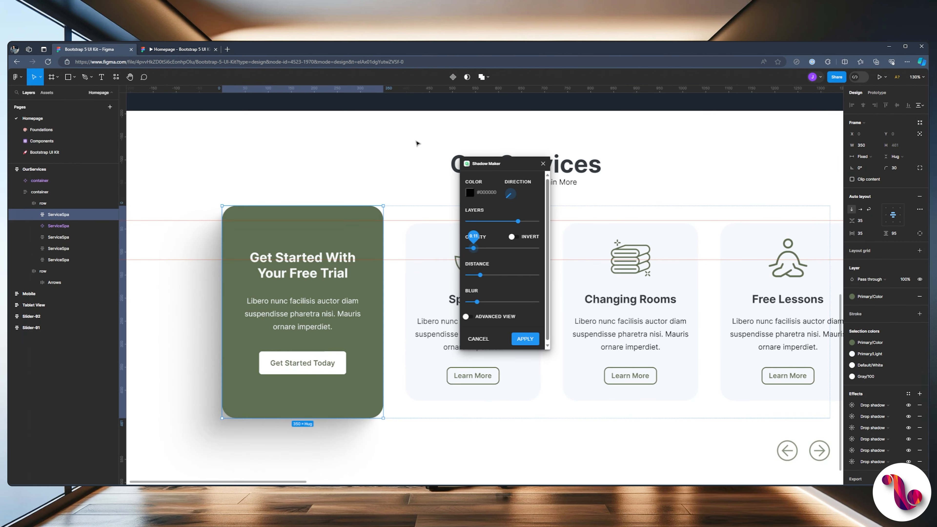
left_click(522, 340)
Review the whole Our Services section on the canvas and in the prototype preview, then select the container holding the cards and arrows.
left_click(302, 168)
scroll(302, 167, "down", 5, "ctrl")
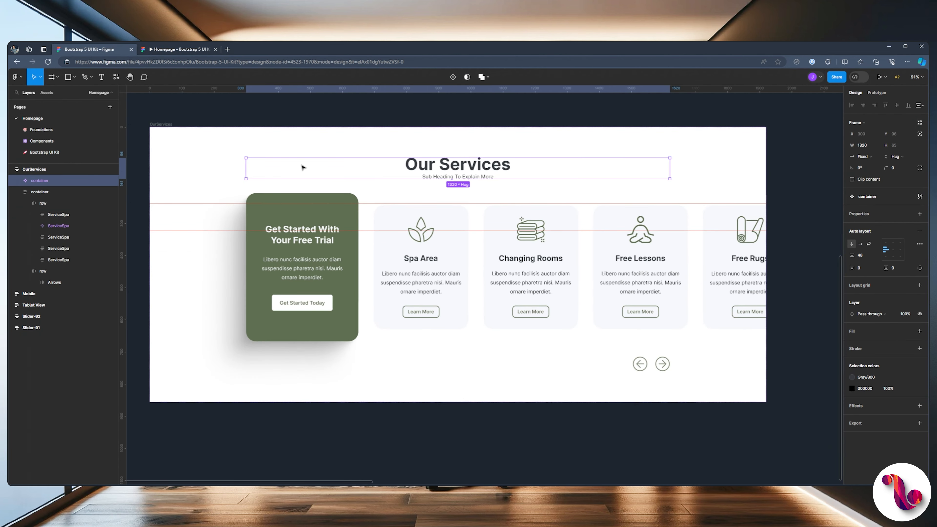
scroll(302, 167, "down", 3, "ctrl")
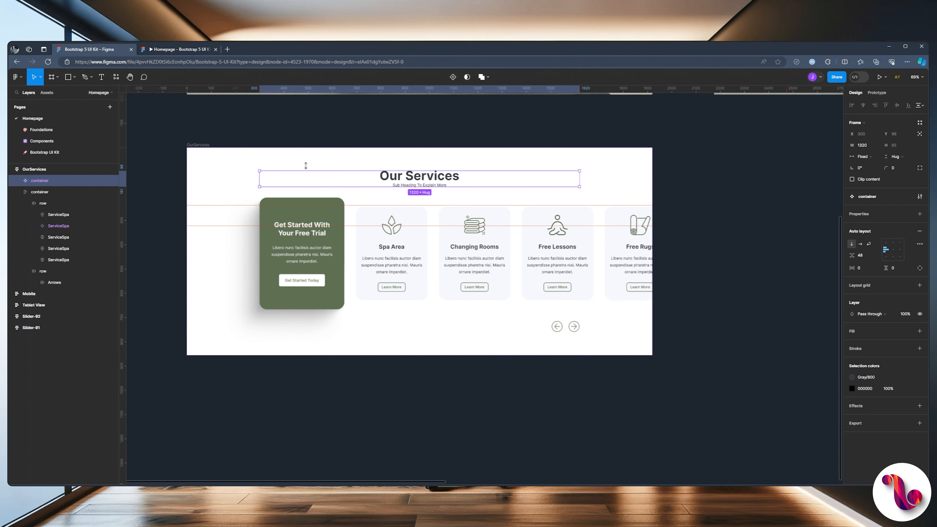
left_click(309, 169)
scroll(302, 203, "up", 2, "ctrl")
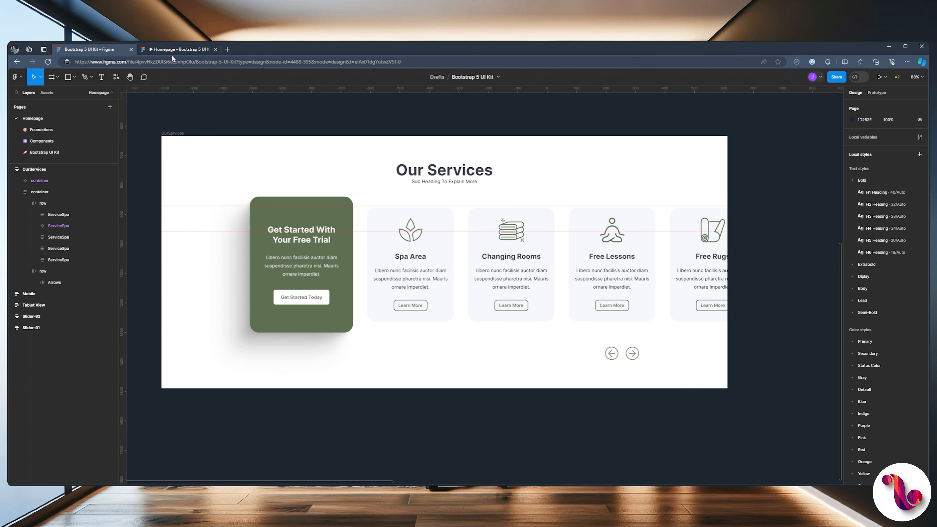
left_click(166, 50)
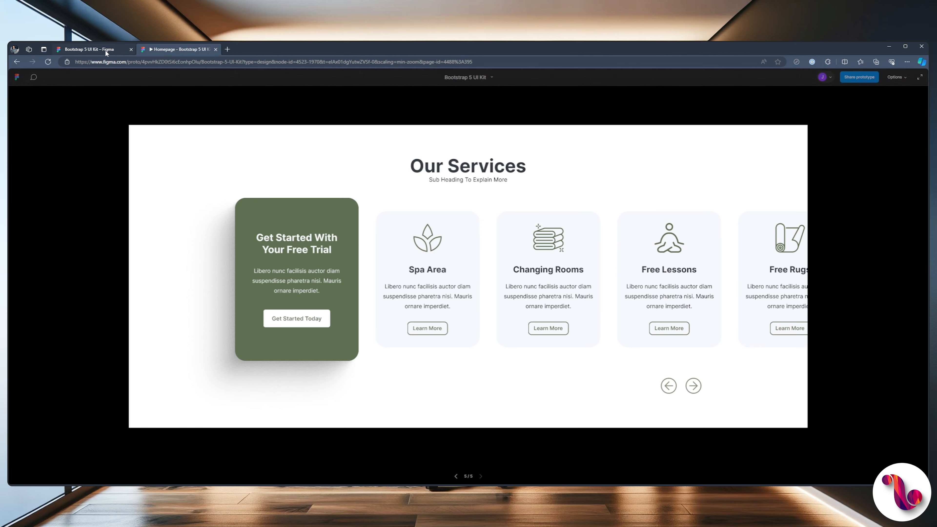
left_click(106, 51)
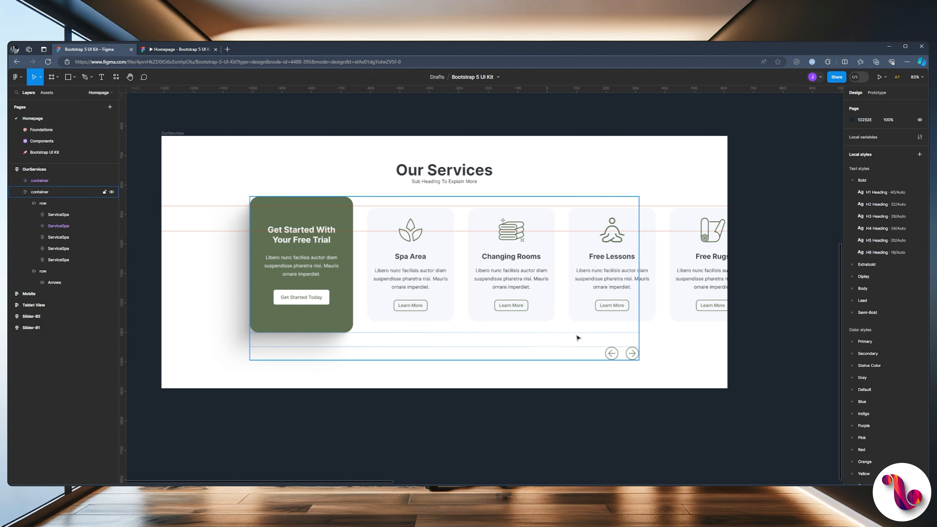
left_click(575, 353)
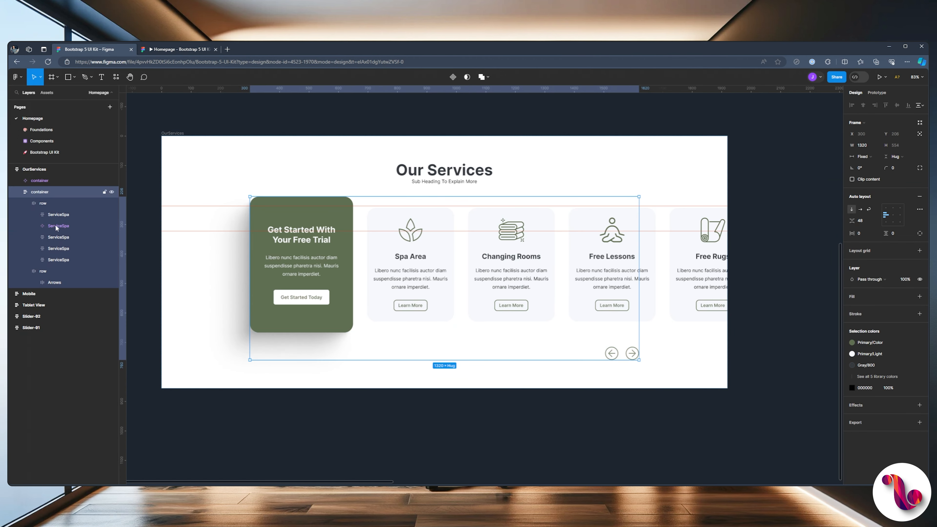
Move the arrows row out of the cards container so it sits directly inside the OurServices frame, below the cards.
left_click(43, 271)
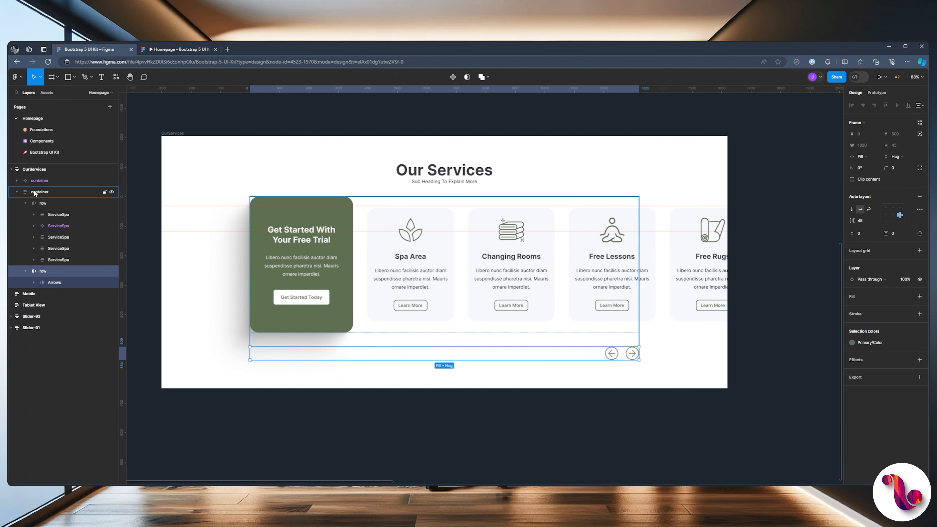
left_click(25, 271)
left_click_drag(36, 270, 41, 251)
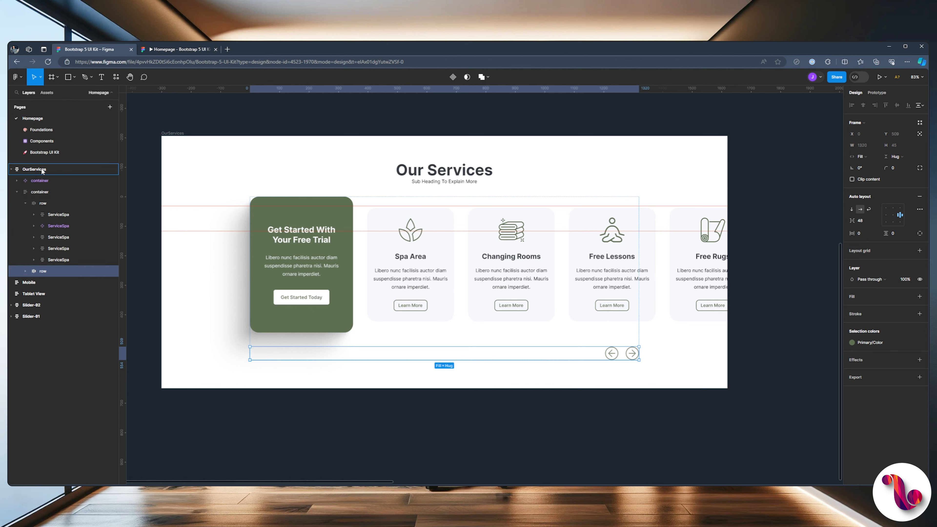
left_click_drag(41, 169, 40, 209)
left_click(17, 203)
key("shift+Return")
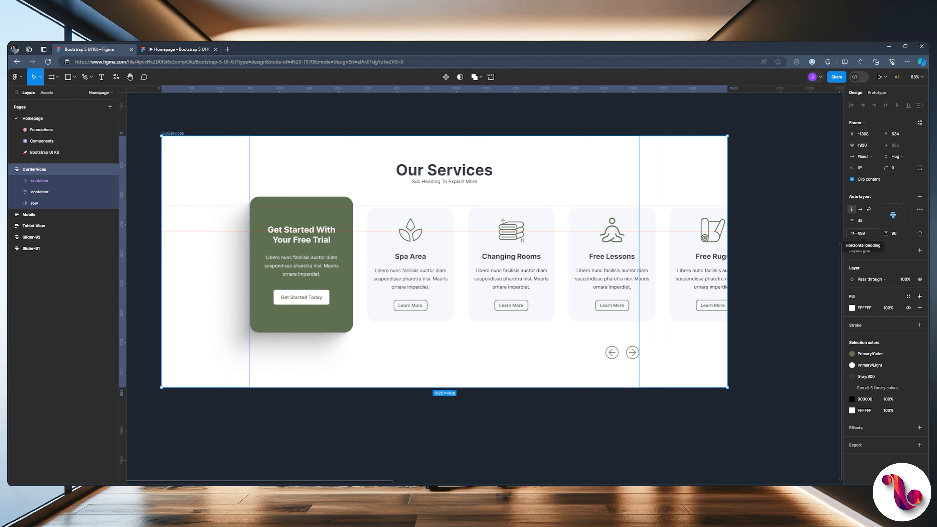
Set the OurServices frame's horizontal padding to 48 and check the arrows' position in the prototype preview.
left_click_drag(852, 233, 680, 240)
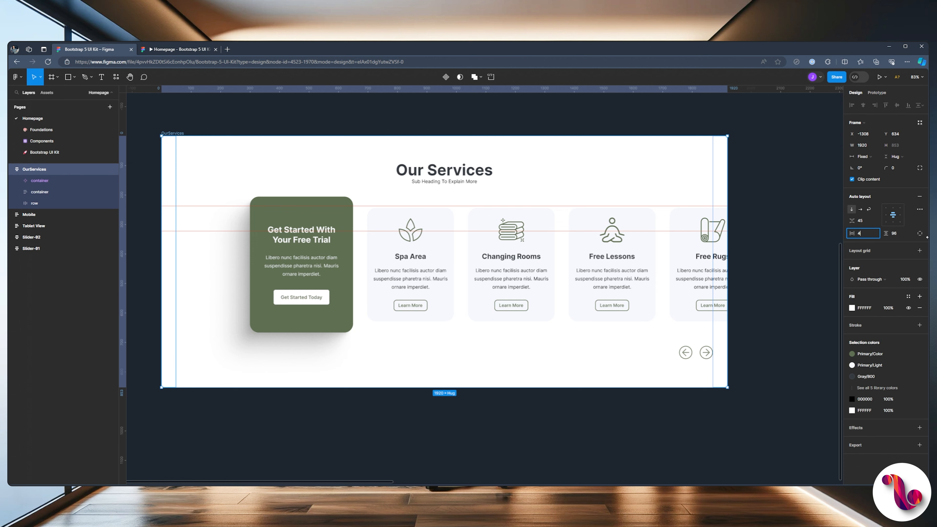
type("8")
key("Return")
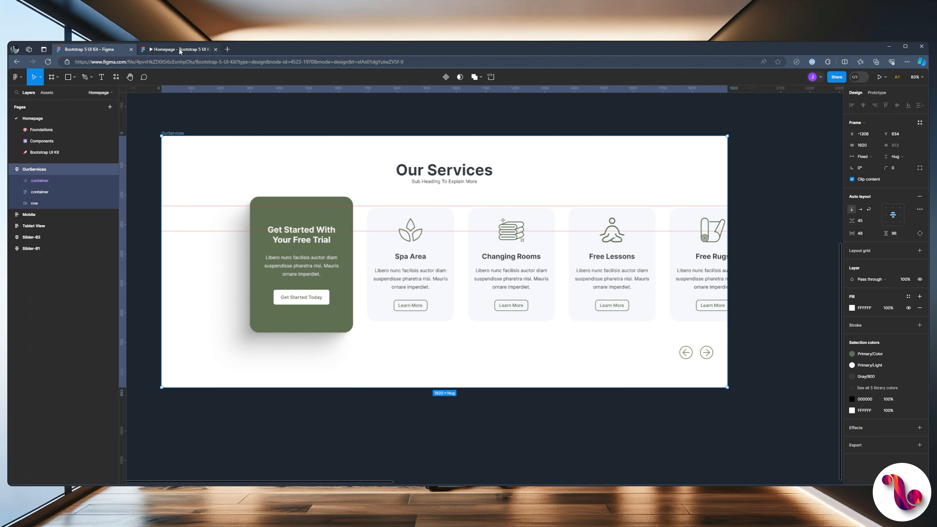
left_click(180, 50)
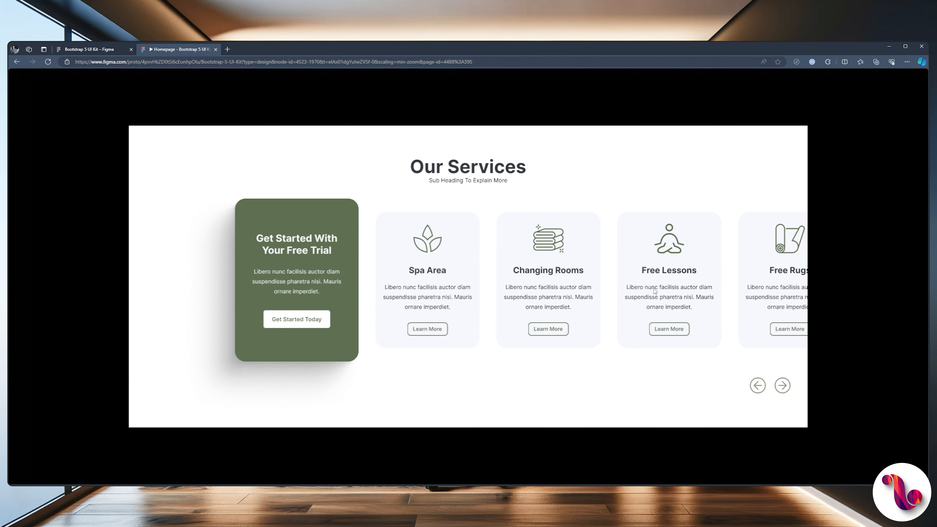
Set the opacity of the right navigation arrow in the Our Services section to 100%.
left_click(82, 52)
left_click(703, 354)
left_click(705, 353)
left_click(705, 353)
left_click(905, 214)
type("100")
Set the left navigation arrow's opacity to 50% and check the section in the prototype preview.
left_click(687, 351)
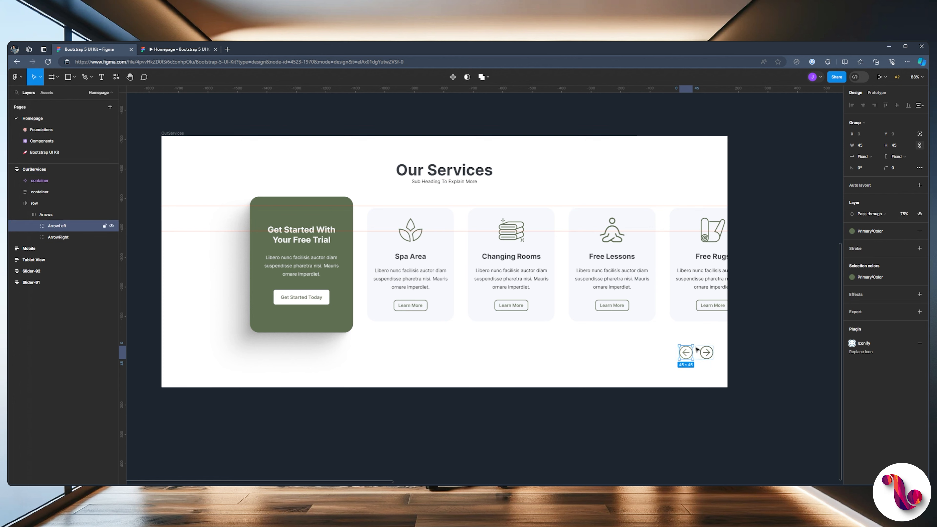
left_click(904, 214)
type("50")
key("Return")
left_click(171, 49)
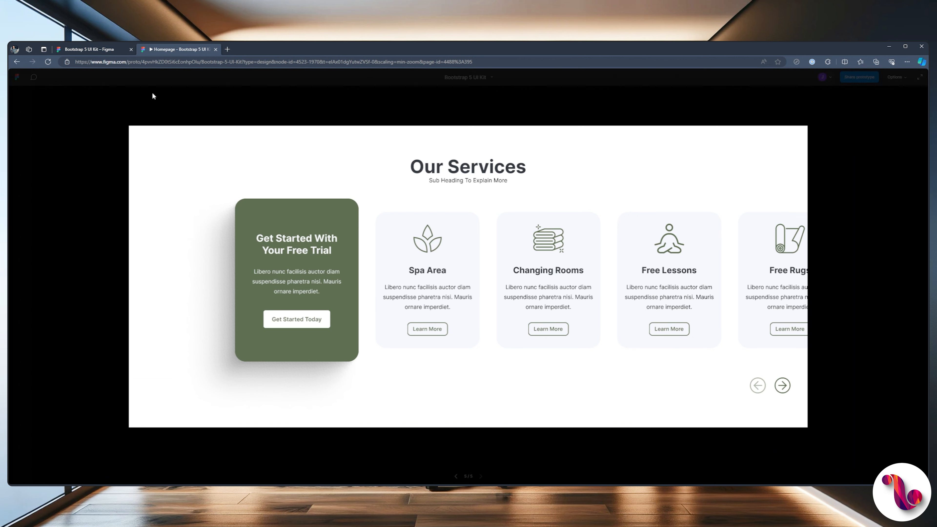
left_click(90, 50)
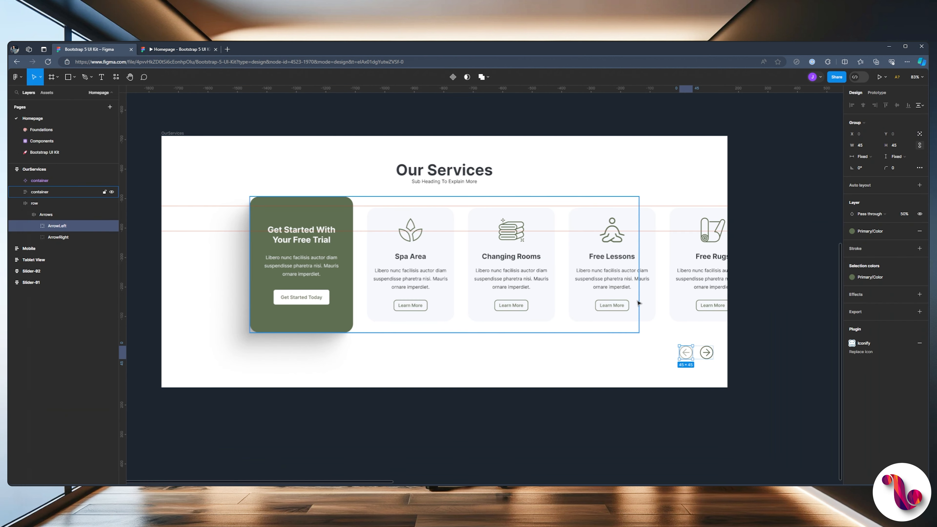
left_click(637, 328)
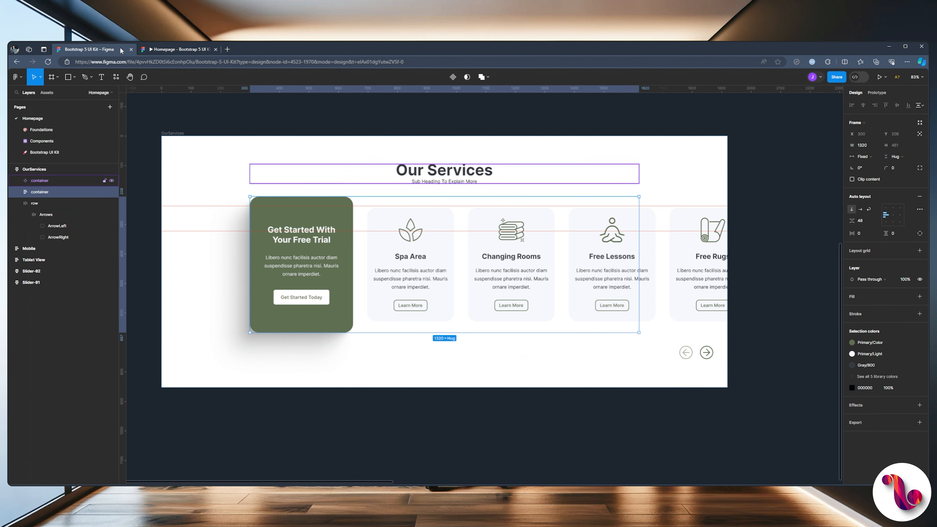
left_click(161, 49)
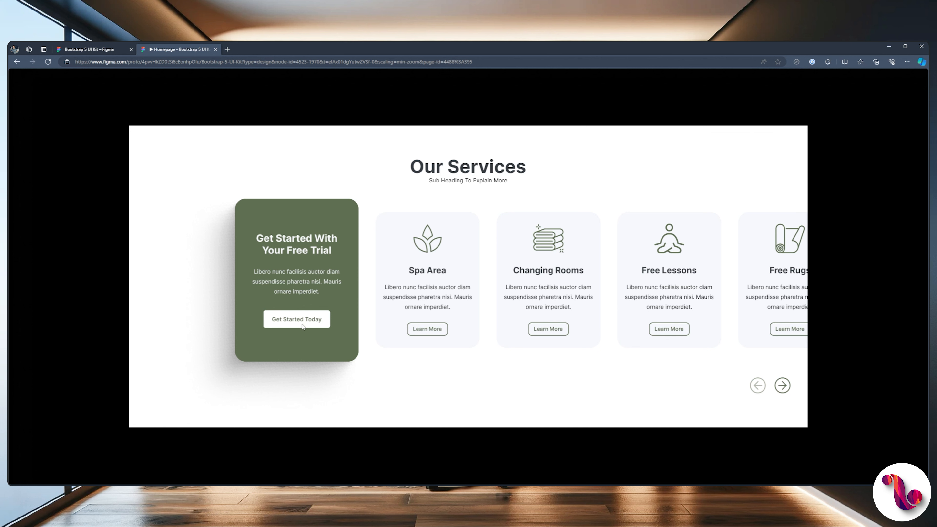
left_click(86, 49)
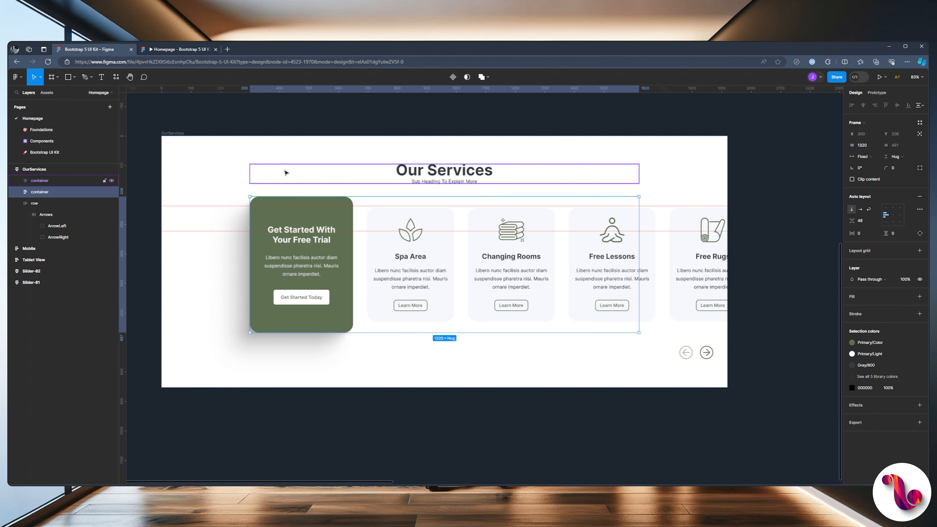
Move the OurServices frame up so it sits flush against the bottom edge of the Slider-01 hero frame.
left_click(228, 123)
left_click_drag(227, 123, 229, 168)
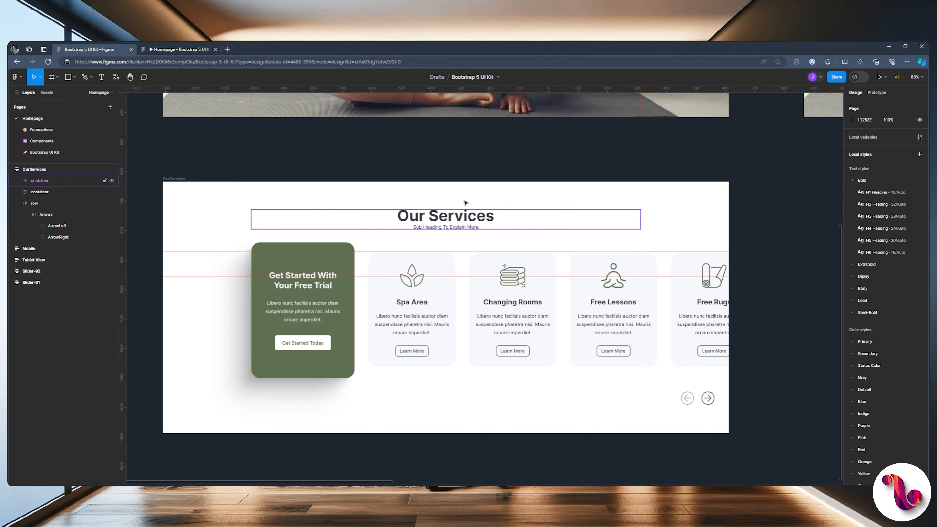
scroll(427, 153, "up", 5)
left_click_drag(445, 348, 407, 248)
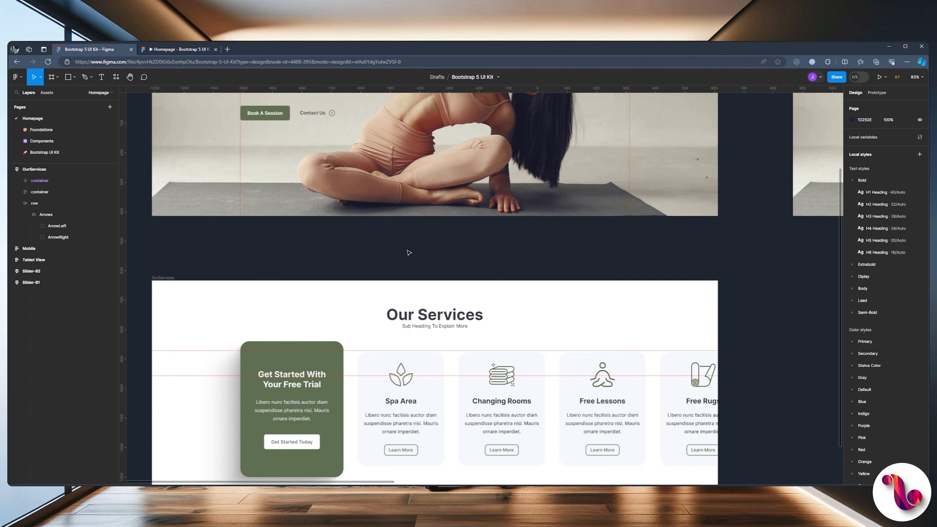
scroll(409, 252, "up", 2)
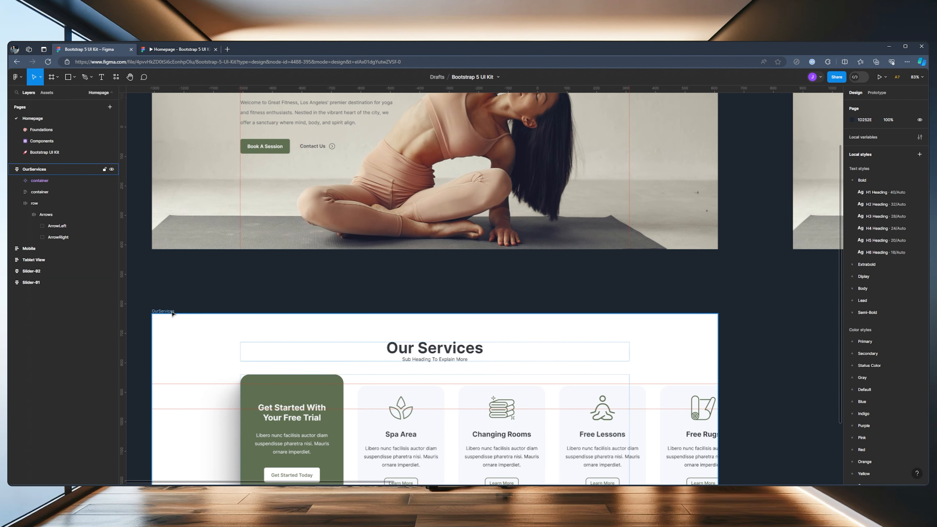
left_click_drag(159, 311, 163, 248)
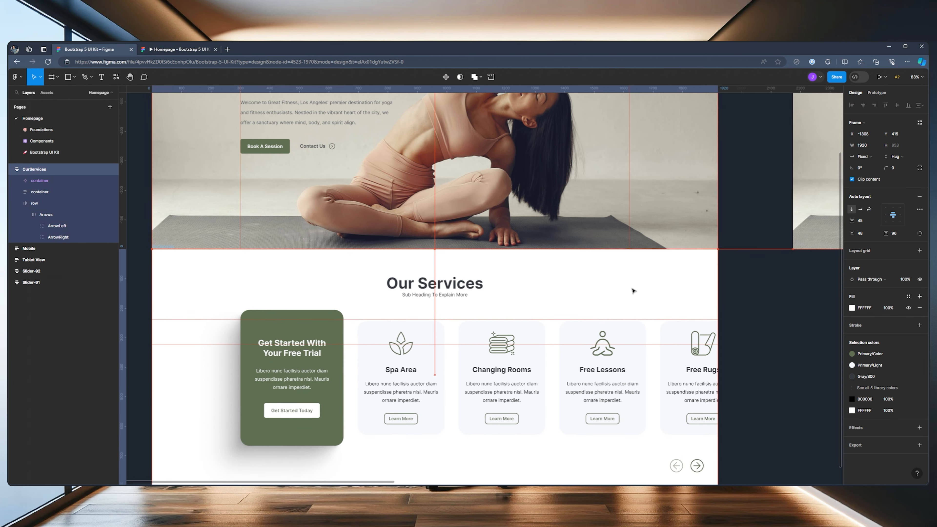
left_click(733, 287)
Review how the hero slider and the Our Services section look together on the canvas.
scroll(769, 343, "up", 4)
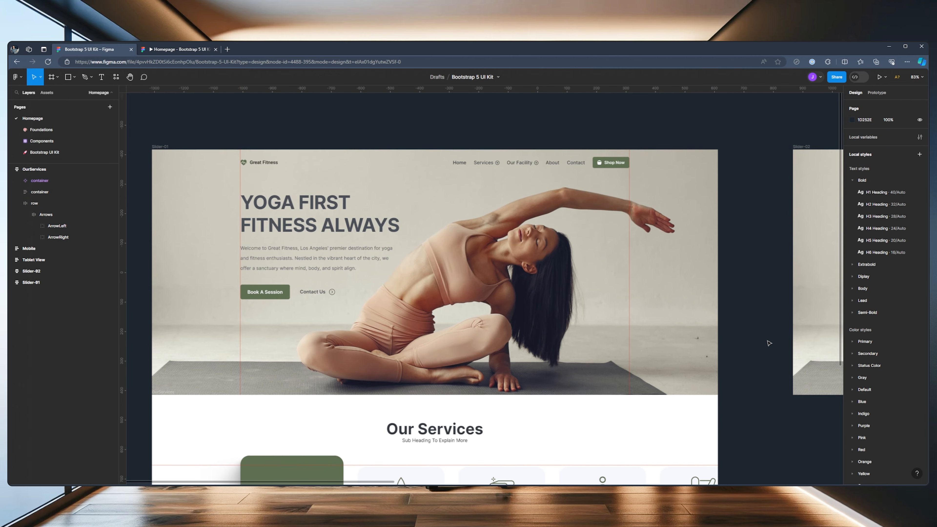
scroll(769, 343, "down", 5)
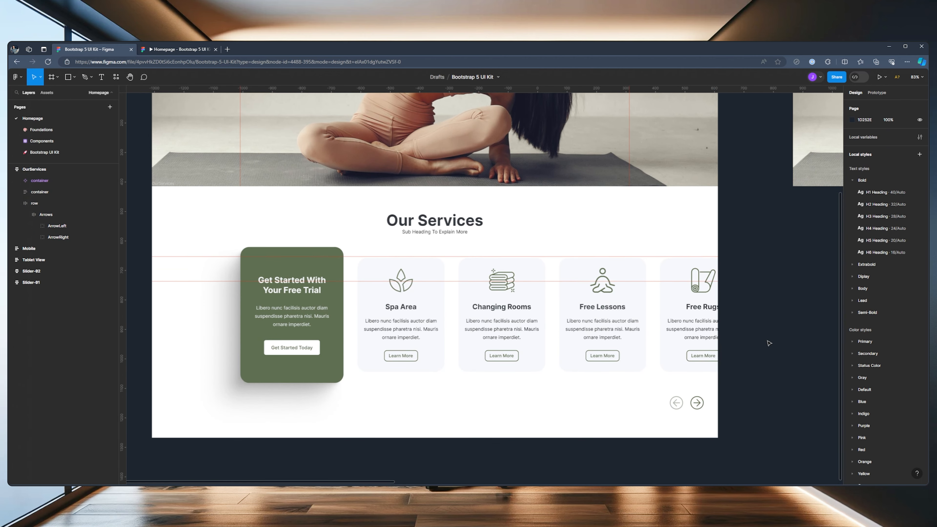
scroll(768, 343, "down", 1)
scroll(768, 343, "up", 1)
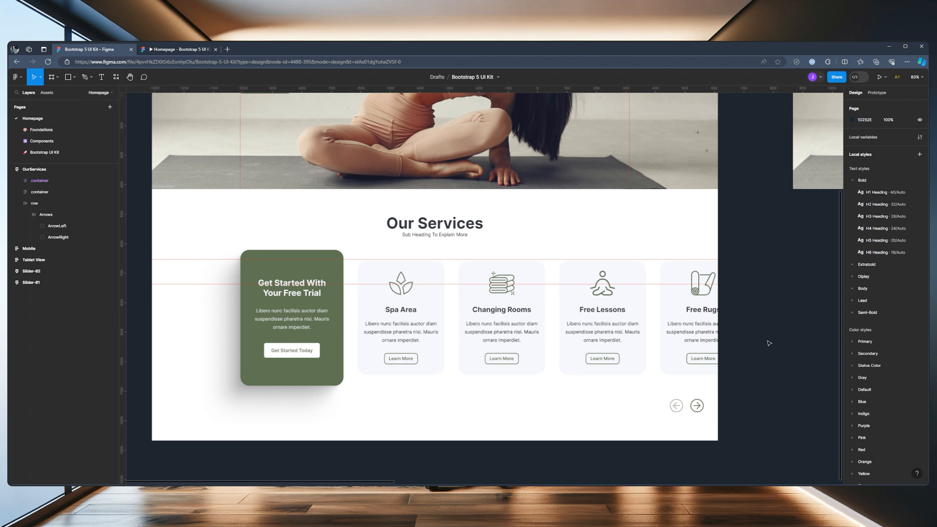
scroll(768, 343, "up", 1)
scroll(769, 343, "down", 1)
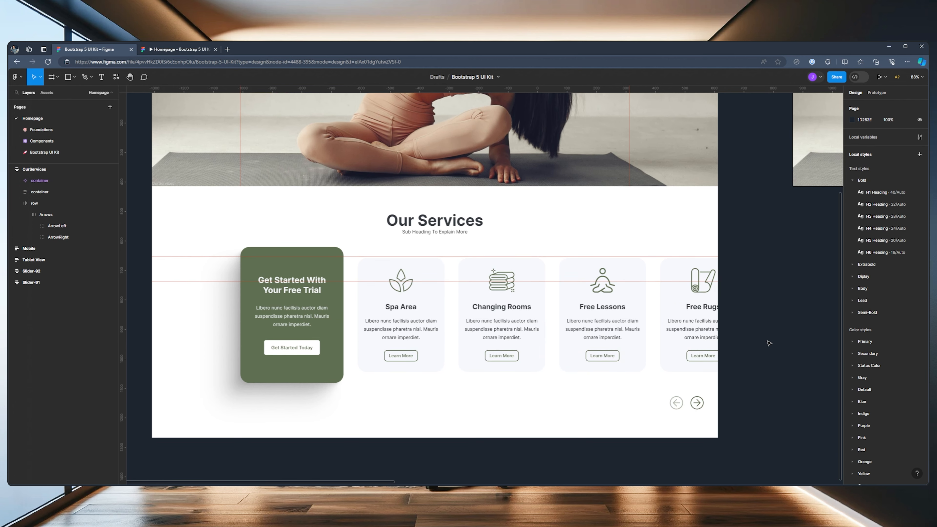
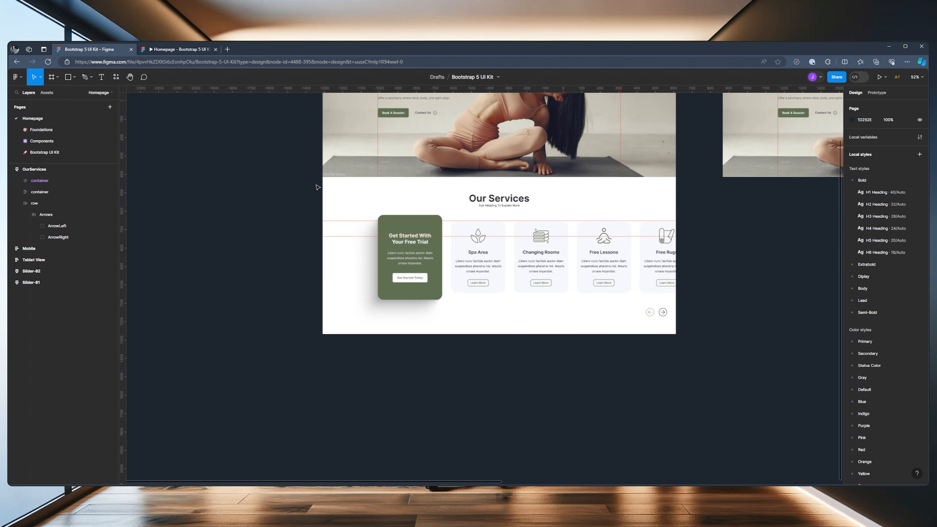
scroll(302, 199, "up", 5)
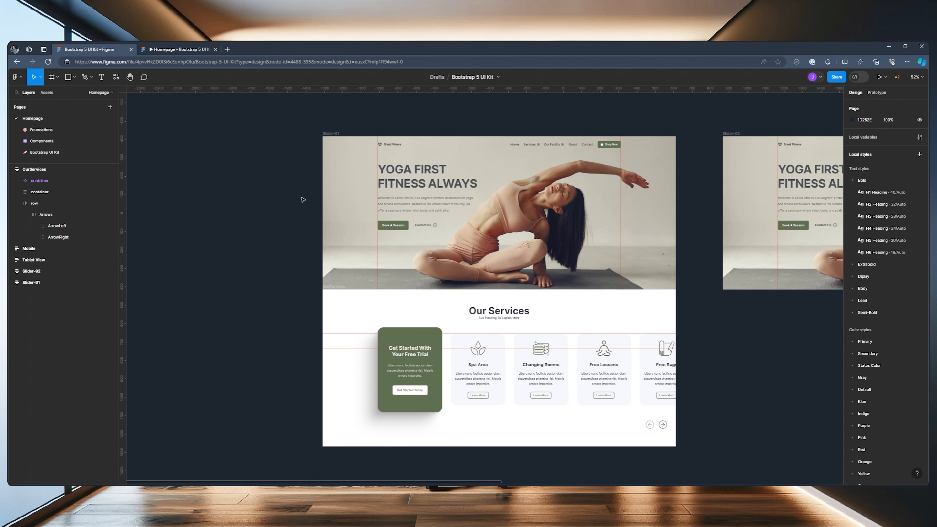
scroll(302, 199, "down", 2)
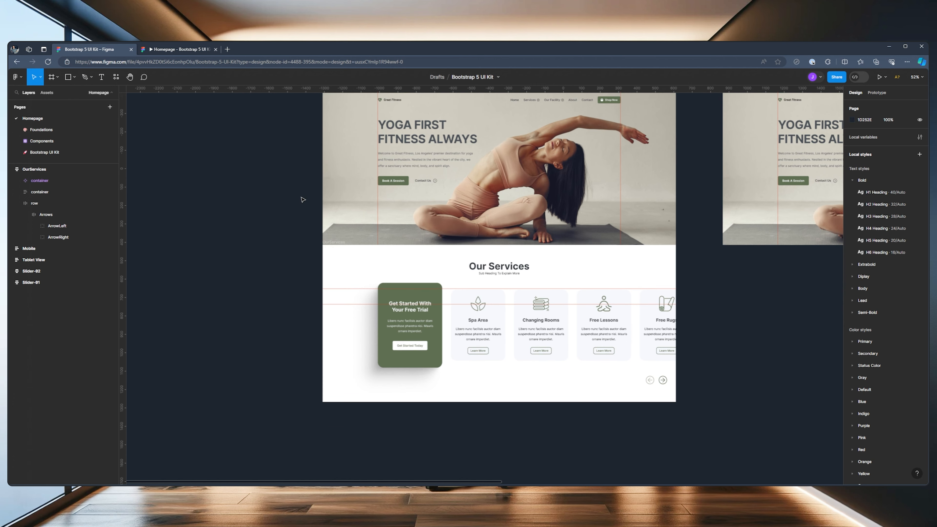
scroll(302, 200, "down", 1)
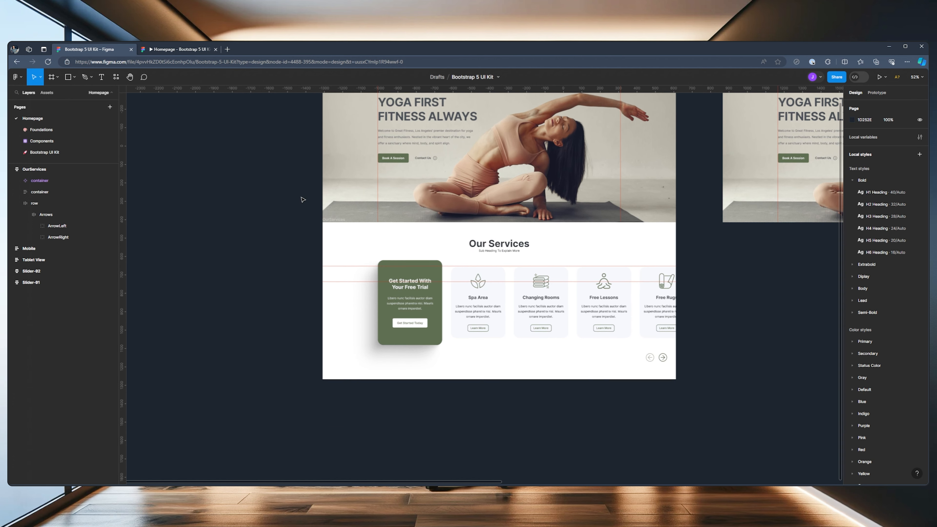
Move the OurServices frame back down to leave a gap beneath the Slider-01 hero frame.
left_click(333, 219)
left_click(332, 219)
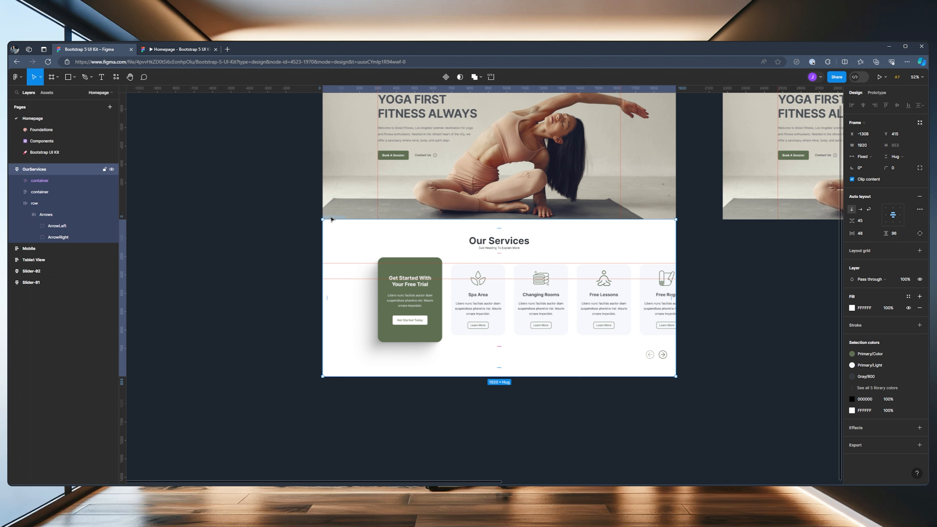
left_click_drag(331, 219, 329, 251)
left_click(282, 262)
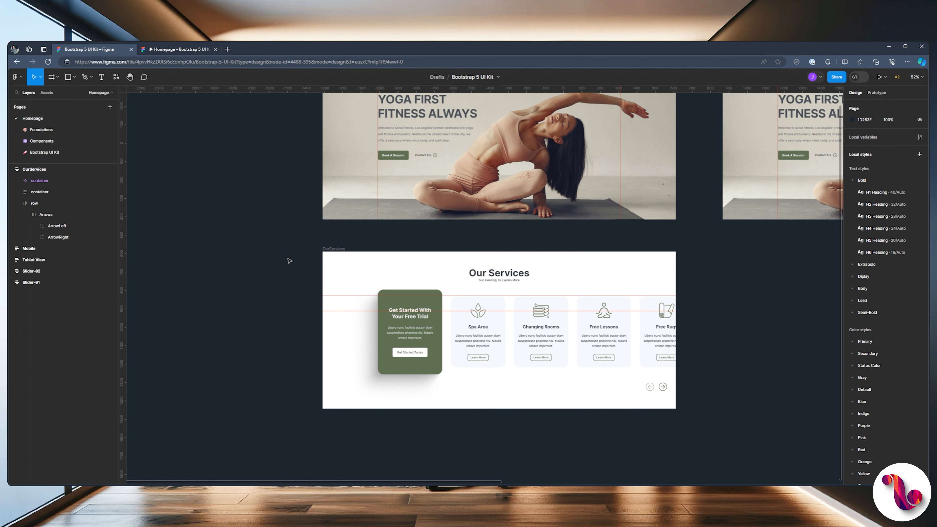
Draw a new 1920 × 334 frame just below the OurServices frame, aligned with its left and right edges.
left_click_drag(365, 235, 313, 276)
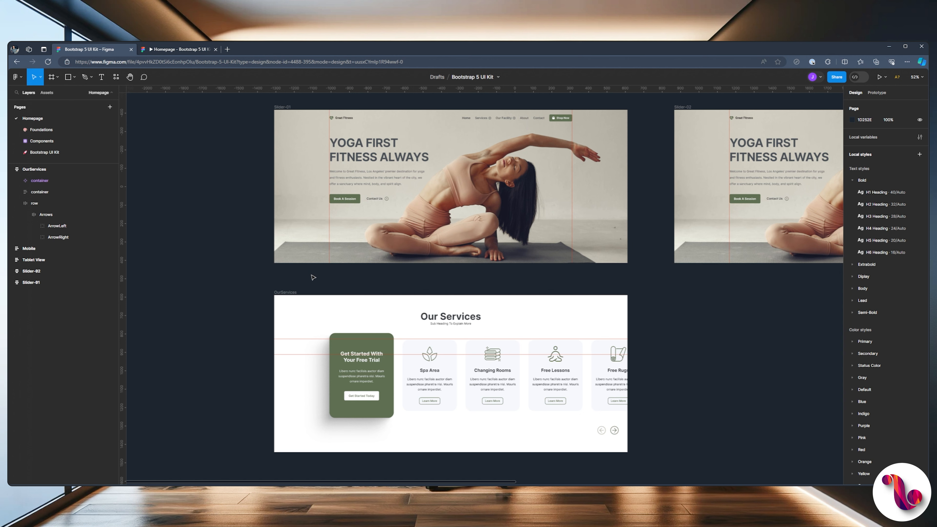
left_click_drag(634, 277, 163, 290)
left_click_drag(595, 302, 710, 270)
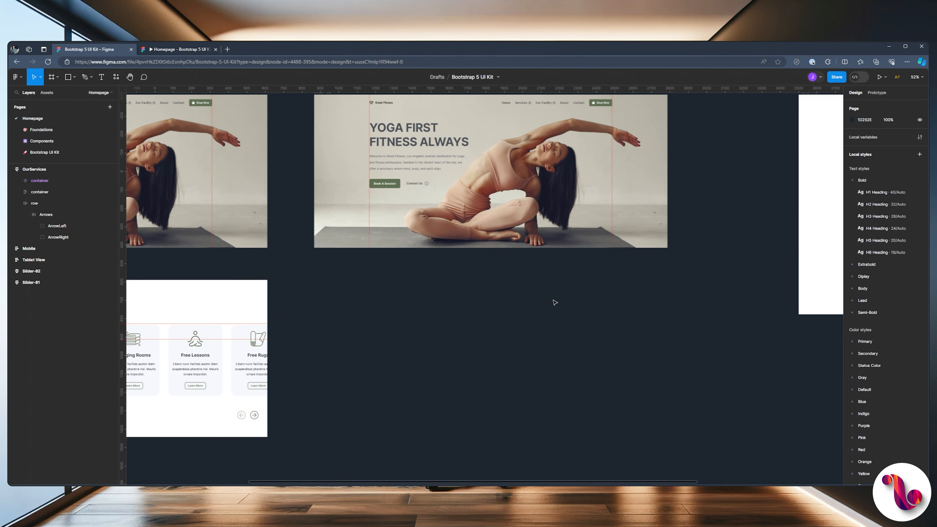
left_click_drag(433, 308, 736, 257)
left_click_drag(637, 268, 721, 182)
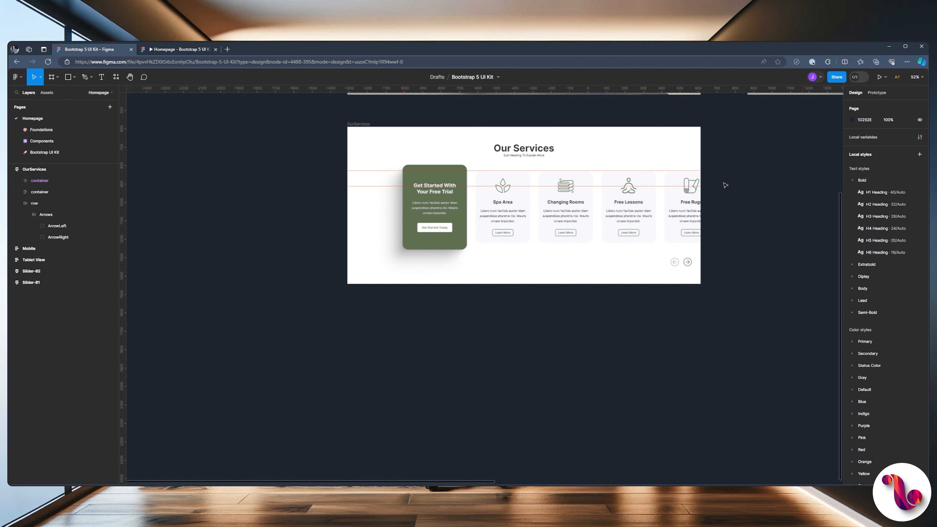
left_click(52, 77)
left_click_drag(347, 303, 700, 365)
left_click(863, 145)
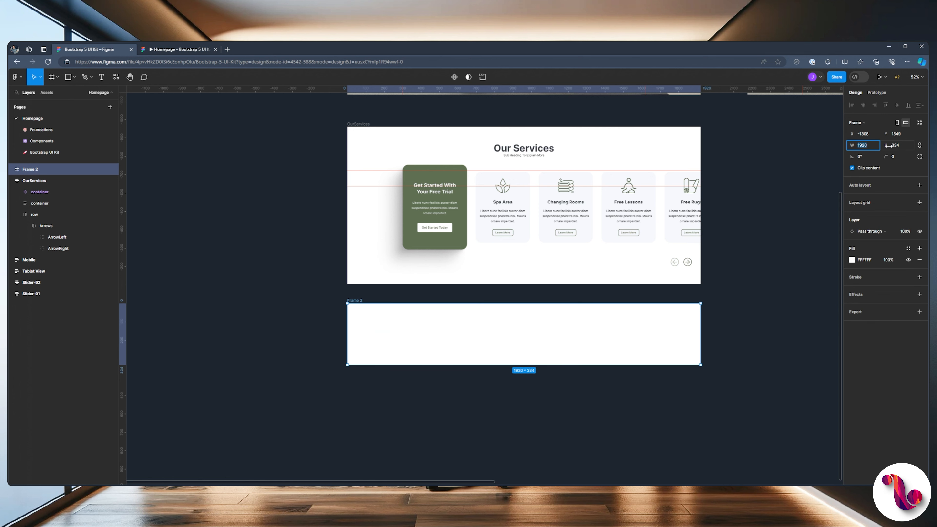
left_click(772, 221)
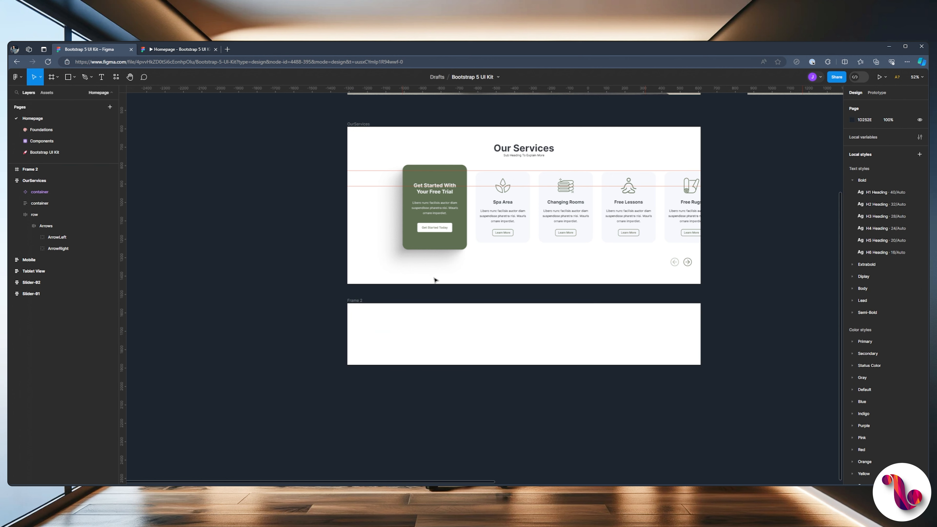
Rename the new frame ClassesSection and add auto layout to it.
double_click(356, 299)
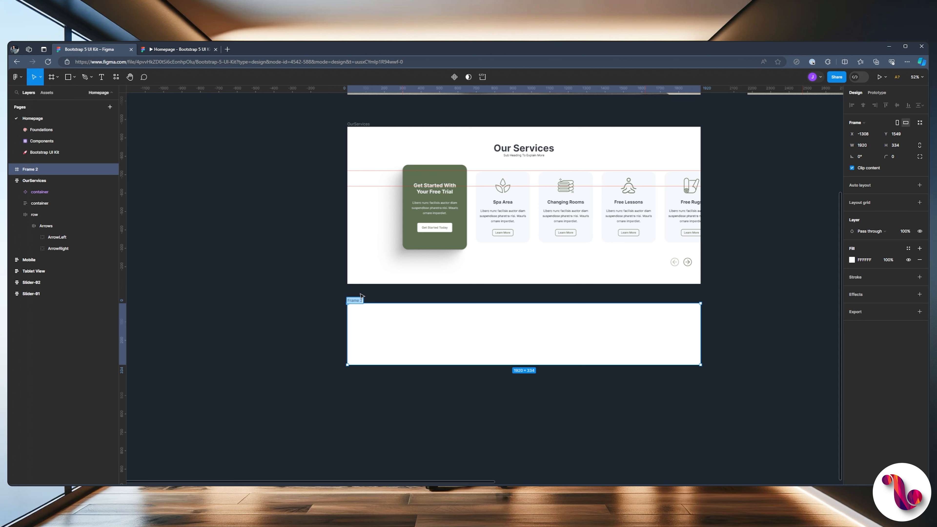
type("Classes Section")
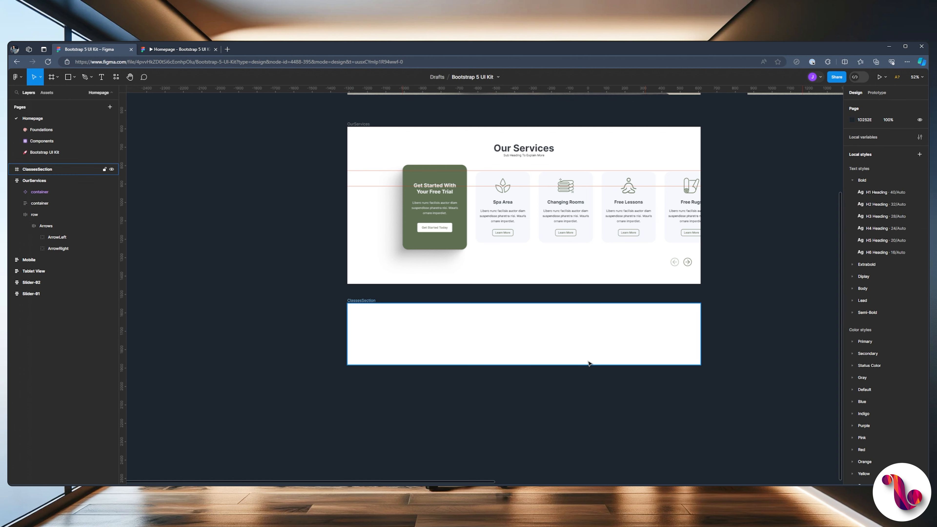
scroll(597, 355, "down", 1)
left_click(356, 293)
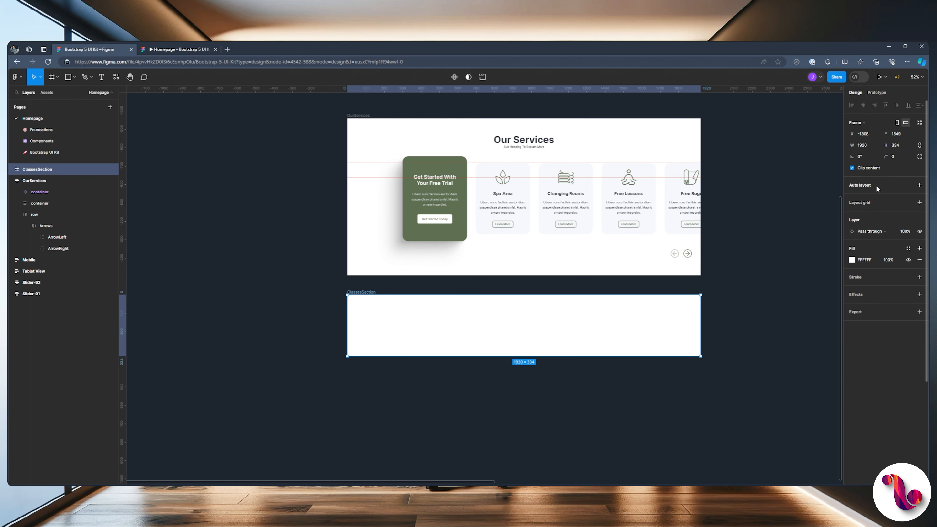
left_click(918, 185)
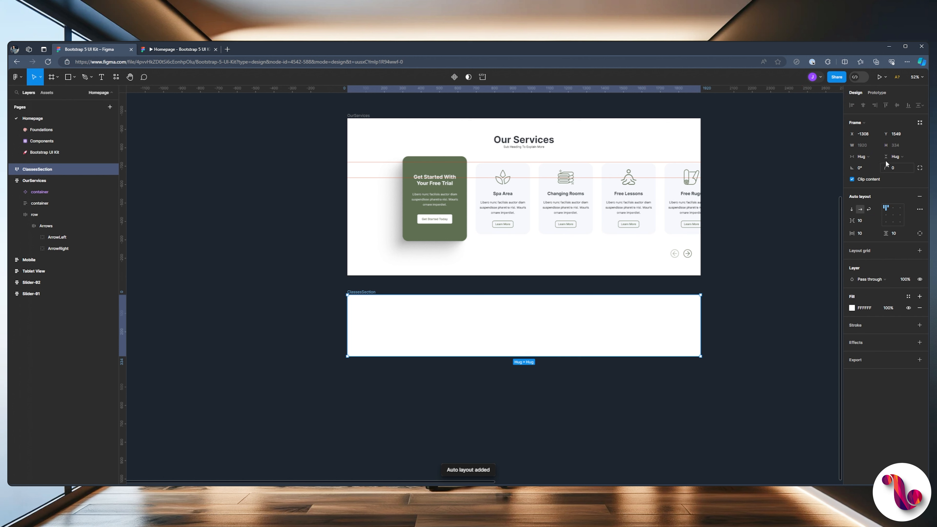
Set the ClassesSection frame's horizontal resizing to a fixed width of 1920.
left_click(859, 158)
left_click(869, 147)
scroll(592, 297, "down", 1)
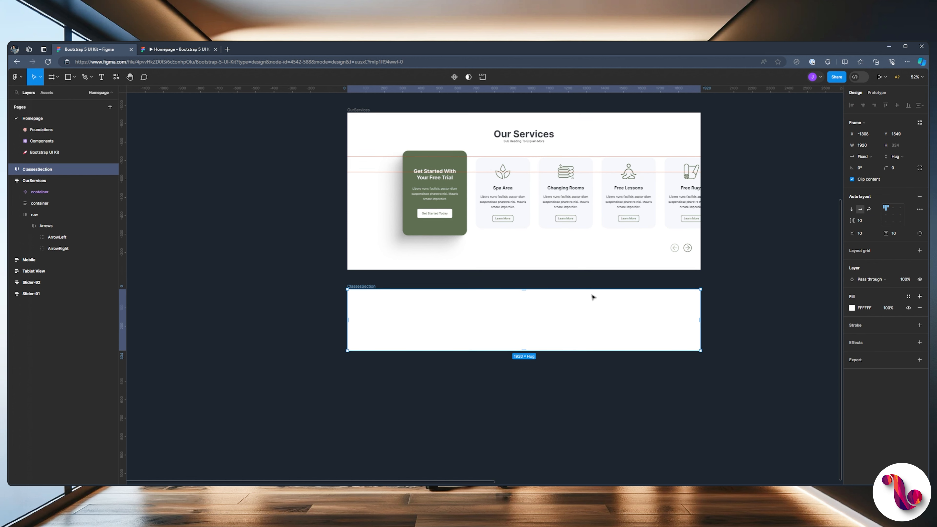
scroll(592, 297, "down", 4)
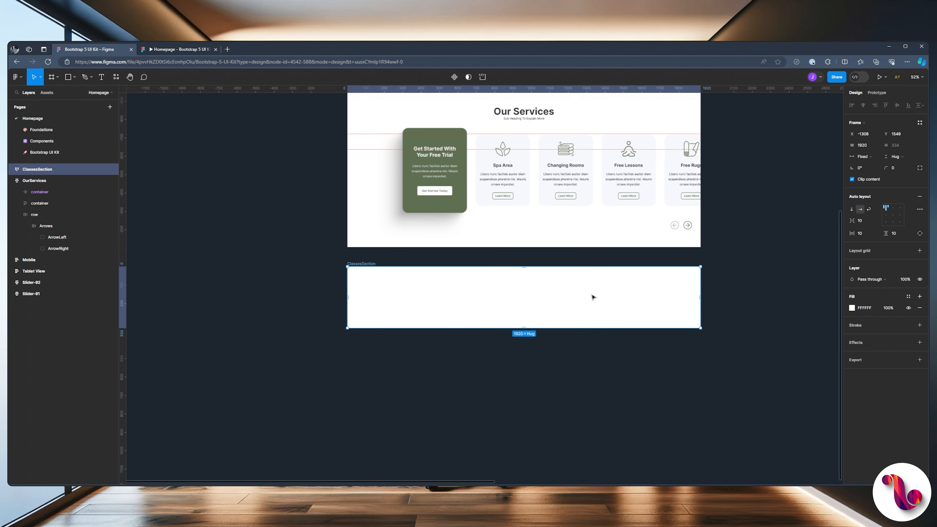
scroll(592, 297, "down", 1)
scroll(591, 297, "down", 2)
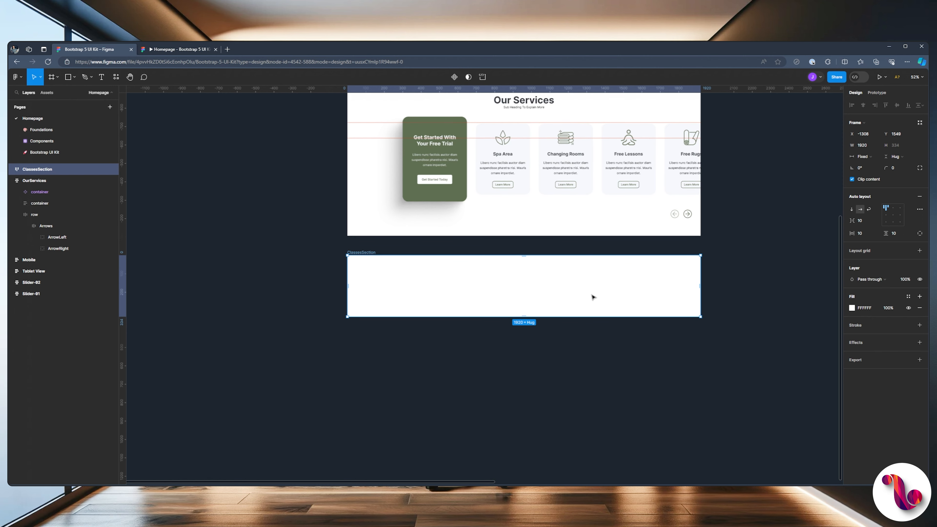
Copy the heading container from OurServices and paste it into the ClassesSection frame.
scroll(588, 293, "up", 5)
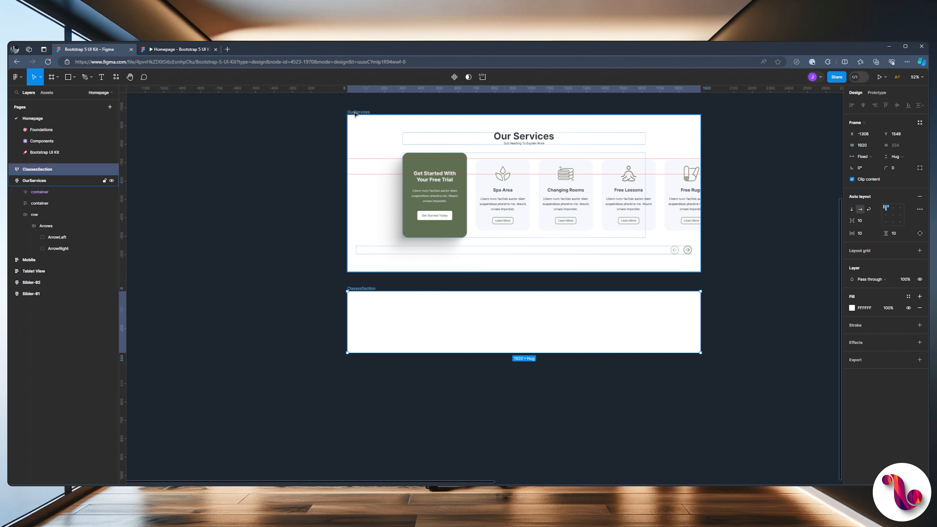
left_click(355, 115)
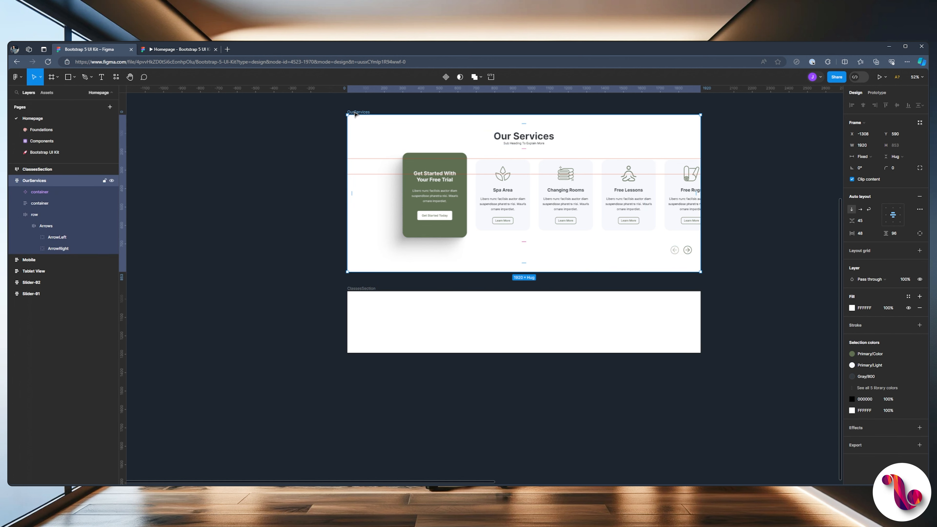
left_click(40, 192)
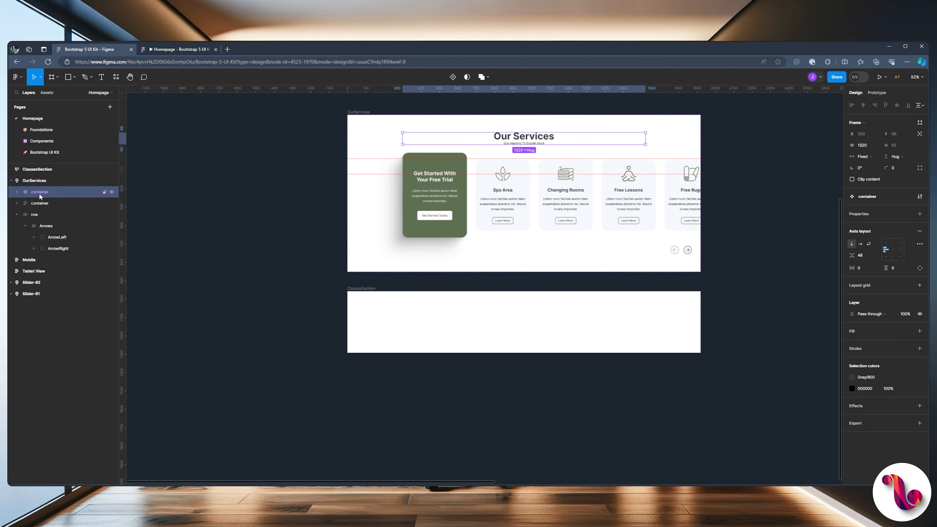
left_click(363, 289)
key("ctrl+v")
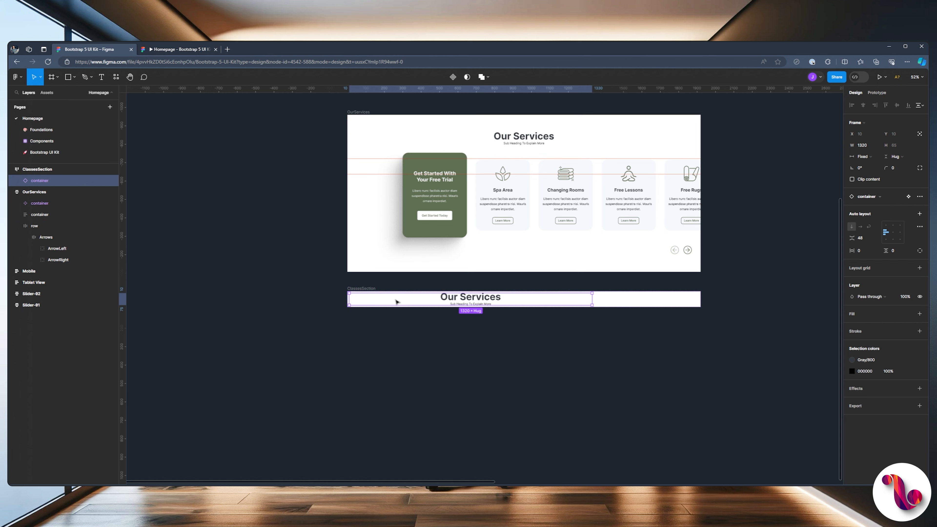
Align the ClassesSection contents to the centre and set its vertical padding to 96.
left_click(365, 289)
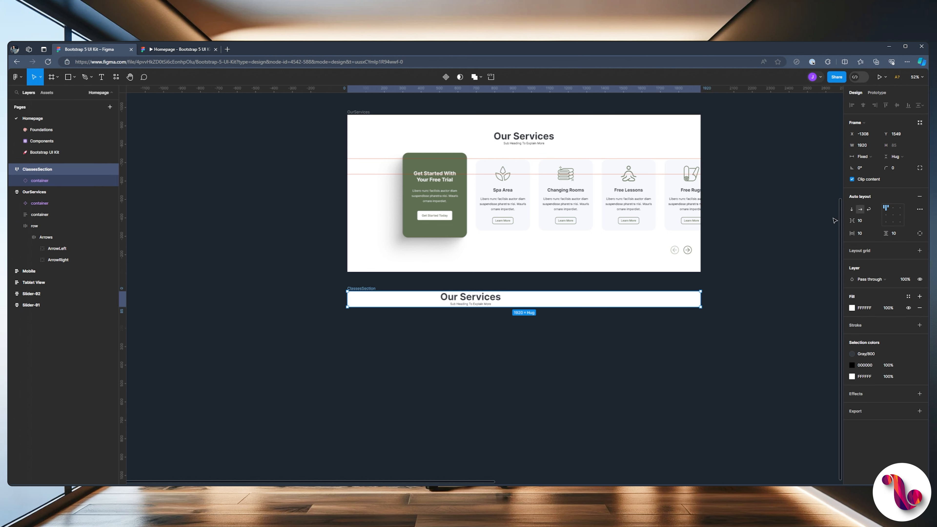
left_click(894, 217)
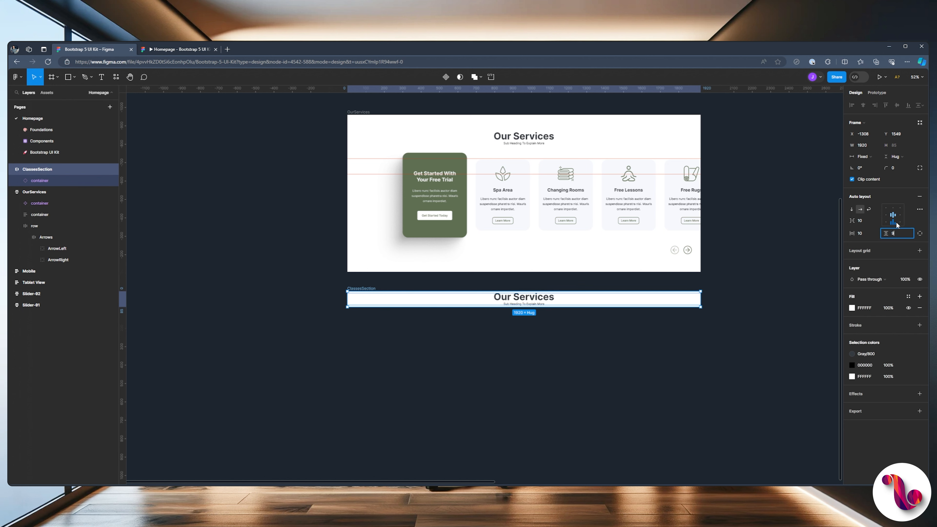
key("Return")
left_click(607, 277)
scroll(590, 278, "down", 3)
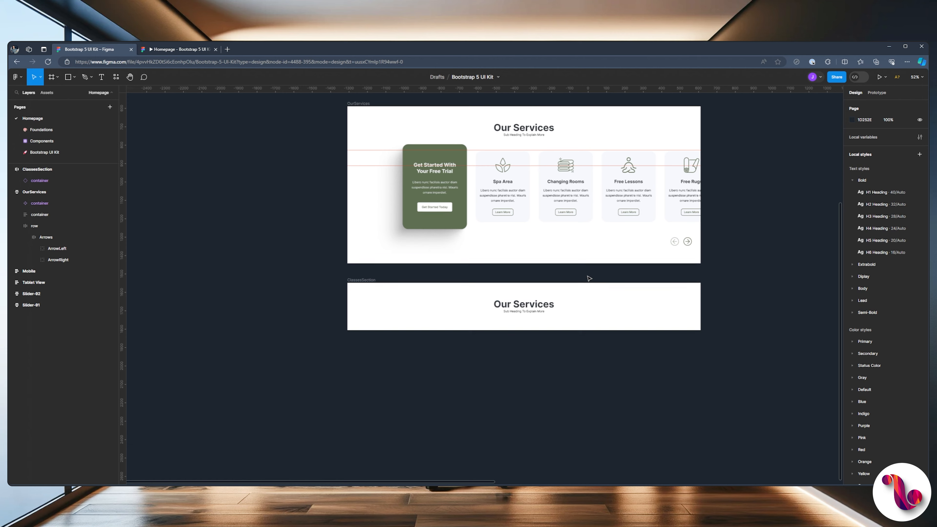
Change the heading text in ClassesSection to "Latest Classes".
scroll(564, 331, "up", 5)
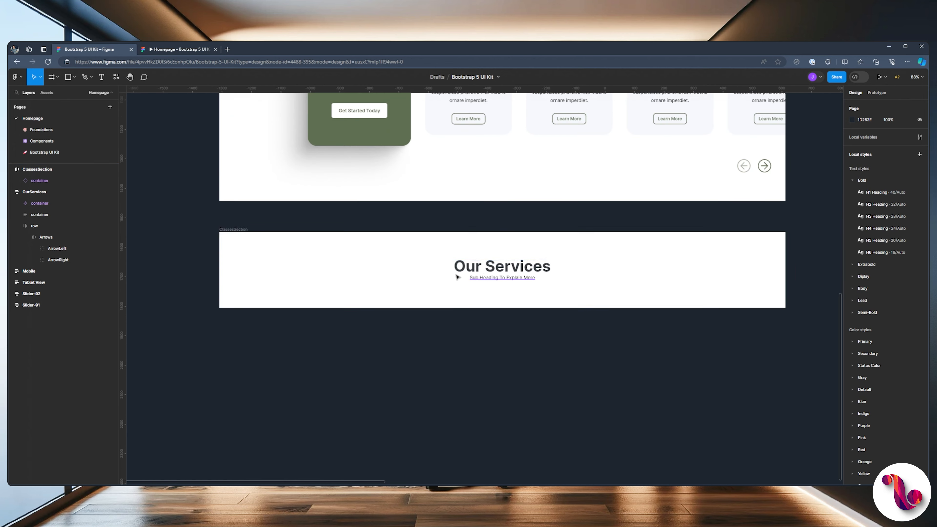
left_click(477, 264, "ctrl")
double_click(478, 268)
key("Escape")
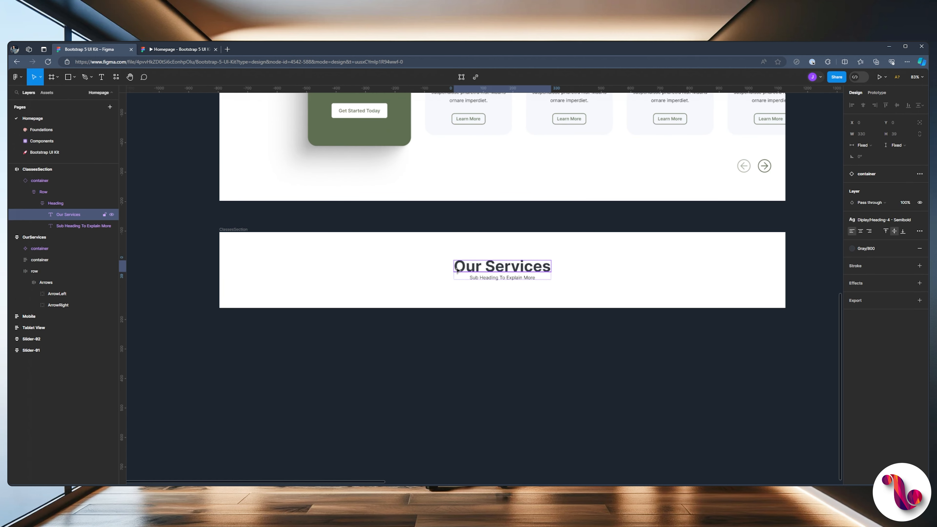
key("Return")
type("Latest C")
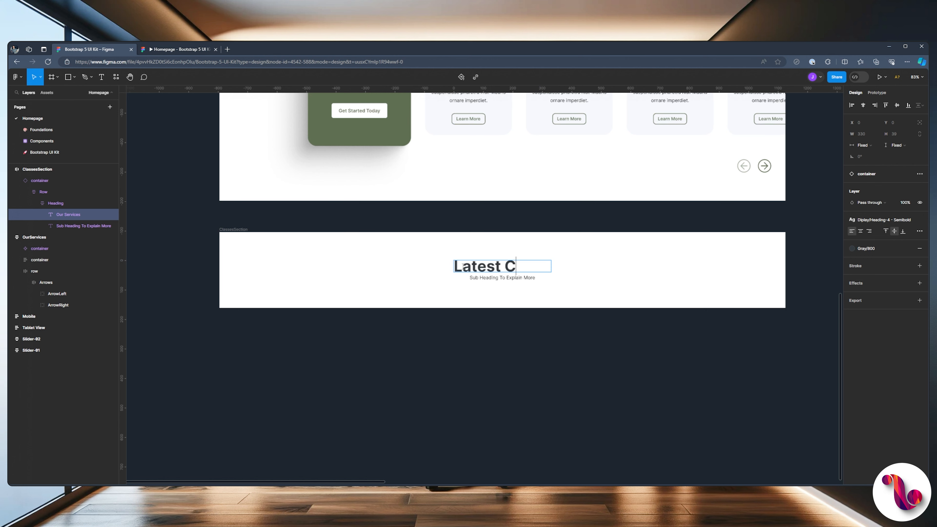
type("lasses")
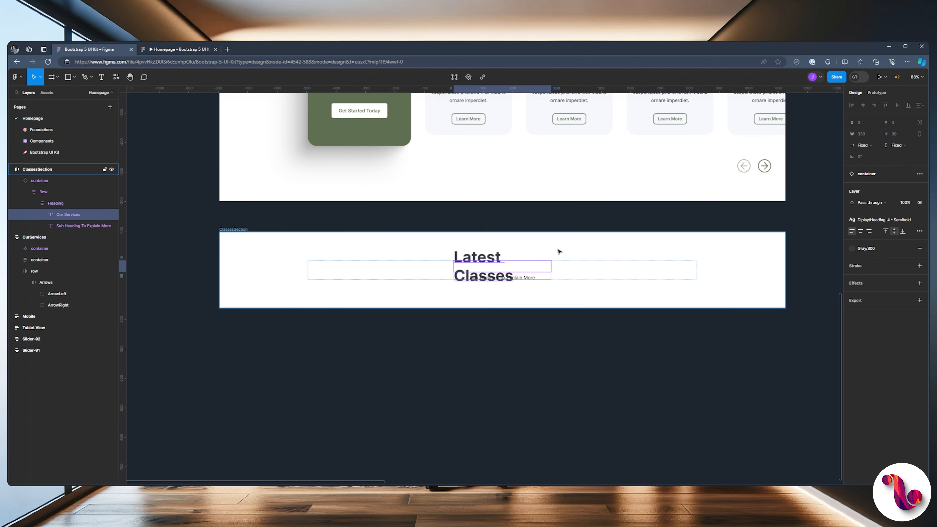
key("Escape")
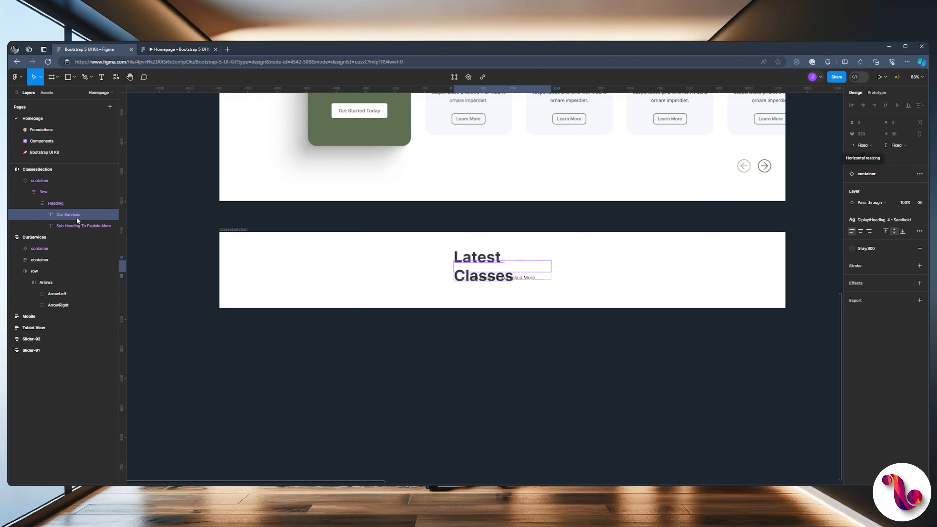
Rename the heading's text layer in ClassesSection to LatestClasses.
left_click(53, 205)
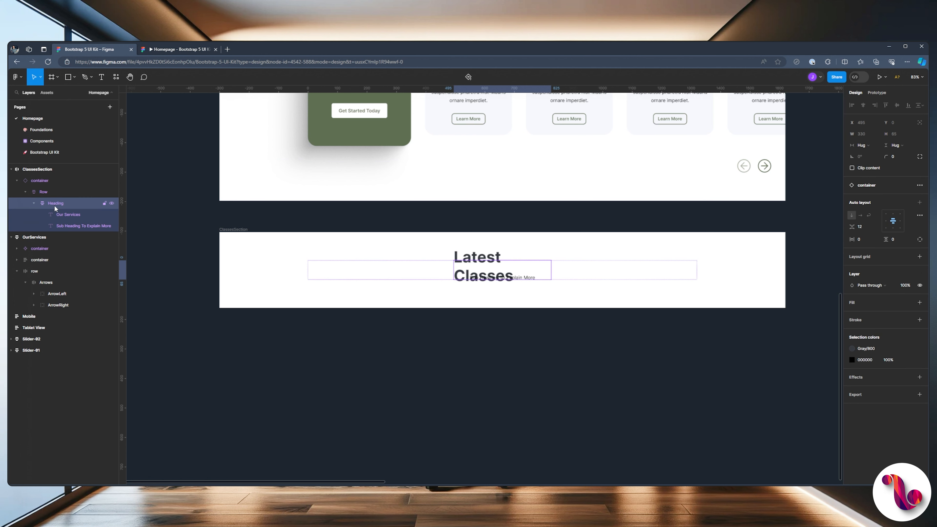
double_click(68, 214)
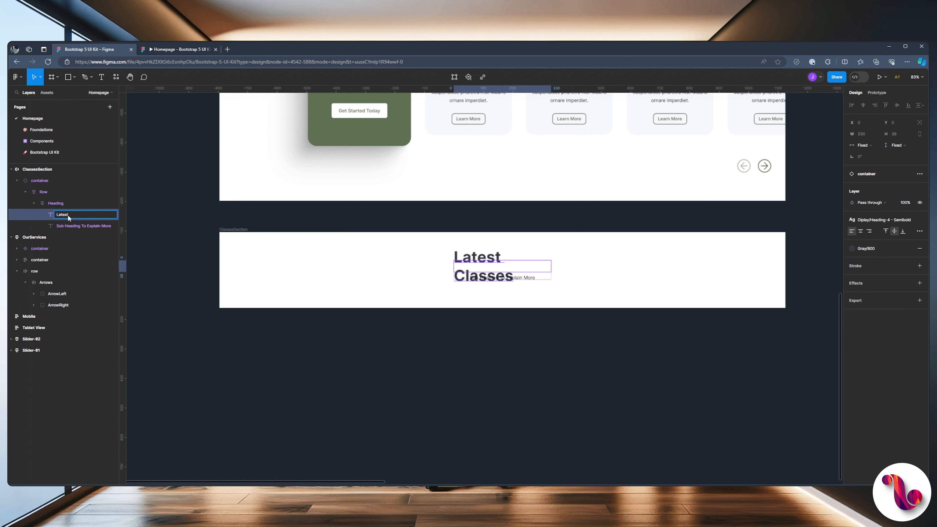
type("LatestClasses")
key("Return")
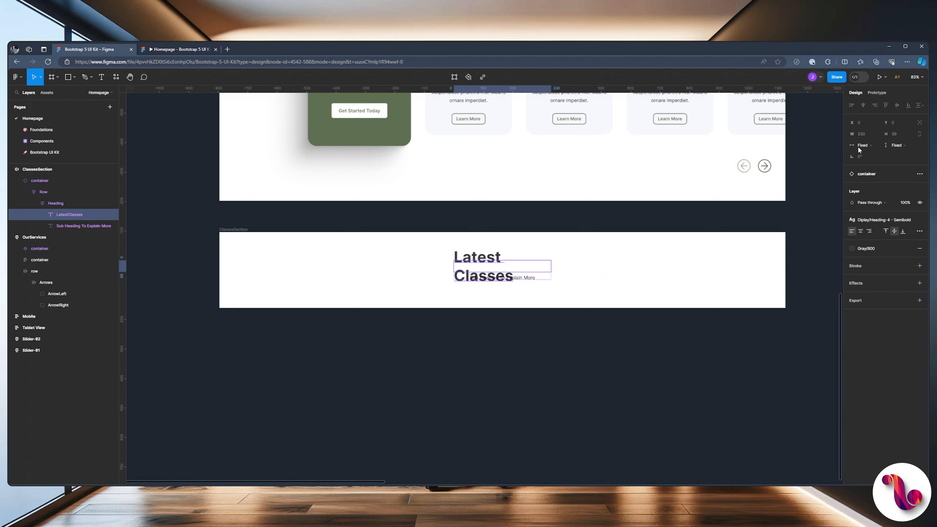
Set the LatestClasses text's horizontal resizing to Hug contents so it fits on one line.
left_click(867, 144)
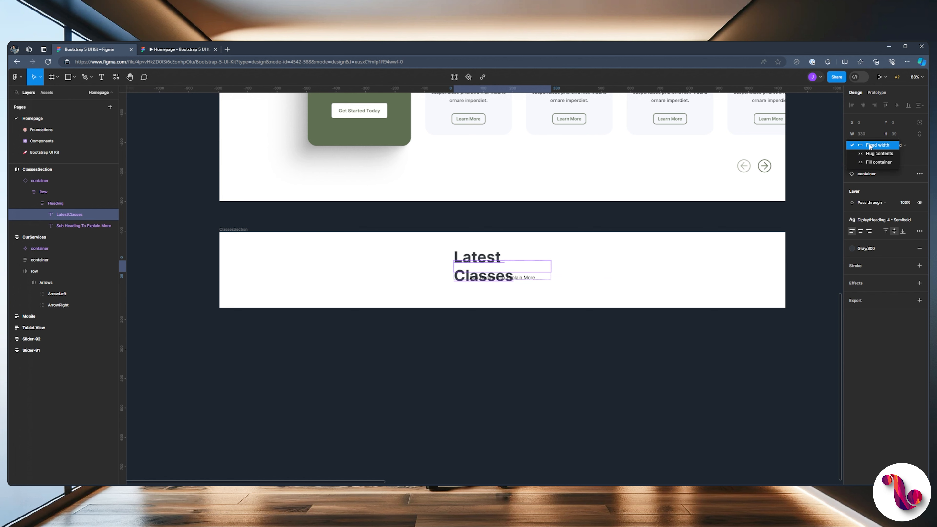
left_click(869, 153)
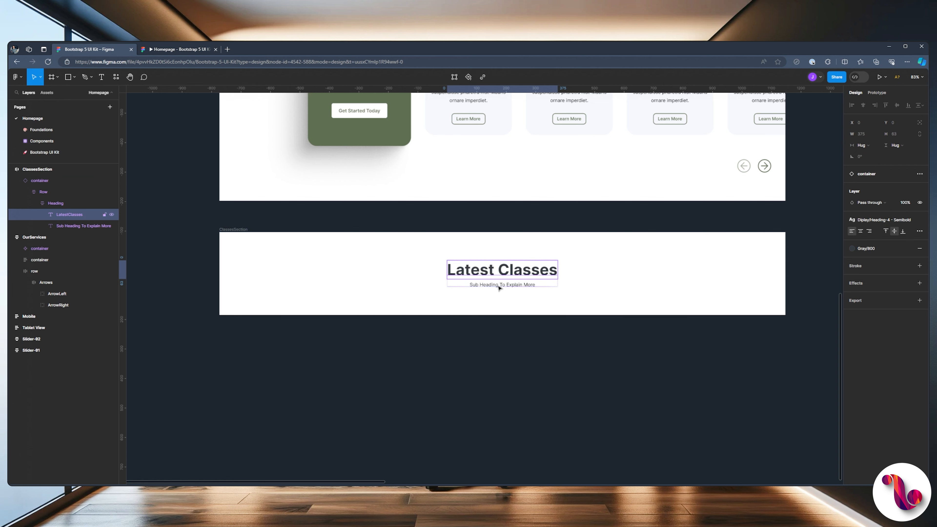
left_click(495, 258)
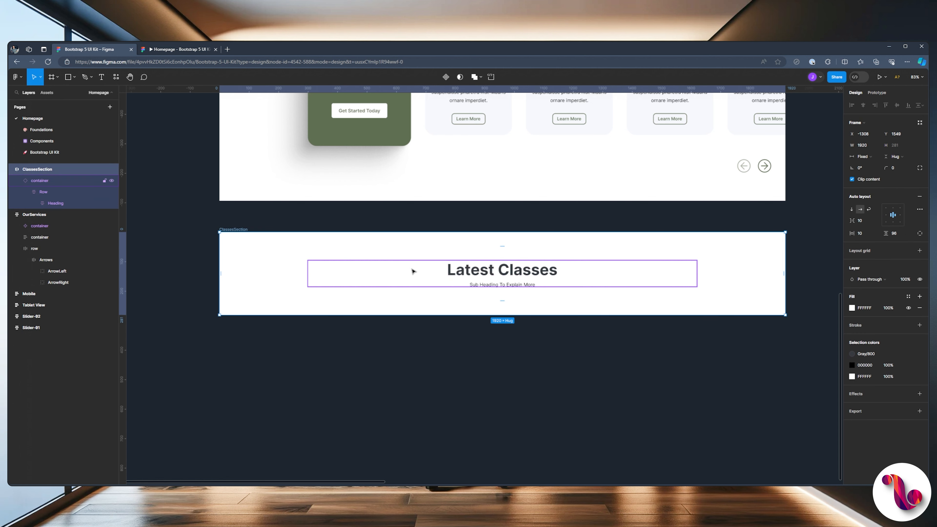
left_click(47, 203)
left_click(42, 92)
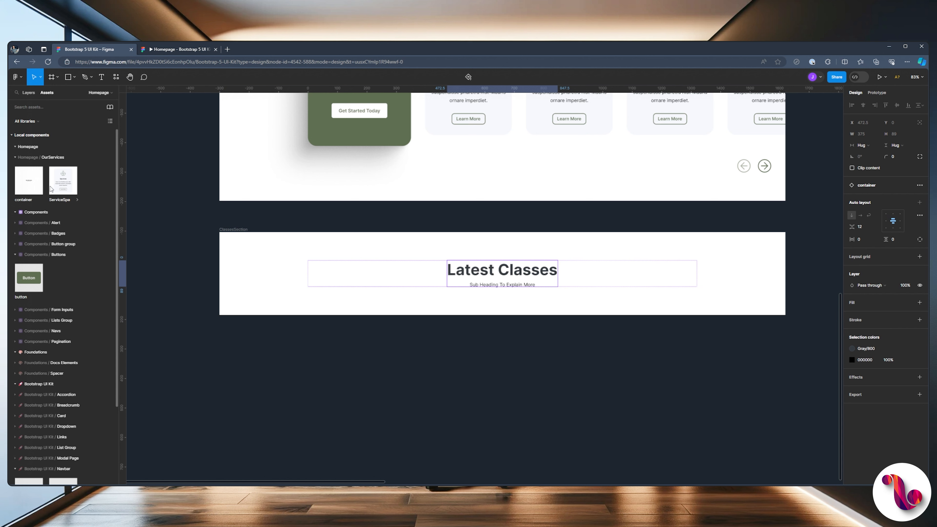
scroll(50, 189, "down", 3)
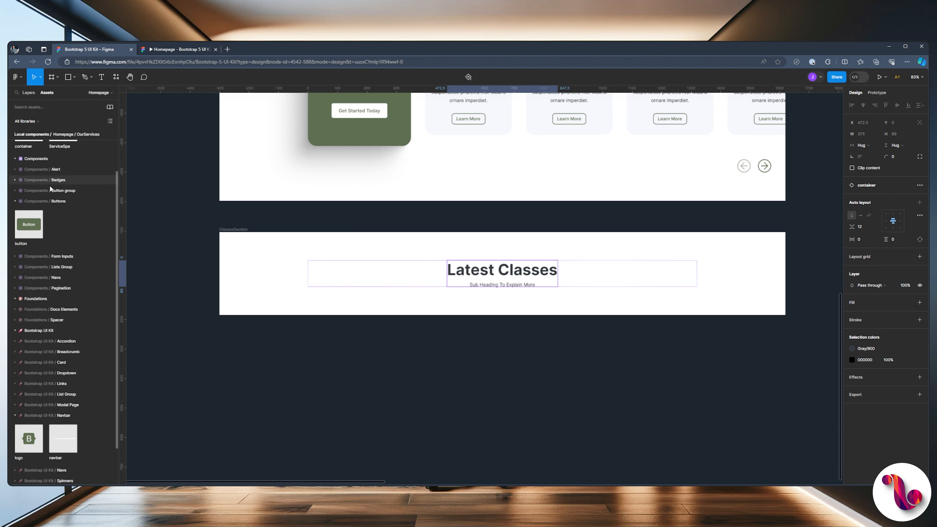
key("alt+1")
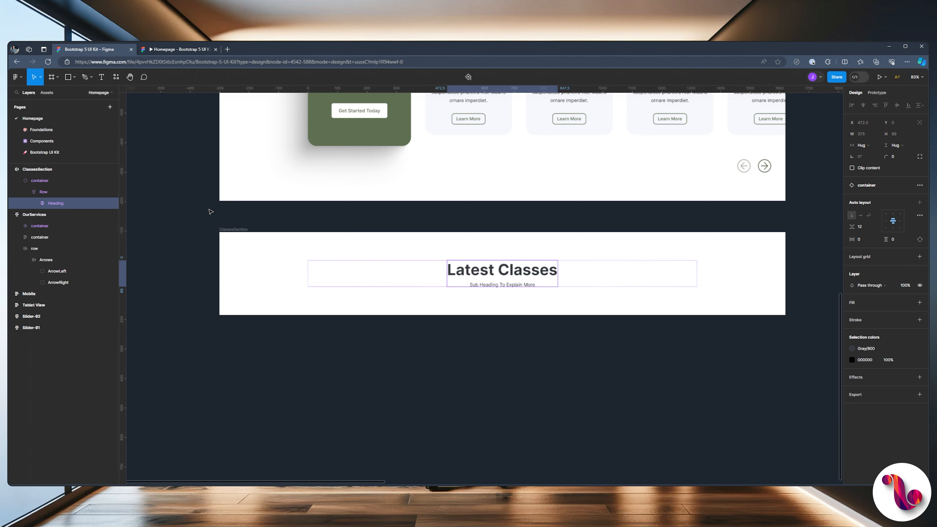
scroll(210, 211, "up", 5)
scroll(208, 210, "down", 8)
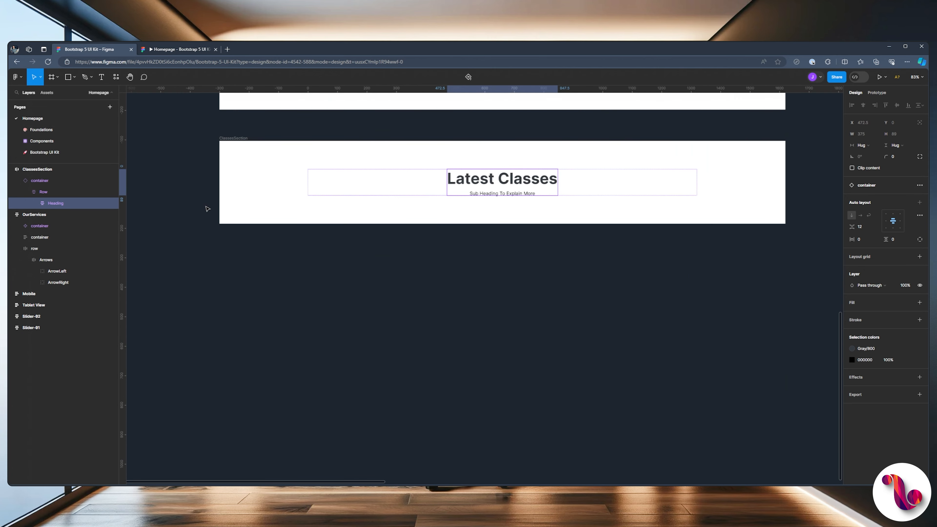
scroll(207, 209, "down", 1)
Detach the heading container in ClassesSection from its component.
double_click(535, 183)
scroll(535, 183, "up", 3)
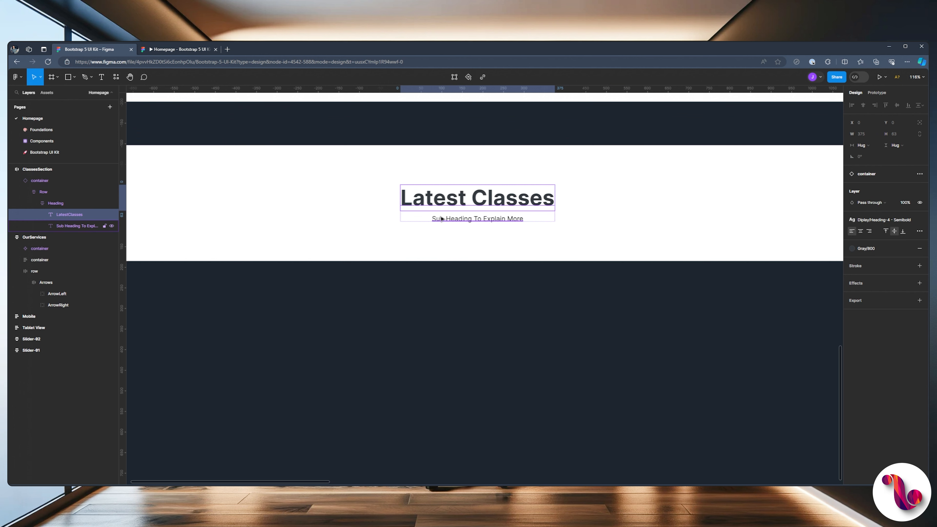
left_click(52, 183)
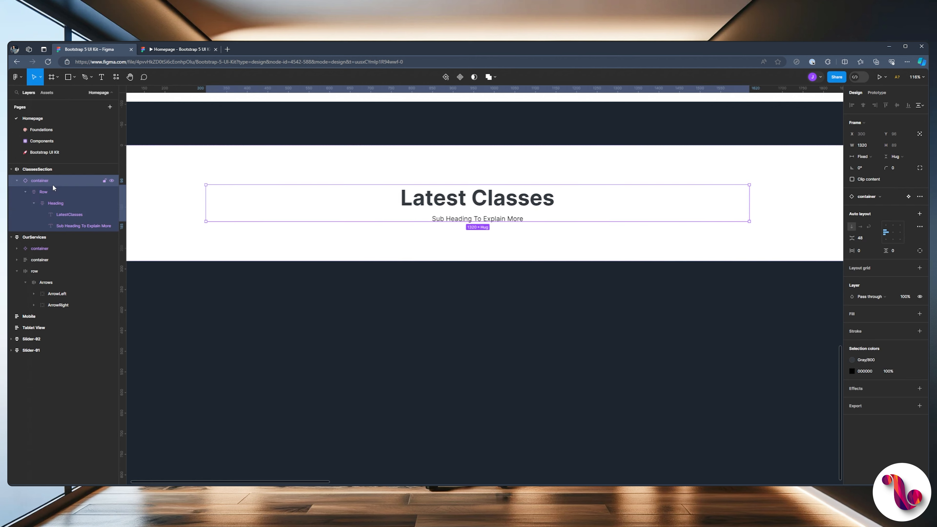
right_click(52, 184)
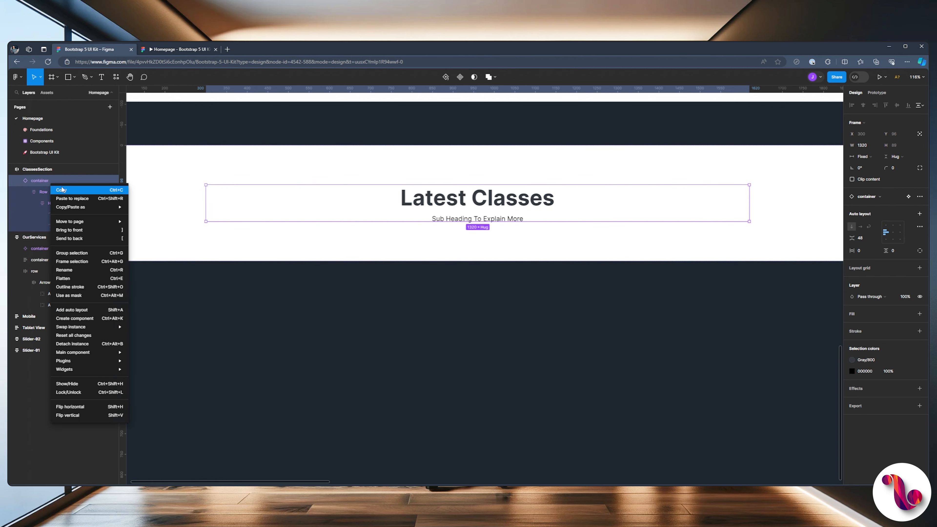
left_click(68, 344)
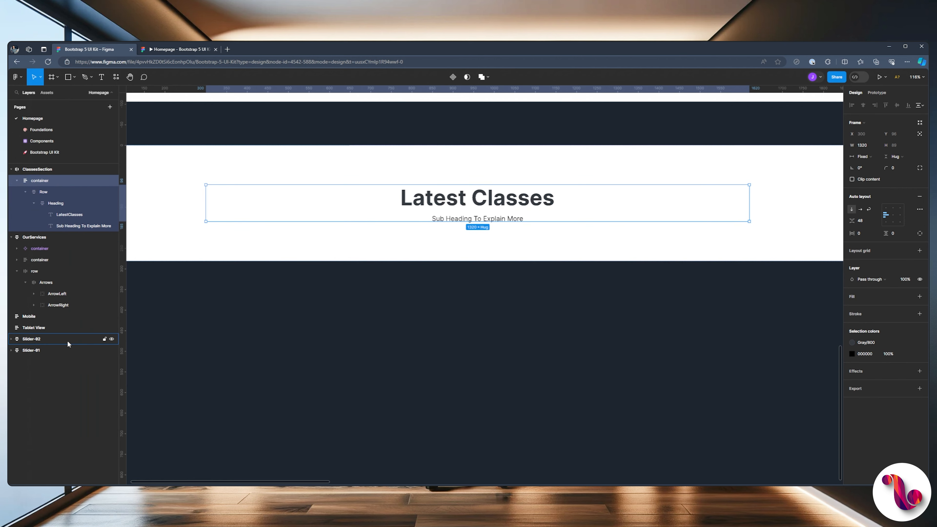
Shorten the Latest Classes text box from its lower edge to bring the subheading closer beneath it.
left_click(453, 203, "ctrl")
left_click_drag(429, 211, 428, 202)
left_click(458, 210)
left_click(493, 248)
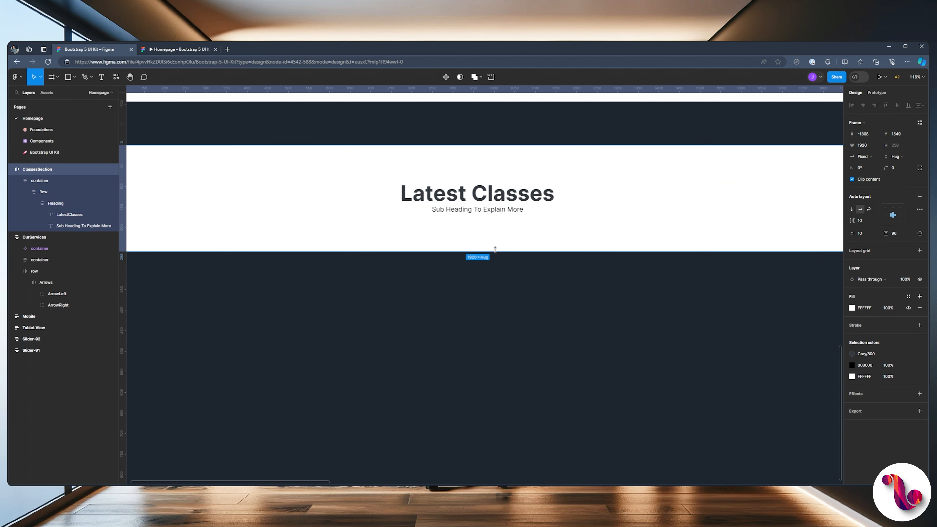
Duplicate the heading container inside ClassesSection and switch the section's auto layout direction to vertical.
scroll(495, 249, "down", 5)
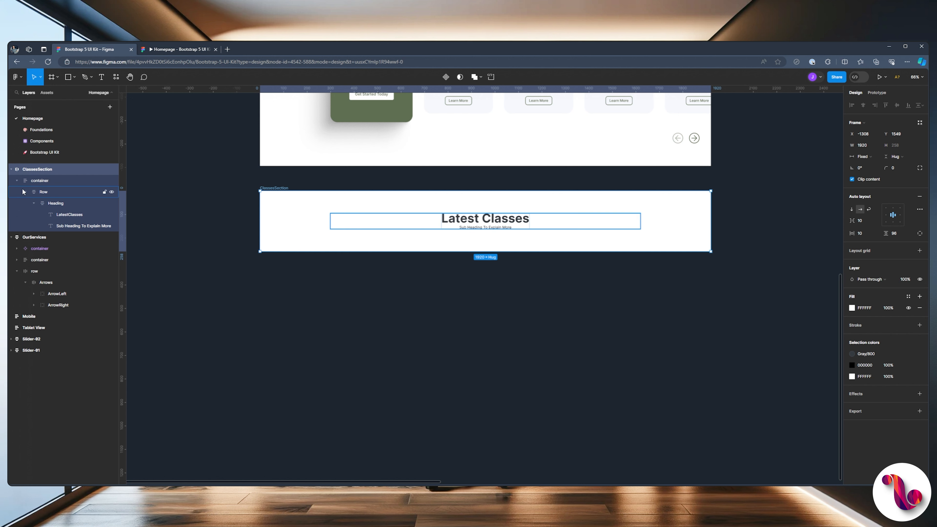
left_click(35, 181)
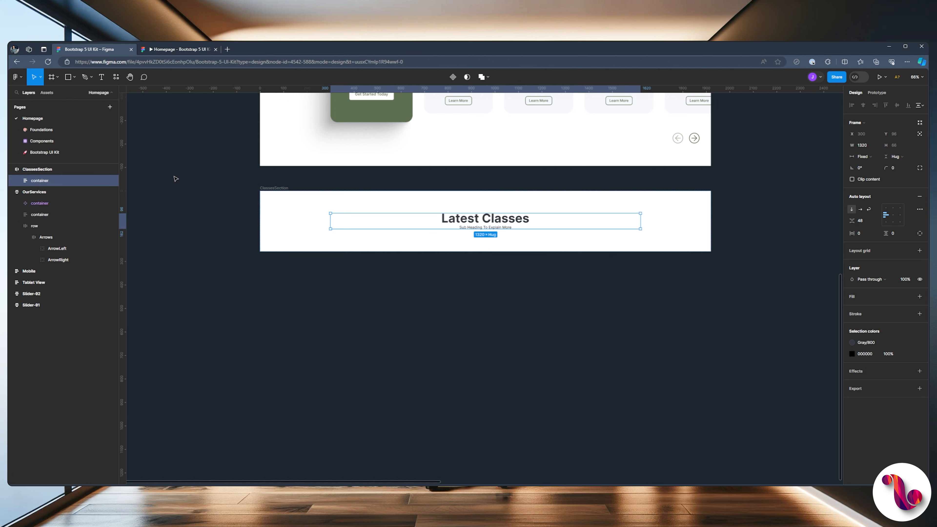
key("ctrl+d")
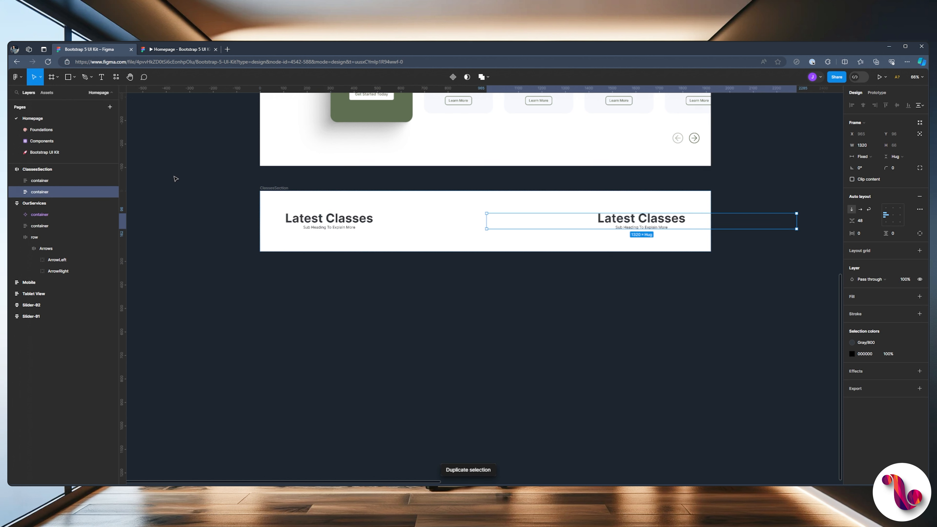
left_click(51, 173)
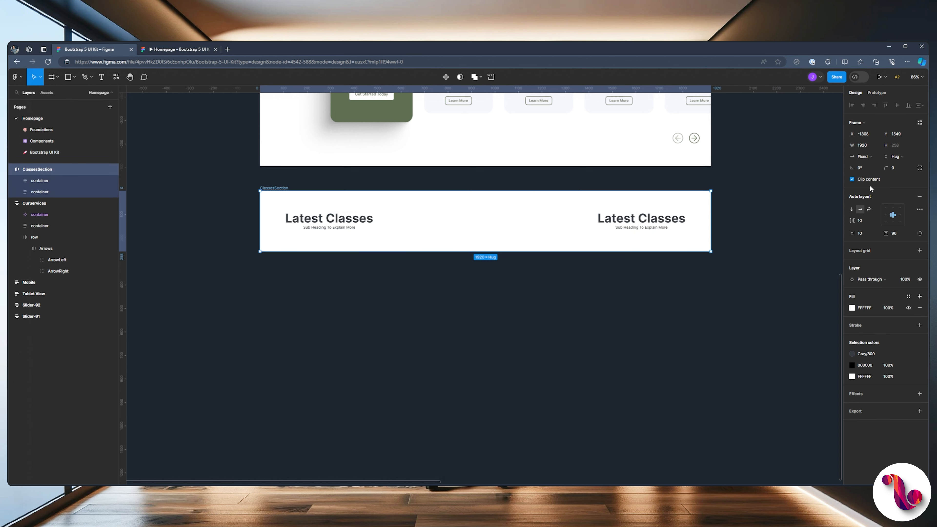
left_click(852, 209)
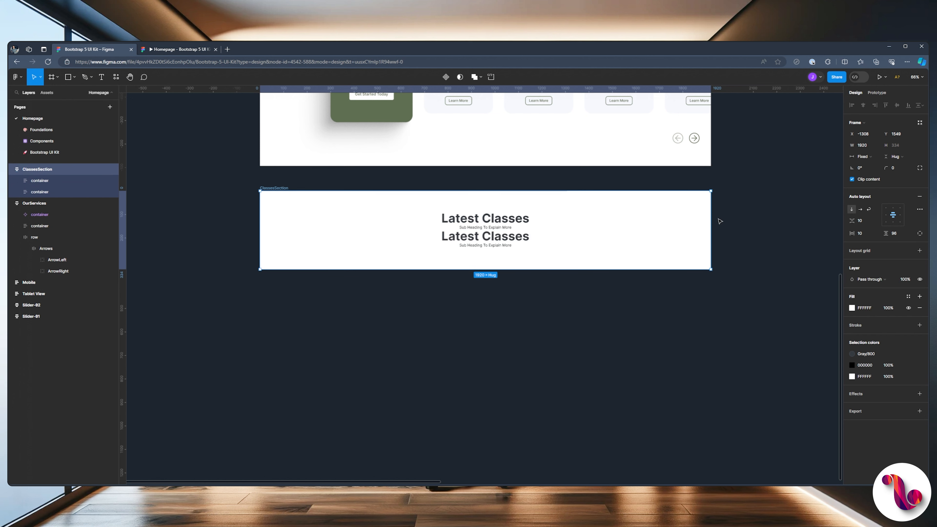
Delete the duplicated heading group from the Row of the second container in ClassesSection.
scroll(464, 239, "up", 3)
left_click(464, 239, "ctrl")
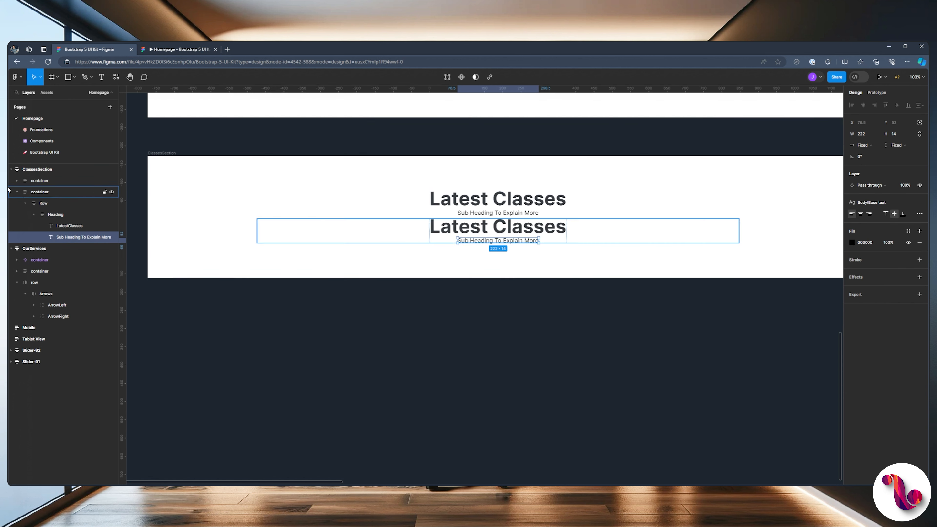
left_click(25, 203)
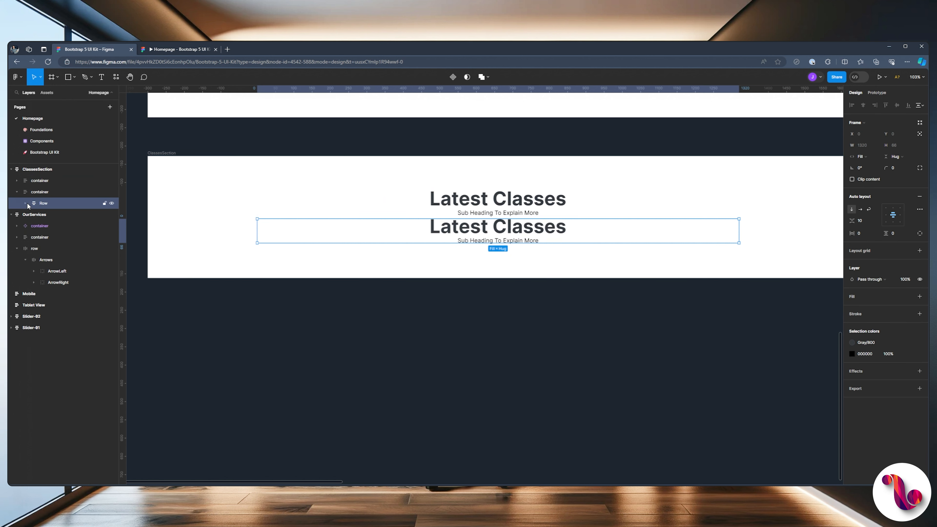
left_click(26, 203)
left_click(35, 214)
key("Delete")
Add a "Beginners Yoga" text layer inside the empty Row of ClassesSection's second container.
left_click(391, 225)
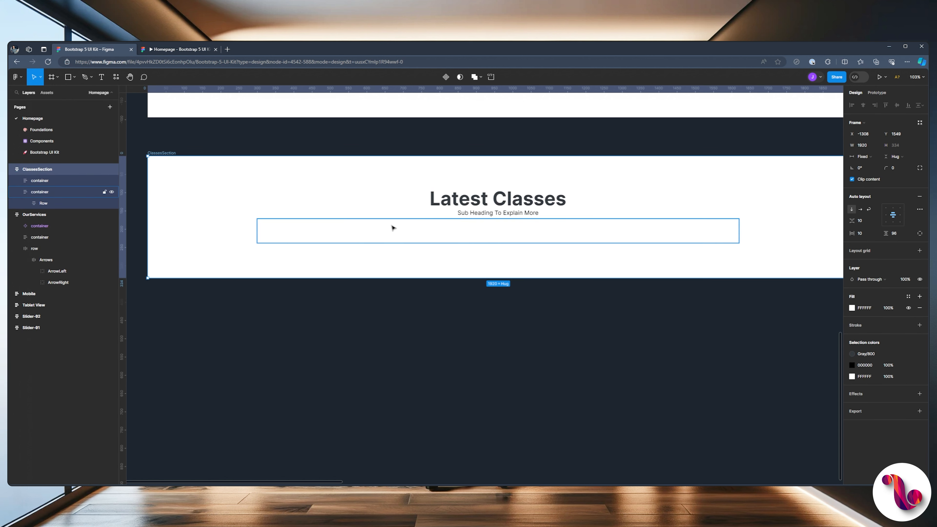
left_click(392, 227)
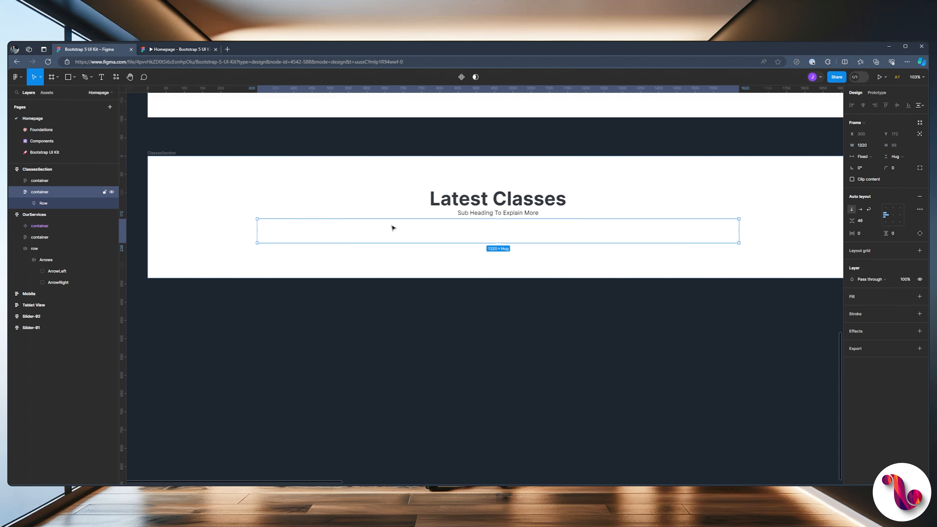
left_click(103, 78)
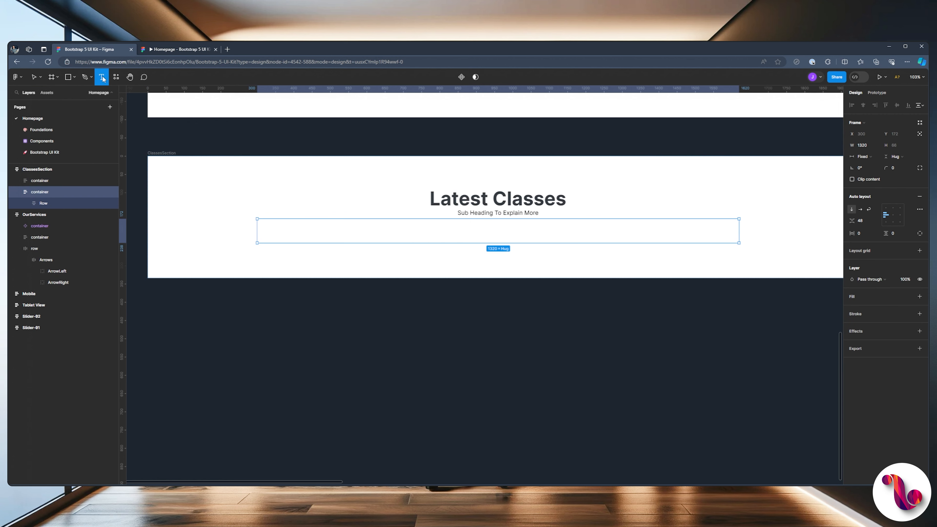
left_click(355, 236)
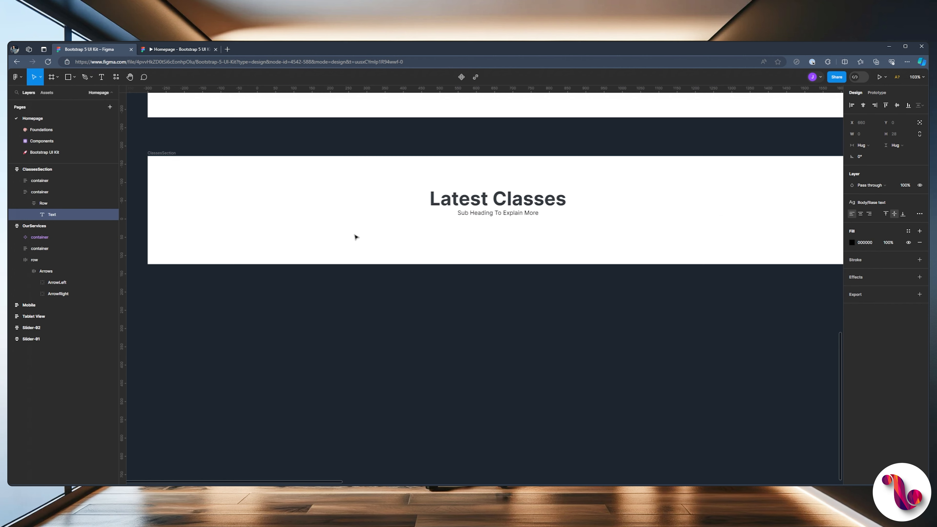
type("Beginners Yoga")
key("Escape")
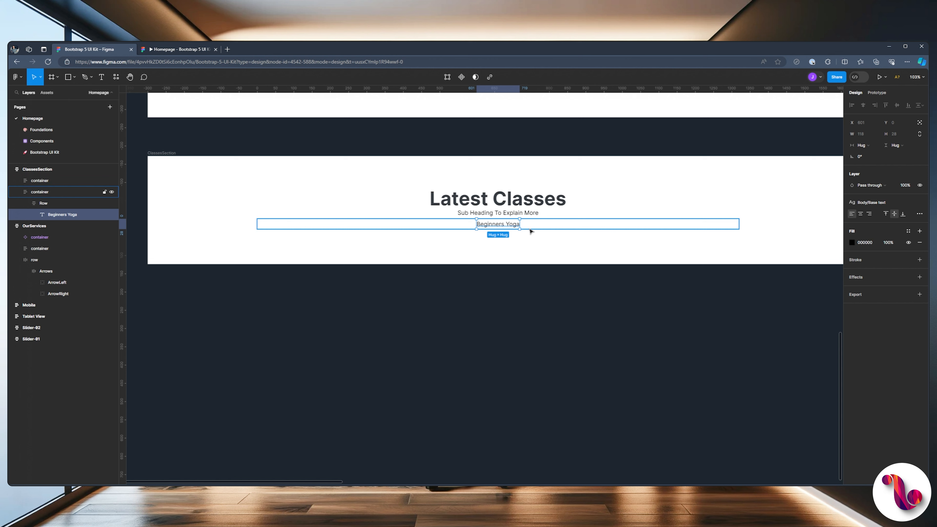
Detach the Beginners Yoga text from its text style, make it Bold and apply the Gray/900 color style.
left_click(918, 203)
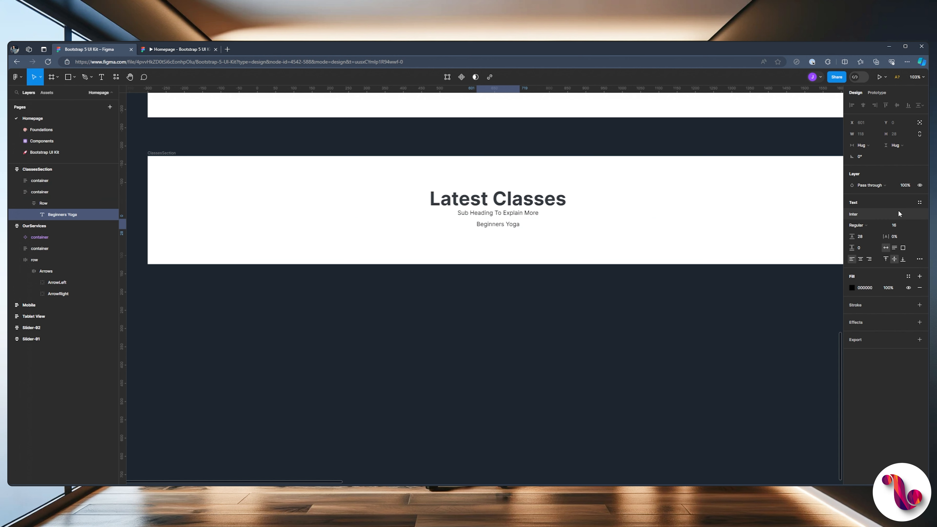
left_click(863, 225)
left_click(860, 256)
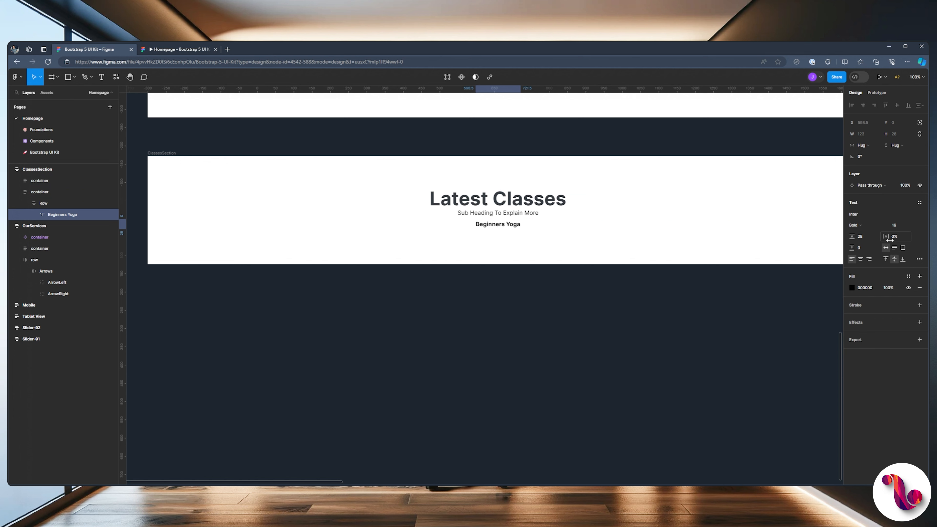
left_click(908, 275)
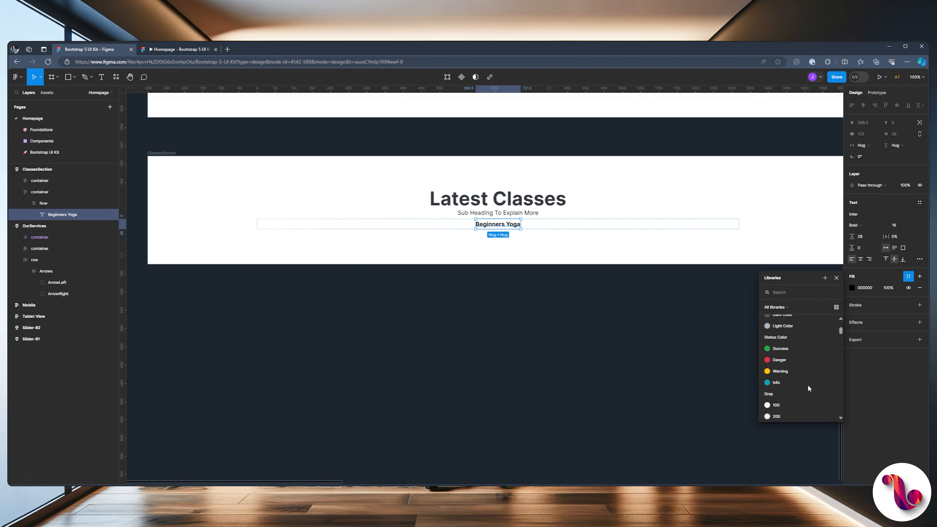
scroll(807, 384, "down", 3)
left_click(789, 379)
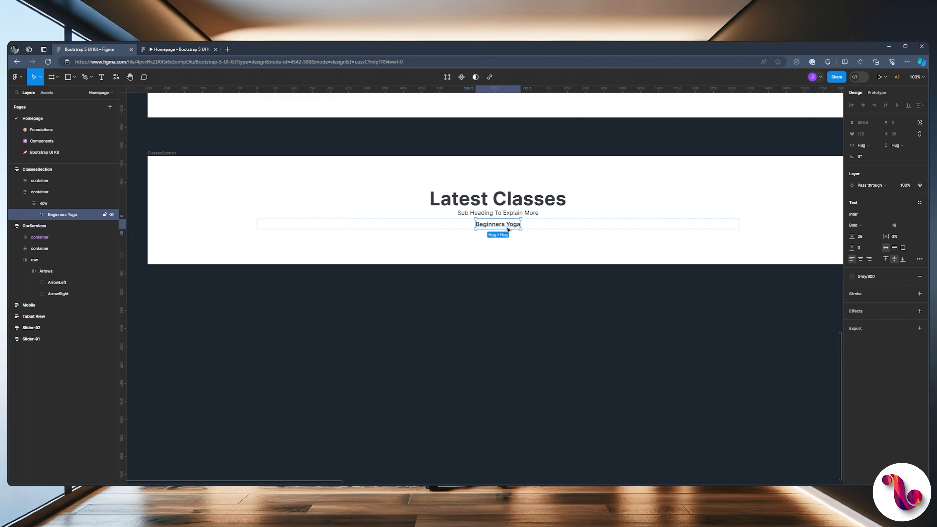
Check the Latest Classes section in the prototype preview and return to the design file.
left_click(182, 49)
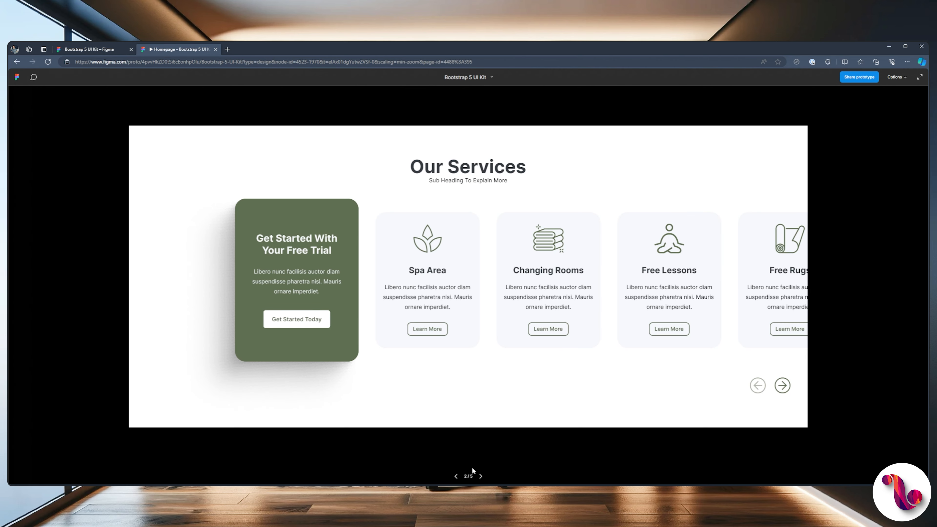
left_click(480, 477)
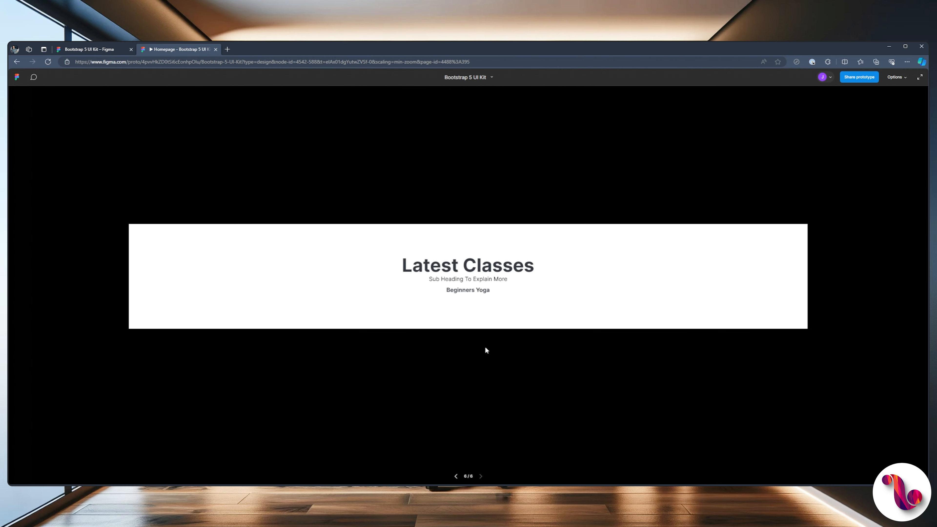
left_click(90, 49)
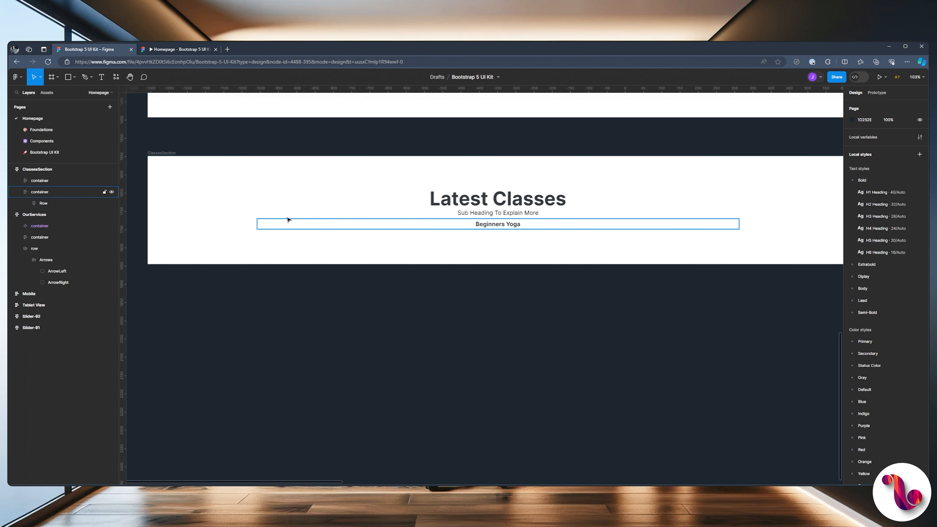
Set ClassesSection's vertical auto layout gap to 48 and check the spacing in the prototype preview.
left_click(37, 169)
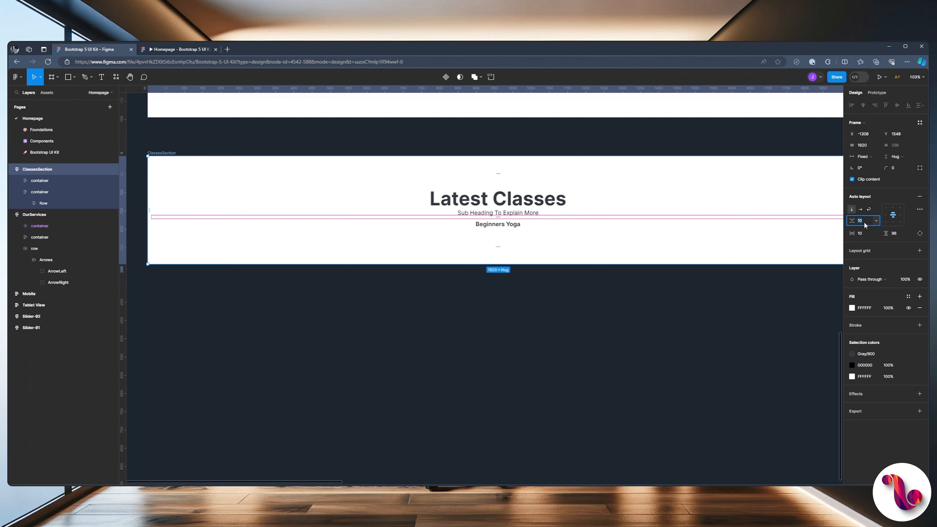
type("48")
key("Return")
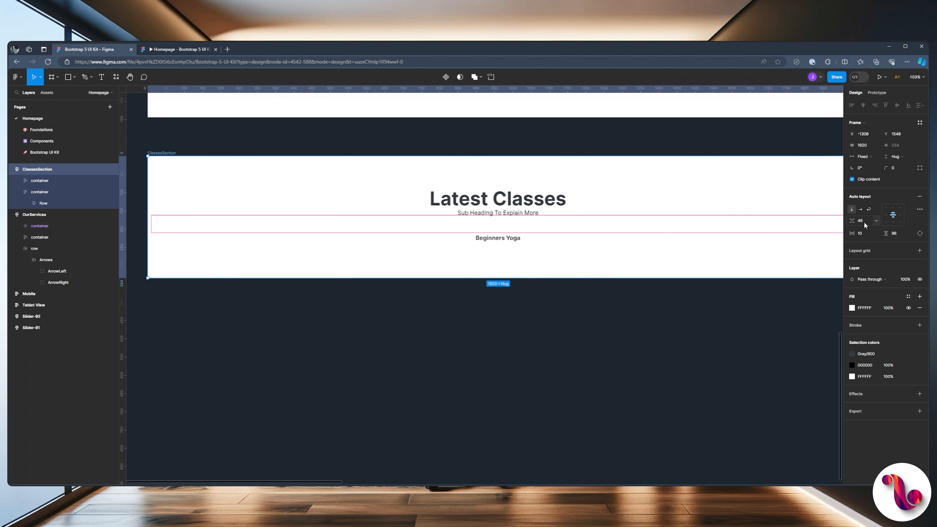
left_click(168, 49)
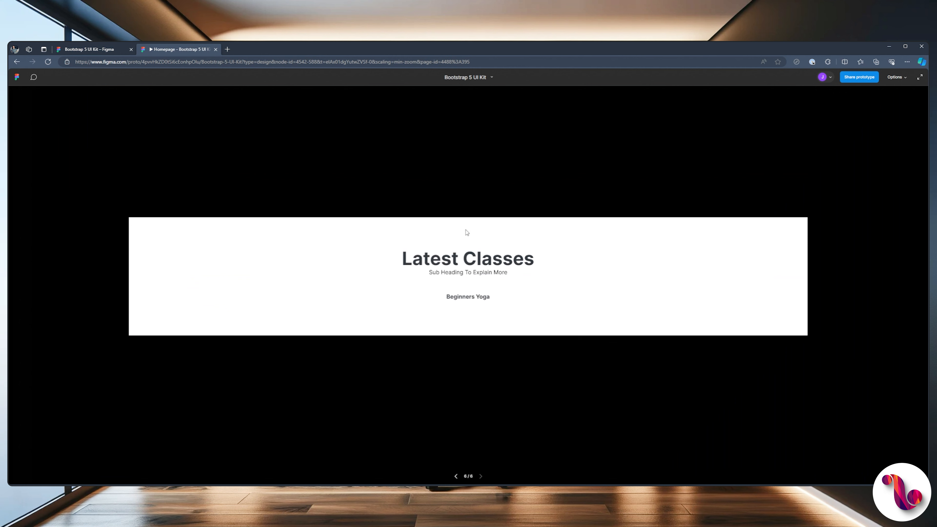
left_click(119, 49)
Duplicate the Beginners Yoga text twice inside its Row.
left_click(25, 202)
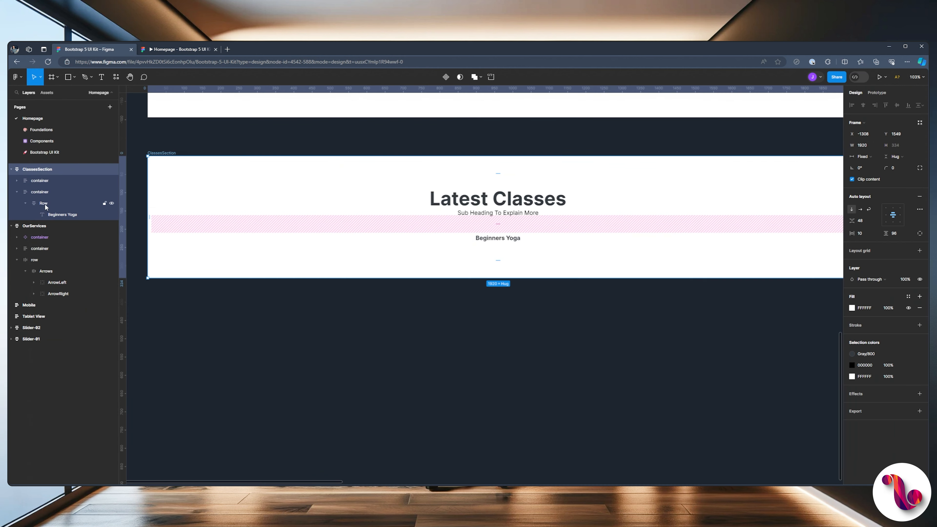
left_click(53, 215)
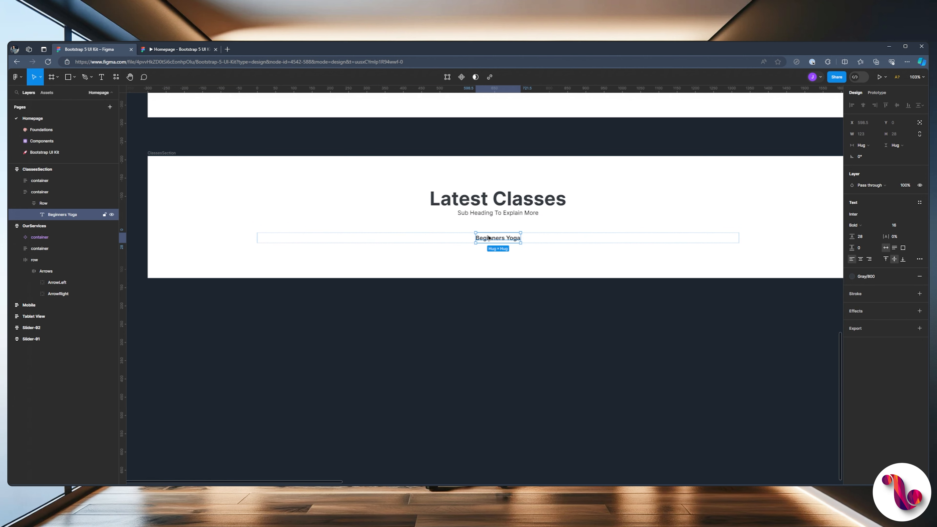
key("ctrl+d")
key("ctrl+d")
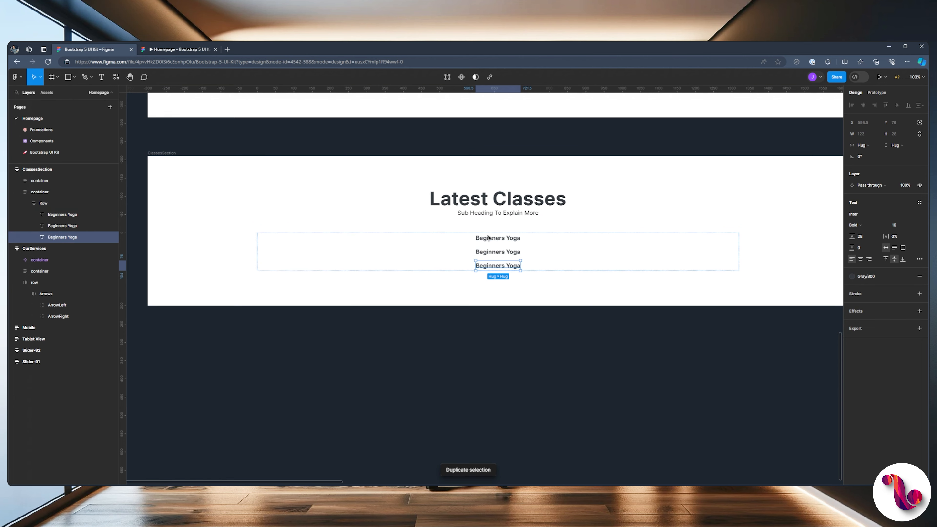
Group the three Beginners Yoga texts and give the group a horizontal auto layout.
left_click(52, 217, "shift")
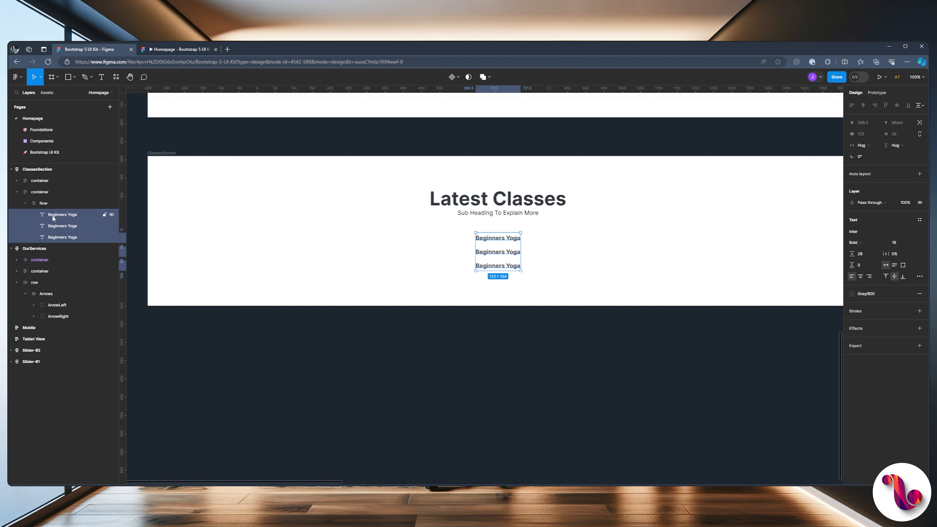
key("ctrl+g")
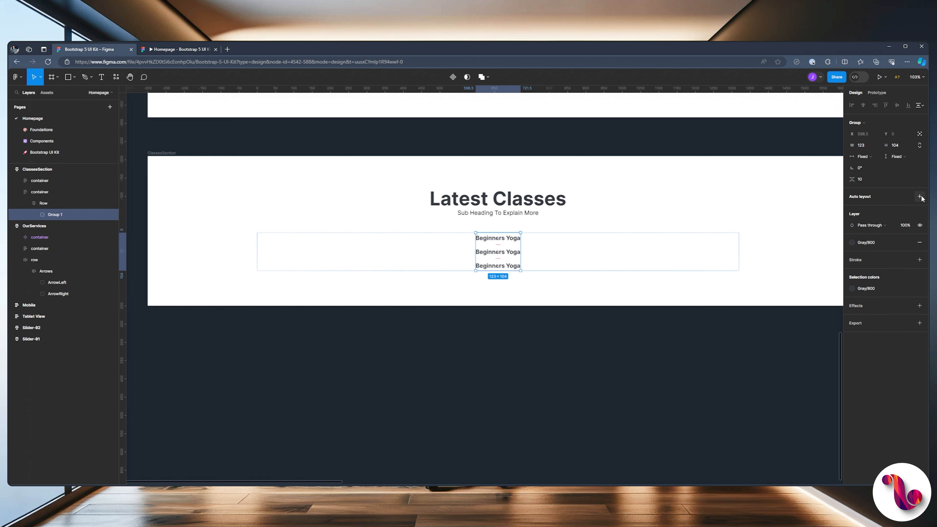
left_click(919, 196)
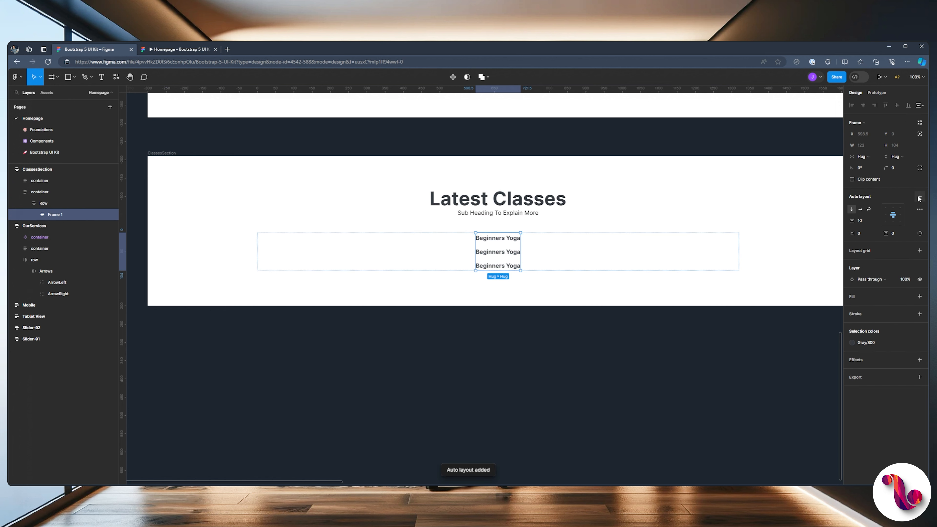
left_click(859, 209)
Rename the new auto layout frame holding the three class texts as TabsContainer.
double_click(55, 214)
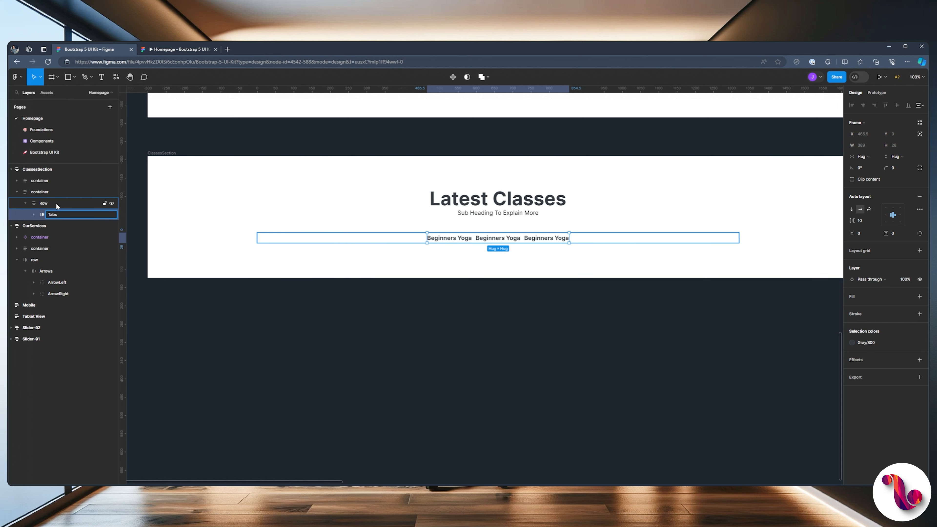
key("Return")
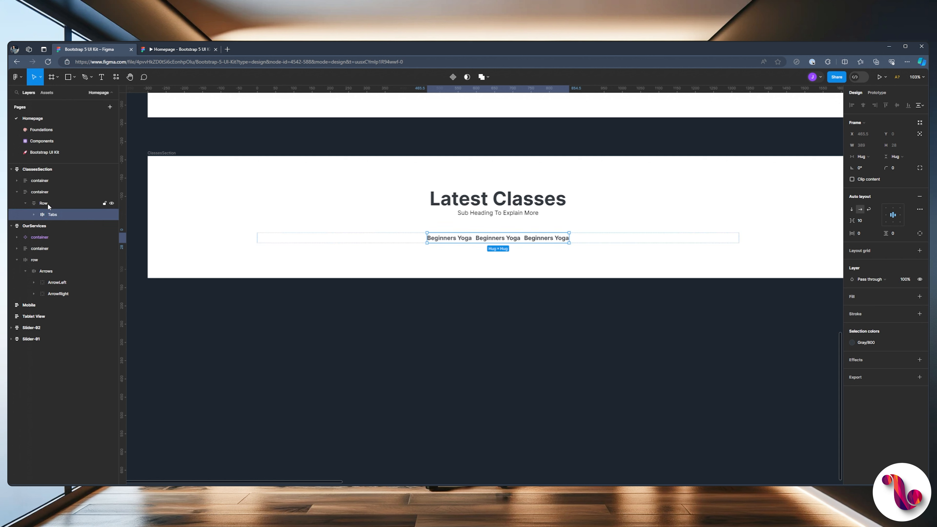
double_click(52, 214)
type("Container")
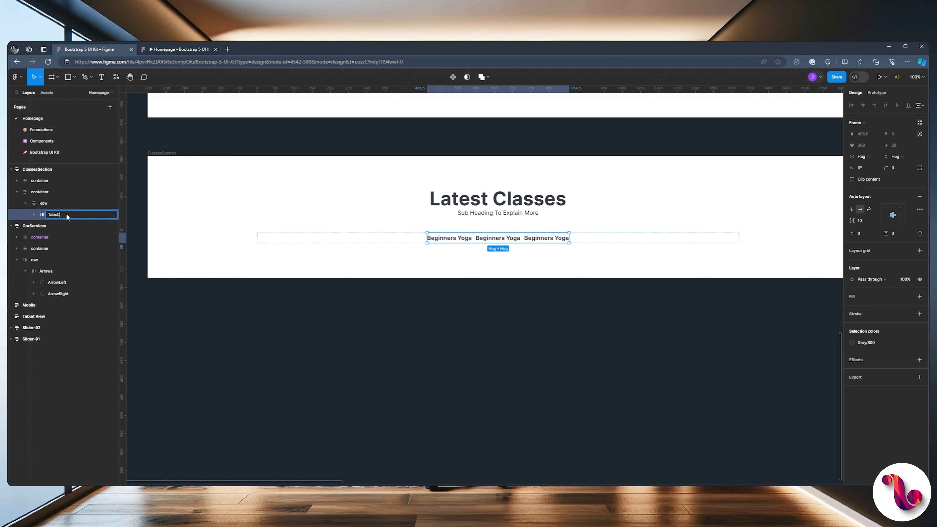
key("Return")
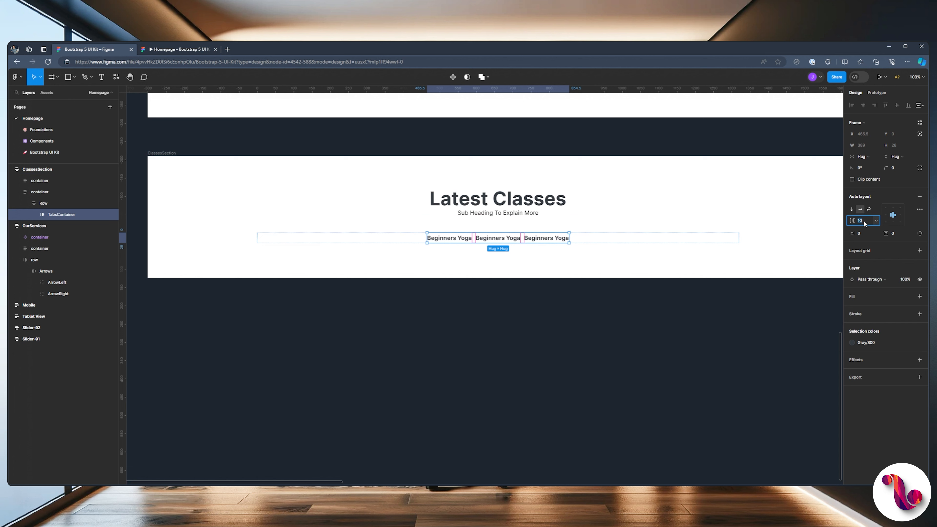
Set TabsContainer's horizontal gap to 48 and check the result in the prototype preview.
type("48")
key("Return")
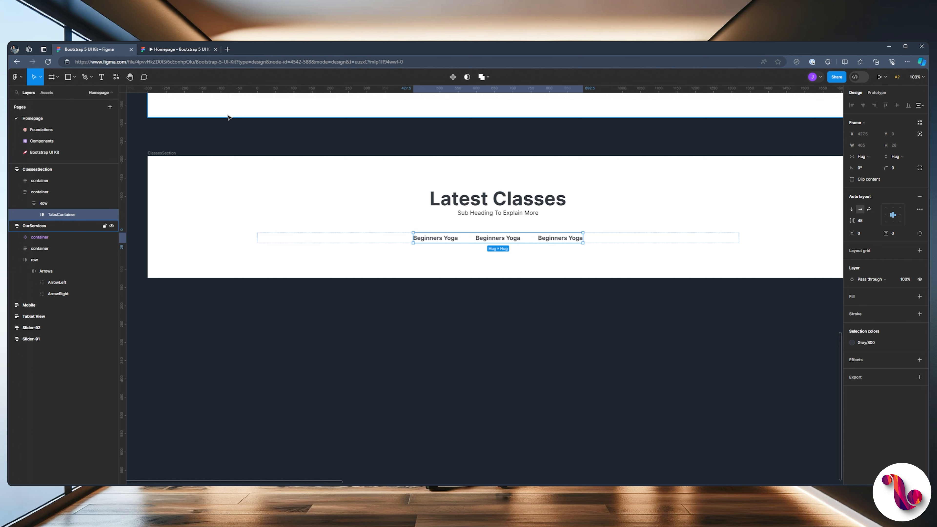
left_click(173, 50)
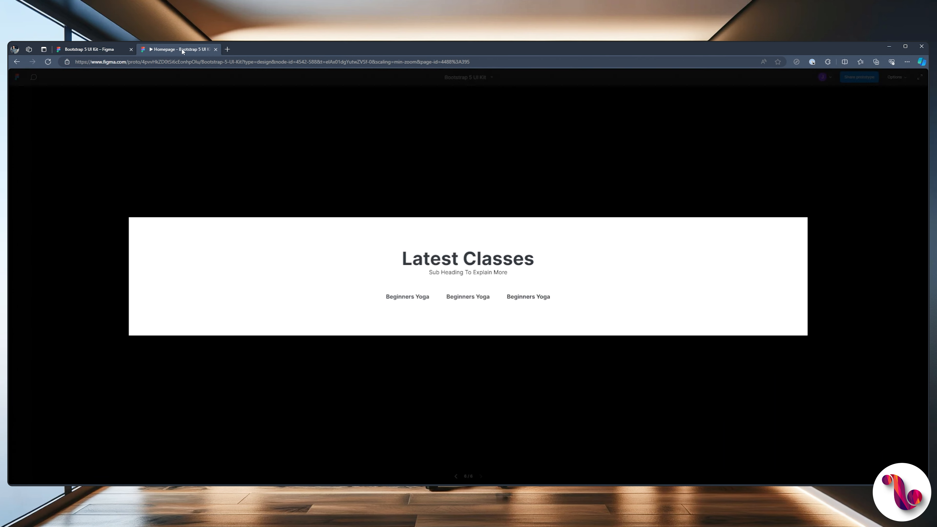
left_click(108, 50)
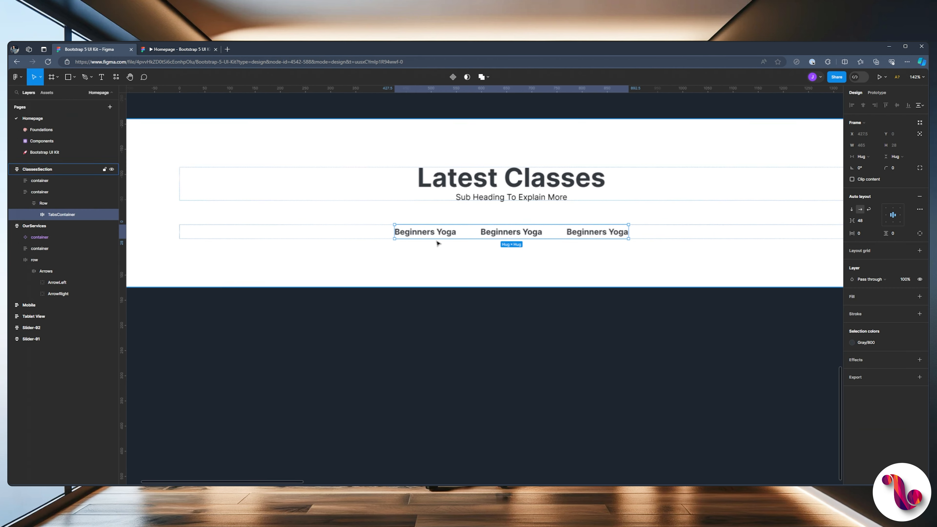
Change the middle Beginners Yoga text in TabsContainer to "Stretching".
double_click(492, 233)
double_click(495, 230)
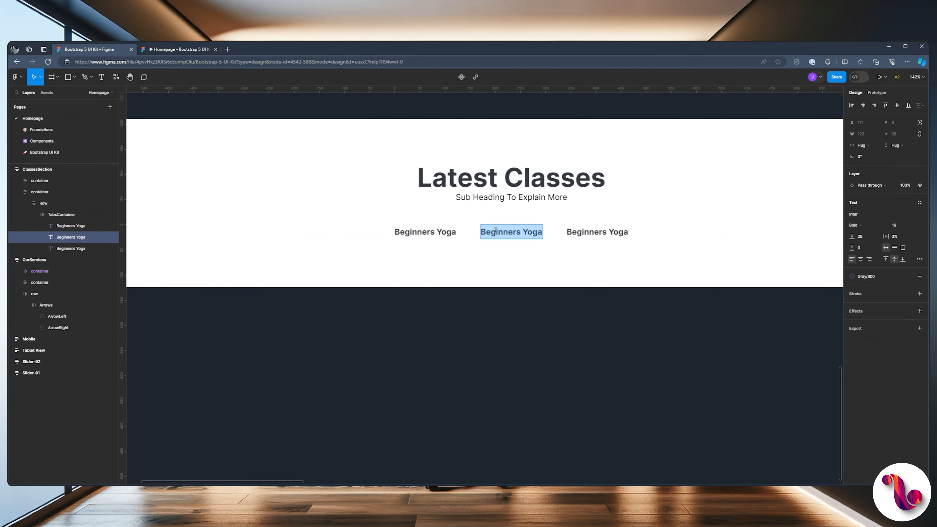
type("St")
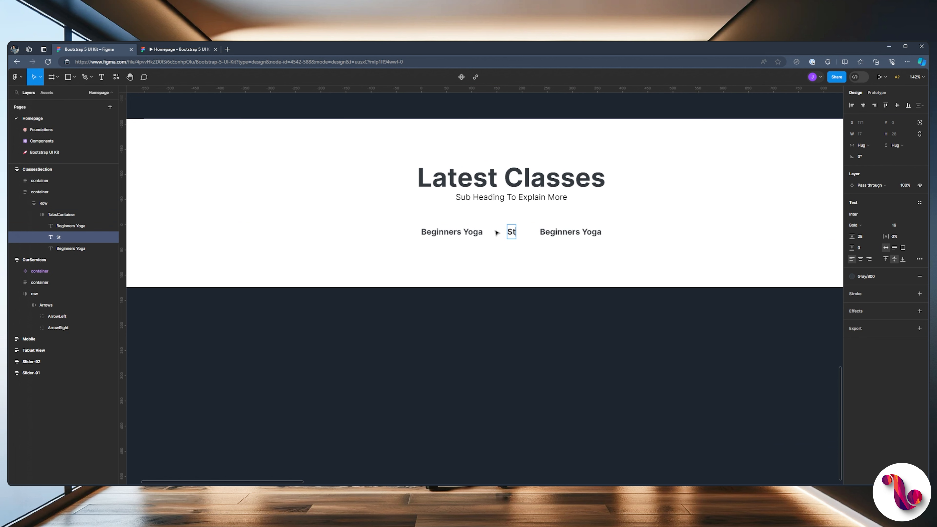
type("retching")
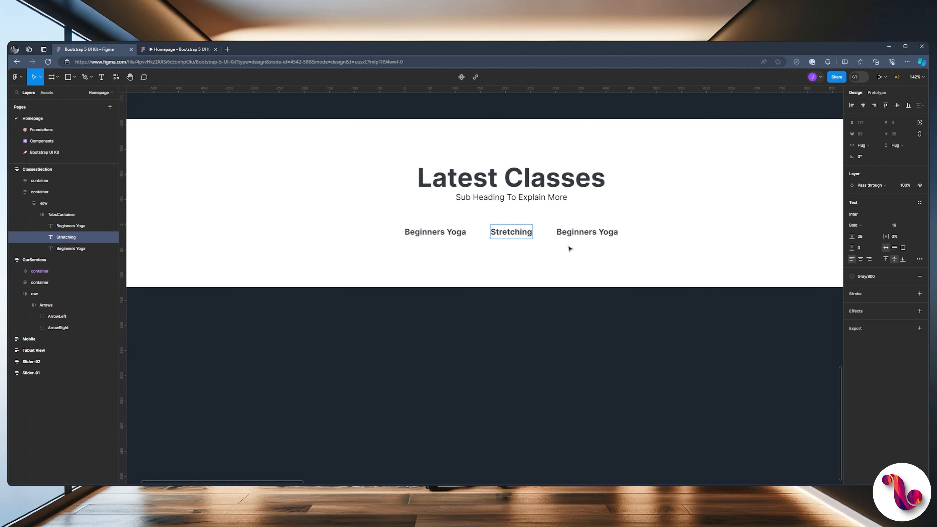
key("Escape")
Change the last Beginners Yoga text in TabsContainer to "Fly-Yoga".
left_click(570, 236)
double_click(571, 234)
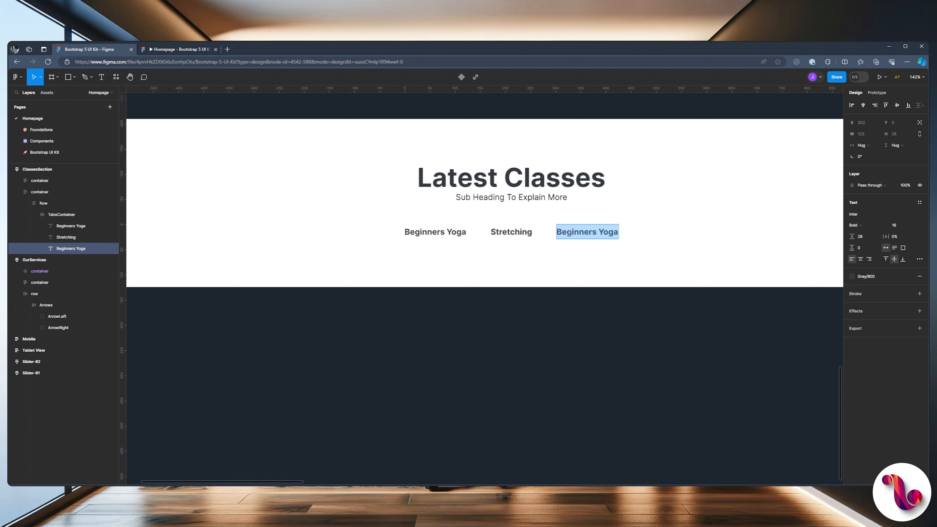
type("Fly-")
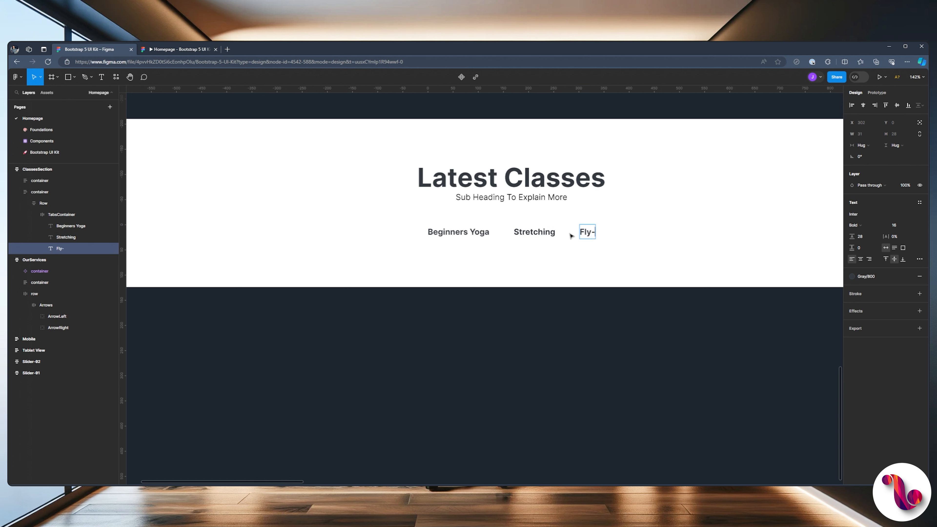
type("Yoga")
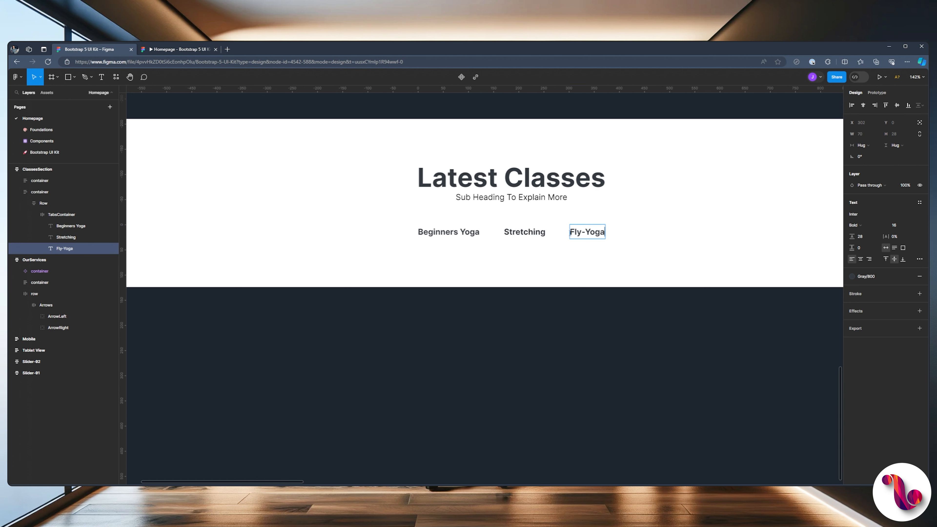
key("Escape")
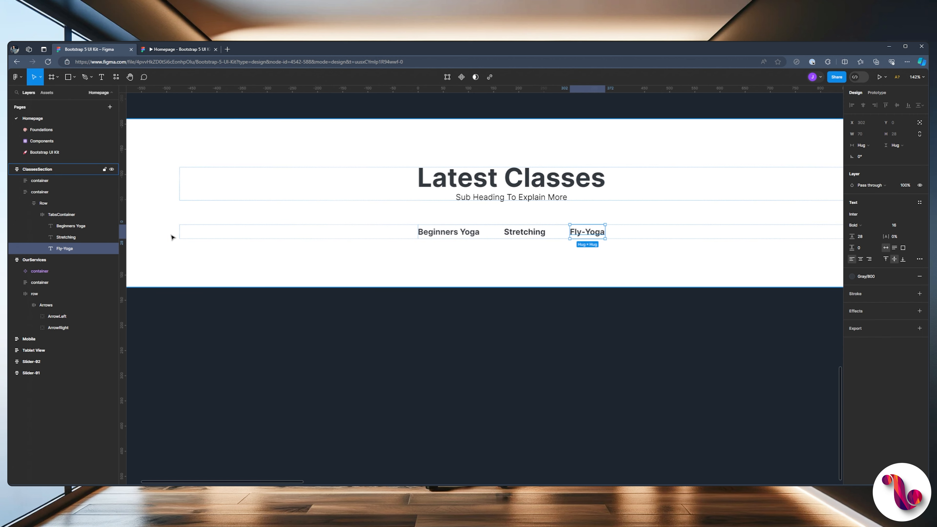
Duplicate the Fly-Yoga text within TabsContainer and change the copy to "Yin Yoga".
key("ctrl+d")
double_click(614, 232)
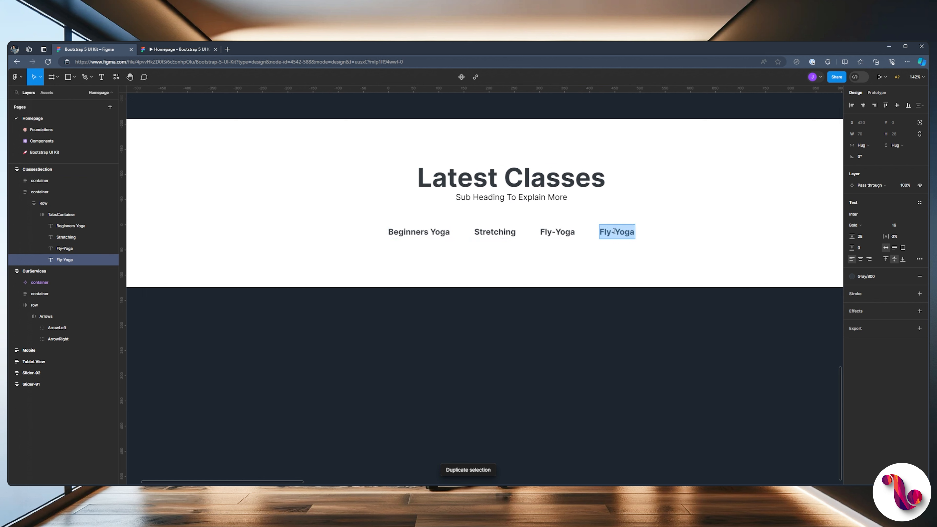
type("Yin Yoga")
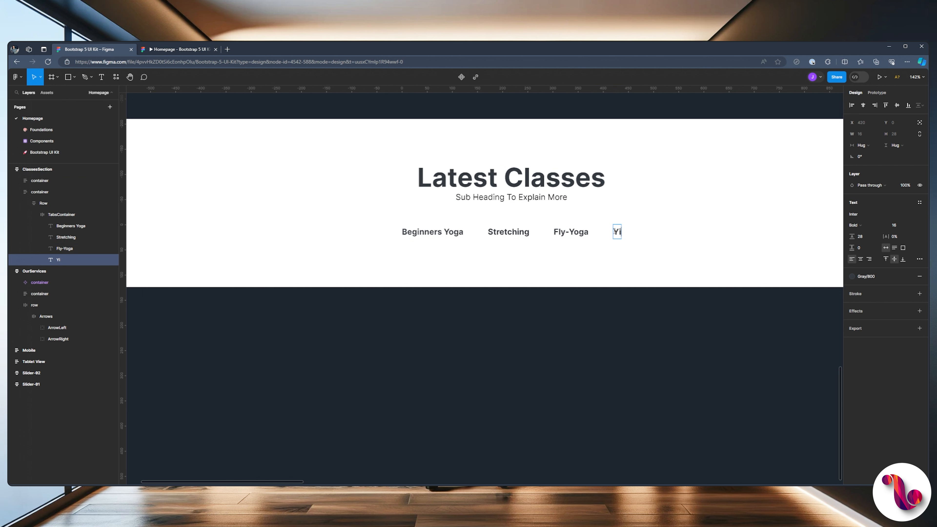
key("Escape")
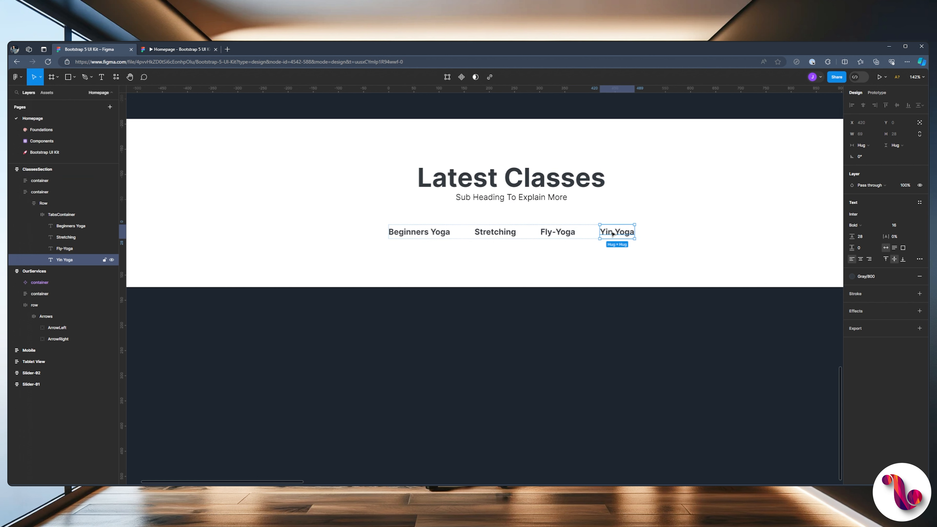
Duplicate the Yin Yoga text, change the copy to "Flo Yoga", and check the tab row in the prototype preview.
key("ctrl+d")
double_click(641, 236)
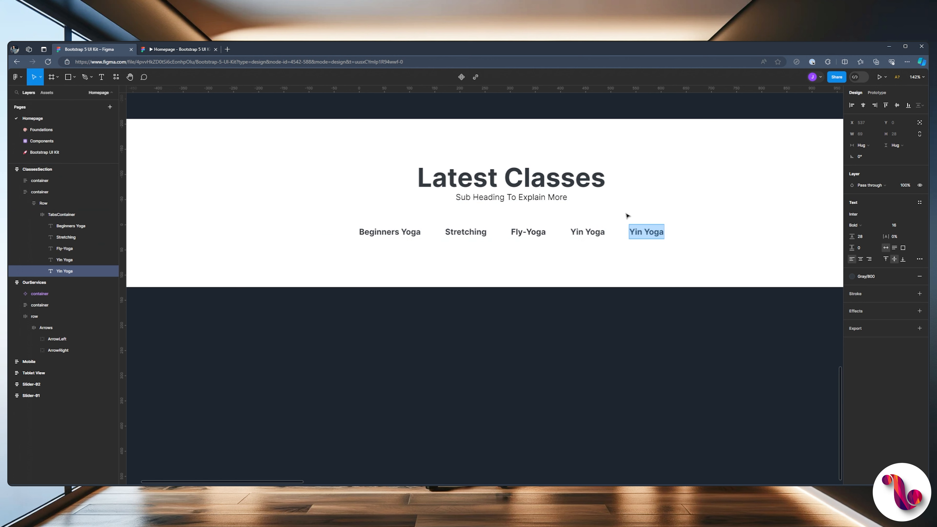
type("Flo Yo")
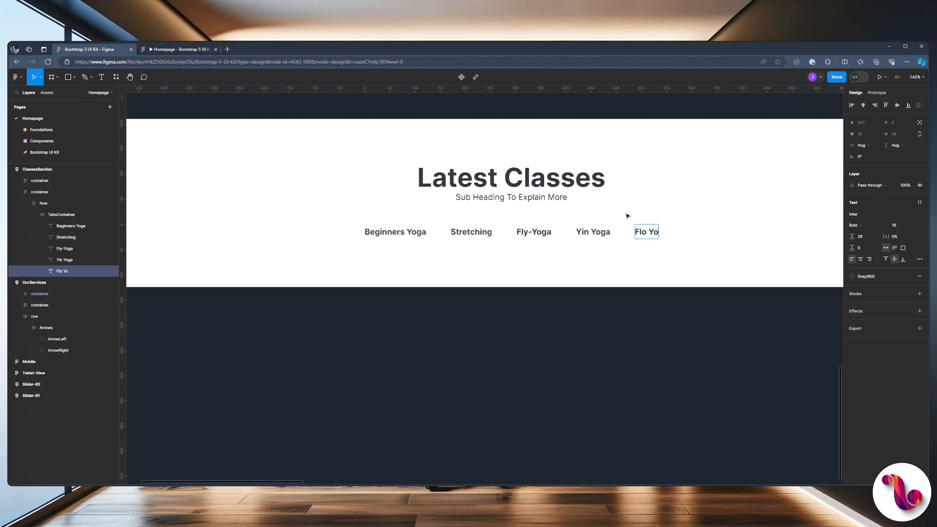
type("ga")
left_click(157, 48)
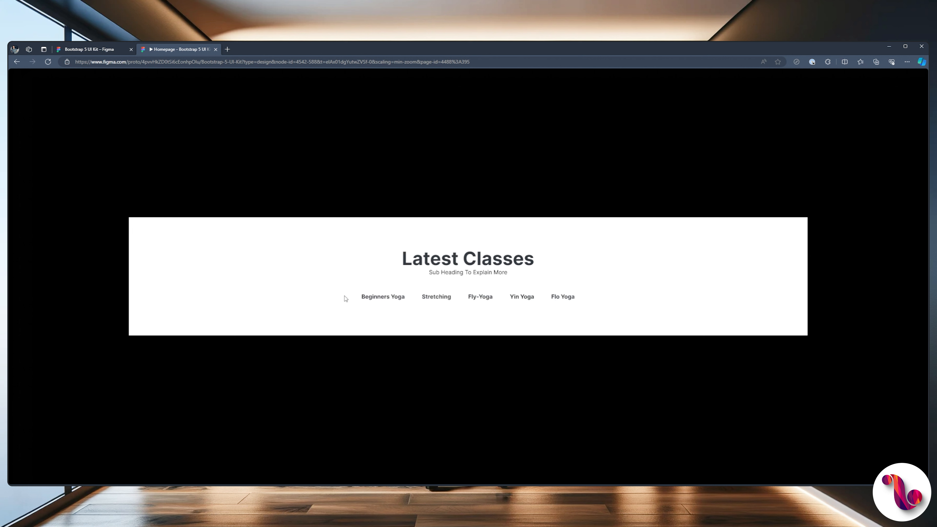
left_click(97, 51)
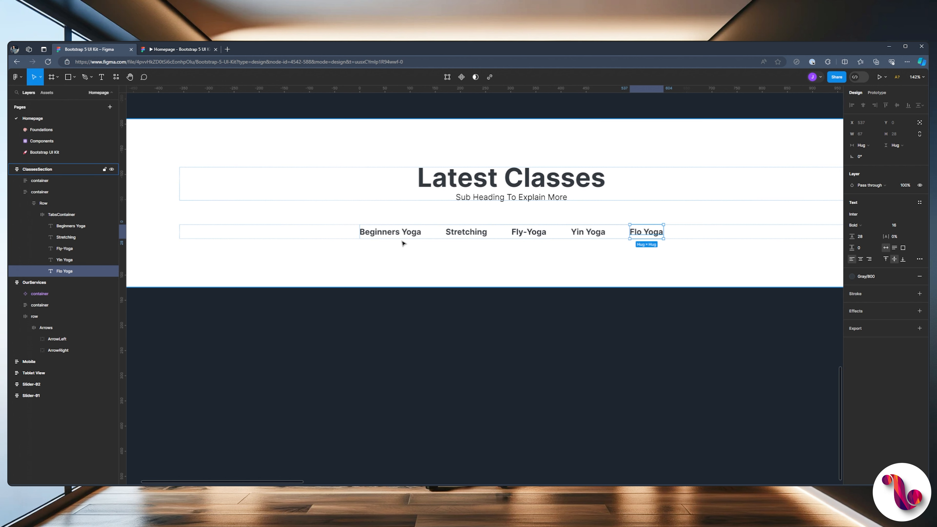
Group the Beginners Yoga text on its own and rename the group as Active.
left_click(395, 236)
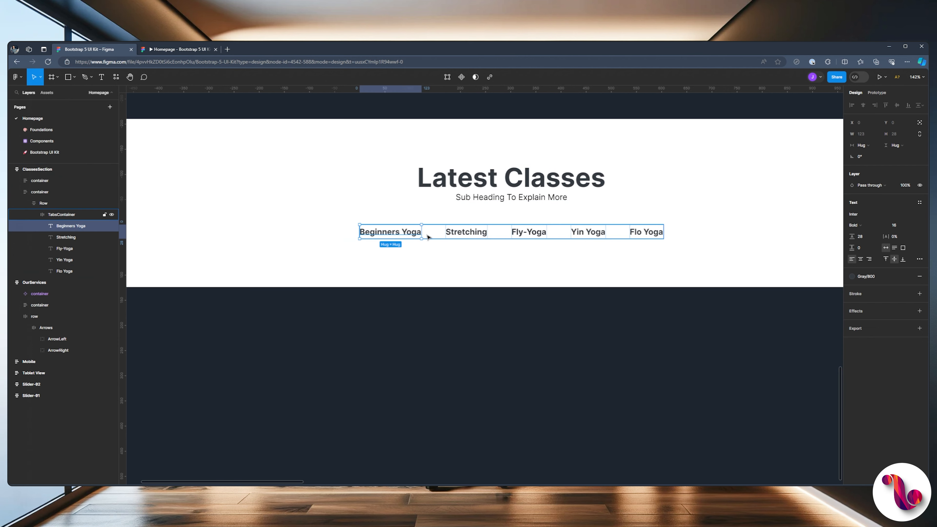
key("ctrl+g")
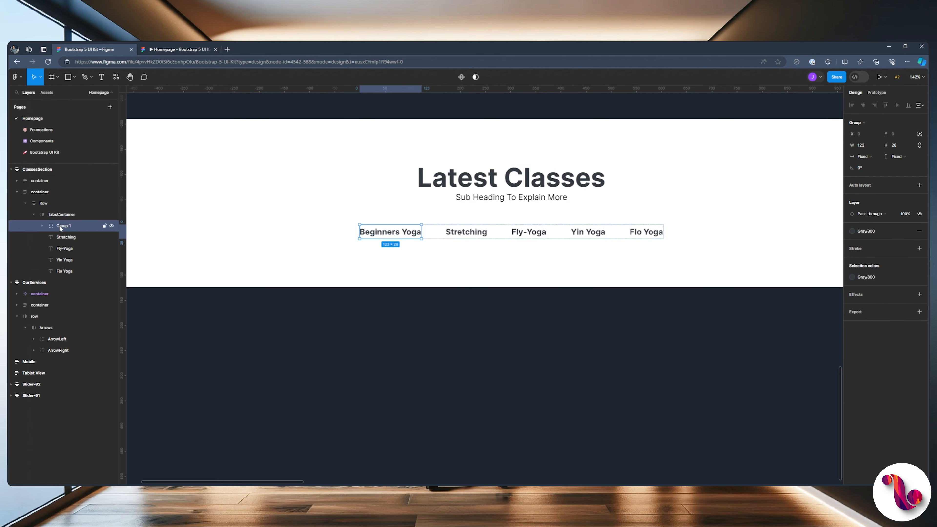
double_click(60, 226)
type("Active")
key("Return")
Add auto layout to the Active group with a horizontal gap of 0 and centered alignment.
left_click(919, 185)
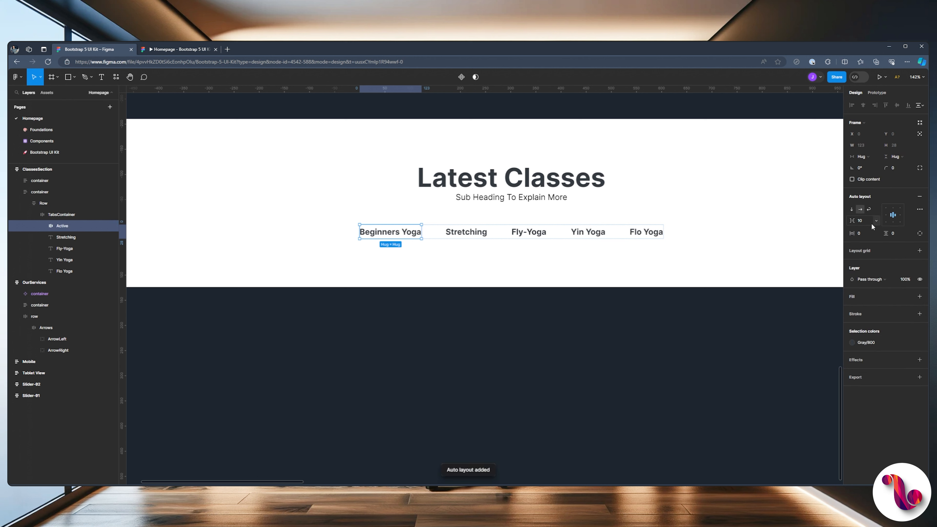
left_click(862, 221)
type("0")
key("Return")
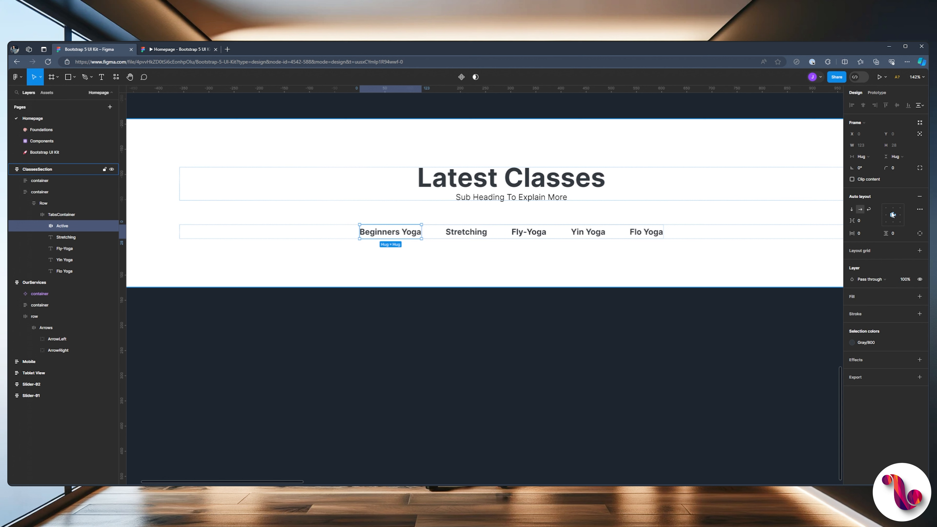
left_click(893, 214)
Set the Active frame's horizontal and vertical padding to 16.
left_click(862, 233)
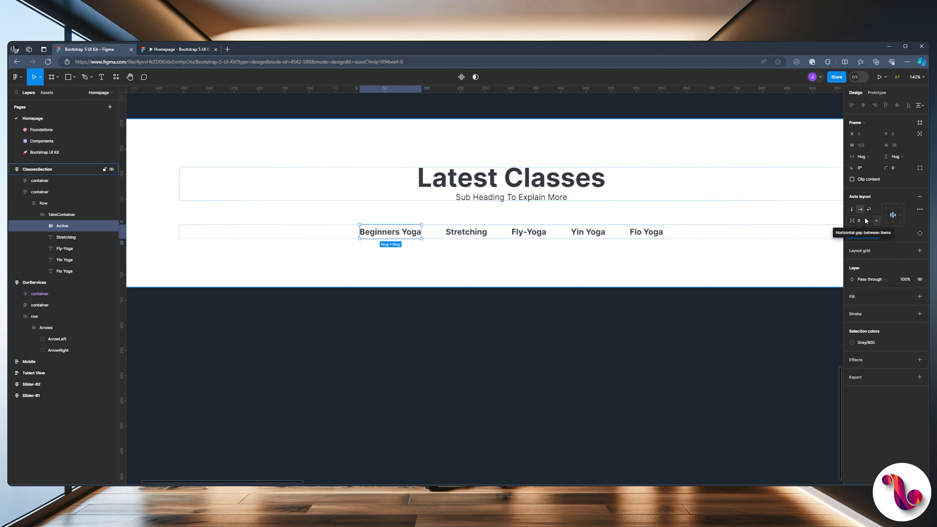
type("16")
left_click(898, 234)
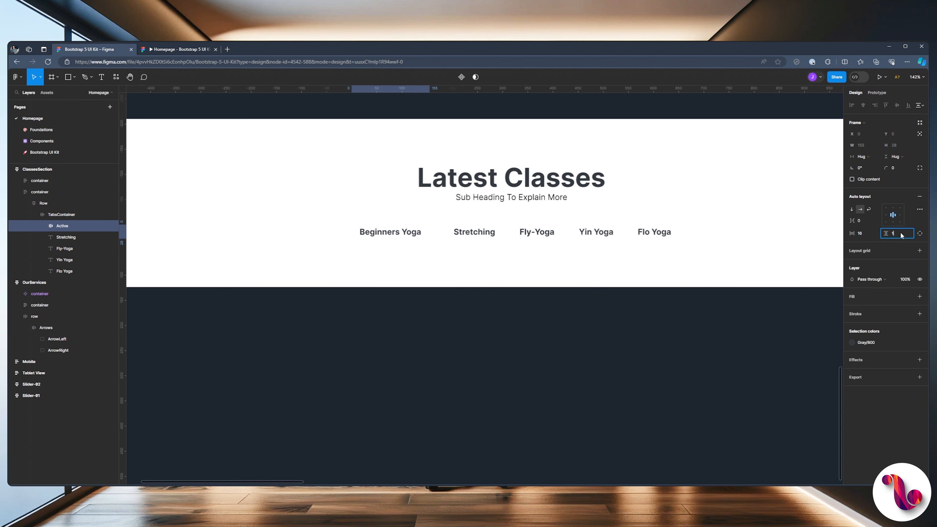
key("Return")
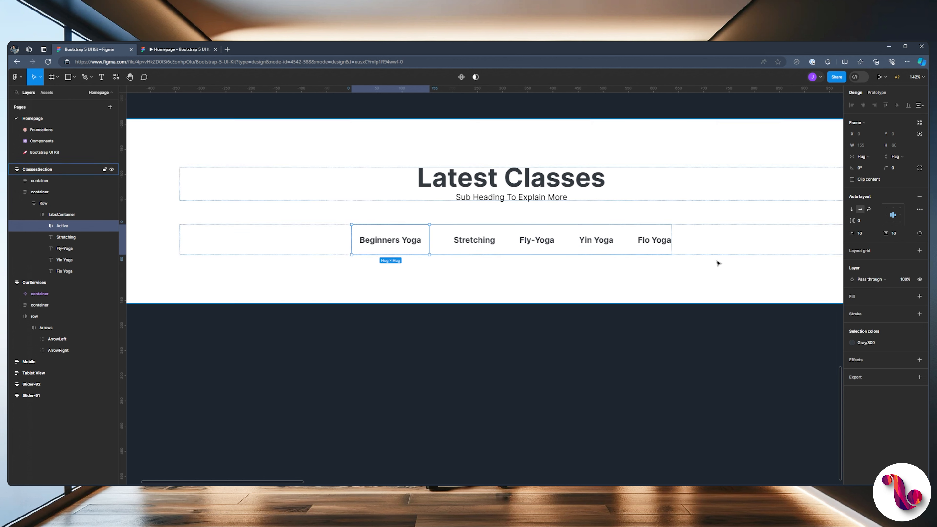
Try a Primary/Color fill on the Active frame, check it in the prototype preview, and remove the fill.
left_click(919, 297)
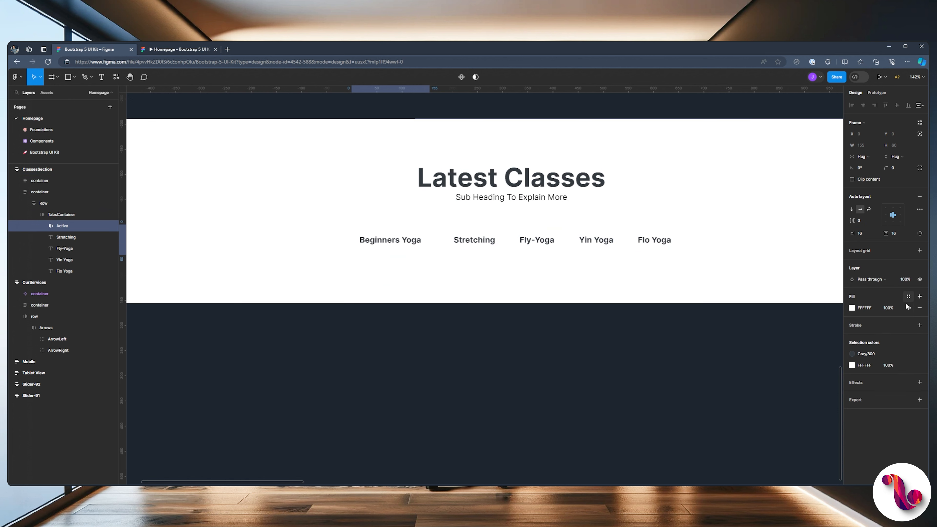
left_click(907, 297)
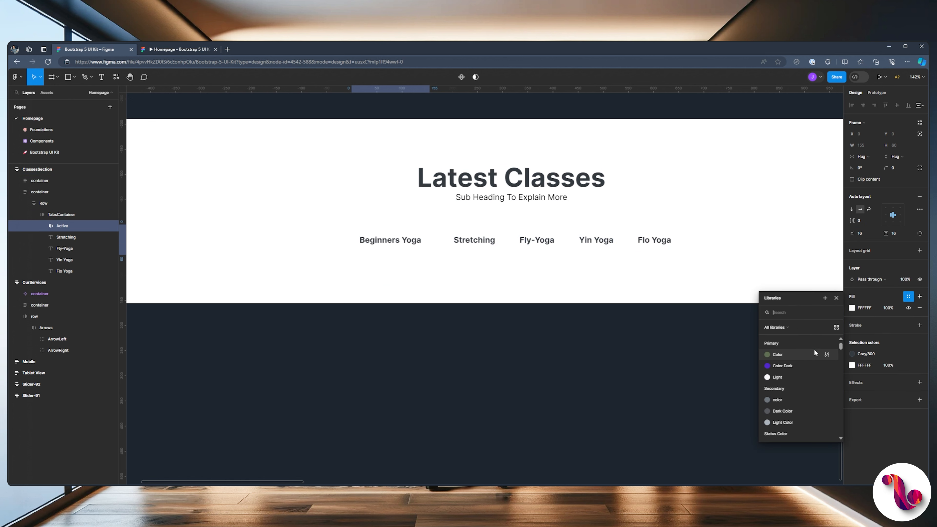
left_click(778, 354)
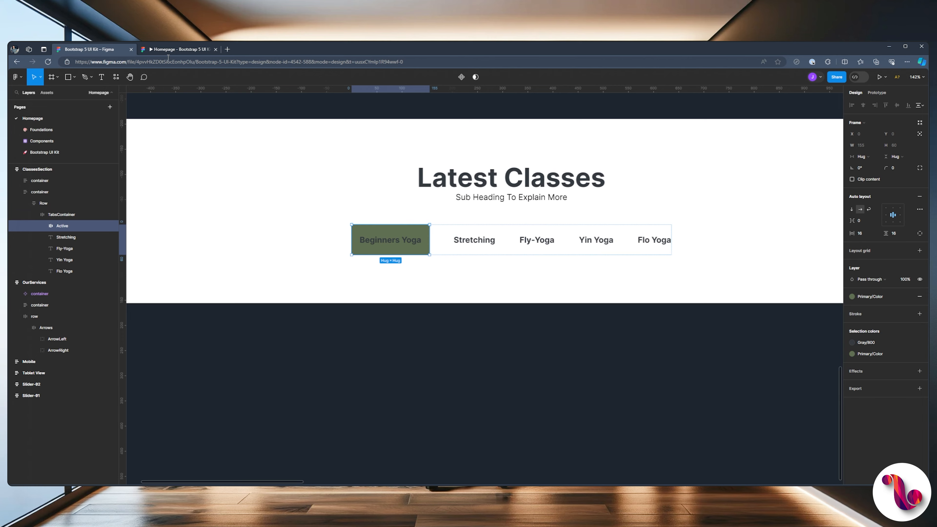
left_click(171, 49)
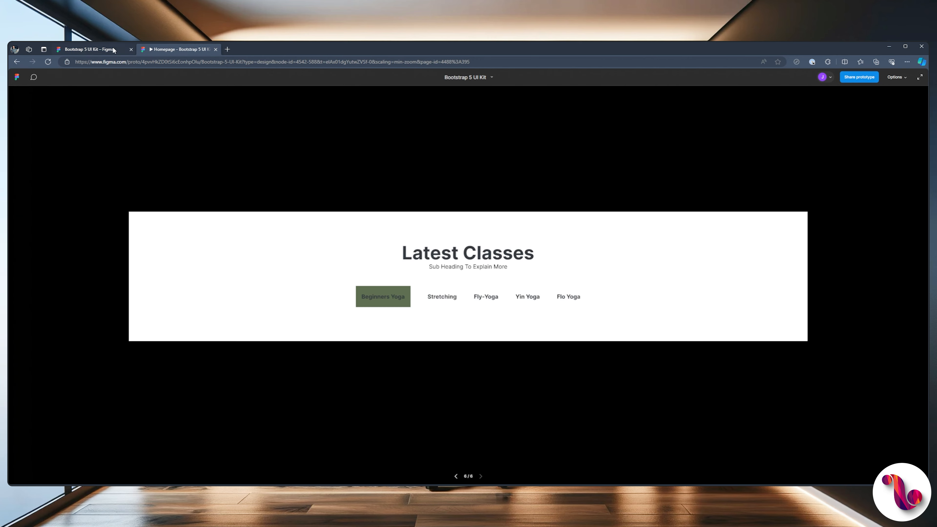
left_click(92, 50)
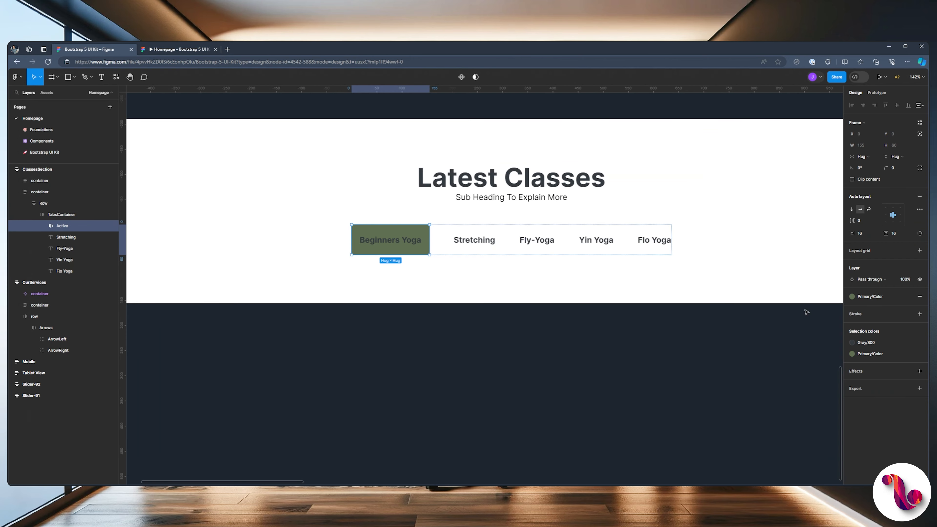
left_click(919, 297)
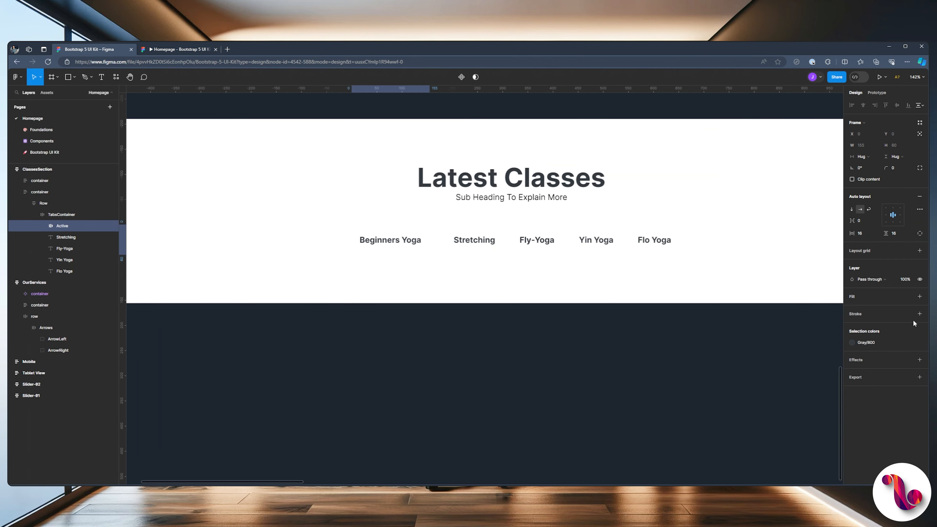
Add a stroke to the Active frame using the Primary/Color style and check it in the prototype preview.
left_click(920, 313)
left_click(908, 314)
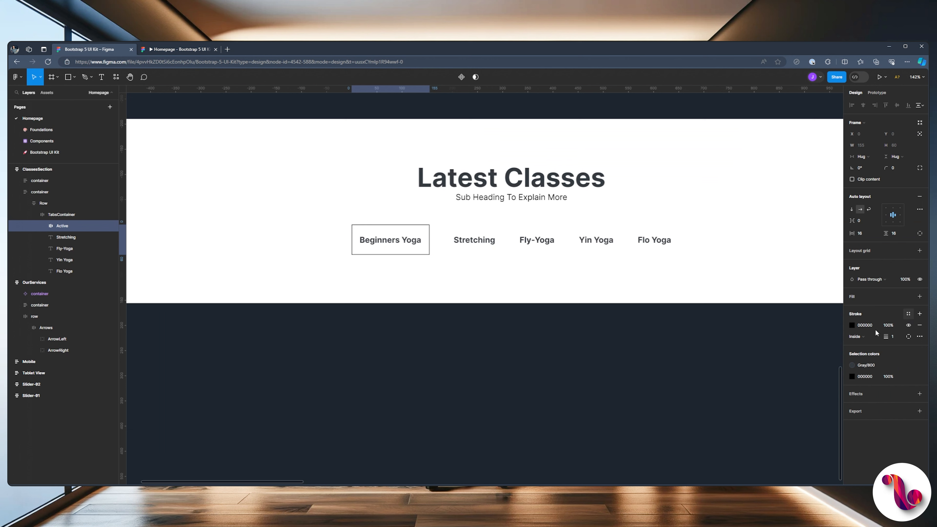
left_click(781, 376)
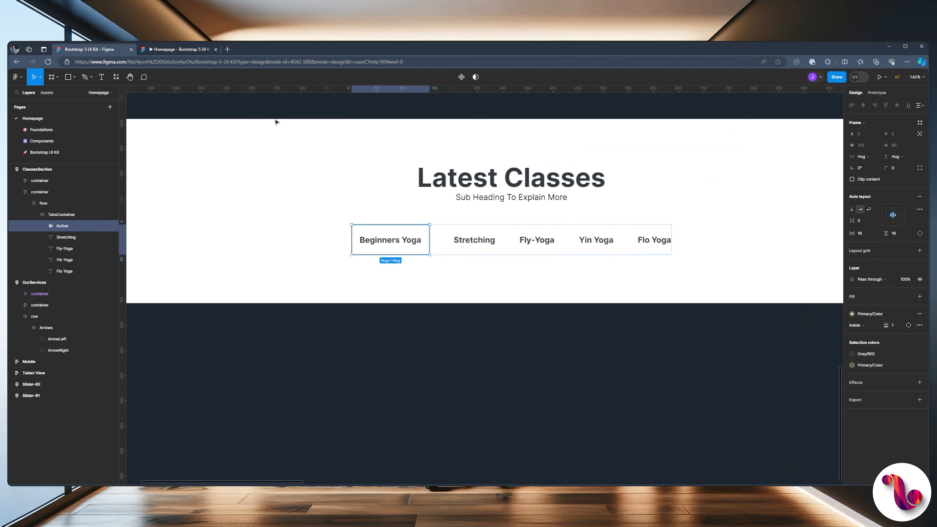
left_click(163, 51)
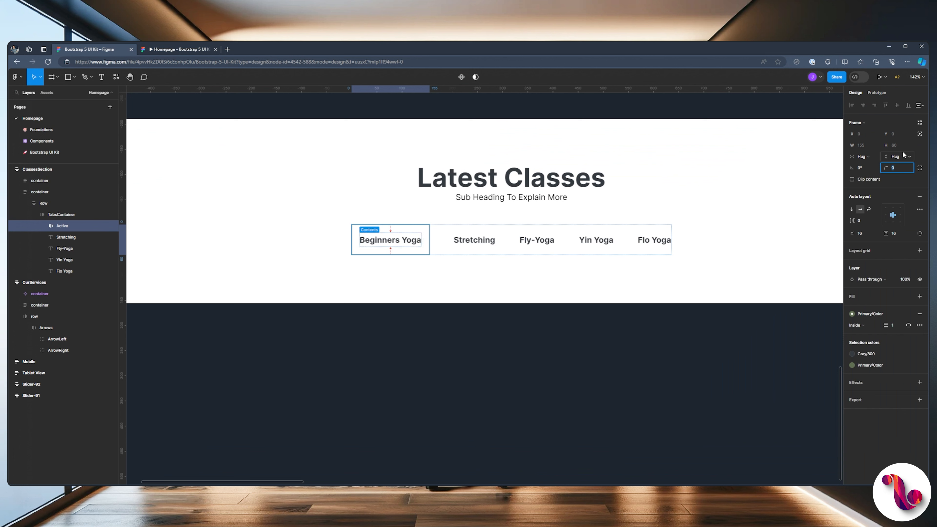
Set the Active frame's corner radius to 16 after trying 25, and check it in the prototype preview.
type("5")
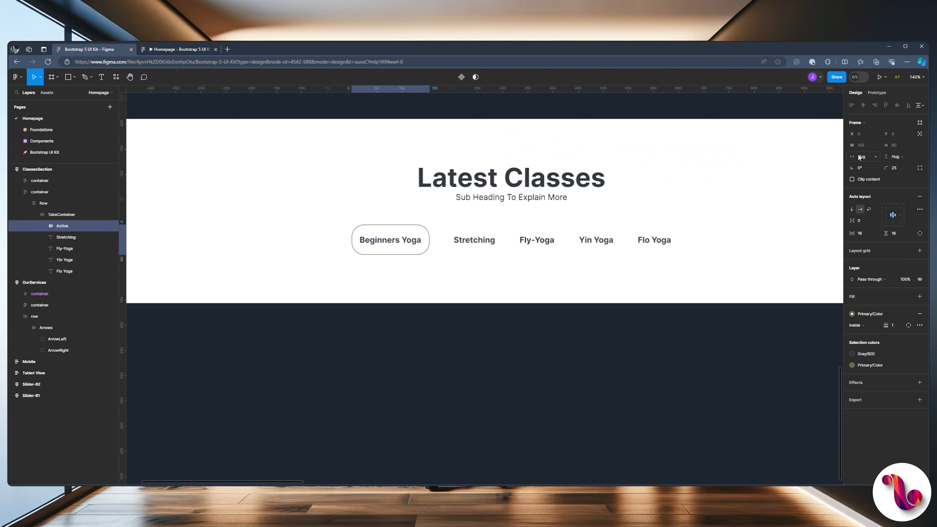
key("Return")
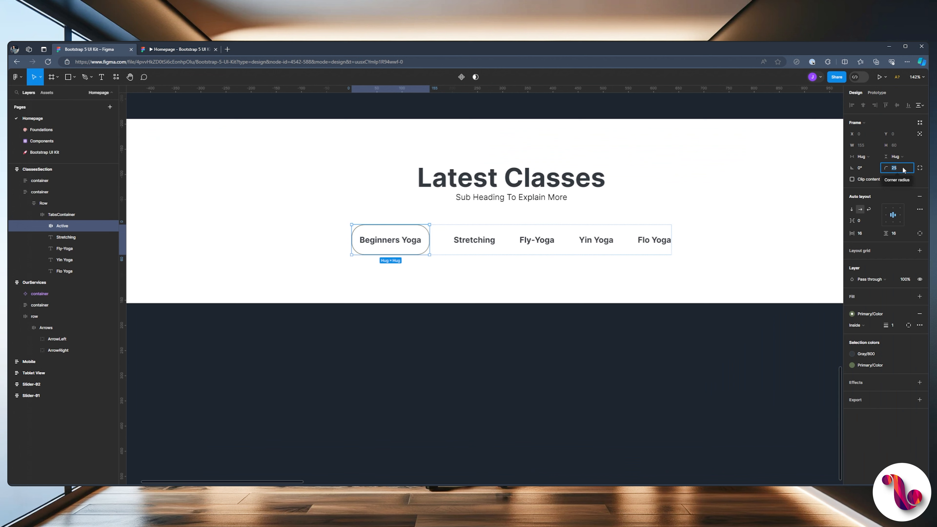
type("16")
key("Return")
left_click(173, 50)
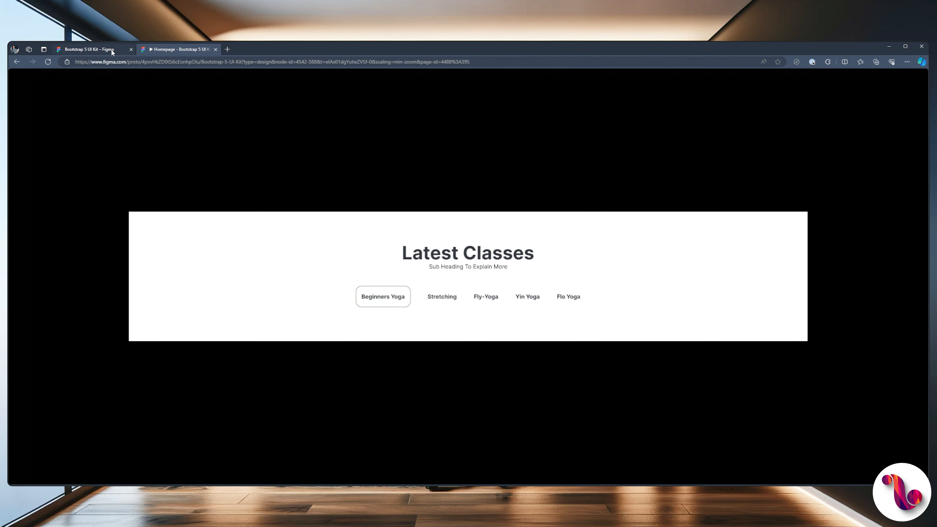
left_click(111, 49)
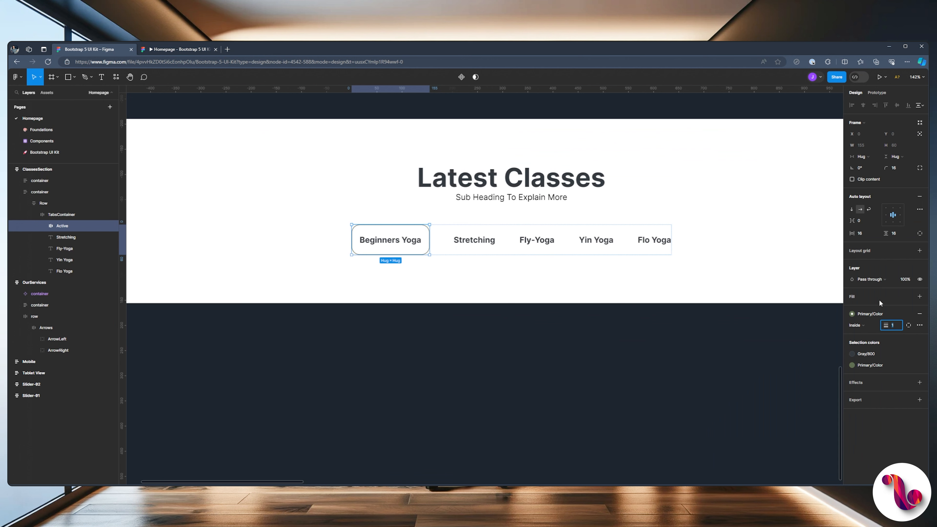
Set the Active frame's stroke weight to 2 and check the outline in the prototype preview.
type("2")
key("Return")
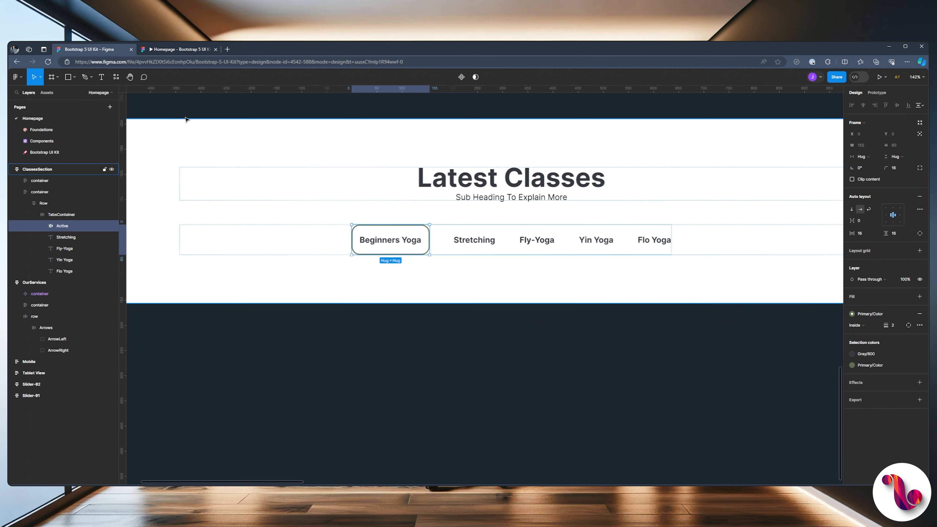
left_click(155, 48)
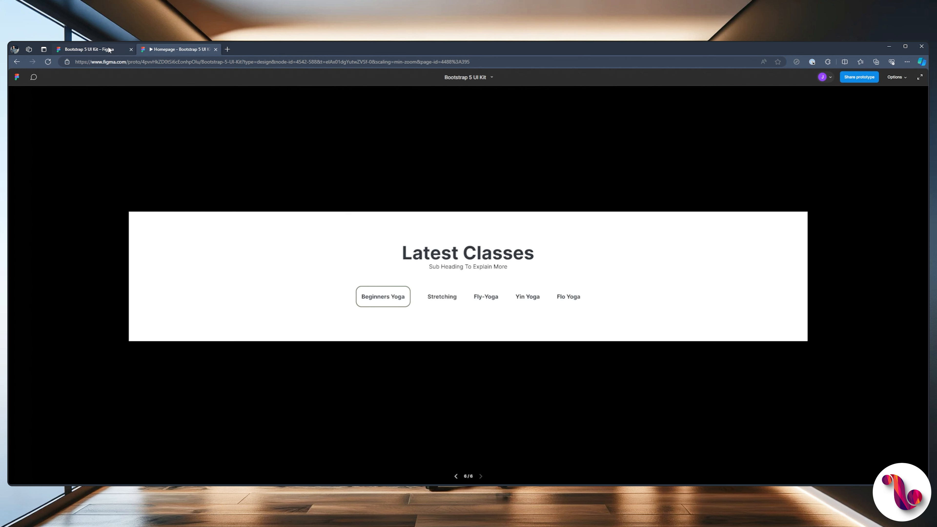
left_click(109, 49)
Set the prototype preview's scaling to Fill screen to view the Latest Classes section larger.
left_click(198, 52)
left_click(900, 77)
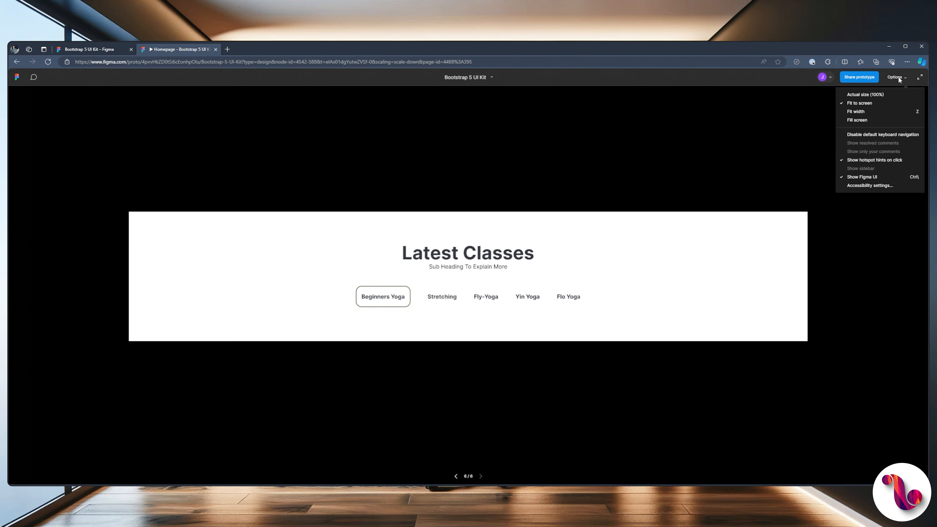
left_click(858, 119)
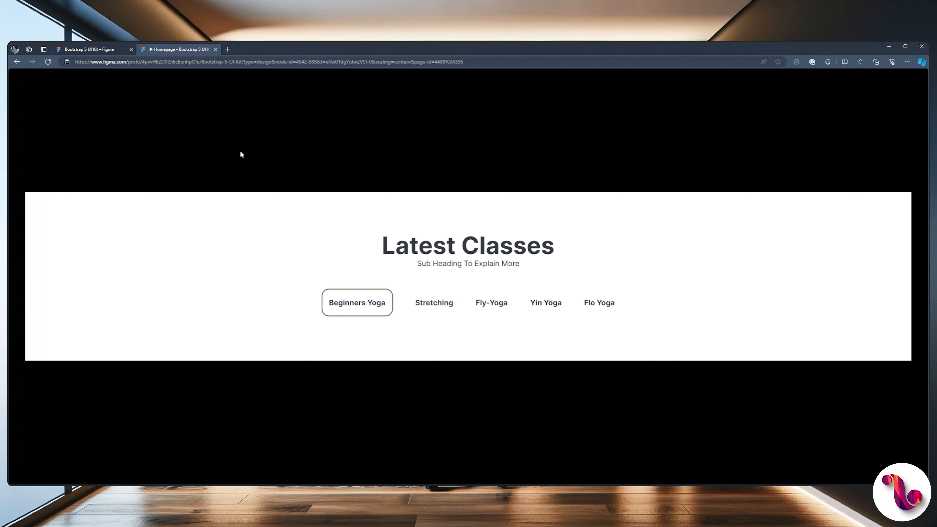
Set the Active frame's vertical padding to 12 and its horizontal padding to 18.
left_click(89, 49)
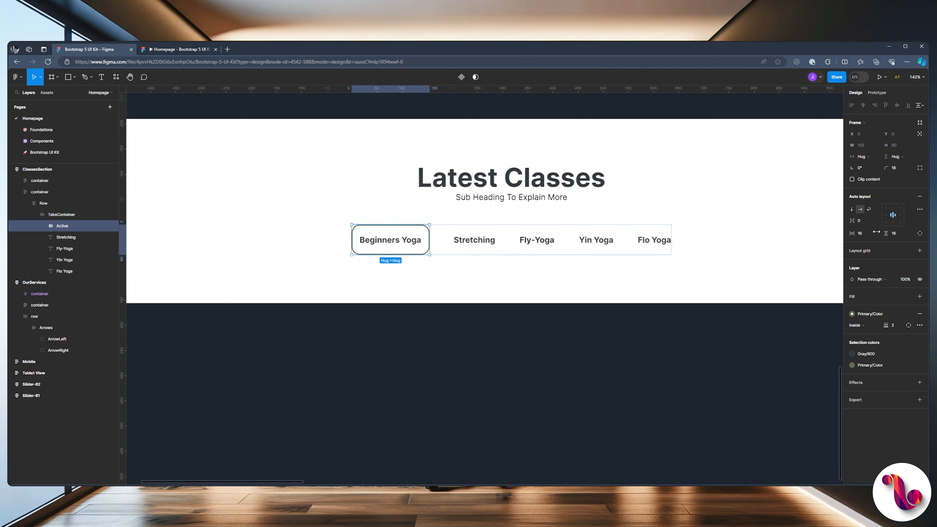
left_click(896, 234)
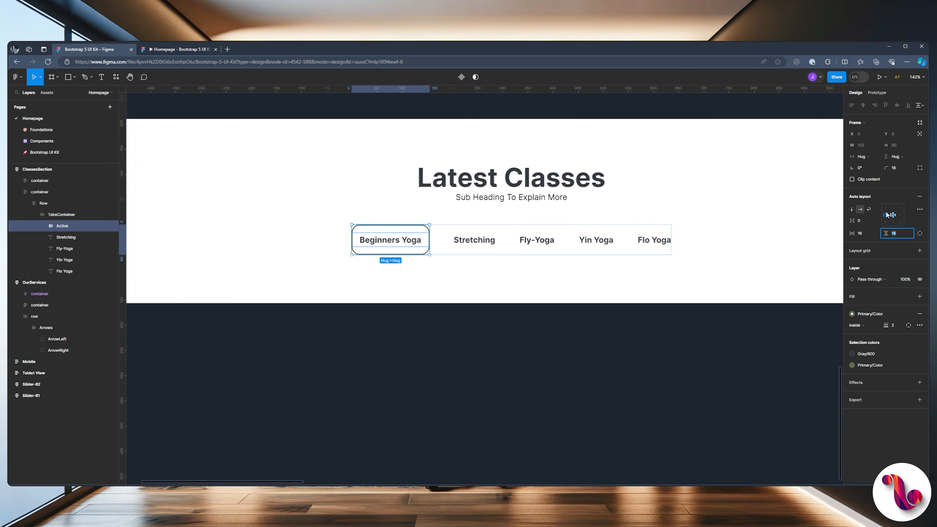
type("12")
key("Return")
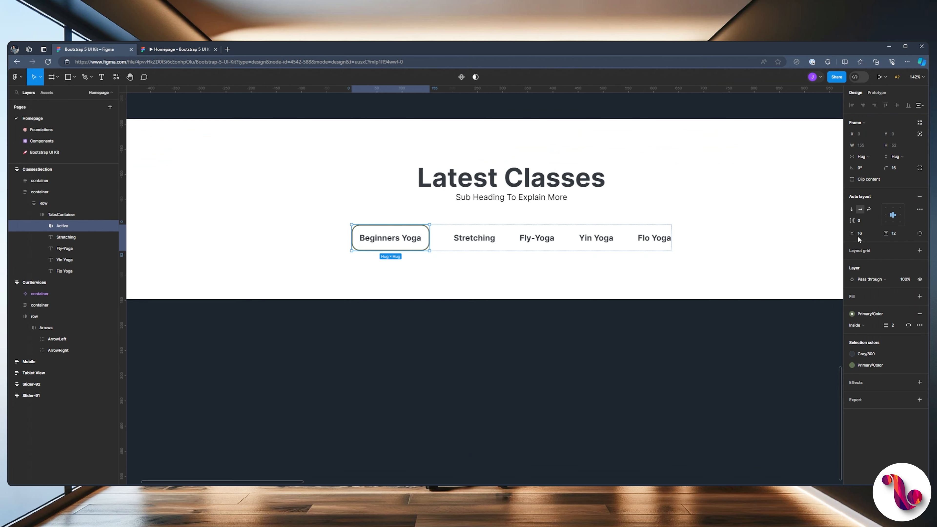
key("shift+Tab")
type("18")
key("Return")
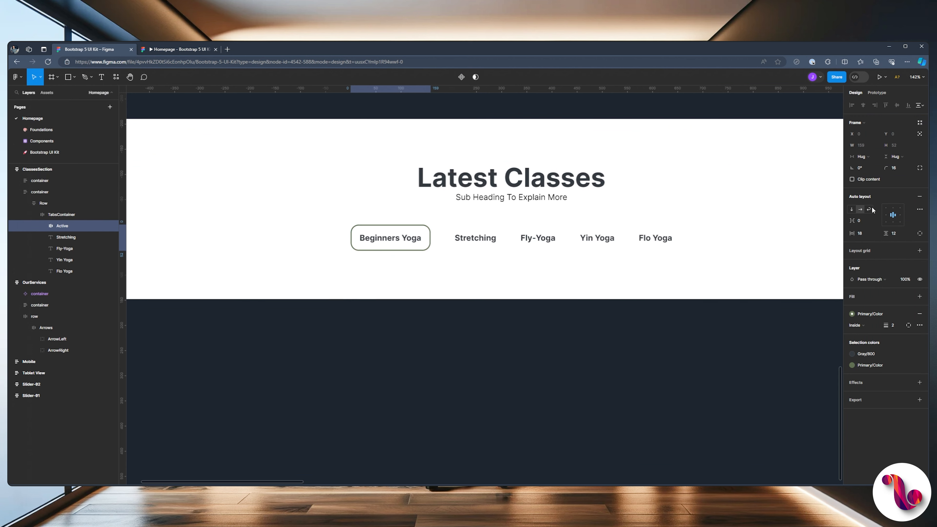
Try a horizontal padding of 20 on the Active frame, compare it in the prototype preview, and restore it to 18.
left_click(867, 234)
type("2")
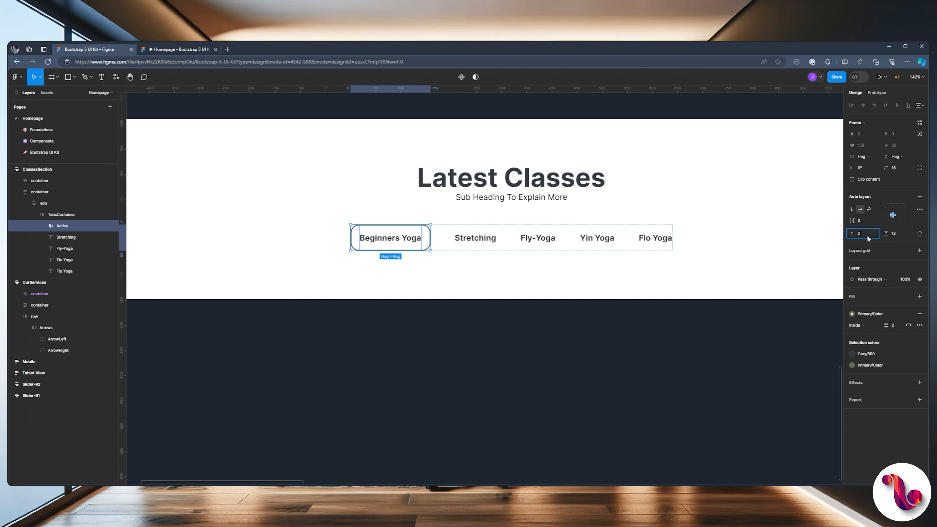
type("0")
key("Return")
key("ctrl+Tab")
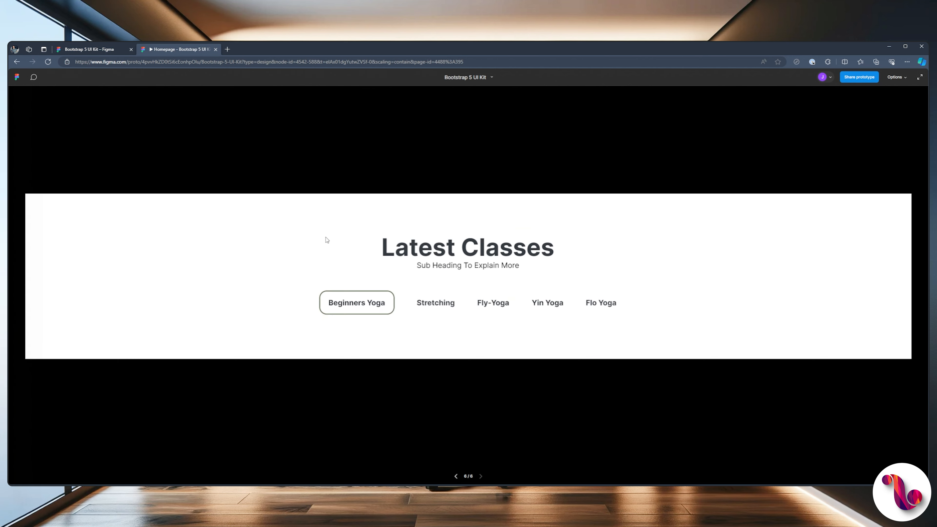
left_click(88, 49)
left_click(865, 232)
type("18")
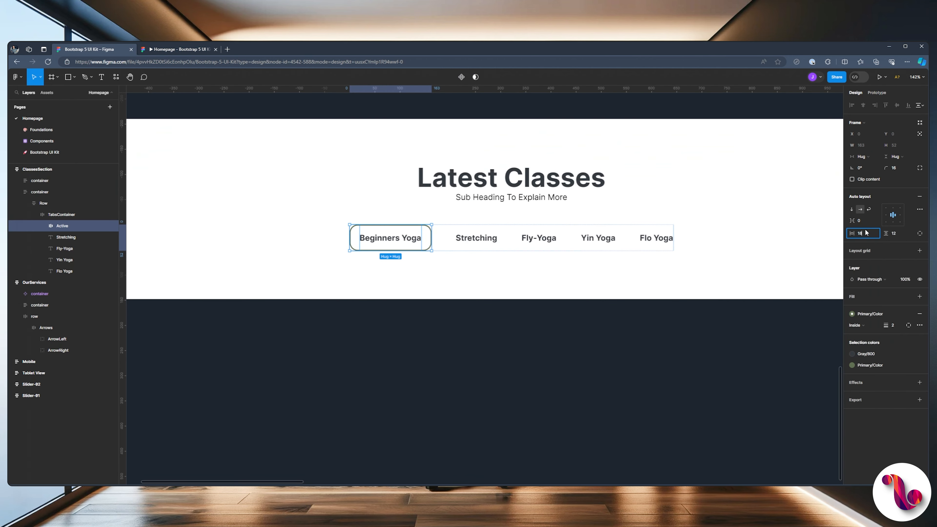
key("Return")
left_click(205, 50)
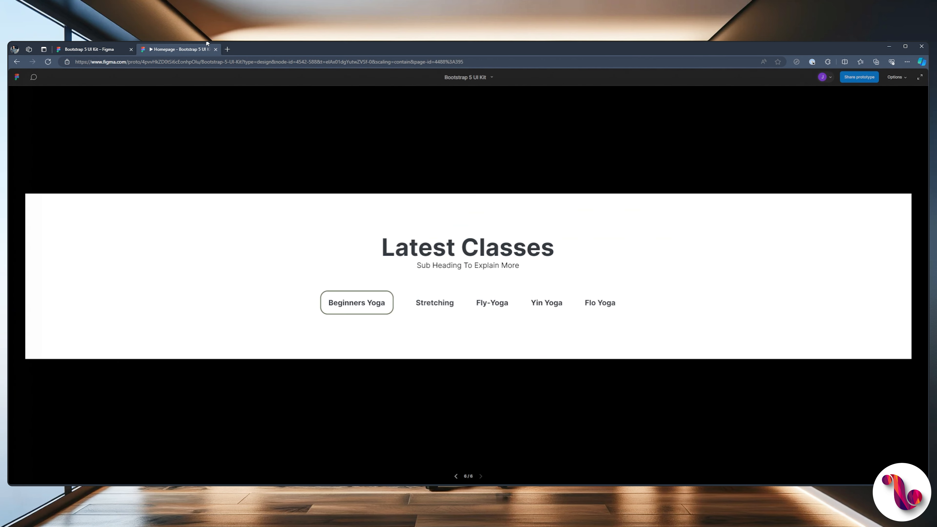
Set the Active frame's corner radius to 14 and check it in the prototype preview.
left_click(104, 49)
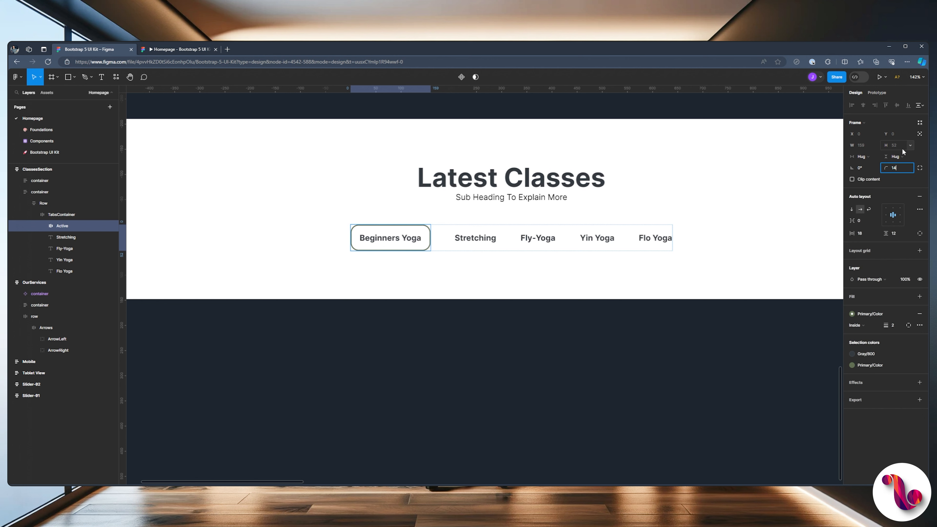
key("Return")
left_click(166, 50)
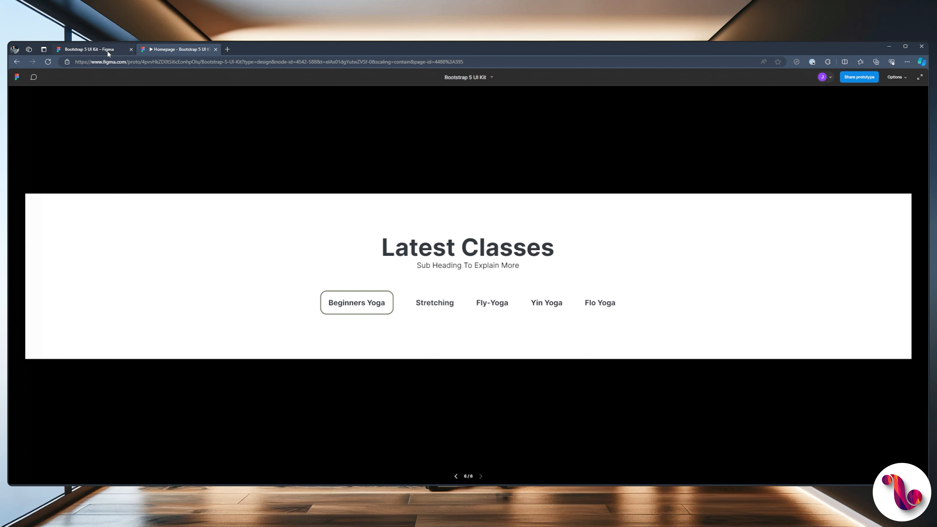
left_click(107, 50)
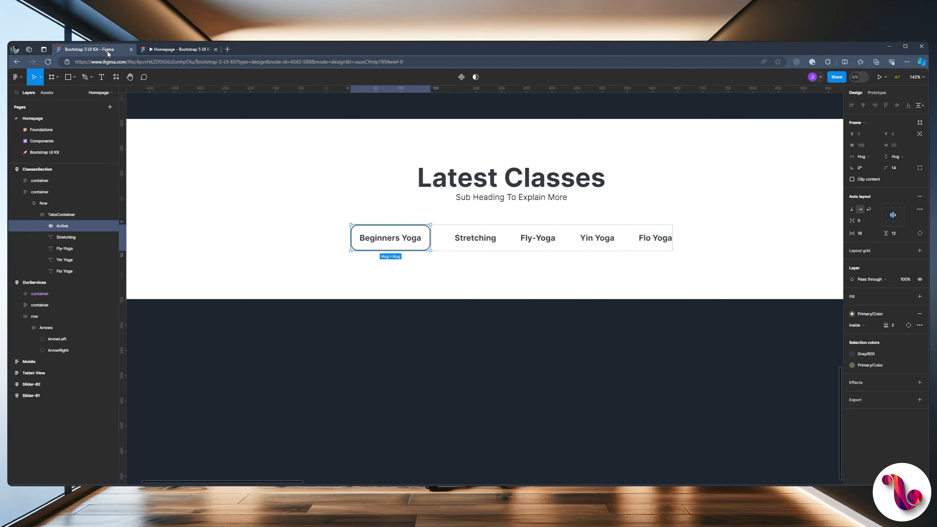
Apply the Primary/Color style to the Beginners Yoga text and check it in the prototype preview.
double_click(403, 242)
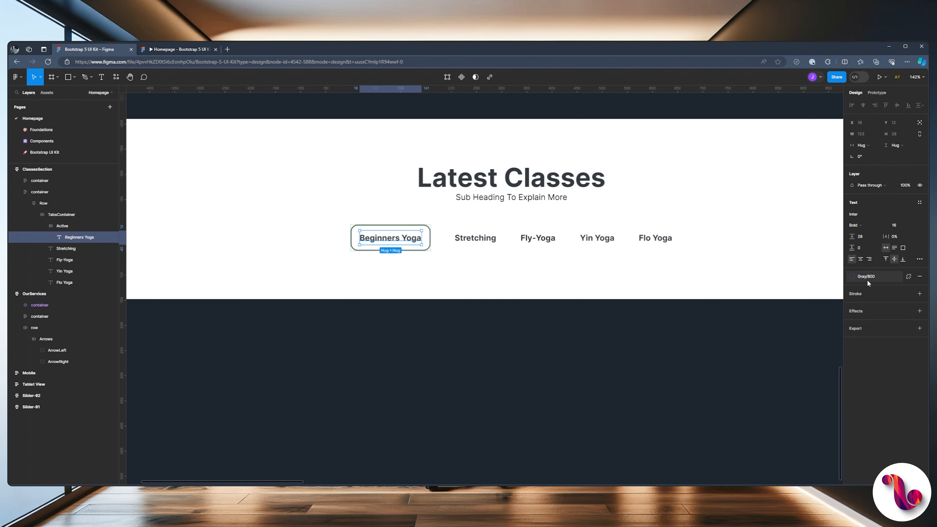
left_click(850, 277)
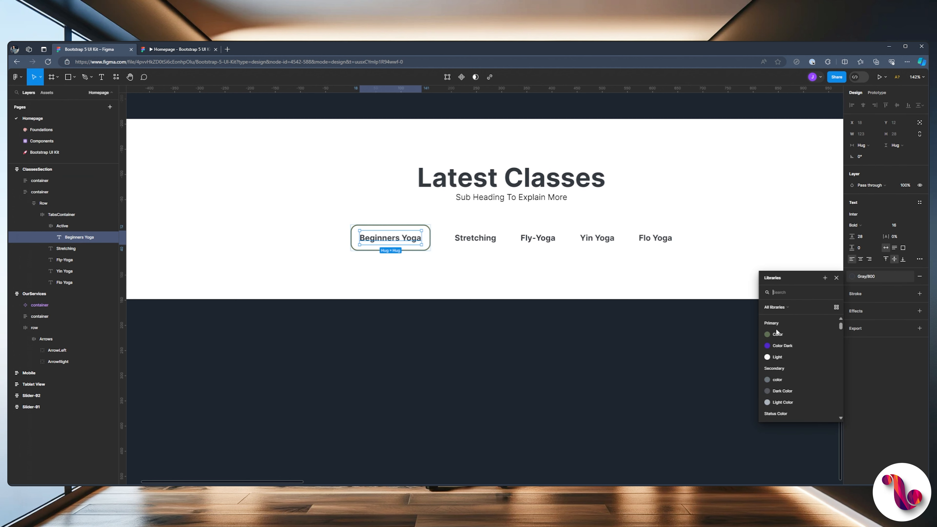
left_click(771, 338)
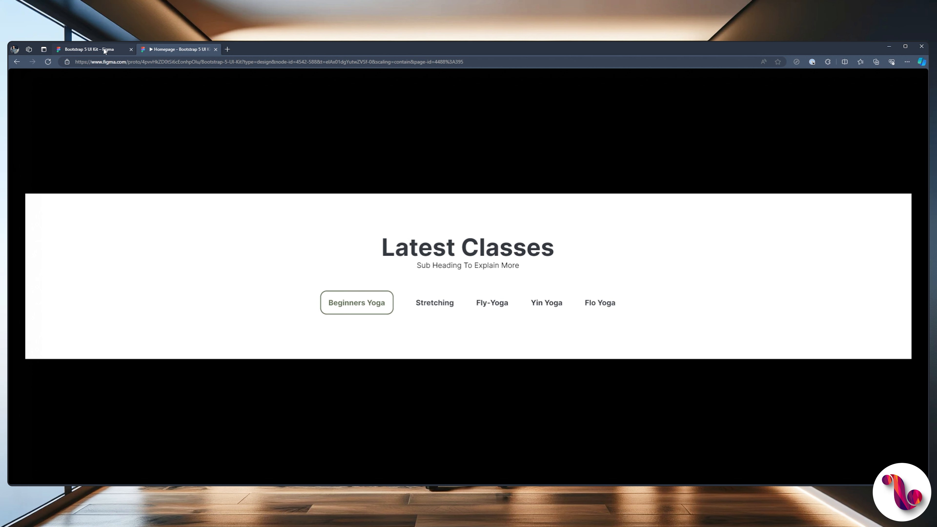
left_click(105, 49)
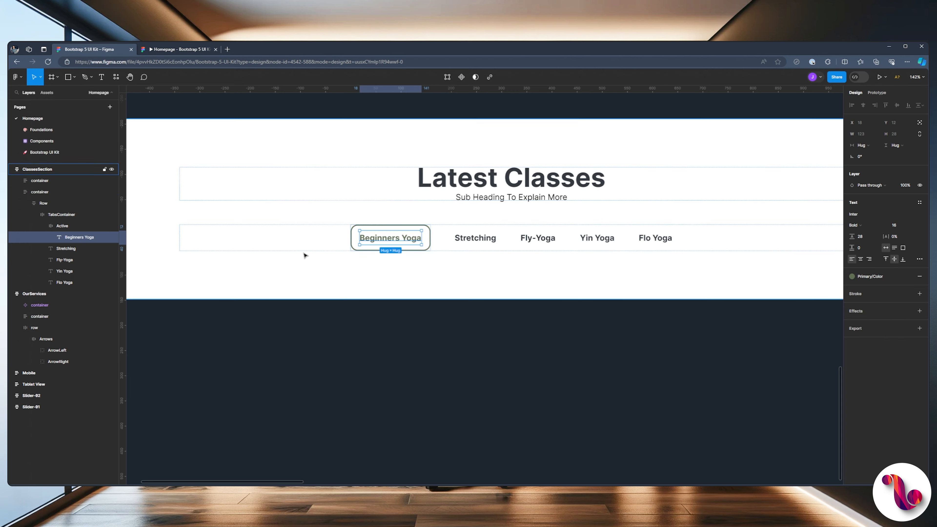
Duplicate the Row holding the class tabs and delete the TabsContainer from the copy.
left_click(26, 203)
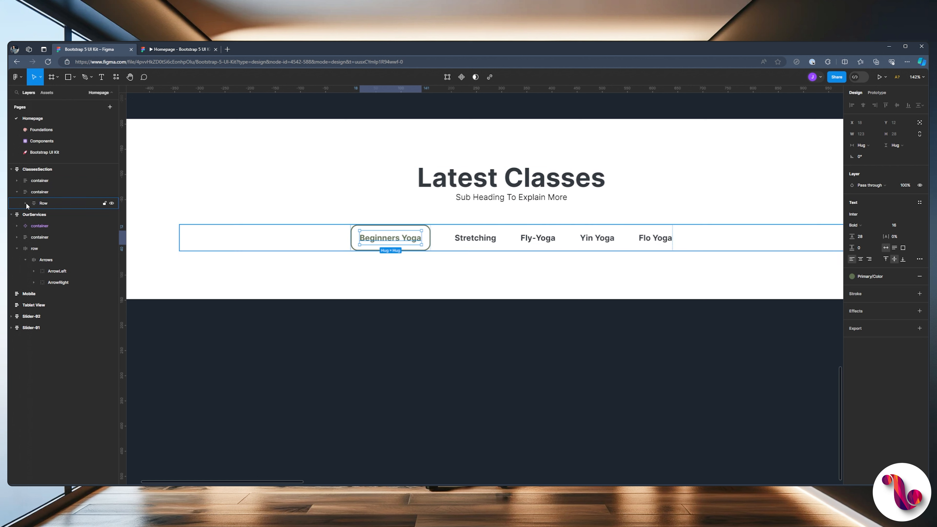
left_click(45, 202)
key("ctrl+d")
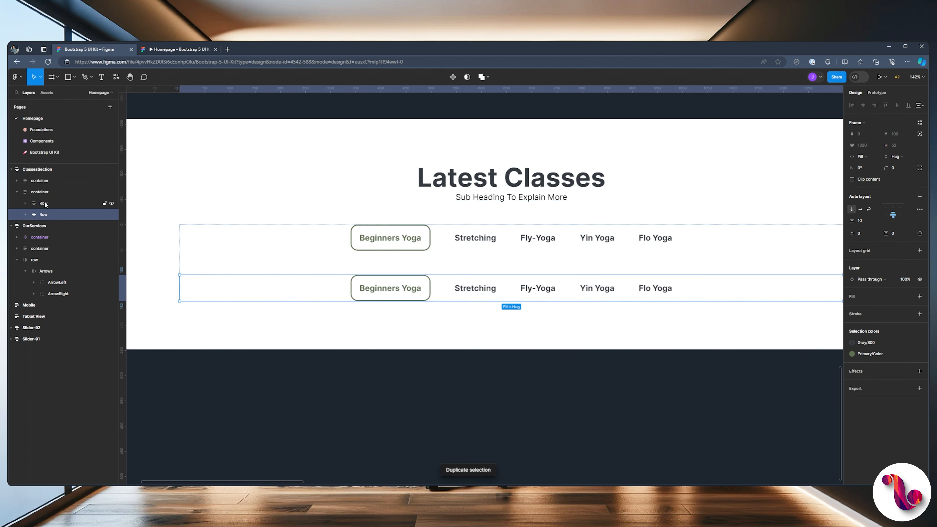
left_click(26, 214)
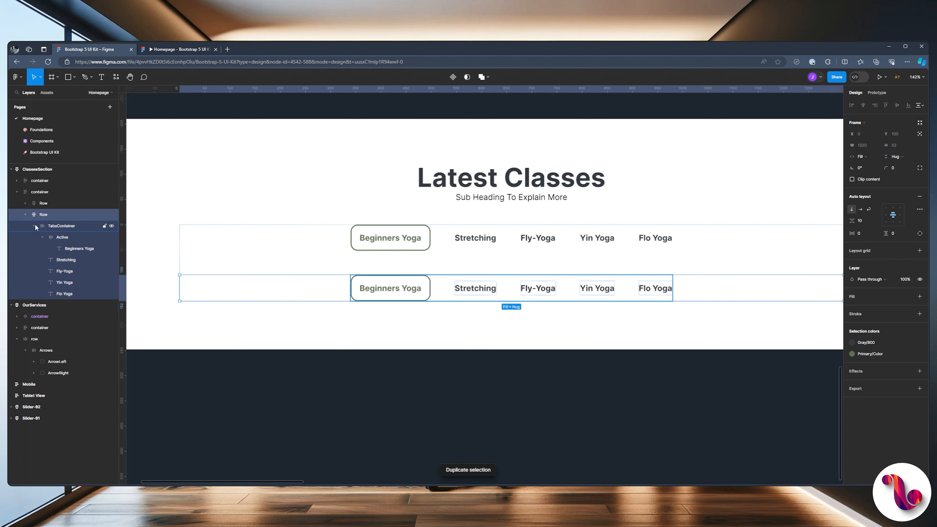
left_click(51, 226)
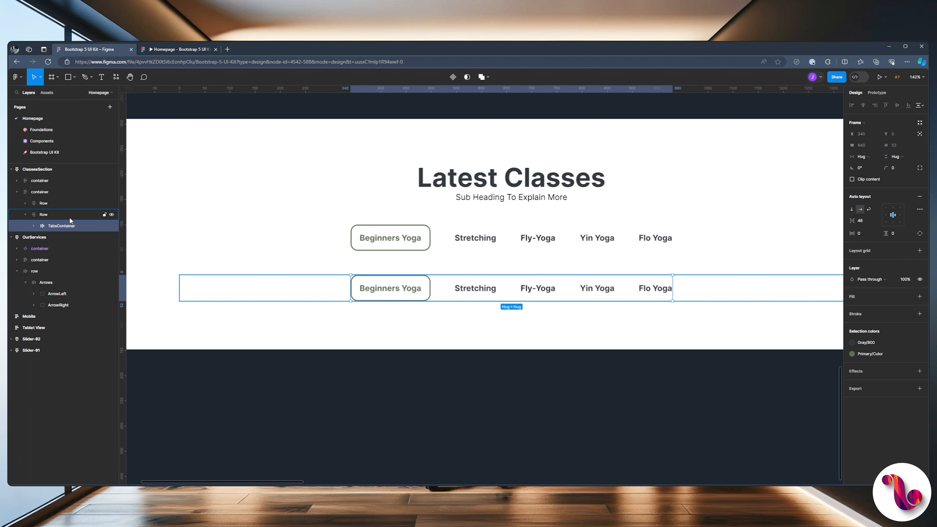
key("Delete")
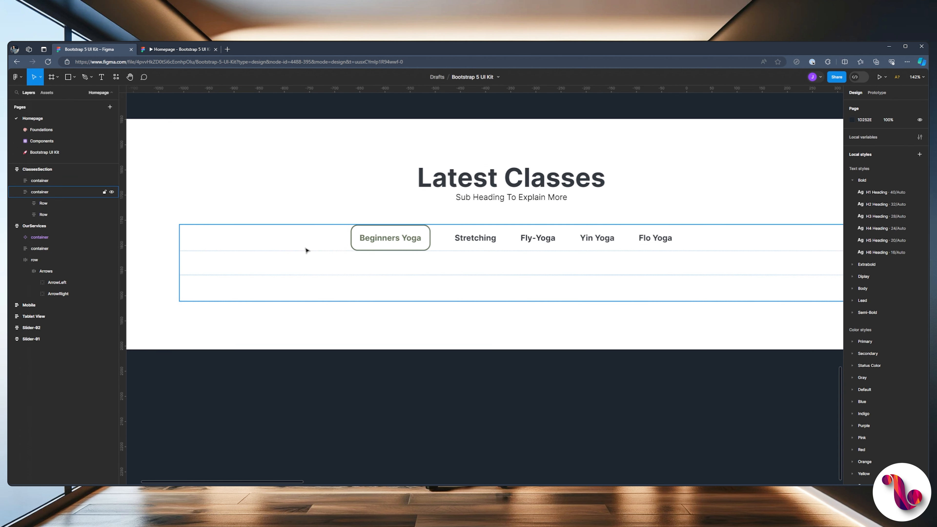
Draw a rectangle about 289 × 357 inside the empty second Row below the class tabs.
scroll(306, 247, "down", 1)
scroll(306, 248, "down", 2)
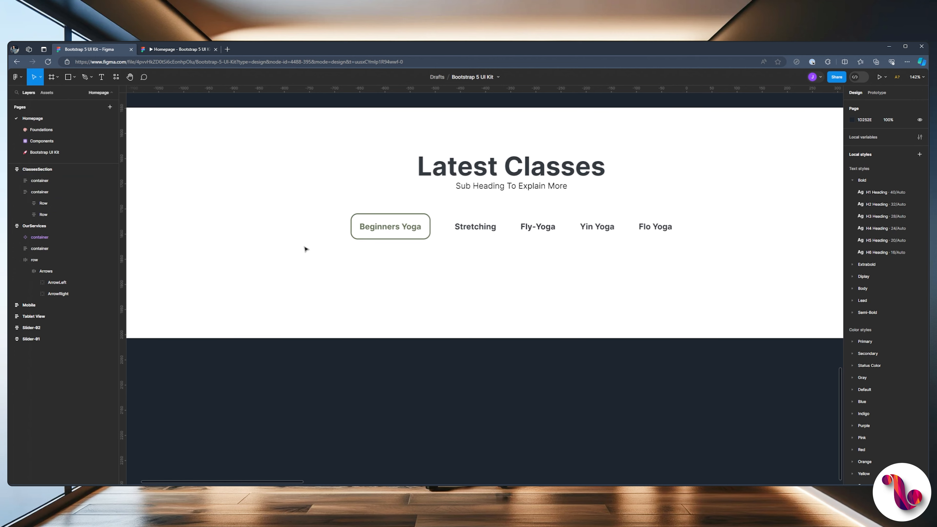
left_click(55, 213)
left_click(68, 77)
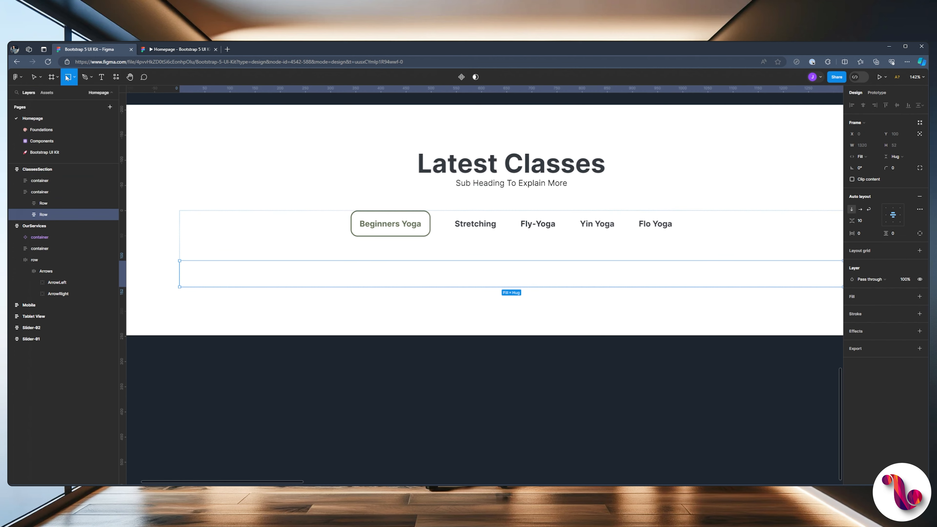
mouse_move(204, 260)
left_mouse_down()
mouse_move(345, 446)
mouse_move(309, 454)
mouse_move(344, 455)
left_mouse_up()
scroll(312, 315, "down", 2)
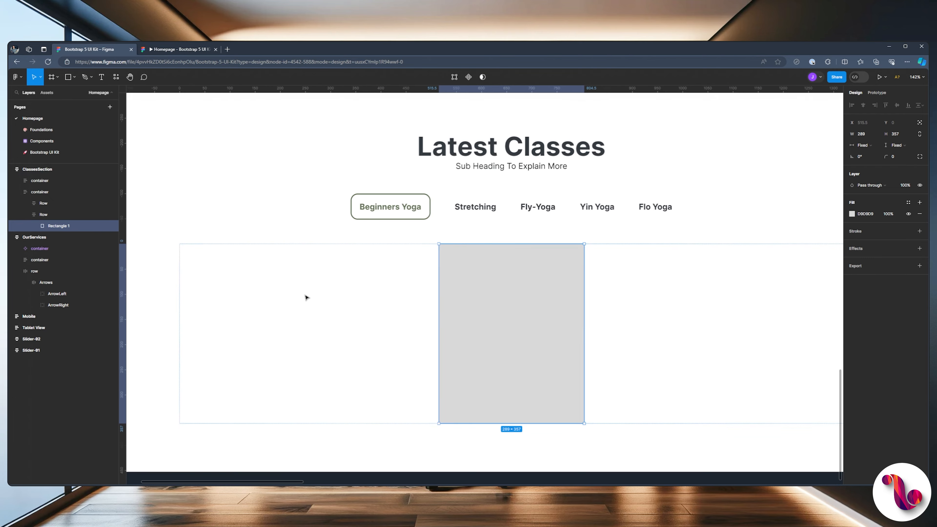
scroll(312, 314, "down", 5)
scroll(306, 297, "down", 1)
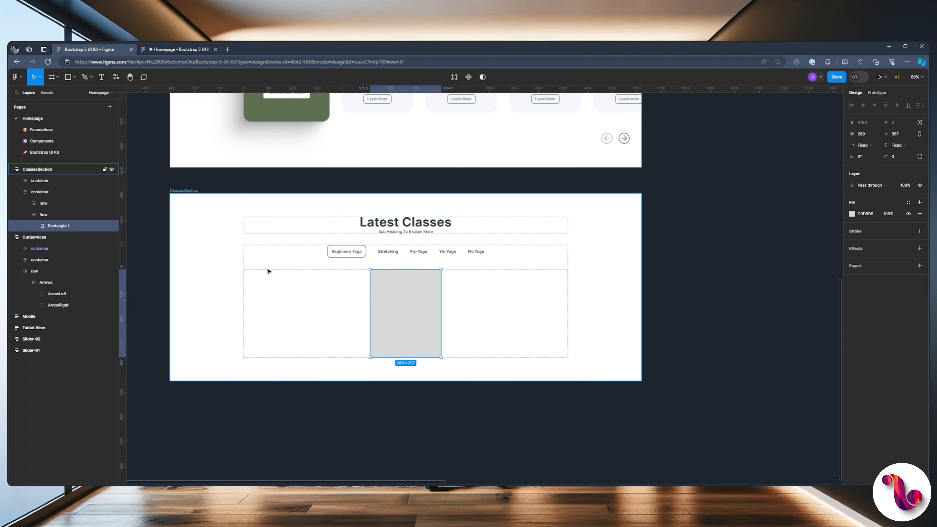
scroll(319, 316, "up", 5)
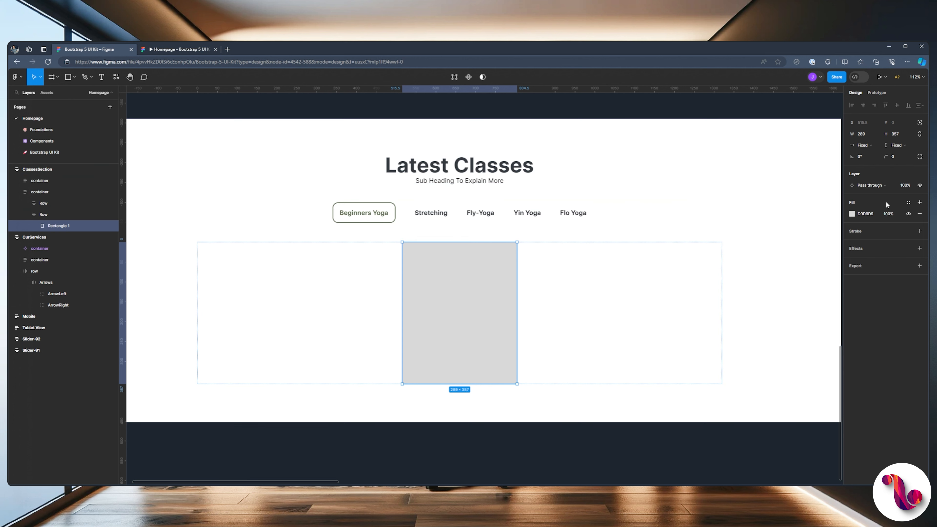
Replace the rectangle's solid fill with the image of a woman stretching her leg at a barre.
left_click(851, 214)
left_click(785, 230)
mouse_move(799, 282)
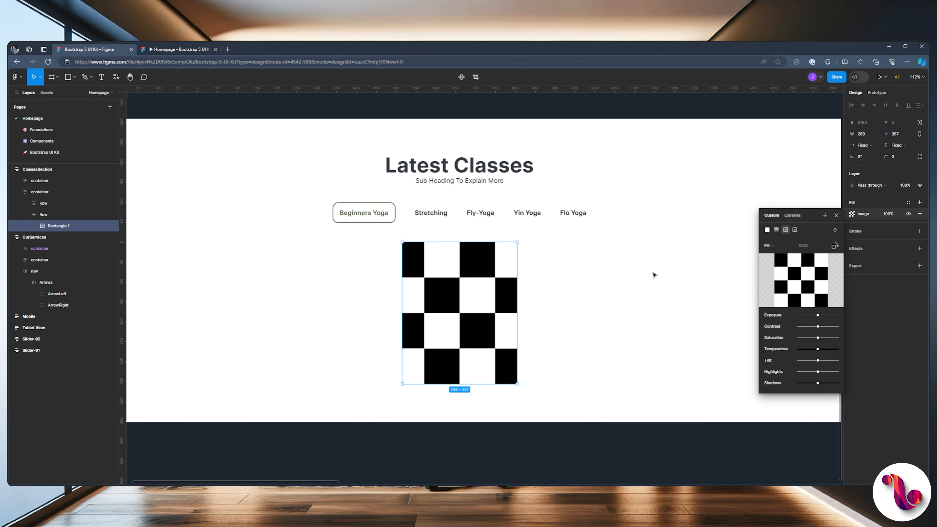
scroll(654, 275, "down", 1)
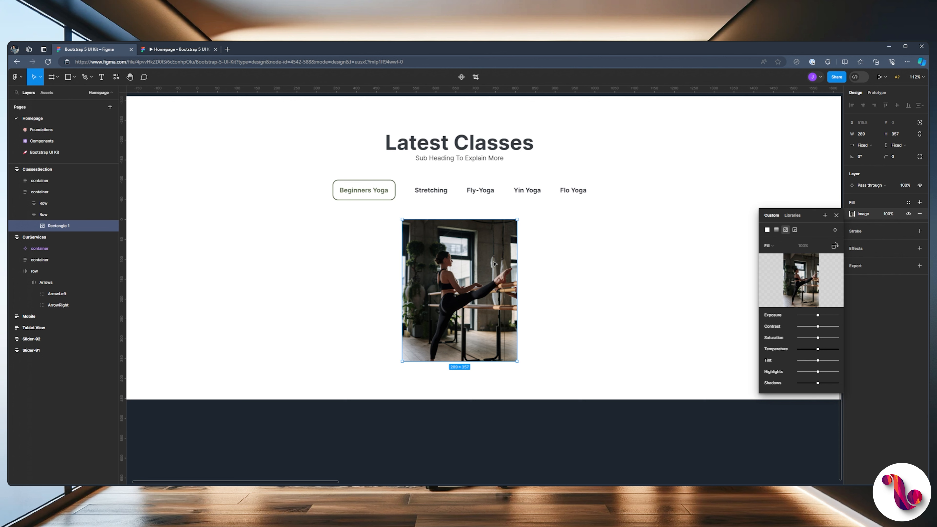
Set the rectangle's image fill to Crop and enlarge and reposition the photo so the woman's whole figure stays in frame.
left_click(772, 248)
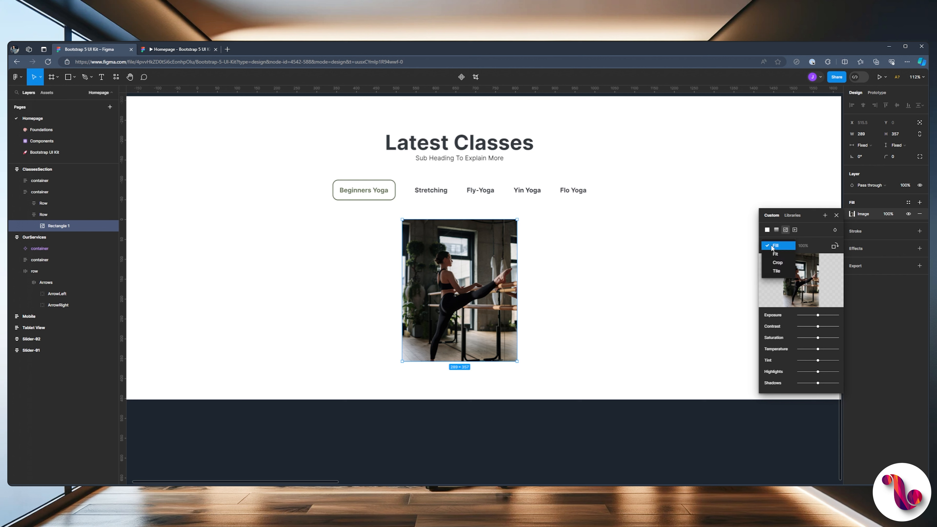
left_click(777, 263)
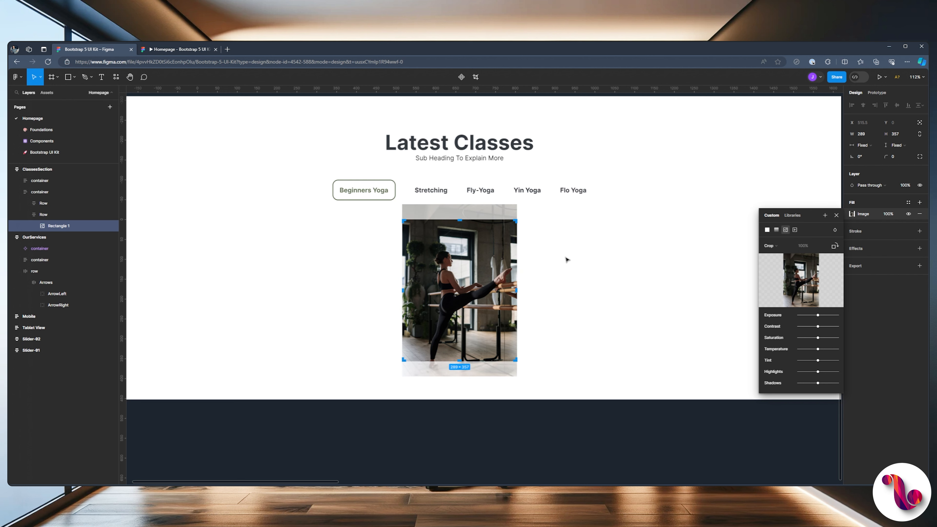
scroll(561, 263, "down", 1)
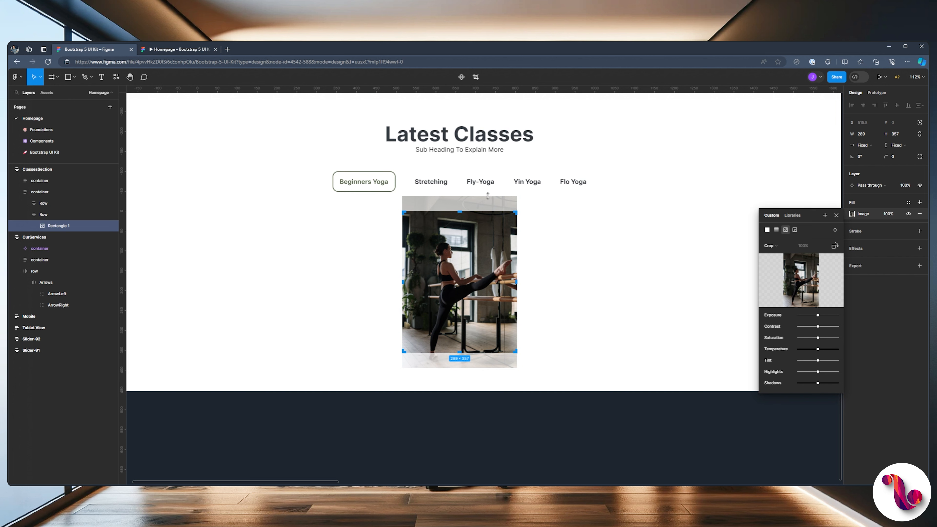
mouse_move(486, 197)
left_mouse_down()
mouse_move(484, 173)
mouse_move(479, 197)
left_mouse_up()
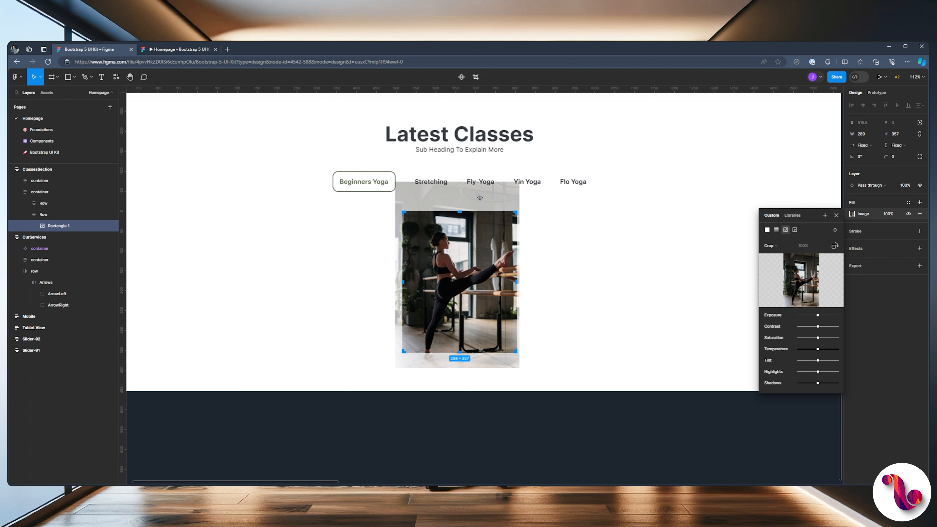
left_click_drag(479, 196, 474, 189)
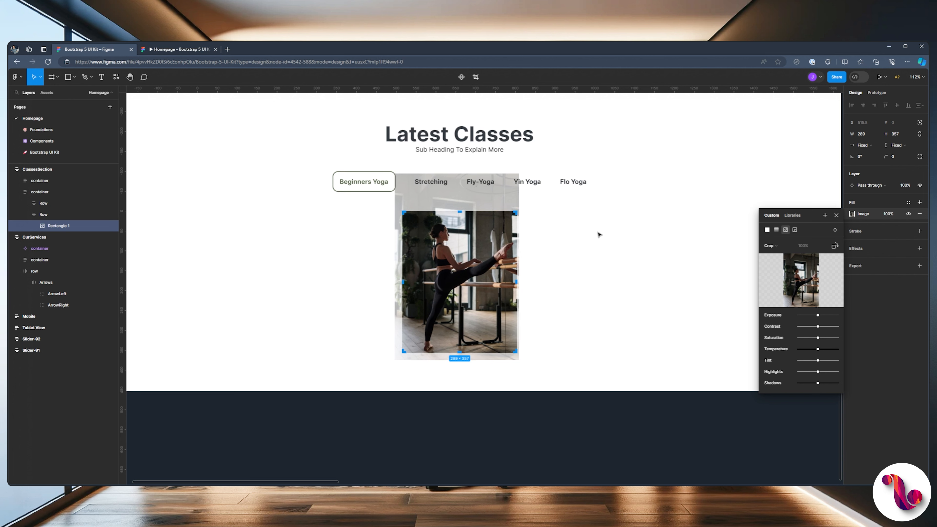
key("Escape")
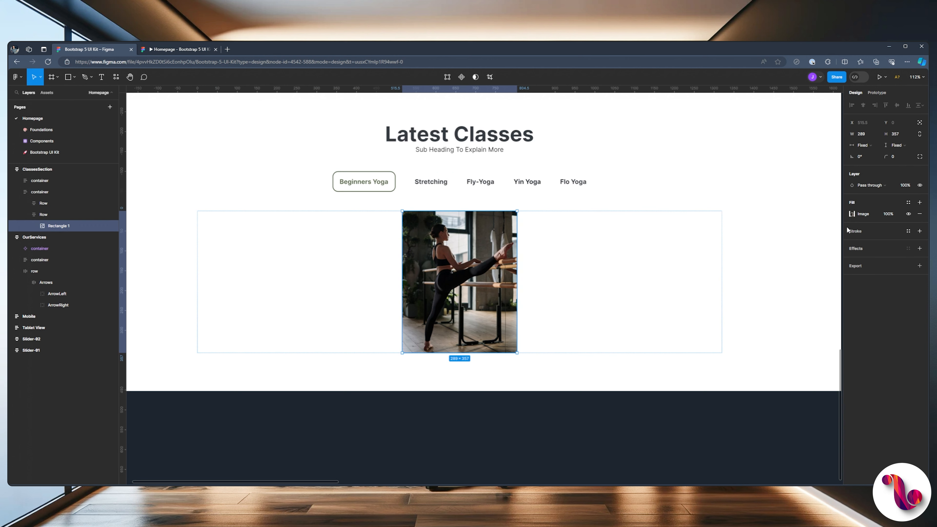
Adjust the exposure of the rectangle's image fill slightly.
left_click(852, 214)
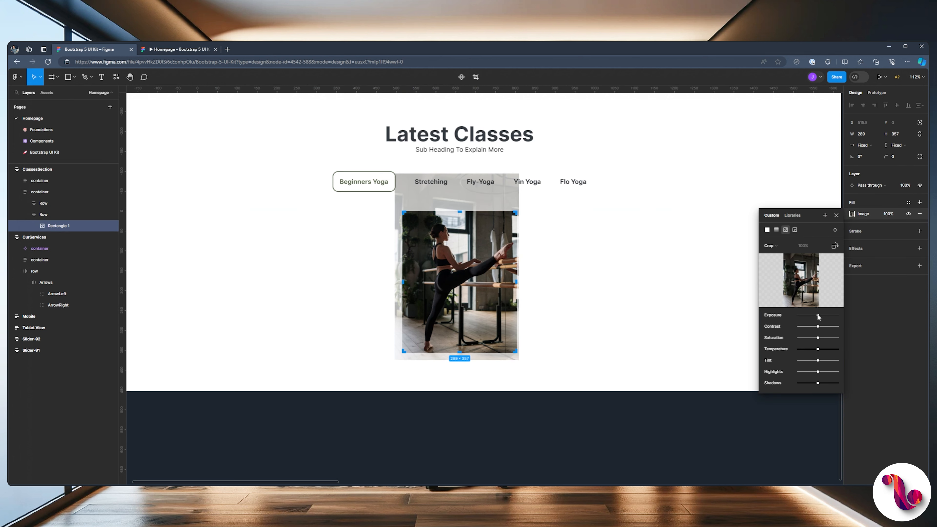
left_click_drag(818, 316, 819, 316)
left_click(837, 215)
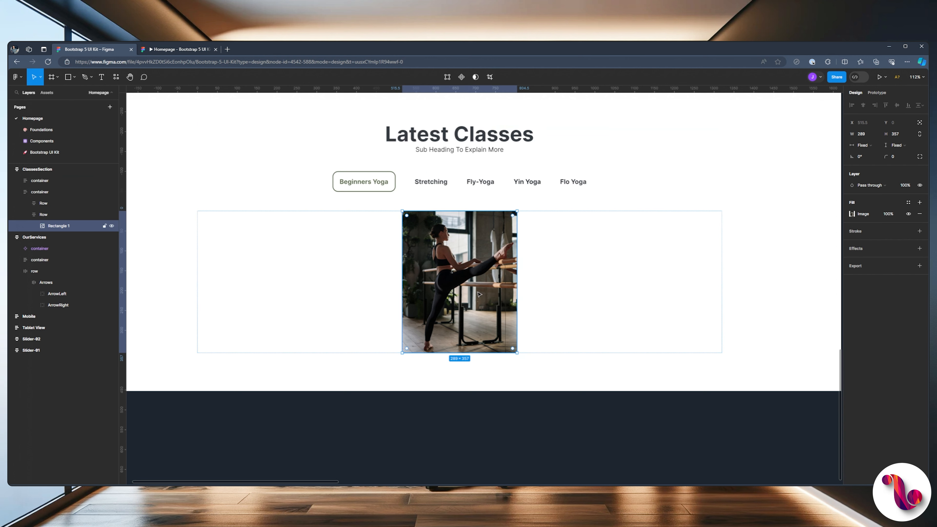
Round the corners of the barre photo rectangle to a radius of 25.
scroll(492, 234, "up", 5)
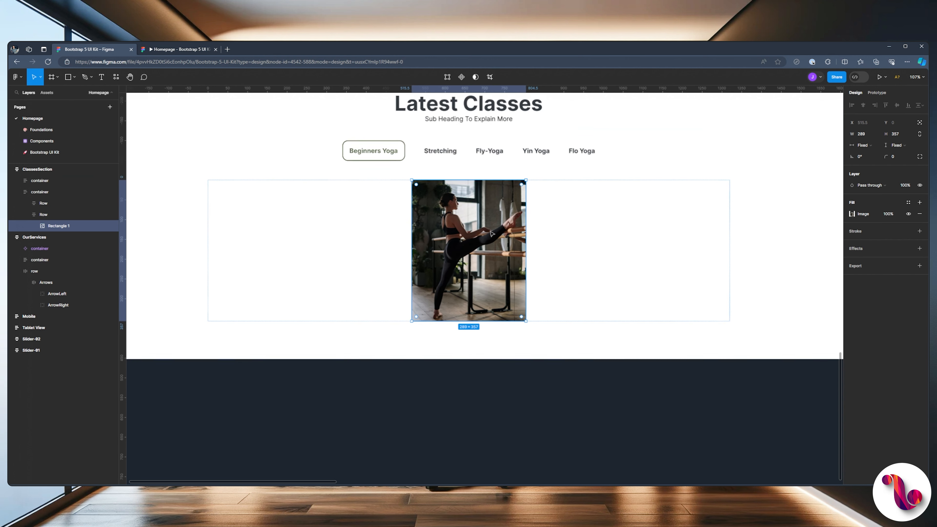
left_click(904, 158)
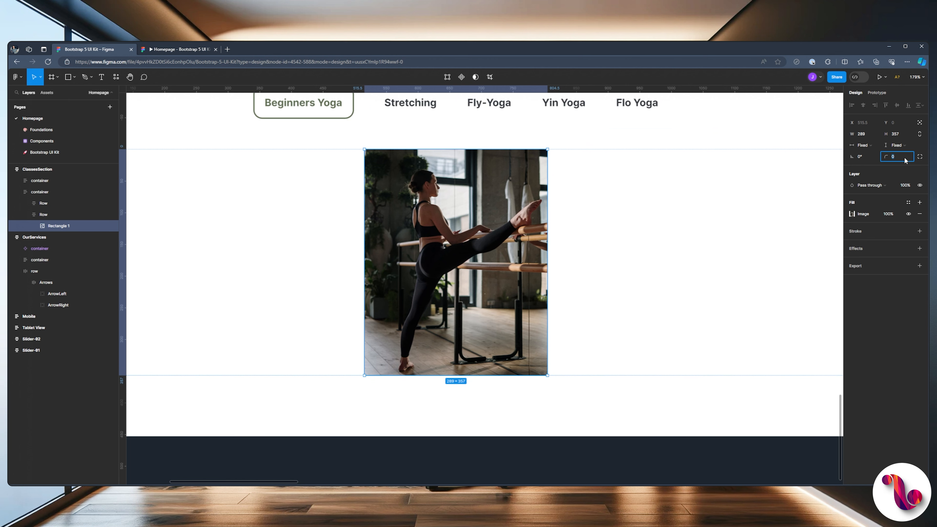
type("30")
key("Return")
left_click(670, 131)
scroll(634, 185, "down", 3)
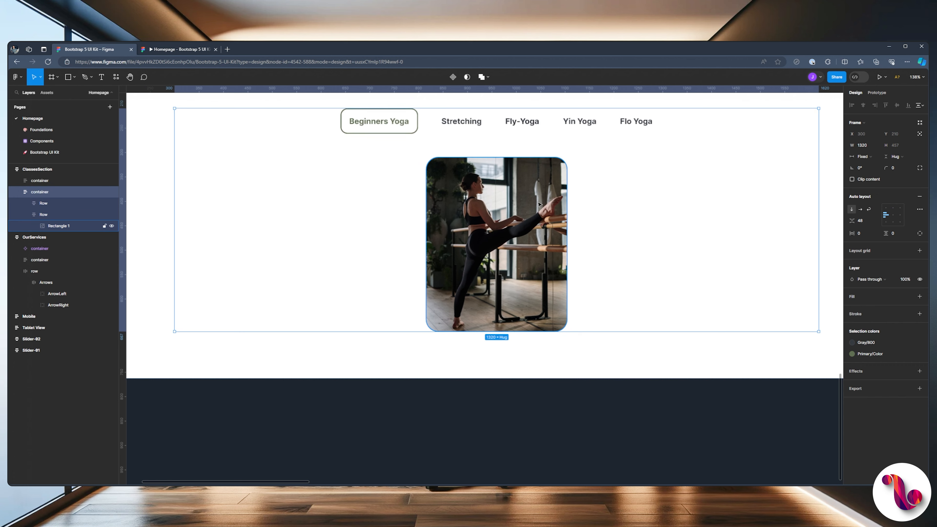
Rename the photo rectangle's layer as ImageLeft.
left_click(498, 158)
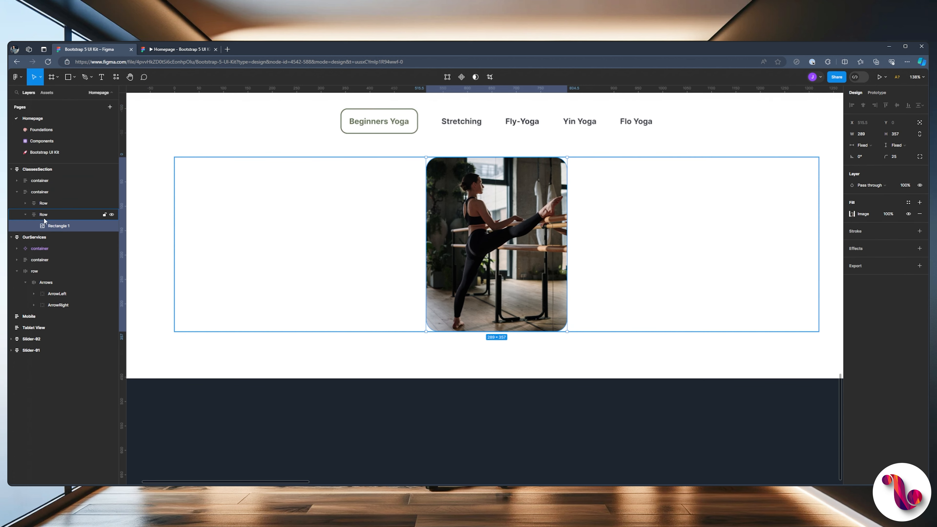
double_click(60, 226)
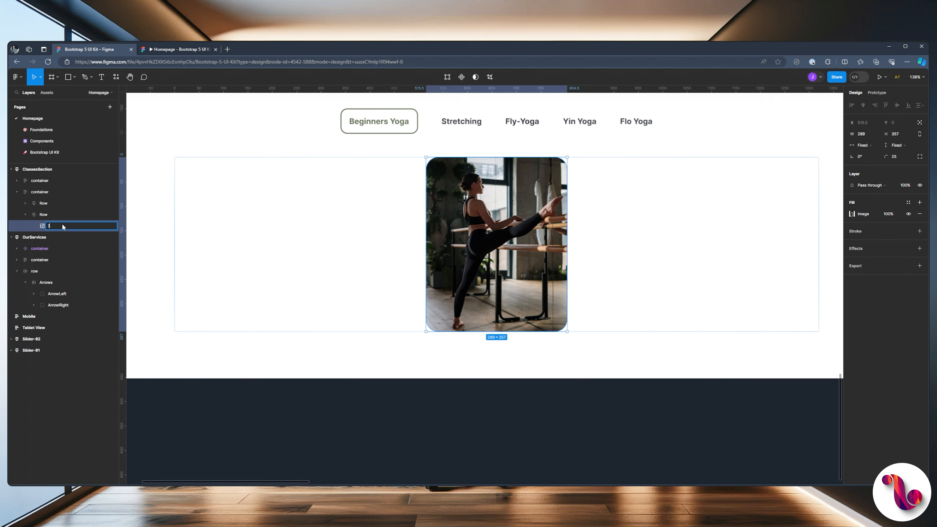
type("ImageLeft")
key("Return")
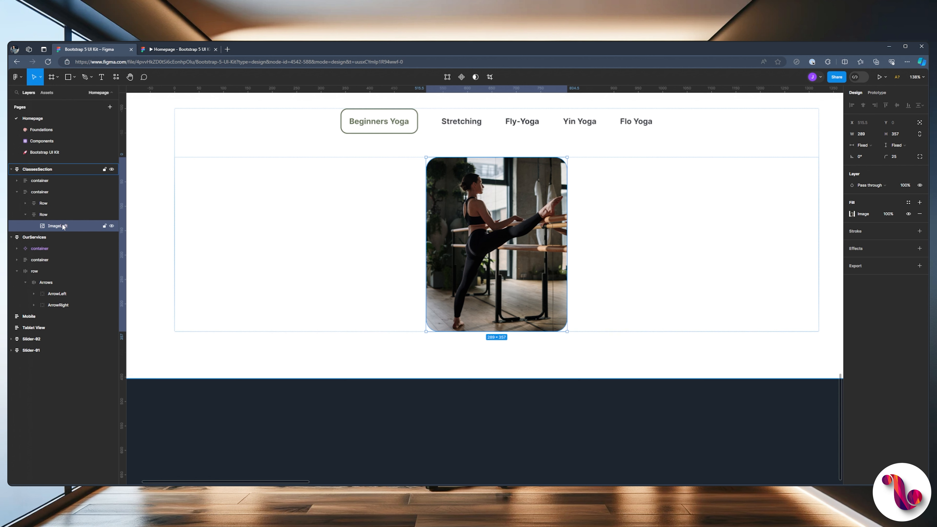
Wrap the ImageLeft photo in its own auto layout frame and name that frame "Left /col-md-6".
key("shift+a")
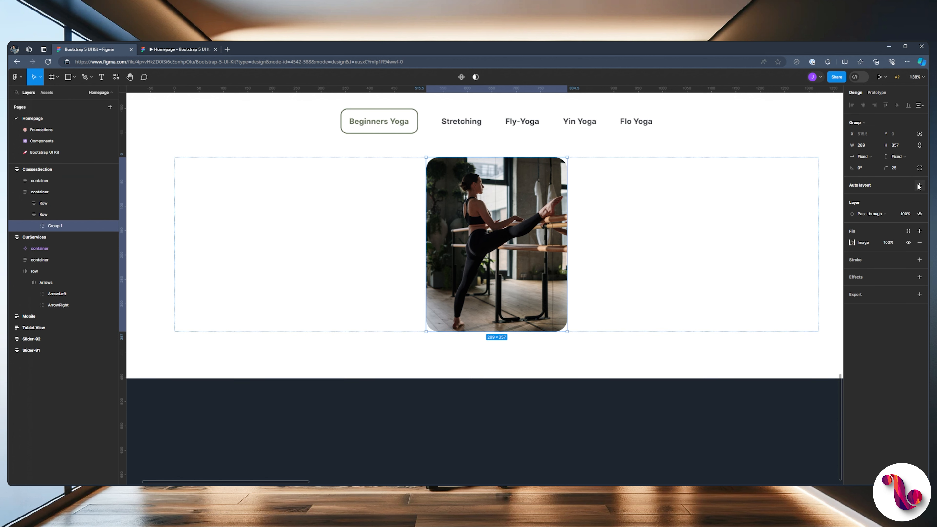
double_click(67, 225)
type("Left")
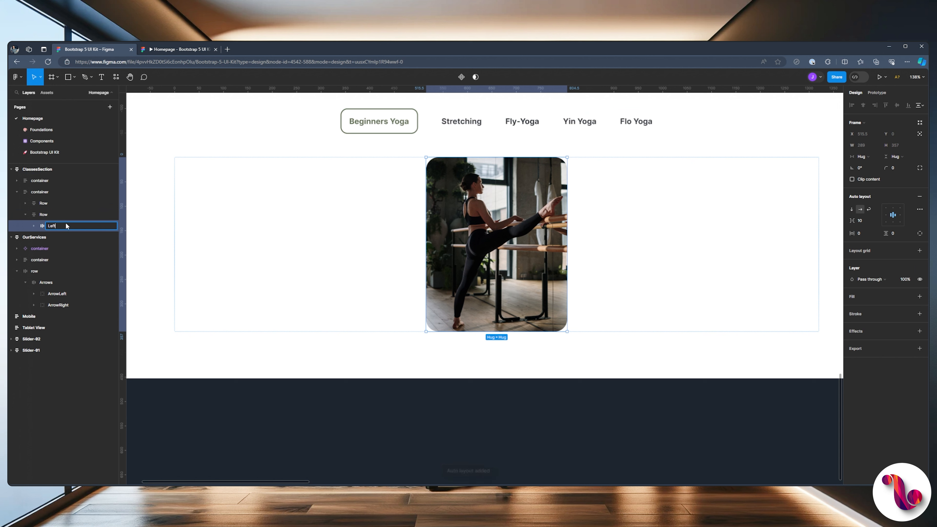
key("Return")
double_click(51, 226)
type("/col-md-6")
key("Return")
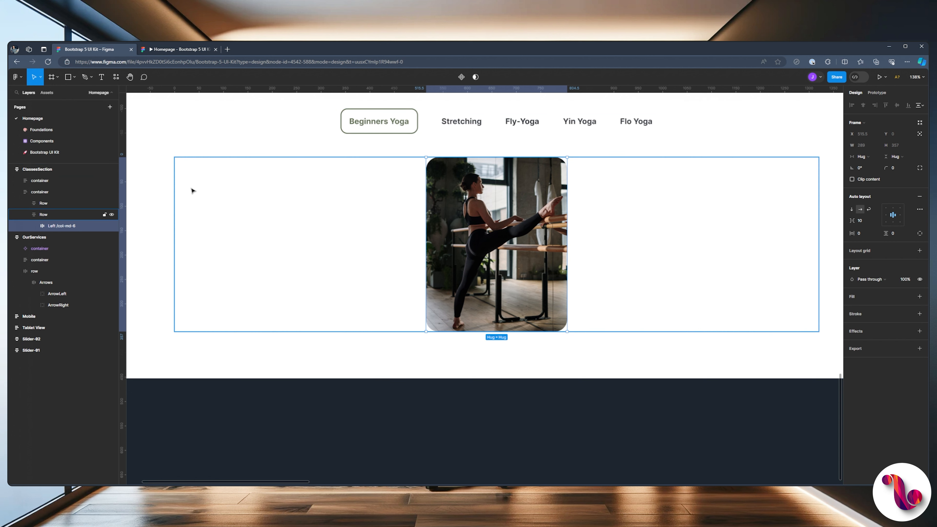
Set the second Row's auto layout to horizontal with Auto spacing between items.
left_click(190, 241)
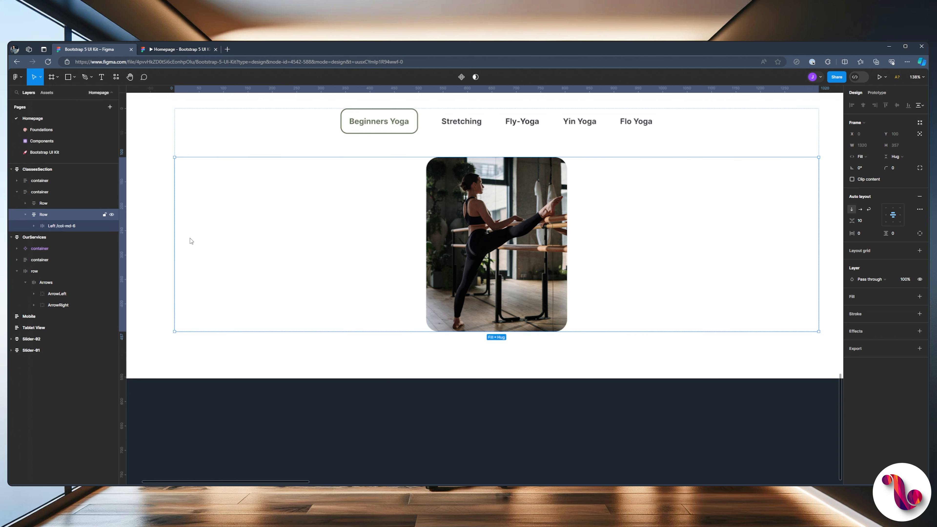
left_click(874, 221)
left_click(865, 229)
left_click(889, 216)
Copy the Changing Rooms title and its description paragraph from the service card in the Our Services section.
scroll(529, 203, "down", 3)
scroll(529, 202, "down", 5)
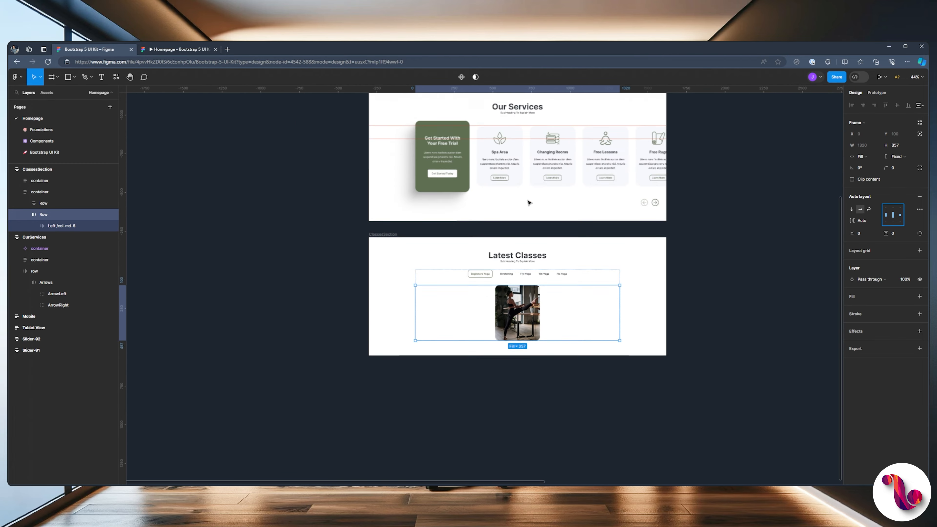
scroll(530, 203, "up", 3)
scroll(529, 203, "up", 5)
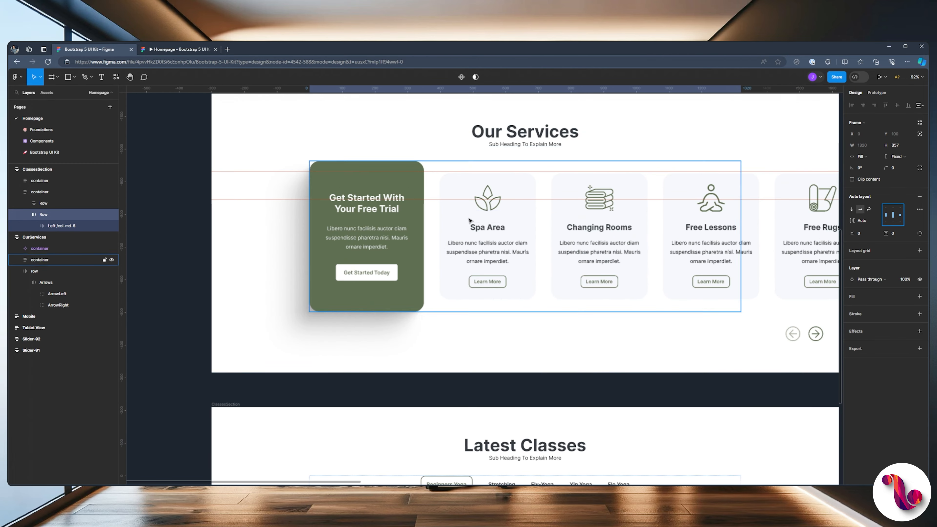
scroll(480, 317, "down", 2)
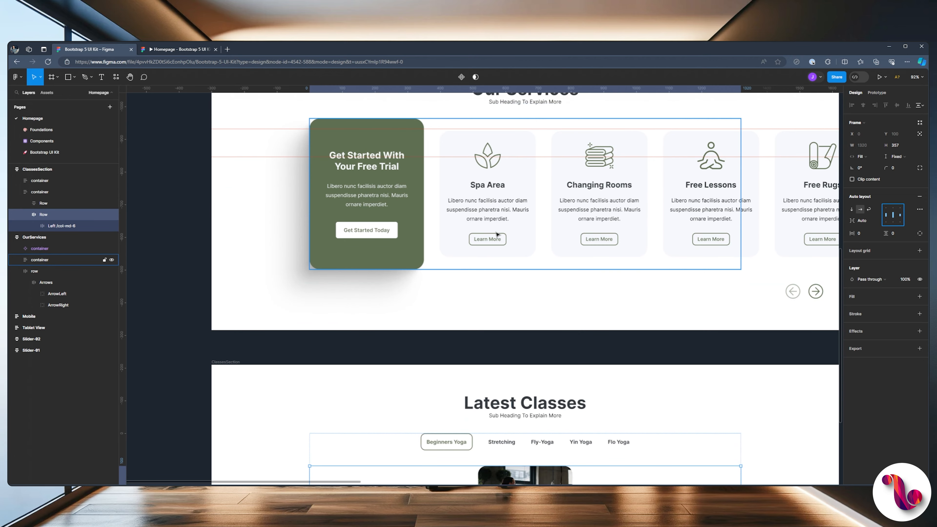
left_click(487, 188, "ctrl")
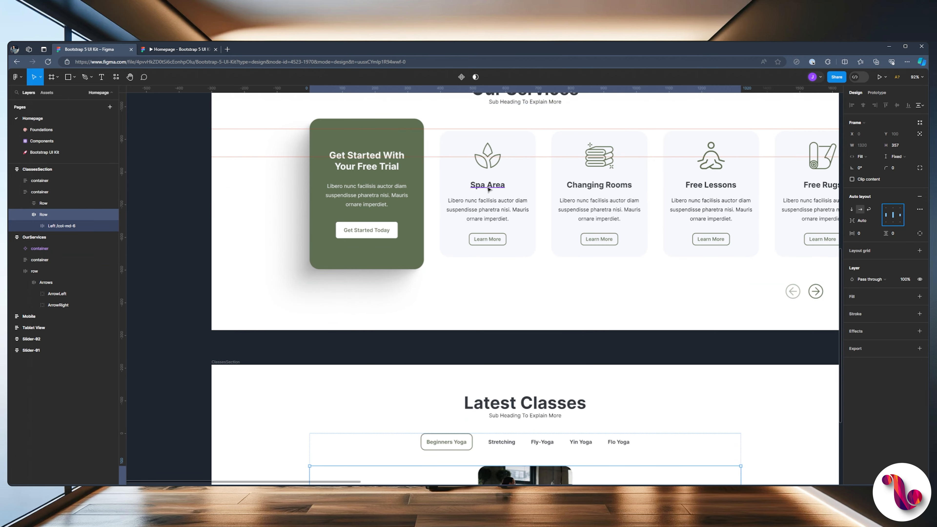
left_click(482, 209, "ctrl")
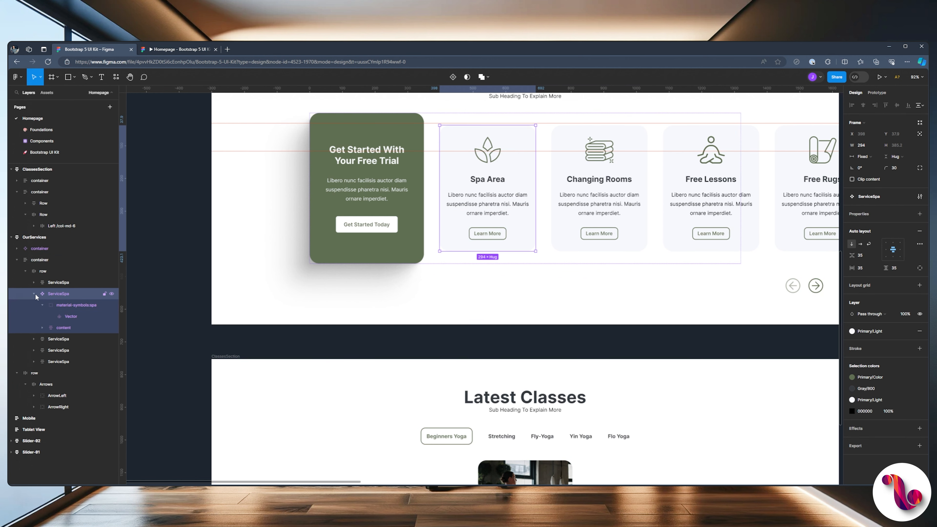
left_click(34, 294)
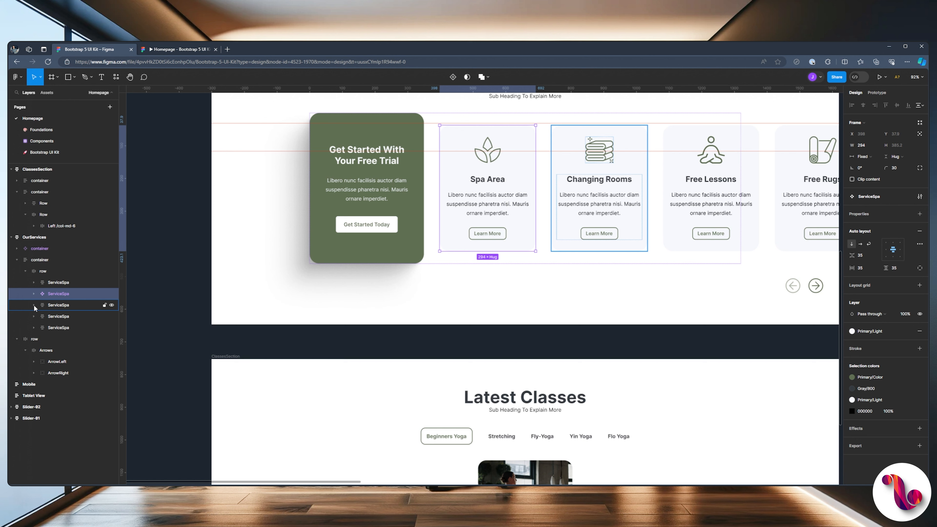
left_click(34, 305)
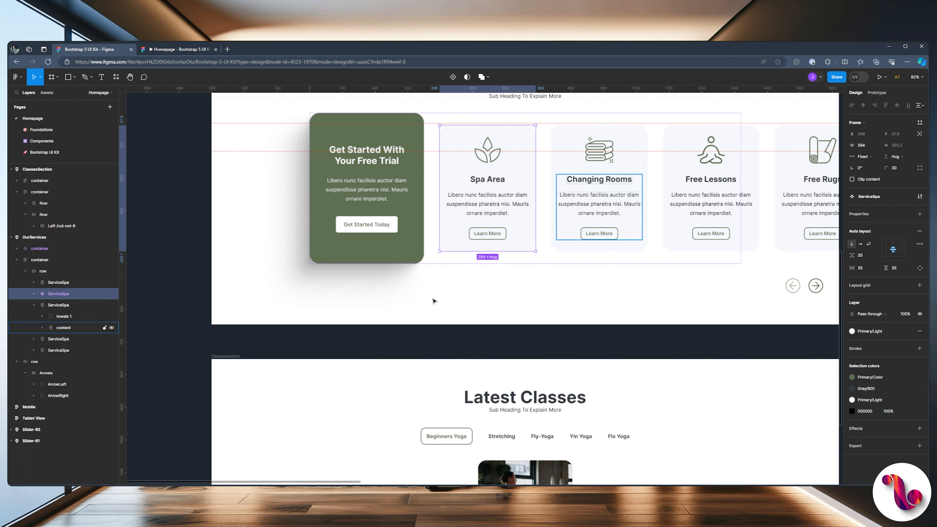
left_click(585, 180, "ctrl")
left_click(579, 209, "ctrl+shift")
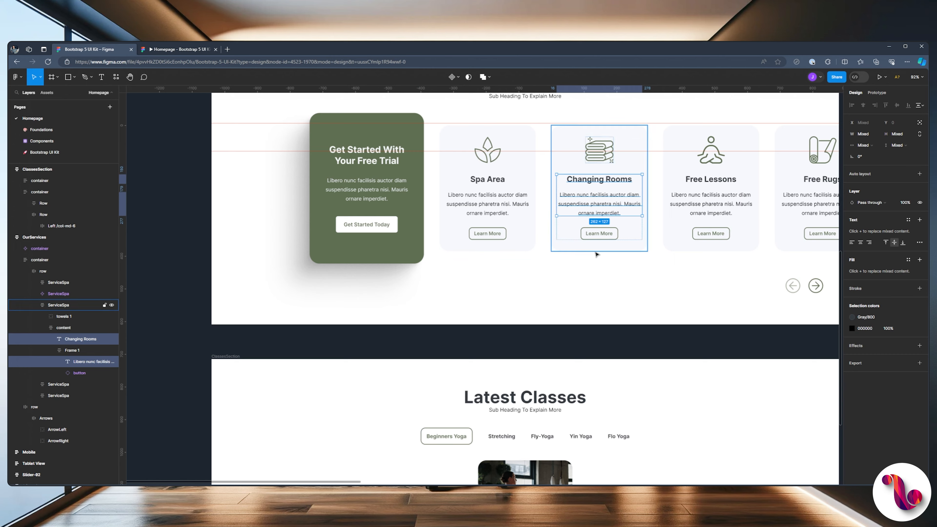
Paste the copied title and paragraph into the second Row of the Latest Classes section, beside the photo.
scroll(595, 254, "down", 2)
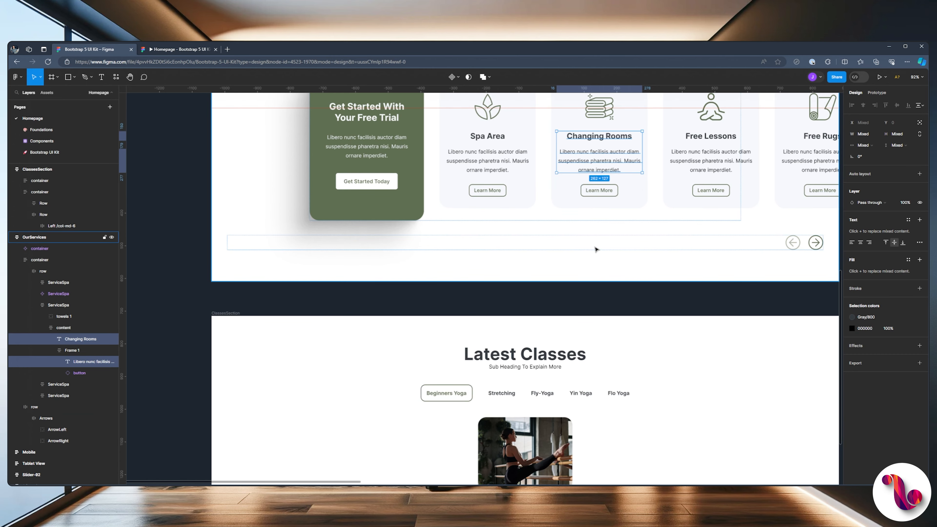
scroll(594, 252, "down", 5)
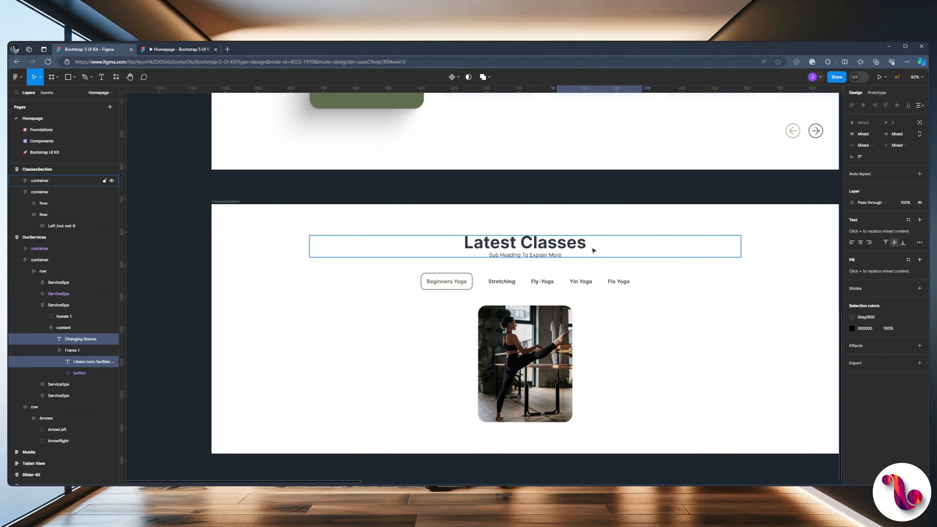
left_click(600, 344)
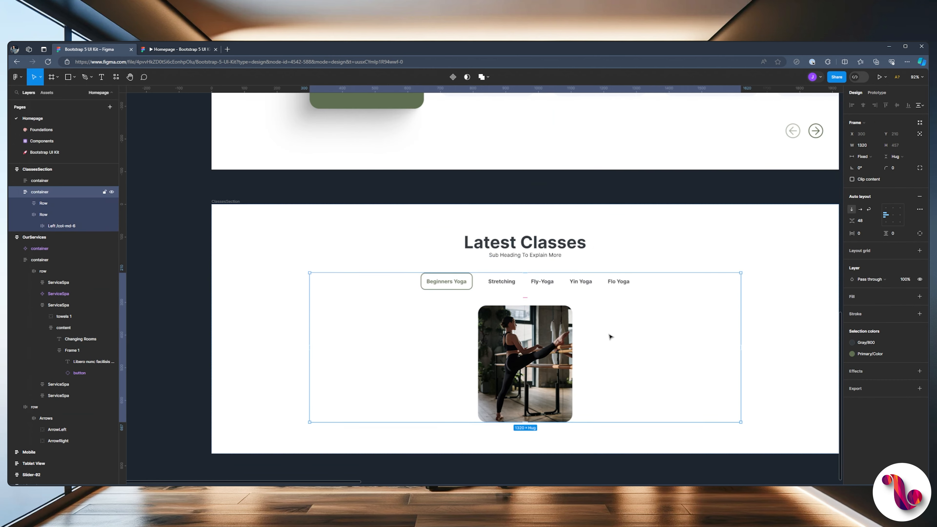
left_click(48, 214)
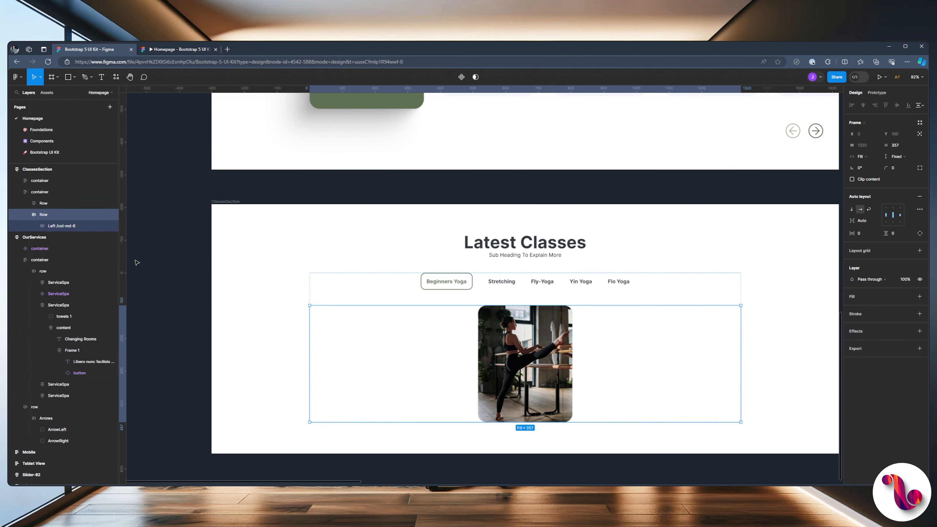
key("ctrl+v")
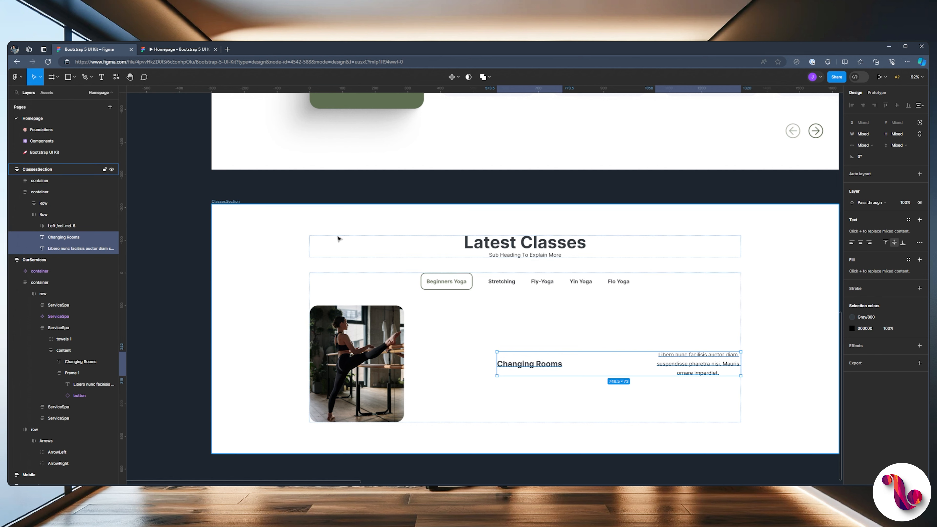
Group the pasted title and paragraph and name the group "Right /col-md-6".
key("ctrl+g")
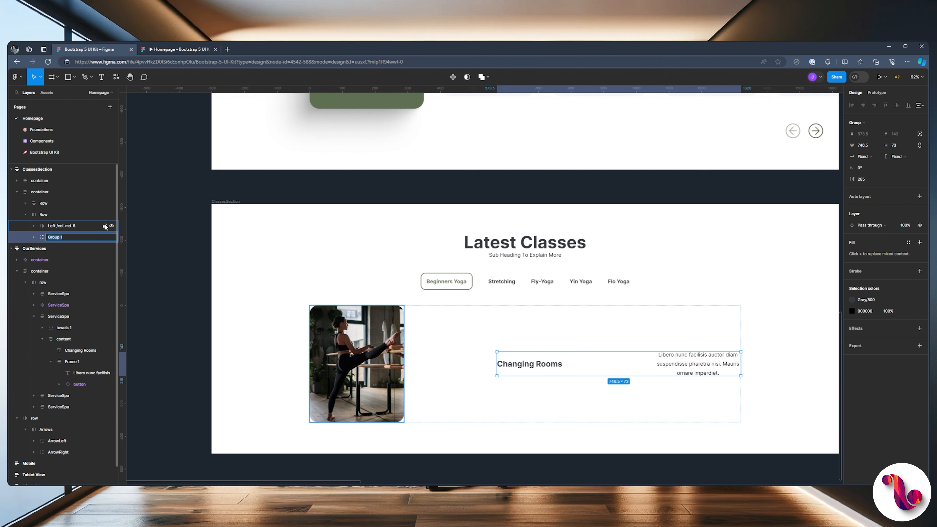
type("Right /col-md-6")
key("Return")
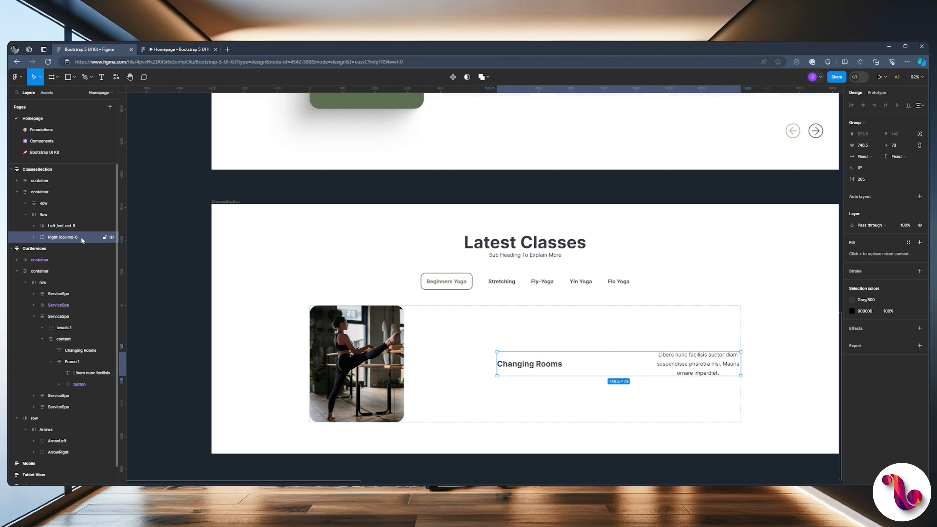
Apply vertical auto layout to the Right /col-md-6 group with a gap of 25 between title and paragraph.
left_click(919, 197)
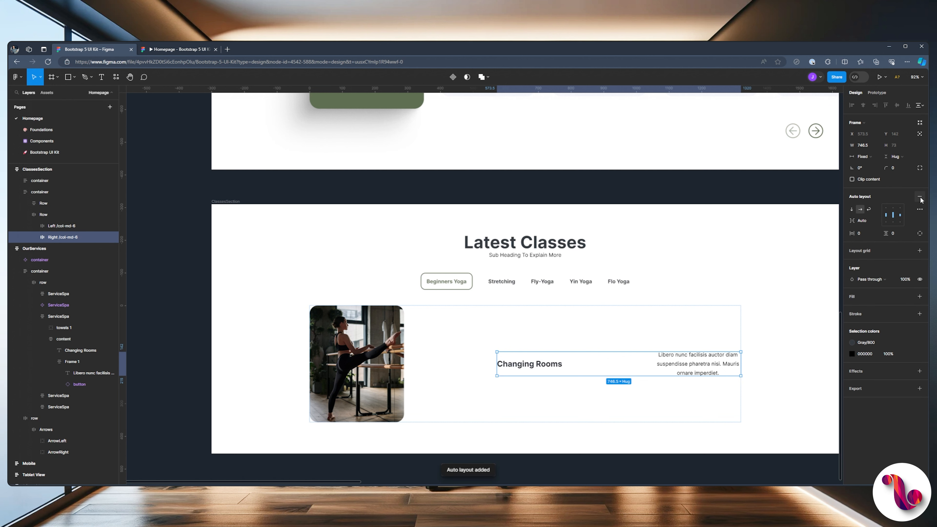
left_click(851, 208)
scroll(592, 261, "down", 2)
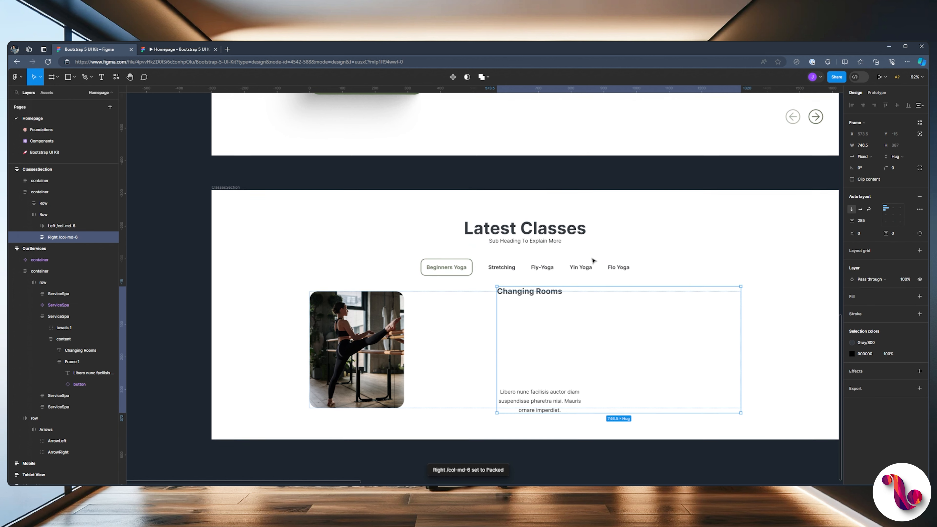
scroll(593, 260, "down", 1)
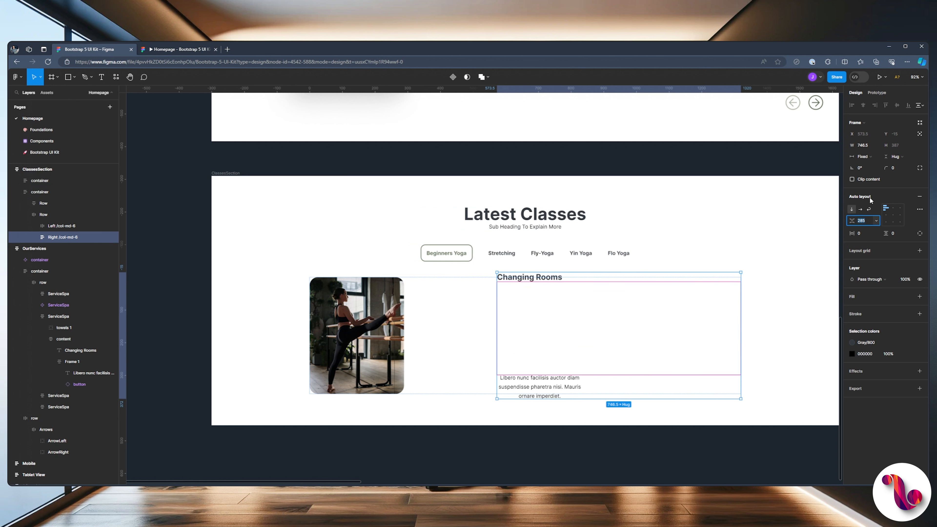
type("25")
key("Return")
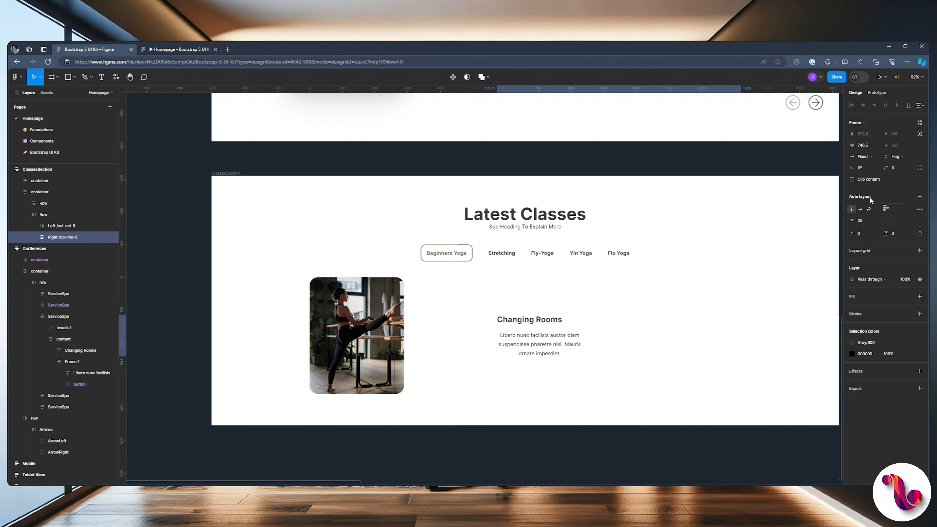
Left-align the paragraph under the Changing Rooms title in the right column and set its width to Fill container.
left_click(552, 342)
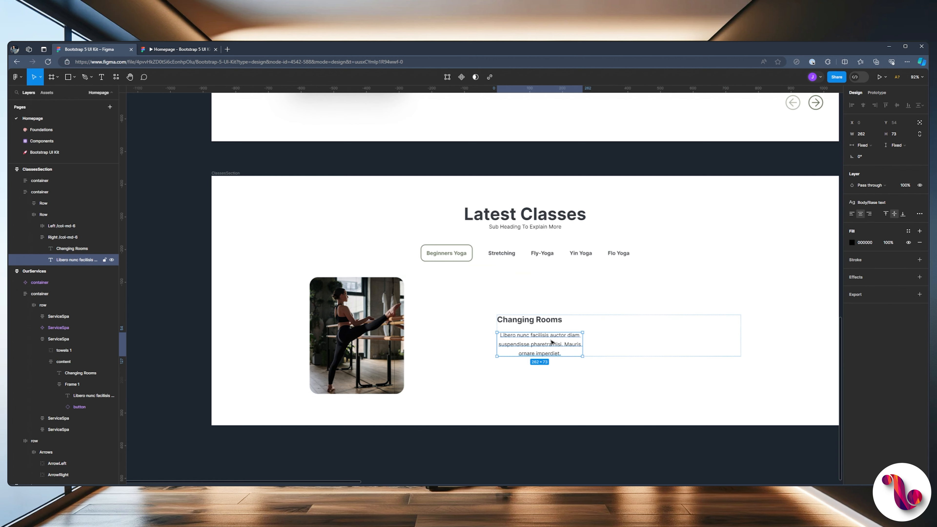
left_click(852, 214)
left_click(863, 145)
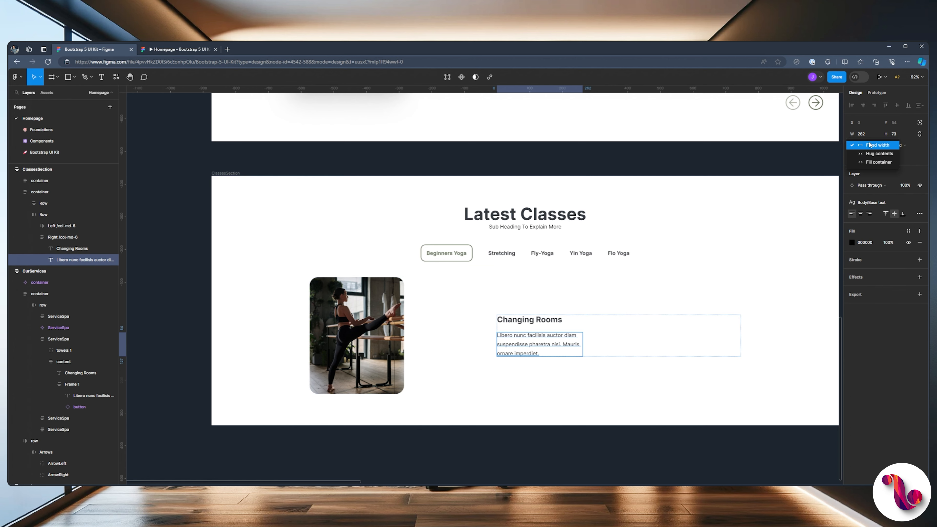
left_click(870, 162)
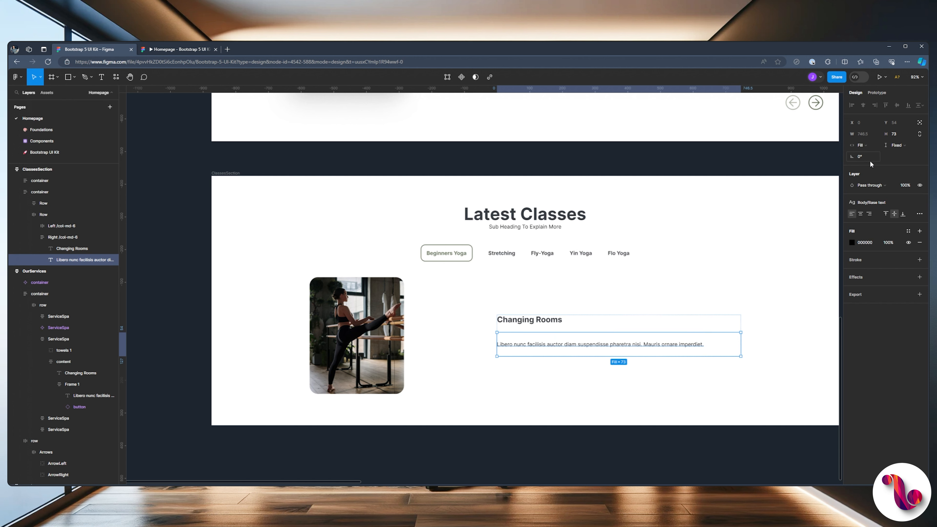
scroll(519, 298, "down", 2)
scroll(518, 298, "down", 1)
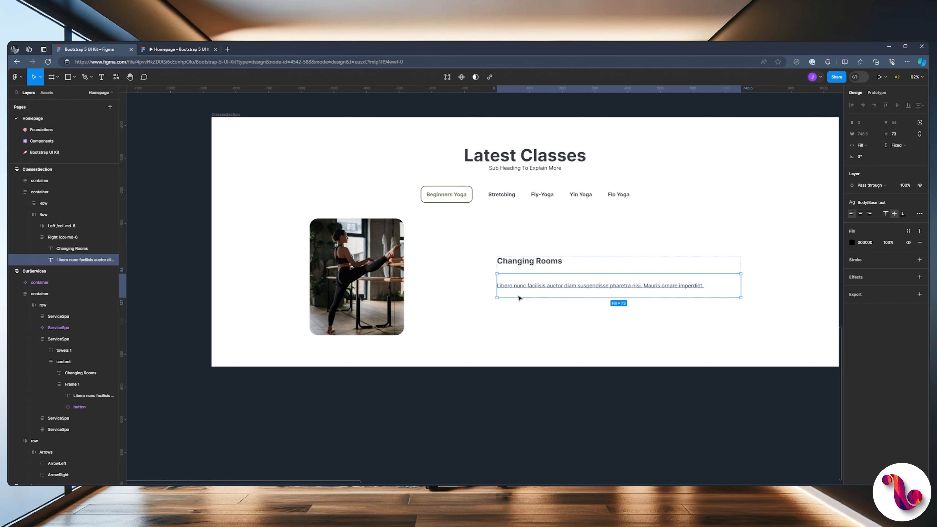
Set the widths of the Left /col-md-6 and Right /col-md-6 frames to Fill container so both columns share the row equally.
left_click(279, 245)
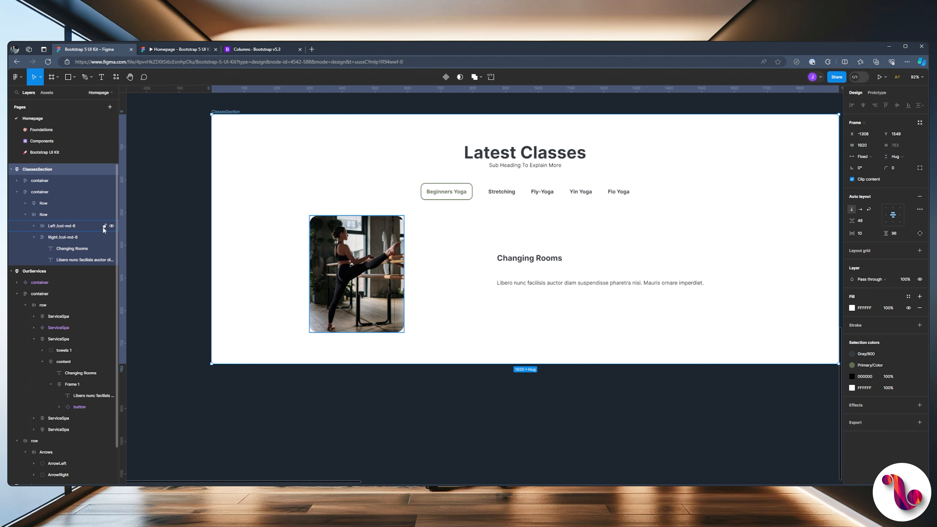
left_click(70, 227)
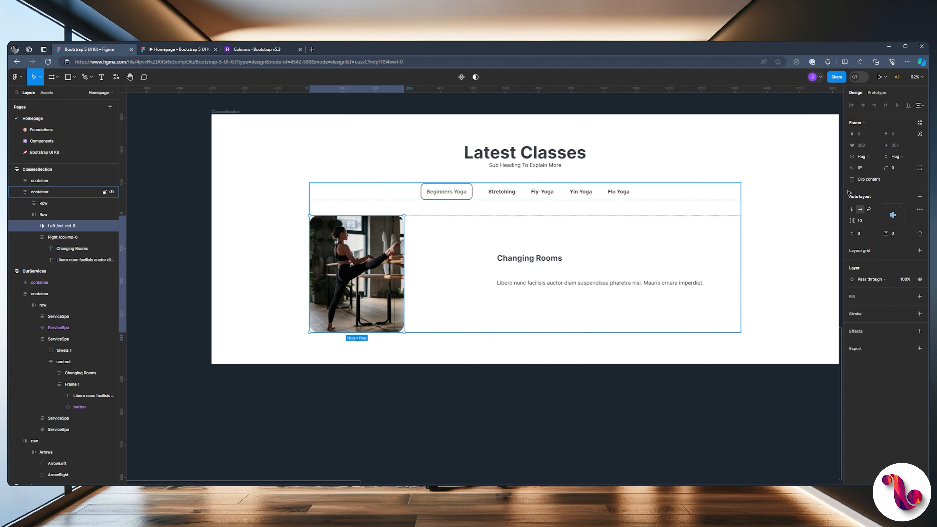
left_click(867, 156)
left_click(873, 165)
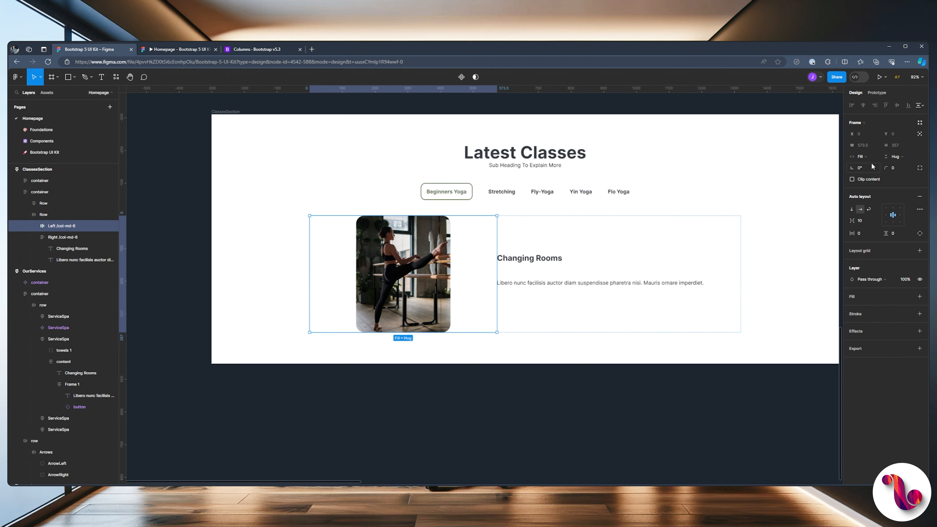
left_click(58, 238)
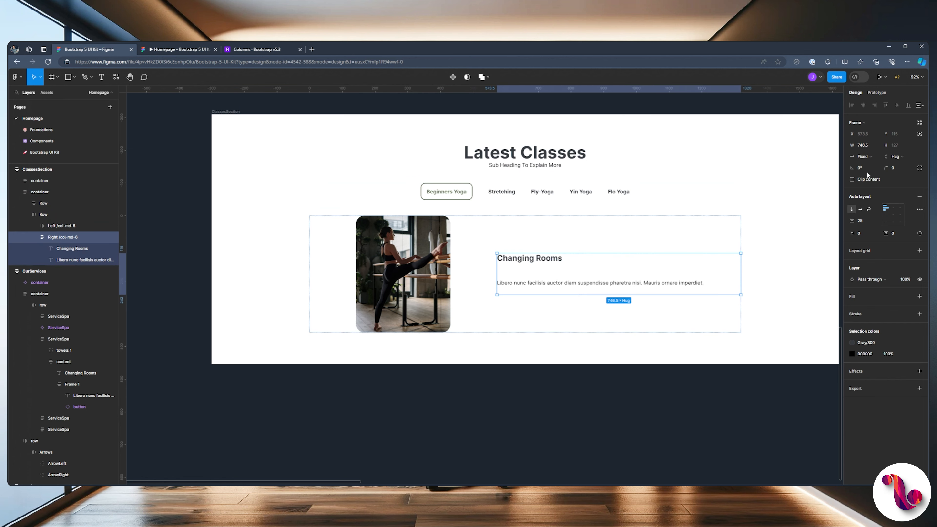
left_click(866, 157)
left_click(869, 173)
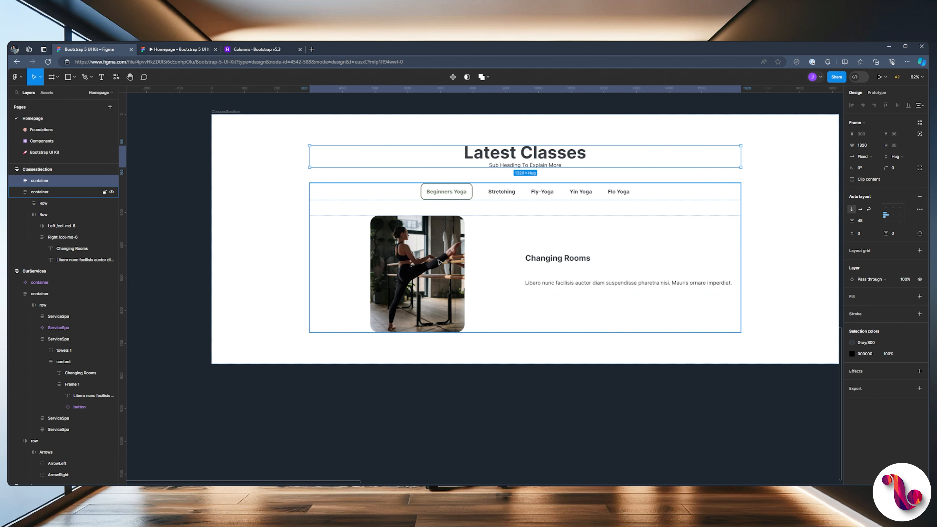
Expand the Left /col-md-6 frame in the Latest Classes section and select its ImageLeft photo.
left_click(439, 262)
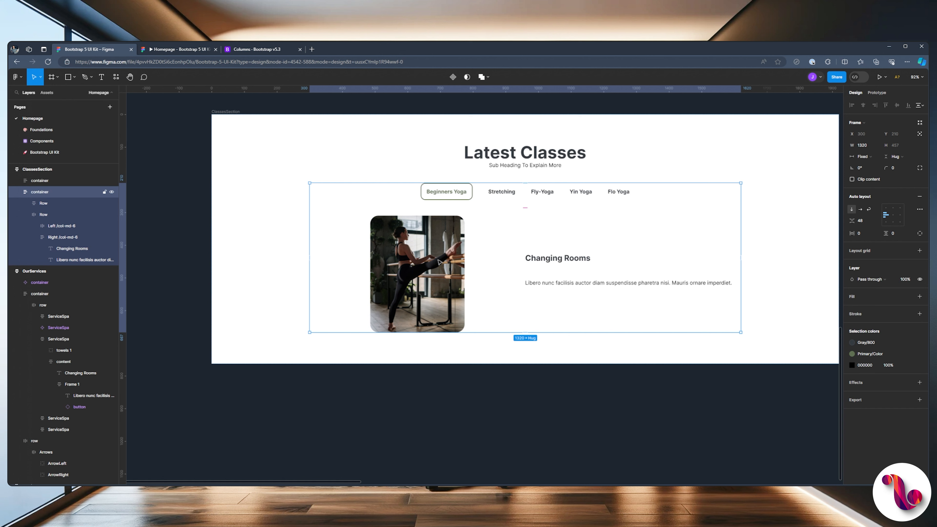
left_click(273, 241)
left_click(36, 228)
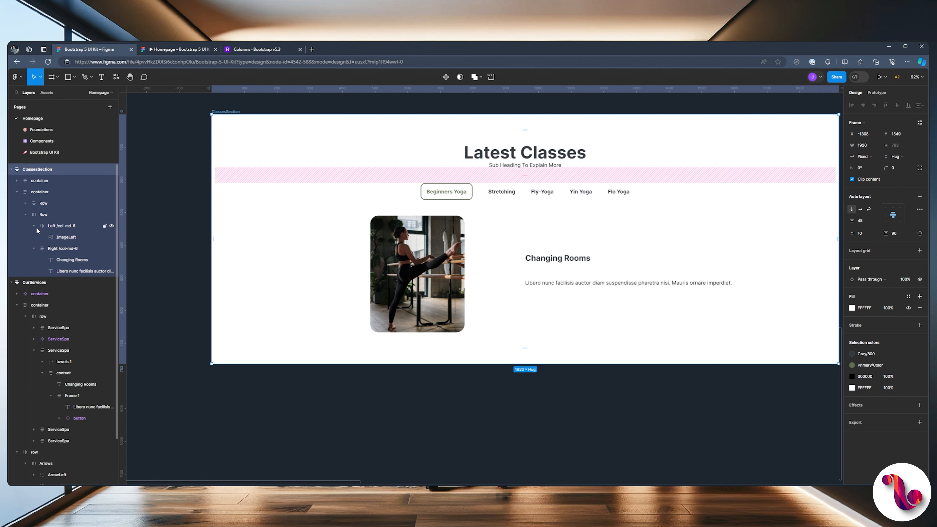
left_click(59, 239)
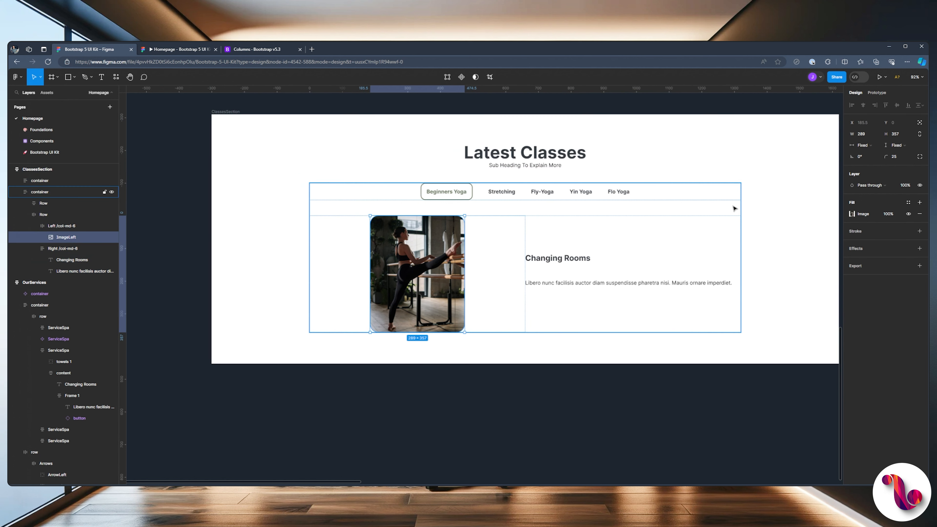
Set the ImageLeft layer's width and height to Fill container and its image scaling mode to Fill.
left_click(864, 150)
left_click(867, 157)
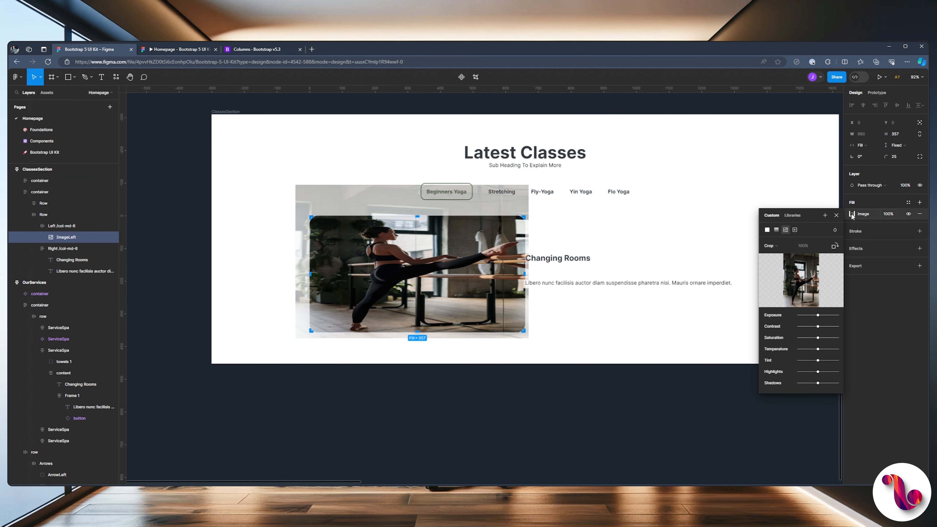
left_click(776, 247)
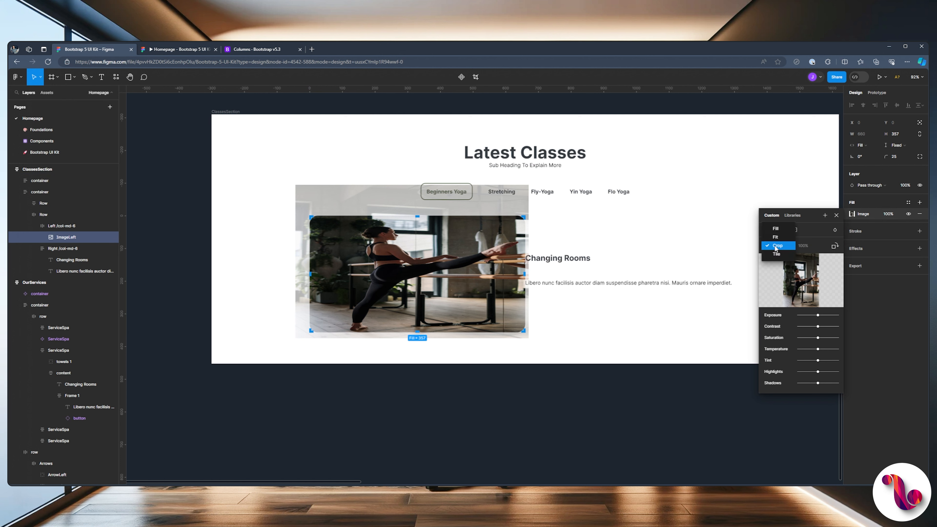
left_click(776, 230)
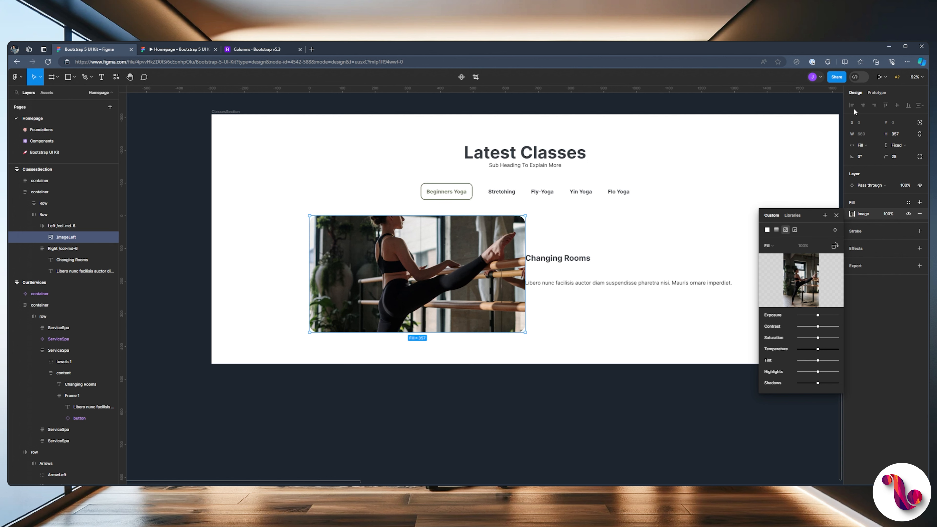
left_click(892, 145)
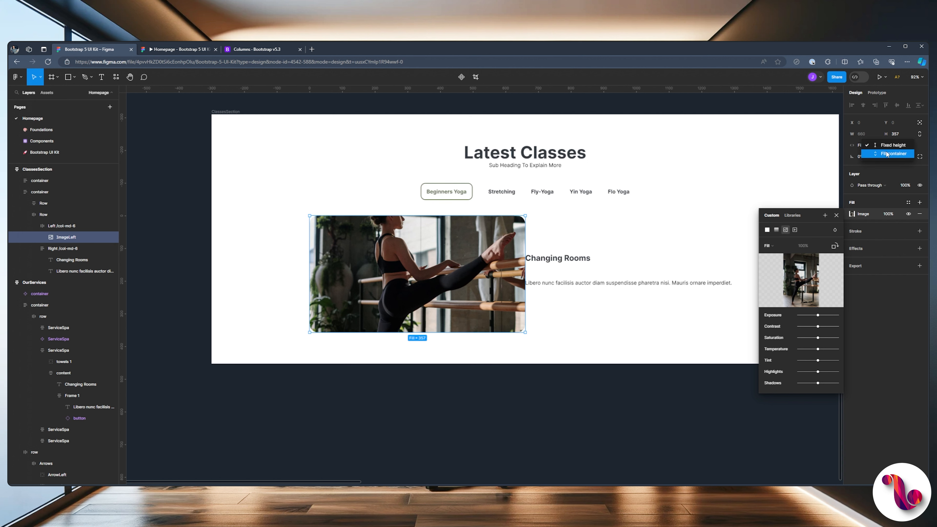
left_click(888, 155)
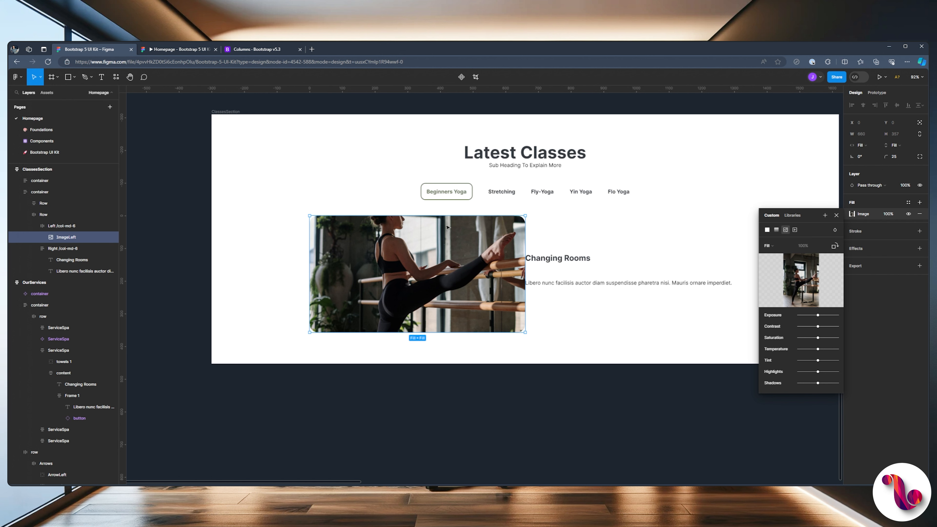
key("Escape")
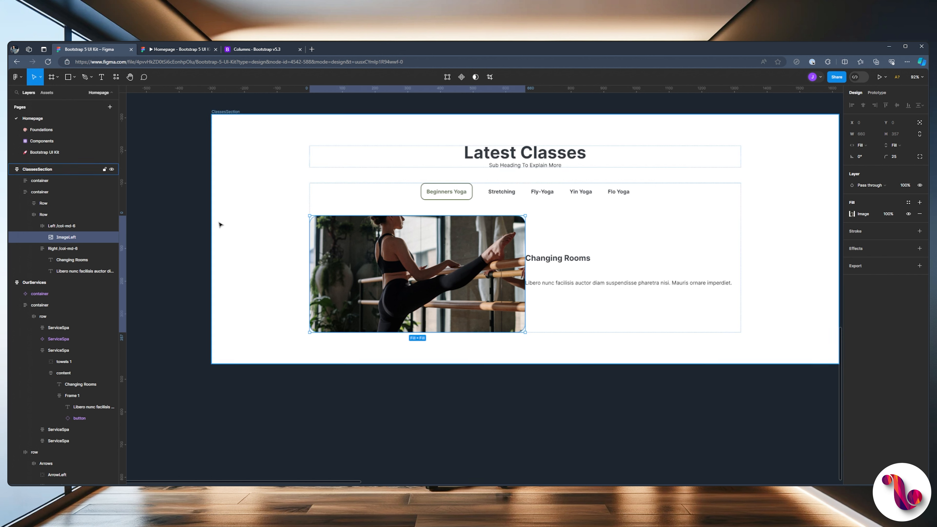
Replace the body text under the Changing Rooms heading with 1 paragraph generated by the Lorem Ipsum plugin.
left_click(84, 245)
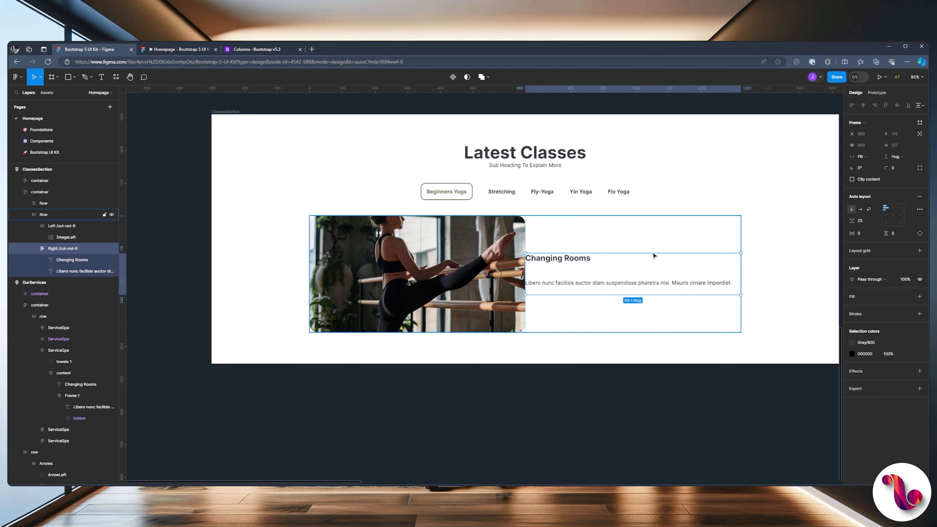
left_click(587, 286)
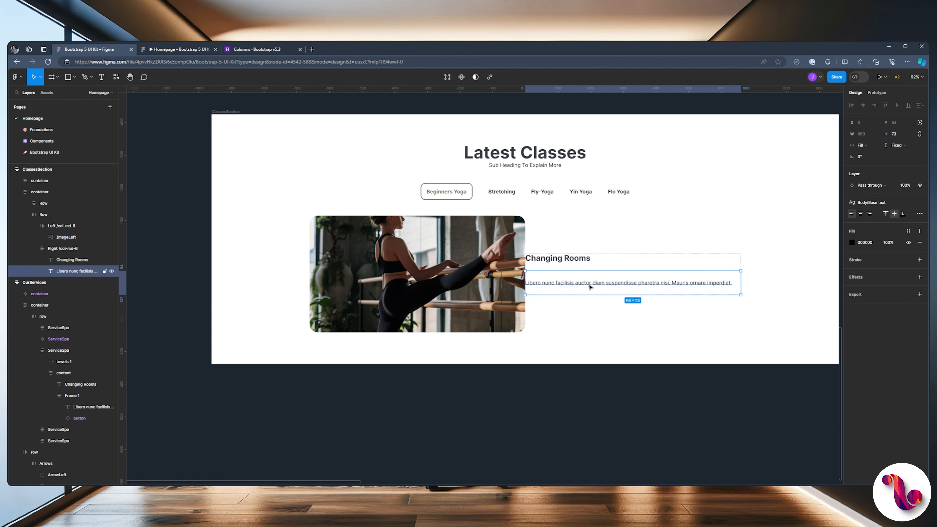
double_click(588, 285)
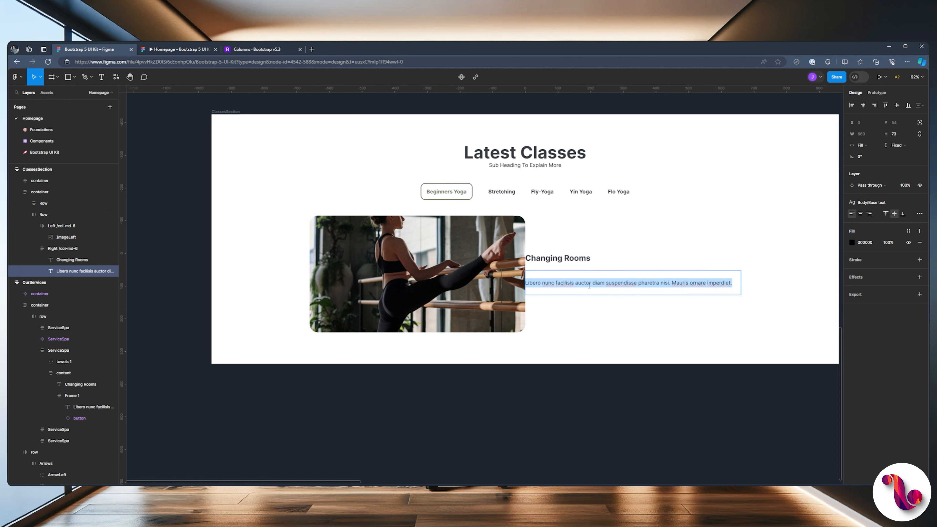
left_click(115, 77)
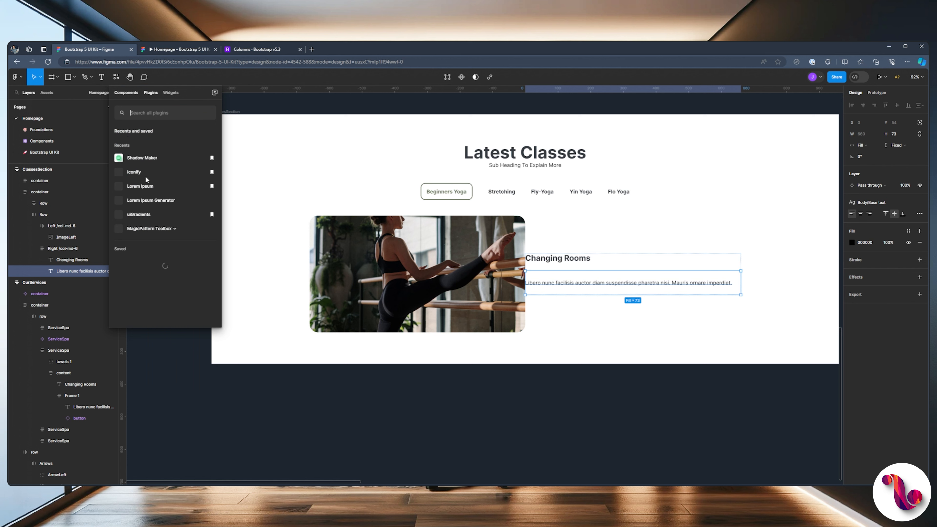
left_click(140, 185)
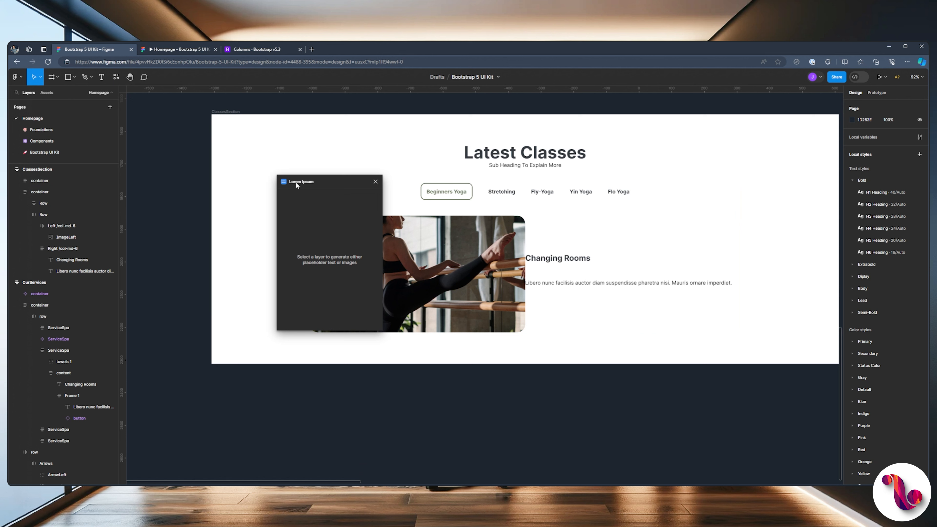
left_click(115, 78)
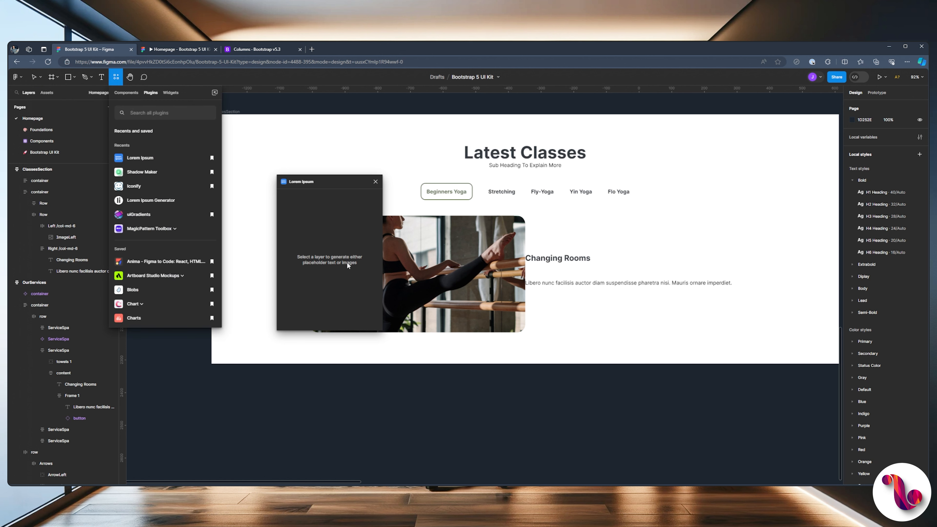
left_click(584, 285)
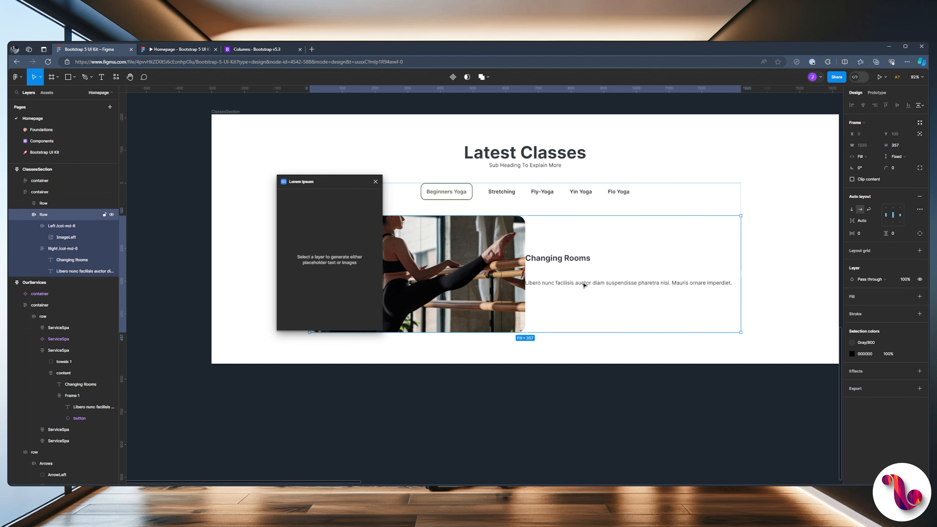
left_click(584, 285)
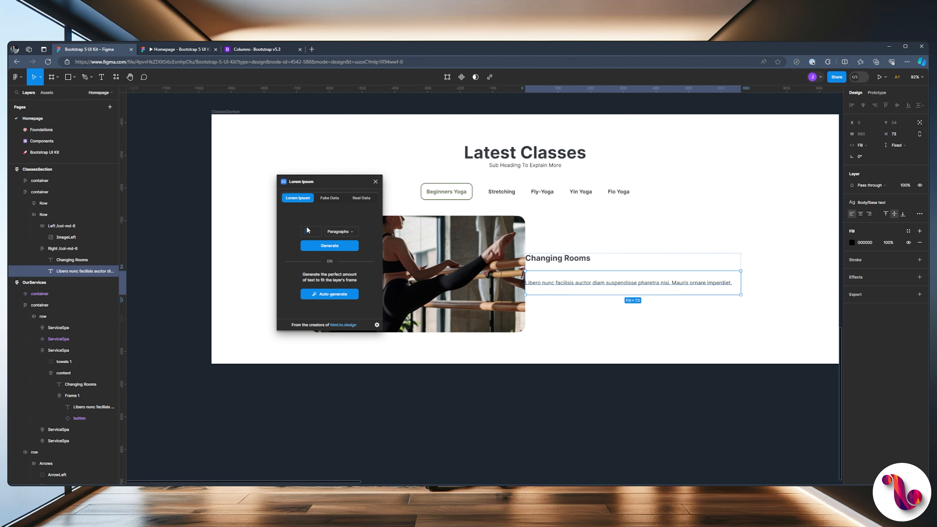
type("1")
left_click(339, 249)
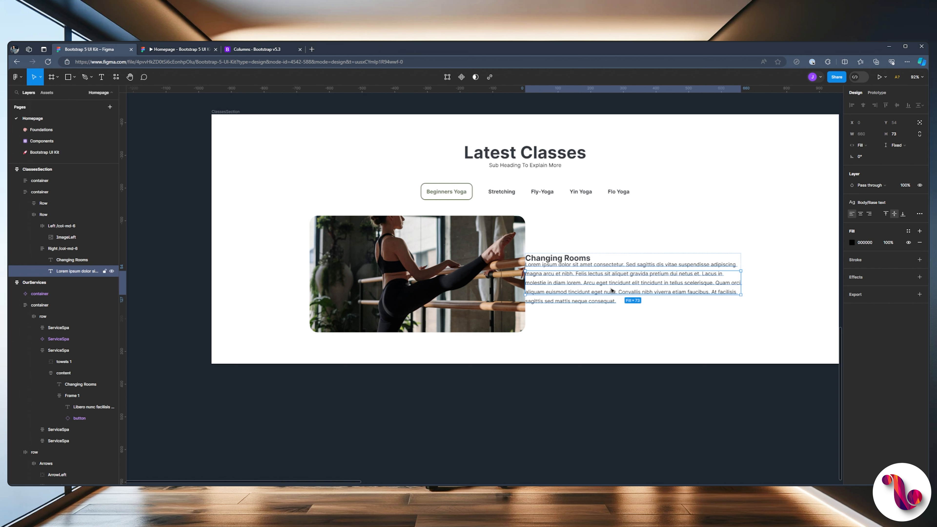
Set the lorem ipsum paragraph's height to Hug contents.
left_click(895, 145)
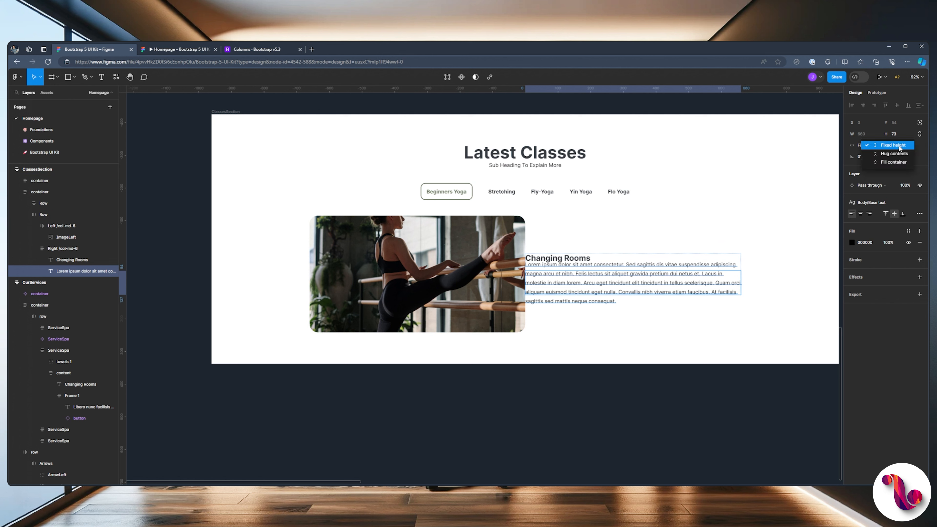
left_click(894, 154)
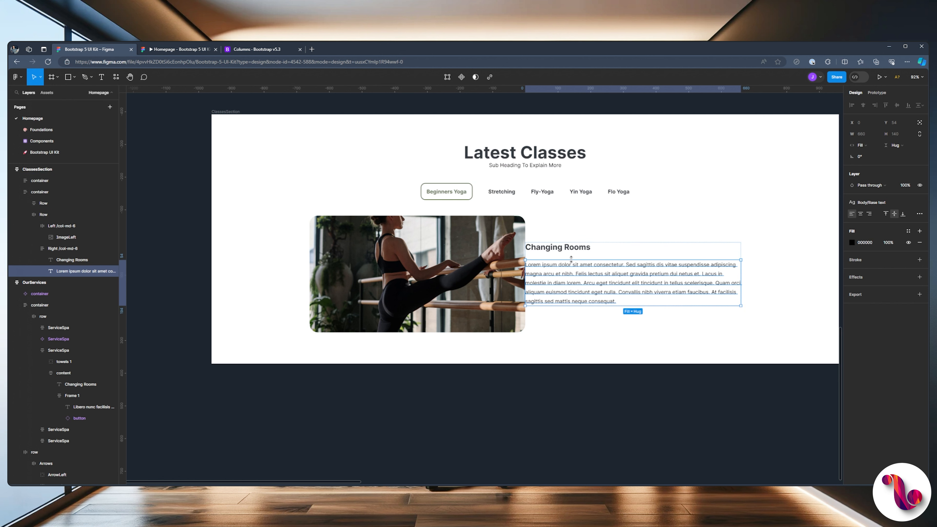
left_click(568, 273)
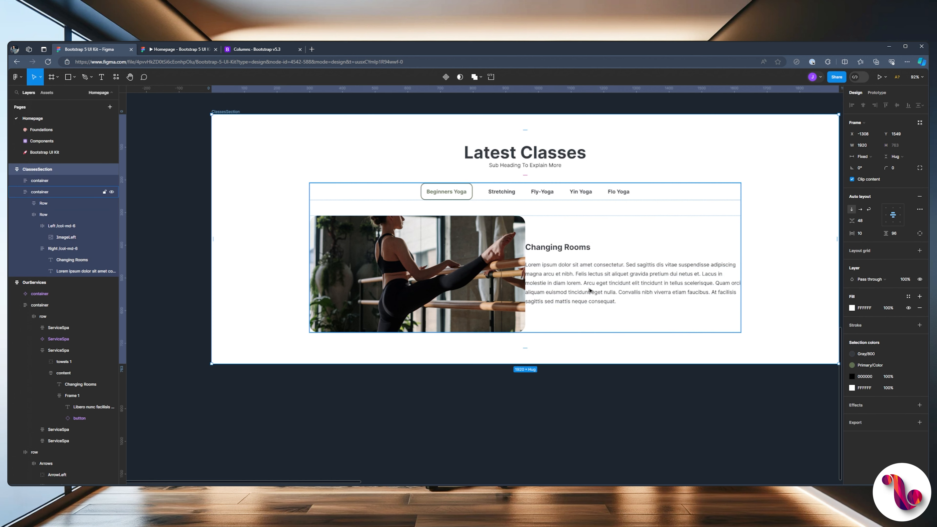
Shorten the lorem ipsum paragraph by deleting everything from "Arcu eget tincidunt" to its end.
scroll(643, 294, "up", 5)
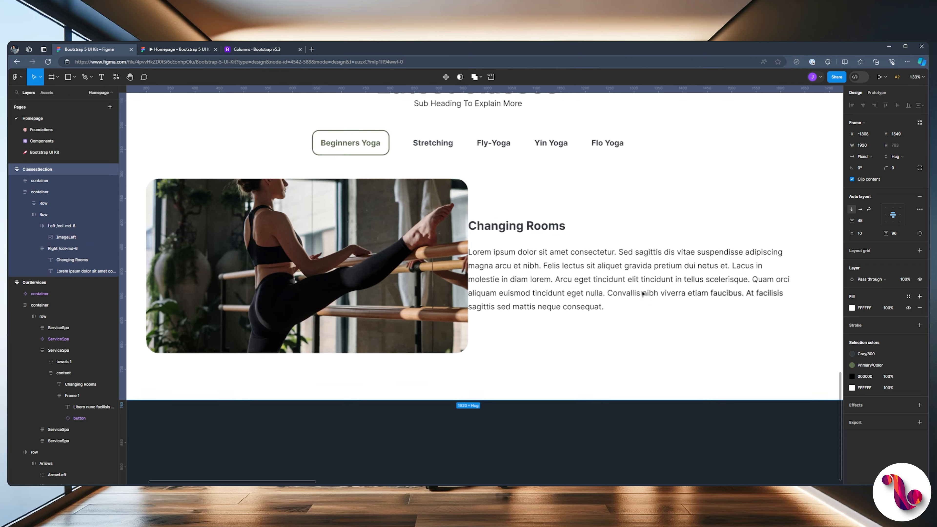
left_click(552, 282)
left_click(546, 282)
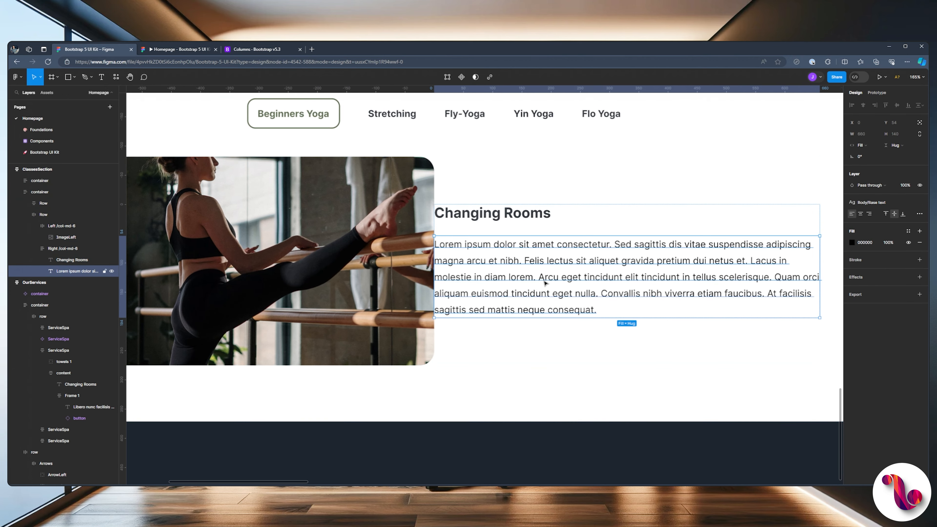
double_click(545, 280)
left_click(539, 278)
key("ctrl+shift+End")
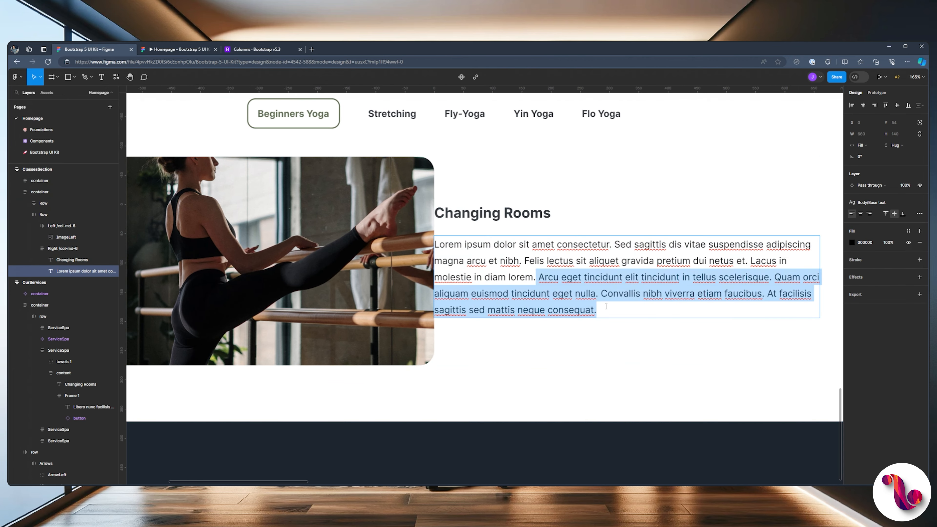
key("BackSpace")
Change the Changing Rooms heading in the right column to "Beginners Yoga".
left_click(495, 225)
double_click(495, 226)
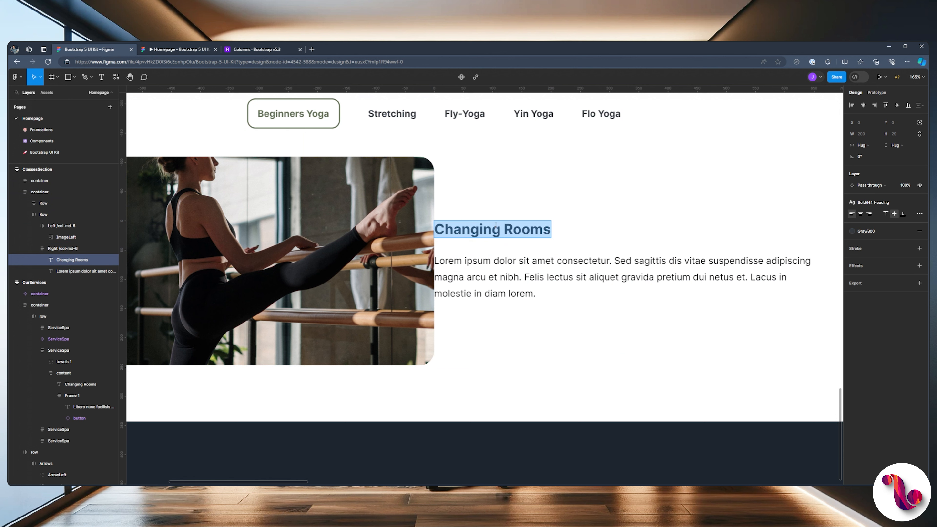
type("Begi")
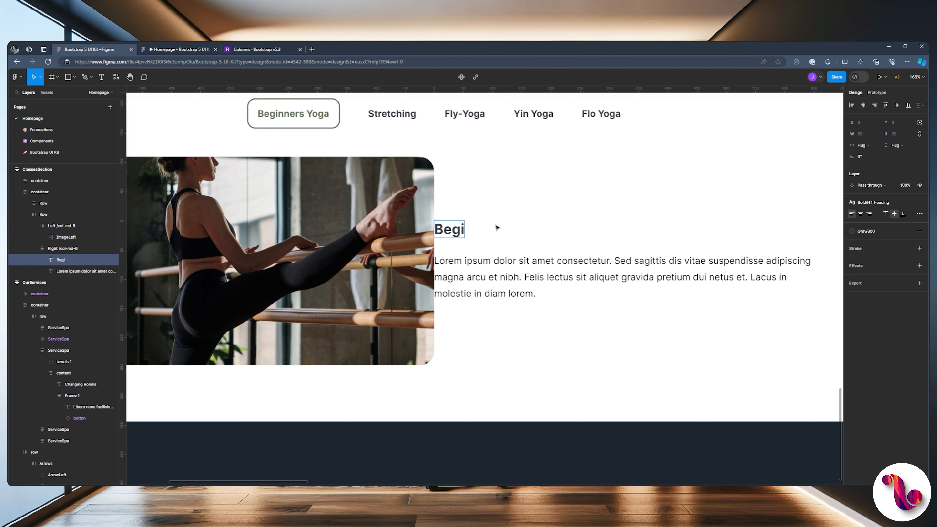
type("nners Yoga")
key("Escape")
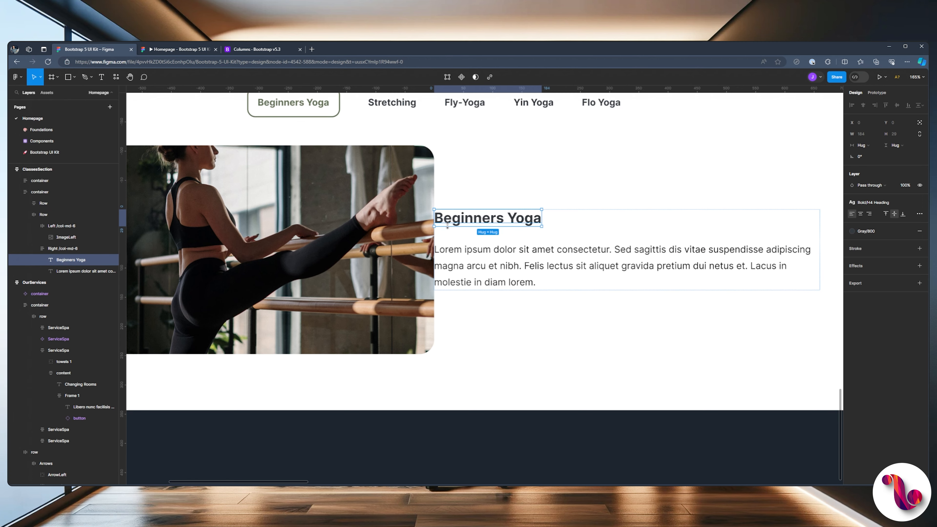
Collapse both column layers and set the auto layout gap of the row holding the image and text to 48.
scroll(449, 228, "down", 5)
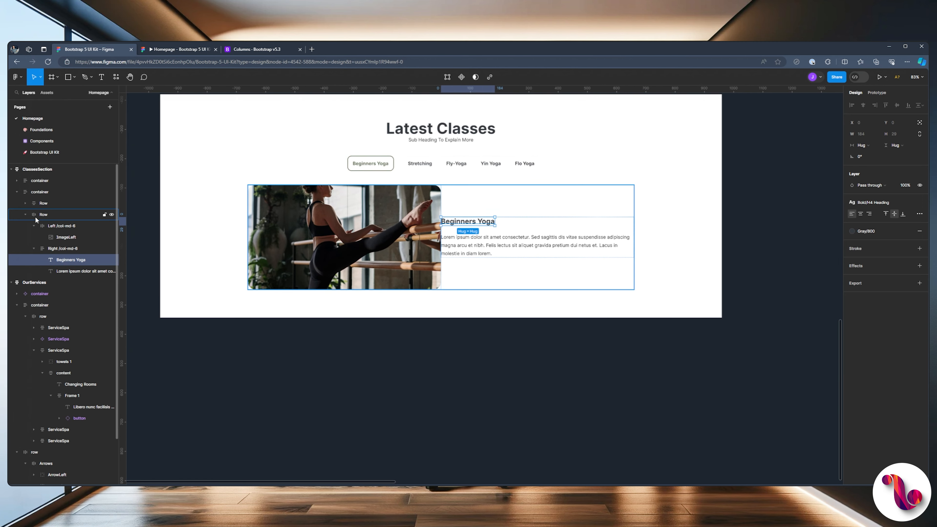
left_click(41, 214)
left_click(34, 225)
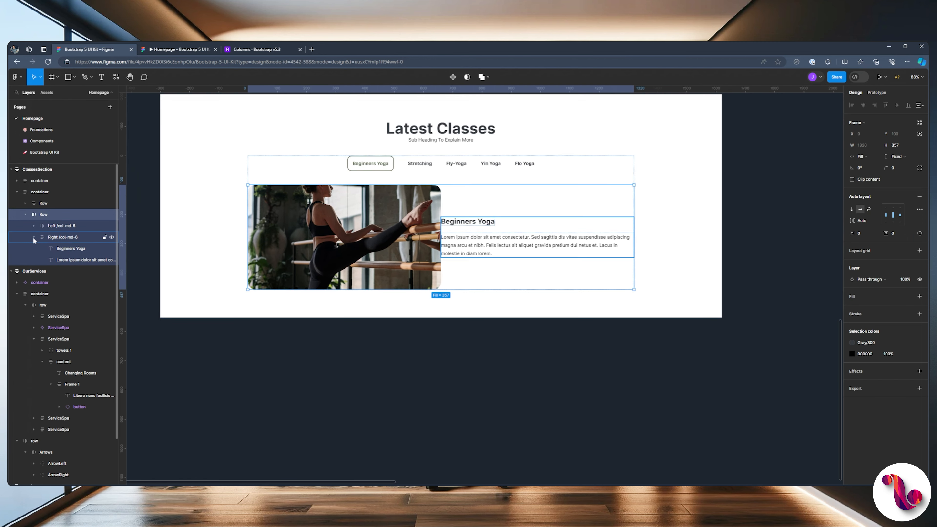
left_click(34, 237)
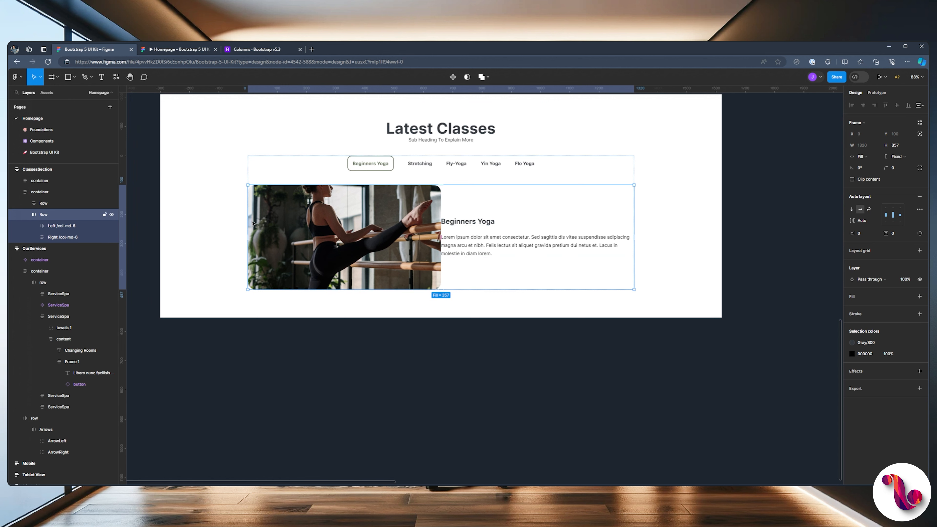
left_click(867, 222)
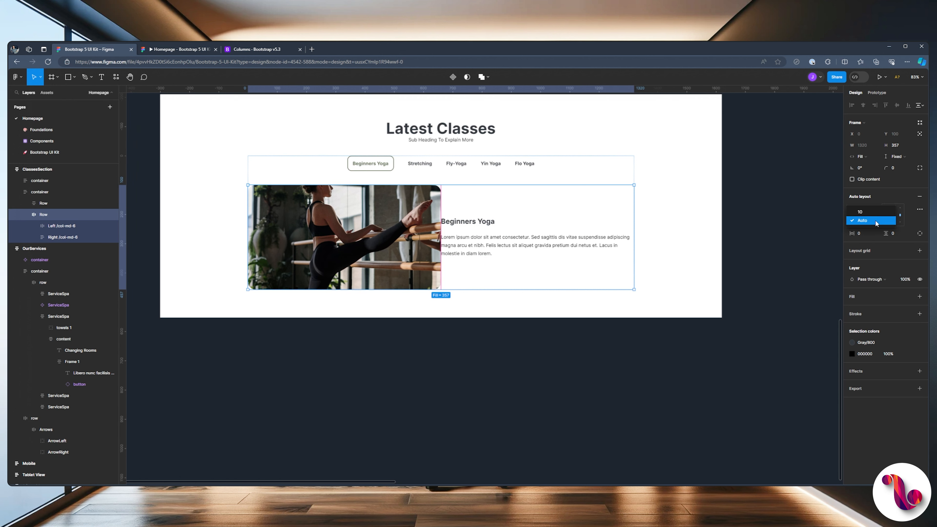
type("10")
key("Return")
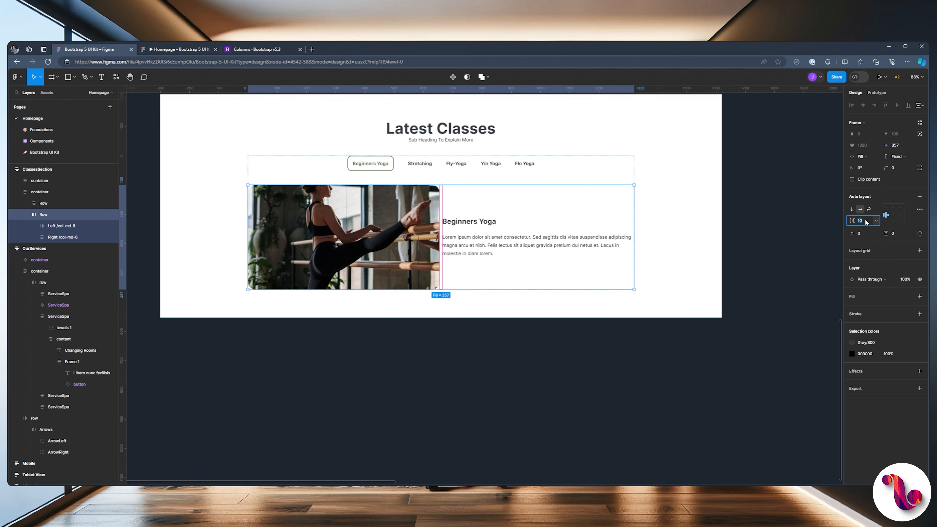
type("48")
key("Return")
left_click(491, 212)
Group the Beginners Yoga heading and its paragraph within Right /col-md-6 and apply auto layout to the group.
scroll(481, 221, "up", 1)
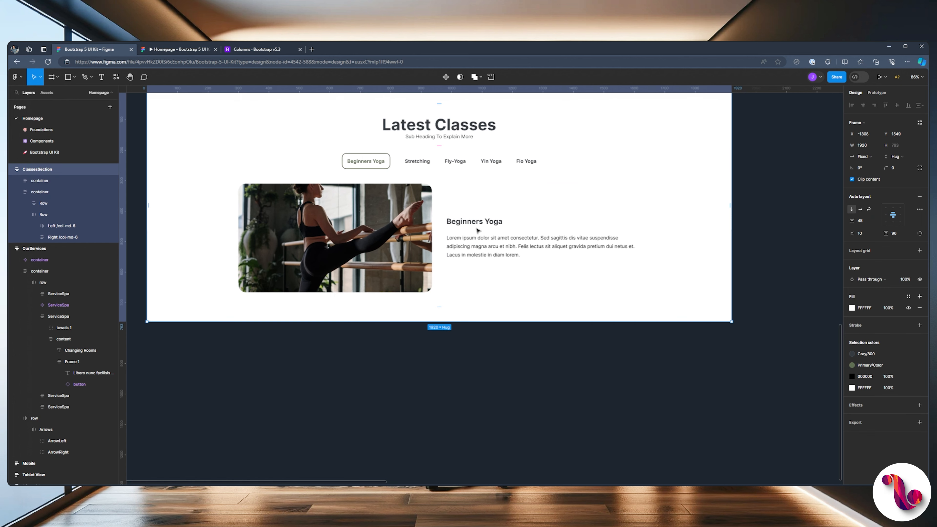
scroll(477, 231, "up", 3)
left_click(35, 238)
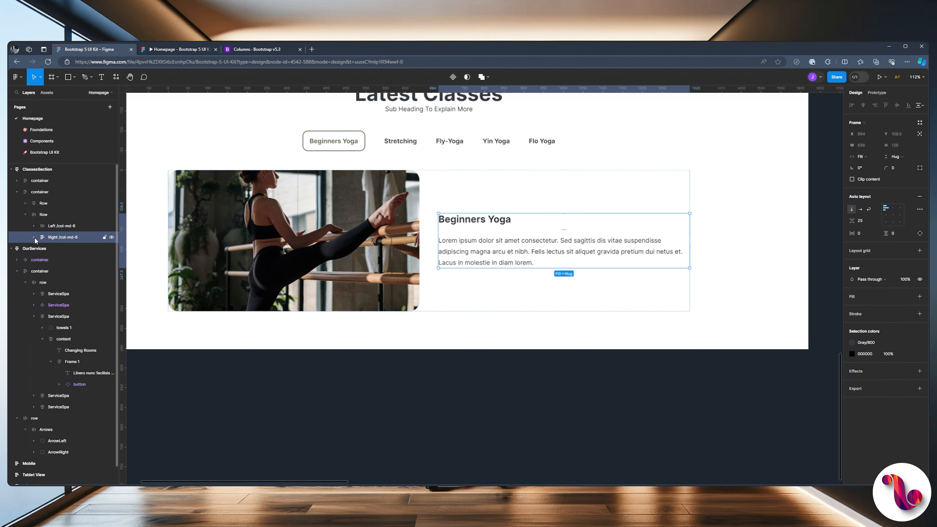
left_click(34, 238)
left_click(59, 248)
left_click(65, 258, "shift")
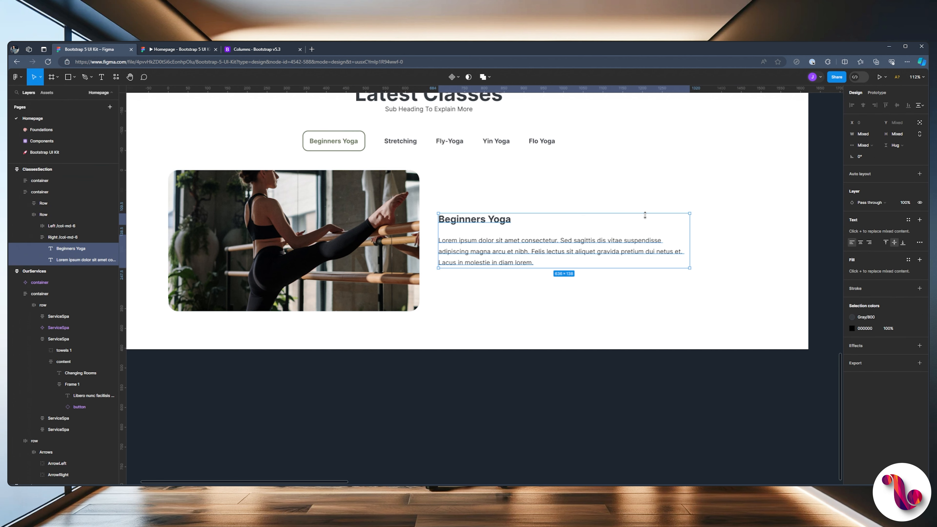
key("ctrl+g")
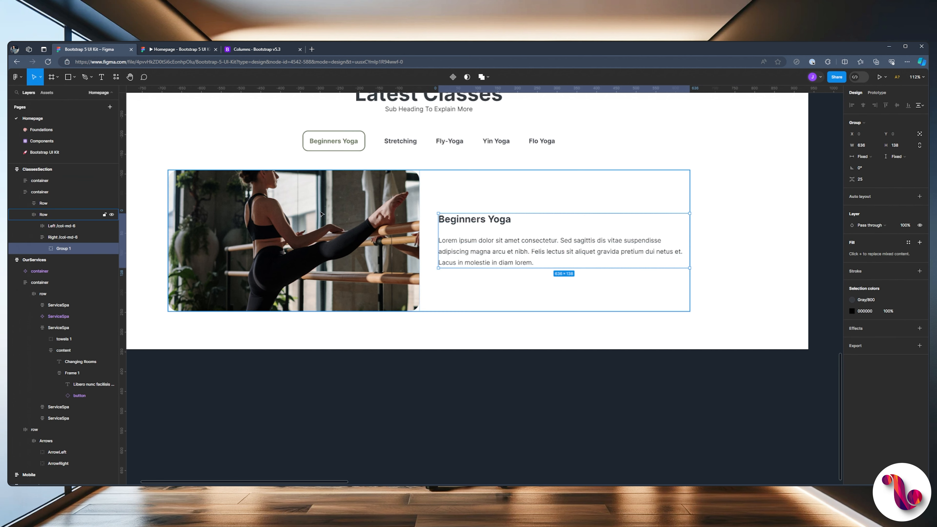
key("shift+a")
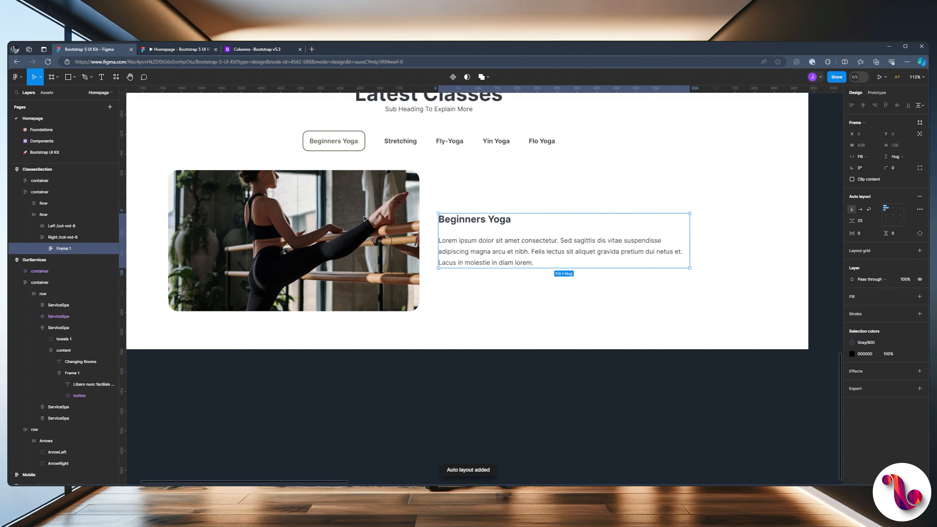
Rename the new auto layout frame in the right column as "Group".
type("Group")
key("Return")
left_click(430, 236)
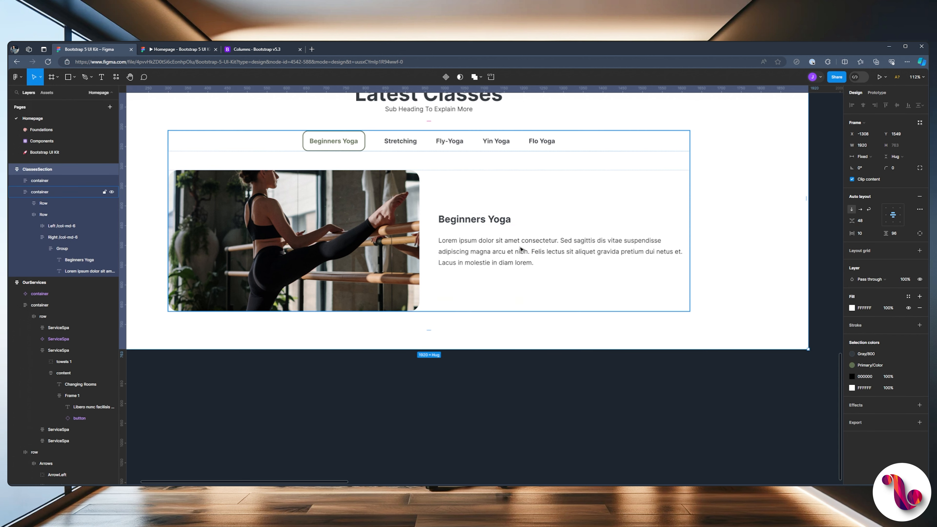
Apply the Gray/800 color style to the Beginners Yoga paragraph and check the section in the prototype preview.
left_click(512, 250)
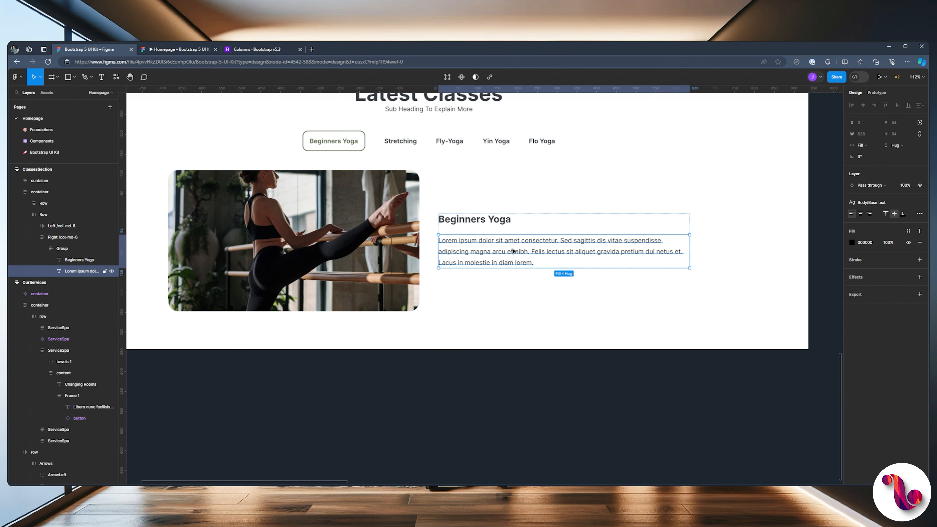
left_click(908, 232)
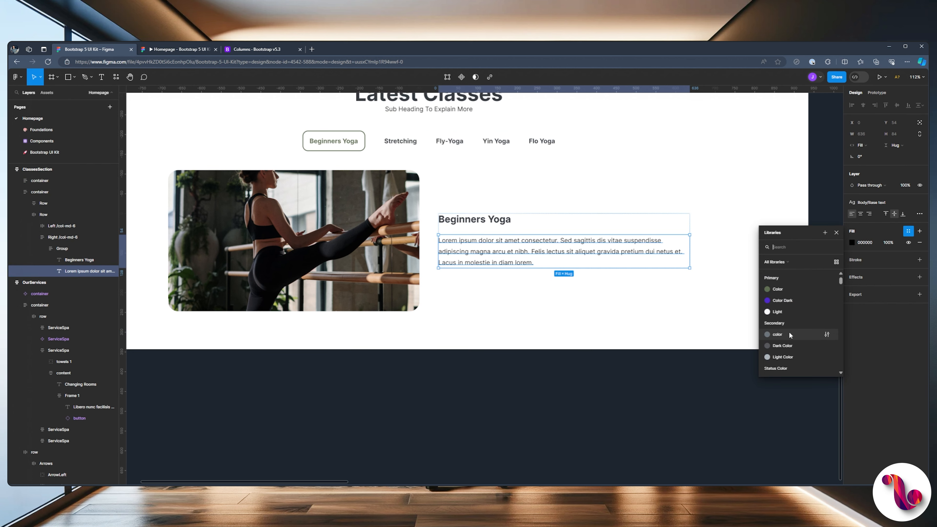
scroll(788, 334, "down", 6)
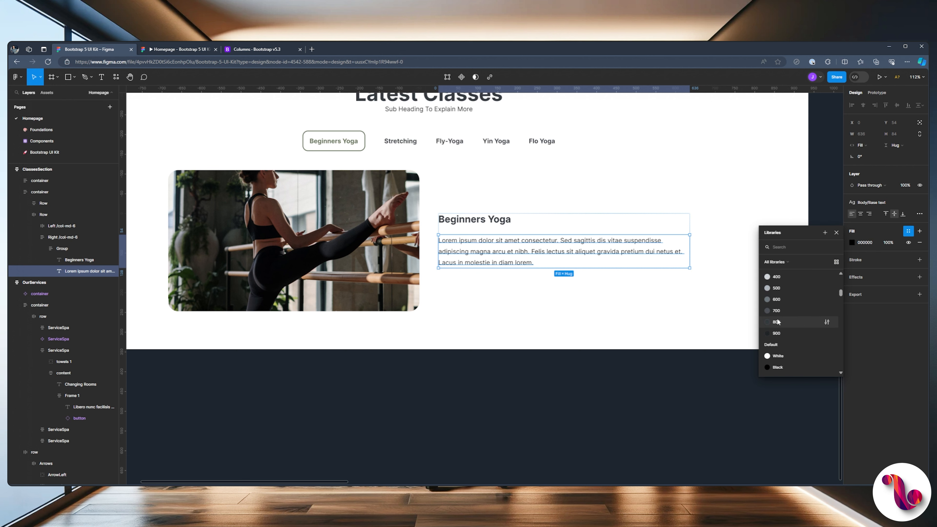
left_click(776, 322)
left_click(608, 177)
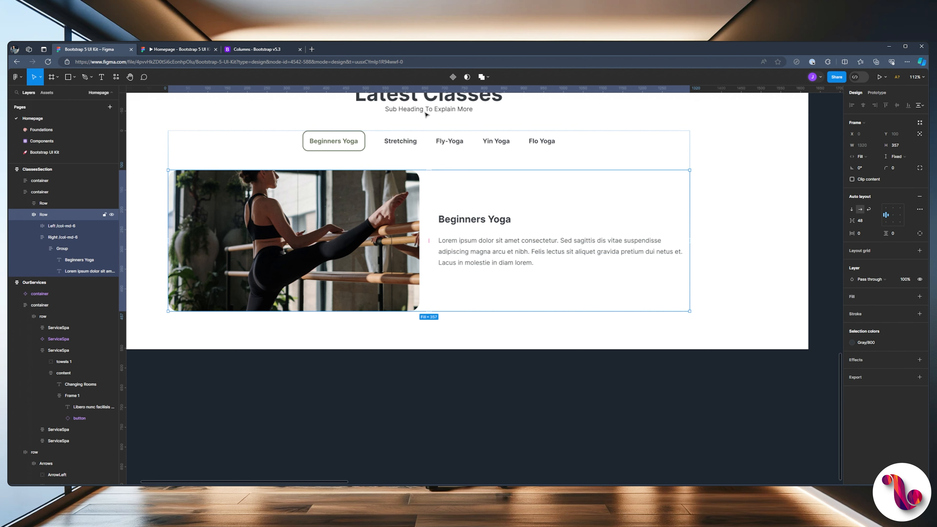
left_click(182, 50)
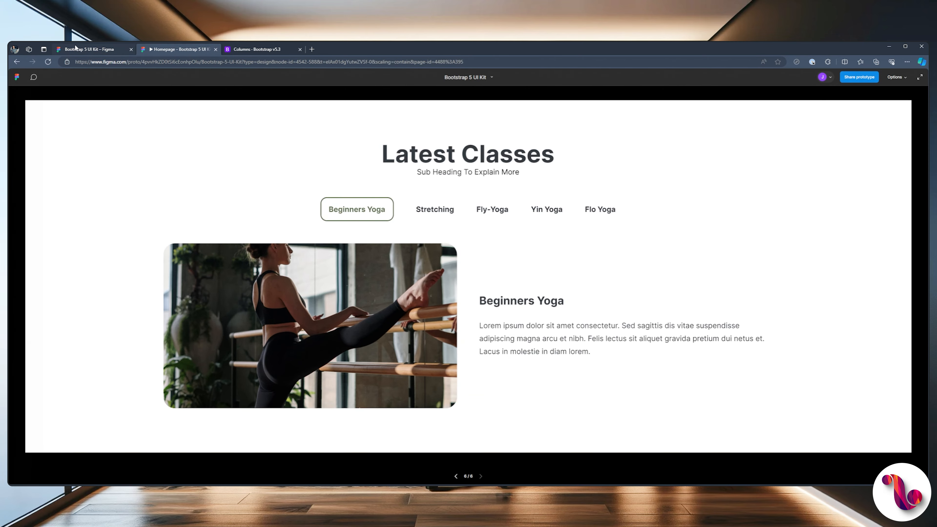
left_click(75, 48)
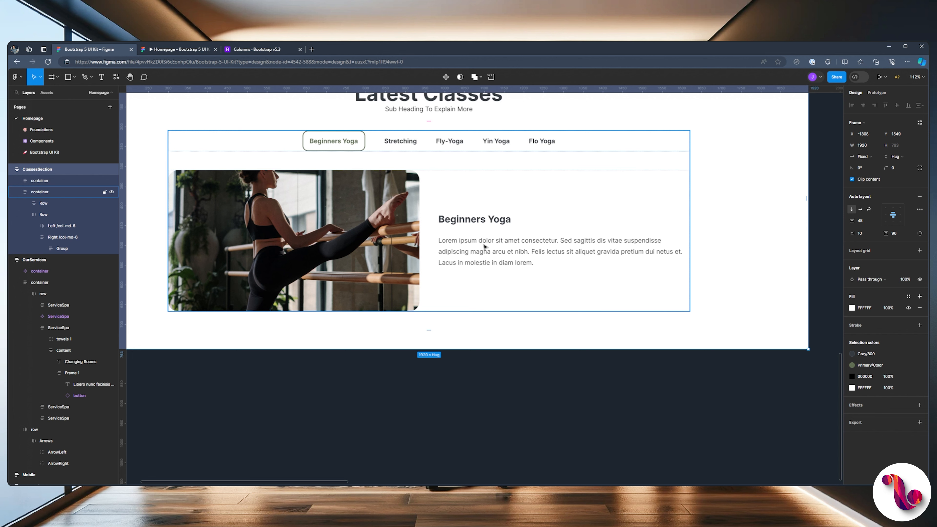
Copy the Beginners Yoga heading with its paragraph and paste them into Right /col-md-6 below the existing Group.
left_click(478, 224, "ctrl")
left_click(479, 253, "shift")
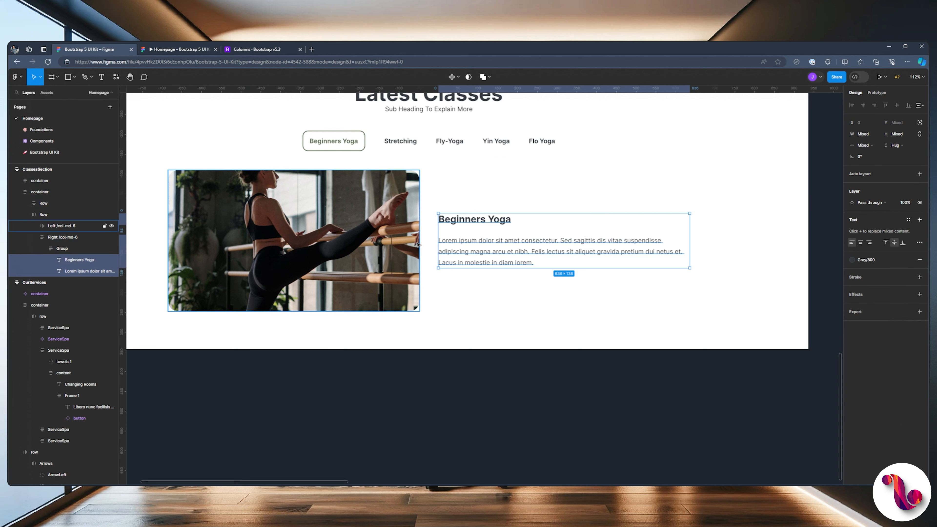
left_click(44, 214)
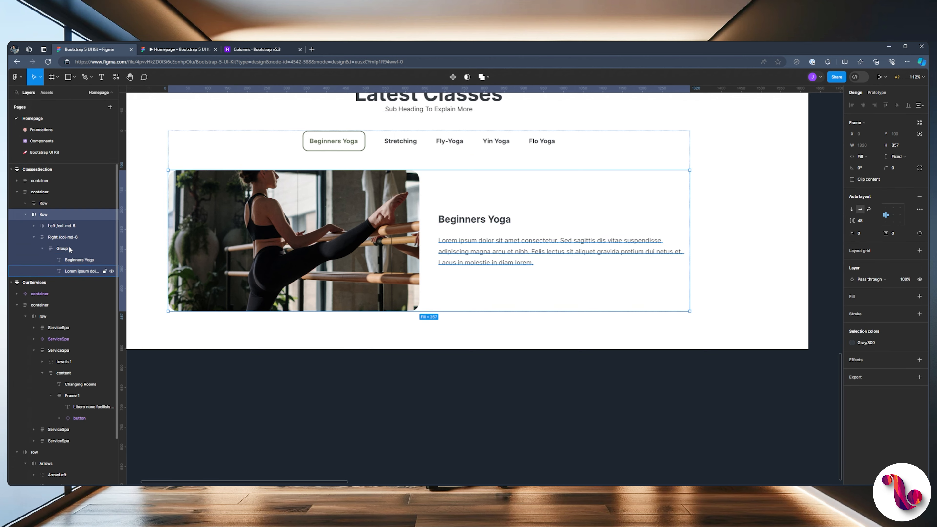
left_click(53, 237)
left_click(42, 248)
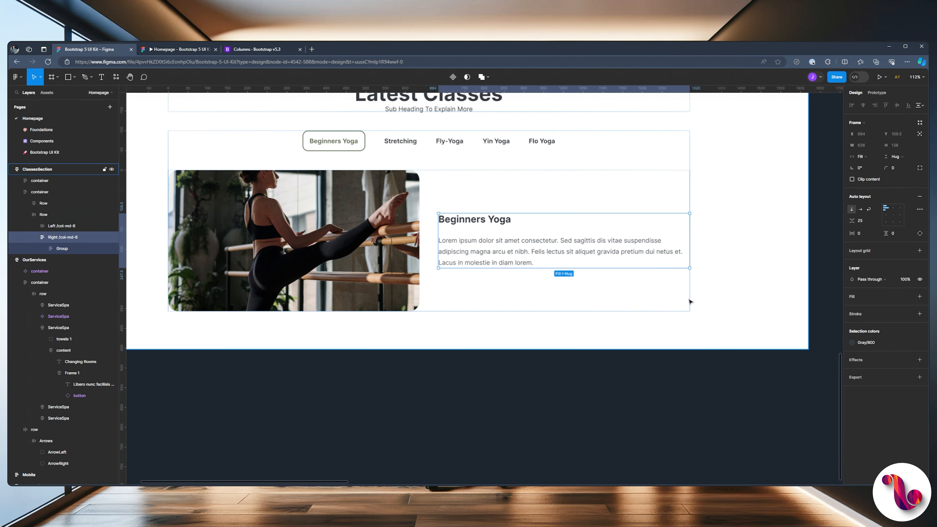
key("ctrl+v")
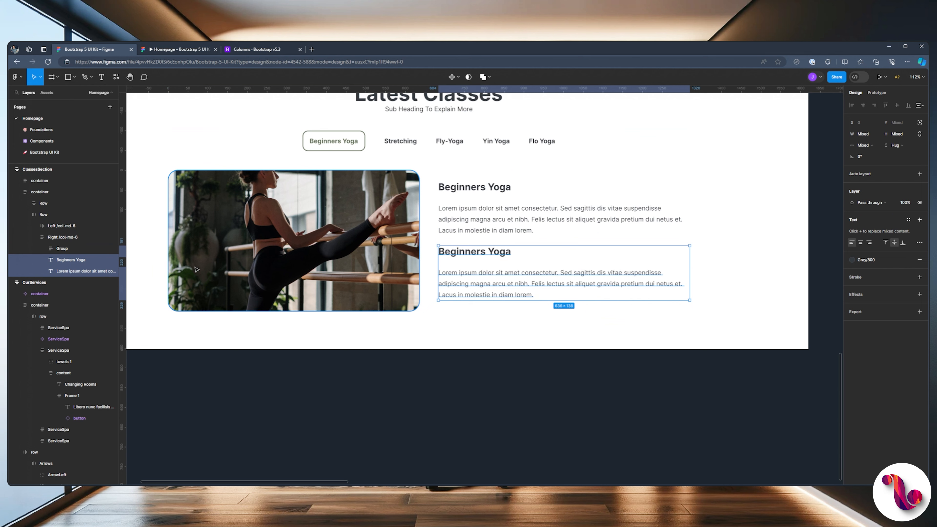
Wrap the pasted heading and paragraph in an auto layout frame and rename it "col".
key("shift+a")
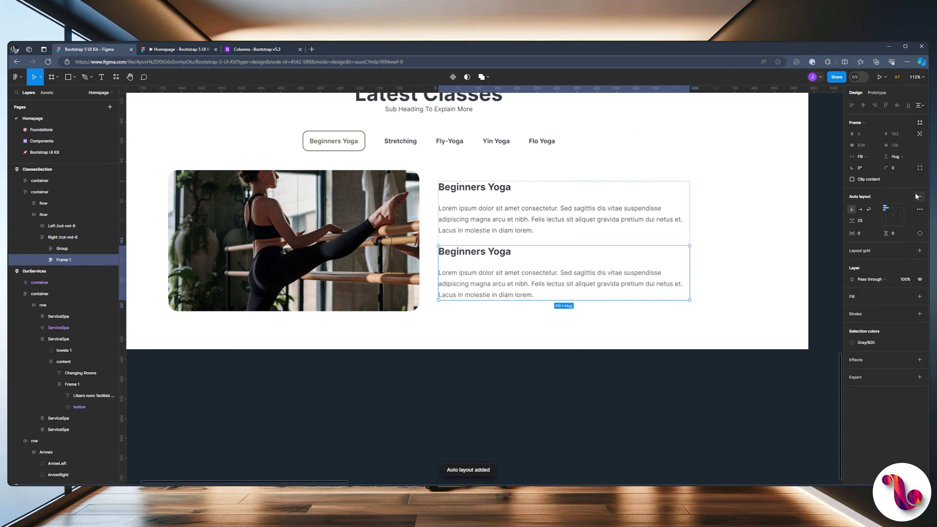
type("col")
key("Return")
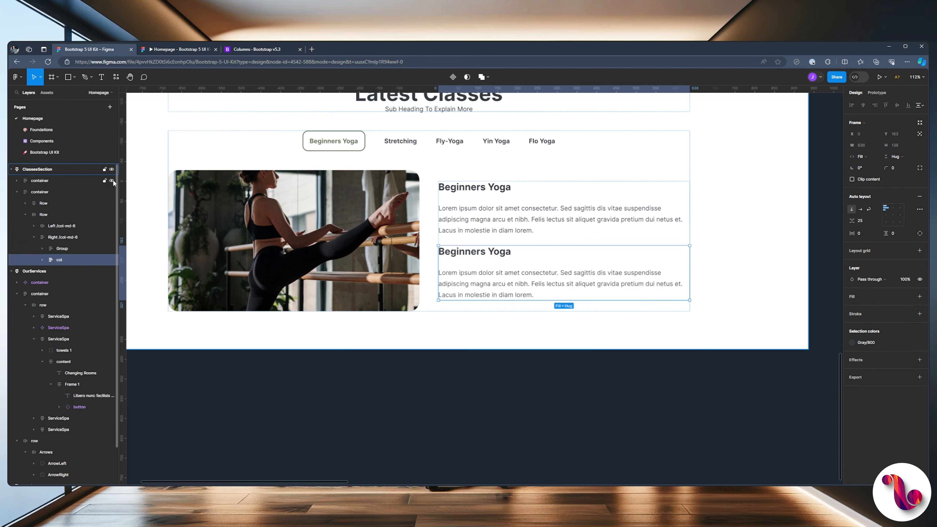
Duplicate the col frame, group both col frames together, and name the group "row".
key("ctrl+d")
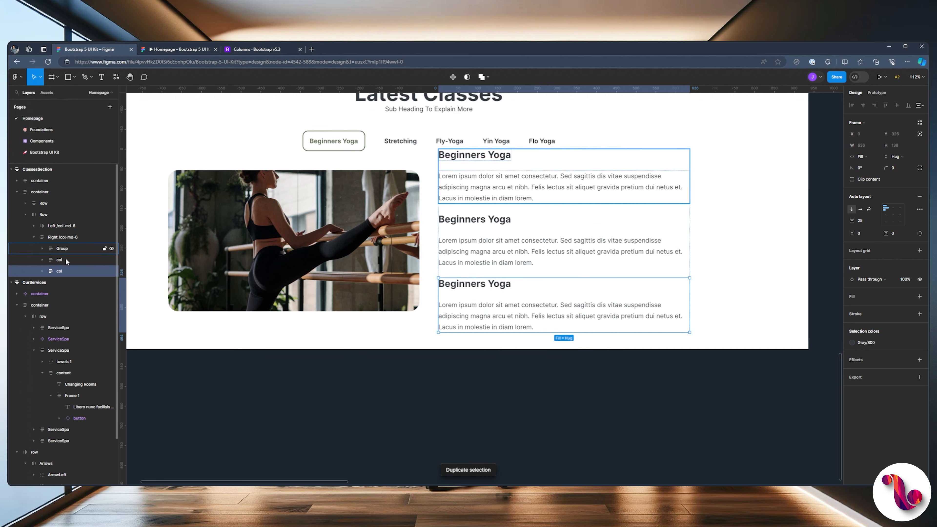
left_click(66, 259, "shift")
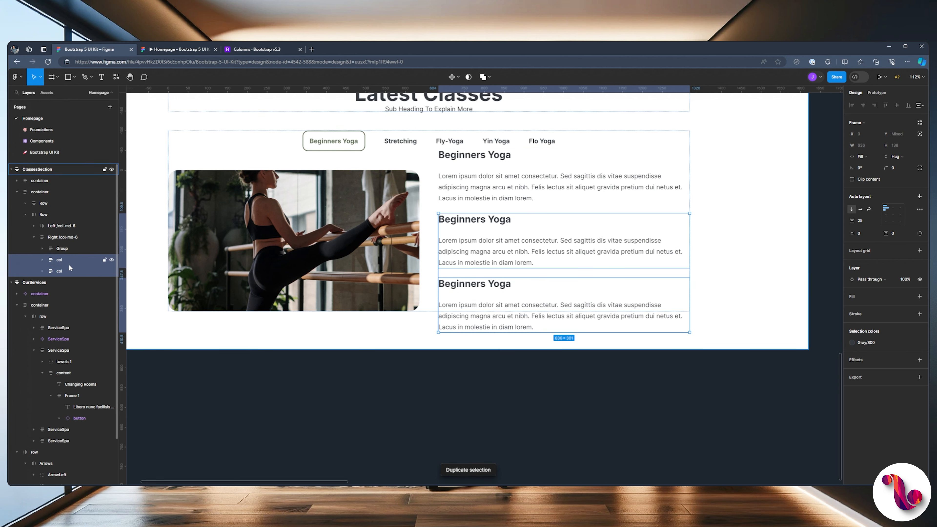
key("ctrl+g")
key("ctrl+r")
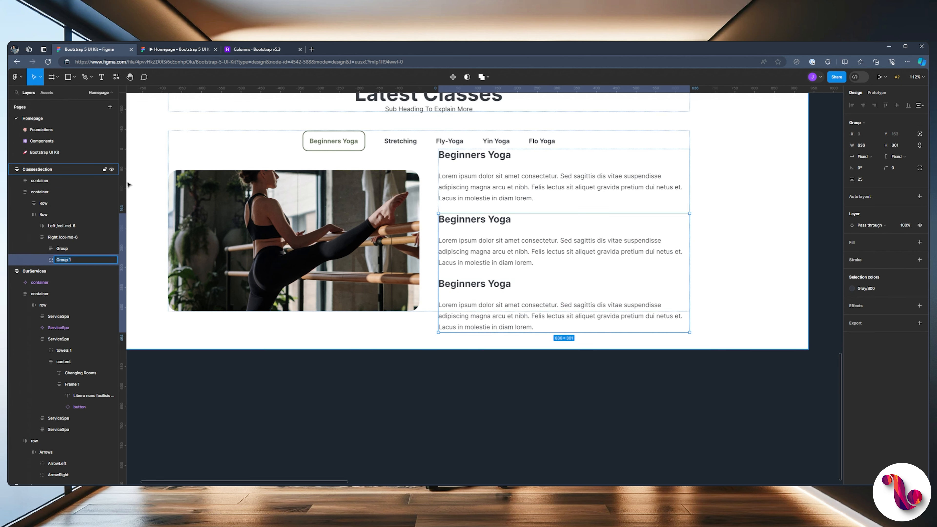
type("row")
key("Return")
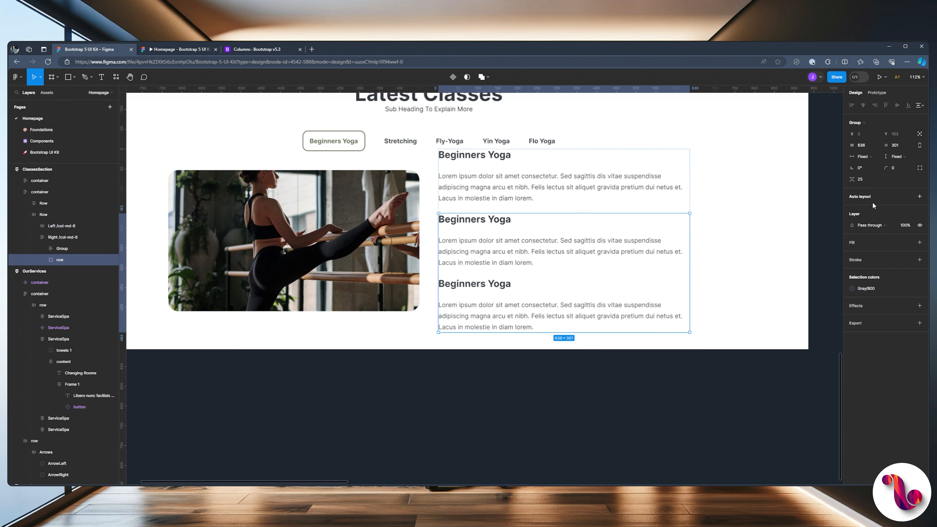
Apply horizontal auto layout to the nested row group and set its item gap to Auto.
left_click(919, 197)
left_click(859, 209)
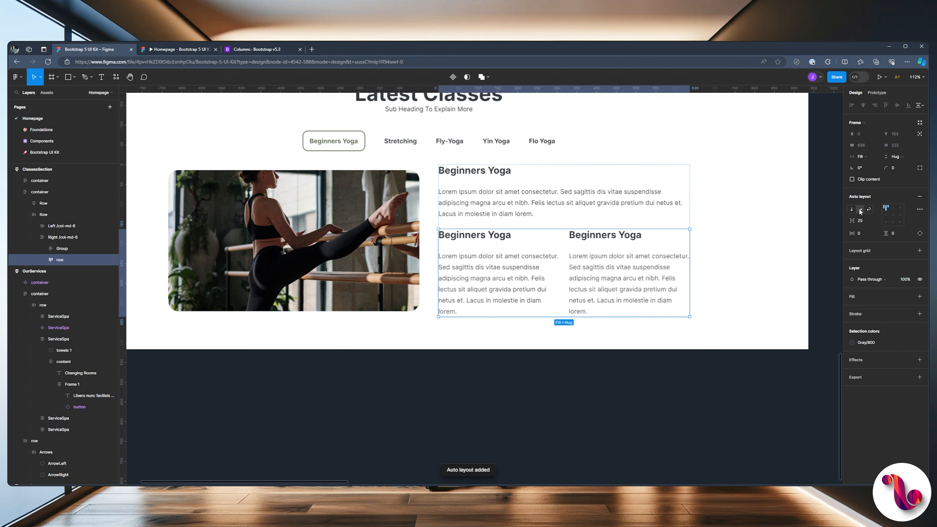
left_click(875, 222)
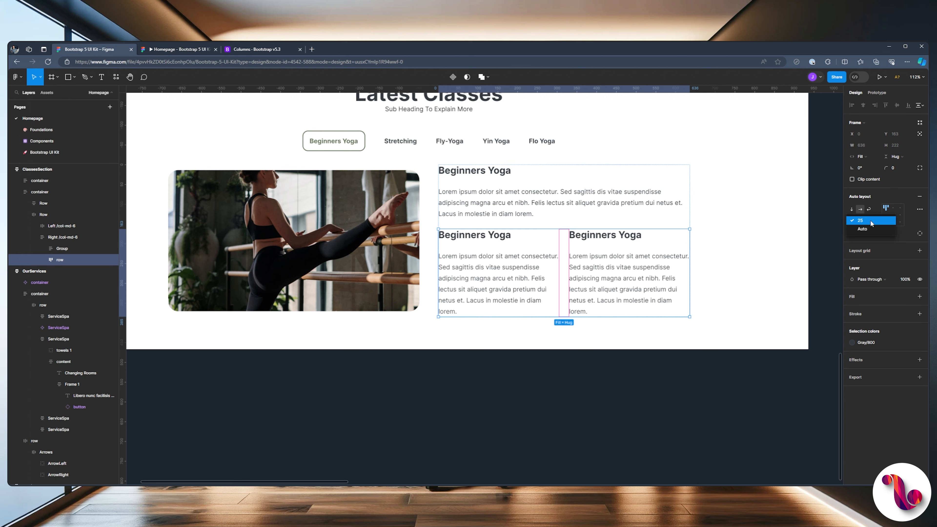
left_click(866, 231)
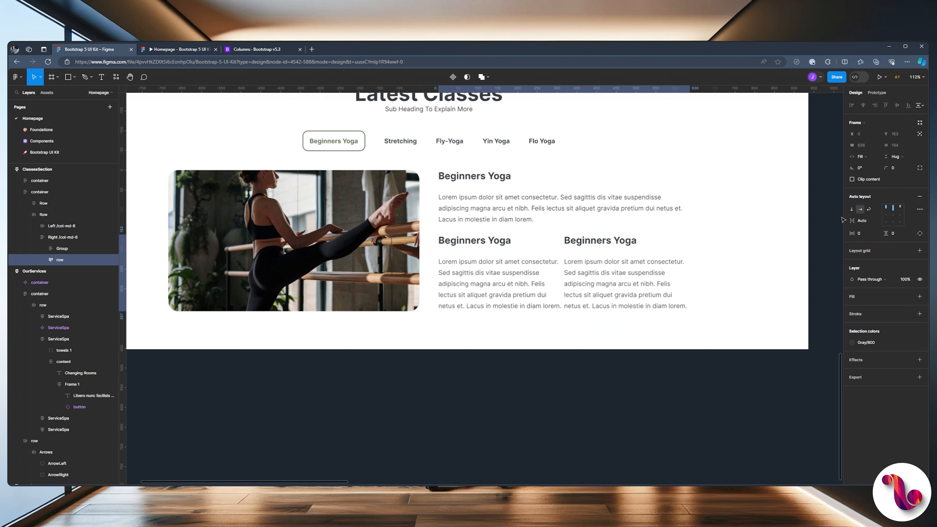
Shorten both column paragraphs by deleting the text before "Felis lectus", and remove the leading space in the first column's paragraph.
scroll(582, 283, "down", 1)
double_click(501, 283)
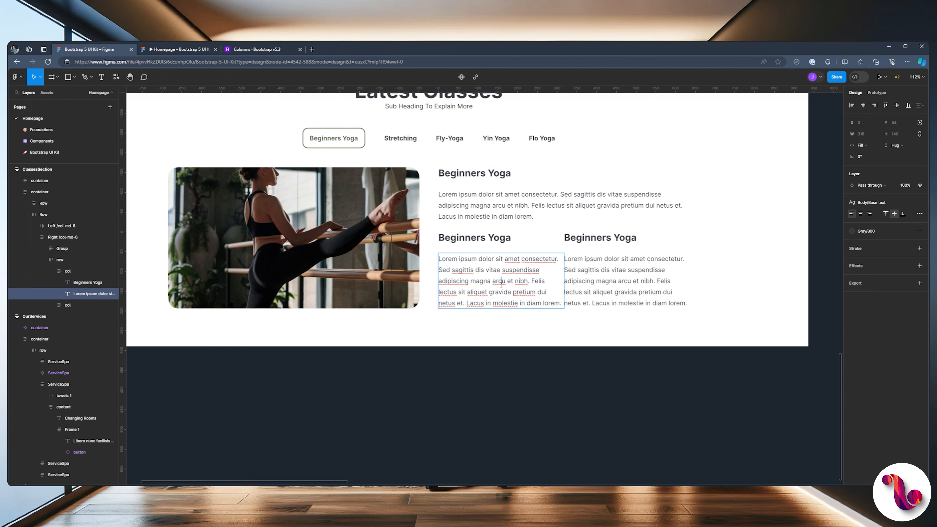
left_click_drag(530, 283, 438, 258)
key("BackSpace")
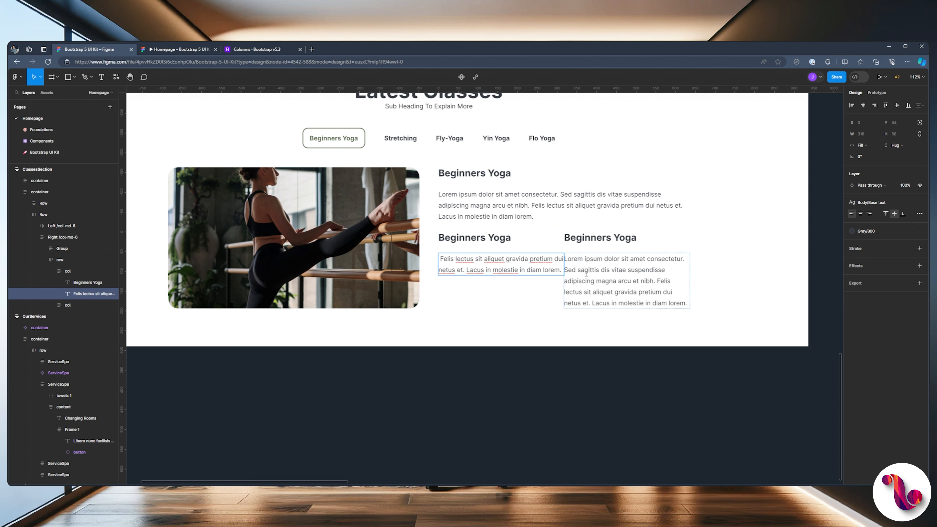
double_click(587, 272)
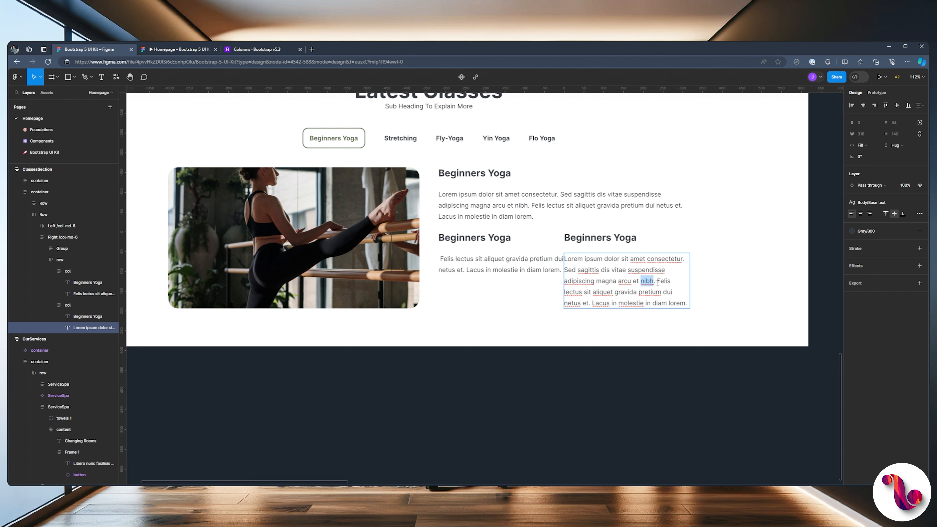
left_click_drag(654, 281, 563, 258)
key("BackSpace")
double_click(448, 282)
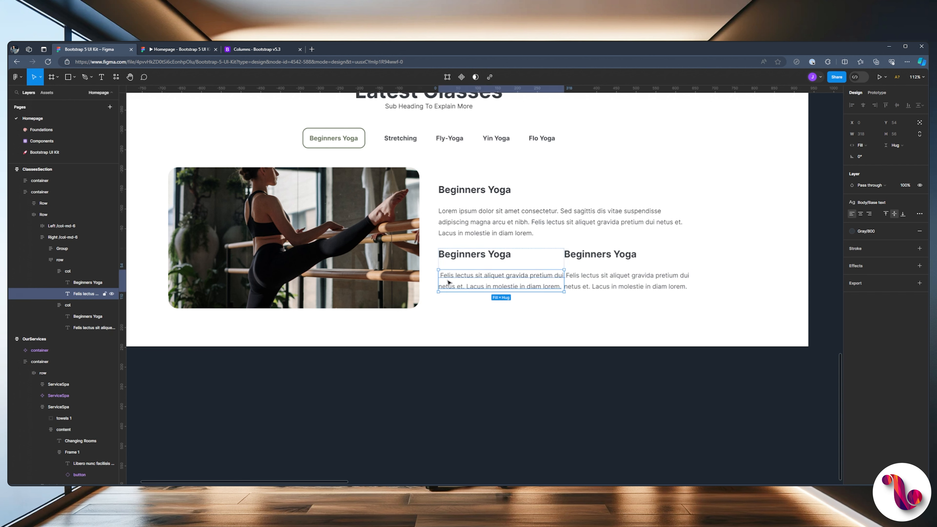
left_click(441, 277)
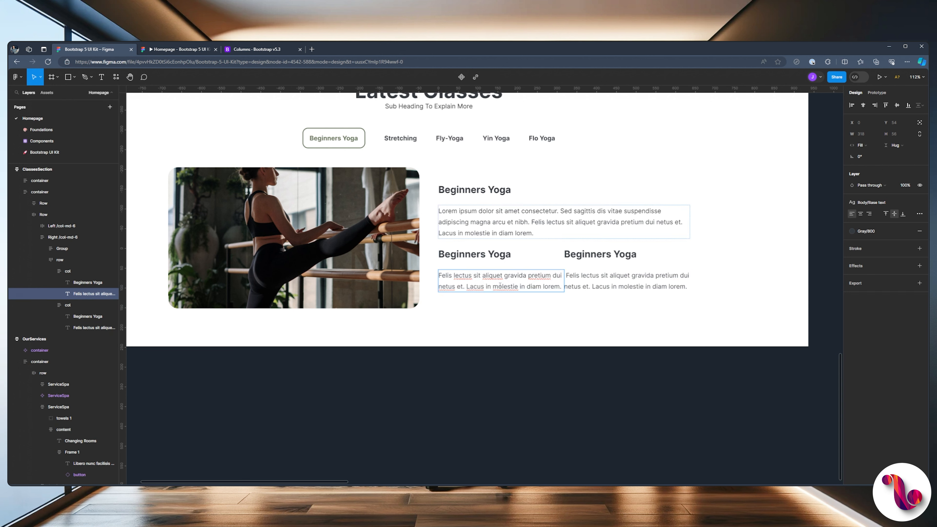
key("Escape")
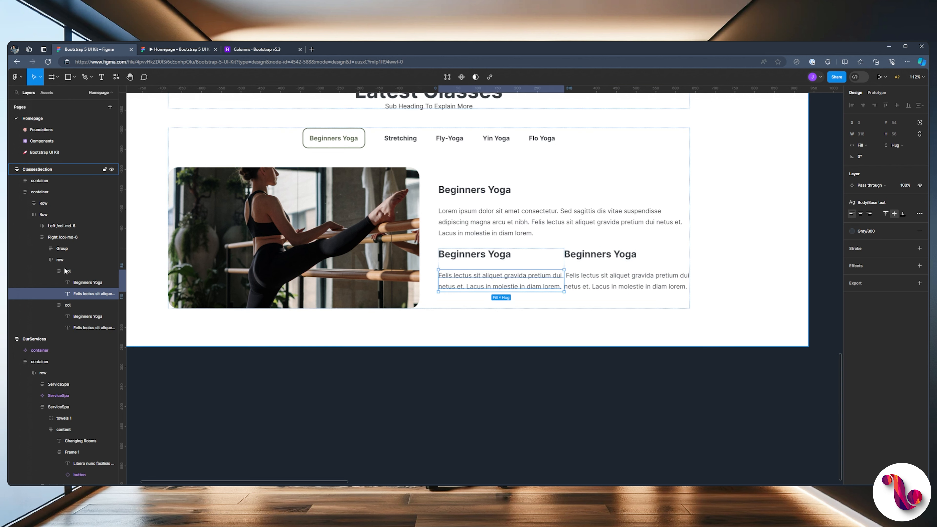
Try a gap of 25 between the nested row's two columns, and undo it.
left_click(68, 260)
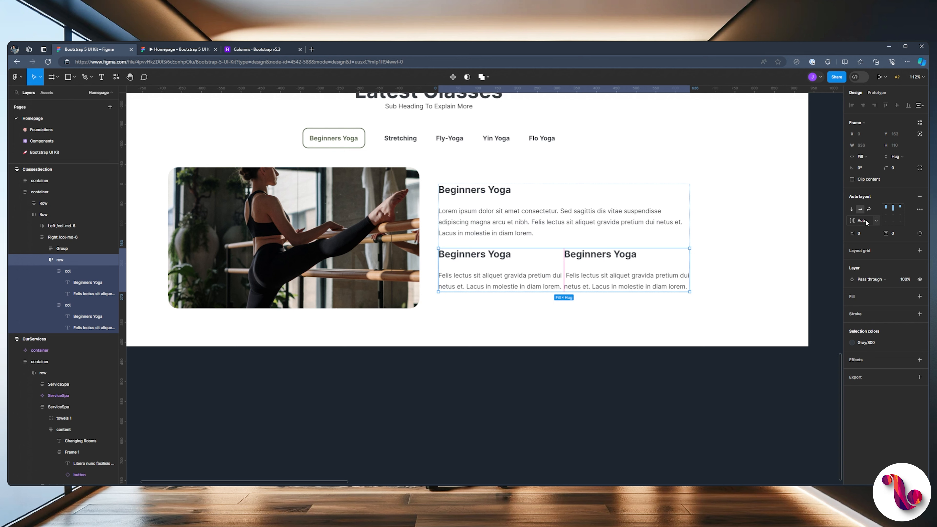
left_click(875, 222)
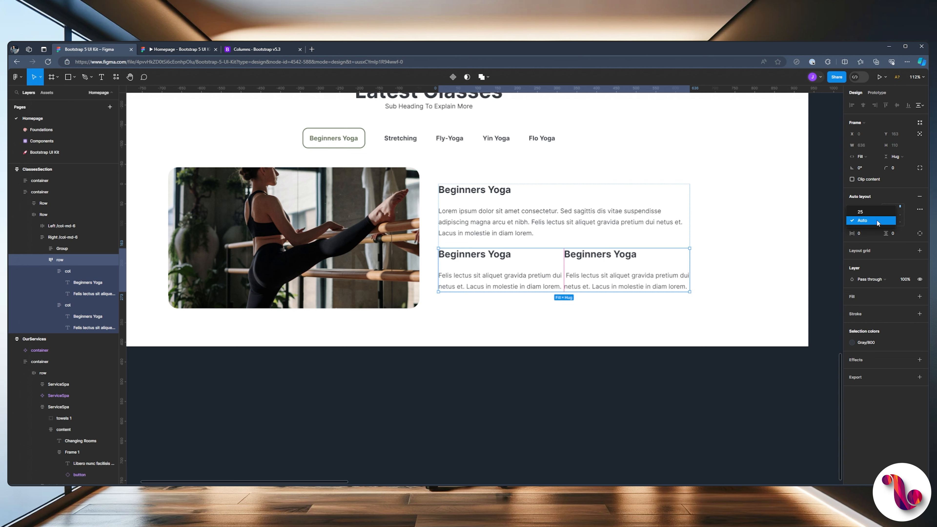
left_click(869, 213)
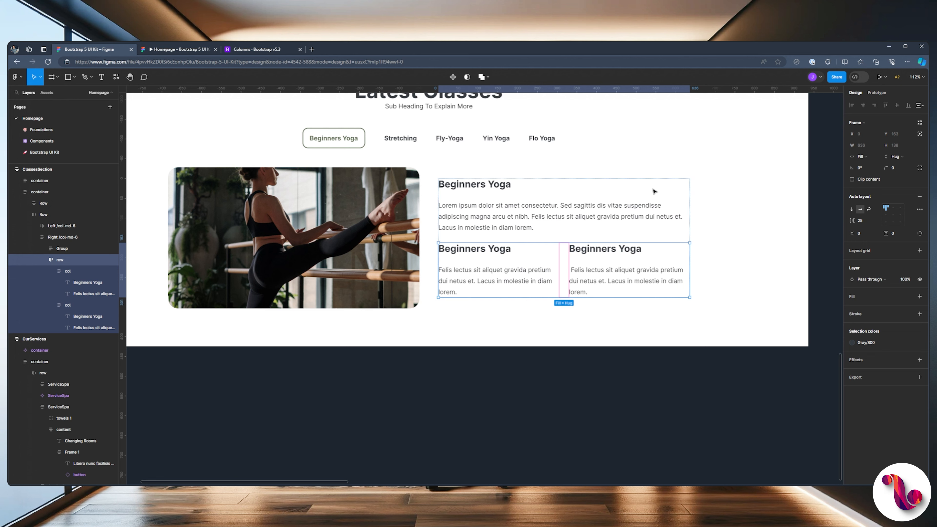
key("ctrl+z")
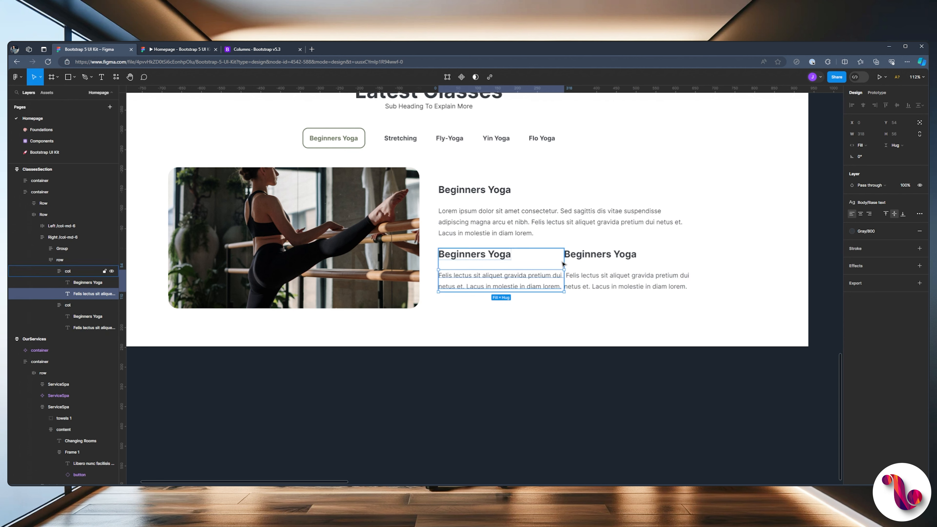
Set the gap between the nested row's two columns to 48.
left_click(61, 260)
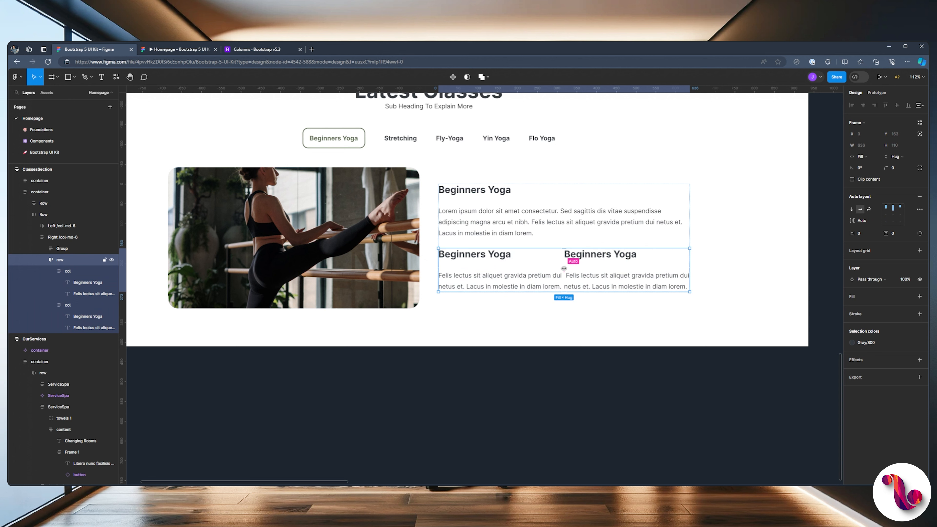
left_click_drag(567, 268, 573, 269)
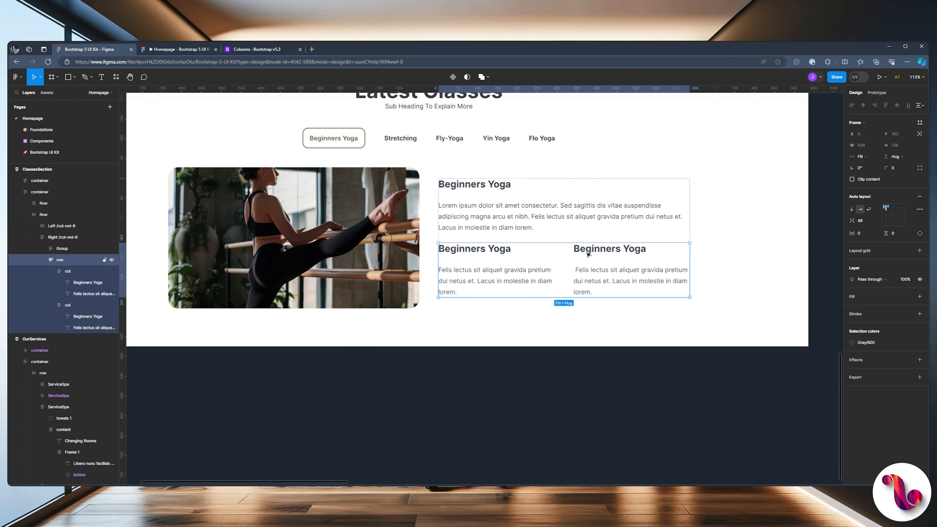
Apply the Bold H3 Heading text style to the main Beginners Yoga heading and view the section in the prototype preview.
left_click(485, 249)
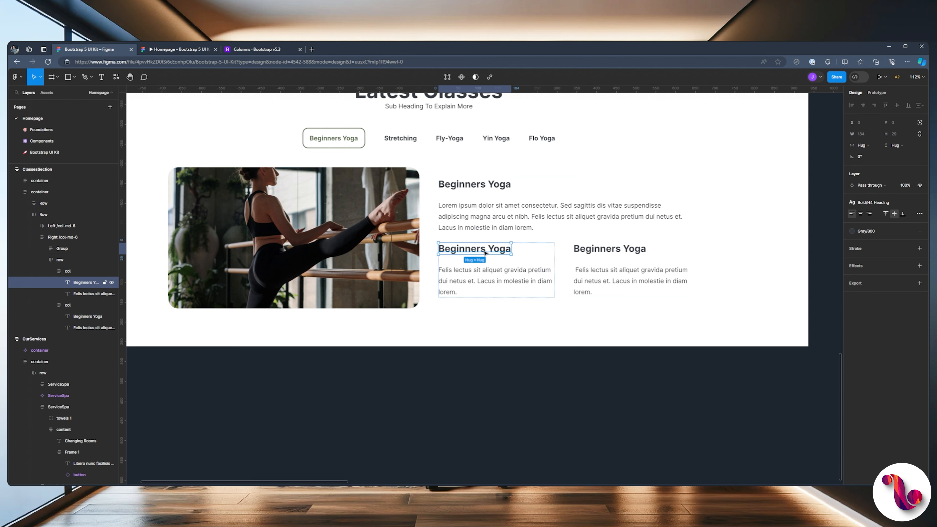
left_click(597, 254, "shift")
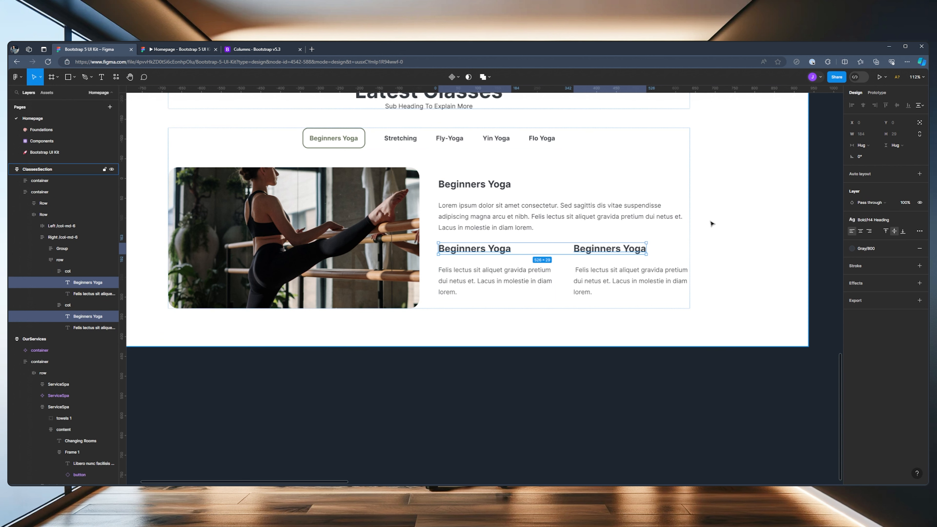
left_click(445, 186)
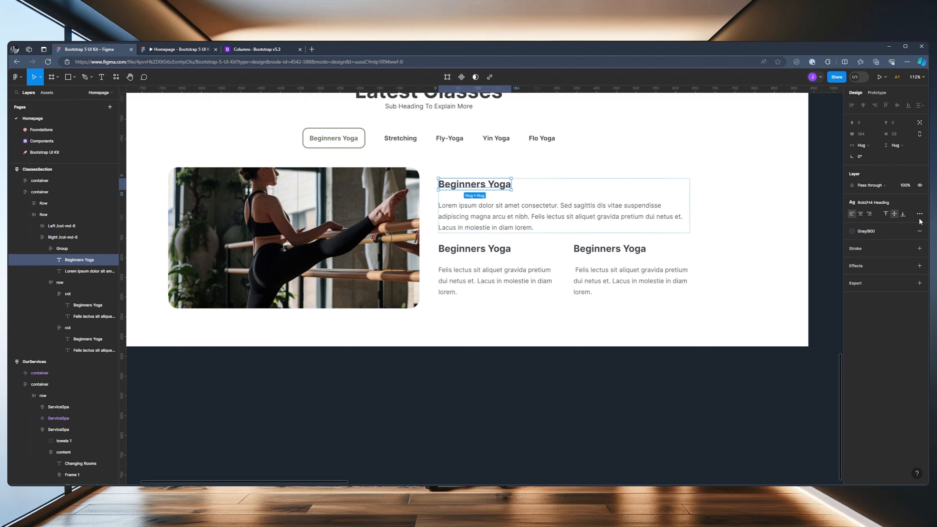
left_click(850, 203)
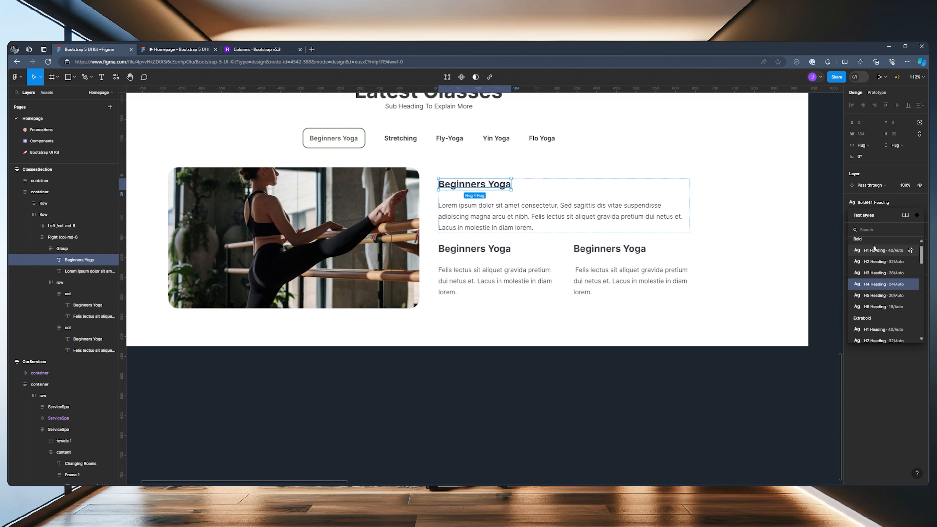
left_click(878, 273)
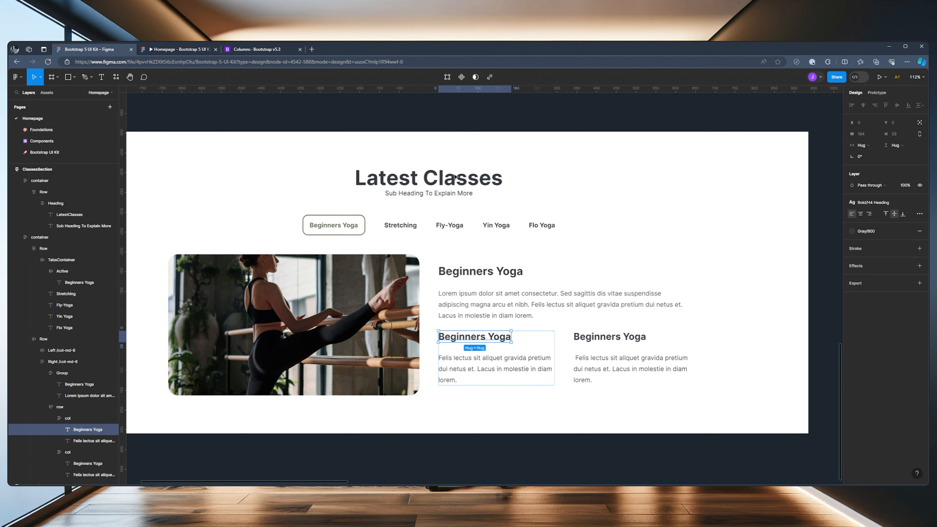
left_click(178, 49)
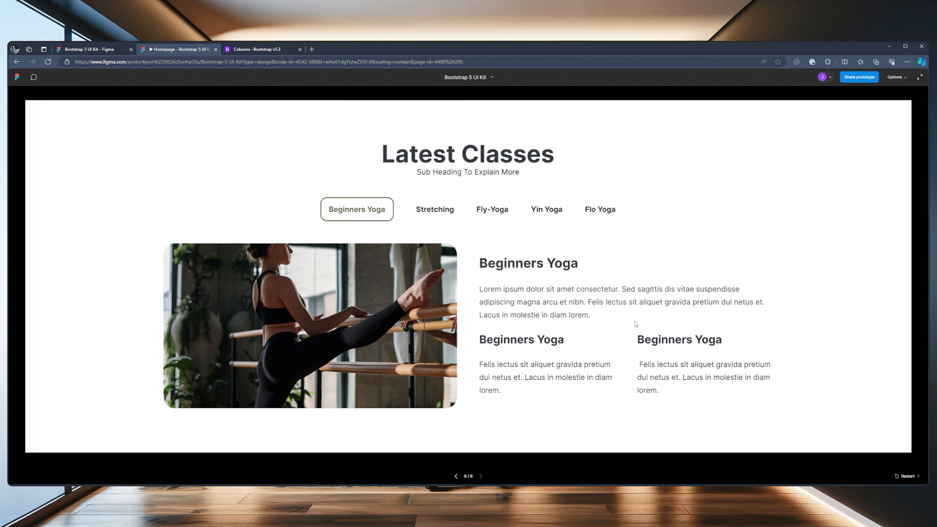
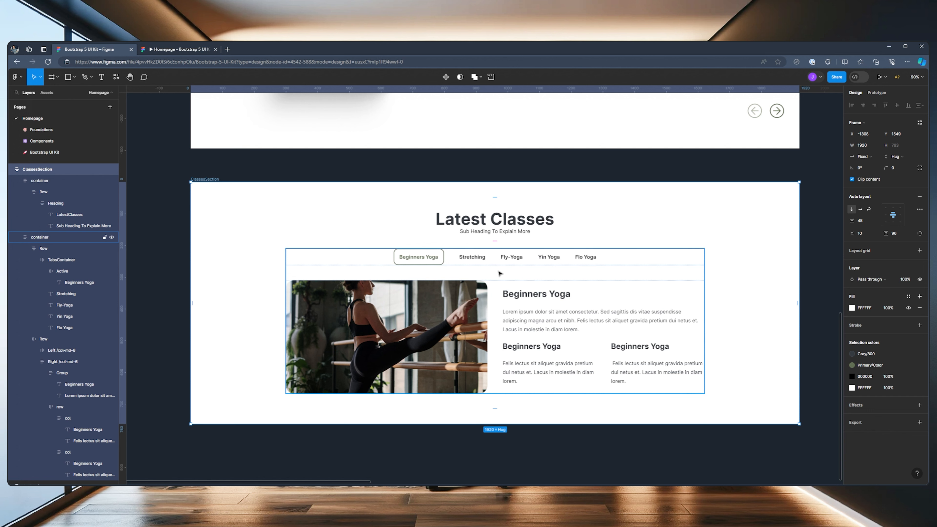
Replace the nested row's column headings with "Free Rugs" in the first column and "Changing Room" in the second.
left_click(533, 346, "ctrl")
double_click(535, 348)
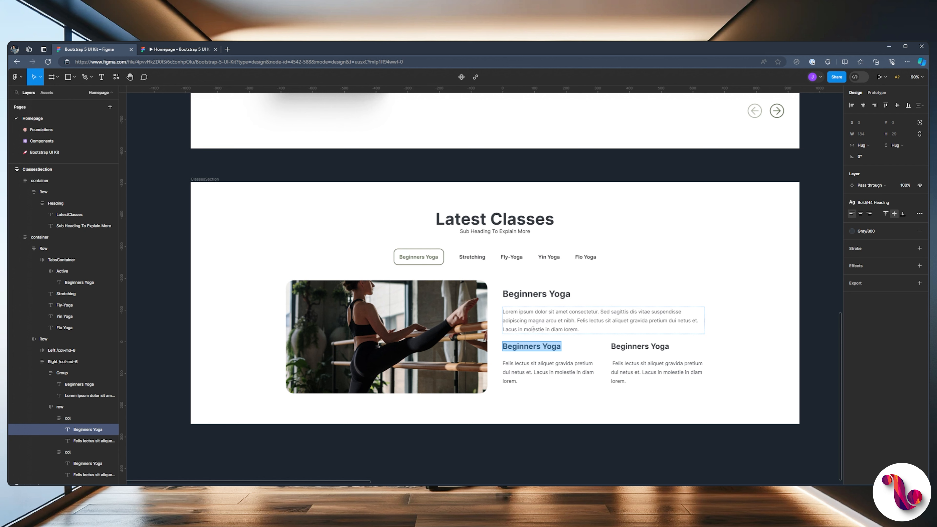
type("Free Rugs")
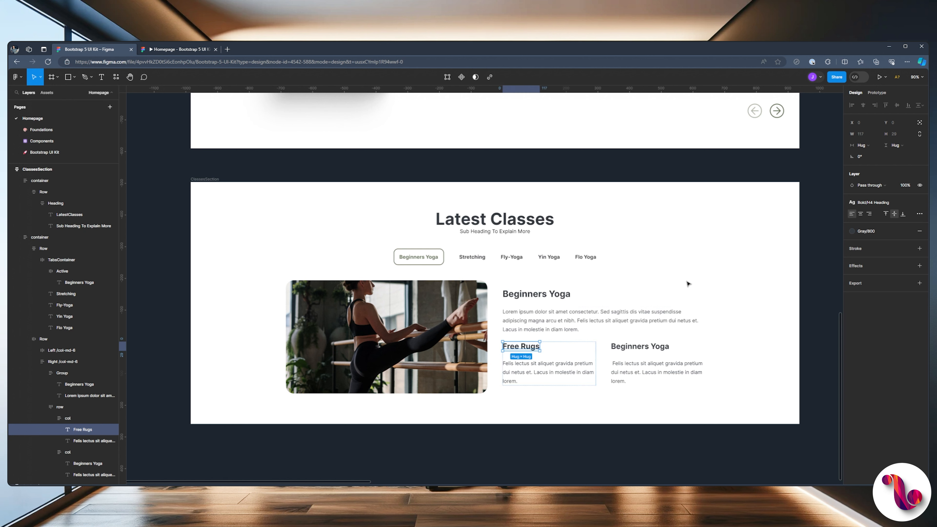
left_click(608, 342)
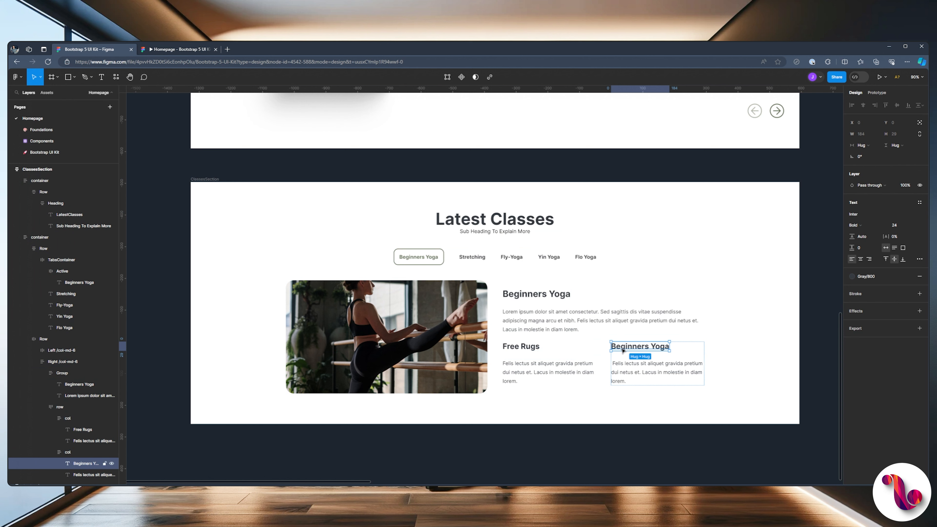
double_click(615, 348)
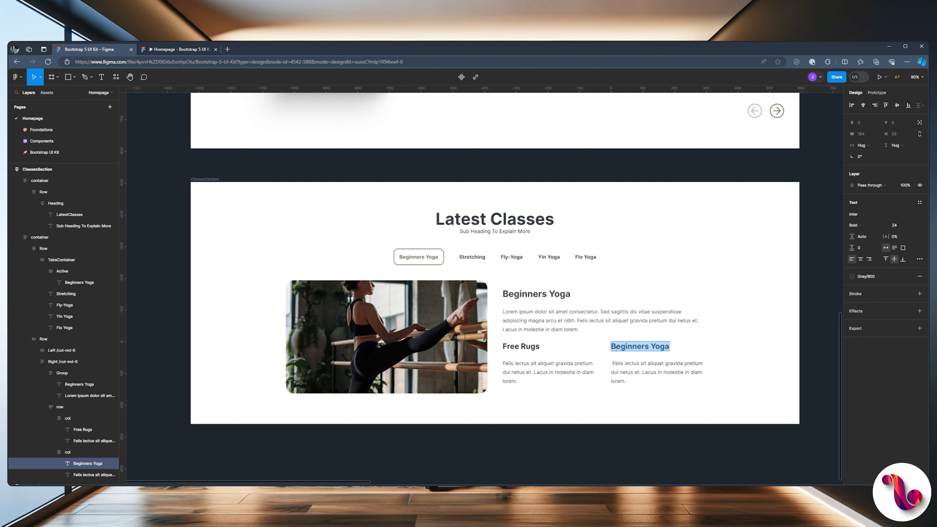
type("Changing Room")
key("Escape")
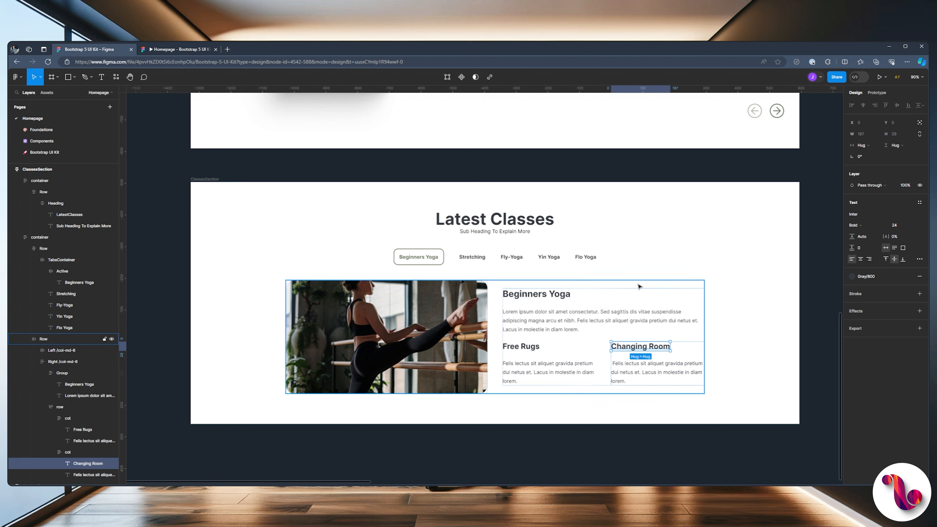
Add a text layer reading "1" between the main description and the nested two-column row.
left_click(519, 347)
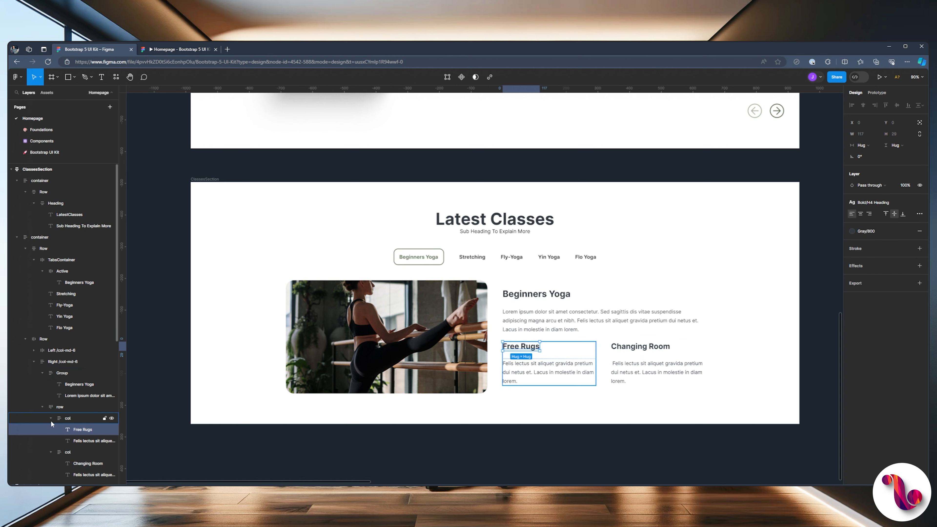
left_click(62, 418)
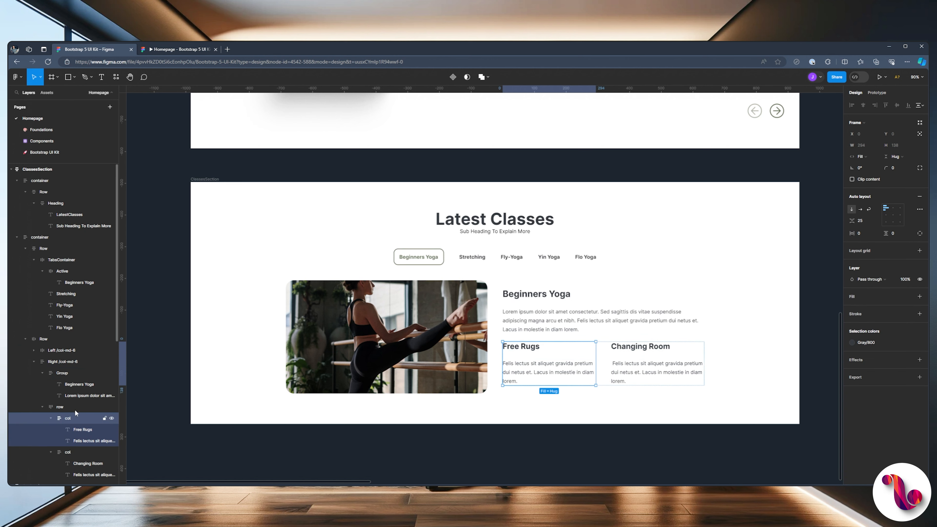
key("t")
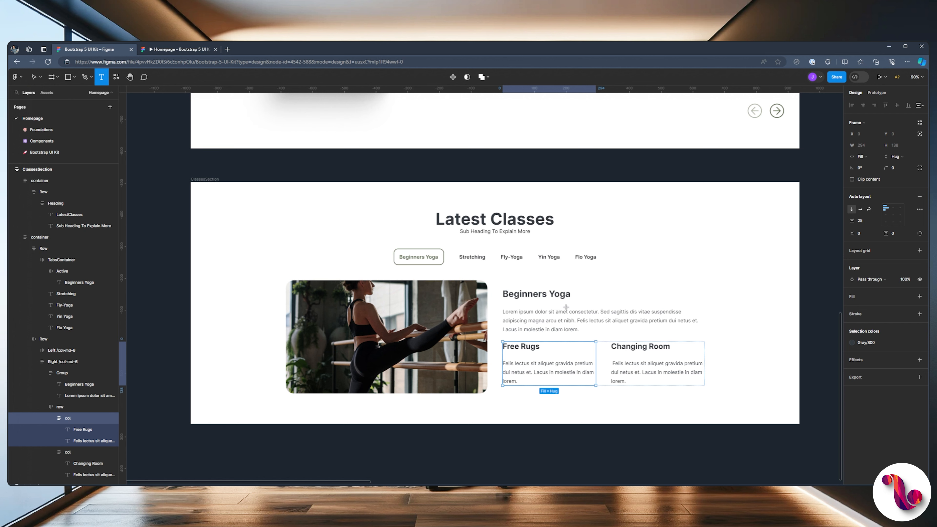
left_click(514, 340)
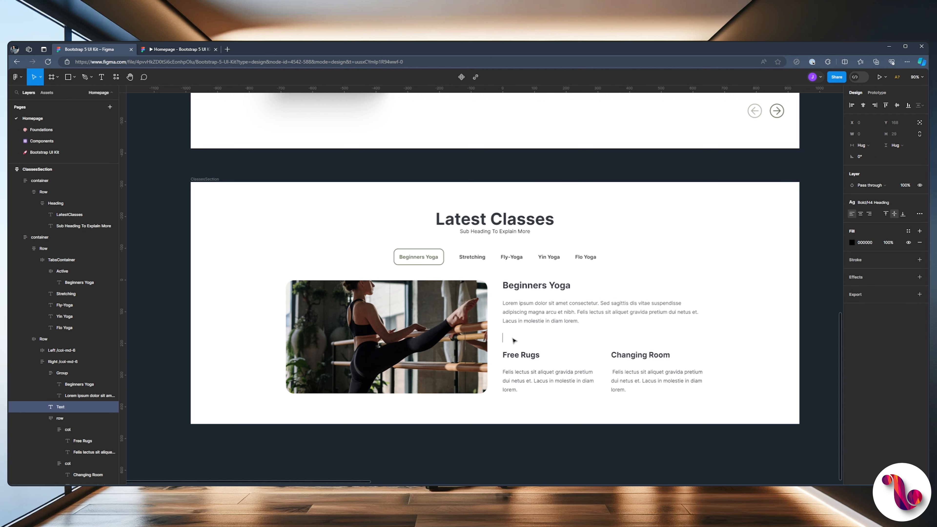
type("1")
key("Escape")
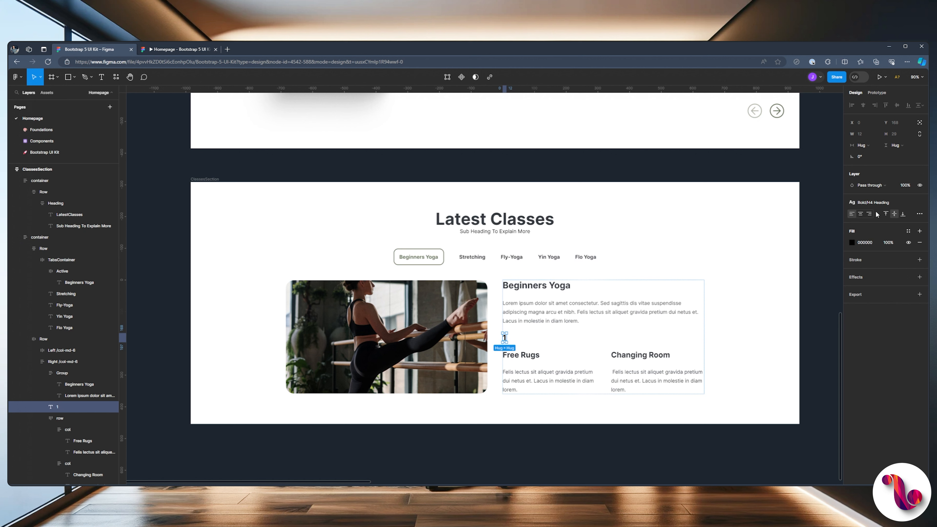
Detach the text style from the numeral 1 and set its weight to Light and its size to 64.
left_click(919, 202)
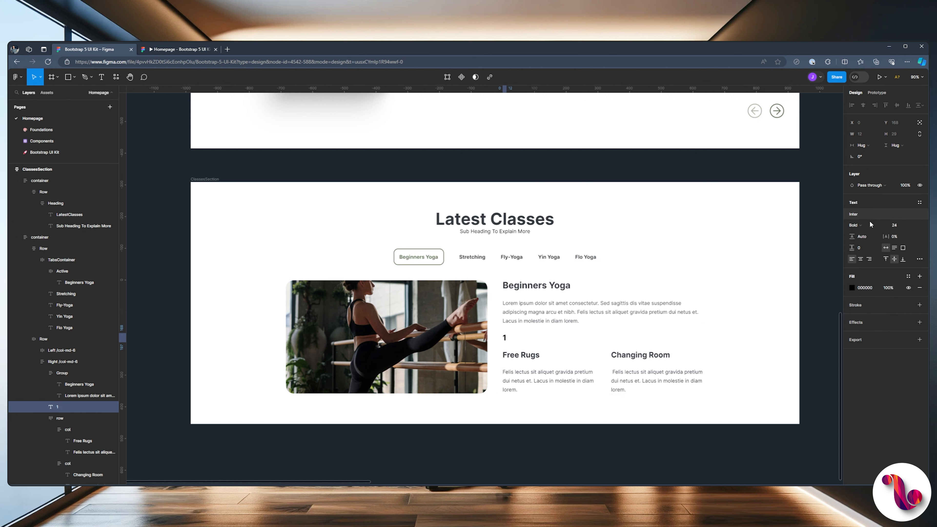
left_click(869, 224)
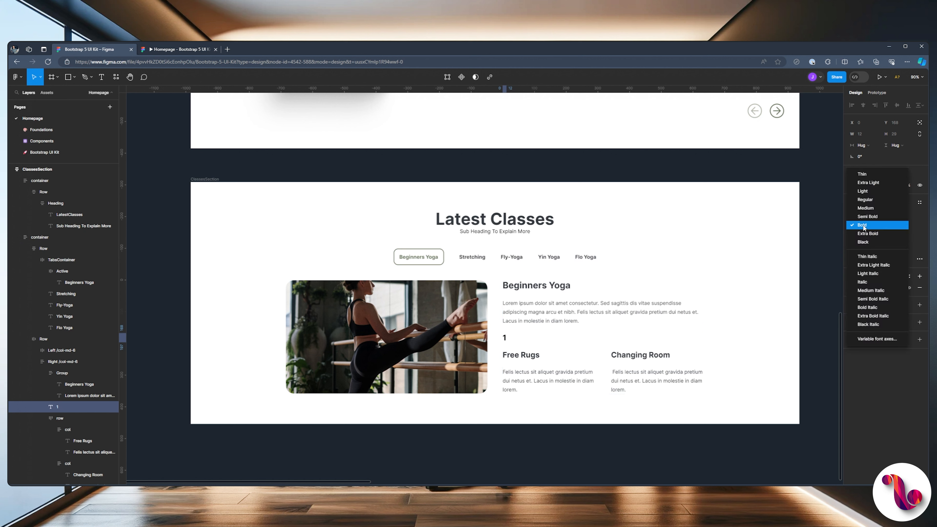
left_click(869, 192)
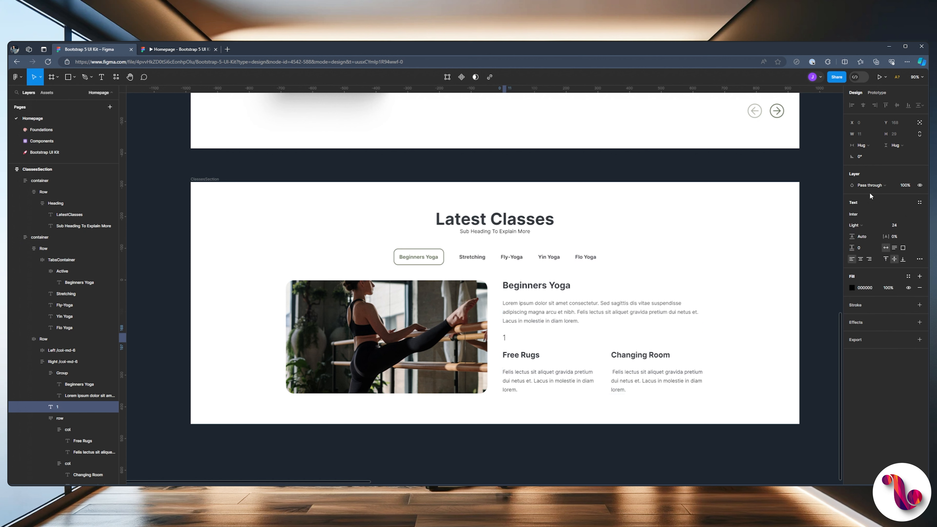
left_click(897, 226)
type("64")
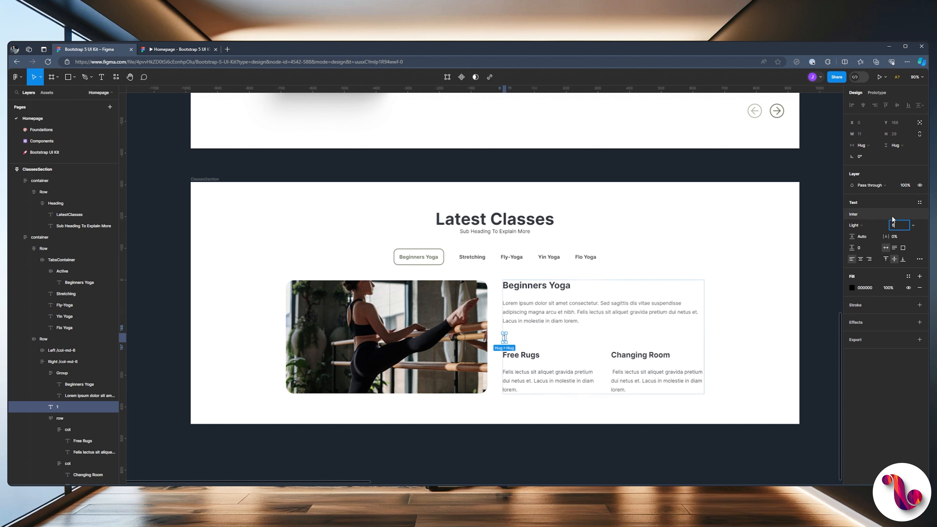
key("Return")
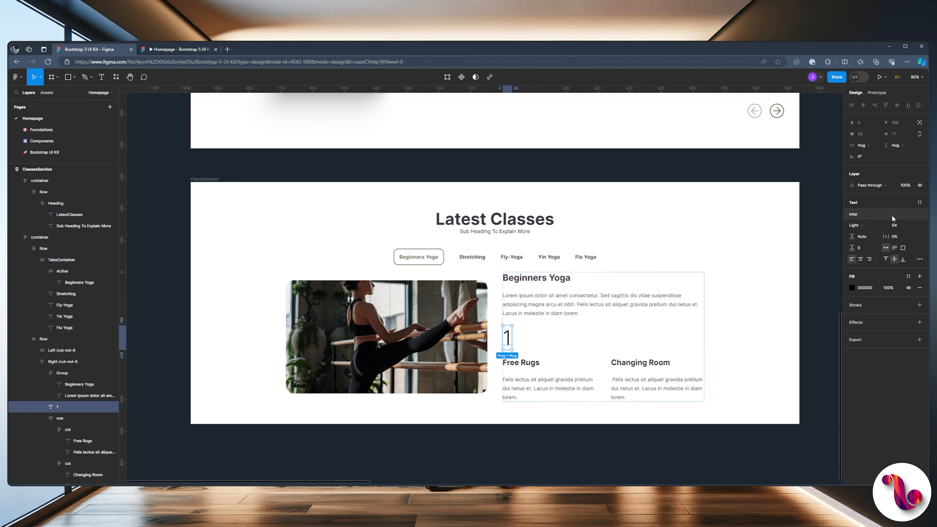
Apply the Primary/Color style to the numeral 1's fill.
left_click(851, 287)
left_click(851, 287)
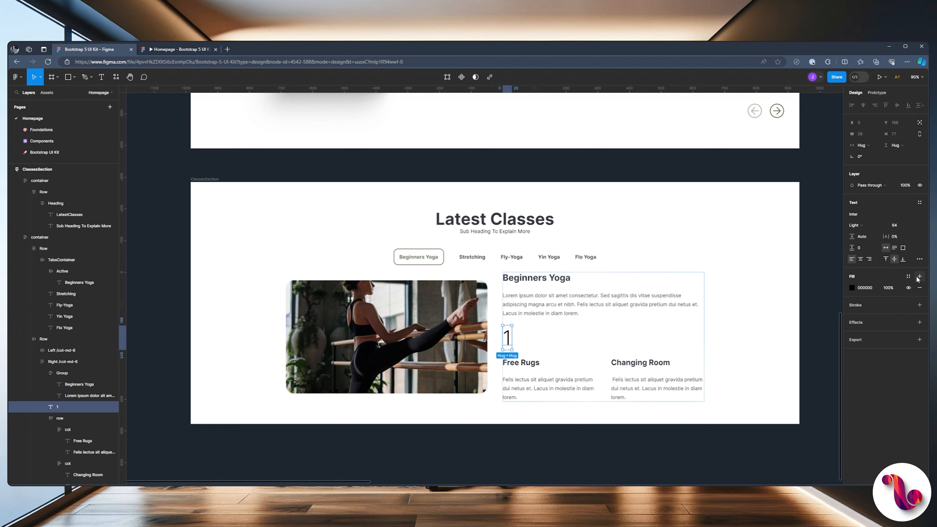
left_click(908, 276)
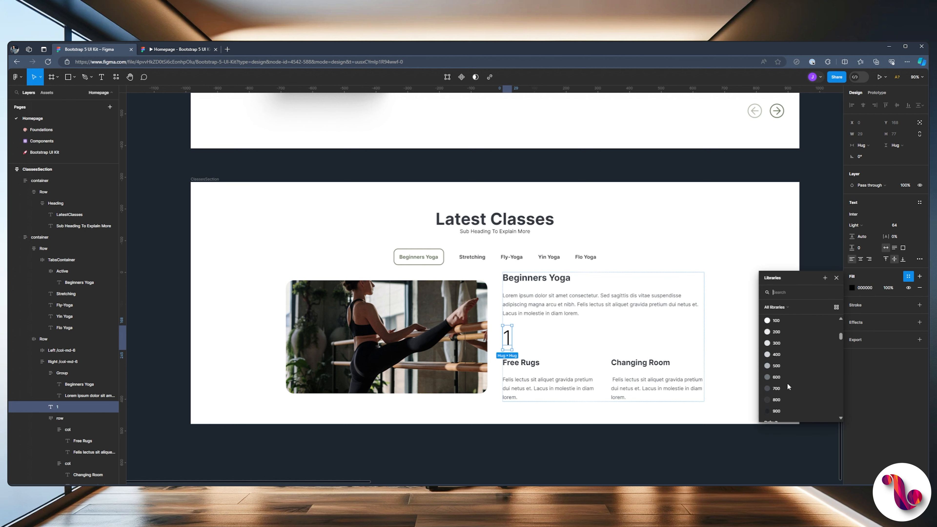
scroll(787, 382, "down", 5)
left_click(785, 337)
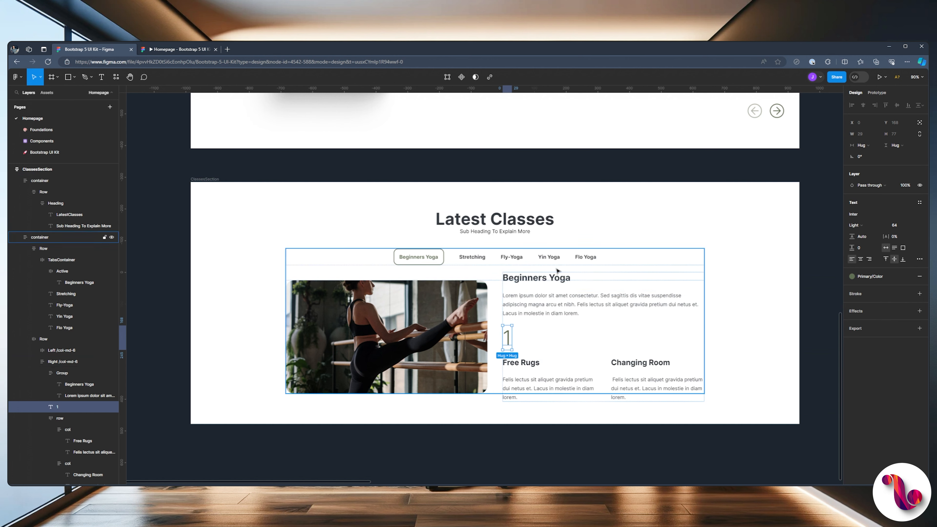
Wrap the numeral 1 in a group named "Number" placed above the Free Rugs heading inside the first column.
key("ctrl+g")
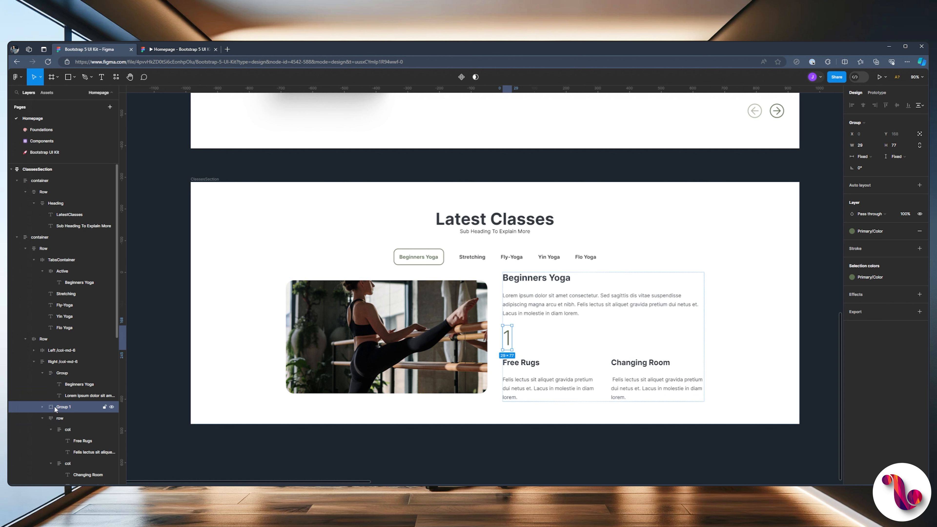
left_click_drag(83, 431, 83, 431)
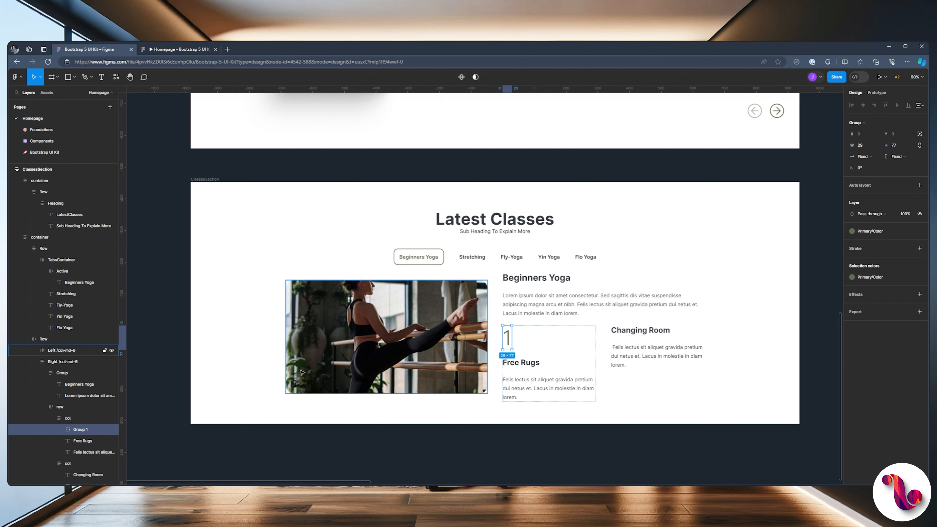
double_click(84, 429)
type("Number")
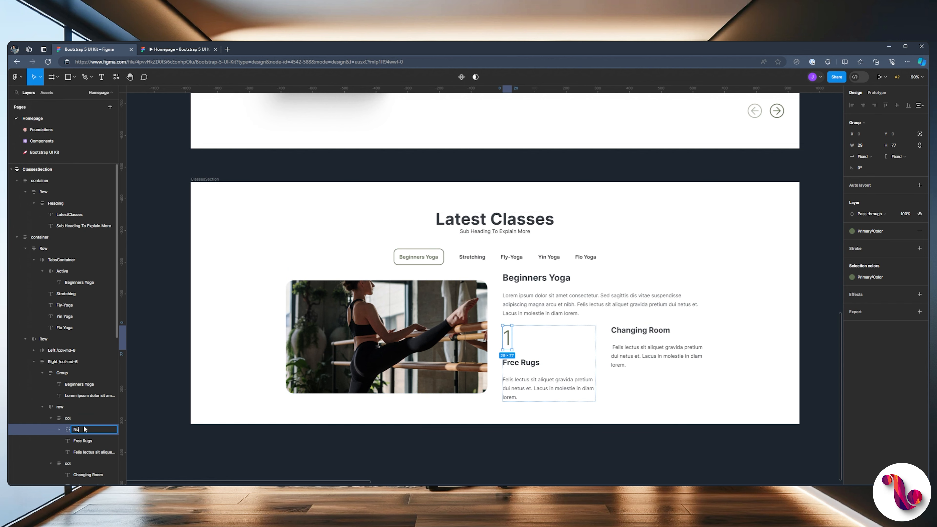
key("Return")
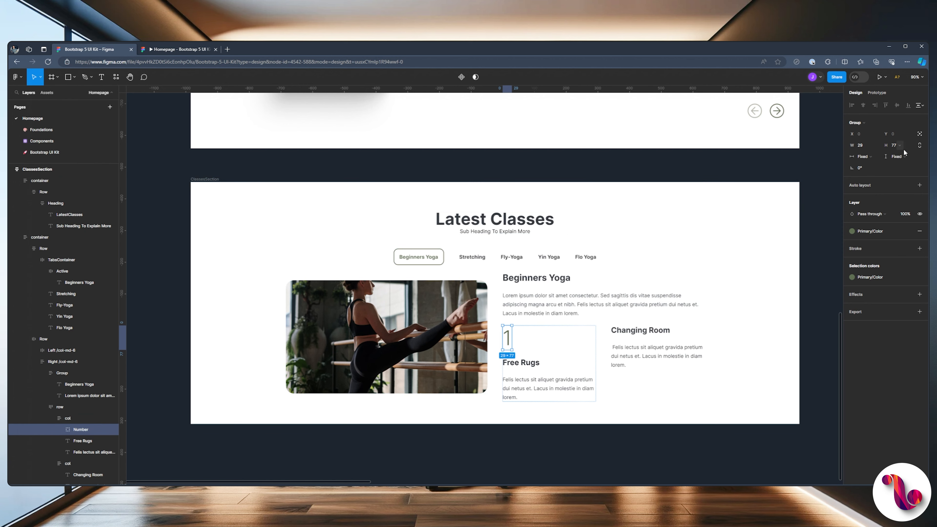
Add auto layout to the Number group and fill it with the Secondary/color style.
left_click(919, 185)
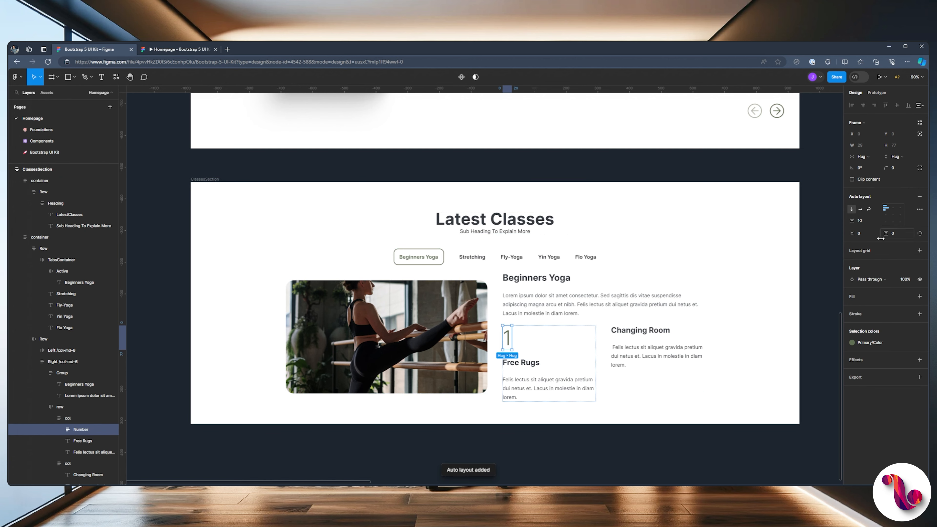
left_click(907, 297)
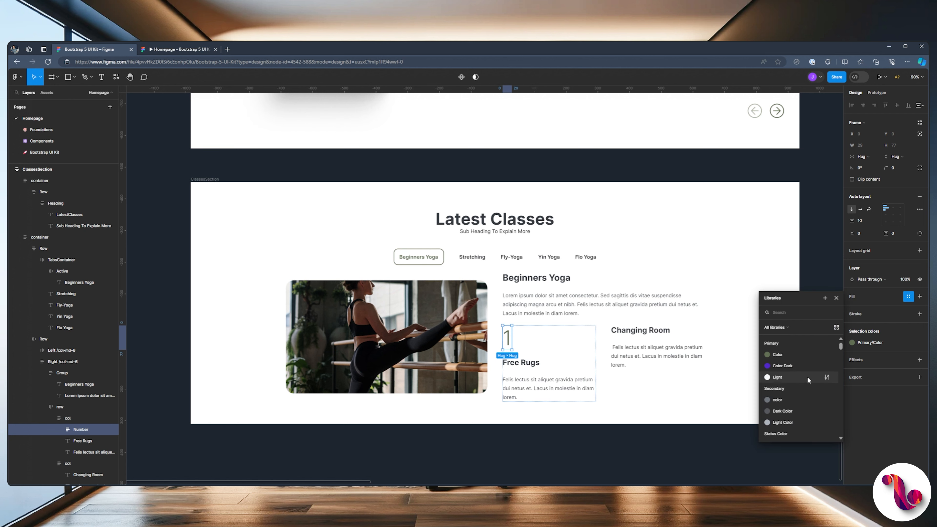
left_click(782, 378)
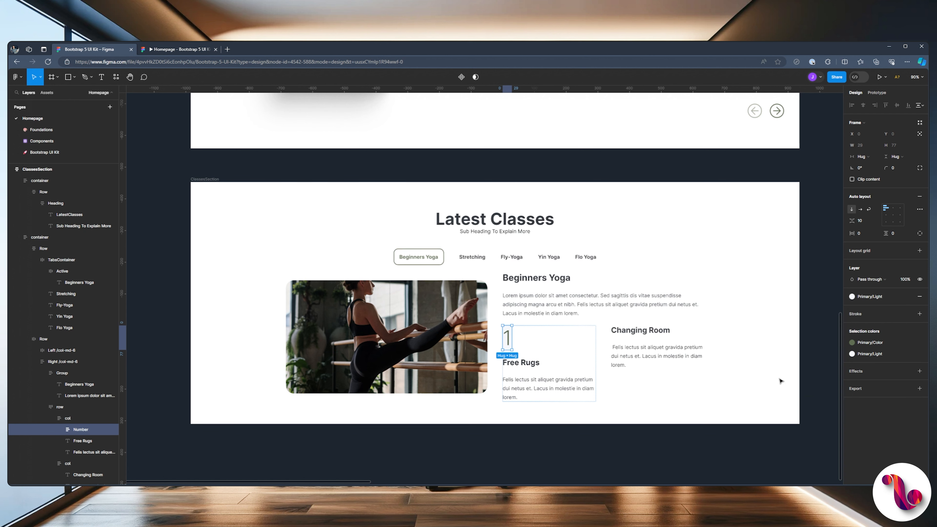
left_click(907, 296)
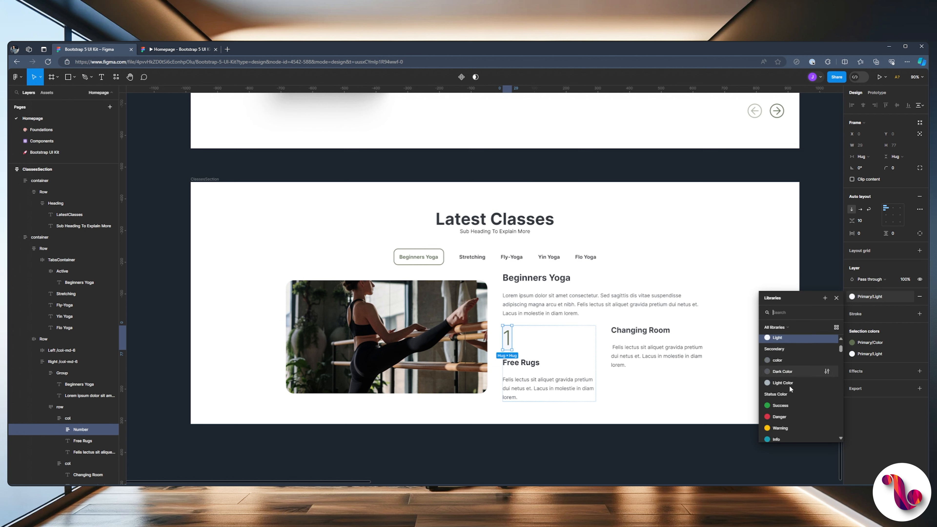
left_click(777, 350)
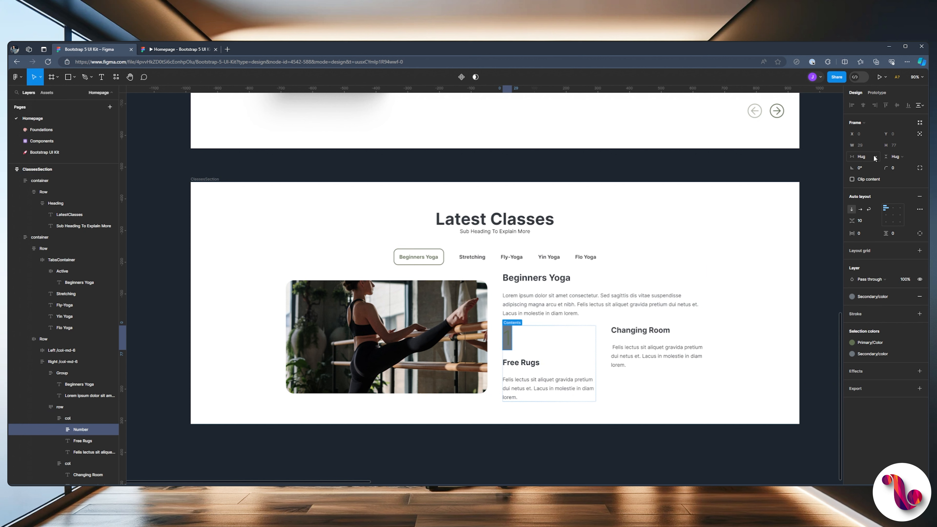
Switch the Number frame to fixed sizing and set its width and height to 100.
left_click(861, 156)
left_click(874, 148)
left_click(895, 156)
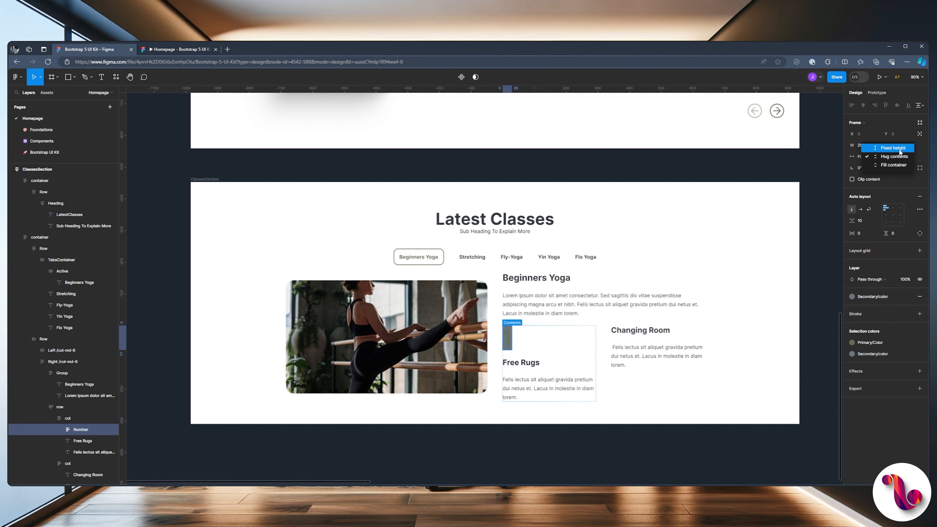
left_click(896, 148)
left_click(867, 144)
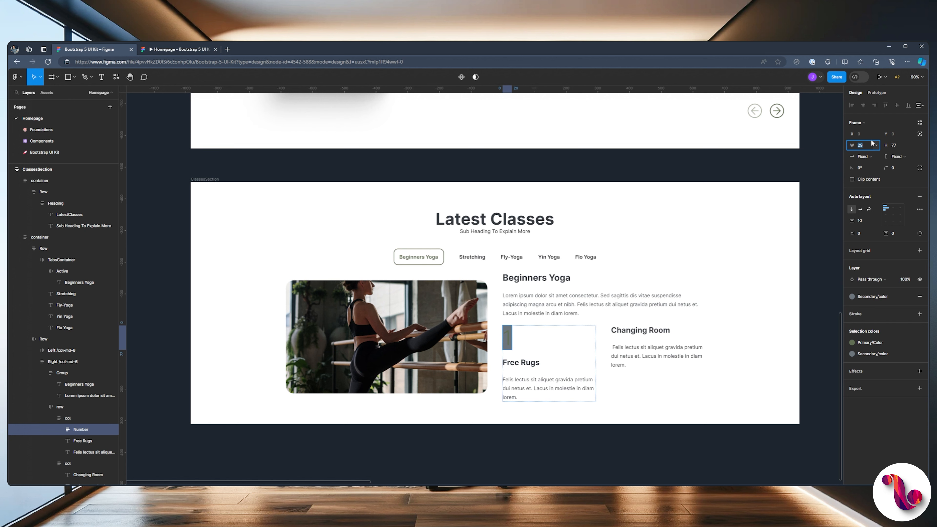
type("100")
key("Tab")
type("100")
key("Return")
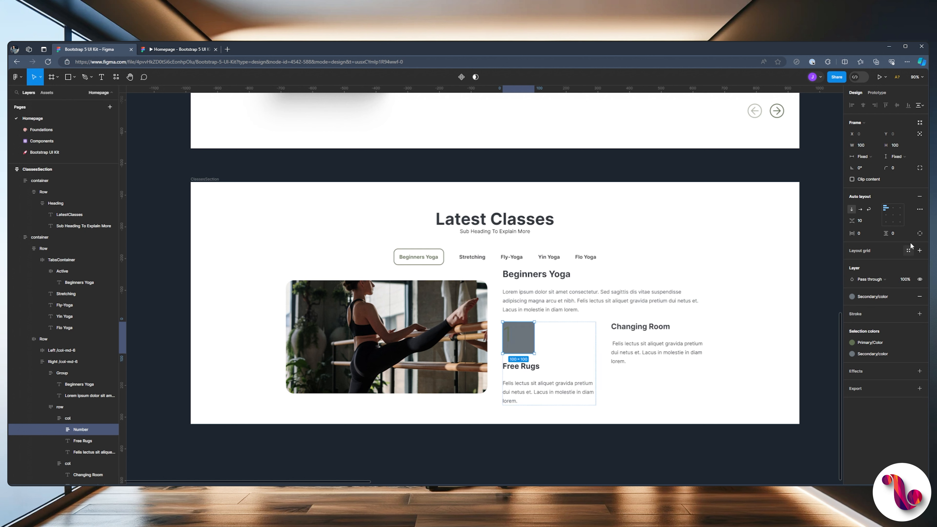
Center the numeral within the Number frame and set the frame's corner radius to 500.
left_click(892, 216)
left_click(897, 169)
type("500")
key("Return")
Remove the Number frame's fill, add an inside Primary/Color stroke of weight 3, and check the section in the prototype preview.
left_click(908, 297)
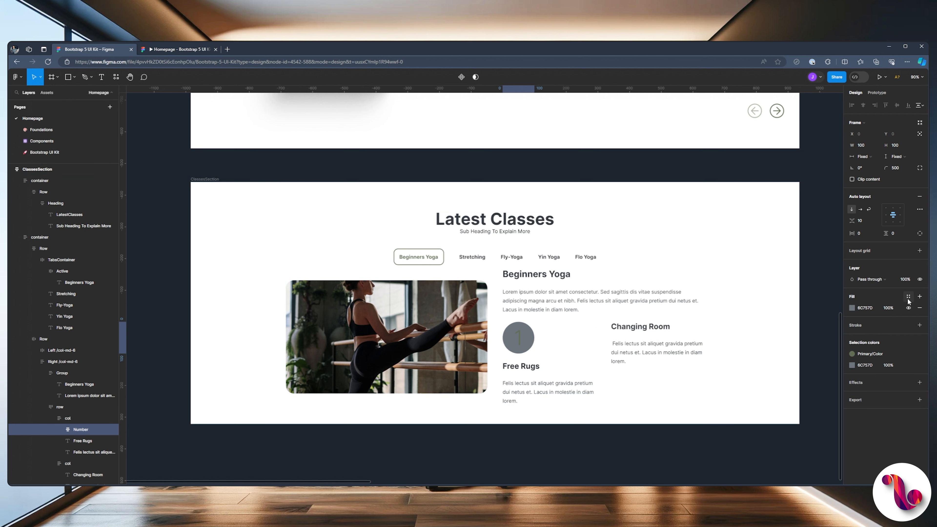
left_click(919, 308)
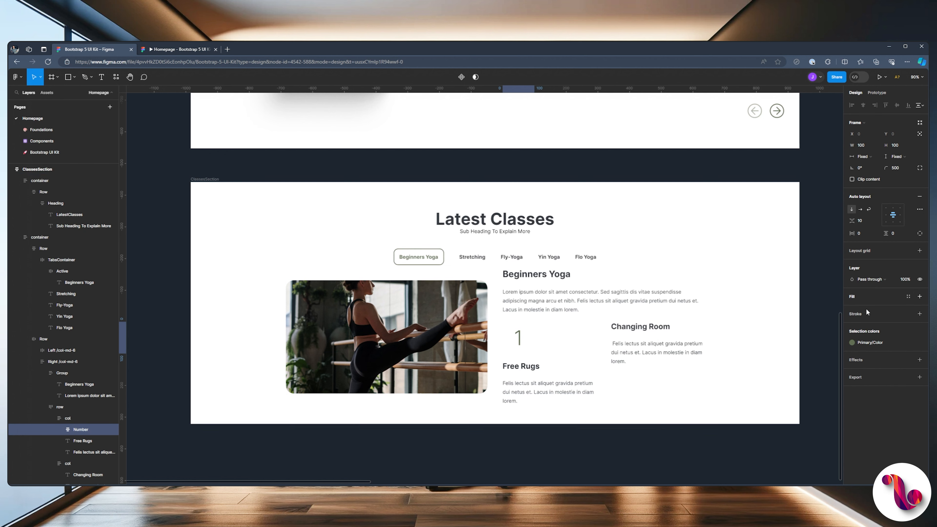
left_click(919, 314)
left_click(908, 314)
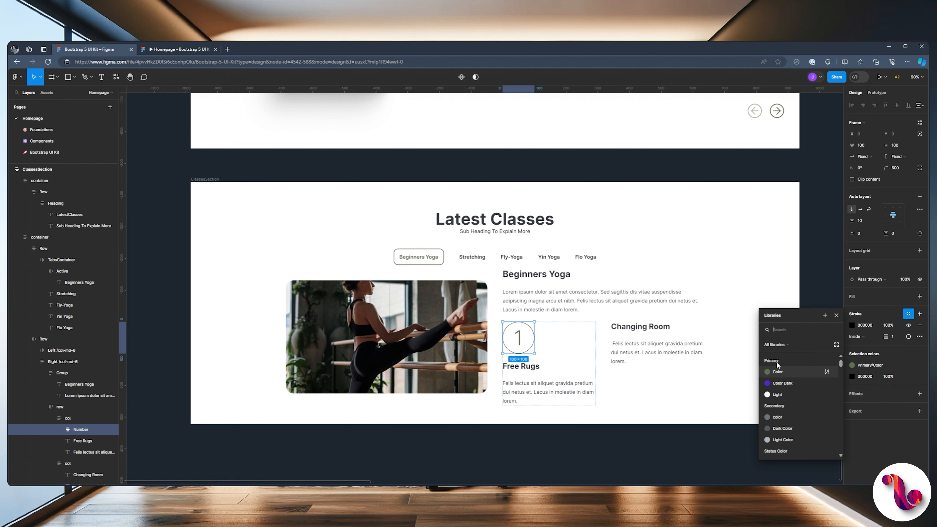
left_click(768, 372)
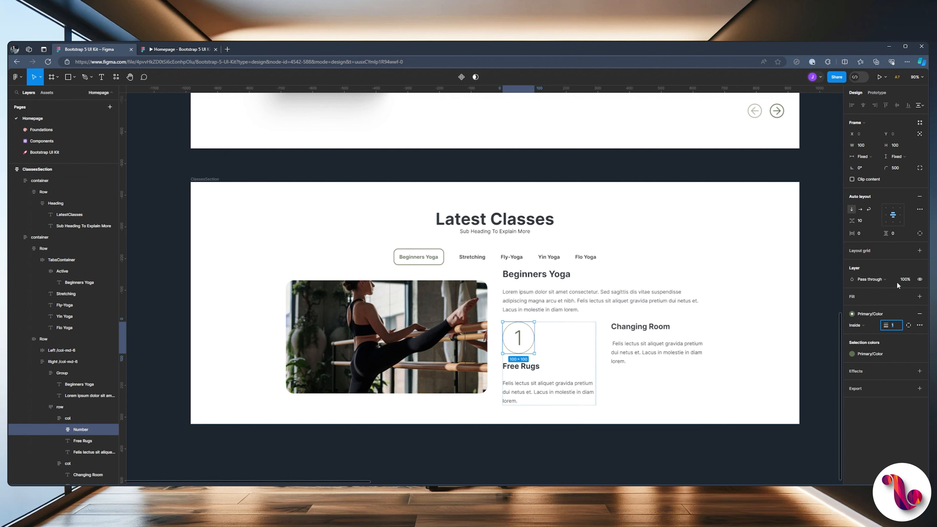
type("3")
key("Return")
left_click(153, 49)
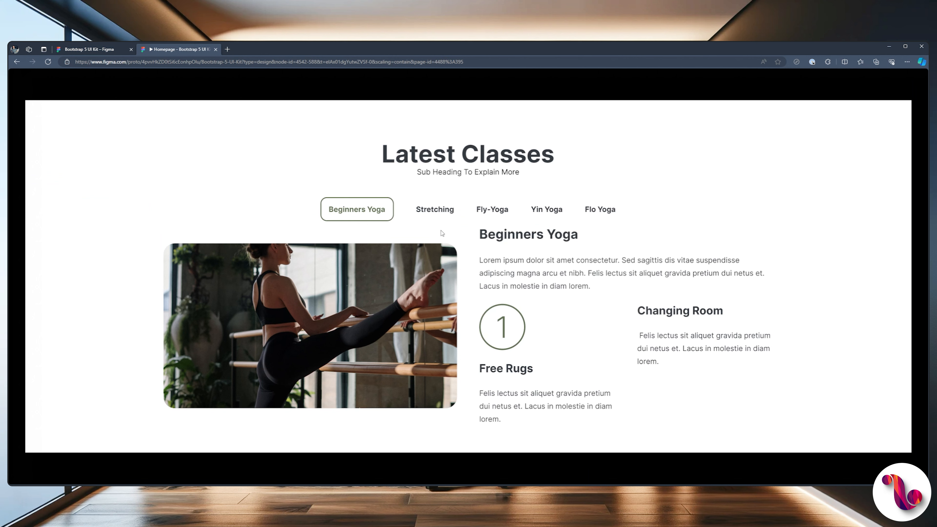
left_click(98, 49)
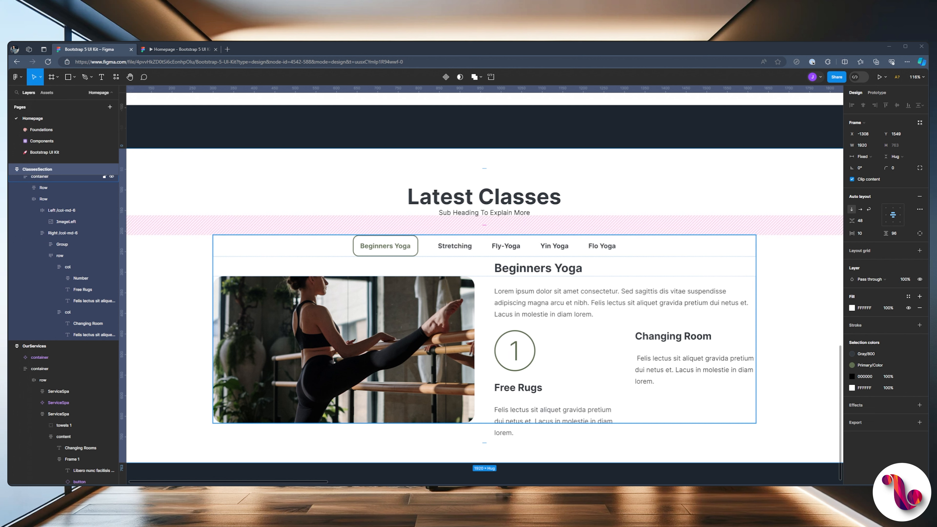
Create a component from the circled Number frame above the Free Rugs heading.
double_click(516, 354)
double_click(516, 354)
double_click(517, 354)
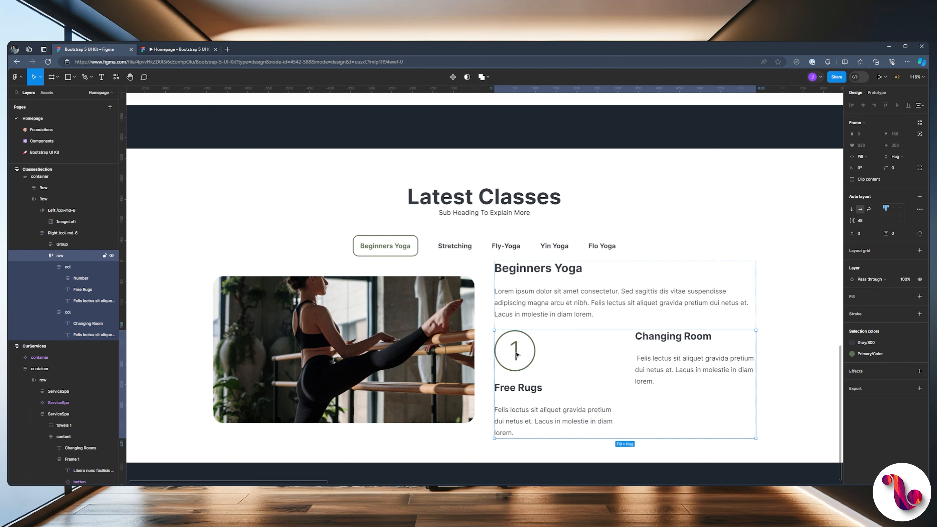
double_click(516, 354)
double_click(517, 354)
right_click(516, 354)
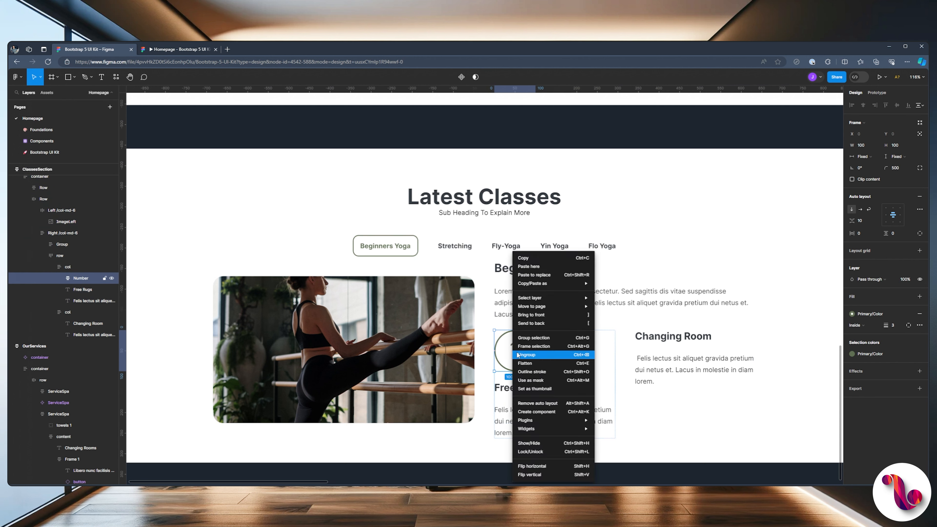
left_click(554, 412)
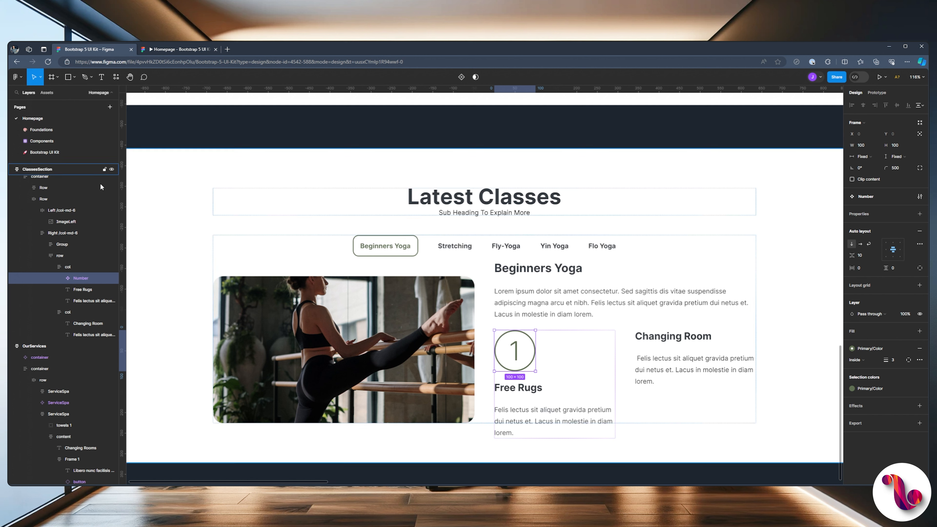
Insert an instance of the Number component into the second column and place it above the Changing Room heading.
left_click(47, 92)
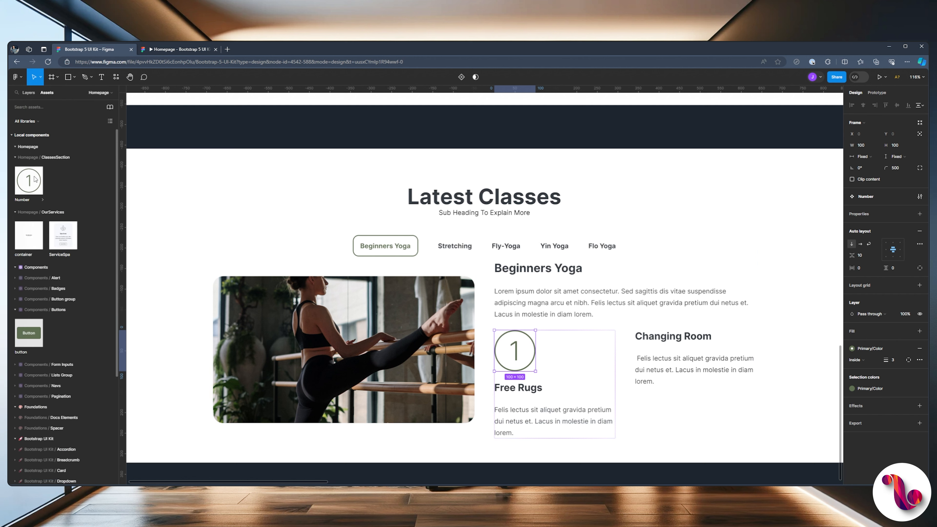
left_click_drag(689, 323, 675, 353)
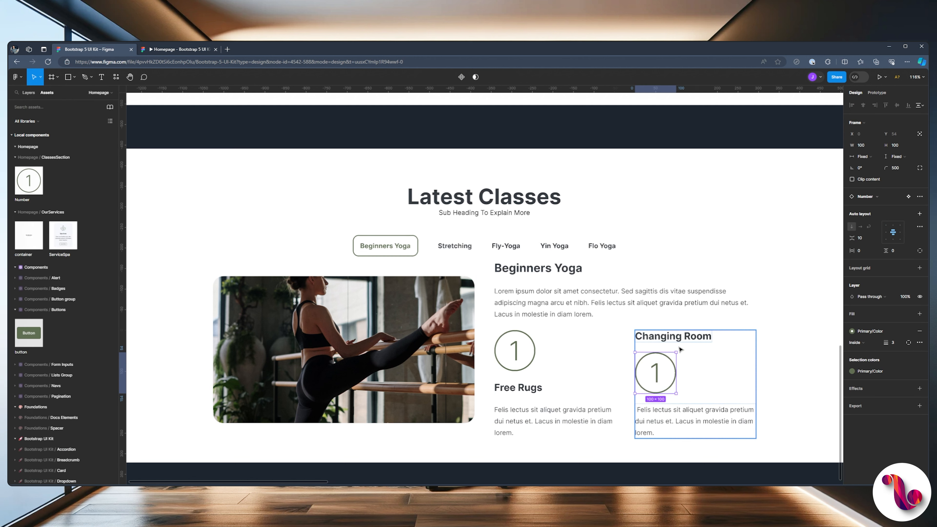
left_click(29, 93)
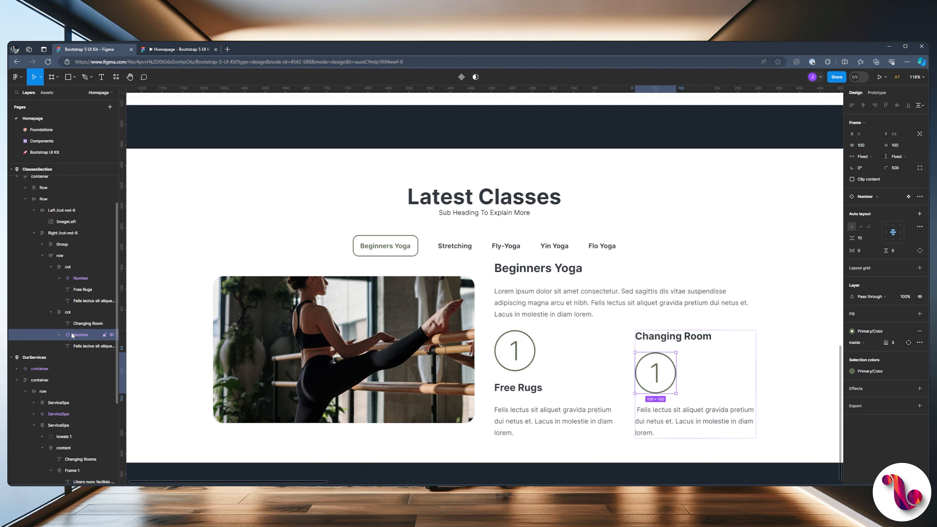
left_click_drag(76, 331, 77, 322)
Detach the Number instance above Changing Room, change its numeral to 2, and check the result in the prototype preview.
right_click(660, 356)
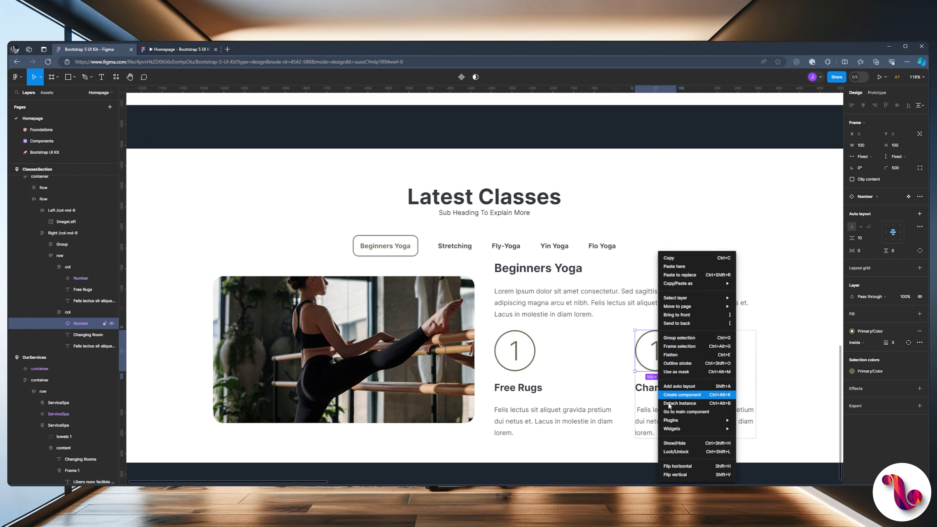
left_click(677, 404)
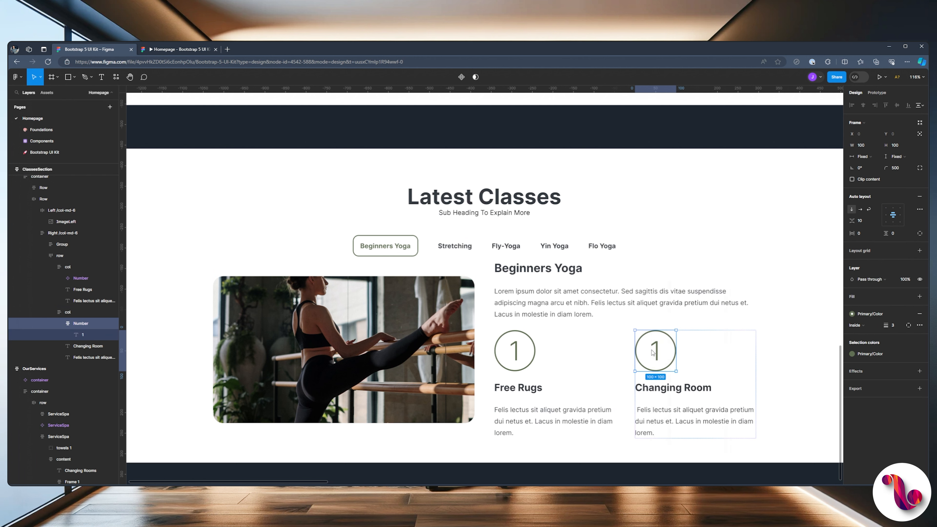
double_click(653, 349)
double_click(654, 349)
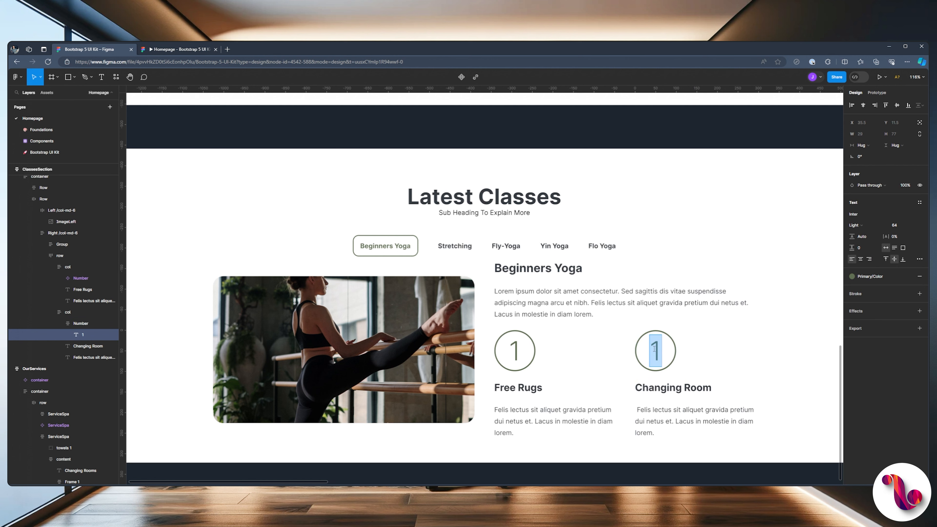
type("2")
double_click(694, 291)
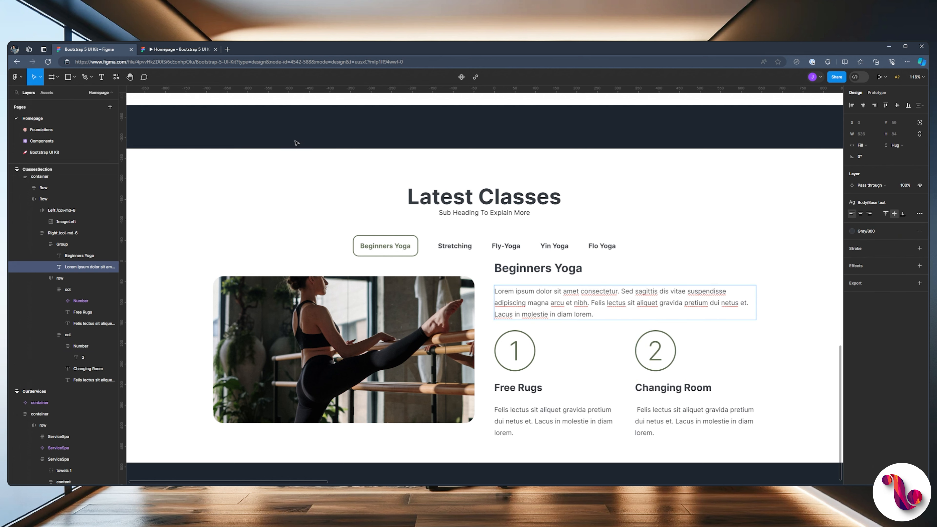
left_click(169, 51)
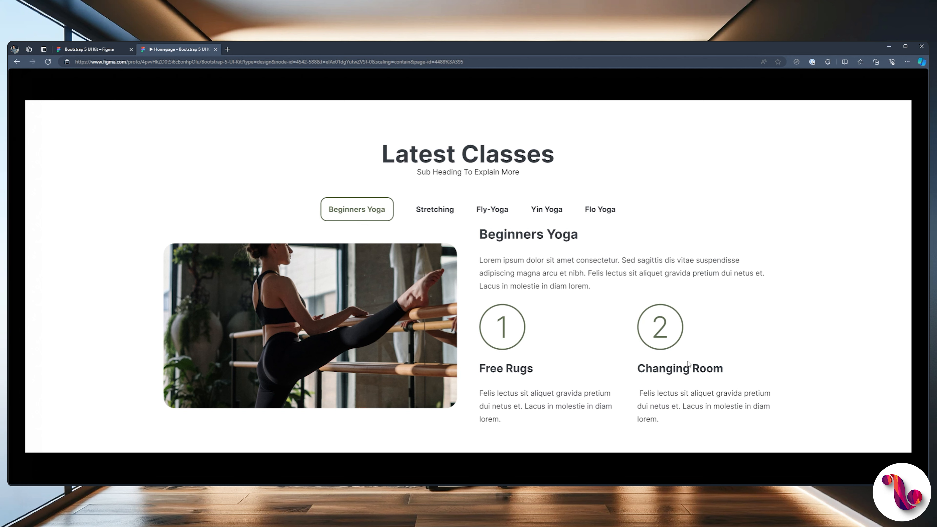
key("ctrl+Tab")
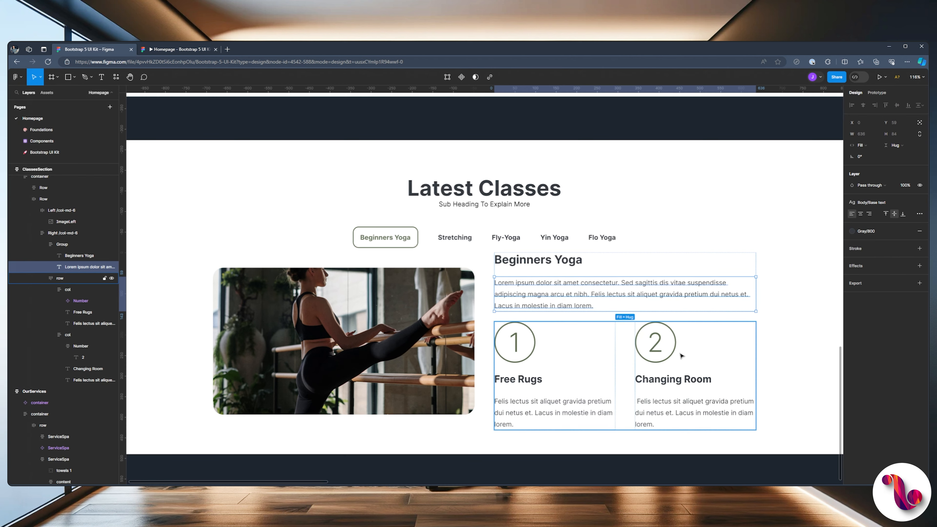
Collapse the nested row holding the two numbered columns and duplicate it.
left_click(682, 356)
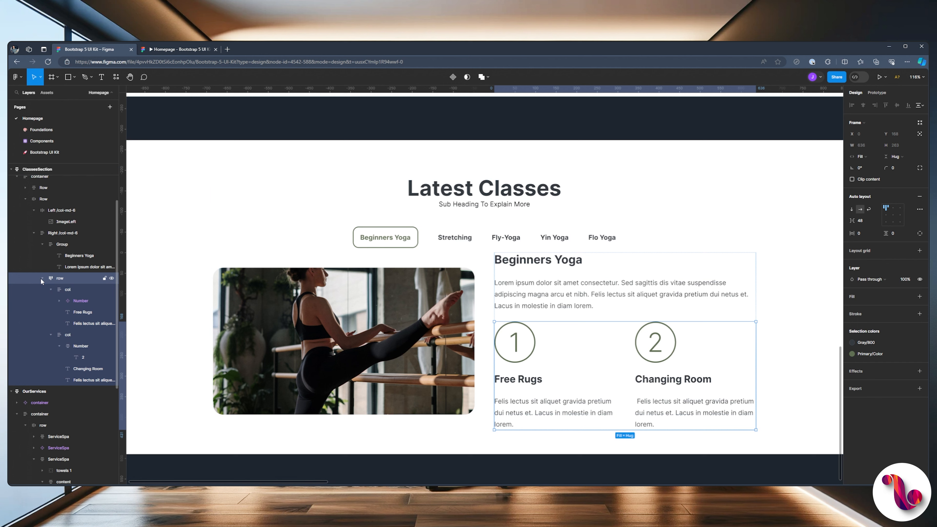
left_click(42, 278)
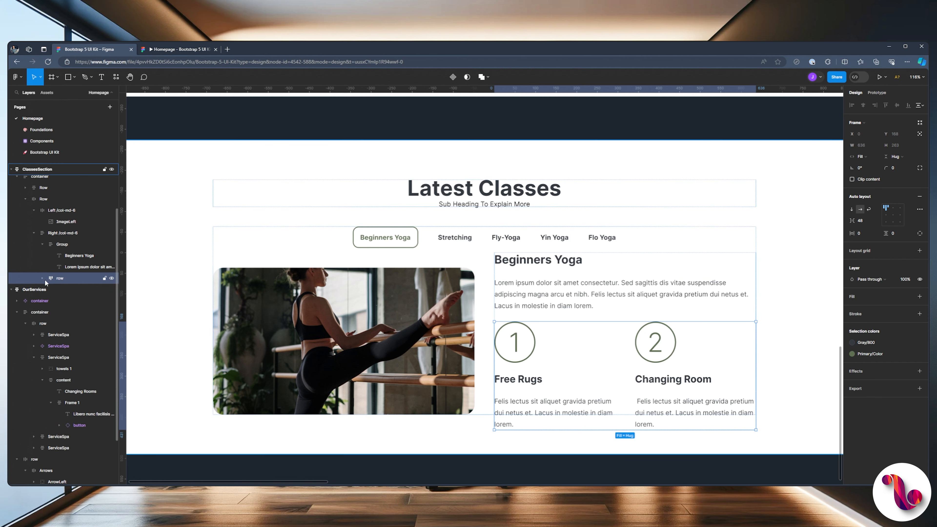
key("ctrl+d")
Set the height of the outer Row containing the image and text columns to Hug contents.
scroll(667, 314, "down", 5)
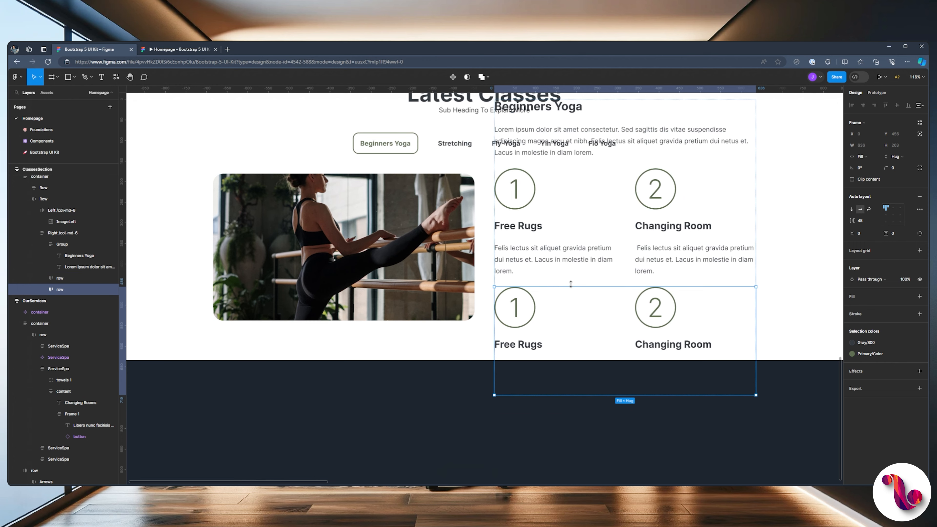
scroll(572, 287, "up", 5)
scroll(572, 287, "down", 2)
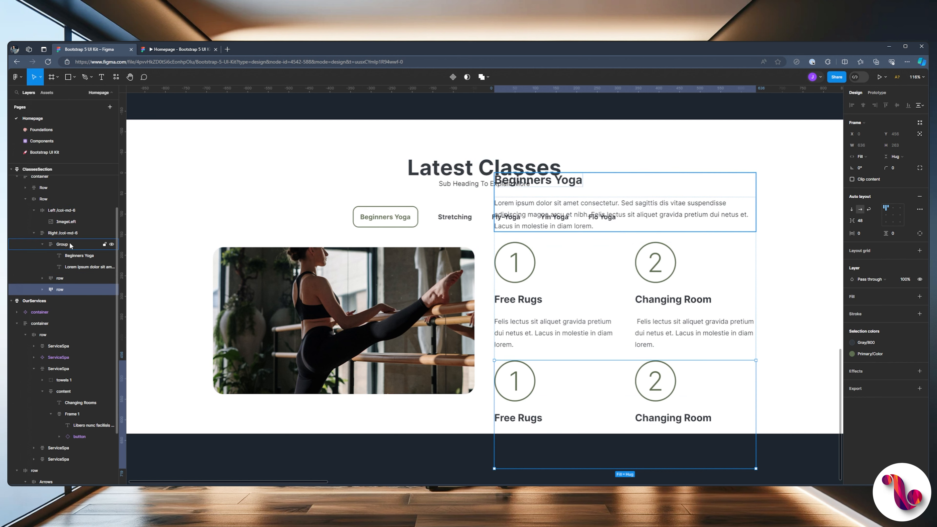
left_click(47, 200)
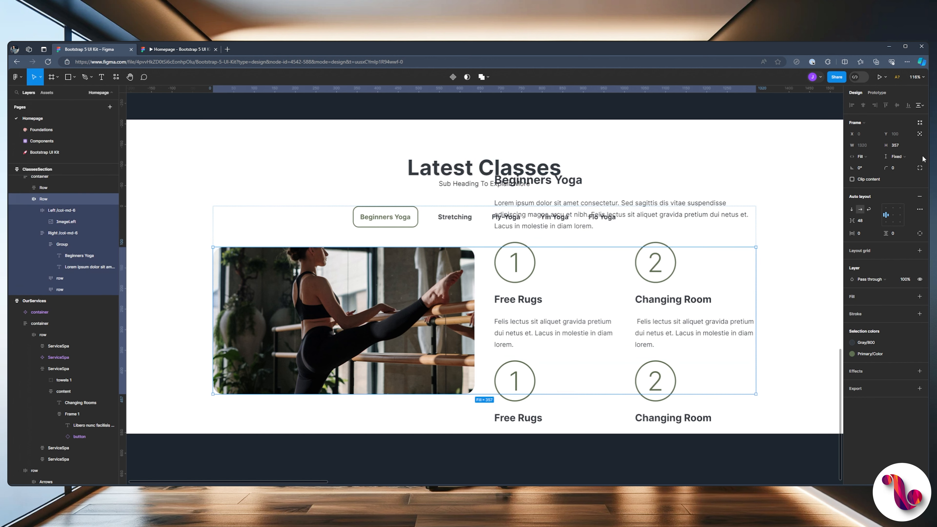
left_click(899, 156)
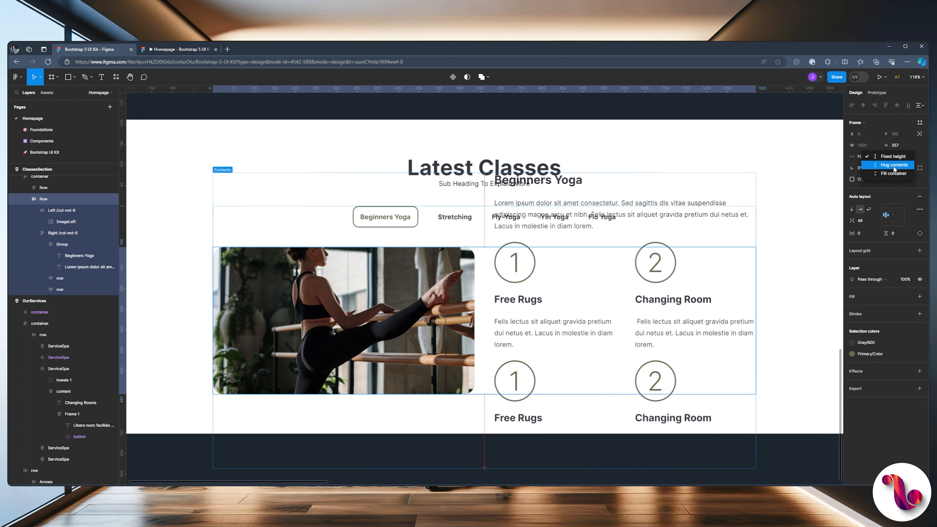
left_click(894, 165)
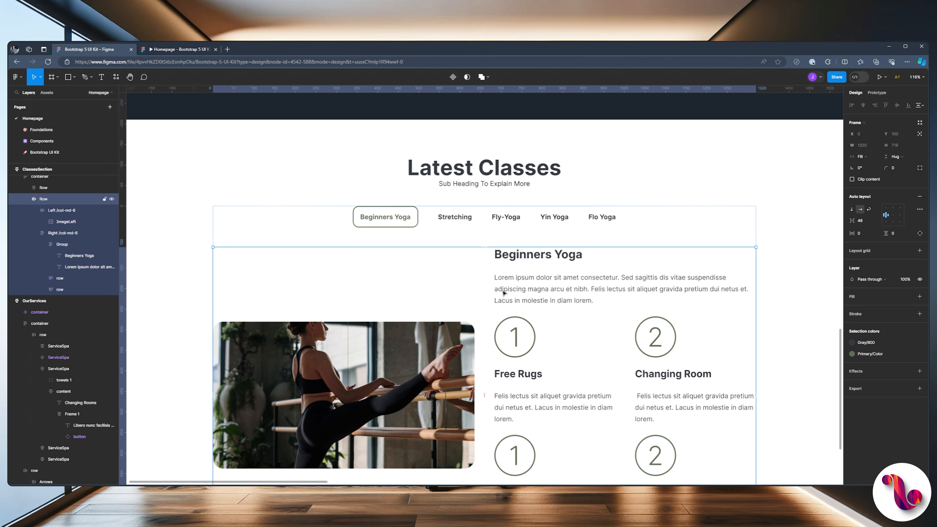
Change the numeral in the duplicated row's Free Rugs column to 3.
scroll(550, 255, "down", 3)
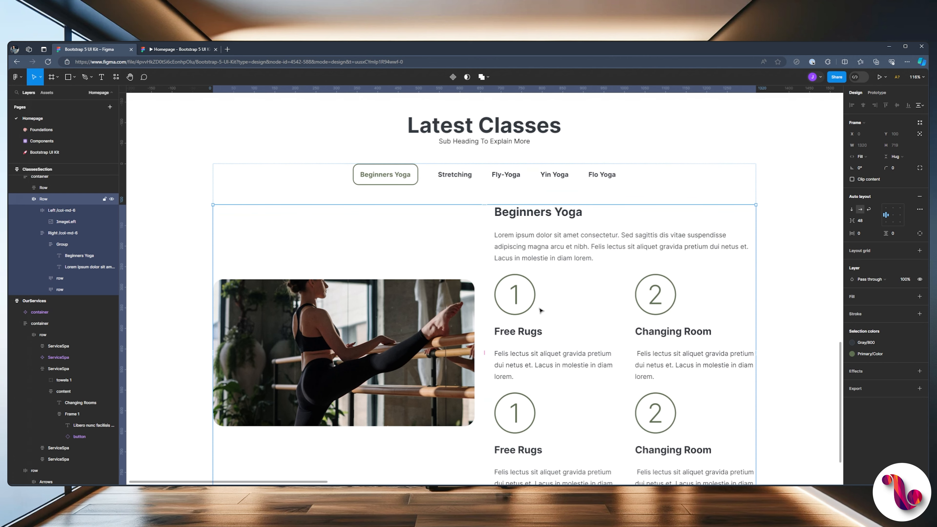
scroll(540, 320, "down", 3)
scroll(539, 320, "down", 1)
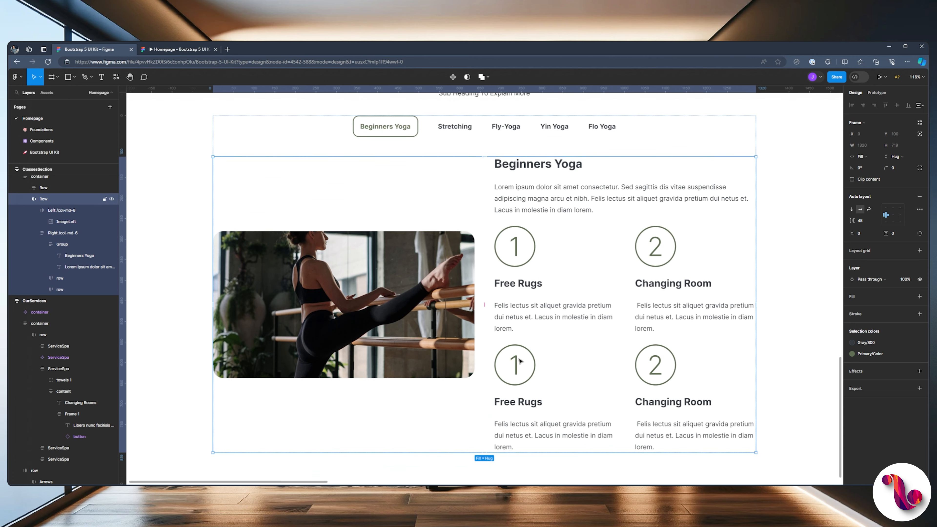
double_click(518, 380)
double_click(518, 365)
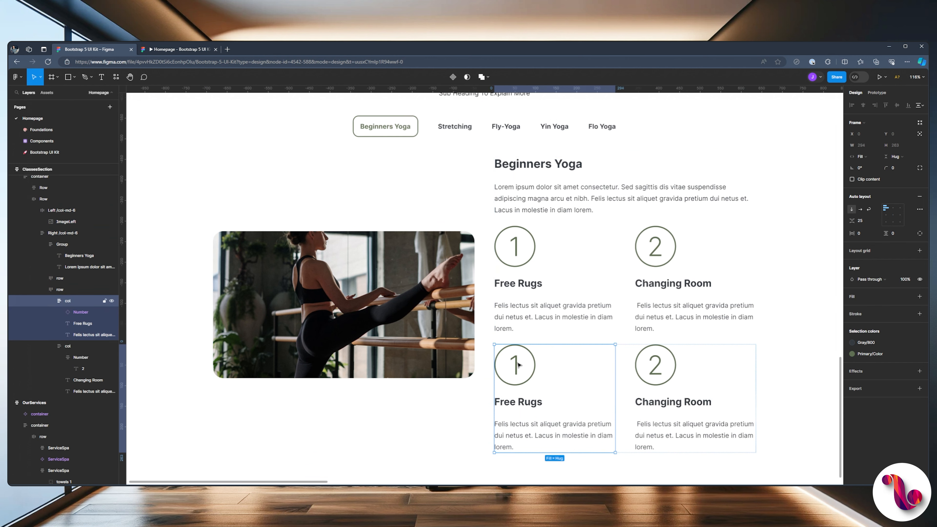
double_click(518, 365)
double_click(518, 364)
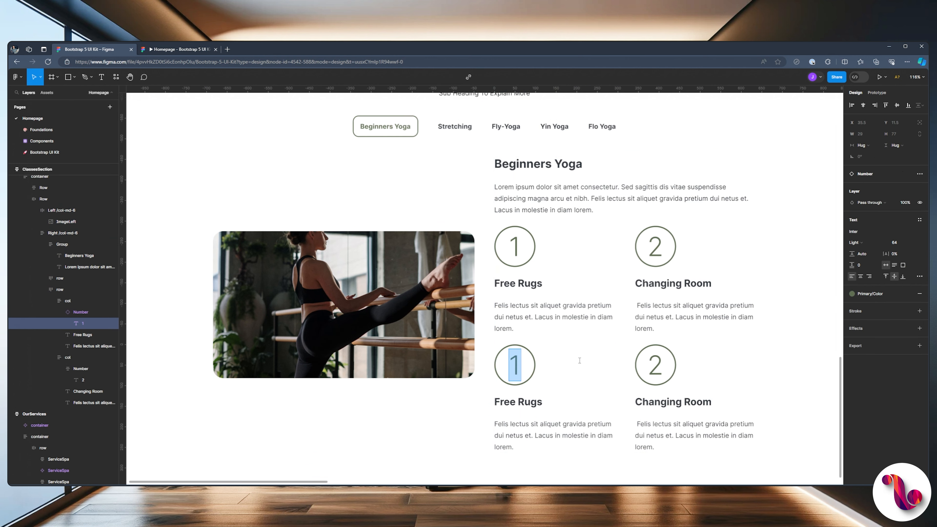
type("3")
Change the numeral in the duplicated row's Changing Room column to 4.
left_click(656, 369)
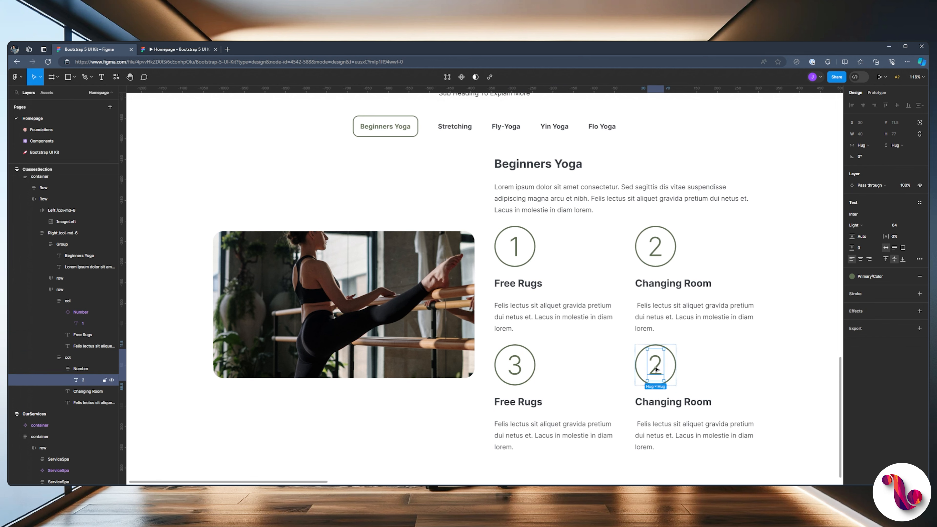
double_click(655, 366)
type("4")
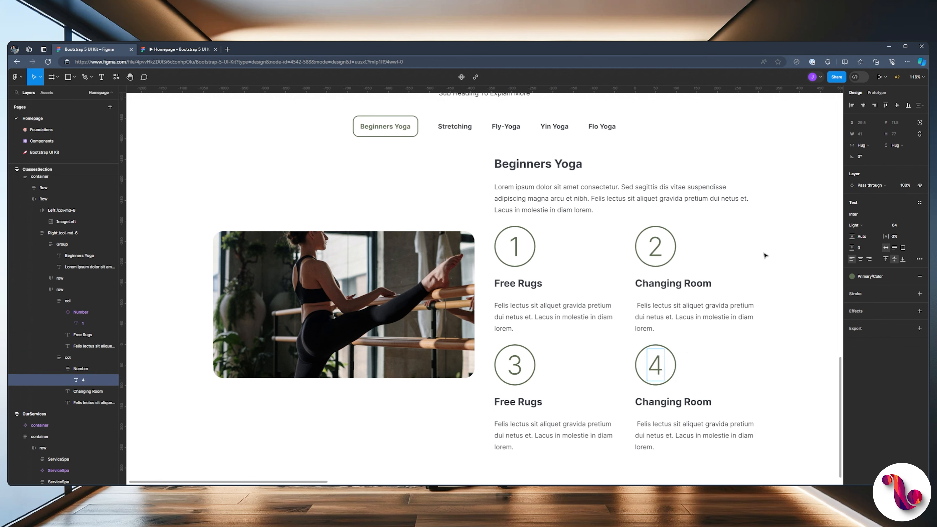
key("Escape")
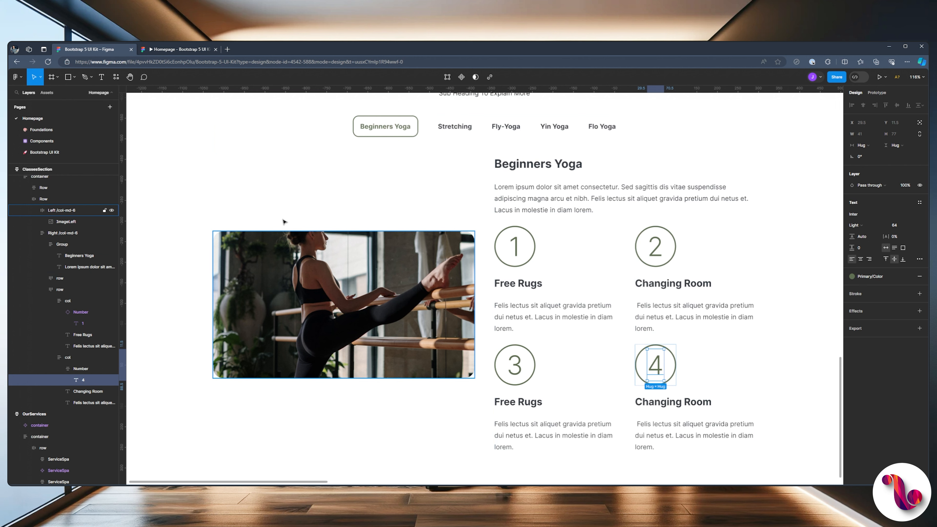
Set the height of the Left /col-md-6 frame holding the yoga image to Fill container.
left_click(356, 296)
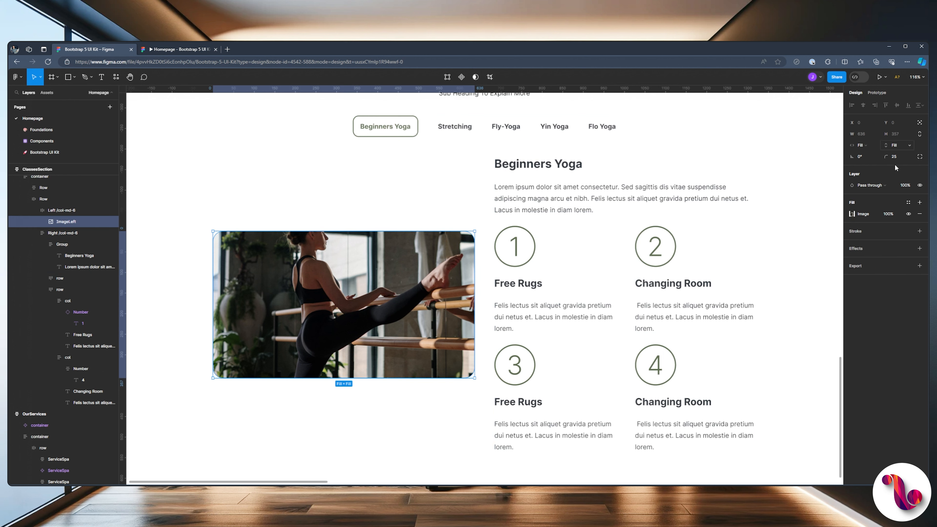
left_click(56, 208)
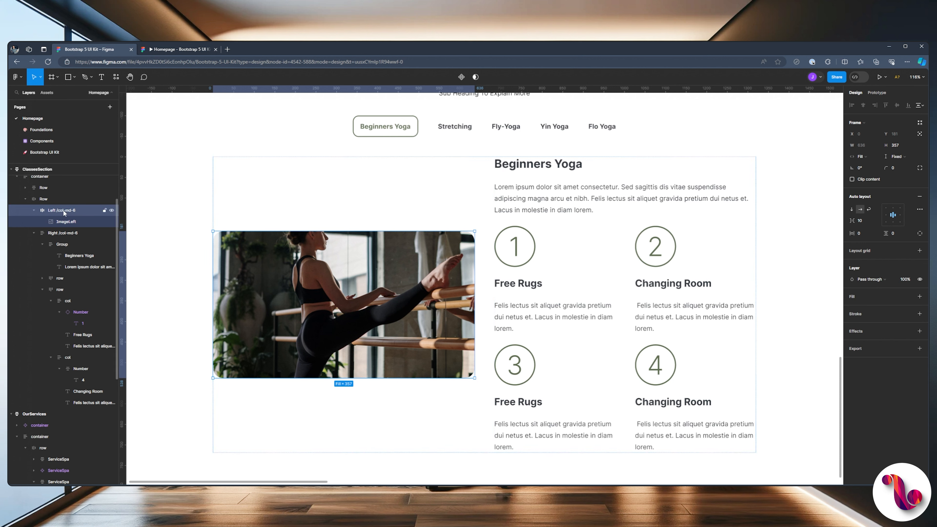
left_click(902, 157)
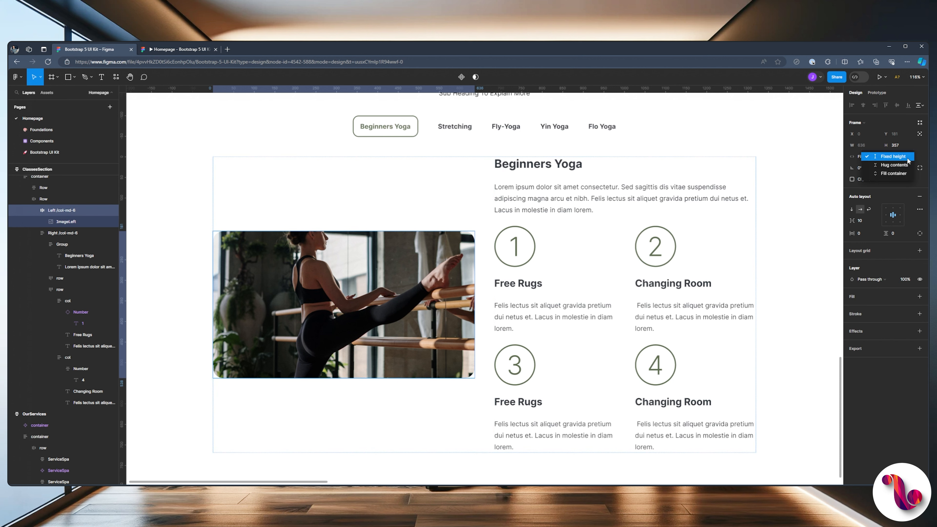
left_click(893, 173)
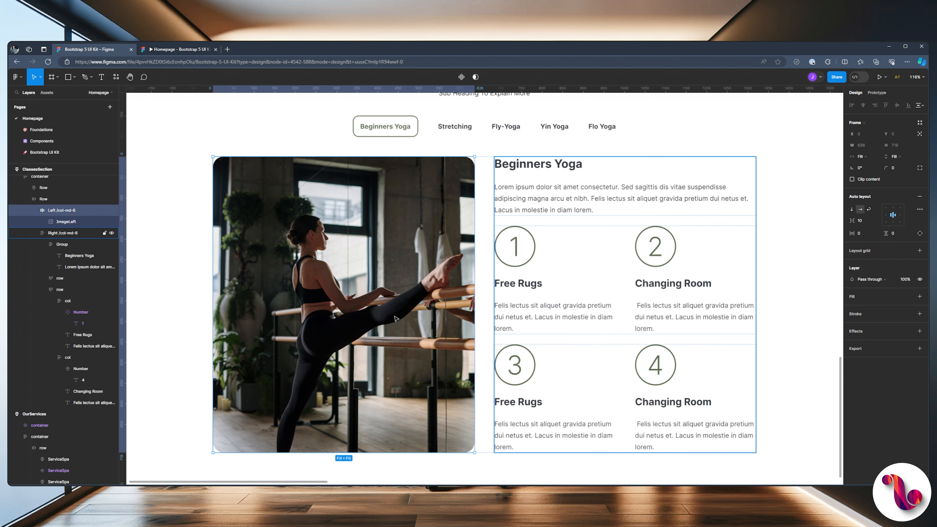
Set the vertical gap between items in the Right /col-md-6 column to 48 and check the section in the prototype preview.
left_click(52, 234)
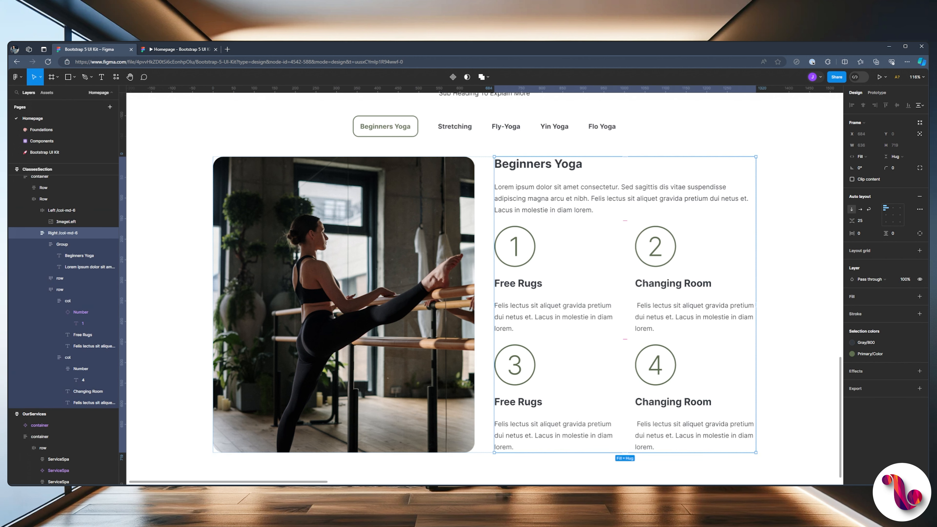
left_click(861, 222)
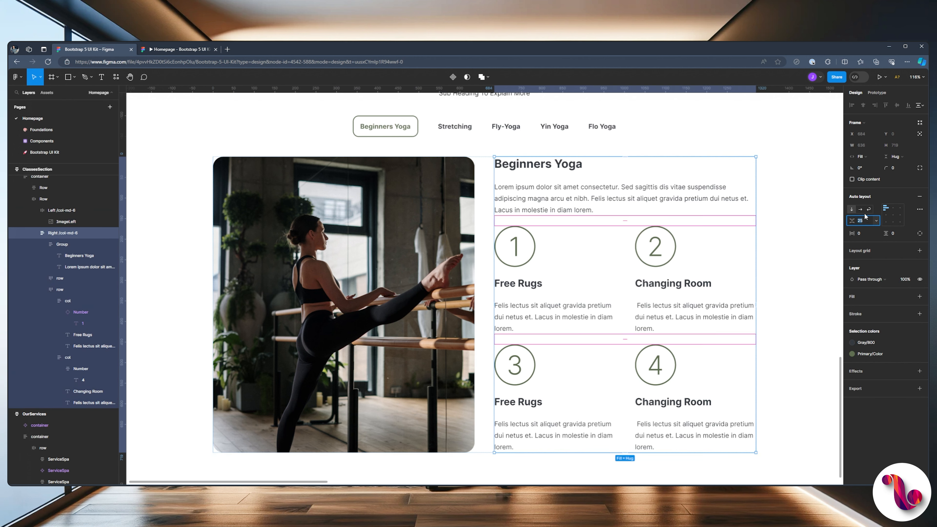
type("48")
key("Return")
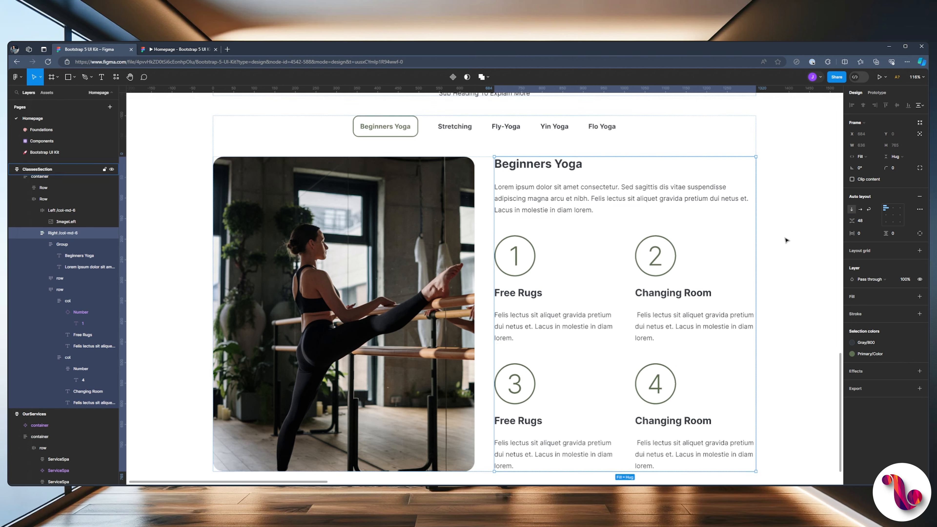
left_click(184, 50)
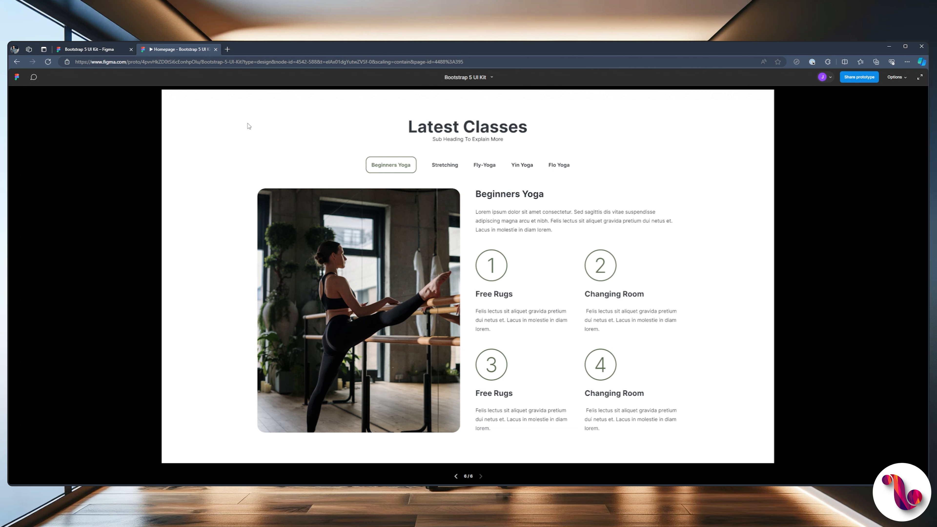
left_click(101, 52)
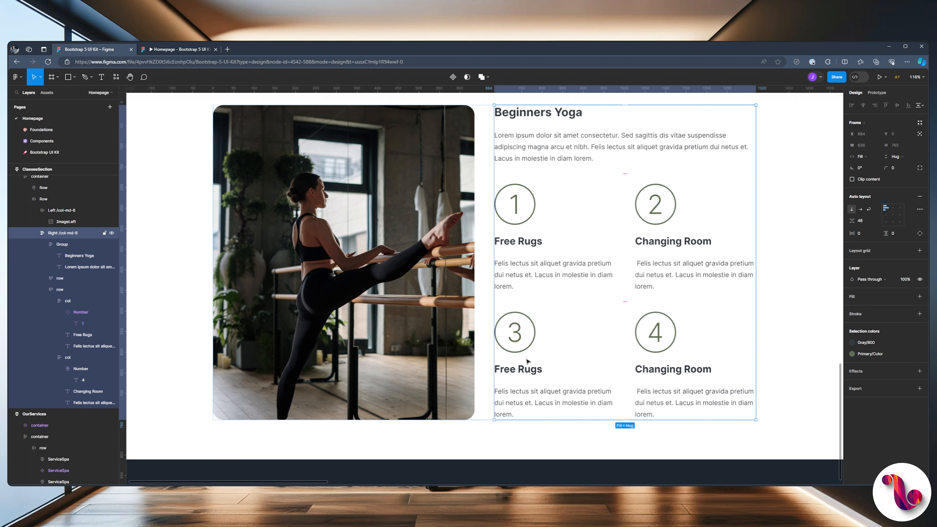
Insert an instance of the button component into ClassesSection, centred below the container with the image and text columns.
left_click(34, 233)
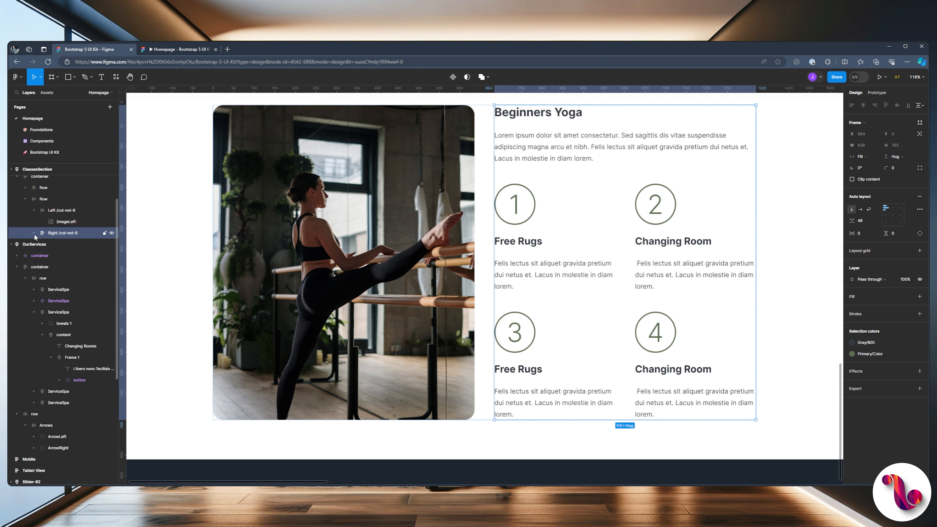
left_click(47, 93)
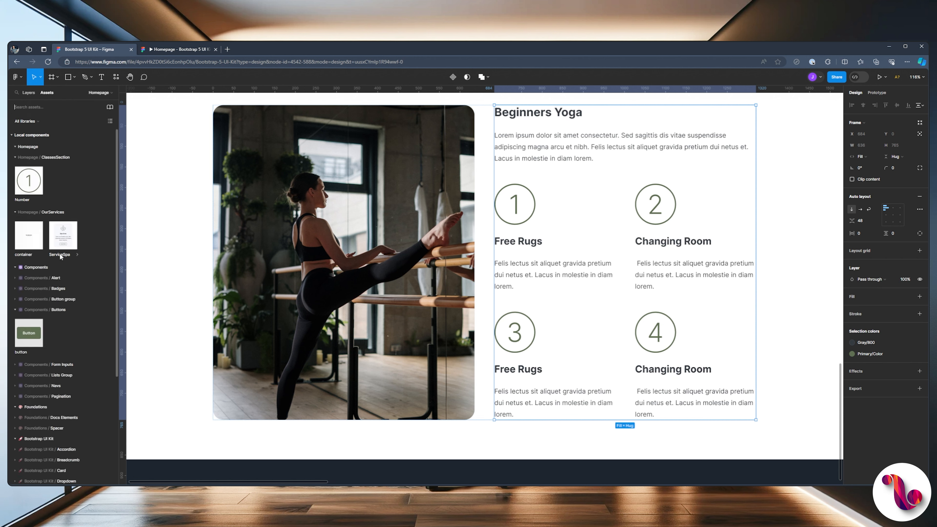
left_click_drag(30, 334, 517, 427)
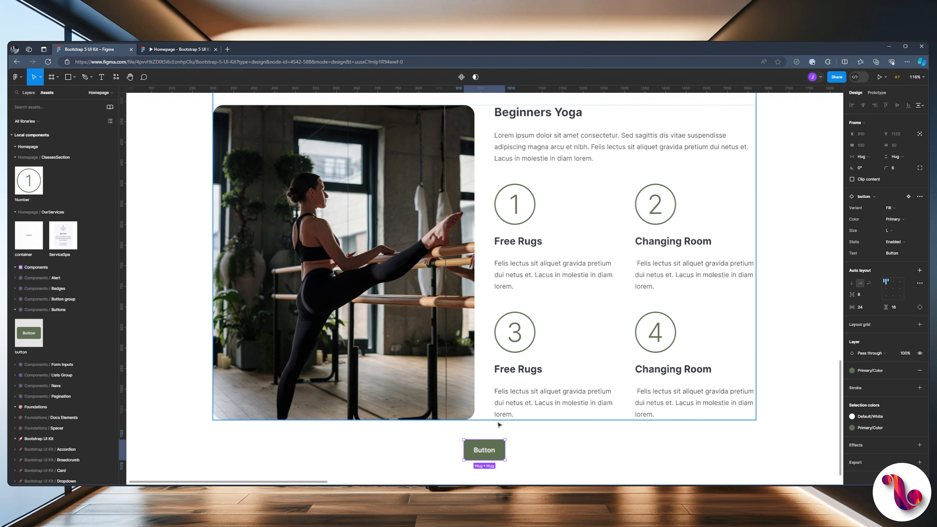
Add a second button instance to the lower numbered row and move it out of that row into the Right /col-md-6 column.
left_click_drag(36, 323, 628, 409)
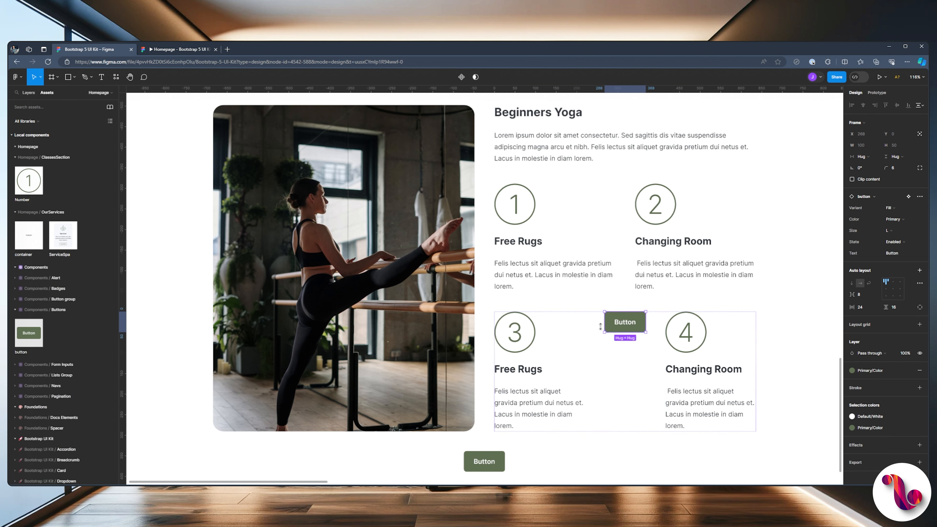
left_click(25, 92)
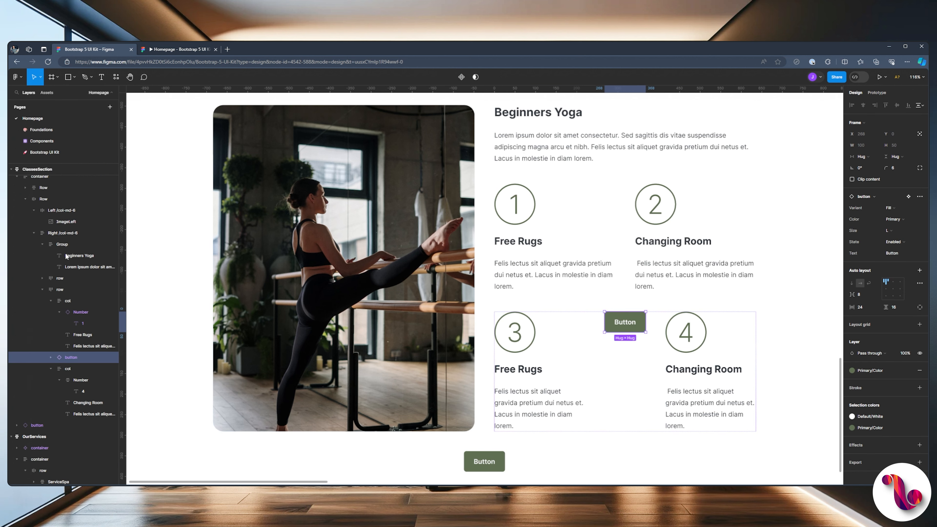
left_click(59, 312)
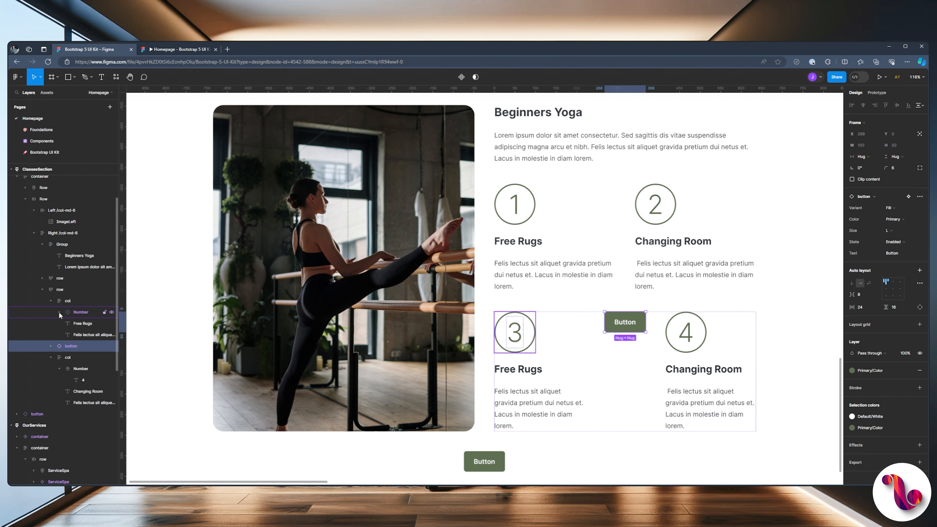
left_click(50, 356)
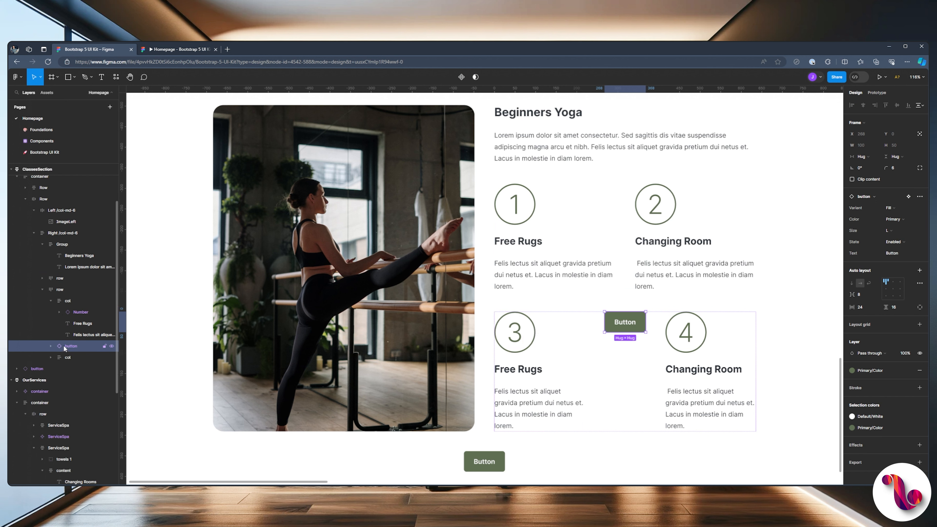
left_click_drag(64, 346, 63, 289)
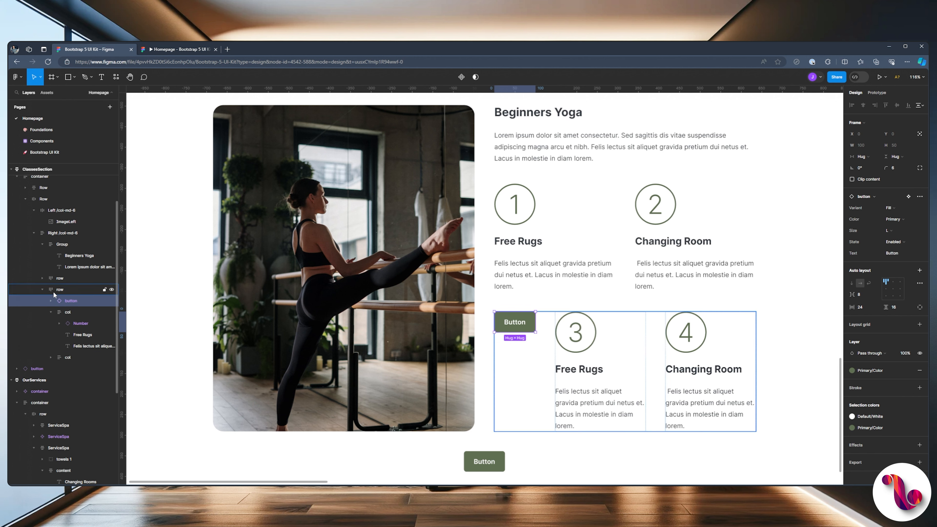
left_click_drag(61, 301, 48, 234)
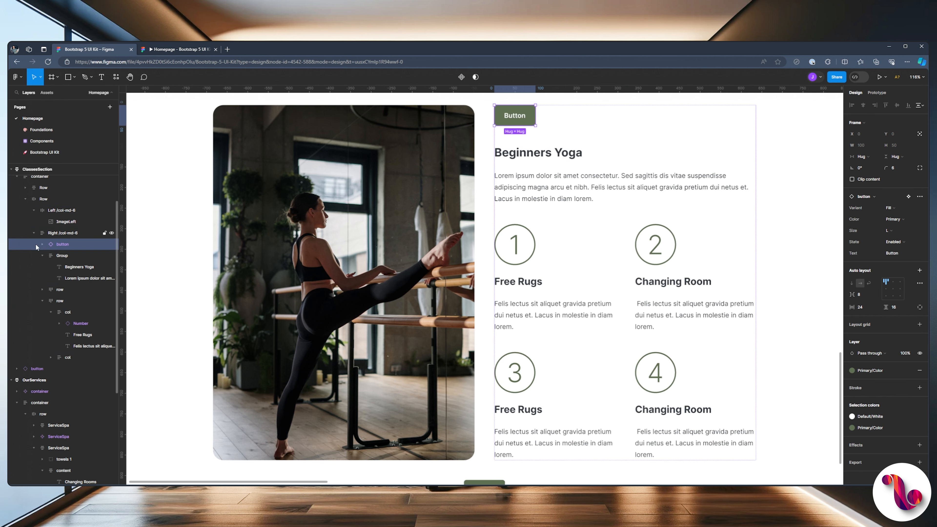
Move the second button to the end of the Right /col-md-6 column, below the two numbered rows.
left_click(46, 256)
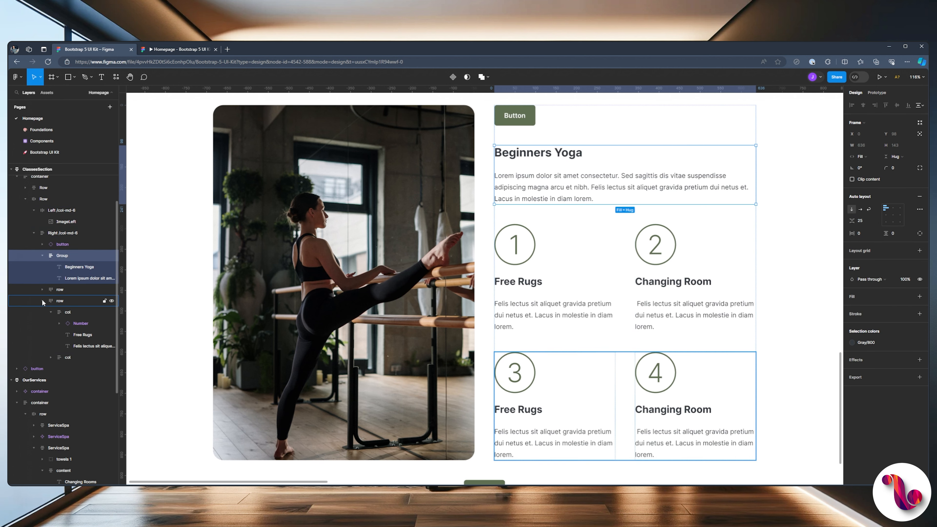
left_click(42, 300)
left_click(42, 256)
scroll(553, 334, "down", 1)
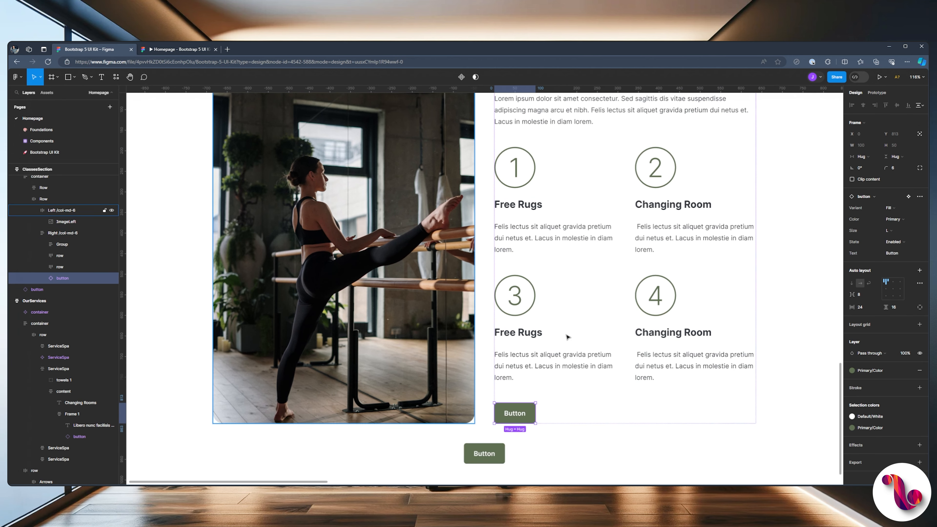
Preview the section with both buttons and delete the one inside the Right /col-md-6 column.
left_click(181, 49)
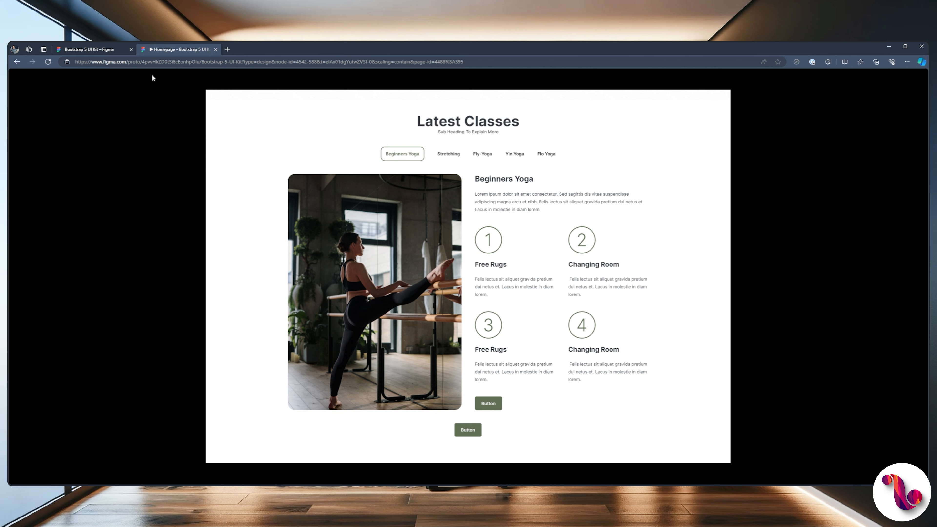
left_click(112, 53)
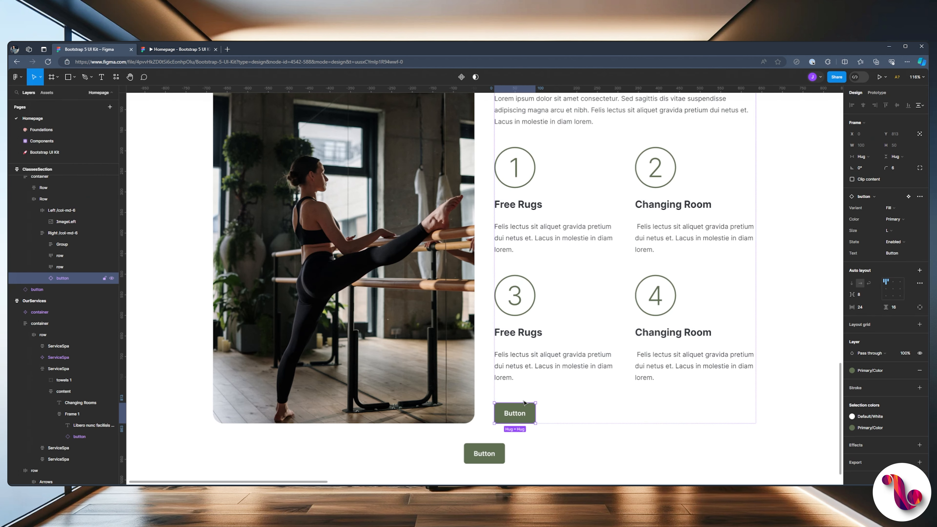
left_click(180, 49)
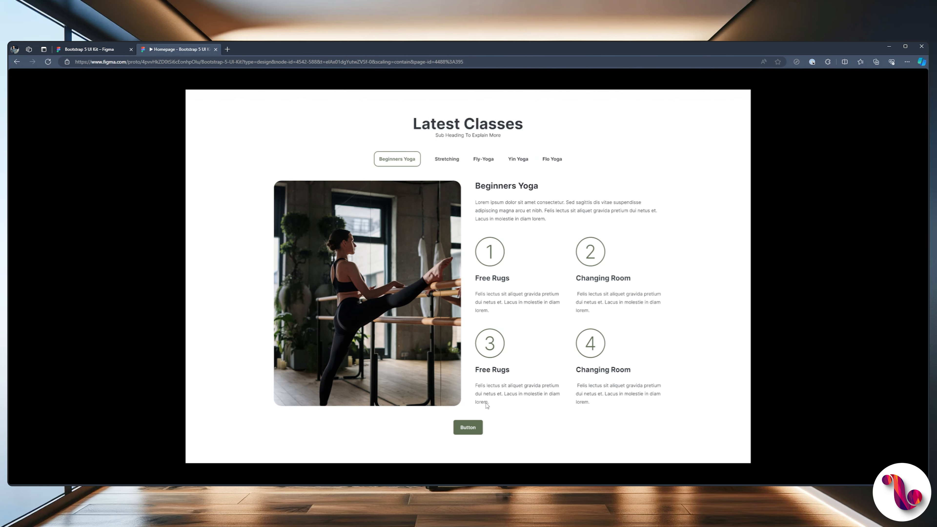
Change the label of the centred button to "Get A Free Trial" and check it in the prototype preview.
left_click(98, 49)
double_click(482, 412)
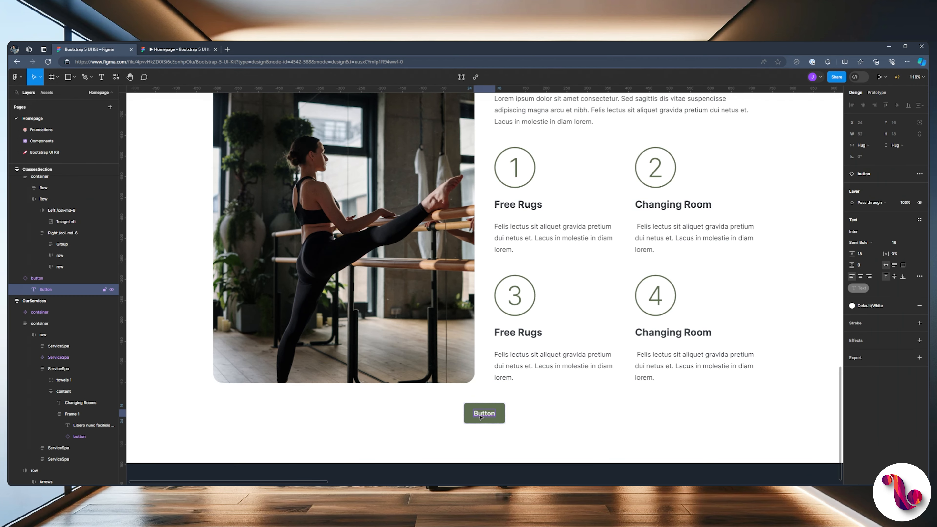
double_click(482, 411)
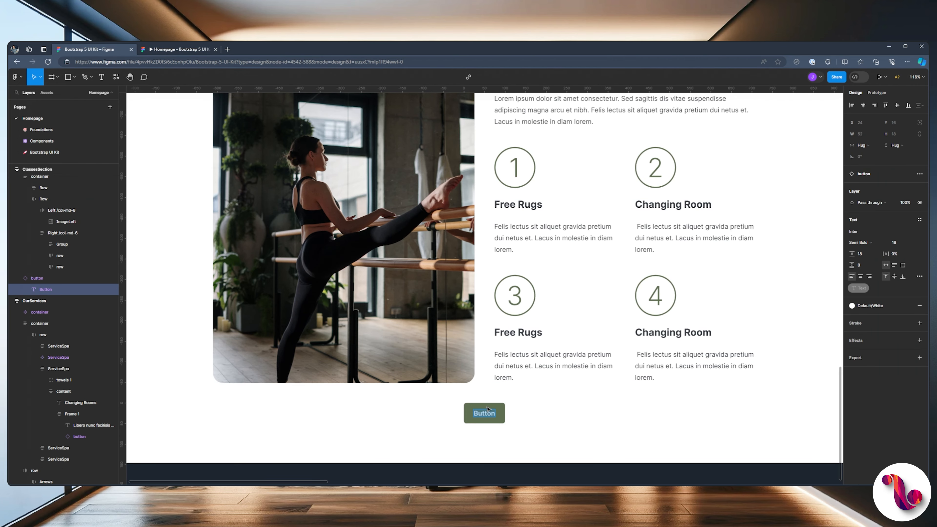
type("Get A Free Trial")
left_click(196, 51)
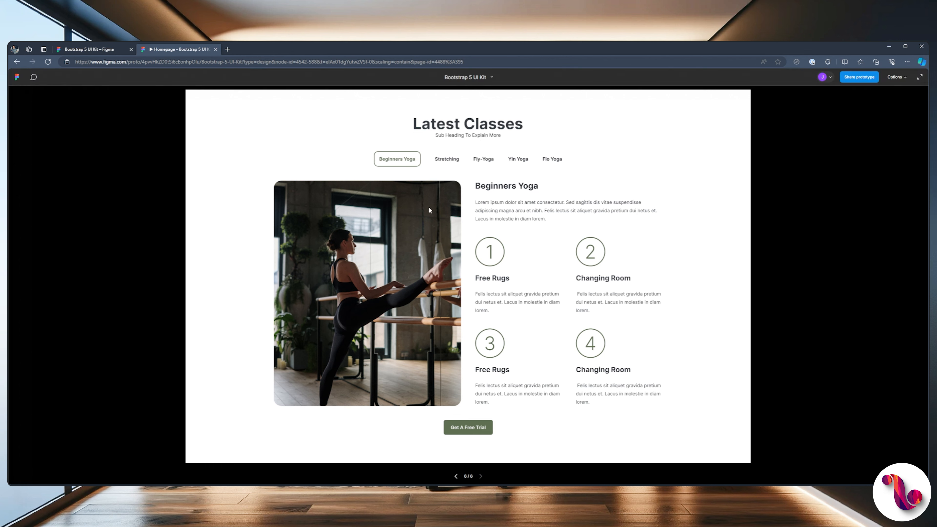
left_click(81, 49)
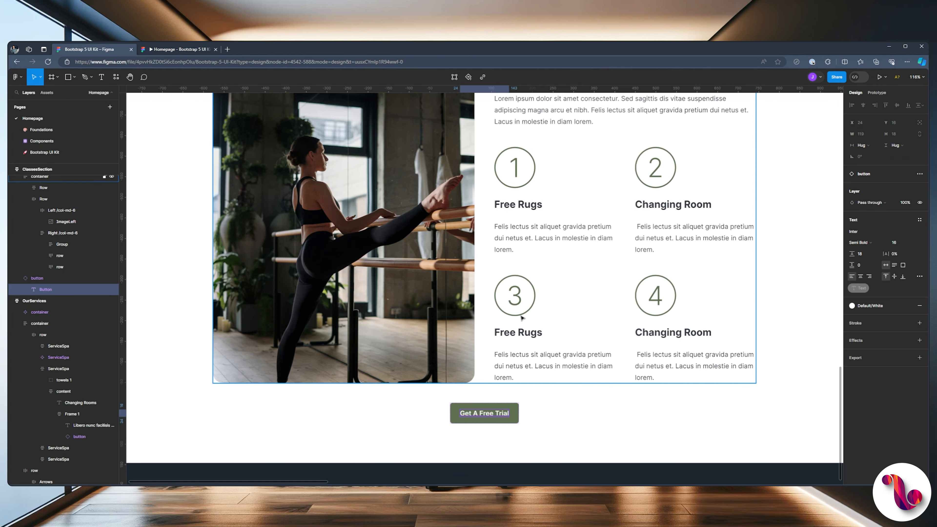
Move the ClassesSection frame up to about 59 px below the OurServices frame.
scroll(521, 318, "down", 3)
scroll(521, 318, "down", 5, "ctrl")
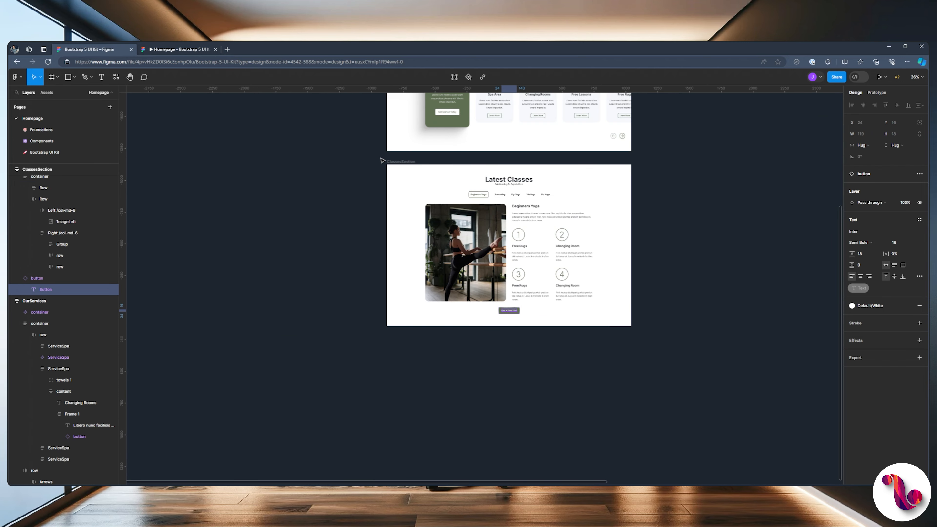
scroll(382, 161, "up", 2)
left_click_drag(396, 229, 397, 223)
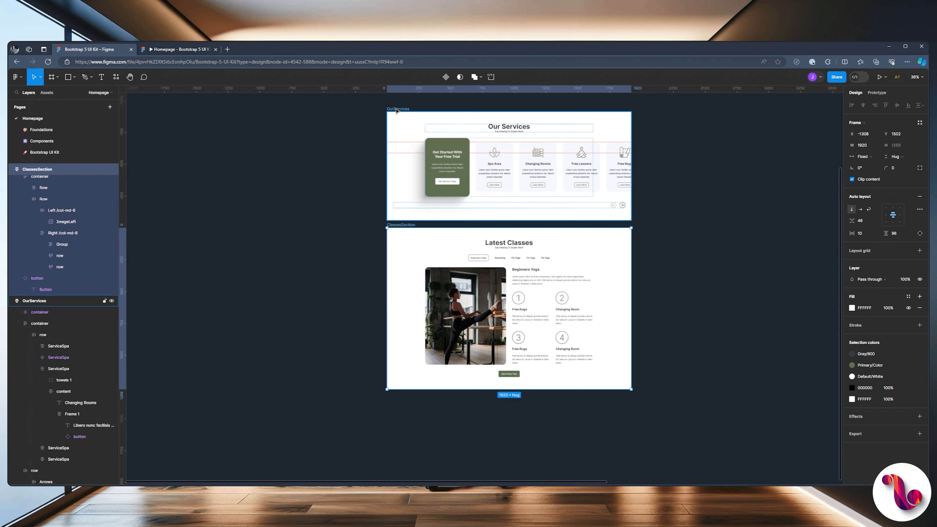
Try to move the OurServices and ClassesSection frames together, undo the change and clear the selection.
left_click(397, 111, "shift")
scroll(392, 196, "down", 1)
scroll(392, 196, "up", 2)
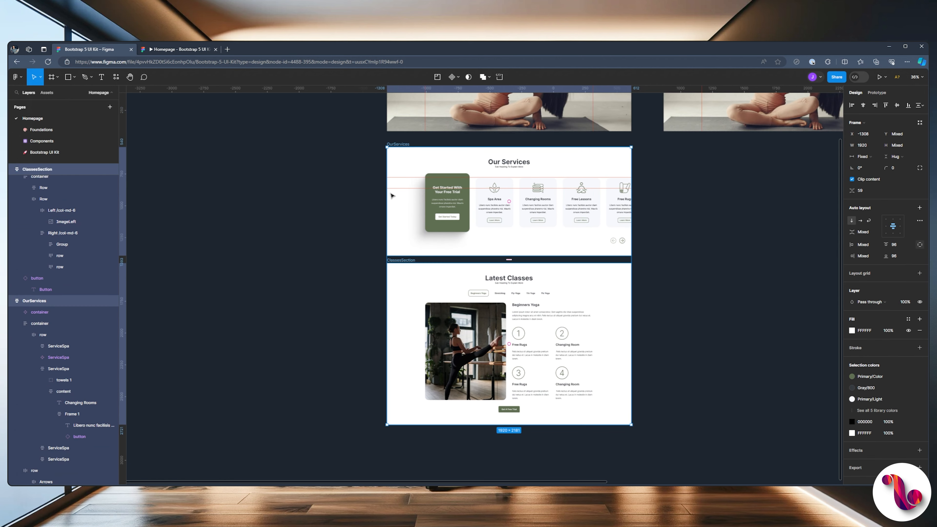
left_click_drag(394, 171, 394, 169)
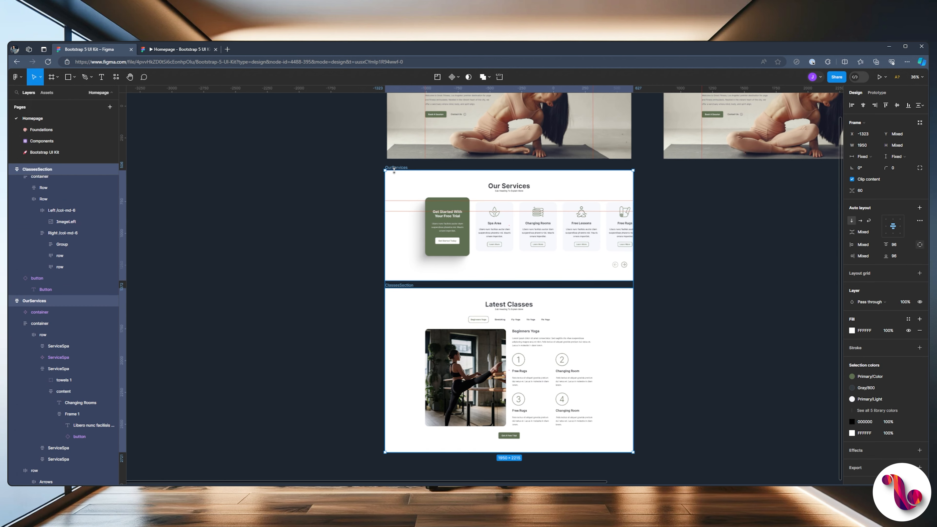
key("ctrl+z")
left_click(572, 266)
scroll(508, 286, "up", 6)
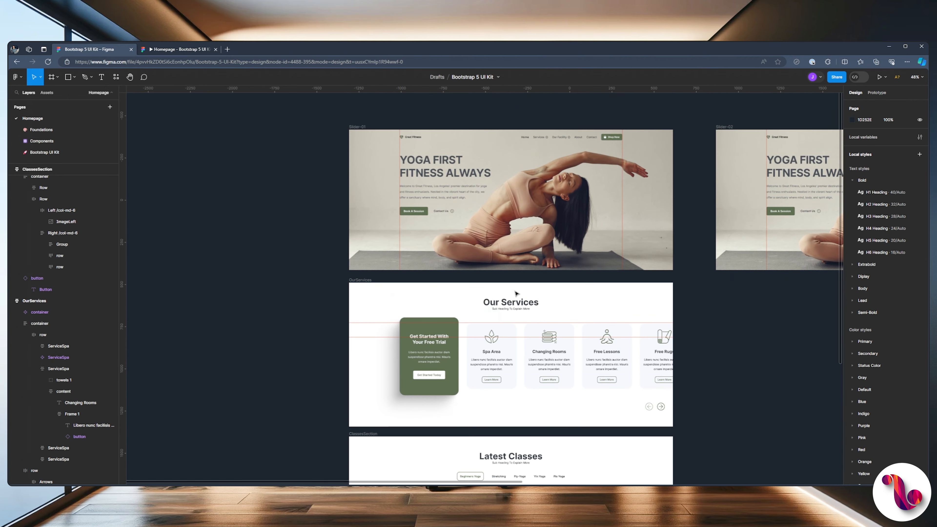
scroll(504, 280, "down", 5)
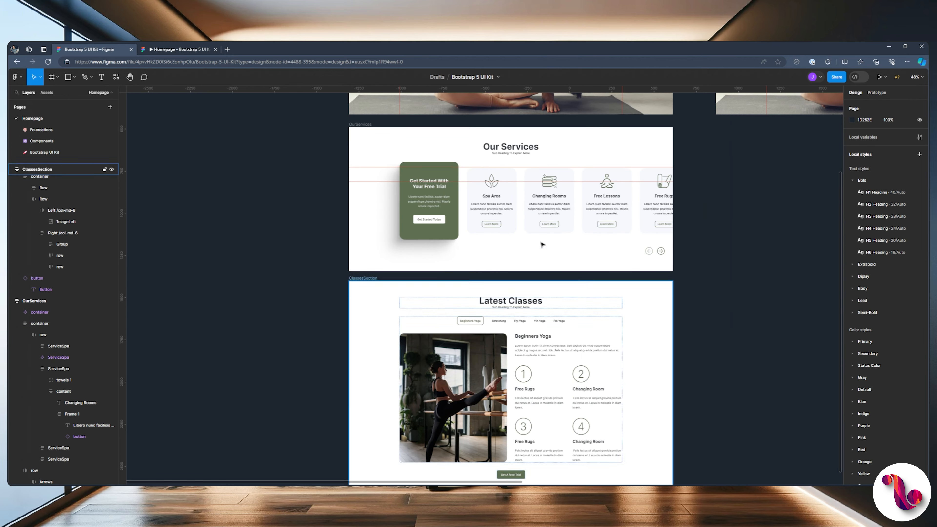
scroll(571, 297, "down", 2)
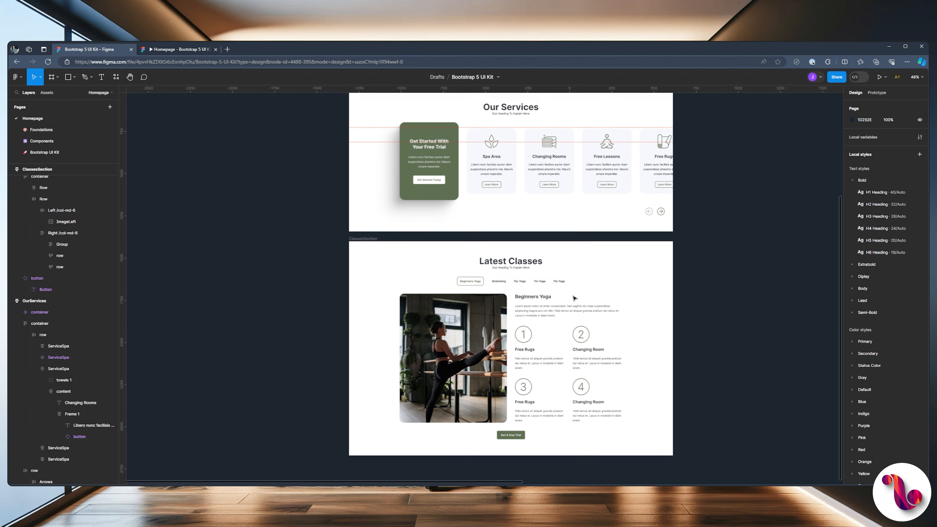
scroll(573, 297, "down", 5)
scroll(574, 297, "up", 3)
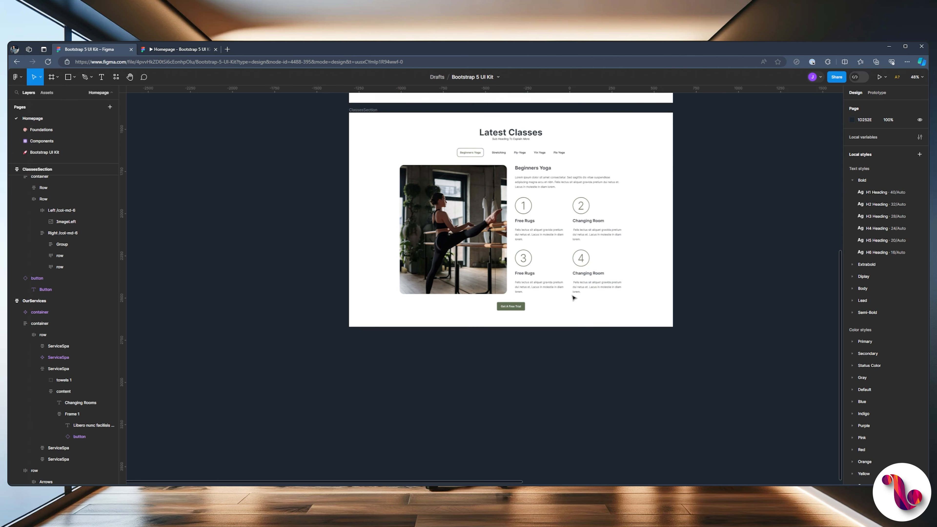
Look over the Slider-01, OurServices and ClassesSection frames stacked on the homepage and the spacing between them.
scroll(573, 297, "down", 4)
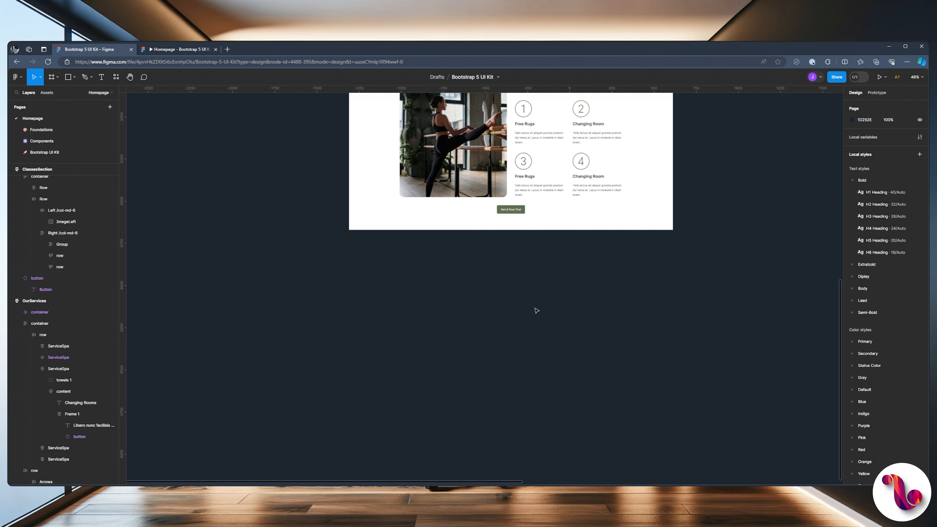
scroll(496, 315, "down", 1)
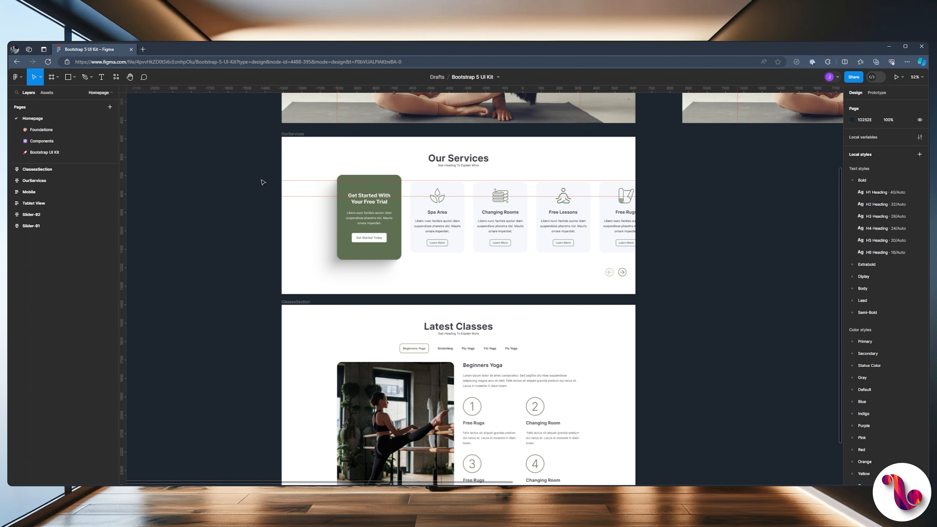
left_click_drag(263, 182, 218, 319)
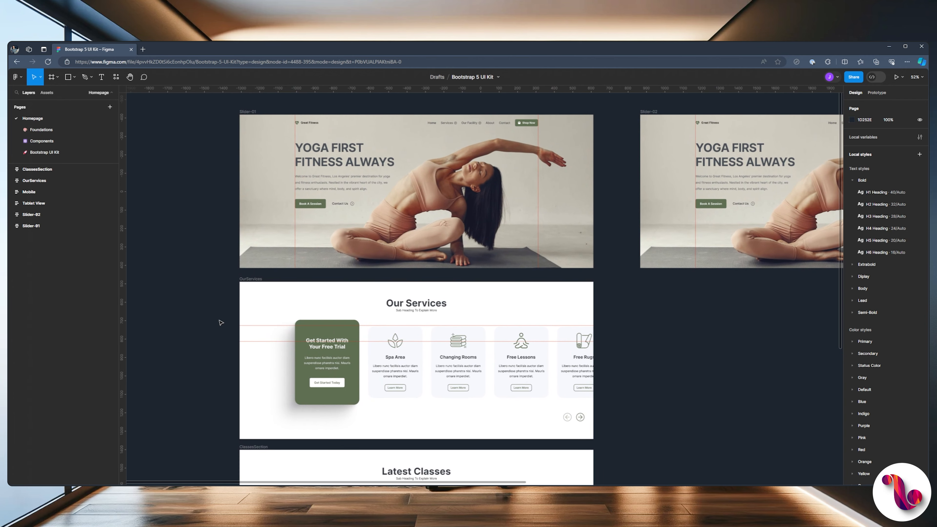
scroll(220, 321, "up", 2)
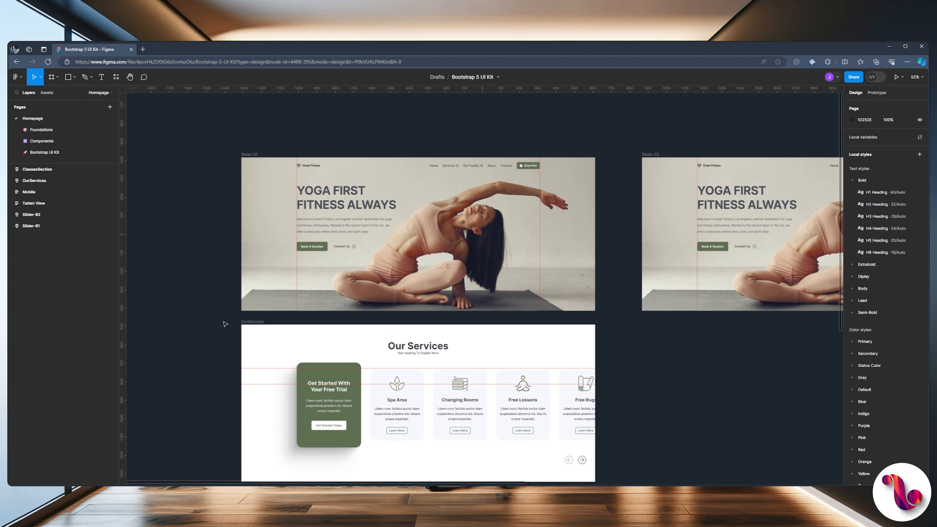
scroll(200, 293, "down", 5)
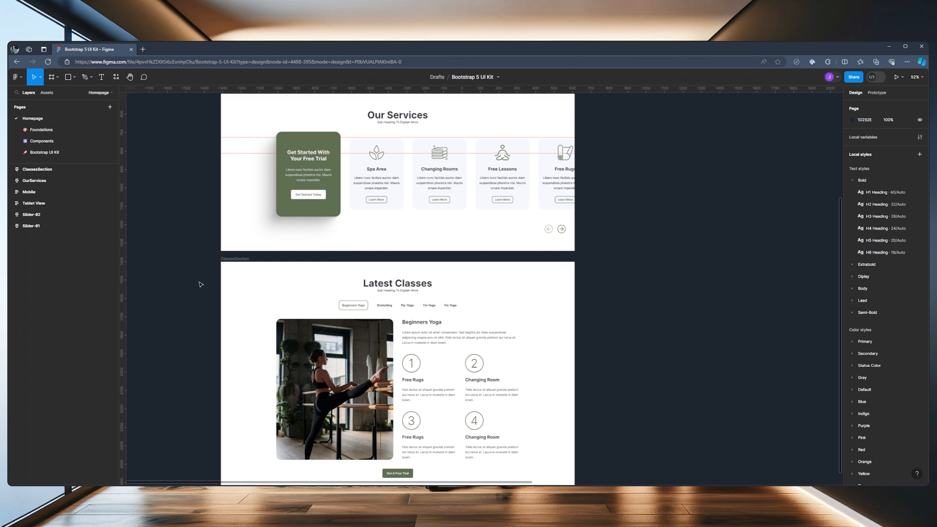
scroll(201, 324, "down", 1)
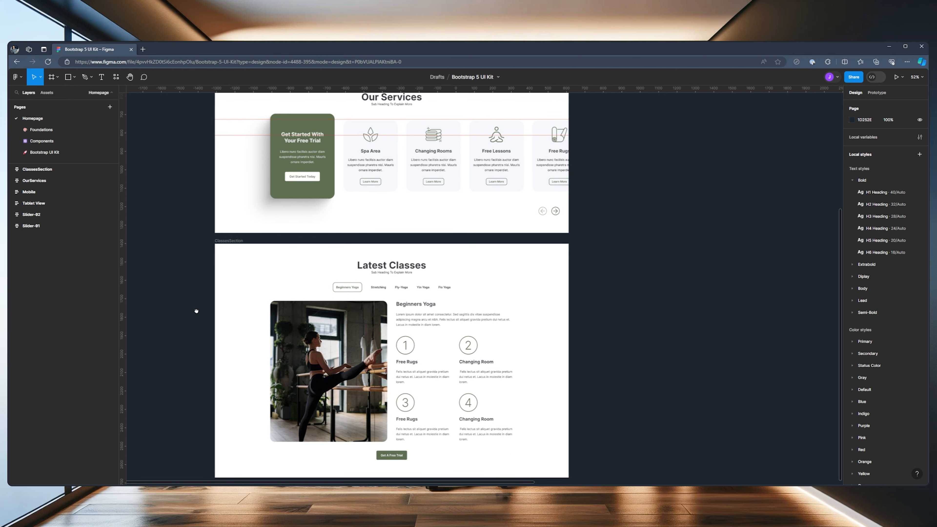
left_click_drag(196, 311, 195, 311)
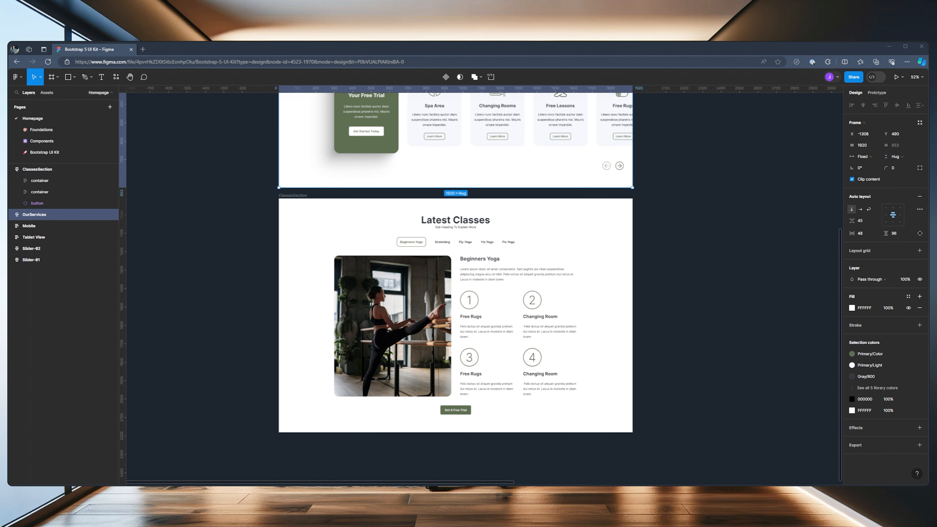
left_click_drag(712, 176, 669, 157)
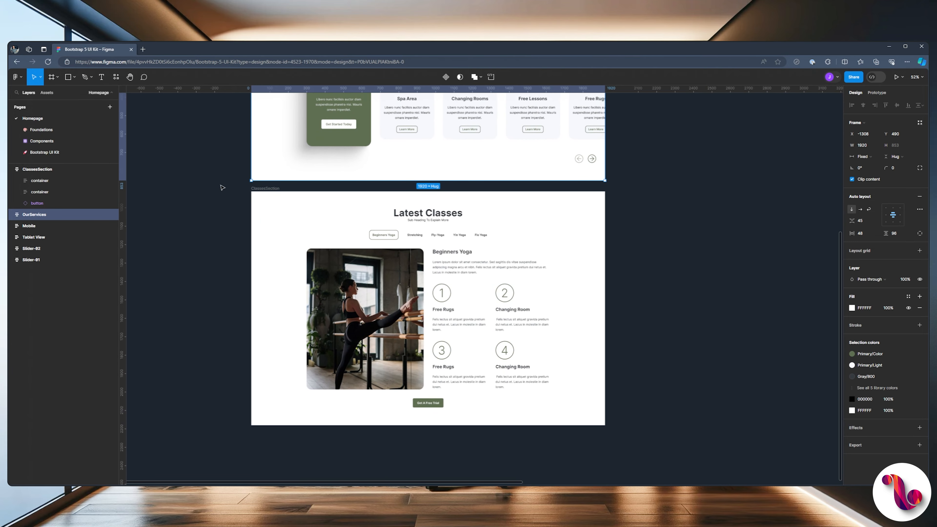
Move the ClassesSection frame down to Y 1463, widening the gap below the OurServices frame.
left_click(260, 189)
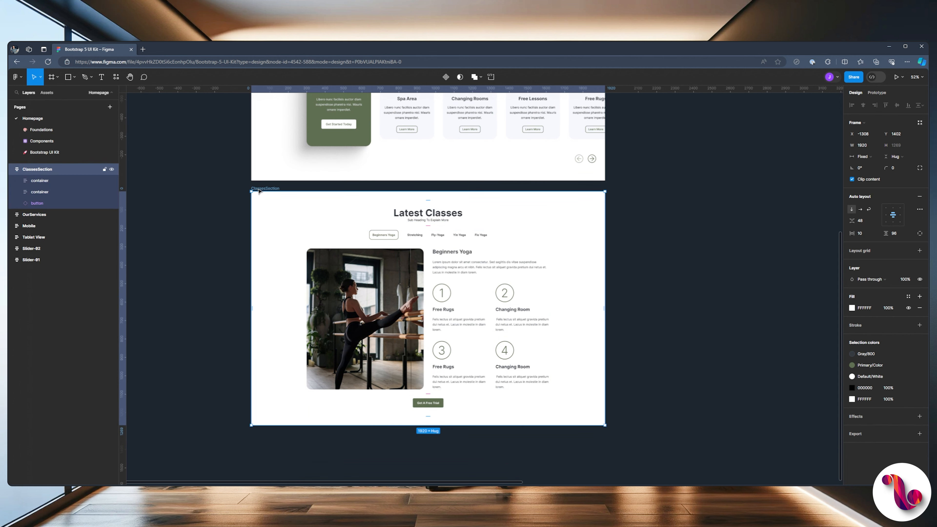
left_click_drag(260, 190, 272, 195)
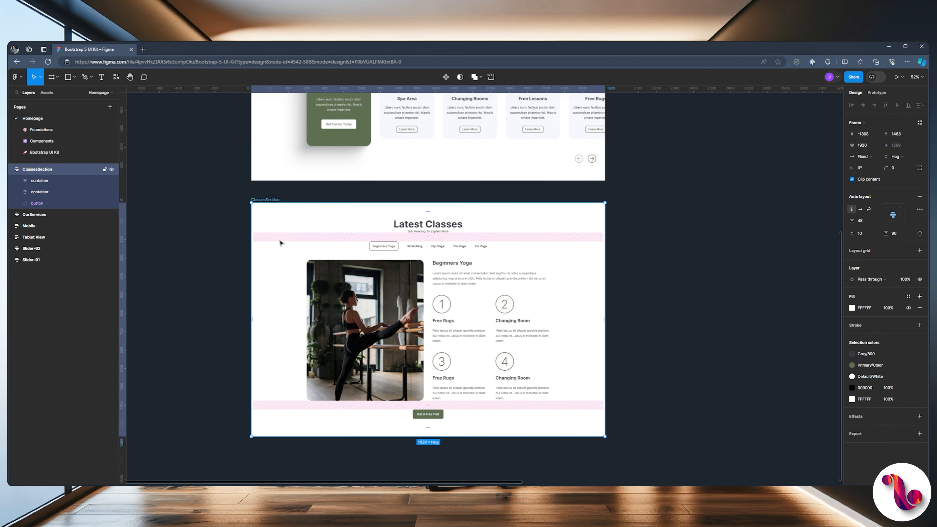
Draw a new frame about 601 px high beneath the ClassesSection frame and set its width to 1920.
scroll(302, 280, "down", 10)
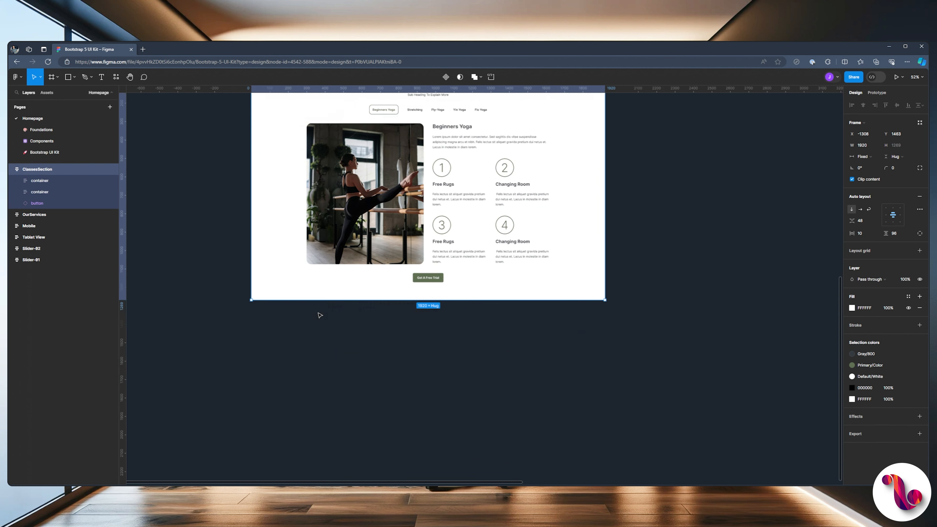
left_click(52, 77)
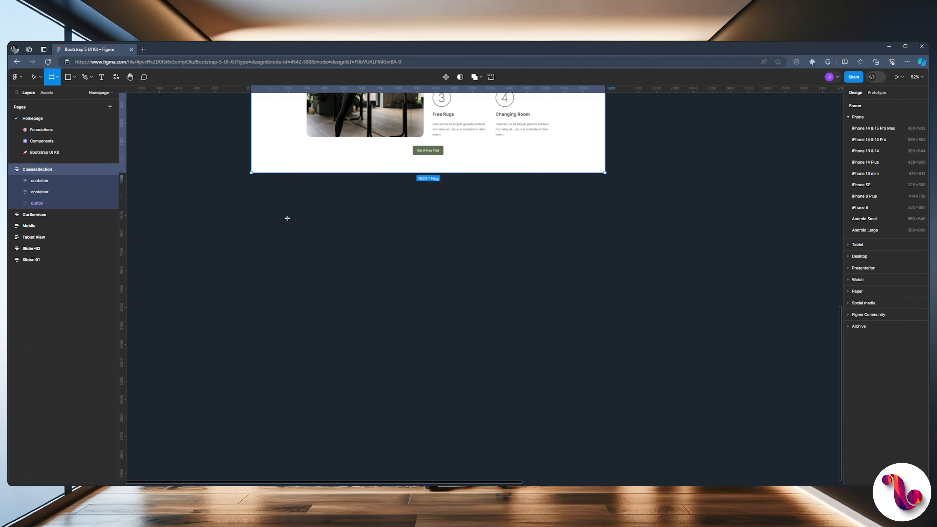
left_click_drag(251, 191, 600, 301)
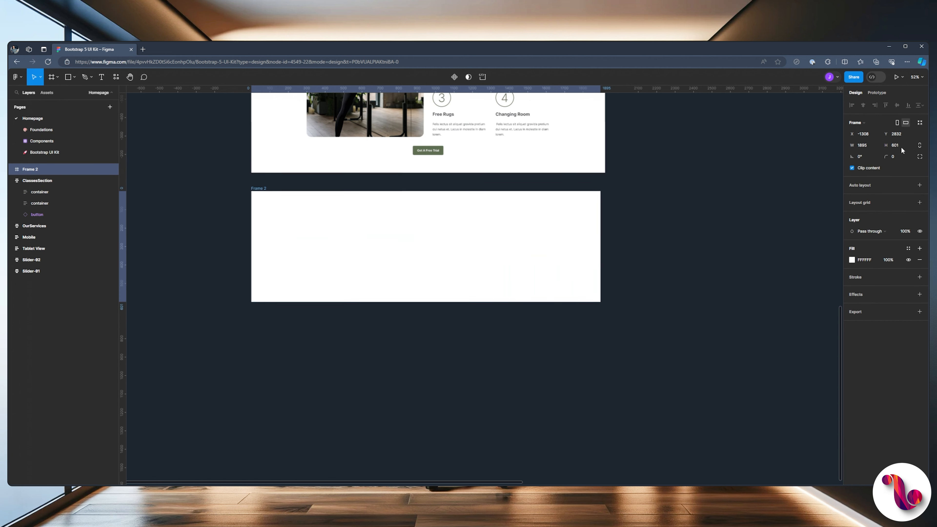
left_click(864, 145)
type("1920")
key("Return")
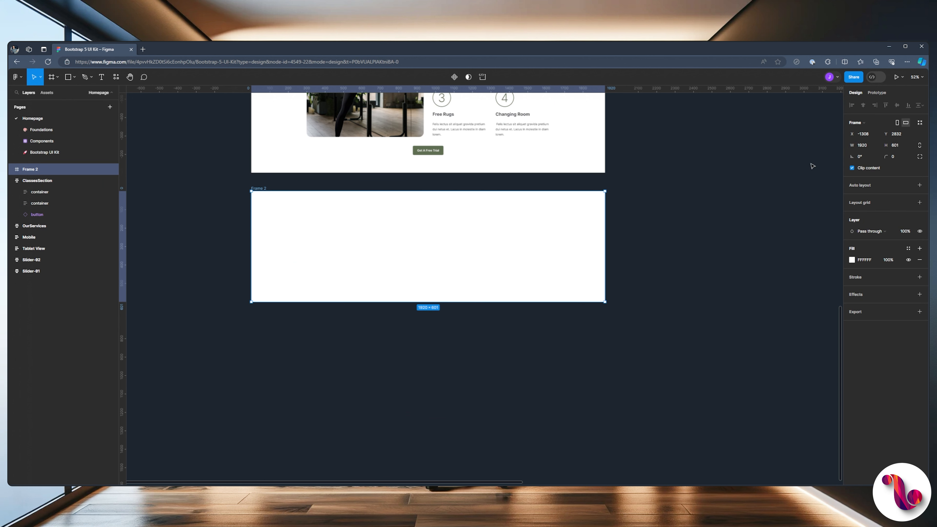
Add auto layout to the new frame, rename it TeamMembers and set its horizontal sizing to fixed width.
key("shift+a")
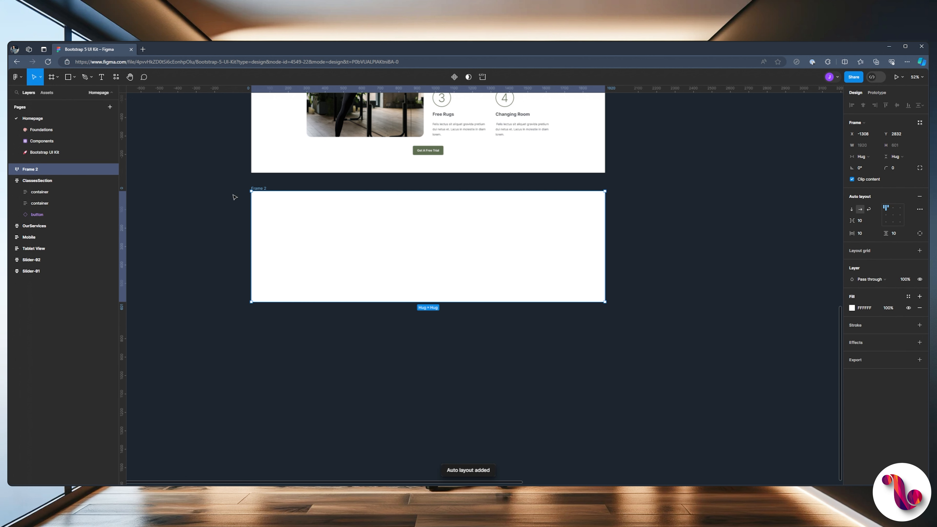
double_click(269, 184)
type("TeamM")
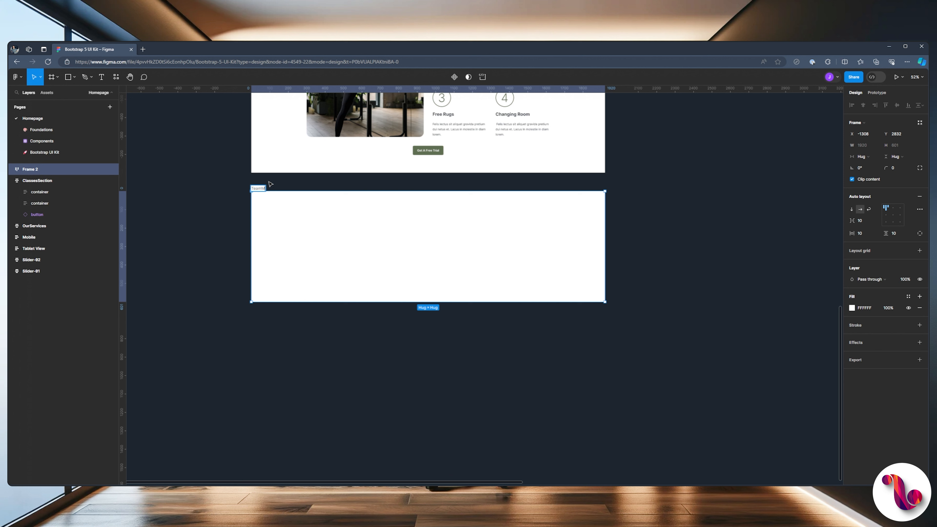
type("embers")
key("Return")
left_click(863, 156)
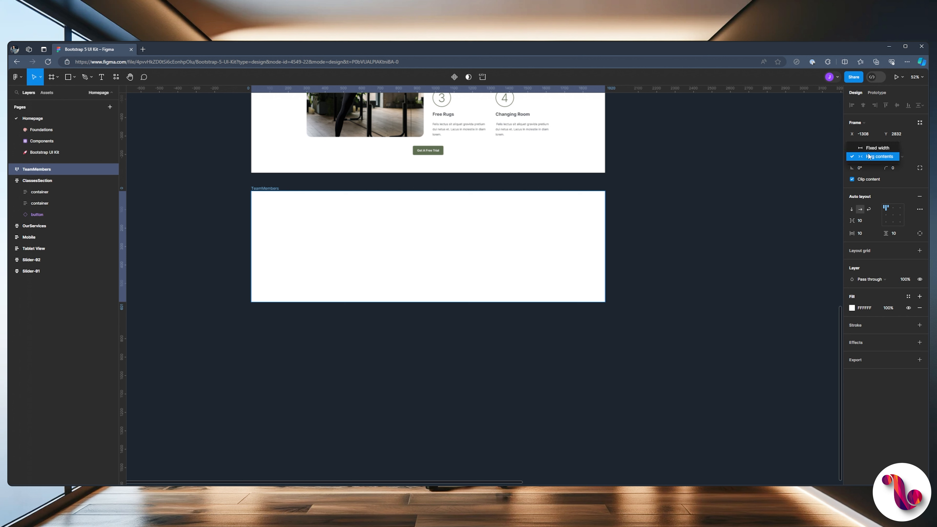
left_click(871, 148)
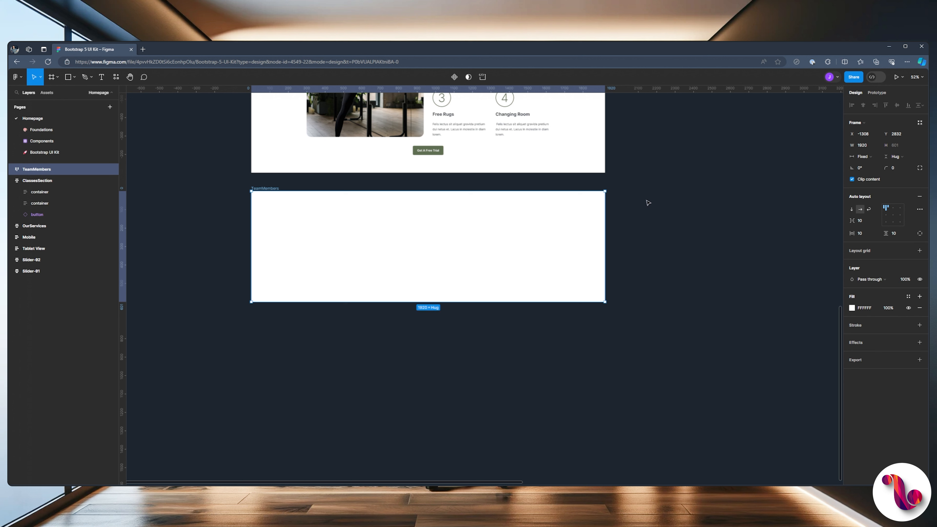
Copy the Latest Classes heading container from ClassesSection and paste it into the TeamMembers frame.
left_click_drag(650, 178, 656, 345)
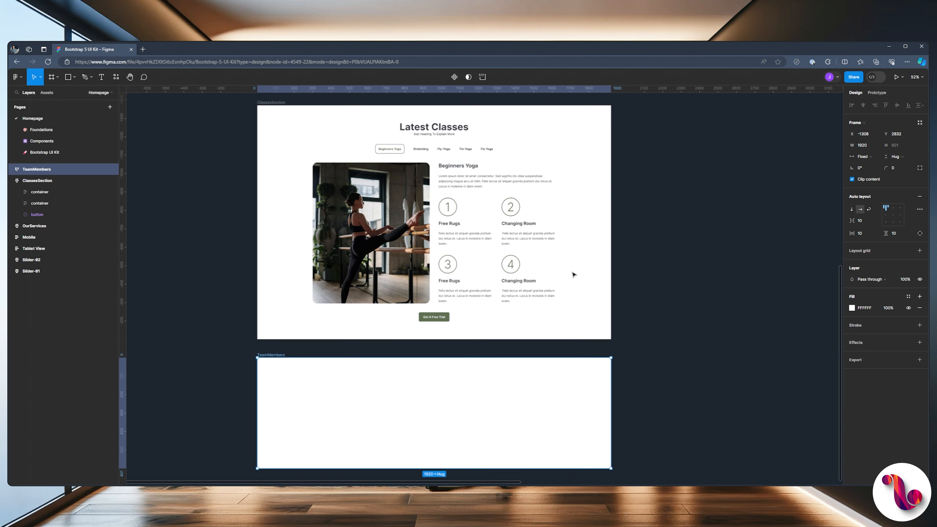
left_click(264, 104)
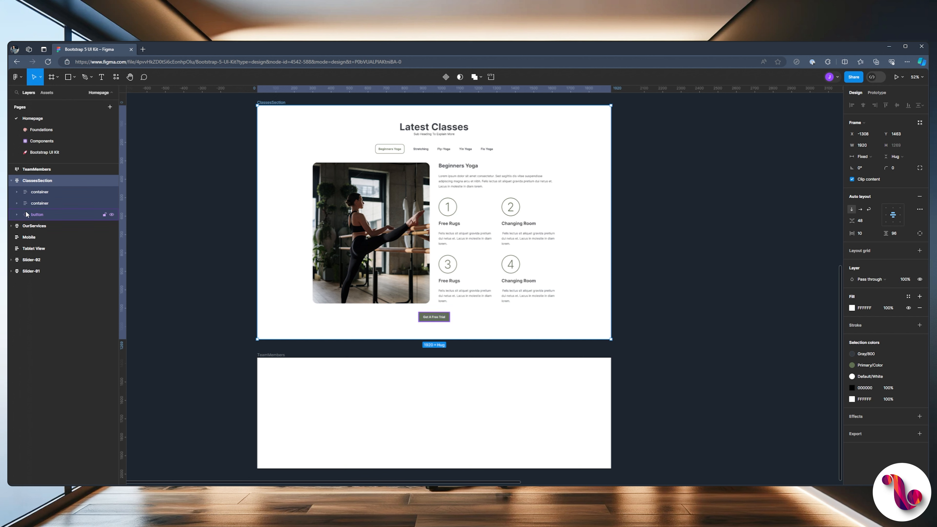
left_click(36, 205)
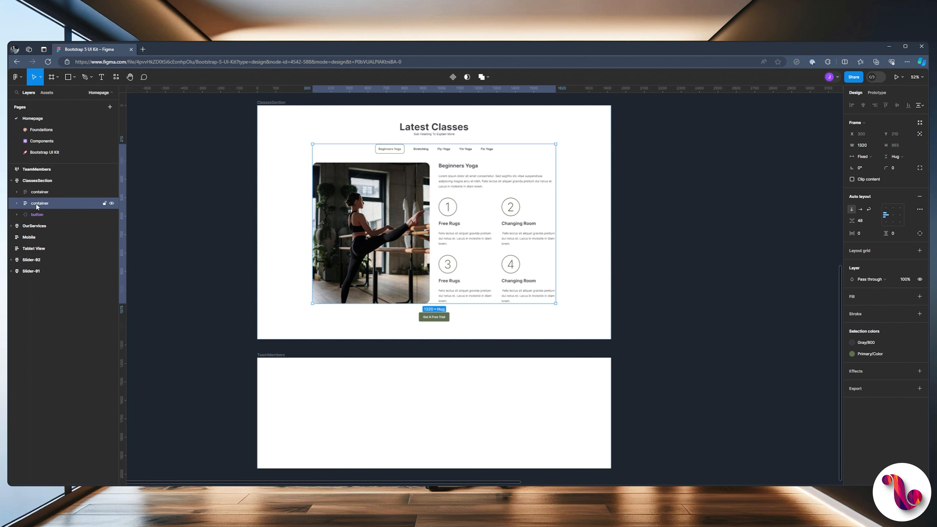
left_click(37, 195)
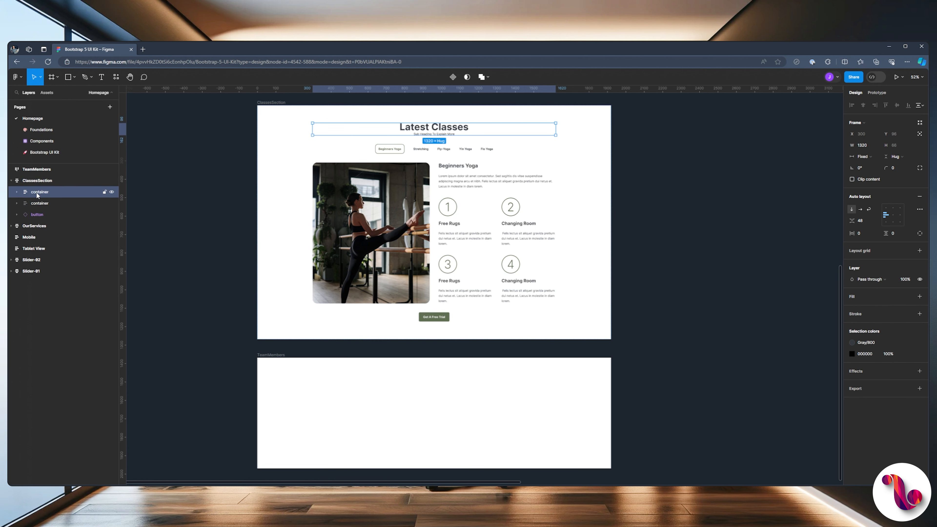
left_click(35, 168)
scroll(287, 301, "down", 5)
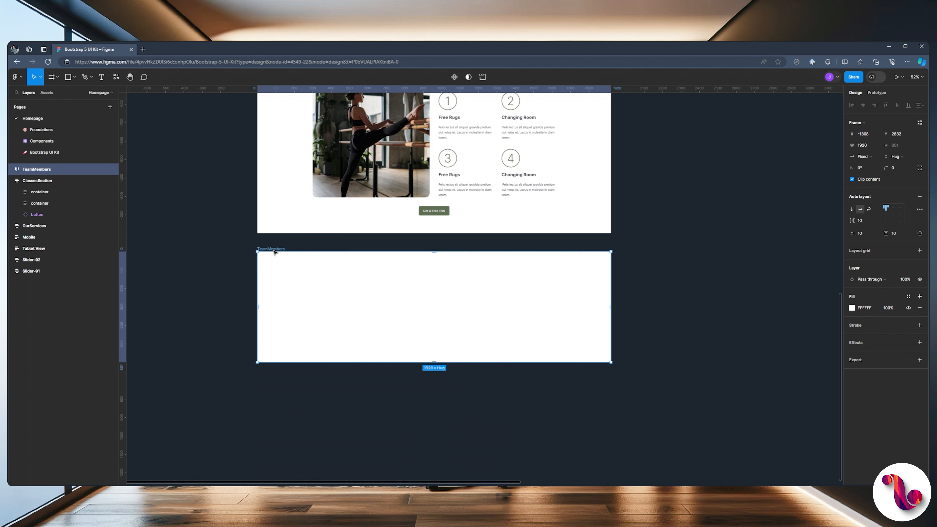
key("ctrl+v")
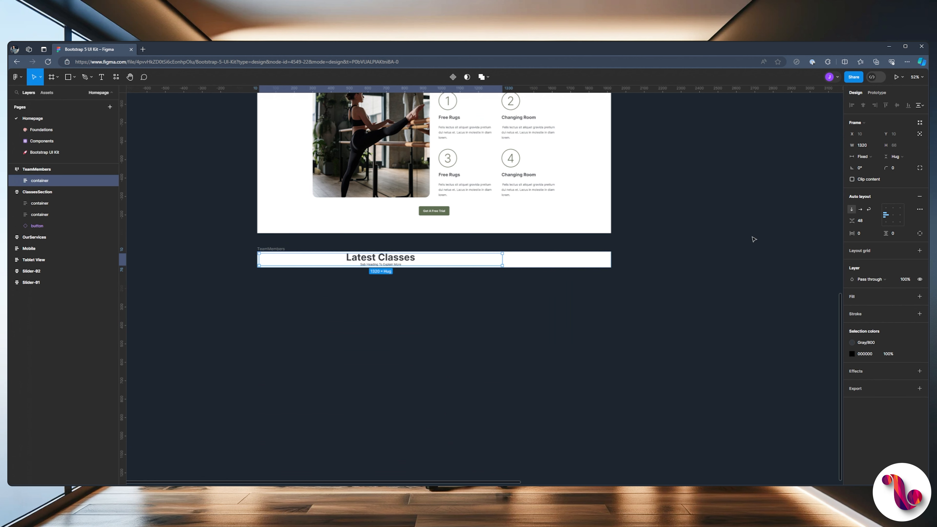
Set the auto layout alignment of the pasted container and the TeamMembers frame to centre.
left_click(893, 216)
left_click(18, 180)
left_click(37, 169)
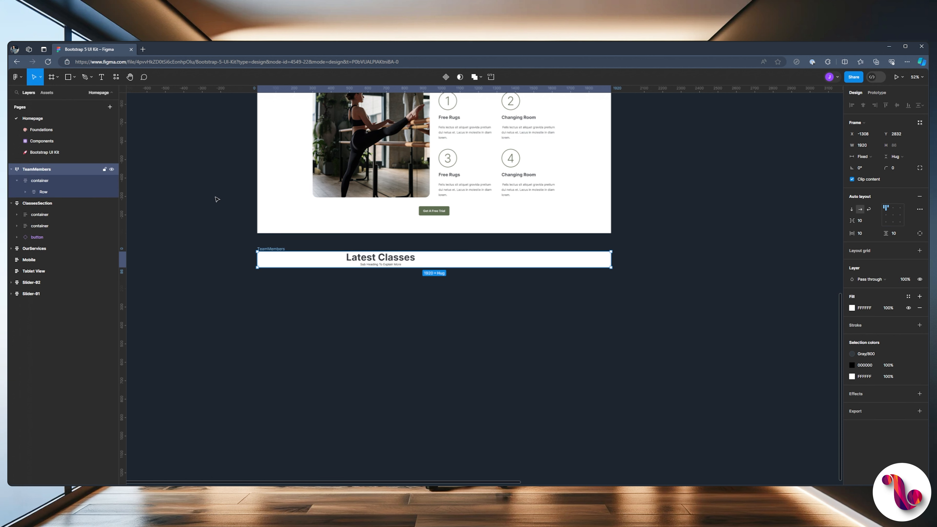
left_click(893, 214)
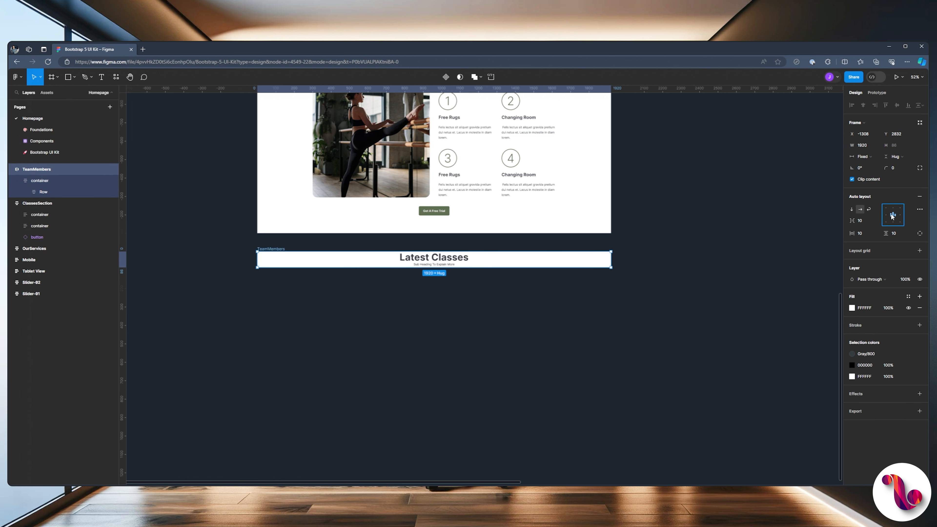
left_click(16, 180)
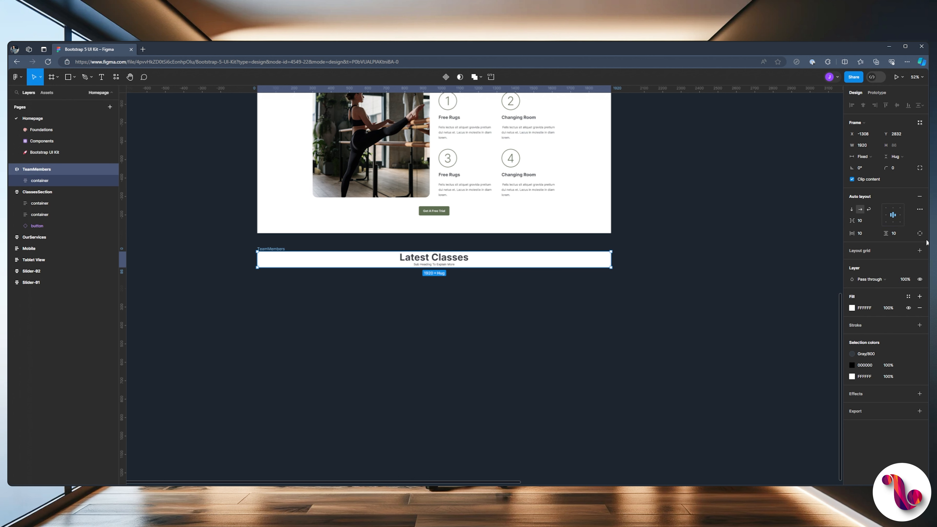
Set the vertical padding of the TeamMembers frame to 96 and clear the selection.
left_click(899, 233)
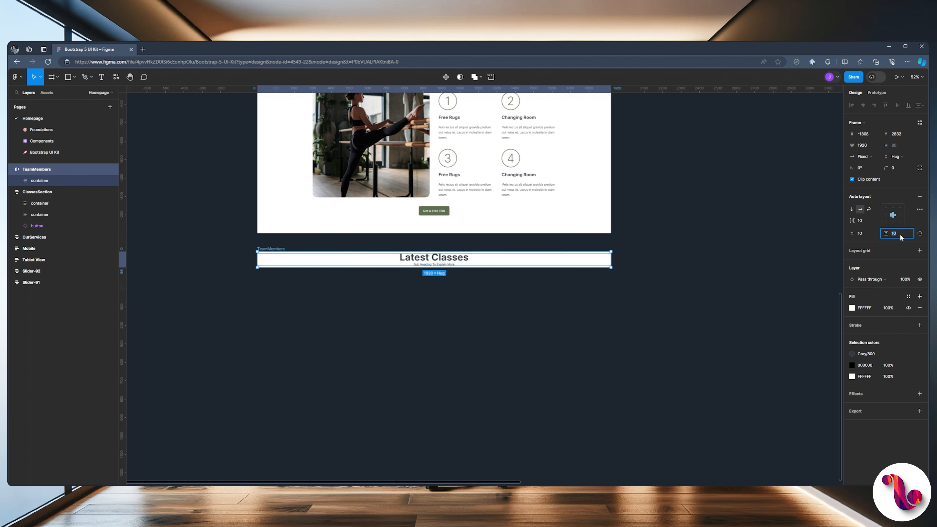
type("96")
key("Return")
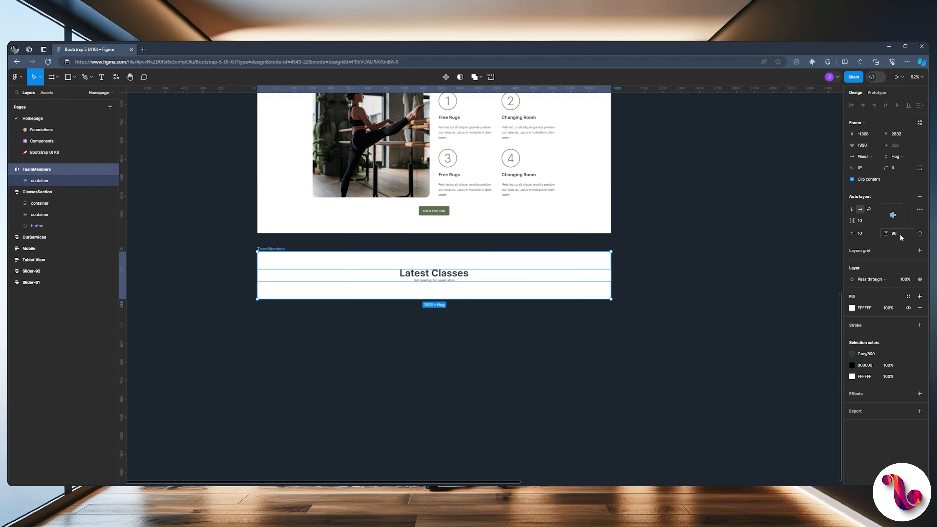
left_click(661, 180)
Replace the heading text in the TeamMembers frame with "Our Great Team".
left_click_drag(660, 180, 655, 210)
scroll(387, 314, "up", 5)
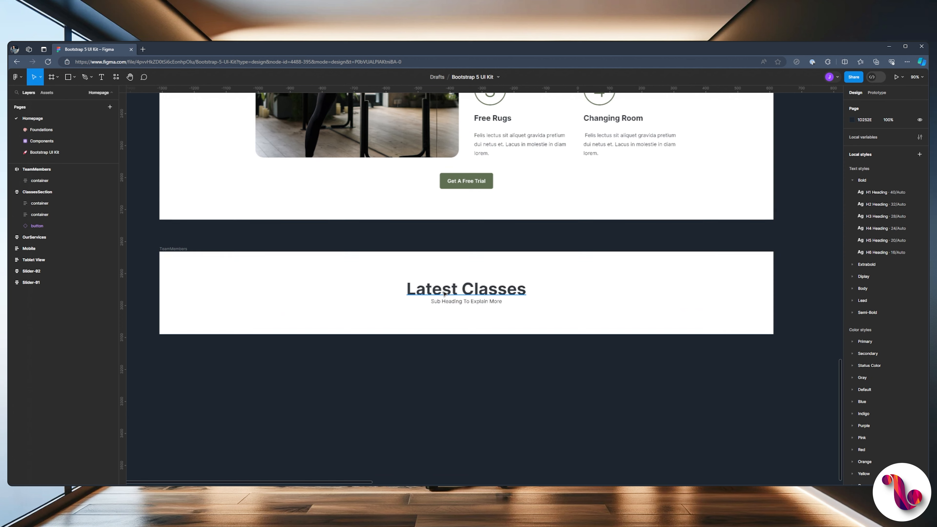
left_click(419, 292, "ctrl")
double_click(419, 293)
left_click(432, 292)
key("ctrl+a")
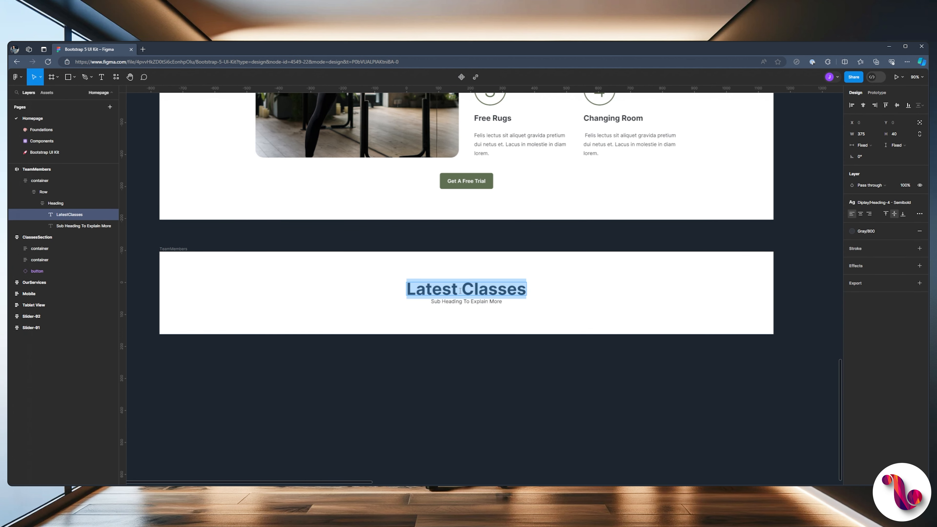
type("Our ")
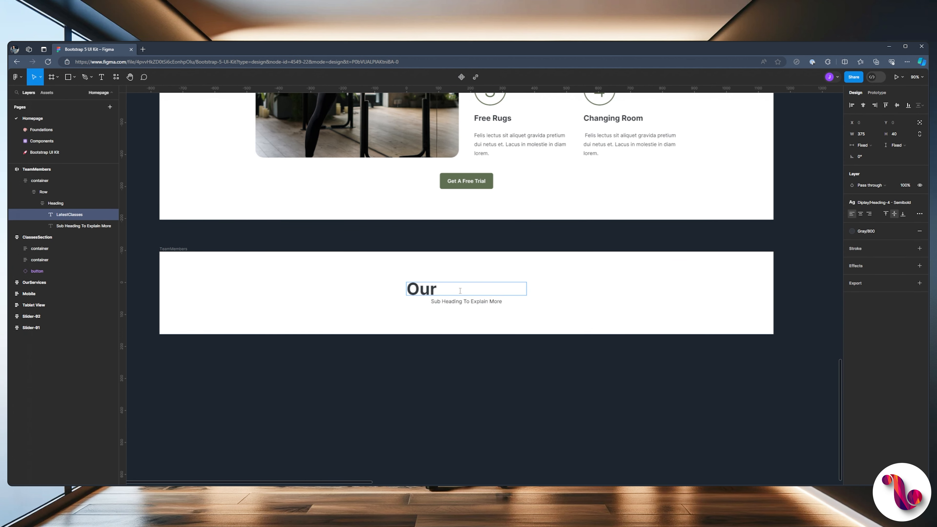
type("Great Te")
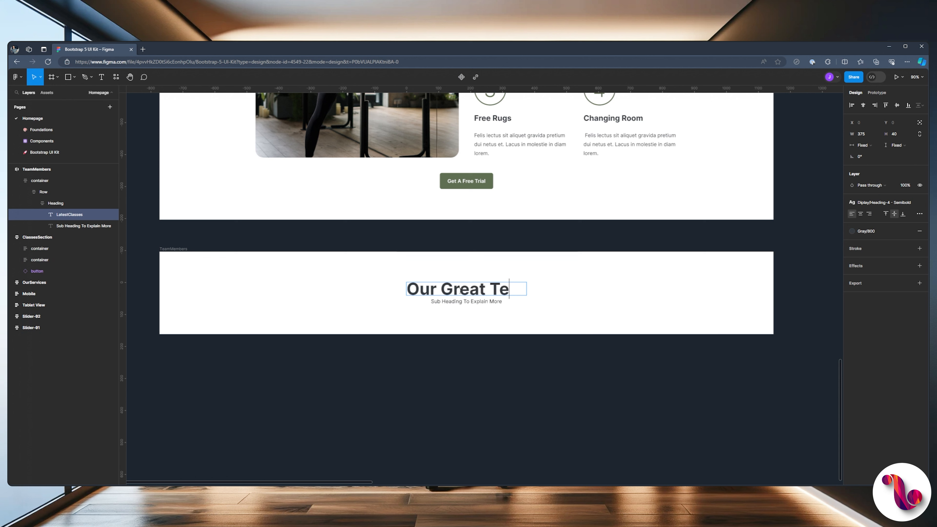
type("am")
key("Escape")
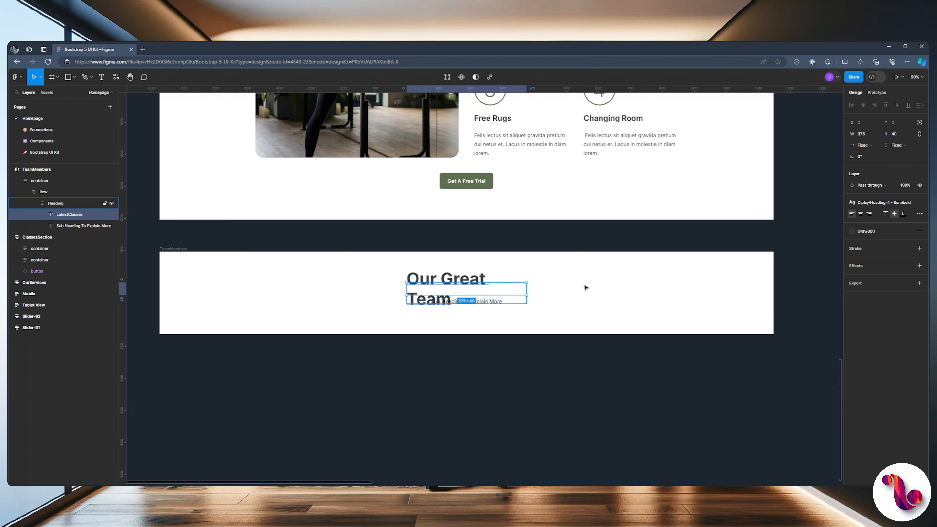
Set the width of the "Our Great Team" heading text to hug its contents.
left_click(863, 149)
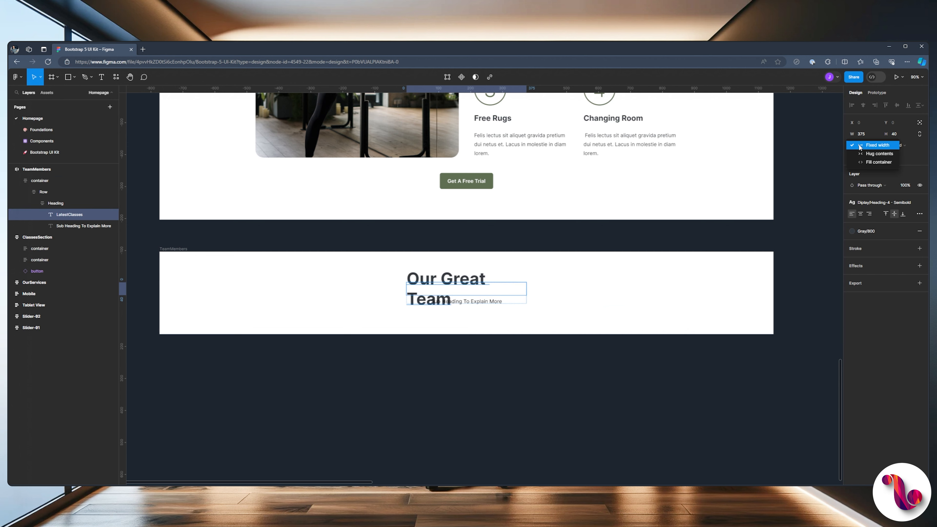
left_click(876, 158)
left_click(553, 322)
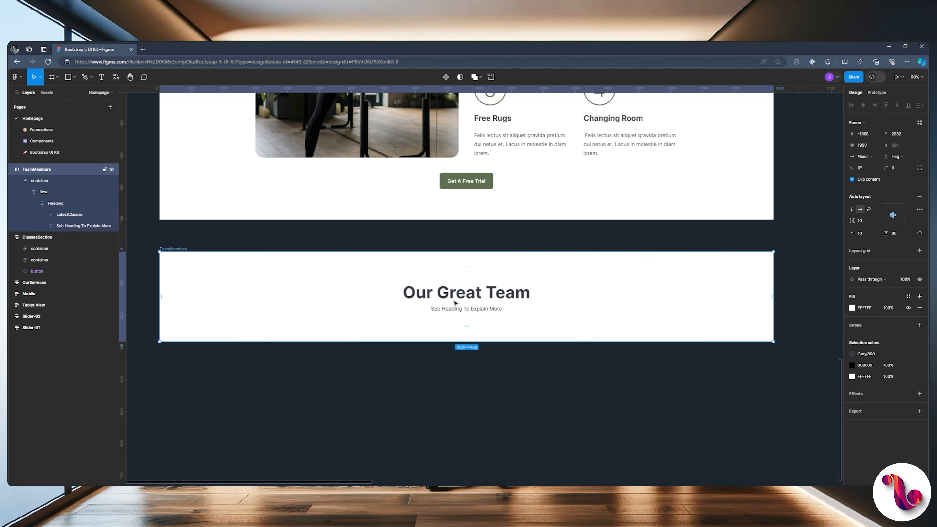
left_click(422, 295)
left_click_drag(422, 294, 412, 271)
left_click(391, 271)
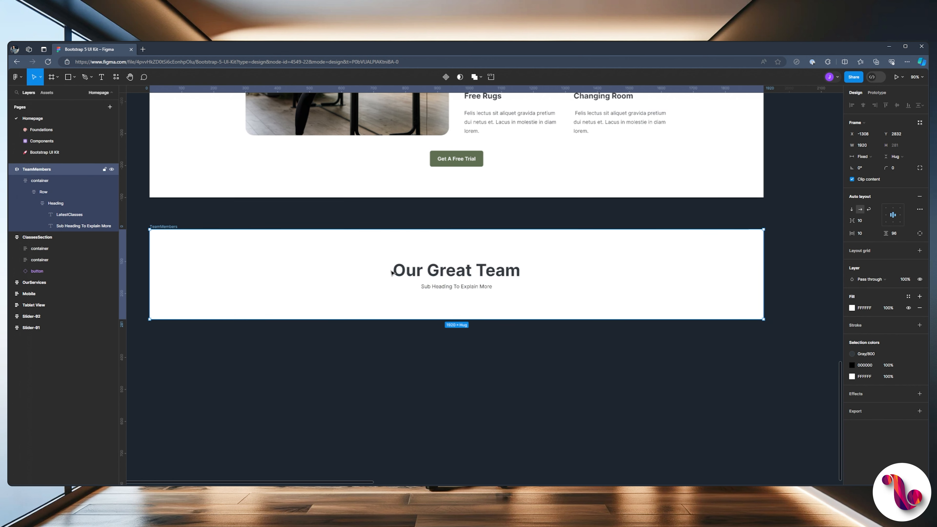
Reduce the height of the "Our Great Team" text box to 40 and clear the selection.
left_click(420, 278, "ctrl")
scroll(419, 281, "up", 5)
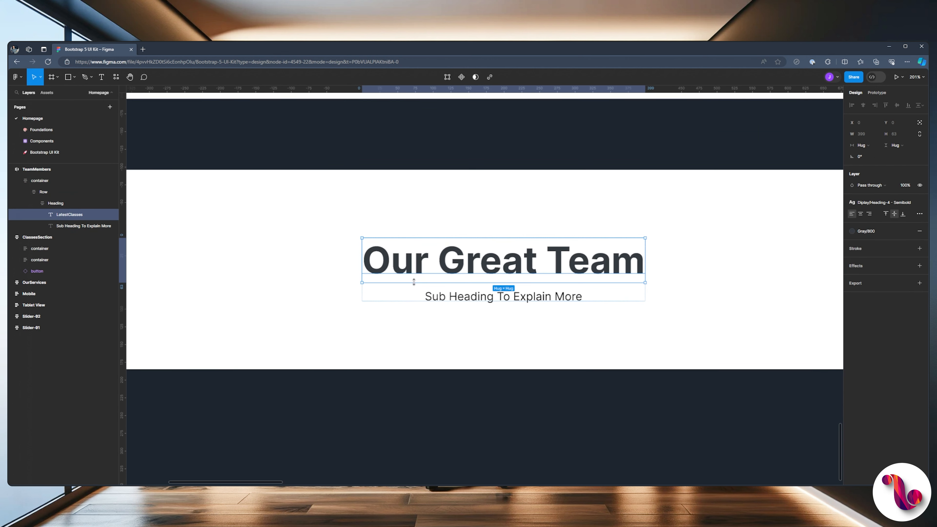
left_click_drag(413, 281, 412, 266)
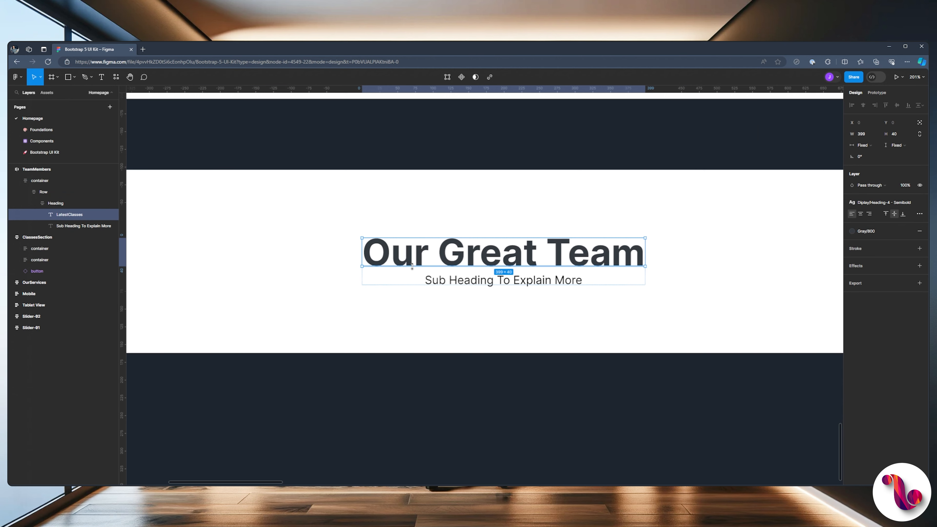
left_click(419, 147)
scroll(418, 147, "down", 10)
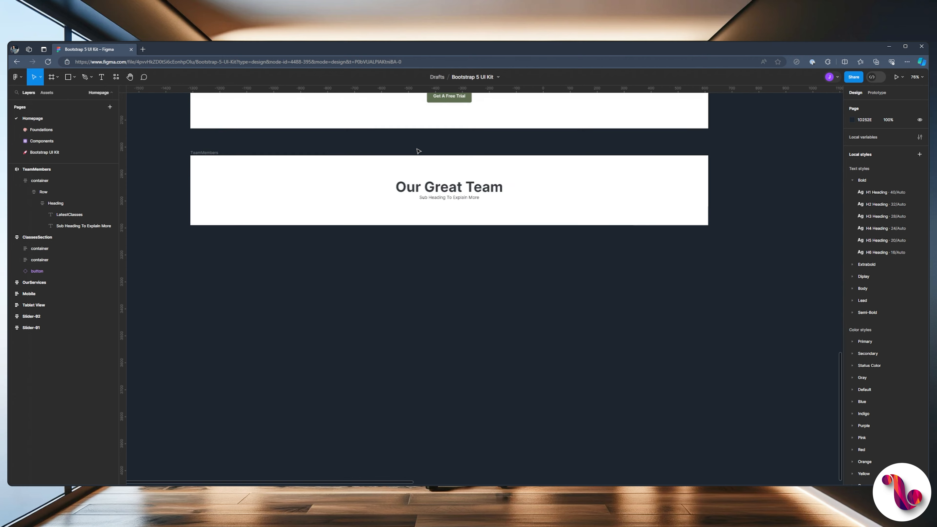
Duplicate the heading container inside TeamMembers and set the frame's auto layout direction to vertical.
scroll(404, 150, "up", 3)
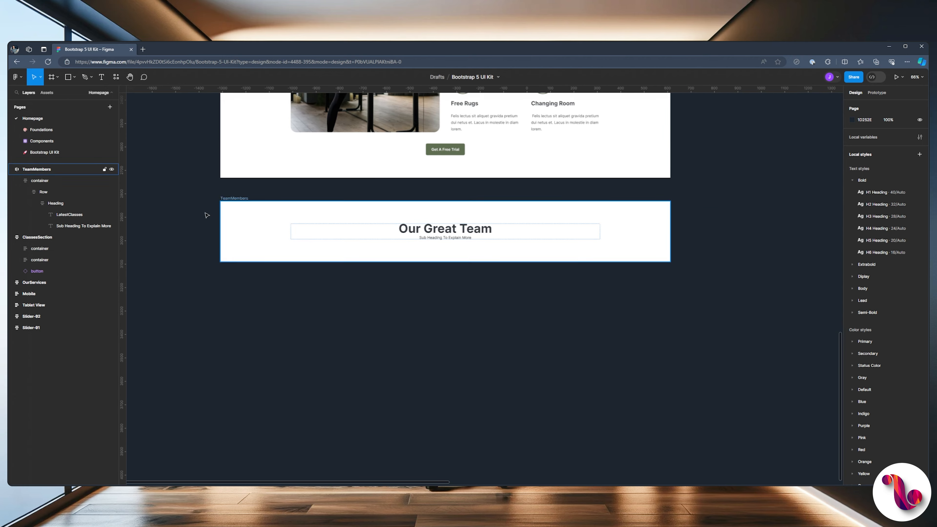
left_click(25, 191)
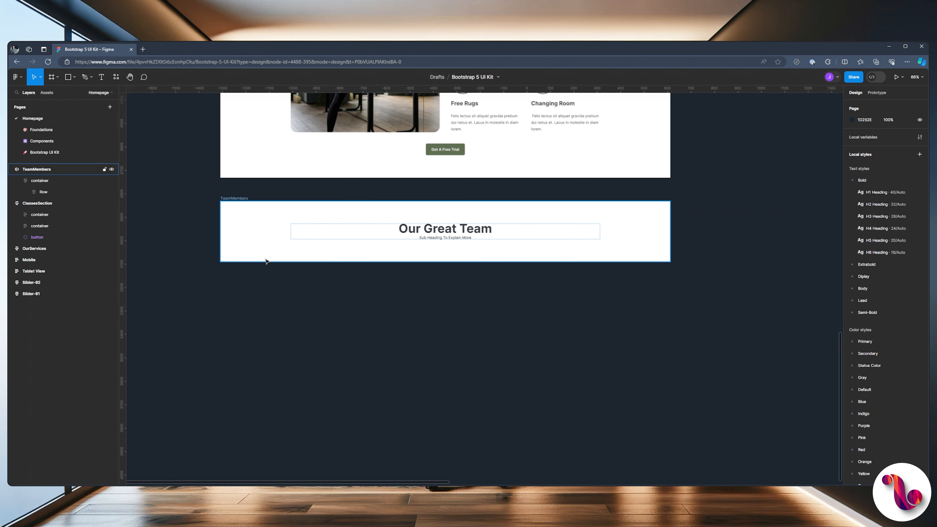
left_click(81, 181)
left_click(350, 343)
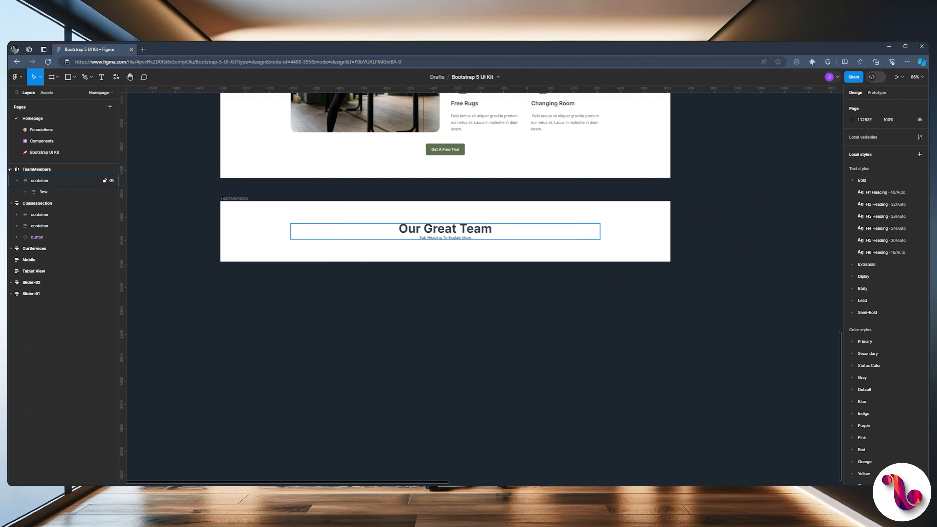
left_click(59, 186)
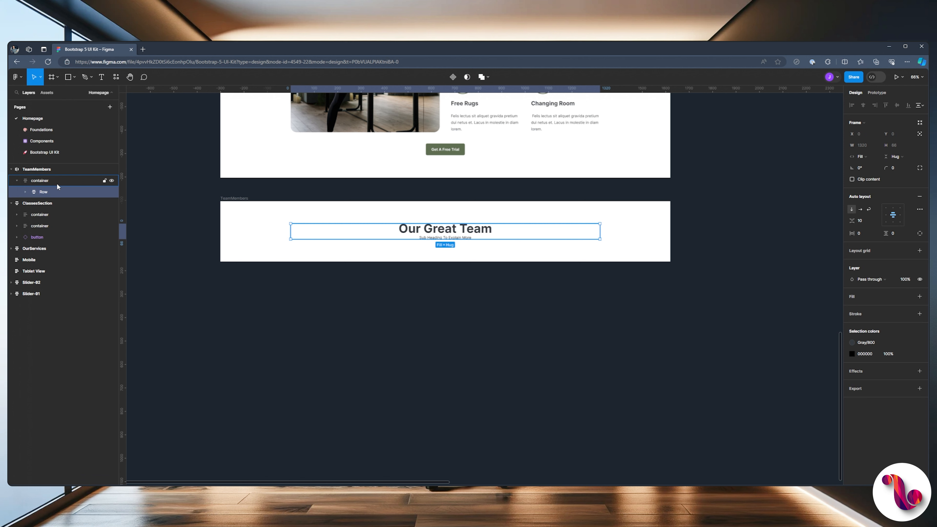
left_click(57, 183)
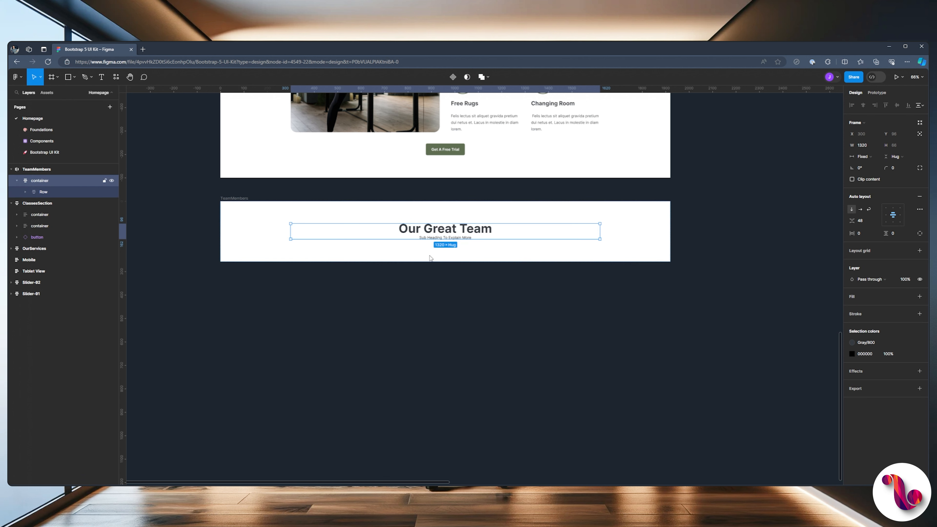
key("ctrl+d")
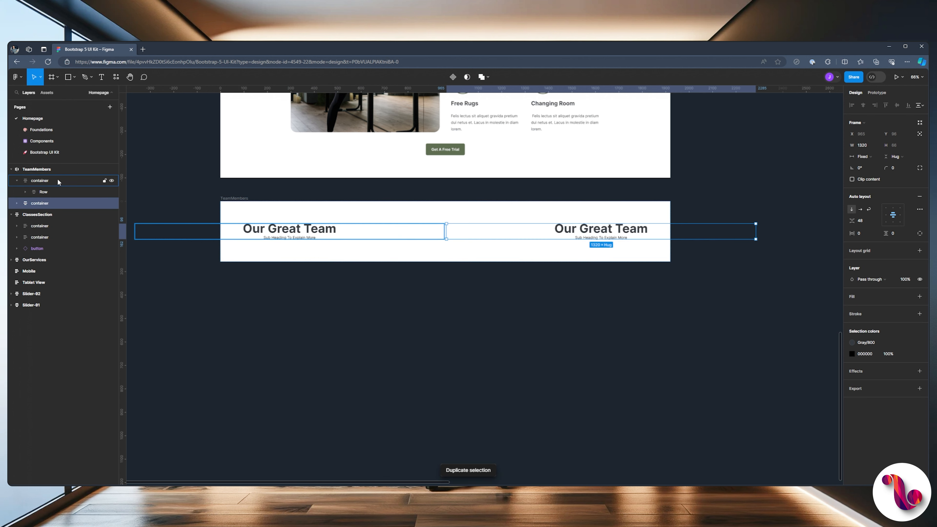
key("shift+Return")
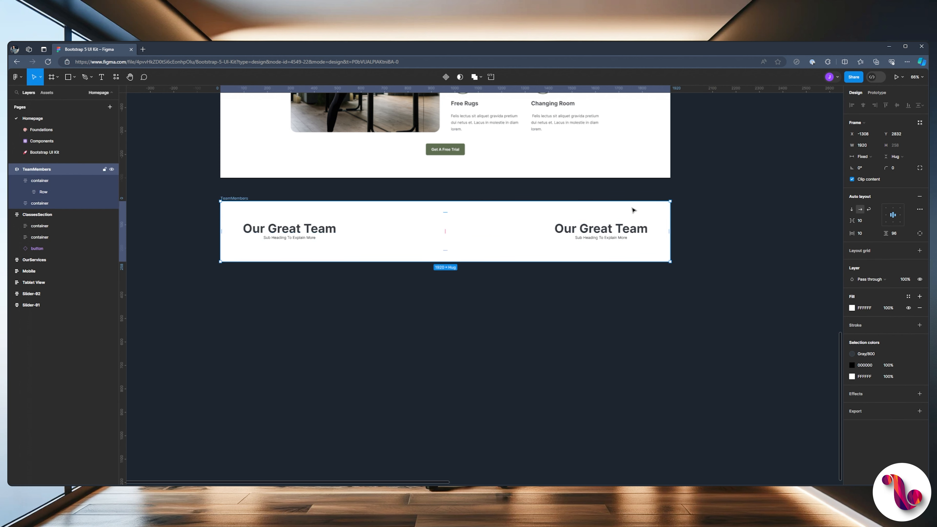
left_click(852, 209)
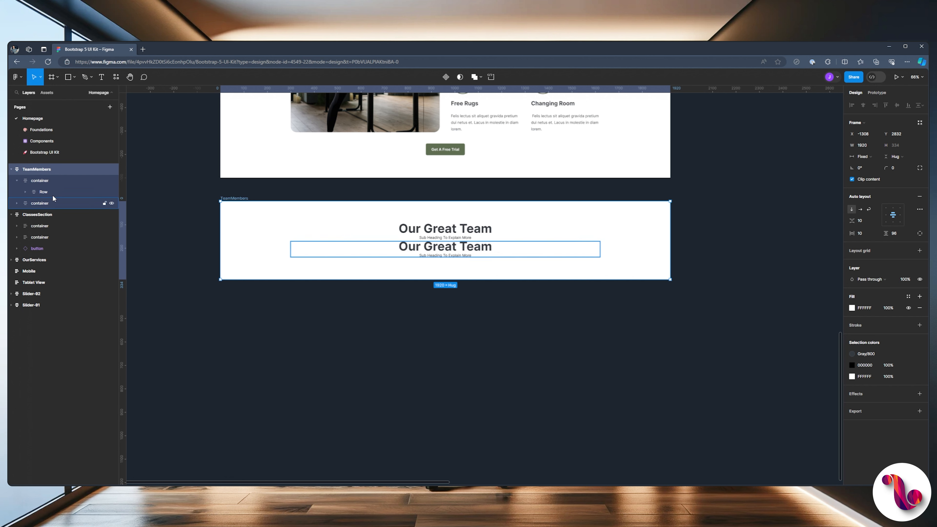
Delete the Heading from the Row of the duplicated container in TeamMembers.
left_click(18, 203)
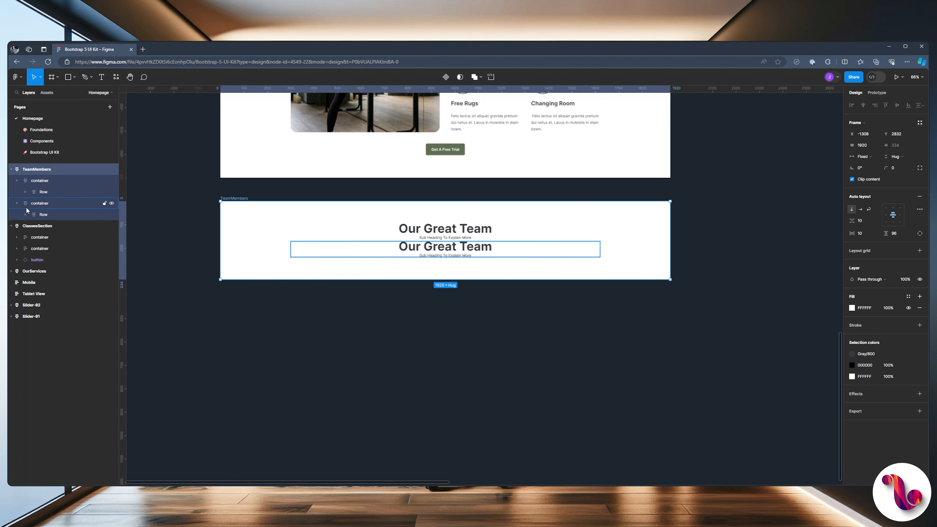
left_click(43, 214)
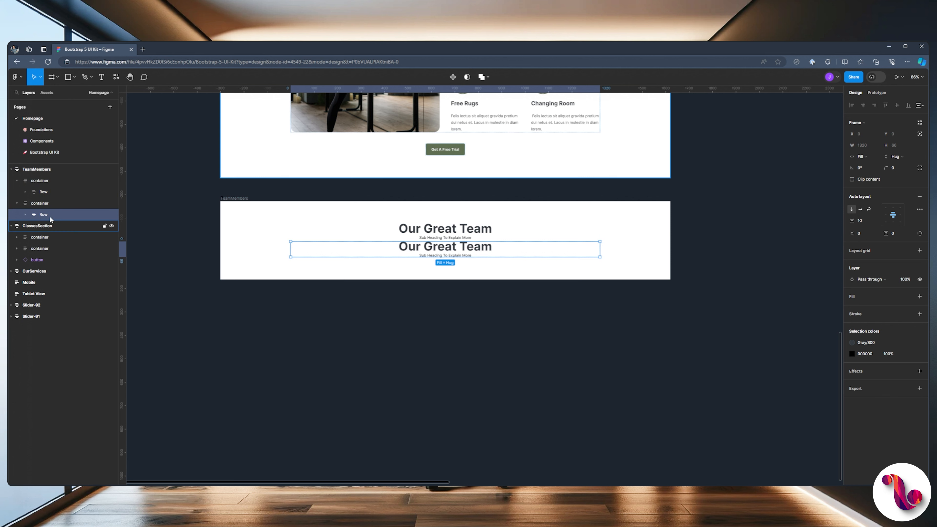
left_click(25, 214)
left_click(41, 225)
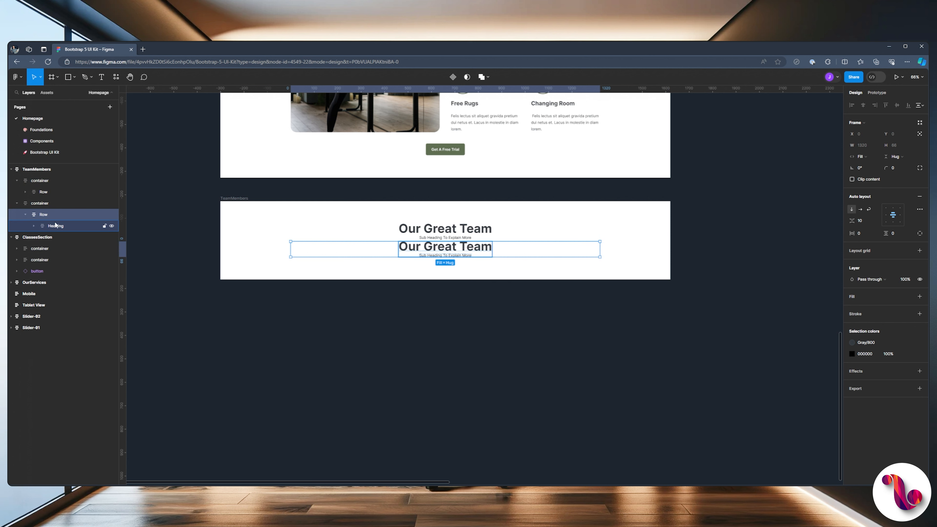
key("Delete")
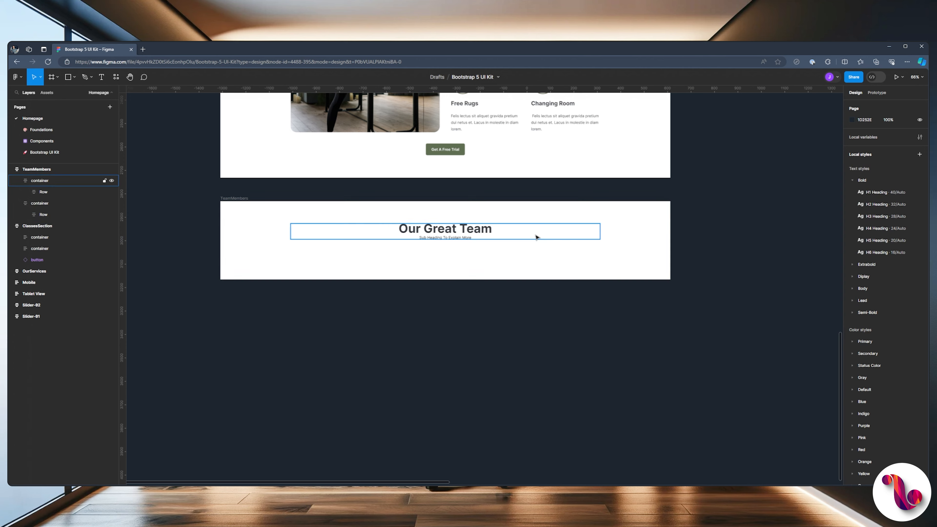
Draw a rectangle about 148 by 240 inside the empty Row of the second TeamMembers container.
scroll(339, 247, "up", 1)
scroll(346, 268, "up", 5)
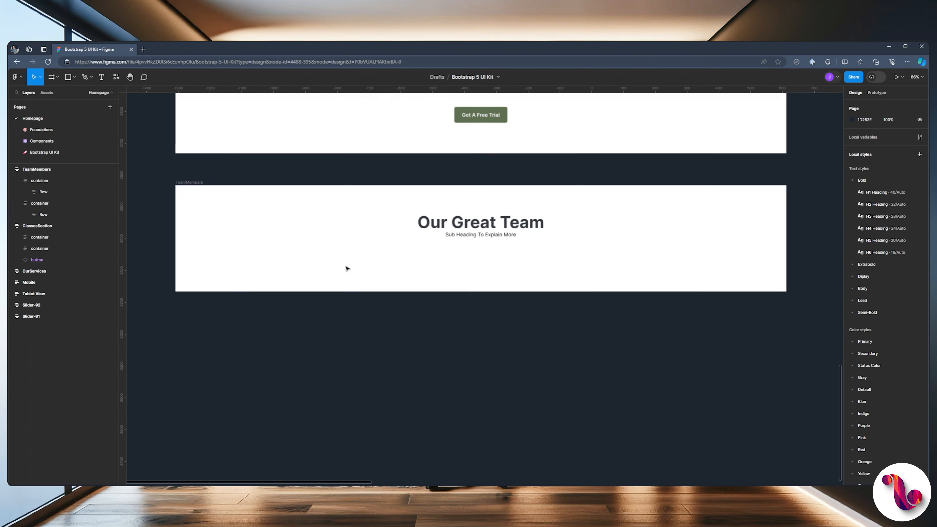
left_click(43, 215)
left_click(68, 77)
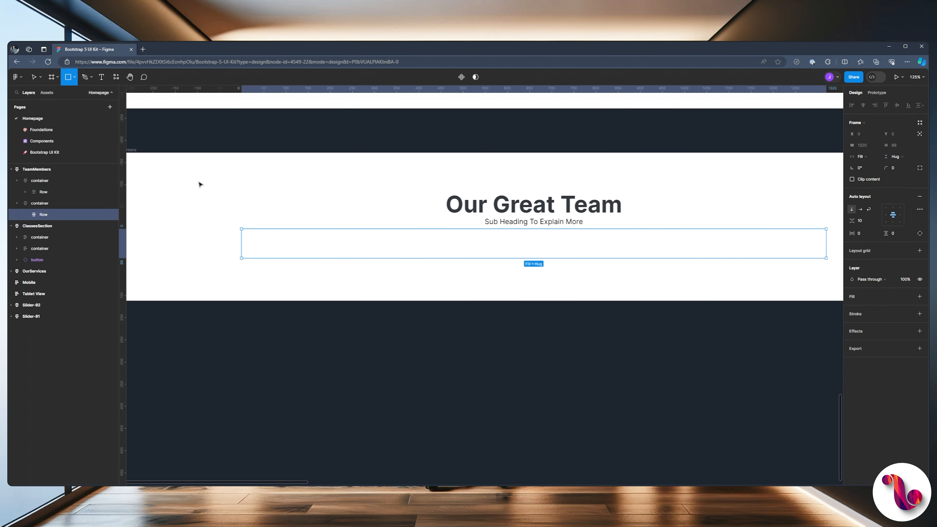
mouse_move(263, 252)
left_mouse_down()
mouse_move(340, 349)
mouse_move(330, 356)
left_mouse_up()
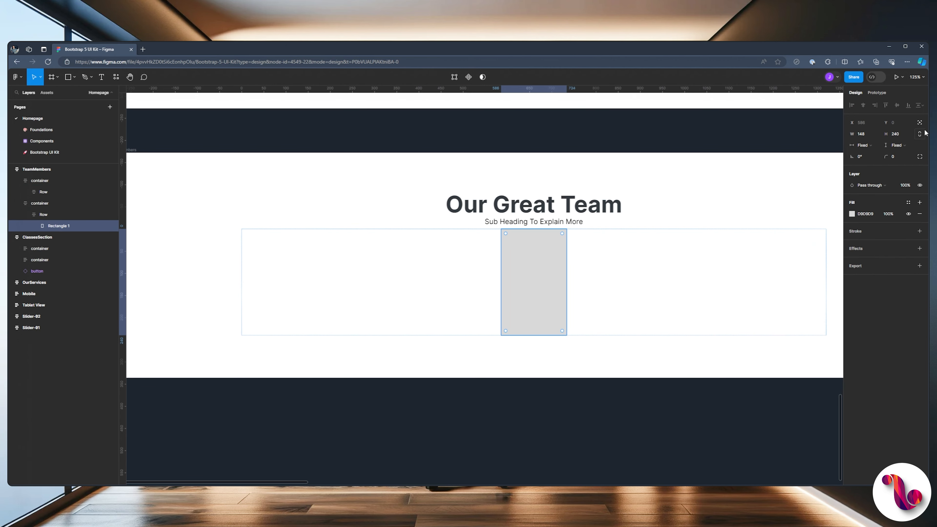
Set the rectangle's width and height to 350 and rename its layer Img.
left_click(868, 134)
type("350")
key("Tab")
key("Return")
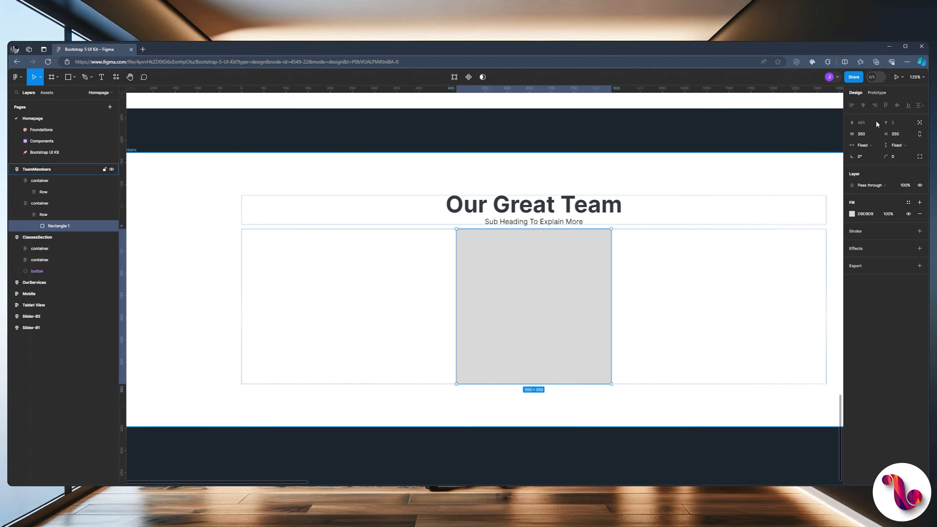
double_click(55, 225)
type("Img")
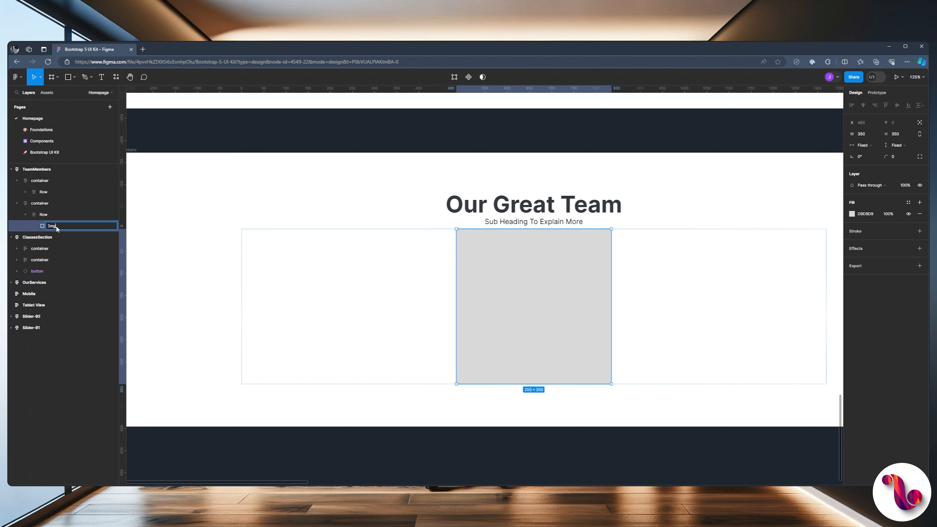
key("Return")
Group the Img rectangle, convert the group to an auto layout frame and rename it col.
key("ctrl+g")
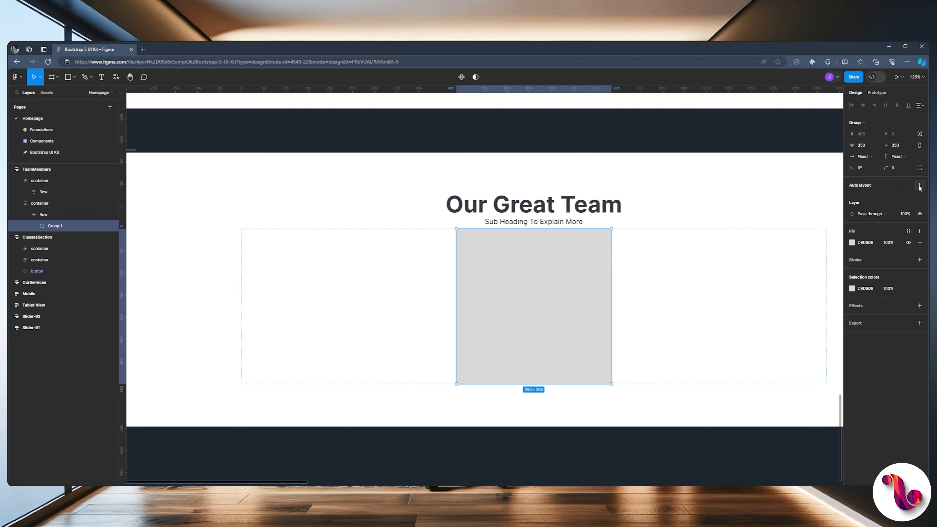
left_click(919, 185)
double_click(56, 226)
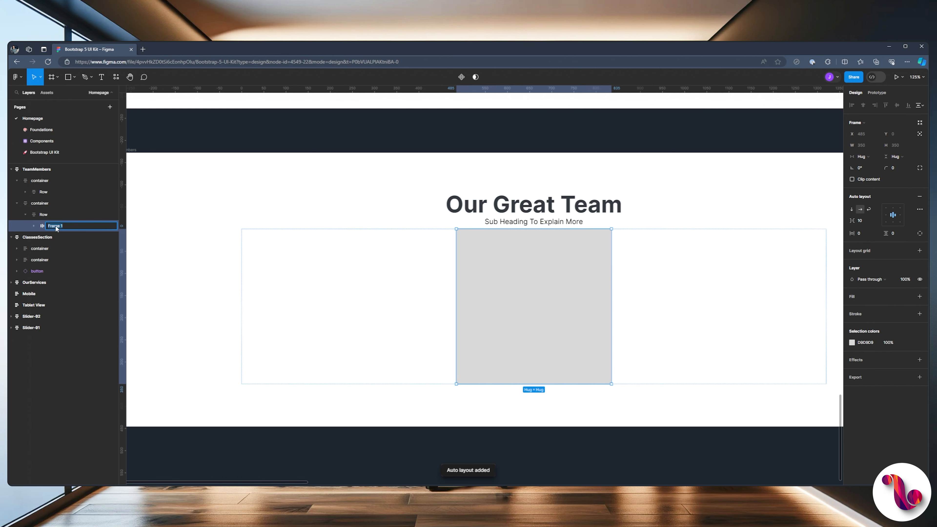
type("col")
key("Return")
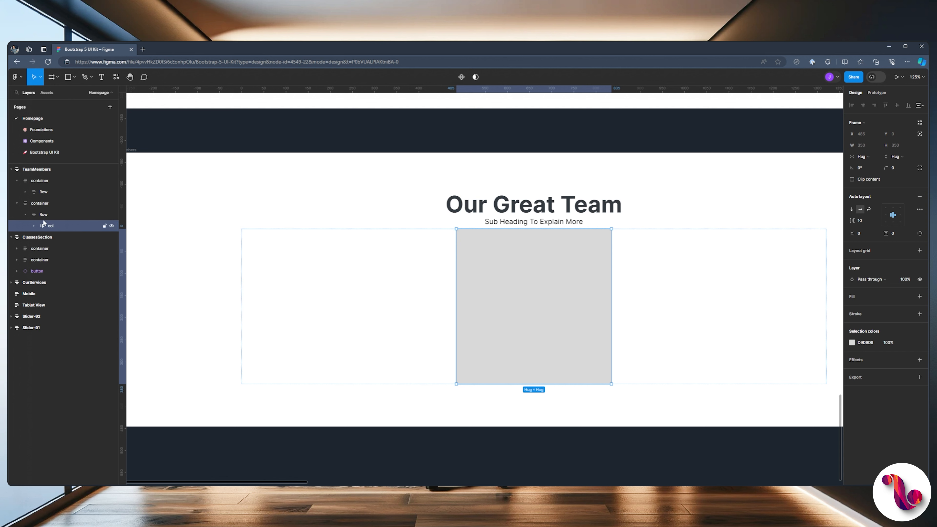
left_click(33, 225)
left_click(58, 238)
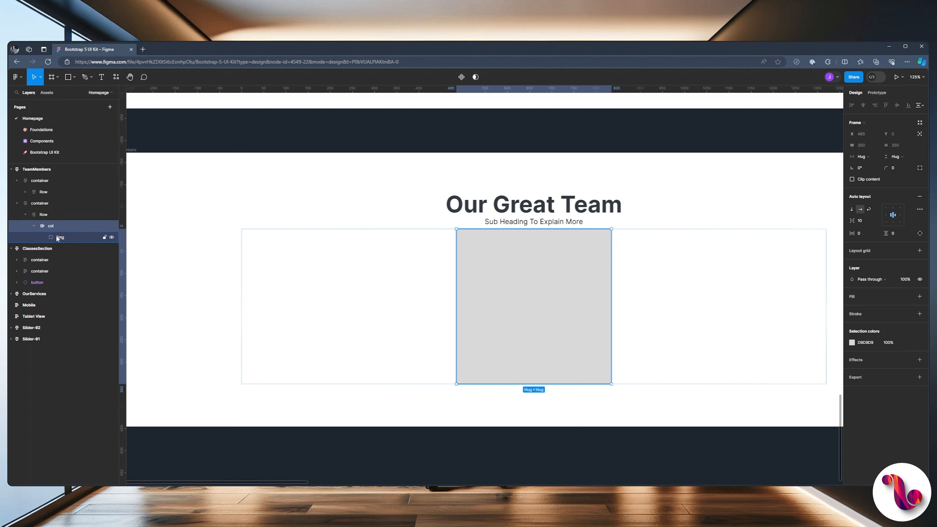
left_click(33, 225)
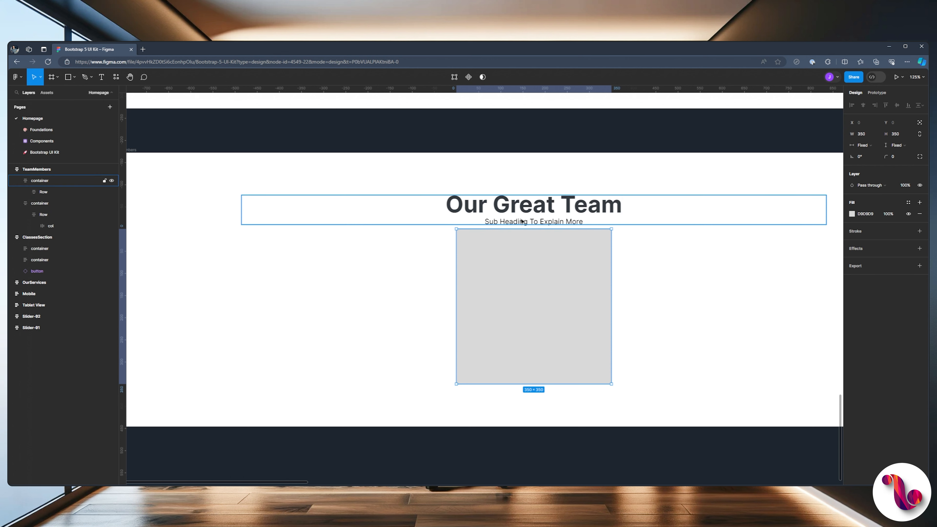
Set the vertical gap between the containers of the TeamMembers frame to 48.
left_click(49, 170)
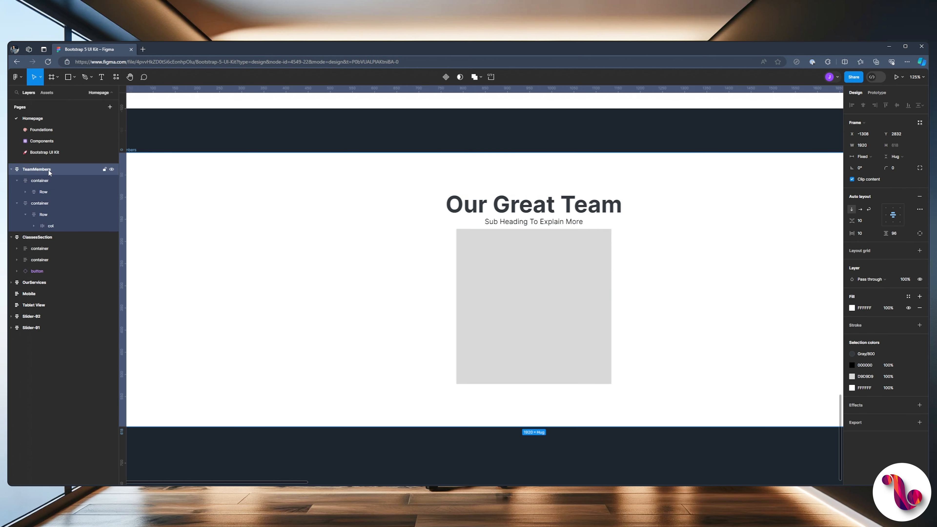
left_click(866, 222)
type("48")
key("Return")
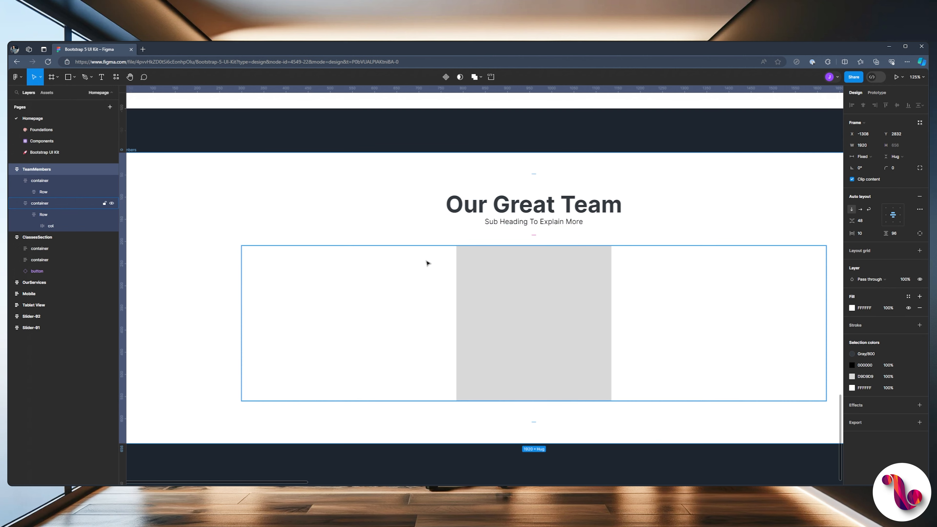
Set the corner radius of the Img rectangle to 25 and clear the selection.
scroll(427, 263, "down", 1)
left_click(531, 310)
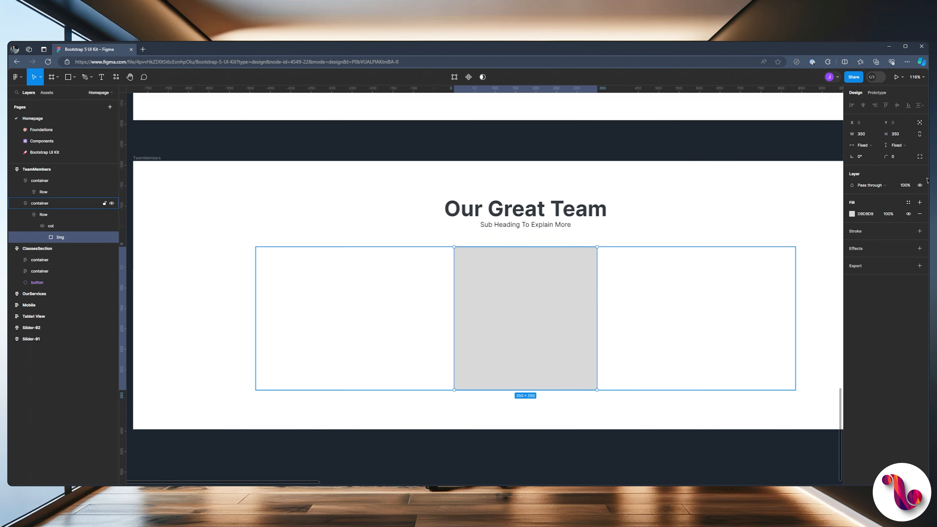
left_click(896, 156)
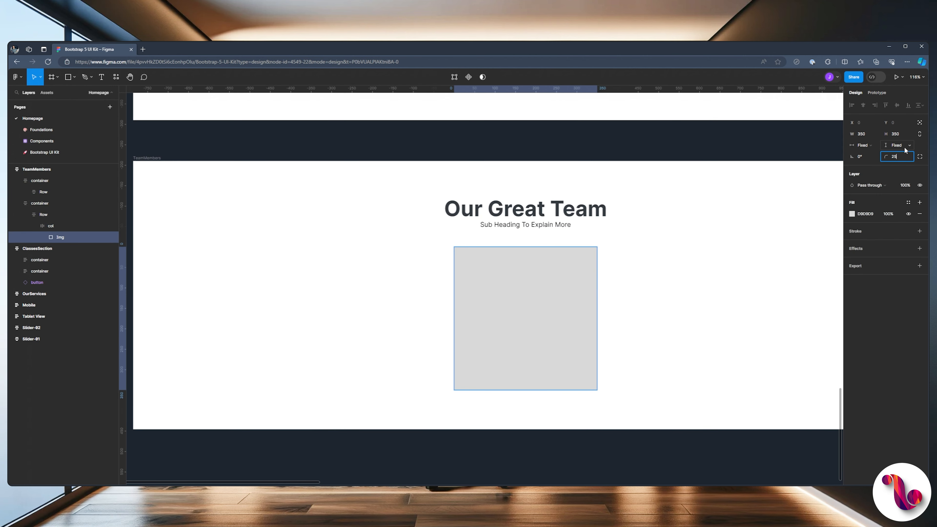
key("Return")
left_click(248, 155)
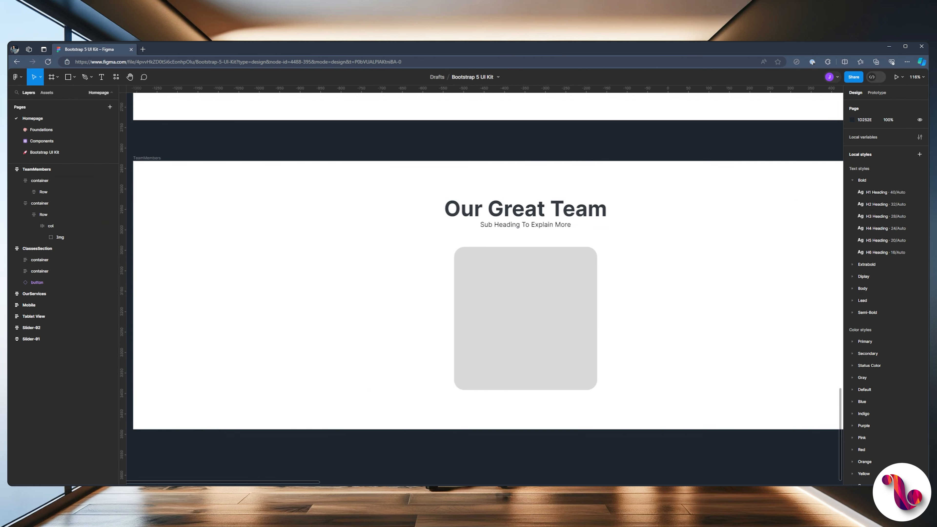
Open the prototype presentation in a new tab and return to the Bootstrap 5 UI Kit design file.
left_click(896, 78)
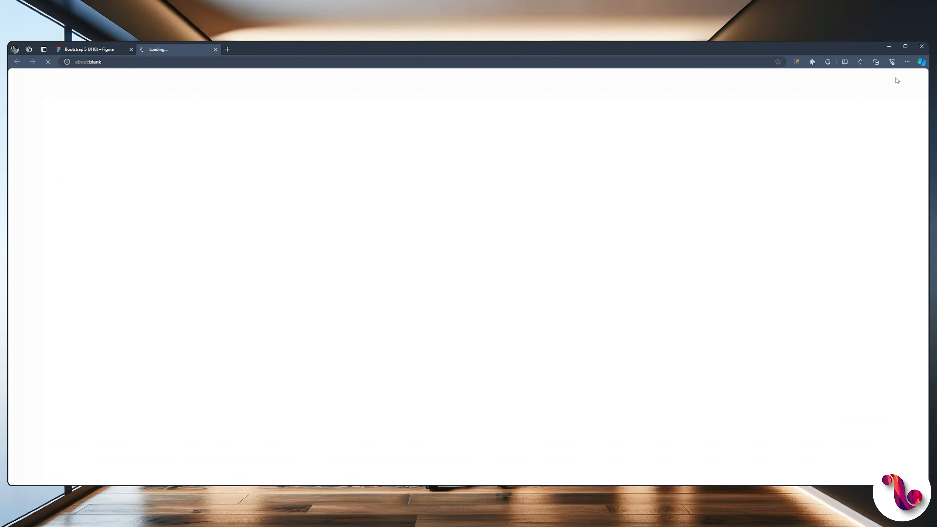
left_click(111, 49)
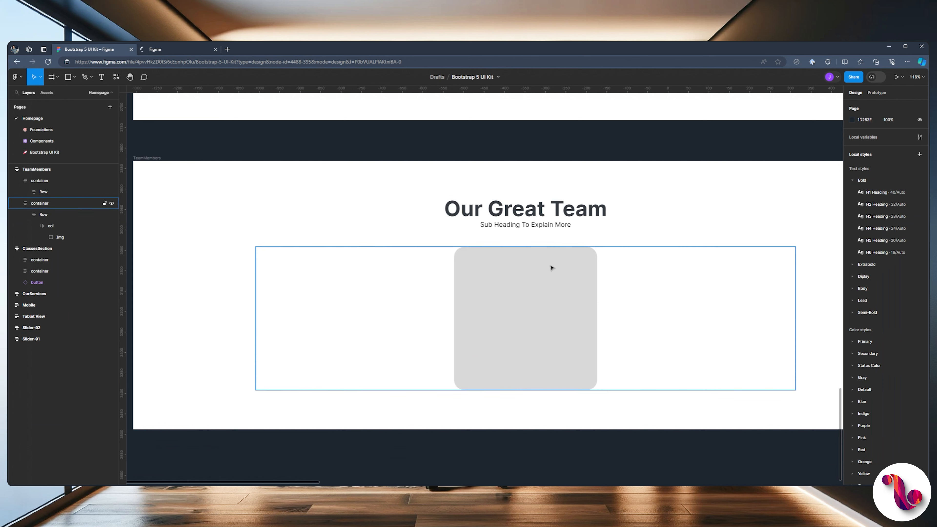
Duplicate the col frame to make three columns and set the Row's auto layout direction to horizontal.
left_click(537, 272)
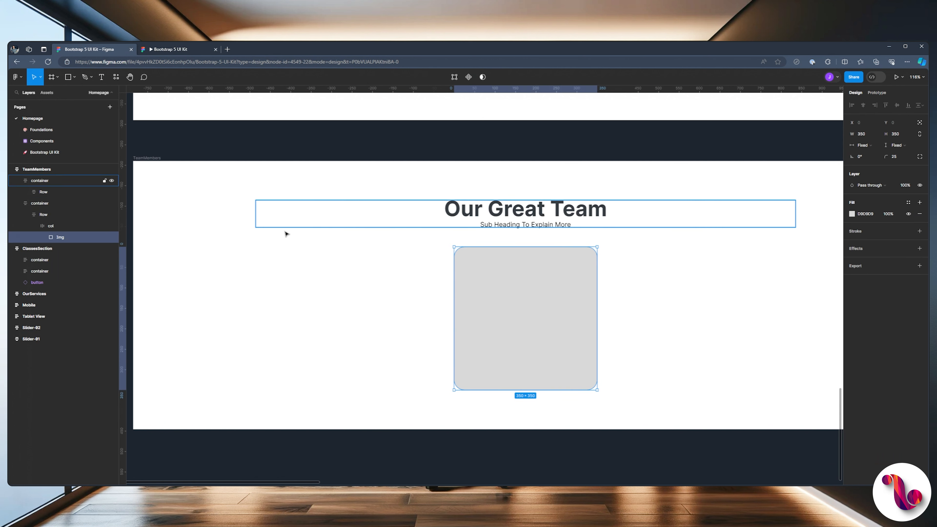
left_click(45, 225)
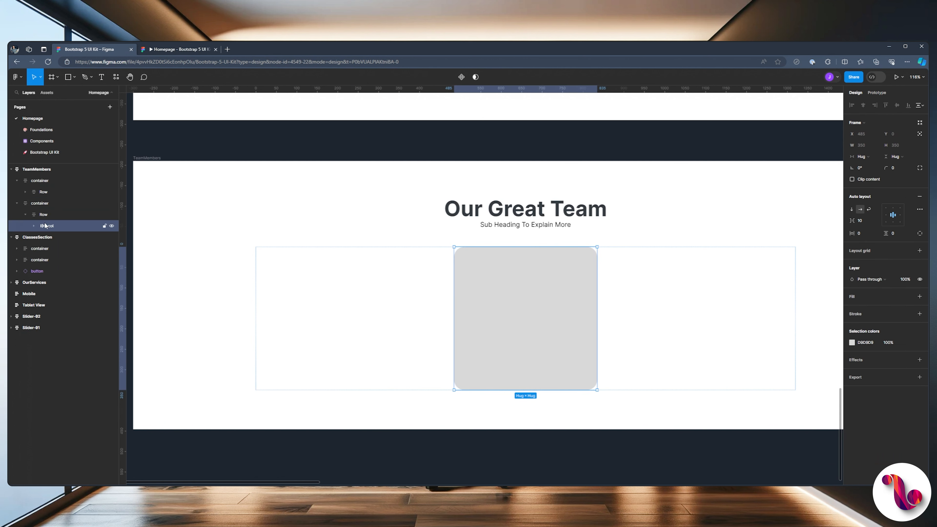
key("ctrl+d")
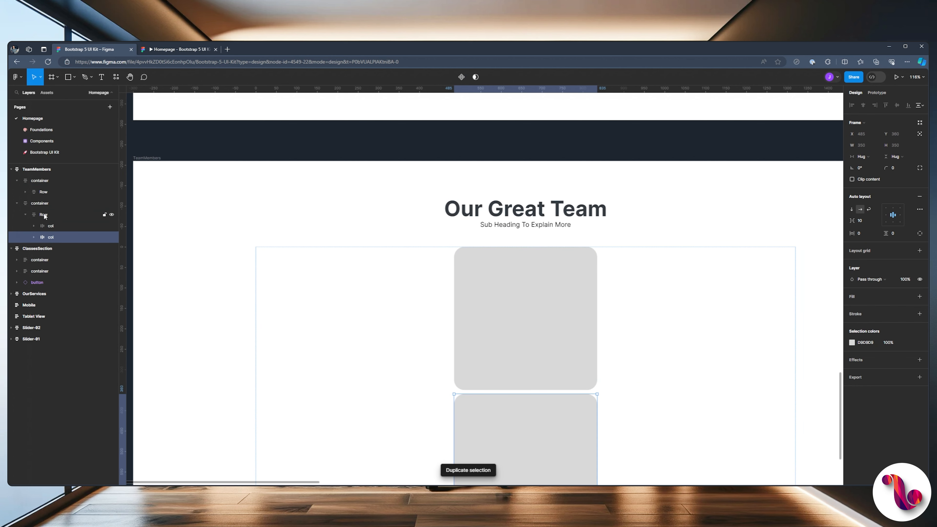
left_click(43, 215)
left_click(862, 209)
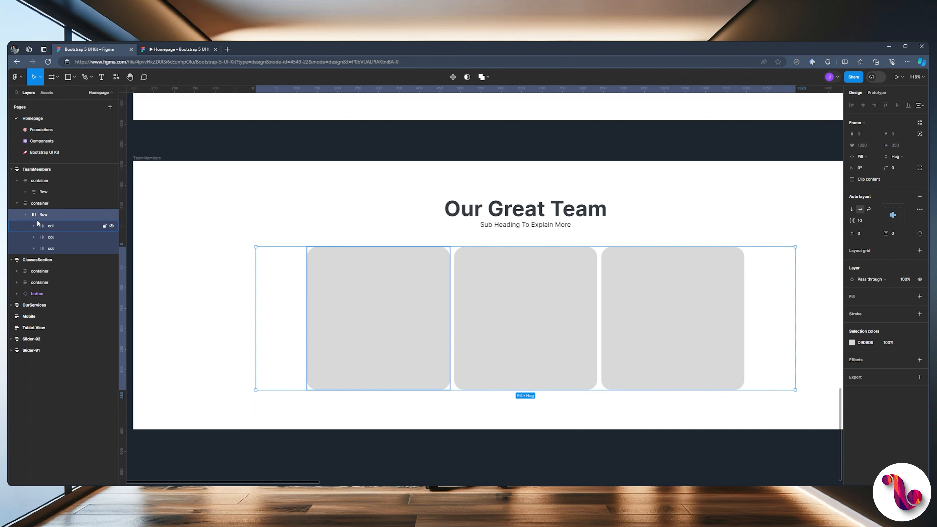
Examine the Our Great Team section in the prototype presentation, compare it with the Latest Classes section, and return to the design file.
left_click(174, 49)
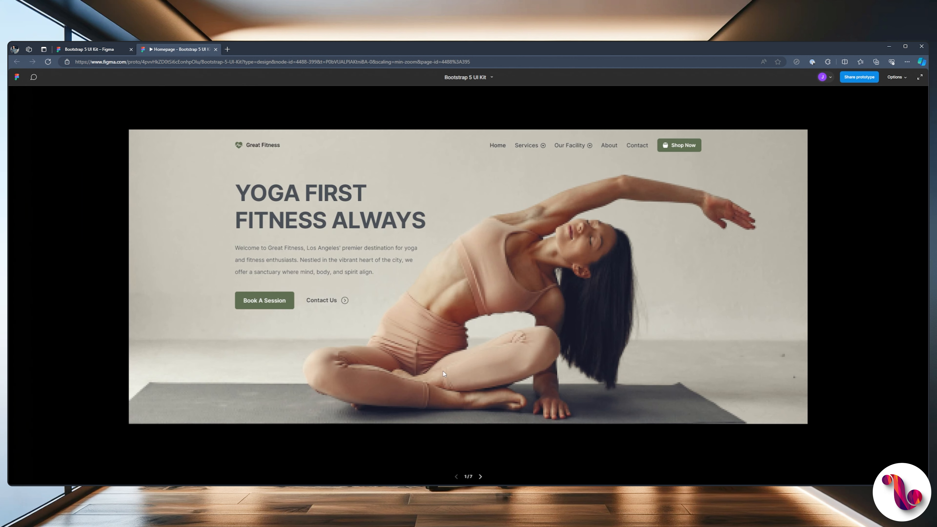
left_click(480, 477)
left_click(481, 477)
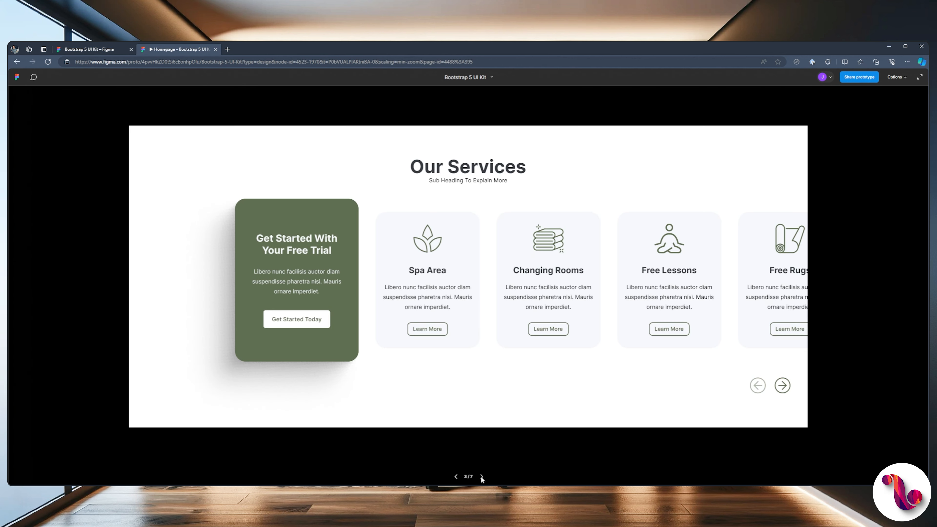
left_click(481, 477)
left_click(480, 477)
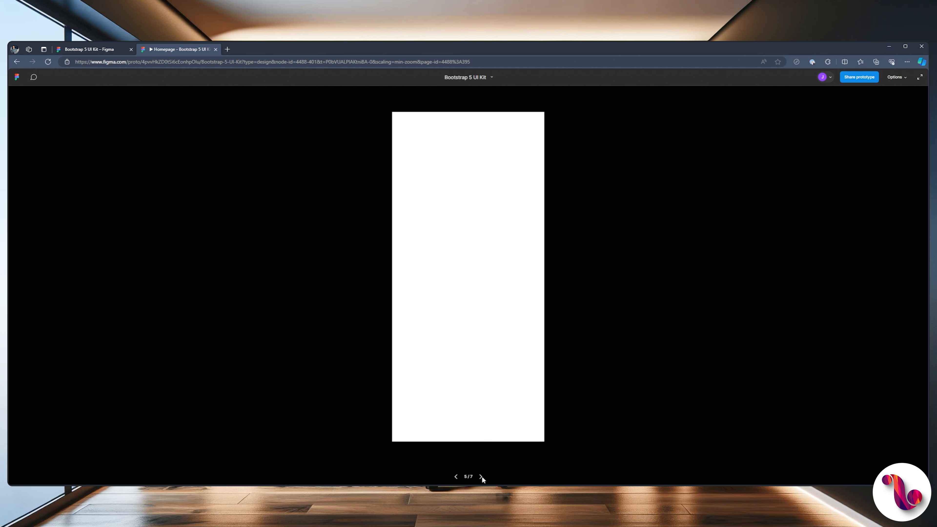
left_click(481, 477)
left_click(480, 477)
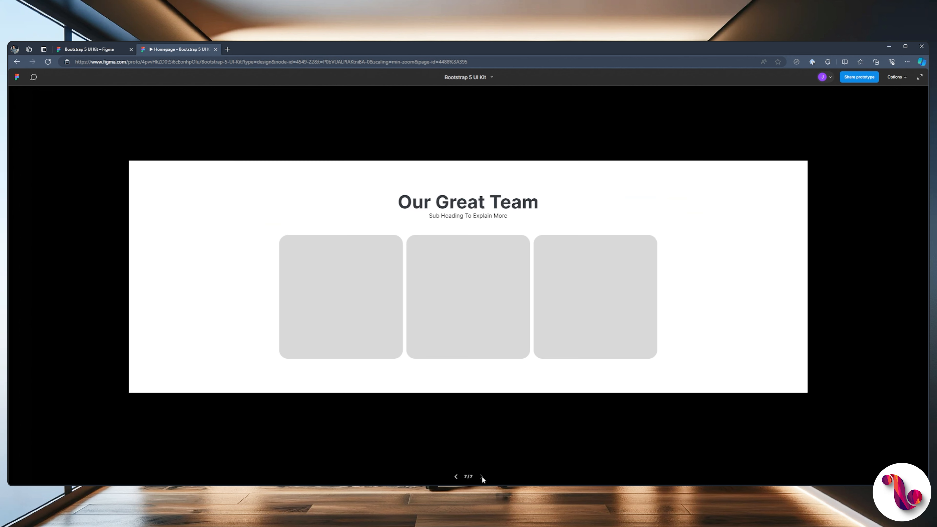
left_click(456, 476)
scroll(433, 327, "down", 1)
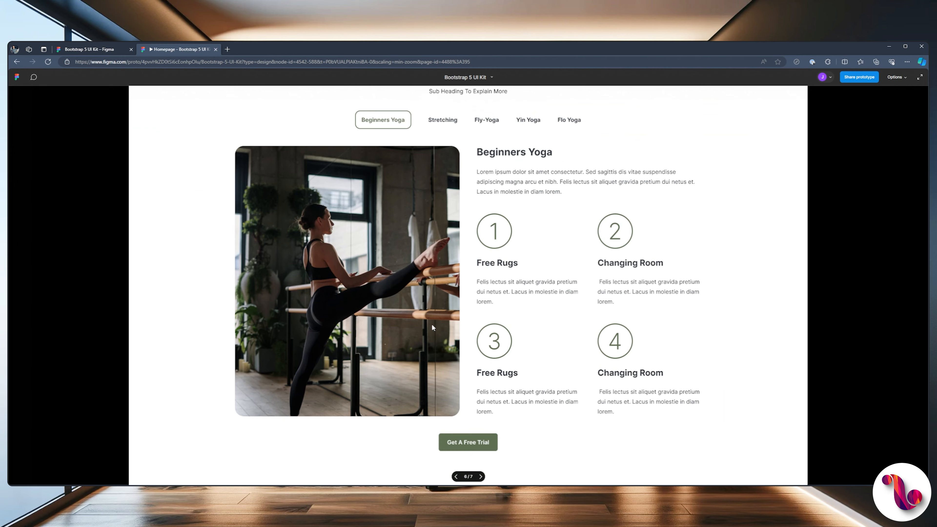
scroll(432, 327, "up", 1)
left_click(481, 476)
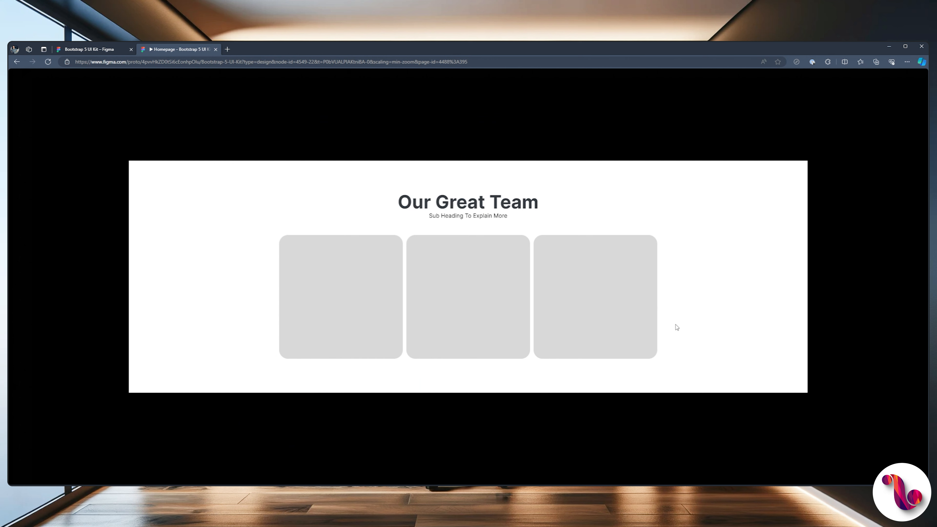
left_click(73, 49)
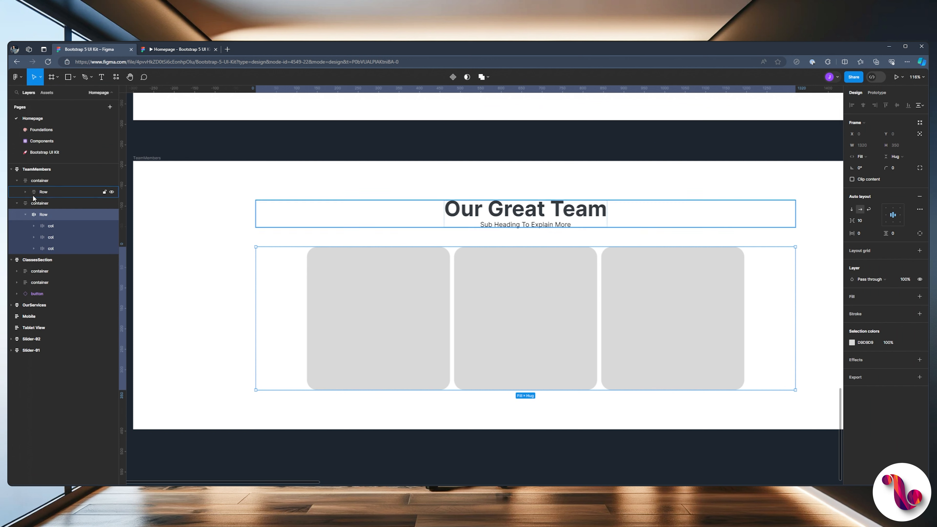
Set both the width and height of the first column's Img rectangle to Fill container.
double_click(349, 305)
left_click(860, 145)
left_click(876, 153)
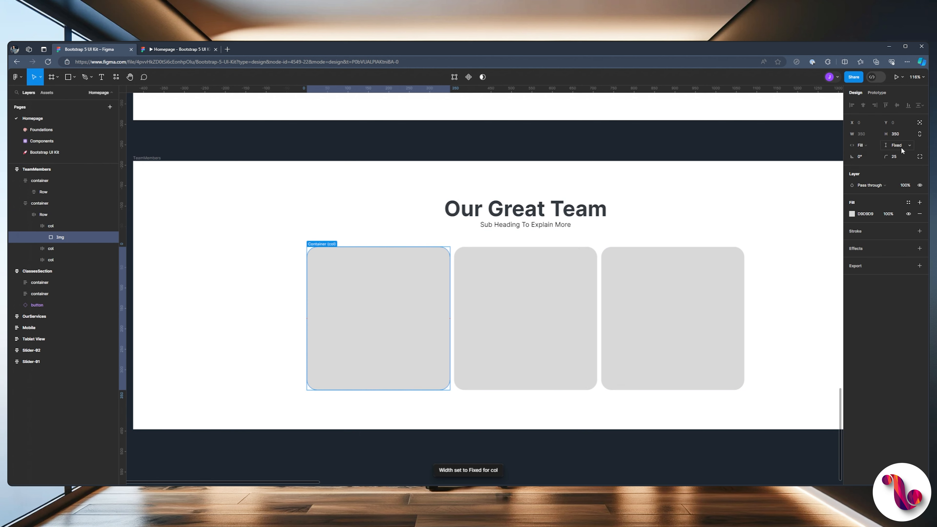
left_click(896, 145)
left_click(900, 155)
Set the width of the first col frame in the team Row to Fill container.
left_click(70, 225)
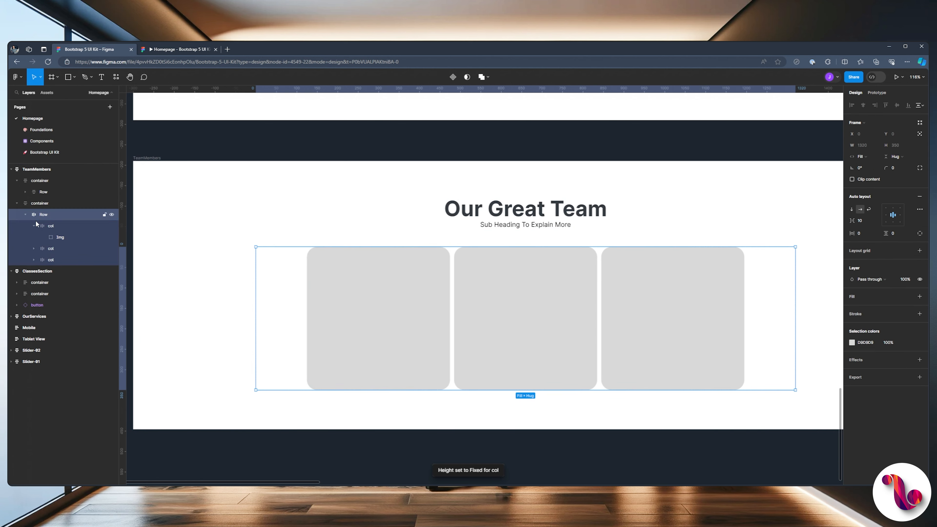
left_click(863, 156)
left_click(878, 173)
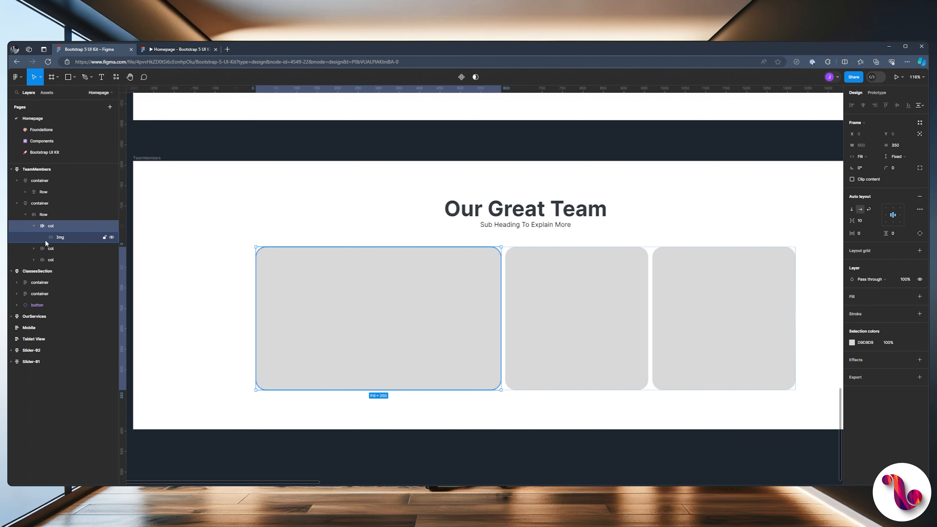
Set the width and height of the Img rectangles in the second and third columns to Fill container.
left_click(36, 248)
left_click(36, 270)
left_click(60, 260)
left_click(64, 282, "ctrl")
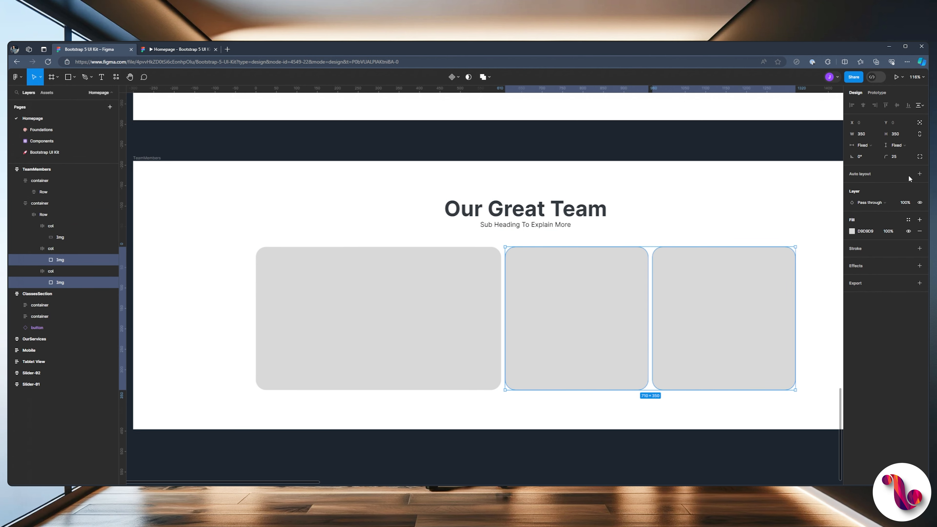
left_click(862, 145)
left_click(870, 157)
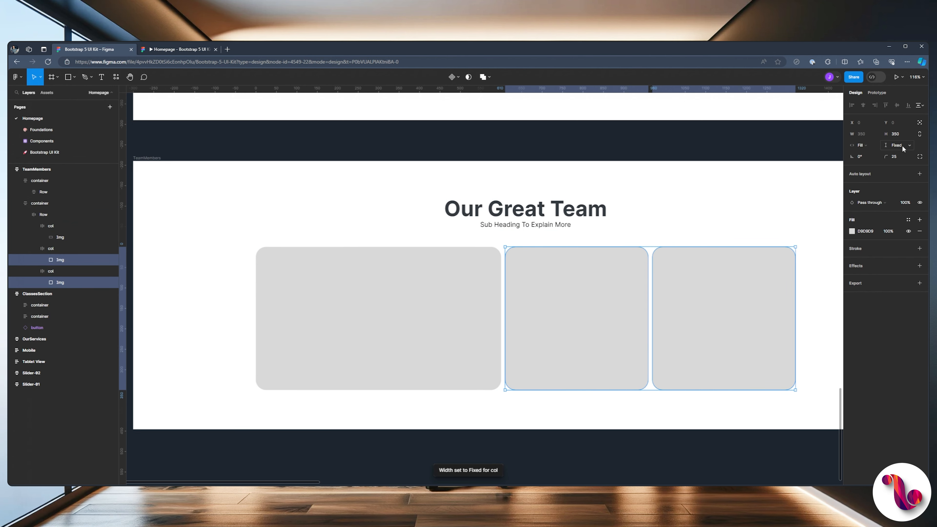
left_click(902, 148)
left_click(899, 155)
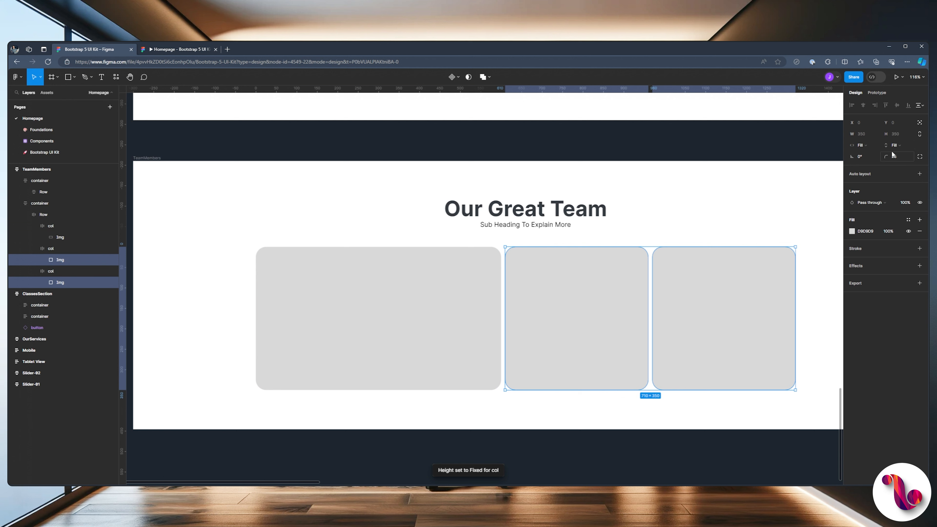
Set the width of the second and third col frames to Fill container and check the section in the prototype.
left_click(42, 247)
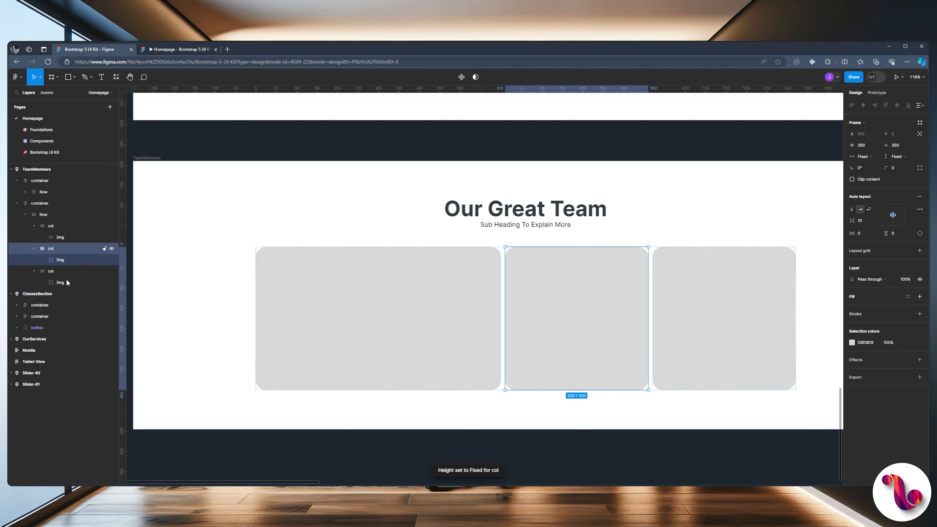
left_click(49, 270, "shift")
left_click(863, 157)
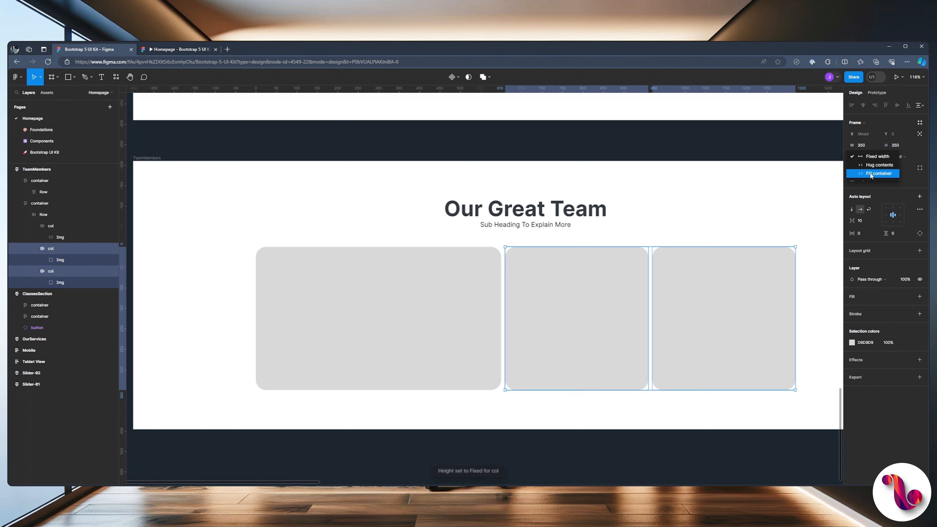
left_click(877, 173)
left_click(385, 228)
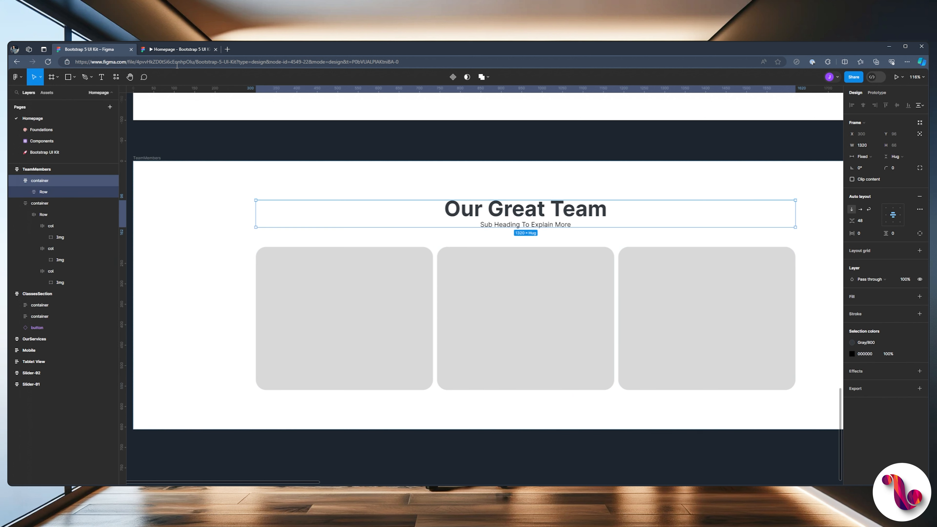
left_click(172, 51)
left_click(100, 54)
Set the horizontal gap between the columns of the team Row to 48 and check the spacing in the prototype.
left_click(26, 214)
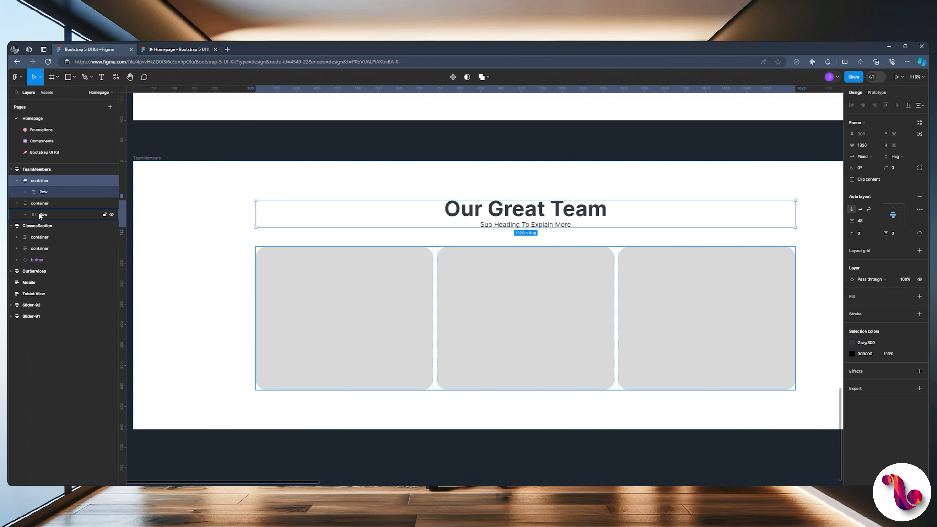
left_click(41, 214)
left_click(865, 221)
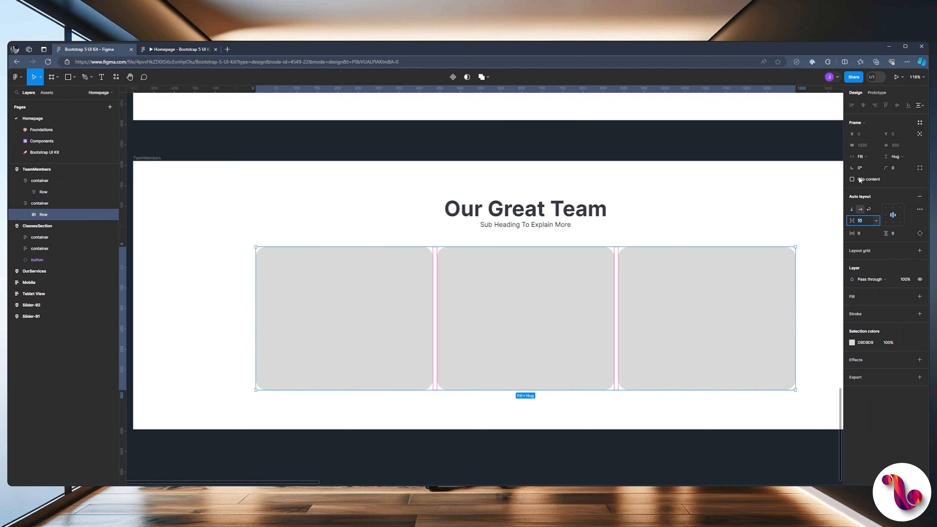
type("48")
key("Return")
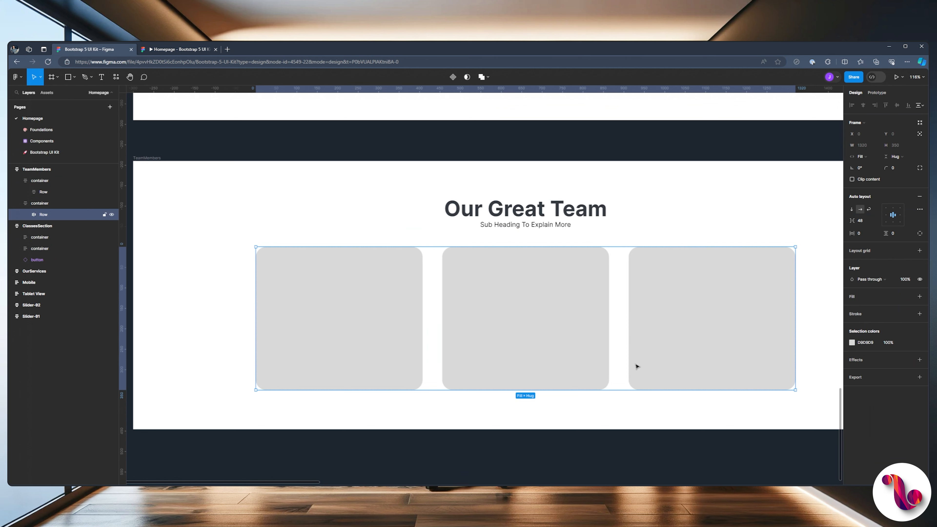
left_click(171, 49)
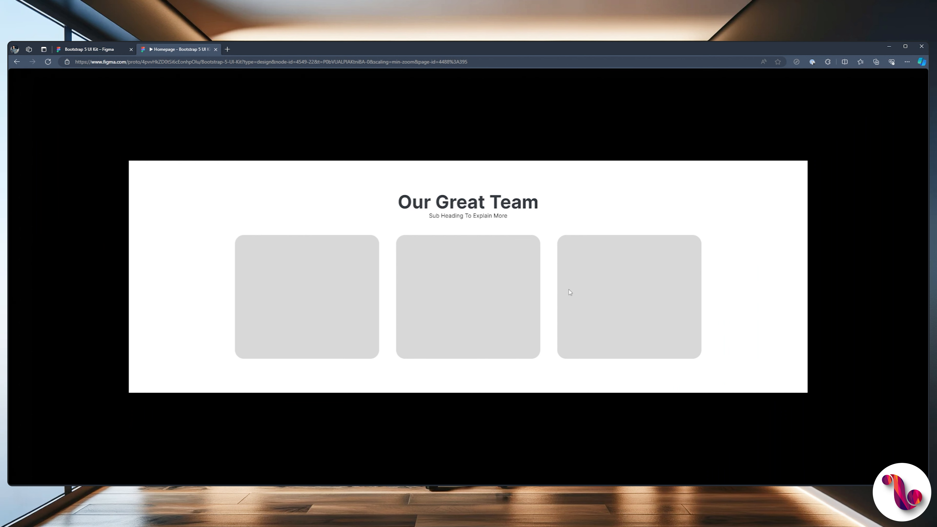
left_click(98, 49)
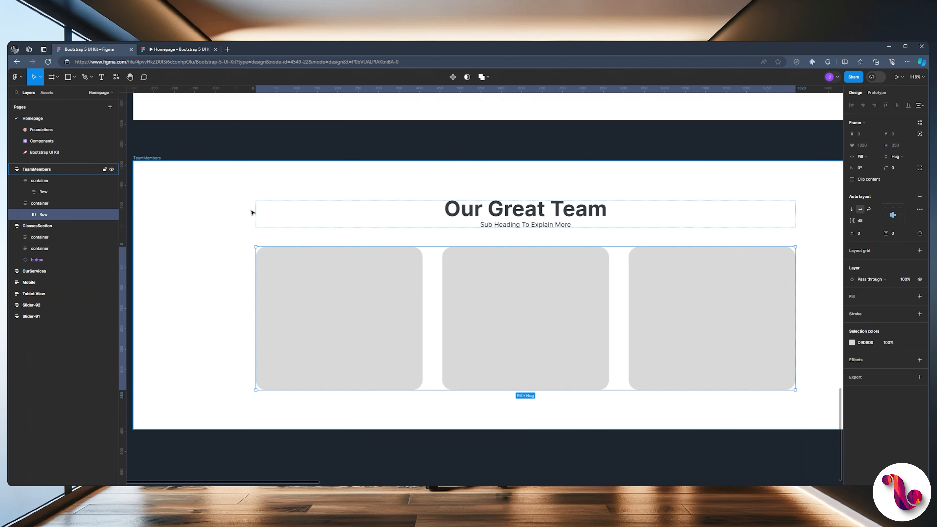
Review the TeamMembers section on the canvas against the Our Services and Latest Classes sections, including the image in Latest Classes.
left_click(252, 212)
scroll(353, 274, "down", 2)
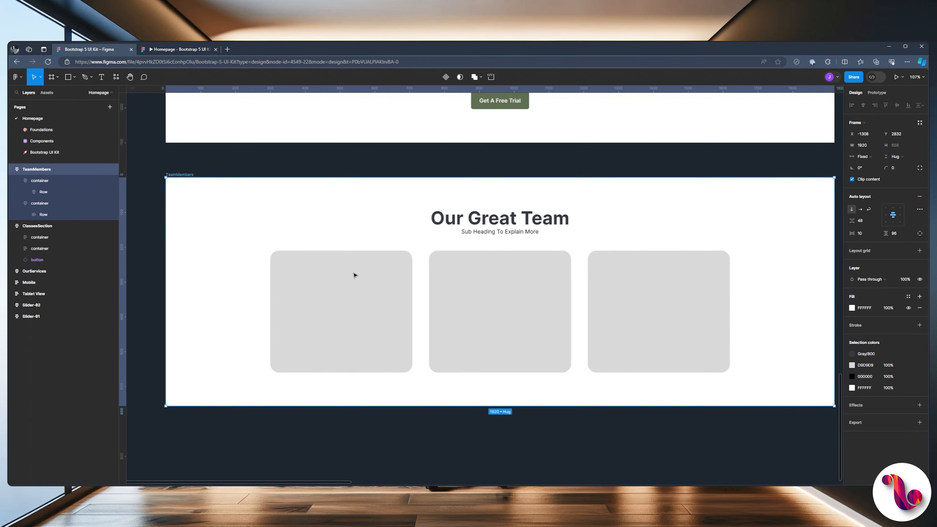
scroll(353, 274, "up", 3)
scroll(353, 275, "up", 2)
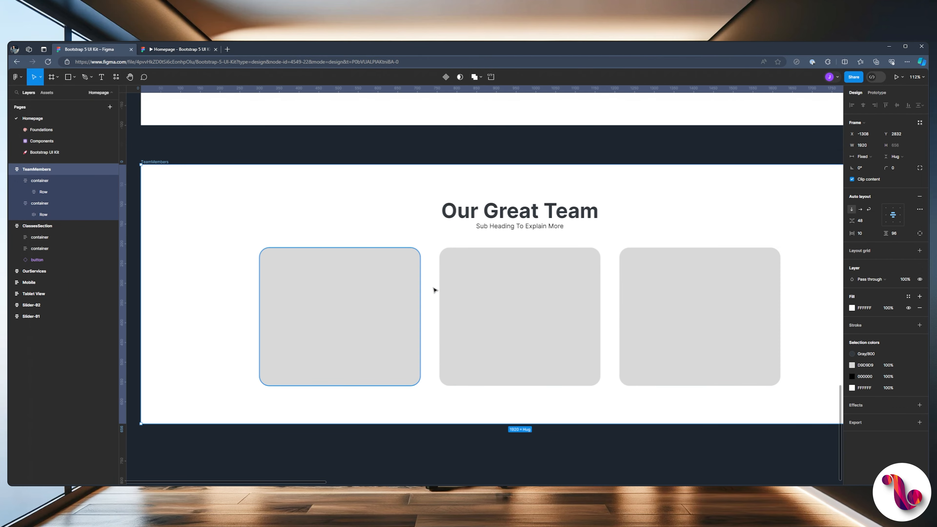
left_click(401, 205)
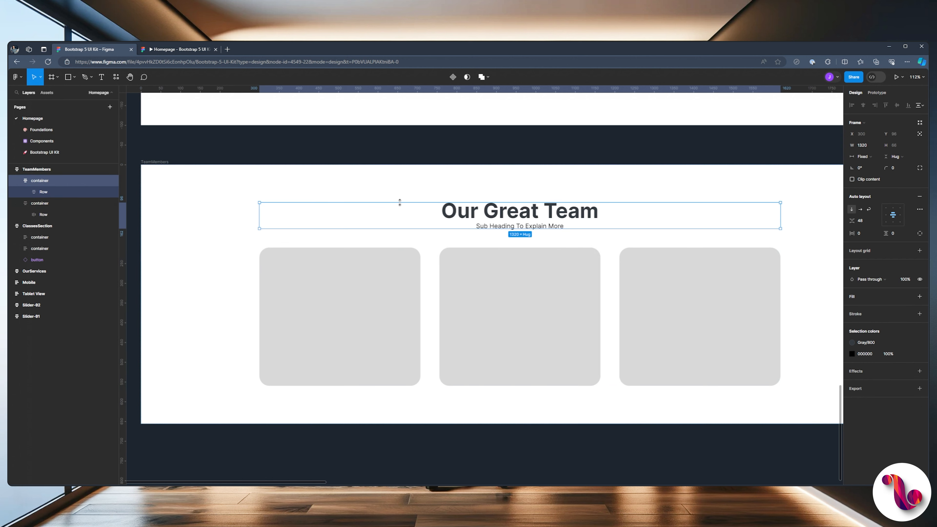
scroll(419, 214, "down", 5)
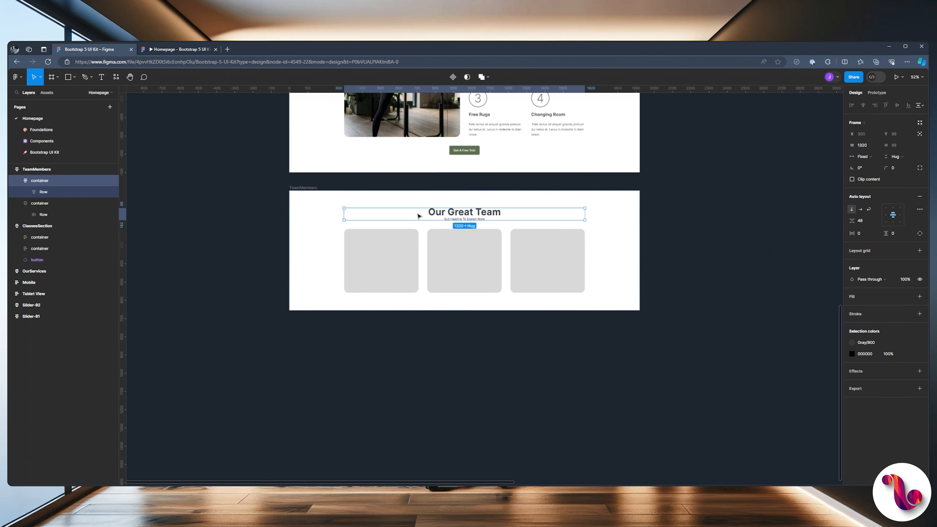
scroll(419, 216, "up", 3)
scroll(419, 216, "up", 8)
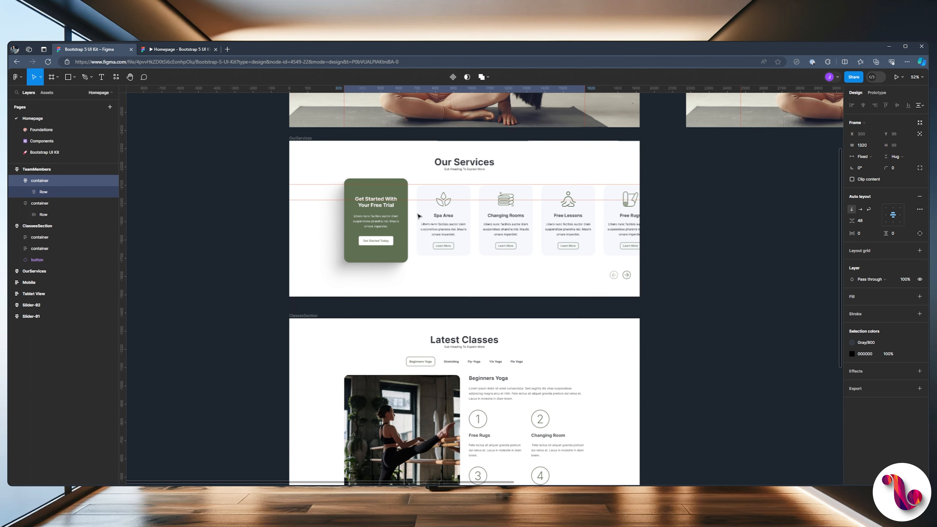
scroll(593, 351, "down", 3)
left_click(435, 350, "ctrl")
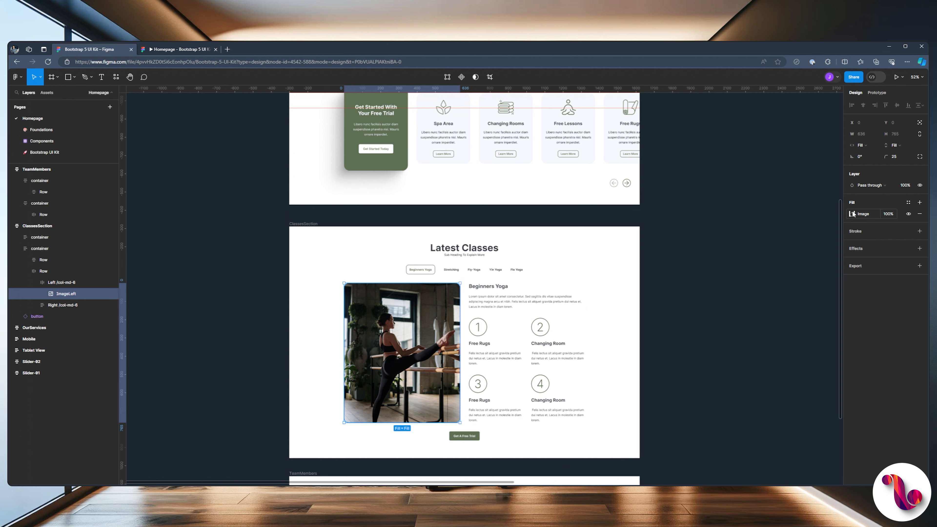
scroll(717, 257, "down", 1)
scroll(708, 256, "up", 5)
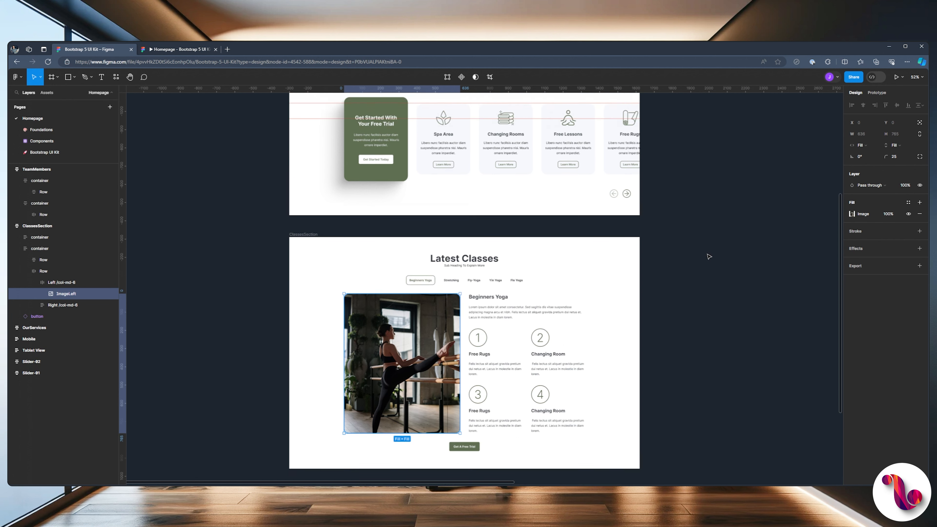
scroll(708, 256, "down", 1)
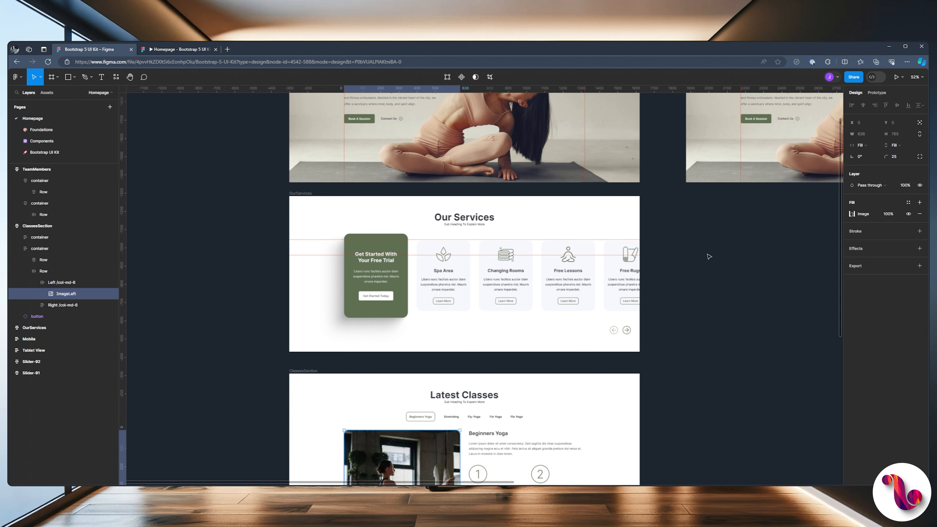
scroll(709, 256, "down", 12)
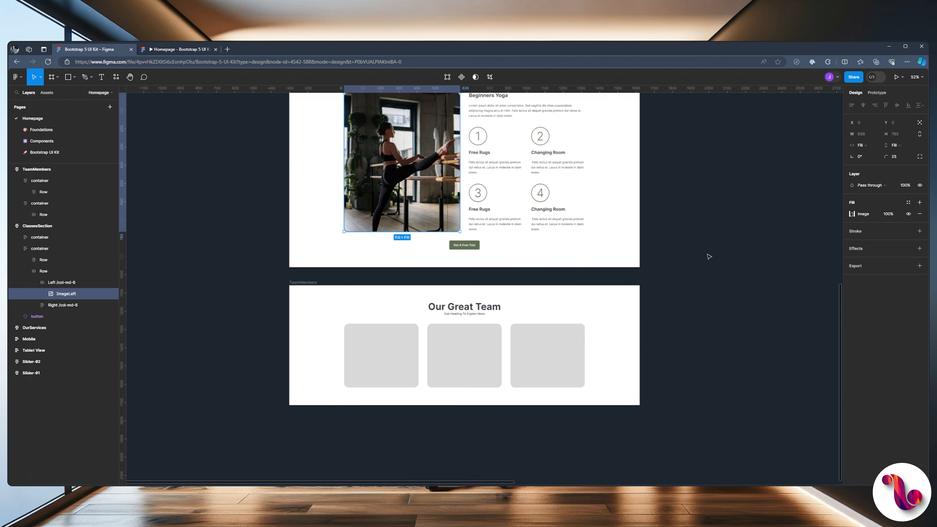
scroll(387, 295, "up", 5)
scroll(387, 293, "down", 4)
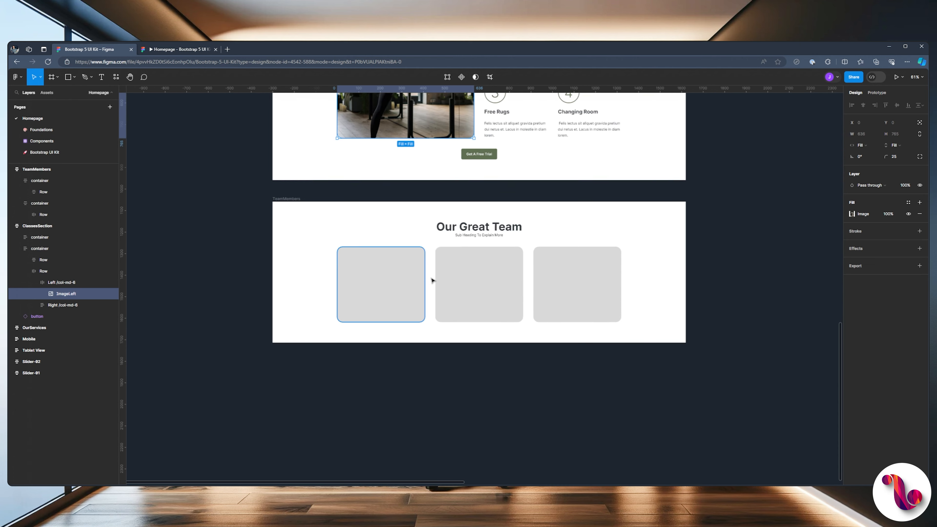
Select the Img rectangle in the first team column and run the Unsplash plugin.
scroll(347, 272, "up", 5)
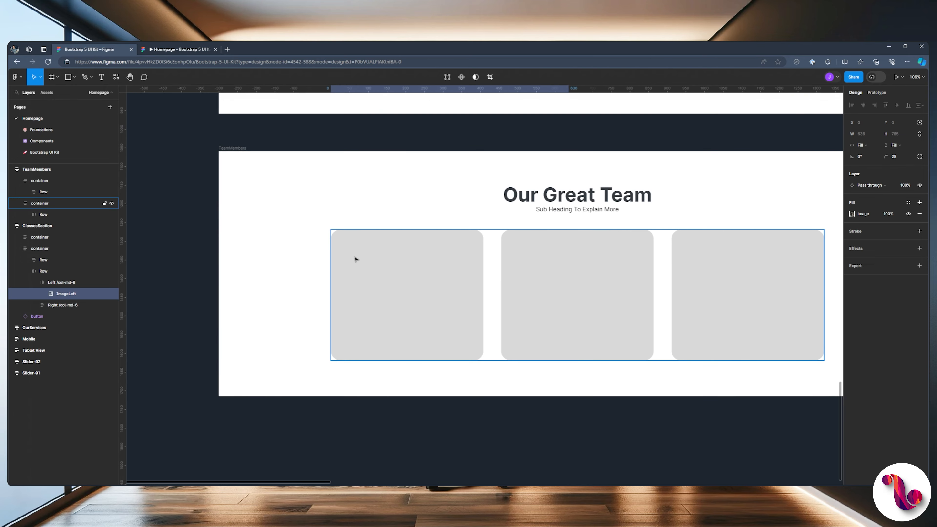
left_click(381, 275)
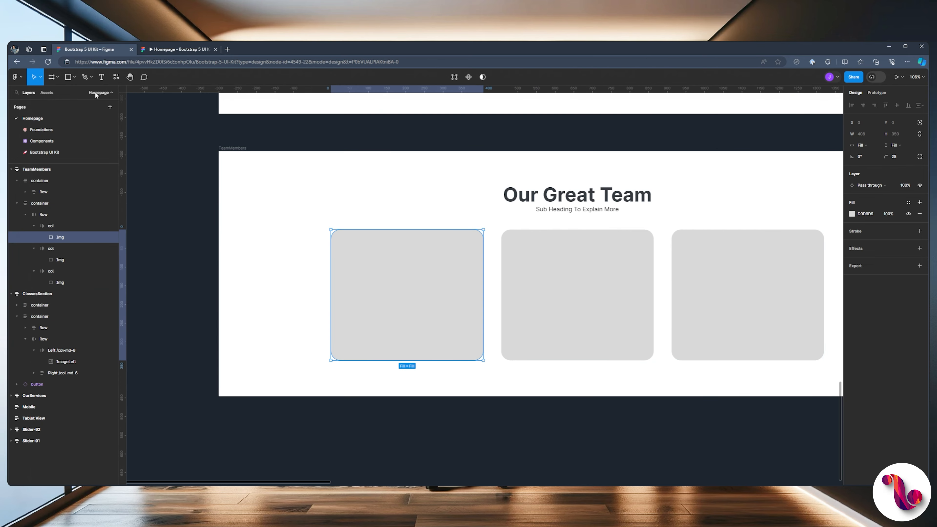
left_click(116, 80)
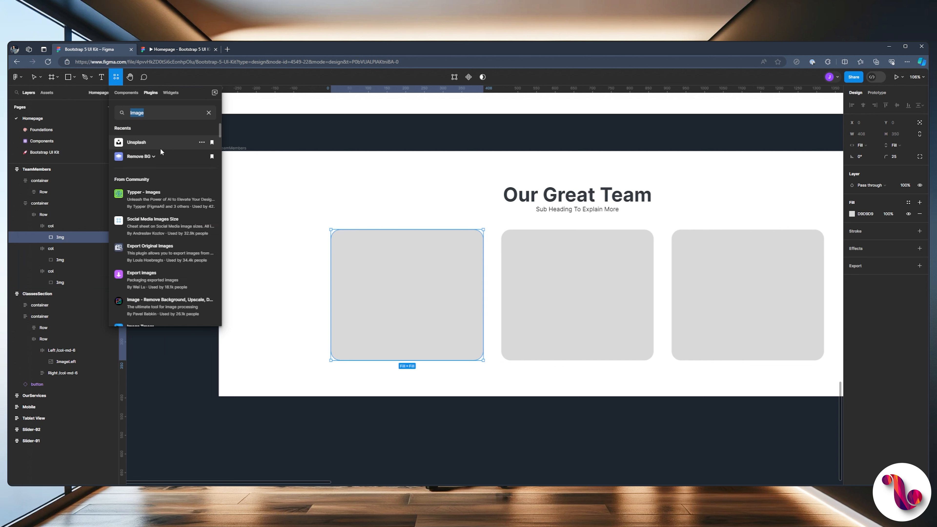
key("Escape")
key("Escape")
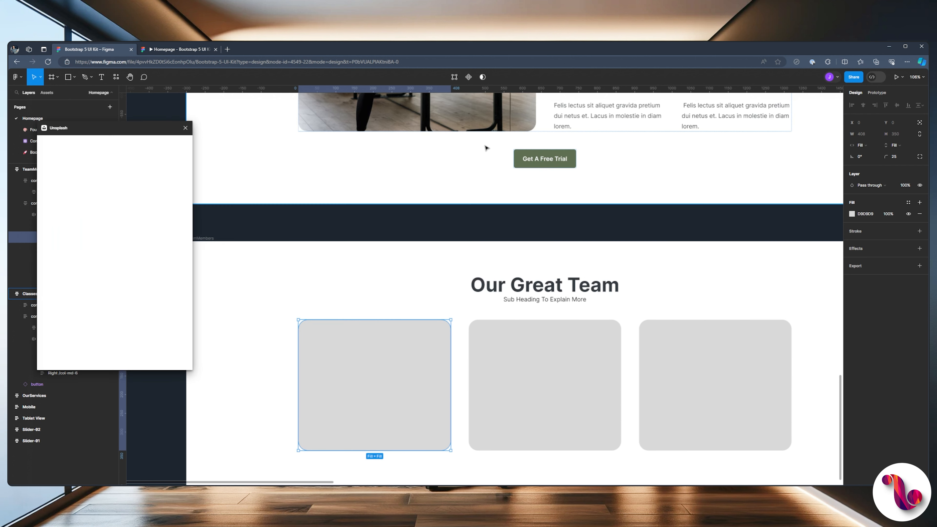
left_click_drag(542, 186, 479, 394)
mouse_move(540, 197)
left_mouse_down()
mouse_move(517, 349)
mouse_move(541, 203)
left_mouse_up()
scroll(538, 235, "down", 5)
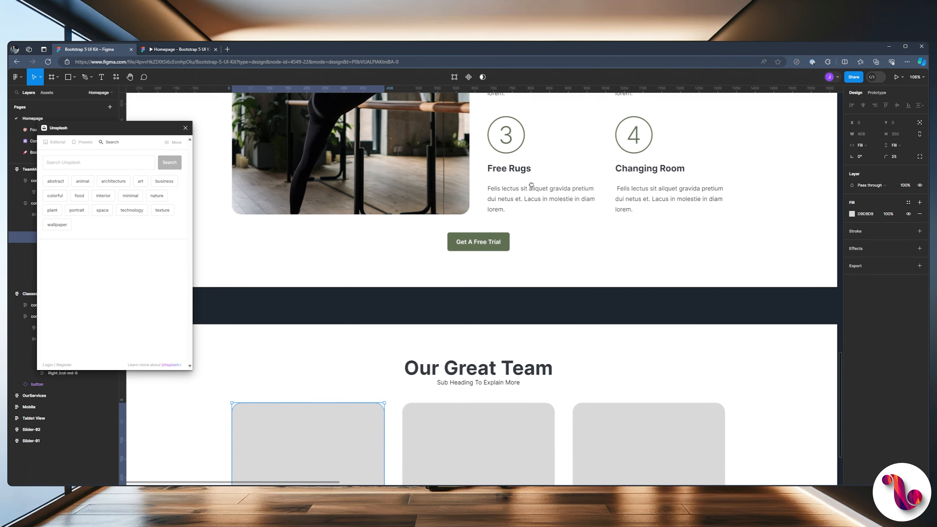
left_click_drag(547, 241, 550, 182)
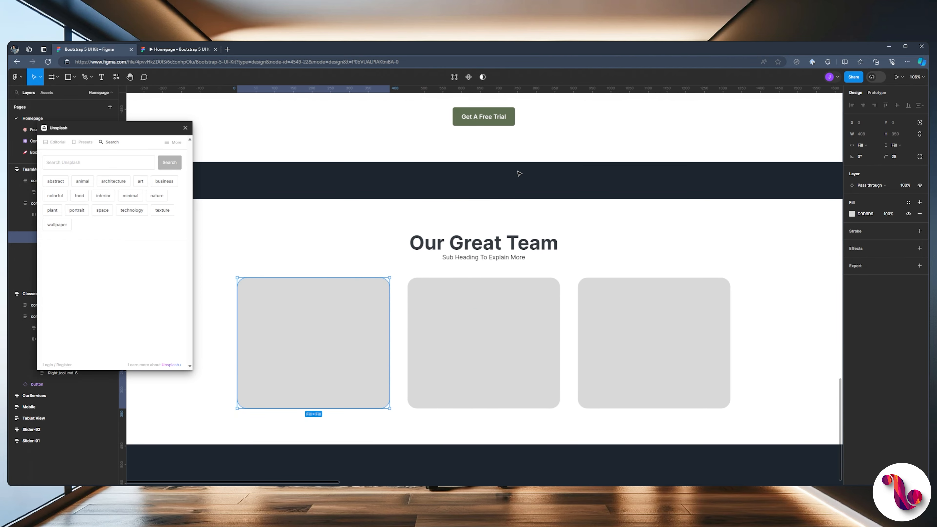
left_click_drag(375, 224, 433, 189)
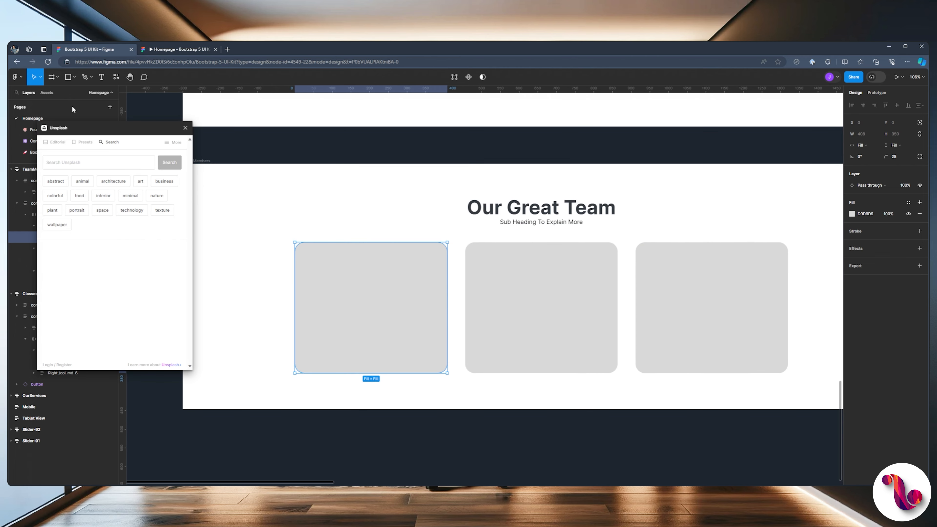
left_click_drag(81, 128, 184, 196)
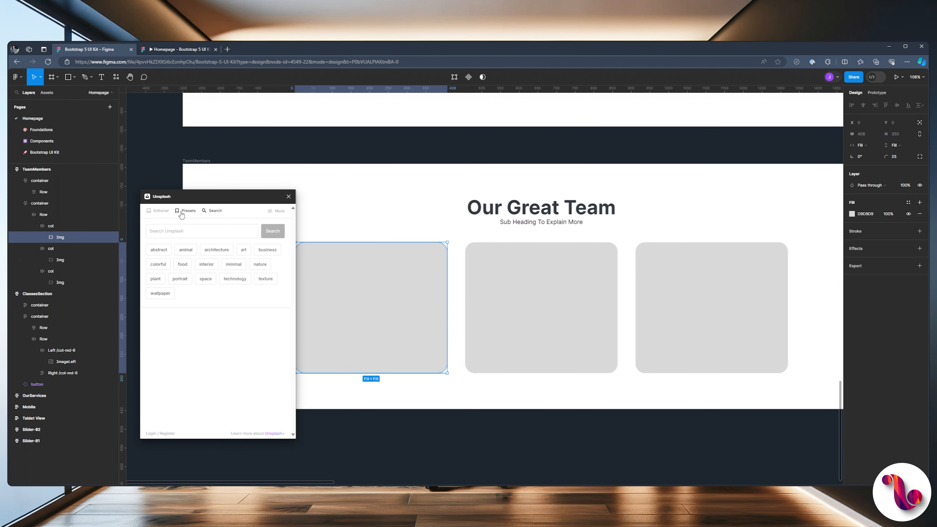
Search Unsplash for "headshot".
left_click(176, 228)
type("headsho")
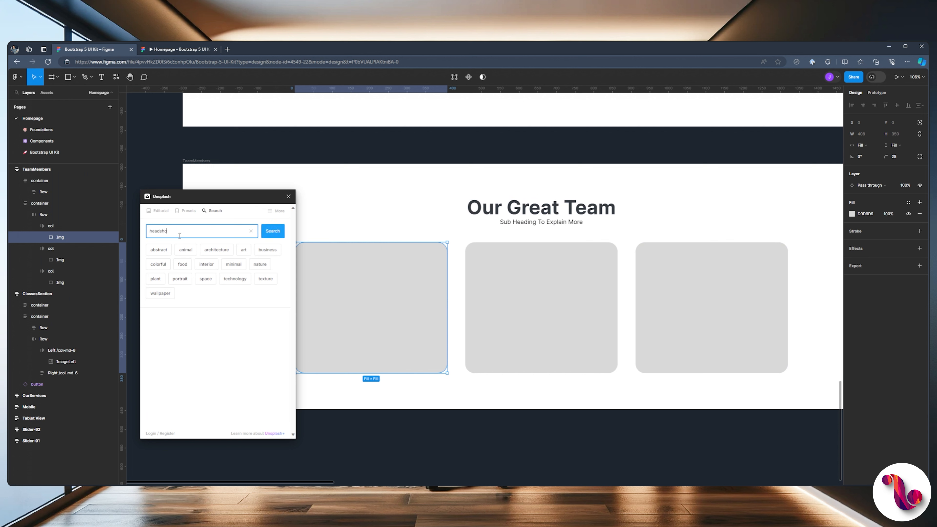
type("t")
key("Return")
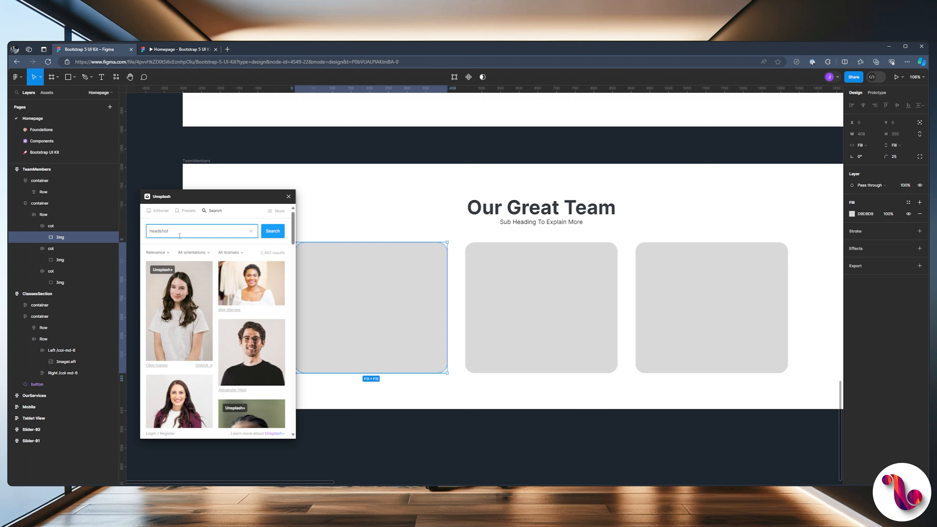
Browse the headshots and fill the first column's Img with the photo of the man in glasses and a black shirt.
scroll(231, 286, "down", 3)
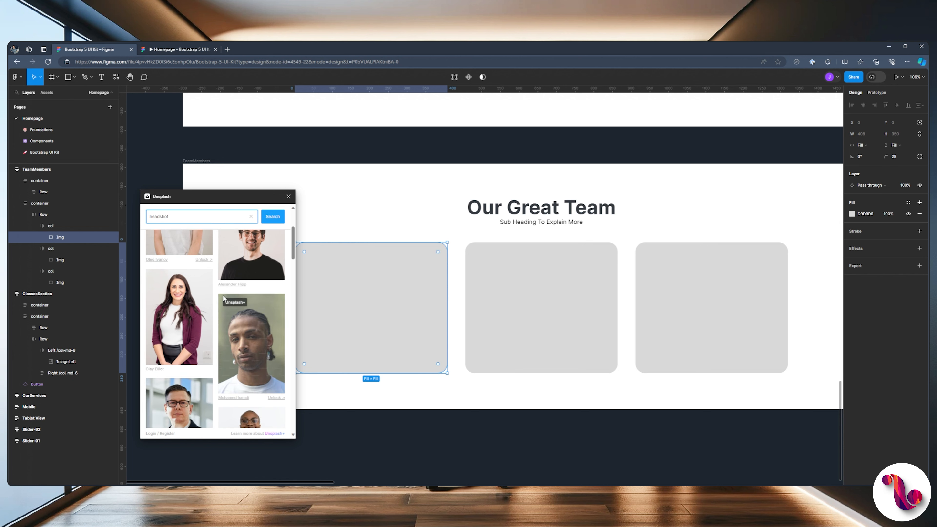
scroll(237, 309, "down", 3)
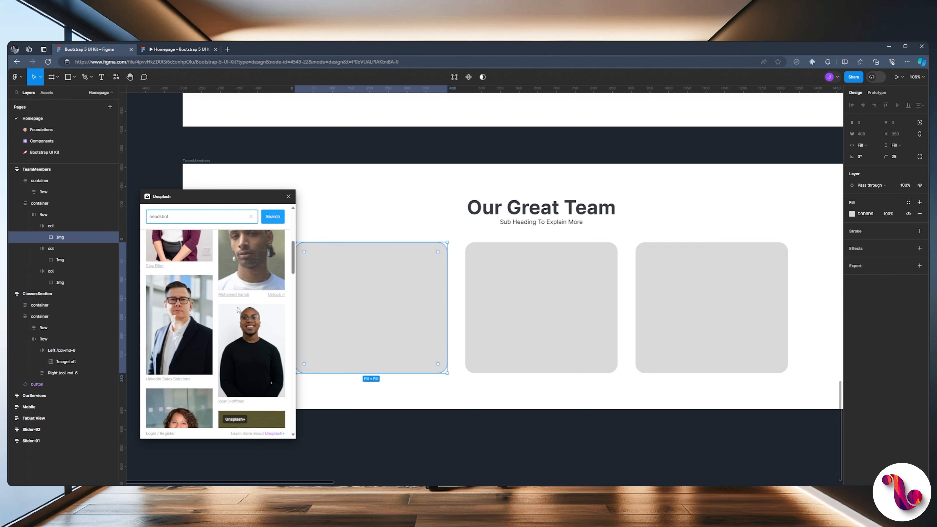
scroll(237, 309, "up", 6)
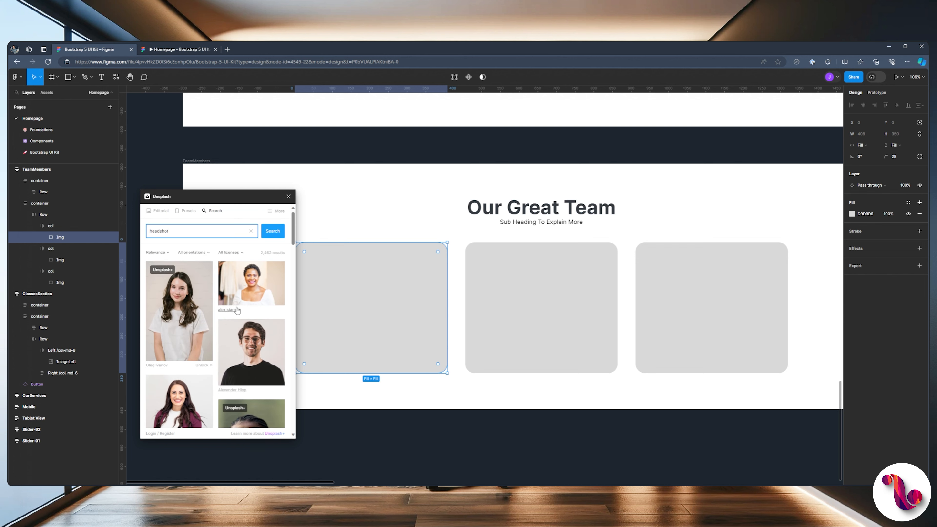
scroll(237, 310, "down", 6)
scroll(237, 310, "down", 5)
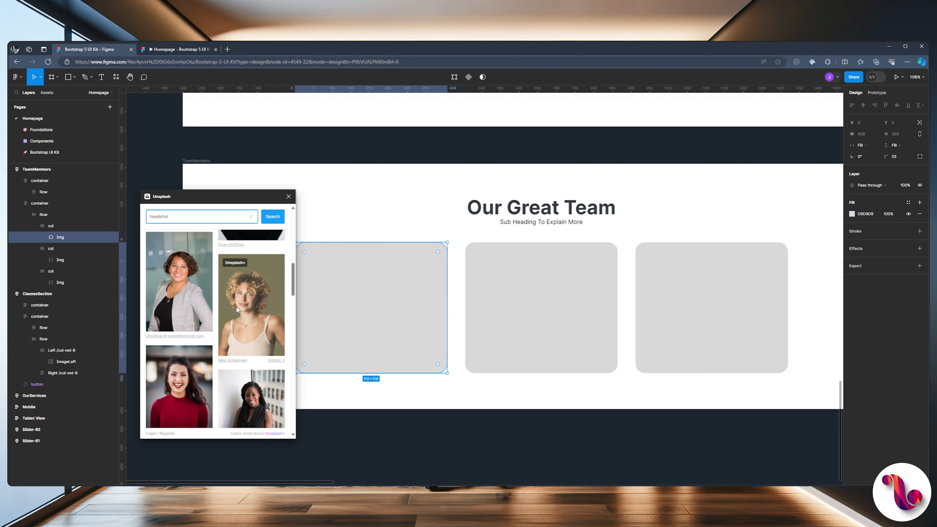
scroll(238, 309, "up", 2)
scroll(237, 307, "up", 5)
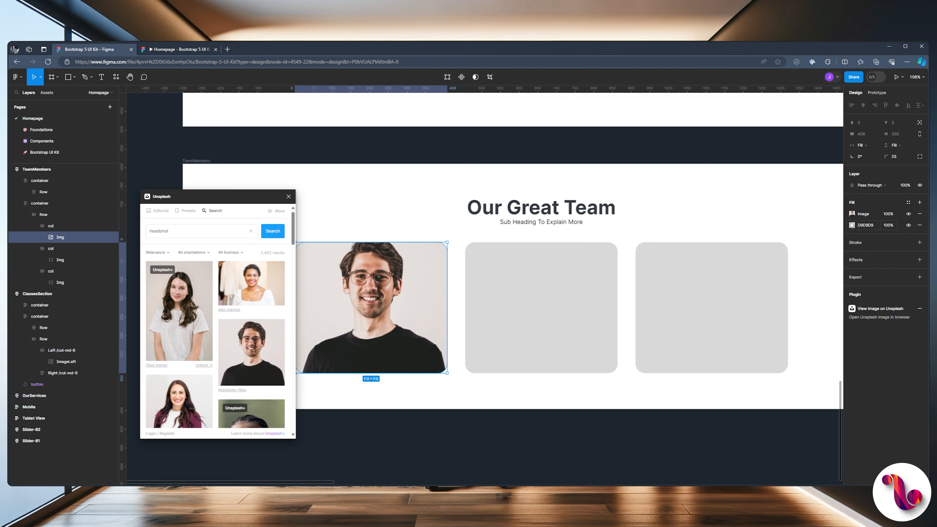
Remove the D9D9D9 fill from the first Img, set its photo to Crop and shift it slightly down to include the full head.
left_click_drag(260, 194, 243, 194)
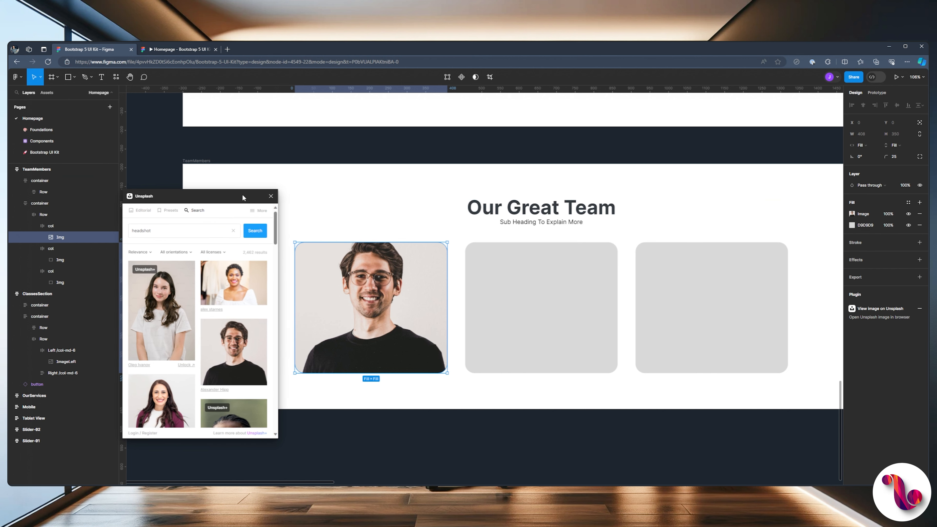
left_click(919, 224)
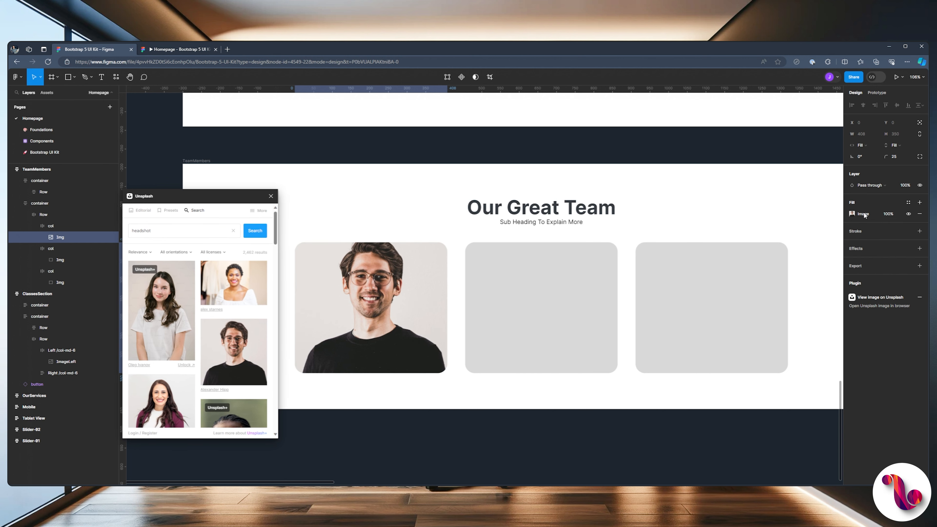
left_click(852, 213)
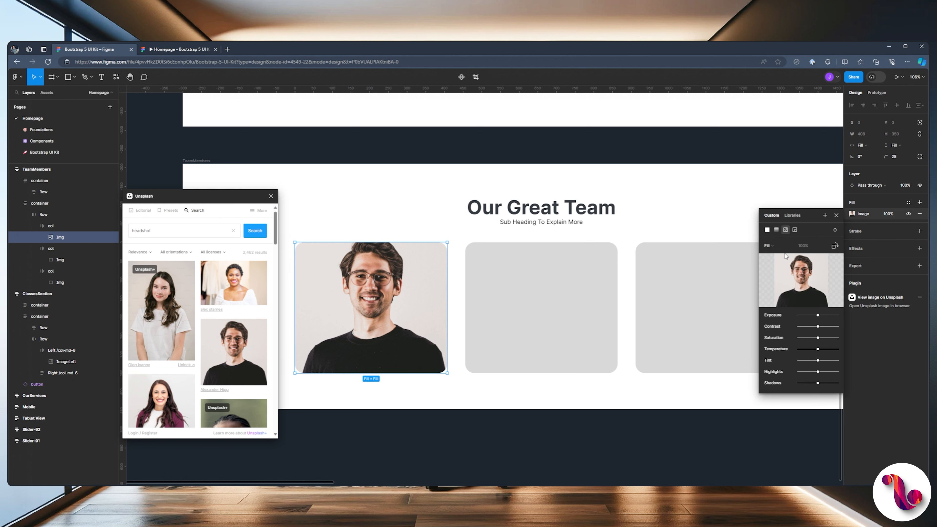
left_click(769, 246)
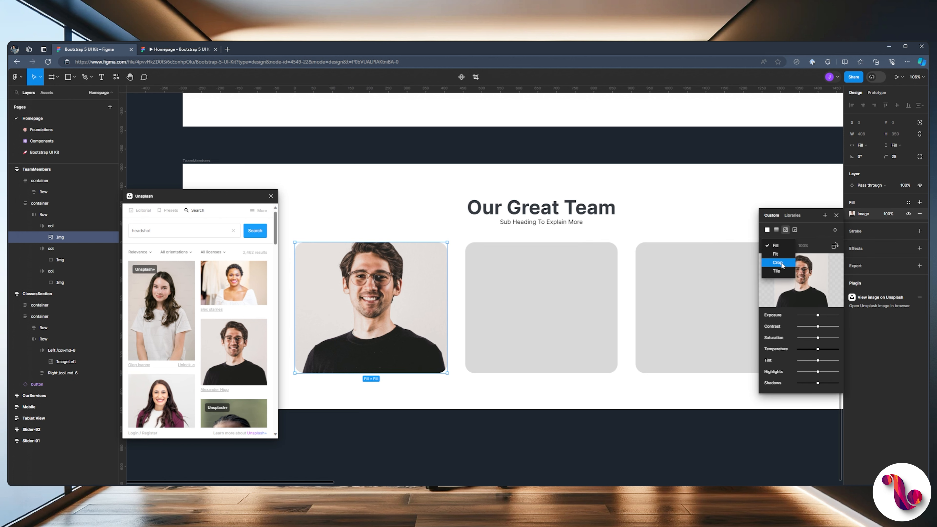
left_click(779, 263)
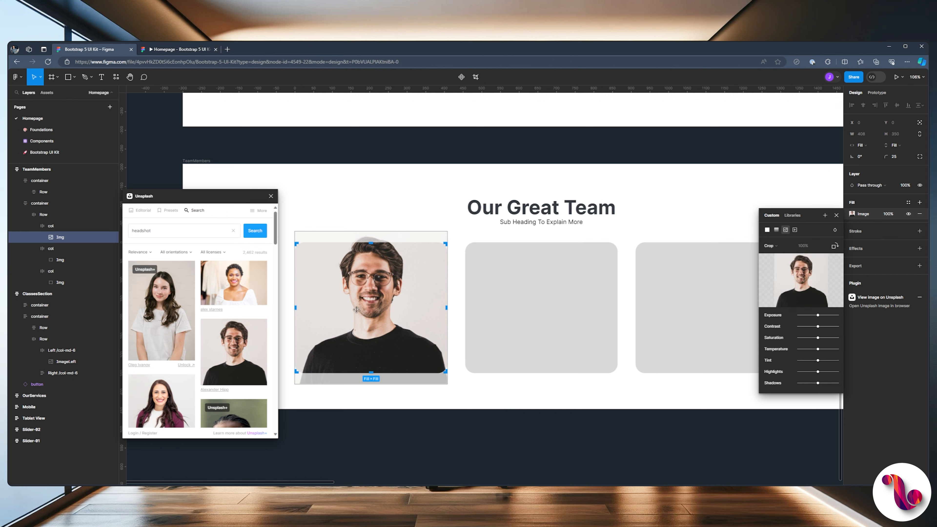
left_click_drag(356, 307, 356, 316)
Adjust the first team photo with slightly lower exposure, higher contrast, a warmer temperature and a modified tint.
left_click_drag(817, 314, 822, 326)
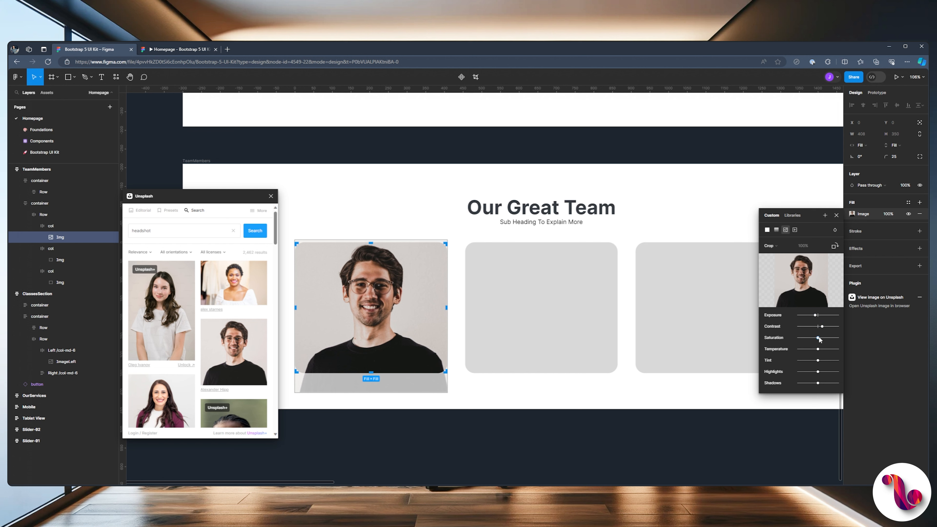
left_click_drag(823, 337, 818, 338)
left_click_drag(822, 349, 821, 349)
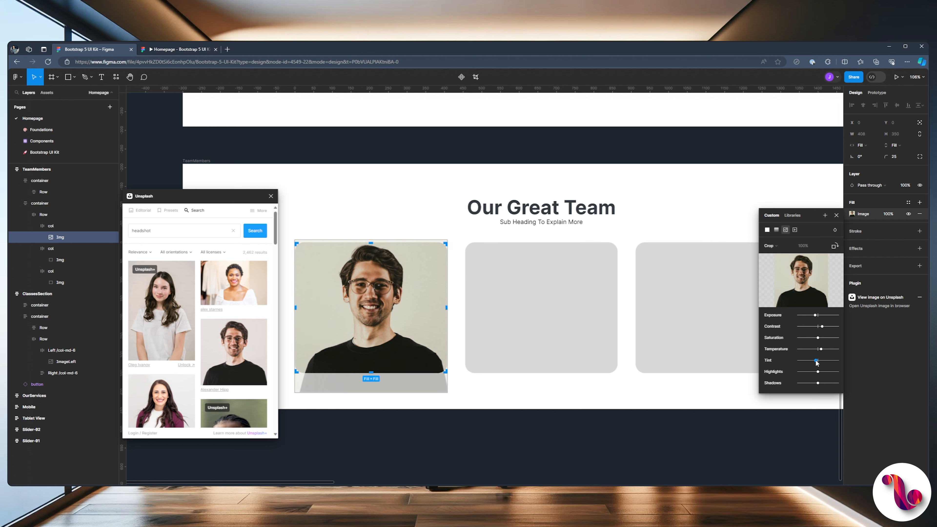
left_click_drag(817, 363, 823, 382)
left_click(836, 215)
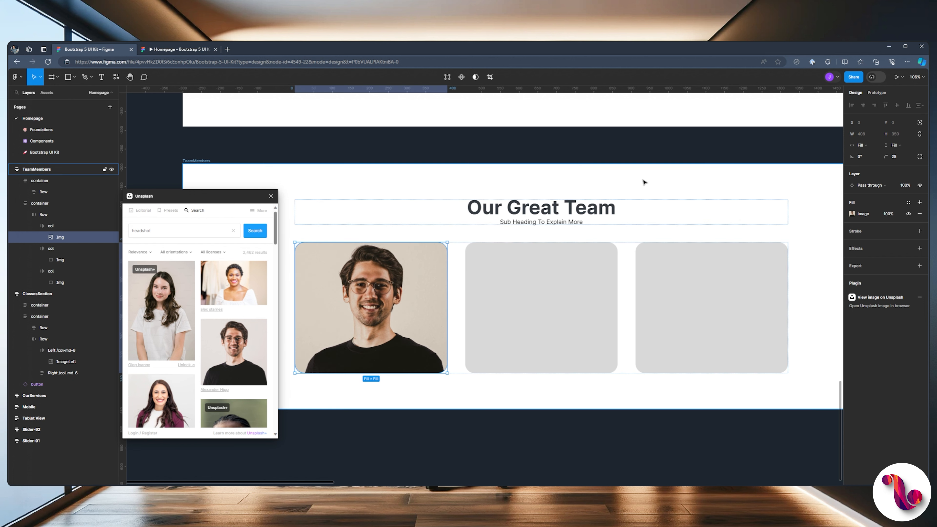
Fill the second column's Img with the Unsplash headshot of the red-haired woman against a teal brick wall.
left_click(349, 185)
left_click_drag(243, 198, 340, 196)
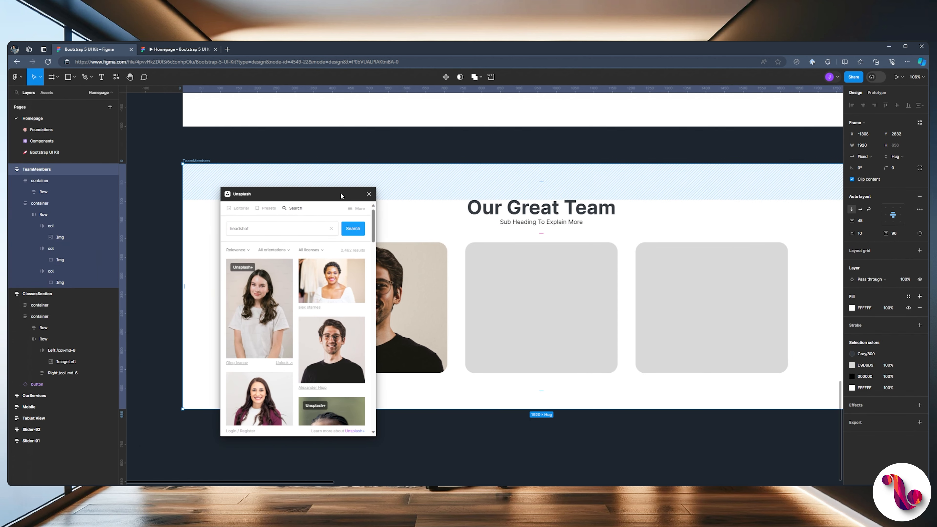
scroll(319, 293, "down", 10)
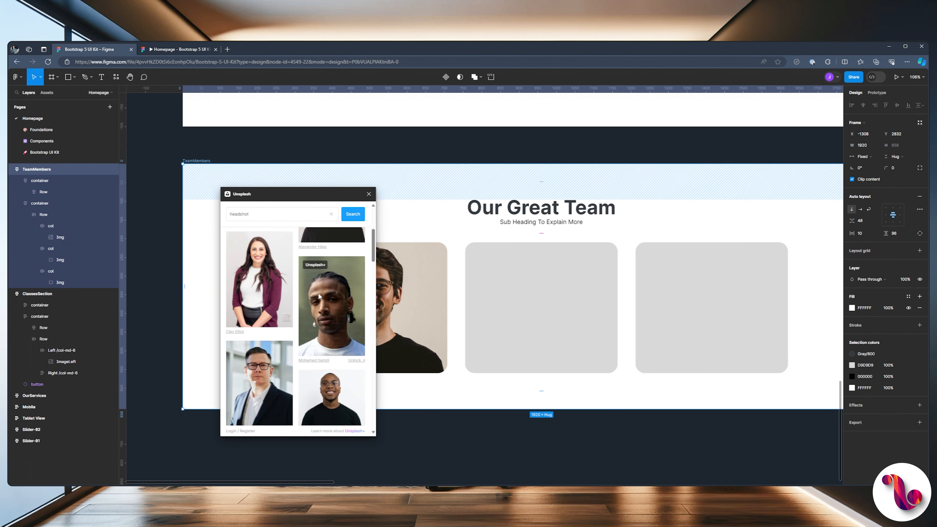
scroll(319, 293, "up", 3)
left_click_drag(265, 194, 249, 190)
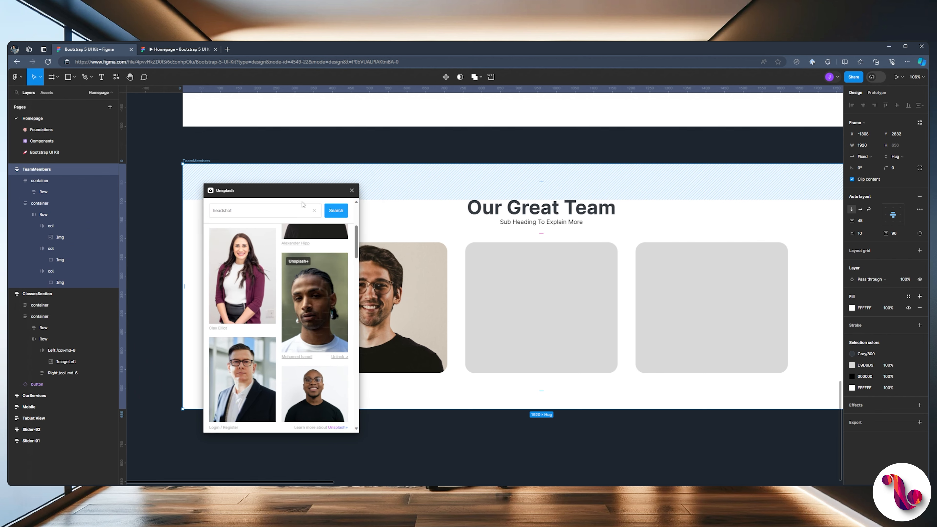
left_click(579, 332)
scroll(257, 305, "down", 6)
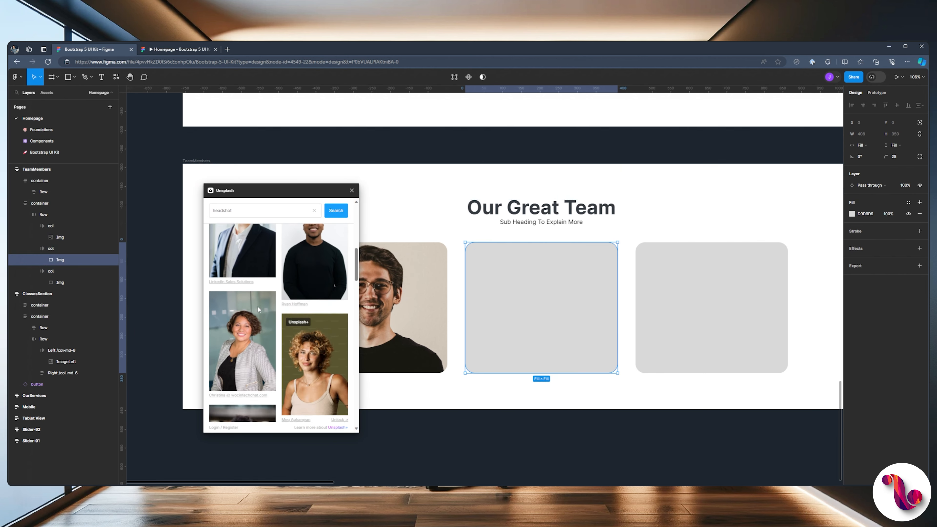
scroll(257, 309, "down", 8)
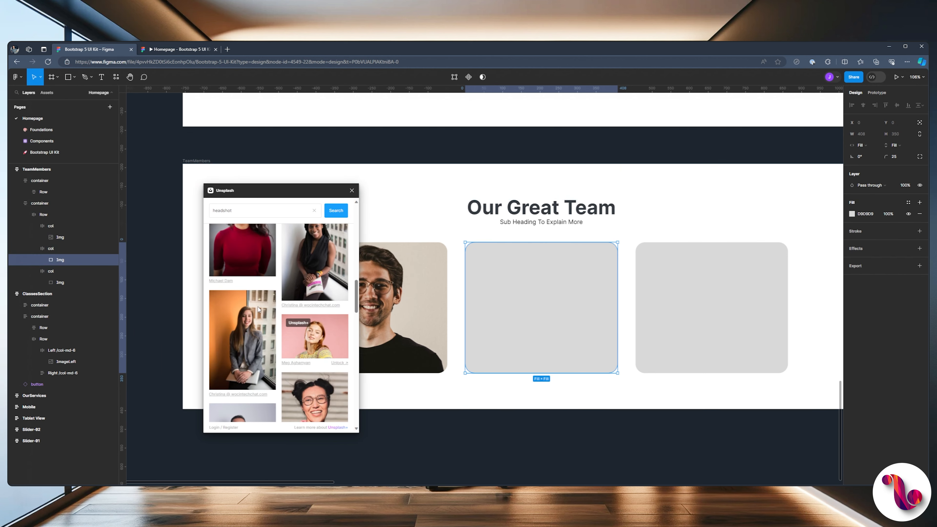
scroll(257, 307, "down", 8)
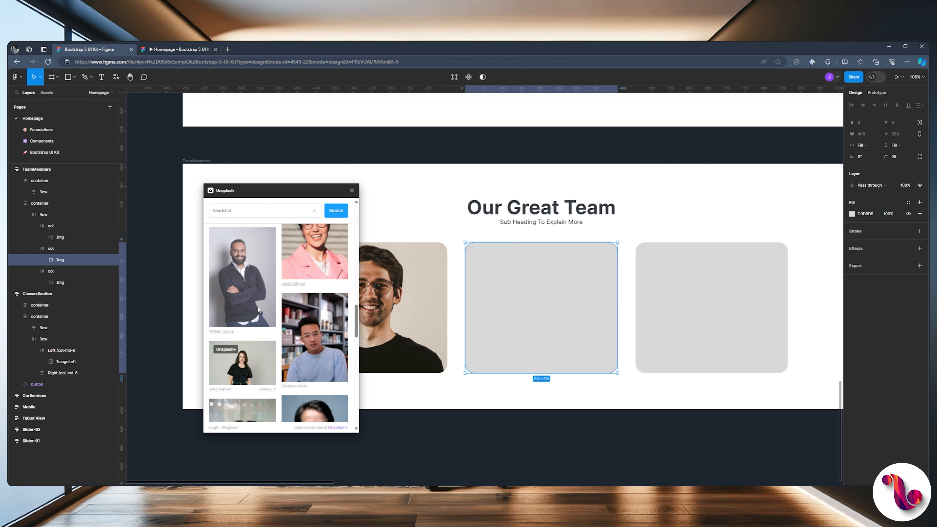
scroll(257, 306, "down", 4)
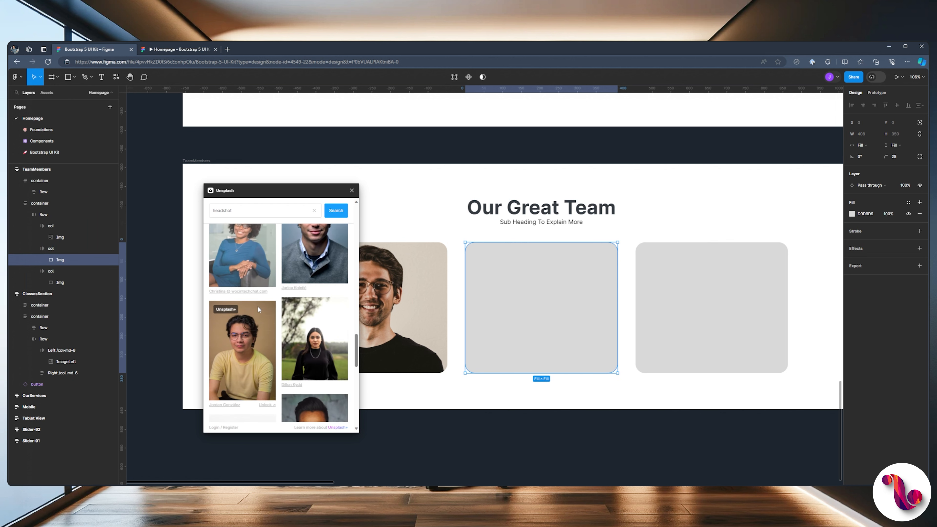
scroll(257, 307, "down", 8)
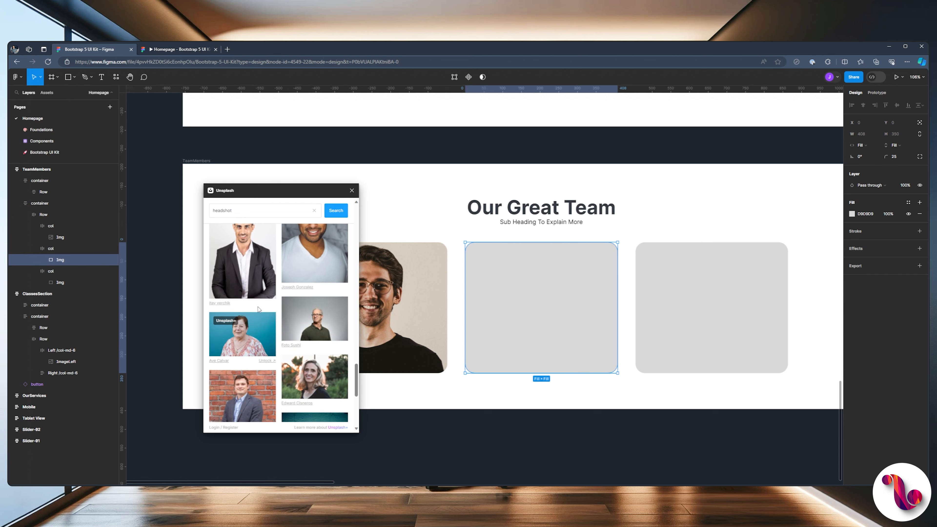
scroll(258, 309, "down", 5)
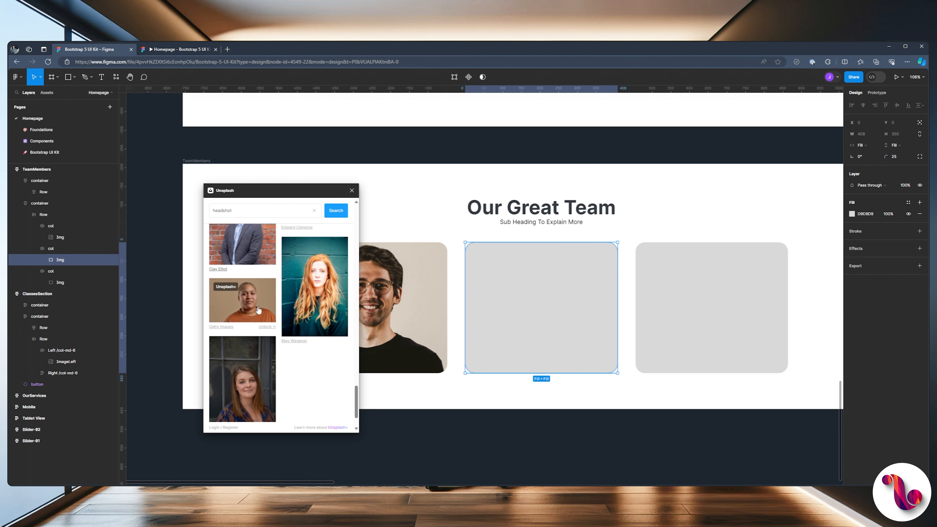
left_click_drag(284, 292, 536, 302)
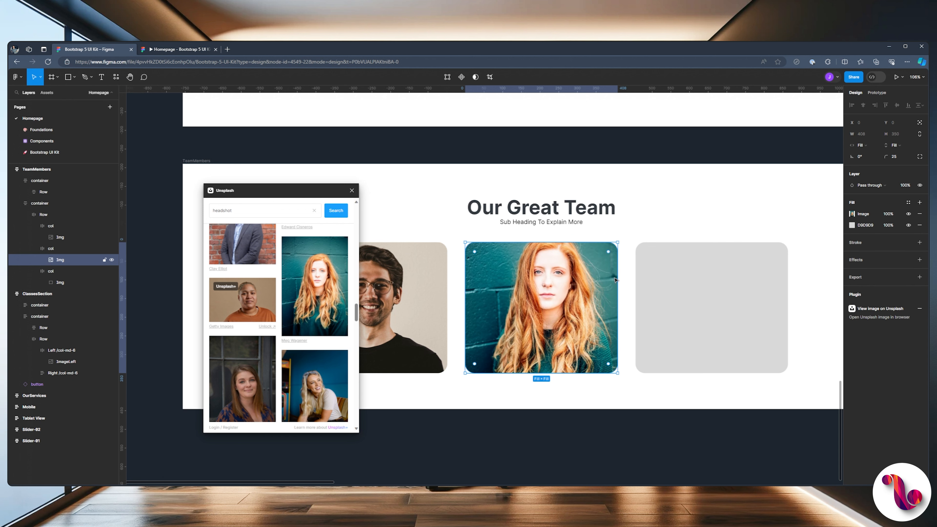
Remove the D9D9D9 fill from the second Img, set its photo to Crop and shift it down to include the full head.
left_click(919, 225)
left_click(851, 214)
left_click(777, 247)
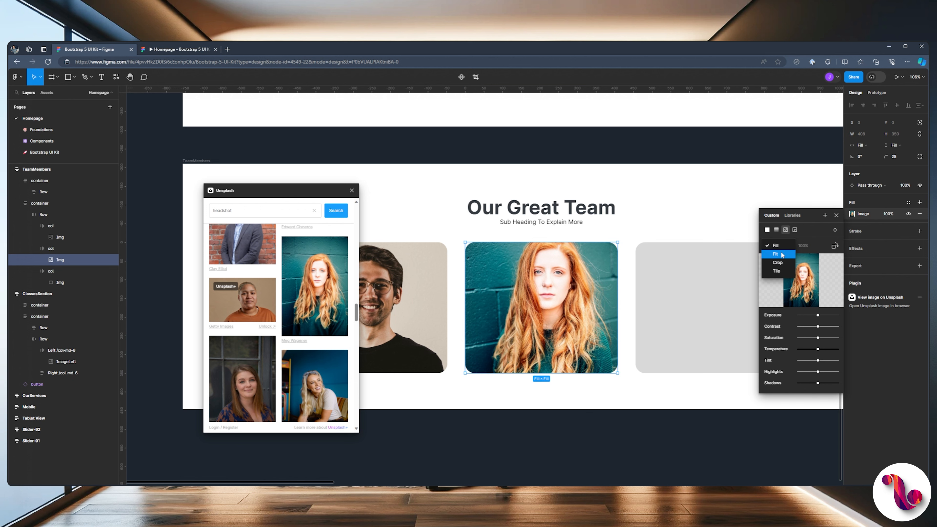
left_click(778, 264)
left_click_drag(529, 296, 529, 308)
left_click(690, 186)
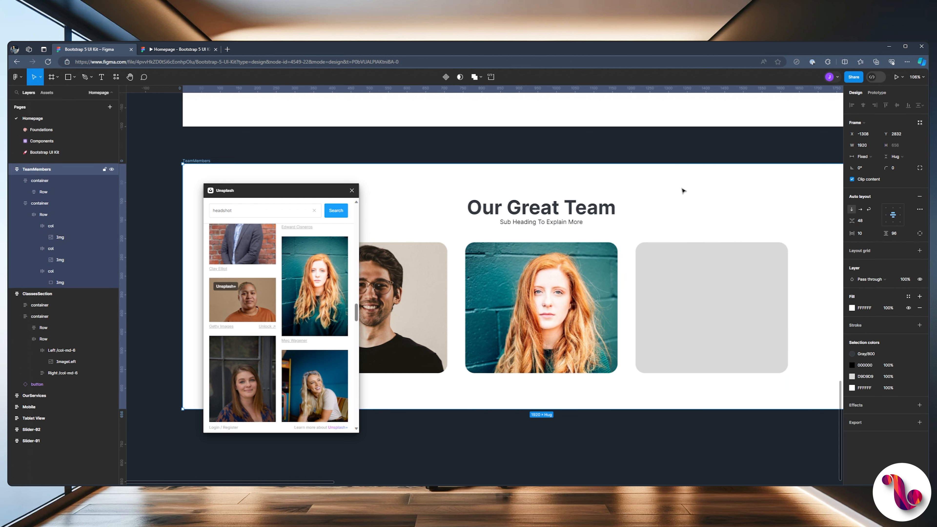
Fill the third column's Img with the Unsplash headshot of the smiling blonde woman against a blue wall.
scroll(679, 188, "down", 1)
scroll(323, 342, "down", 3)
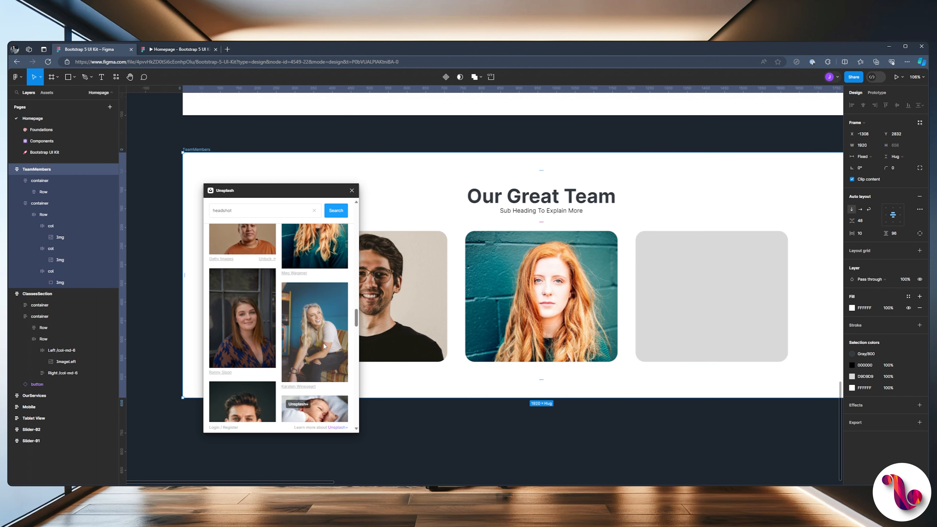
left_click(725, 315)
left_click(307, 326)
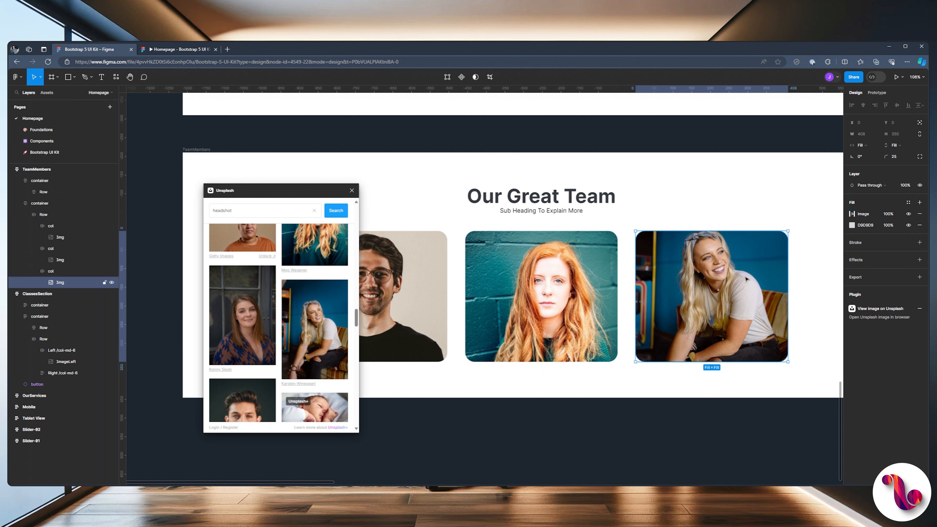
Remove the D9D9D9 fill from the third Img, set its photo to Crop and shift it down to include the full head.
left_click(919, 225)
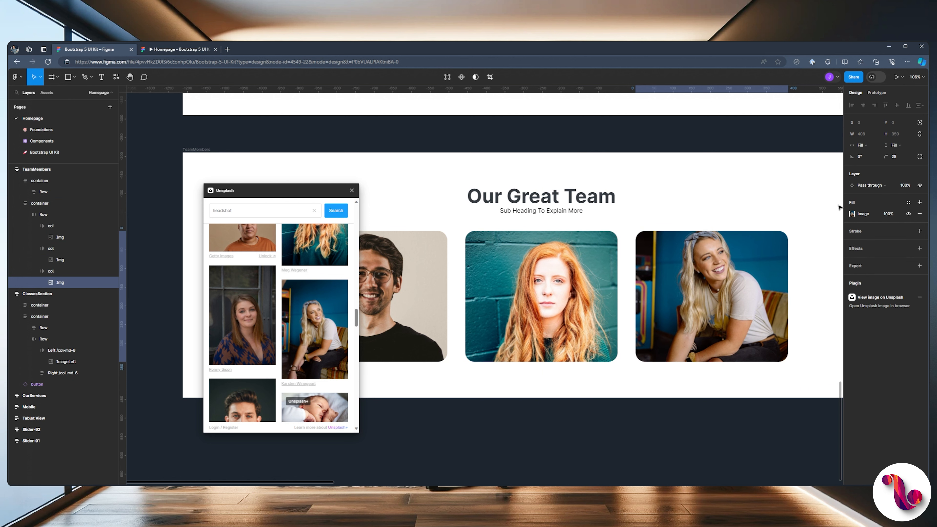
left_click(852, 214)
left_click(771, 246)
left_click(773, 263)
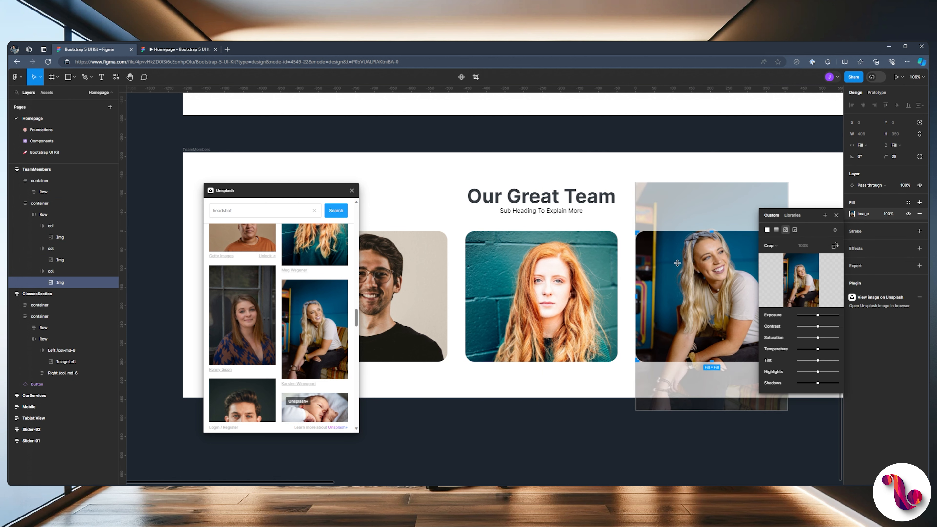
left_click_drag(678, 266, 678, 285)
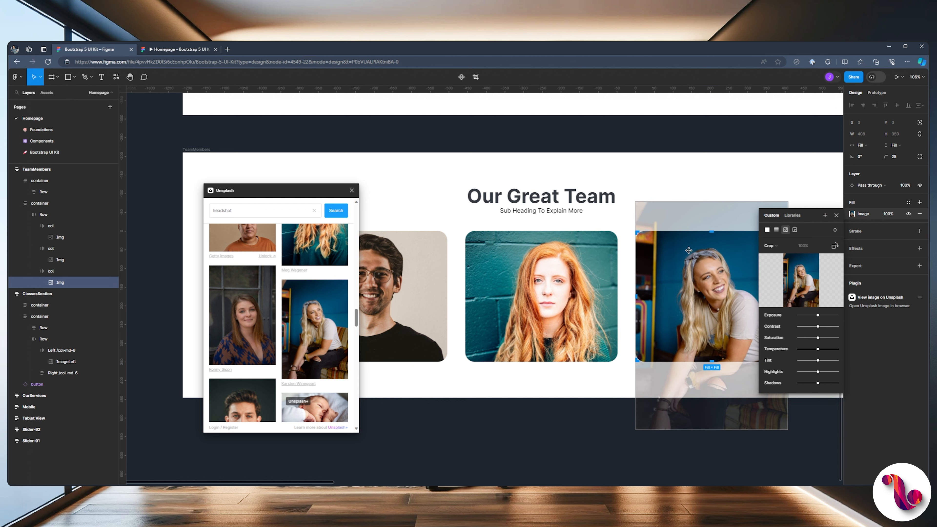
left_click(724, 165)
left_click(724, 165)
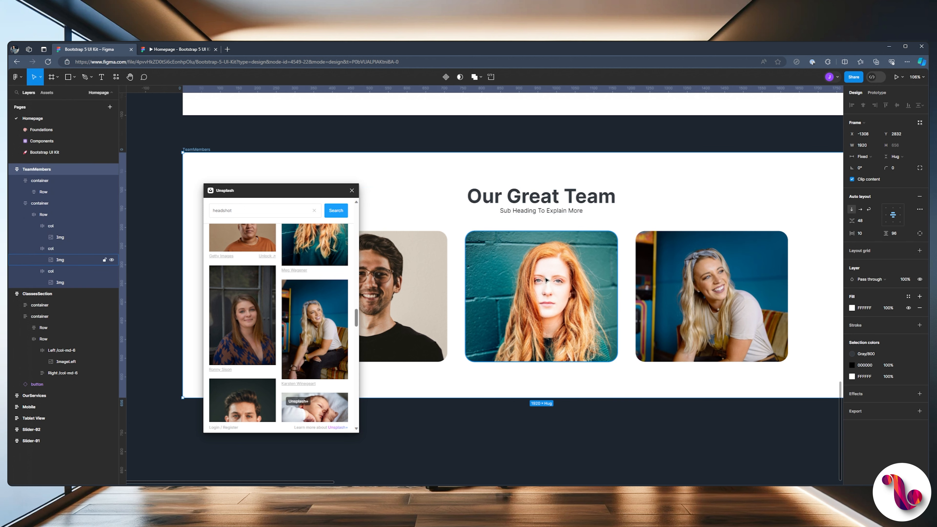
Replace the second column's photo with the Unsplash headshot of the man in glasses and a white long-sleeved top.
left_click(525, 270)
scroll(251, 363, "down", 5)
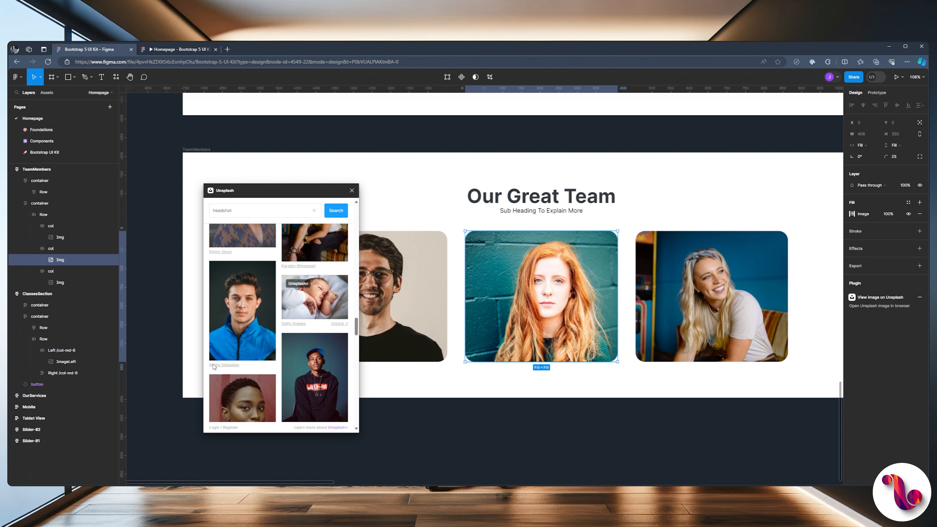
scroll(214, 367, "down", 4)
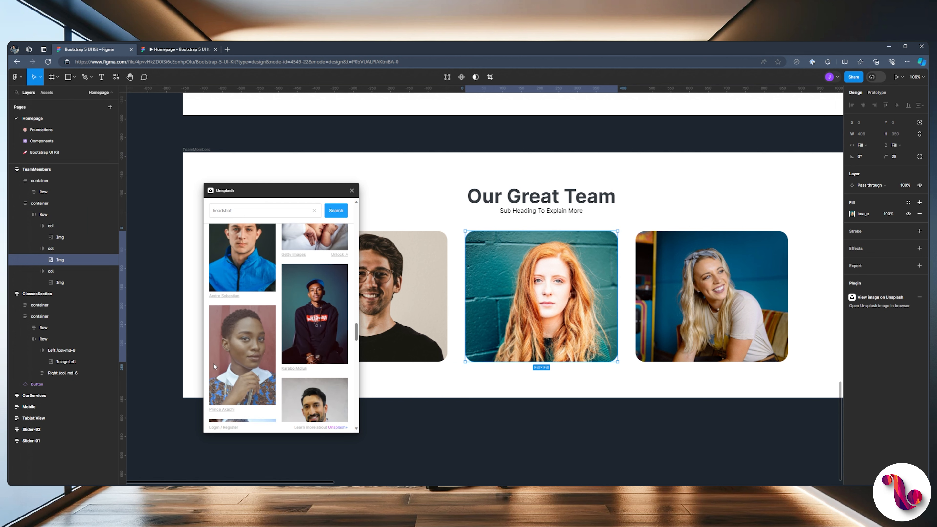
scroll(213, 364, "down", 6)
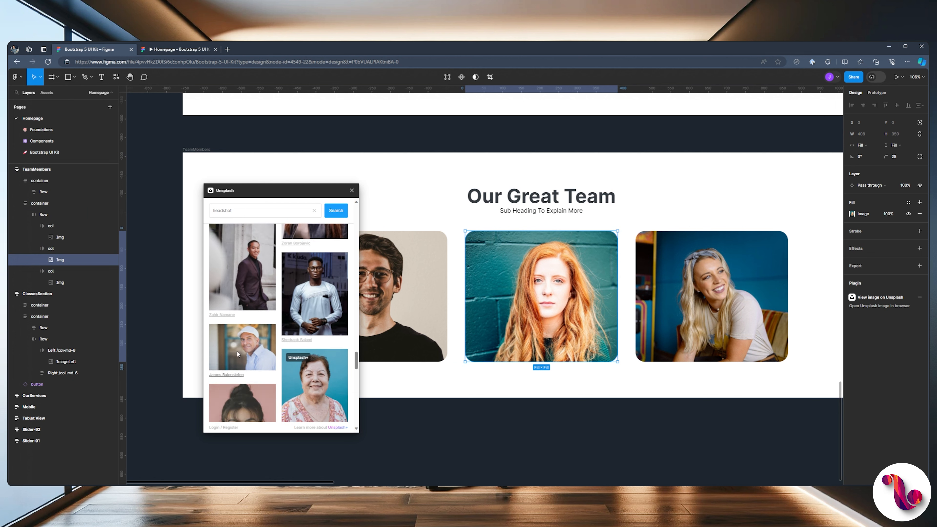
left_click_drag(314, 334, 503, 307)
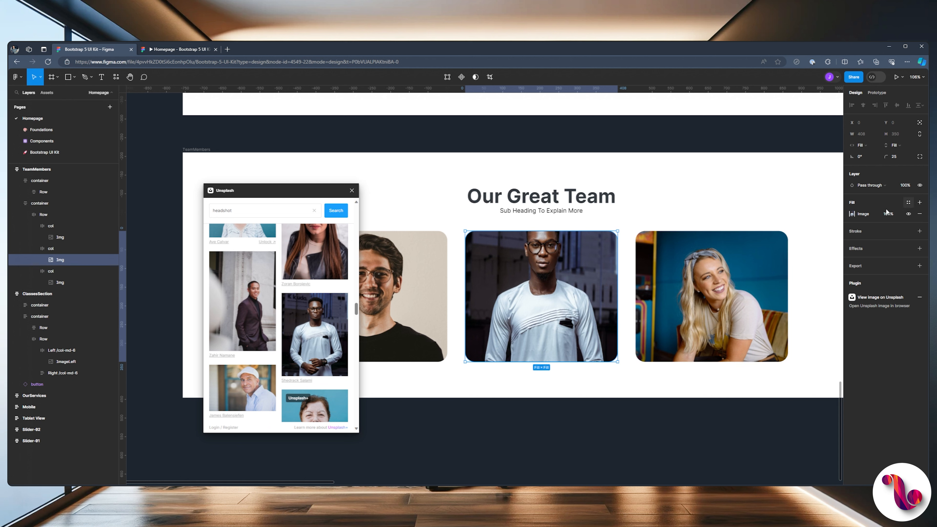
Reset the second team photo to Fill, switch it back to Crop, shift it down to show the full head, and close Unsplash.
left_click(852, 214)
left_click(770, 246)
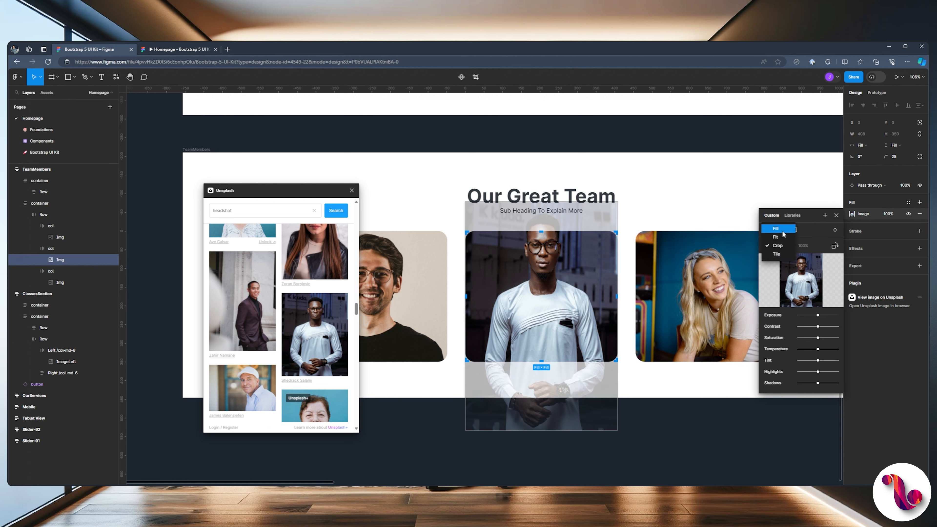
left_click(774, 229)
left_click(771, 245)
left_click(774, 262)
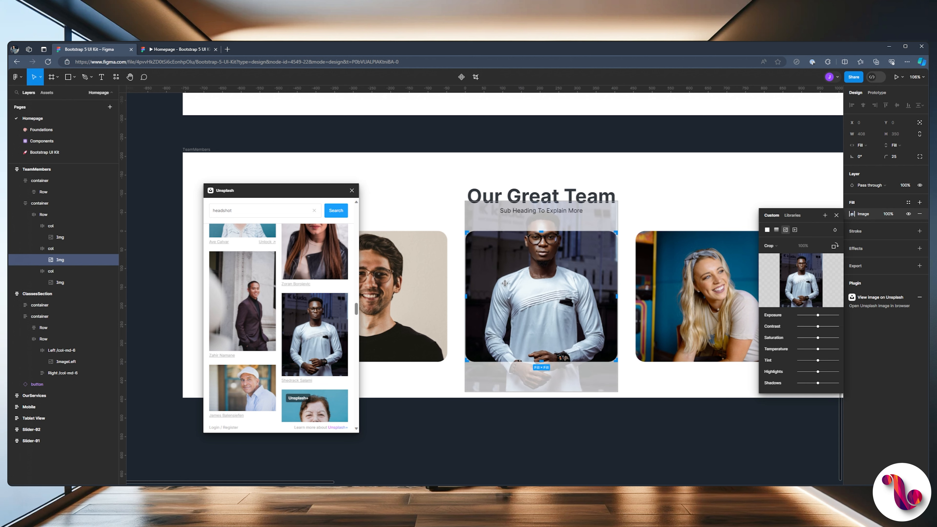
left_click_drag(505, 284, 505, 310)
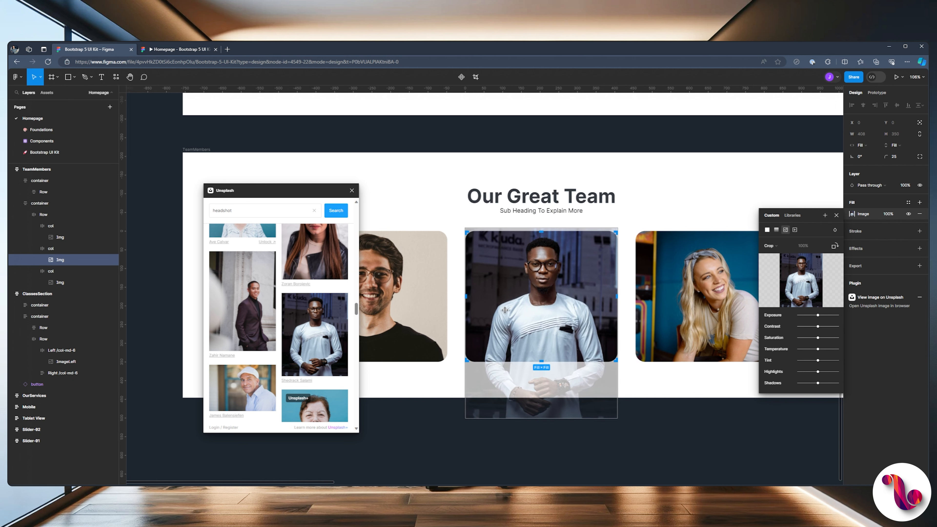
left_click(363, 197)
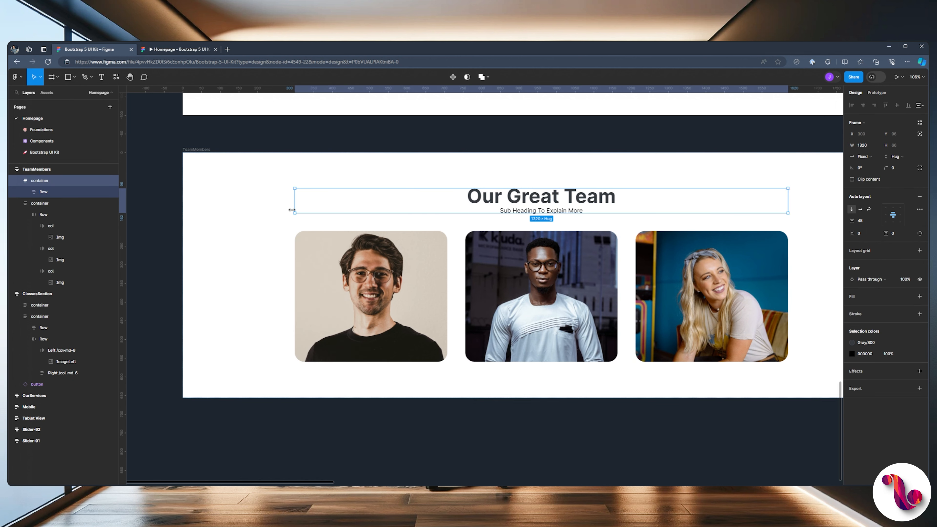
Duplicate the TeamMembers container holding the three team photos to form a second row of images below it.
scroll(291, 210, "down", 5)
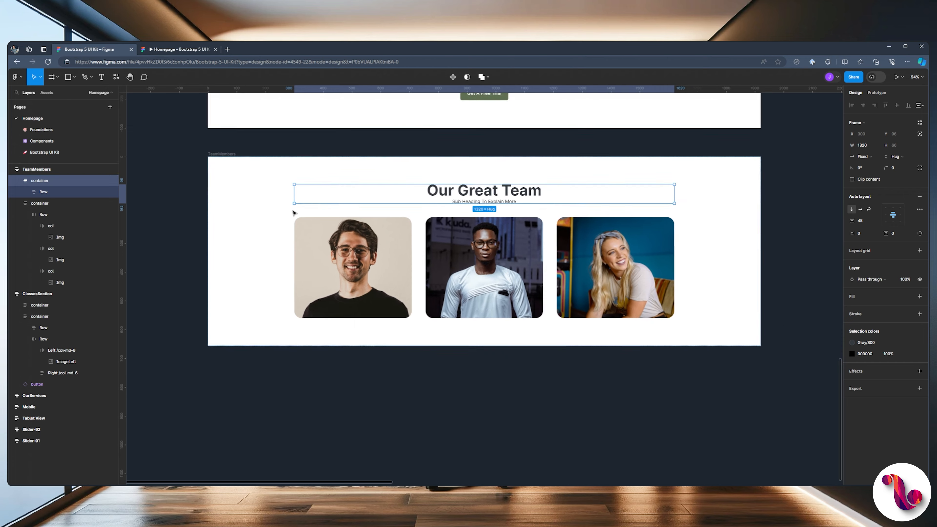
scroll(293, 213, "down", 1)
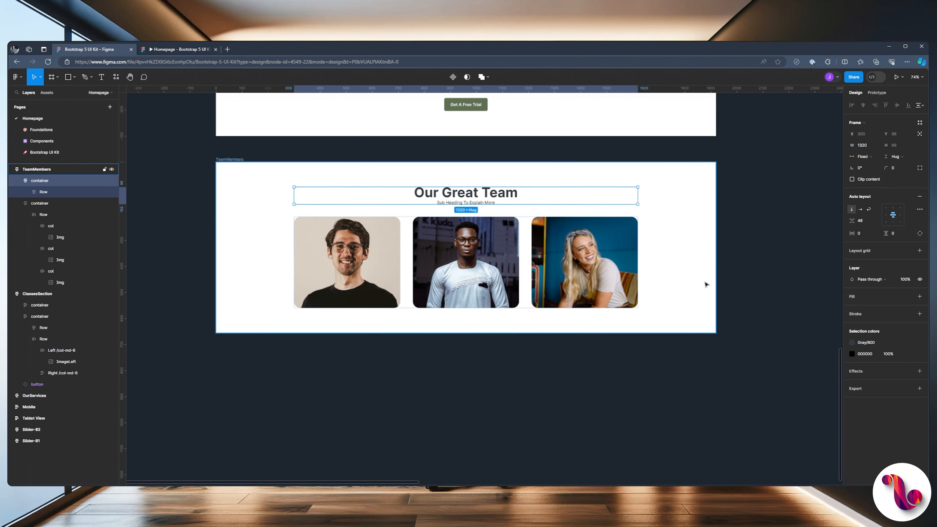
key("Tab")
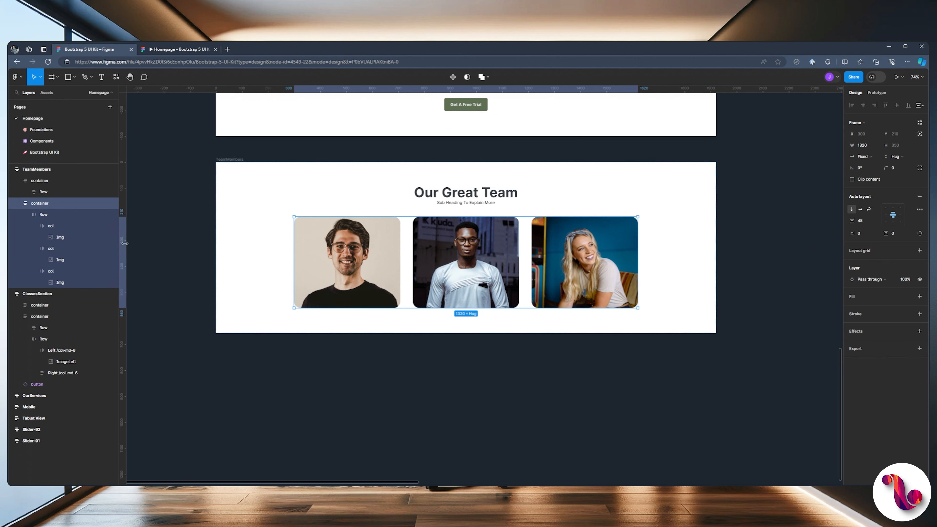
left_click(25, 215)
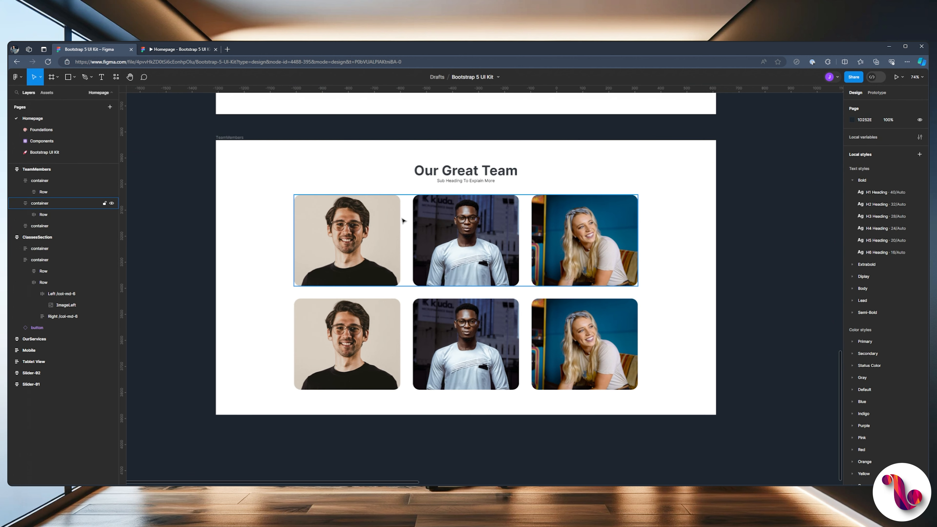
Copy the lorem ipsum description under "Beginners Yoga" in the ClassesSection.
scroll(405, 226, "up", 1)
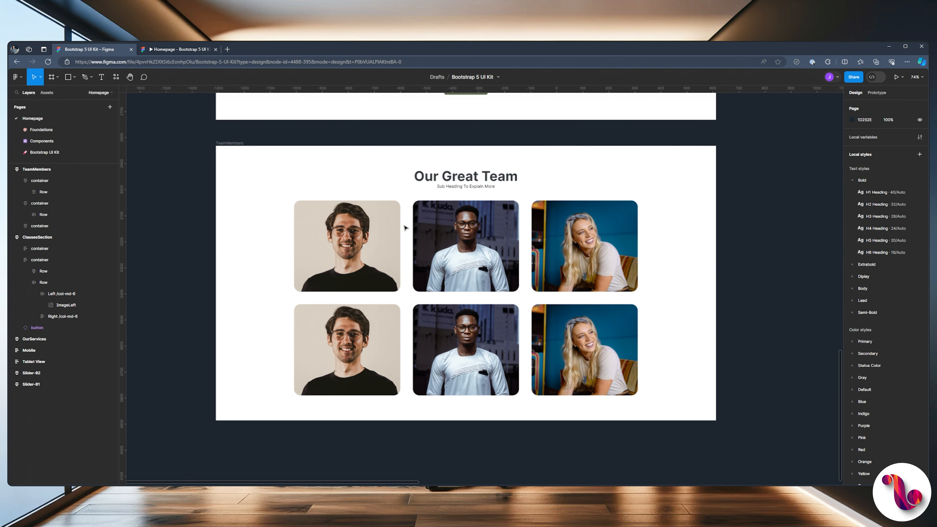
scroll(405, 228, "up", 1)
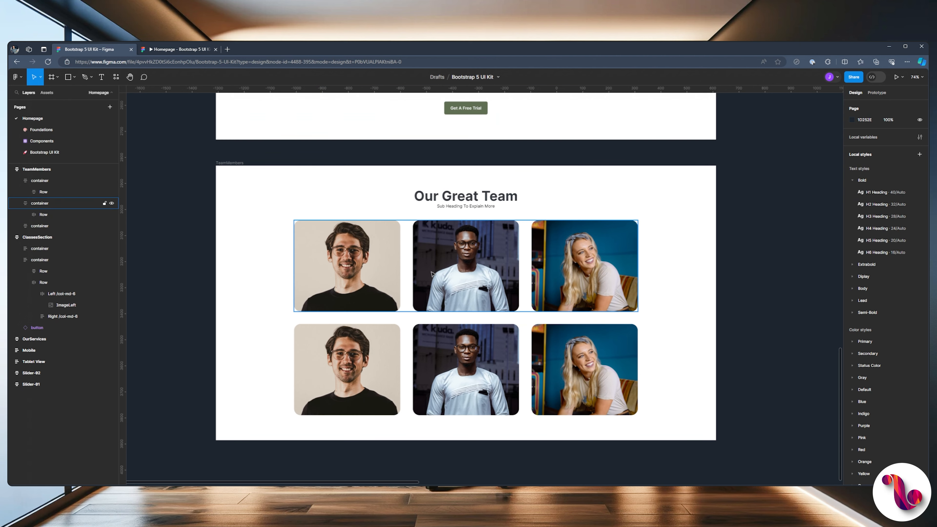
scroll(431, 274, "up", 5)
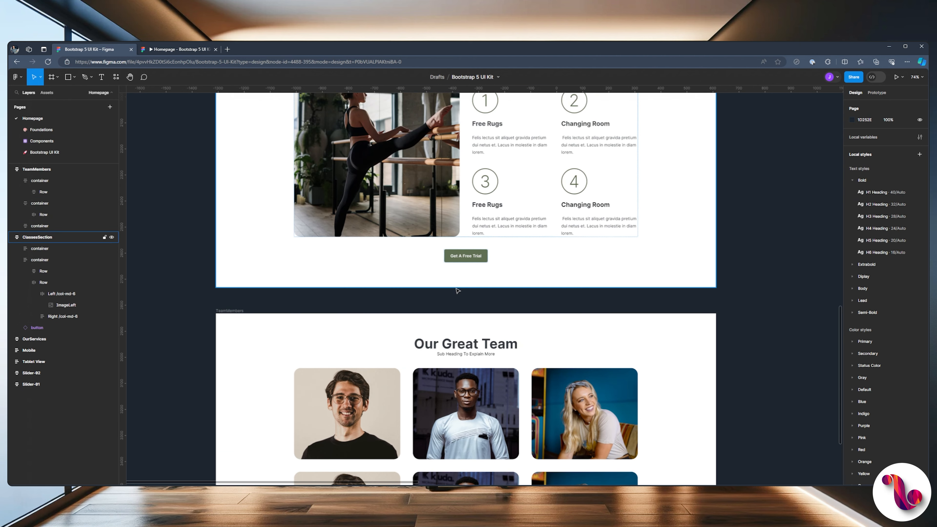
scroll(457, 291, "up", 7)
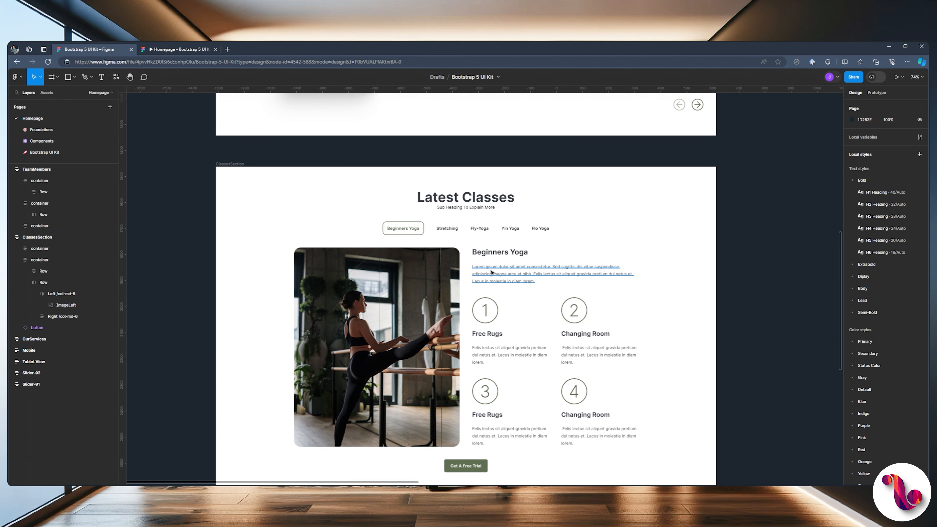
left_click(605, 273)
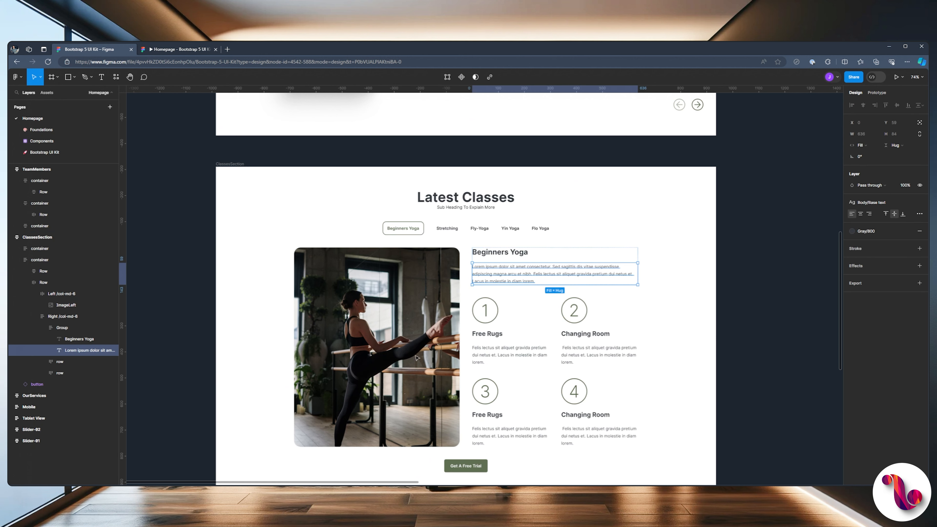
Paste the copied paragraph into the TeamMembers heading Row below "Sub Heading To Explain More" and center-align its text.
scroll(406, 295, "down", 2)
left_click(465, 362)
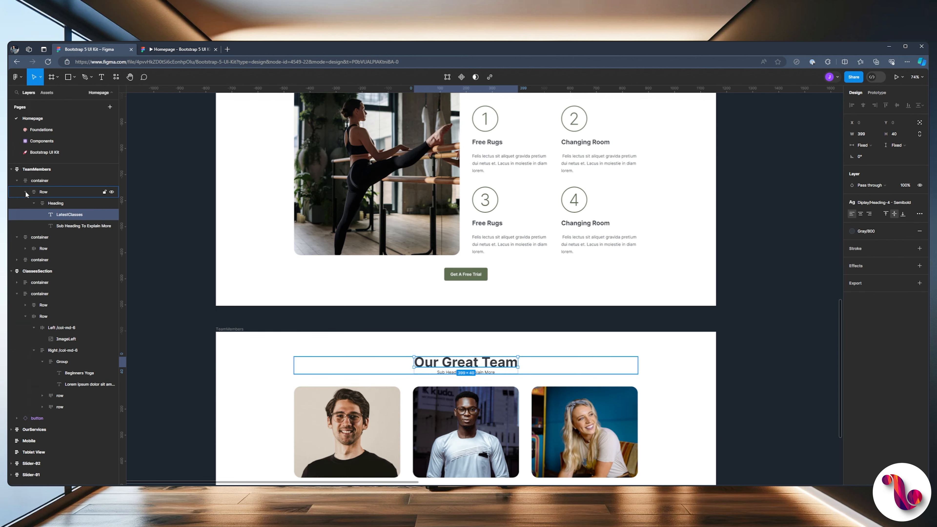
left_click(34, 203)
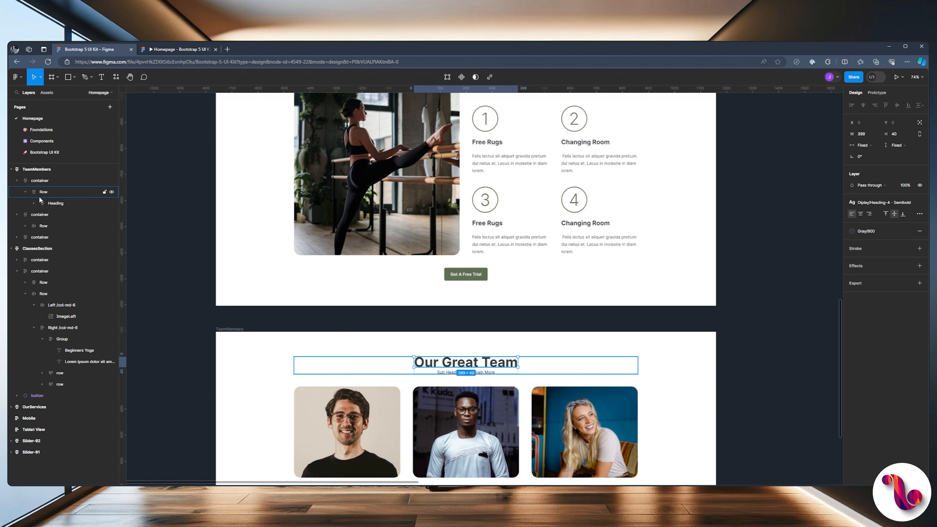
left_click(50, 192)
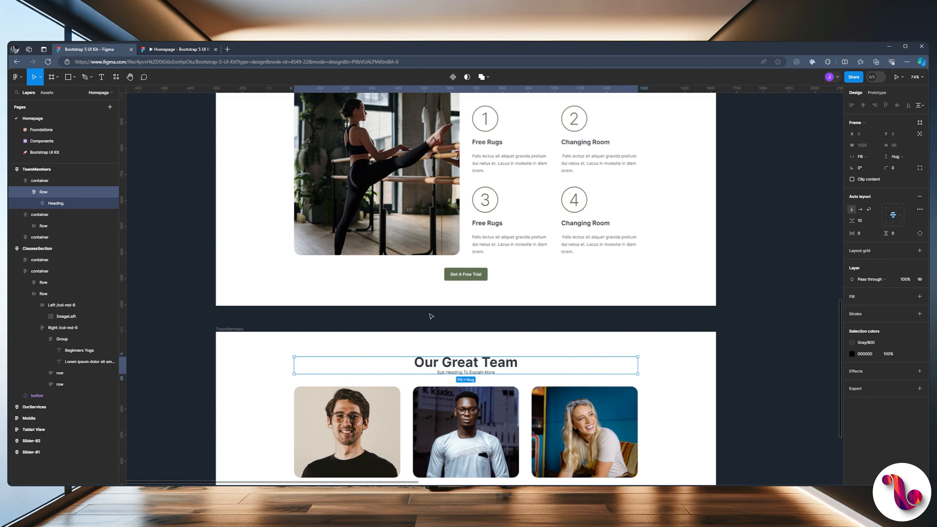
scroll(324, 313, "down", 1)
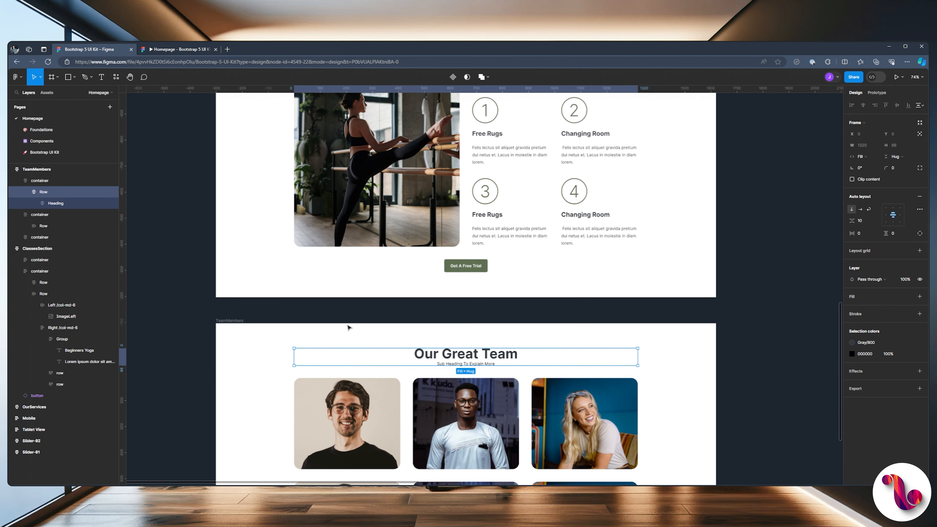
key("ctrl+v")
scroll(481, 203, "down", 1)
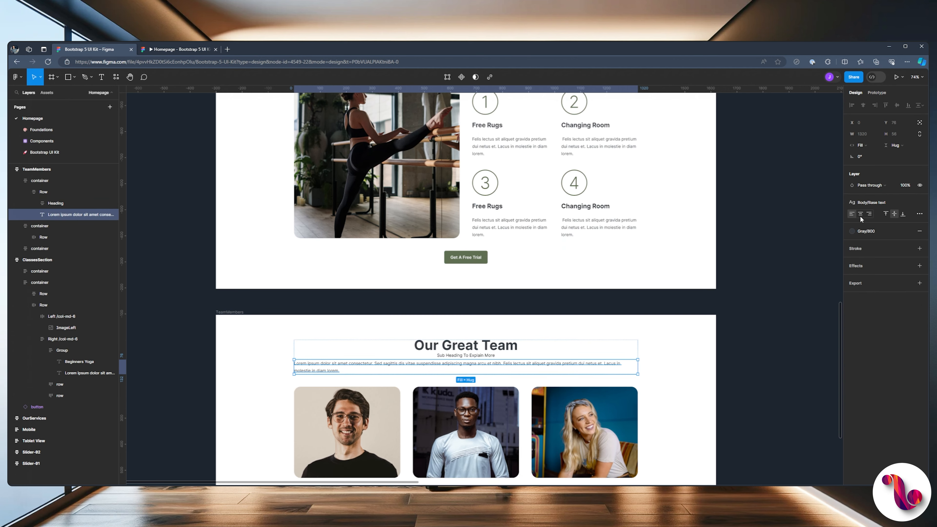
Replace the pasted paragraph with 1 paragraph of placeholder text generated by the Lorem Ipsum plugin.
left_click(116, 77)
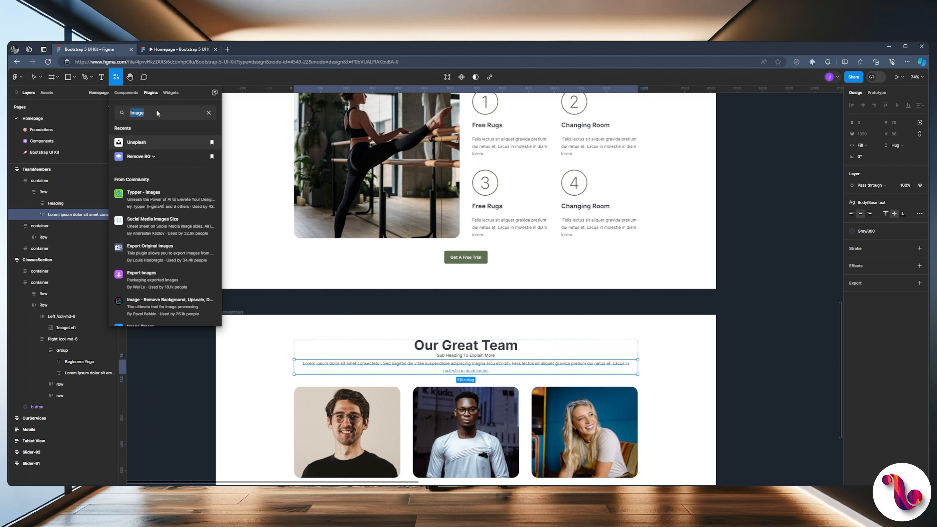
key("BackSpace")
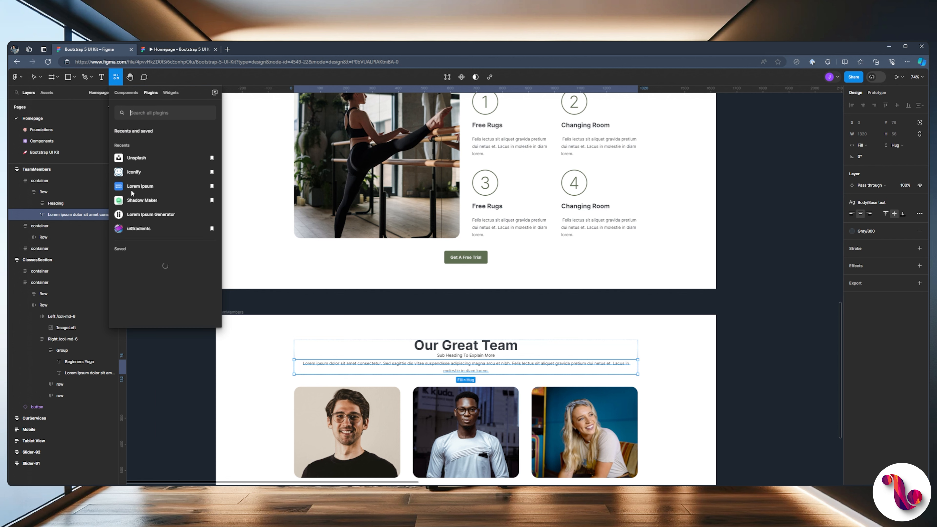
left_click(140, 185)
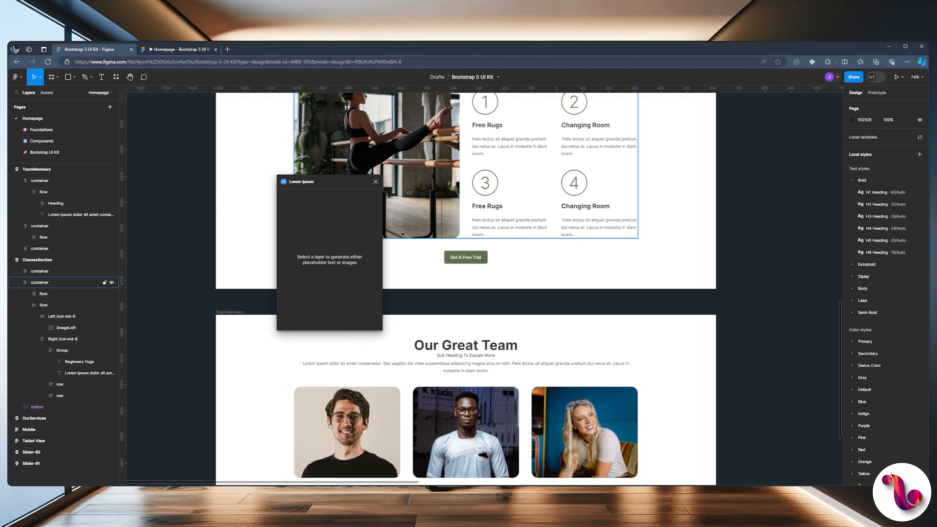
left_click(466, 366)
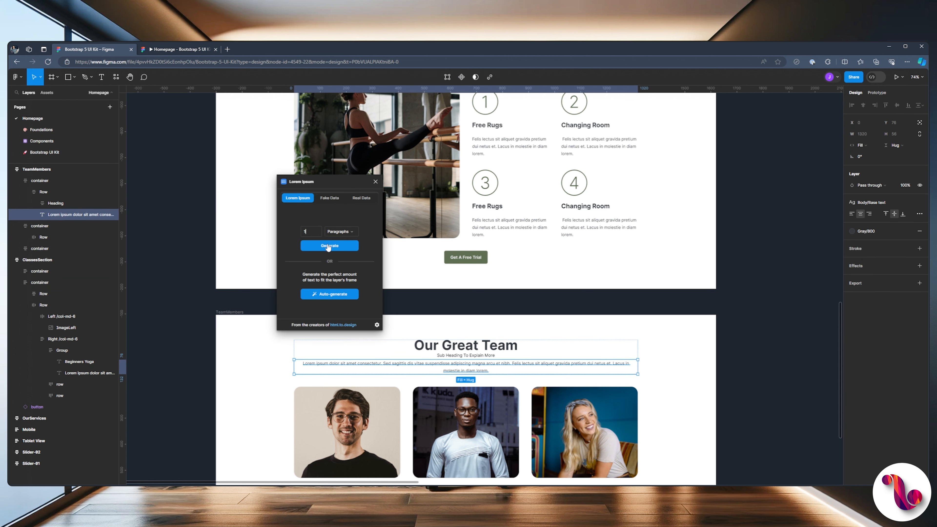
scroll(441, 355, "down", 1)
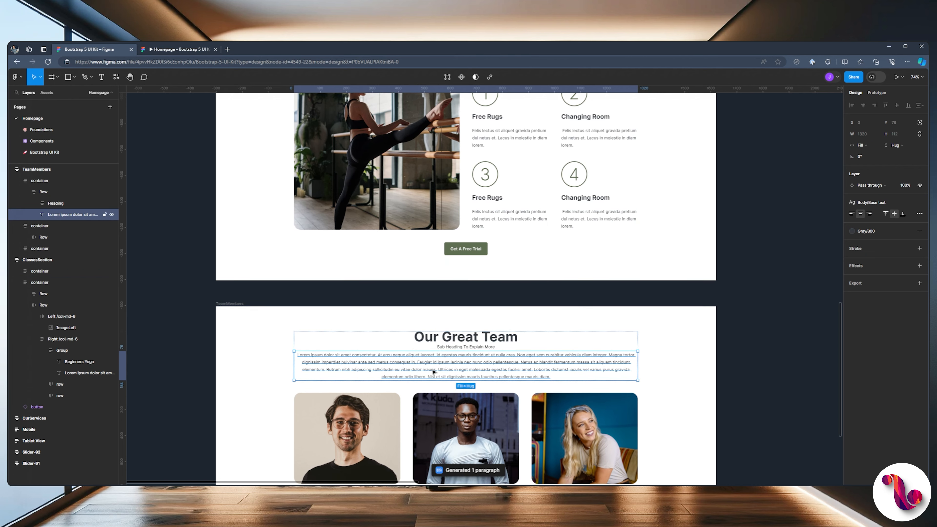
Delete the opening sentence "Lorem ipsum dolor sit amet consectetur." from the paragraph under "Our Great Team".
scroll(430, 374, "up", 3)
double_click(347, 360)
left_click(357, 347)
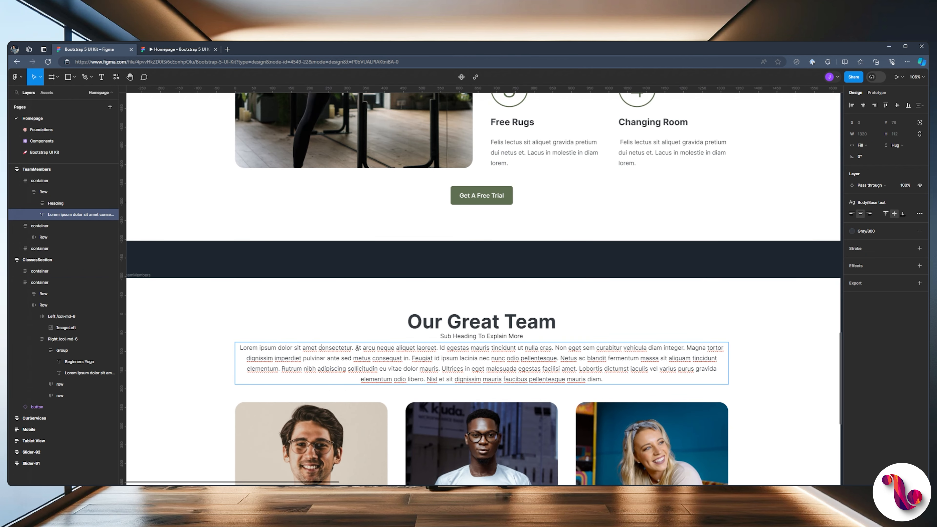
left_click_drag(259, 339, 237, 340)
key("BackSpace")
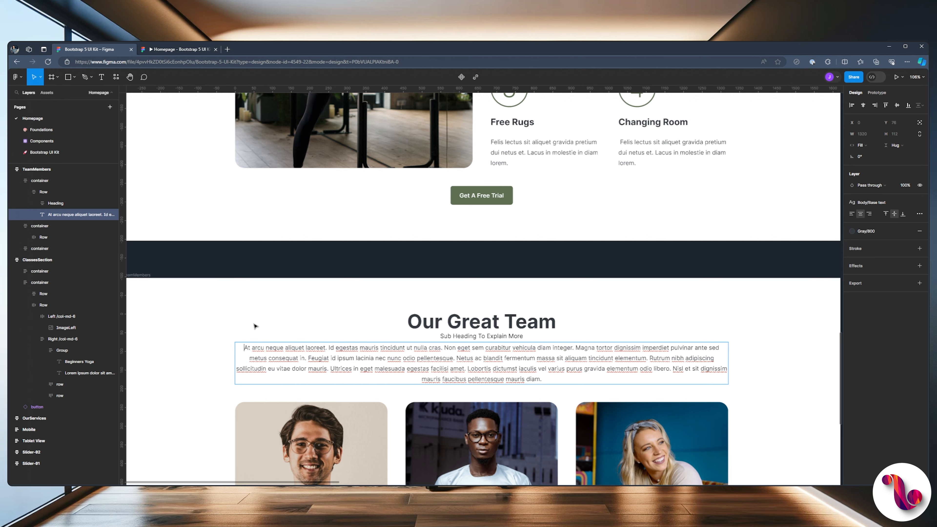
Set the vertical spacing between items in the TeamMembers heading Row to 35.
left_click(42, 192)
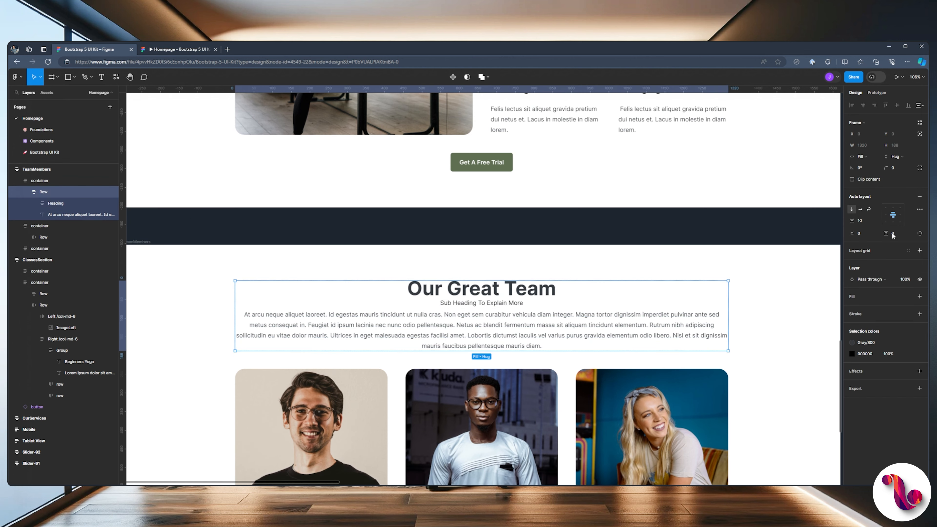
left_click(865, 221)
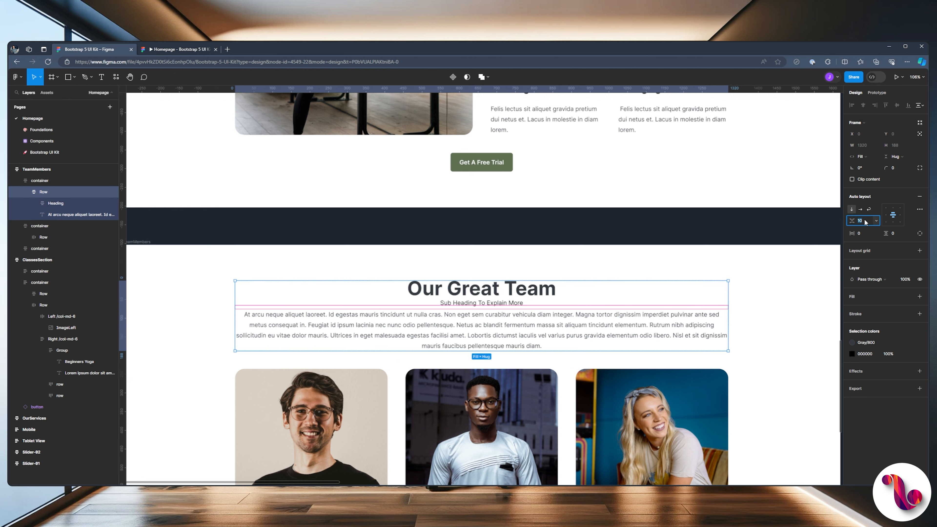
type("35")
key("Return")
left_click(589, 257)
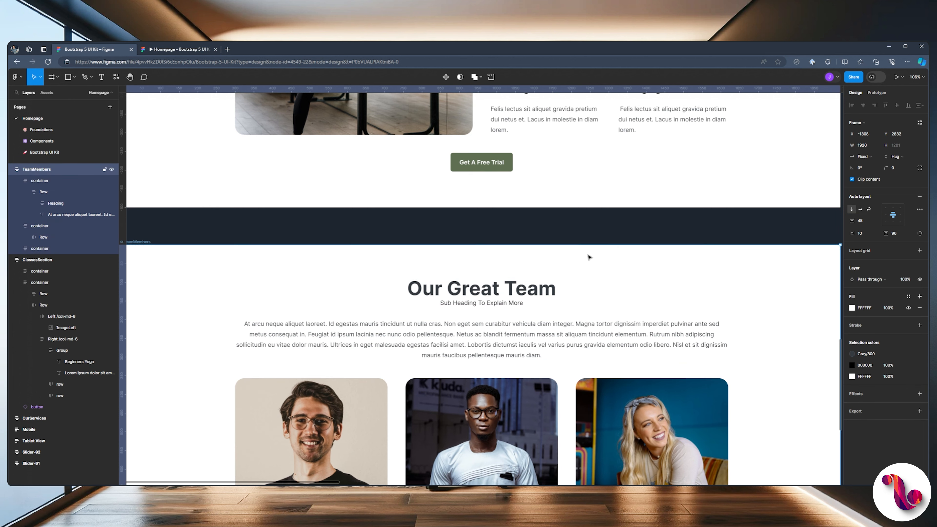
Check the "Our Great Team" section in the prototype preview and return to the design file.
left_click(174, 49)
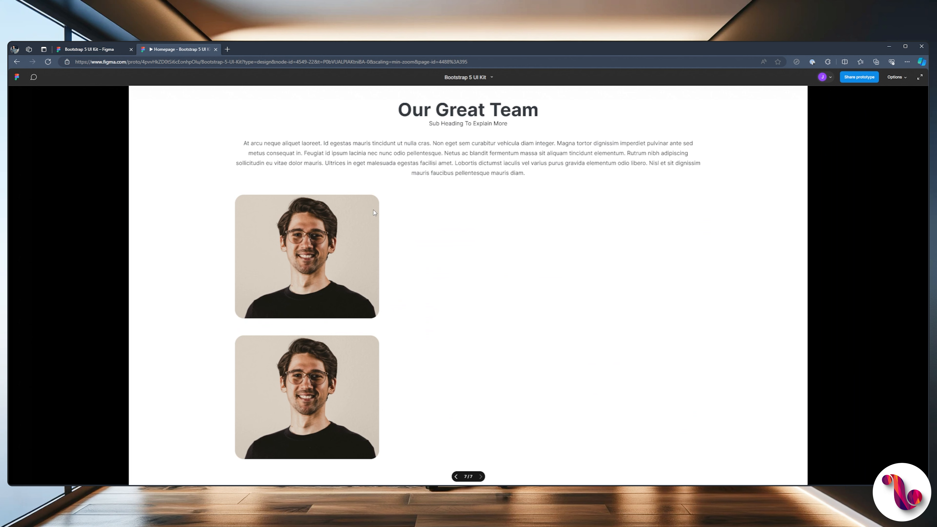
left_click(116, 49)
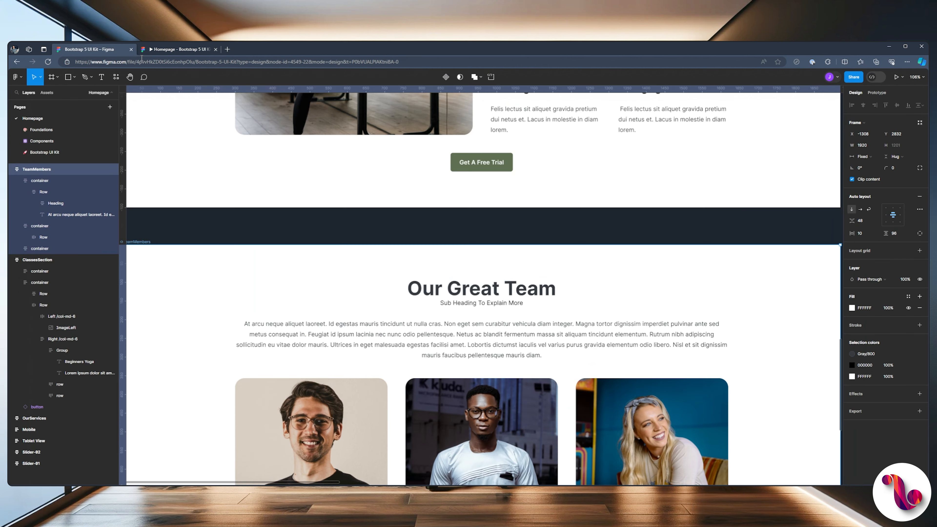
left_click(176, 50)
left_click(117, 50)
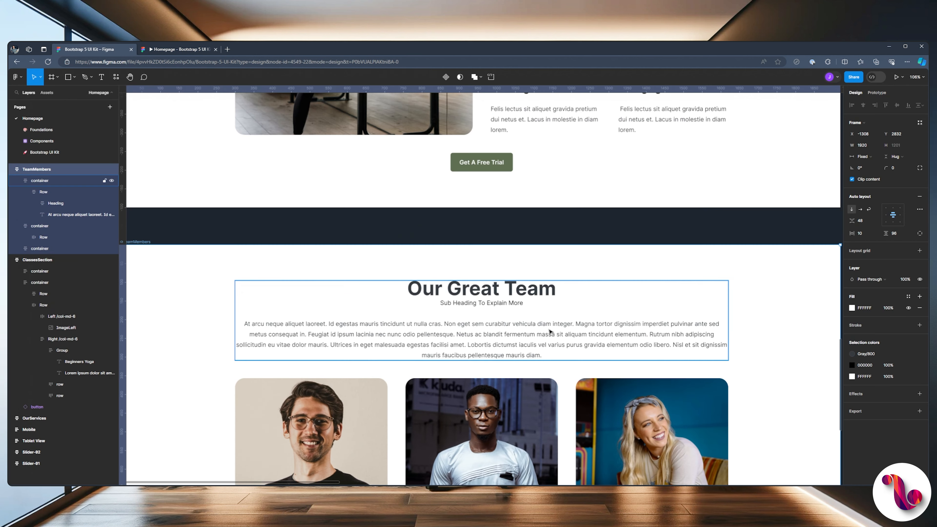
Open the paragraph under "Our Great Team" for editing with all of its text selected.
double_click(537, 337)
double_click(496, 343)
double_click(496, 344)
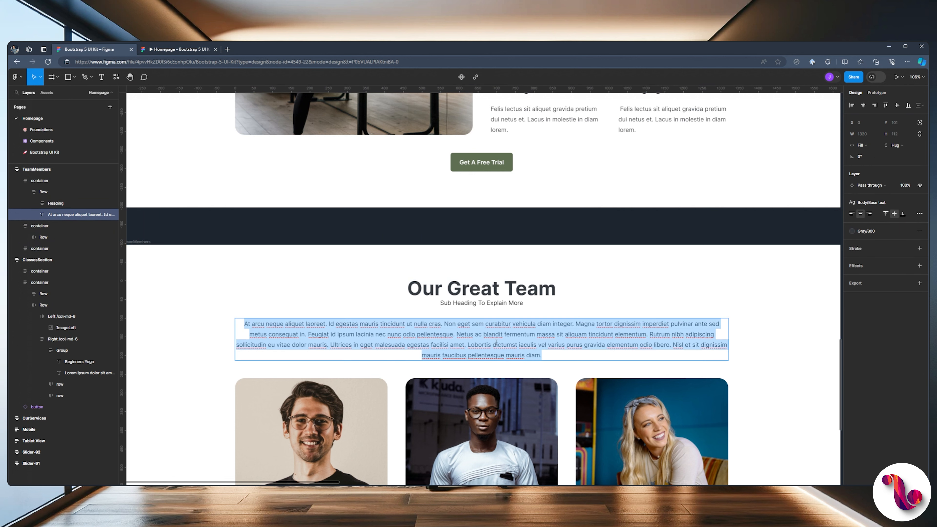
Delete the team paragraph's text from "Netus ac blandit" to its end and check the section in the prototype preview.
left_click(496, 344)
left_click_drag(456, 334, 565, 355)
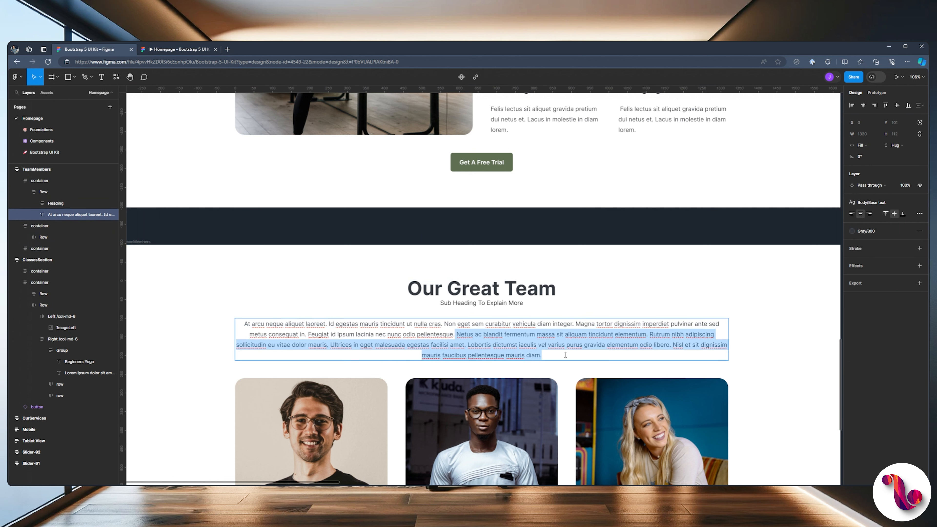
key("BackSpace")
left_click(608, 254)
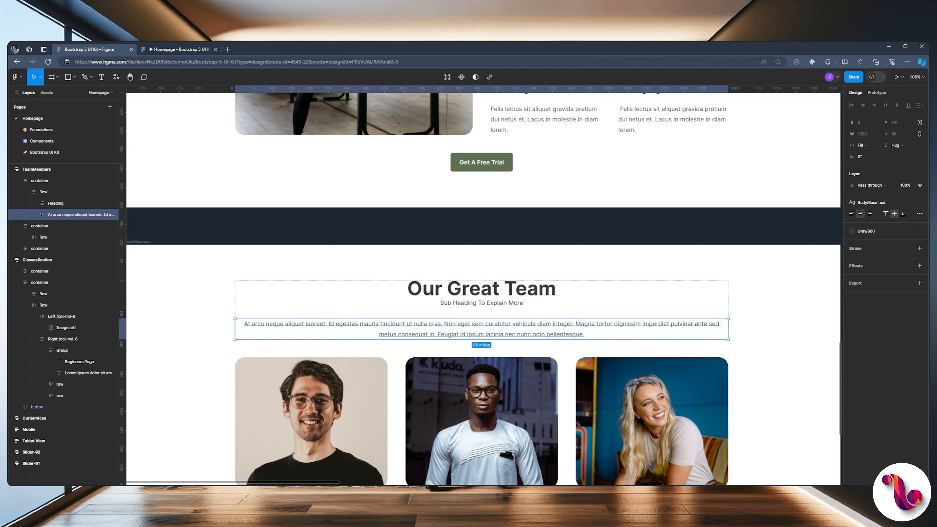
left_click(173, 50)
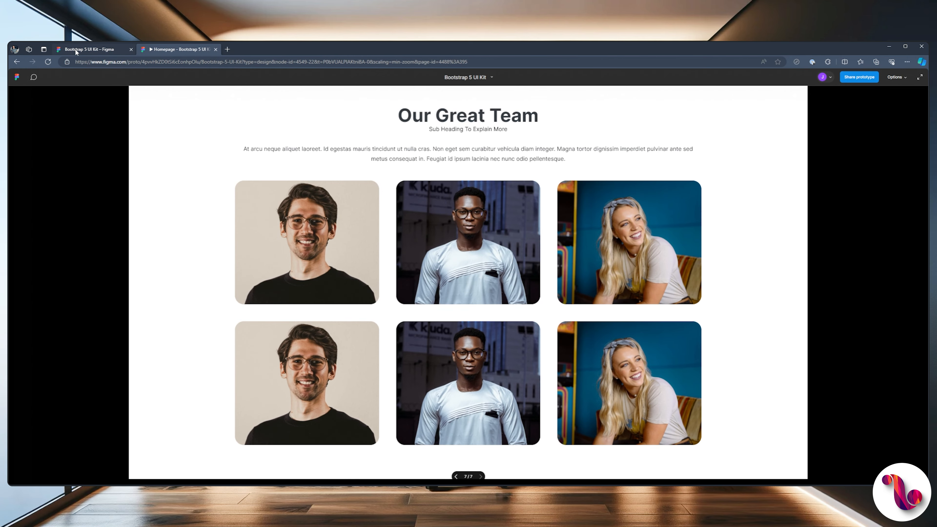
left_click(76, 49)
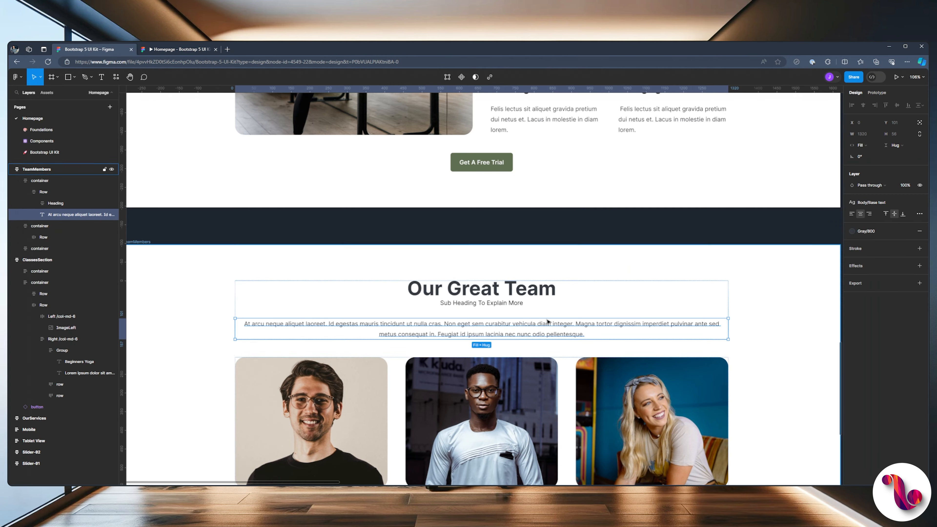
Apply the Gray/800 color style to the "Sub Heading To Explain More" text and check the section in the prototype preview.
left_click(449, 287)
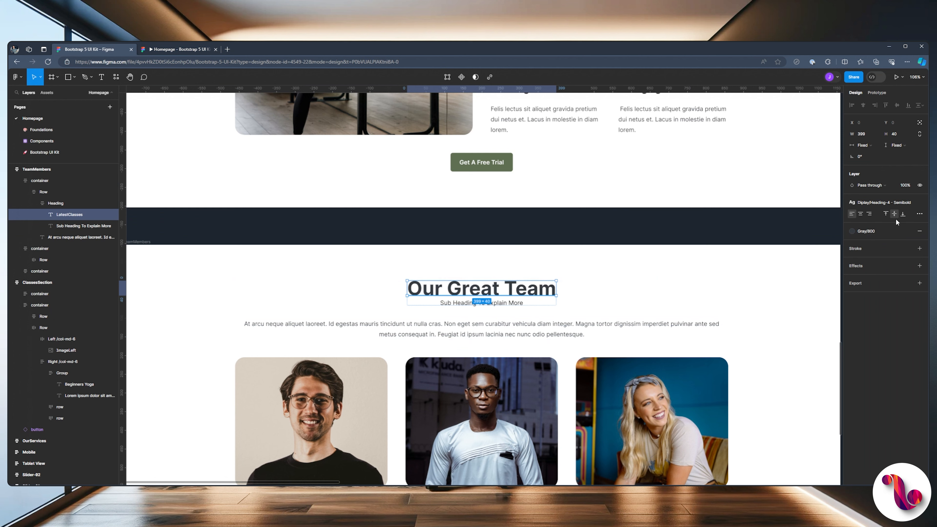
left_click(453, 303)
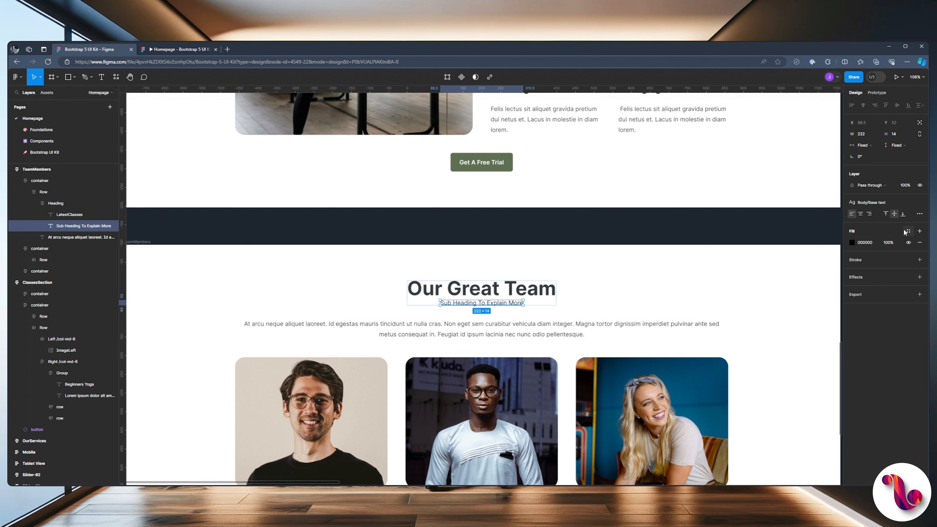
left_click(908, 231)
scroll(788, 323, "down", 3)
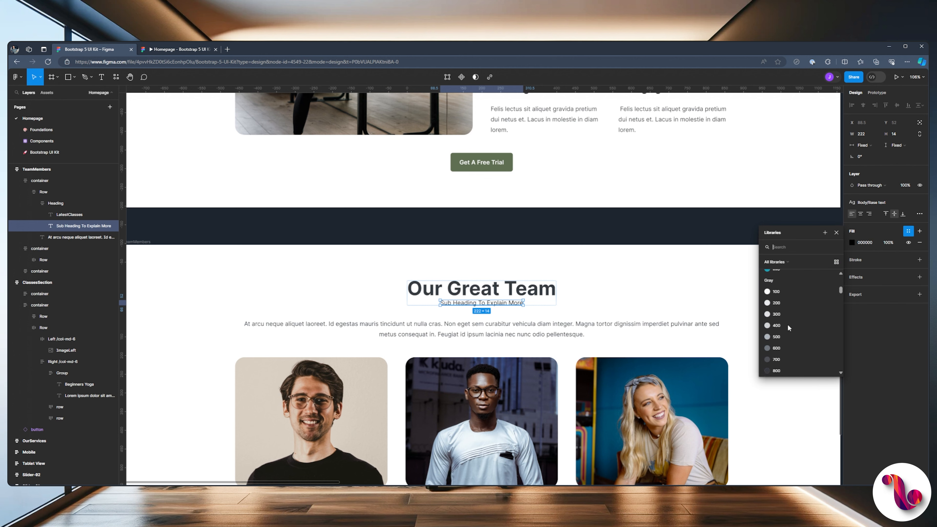
left_click(773, 338)
left_click(643, 260)
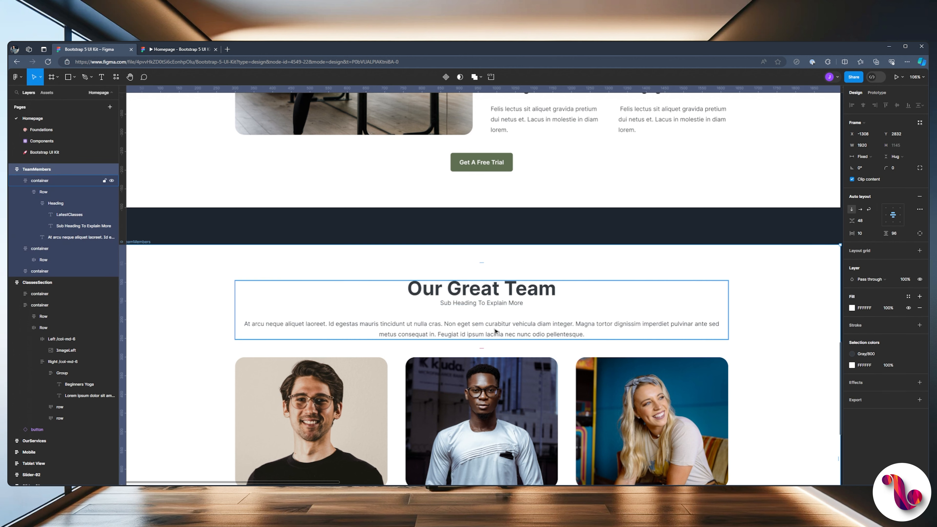
scroll(495, 328, "down", 3)
left_click(180, 50)
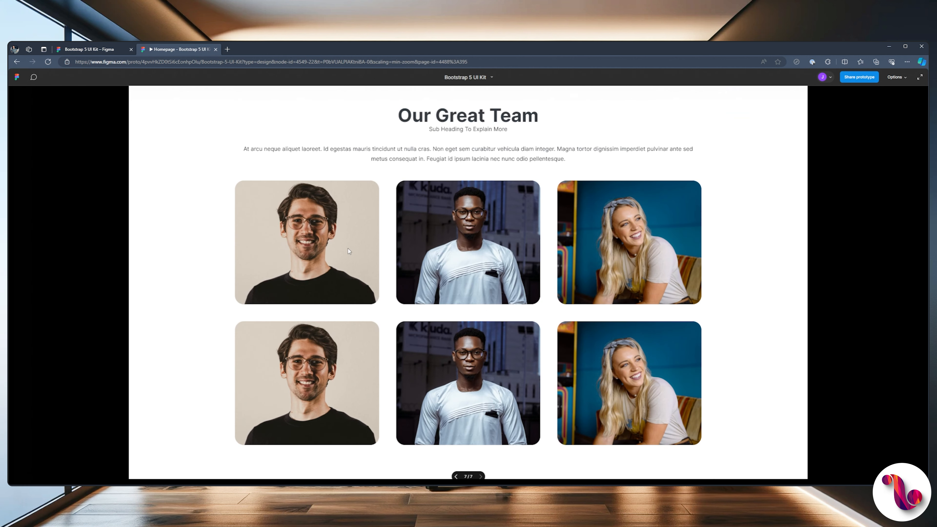
left_click(76, 51)
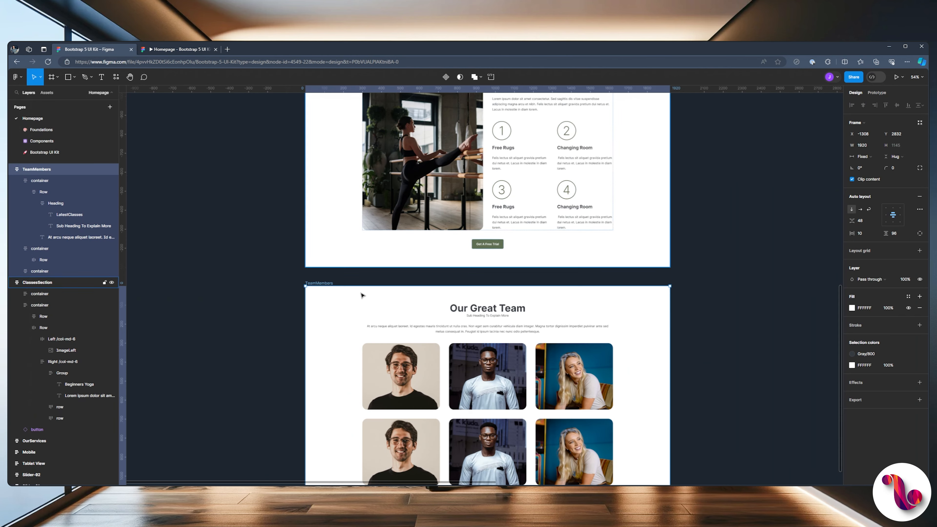
Select the first photo in the second team row and run the Unsplash plugin.
scroll(361, 295, "down", 5)
left_click(369, 283, "ctrl")
left_click(116, 77)
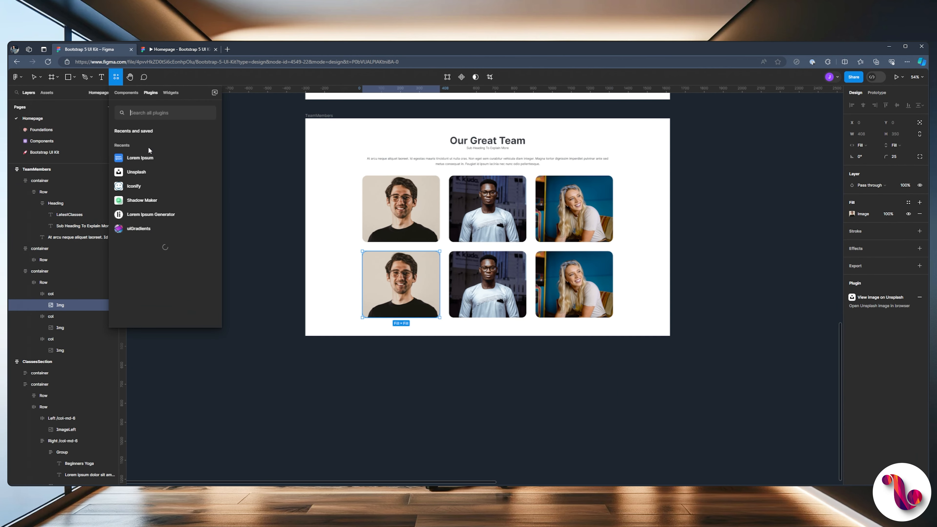
left_click(138, 172)
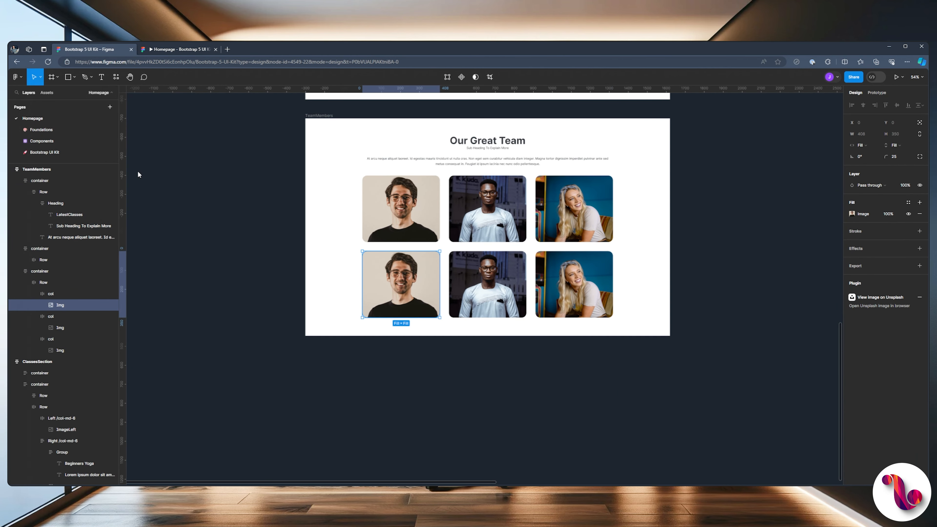
left_click(139, 172)
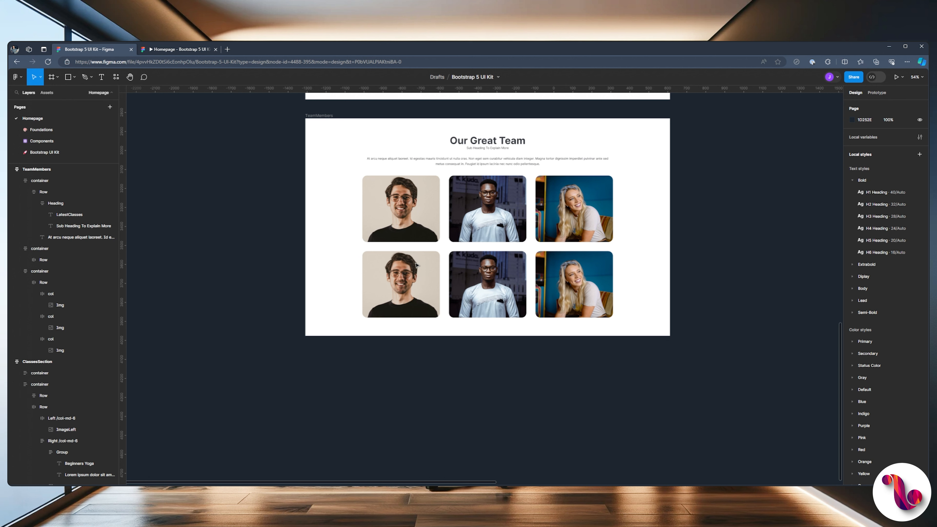
Search Unsplash for "headshot" and examine the portraits for a replacement for the second row's first photo.
scroll(395, 273, "up", 2)
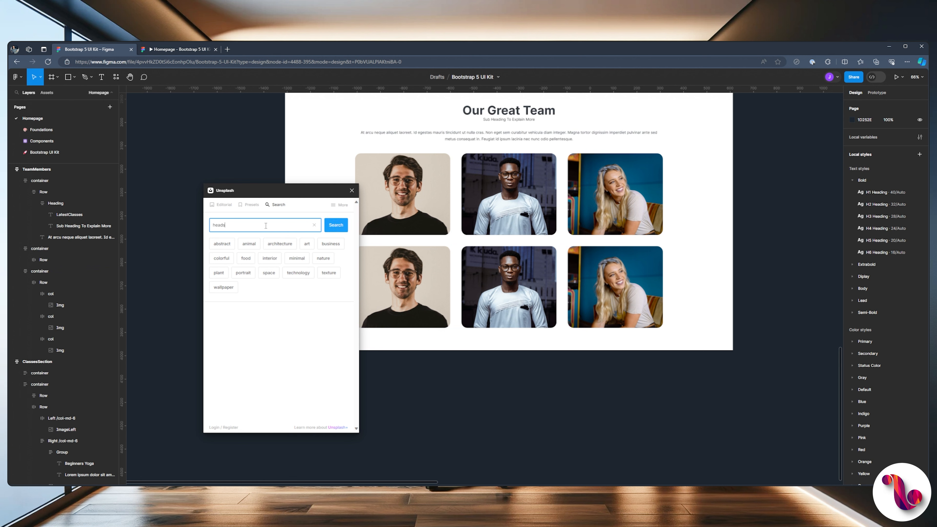
type("hot")
key("Return")
scroll(287, 288, "down", 3)
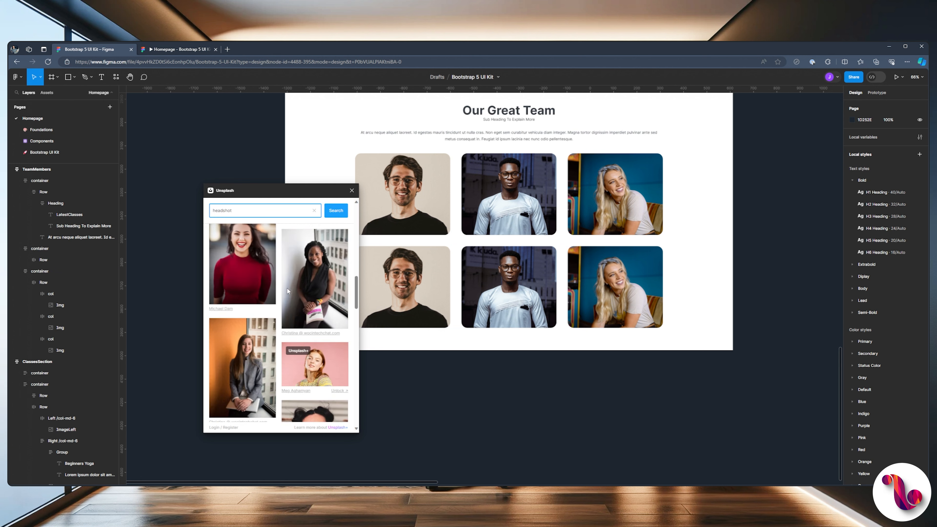
scroll(287, 289, "down", 9)
scroll(287, 289, "up", 2)
left_click(420, 290, "ctrl")
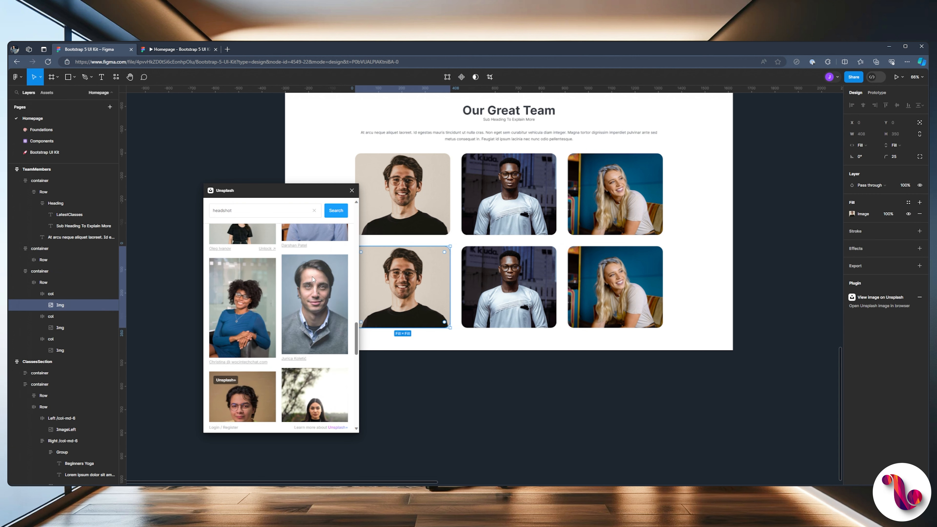
scroll(298, 308, "down", 8)
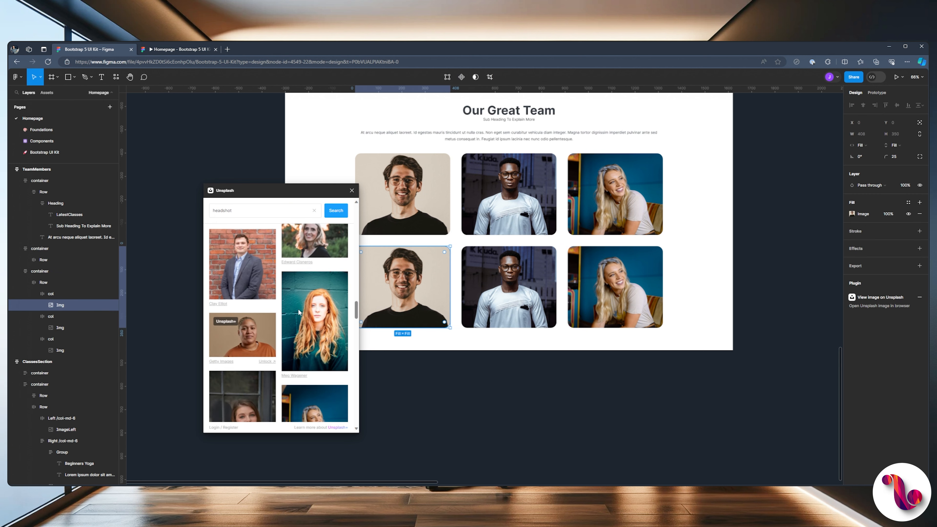
scroll(299, 311, "down", 10)
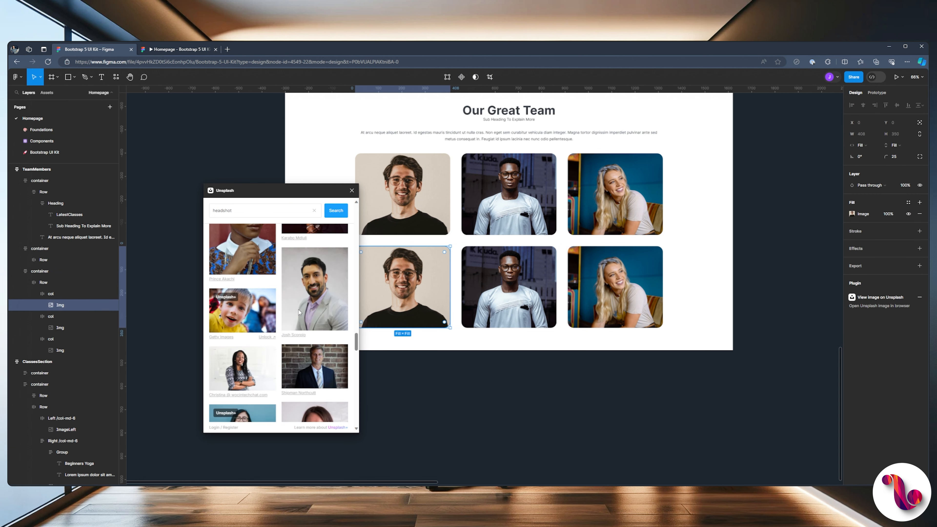
scroll(298, 312, "down", 10)
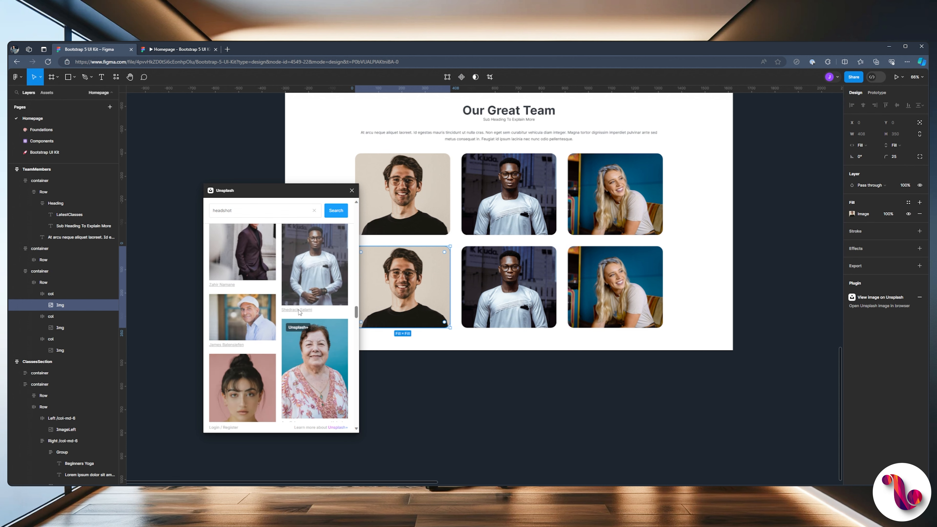
scroll(298, 312, "down", 10)
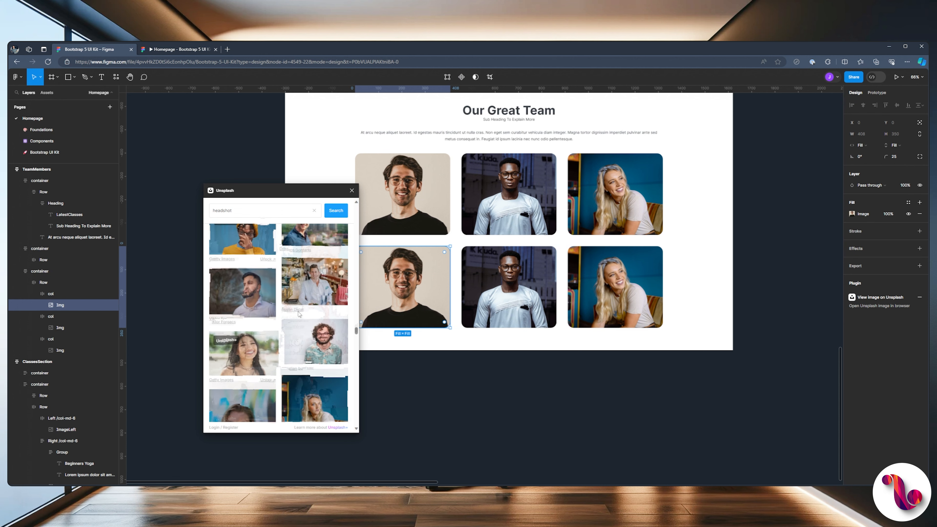
scroll(299, 312, "down", 10)
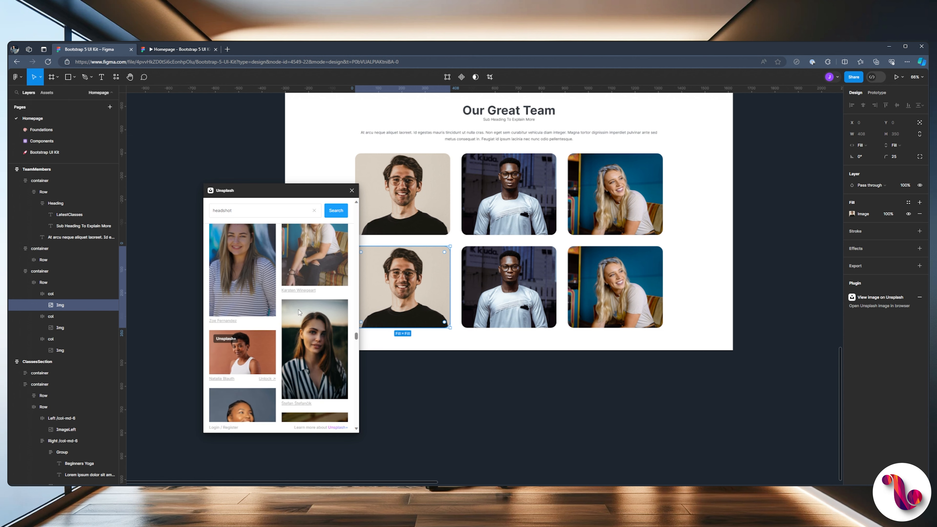
scroll(298, 311, "down", 3)
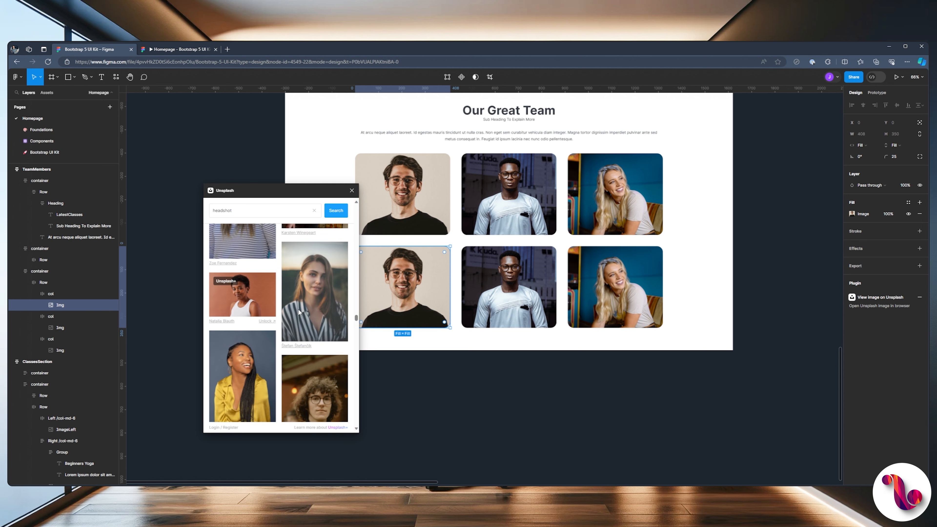
scroll(299, 310, "down", 5)
scroll(299, 308, "down", 4)
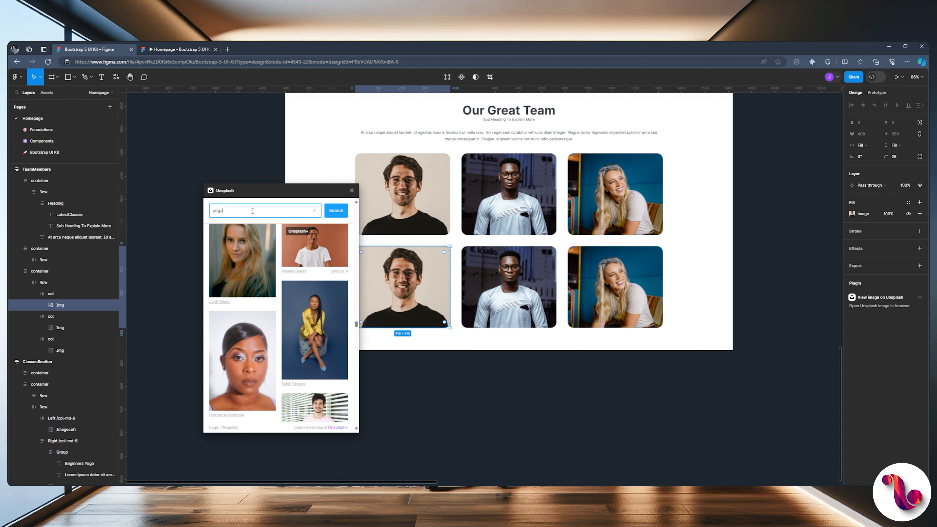
Search Unsplash for "yoga" and fill the second row's first photo with the red-haired woman meditating in a white tent.
key("Return")
scroll(257, 260, "down", 5)
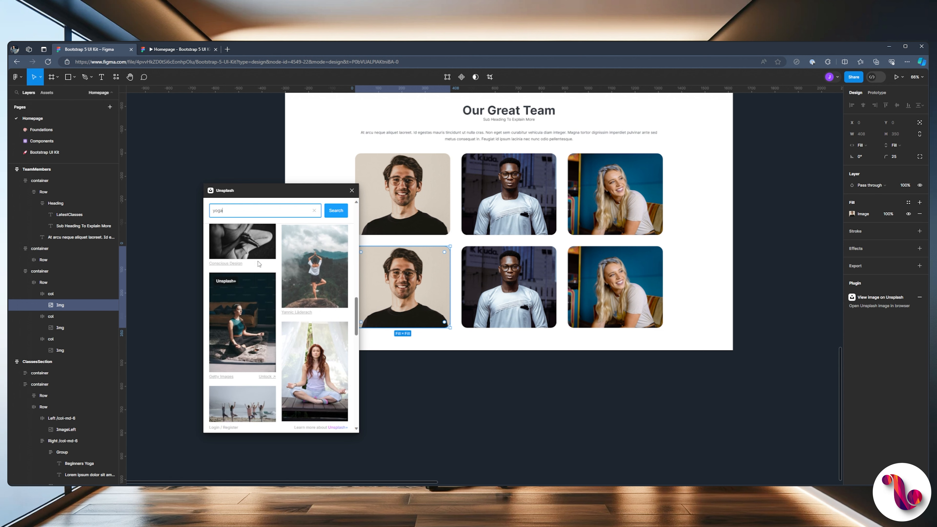
scroll(259, 264, "down", 6)
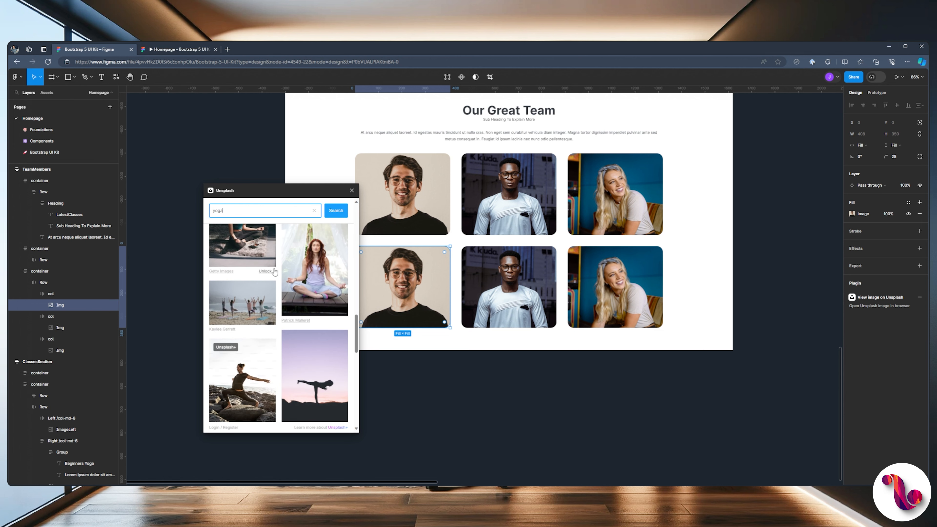
left_click(314, 269)
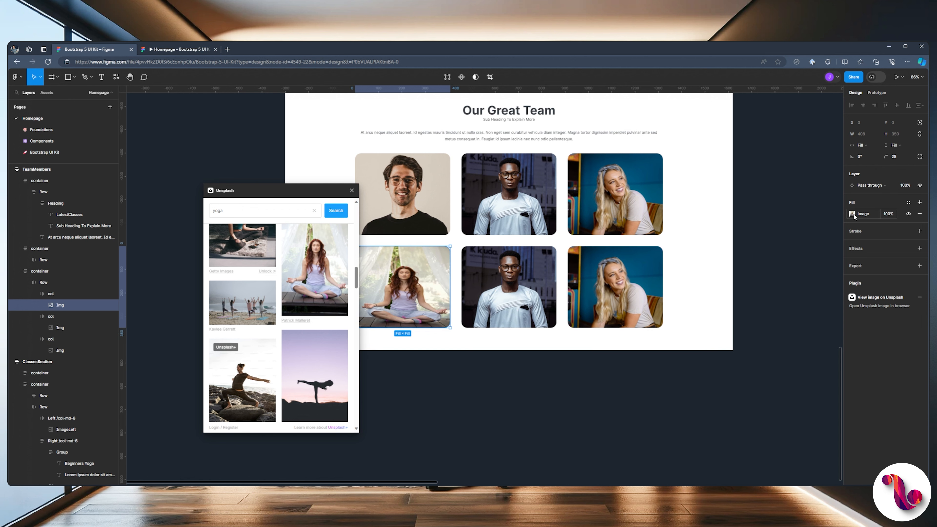
Set the meditating woman's image fill to Crop and reposition the image within its frame.
left_click(852, 214)
left_click(775, 245)
left_click(777, 229)
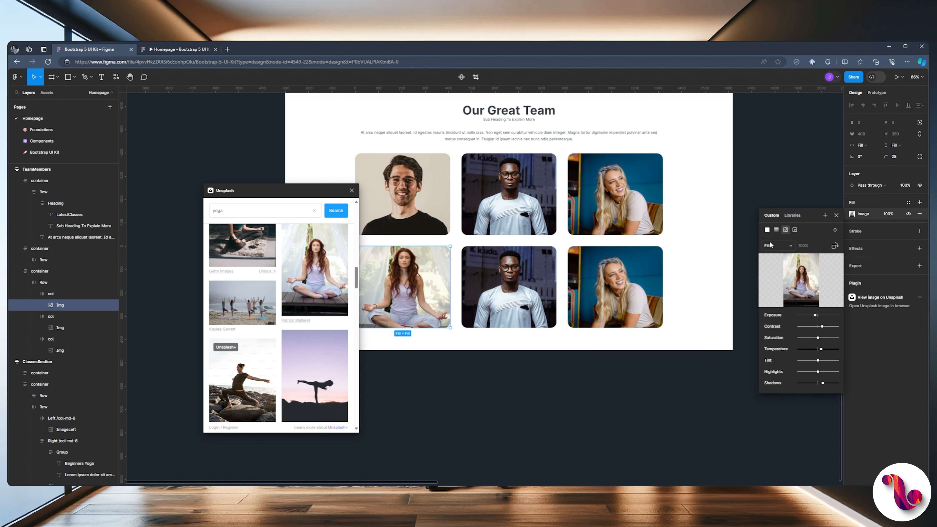
left_click(771, 246)
left_click(776, 262)
left_click_drag(393, 278, 422, 299)
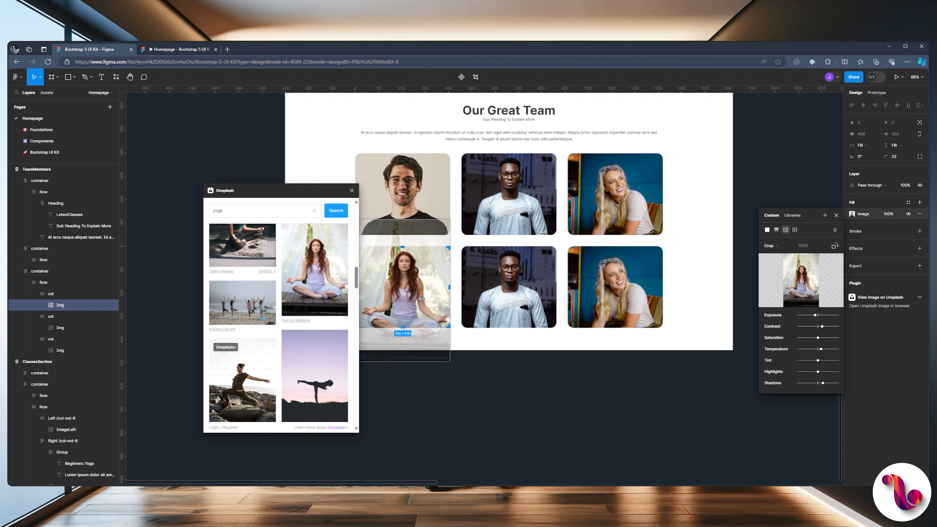
left_click(590, 388)
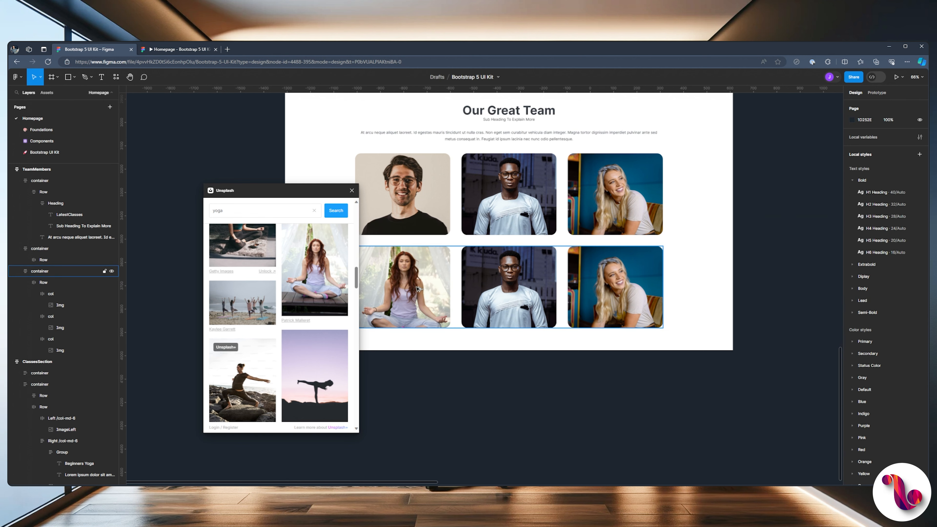
Check the replaced yoga photo in the prototype preview of the team section and return to the design file.
scroll(406, 298, "up", 5)
scroll(406, 297, "down", 4)
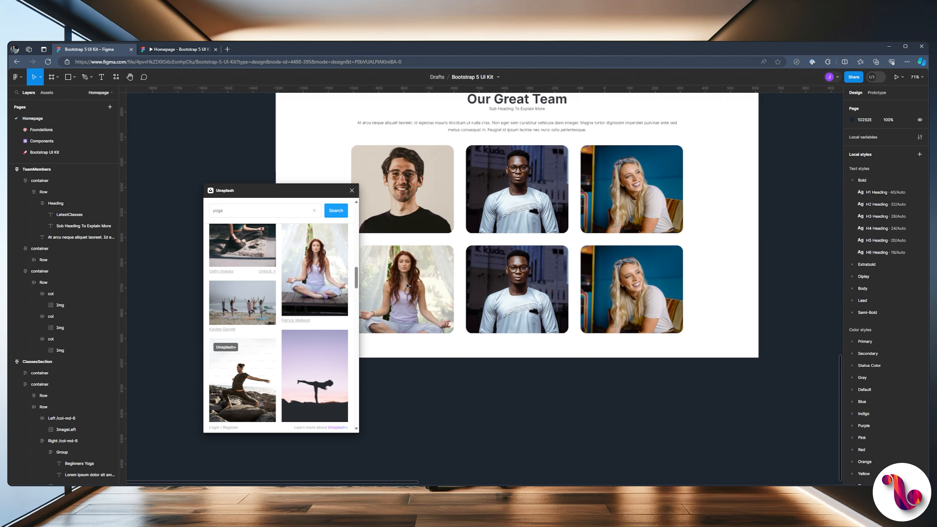
left_click(157, 48)
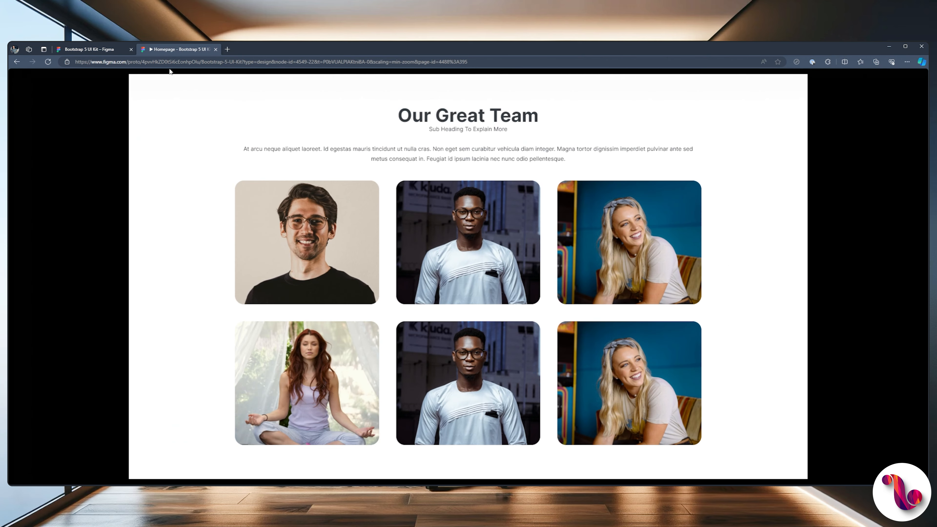
left_click(96, 48)
Select the second row's middle photo and examine the Unsplash yoga results for a replacement.
left_click(525, 284)
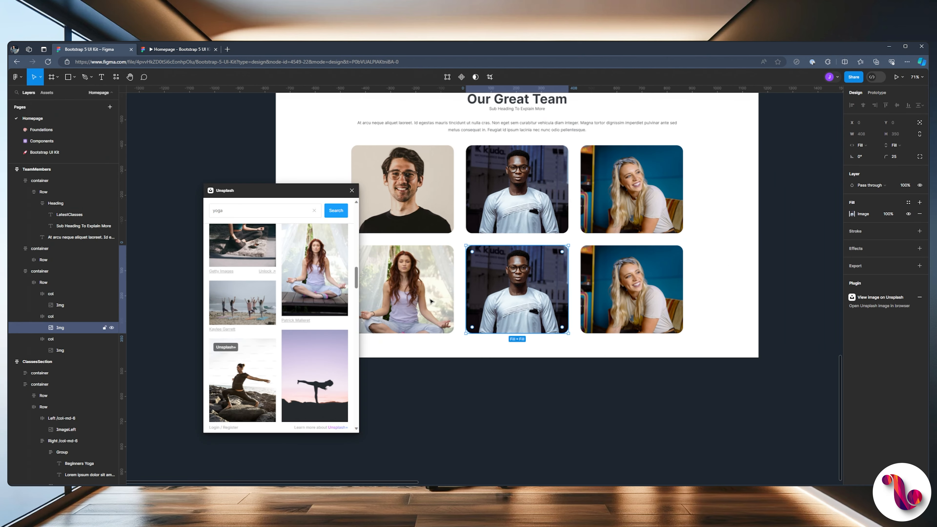
scroll(302, 314, "down", 5)
scroll(301, 315, "down", 10)
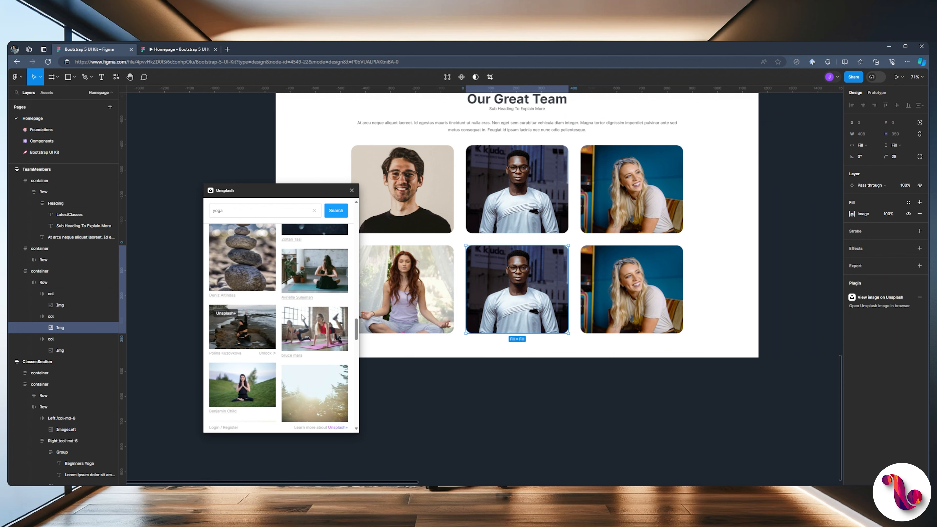
scroll(301, 313, "down", 10)
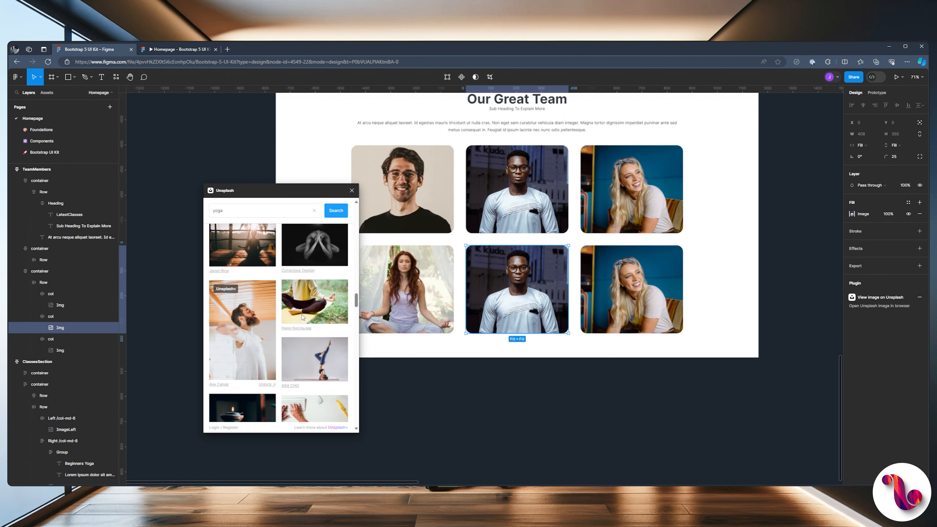
scroll(302, 316, "down", 10)
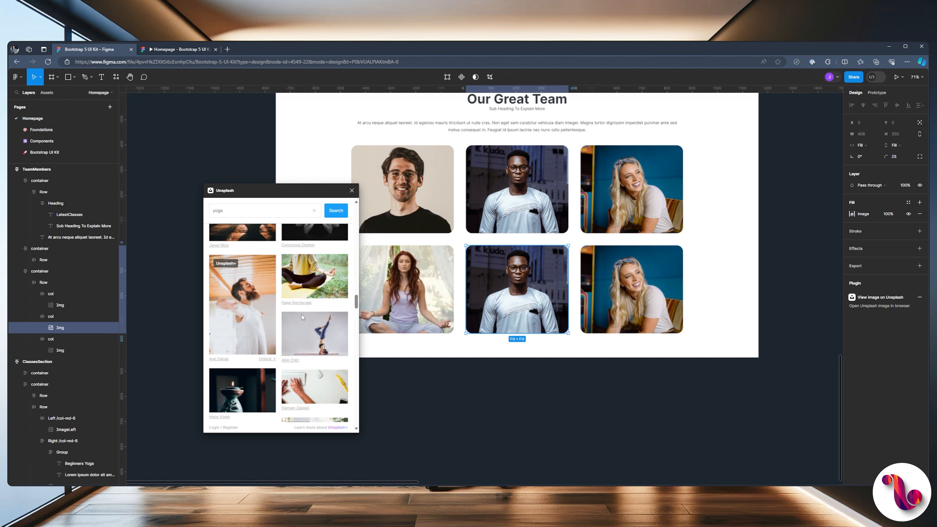
scroll(302, 315, "down", 8)
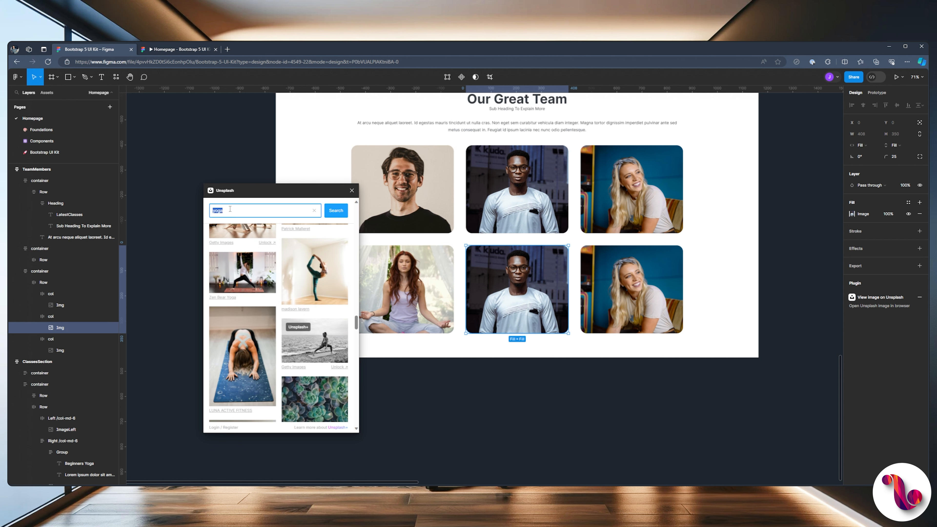
Search Unsplash for "fitness" and fill the second row's middle photo with the blonde woman doing sit-ups in a gym.
type("ss")
key("Return")
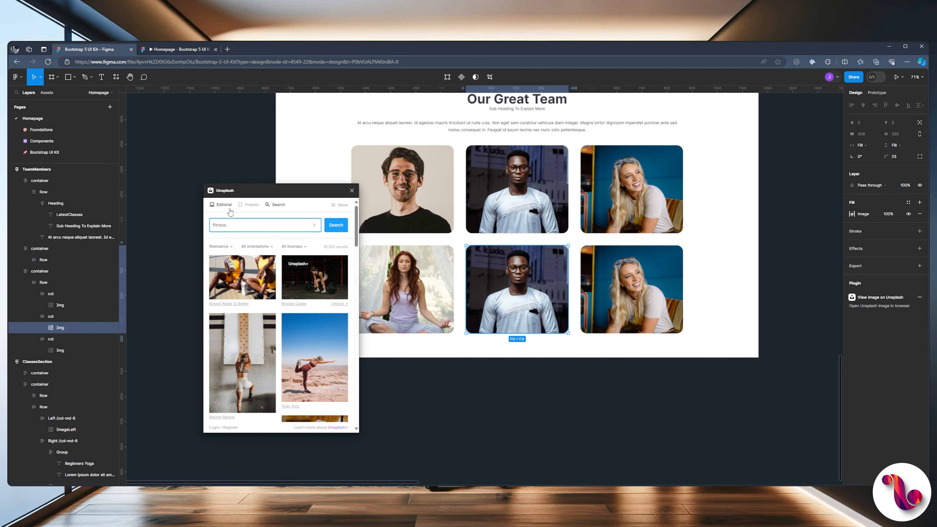
scroll(279, 272, "down", 10)
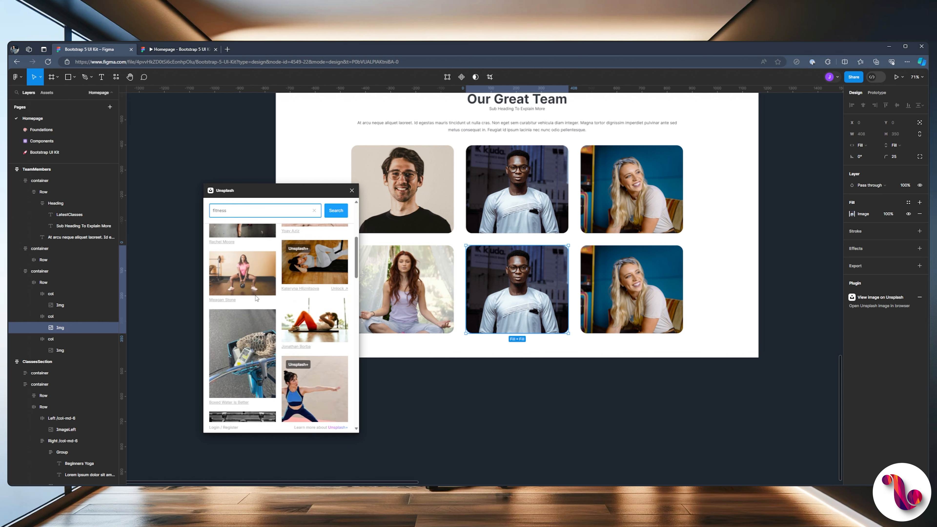
scroll(256, 298, "down", 5)
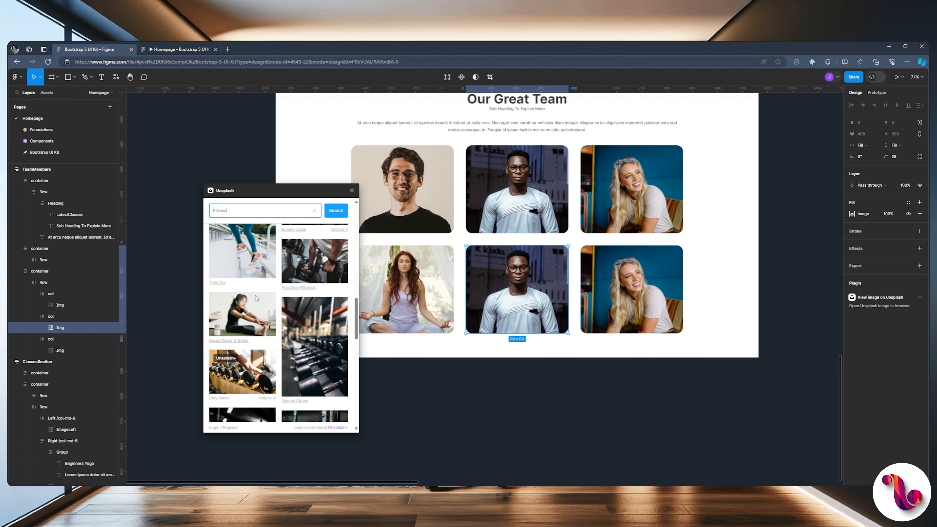
scroll(257, 298, "down", 4)
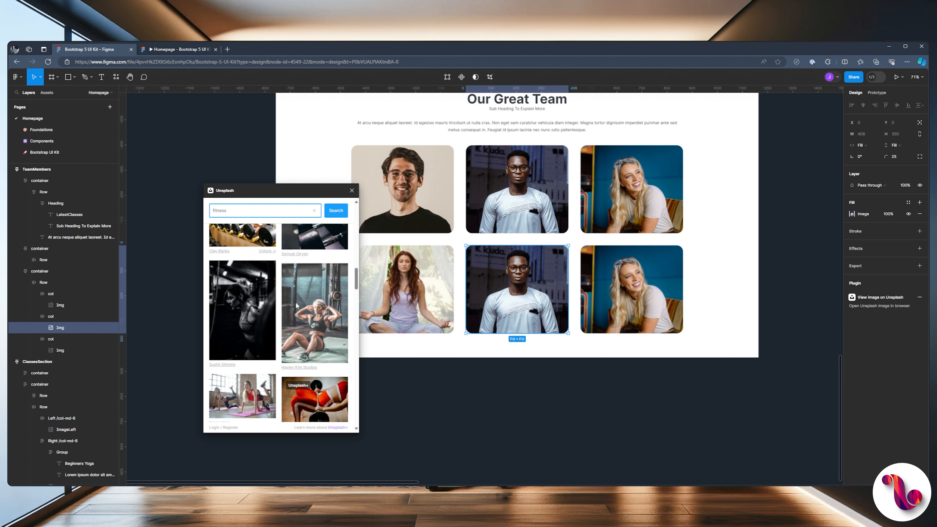
Set the sit-up woman's image fill to Crop and move the image slightly up within its frame.
left_click(851, 213)
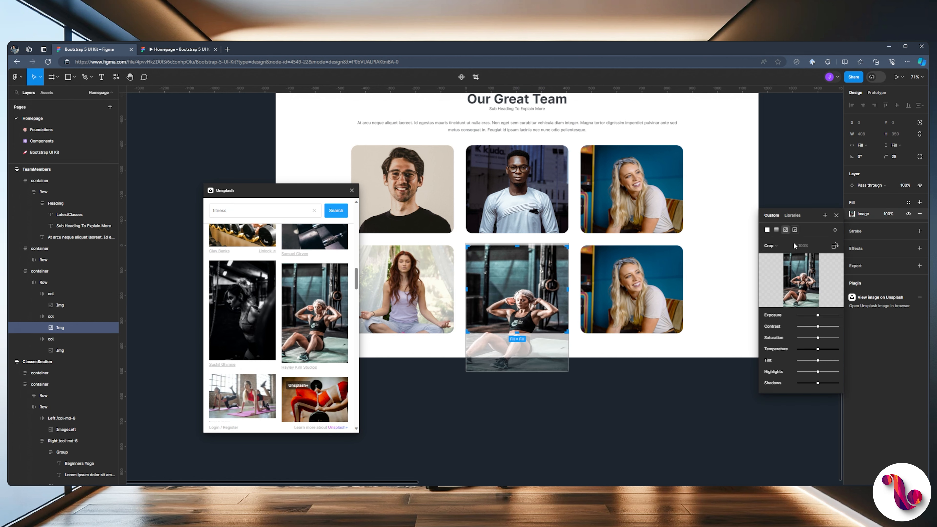
left_click(772, 247)
left_click(776, 231)
left_click(771, 244)
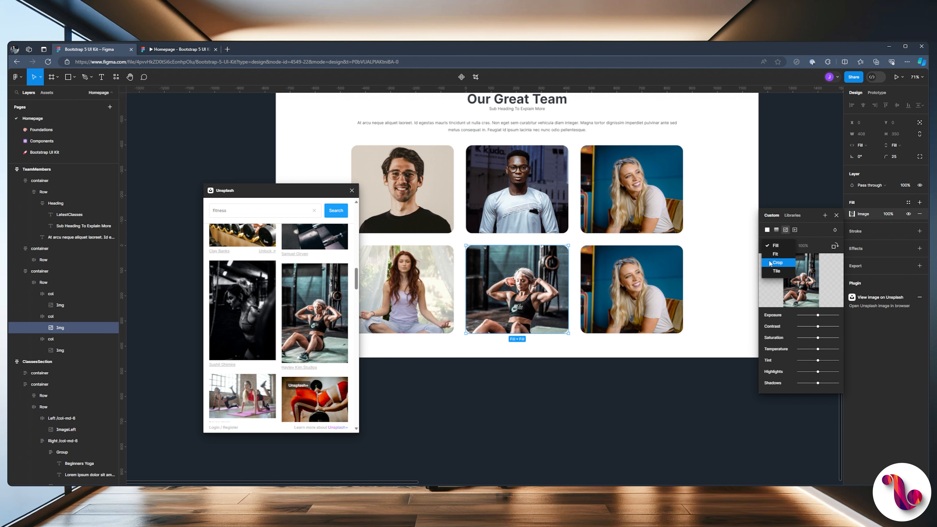
left_click(776, 262)
left_click_drag(490, 303, 490, 289)
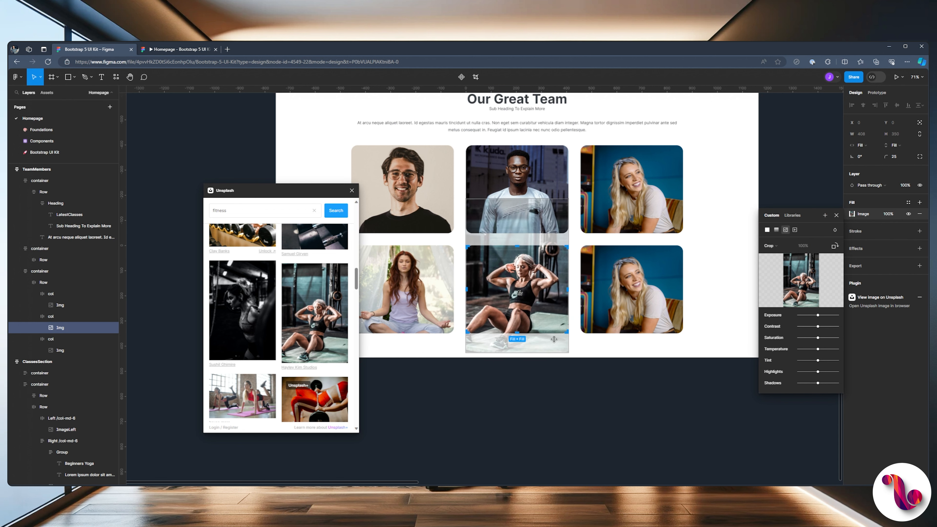
left_click(461, 385)
Check the replaced sit-up photo up close and in the prototype preview, and return to the design file.
scroll(432, 285, "up", 1)
scroll(432, 285, "up", 5)
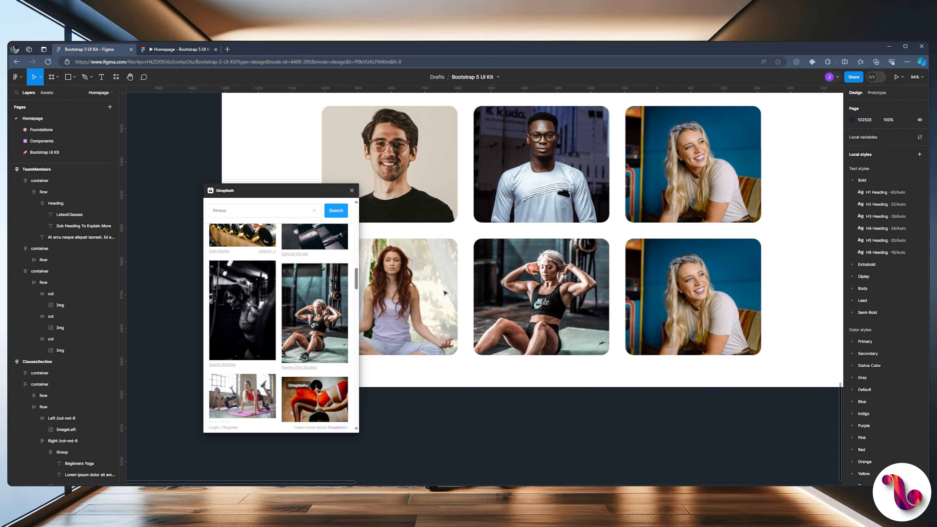
left_click(172, 49)
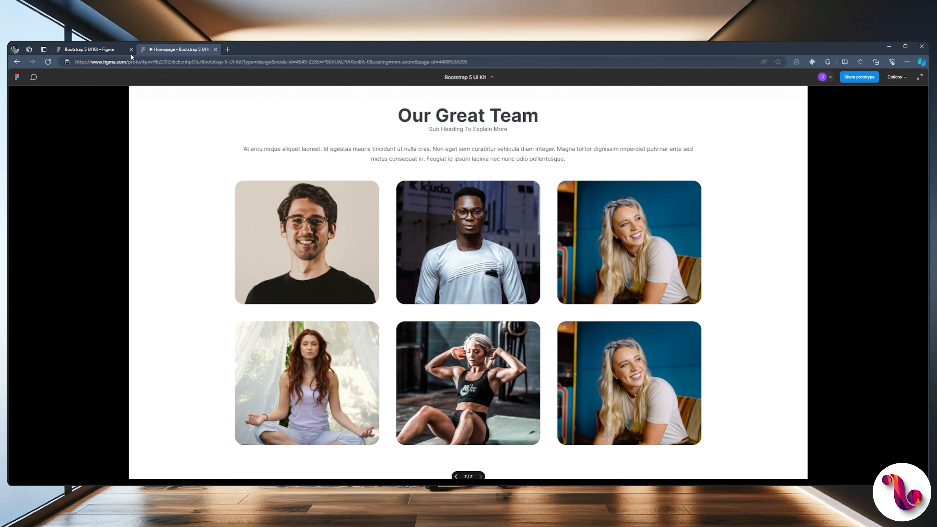
left_click(95, 51)
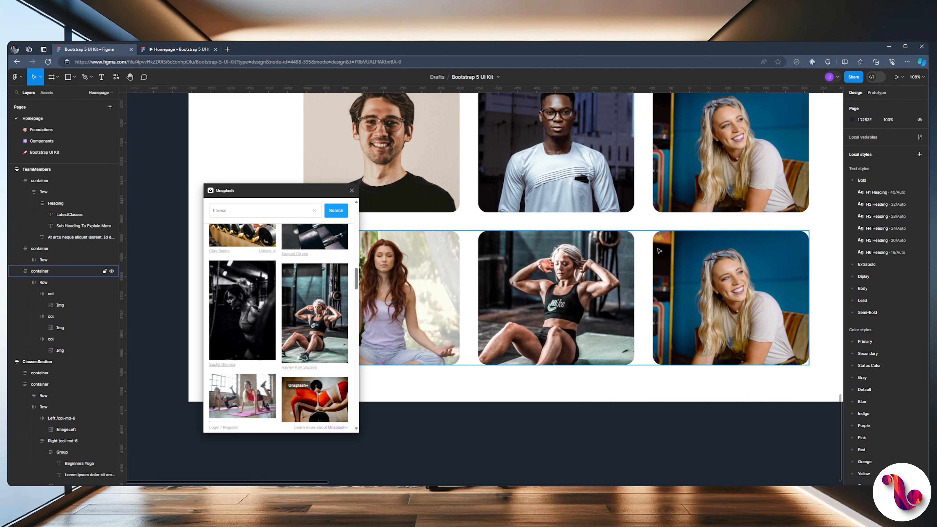
Fill the second row's third photo with the Unsplash fitness image of a seated woman in a dark tank top stretching outdoors.
left_click_drag(672, 215, 533, 248)
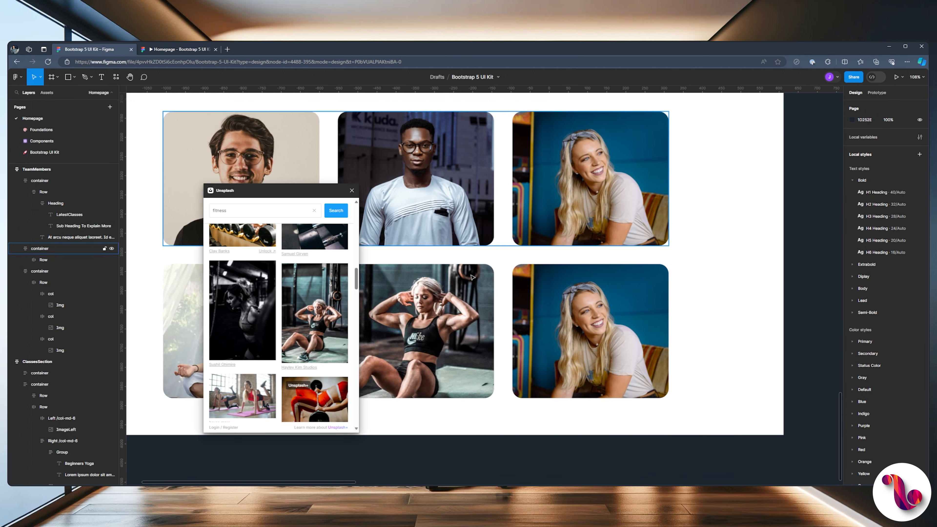
left_click(542, 317)
scroll(301, 317, "down", 10)
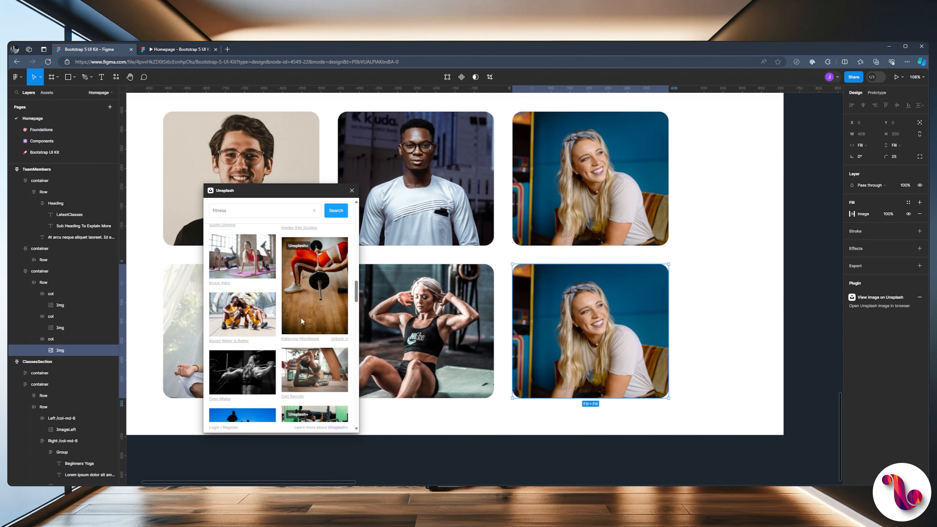
scroll(301, 321, "down", 6)
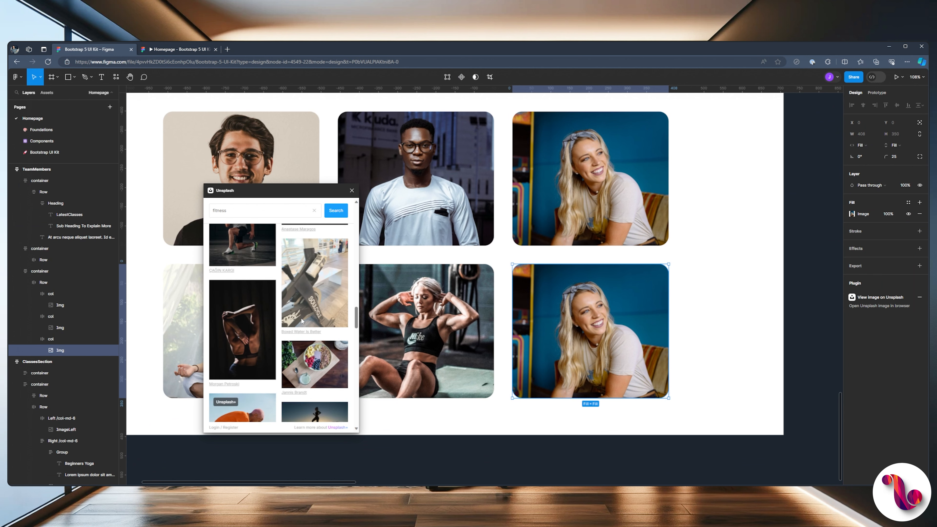
scroll(302, 320, "down", 8)
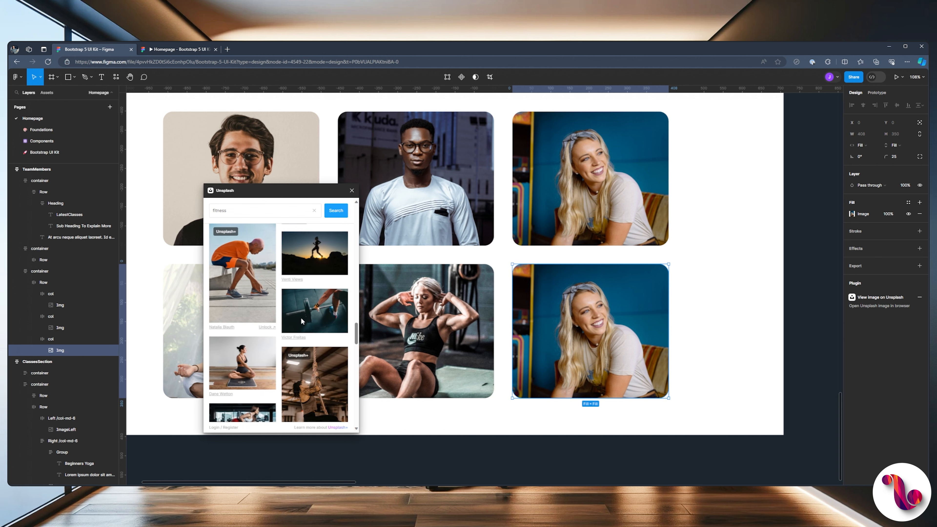
scroll(301, 321, "down", 8)
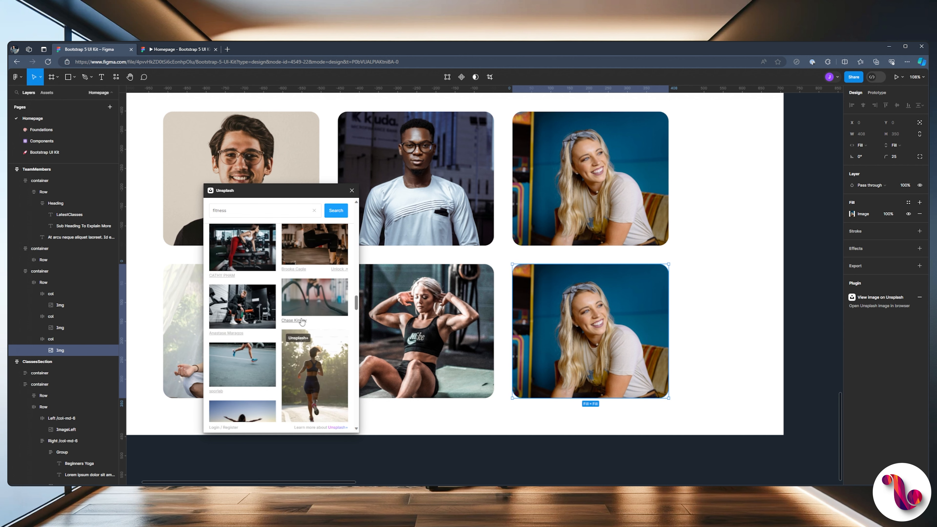
scroll(302, 320, "down", 2)
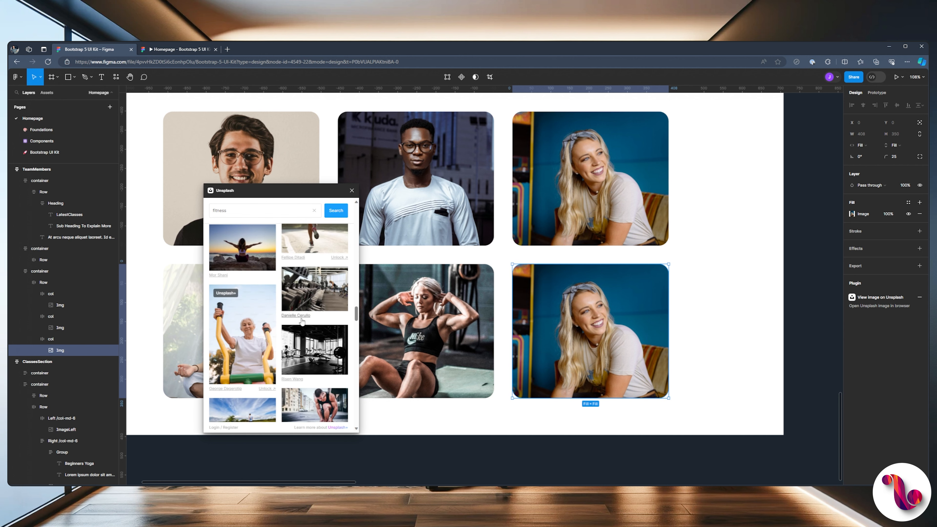
scroll(302, 320, "down", 5)
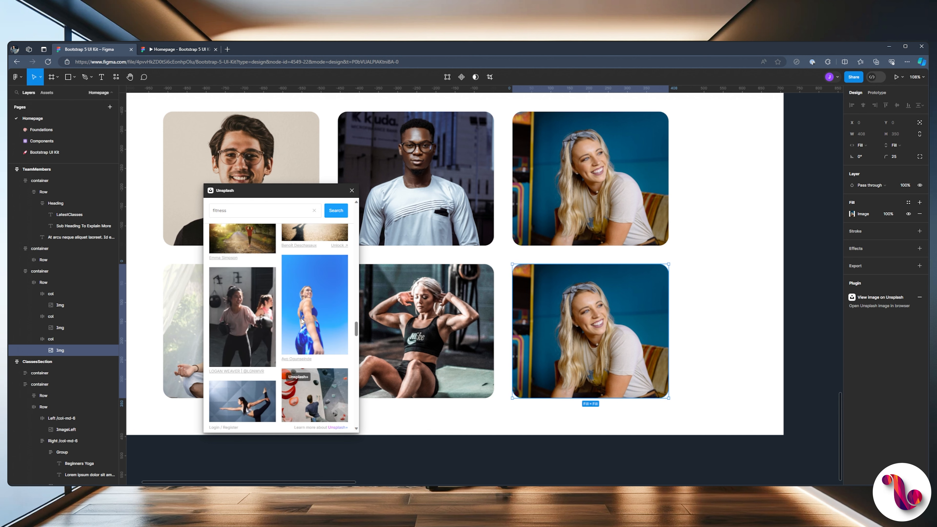
scroll(302, 322, "down", 10)
scroll(302, 321, "down", 10)
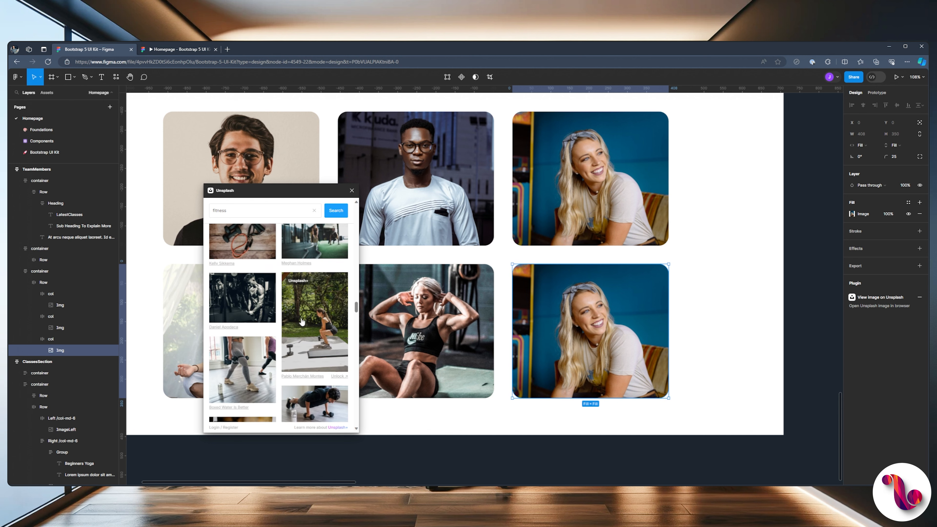
scroll(301, 320, "down", 10)
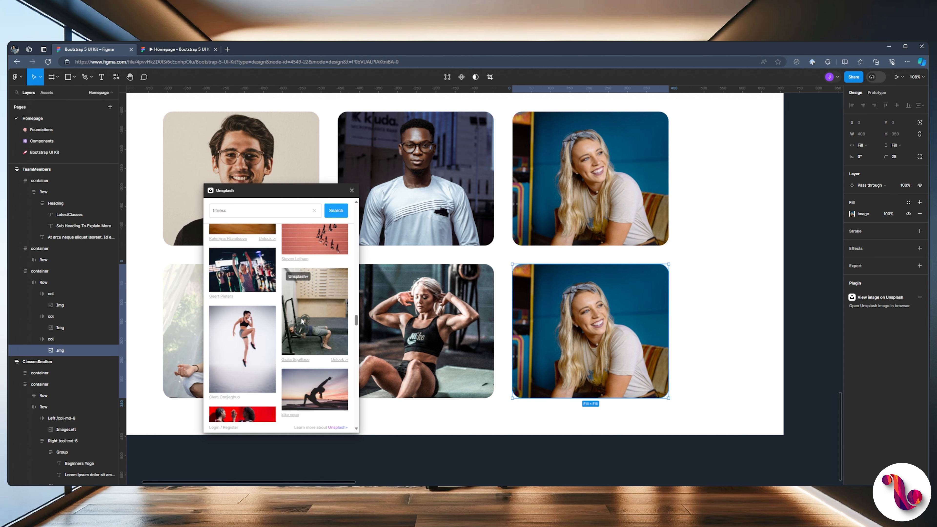
scroll(301, 320, "down", 10)
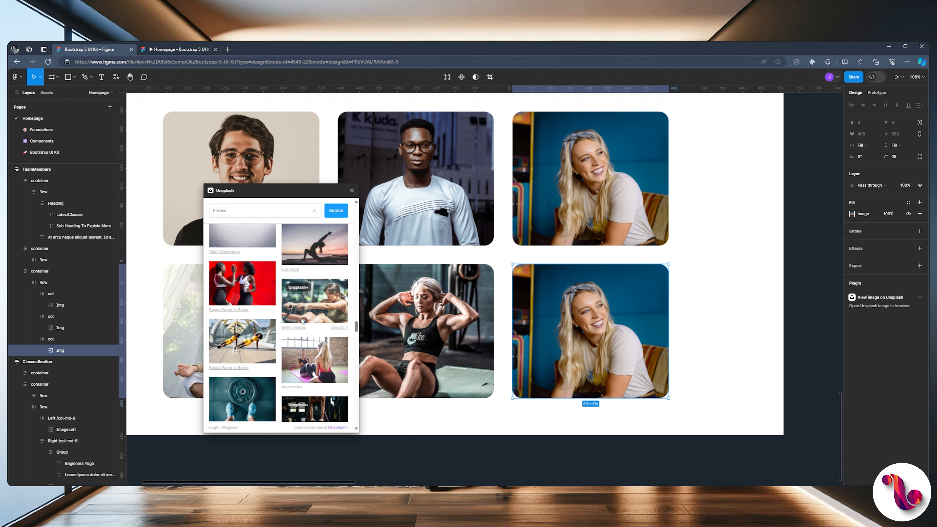
scroll(301, 319, "down", 10)
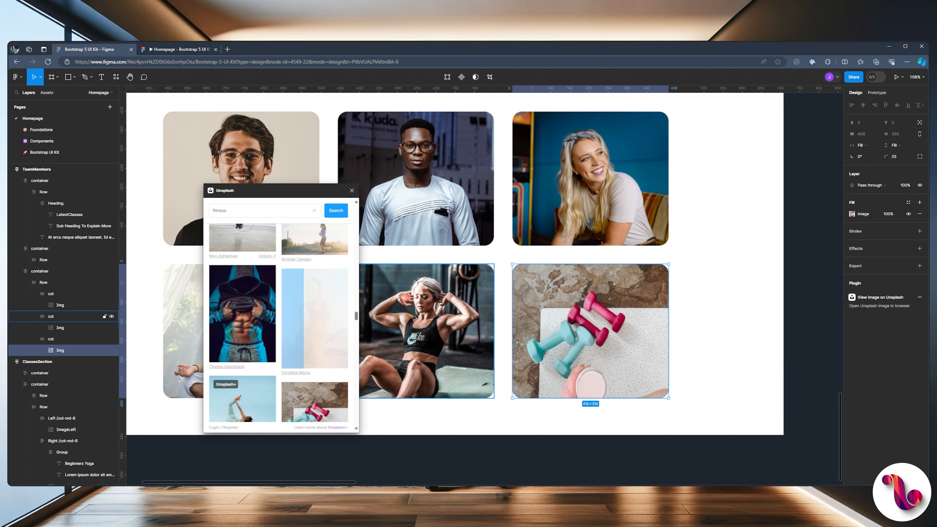
Set the stretching woman's image fill to Crop and move the image down so her whole head fits in the frame.
left_click(851, 213)
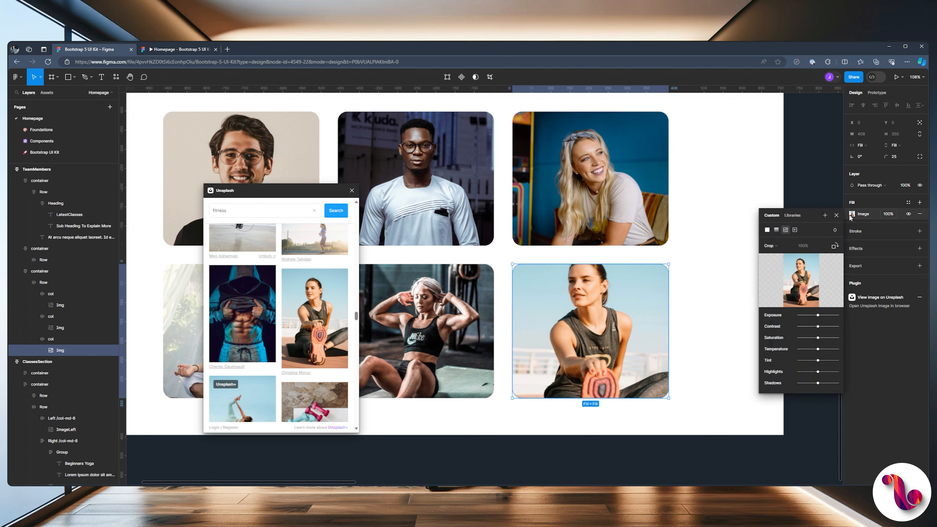
left_click(770, 246)
left_click(771, 227)
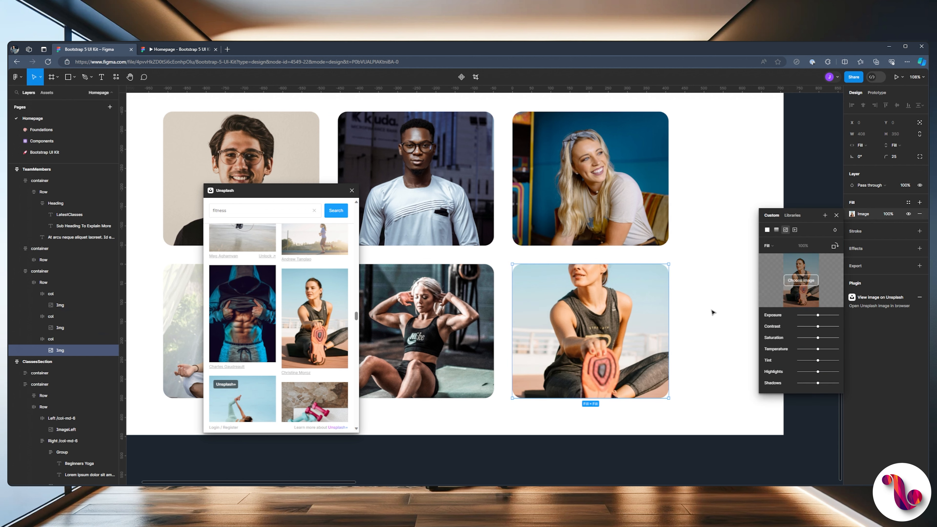
left_click(770, 245)
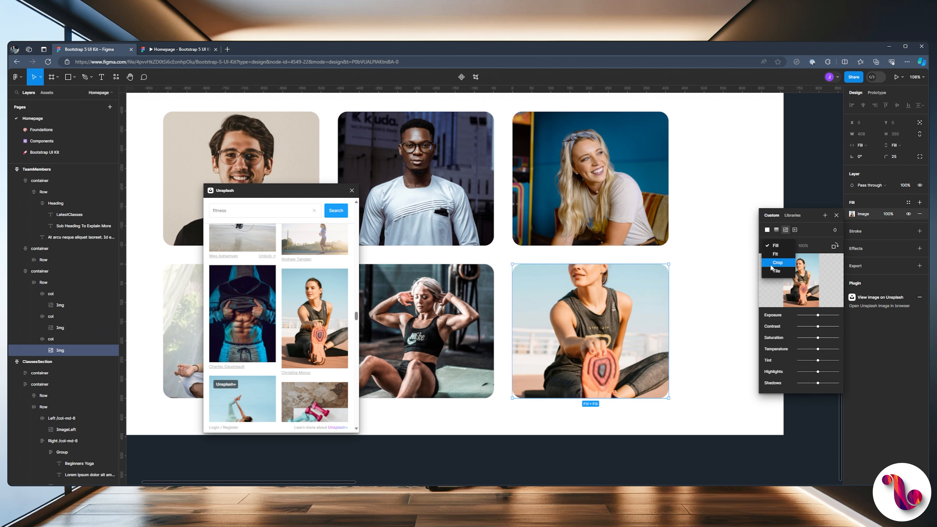
left_click(772, 266)
left_click_drag(592, 318, 589, 355)
left_click(758, 180)
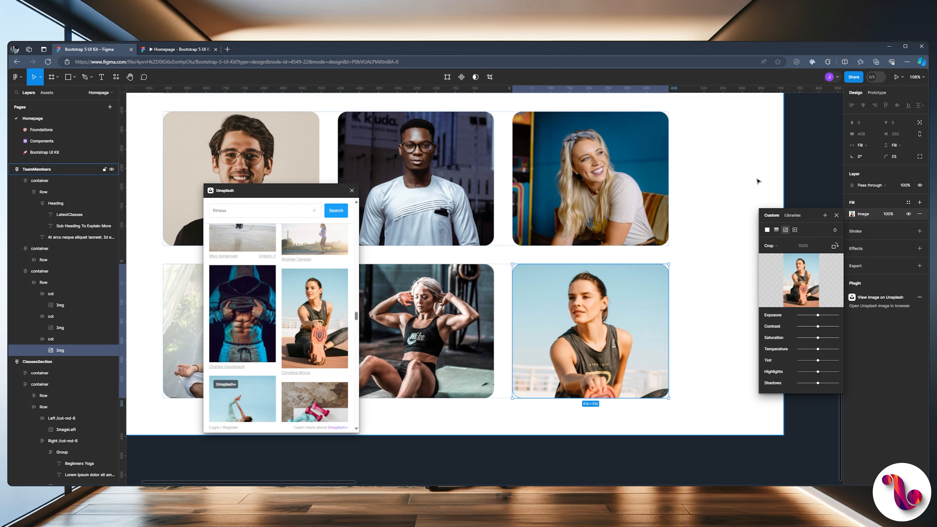
left_click(758, 180)
Check the completed six-photo team grid in the prototype preview and return to the design file.
scroll(757, 180, "down", 1)
left_click(180, 49)
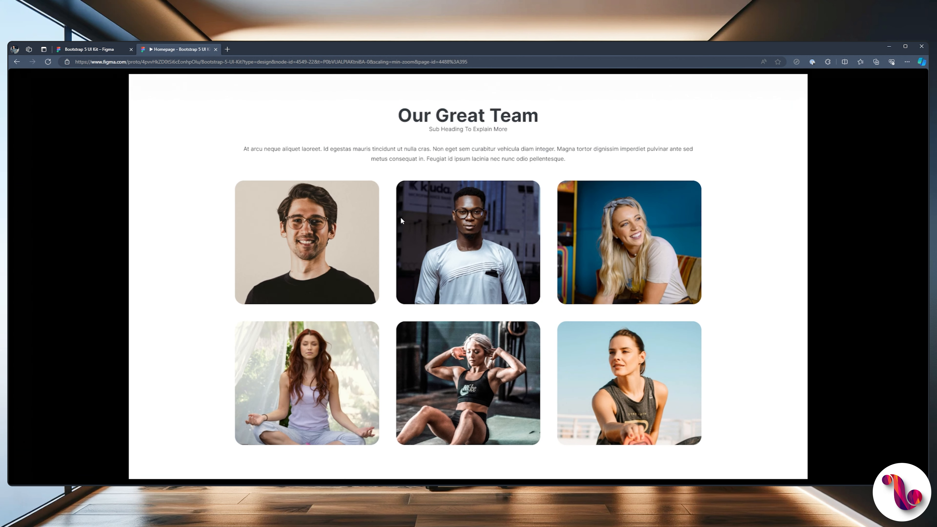
left_click(82, 49)
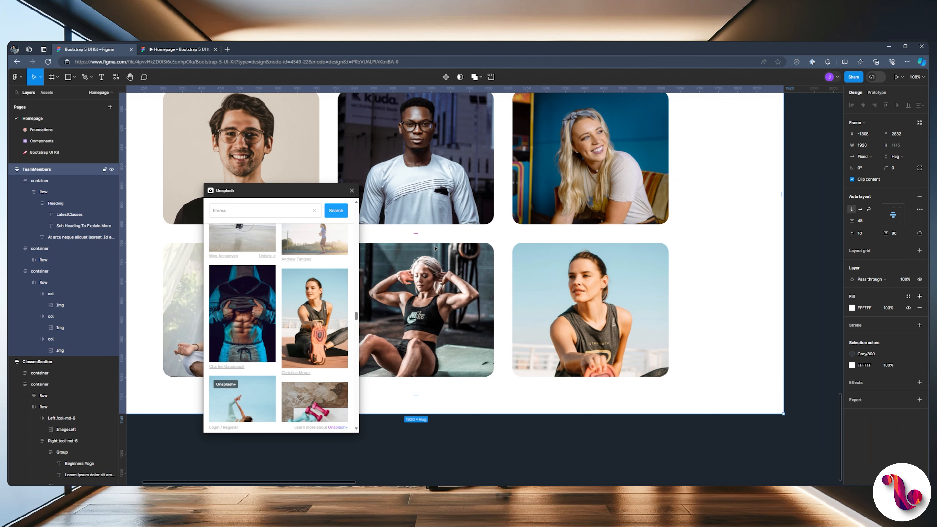
Close the Unsplash plugin and bring the whole TeamMembers section into view.
scroll(455, 251, "down", 5)
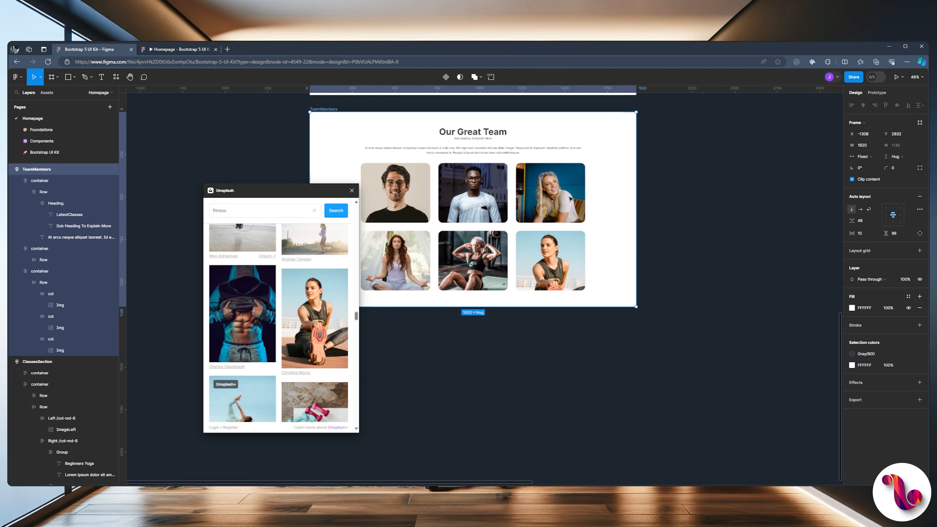
left_click_drag(710, 219, 725, 262)
left_click(352, 191)
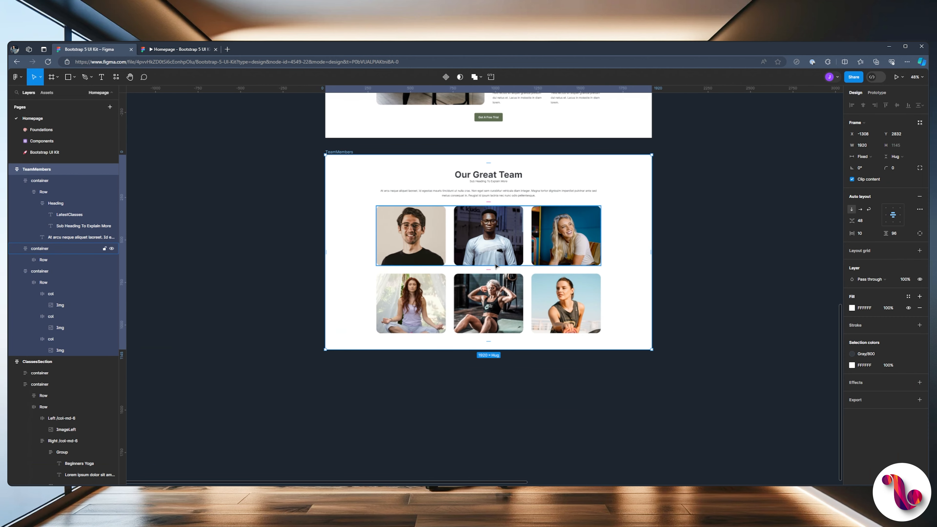
scroll(496, 265, "up", 5)
scroll(506, 309, "down", 2)
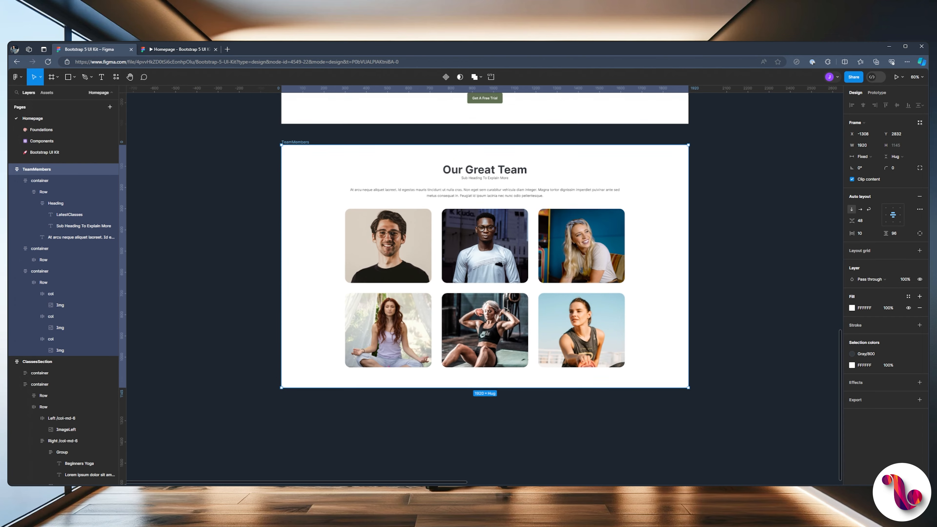
Insert the local button component into the TeamMembers section and place it in the container directly below the second photo row.
scroll(491, 308, "up", 3)
scroll(476, 308, "down", 5)
scroll(477, 310, "up", 3)
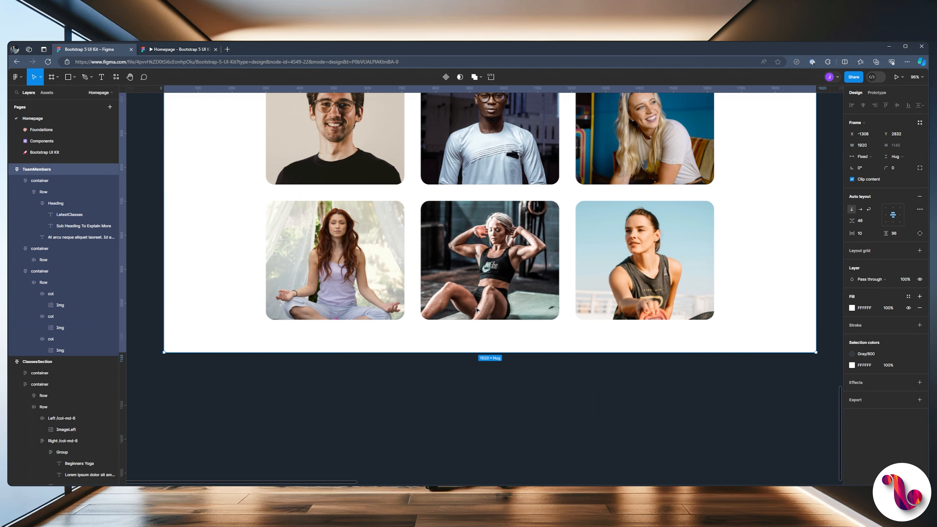
scroll(477, 310, "up", 1)
scroll(476, 310, "down", 2)
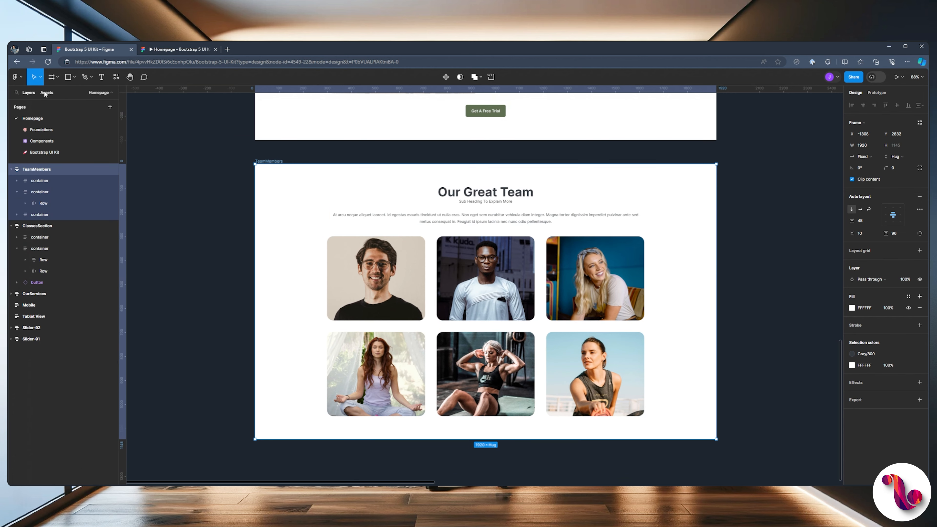
left_click(46, 92)
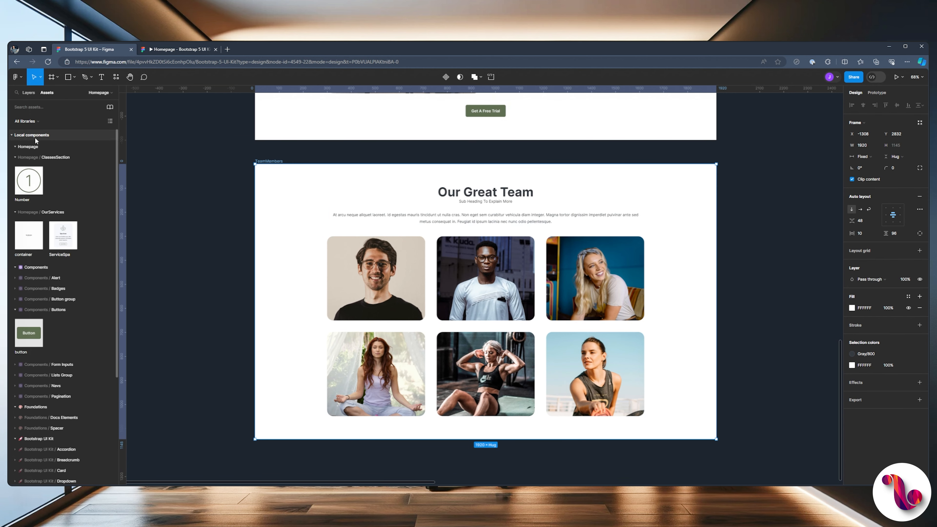
left_click_drag(184, 354, 505, 417)
left_click(29, 94)
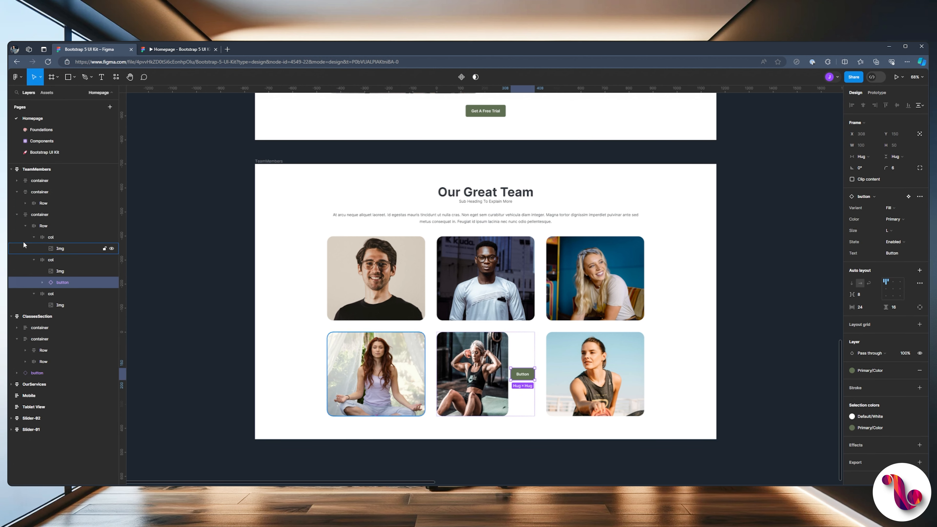
left_click_drag(46, 285, 23, 225)
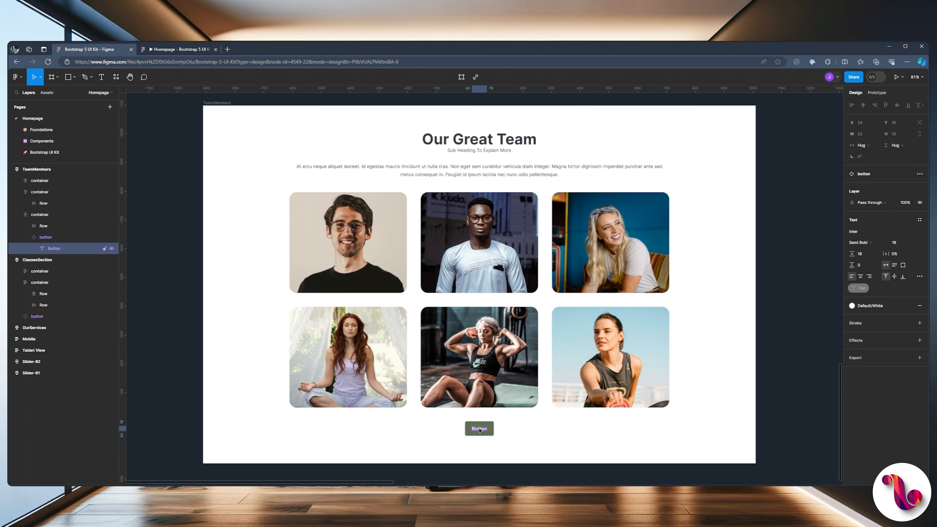
Change the new button's label to "Learn More About Us".
key("Return")
type("L")
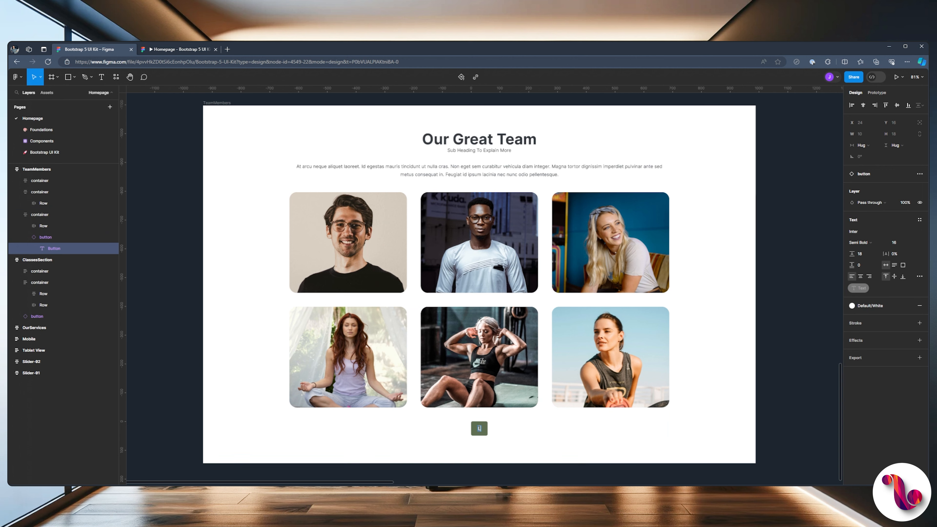
type("earn More About Us")
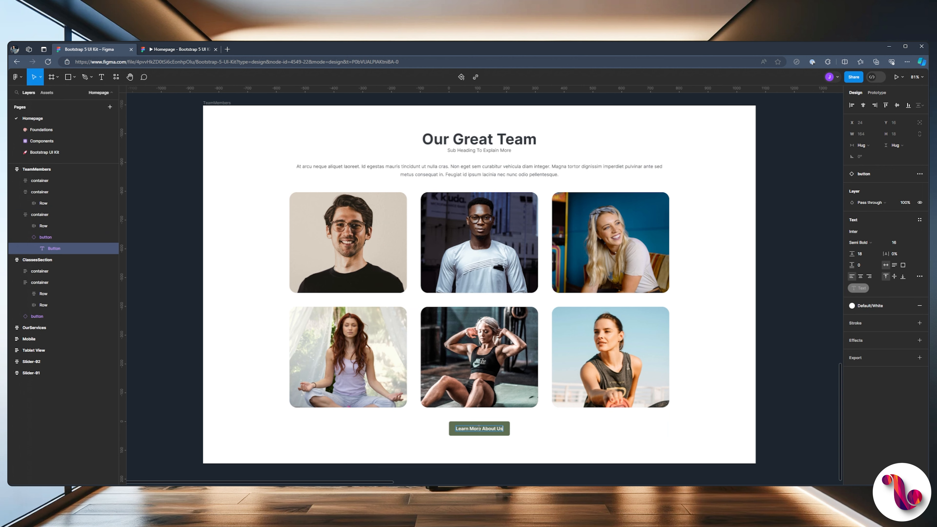
left_click(684, 356)
Compare the button with those in the sections above and switch its variant to Outline.
scroll(684, 356, "up", 7)
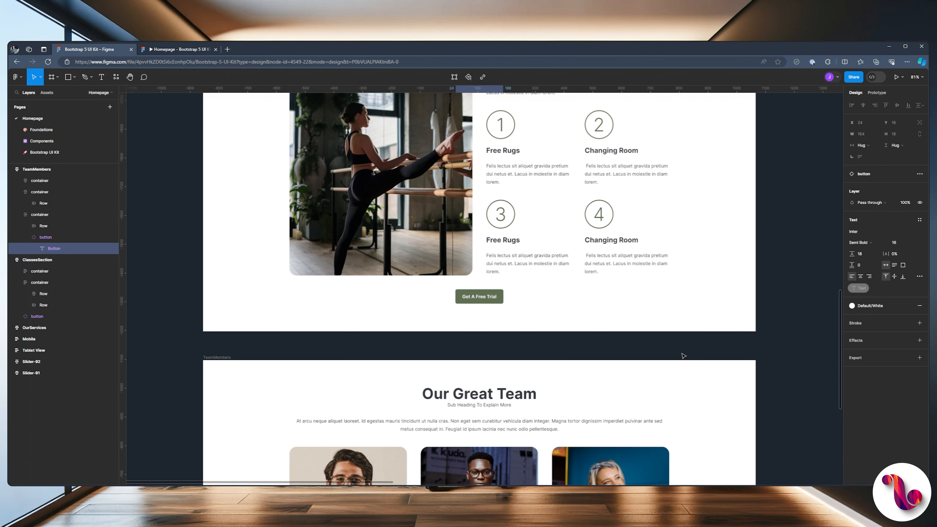
scroll(684, 355, "down", 8)
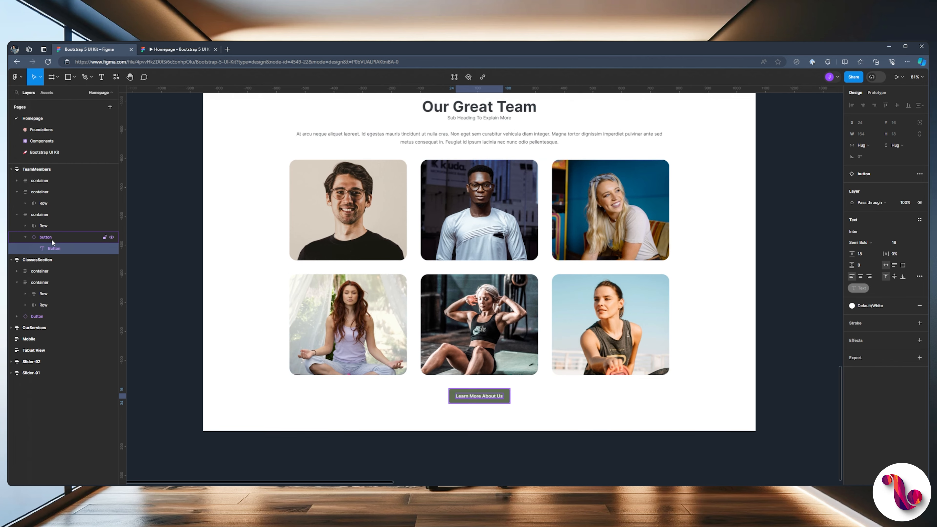
left_click(479, 395)
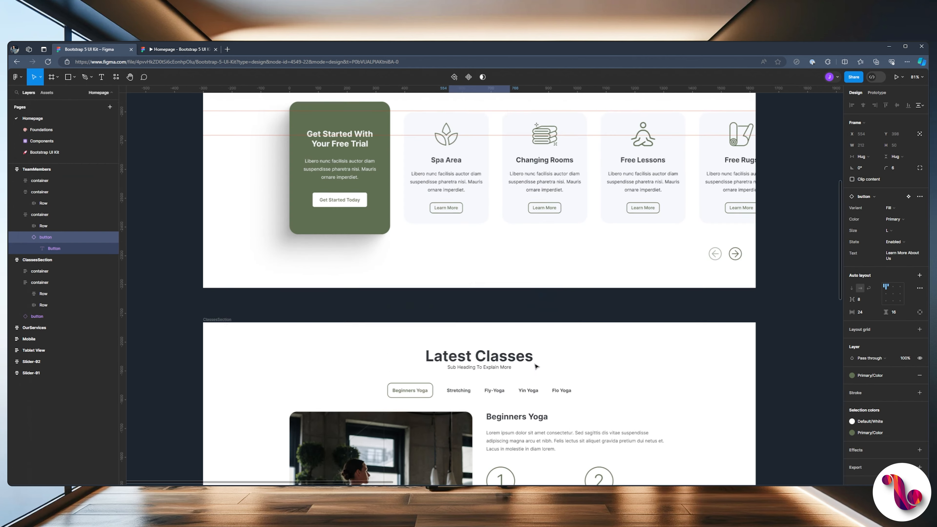
scroll(536, 366, "down", 12)
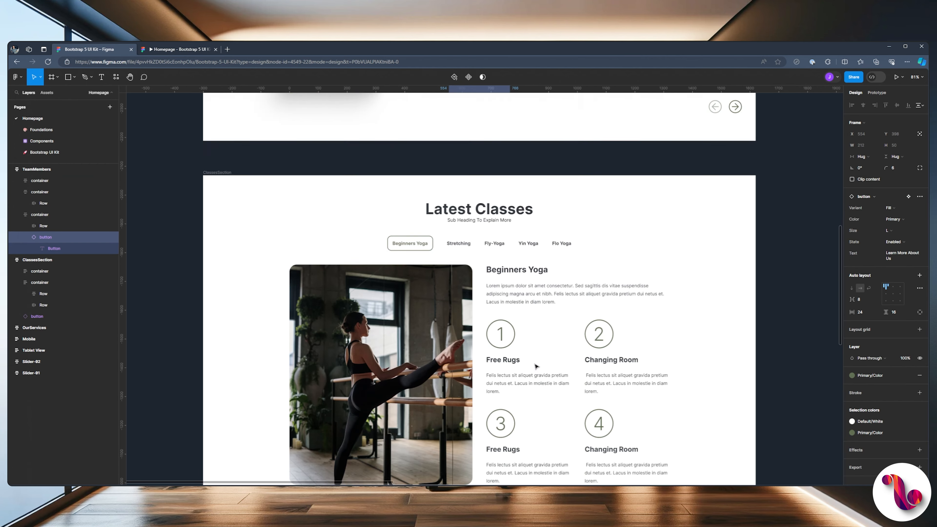
scroll(532, 365, "down", 10)
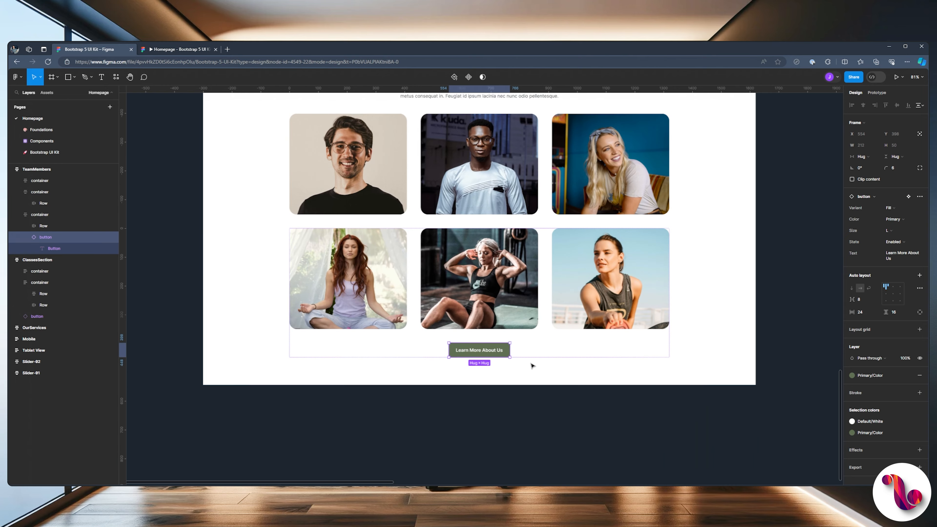
scroll(521, 353, "up", 4)
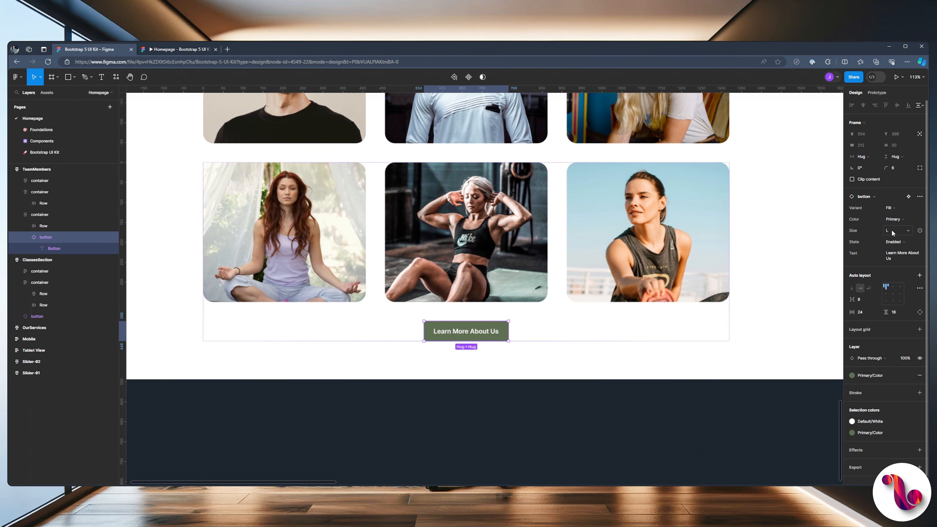
left_click(895, 209)
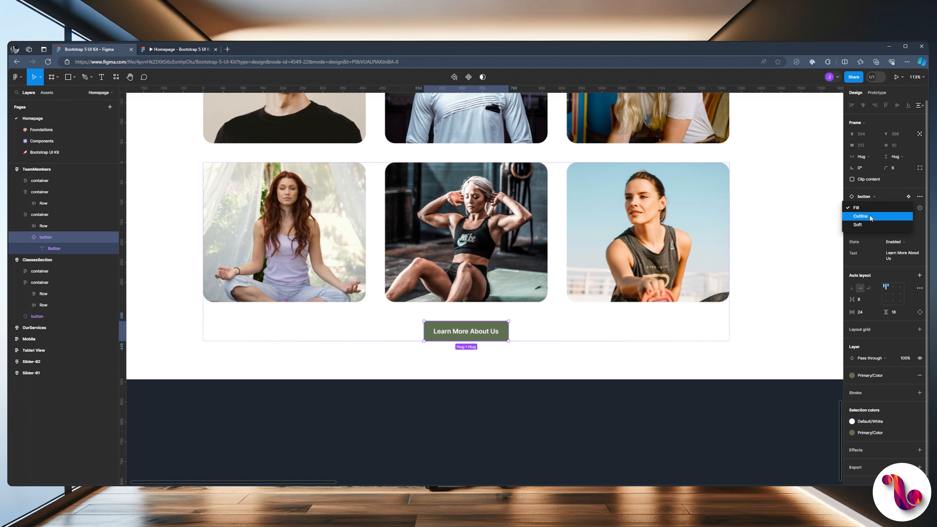
left_click(871, 217)
left_click(654, 378)
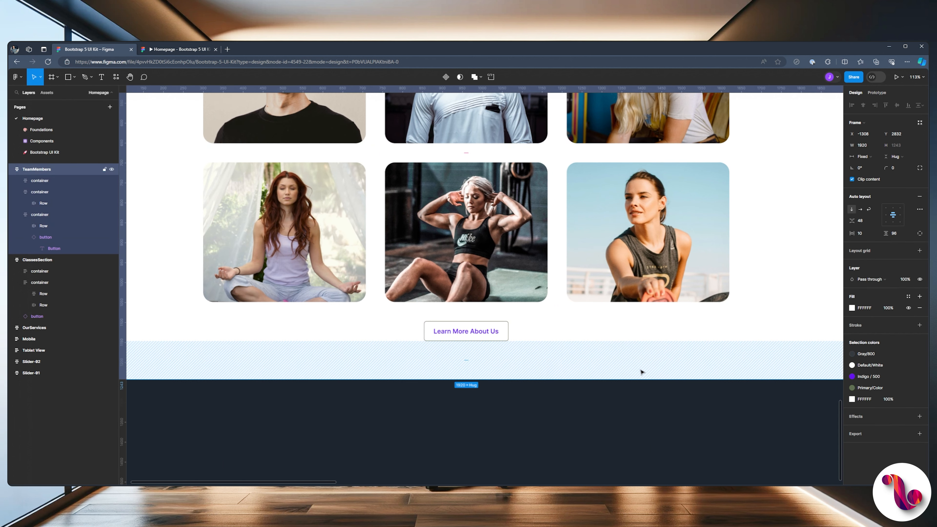
Set the outlined button's stroke weight to 2 and recolour its label with the Primary/Color style.
double_click(493, 327)
scroll(893, 371, "down", 2)
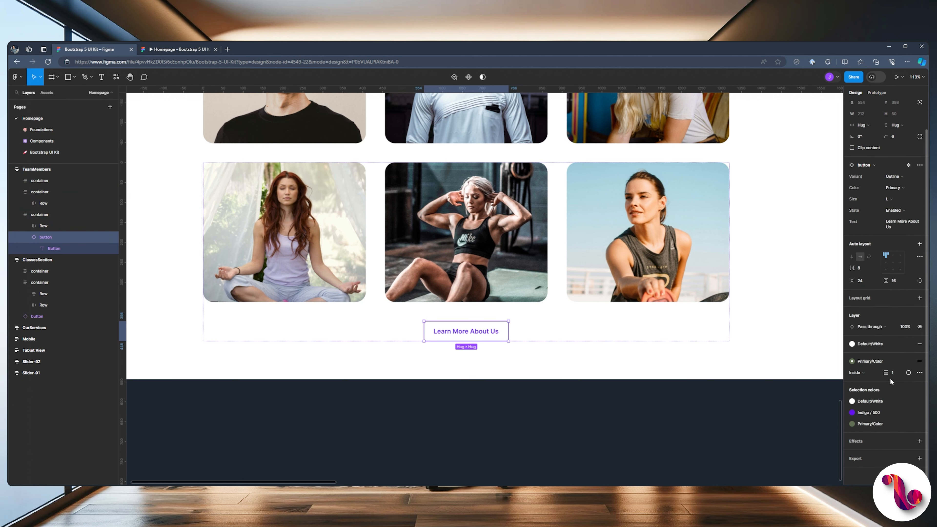
left_click(896, 373)
type("3")
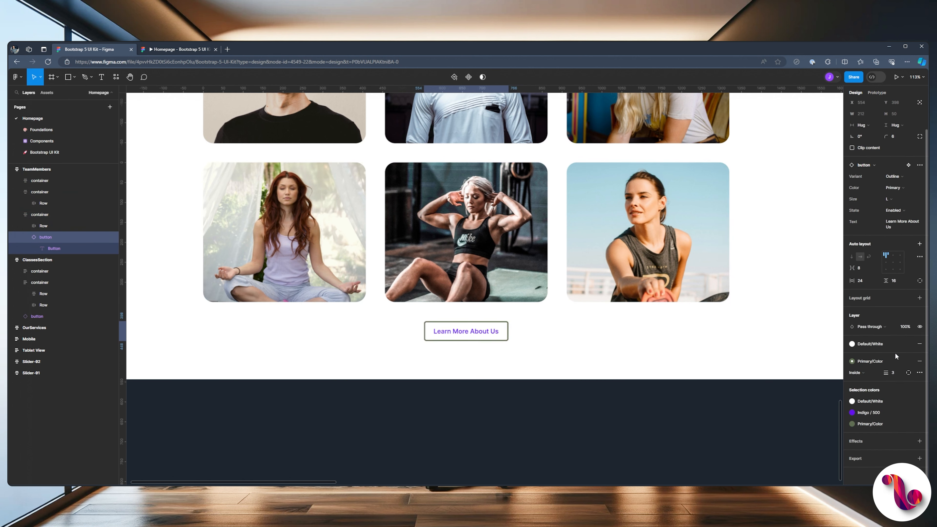
key("Return")
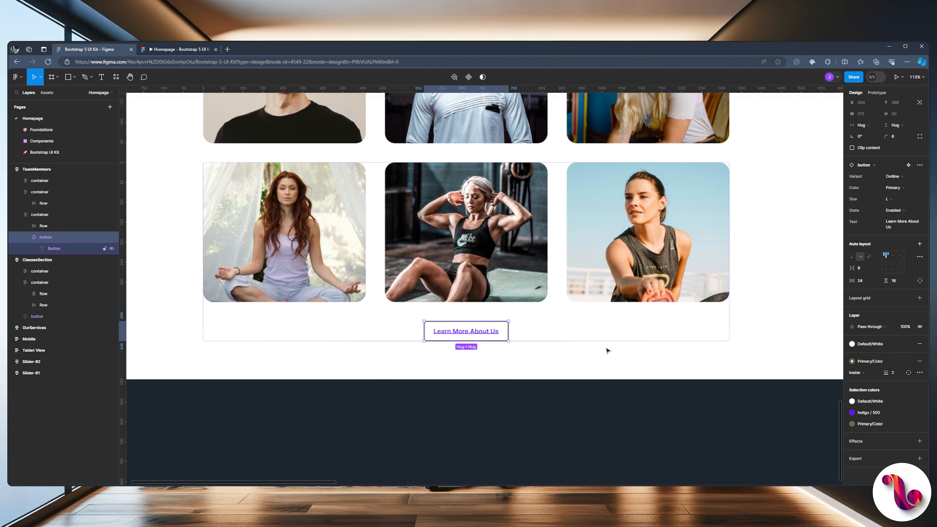
key("Return")
left_click(857, 303)
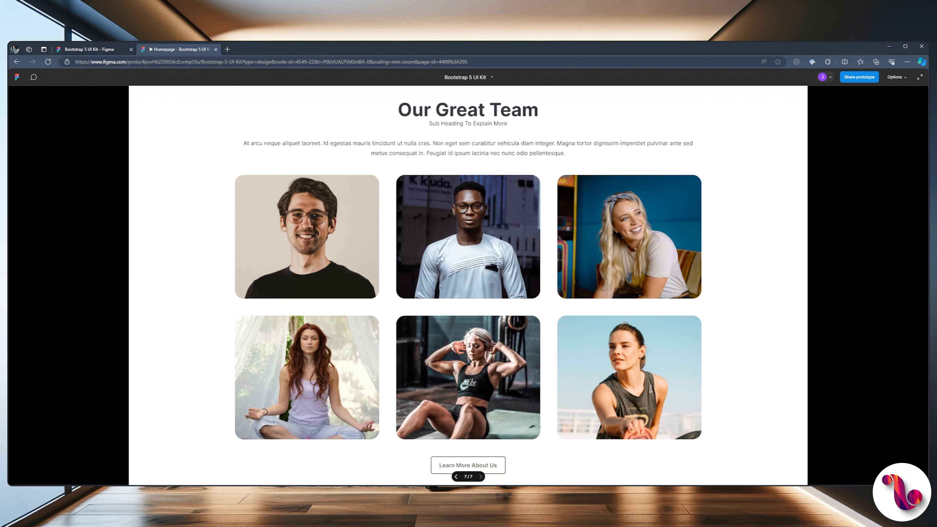
Compare the Our Great Team and Latest Classes sections in the prototype preview and return to the design file.
scroll(435, 264, "down", 1)
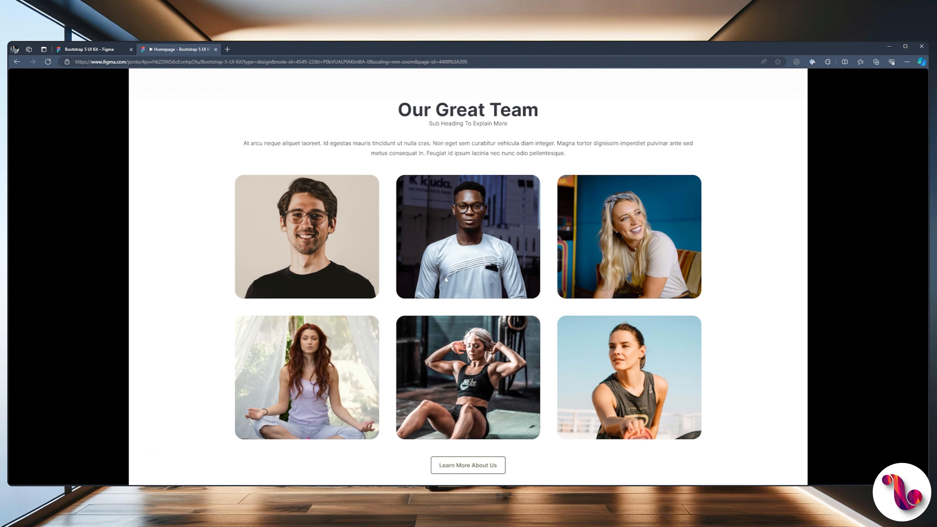
key("Left")
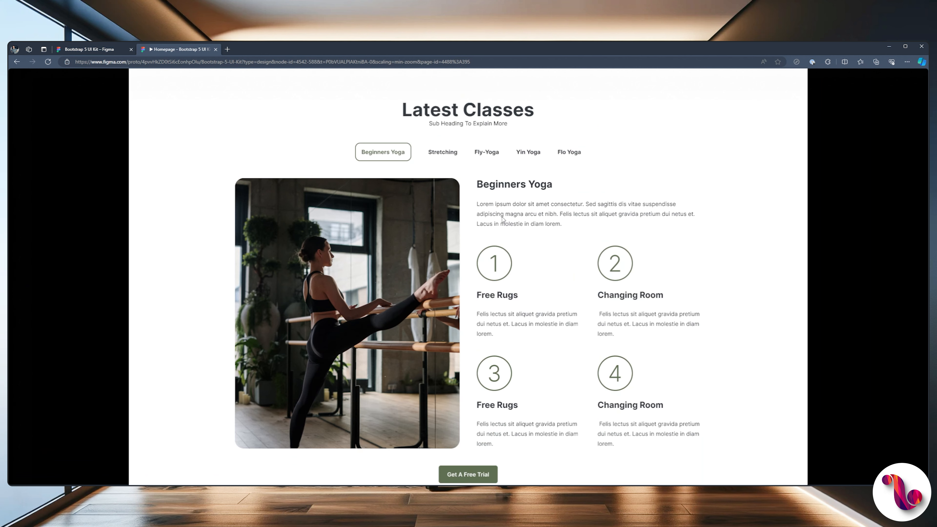
scroll(502, 219, "down", 1)
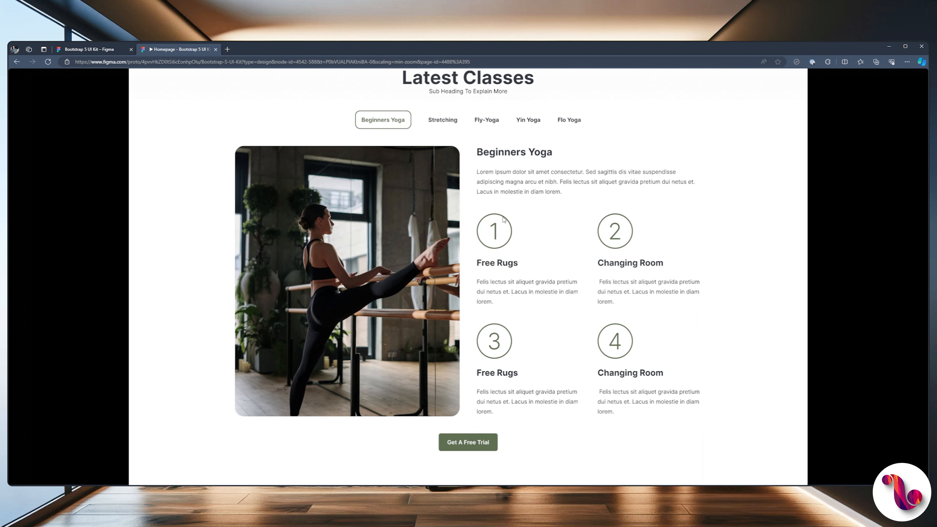
key("Right")
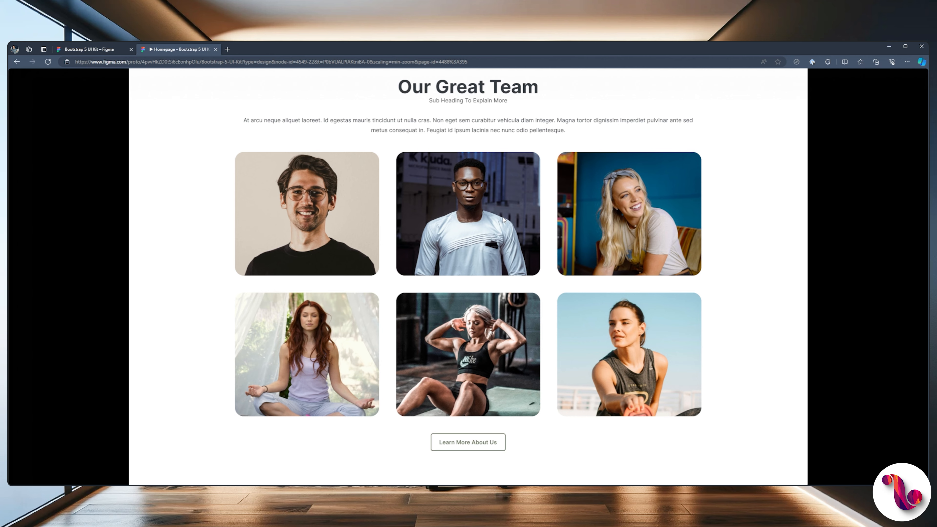
key("Left")
key("Right")
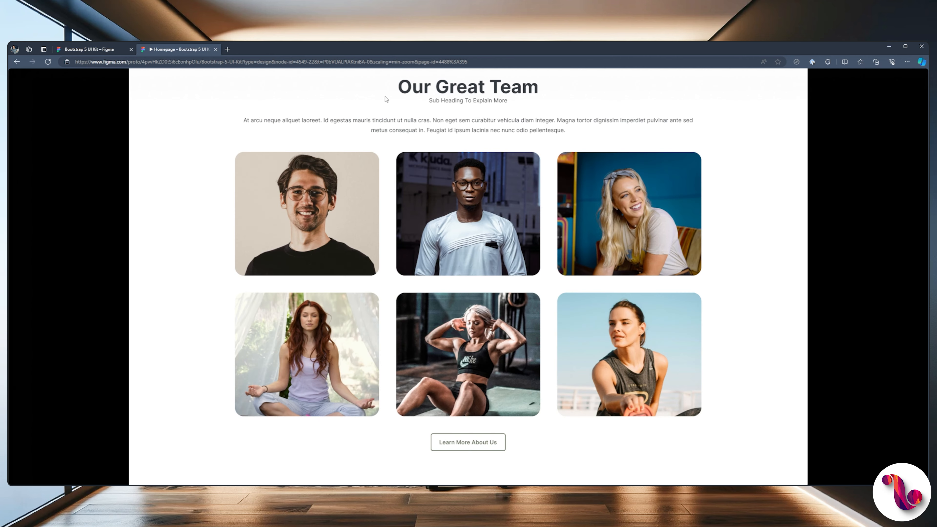
left_click(80, 50)
Review the stacked OurServices, ClassesSection and TeamMembers sections on the homepage canvas and clear the selection.
scroll(434, 354, "down", 10)
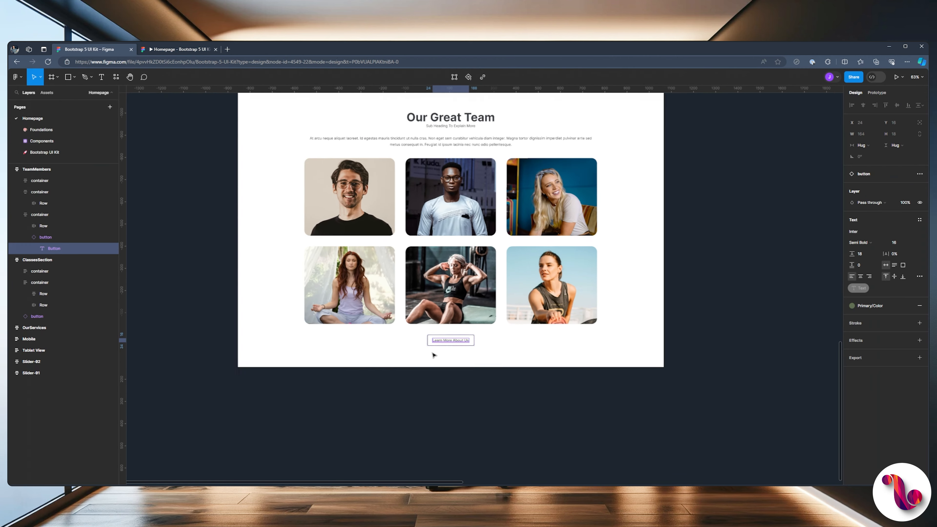
scroll(433, 355, "up", 5)
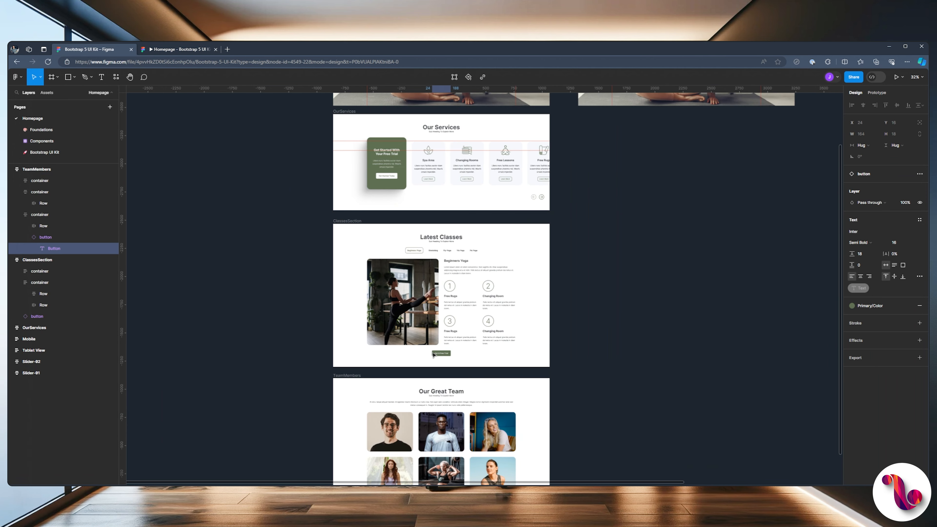
scroll(433, 355, "down", 3)
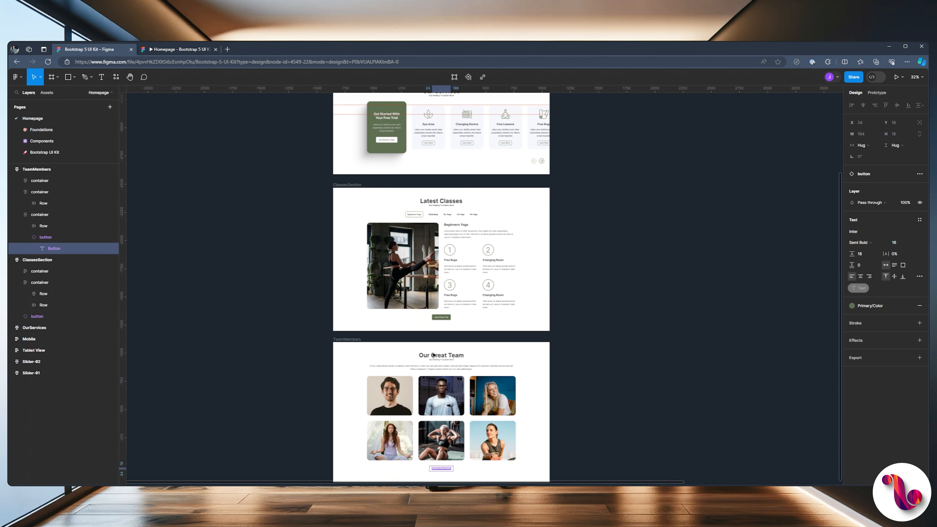
left_click_drag(610, 382, 606, 291)
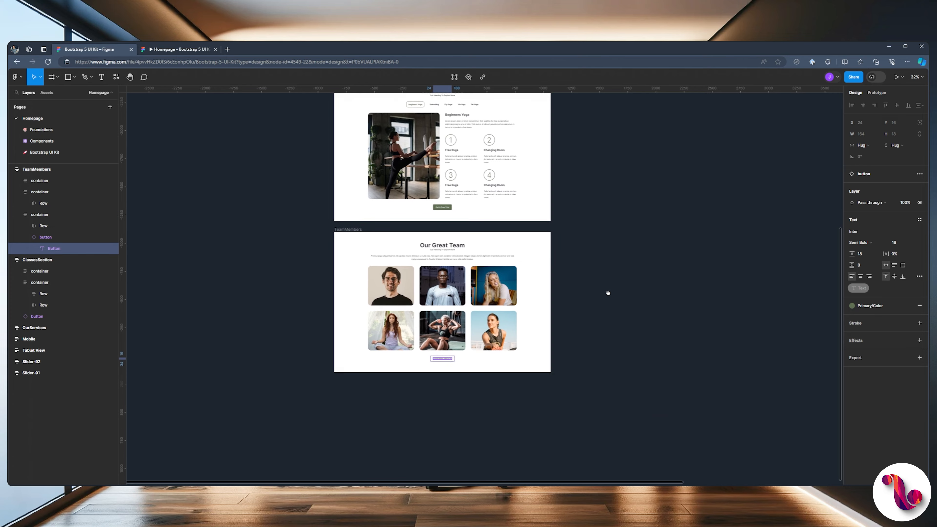
scroll(546, 318, "up", 4)
left_click(607, 336)
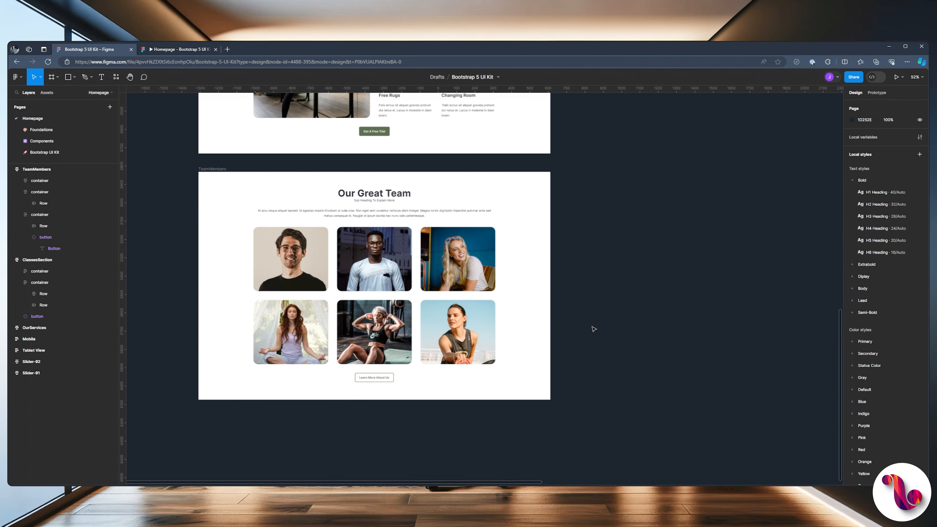
Draw a white frame about 282 px high just below the TeamMembers section and set its width to 1920.
left_click_drag(591, 331, 634, 290)
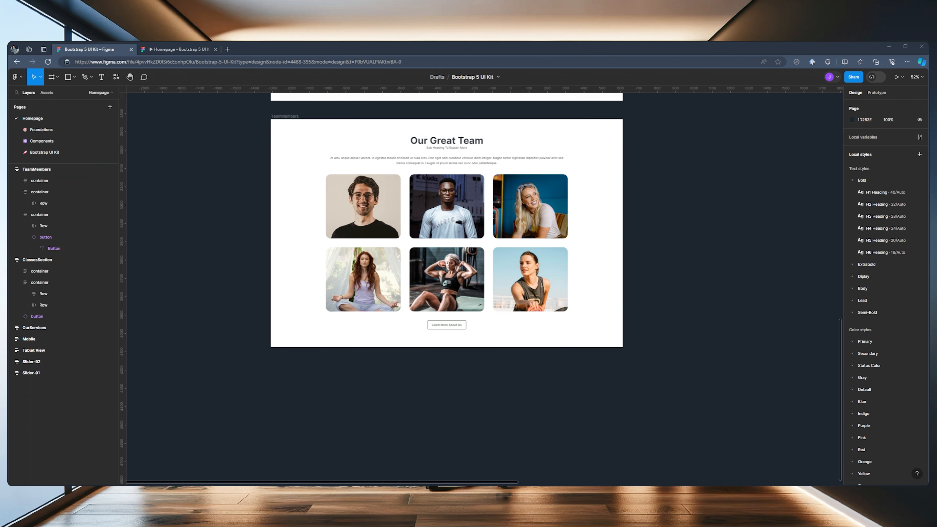
key("f")
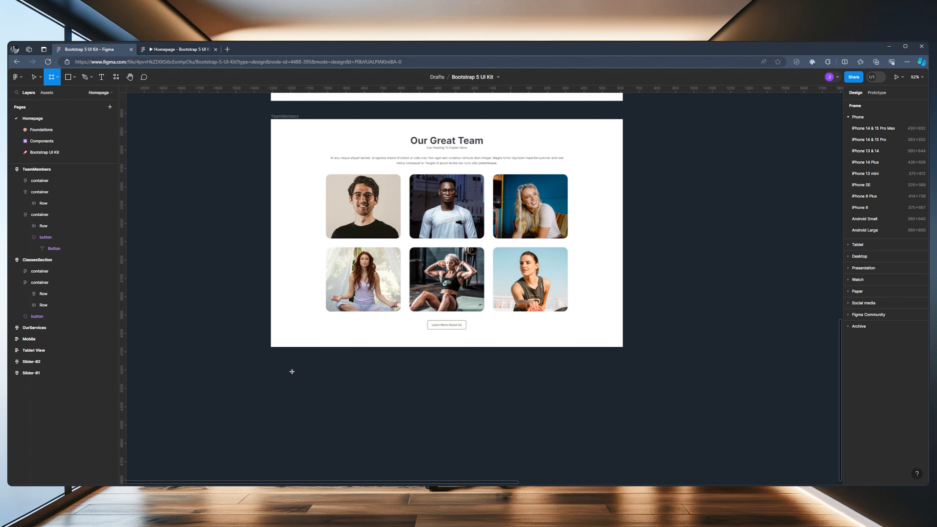
left_click_drag(271, 356, 623, 407)
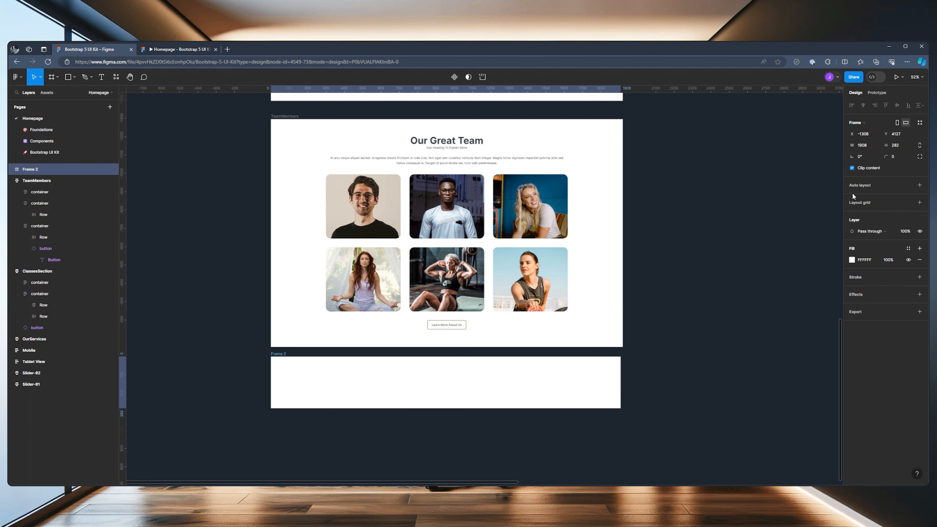
type("1")
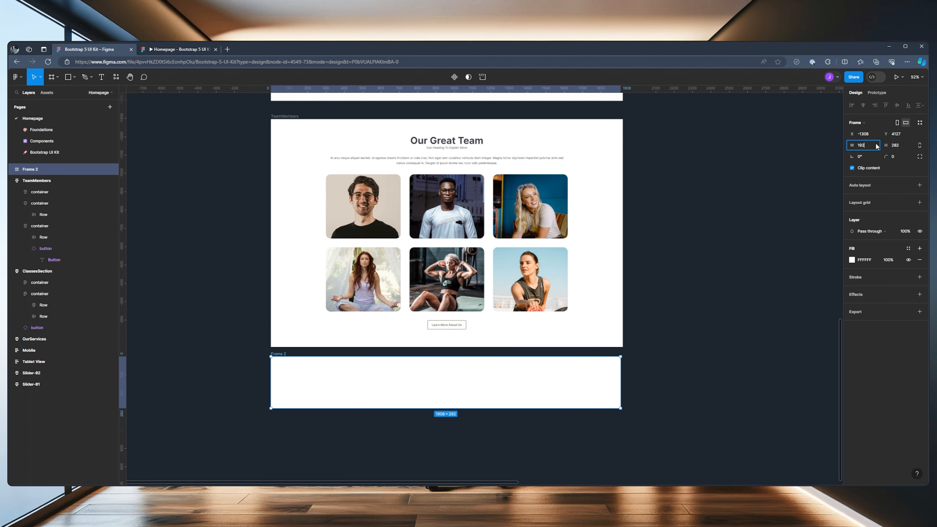
key("Return")
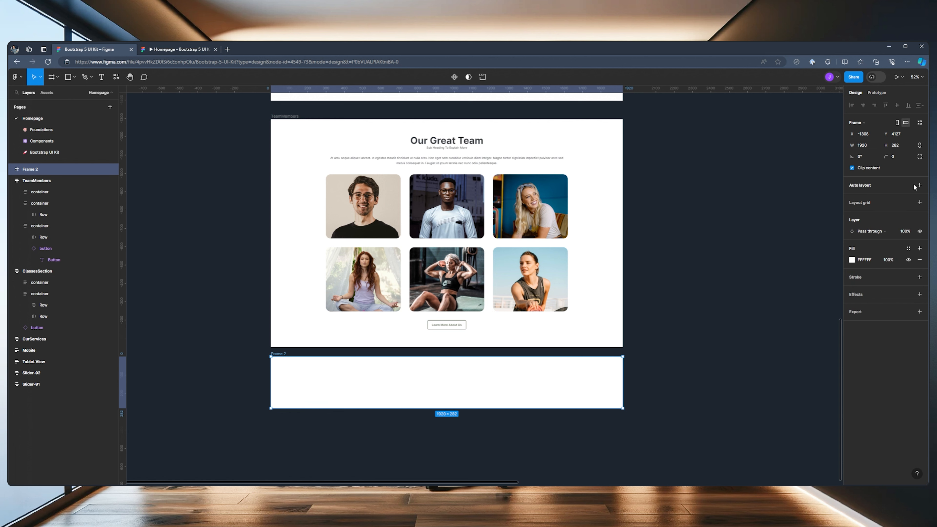
Add auto layout with a fixed width to the new 1920 px frame and move it down to Y 4175.
left_click(919, 185)
left_click(866, 157)
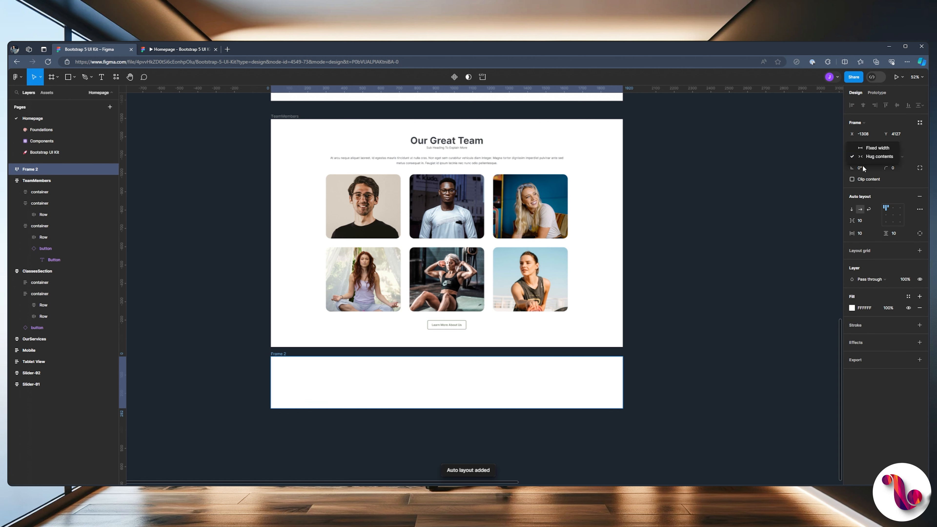
left_click(862, 167)
left_click_drag(277, 355, 278, 364)
left_click(255, 362)
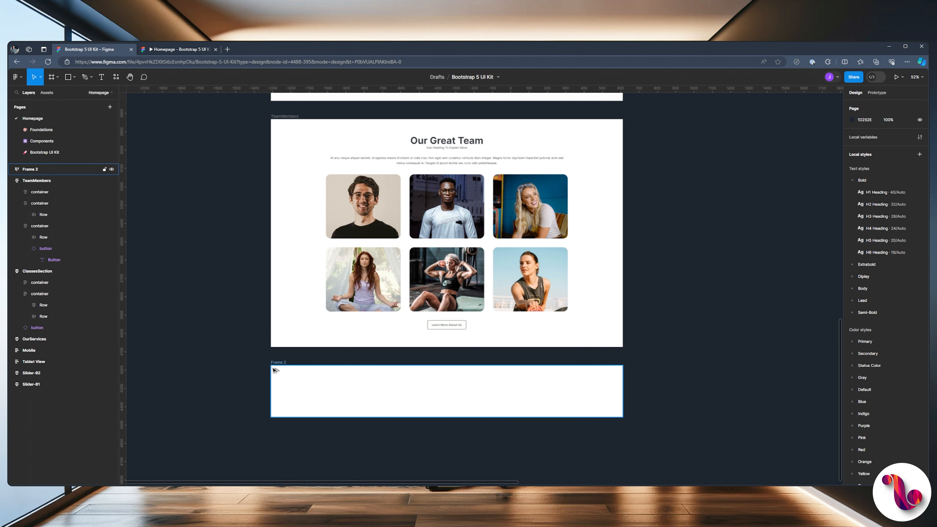
Rename the new frame as CTA - Call To Action.
scroll(275, 373, "up", 1)
scroll(276, 391, "up", 3)
left_click(275, 388)
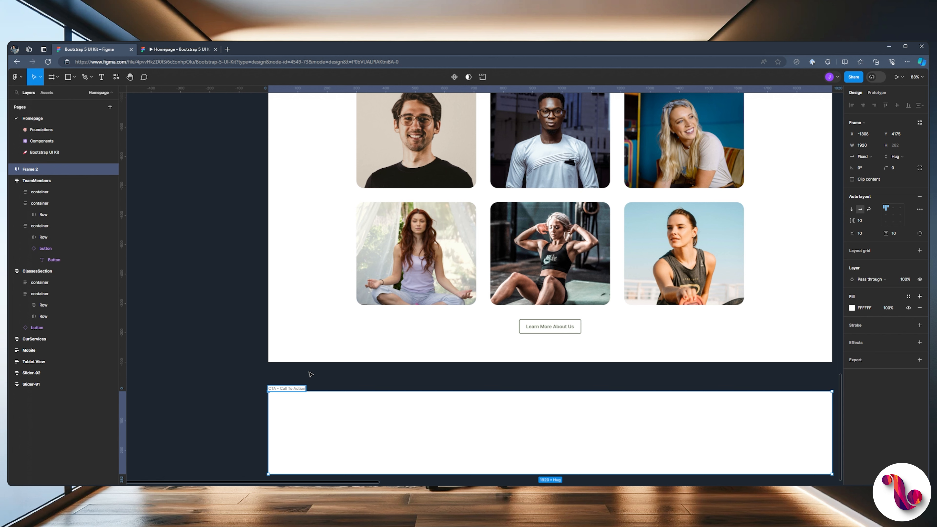
left_click(190, 364)
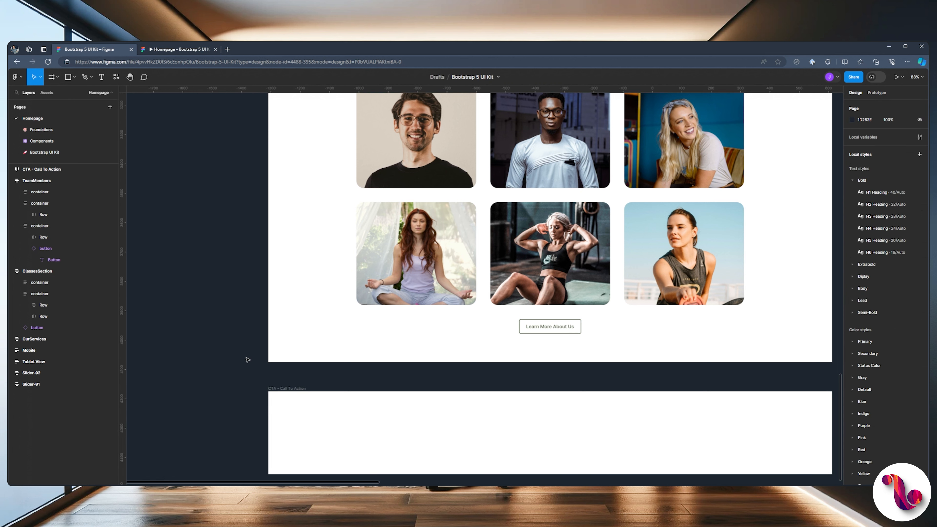
Review the homepage sections from the slider down to the empty call-to-action frame.
scroll(247, 359, "down", 1)
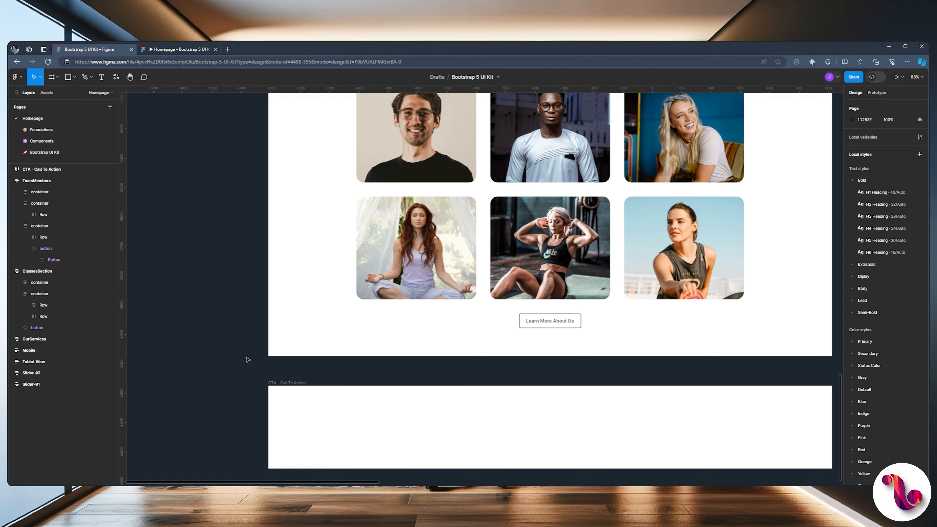
scroll(247, 360, "down", 5)
scroll(248, 359, "up", 10)
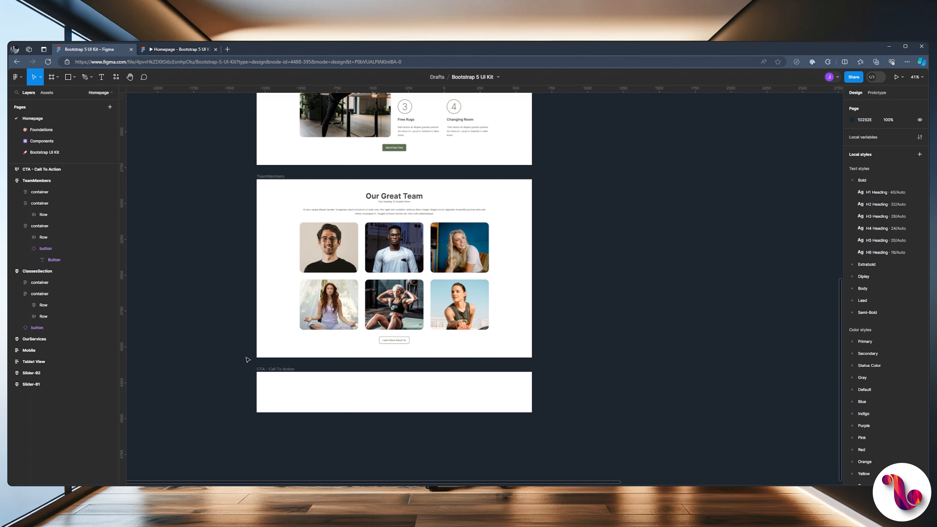
scroll(247, 360, "up", 4)
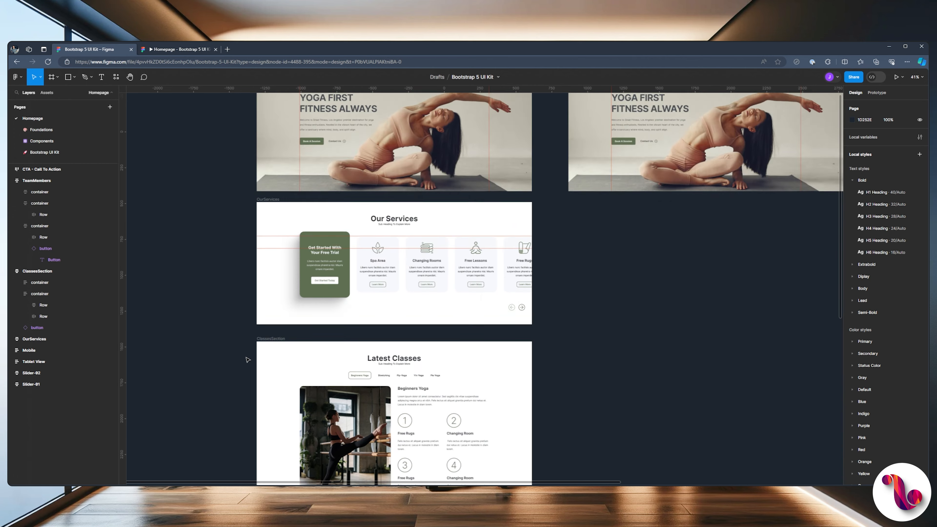
scroll(247, 360, "down", 8)
scroll(247, 359, "down", 3)
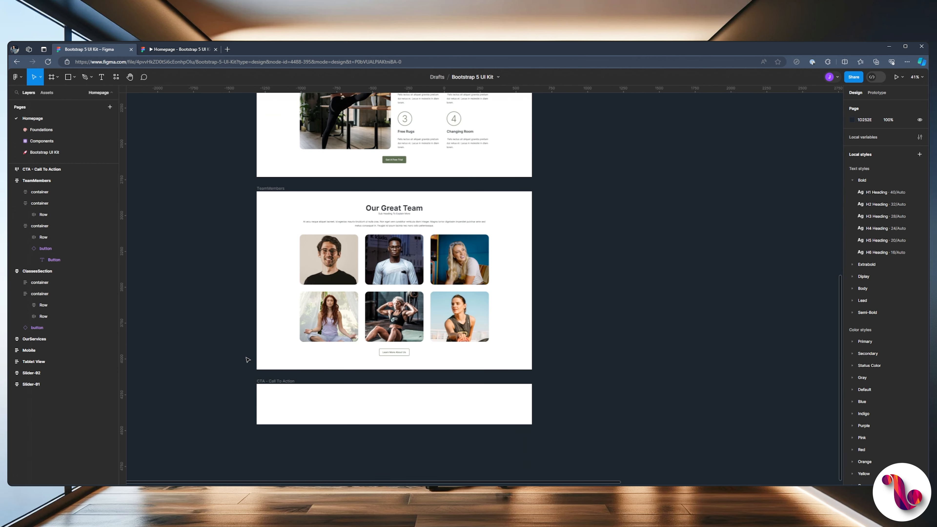
scroll(247, 360, "down", 1)
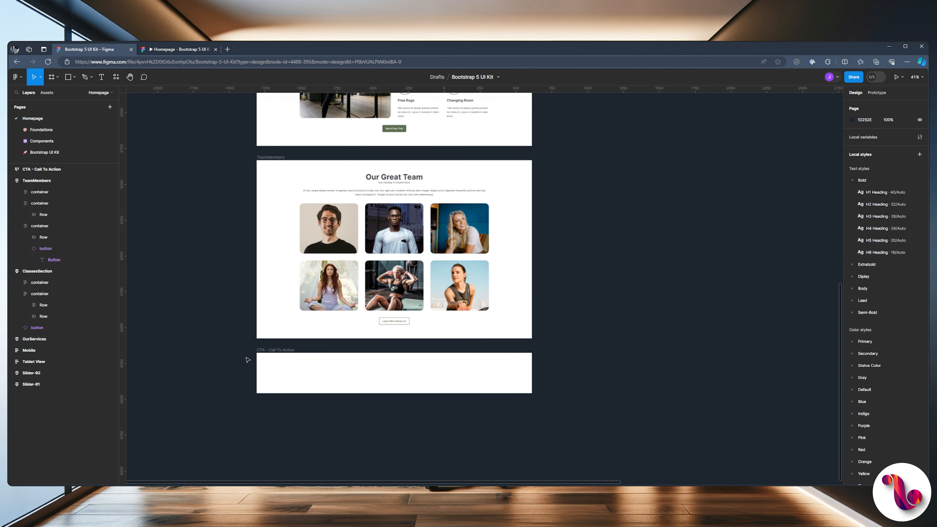
left_click(258, 360)
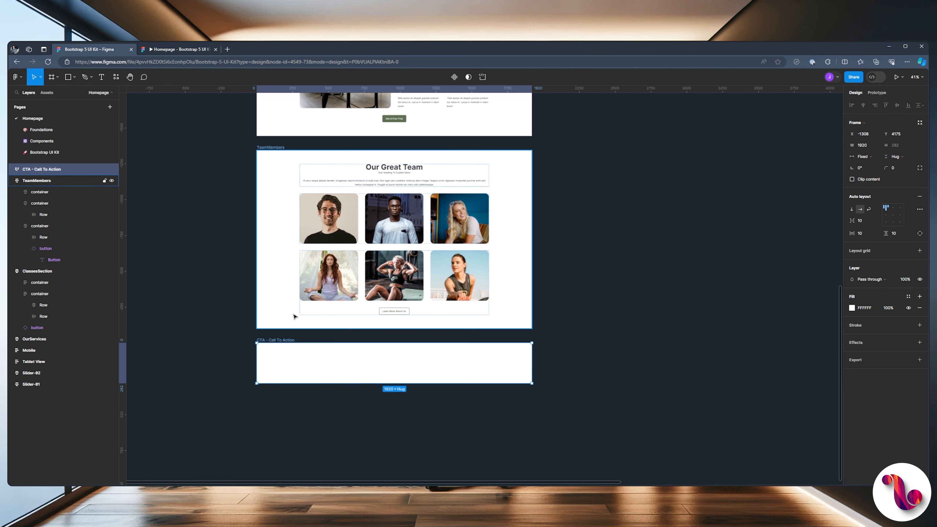
scroll(287, 282, "up", 8)
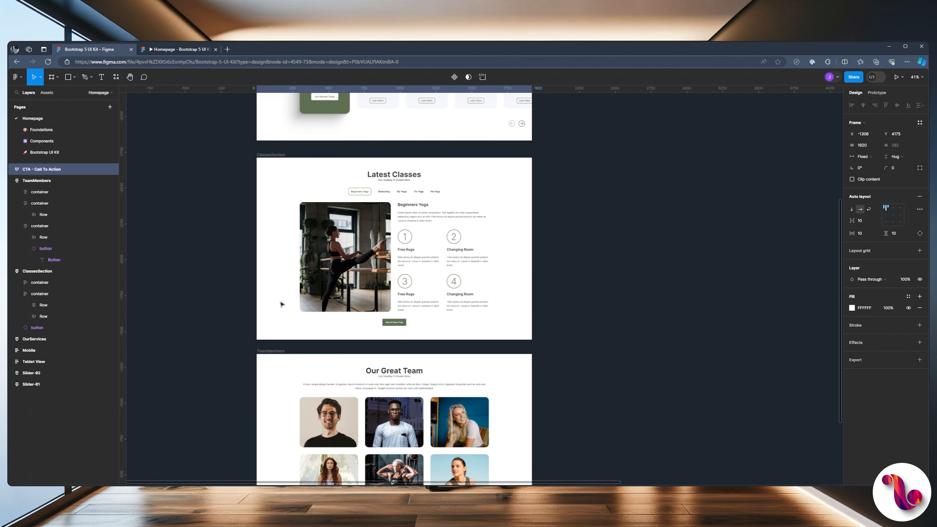
scroll(279, 305, "up", 4)
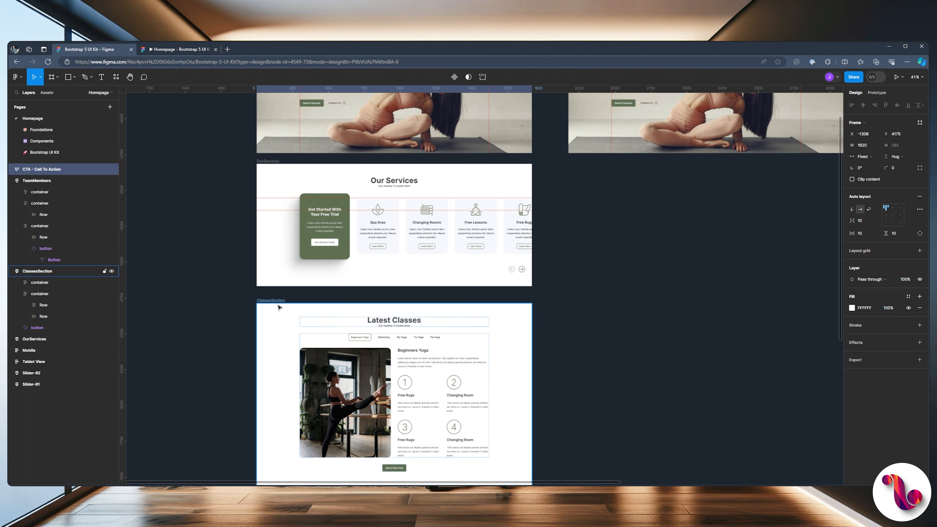
scroll(279, 307, "up", 5)
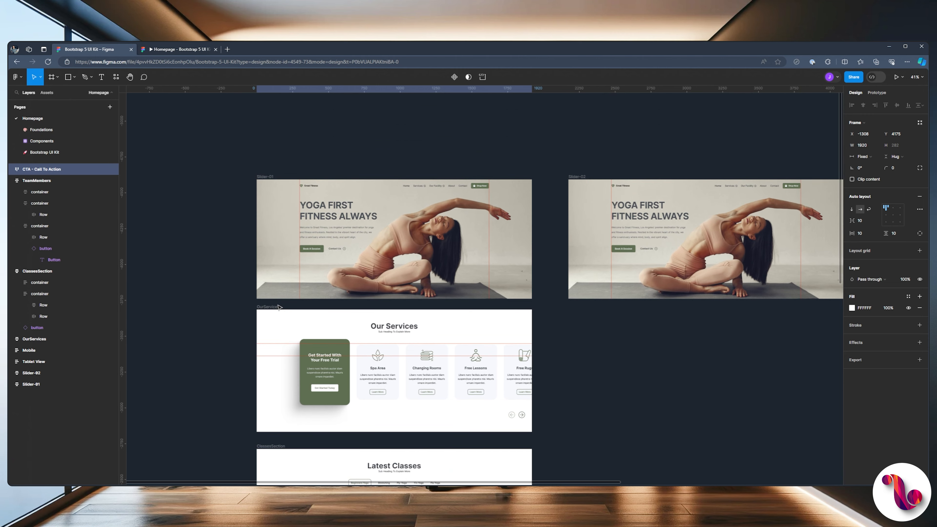
scroll(279, 307, "down", 17)
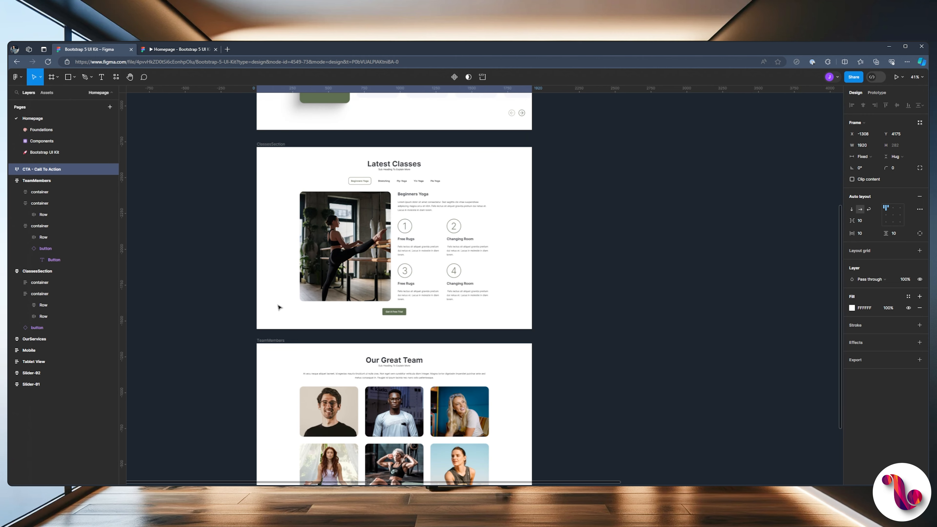
scroll(279, 303, "down", 5)
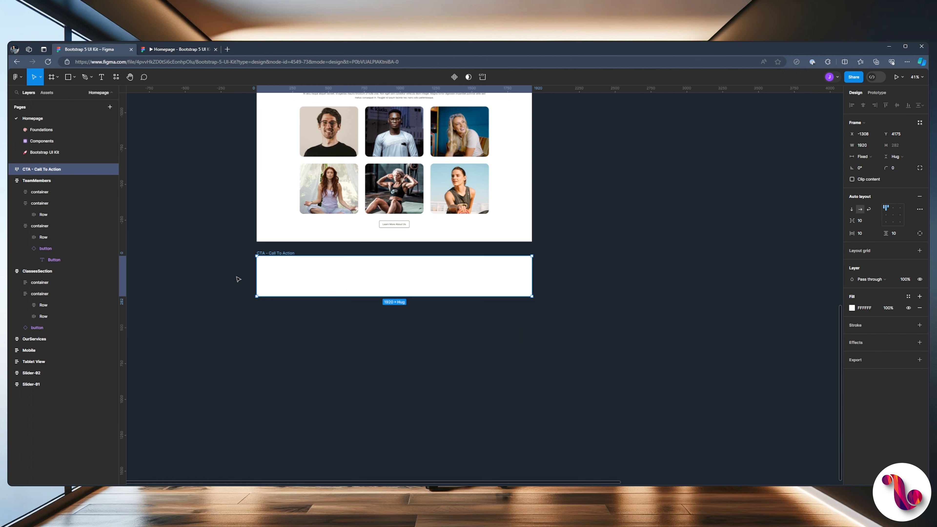
Copy the heading container of the TeamMembers section into the CTA - Call To Action frame.
scroll(238, 279, "up", 5)
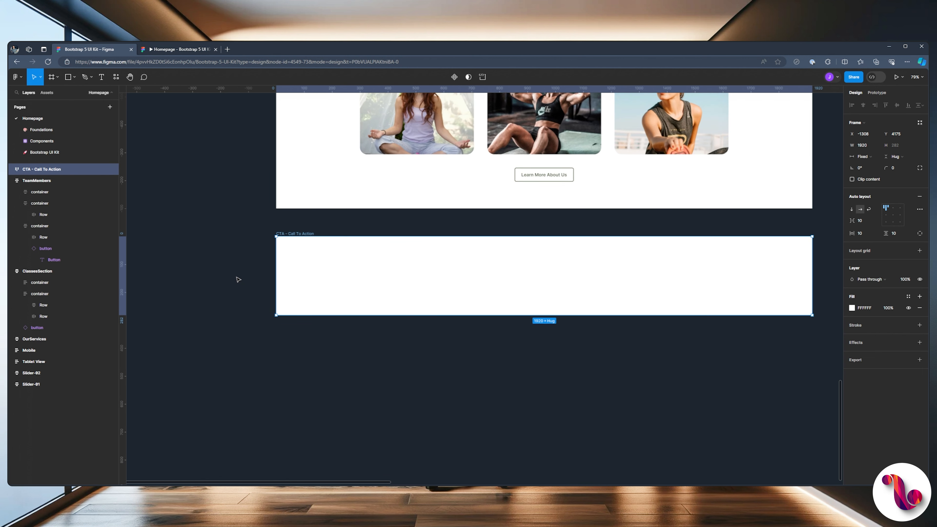
left_click_drag(246, 231, 216, 248)
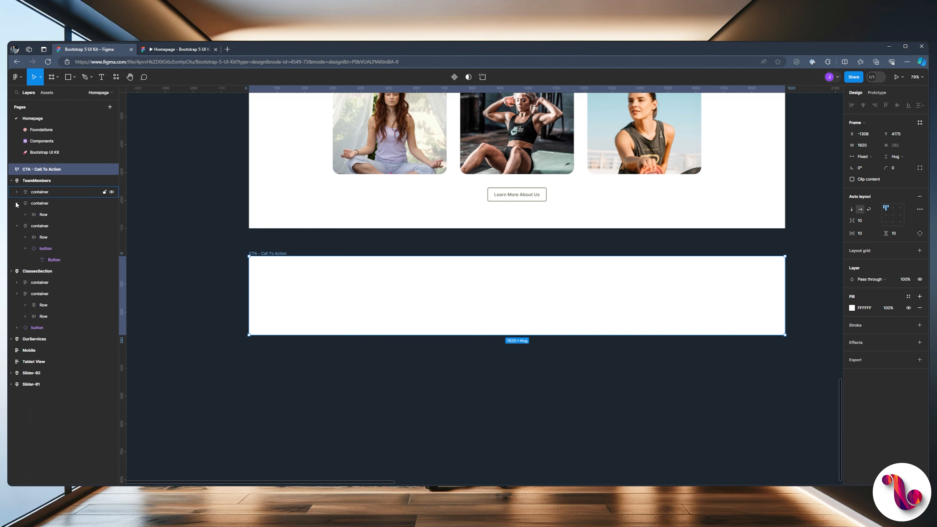
left_click(17, 193)
left_click(25, 202)
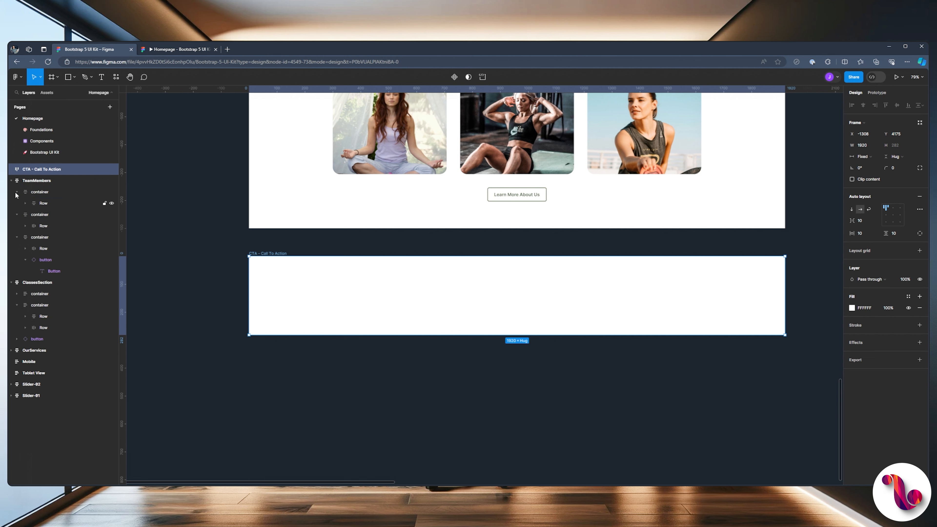
left_click(47, 192)
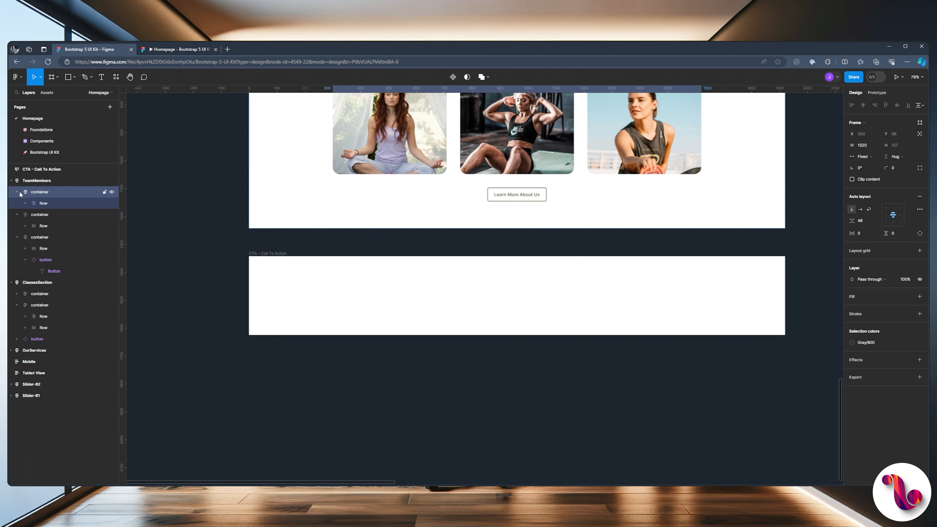
scroll(424, 316, "up", 8)
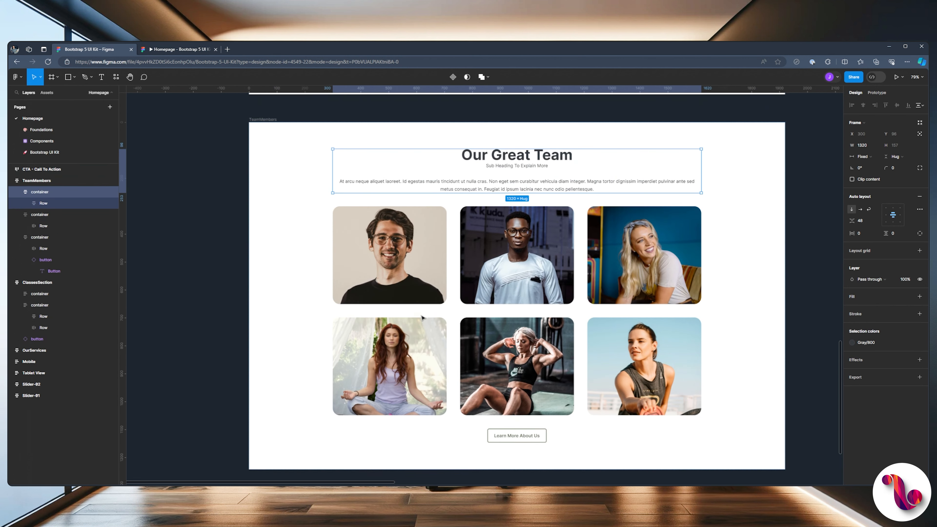
scroll(422, 316, "down", 7)
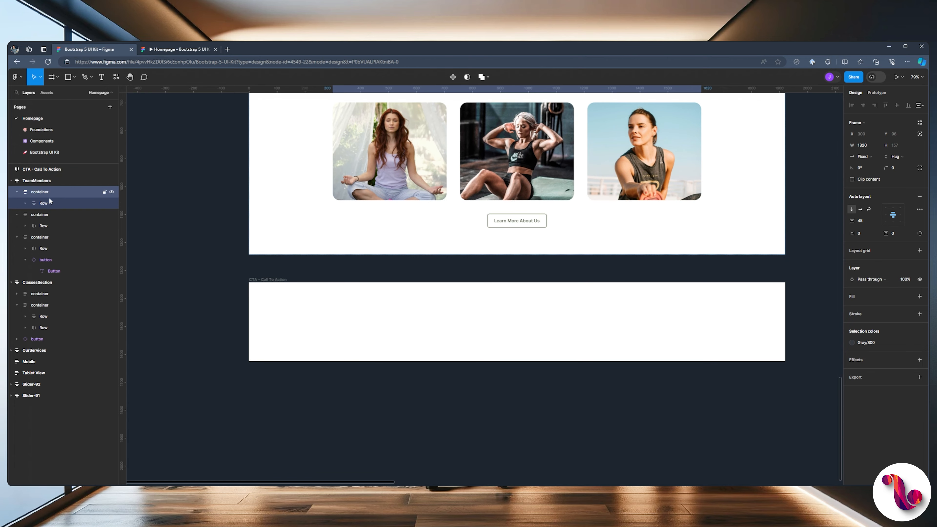
left_click(459, 337)
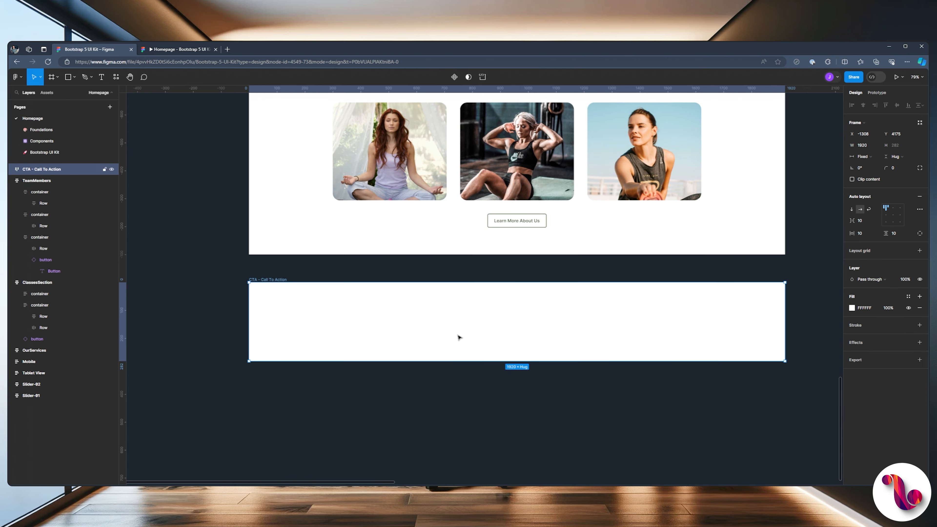
key("ctrl+v")
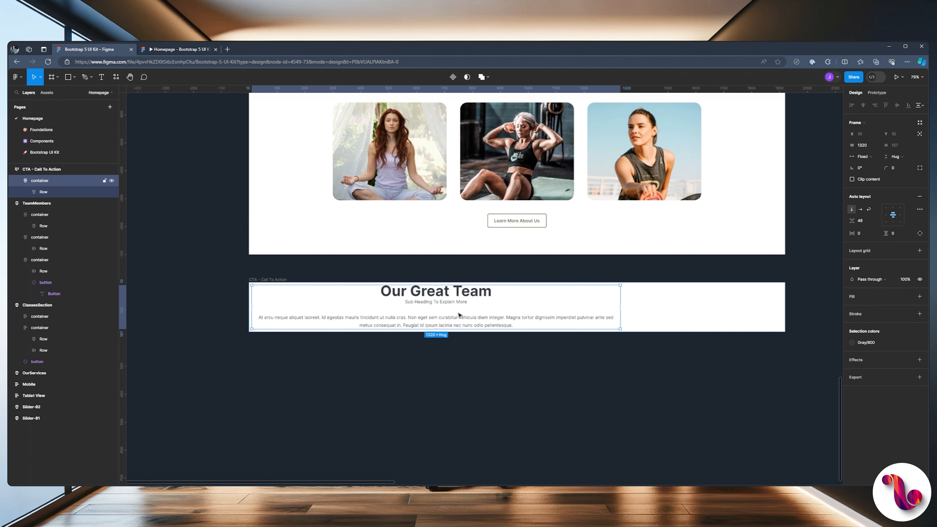
Centre the content of the CTA - Call To Action frame and set its vertical padding to 96.
left_click(17, 180)
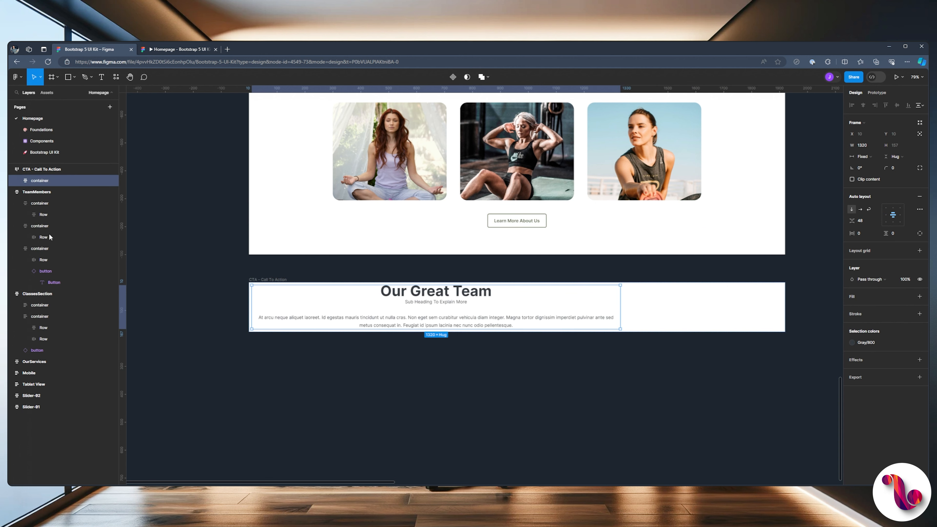
left_click(70, 168)
left_click(892, 216)
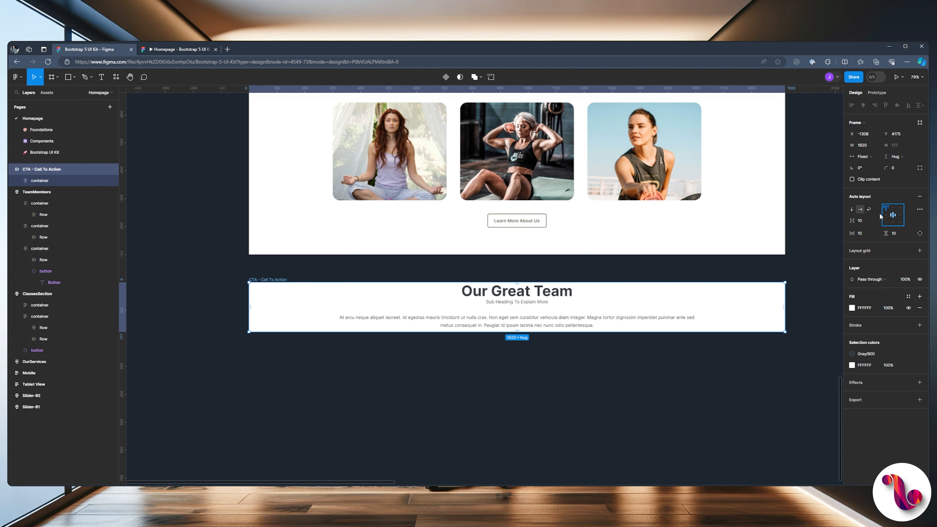
left_click(897, 233)
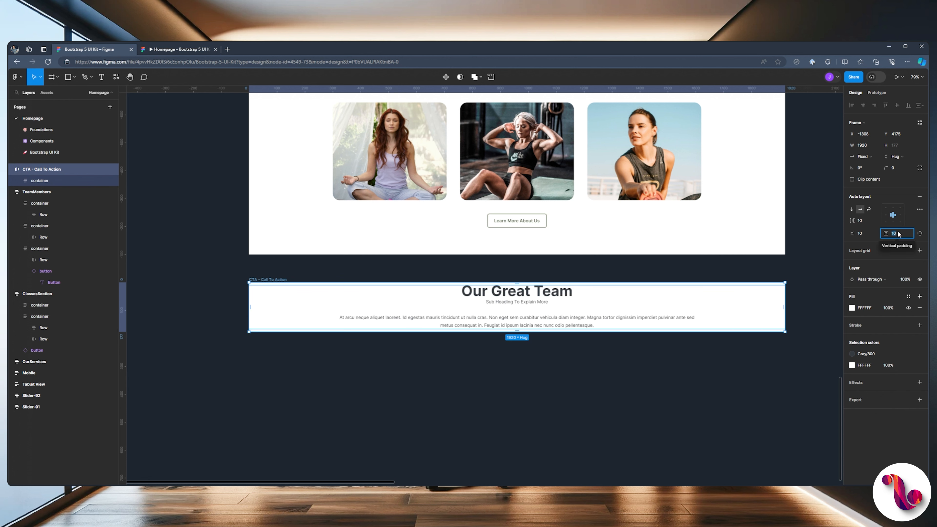
type("96")
key("Return")
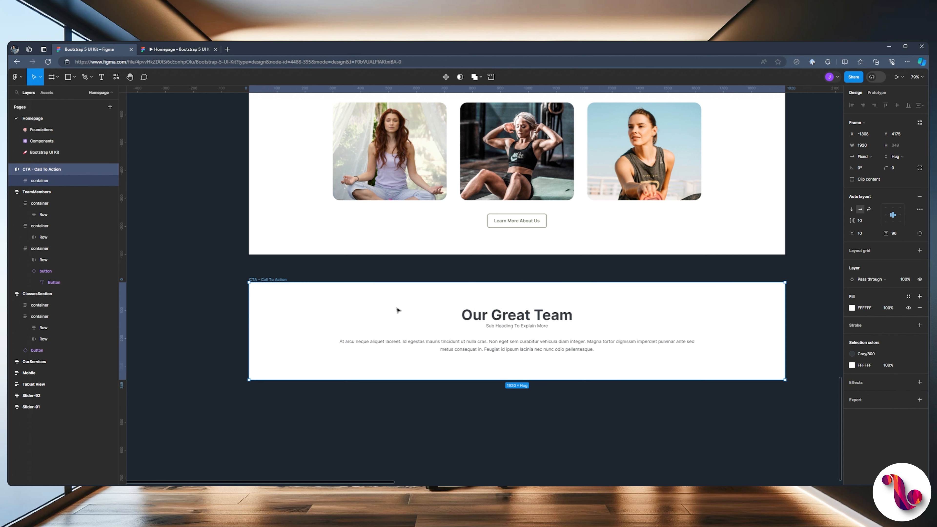
Delete the Heading group and the paragraph text from the call-to-action row, keeping the empty container and Row.
left_click(397, 309)
left_click(529, 325, "ctrl")
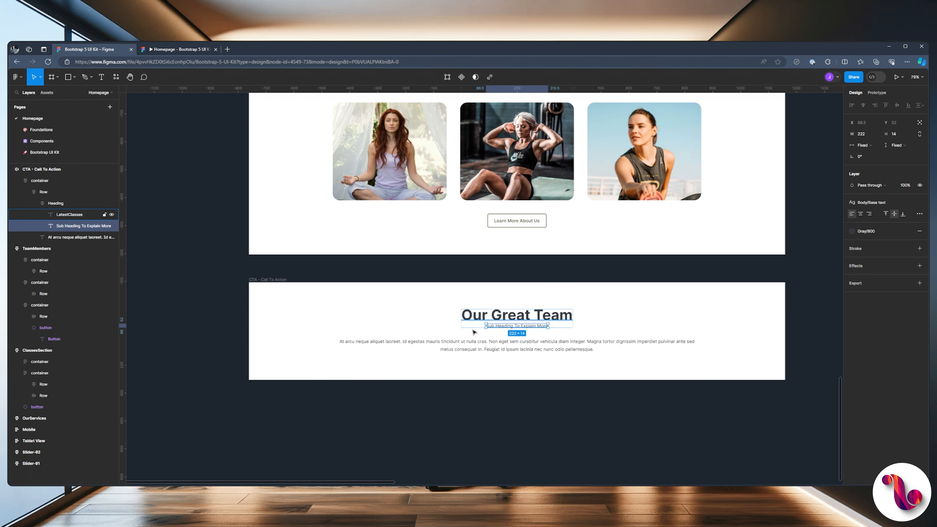
left_click(38, 203)
left_click(34, 203)
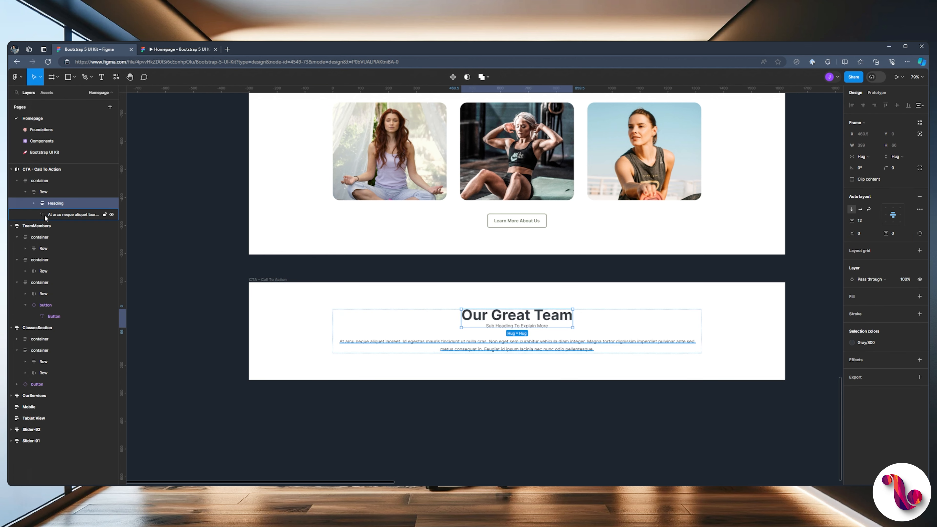
key("Delete")
left_click(54, 204)
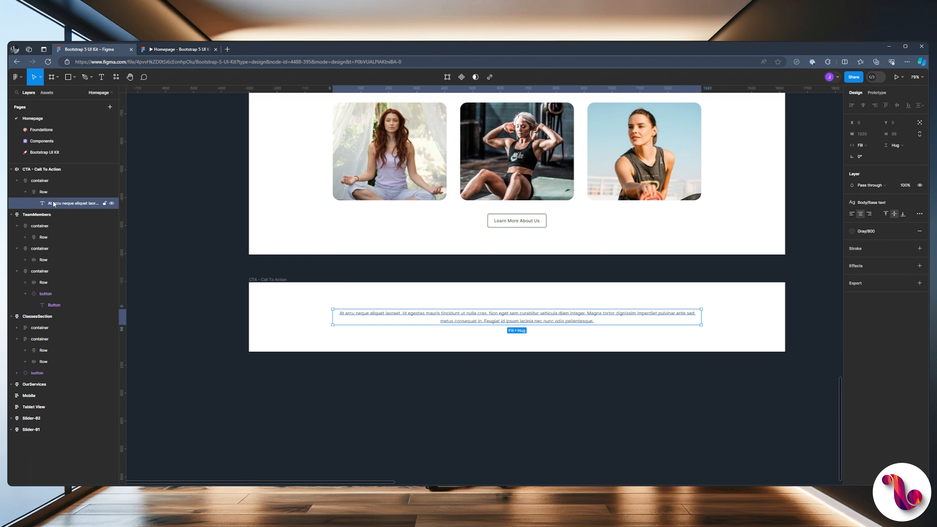
key("Delete")
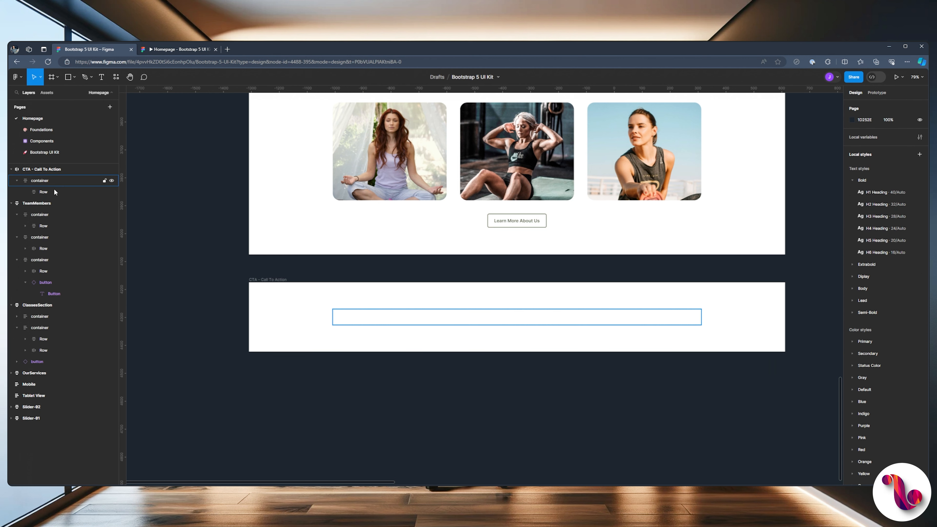
Open the Unsplash plugin for the CTA - Call To Action frame and search it for Yoga.
left_click(49, 170)
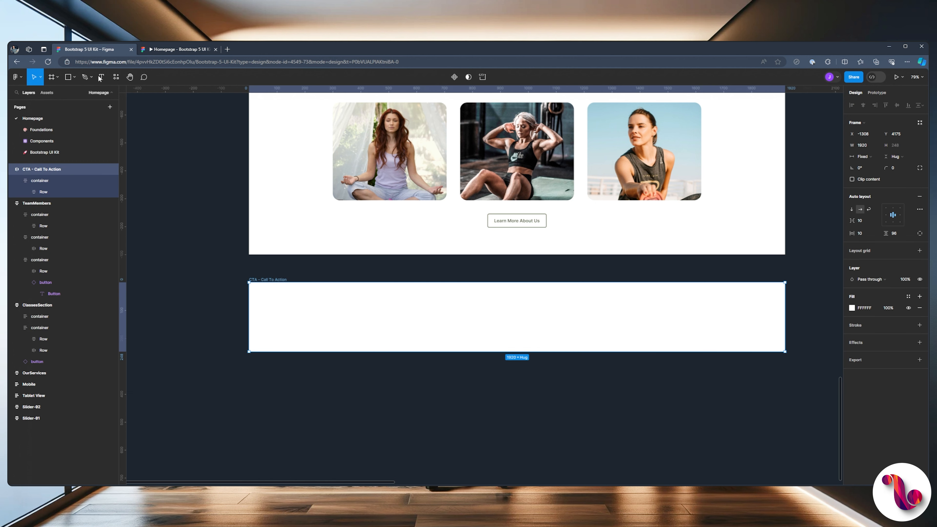
left_click(116, 77)
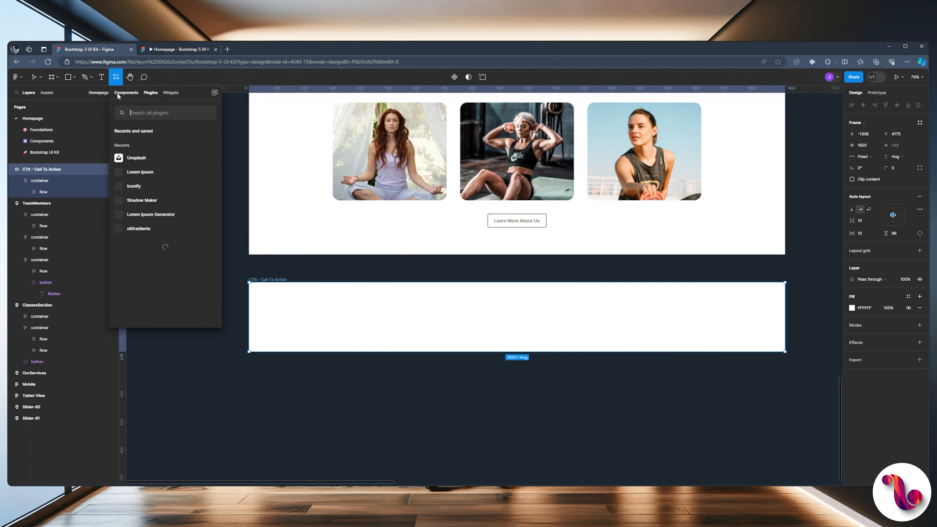
left_click(140, 158)
left_click(176, 163)
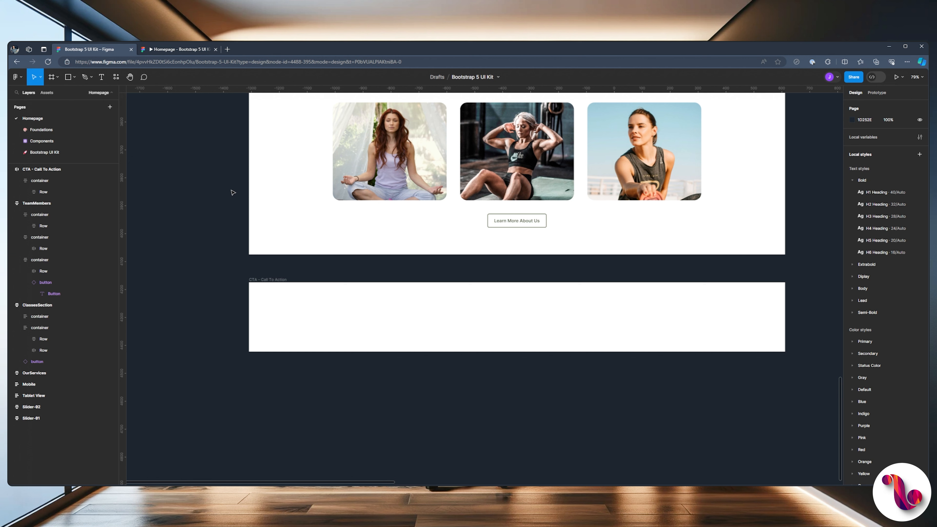
left_click(266, 227)
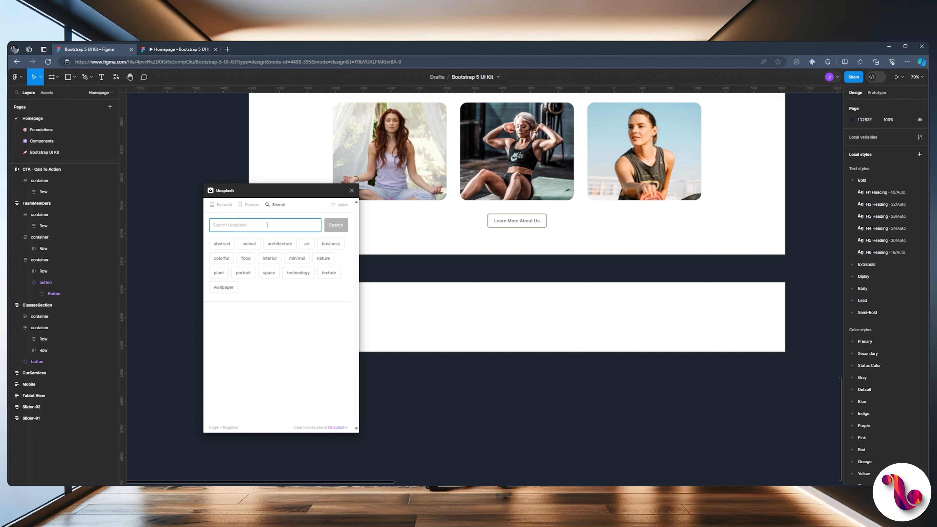
type("Yoga")
key("Return")
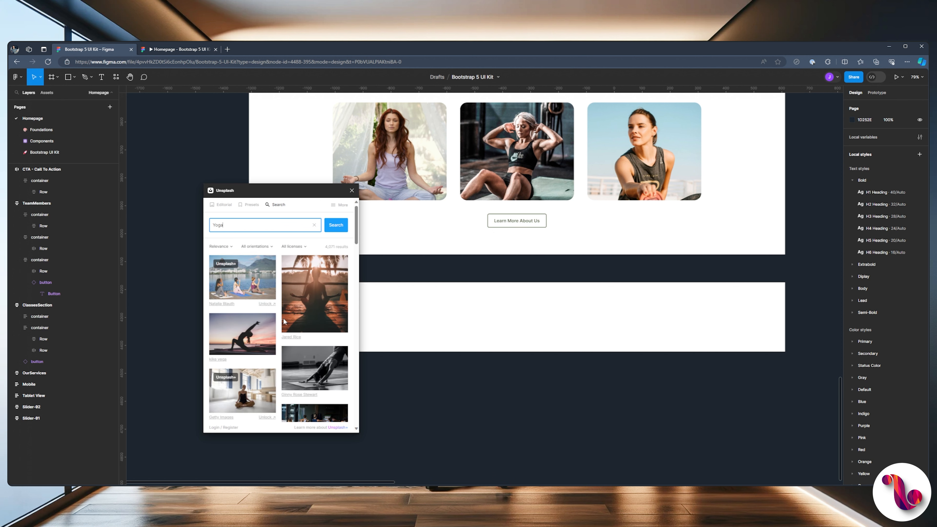
Look through the Yoga photo results for a picture suited to the call-to-action background.
scroll(286, 328, "down", 5)
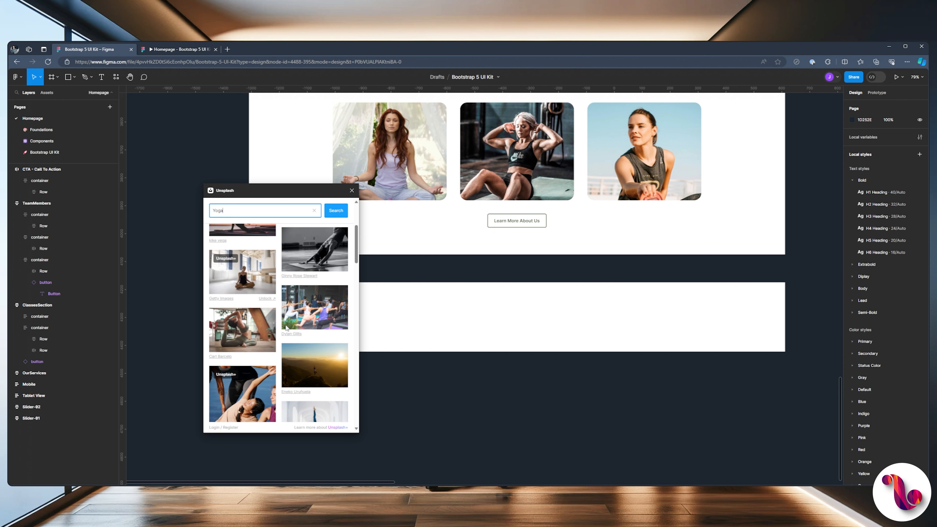
scroll(285, 328, "down", 4)
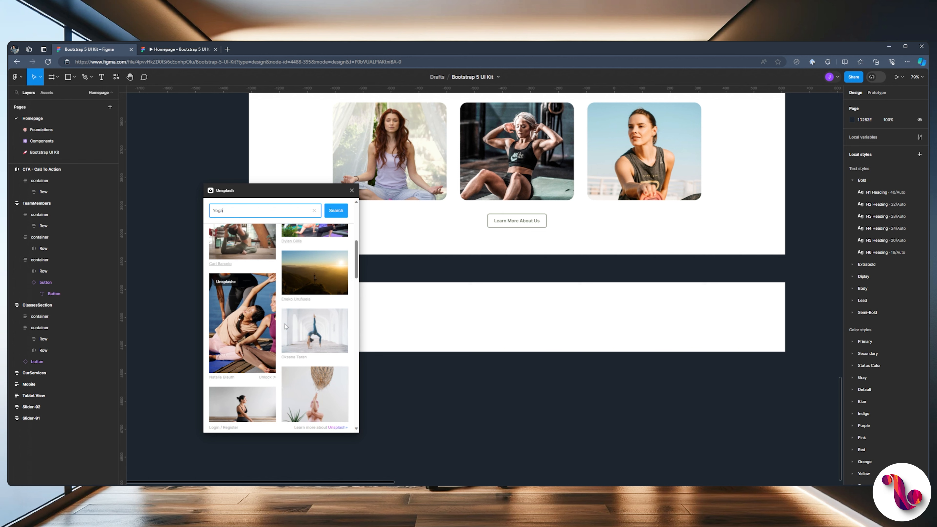
scroll(285, 324, "down", 5)
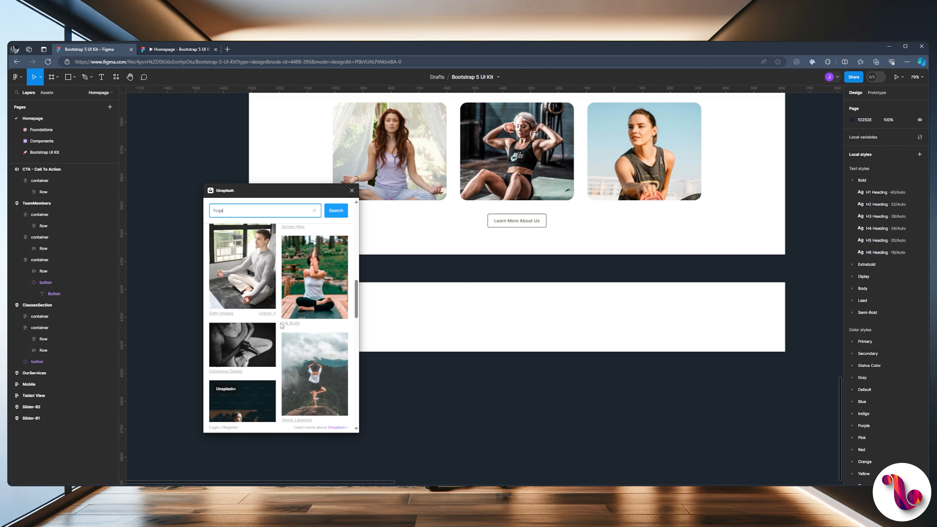
scroll(281, 325, "down", 5)
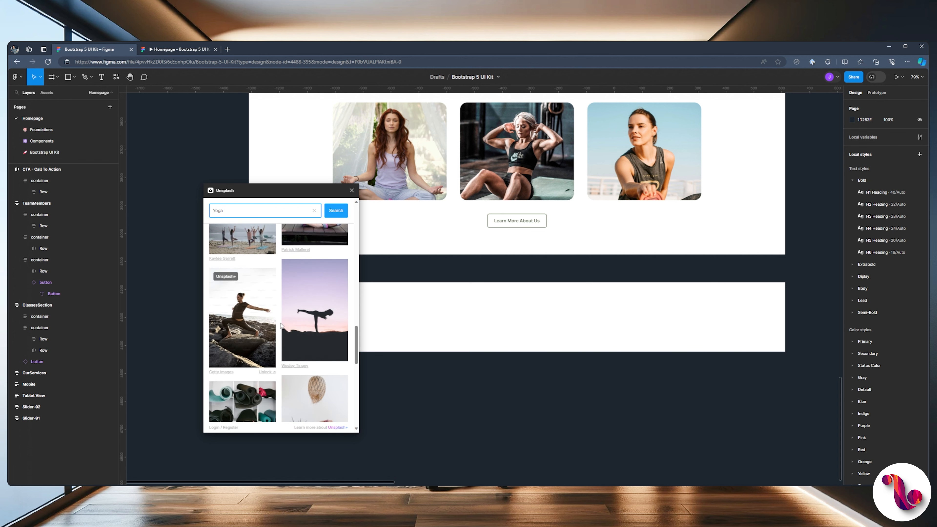
scroll(281, 325, "up", 1)
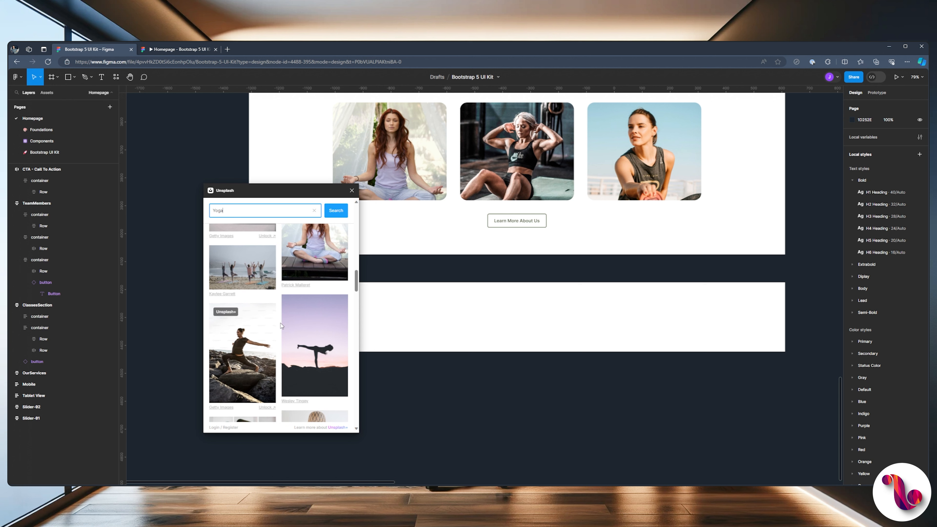
scroll(281, 324, "up", 3)
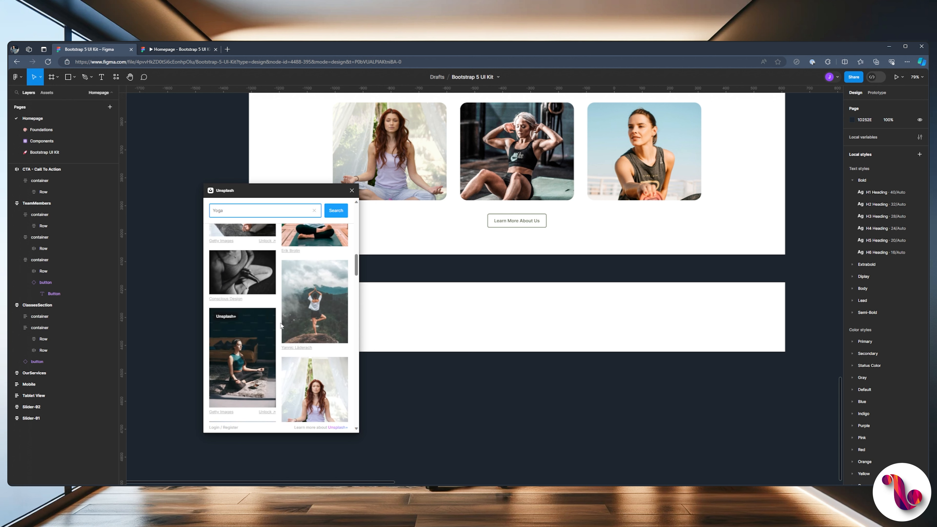
scroll(281, 325, "up", 1)
scroll(282, 326, "up", 5)
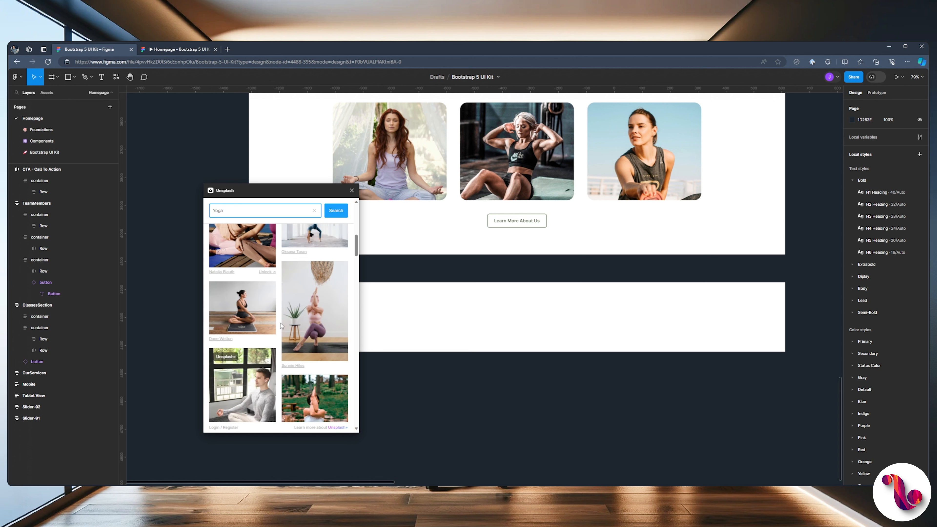
scroll(281, 326, "down", 4)
scroll(282, 325, "up", 5)
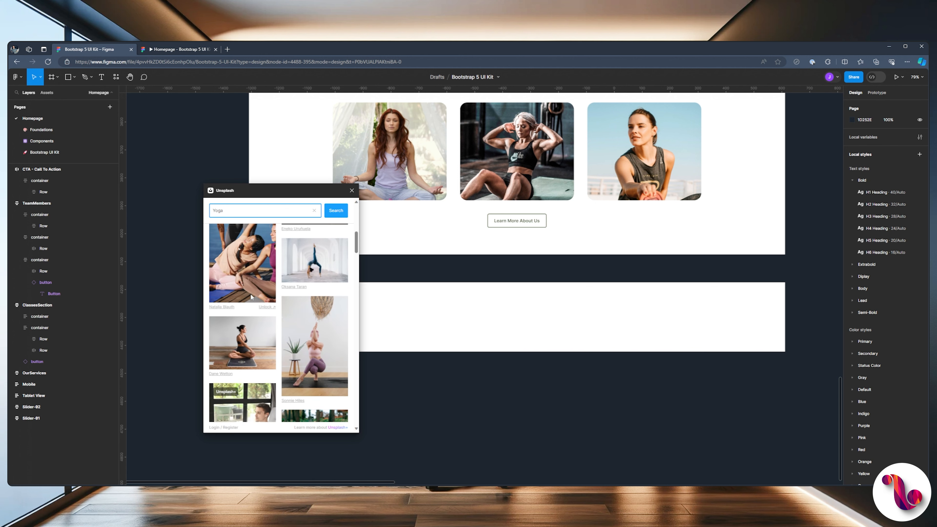
scroll(248, 311, "up", 1)
scroll(246, 318, "up", 3)
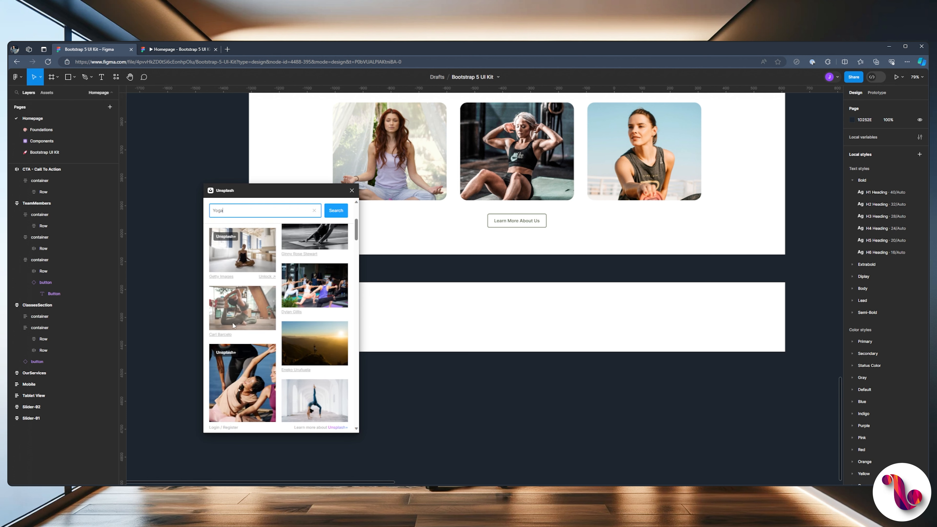
left_click(249, 309)
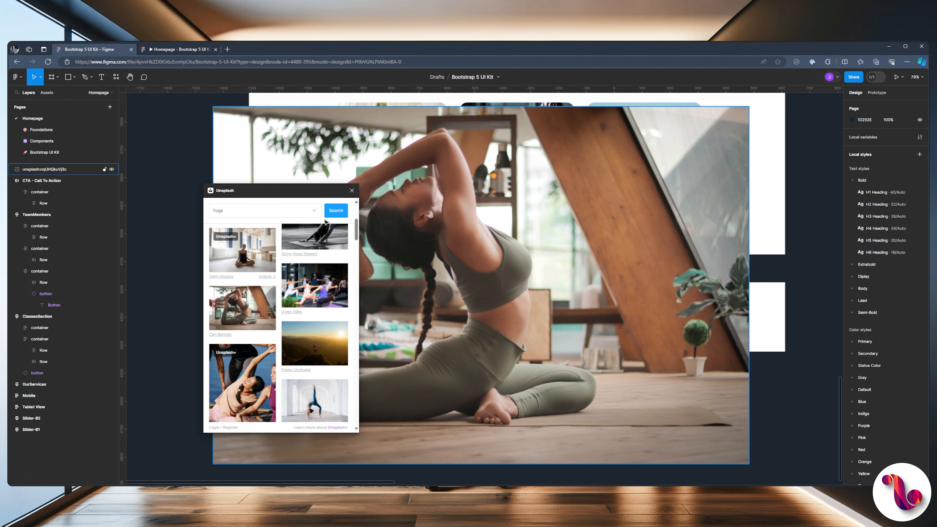
left_click_drag(284, 190, 239, 189)
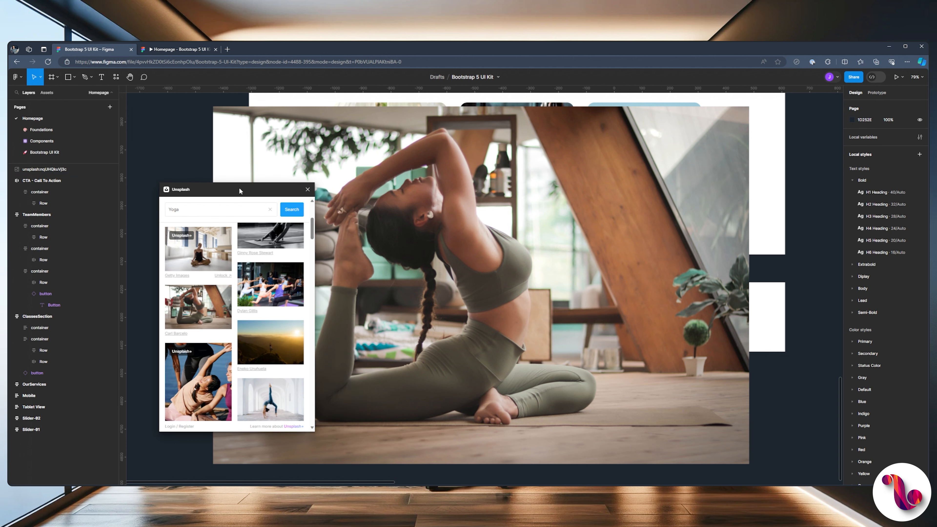
left_click(505, 245)
key("Delete")
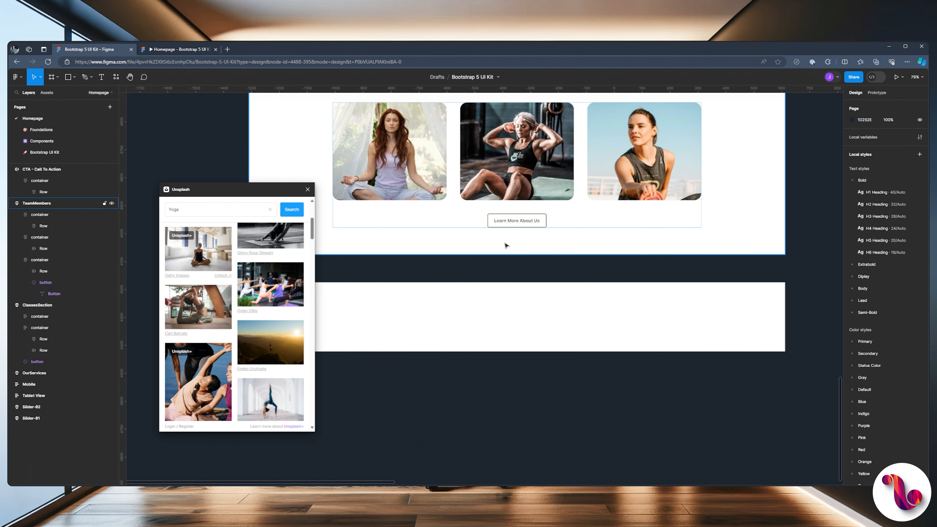
Fill the CTA - Call To Action frame with the Unsplash photo of the woman in a yoga backbend, close the plugin and preview the section in the prototype.
left_click(489, 317)
left_click_drag(424, 274, 493, 272)
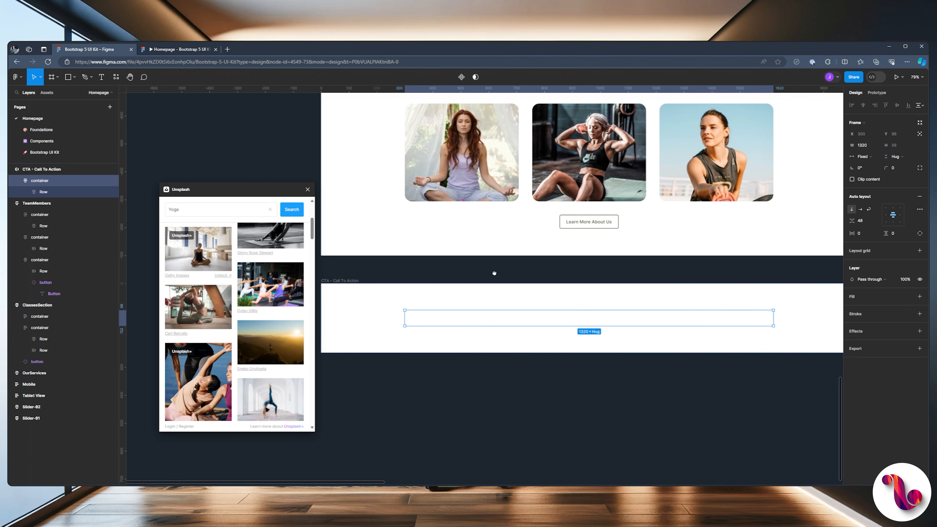
left_click(344, 280)
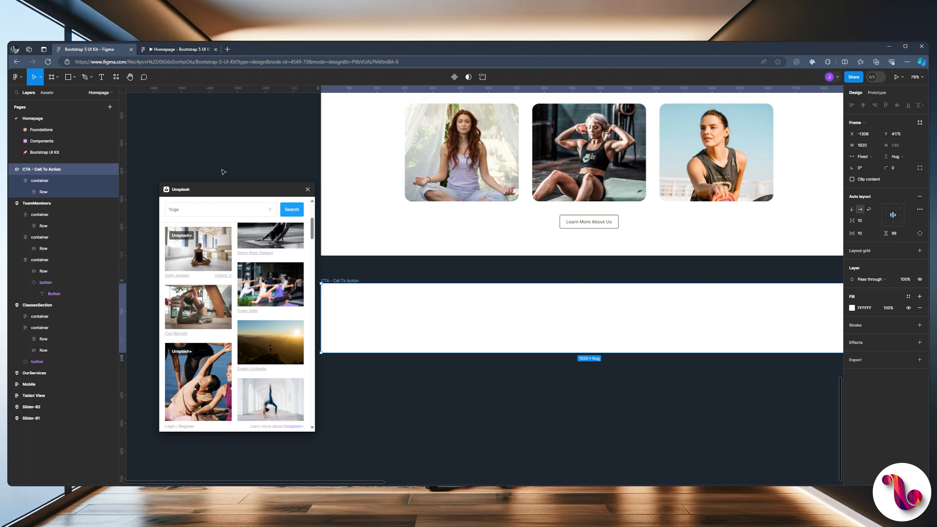
left_click_drag(246, 187, 222, 170)
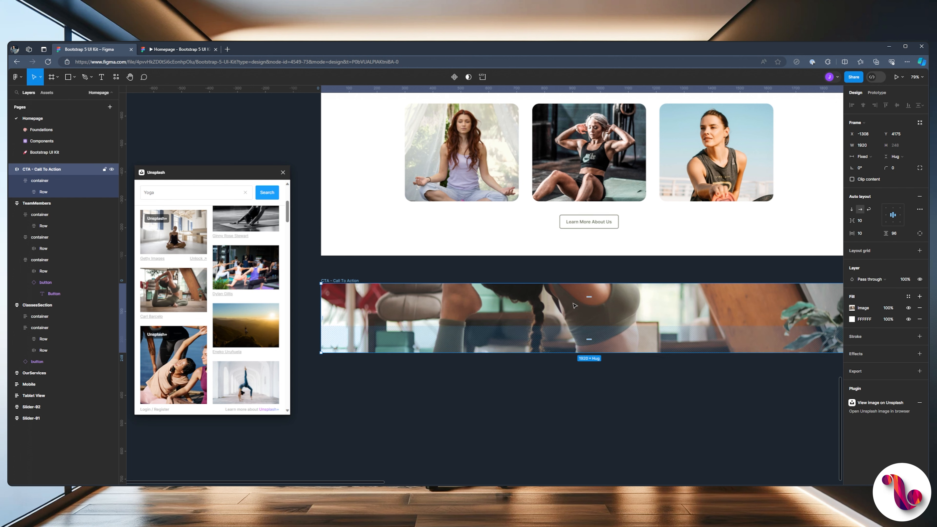
left_click(284, 172)
left_click(282, 171)
left_click(162, 50)
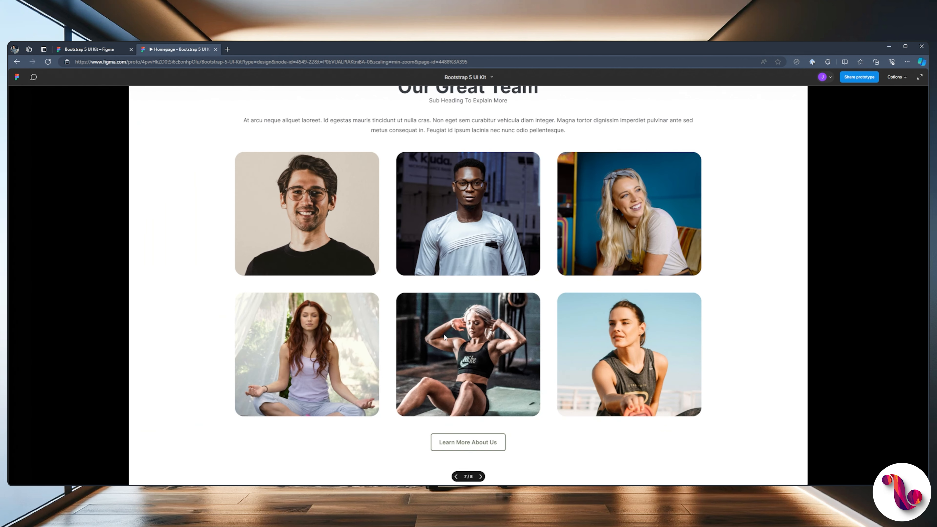
key("Right")
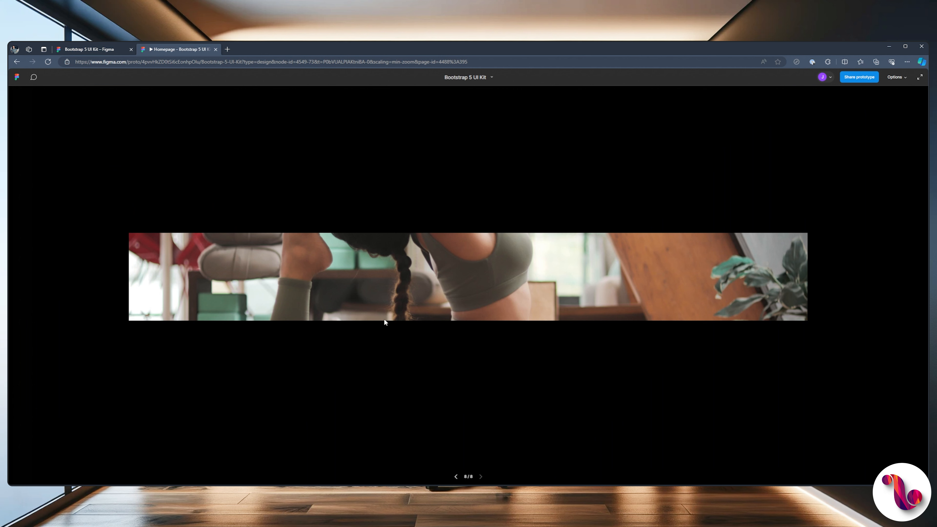
left_click(102, 50)
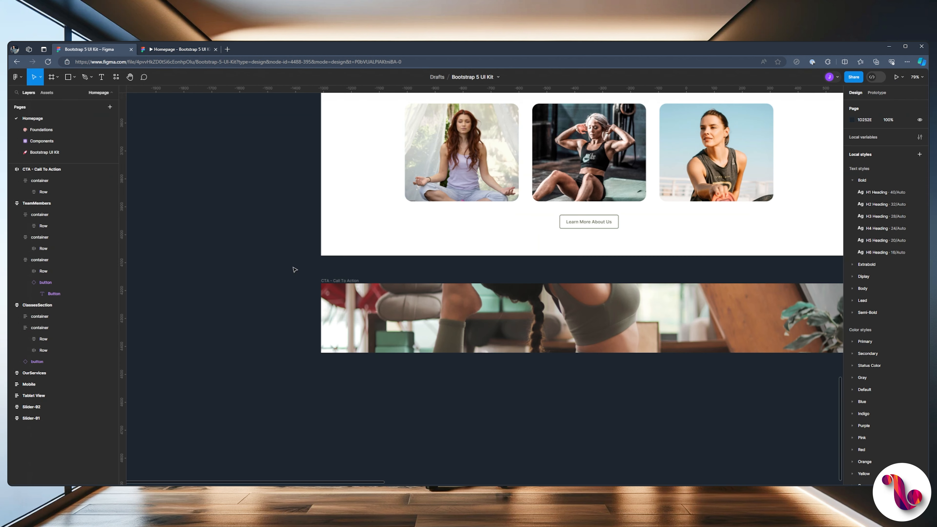
Add the text "Free 30-Day Membership" inside the Row of the CTA - Call To Action container.
left_click_drag(496, 272, 412, 274)
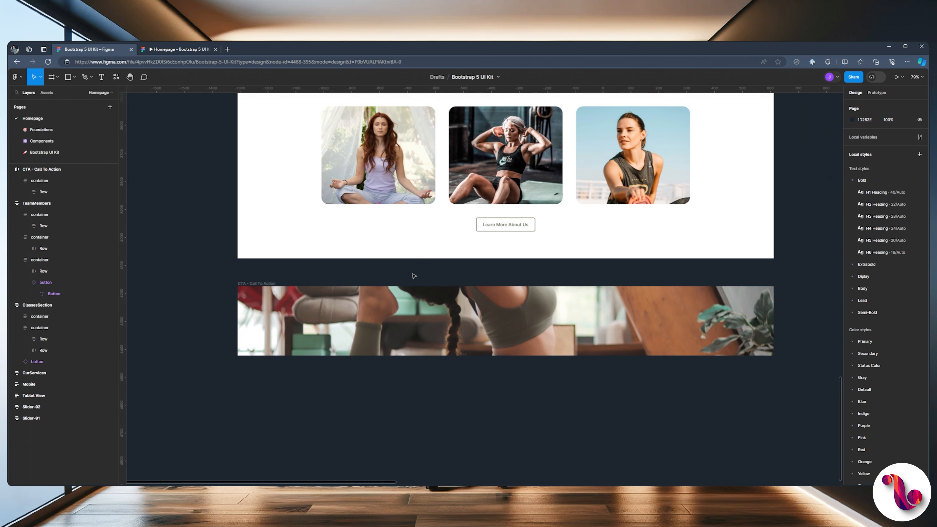
left_click(266, 284)
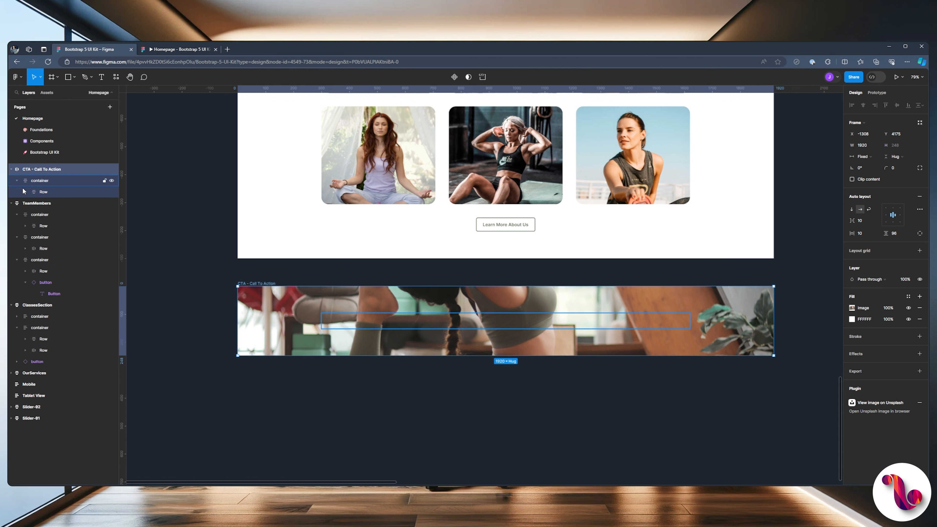
left_click(56, 192)
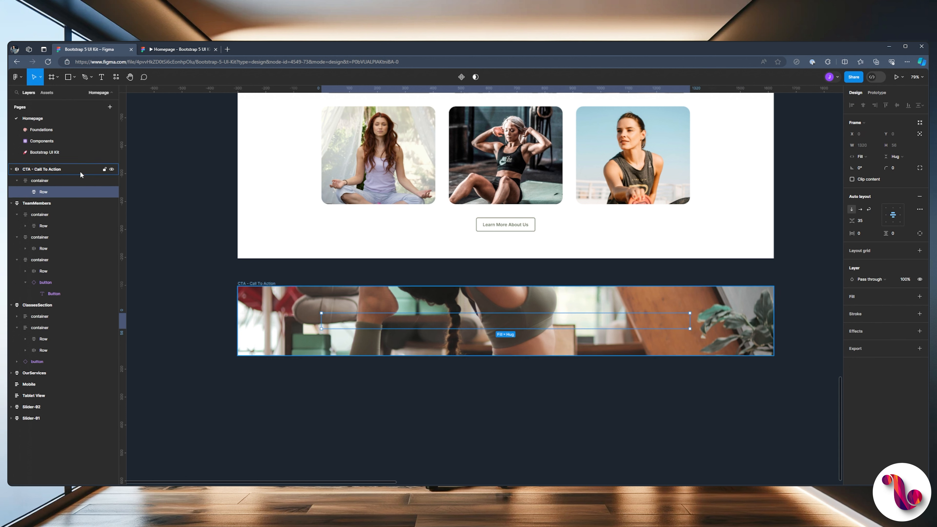
left_click(103, 79)
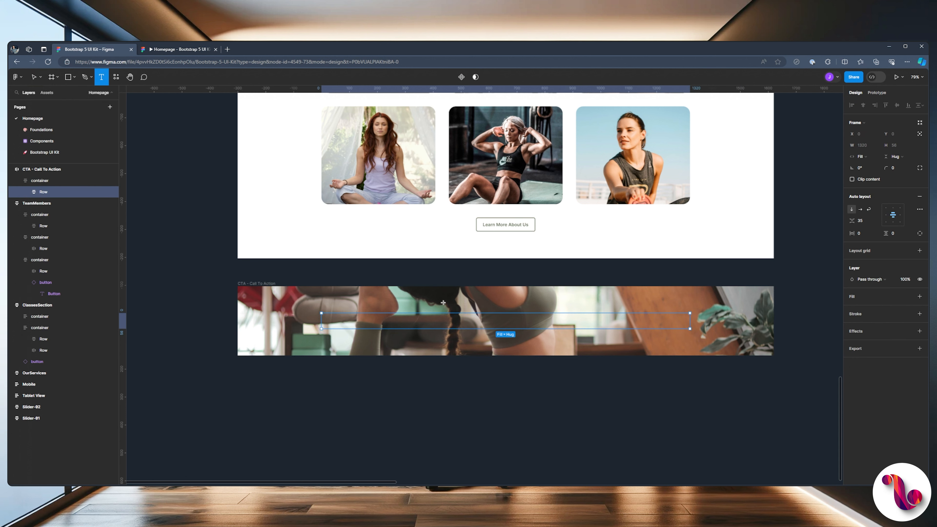
left_click(431, 320)
type("Fr")
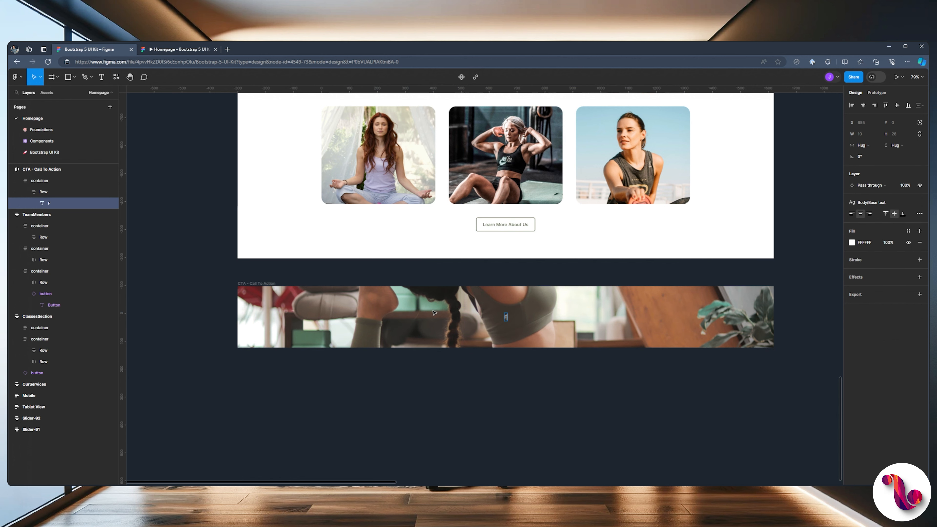
key("Escape")
type("ee 30-Day Membership")
key("Escape")
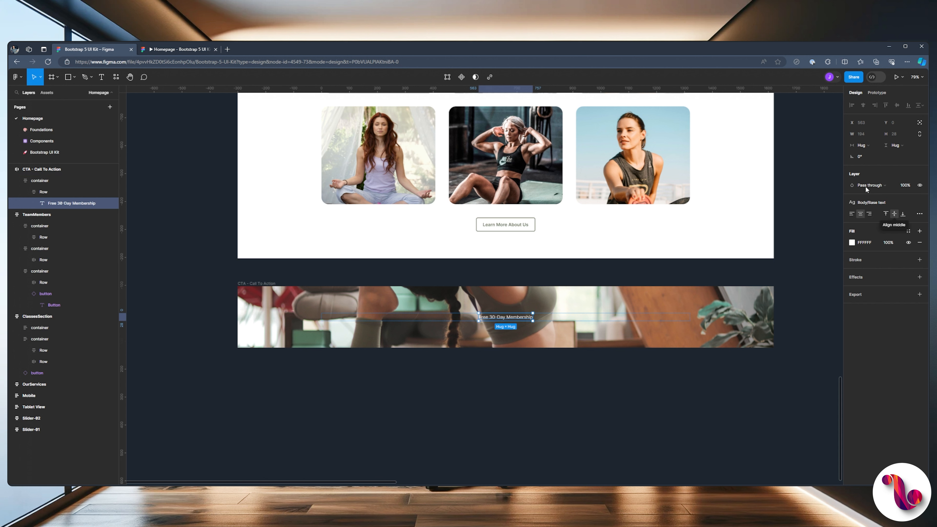
Apply the Extrabold/H1 Heading text style and the Gray/800 colour style to the Free 30-Day Membership text.
left_click(850, 203)
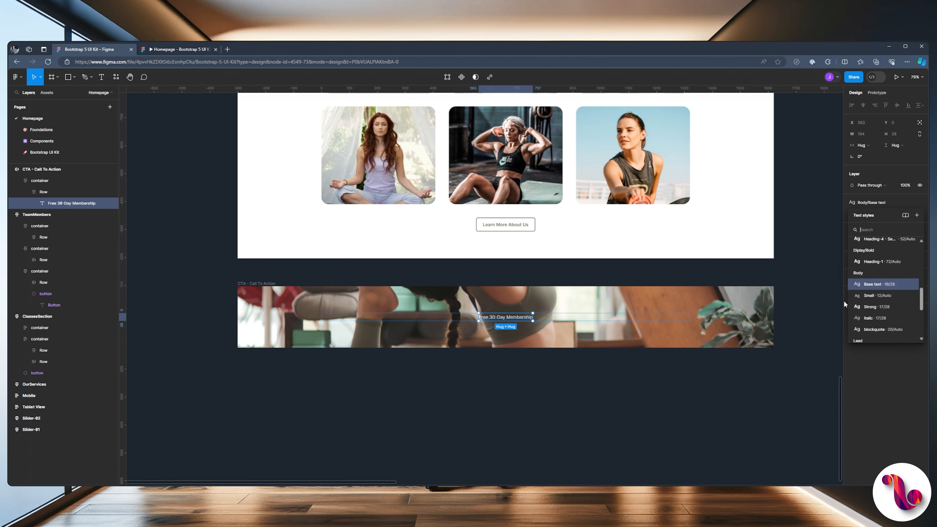
scroll(869, 303, "down", 3)
scroll(869, 301, "up", 5)
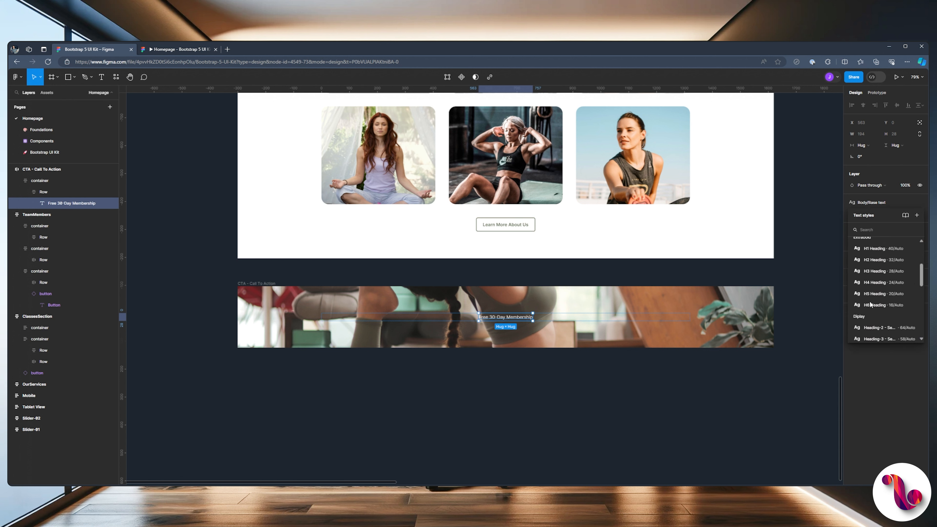
left_click(876, 249)
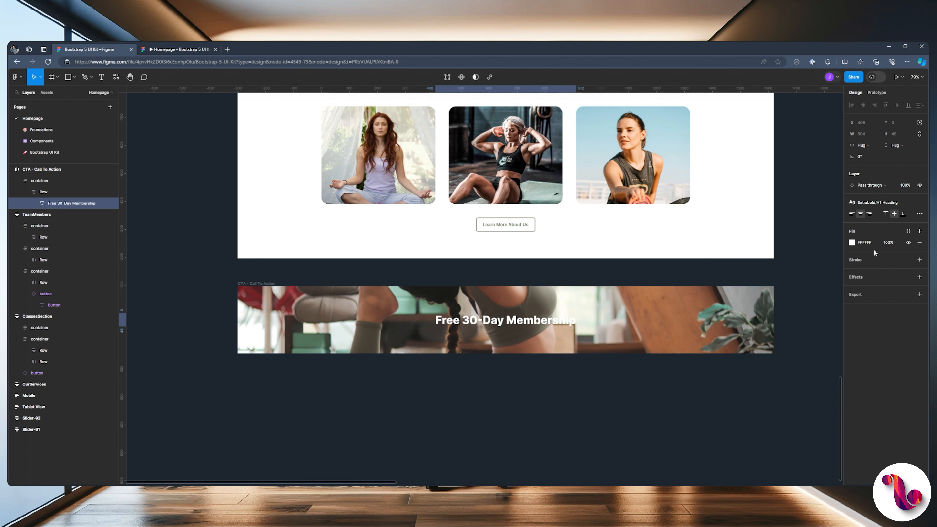
left_click(908, 230)
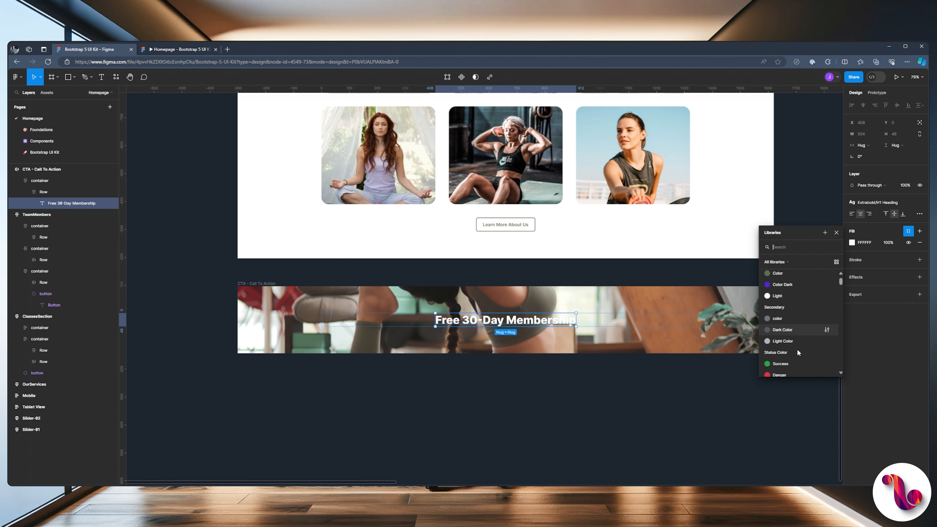
scroll(796, 348, "down", 3)
left_click(789, 338)
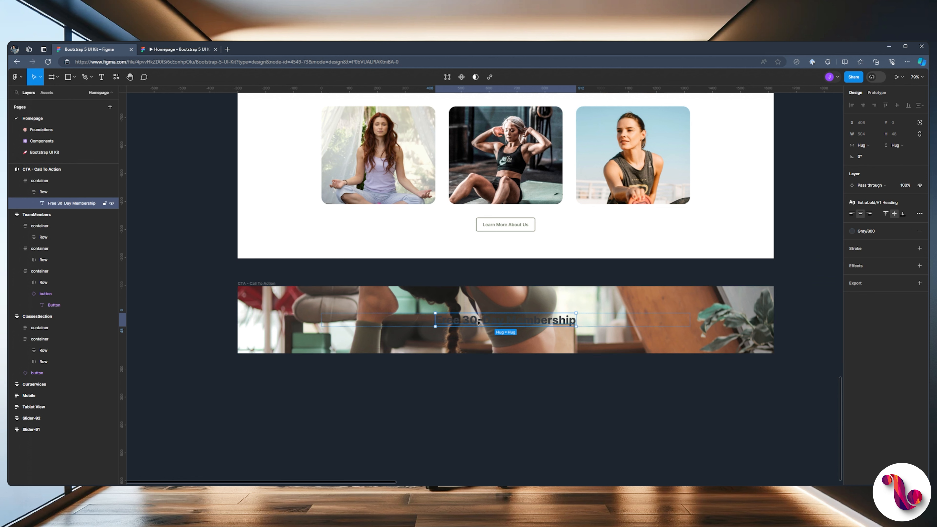
scroll(479, 323, "up", 6)
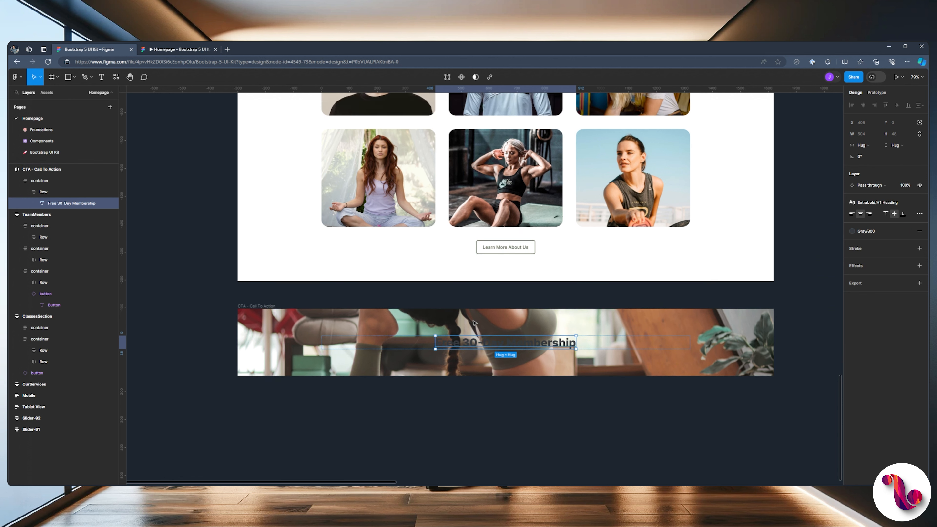
Copy the body paragraph from under the Our Great Team heading into the CTA Row, below the Free 30-Day Membership text.
scroll(474, 322, "up", 2)
left_click(480, 305)
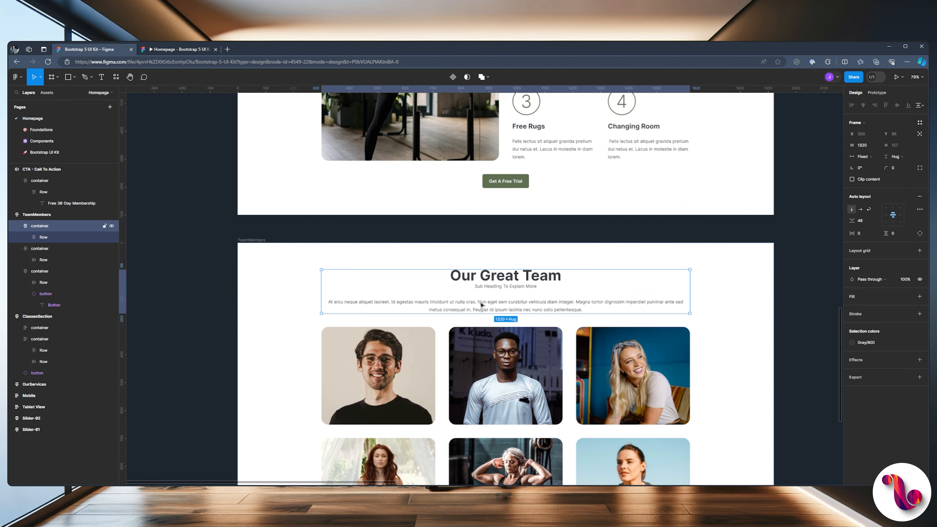
double_click(482, 305)
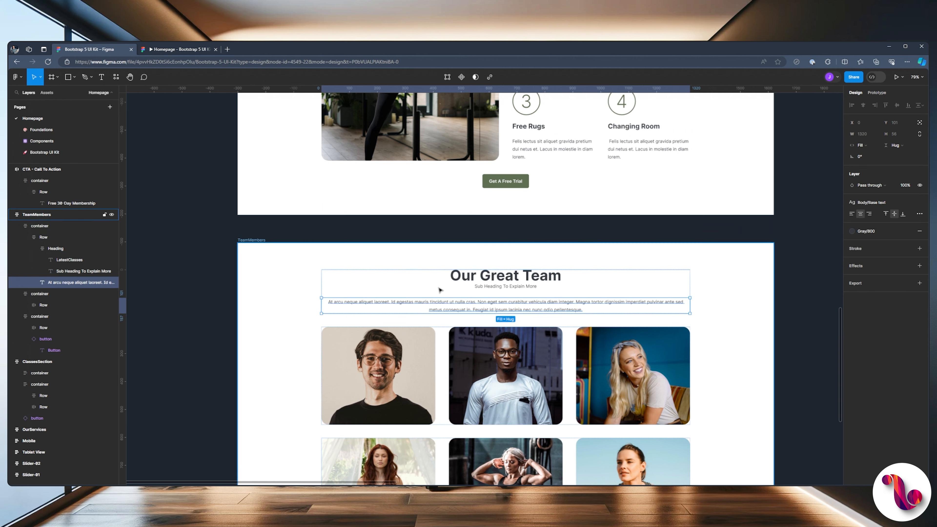
scroll(439, 290, "down", 8)
left_click(466, 313, "ctrl")
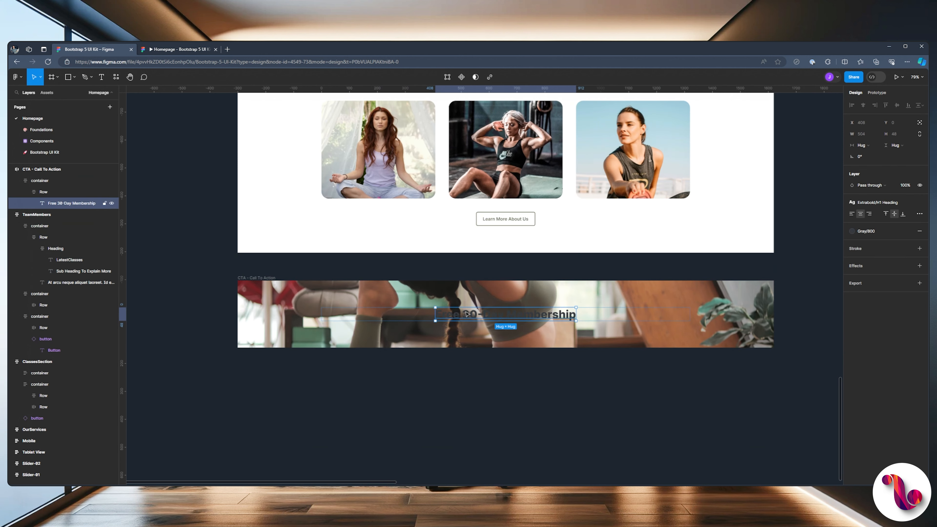
key("ctrl+v")
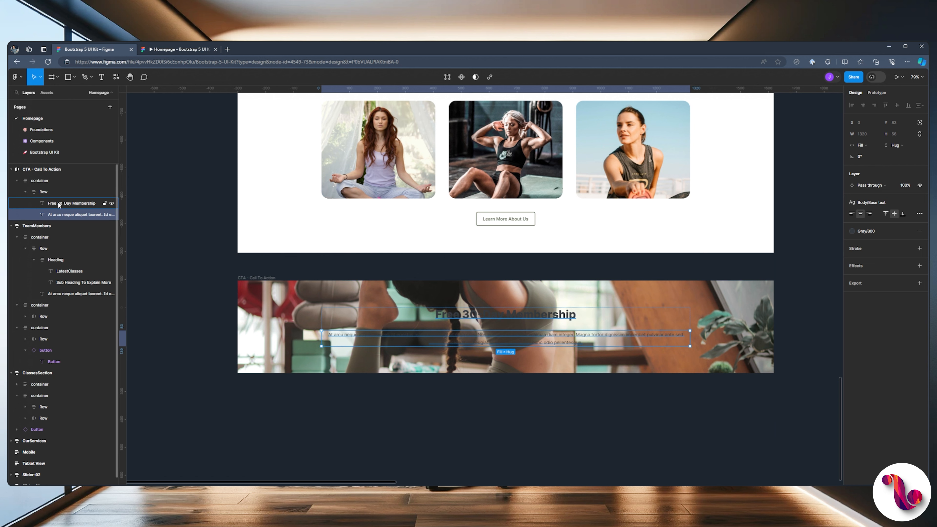
Left-align the Free 30-Day Membership heading and its paragraph, and set the heading's width to Fill container.
left_click(466, 314, "shift")
left_click(861, 242)
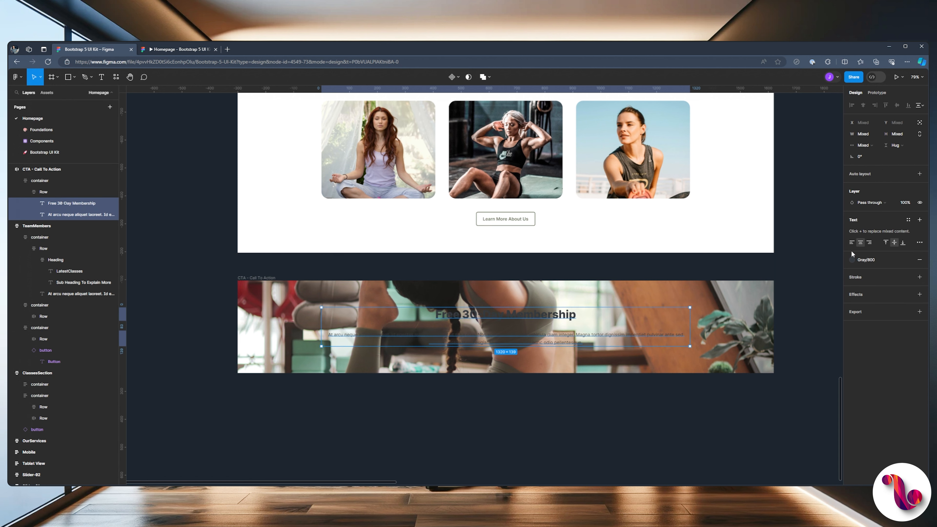
left_click(852, 243)
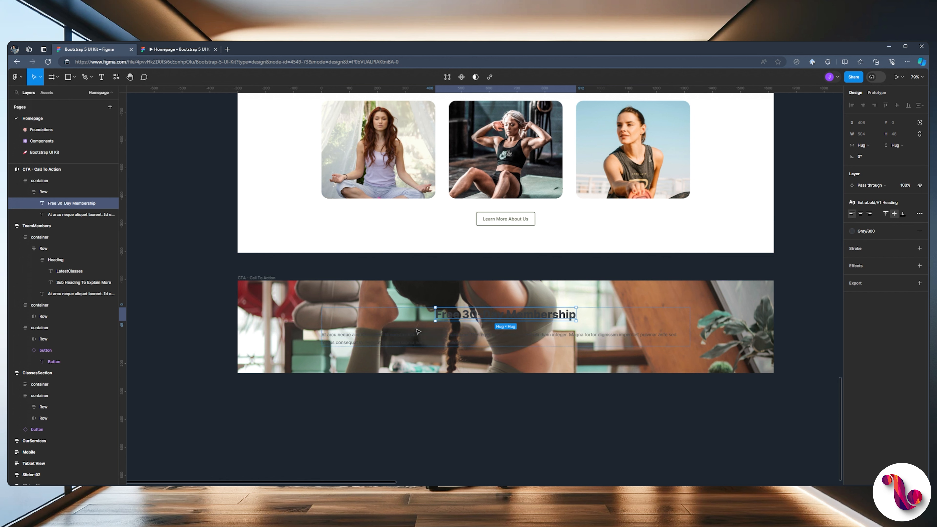
left_click(871, 146)
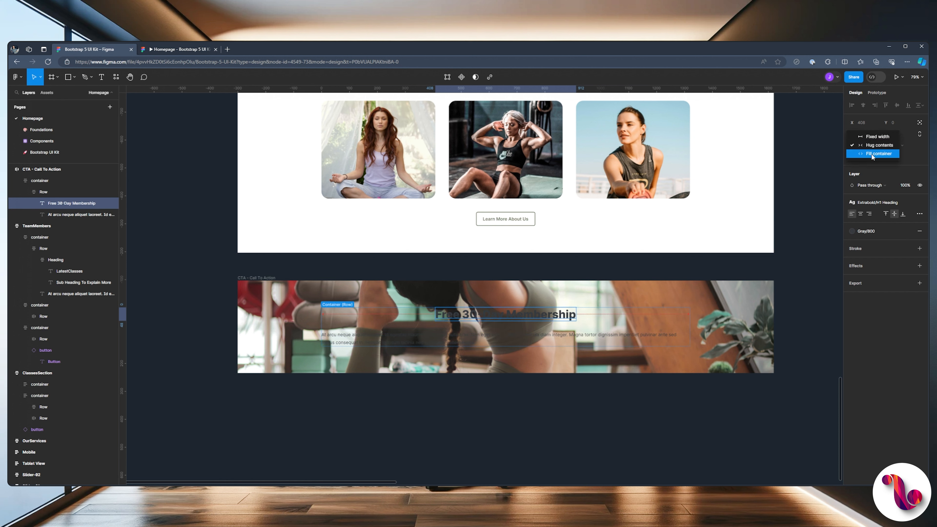
left_click(872, 155)
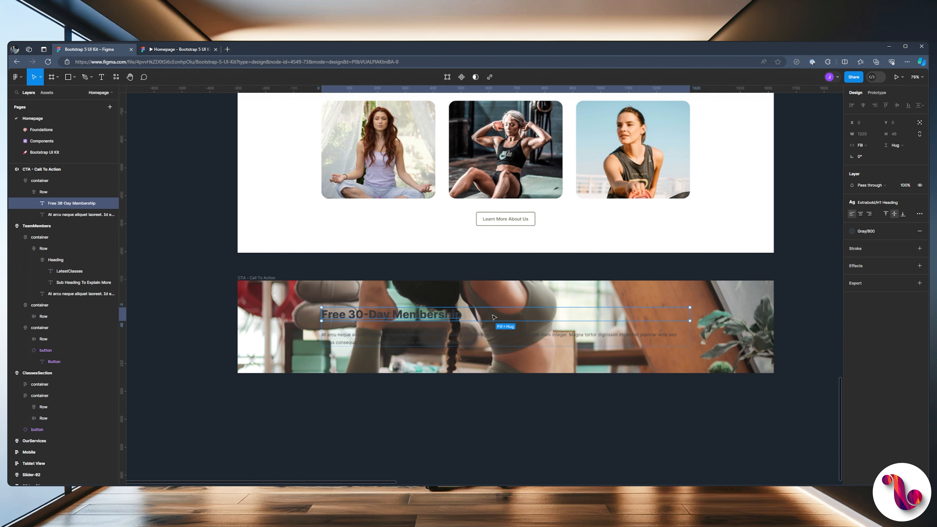
Group the Free 30-Day Membership heading with its paragraph and add auto layout to the group.
left_click(514, 343)
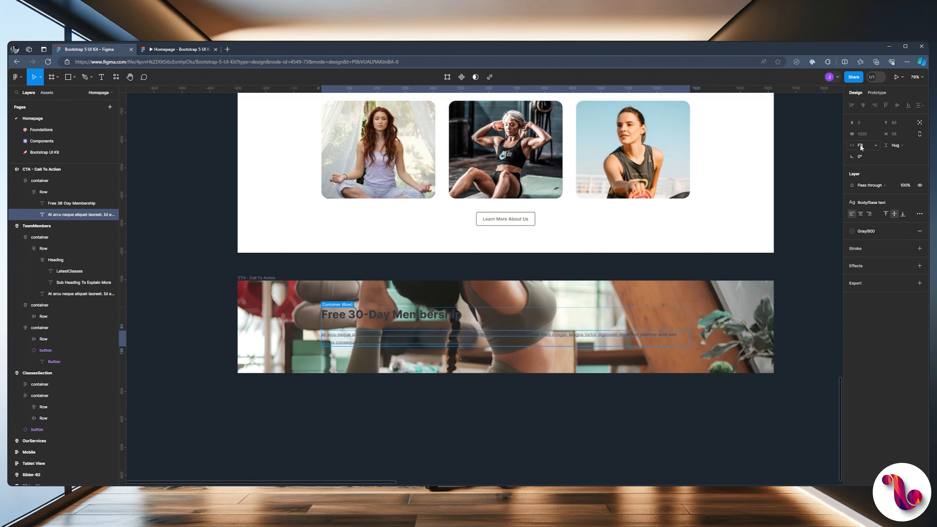
left_click(55, 205, "shift")
key("ctrl+g")
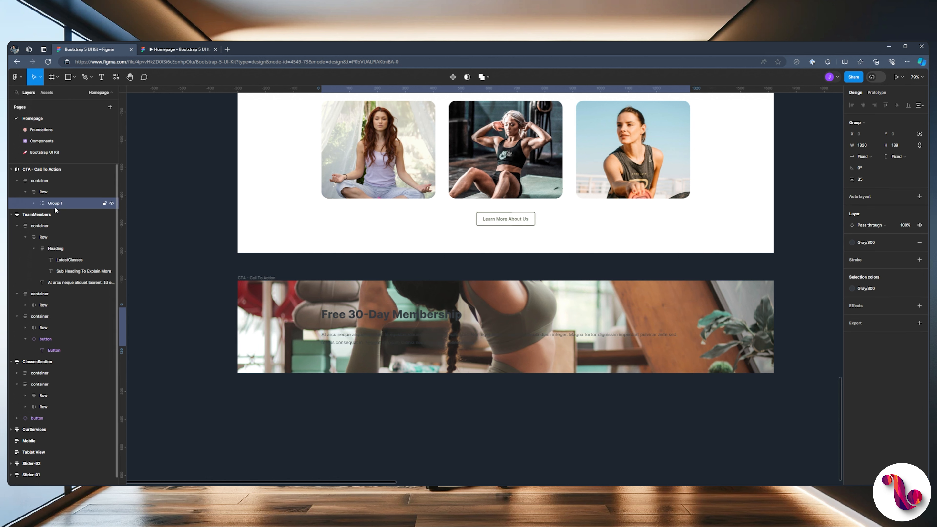
left_click(919, 196)
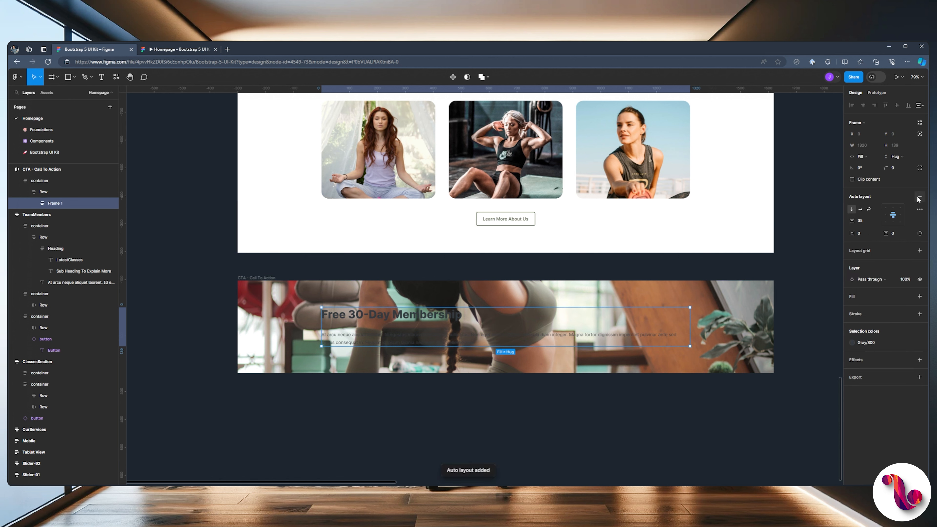
Give the heading and paragraph frame a white FFFFFF fill with 48 horizontal and 48 vertical padding.
left_click(918, 297)
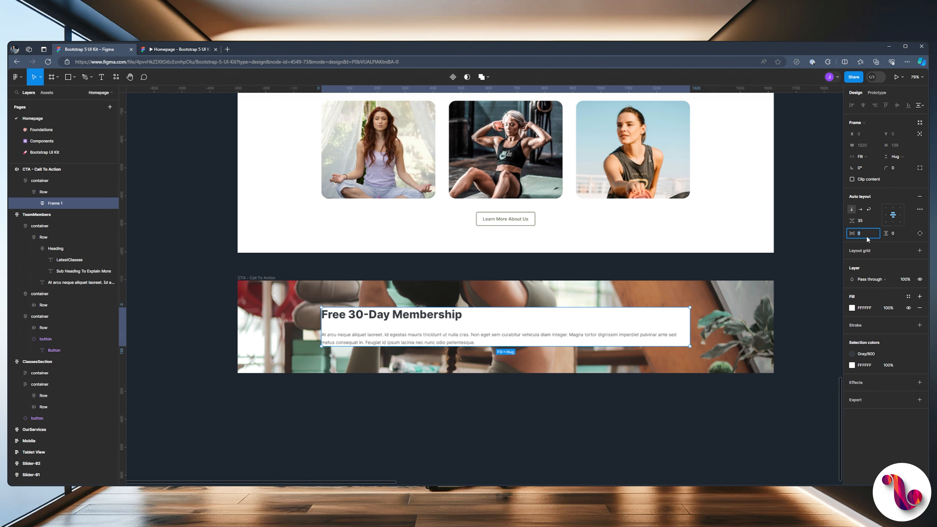
type("48")
left_click(901, 235)
type("48")
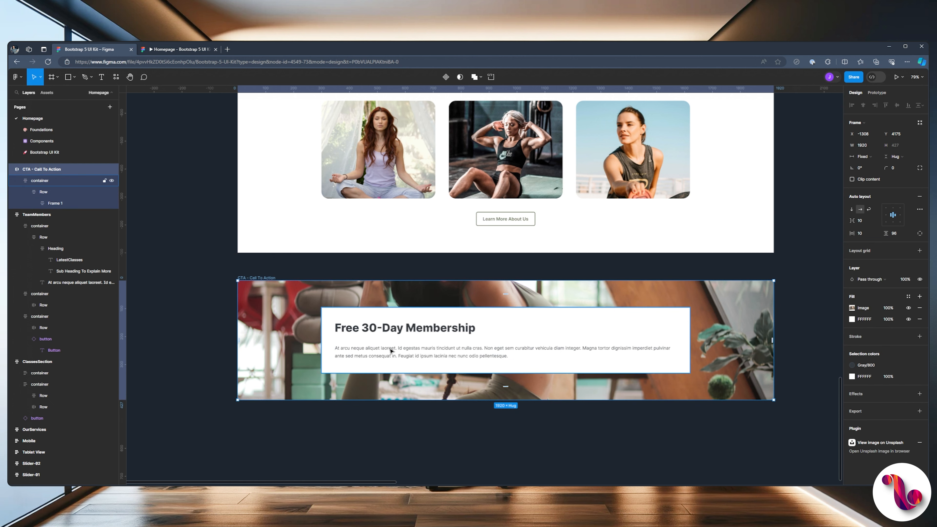
Turn on Clip content for the CTA container, set its corner radius to 50 and preview the section in the prototype.
left_click(390, 351)
left_click(851, 179)
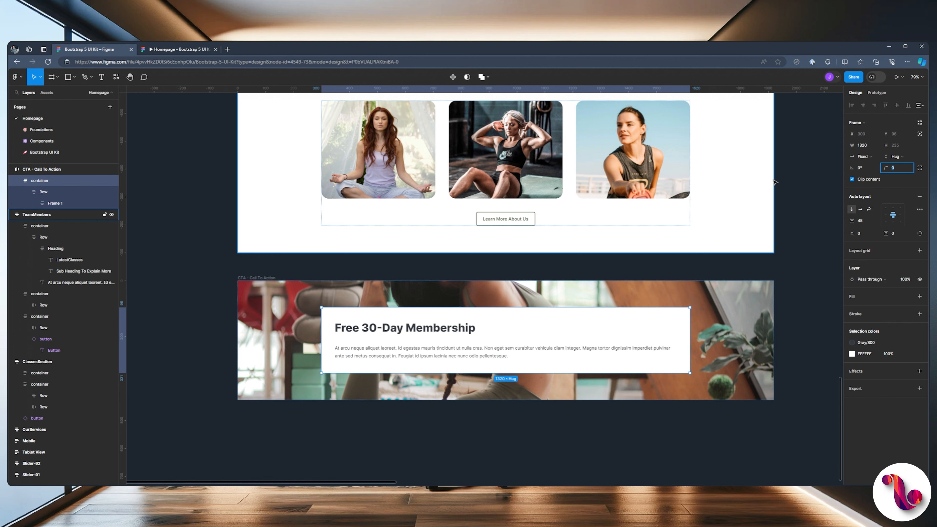
type("50")
key("Return")
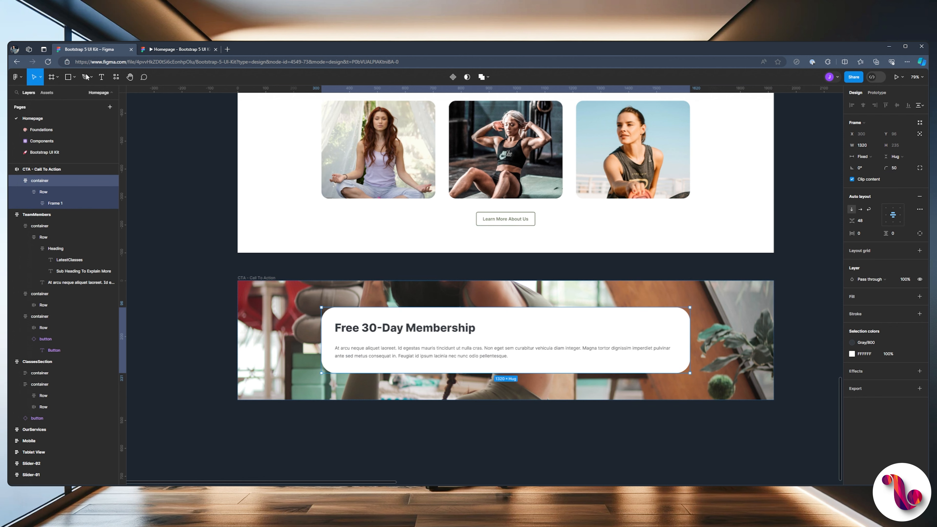
left_click(166, 50)
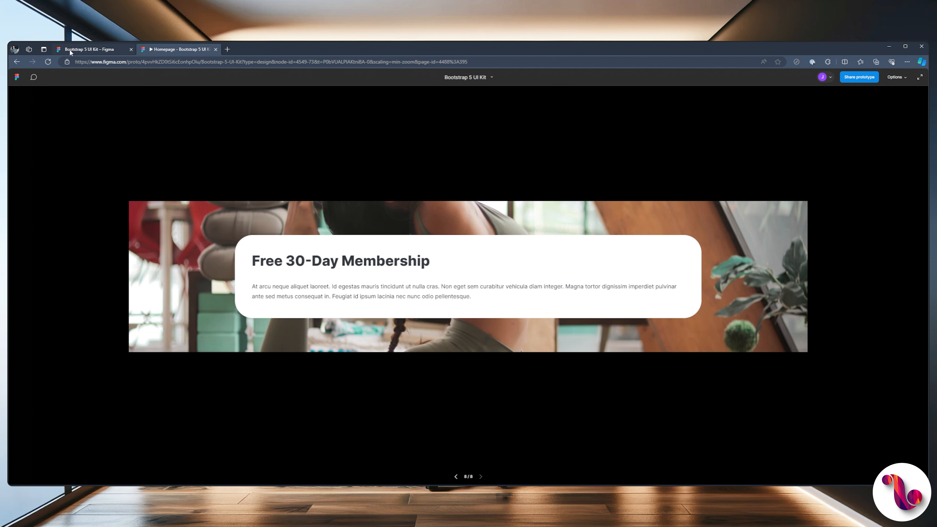
left_click(69, 49)
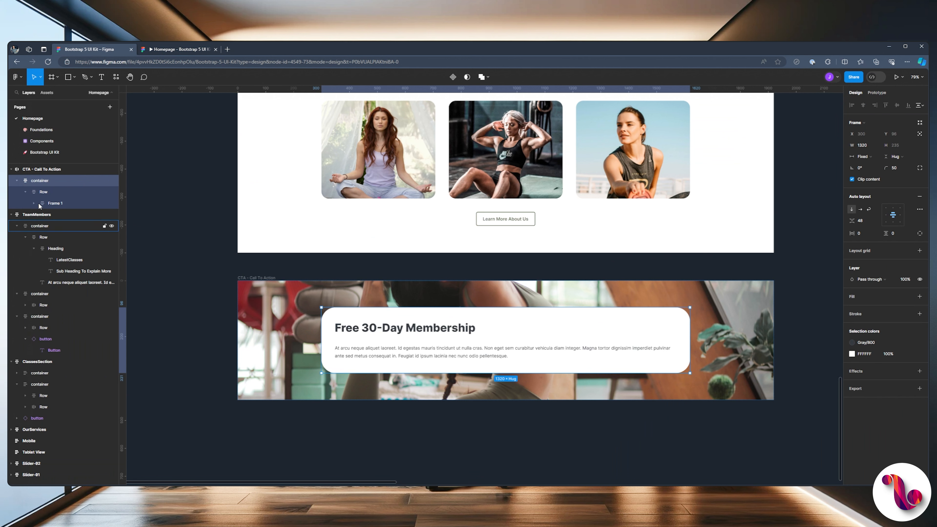
Rename the white frame inside the CTA Row as Bg, set its item spacing to 48 and preview the section in the prototype.
left_click(39, 192)
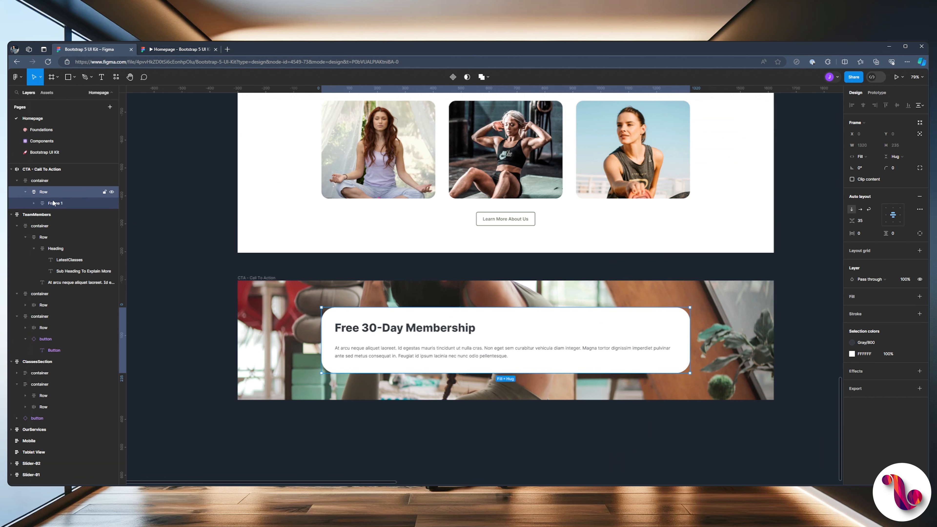
left_click(52, 203)
double_click(57, 204)
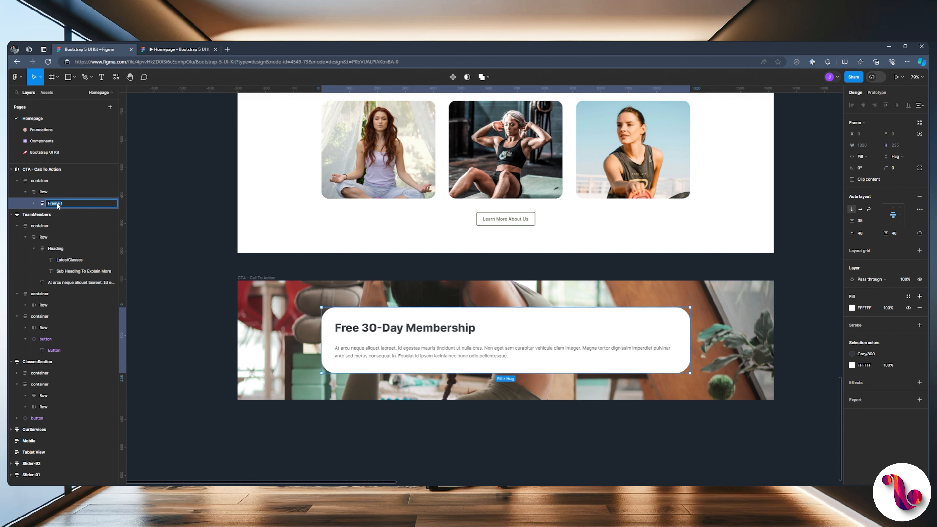
key("Return")
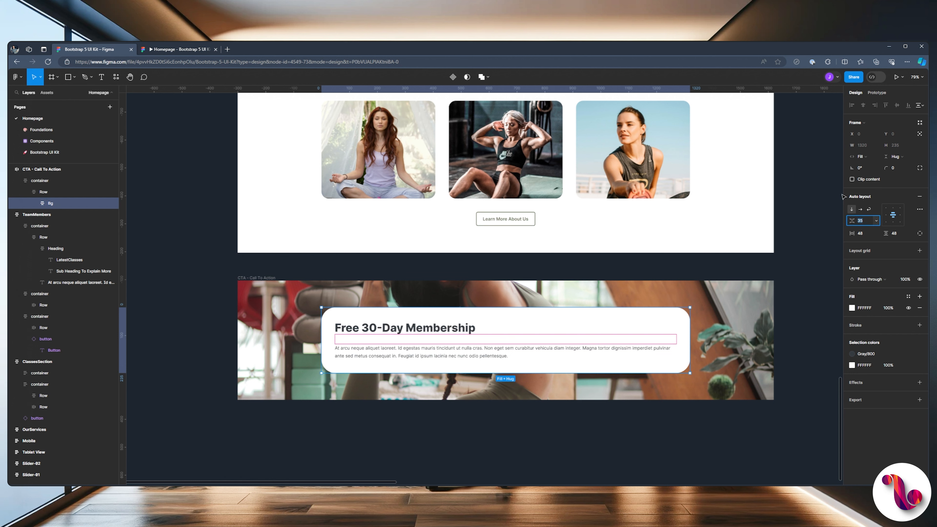
type("48")
key("Return")
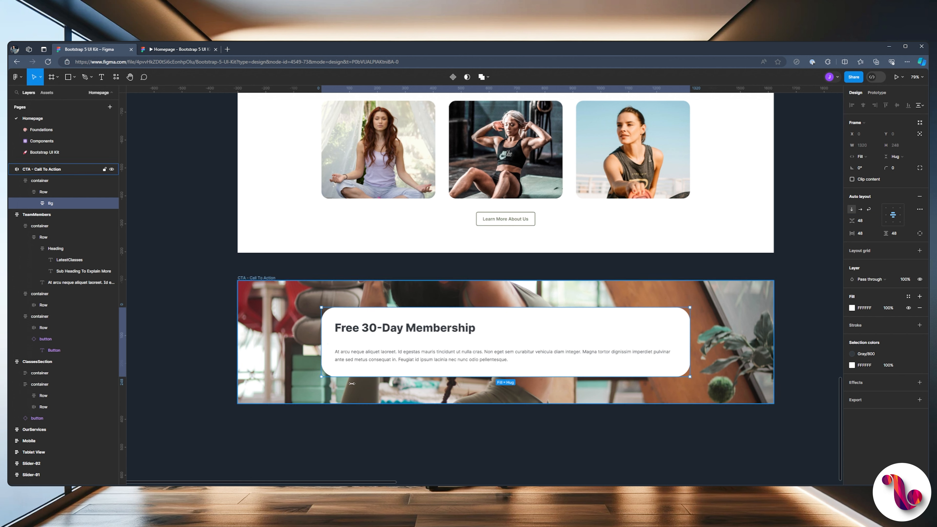
left_click(188, 52)
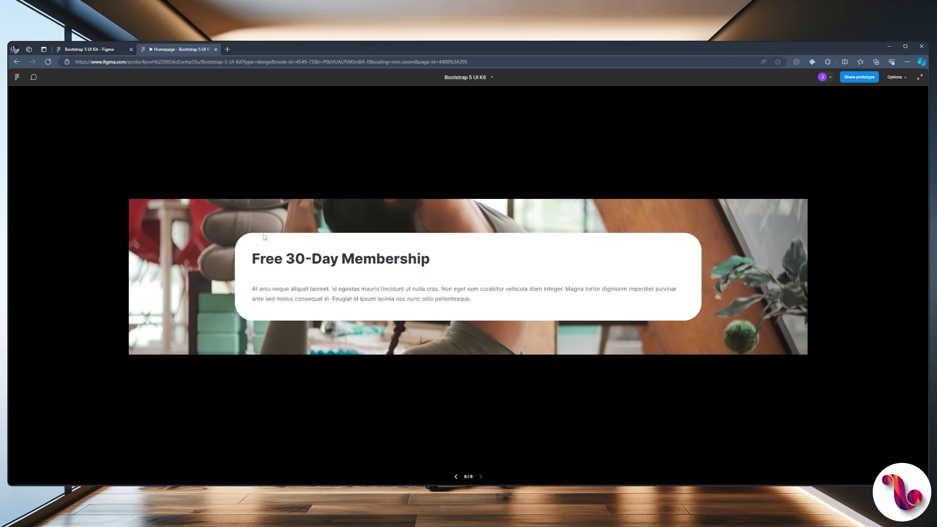
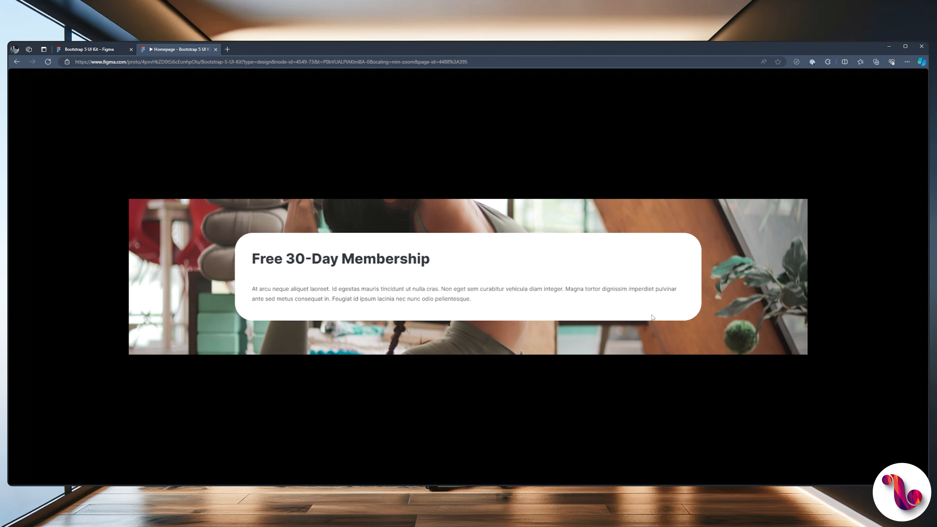
left_click(87, 49)
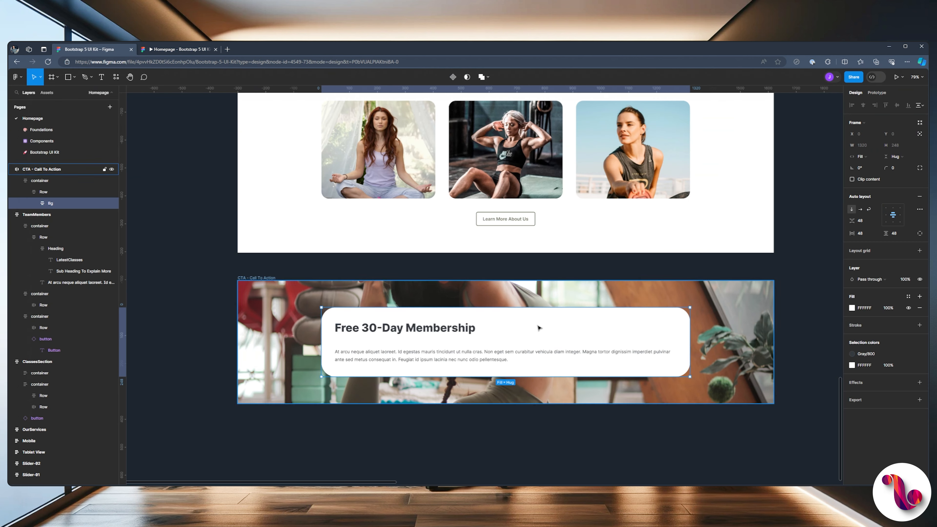
Set the CTA container's width to Fill container and preview the section in the prototype.
left_click(41, 180)
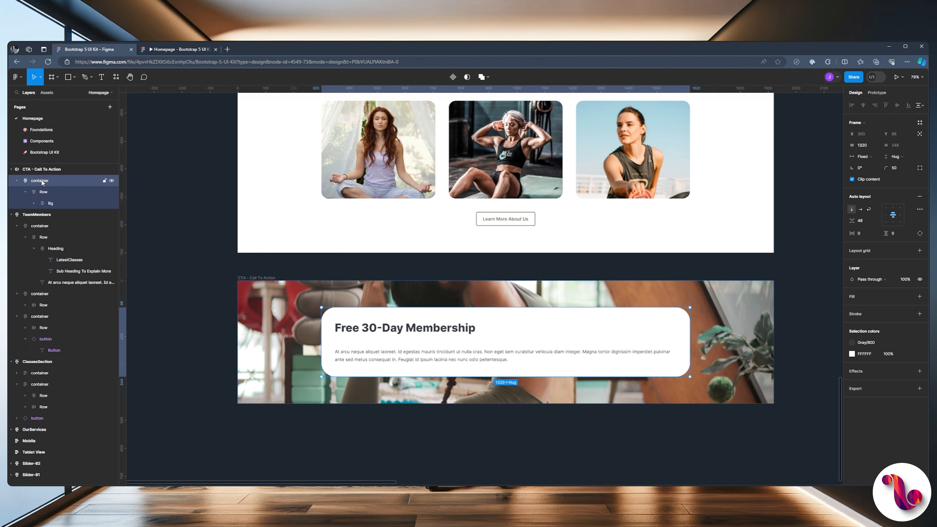
left_click(872, 147)
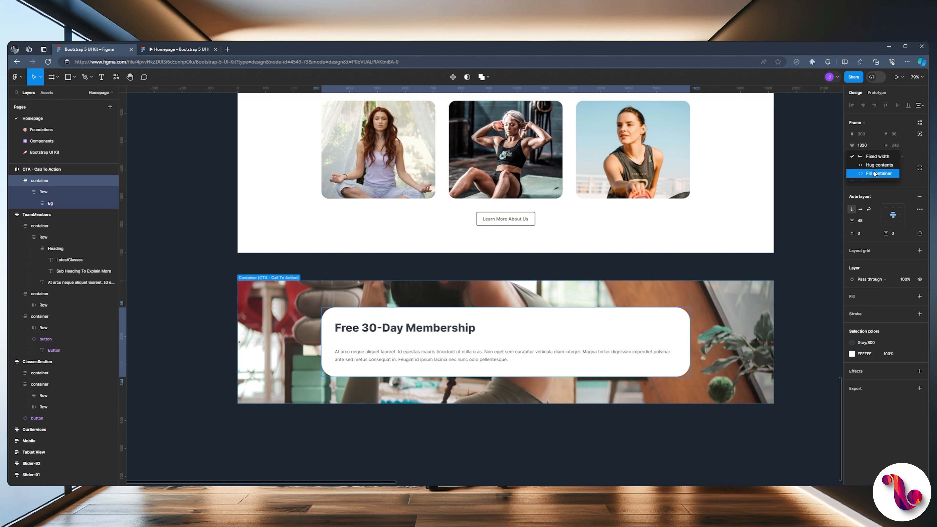
left_click(874, 172)
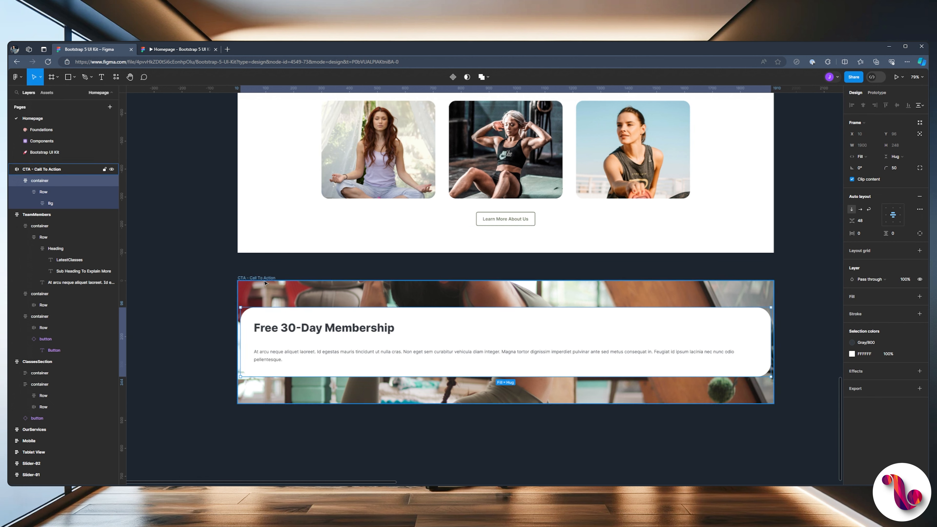
left_click(162, 49)
left_click(75, 49)
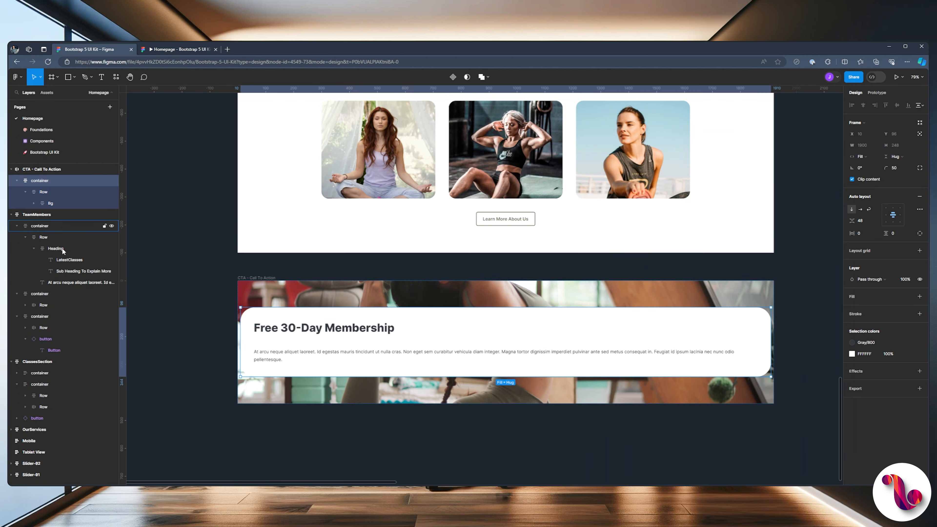
Set the horizontal padding of the CTA - Call To Action frame to 25.
left_click(41, 169)
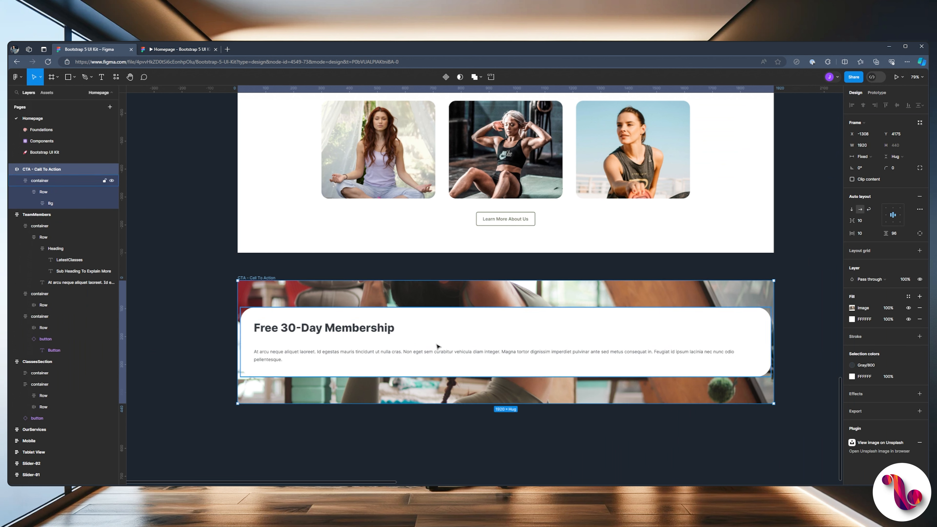
left_click(863, 220)
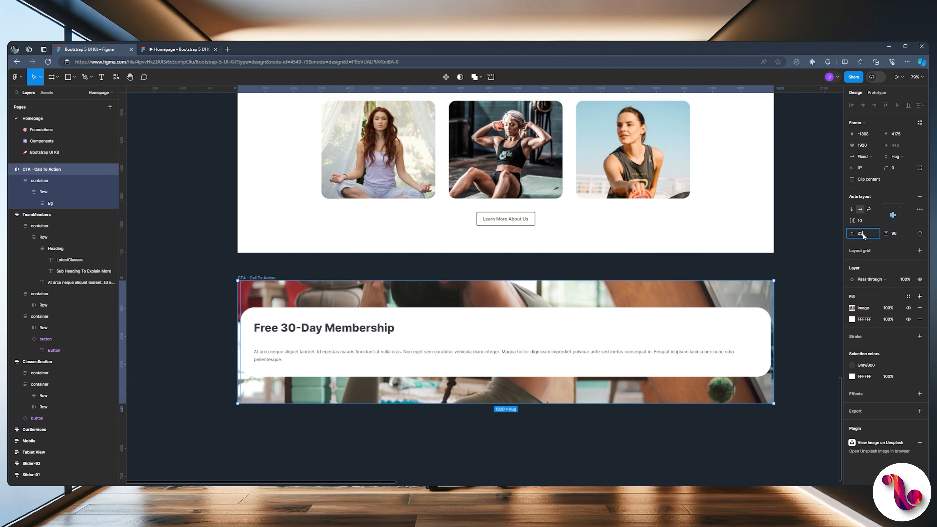
key("Return")
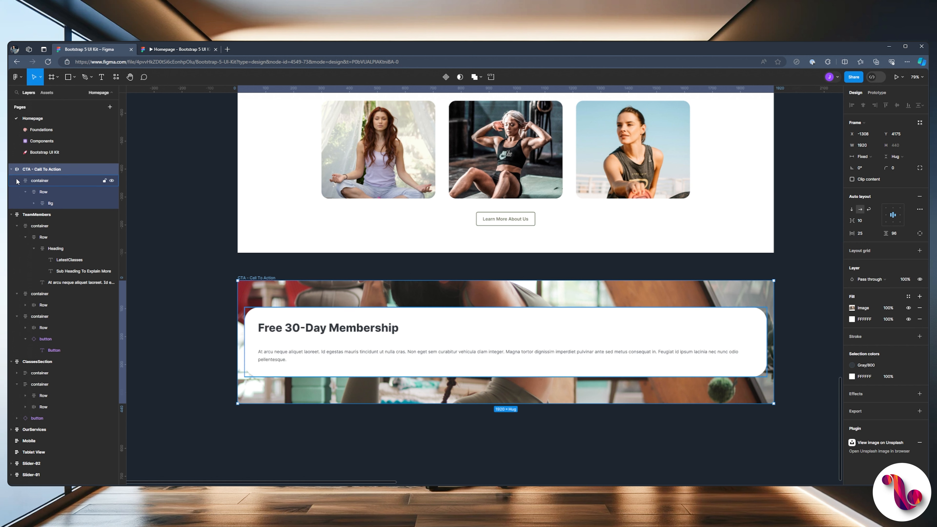
Rename the container of the CTA - Call To Action section as container-fluid.
left_click(48, 180)
double_click(46, 180)
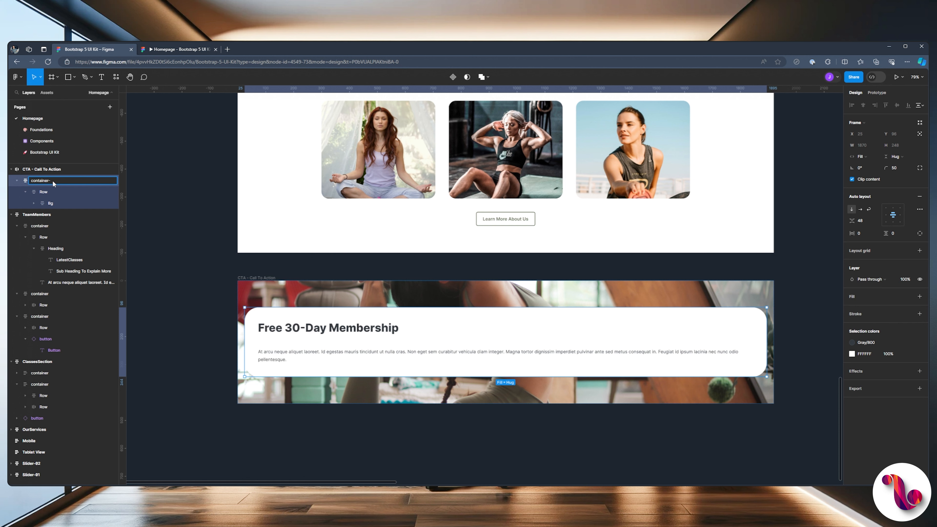
key("Return")
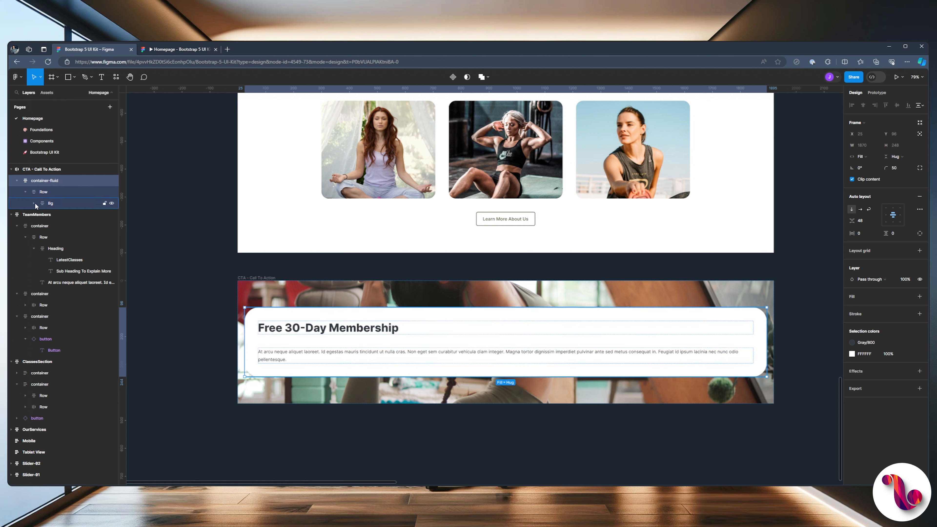
Wrap the Bg frame in the CTA Row in a group named col-md-6 and add auto layout to it.
left_click(52, 201)
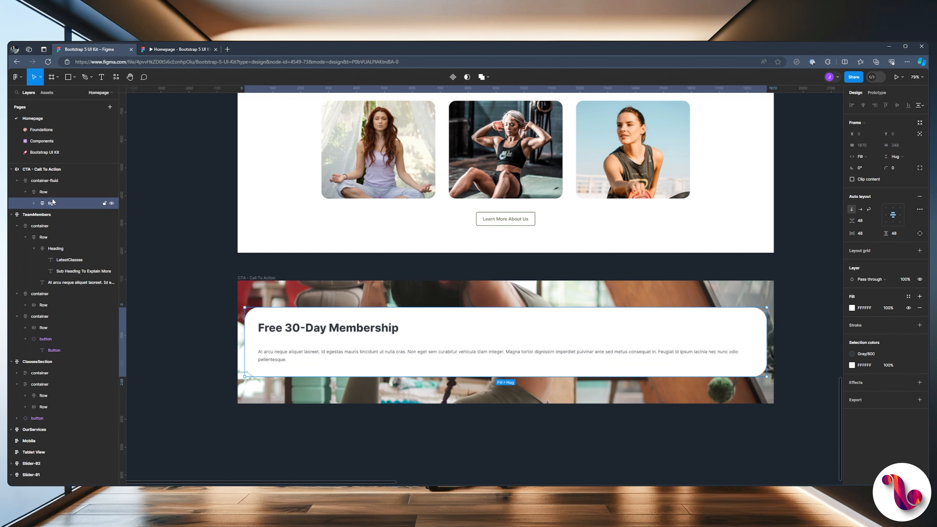
key("ctrl+g")
double_click(52, 203)
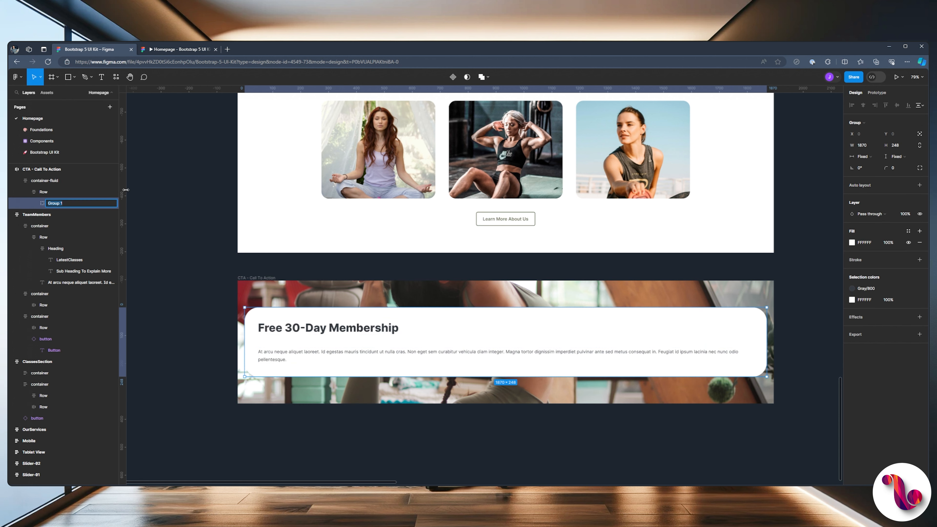
type("col-md-6")
key("Return")
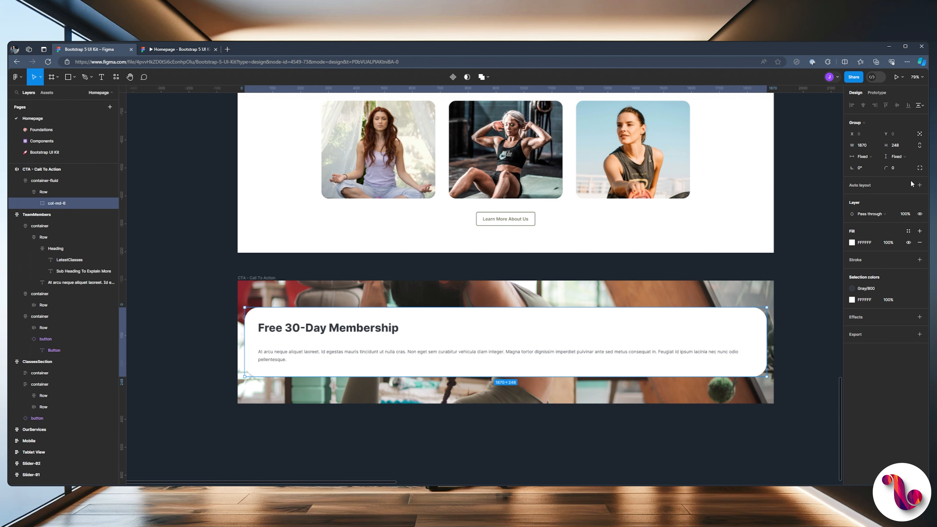
left_click(918, 185)
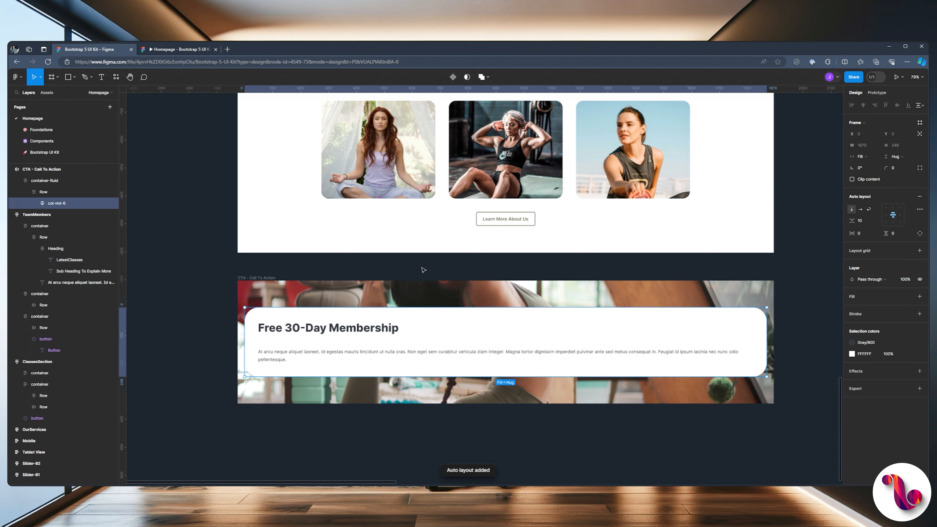
Duplicate the col-md-6 column and set the CTA Row to horizontal layout.
key("ctrl+d")
left_click(43, 191)
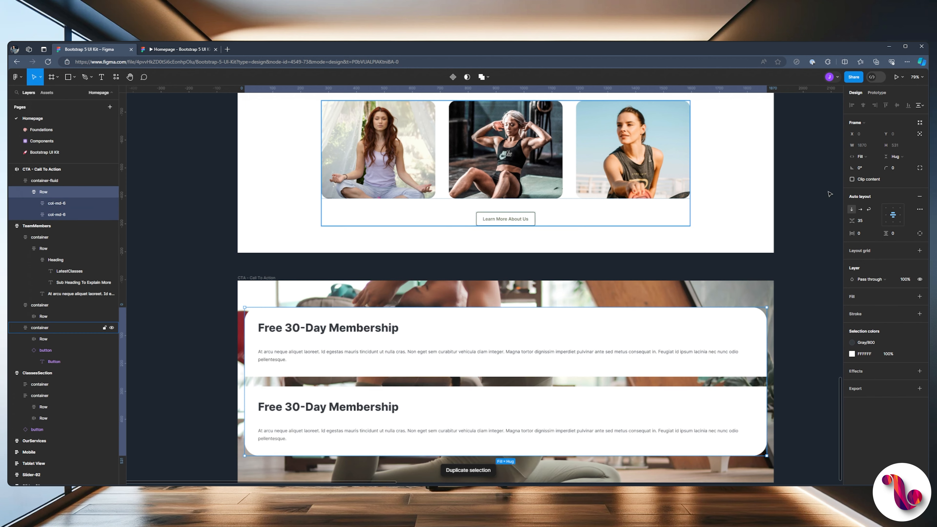
left_click(860, 209)
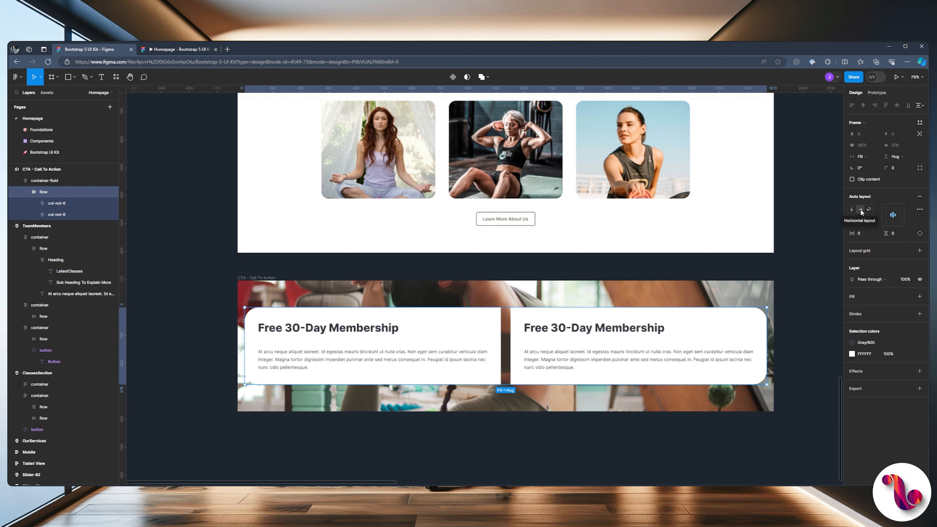
Delete the Bg card from the first col-md-6 column of the CTA Row.
left_click(34, 203)
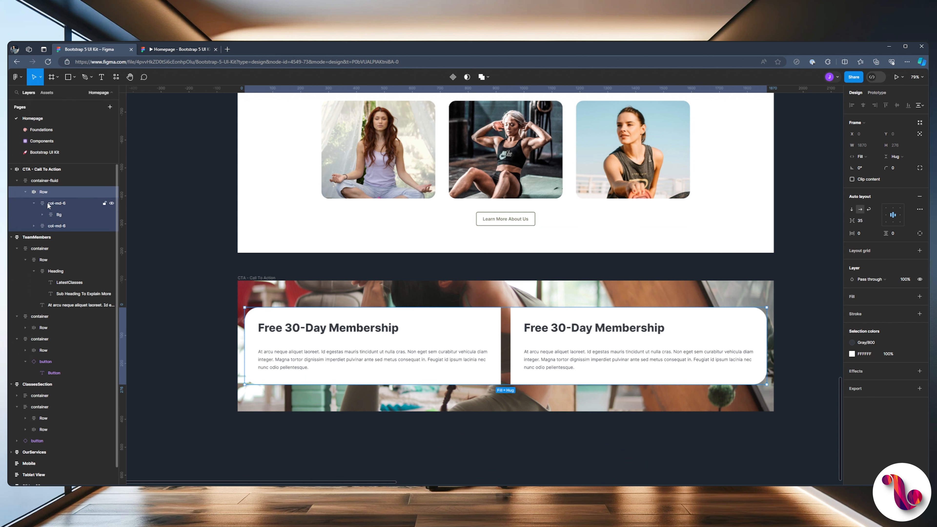
left_click(48, 205)
left_click(61, 214)
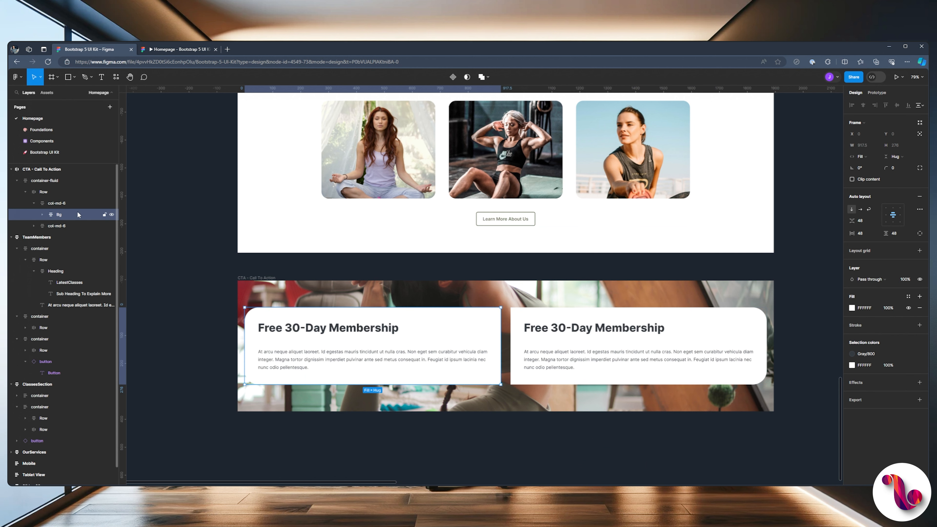
key("Delete")
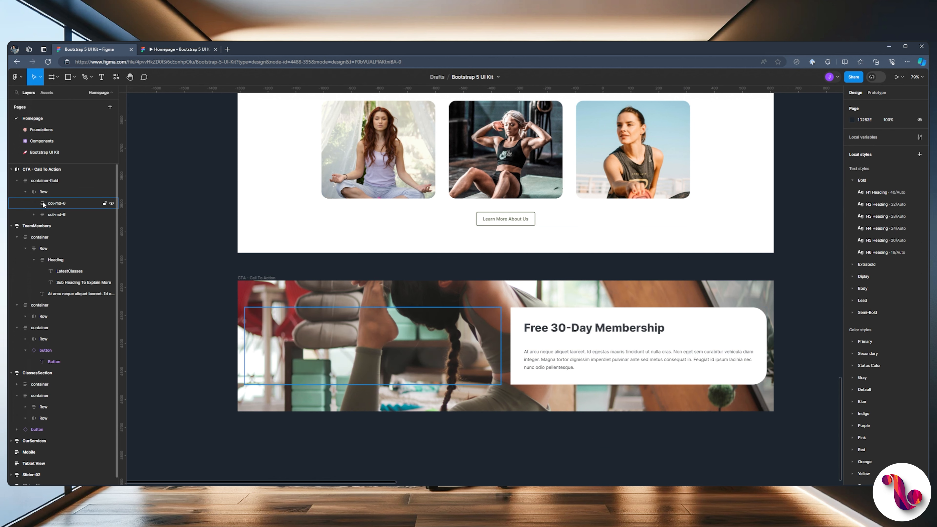
left_click(157, 50)
left_click(122, 49)
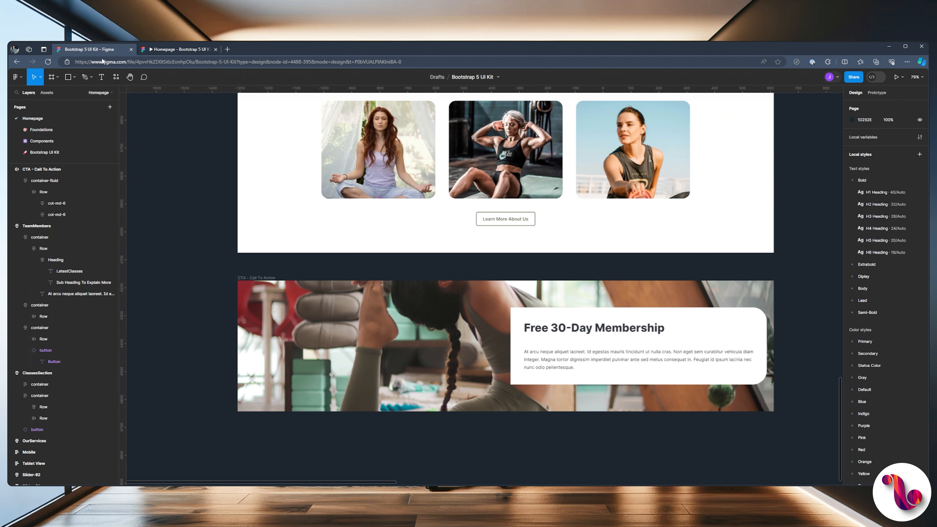
Set the corner radius of the Bg card in the second col-md-6 column to 10.
left_click(51, 215)
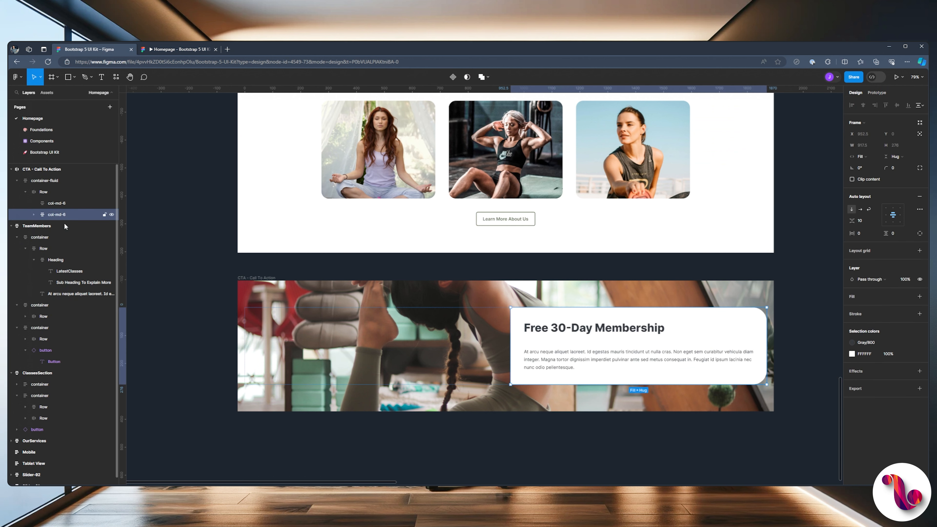
left_click(34, 215)
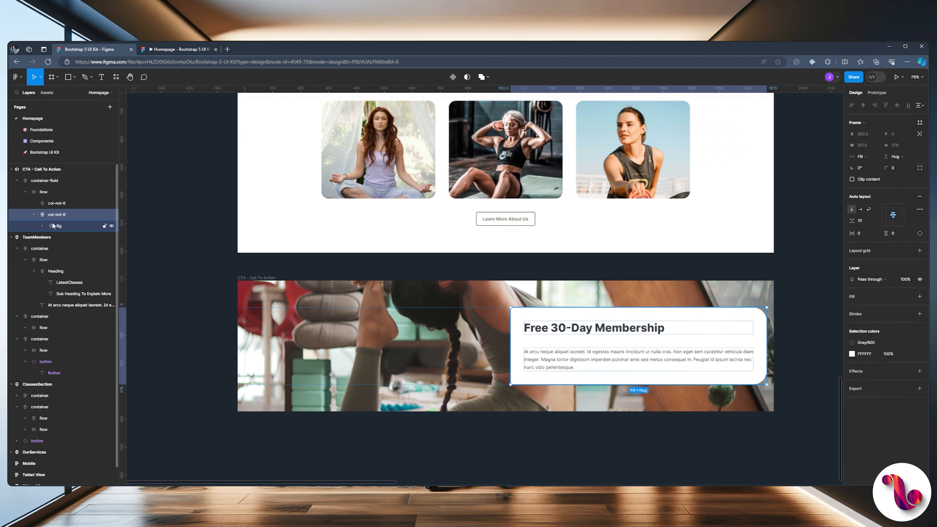
key("Return")
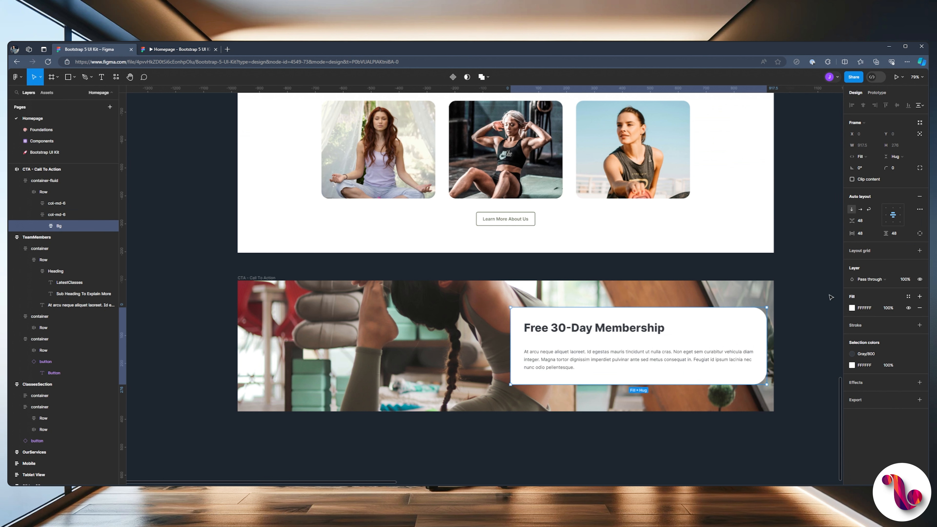
left_click(919, 168)
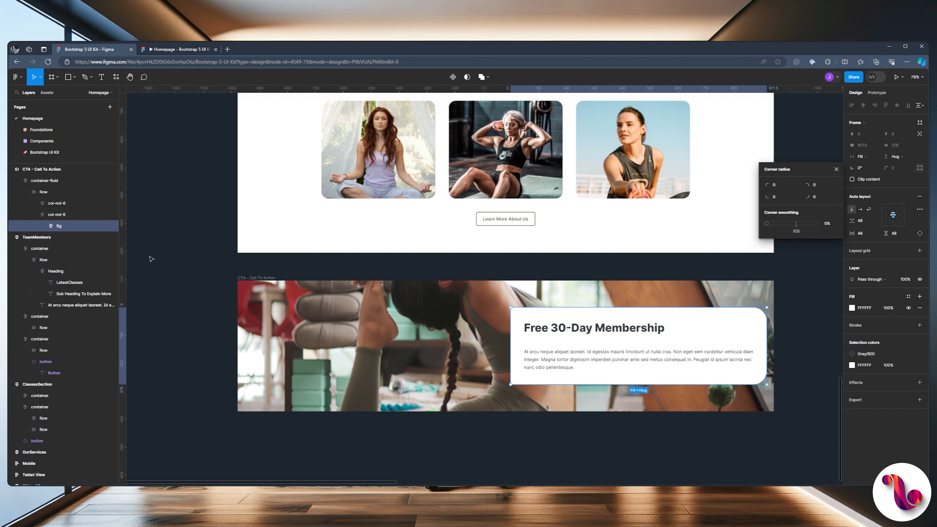
left_click(41, 223)
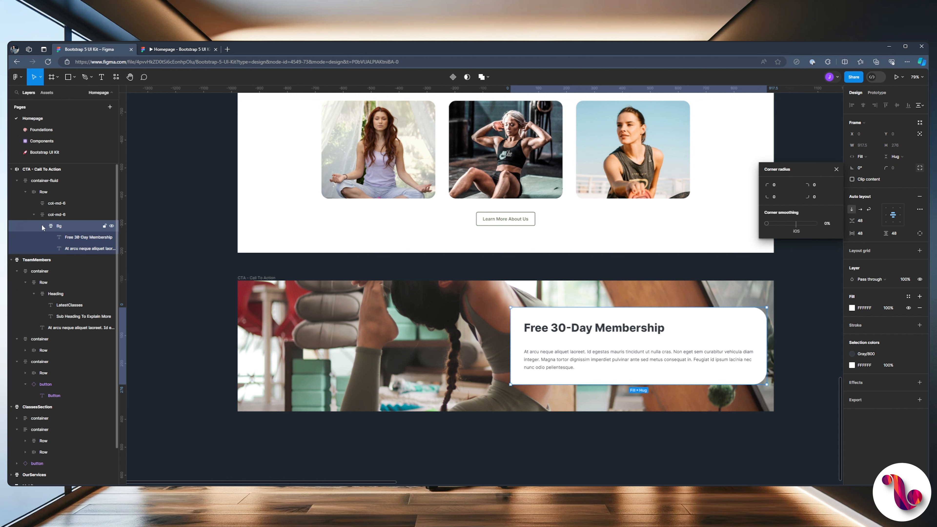
left_click(41, 224)
left_click(52, 214)
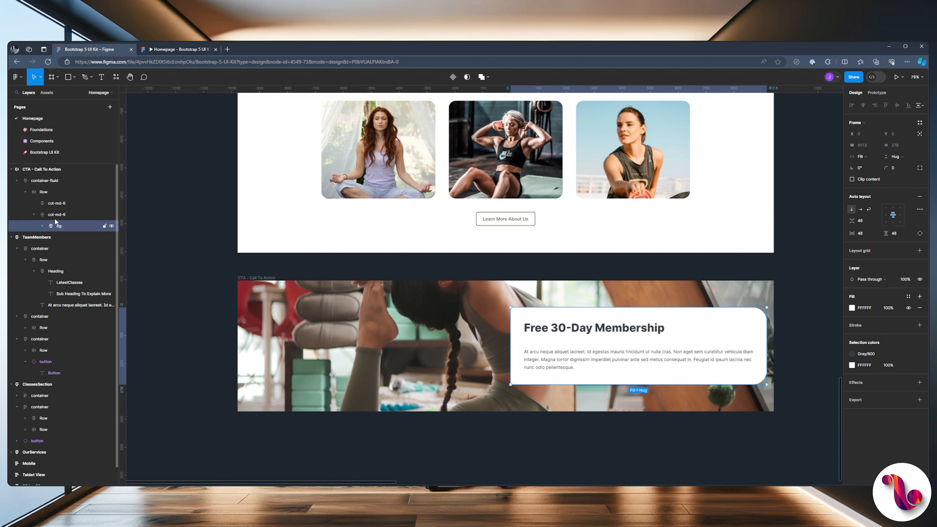
left_click(766, 326)
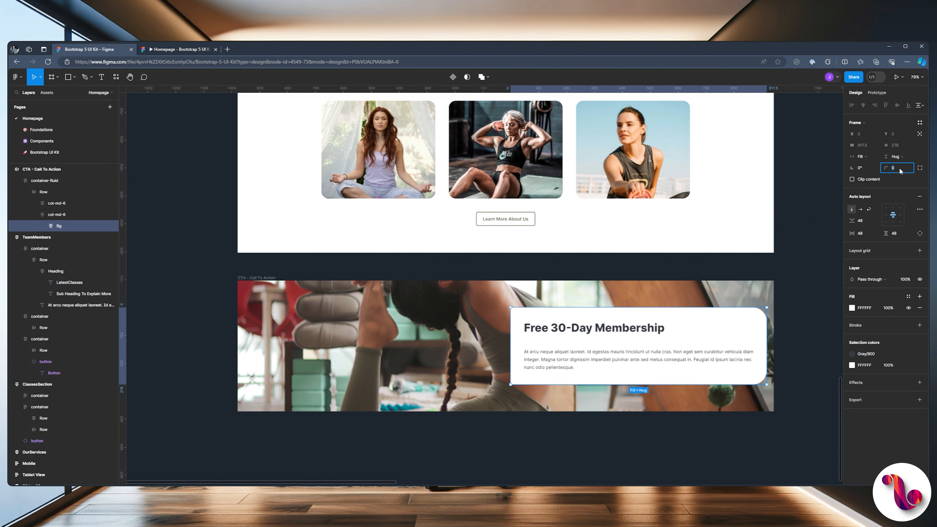
type("1")
key("Return")
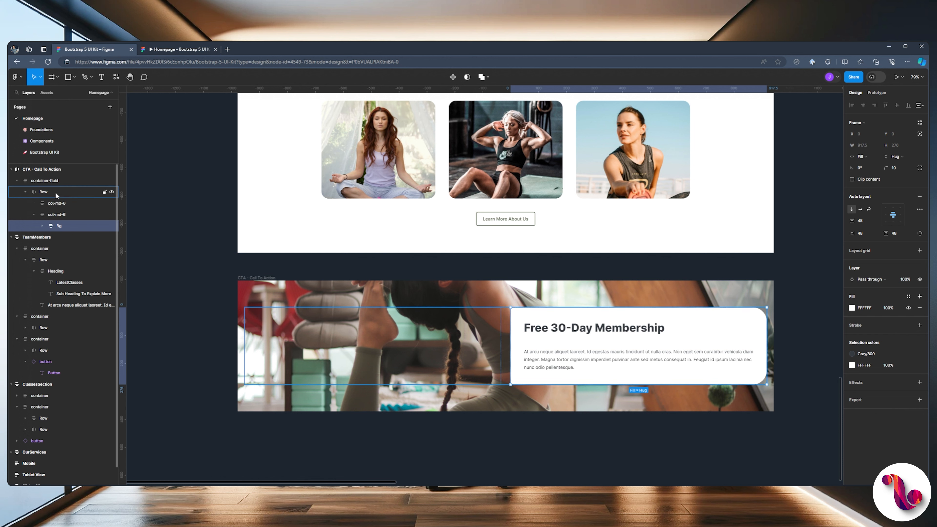
Set the corner radius of the CTA section's container-fluid frame to 0.
left_click(53, 180)
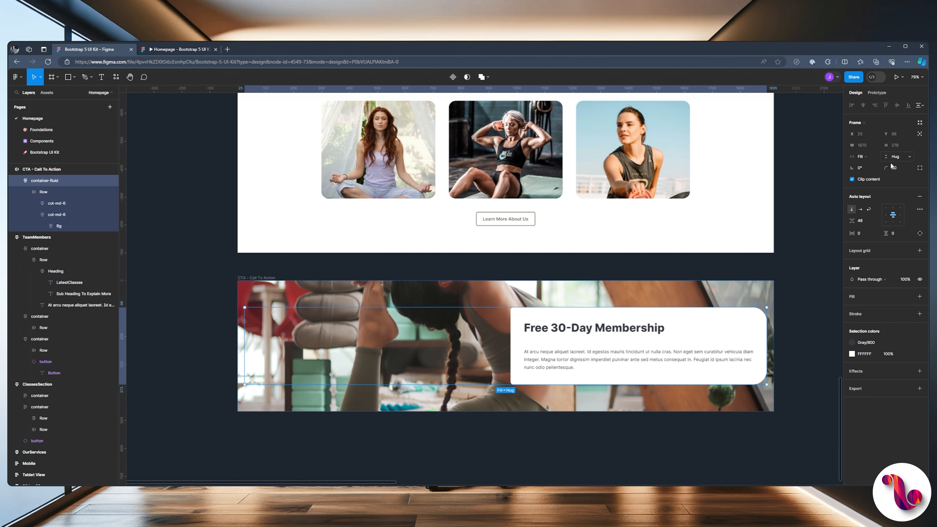
left_click(852, 179)
left_click(852, 180)
left_click(897, 169)
type("0")
key("Return")
Set the Bg card's corner radius to 50 and preview the section in the prototype.
left_click(60, 226)
left_click(902, 169)
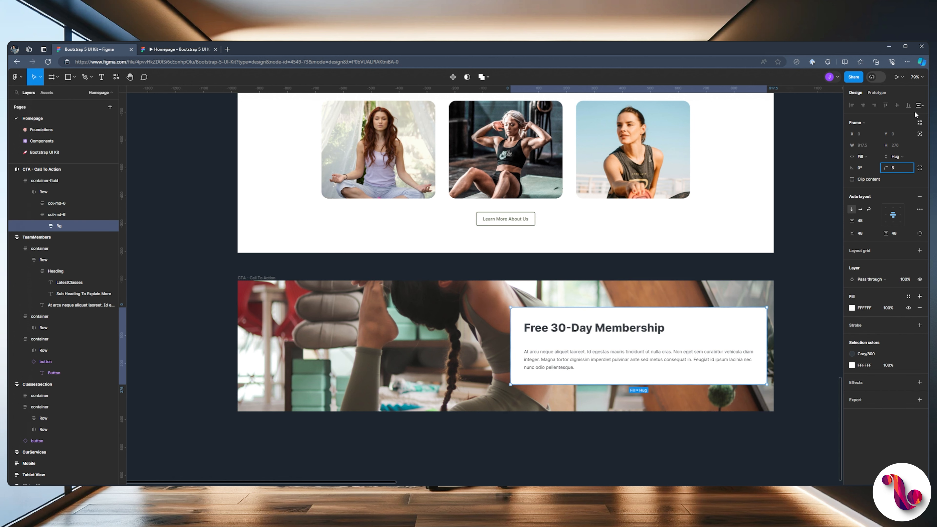
key("Return")
left_click(186, 50)
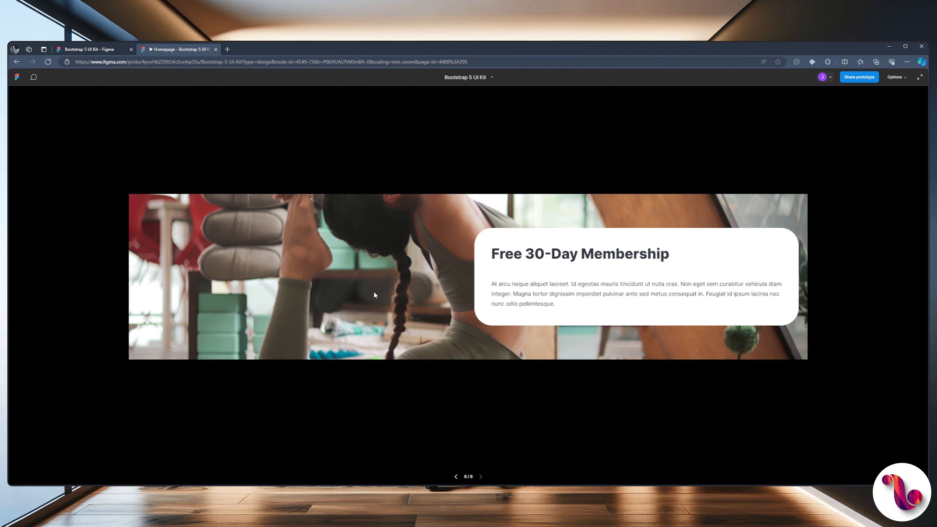
left_click(93, 49)
Combine the card's heading and paragraph into an auto layout frame named Group with an item spacing of 25.
left_click(610, 330, "ctrl")
left_click(609, 354, "ctrl+shift")
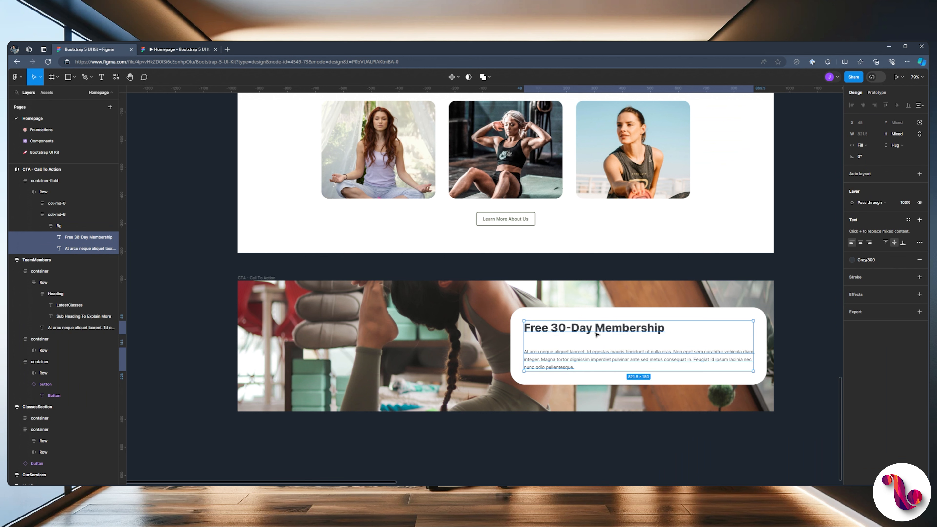
key("ctrl+g")
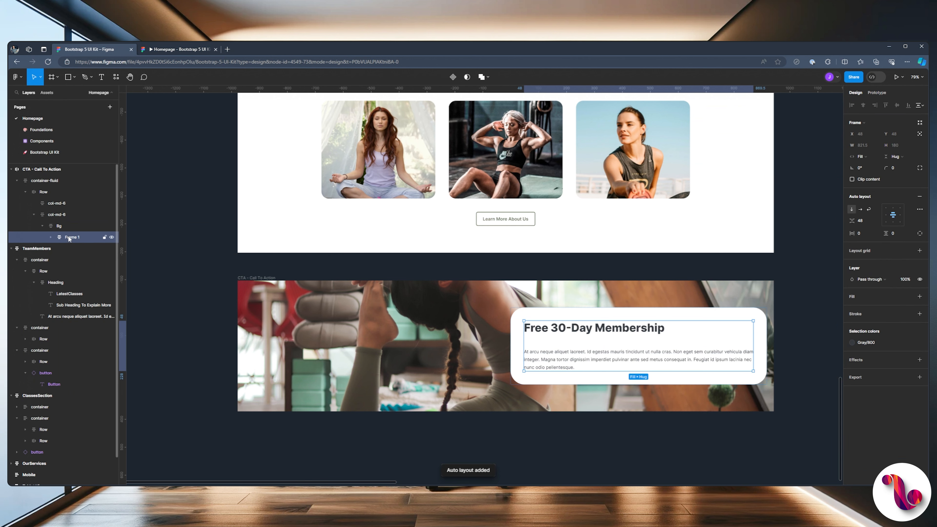
key("shift+a")
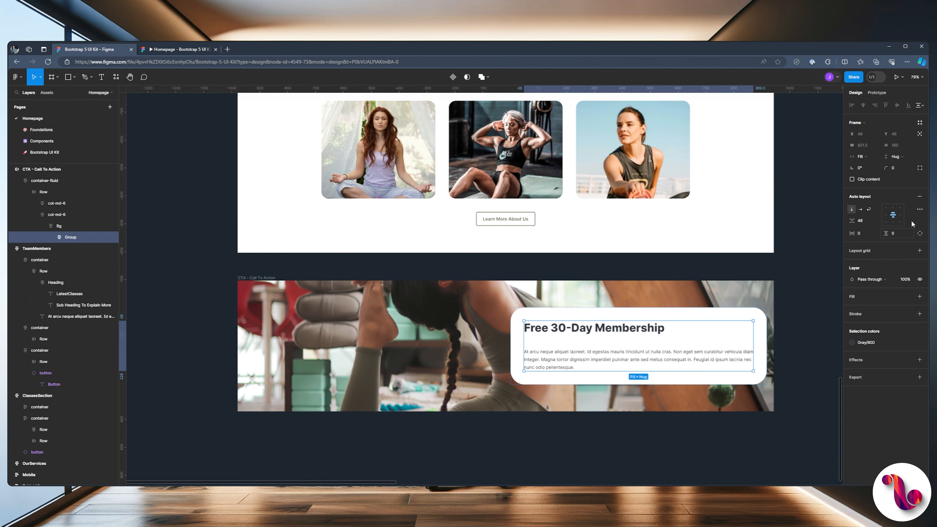
left_click(861, 219)
type("24")
key("Return")
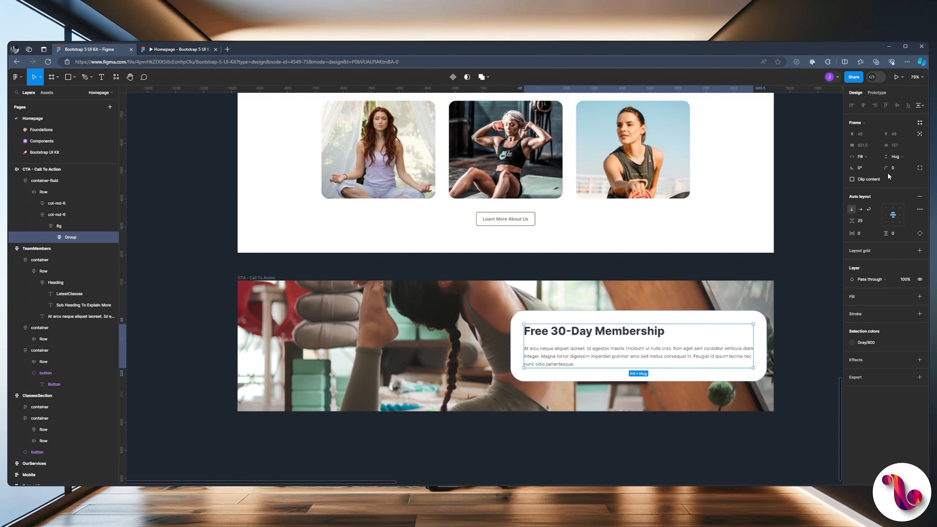
Select the row holding the Book A Session and Contact Us buttons in the Slider-01 container.
left_click(52, 225)
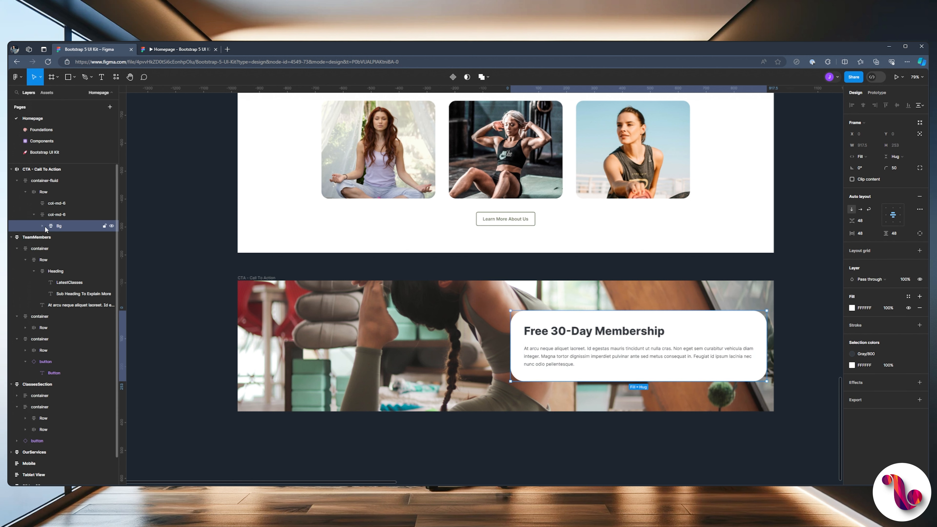
left_click(42, 226)
scroll(577, 325, "down", 5, "ctrl")
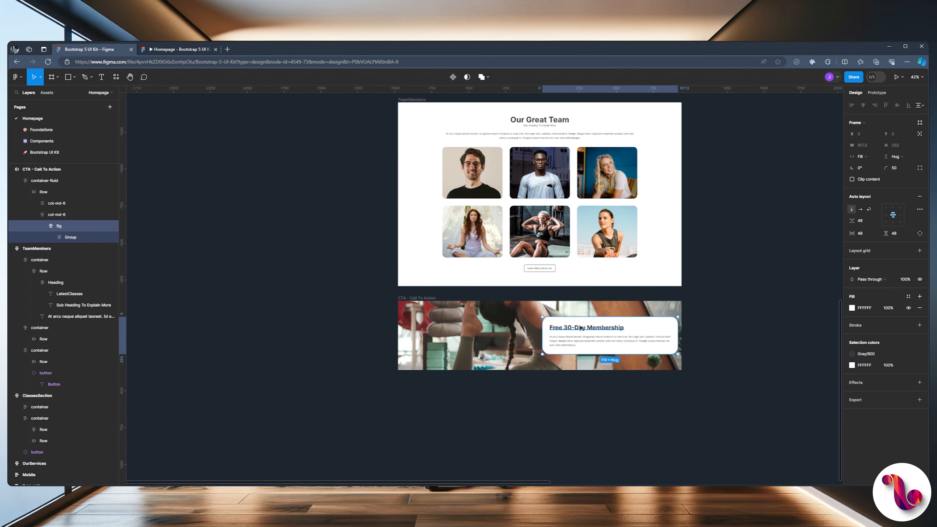
scroll(743, 224, "up", 5)
scroll(706, 247, "up", 10)
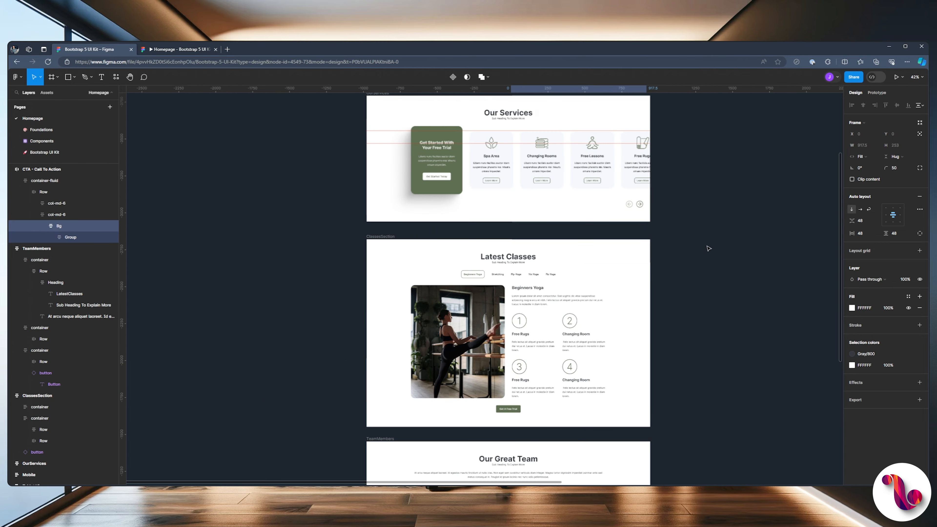
scroll(433, 199, "up", 2, "ctrl")
scroll(402, 192, "up", 5, "ctrl")
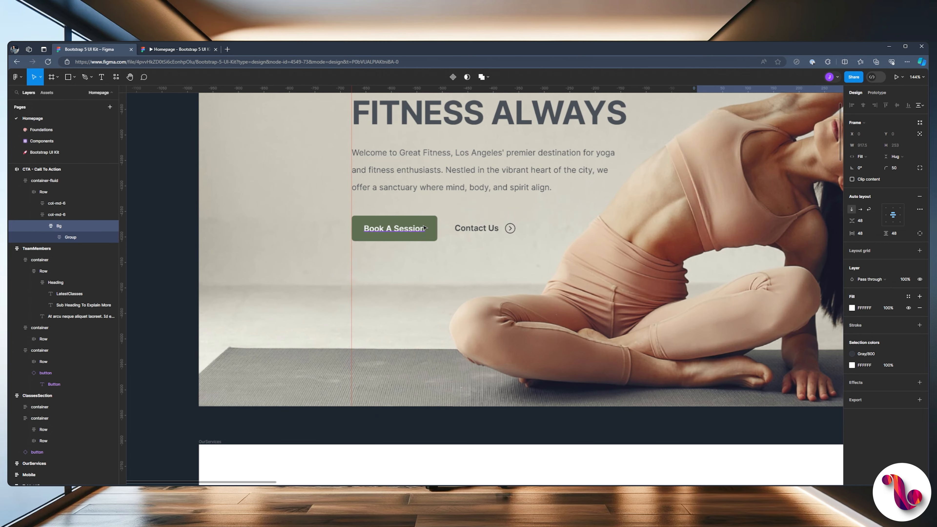
left_click(393, 228)
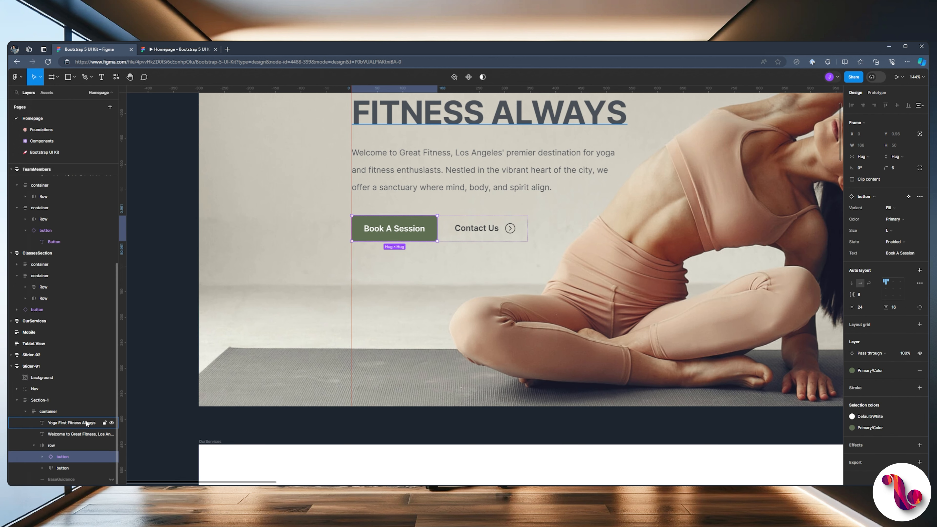
left_click(35, 445)
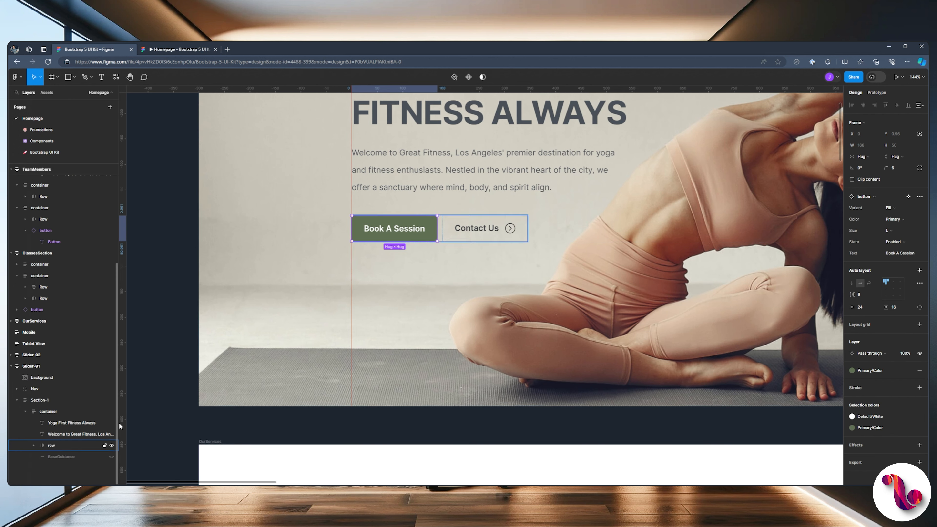
left_click(39, 446)
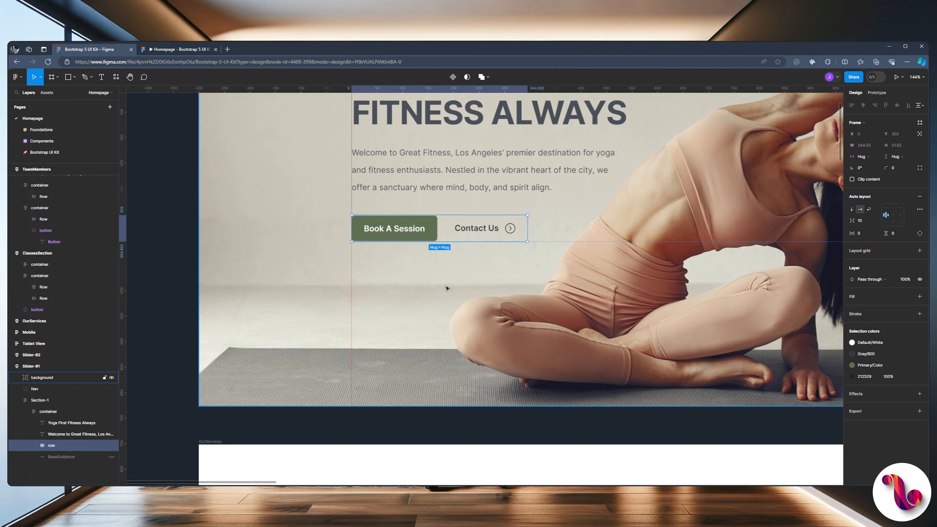
Paste the copied Book A Session and Contact Us row into the CTA section's Bg card, below the text Group.
scroll(447, 288, "down", 8, "ctrl")
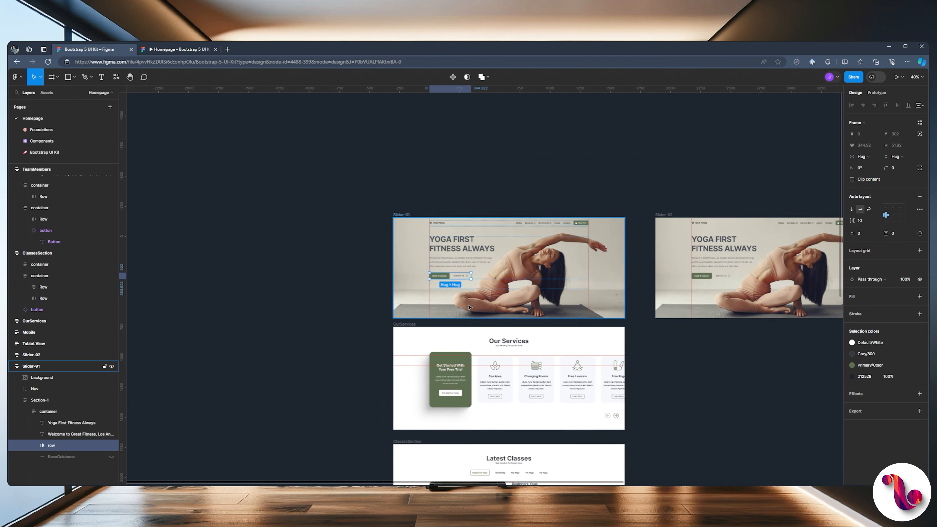
scroll(468, 307, "down", 5, "ctrl")
scroll(479, 350, "down", 4)
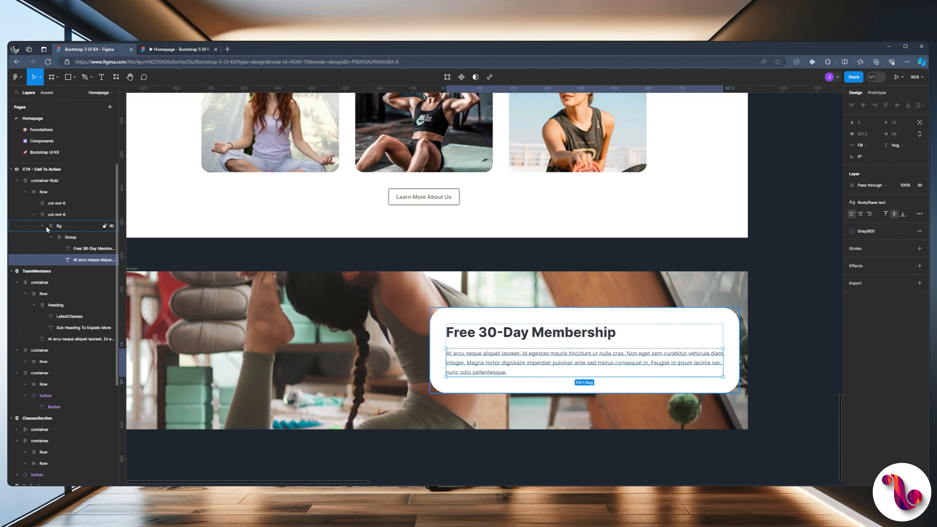
left_click(42, 225)
left_click(41, 225)
left_click(51, 237)
left_click(74, 237)
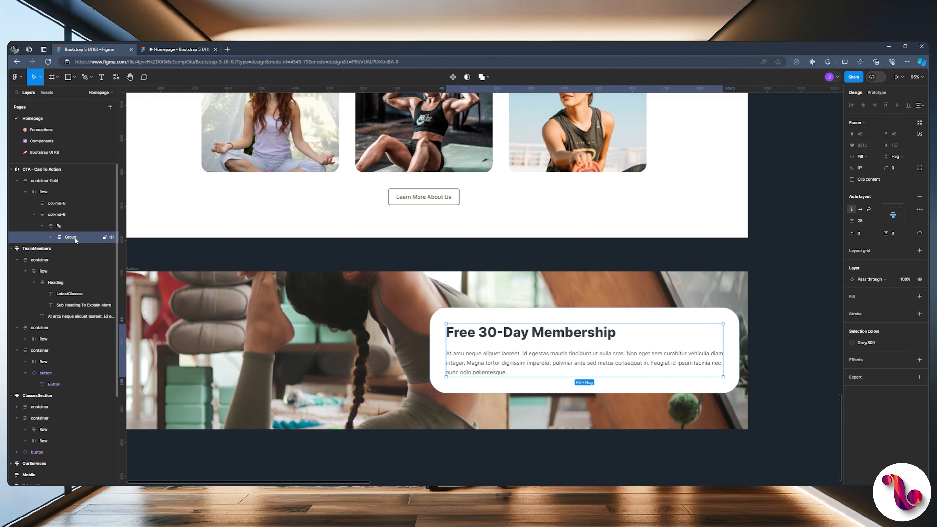
left_click(64, 226)
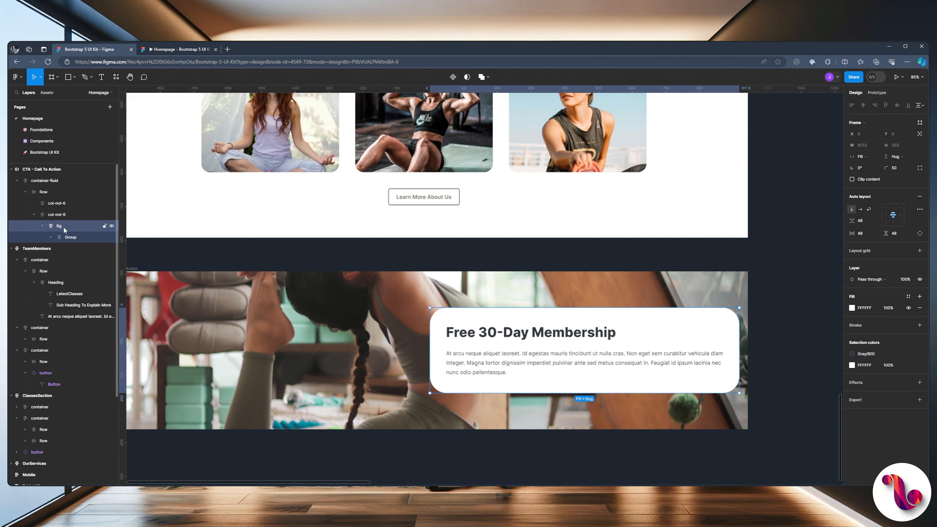
key("ctrl+v")
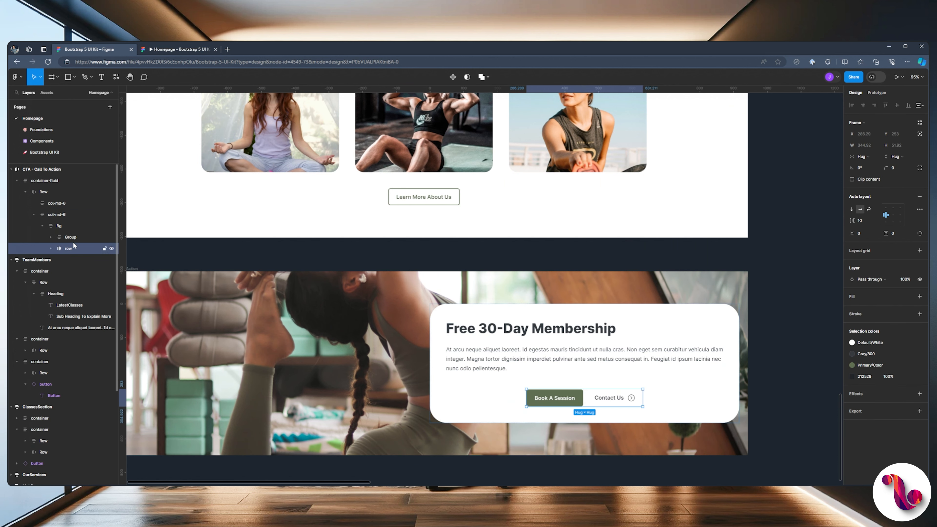
left_click(158, 49)
left_click(93, 49)
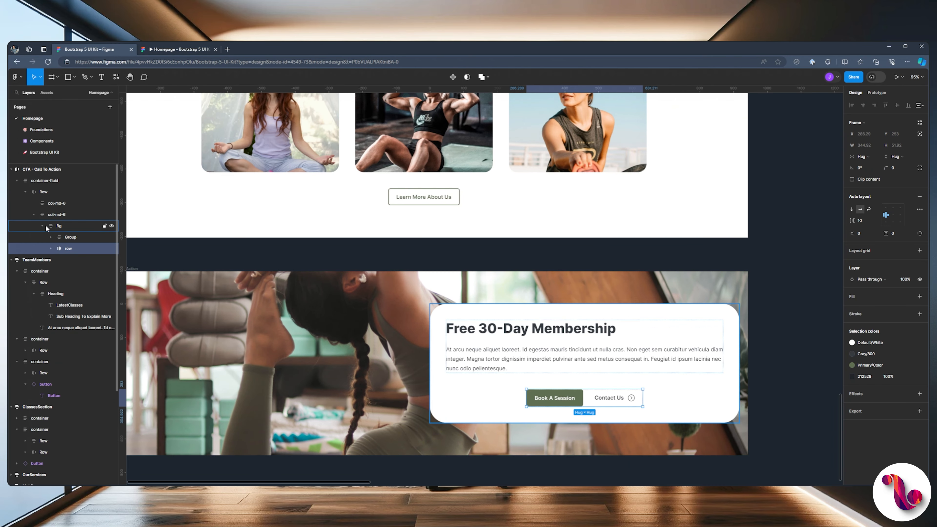
Left-align the contents of the Bg card and preview the section in the prototype.
left_click(60, 226)
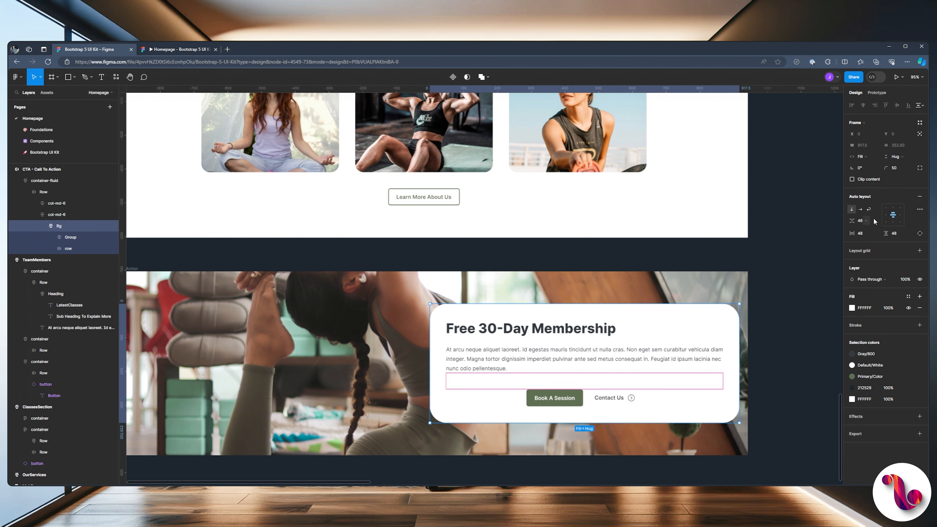
left_click(886, 216)
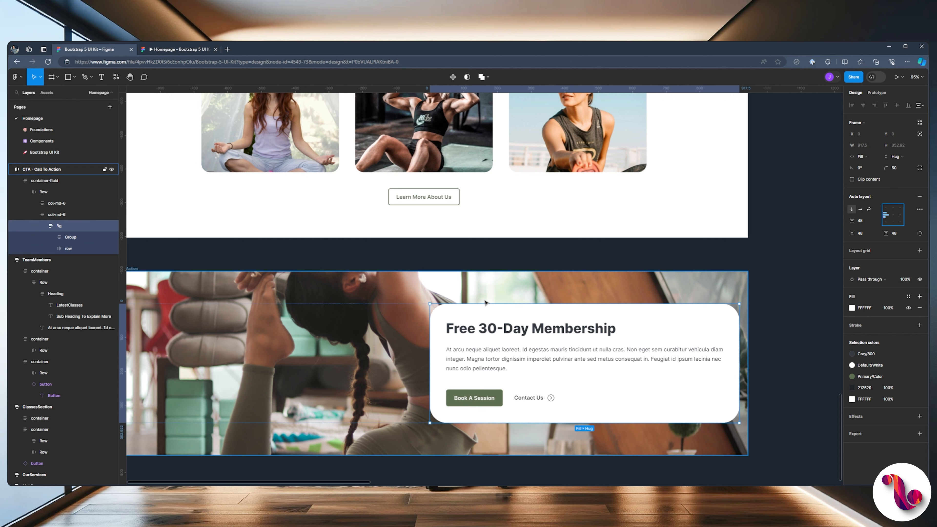
scroll(527, 414, "up", 3)
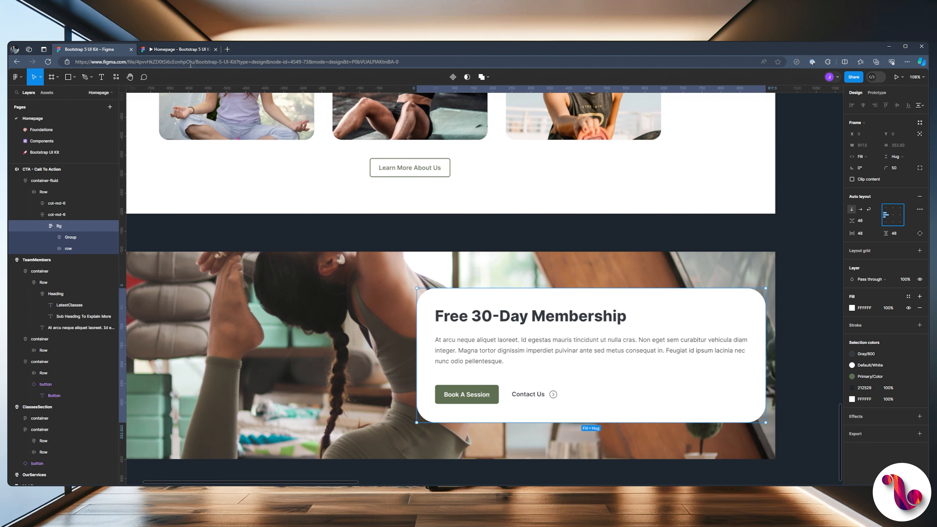
left_click(174, 52)
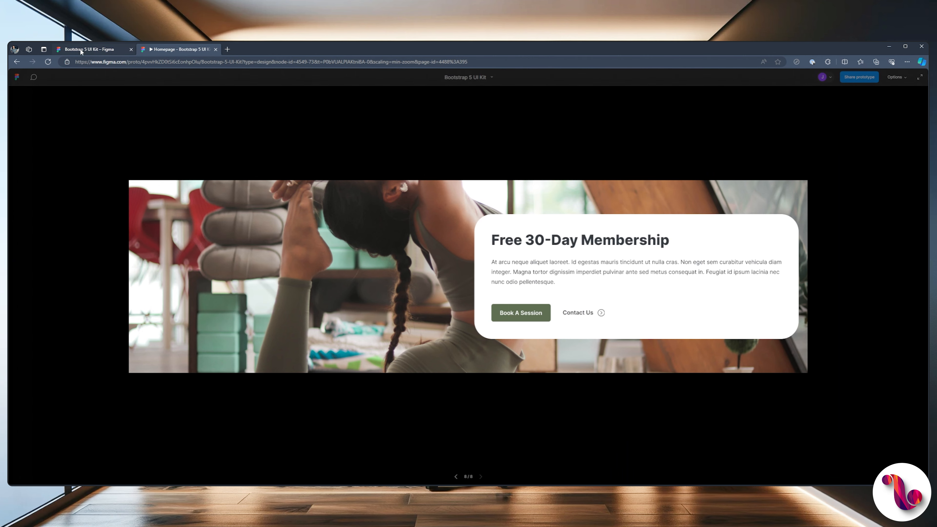
left_click(88, 49)
Set the Bg card's corner radius to 35 and check the section in the prototype.
left_click(715, 299)
left_click(900, 168)
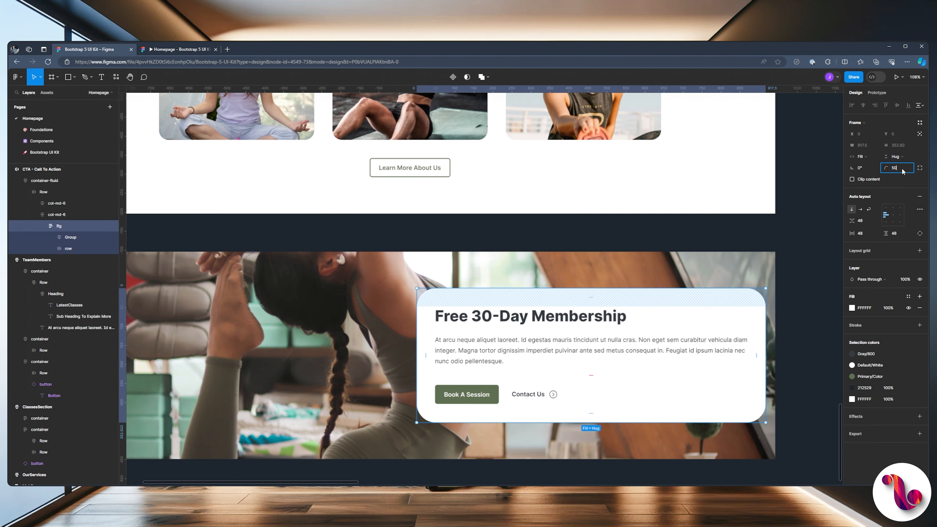
type("35")
key("Return")
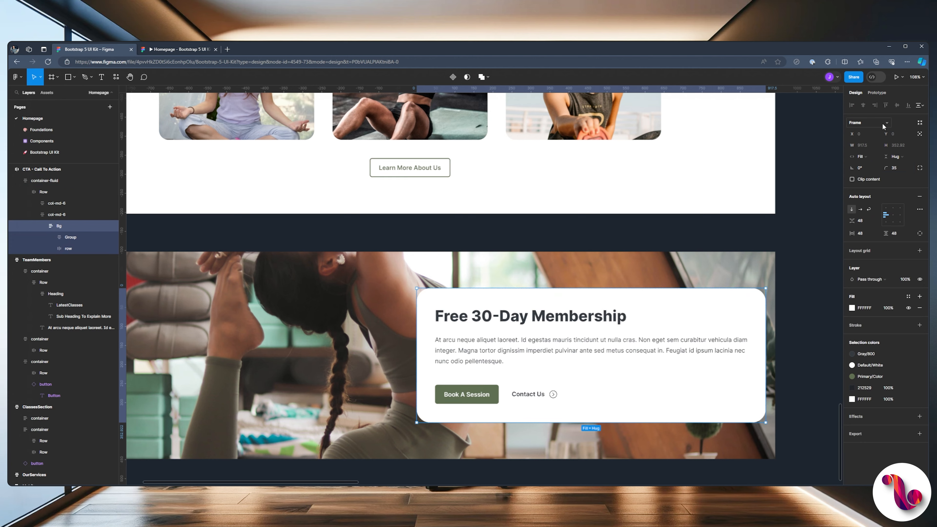
left_click(177, 49)
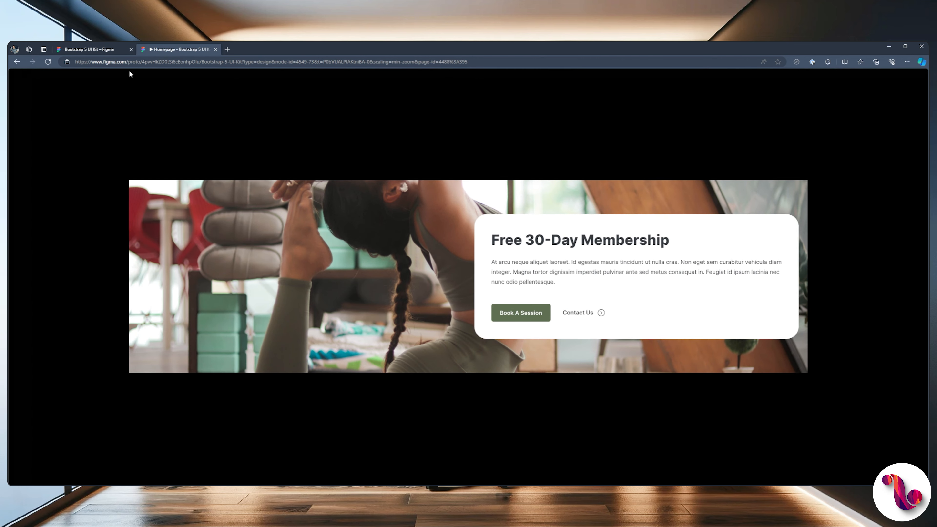
left_click(92, 49)
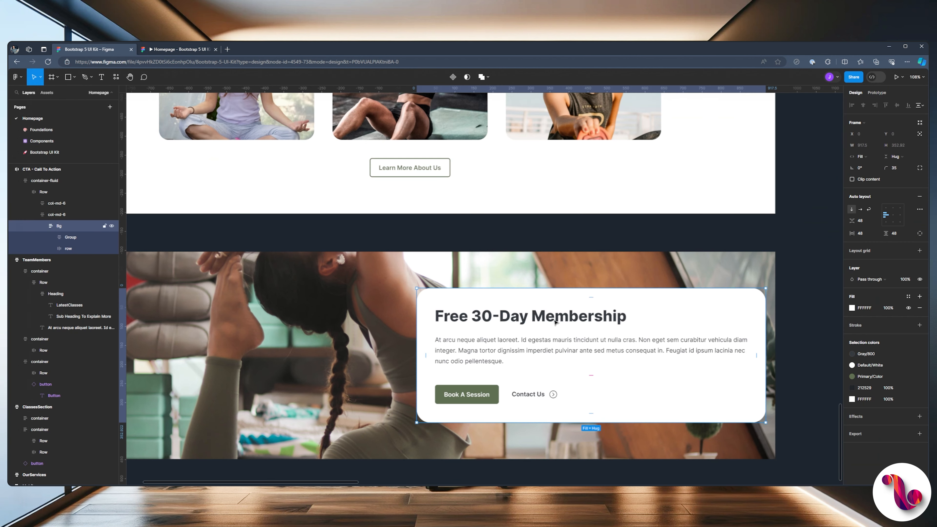
Apply the Diplay/Heading-4 - Semibold text style to the Free 30-Day Membership heading and preview it in the prototype.
double_click(649, 323)
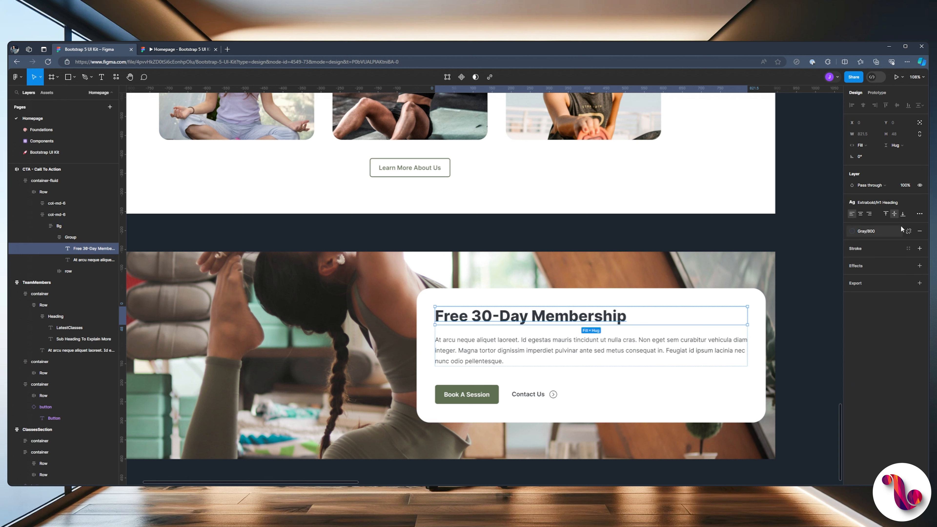
left_click(853, 203)
scroll(871, 289, "up", 3)
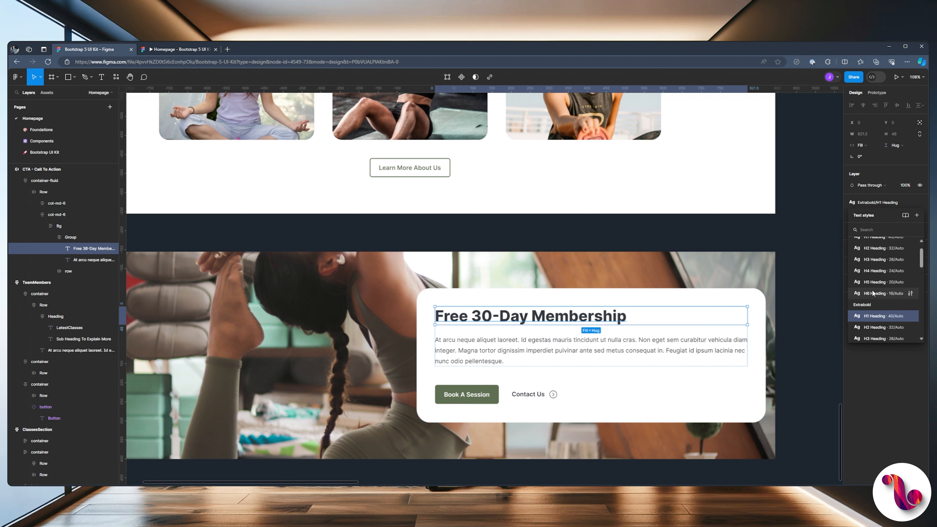
scroll(871, 289, "down", 5)
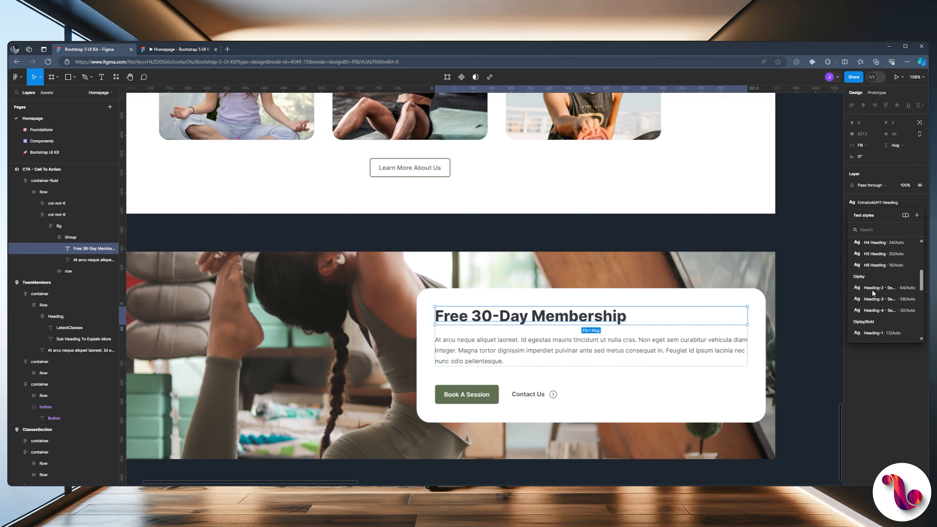
scroll(871, 290, "down", 1)
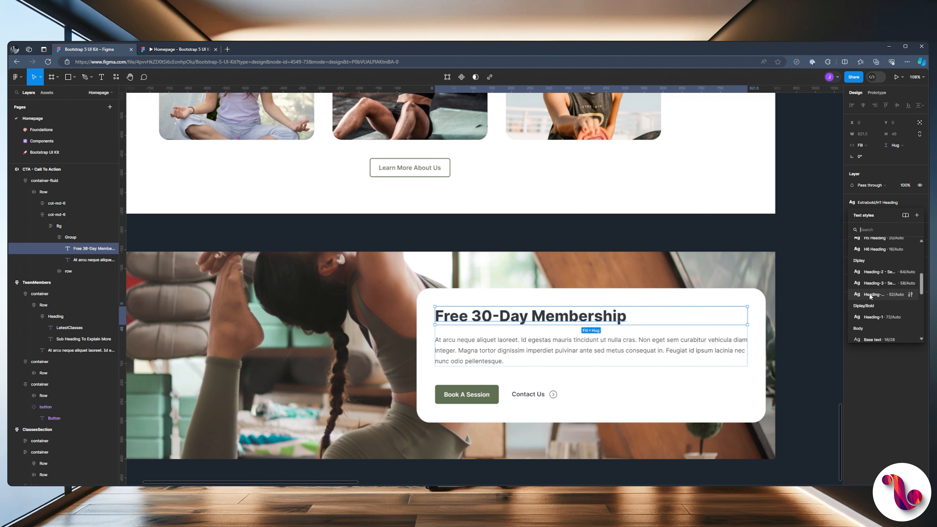
left_click(868, 293)
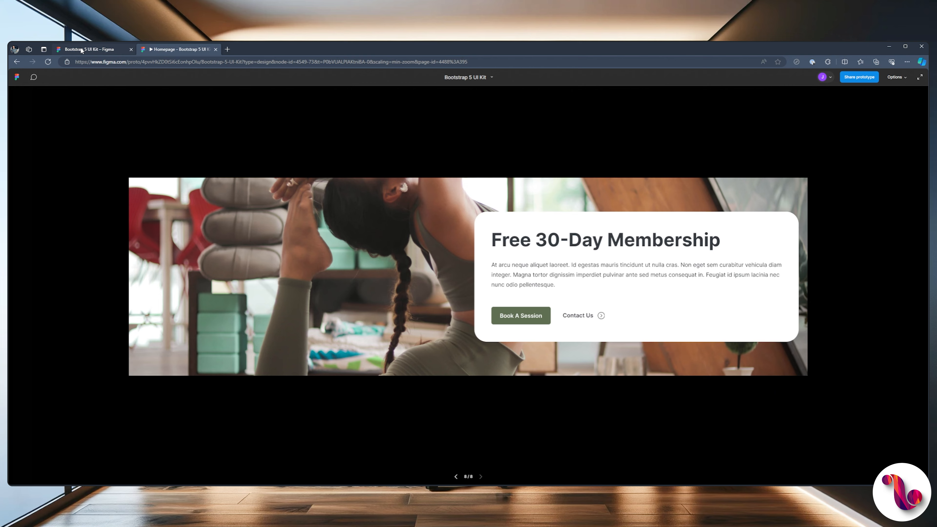
left_click(81, 51)
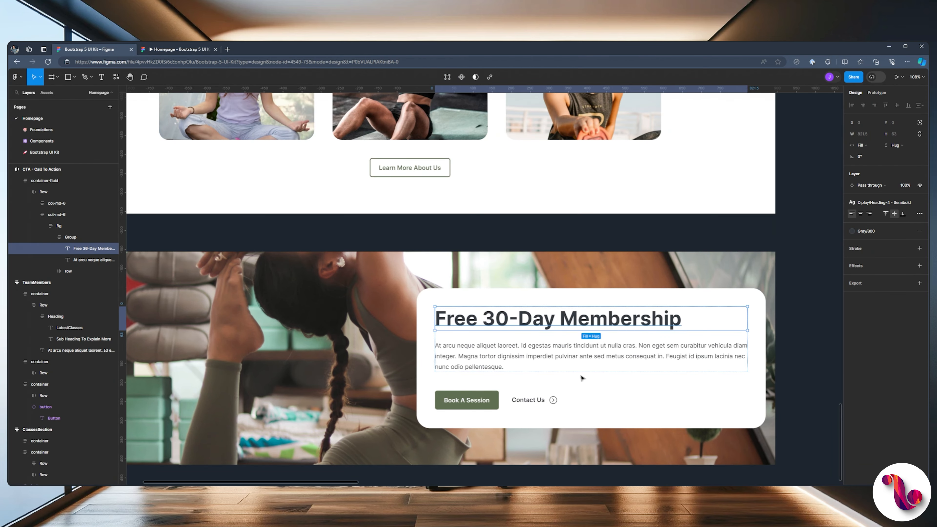
left_click(138, 50)
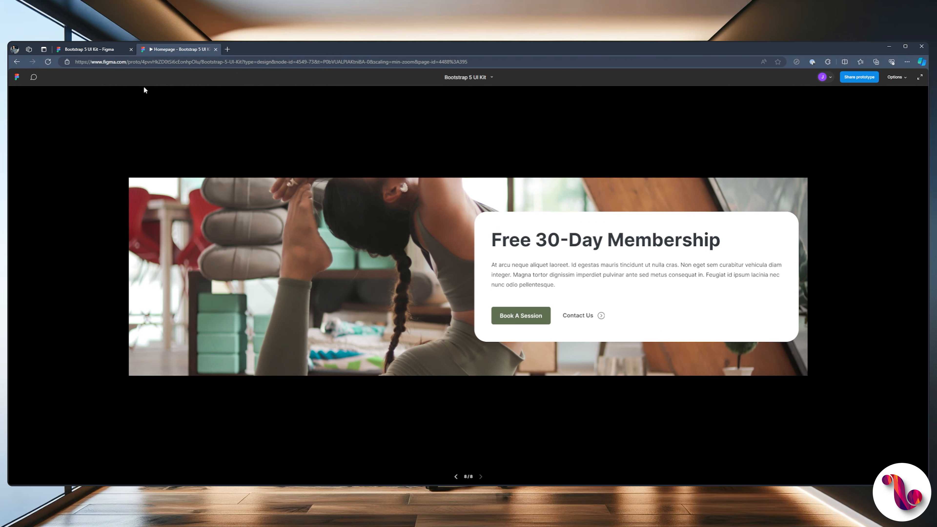
left_click(95, 49)
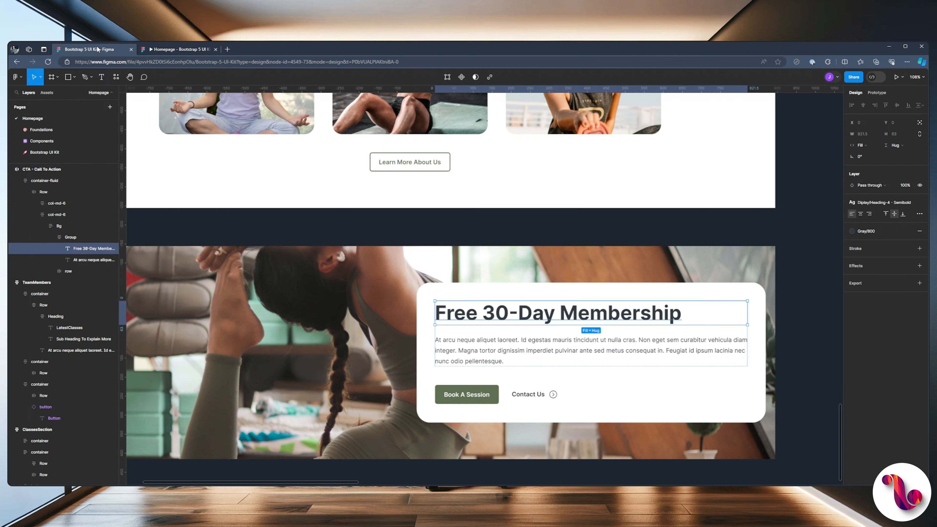
Remove the FFFFFF fill beneath the image on the CTA - Call To Action frame.
left_click(806, 246)
left_click(332, 260)
scroll(268, 284, "down", 3)
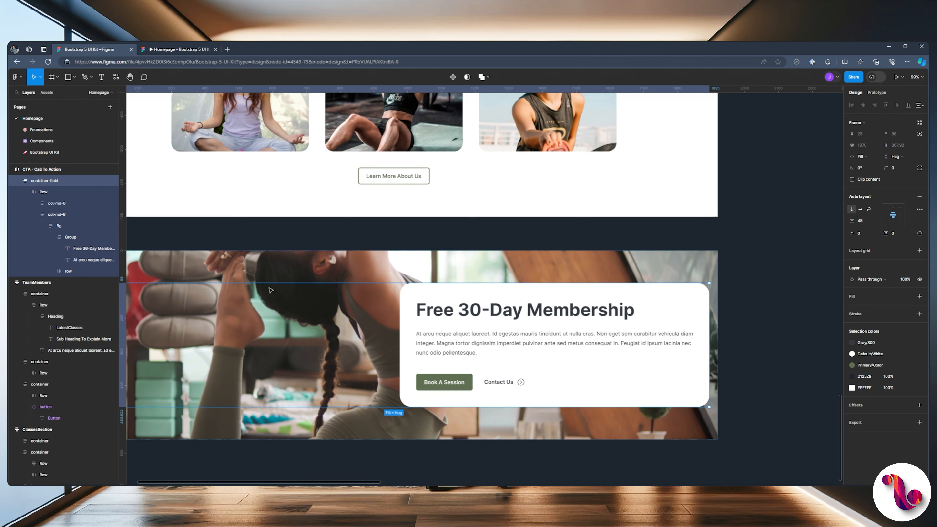
scroll(234, 245, "left", 3)
left_click(229, 240)
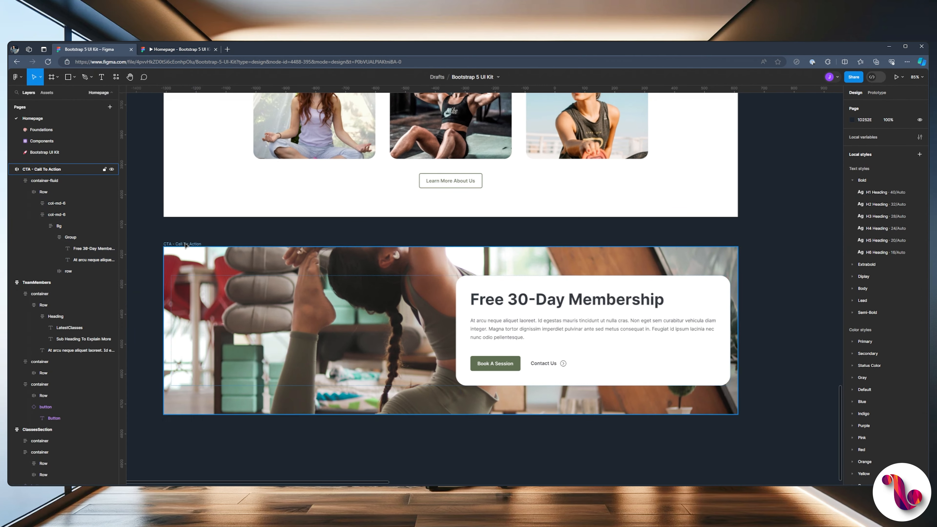
left_click(187, 245)
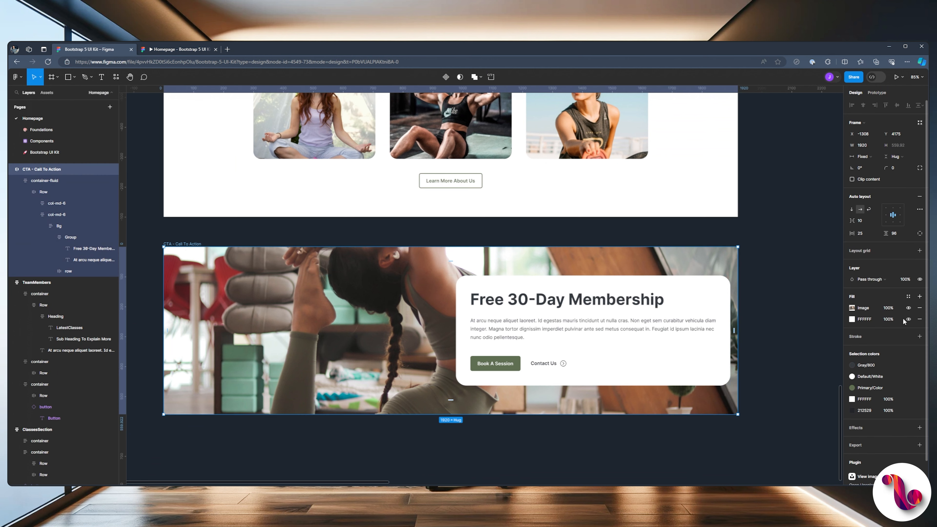
left_click(919, 319)
Switch the CTA background image to Crop, shift it down to show the woman's face and raised arms, and preview it.
left_click(852, 307)
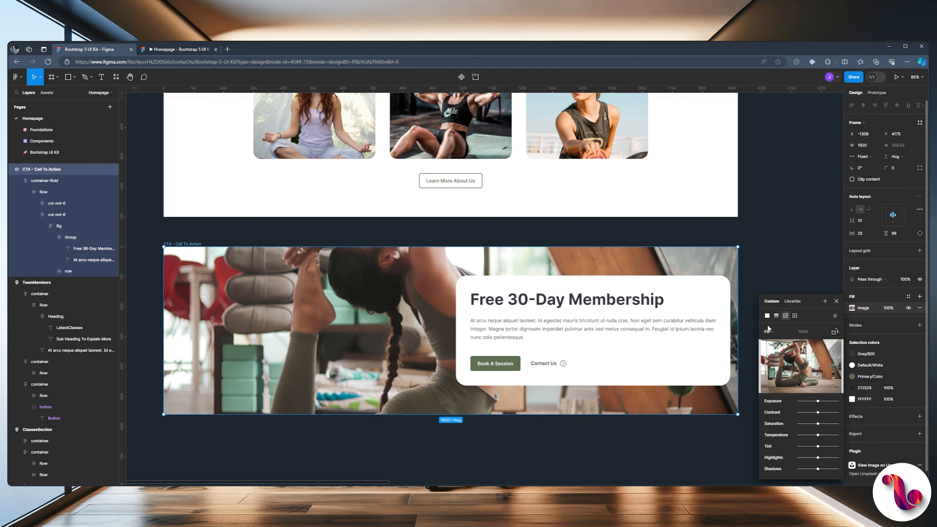
left_click(776, 331)
left_click(777, 347)
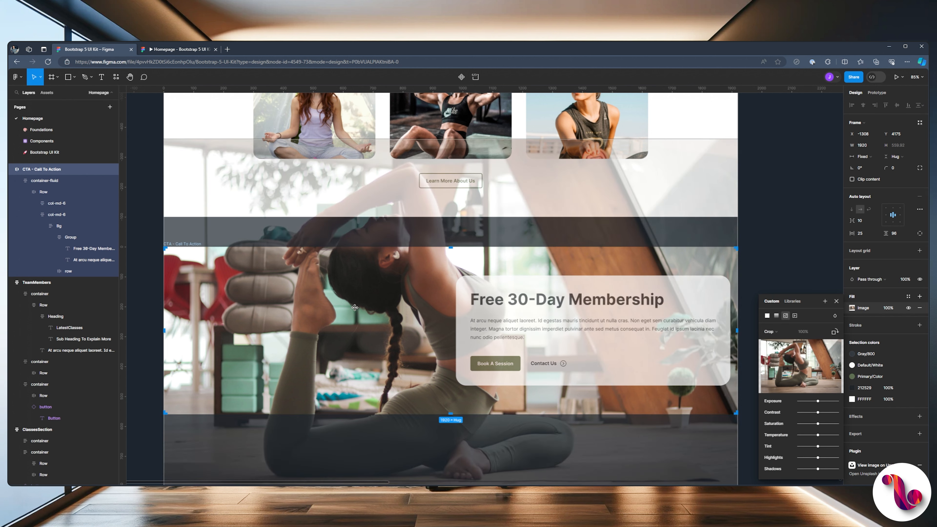
left_click_drag(355, 308, 348, 403)
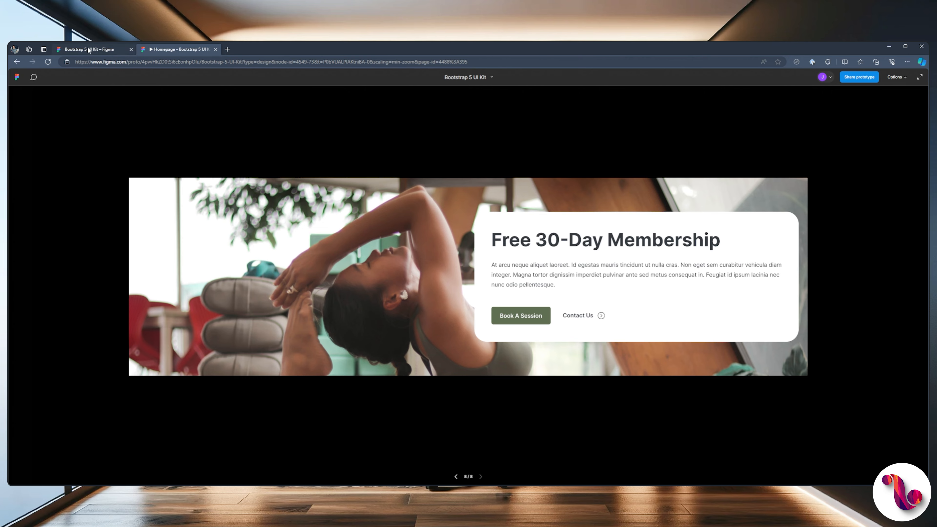
left_click(88, 49)
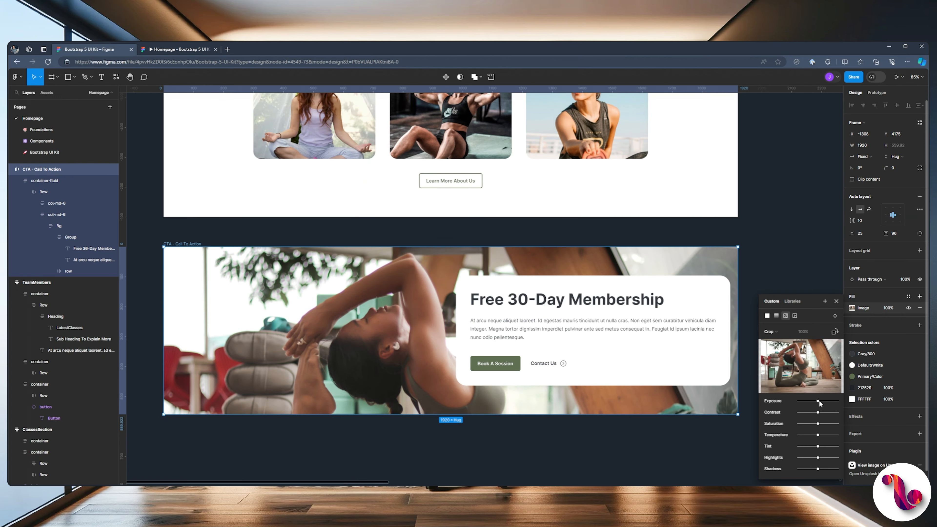
Slightly lower the background image's exposure and temperature, raise its contrast, saturation and highlights, and preview the section.
left_click_drag(819, 403, 827, 458)
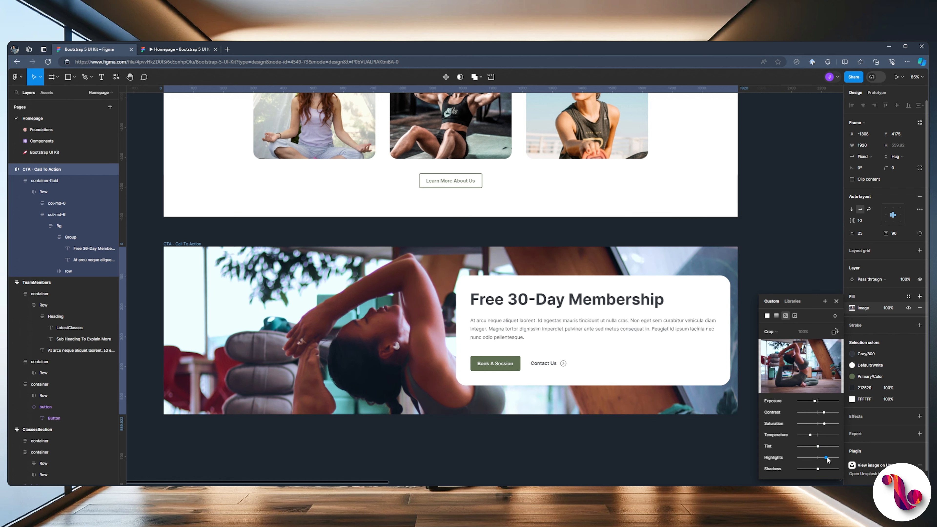
left_click(795, 245)
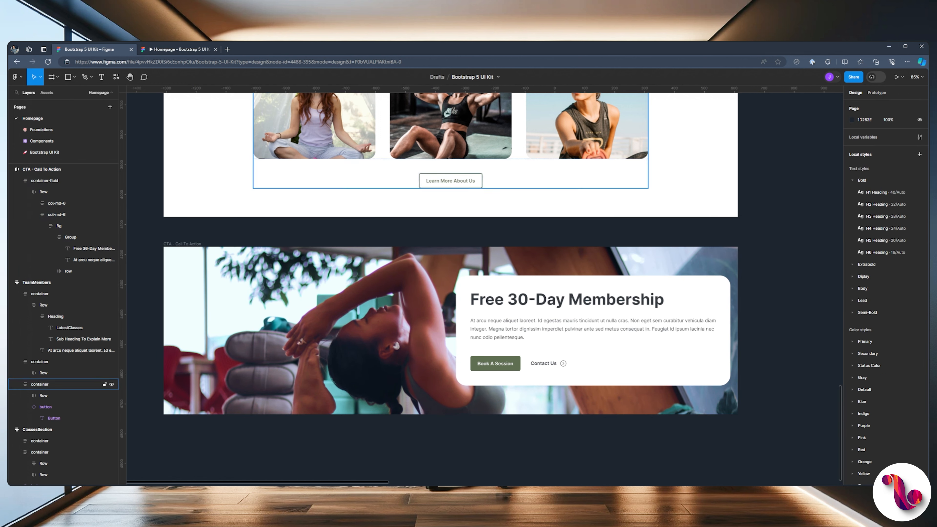
left_click(154, 53)
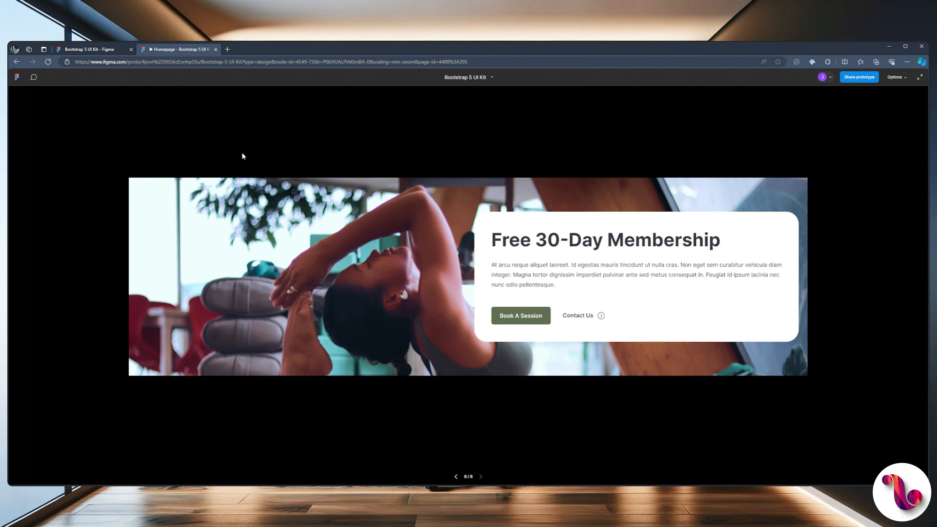
left_click(89, 49)
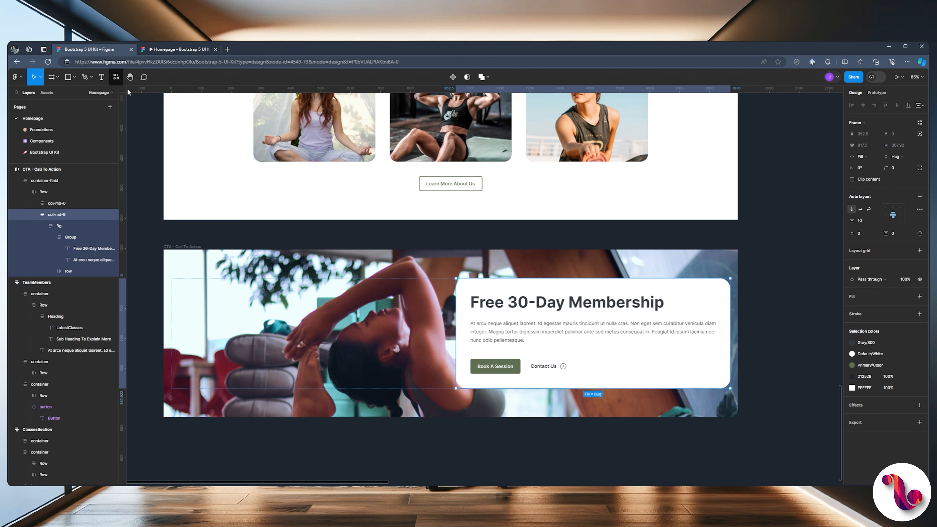
Clear the selection and collapse the Bg card's layers inside the CTA section's second col-md-6.
left_click(117, 77)
left_click(54, 226)
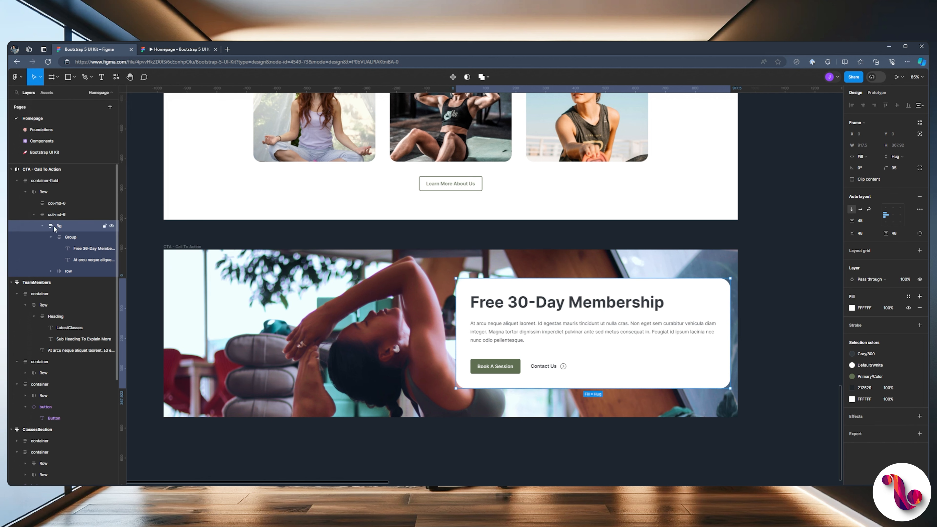
key("Escape")
left_click(42, 226)
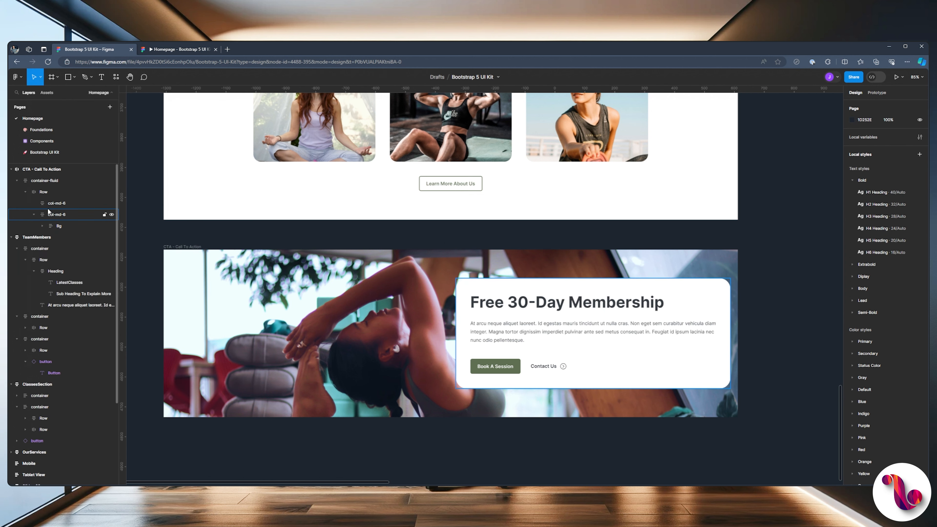
Run the Shadow Maker plugin on the Bg card inside the CTA section's second col-md-6.
left_click(43, 225)
left_click(60, 225)
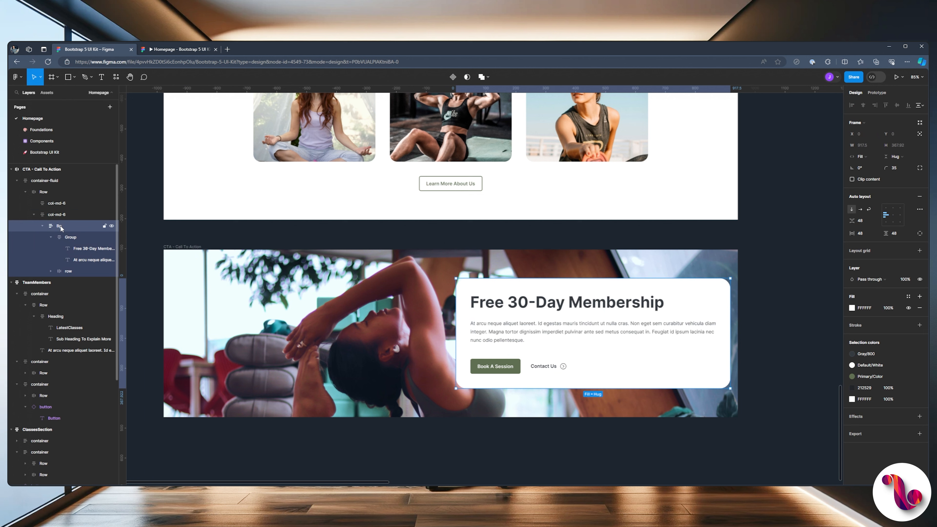
left_click(41, 226)
left_click(116, 77)
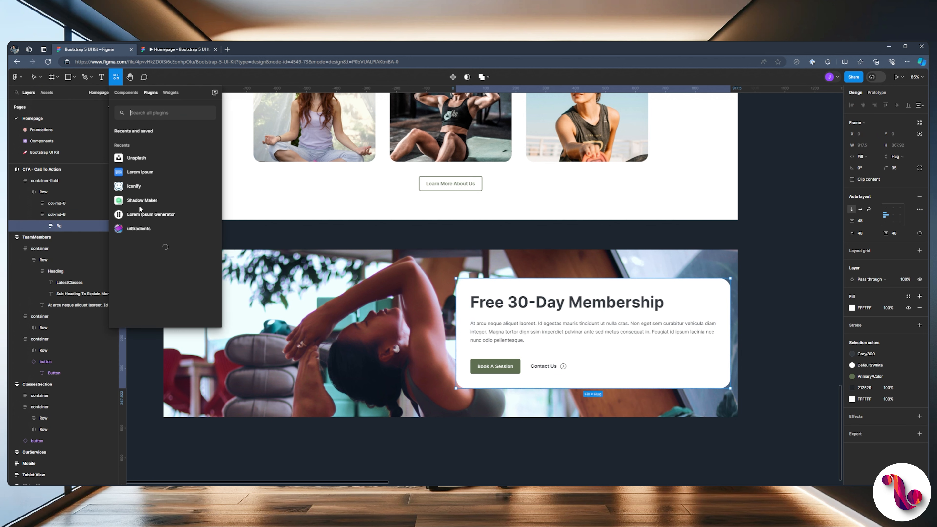
left_click(142, 200)
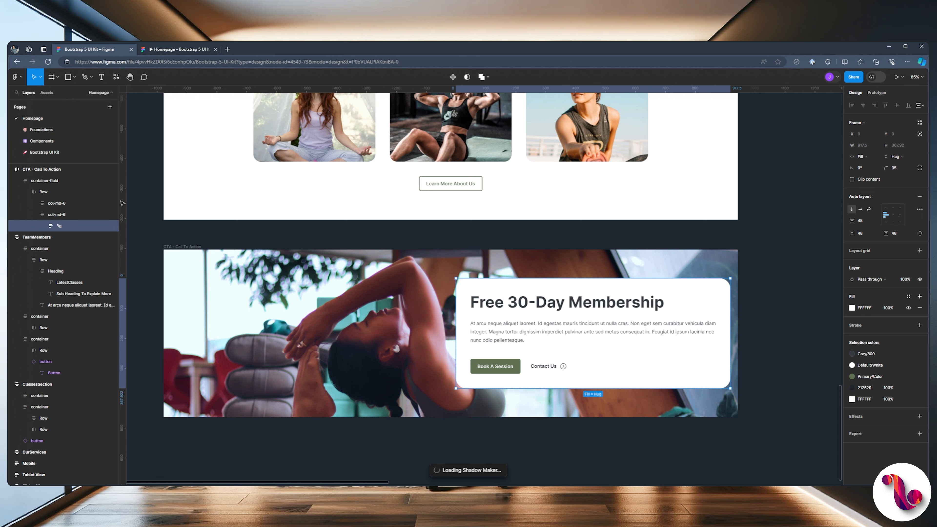
left_click_drag(505, 167, 435, 175)
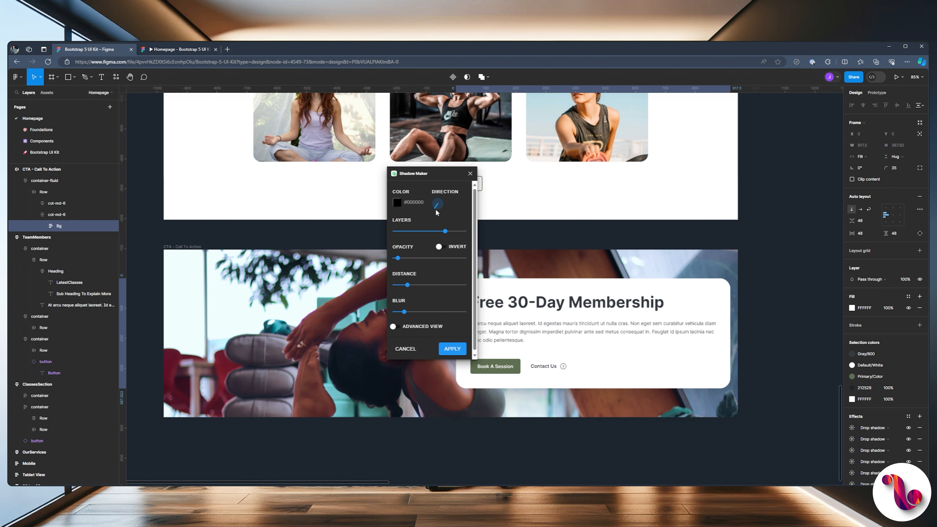
Raise the card shadow's distance and set its opacity to 0.3, and check the result in the prototype preview.
left_click(407, 258)
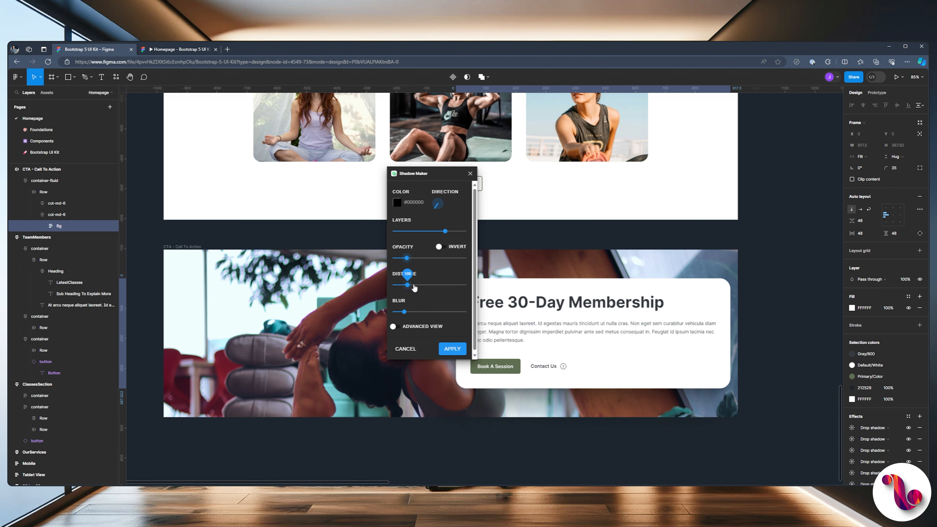
left_click_drag(414, 287, 414, 258)
left_click(191, 49)
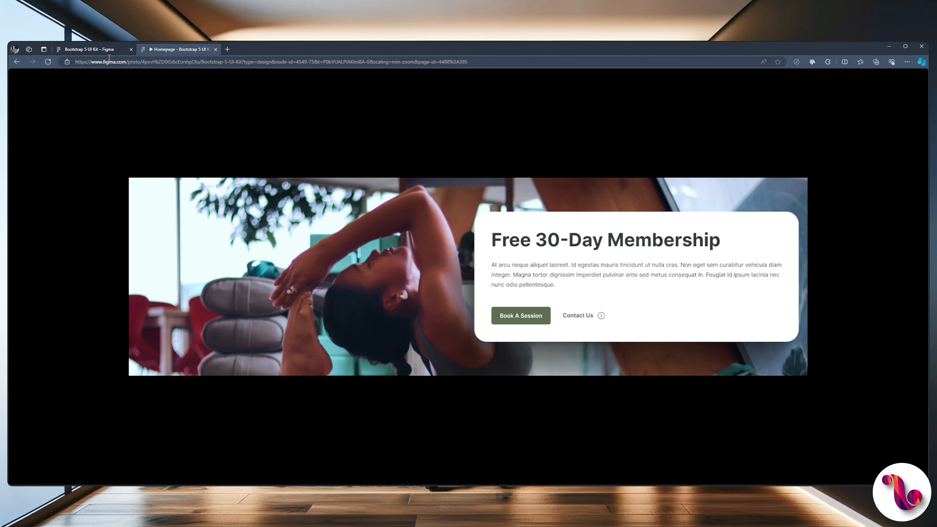
left_click(85, 54)
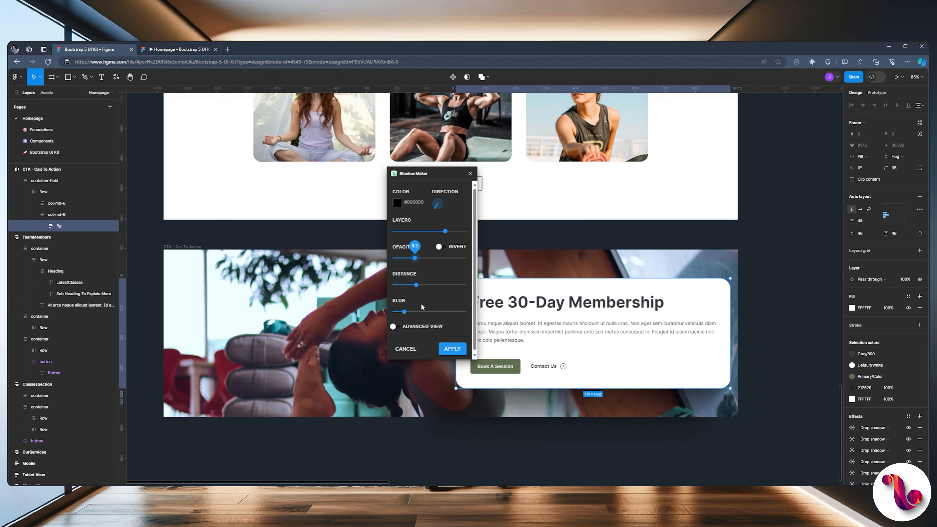
Increase the card shadow's distance to about 238 in Shadow Maker, apply it, and check the prototype preview.
mouse_move(409, 310)
left_click_drag(416, 284, 426, 286)
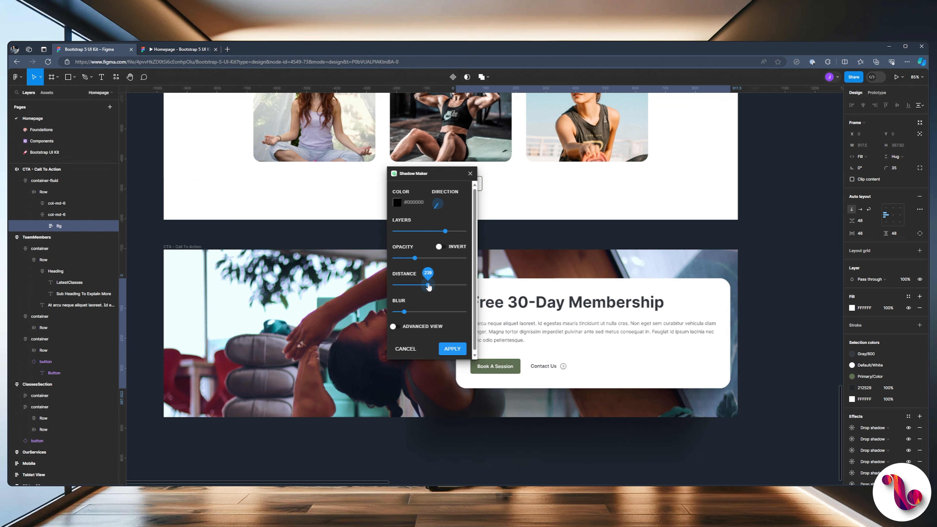
mouse_move(414, 257)
left_mouse_down()
mouse_move(431, 259)
mouse_move(415, 259)
left_mouse_up()
left_click(180, 49)
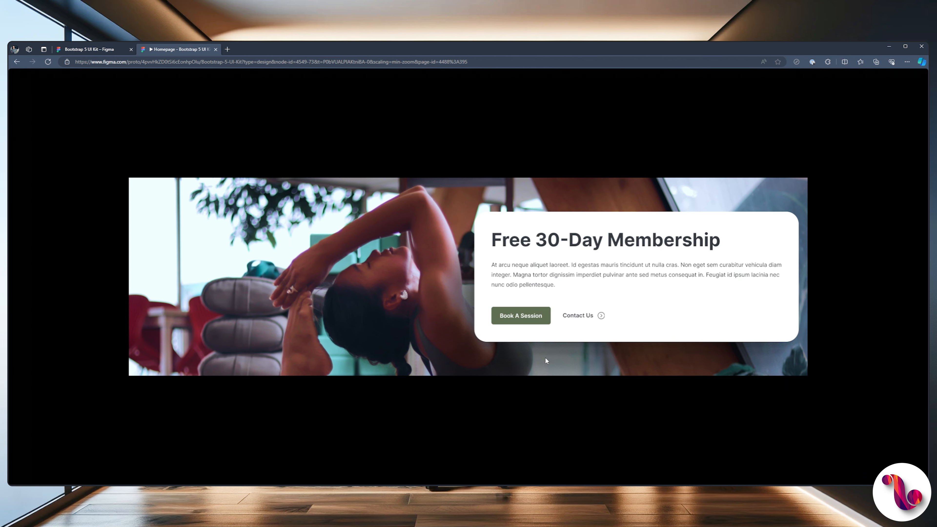
key("ctrl+Tab")
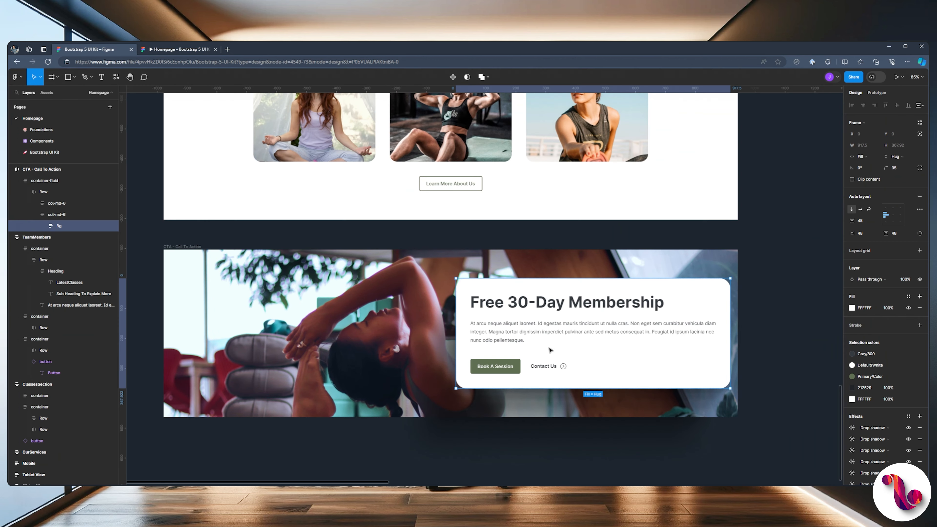
Set the Bg card's vertical auto layout spacing to 35 and check the section in the prototype preview.
left_click(496, 339, "ctrl")
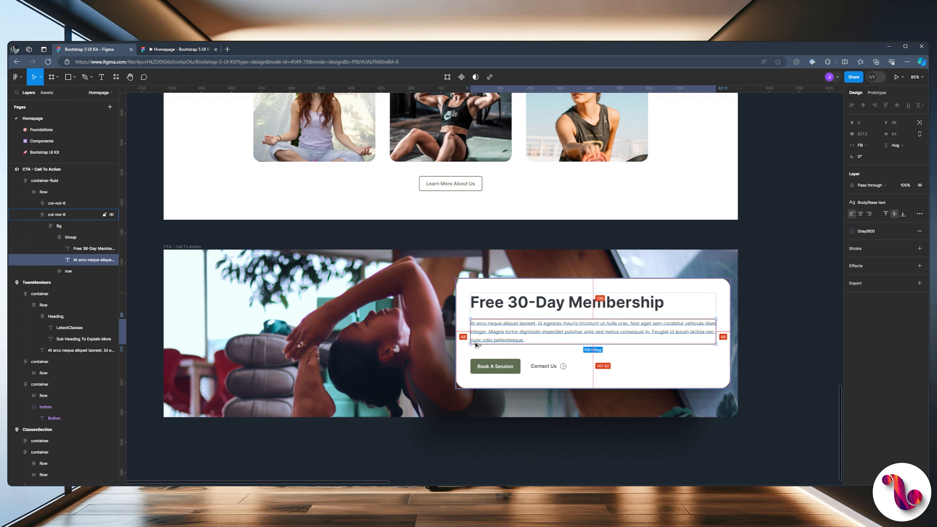
left_click(31, 226)
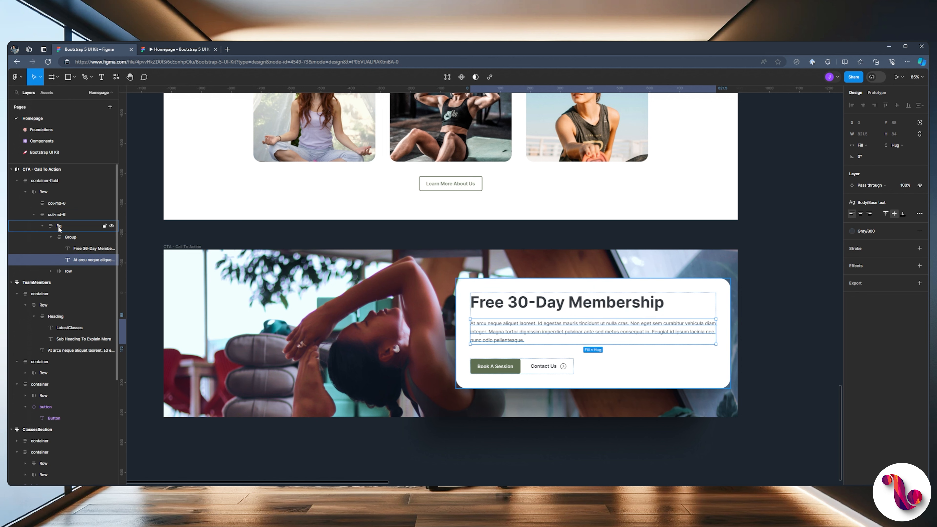
left_click(863, 220)
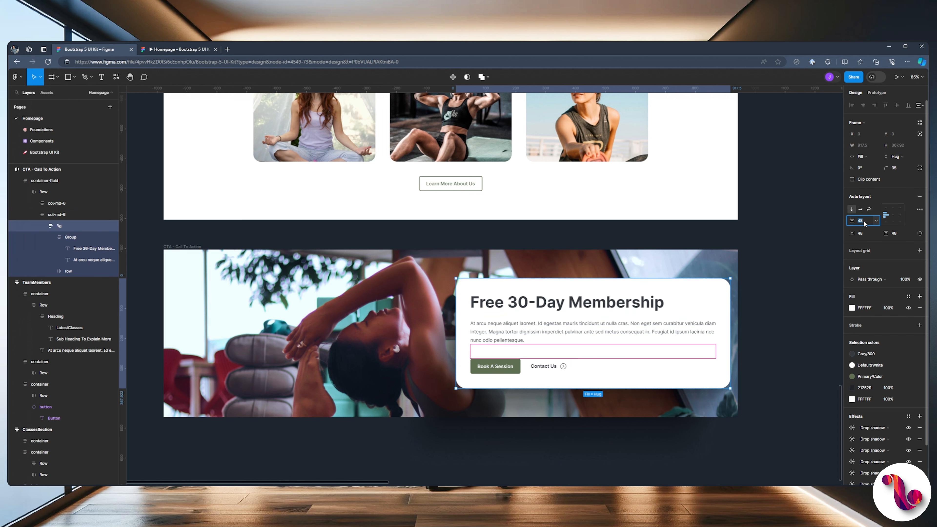
type("35")
key("Return")
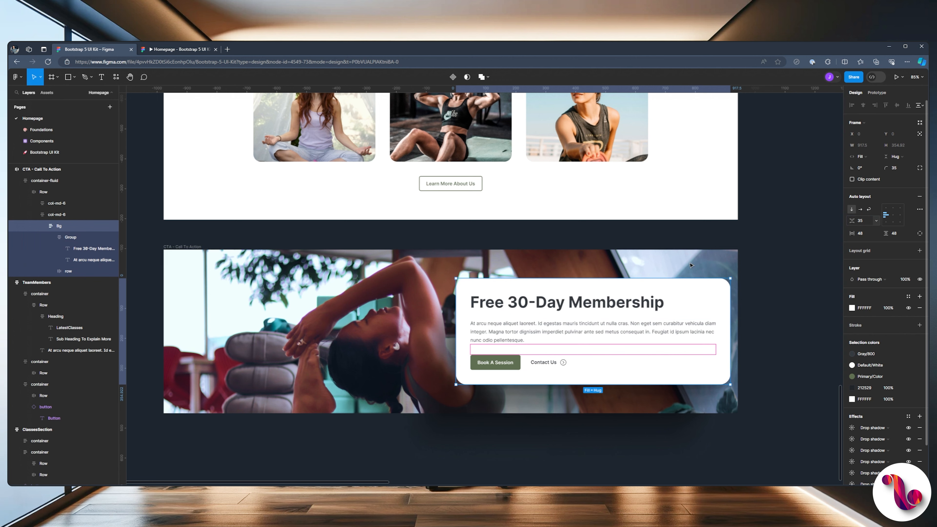
left_click(617, 253)
left_click(148, 48)
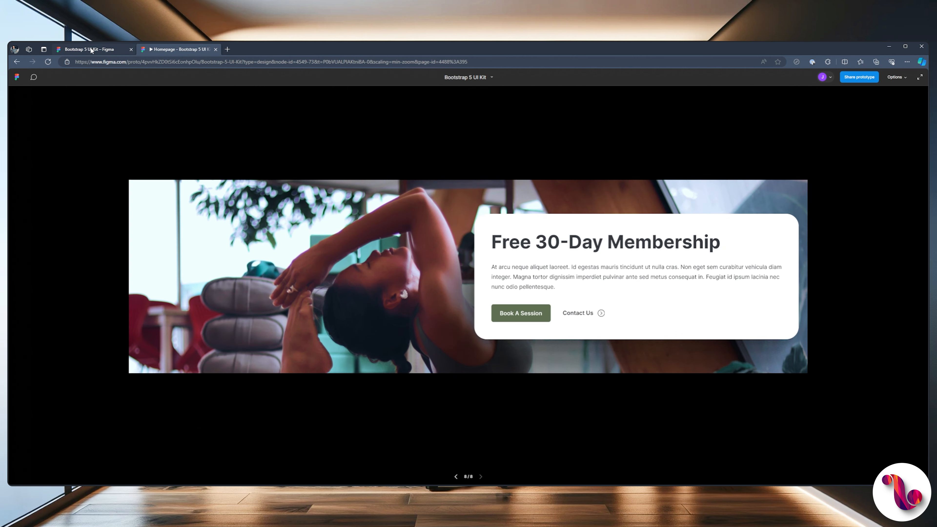
left_click(90, 47)
Duplicate the CTA - Call To Action frame and place the copy beside the original.
left_click(229, 236)
scroll(230, 236, "down", 1)
scroll(230, 238, "down", 5)
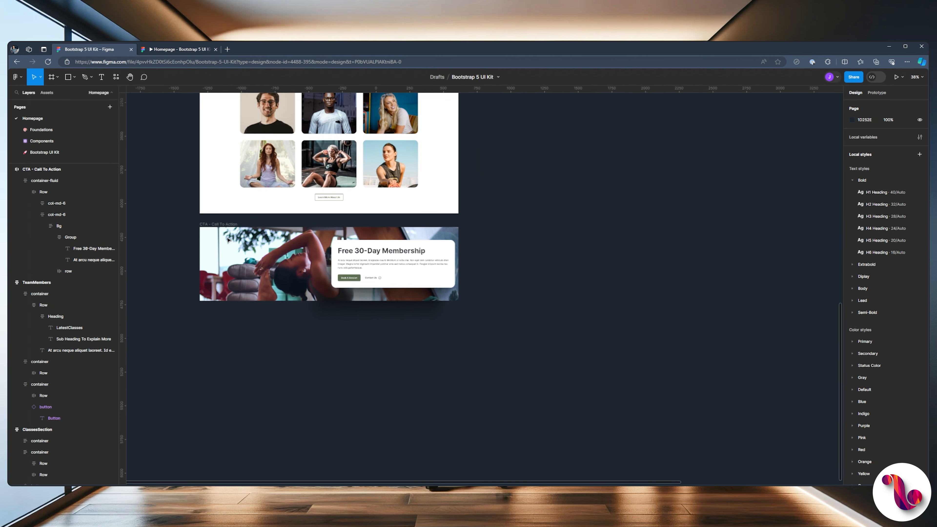
left_click(202, 246)
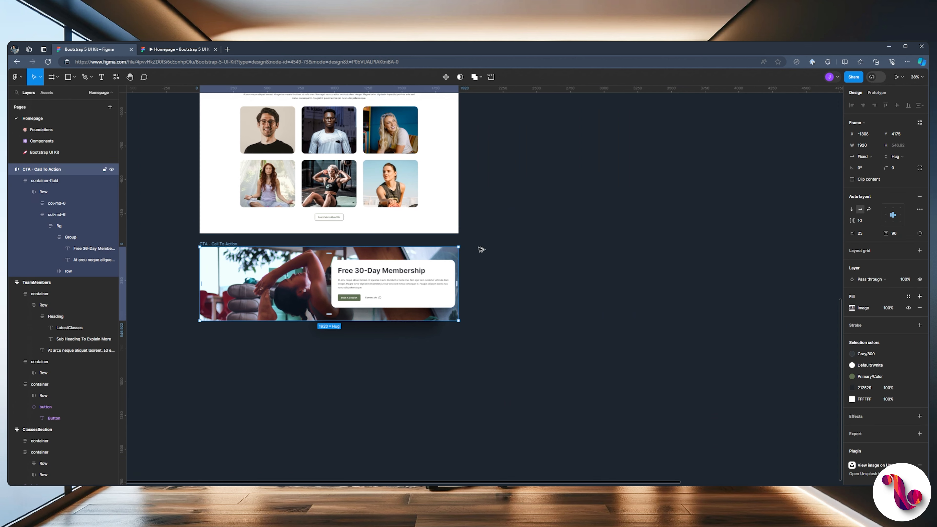
key("ctrl+d")
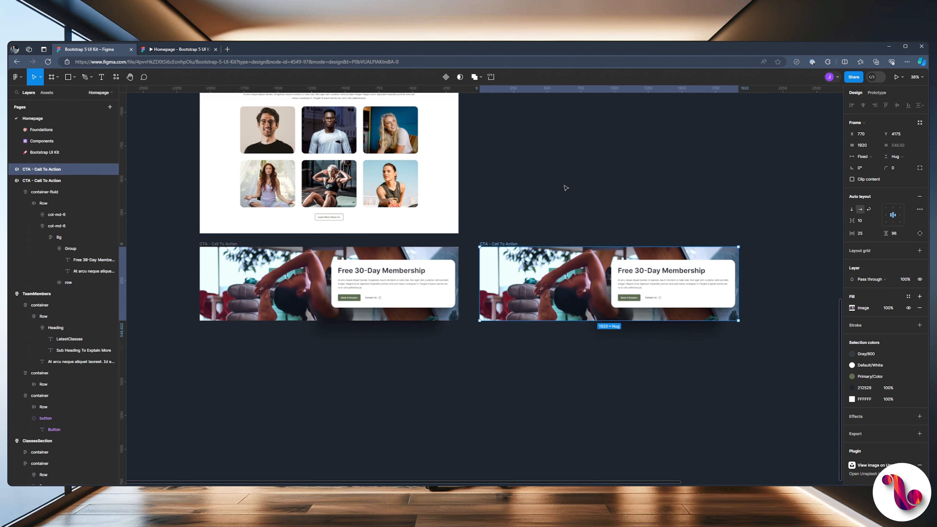
Review the homepage sections from the sliders down to the two CTA - Call To Action frames.
scroll(590, 230, "up", 4)
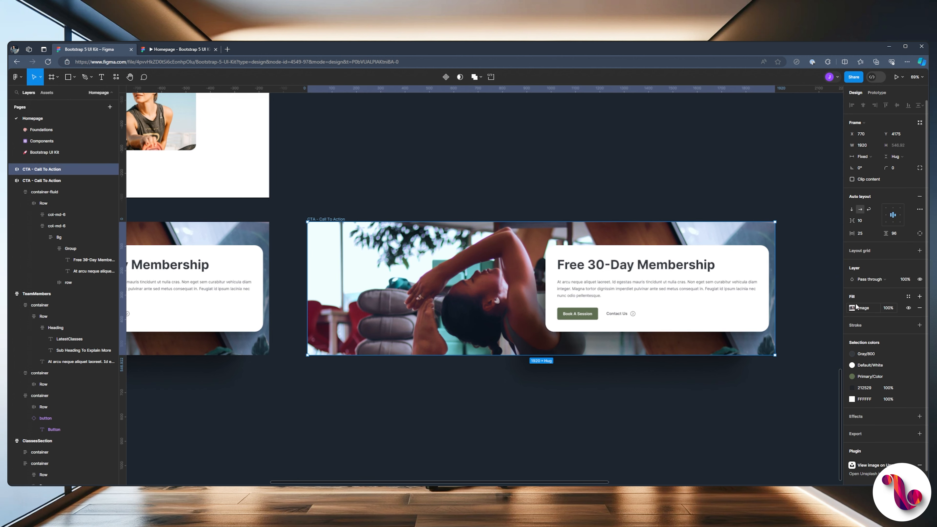
left_click(556, 182)
scroll(528, 192, "down", 4)
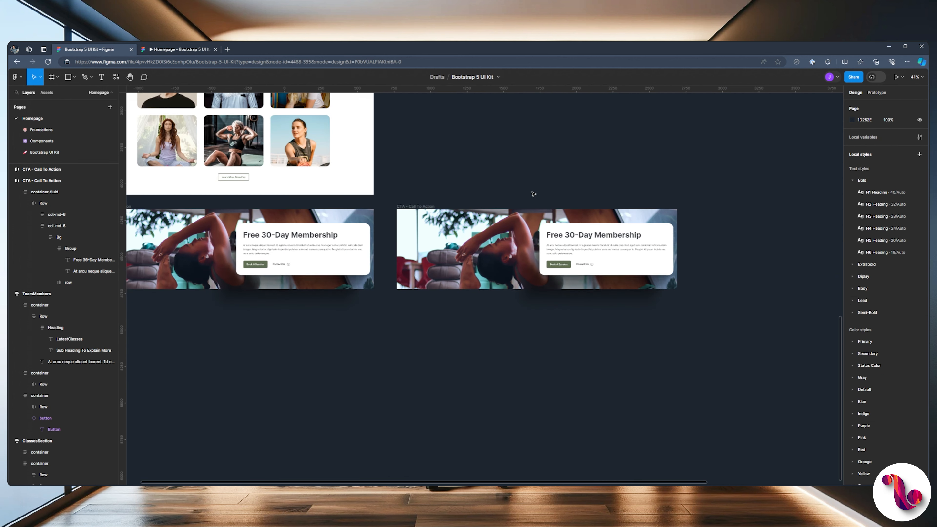
left_click_drag(498, 163, 544, 212)
scroll(546, 214, "down", 3)
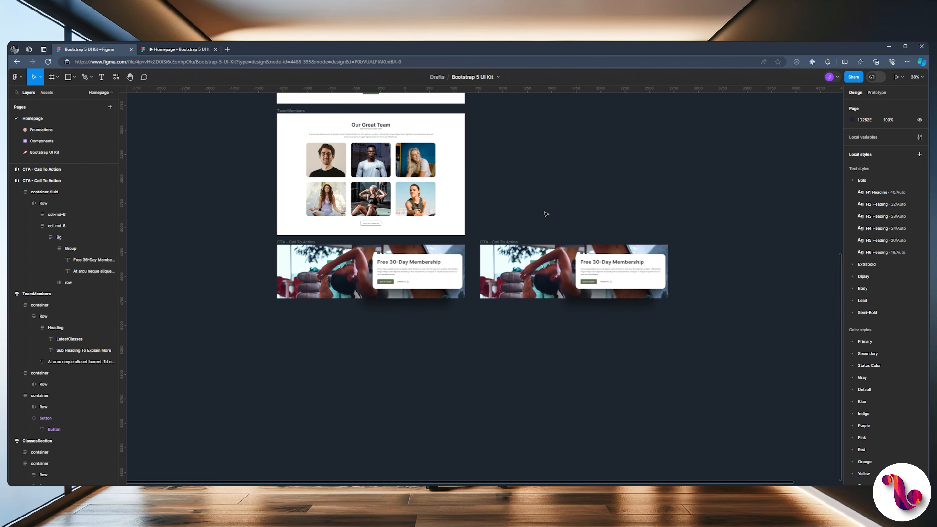
scroll(527, 200, "up", 10)
left_click_drag(517, 357, 523, 318)
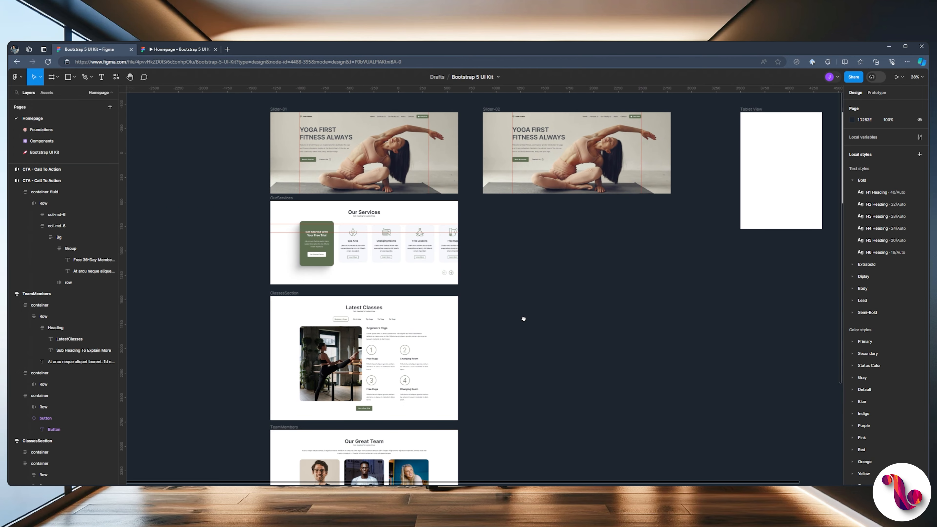
left_click_drag(524, 359, 507, 194)
scroll(492, 158, "up", 5)
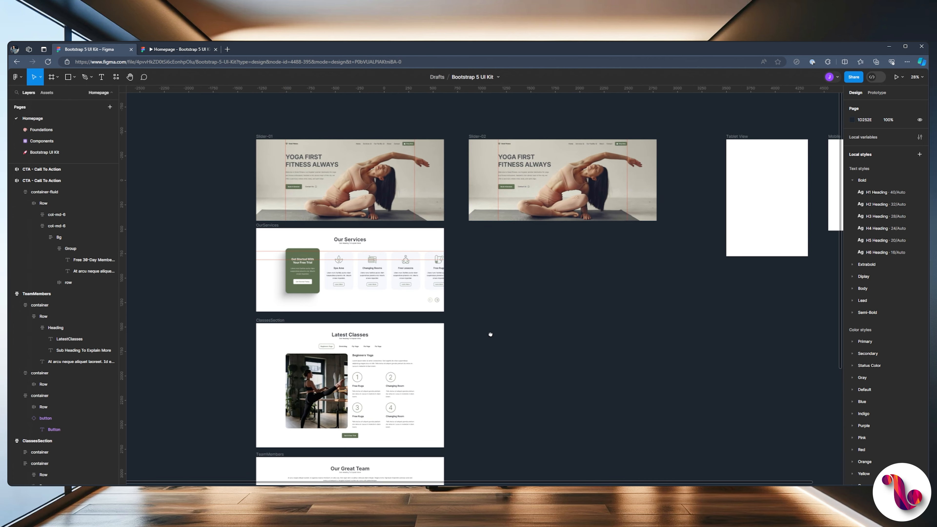
scroll(487, 331, "down", 5)
scroll(487, 331, "right", 1)
scroll(492, 334, "down", 1)
left_click(478, 334)
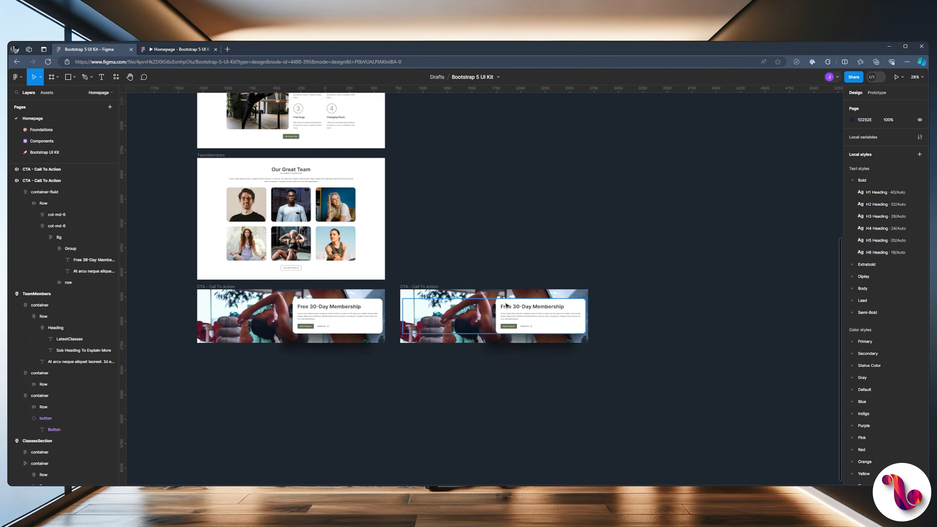
scroll(477, 335, "up", 3, "ctrl")
scroll(476, 335, "up", 2, "ctrl")
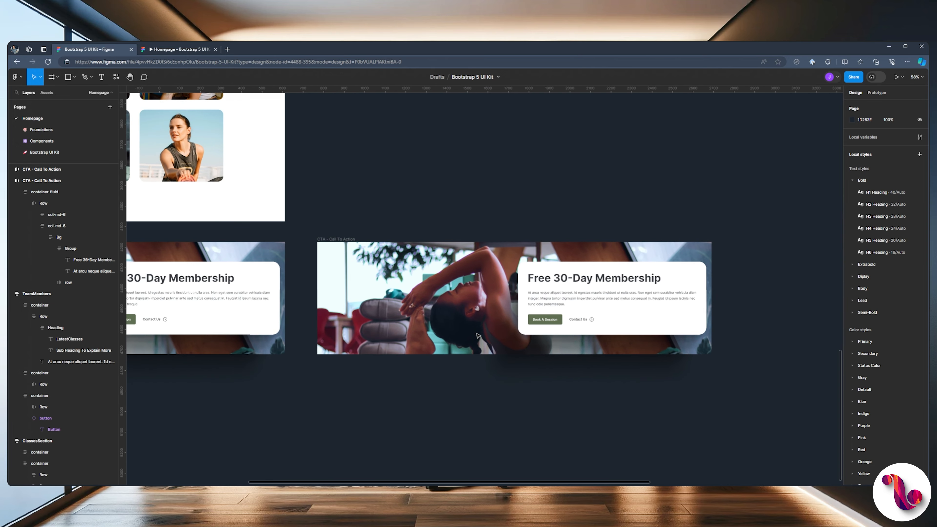
Add a second fill above the image on the duplicated CTA frame and make it a linear gradient.
left_click(339, 240)
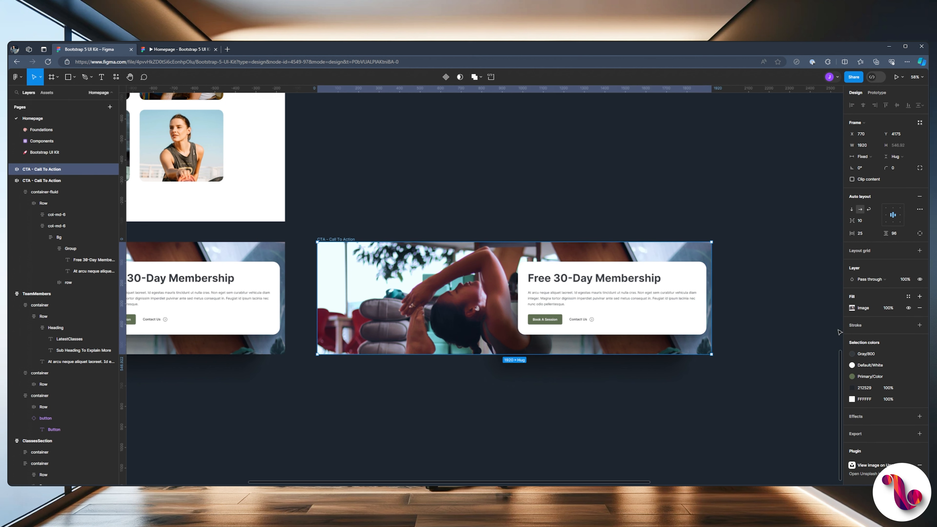
left_click(852, 309)
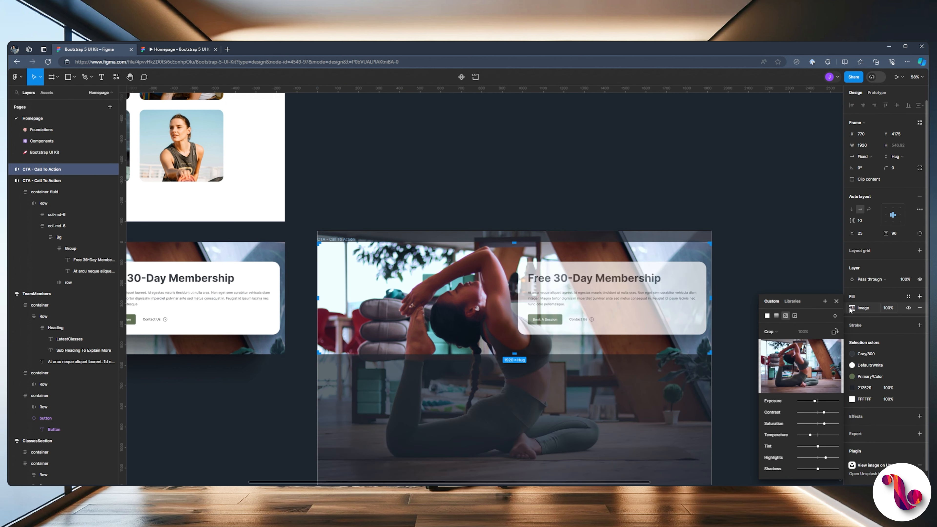
left_click(919, 297)
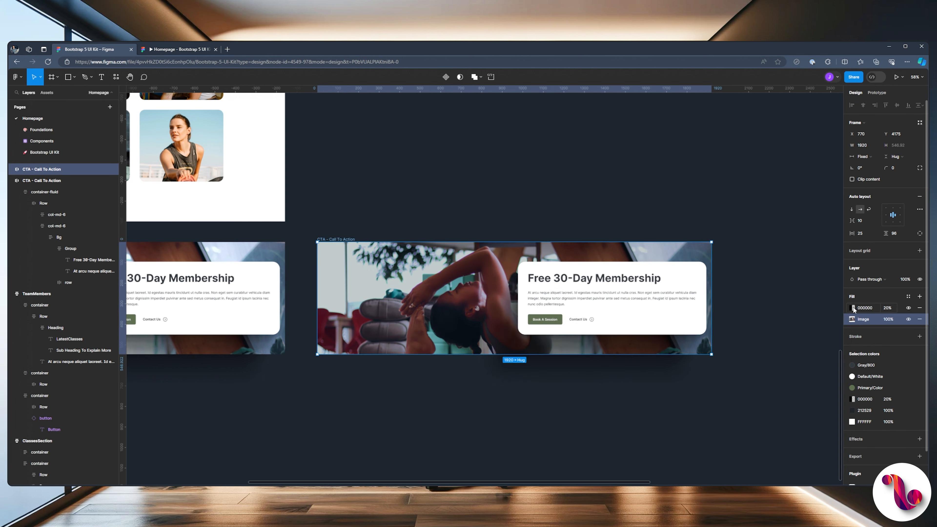
left_click(852, 307)
left_click(776, 295)
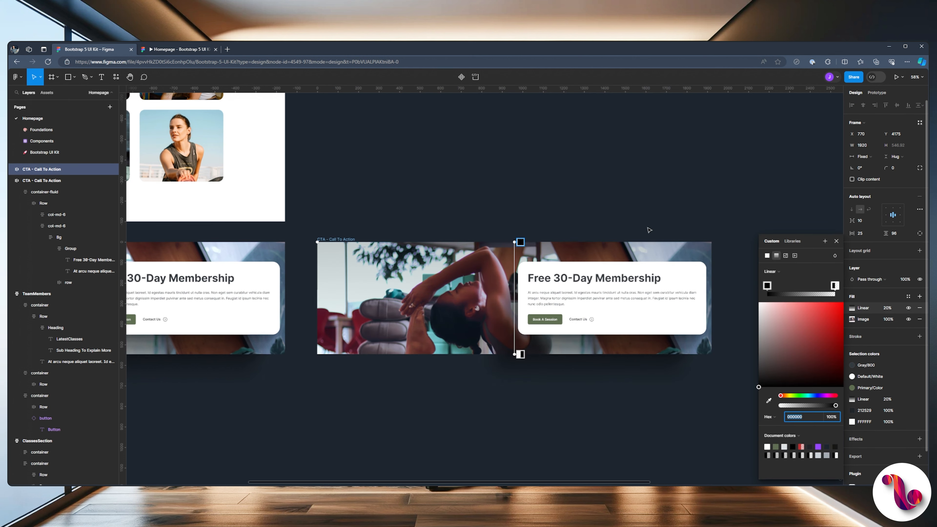
Color the gradient's first stop with the document's olive green and make the second stop 000000 at 100% opacity.
scroll(663, 204, "right", 1)
scroll(663, 205, "right", 2)
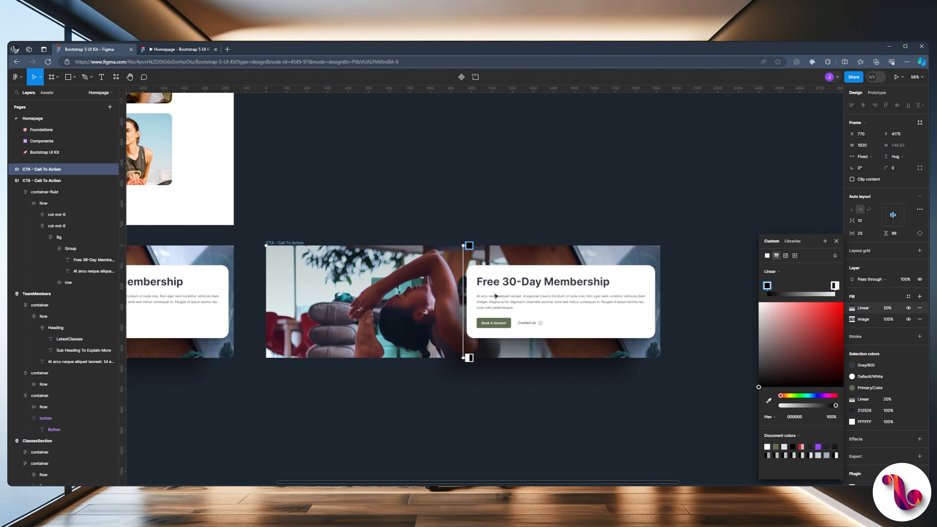
scroll(460, 323, "up", 2)
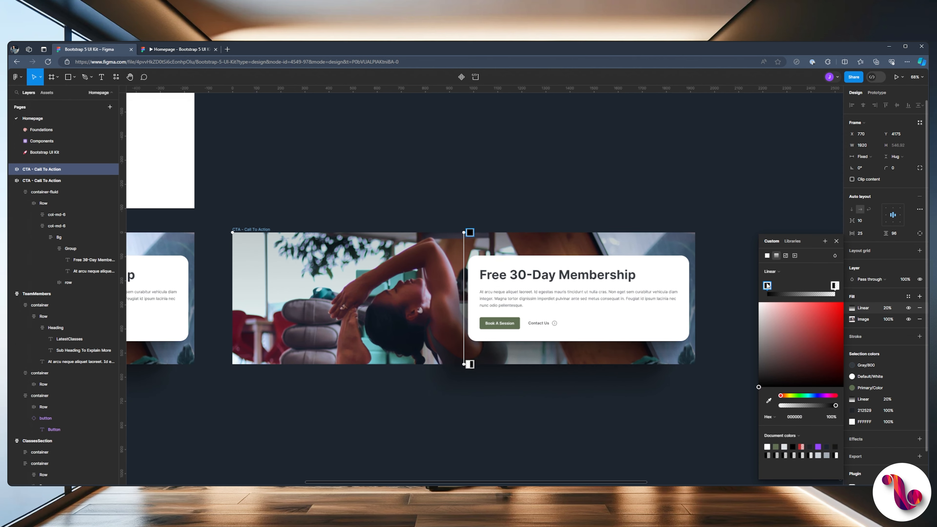
left_click(774, 447)
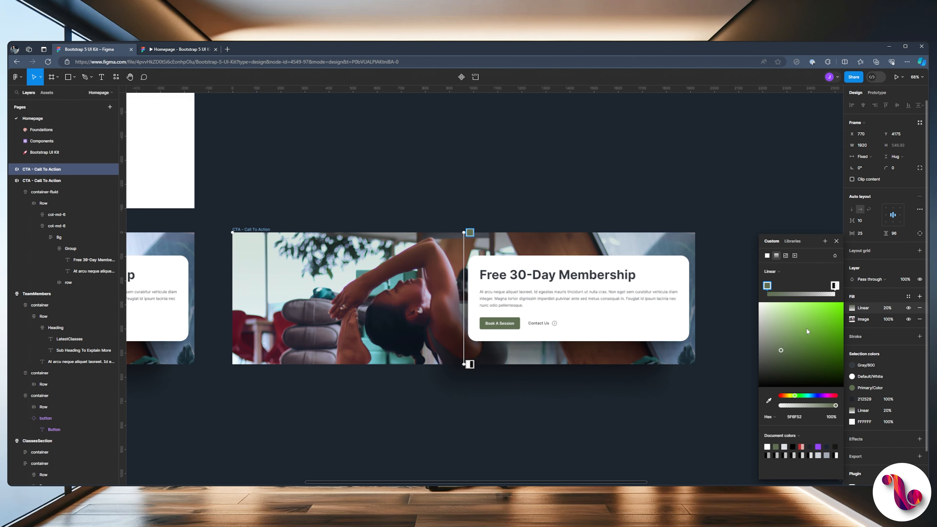
left_click(834, 285)
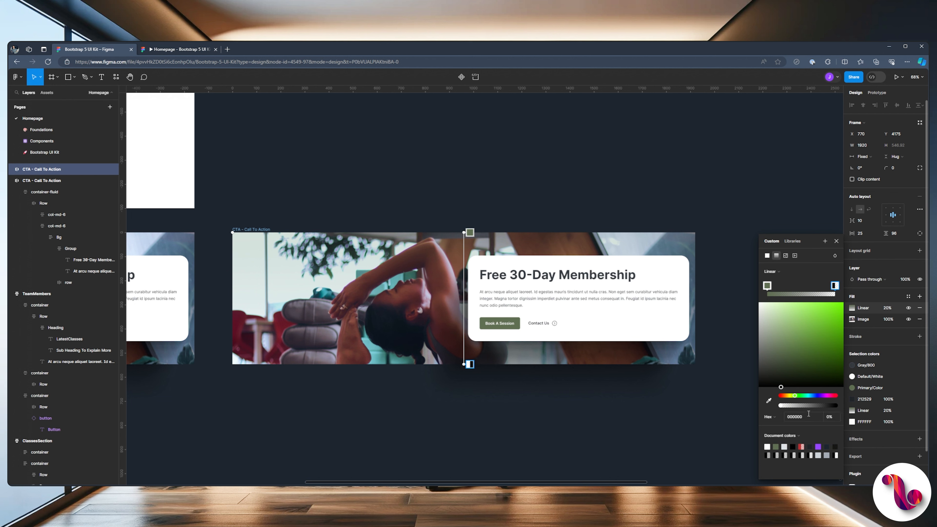
left_click(838, 404)
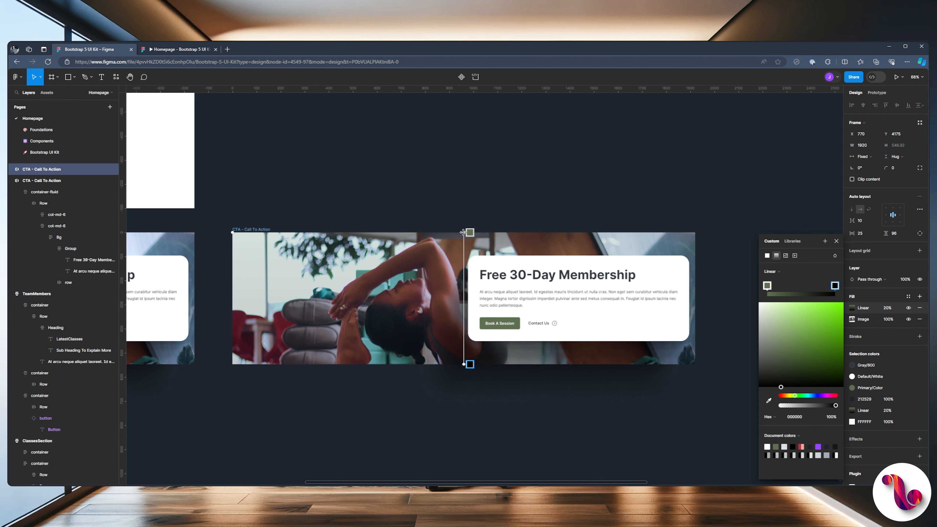
Stretch the gradient diagonally from the duplicated CTA frame's top-left corner to its bottom-right corner.
left_click_drag(464, 232, 235, 226)
left_click_drag(464, 364, 694, 364)
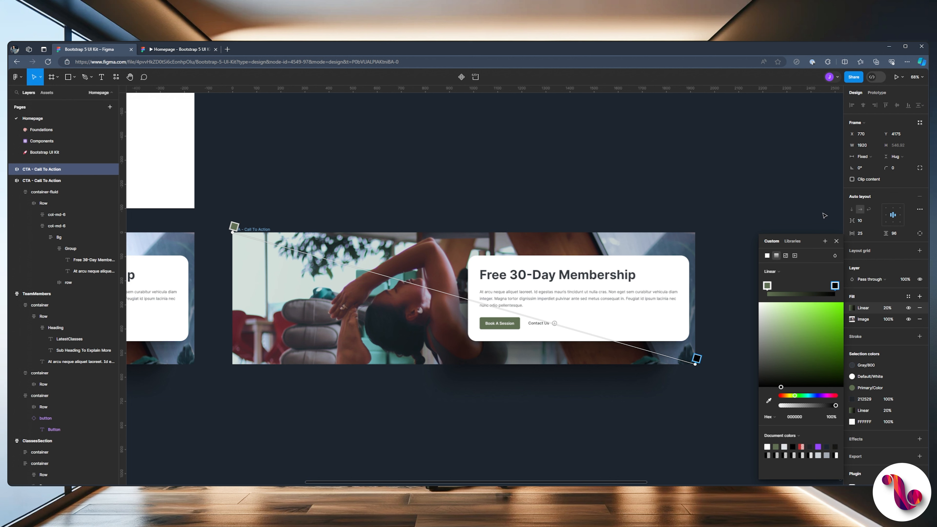
Try the duplicated CTA frame's gradient fill at 10% opacity, and set it to 100%.
left_click(836, 240)
left_click(886, 308)
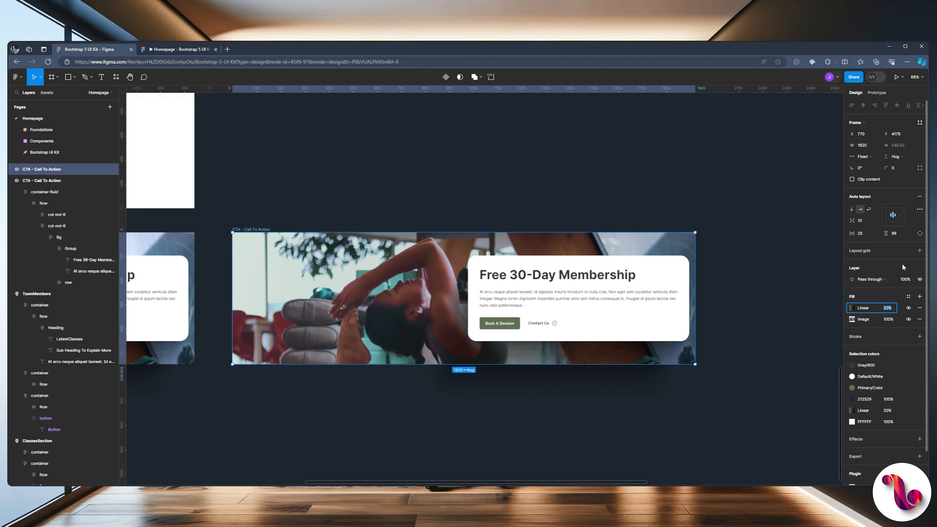
type("10")
key("Return")
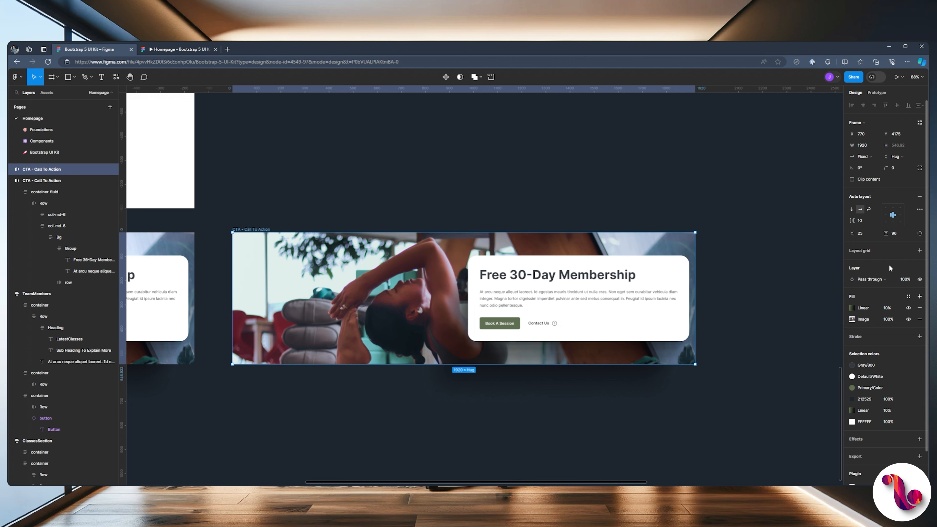
left_click(890, 308)
type("100")
key("Return")
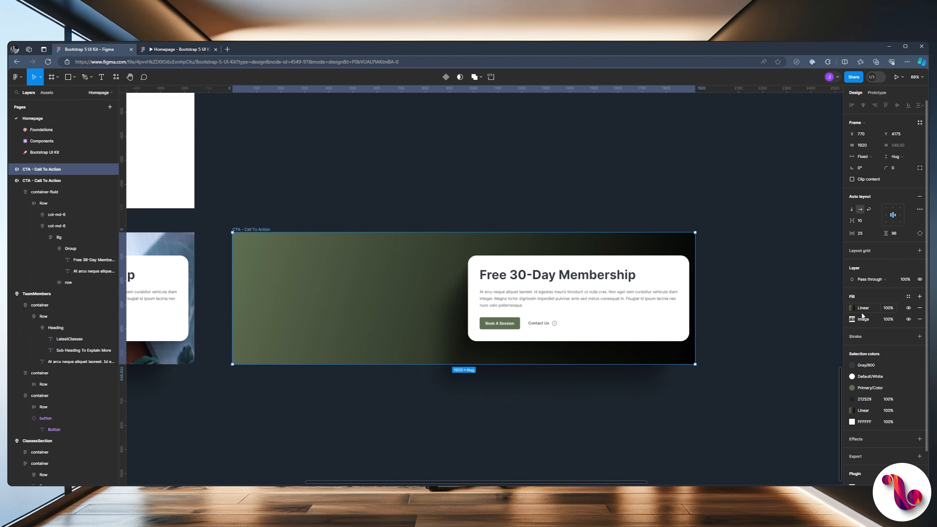
Lower the gradient's olive stop to about 51% opacity and its black stop to 57%.
left_click(852, 308)
left_click(767, 287)
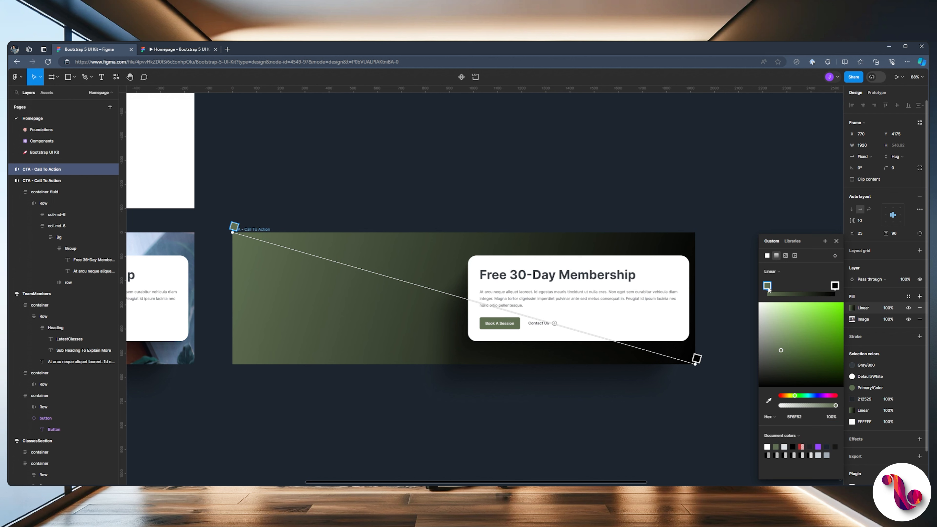
left_click(814, 405)
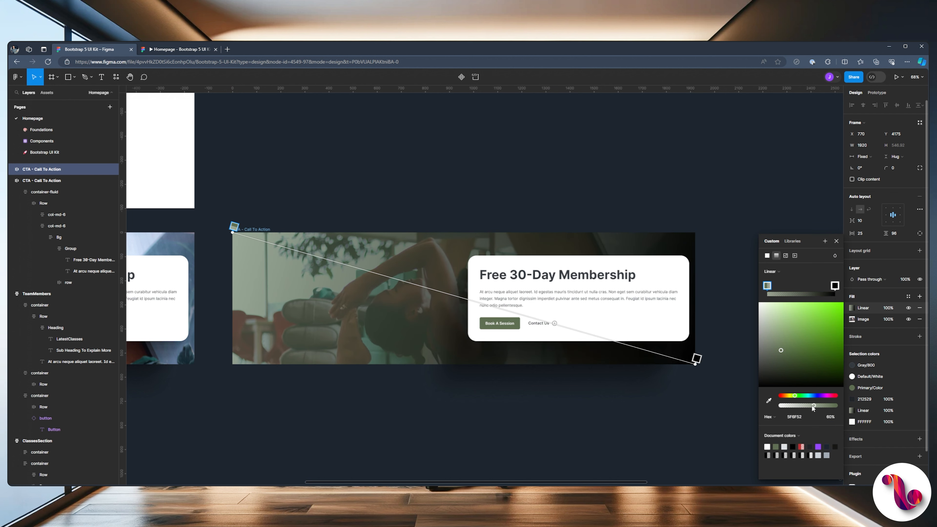
left_click(835, 286)
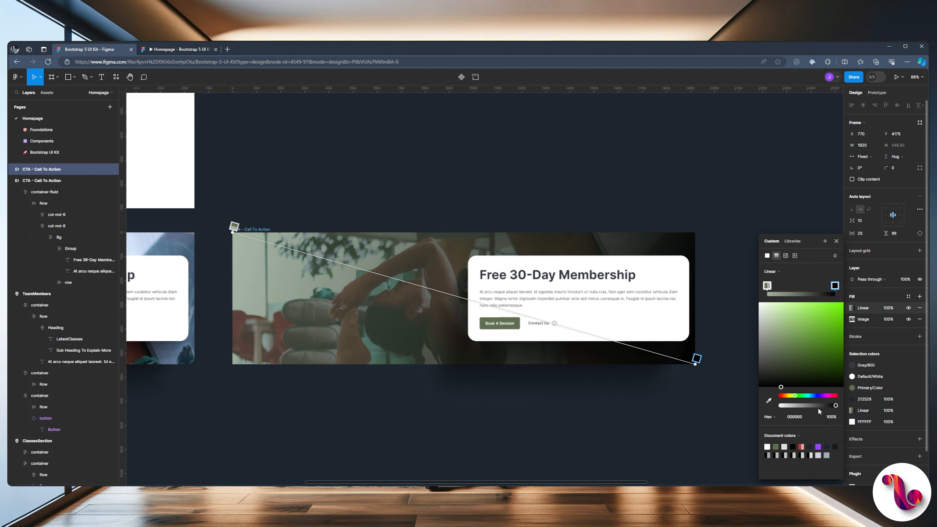
mouse_move(822, 405)
left_mouse_down()
mouse_move(806, 406)
mouse_move(815, 405)
left_mouse_up()
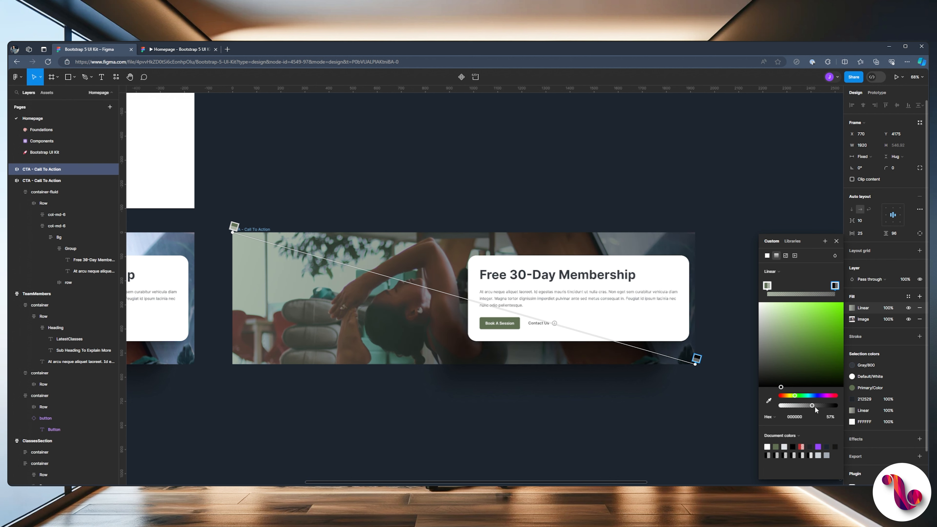
Swap the gradient stops so black starts at the frame's top-left corner and olive ends at the bottom-right.
left_click_drag(767, 285, 838, 287)
left_click(835, 284)
key("Delete")
left_click(801, 285)
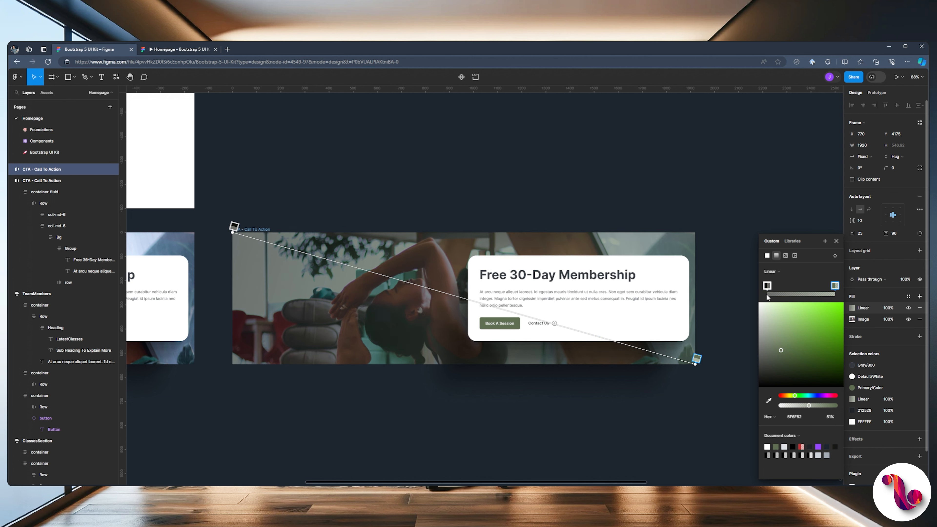
Tint the gradient's first stop dark indigo at 76% opacity and darken the olive stop to 202F14 at 68%.
left_click(767, 286)
left_click_drag(813, 405, 823, 405)
left_click(817, 395)
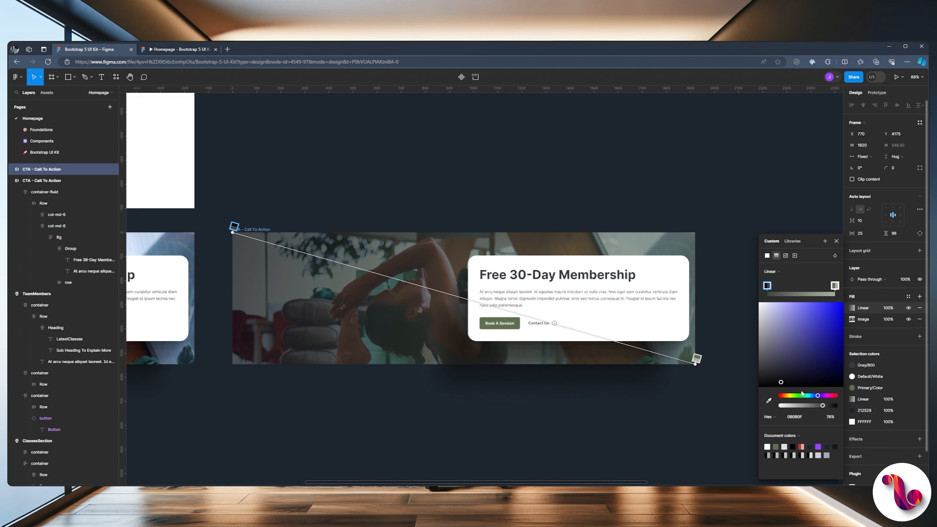
left_click(796, 373)
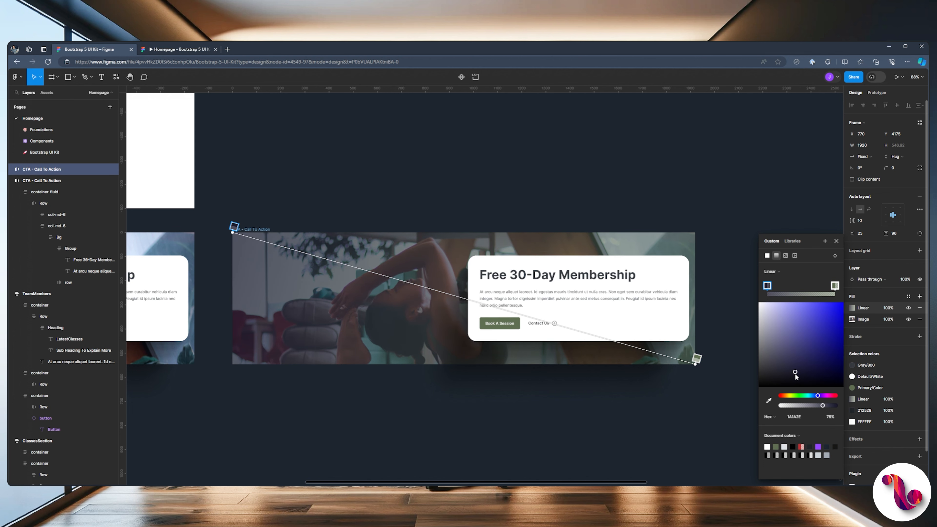
left_click_drag(795, 373, 808, 374)
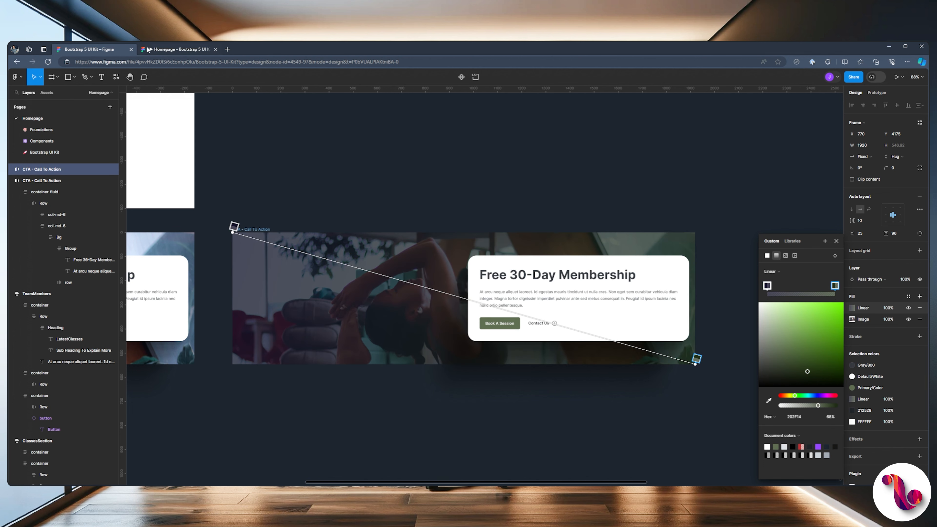
Compare the gradient CTA with the original CTA in the prototype preview and return to the design file.
left_click(149, 49)
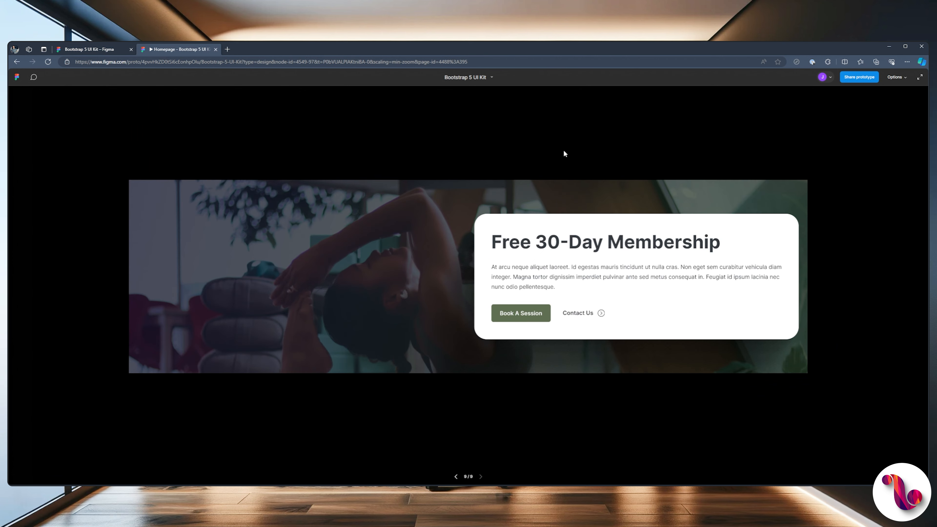
key("Left")
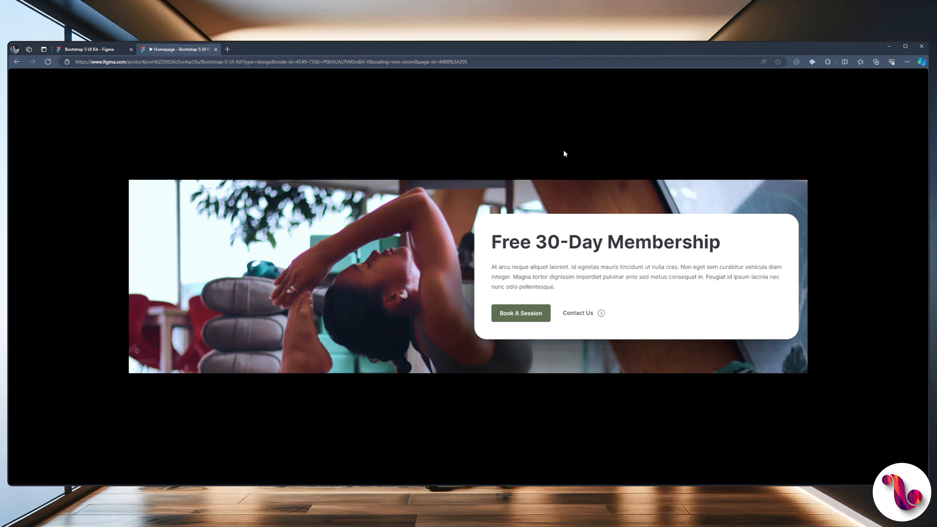
left_click(120, 50)
left_click(530, 182)
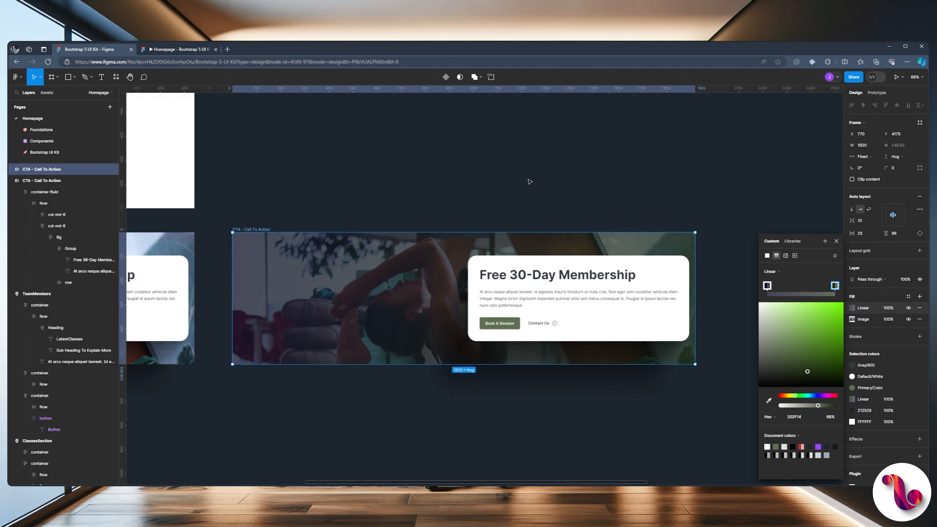
left_click(530, 182)
Duplicate the gradient CTA frame and place the copy beside it as a third variant.
scroll(559, 202, "down", 5)
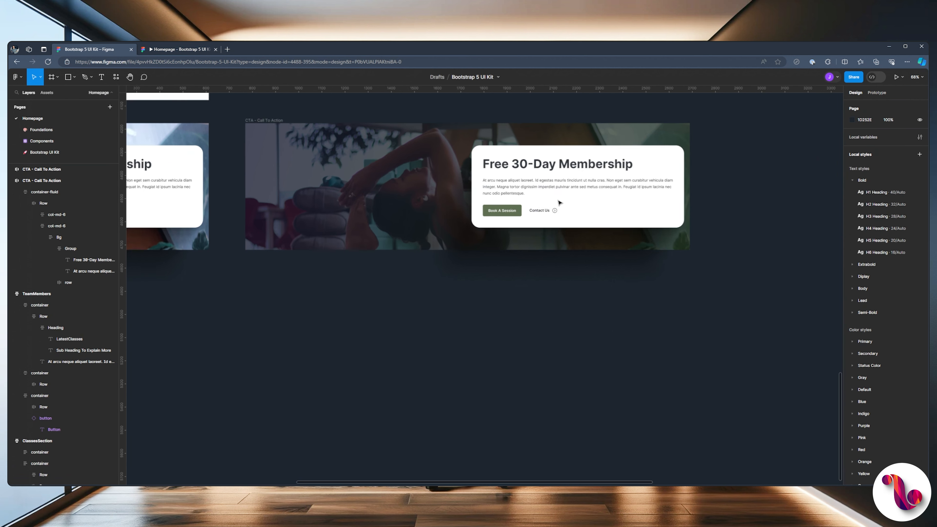
left_click_drag(433, 138, 377, 225)
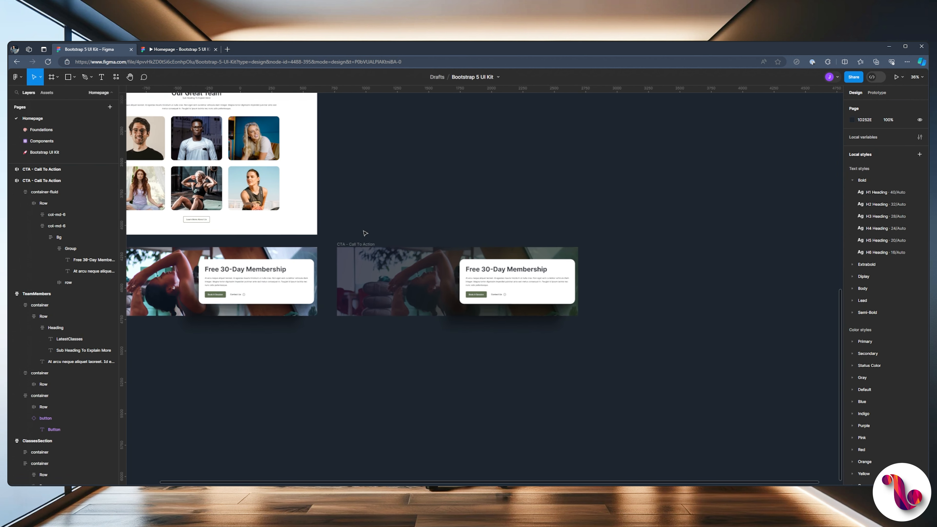
left_click(351, 246)
key("ctrl+d")
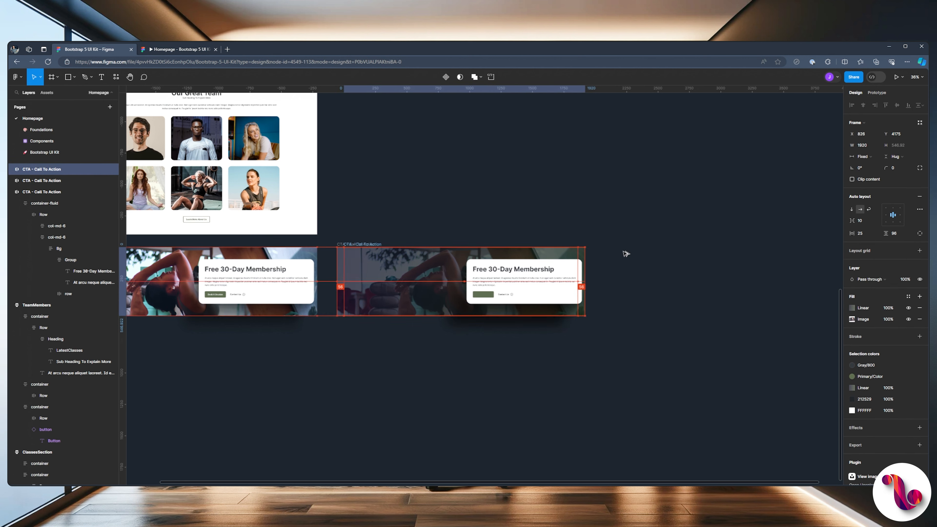
left_click(775, 175)
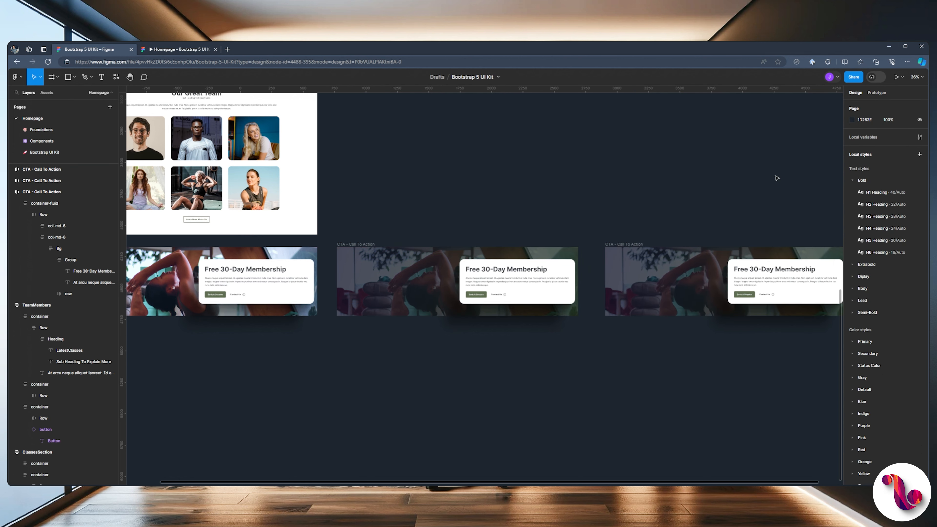
Remove the gradient fill from the third CTA frame and fully desaturate its background image.
scroll(564, 182, "up", 5)
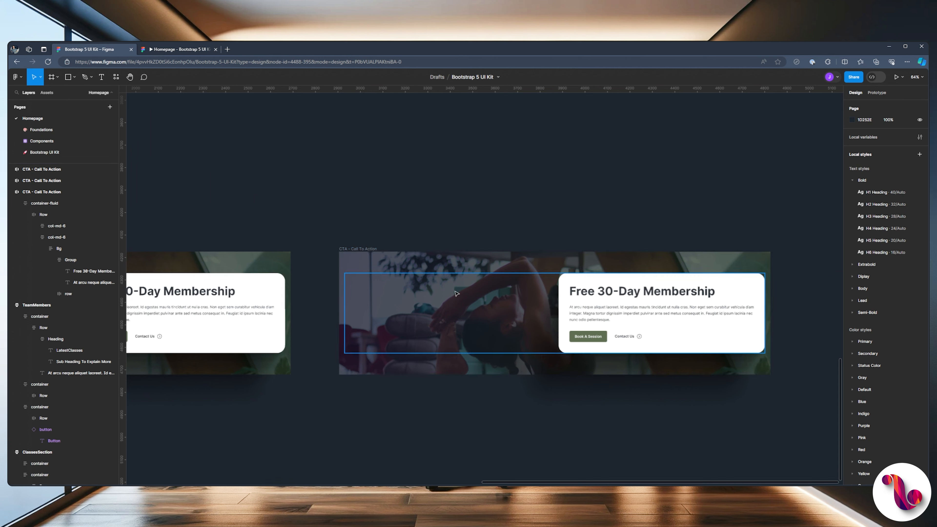
left_click(478, 268)
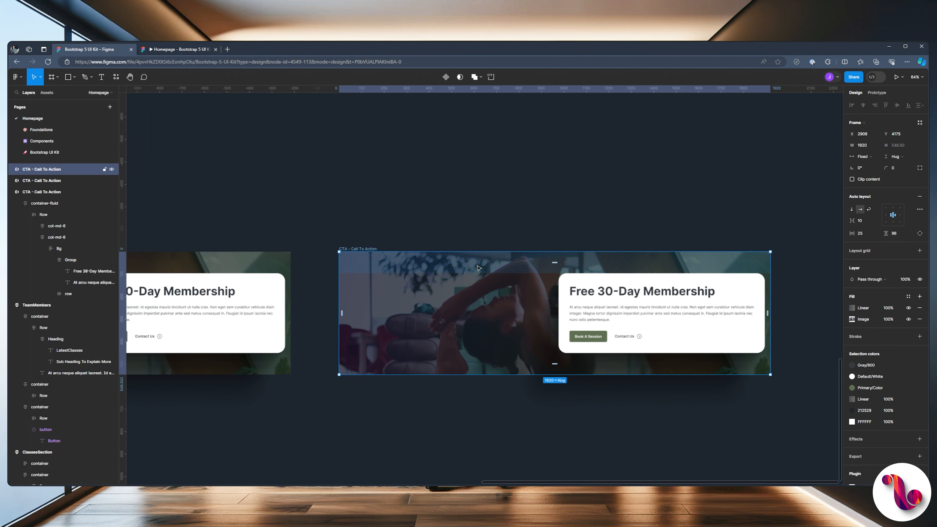
left_click(919, 307)
left_click(852, 308)
left_click_drag(817, 423, 800, 424)
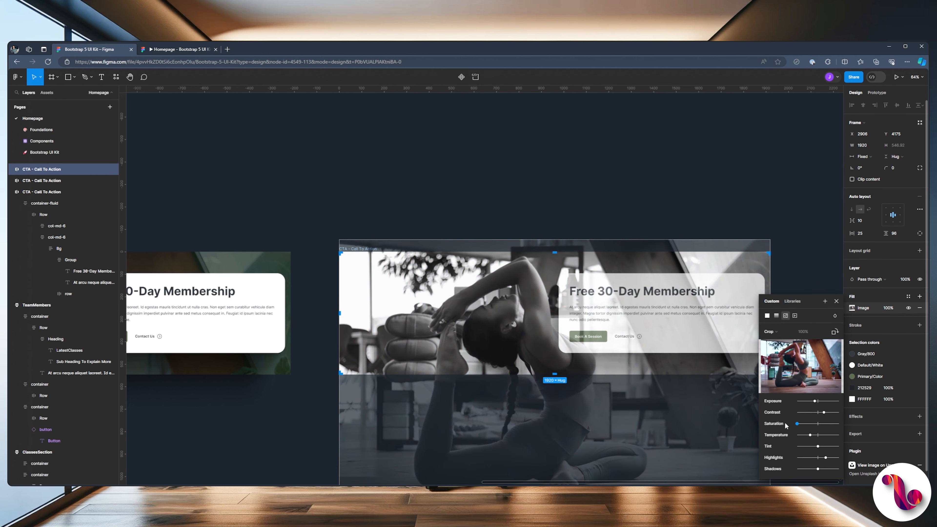
left_click(581, 217)
left_click(582, 216)
scroll(627, 279, "up", 2)
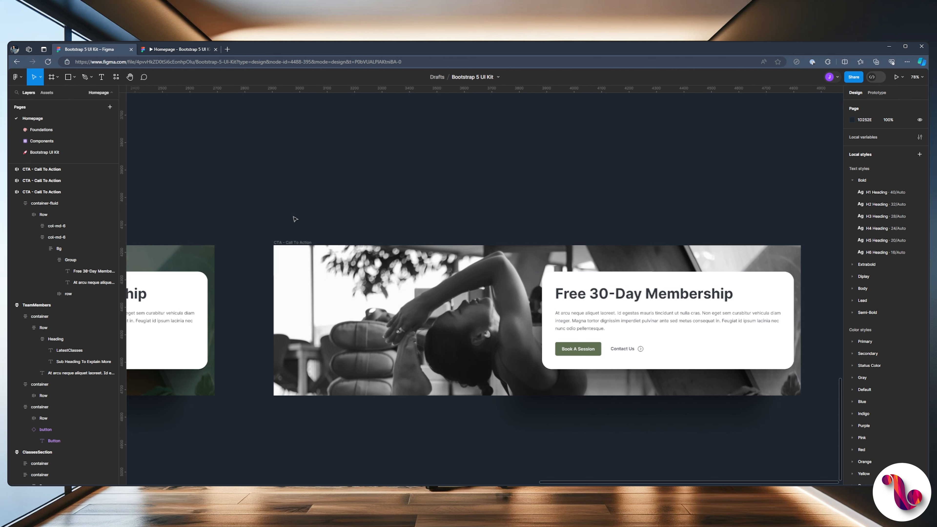
Add a solid 000000 fill above the third CTA frame's image and set its opacity to 100%.
left_click(285, 247)
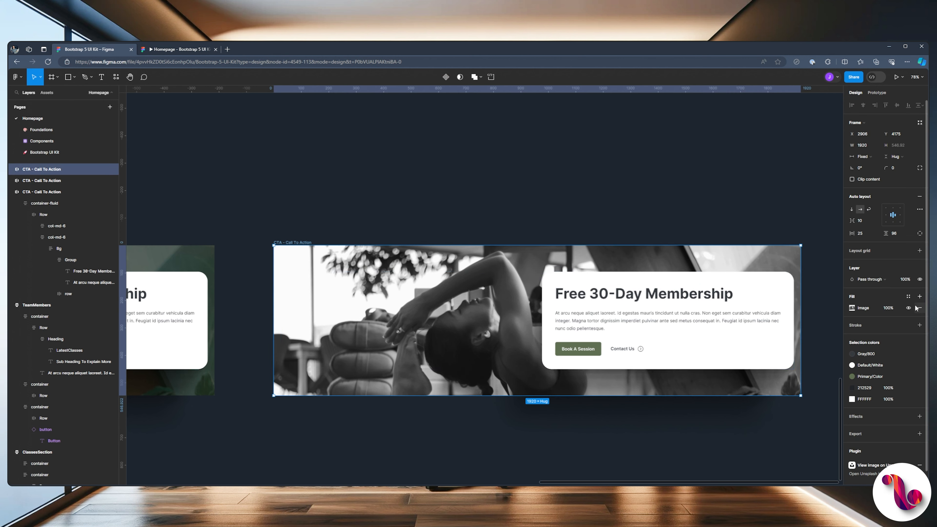
left_click(920, 296)
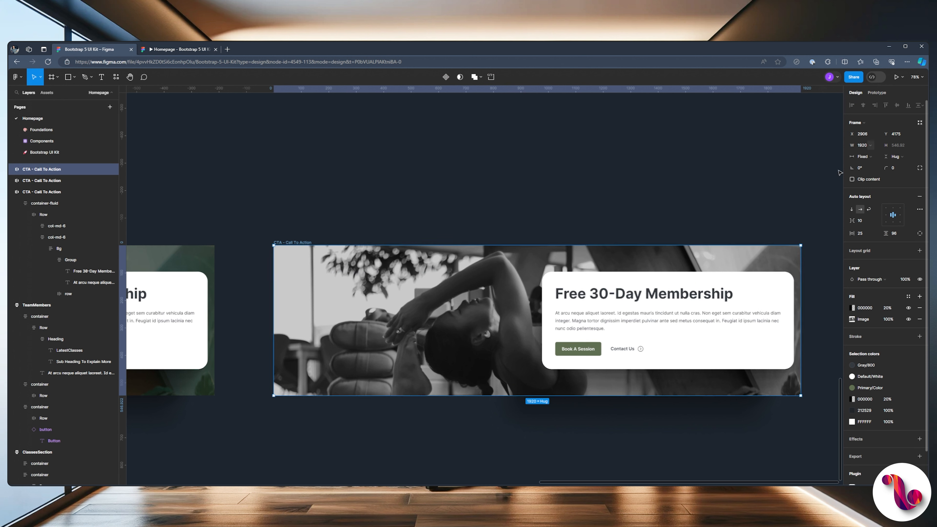
left_click(888, 309)
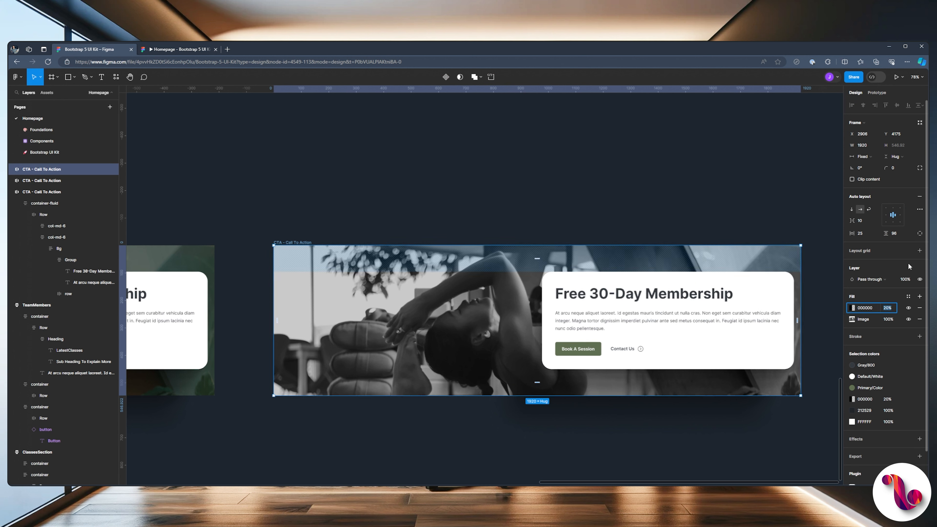
type("100")
key("Return")
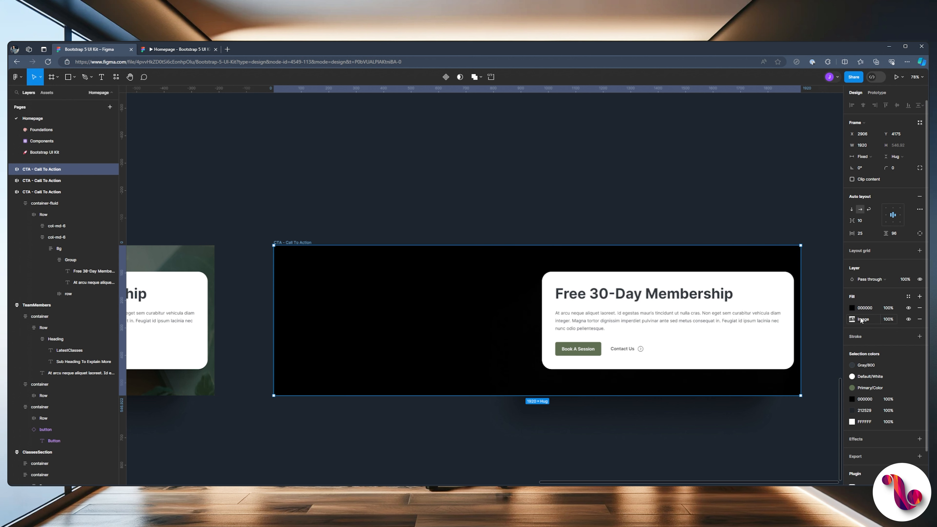
Recolor the solid overlay with the document's olive green at 78% opacity and check it in the prototype preview.
left_click(851, 307)
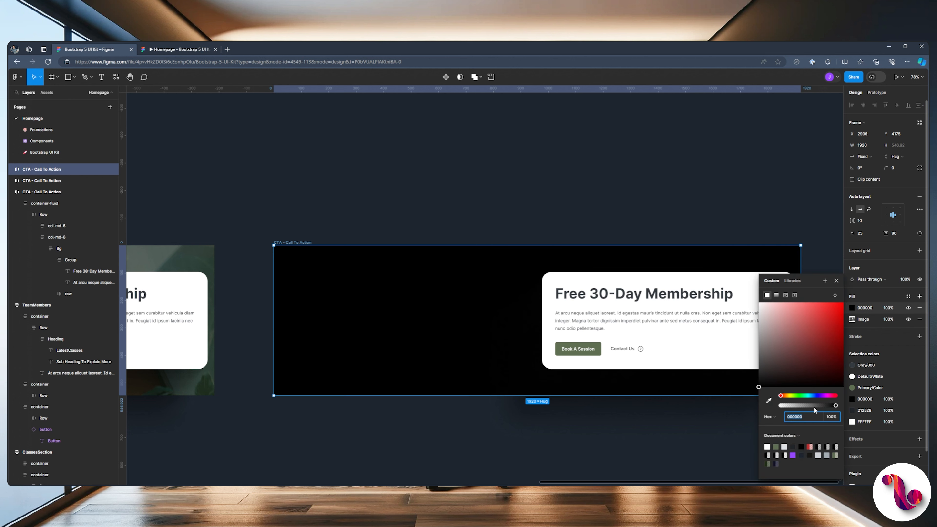
left_click(776, 446)
left_click_drag(830, 406, 824, 410)
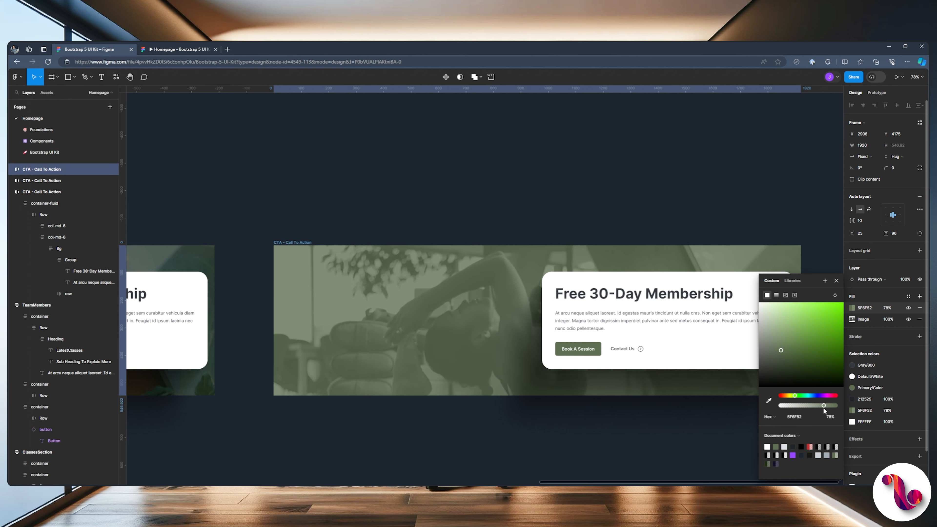
left_click(187, 51)
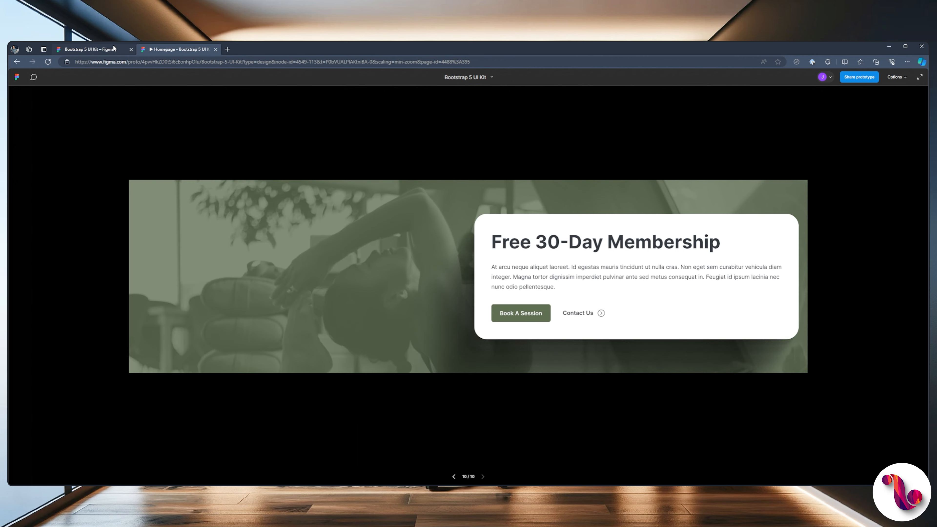
left_click(115, 49)
Darken the third CTA frame's olive overlay, trying 2A3422 and settling on 3D4834, and check each shade in the prototype preview.
left_click_drag(795, 365, 789, 371)
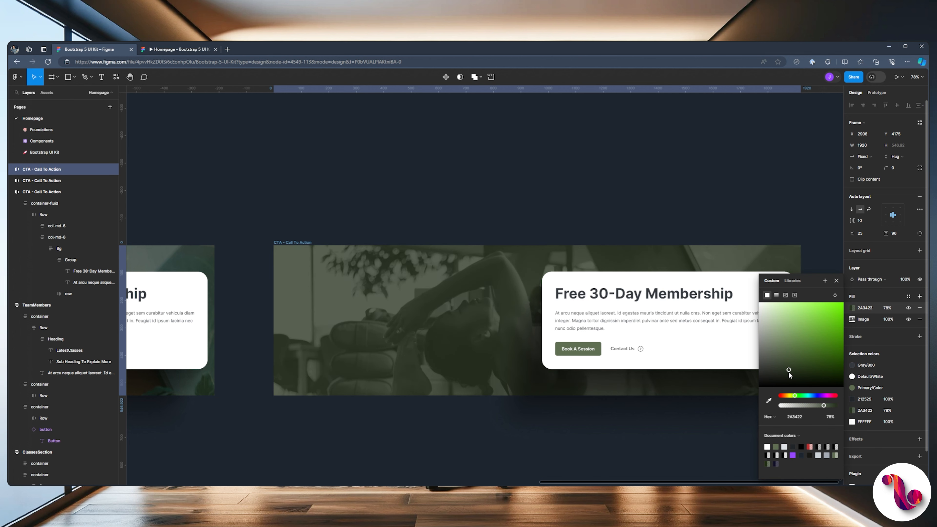
left_click(178, 49)
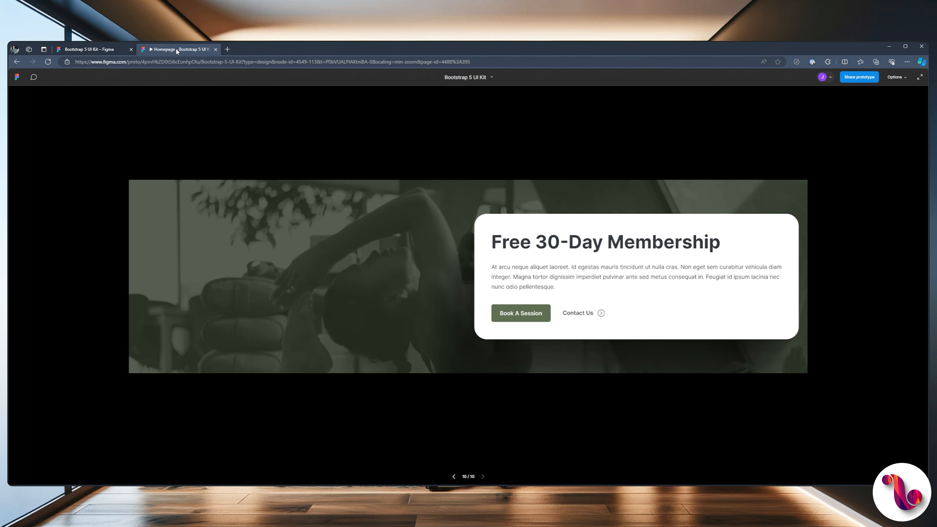
left_click(111, 49)
left_click_drag(790, 371, 782, 363)
left_click(185, 48)
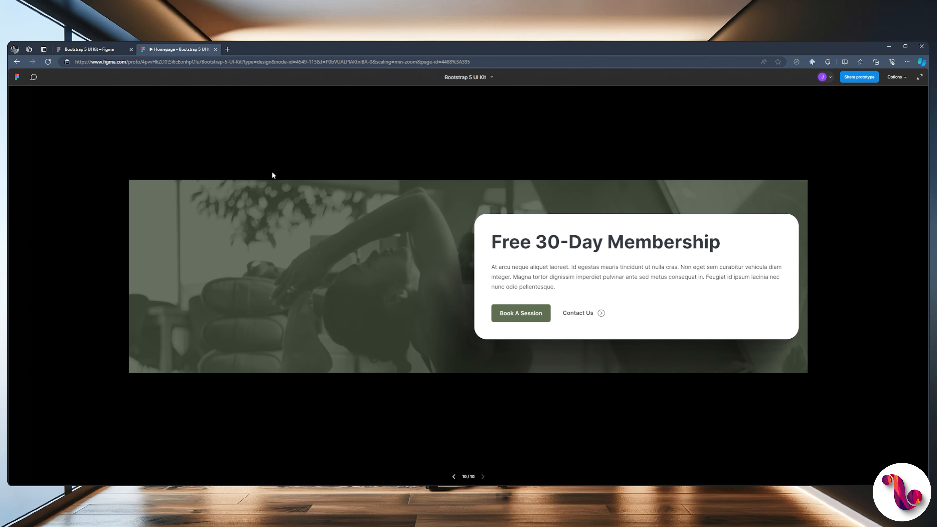
left_click(95, 51)
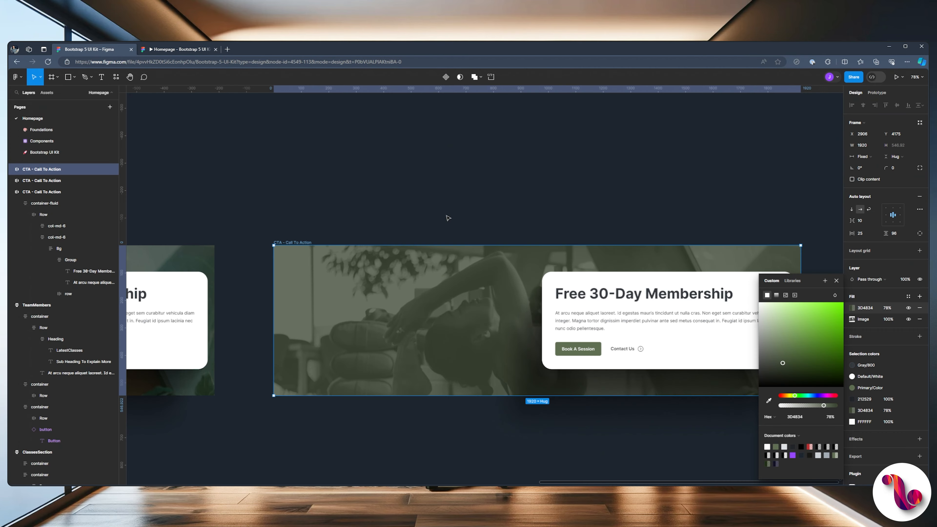
Duplicate the olive-tinted third CTA frame and place the copy beside it in the same row, at about X 5069.
scroll(557, 224, "down", 2)
scroll(535, 207, "down", 6, "ctrl")
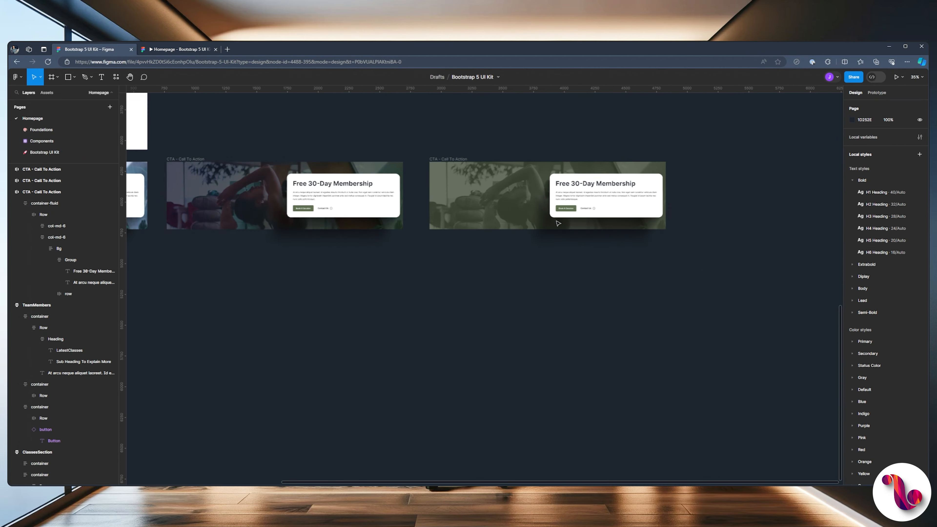
scroll(506, 187, "up", 3, "ctrl")
left_click(476, 180)
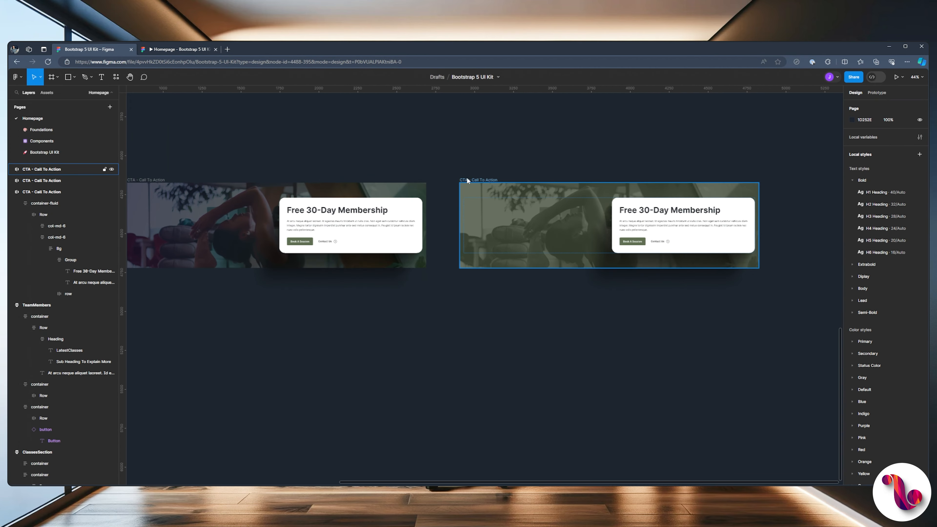
key("ctrl+d")
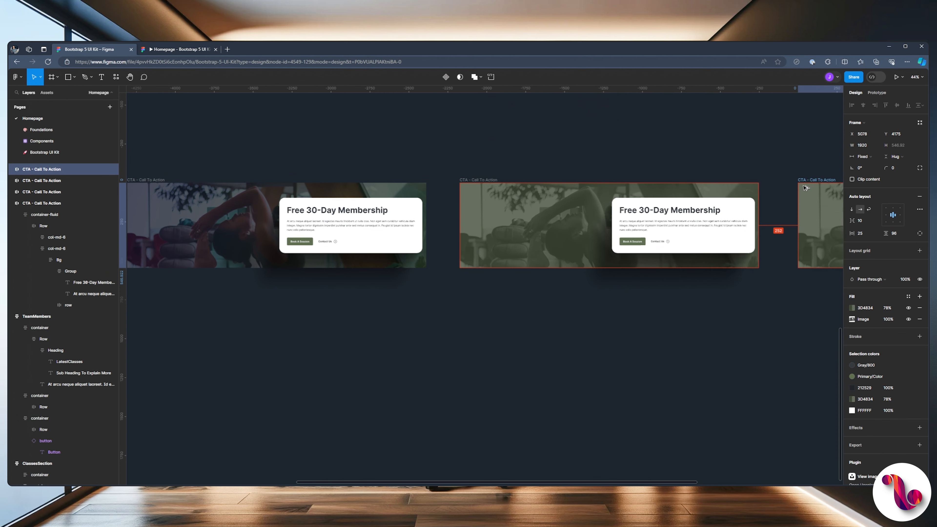
left_click(745, 157)
left_click_drag(776, 150, 367, 151)
scroll(451, 173, "up", 2, "ctrl")
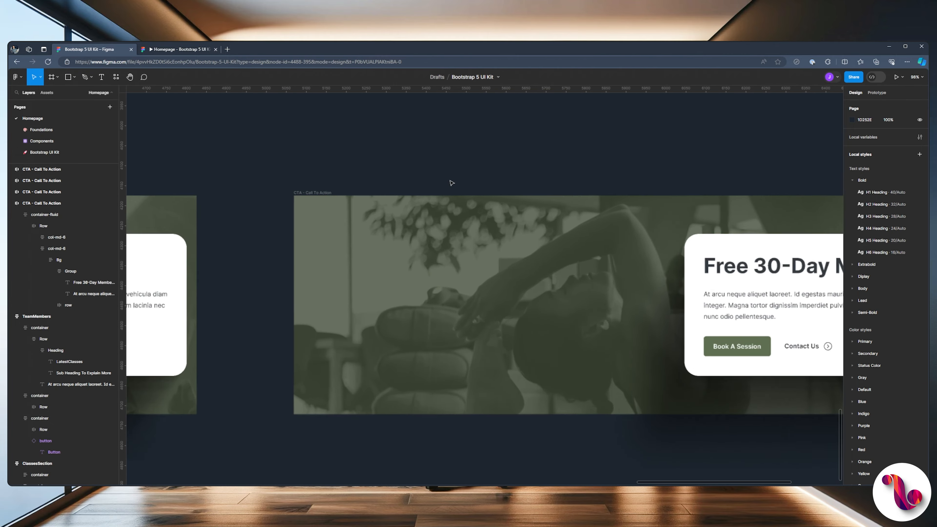
Replace the fourth CTA frame's olive overlay and background image with a single solid FFFFFF fill at 100% opacity.
scroll(331, 169, "down", 6, "ctrl")
scroll(552, 240, "down", 5, "ctrl")
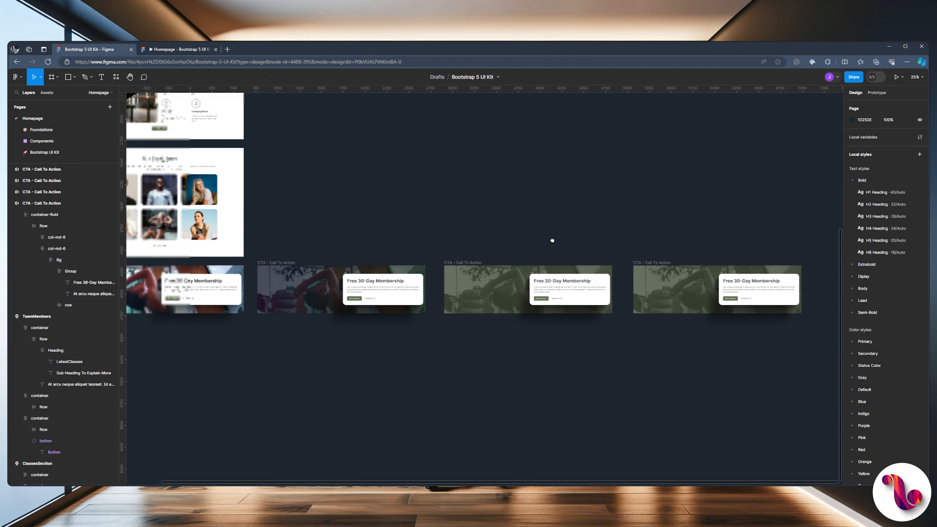
scroll(500, 210, "up", 5)
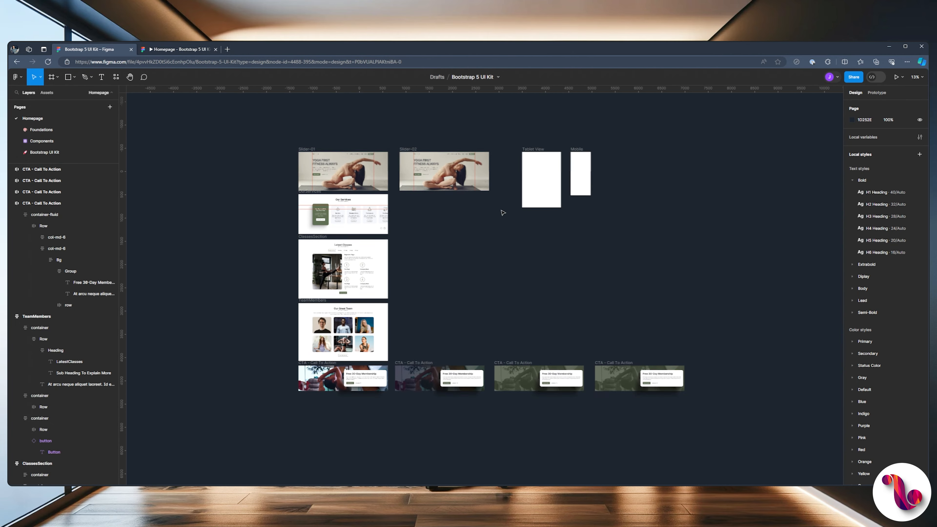
scroll(500, 214, "down", 4)
scroll(640, 259, "up", 10, "ctrl")
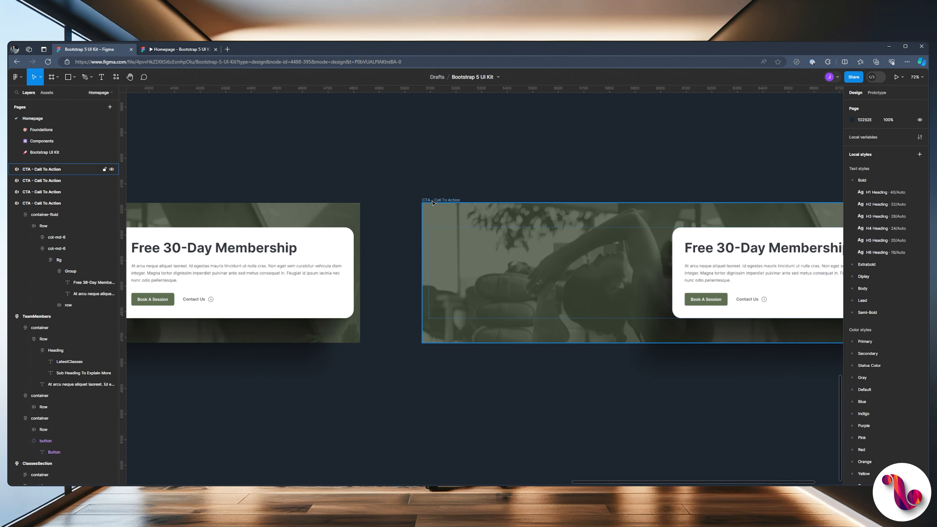
left_click(433, 202)
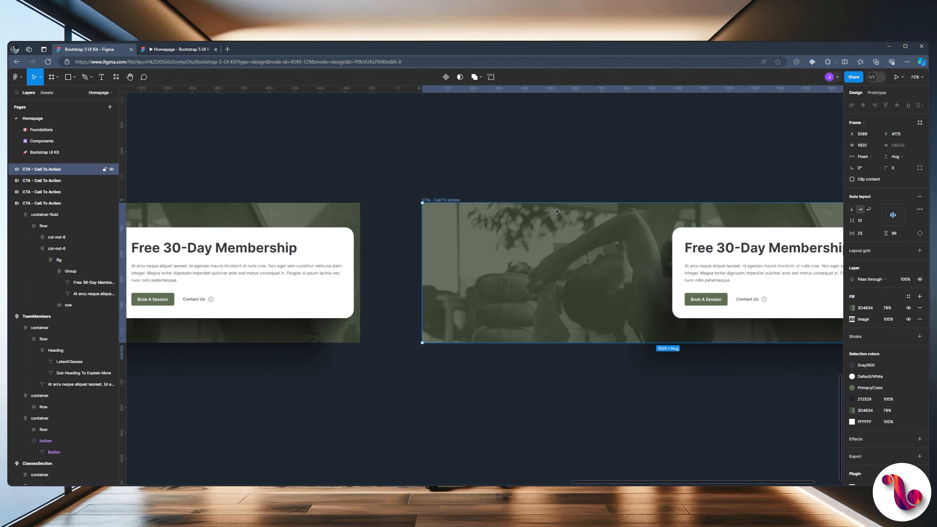
left_click(918, 309)
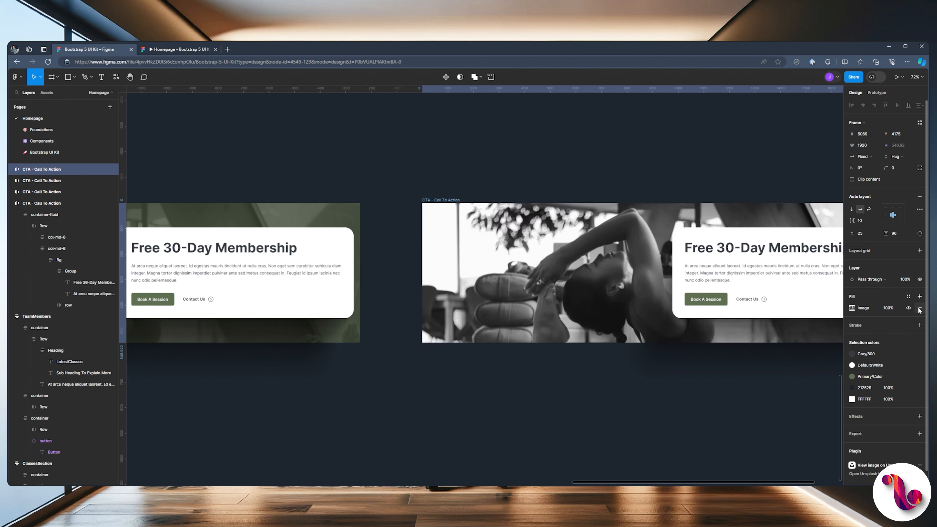
left_click(918, 309)
scroll(507, 279, "right", 4)
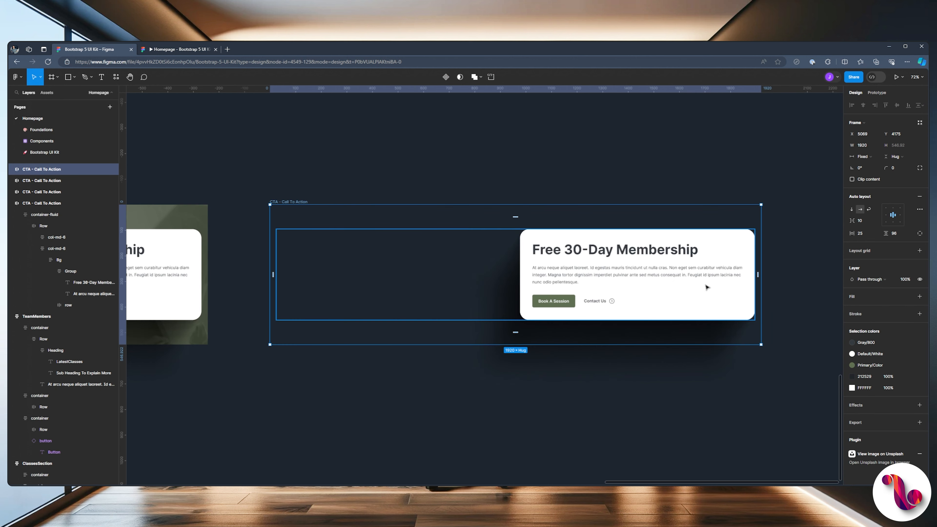
left_click(919, 296)
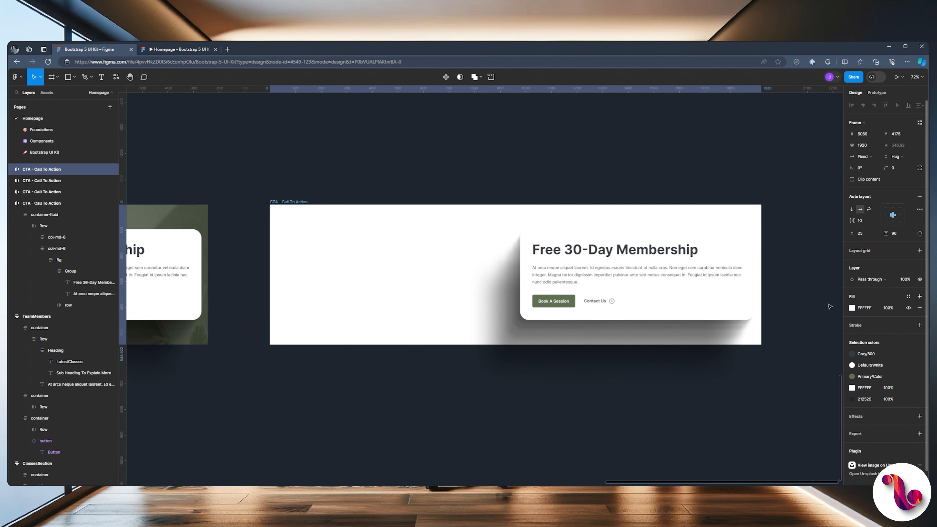
Remove all drop shadow effects from the Free 30-Day Membership card in the fourth CTA frame.
left_click(594, 238, "ctrl")
scroll(885, 369, "down", 2)
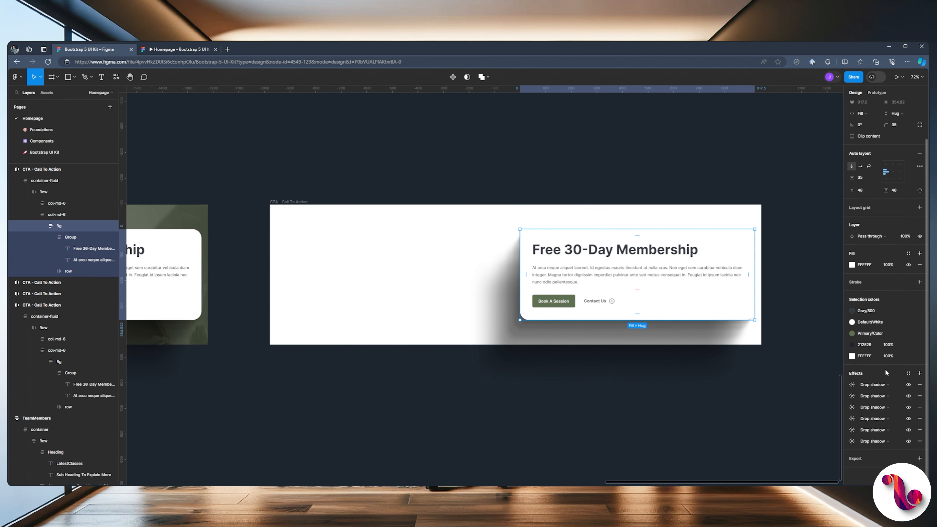
left_click(919, 384)
left_click(920, 384)
left_click(920, 384)
left_click(919, 384)
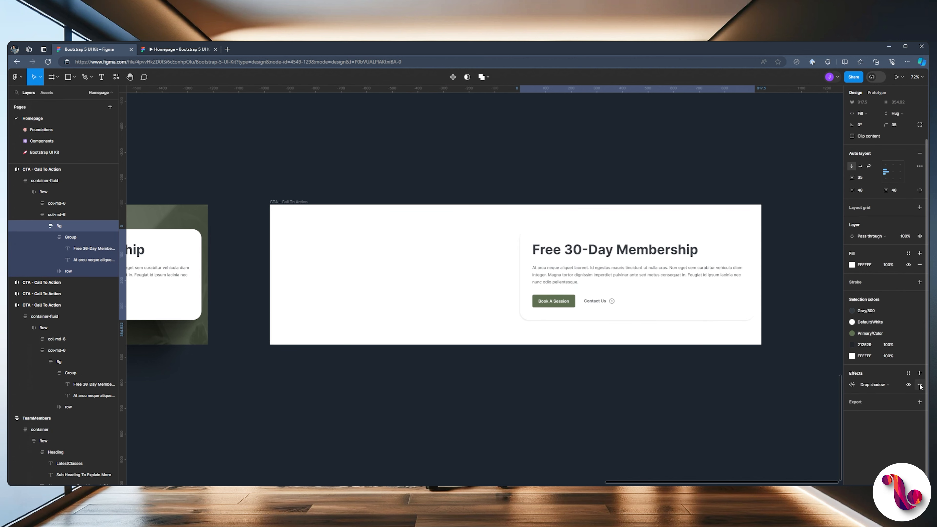
left_click(919, 384)
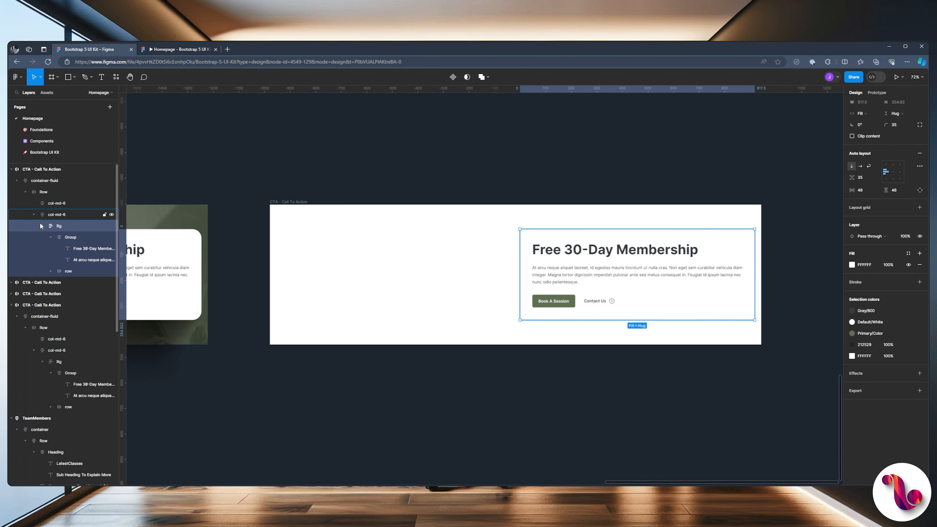
Apply the Primary/Color style to the membership card's background and select the empty col-md-6 column beside the card.
left_click(908, 255)
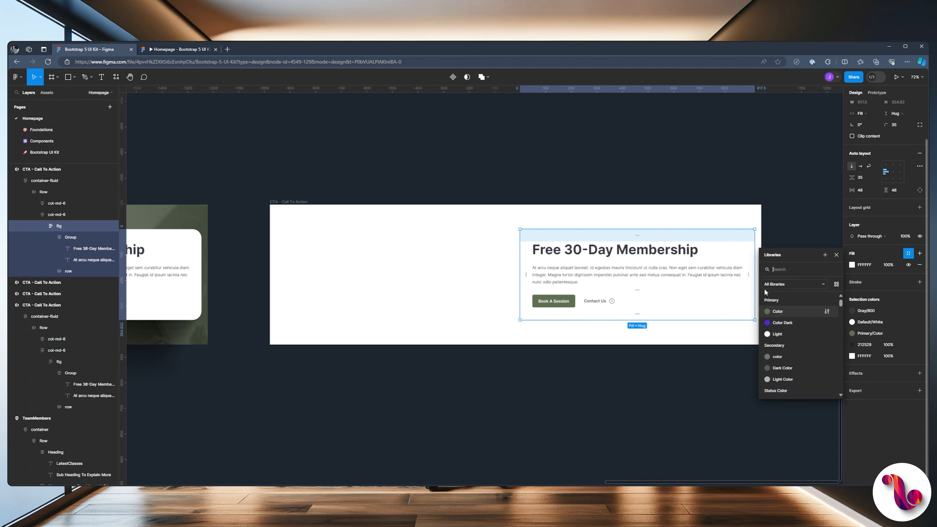
left_click(769, 312)
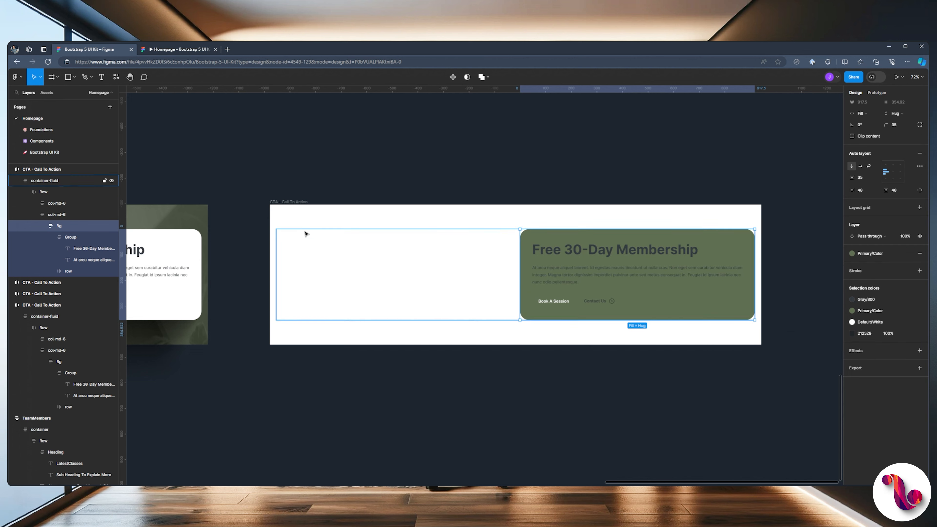
left_click(507, 252)
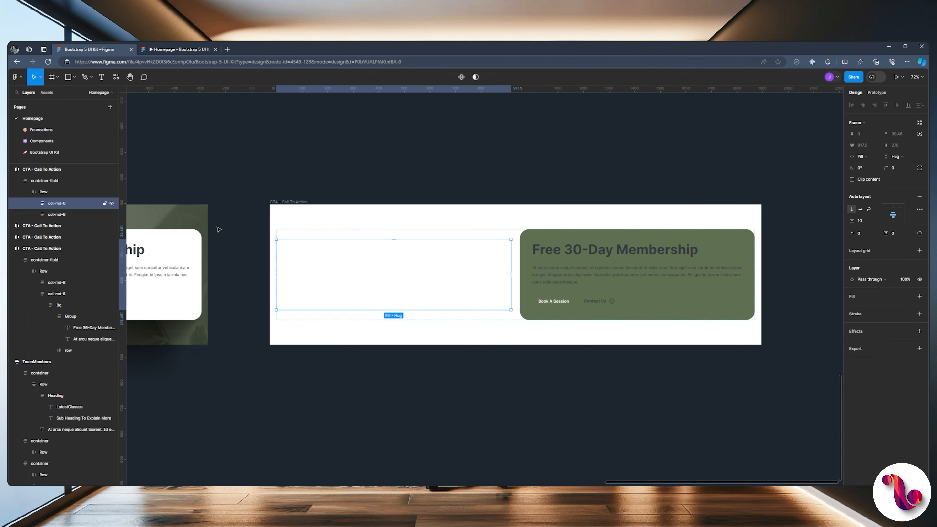
Delete the empty first col-md-6 column from the row of the white call-to-action section.
left_click(557, 251)
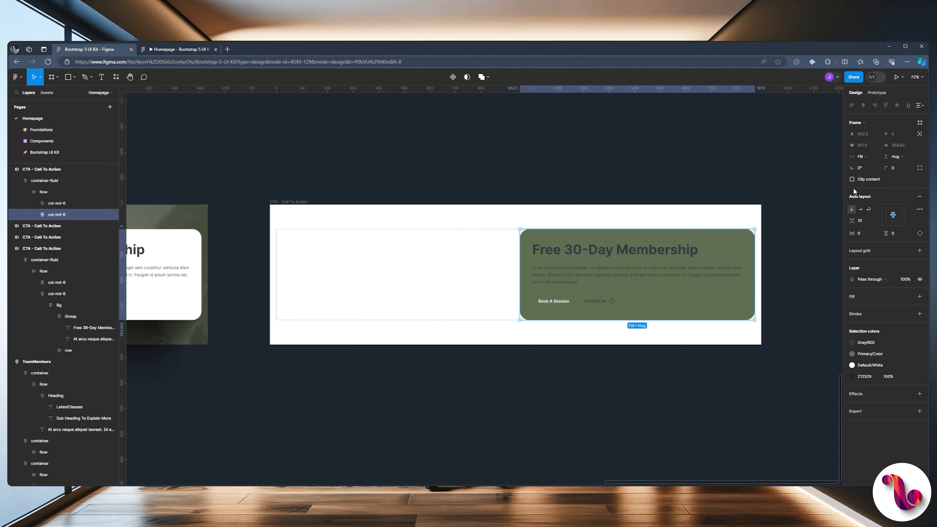
left_click(863, 156)
left_click(872, 142)
left_click(65, 205)
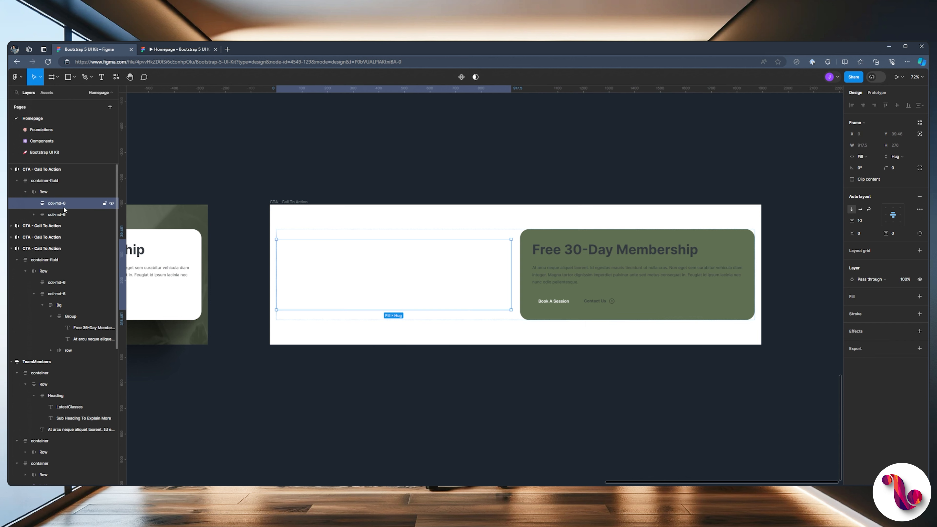
key("Delete")
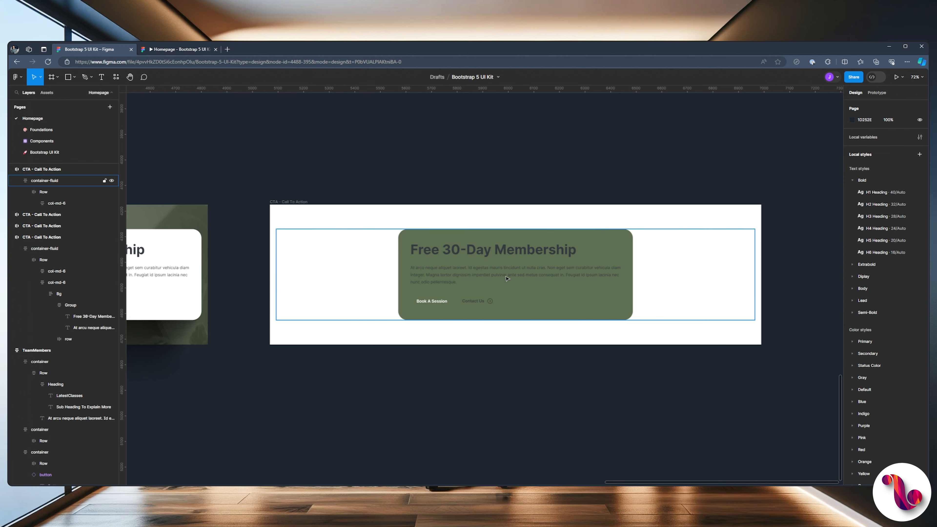
Recolor the "Free 30-Day Membership" heading and its paragraph on the green card with the Gray/100 library color.
scroll(454, 292, "up", 6)
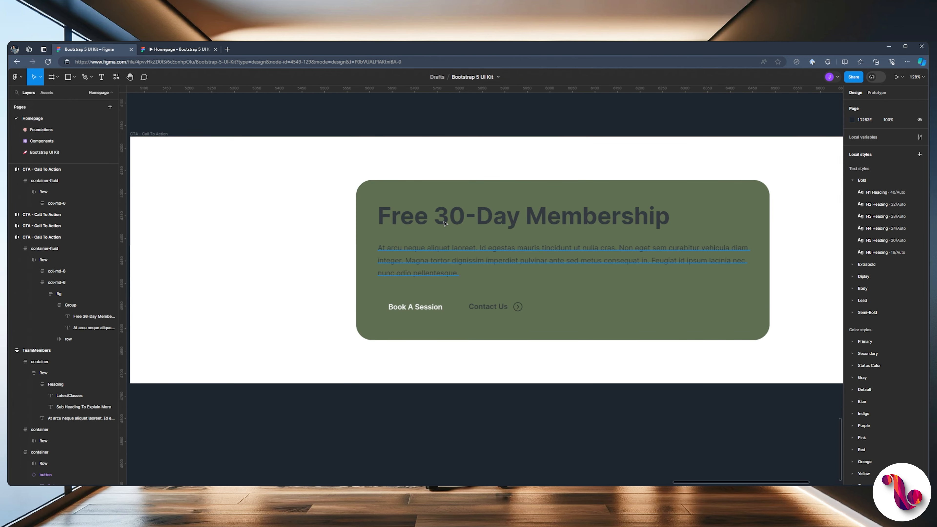
left_click(456, 272, "ctrl")
left_click(92, 237, "shift")
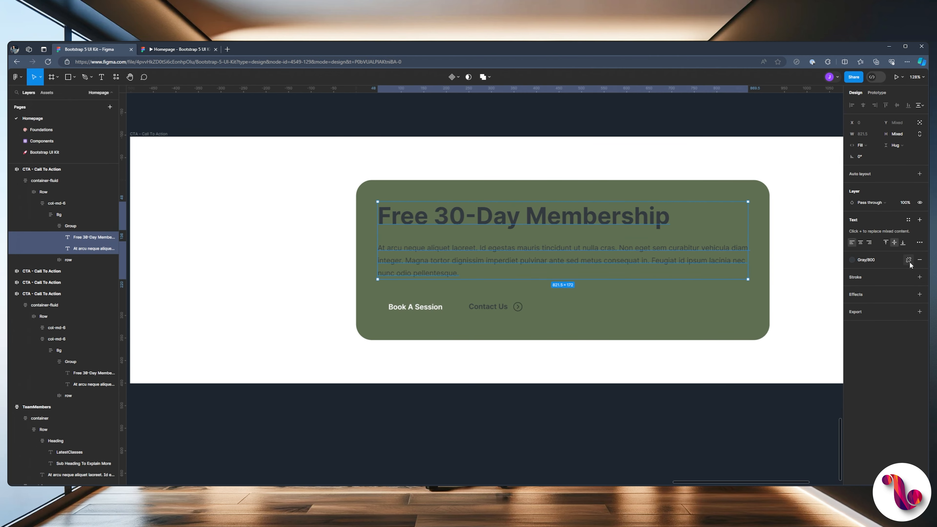
left_click(848, 258)
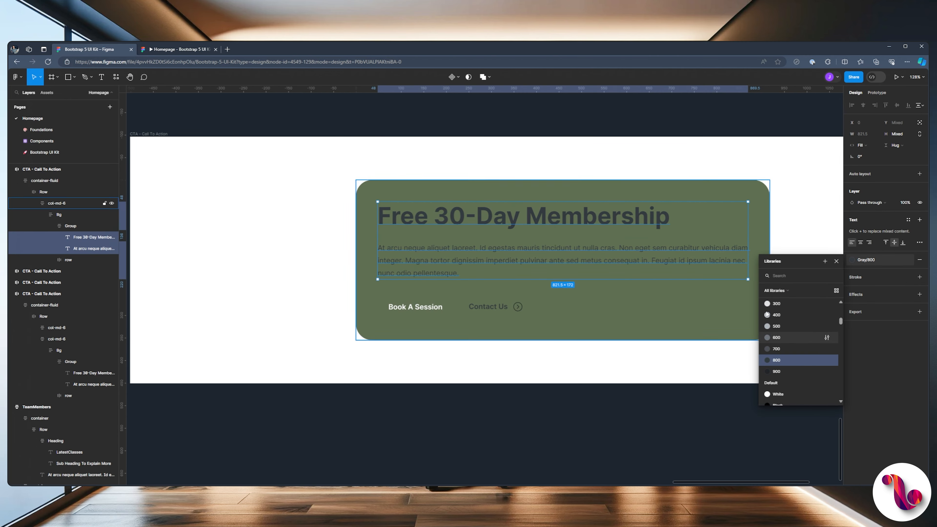
scroll(767, 315, "up", 2)
left_click(767, 329)
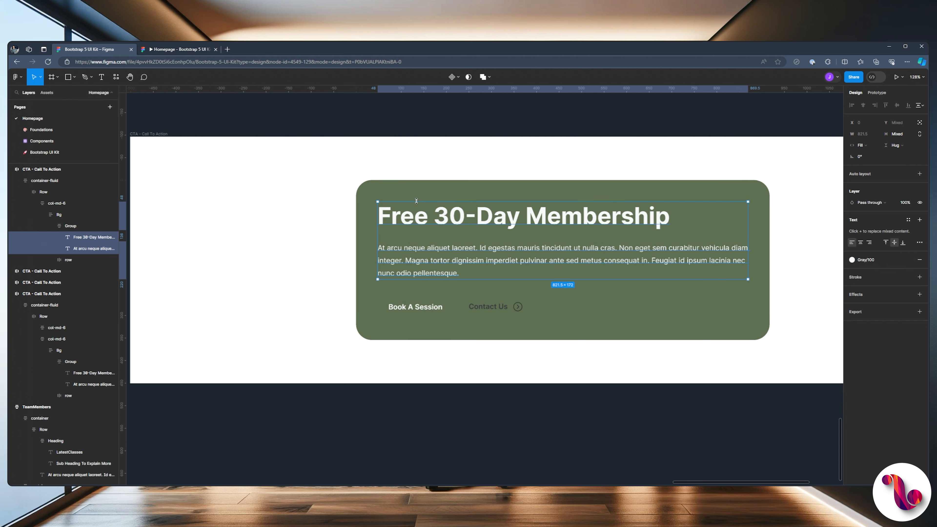
Set the "Book A Session" button's fill on the green card to the Gray/900 library color.
left_click(415, 307)
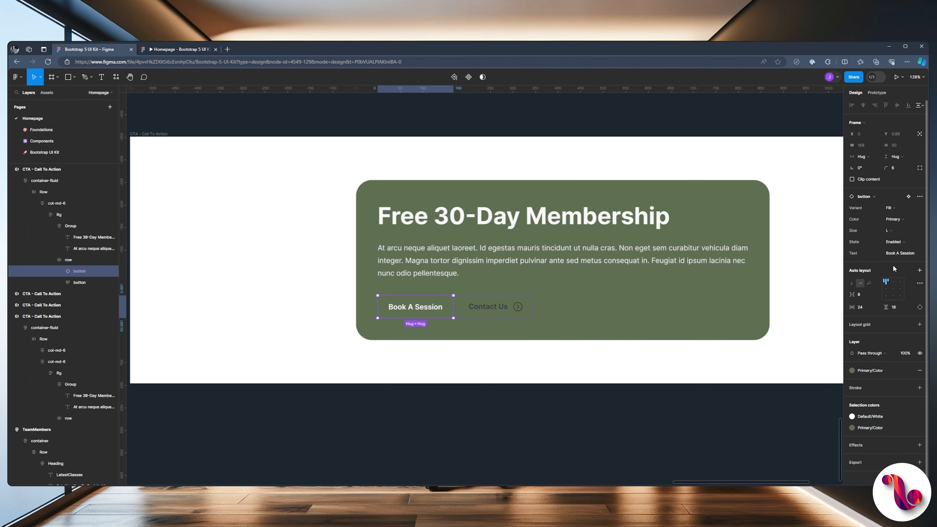
left_click(870, 370)
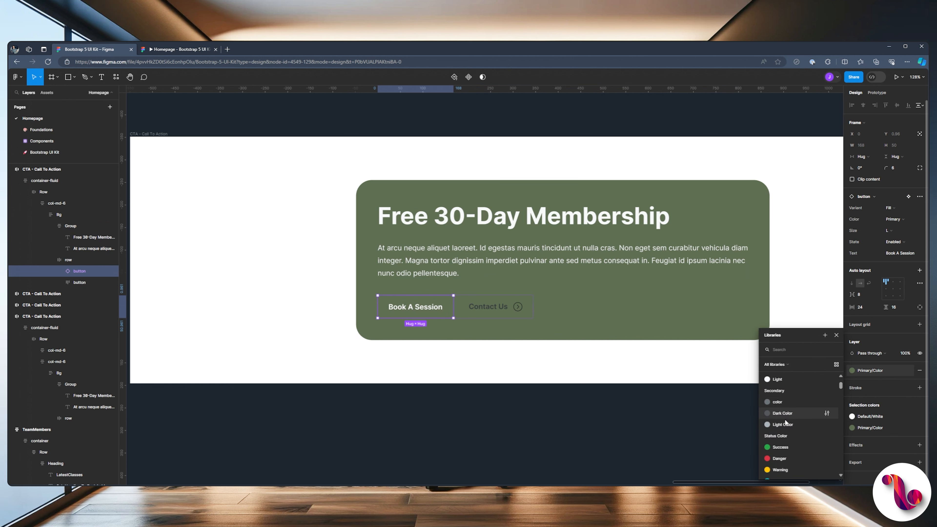
scroll(785, 419, "down", 2)
left_click(771, 437)
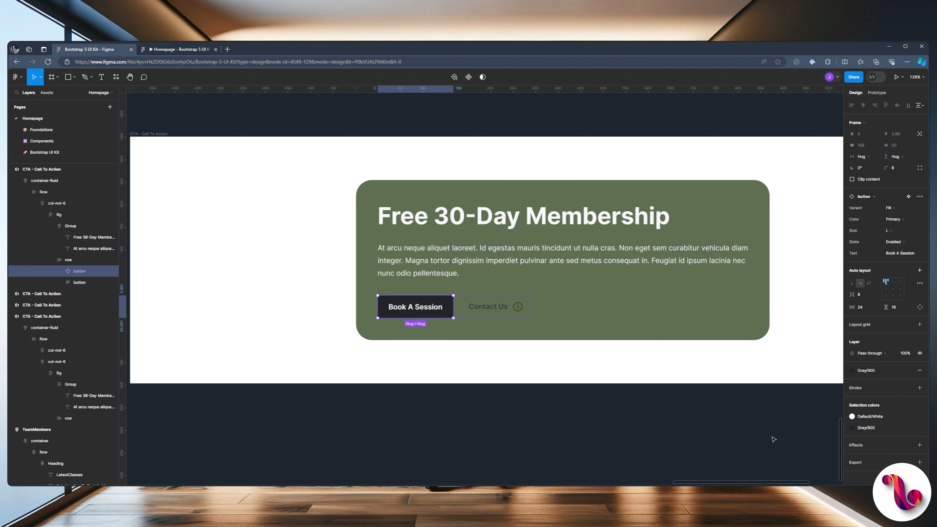
left_click(557, 361)
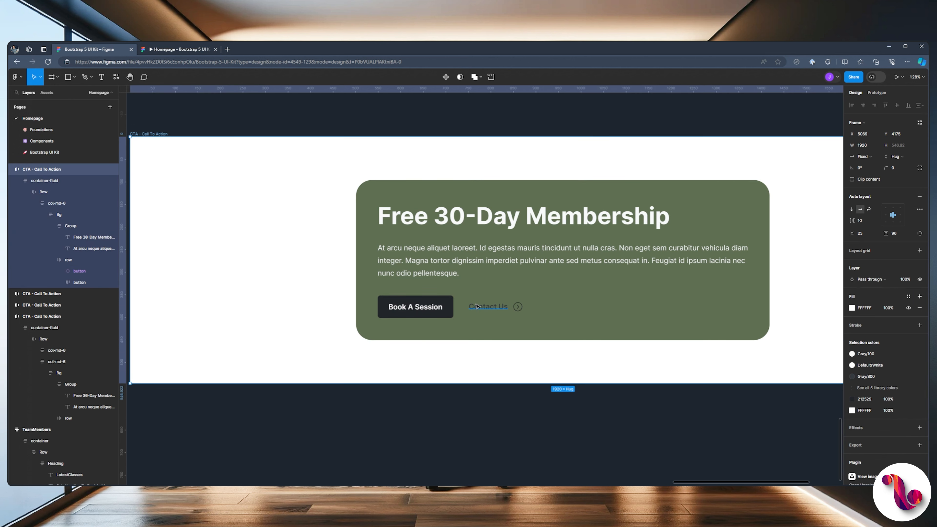
Recolor the "Contact Us" label and its circled caret icon on the green card with the Gray/100 library color.
left_click(495, 307, "ctrl")
left_click(519, 308, "ctrl+shift")
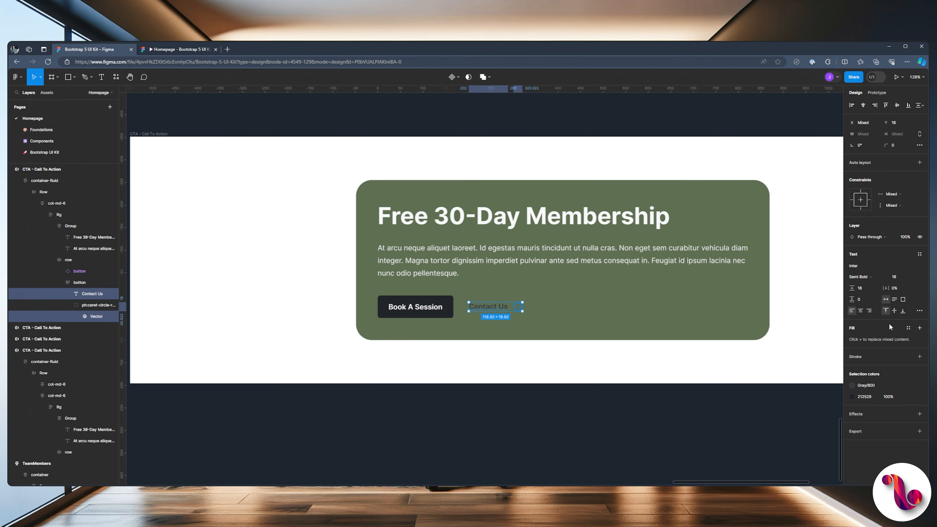
left_click(851, 385)
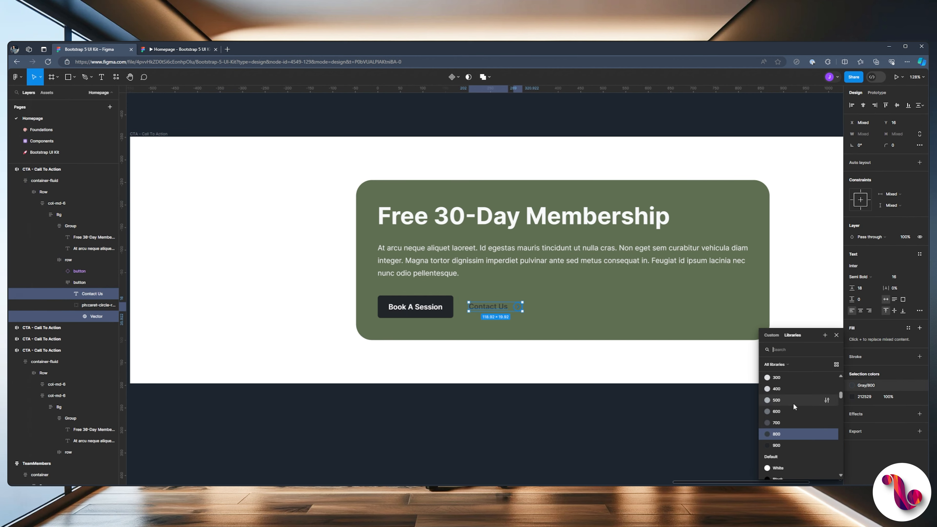
scroll(791, 405, "down", 1)
left_click(771, 436)
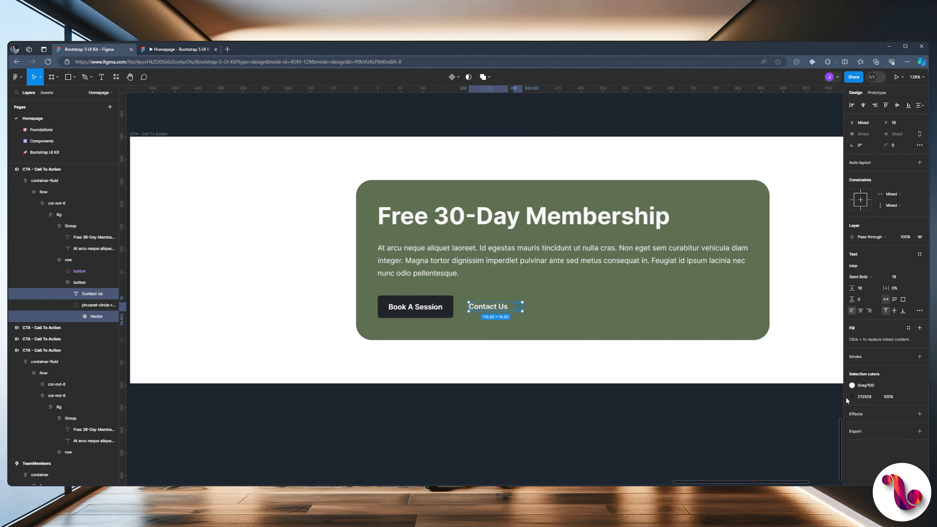
left_click(850, 397)
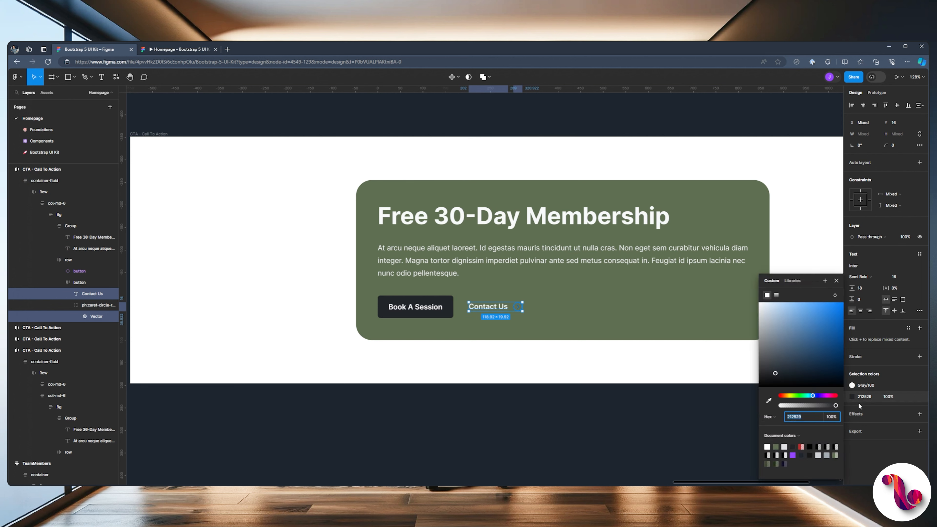
left_click(908, 397)
scroll(789, 436, "down", 1)
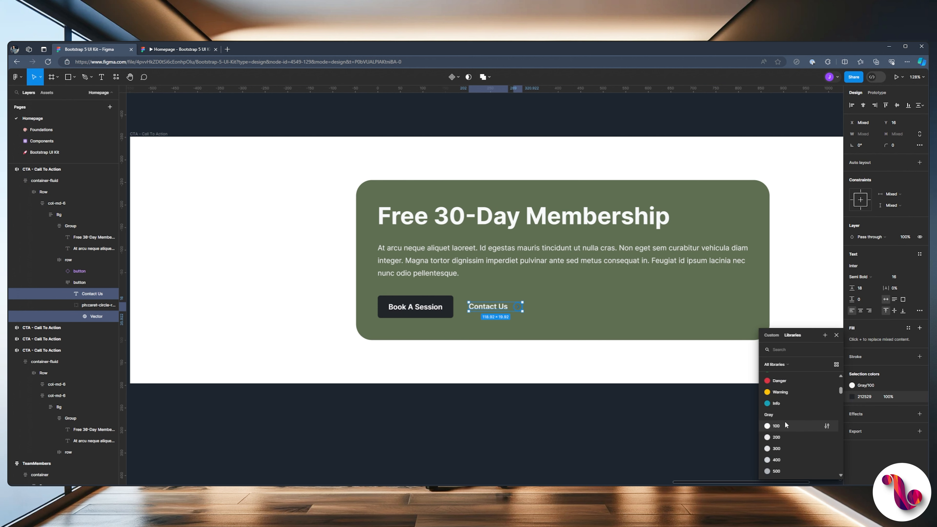
left_click(785, 425)
left_click(517, 209)
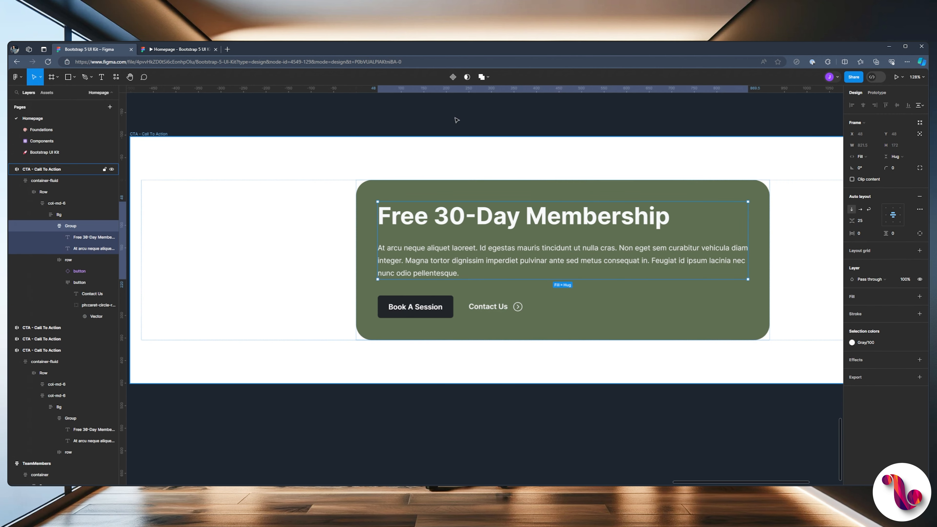
Preview the green-card call-to-action section in the prototype presentation and return to the design file.
left_click(177, 50)
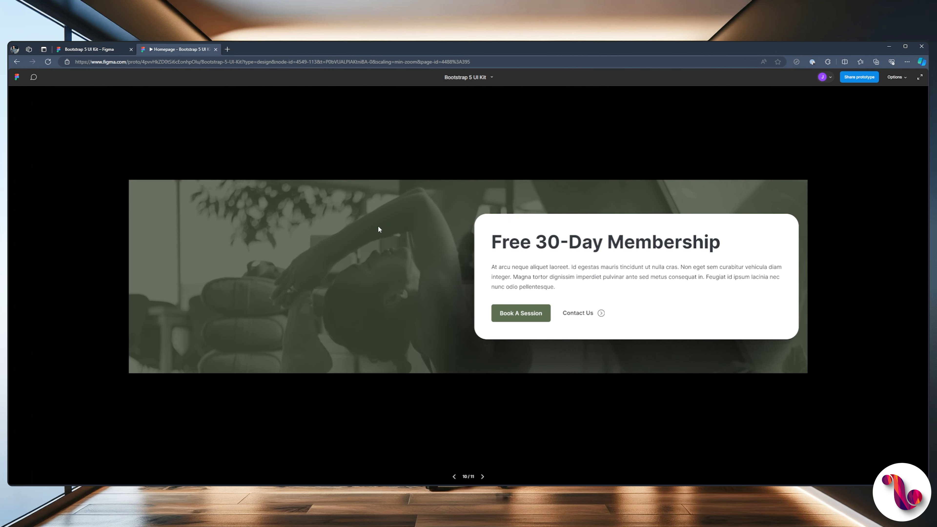
key("Right")
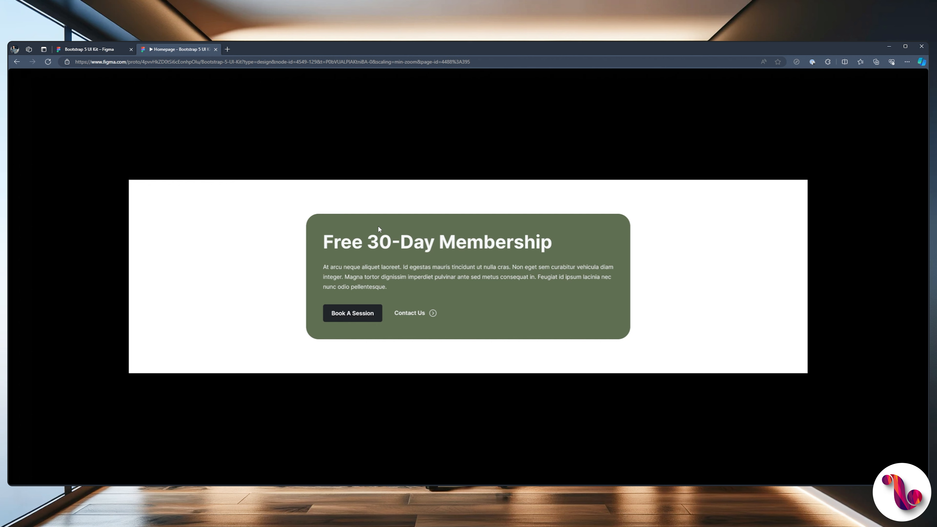
left_click(113, 50)
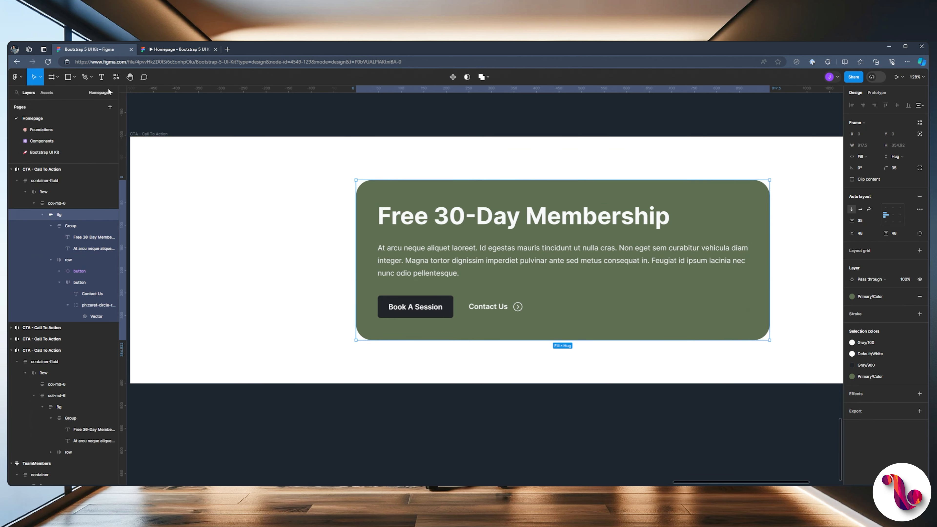
Add a layered black shadow cast down and to the right of the green card with Shadow Maker and check it in the prototype.
left_click(116, 77)
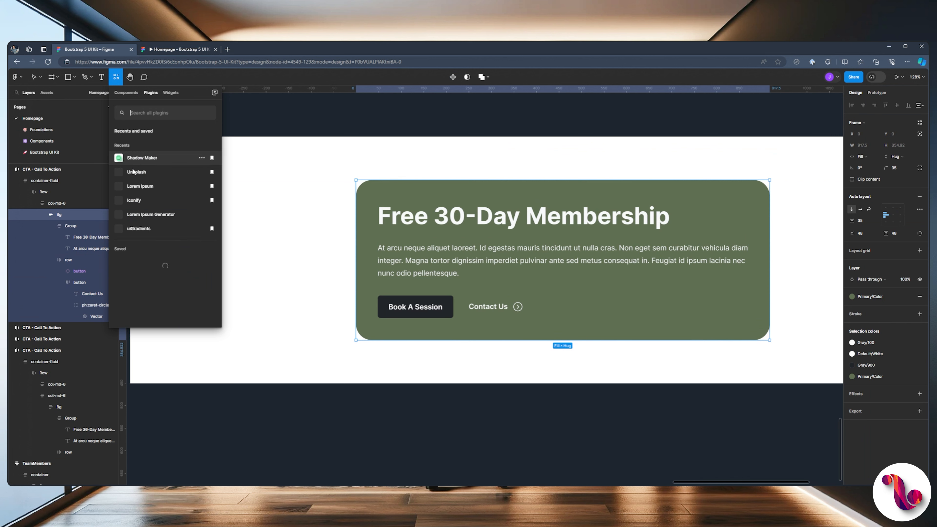
left_click(141, 157)
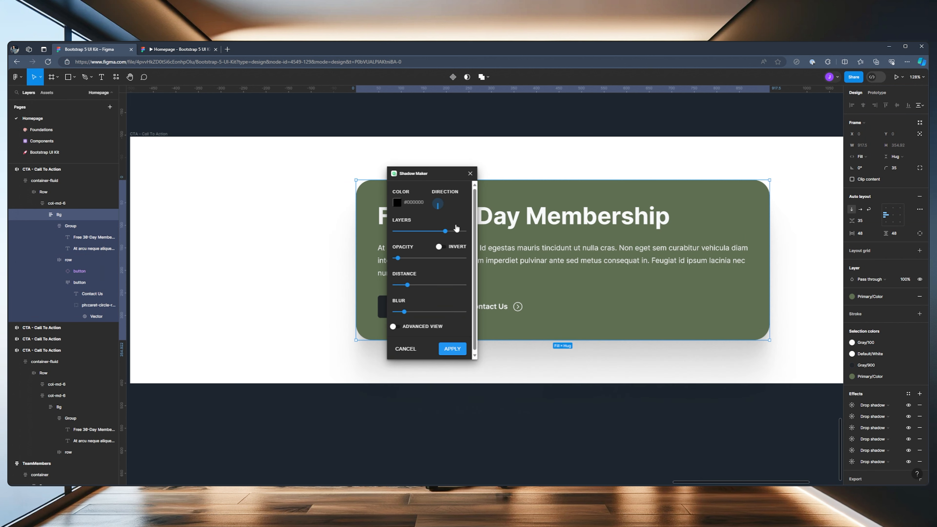
left_click(443, 211)
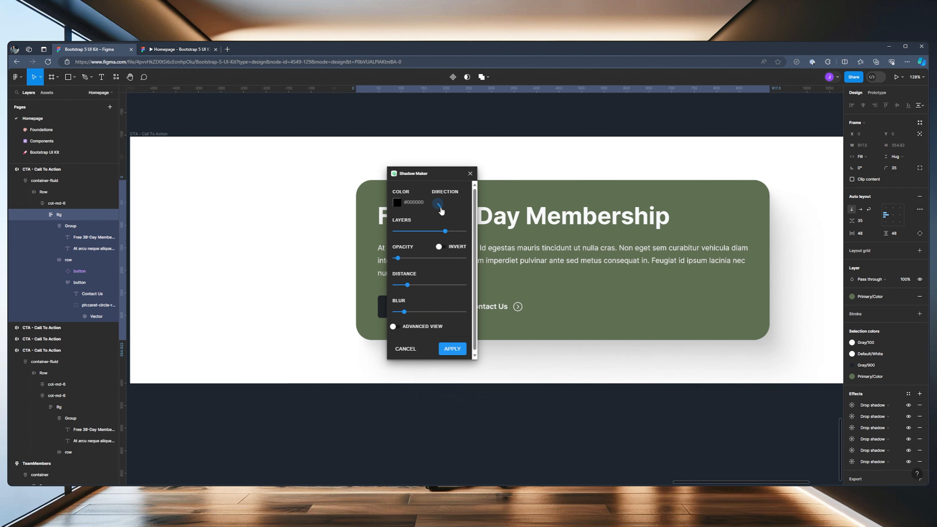
left_click(189, 48)
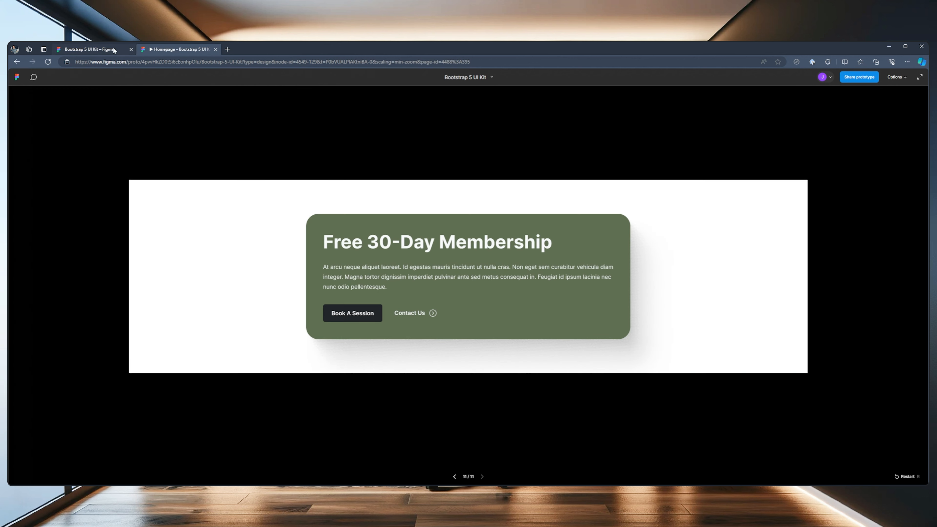
left_click(105, 50)
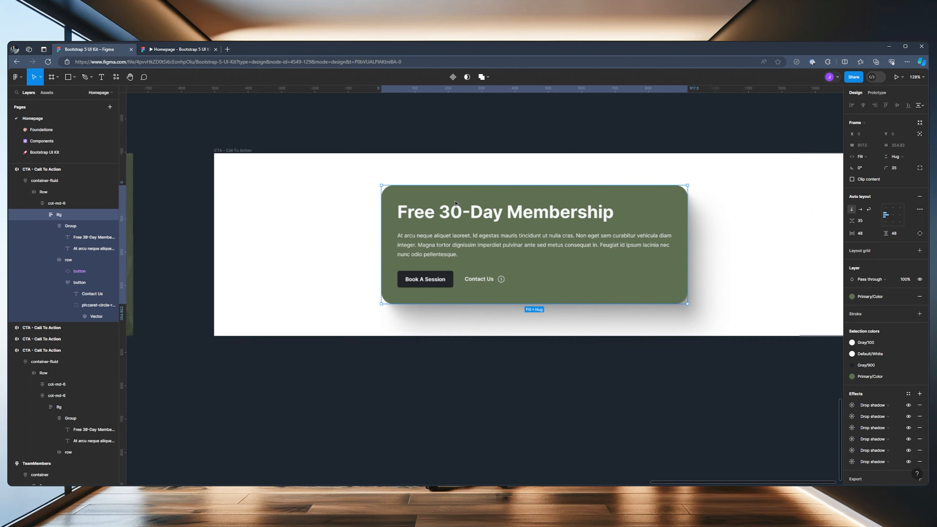
Review the homepage sections, from the yoga sliders through services, classes and team members to the call-to-action variants.
scroll(547, 304, "down", 5)
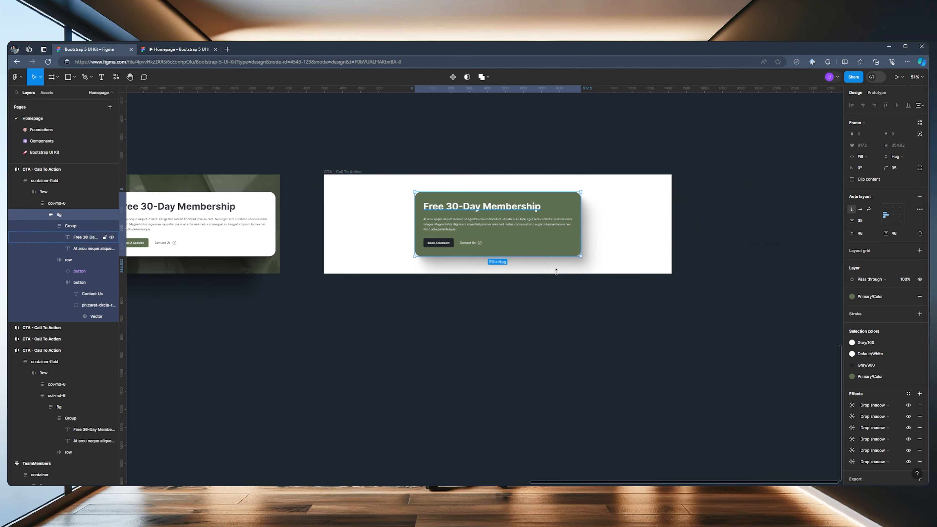
scroll(501, 285, "down", 3)
left_click_drag(395, 274, 680, 293)
scroll(663, 295, "down", 2)
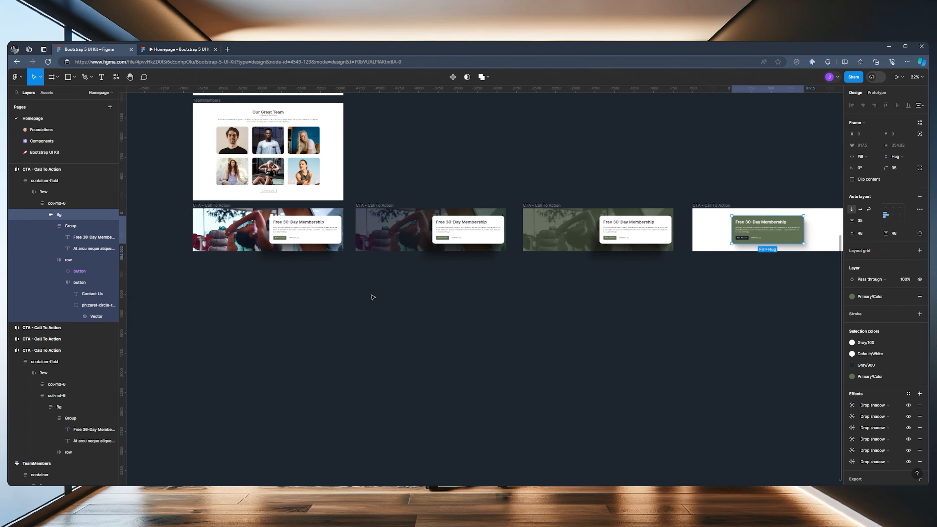
left_click_drag(372, 297, 501, 307)
scroll(490, 308, "up", 8)
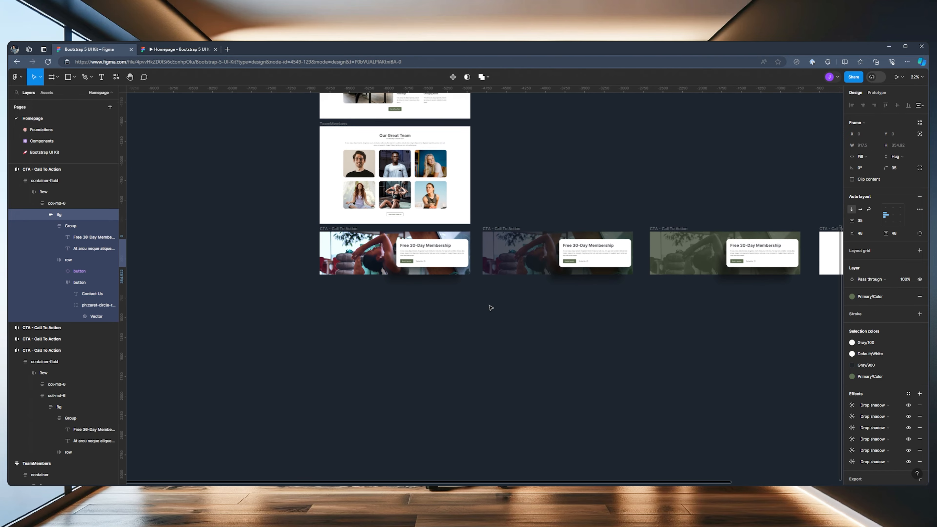
scroll(490, 308, "up", 1)
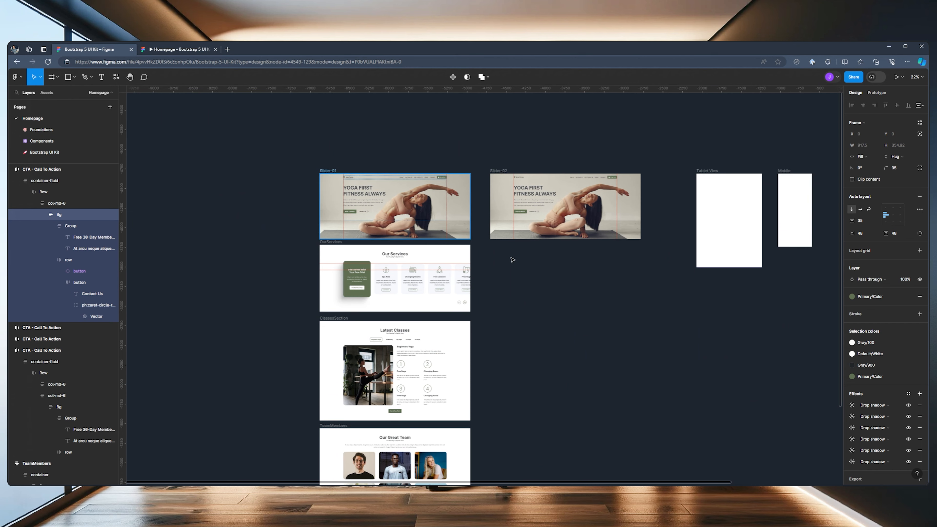
scroll(522, 365, "down", 5)
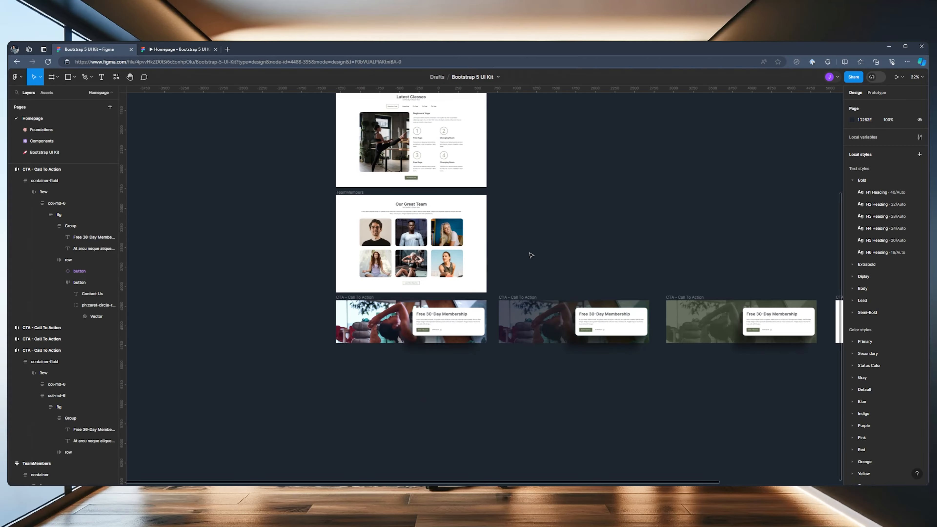
left_click_drag(531, 213, 506, 311)
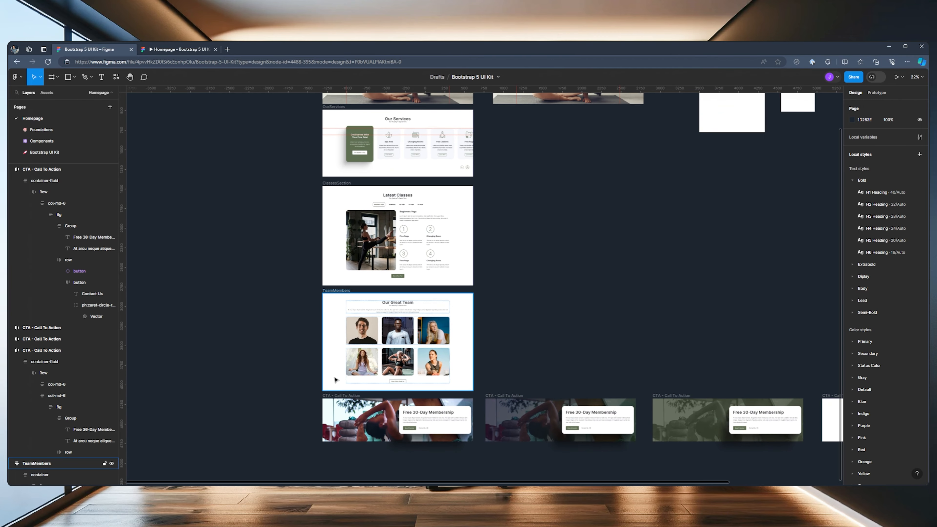
scroll(343, 374, "up", 5)
scroll(334, 382, "up", 2)
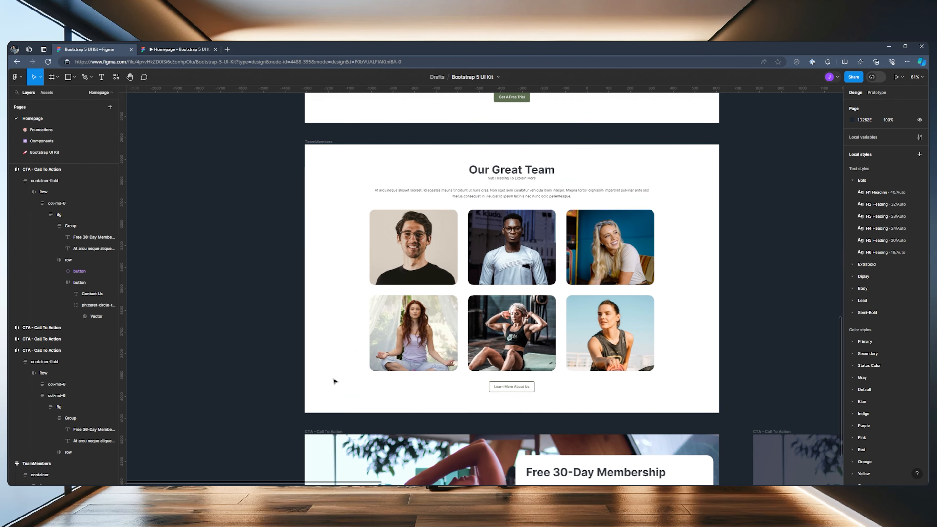
scroll(333, 382, "down", 4)
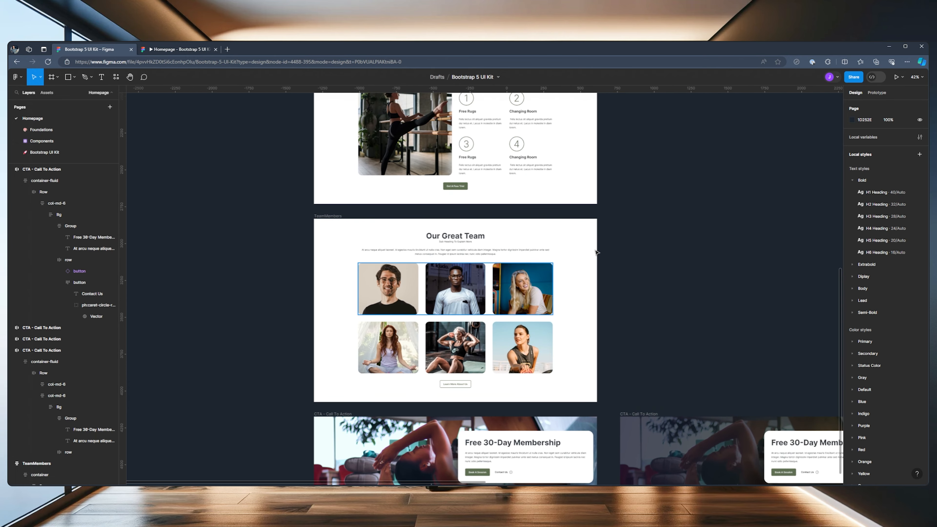
left_click_drag(650, 224, 620, 391)
left_click_drag(611, 203, 599, 319)
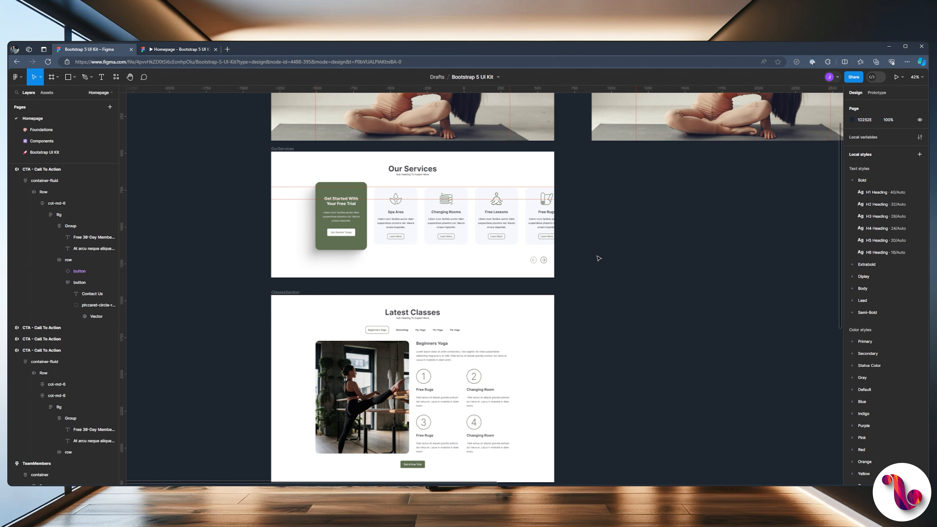
scroll(597, 257, "down", 1)
scroll(598, 258, "down", 3)
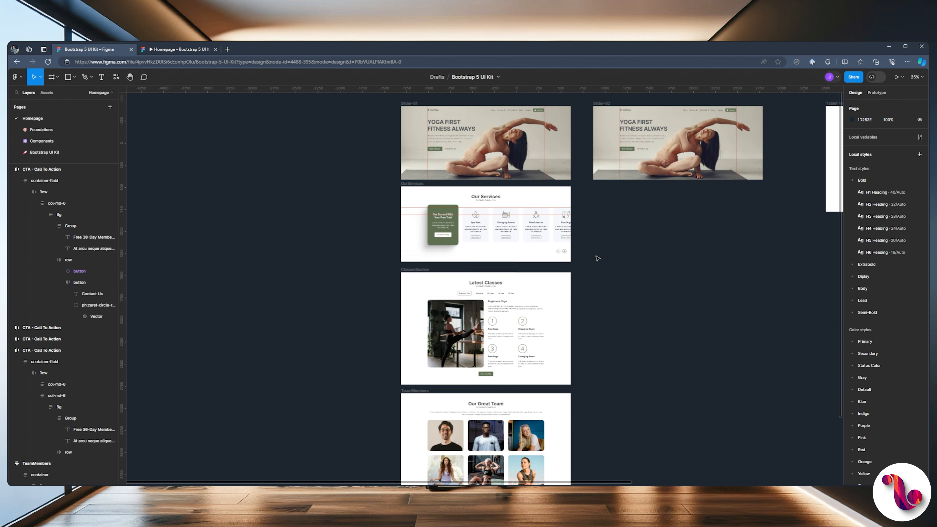
Draw a white frame about 516 px tall below the first call-to-action section and set its width to 1920.
left_click_drag(623, 373, 549, 267)
left_click_drag(574, 354, 549, 276)
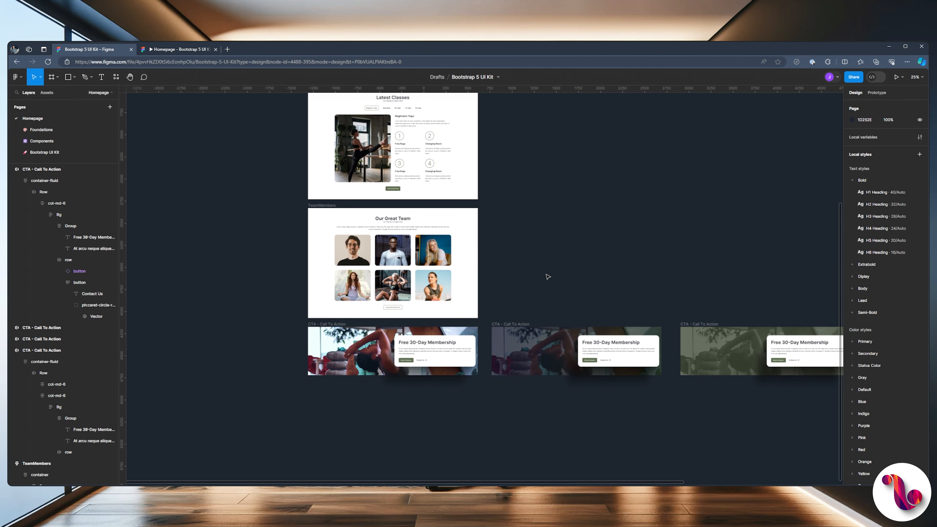
left_click_drag(530, 176, 564, 138)
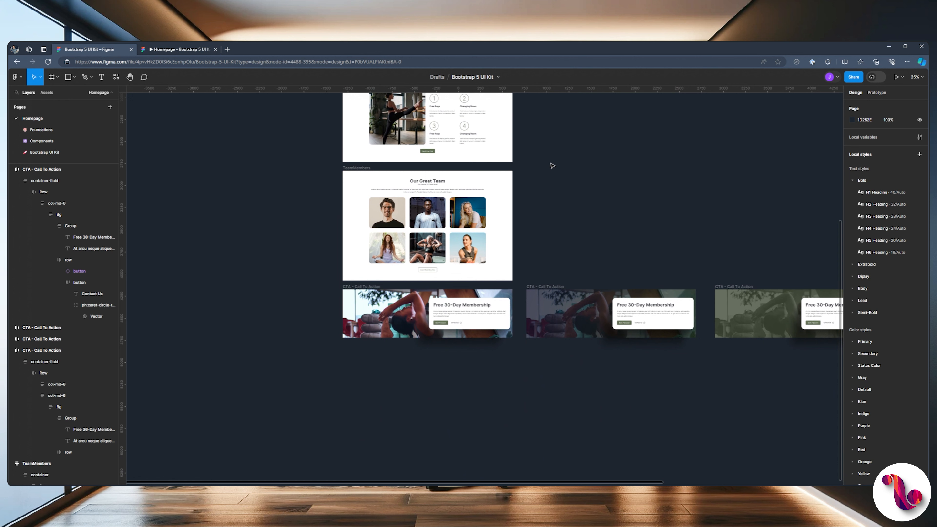
key("f")
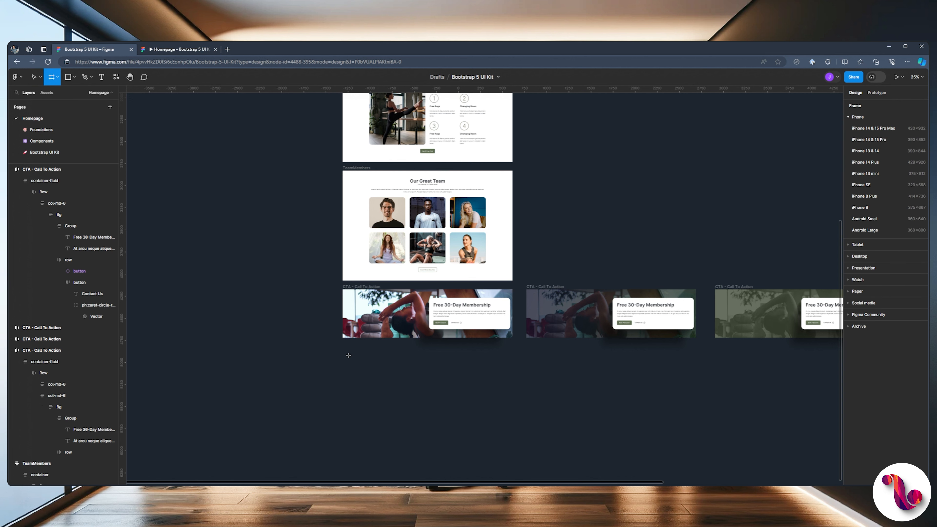
left_click_drag(343, 358, 503, 404)
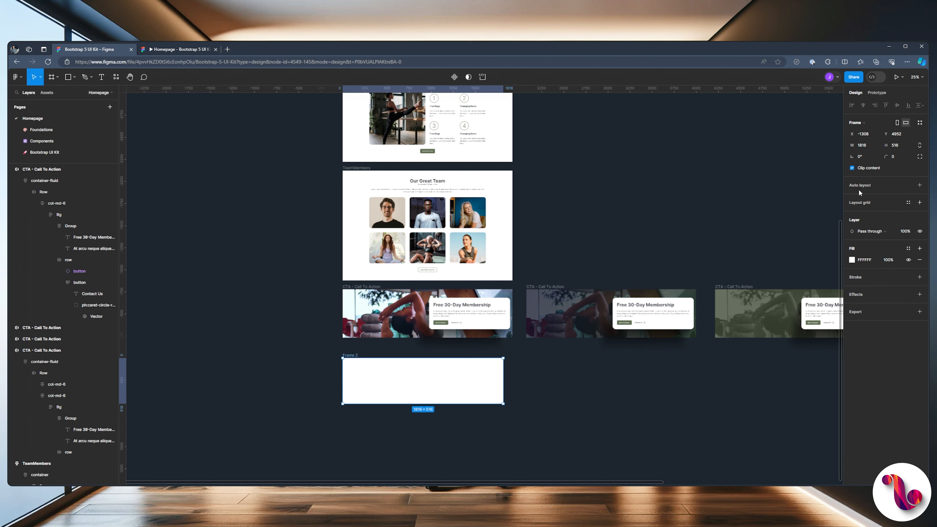
left_click(866, 145)
type("1920")
key("Return")
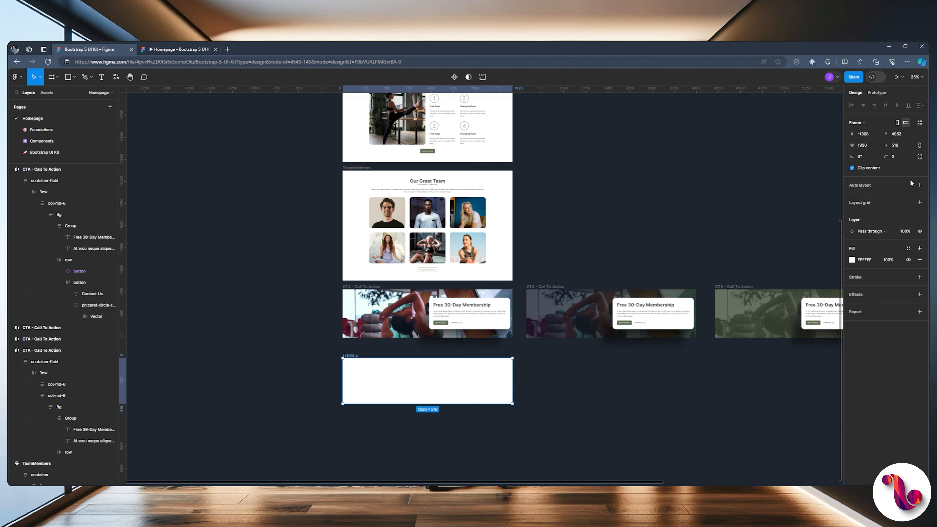
Add auto layout to the new frame with a fixed width and rename it Footer.
left_click(919, 184)
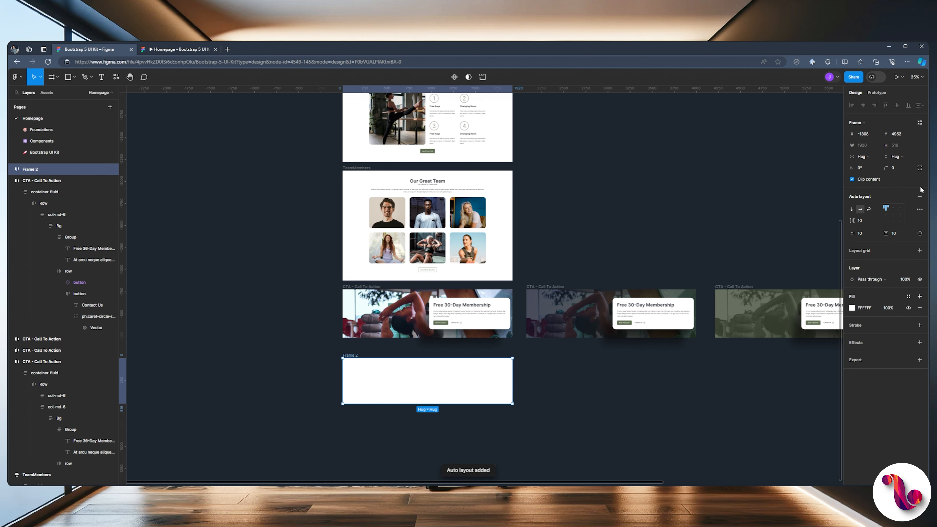
left_click(872, 157)
left_click(870, 147)
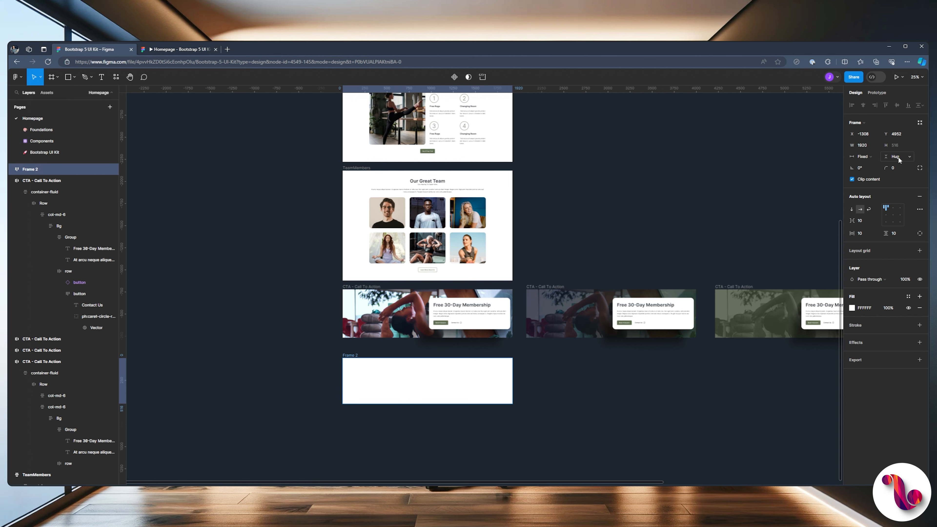
scroll(361, 383, "up", 3)
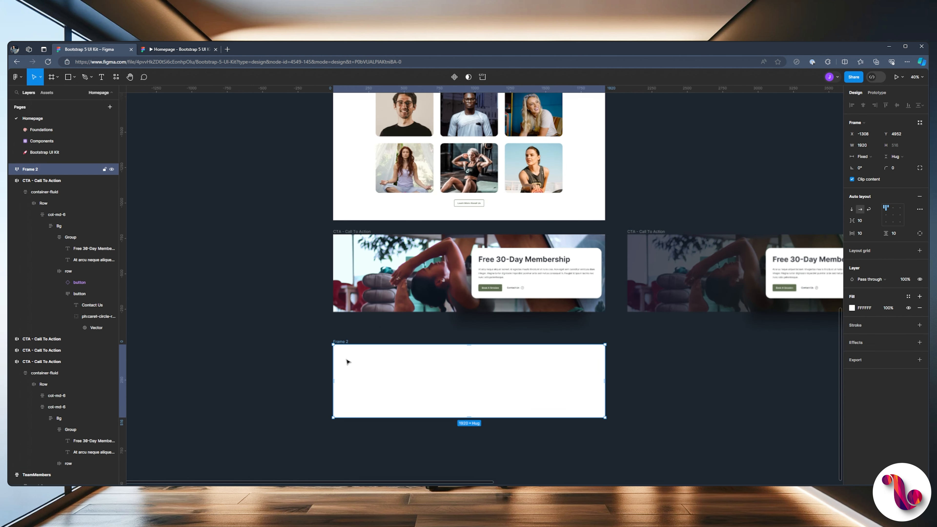
double_click(339, 341)
type("Footer")
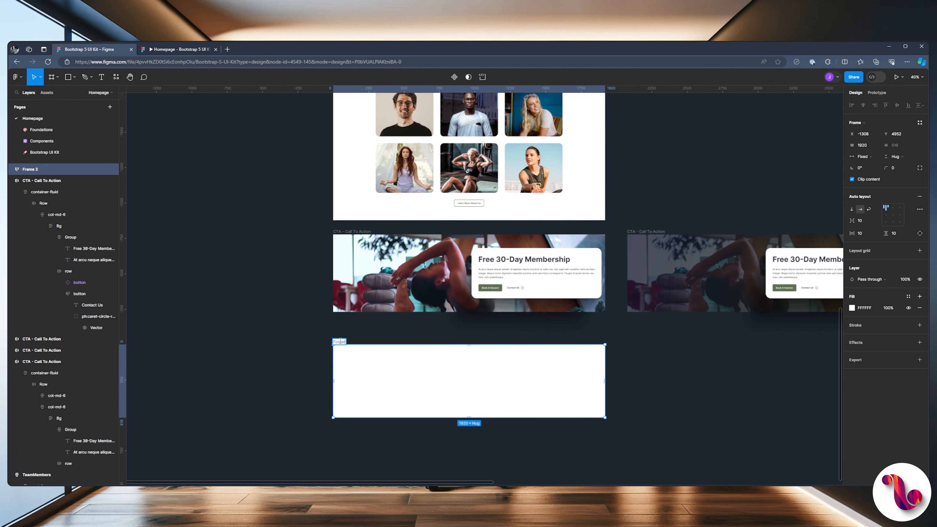
key("Return")
scroll(376, 356, "up", 1)
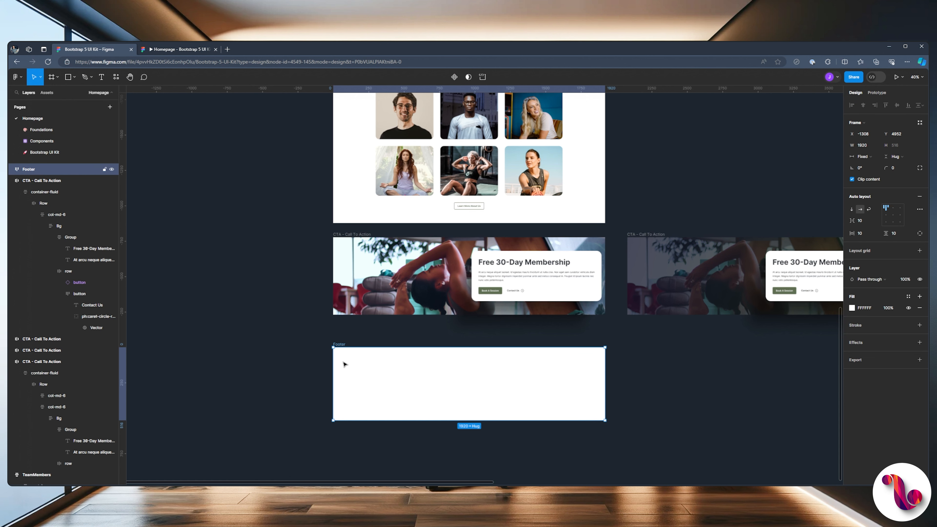
Inspect the heart icon and Great Fitness text in the Slider-01 header and page back through the prototype presentation.
scroll(343, 364, "up", 20)
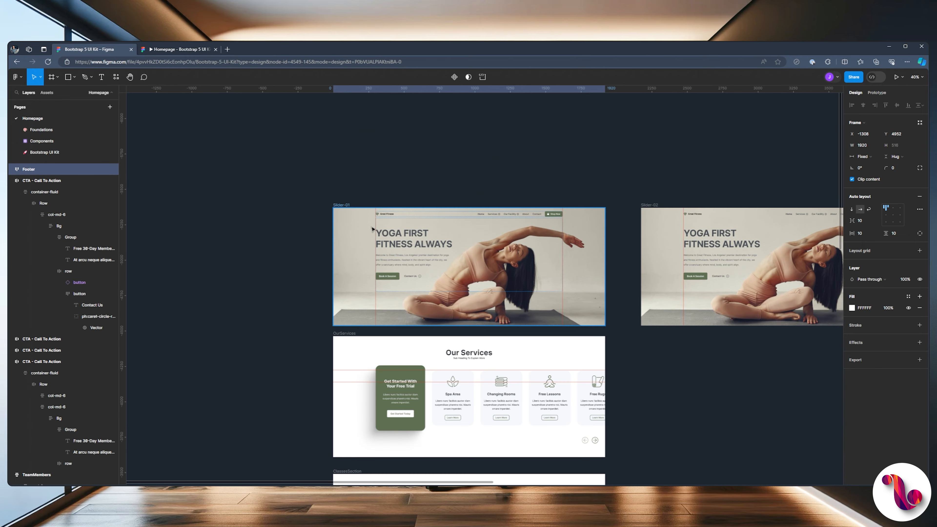
scroll(382, 213, "up", 5)
left_click(385, 217, "ctrl")
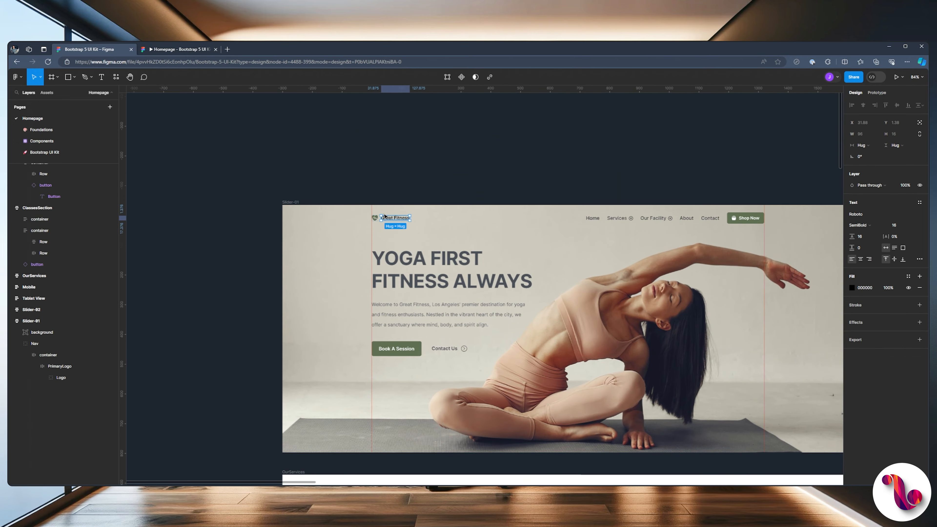
left_click(374, 217, "ctrl+shift")
scroll(383, 201, "up", 5)
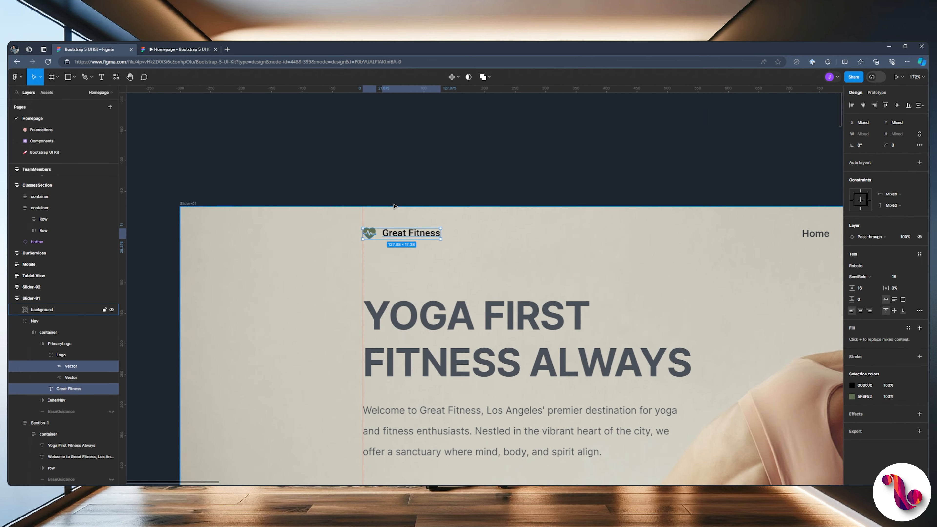
scroll(393, 205, "up", 5)
left_click(397, 164)
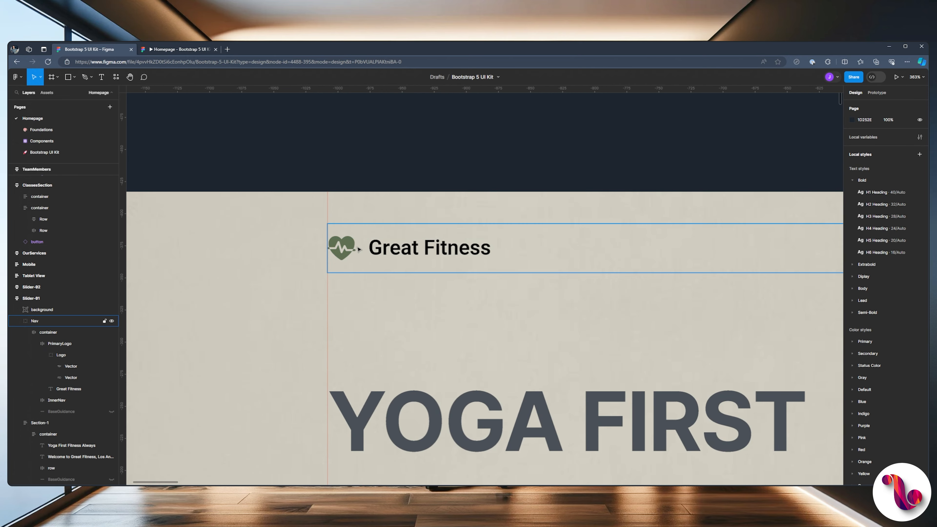
left_click(166, 48)
left_click(455, 475)
left_click(455, 475)
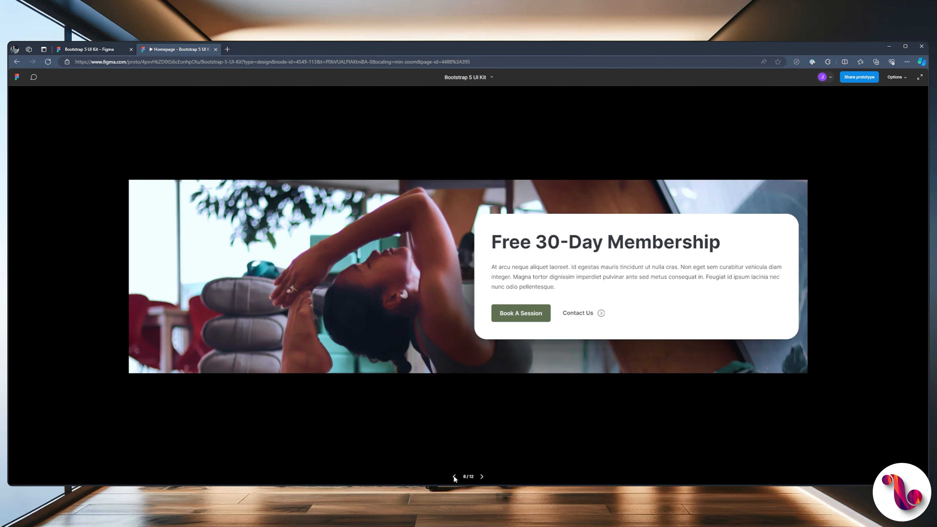
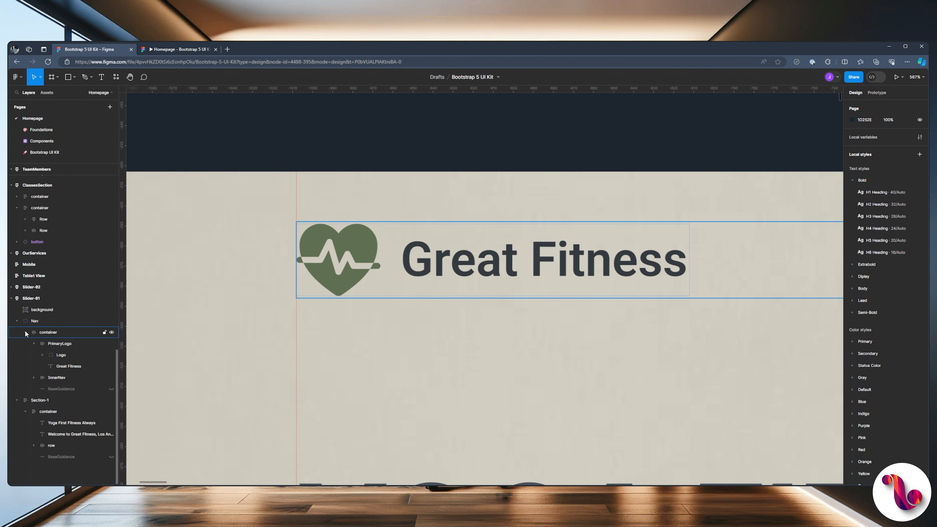
Set the PrimaryLogo frame's item gap to 0 and its horizontal and vertical padding to 25.
left_click(67, 364)
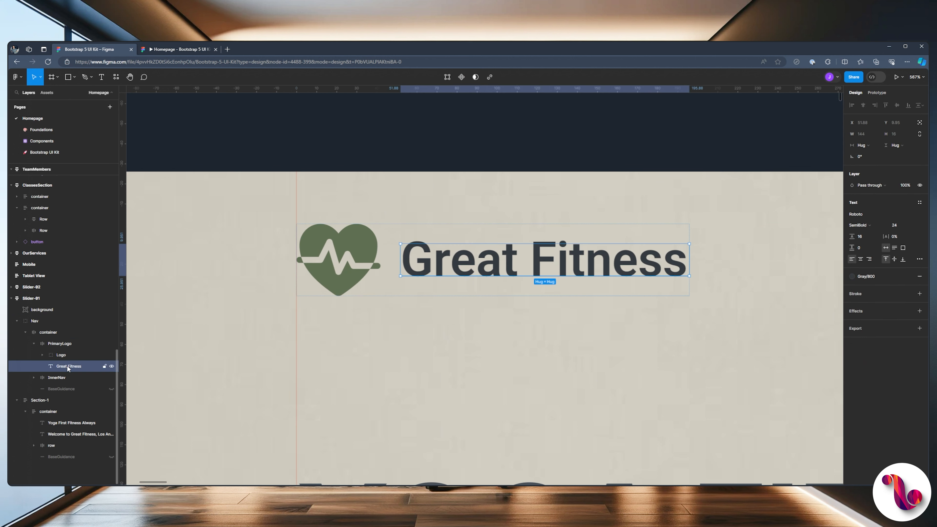
left_click(34, 343)
left_click(65, 345)
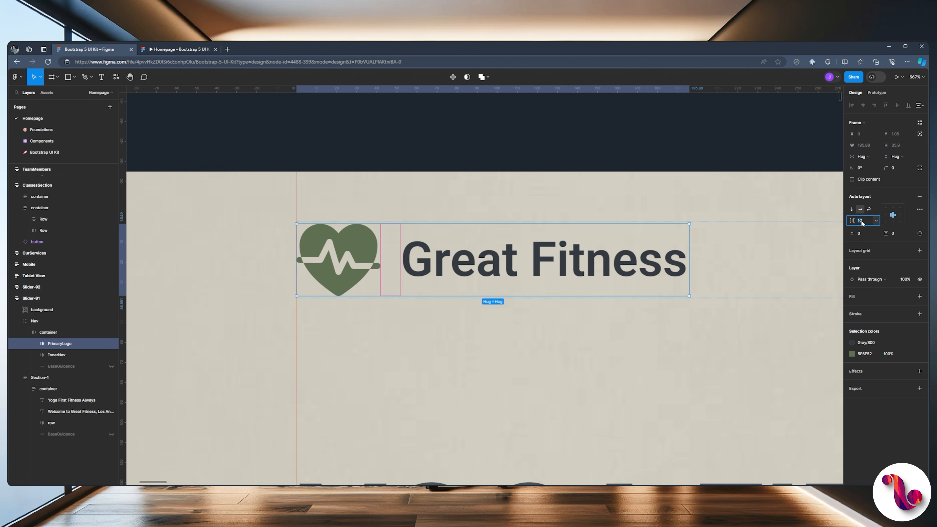
type("0")
key("Return")
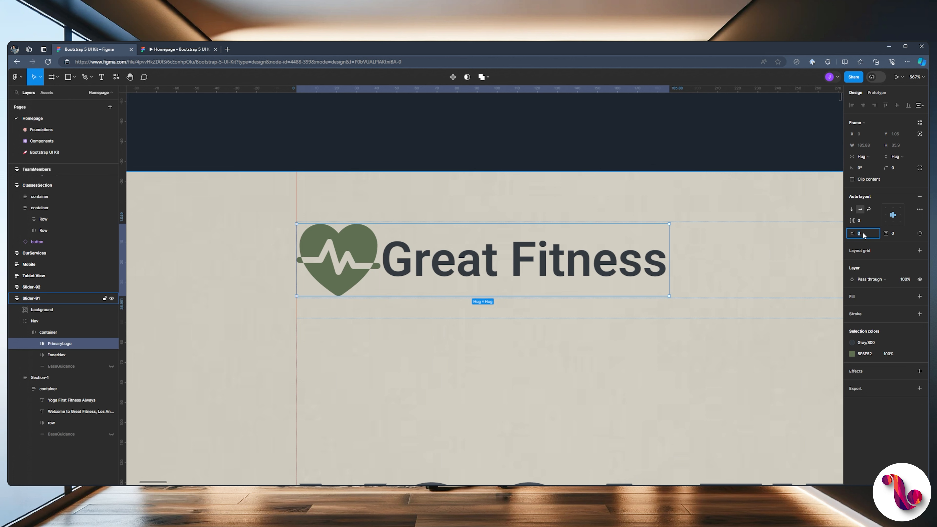
type("25")
left_click(894, 232)
type("25")
key("Return")
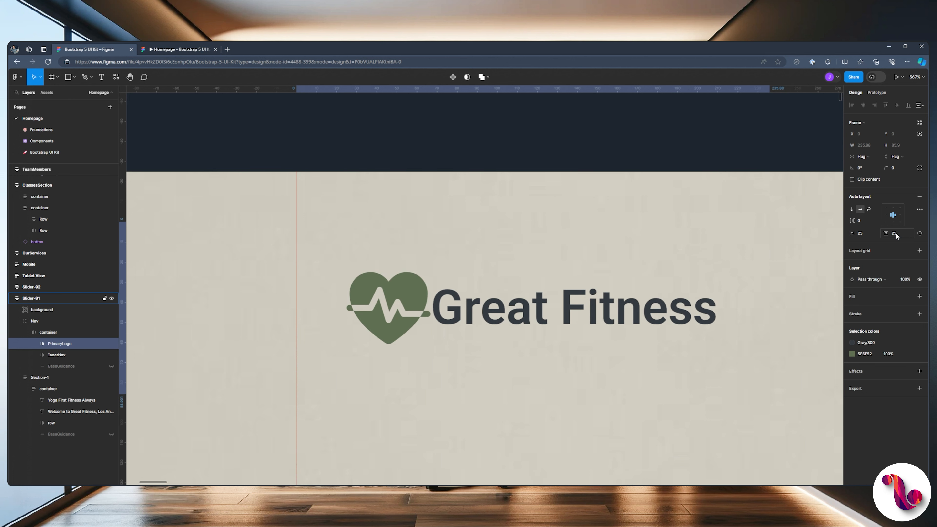
Set the gap between the heart icon and the Great Fitness text to 25 and check the prototype.
left_click(866, 221)
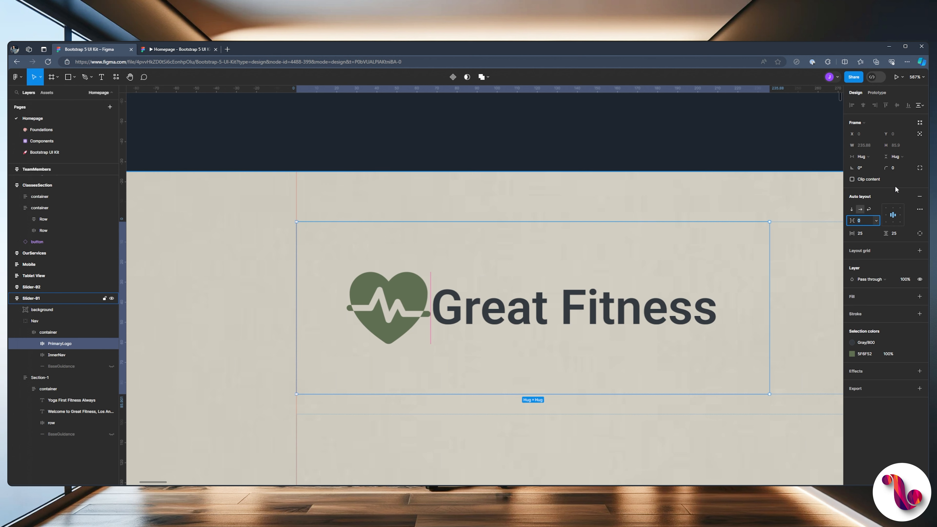
type("25")
key("Return")
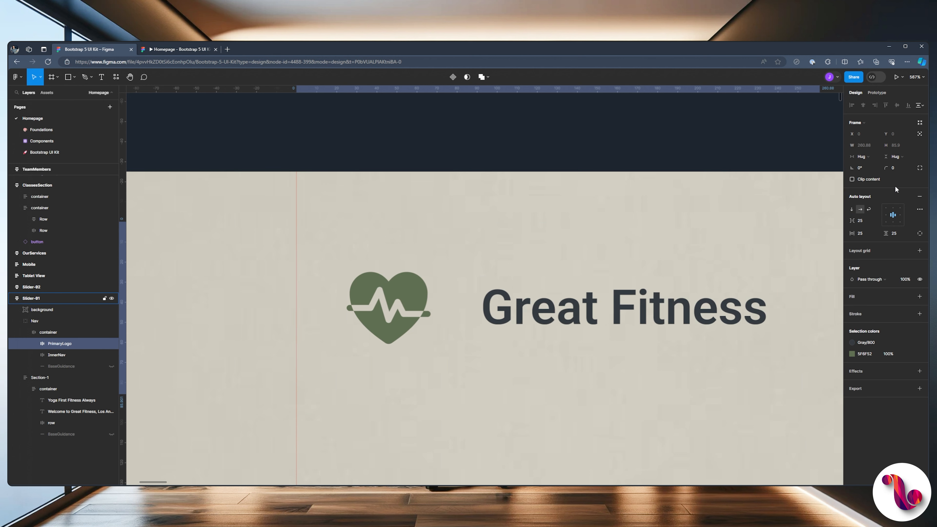
left_click(179, 51)
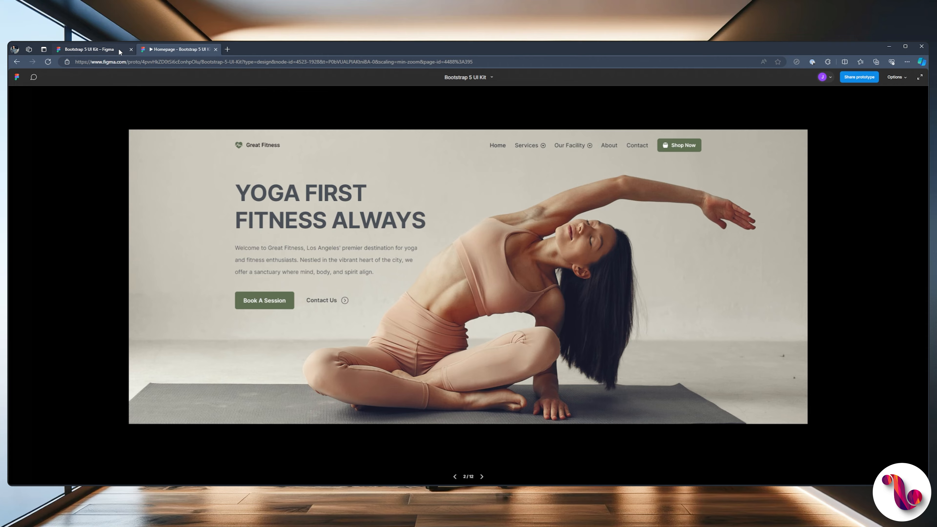
left_click(119, 51)
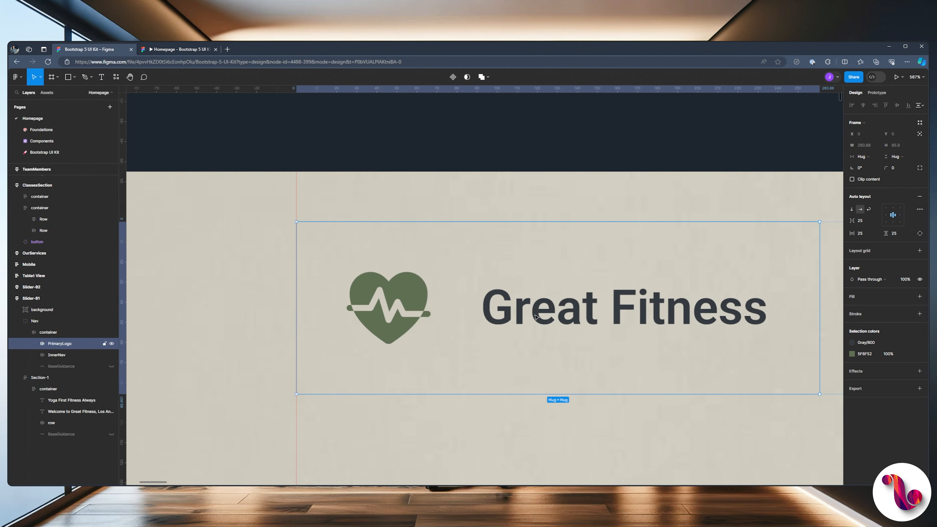
Add a stroke in the Primary/Color library color to the PrimaryLogo frame and set its corner radius to 8.
left_click(920, 313)
left_click(908, 313)
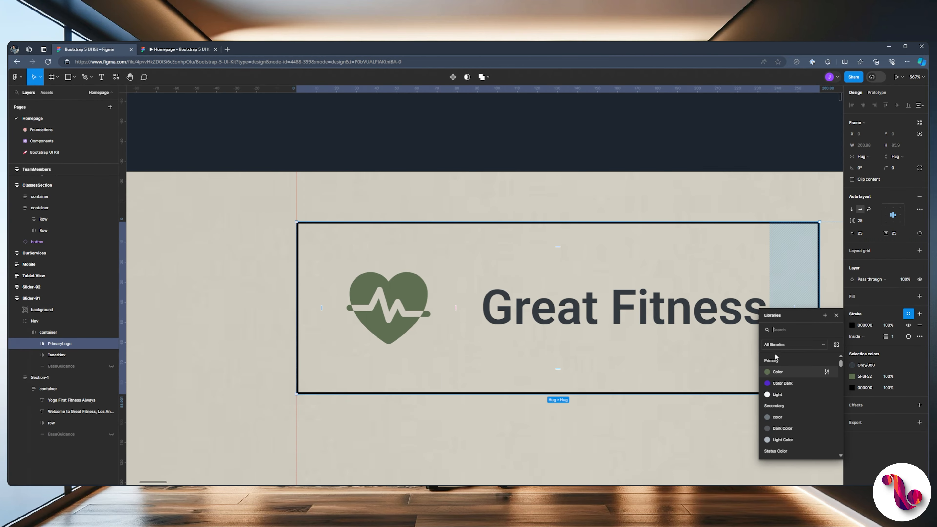
left_click(767, 372)
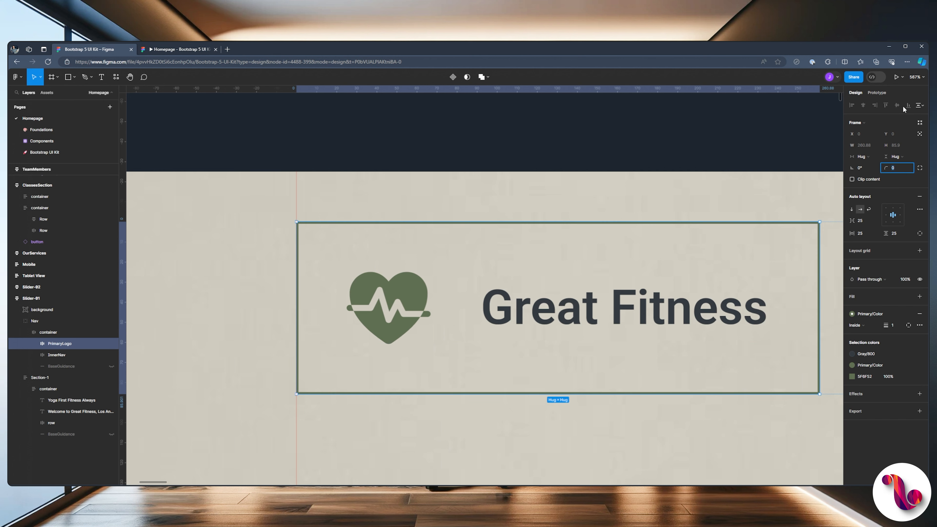
key("Return")
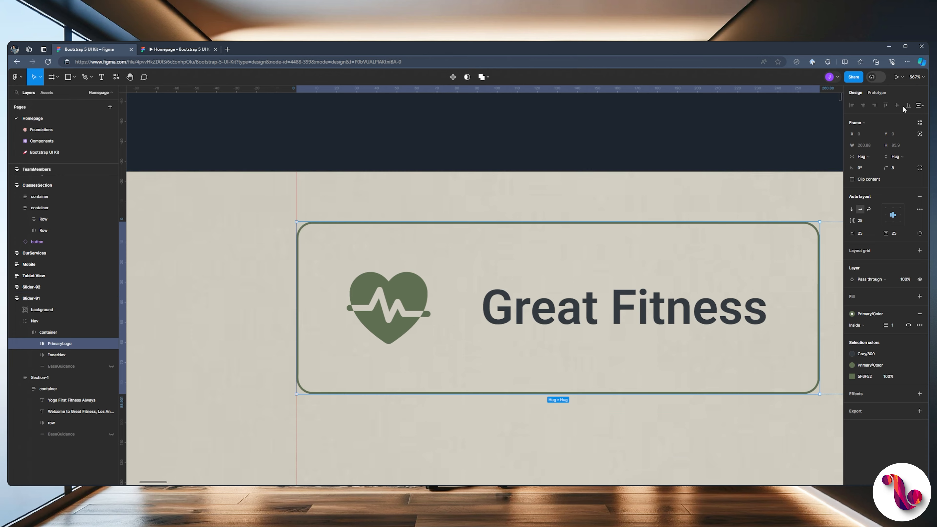
Preview the outlined logo on the first slide of the prototype presentation and return to the design file.
left_click(174, 49)
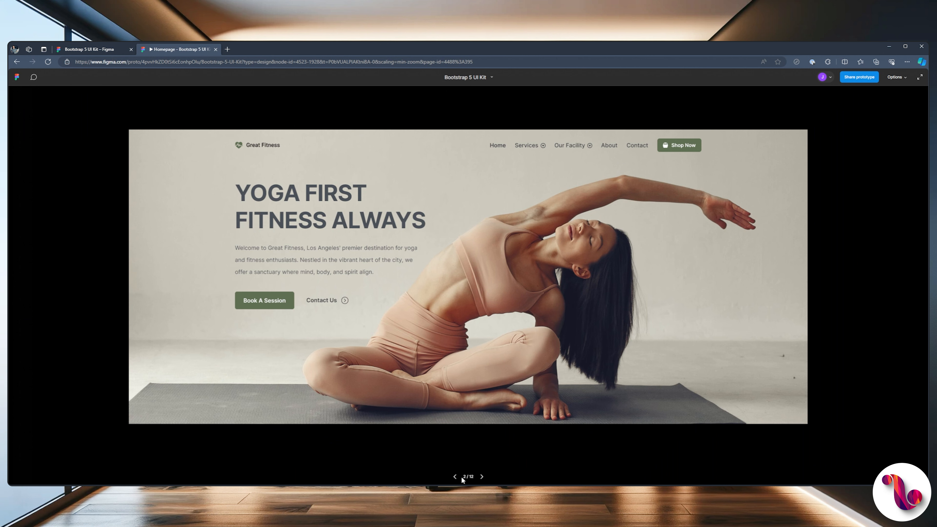
left_click(460, 477)
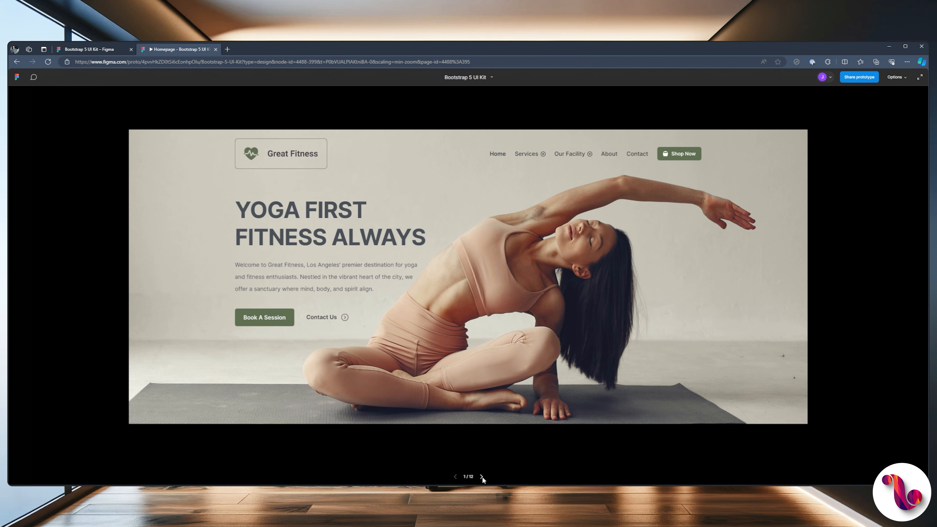
left_click(85, 50)
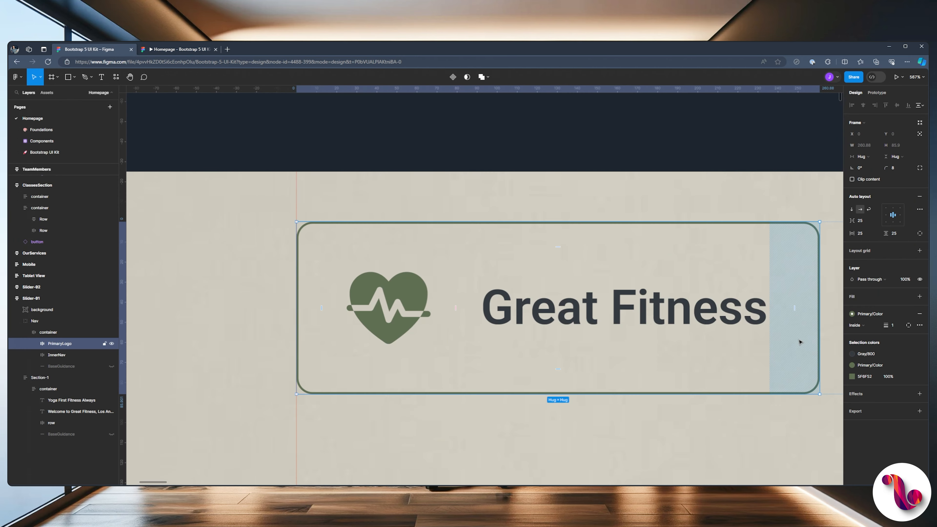
Set the PrimaryLogo frame's item gap, horizontal padding and vertical padding to 12.
left_click(863, 220)
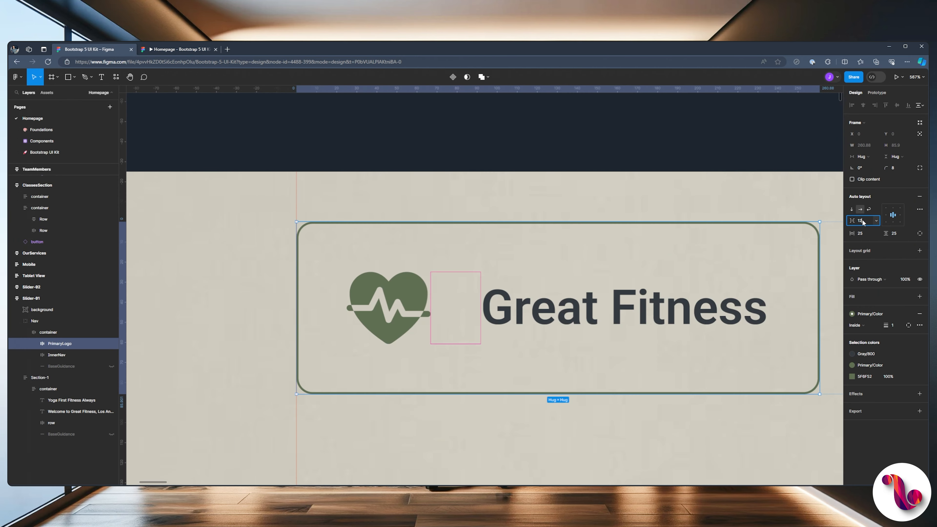
key("Return")
type("13")
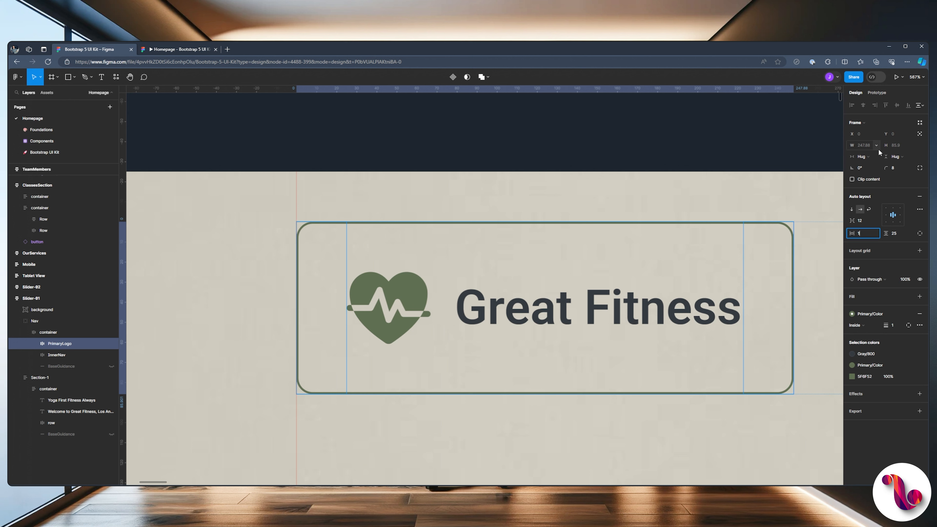
key("Tab")
left_click(859, 231)
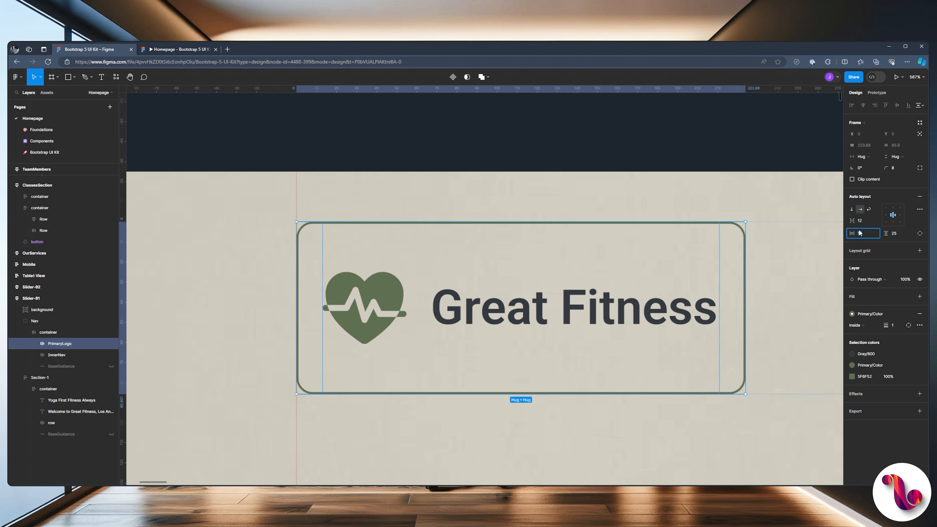
type("12")
key("Return")
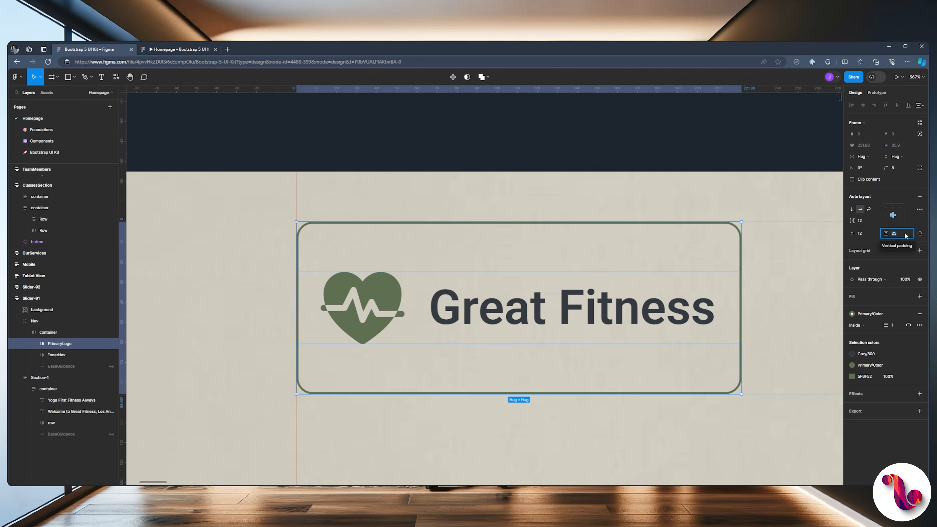
type("10")
key("Return")
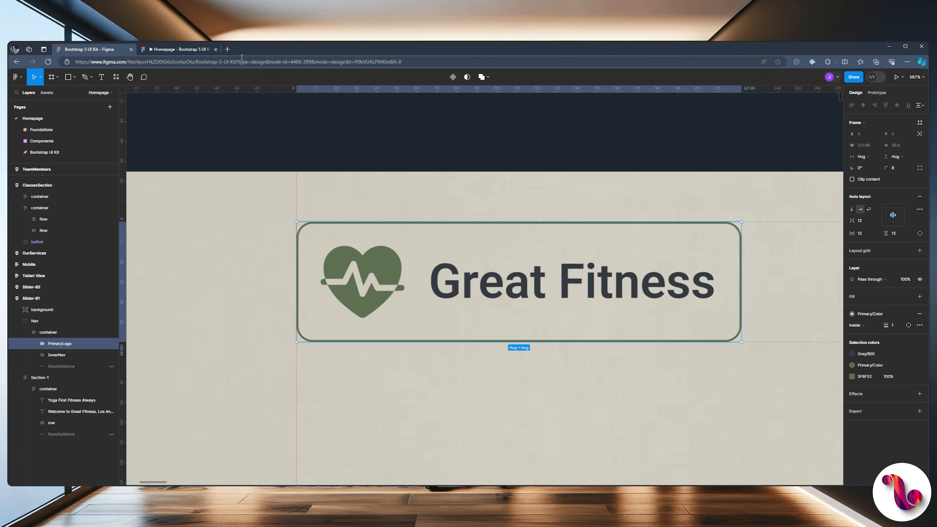
Check the logo's 12 px spacing in the prototype presentation and return to the design file.
left_click(173, 49)
left_click(90, 49)
left_click(168, 52)
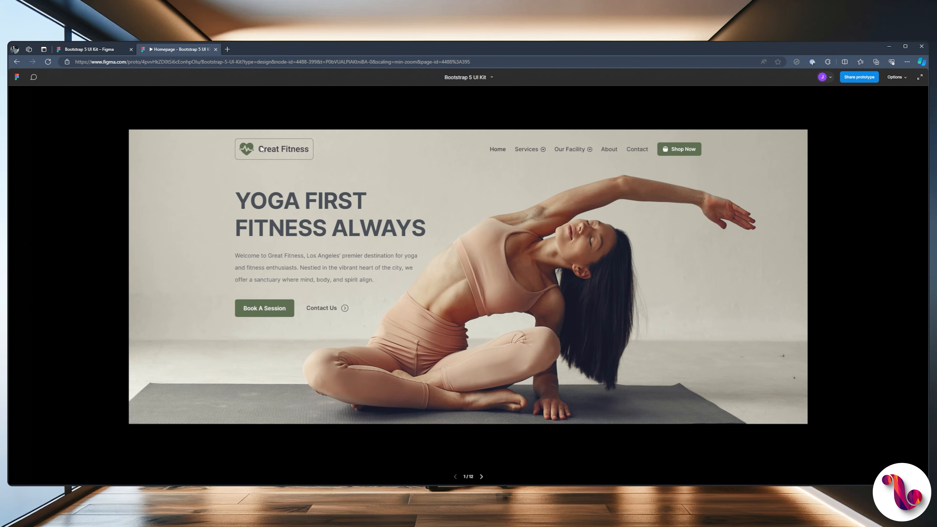
left_click(96, 52)
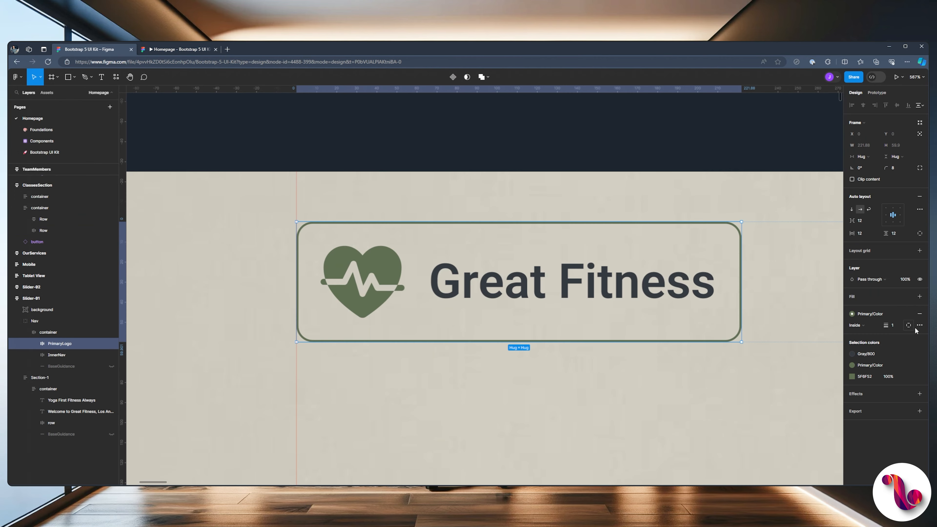
Remove the Primary/Color stroke from the PrimaryLogo frame and check the logo in the prototype.
left_click(920, 313)
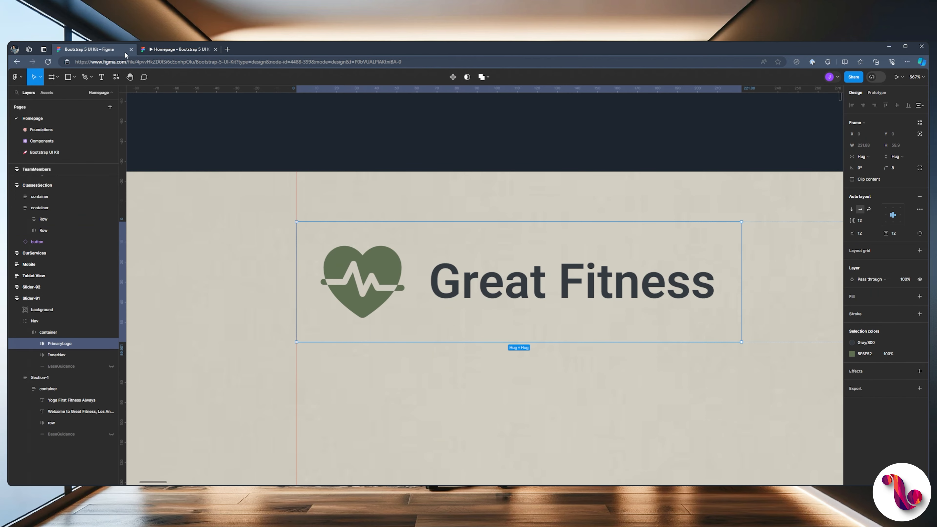
left_click(154, 50)
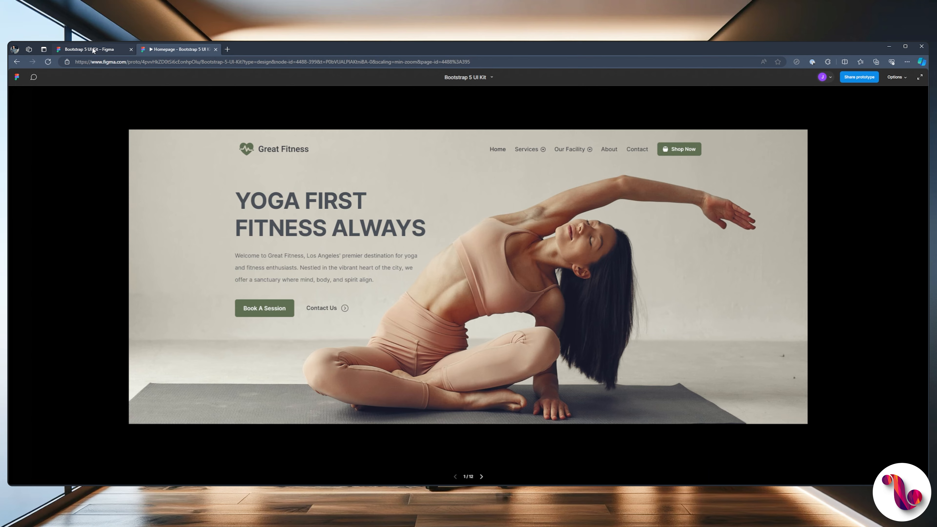
left_click(93, 50)
Set the weight of the Great Fitness logo text to Bold and check it in the prototype.
left_click(494, 288)
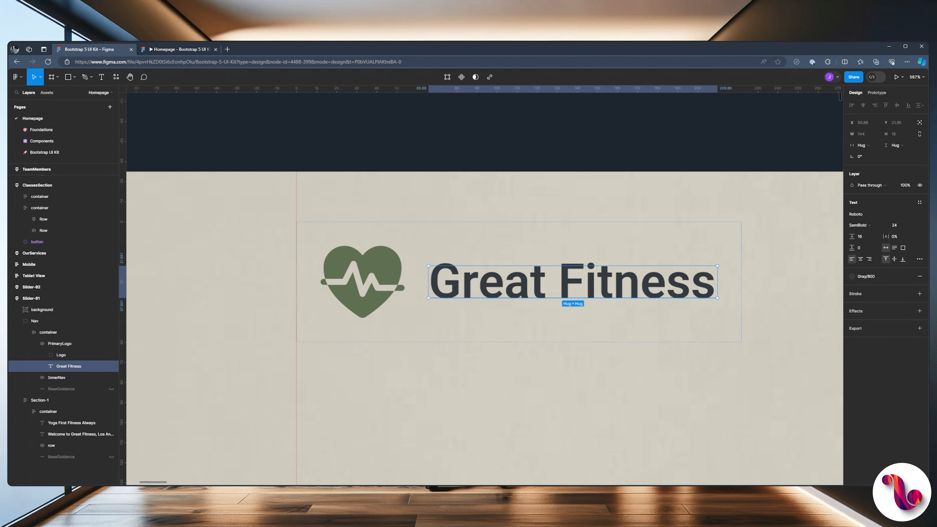
left_click(867, 226)
left_click(863, 241)
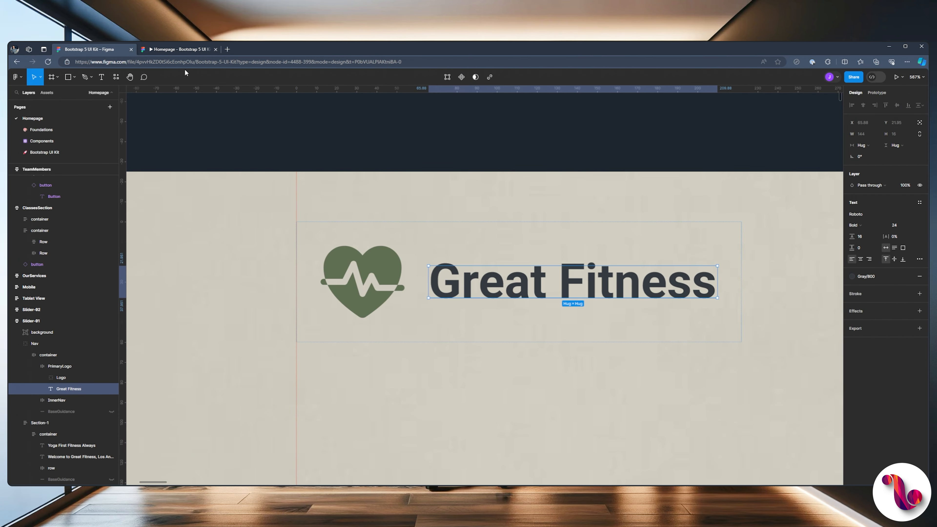
left_click(177, 50)
left_click(105, 52)
Reduce the heart Logo group's width proportionally to 38.88 and check it in the prototype.
left_click(339, 263, "ctrl")
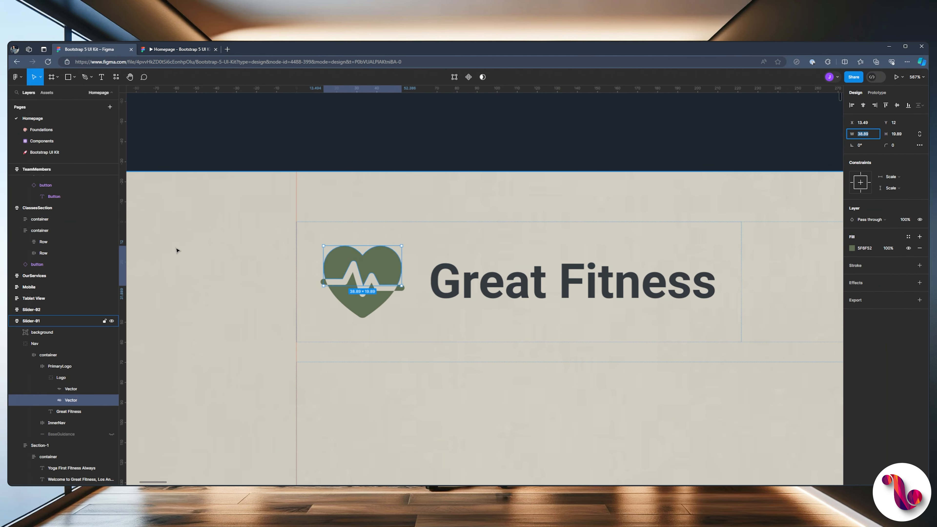
left_click(43, 378)
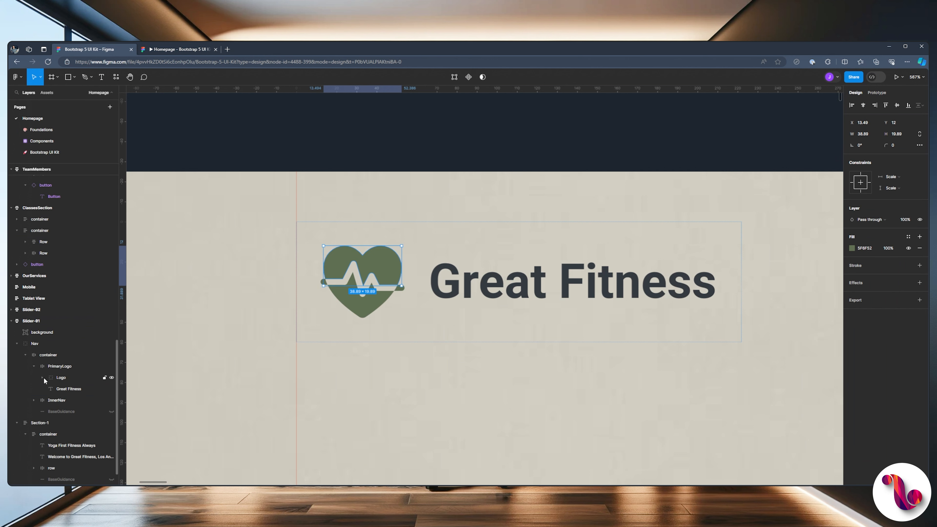
left_click(99, 377)
left_click(863, 146)
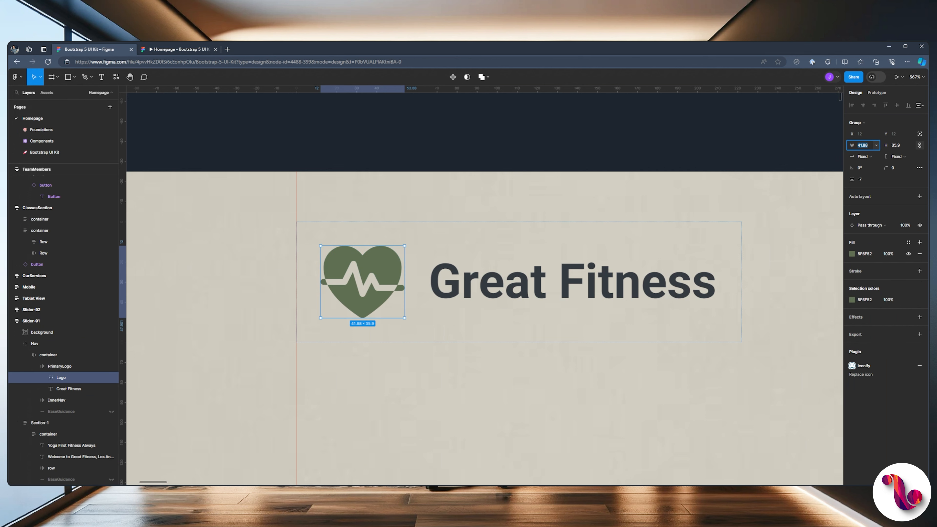
key("Down")
key("Down")
key("Down")
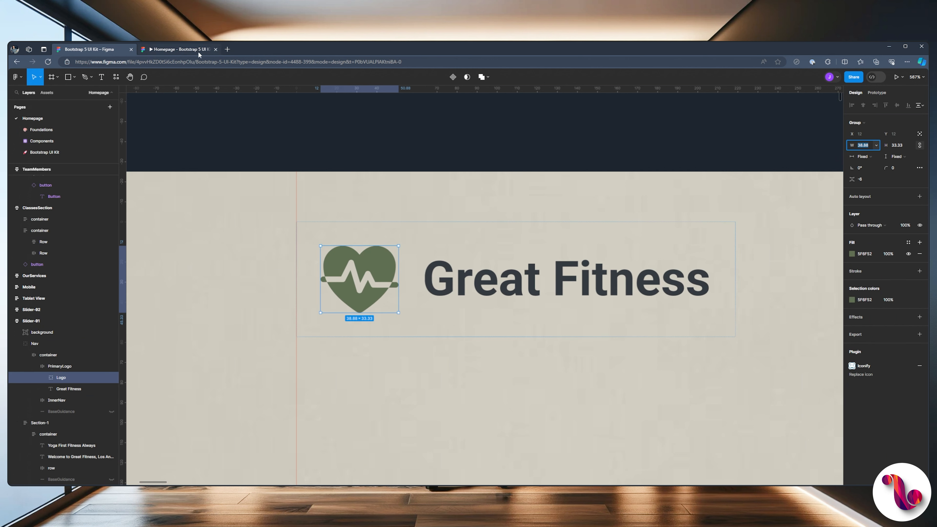
left_click(199, 51)
left_click(80, 52)
Shrink the heart Logo group further to a width of 35.88 and check the header in the prototype.
key("Down")
key("Down")
key("Down")
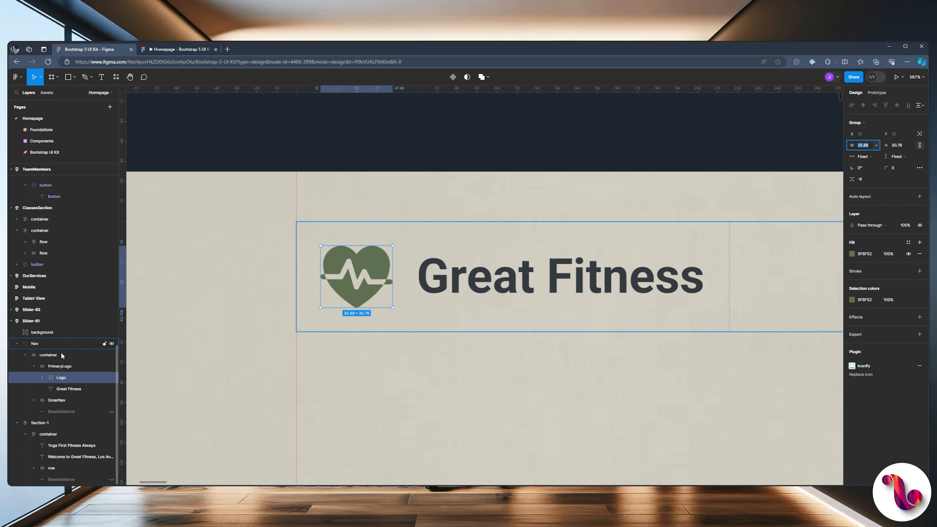
left_click(166, 54)
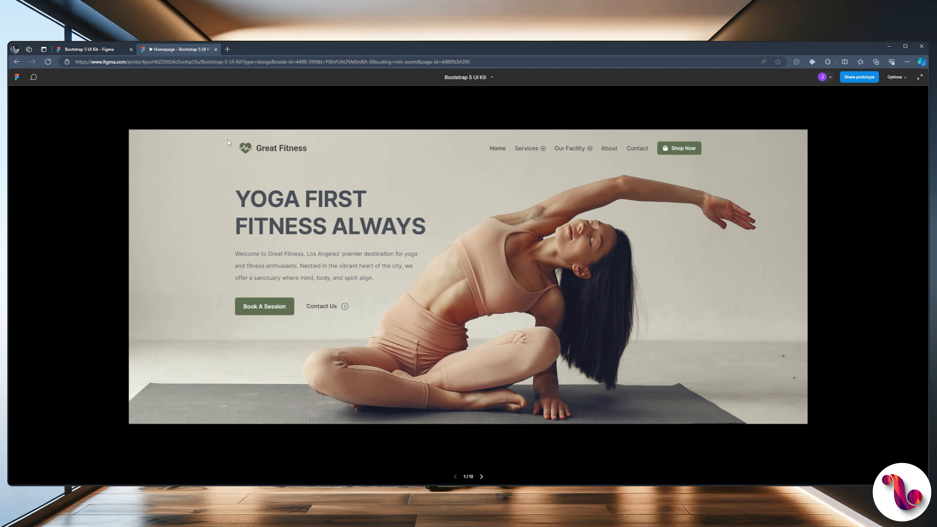
left_click(106, 48)
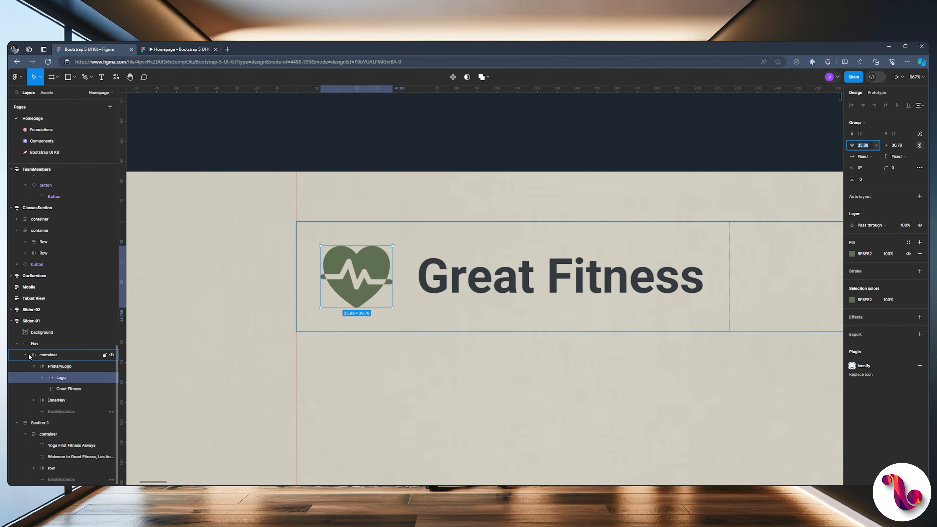
Set the PrimaryLogo frame's horizontal and vertical padding to 0 and check the header in the prototype.
left_click(52, 366)
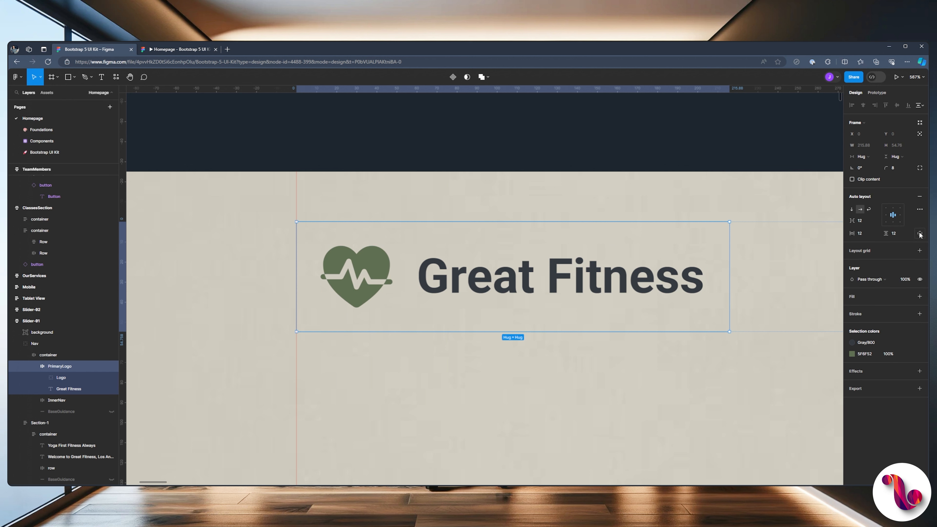
left_click(864, 234)
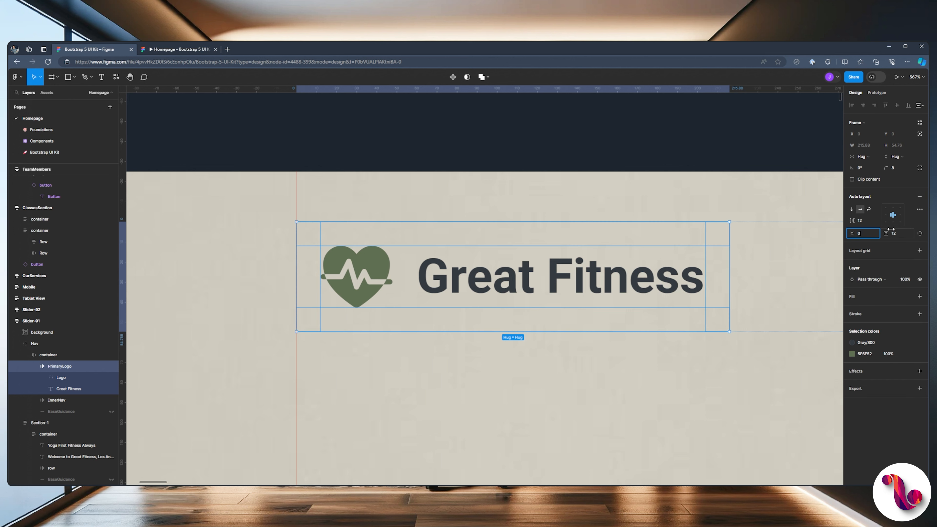
type("0")
left_click(907, 233)
type("0")
key("Return")
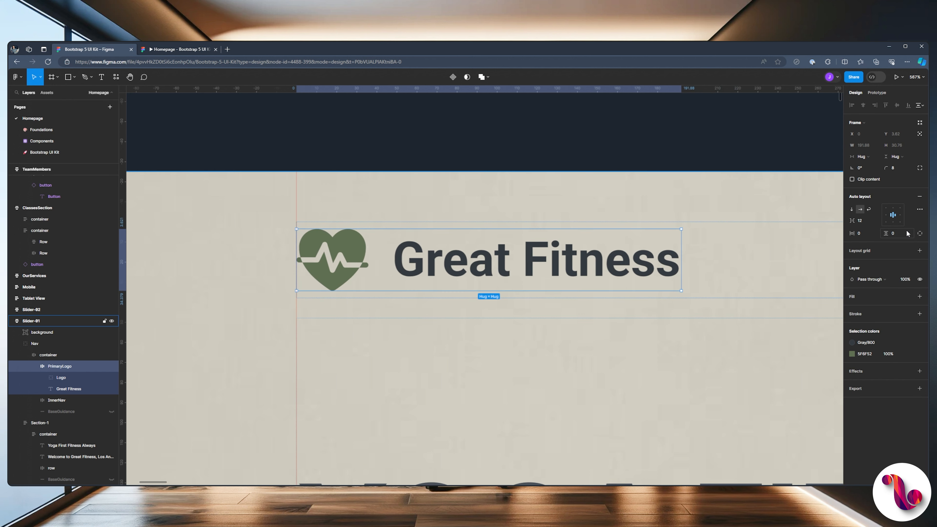
left_click(157, 50)
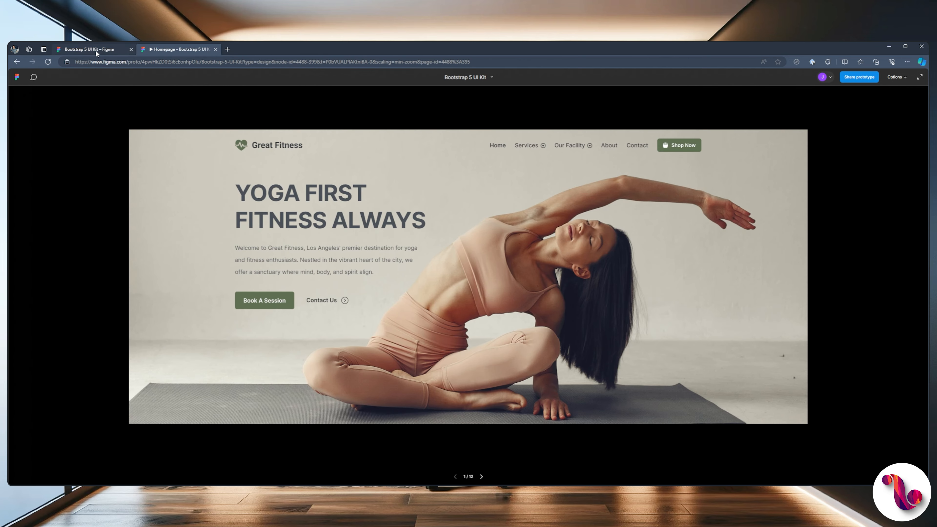
left_click(95, 50)
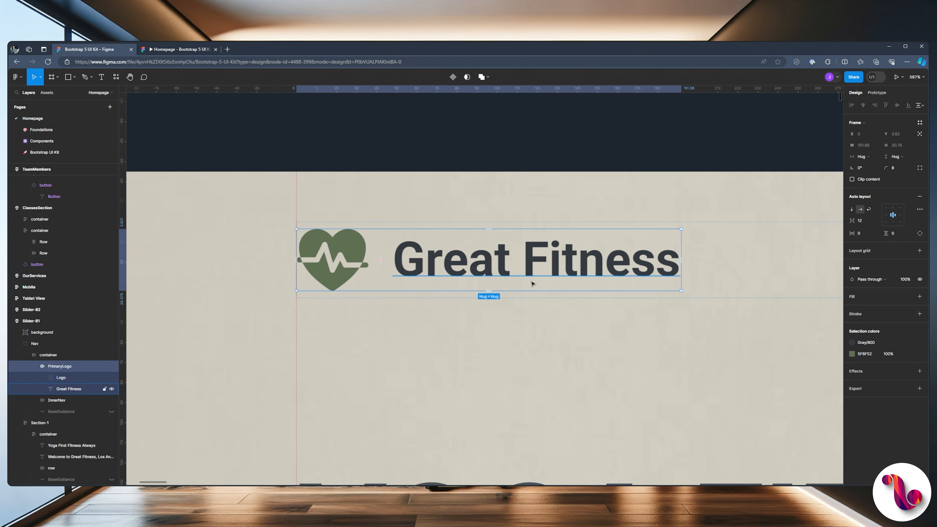
Change the Great Fitness text fill to the Gray/700 library color and check it in the prototype.
left_click(532, 271)
left_click(852, 276)
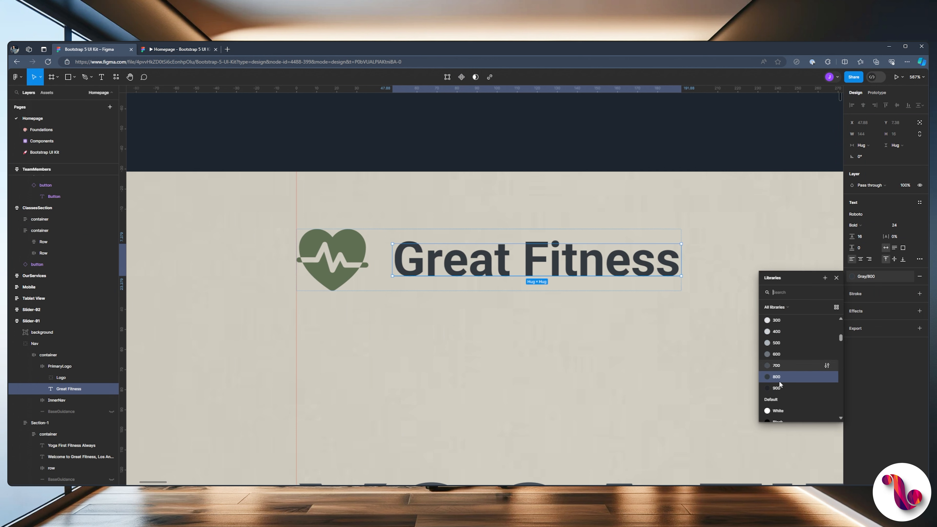
left_click(763, 362)
left_click(177, 50)
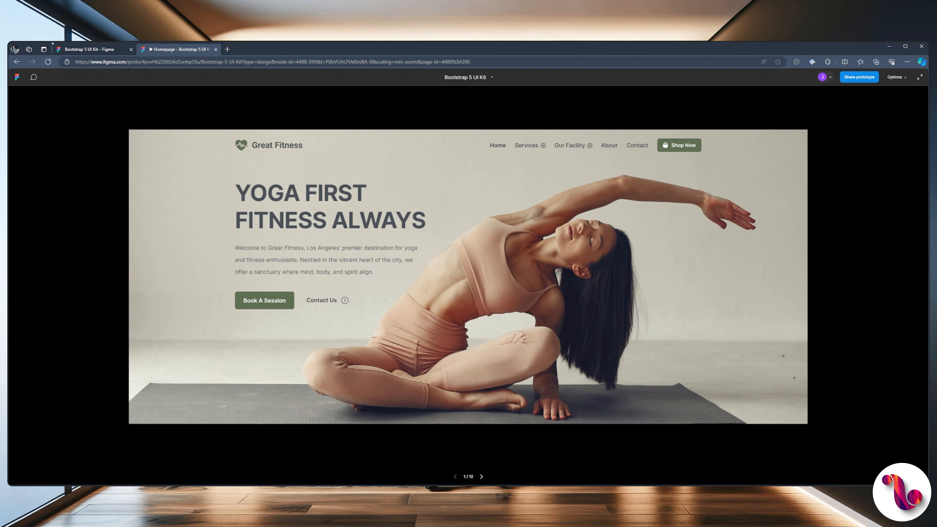
left_click(71, 49)
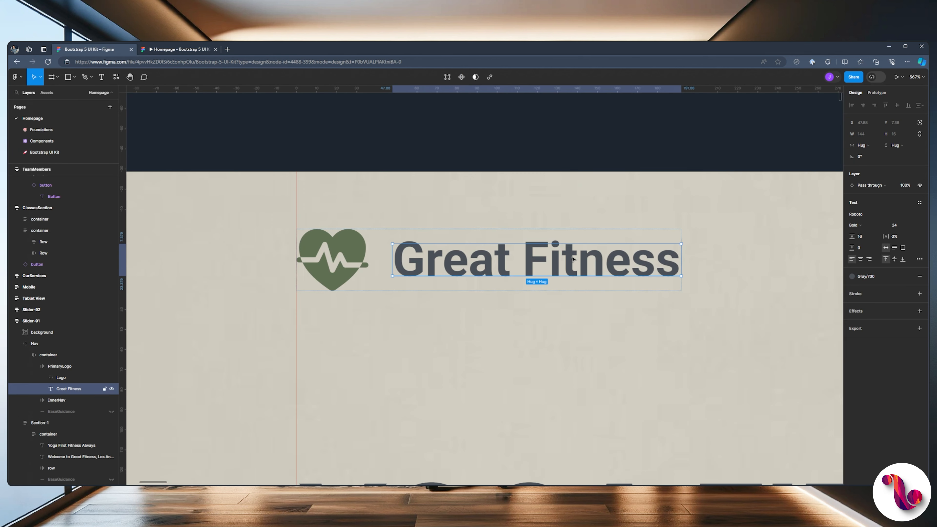
Color only the word Fitness in the logo text with the Primary/Color library color and check it in the prototype.
double_click(551, 258)
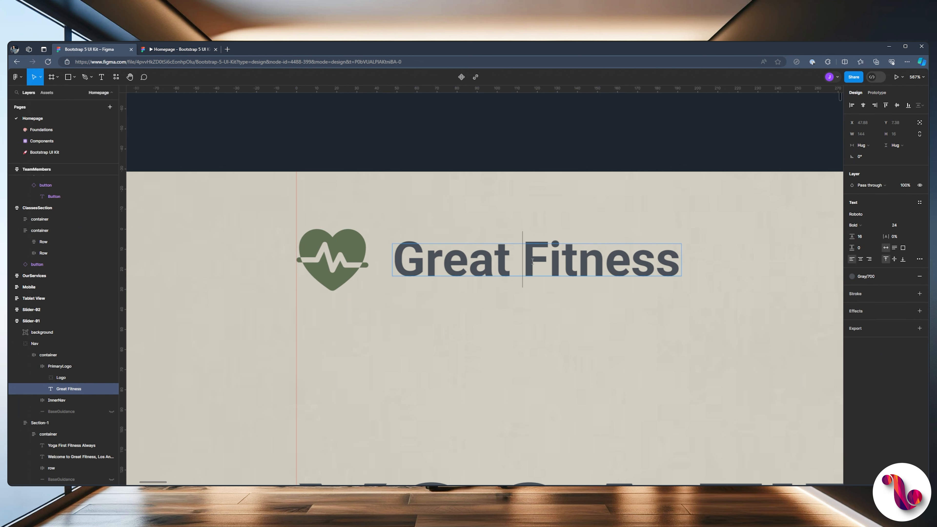
left_click_drag(522, 259, 678, 261)
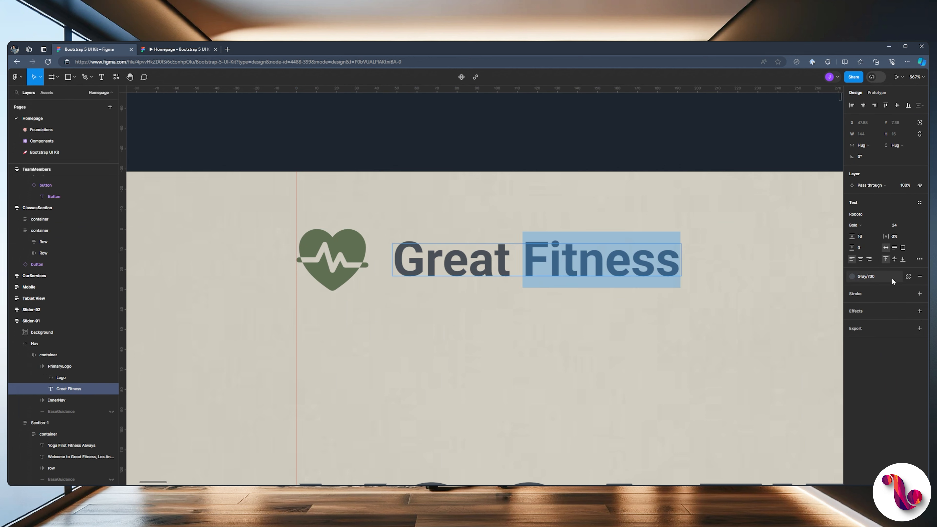
left_click(865, 276)
scroll(779, 325, "up", 2)
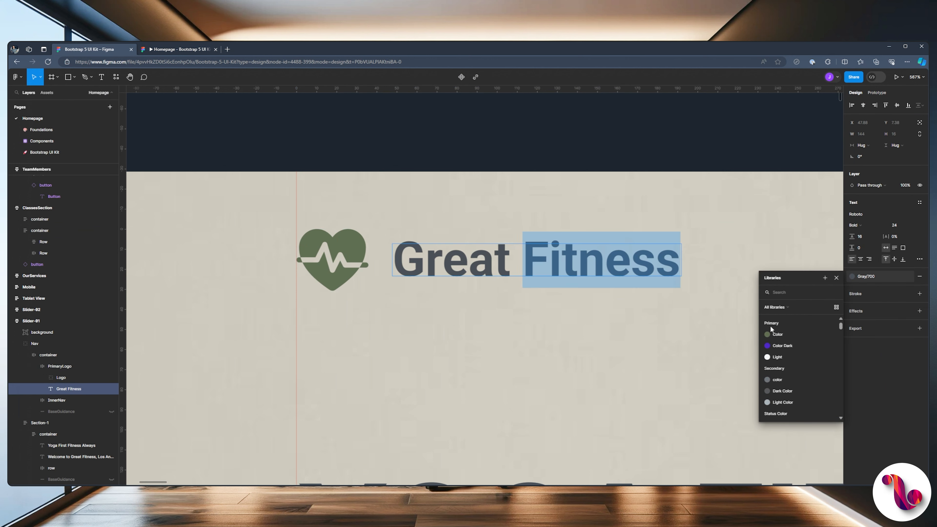
left_click(775, 334)
left_click(34, 77)
left_click(159, 50)
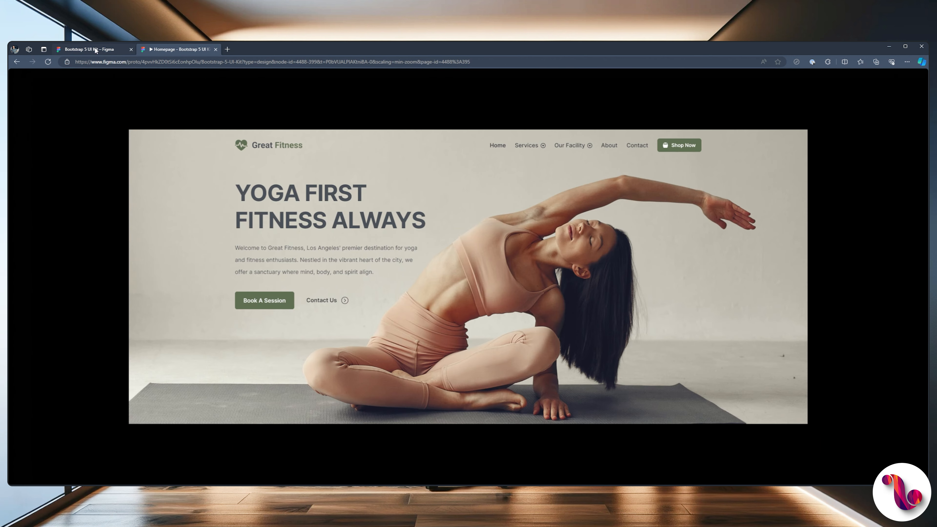
left_click(96, 51)
Duplicate the Great Fitness text, group both copies and stack them with a vertical auto layout.
left_click(412, 260)
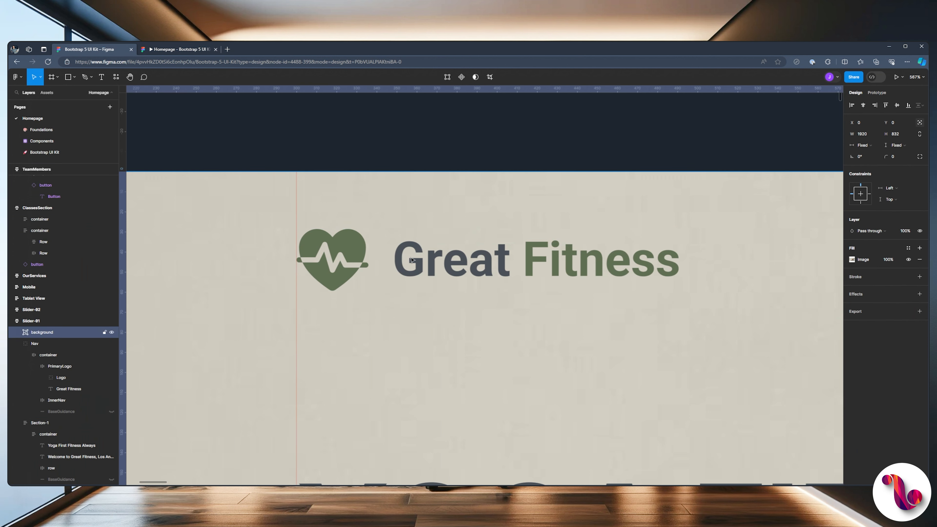
left_click(412, 260, "ctrl")
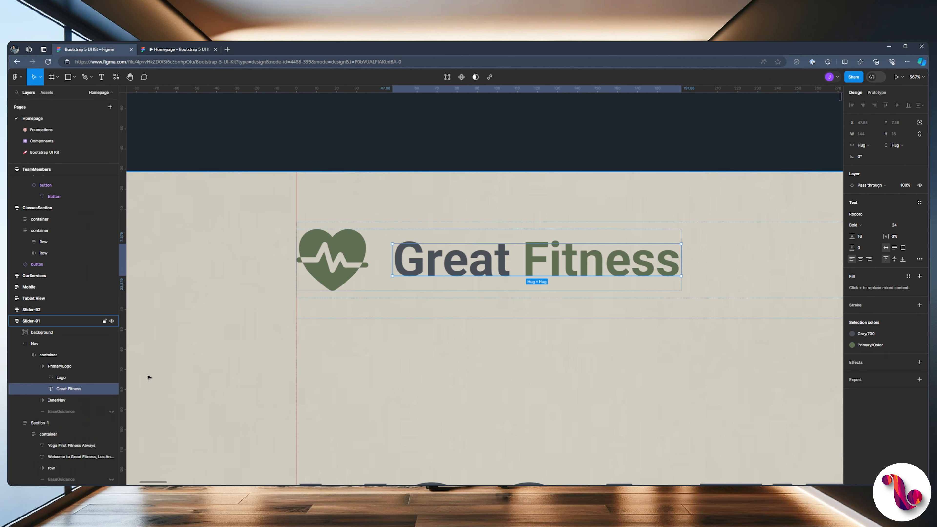
key("ctrl+d")
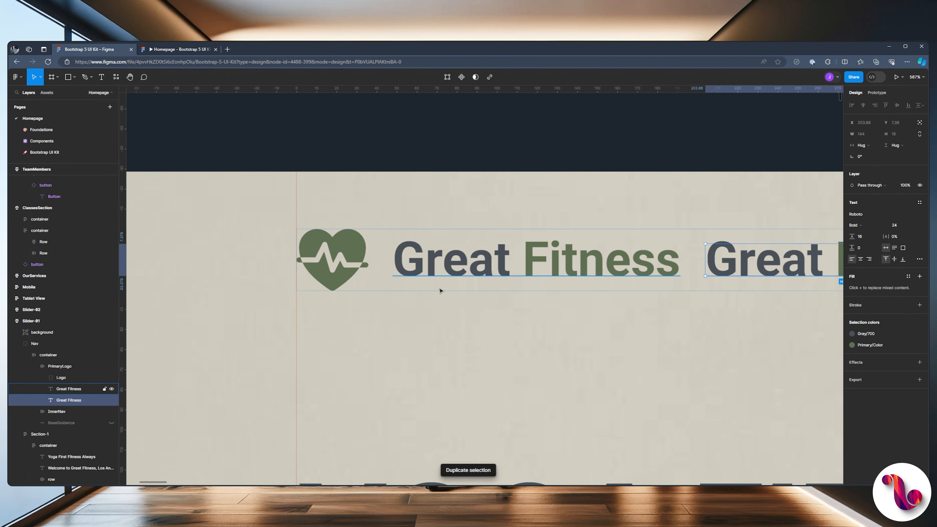
left_click(87, 386, "shift")
key("ctrl+g")
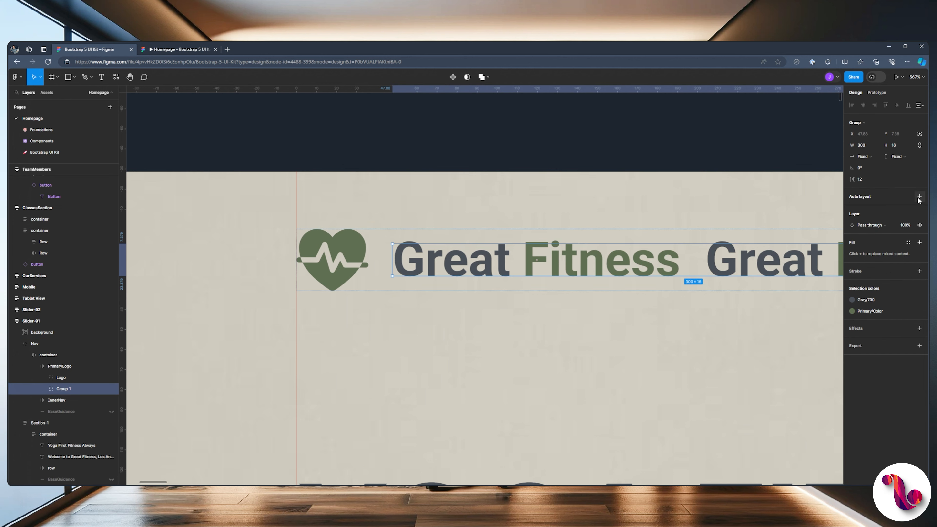
left_click(919, 197)
left_click(851, 210)
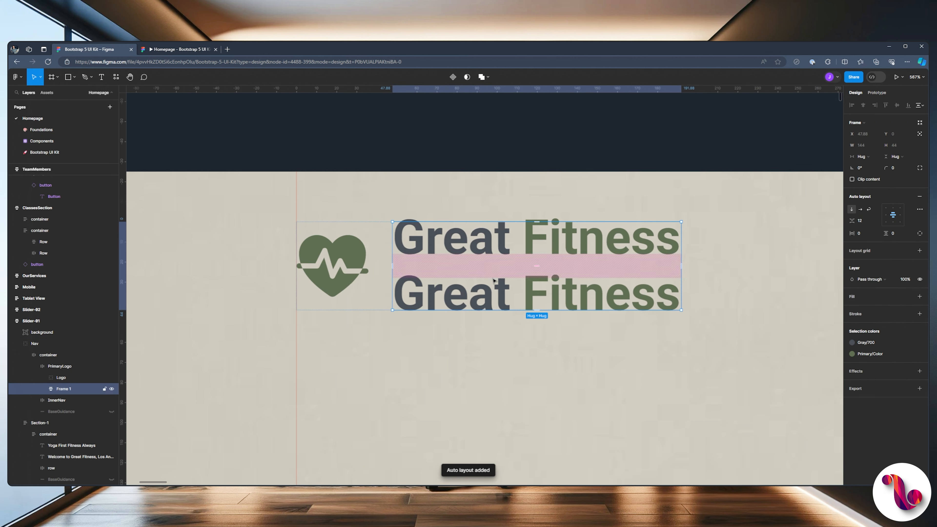
Replace the lower Great Fitness copy's text with "Yoga Studio".
left_click(433, 297)
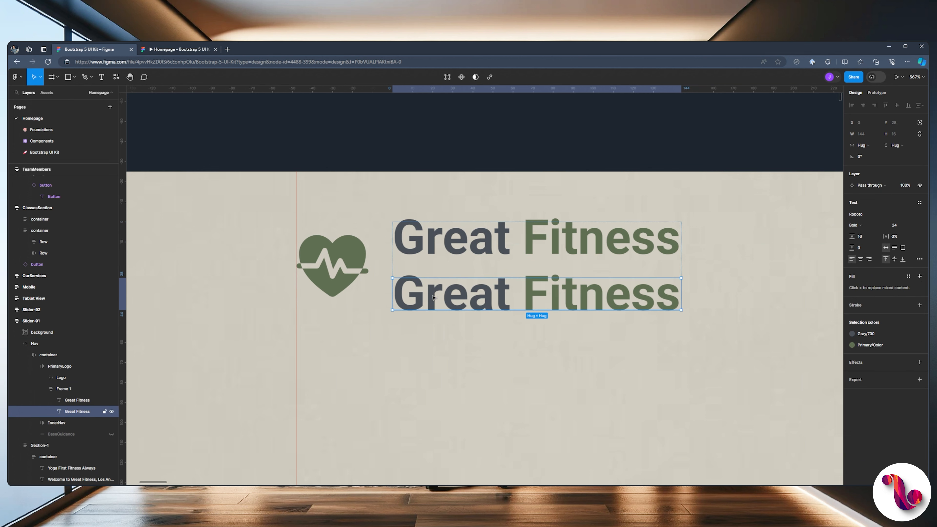
double_click(433, 297)
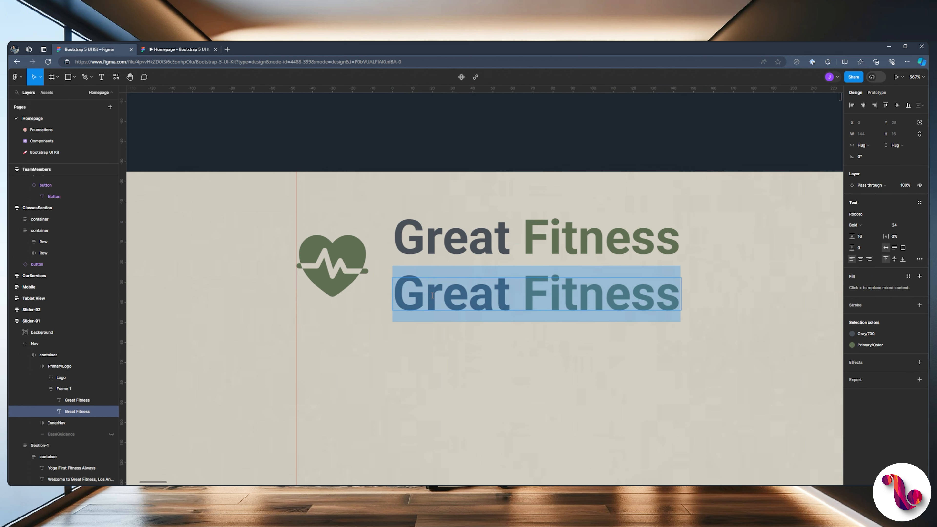
type("Yoga Studio")
key("Escape")
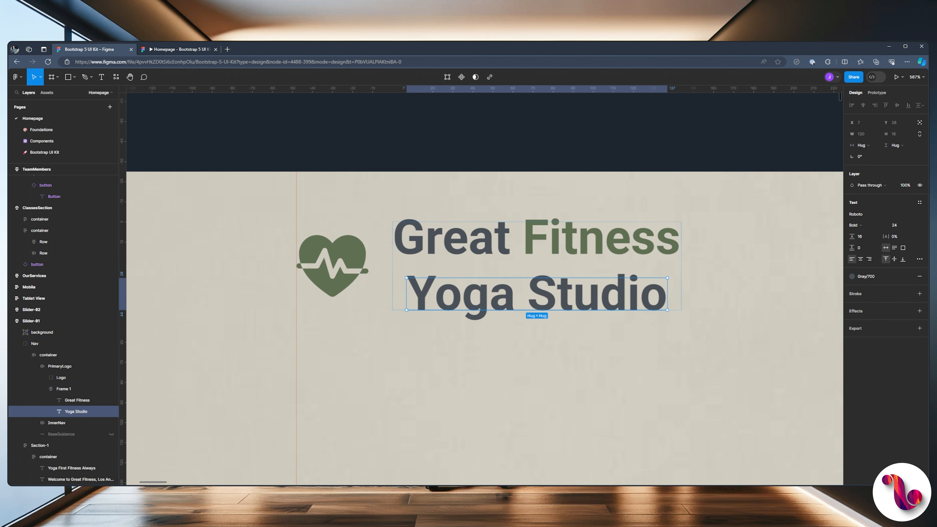
Set the Yoga Studio tagline text to size 14 with the Light weight.
left_click(900, 224)
type("16")
key("Return")
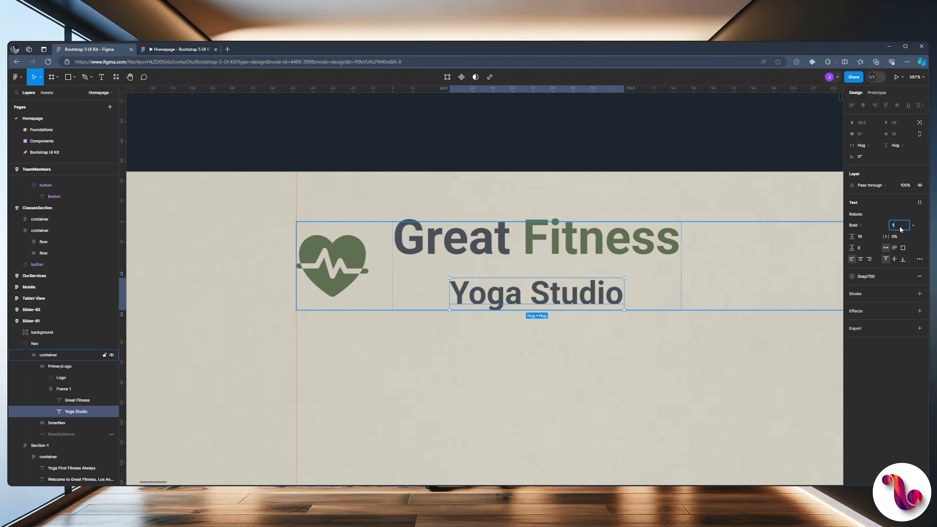
left_click(857, 225)
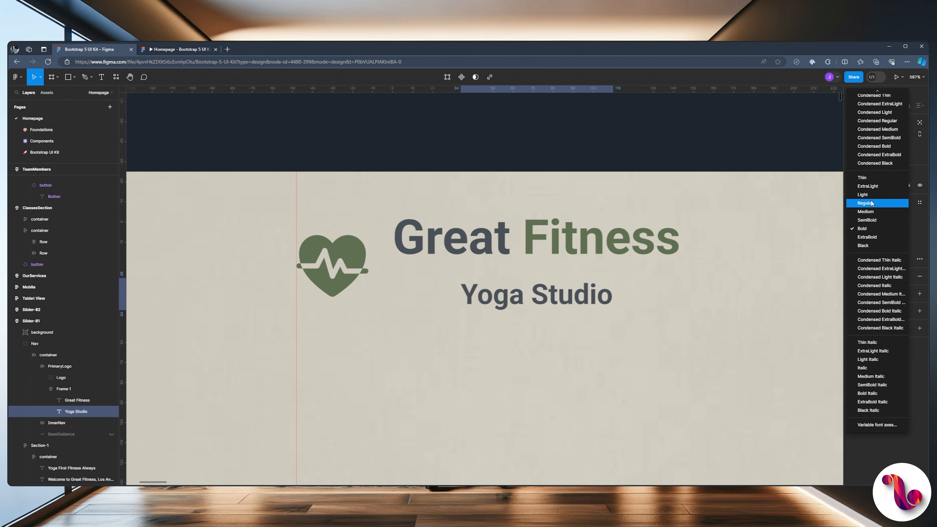
left_click(865, 194)
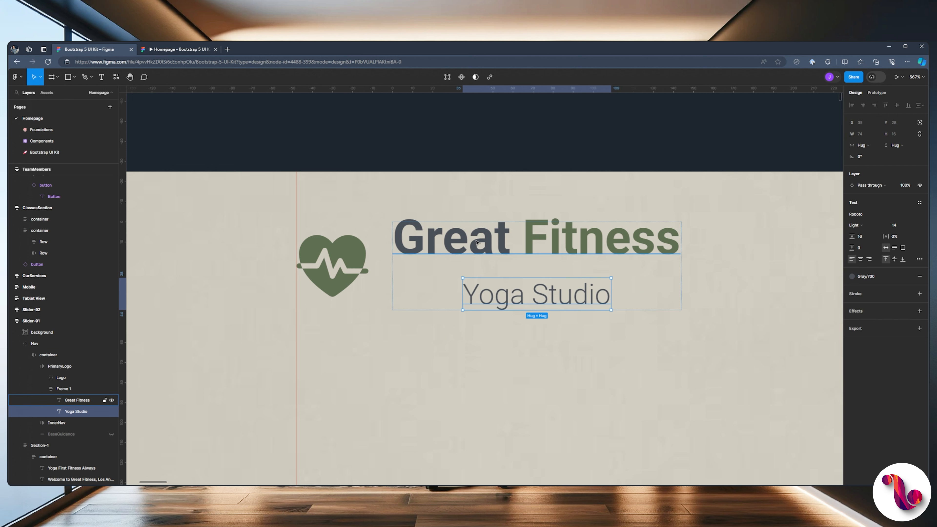
Align the wordmark and tagline frame's contents to the right with 0 spacing and check the logo in the prototype.
left_click(111, 387)
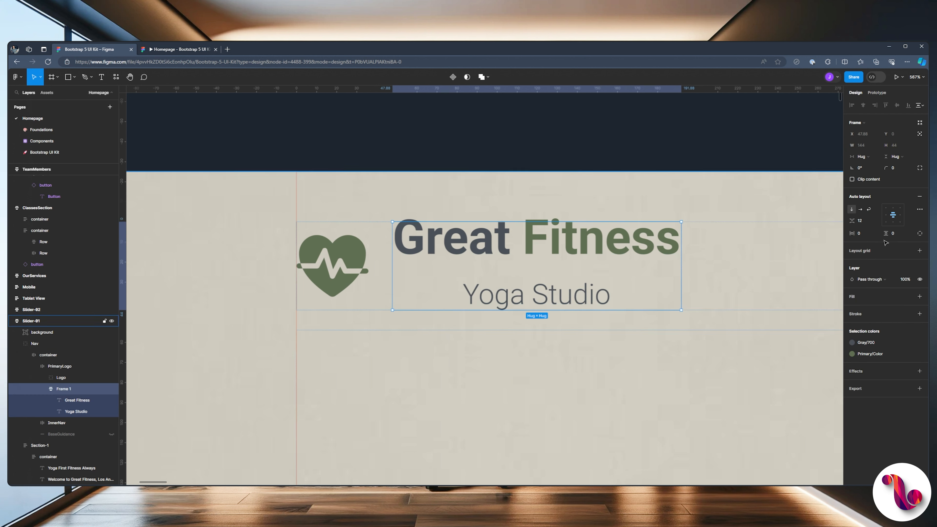
left_click(900, 214)
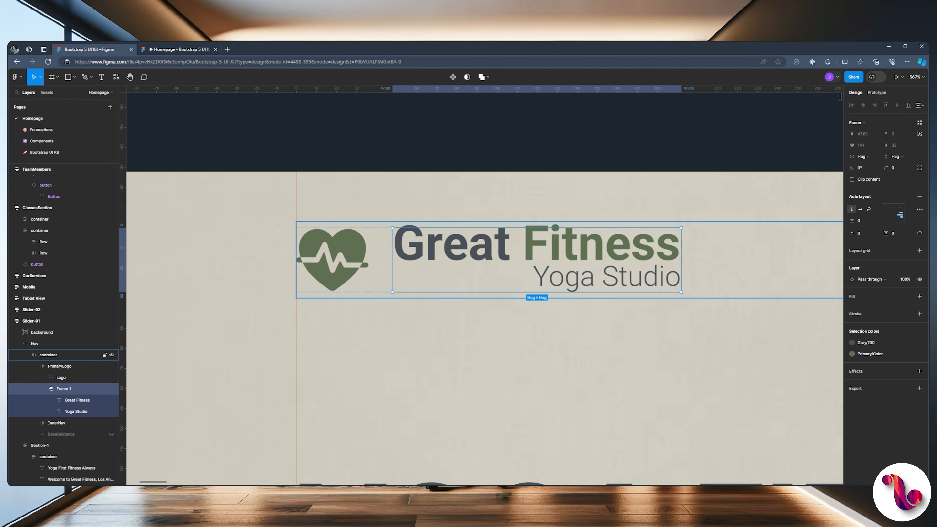
left_click(154, 50)
left_click(99, 50)
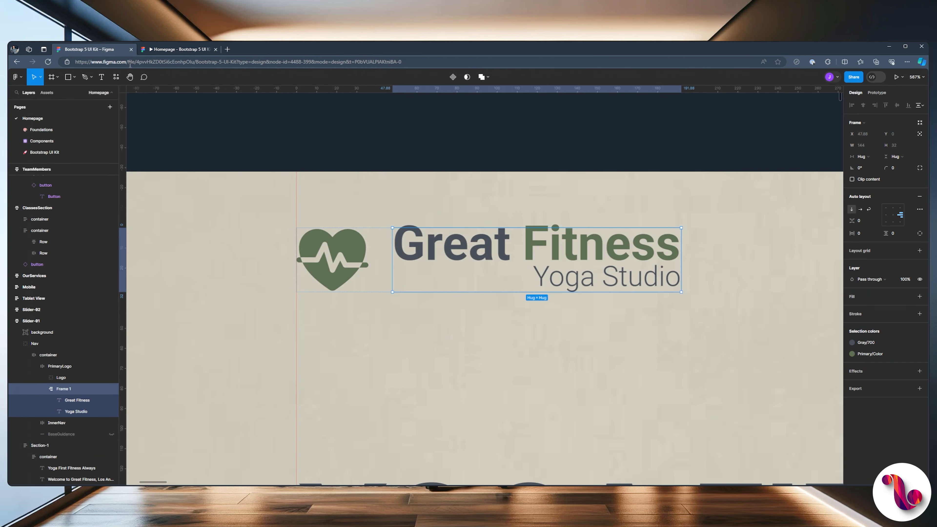
Change the font weight of the Yoga Studio tagline to Regular.
left_click(666, 279, "ctrl")
left_click(856, 222)
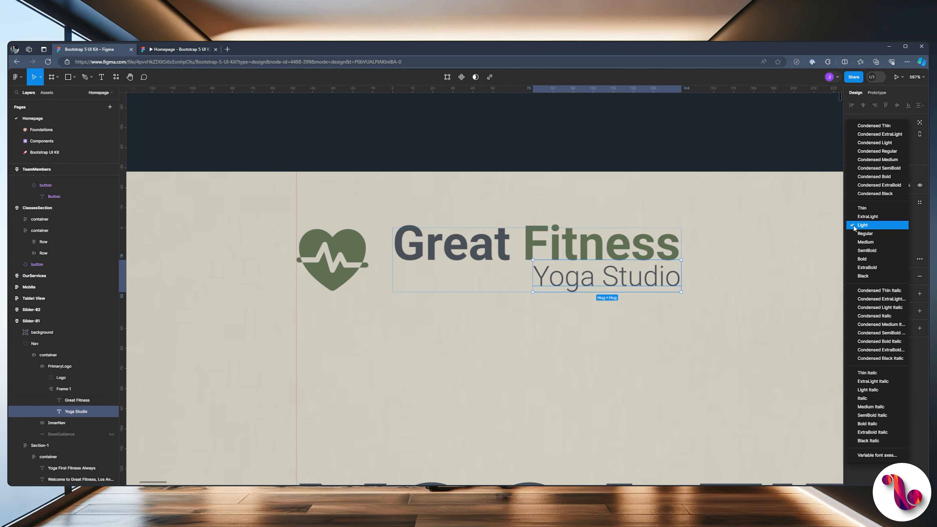
left_click(861, 234)
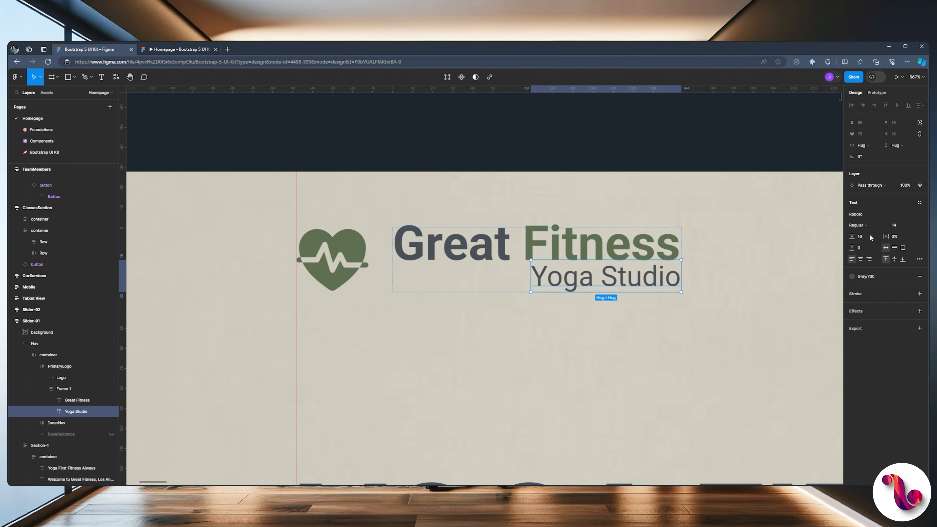
left_click(861, 247)
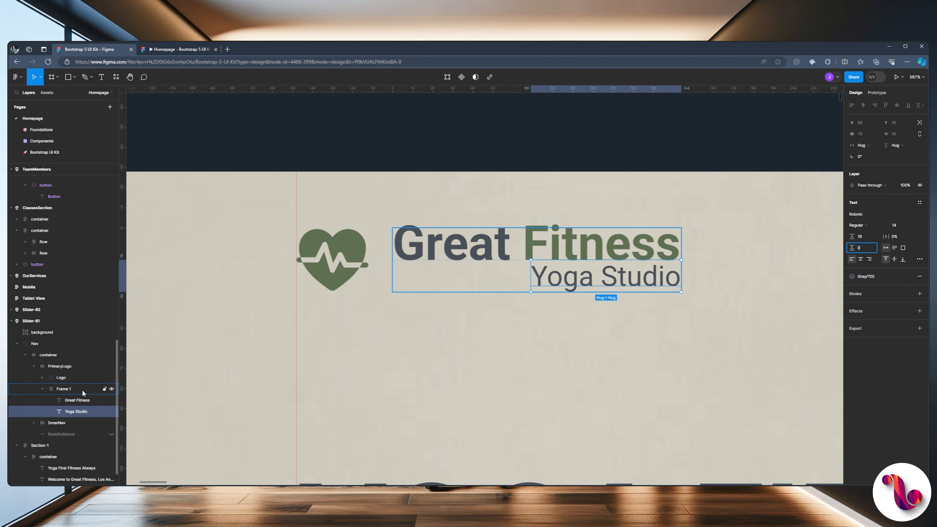
Set the vertical spacing between Great Fitness and Yoga Studio to 2 in their auto layout frame.
left_click(97, 389)
left_click(862, 224)
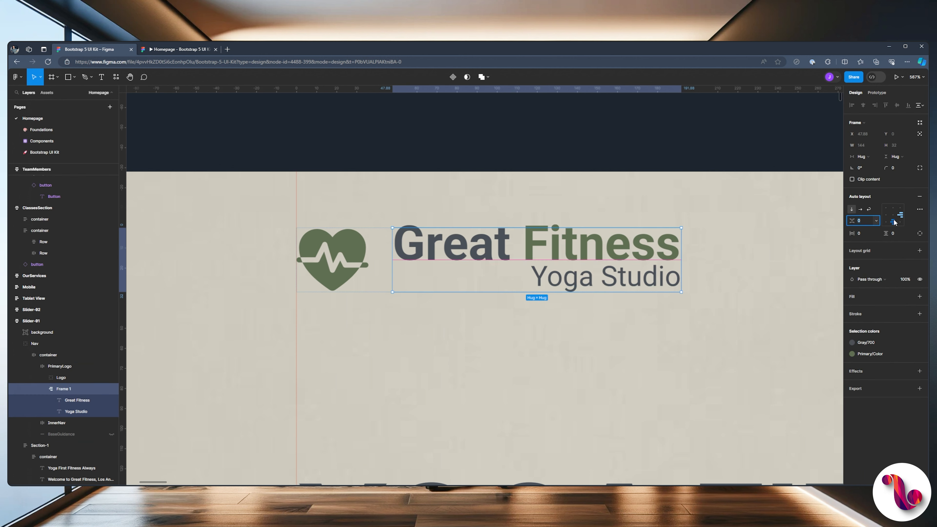
type("2")
key("Return")
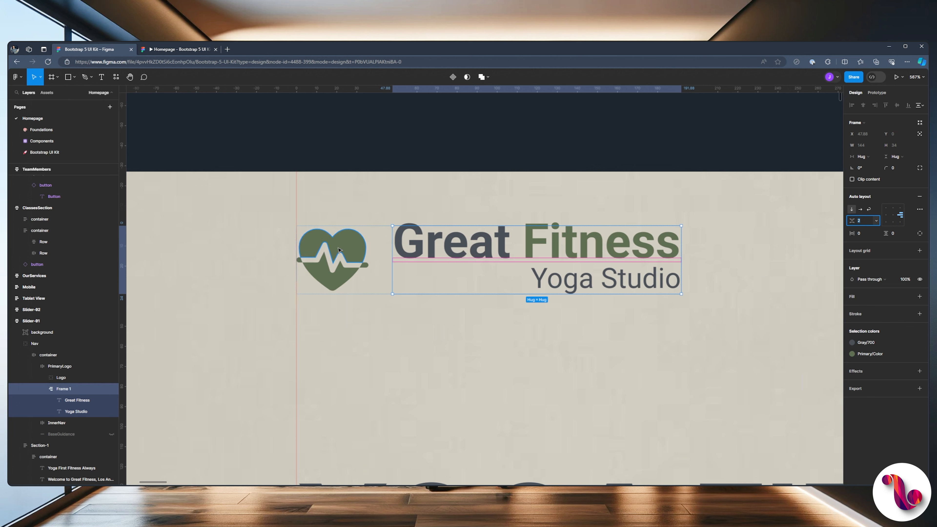
Enlarge the heart logo icon proportionally to a width of 45.88 and check it in the prototype.
left_click(363, 264)
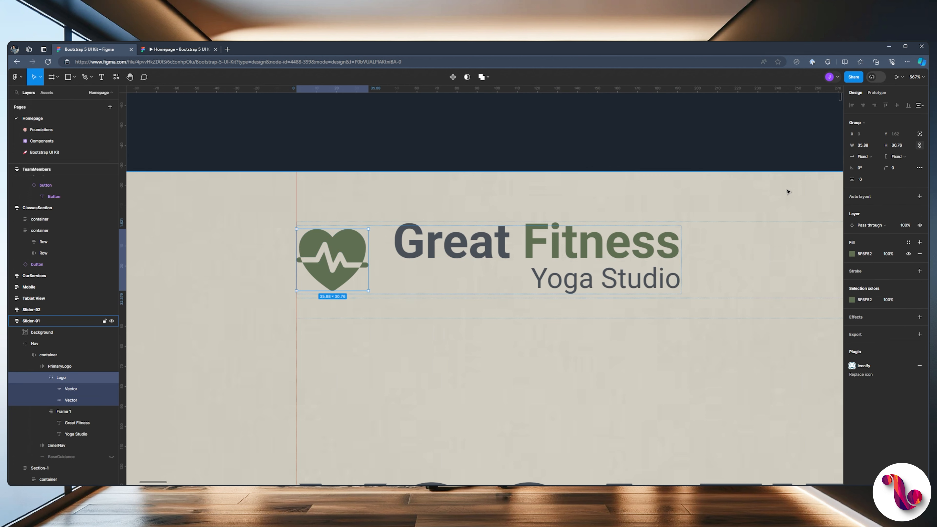
left_click(871, 146)
key("shift+Up")
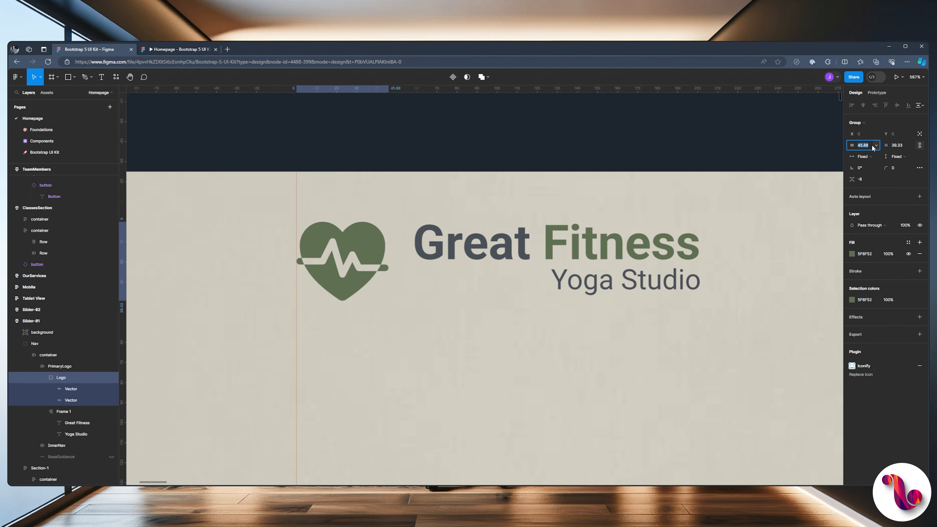
left_click(194, 50)
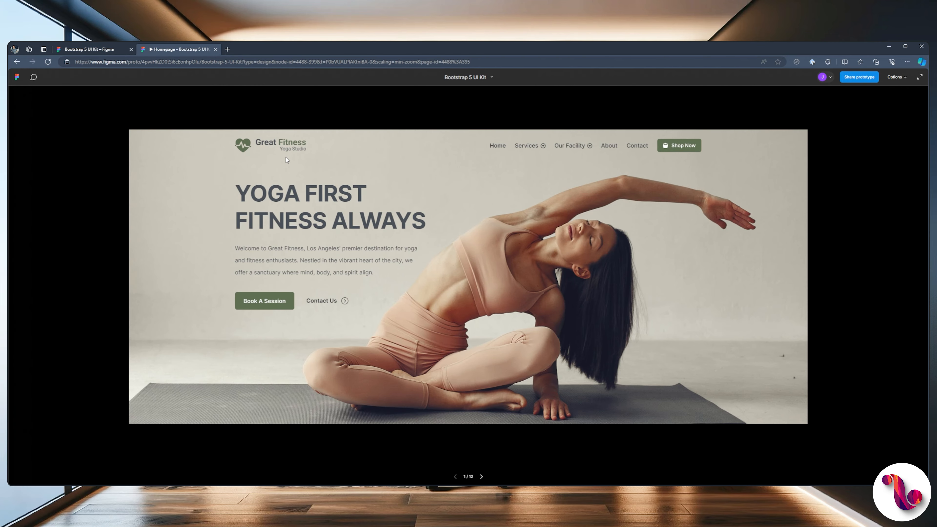
left_click(91, 49)
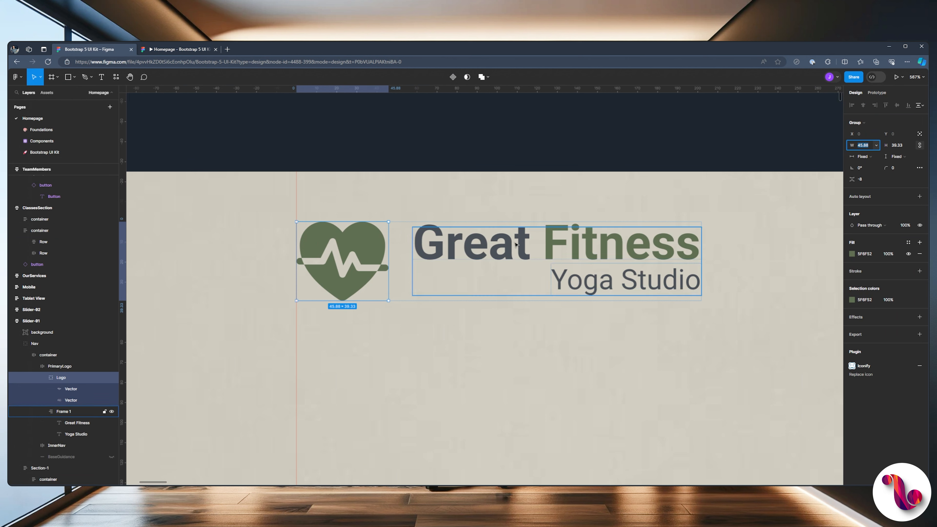
Left-align the Great Fitness and Yoga Studio texts within their auto layout frame and check the result in the prototype.
left_click(617, 292)
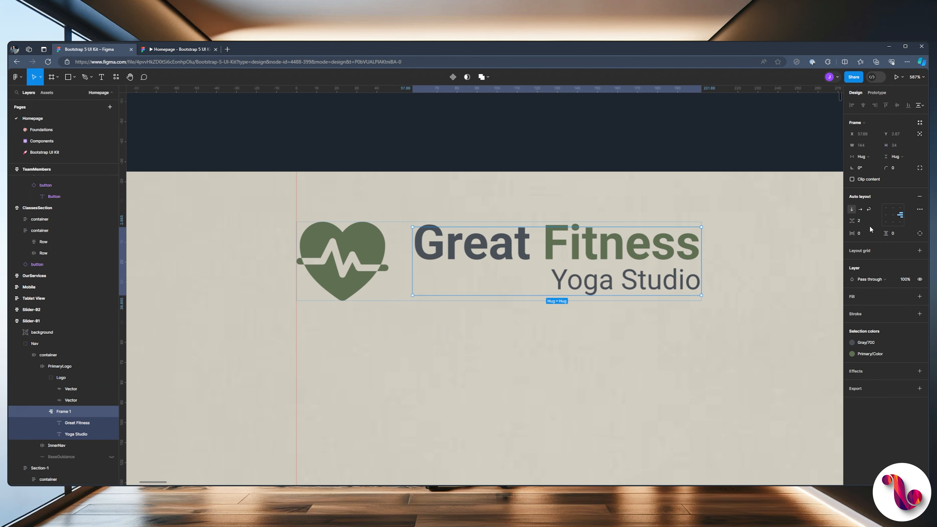
left_click(885, 213)
left_click(158, 47)
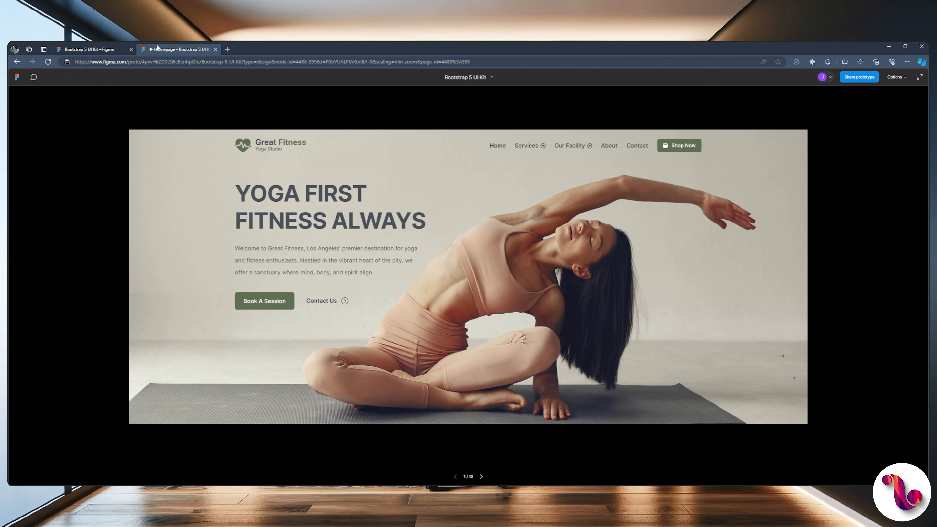
left_click(107, 51)
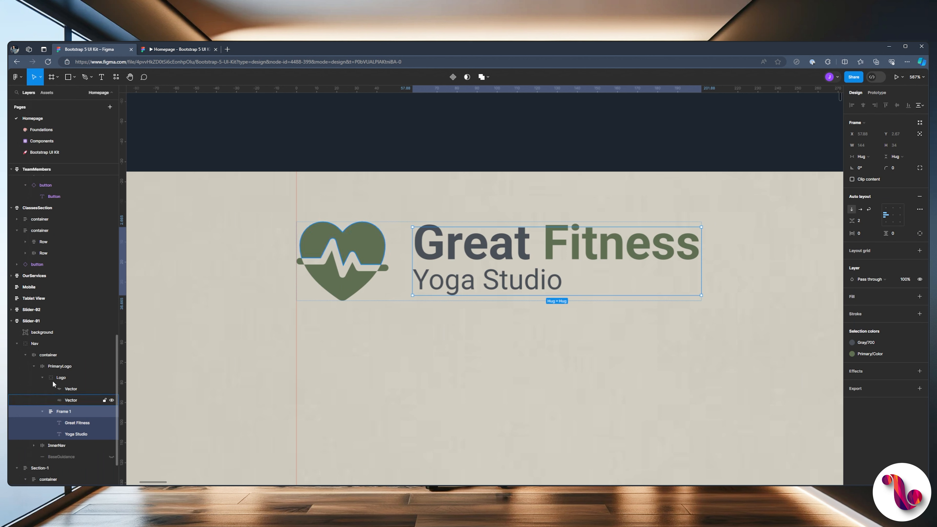
Convert the PrimaryLogo frame in the header into a reusable component.
left_click(33, 369)
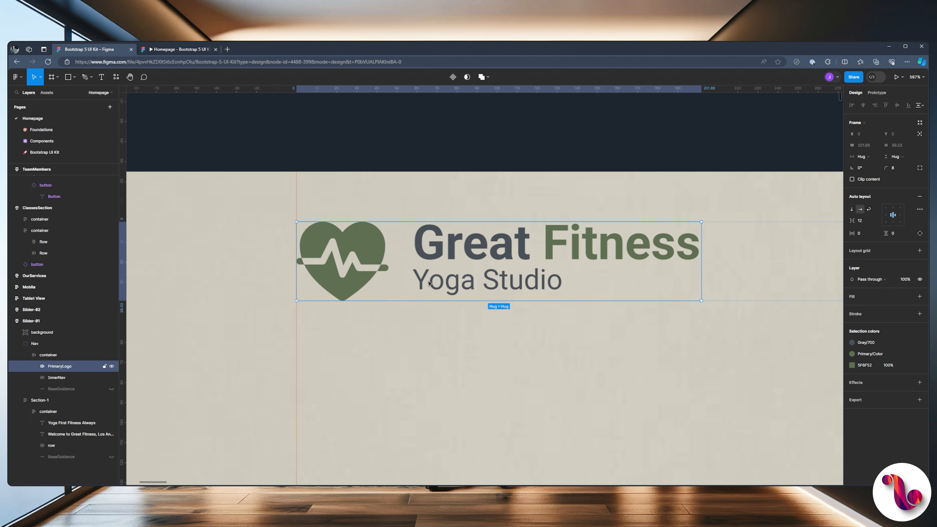
right_click(425, 255)
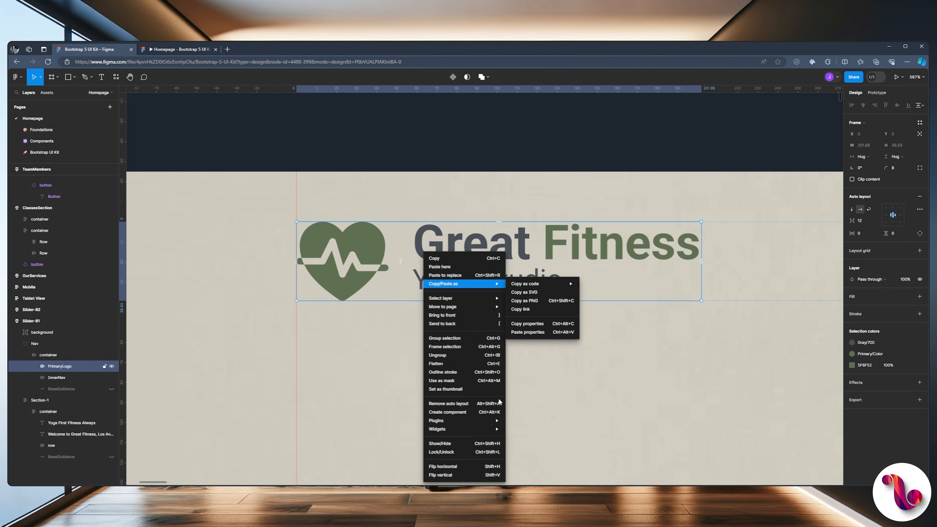
left_click(478, 196)
Review the homepage sections from the hero slider down to the empty Footer frame.
scroll(439, 229, "down", 5)
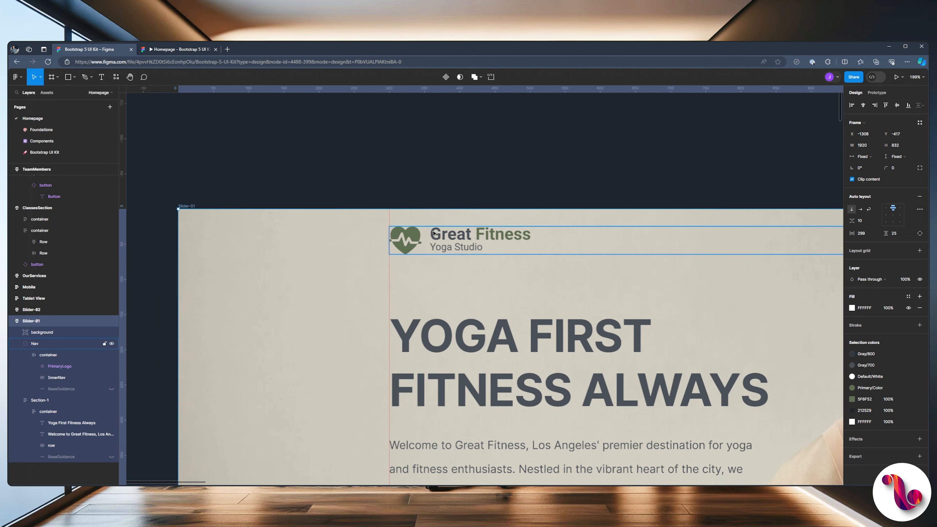
scroll(434, 233, "down", 5)
scroll(432, 233, "down", 5)
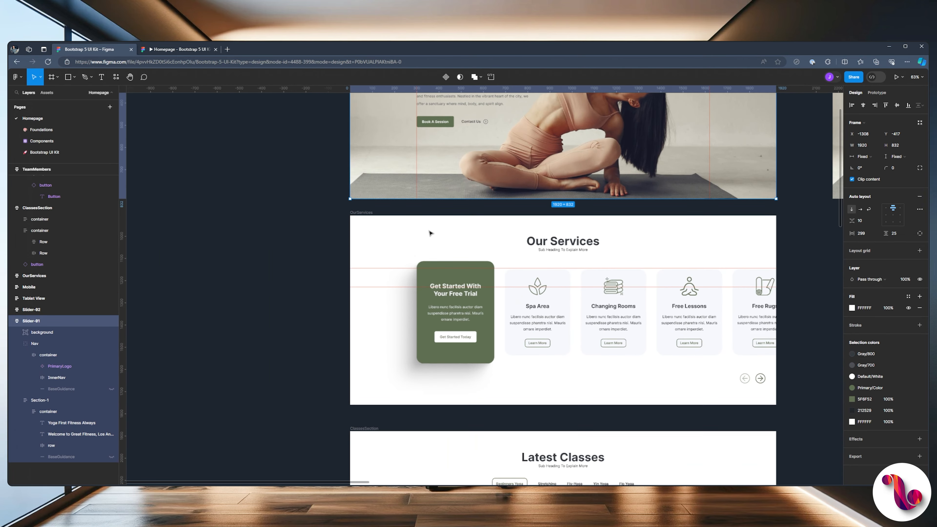
scroll(430, 232, "down", 3)
scroll(374, 203, "up", 7)
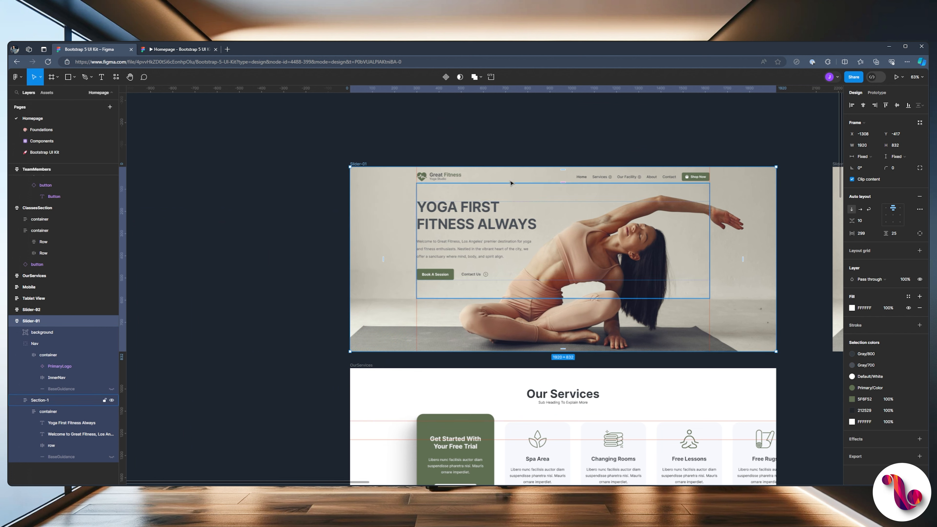
left_click(460, 162)
scroll(411, 198, "down", 12)
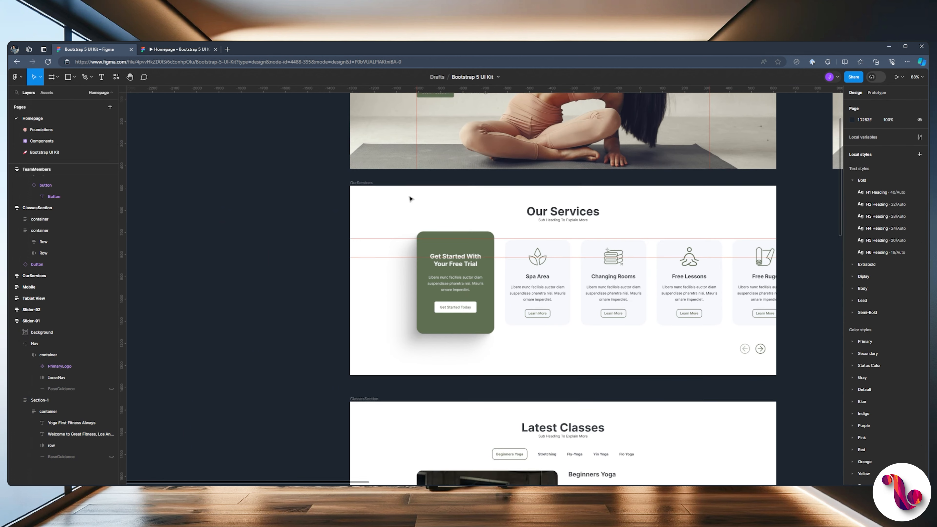
scroll(397, 210, "up", 2)
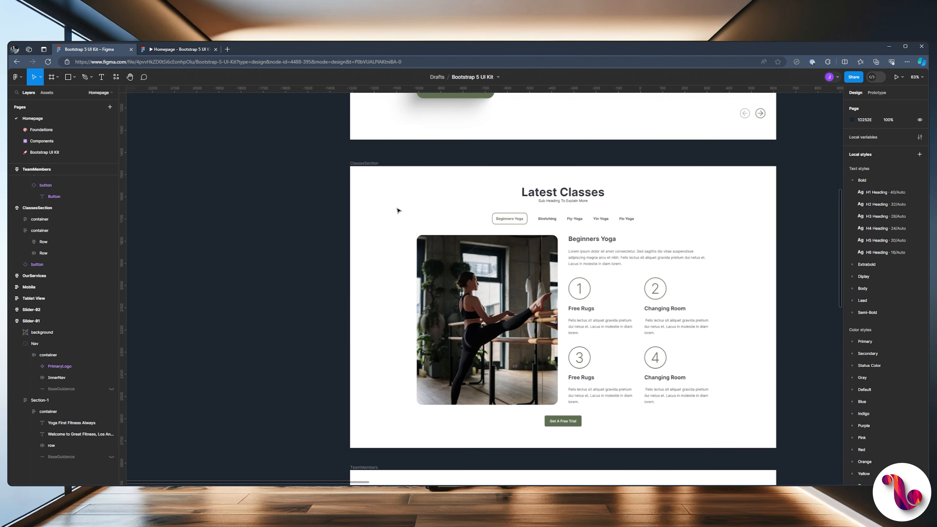
scroll(398, 211, "down", 8)
scroll(398, 210, "down", 6)
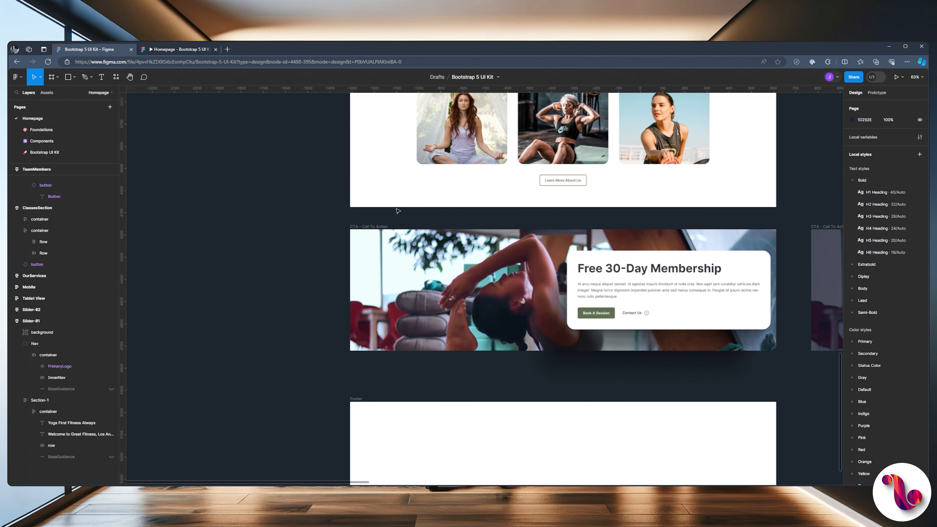
scroll(416, 216, "up", 2)
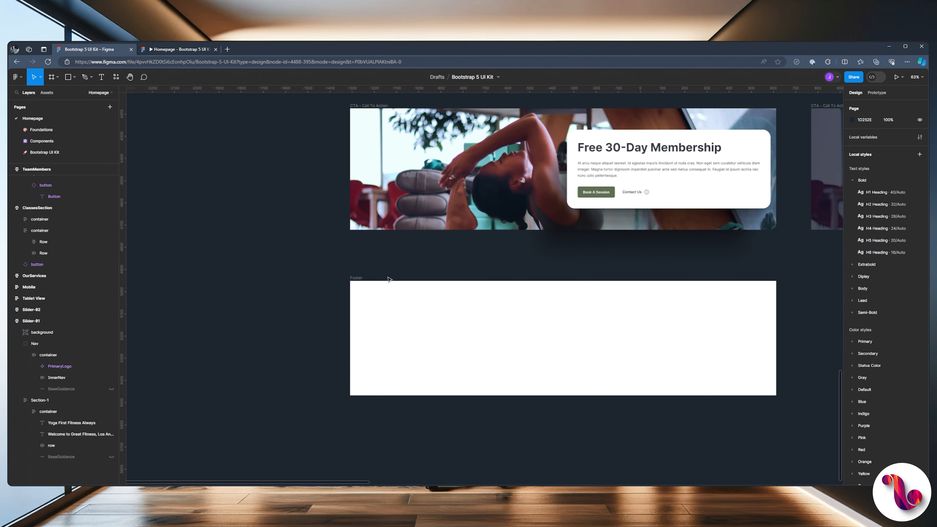
Copy the Our Great Team heading container from the TeamMembers section into the empty Footer frame, then select the Footer frame.
left_click(355, 276)
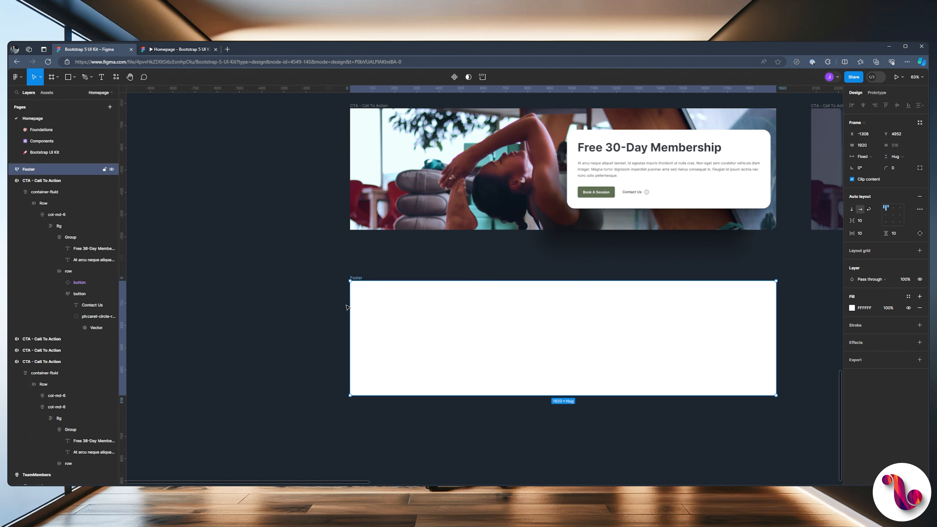
left_click(16, 191)
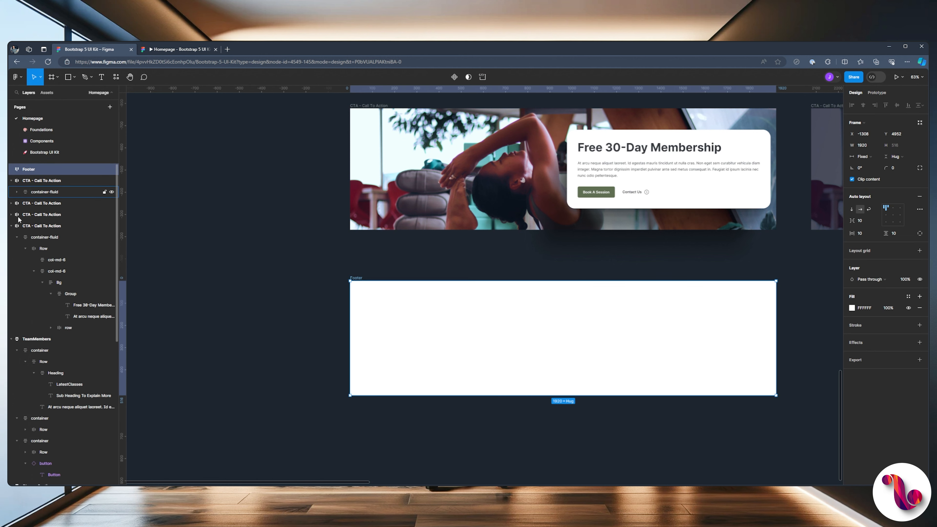
scroll(418, 311, "up", 4)
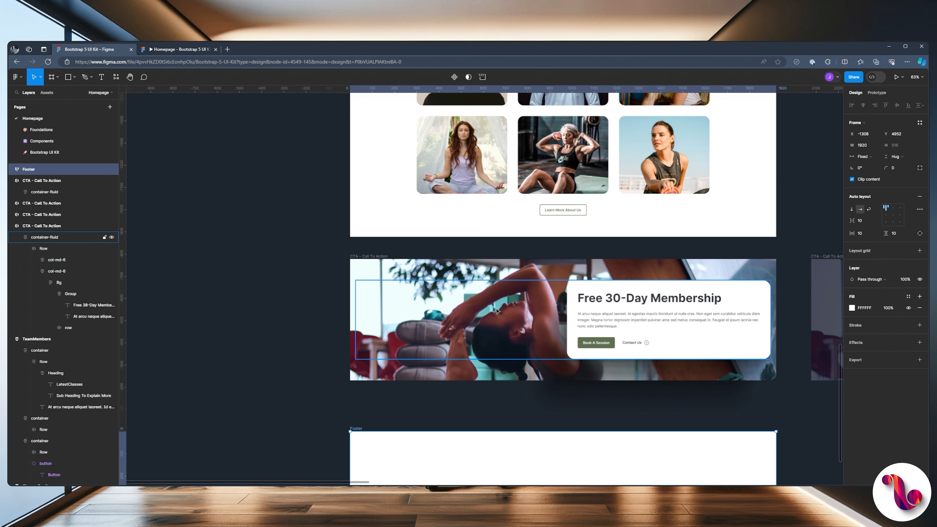
scroll(497, 311, "up", 6)
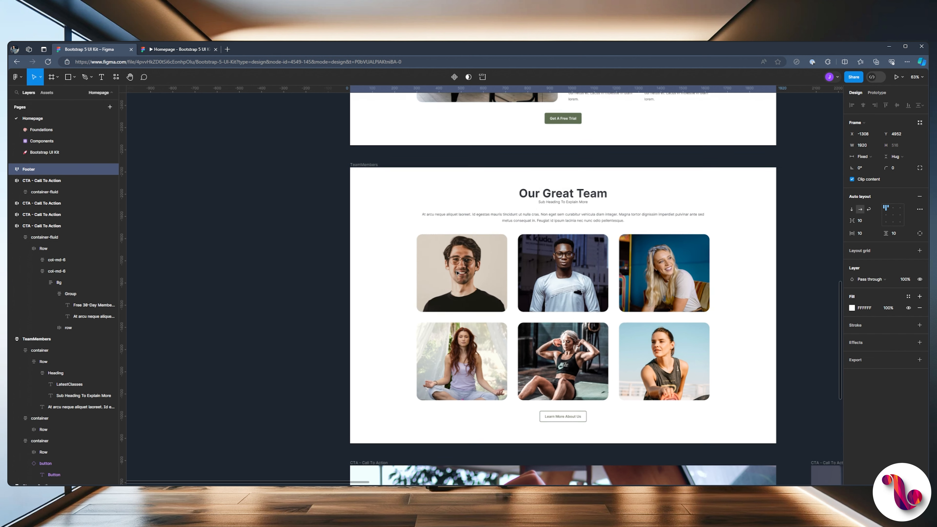
left_click(513, 243)
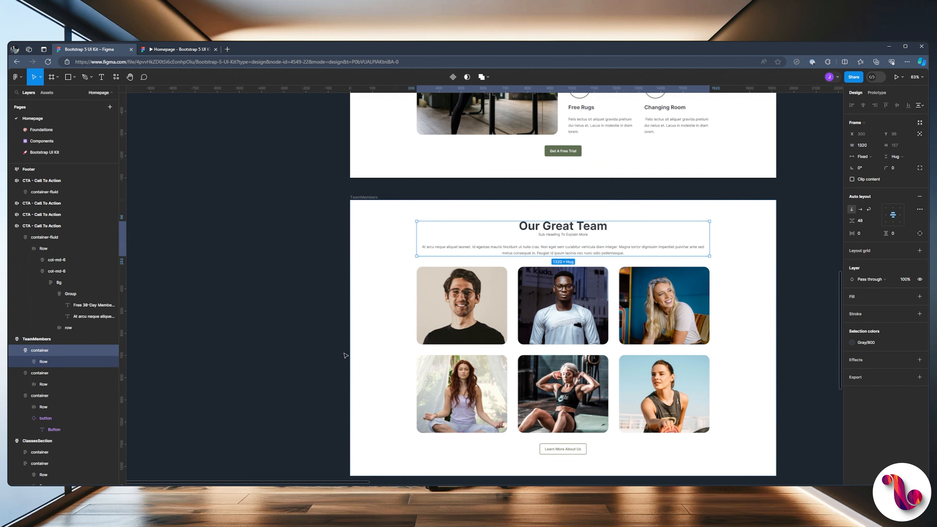
scroll(332, 319, "down", 10)
left_click(356, 280)
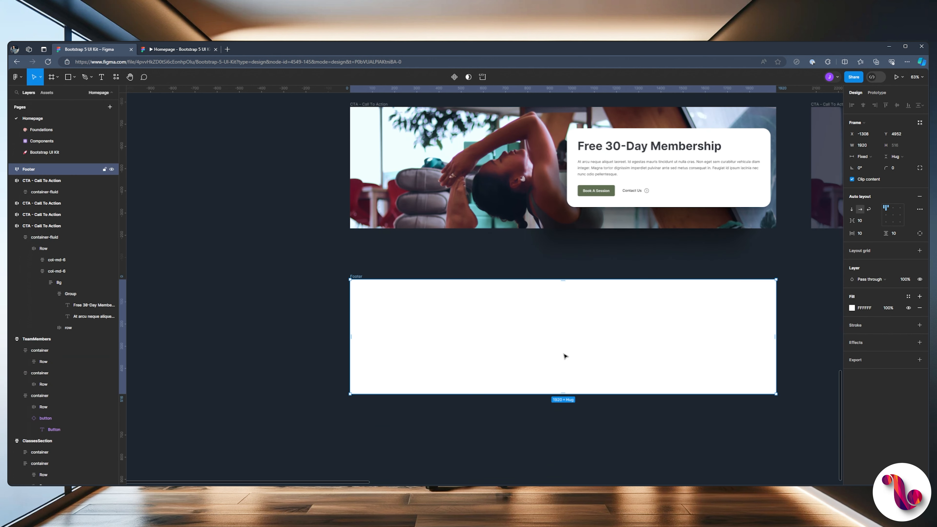
key("ctrl+v")
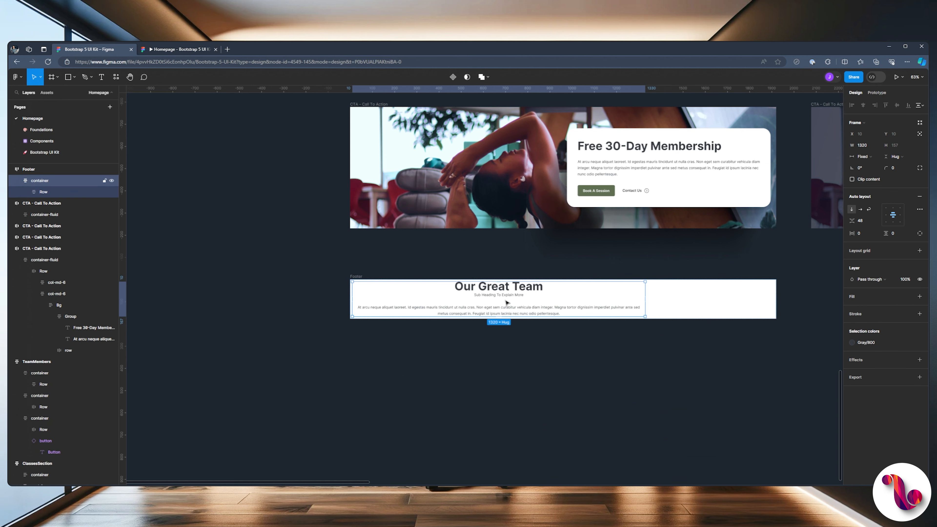
left_click(26, 169)
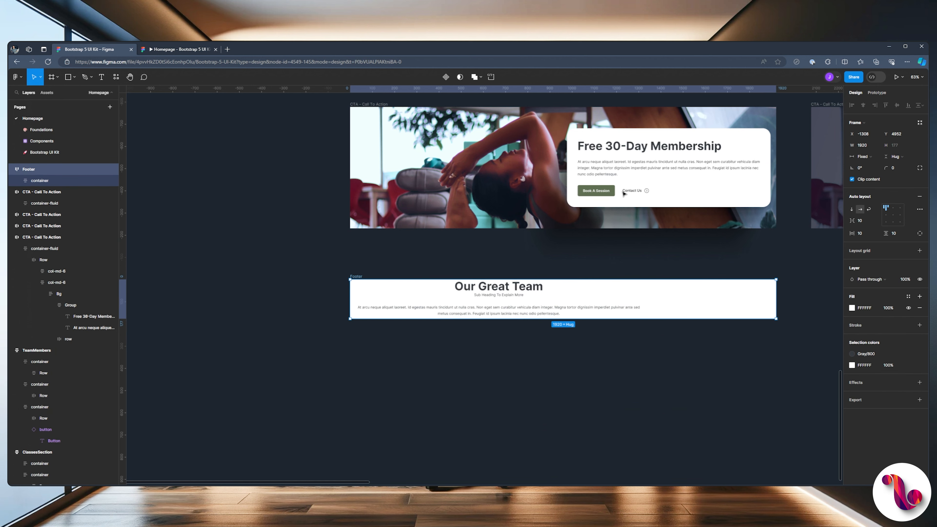
Center the Footer frame's auto layout content and set its vertical padding to 48.
left_click(892, 217)
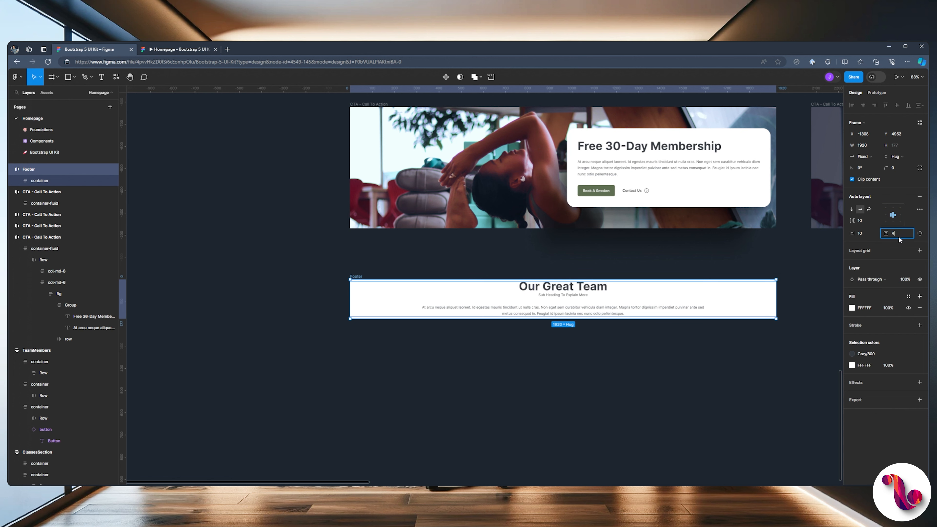
key("Return")
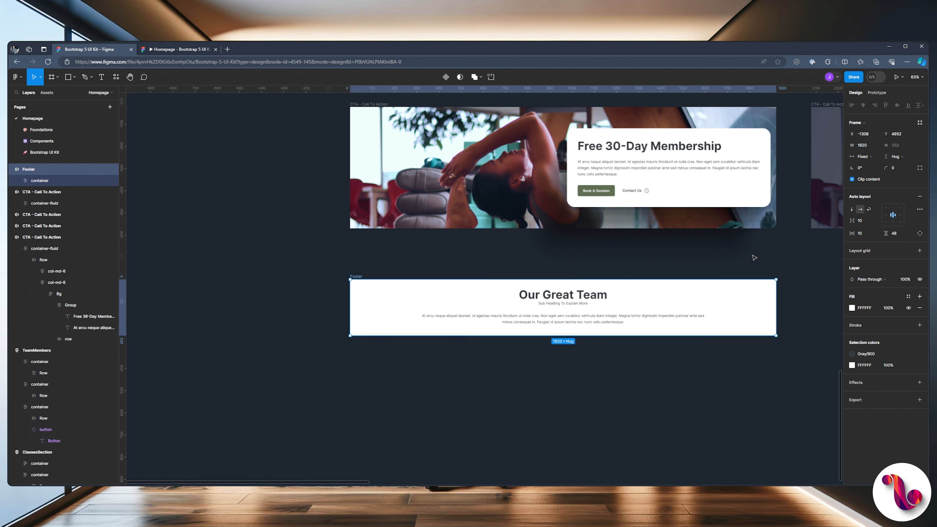
left_click(694, 244)
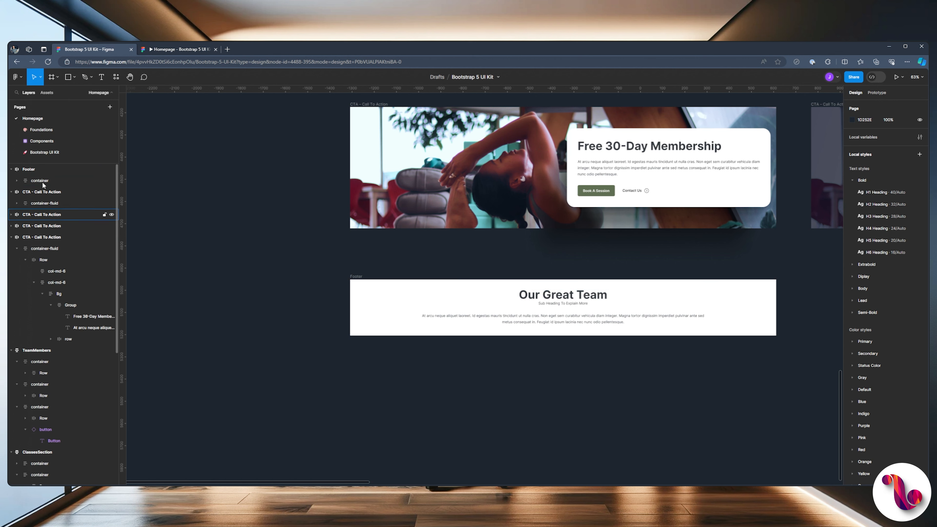
Delete the Our Great Team heading group and the paragraph text from the Row inside the Footer container.
left_click(17, 181)
left_click(25, 192)
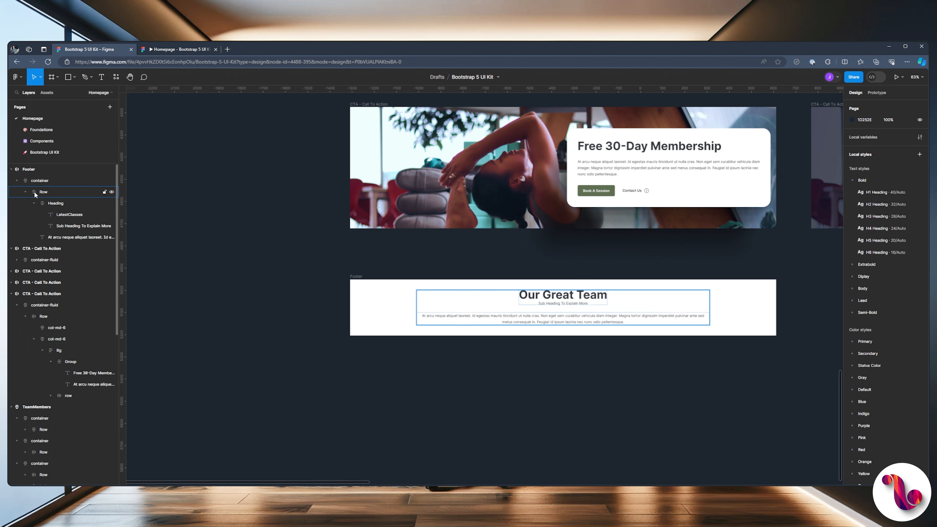
left_click(55, 203)
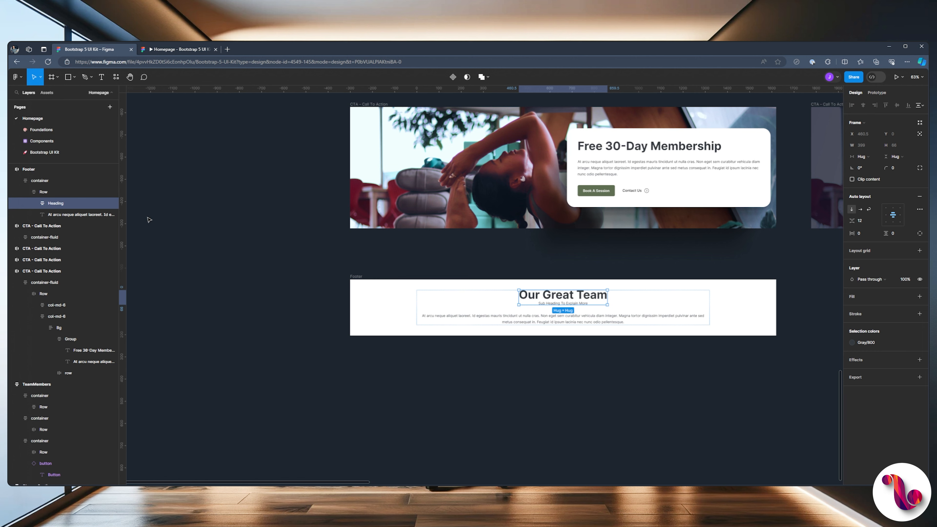
key("Delete")
left_click(58, 202)
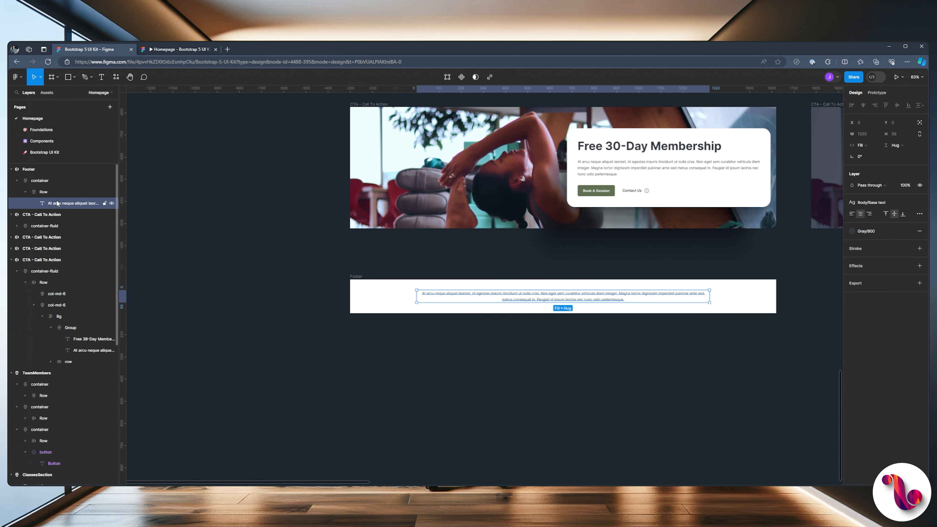
key("Delete")
Find the PrimaryLogo component by searching the assets for "Logo" and place an instance in the Footer's empty Row.
left_click(40, 192)
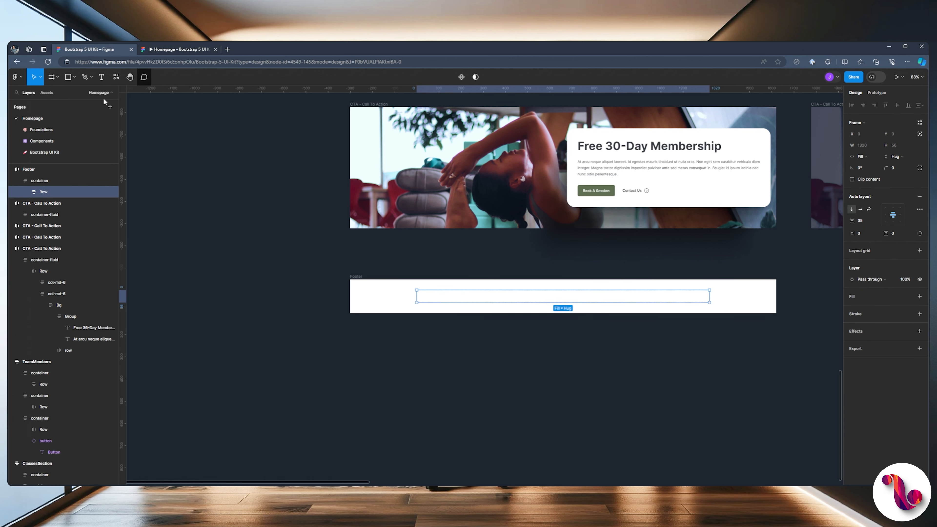
left_click(51, 93)
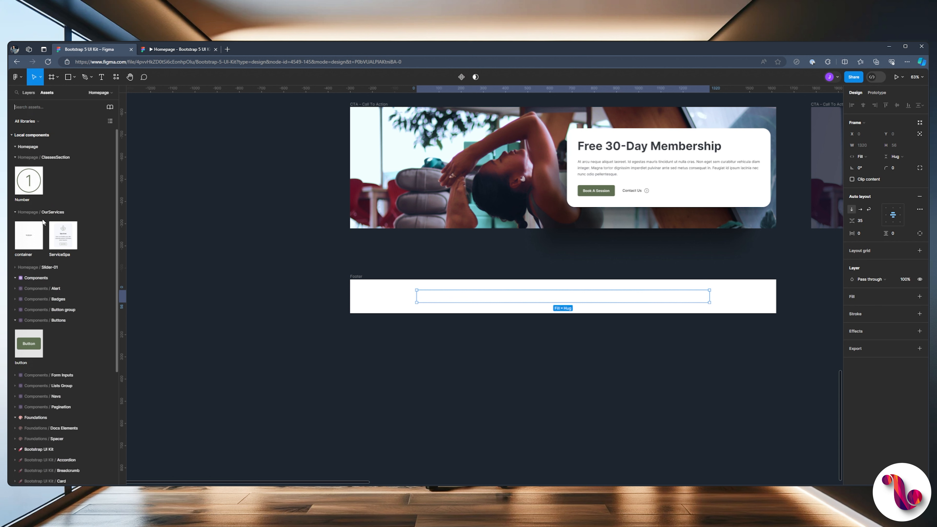
left_click(15, 148)
left_click(15, 147)
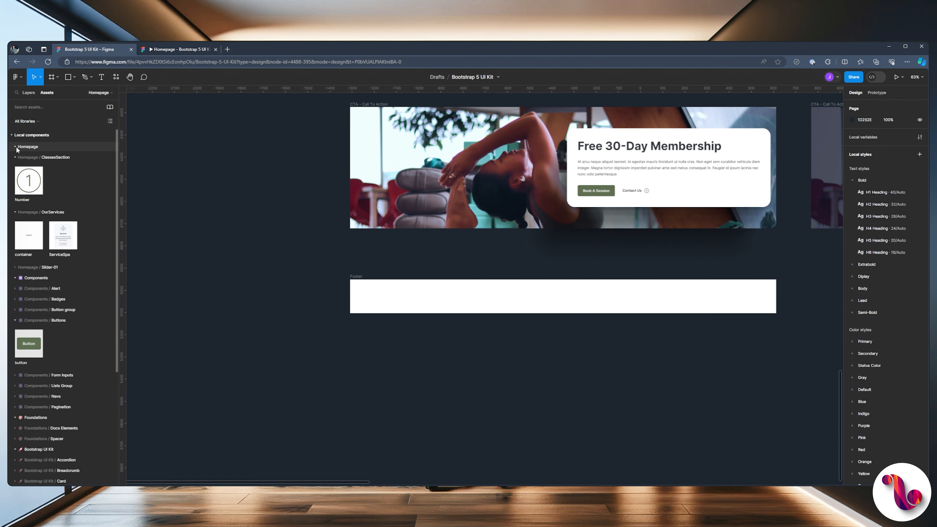
left_click(35, 107)
type("Logo")
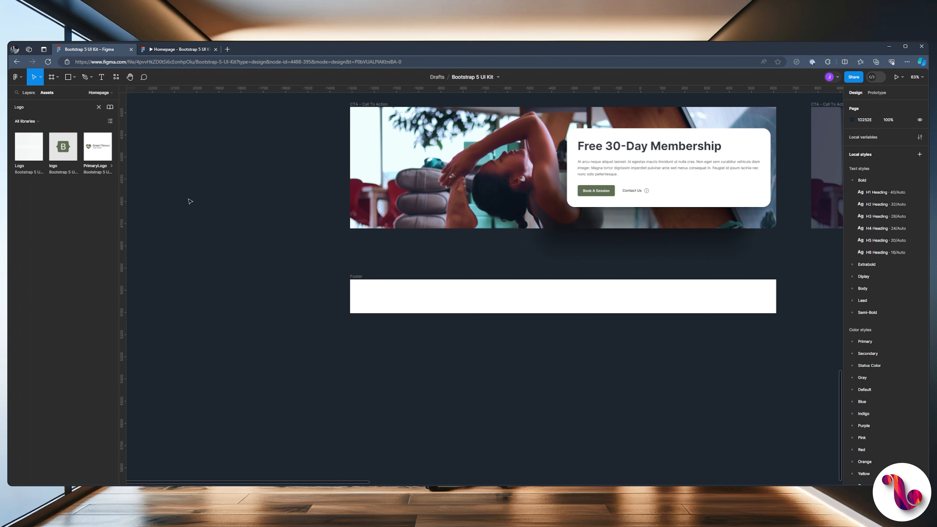
left_click_drag(190, 201, 574, 314)
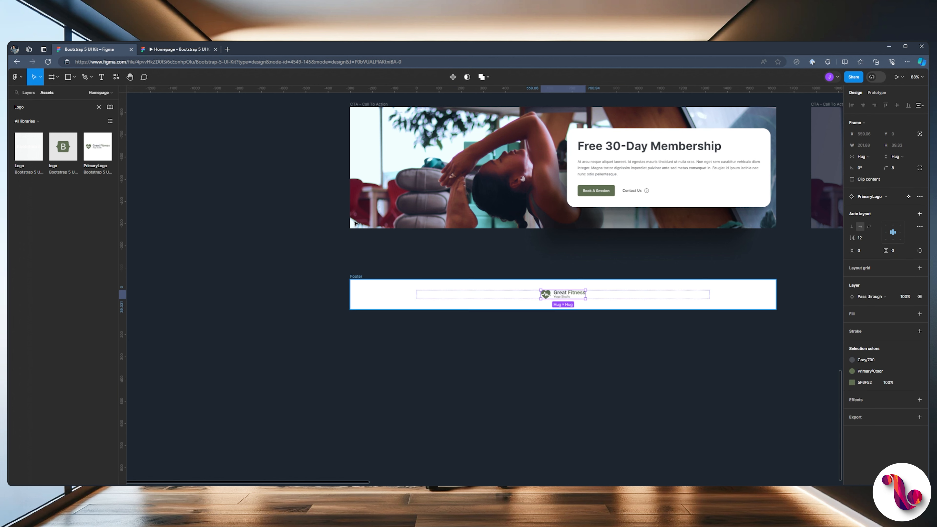
left_click(357, 276)
key("ctrl+l")
key("Escape")
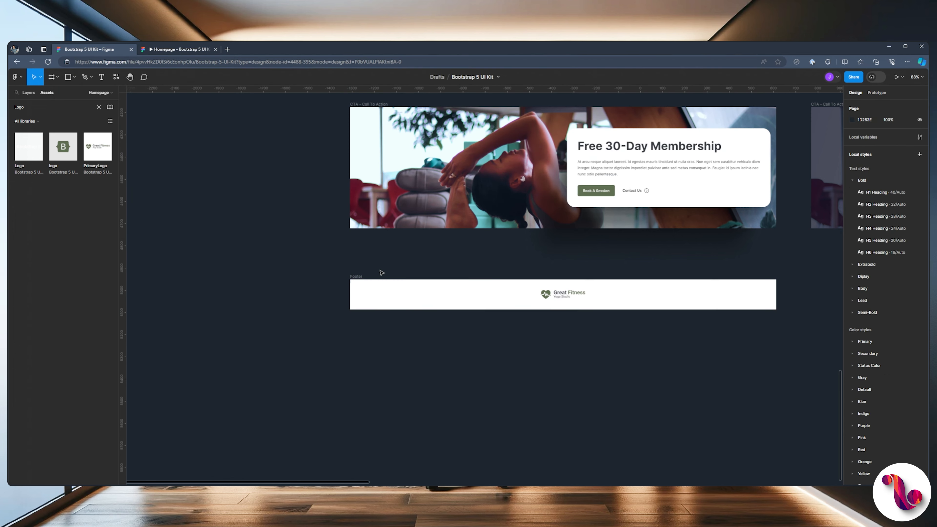
Page through the homepage prototype to the Footer frame and check how the logo looks there.
left_click(150, 48)
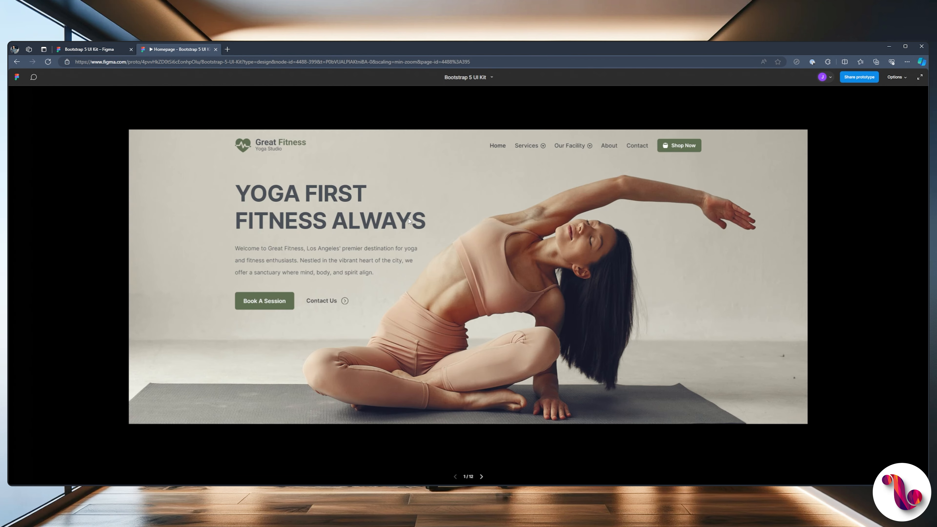
key("Right")
key("Right")
key("Right")
key("Right")
key("Right")
key("Right")
key("Right")
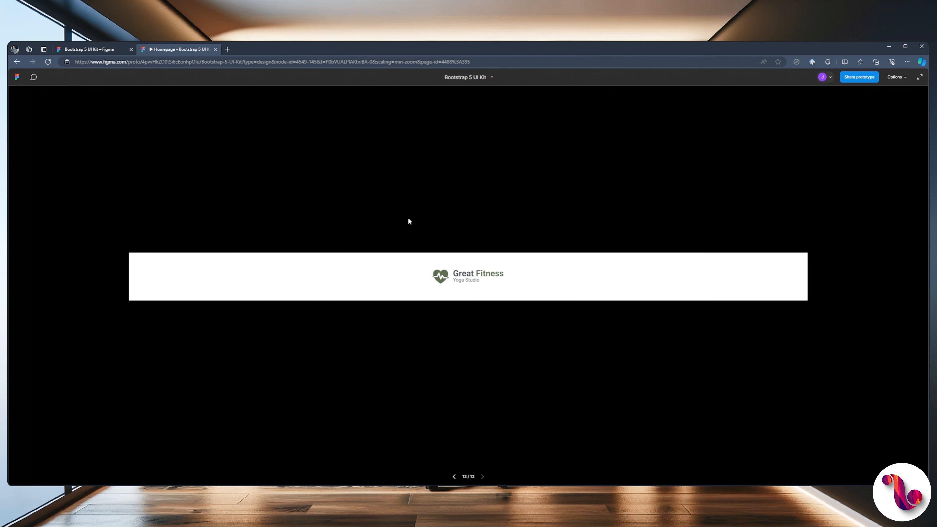
Return to the design file and convert the InnerNav frame in the Slider-01 header into a reusable component.
left_click(110, 51)
scroll(523, 325, "up", 15)
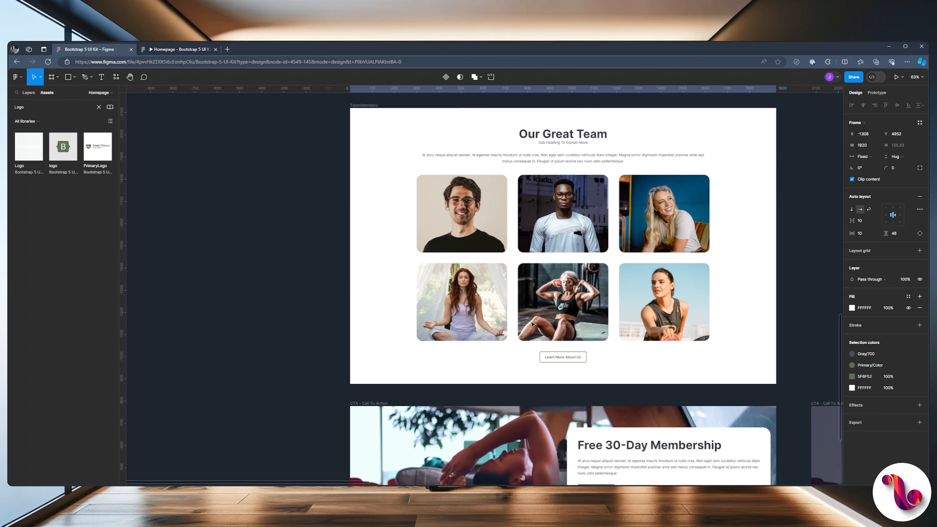
scroll(532, 323, "up", 10)
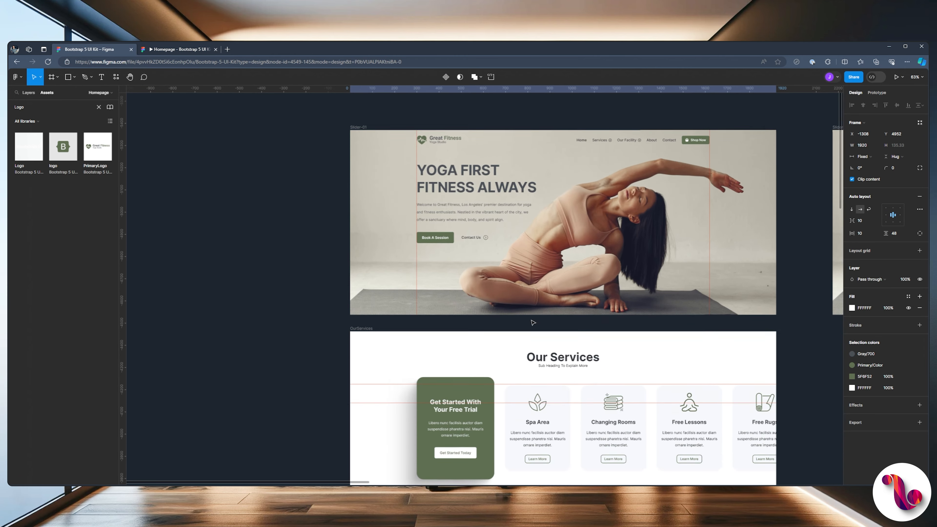
scroll(693, 190, "up", 3)
scroll(677, 203, "up", 5)
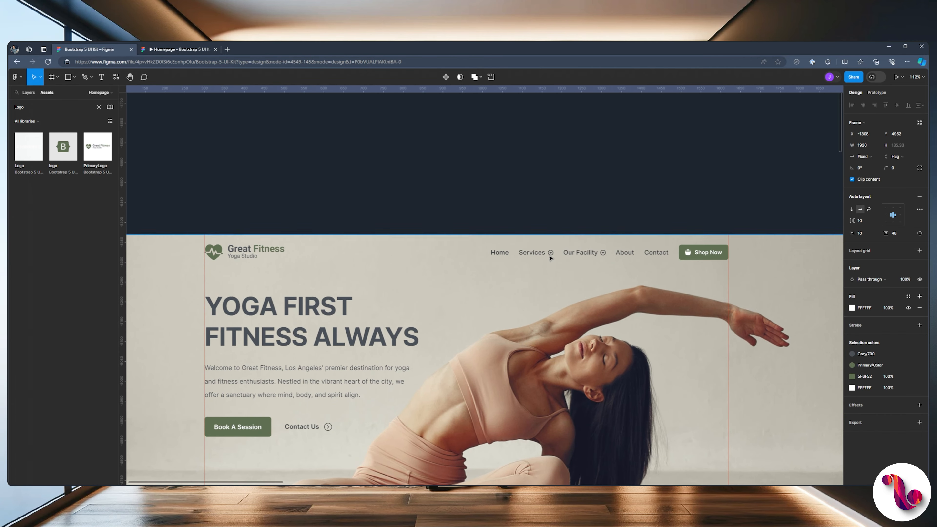
left_click(550, 254, "ctrl")
key("alt+1")
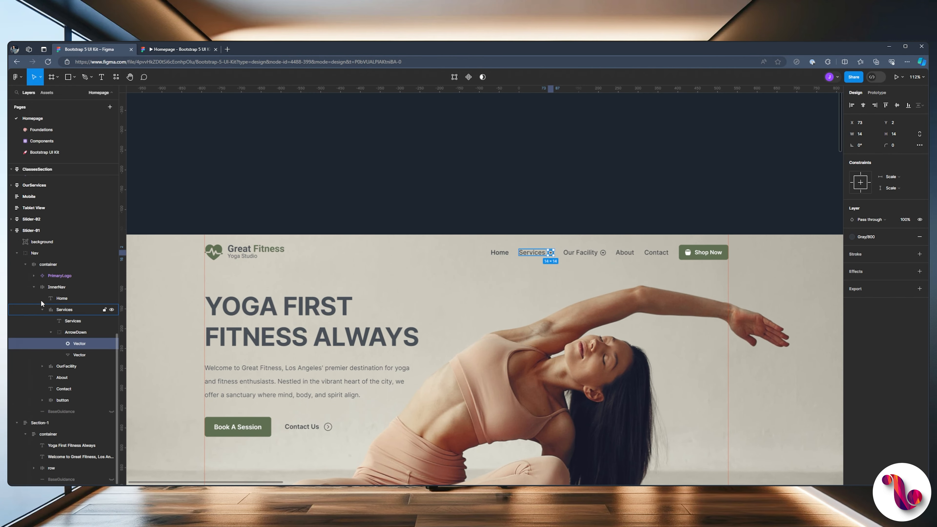
left_click(50, 287)
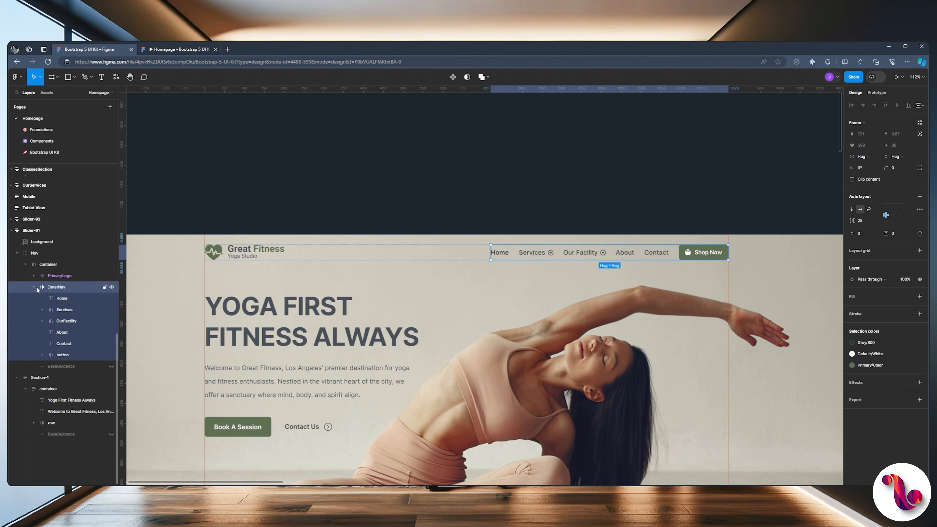
left_click(35, 287)
right_click(60, 286)
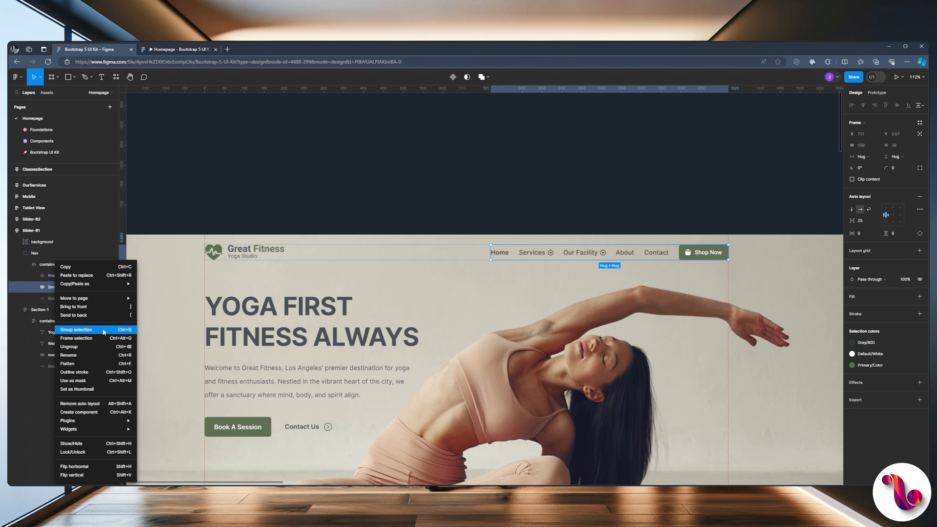
left_click(644, 213)
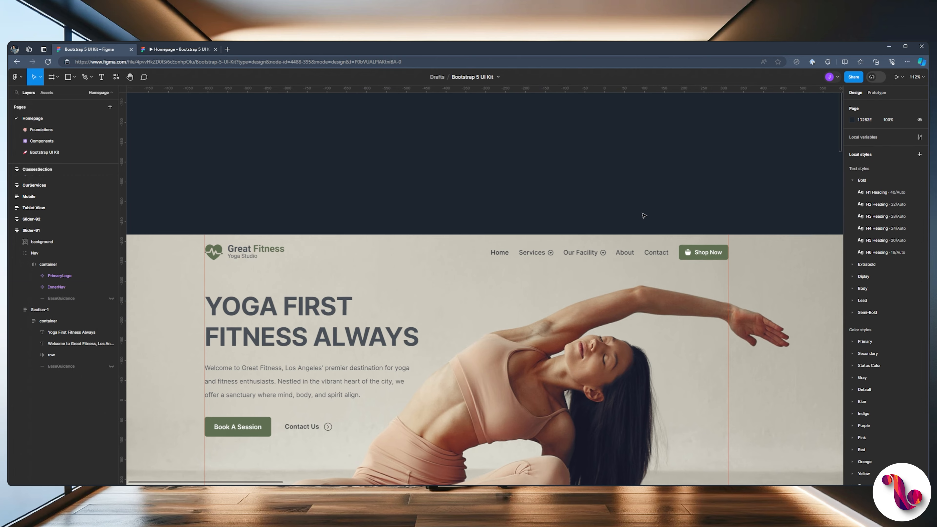
Search the assets for "Nav" and place an InnerNav instance in the Footer's Row with the logo.
scroll(626, 222, "down", 5)
scroll(620, 226, "down", 2)
scroll(618, 227, "down", 10)
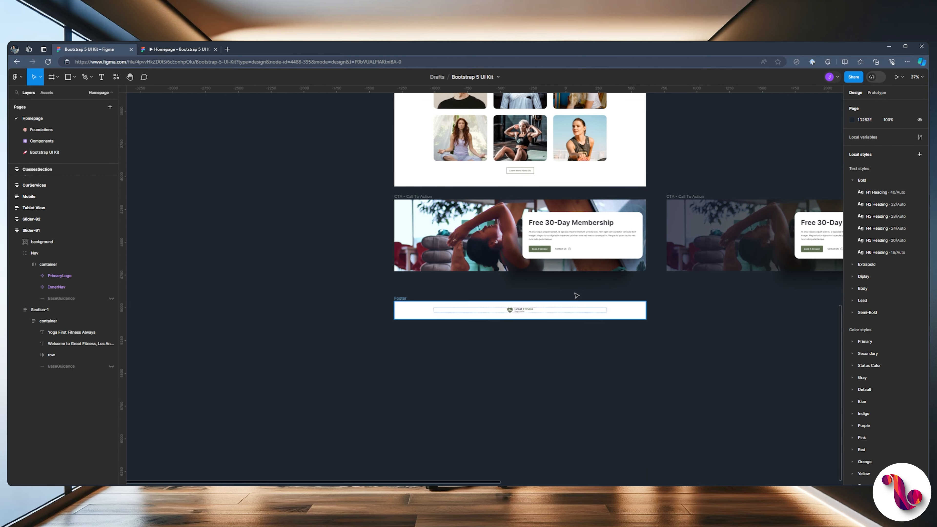
scroll(516, 311, "up", 5)
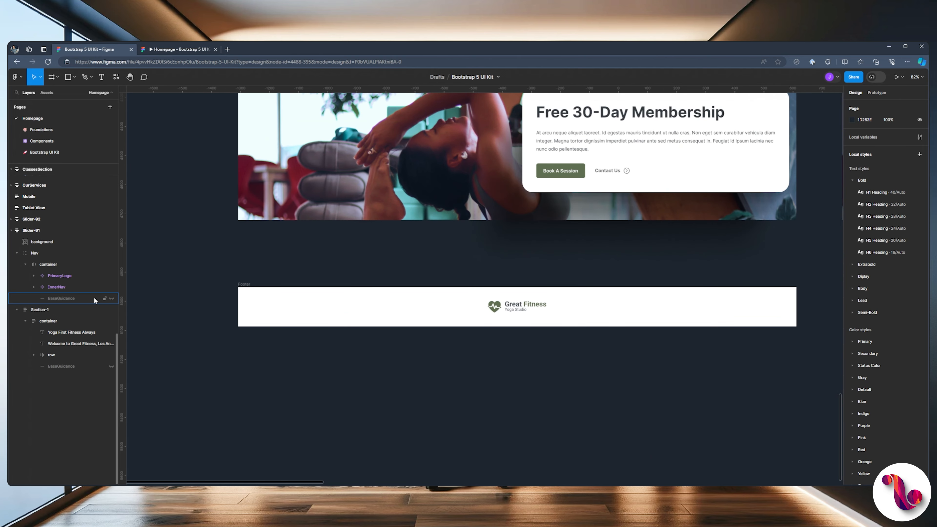
scroll(61, 292, "up", 8)
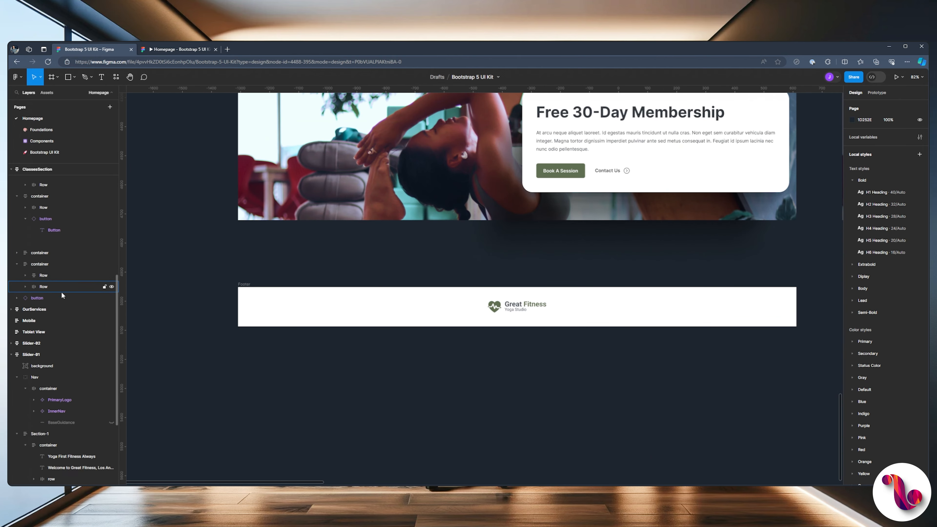
left_click(512, 311, "ctrl")
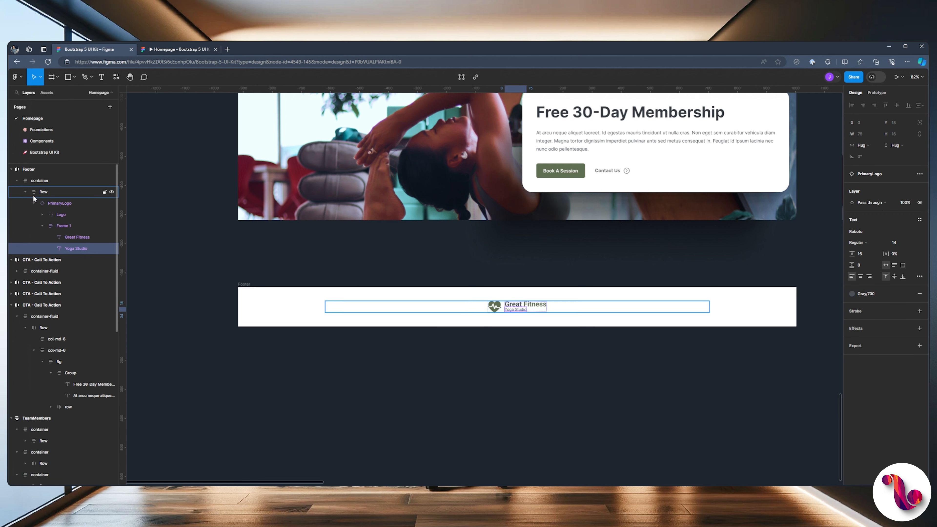
left_click(33, 202)
left_click(61, 191)
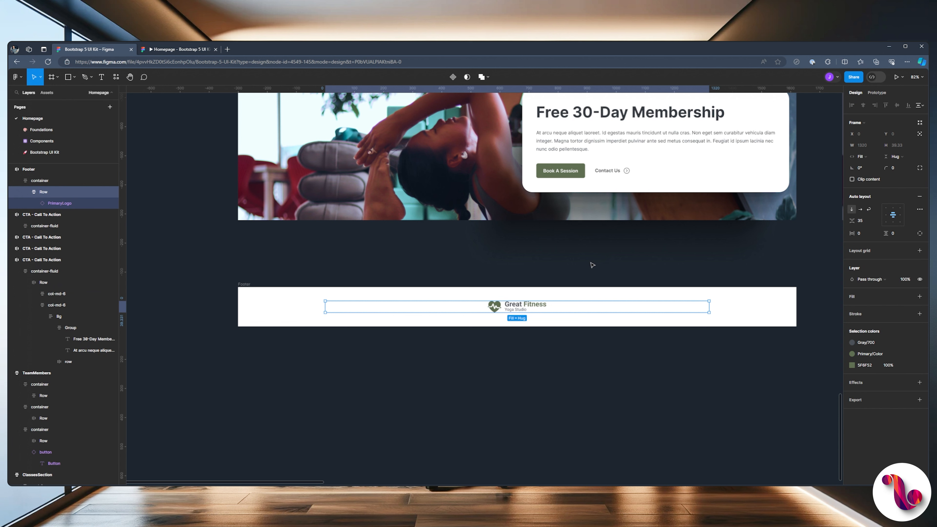
left_click(43, 93)
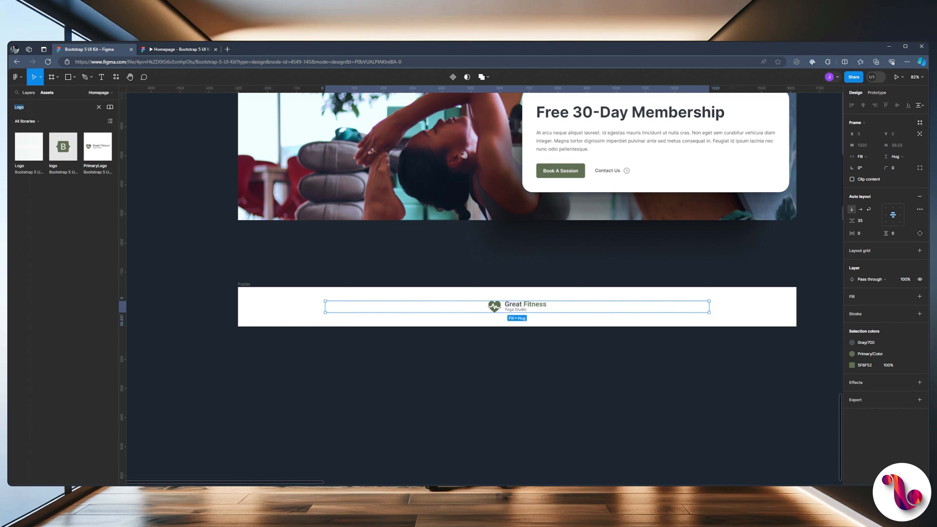
type("Nav")
left_click_drag(33, 254, 606, 305)
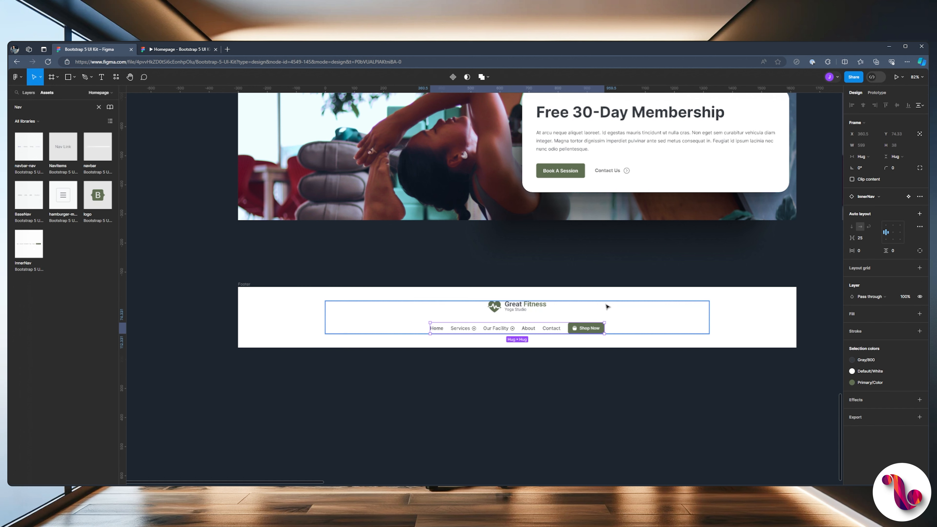
Set the Footer Row's auto layout to horizontal with Auto spacing between the logo and the navigation.
left_click(28, 92)
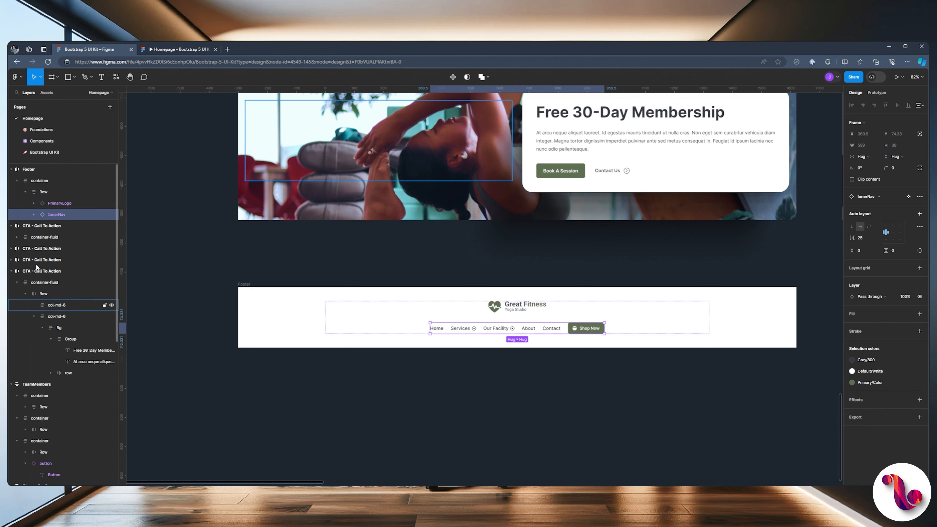
left_click(46, 191)
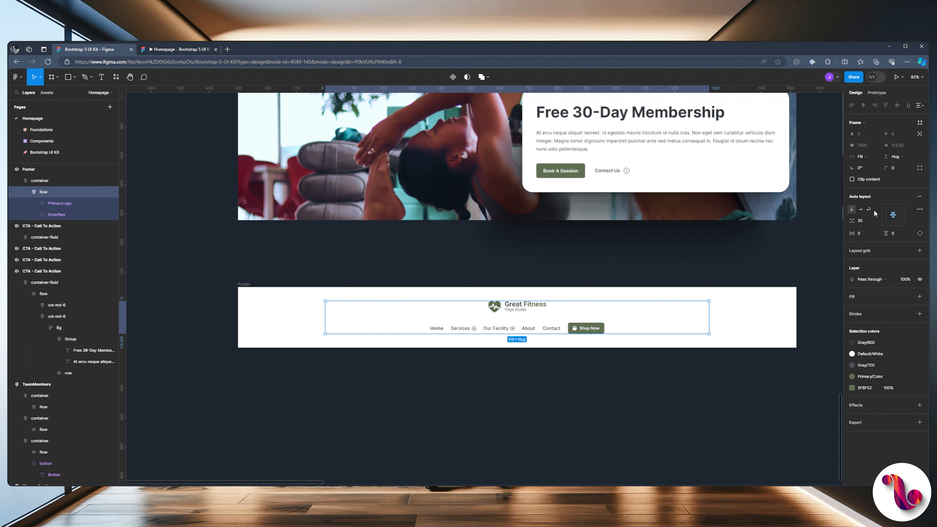
left_click(860, 210)
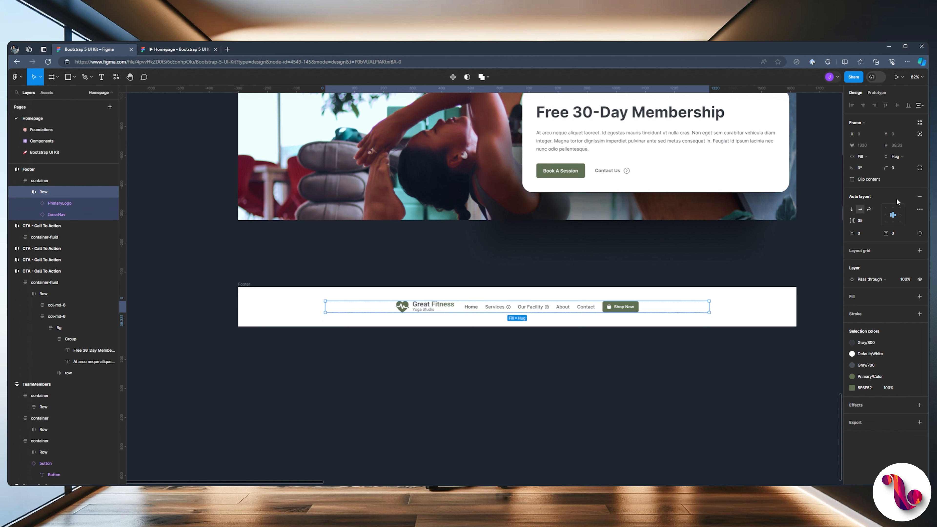
left_click(876, 220)
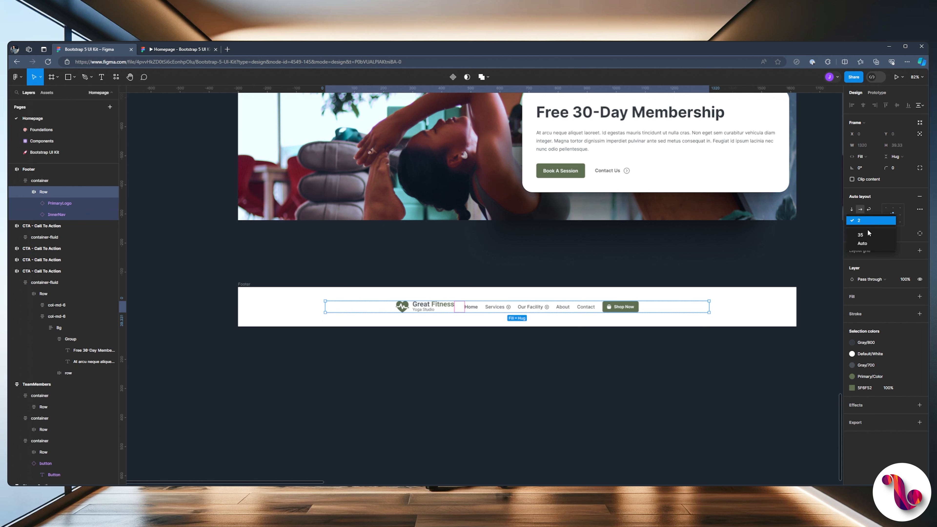
left_click(865, 244)
key("Escape")
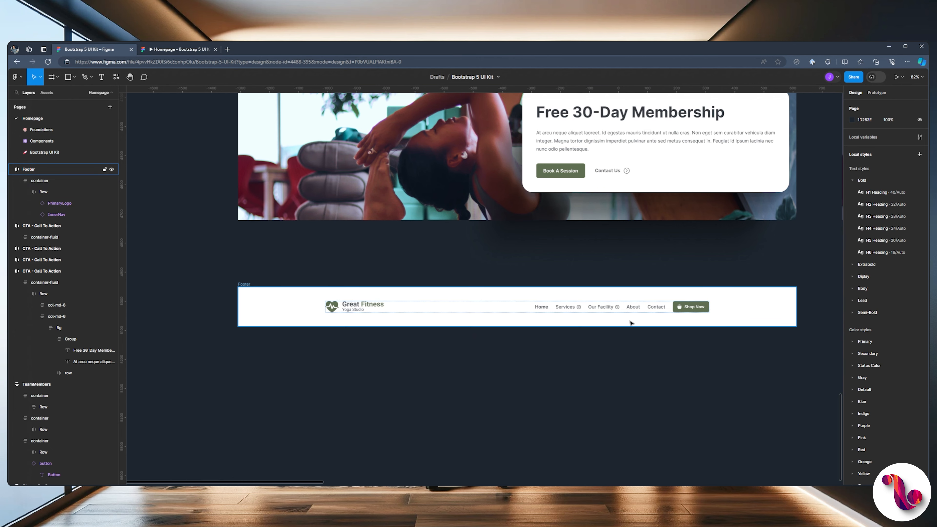
scroll(721, 332, "up", 5)
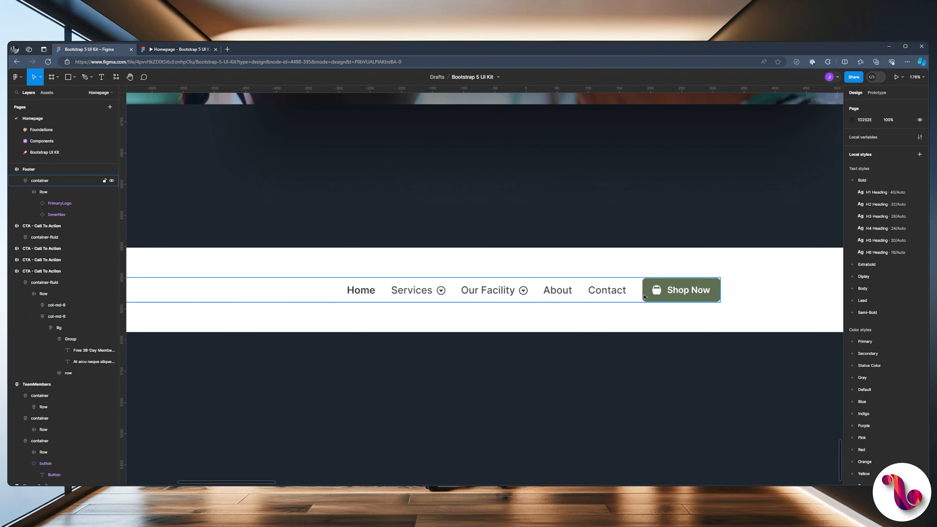
left_click(664, 285)
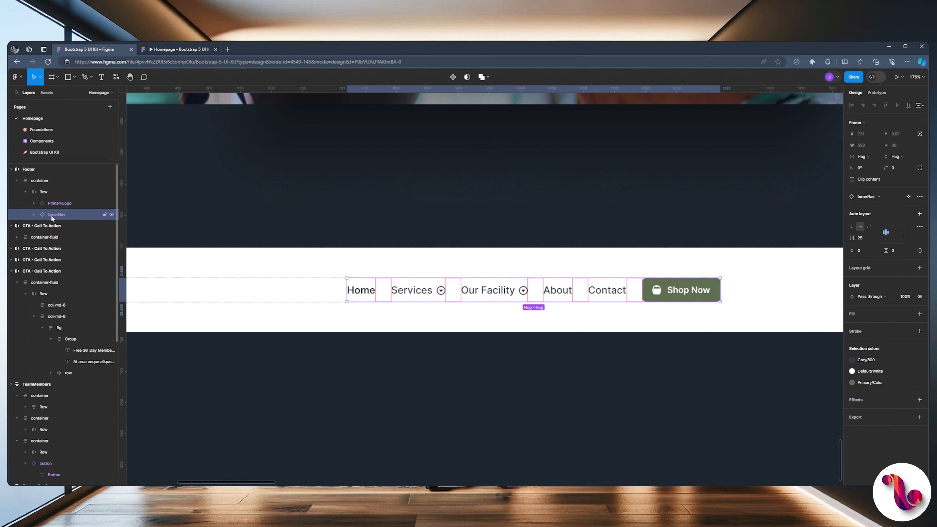
key("Delete")
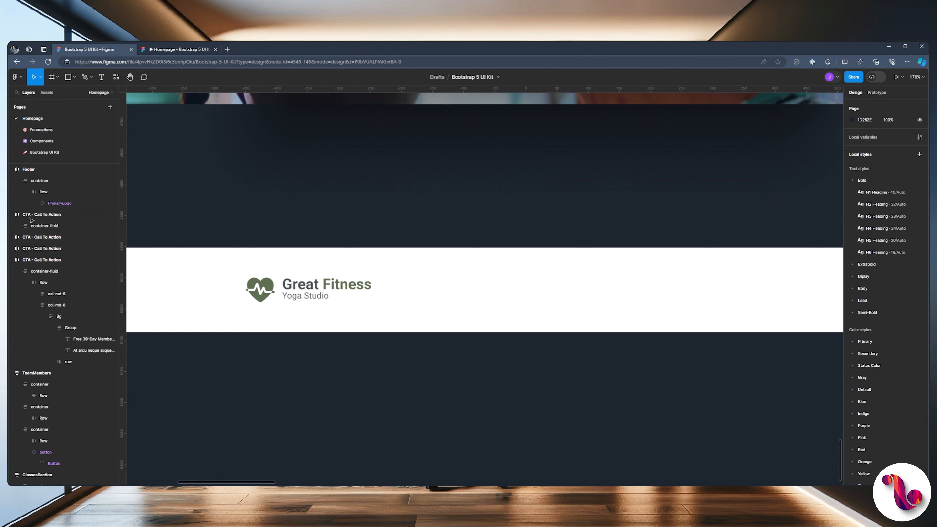
key("ctrl+z")
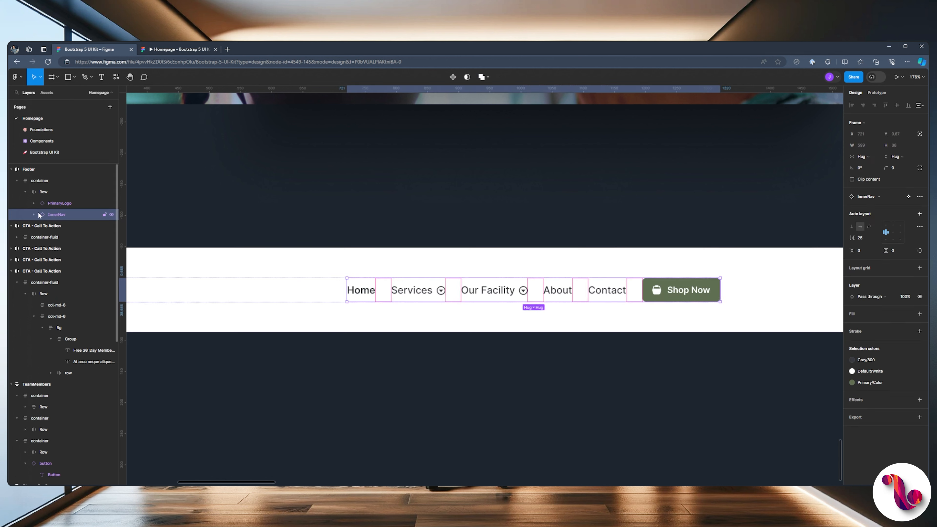
Detach the Footer's InnerNav instance from its component and delete the Shop Now button from it.
right_click(574, 292)
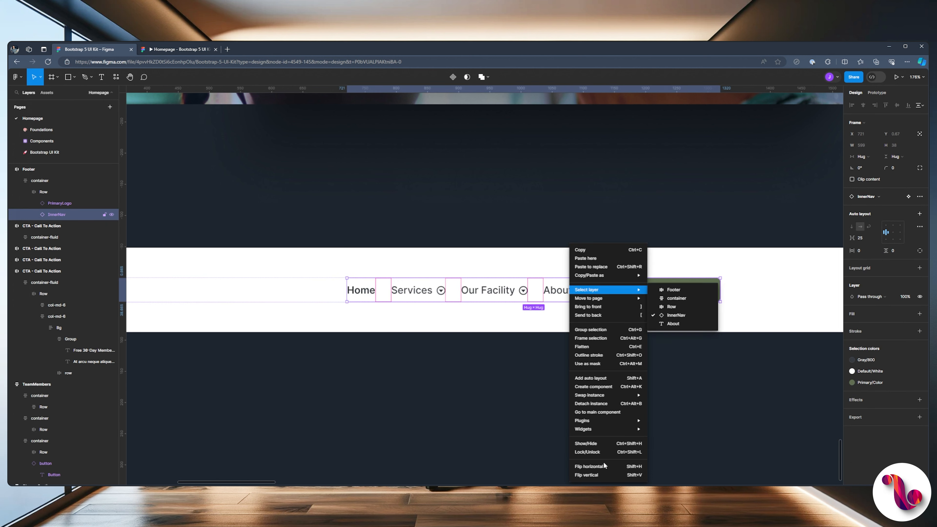
left_click(610, 403)
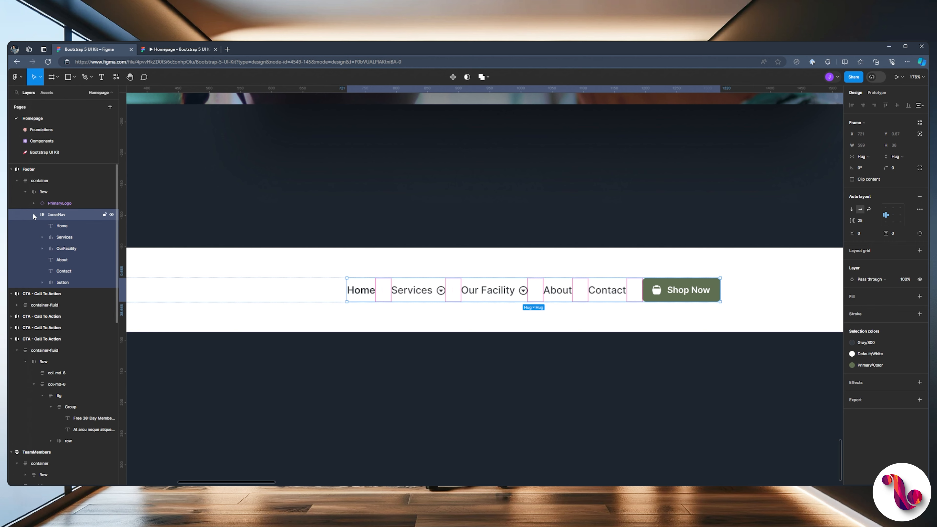
left_click(60, 283)
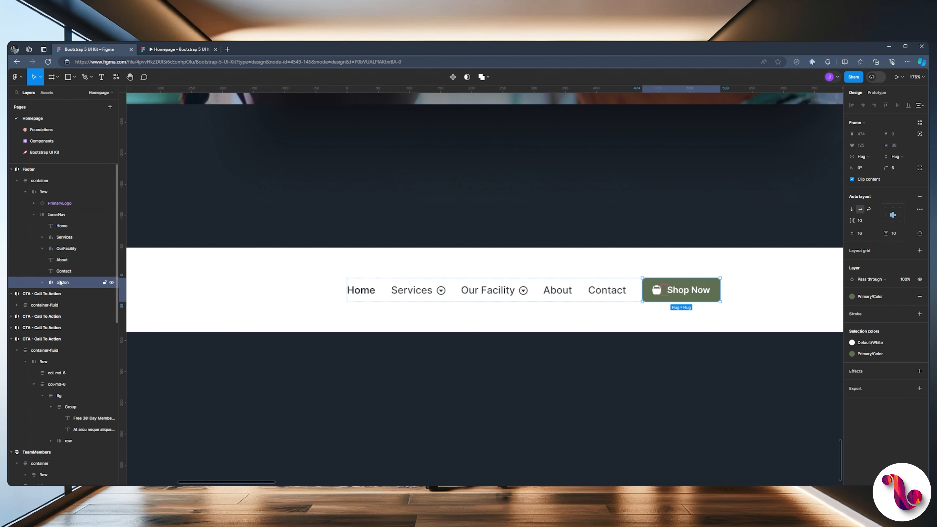
key("Delete")
Switch to the homepage prototype and check how the Footer looks without the button.
scroll(547, 282, "down", 5)
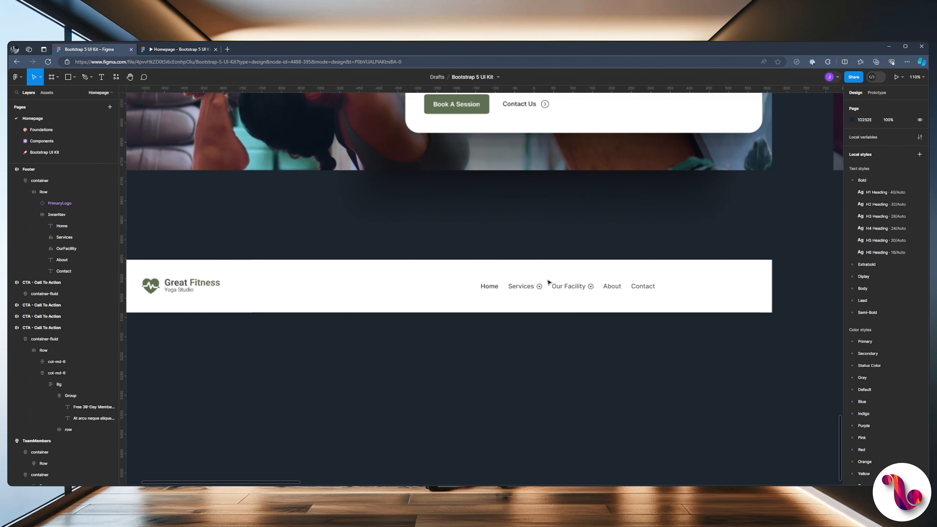
scroll(462, 266, "down", 2)
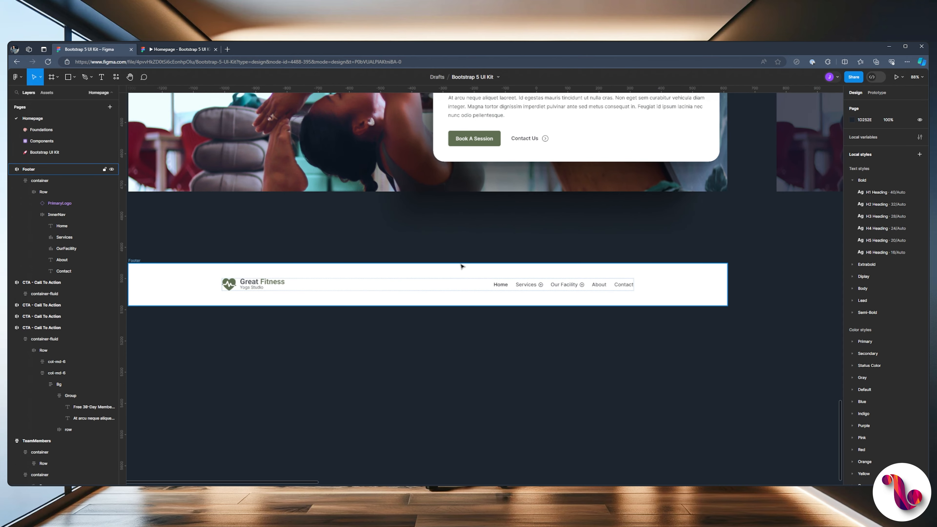
scroll(461, 264, "up", 2)
scroll(461, 265, "down", 2)
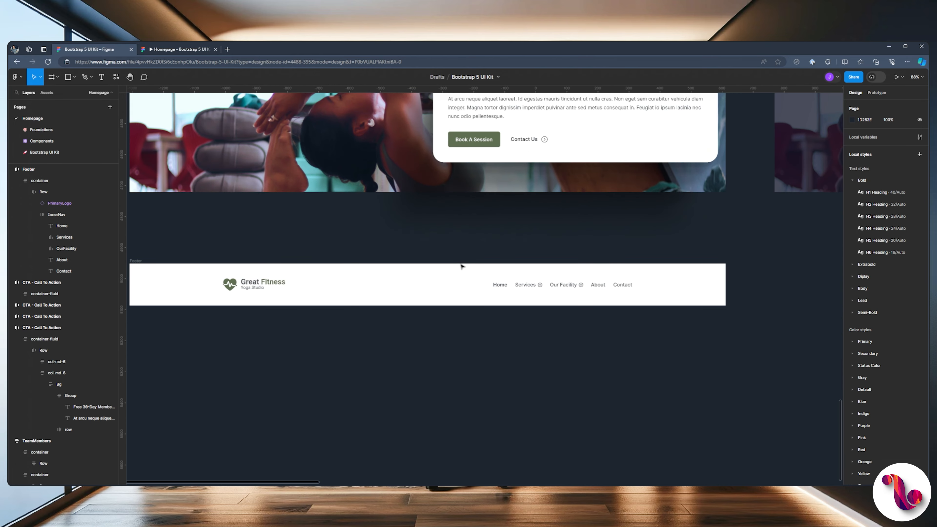
left_click(167, 51)
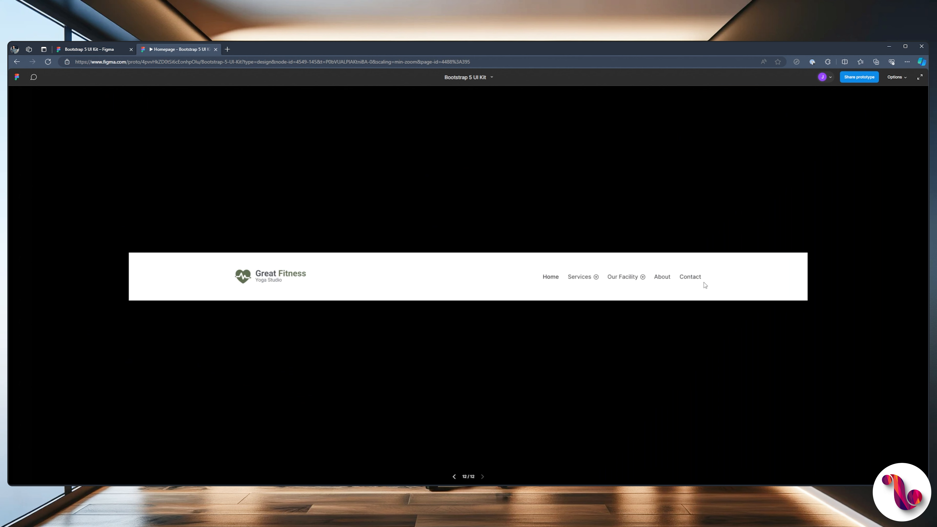
Return to the design file and draw a horizontal line about 823 px wide in the Footer with the Line tool.
left_click(96, 49)
scroll(424, 270, "up", 2)
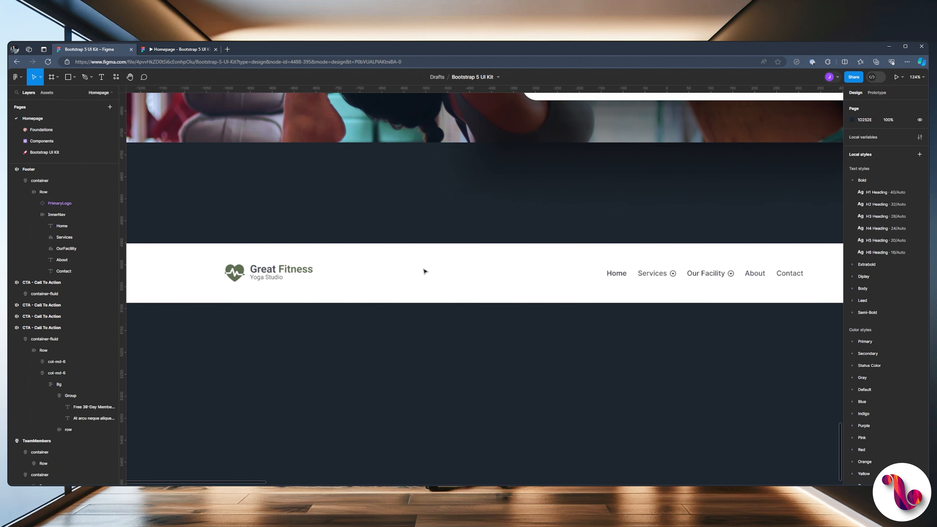
left_click(33, 214)
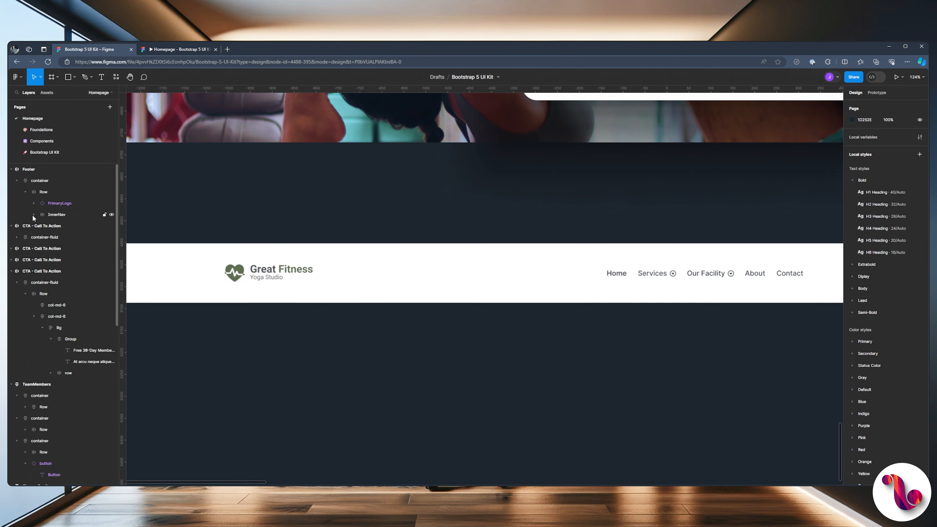
left_click(74, 77)
left_click(55, 102)
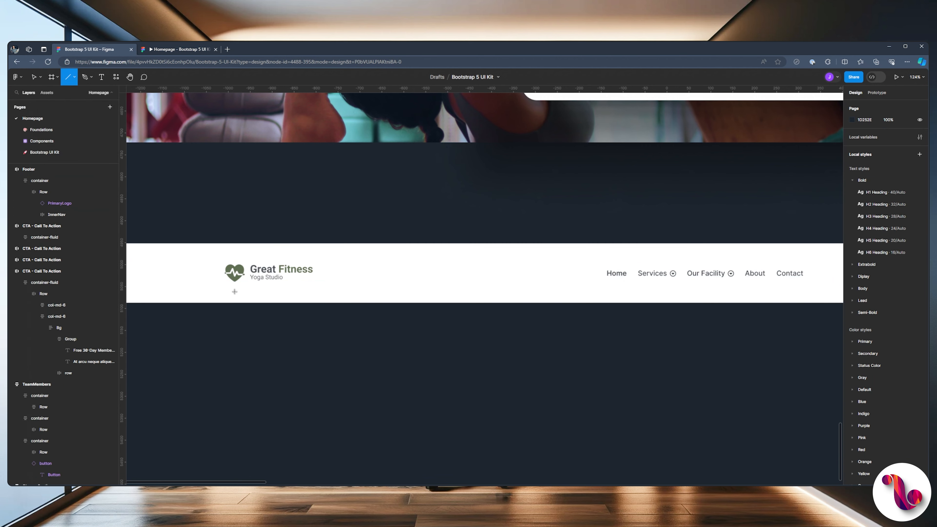
left_click_drag(234, 302, 595, 302)
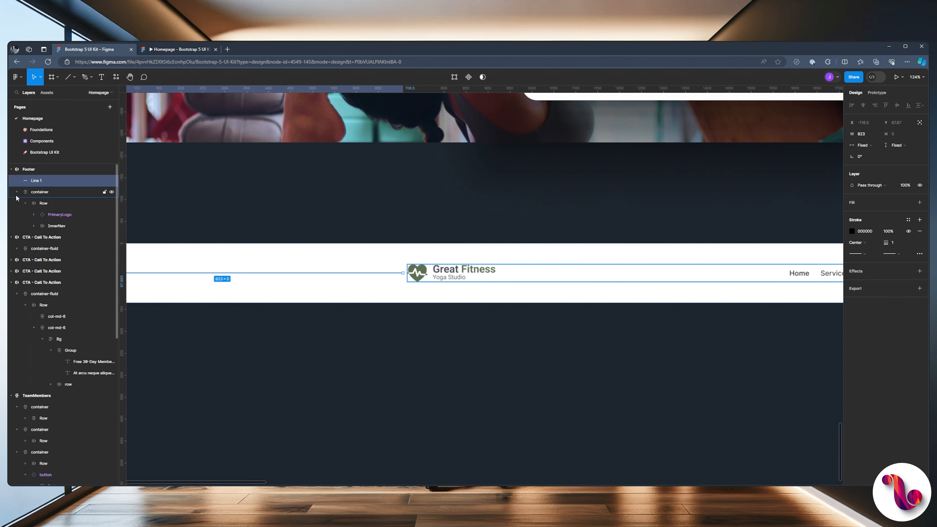
Duplicate the Footer's container and set the Footer frame's auto layout to vertical.
left_click(25, 203)
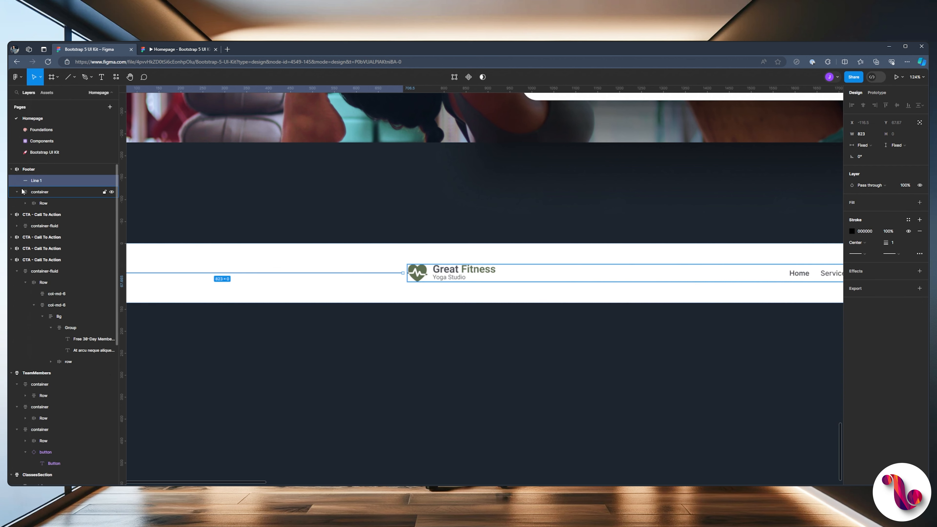
left_click(16, 192)
left_click(40, 192)
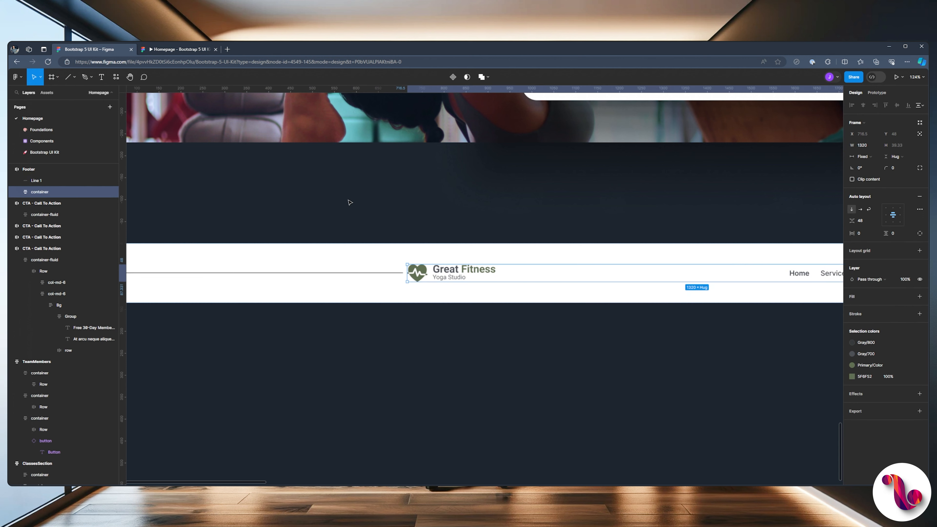
key("ctrl+d")
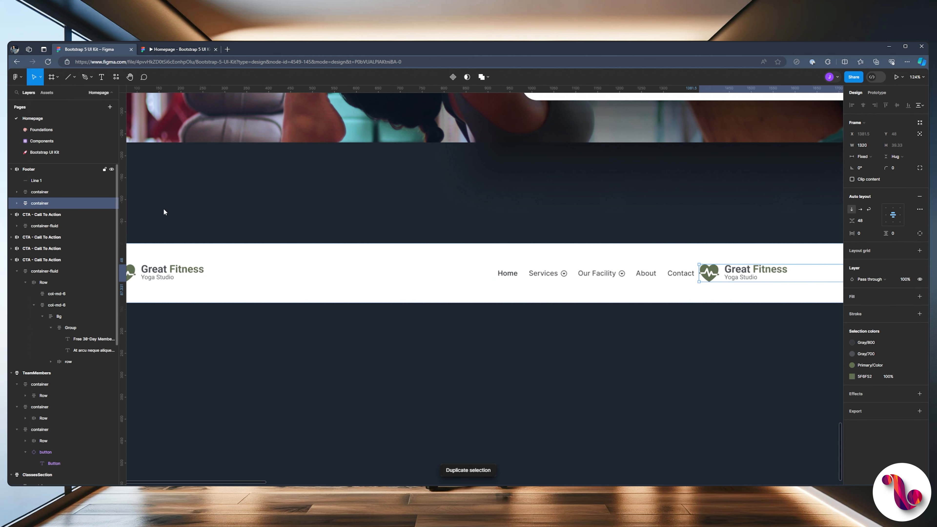
key("Escape")
left_click(851, 210)
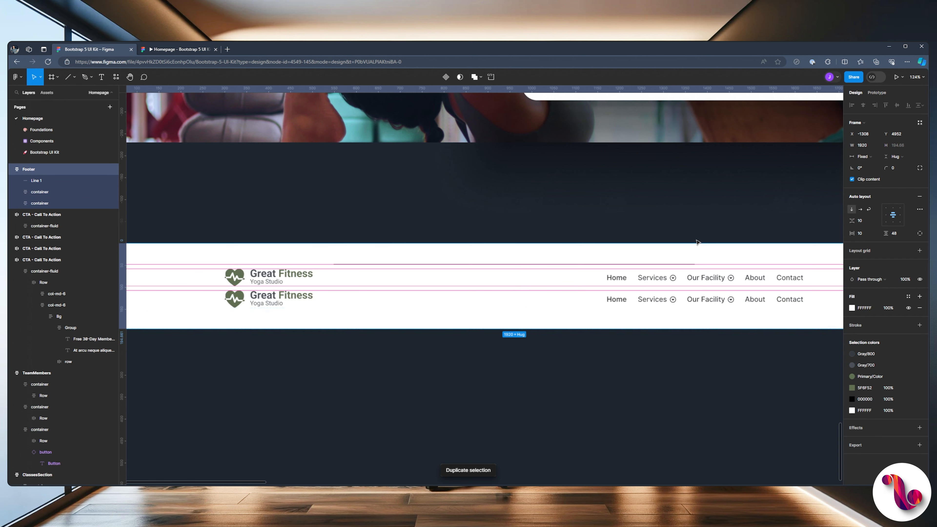
Rename the line layer in the Footer as Seperator.
left_click(35, 194)
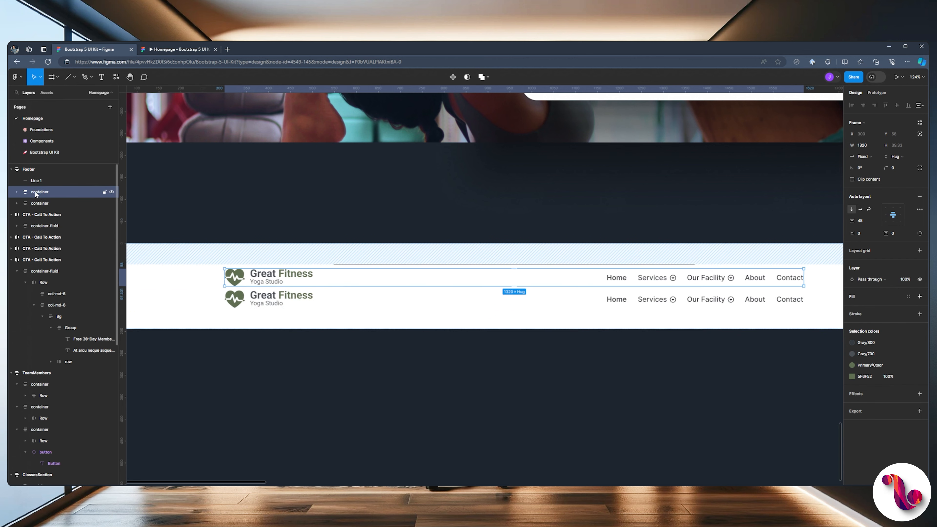
left_click(30, 180)
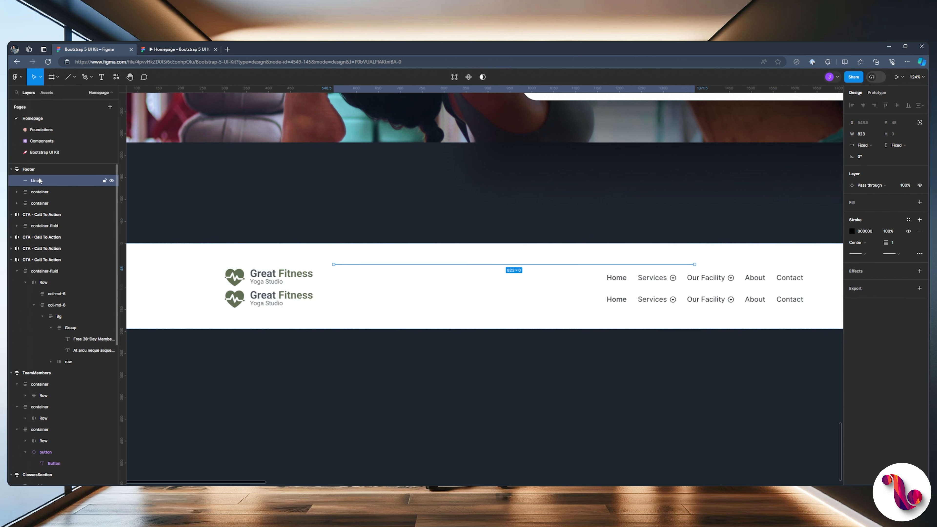
double_click(37, 181)
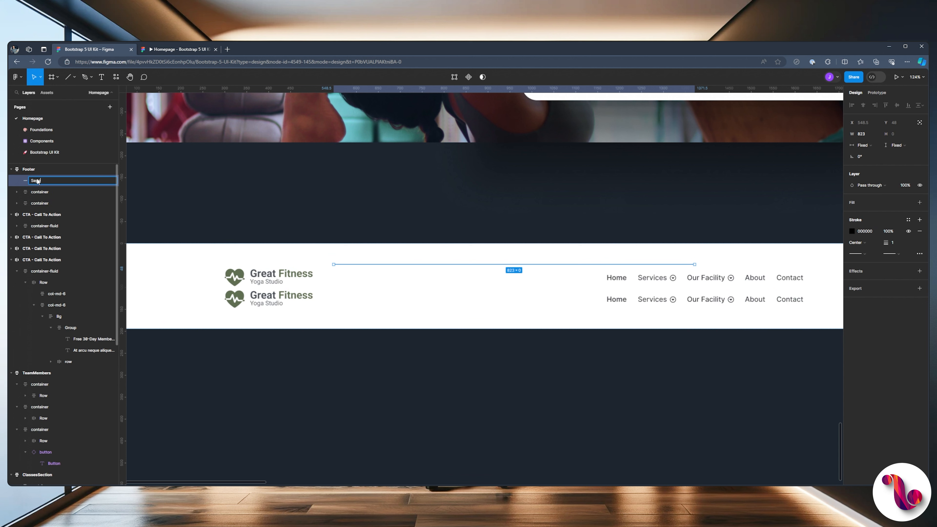
type("Seperator")
key("Return")
Delete the PrimaryLogo and InnerNav from the Row of the Footer's second container.
left_click(16, 192)
left_click(17, 204)
left_click(16, 203)
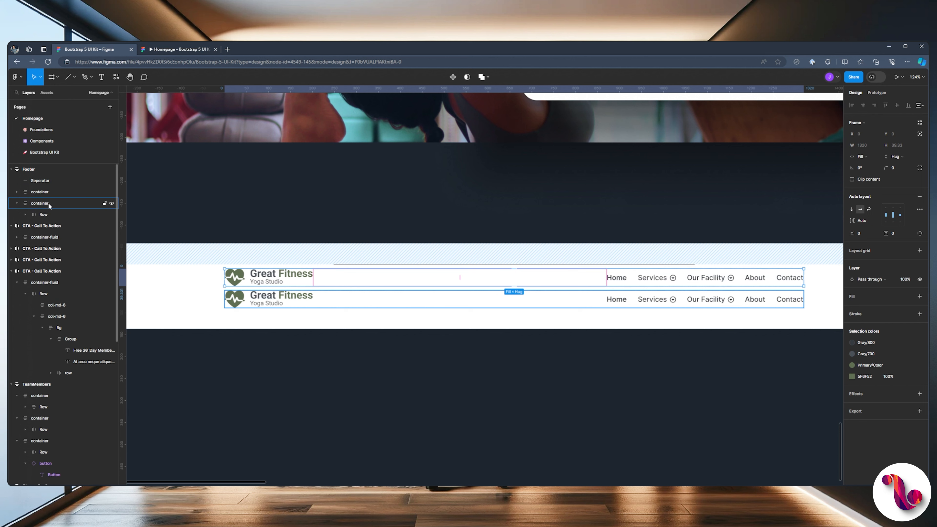
left_click(25, 214)
left_click(47, 226)
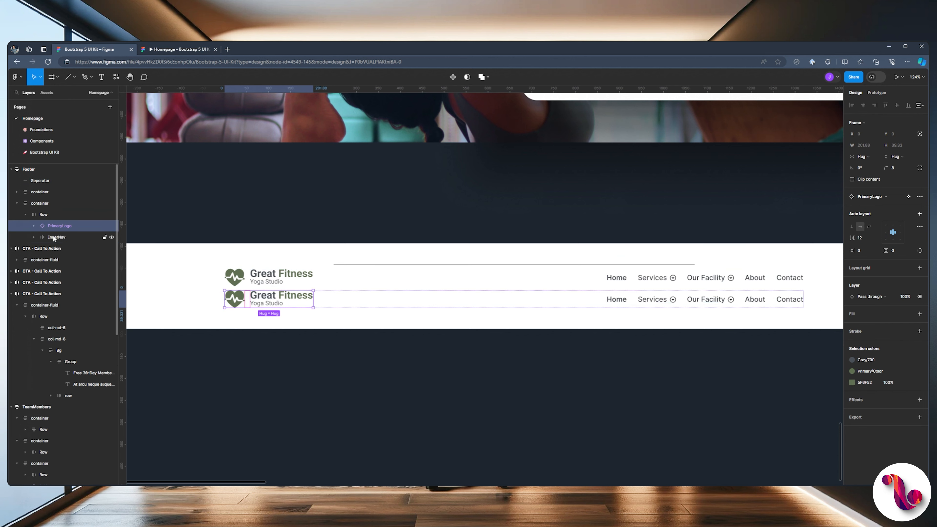
left_click(54, 238, "shift")
key("Delete")
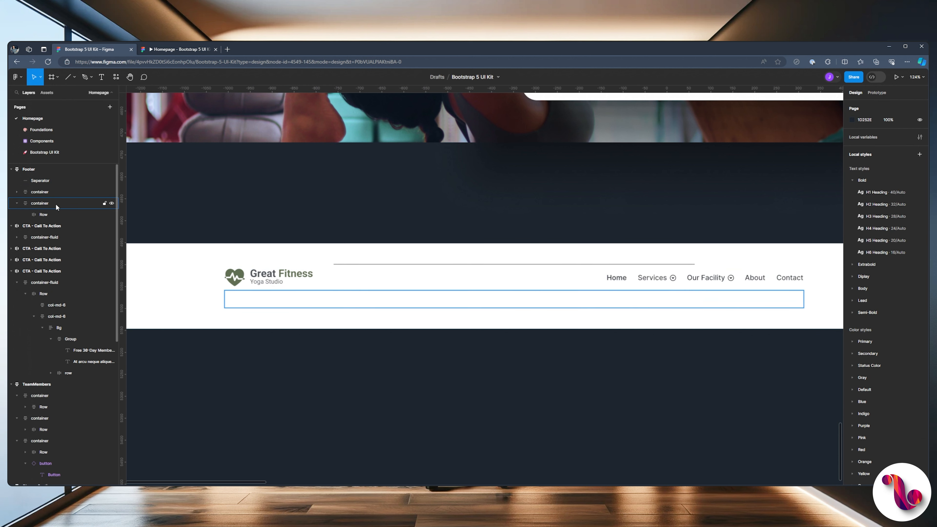
Set the spacing of the second container's empty Row to 35.
left_click(56, 203)
left_click(70, 214)
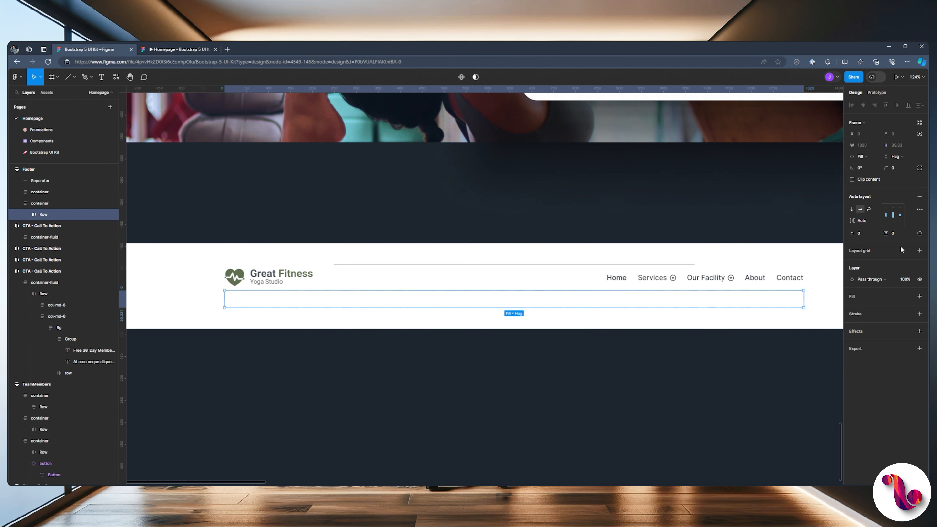
left_click(863, 221)
type("35")
key("Return")
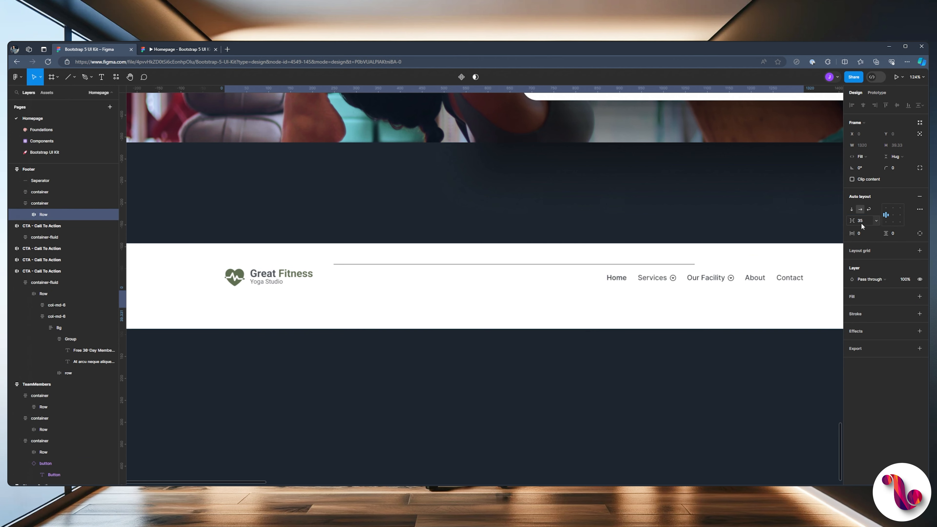
Move the Seperator line into the second container's Row and check the Footer in the homepage prototype.
left_click(27, 180)
left_click_drag(26, 180, 45, 215)
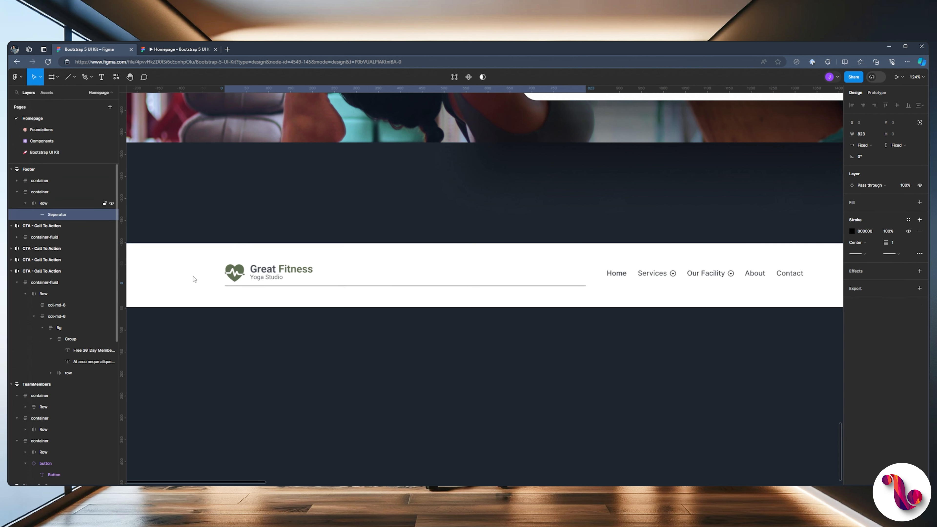
left_click(216, 197)
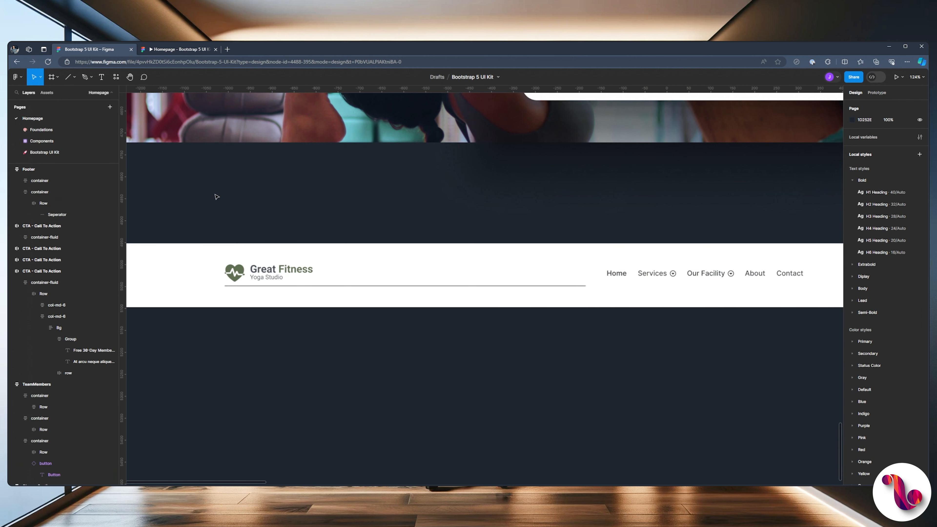
left_click(173, 50)
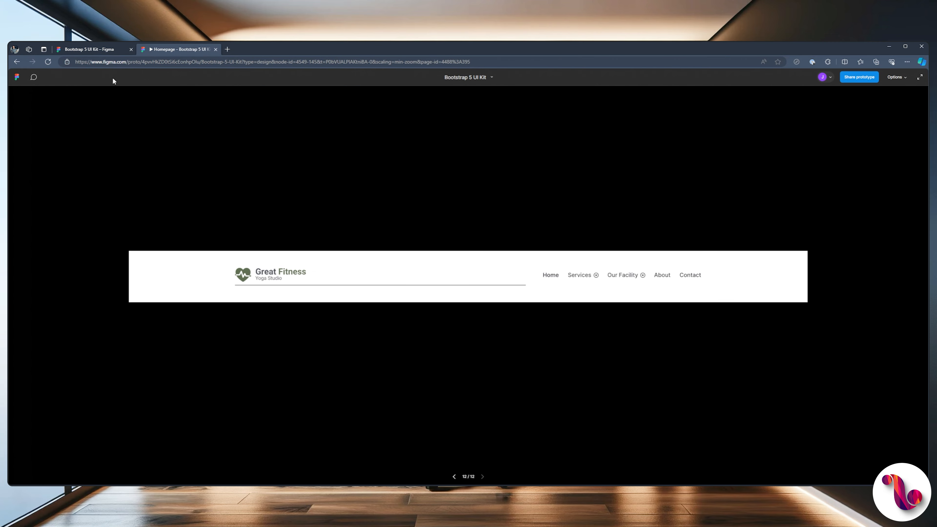
Return to the design file, set the Seperator's horizontal sizing to Fill, and apply the Gray/300 color style to its stroke.
left_click(78, 50)
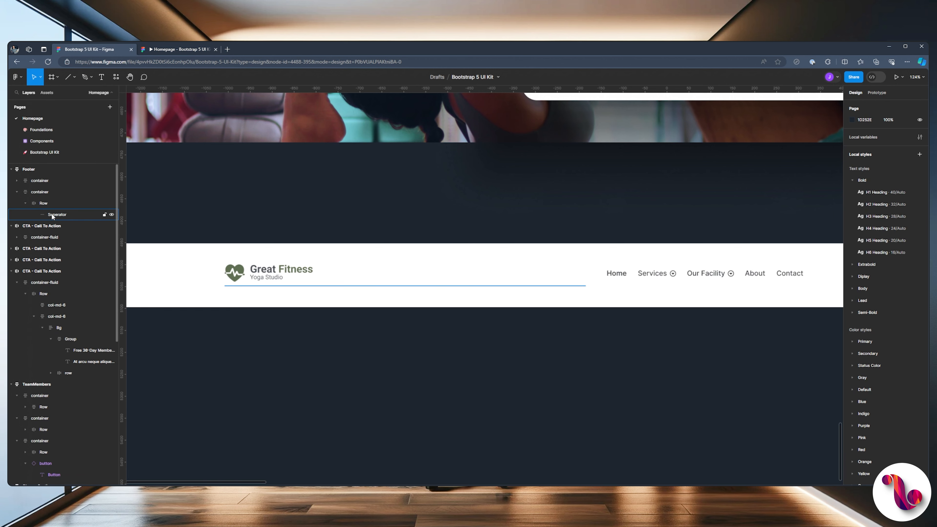
left_click(51, 213)
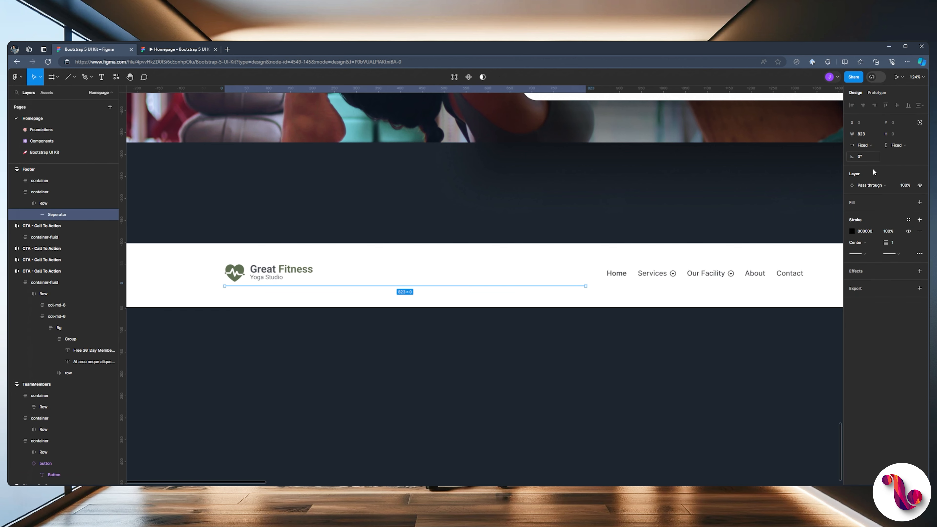
left_click(862, 145)
left_click(865, 151)
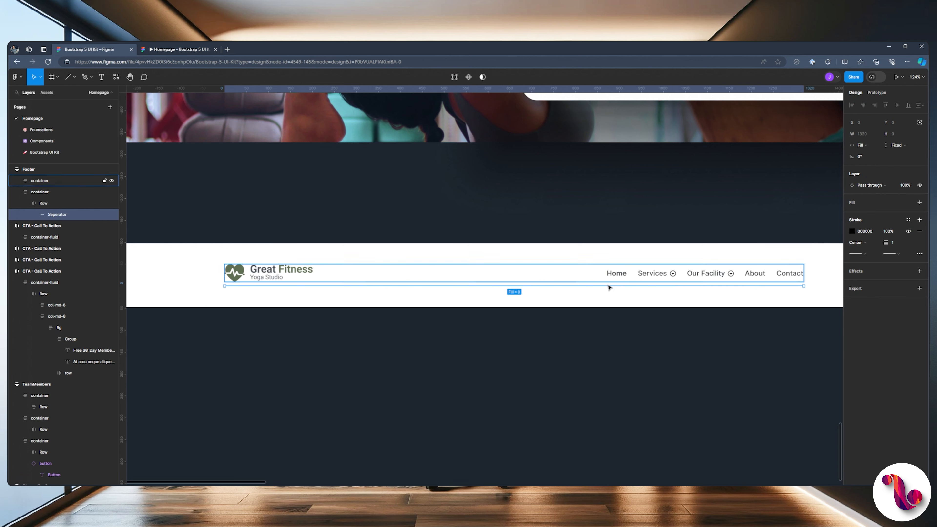
left_click(908, 220)
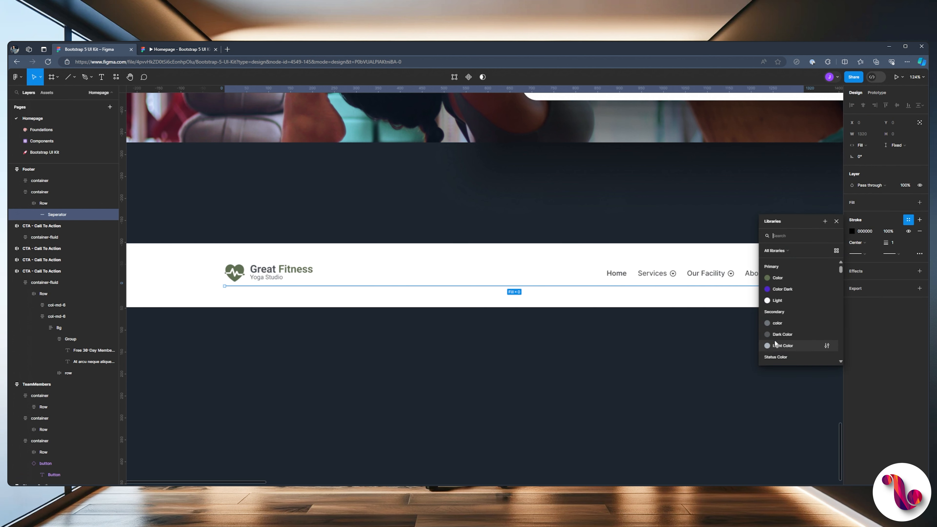
scroll(776, 319, "down", 5)
left_click(776, 319)
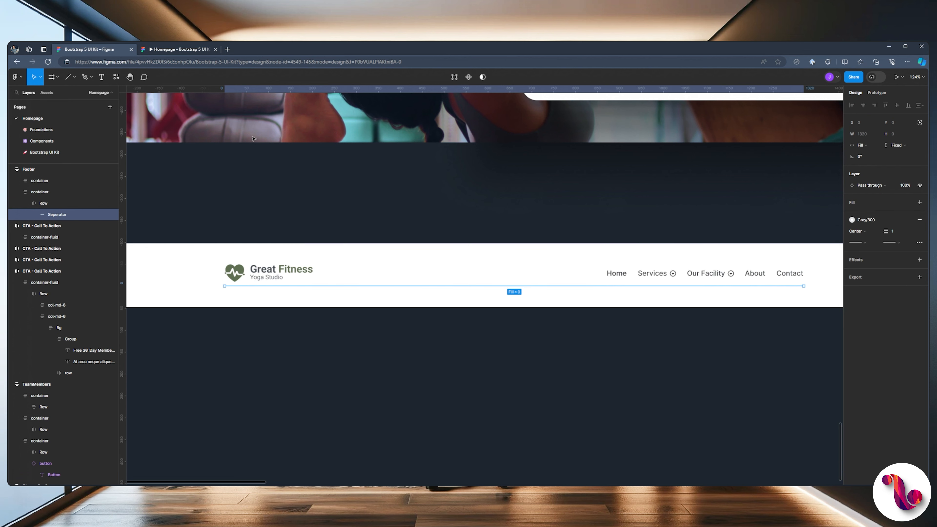
Check the Seperator line in the homepage prototype, apply the Gray/400 color style to its stroke, and recheck it there.
left_click(198, 50)
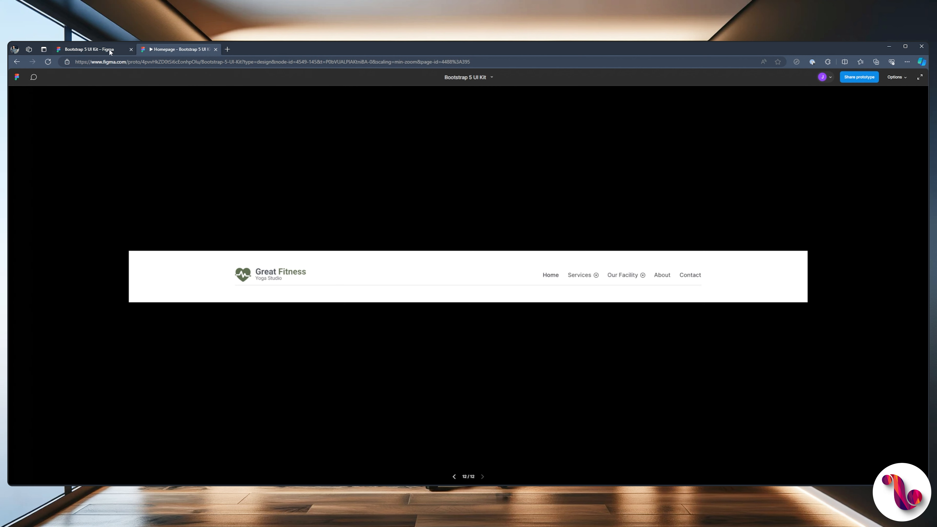
left_click(104, 50)
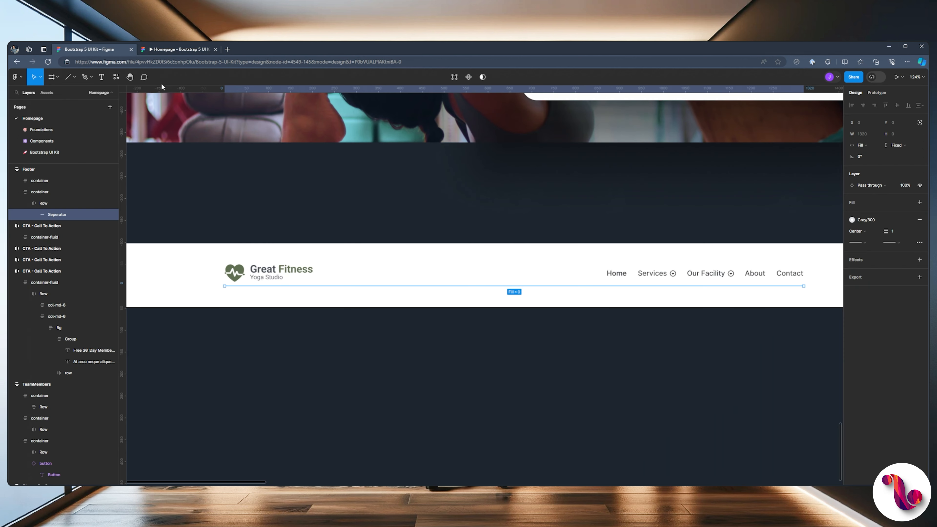
left_click(852, 220)
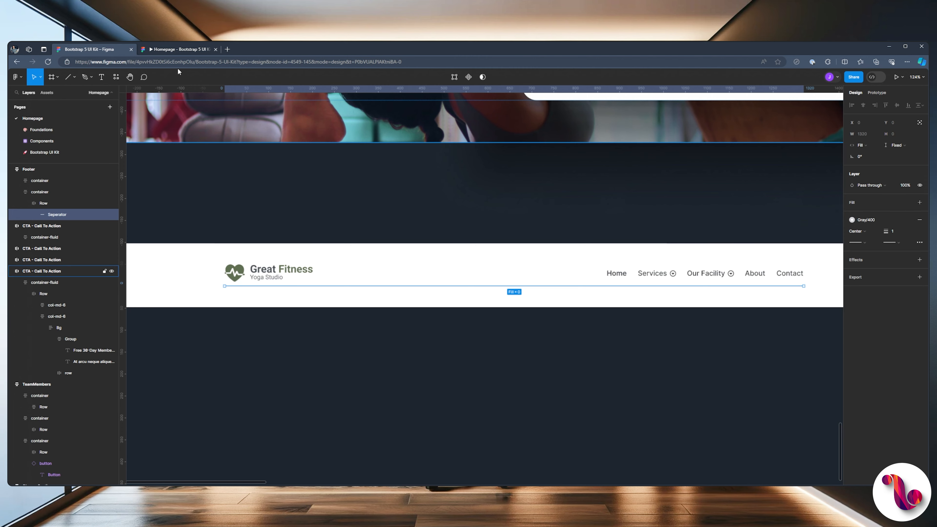
left_click(166, 51)
left_click(102, 48)
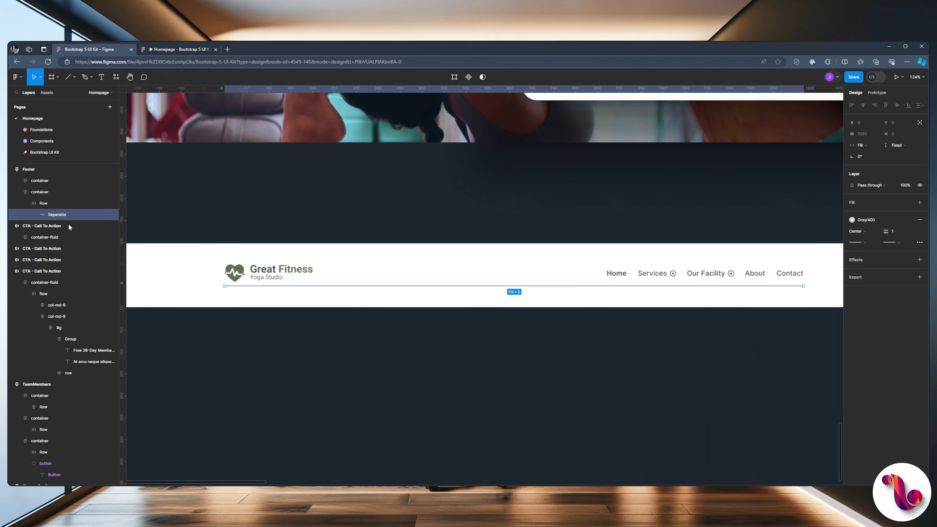
Set the Footer's auto layout vertical gap between its containers to 25 and check the spacing in the homepage prototype.
left_click(25, 203)
left_click(29, 169)
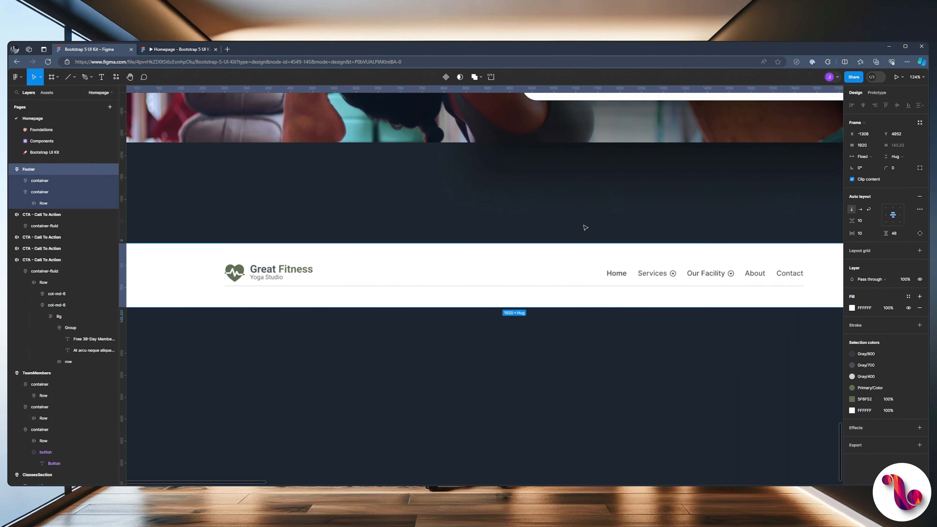
left_click(866, 221)
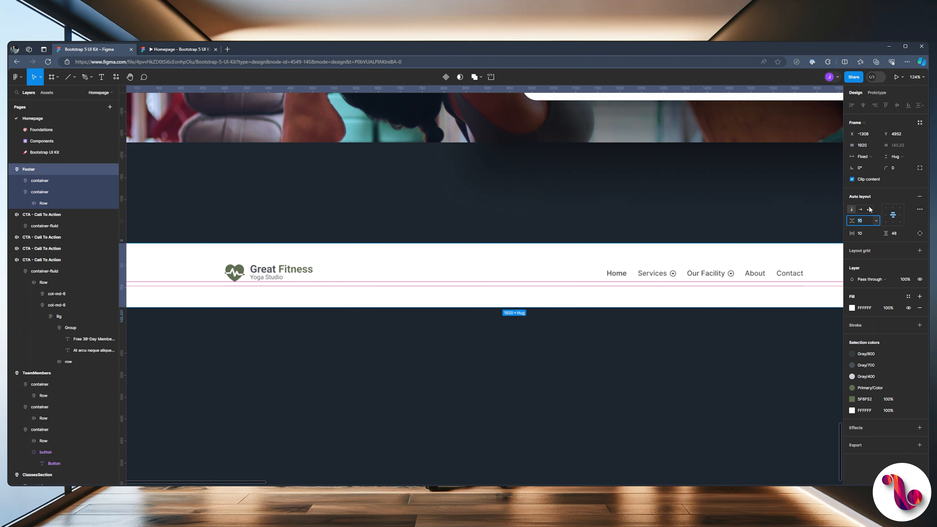
type("25")
key("Return")
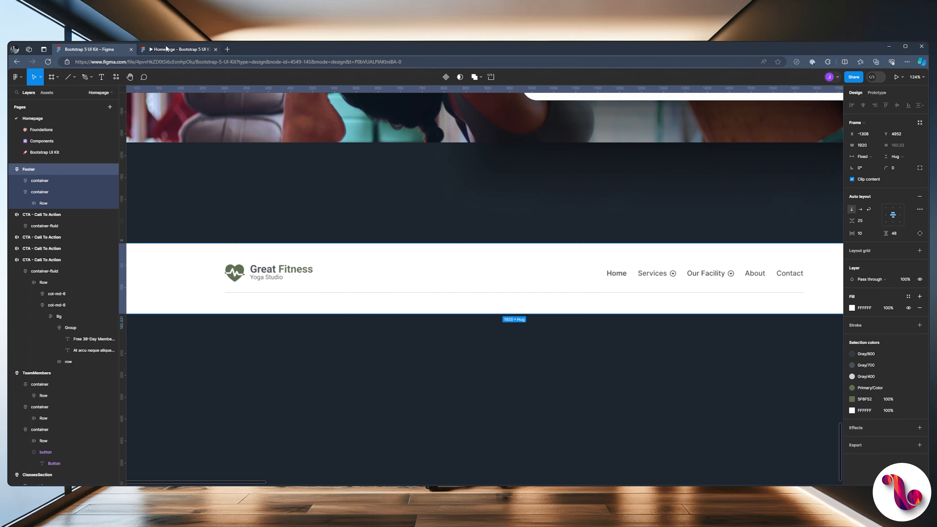
left_click(155, 49)
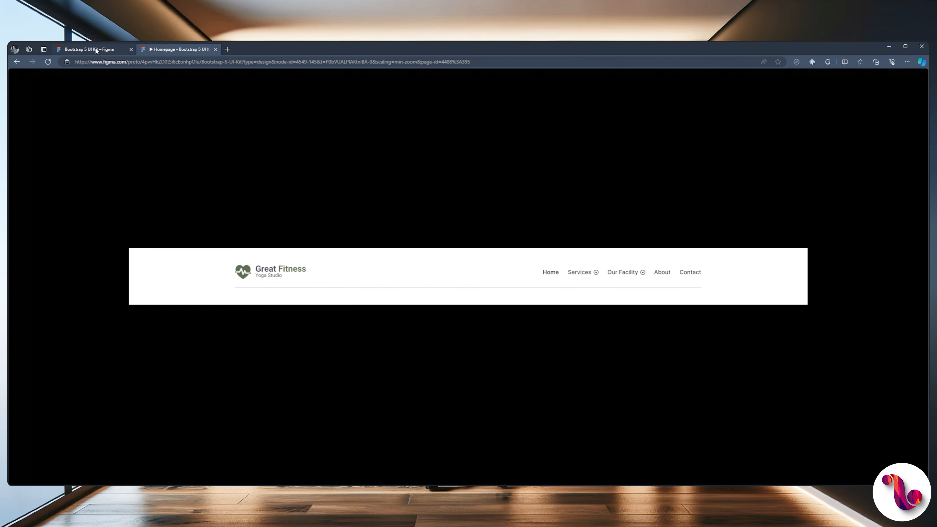
left_click(95, 49)
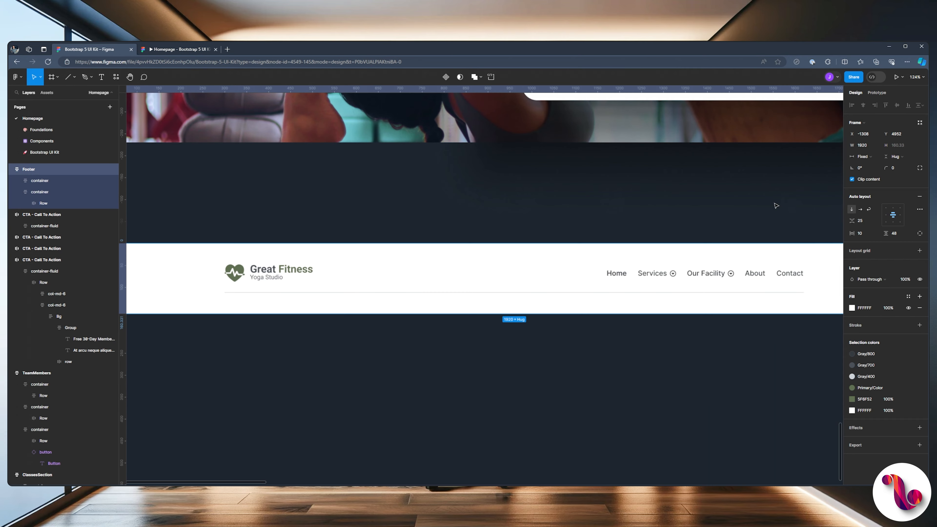
Delete the ArrowDown icons beside Services and Our Facility in the Footer navigation and check the result in the prototype.
scroll(631, 255, "up", 3)
scroll(631, 255, "up", 4)
left_click(514, 284, "ctrl")
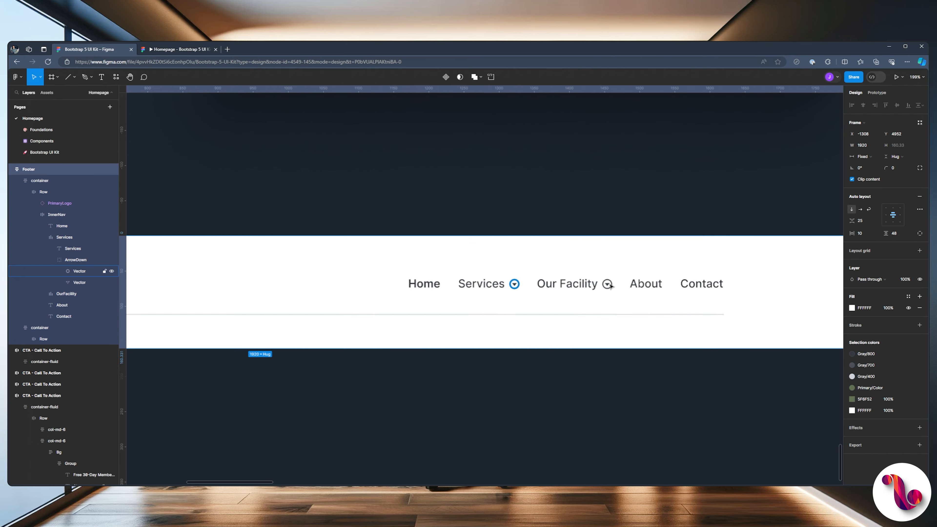
left_click(607, 284, "ctrl+shift")
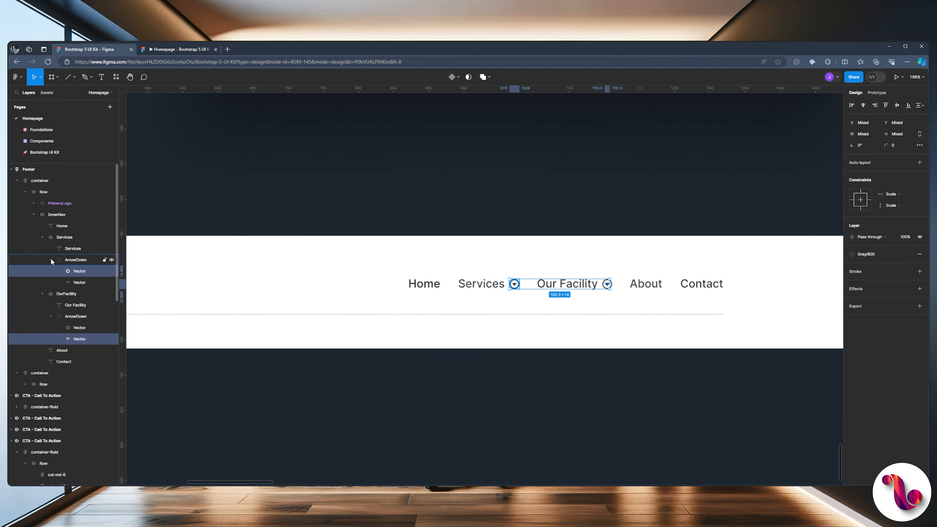
left_click(51, 293)
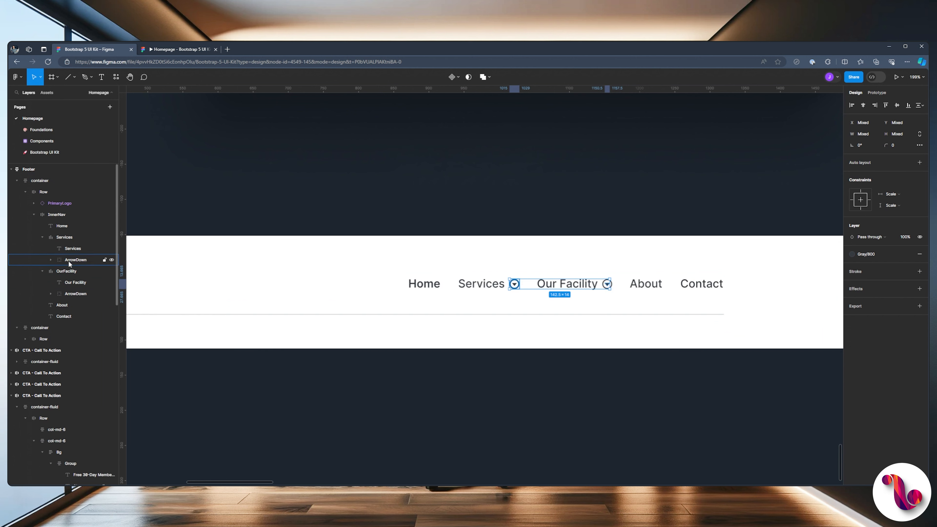
left_click(68, 259)
left_click(74, 293, "shift")
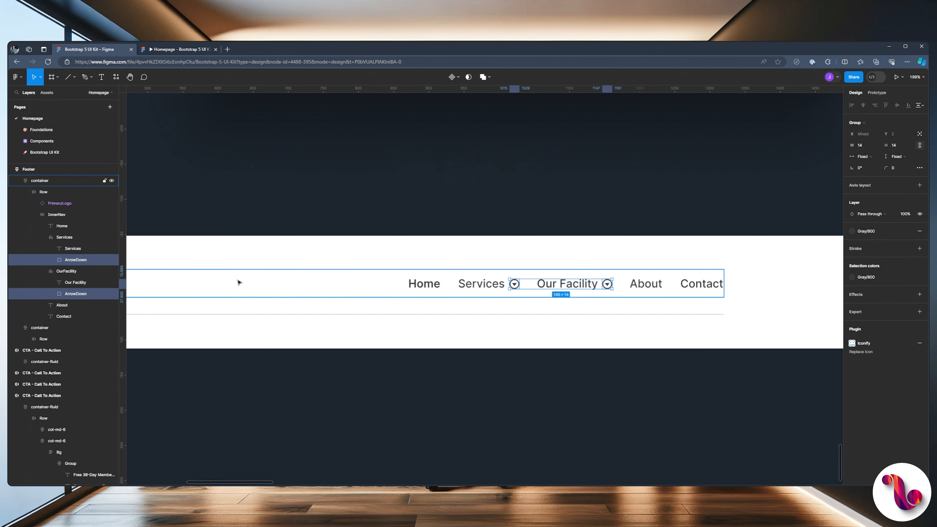
key("Delete")
left_click(161, 50)
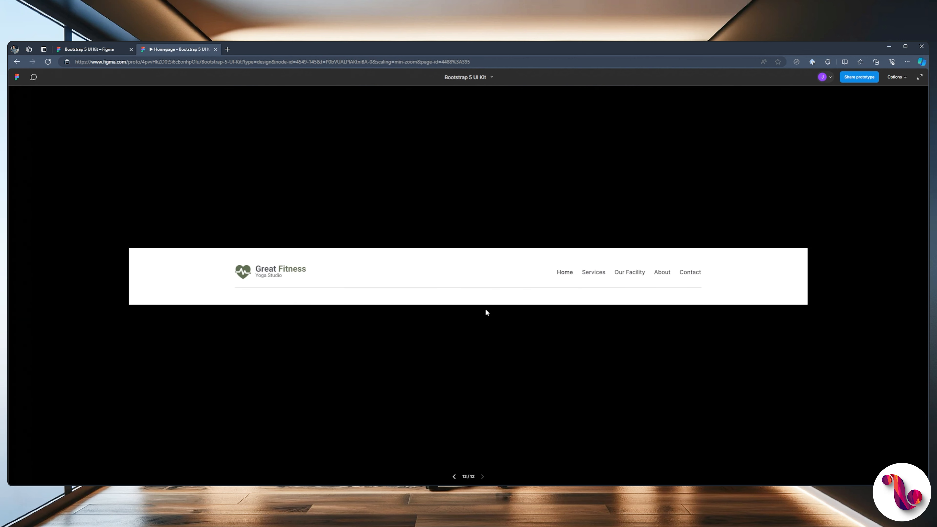
left_click(106, 49)
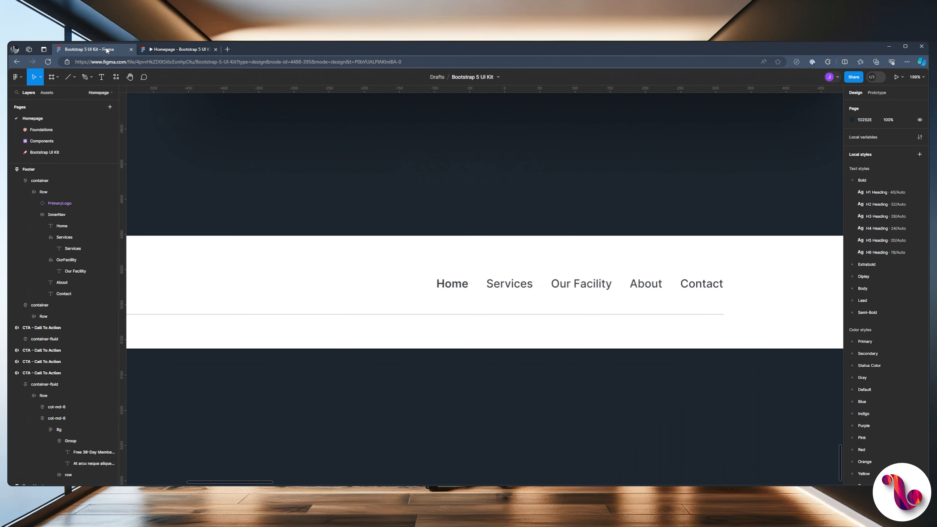
Set the InnerNav's horizontal gap between navigation links to 35 and check it in the homepage prototype.
left_click(46, 214)
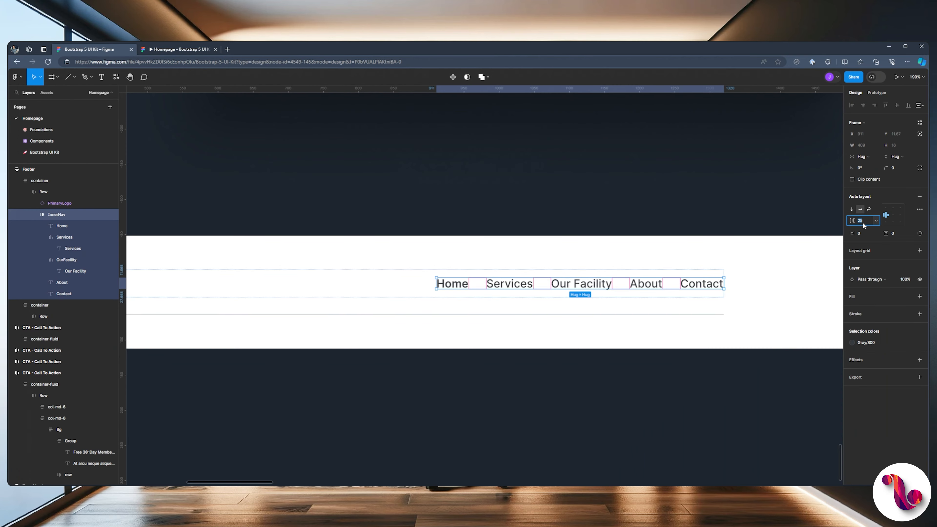
key("shift+Up")
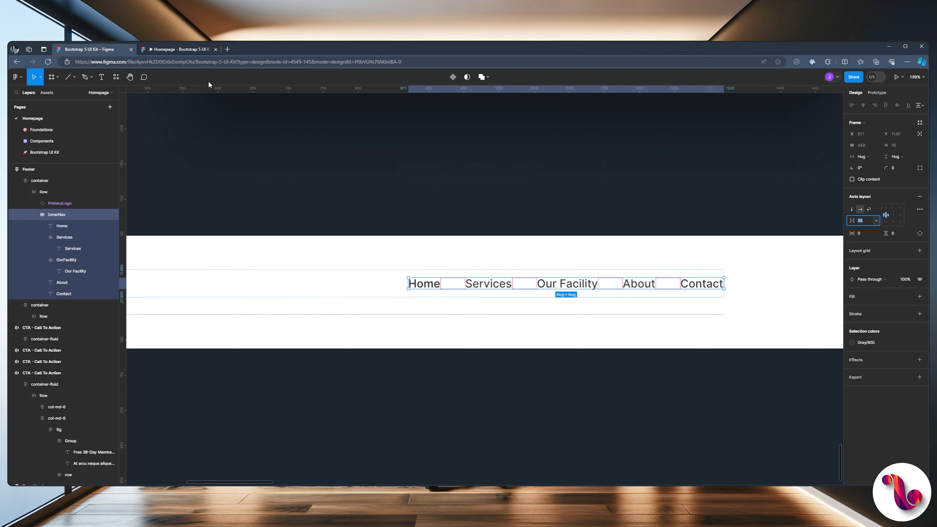
left_click(164, 44)
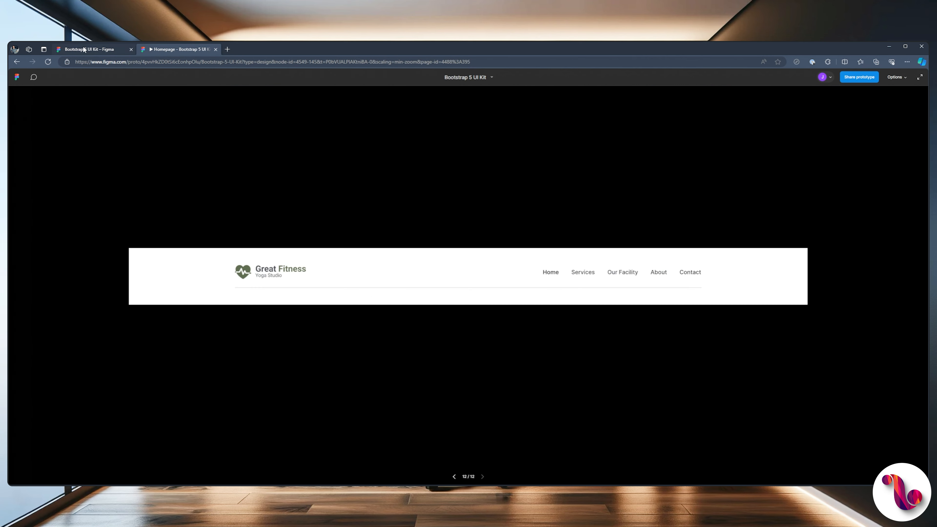
left_click(84, 49)
Examine the Footer's logo and navigation Row, including its auto layout settings and its alignment with the separator line.
scroll(205, 263, "left", 5)
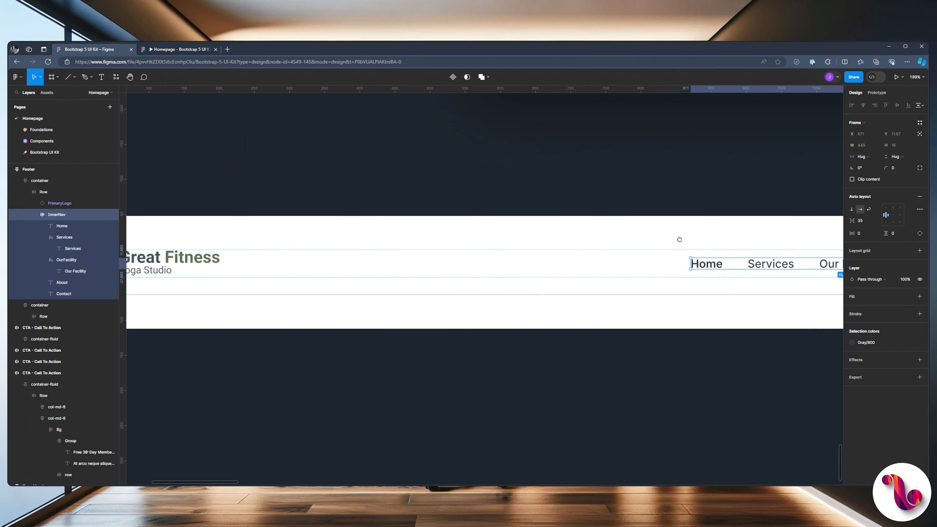
left_click(34, 214)
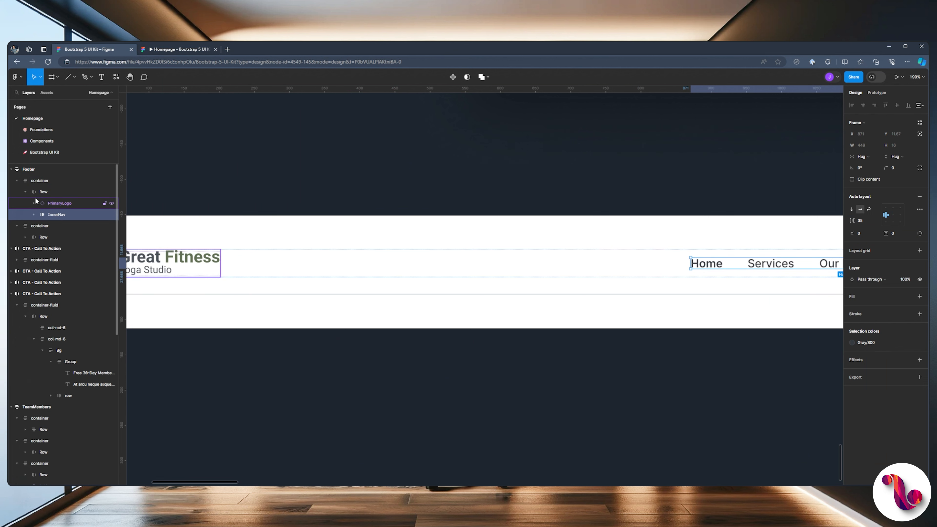
left_click(40, 193)
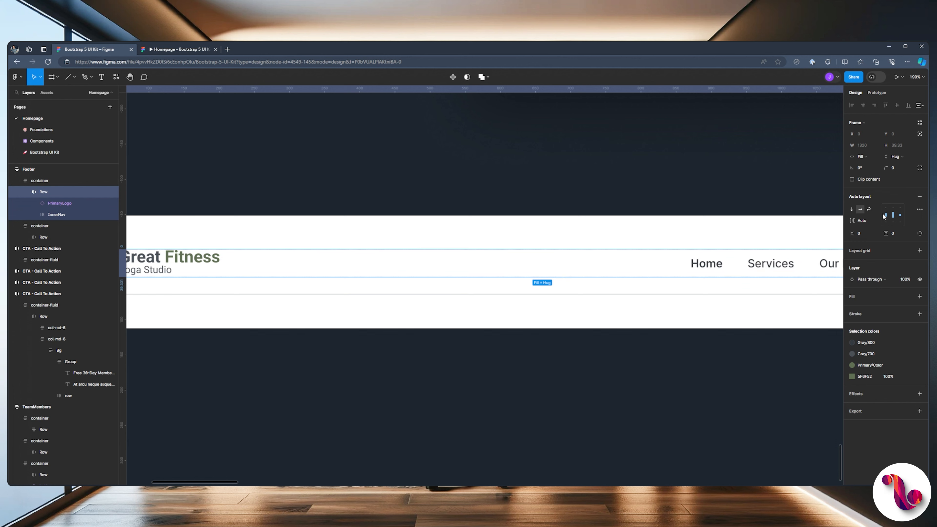
scroll(448, 232, "down", 5)
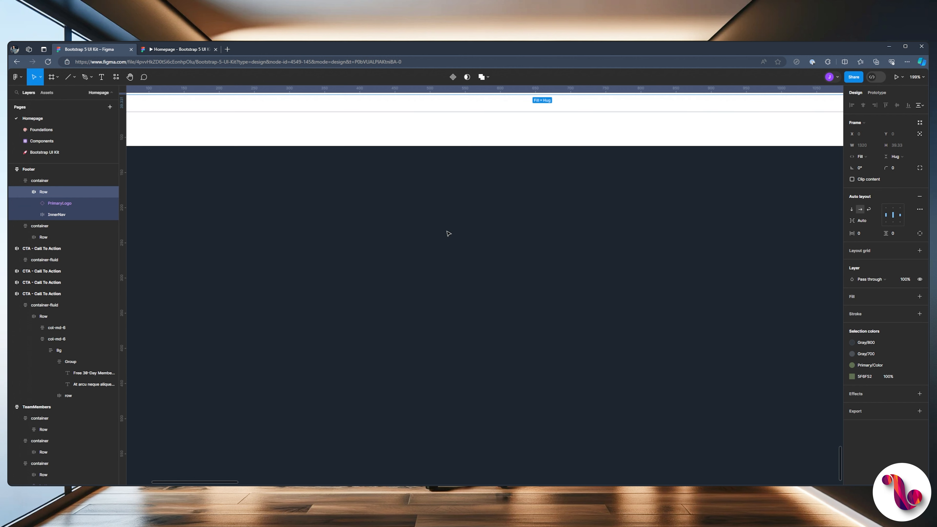
scroll(448, 233, "down", 3, "ctrl")
scroll(412, 184, "up", 3)
scroll(328, 221, "up", 2, "ctrl")
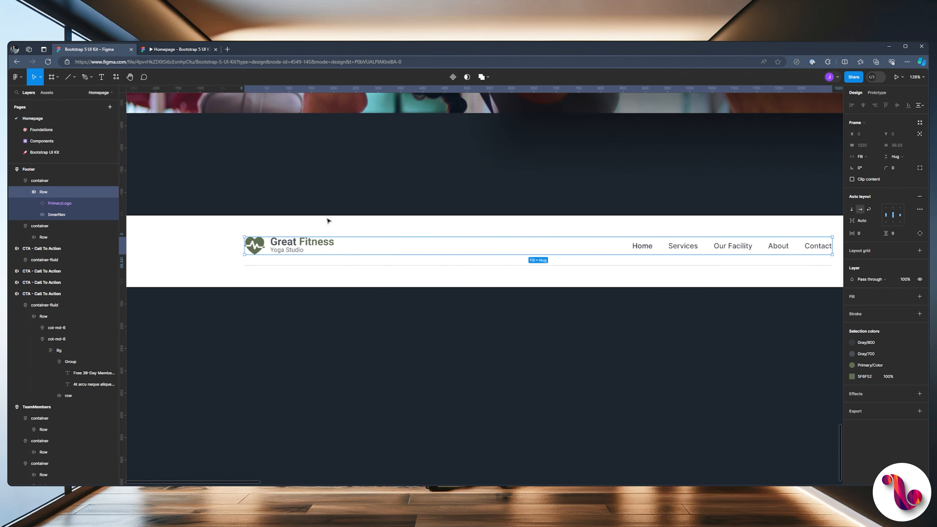
scroll(328, 220, "up", 2, "ctrl")
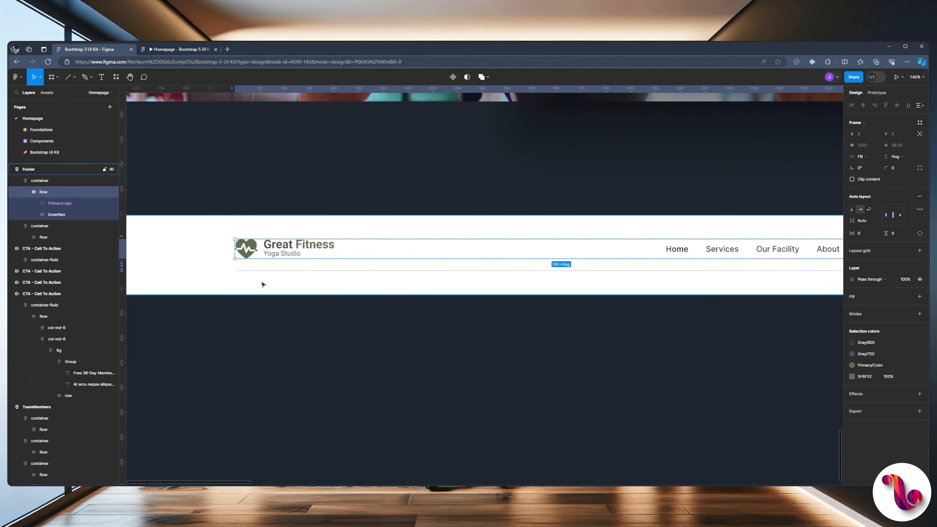
scroll(493, 188, "right", 5)
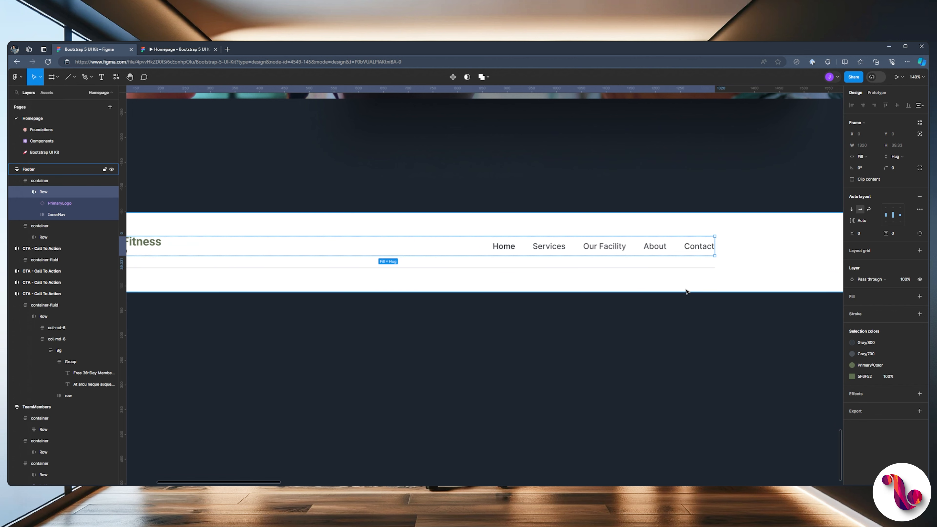
scroll(447, 205, "left", 5)
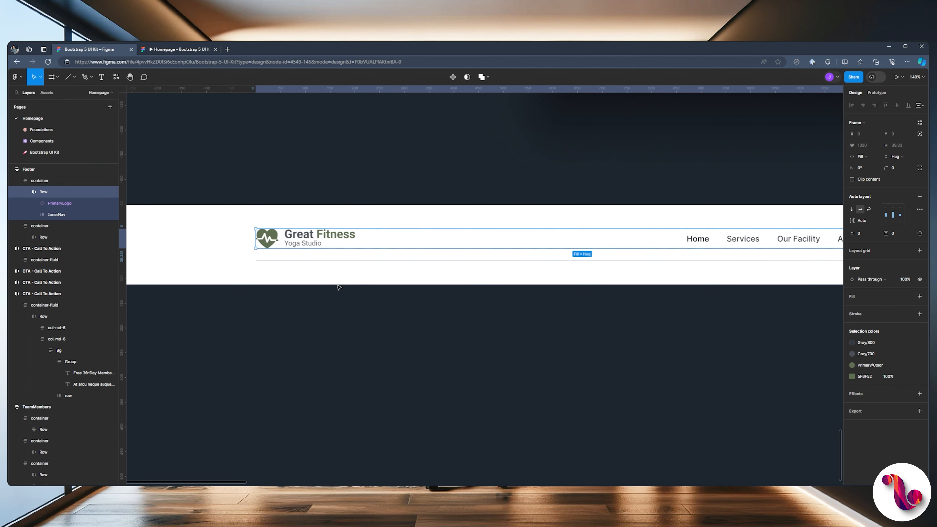
scroll(606, 176, "right", 2)
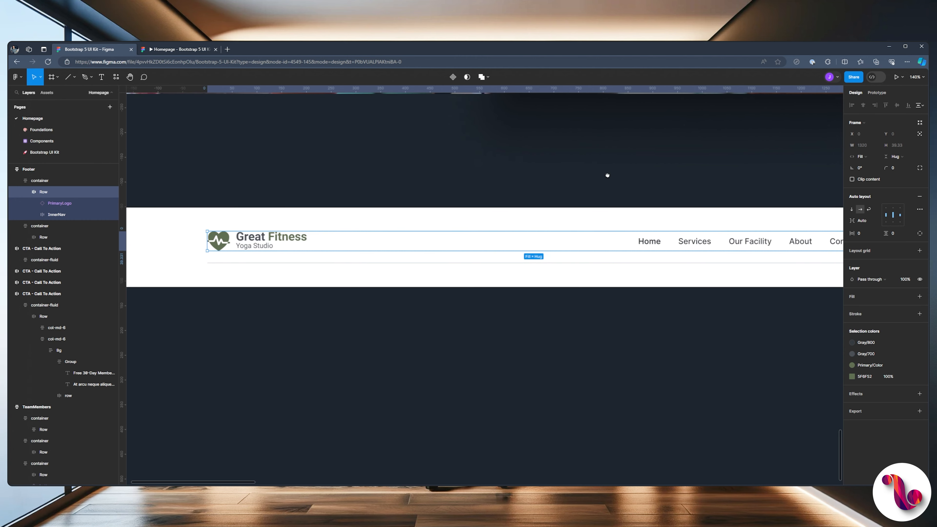
Duplicate the Footer's separator container and delete the Seperator line from the copy's Row.
left_click(17, 227)
left_click(32, 227)
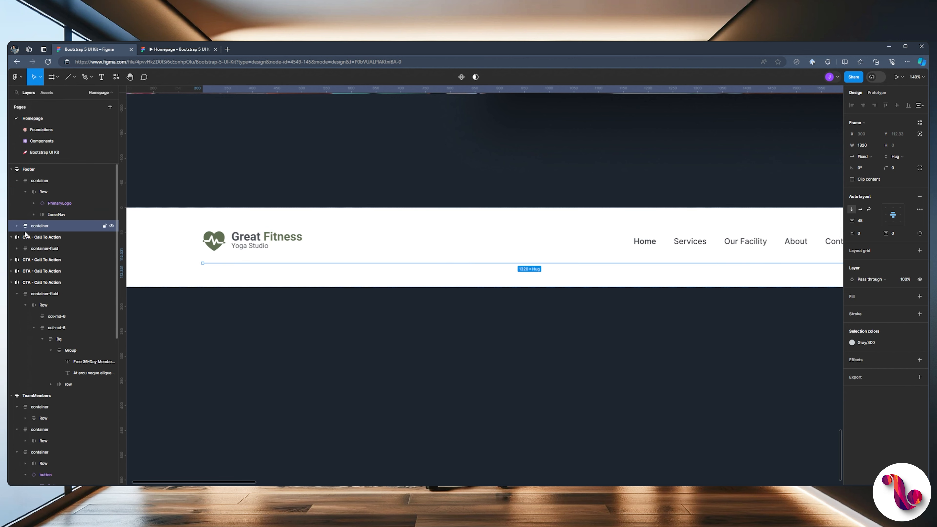
key("ctrl+d")
left_click(26, 247)
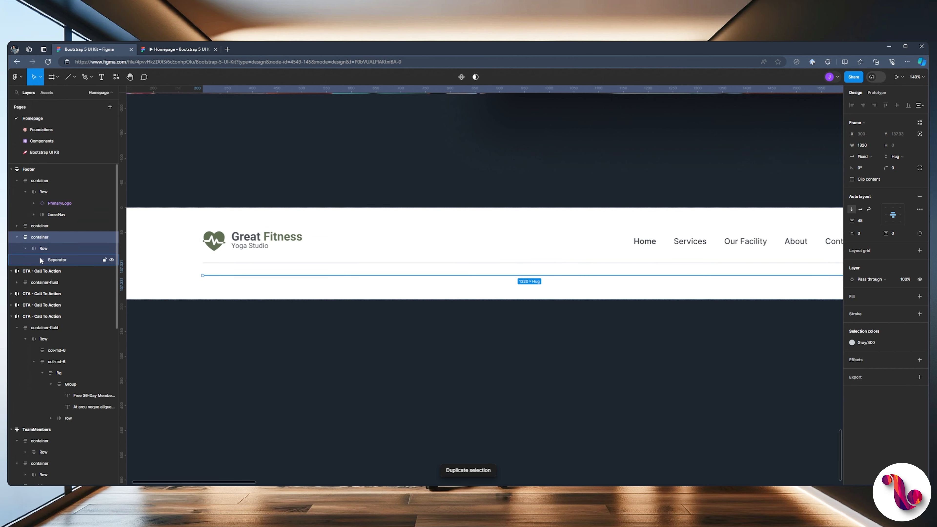
left_click(39, 258)
Set the horizontal gap of the third container's empty Row to Auto.
left_click(60, 247)
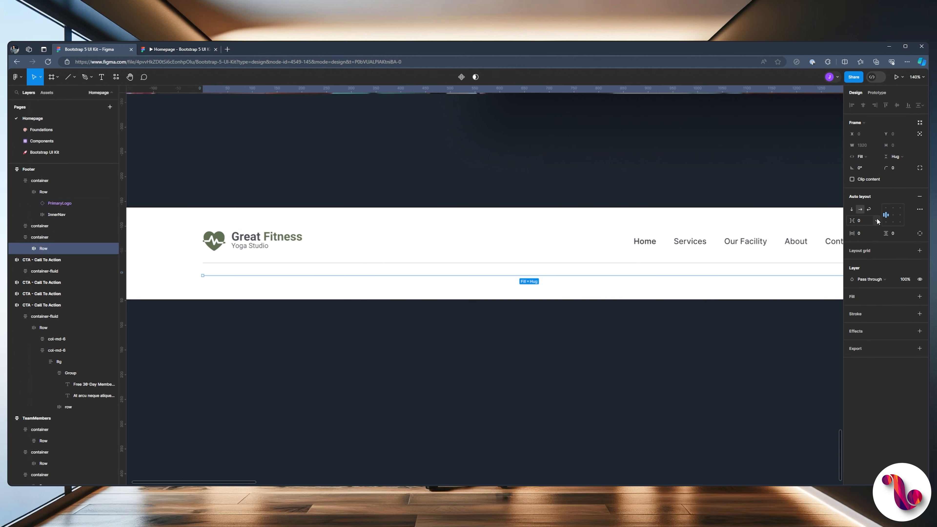
left_click(877, 221)
left_click(866, 246)
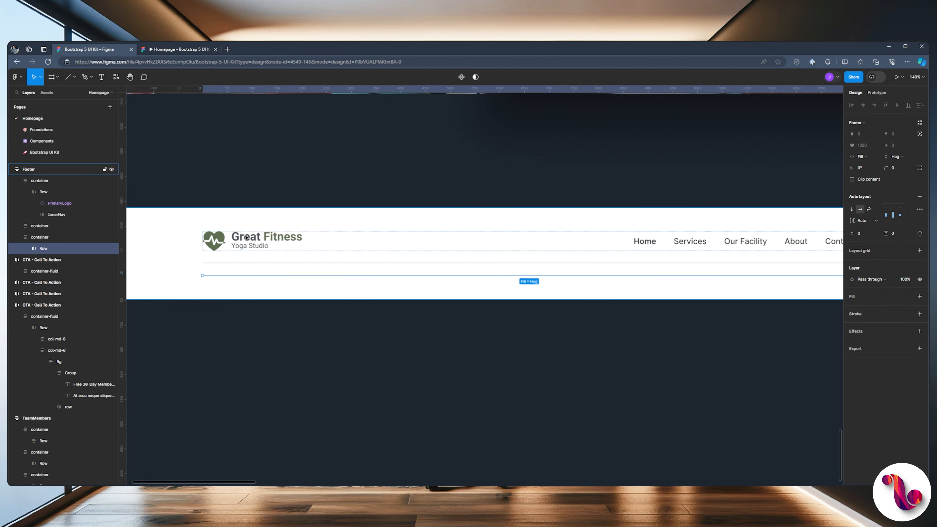
Add a text layer reading "Copyright 2024" to the Footer below the separator line.
left_click(101, 78)
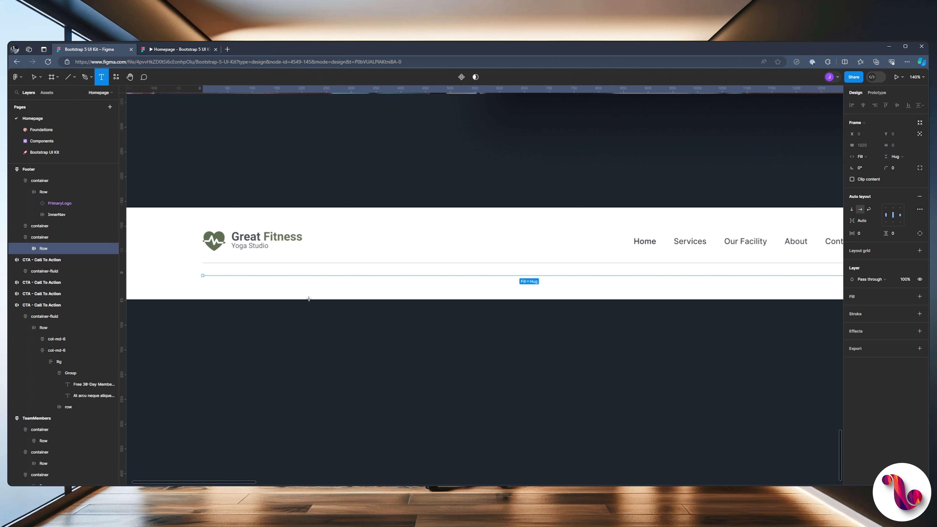
left_click(289, 291)
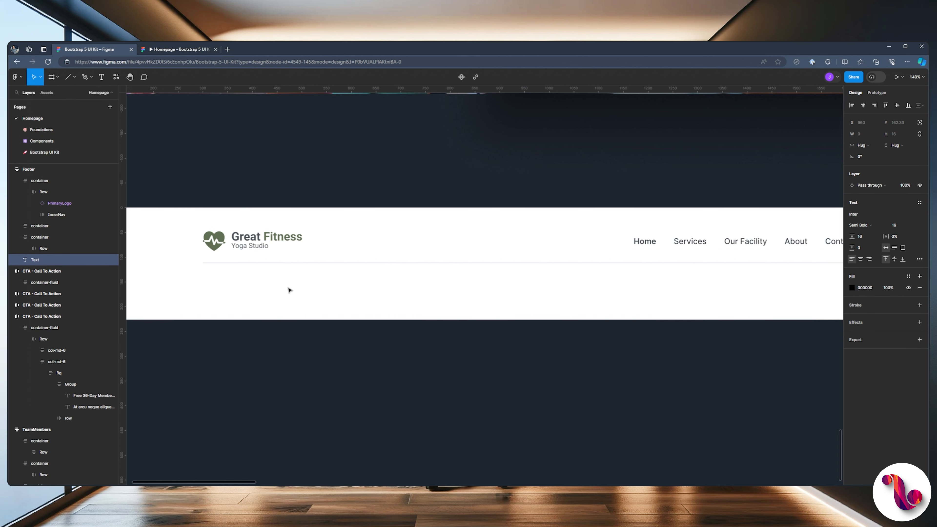
type("Copyright 2023")
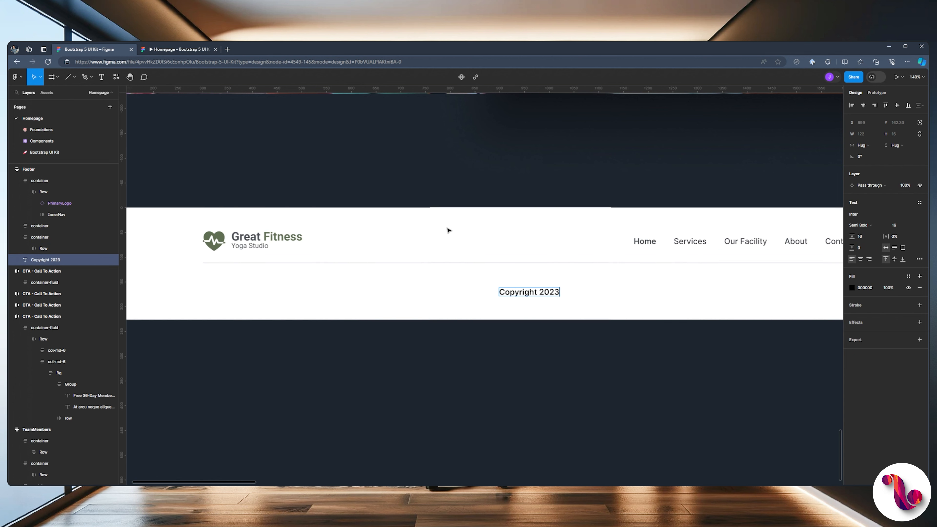
key("BackSpace")
type("4")
key("Escape")
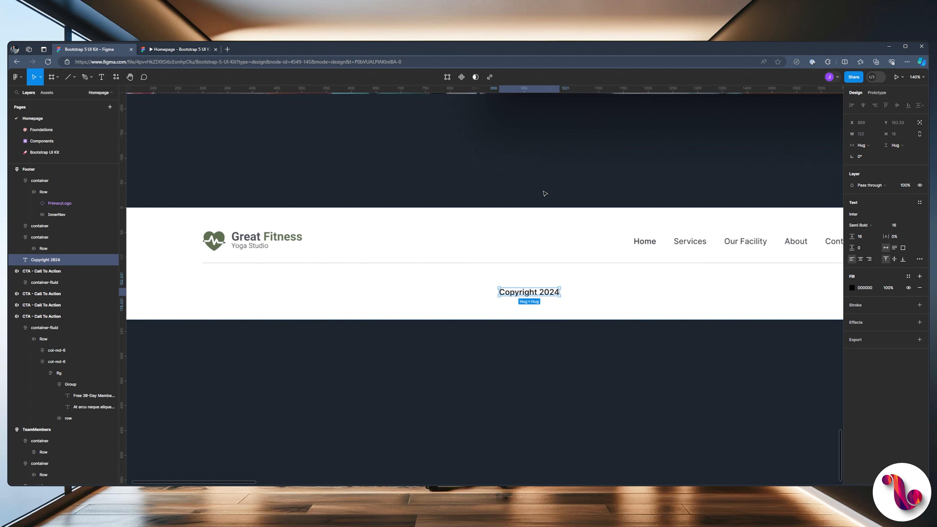
Extend the Footer's copyright text to read "Copyright 2024 | All Rights Reserved".
double_click(538, 296)
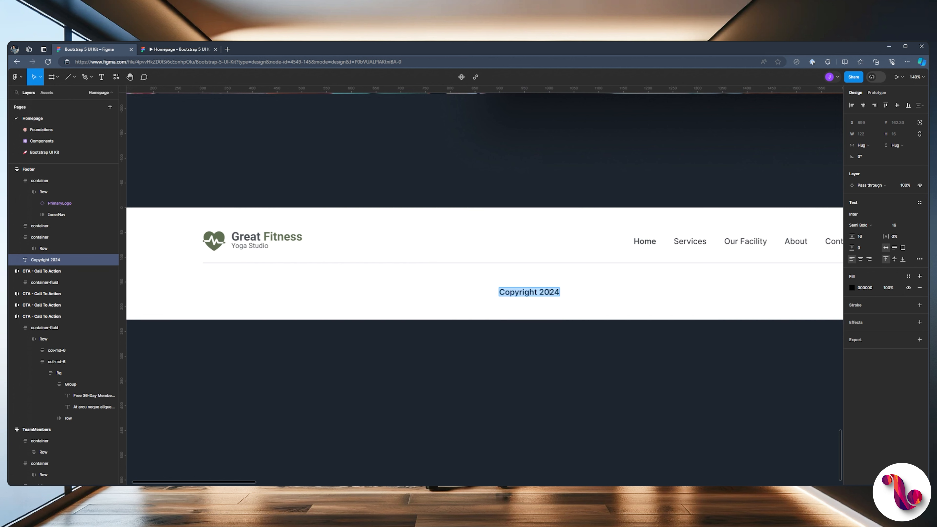
key("Right")
type("|")
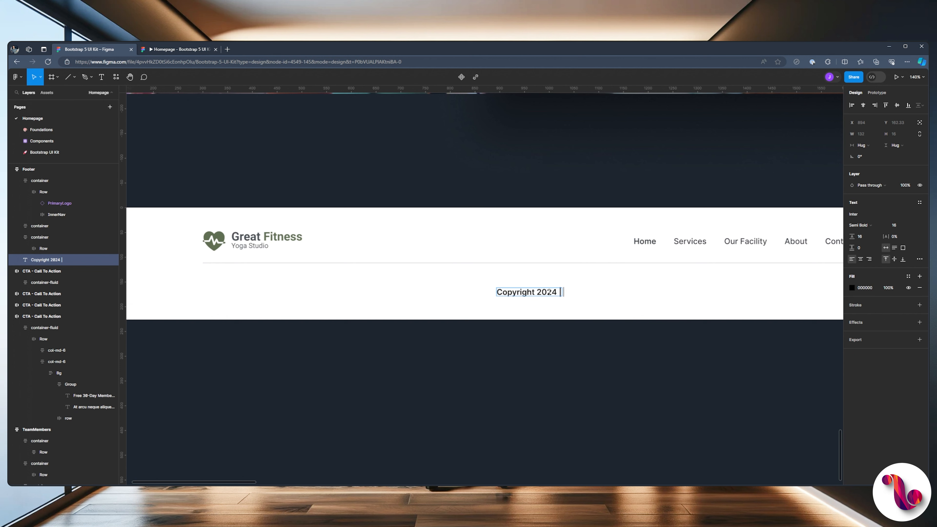
type(" All Rights")
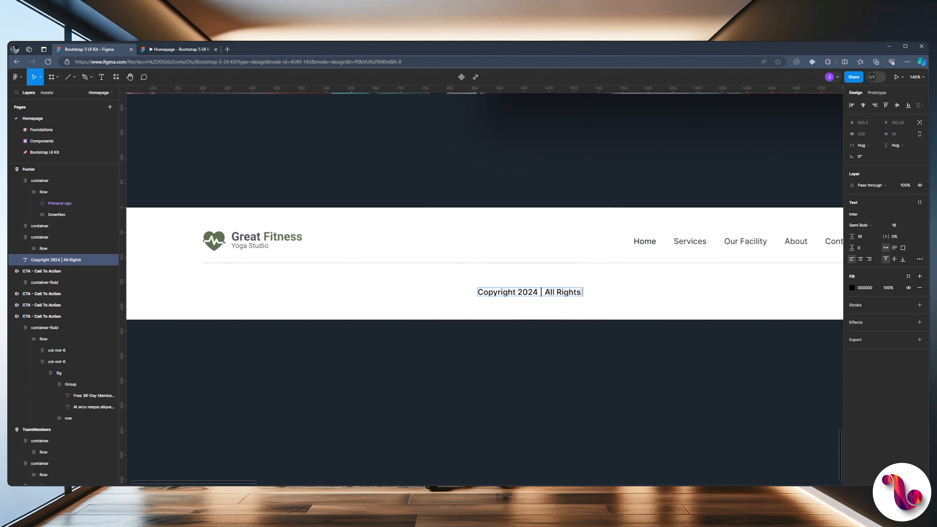
type(" Reserved")
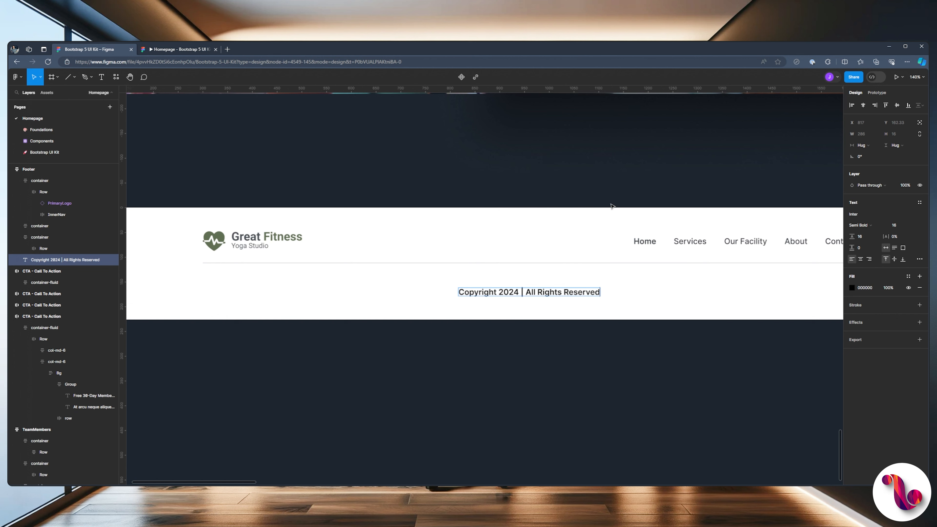
key("Escape")
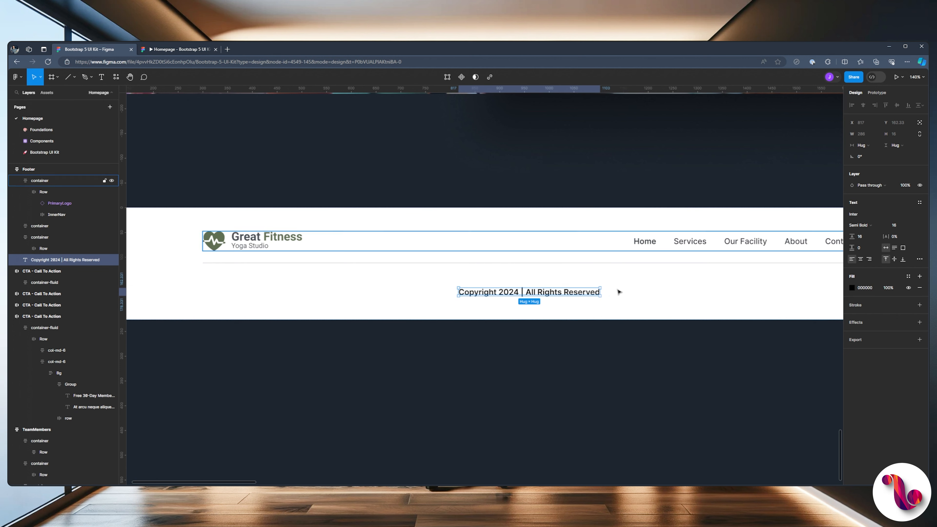
Apply the Body/Base text style to the copyright text, detach the style and set the font weight to Medium.
left_click(920, 202)
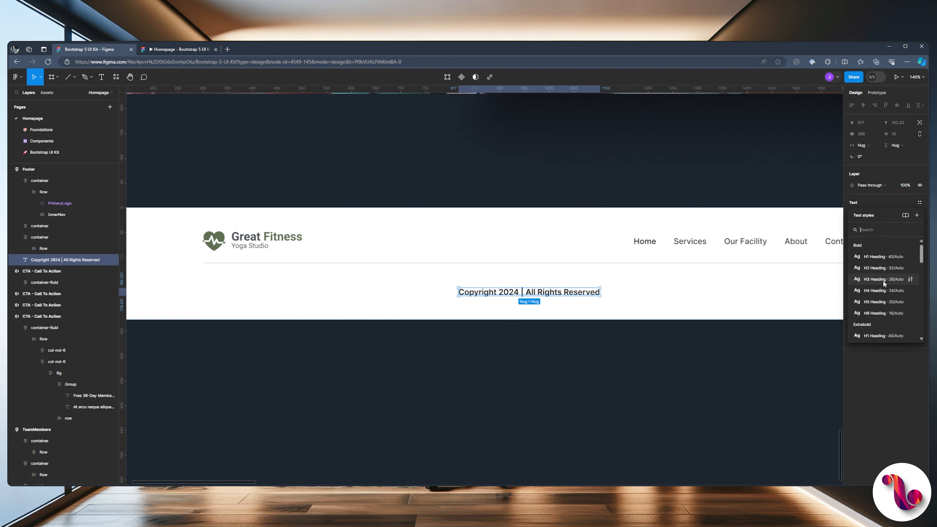
scroll(880, 292, "down", 3)
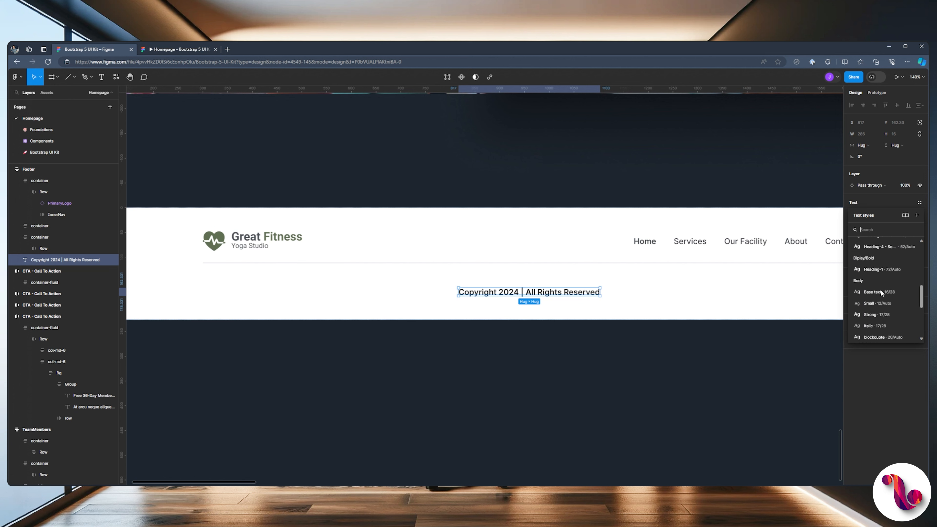
left_click(873, 289)
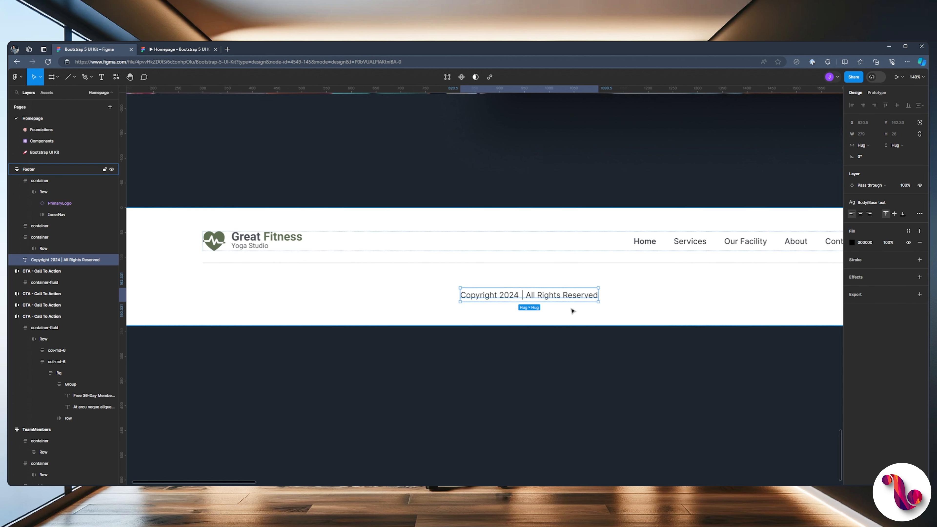
left_click(920, 203)
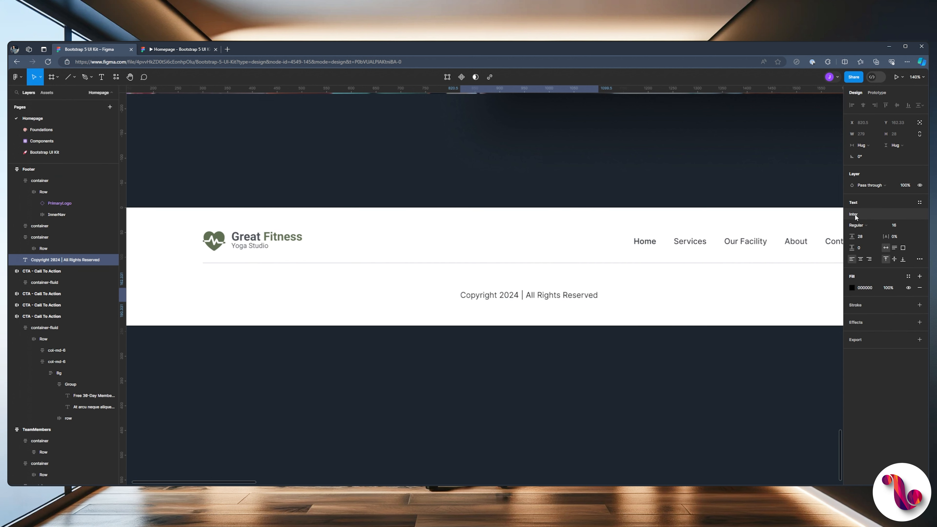
left_click(854, 214)
left_click(862, 217)
left_click(862, 225)
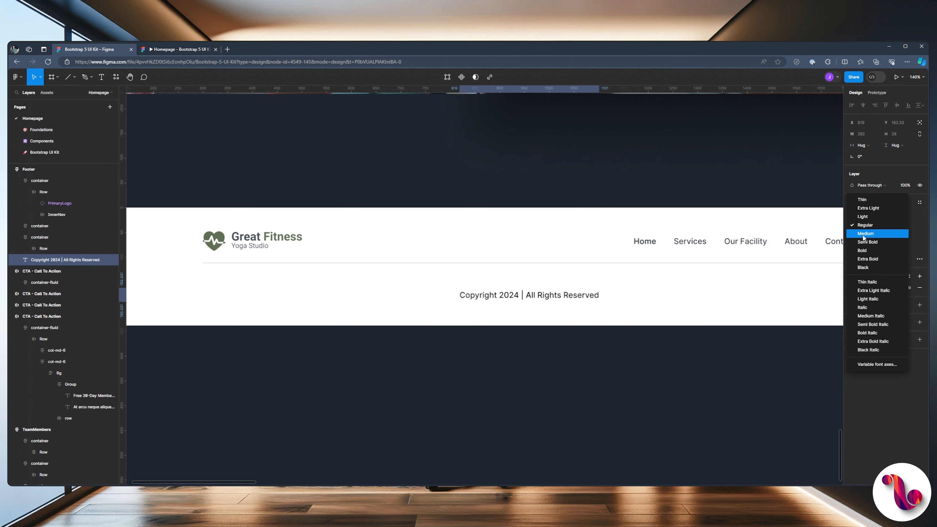
left_click(862, 235)
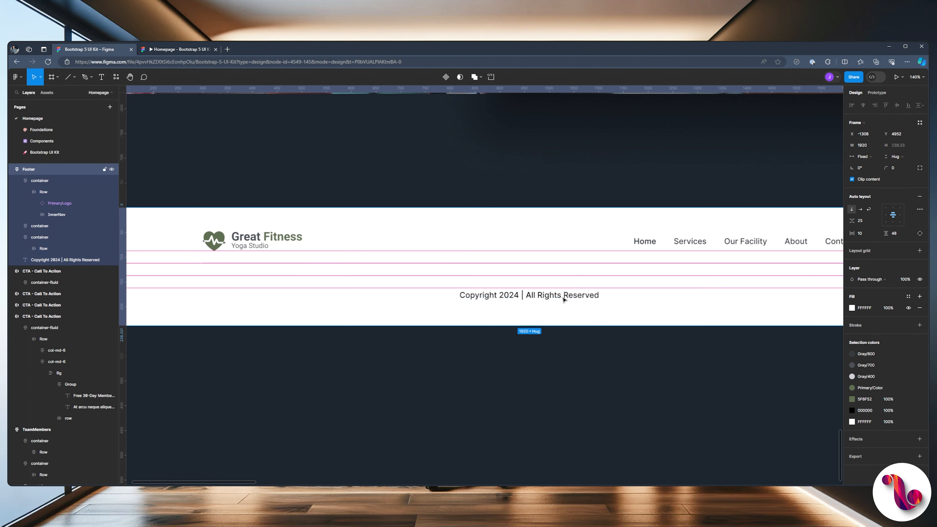
Set the copyright text's fill to the library color Gray/800.
left_click(908, 276)
scroll(801, 380, "down", 5)
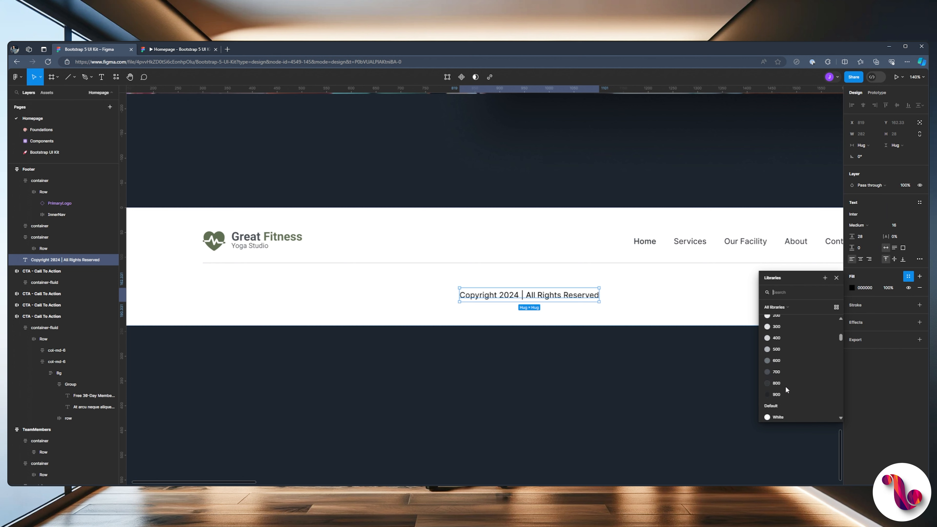
left_click(782, 381)
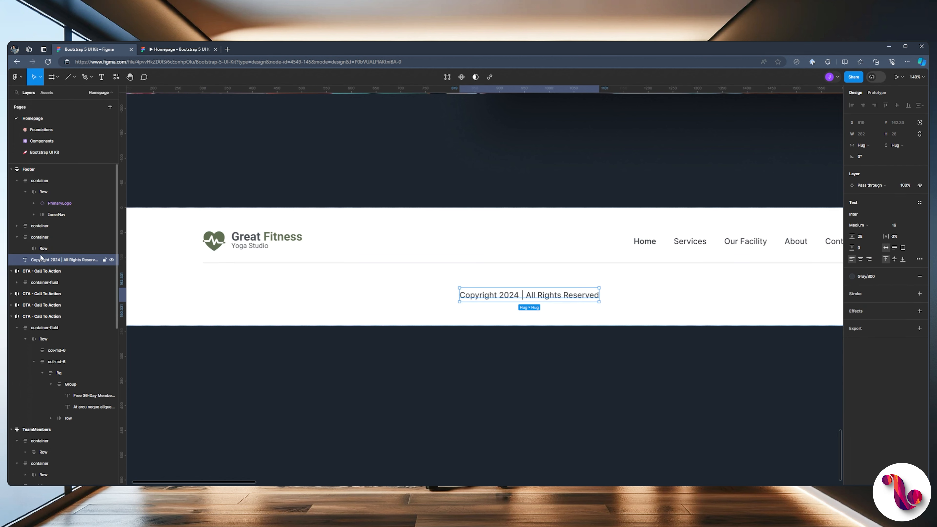
Move the copyright text layer into the third container's Row and check the Footer in the prototype preview.
left_click_drag(40, 255, 47, 246)
left_click(401, 270)
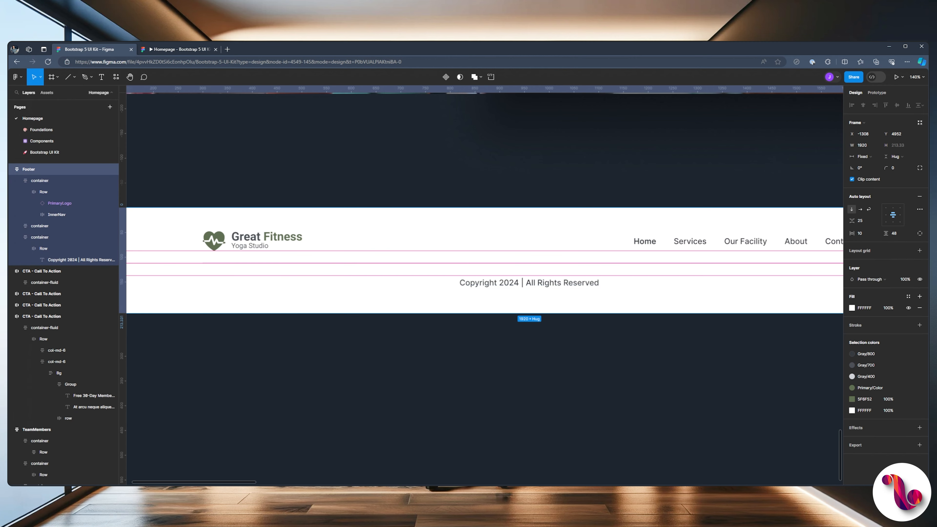
left_click(177, 49)
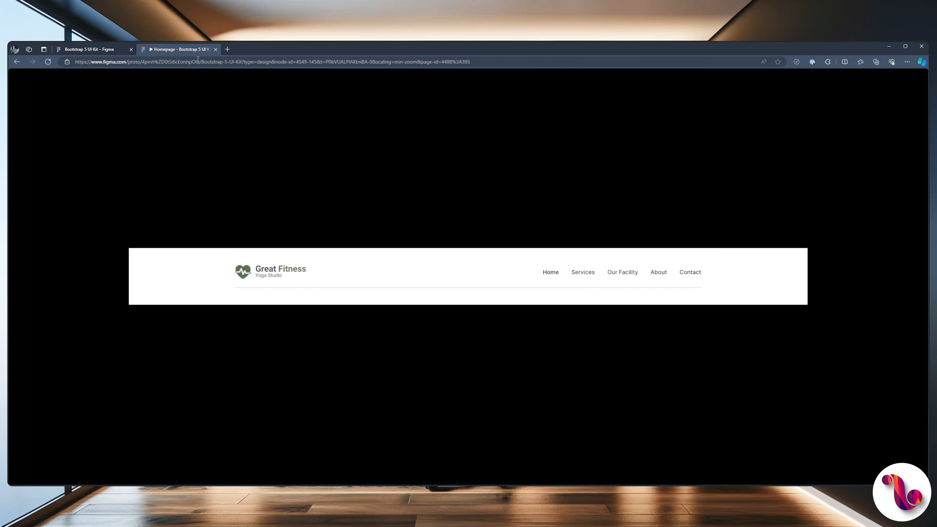
left_click(98, 50)
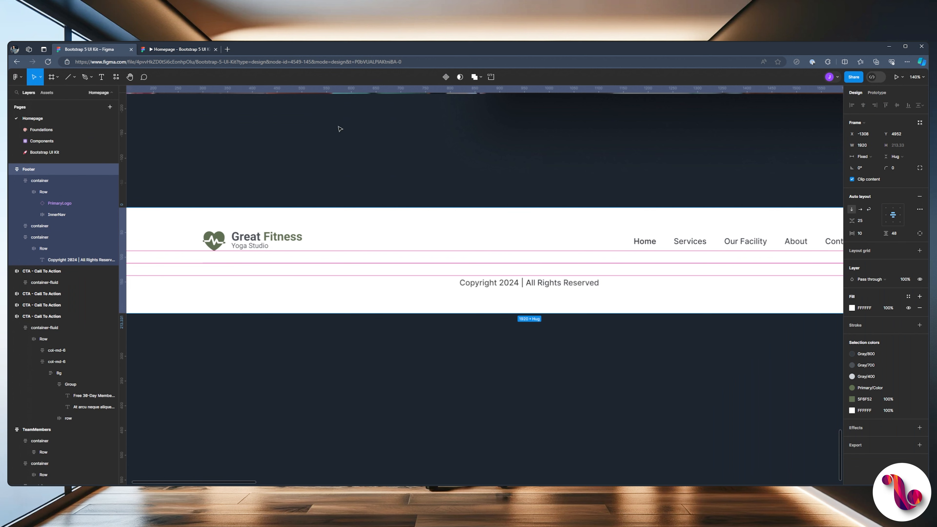
Find a Facebook icon with the Iconify plugin and import ic:baseline-facebook into the copyright Row.
left_click(120, 78)
left_click(251, 174)
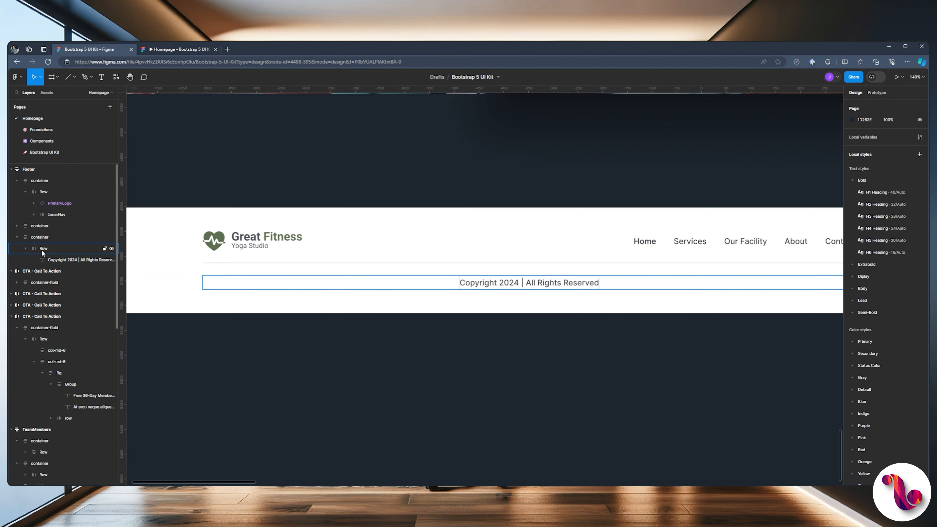
left_click(46, 259)
left_click(46, 248)
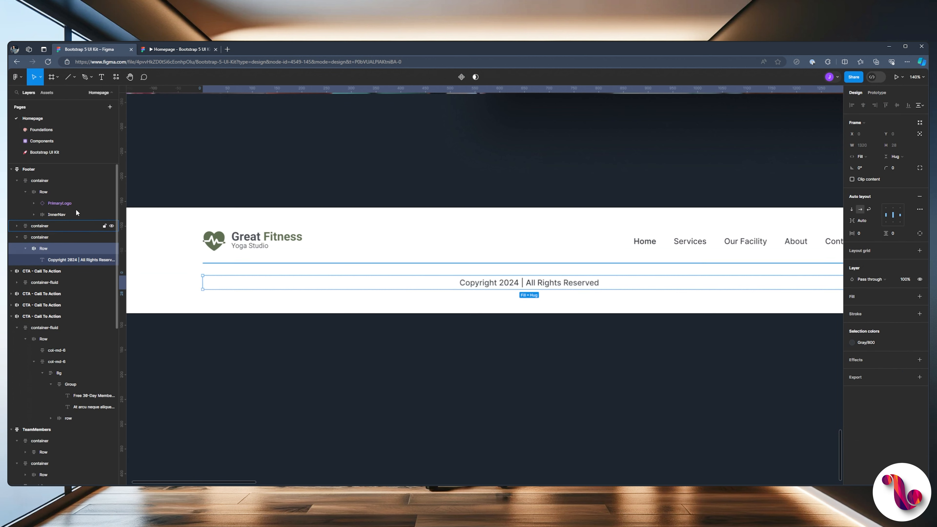
left_click(116, 77)
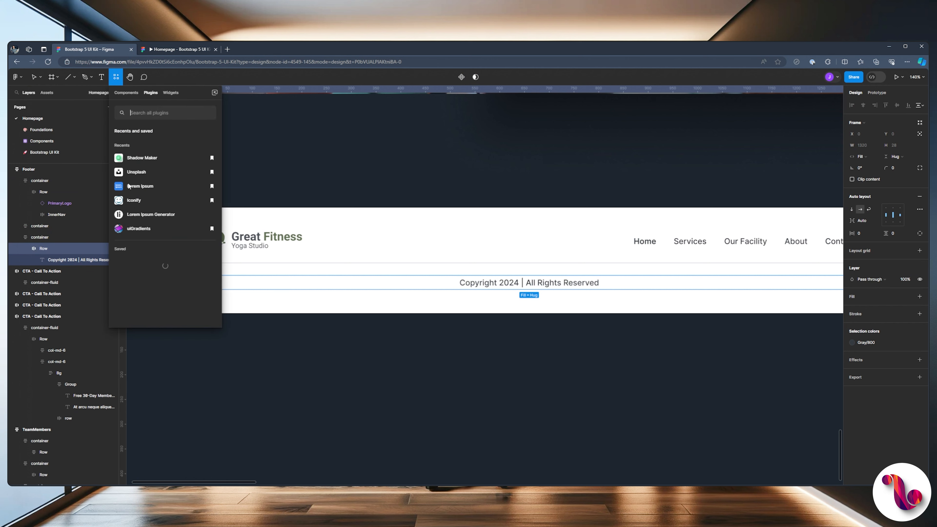
left_click(134, 200)
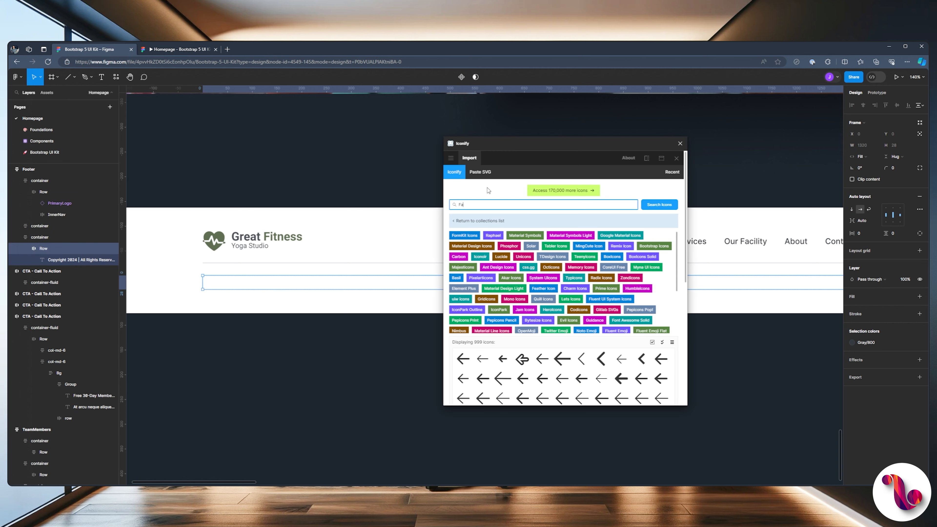
type("Facebook")
key("Return")
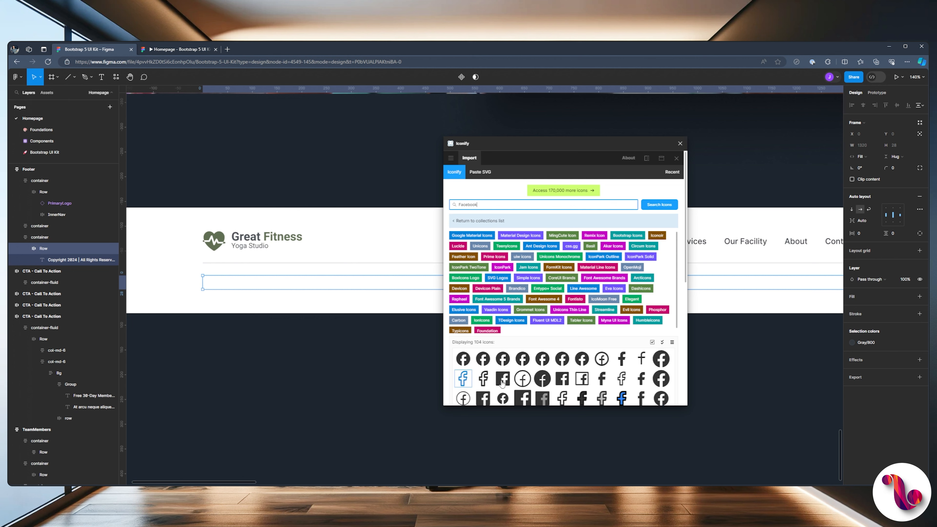
left_click(463, 359)
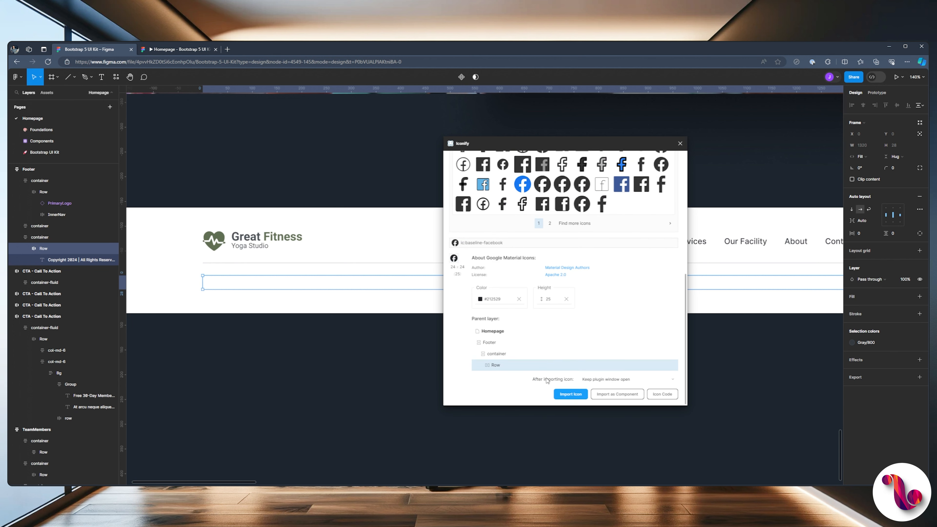
left_click(563, 394)
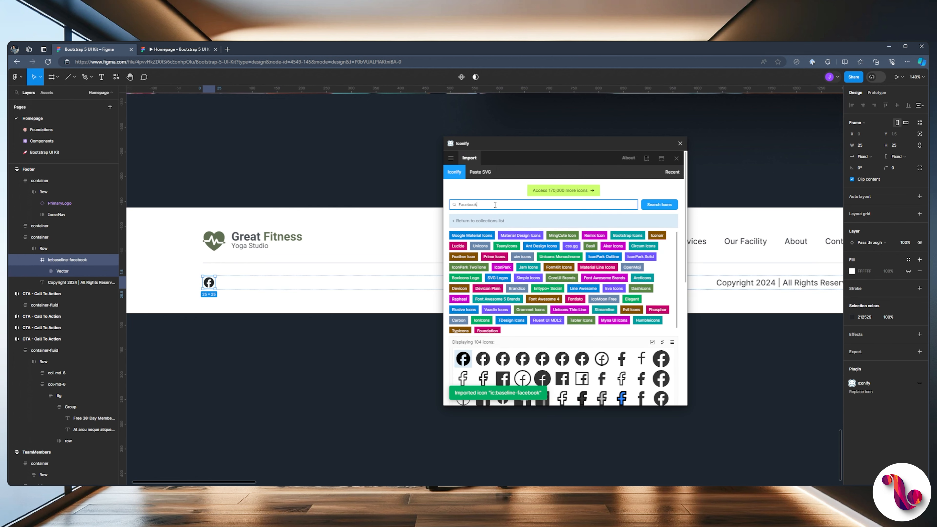
Search Iconify for "x" and import the icon-park-outline:big-x icon into the copyright Row.
type("x")
key("Return")
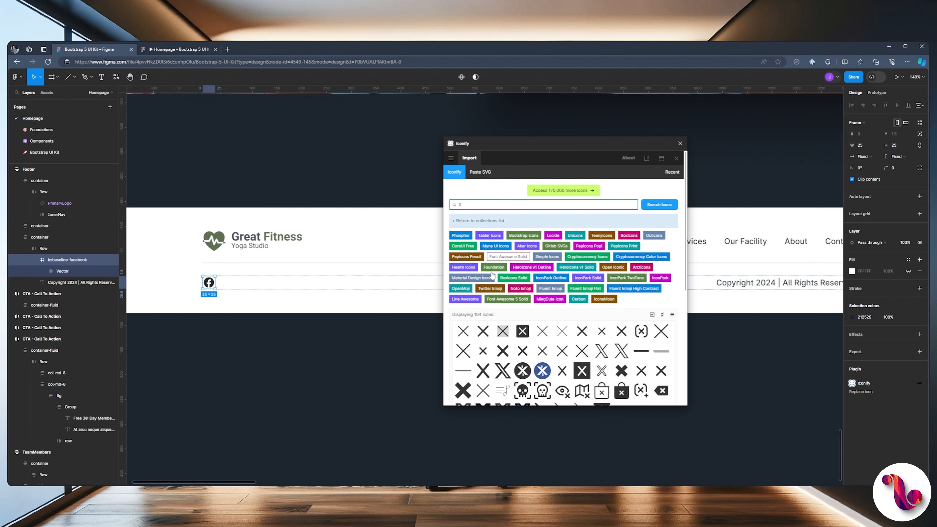
scroll(523, 306, "down", 2)
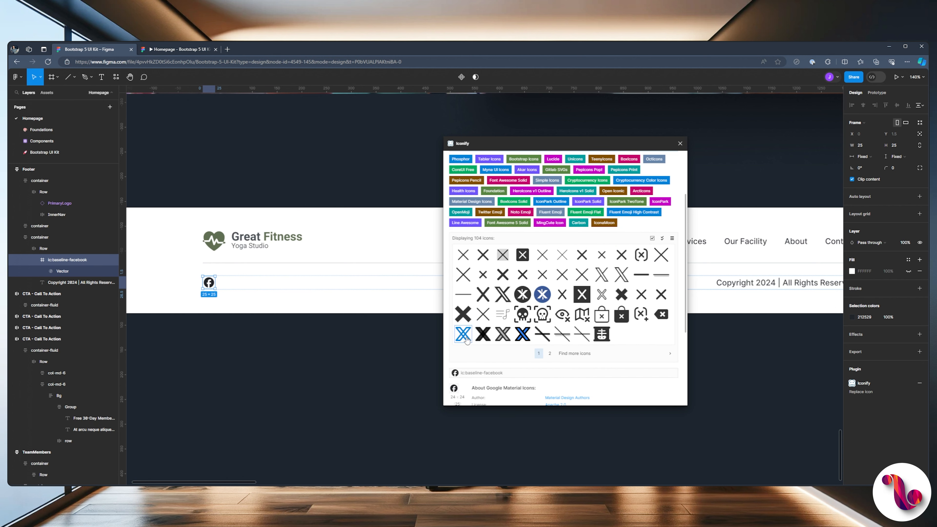
left_click(464, 335)
scroll(516, 349, "down", 1)
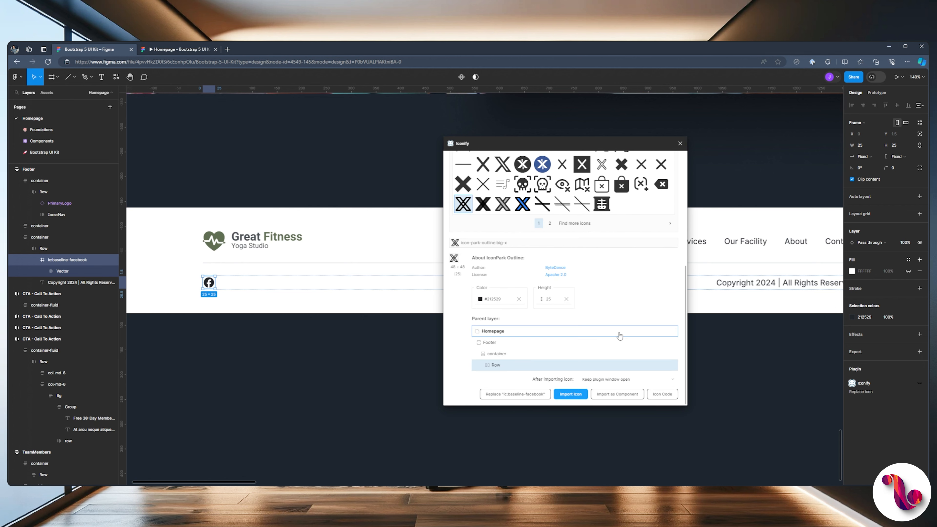
left_click(558, 396)
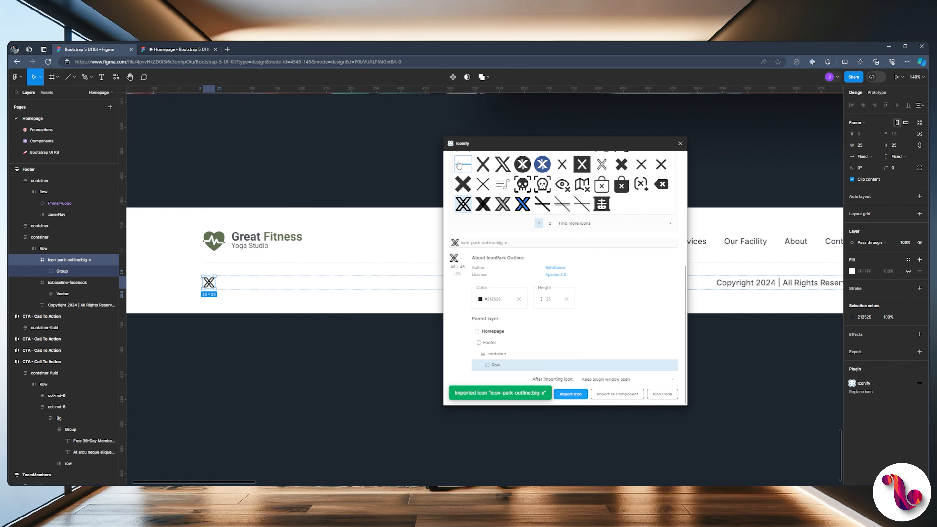
Search Iconify for "Instagram" and import the ri:instagram-fill icon into the copyright Row.
left_click_drag(552, 148, 533, 165)
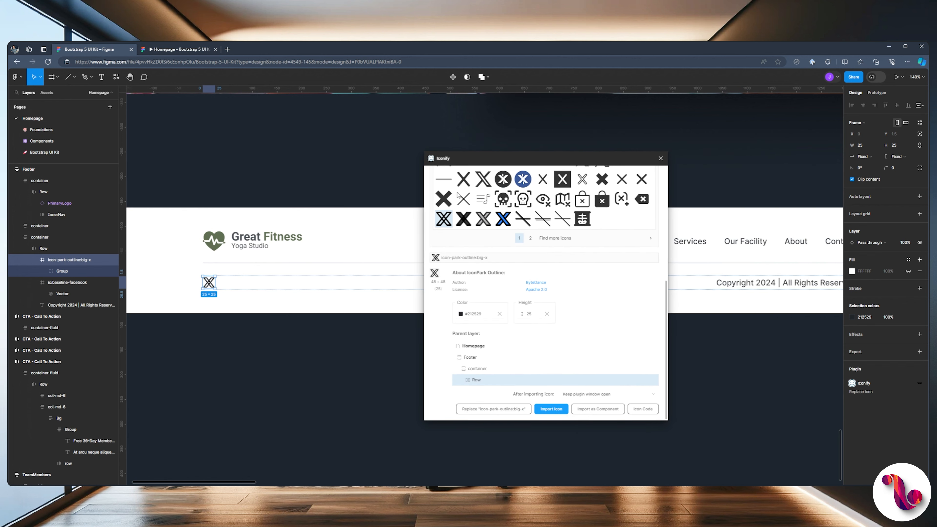
scroll(464, 218, "up", 6)
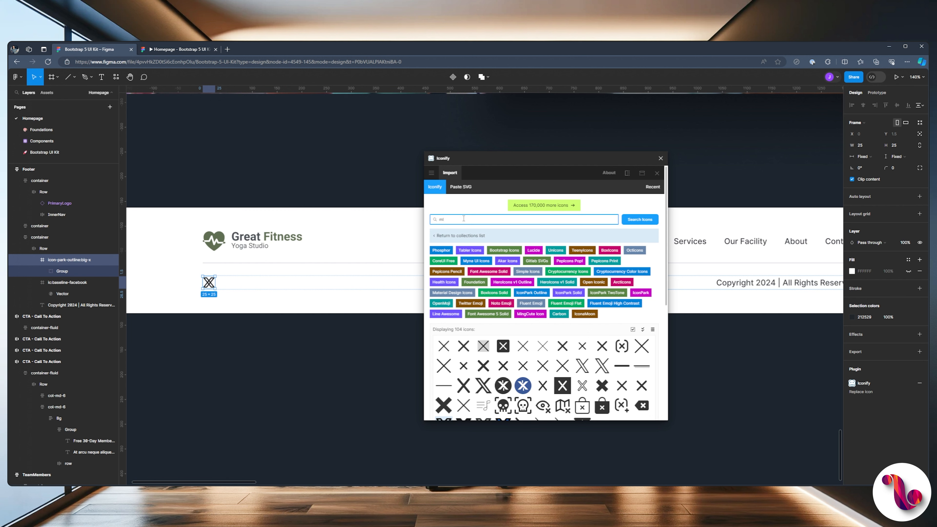
left_click(463, 219)
type("Instagram")
key("Return")
scroll(509, 317, "down", 2)
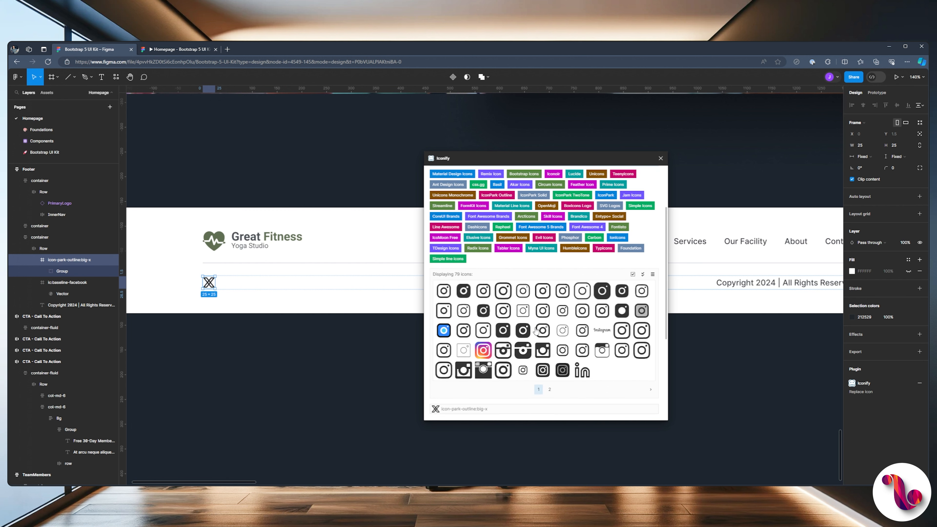
left_click(464, 291)
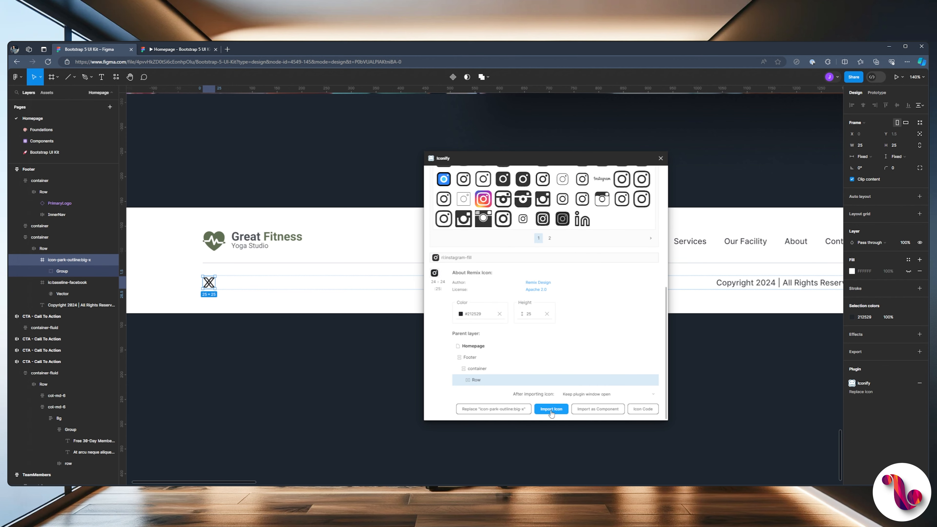
left_click(551, 409)
Search Iconify for "Youtube", import the mingcute:youtube-fill icon into the copyright Row and close the plugin.
scroll(475, 231, "up", 6)
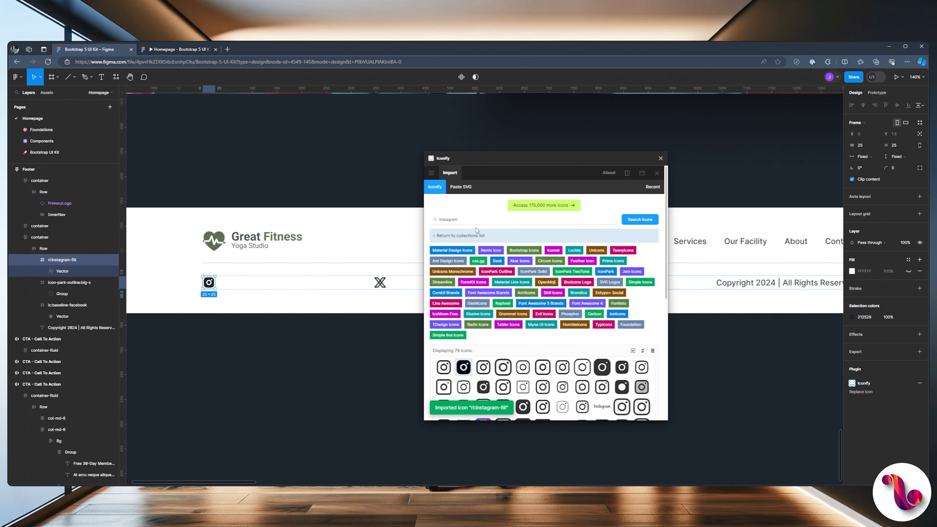
left_click_drag(468, 221, 409, 214)
type("Youtube")
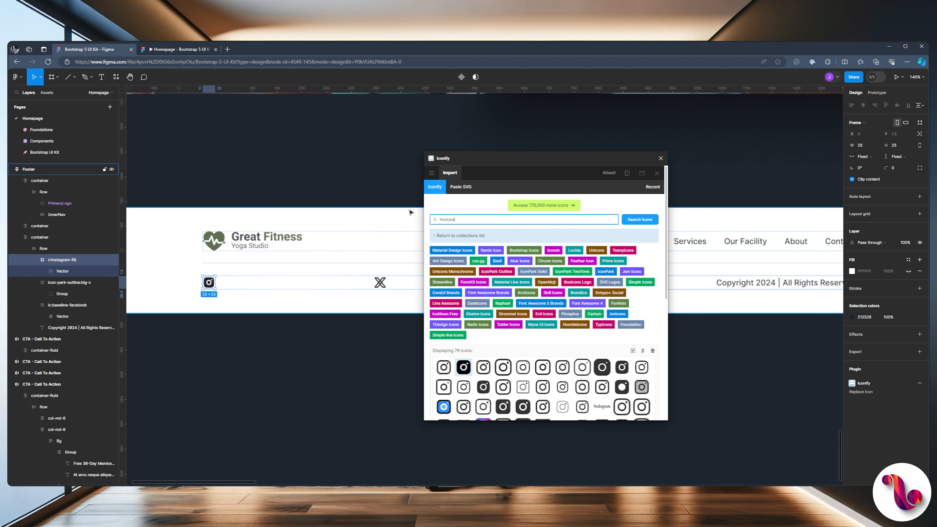
key("Return")
scroll(483, 351, "down", 1)
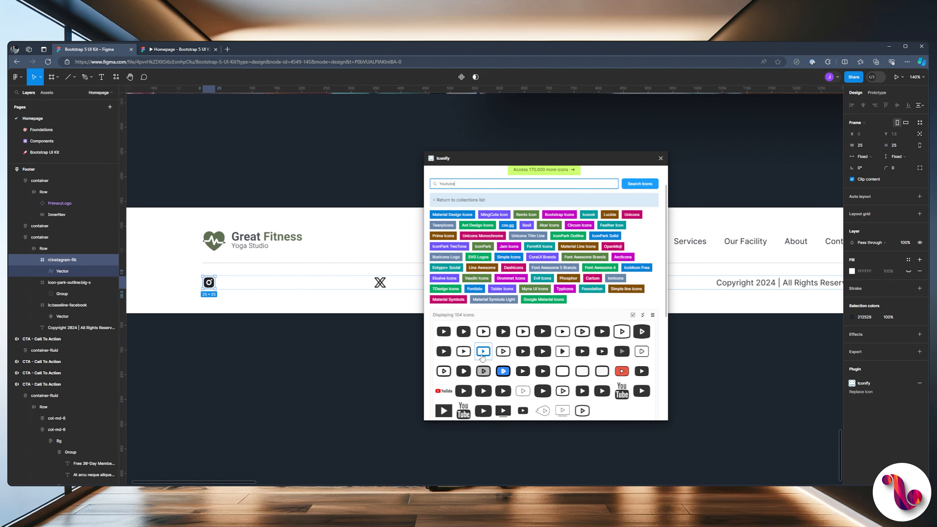
left_click(463, 329)
scroll(591, 348, "down", 1)
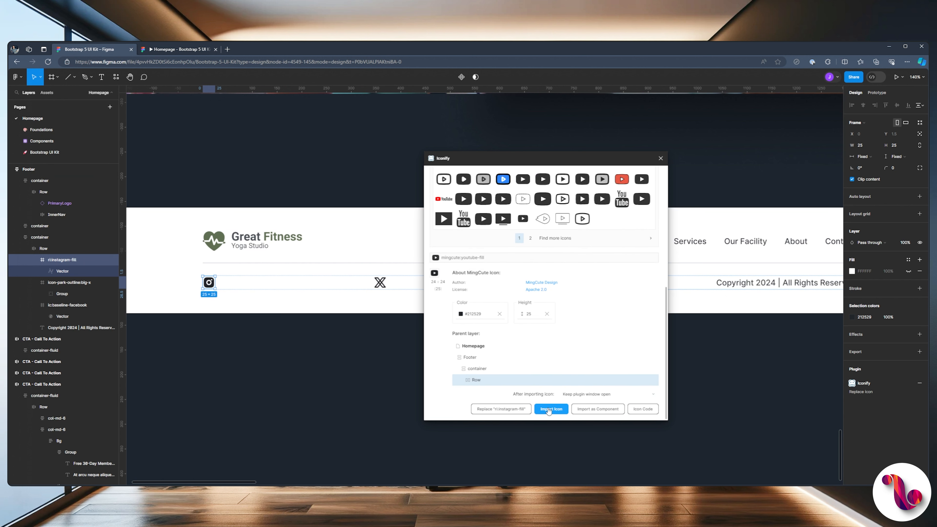
left_click(551, 408)
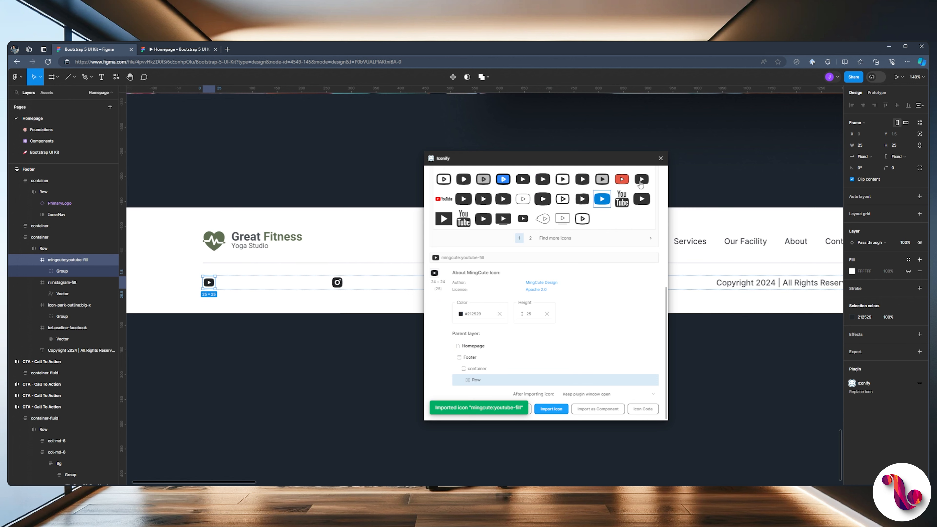
left_click(660, 158)
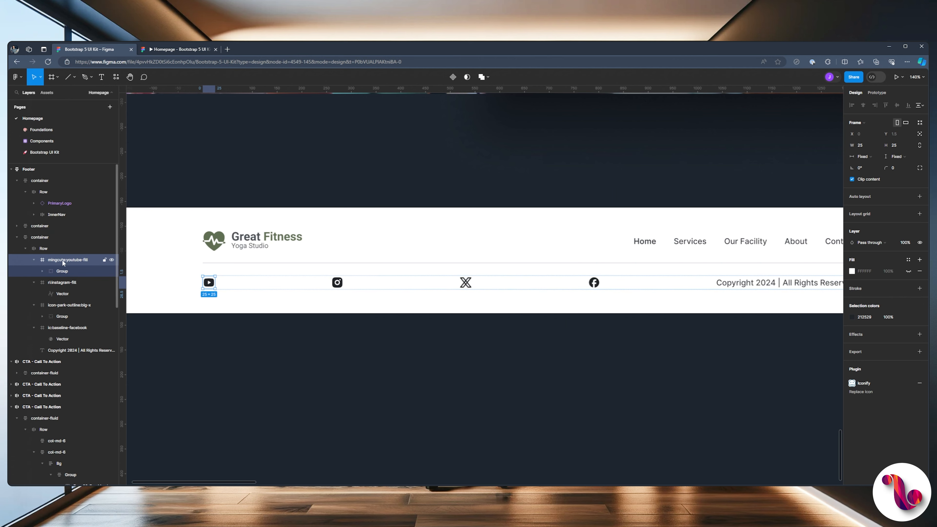
Convert the YouTube, Instagram, X and Facebook icon frames to groups and wrap all four in one auto layout frame.
left_click(55, 282, "shift")
left_click(58, 305, "shift")
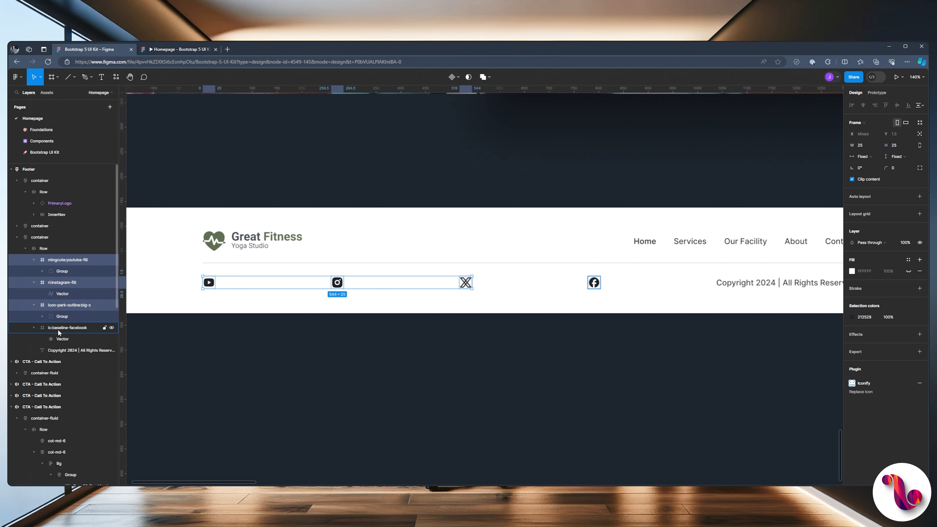
left_click(58, 328, "shift")
left_click(856, 123)
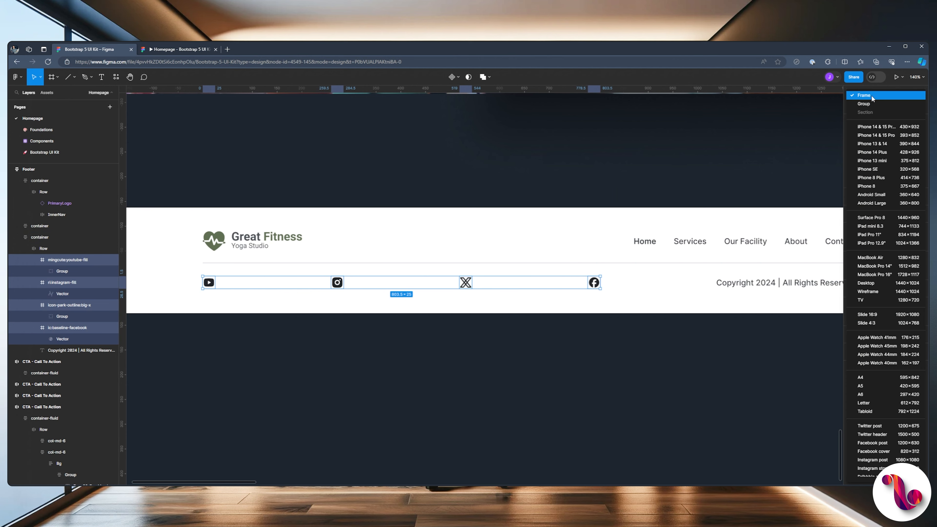
left_click(864, 104)
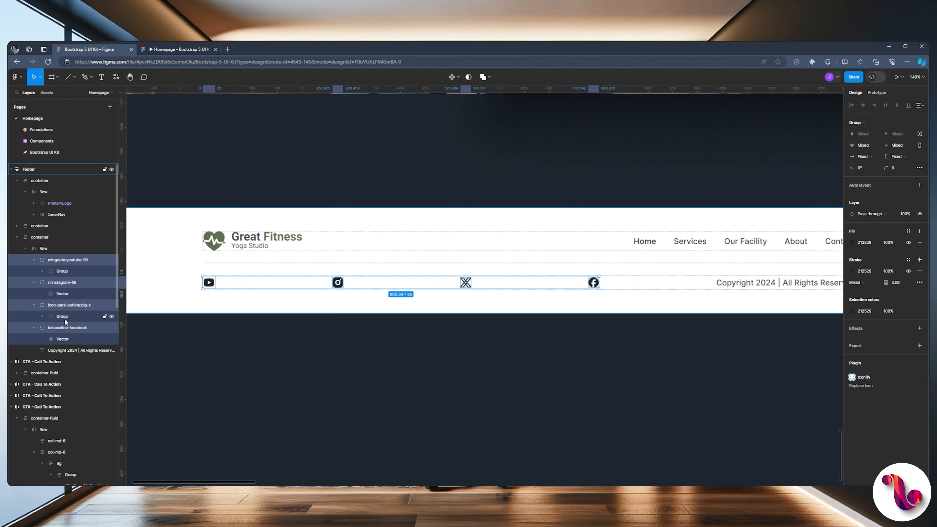
key("ctrl+g")
key("shift+a")
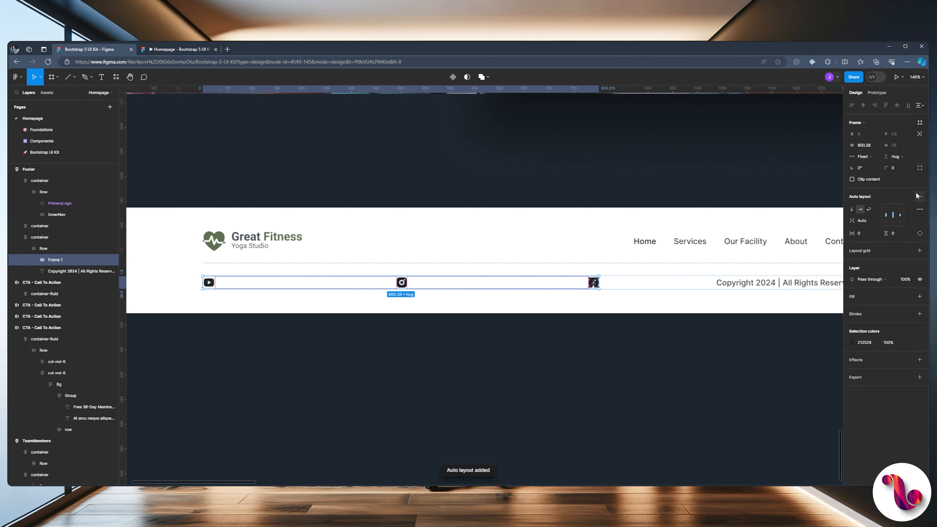
Set the horizontal gap between the items of the social icons frame to 12.
left_click(876, 221)
left_click(864, 219)
left_click(864, 219)
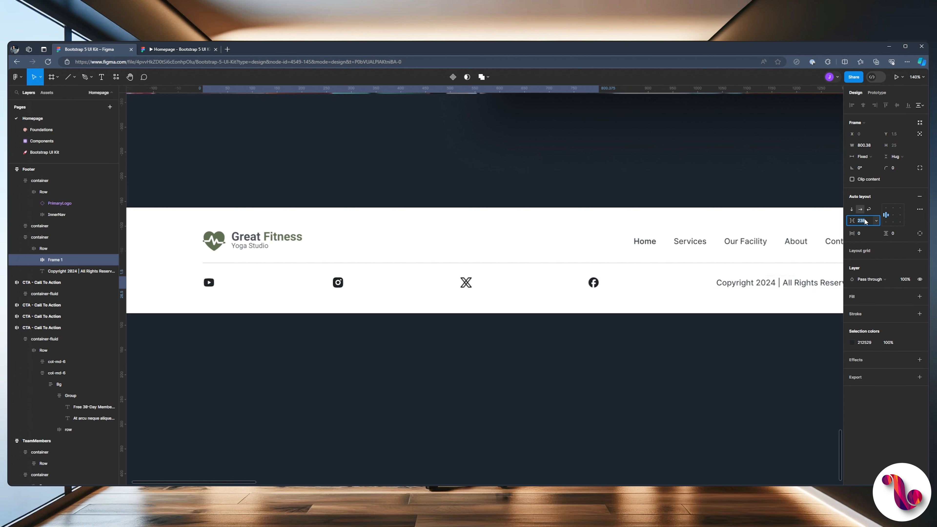
type("12")
key("Return")
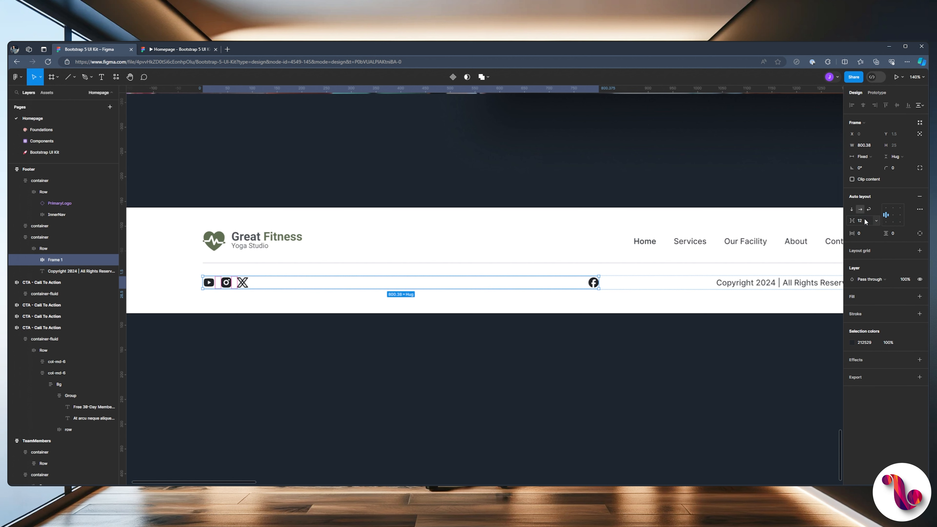
Collapse the icon layers in the social icons frame and turn off absolute position for the ic:baseline-facebook group.
left_click(33, 260)
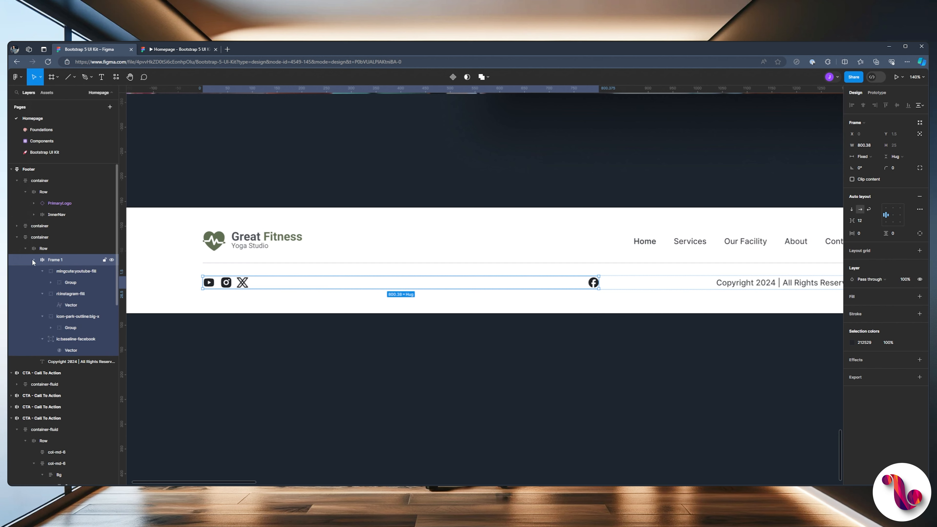
left_click(69, 351)
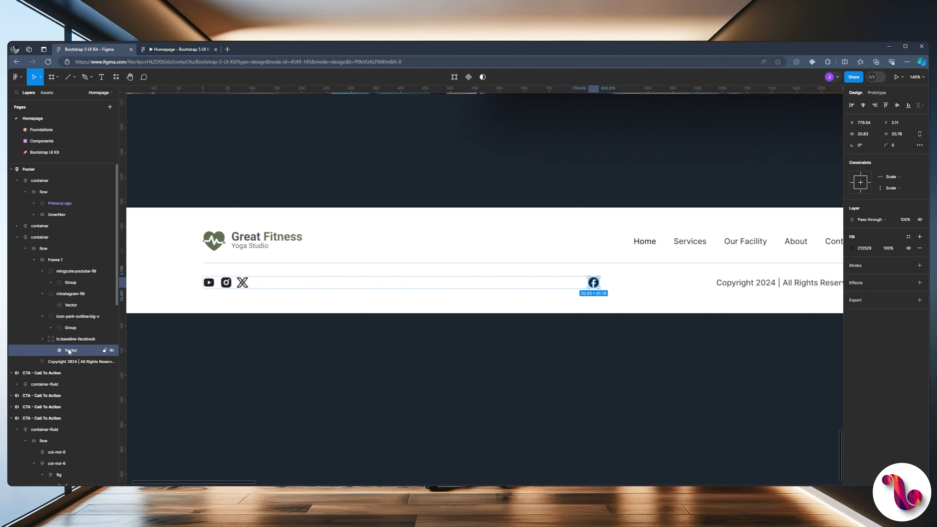
left_click(42, 338)
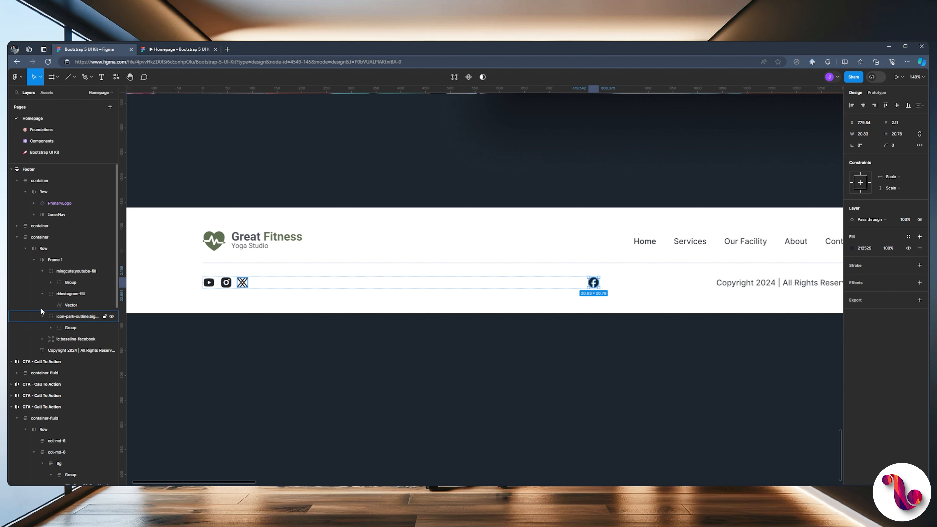
left_click(42, 316)
left_click(42, 294)
left_click(43, 270)
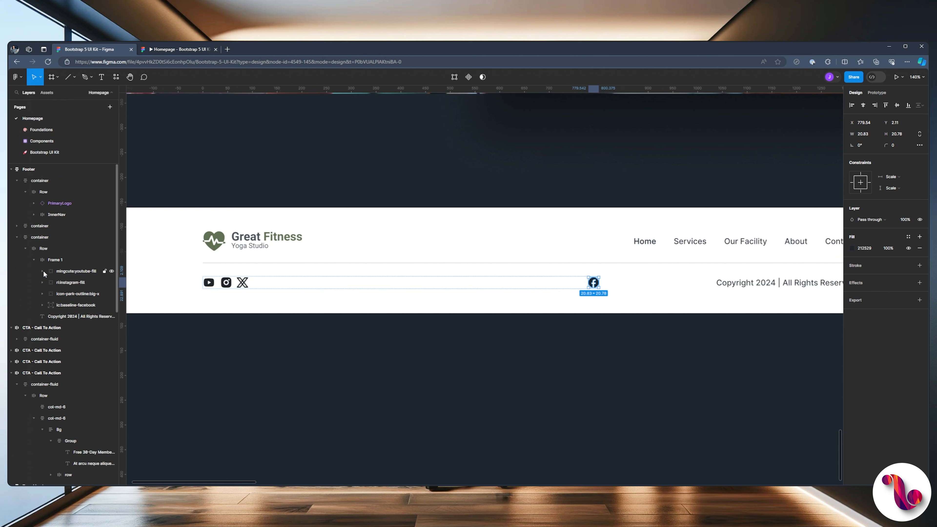
left_click(61, 305)
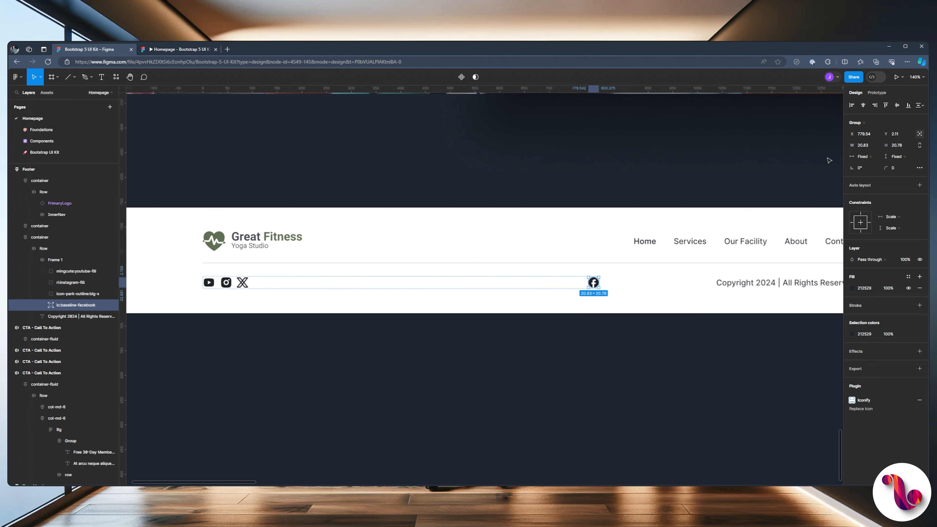
left_click(918, 134)
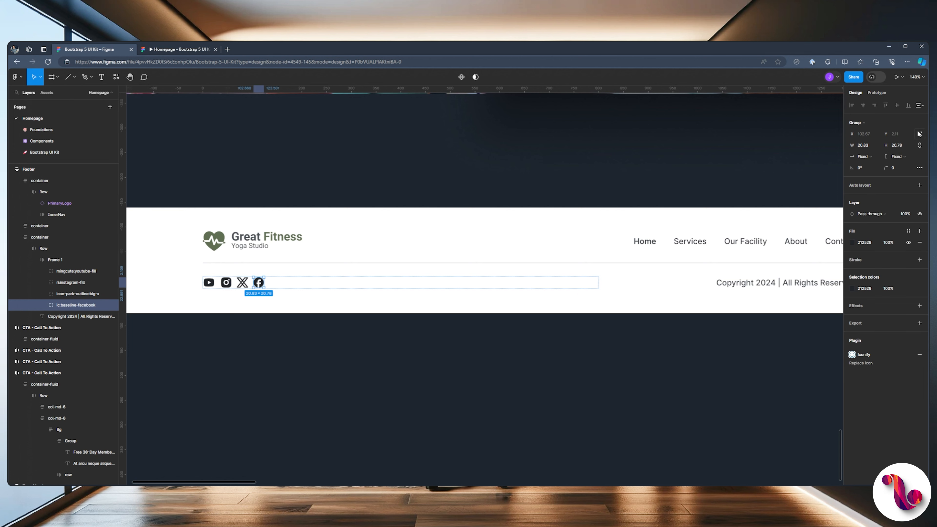
Set the horizontal gap of the social icons frame to 25.
key("Escape")
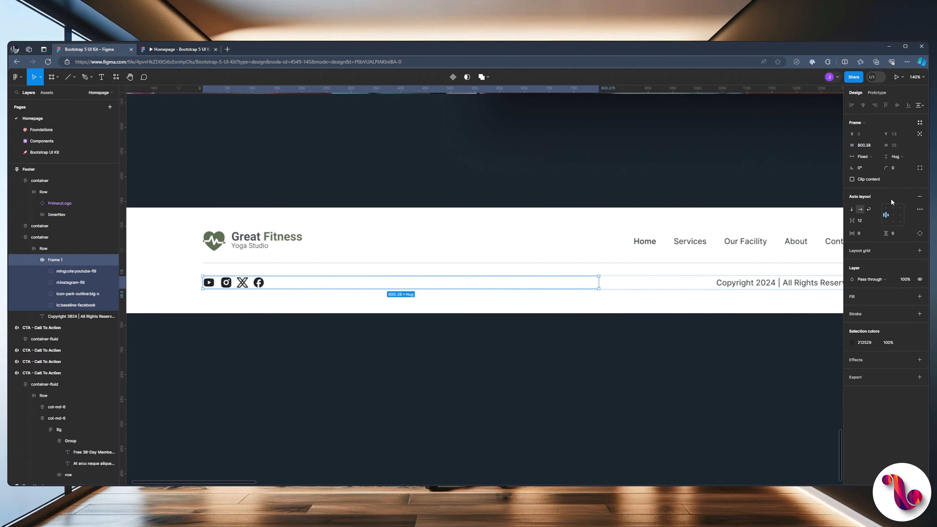
left_click(863, 220)
type("25")
key("Return")
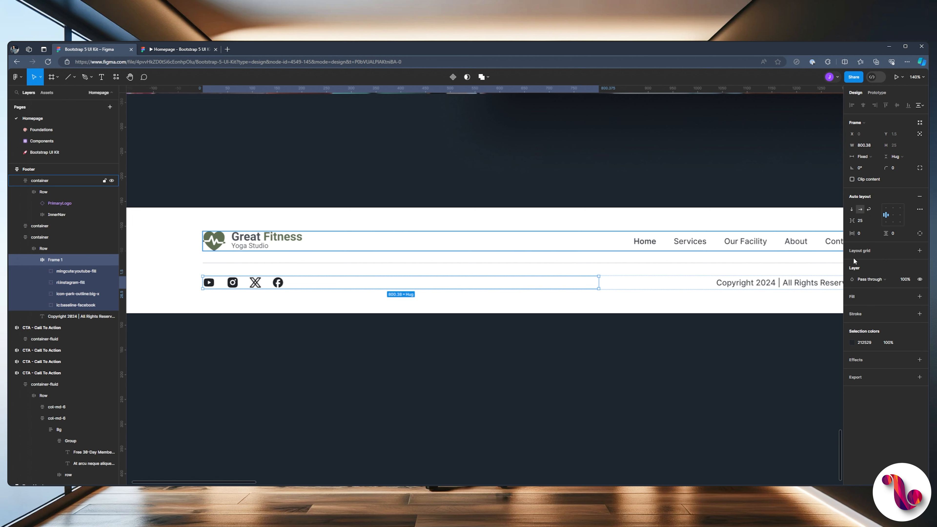
Apply the Primary/Color style to the social icons and check the Footer in the prototype preview.
left_click(851, 343)
key("Escape")
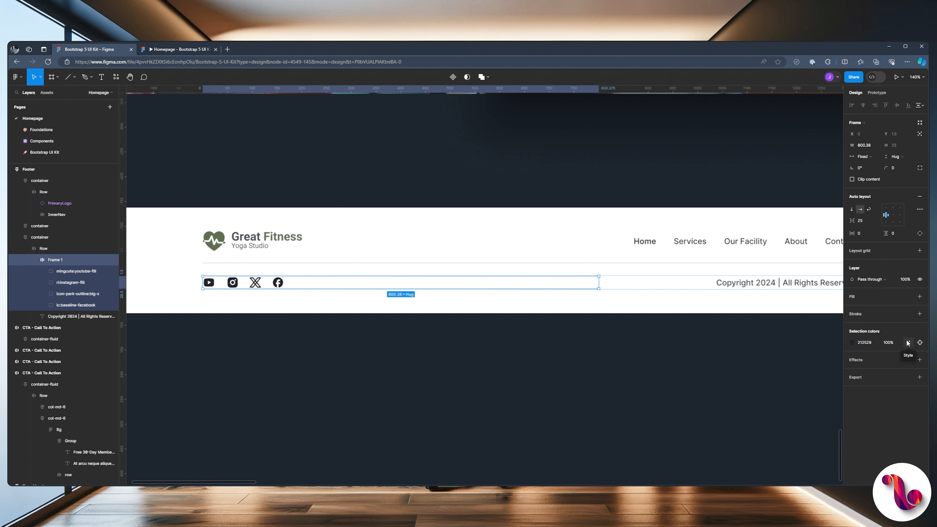
left_click(908, 343)
left_click(768, 390)
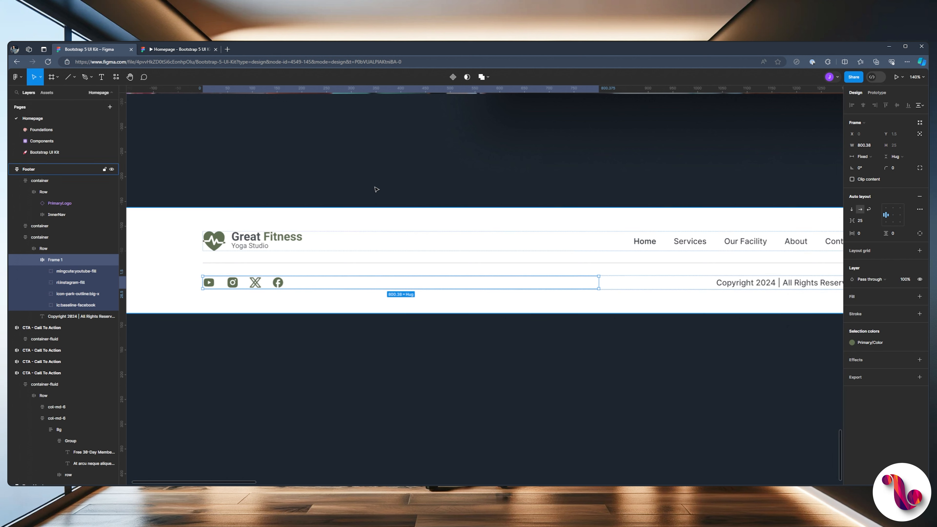
key("ctrl+Tab")
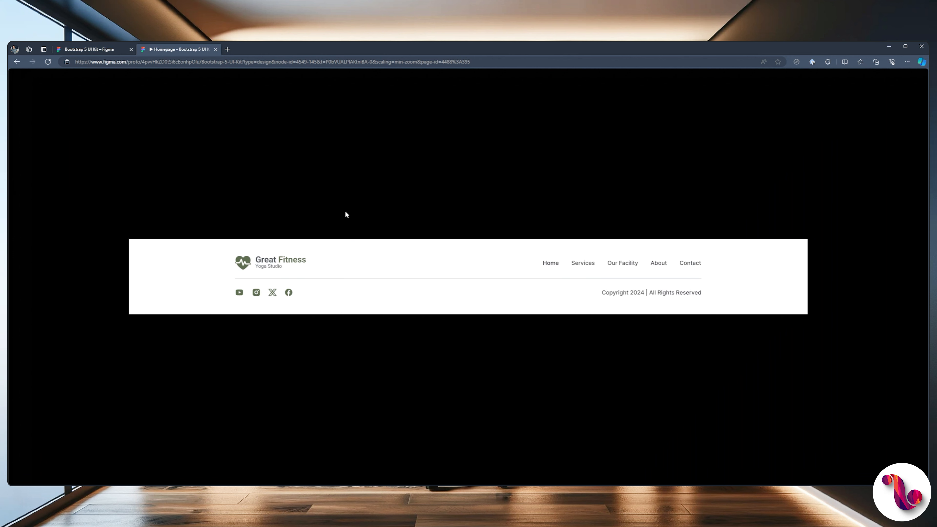
left_click(88, 49)
Set the Home link in the footer navigation to Bold and check it in the prototype preview.
left_click(631, 240)
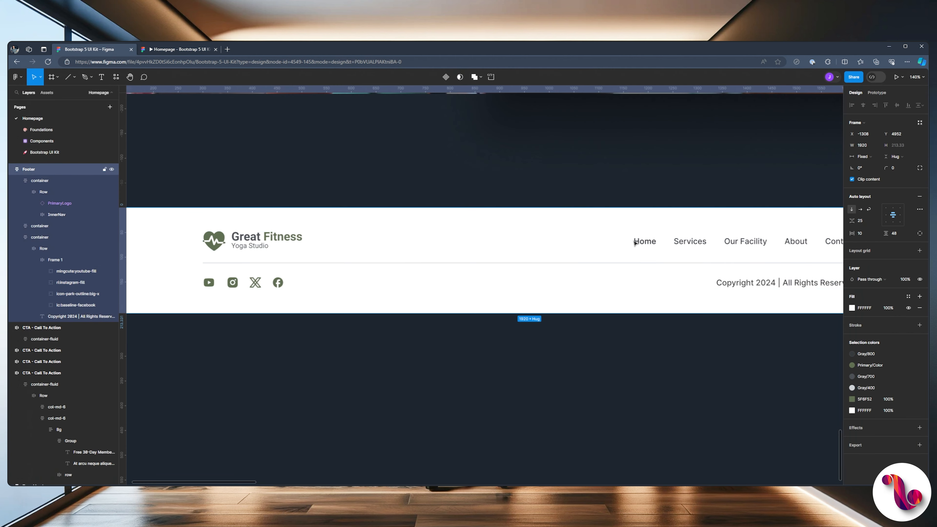
left_click(636, 242, "ctrl")
left_click(859, 224)
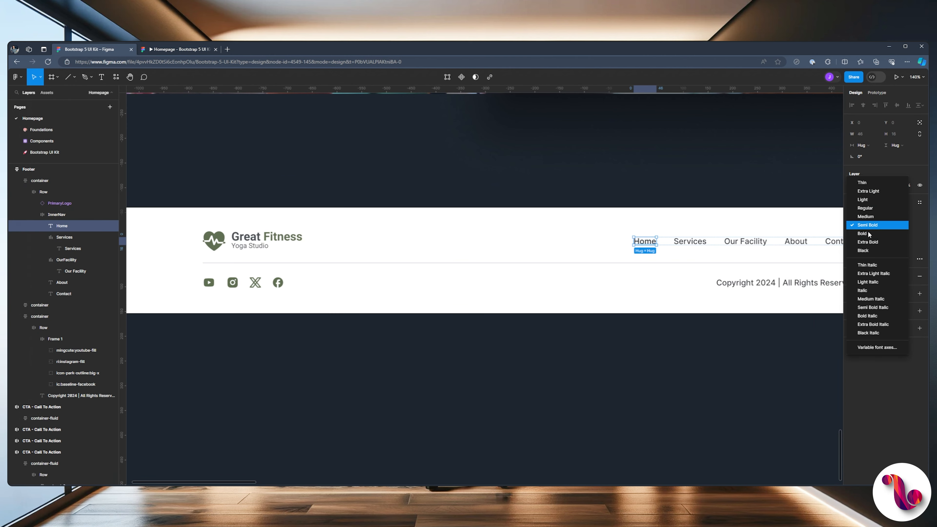
left_click(867, 233)
left_click(184, 50)
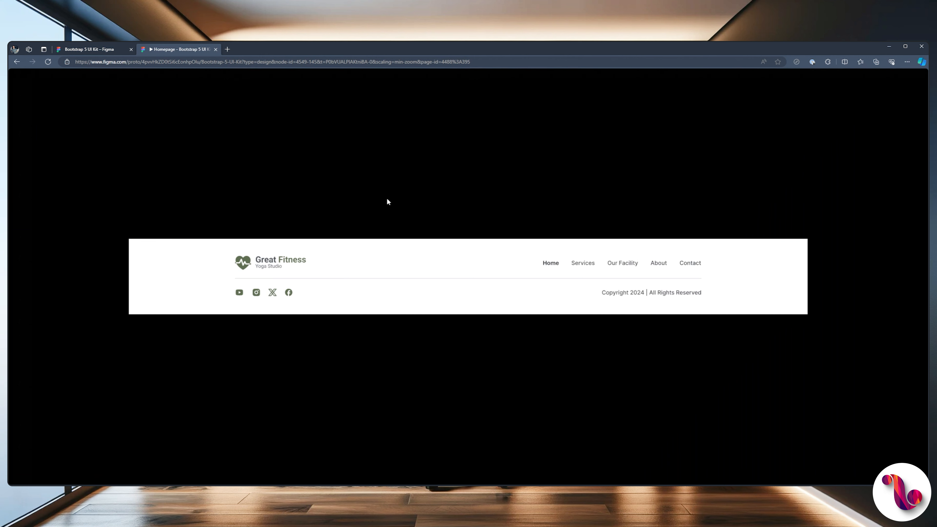
left_click(93, 50)
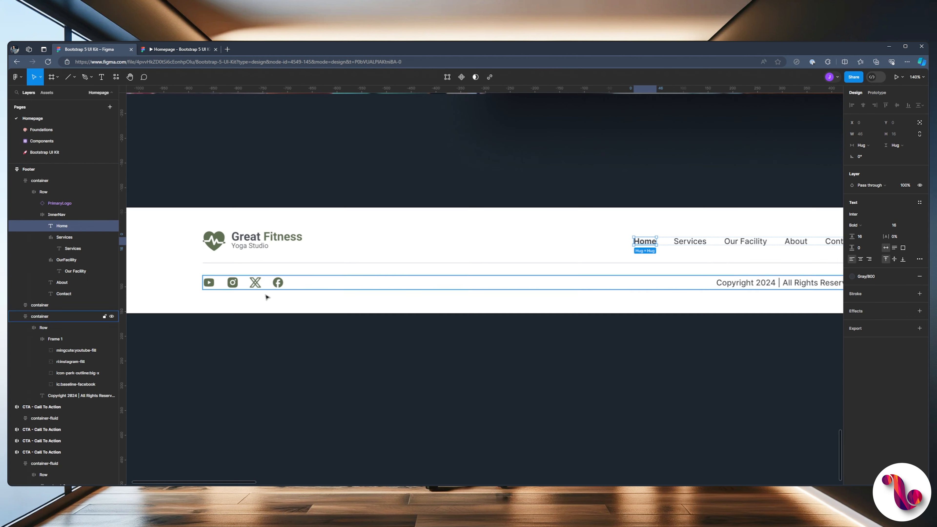
Reorder the social icons as Instagram, X, Facebook, YouTube by moving the YouTube layer to the end, and check the prototype preview.
scroll(213, 286, "up", 3)
left_click(212, 285)
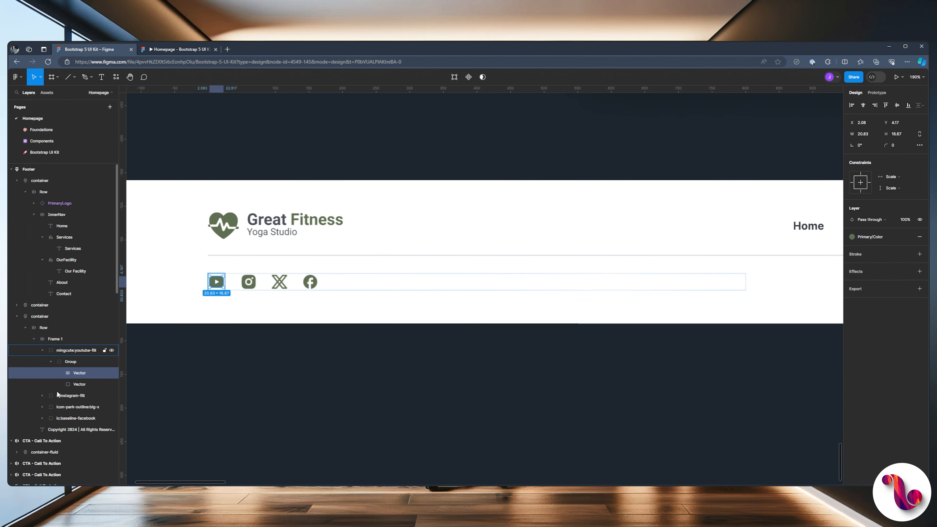
left_click_drag(61, 349, 121, 373)
left_click(303, 306)
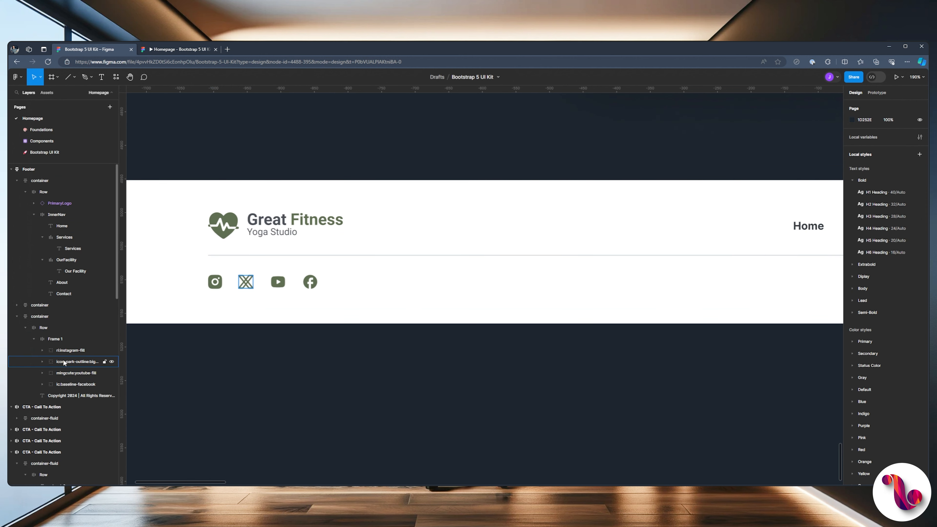
left_click(60, 376)
left_click_drag(61, 379, 67, 392)
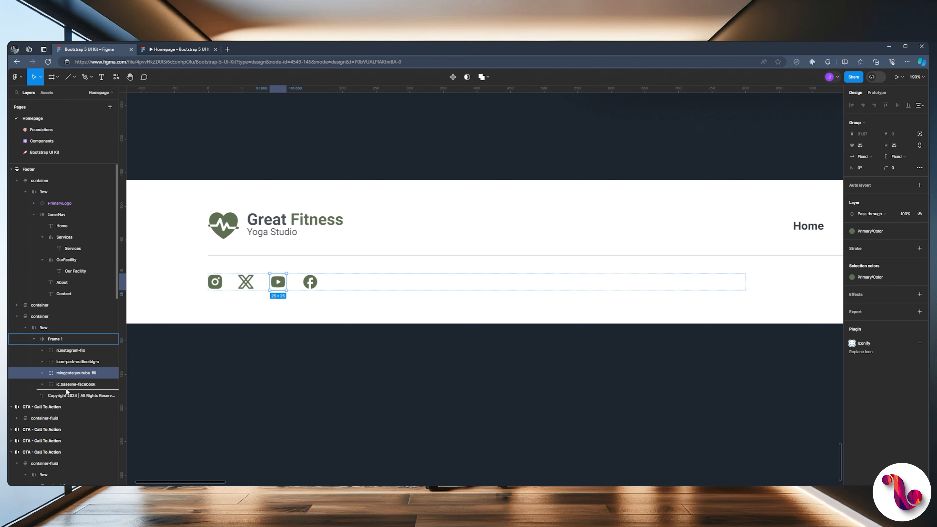
left_click_drag(325, 381, 389, 375)
key("ctrl+Tab")
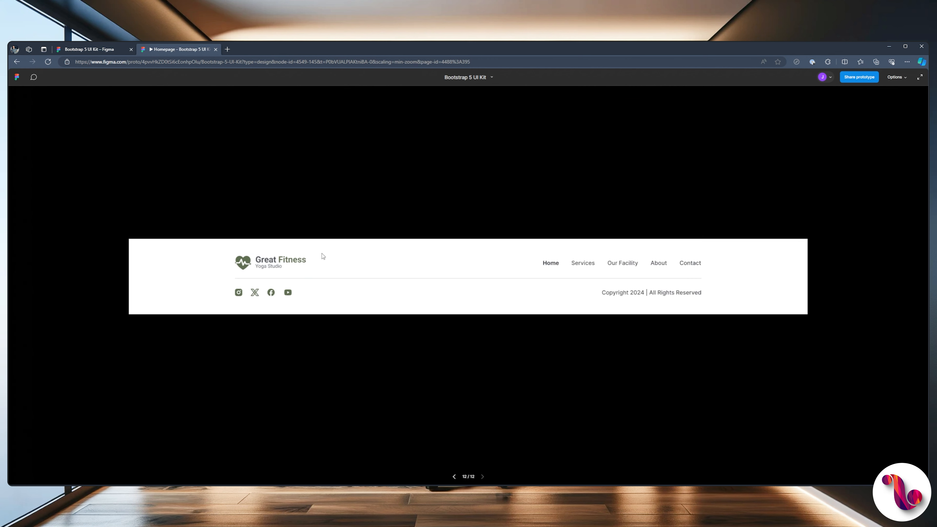
left_click(91, 50)
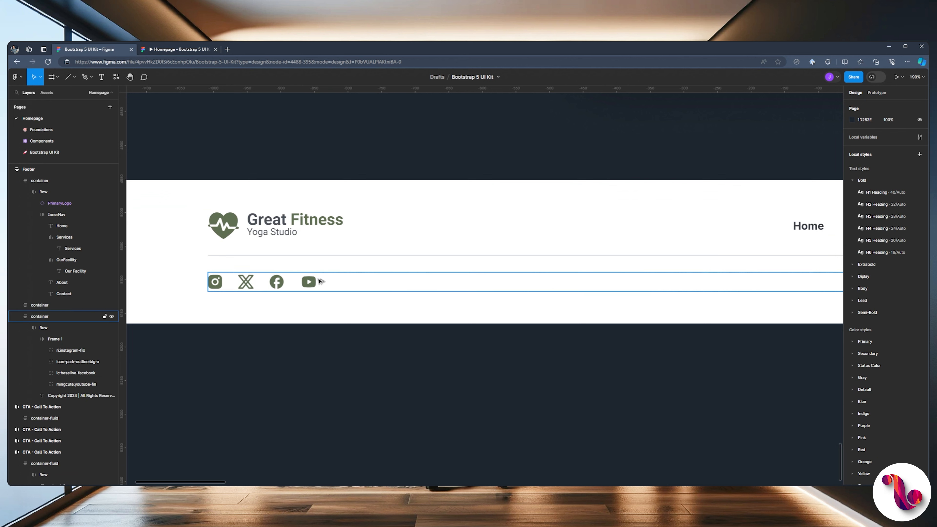
scroll(320, 281, "down", 10)
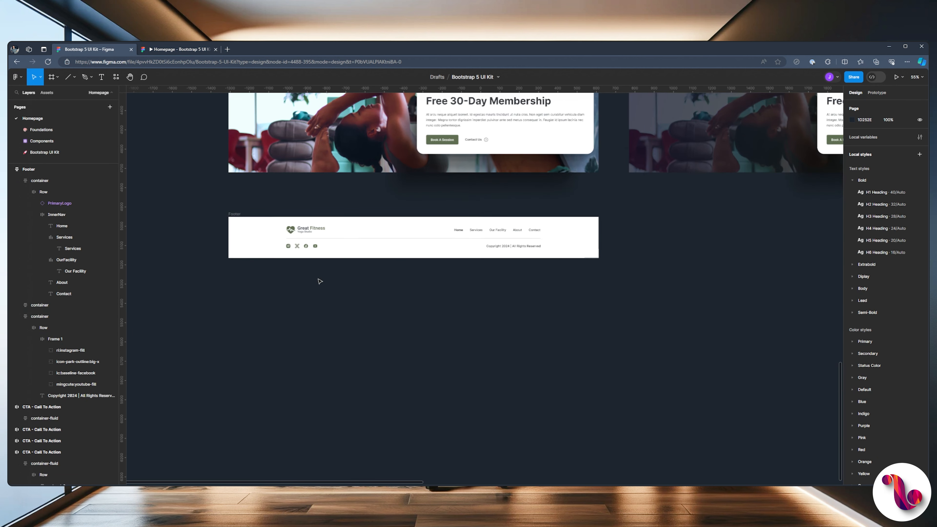
scroll(320, 281, "down", 3)
scroll(320, 281, "up", 4)
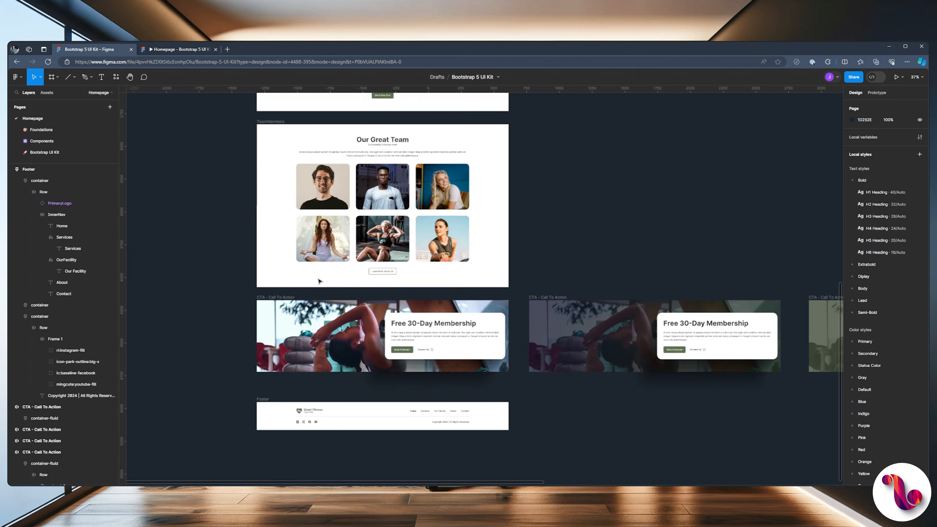
scroll(319, 281, "up", 10)
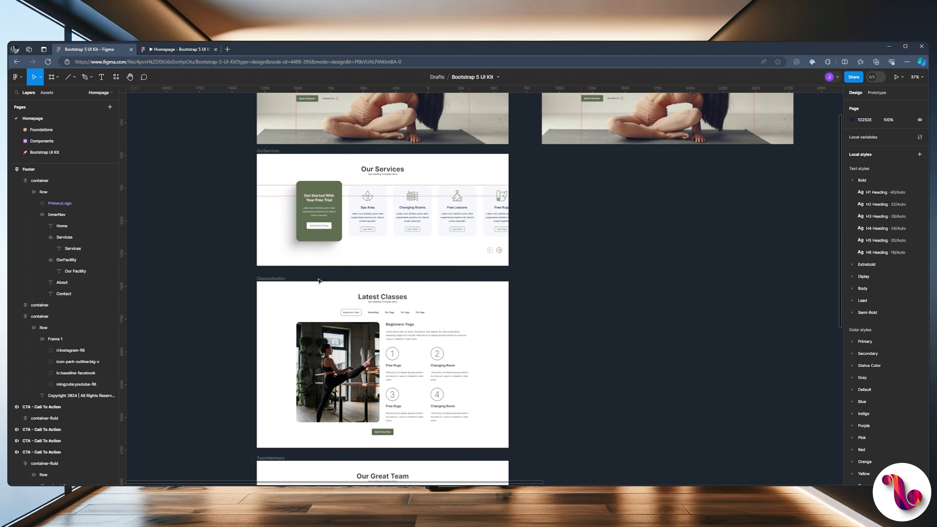
Look over the homepage sections on the canvas, from the hero sliders through services, classes and team to the footer.
scroll(319, 281, "up", 6)
scroll(319, 280, "down", 5)
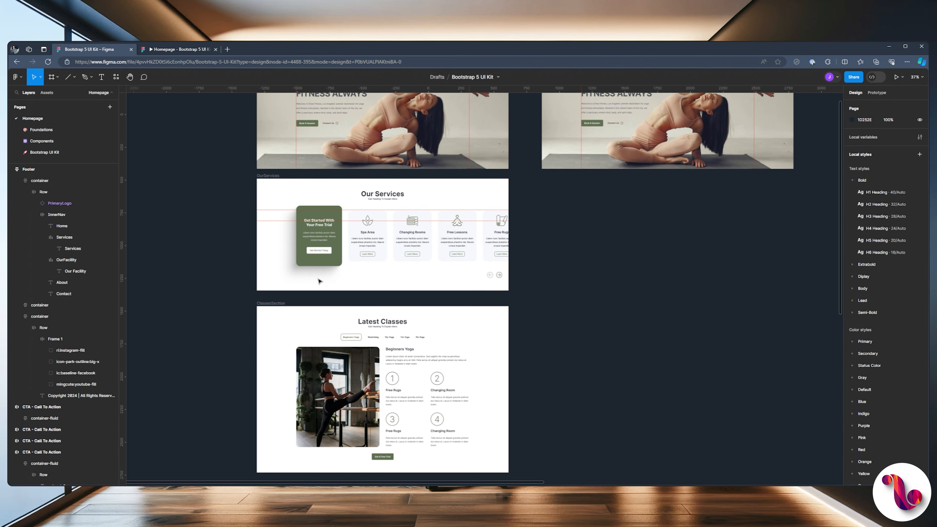
scroll(319, 281, "down", 5)
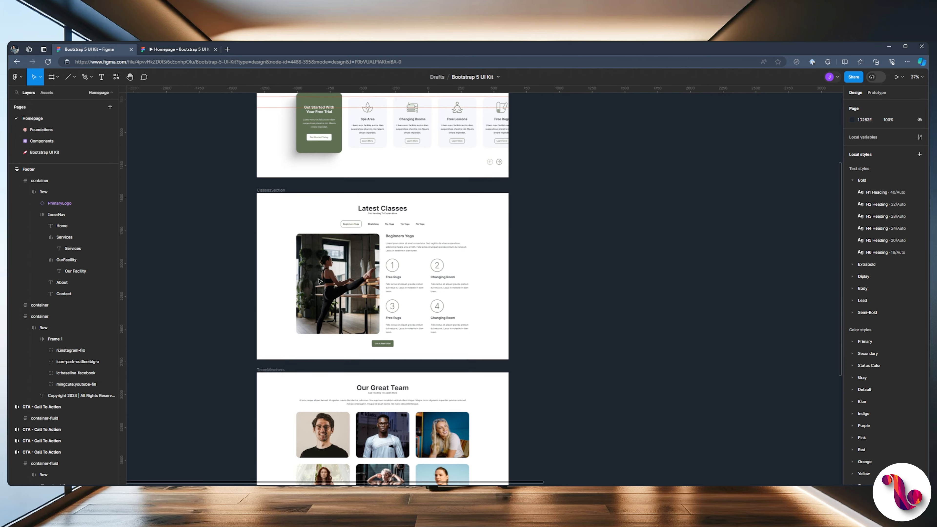
scroll(319, 281, "down", 3)
scroll(319, 281, "down", 2)
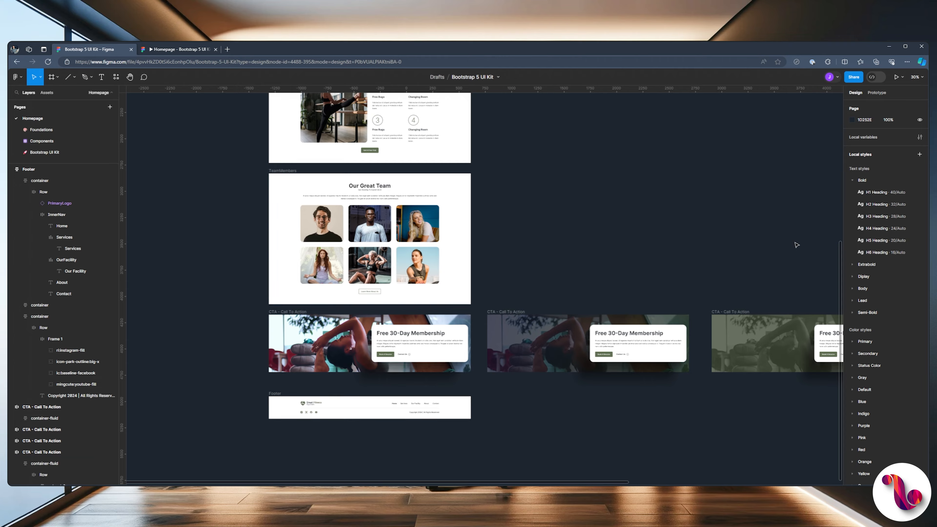
left_click_drag(795, 244, 593, 275)
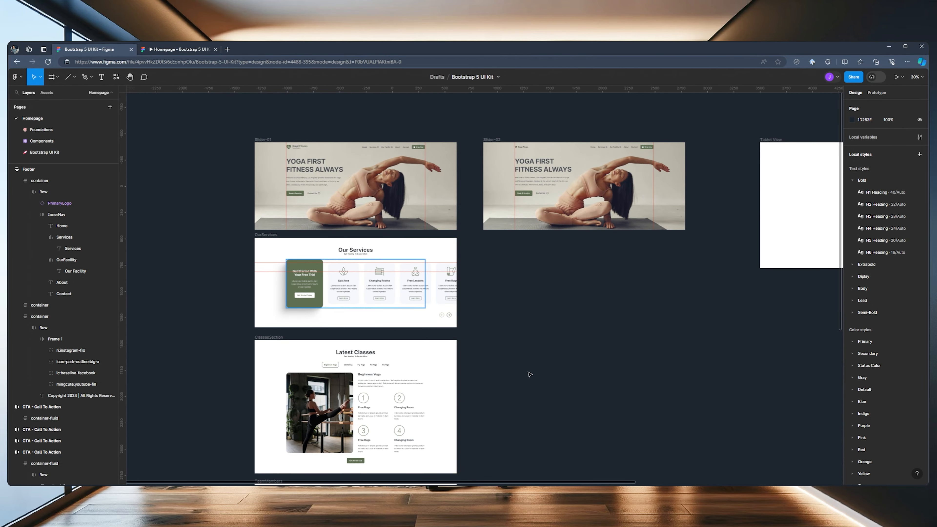
scroll(611, 392, "down", 1)
left_click_drag(715, 290, 694, 301)
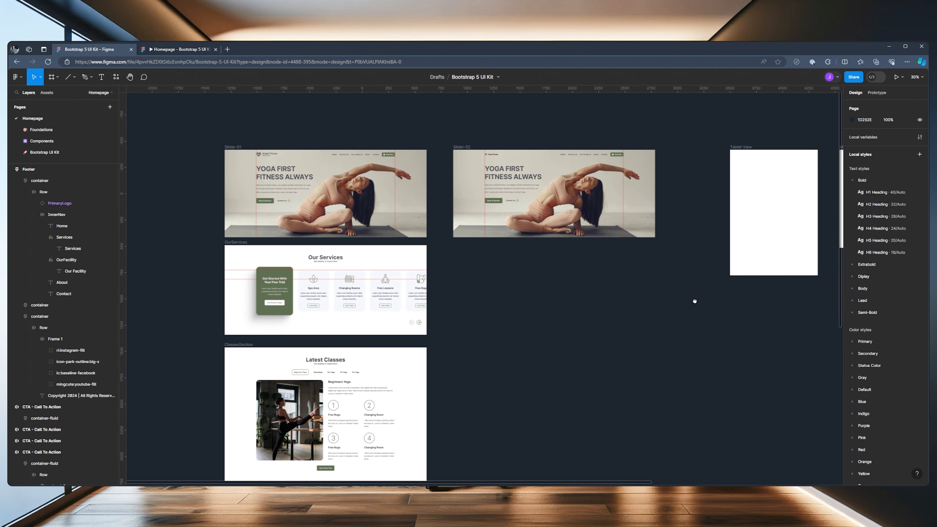
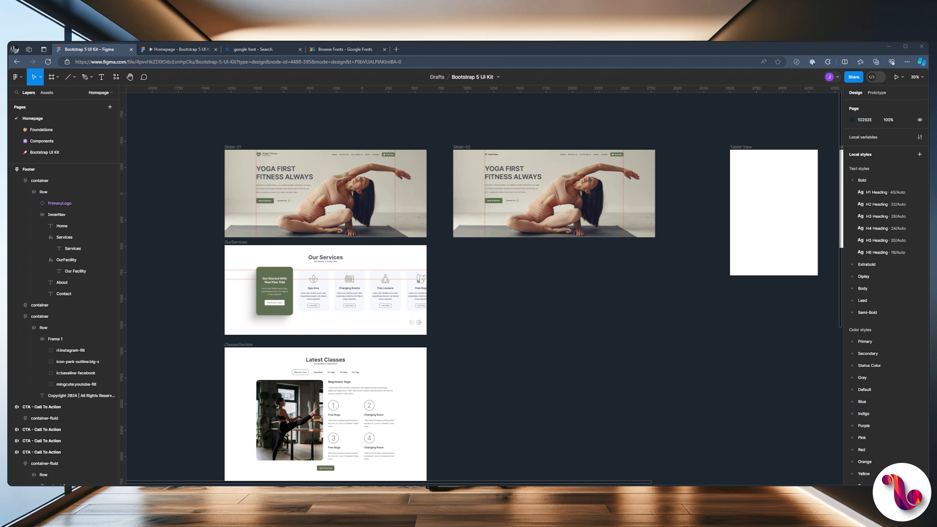
Move the Tablet View and Mobile frames together farther to the right of the Slider-02 frame.
scroll(590, 171, "right", 4)
scroll(590, 171, "up", 1)
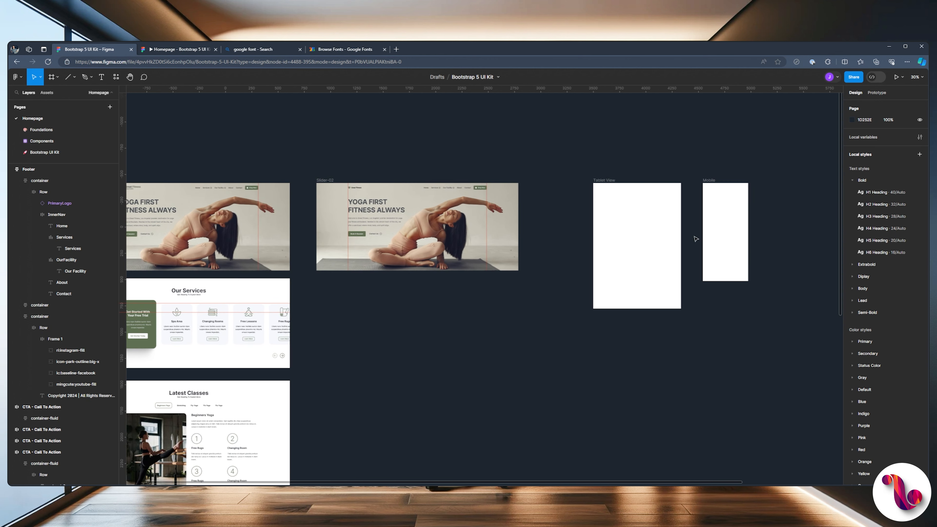
left_click_drag(587, 162, 726, 205)
left_click_drag(617, 181, 832, 183)
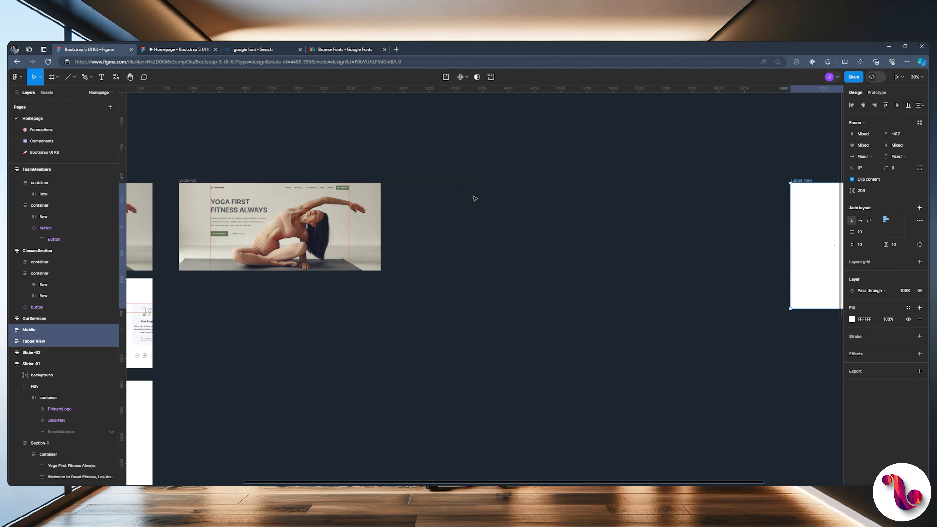
left_click(475, 199)
Draw a new frame about 1750 × 811 in the empty canvas area left of Slider-01 and set its width to 1920.
left_click_drag(408, 318, 608, 316)
left_click_drag(487, 326, 547, 320)
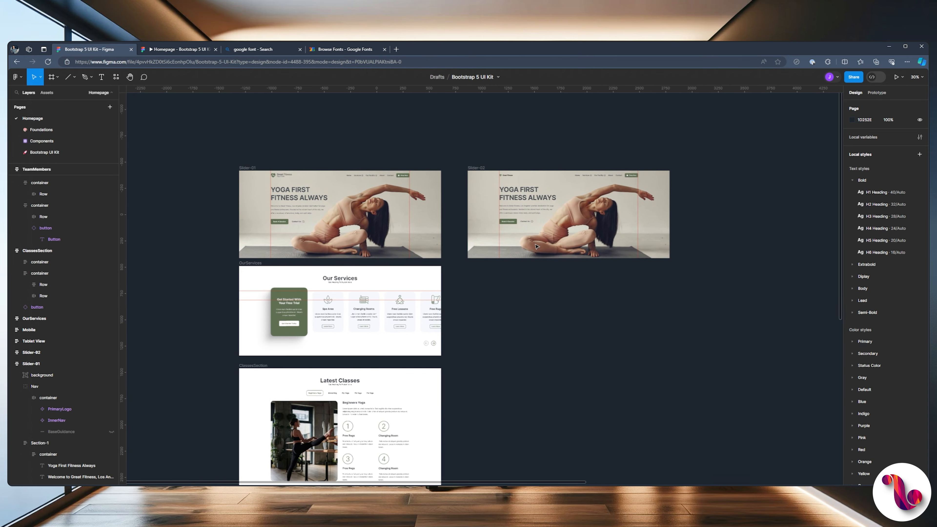
left_click(472, 169)
left_click_drag(277, 179, 587, 174)
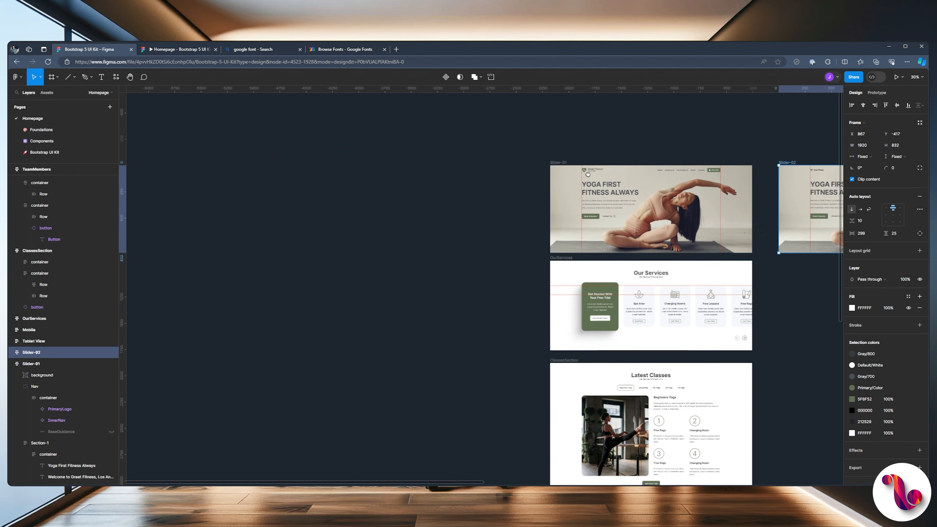
left_click_drag(515, 181, 615, 187)
key("f")
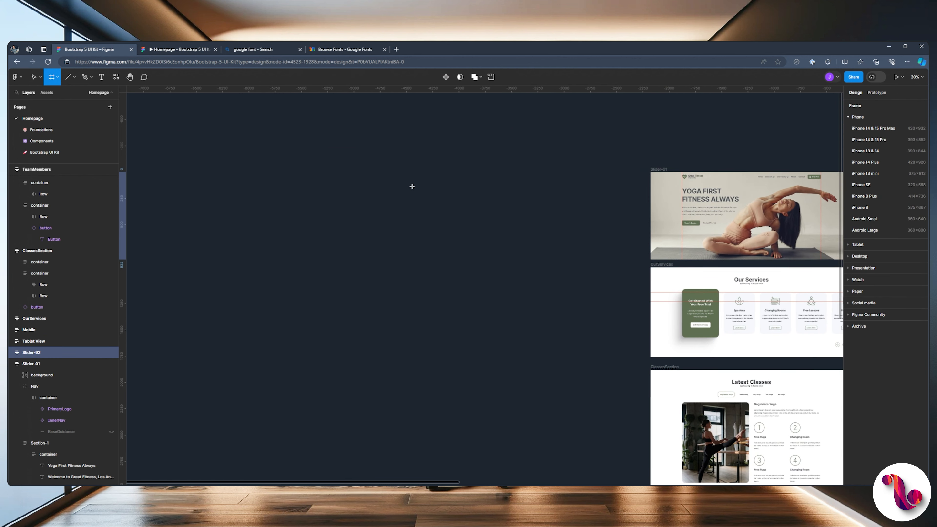
left_click_drag(567, 262, 384, 177)
left_click(880, 147)
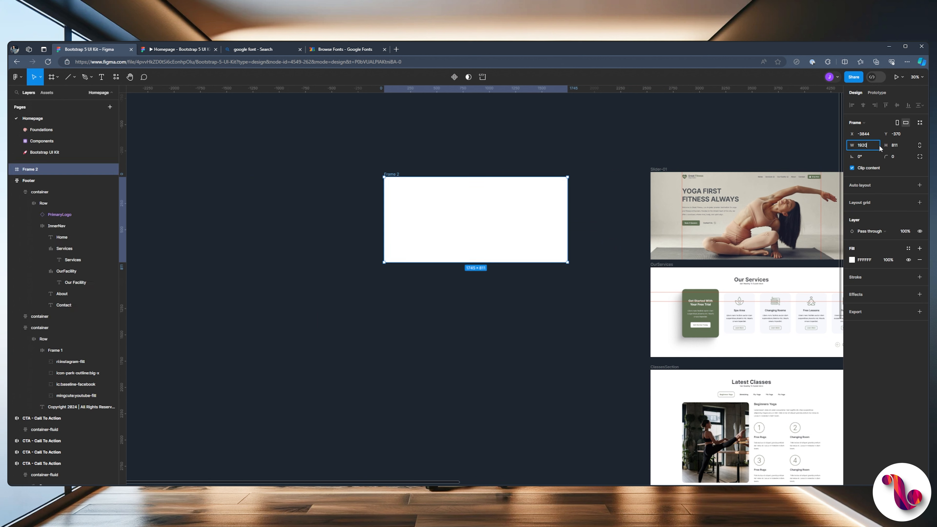
type("1920")
key("Return")
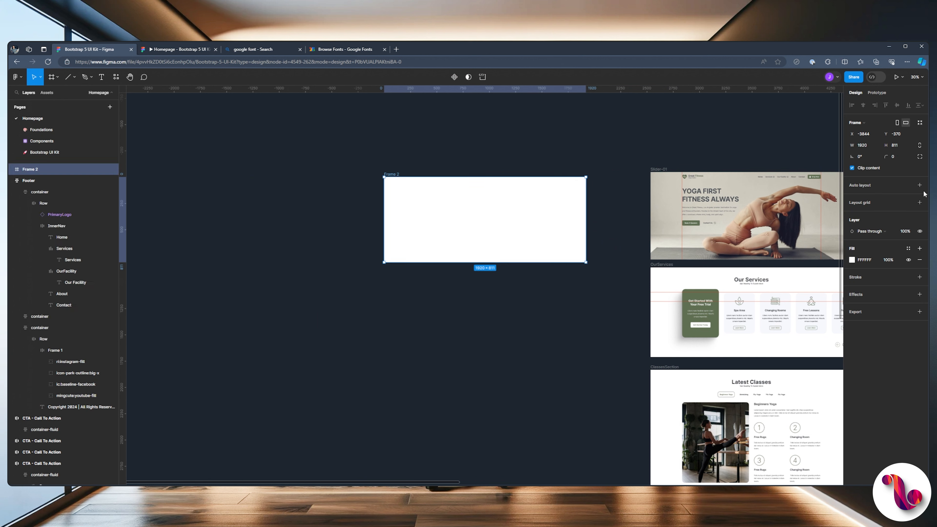
Add auto layout to the new frame with a gap of 0 and horizontal and vertical padding of 0.
left_click(919, 185)
left_click(858, 223)
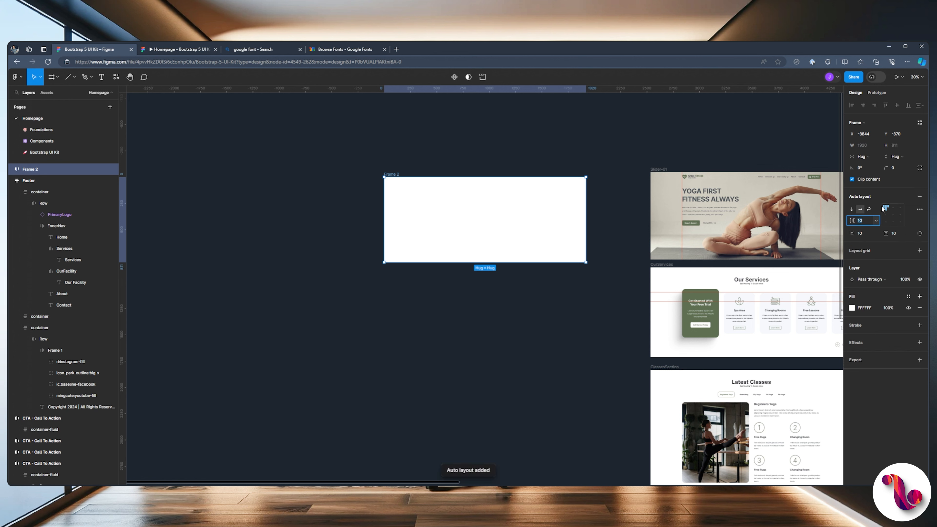
left_click(867, 236)
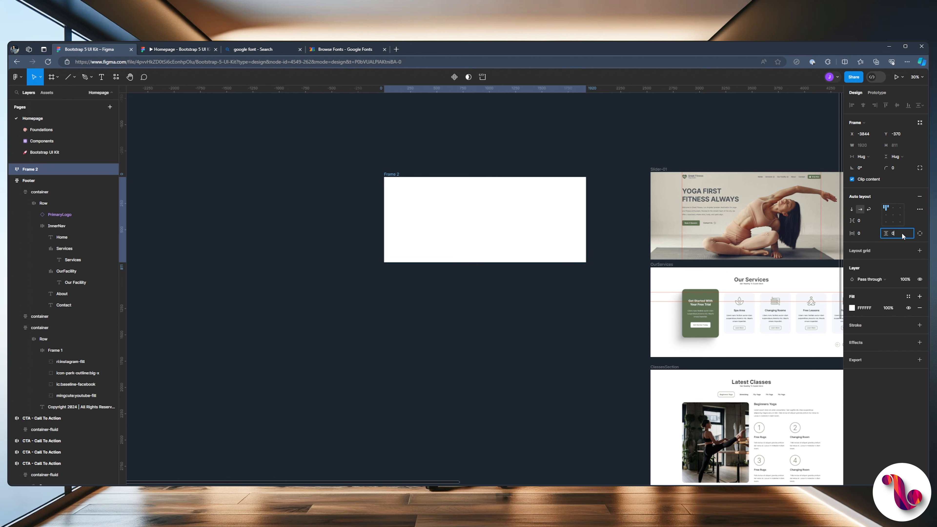
left_click(548, 169)
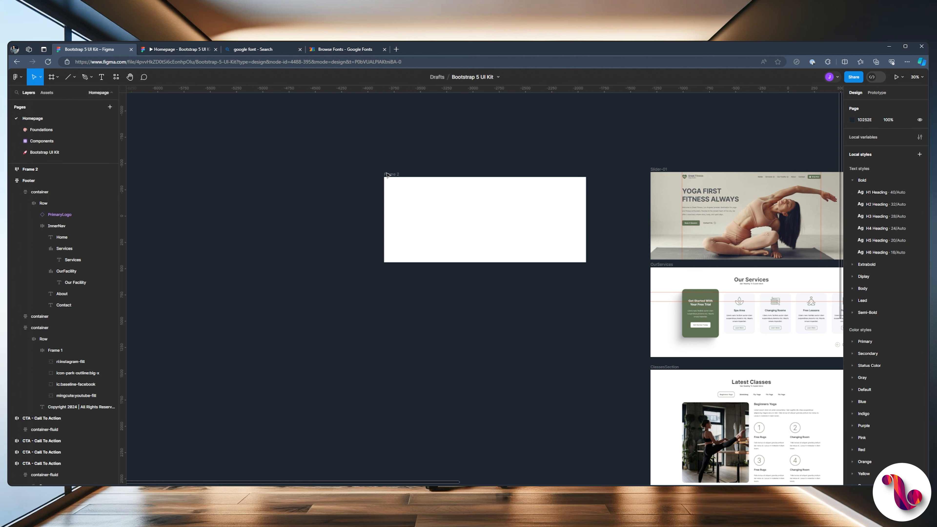
Rename the new frame to Prototype Design 1 and move it to X -4032, Y -417, level with the Slider-01 frame.
left_click(399, 172)
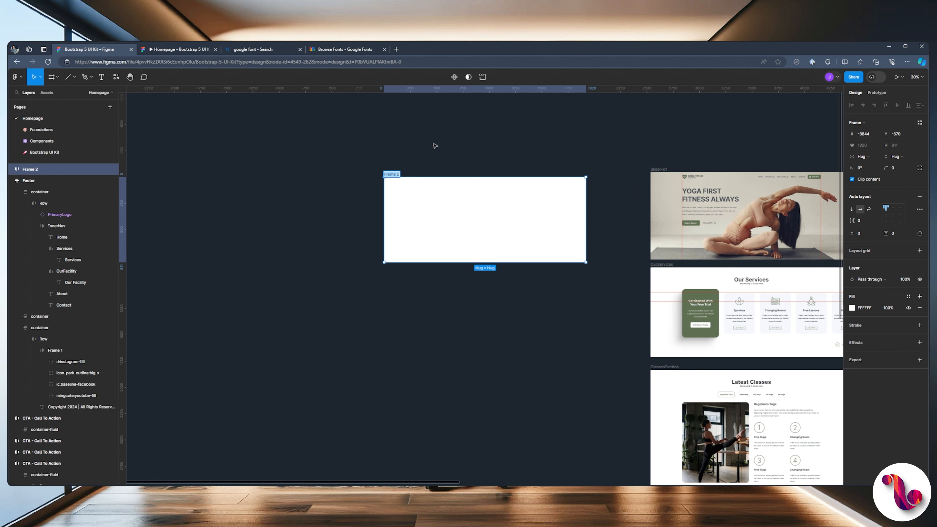
type("Frototype Design 1")
key("Return")
left_click(435, 146)
left_click_drag(584, 144, 548, 158)
left_click_drag(365, 186, 366, 182)
scroll(544, 202, "up", 1)
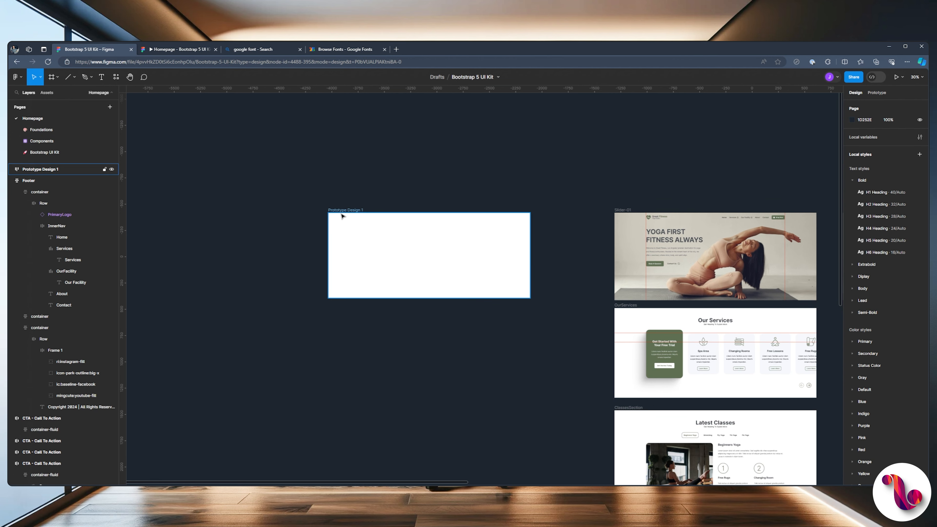
Set the Prototype Design 1 frame's resizing to Fixed width and Hug height.
left_click(346, 211)
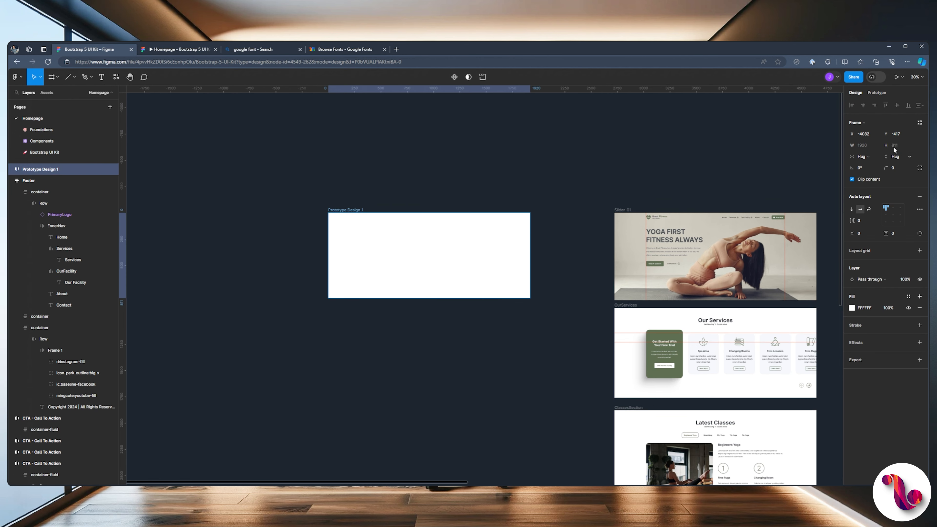
left_click(865, 156)
left_click(884, 147)
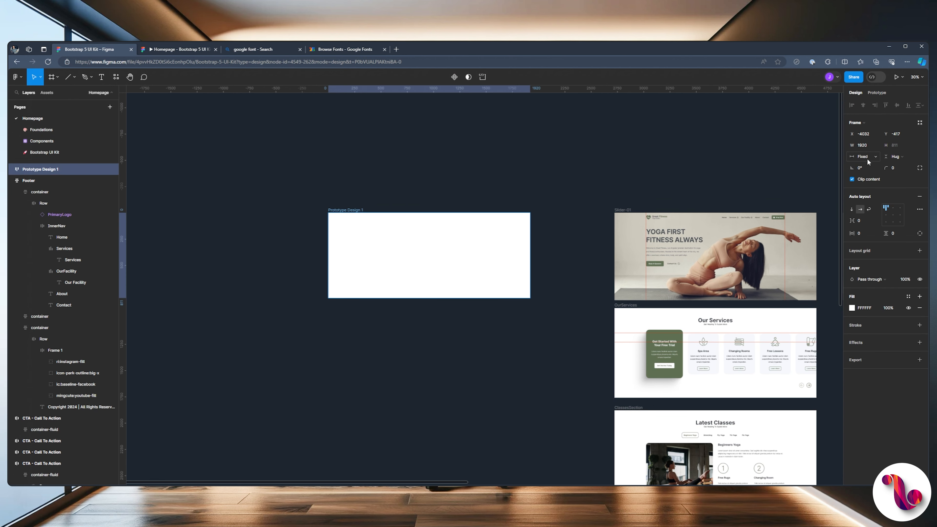
left_click(896, 156)
left_click(897, 156)
left_click(570, 207)
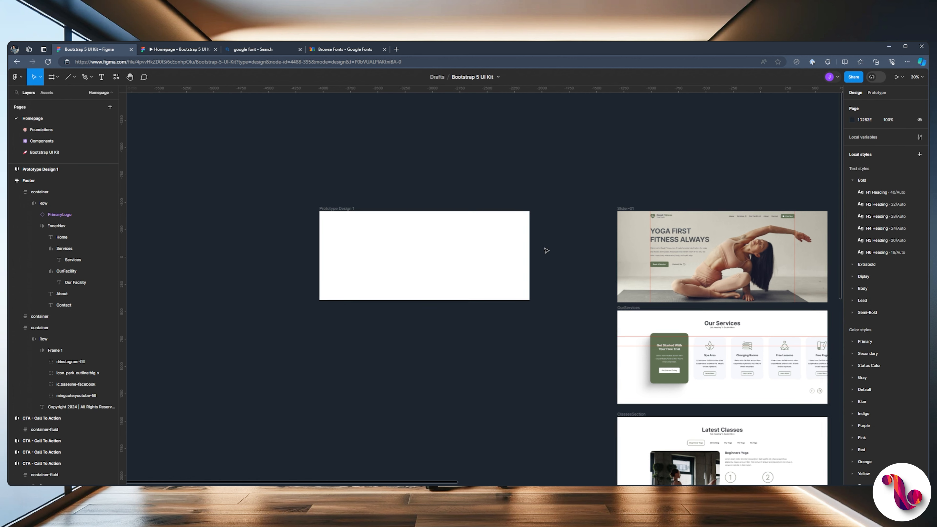
Copy the Slider-01 frame and paste it inside the Prototype Design 1 frame.
scroll(544, 249, "up", 3)
scroll(545, 248, "up", 2)
scroll(545, 248, "down", 2)
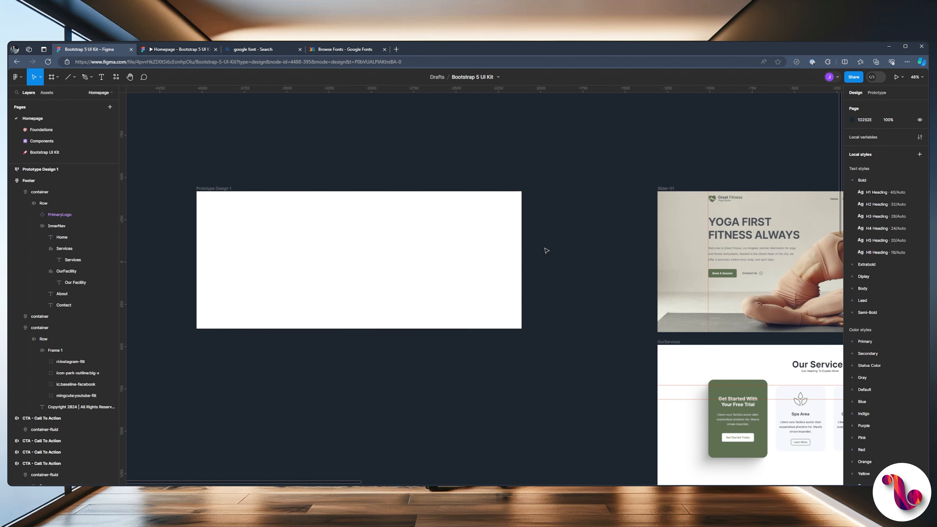
left_click(667, 189)
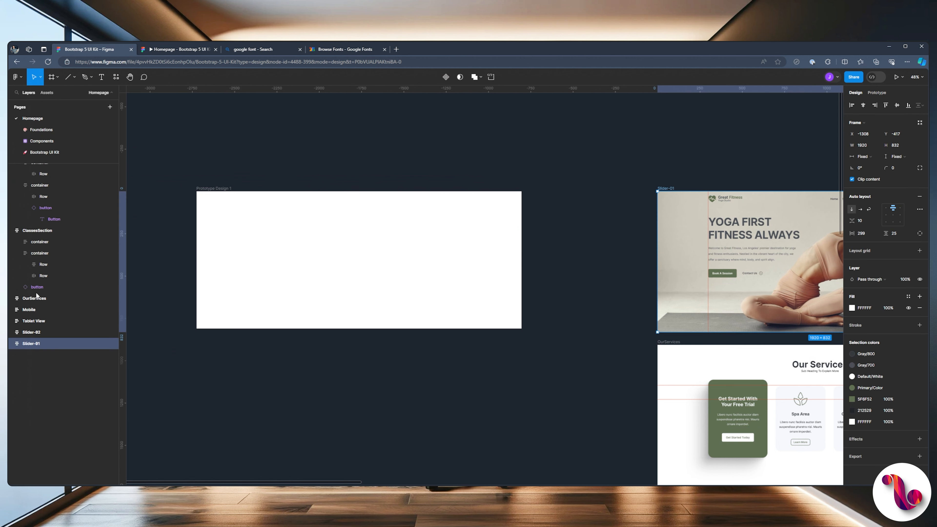
left_click(12, 343)
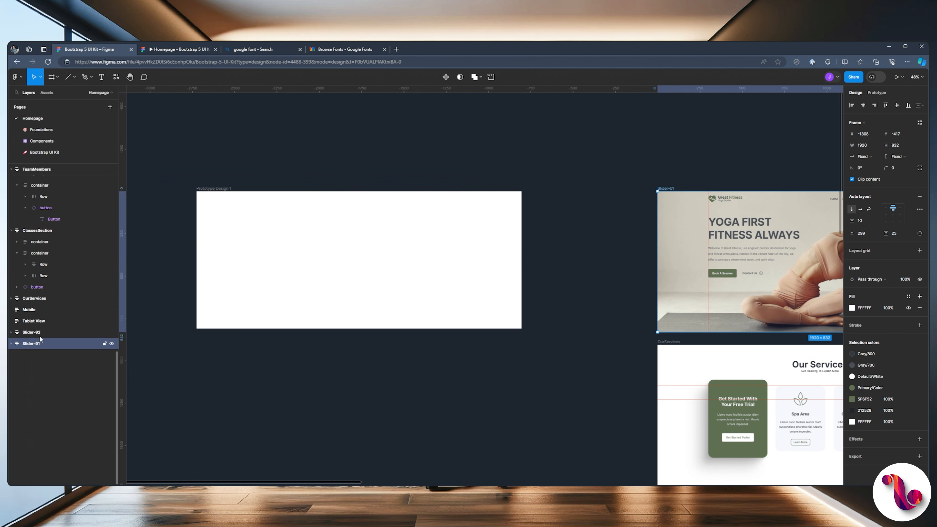
left_click(222, 187)
key("ctrl+v")
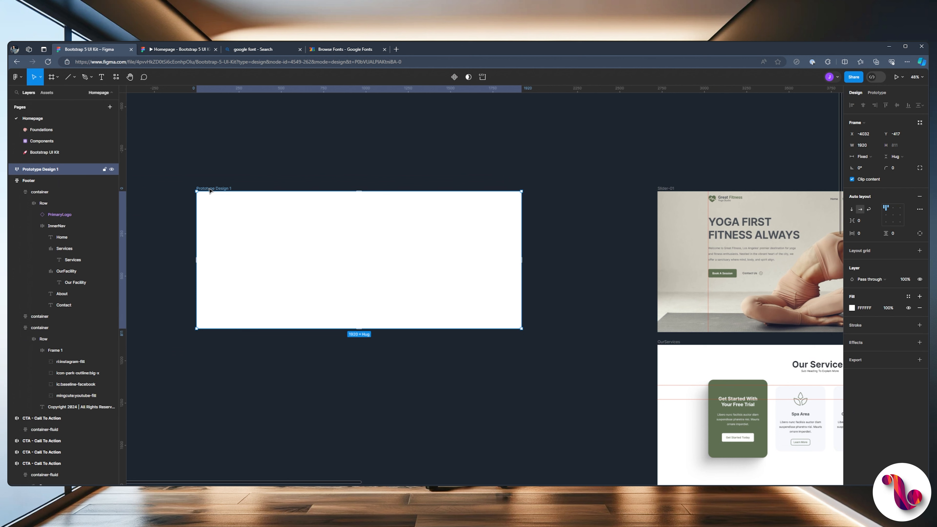
scroll(605, 349, "down", 2)
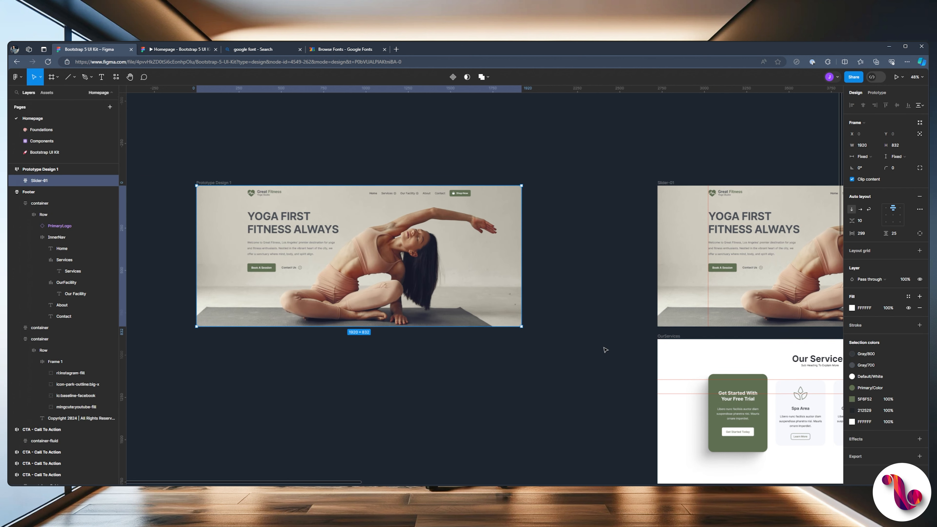
Paste a copy of the OurServices frame into Prototype Design 1 and set its auto layout direction to vertical.
scroll(605, 349, "down", 1)
left_click(666, 279)
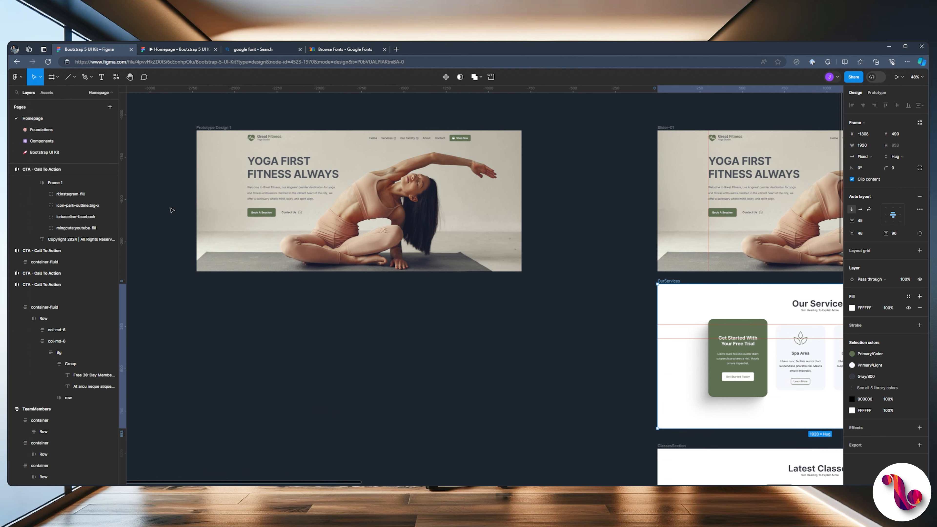
scroll(171, 209, "up", 1)
left_click(212, 138)
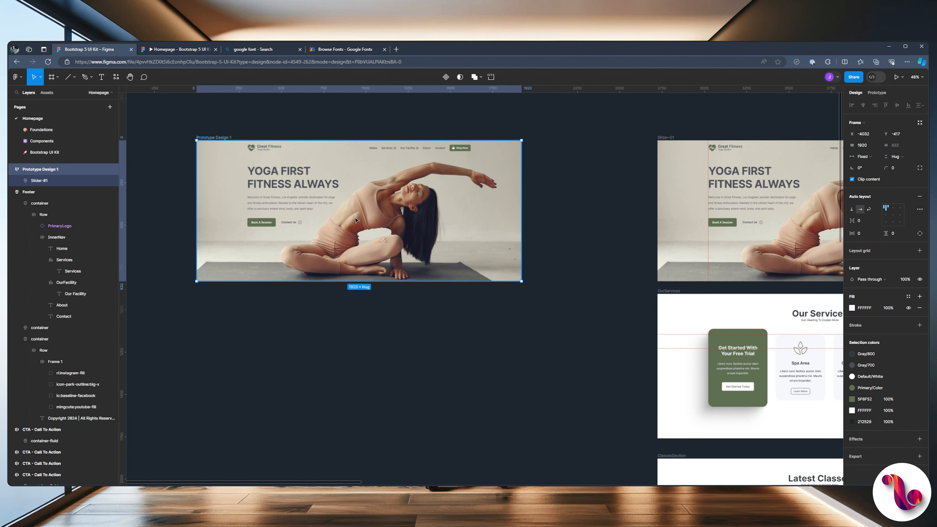
key("ctrl+v")
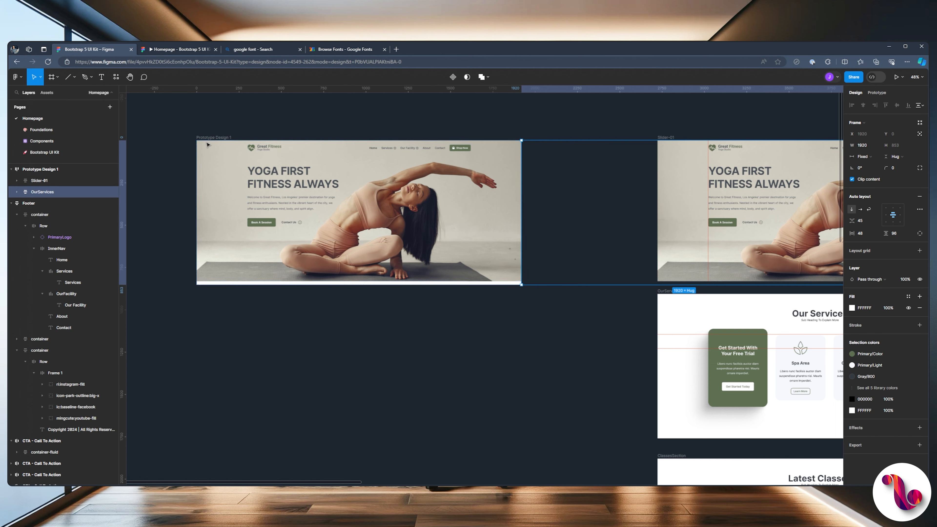
left_click(41, 170)
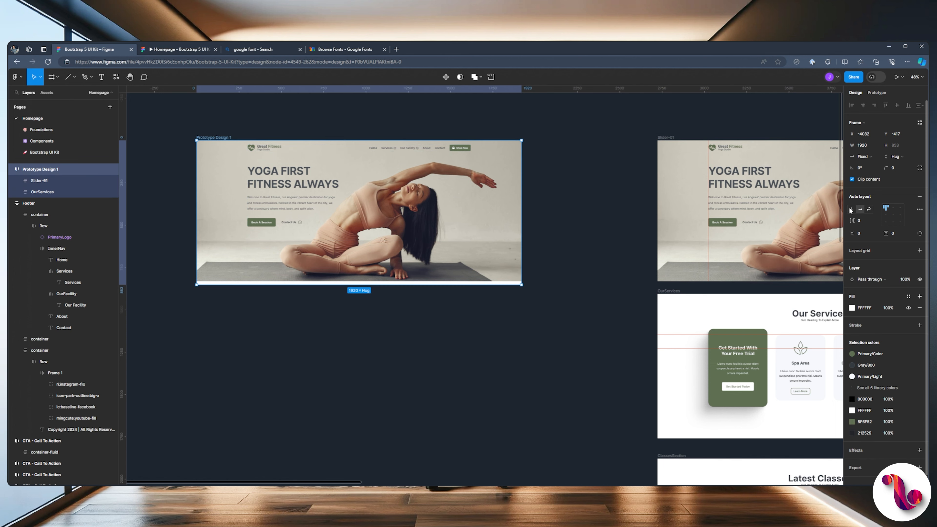
left_click(851, 211)
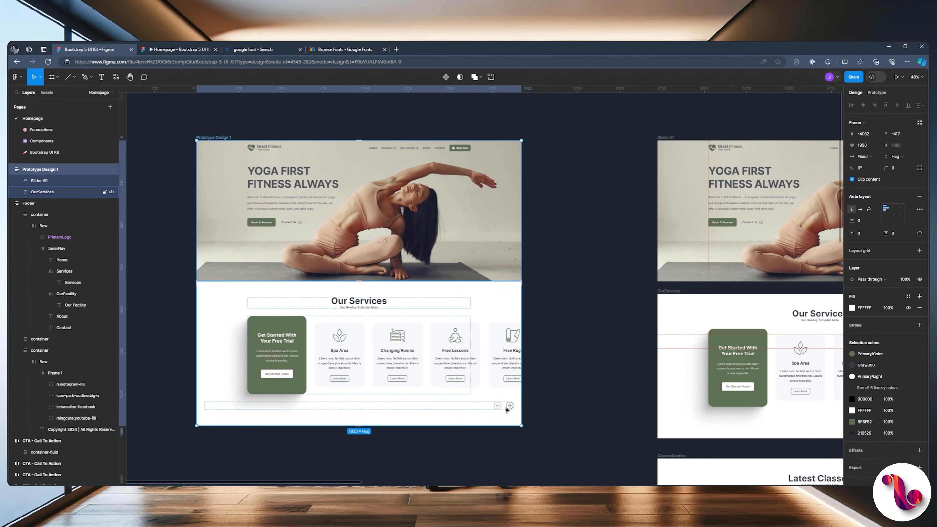
Copy the ClassesSection frame and paste it into the Prototype Design 1 frame below the Our Services section.
left_click_drag(556, 408, 474, 155)
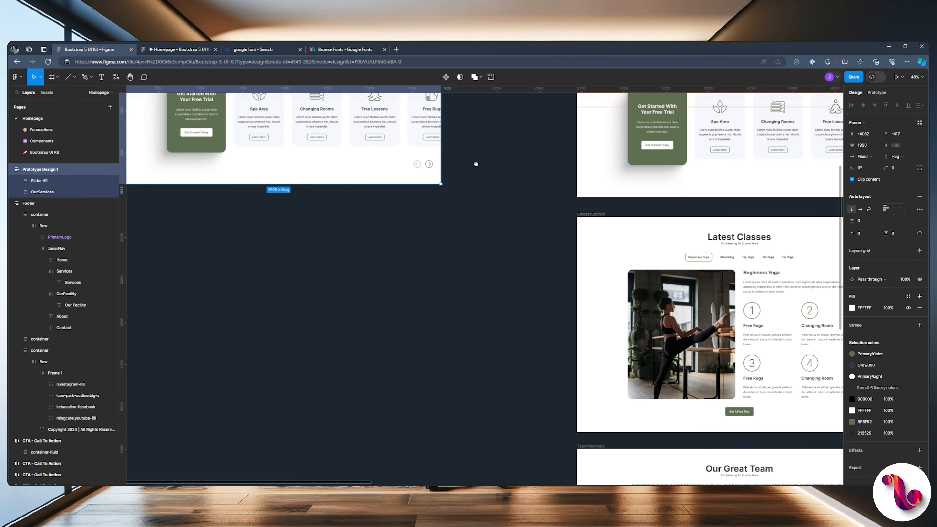
left_click(593, 214)
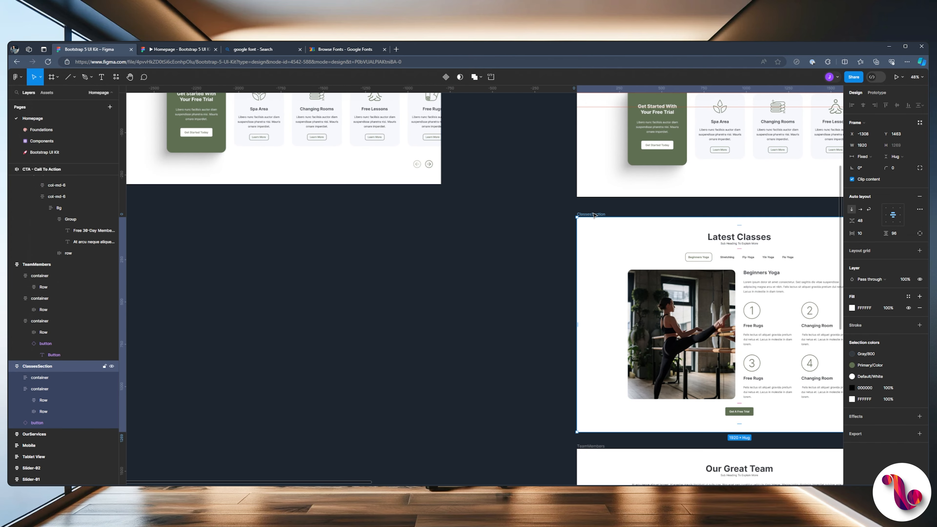
left_click_drag(394, 163, 514, 395)
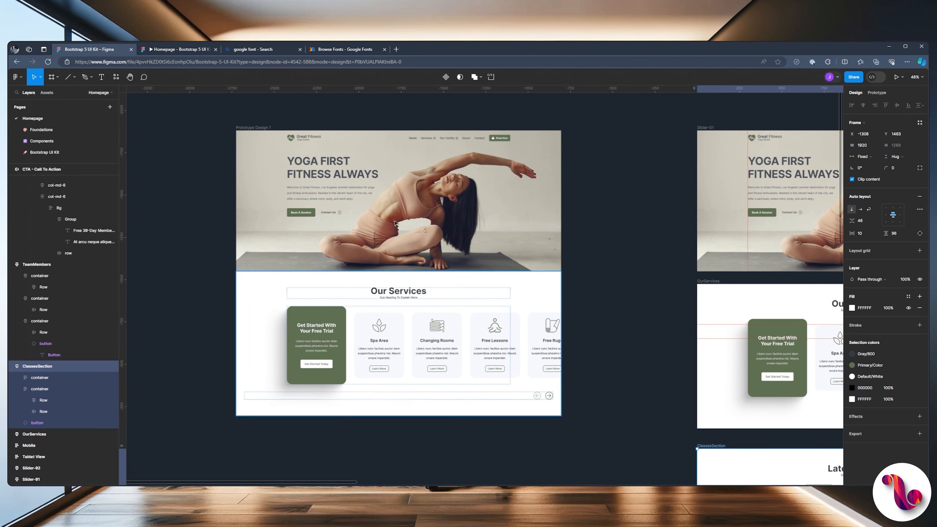
left_click(248, 128)
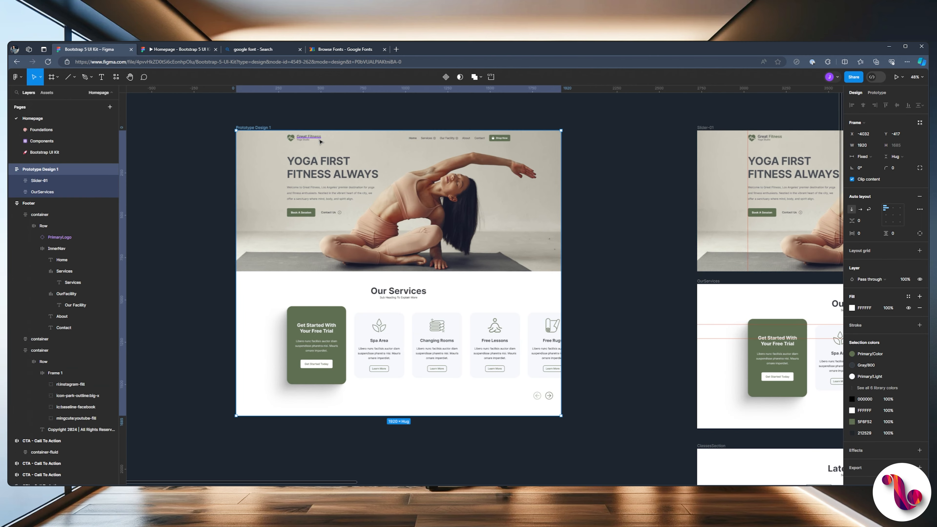
key("ctrl+v")
Copy the TeamMembers frame and paste it into Prototype Design 1 below the Latest Classes section.
scroll(409, 296, "down", 5)
left_click(663, 398)
left_click_drag(675, 424, 535, 239)
left_click(584, 319)
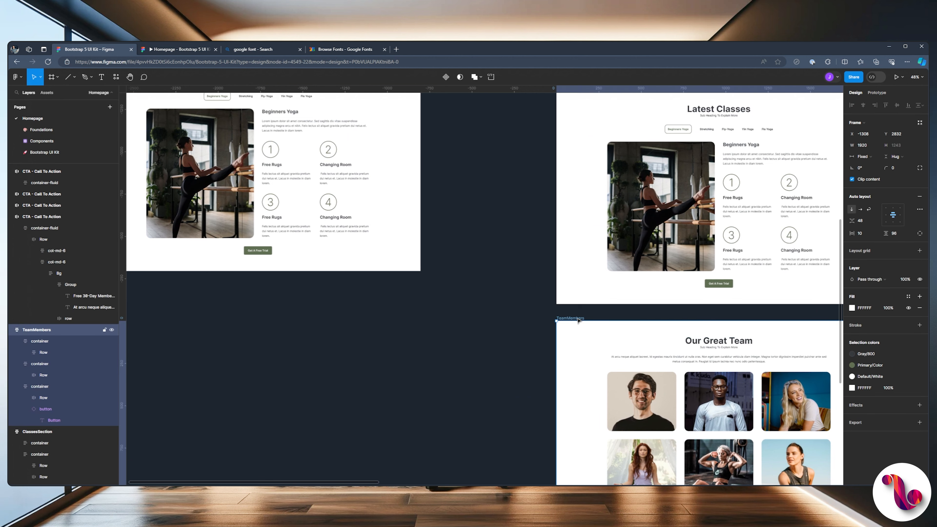
scroll(423, 291, "up", 10)
scroll(423, 292, "left", 4)
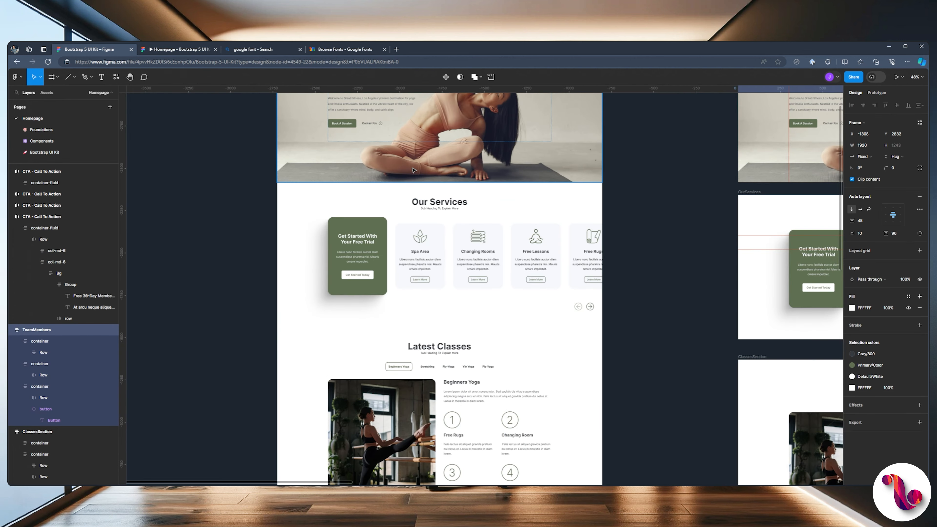
left_click(267, 144)
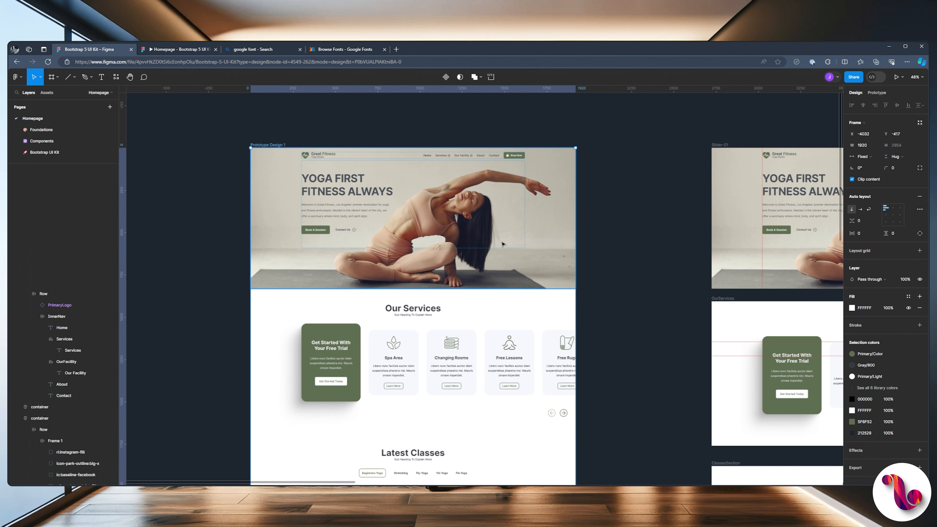
key("ctrl+v")
Copy the CTA - Call To Action frame above the footer and paste it into Prototype Design 1 below the team section.
scroll(502, 243, "down", 5)
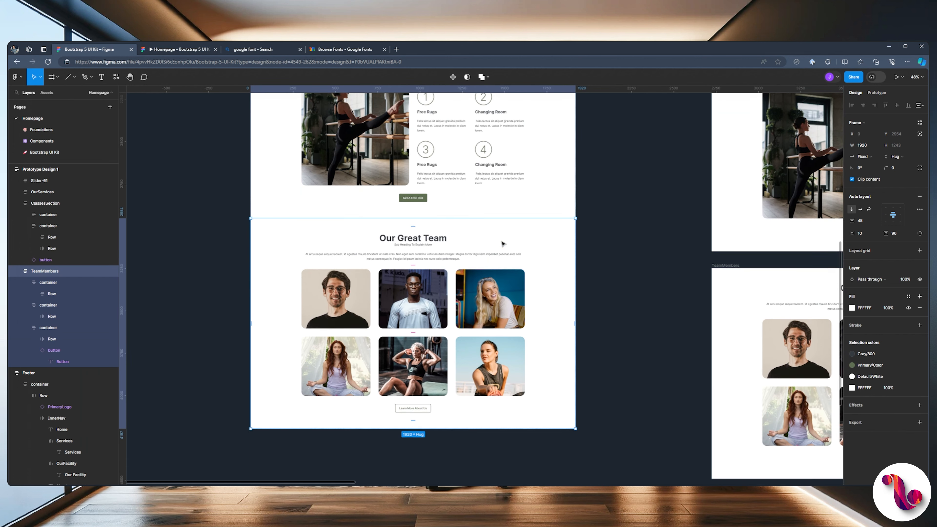
scroll(702, 318, "down", 1)
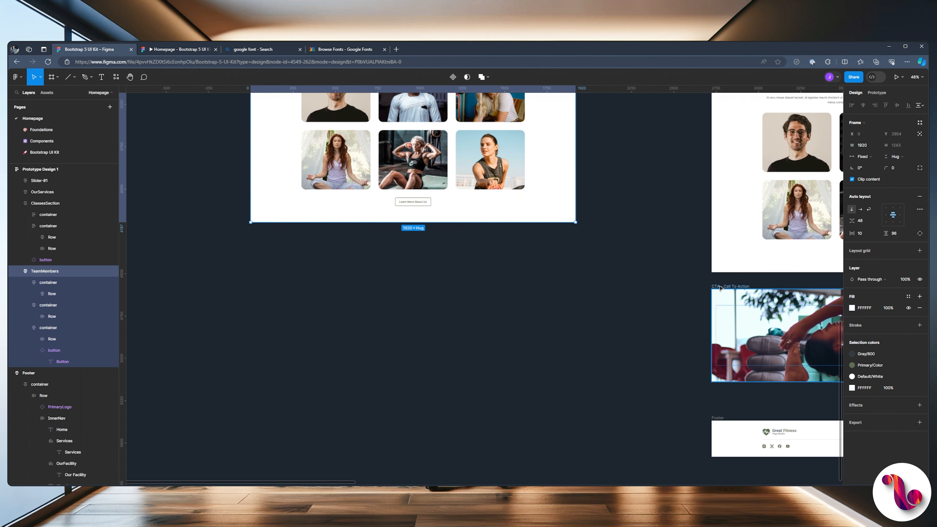
left_click(720, 287)
scroll(600, 212, "up", 15)
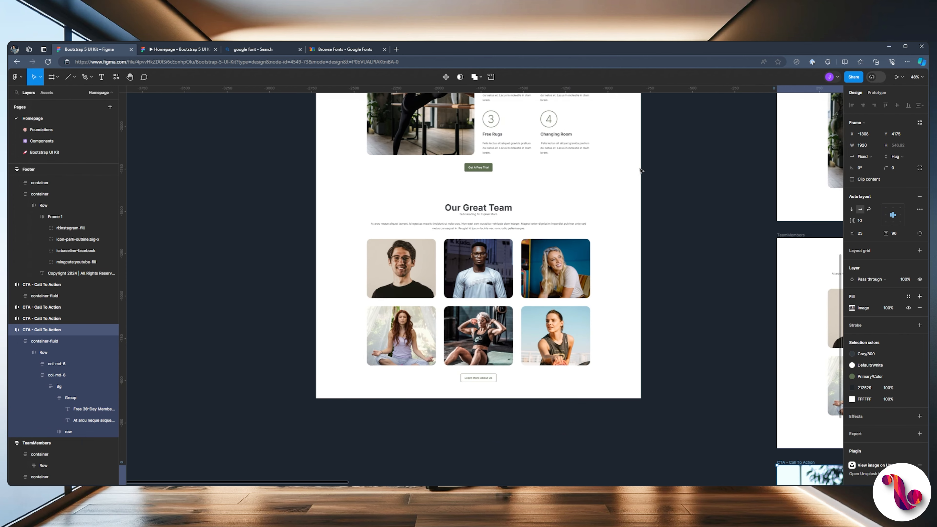
scroll(598, 362, "up", 2)
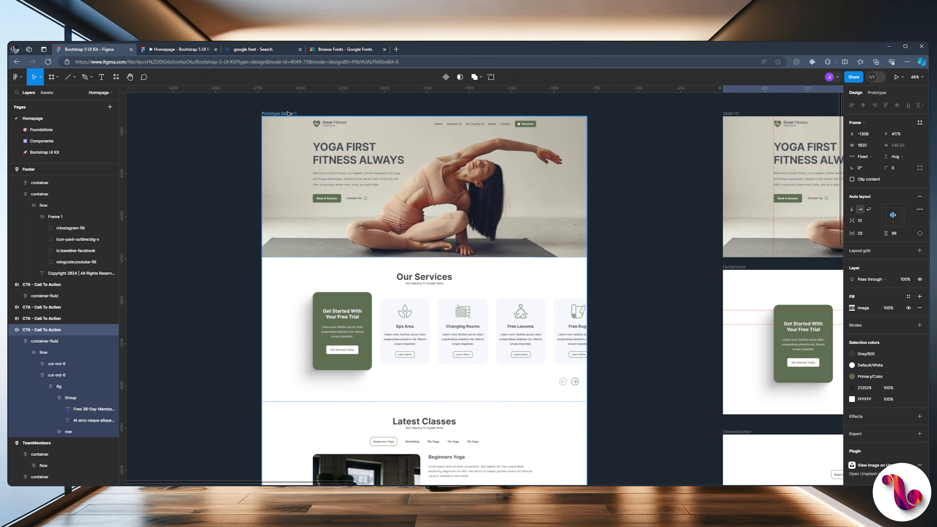
key("ctrl+v")
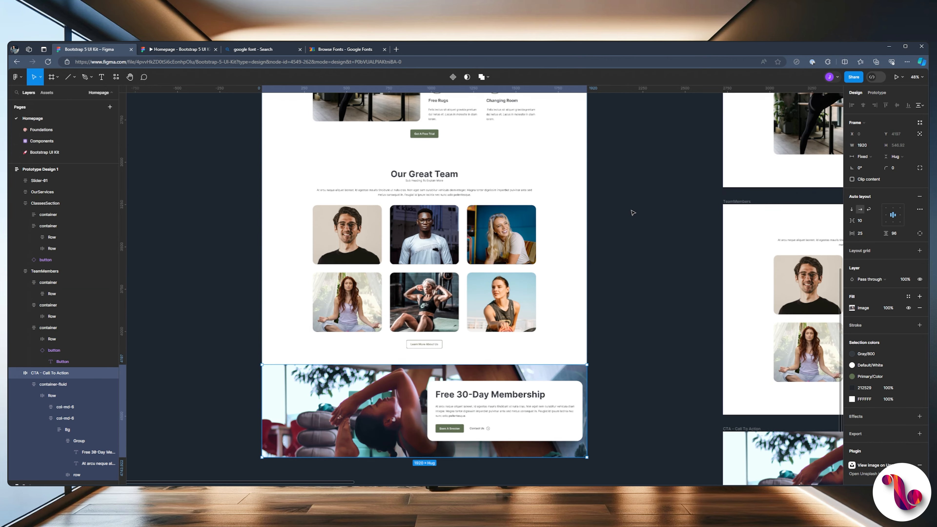
Copy the standalone Footer frame and paste it into Prototype Design 1 below the Free 30-Day Membership call to action.
scroll(632, 213, "down", 1)
scroll(633, 213, "down", 5)
scroll(624, 230, "right", 7)
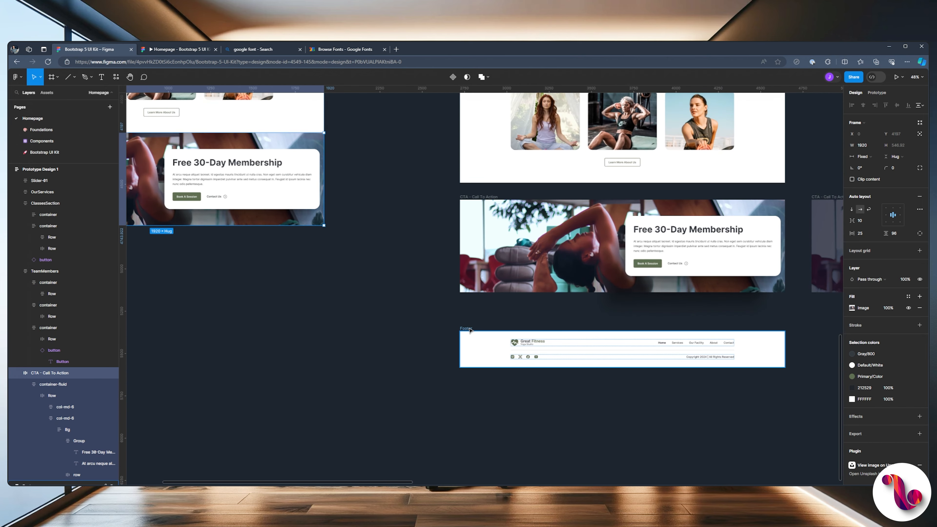
left_click(469, 329)
scroll(376, 180, "up", 10)
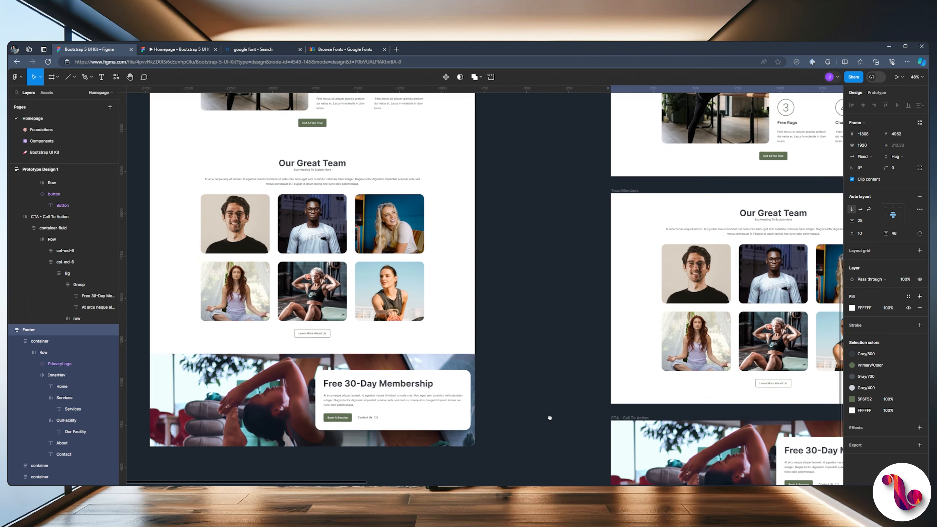
scroll(441, 408, "left", 8)
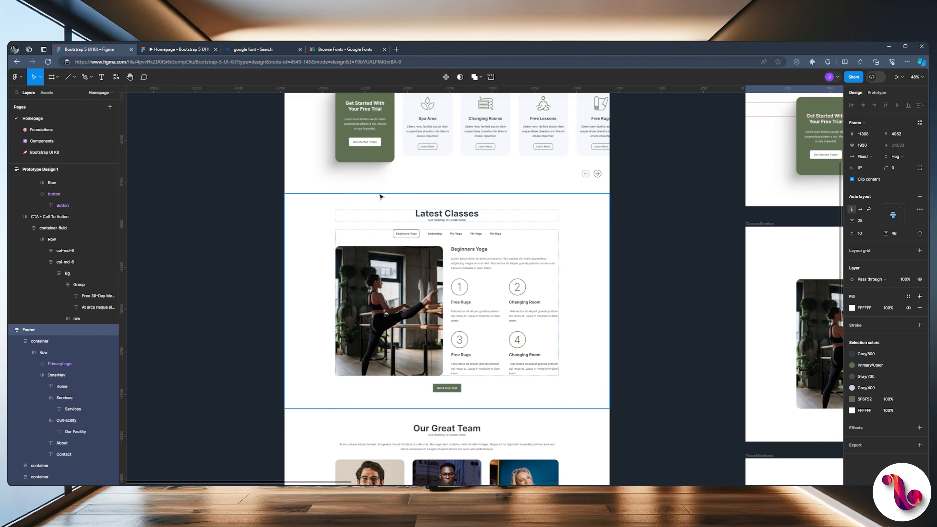
scroll(374, 233, "up", 3)
scroll(340, 132, "up", 5)
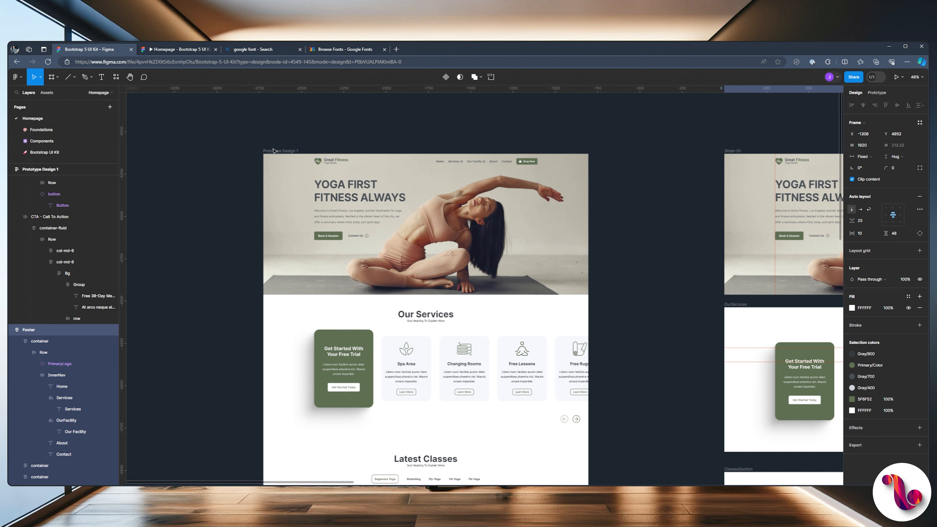
left_click(276, 151)
key("ctrl+v")
Switch to the prototype preview and go back to the first frame, the assembled homepage.
left_click(191, 52)
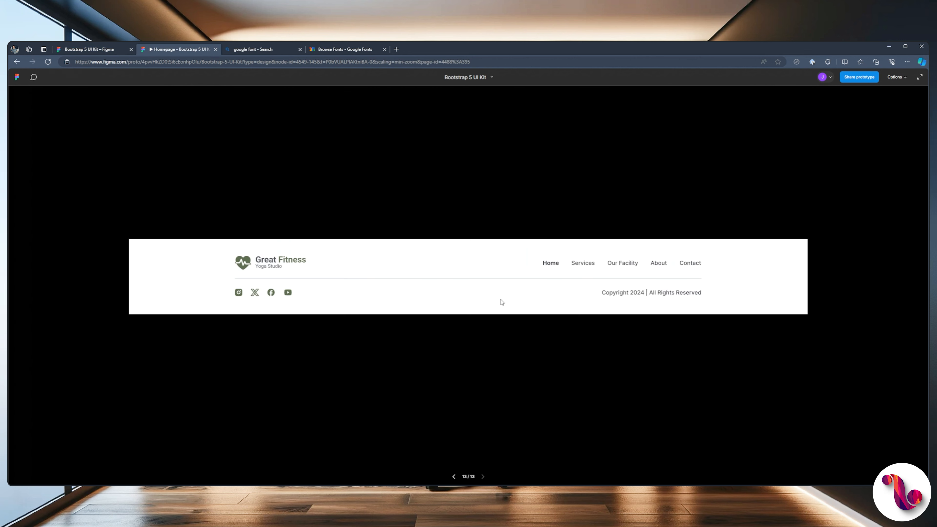
key("Left")
key("Left")
key("Left")
key("Left")
key("Left")
key("Left")
key("Left")
key("Left")
key("Left")
key("Left")
key("Left")
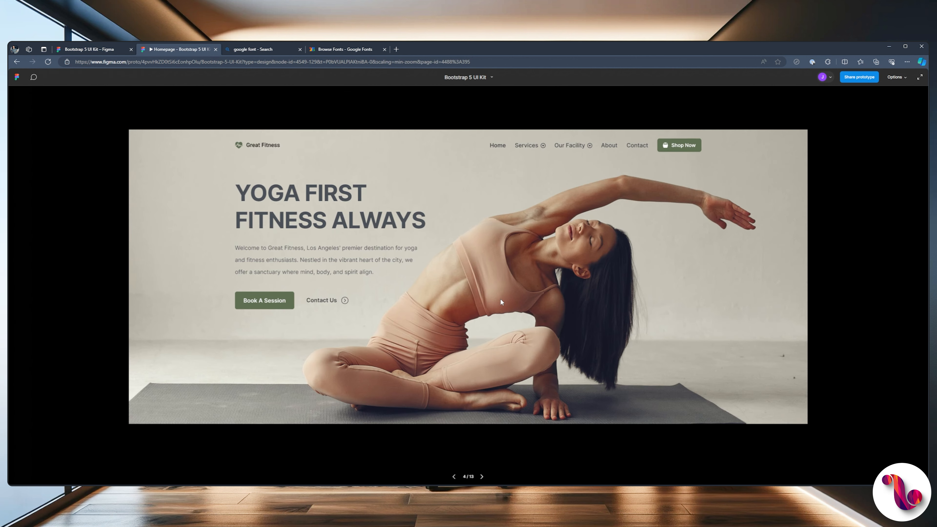
key("Left")
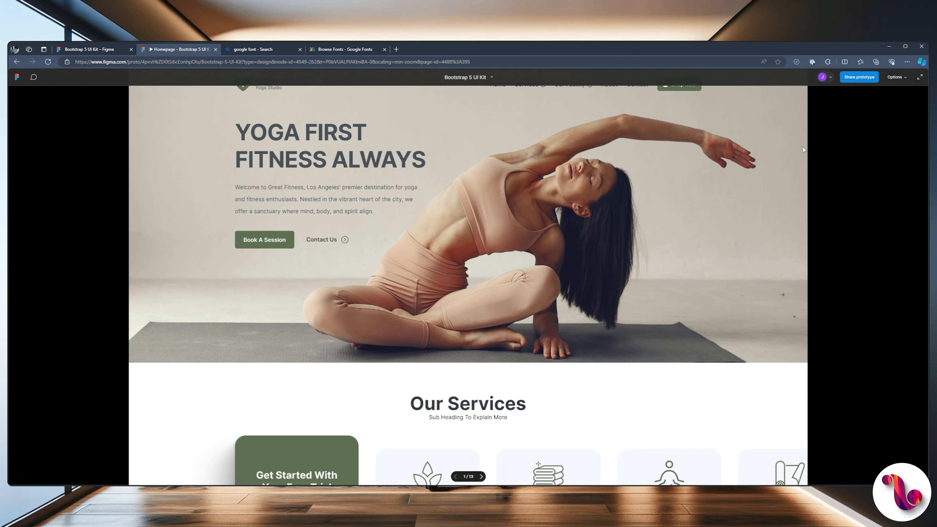
Set the preview scaling to fit width and review the homepage from the hero through the Our Services and Latest Classes sections.
left_click(894, 78)
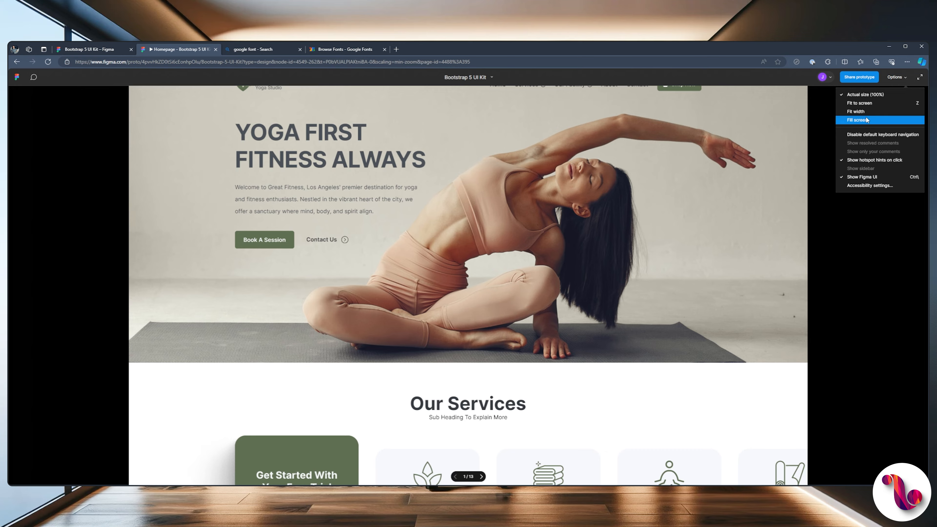
left_click(884, 123)
scroll(646, 244, "down", 3)
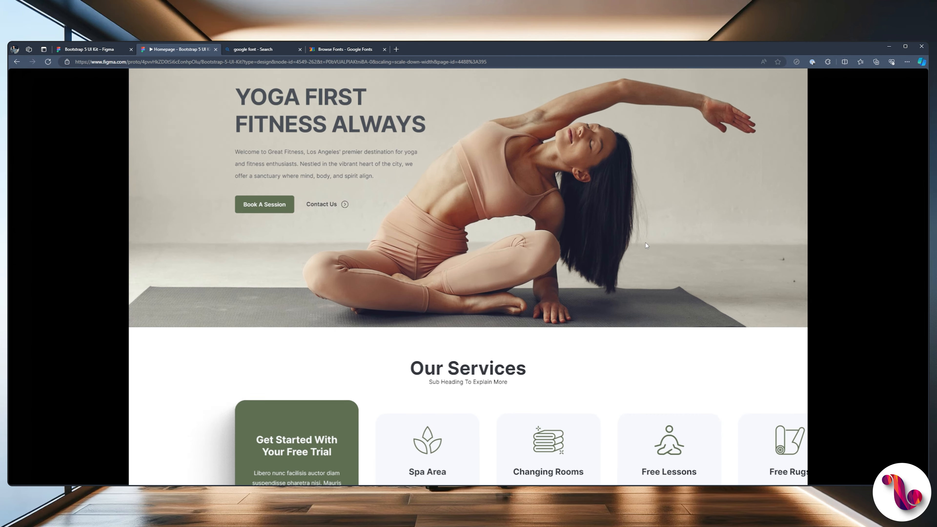
scroll(646, 245, "down", 4)
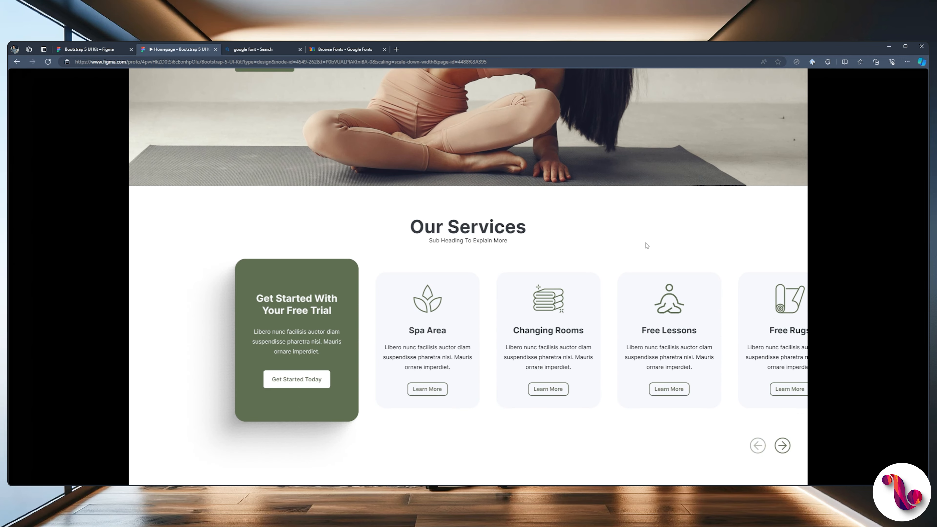
scroll(646, 246, "down", 5)
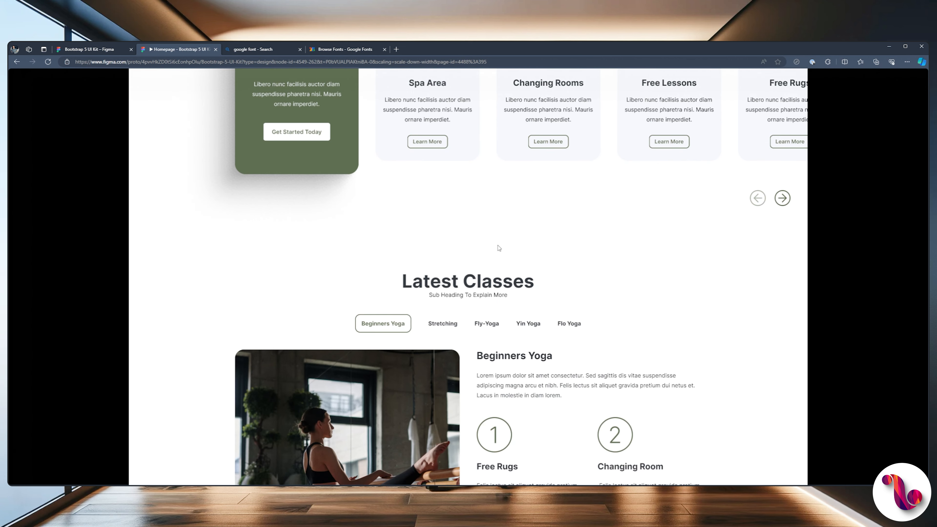
scroll(531, 305, "down", 4)
scroll(539, 295, "up", 4)
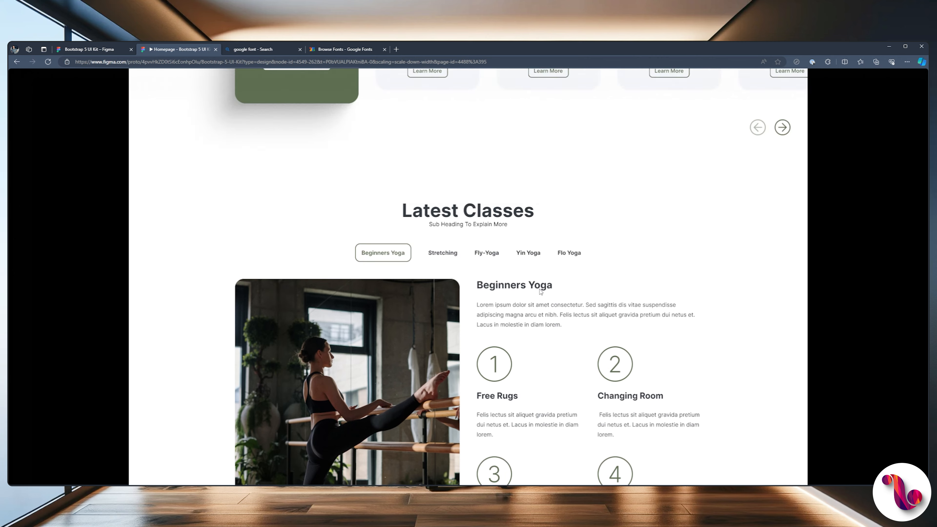
scroll(574, 279, "down", 6)
scroll(573, 280, "down", 20)
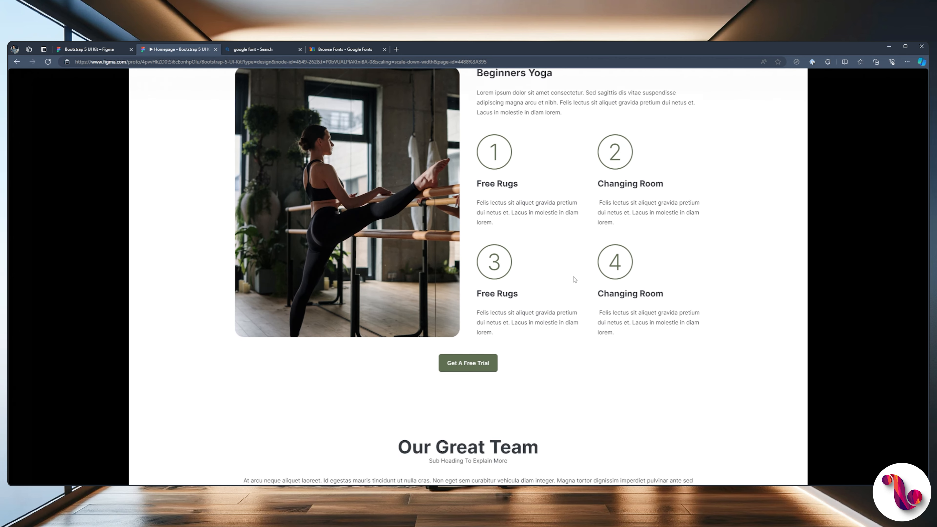
scroll(572, 276, "up", 11)
scroll(572, 275, "up", 15)
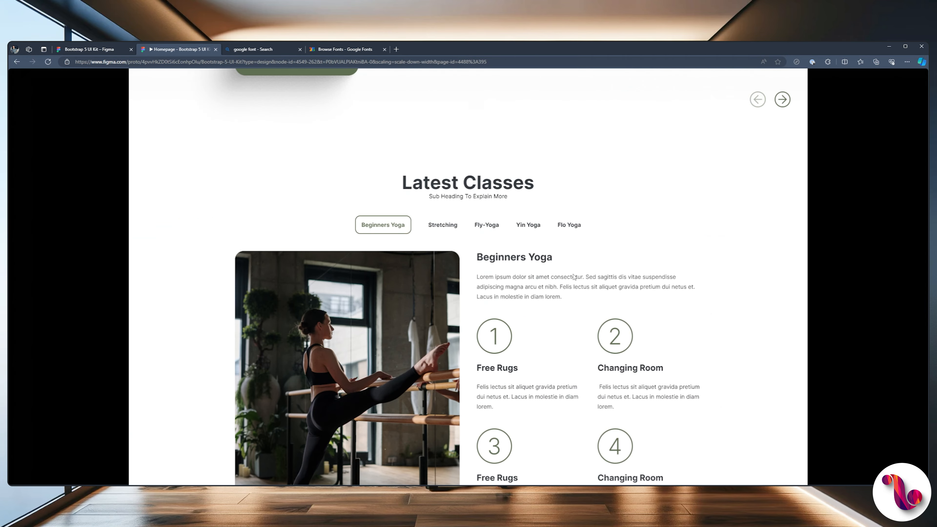
Return to the design file and move the Prototype Design 1 frame away from the section frames to X -7833, Y -381.
left_click(85, 50)
scroll(655, 240, "up", 6)
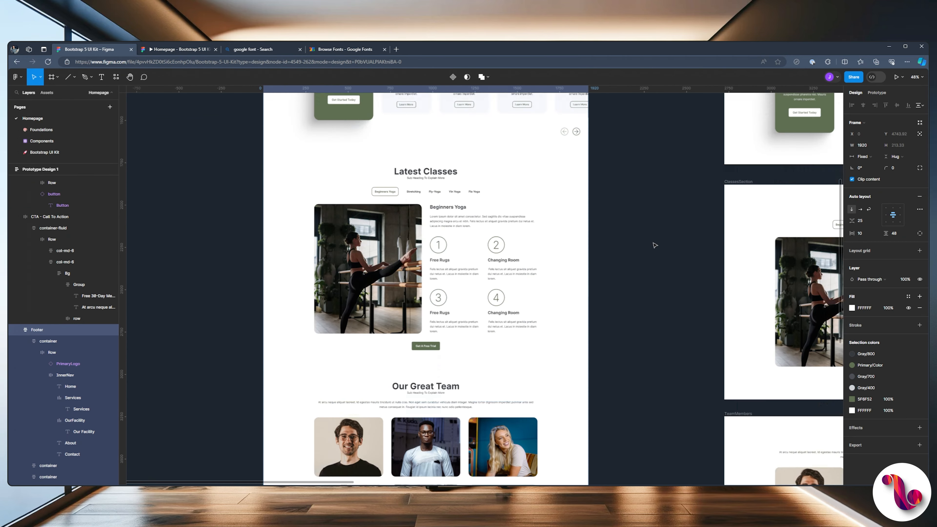
scroll(654, 245, "up", 2)
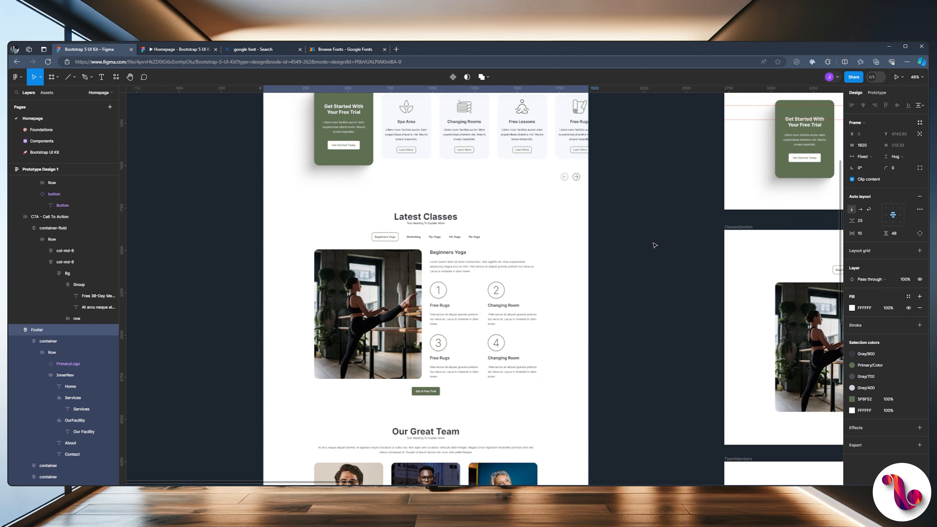
scroll(640, 241, "down", 1)
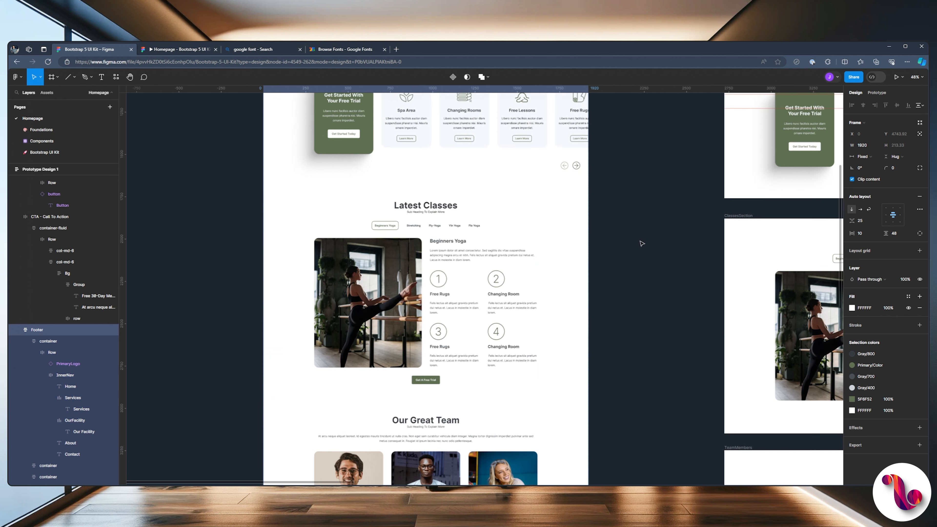
scroll(640, 242, "down", 5)
scroll(508, 155, "up", 1)
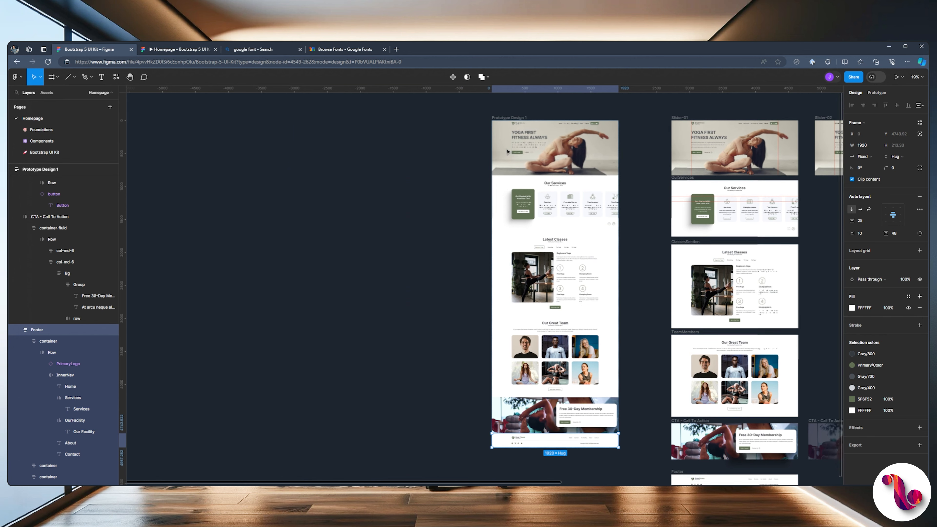
left_click(504, 131)
left_click_drag(349, 132, 257, 133)
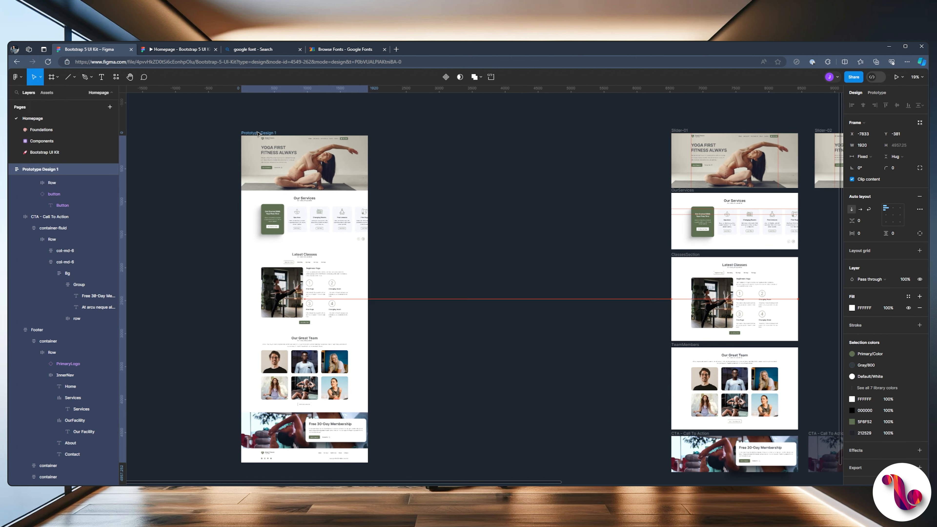
Duplicate the OurServices frame and place the copy at X 867, Y 490, beside the original and beneath the second slider.
left_click(436, 184)
left_click_drag(647, 216, 457, 196)
scroll(747, 198, "up", 5)
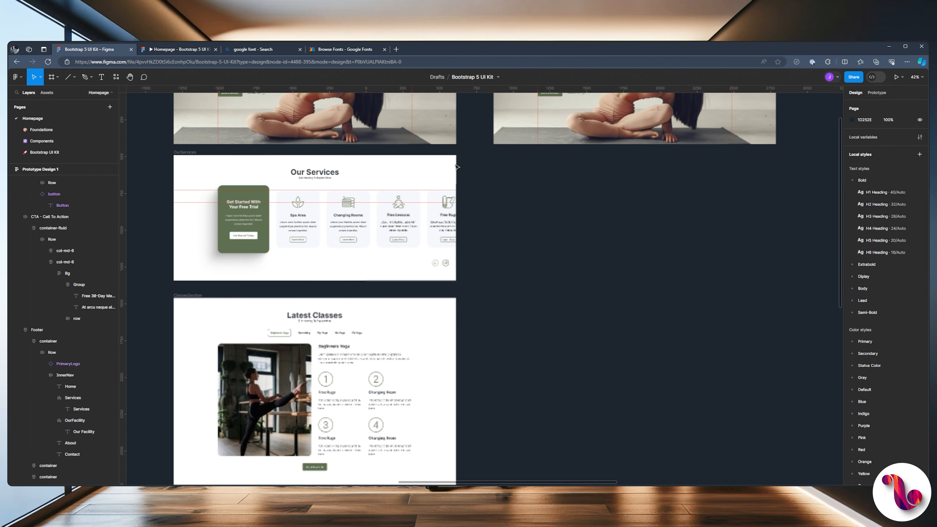
left_click(176, 152)
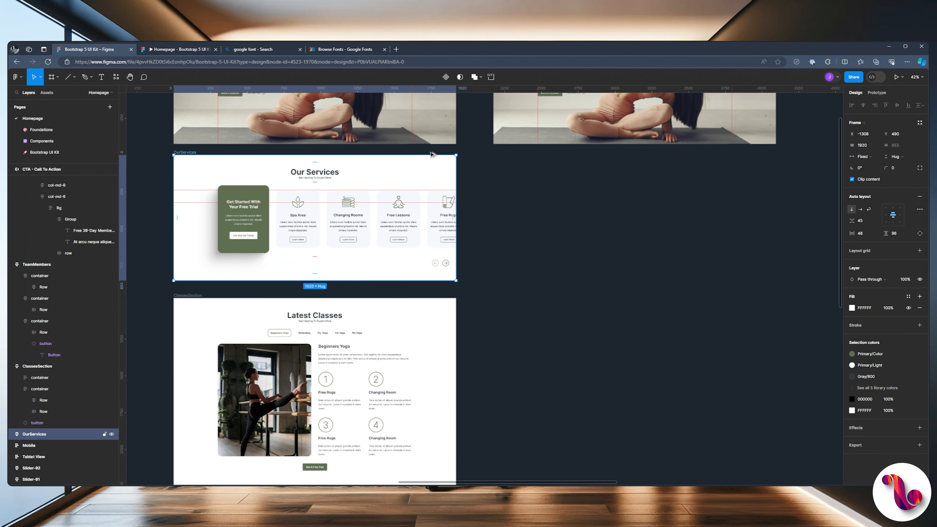
key("ctrl+d")
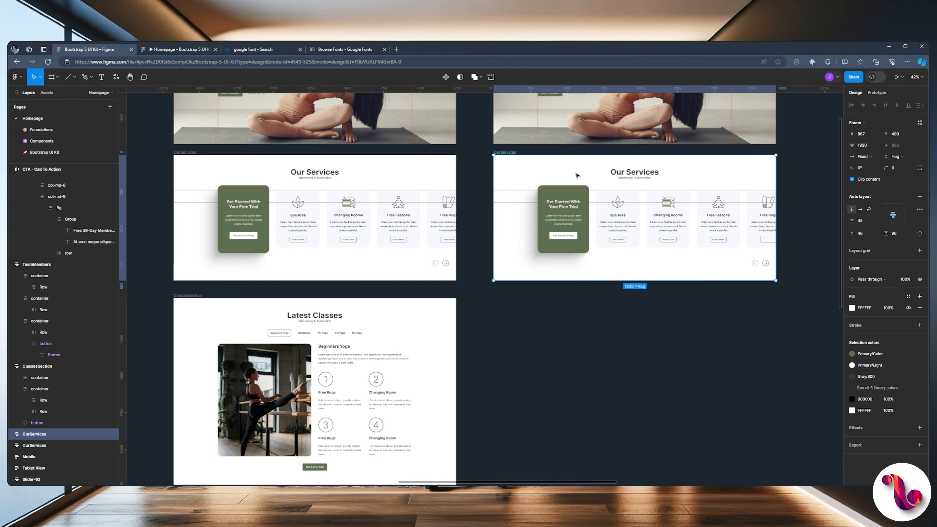
key("Escape")
Apply the Primary/Light color style as the background fill of the duplicated OurServices frame.
scroll(786, 189, "up", 4)
scroll(609, 147, "up", 1)
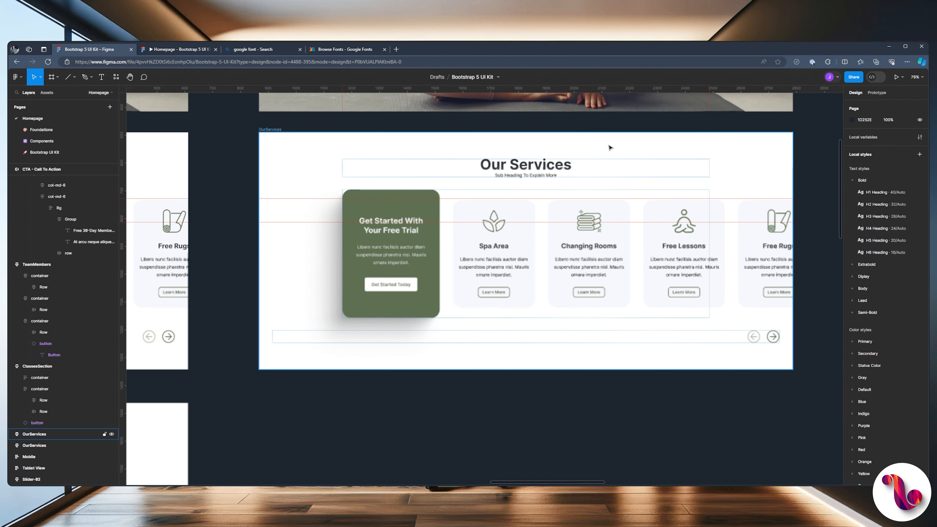
scroll(609, 147, "down", 1)
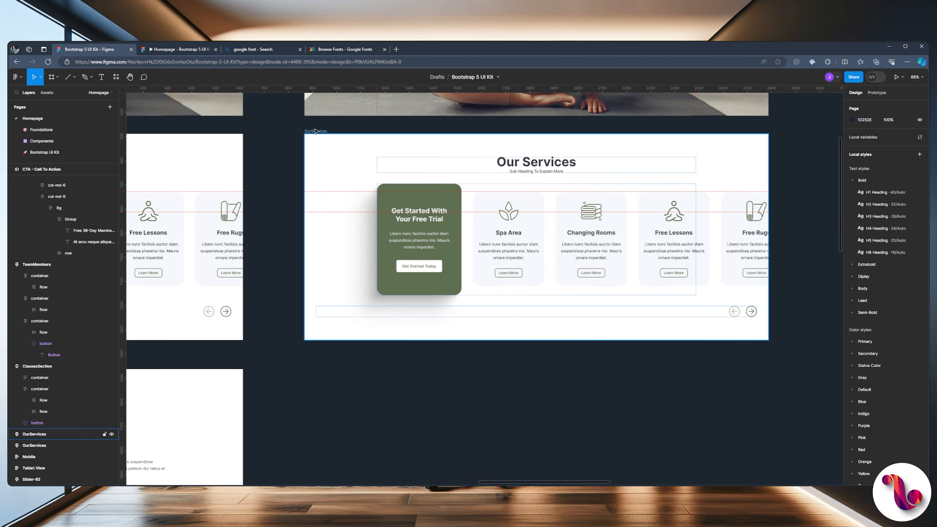
left_click(726, 190)
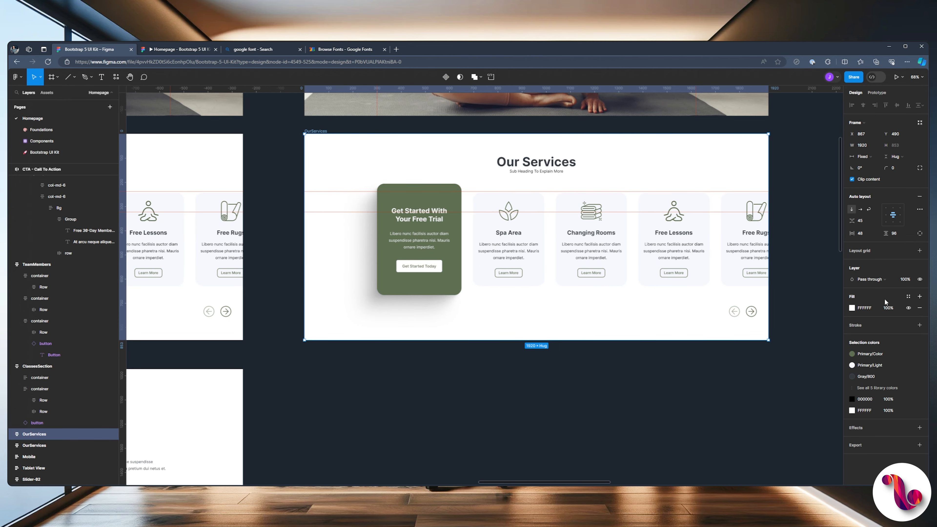
left_click(907, 297)
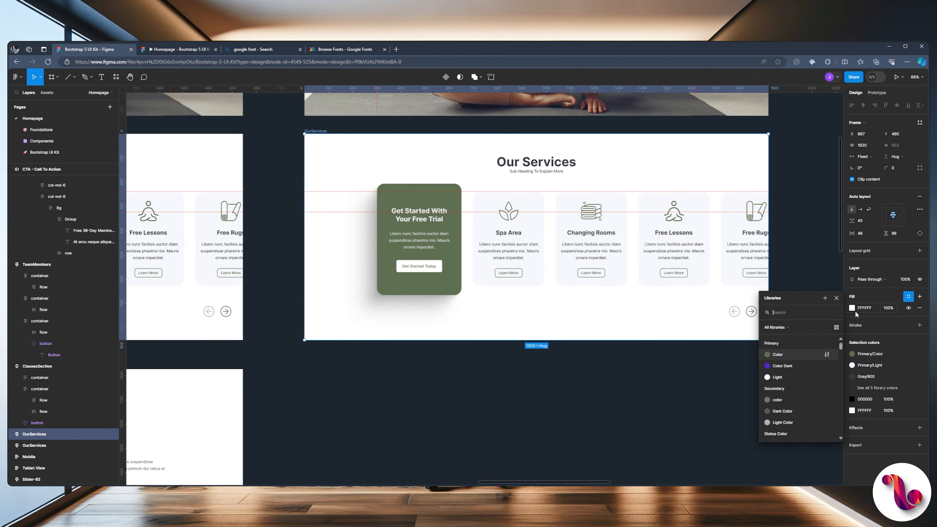
left_click(767, 377)
key("Escape")
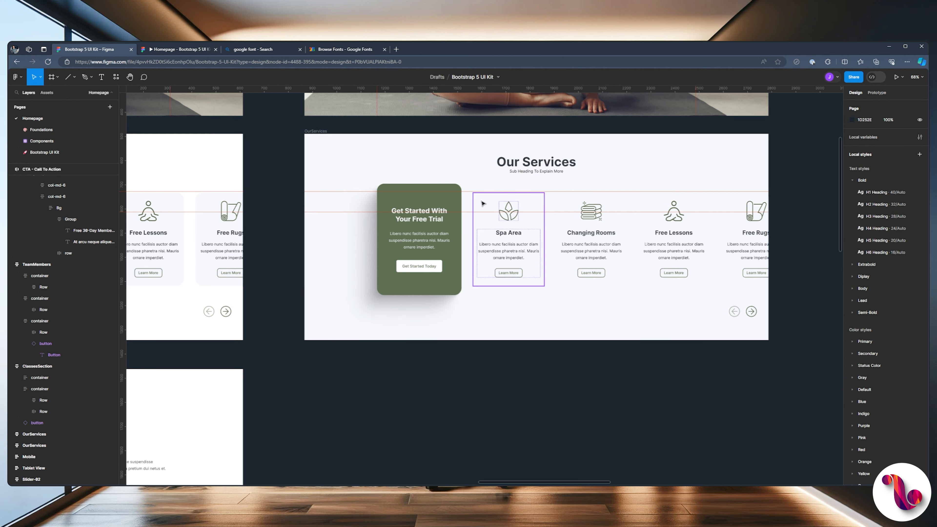
Change the fill of the four service cards from Spa Area to Free Rugs in the duplicated section to the Default/White style.
left_click(539, 201, "ctrl")
left_click(623, 199, "ctrl+shift")
left_click(698, 209, "ctrl+shift")
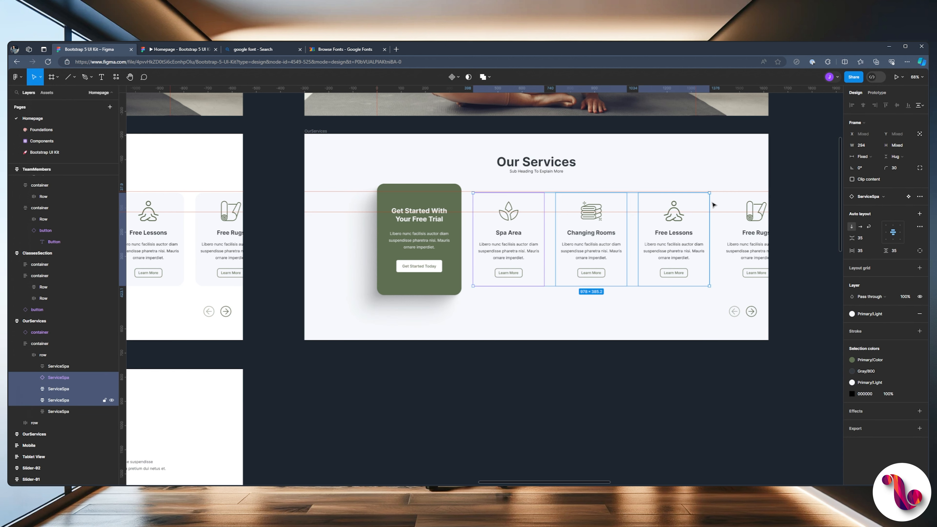
left_click(741, 201, "ctrl+shift")
left_click(852, 313)
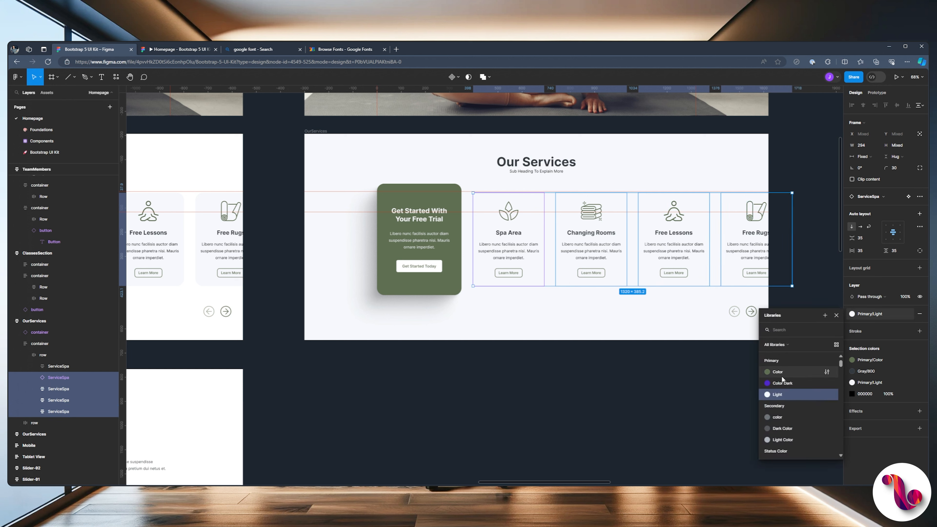
scroll(781, 376, "up", 5)
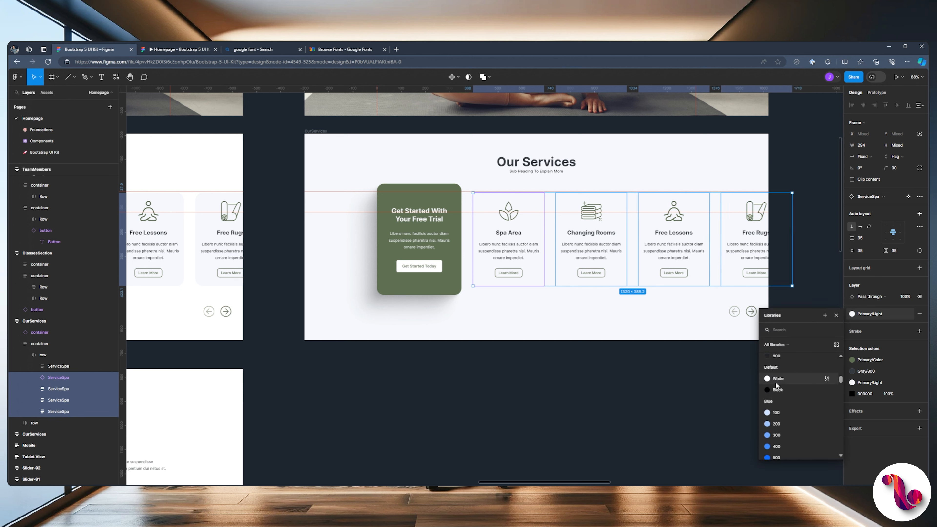
left_click(774, 381)
left_click(723, 388)
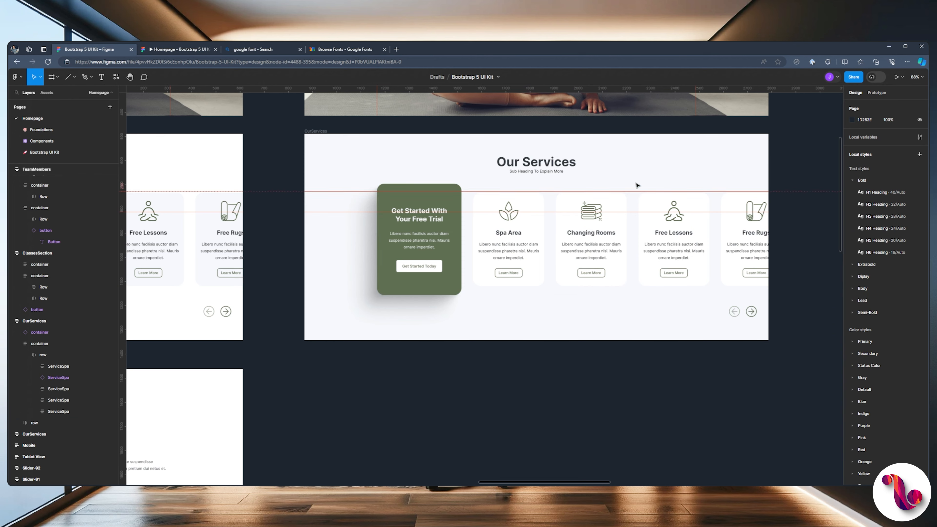
Duplicate the Prototype Design 1 frame, place the copy to the right of the original and rename it Prototype Design 2.
left_click(162, 50)
left_click(90, 52)
scroll(547, 299, "down", 5)
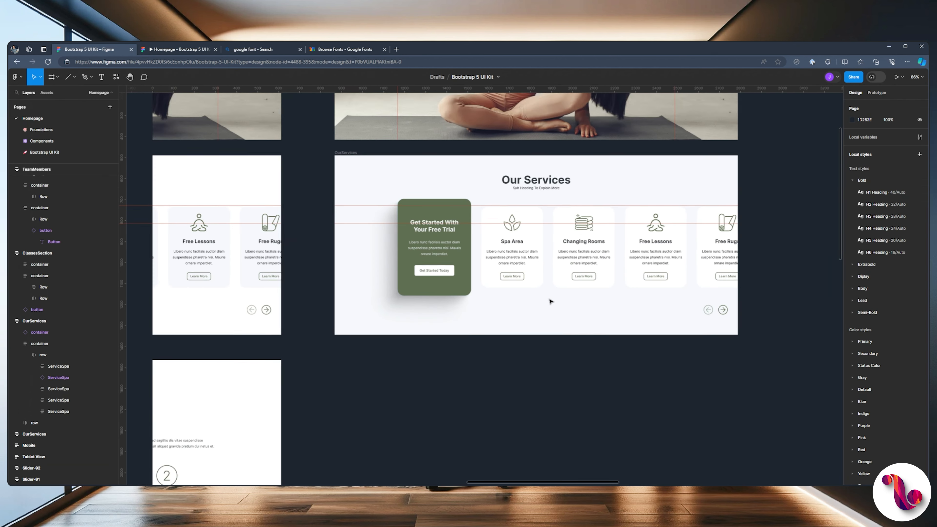
left_click_drag(229, 214, 699, 185)
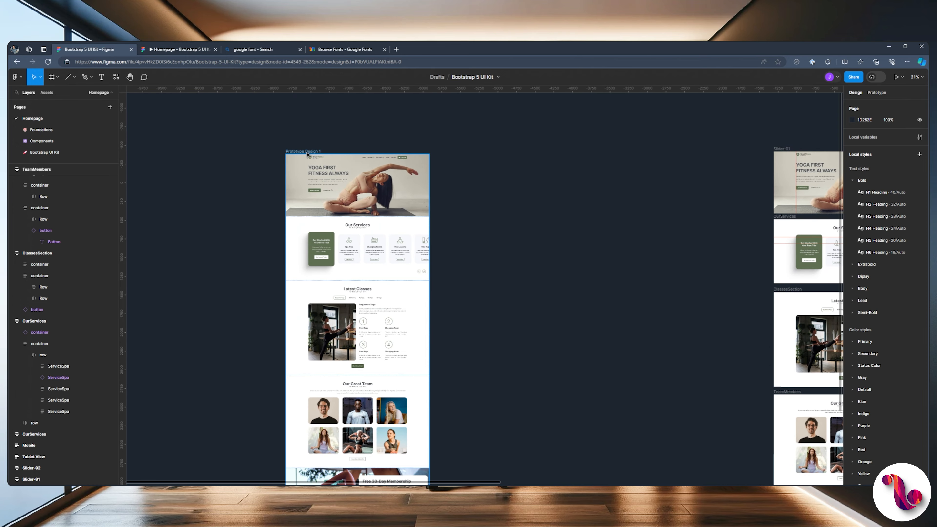
left_click(298, 151)
key("ctrl+d")
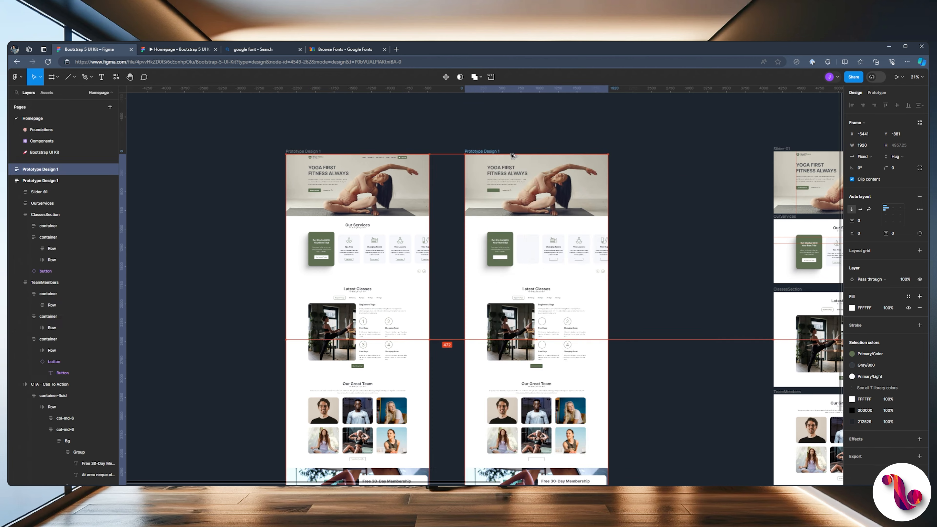
key("Escape")
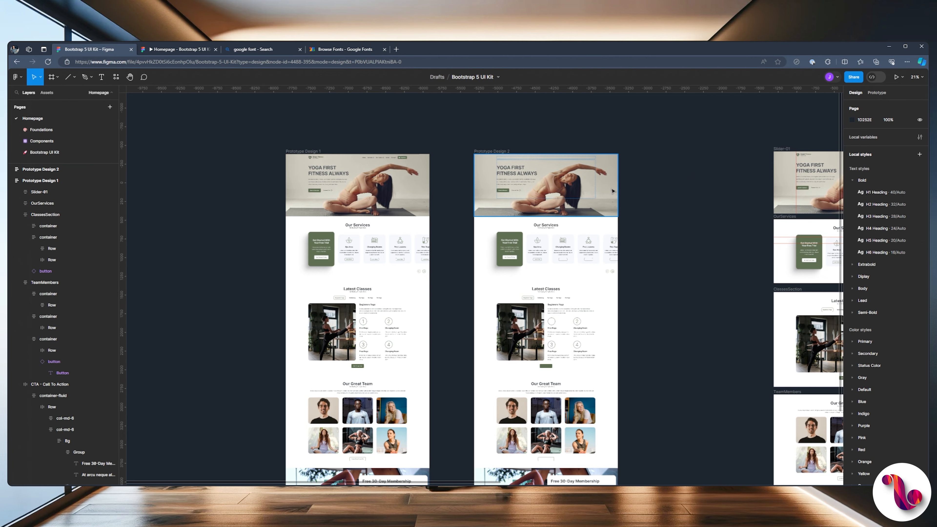
Copy the light-background OurServices section located beneath the second slider.
scroll(649, 217, "up", 1)
scroll(641, 214, "up", 1)
left_click_drag(635, 210, 541, 211)
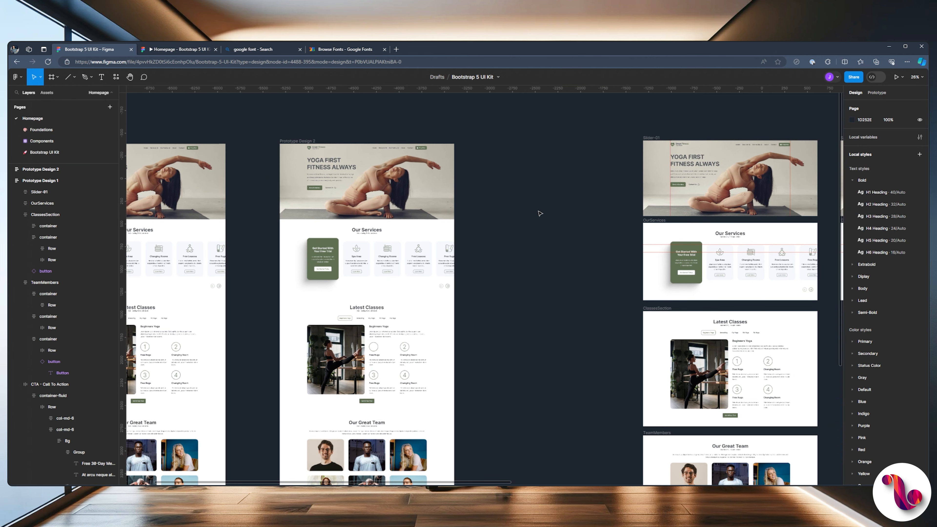
scroll(538, 211, "down", 1)
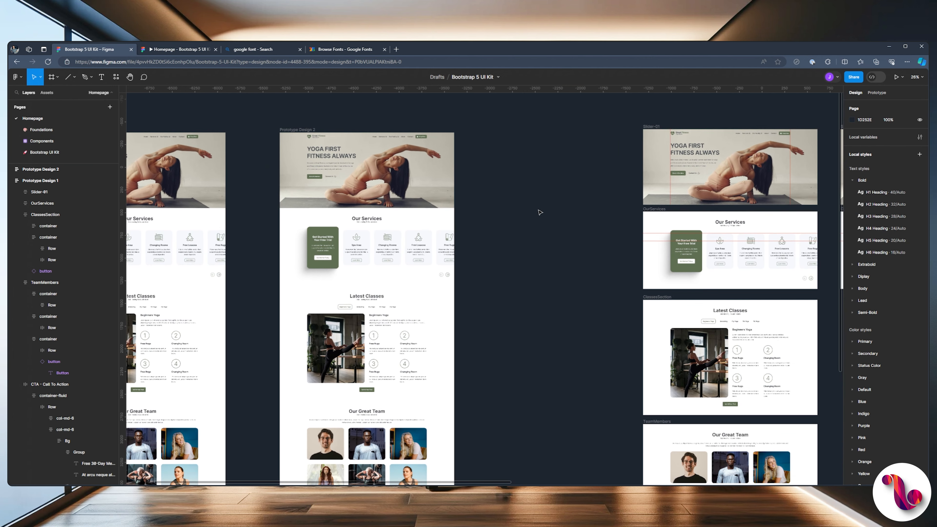
scroll(539, 212, "down", 1)
scroll(539, 213, "down", 2)
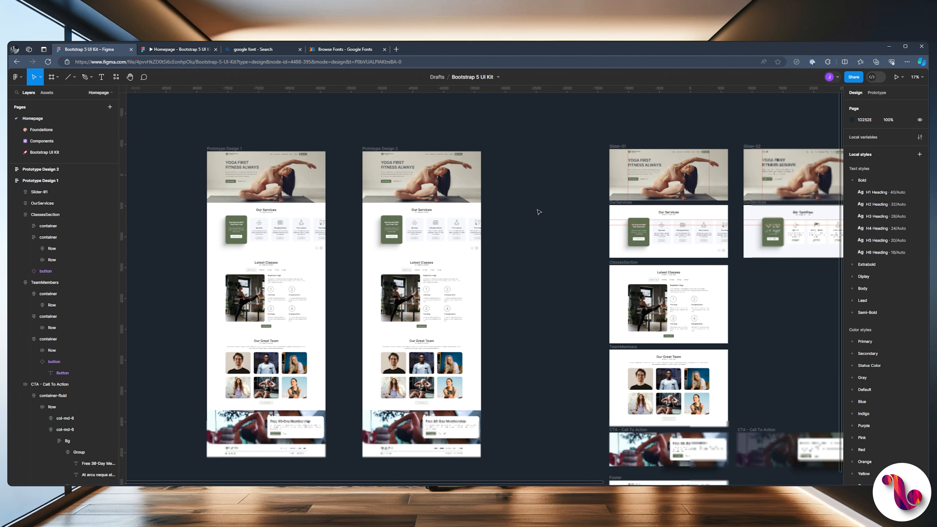
left_click(755, 202)
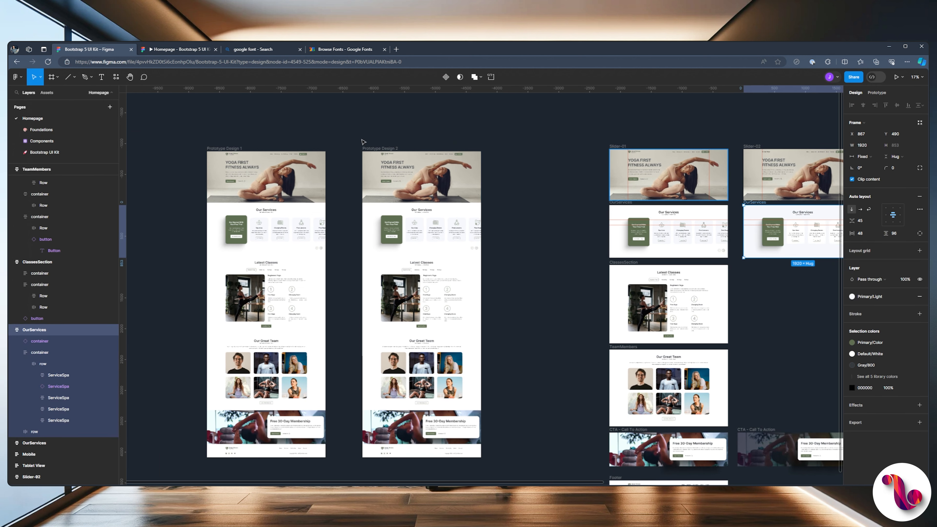
Delete the white-background OurServices section from the Prototype Design 2 frame.
scroll(395, 183, "up", 3)
left_click(353, 122)
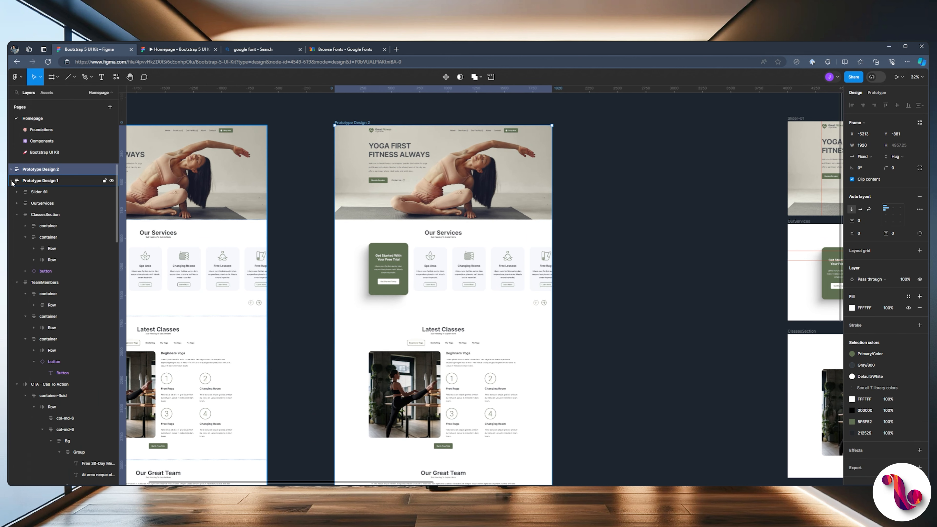
left_click(12, 181)
left_click(11, 169)
left_click(17, 203)
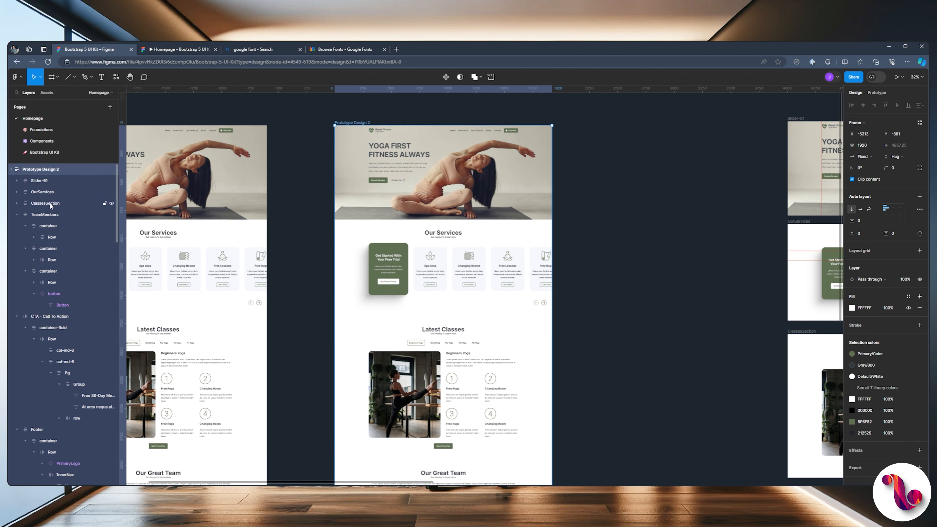
left_click(39, 193)
key("Delete")
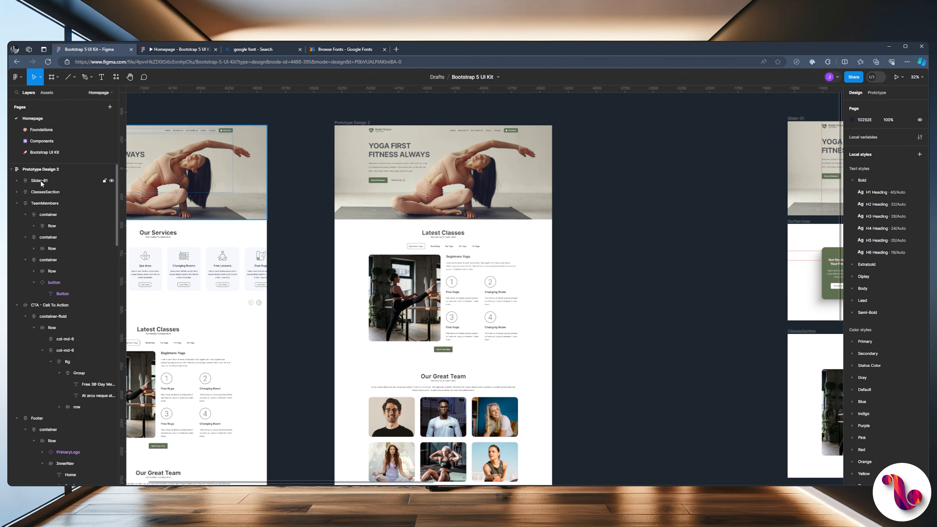
Paste the copied OurServices section into Prototype Design 2 and reorder it to sit between Slider-01 and ClassesSection.
left_click(47, 171)
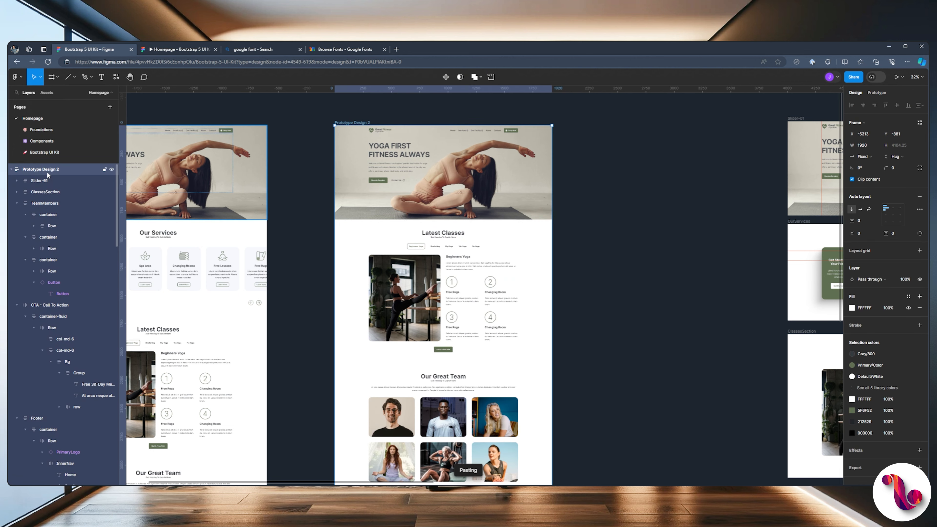
key("ctrl+v")
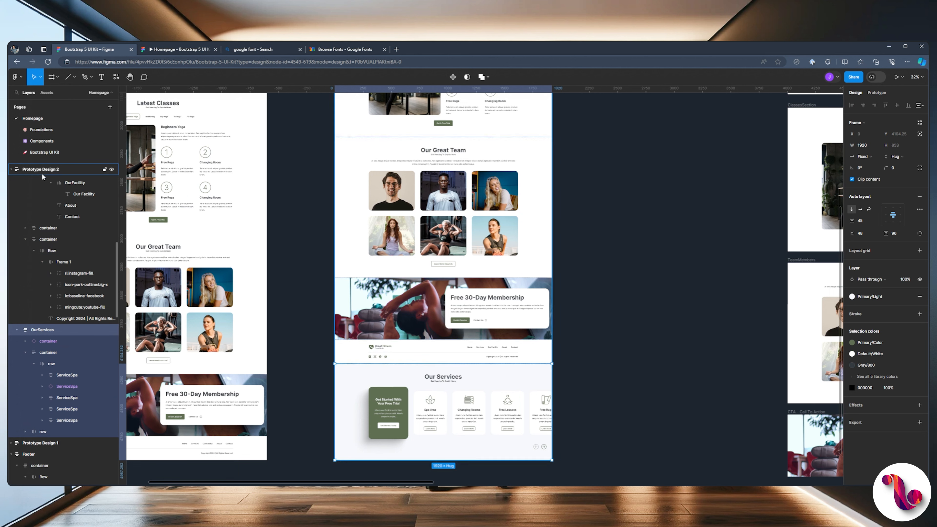
left_click(17, 330)
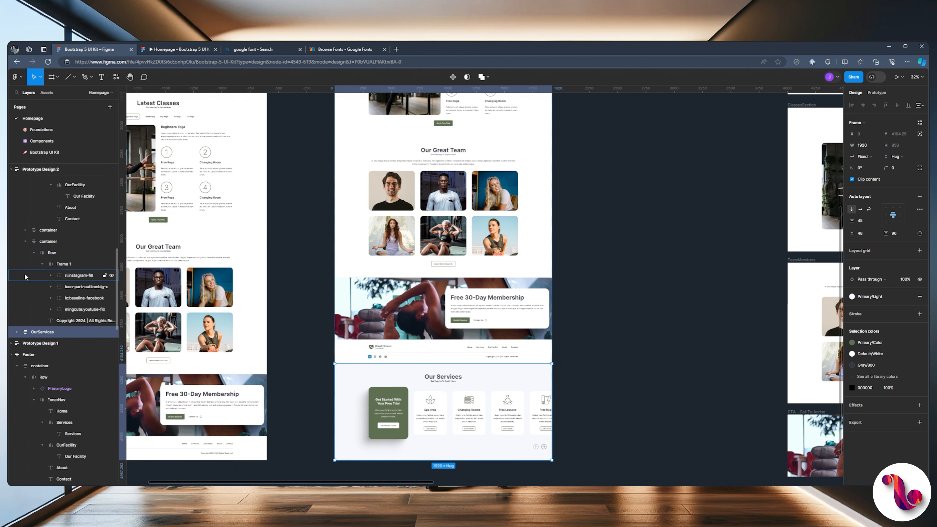
scroll(22, 258, "up", 5)
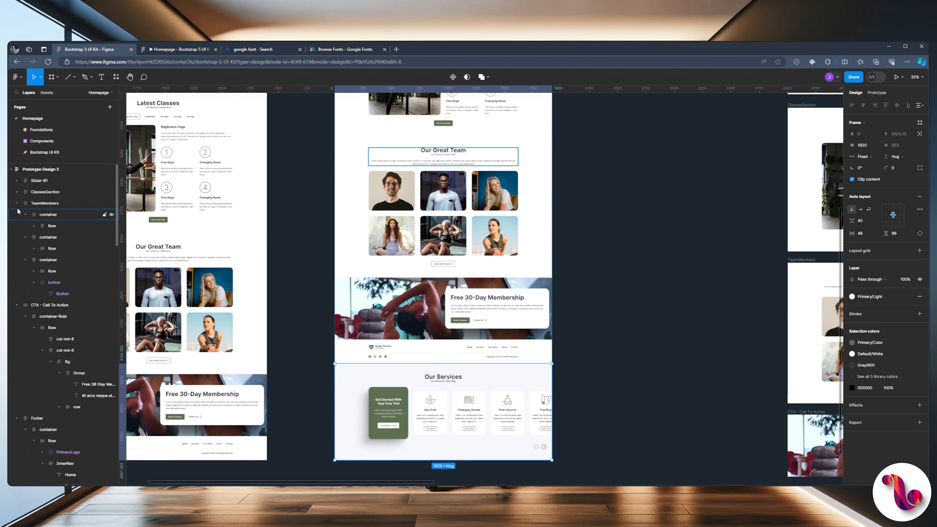
left_click(17, 202)
left_click(16, 214)
left_click(17, 226)
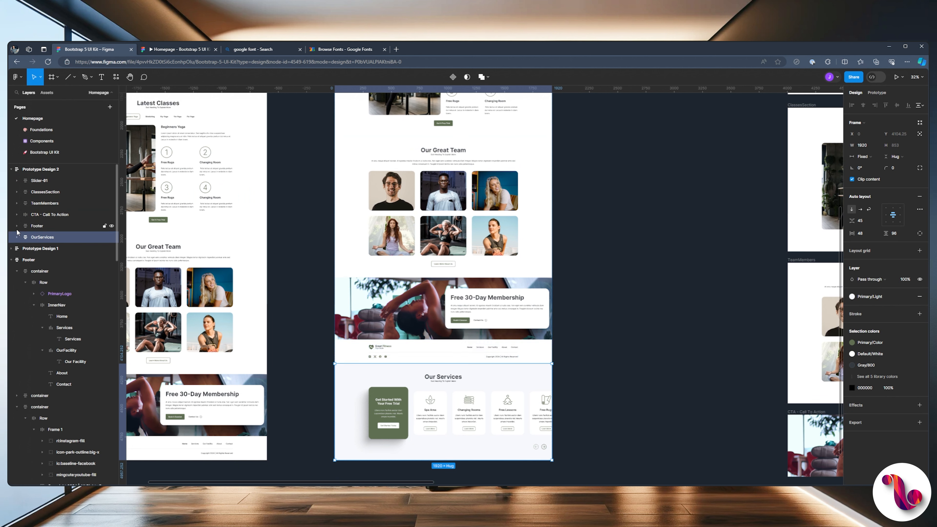
left_click_drag(37, 239, 51, 191)
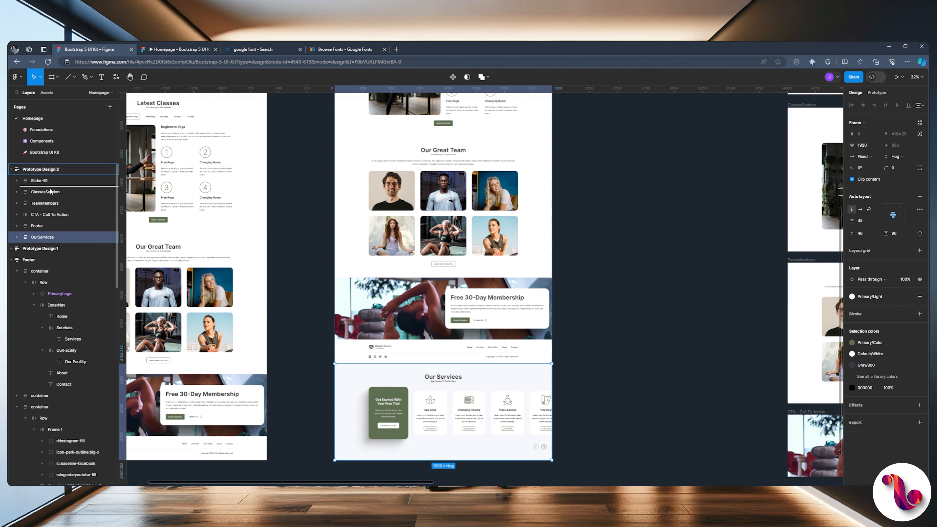
left_click(589, 241)
scroll(589, 241, "up", 5)
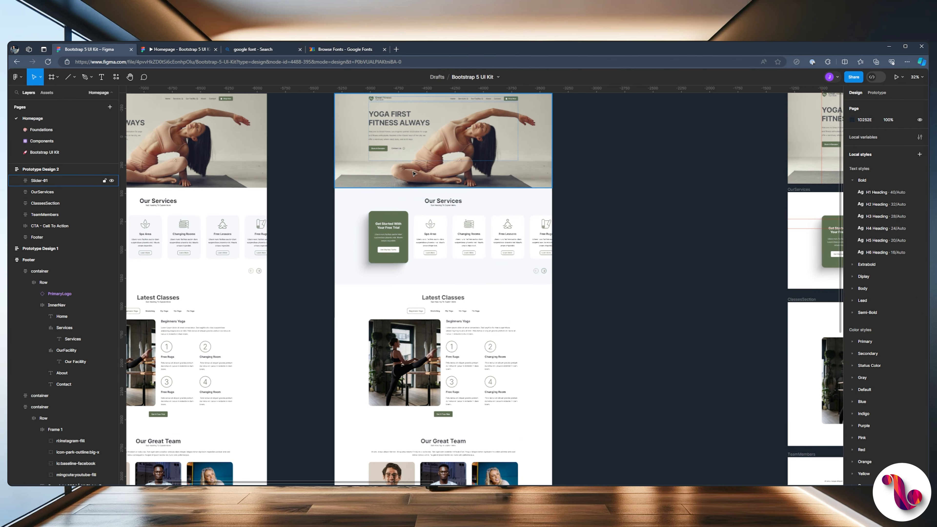
Generate a smooth, upward-facing wave with slightly increased complexity for Prototype Design 2 using the Get Waves plugin.
scroll(402, 209, "up", 1)
scroll(402, 211, "up", 5)
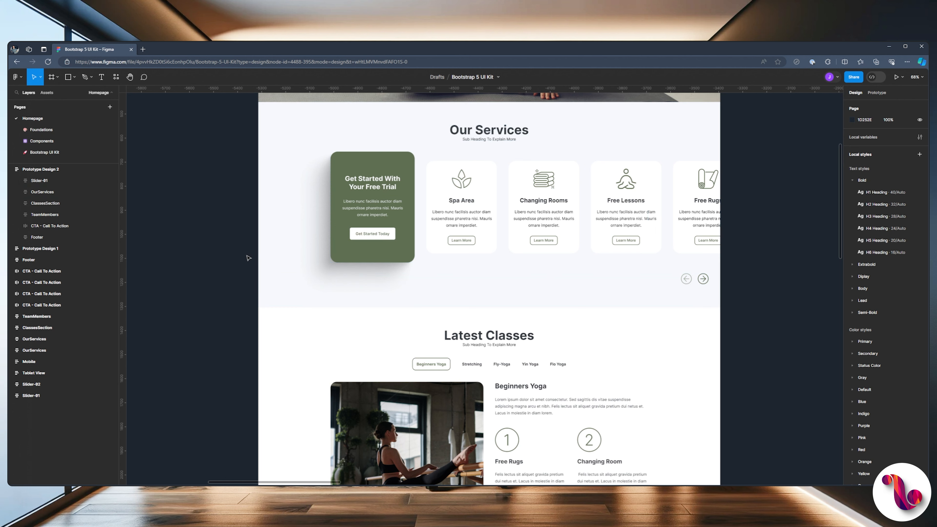
mouse_move(254, 211)
left_mouse_down()
mouse_move(228, 264)
mouse_move(245, 196)
left_mouse_up()
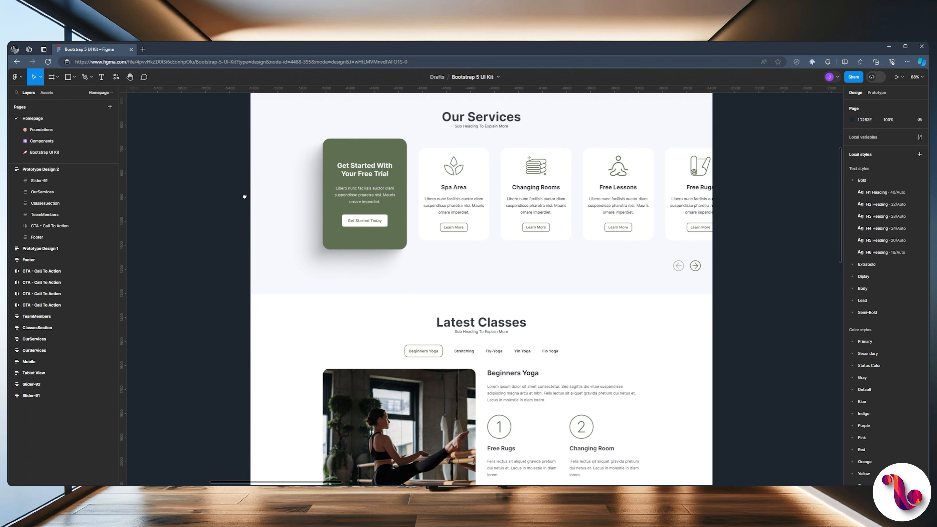
left_click(54, 171)
left_click(116, 76)
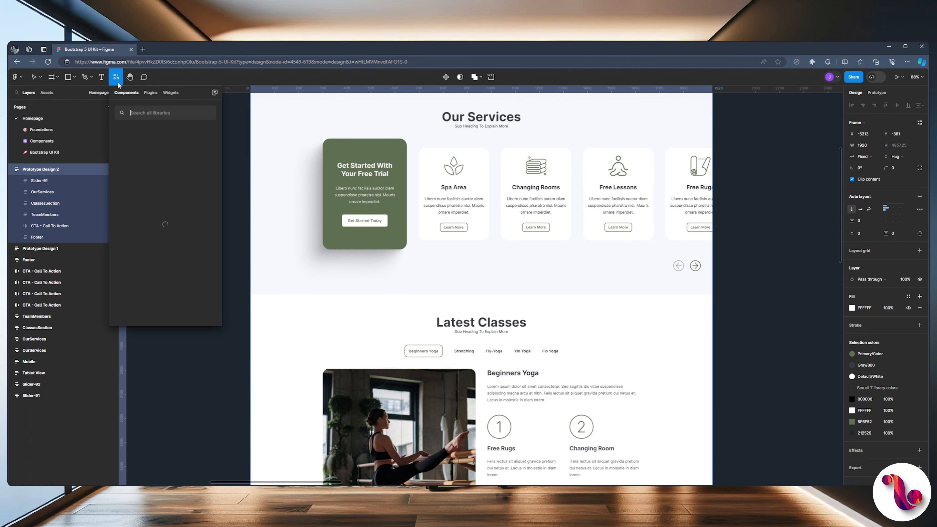
left_click(145, 93)
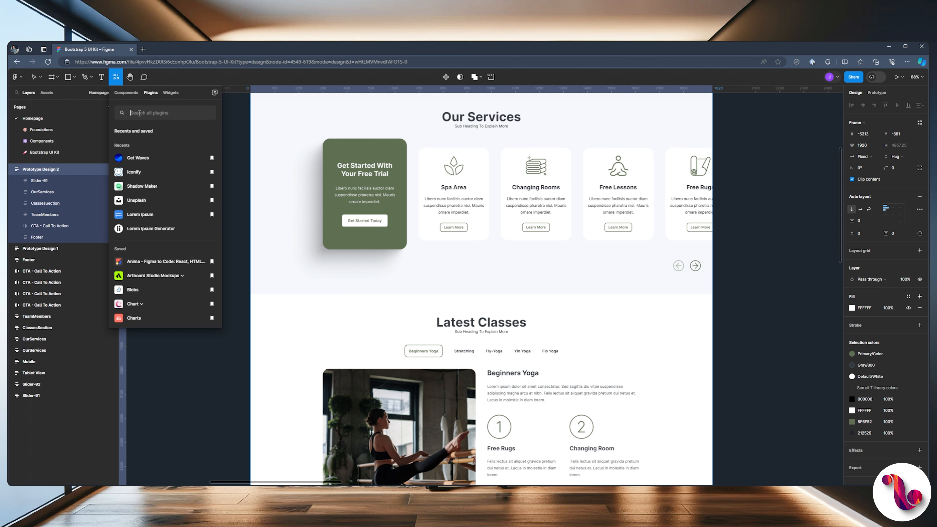
left_click(146, 159)
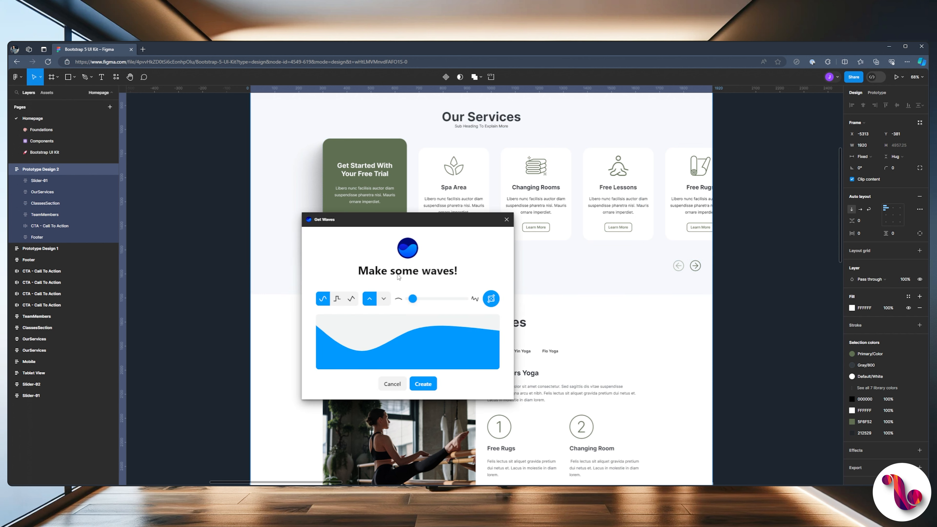
left_click_drag(354, 219, 379, 213)
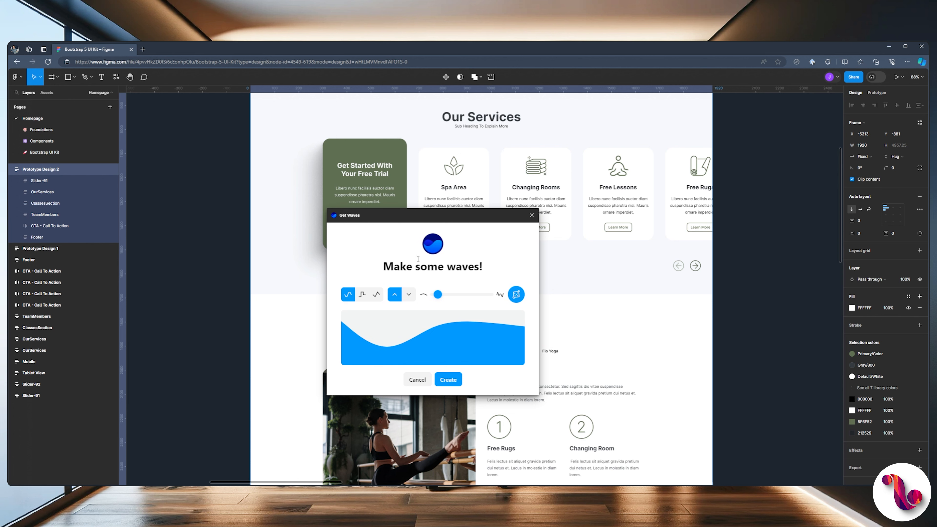
left_click_drag(379, 220, 385, 218)
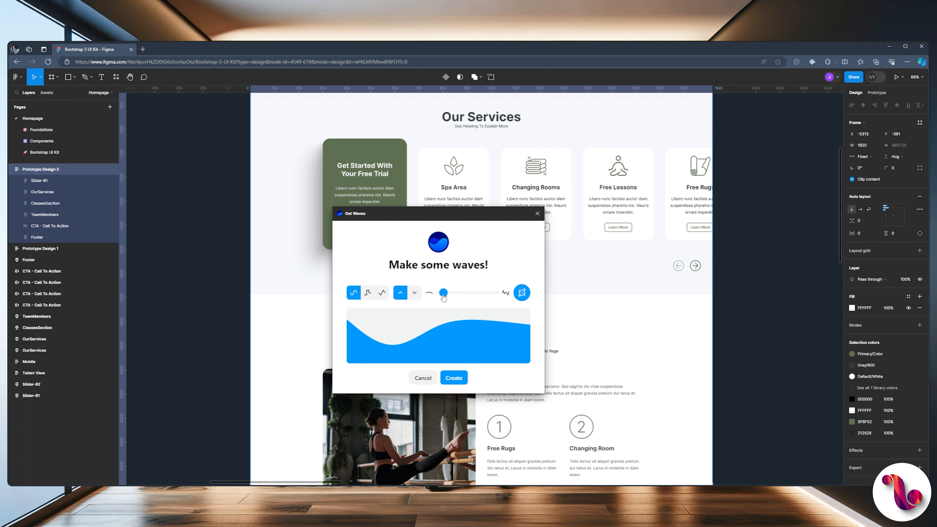
mouse_move(443, 298)
left_mouse_down()
mouse_move(493, 297)
mouse_move(447, 298)
left_mouse_up()
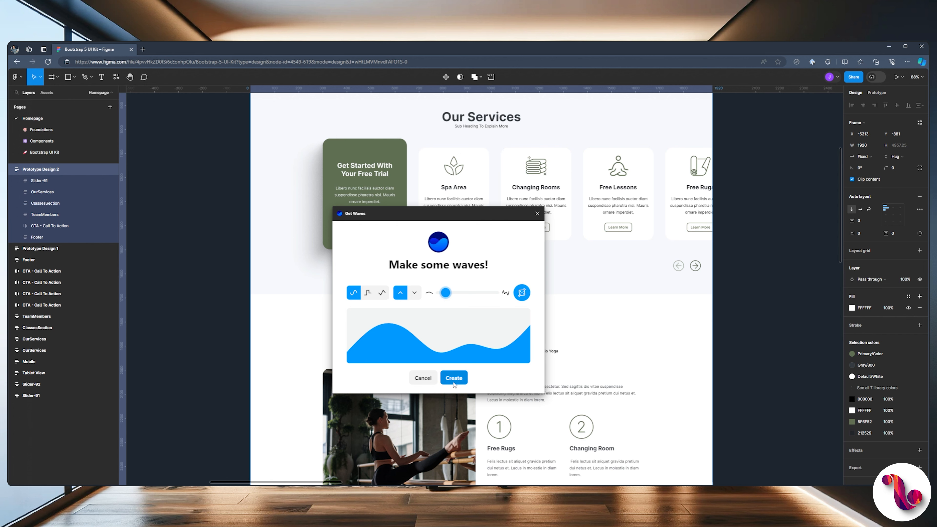
left_click(453, 378)
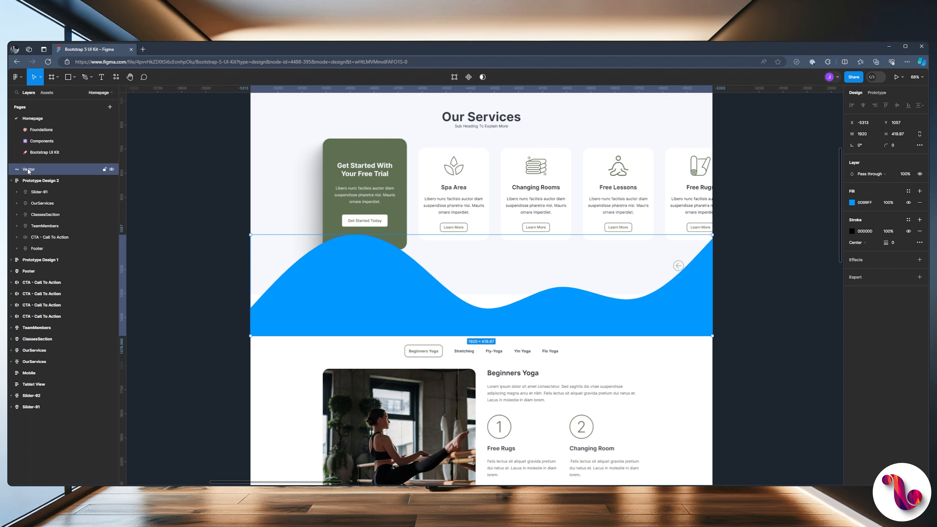
Move the wave vector between OurServices and ClassesSection in Prototype Design 2 and apply the Primary/Light fill style.
left_click_drag(31, 171, 51, 207)
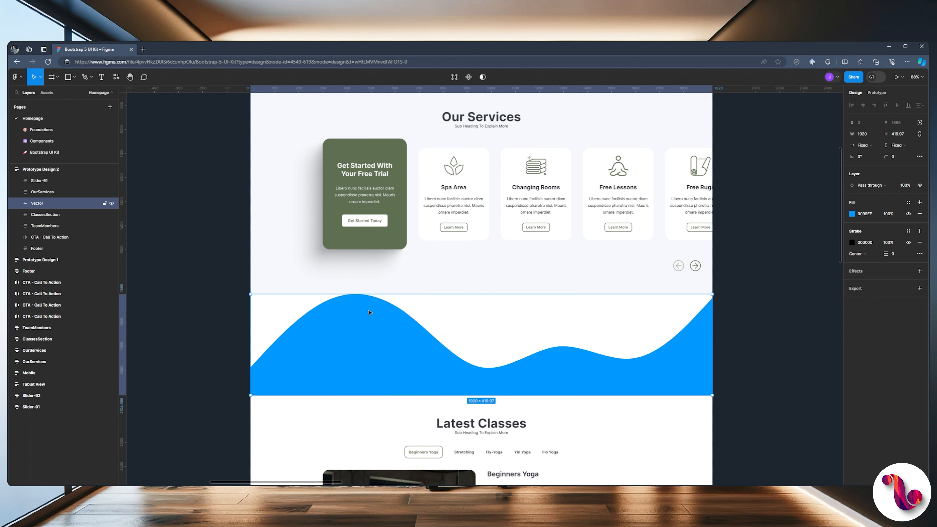
left_click(908, 202)
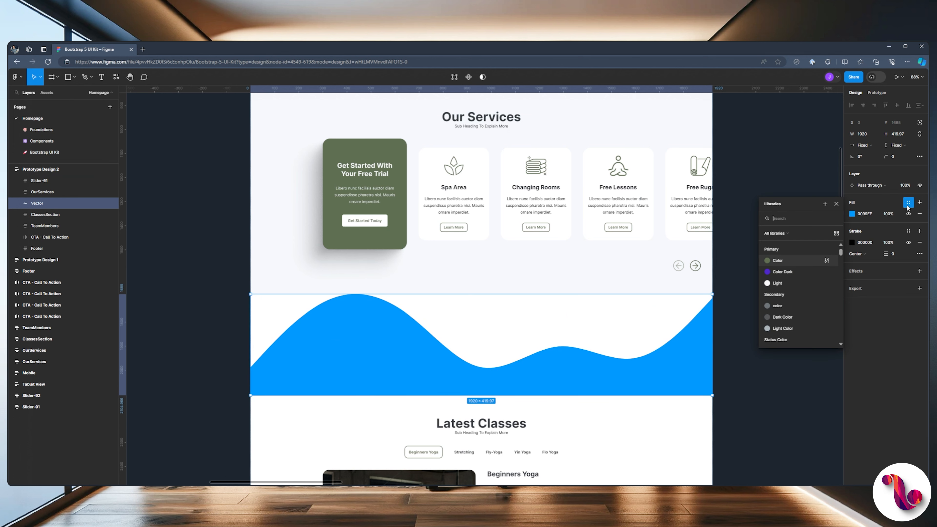
left_click(785, 286)
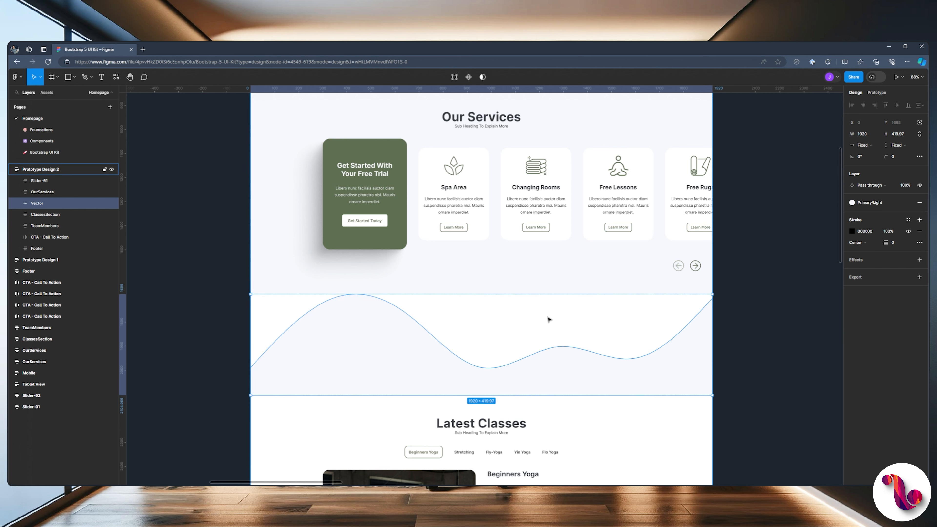
Flip the wave vector vertically so its fill joins the bottom of the OurServices section.
right_click(443, 343)
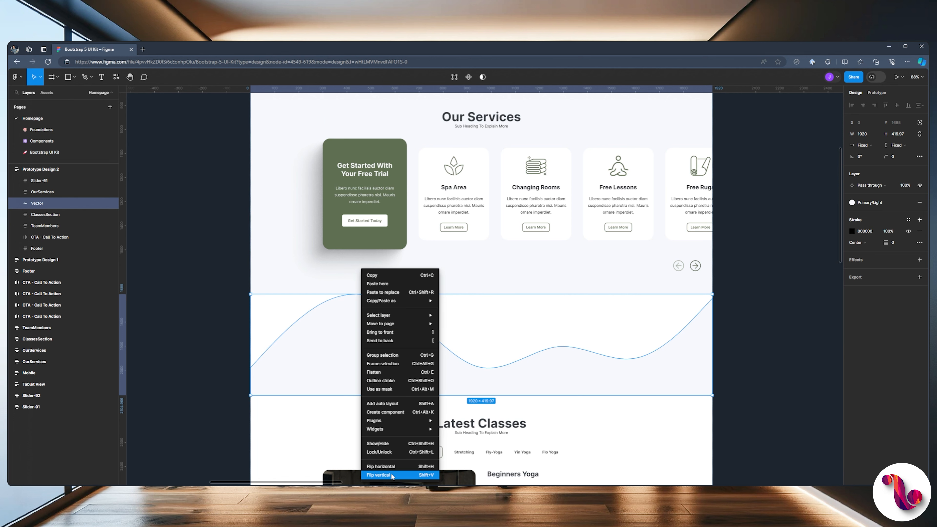
left_click(378, 475)
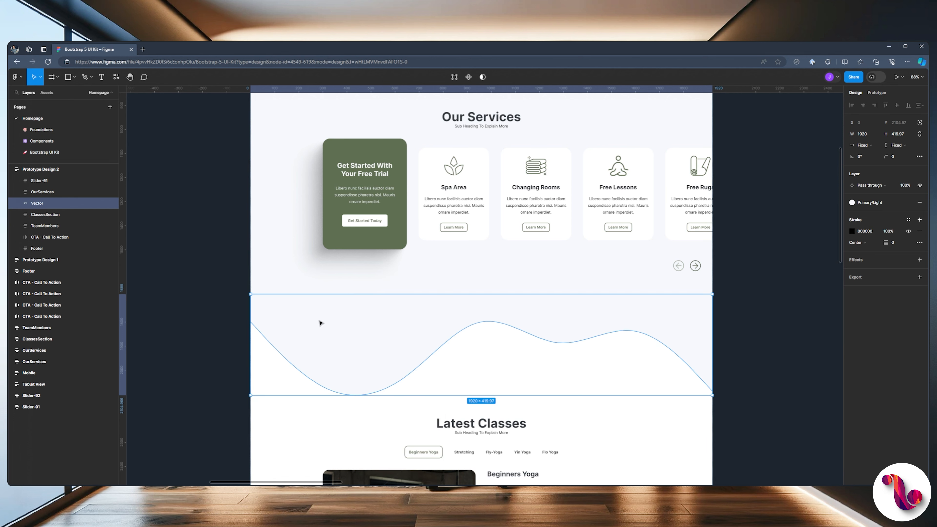
left_click(203, 359)
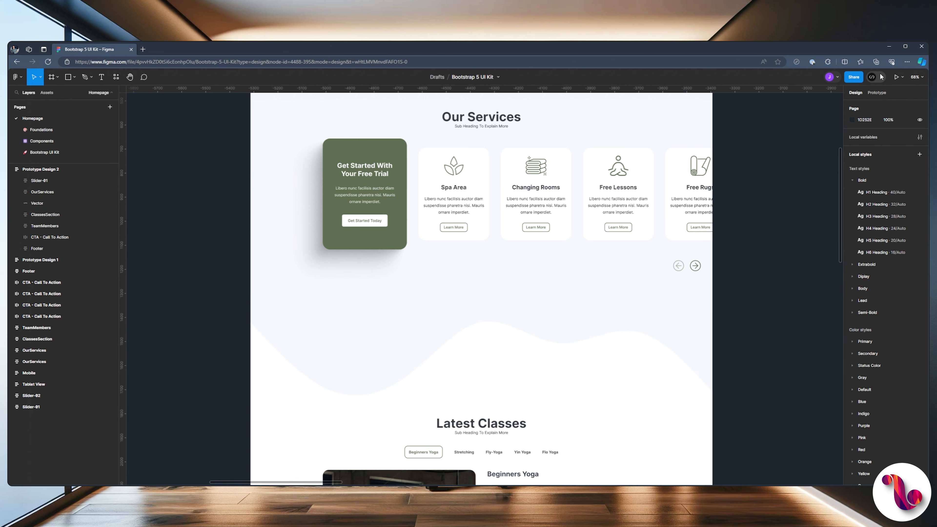
Open the prototype preview and examine the transition between the Our Services and Latest Classes sections.
left_click(896, 77)
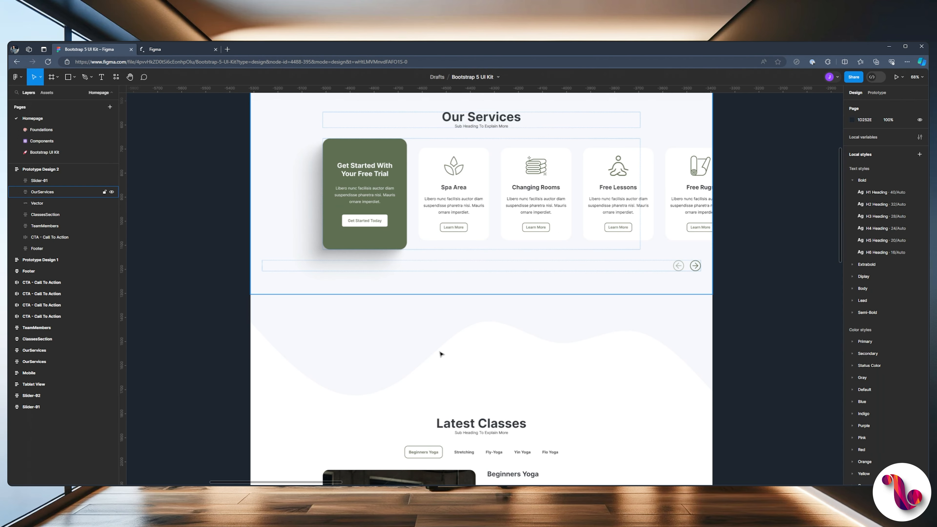
scroll(433, 347, "down", 2)
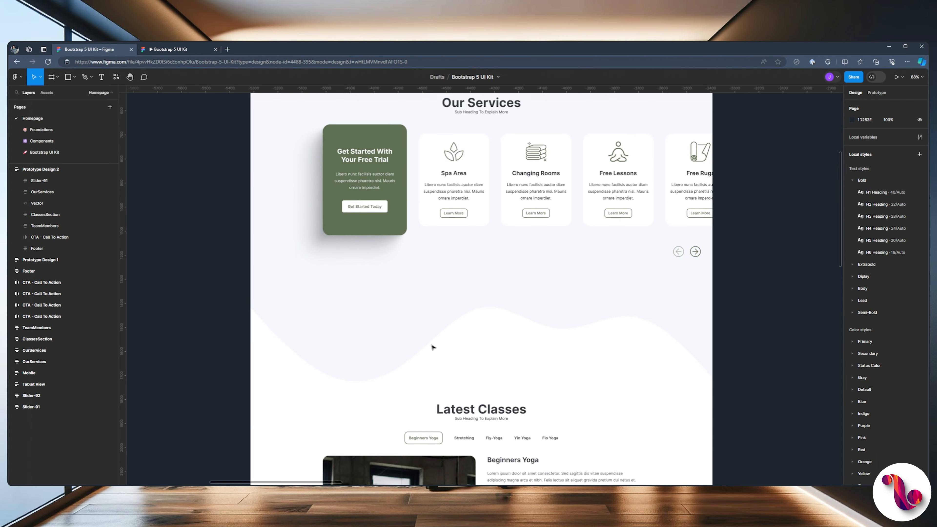
scroll(432, 347, "down", 2)
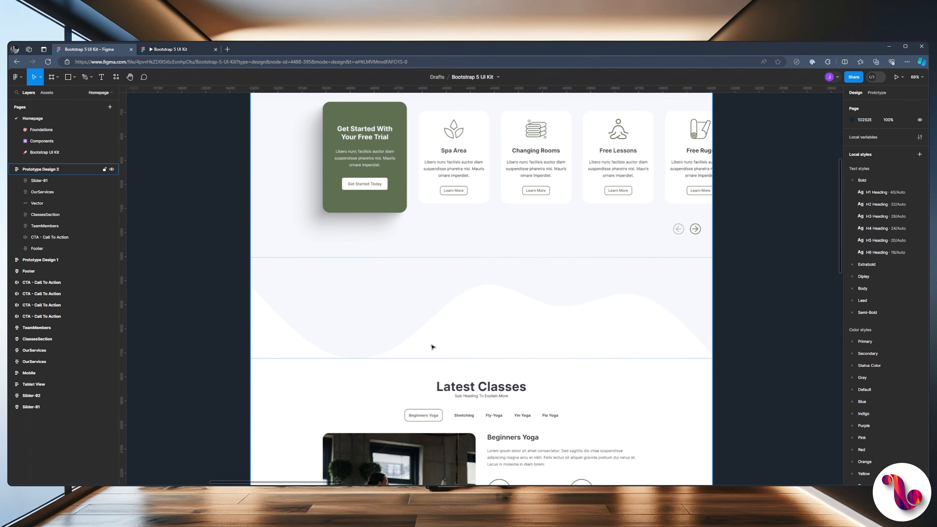
scroll(432, 347, "up", 4)
scroll(432, 347, "down", 3)
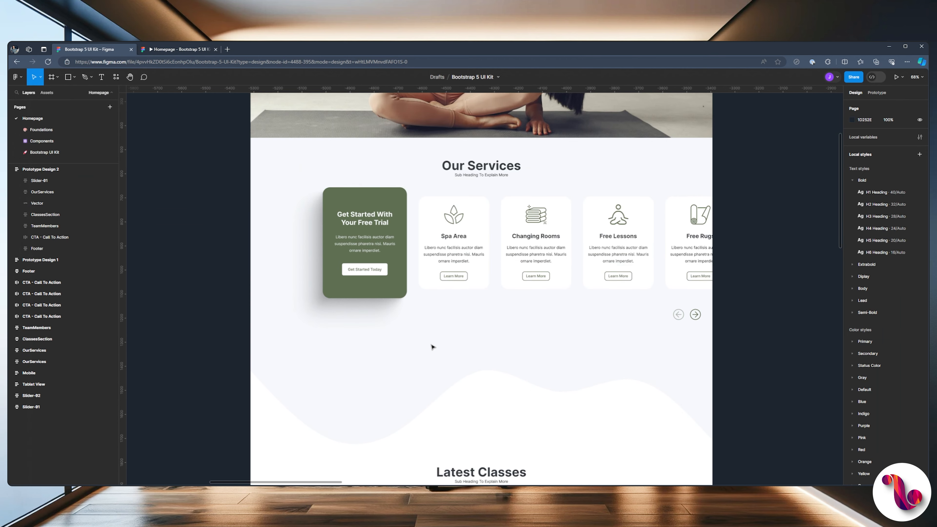
left_click(155, 49)
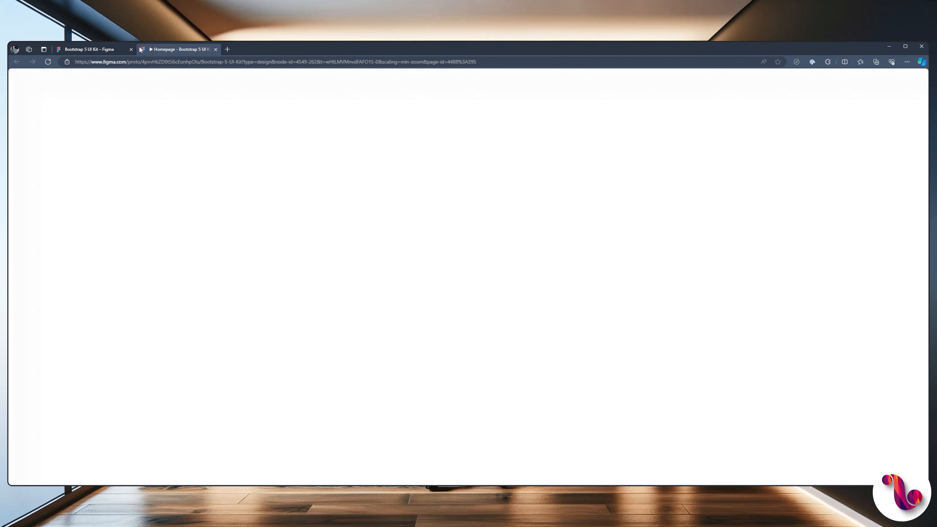
scroll(448, 299, "down", 6)
scroll(449, 299, "down", 10)
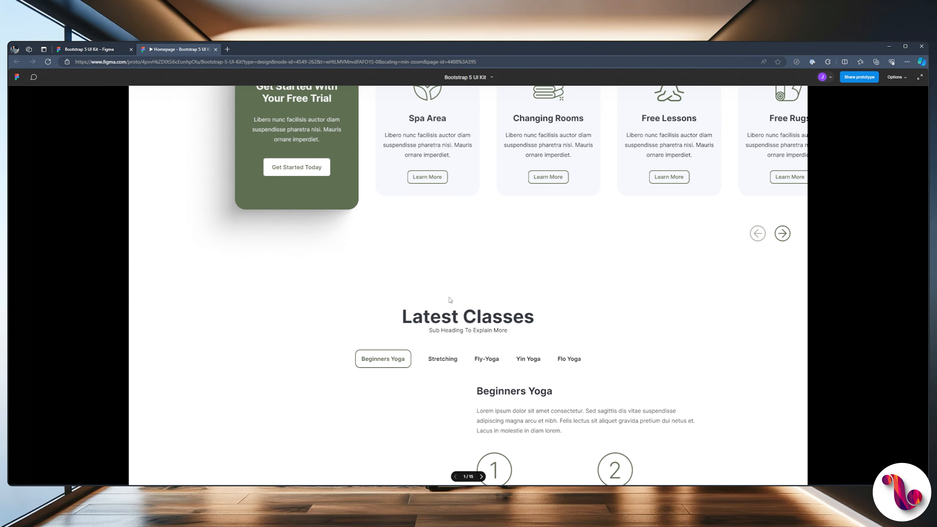
Compare the transition from Our Services to Latest Classes in the previews of Prototype Design 1 and Prototype Design 2.
scroll(449, 300, "up", 12)
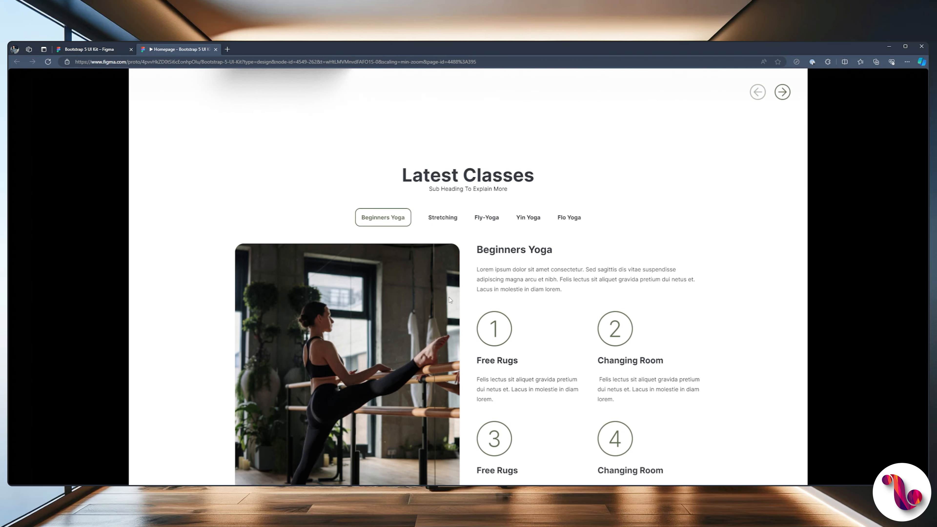
scroll(449, 300, "down", 10)
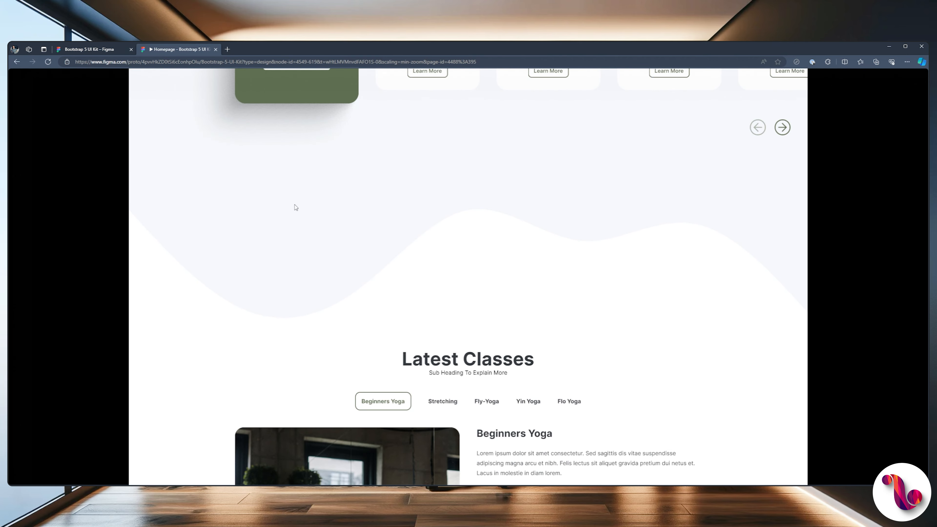
scroll(606, 254, "up", 5)
scroll(607, 255, "down", 4)
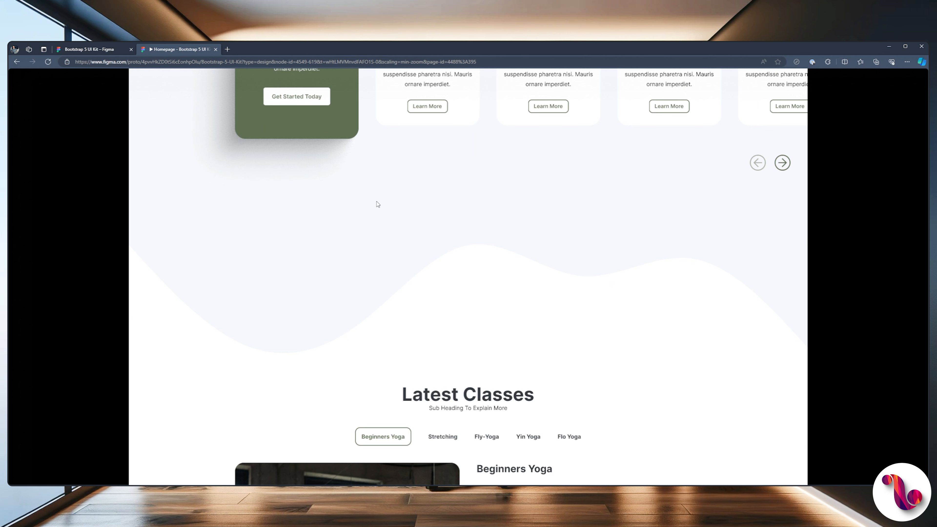
Reduce the wave vector's height in Prototype Design 2 to about 246 px and check it in the prototype preview.
left_click(95, 50)
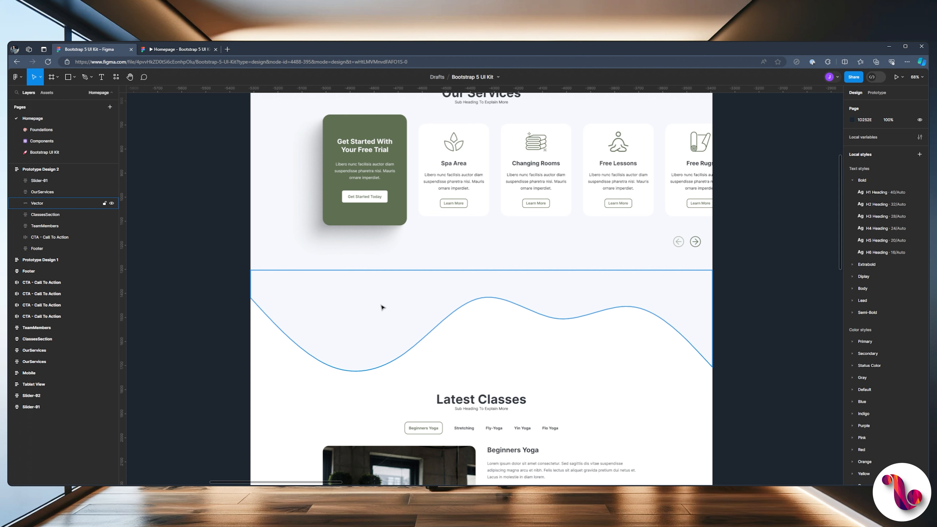
left_click(383, 332)
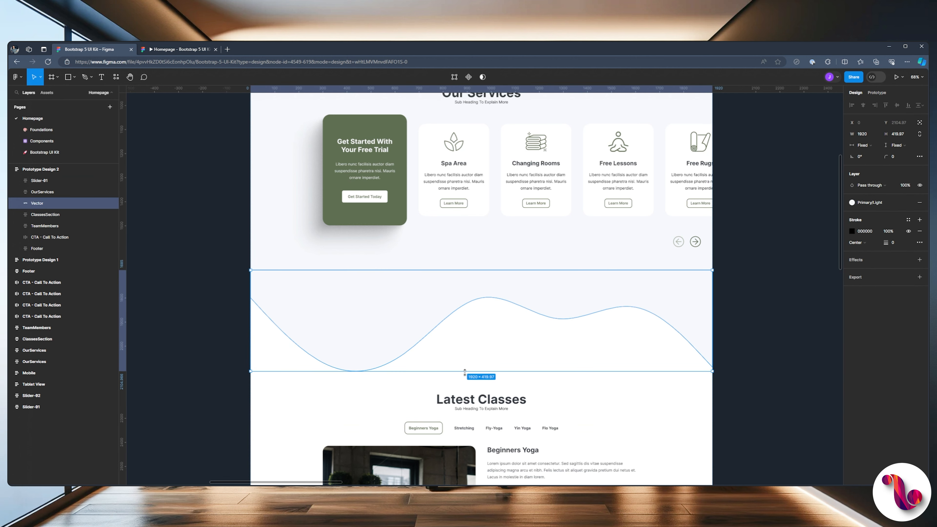
left_click_drag(465, 370, 469, 327)
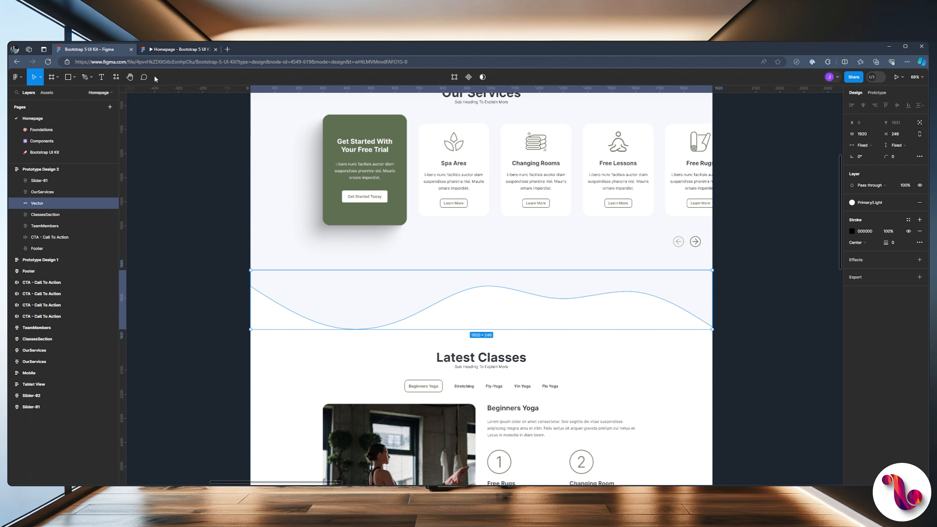
left_click(162, 49)
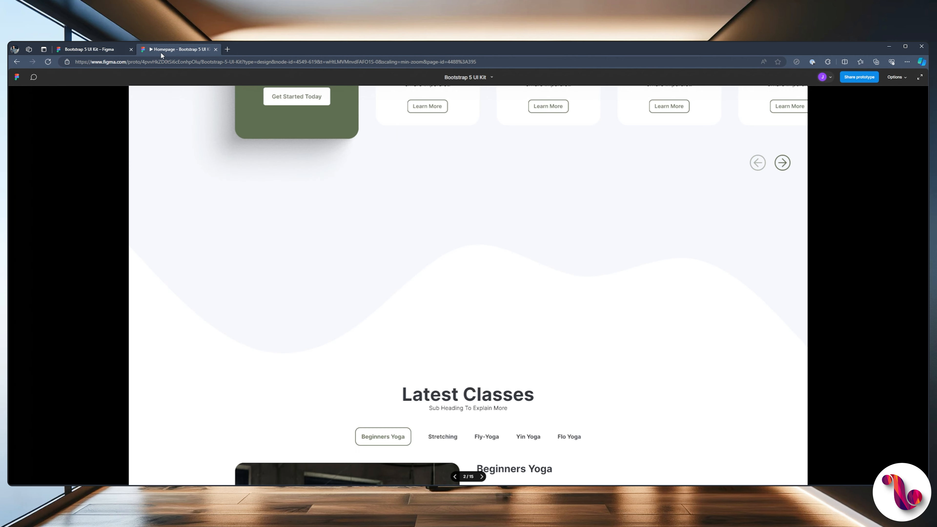
left_click(96, 48)
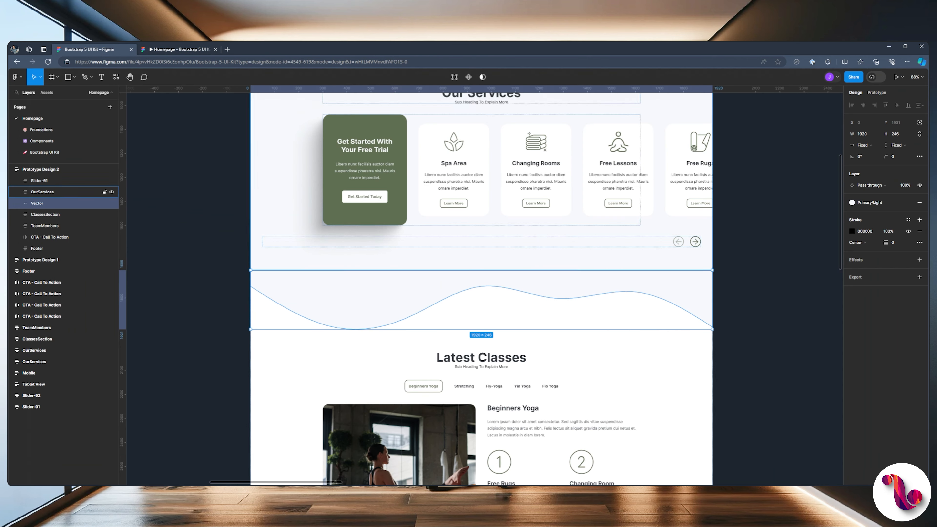
left_click(168, 50)
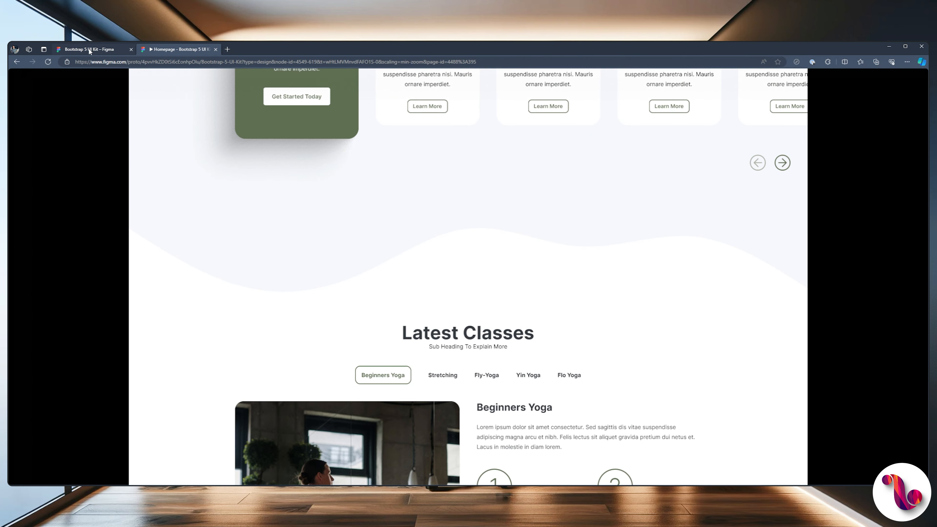
Edit the wave vector's points and move its whole straight top edge down toward the crest of the curve.
left_click(89, 49)
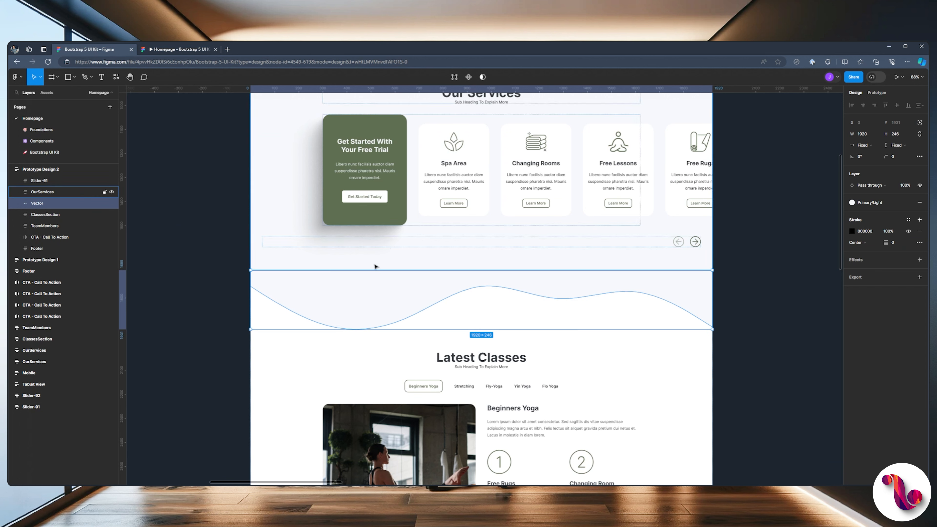
double_click(367, 290)
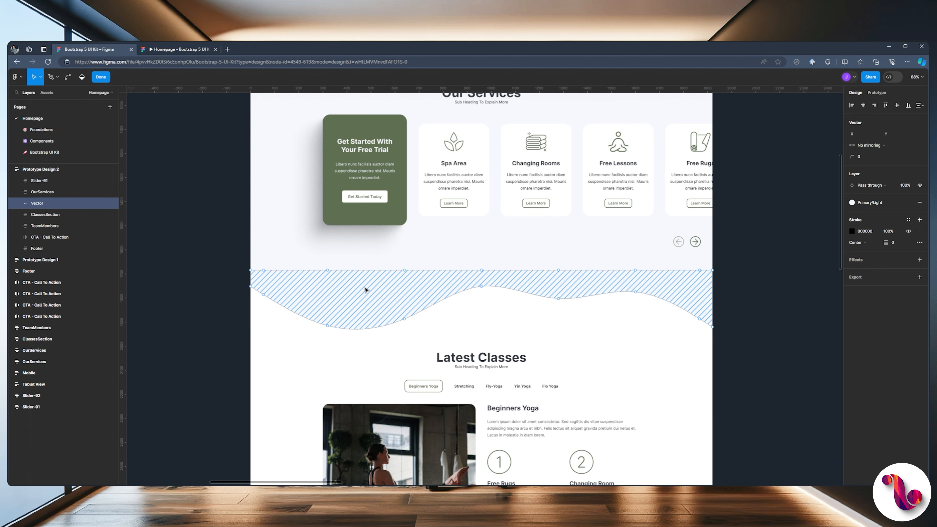
left_click_drag(244, 260, 722, 269)
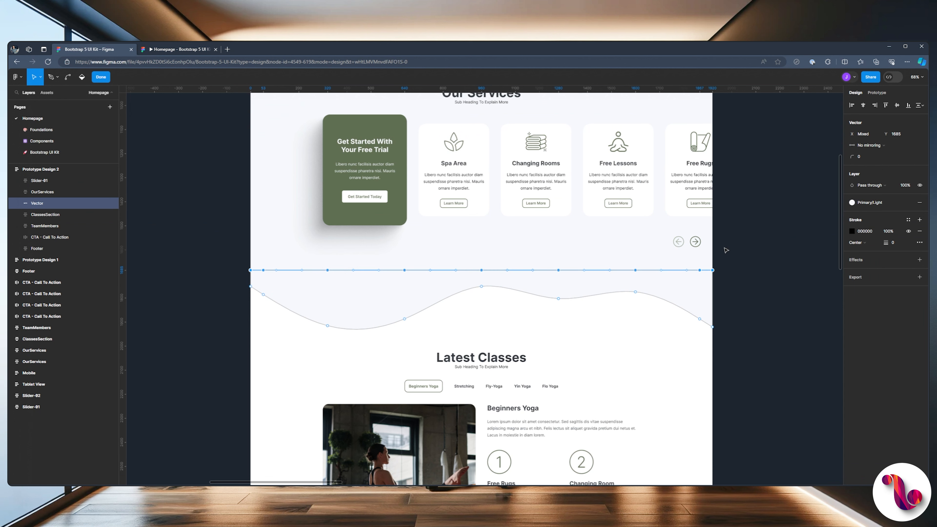
key("Down")
key("Down")
key("Down")
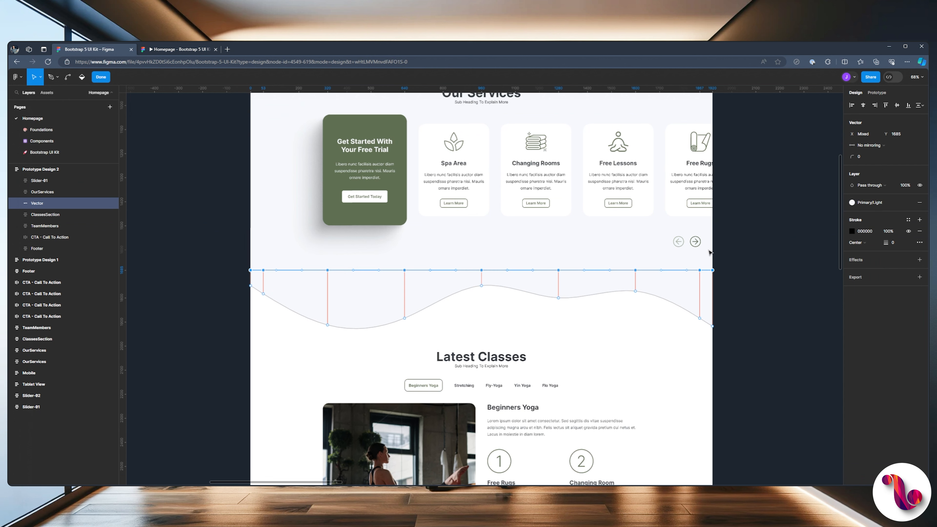
key("shift+Down")
key("shift+Down")
key("shift+Down")
key("shift+Down")
key("shift+Down")
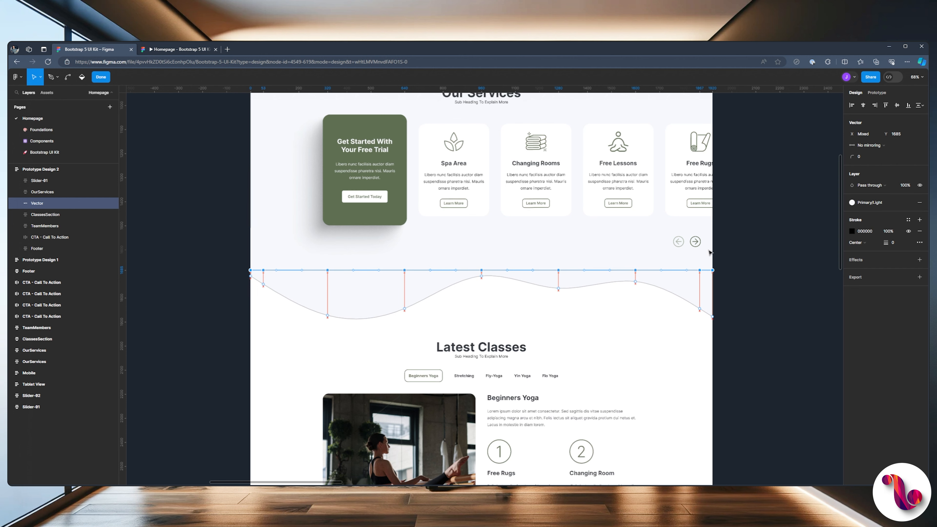
Fine-tune the wave's top-edge points down to meet the curve's highest crest and check the transition in the preview.
scroll(710, 252, "up", 3)
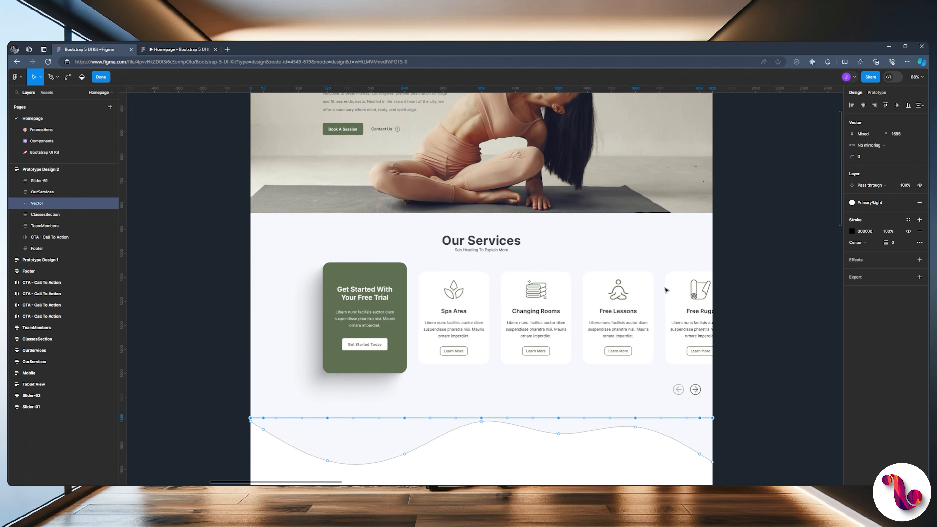
scroll(623, 274, "up", 5)
key("shift+Down")
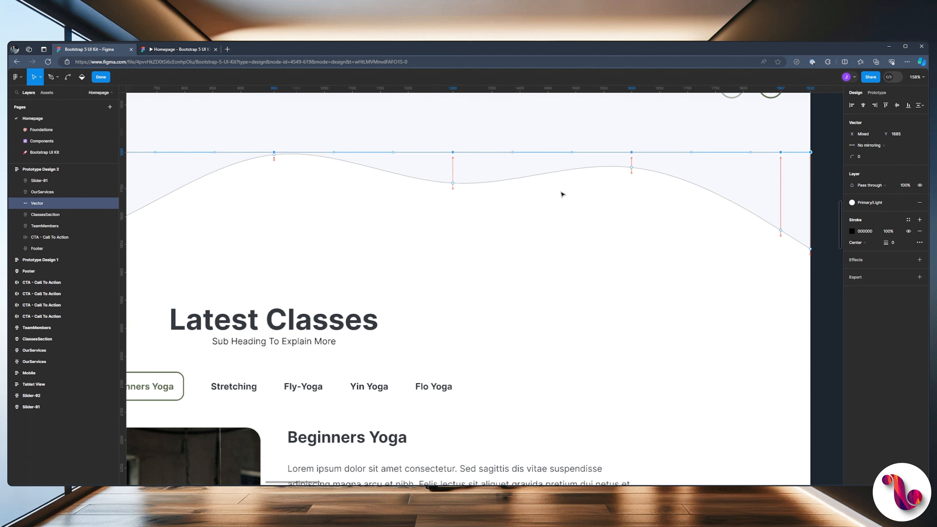
key("Down")
key("Down")
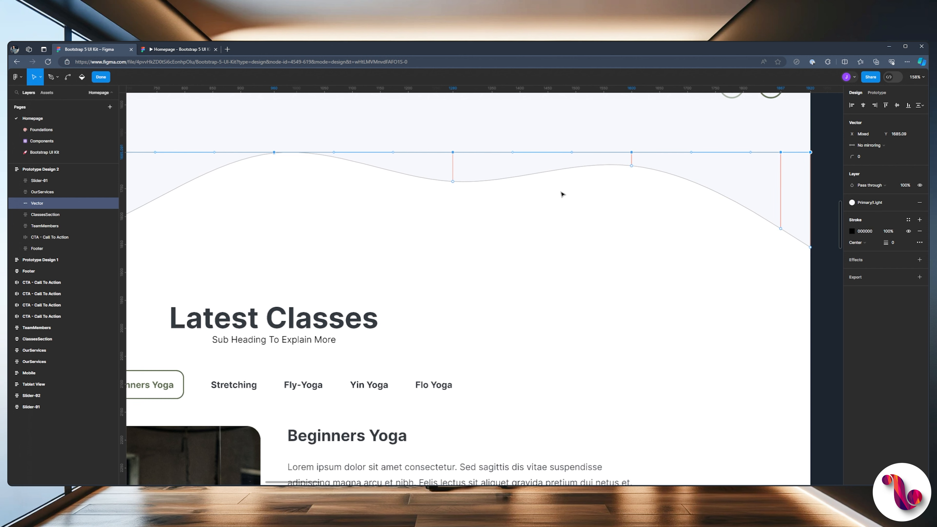
left_click(561, 193)
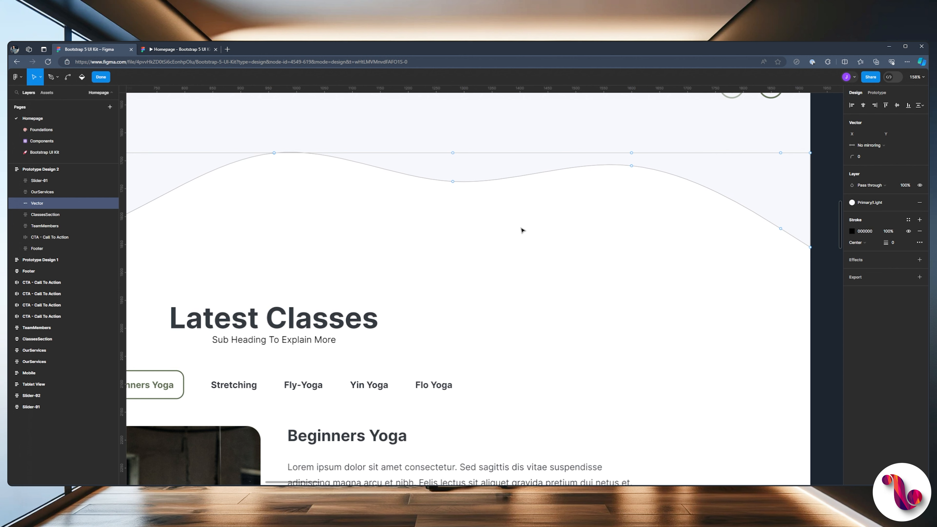
left_click(177, 50)
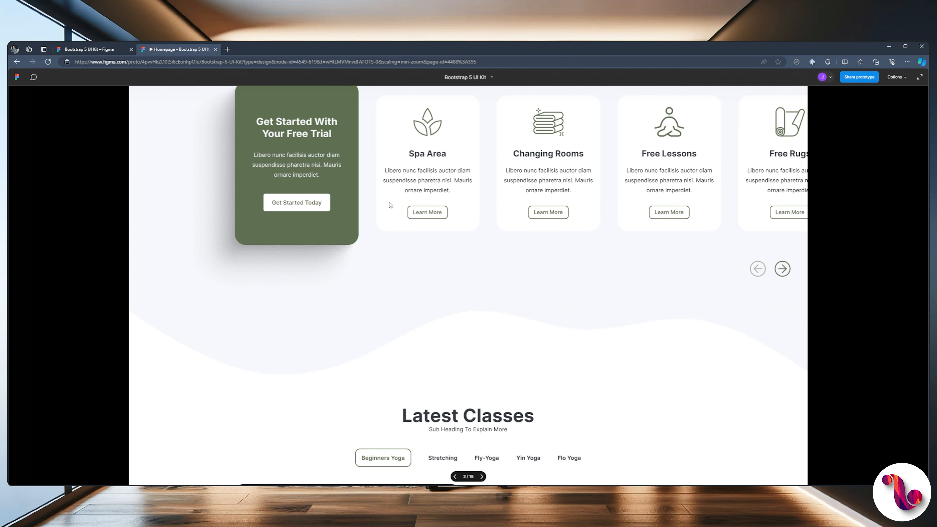
scroll(390, 205, "down", 3)
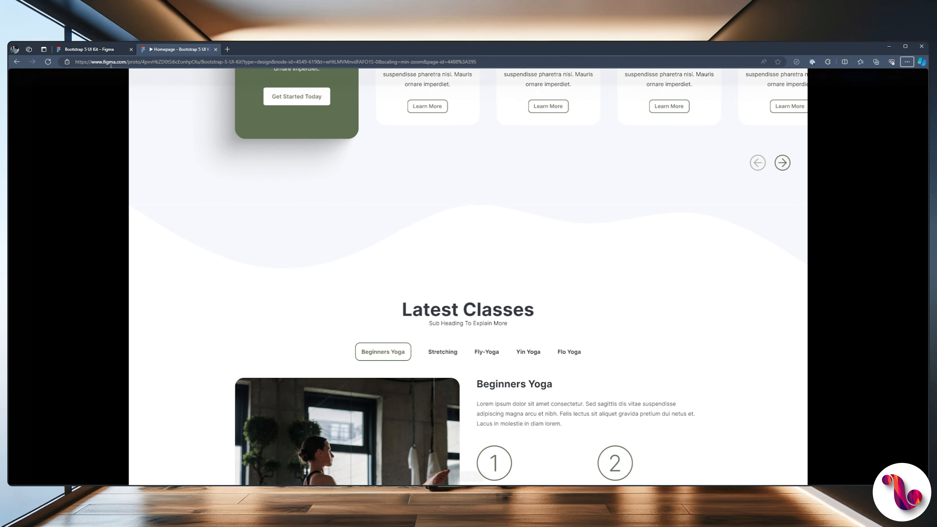
Restore the selection of the wave's top-edge points, nudge them slightly back up to Y 1685, and check the preview.
left_click(91, 49)
scroll(539, 248, "up", 1)
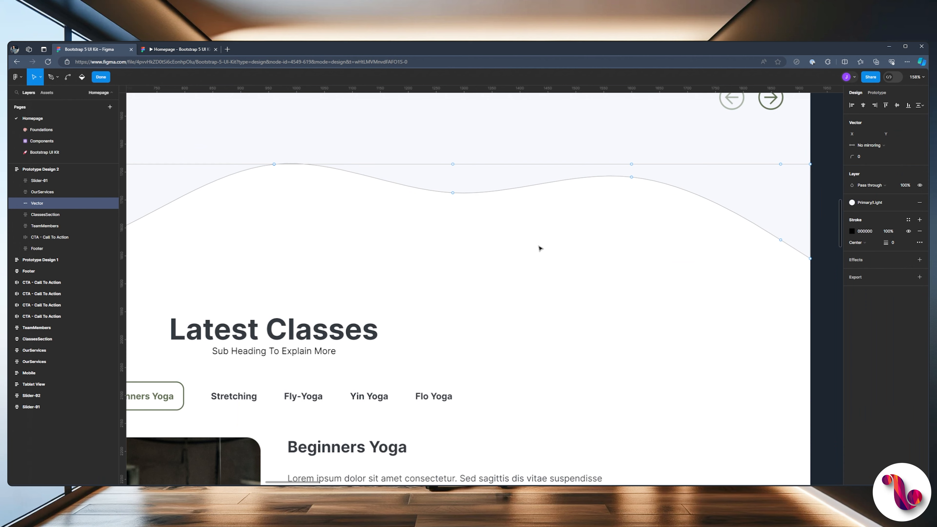
scroll(539, 248, "down", 2)
key("ctrl+z")
key("Up")
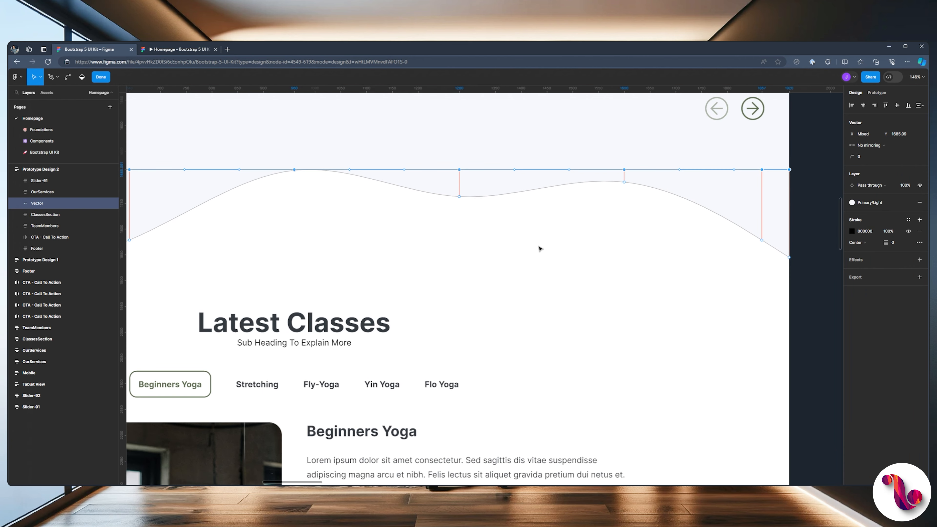
key("Up")
left_click(164, 51)
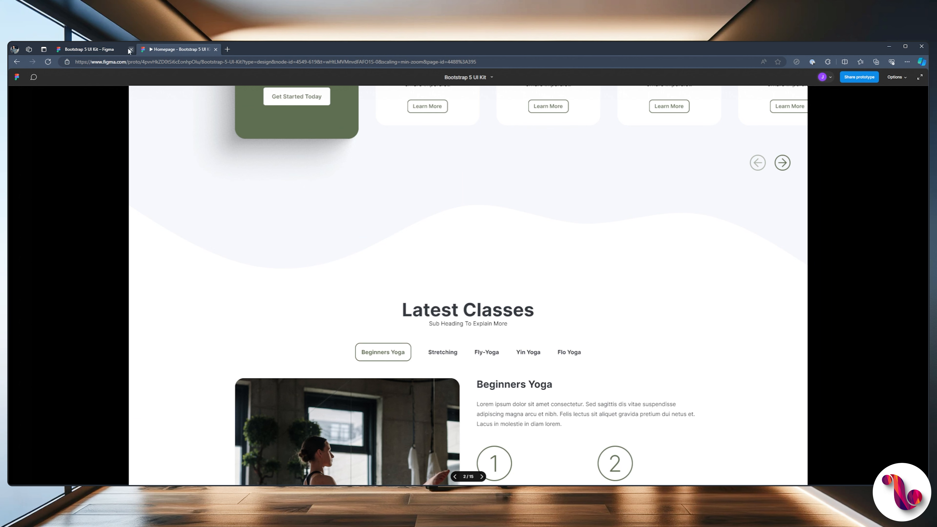
Finish editing the wave vector and examine the transition between Our Services and Latest Classes in the preview.
left_click(111, 49)
scroll(531, 282, "down", 1)
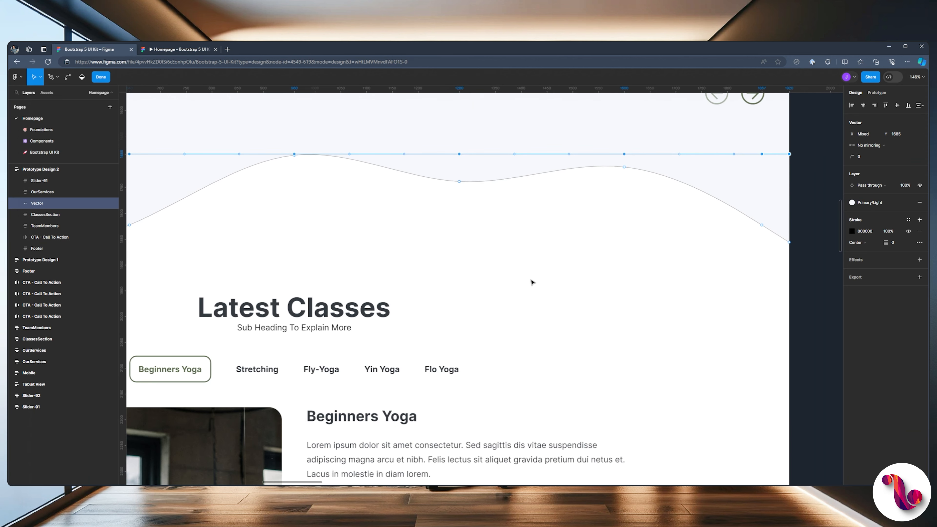
scroll(531, 283, "down", 1)
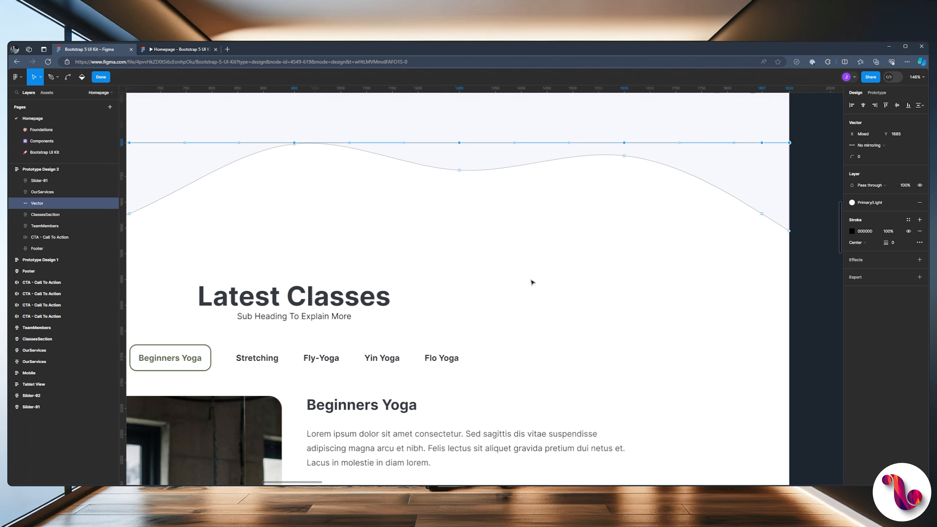
scroll(531, 282, "down", 4, "ctrl")
scroll(531, 282, "up", 1, "ctrl")
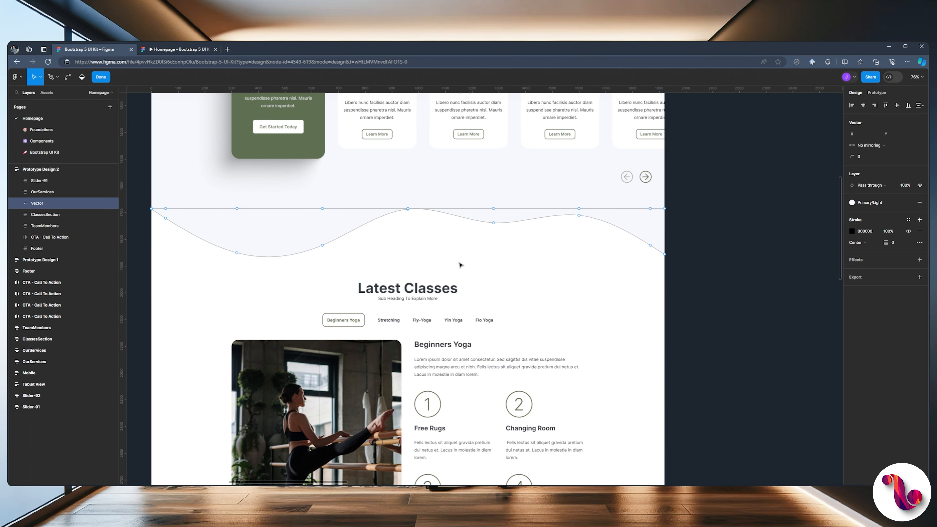
key("Escape")
left_click(162, 52)
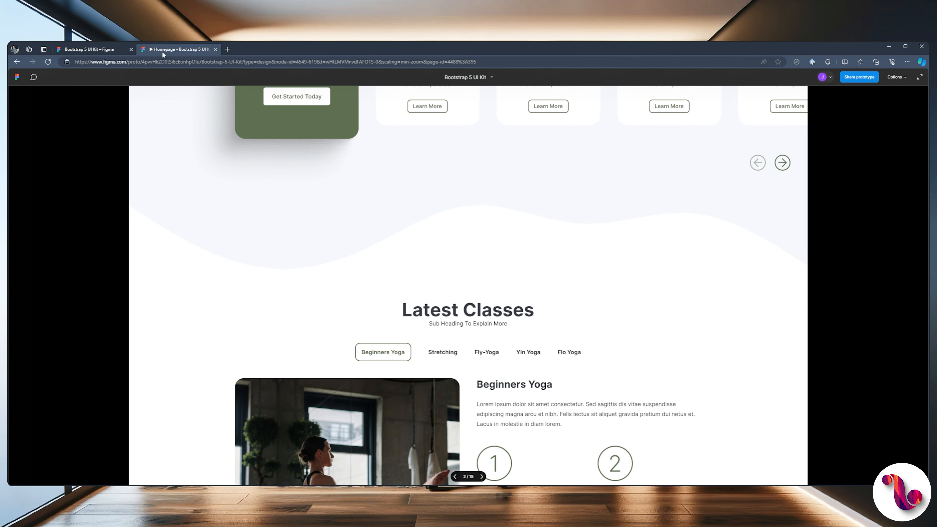
scroll(440, 283, "up", 5)
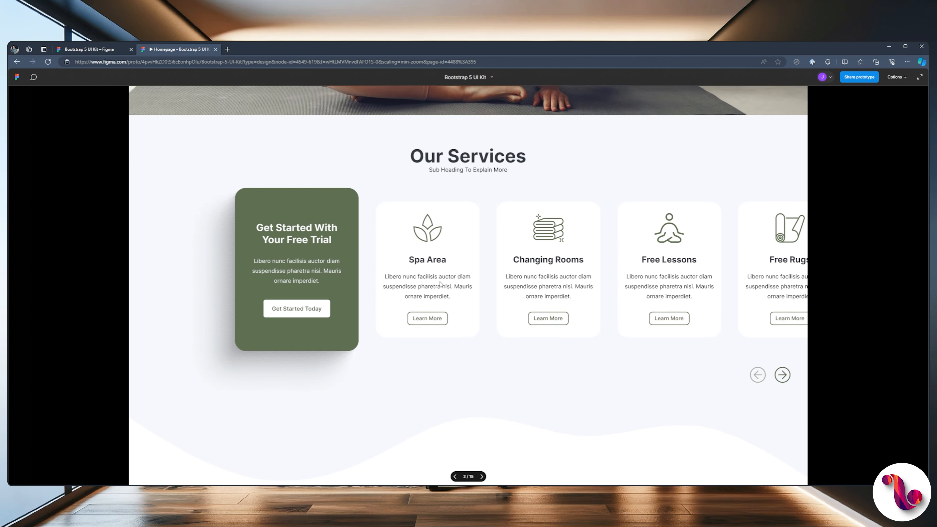
scroll(440, 283, "down", 5)
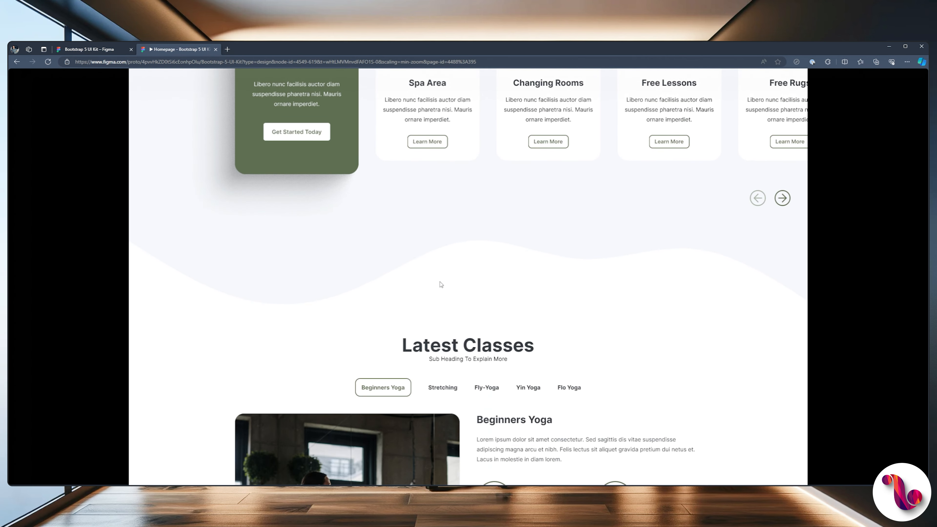
scroll(440, 284, "down", 1)
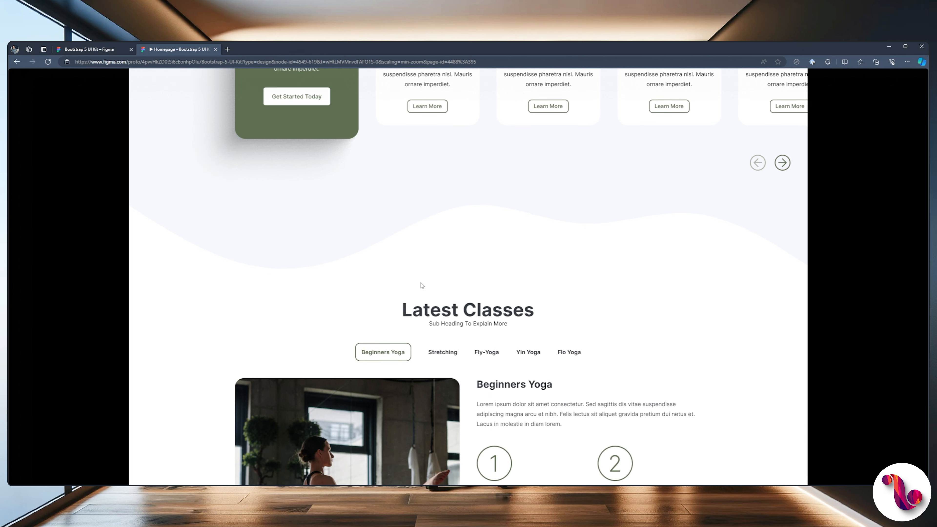
Switch the ClassesSection frame in Prototype Design 2 to individual padding and set its top padding to 48.
left_click(93, 47)
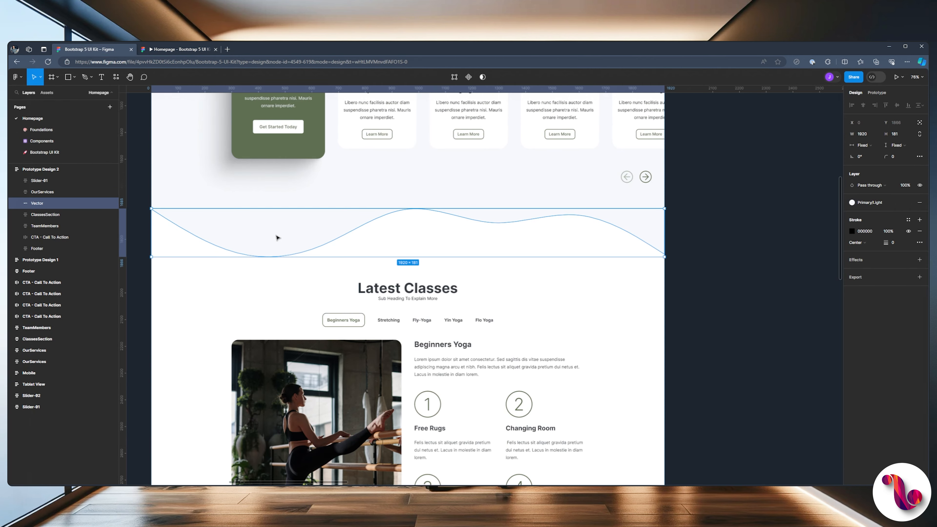
left_click(247, 273)
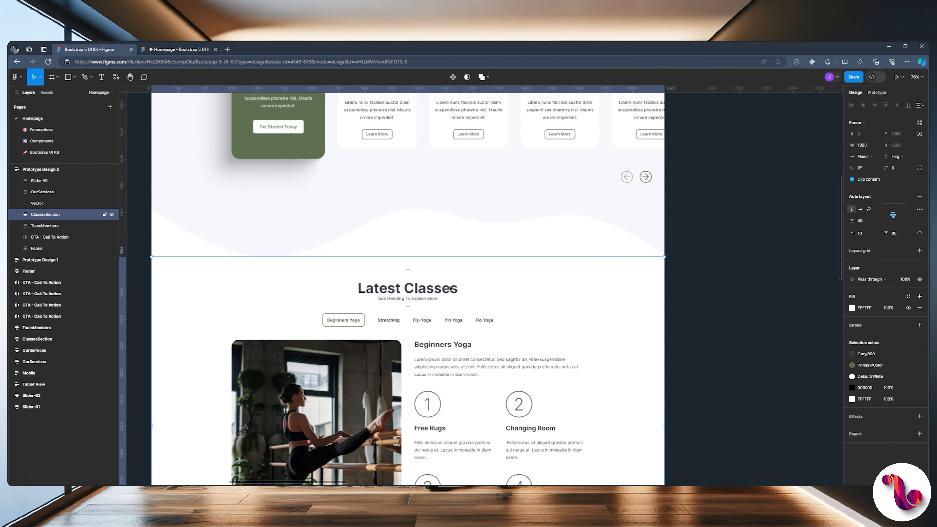
left_click(920, 234)
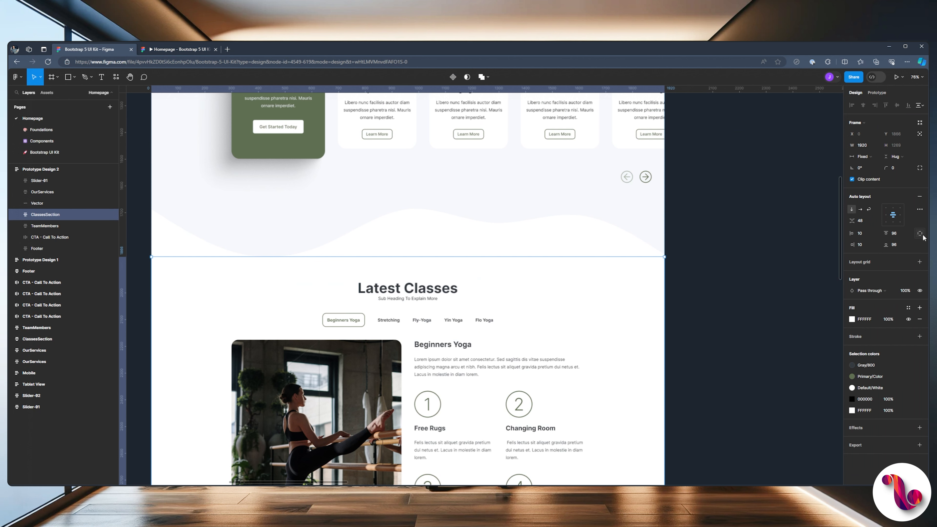
left_click(901, 233)
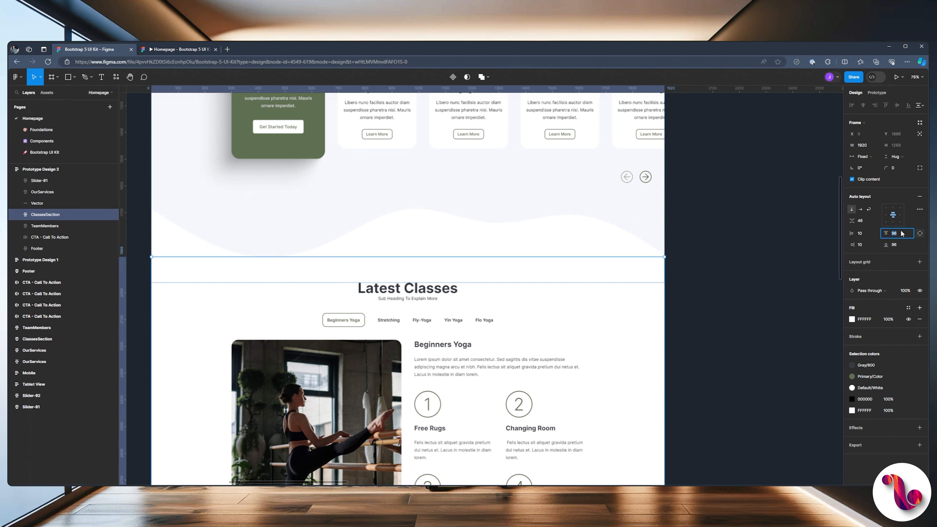
type("48")
key("Return")
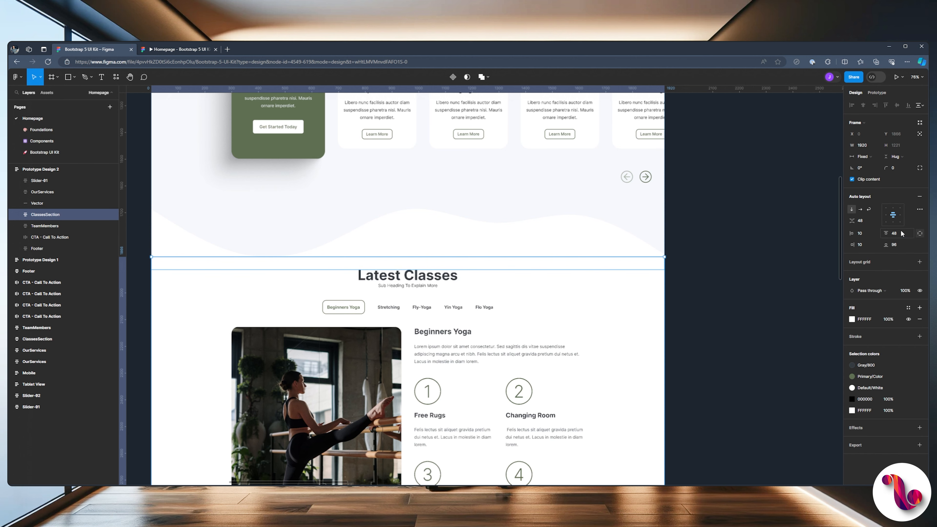
Check the Latest Classes spacing in the preview, and give the OurServices frame individual padding with a bottom value of 48.
left_click(182, 52)
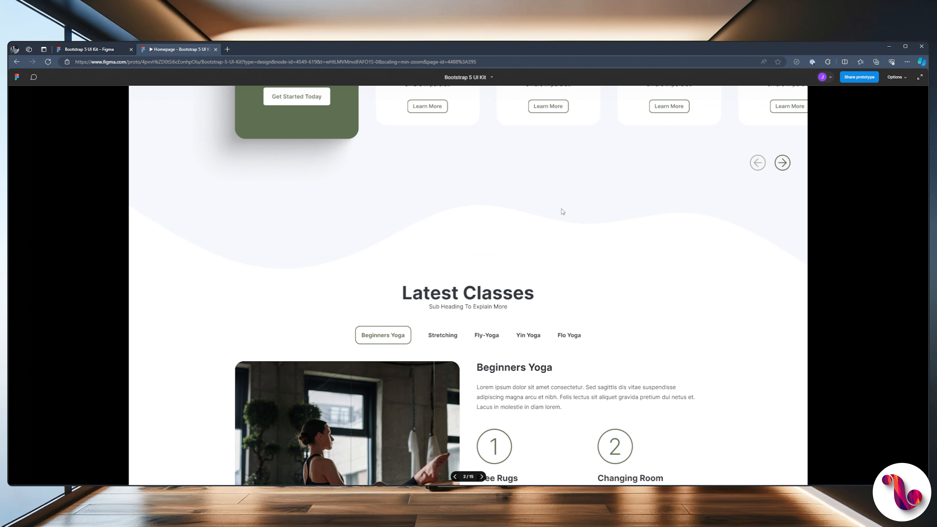
scroll(580, 266, "down", 2)
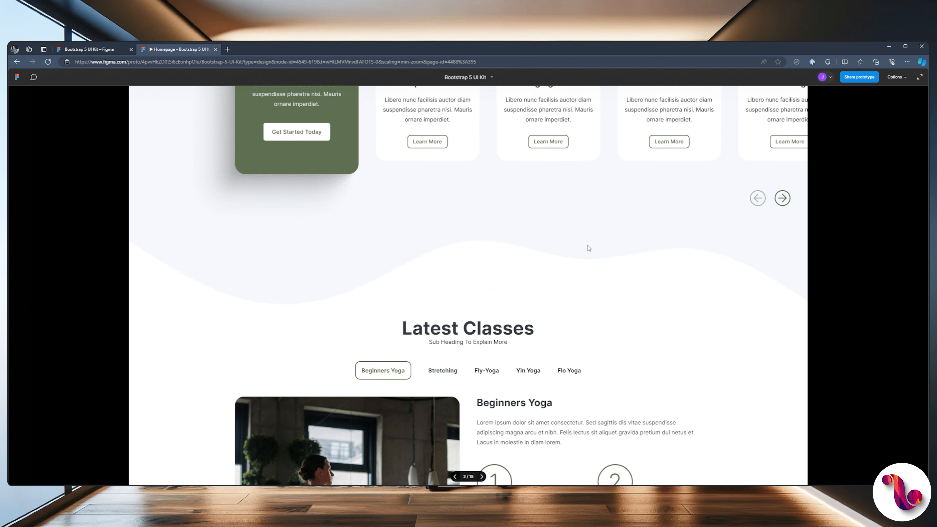
key("ctrl+Tab")
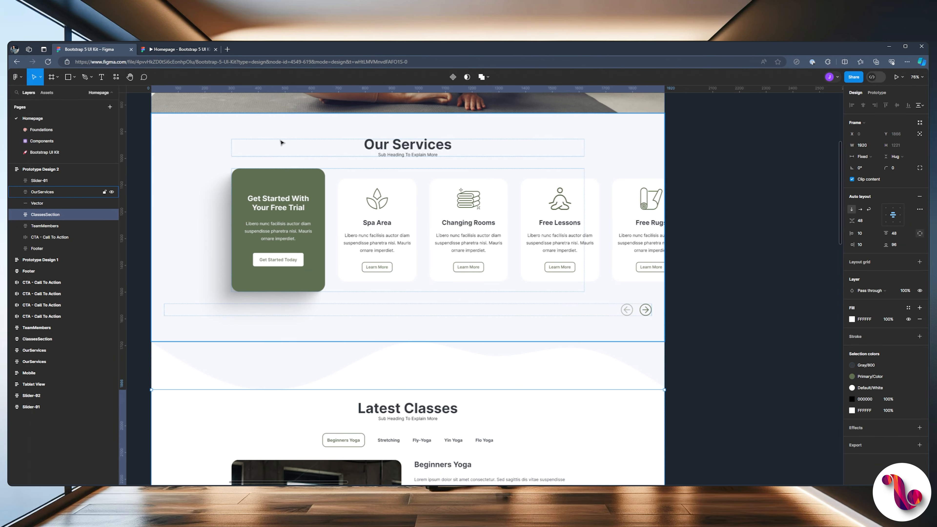
left_click(282, 142)
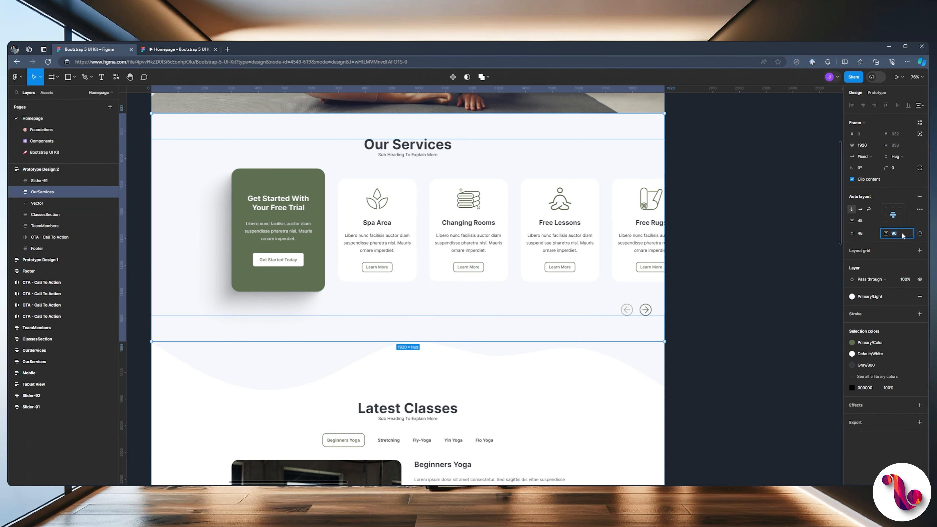
left_click(919, 233)
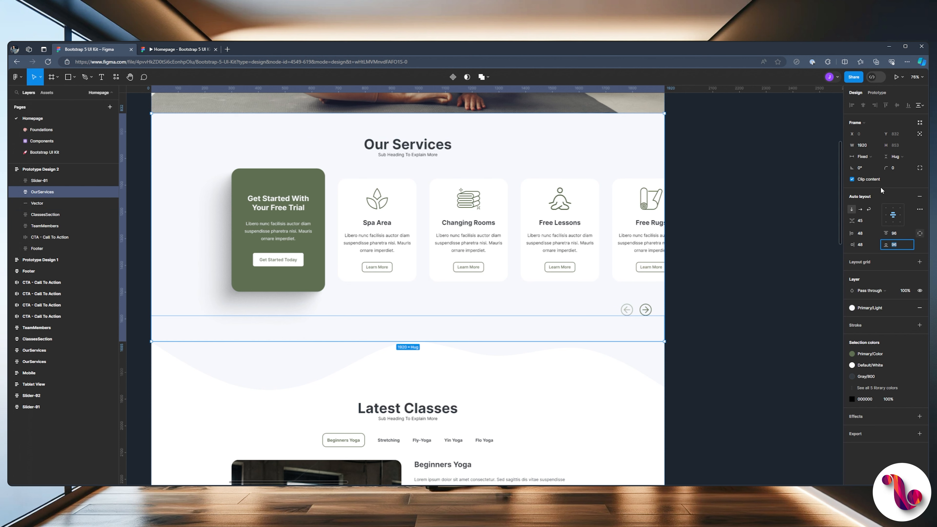
type("48")
key("Return")
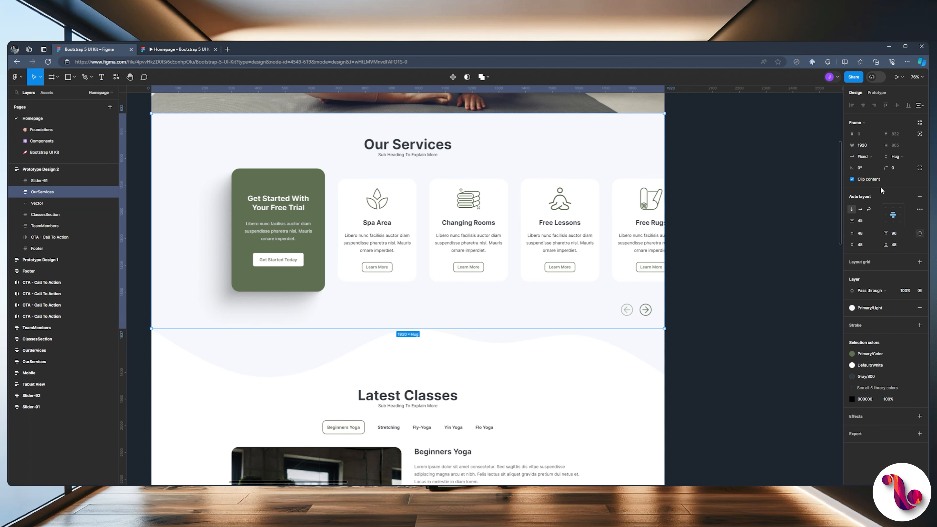
Review the wave transition in the preview, and set the ClassesSection frame's top padding to 0.
left_click(172, 50)
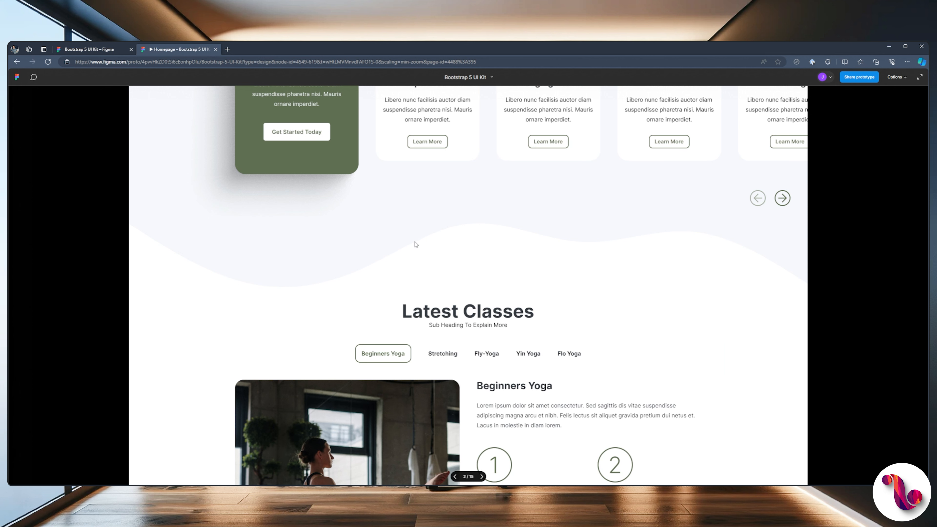
scroll(416, 244, "up", 5)
scroll(415, 249, "down", 2)
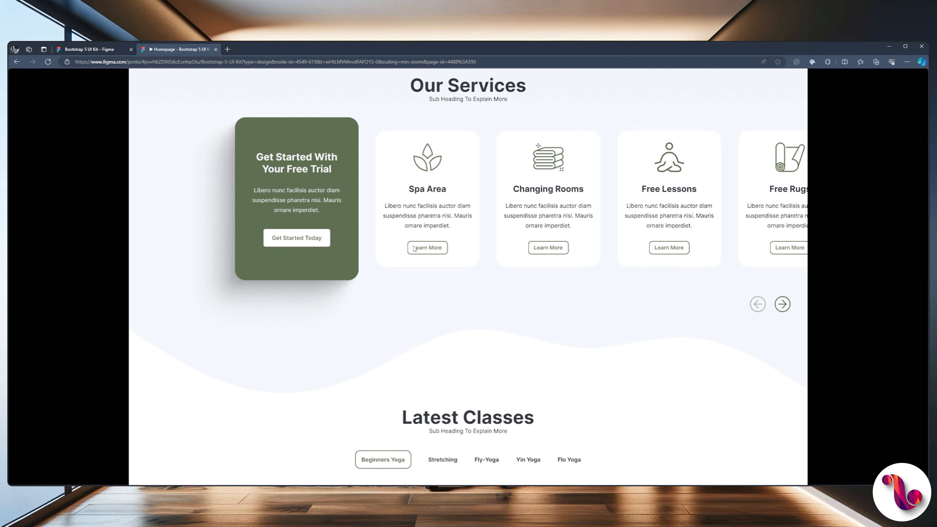
scroll(415, 249, "down", 3)
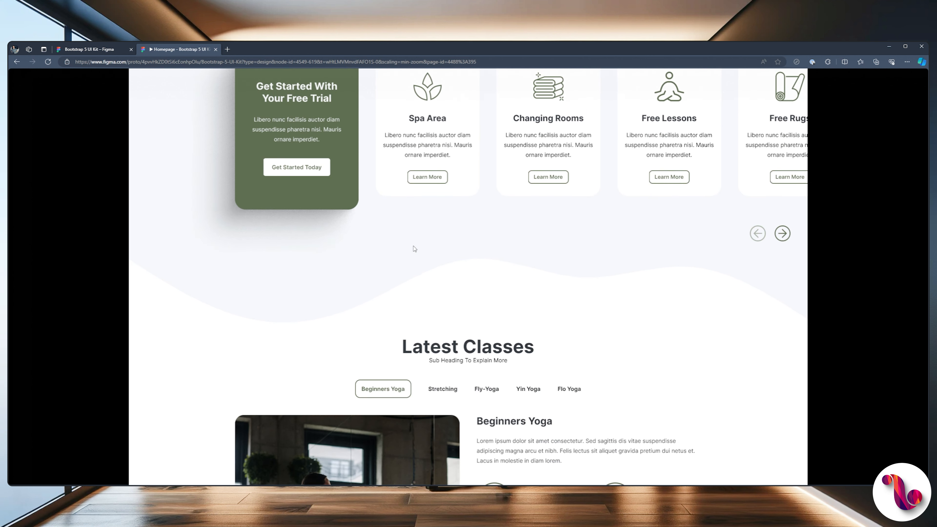
scroll(414, 249, "up", 1)
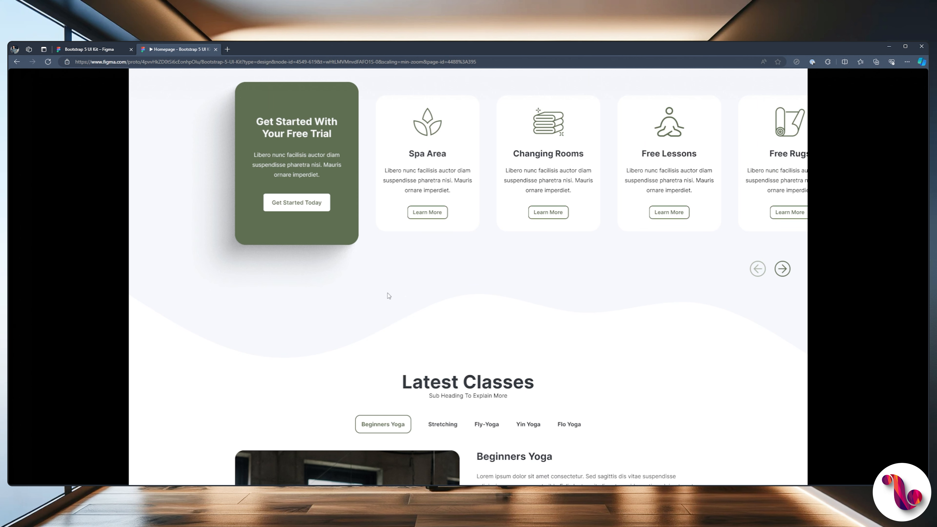
left_click(80, 48)
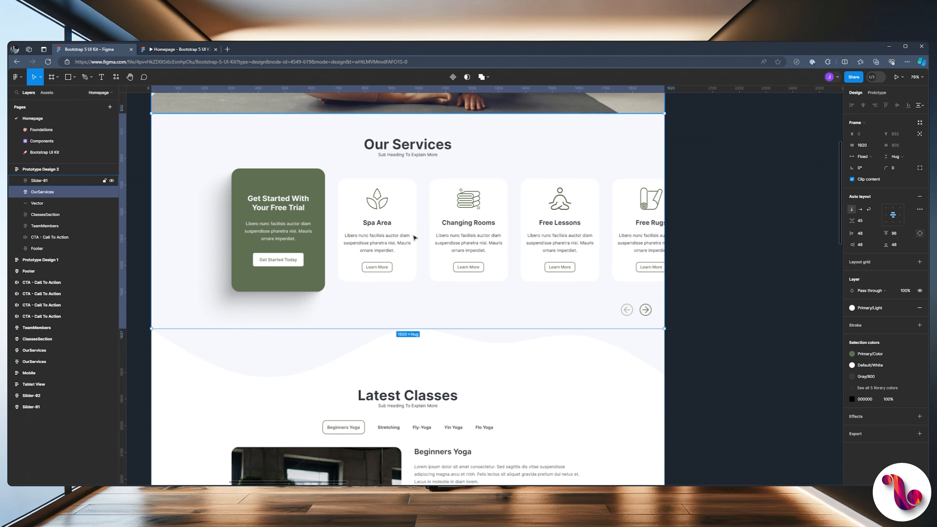
left_click(397, 382)
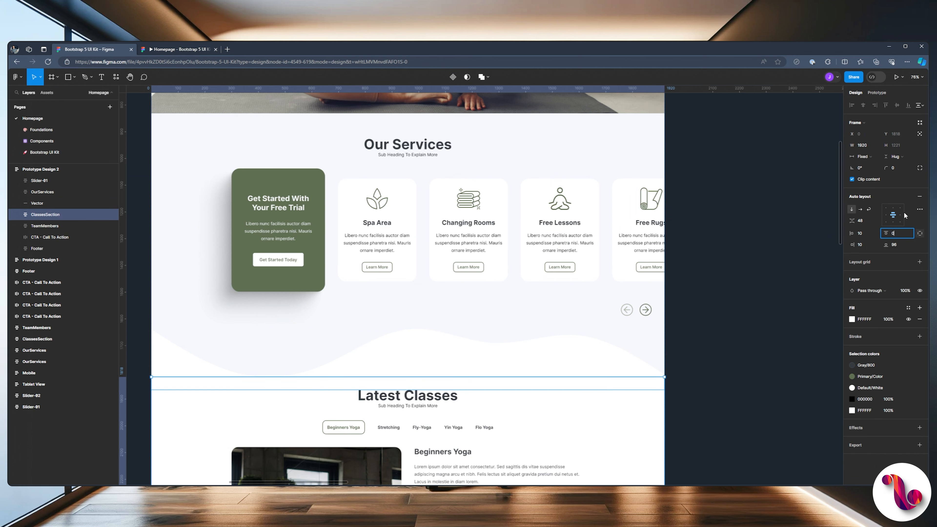
type("0")
key("Return")
Examine the homepage preview from the hero through Our Services and Latest Classes to Our Great Team.
left_click(173, 49)
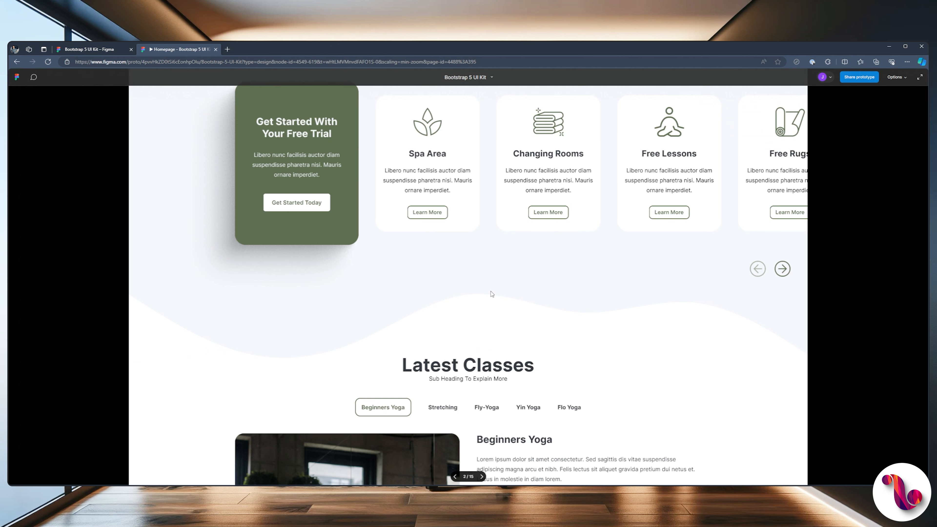
scroll(492, 294, "down", 2)
scroll(490, 295, "up", 8)
scroll(490, 298, "up", 3)
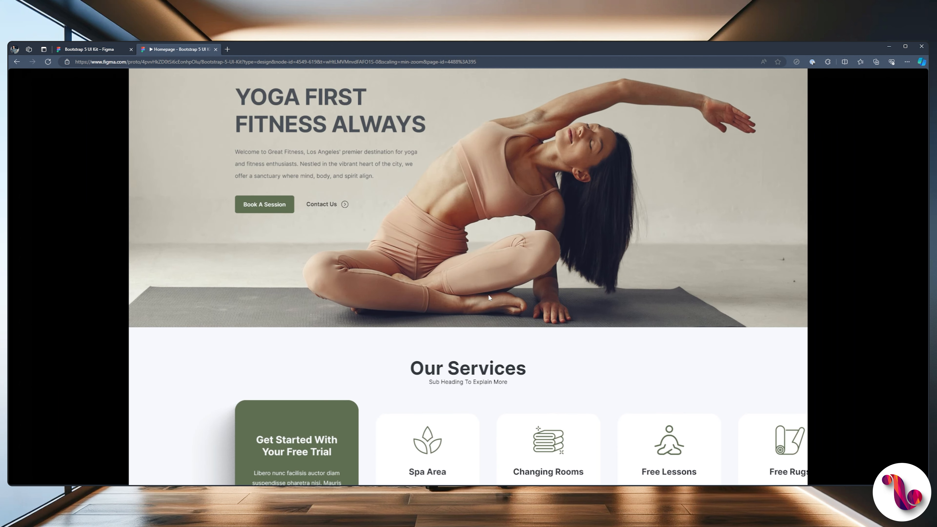
scroll(490, 298, "down", 9)
scroll(490, 298, "down", 5)
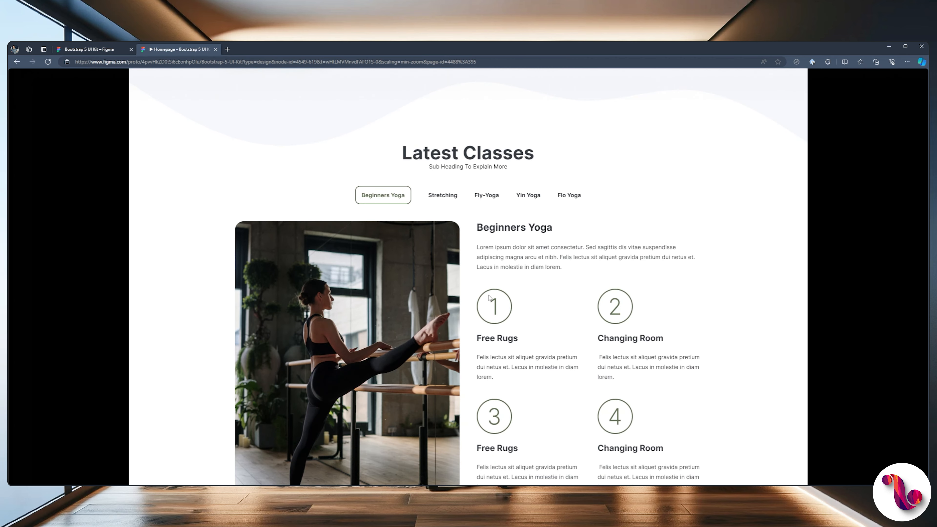
scroll(489, 297, "up", 3)
scroll(490, 298, "down", 9)
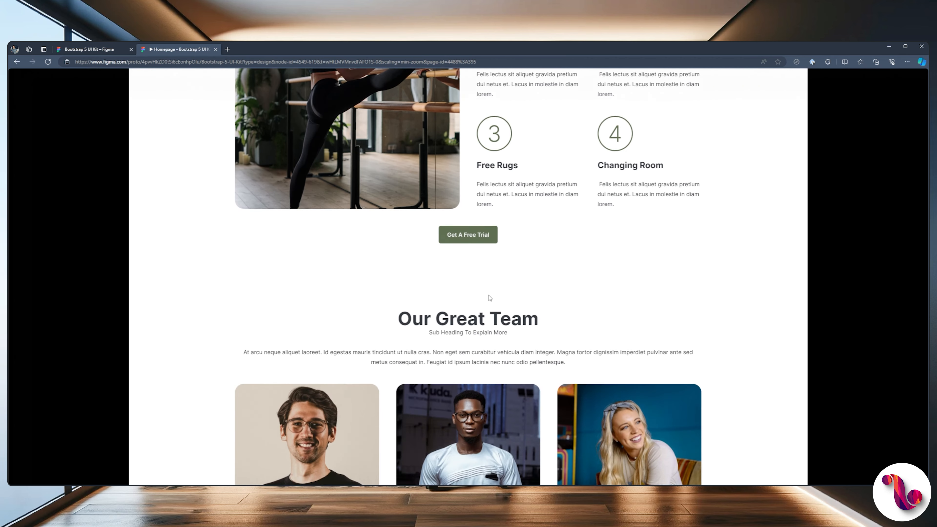
scroll(490, 298, "down", 2)
scroll(487, 298, "up", 5)
Return to the design file and duplicate the standalone TeamMembers frame into the empty space beside the original.
left_click(77, 49)
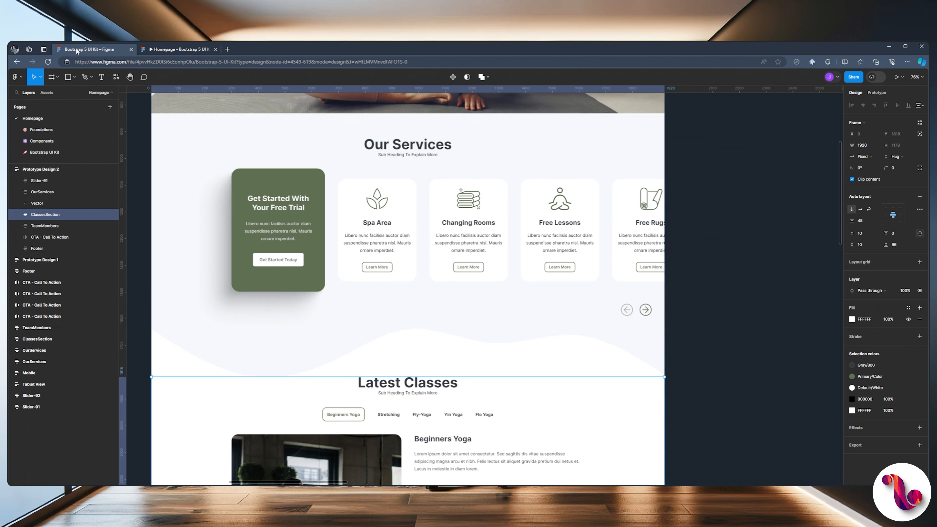
scroll(377, 226, "down", 5)
scroll(378, 226, "down", 5)
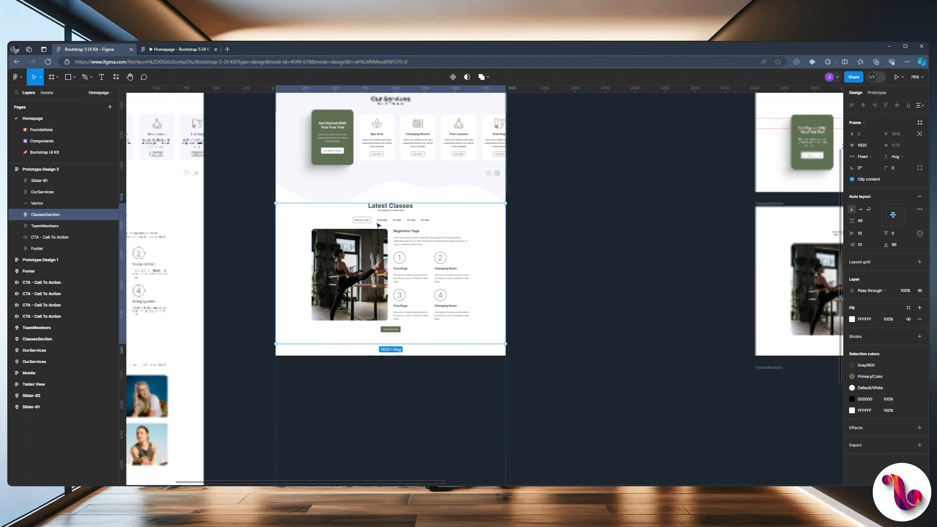
scroll(376, 243, "down", 5)
left_click_drag(674, 235, 301, 234)
left_click(389, 214)
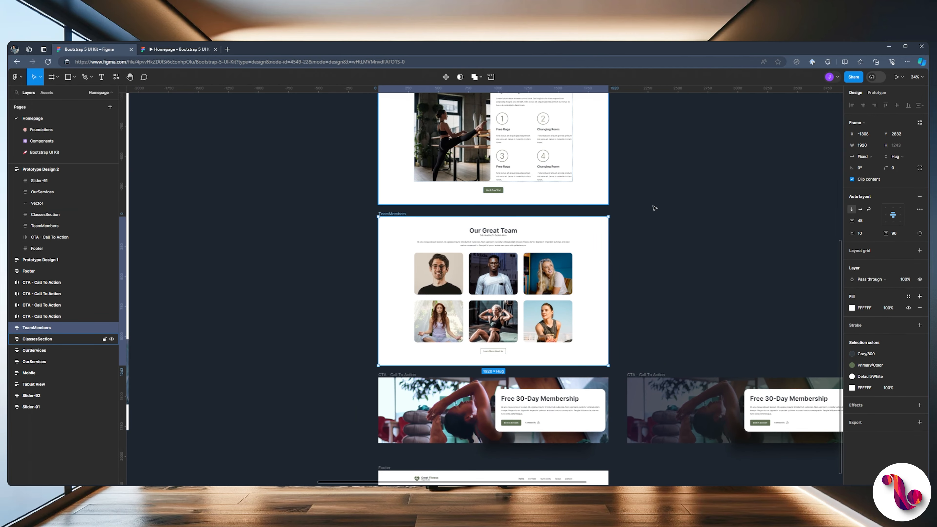
scroll(574, 219, "right", 3)
left_click_drag(512, 236, 580, 236)
left_click(762, 164)
left_click_drag(762, 164, 535, 148)
scroll(418, 184, "down", 2)
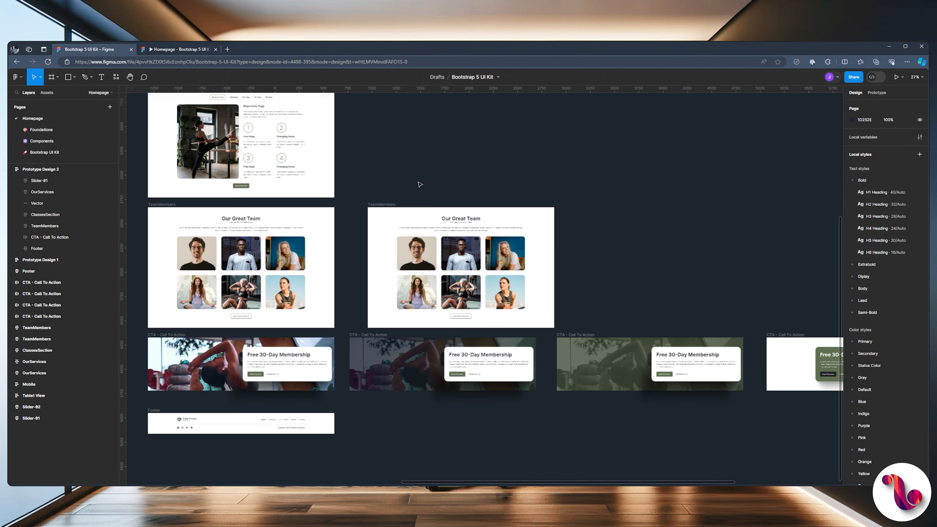
Move the TeamMembers copy closer to the original, placing it at X 740, Y 2832.
scroll(394, 202, "up", 6)
scroll(389, 205, "down", 1)
left_click_drag(349, 214, 307, 215)
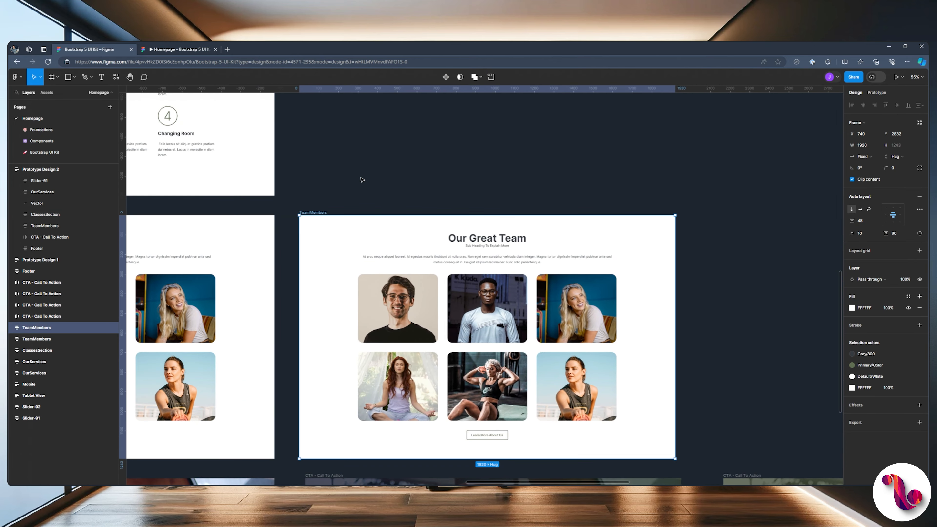
scroll(402, 196, "down", 1)
left_click(441, 225)
scroll(442, 226, "up", 1)
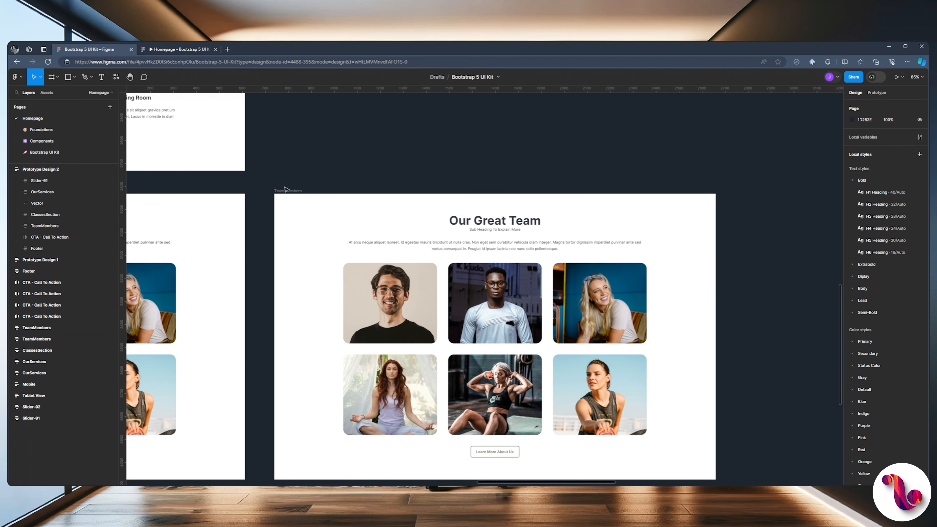
Apply the Gray/900 color style as the background fill of the TeamMembers copy.
left_click(318, 195)
left_click(908, 296)
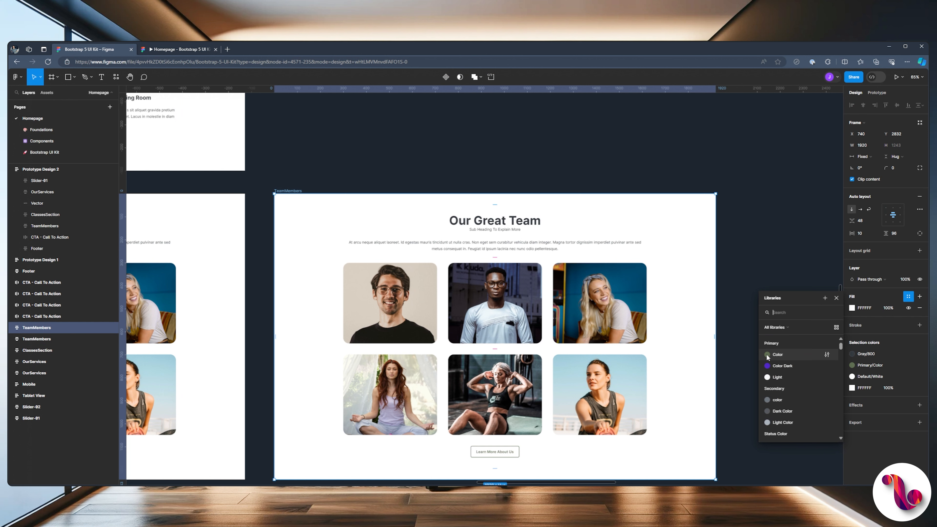
scroll(769, 362, "down", 3)
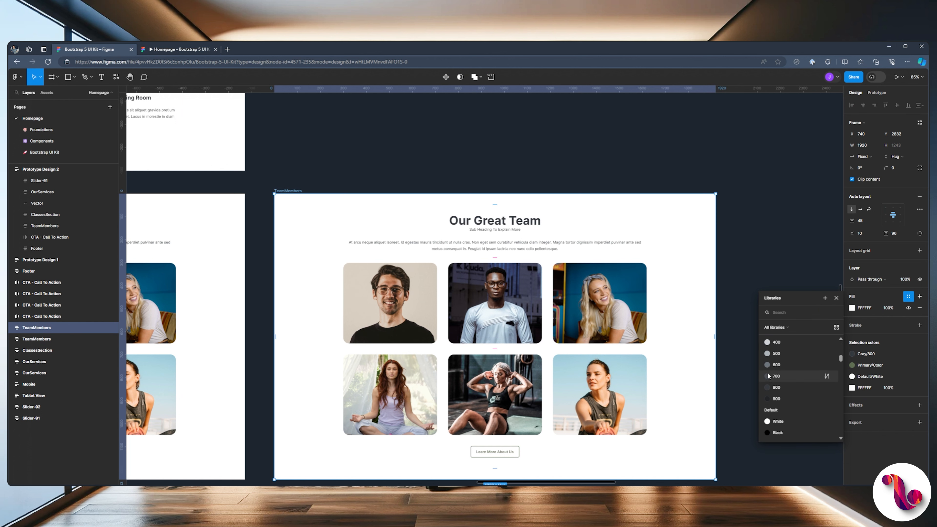
left_click(768, 375)
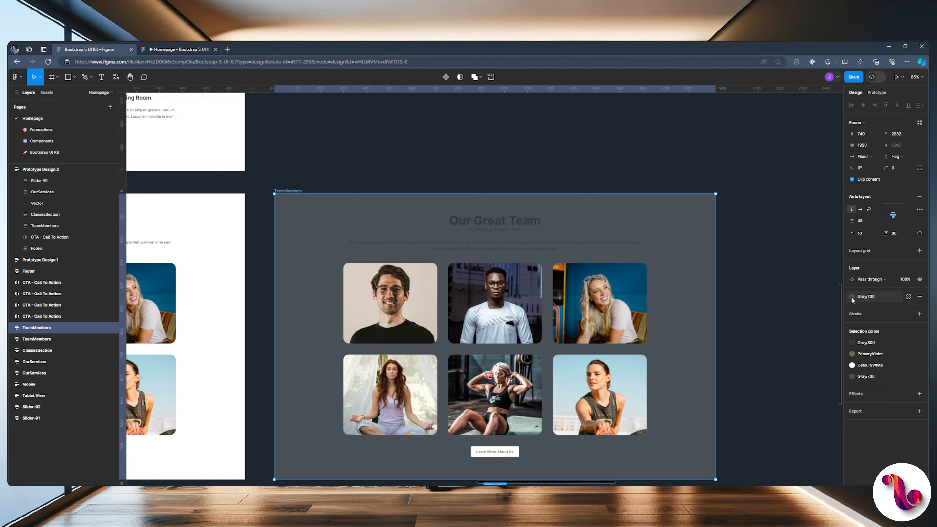
left_click(851, 296)
left_click(767, 372)
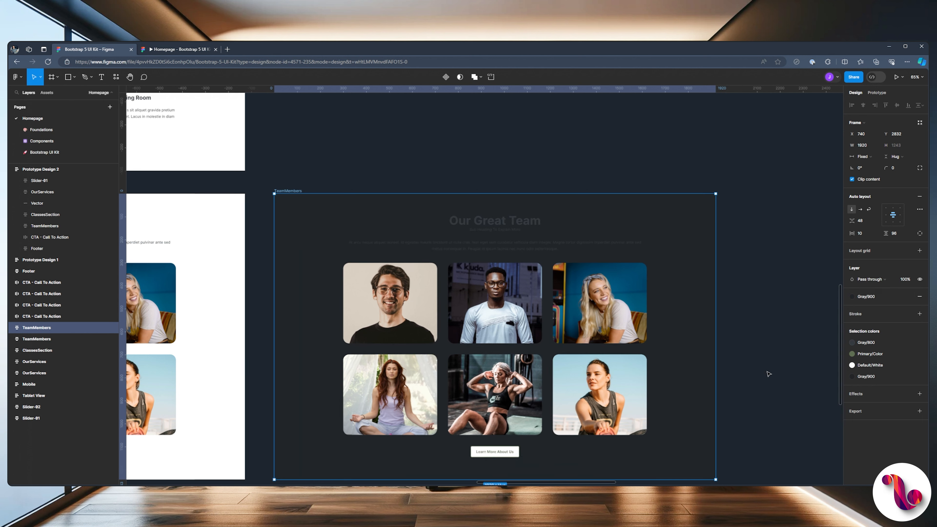
left_click(749, 260)
Recolor the Our Great Team heading and its subheading in the dark copy with the Default/White style.
scroll(433, 238, "up", 1)
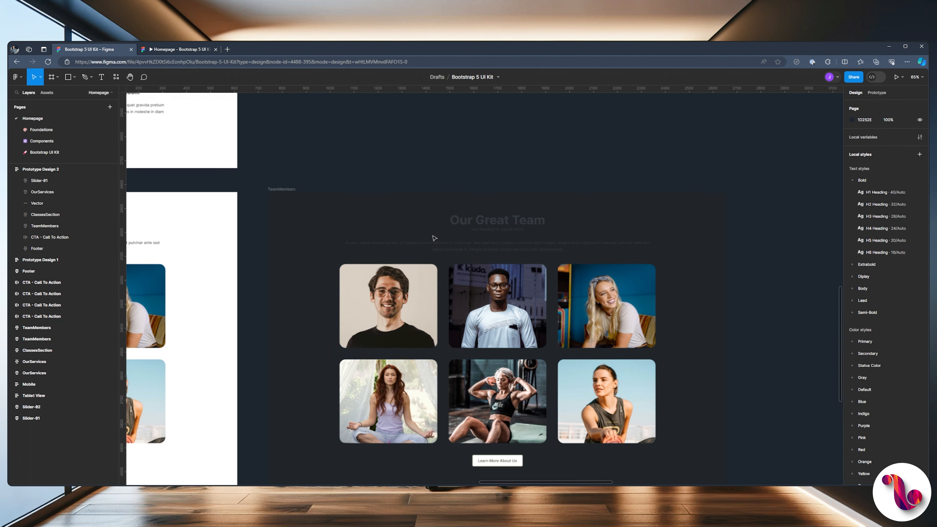
scroll(433, 238, "up", 3)
left_click(526, 215)
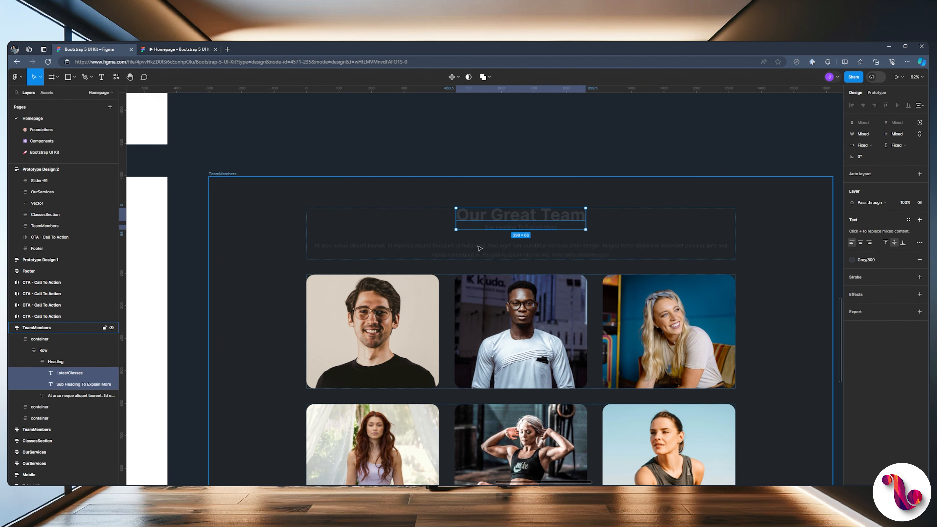
left_click(853, 260)
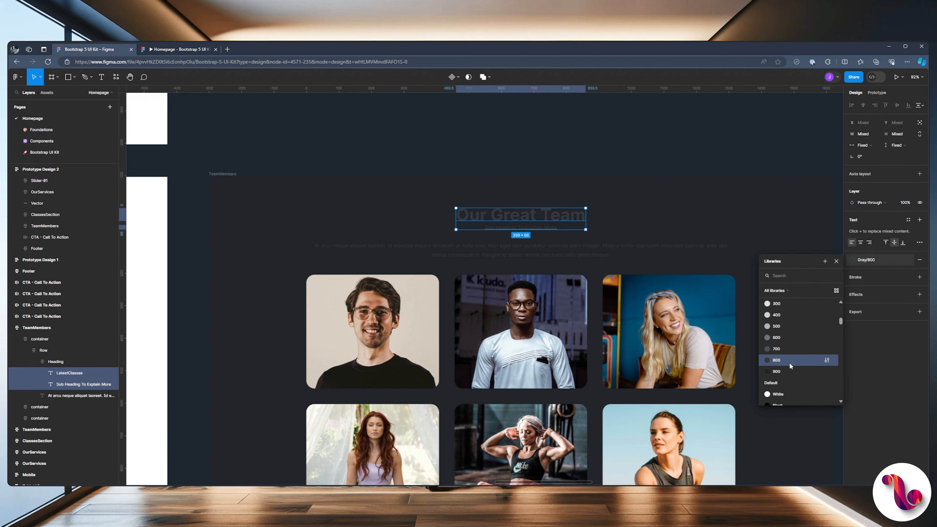
left_click(778, 392)
left_click(631, 201)
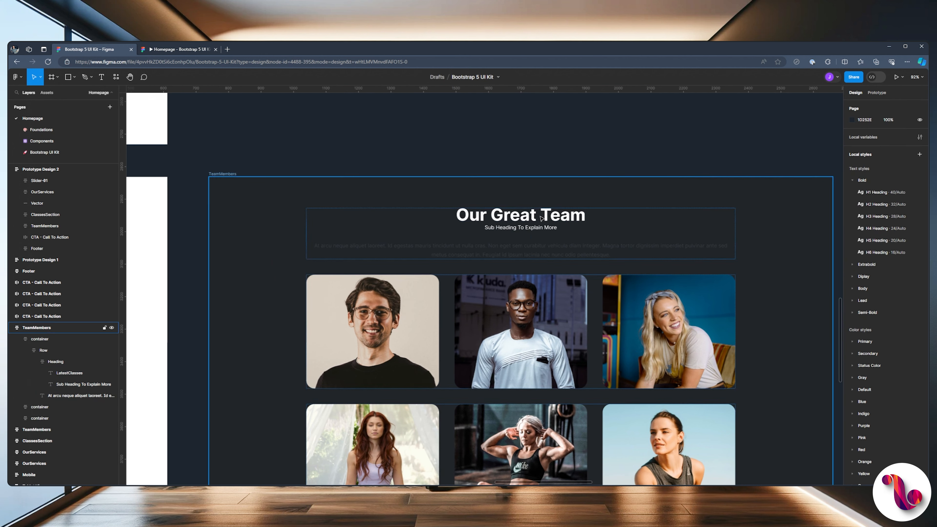
Apply the Default/White color style to the description paragraph under the Our Great Team heading.
left_click(526, 256, "ctrl")
left_click(851, 231)
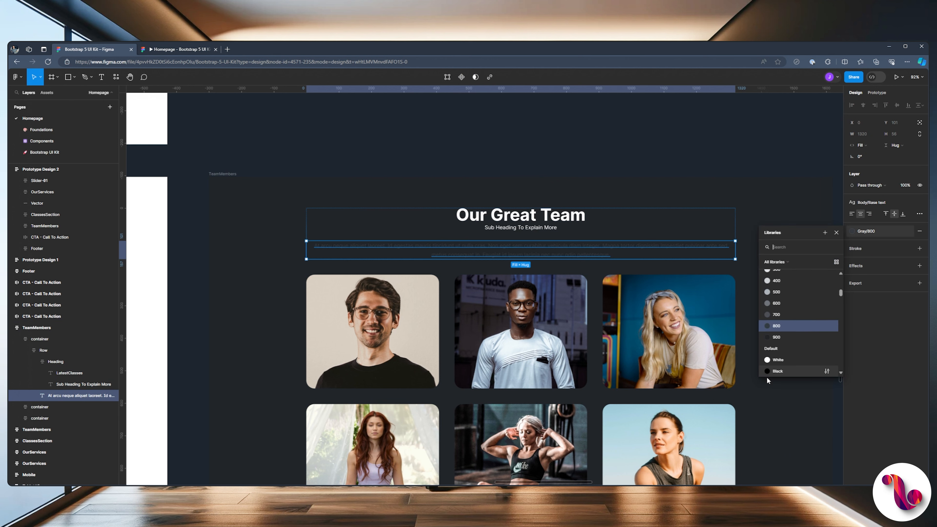
left_click(775, 360)
left_click(521, 167)
scroll(522, 167, "down", 3)
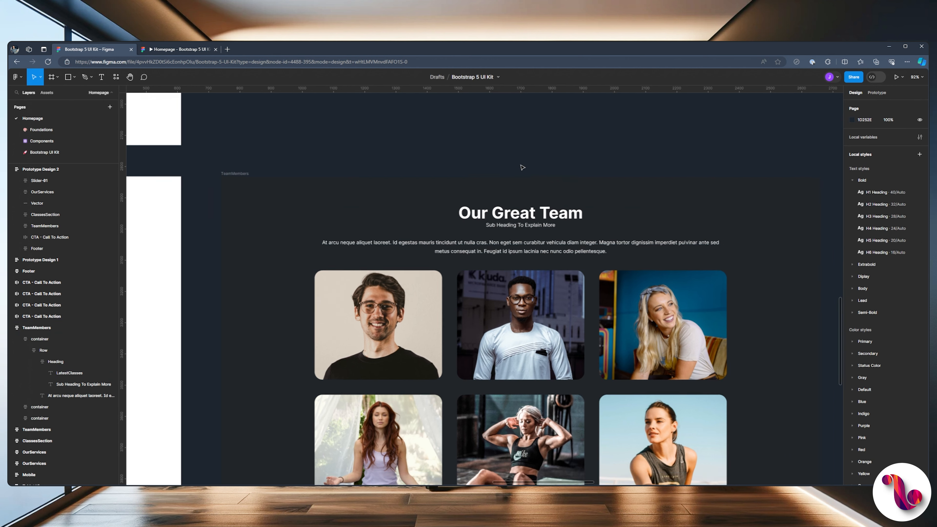
Change the description paragraph's text color to the Gray/200 style.
scroll(522, 167, "up", 3)
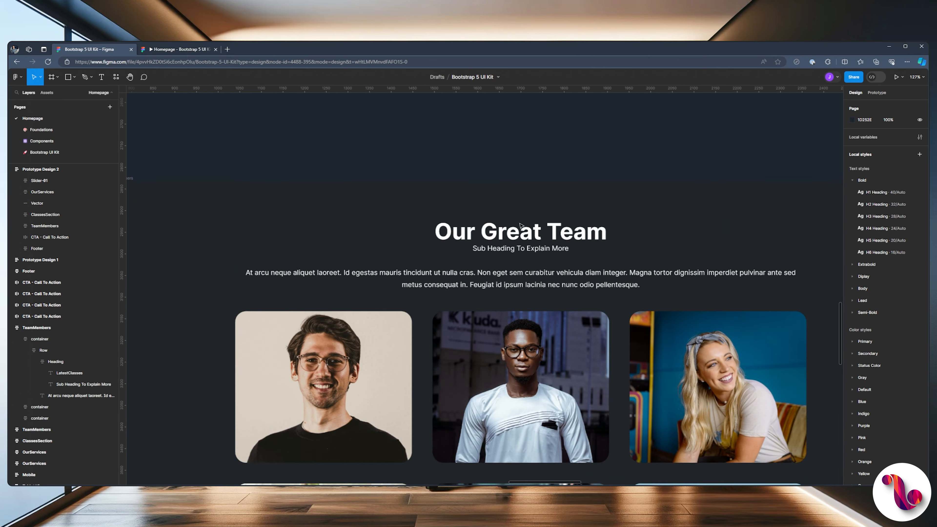
left_click(536, 282)
left_click(852, 231)
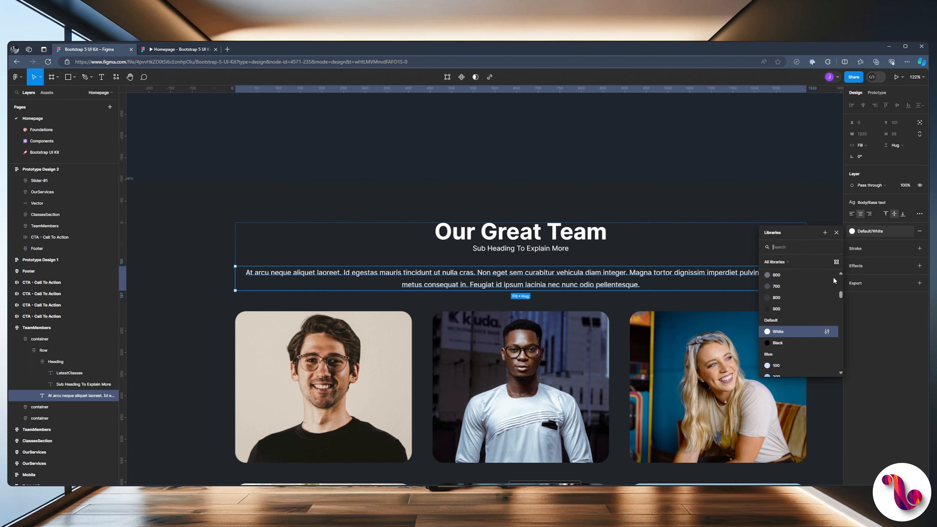
left_click(777, 327)
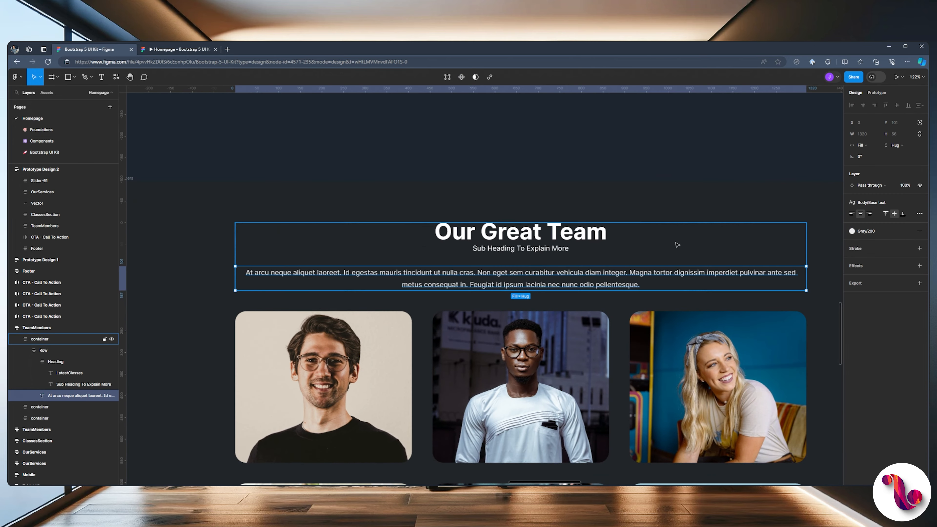
Change the text color of the description paragraph under the Our Great Team heading to the Gray/500 style.
left_click(852, 232)
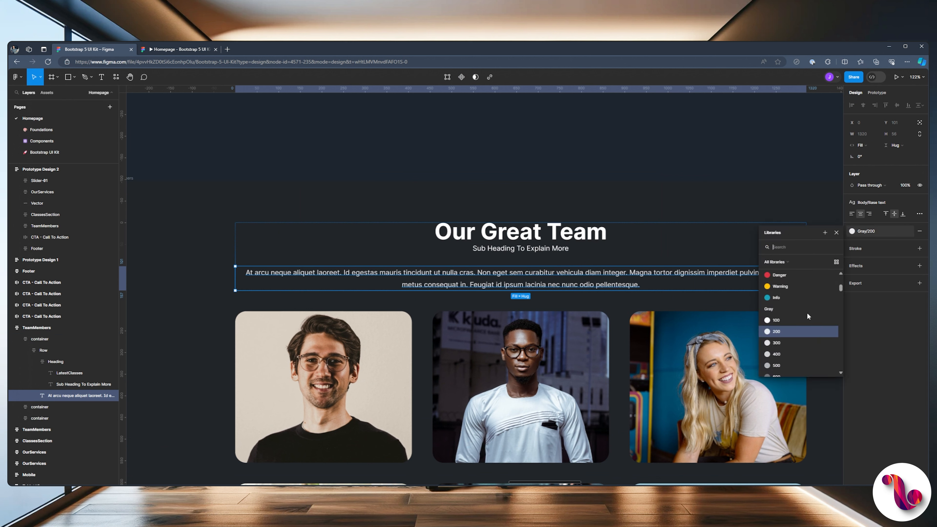
left_click(780, 354)
left_click(852, 231)
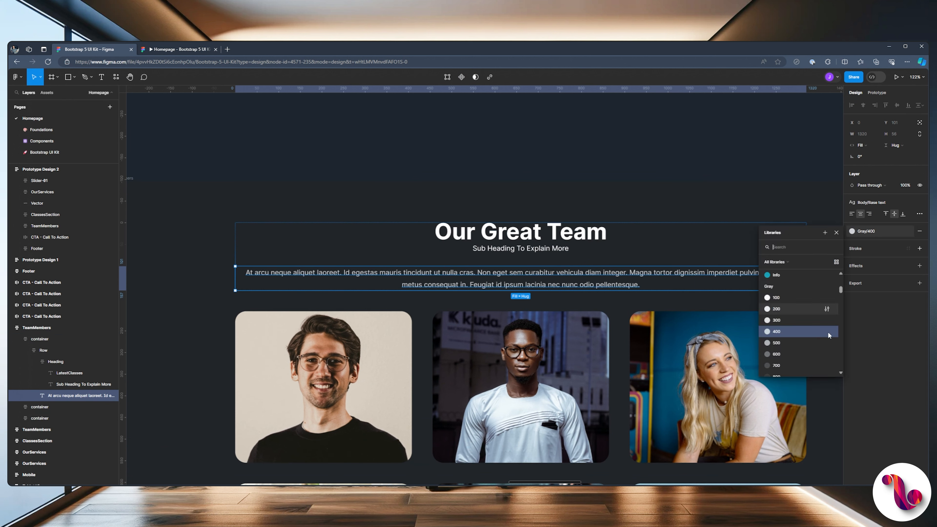
left_click(780, 368)
left_click(375, 162)
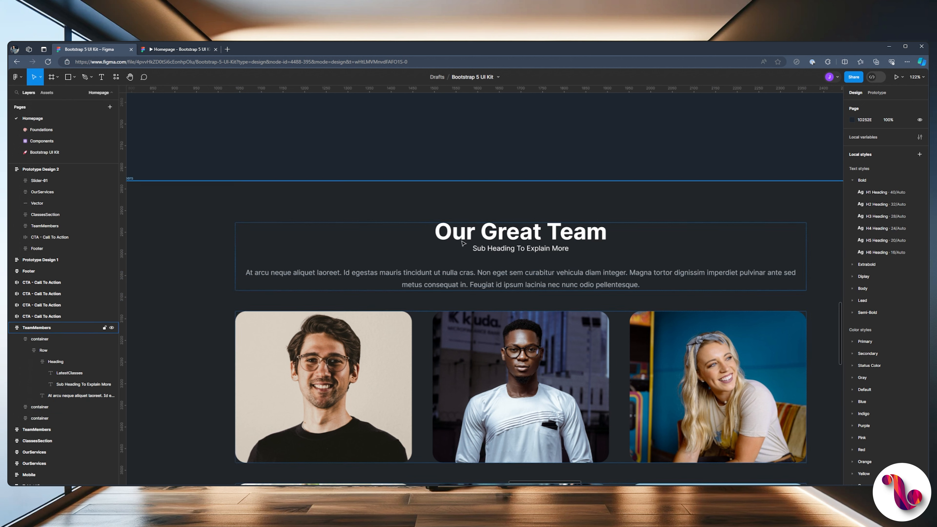
Recolor the Sub Heading To Explain More text in the dark team section with the Gray/500 style.
left_click(506, 252)
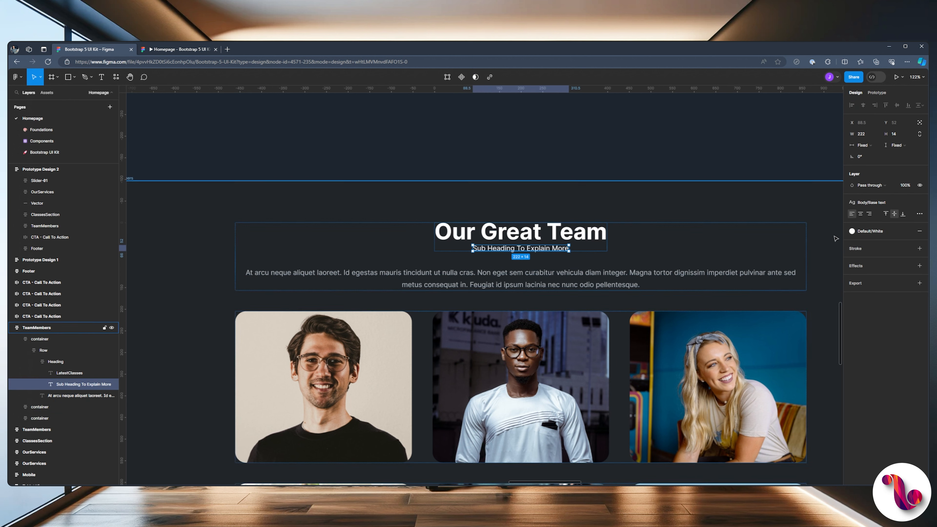
left_click(851, 231)
scroll(793, 322, "down", 5)
scroll(793, 322, "up", 4)
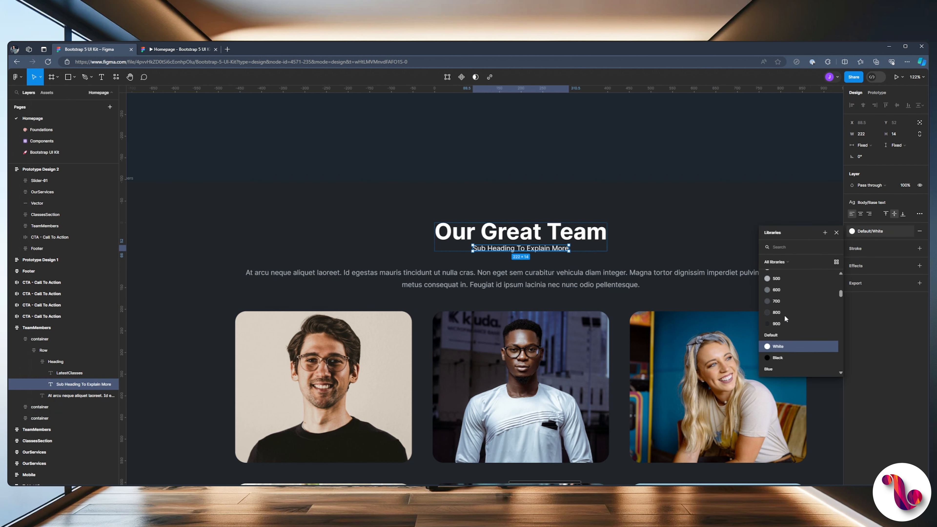
left_click(771, 313)
left_click(512, 173)
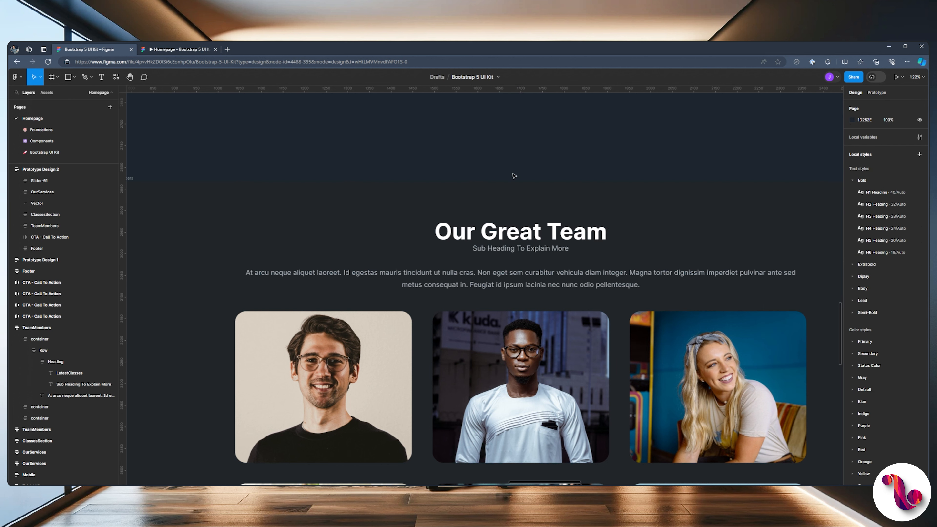
Apply the Primary/Color style to only the word Team in the Our Great Team heading.
left_click(495, 238)
double_click(489, 238)
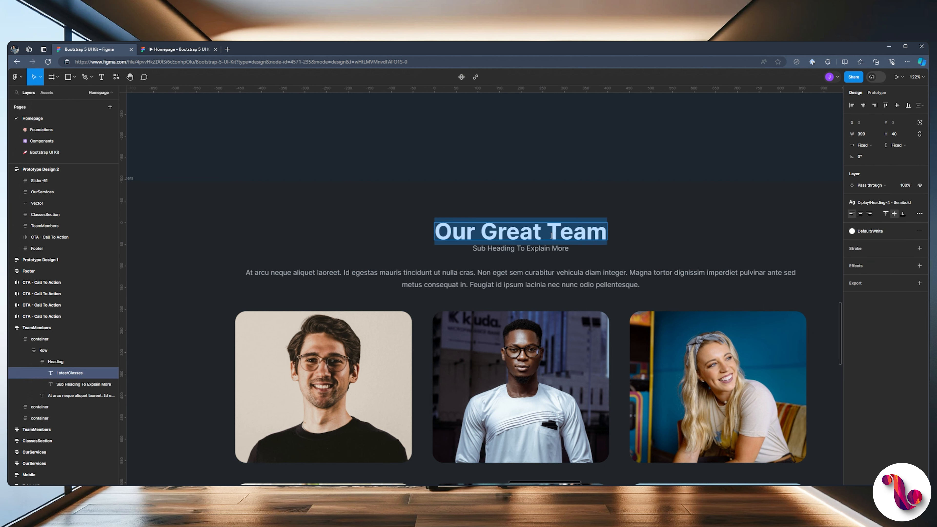
left_click_drag(548, 232, 623, 235)
left_click(852, 232)
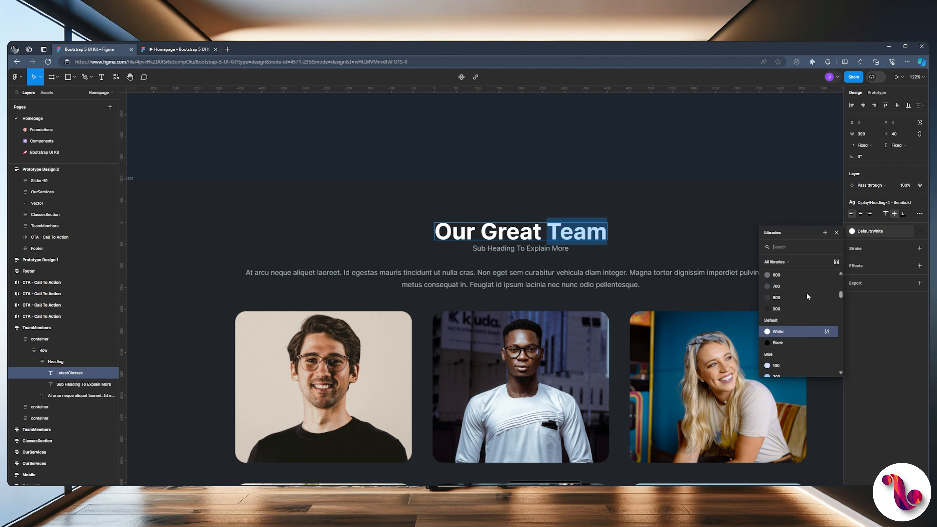
scroll(777, 292, "up", 5)
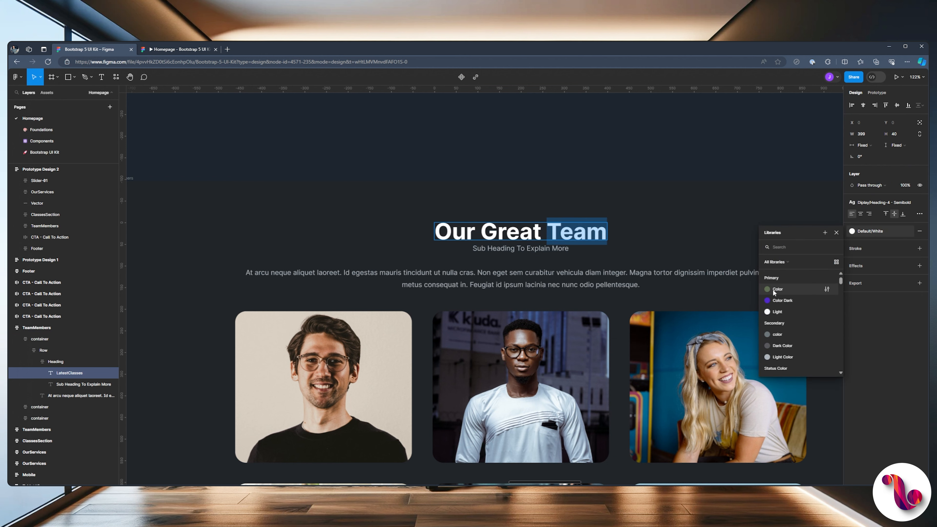
left_click(773, 289)
key("Escape")
Copy the dark TeamMembers section and paste it into the Prototype Design 2 frame.
scroll(533, 183, "down", 5)
scroll(534, 183, "down", 3)
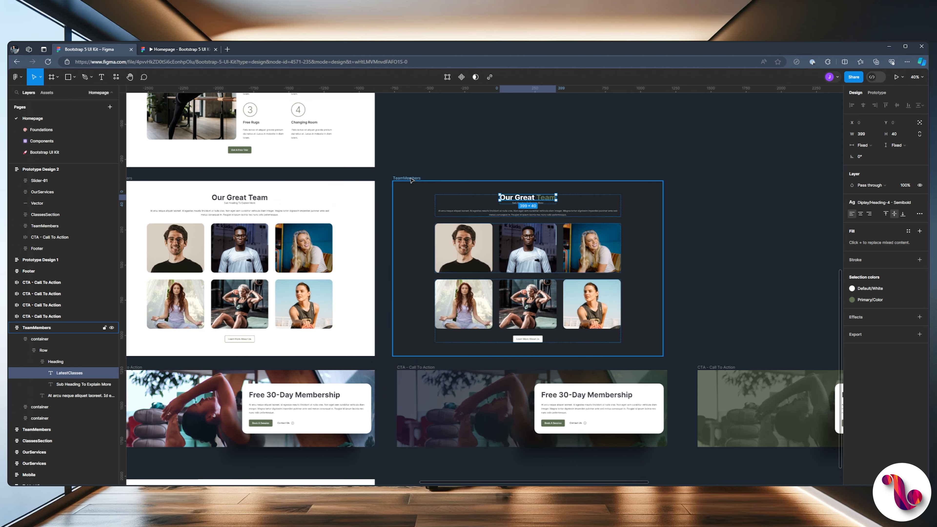
left_click(406, 178)
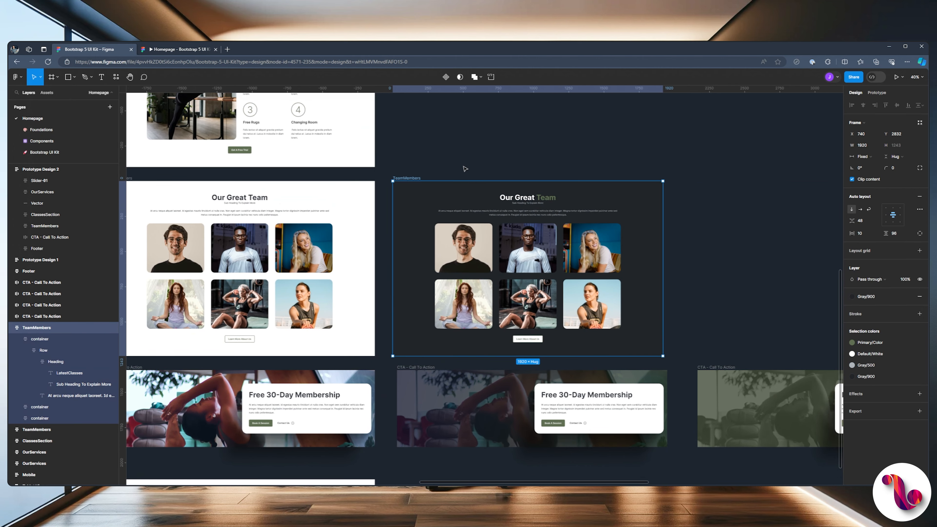
left_click_drag(361, 163, 741, 168)
left_click_drag(519, 212, 824, 271)
left_click_drag(529, 246, 670, 282)
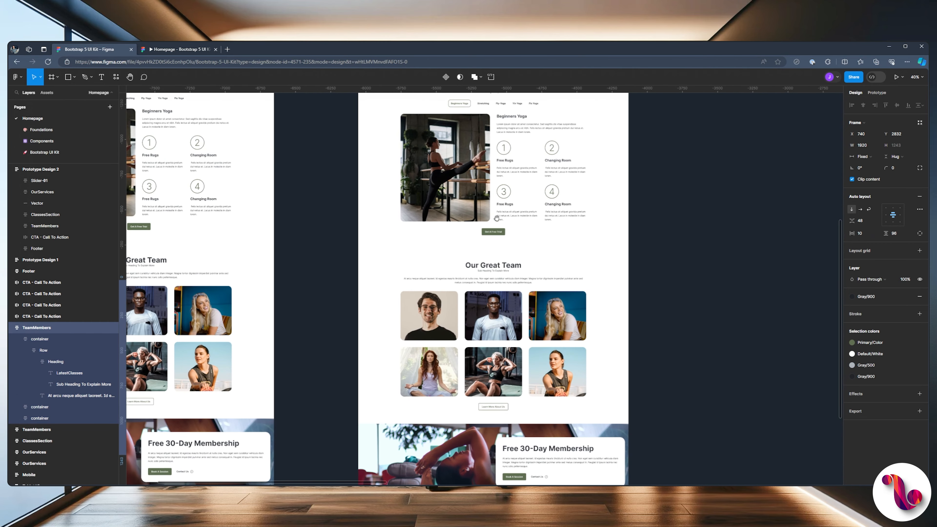
scroll(485, 204, "up", 4)
scroll(485, 202, "up", 5)
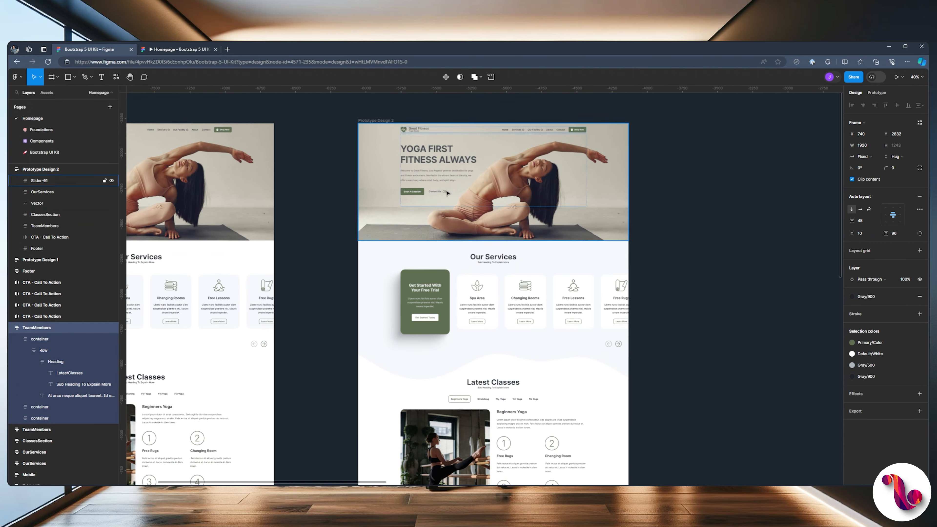
left_click(370, 170)
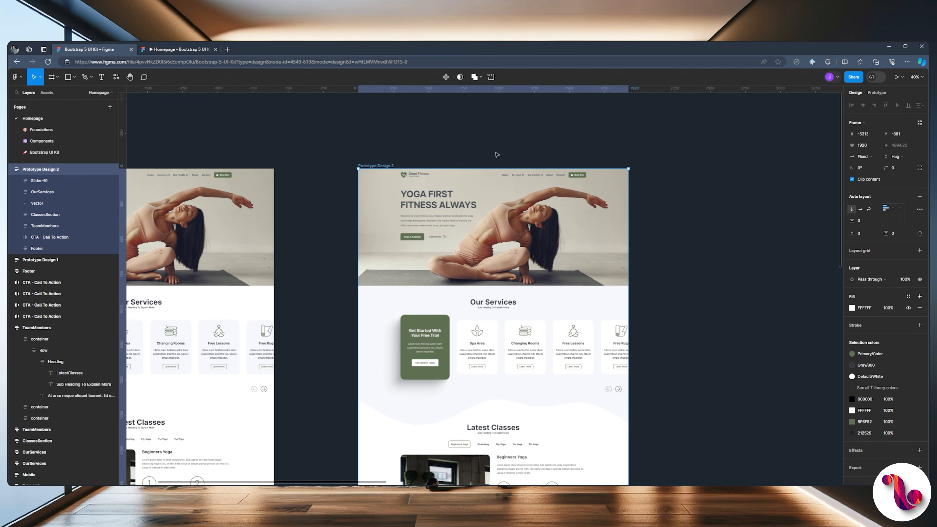
scroll(495, 154, "down", 3)
left_click_drag(545, 165, 556, 278)
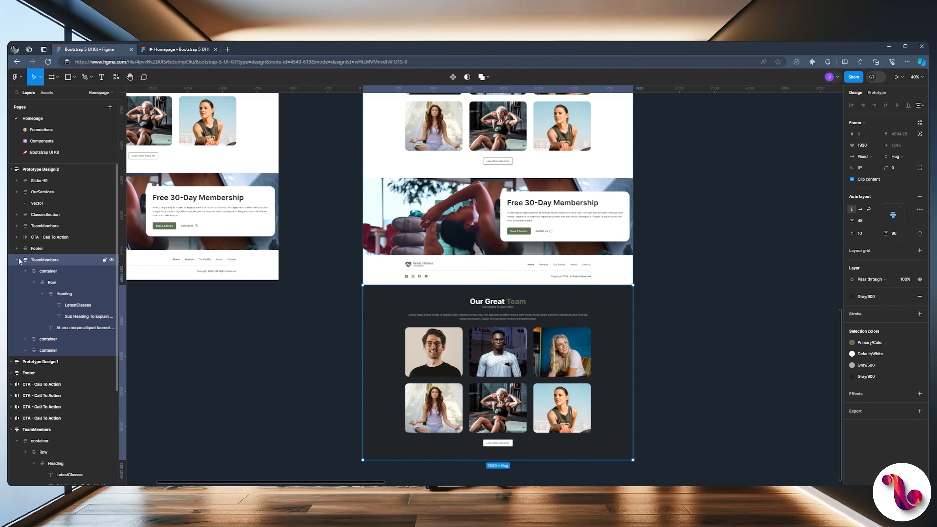
Replace the white TeamMembers section in Prototype Design 2 with the dark one, placed between ClassesSection and CTA - Call To Action.
left_click(17, 259)
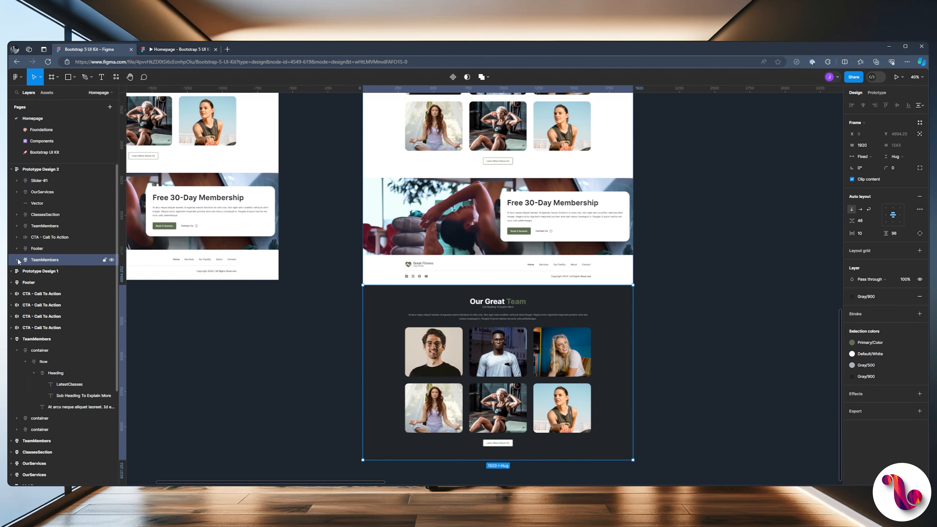
left_click(49, 225)
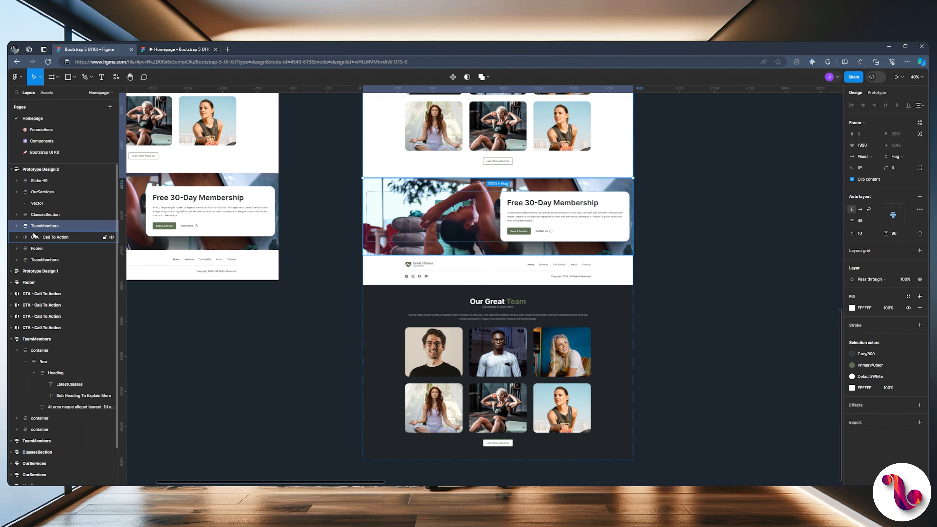
key("Delete")
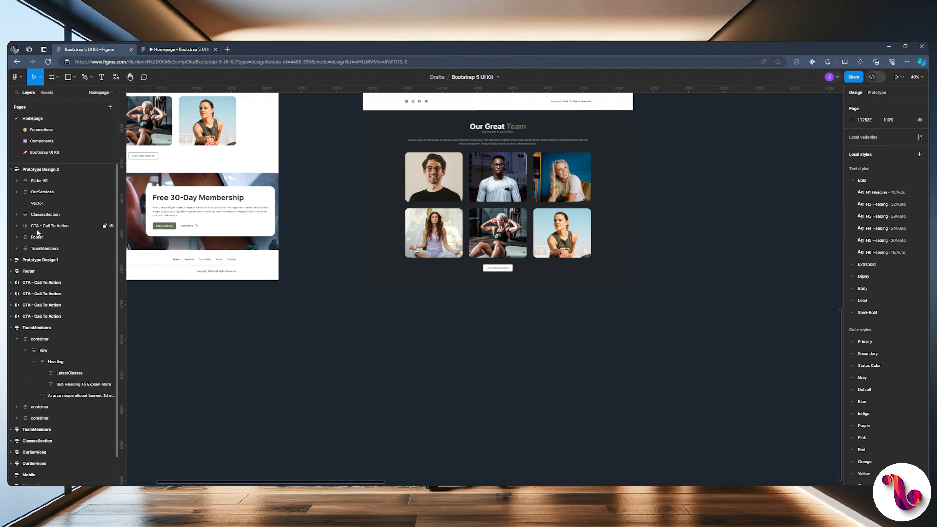
left_click_drag(41, 245, 41, 221)
scroll(677, 246, "up", 10)
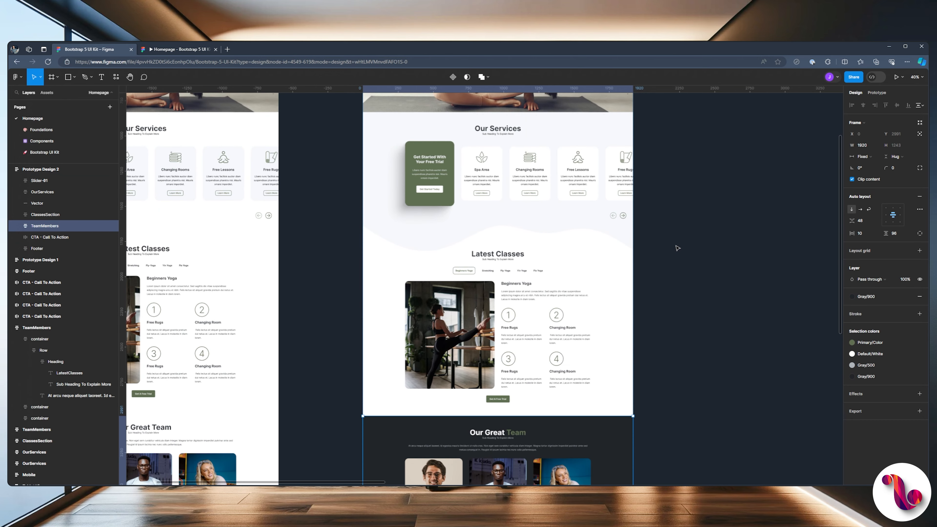
scroll(678, 248, "up", 2)
Examine the dark team section and its transition to the membership banner in the prototype preview and back in the design file.
left_click(188, 52)
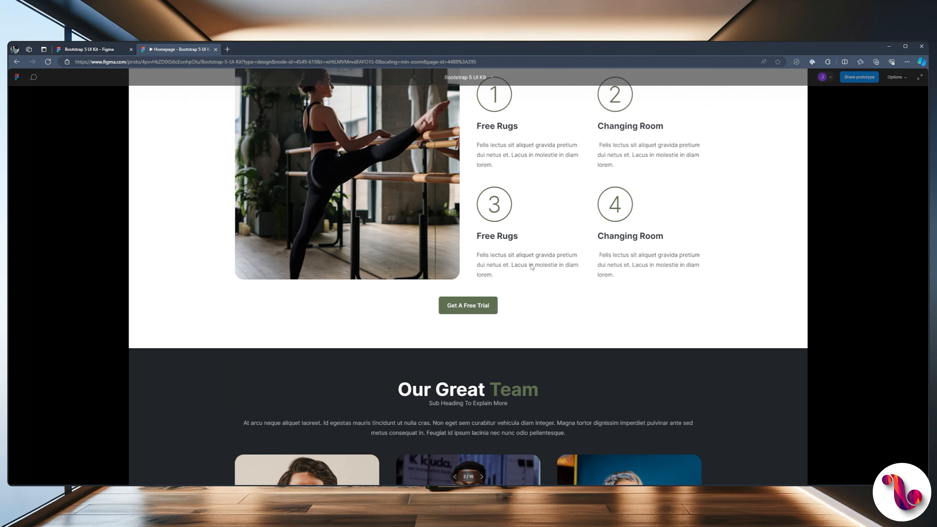
scroll(530, 263, "down", 8)
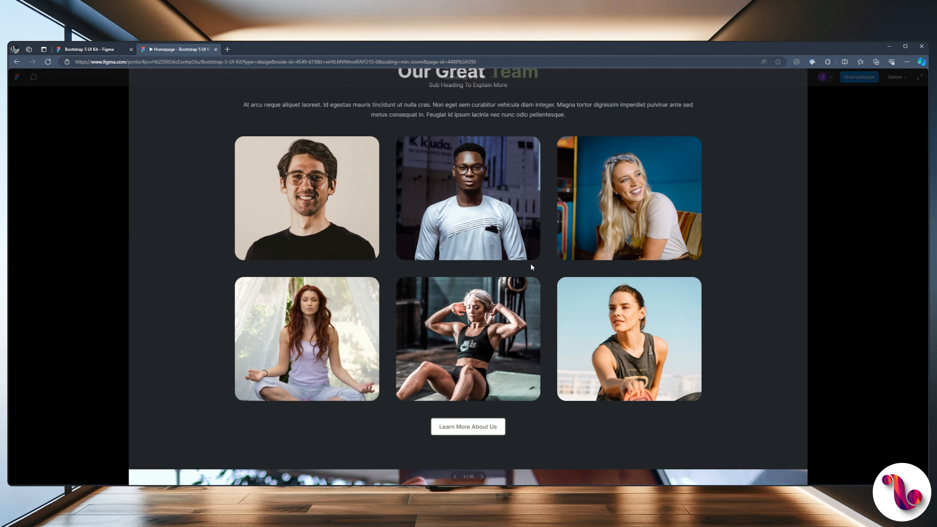
scroll(531, 267, "down", 6)
scroll(532, 266, "up", 3)
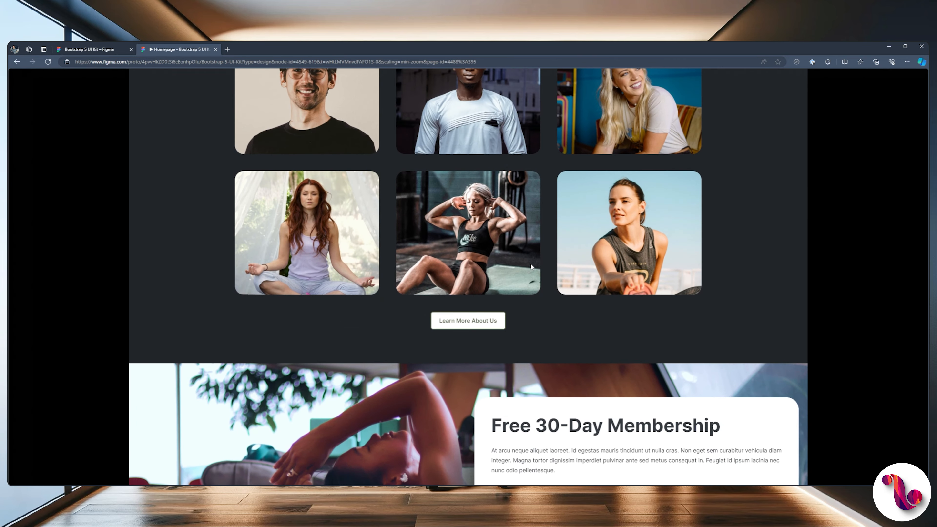
key("ctrl+Tab")
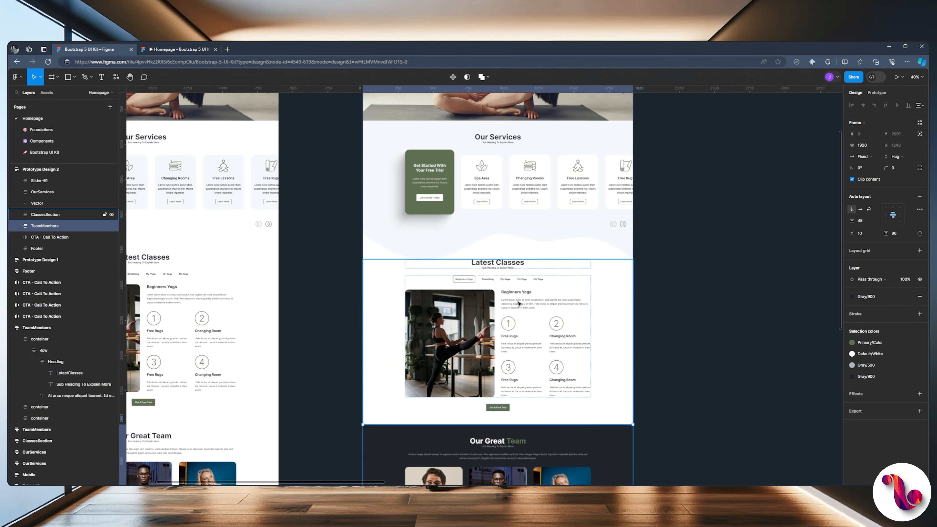
scroll(518, 299, "down", 4)
scroll(518, 299, "down", 2)
scroll(483, 406, "up", 3)
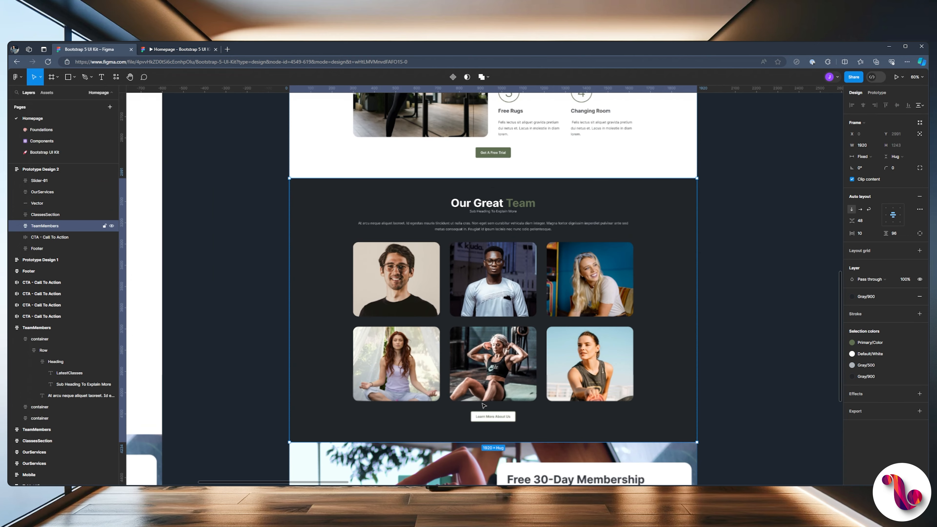
Fill the Learn More About Us button in Prototype Design 2's dark team section with the Primary/Color style.
left_click(473, 419)
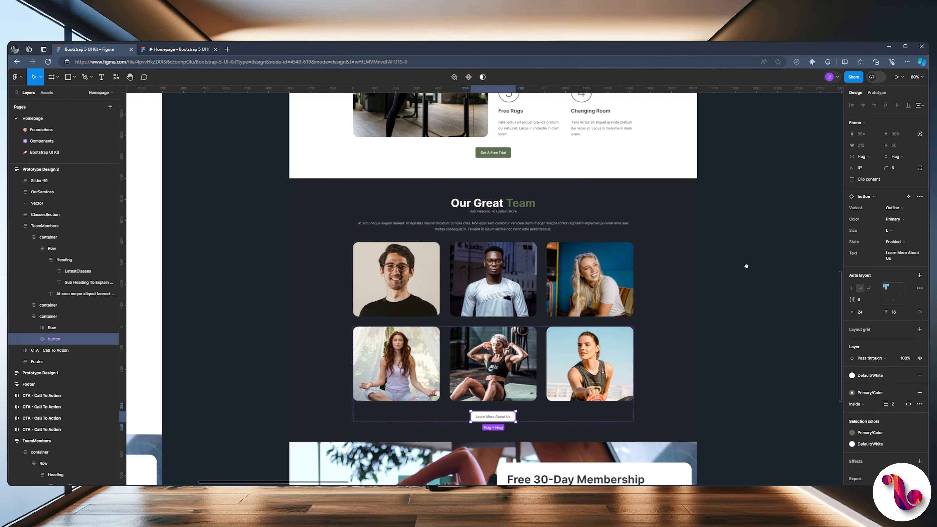
scroll(746, 265, "right", 15)
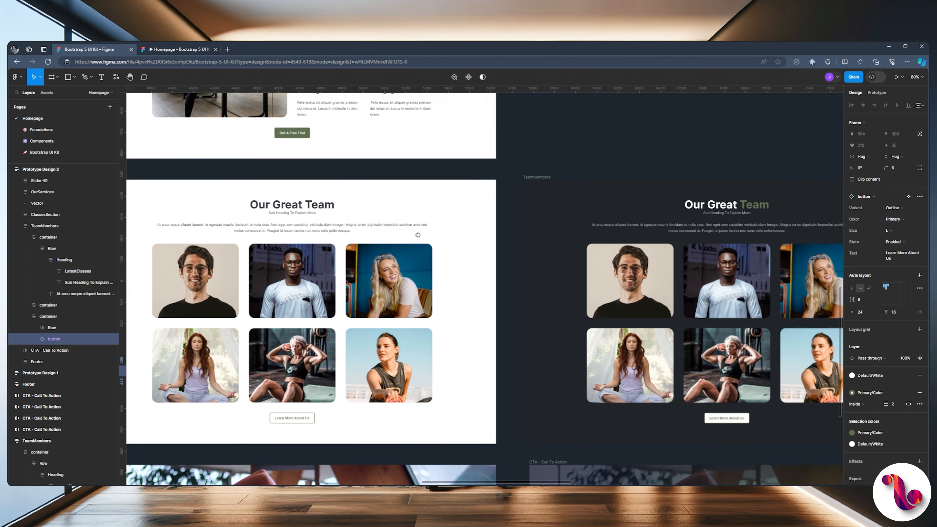
scroll(477, 289, "left", 15)
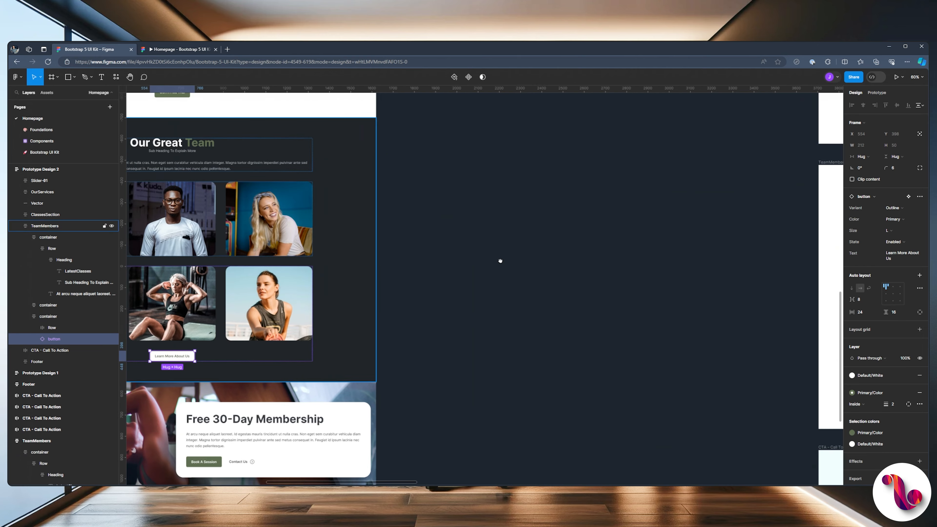
left_click_drag(500, 261, 729, 254)
scroll(311, 343, "up", 3)
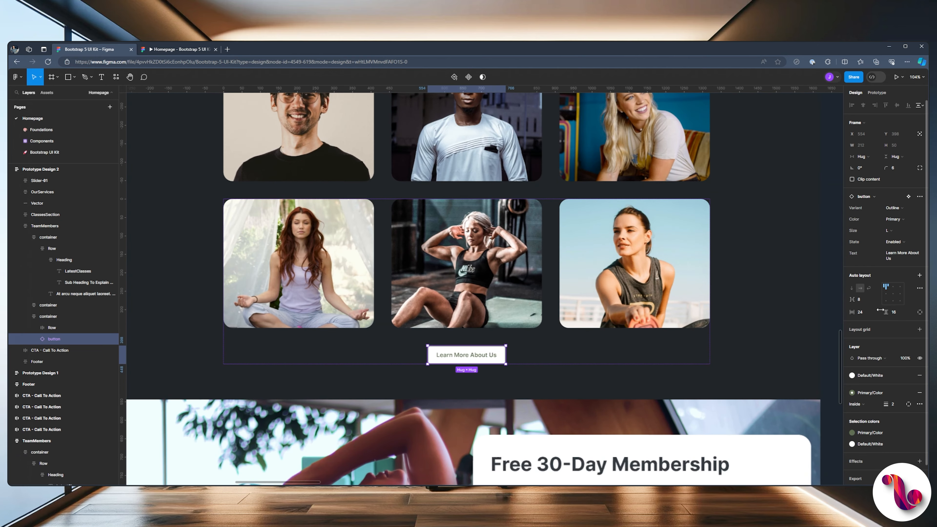
left_click(852, 376)
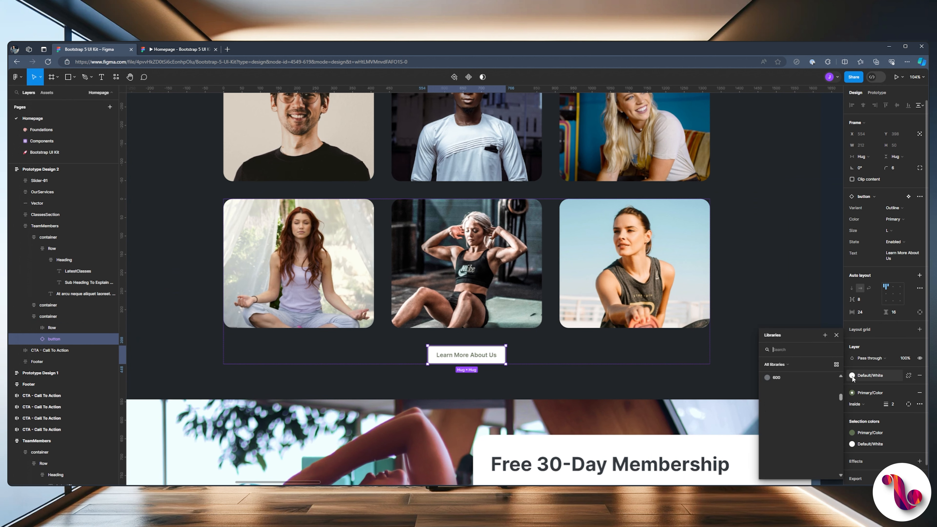
scroll(732, 375, "up", 2)
scroll(802, 404, "up", 3)
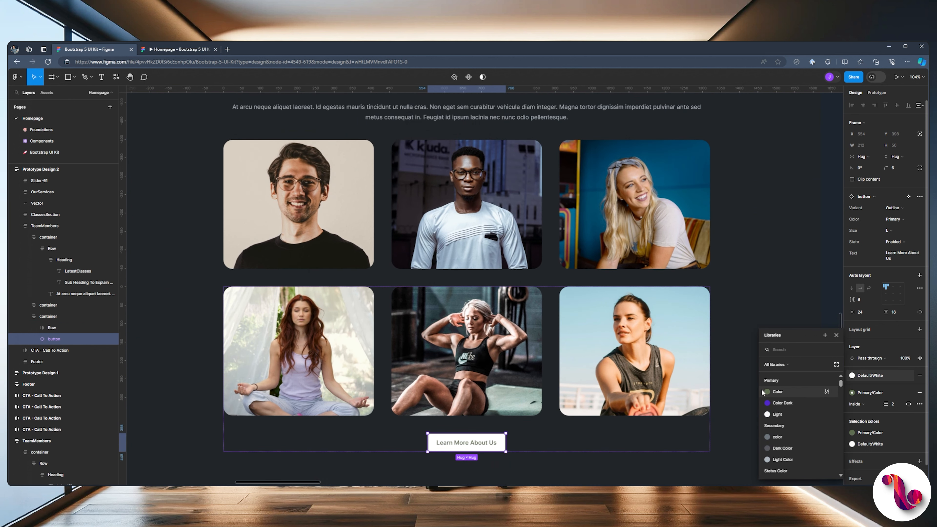
left_click(767, 392)
scroll(475, 404, "down", 1)
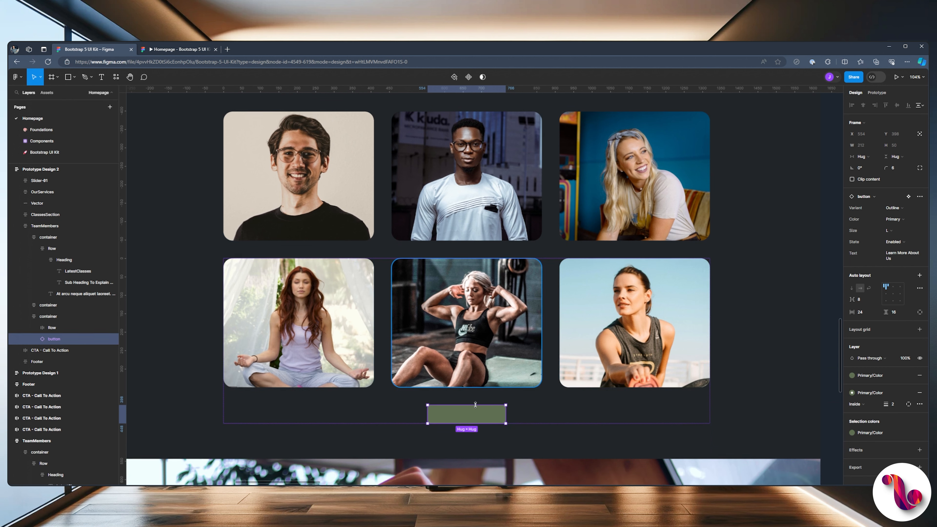
Set the Learn More About Us button's label to the Default/White style and check the button in the prototype preview.
double_click(464, 418)
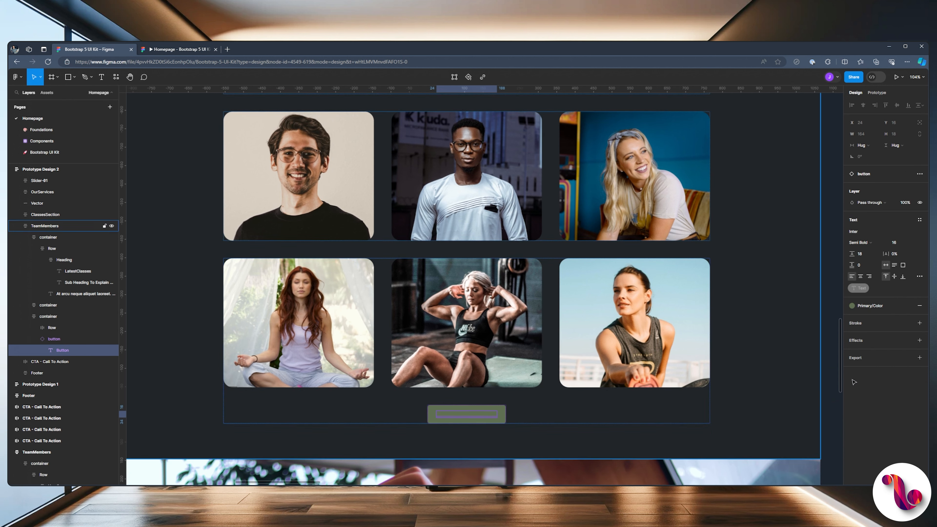
left_click(852, 305)
scroll(798, 393, "down", 5)
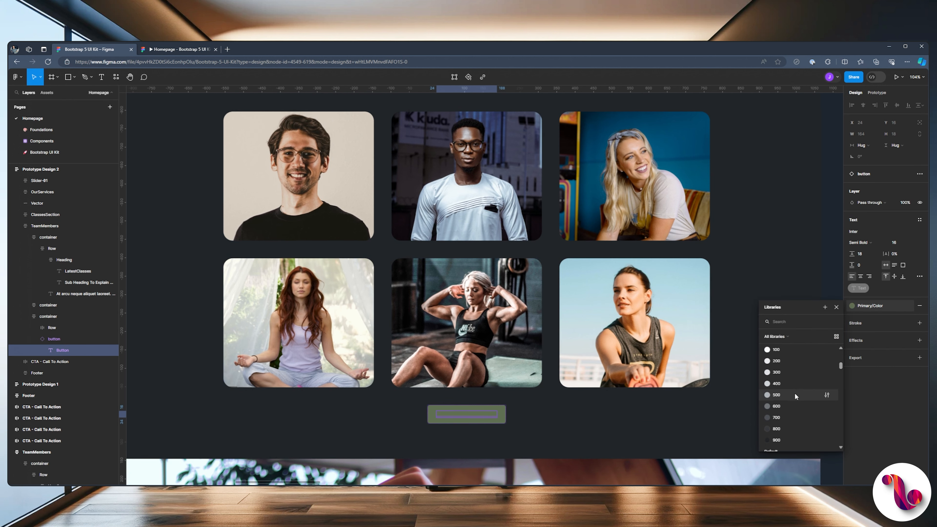
scroll(794, 392, "down", 2)
left_click(777, 382)
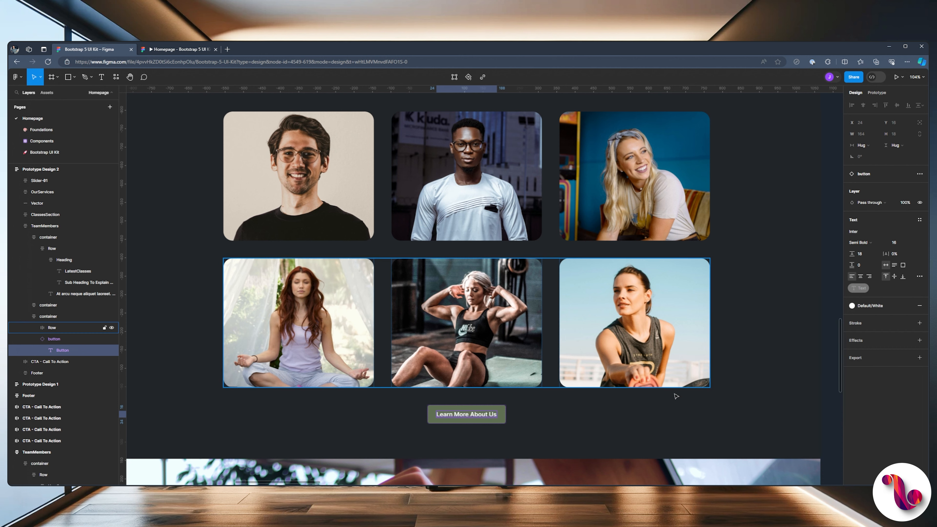
left_click(662, 397)
scroll(520, 354, "down", 4)
key("ctrl+Tab")
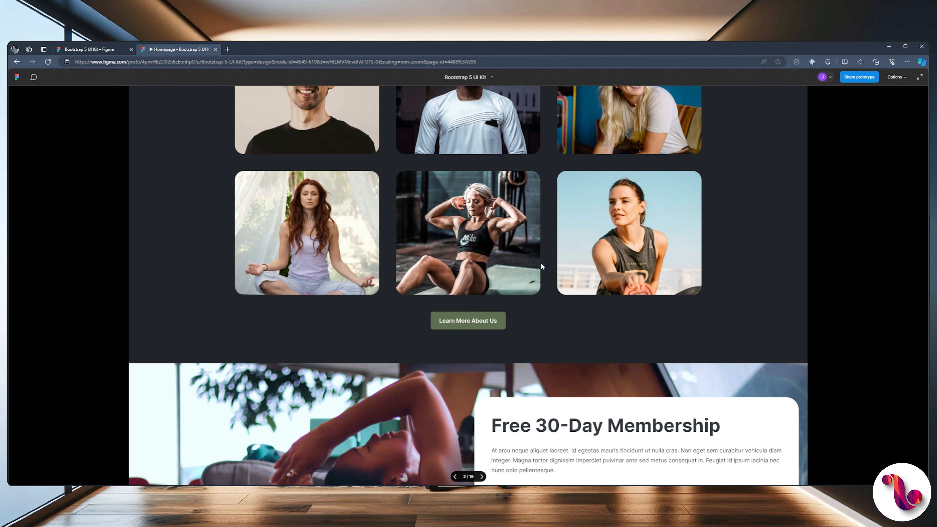
Review Prototype Design 2 in the prototype preview, from the membership banner up to the hero and back to the team section.
scroll(558, 292, "down", 4)
scroll(557, 294, "up", 12)
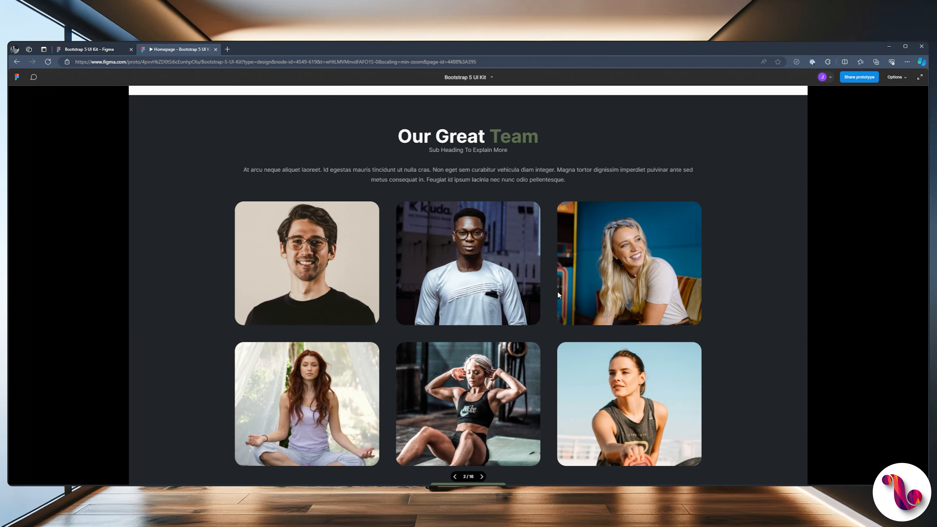
scroll(557, 297, "up", 8)
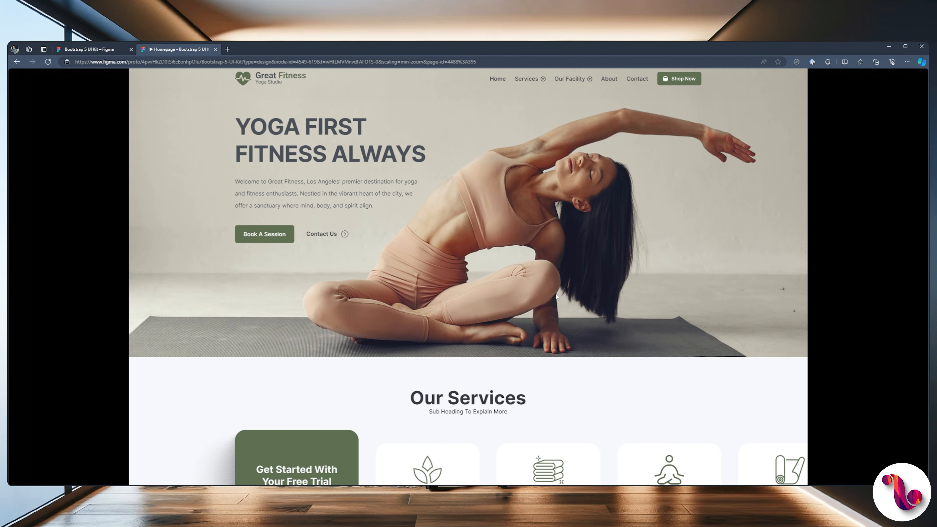
scroll(557, 296, "down", 3)
scroll(557, 296, "down", 6)
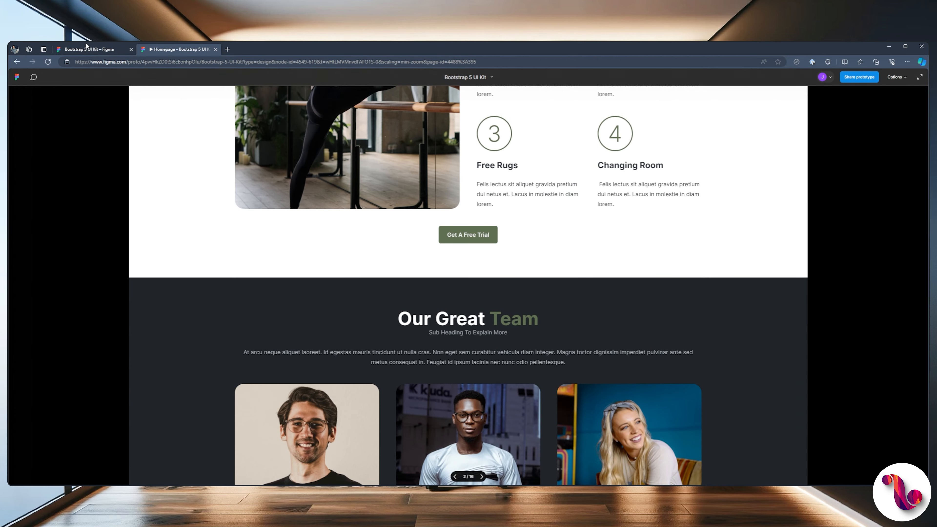
Copy the green-tinted CTA - Call To Action variant into Prototype Design 2 in the design file.
left_click(100, 49)
scroll(502, 232, "down", 4)
scroll(502, 232, "down", 5)
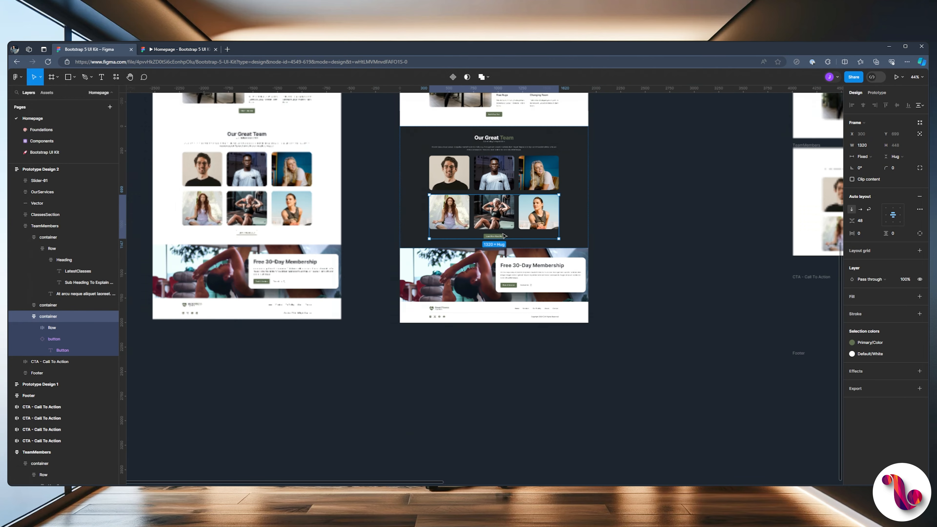
scroll(655, 232, "right", 10)
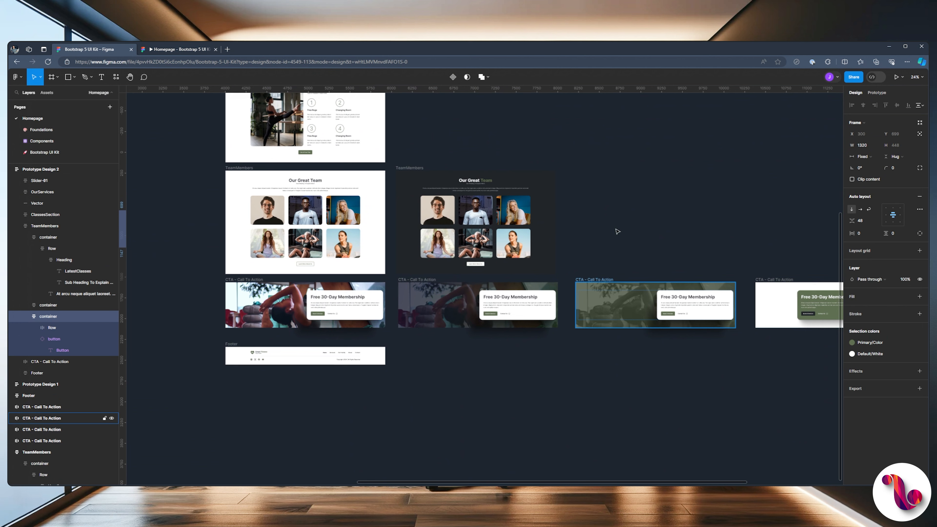
left_click(594, 279)
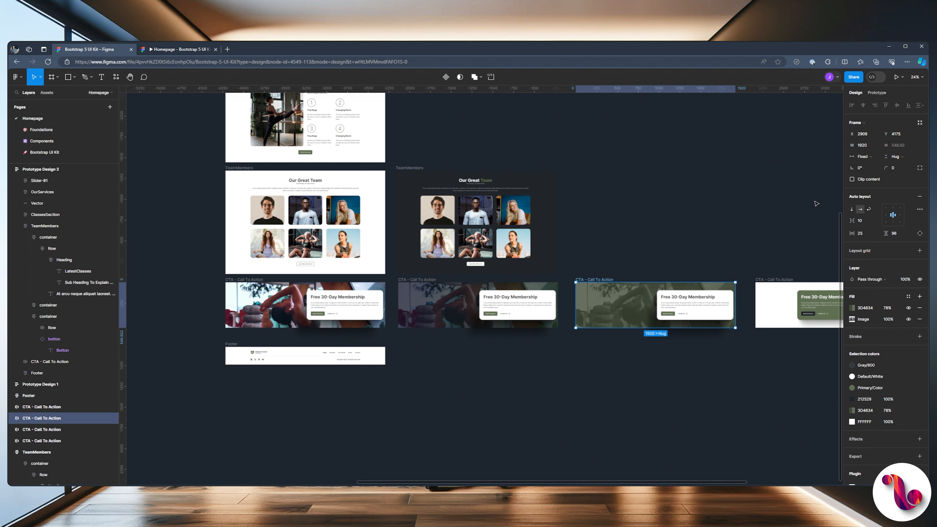
scroll(816, 203, "left", 15)
scroll(358, 203, "up", 5)
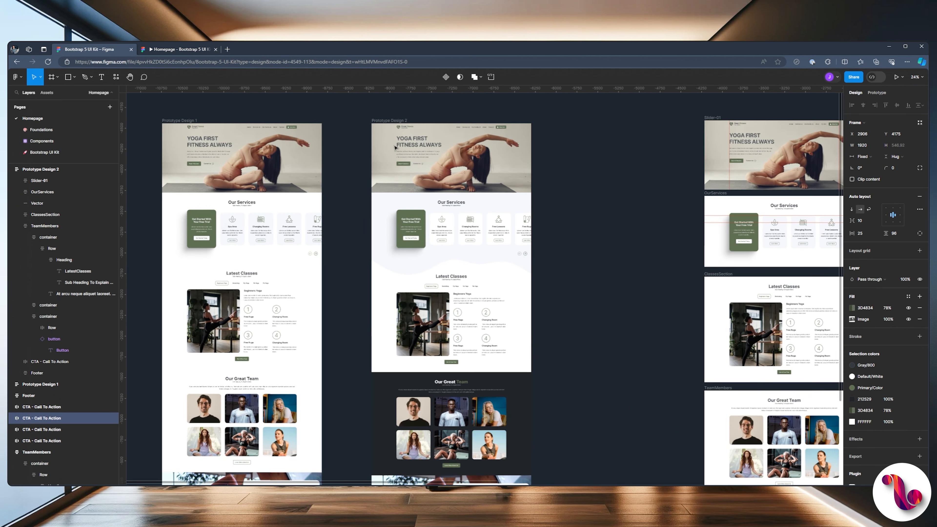
left_click(381, 122)
scroll(582, 258, "down", 5)
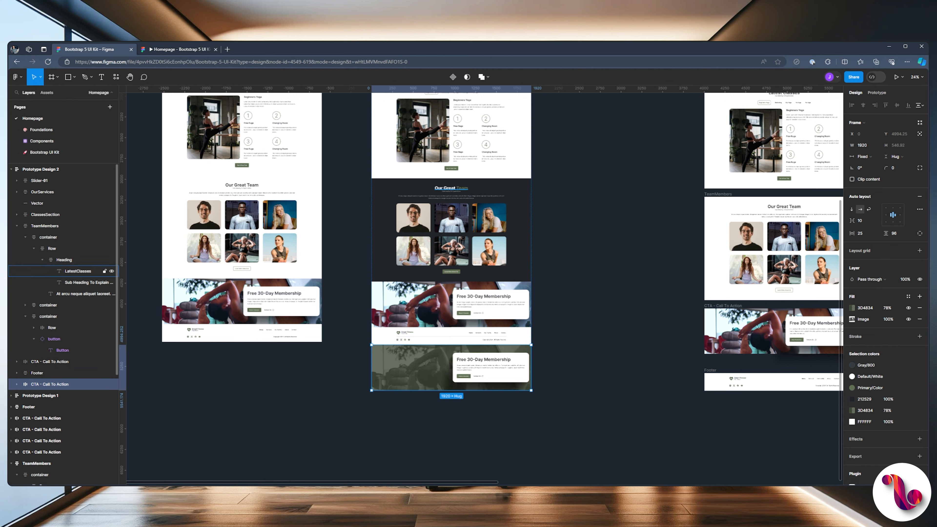
Place the green-tinted CTA directly below TeamMembers in Prototype Design 2 and delete the original untinted CTA.
left_click(17, 225)
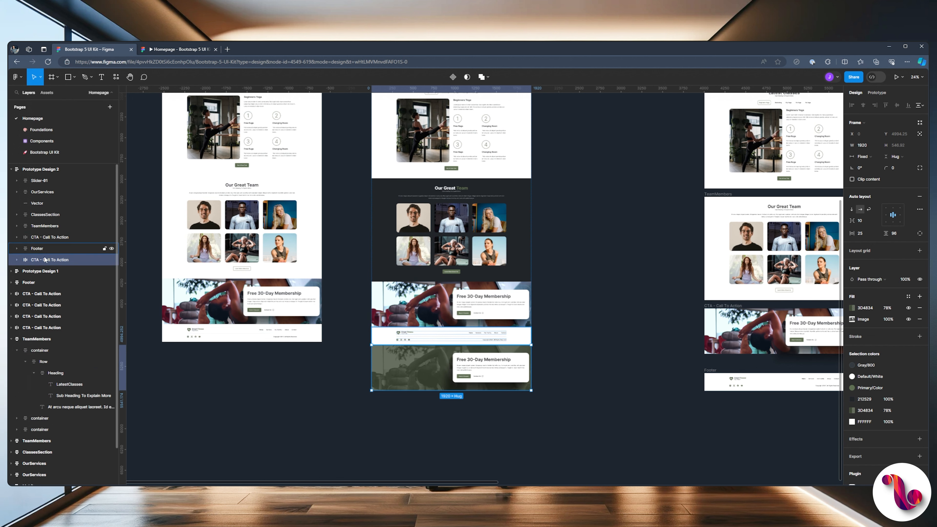
mouse_move(58, 245)
left_mouse_down()
mouse_move(60, 233)
mouse_move(48, 239)
left_mouse_up()
left_click(79, 246)
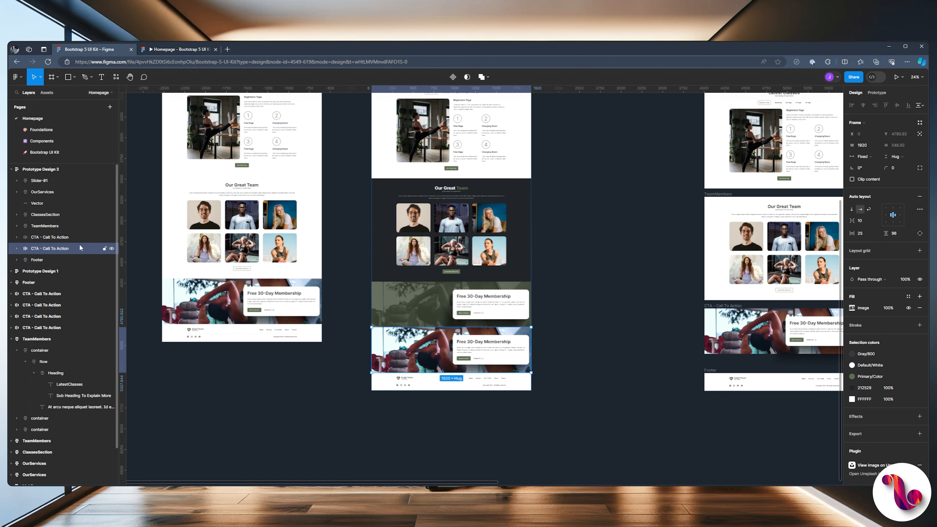
key("Delete")
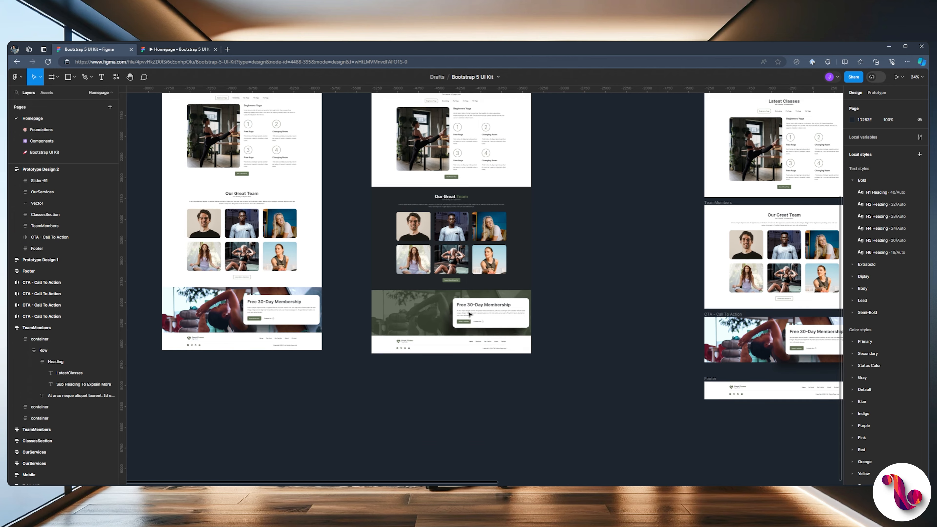
Check the green-tinted membership banner in the prototype preview and review the page up to the hero.
key("ctrl+Tab")
scroll(538, 278, "down", 7)
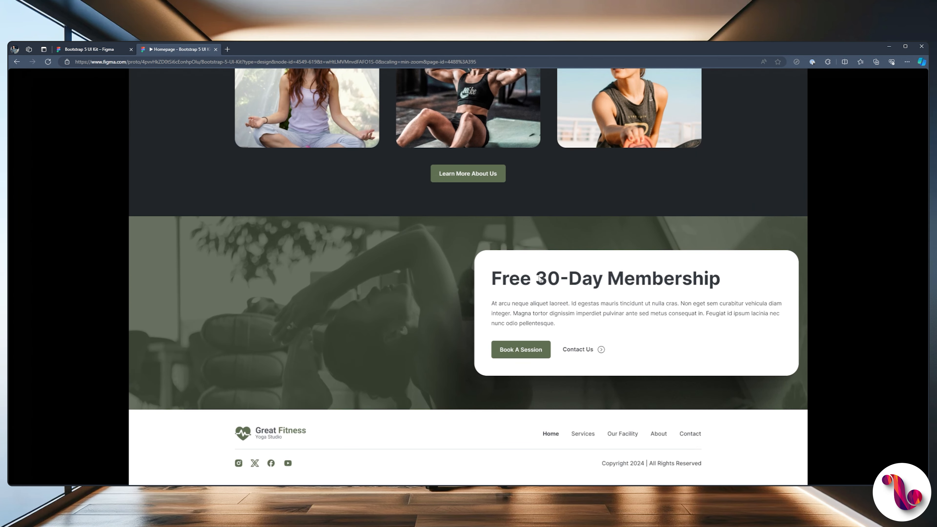
scroll(539, 279, "up", 7)
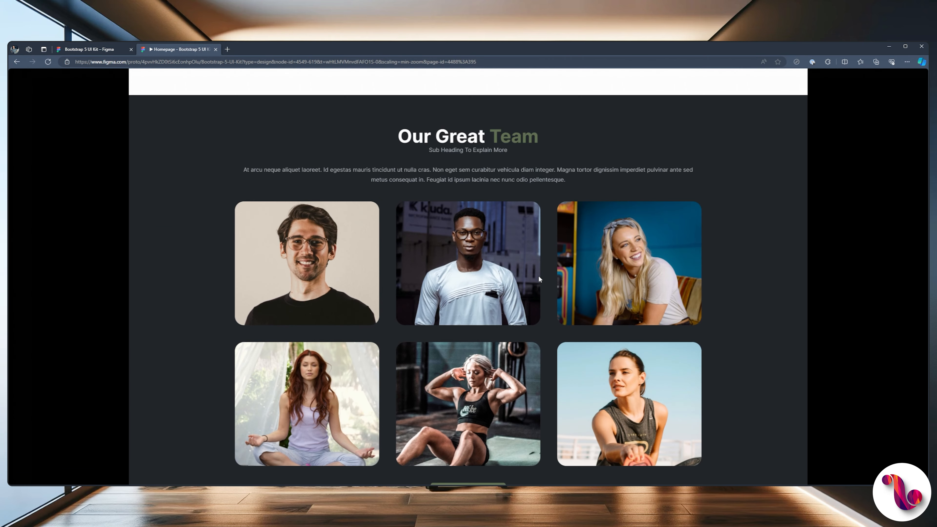
scroll(539, 279, "up", 8)
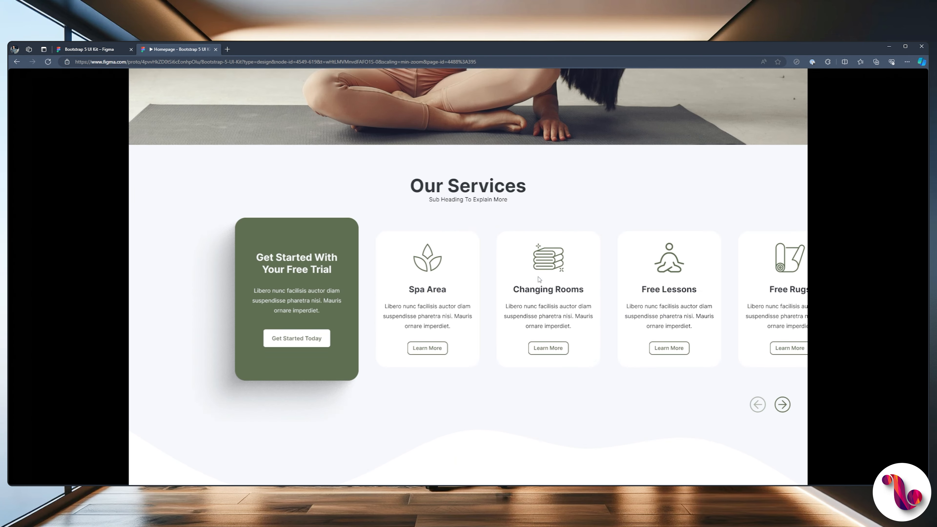
scroll(539, 279, "up", 5)
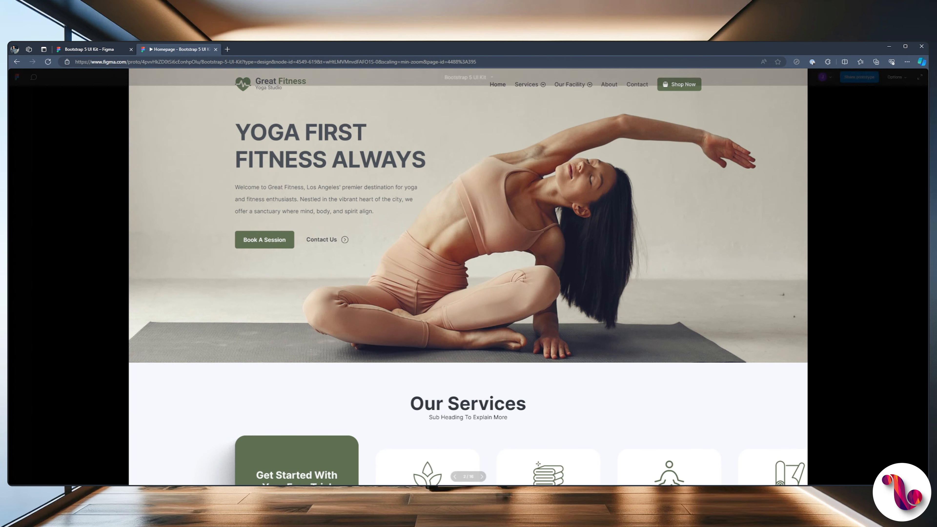
Look over the slider, services, classes, team and CTA section variants beside Prototype Design 2 in the design file.
left_click(98, 50)
scroll(461, 254, "up", 1)
scroll(461, 253, "up", 5)
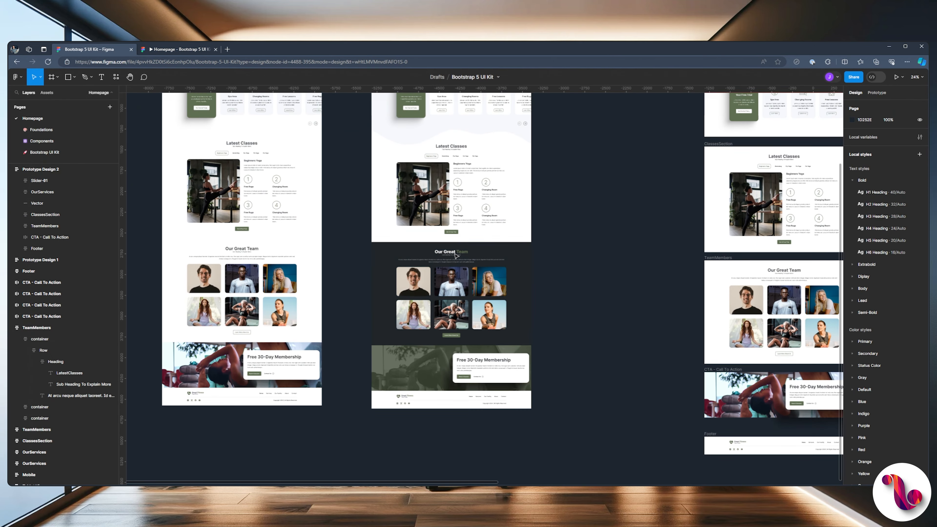
scroll(604, 191, "right", 5)
scroll(465, 269, "up", 1)
scroll(465, 269, "right", 5)
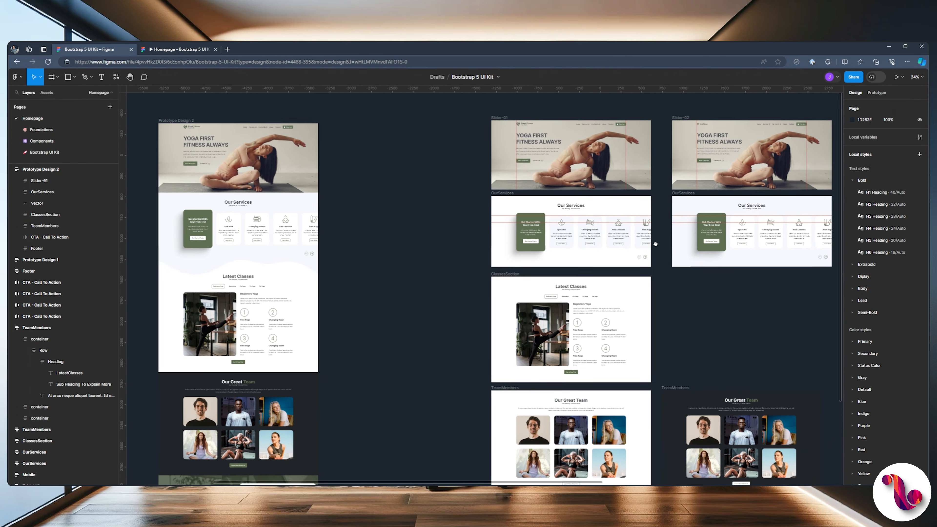
scroll(330, 229, "left", 8)
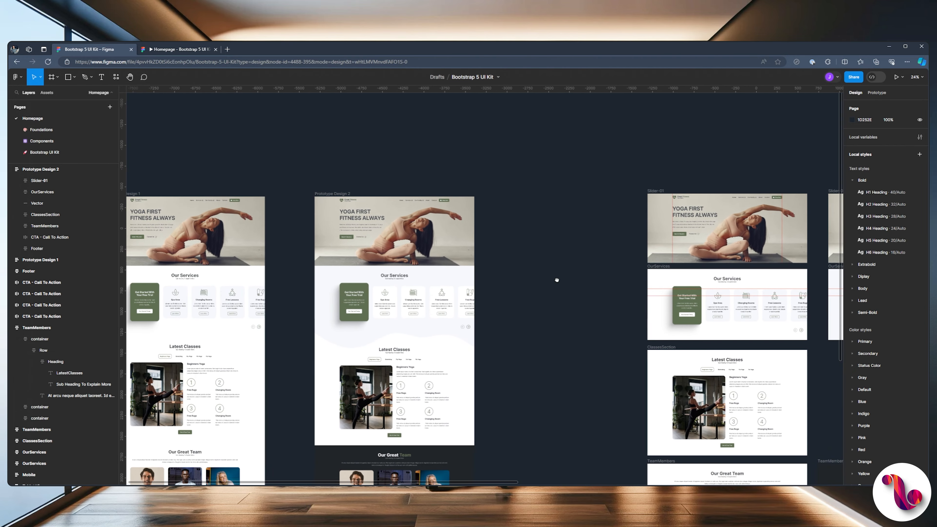
scroll(357, 192, "up", 1, "ctrl")
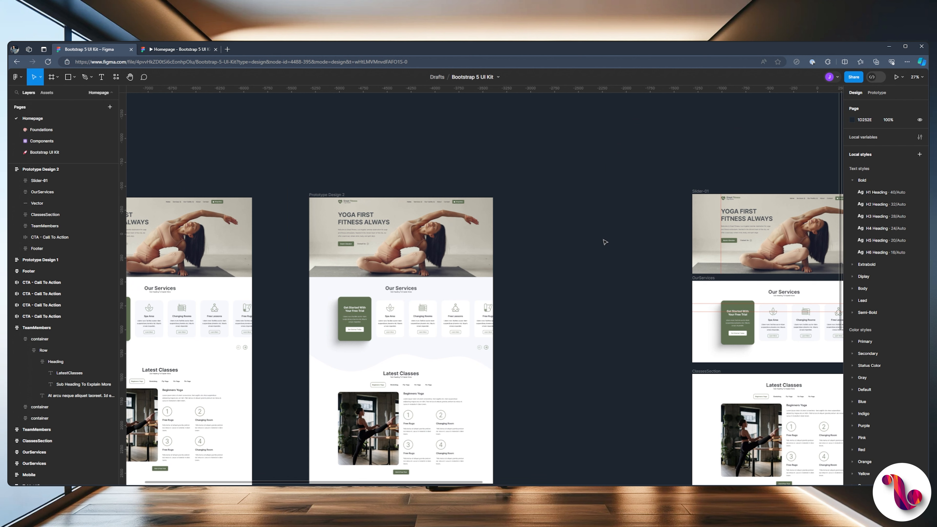
scroll(602, 242, "right", 10)
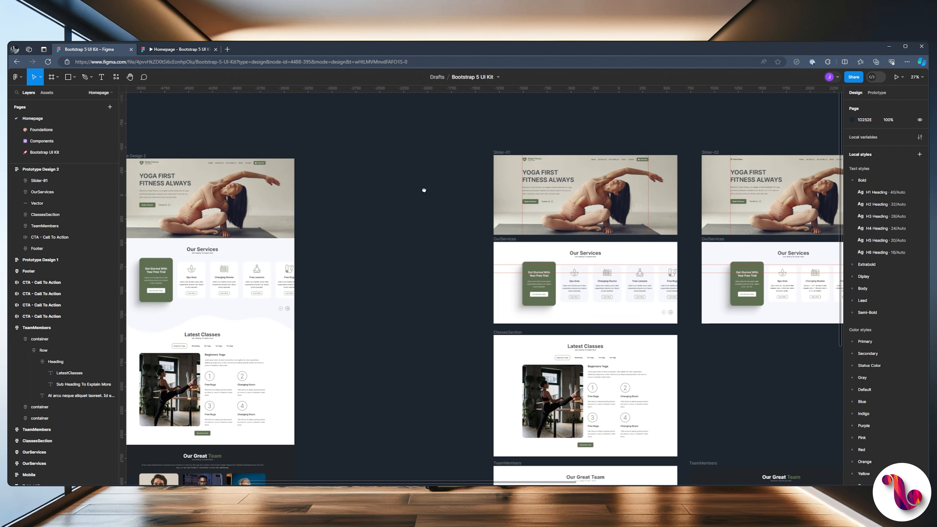
scroll(523, 285, "down", 5)
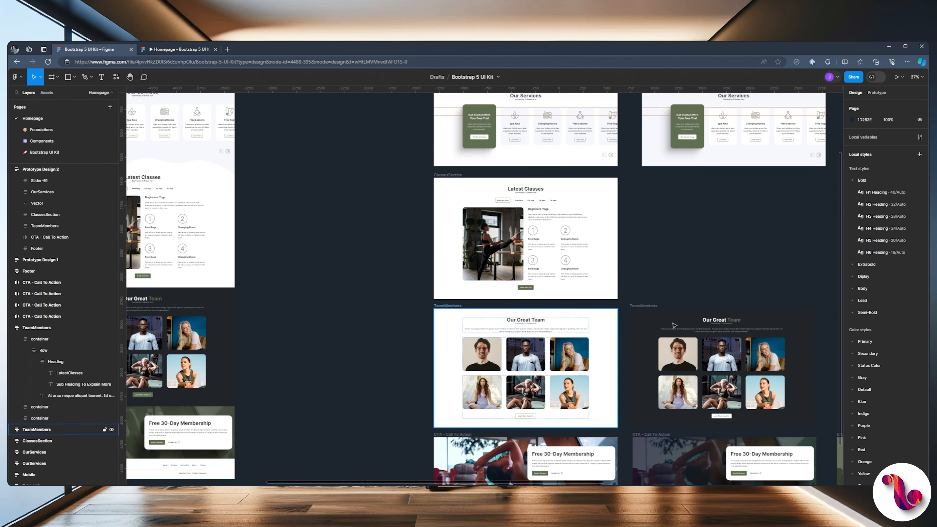
left_click_drag(741, 210, 614, 201)
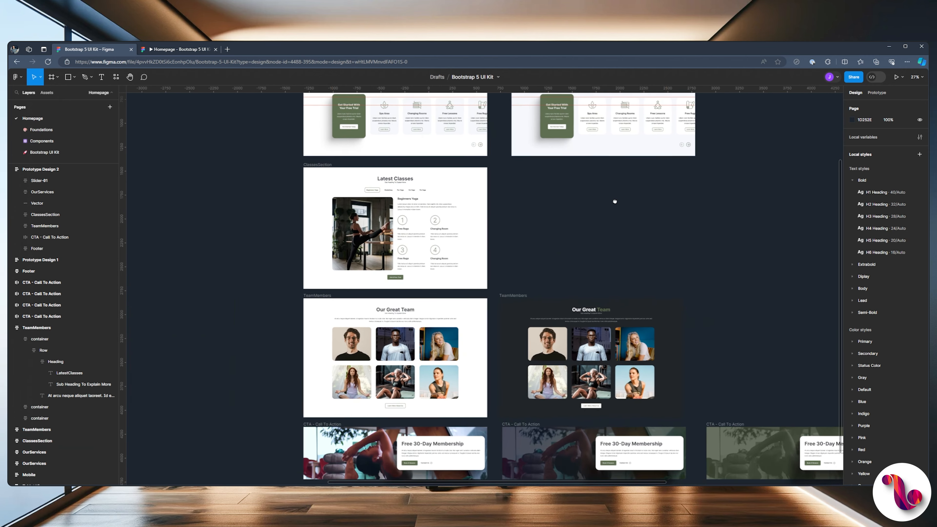
Detach the InnerNav instance in the Slider-01 navigation container of Prototype Design 2.
left_click_drag(324, 135, 512, 234)
left_click_drag(353, 199, 651, 350)
scroll(511, 253, "up", 10)
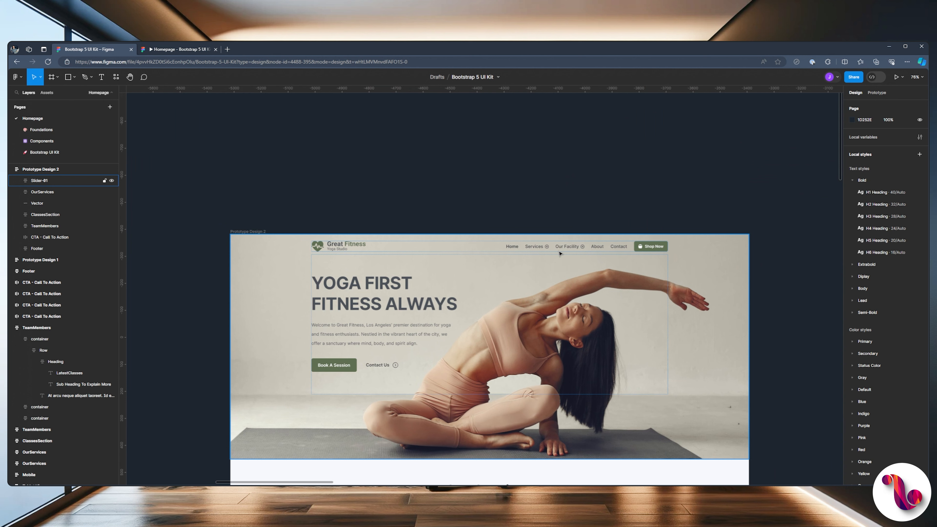
scroll(542, 243, "up", 4)
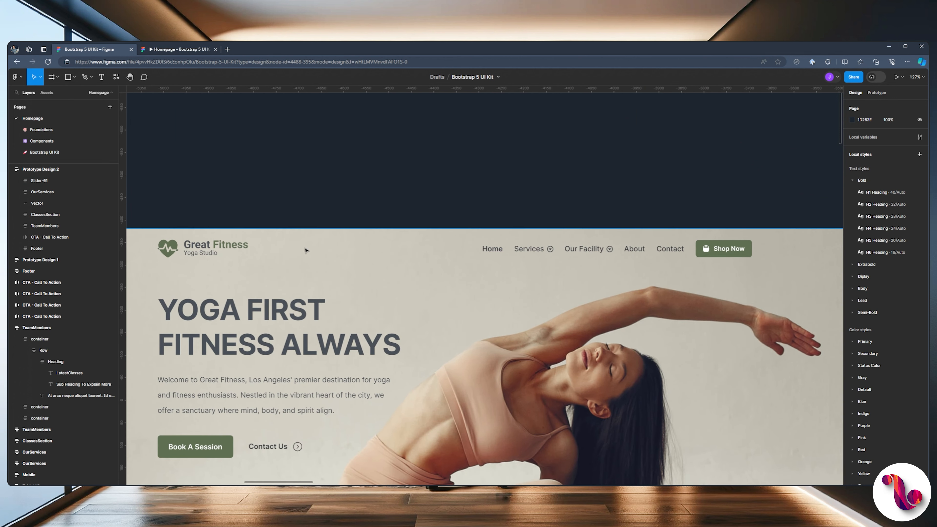
left_click(528, 249, "ctrl")
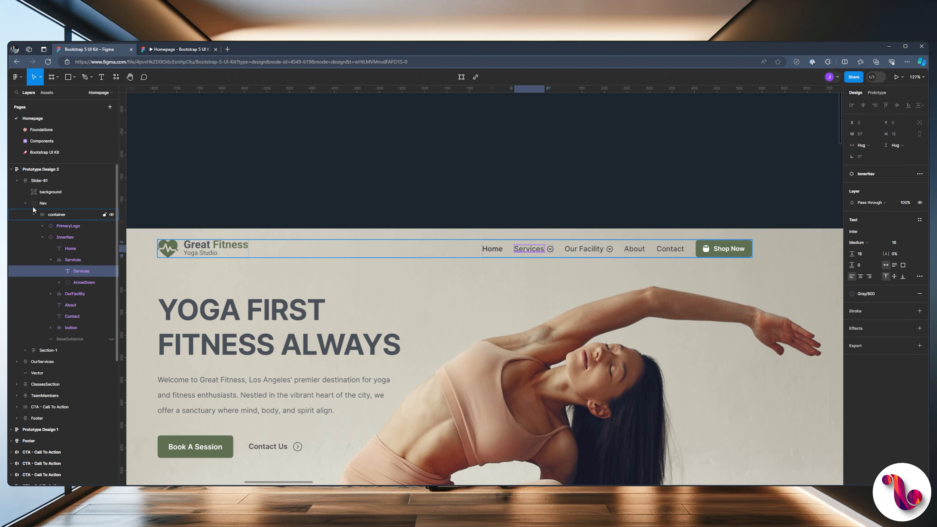
left_click(34, 215)
left_click(49, 214)
left_click(34, 214)
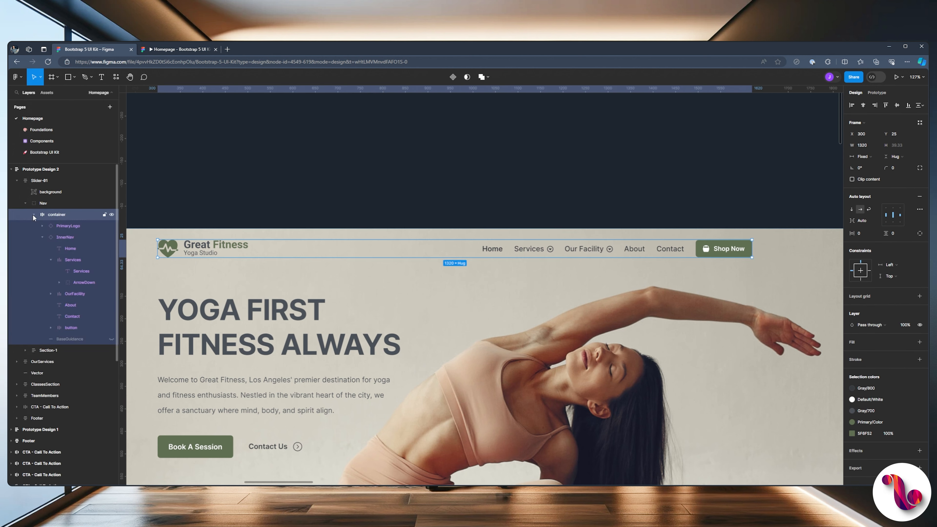
left_click(57, 237)
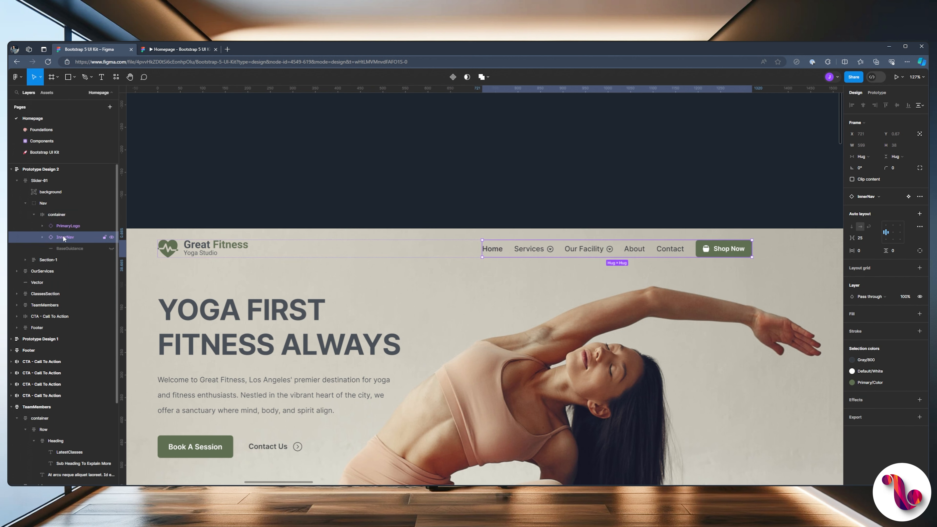
right_click(64, 238)
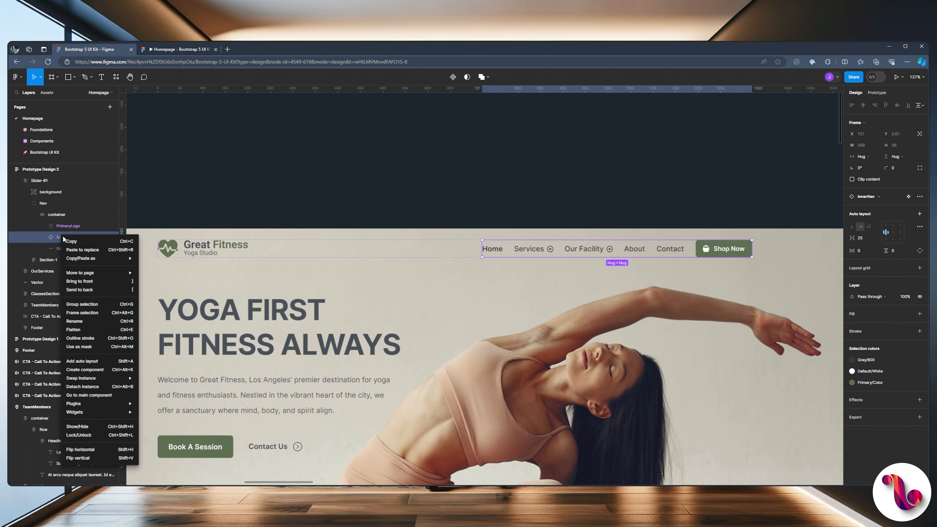
key("ctrl+alt+b")
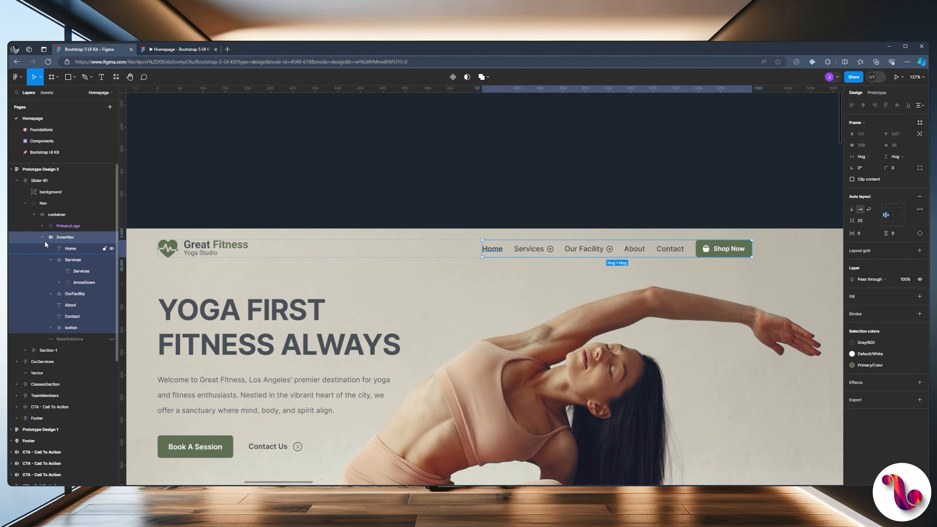
Wrap the Home, Services, OurFacility, About and Contact items of InnerNav in one auto layout frame, leaving the button out.
left_click(51, 260)
left_click(71, 247)
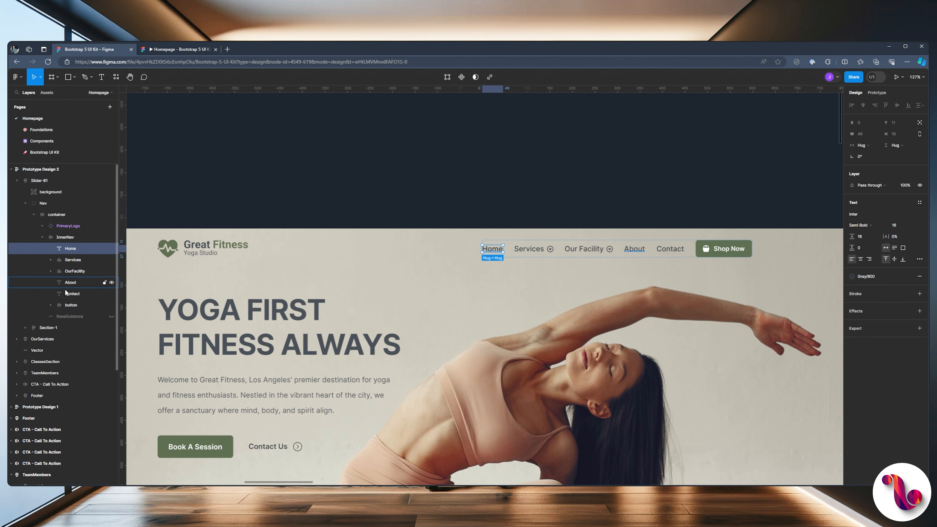
left_click(73, 295, "shift")
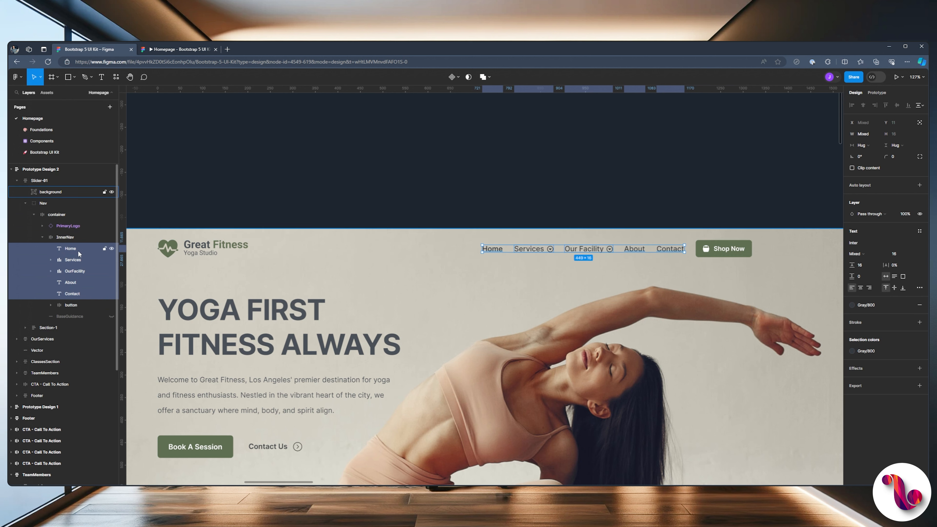
key("shift+a")
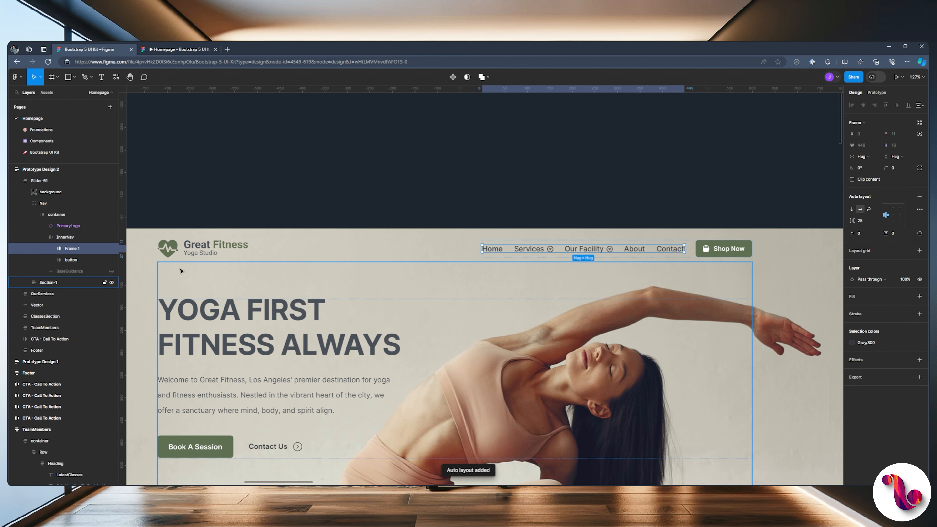
Rename the menu links frame to Nav and move it out of InnerNav, between PrimaryLogo and InnerNav in the container.
key("ctrl+r")
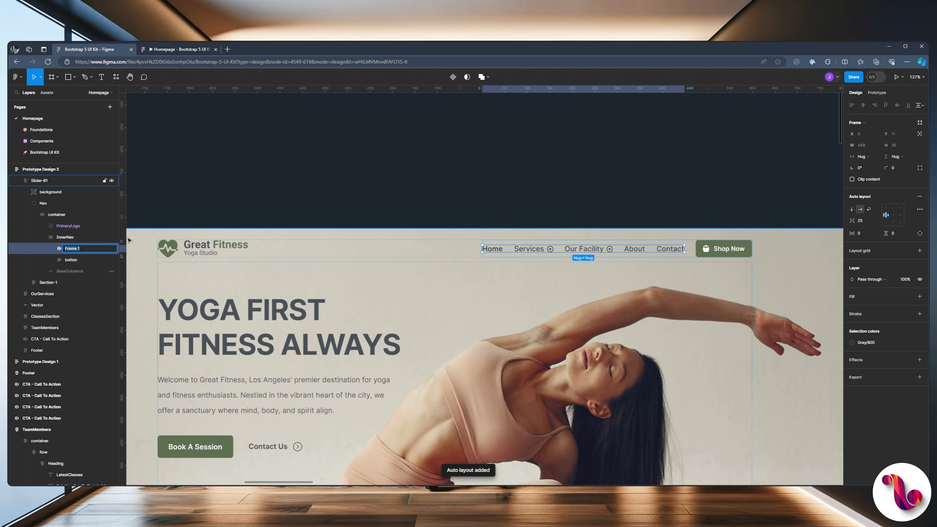
type("Nav")
key("Return")
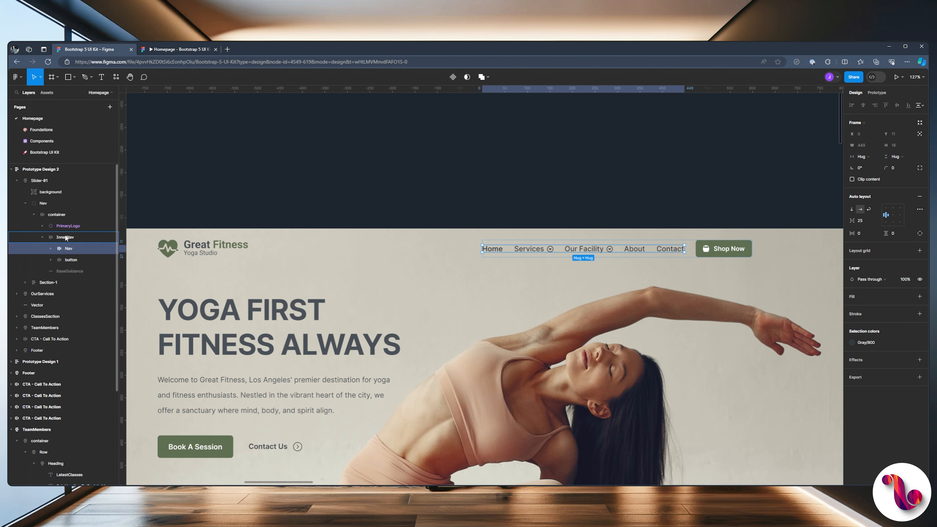
left_click_drag(64, 250, 65, 236)
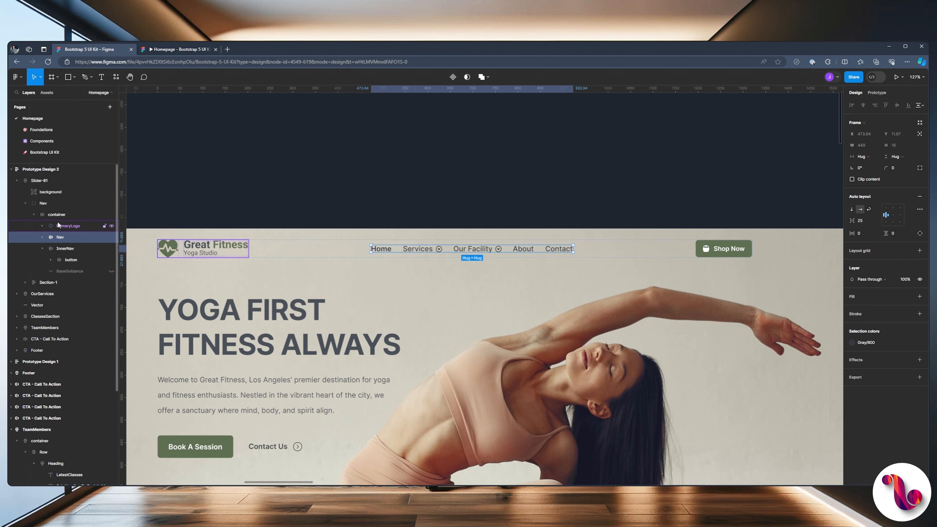
Rename the InnerNav frame holding the Shop Now button in Prototype Design 2's header to CtaButton.
left_click(42, 248)
left_click(39, 249)
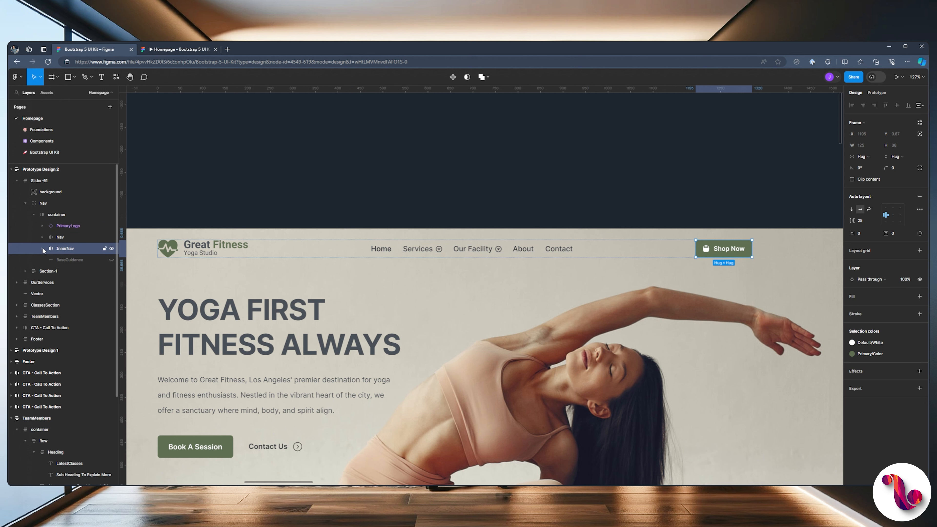
left_click(42, 248)
double_click(65, 248)
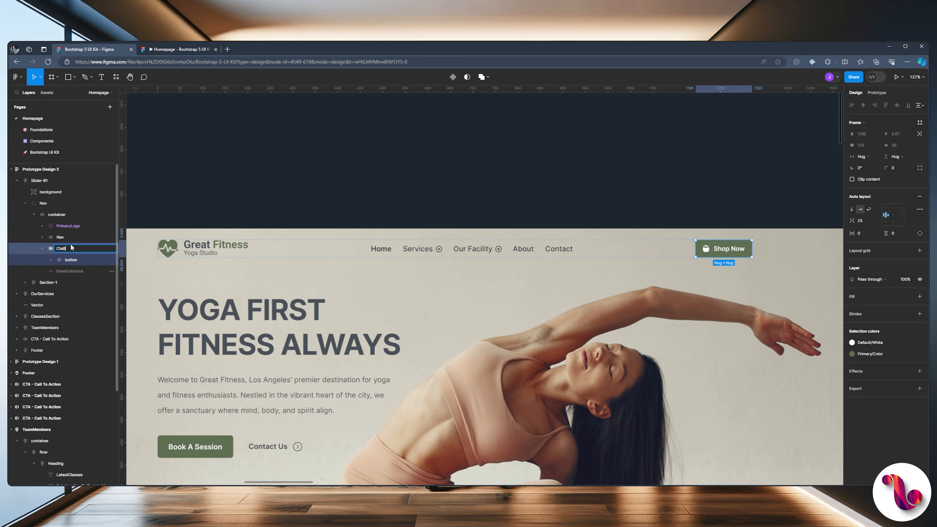
Increase the auto layout spacing between the menu links in the Nav frame to 45.
left_click(65, 238)
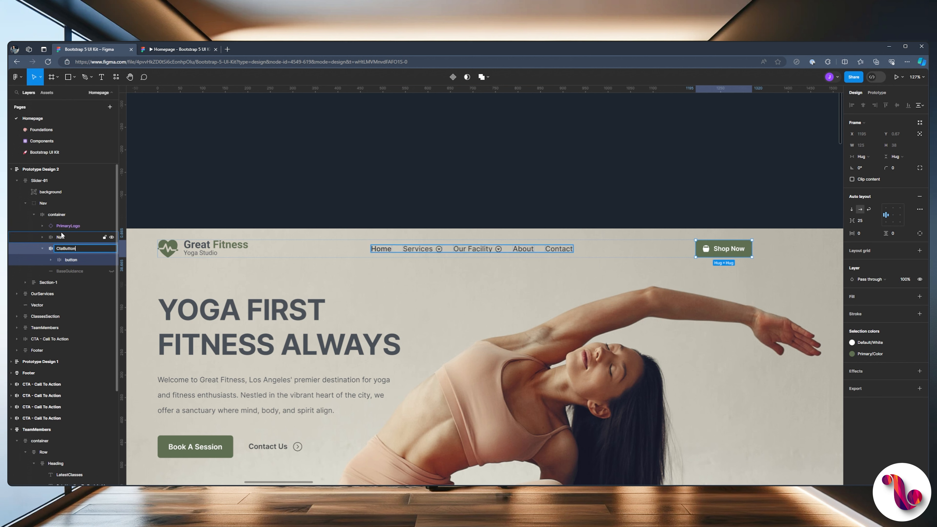
left_click(860, 220)
key("shift+Up")
key("shift+Up")
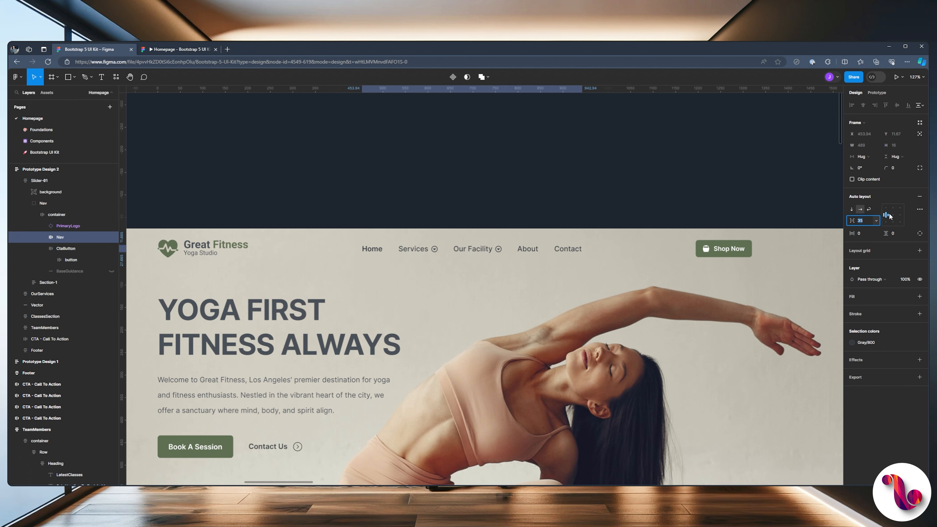
left_click(769, 152)
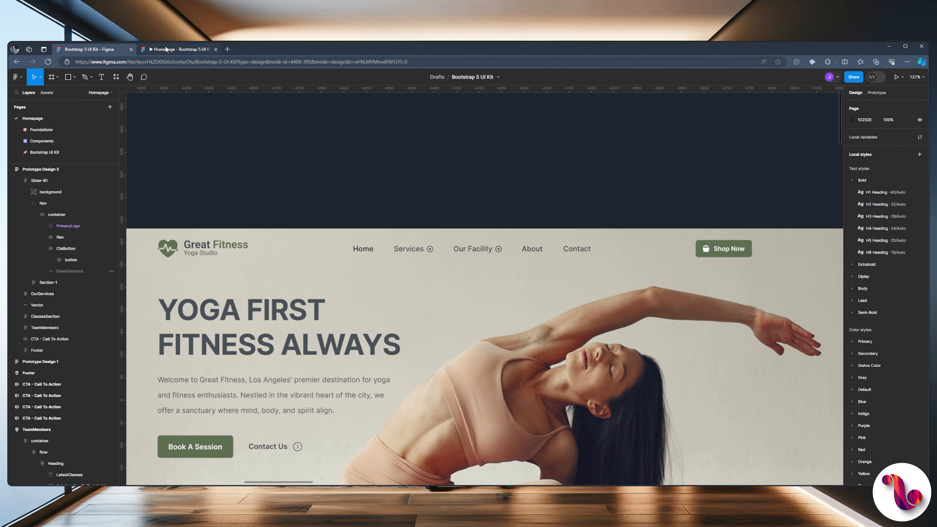
Review both homepage prototypes in the presentation tab, comparing the headers and checking Prototype Design 2's sections down to the footer.
key("ctrl+Tab")
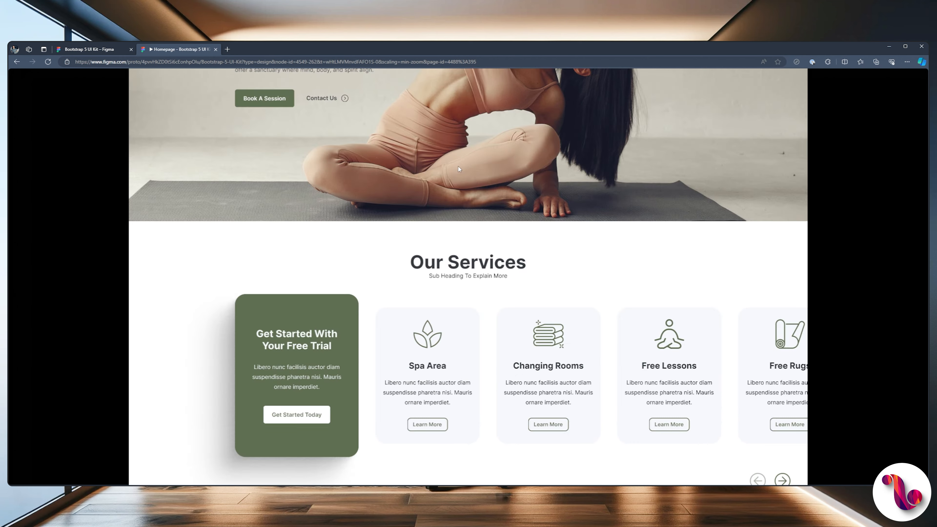
scroll(459, 171, "up", 4)
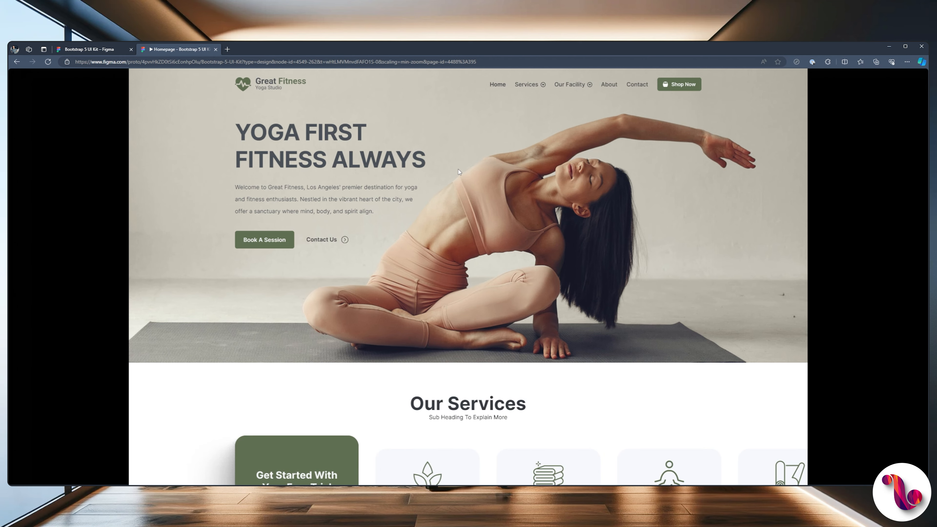
scroll(459, 169, "down", 11)
key("Right")
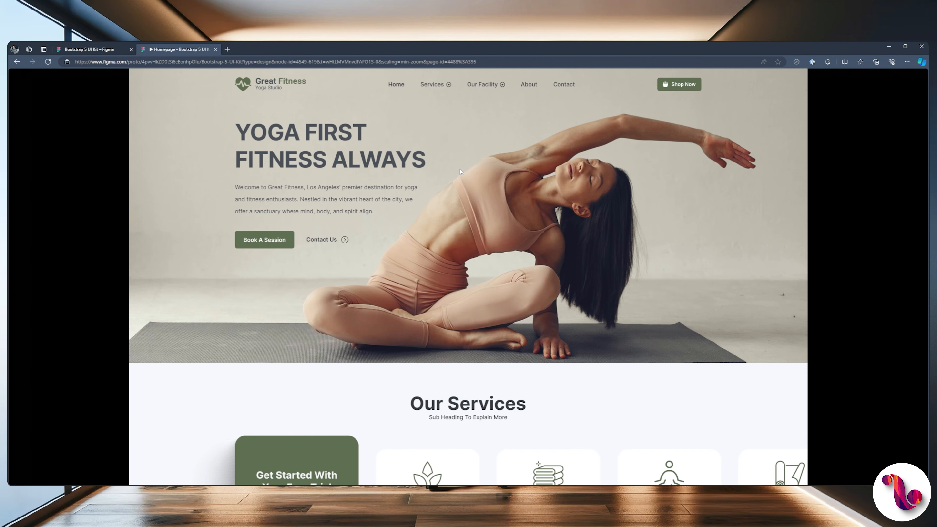
scroll(348, 135, "down", 10)
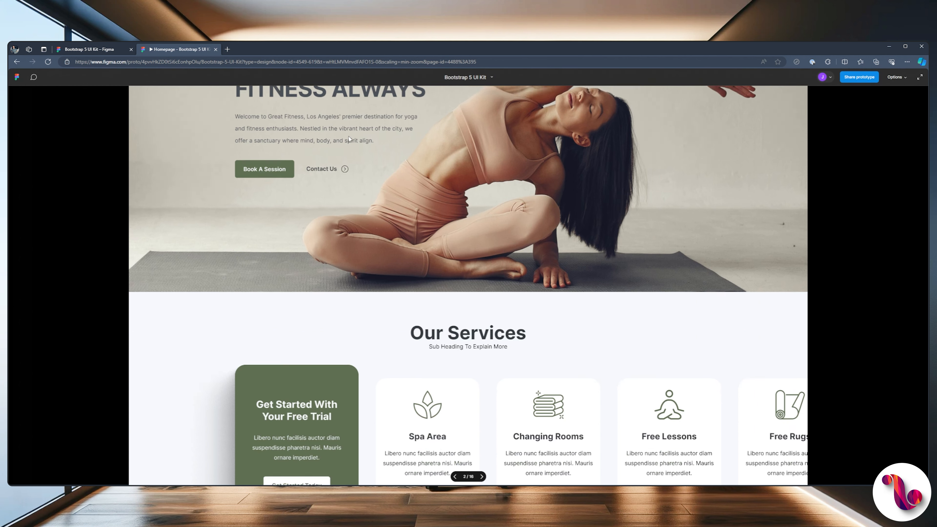
scroll(349, 136, "down", 9)
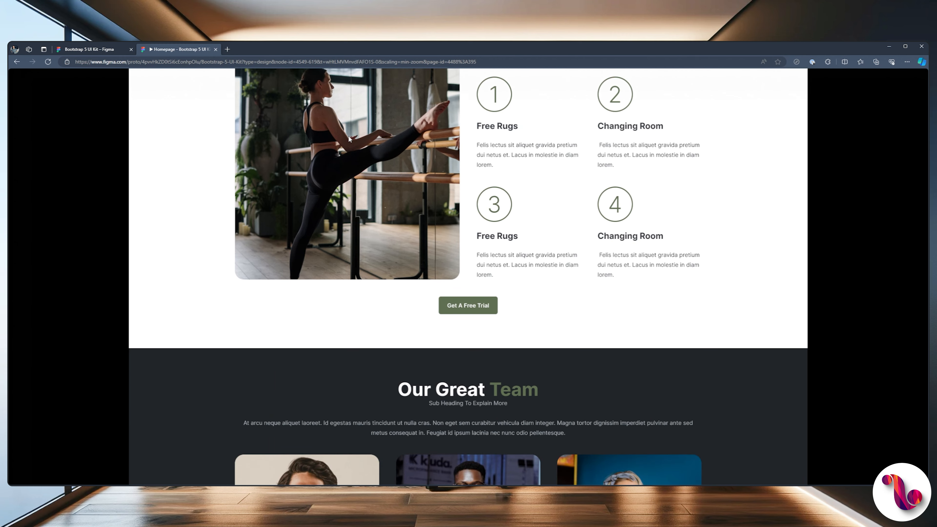
scroll(350, 139, "down", 4)
scroll(350, 138, "down", 6)
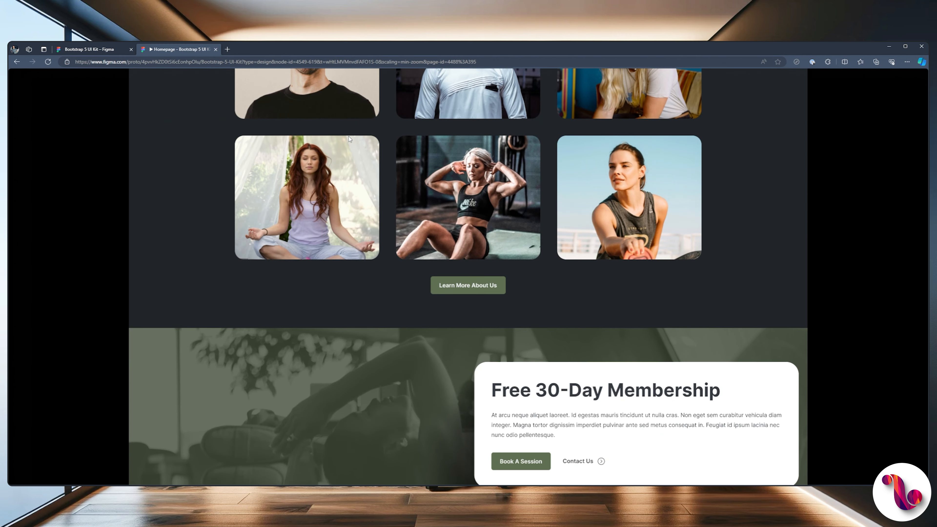
scroll(350, 139, "down", 3)
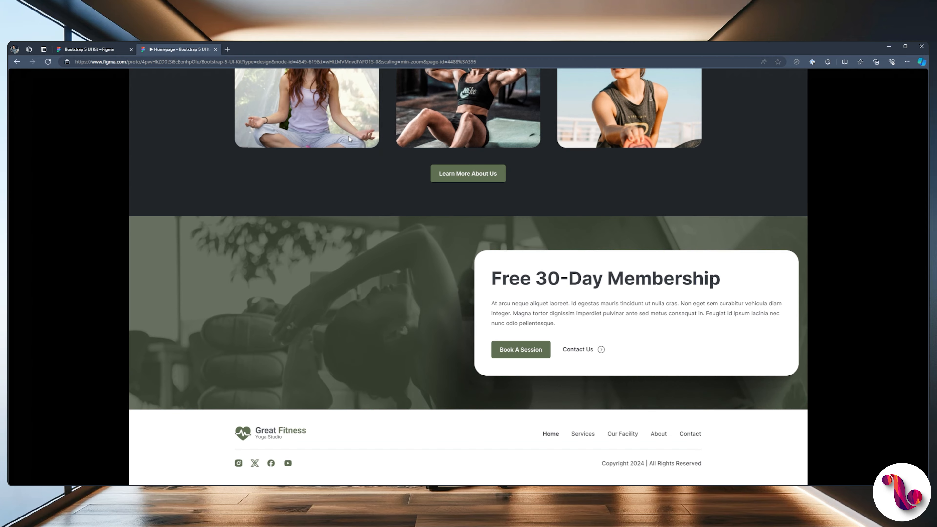
scroll(349, 139, "up", 9)
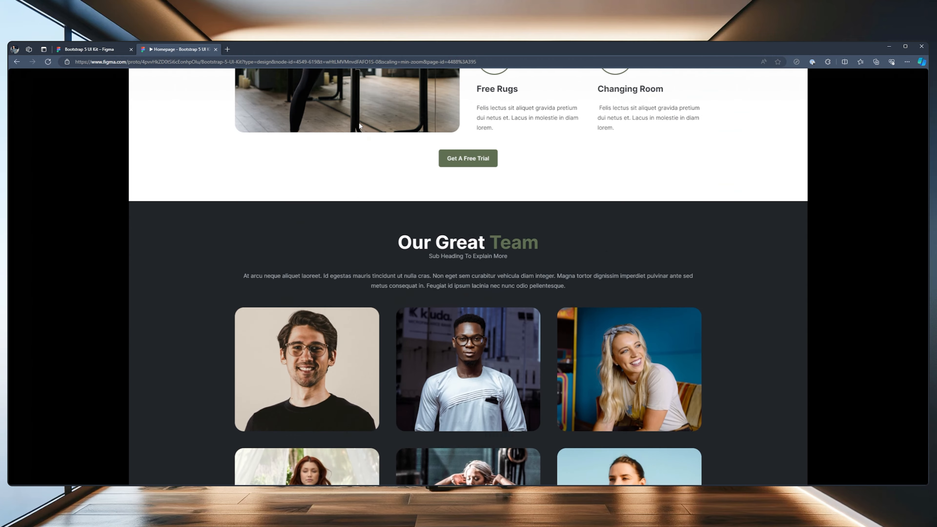
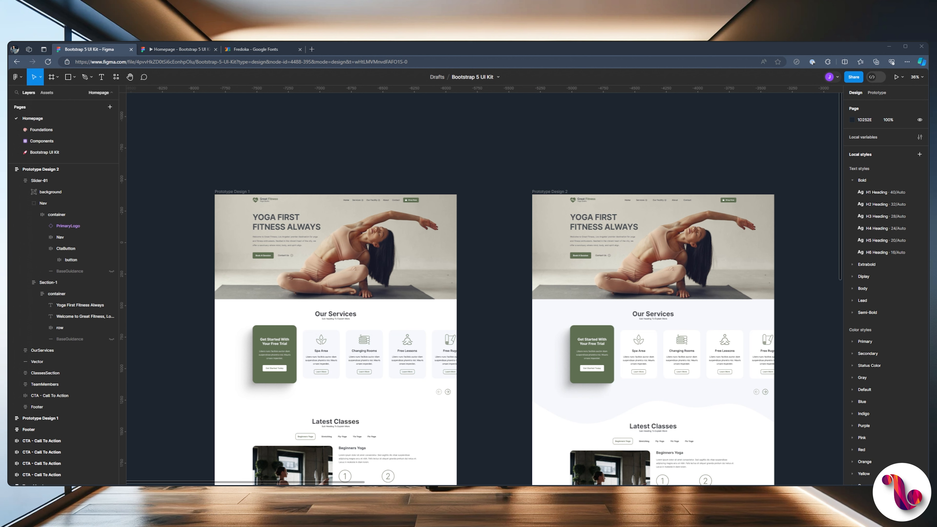
Check the Fredoka specimen page in Google Fonts and set the hero heading of Prototype Design 1 in Figma to Fredoka.
scroll(540, 195, "up", 1)
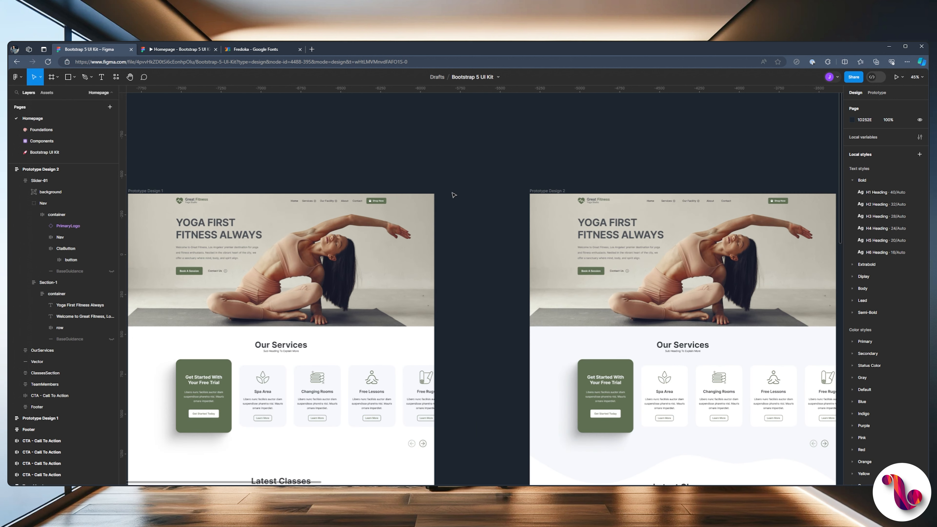
left_click_drag(340, 172, 569, 159)
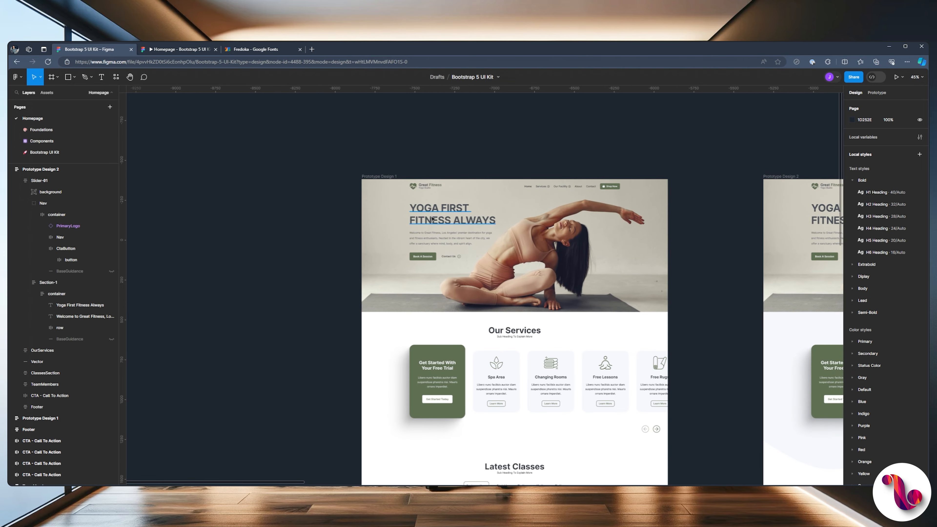
scroll(427, 223, "up", 5)
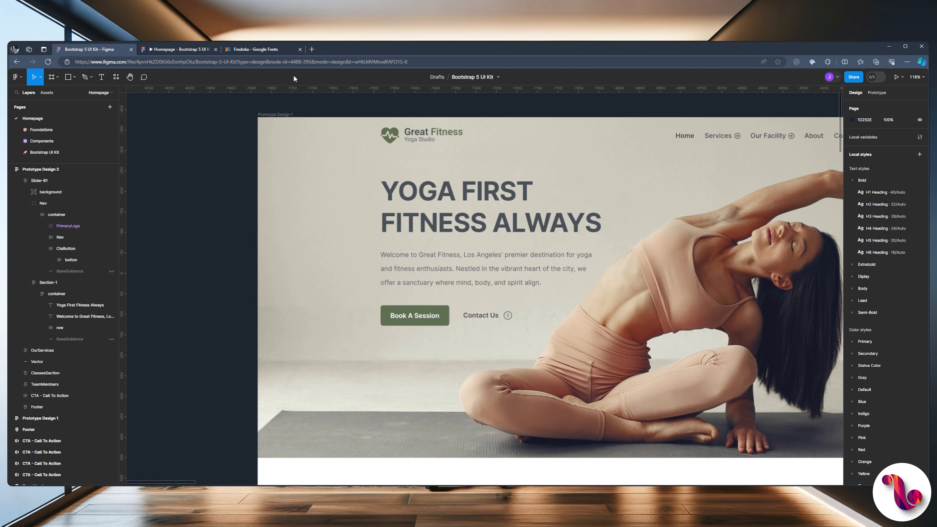
left_click(242, 50)
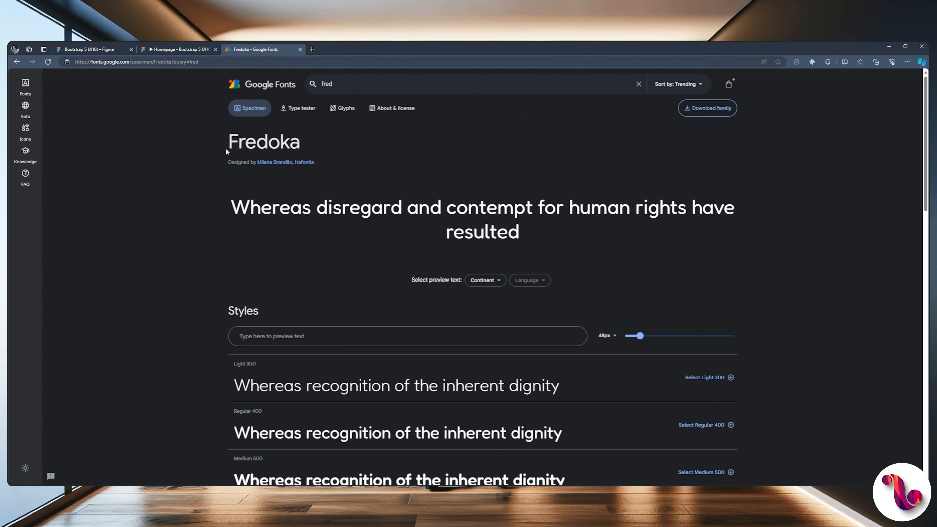
left_click(122, 47)
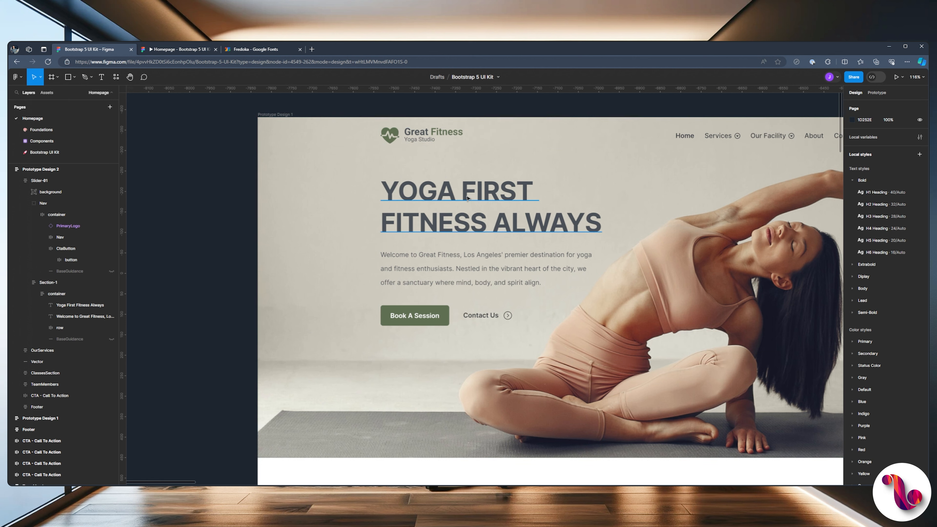
left_click(467, 198)
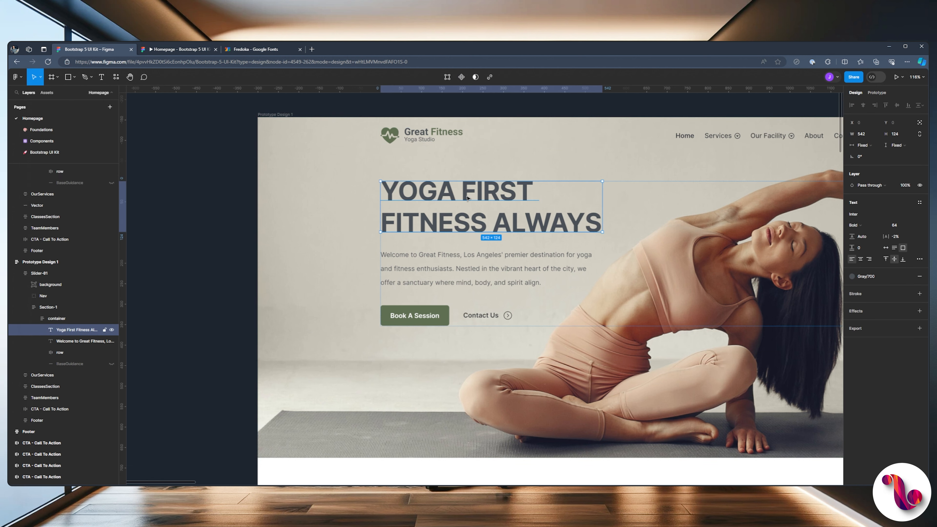
left_click(865, 216)
type("fre")
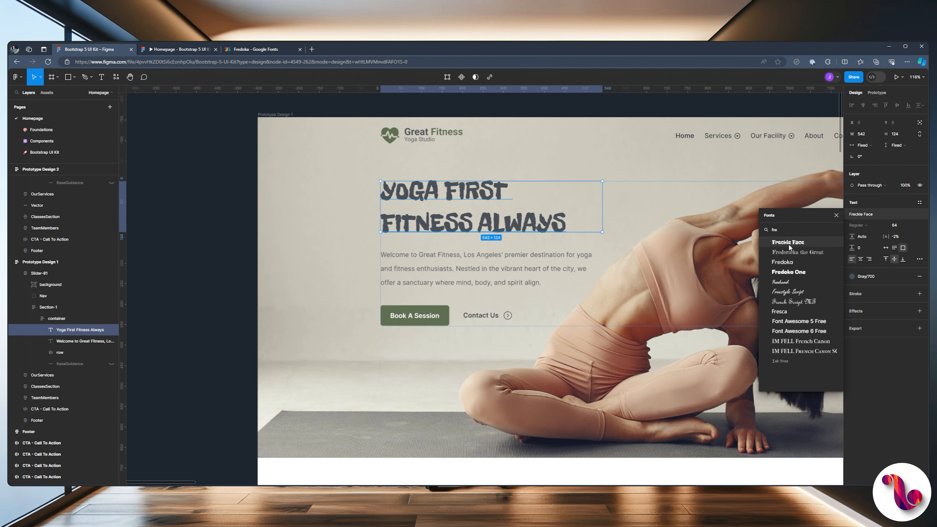
left_click(781, 262)
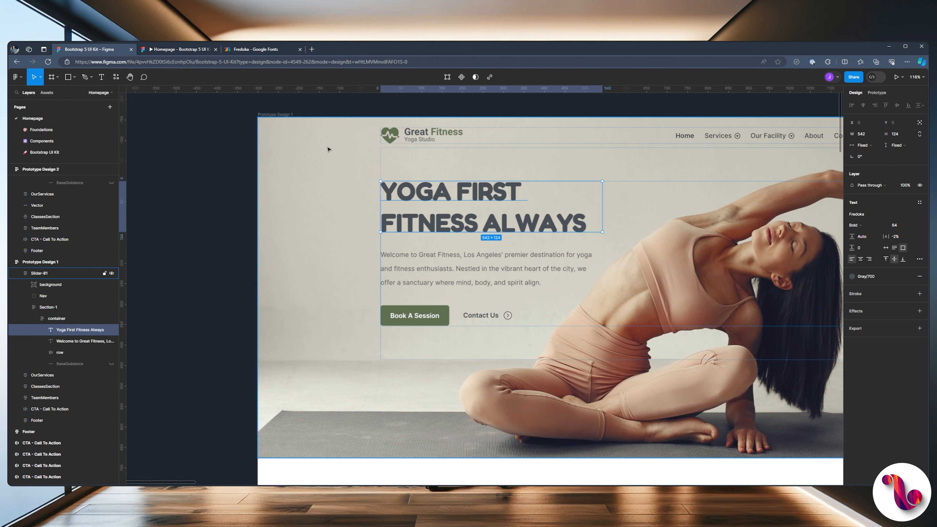
Try the Regular weight on the Yoga First Fitness Always heading and settle on Medium.
left_click(868, 224)
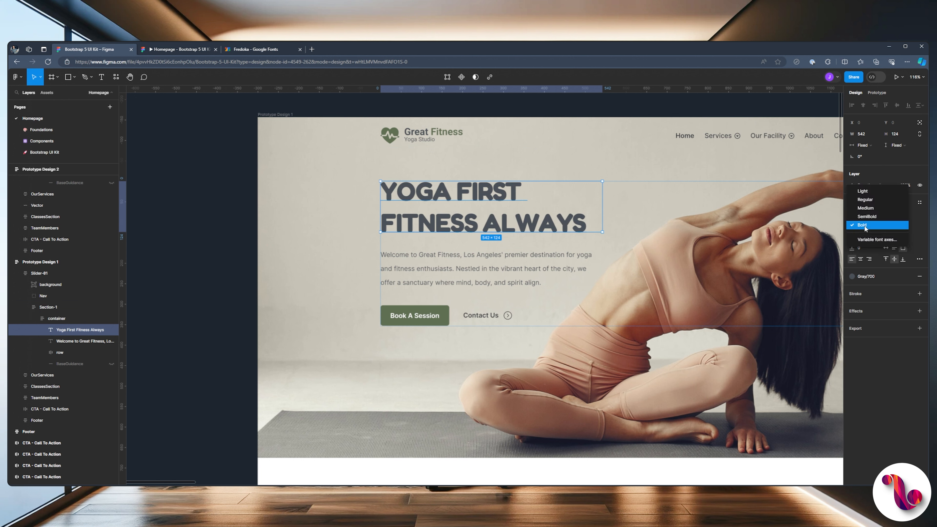
left_click(870, 201)
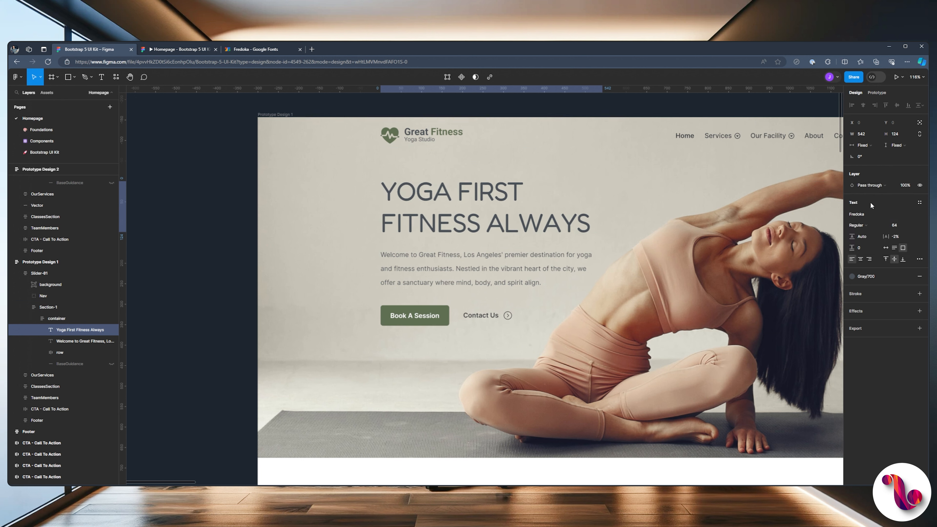
left_click(860, 225)
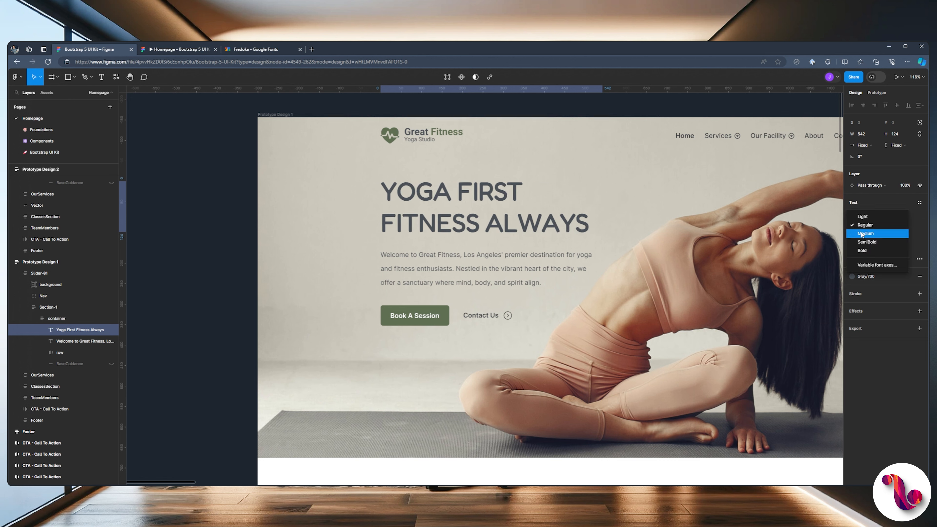
left_click(861, 233)
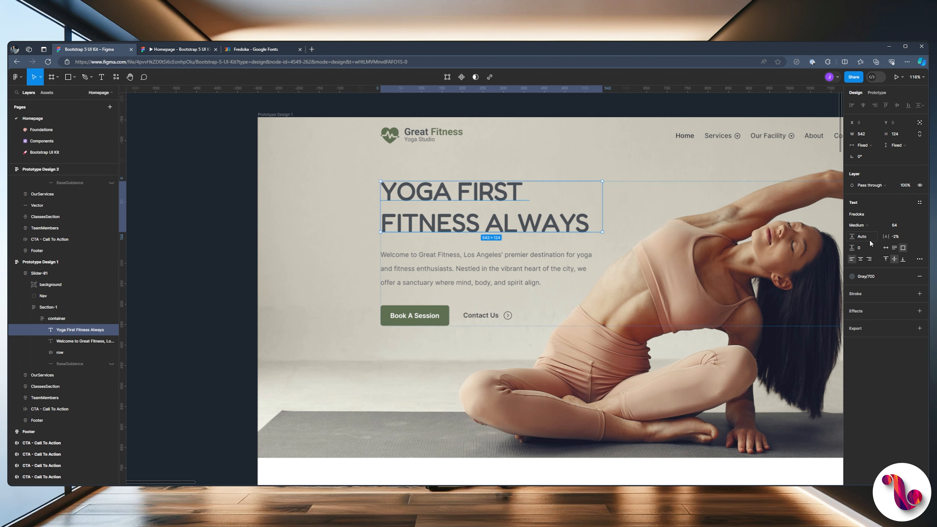
Set the hero heading's letter spacing to 1% and preview it in the presentation tab.
left_click(897, 237)
key("Up")
key("Up")
key("Up")
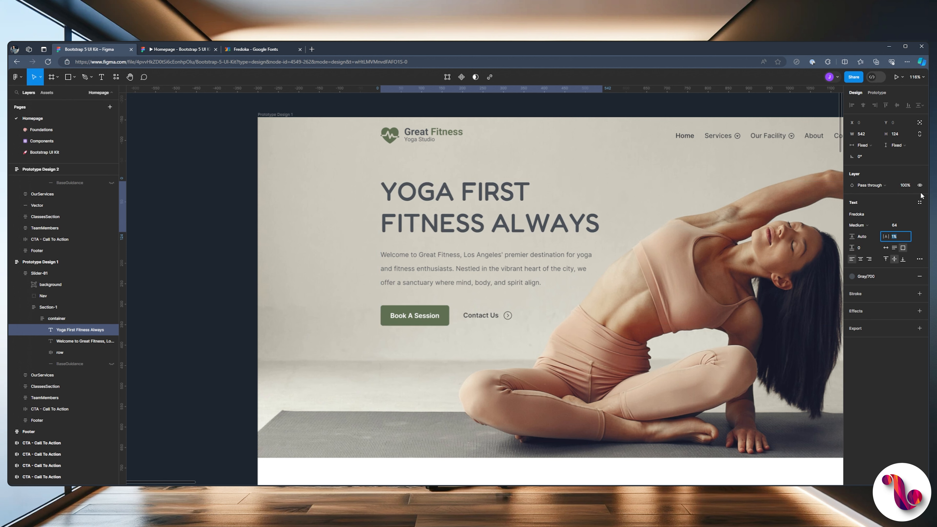
key("Up")
key("Down")
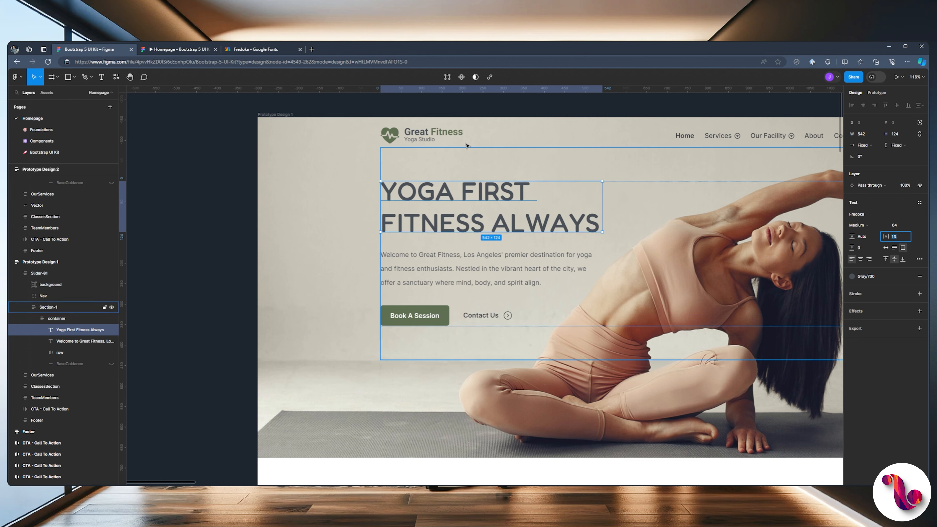
left_click(178, 50)
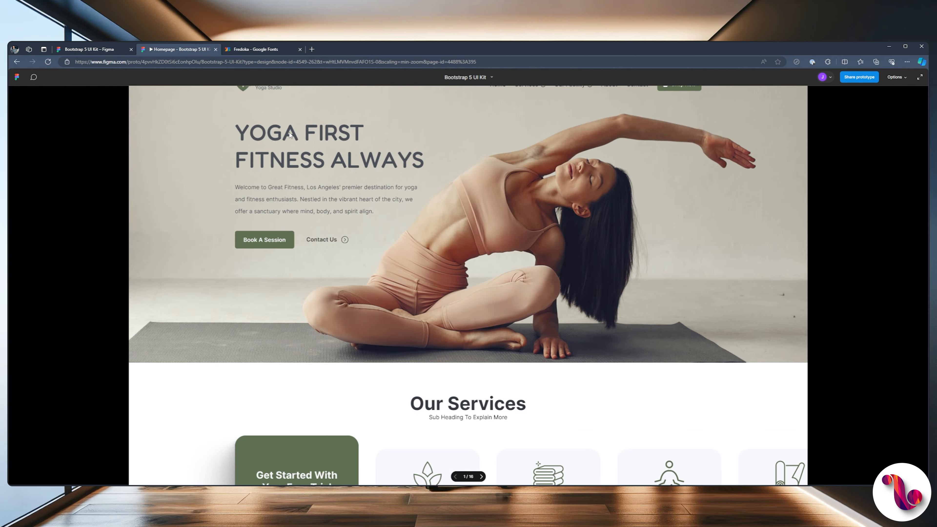
Remove the fill from the FITNESS ALWAYS line of Prototype Design 1's hero heading in the design file and add a stroke.
left_click(93, 50)
double_click(406, 225)
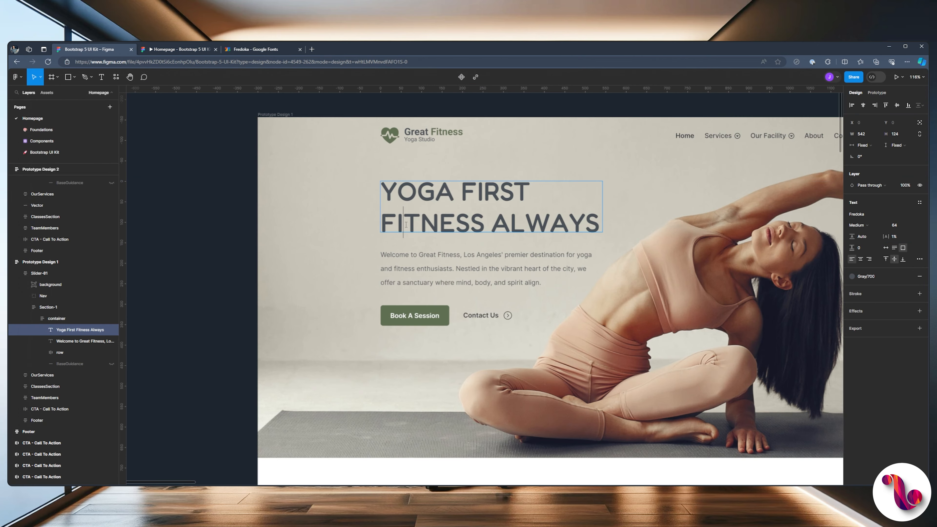
left_click_drag(380, 222, 600, 219)
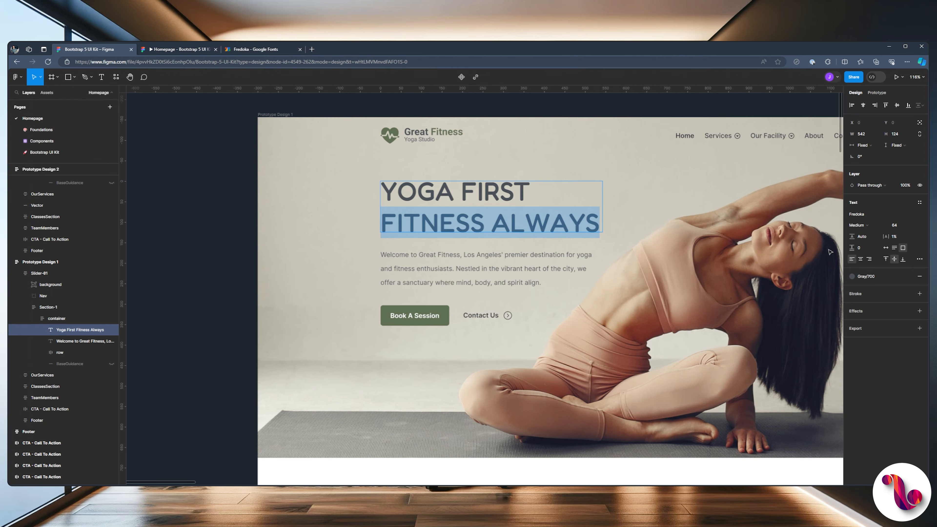
left_click(919, 277)
left_click(919, 293)
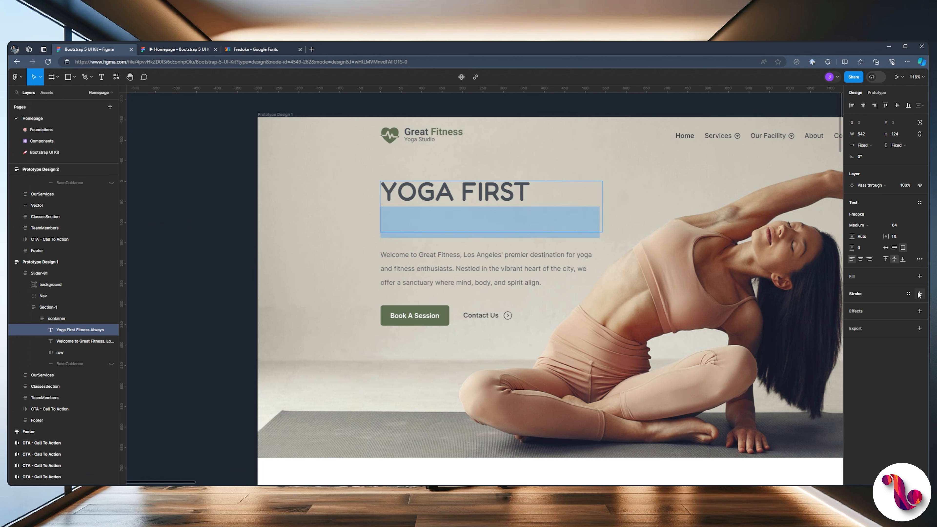
Try a stroke thickness of 3 on the hero heading, and undo that change.
left_click(893, 316)
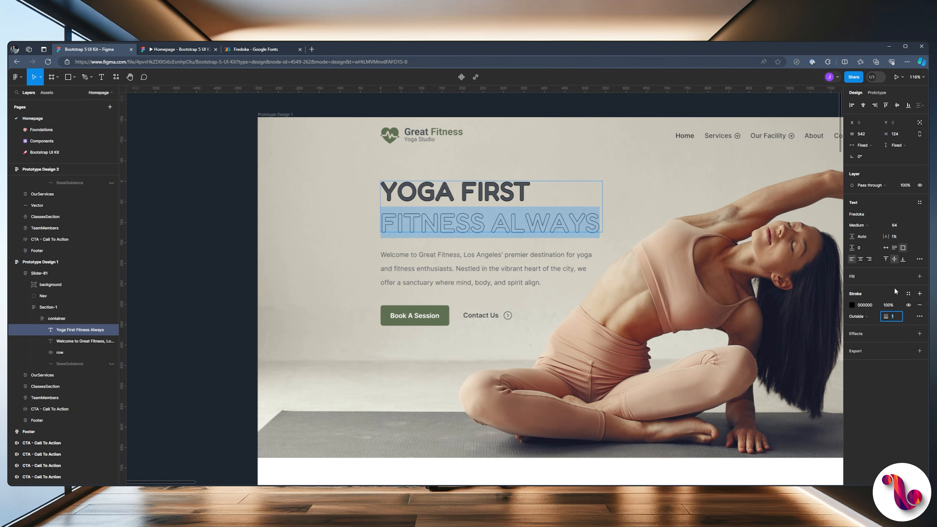
type("3")
key("Return")
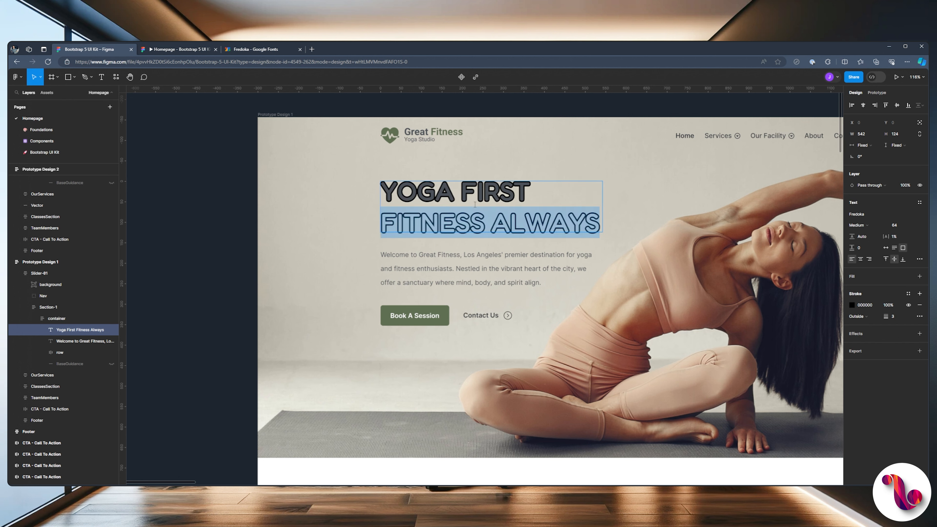
key("ctrl+z")
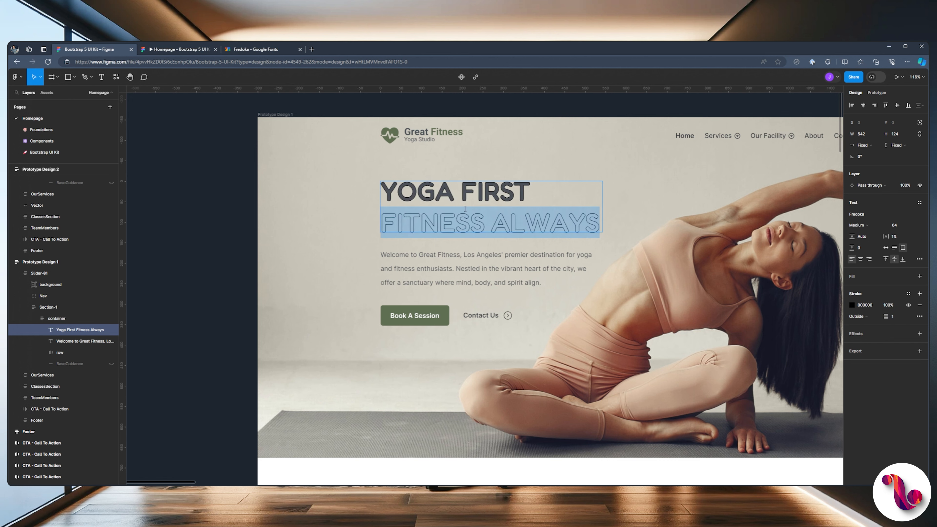
Undo the fill and stroke changes on the hero heading and delete its Fitness Always line.
key("ctrl+z")
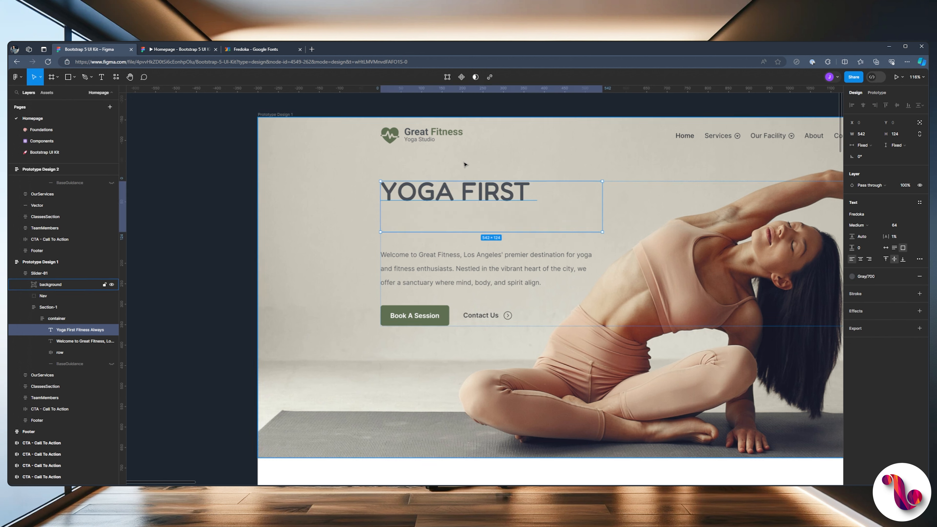
key("ctrl+z")
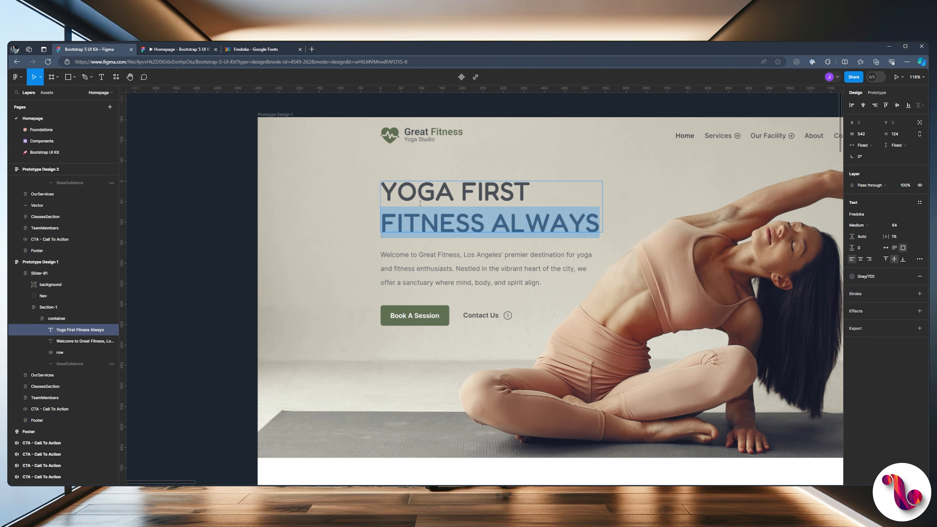
key("BackSpace")
key("BackSpace")
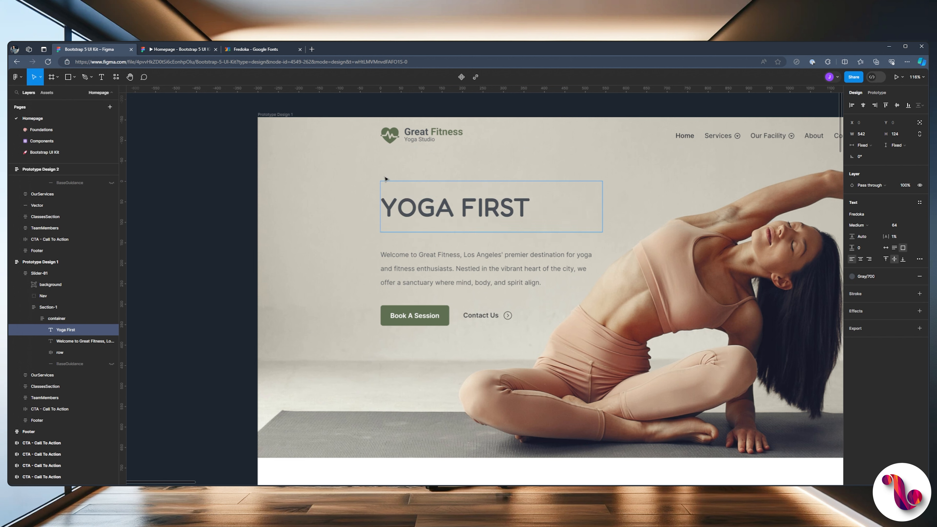
Reduce the Yoga First text box to a height of 47 and duplicate it below with the text Fitness Always.
left_click(427, 171)
left_click_drag(443, 229, 438, 200)
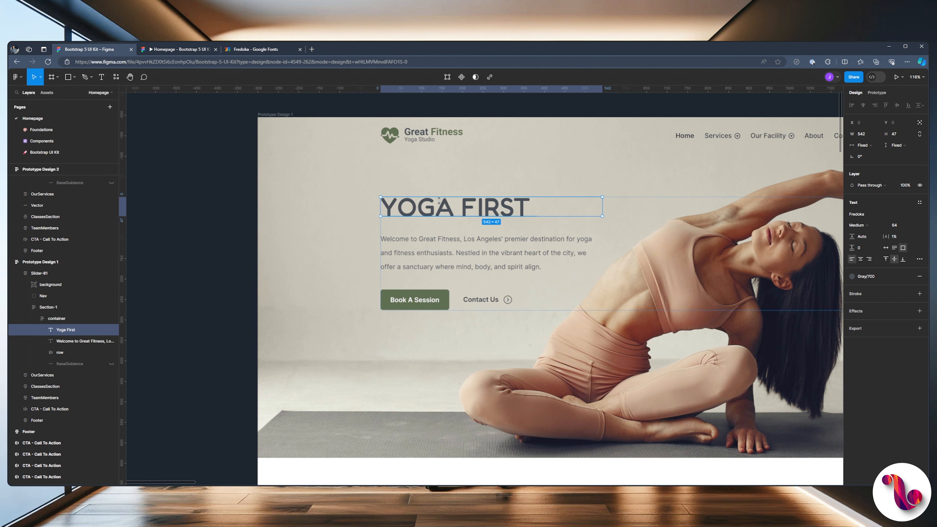
key("ctrl+d")
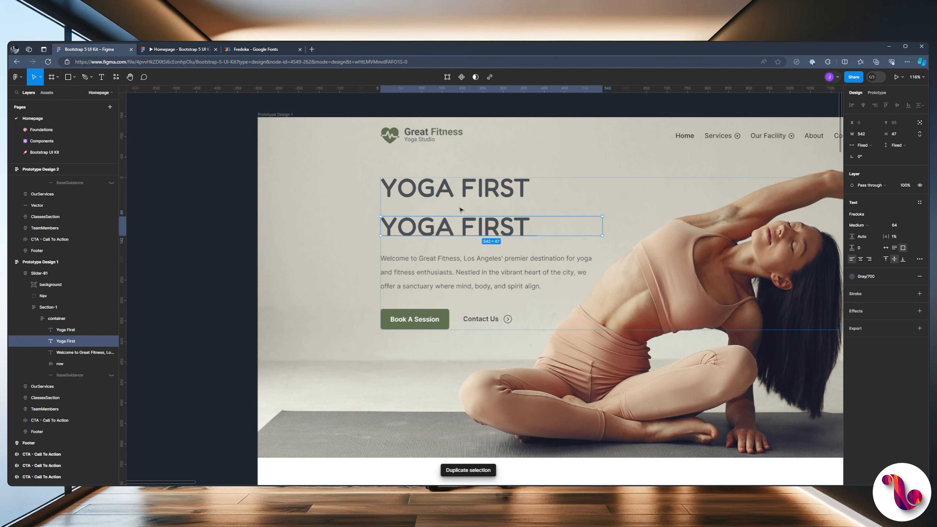
double_click(405, 231)
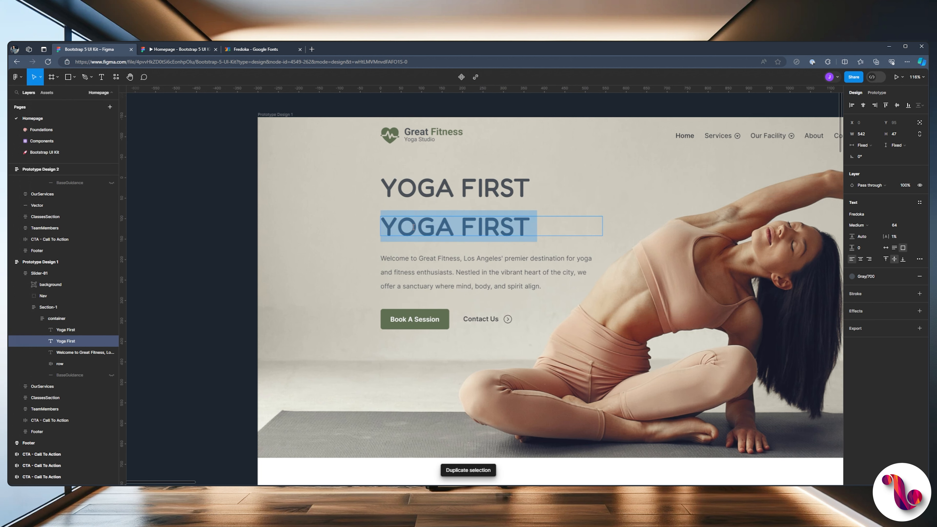
type("Fitness Always")
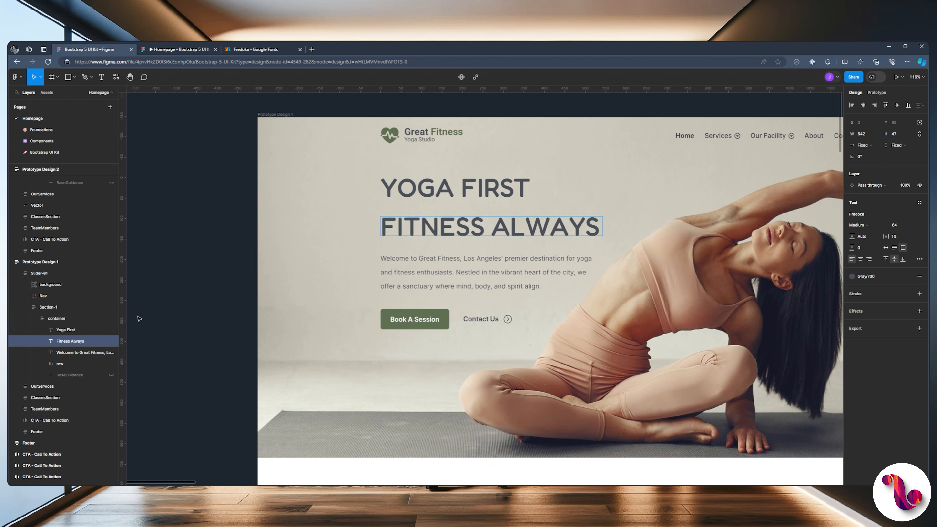
Wrap the Yoga First and Fitness Always texts in a vertical auto layout with a spacing of 12.
left_click(63, 328, "shift")
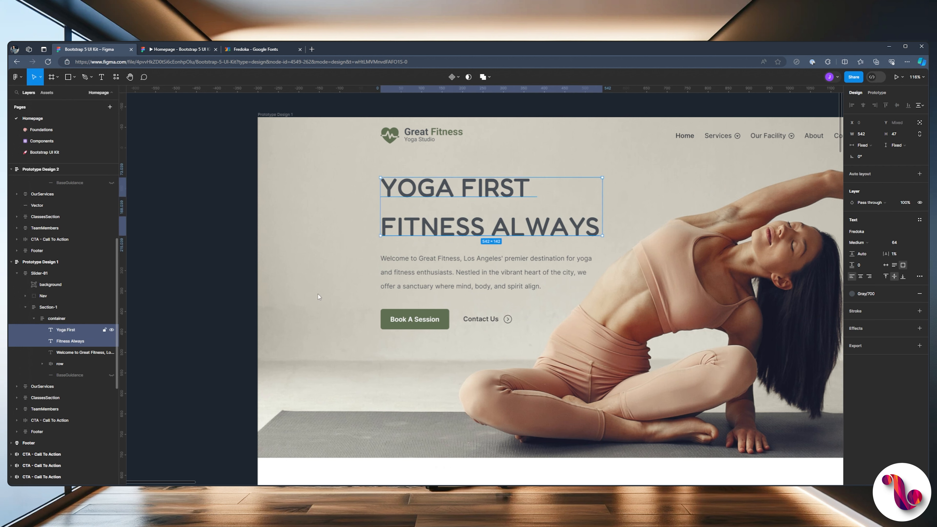
key("ctrl+g")
key("shift+a")
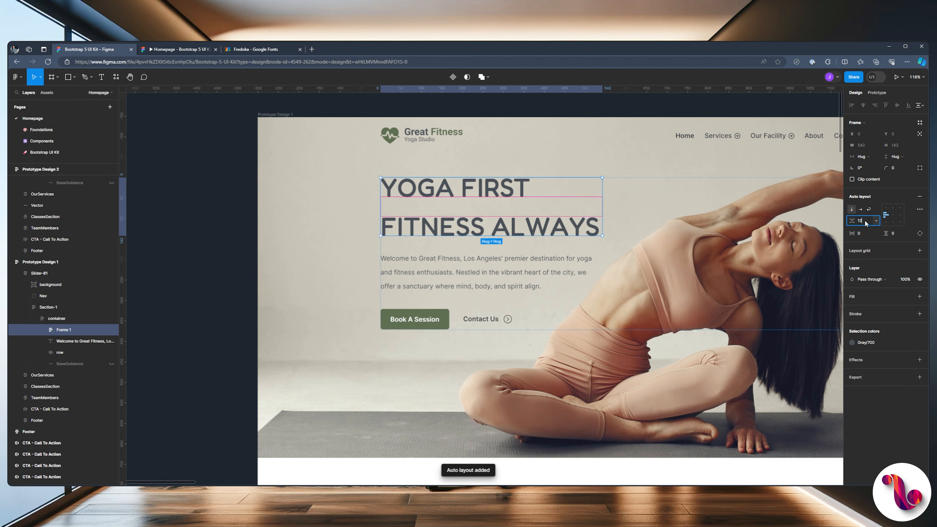
left_click(865, 220)
type("12")
key("Return")
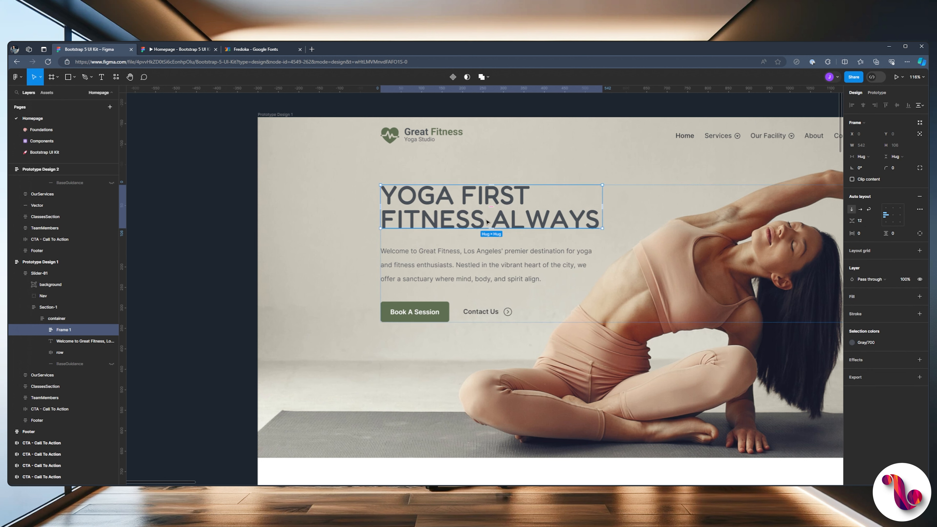
Replace the fill of the Fitness Always text with an outside stroke of thickness 3.
left_click(464, 221)
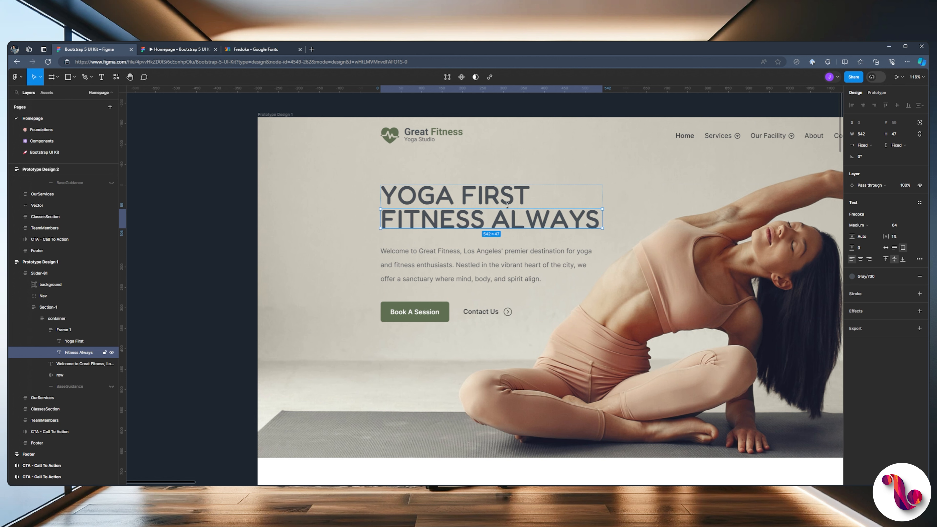
left_click(919, 277)
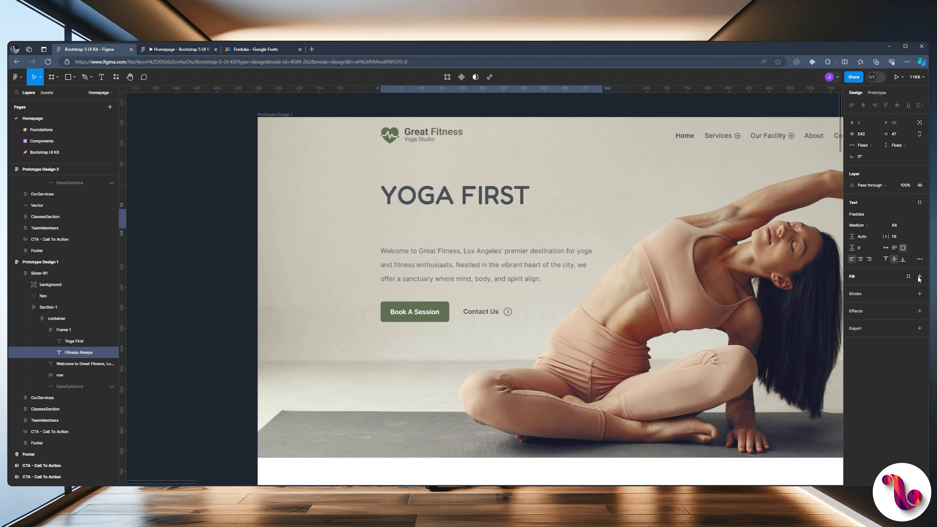
left_click(919, 294)
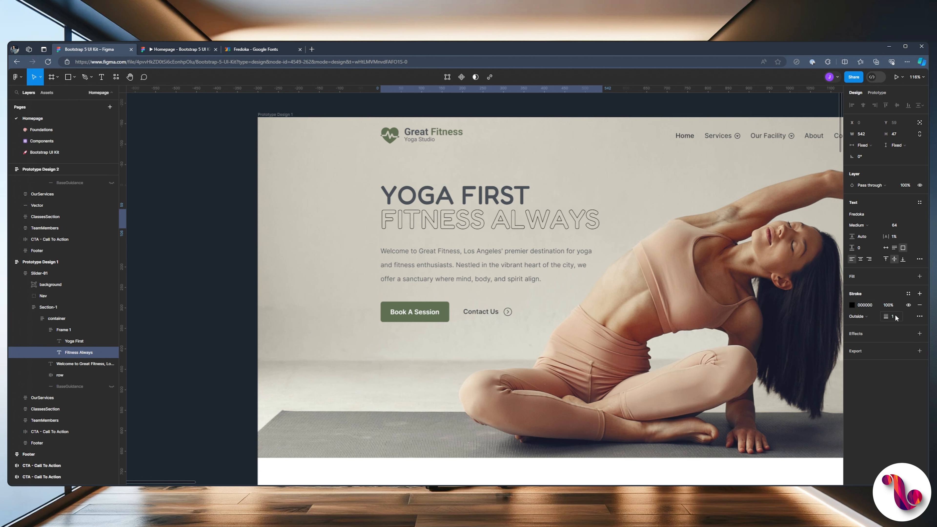
left_click(896, 317)
type("3")
key("Return")
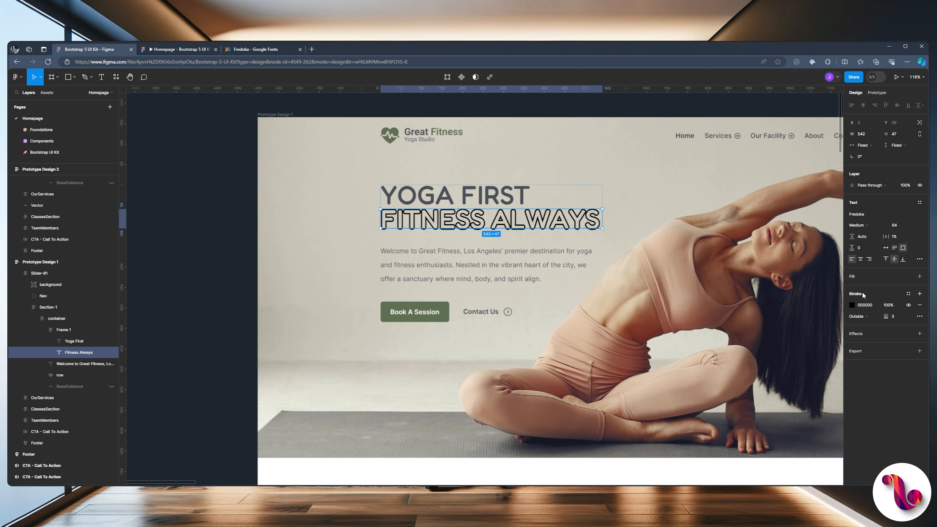
Apply the Gray/700 library colour to the Fitness Always stroke and preview it in the presentation tab.
left_click(851, 304)
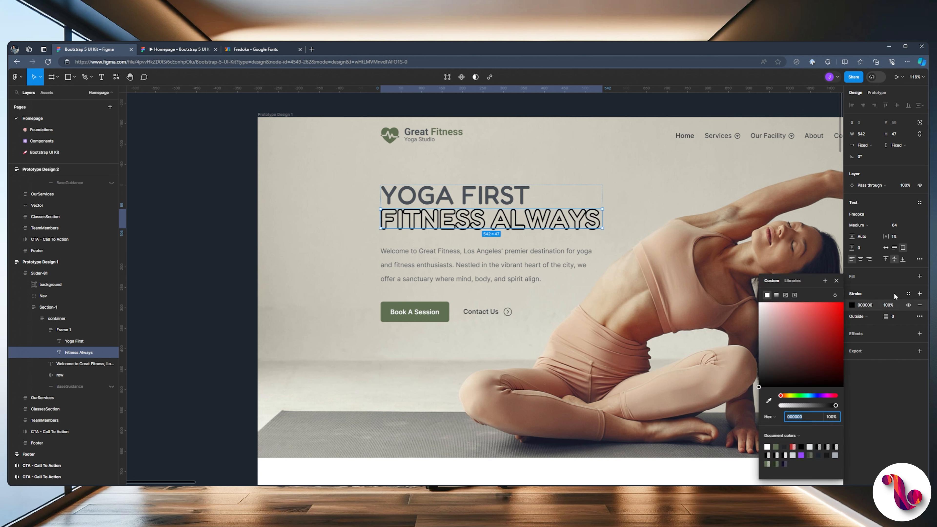
left_click(907, 294)
scroll(791, 362, "down", 3)
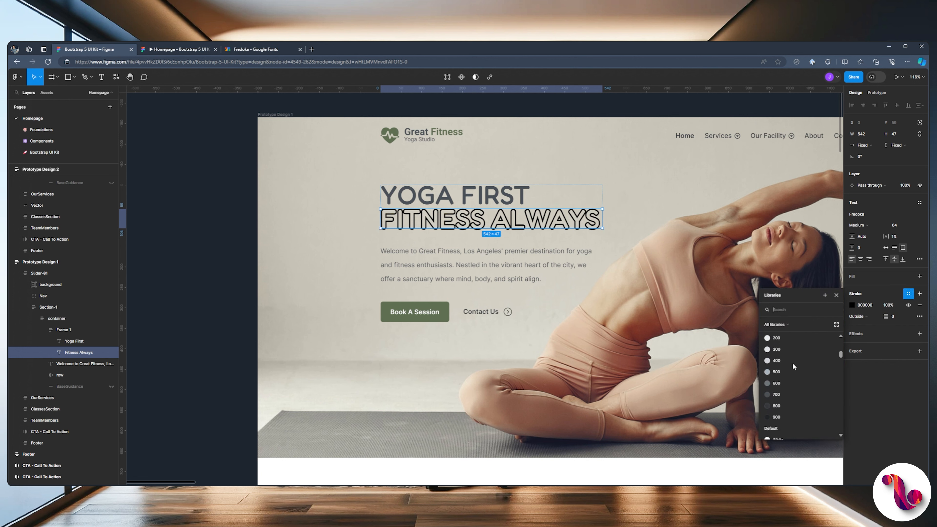
left_click(776, 373)
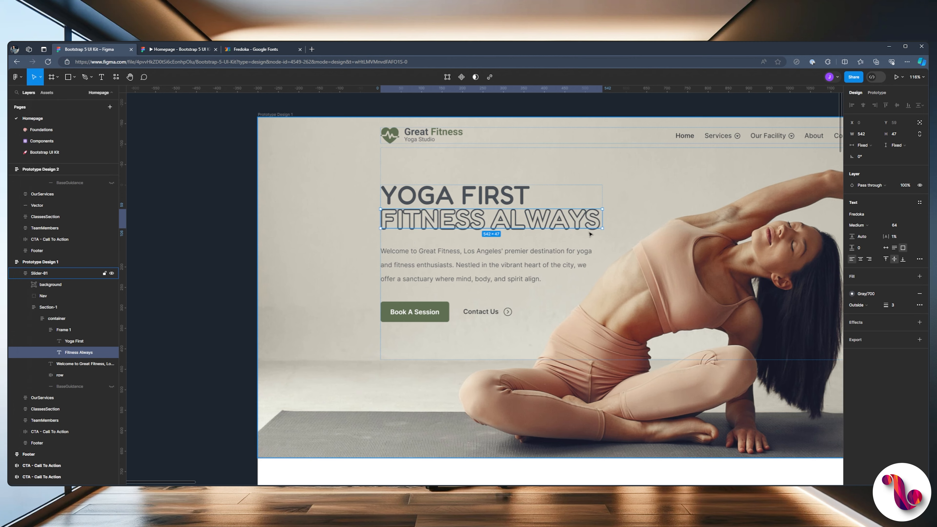
left_click(181, 50)
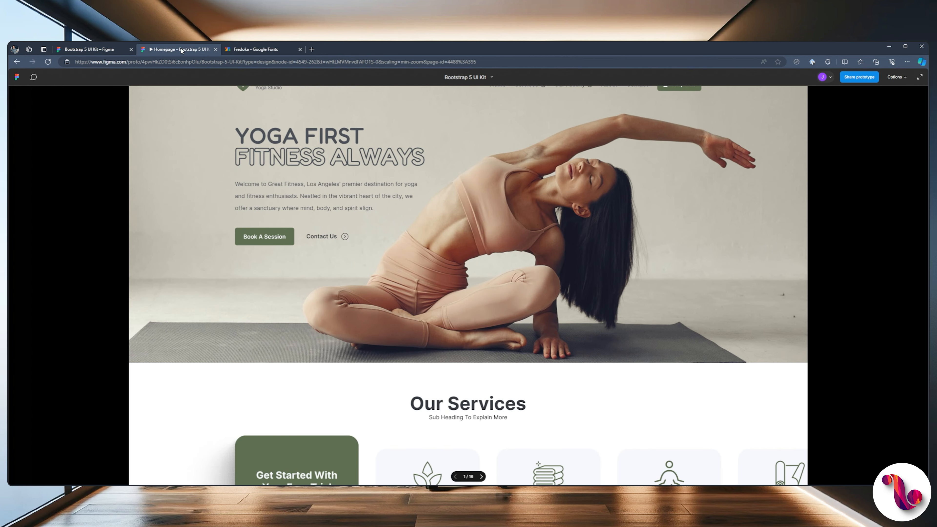
left_click(108, 51)
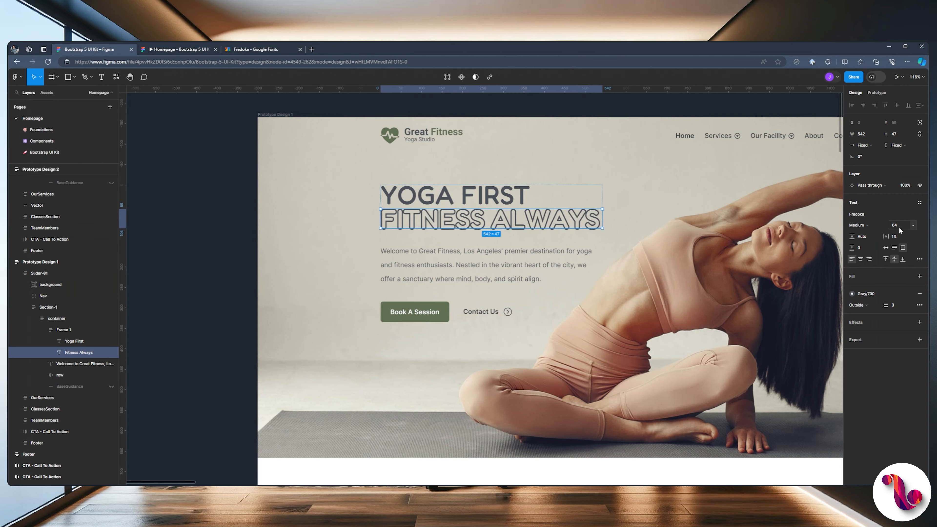
Try wider letter spacing on the Fitness Always text, from 11% up to 18%.
left_click(896, 236)
type("11")
key("Return")
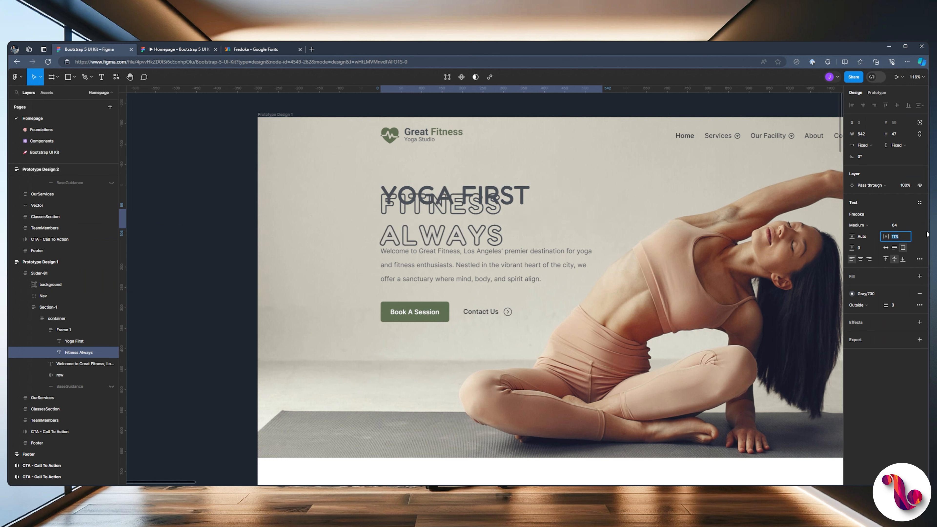
key("shift+Up")
key("Down")
key("Down")
key("Down")
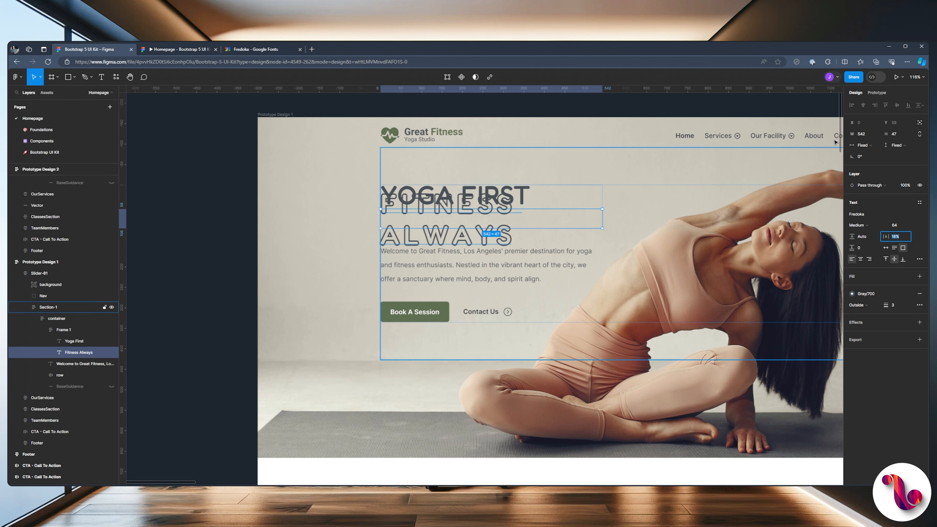
Make the Fitness Always text box hug its contents and check the heading in the presentation tab.
left_click(867, 144)
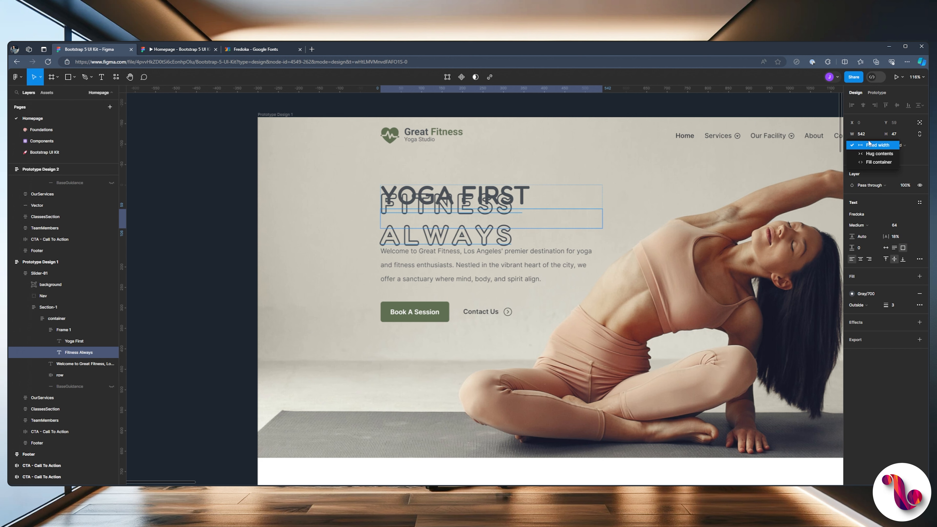
left_click(876, 163)
key("ctrl+z")
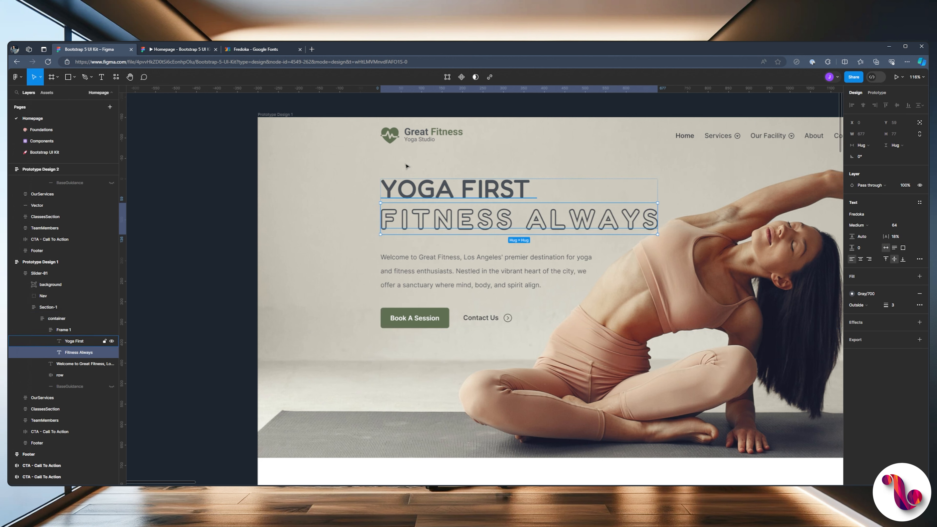
left_click(180, 51)
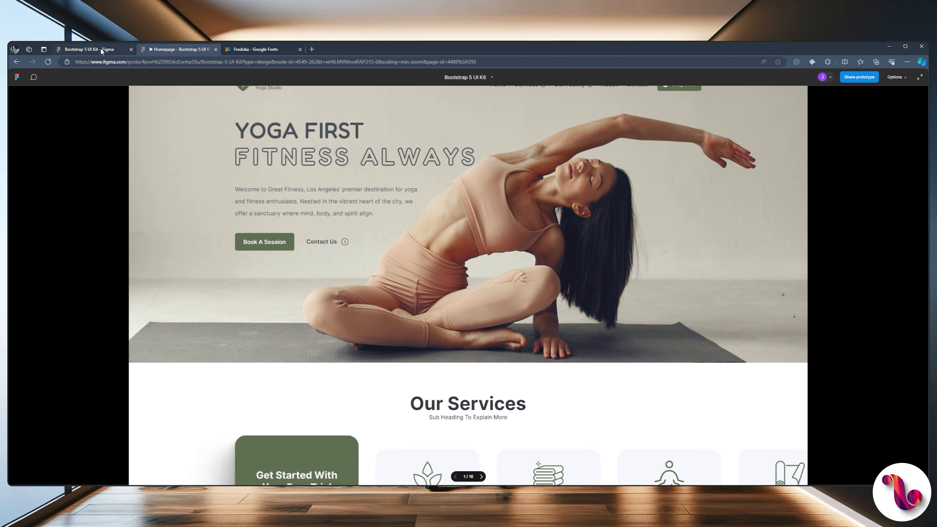
left_click(88, 49)
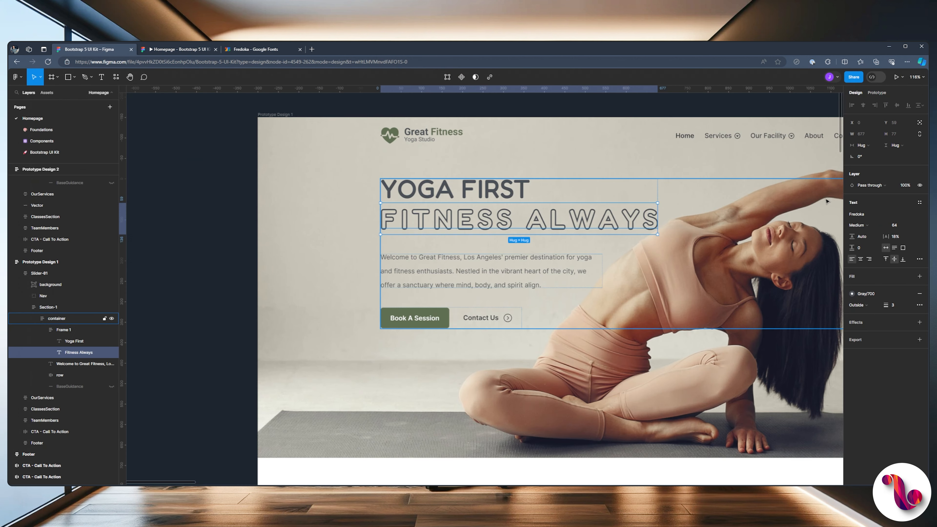
Set the letter spacing of the Fitness Always text to 12%.
left_click(902, 239)
key("Down")
key("Down")
key("Down")
key("Down")
key("Down")
key("Down")
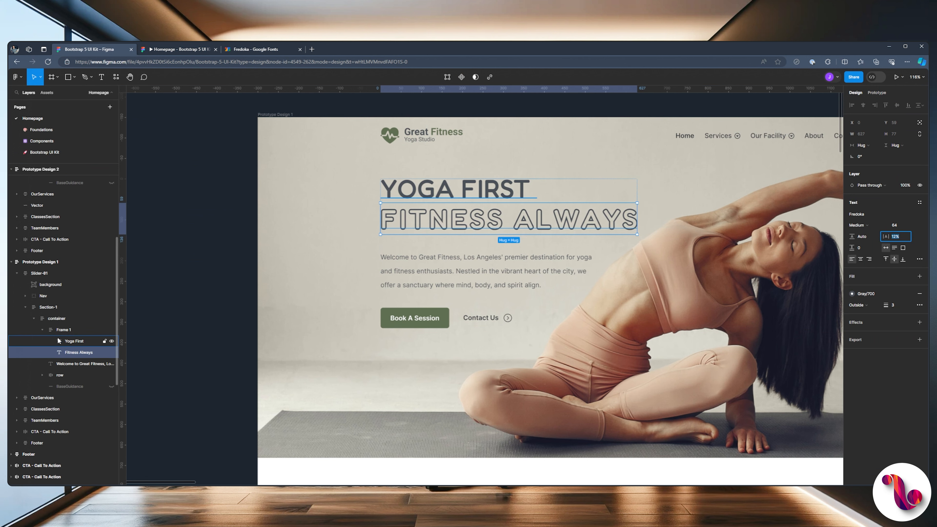
Rename the frame holding the two heading lines to Heading and set its auto layout spacing to -6.
left_click(63, 330)
double_click(63, 330)
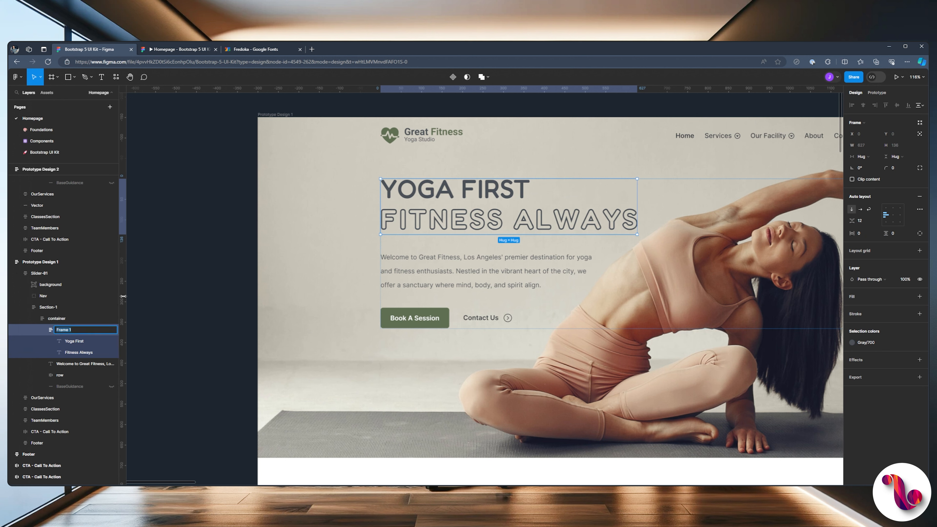
type("Heading")
key("Return")
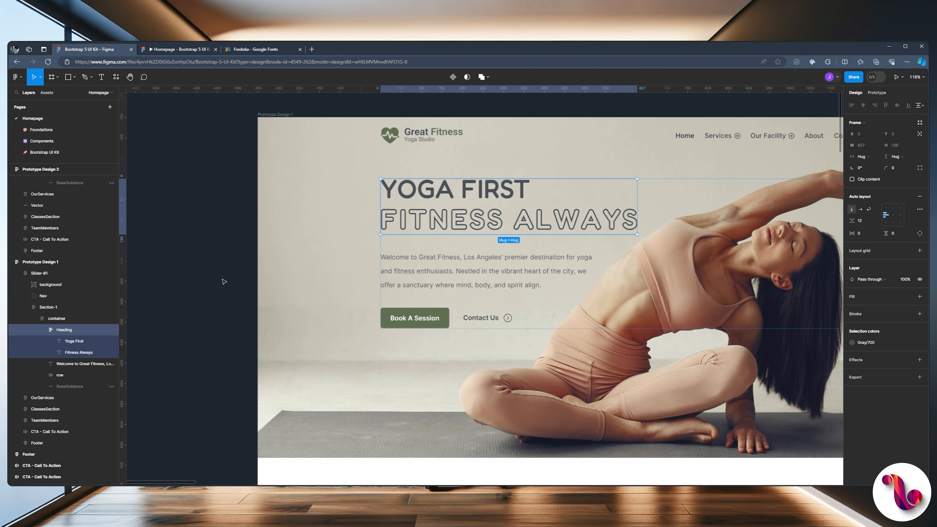
left_click(860, 221)
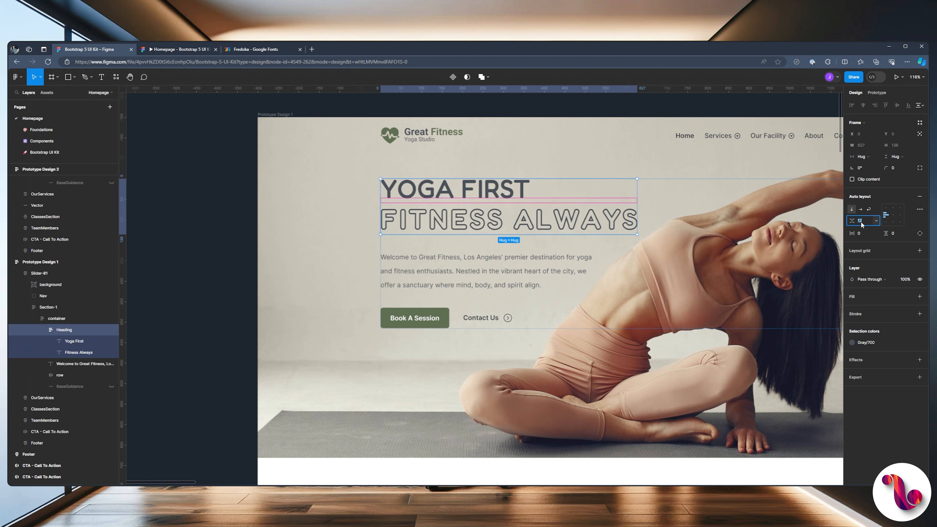
type("-6")
key("Return")
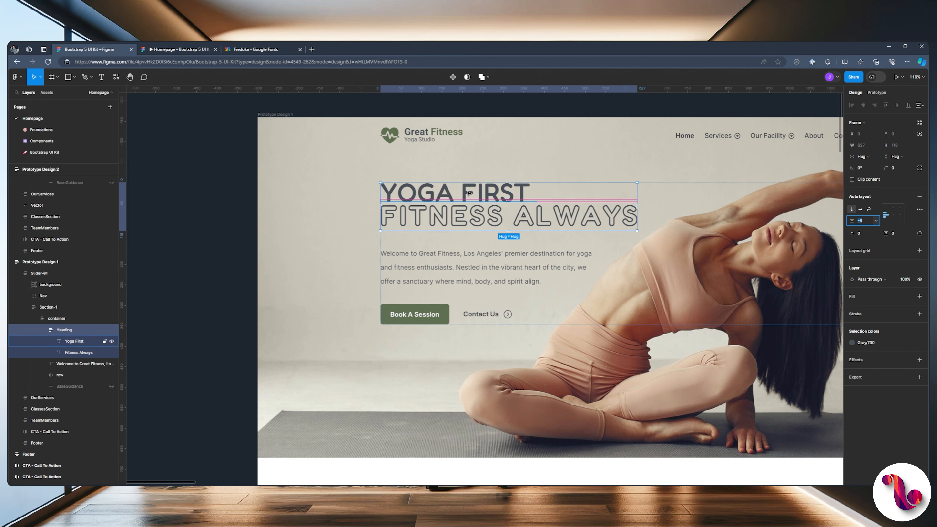
Set the font size of the Yoga First text to 54.
left_click(474, 201)
left_click(900, 226)
type("54")
key("Return")
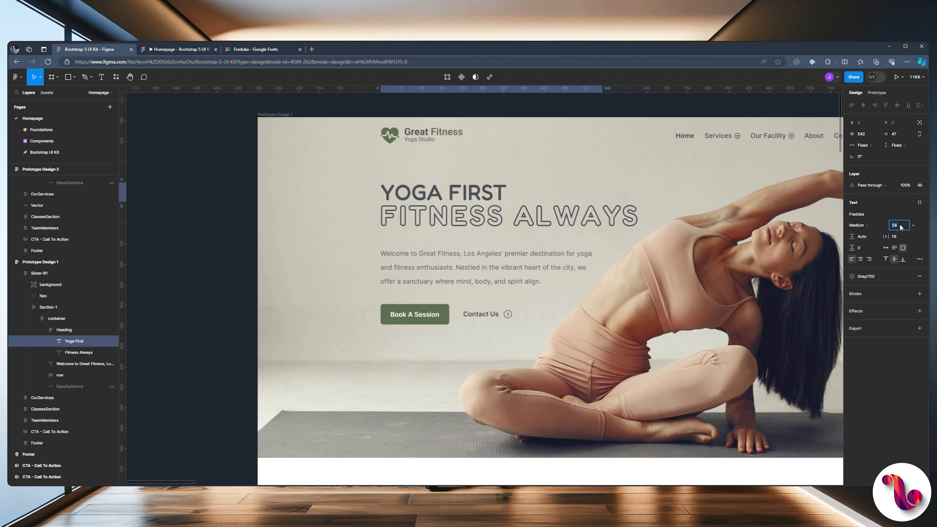
Check the restyled hero heading in the presentation tab and return to the design file.
key("ctrl+Tab")
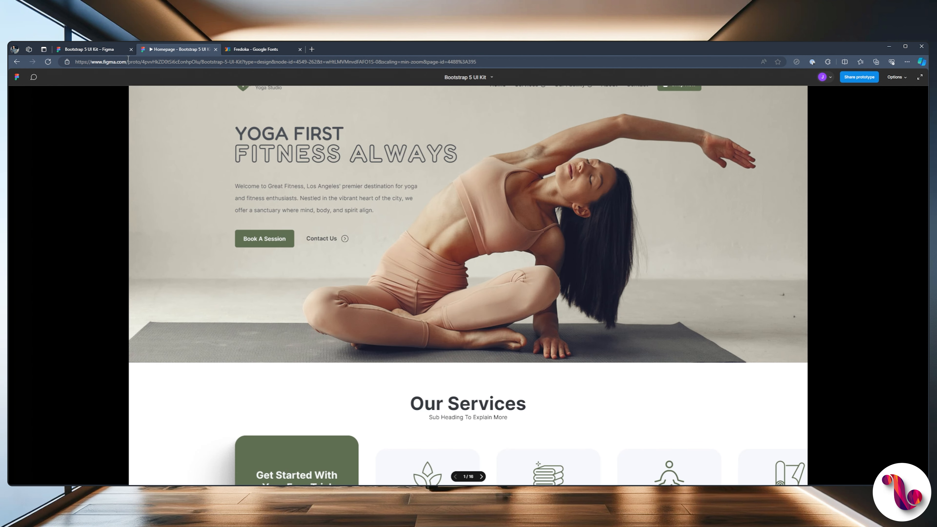
key("ctrl+shift+Tab")
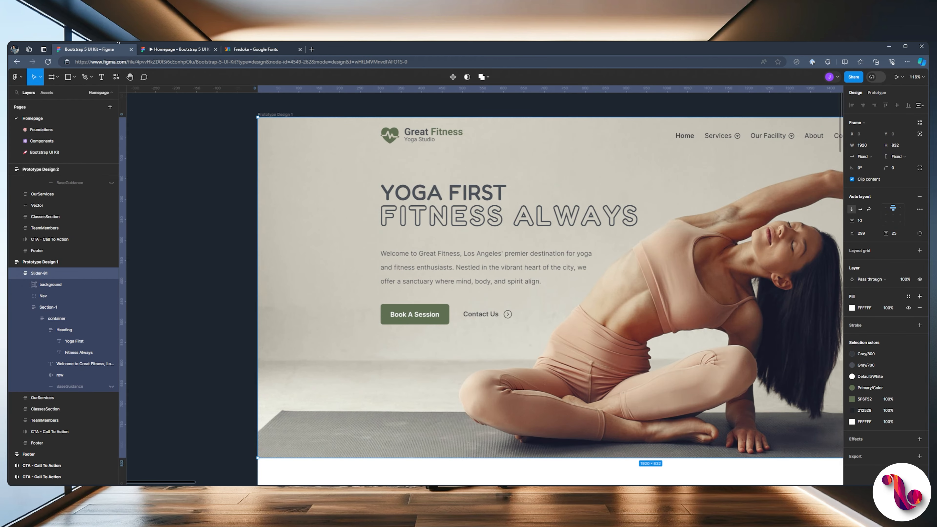
left_click(155, 50)
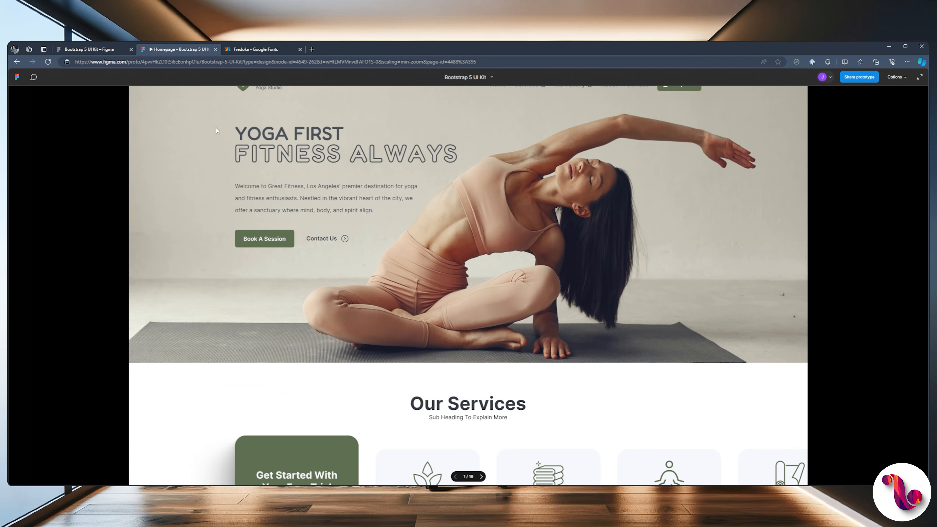
left_click(111, 51)
scroll(480, 237, "down", 1)
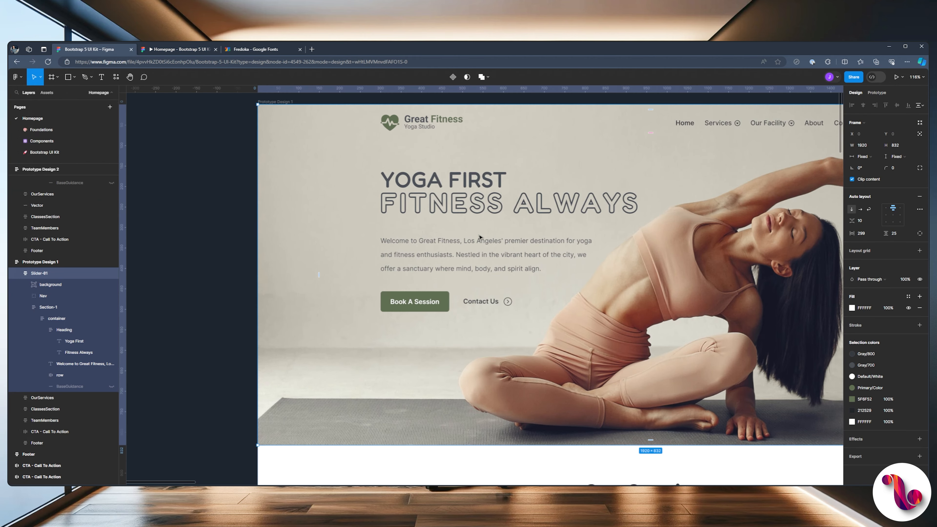
Undo the last font size change on the Yoga First text and check the heading in the presentation tab.
left_click(473, 180, "ctrl")
key("ctrl+z")
key("ctrl+z")
key("ctrl+z")
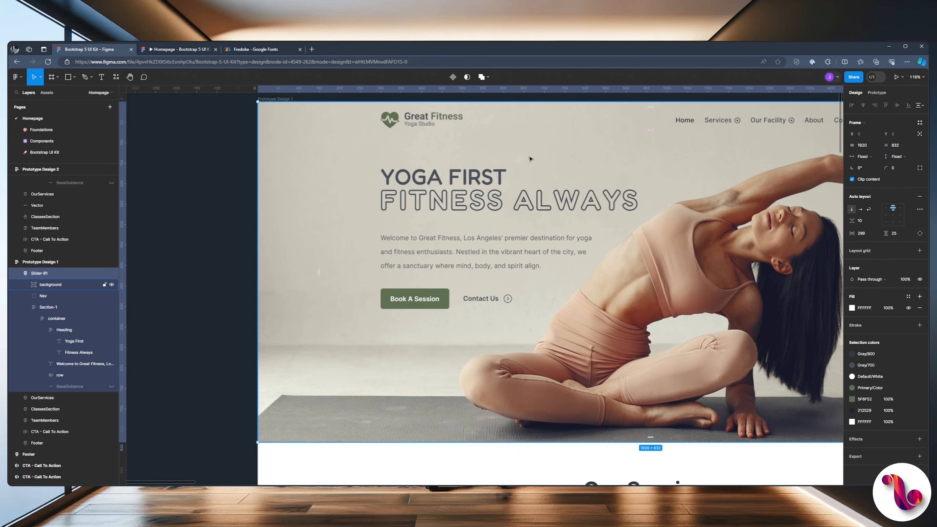
left_click(530, 159)
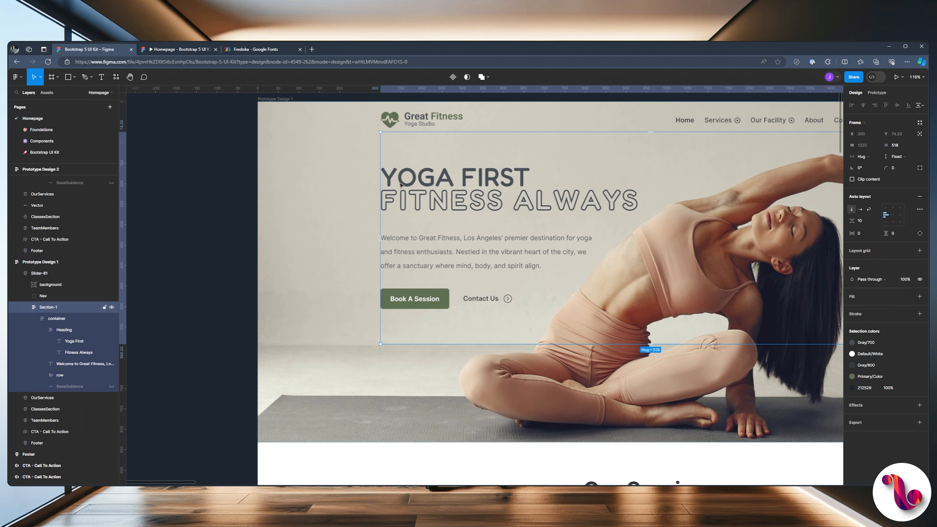
left_click(189, 49)
left_click(110, 49)
Set the font size of the Fitness Always text to 54.
left_click(415, 203)
left_click(900, 225)
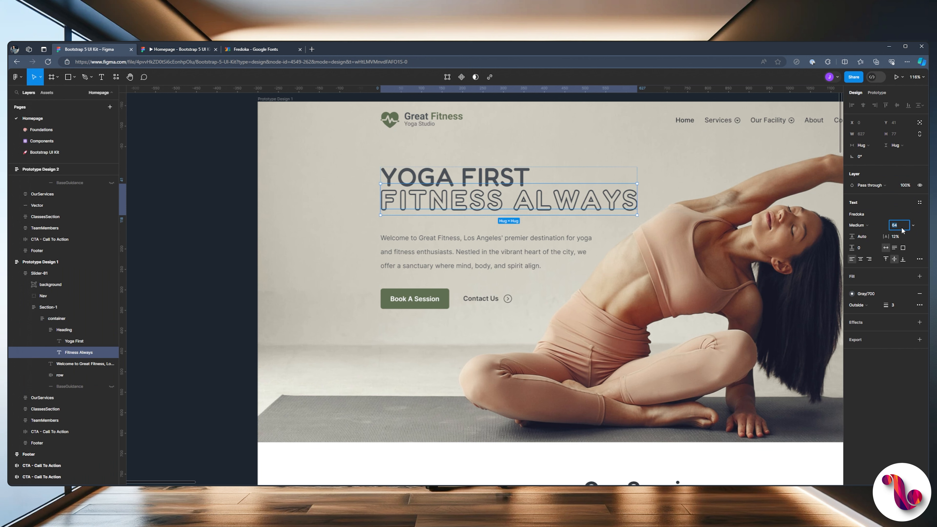
type("54")
key("Return")
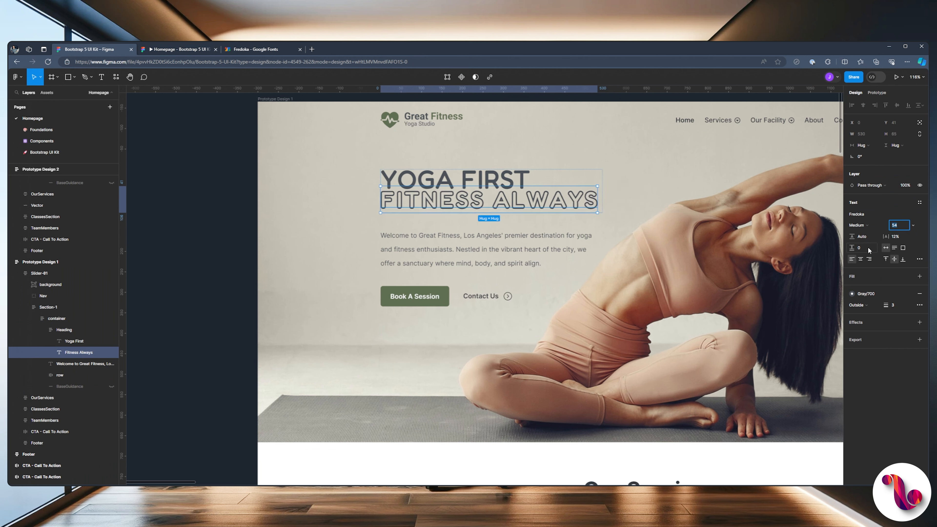
Set the Heading frame's auto layout spacing to 5 and check the result in the presentation tab.
left_click(60, 330)
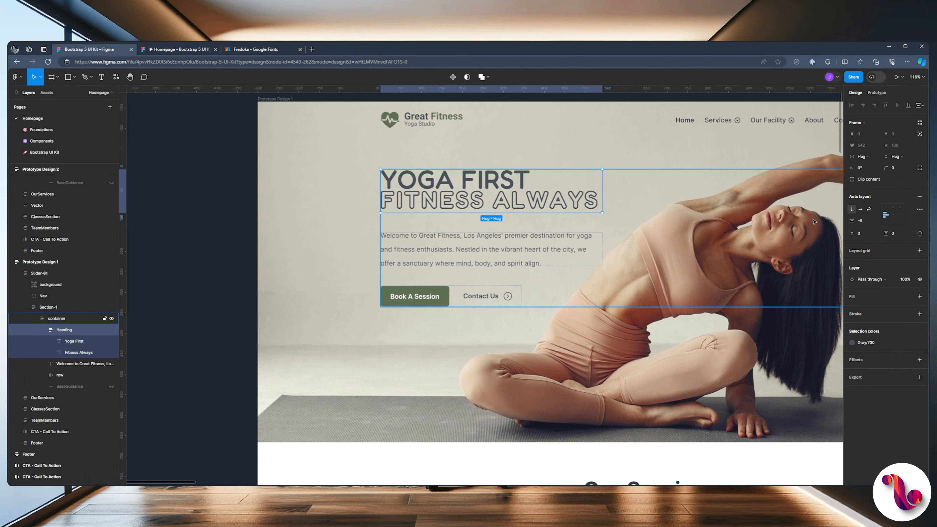
left_click(863, 221)
type("4")
key("Return")
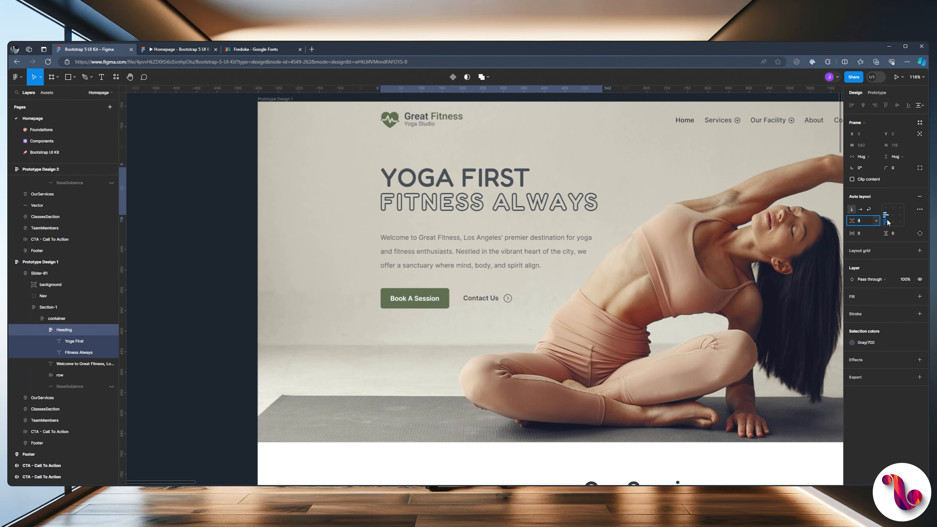
left_click(175, 50)
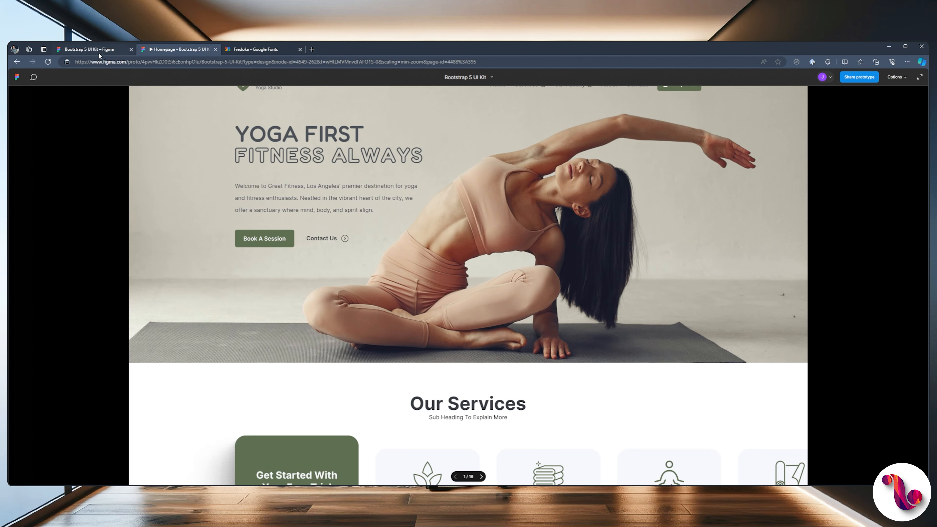
left_click(99, 49)
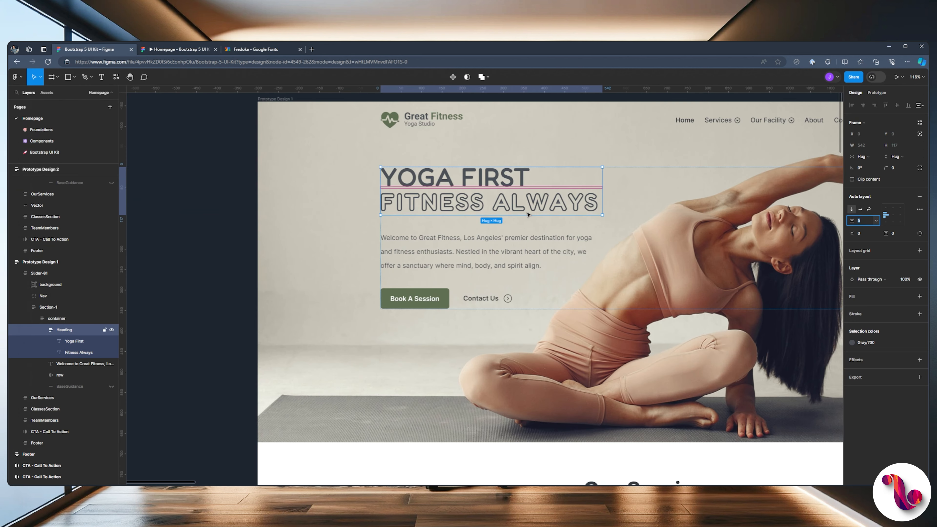
Set the stroke weight of the Fitness Always text to 2 and check the outline in the presentation tab.
double_click(463, 190)
left_click(892, 305)
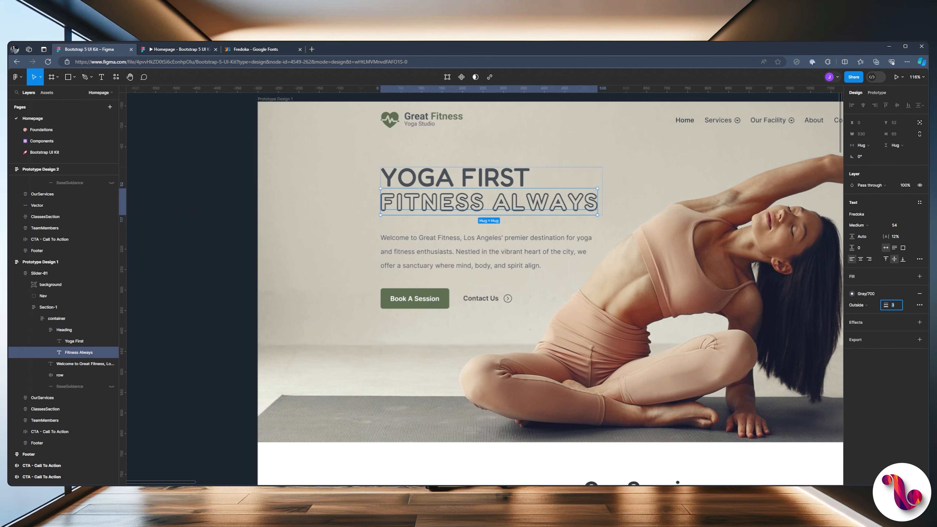
left_click(164, 54)
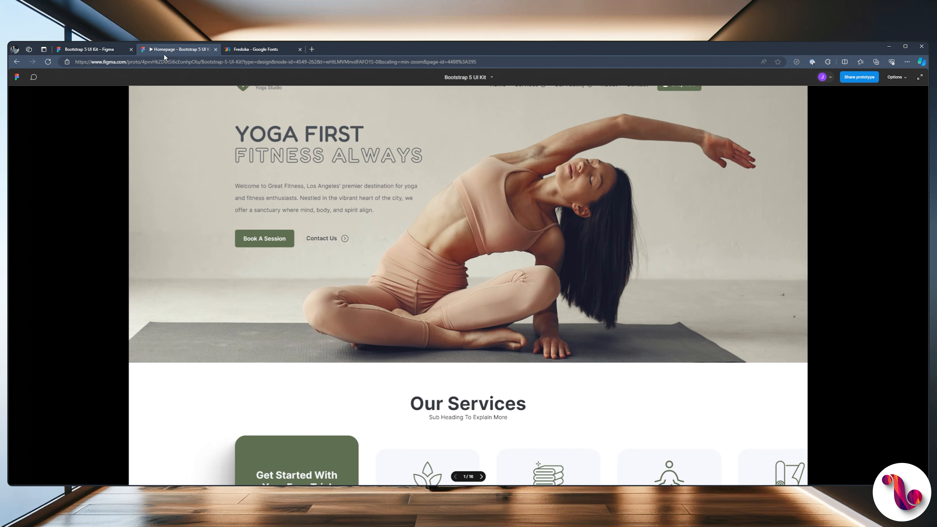
left_click(122, 49)
Change the font of Prototype Design 2's Yoga First Fitness Always heading to Fredoka.
scroll(475, 222, "down", 3)
scroll(476, 221, "down", 4)
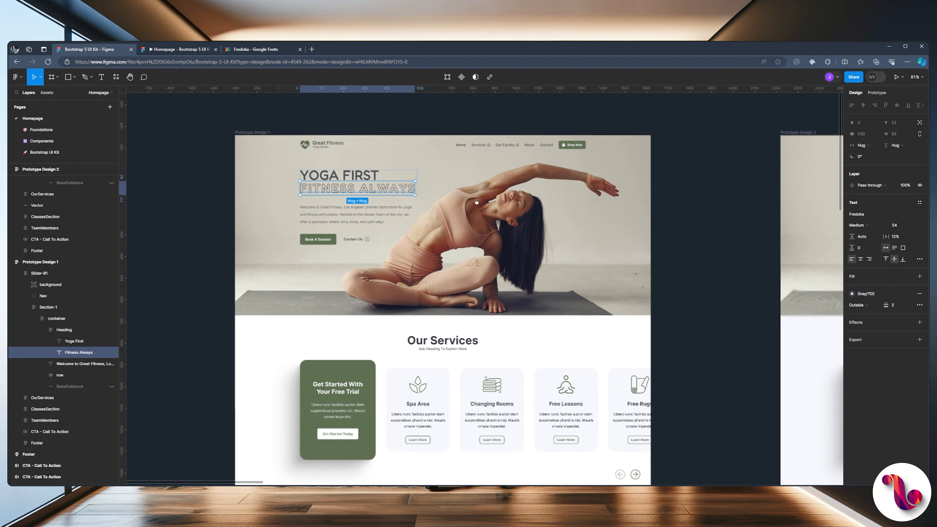
scroll(405, 201, "right", 5)
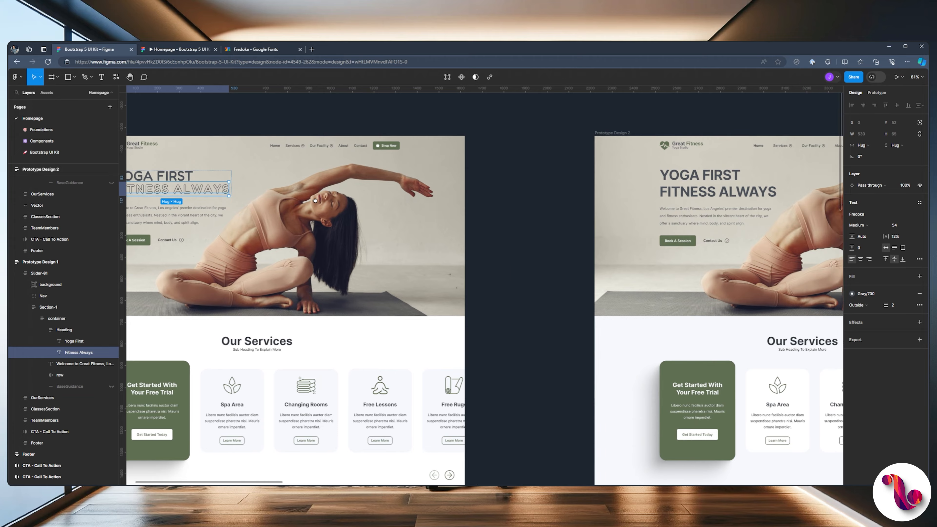
left_click_drag(314, 200, 189, 201)
scroll(482, 186, "up", 3)
left_click(675, 194, "ctrl")
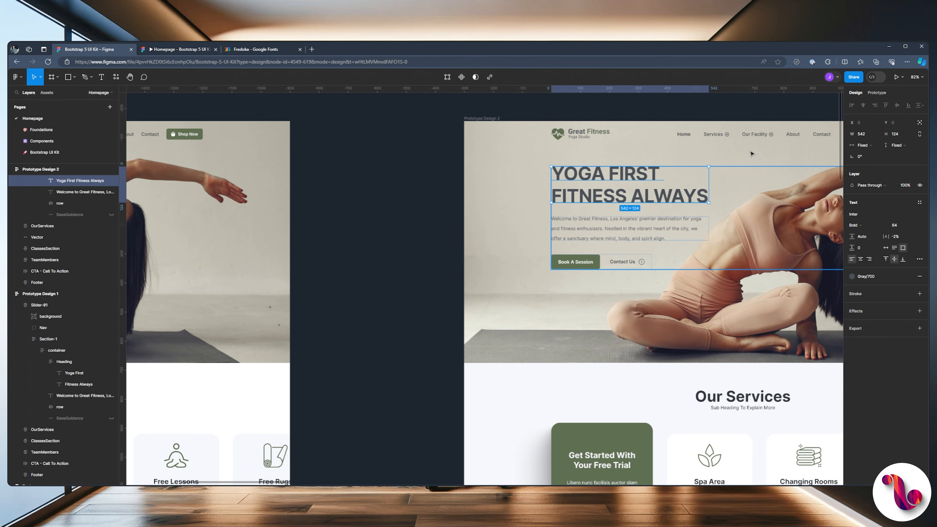
scroll(751, 153, "right", 3)
left_click(869, 214)
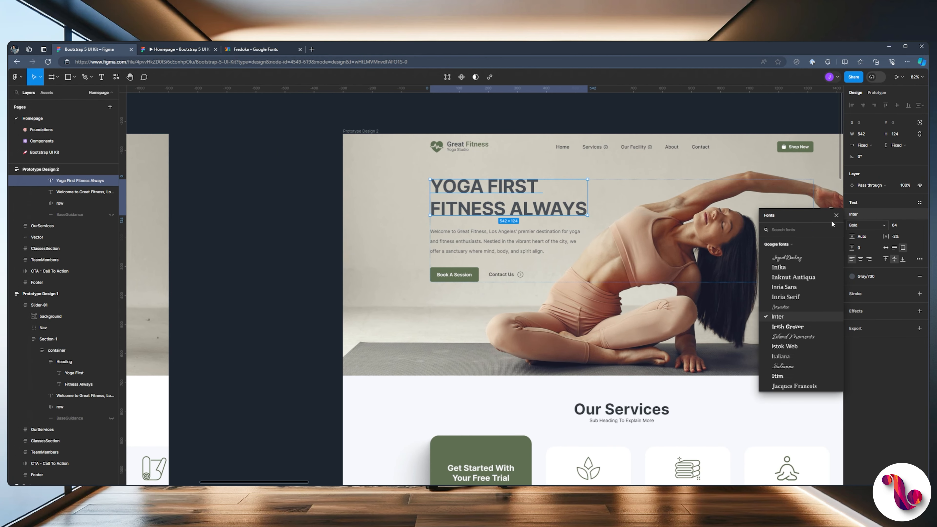
type("fre")
left_click(782, 262)
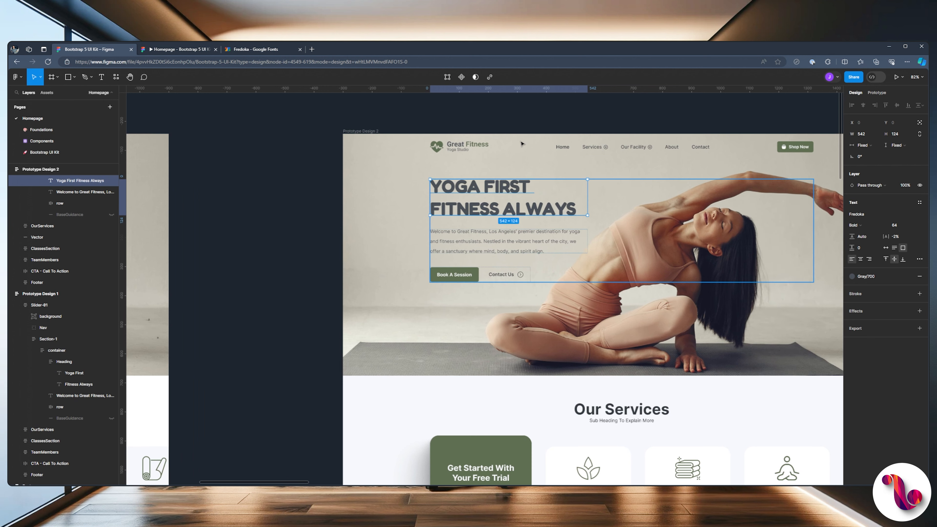
Set the Prototype Design 2 hero heading's weight to Medium and check that design in the presentation tab.
left_click(863, 224)
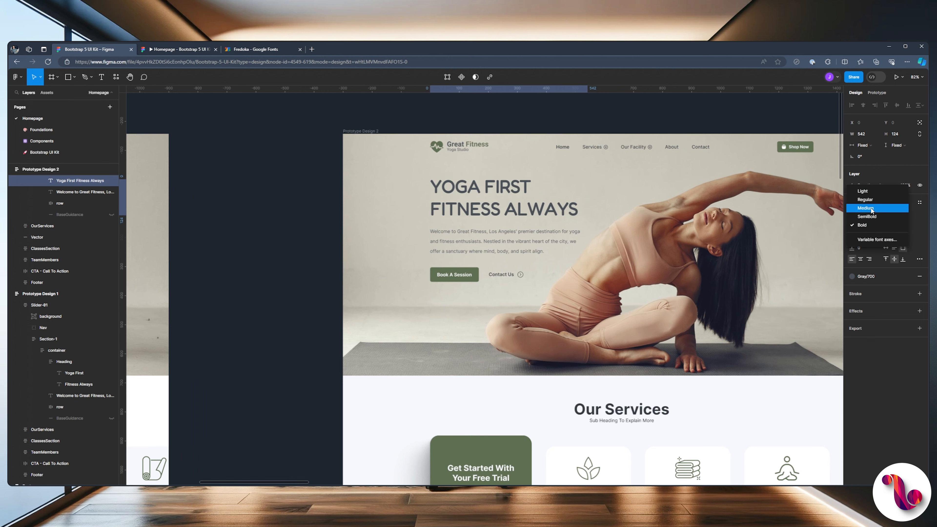
left_click(858, 207)
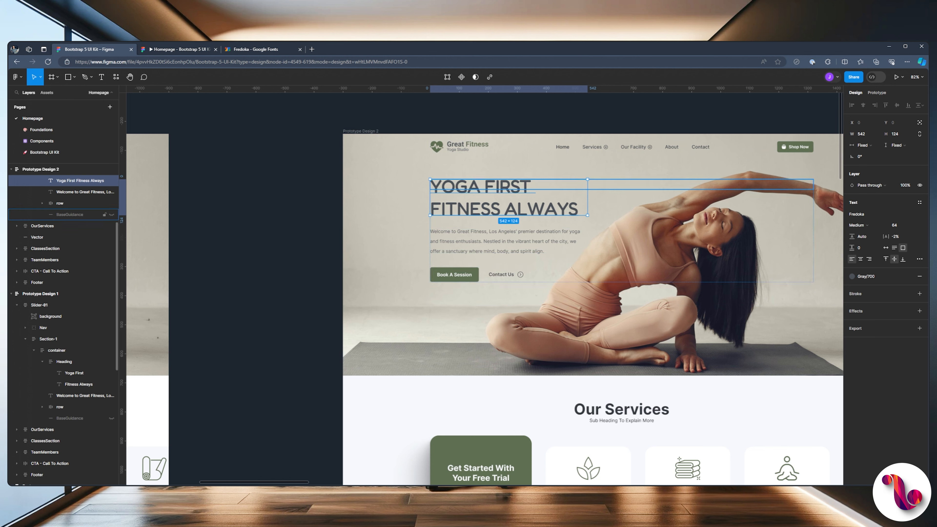
left_click(164, 49)
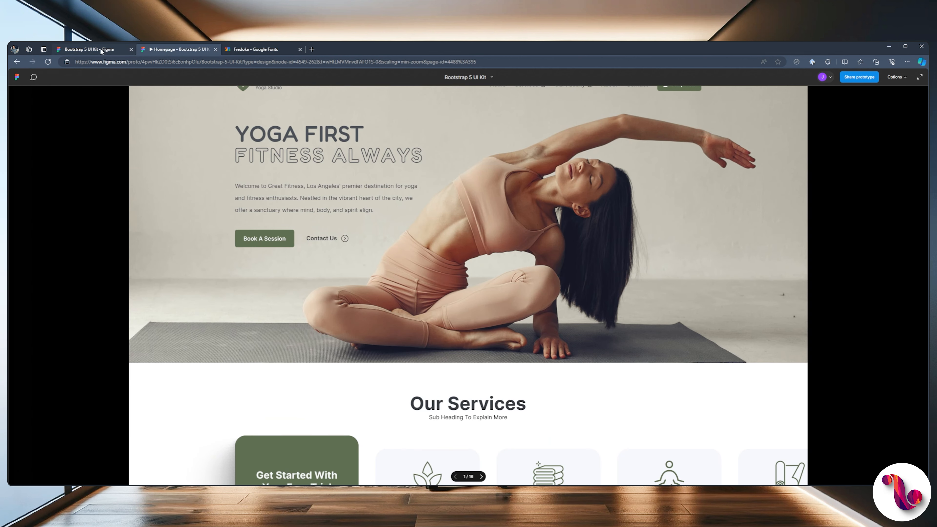
key("Right")
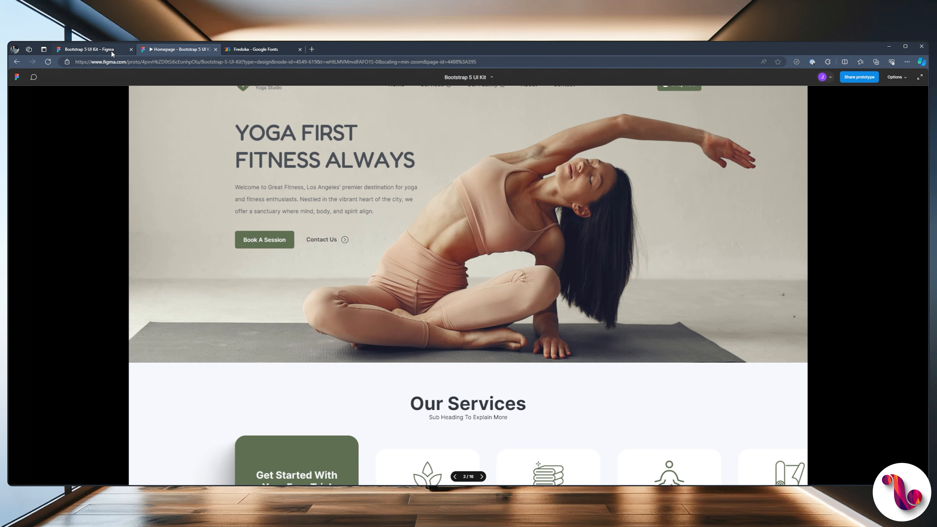
left_click(92, 49)
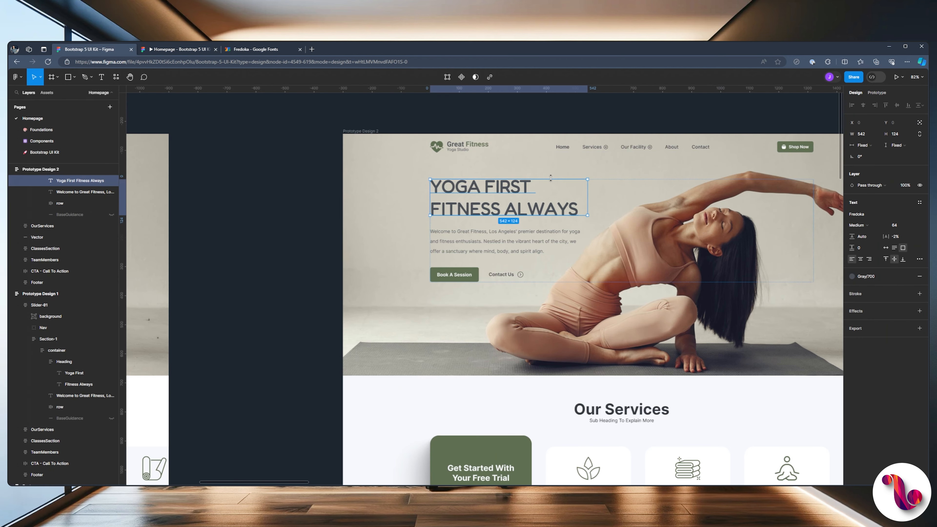
Reduce the line height of Prototype Design 2's hero heading to 54.
left_click(865, 239)
key("Down")
key("Down")
key("Down")
key("shift+Down")
key("shift+Down")
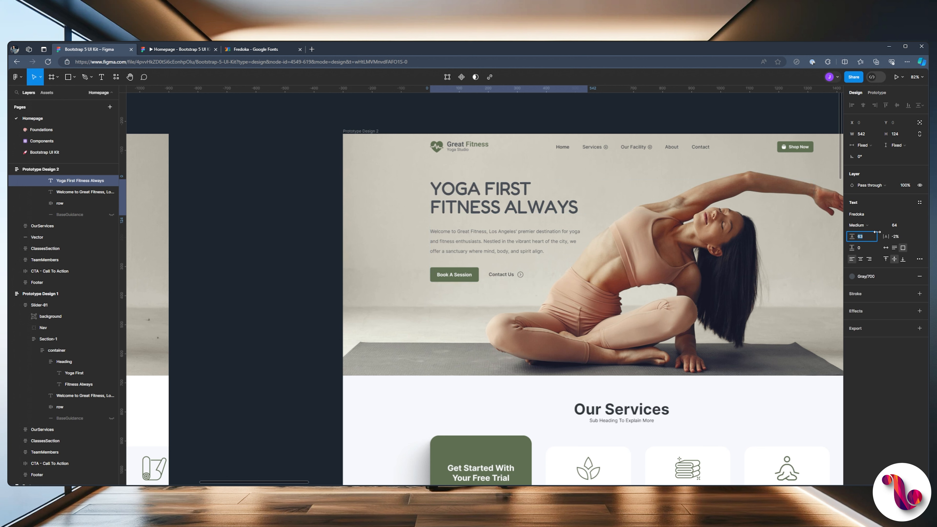
Set the letter spacing of Prototype Design 2's hero heading to 1% and check it in the presentation tab.
left_click(902, 237)
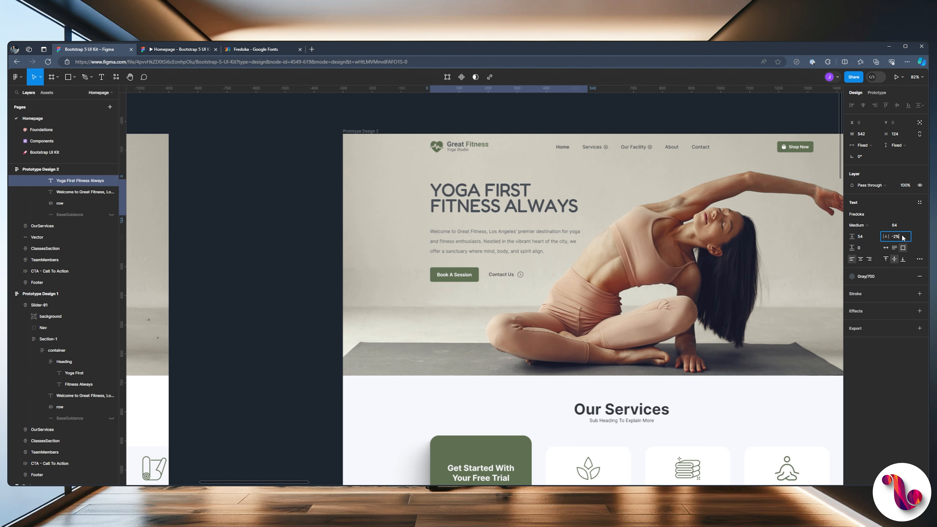
key("shift+Up")
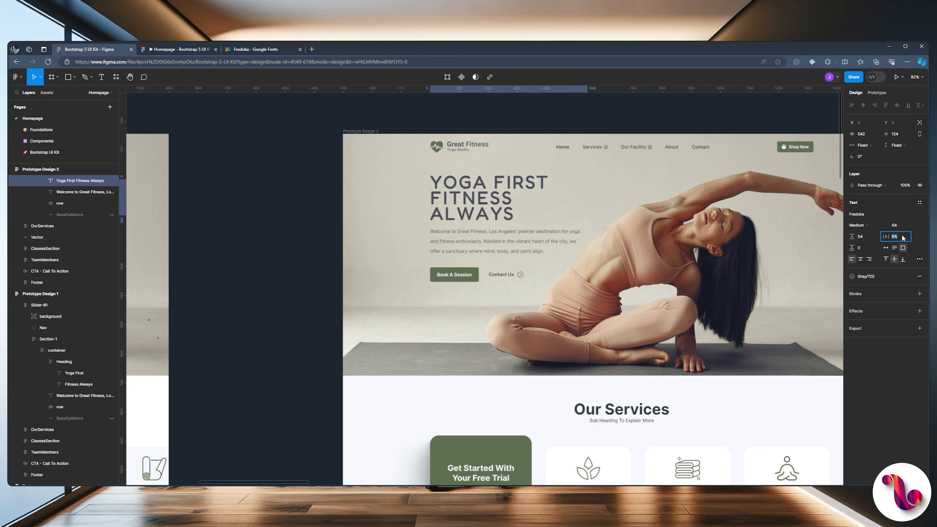
key("Down")
key("Down")
key("Down")
key("Down")
key("Down")
key("Down")
key("Down")
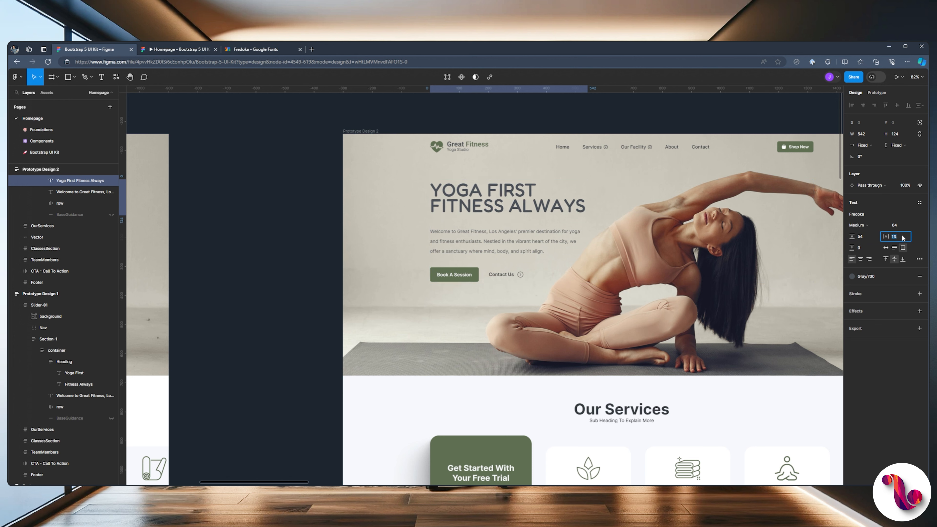
key("Up")
key("Down")
left_click(176, 51)
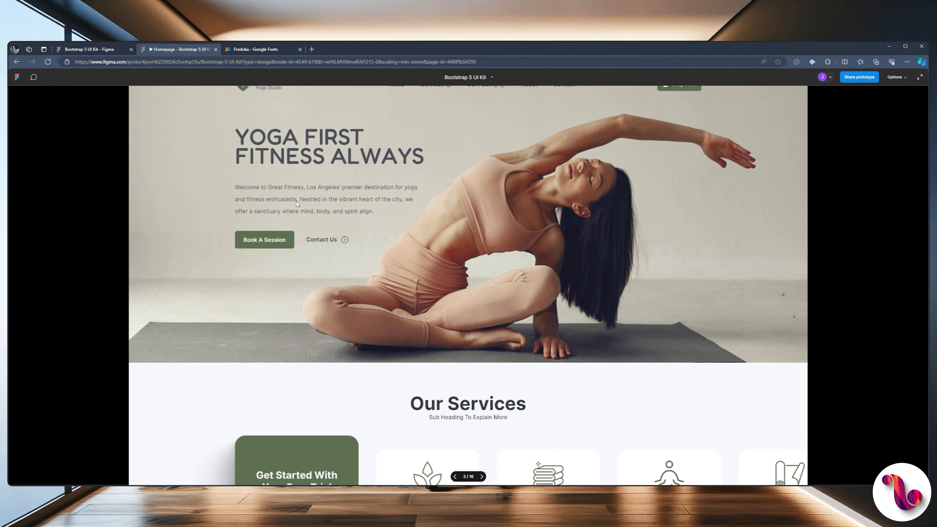
left_click(78, 47)
Detach the text style from Prototype Design 2's Our Services heading and change its font to Fredoka.
scroll(655, 309, "down", 3)
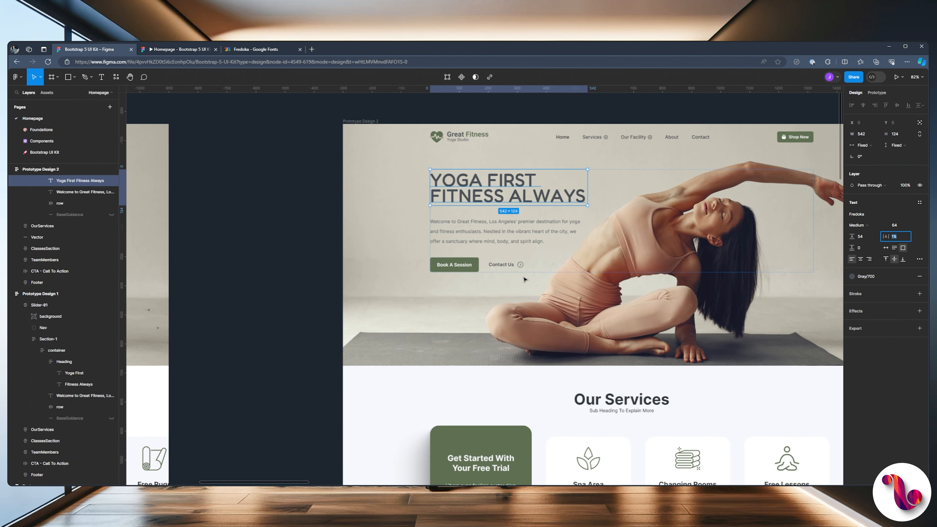
scroll(654, 310, "down", 3)
scroll(654, 309, "right", 3)
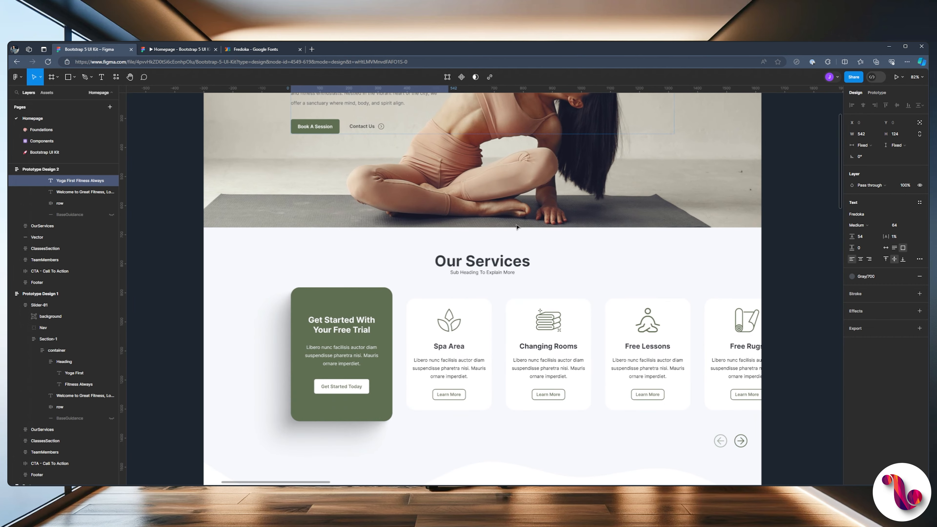
left_click(475, 266)
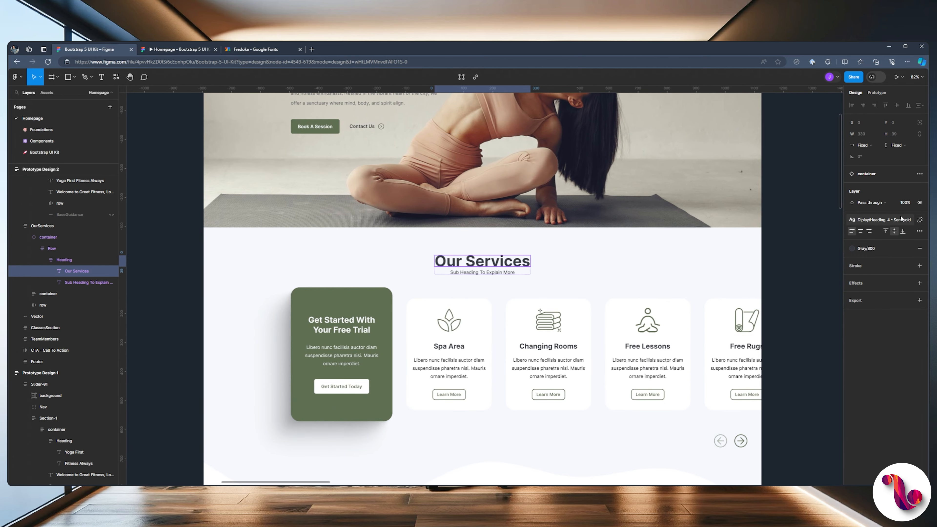
left_click(919, 220)
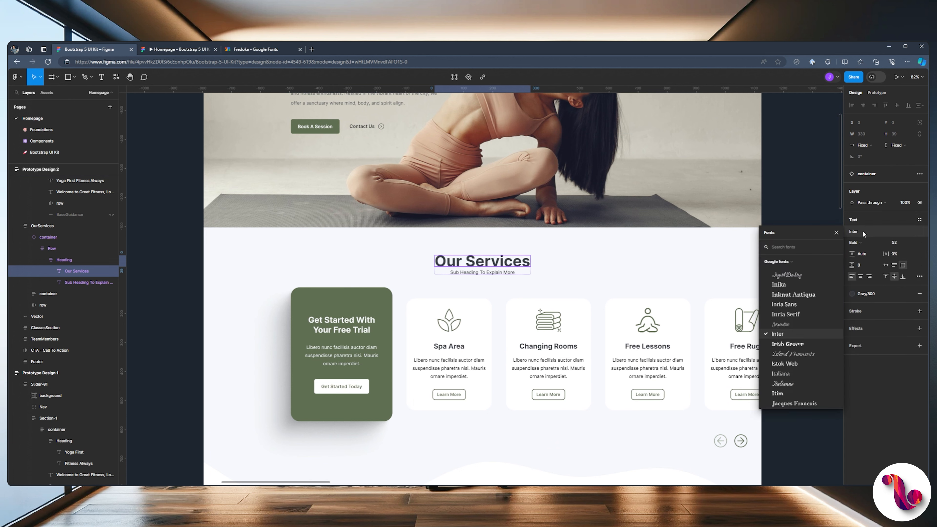
type("fre")
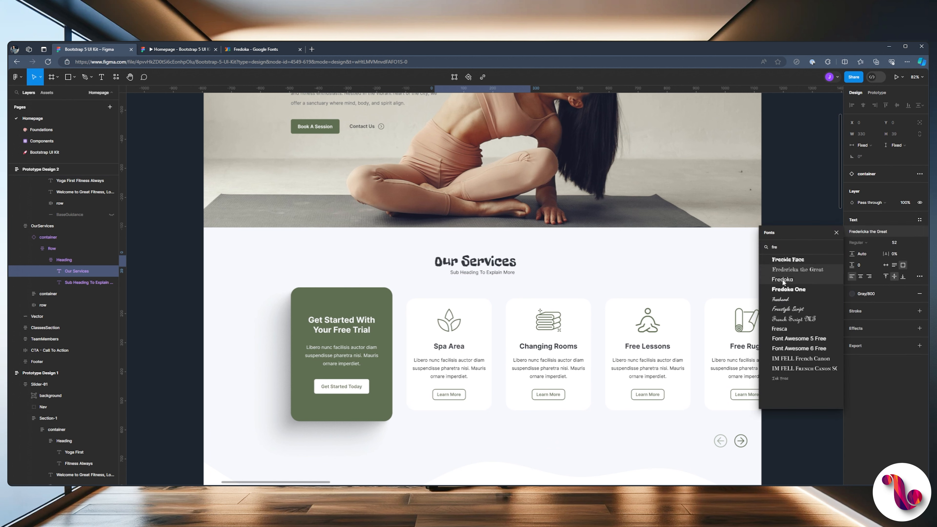
left_click(782, 279)
left_click(856, 231)
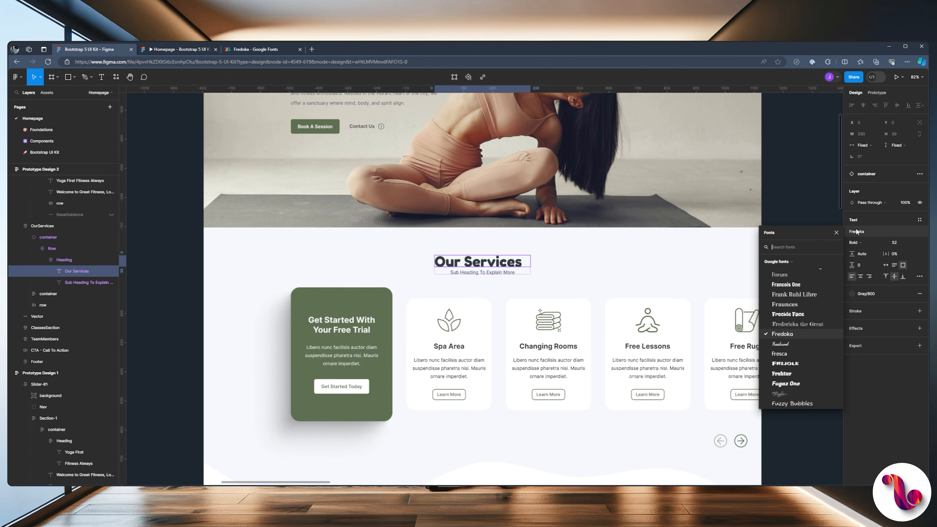
Set the font weight of the Our Services heading to Medium.
left_click(855, 242)
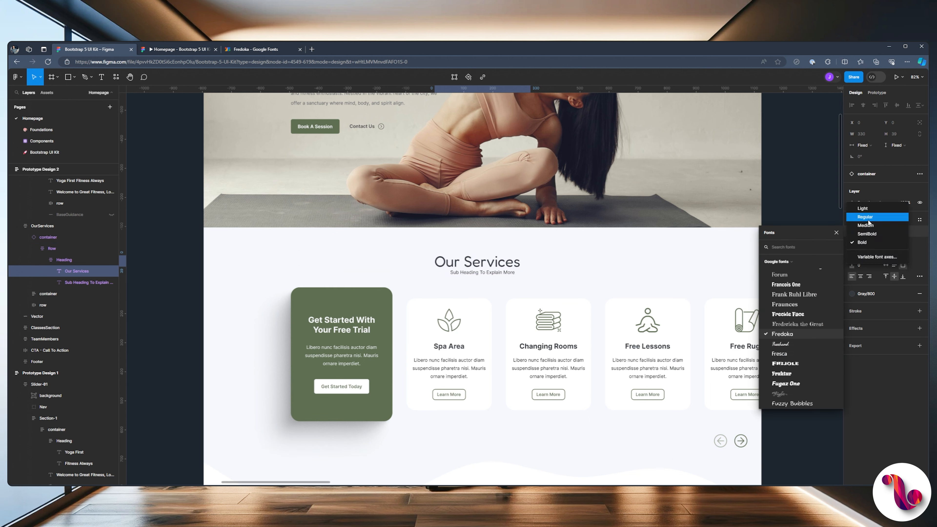
left_click(868, 219)
left_click(861, 242)
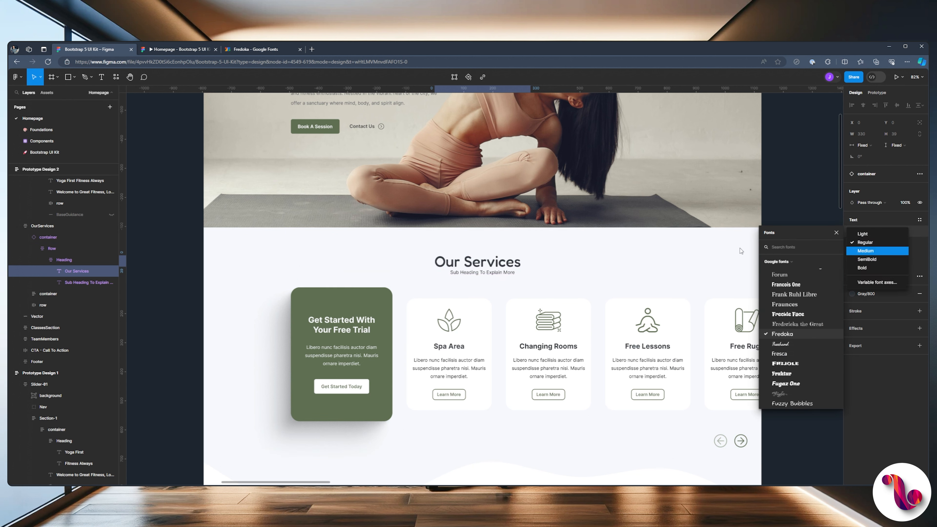
left_click(860, 251)
key("Escape")
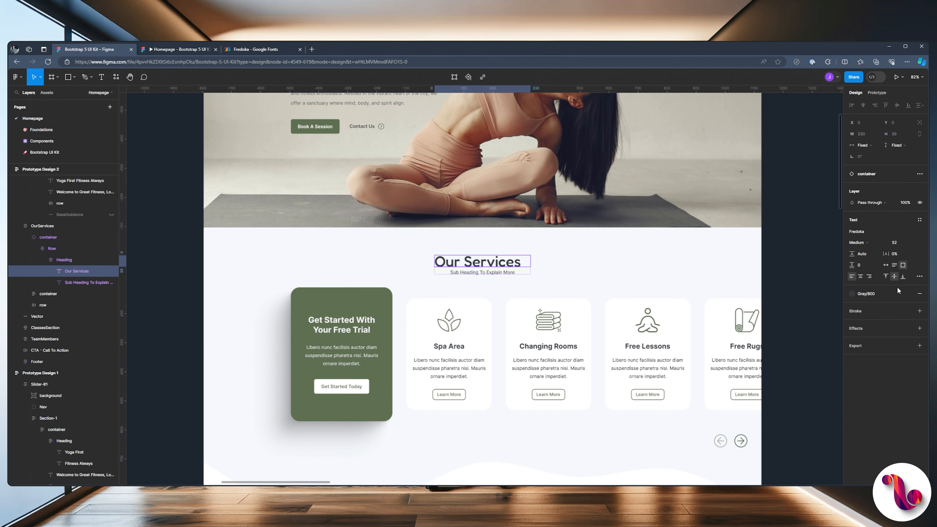
scroll(706, 215, "down", 4)
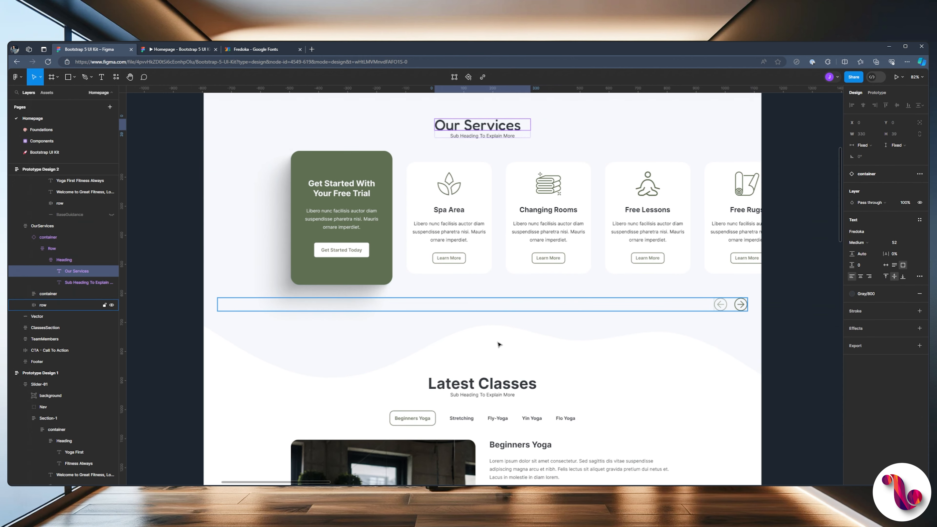
Detach the text style from Prototype Design 2's Latest Classes, Our Great Team and Free 30-Day Membership headings and set them to Fredoka Medium.
left_click(473, 372)
left_click(489, 383, "ctrl")
scroll(535, 330, "down", 2)
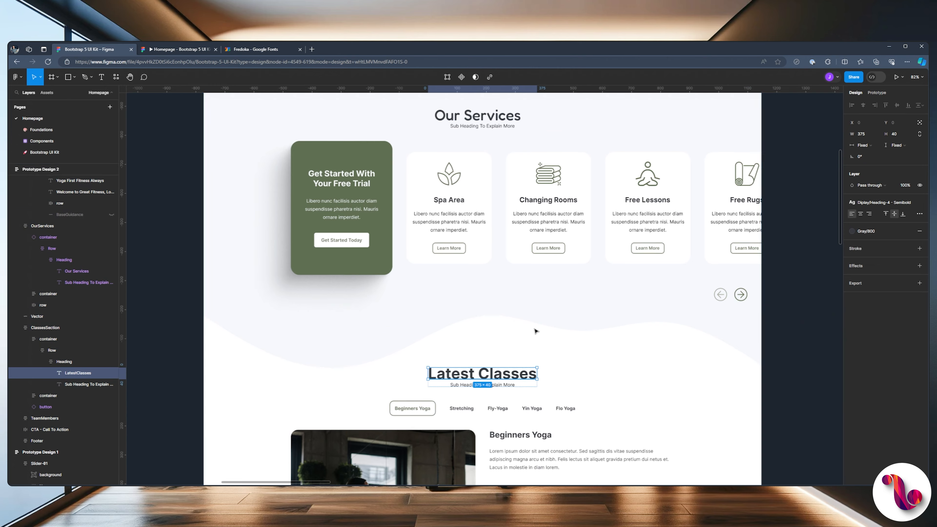
scroll(536, 319, "down", 5)
scroll(535, 319, "down", 3, "ctrl")
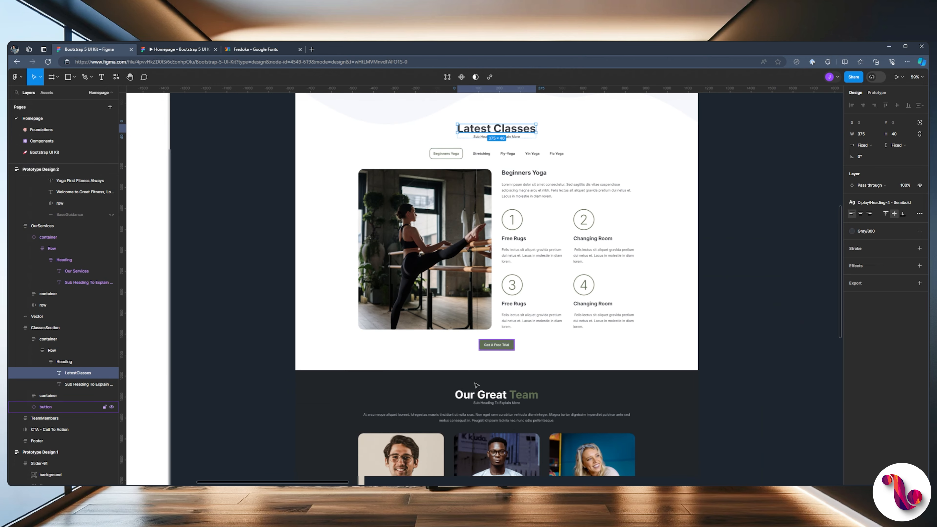
left_click(472, 396, "ctrl+shift")
scroll(502, 307, "down", 6)
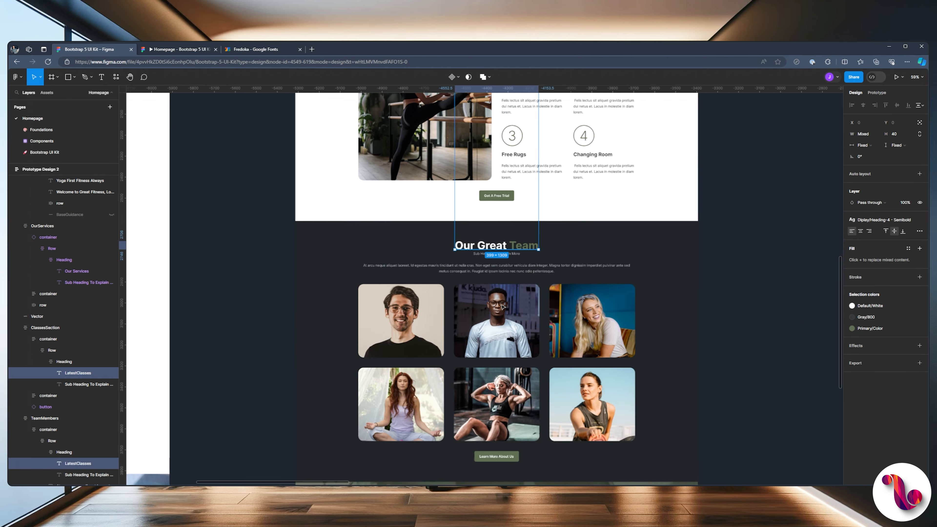
scroll(501, 305, "down", 1)
left_click(534, 406, "ctrl+shift")
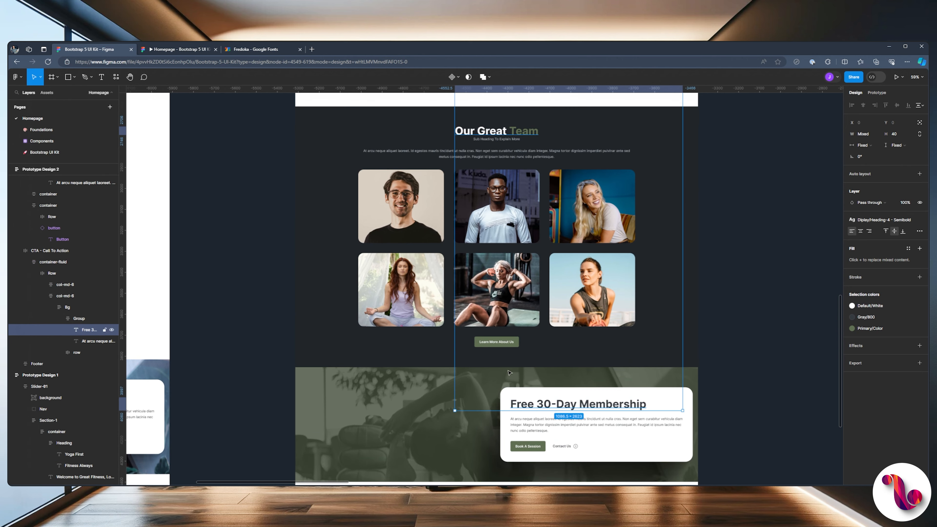
scroll(495, 353, "down", 1)
scroll(494, 353, "down", 7)
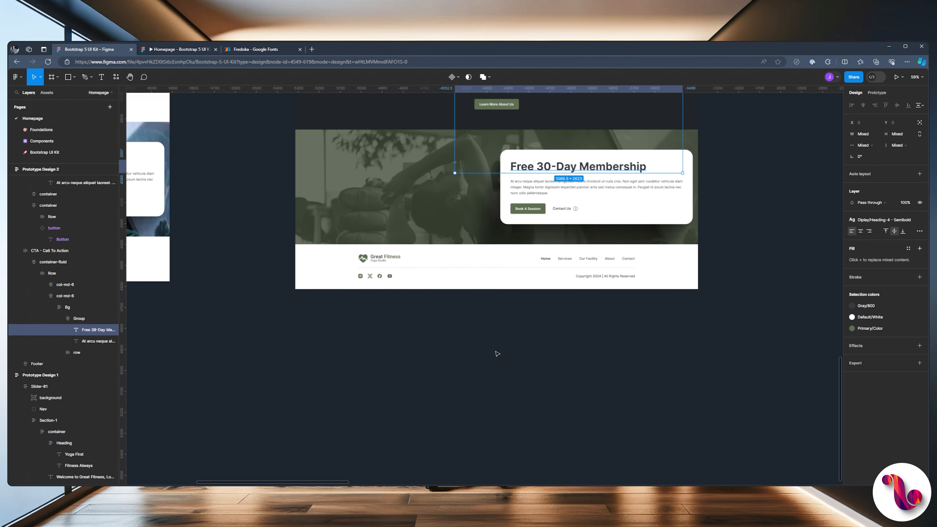
left_click(913, 222)
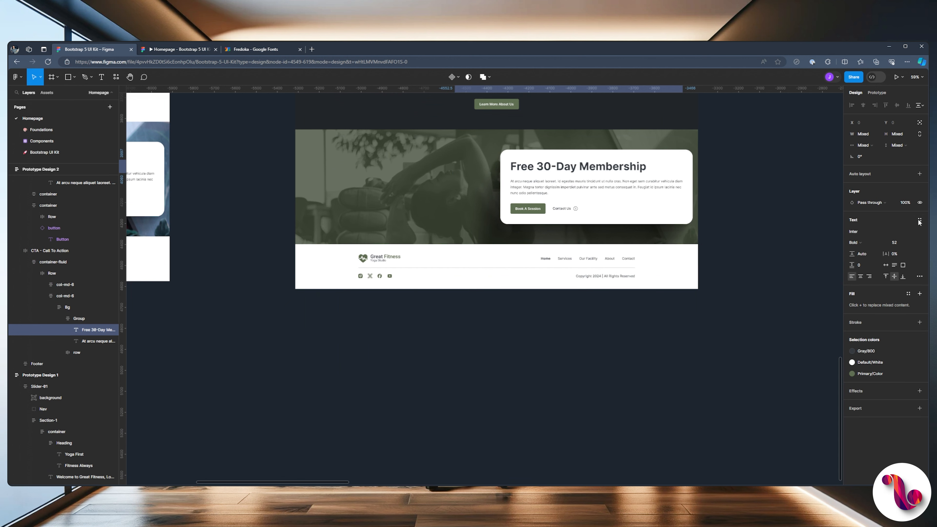
left_click(856, 232)
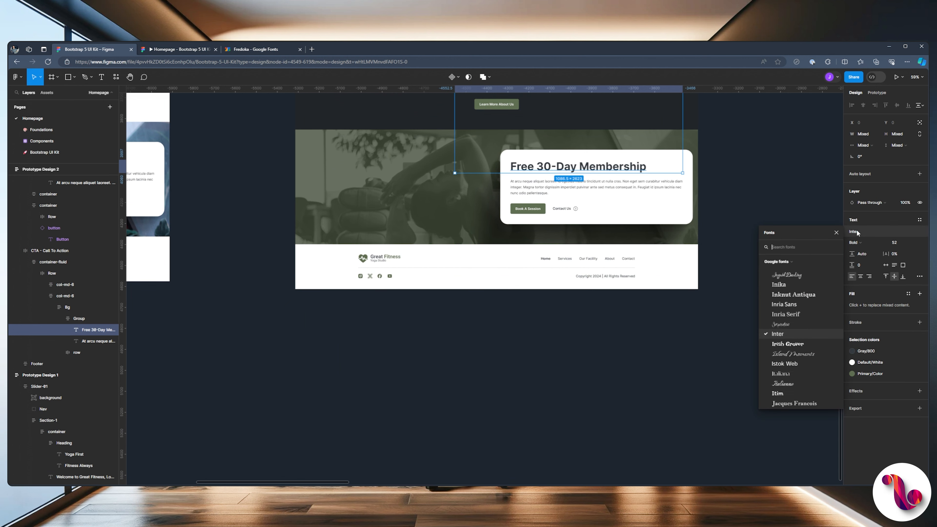
type("fre")
left_click(779, 280)
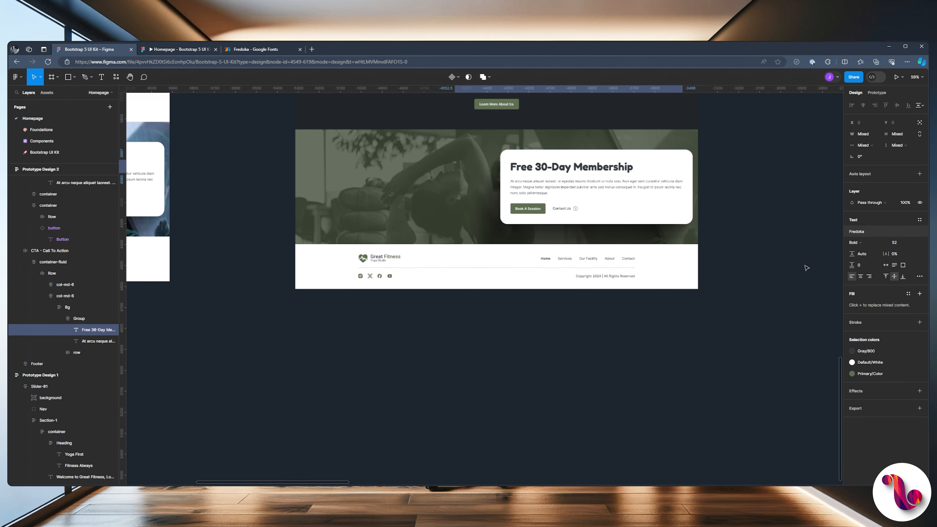
left_click(855, 243)
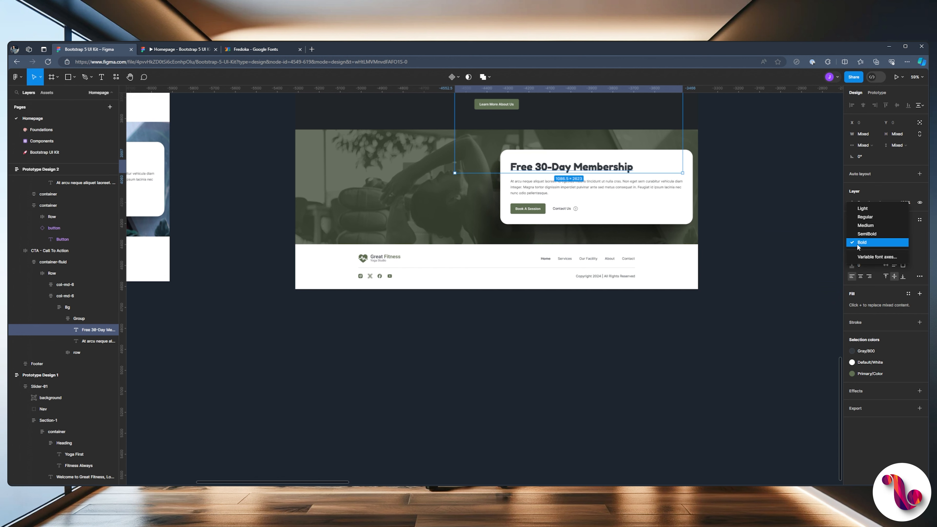
left_click(862, 226)
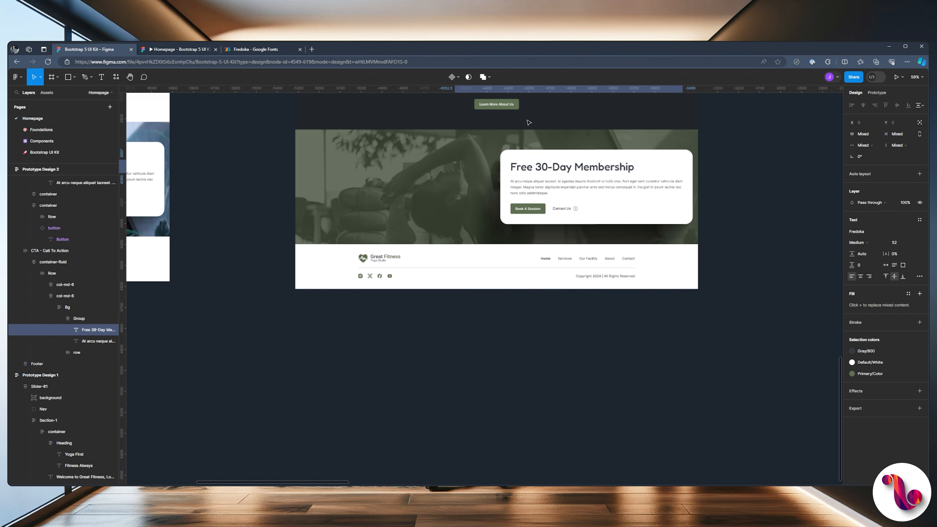
Review the section headings down the whole Prototype Design 2 page in the presentation tab and look at the Fredoka page on Google Fonts.
left_click(181, 50)
scroll(449, 182, "down", 7)
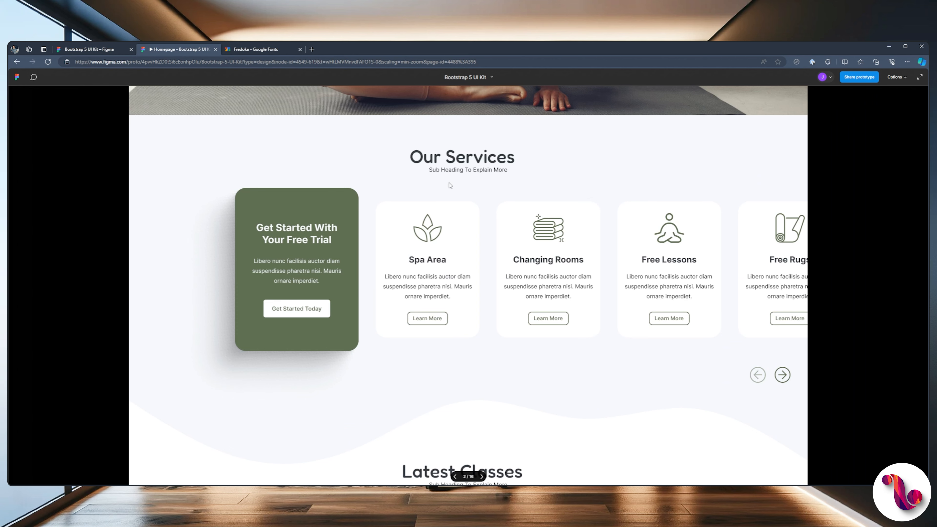
scroll(490, 183, "down", 5)
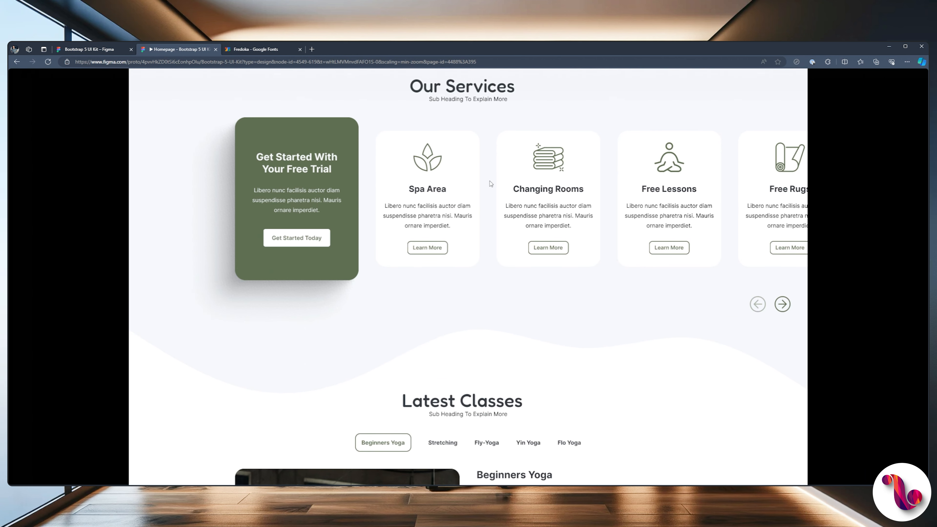
scroll(490, 183, "down", 4)
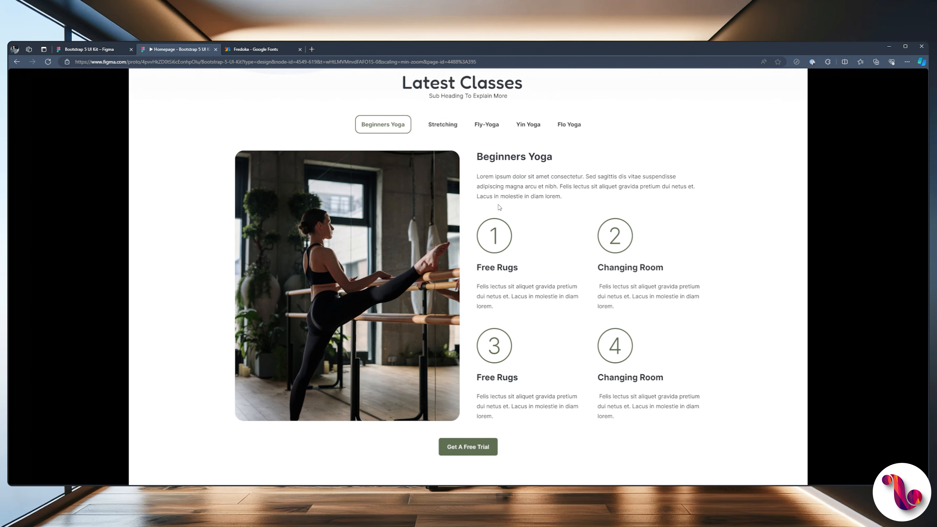
scroll(499, 207, "down", 9)
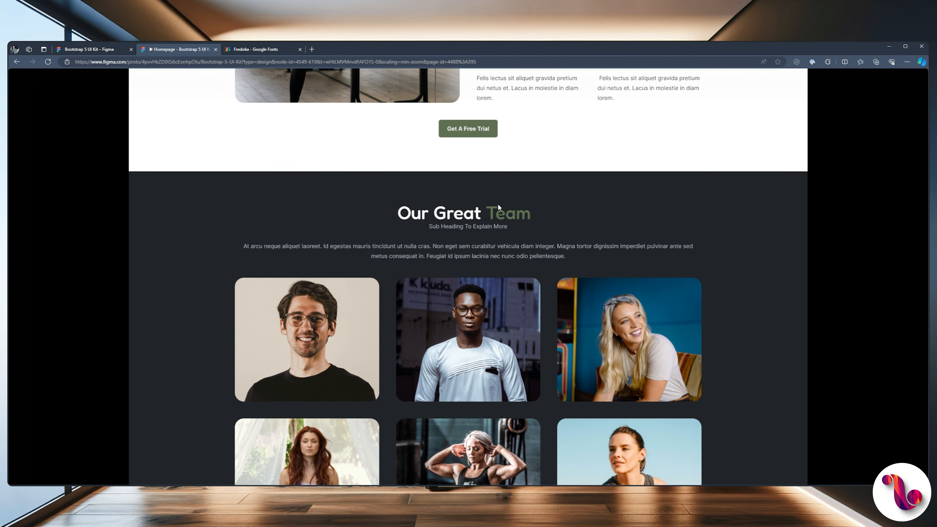
scroll(497, 204, "down", 2)
scroll(497, 204, "down", 4)
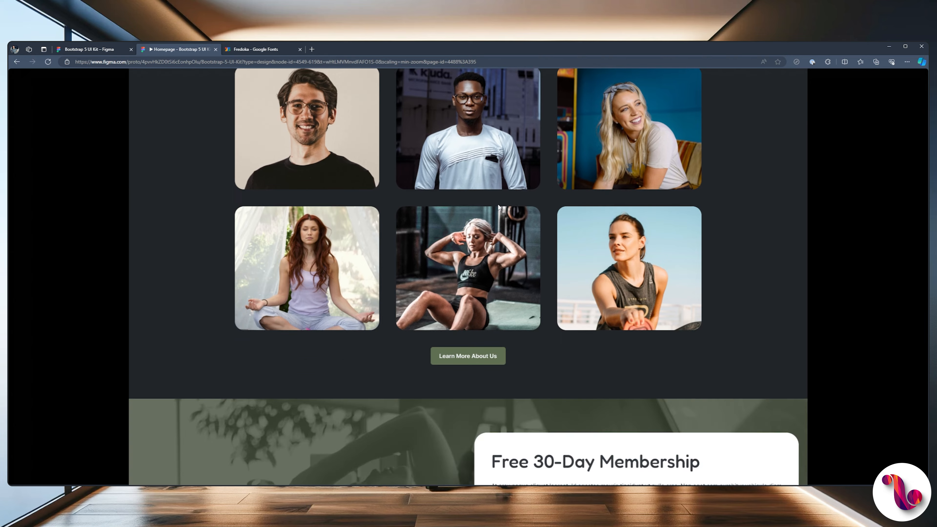
scroll(498, 207, "down", 5)
scroll(498, 207, "up", 8)
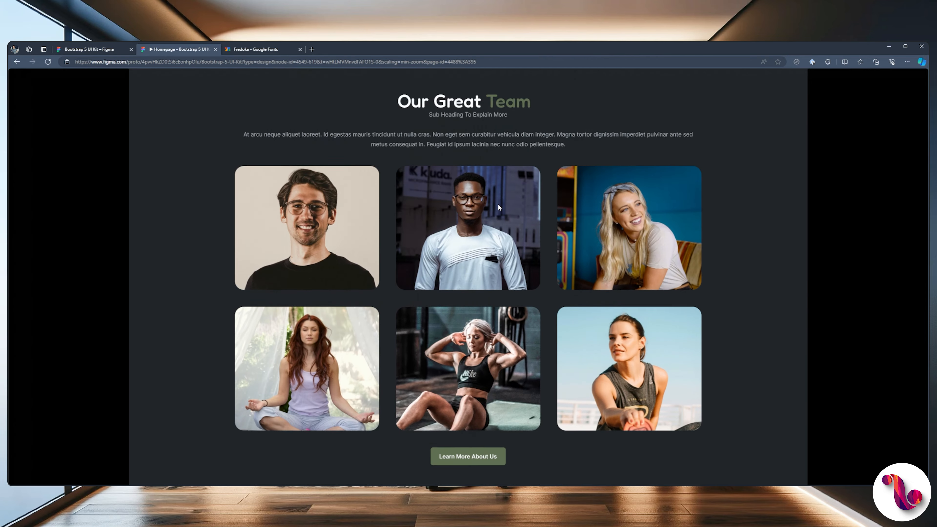
scroll(498, 207, "up", 20)
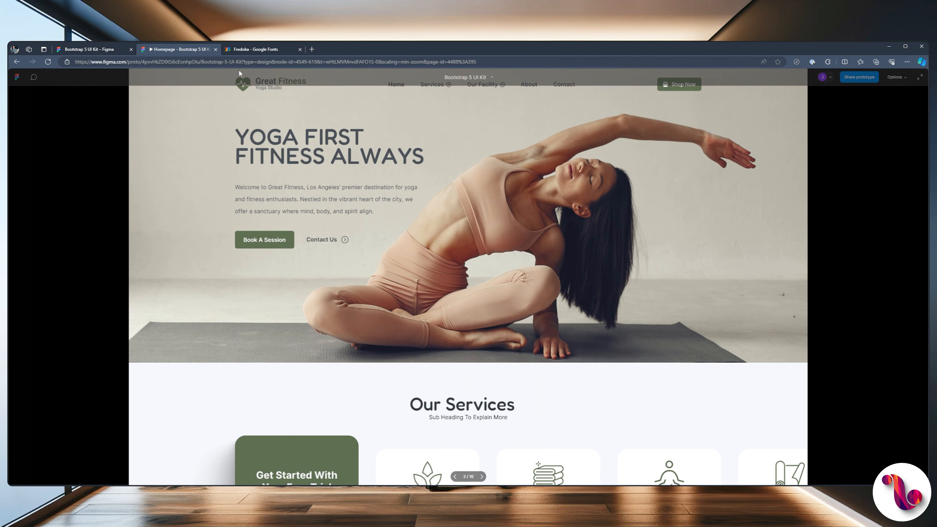
left_click(252, 52)
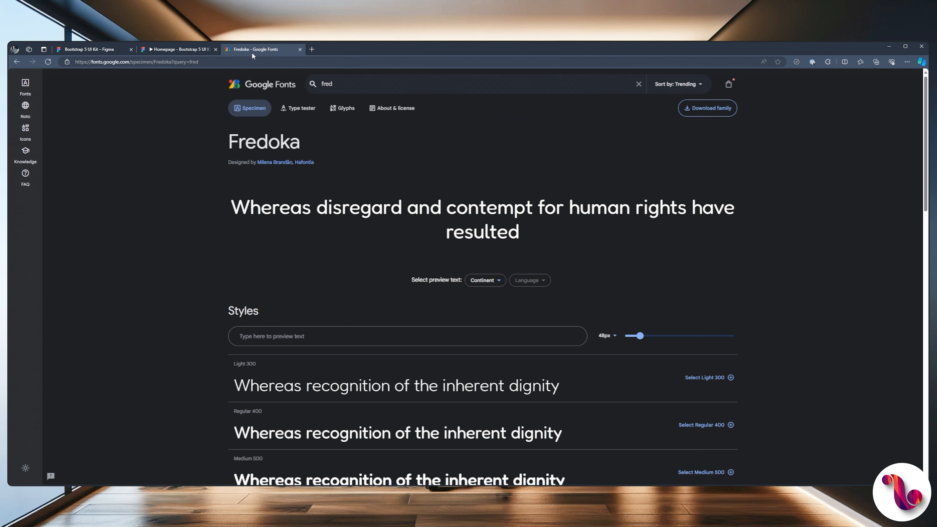
left_click(137, 48)
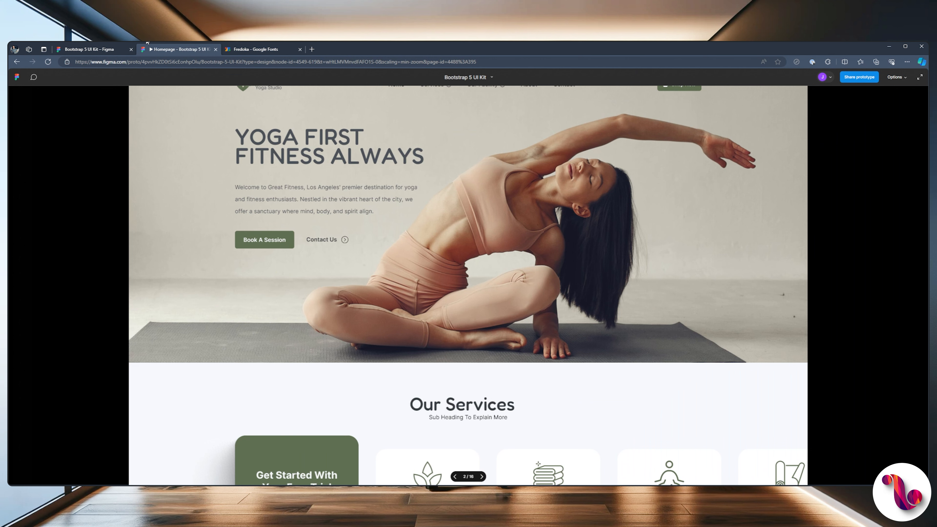
Back in the design file, move the Prototype Design 2 frame closer to Prototype Design 1 and duplicate it.
left_click(85, 50)
scroll(213, 165, "up", 3)
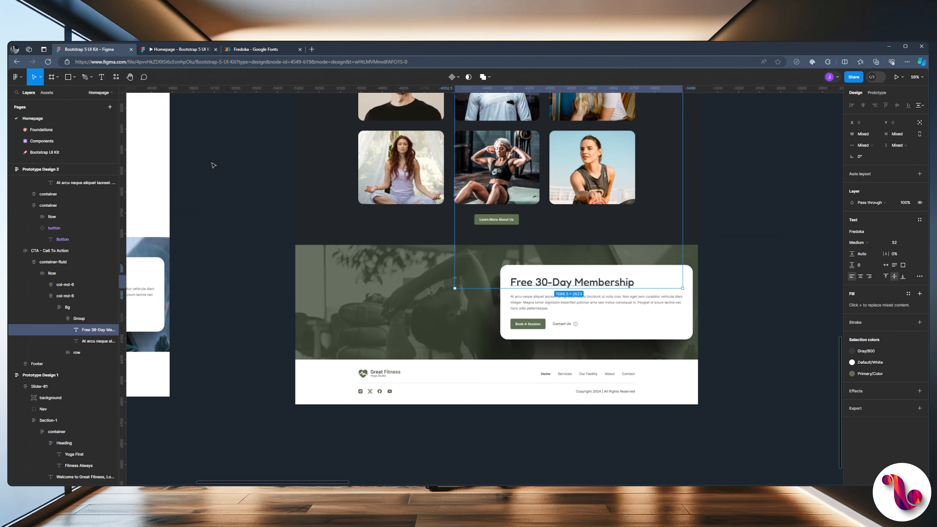
scroll(211, 159, "down", 3)
left_click_drag(209, 147, 454, 347)
left_click_drag(430, 194, 354, 479)
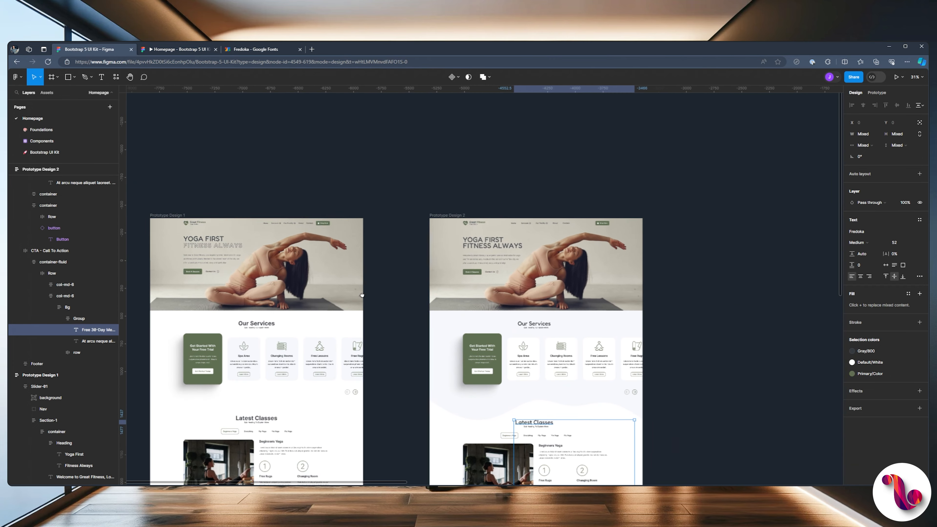
left_click(440, 219)
left_click_drag(440, 220, 401, 222)
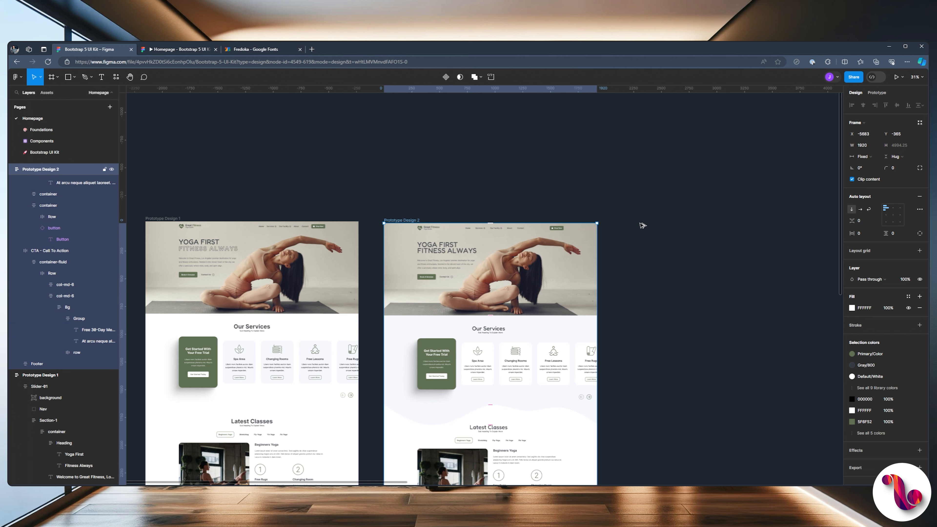
key("ctrl+d")
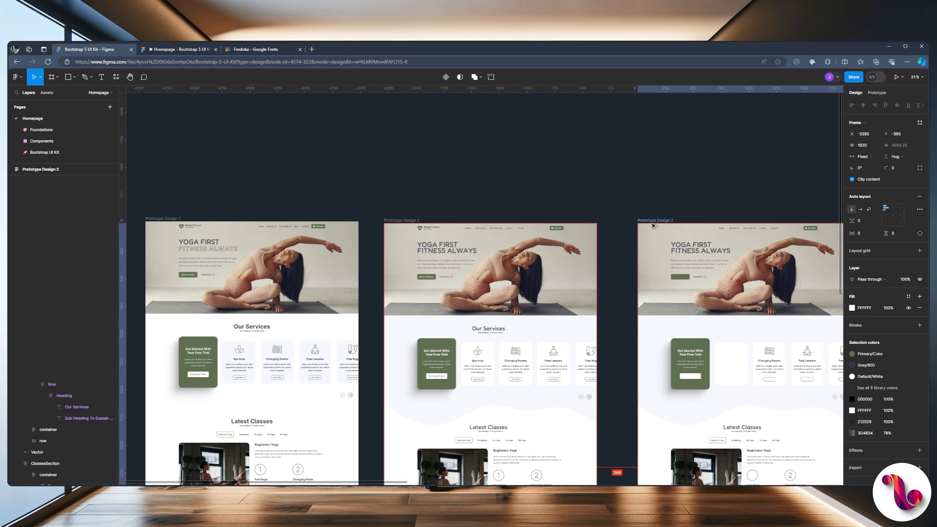
Change the font of the hero heading in the duplicated frame, Prototype Design 3, to Fredericka the Great.
left_click(777, 207)
scroll(771, 193, "up", 5)
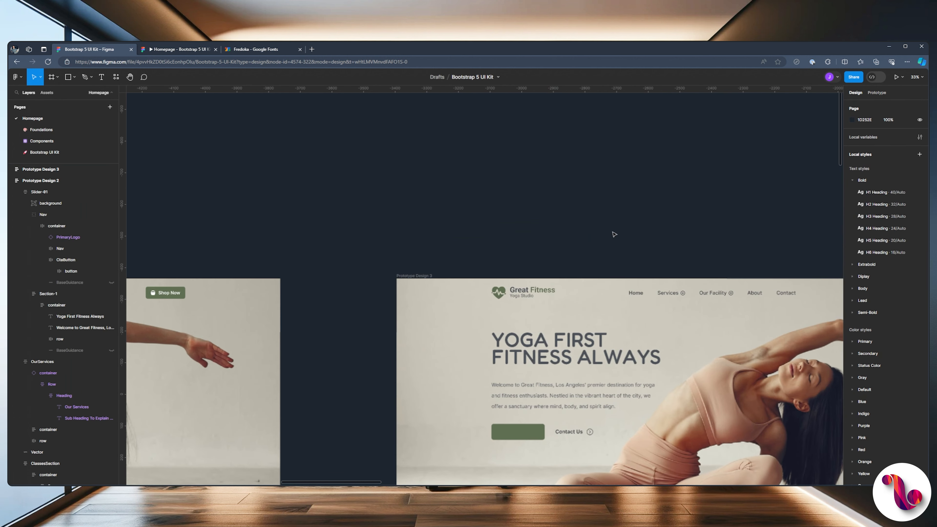
left_click_drag(586, 206, 449, 101)
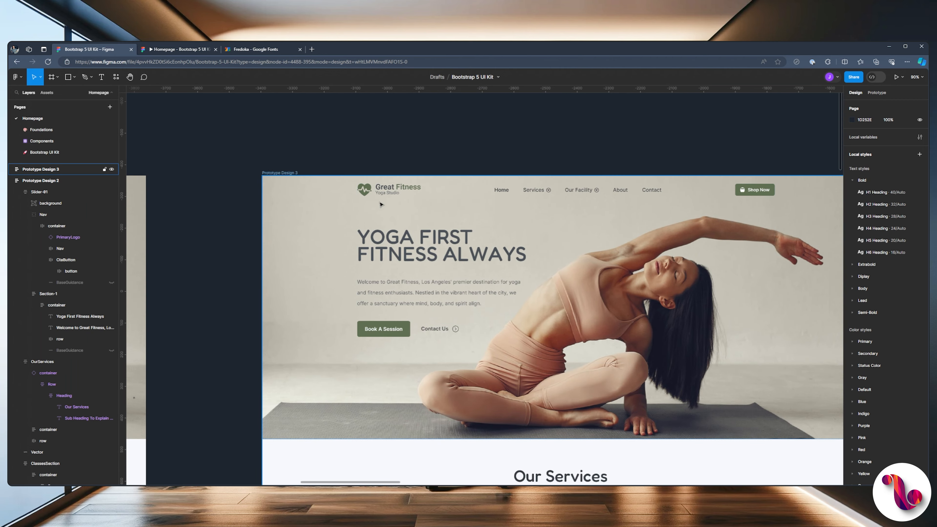
left_click(409, 237)
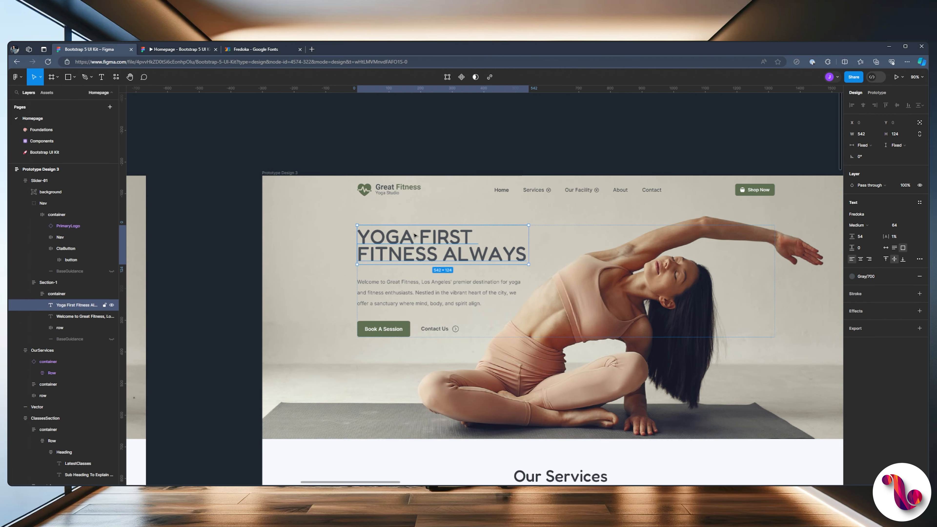
left_click(863, 214)
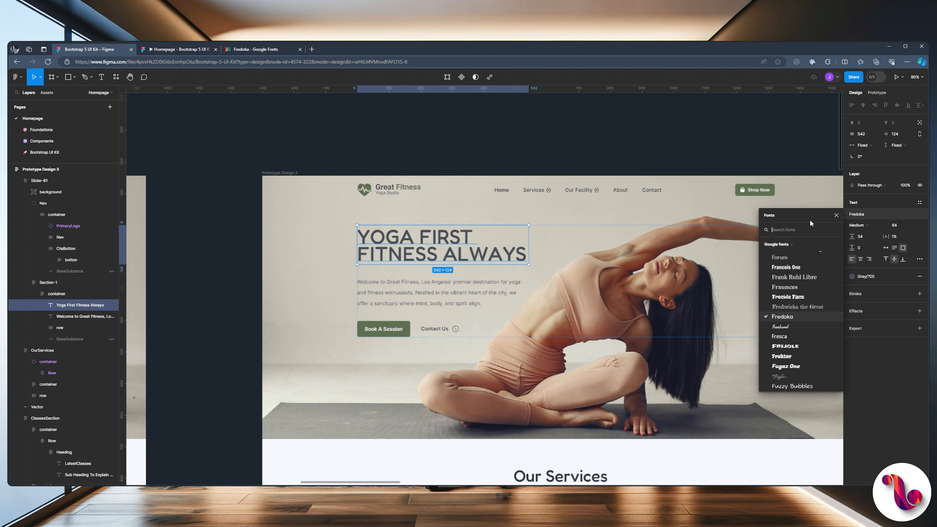
type("fre")
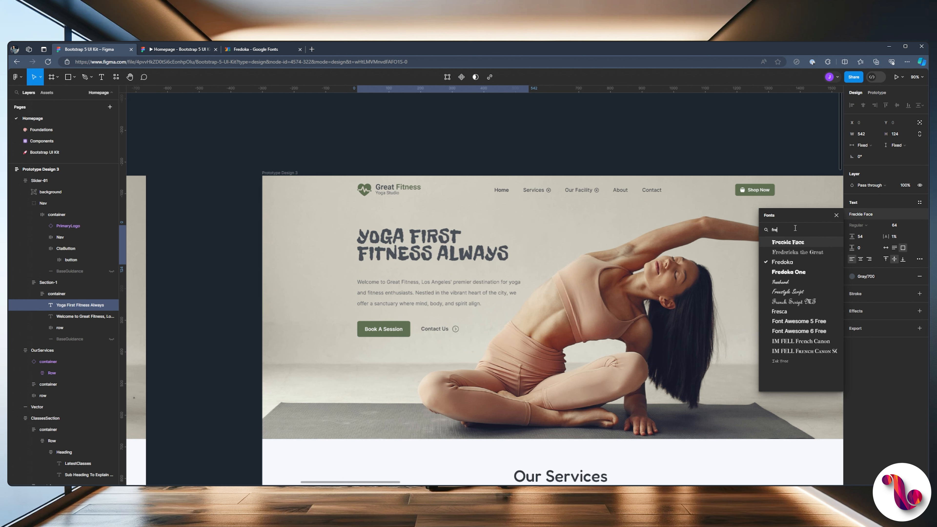
key("BackSpace")
key("BackSpace")
key("BackSpace")
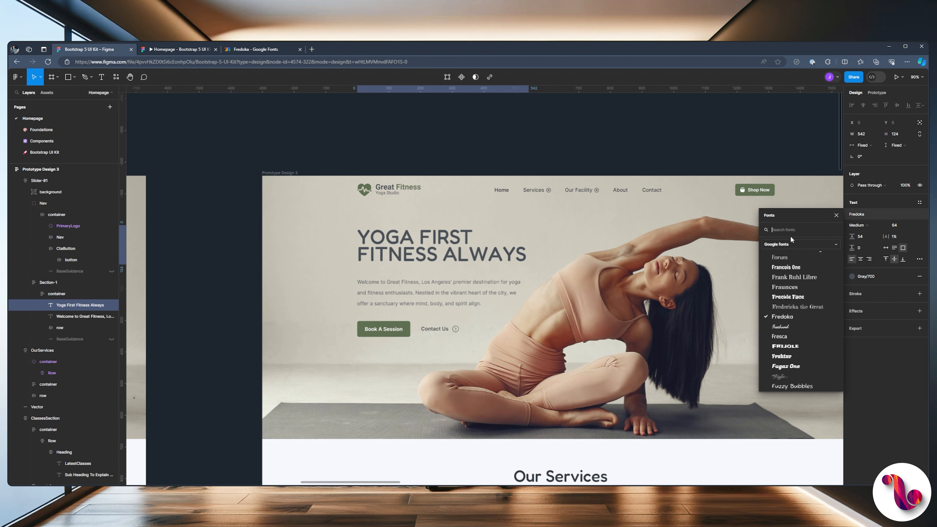
type("fre")
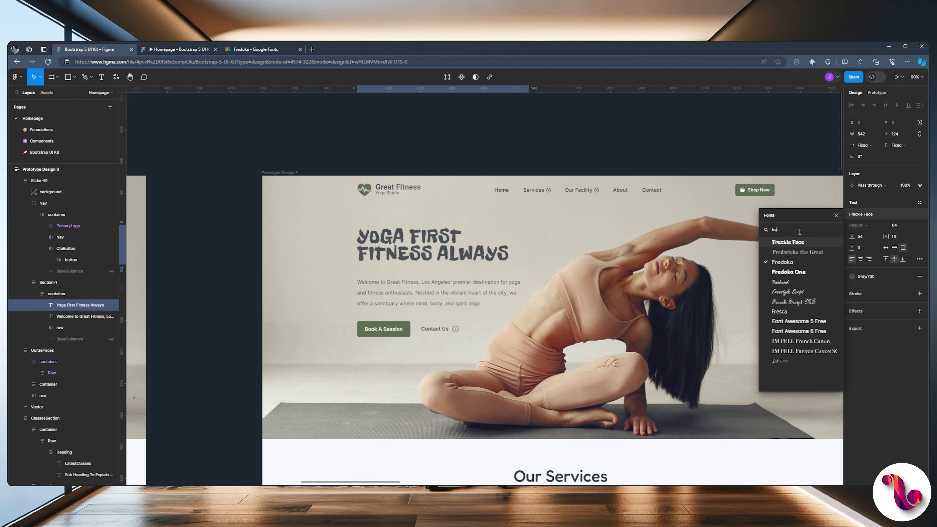
left_click(786, 250)
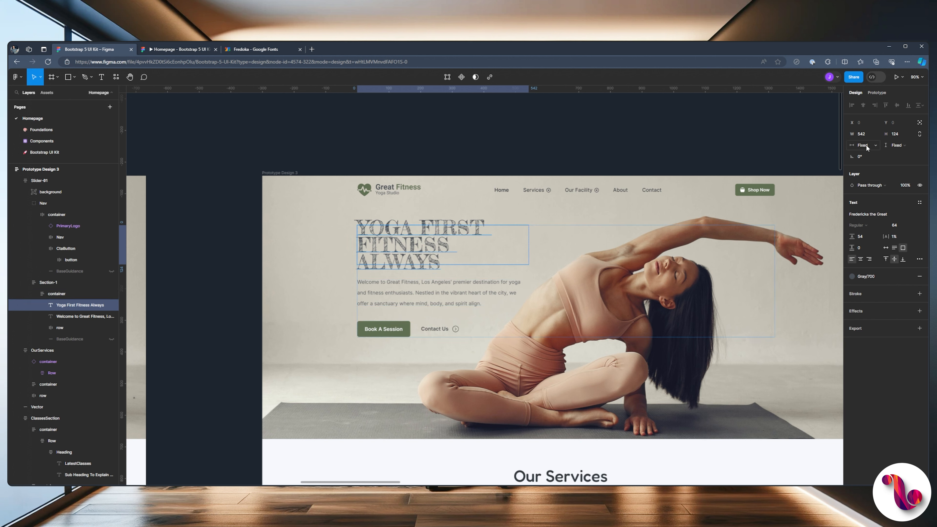
Make Prototype Design 3's hero heading hug its contents and increase its line height to 65.
left_click(869, 153)
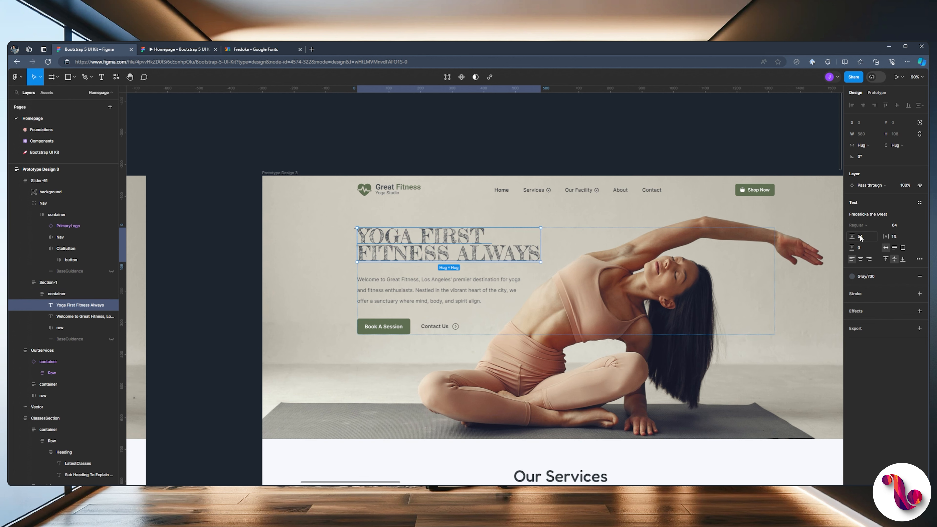
key("Up")
key("Up")
key("Up")
key("Up")
key("Up")
key("Up")
key("Up")
key("Up")
key("Up")
key("Up")
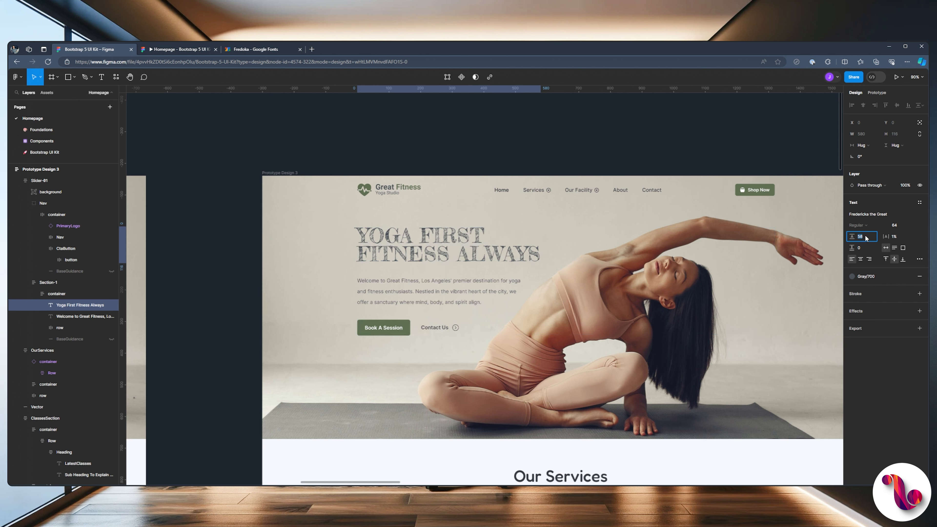
key("Up")
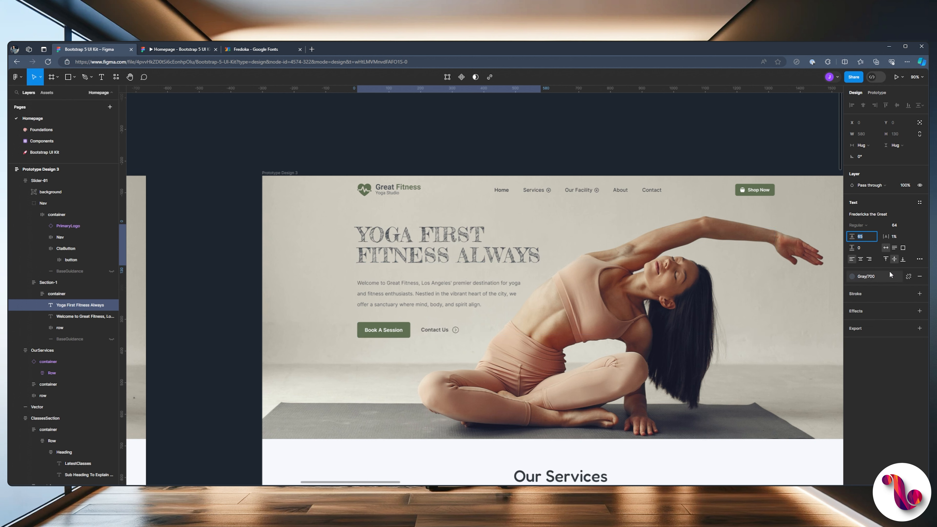
Change the fill of Prototype Design 3's hero heading to Gray/900 and switch to the presentation tab.
left_click(852, 276)
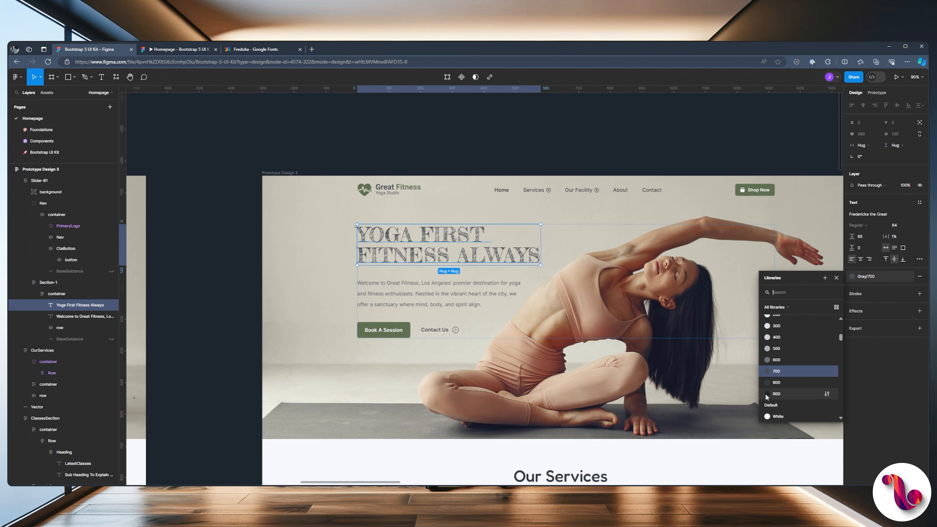
left_click(767, 398)
left_click(175, 51)
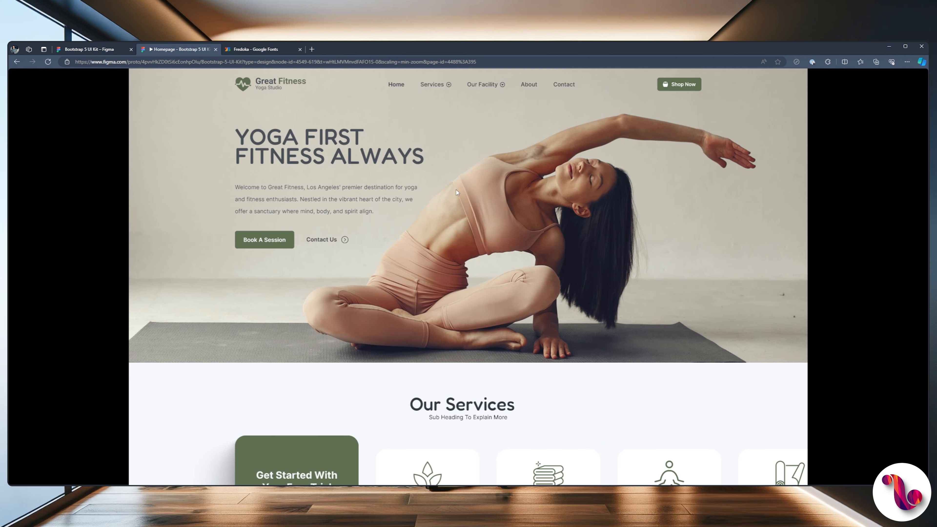